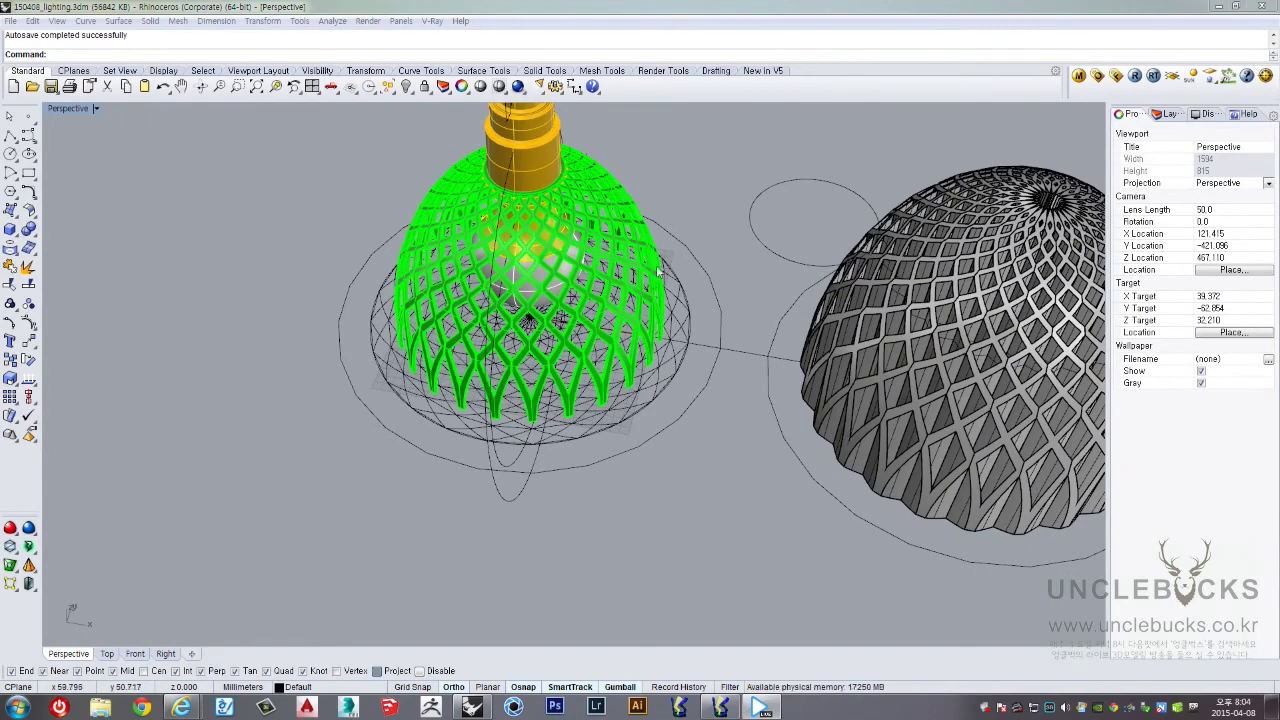
Orbit lower around the two lattice domes, then bring the Naver homepage browser forward.
{"action": "right_click_drag", "start_coordinate": [658, 270], "coordinate": [680, 303]}
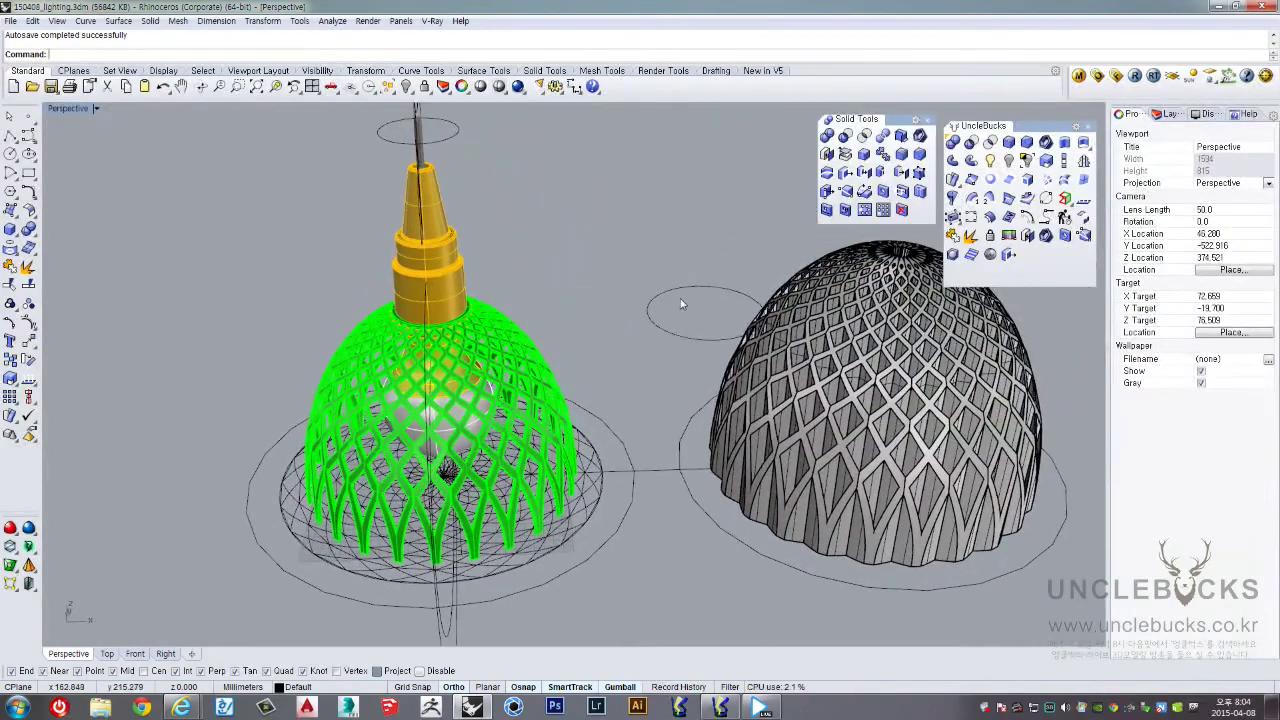
{"action": "mouse_move", "coordinate": [670, 374]}
{"action": "right_mouse_down"}
{"action": "mouse_move", "coordinate": [534, 207]}
{"action": "mouse_move", "coordinate": [482, 336]}
{"action": "mouse_move", "coordinate": [591, 277]}
{"action": "mouse_move", "coordinate": [536, 362]}
{"action": "mouse_move", "coordinate": [517, 284]}
{"action": "right_mouse_up"}
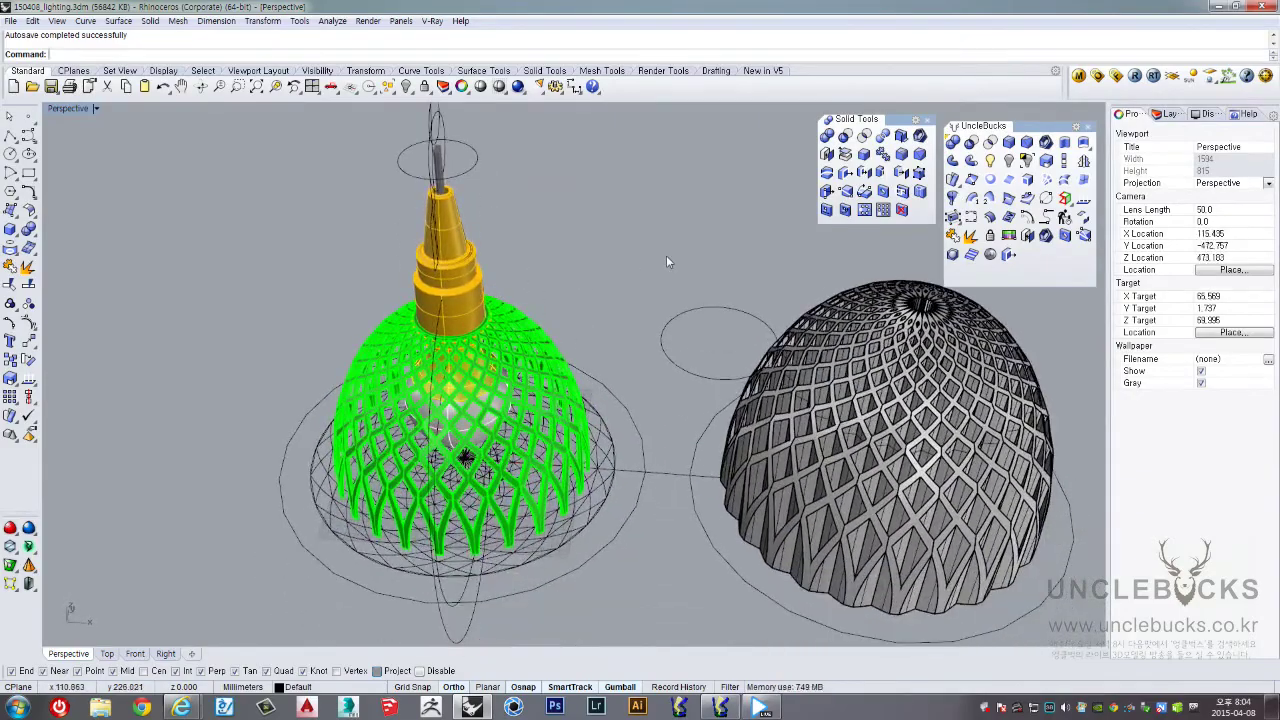
{"action": "scroll", "coordinate": [666, 255], "scroll_direction": "down", "scroll_amount": 1}
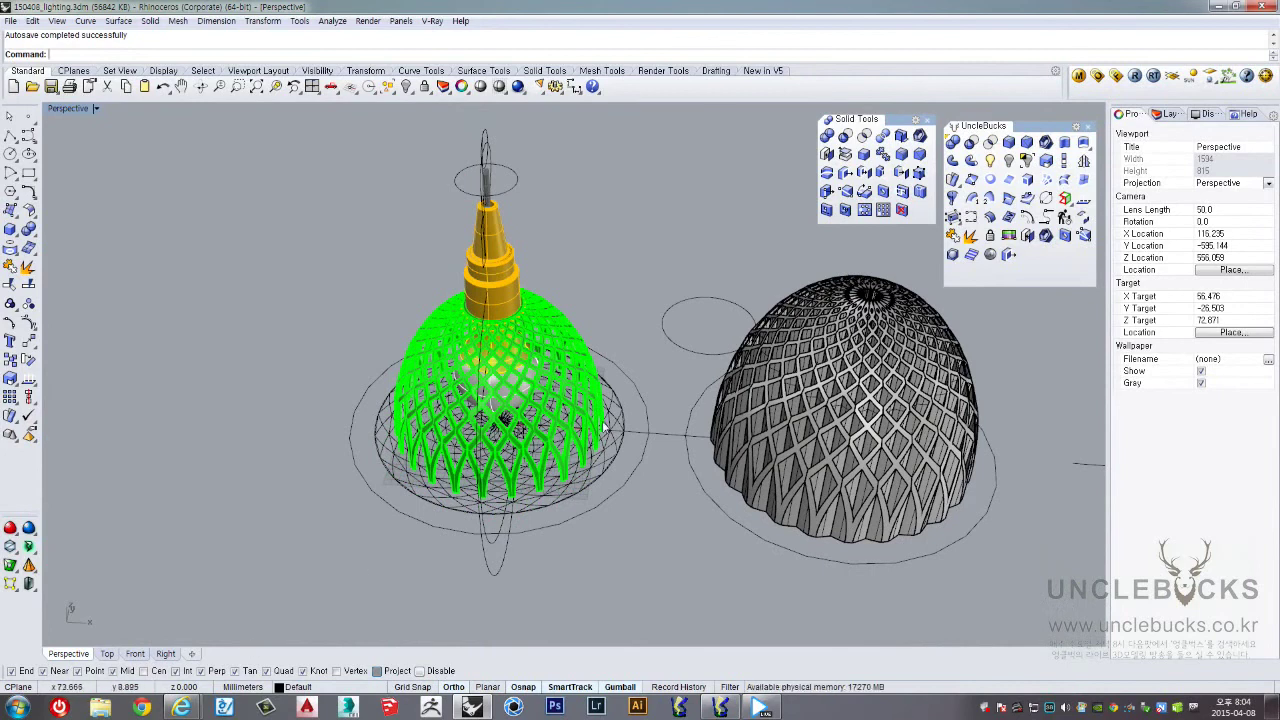
{"action": "left_click", "coordinate": [182, 708]}
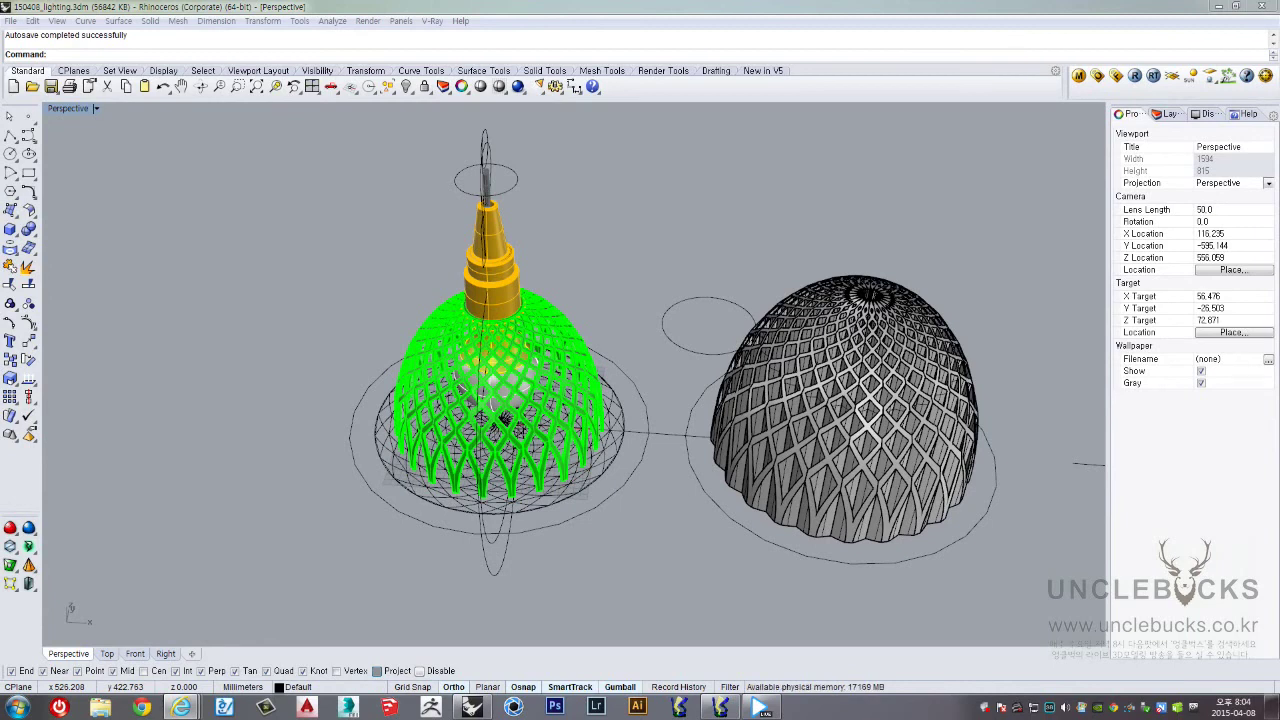
{"action": "left_click", "coordinate": [180, 707]}
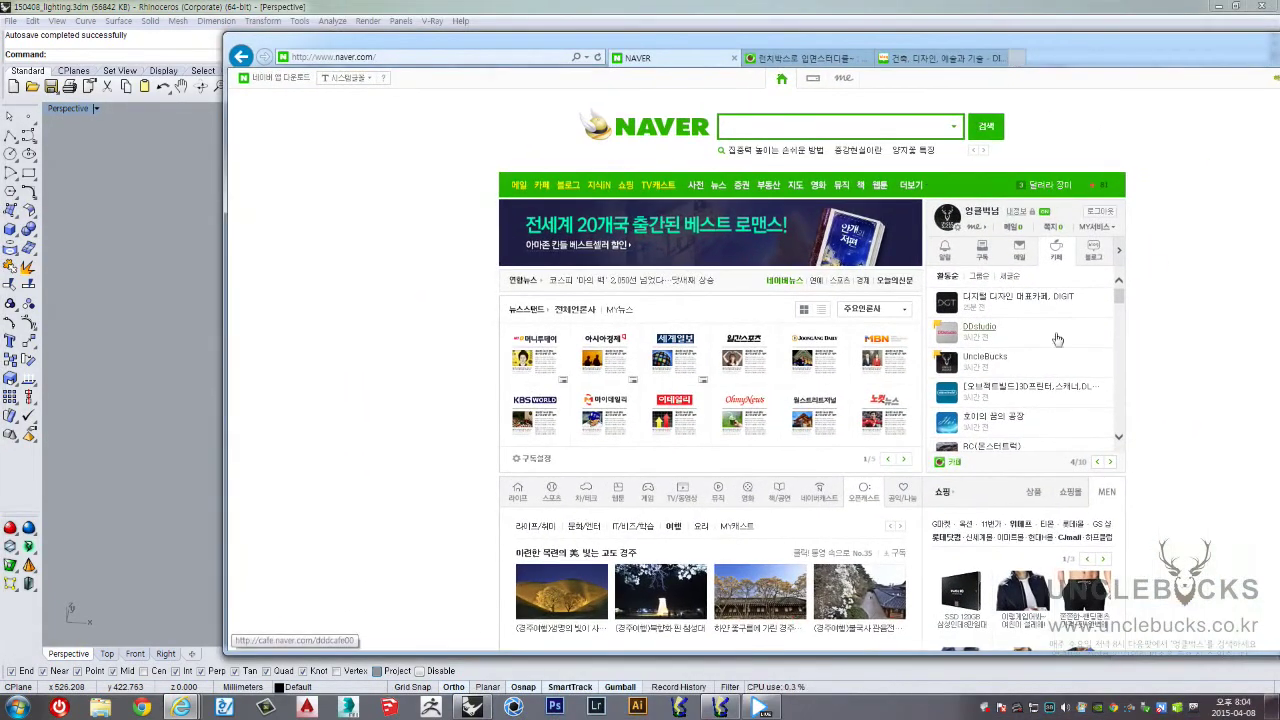
Open the UncleBucks Naver Cafe and its April 8 조명디자인하기2 broadcast post.
{"action": "left_click", "coordinate": [988, 358]}
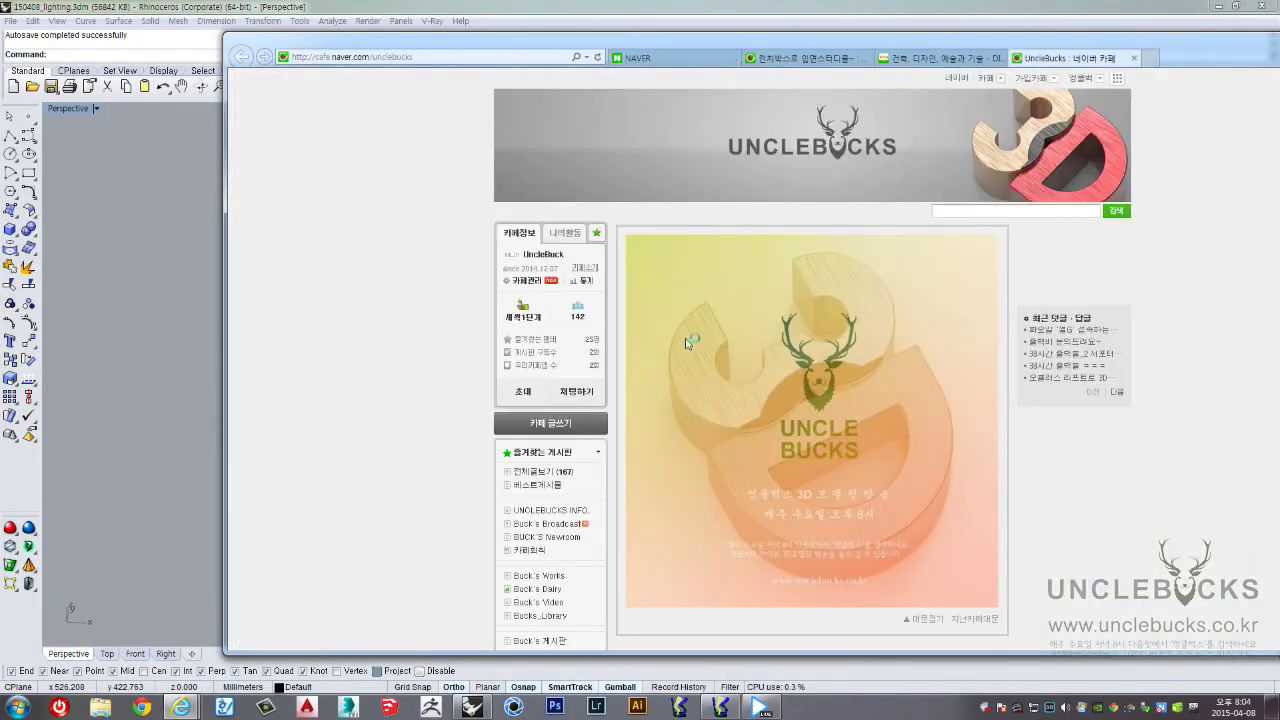
{"action": "scroll", "coordinate": [688, 344], "scroll_direction": "down", "scroll_amount": 2}
{"action": "scroll", "coordinate": [620, 320], "scroll_direction": "down", "scroll_amount": 1}
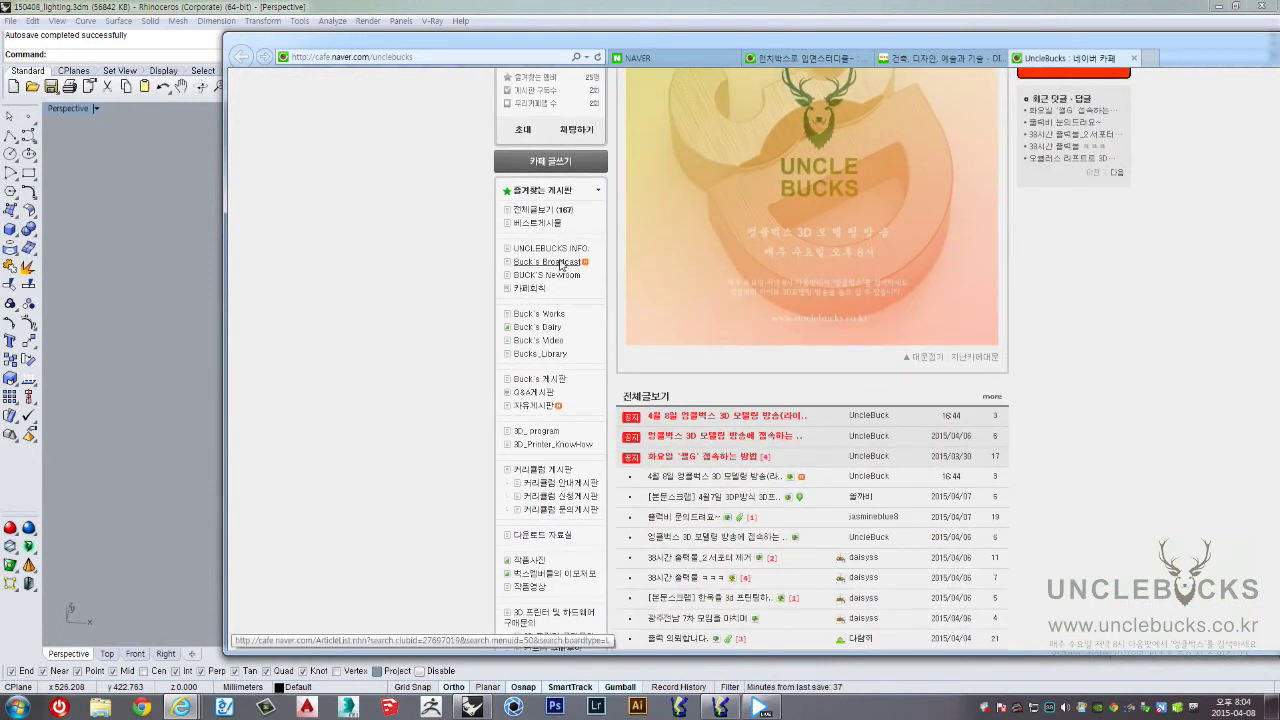
{"action": "left_click", "coordinate": [553, 268]}
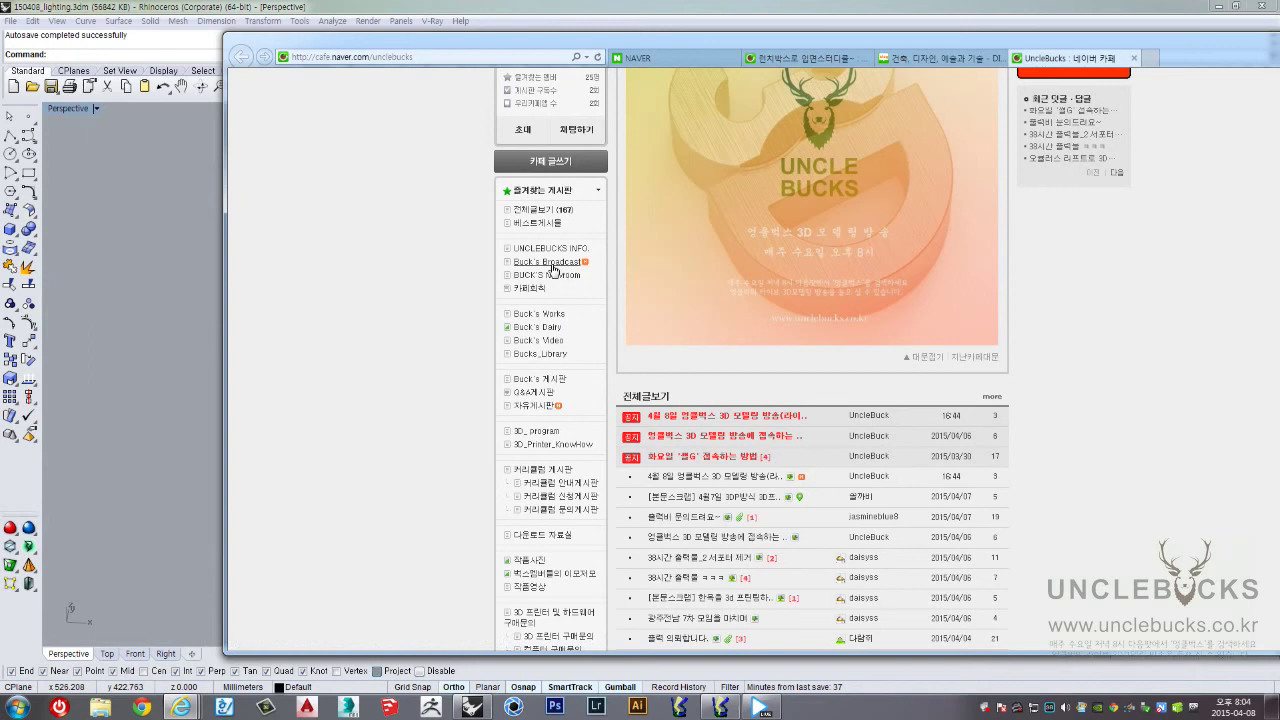
{"action": "left_click", "coordinate": [693, 478]}
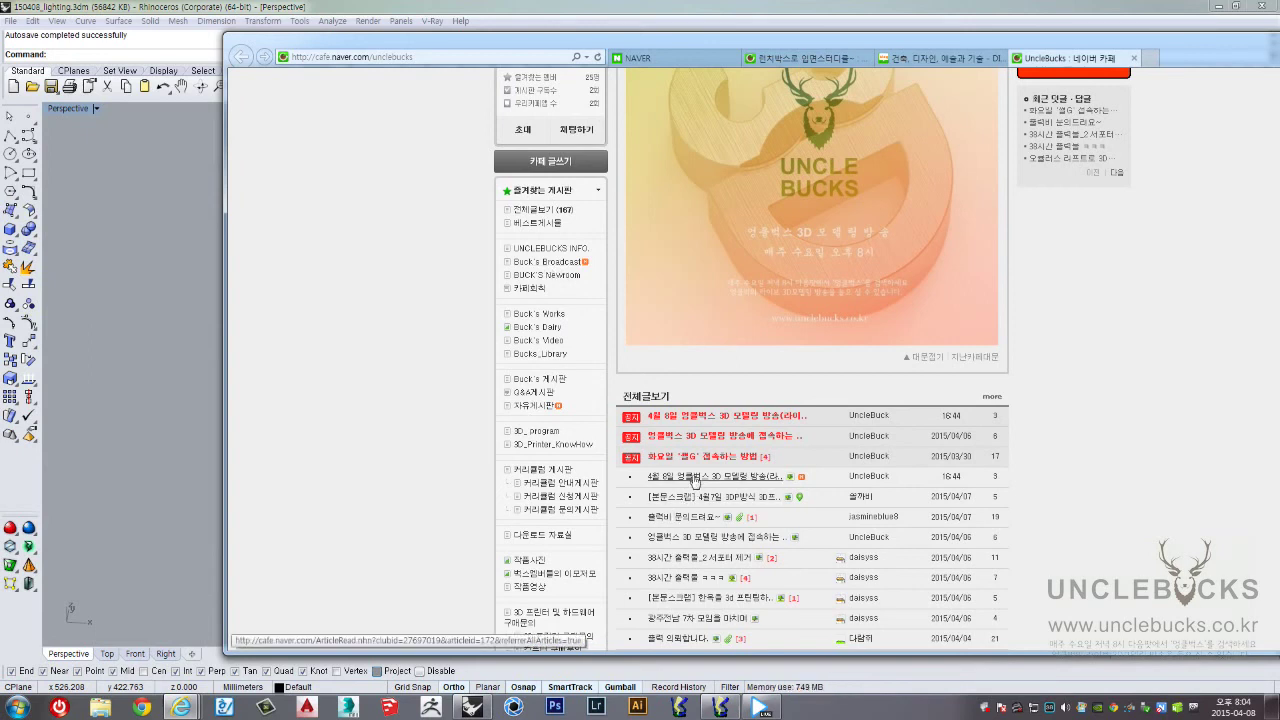
Scroll through the post's lamp images, then minimize the browser back to the Rhino domes.
{"action": "scroll", "coordinate": [778, 357], "scroll_direction": "down", "scroll_amount": 3}
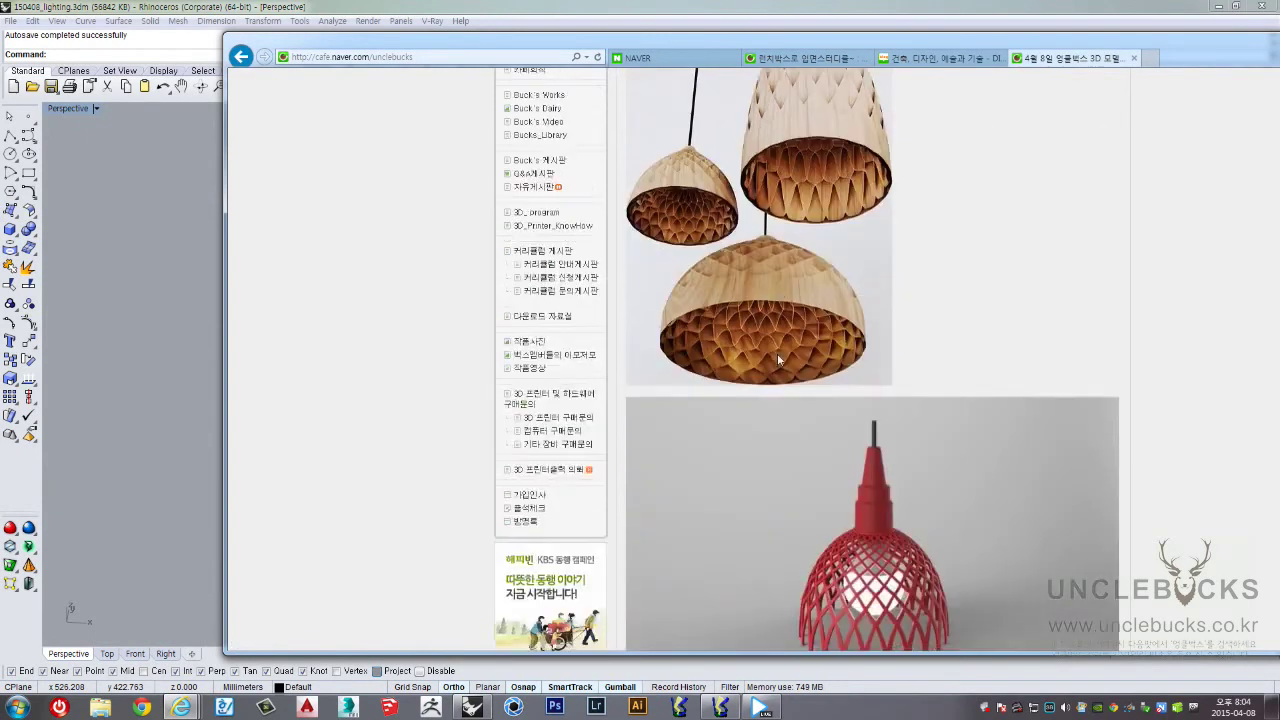
{"action": "scroll", "coordinate": [777, 358], "scroll_direction": "down", "scroll_amount": 1}
{"action": "scroll", "coordinate": [777, 358], "scroll_direction": "up", "scroll_amount": 3}
{"action": "scroll", "coordinate": [871, 377], "scroll_direction": "down", "scroll_amount": 1}
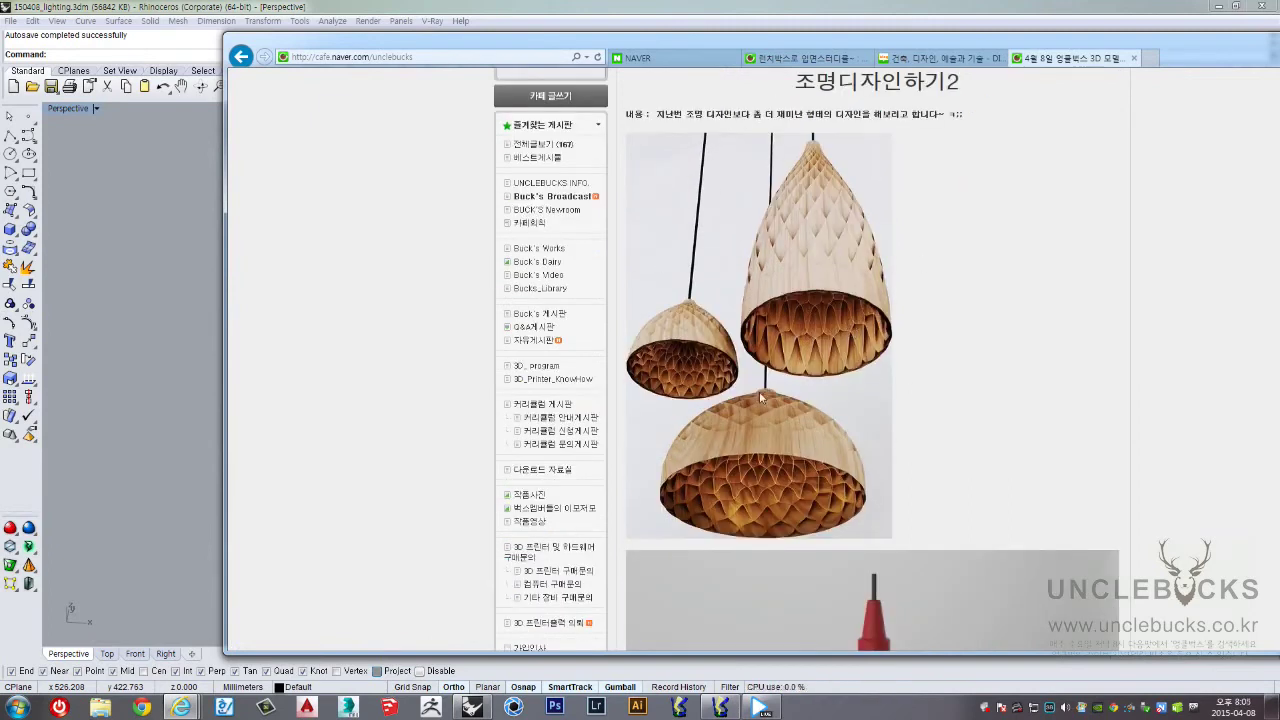
{"action": "scroll", "coordinate": [735, 270], "scroll_direction": "down", "scroll_amount": 3}
{"action": "scroll", "coordinate": [815, 340], "scroll_direction": "down", "scroll_amount": 1}
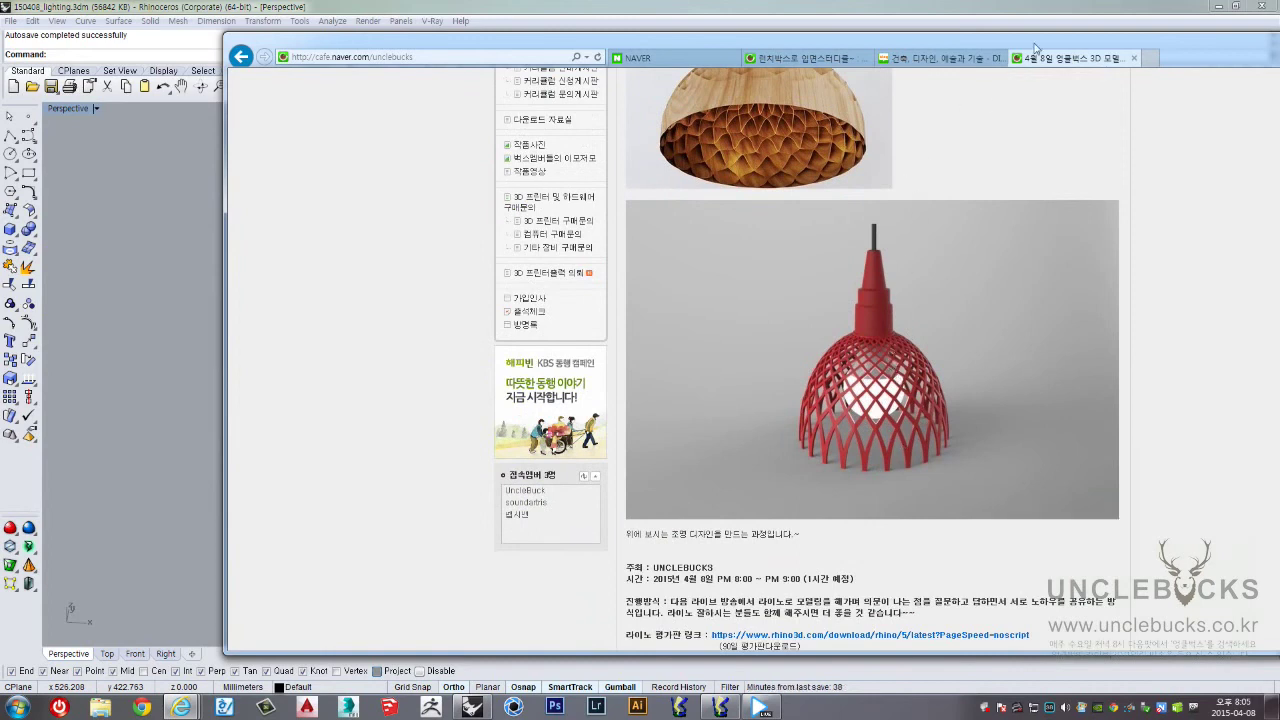
{"action": "left_click_drag", "start_coordinate": [1035, 47], "coordinate": [850, 45]}
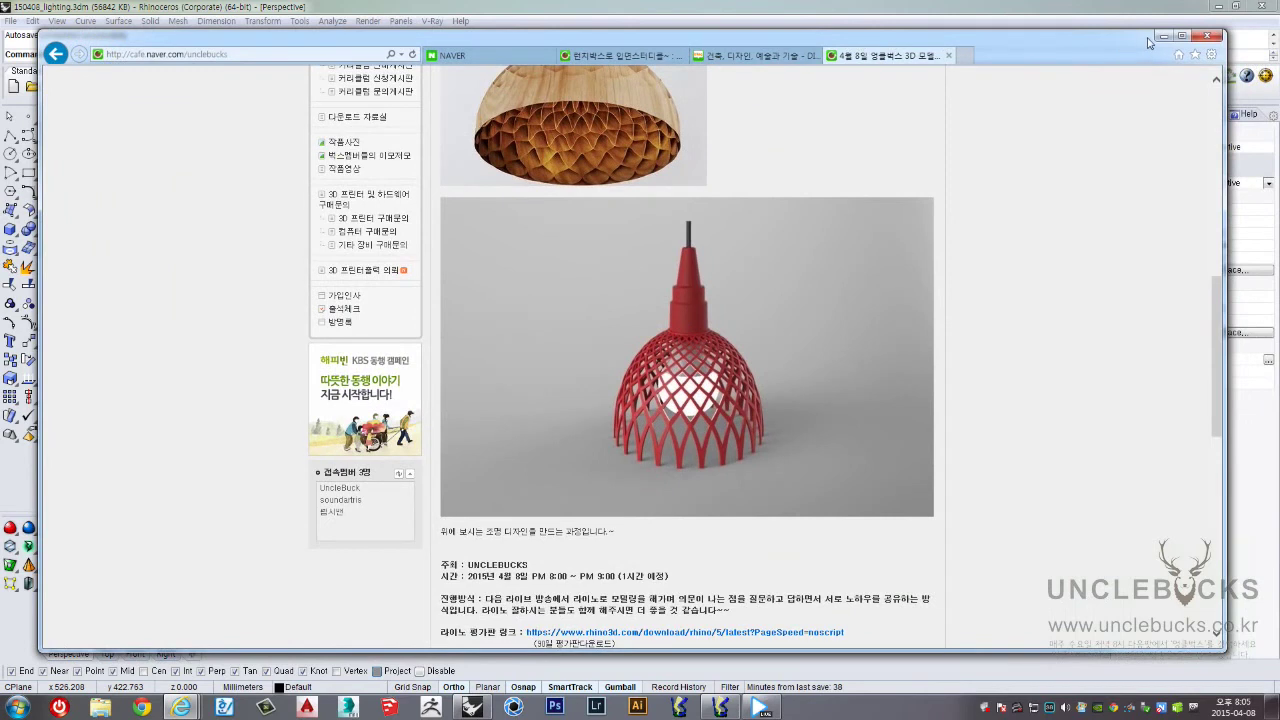
{"action": "left_click_drag", "start_coordinate": [1069, 52], "coordinate": [1082, 52]}
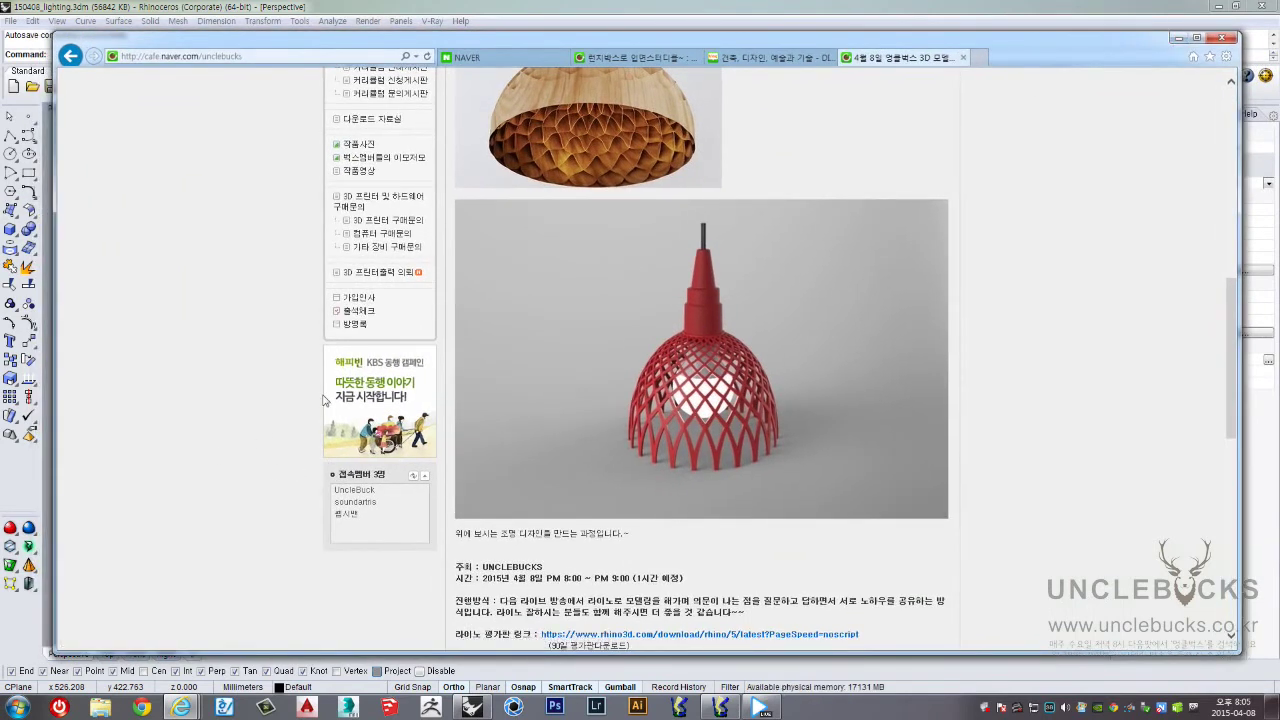
{"action": "scroll", "coordinate": [323, 400], "scroll_direction": "up", "scroll_amount": 5}
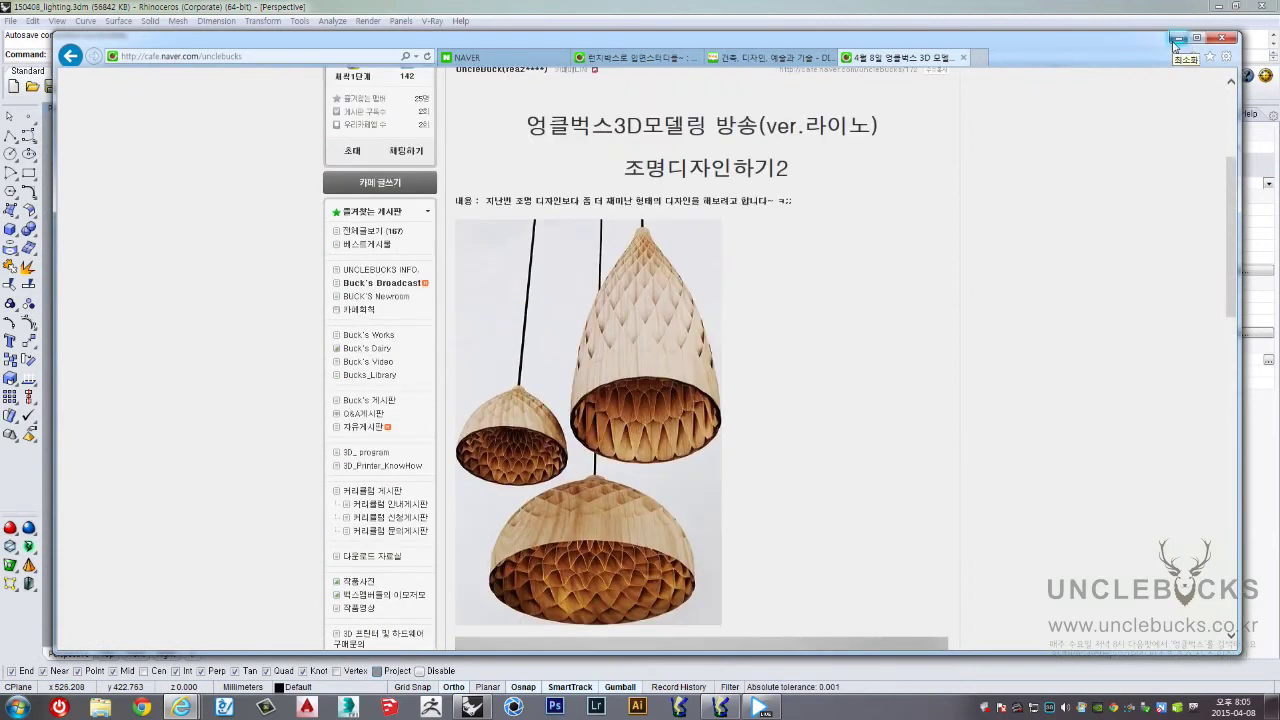
{"action": "left_click", "coordinate": [1174, 45]}
{"action": "mouse_move", "coordinate": [632, 217]}
{"action": "right_mouse_down"}
{"action": "mouse_move", "coordinate": [644, 292]}
{"action": "mouse_move", "coordinate": [567, 327]}
{"action": "right_mouse_up"}
Hide the green lattice dome with Ctrl+H.
{"action": "scroll", "coordinate": [569, 320], "scroll_direction": "down", "scroll_amount": 2}
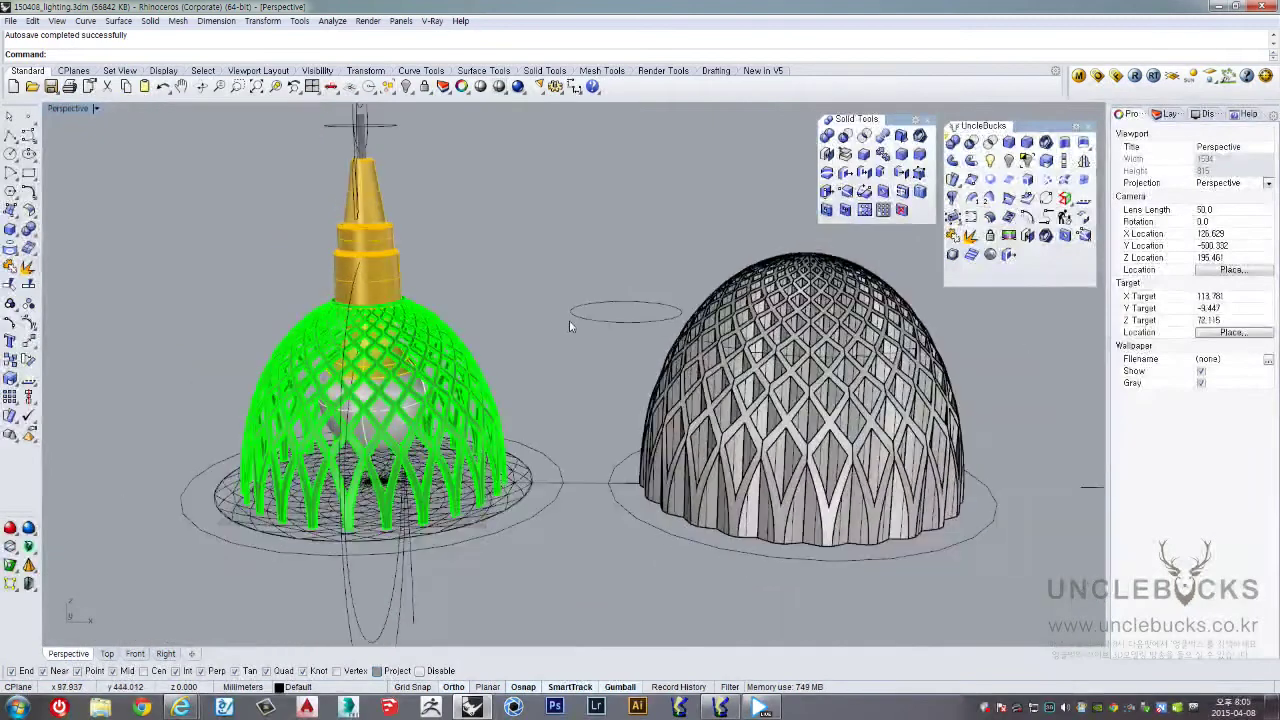
{"action": "scroll", "coordinate": [569, 320], "scroll_direction": "down", "scroll_amount": 2}
{"action": "scroll", "coordinate": [569, 320], "scroll_direction": "down", "scroll_amount": 3}
{"action": "scroll", "coordinate": [677, 297], "scroll_direction": "down", "scroll_amount": 2}
{"action": "right_click_drag", "start_coordinate": [677, 297], "coordinate": [590, 316], "text": "shift"}
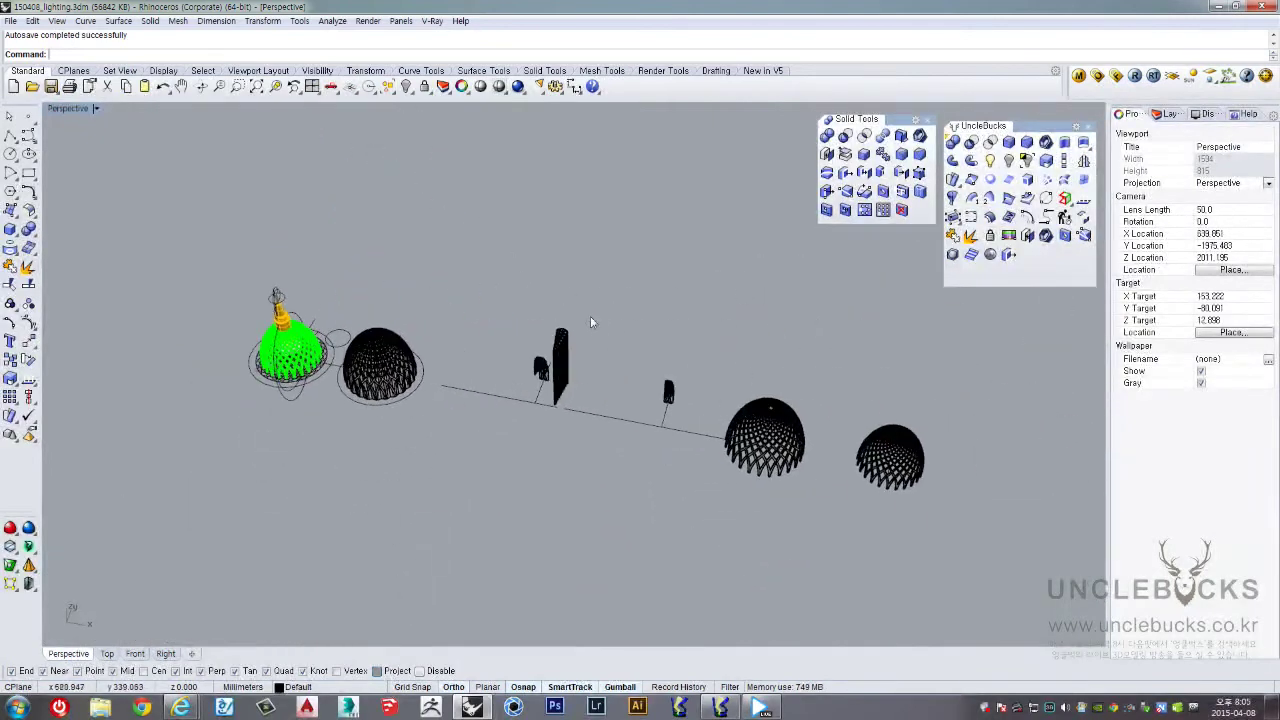
{"action": "scroll", "coordinate": [238, 390], "scroll_direction": "up", "scroll_amount": 3}
{"action": "scroll", "coordinate": [238, 389], "scroll_direction": "up", "scroll_amount": 3}
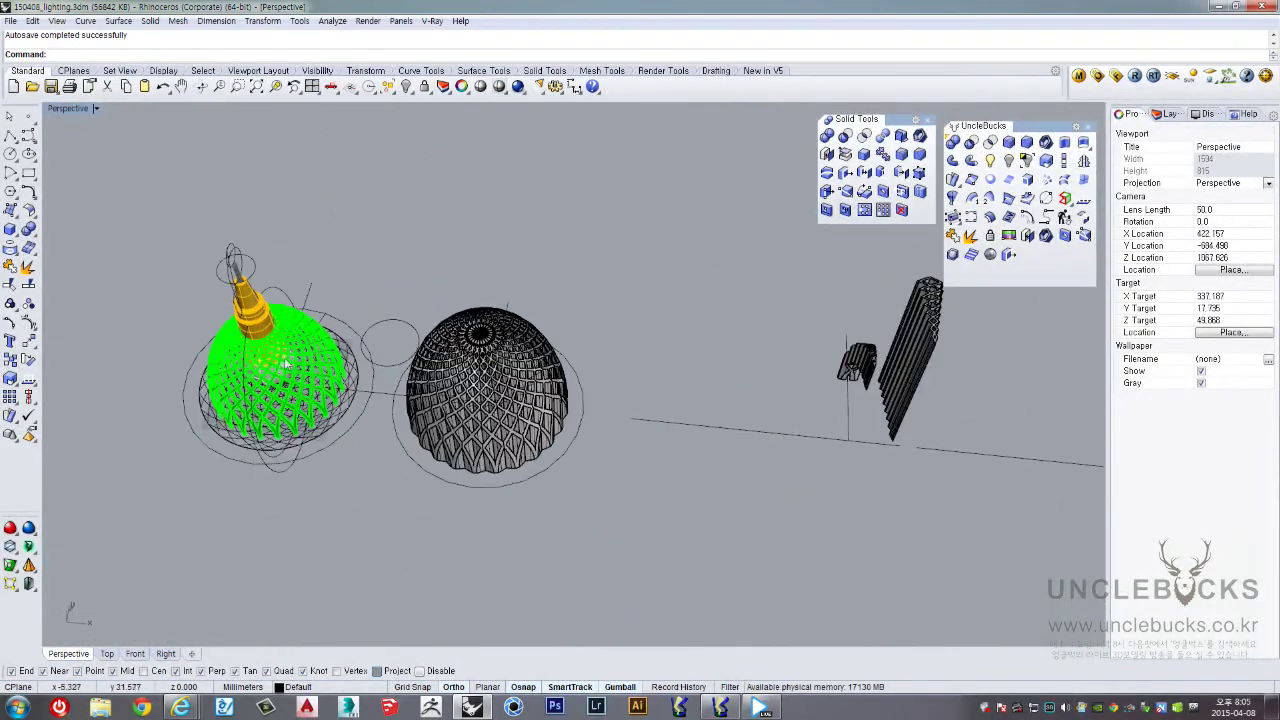
{"action": "mouse_move", "coordinate": [238, 389]}
{"action": "right_mouse_down"}
{"action": "mouse_move", "coordinate": [311, 368]}
{"action": "mouse_move", "coordinate": [440, 235]}
{"action": "right_mouse_up"}
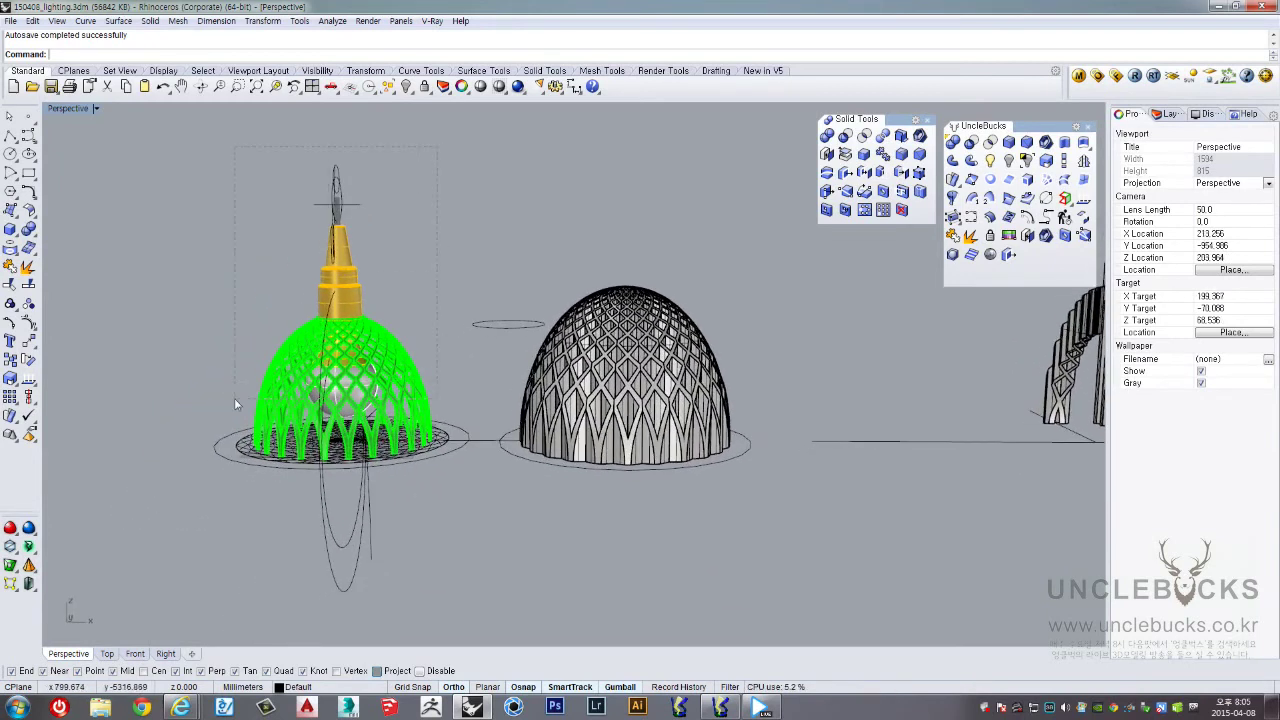
{"action": "left_click", "coordinate": [330, 335]}
{"action": "key", "text": "ctrl+h"}
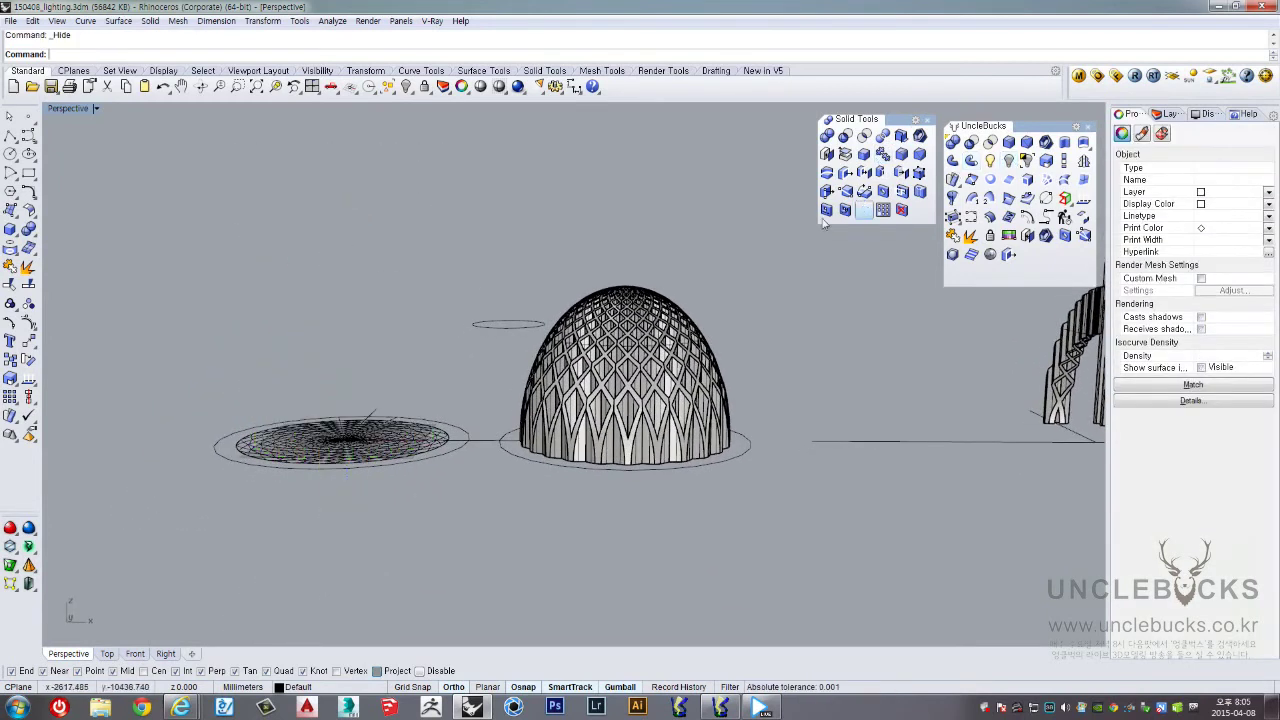
Drag the arc curve over the flat mesh disc to a new position with the gumball.
{"action": "right_click_drag", "start_coordinate": [824, 222], "coordinate": [510, 347]}
{"action": "scroll", "coordinate": [510, 347], "scroll_direction": "up", "scroll_amount": 3}
{"action": "scroll", "coordinate": [537, 375], "scroll_direction": "up", "scroll_amount": 2}
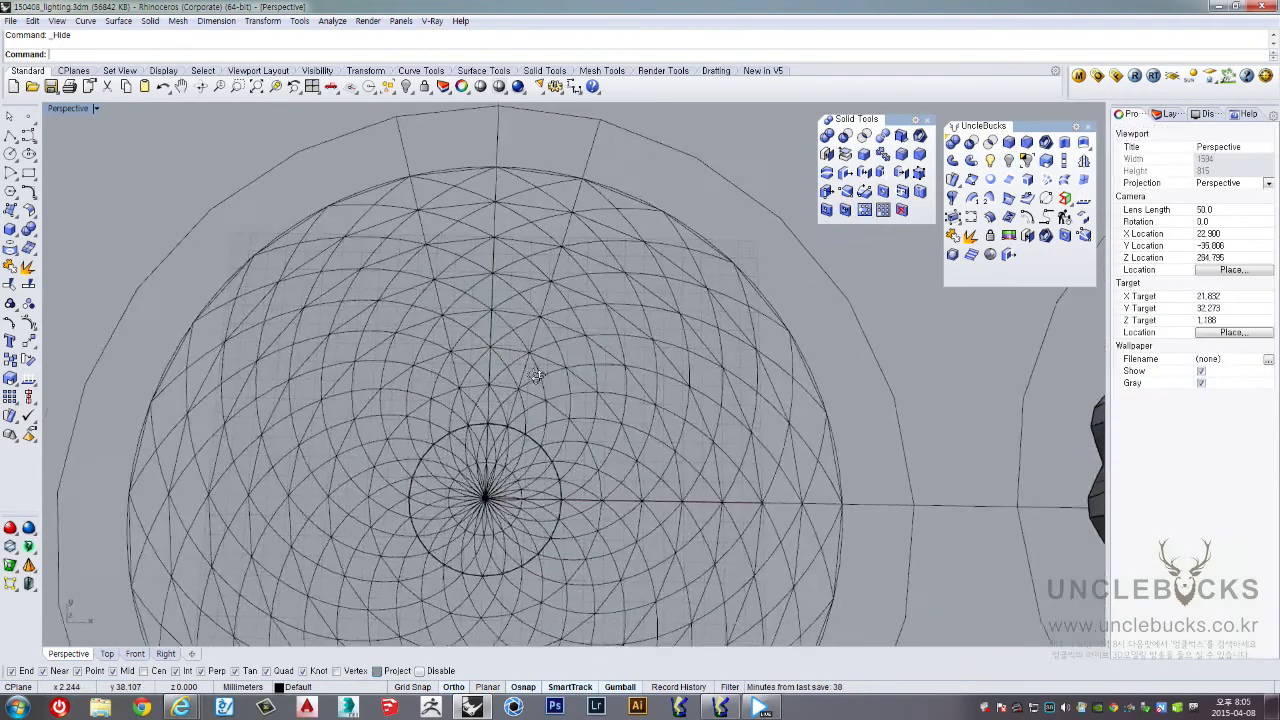
{"action": "left_click", "coordinate": [502, 246]}
{"action": "scroll", "coordinate": [502, 246], "scroll_direction": "down", "scroll_amount": 2}
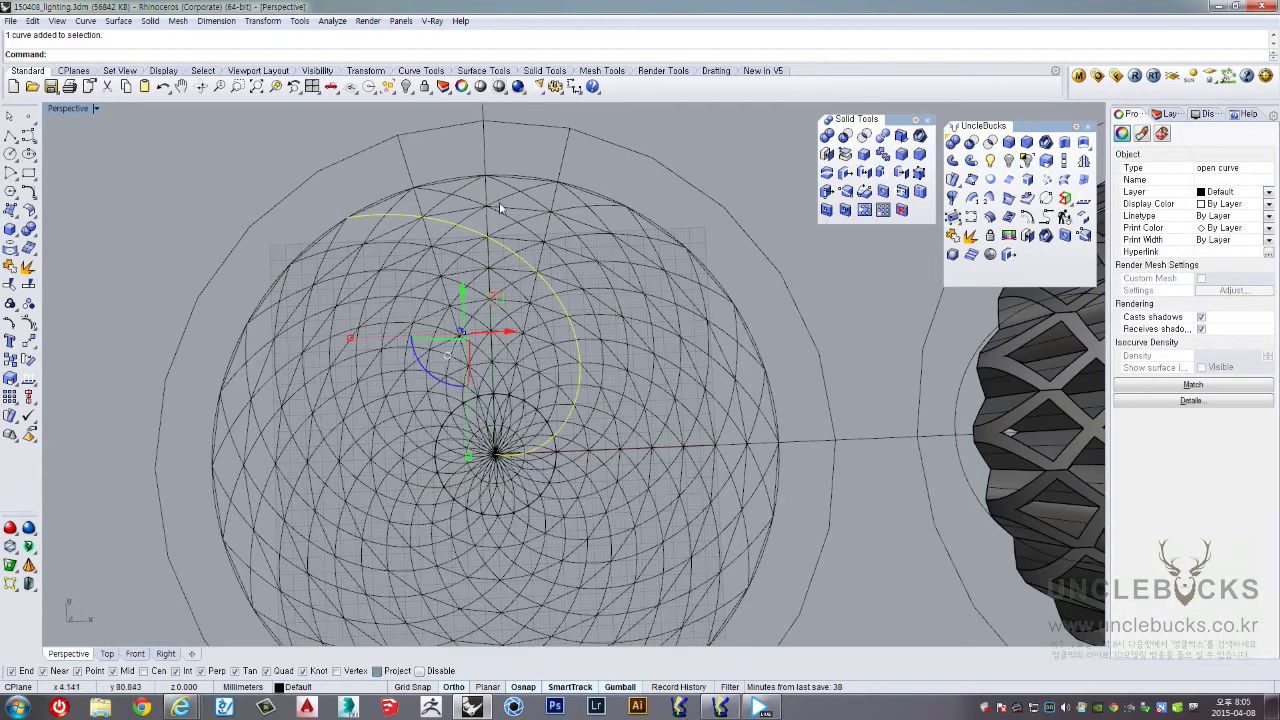
{"action": "left_click_drag", "start_coordinate": [500, 208], "coordinate": [513, 192]}
{"action": "left_click", "coordinate": [533, 178]}
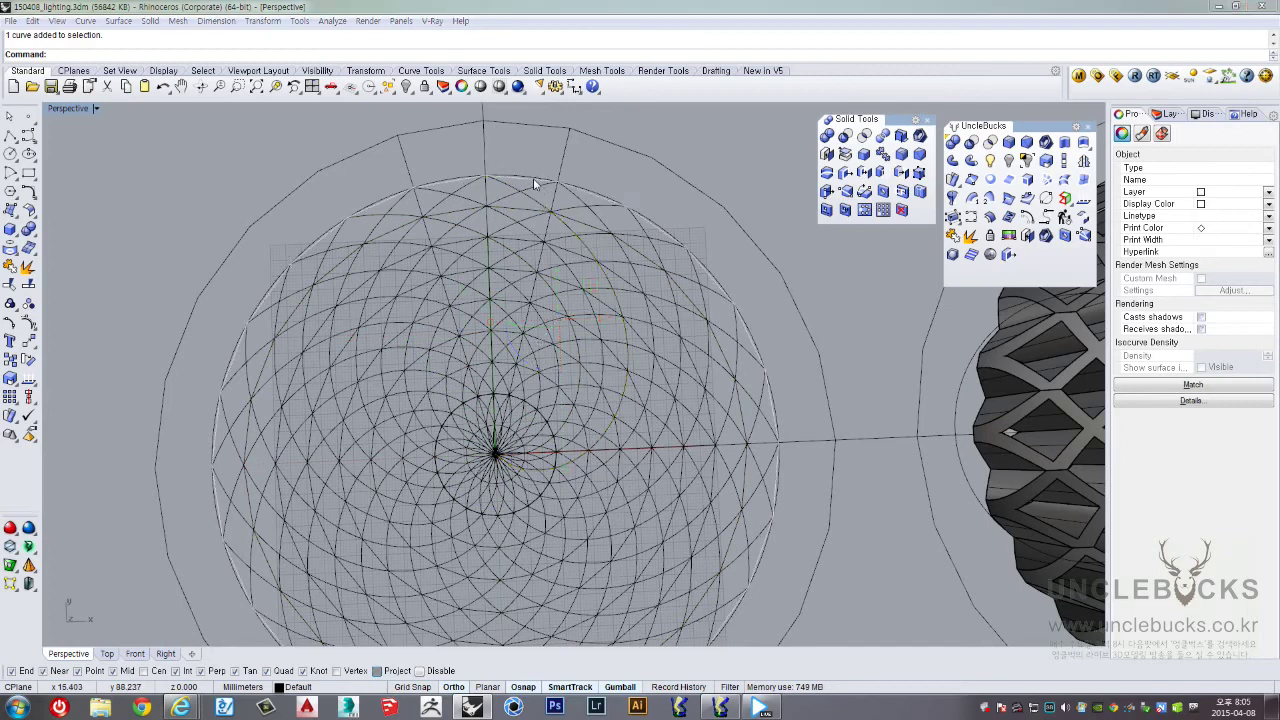
{"action": "scroll", "coordinate": [540, 200], "scroll_direction": "down", "scroll_amount": 2}
{"action": "scroll", "coordinate": [530, 285], "scroll_direction": "down", "scroll_amount": 2}
{"action": "mouse_move", "coordinate": [530, 285]}
{"action": "right_mouse_down"}
{"action": "mouse_move", "coordinate": [508, 295]}
{"action": "mouse_move", "coordinate": [560, 290]}
{"action": "mouse_move", "coordinate": [600, 386]}
{"action": "mouse_move", "coordinate": [620, 372]}
{"action": "right_mouse_up"}
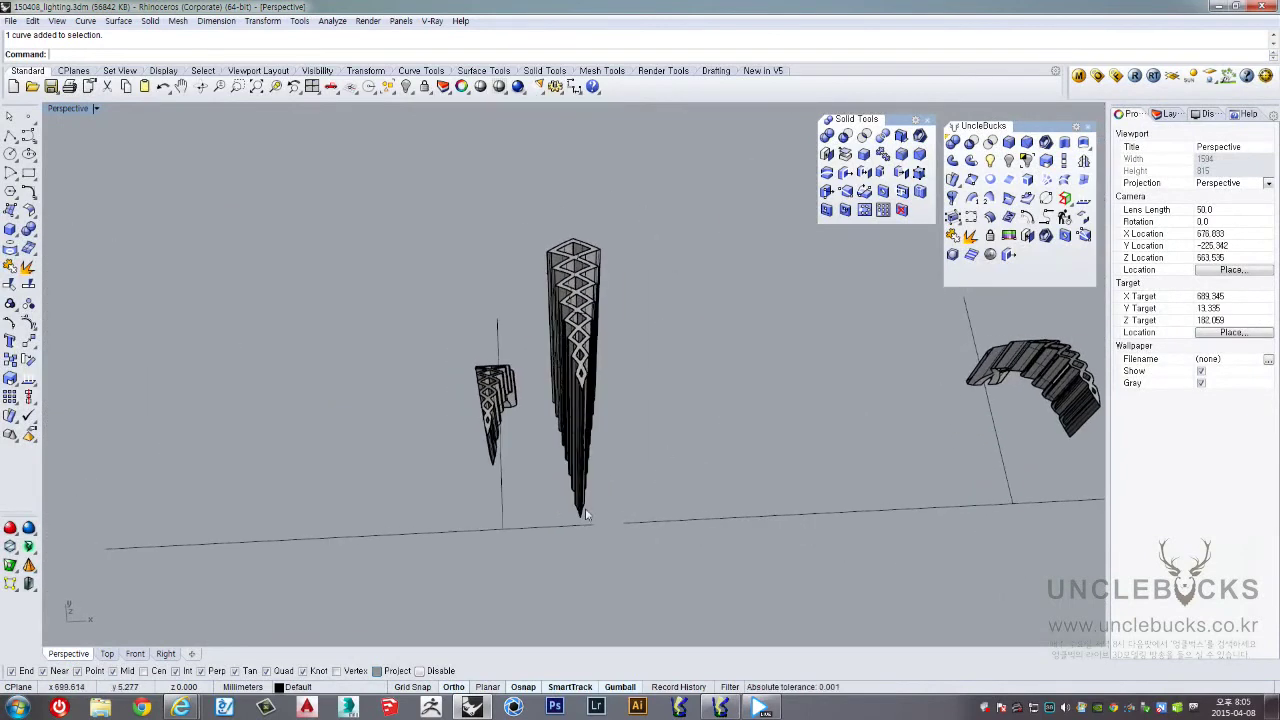
{"action": "mouse_move", "coordinate": [586, 514]}
{"action": "right_mouse_down"}
{"action": "mouse_move", "coordinate": [586, 272]}
{"action": "mouse_move", "coordinate": [623, 456]}
{"action": "mouse_move", "coordinate": [634, 337]}
{"action": "right_mouse_up"}
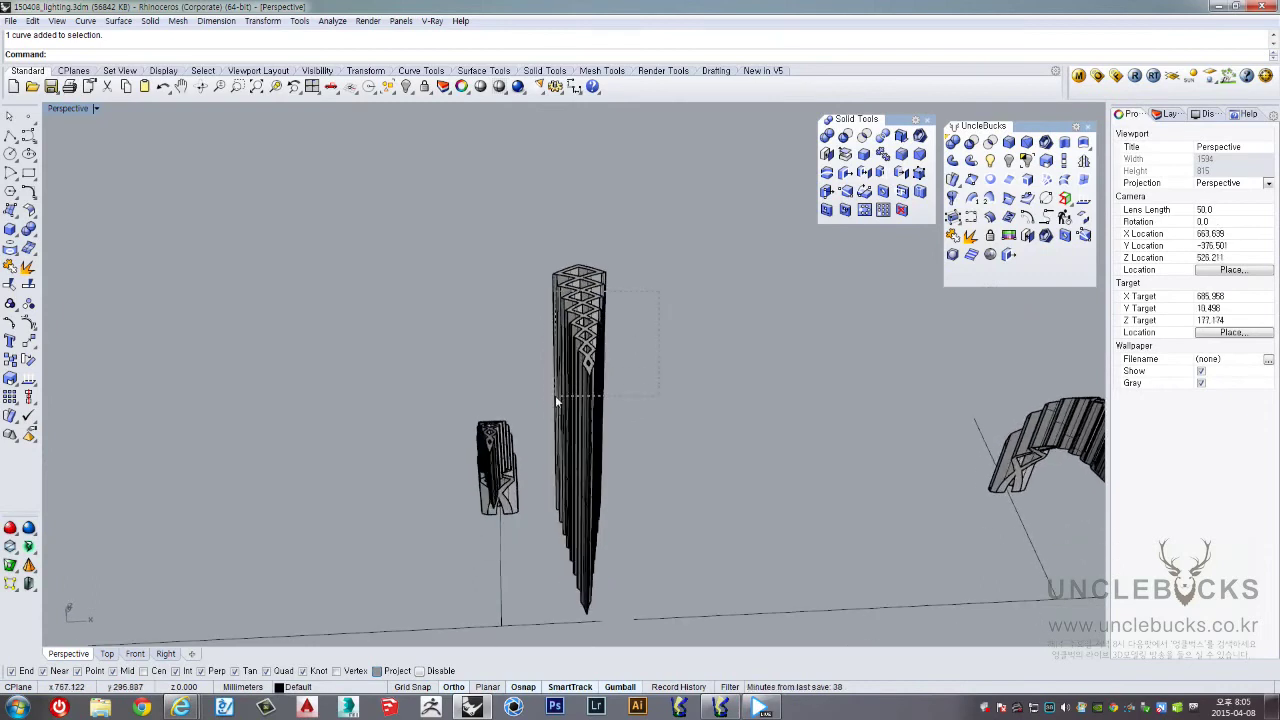
{"action": "left_click_drag", "start_coordinate": [557, 401], "coordinate": [557, 398]}
{"action": "mouse_move", "coordinate": [557, 398]}
{"action": "right_mouse_down"}
{"action": "mouse_move", "coordinate": [730, 403]}
{"action": "mouse_move", "coordinate": [788, 390]}
{"action": "mouse_move", "coordinate": [621, 398]}
{"action": "mouse_move", "coordinate": [723, 300]}
{"action": "mouse_move", "coordinate": [704, 343]}
{"action": "right_mouse_up"}
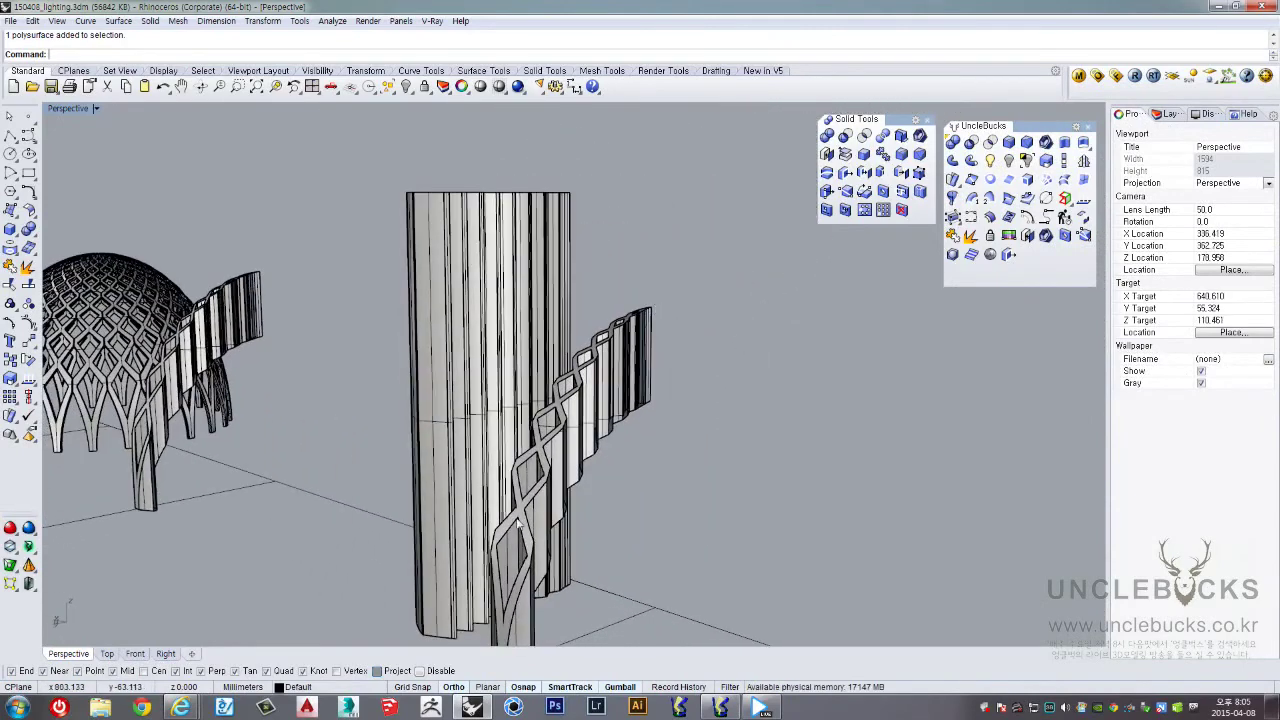
{"action": "right_click_drag", "start_coordinate": [518, 524], "coordinate": [733, 219]}
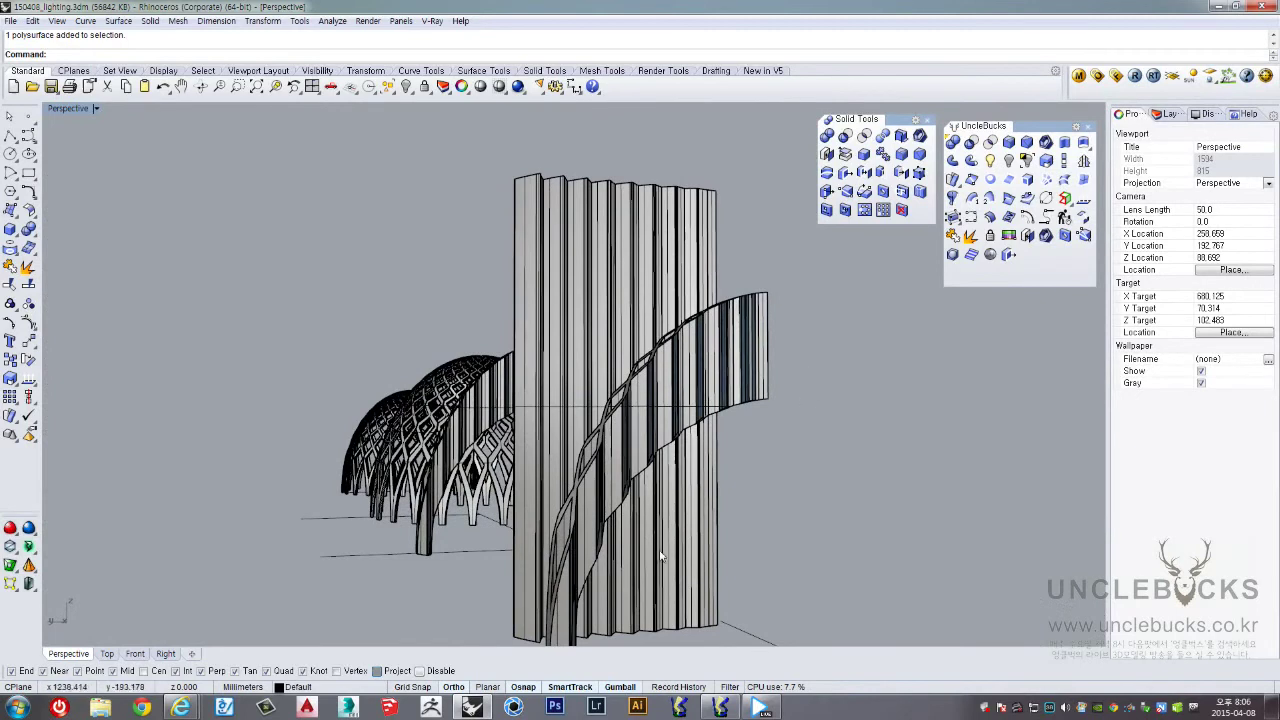
{"action": "mouse_move", "coordinate": [660, 557]}
{"action": "right_mouse_down"}
{"action": "mouse_move", "coordinate": [619, 414]}
{"action": "mouse_move", "coordinate": [666, 443]}
{"action": "mouse_move", "coordinate": [620, 492]}
{"action": "mouse_move", "coordinate": [651, 420]}
{"action": "mouse_move", "coordinate": [575, 440]}
{"action": "mouse_move", "coordinate": [698, 393]}
{"action": "mouse_move", "coordinate": [660, 420]}
{"action": "mouse_move", "coordinate": [611, 381]}
{"action": "mouse_move", "coordinate": [805, 344]}
{"action": "mouse_move", "coordinate": [820, 366]}
{"action": "mouse_move", "coordinate": [628, 355]}
{"action": "right_mouse_up"}
{"action": "scroll", "coordinate": [628, 355], "scroll_direction": "down", "scroll_amount": 3}
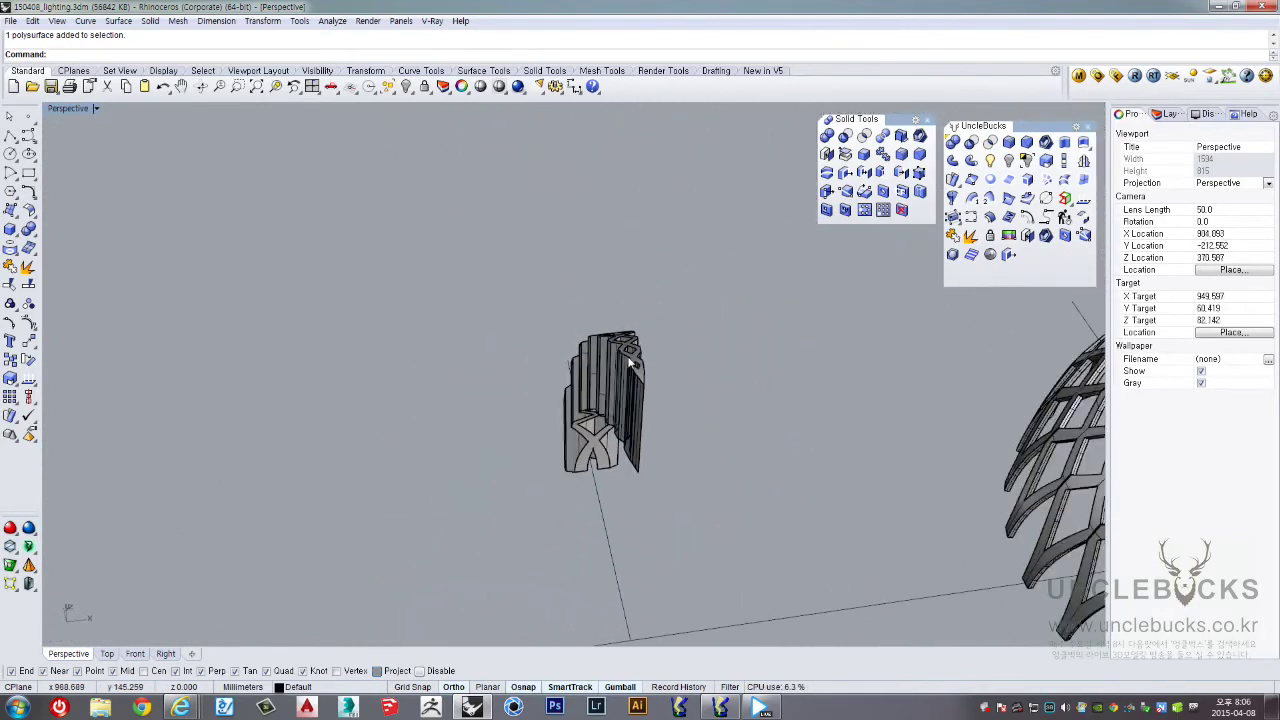
{"action": "scroll", "coordinate": [802, 352], "scroll_direction": "down", "scroll_amount": 2}
{"action": "mouse_move", "coordinate": [802, 352]}
{"action": "right_mouse_down"}
{"action": "mouse_move", "coordinate": [661, 377]}
{"action": "mouse_move", "coordinate": [641, 399]}
{"action": "right_mouse_up"}
{"action": "scroll", "coordinate": [457, 370], "scroll_direction": "up", "scroll_amount": 3}
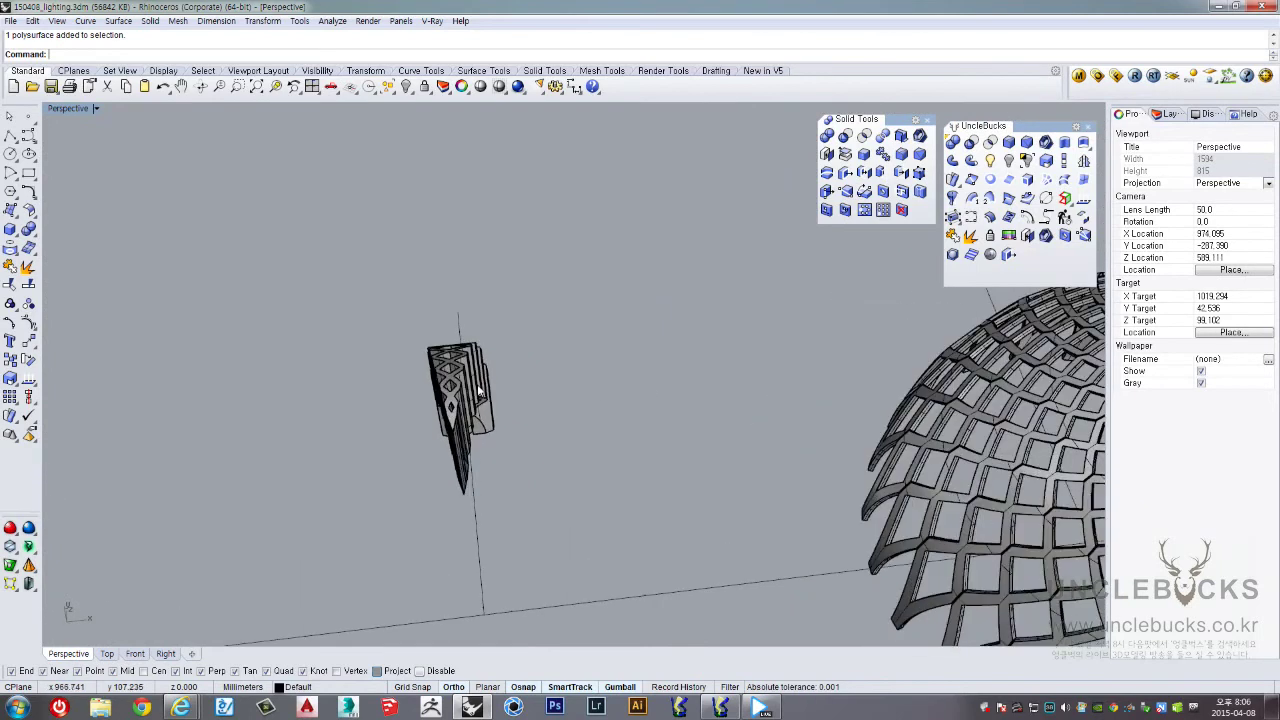
{"action": "scroll", "coordinate": [457, 370], "scroll_direction": "up", "scroll_amount": 3}
{"action": "right_click_drag", "start_coordinate": [457, 370], "coordinate": [440, 365]}
{"action": "scroll", "coordinate": [540, 370], "scroll_direction": "down", "scroll_amount": 3}
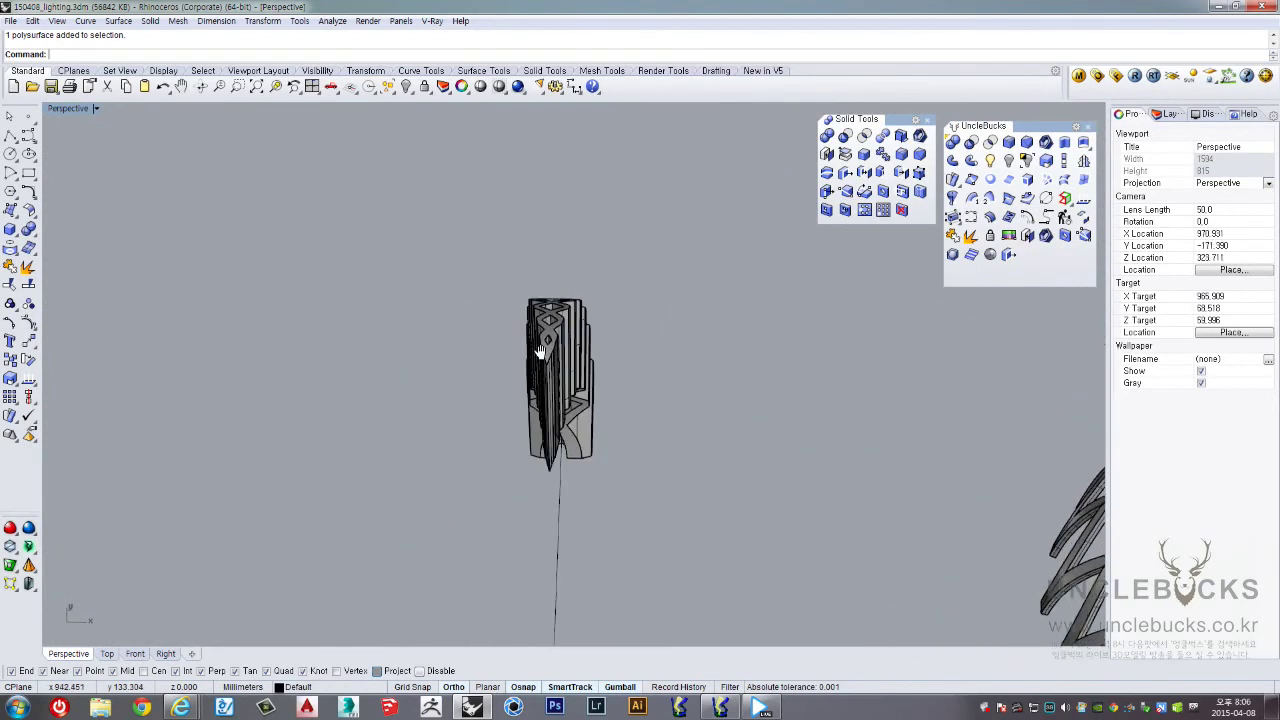
{"action": "mouse_move", "coordinate": [545, 370]}
{"action": "right_mouse_down"}
{"action": "mouse_move", "coordinate": [556, 346]}
{"action": "mouse_move", "coordinate": [766, 380]}
{"action": "mouse_move", "coordinate": [712, 420]}
{"action": "mouse_move", "coordinate": [746, 449]}
{"action": "mouse_move", "coordinate": [517, 320]}
{"action": "right_mouse_up"}
{"action": "scroll", "coordinate": [549, 378], "scroll_direction": "up", "scroll_amount": 3}
{"action": "scroll", "coordinate": [552, 342], "scroll_direction": "down", "scroll_amount": 3}
{"action": "scroll", "coordinate": [712, 420], "scroll_direction": "up", "scroll_amount": 3}
{"action": "scroll", "coordinate": [712, 420], "scroll_direction": "down", "scroll_amount": 3}
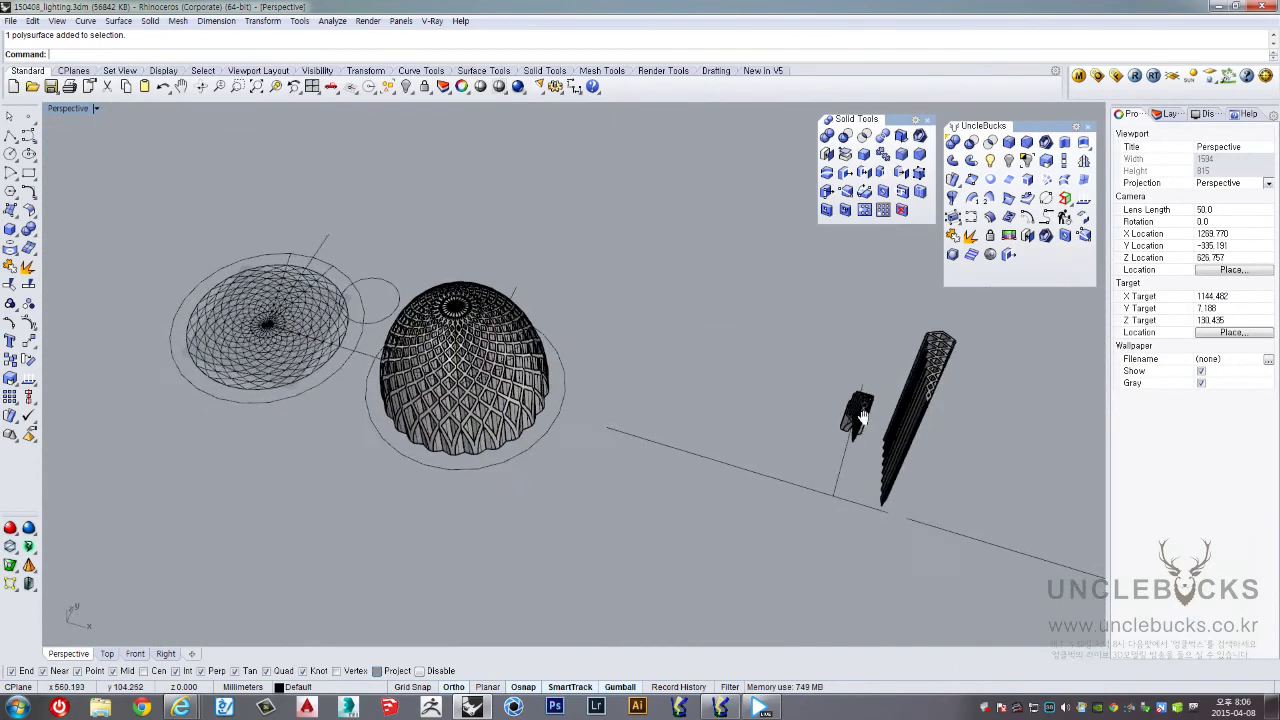
Orbit around the lattice dome to inspect its top and seam, leaving nothing selected.
{"action": "scroll", "coordinate": [517, 320], "scroll_direction": "up", "scroll_amount": 3}
{"action": "scroll", "coordinate": [517, 320], "scroll_direction": "up", "scroll_amount": 2}
{"action": "scroll", "coordinate": [515, 319], "scroll_direction": "up", "scroll_amount": 2}
{"action": "scroll", "coordinate": [491, 342], "scroll_direction": "up", "scroll_amount": 2}
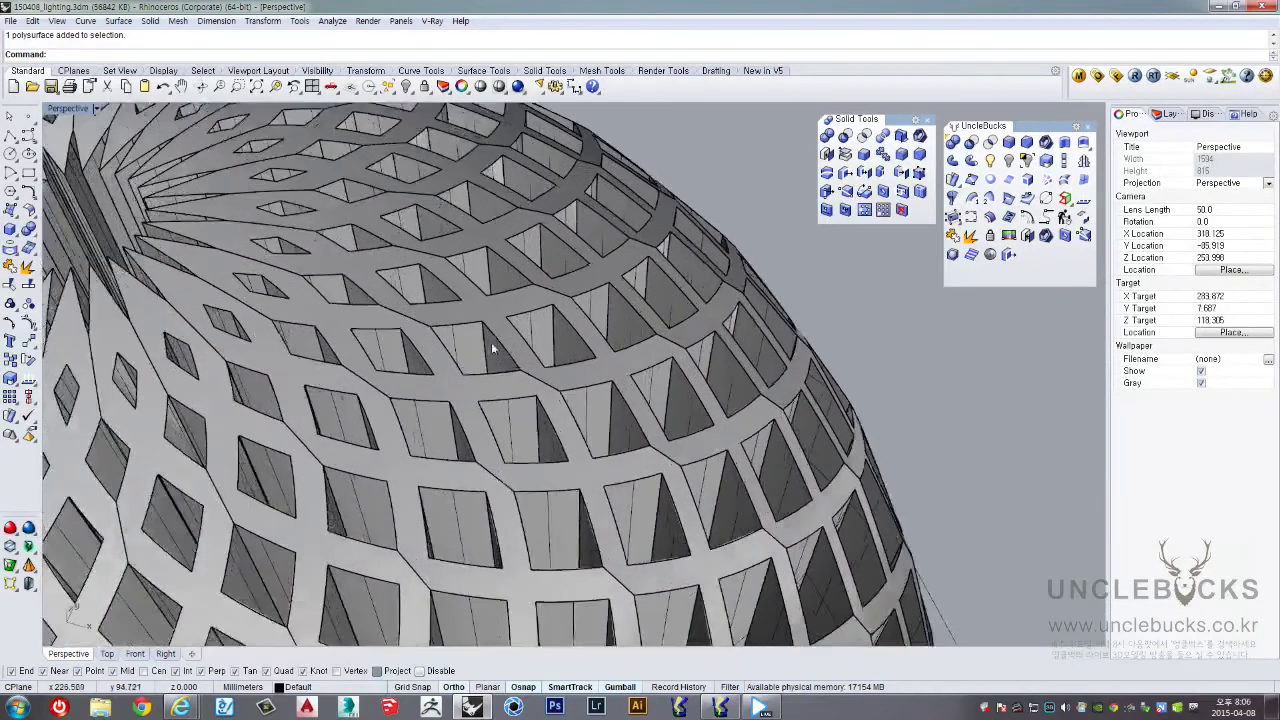
{"action": "scroll", "coordinate": [545, 330], "scroll_direction": "down", "scroll_amount": 3}
{"action": "right_click_drag", "start_coordinate": [545, 330], "coordinate": [620, 360]}
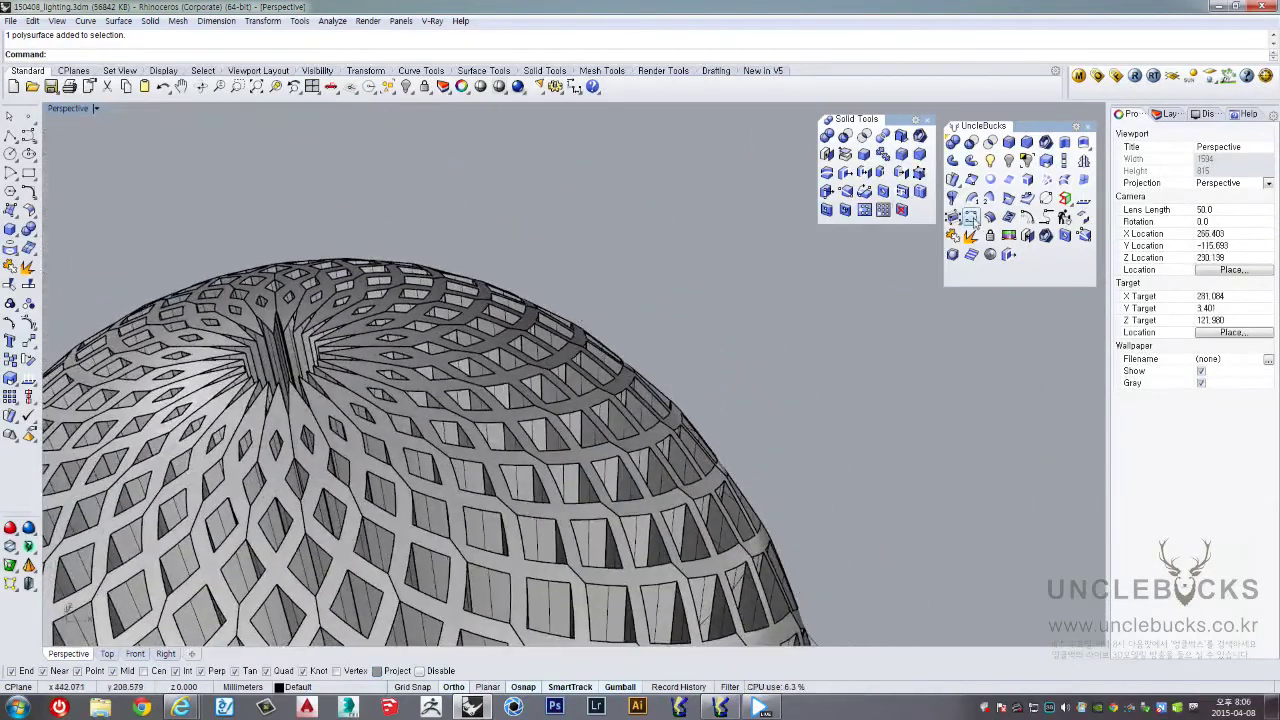
{"action": "mouse_move", "coordinate": [406, 295]}
{"action": "right_mouse_down"}
{"action": "mouse_move", "coordinate": [423, 251]}
{"action": "mouse_move", "coordinate": [396, 285]}
{"action": "mouse_move", "coordinate": [433, 268]}
{"action": "mouse_move", "coordinate": [523, 271]}
{"action": "right_mouse_up"}
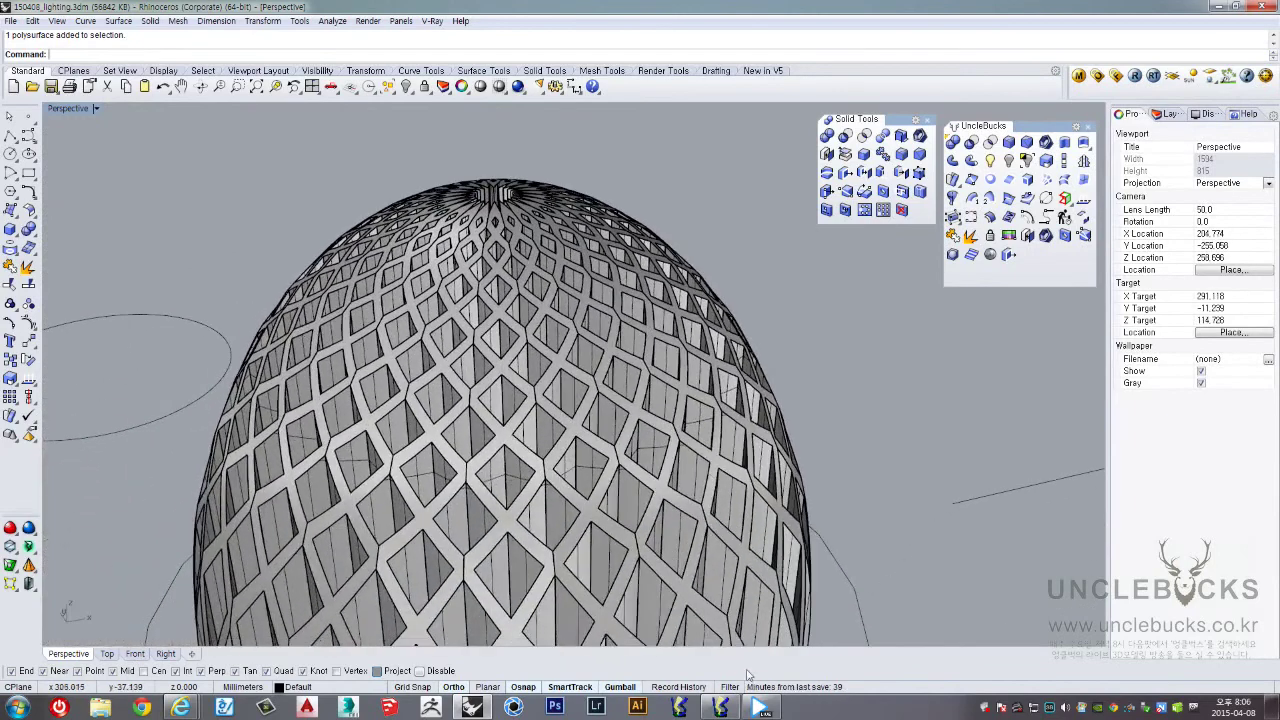
{"action": "left_click", "coordinate": [634, 216]}
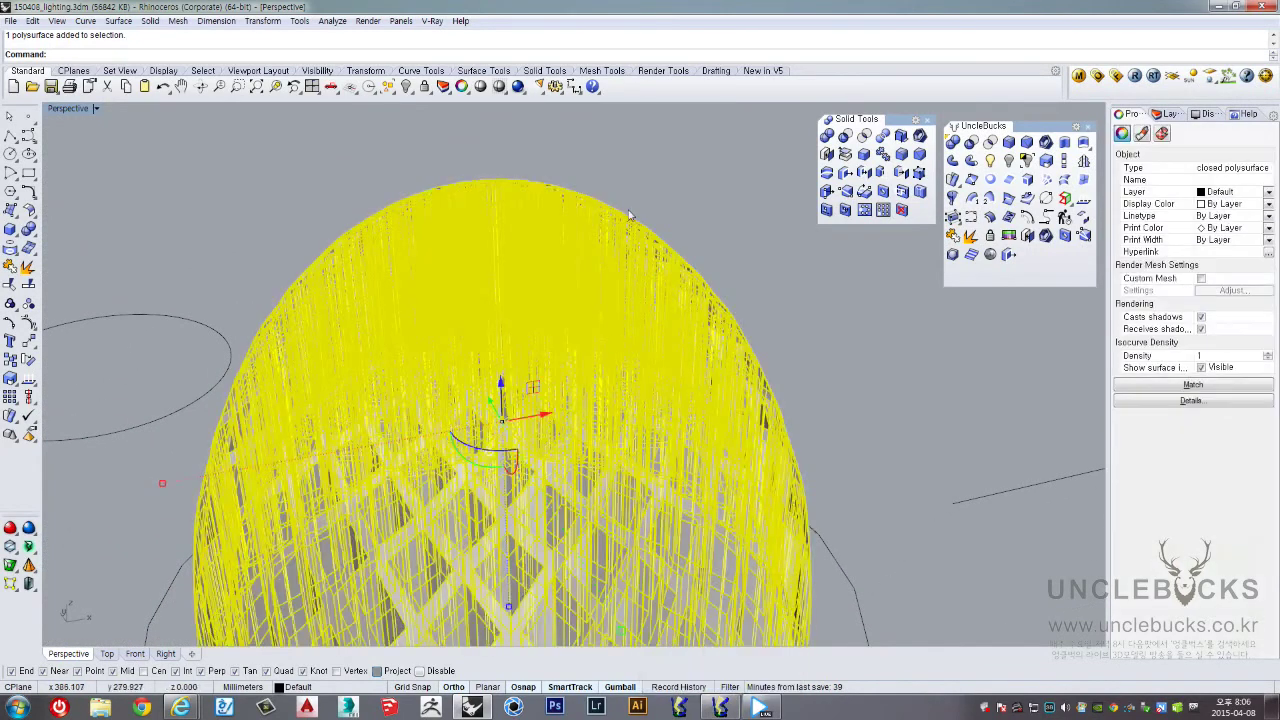
{"action": "key", "text": "Escape"}
{"action": "mouse_move", "coordinate": [634, 216]}
{"action": "right_mouse_down"}
{"action": "mouse_move", "coordinate": [607, 350]}
{"action": "mouse_move", "coordinate": [657, 500]}
{"action": "right_mouse_up"}
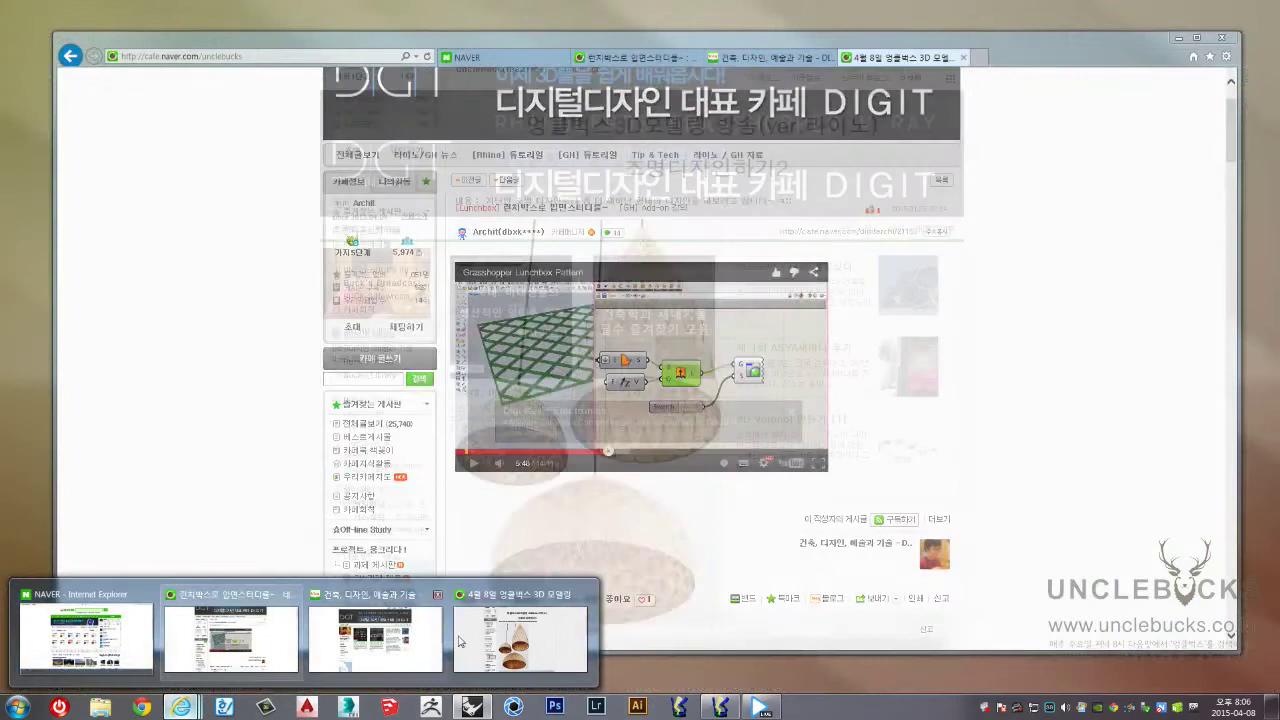
Bring the cafe post forward and scroll to the red lattice pendant lamp render.
{"action": "mouse_move", "coordinate": [180, 708]}
{"action": "left_click", "coordinate": [228, 617]}
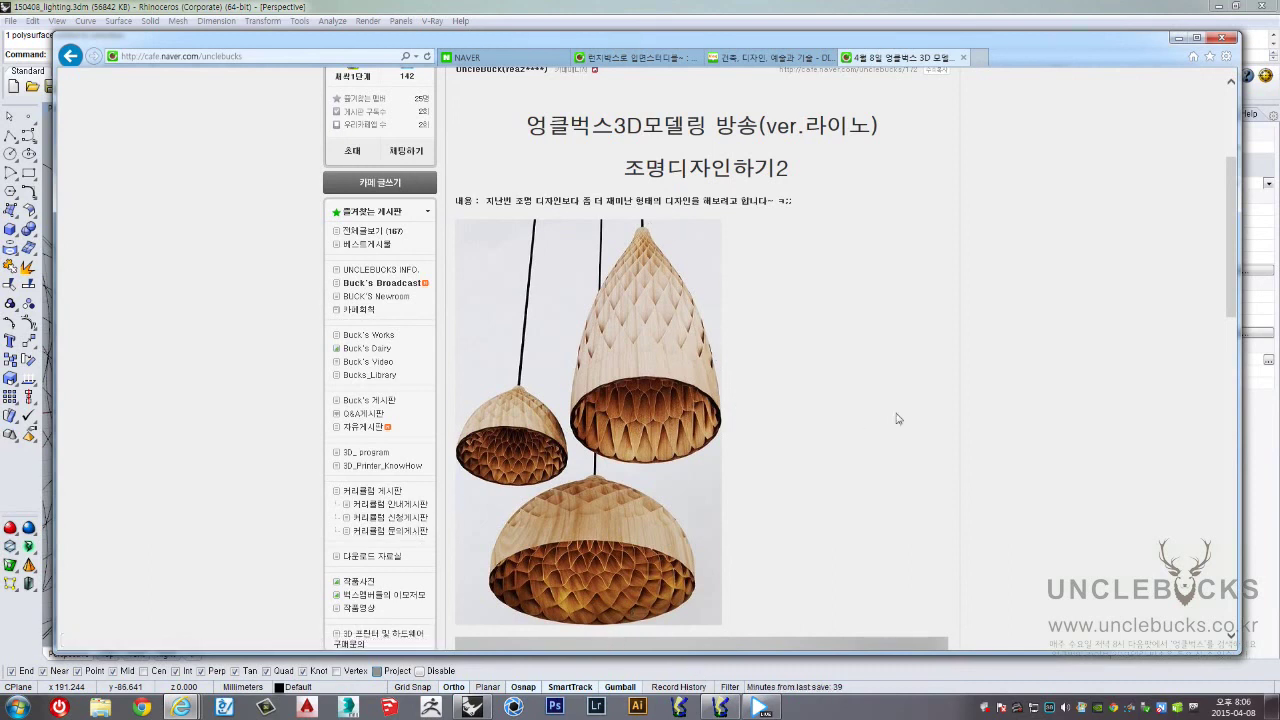
{"action": "scroll", "coordinate": [1020, 378], "scroll_direction": "down", "scroll_amount": 3}
{"action": "scroll", "coordinate": [1018, 380], "scroll_direction": "down", "scroll_amount": 2}
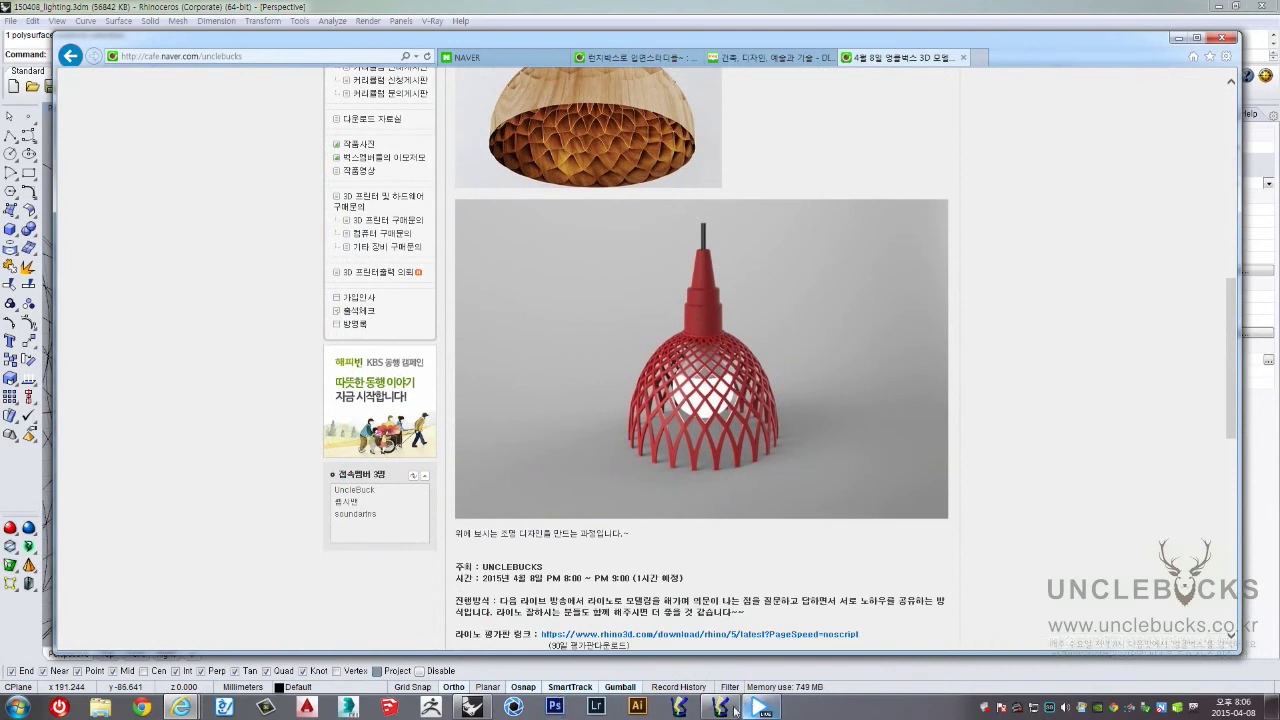
{"action": "mouse_move", "coordinate": [719, 707]}
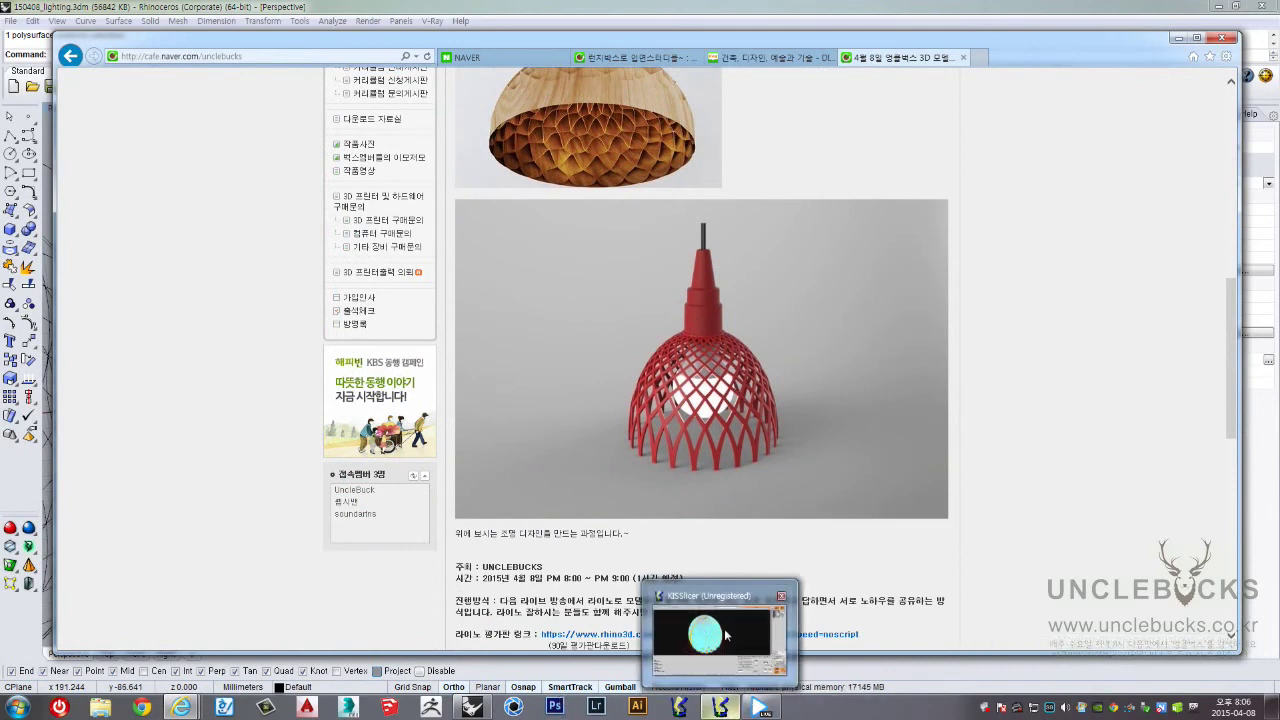
Switch to KISSlicer and orbit and zoom the lamp shell to inspect its colour-coded mesh errors.
{"action": "left_click", "coordinate": [727, 634]}
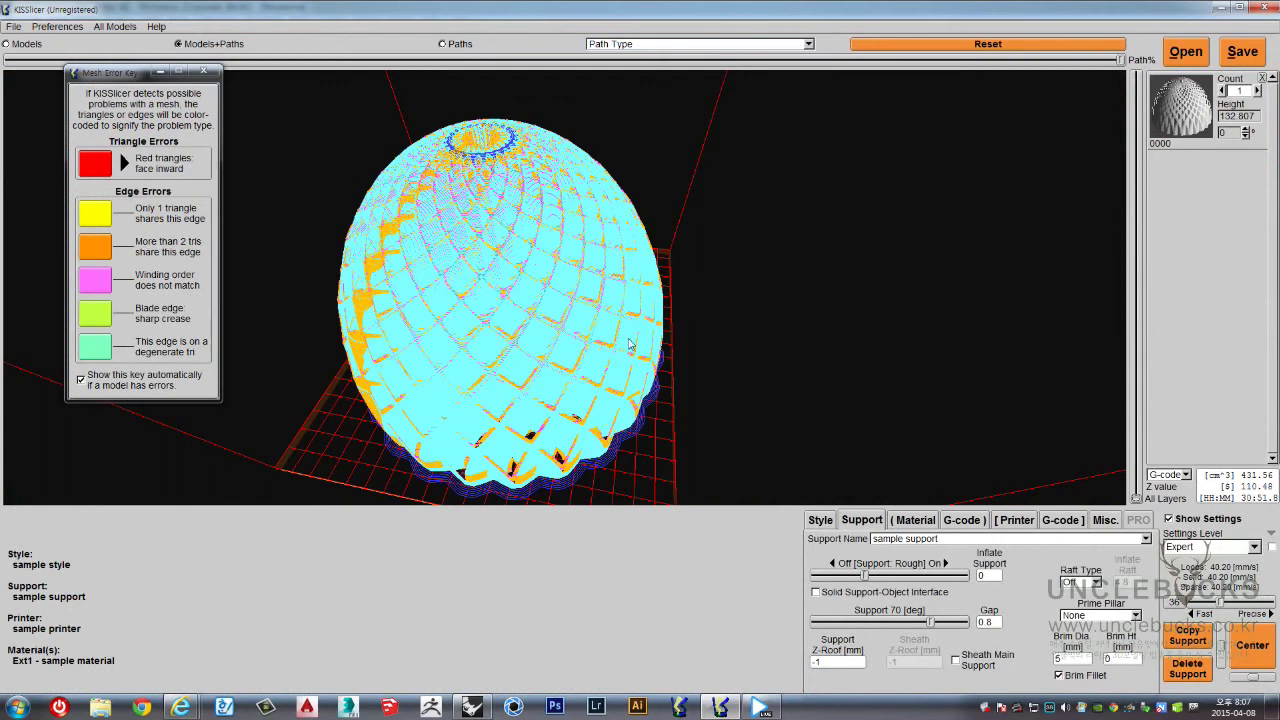
{"action": "mouse_move", "coordinate": [652, 306]}
{"action": "left_mouse_down"}
{"action": "mouse_move", "coordinate": [695, 268]}
{"action": "mouse_move", "coordinate": [646, 382]}
{"action": "left_mouse_up"}
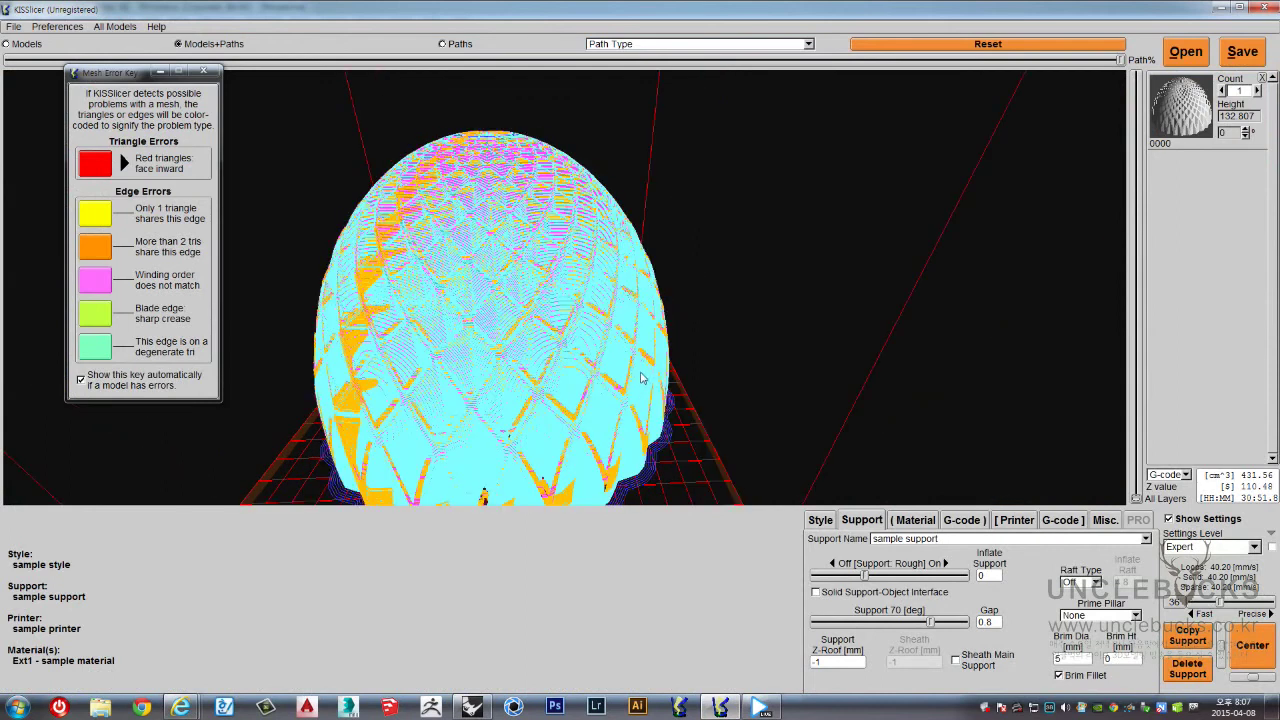
{"action": "left_click_drag", "start_coordinate": [668, 325], "coordinate": [728, 342]}
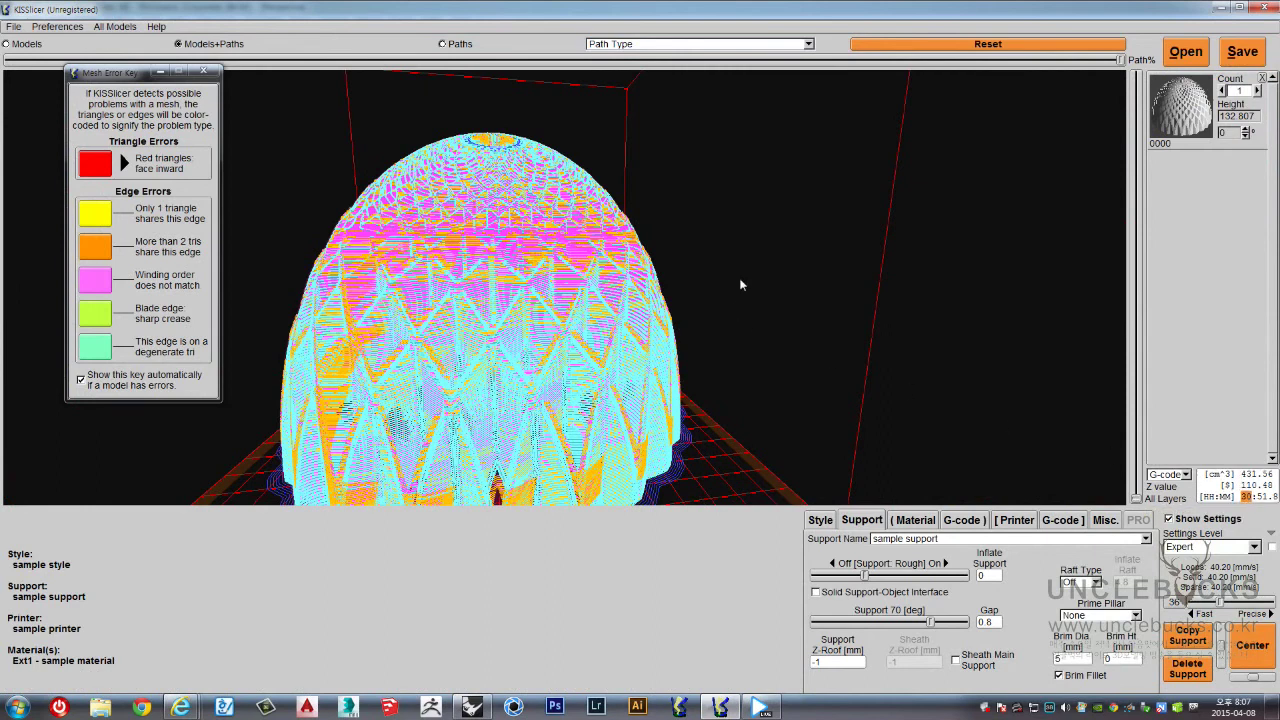
{"action": "mouse_move", "coordinate": [651, 358]}
{"action": "left_mouse_down"}
{"action": "mouse_move", "coordinate": [608, 418]}
{"action": "mouse_move", "coordinate": [562, 437]}
{"action": "mouse_move", "coordinate": [573, 530]}
{"action": "left_mouse_up"}
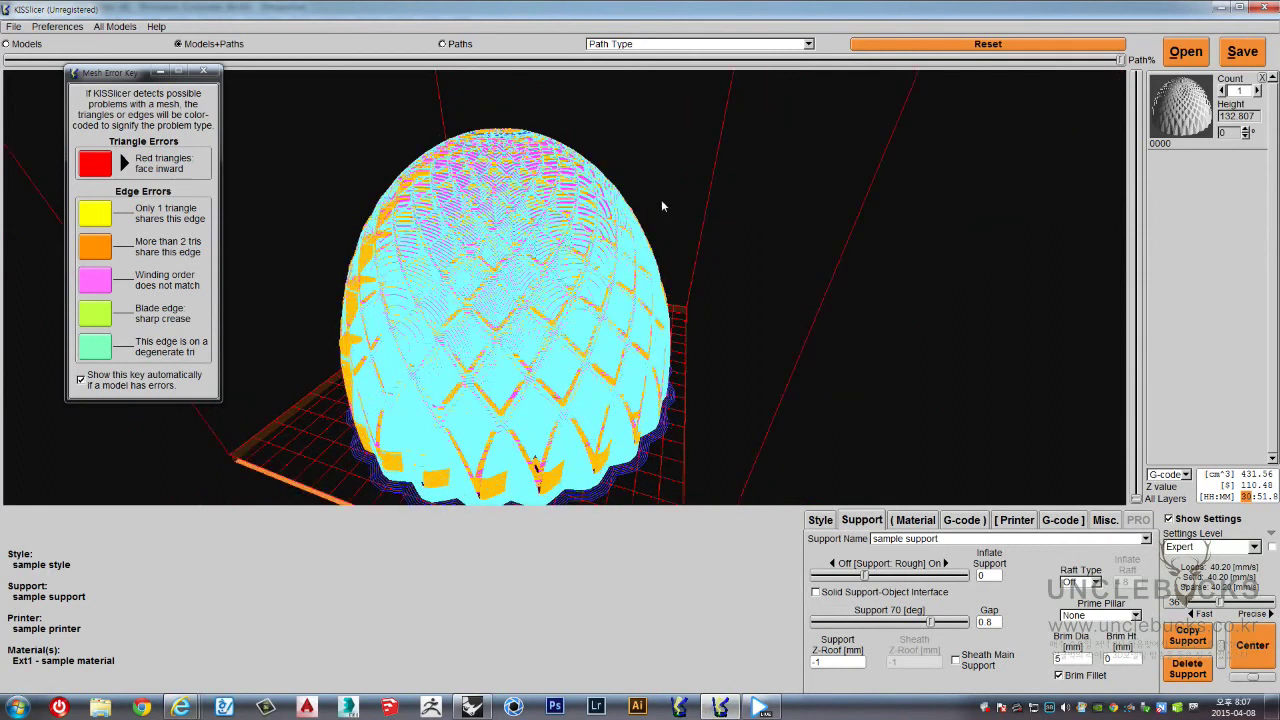
{"action": "scroll", "coordinate": [661, 199], "scroll_direction": "up", "scroll_amount": 4}
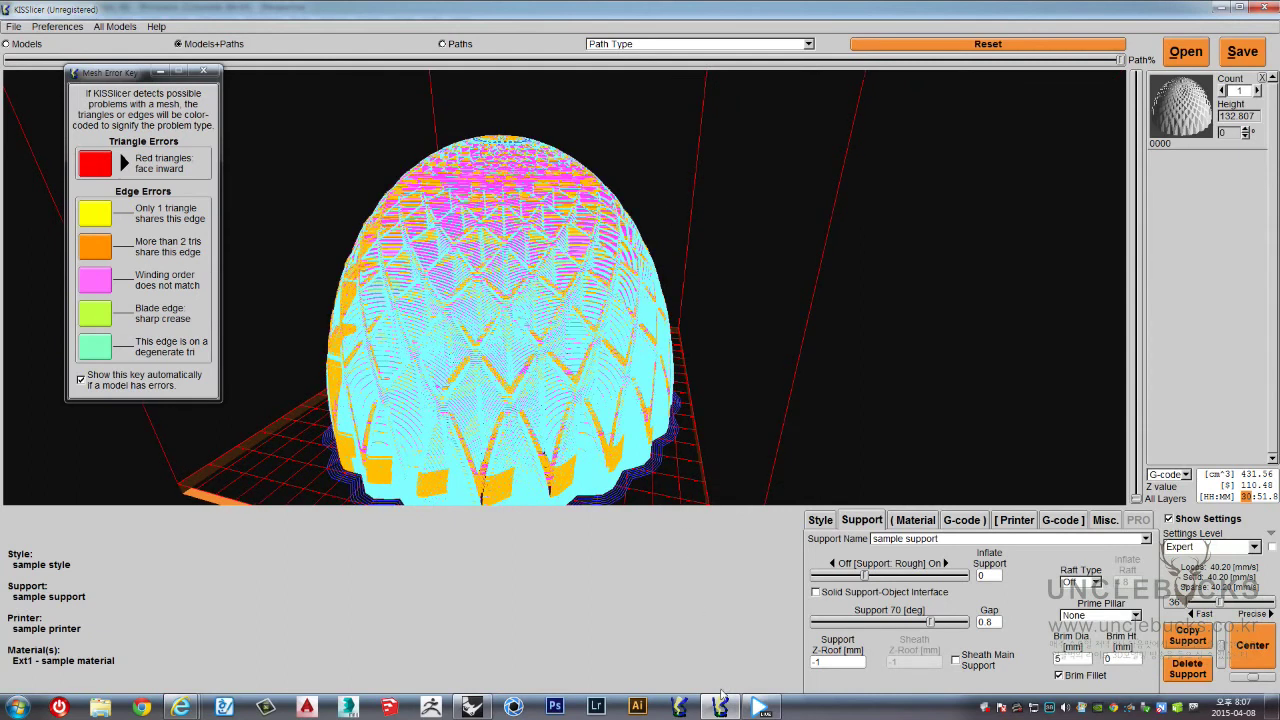
{"action": "mouse_move", "coordinate": [720, 706]}
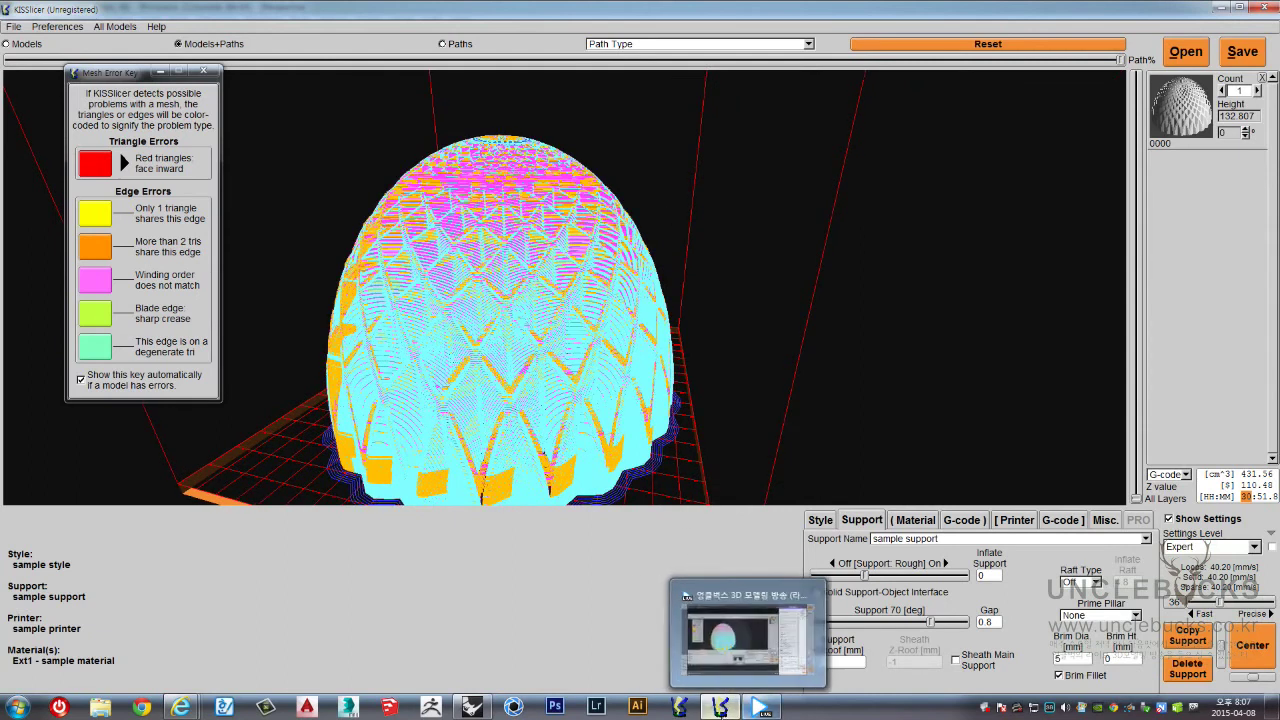
{"action": "left_click", "coordinate": [476, 707]}
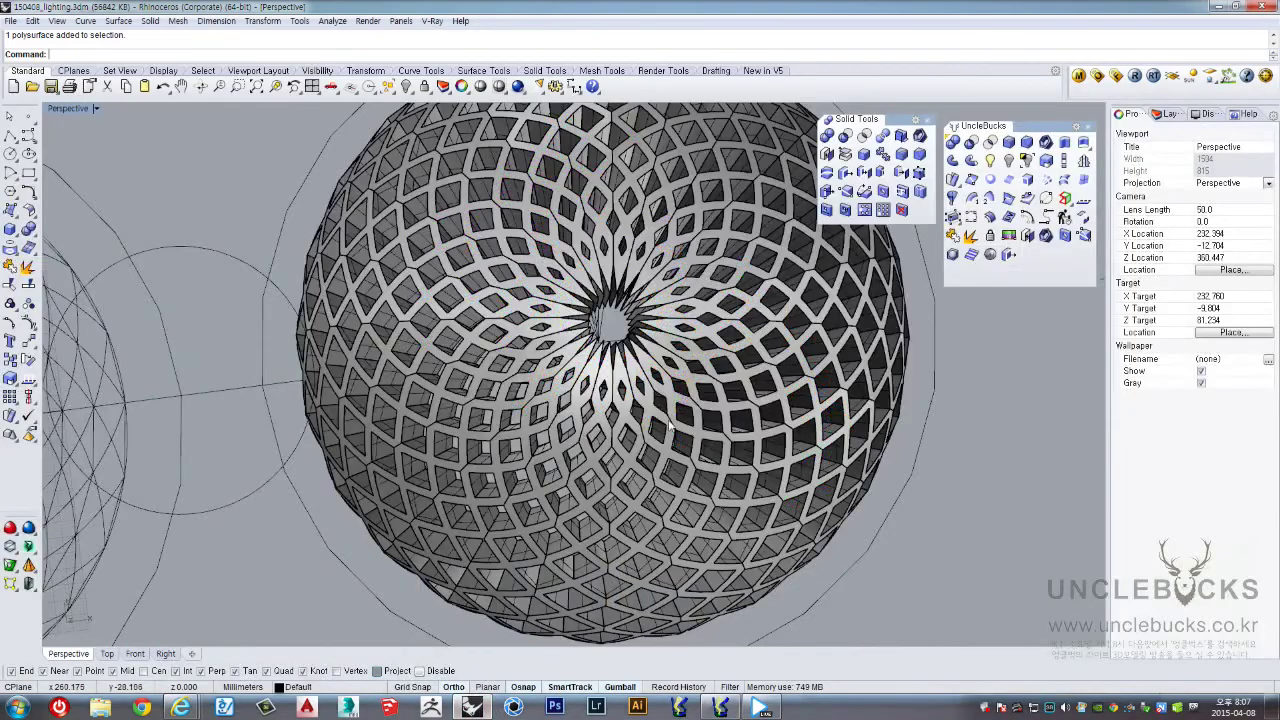
{"action": "right_click_drag", "start_coordinate": [640, 420], "coordinate": [652, 243]}
{"action": "scroll", "coordinate": [620, 300], "scroll_direction": "down", "scroll_amount": 5}
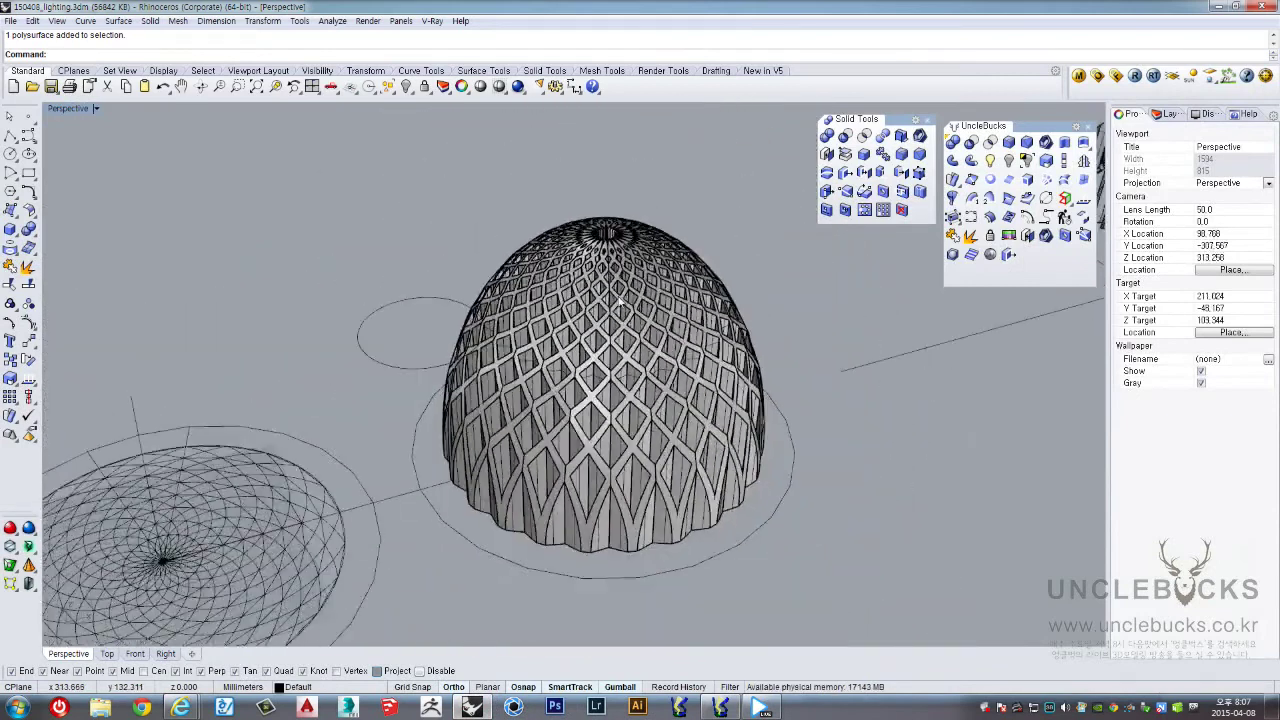
{"action": "mouse_move", "coordinate": [814, 371]}
{"action": "right_mouse_down", "text": "shift"}
{"action": "mouse_move", "coordinate": [737, 428]}
{"action": "mouse_move", "coordinate": [660, 440]}
{"action": "mouse_move", "coordinate": [822, 373]}
{"action": "mouse_move", "coordinate": [603, 383]}
{"action": "mouse_move", "coordinate": [942, 256]}
{"action": "mouse_move", "coordinate": [1005, 218]}
{"action": "right_mouse_up", "text": "shift"}
{"action": "scroll", "coordinate": [603, 383], "scroll_direction": "up", "scroll_amount": 10}
{"action": "left_click", "coordinate": [603, 383]}
{"action": "key", "text": "Escape"}
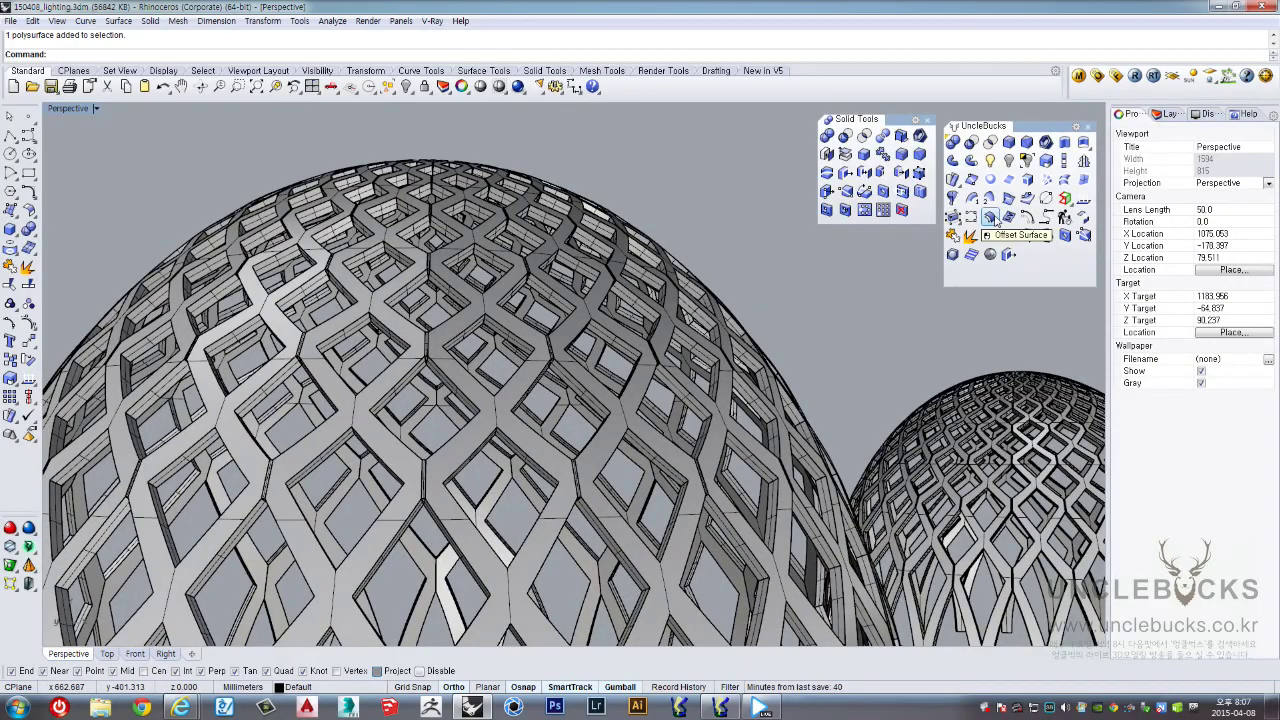
{"action": "scroll", "coordinate": [572, 300], "scroll_direction": "down", "scroll_amount": 3}
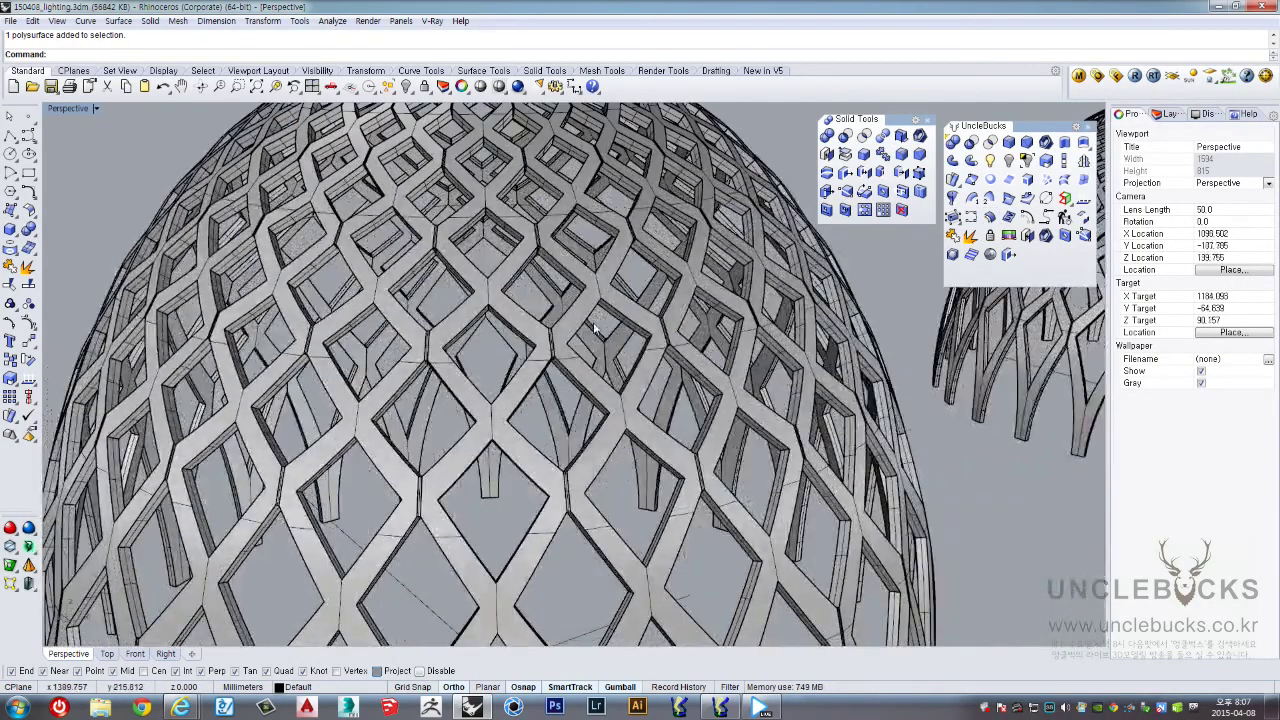
{"action": "mouse_move", "coordinate": [572, 300]}
{"action": "right_mouse_down"}
{"action": "mouse_move", "coordinate": [566, 360]}
{"action": "mouse_move", "coordinate": [617, 358]}
{"action": "right_mouse_up"}
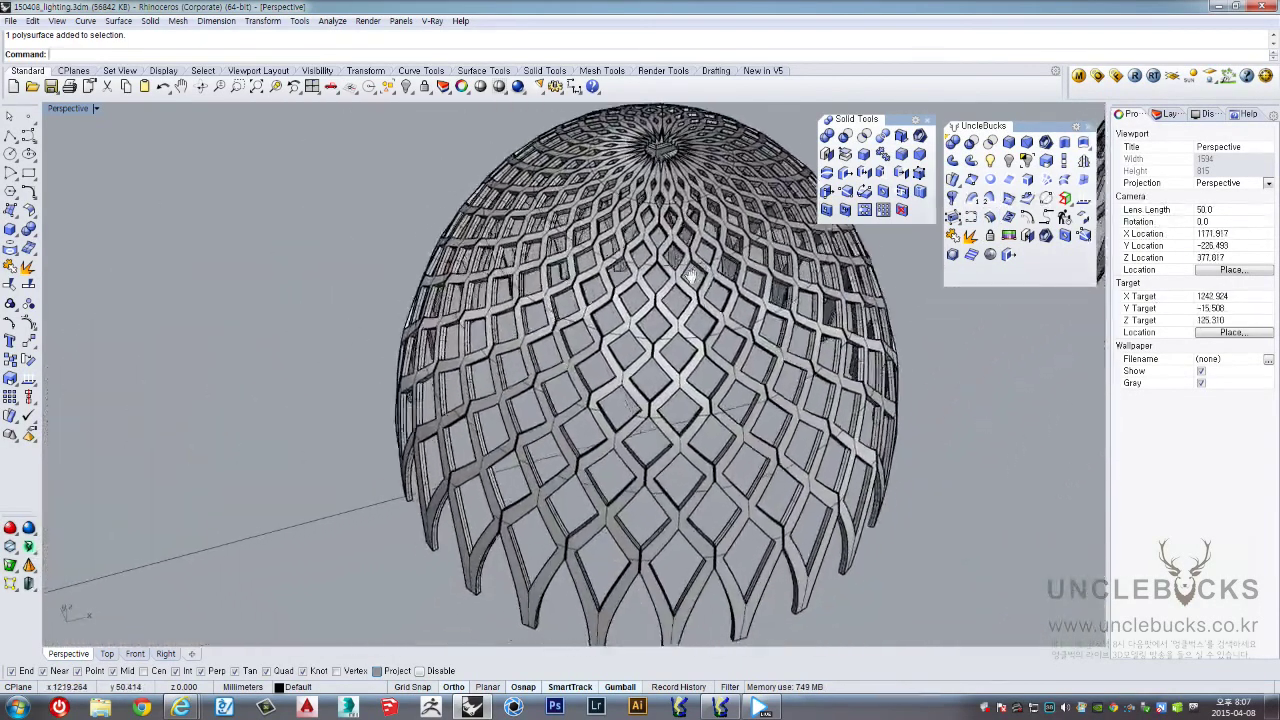
{"action": "scroll", "coordinate": [615, 358], "scroll_direction": "down", "scroll_amount": 3}
{"action": "mouse_move", "coordinate": [337, 363]}
{"action": "right_mouse_down"}
{"action": "mouse_move", "coordinate": [546, 366]}
{"action": "mouse_move", "coordinate": [409, 457]}
{"action": "mouse_move", "coordinate": [669, 363]}
{"action": "right_mouse_up"}
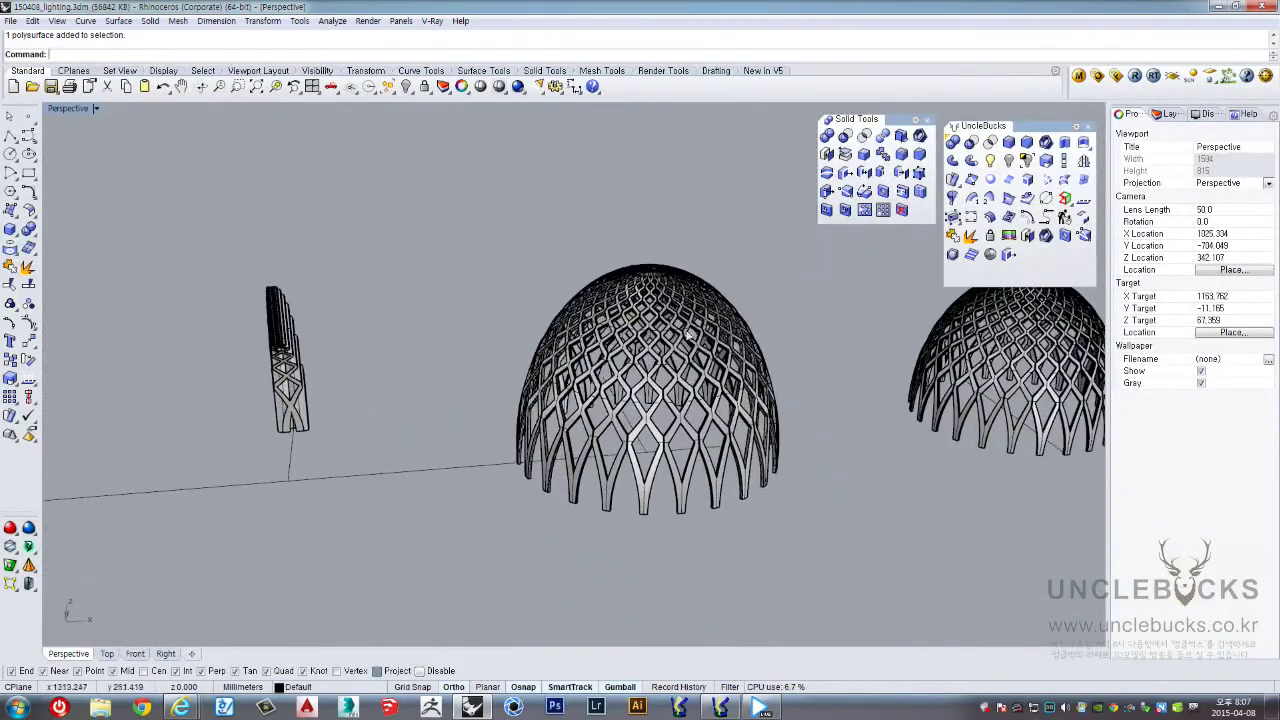
{"action": "scroll", "coordinate": [669, 363], "scroll_direction": "up", "scroll_amount": 5}
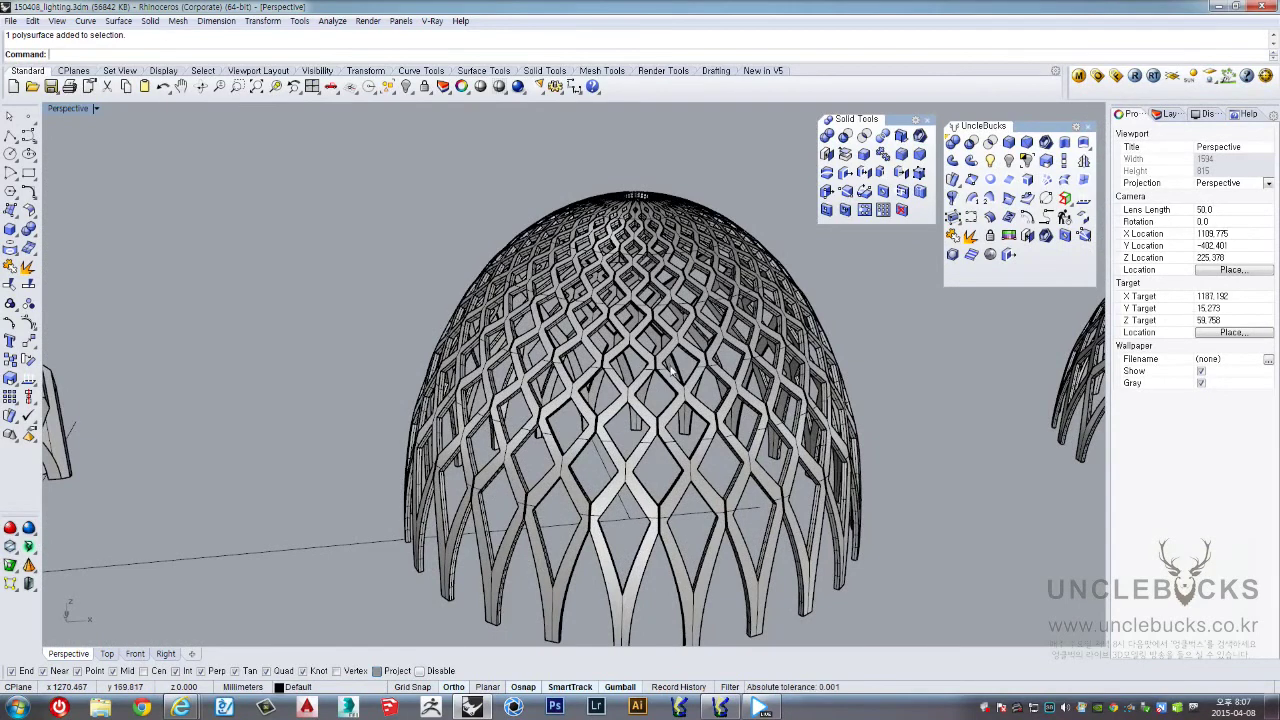
{"action": "scroll", "coordinate": [672, 373], "scroll_direction": "down", "scroll_amount": 2}
{"action": "right_click_drag", "start_coordinate": [672, 373], "coordinate": [639, 428]}
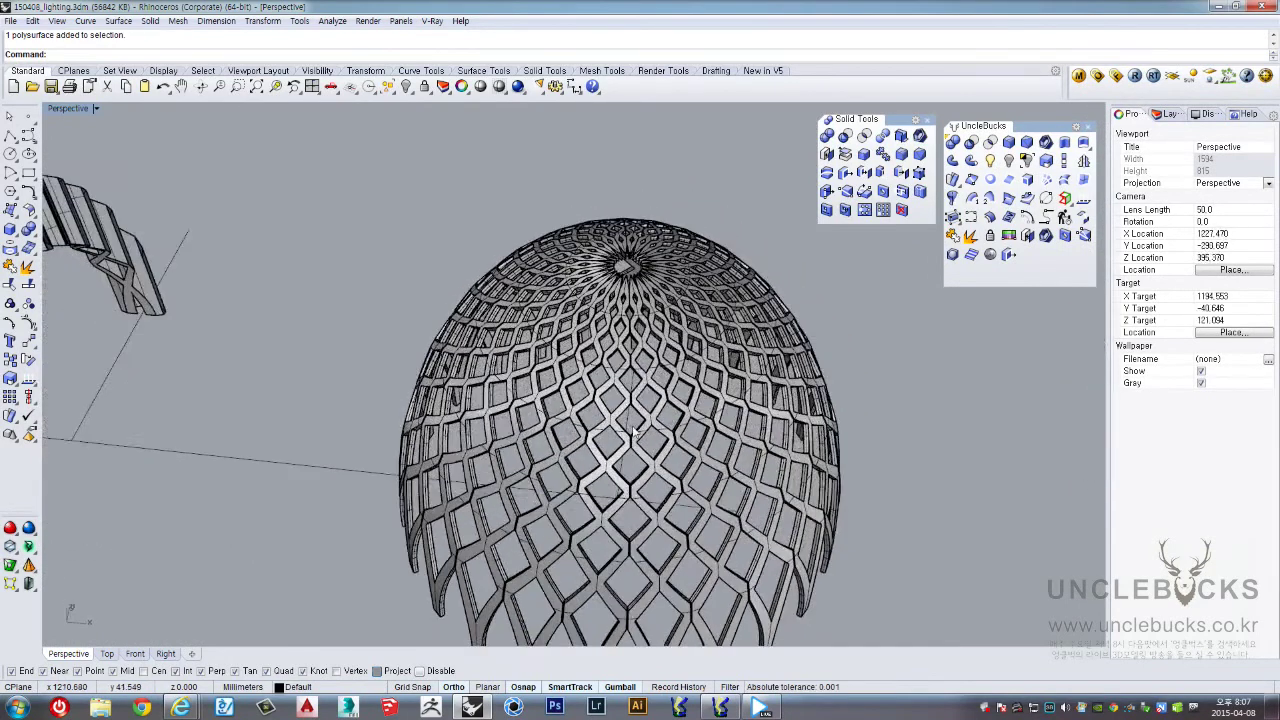
{"action": "scroll", "coordinate": [639, 428], "scroll_direction": "down", "scroll_amount": 2}
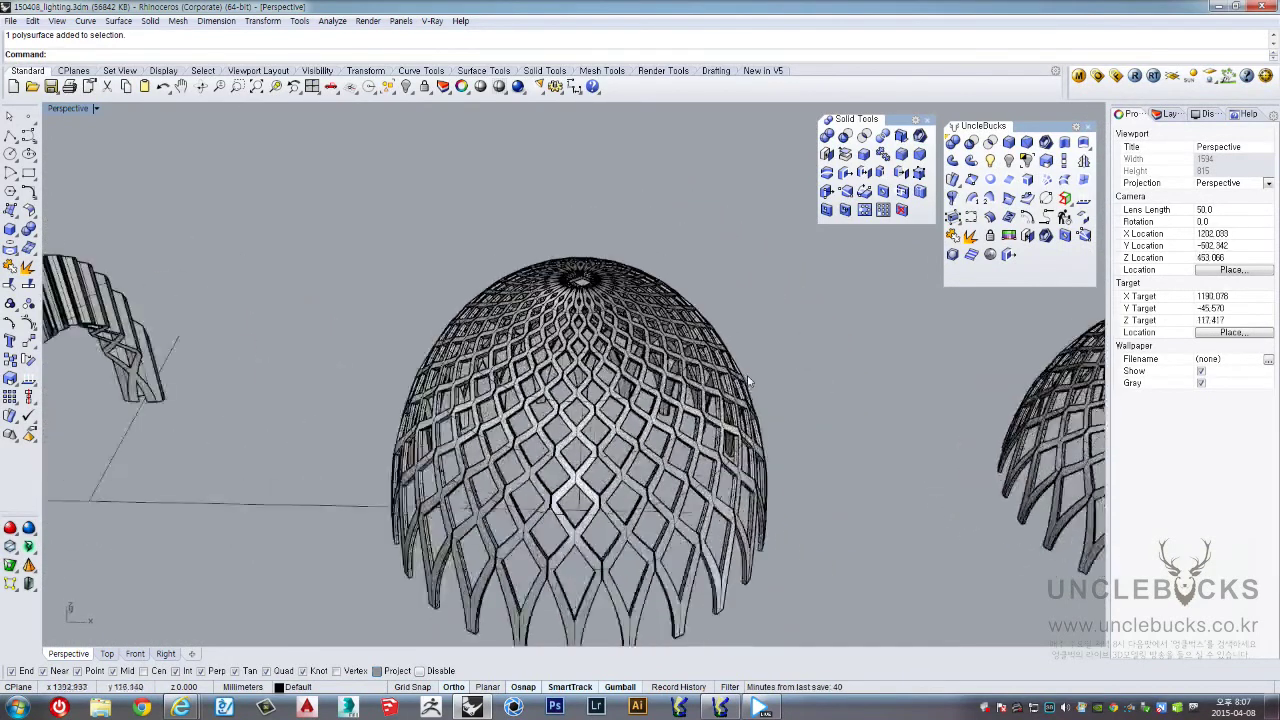
{"action": "mouse_move", "coordinate": [798, 357]}
{"action": "right_mouse_down"}
{"action": "mouse_move", "coordinate": [704, 353]}
{"action": "mouse_move", "coordinate": [746, 352]}
{"action": "mouse_move", "coordinate": [503, 414]}
{"action": "right_mouse_up"}
{"action": "scroll", "coordinate": [704, 353], "scroll_direction": "up", "scroll_amount": 3}
{"action": "scroll", "coordinate": [706, 350], "scroll_direction": "down", "scroll_amount": 3}
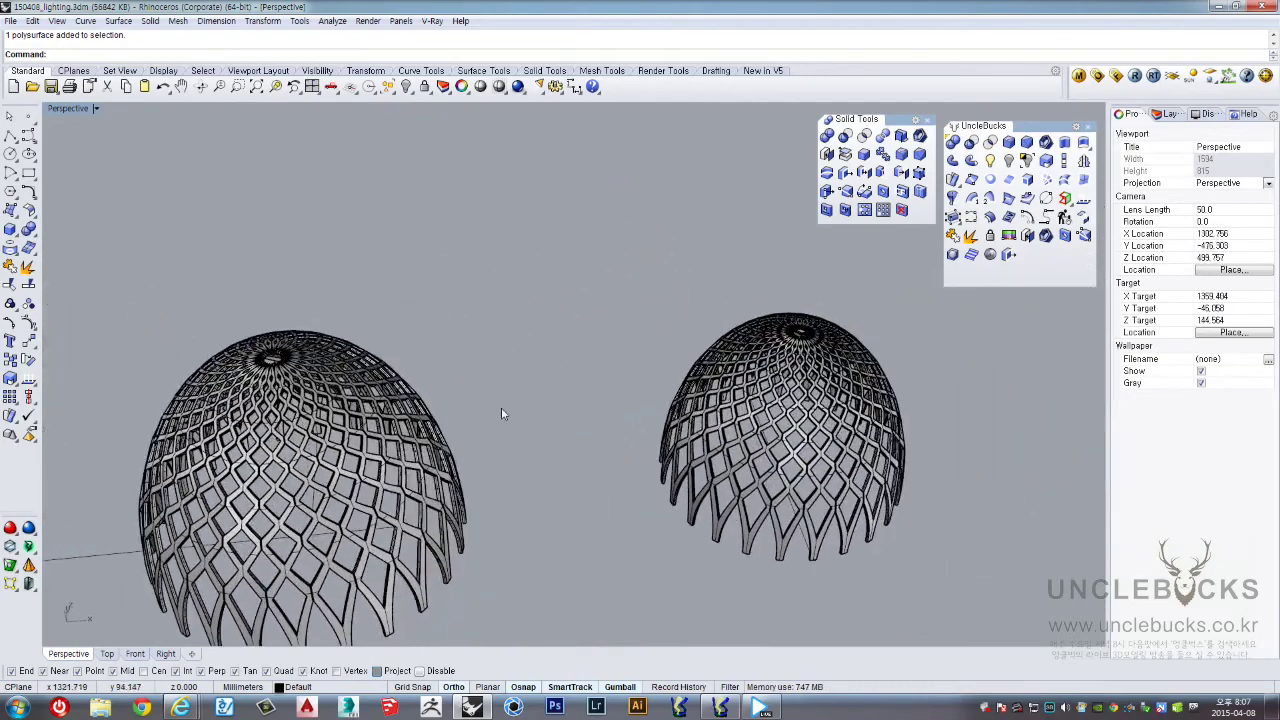
{"action": "right_click_drag", "start_coordinate": [749, 349], "coordinate": [605, 352], "text": "shift"}
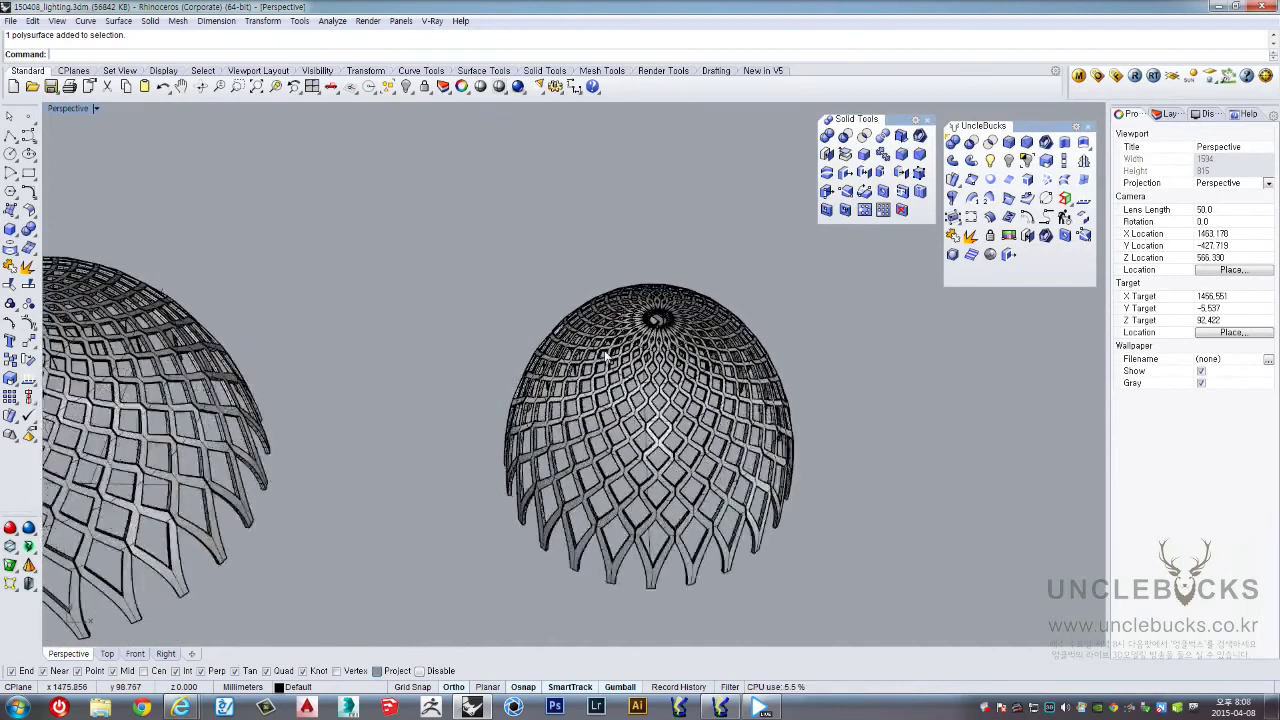
{"action": "scroll", "coordinate": [605, 355], "scroll_direction": "up", "scroll_amount": 3}
{"action": "scroll", "coordinate": [605, 355], "scroll_direction": "down", "scroll_amount": 2}
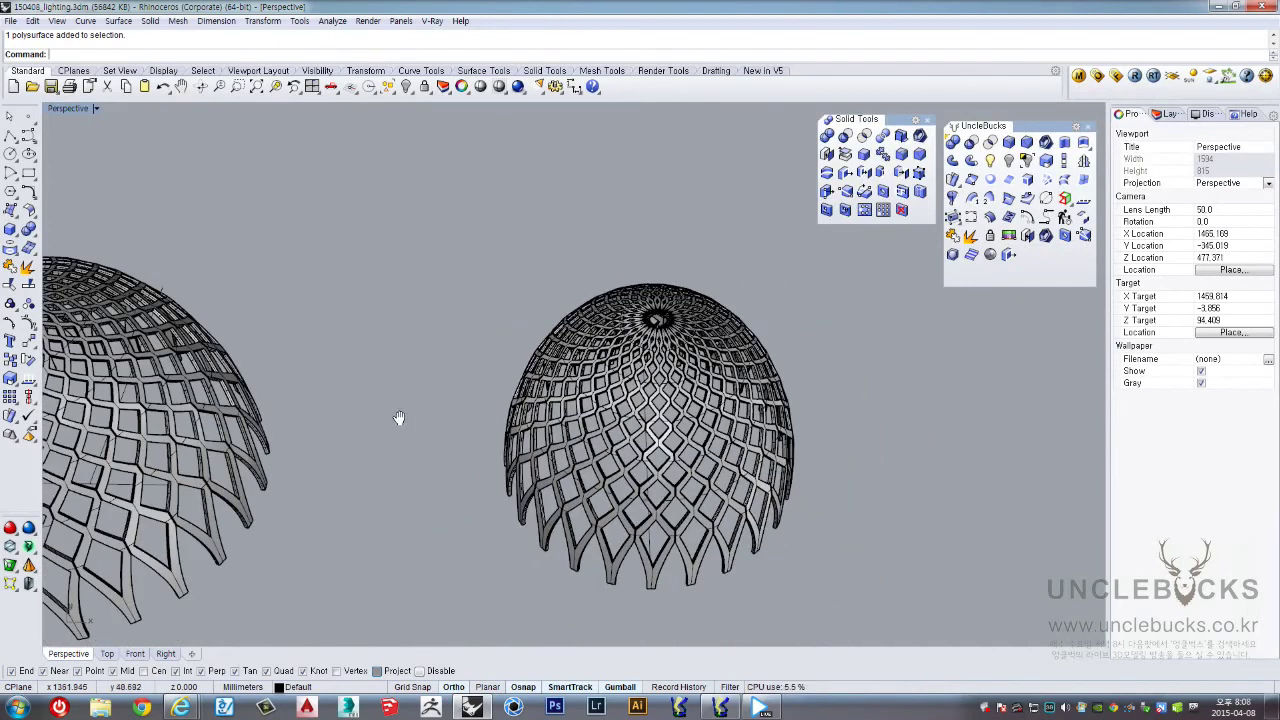
{"action": "mouse_move", "coordinate": [398, 418]}
{"action": "right_mouse_down", "text": "shift"}
{"action": "mouse_move", "coordinate": [871, 337]}
{"action": "mouse_move", "coordinate": [856, 376]}
{"action": "mouse_move", "coordinate": [901, 354]}
{"action": "right_mouse_up", "text": "shift"}
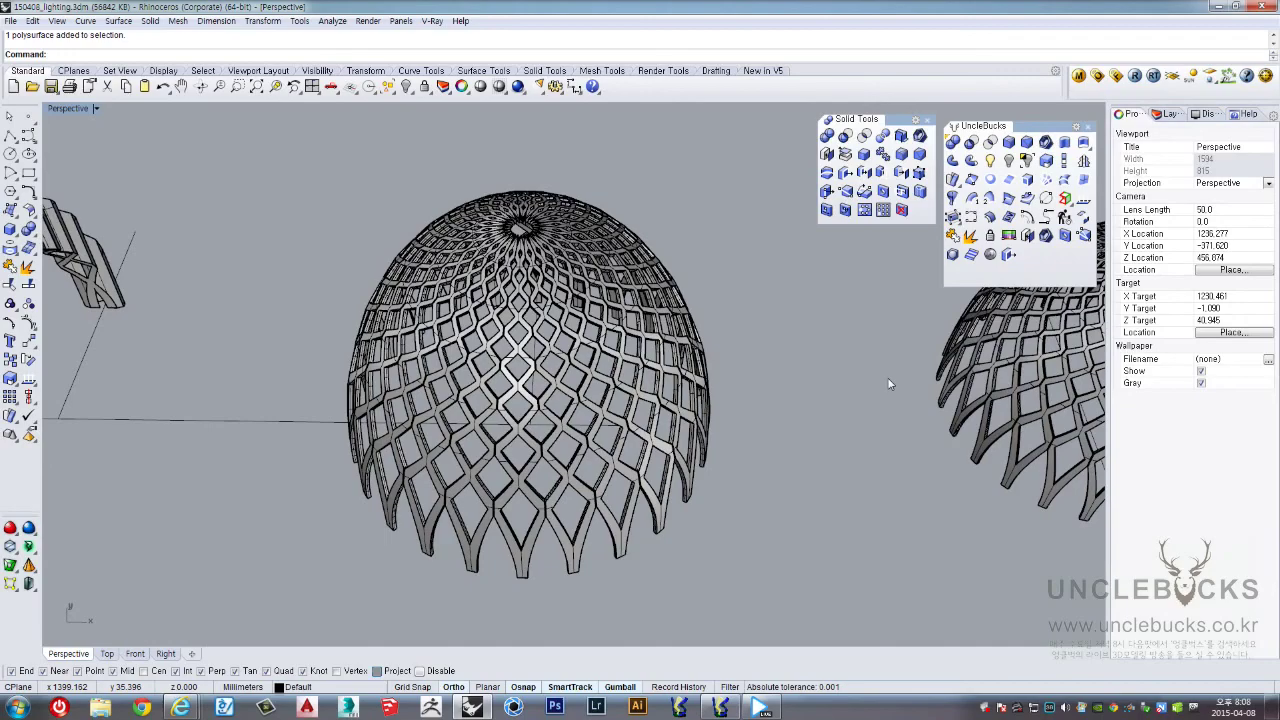
{"action": "mouse_move", "coordinate": [762, 401]}
{"action": "right_mouse_down"}
{"action": "mouse_move", "coordinate": [766, 363]}
{"action": "mouse_move", "coordinate": [817, 334]}
{"action": "mouse_move", "coordinate": [622, 400]}
{"action": "mouse_move", "coordinate": [759, 354]}
{"action": "mouse_move", "coordinate": [609, 334]}
{"action": "mouse_move", "coordinate": [630, 310]}
{"action": "mouse_move", "coordinate": [735, 293]}
{"action": "right_mouse_up"}
{"action": "mouse_move", "coordinate": [599, 296]}
{"action": "right_mouse_down"}
{"action": "mouse_move", "coordinate": [600, 308]}
{"action": "mouse_move", "coordinate": [431, 314]}
{"action": "mouse_move", "coordinate": [780, 366]}
{"action": "mouse_move", "coordinate": [851, 400]}
{"action": "right_mouse_up"}
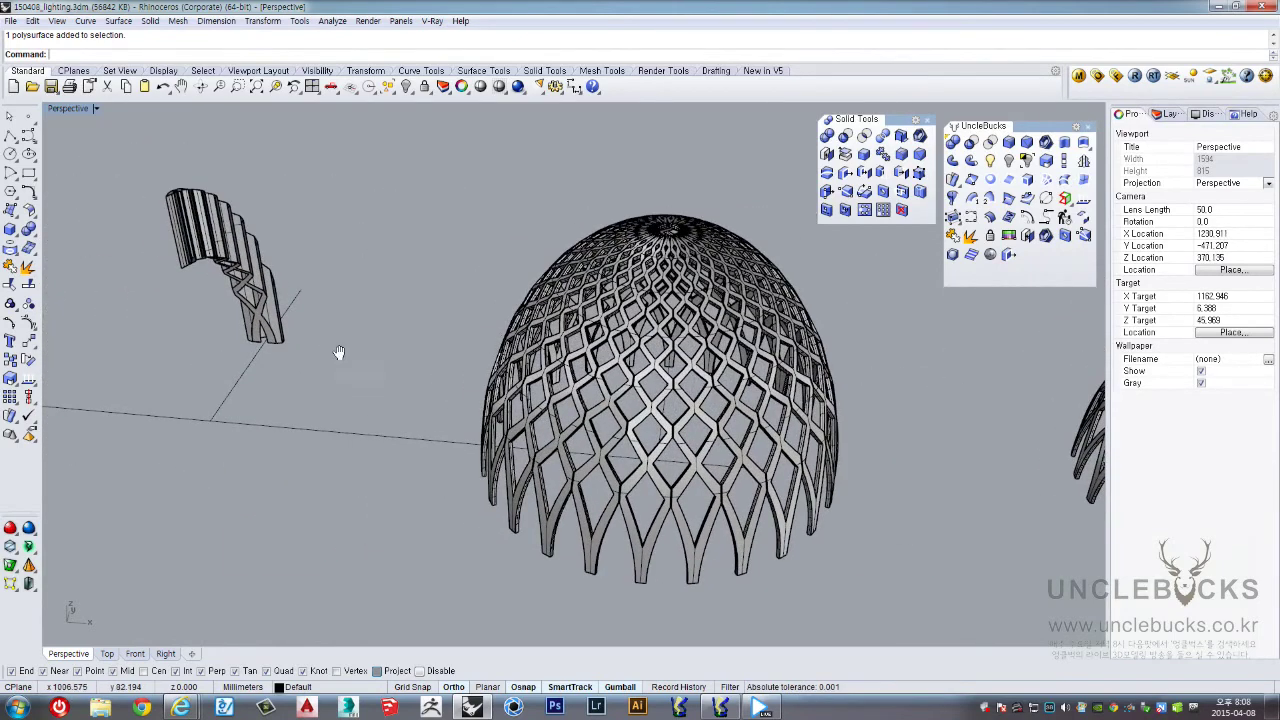
{"action": "mouse_move", "coordinate": [339, 352]}
{"action": "right_mouse_down", "text": "shift"}
{"action": "mouse_move", "coordinate": [754, 423]}
{"action": "mouse_move", "coordinate": [354, 334]}
{"action": "mouse_move", "coordinate": [640, 371]}
{"action": "mouse_move", "coordinate": [502, 368]}
{"action": "mouse_move", "coordinate": [651, 337]}
{"action": "mouse_move", "coordinate": [471, 278]}
{"action": "right_mouse_up", "text": "shift"}
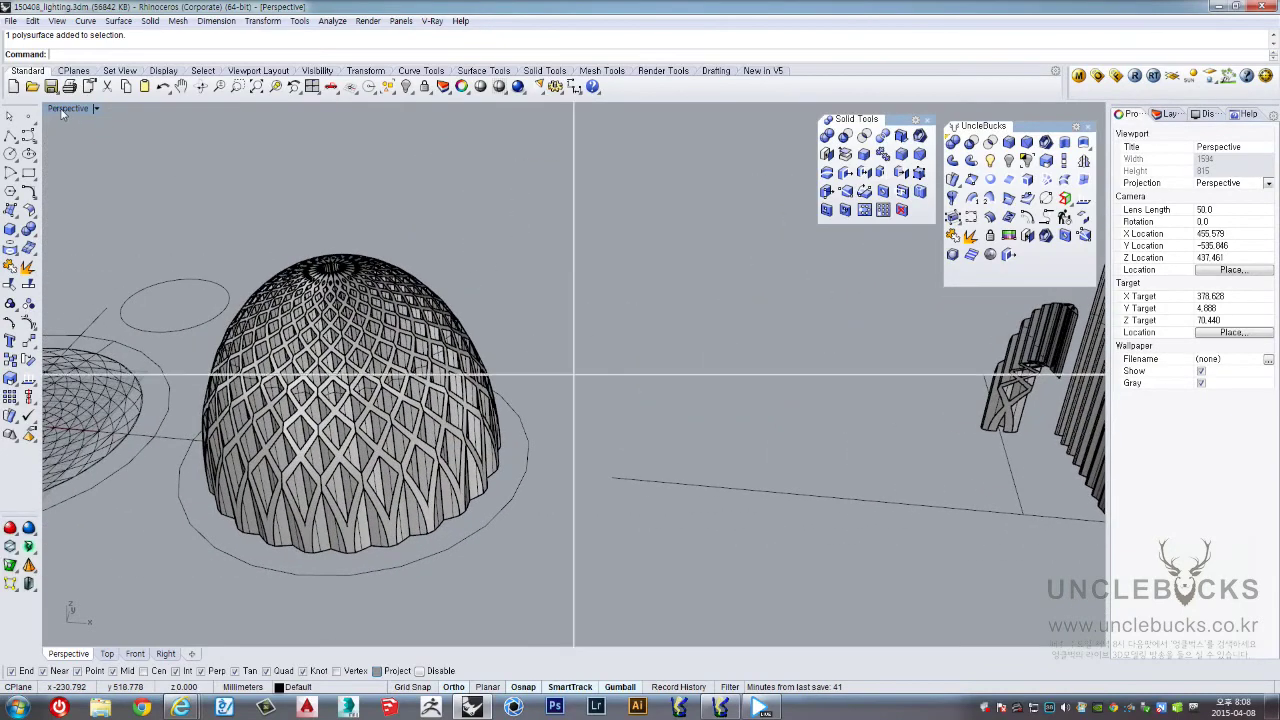
Switch to the Top view and frame the flat lattice drawings.
{"action": "key", "text": "ctrl+F1"}
{"action": "mouse_move", "coordinate": [415, 340]}
{"action": "right_mouse_down"}
{"action": "mouse_move", "coordinate": [430, 320]}
{"action": "mouse_move", "coordinate": [634, 322]}
{"action": "mouse_move", "coordinate": [286, 343]}
{"action": "mouse_move", "coordinate": [371, 314]}
{"action": "mouse_move", "coordinate": [418, 330]}
{"action": "right_mouse_up"}
{"action": "scroll", "coordinate": [395, 320], "scroll_direction": "up", "scroll_amount": 2}
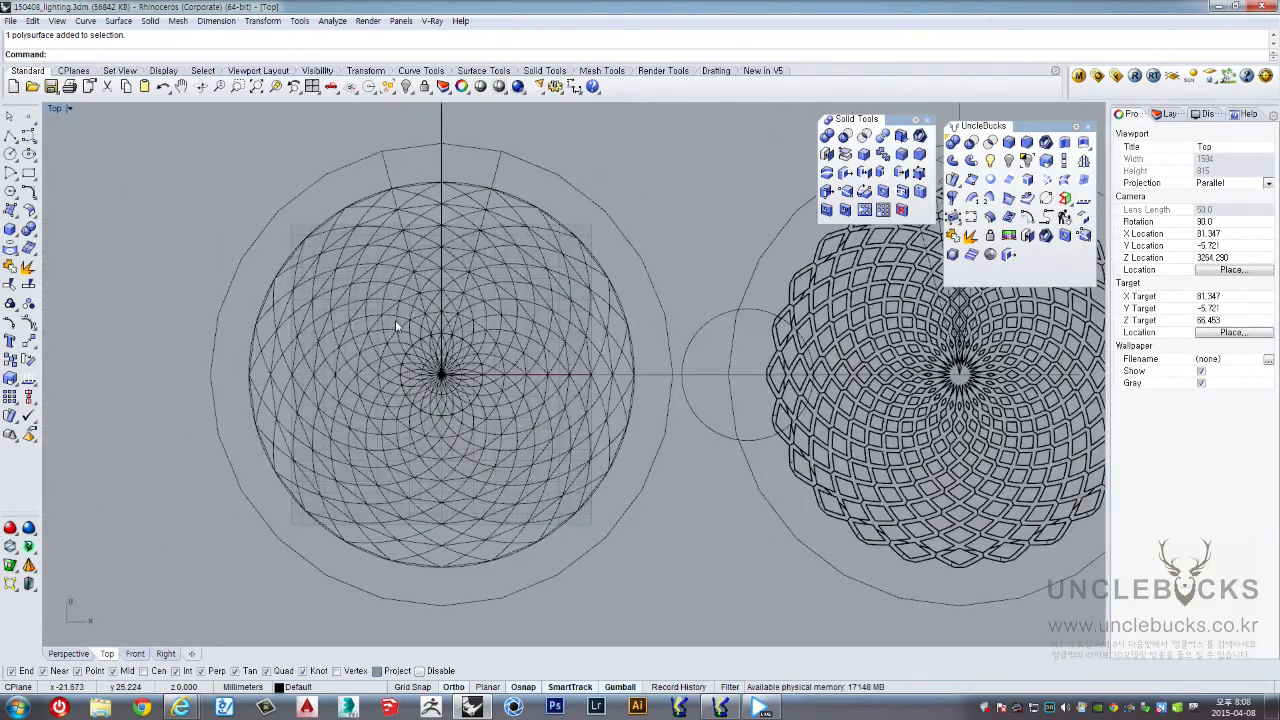
{"action": "scroll", "coordinate": [395, 320], "scroll_direction": "up", "scroll_amount": 2}
{"action": "scroll", "coordinate": [489, 317], "scroll_direction": "down", "scroll_amount": 2}
{"action": "scroll", "coordinate": [489, 317], "scroll_direction": "down", "scroll_amount": 2}
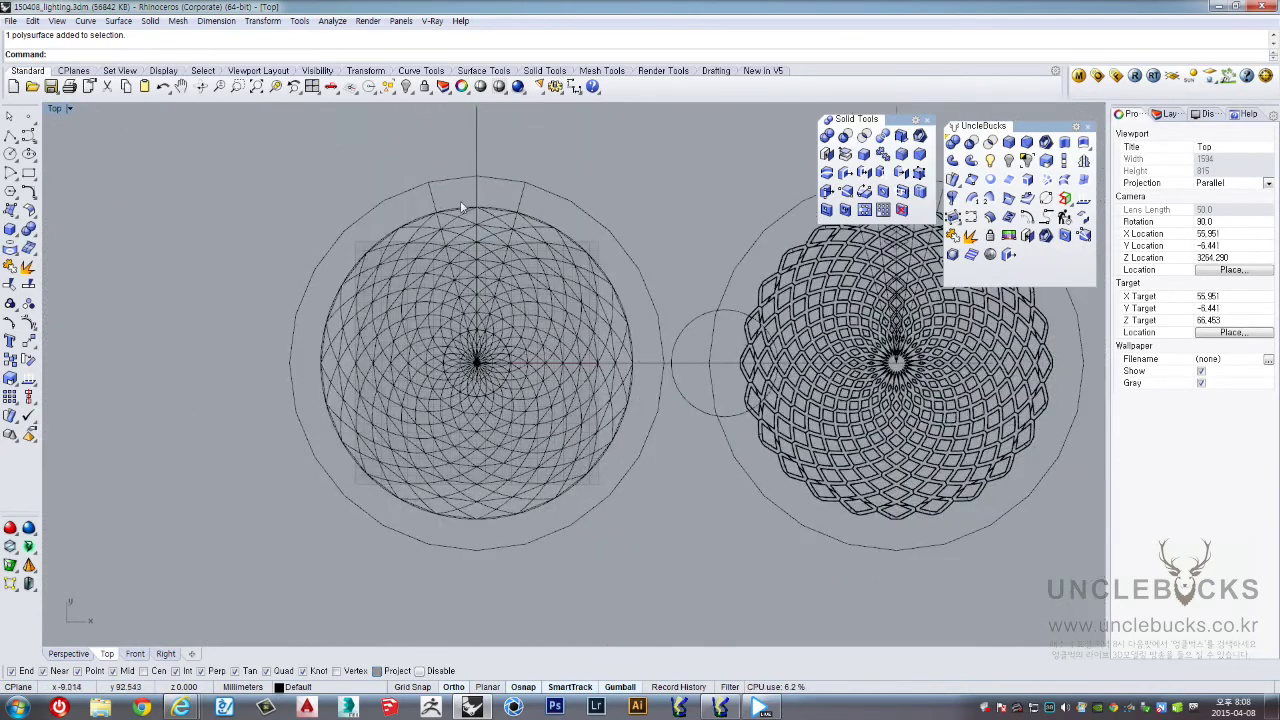
{"action": "scroll", "coordinate": [460, 205], "scroll_direction": "up", "scroll_amount": 2}
{"action": "scroll", "coordinate": [485, 251], "scroll_direction": "down", "scroll_amount": 2}
{"action": "right_click_drag", "start_coordinate": [426, 268], "coordinate": [489, 239]}
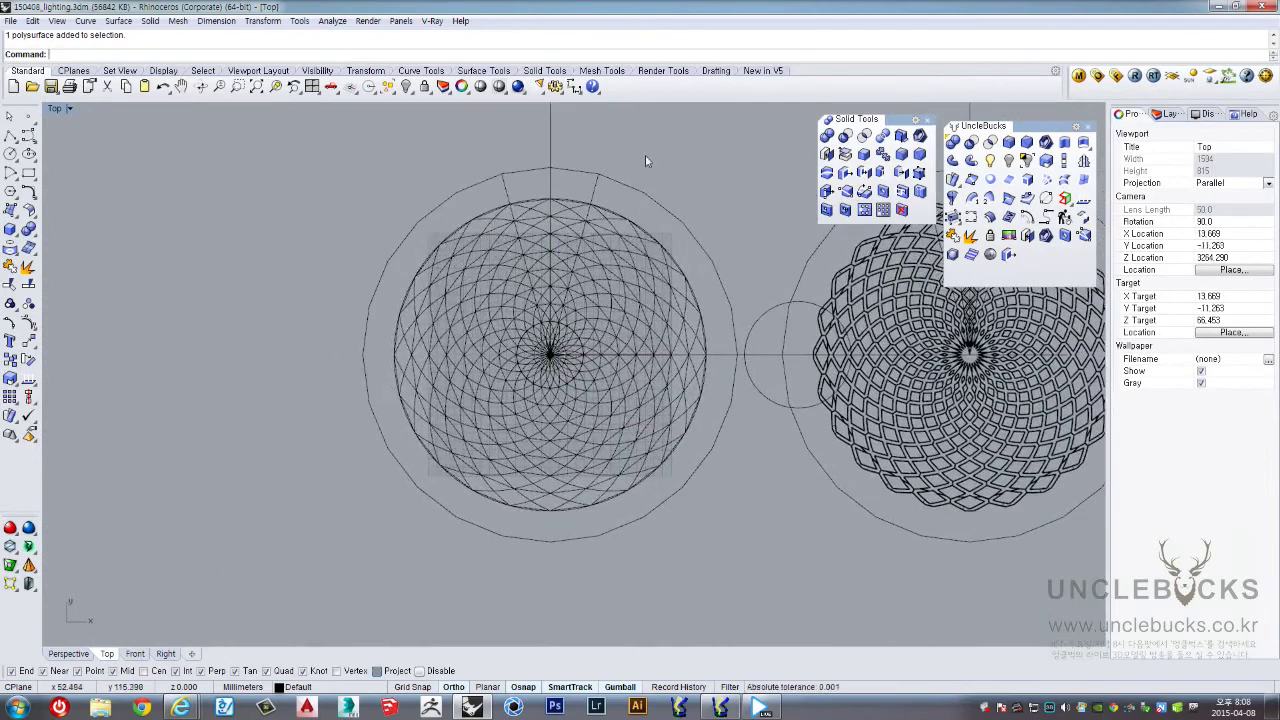
{"action": "scroll", "coordinate": [560, 324], "scroll_direction": "down", "scroll_amount": 1}
{"action": "scroll", "coordinate": [543, 279], "scroll_direction": "down", "scroll_amount": 2}
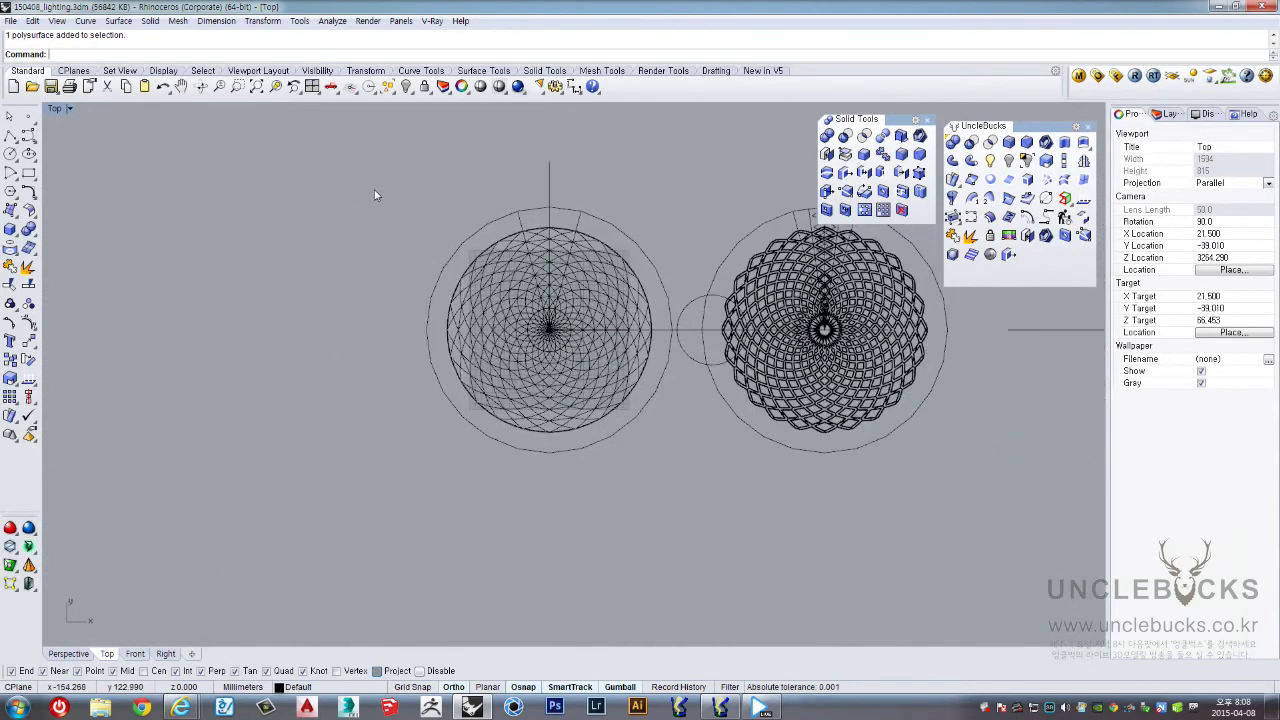
Select the 64 left lattice curves plus the vertical guide line and hide them.
{"action": "left_click_drag", "start_coordinate": [374, 192], "coordinate": [683, 452]}
{"action": "right_click_drag", "start_coordinate": [683, 452], "coordinate": [647, 490]}
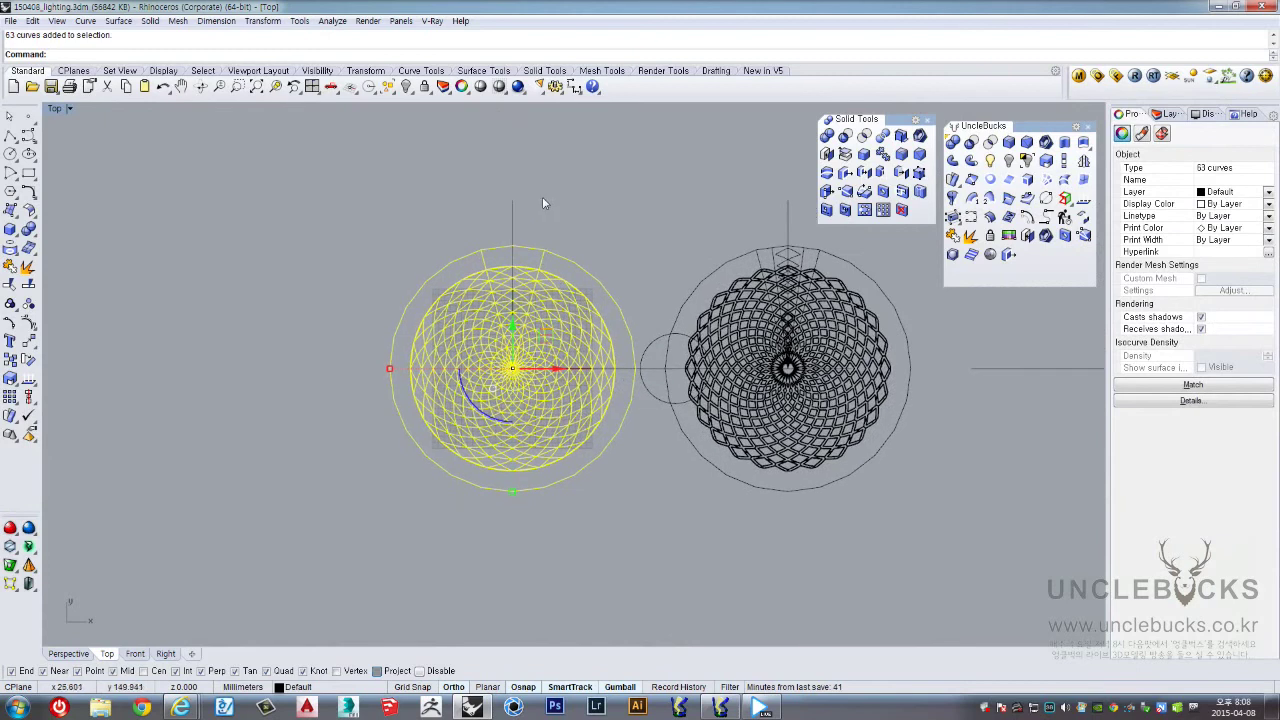
{"action": "left_click", "coordinate": [511, 234], "text": "shift"}
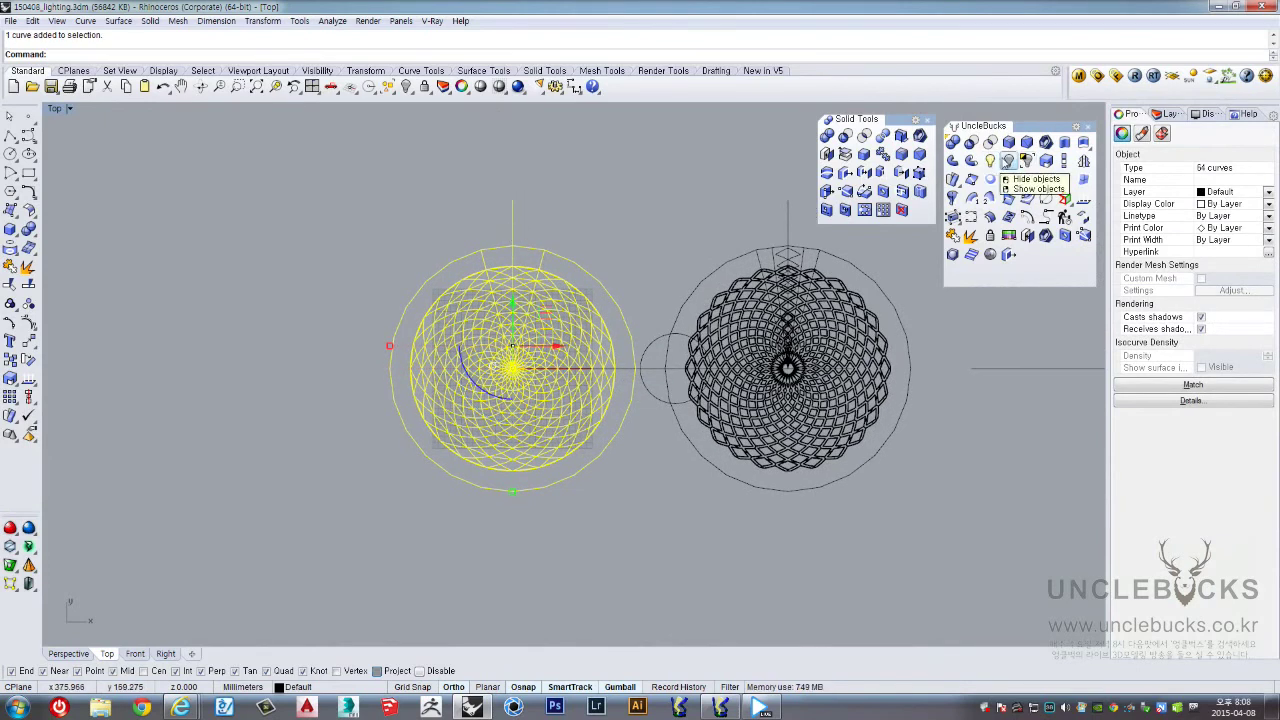
{"action": "left_click", "coordinate": [1007, 160]}
{"action": "scroll", "coordinate": [514, 366], "scroll_direction": "up", "scroll_amount": 3}
{"action": "scroll", "coordinate": [512, 368], "scroll_direction": "up", "scroll_amount": 3}
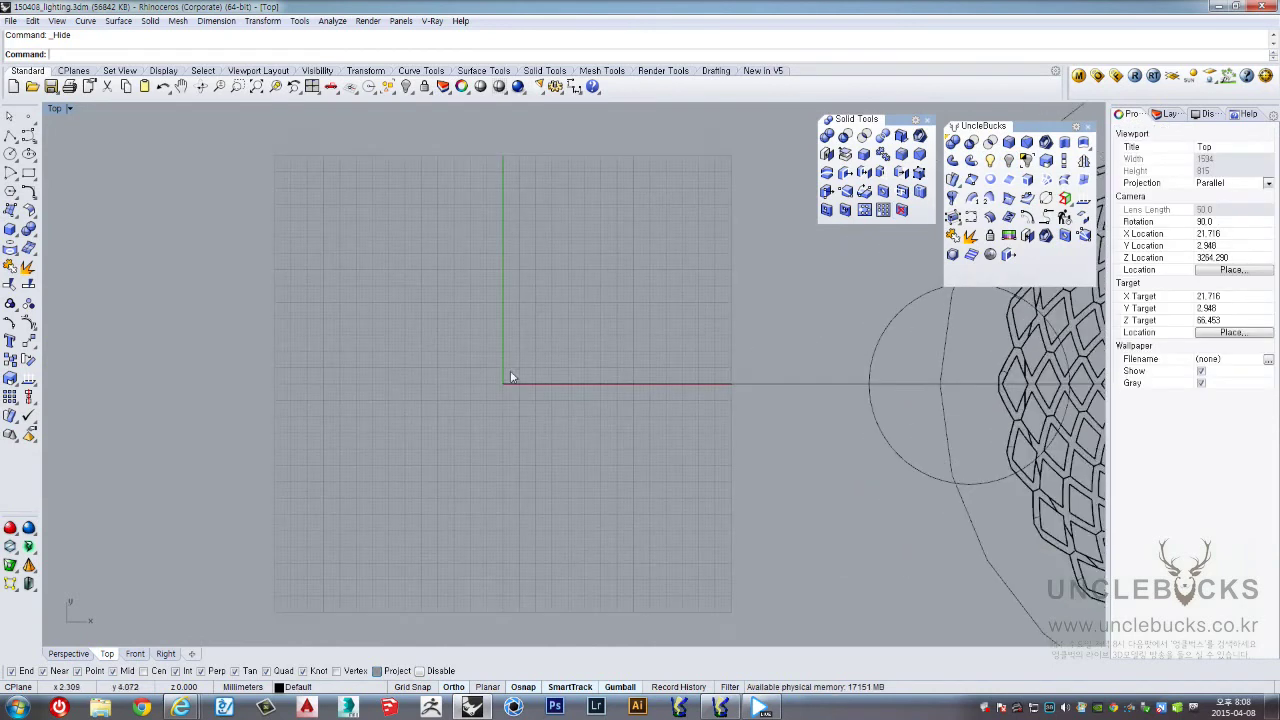
{"action": "scroll", "coordinate": [514, 362], "scroll_direction": "up", "scroll_amount": 2}
{"action": "right_click_drag", "start_coordinate": [516, 361], "coordinate": [514, 353]}
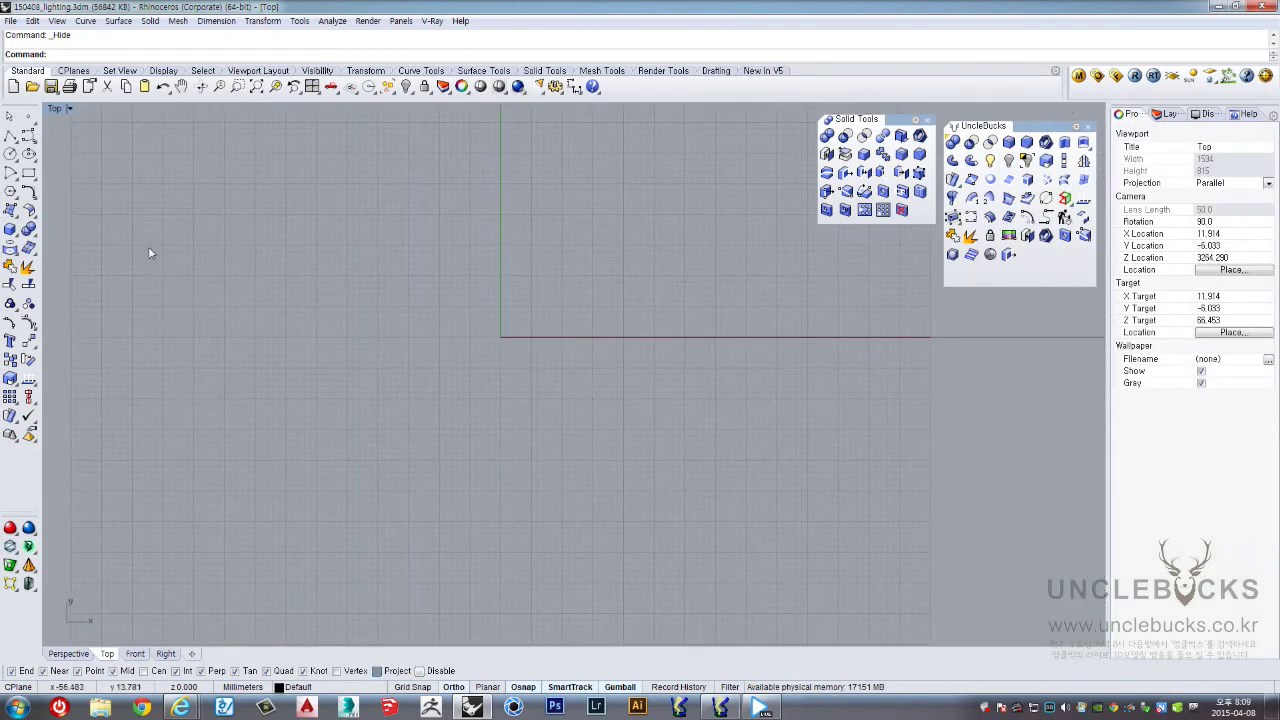
Draw a Circle: Center, Radius at the origin with radius 90.
{"action": "left_click", "coordinate": [10, 153]}
{"action": "type", "text": "0"}
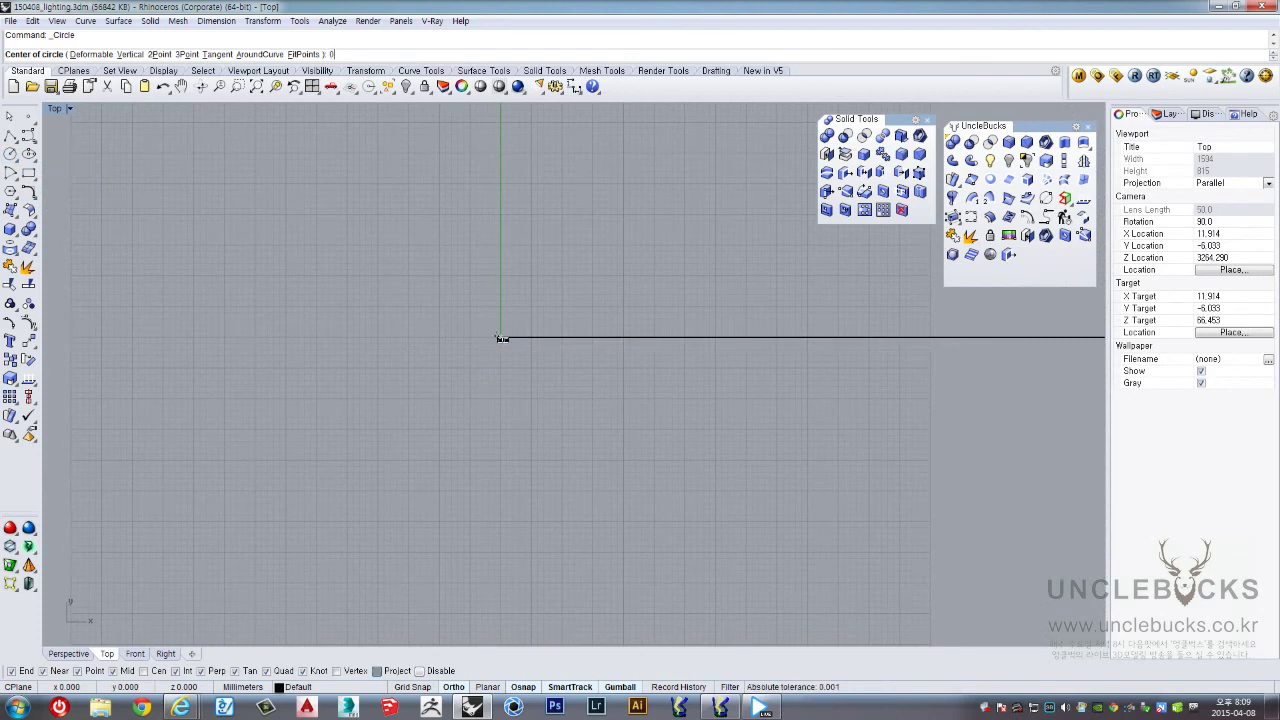
{"action": "left_click", "coordinate": [502, 339]}
{"action": "scroll", "coordinate": [600, 285], "scroll_direction": "down", "scroll_amount": 3}
{"action": "scroll", "coordinate": [600, 285], "scroll_direction": "up", "scroll_amount": 3}
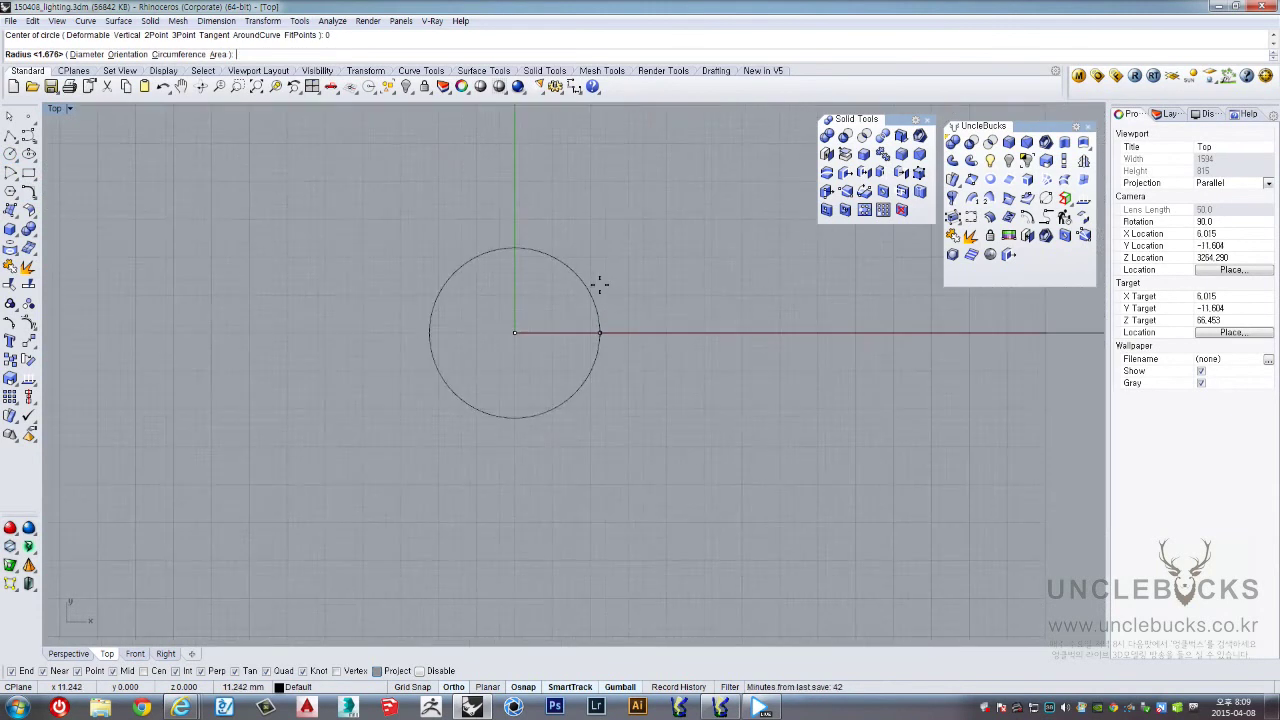
{"action": "scroll", "coordinate": [600, 285], "scroll_direction": "down", "scroll_amount": 3}
{"action": "scroll", "coordinate": [603, 286], "scroll_direction": "down", "scroll_amount": 2}
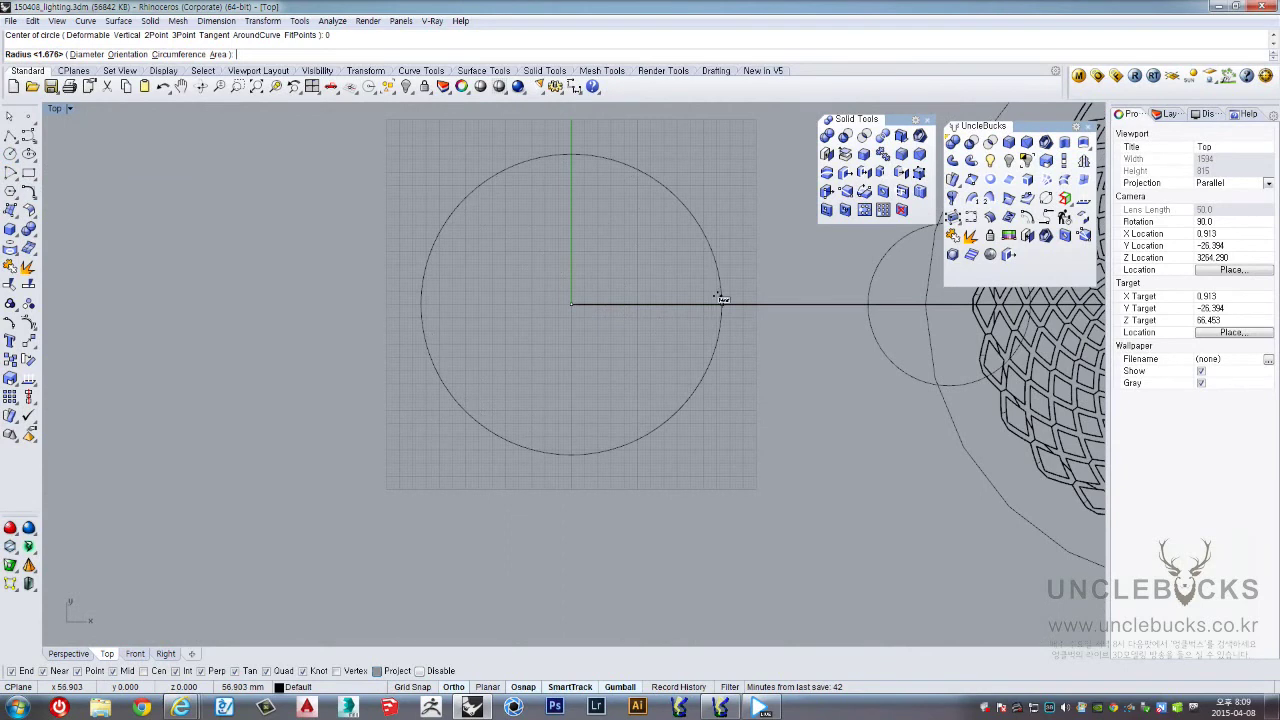
{"action": "scroll", "coordinate": [718, 298], "scroll_direction": "up", "scroll_amount": 3}
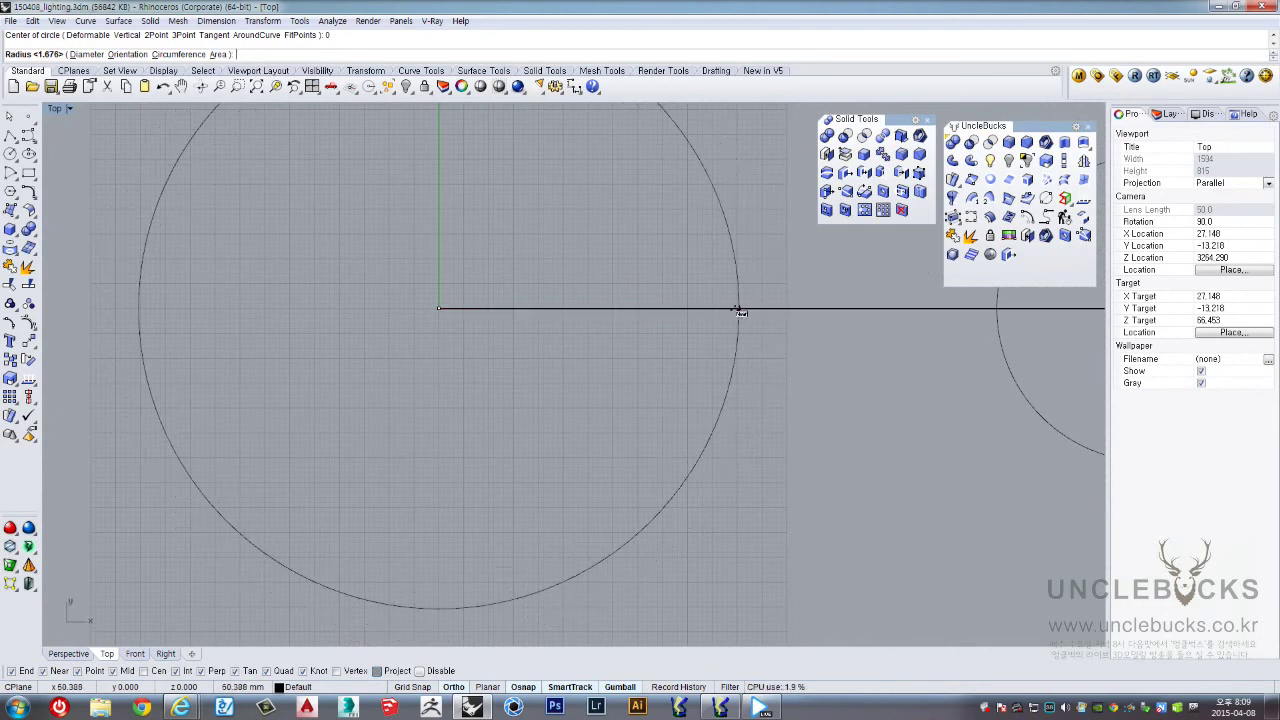
{"action": "scroll", "coordinate": [735, 308], "scroll_direction": "down", "scroll_amount": 3}
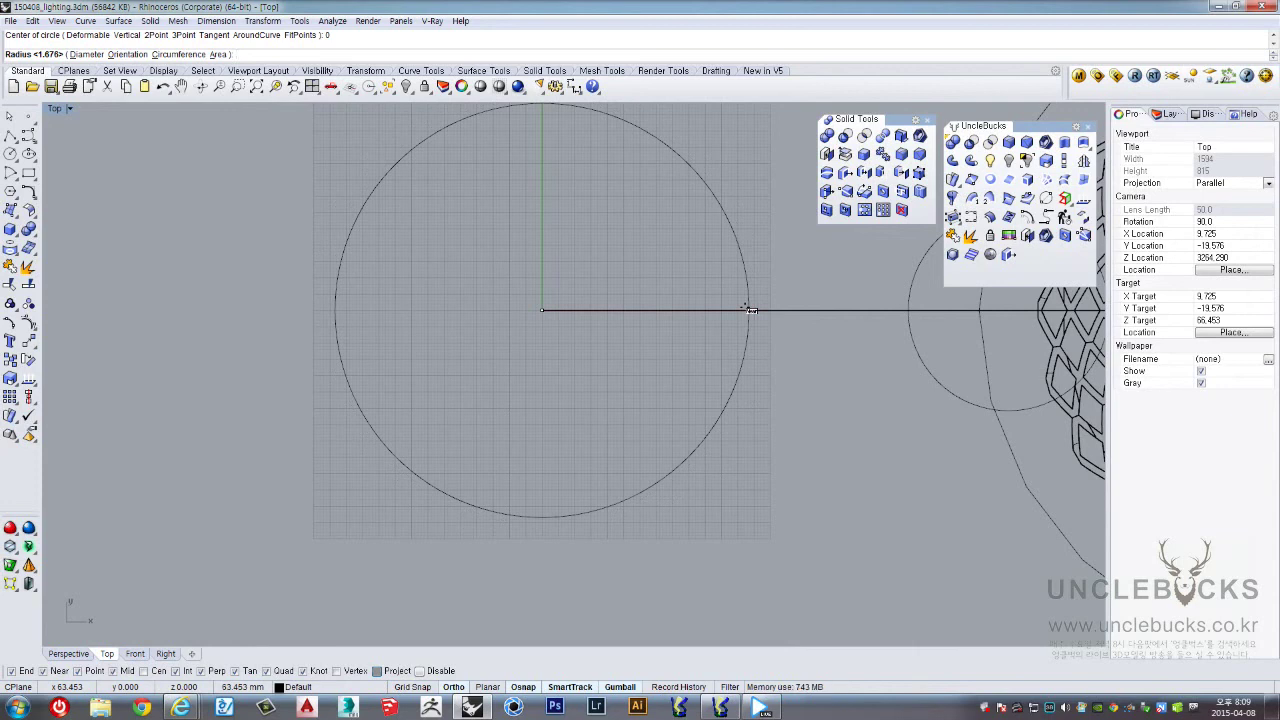
{"action": "type", "text": "90"}
{"action": "key", "text": "Return"}
{"action": "scroll", "coordinate": [466, 323], "scroll_direction": "down", "scroll_amount": 1}
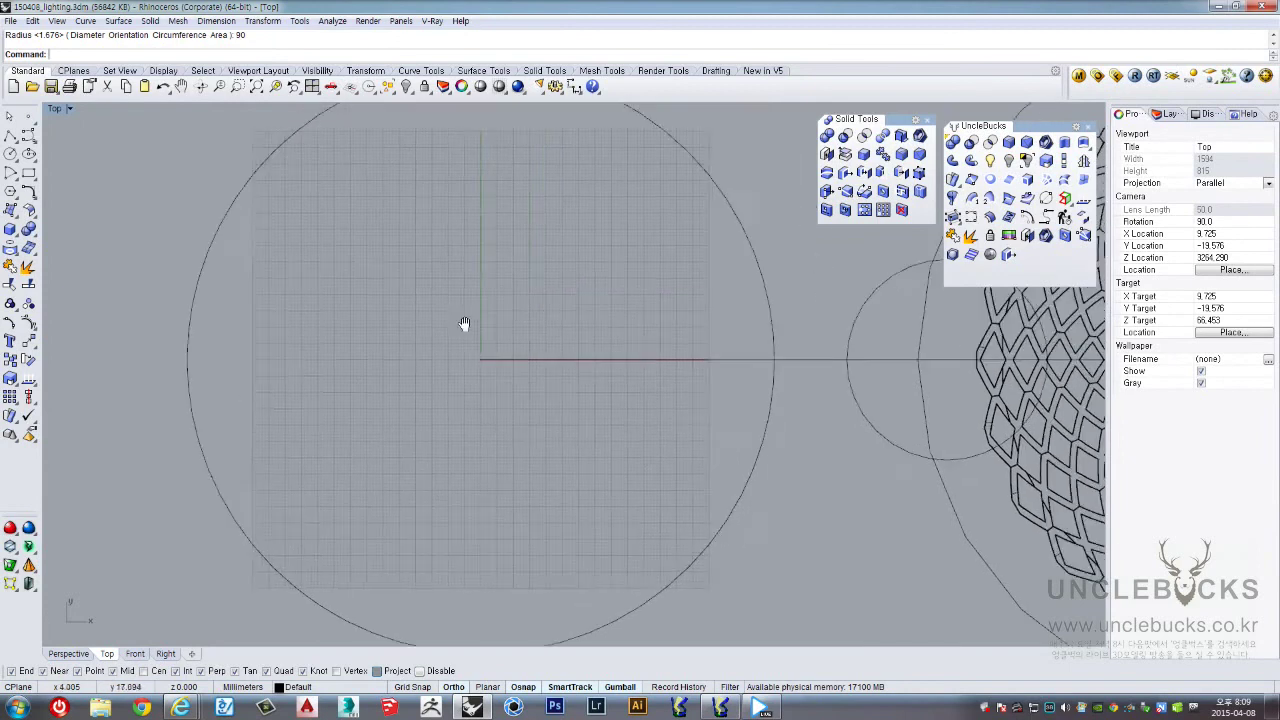
{"action": "scroll", "coordinate": [280, 251], "scroll_direction": "down", "scroll_amount": 3}
{"action": "right_click_drag", "start_coordinate": [362, 189], "coordinate": [277, 243]}
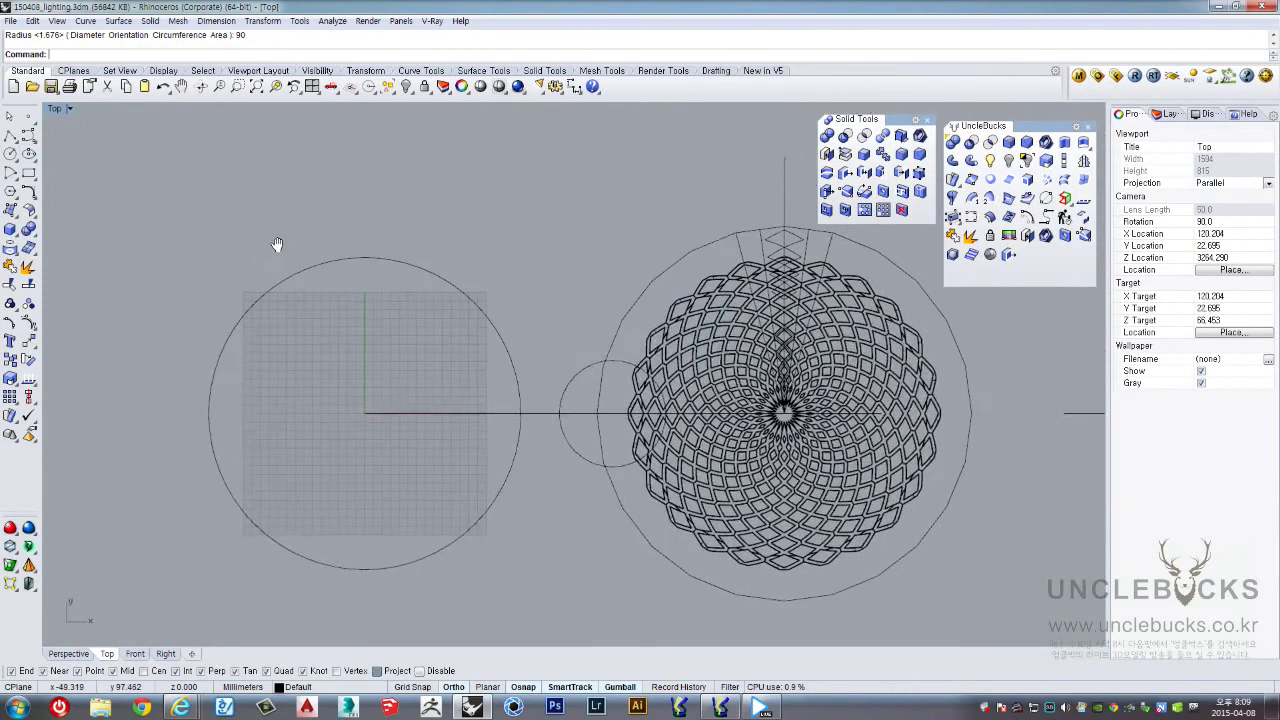
{"action": "left_click", "coordinate": [9, 134]}
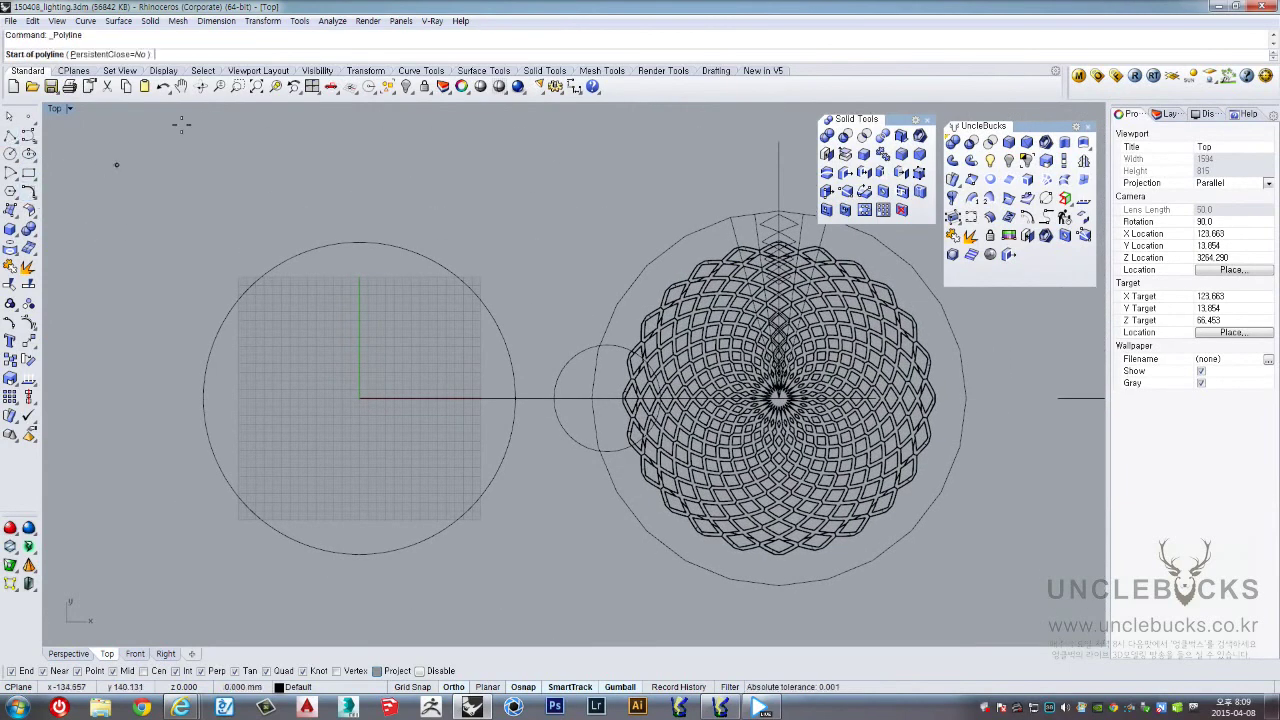
{"action": "left_click", "coordinate": [574, 87]}
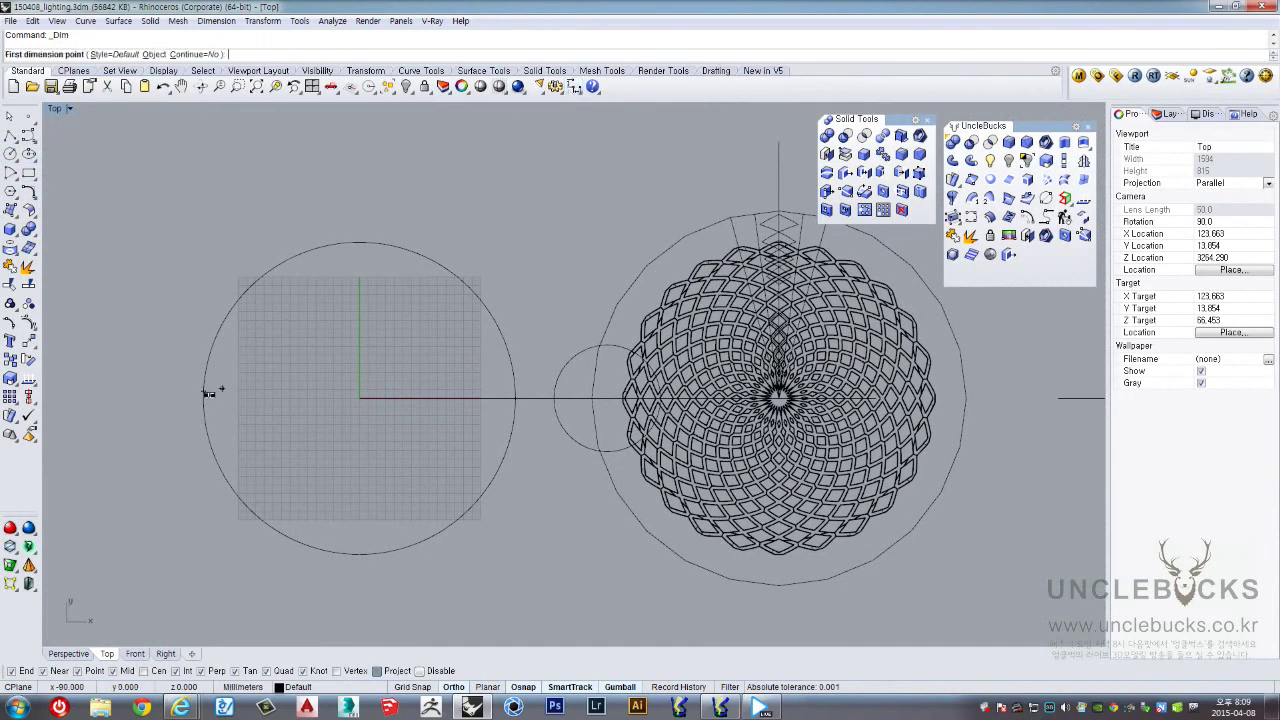
{"action": "left_click", "coordinate": [204, 397]}
{"action": "left_click", "coordinate": [515, 397]}
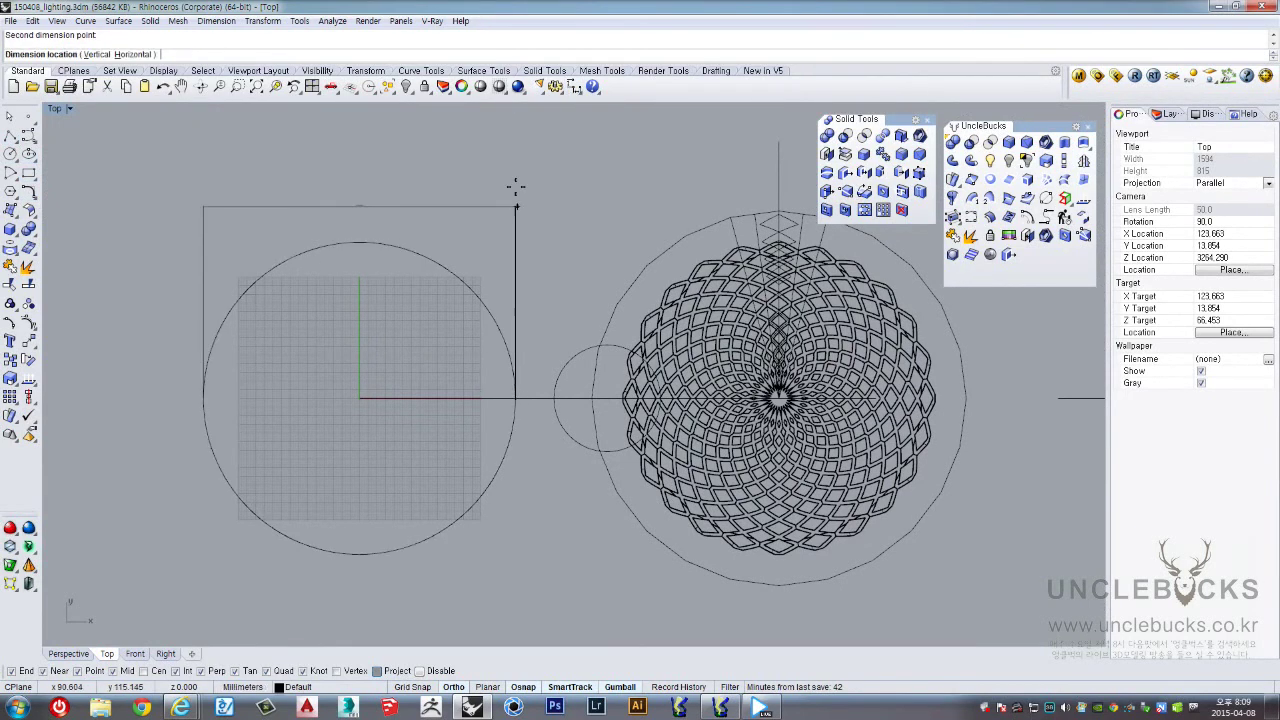
{"action": "left_click", "coordinate": [354, 178]}
{"action": "scroll", "coordinate": [352, 178], "scroll_direction": "up", "scroll_amount": 5}
{"action": "left_click", "coordinate": [337, 283]}
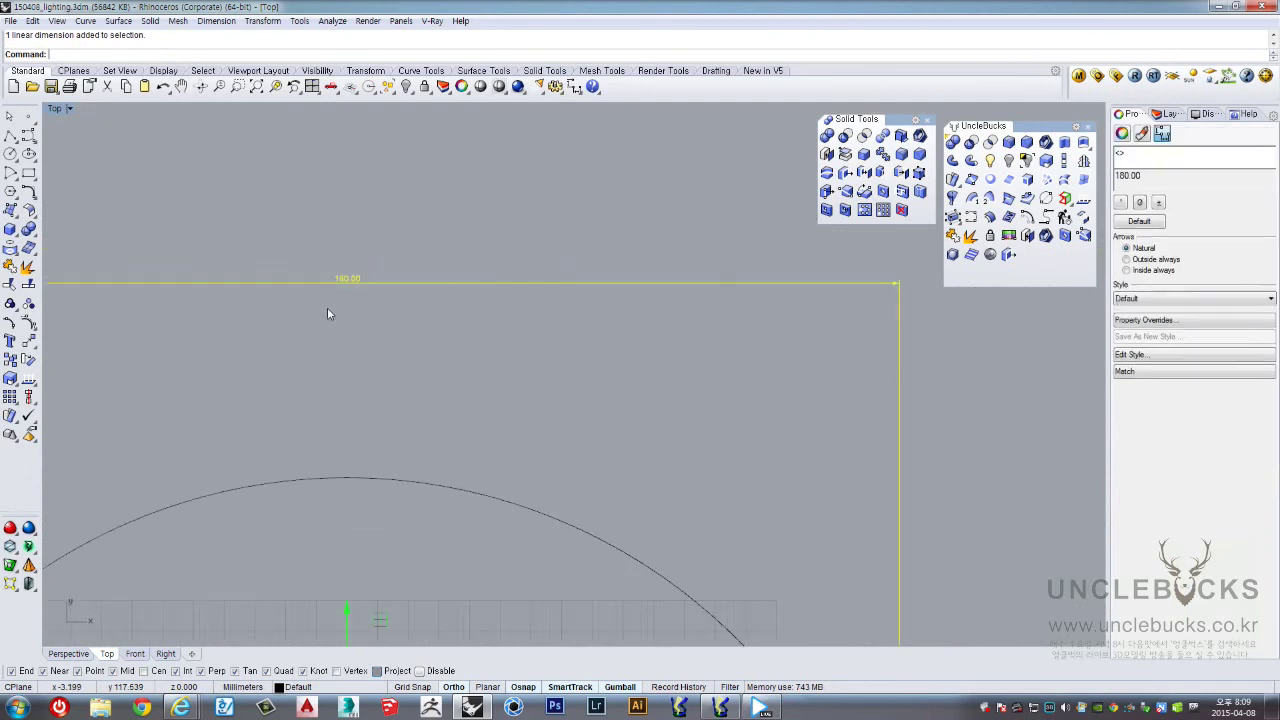
{"action": "scroll", "coordinate": [327, 313], "scroll_direction": "down", "scroll_amount": 5}
{"action": "key", "text": "Delete"}
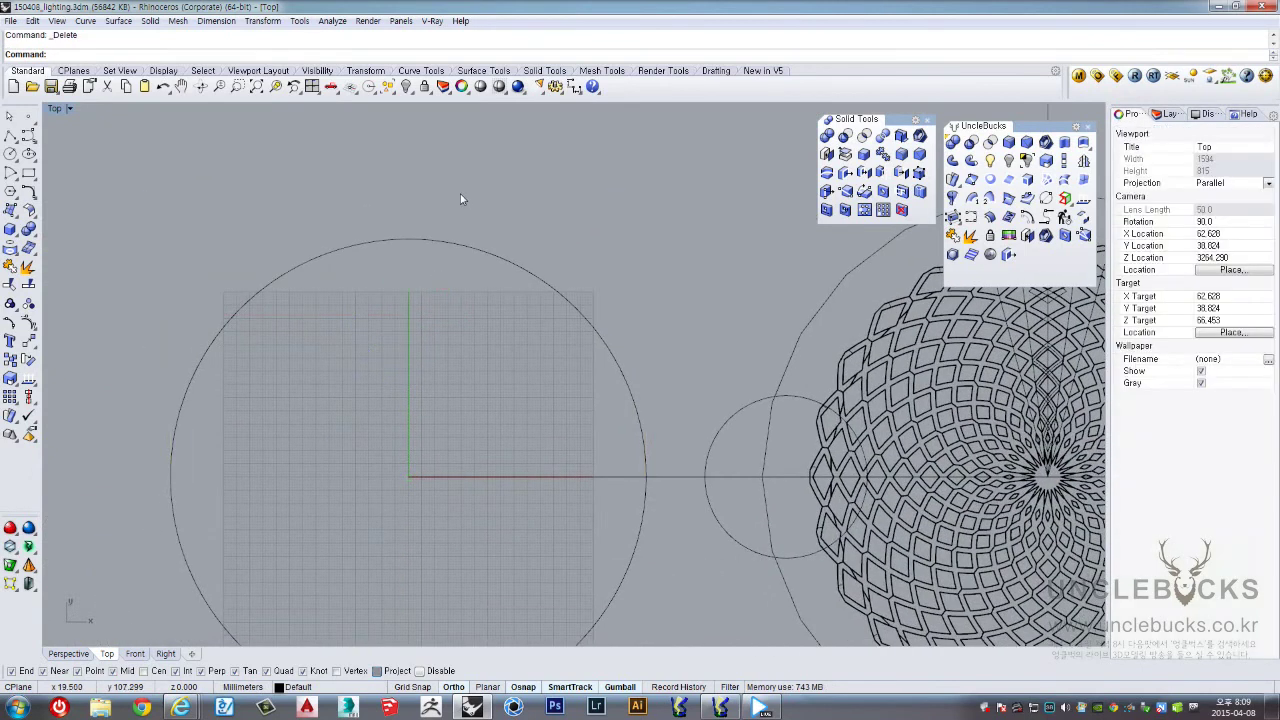
{"action": "scroll", "coordinate": [470, 210], "scroll_direction": "down", "scroll_amount": 2}
{"action": "scroll", "coordinate": [429, 317], "scroll_direction": "up", "scroll_amount": 2}
{"action": "right_click_drag", "start_coordinate": [429, 317], "coordinate": [442, 315]}
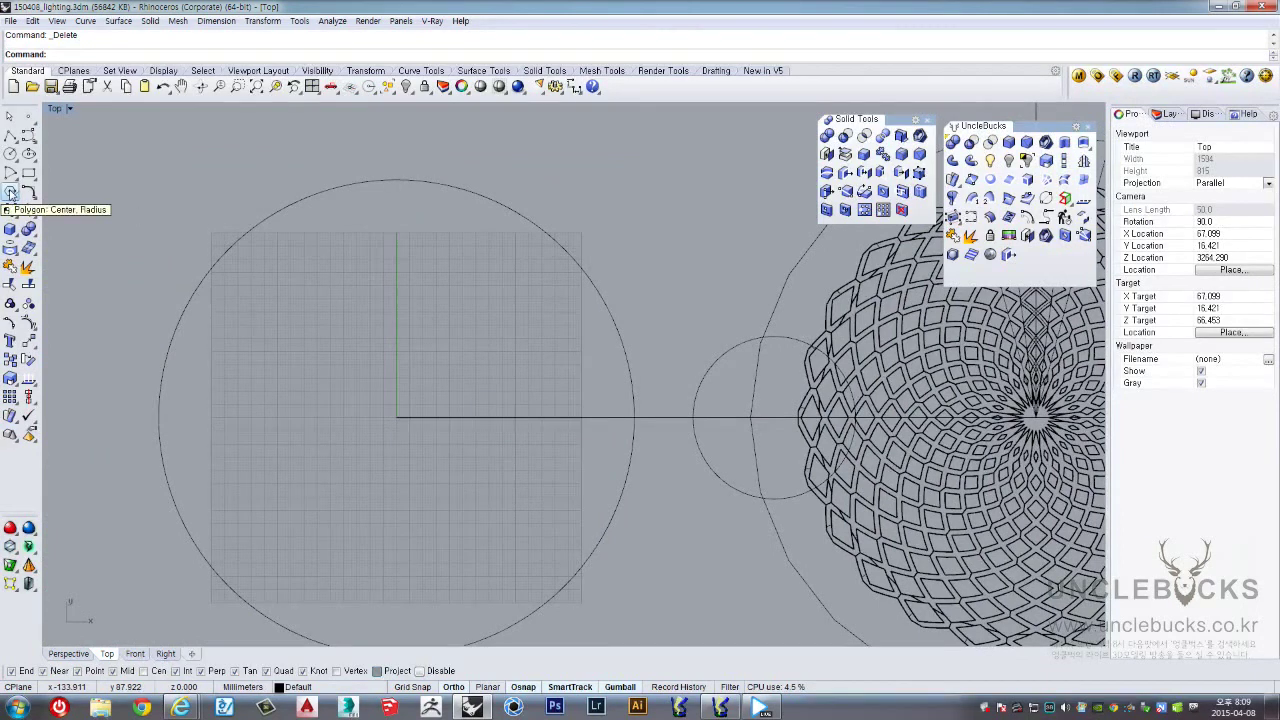
Draw a 24-sided polygon from the origin to the circle's edge, then delete it.
{"action": "left_click", "coordinate": [10, 192]}
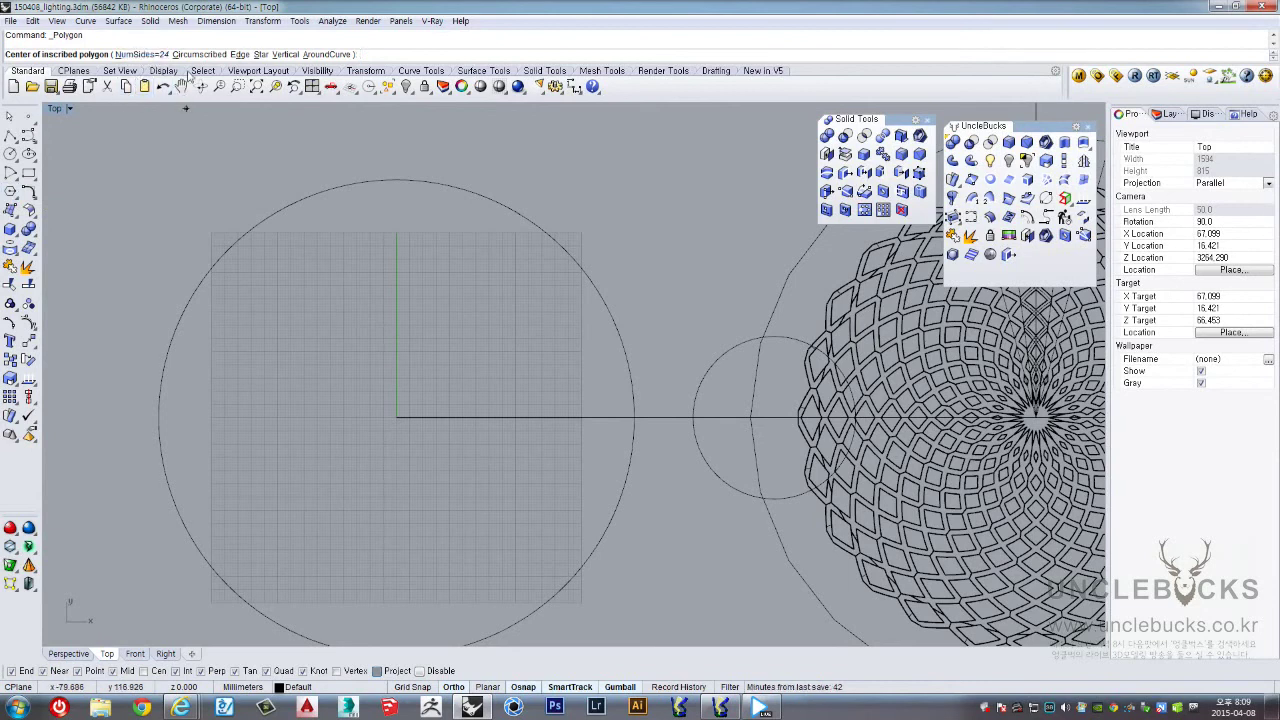
{"action": "left_click", "coordinate": [395, 417]}
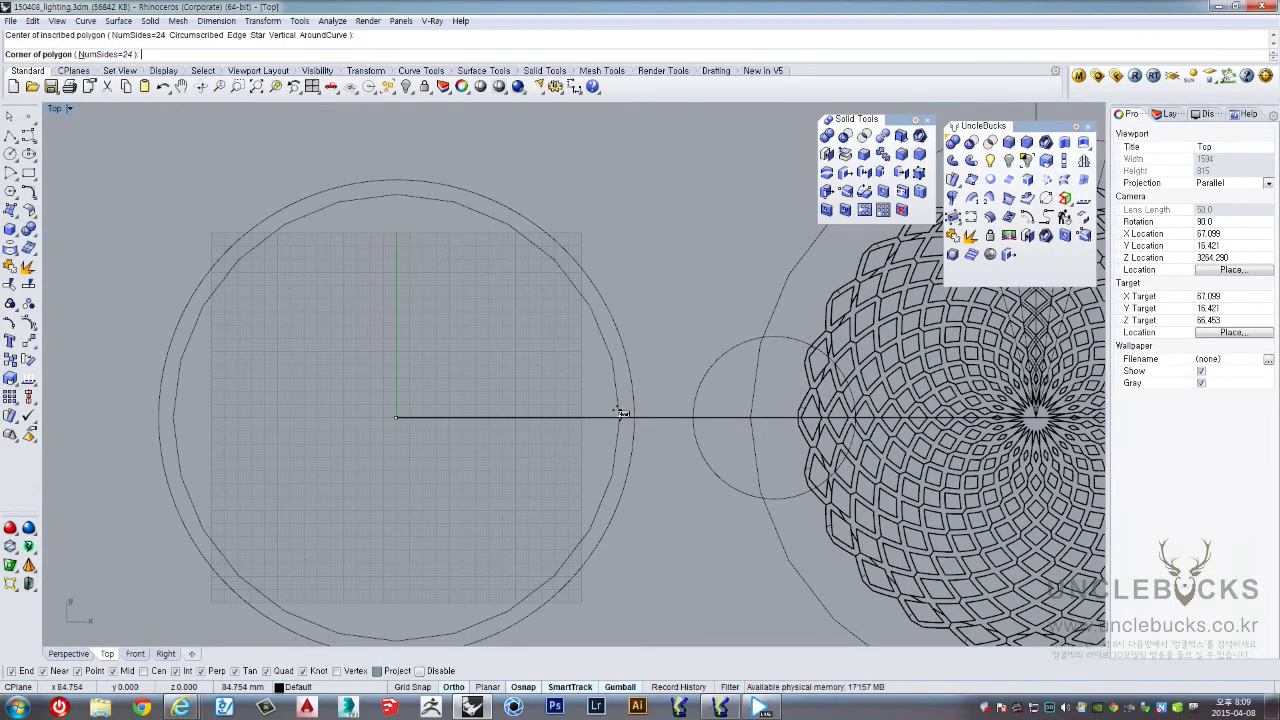
{"action": "left_click", "coordinate": [625, 415]}
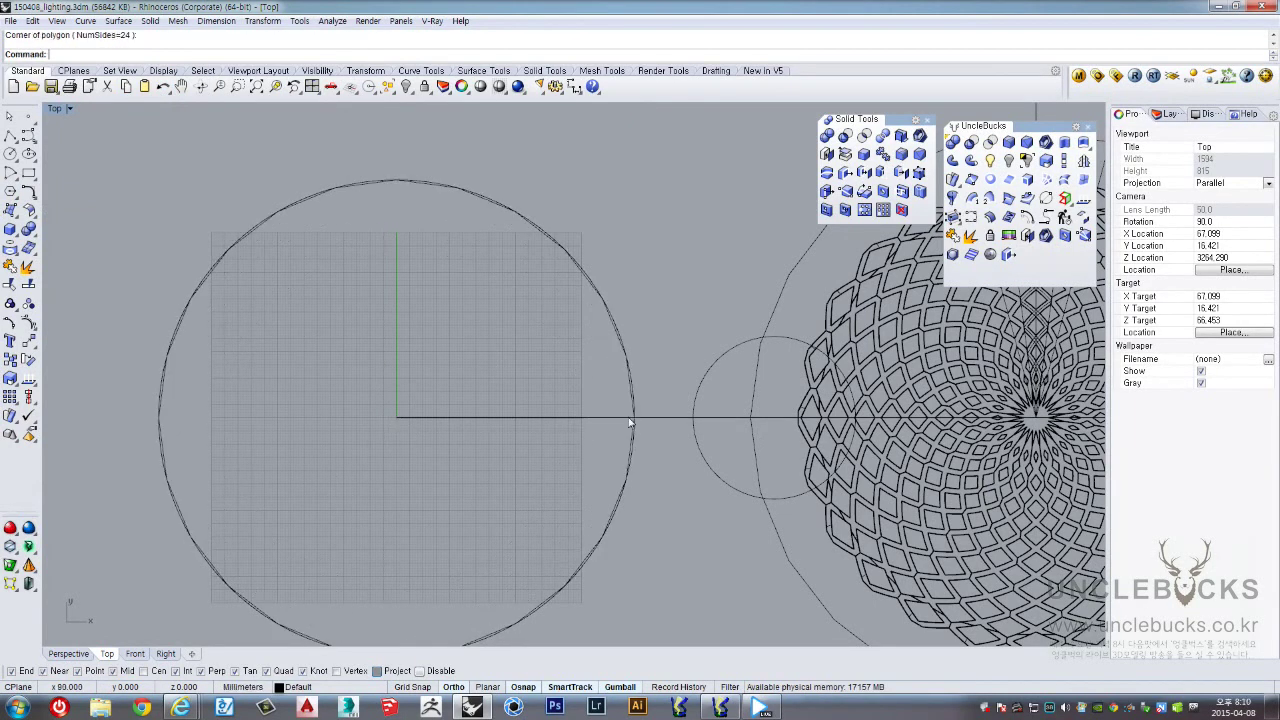
{"action": "scroll", "coordinate": [627, 408], "scroll_direction": "up", "scroll_amount": 3}
{"action": "scroll", "coordinate": [640, 385], "scroll_direction": "up", "scroll_amount": 2}
{"action": "left_click", "coordinate": [645, 373]}
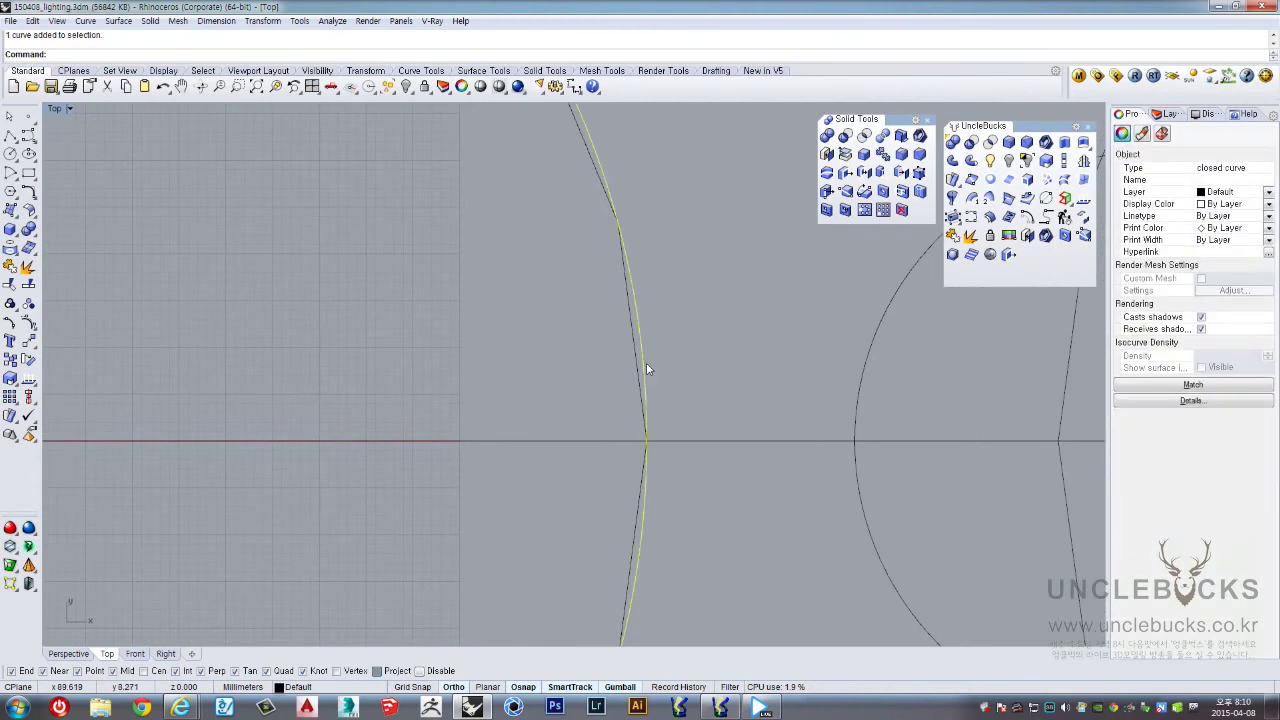
{"action": "scroll", "coordinate": [646, 362], "scroll_direction": "down", "scroll_amount": 3}
{"action": "scroll", "coordinate": [640, 358], "scroll_direction": "down", "scroll_amount": 2}
{"action": "scroll", "coordinate": [588, 305], "scroll_direction": "up", "scroll_amount": 3}
{"action": "key", "text": "Delete"}
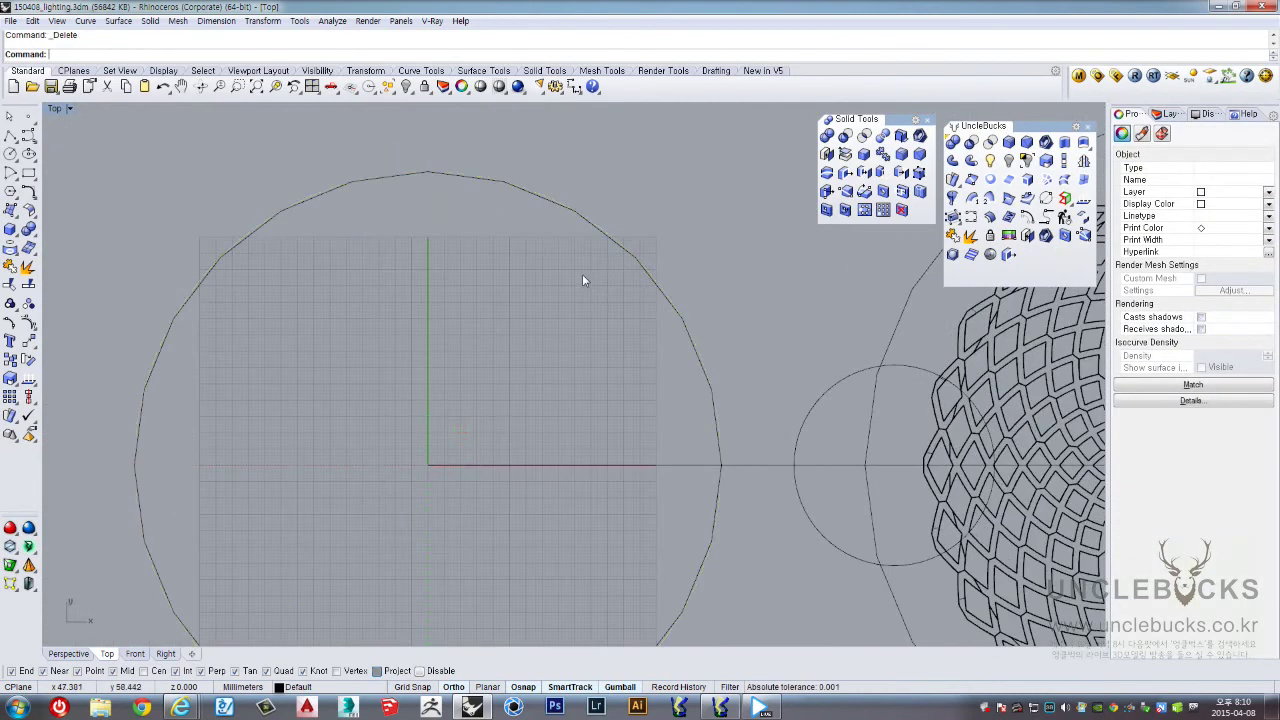
Offset the outer radius-90 circle inward by 10 to make the first ring.
{"action": "mouse_move", "coordinate": [434, 294]}
{"action": "right_mouse_down"}
{"action": "mouse_move", "coordinate": [454, 244]}
{"action": "mouse_move", "coordinate": [429, 271]}
{"action": "right_mouse_up"}
{"action": "scroll", "coordinate": [454, 244], "scroll_direction": "down", "scroll_amount": 2}
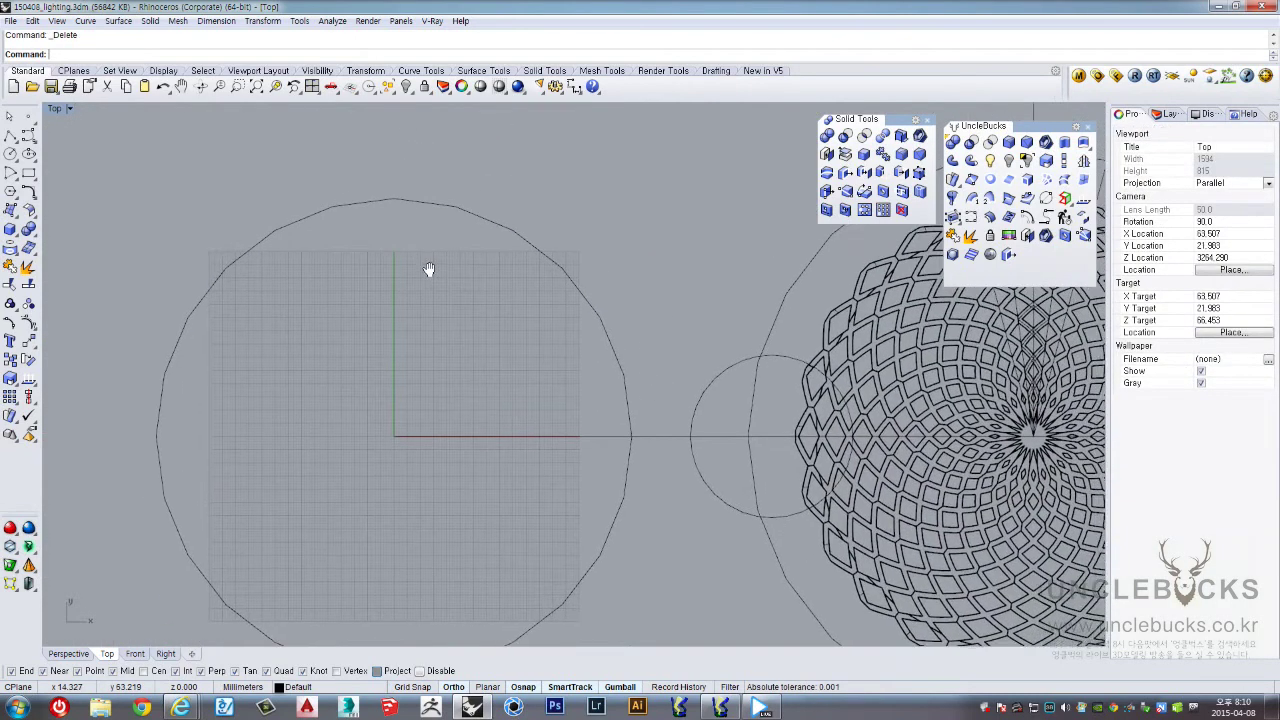
{"action": "scroll", "coordinate": [456, 223], "scroll_direction": "down", "scroll_amount": 2}
{"action": "left_click_drag", "start_coordinate": [446, 263], "coordinate": [448, 258]}
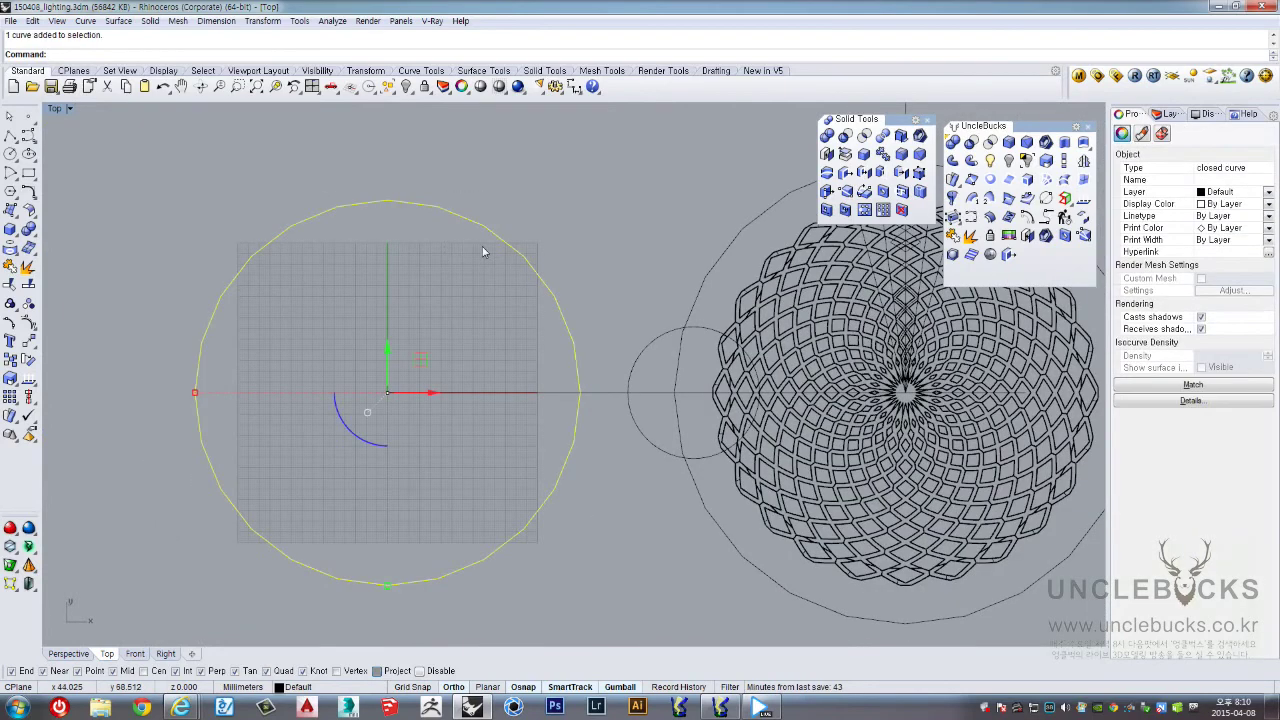
{"action": "mouse_move", "coordinate": [486, 251]}
{"action": "right_mouse_down"}
{"action": "mouse_move", "coordinate": [378, 301]}
{"action": "mouse_move", "coordinate": [460, 207]}
{"action": "right_mouse_up"}
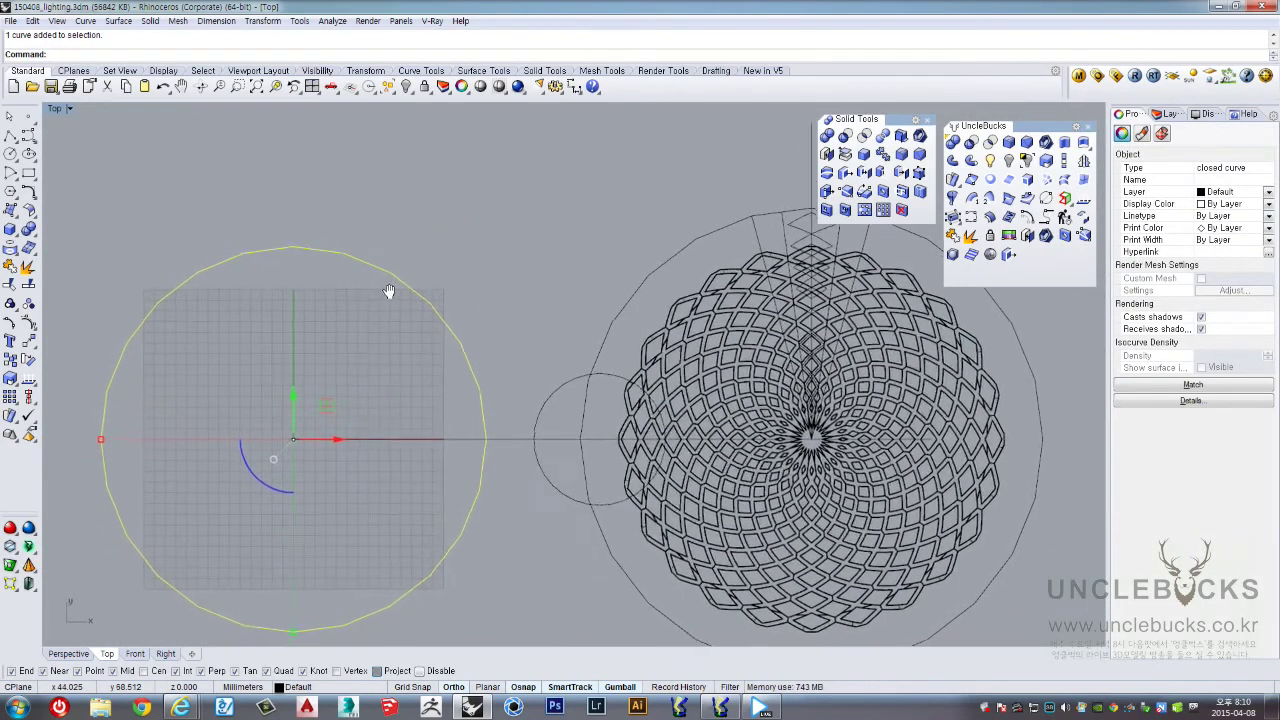
{"action": "left_click", "coordinate": [457, 203]}
{"action": "scroll", "coordinate": [439, 225], "scroll_direction": "up", "scroll_amount": 2}
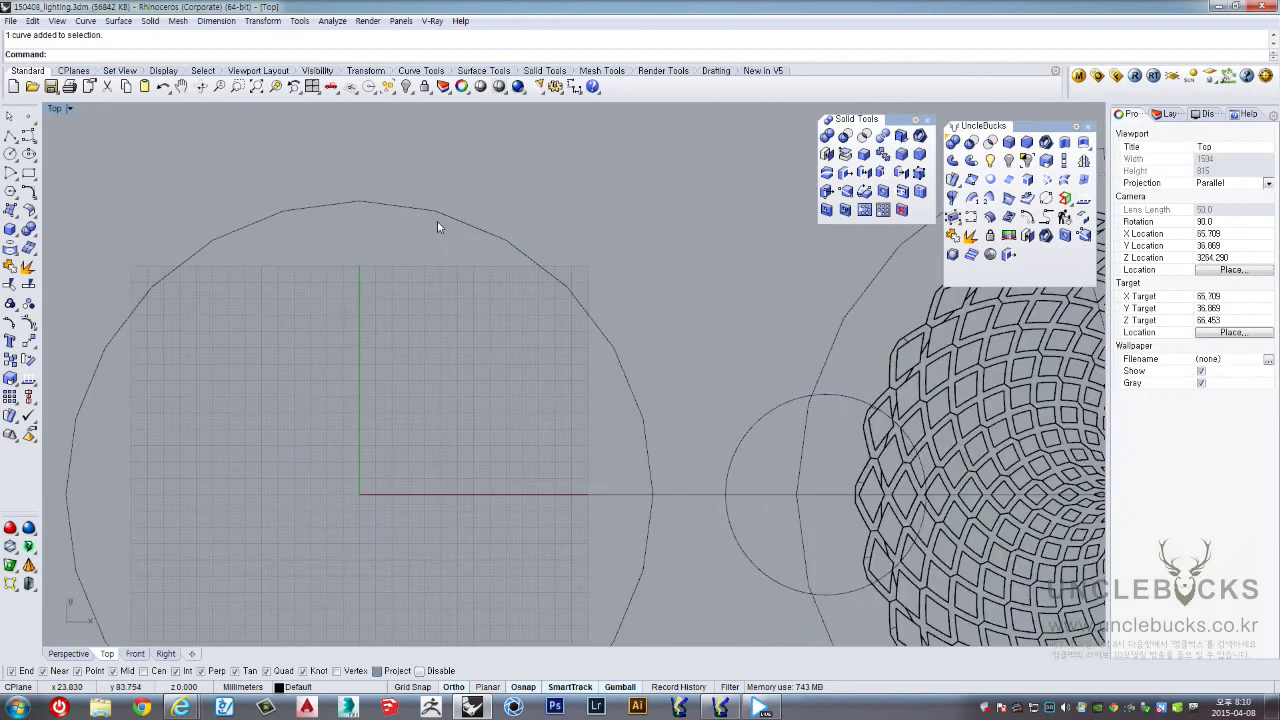
{"action": "left_click", "coordinate": [455, 207]}
{"action": "left_click", "coordinate": [428, 288]}
{"action": "type", "text": "ffset"}
{"action": "key", "text": "Return"}
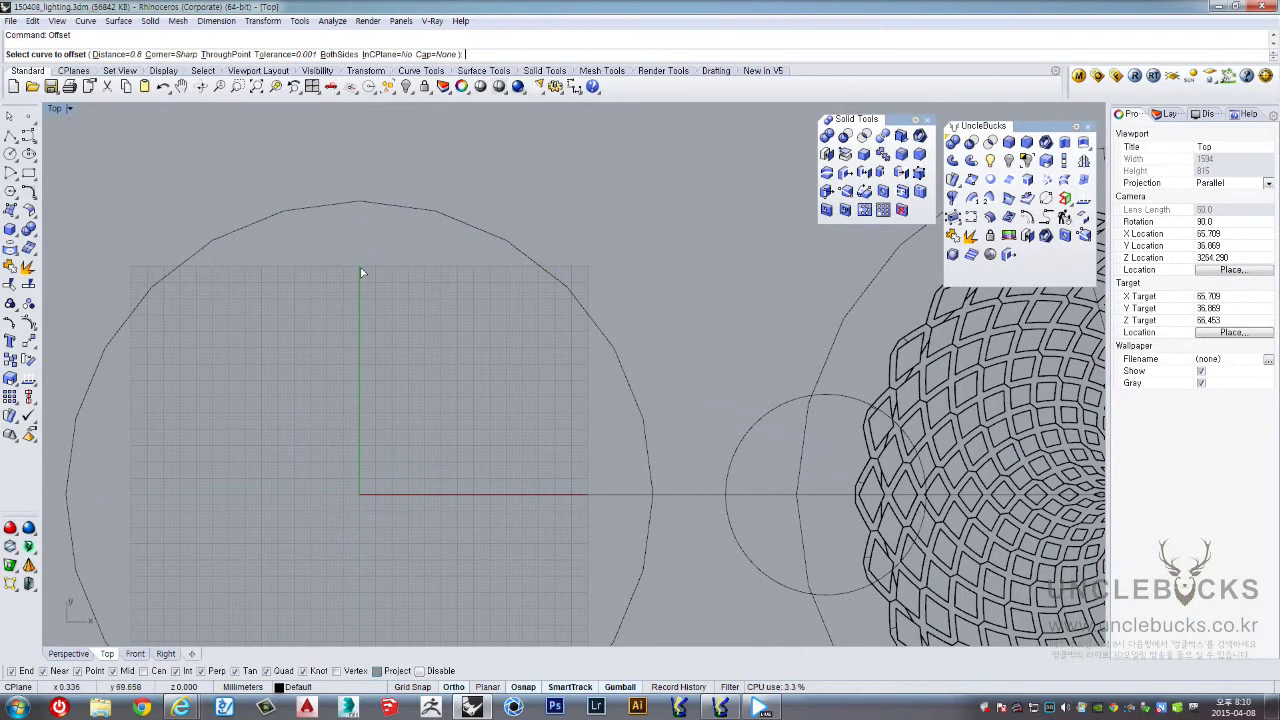
{"action": "type", "text": "10"}
{"action": "key", "text": "Return"}
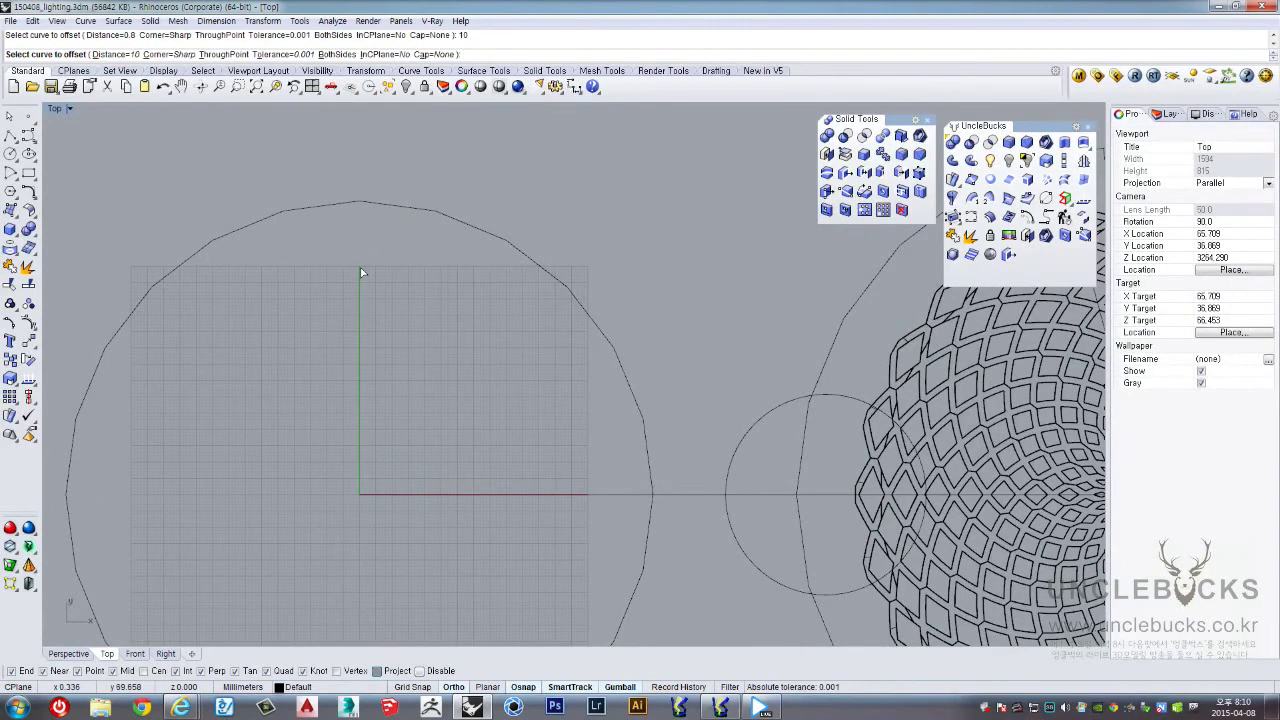
{"action": "left_click", "coordinate": [396, 203]}
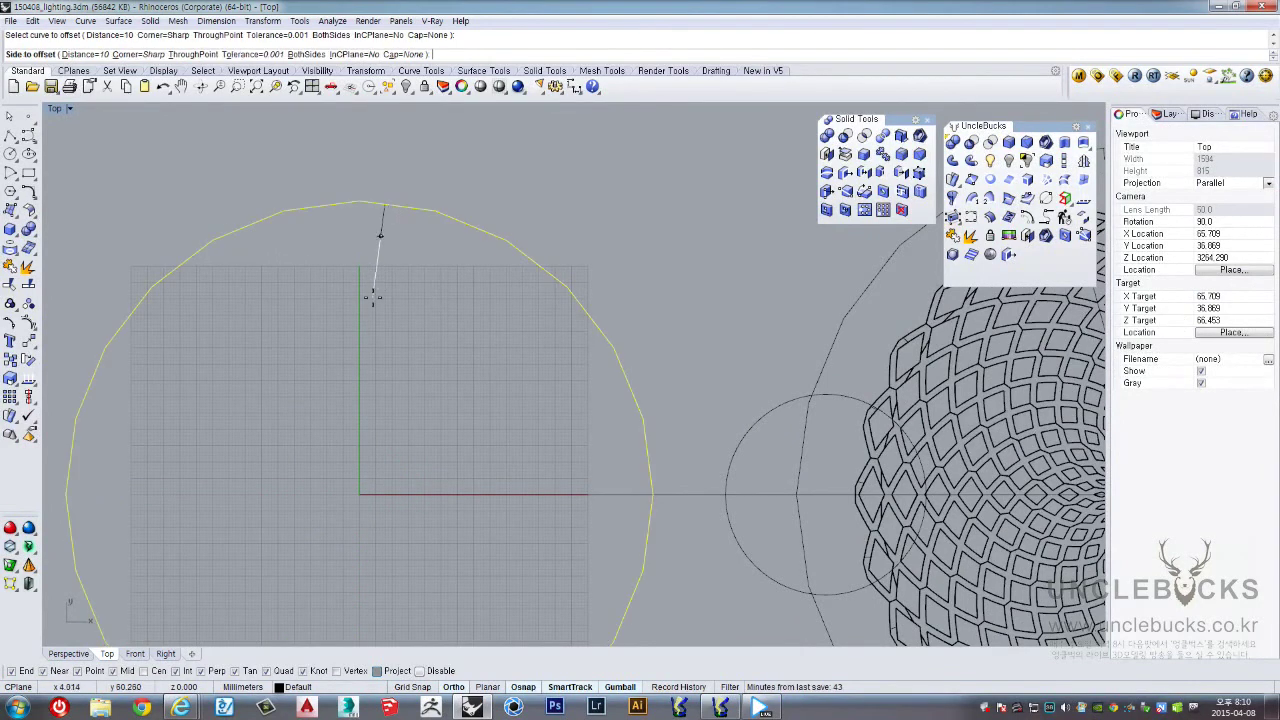
{"action": "left_click", "coordinate": [416, 239]}
Repeat the 10-unit inward offset on each newest ring for the next several rings.
{"action": "right_click", "coordinate": [415, 241]}
{"action": "left_click", "coordinate": [385, 300]}
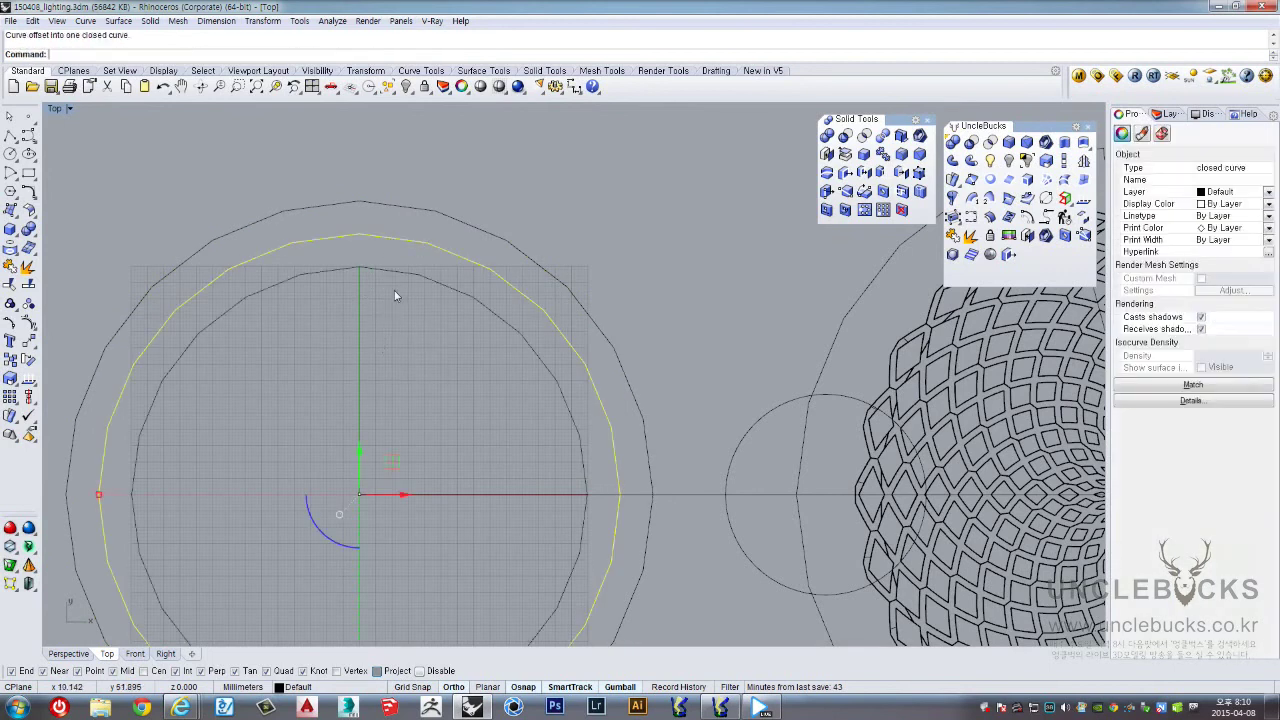
{"action": "right_click", "coordinate": [394, 295]}
{"action": "left_click", "coordinate": [396, 268]}
{"action": "left_click", "coordinate": [404, 296]}
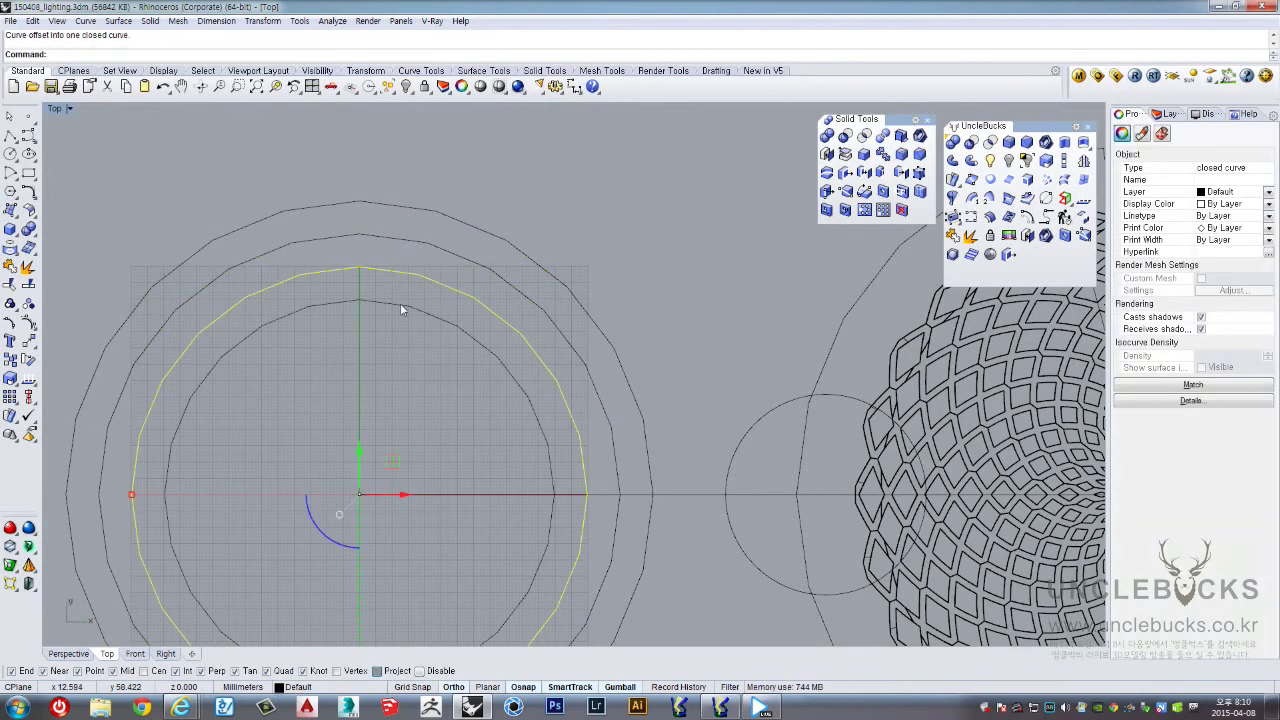
{"action": "left_click", "coordinate": [400, 303]}
{"action": "right_click", "coordinate": [395, 352]}
{"action": "left_click", "coordinate": [381, 391]}
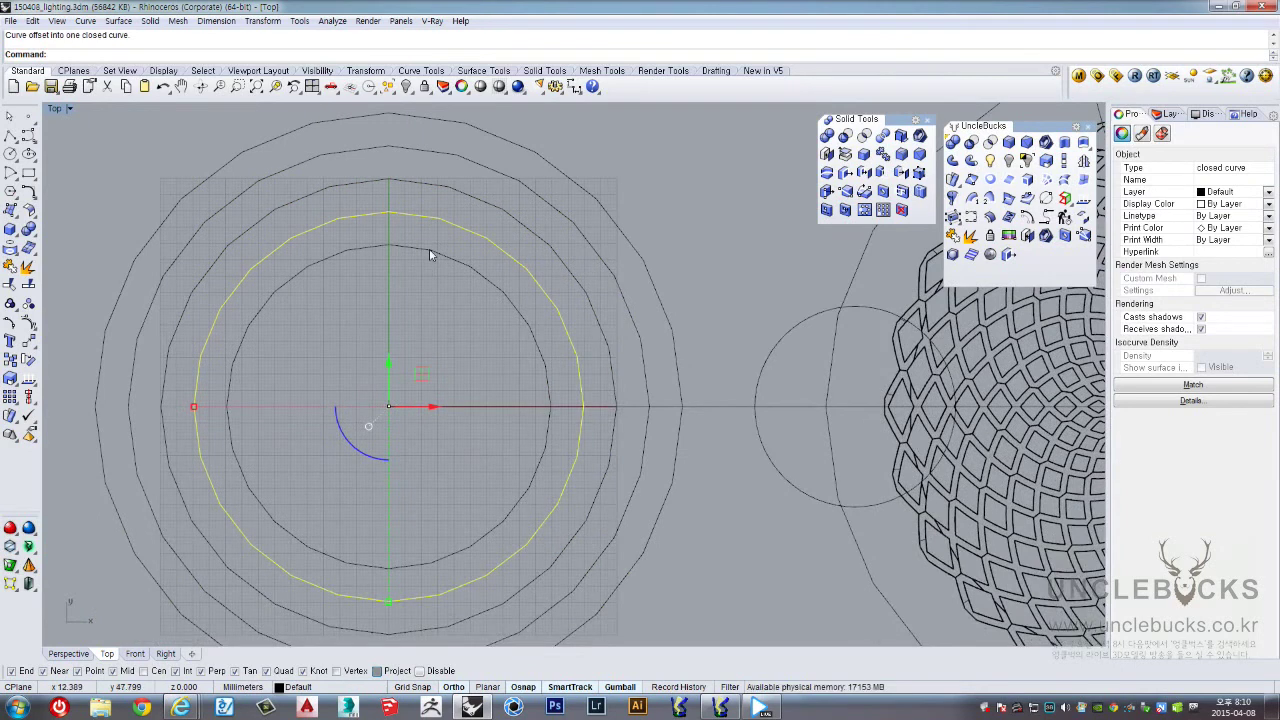
{"action": "key", "text": "Return"}
{"action": "left_click", "coordinate": [408, 290]}
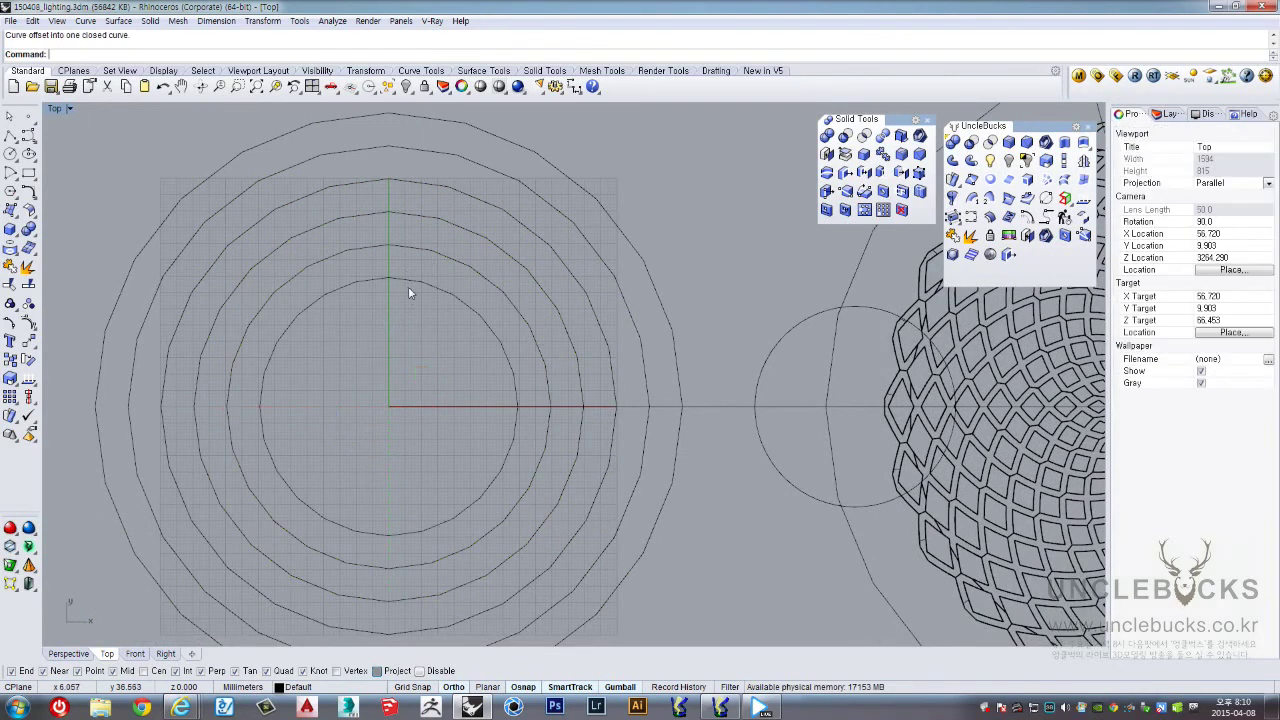
Continue offsetting down to a small centre circle, then clear the selection and recentre.
{"action": "left_click", "coordinate": [408, 292]}
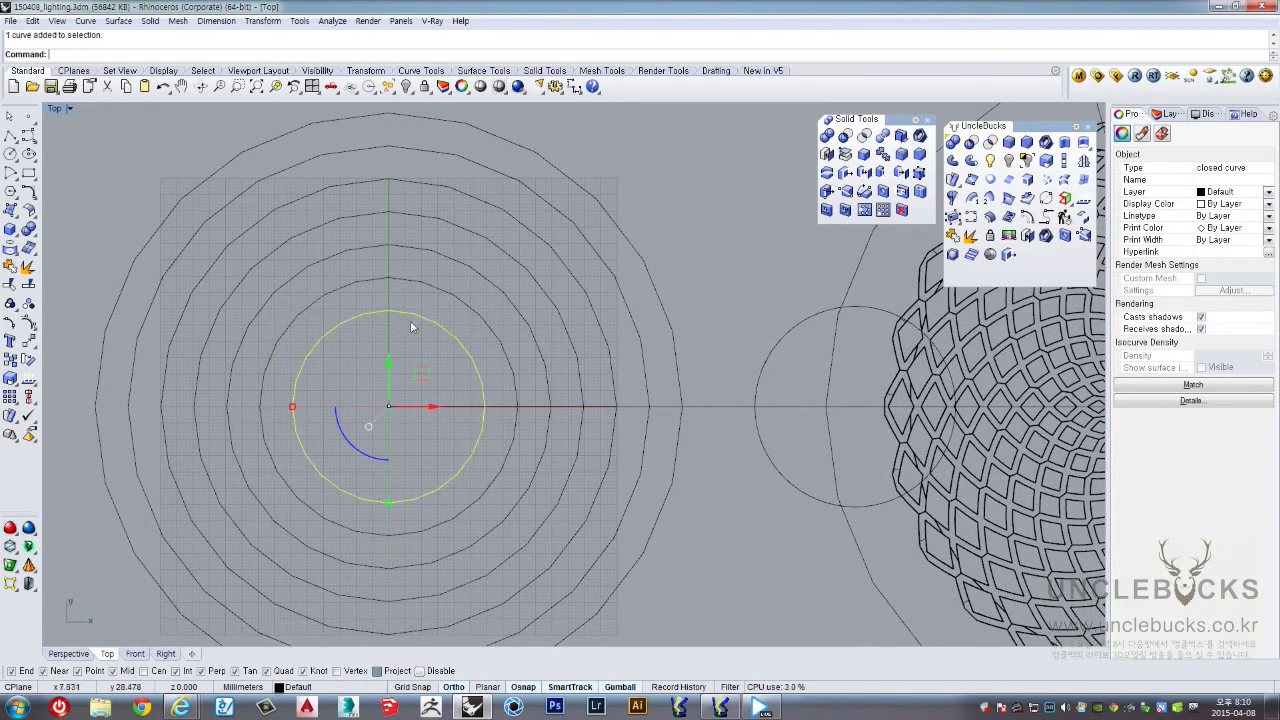
{"action": "key", "text": "Return"}
{"action": "left_click", "coordinate": [408, 330]}
{"action": "left_click", "coordinate": [403, 350]}
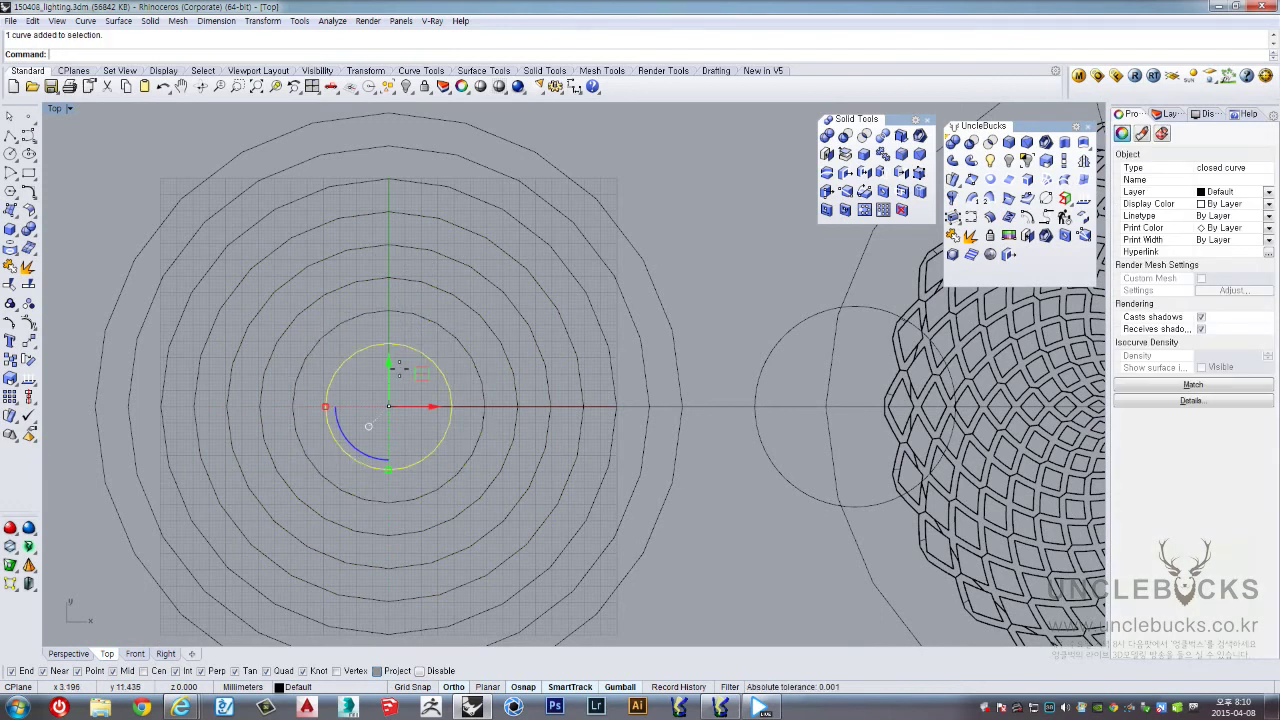
{"action": "key", "text": "Return"}
{"action": "left_click", "coordinate": [398, 368]}
{"action": "right_click_drag", "start_coordinate": [439, 332], "coordinate": [453, 306]}
{"action": "left_click", "coordinate": [447, 290]}
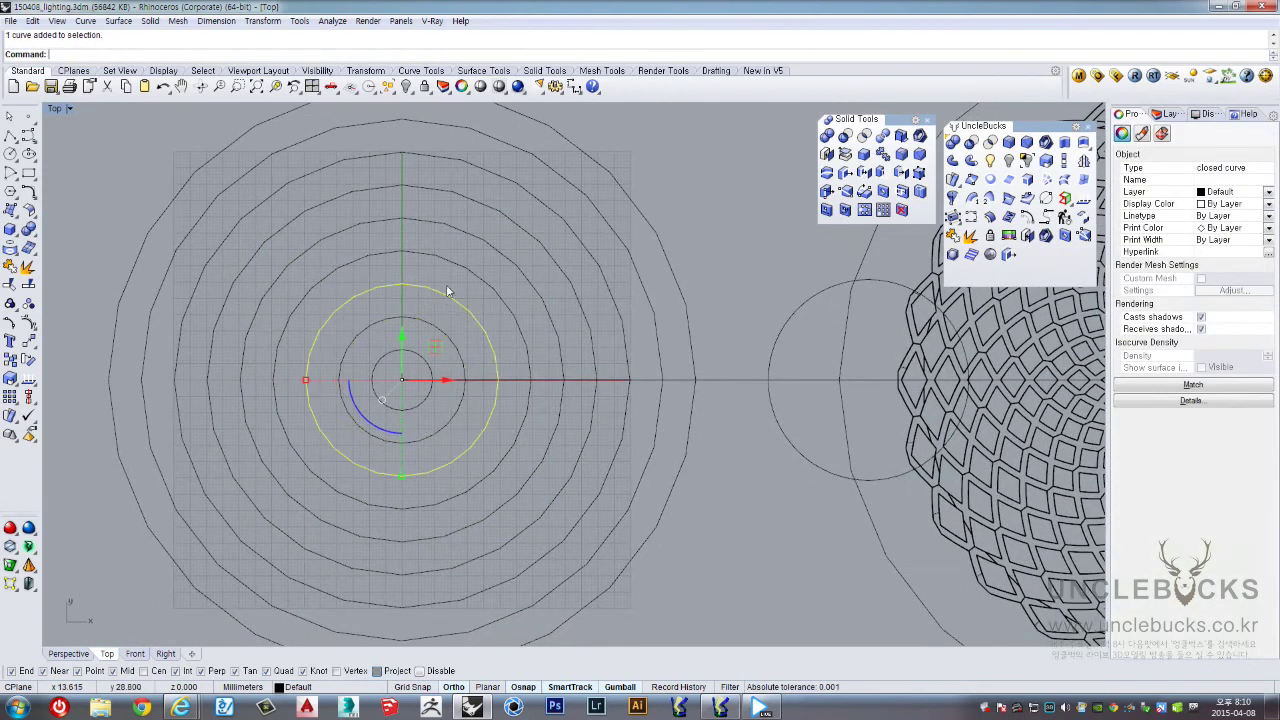
{"action": "left_click", "coordinate": [641, 155]}
{"action": "mouse_move", "coordinate": [641, 155]}
{"action": "right_mouse_down"}
{"action": "mouse_move", "coordinate": [594, 220]}
{"action": "mouse_move", "coordinate": [509, 232]}
{"action": "right_mouse_up"}
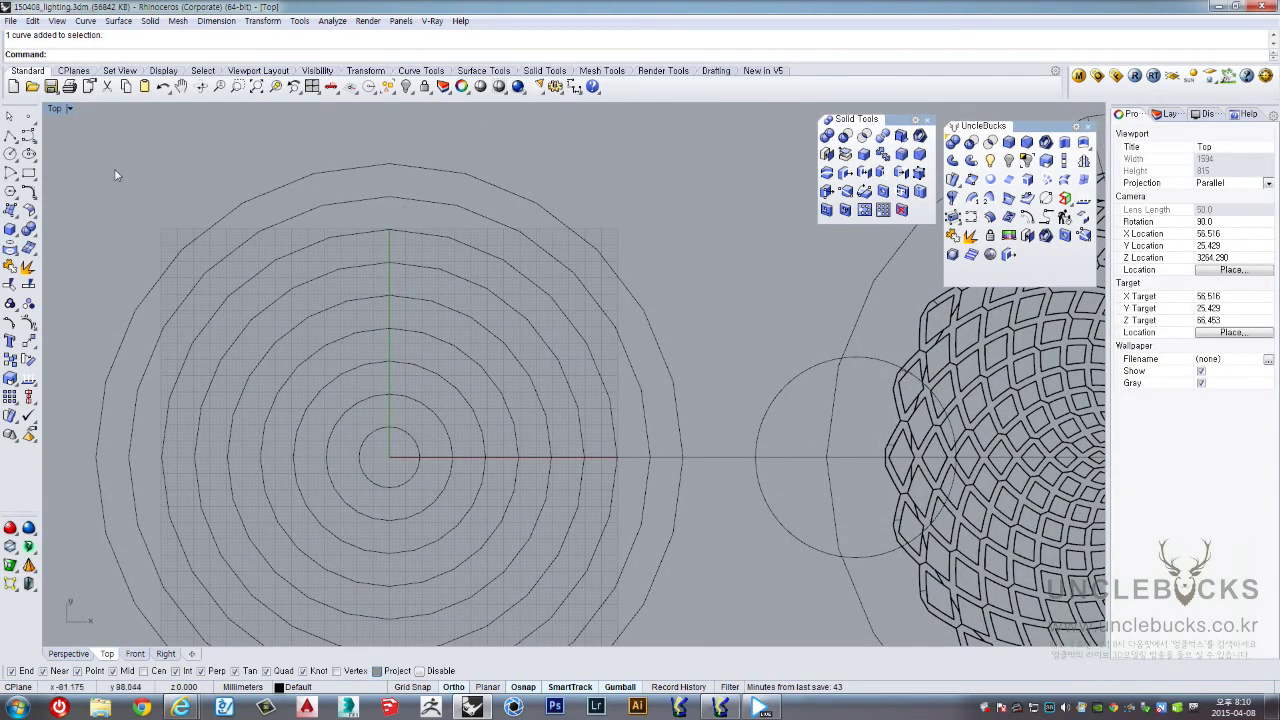
{"action": "right_click_drag", "start_coordinate": [471, 191], "coordinate": [472, 176]}
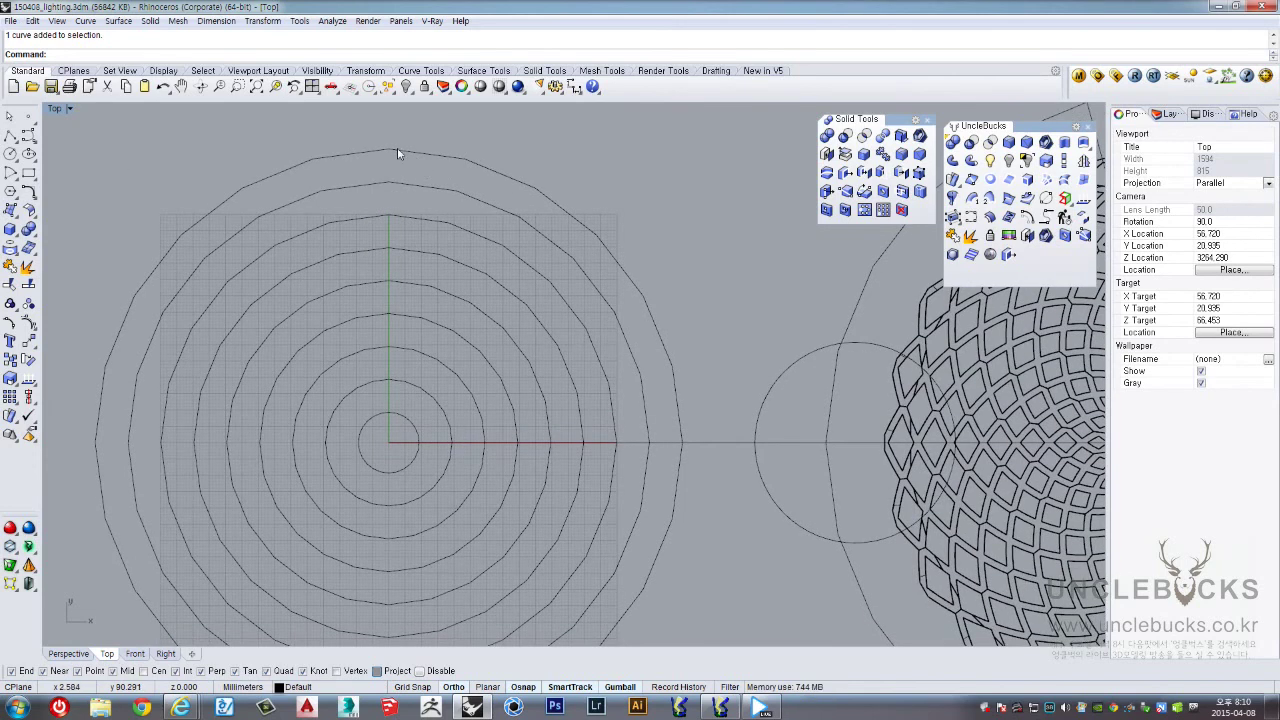
Begin an interpolated curve on the outermost ring, snapping points on the next three rings inward.
{"action": "left_click", "coordinate": [30, 140]}
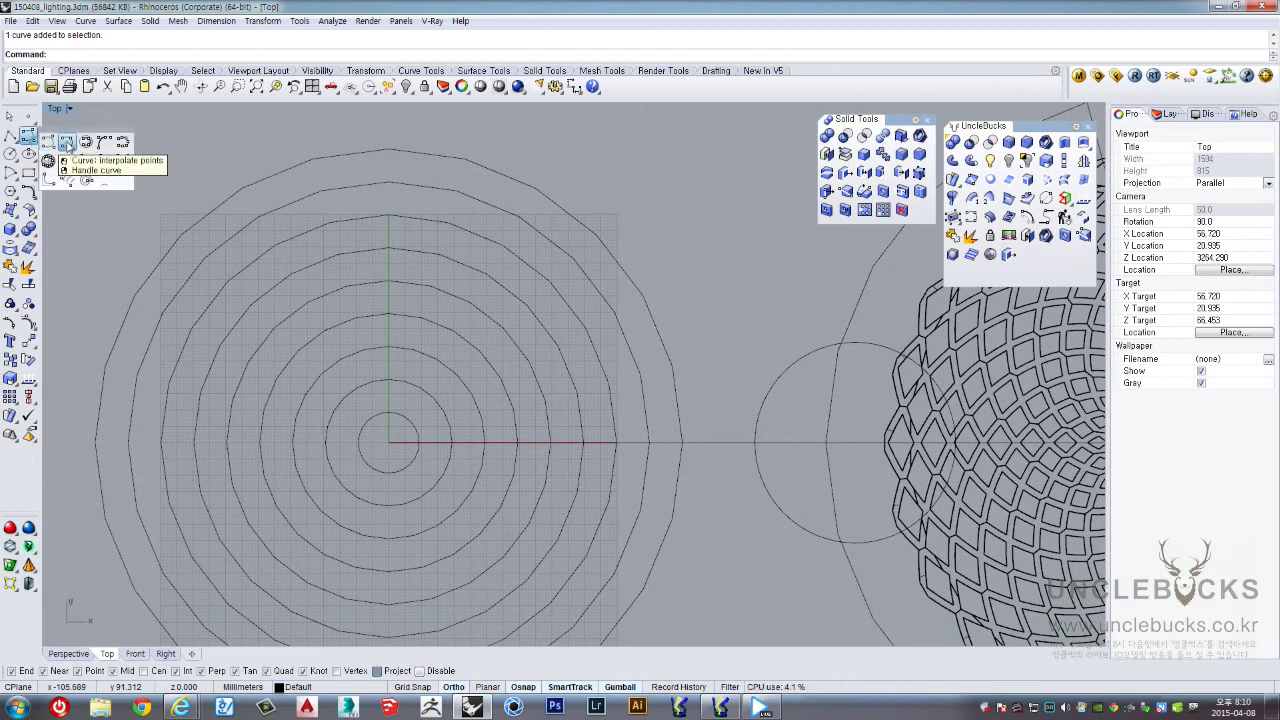
{"action": "left_click", "coordinate": [67, 144]}
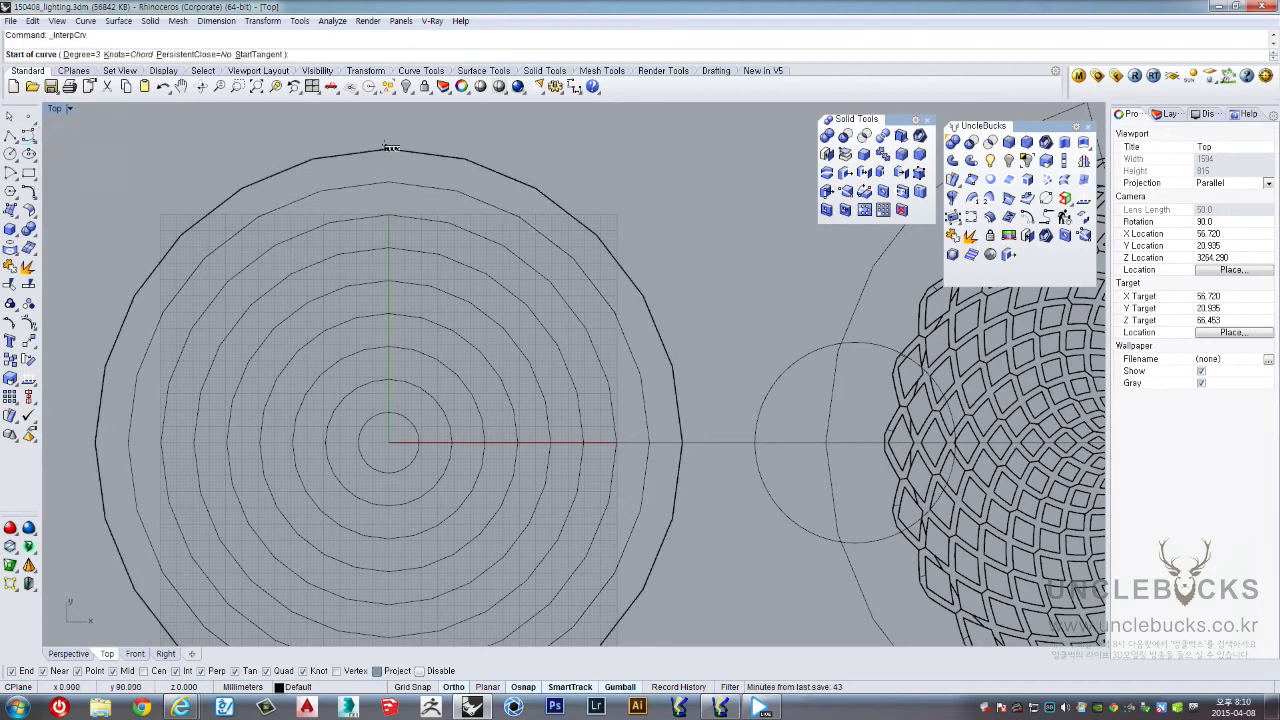
{"action": "left_click", "coordinate": [389, 149]}
{"action": "left_click", "coordinate": [455, 190]}
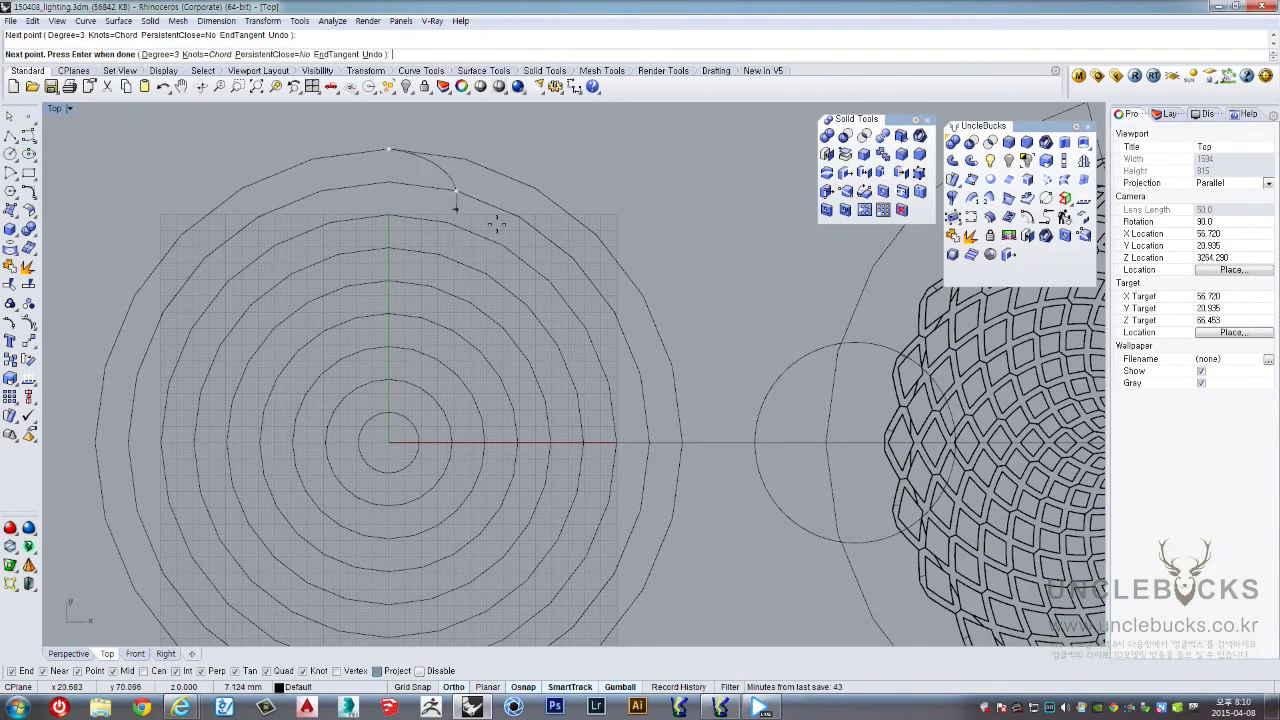
{"action": "left_click", "coordinate": [503, 244]}
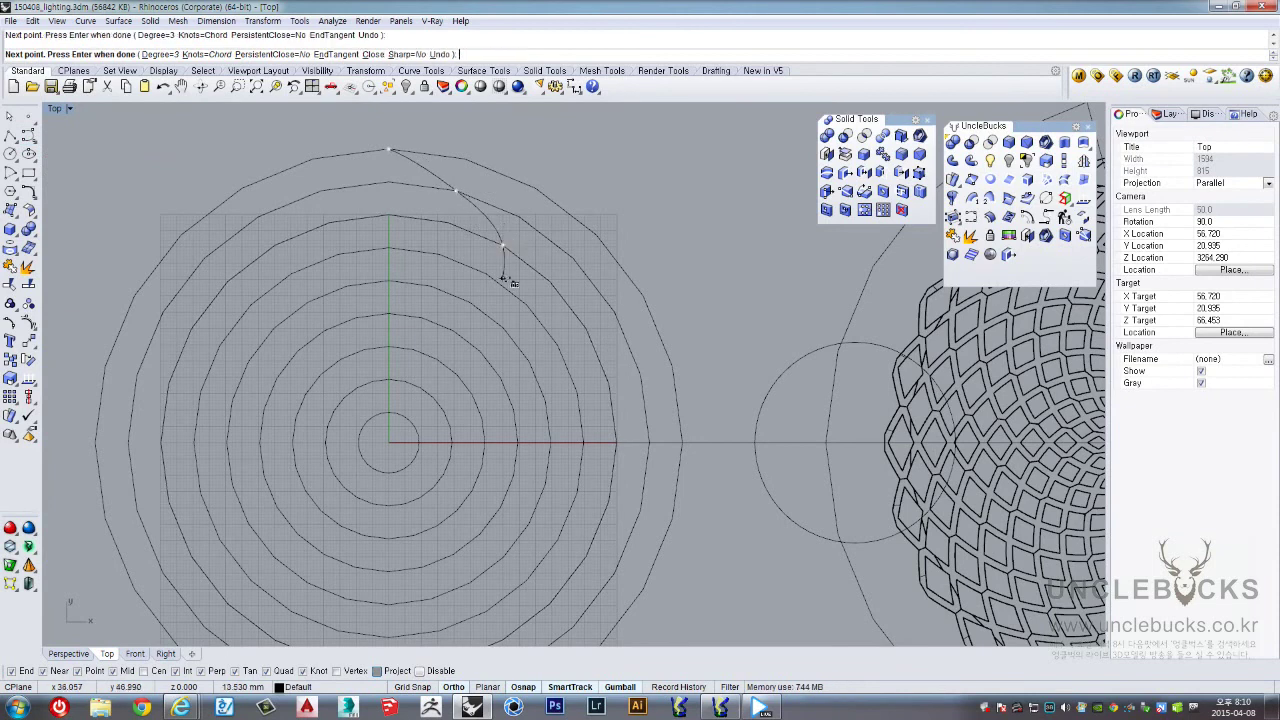
{"action": "left_click", "coordinate": [521, 302]}
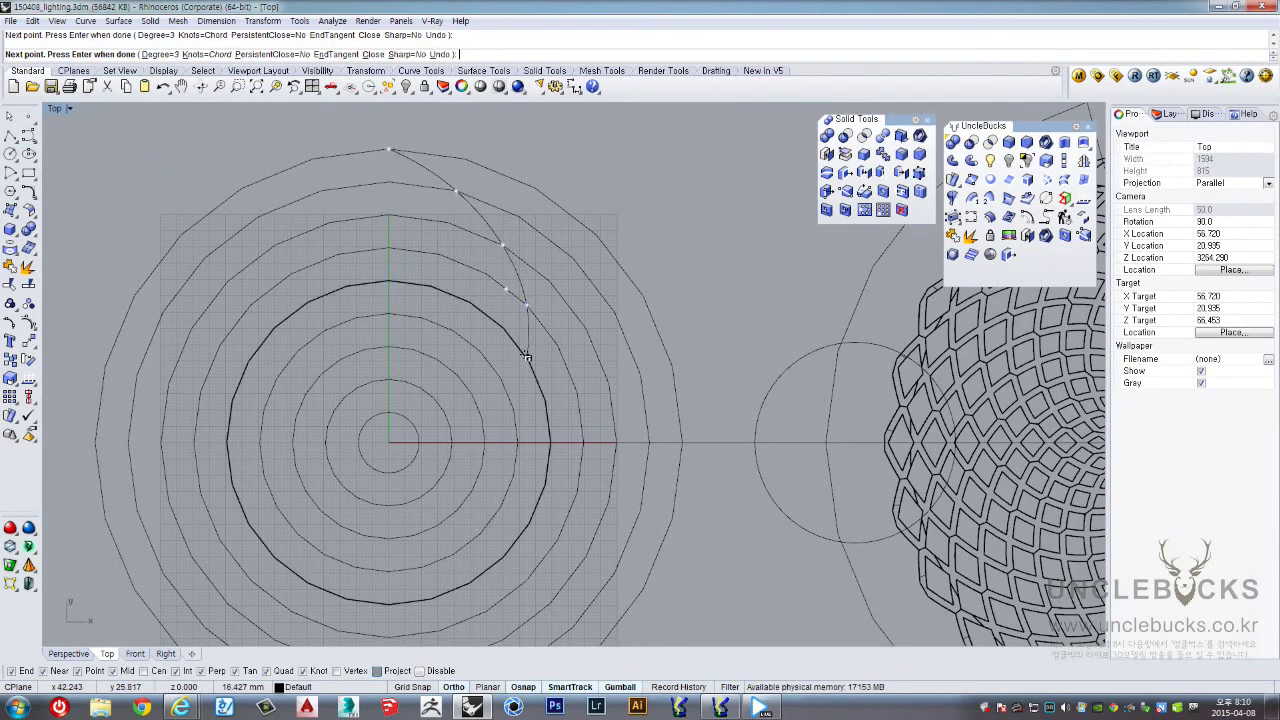
Continue the curve through the inner rings and finish it on the small centre circle.
{"action": "scroll", "coordinate": [526, 373], "scroll_direction": "up", "scroll_amount": 2}
{"action": "scroll", "coordinate": [526, 373], "scroll_direction": "up", "scroll_amount": 1}
{"action": "left_click", "coordinate": [528, 349]}
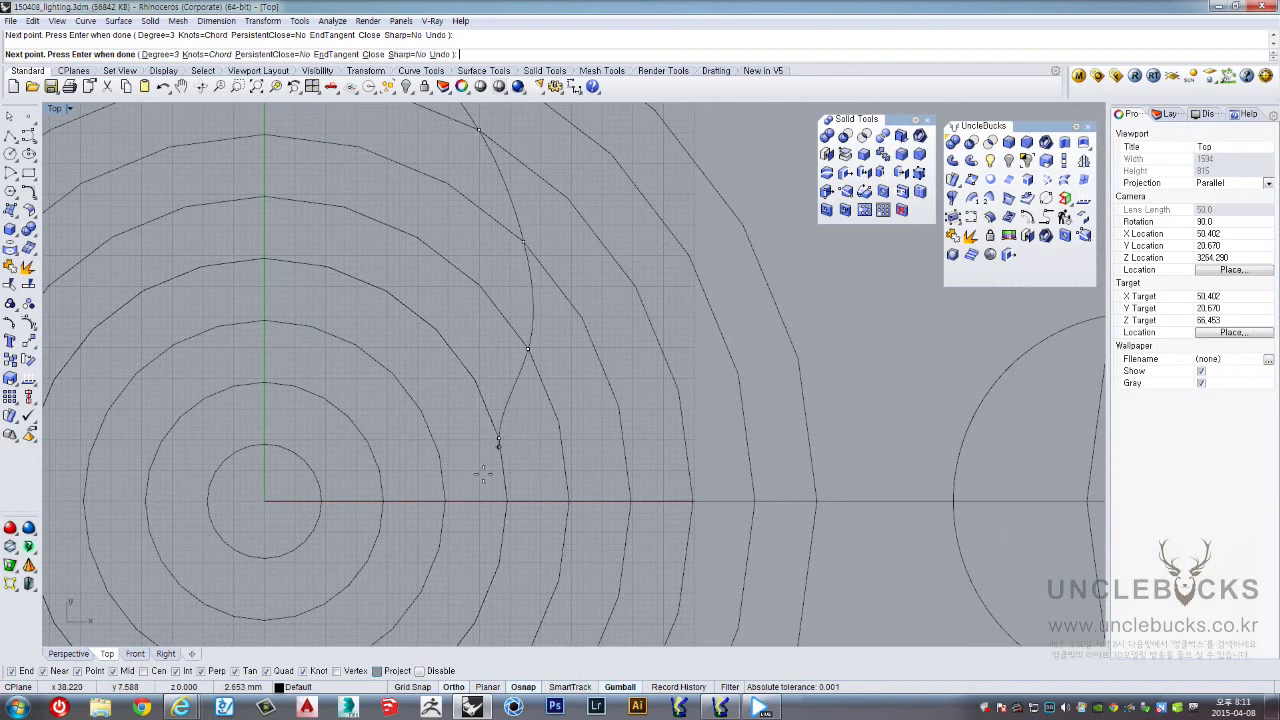
{"action": "left_click", "coordinate": [497, 438]}
{"action": "left_click", "coordinate": [451, 501]}
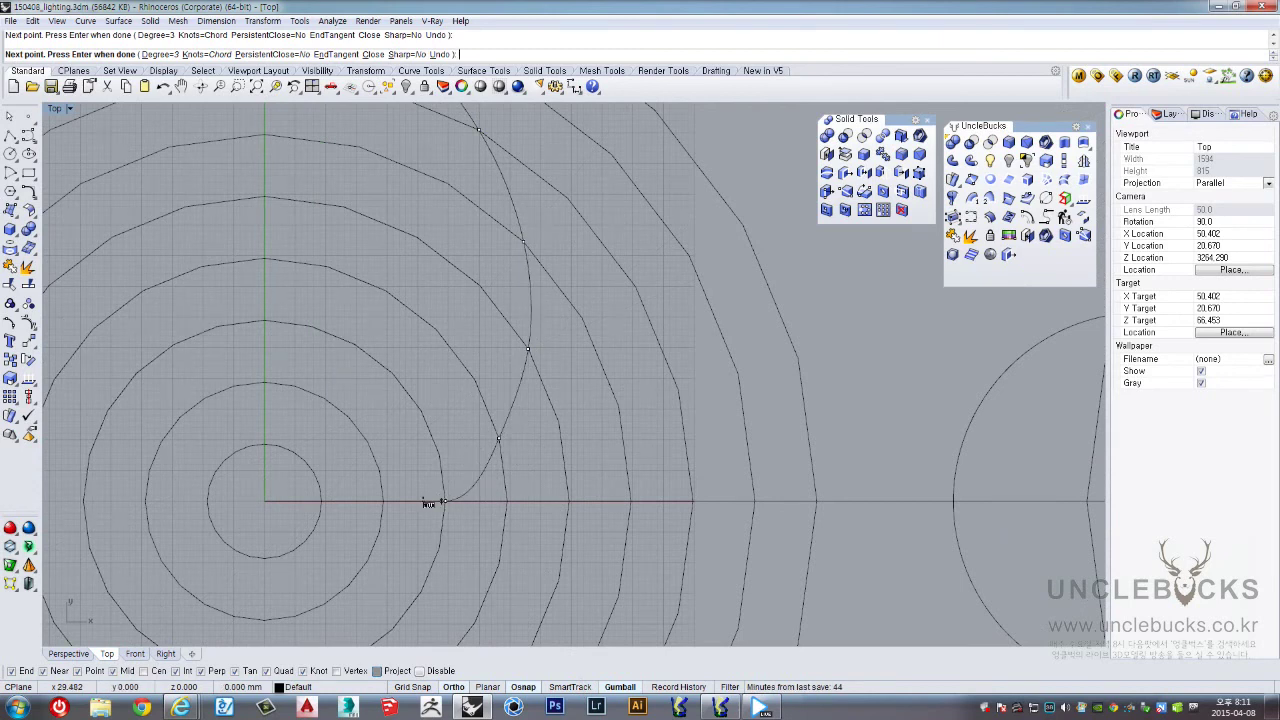
{"action": "left_click", "coordinate": [384, 530]}
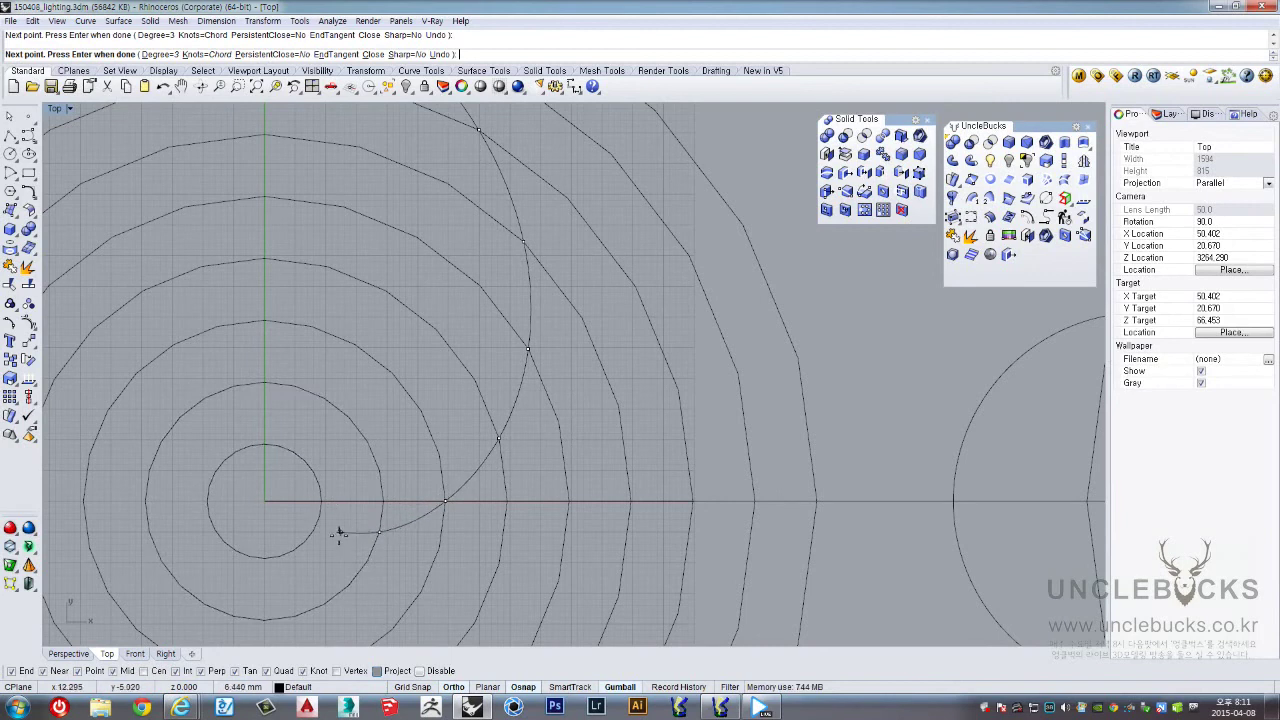
{"action": "scroll", "coordinate": [338, 533], "scroll_direction": "up", "scroll_amount": 3}
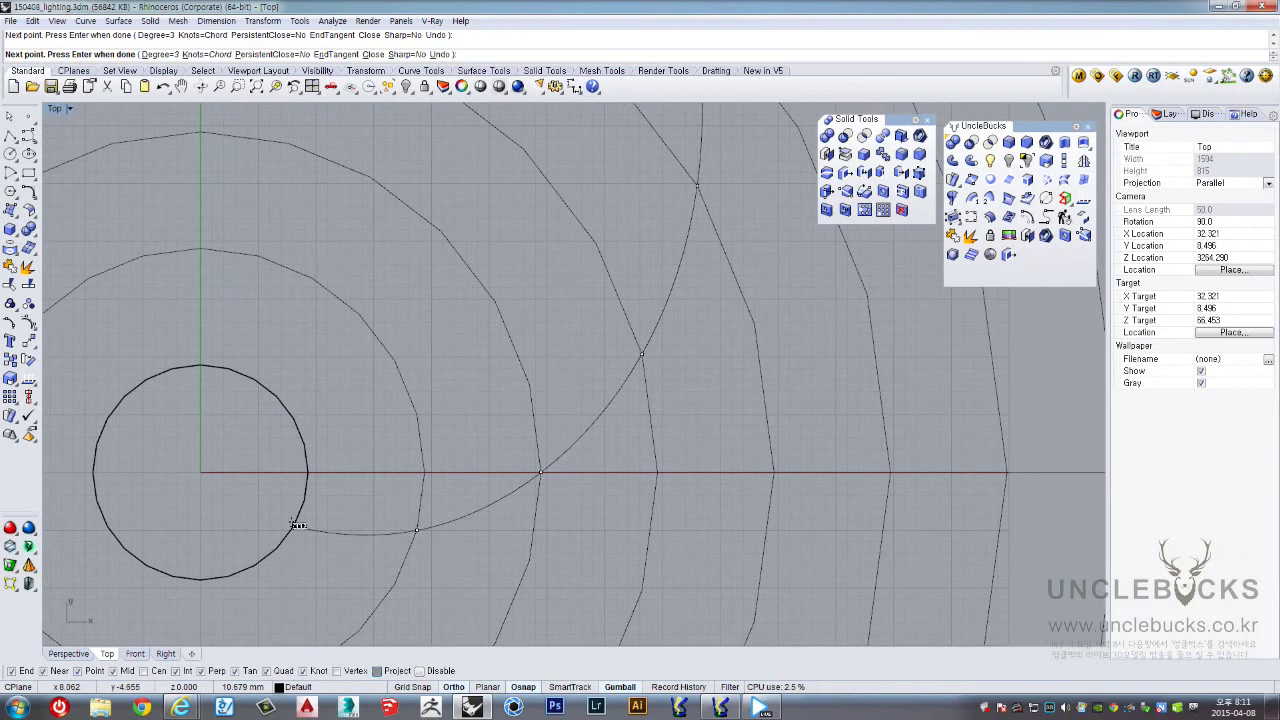
{"action": "left_click", "coordinate": [294, 525]}
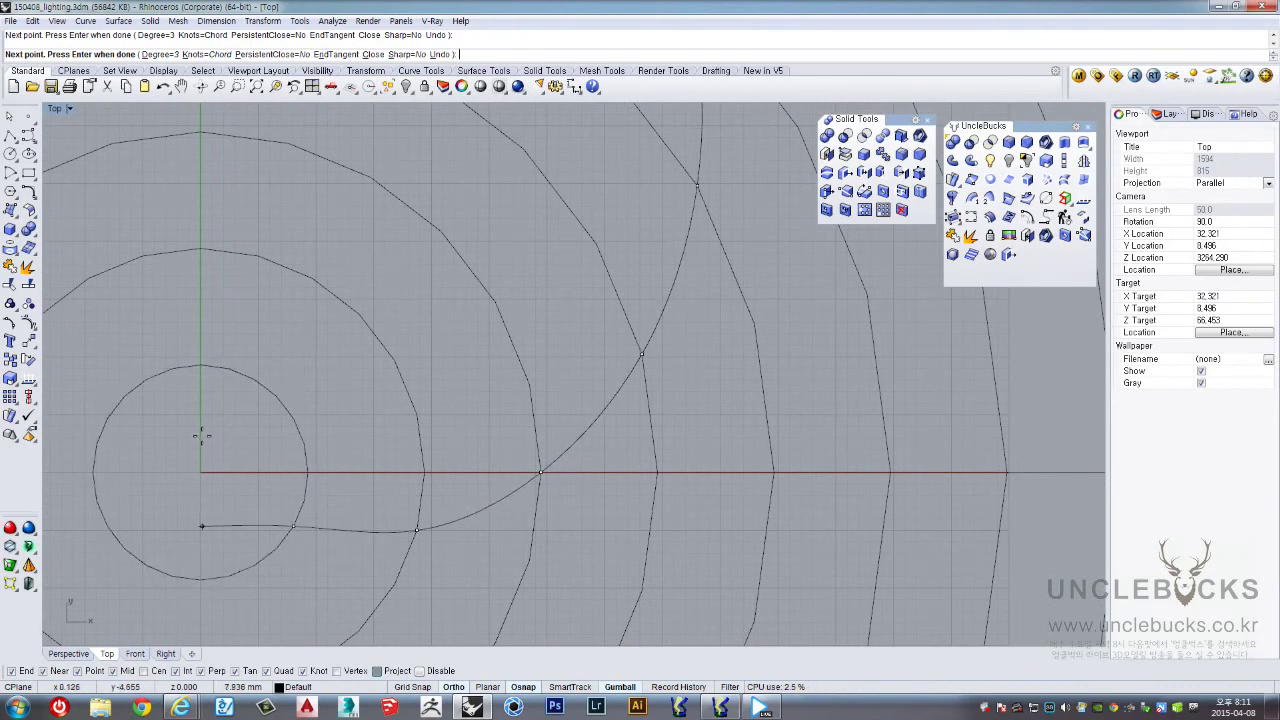
{"action": "key", "text": "Return"}
{"action": "scroll", "coordinate": [254, 406], "scroll_direction": "down", "scroll_amount": 4}
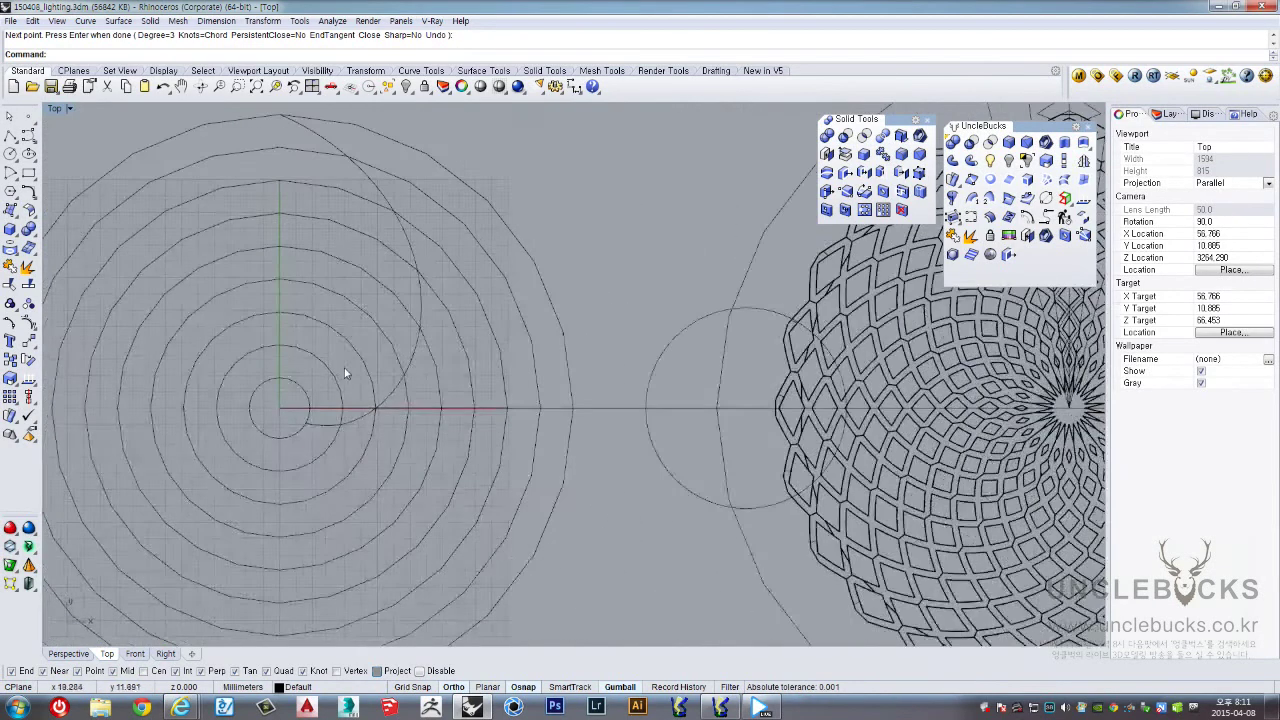
{"action": "right_click_drag", "start_coordinate": [344, 368], "coordinate": [474, 418]}
{"action": "left_click", "coordinate": [508, 448]}
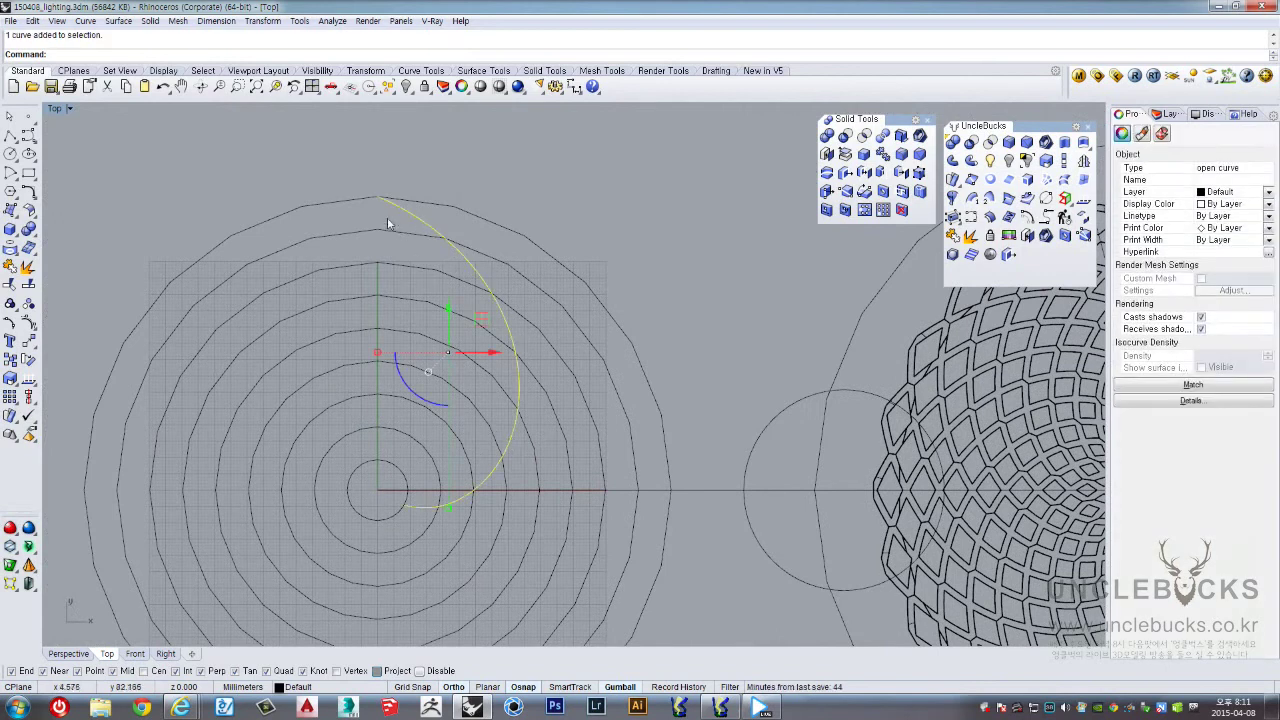
{"action": "scroll", "coordinate": [505, 328], "scroll_direction": "up", "scroll_amount": 1}
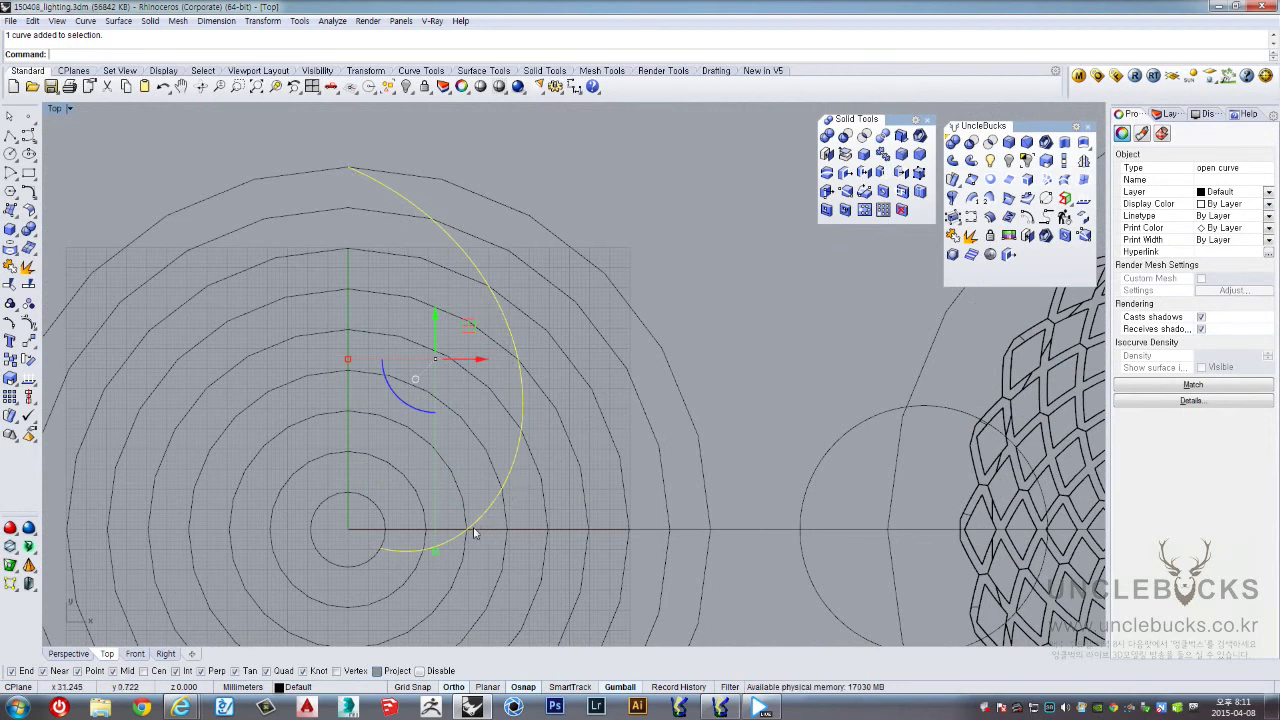
{"action": "right_click_drag", "start_coordinate": [369, 552], "coordinate": [437, 497]}
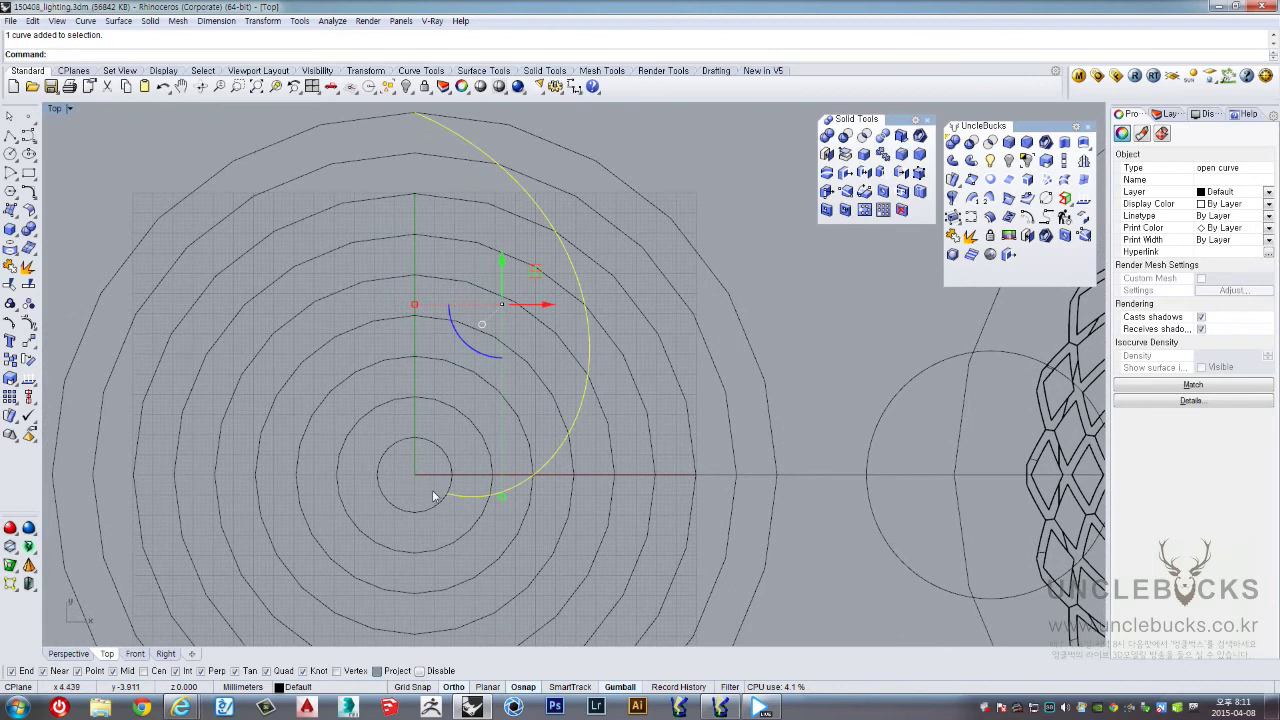
{"action": "scroll", "coordinate": [440, 225], "scroll_direction": "up", "scroll_amount": 1}
{"action": "scroll", "coordinate": [420, 320], "scroll_direction": "down", "scroll_amount": 2}
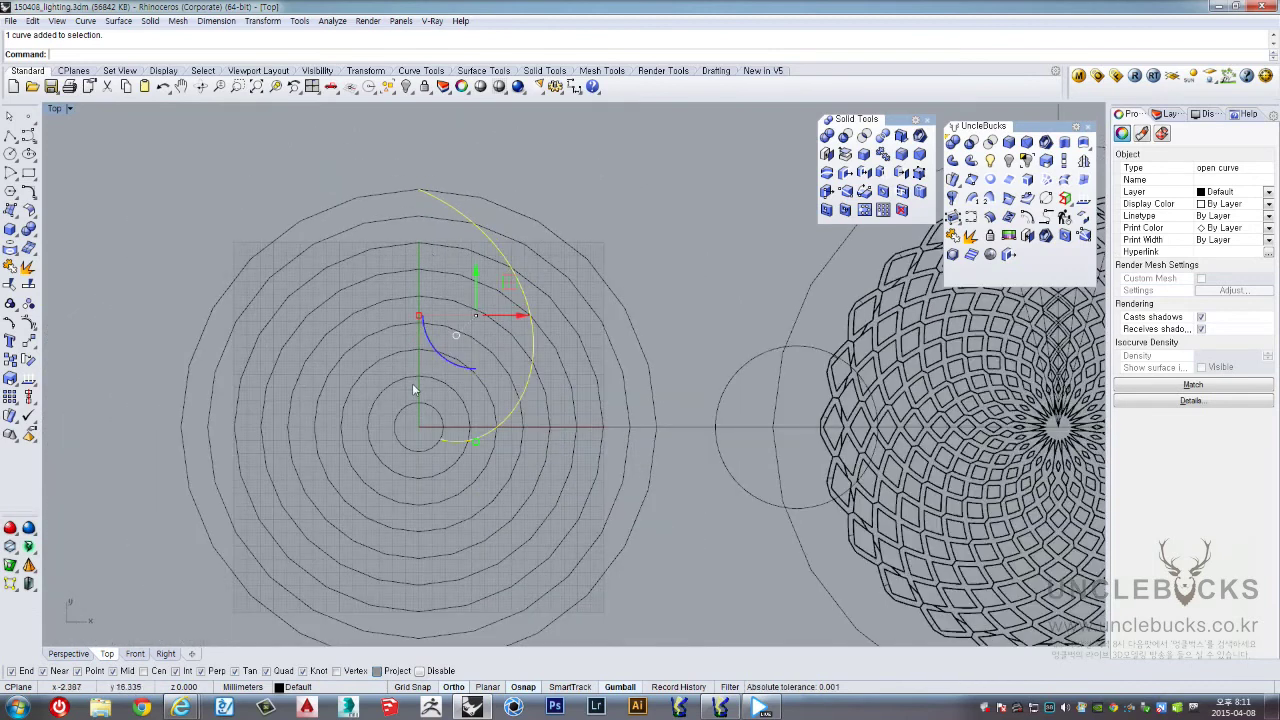
{"action": "scroll", "coordinate": [430, 480], "scroll_direction": "up", "scroll_amount": 2}
{"action": "scroll", "coordinate": [464, 453], "scroll_direction": "up", "scroll_amount": 2}
{"action": "scroll", "coordinate": [488, 340], "scroll_direction": "down", "scroll_amount": 4}
{"action": "scroll", "coordinate": [509, 218], "scroll_direction": "down", "scroll_amount": 1}
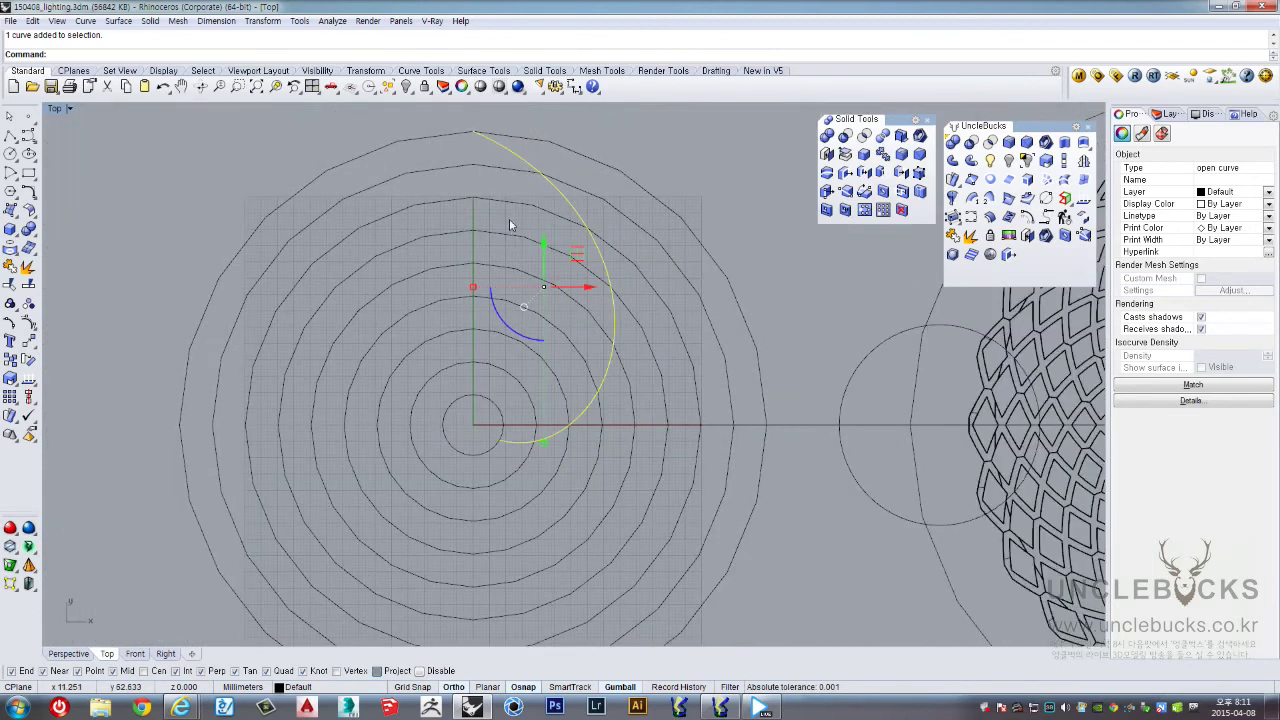
{"action": "scroll", "coordinate": [509, 300], "scroll_direction": "up", "scroll_amount": 3}
{"action": "scroll", "coordinate": [455, 518], "scroll_direction": "down", "scroll_amount": 1}
{"action": "scroll", "coordinate": [494, 303], "scroll_direction": "down", "scroll_amount": 2}
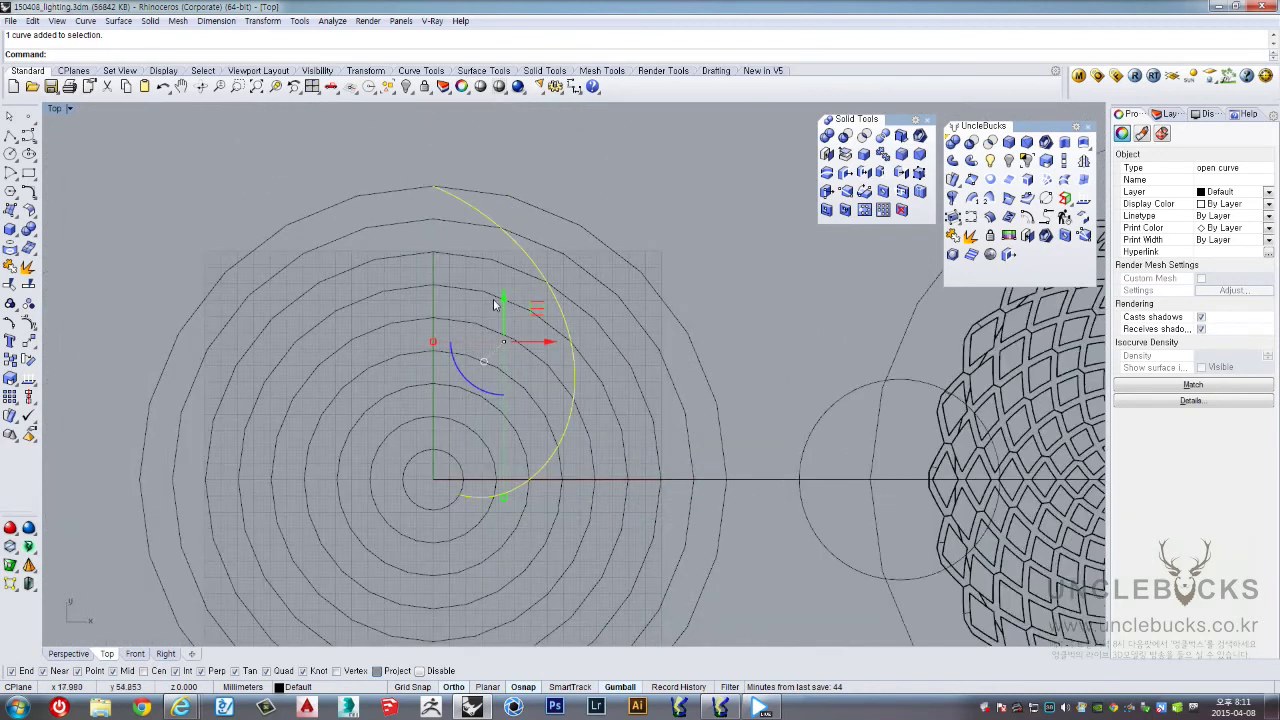
{"action": "scroll", "coordinate": [509, 266], "scroll_direction": "up", "scroll_amount": 1}
{"action": "scroll", "coordinate": [490, 300], "scroll_direction": "up", "scroll_amount": 1}
{"action": "scroll", "coordinate": [500, 320], "scroll_direction": "down", "scroll_amount": 1}
{"action": "scroll", "coordinate": [486, 337], "scroll_direction": "up", "scroll_amount": 1}
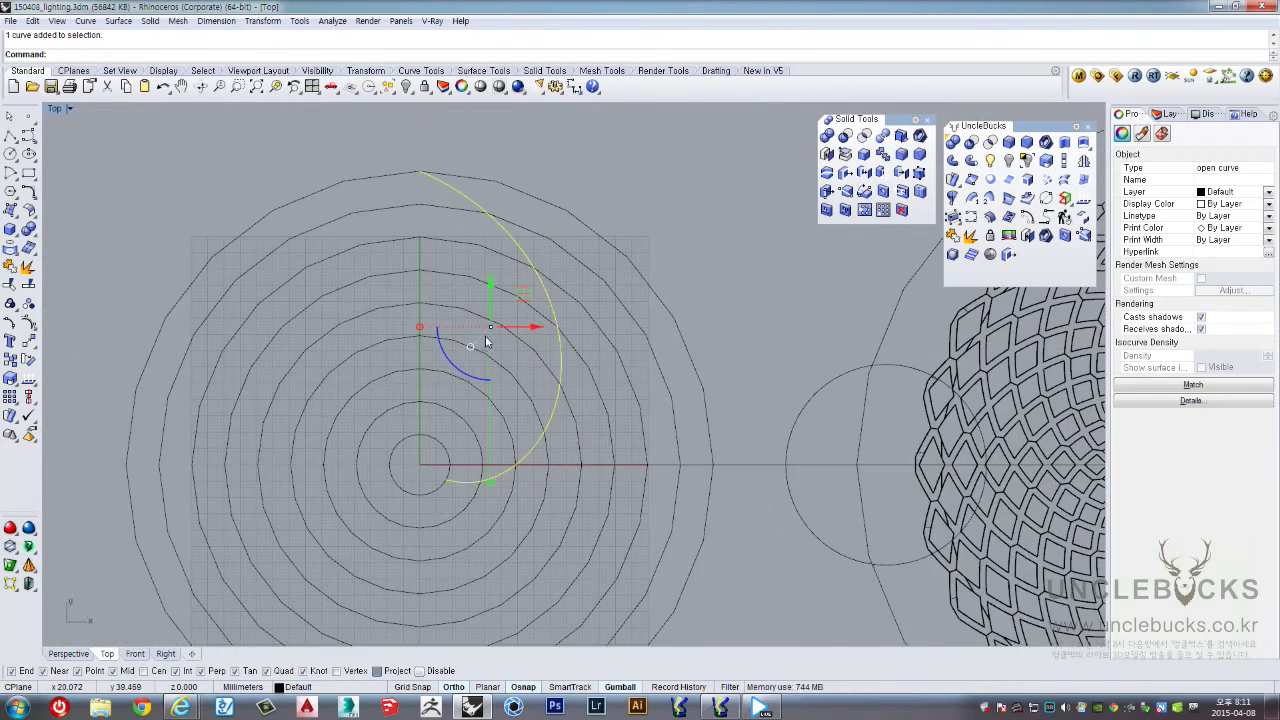
{"action": "right_click_drag", "start_coordinate": [486, 243], "coordinate": [452, 241]}
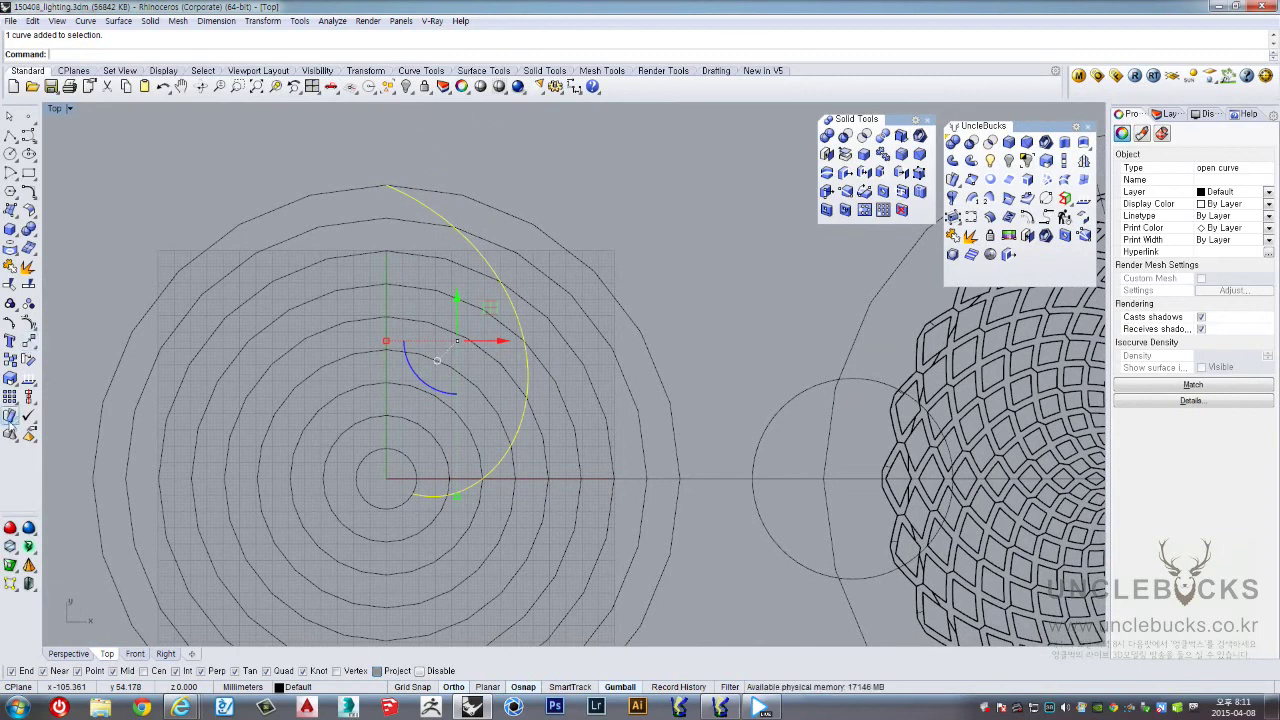
Start a polar array of the arc centred on the origin.
{"action": "left_click", "coordinate": [10, 397]}
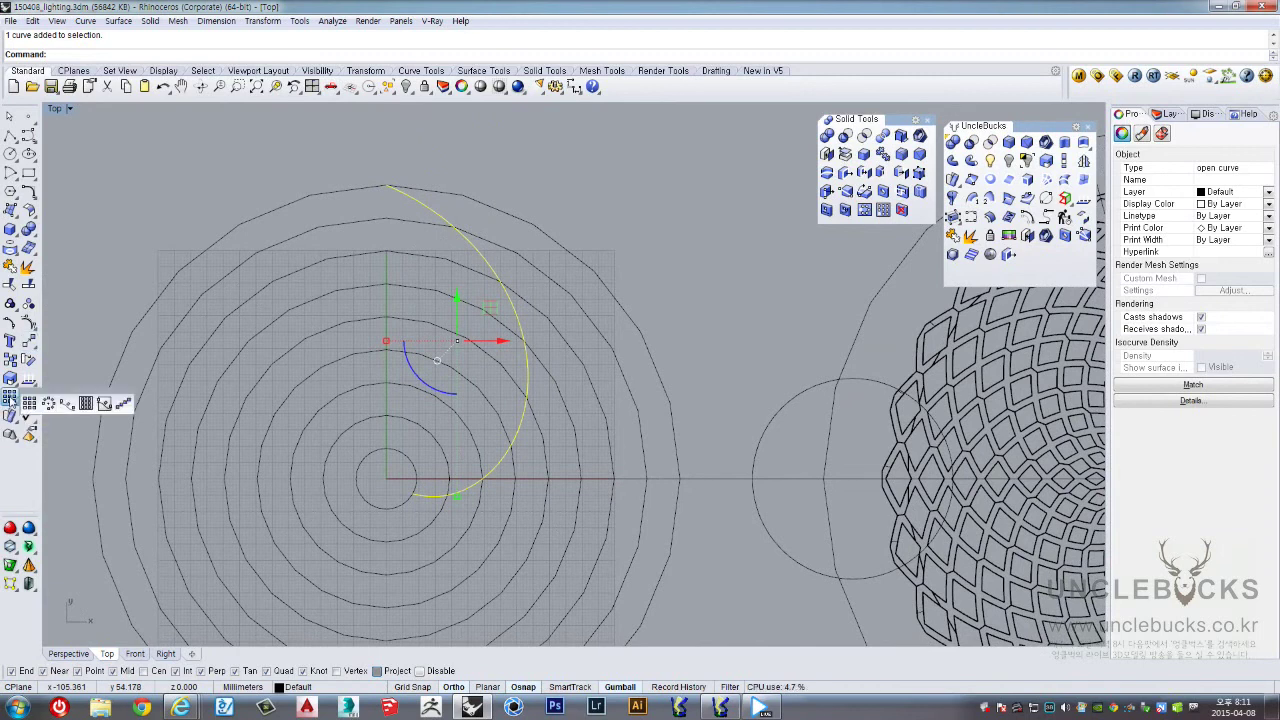
{"action": "left_click", "coordinate": [48, 405]}
{"action": "right_click_drag", "start_coordinate": [422, 415], "coordinate": [430, 350]}
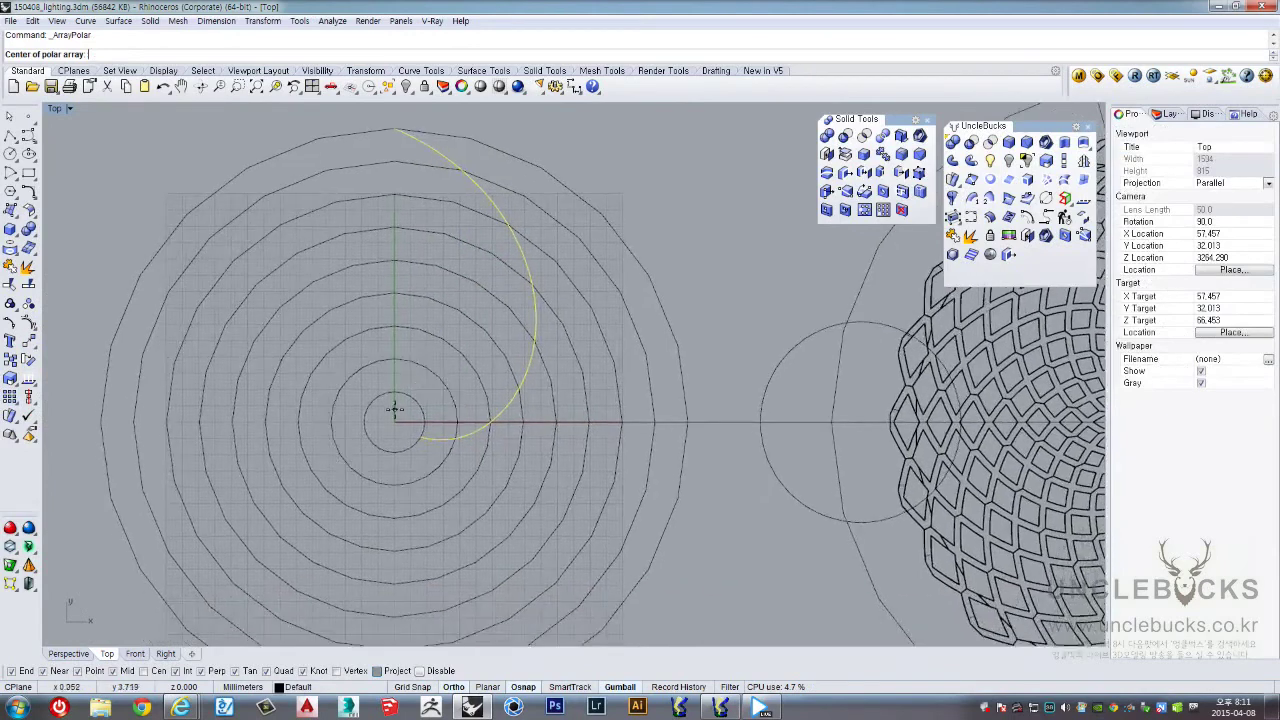
{"action": "scroll", "coordinate": [392, 420], "scroll_direction": "up", "scroll_amount": 3}
{"action": "scroll", "coordinate": [390, 430], "scroll_direction": "up", "scroll_amount": 3}
{"action": "left_click", "coordinate": [388, 434]}
{"action": "scroll", "coordinate": [403, 415], "scroll_direction": "down", "scroll_amount": 3}
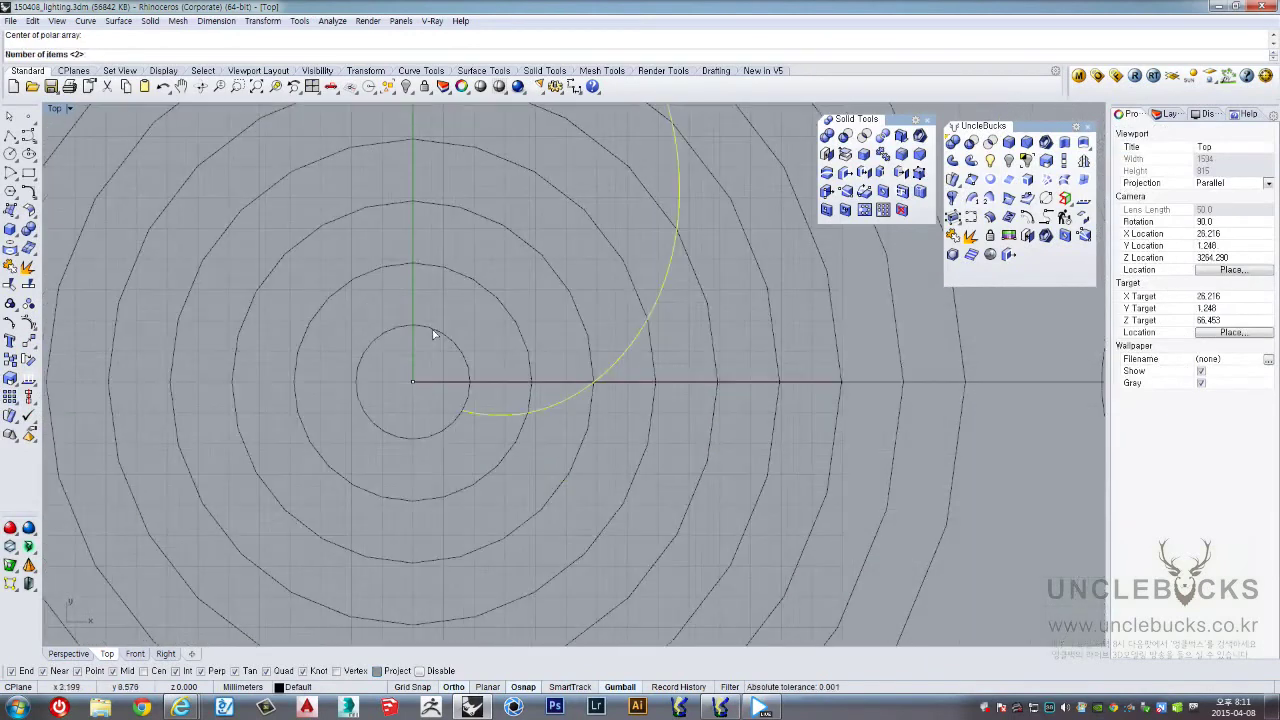
{"action": "scroll", "coordinate": [432, 340], "scroll_direction": "down", "scroll_amount": 3}
{"action": "scroll", "coordinate": [431, 248], "scroll_direction": "up", "scroll_amount": 3}
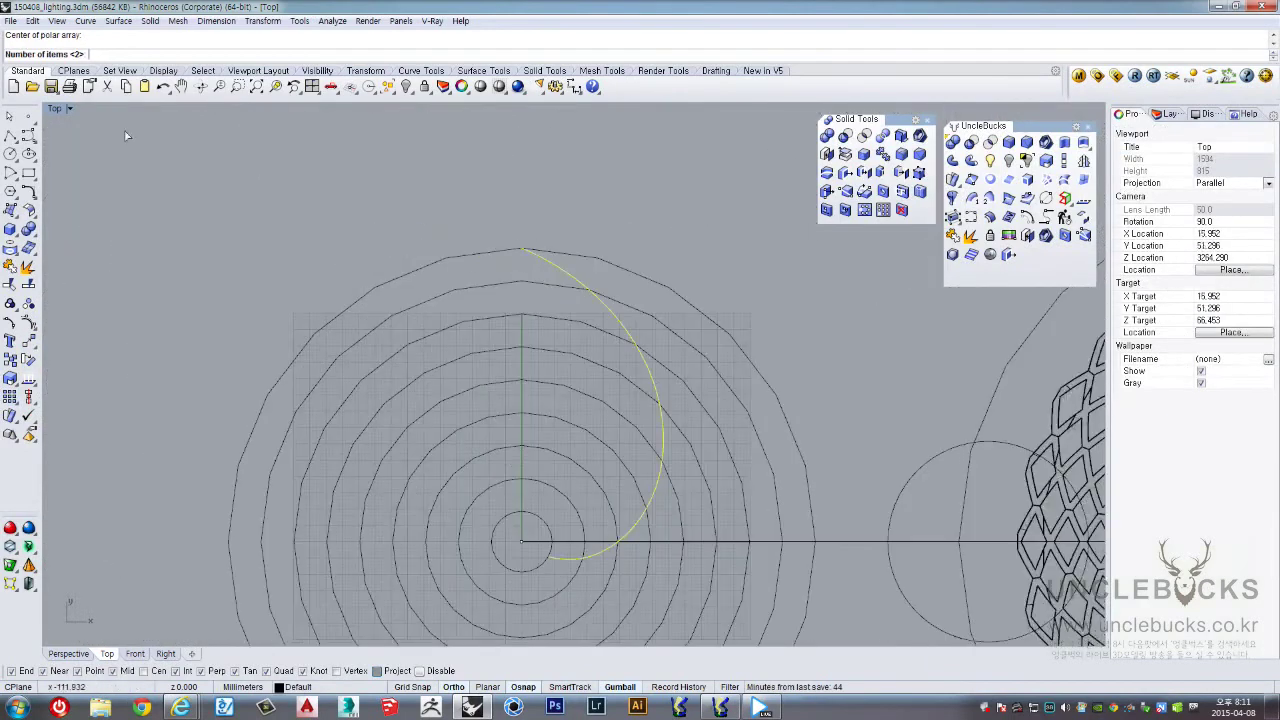
{"action": "scroll", "coordinate": [140, 126], "scroll_direction": "up", "scroll_amount": 2}
{"action": "right_click_drag", "start_coordinate": [500, 303], "coordinate": [356, 174]}
{"action": "type", "text": "24"}
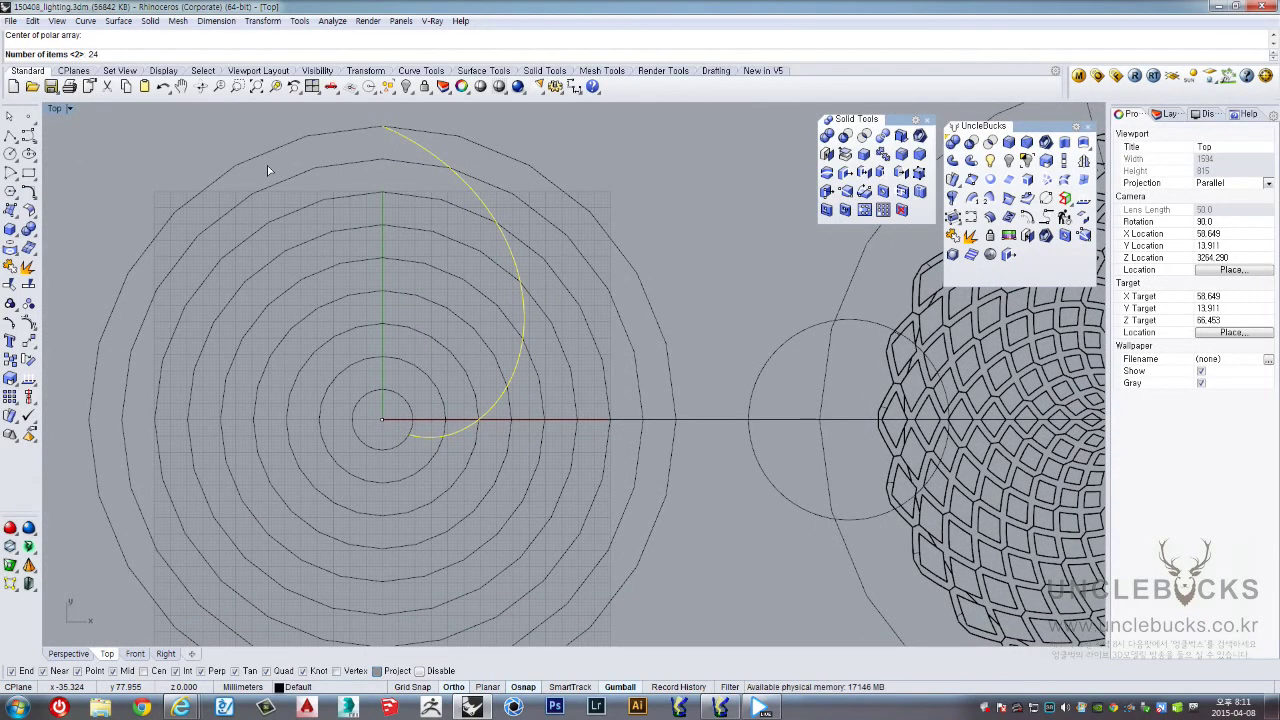
Create the array with 24 copies over a full 360° fill angle.
{"action": "key", "text": "Return"}
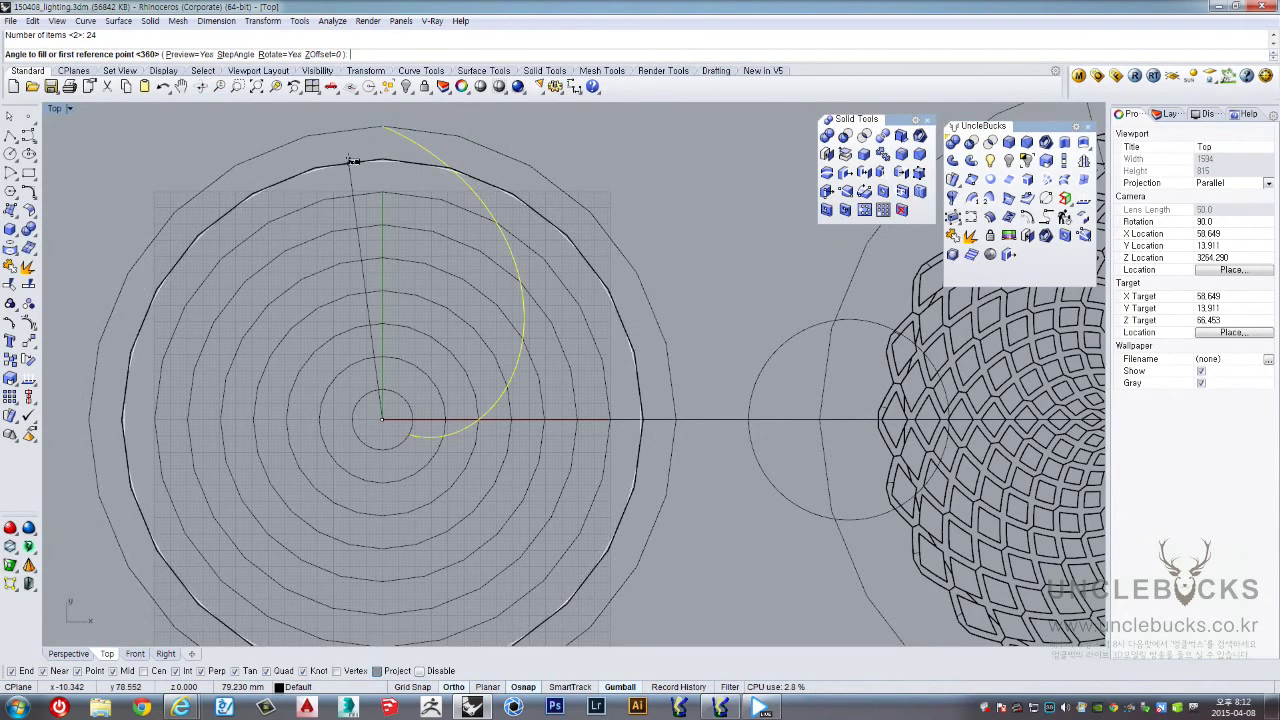
{"action": "key", "text": "Return"}
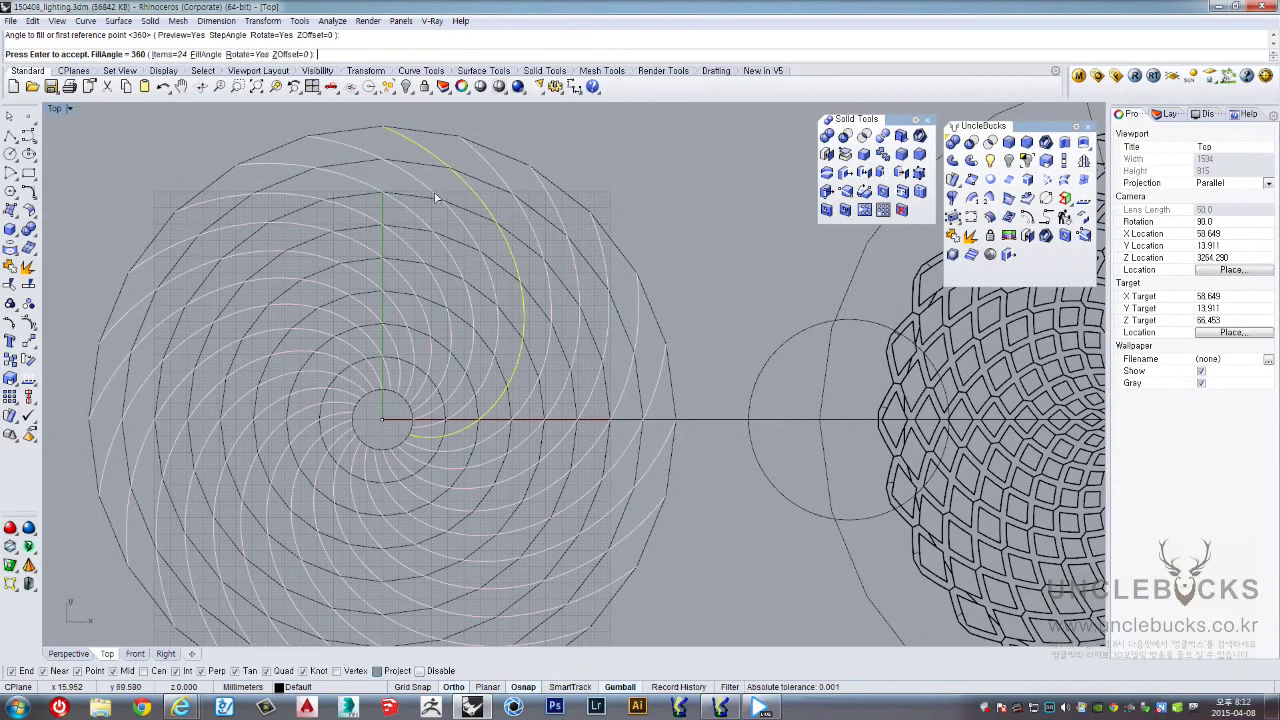
{"action": "right_click_drag", "start_coordinate": [422, 251], "coordinate": [485, 245]}
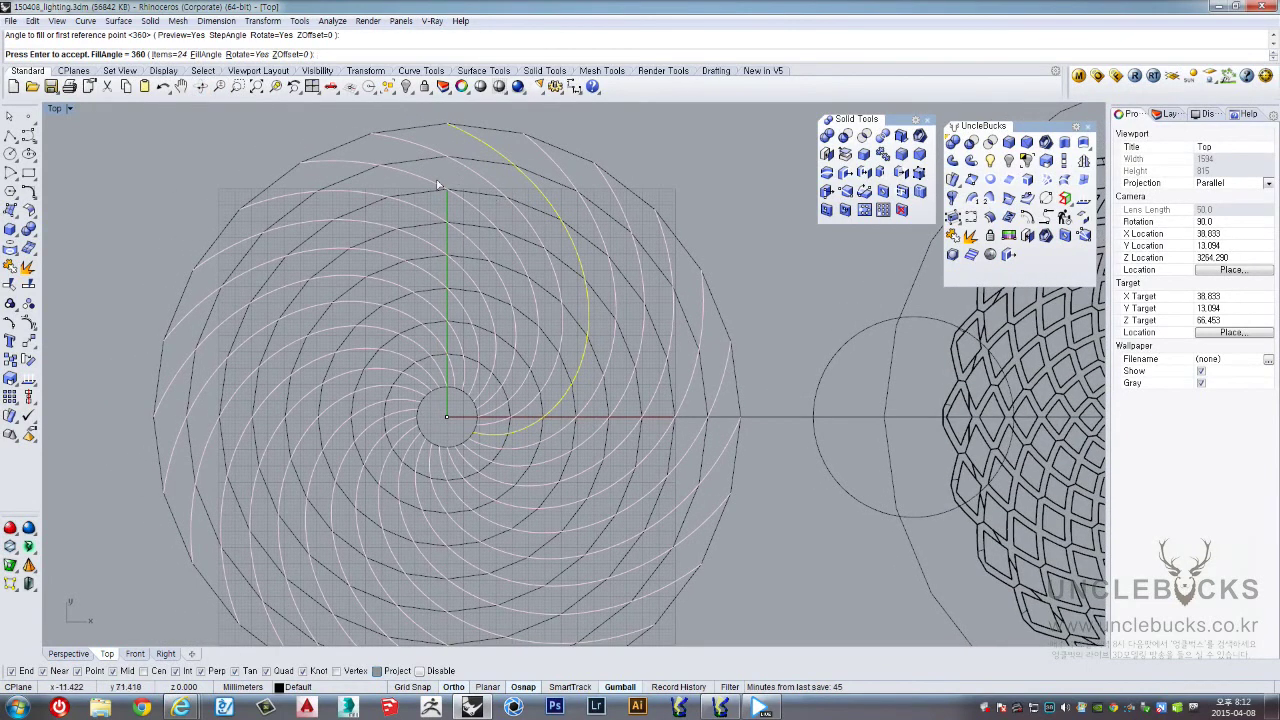
{"action": "key", "text": "Return"}
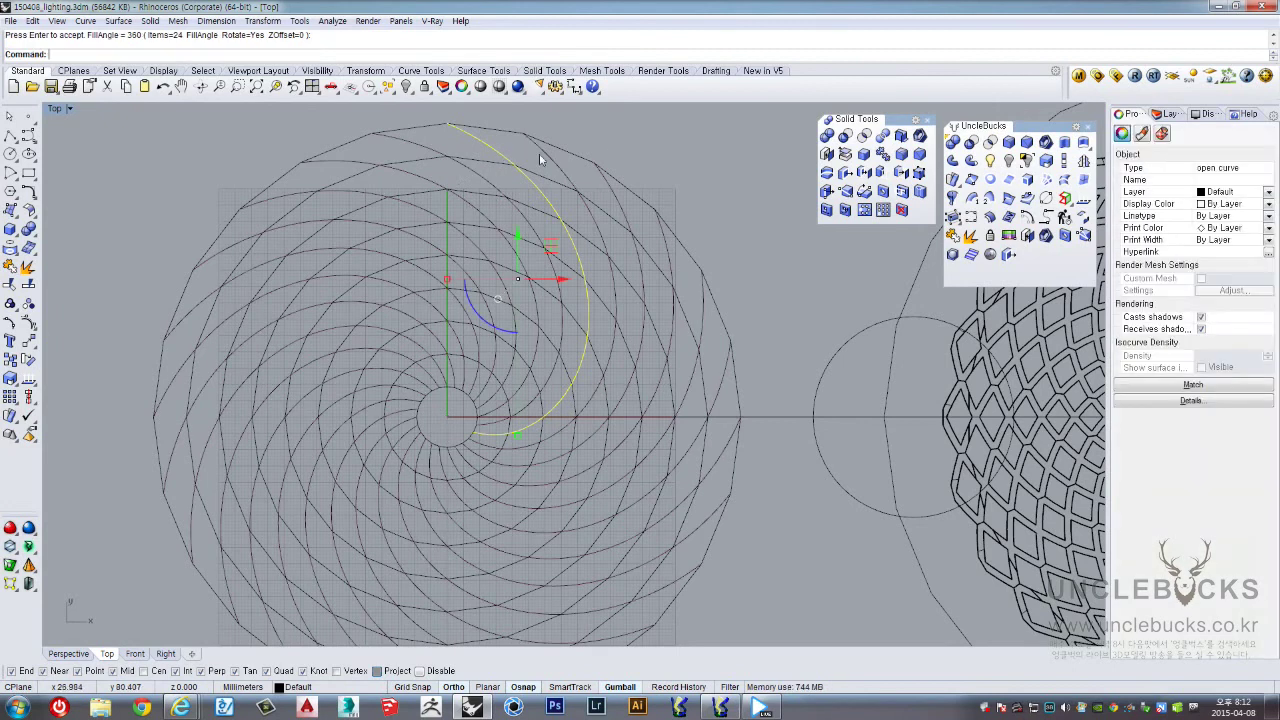
{"action": "left_click", "coordinate": [700, 150]}
{"action": "scroll", "coordinate": [640, 225], "scroll_direction": "down", "scroll_amount": 4}
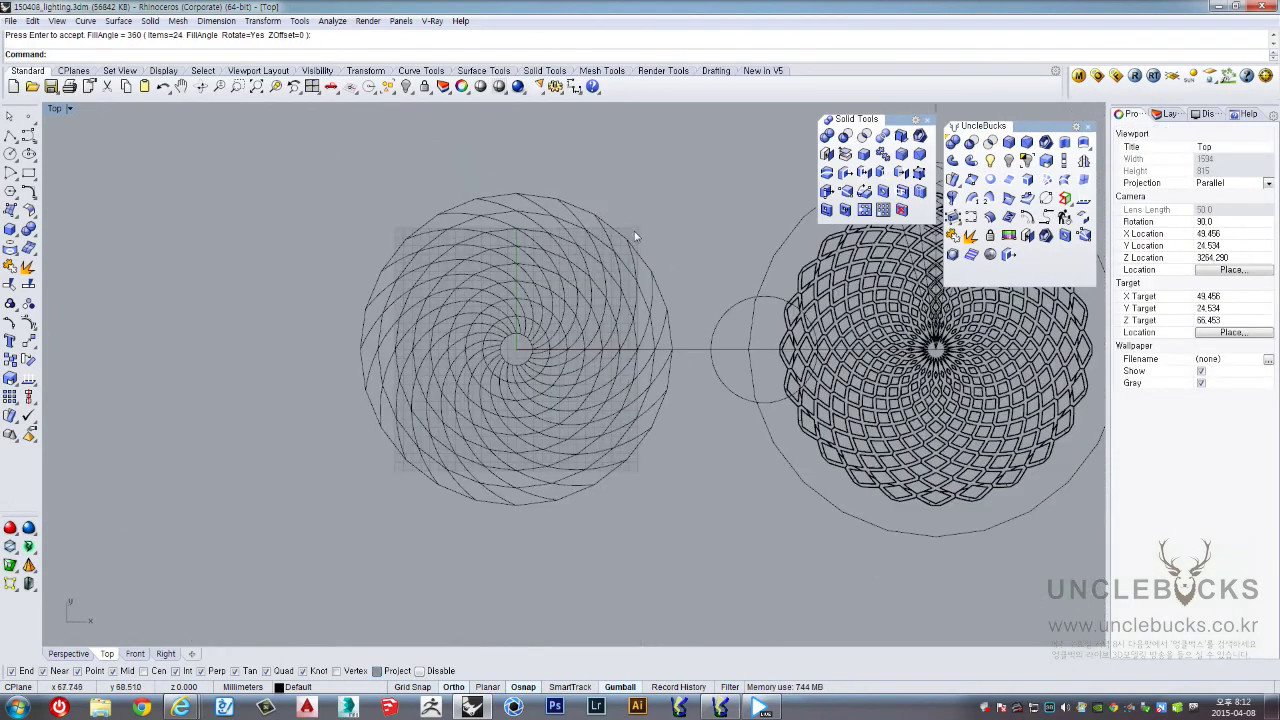
{"action": "scroll", "coordinate": [513, 229], "scroll_direction": "up", "scroll_amount": 4}
{"action": "scroll", "coordinate": [511, 222], "scroll_direction": "up", "scroll_amount": 2}
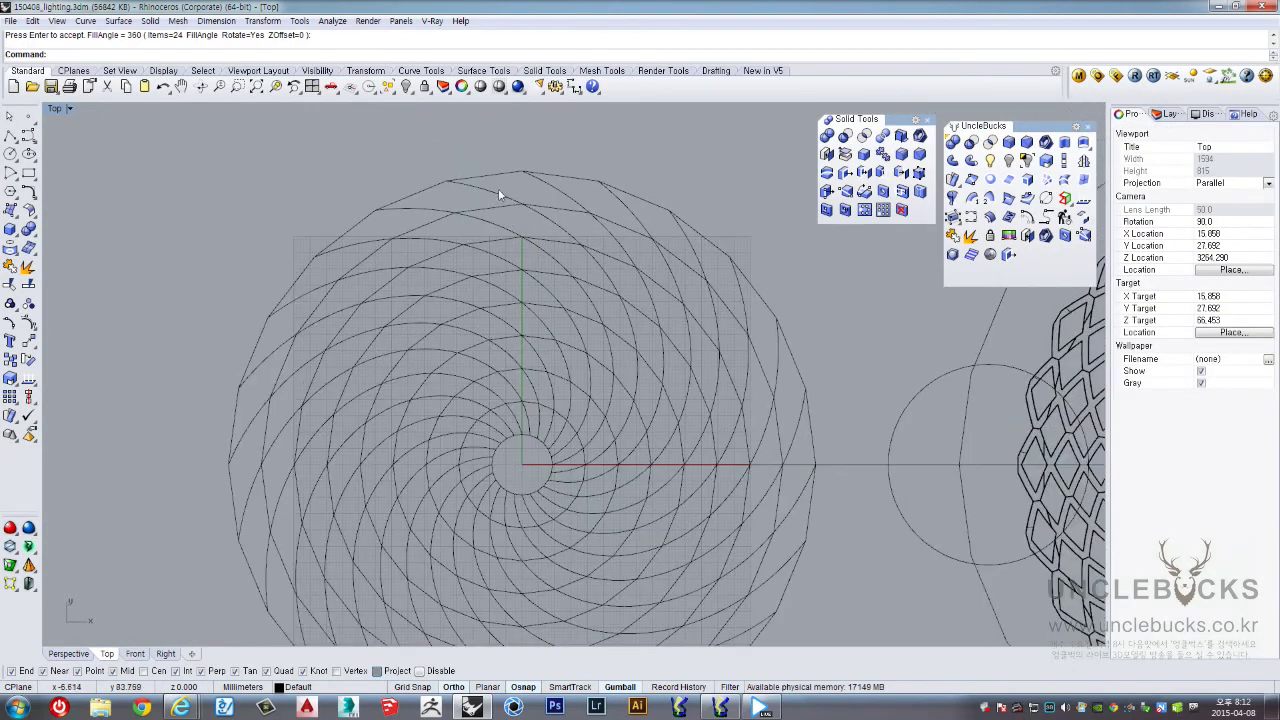
{"action": "right_click_drag", "start_coordinate": [542, 226], "coordinate": [340, 218]}
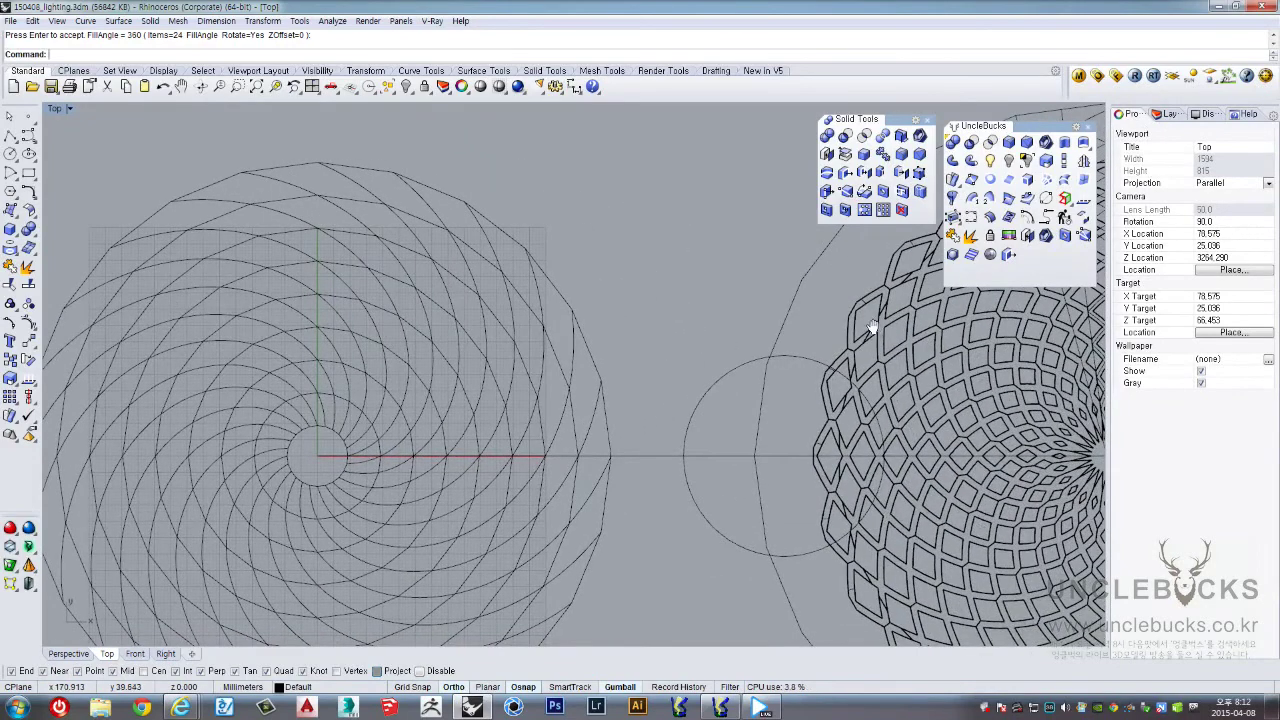
{"action": "right_click_drag", "start_coordinate": [872, 327], "coordinate": [500, 320]}
{"action": "scroll", "coordinate": [500, 320], "scroll_direction": "down", "scroll_amount": 2}
{"action": "right_click_drag", "start_coordinate": [200, 205], "coordinate": [447, 204]}
{"action": "scroll", "coordinate": [447, 204], "scroll_direction": "up", "scroll_amount": 3}
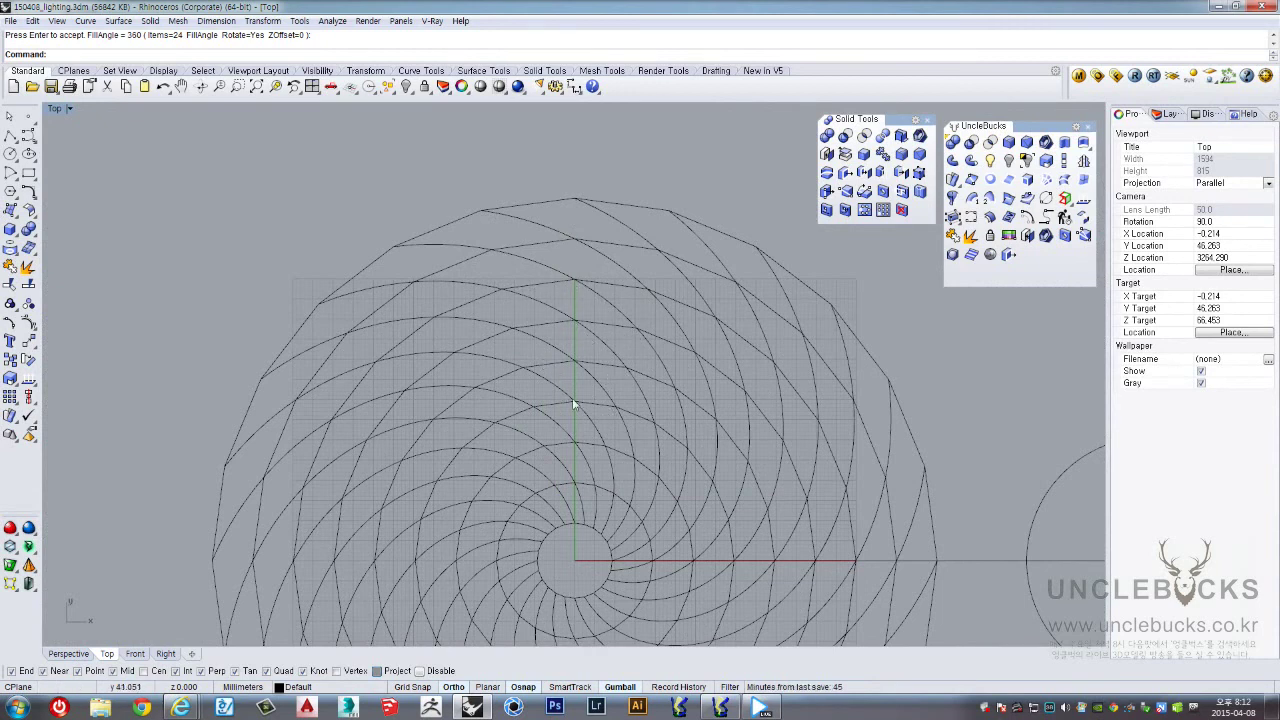
{"action": "right_click_drag", "start_coordinate": [586, 435], "coordinate": [541, 349]}
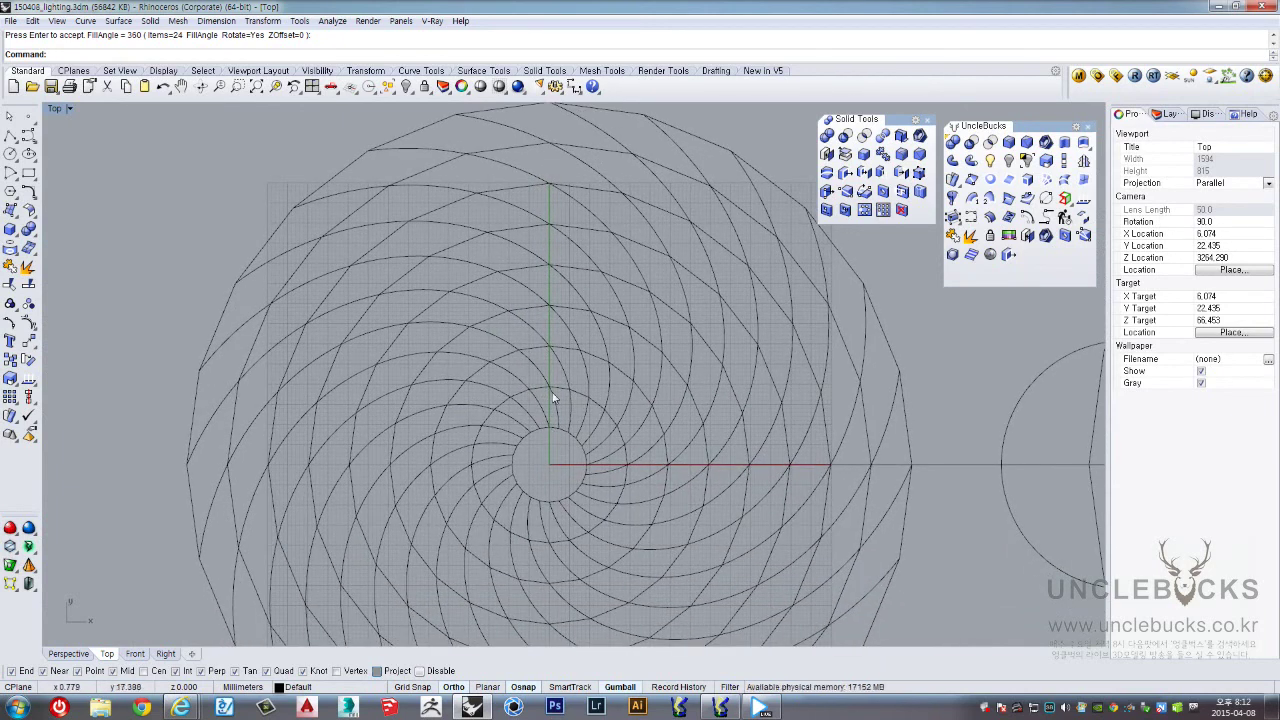
{"action": "mouse_move", "coordinate": [548, 145]}
{"action": "right_mouse_down"}
{"action": "mouse_move", "coordinate": [537, 205]}
{"action": "mouse_move", "coordinate": [512, 140]}
{"action": "right_mouse_up"}
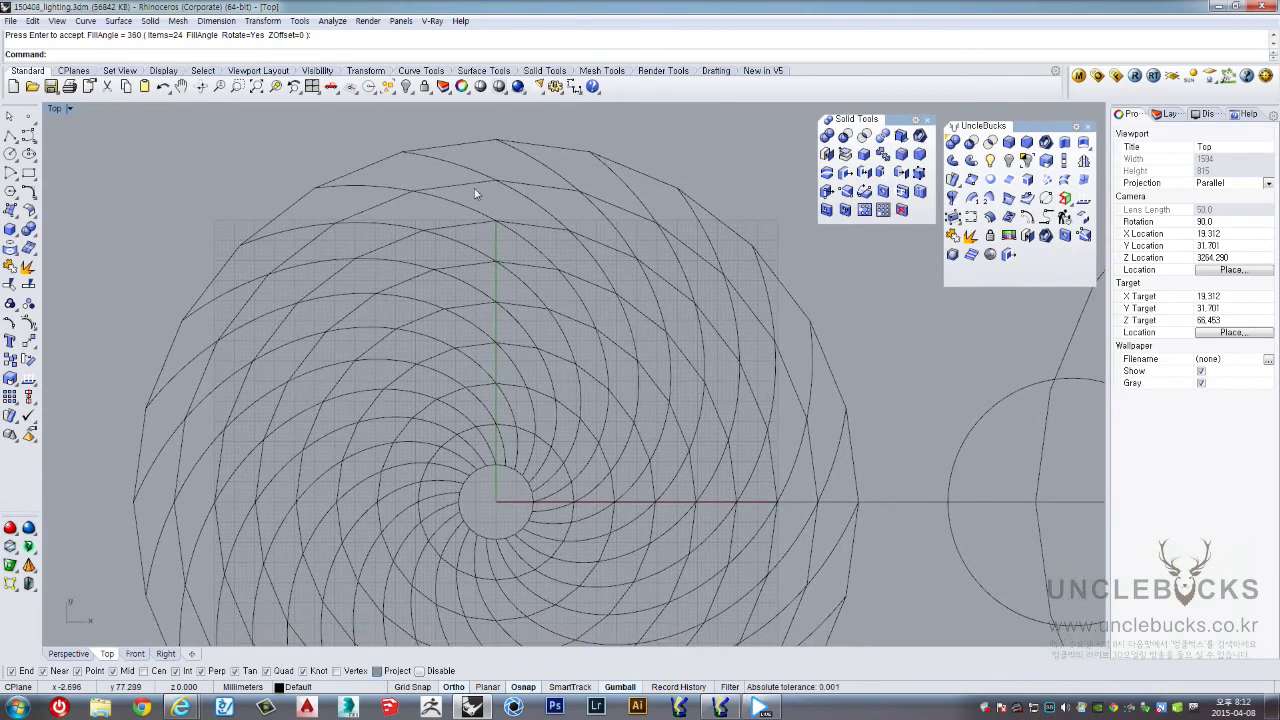
{"action": "right_click_drag", "start_coordinate": [551, 265], "coordinate": [525, 283]}
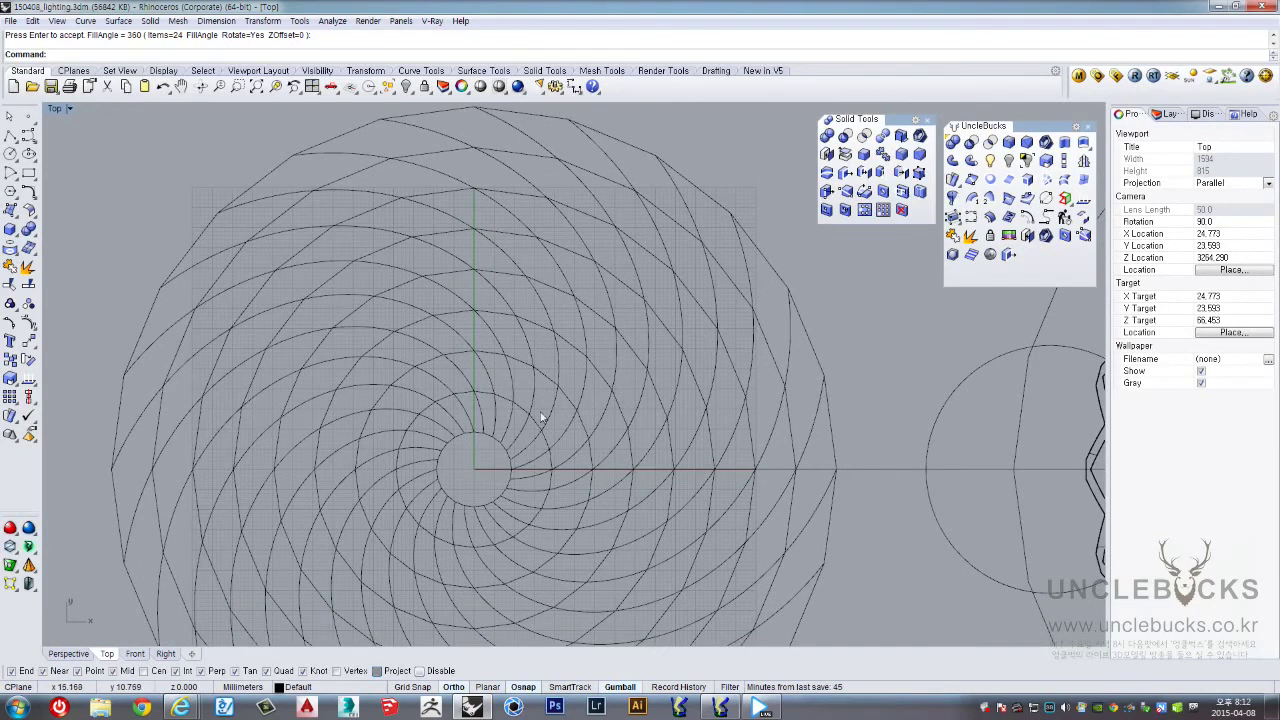
Mirror the original arc about the vertical axis through its top point.
{"action": "left_click", "coordinate": [503, 132]}
{"action": "right_click_drag", "start_coordinate": [505, 125], "coordinate": [483, 178]}
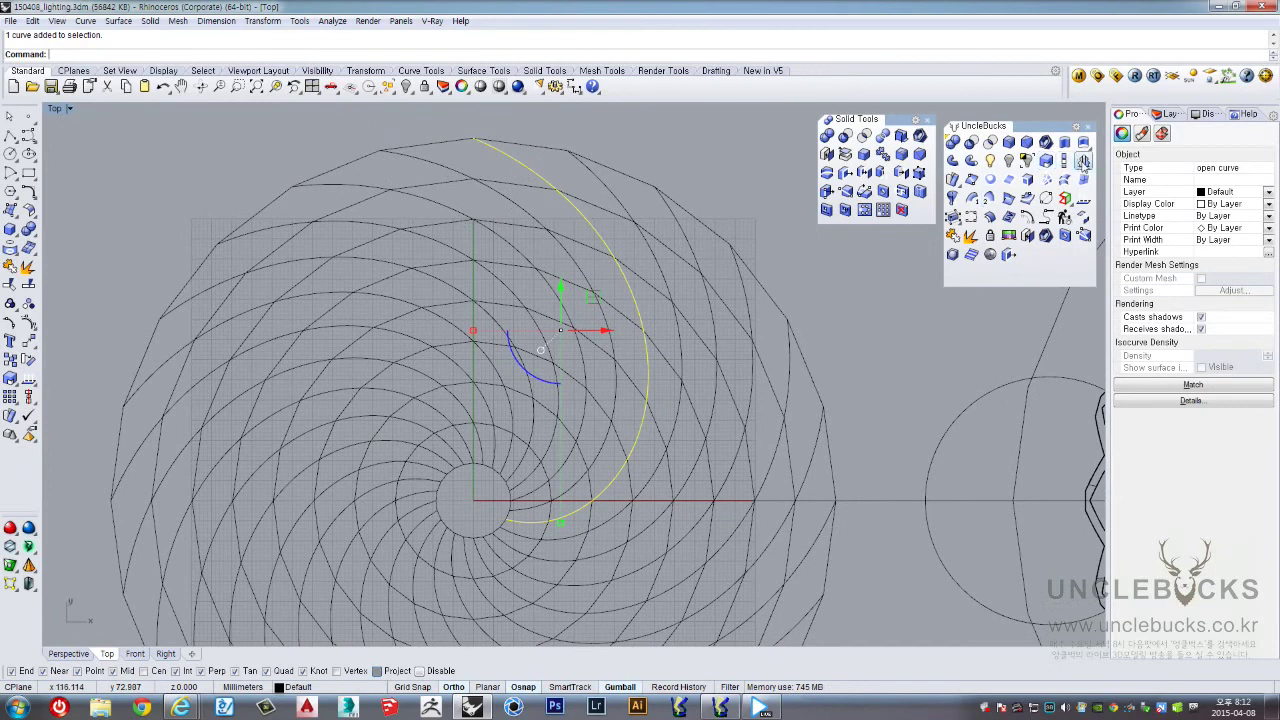
{"action": "left_click", "coordinate": [1082, 163]}
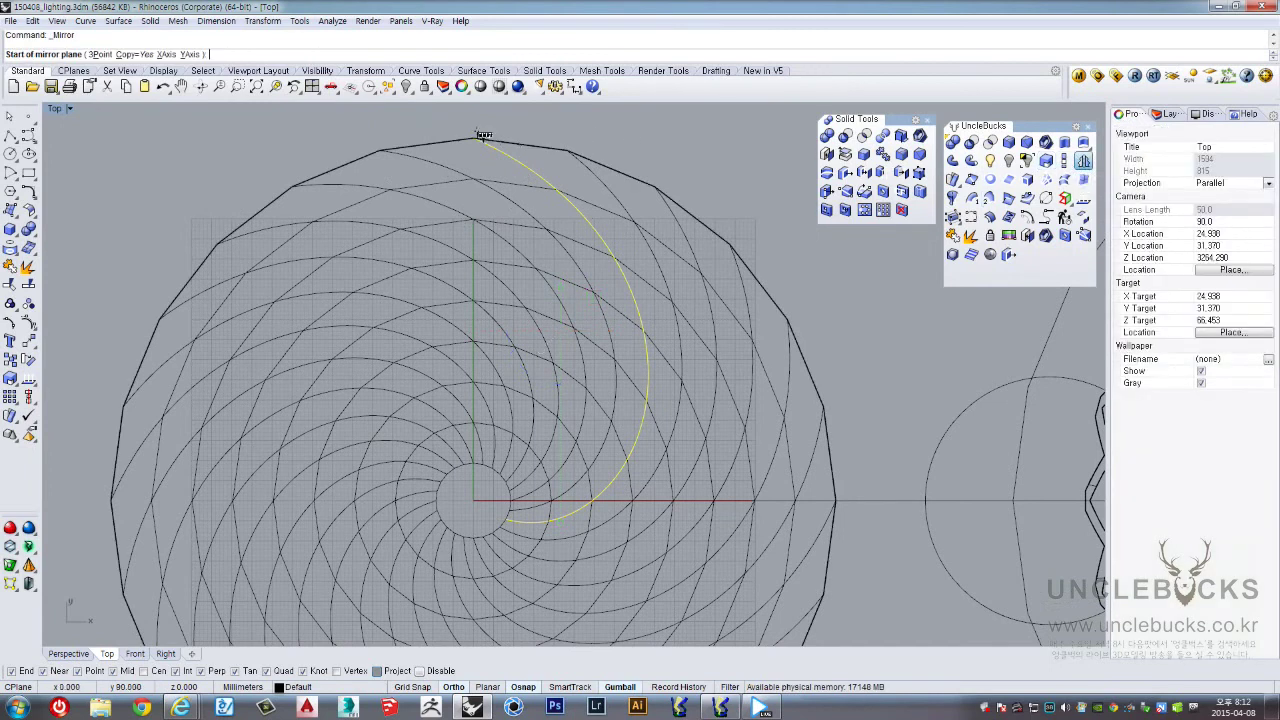
{"action": "left_click", "coordinate": [472, 137]}
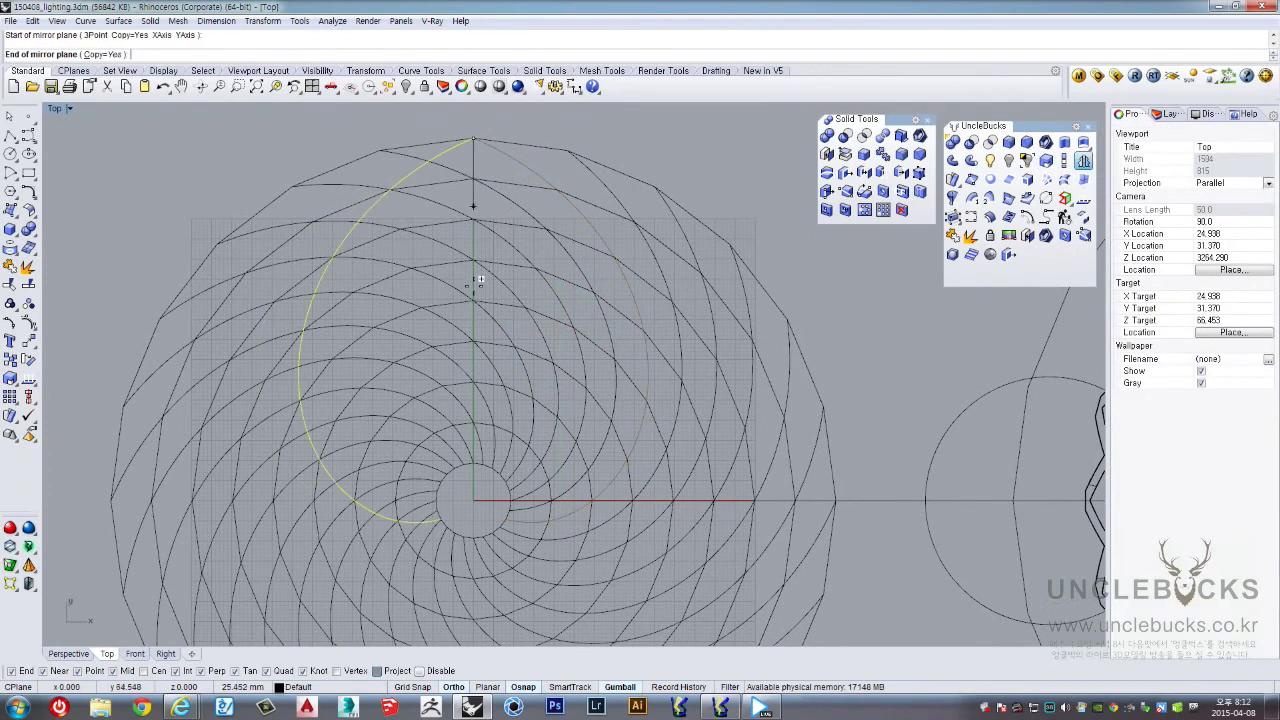
{"action": "left_click", "coordinate": [475, 503]}
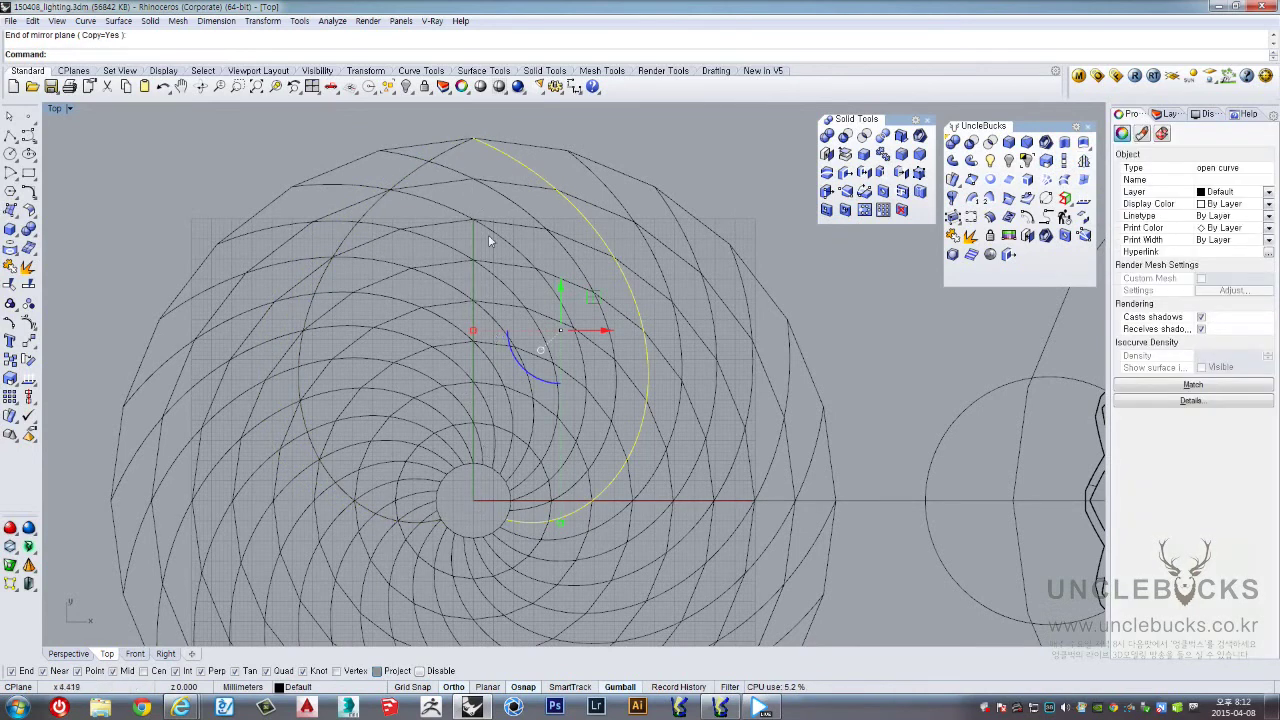
{"action": "key", "text": "Escape"}
Polar-array the mirrored arc around the origin with 24 copies over 360°.
{"action": "left_click", "coordinate": [455, 149]}
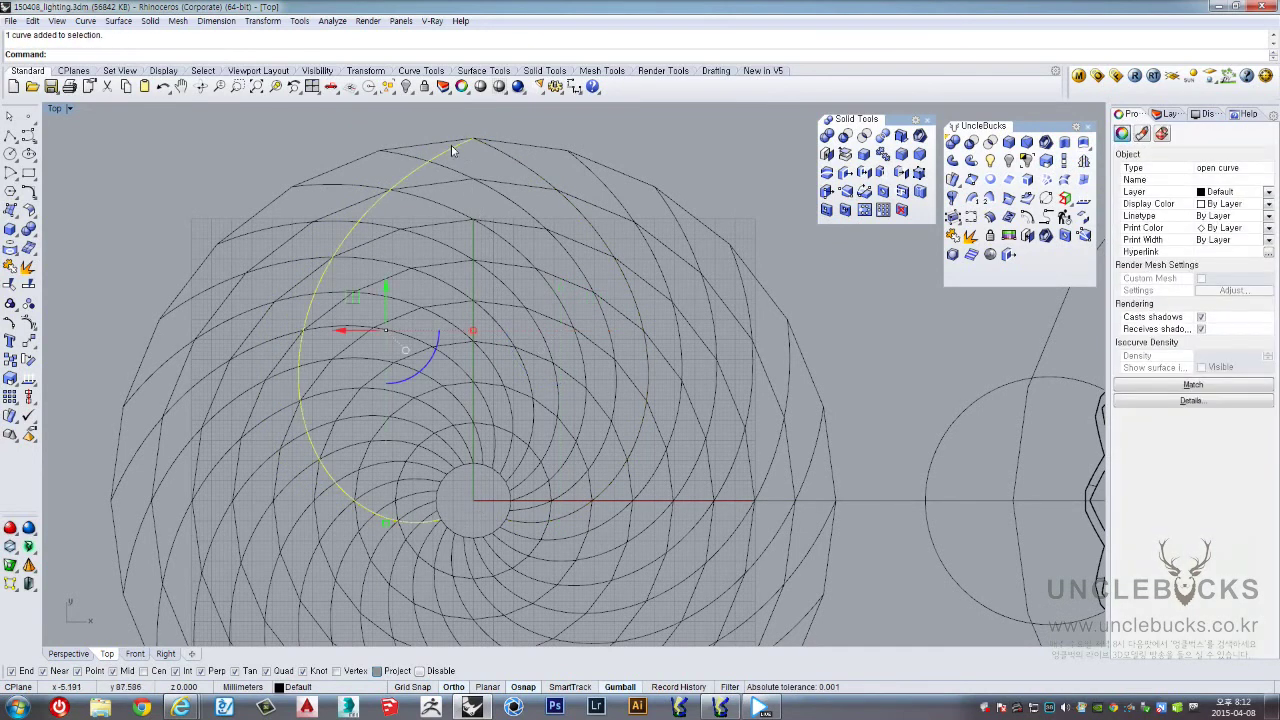
{"action": "right_click_drag", "start_coordinate": [503, 196], "coordinate": [517, 158]}
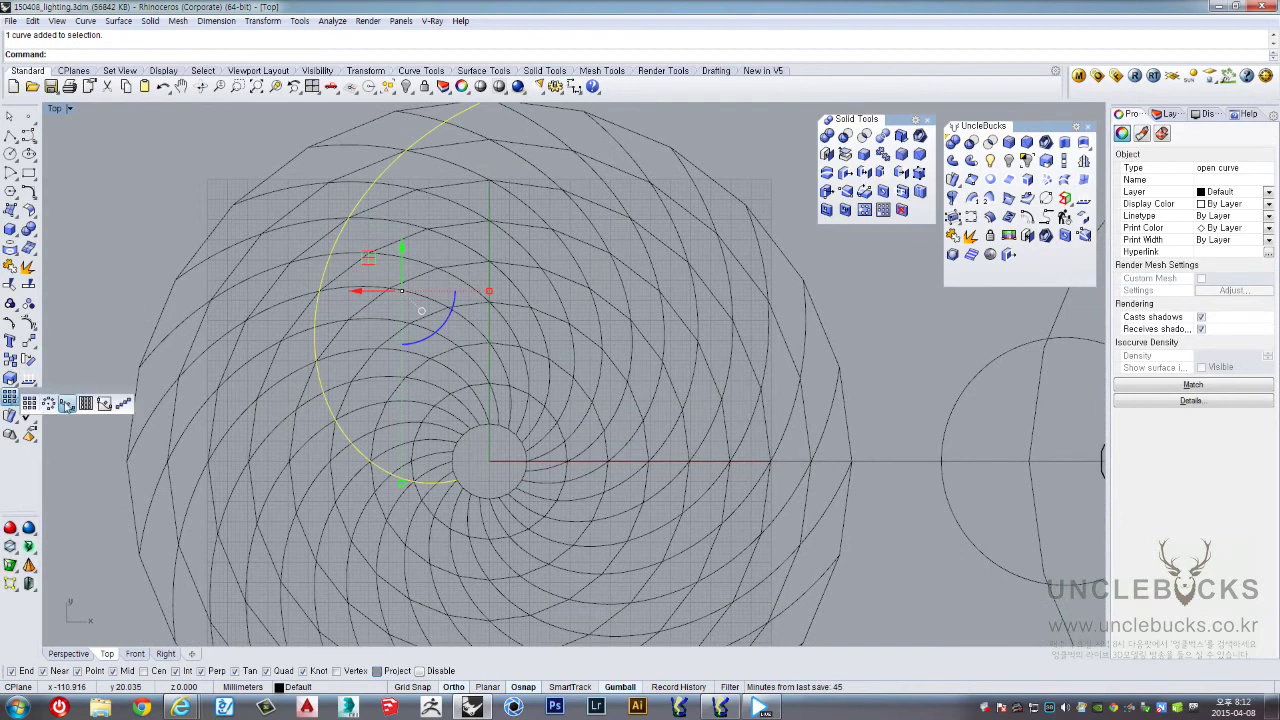
{"action": "left_click", "coordinate": [29, 397]}
{"action": "scroll", "coordinate": [480, 458], "scroll_direction": "up", "scroll_amount": 3}
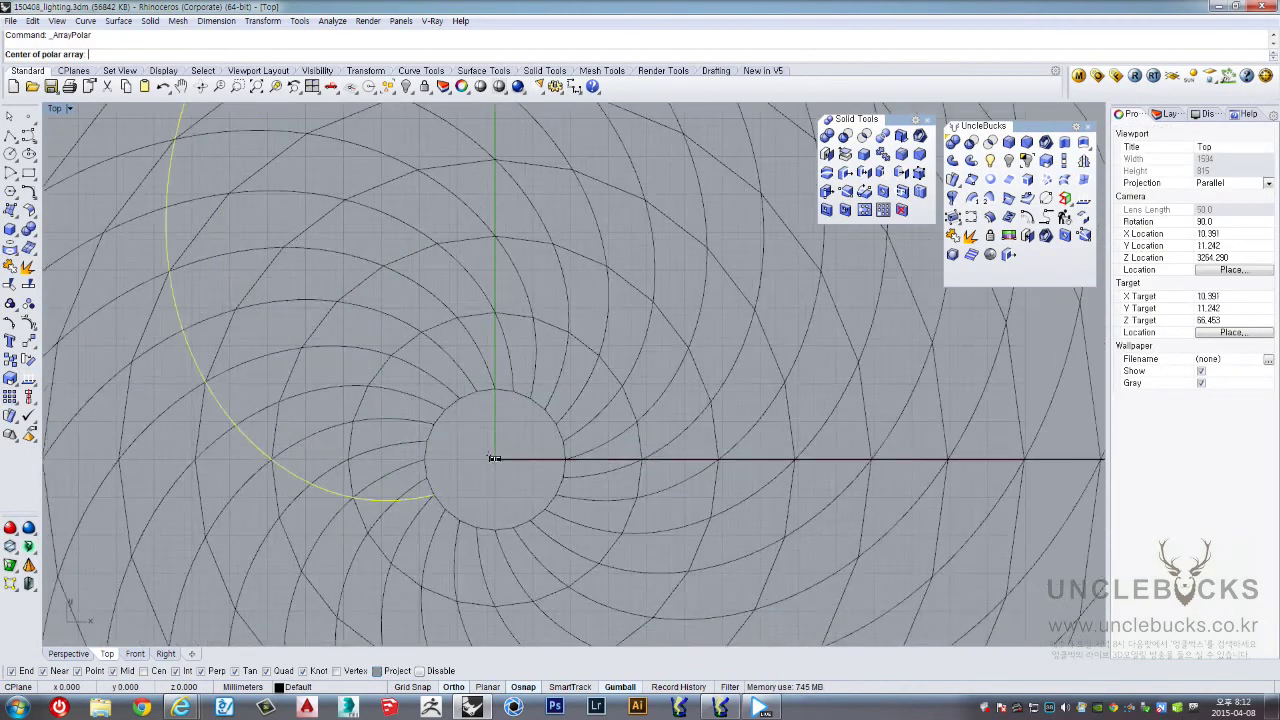
{"action": "scroll", "coordinate": [480, 458], "scroll_direction": "up", "scroll_amount": 2}
{"action": "left_click", "coordinate": [495, 460]}
{"action": "scroll", "coordinate": [495, 460], "scroll_direction": "down", "scroll_amount": 3}
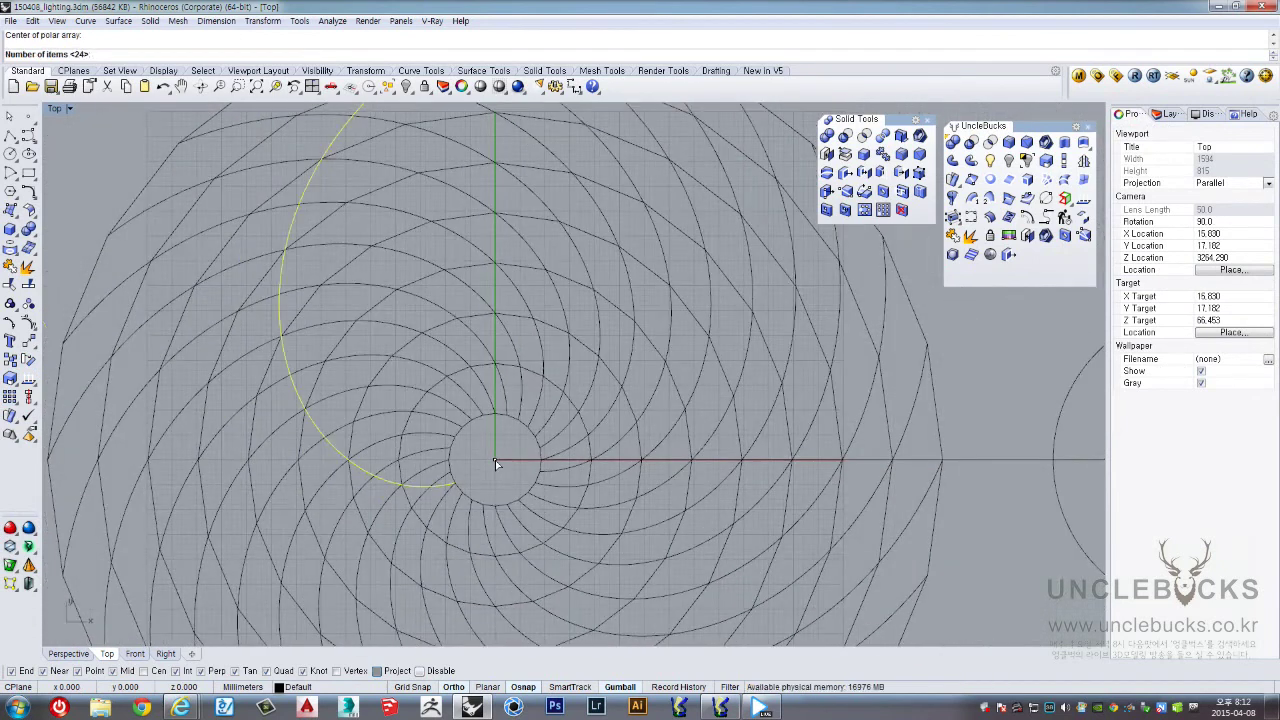
{"action": "scroll", "coordinate": [495, 460], "scroll_direction": "down", "scroll_amount": 2}
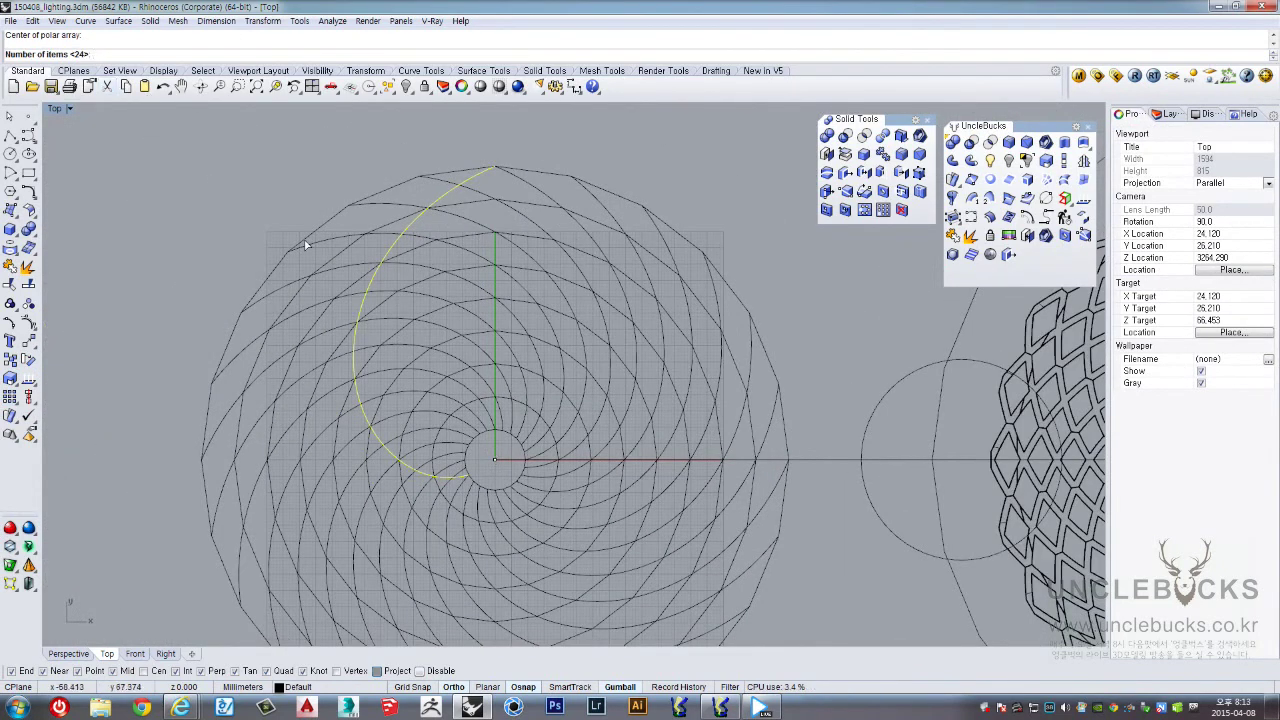
{"action": "key", "text": "Return"}
{"action": "key", "text": "Return"}
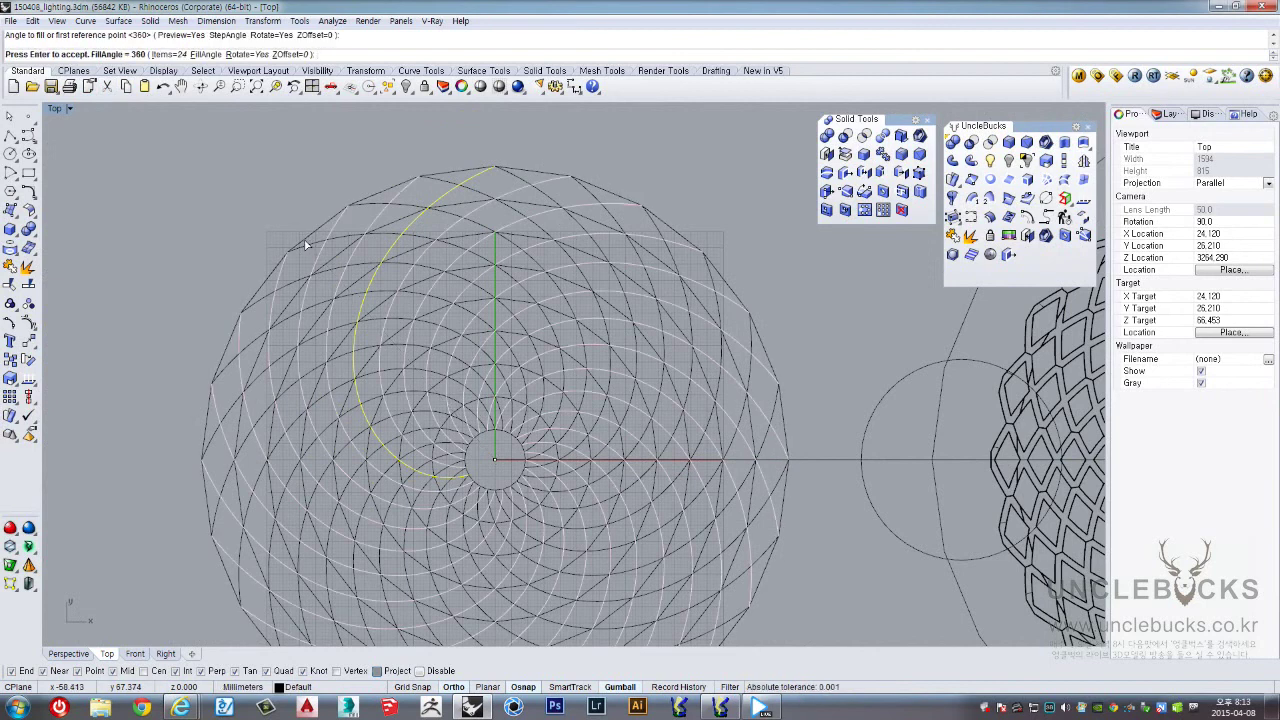
{"action": "key", "text": "Return"}
{"action": "key", "text": "Escape"}
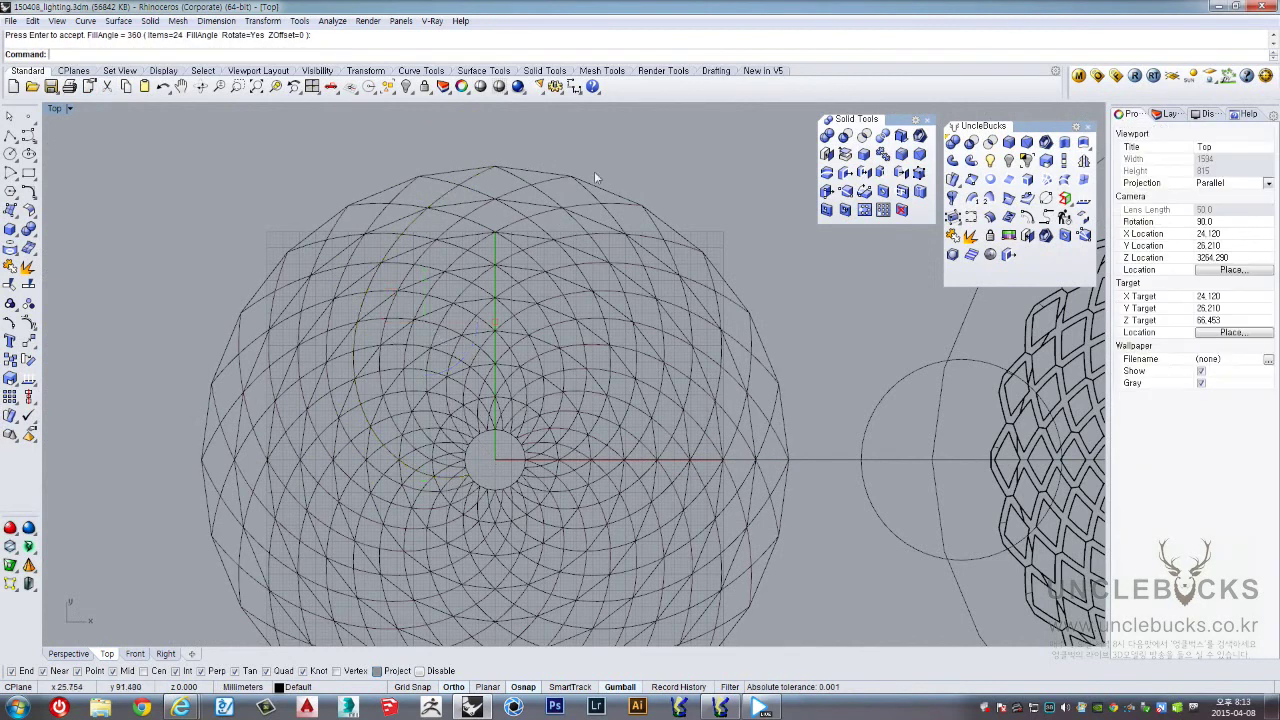
{"action": "scroll", "coordinate": [465, 163], "scroll_direction": "down", "scroll_amount": 3}
{"action": "scroll", "coordinate": [465, 163], "scroll_direction": "down", "scroll_amount": 3}
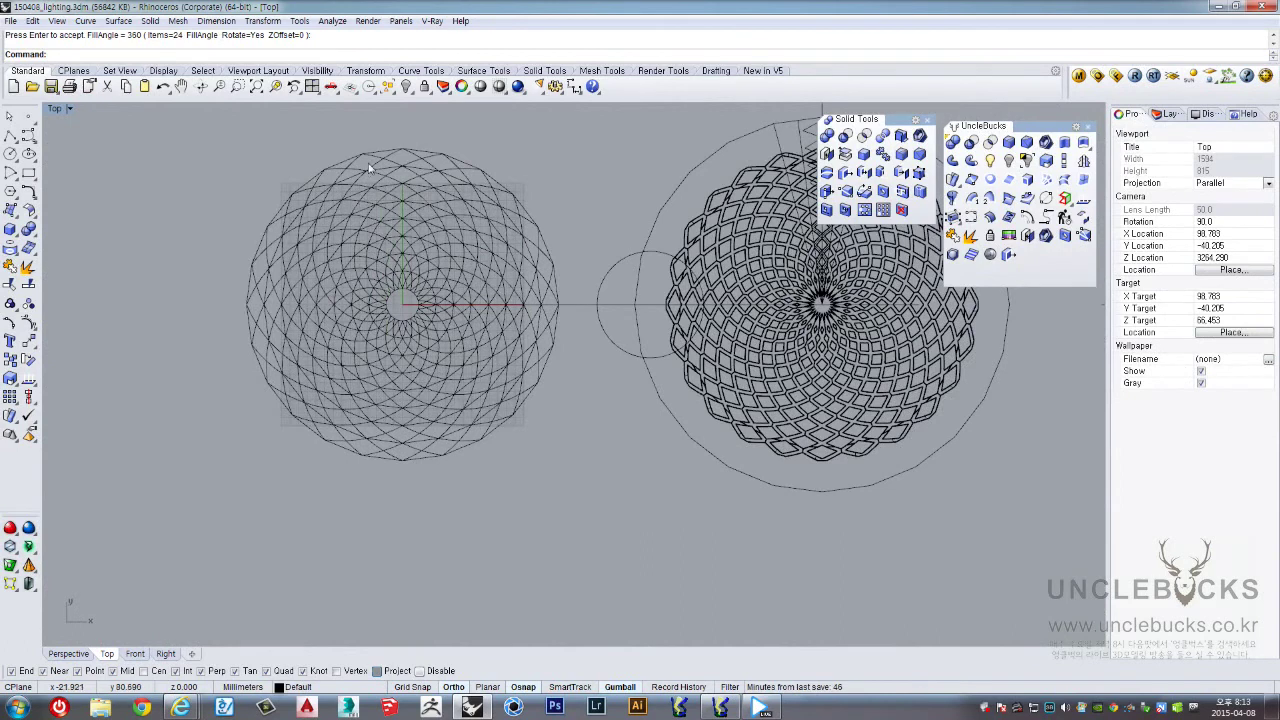
Zoom in and pan up to frame the top of the dome lattice in plan view.
{"action": "scroll", "coordinate": [378, 165], "scroll_direction": "up", "scroll_amount": 3}
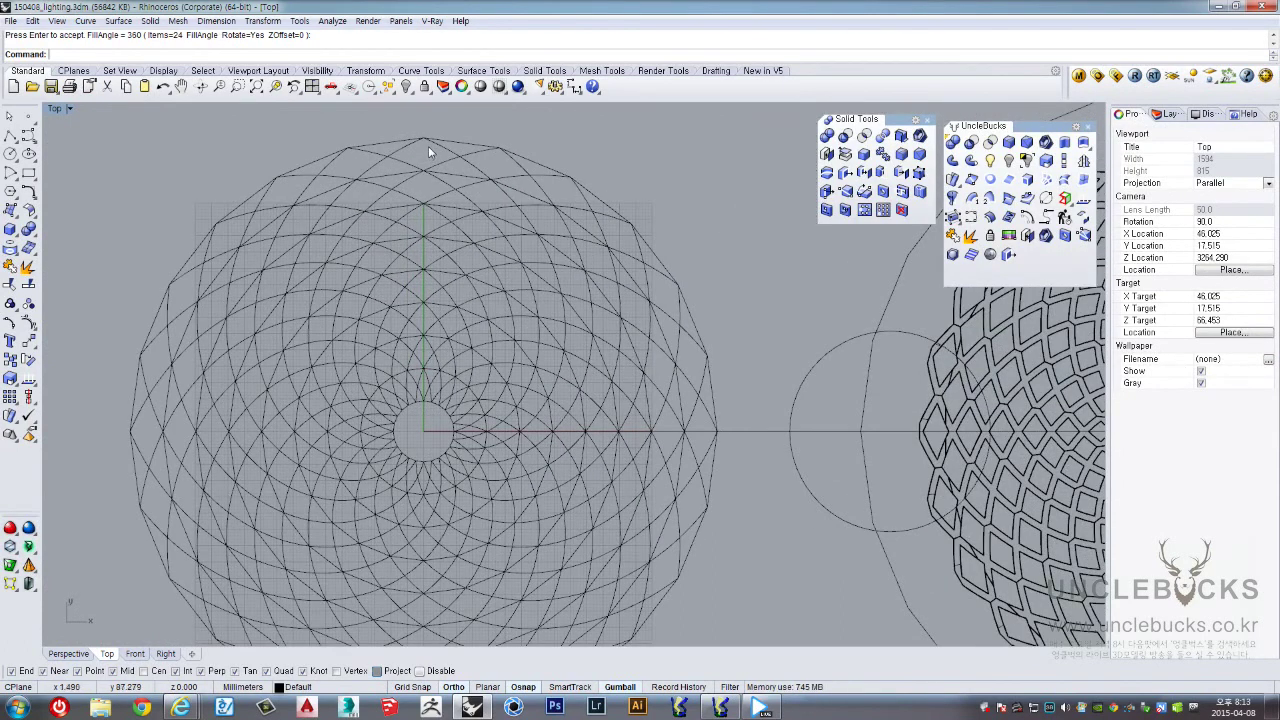
{"action": "scroll", "coordinate": [428, 147], "scroll_direction": "up", "scroll_amount": 2}
{"action": "scroll", "coordinate": [432, 165], "scroll_direction": "up", "scroll_amount": 1}
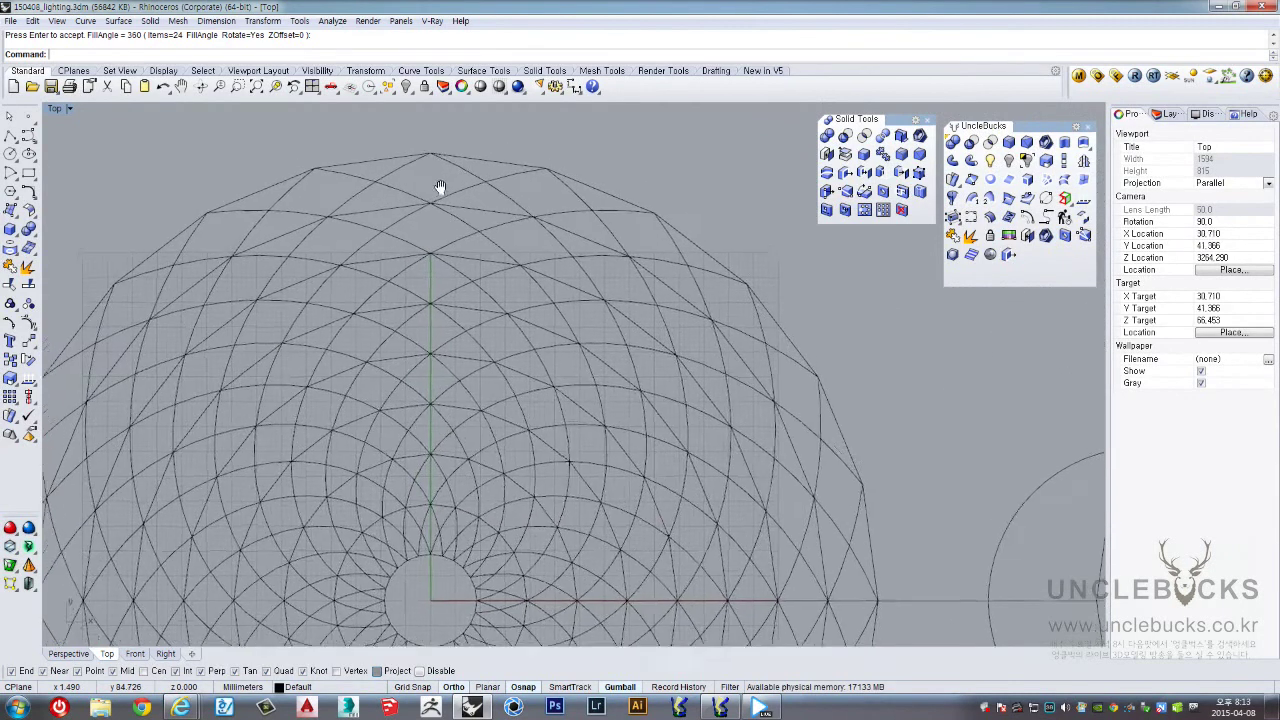
{"action": "scroll", "coordinate": [439, 190], "scroll_direction": "up", "scroll_amount": 1}
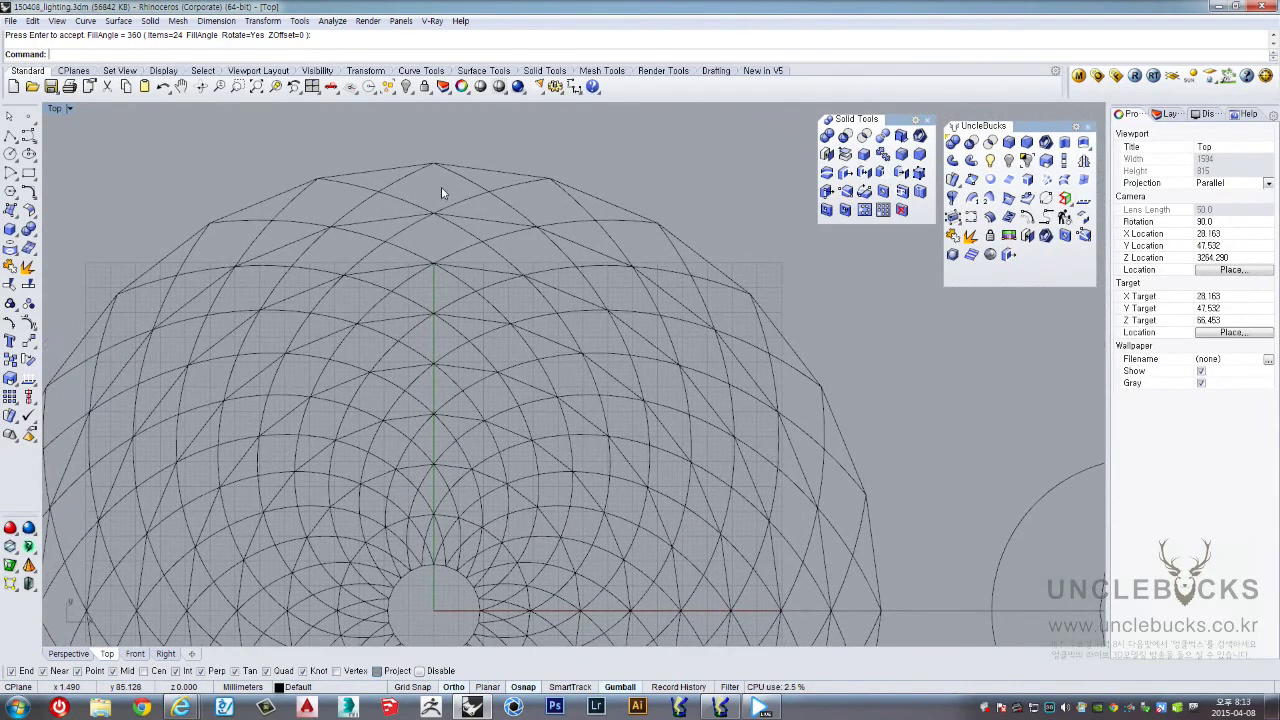
{"action": "scroll", "coordinate": [442, 182], "scroll_direction": "up", "scroll_amount": 1}
{"action": "scroll", "coordinate": [442, 182], "scroll_direction": "up", "scroll_amount": 1}
{"action": "right_click_drag", "start_coordinate": [442, 181], "coordinate": [466, 148]}
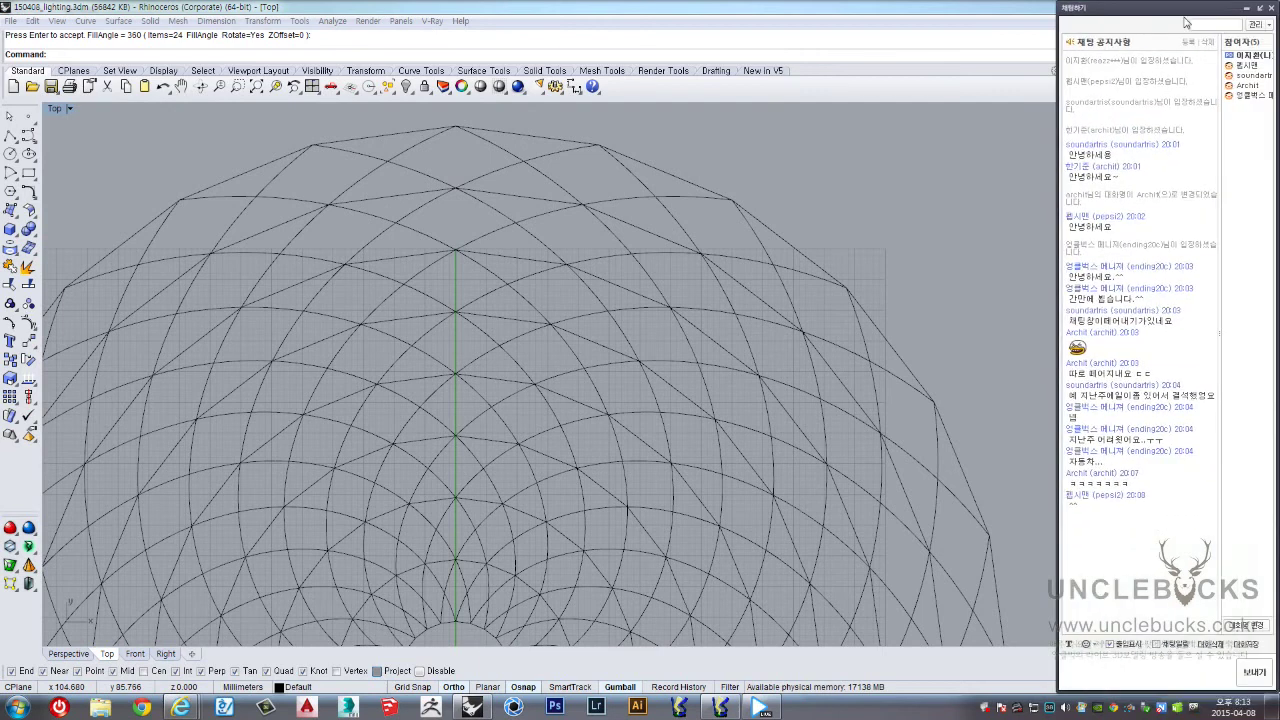
Restore the Rhino window, move it top-left, enlarge it, and close the extra tool palette.
{"action": "left_click", "coordinate": [1004, 12]}
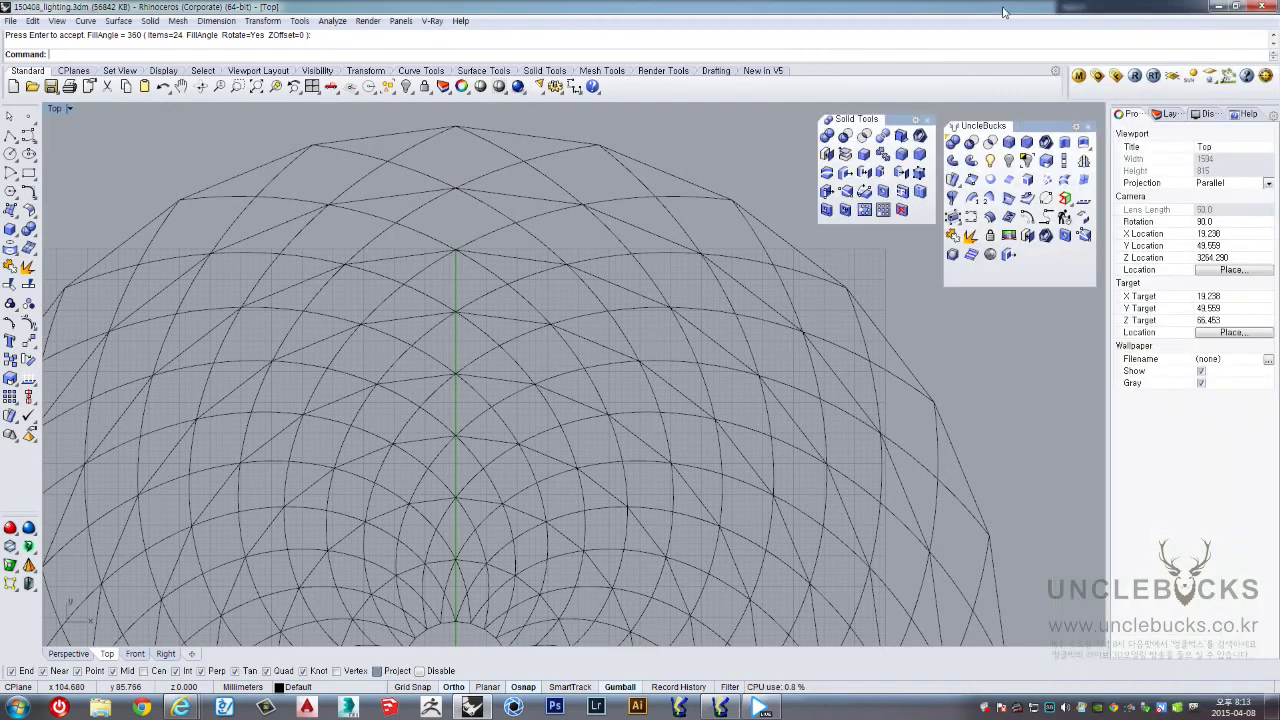
{"action": "left_click", "coordinate": [1248, 7]}
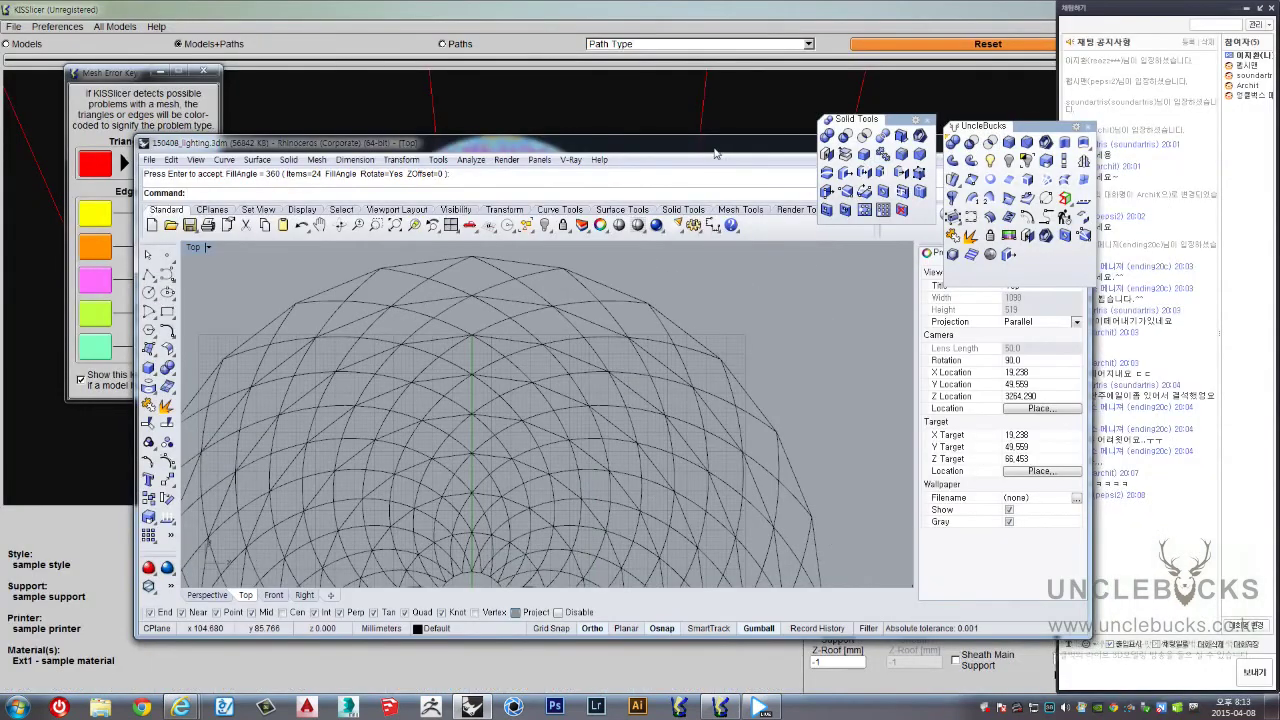
{"action": "left_click_drag", "start_coordinate": [714, 150], "coordinate": [578, 16]}
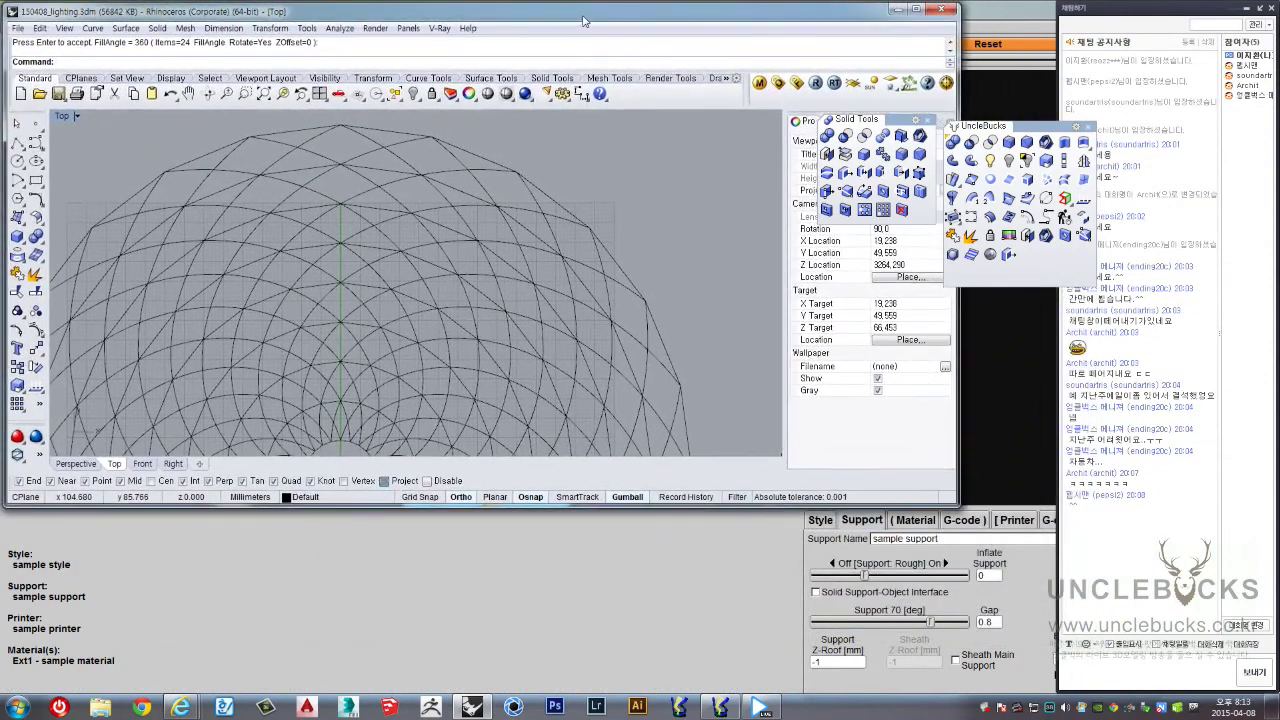
{"action": "left_click_drag", "start_coordinate": [954, 503], "coordinate": [1056, 687]}
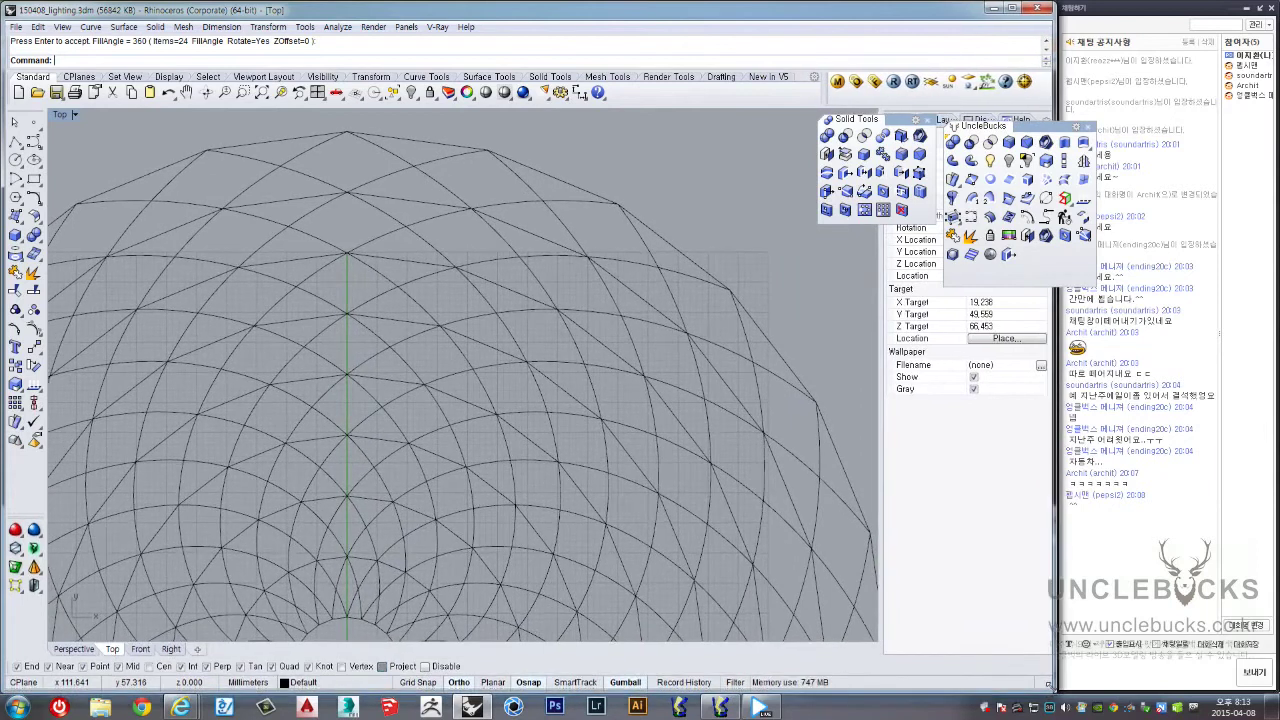
{"action": "mouse_move", "coordinate": [1020, 127]}
{"action": "left_mouse_down"}
{"action": "mouse_move", "coordinate": [775, 135]}
{"action": "mouse_move", "coordinate": [731, 116]}
{"action": "left_mouse_up"}
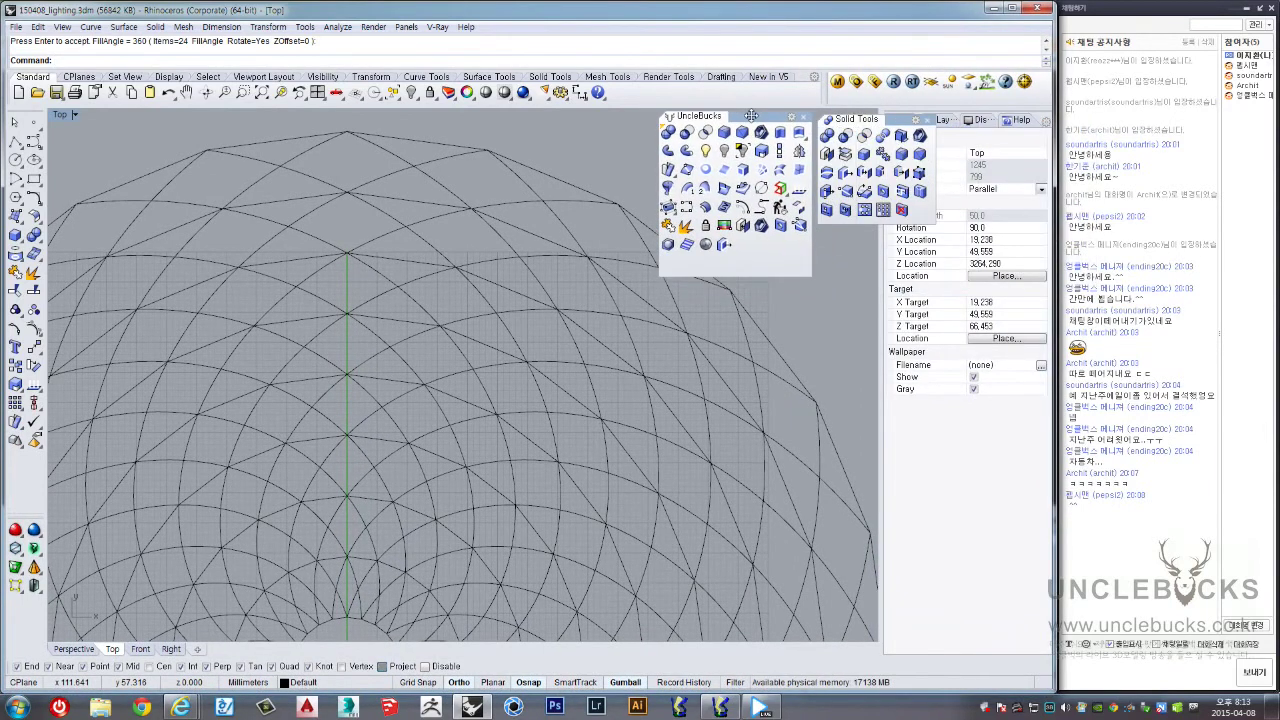
{"action": "left_click", "coordinate": [928, 120]}
{"action": "right_click_drag", "start_coordinate": [491, 266], "coordinate": [528, 222]}
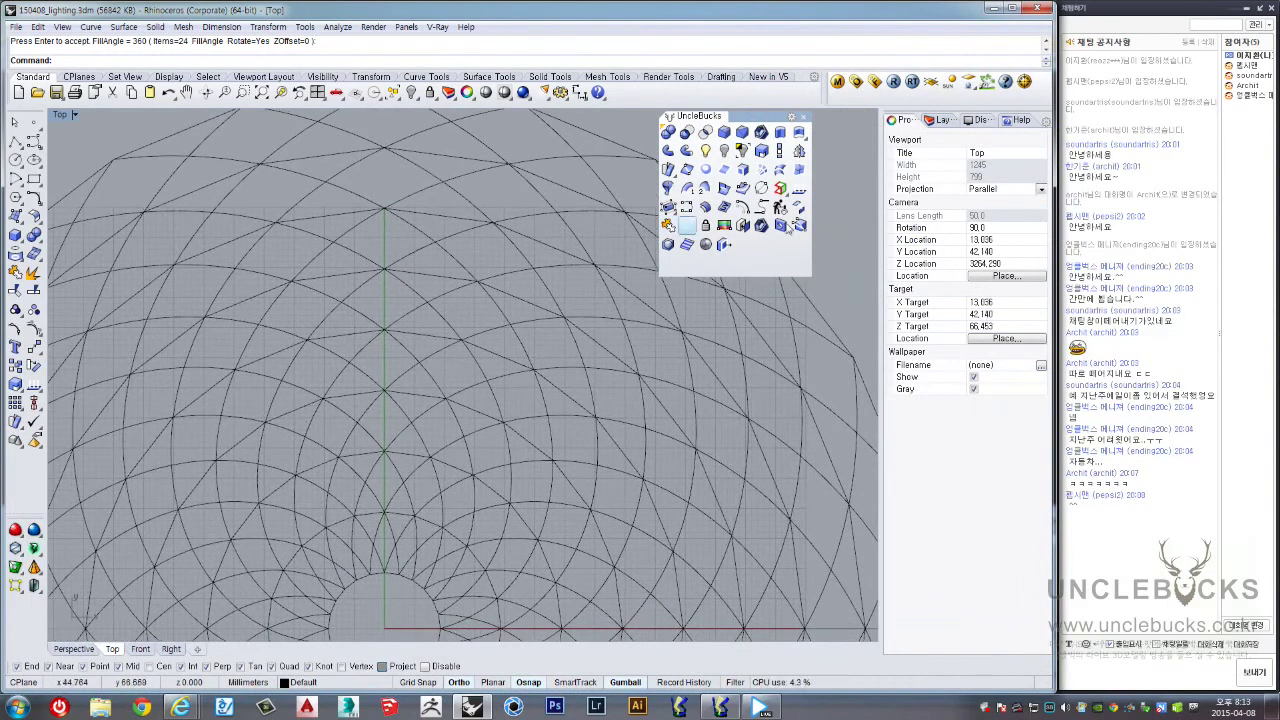
Narrow the chat window beside Rhino and zoom out to show the whole dome.
{"action": "left_click_drag", "start_coordinate": [1072, 272], "coordinate": [1078, 272]}
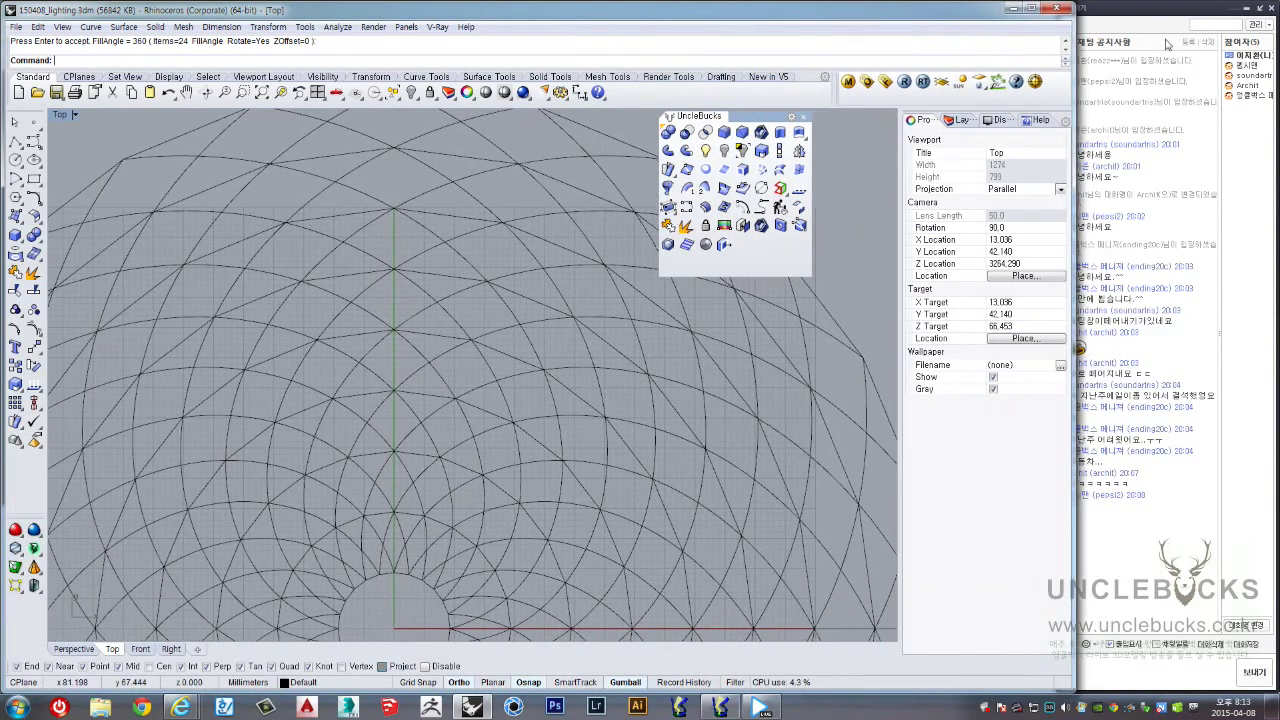
{"action": "left_click", "coordinate": [1163, 5]}
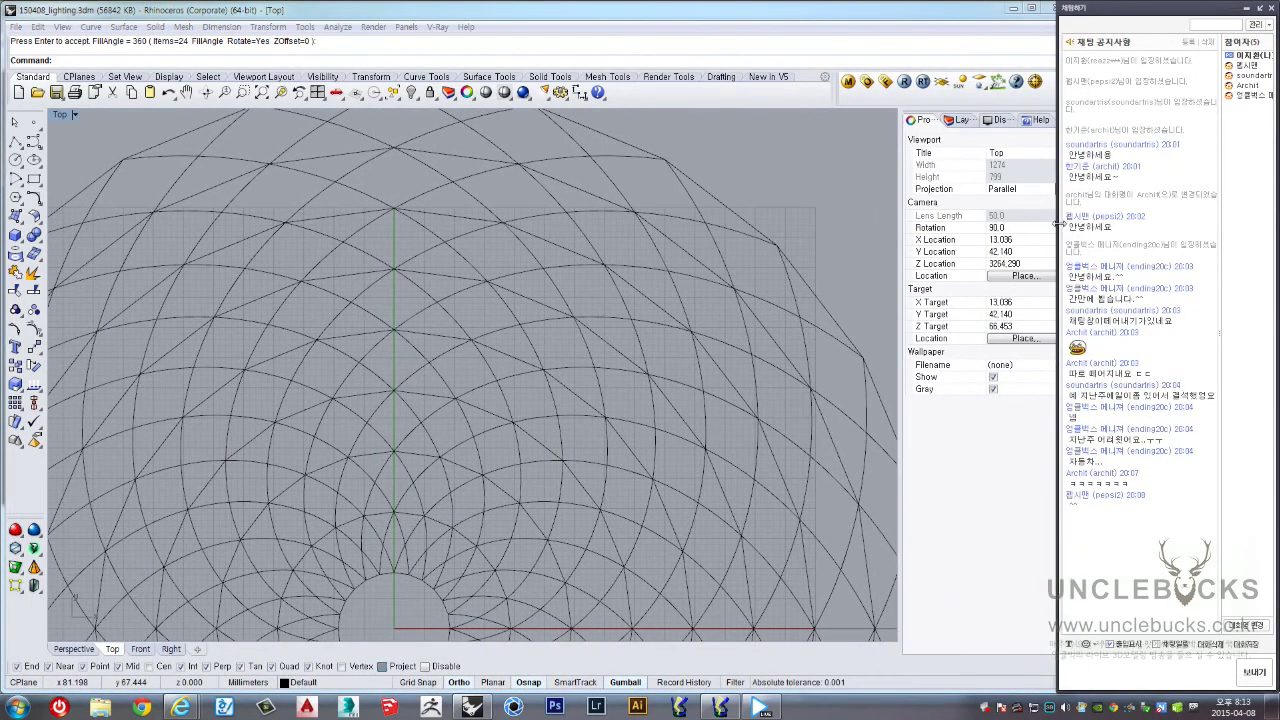
{"action": "left_click_drag", "start_coordinate": [1057, 224], "coordinate": [1083, 224]}
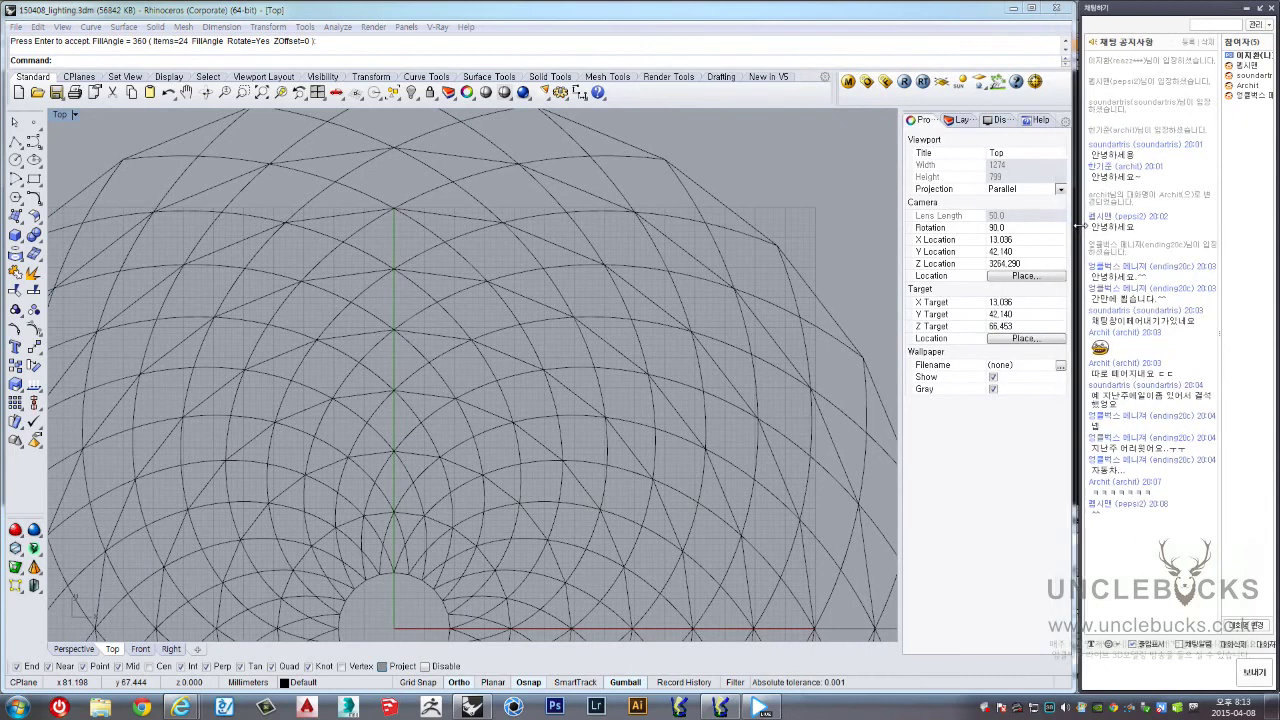
{"action": "left_click", "coordinate": [514, 278]}
{"action": "scroll", "coordinate": [514, 278], "scroll_direction": "down", "scroll_amount": 4}
{"action": "scroll", "coordinate": [514, 278], "scroll_direction": "down", "scroll_amount": 4}
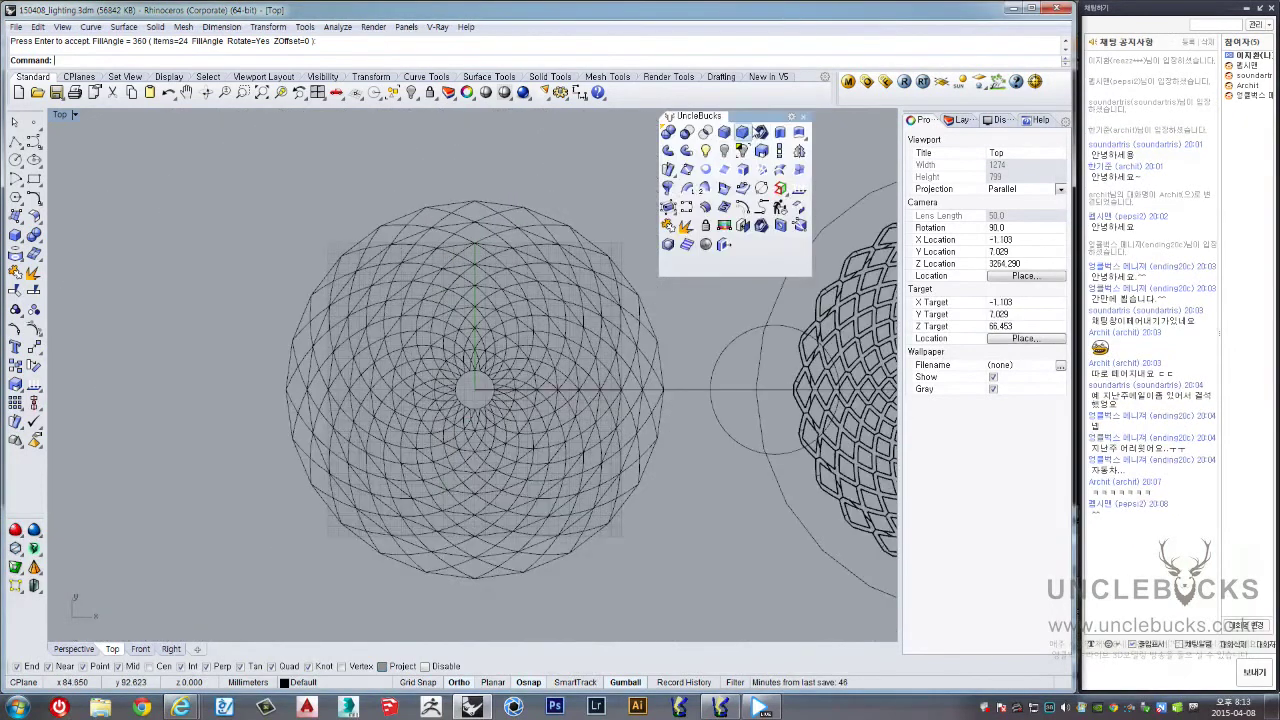
Close the remaining floating tool palette and end the running array command.
{"action": "left_click_drag", "start_coordinate": [756, 116], "coordinate": [833, 118]}
{"action": "left_click", "coordinate": [880, 117]}
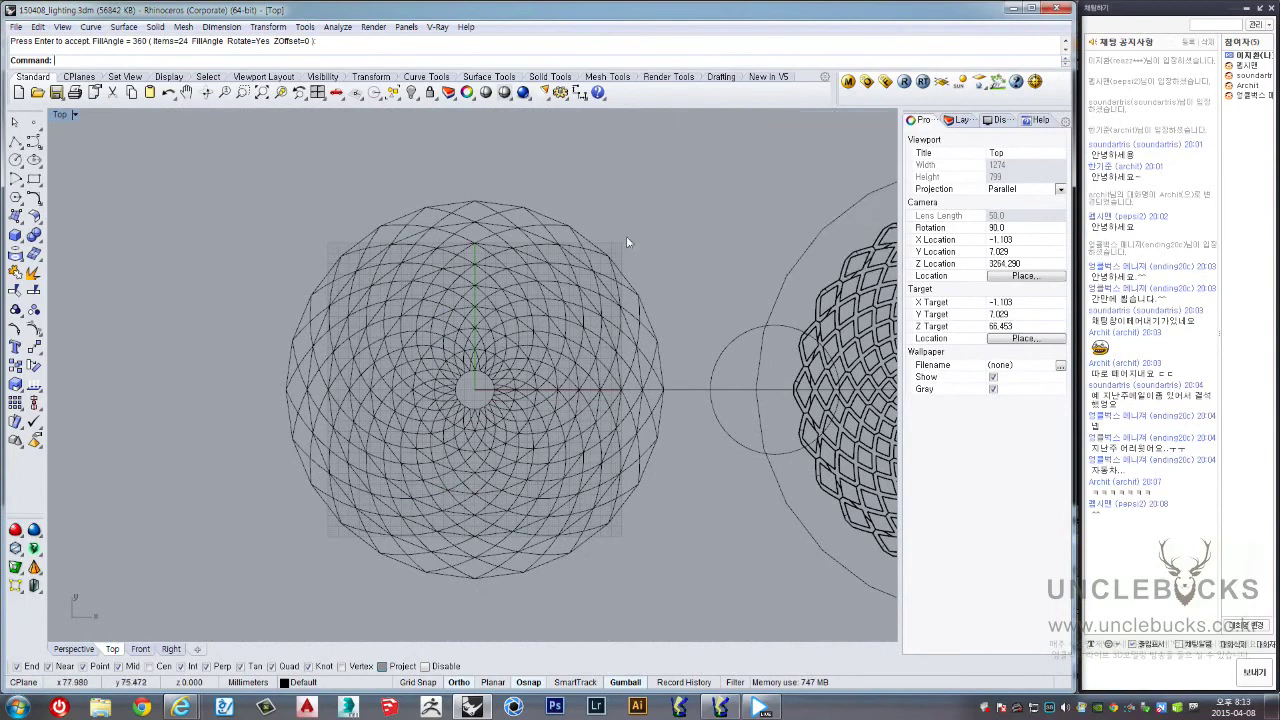
{"action": "scroll", "coordinate": [487, 180], "scroll_direction": "up", "scroll_amount": 2}
{"action": "scroll", "coordinate": [487, 176], "scroll_direction": "up", "scroll_amount": 3}
{"action": "scroll", "coordinate": [466, 199], "scroll_direction": "up", "scroll_amount": 3}
{"action": "scroll", "coordinate": [466, 199], "scroll_direction": "up", "scroll_amount": 2}
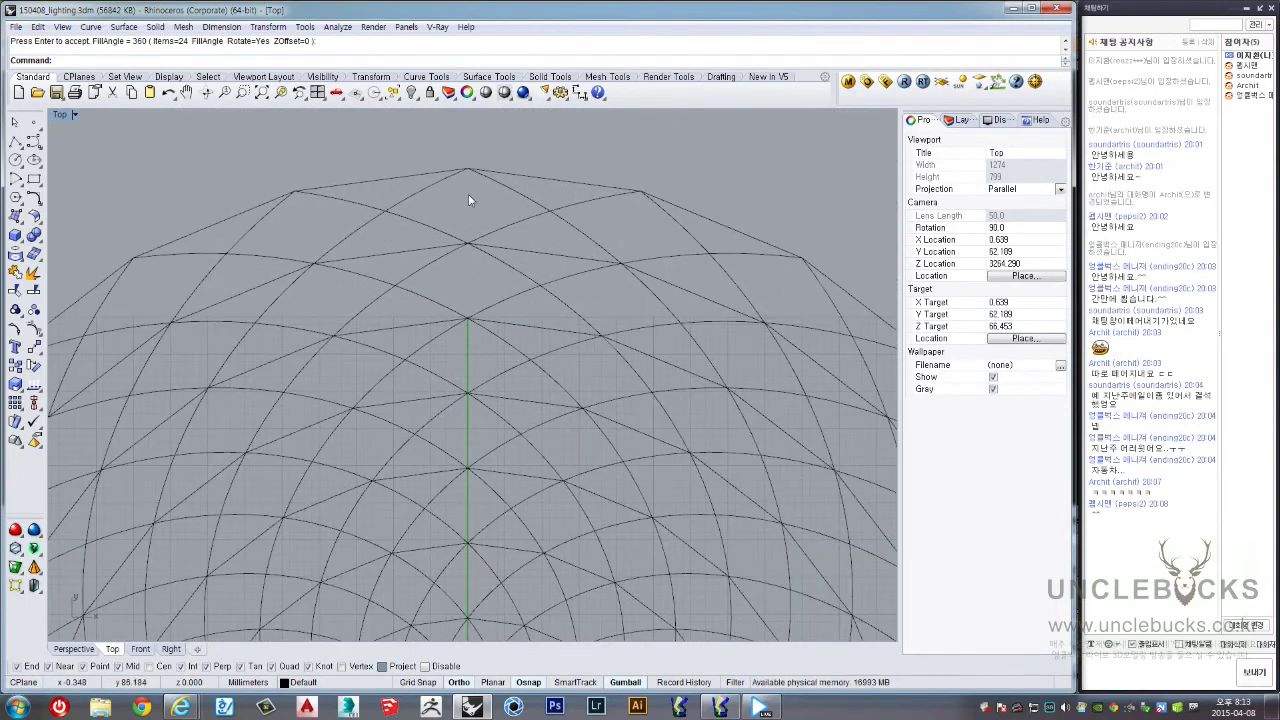
{"action": "scroll", "coordinate": [475, 207], "scroll_direction": "down", "scroll_amount": 1}
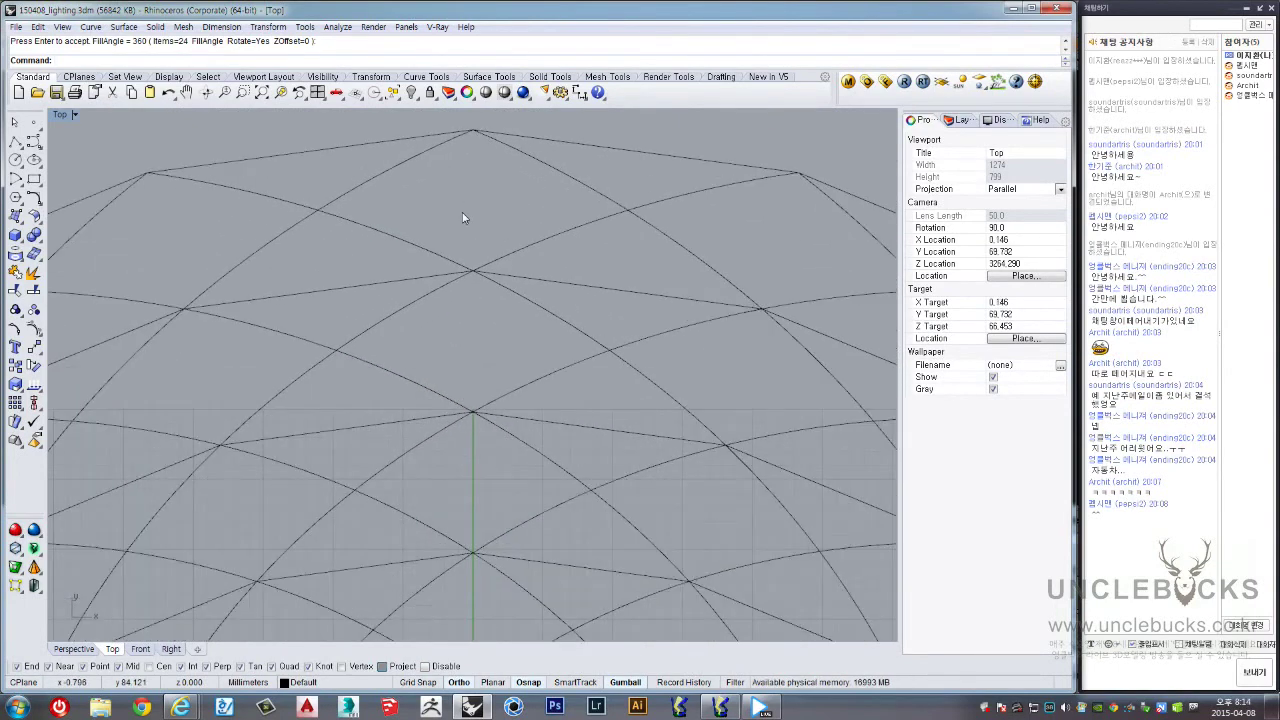
{"action": "scroll", "coordinate": [445, 203], "scroll_direction": "down", "scroll_amount": 2}
{"action": "scroll", "coordinate": [410, 180], "scroll_direction": "down", "scroll_amount": 2}
{"action": "scroll", "coordinate": [395, 172], "scroll_direction": "up", "scroll_amount": 1}
{"action": "key", "text": "Return"}
Select the outer and middle lattice arcs on one half of the dome.
{"action": "left_click", "coordinate": [396, 173]}
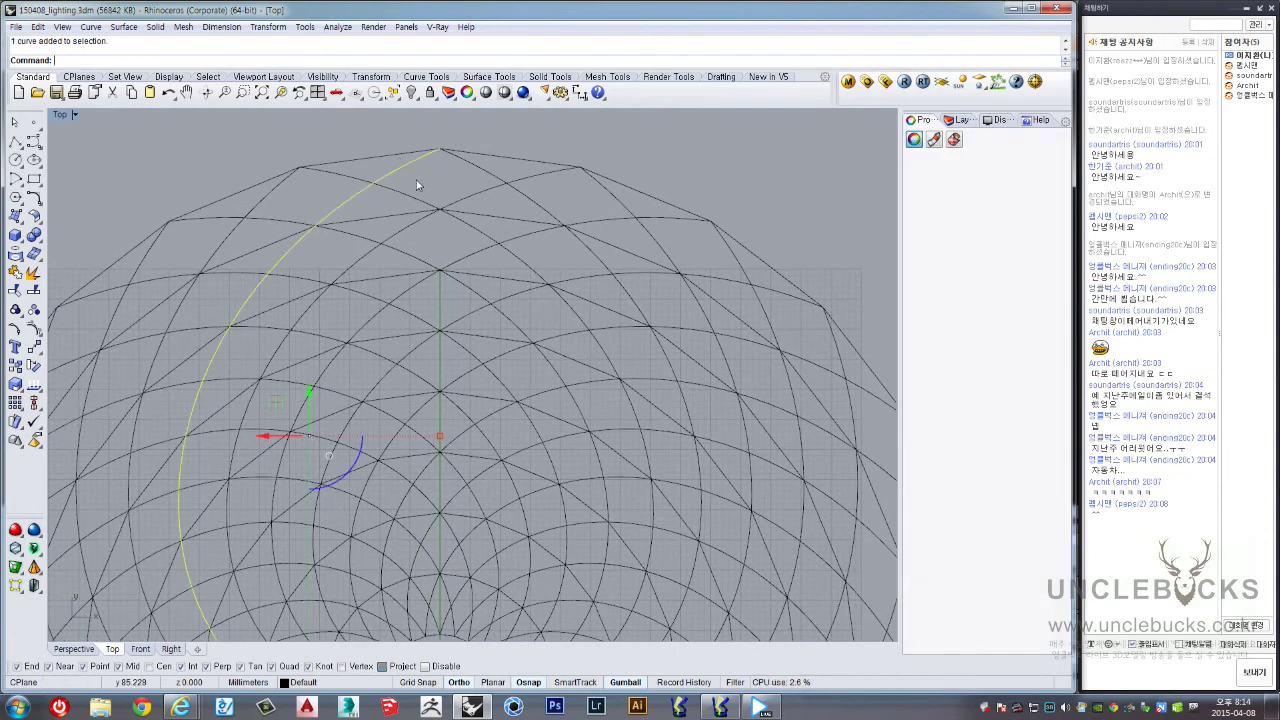
{"action": "left_click", "coordinate": [461, 161]}
{"action": "left_click", "coordinate": [393, 182], "text": "shift"}
{"action": "left_click", "coordinate": [477, 209], "text": "shift"}
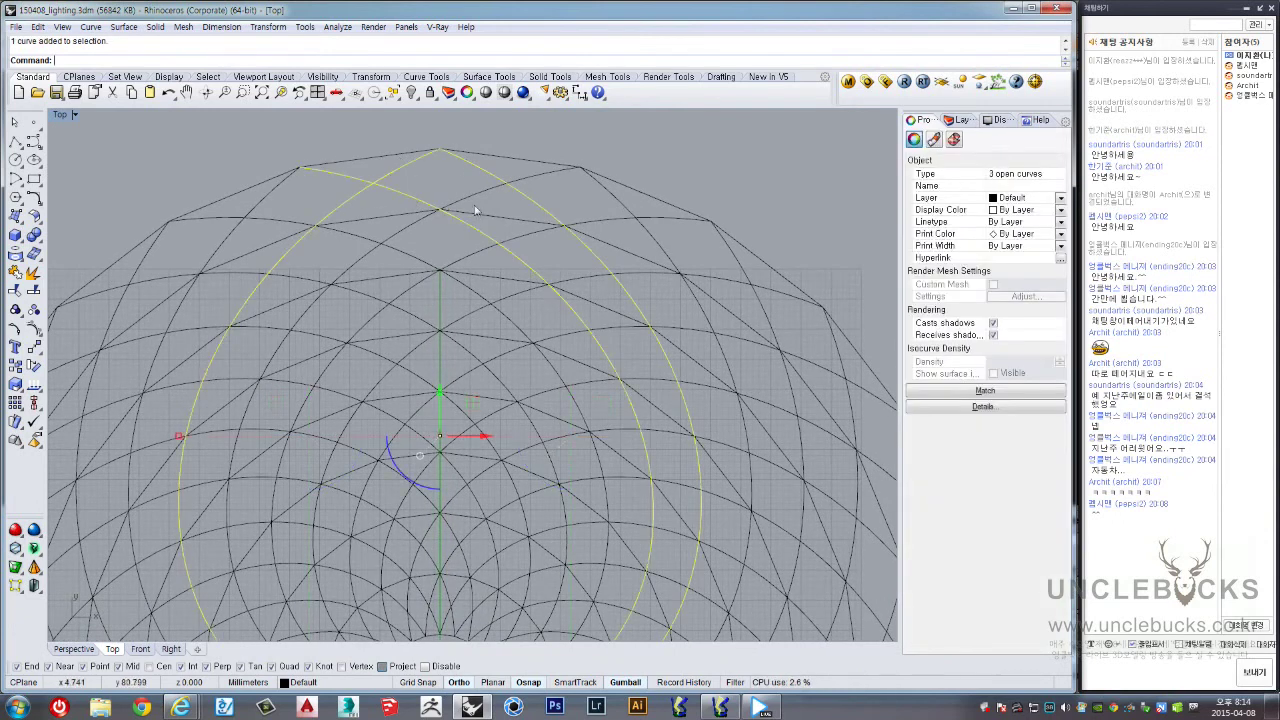
{"action": "left_click", "coordinate": [420, 231], "text": "shift"}
{"action": "left_click", "coordinate": [434, 263], "text": "shift"}
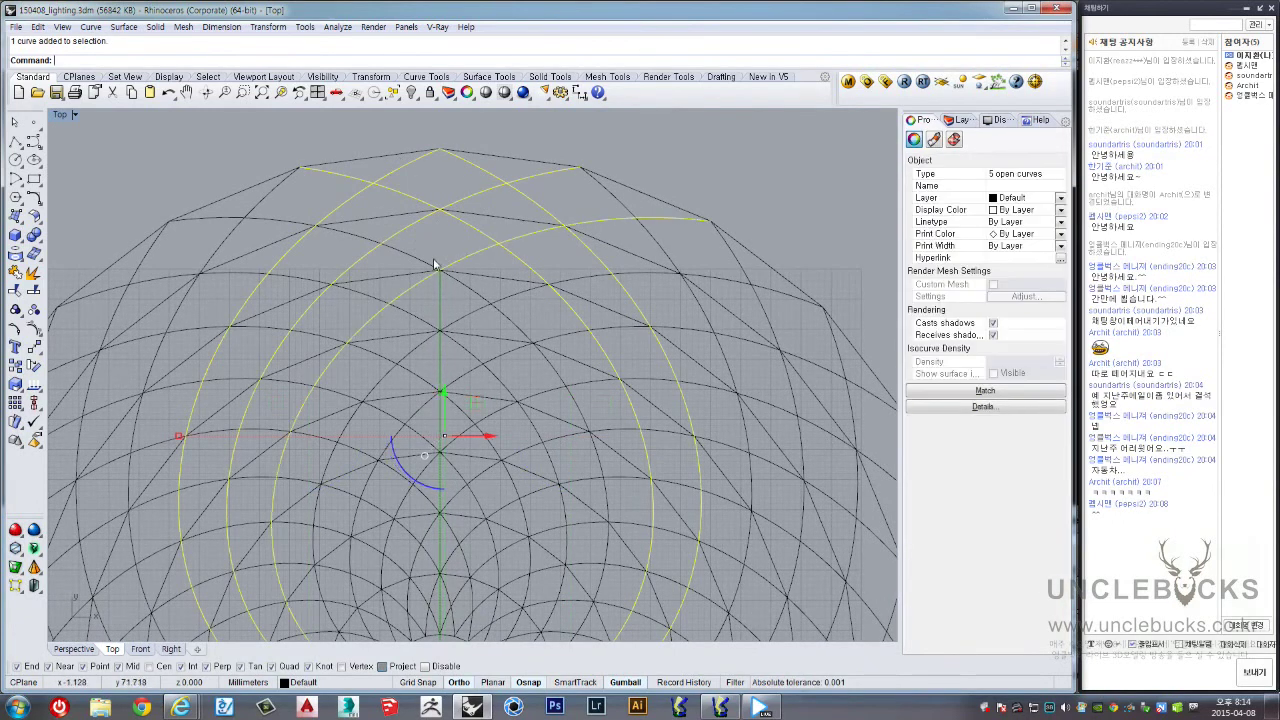
{"action": "scroll", "coordinate": [490, 262], "scroll_direction": "up", "scroll_amount": 1}
{"action": "left_click", "coordinate": [447, 241], "text": "shift"}
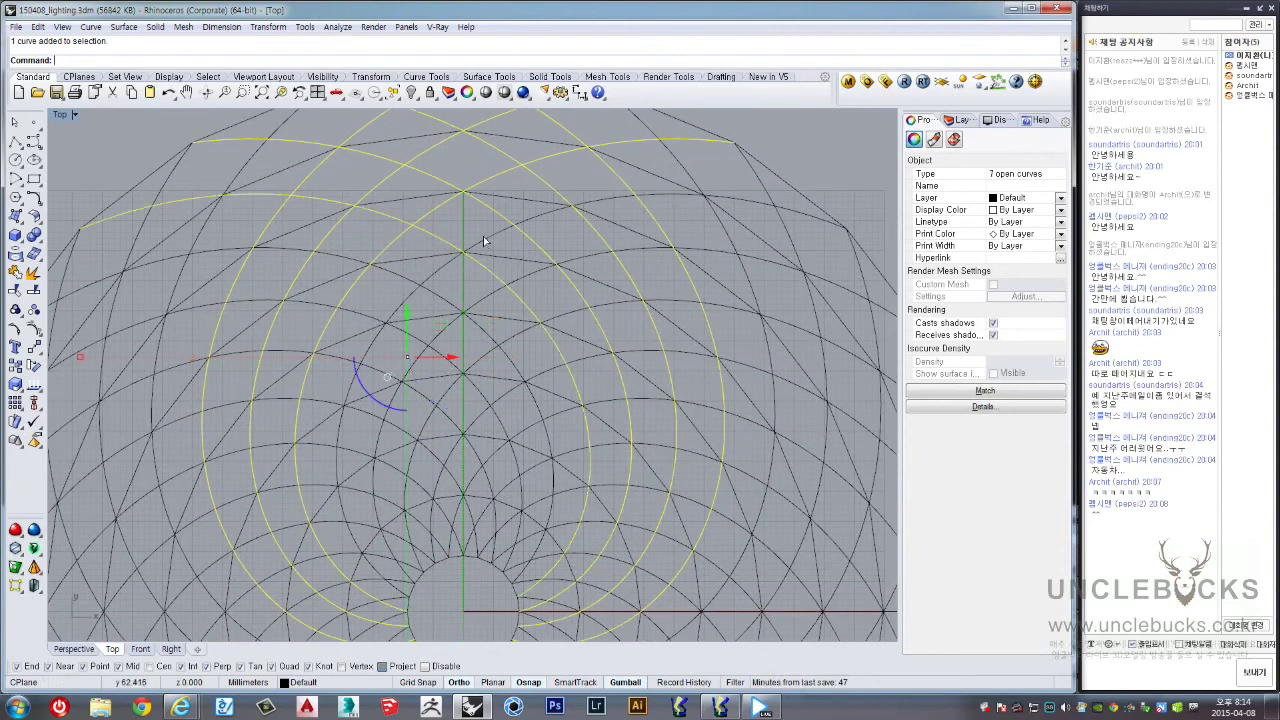
{"action": "left_click", "coordinate": [483, 236], "text": "shift"}
{"action": "left_click", "coordinate": [452, 284], "text": "shift"}
{"action": "left_click", "coordinate": [440, 302], "text": "shift"}
{"action": "left_click", "coordinate": [460, 333], "text": "shift"}
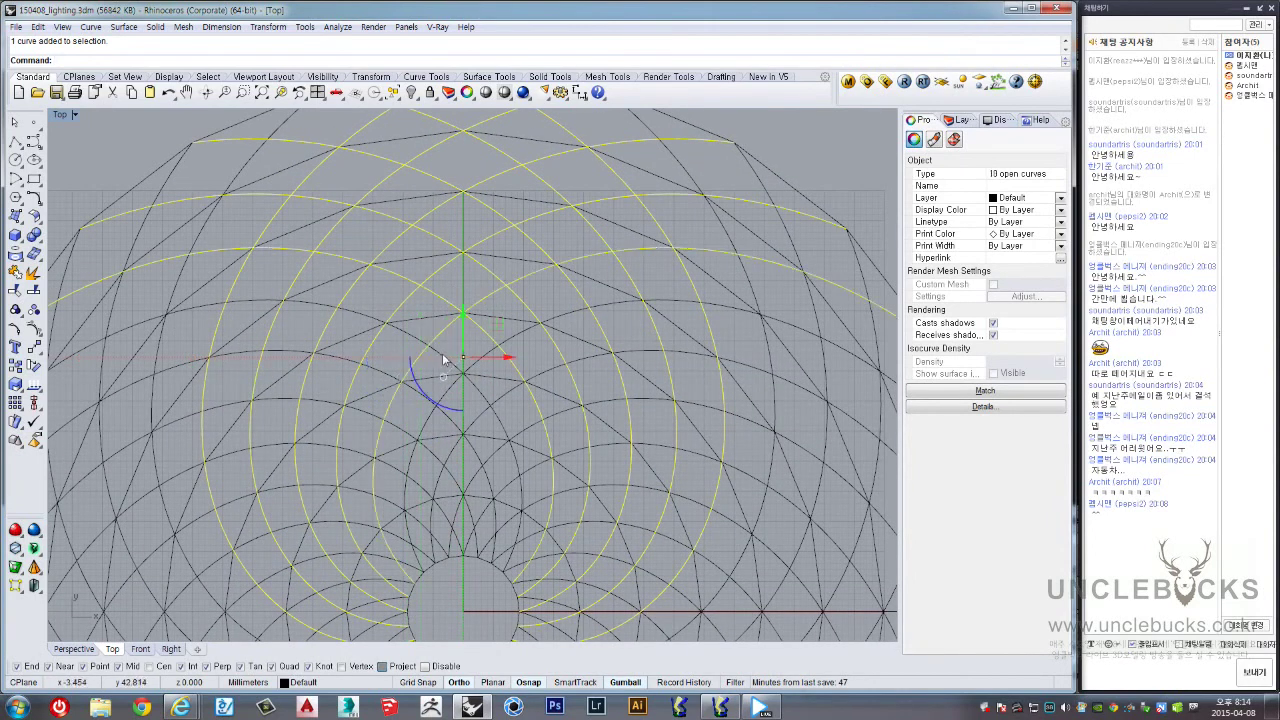
{"action": "left_click", "coordinate": [445, 358], "text": "shift"}
{"action": "left_click", "coordinate": [492, 358], "text": "shift"}
Add the inner arcs near the centreline to the selection.
{"action": "scroll", "coordinate": [478, 380], "scroll_direction": "up", "scroll_amount": 2}
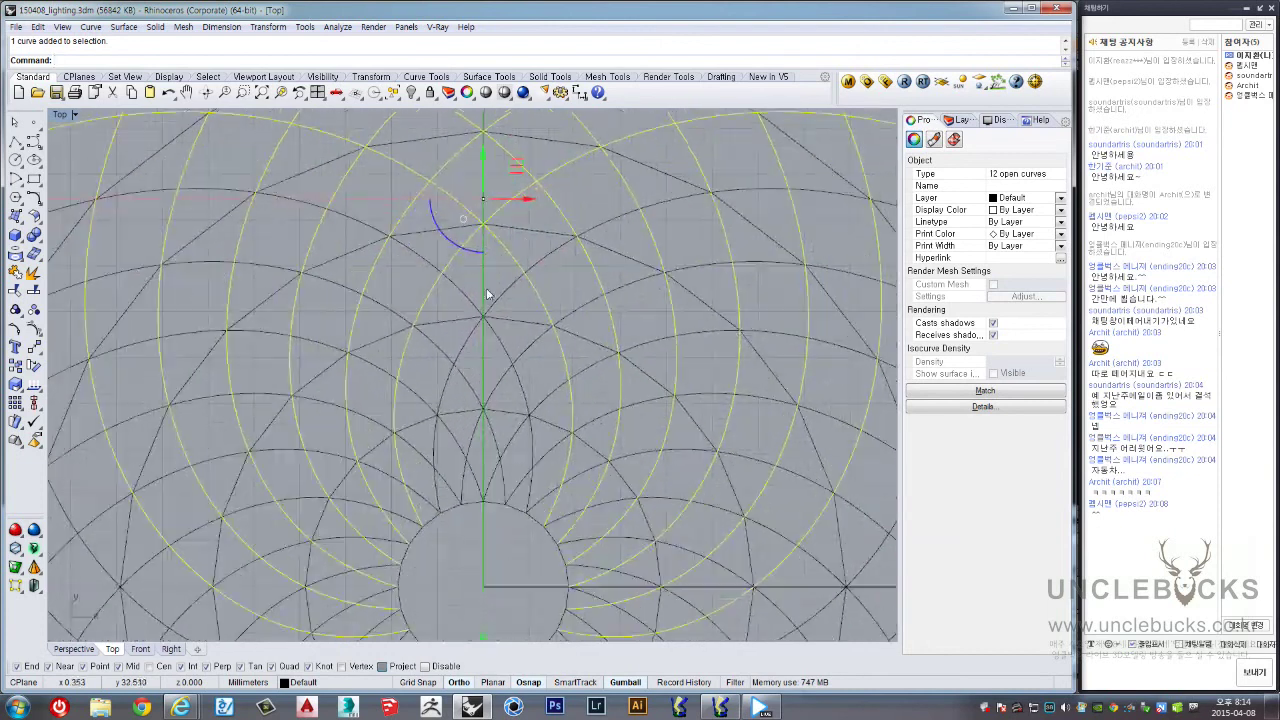
{"action": "left_click", "coordinate": [471, 305], "text": "shift"}
{"action": "left_click", "coordinate": [497, 298], "text": "shift"}
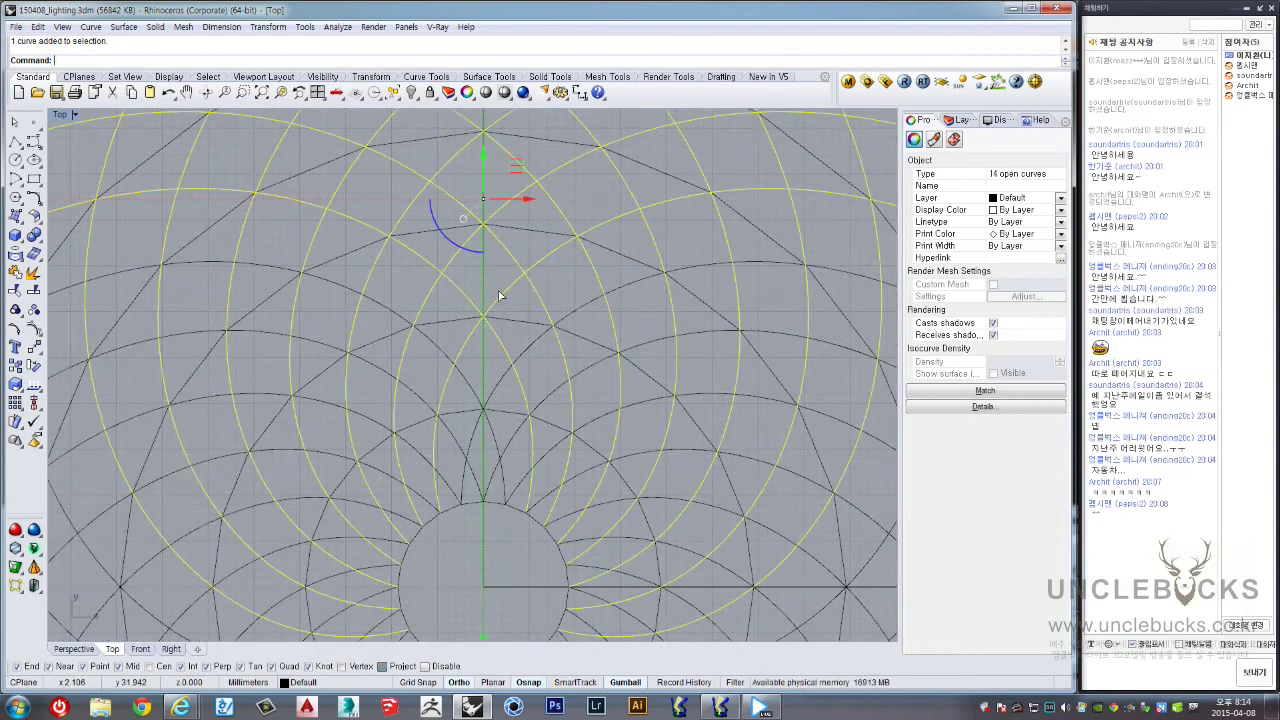
{"action": "left_click", "coordinate": [468, 392], "text": "shift"}
{"action": "left_click", "coordinate": [496, 388], "text": "shift"}
{"action": "scroll", "coordinate": [486, 423], "scroll_direction": "up", "scroll_amount": 1}
{"action": "scroll", "coordinate": [486, 405], "scroll_direction": "up", "scroll_amount": 1}
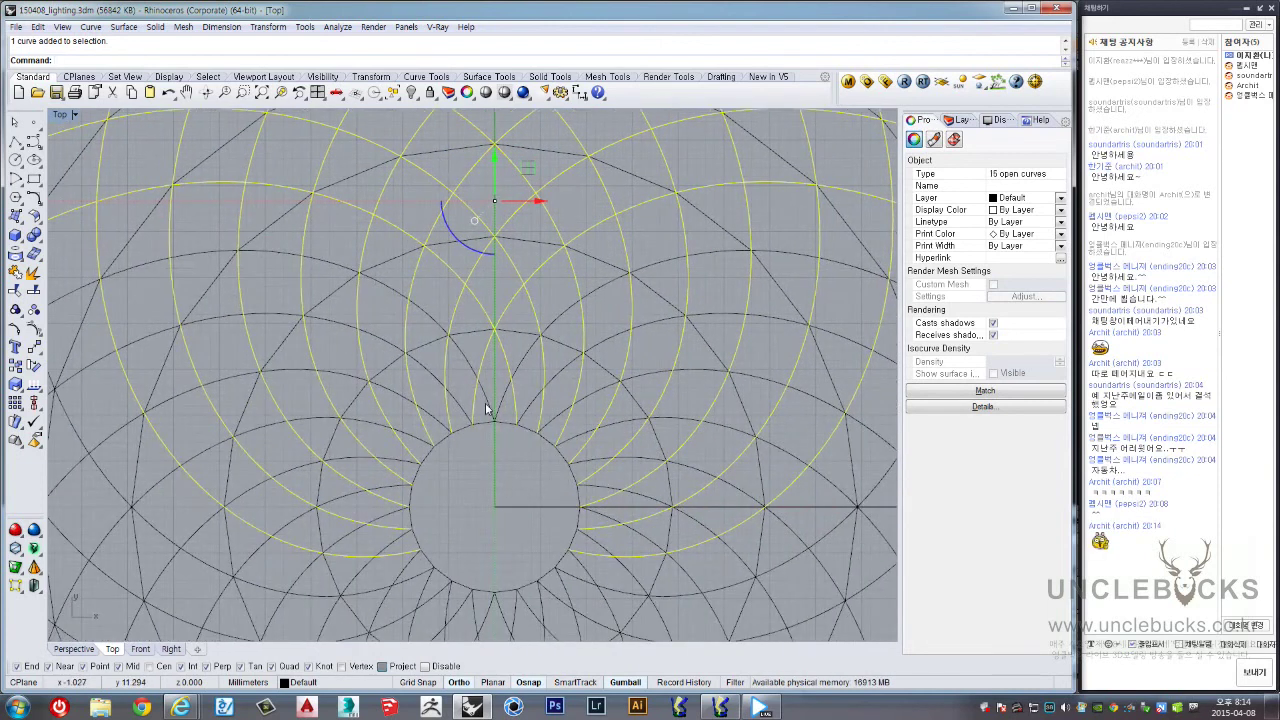
{"action": "left_click", "coordinate": [487, 408], "text": "shift"}
{"action": "left_click", "coordinate": [503, 400], "text": "shift"}
{"action": "scroll", "coordinate": [503, 390], "scroll_direction": "down", "scroll_amount": 3}
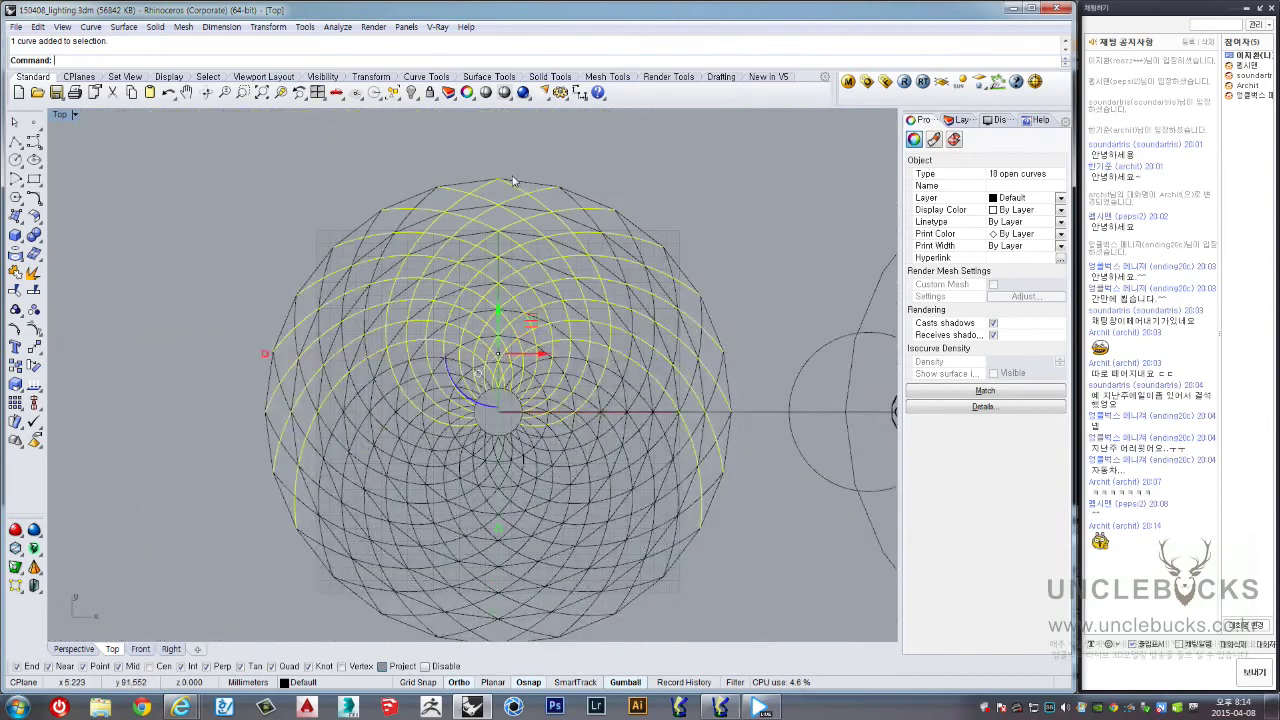
{"action": "scroll", "coordinate": [512, 180], "scroll_direction": "down", "scroll_amount": 2}
{"action": "scroll", "coordinate": [505, 200], "scroll_direction": "up", "scroll_amount": 1}
{"action": "scroll", "coordinate": [505, 200], "scroll_direction": "up", "scroll_amount": 2}
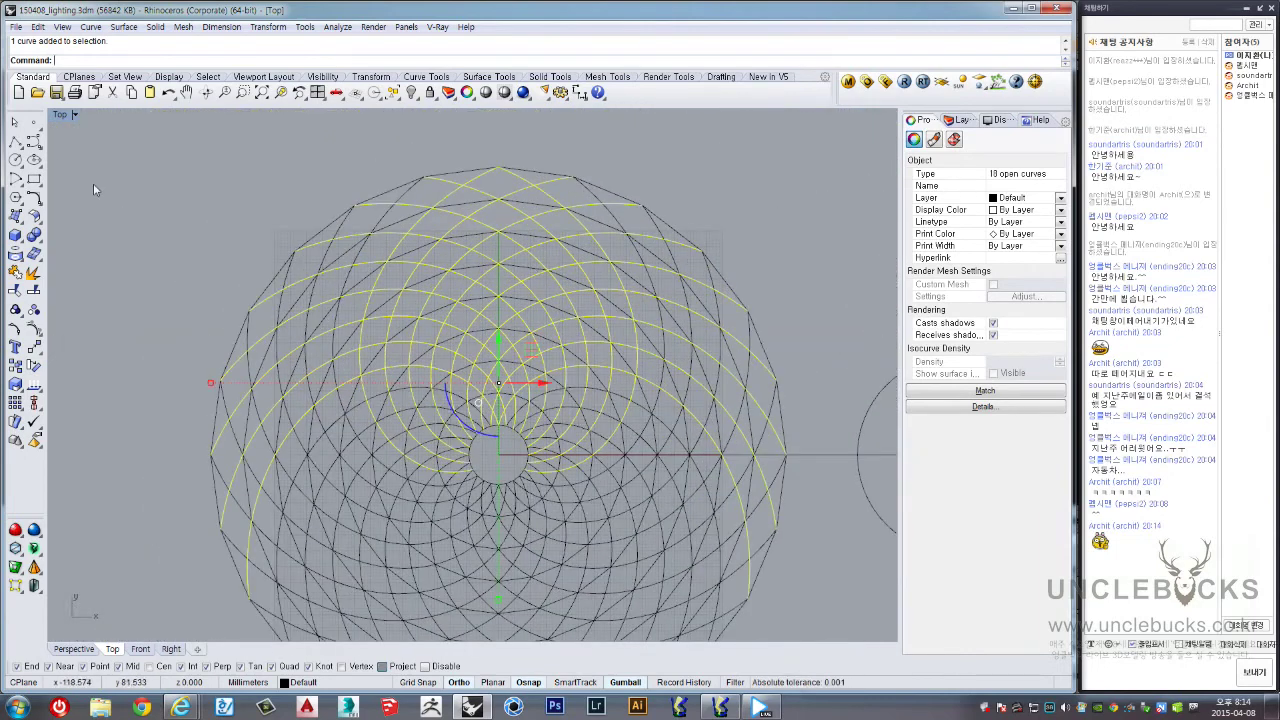
Draw a two-point polyline starting at the dome centre.
{"action": "left_click", "coordinate": [15, 142]}
{"action": "scroll", "coordinate": [495, 435], "scroll_direction": "up", "scroll_amount": 4}
{"action": "scroll", "coordinate": [505, 420], "scroll_direction": "up", "scroll_amount": 2}
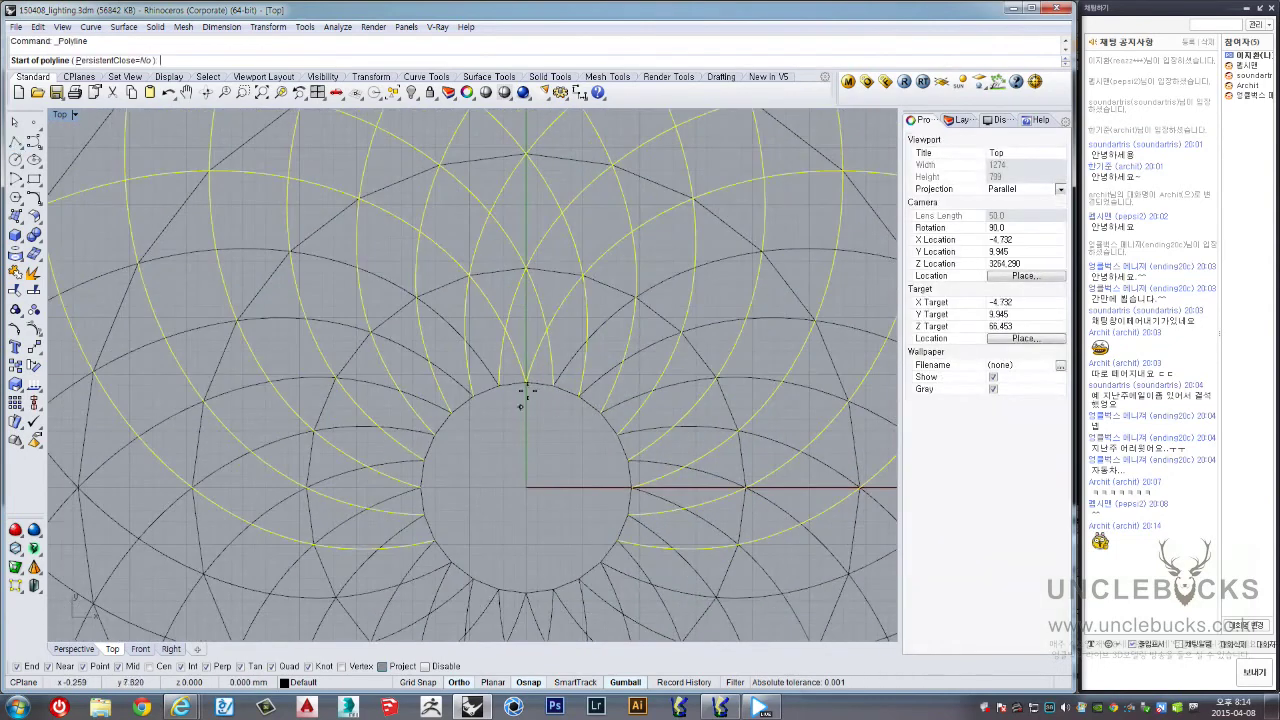
{"action": "left_click", "coordinate": [526, 383]}
{"action": "left_click", "coordinate": [526, 487]}
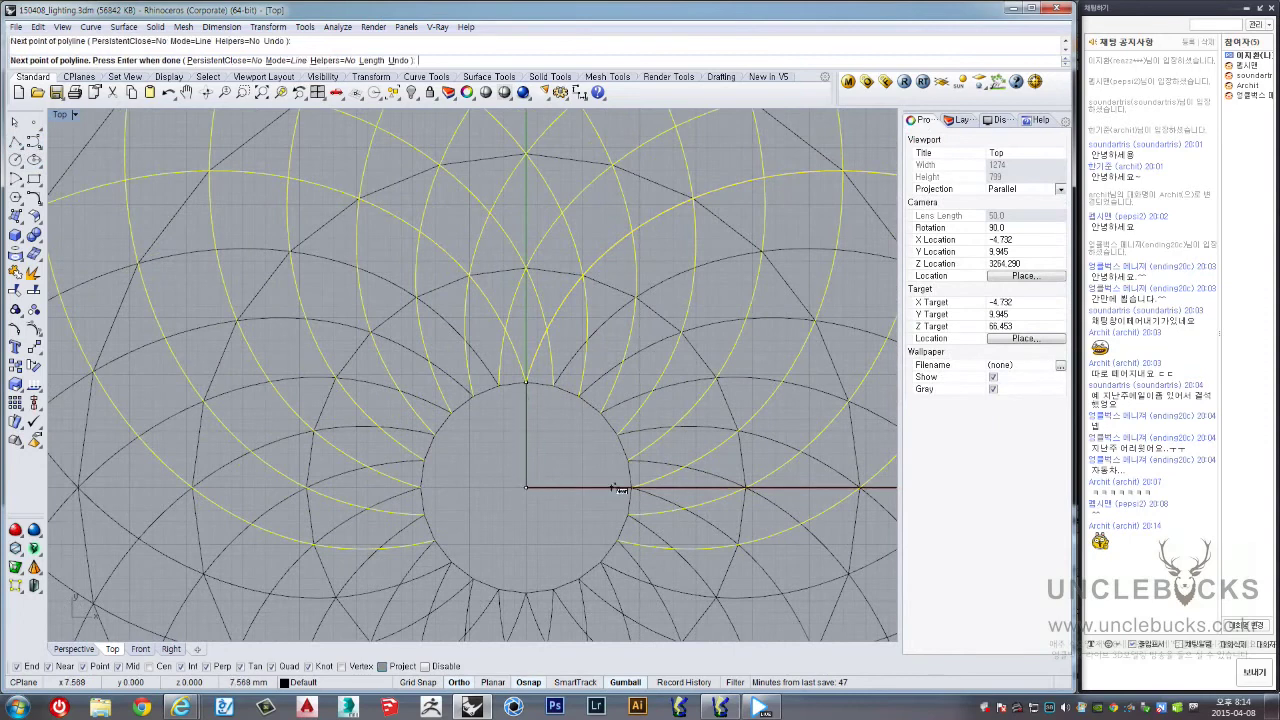
{"action": "right_click", "coordinate": [533, 483]}
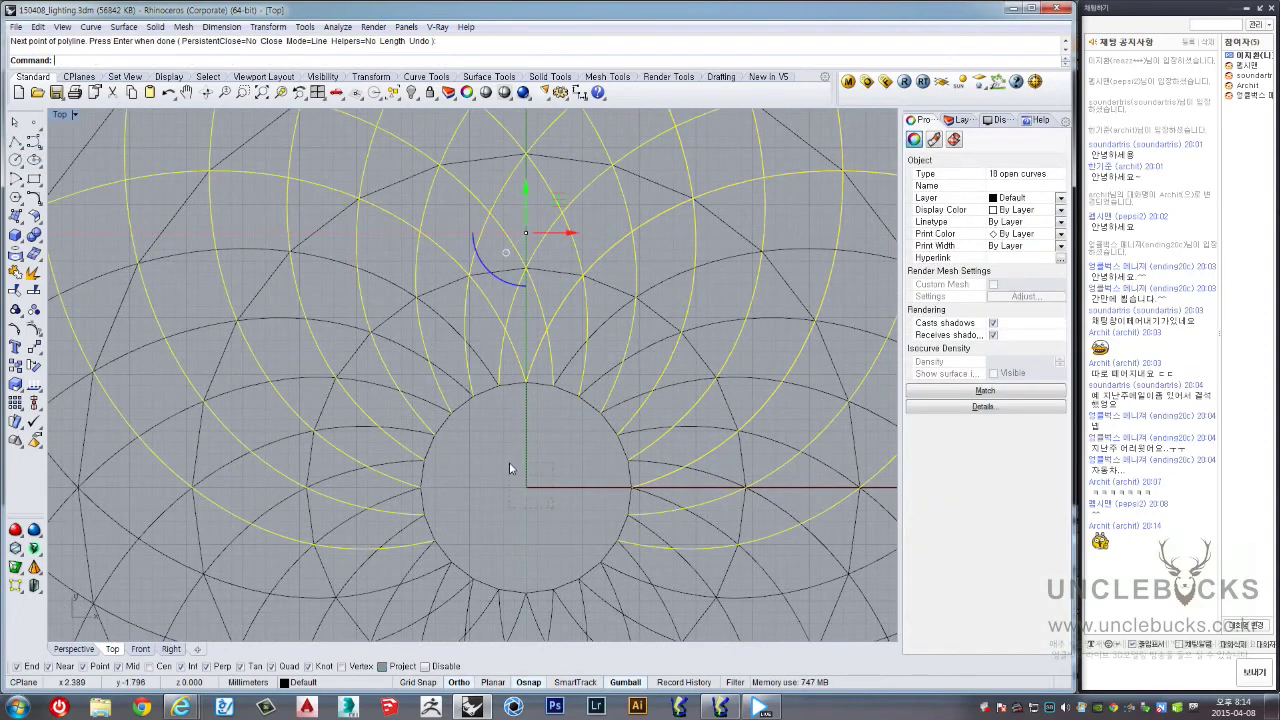
Zoom out to frame both domes and drop the horizontal curve from the selection.
{"action": "scroll", "coordinate": [509, 465], "scroll_direction": "down", "scroll_amount": 3}
{"action": "scroll", "coordinate": [509, 463], "scroll_direction": "down", "scroll_amount": 2}
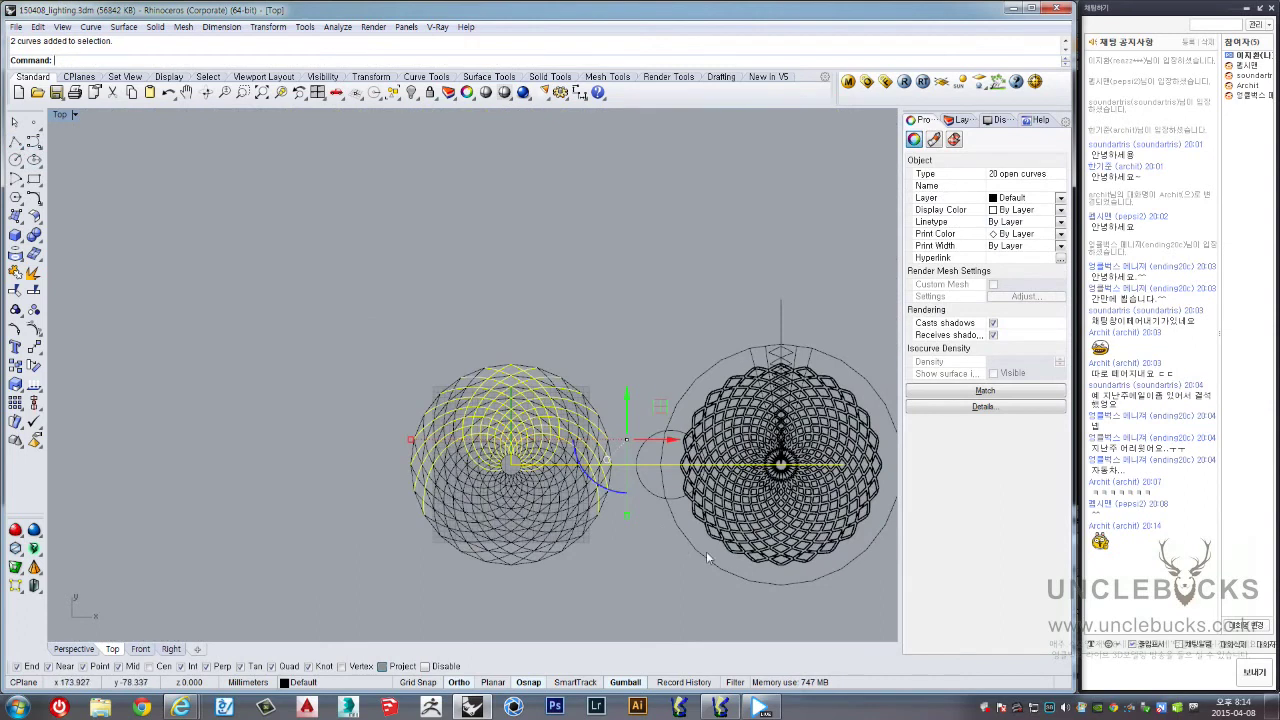
{"action": "right_click_drag", "start_coordinate": [683, 537], "coordinate": [641, 457]}
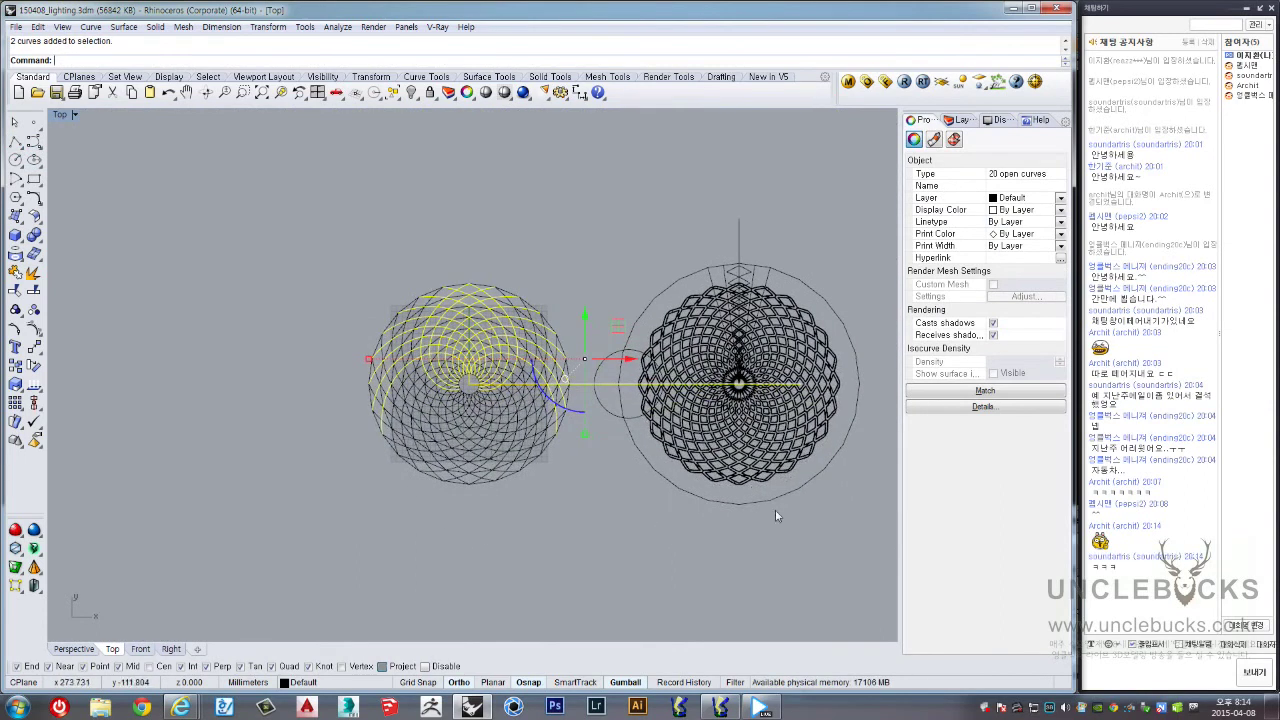
{"action": "left_click", "coordinate": [615, 383], "text": "ctrl"}
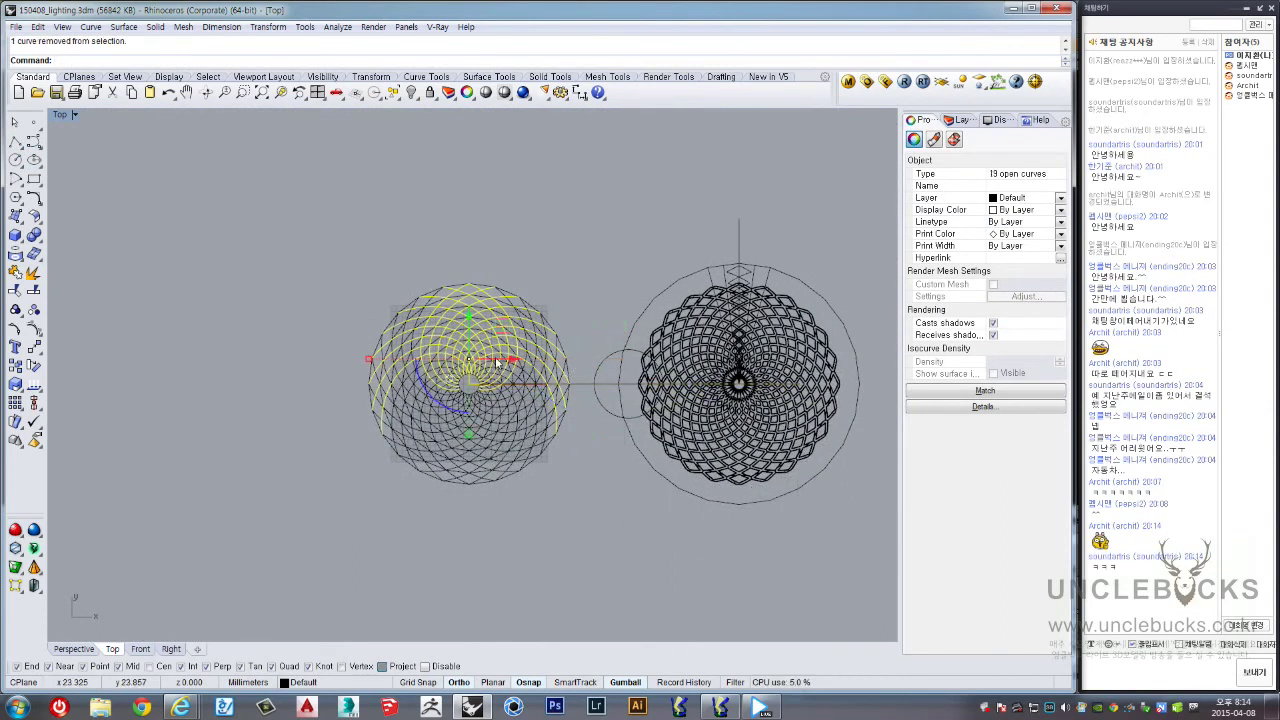
Drag a copy of the selected lattice arcs to the left, keeping the originals in place.
{"action": "right_click_drag", "start_coordinate": [496, 365], "coordinate": [581, 342]}
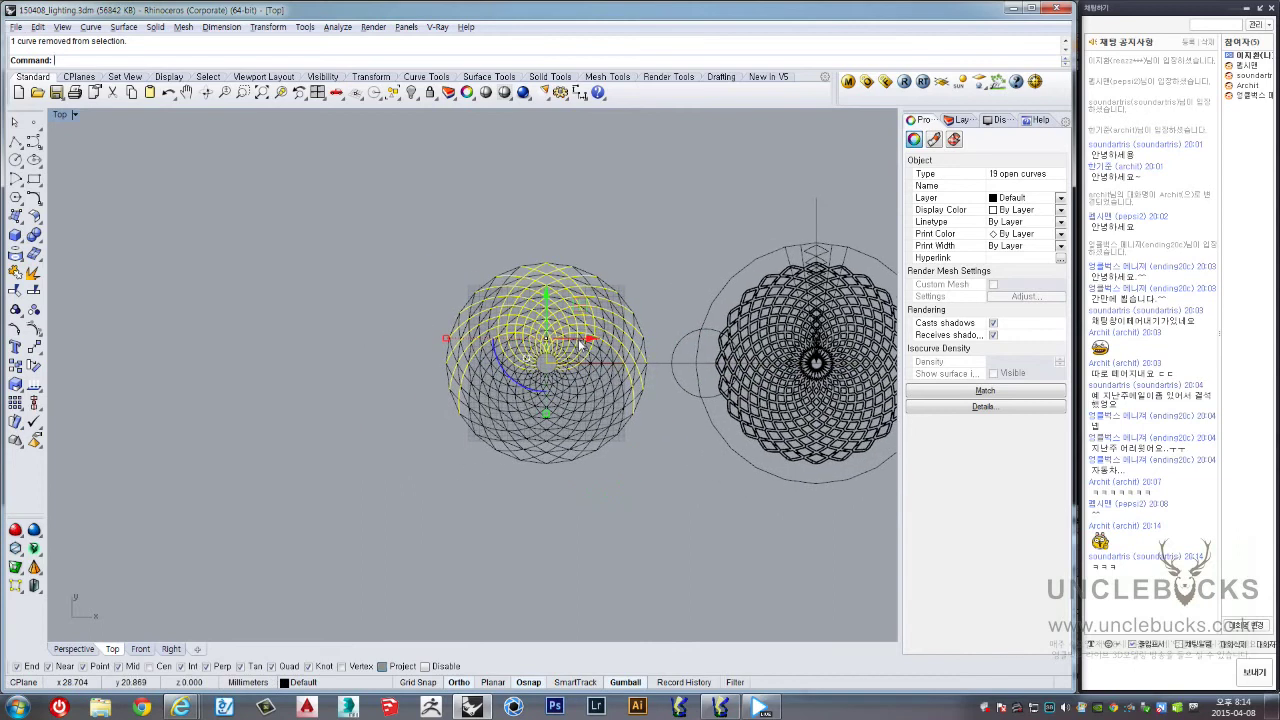
{"action": "left_click_drag", "start_coordinate": [580, 343], "coordinate": [274, 343]}
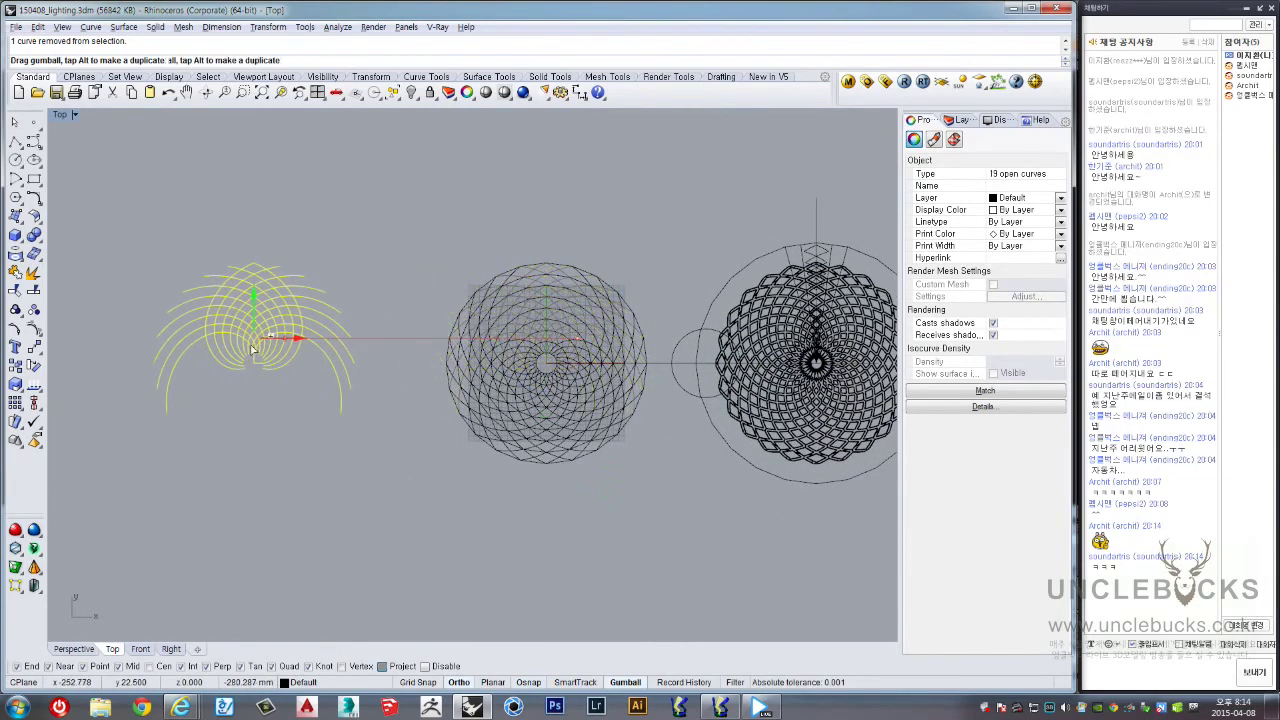
{"action": "key", "text": "Escape"}
{"action": "right_click_drag", "start_coordinate": [291, 408], "coordinate": [531, 420]}
Zoom in on the copied cluster and select all 19 copied arcs.
{"action": "scroll", "coordinate": [500, 360], "scroll_direction": "up", "scroll_amount": 2}
{"action": "scroll", "coordinate": [457, 366], "scroll_direction": "up", "scroll_amount": 2}
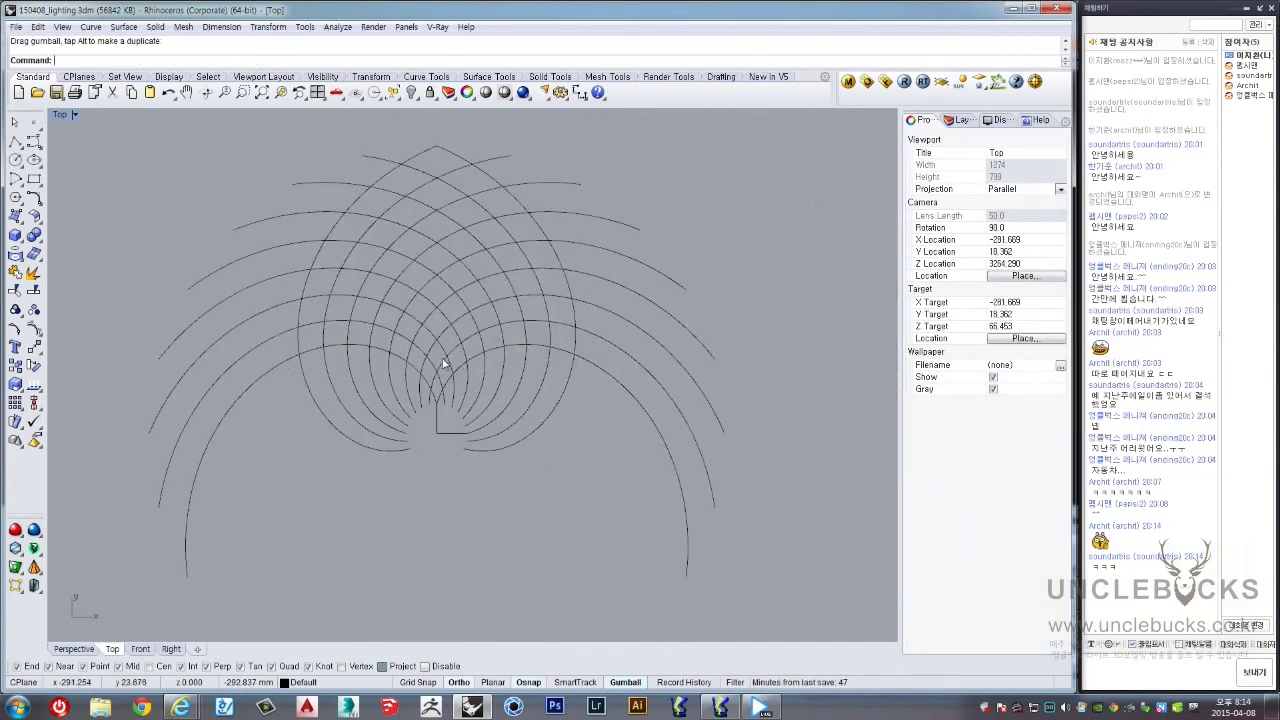
{"action": "scroll", "coordinate": [469, 266], "scroll_direction": "up", "scroll_amount": 2}
{"action": "scroll", "coordinate": [502, 251], "scroll_direction": "up", "scroll_amount": 1}
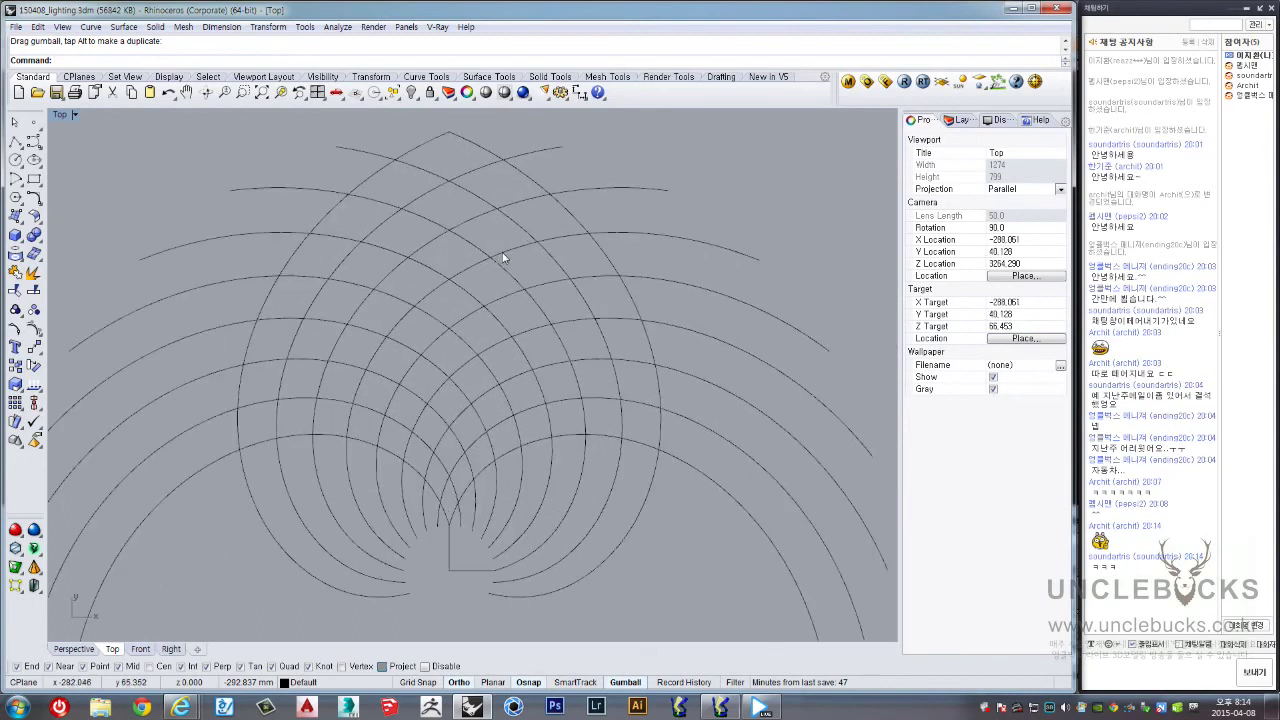
{"action": "scroll", "coordinate": [490, 240], "scroll_direction": "up", "scroll_amount": 1}
{"action": "scroll", "coordinate": [477, 200], "scroll_direction": "up", "scroll_amount": 1}
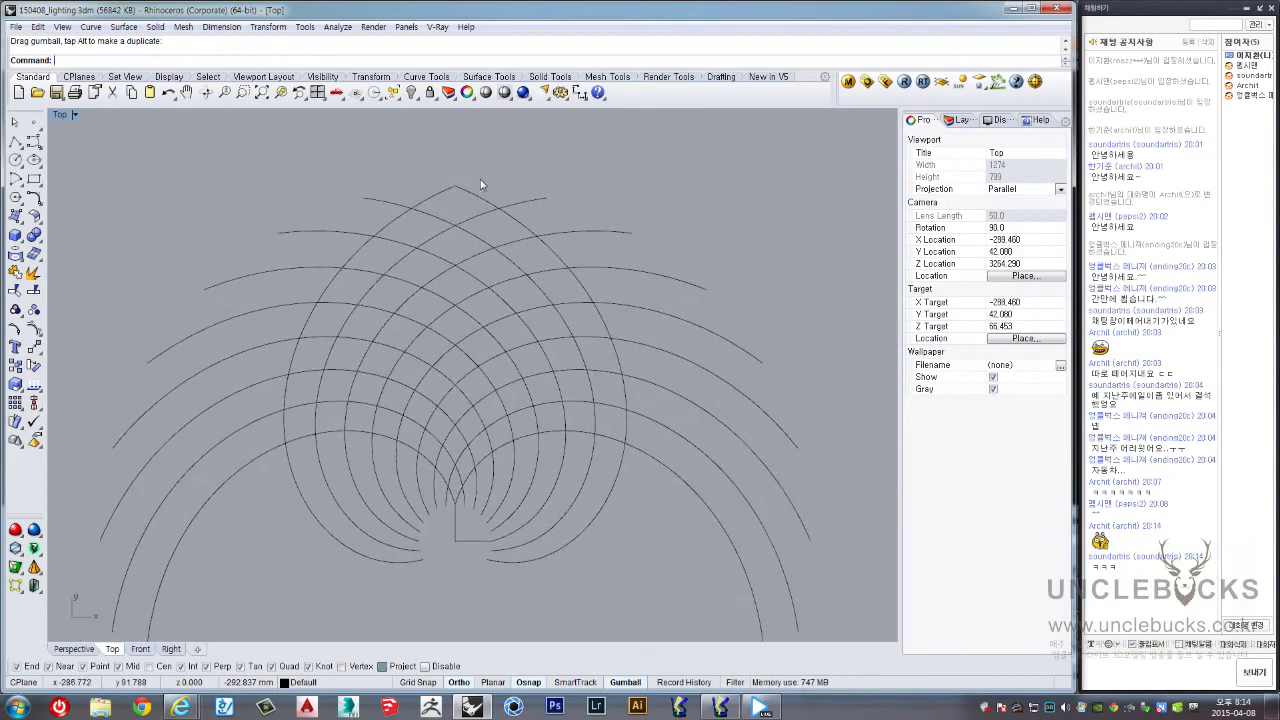
{"action": "key", "text": "ctrl+a"}
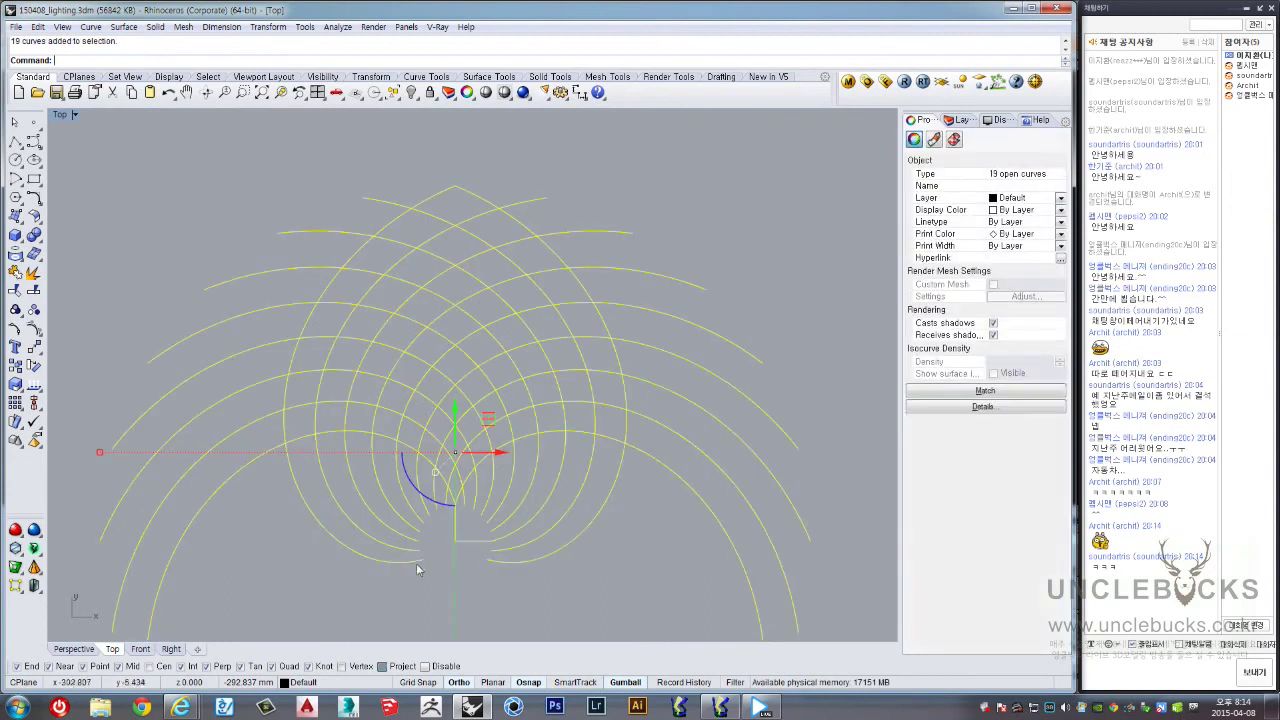
{"action": "right_click_drag", "start_coordinate": [416, 563], "coordinate": [422, 466]}
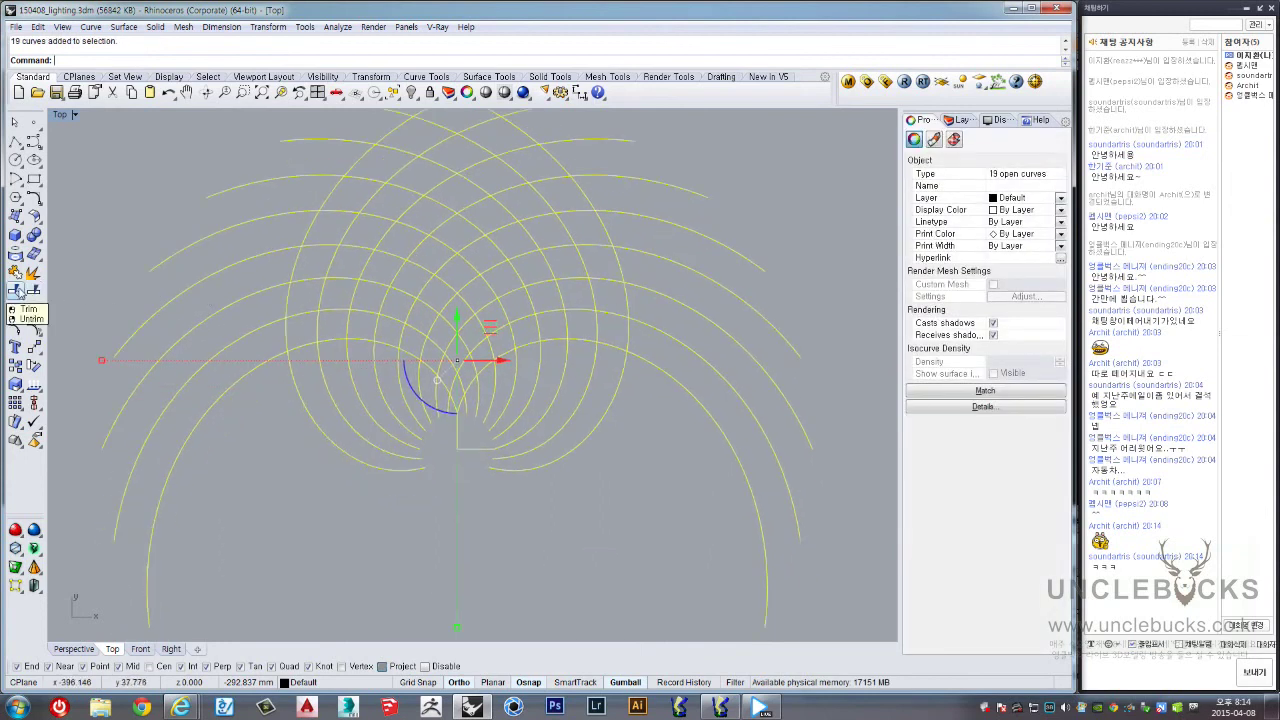
Start Trim with all the copied arcs selected as cutting objects.
{"action": "left_click", "coordinate": [15, 289]}
{"action": "key", "text": "Home"}
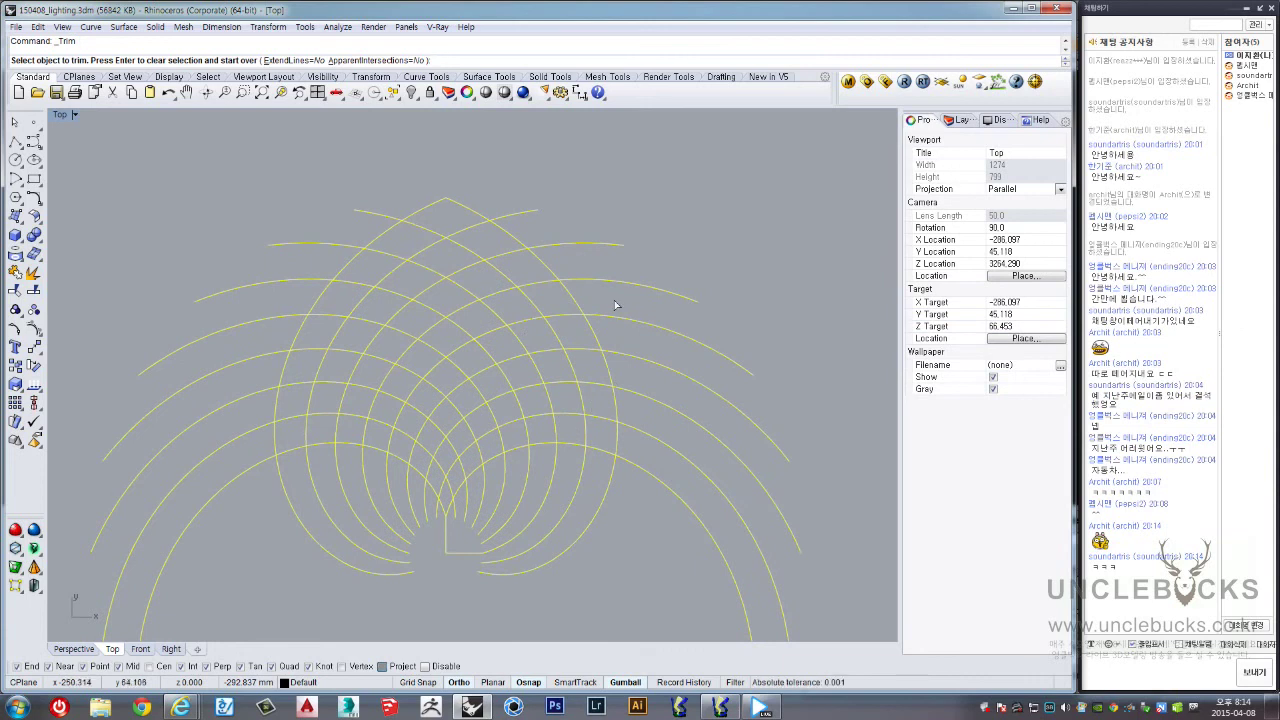
{"action": "key", "text": "Return"}
{"action": "left_click_drag", "start_coordinate": [544, 473], "coordinate": [545, 474]}
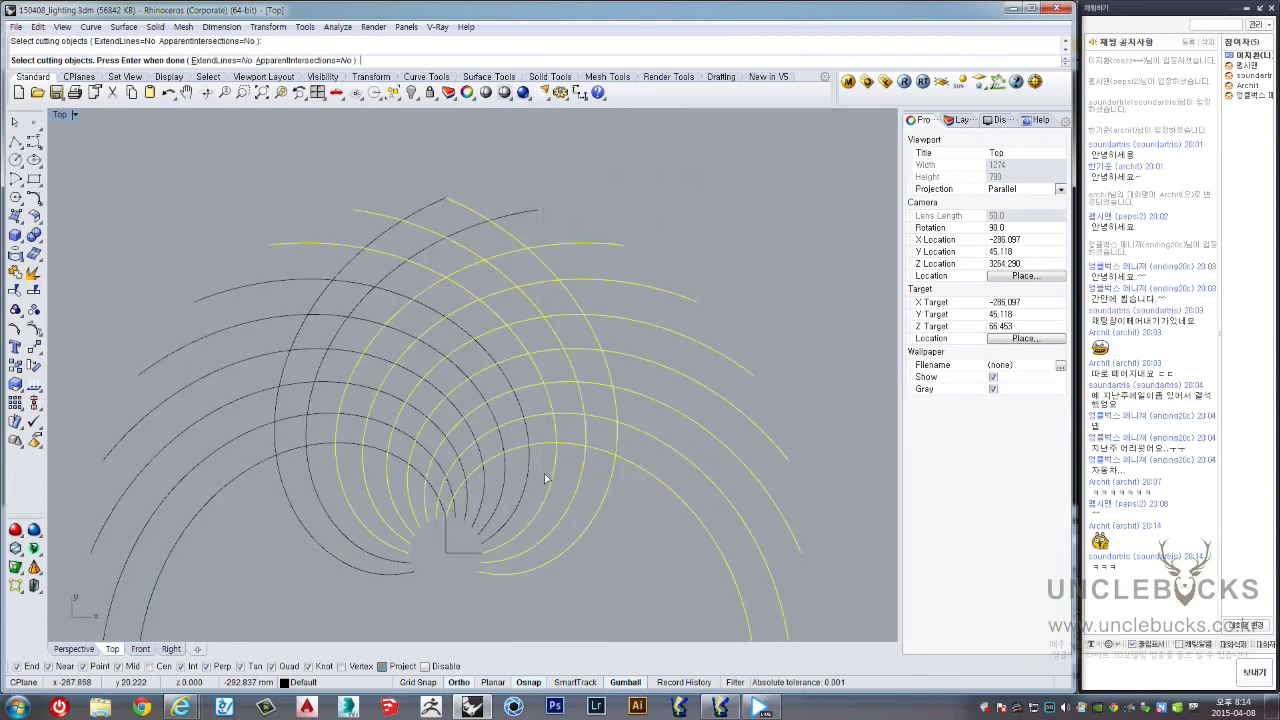
{"action": "key", "text": "Escape"}
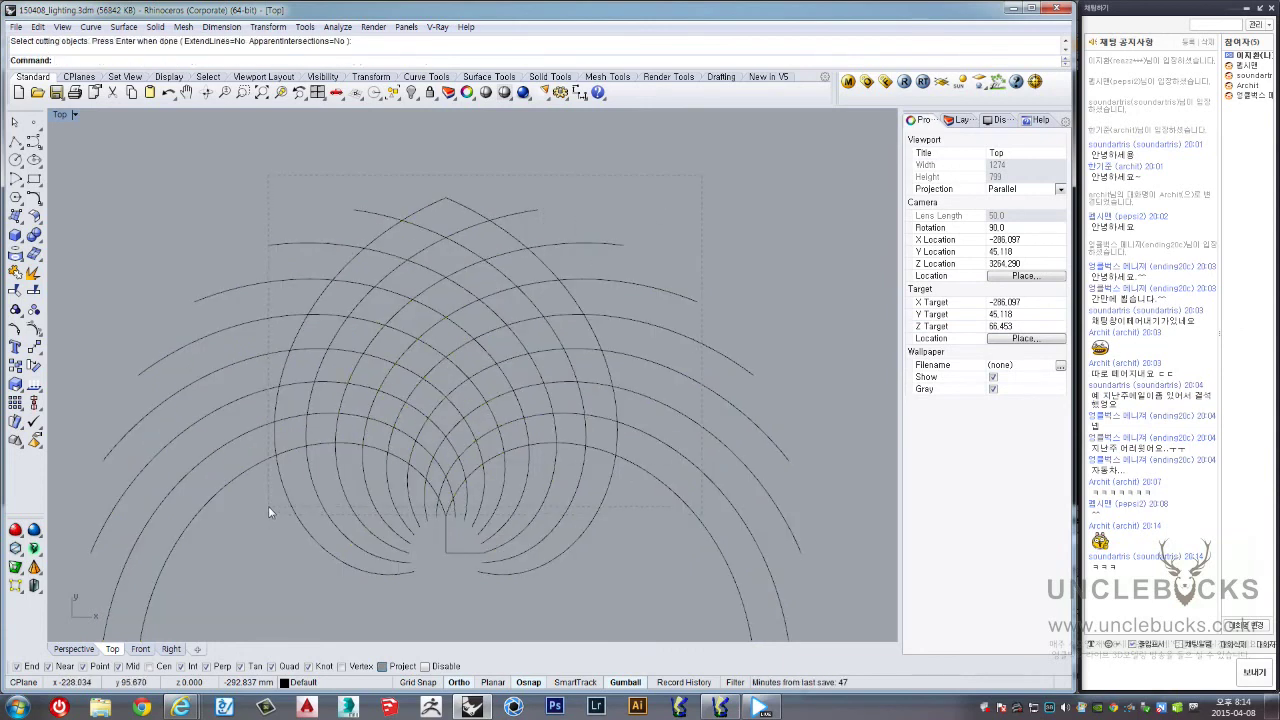
{"action": "key", "text": "ctrl+a"}
{"action": "key", "text": "Return"}
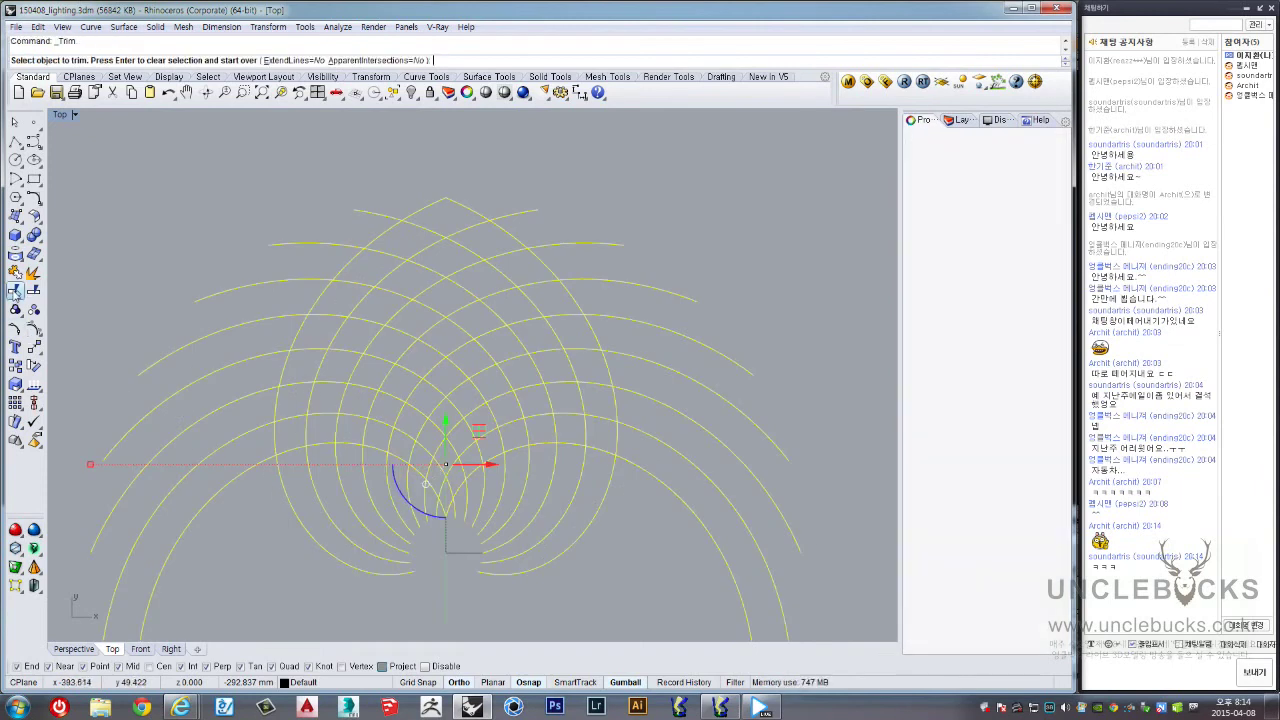
Trim away the right-hand arc parts, the arc ends and the outer arc segments.
{"action": "left_click_drag", "start_coordinate": [572, 443], "coordinate": [552, 473]}
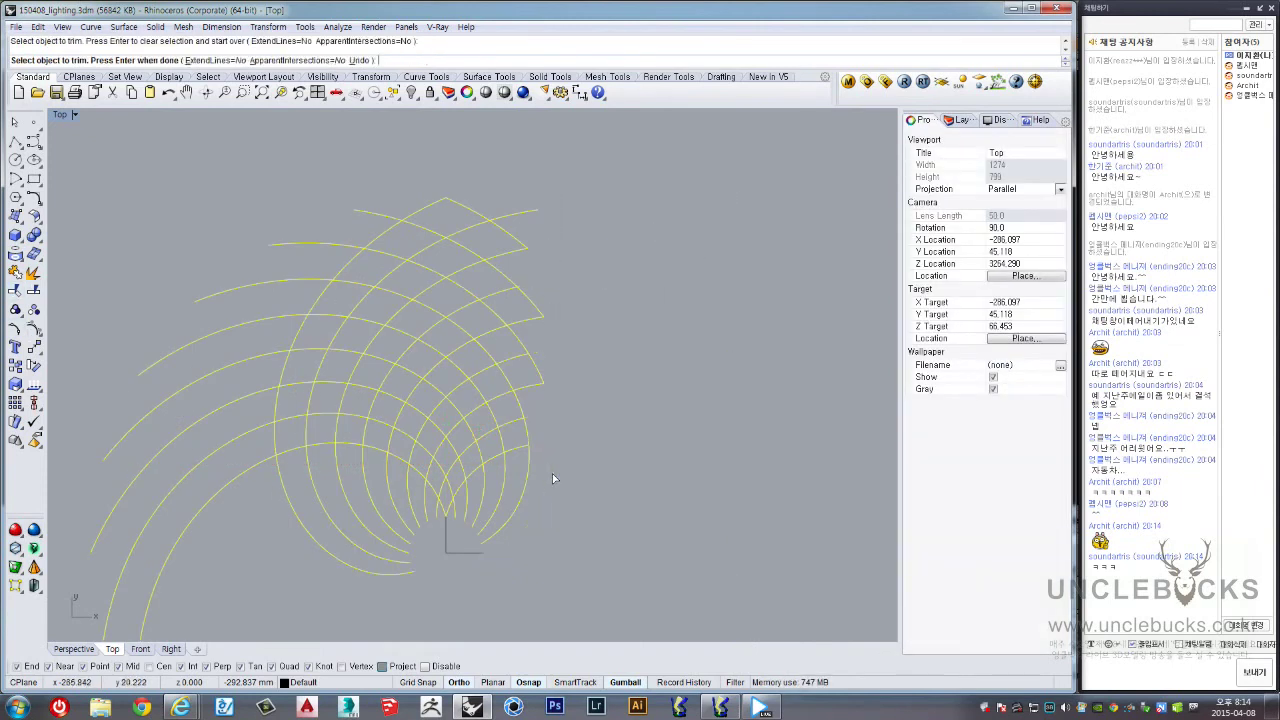
{"action": "left_click_drag", "start_coordinate": [505, 316], "coordinate": [581, 320]}
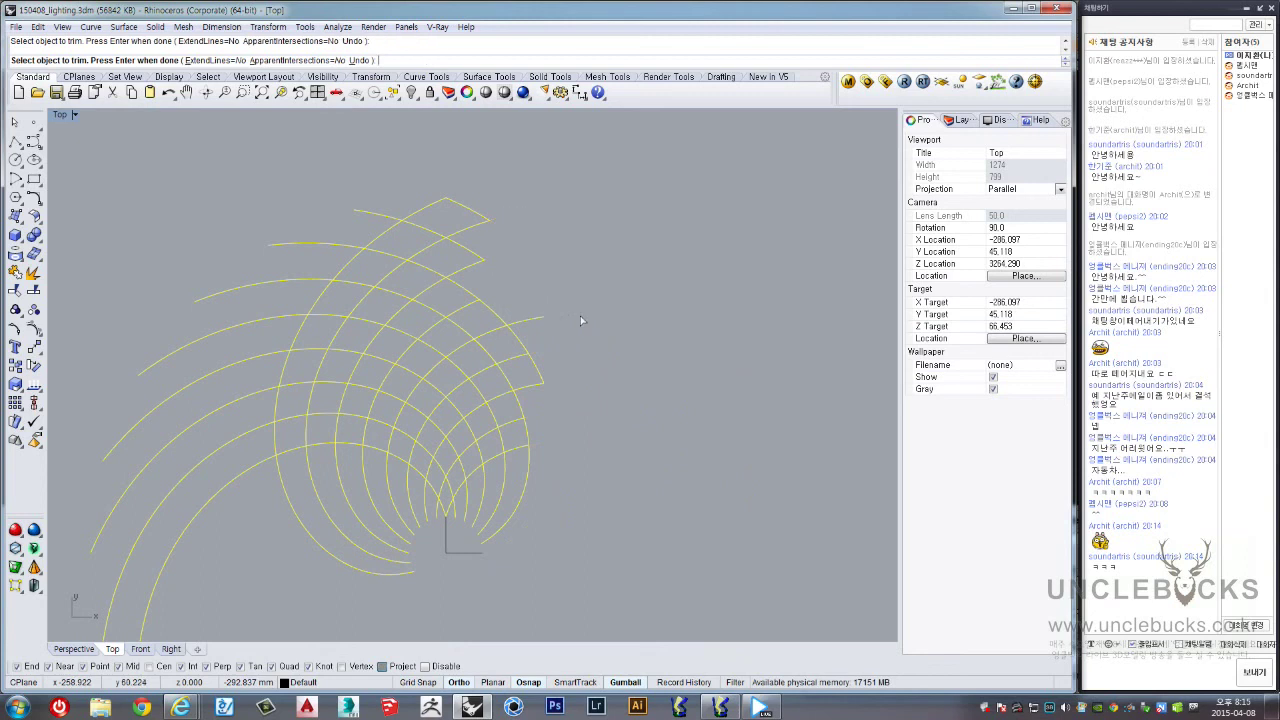
{"action": "left_click_drag", "start_coordinate": [500, 403], "coordinate": [474, 440]}
{"action": "scroll", "coordinate": [542, 412], "scroll_direction": "up", "scroll_amount": 3}
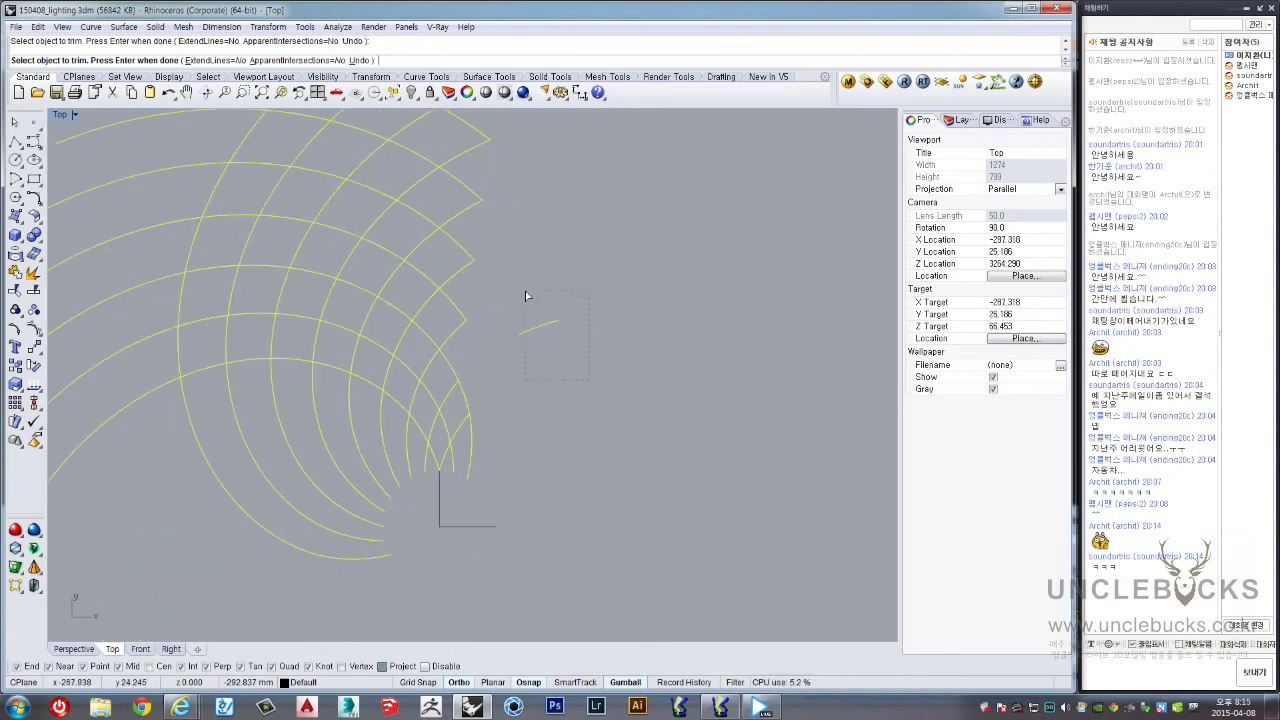
{"action": "left_click_drag", "start_coordinate": [525, 296], "coordinate": [525, 296]}
{"action": "left_click_drag", "start_coordinate": [468, 417], "coordinate": [369, 405]}
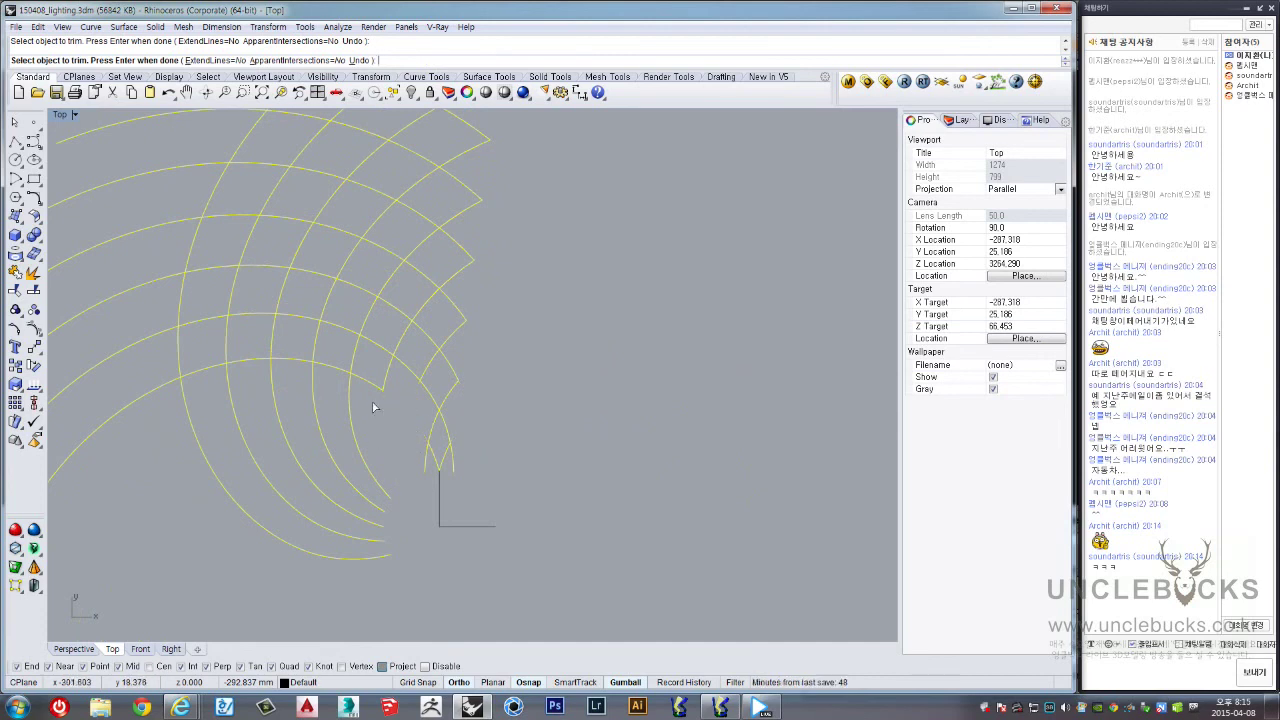
{"action": "left_click_drag", "start_coordinate": [315, 328], "coordinate": [315, 328]}
Trim the remaining short arc segments up to the top of the chain.
{"action": "right_click_drag", "start_coordinate": [337, 360], "coordinate": [388, 403]}
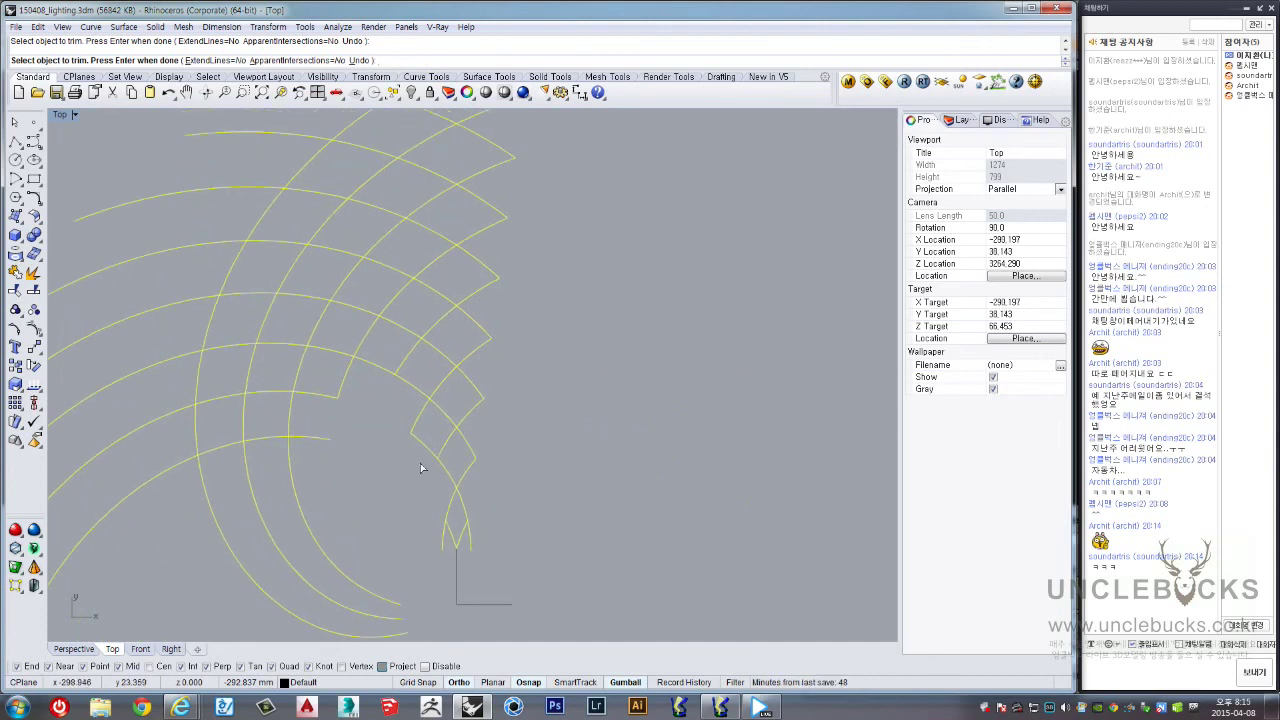
{"action": "left_click", "coordinate": [414, 435]}
{"action": "right_click_drag", "start_coordinate": [362, 320], "coordinate": [393, 409]}
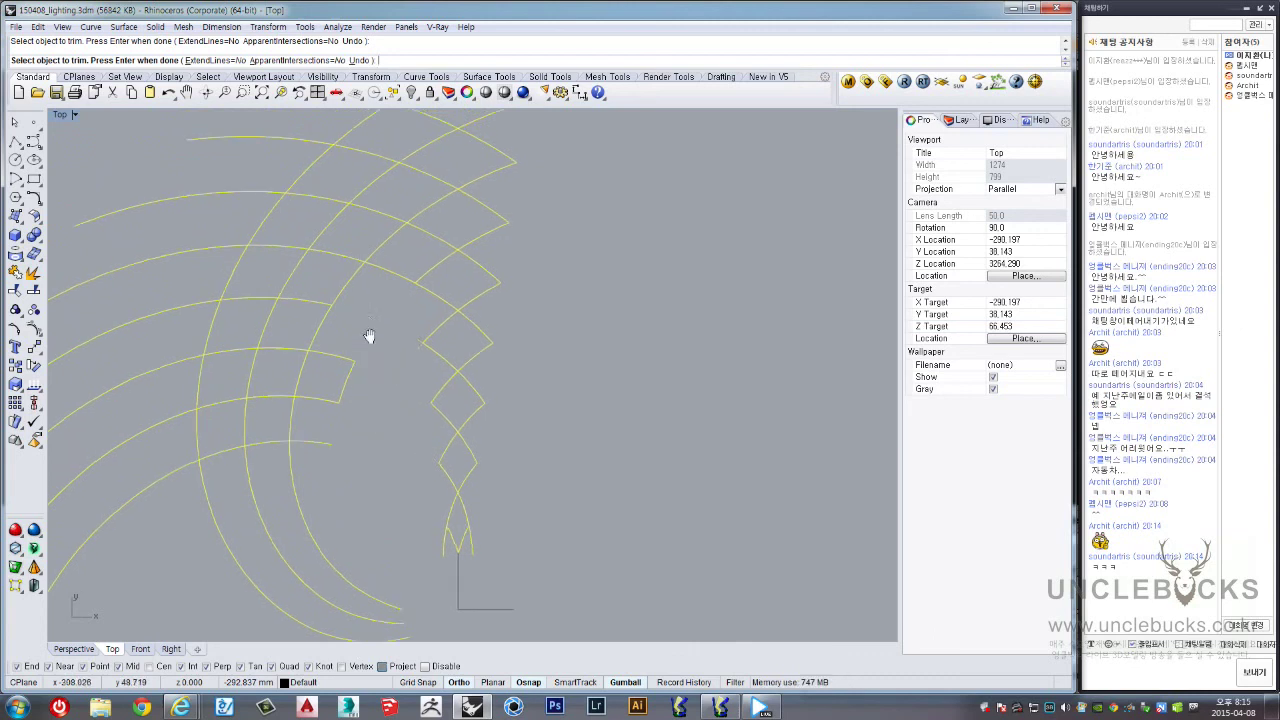
{"action": "left_click_drag", "start_coordinate": [323, 284], "coordinate": [323, 284]}
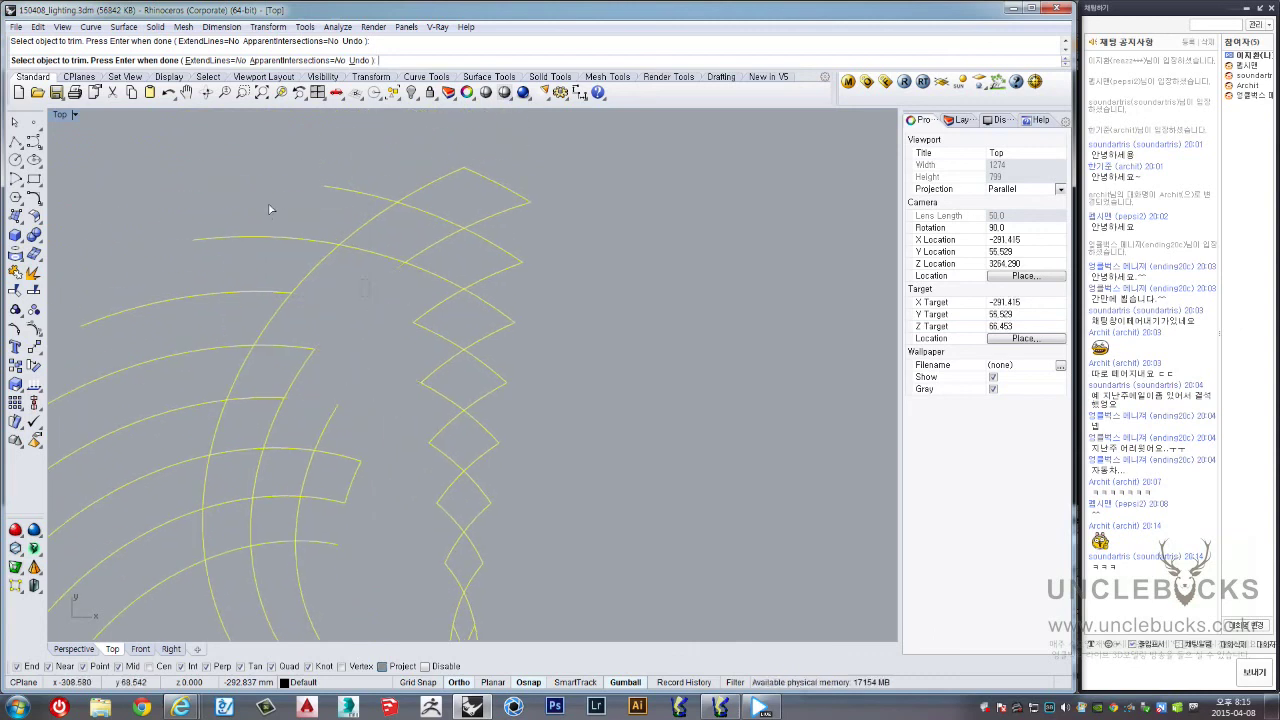
{"action": "left_click", "coordinate": [338, 246]}
Finish trimming and window-select the leftover arcs beside the diamond chain.
{"action": "scroll", "coordinate": [430, 380], "scroll_direction": "down", "scroll_amount": 5}
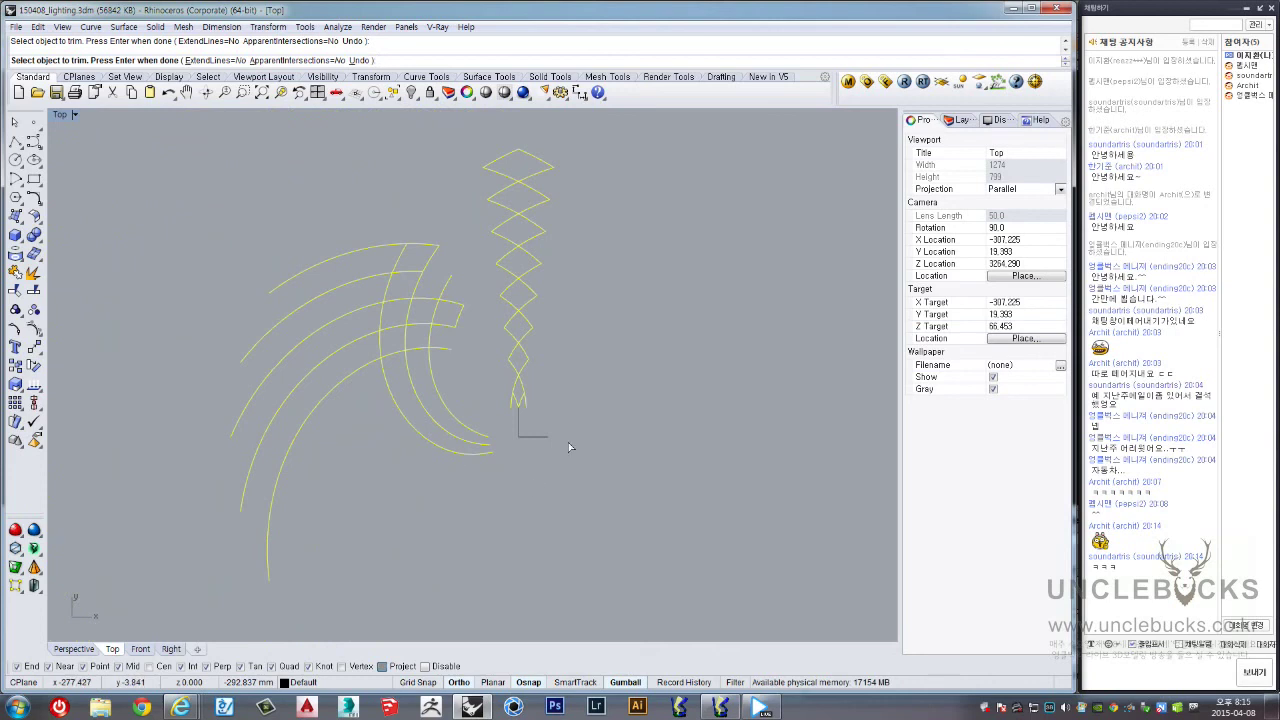
{"action": "scroll", "coordinate": [530, 480], "scroll_direction": "up", "scroll_amount": 2}
{"action": "scroll", "coordinate": [506, 466], "scroll_direction": "up", "scroll_amount": 2}
{"action": "scroll", "coordinate": [509, 471], "scroll_direction": "up", "scroll_amount": 2}
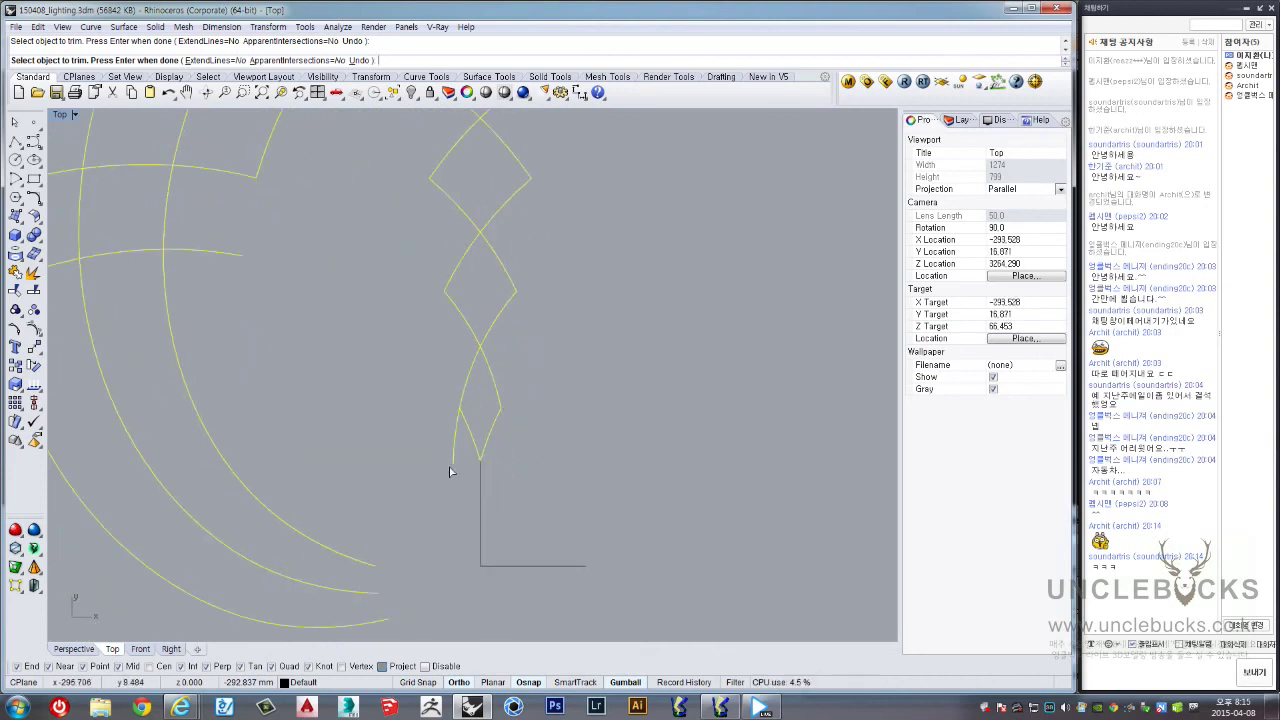
{"action": "scroll", "coordinate": [459, 467], "scroll_direction": "down", "scroll_amount": 2}
{"action": "scroll", "coordinate": [459, 467], "scroll_direction": "down", "scroll_amount": 2}
{"action": "key", "text": "Return"}
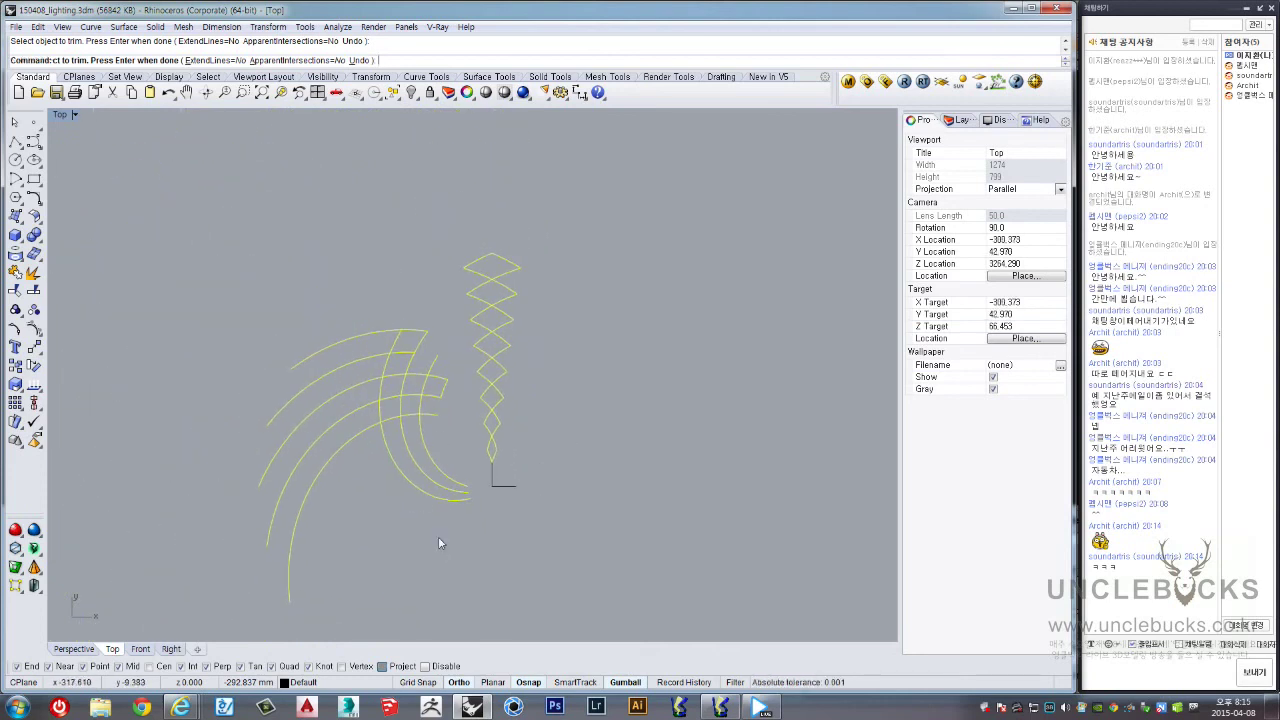
{"action": "left_click_drag", "start_coordinate": [434, 552], "coordinate": [319, 323]}
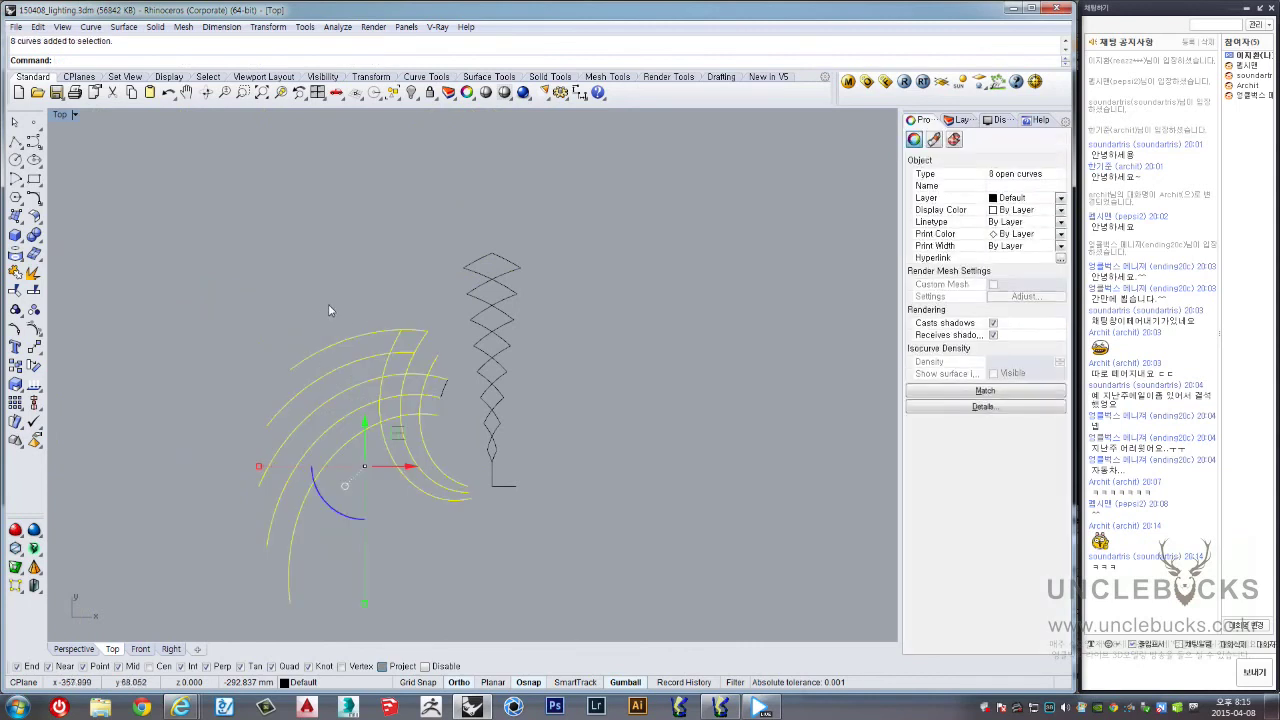
{"action": "key", "text": "Delete"}
{"action": "left_click_drag", "start_coordinate": [452, 430], "coordinate": [452, 430]}
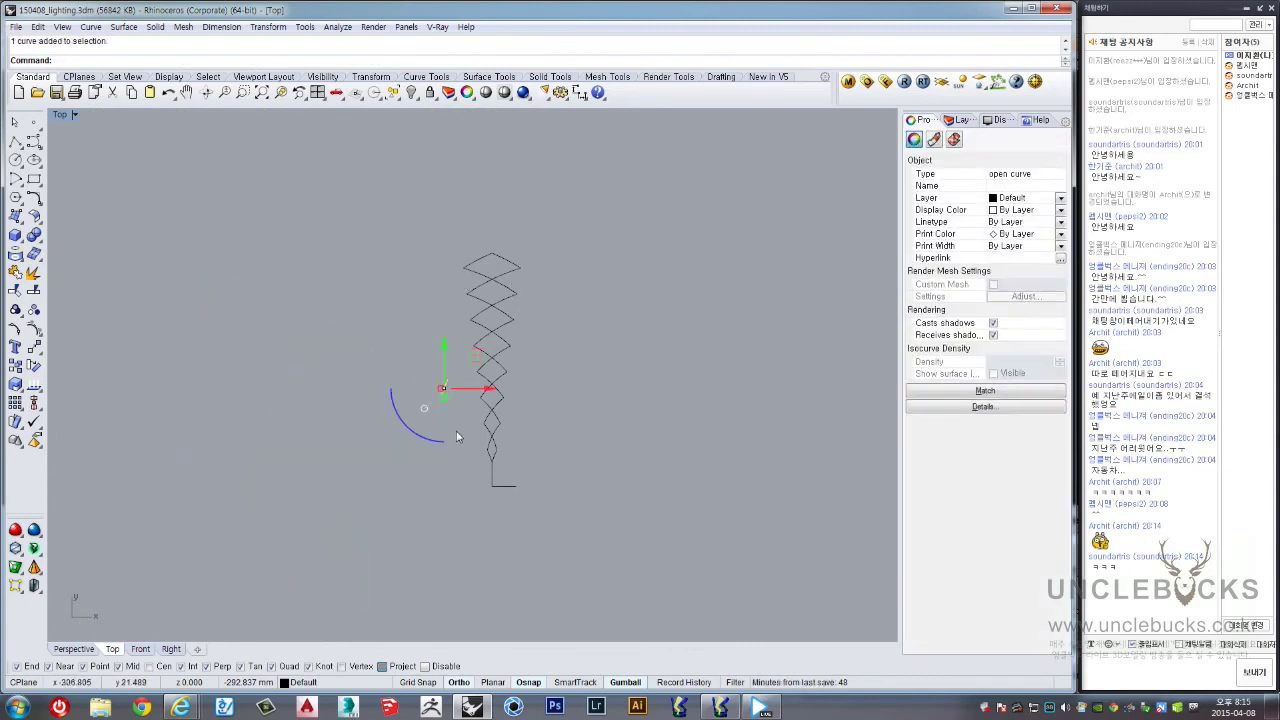
{"action": "key", "text": "Delete"}
{"action": "scroll", "coordinate": [519, 474], "scroll_direction": "up", "scroll_amount": 2}
{"action": "scroll", "coordinate": [489, 401], "scroll_direction": "up", "scroll_amount": 1}
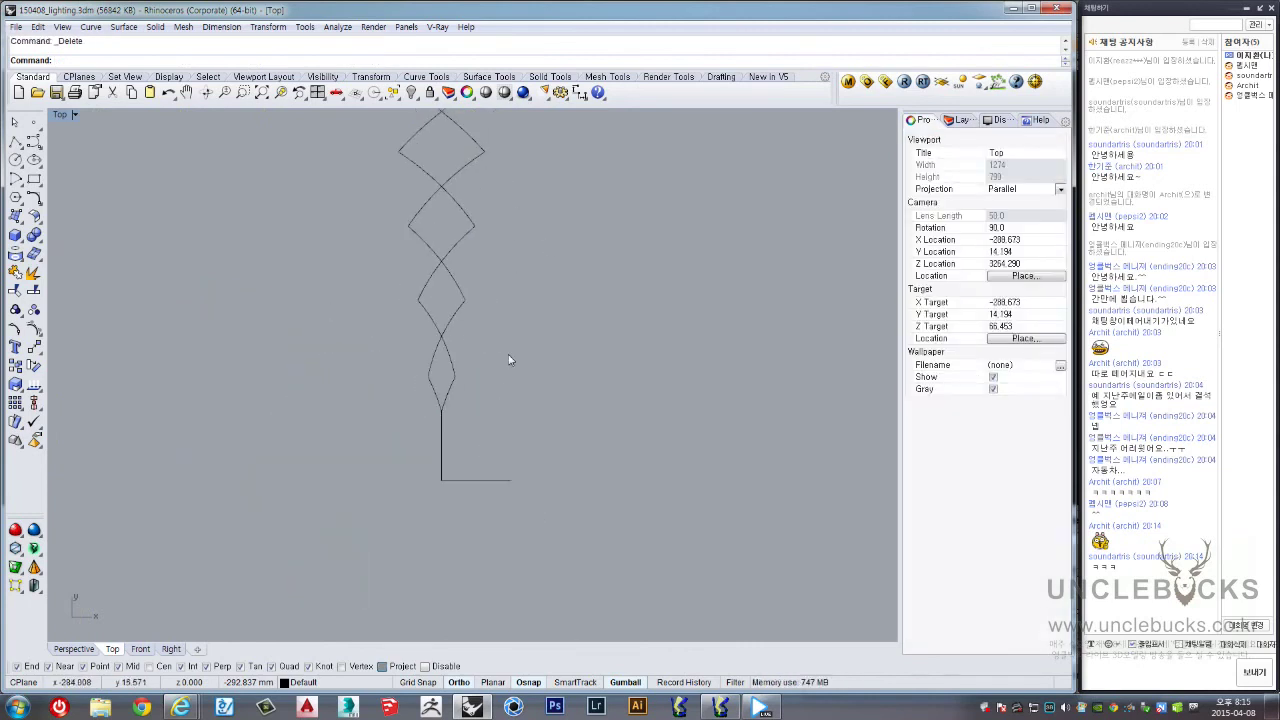
{"action": "scroll", "coordinate": [550, 300], "scroll_direction": "up", "scroll_amount": 1}
{"action": "scroll", "coordinate": [530, 260], "scroll_direction": "up", "scroll_amount": 1}
{"action": "scroll", "coordinate": [510, 250], "scroll_direction": "up", "scroll_amount": 2}
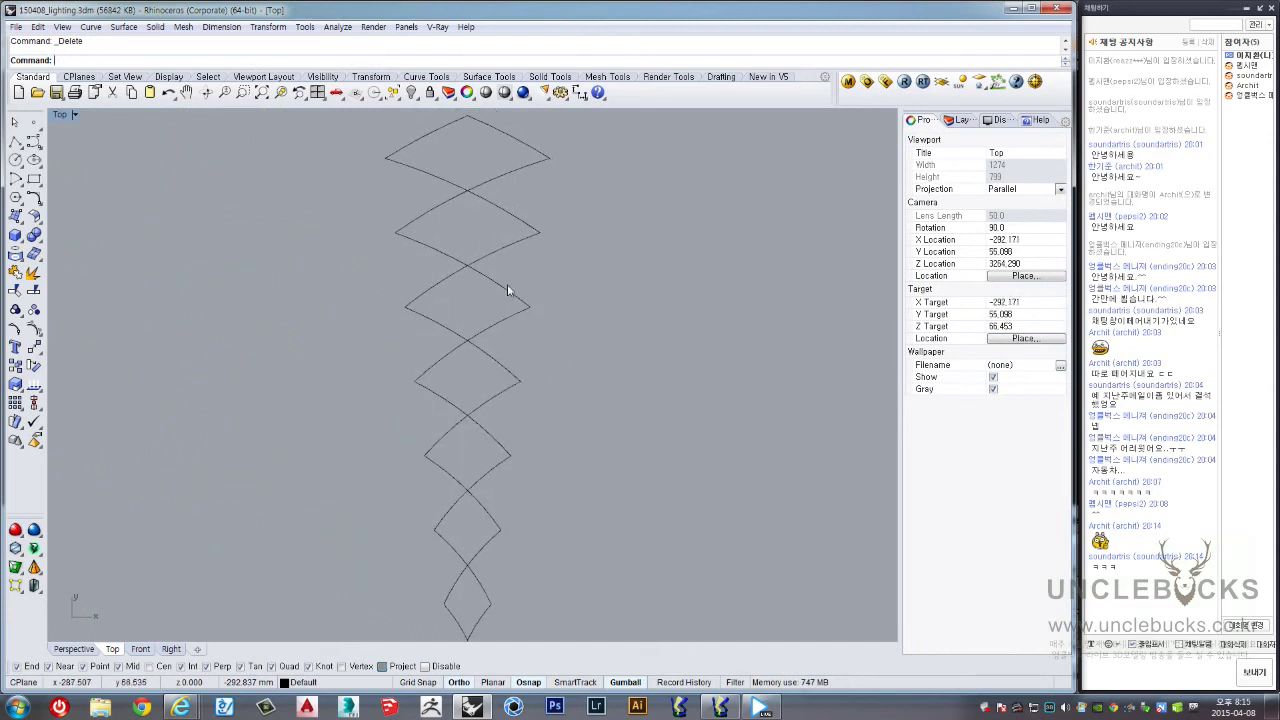
{"action": "left_click", "coordinate": [514, 174]}
{"action": "scroll", "coordinate": [495, 235], "scroll_direction": "down", "scroll_amount": 1}
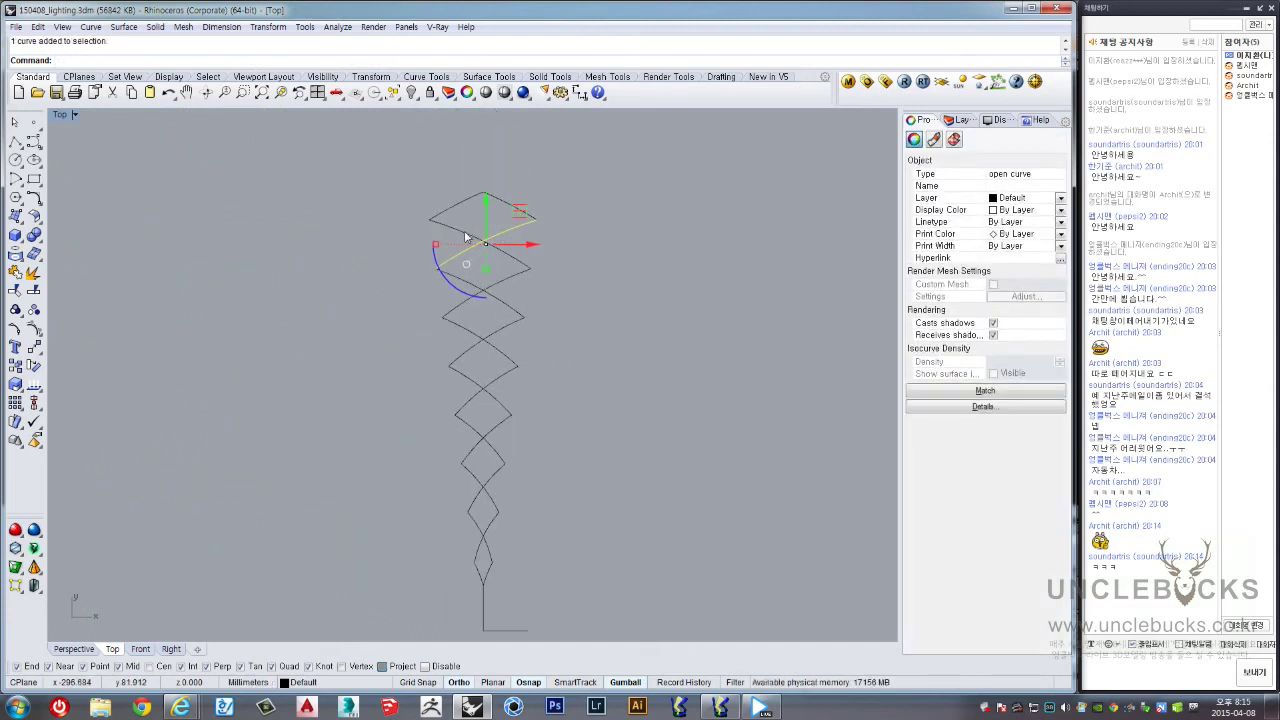
{"action": "left_click_drag", "start_coordinate": [466, 237], "coordinate": [478, 199]}
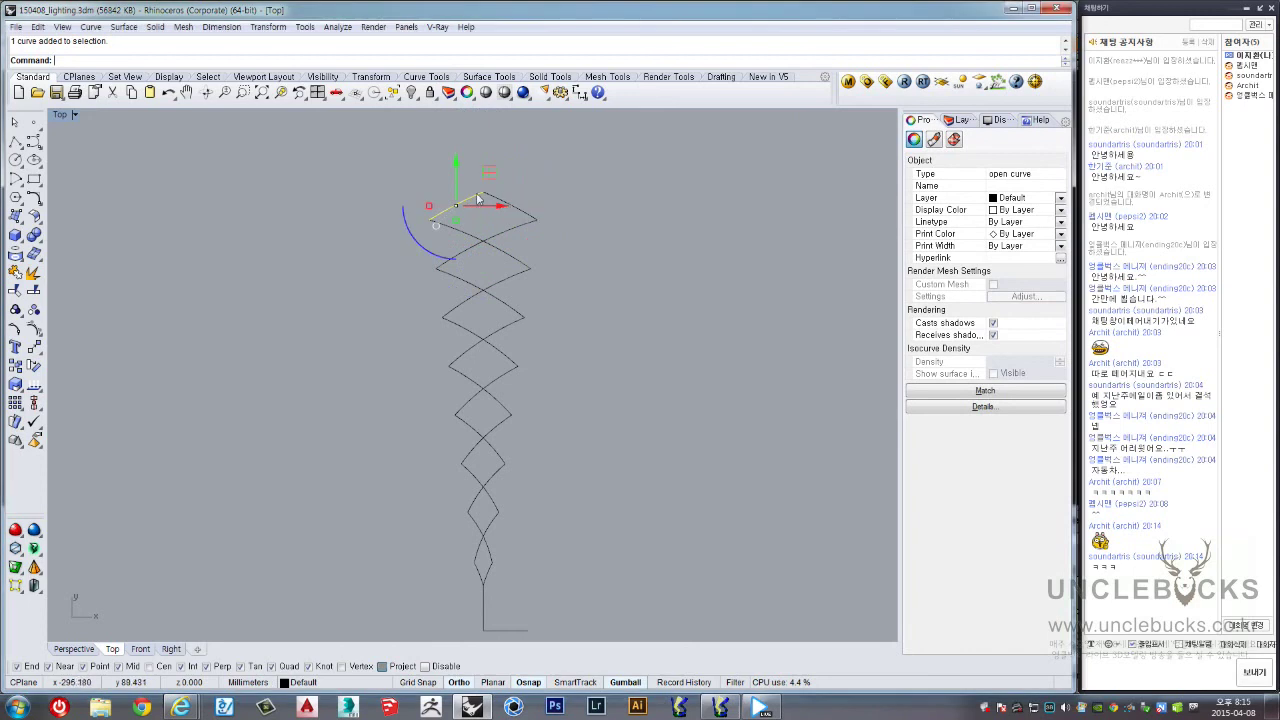
{"action": "key", "text": "ctrl+z"}
{"action": "key", "text": "Escape"}
{"action": "scroll", "coordinate": [441, 331], "scroll_direction": "up", "scroll_amount": 2}
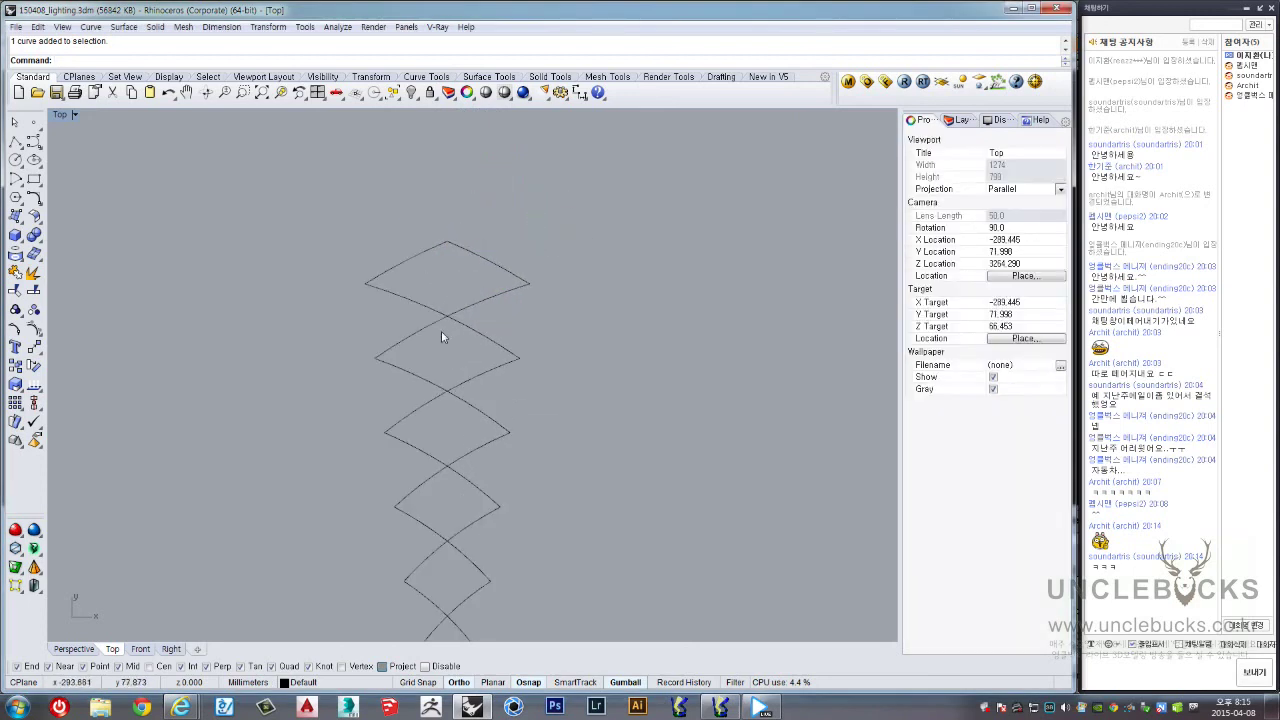
{"action": "right_click_drag", "start_coordinate": [441, 331], "coordinate": [455, 282]}
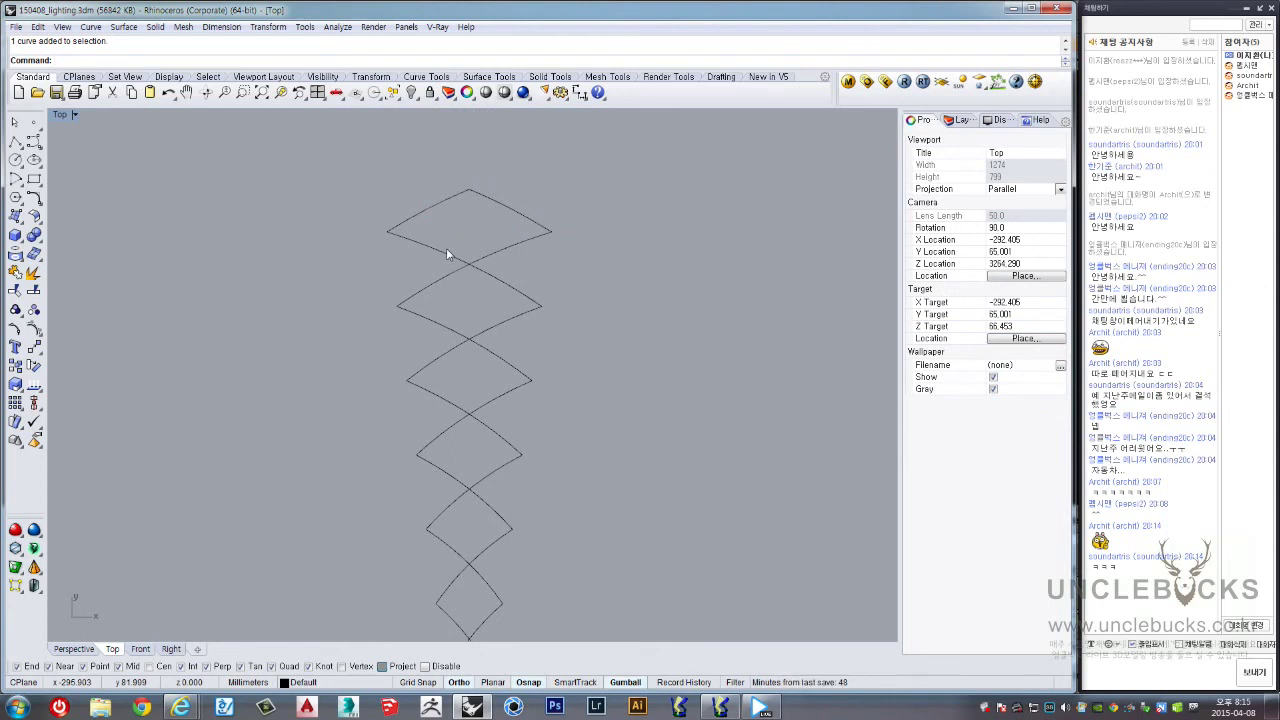
{"action": "left_click", "coordinate": [453, 260]}
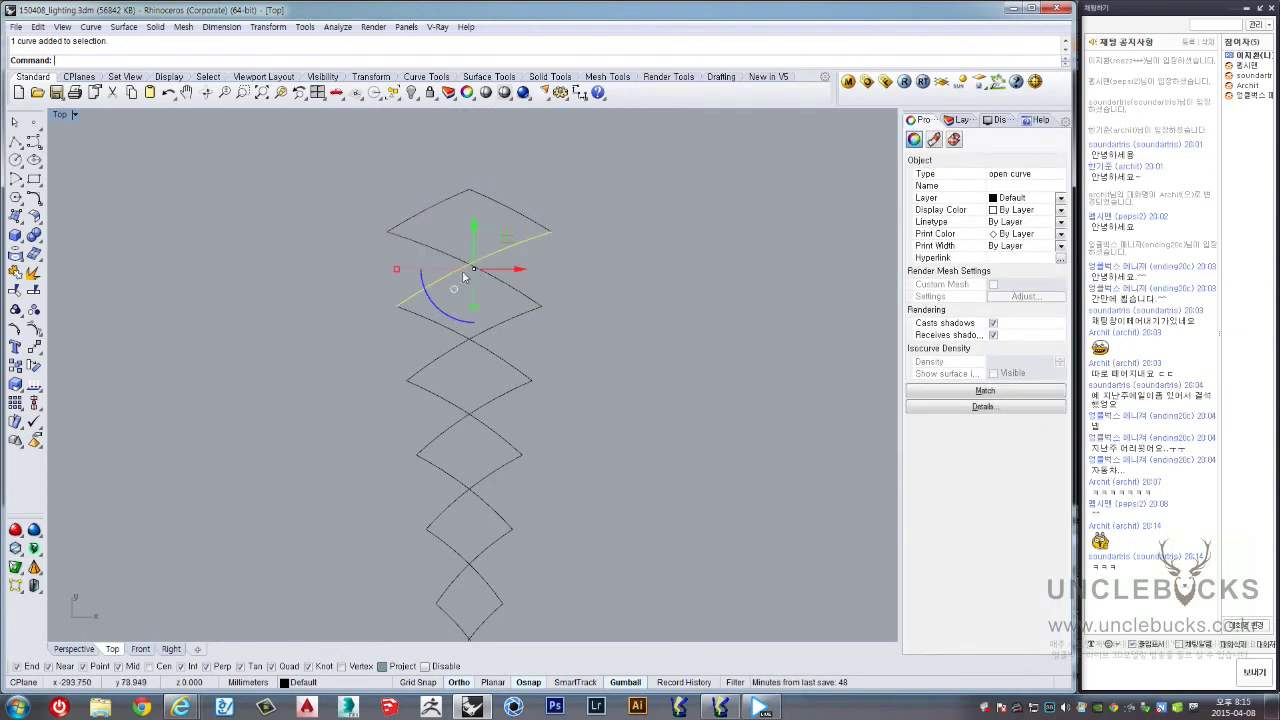
{"action": "scroll", "coordinate": [472, 272], "scroll_direction": "up", "scroll_amount": 5}
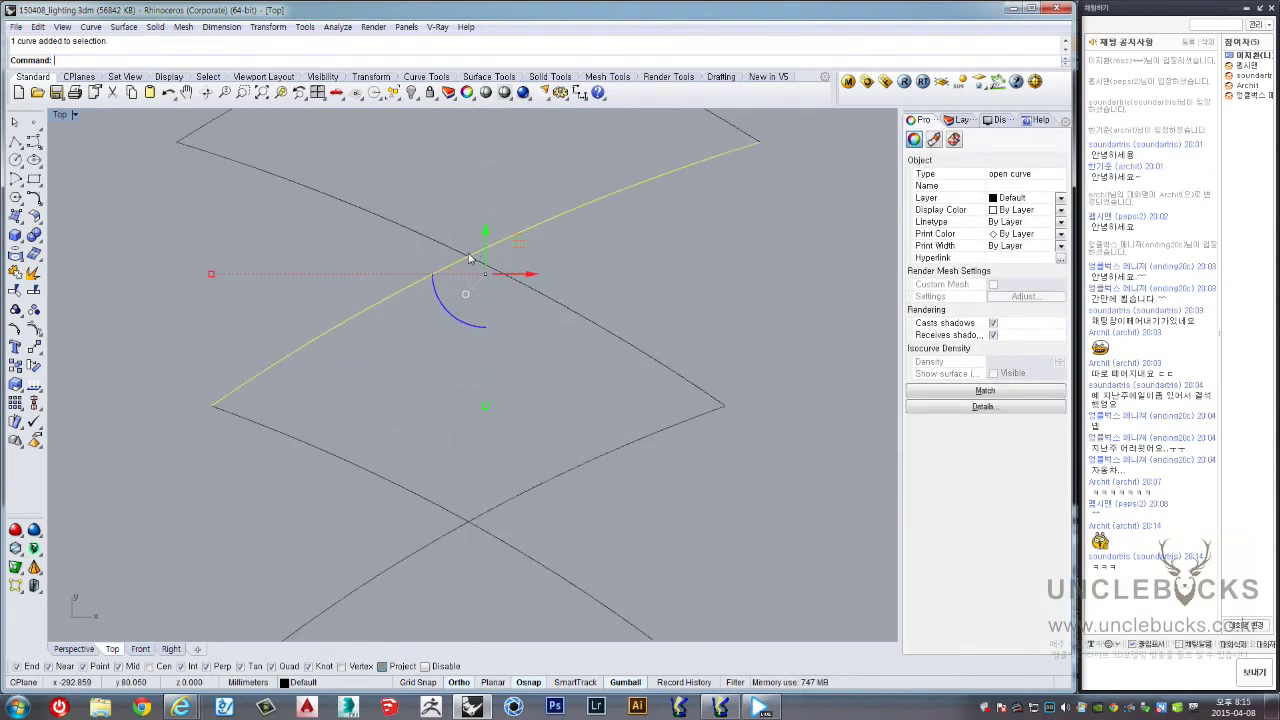
{"action": "scroll", "coordinate": [472, 262], "scroll_direction": "down", "scroll_amount": 3}
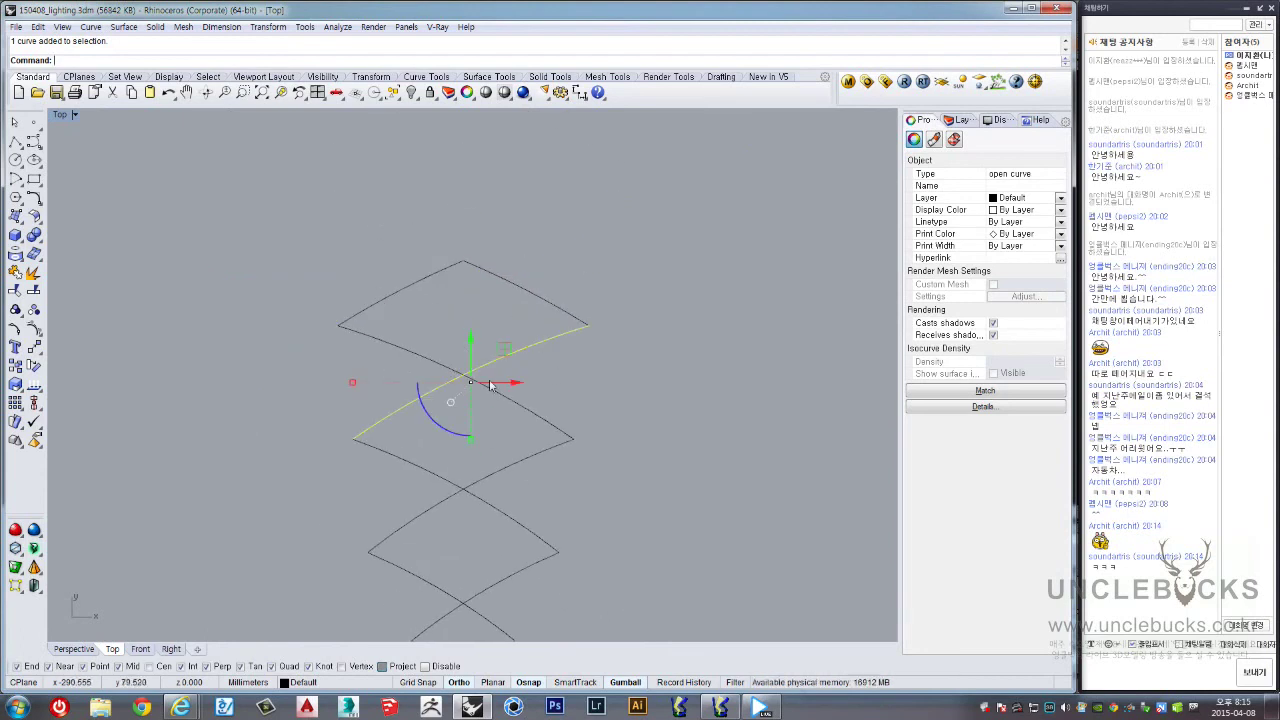
{"action": "right_click_drag", "start_coordinate": [490, 385], "coordinate": [490, 232]}
{"action": "key", "text": "Down"}
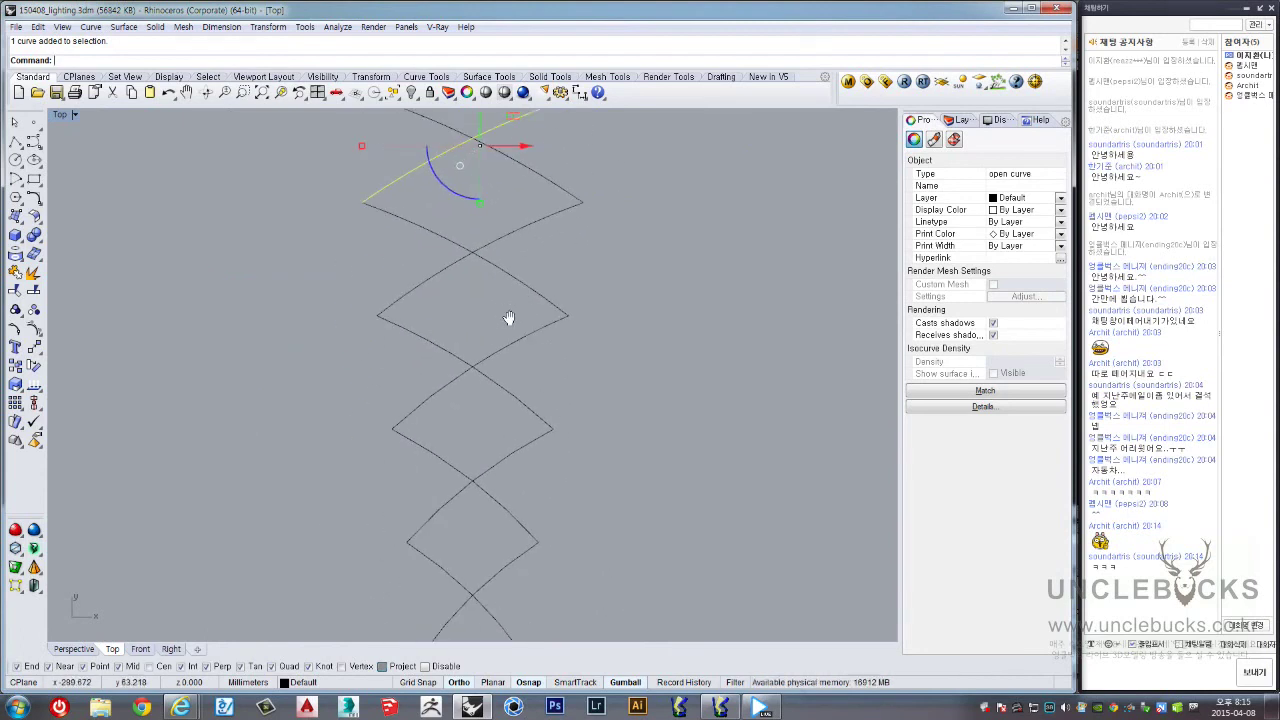
{"action": "key", "text": "Down"}
{"action": "key", "text": "Up"}
{"action": "key", "text": "Up"}
{"action": "key", "text": "Up"}
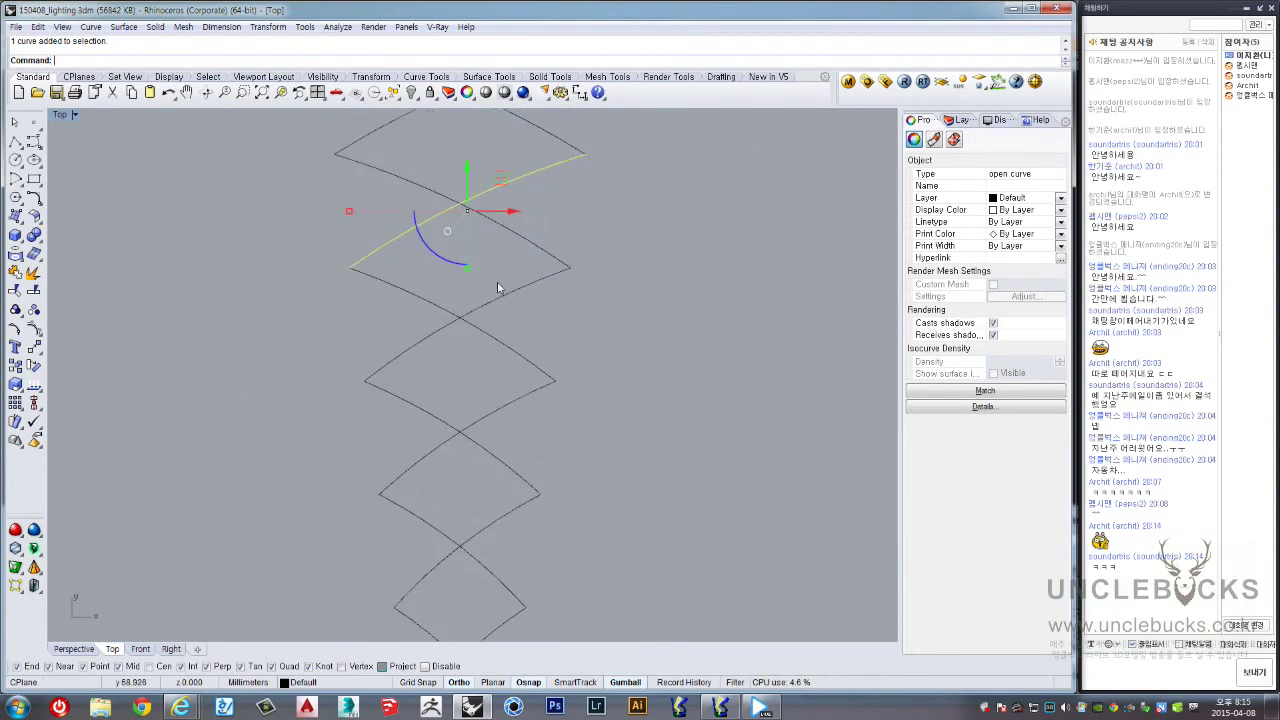
{"action": "left_click_drag", "start_coordinate": [257, 229], "coordinate": [598, 370]}
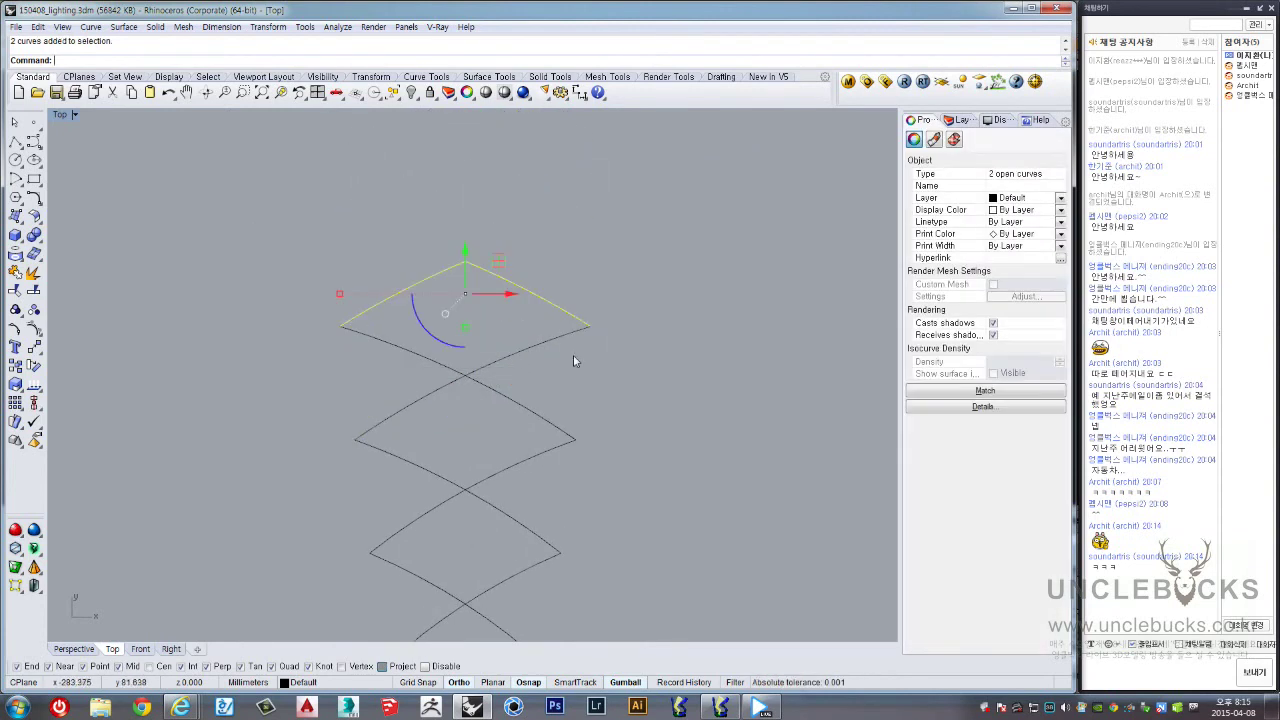
{"action": "left_click", "coordinate": [497, 338]}
{"action": "left_click", "coordinate": [450, 392]}
{"action": "left_click", "coordinate": [486, 395], "text": "shift"}
{"action": "right_click_drag", "start_coordinate": [486, 398], "coordinate": [490, 348]}
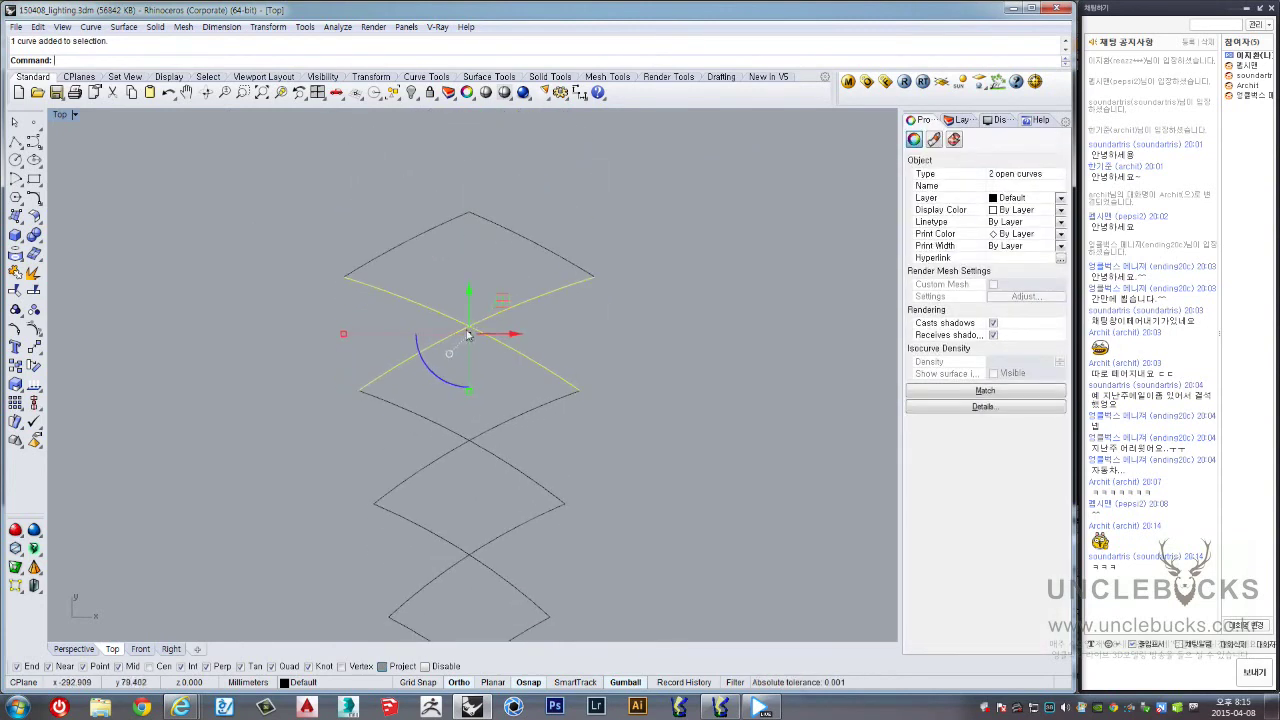
{"action": "left_click", "coordinate": [632, 343]}
{"action": "scroll", "coordinate": [569, 348], "scroll_direction": "down", "scroll_amount": 3}
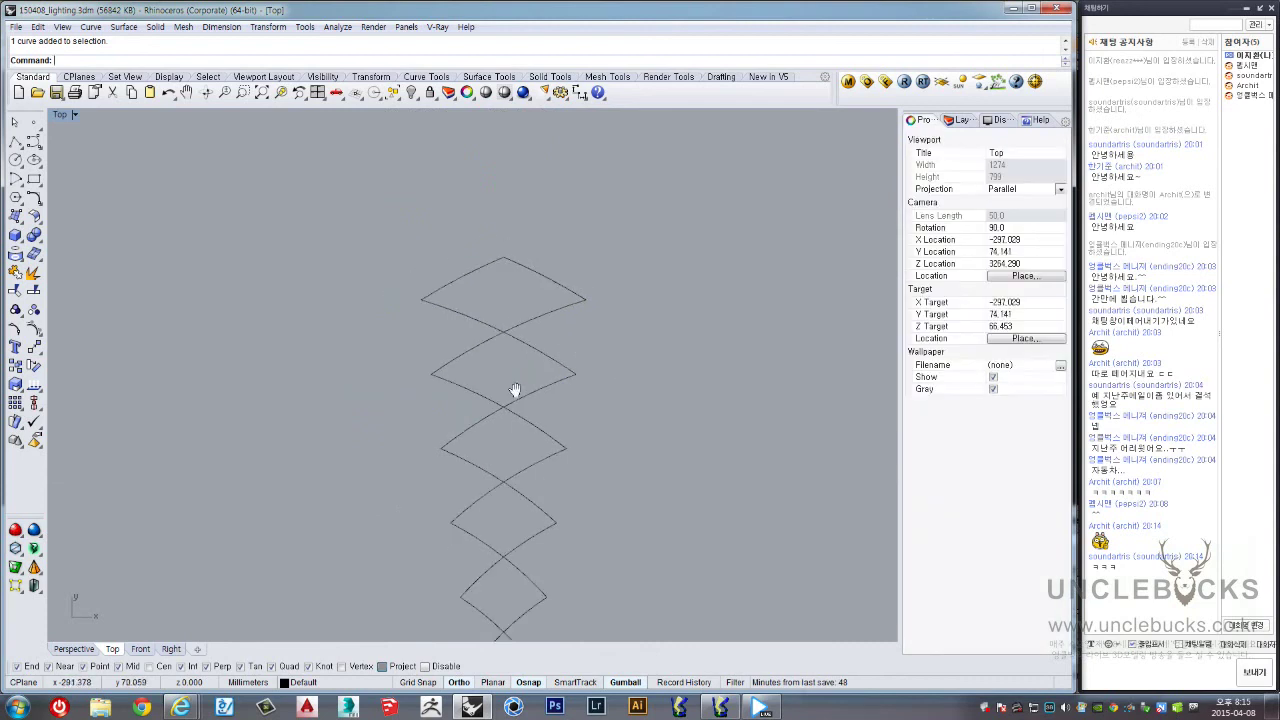
{"action": "scroll", "coordinate": [514, 391], "scroll_direction": "down", "scroll_amount": 3}
{"action": "right_click_drag", "start_coordinate": [592, 500], "coordinate": [598, 517]}
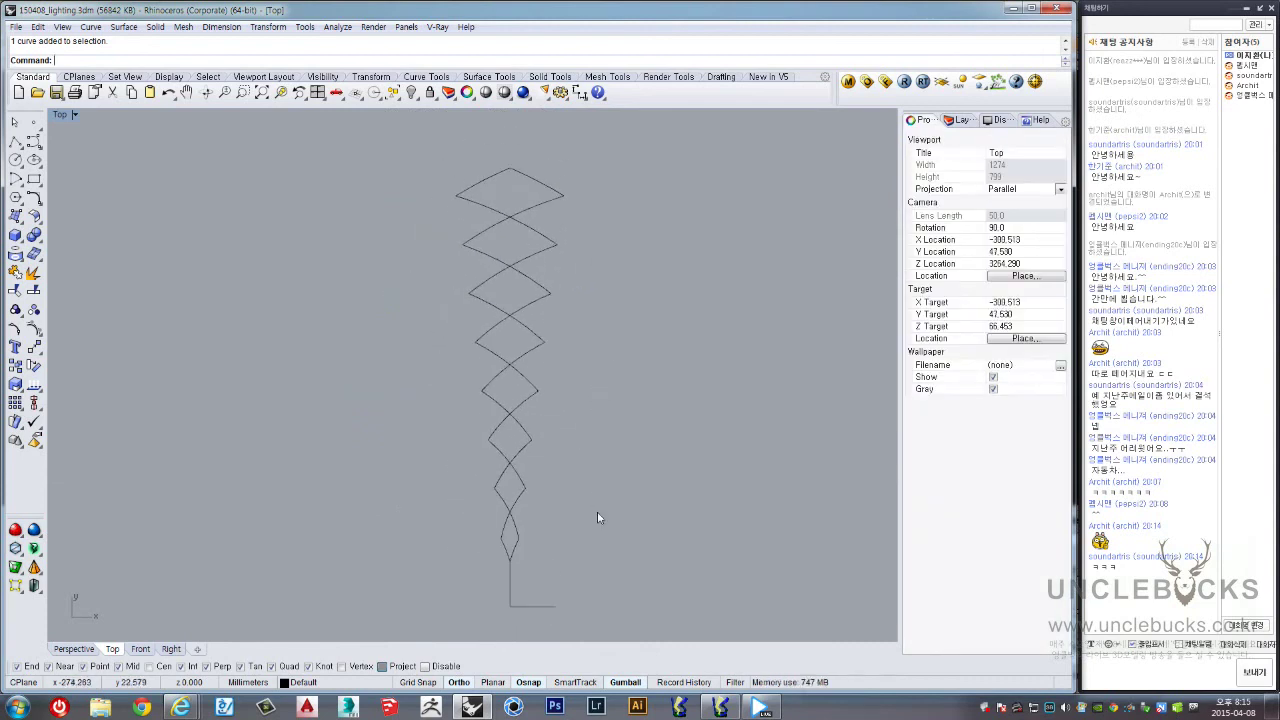
{"action": "left_click_drag", "start_coordinate": [535, 172], "coordinate": [534, 168]}
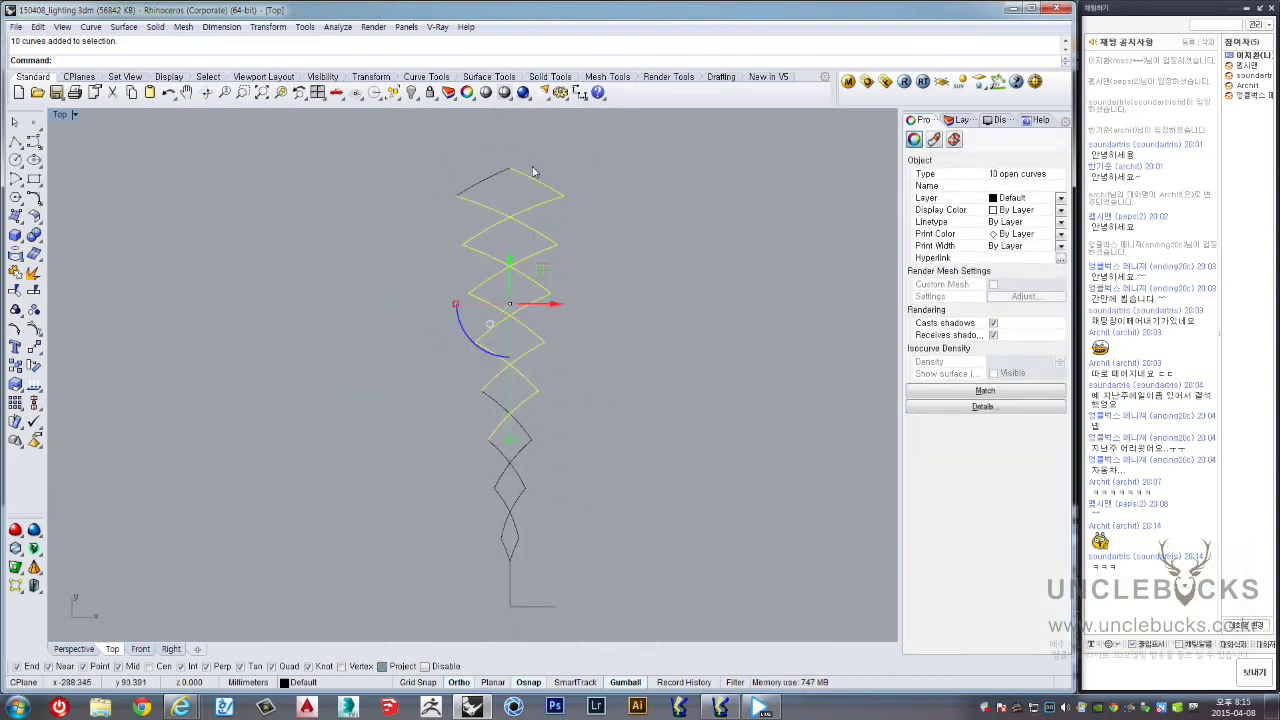
{"action": "left_click", "coordinate": [589, 467]}
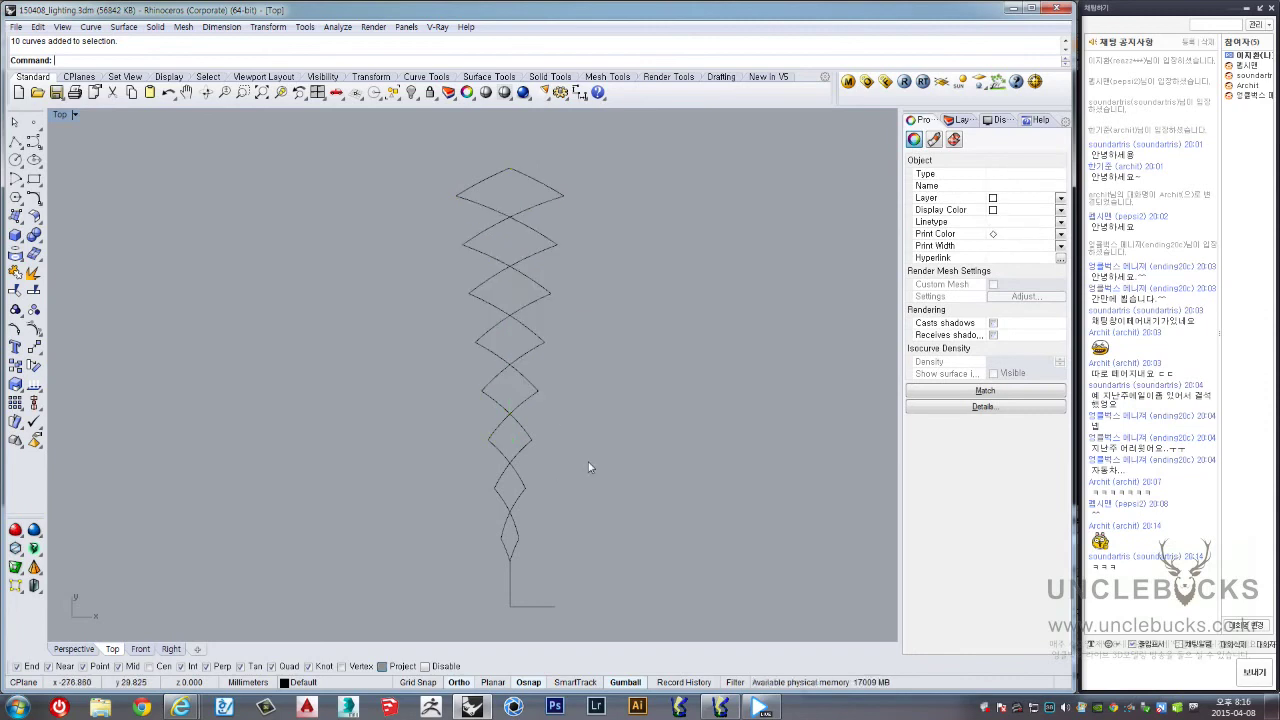
{"action": "left_click", "coordinate": [538, 206]}
{"action": "left_click", "coordinate": [530, 292], "text": "shift"}
{"action": "left_click", "coordinate": [532, 340], "text": "shift"}
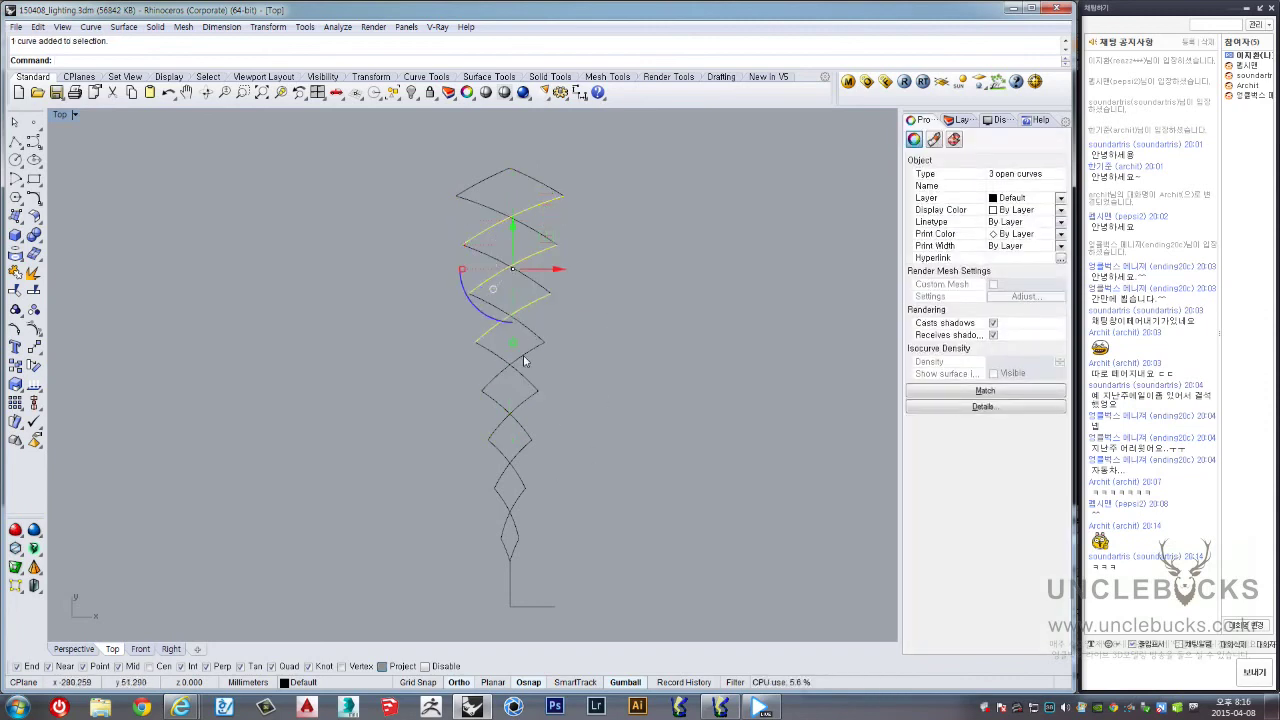
{"action": "left_click", "coordinate": [524, 360], "text": "shift"}
{"action": "left_click", "coordinate": [526, 403], "text": "shift"}
{"action": "key", "text": "Down"}
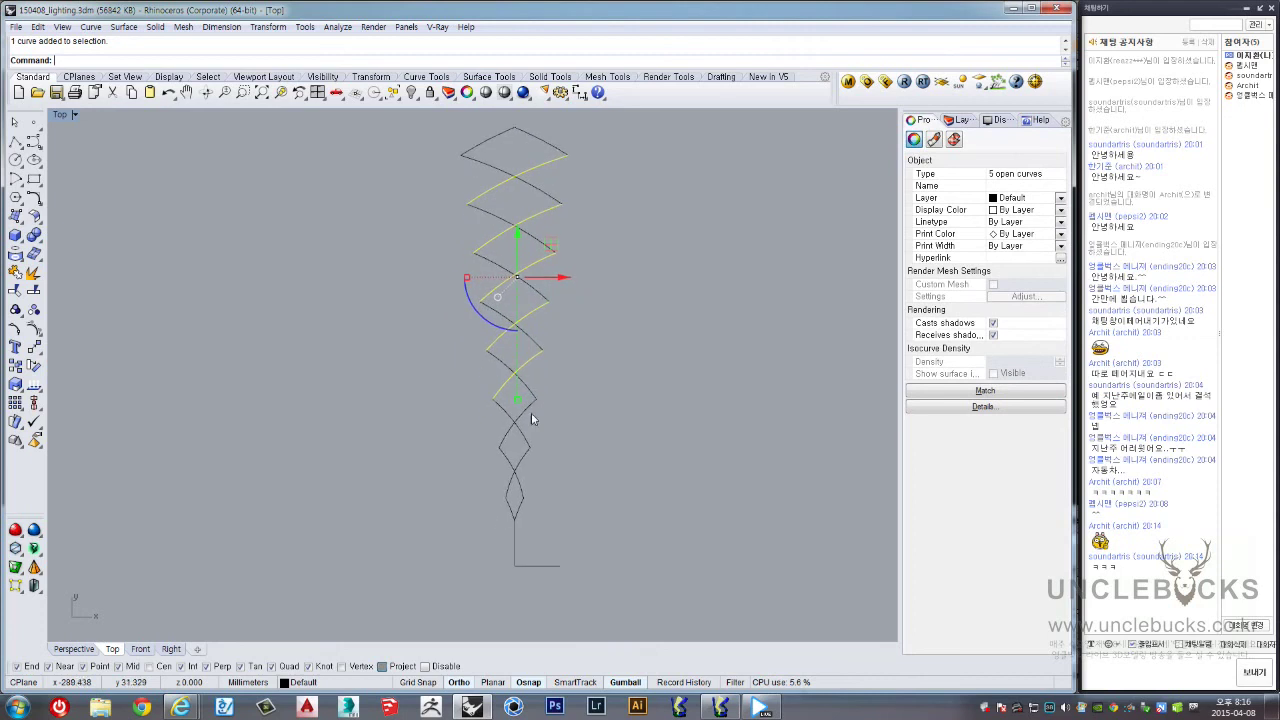
{"action": "left_click", "coordinate": [521, 468], "text": "shift"}
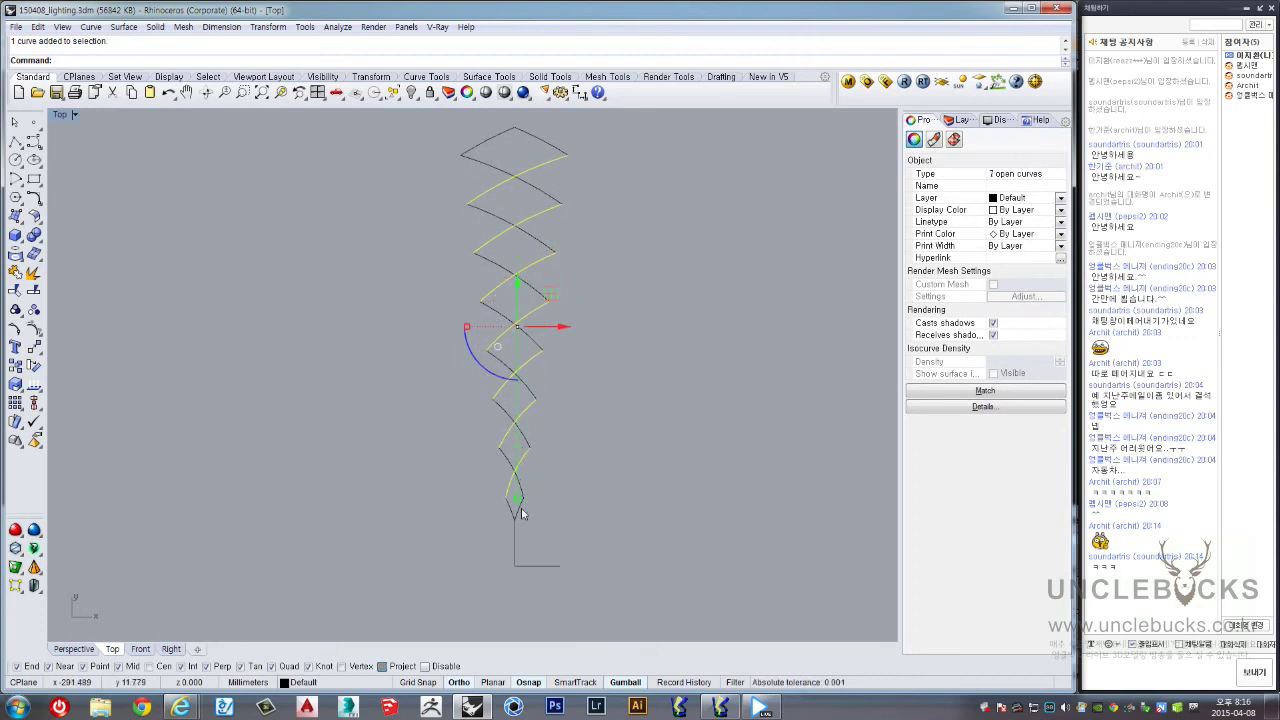
{"action": "key", "text": "Up"}
{"action": "key", "text": "Right"}
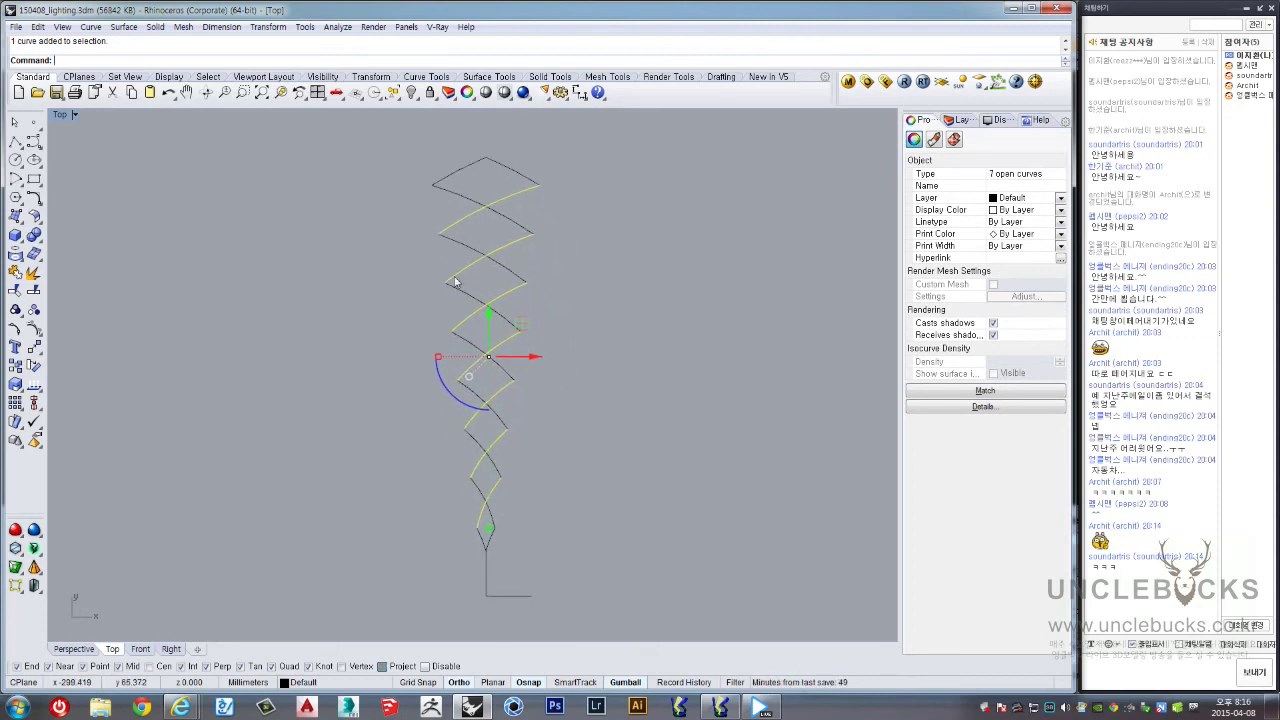
{"action": "left_click", "coordinate": [33, 291]}
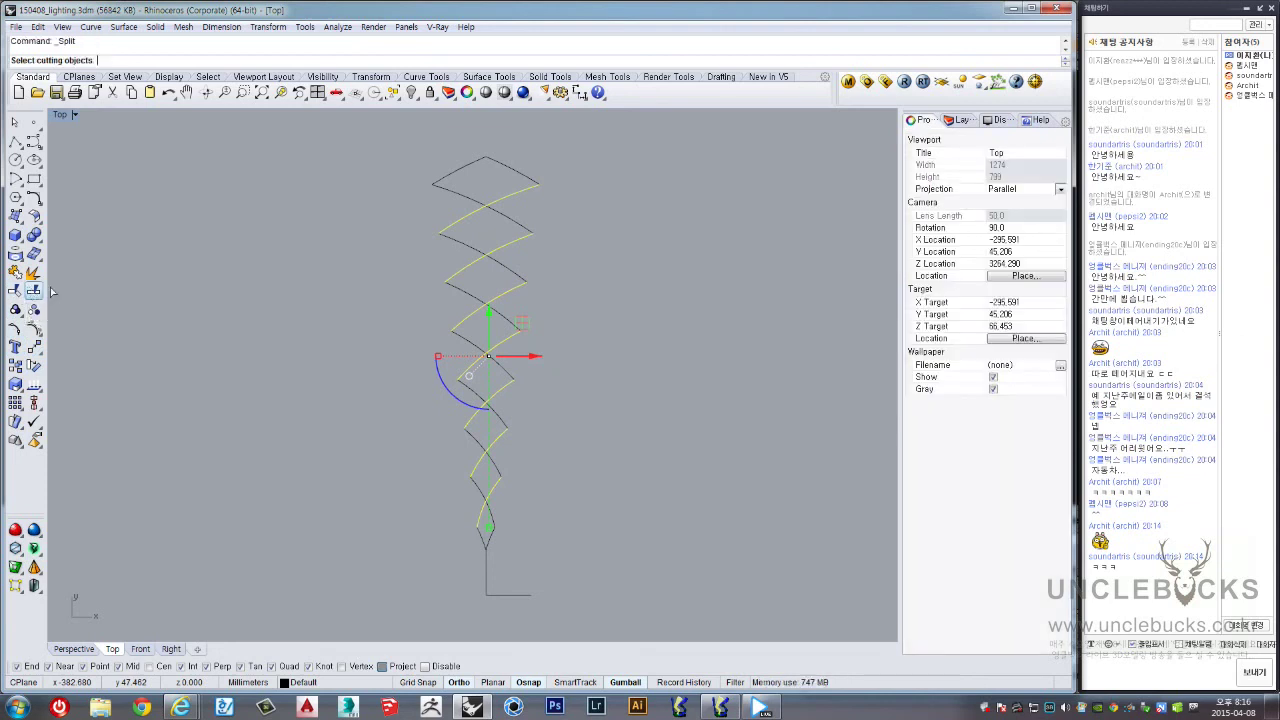
{"action": "left_click", "coordinate": [462, 243]}
{"action": "left_click", "coordinate": [467, 294]}
{"action": "left_click", "coordinate": [474, 348]}
{"action": "left_click", "coordinate": [474, 395]}
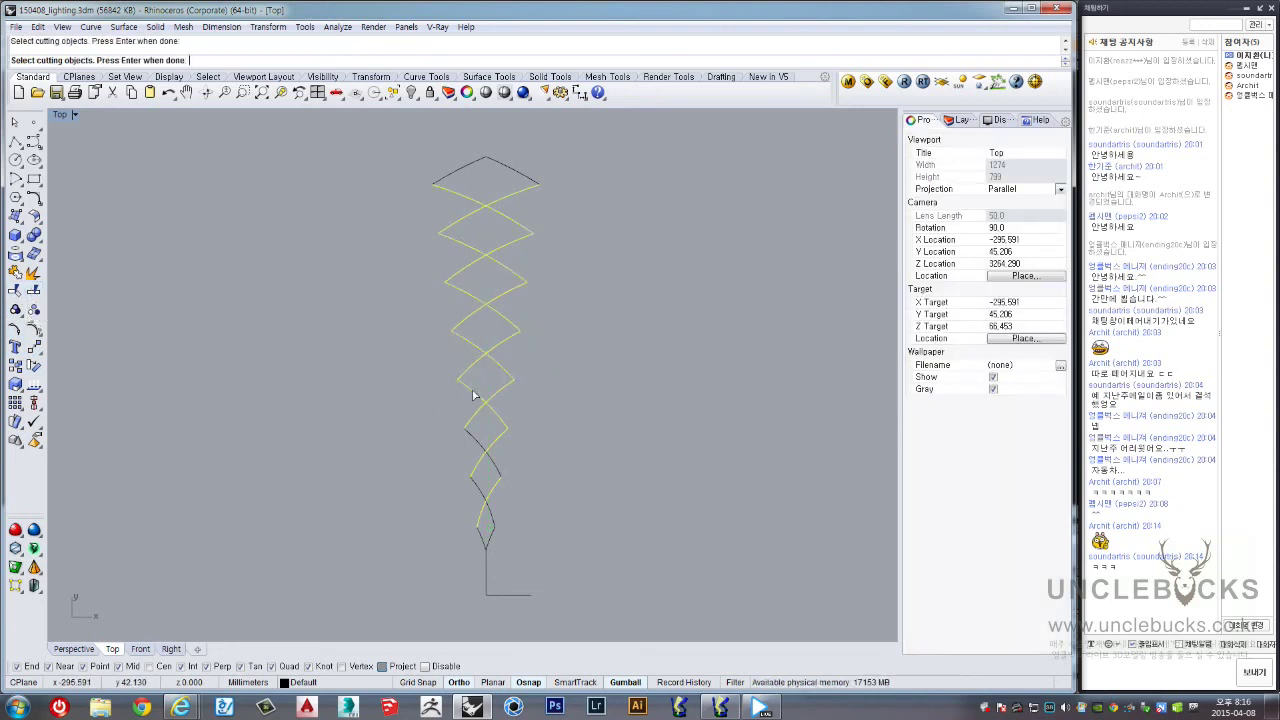
{"action": "left_click", "coordinate": [476, 442]}
{"action": "left_click", "coordinate": [478, 490]}
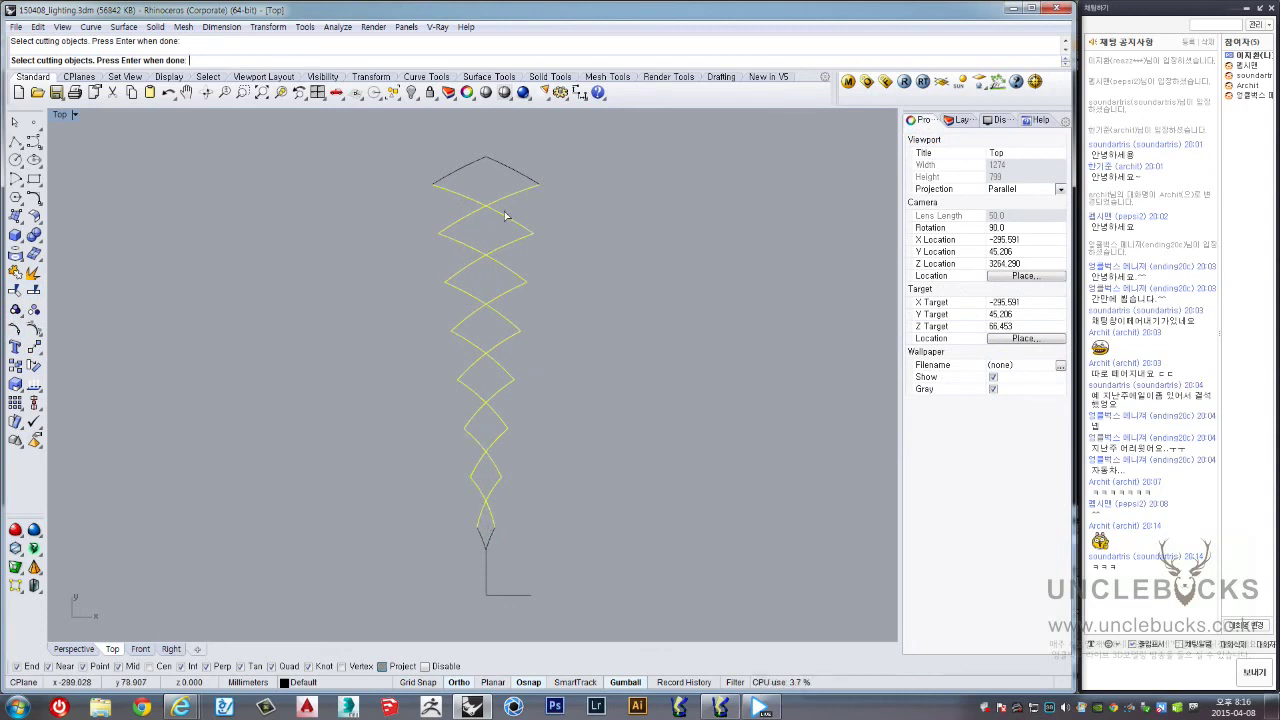
{"action": "key", "text": "Return"}
{"action": "left_click", "coordinate": [15, 141]}
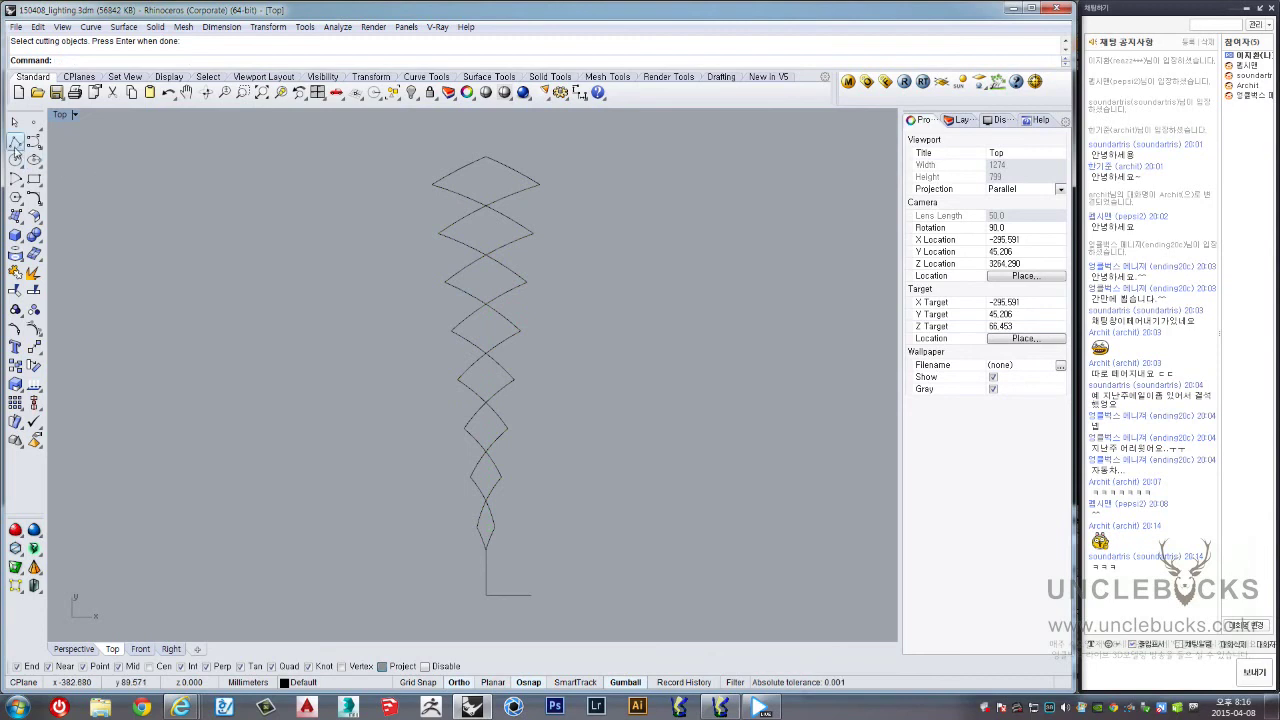
{"action": "left_click", "coordinate": [486, 156]}
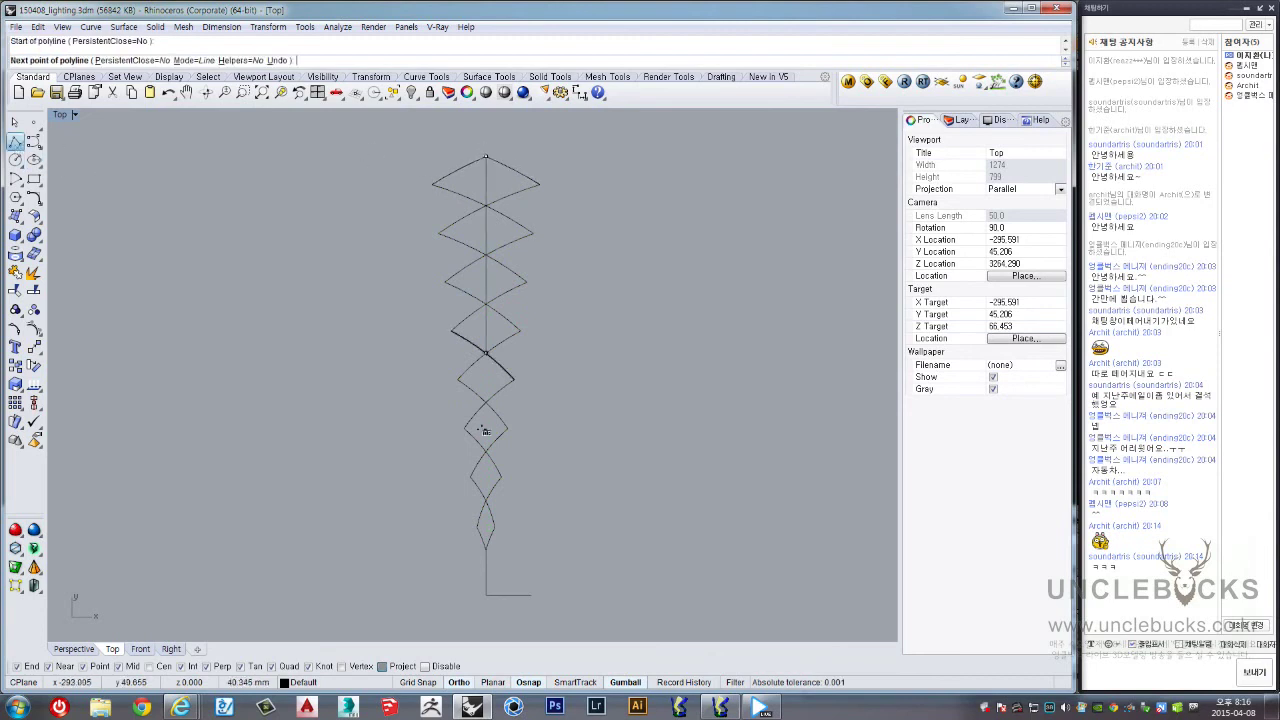
{"action": "left_click", "coordinate": [486, 595]}
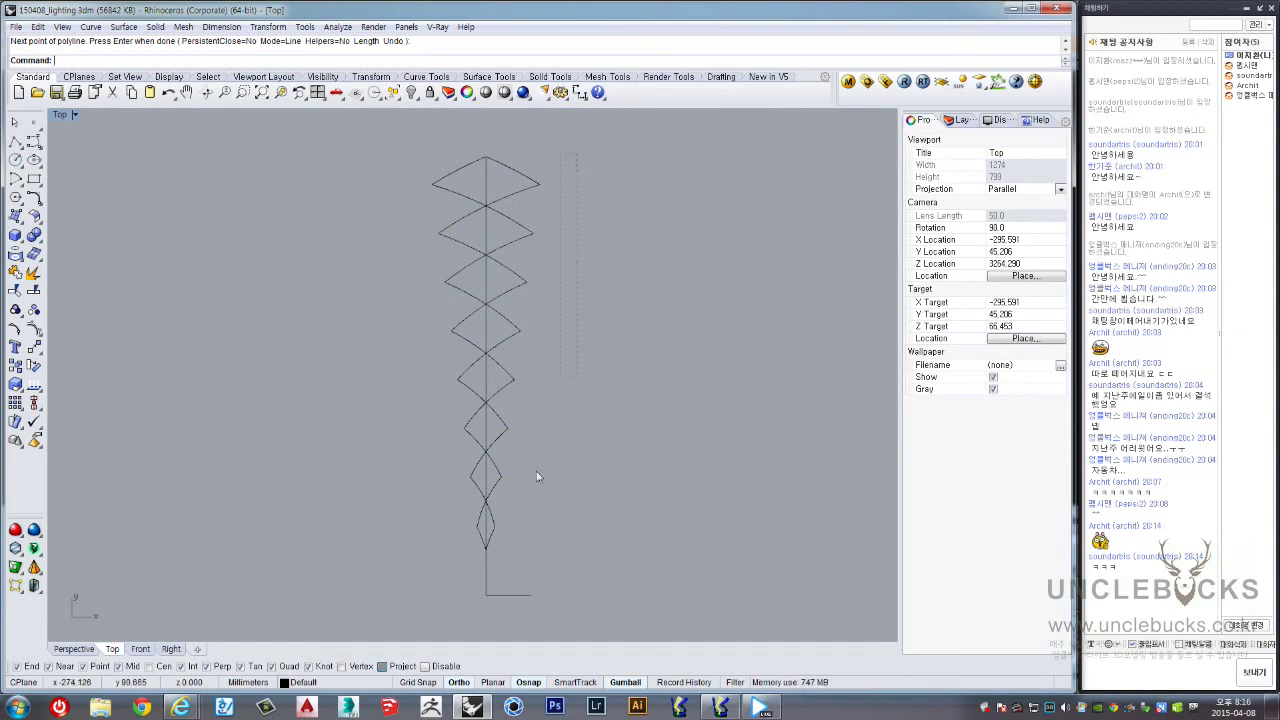
{"action": "left_click_drag", "start_coordinate": [577, 155], "coordinate": [435, 548]}
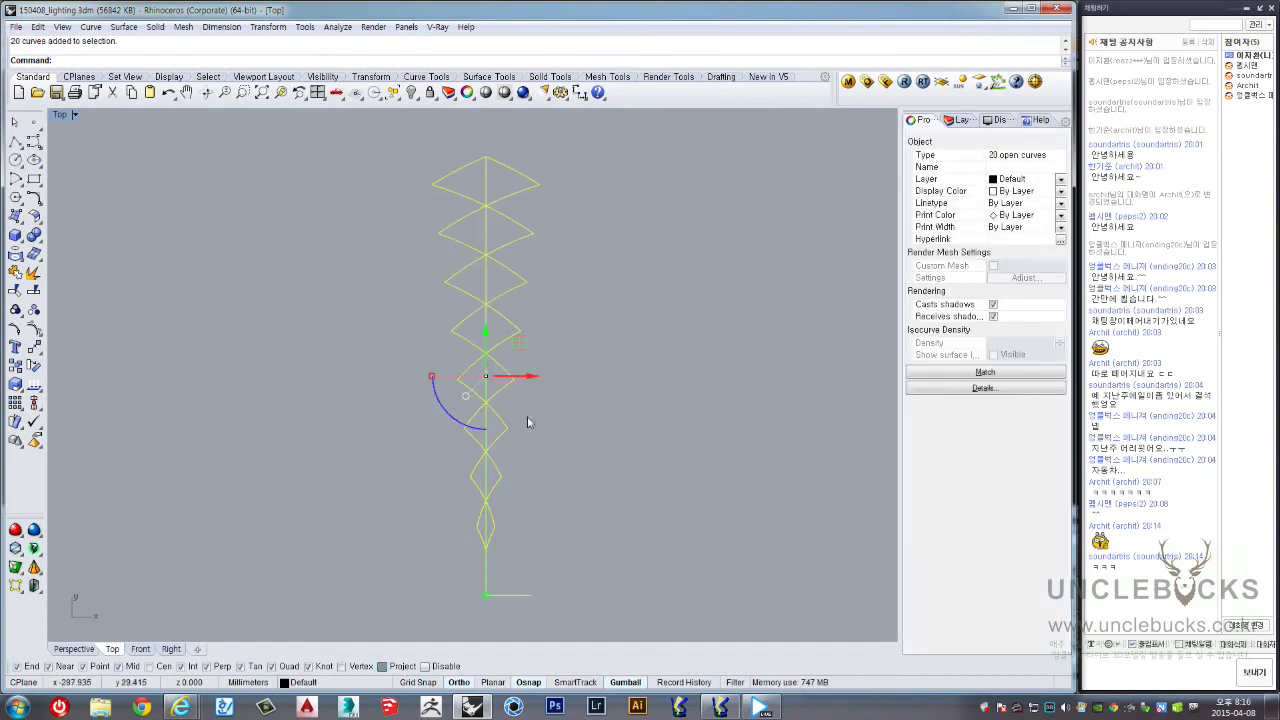
{"action": "left_click", "coordinate": [486, 178], "text": "ctrl"}
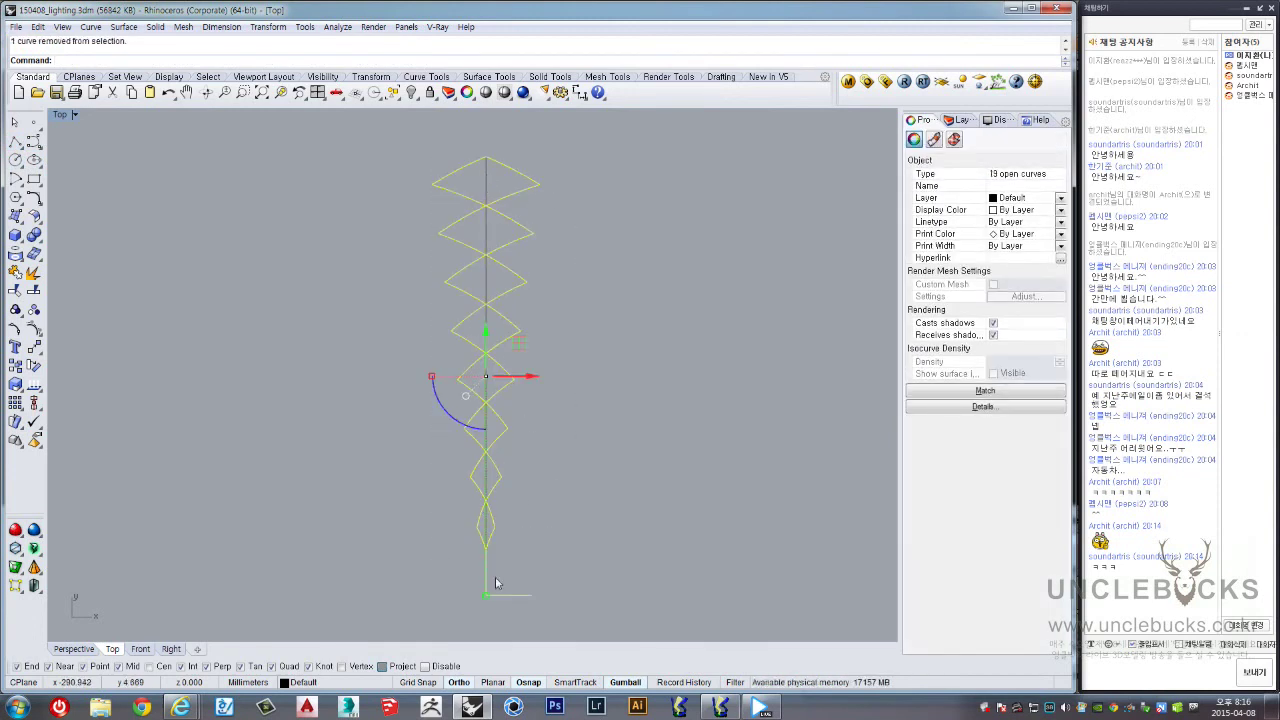
{"action": "left_click", "coordinate": [33, 292]}
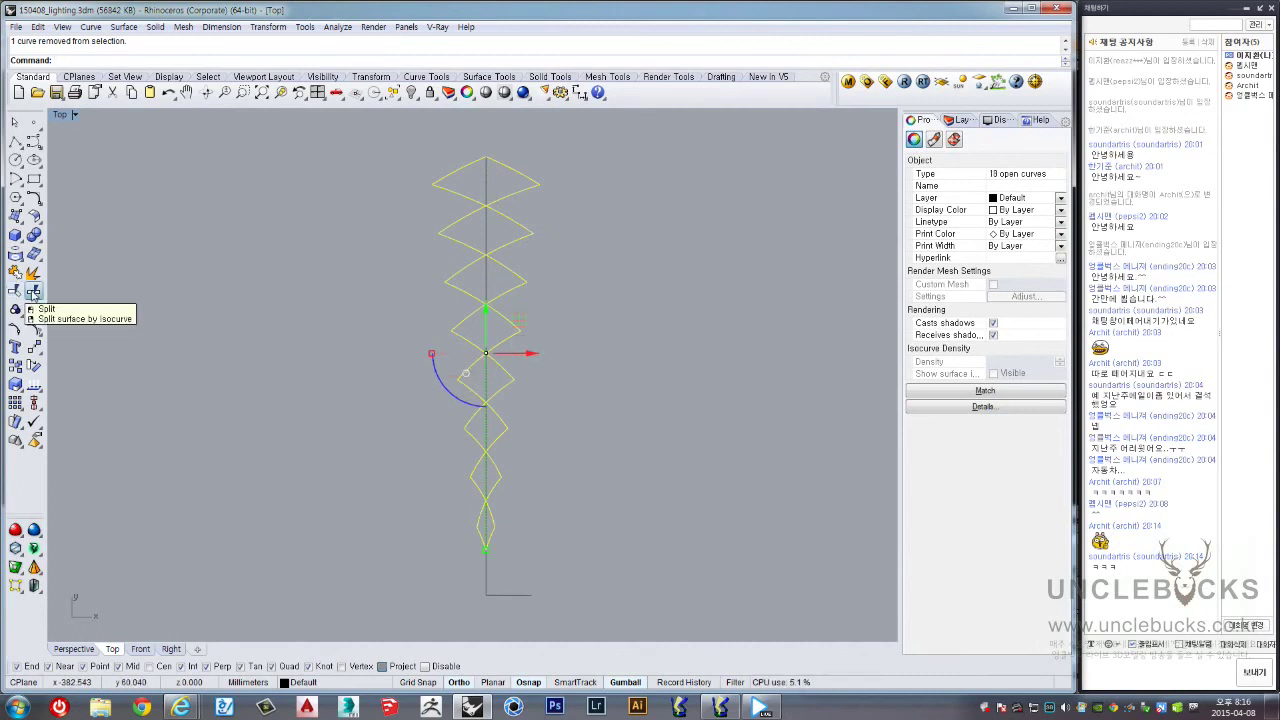
{"action": "left_click", "coordinate": [488, 184]}
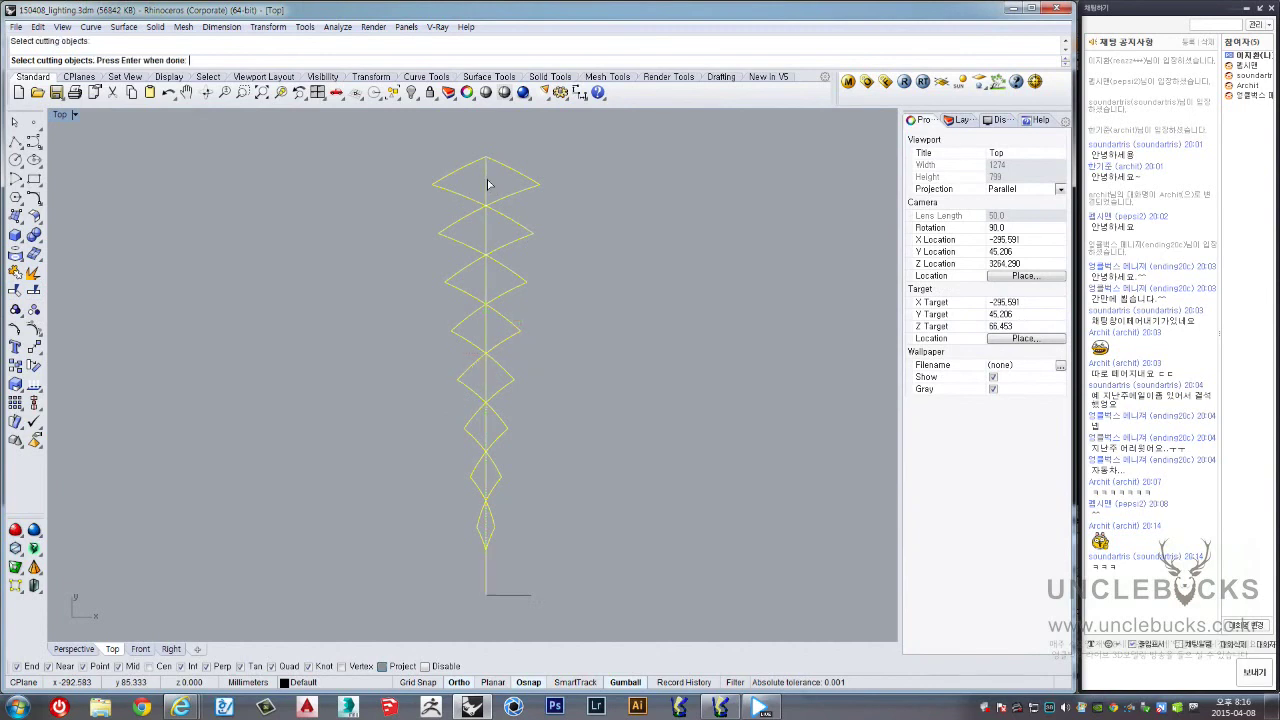
{"action": "key", "text": "Return"}
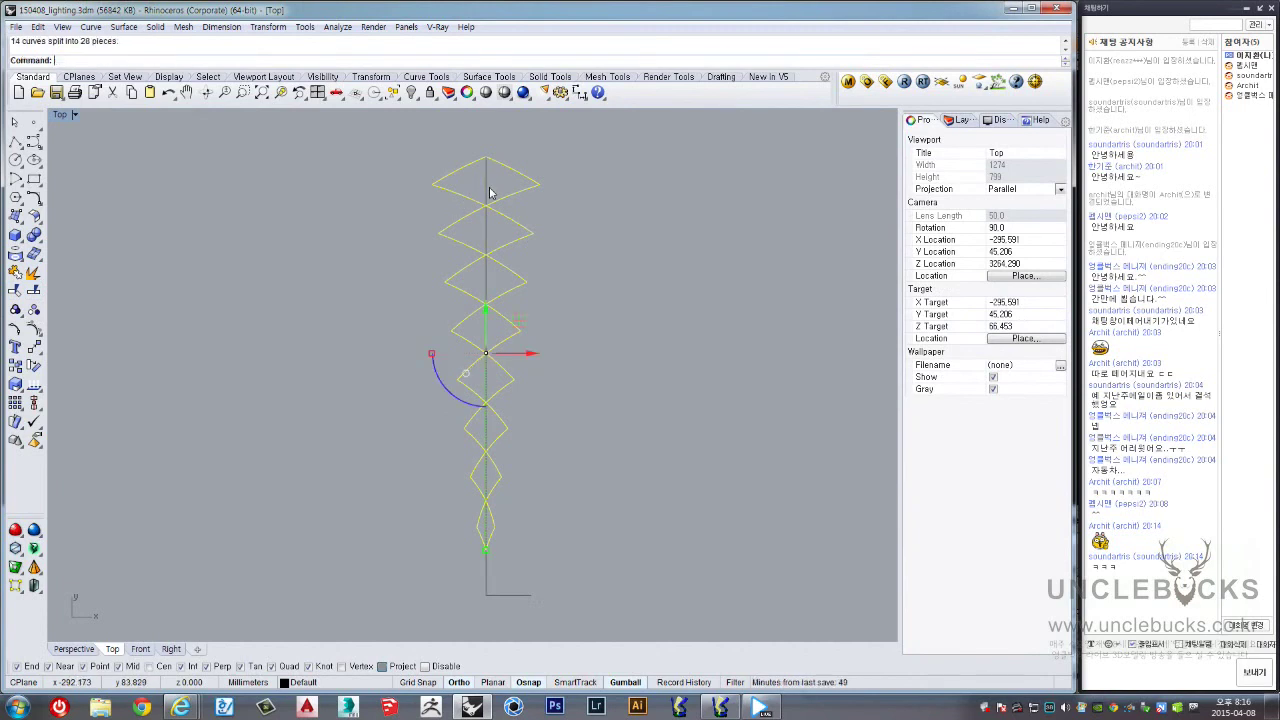
{"action": "key", "text": "Escape"}
{"action": "left_click", "coordinate": [530, 235]}
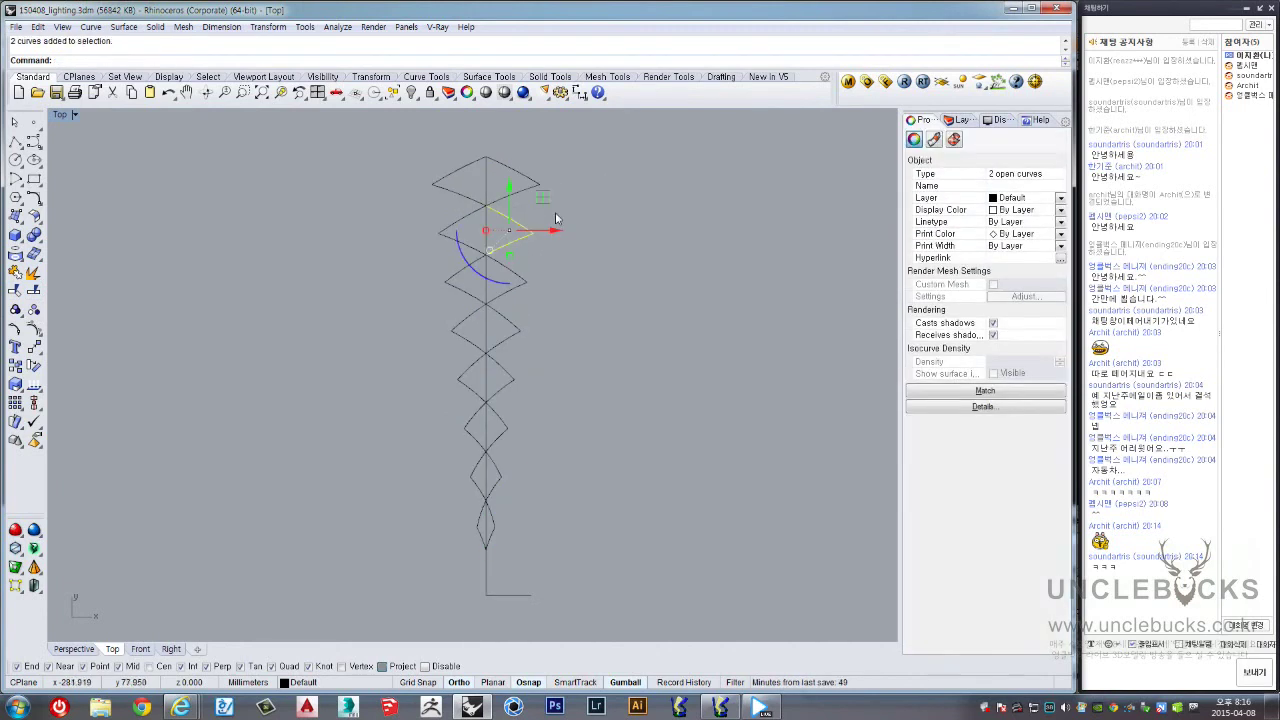
{"action": "left_click", "coordinate": [563, 187]}
{"action": "left_click", "coordinate": [486, 185]}
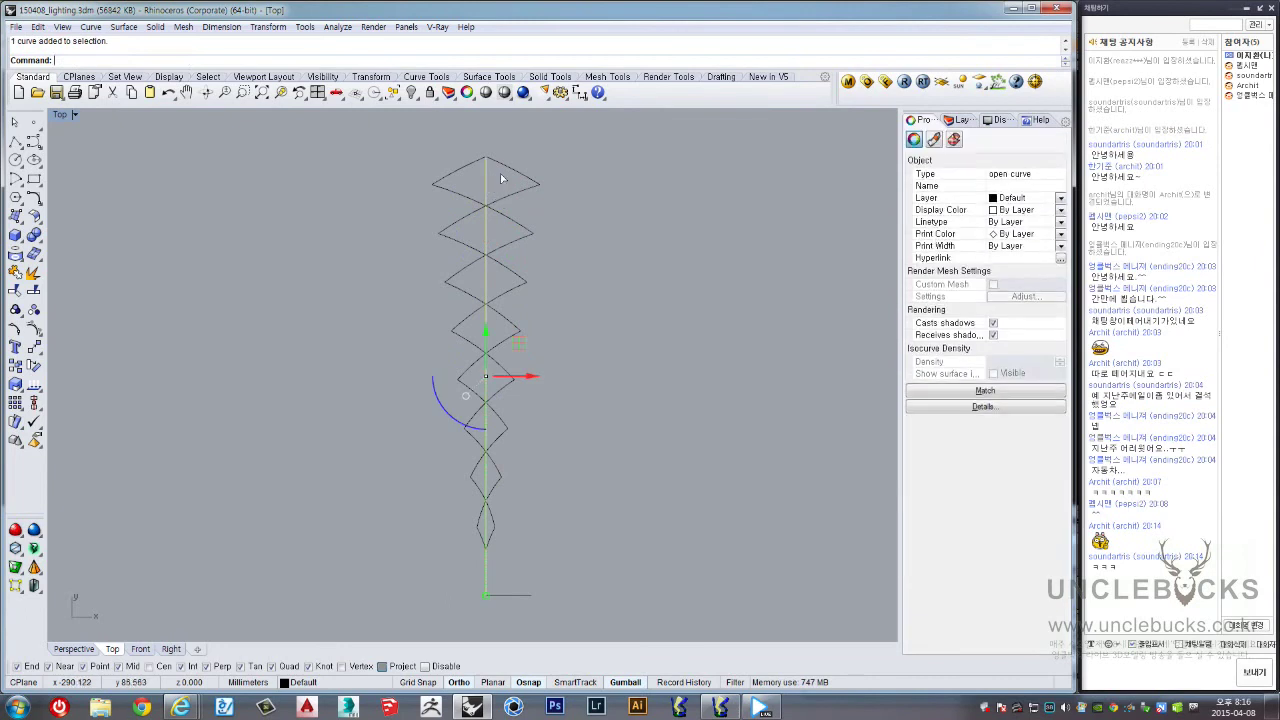
{"action": "key", "text": "Delete"}
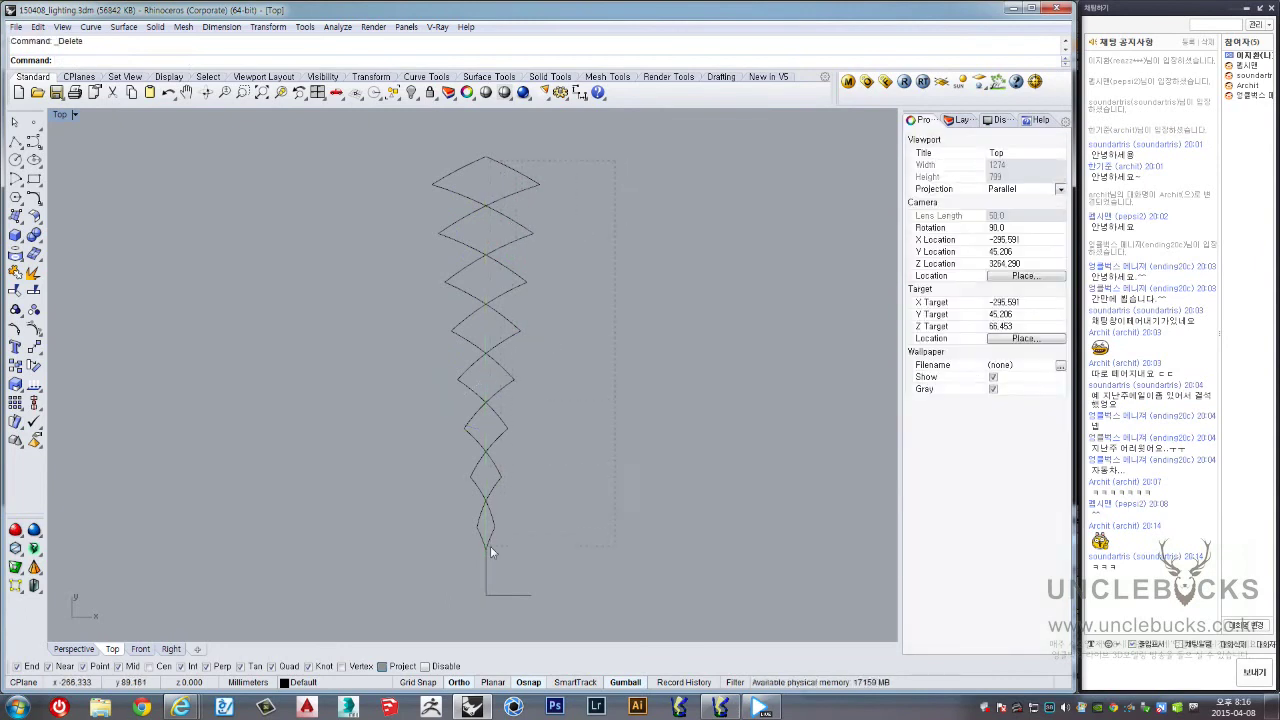
{"action": "left_click_drag", "start_coordinate": [490, 546], "coordinate": [527, 304]}
{"action": "left_click", "coordinate": [365, 213]}
{"action": "scroll", "coordinate": [474, 217], "scroll_direction": "up", "scroll_amount": 5}
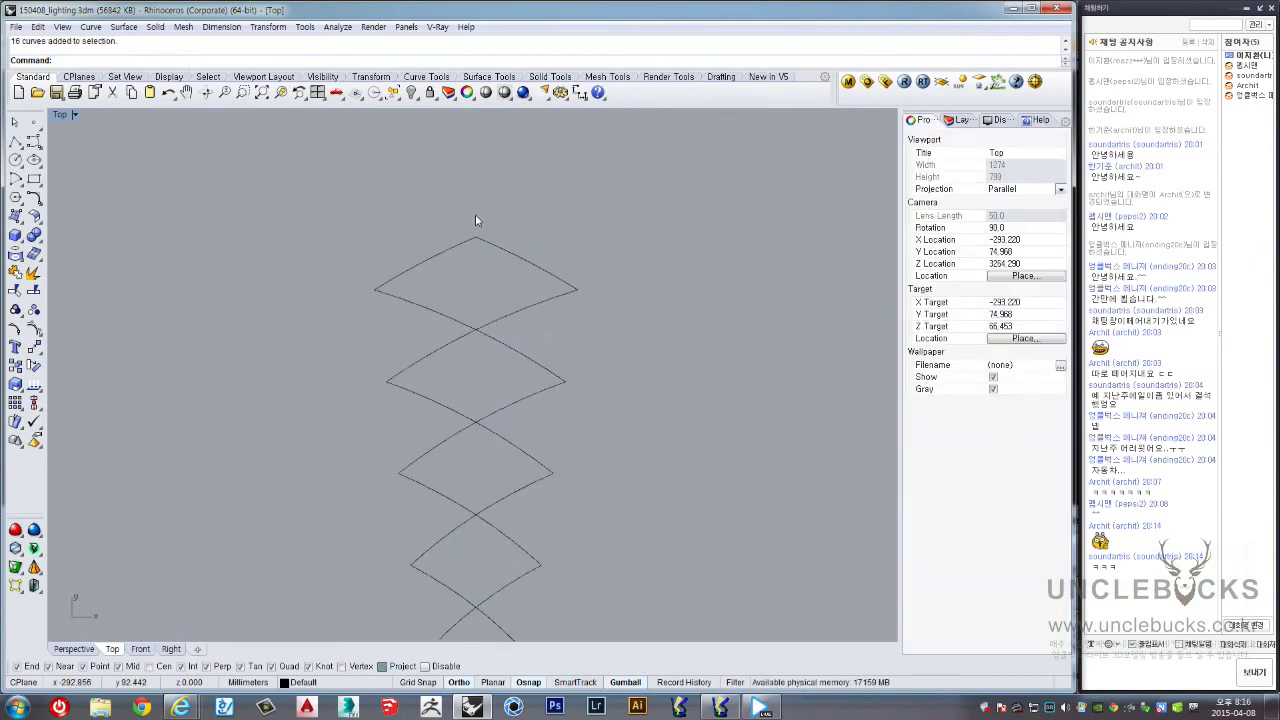
{"action": "mouse_move", "coordinate": [266, 215]}
{"action": "left_mouse_down"}
{"action": "mouse_move", "coordinate": [635, 346]}
{"action": "mouse_move", "coordinate": [497, 180]}
{"action": "left_mouse_up"}
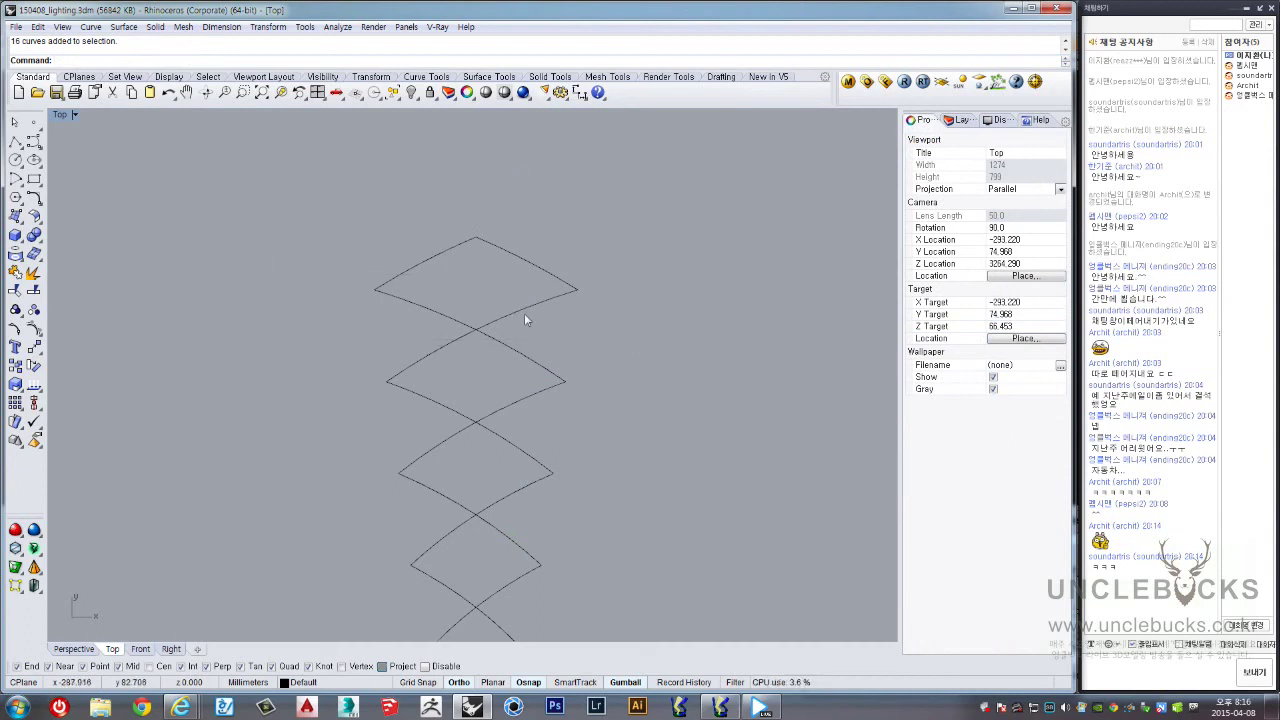
{"action": "left_click", "coordinate": [524, 311]}
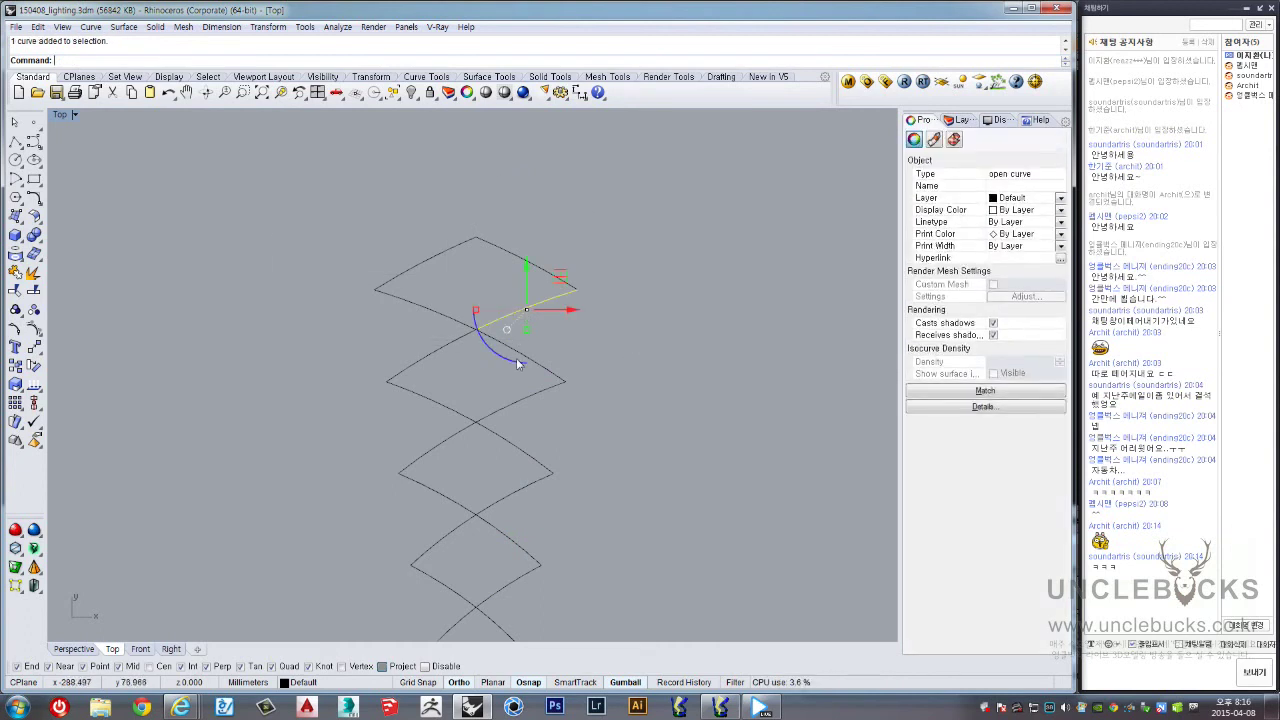
{"action": "left_click", "coordinate": [436, 353]}
{"action": "left_click", "coordinate": [429, 311]}
{"action": "left_click", "coordinate": [578, 316]}
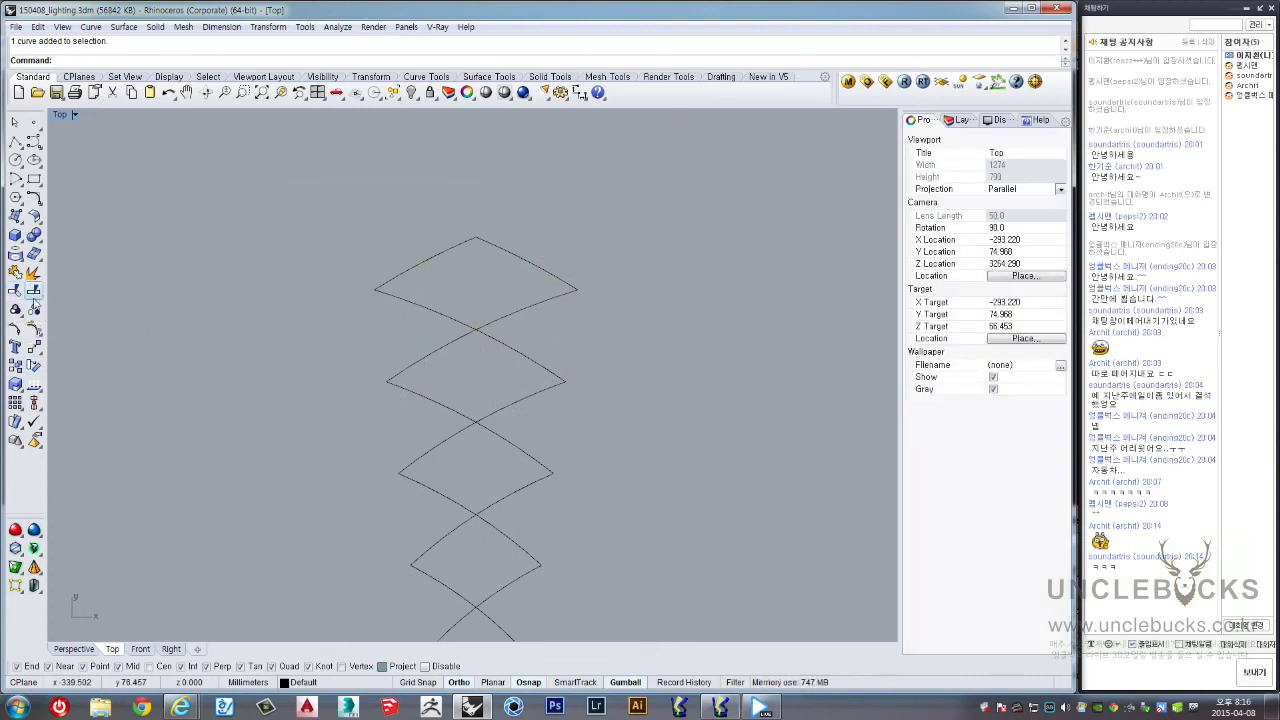
{"action": "right_click_drag", "start_coordinate": [382, 300], "coordinate": [386, 226]}
{"action": "scroll", "coordinate": [394, 233], "scroll_direction": "down", "scroll_amount": 2}
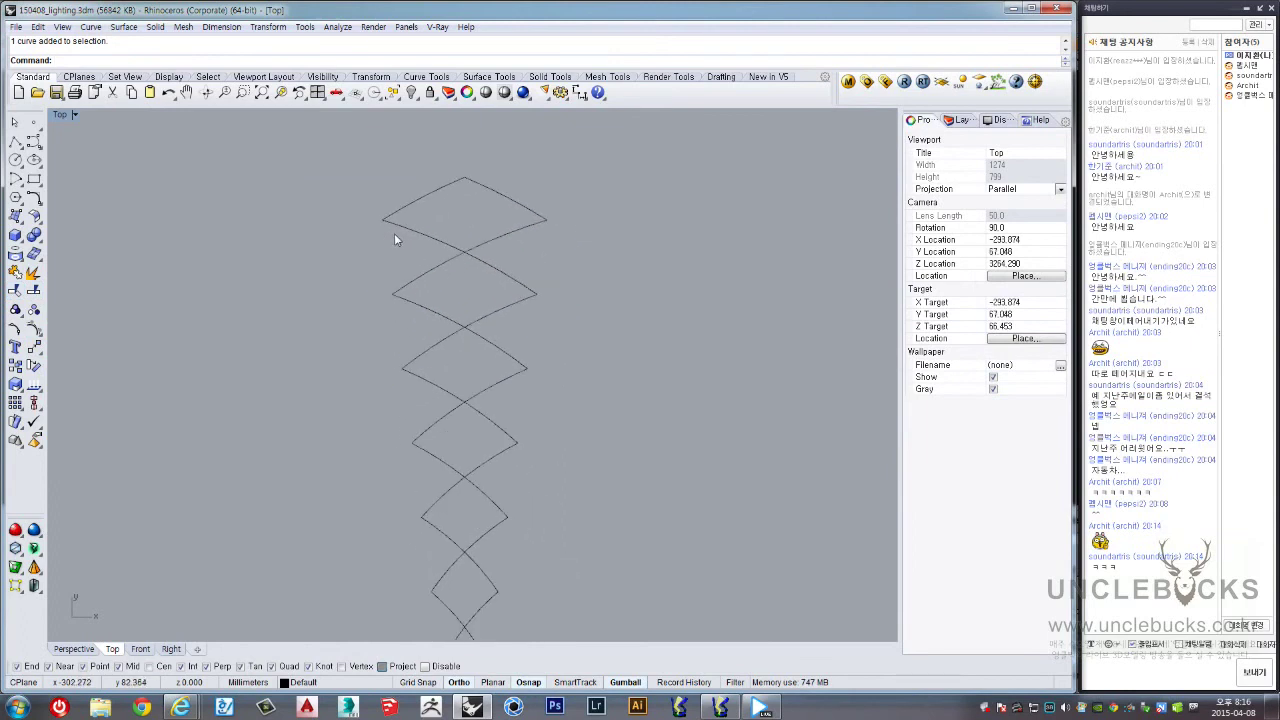
{"action": "scroll", "coordinate": [394, 233], "scroll_direction": "down", "scroll_amount": 1}
{"action": "scroll", "coordinate": [580, 190], "scroll_direction": "down", "scroll_amount": 1}
{"action": "scroll", "coordinate": [600, 186], "scroll_direction": "down", "scroll_amount": 1}
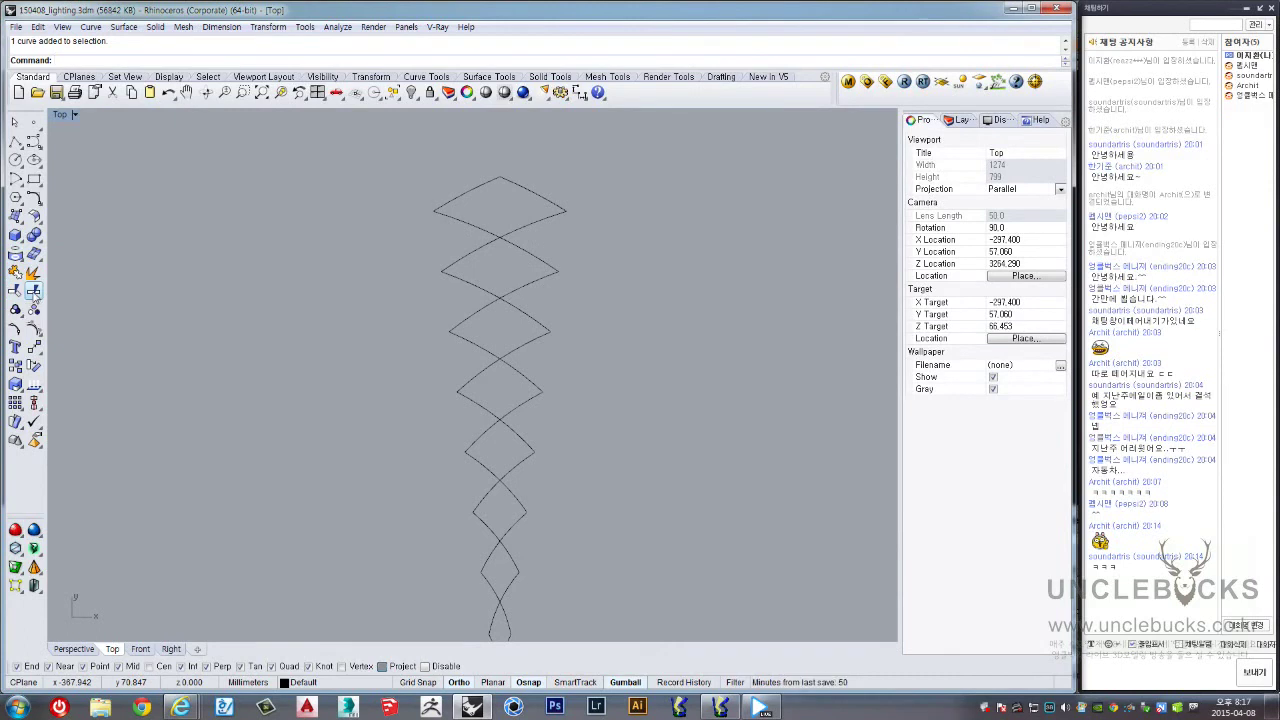
{"action": "right_click_drag", "start_coordinate": [290, 308], "coordinate": [270, 280]}
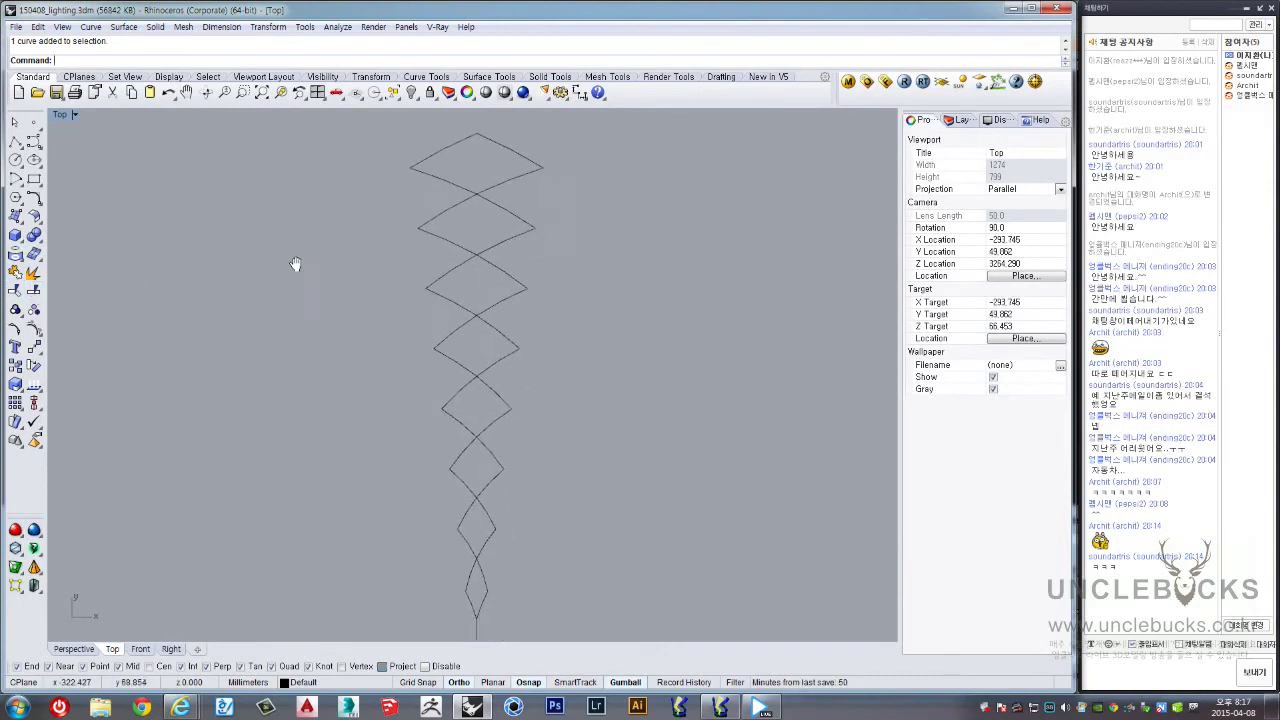
{"action": "scroll", "coordinate": [330, 185], "scroll_direction": "down", "scroll_amount": 2}
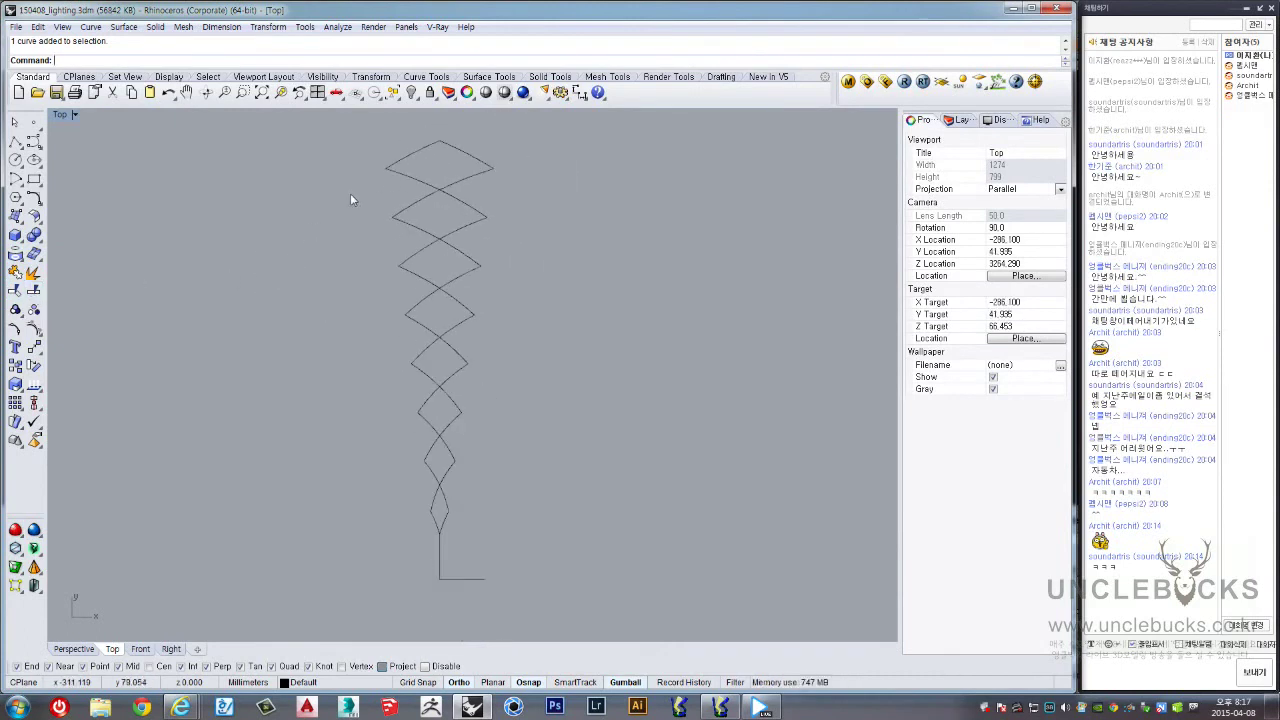
Join the four curves of each of the top four diamonds into closed curves.
{"action": "right_click_drag", "start_coordinate": [377, 177], "coordinate": [380, 198]}
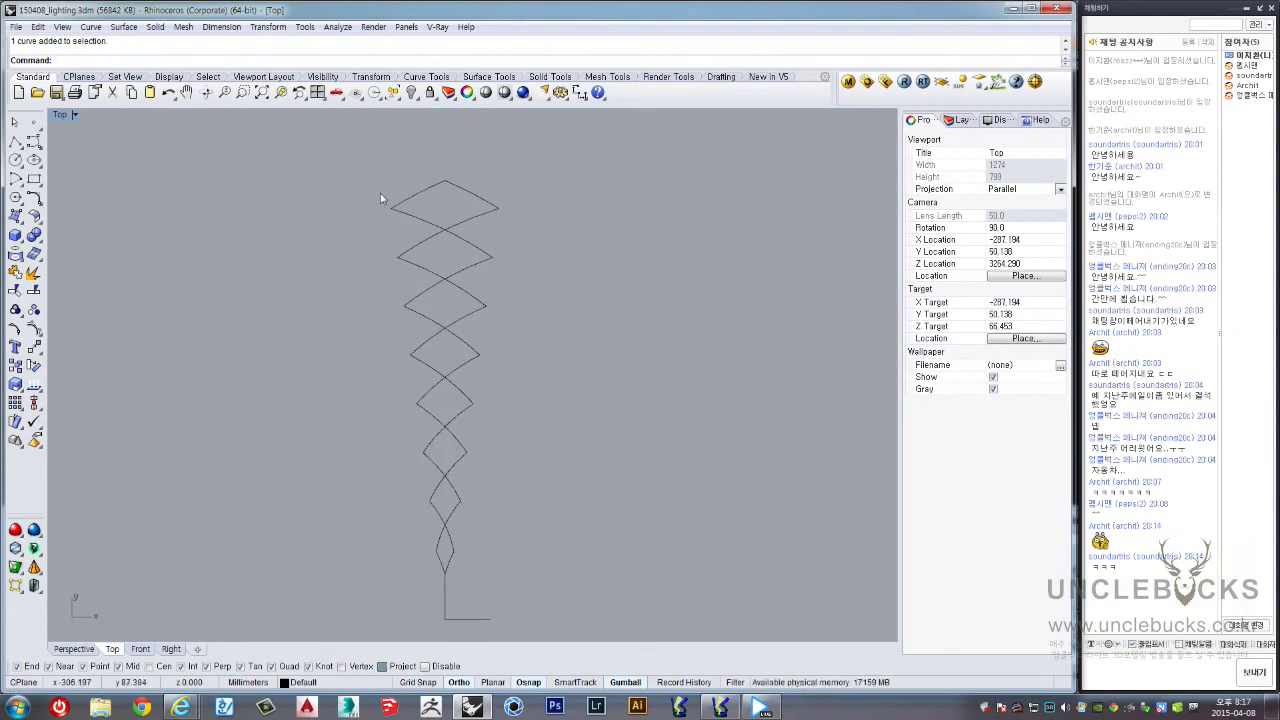
{"action": "left_click_drag", "start_coordinate": [348, 154], "coordinate": [540, 229]}
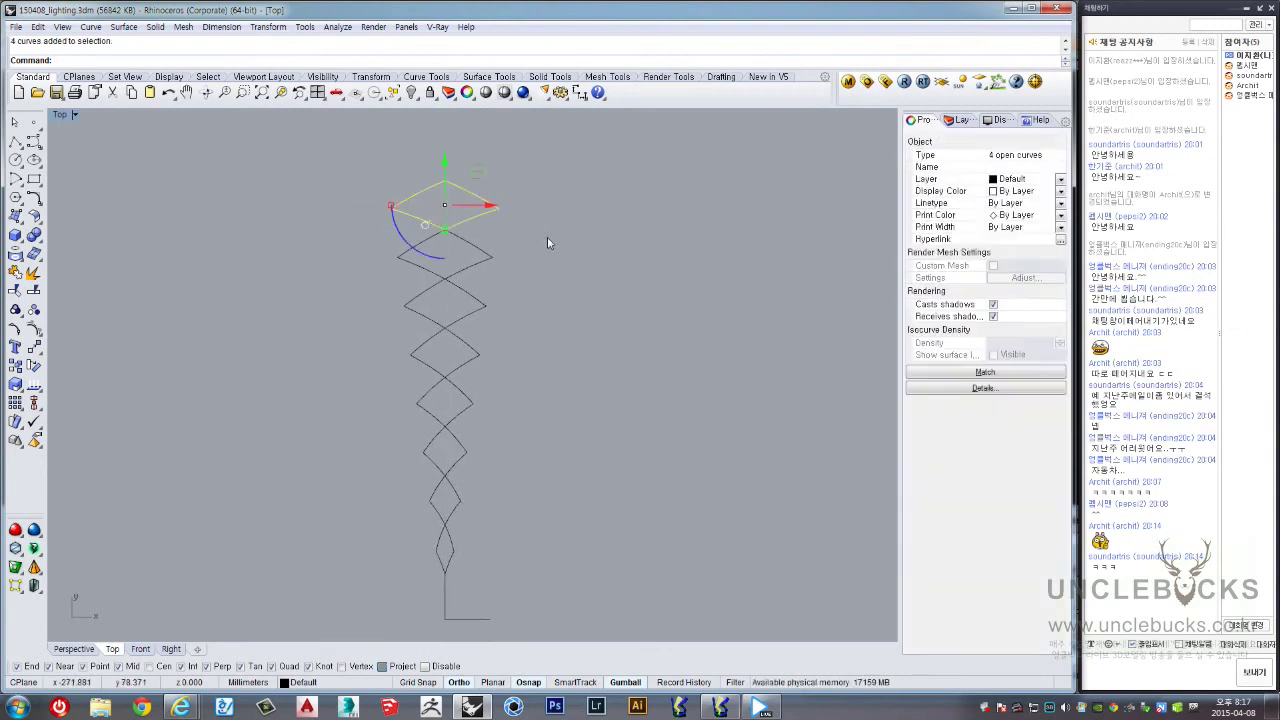
{"action": "right_click_drag", "start_coordinate": [453, 240], "coordinate": [465, 220]}
{"action": "left_click", "coordinate": [15, 290]}
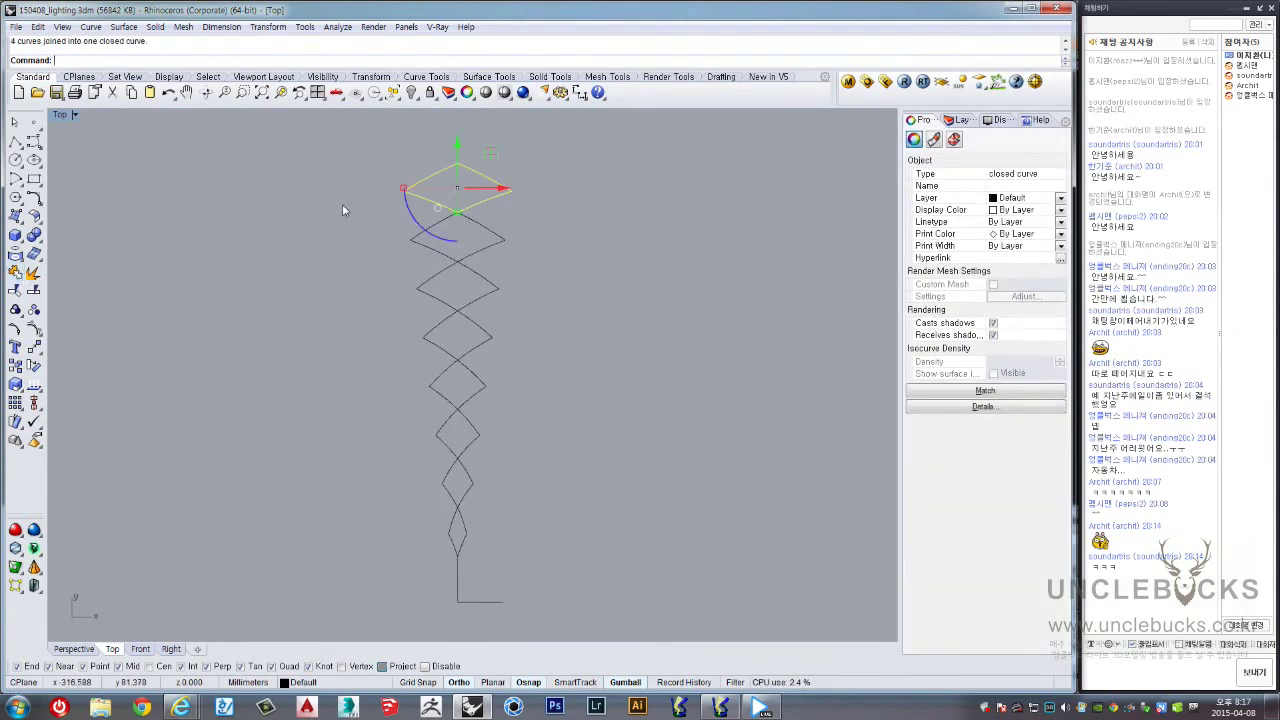
{"action": "left_click_drag", "start_coordinate": [342, 204], "coordinate": [529, 273]}
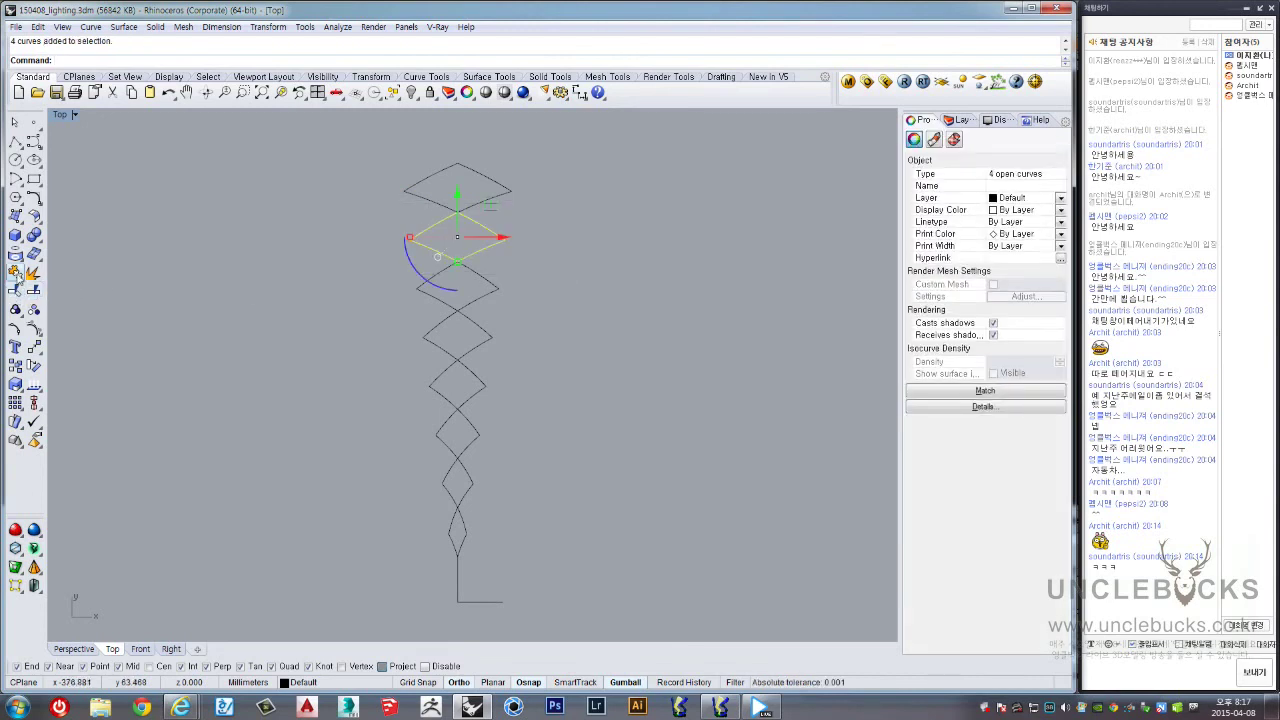
{"action": "left_click_drag", "start_coordinate": [386, 256], "coordinate": [513, 319]}
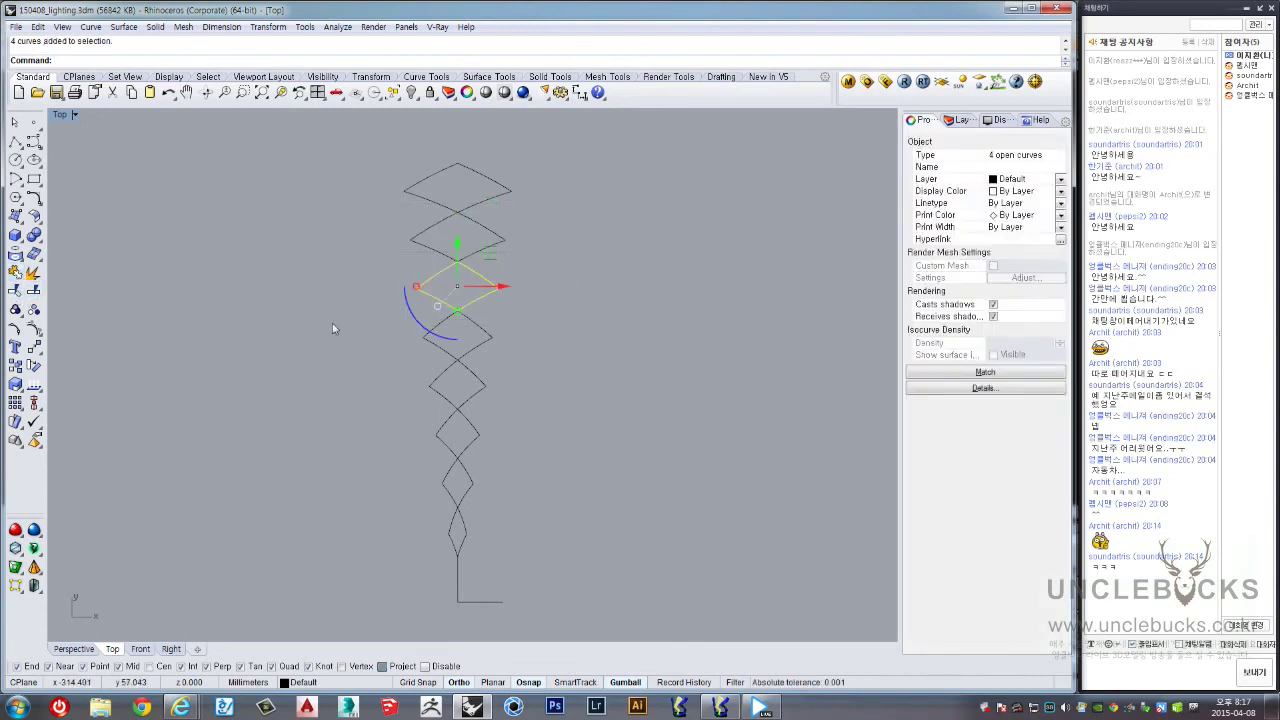
{"action": "left_click", "coordinate": [15, 290]}
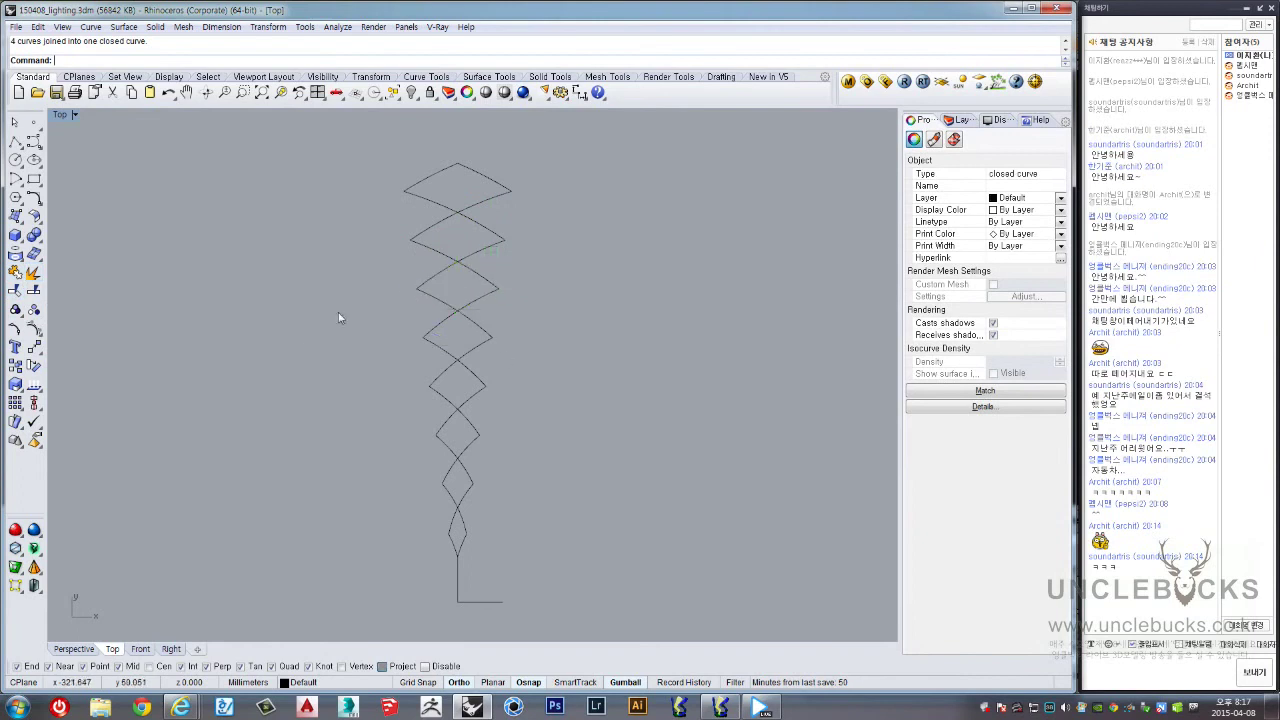
{"action": "left_click_drag", "start_coordinate": [316, 309], "coordinate": [549, 369]}
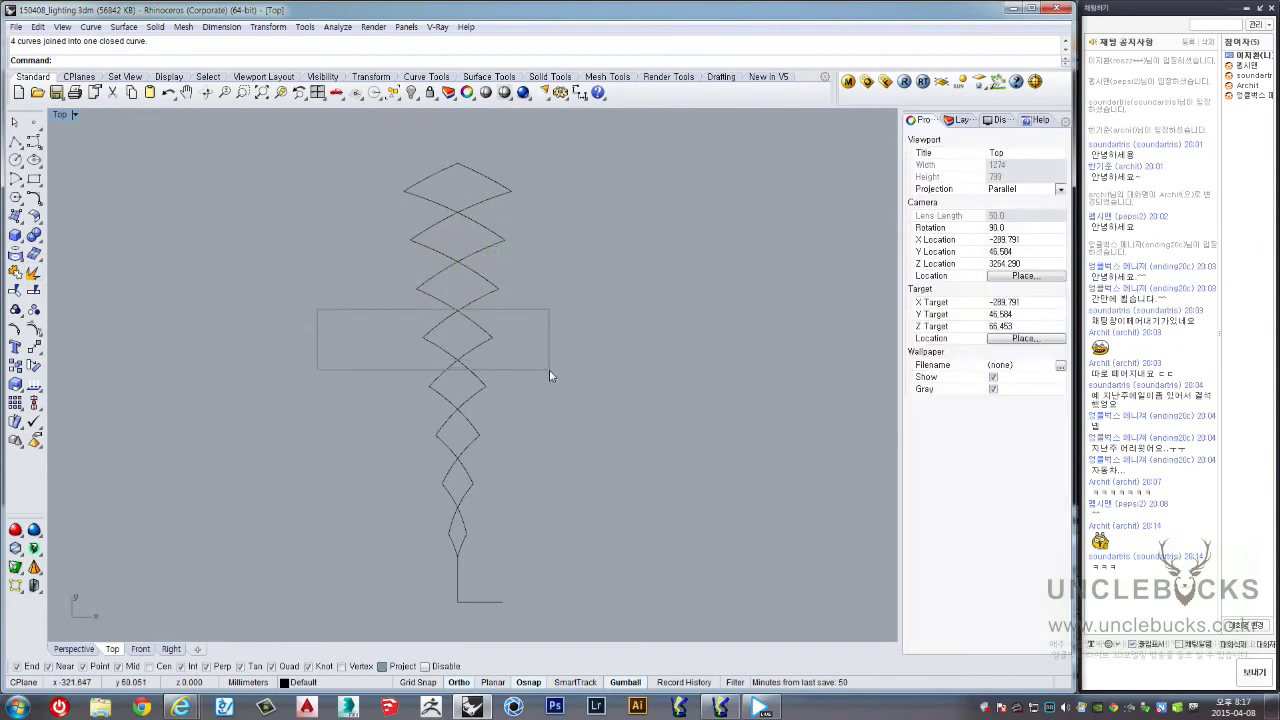
{"action": "left_click", "coordinate": [15, 290]}
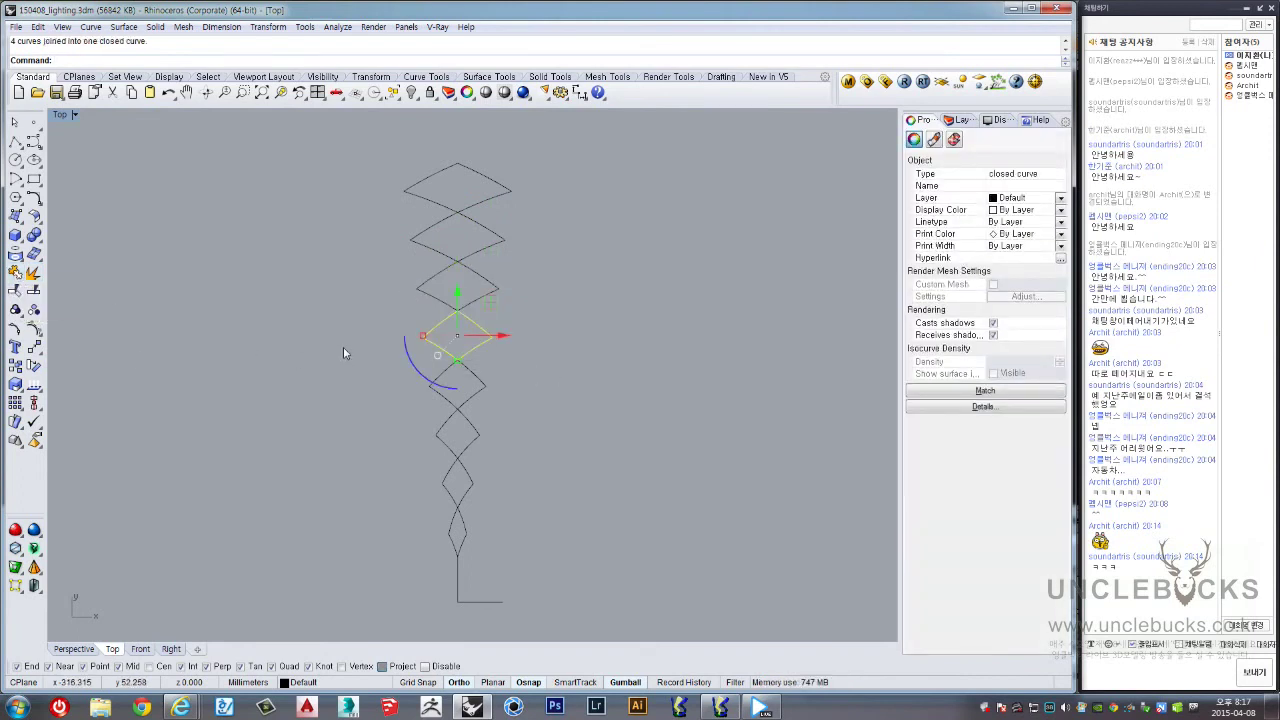
Join the fifth, sixth and seventh diamonds' curves into closed curves.
{"action": "left_click_drag", "start_coordinate": [343, 346], "coordinate": [536, 428]}
{"action": "left_click", "coordinate": [15, 290]}
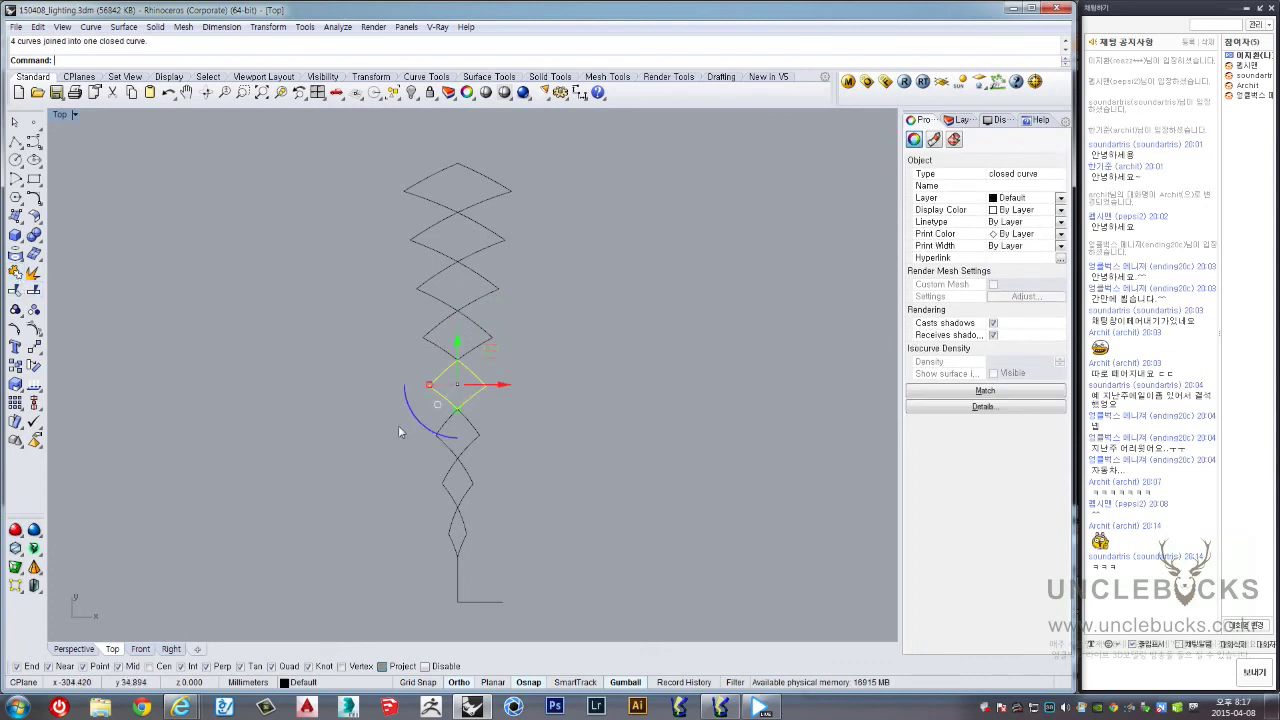
{"action": "left_click_drag", "start_coordinate": [385, 401], "coordinate": [505, 470]}
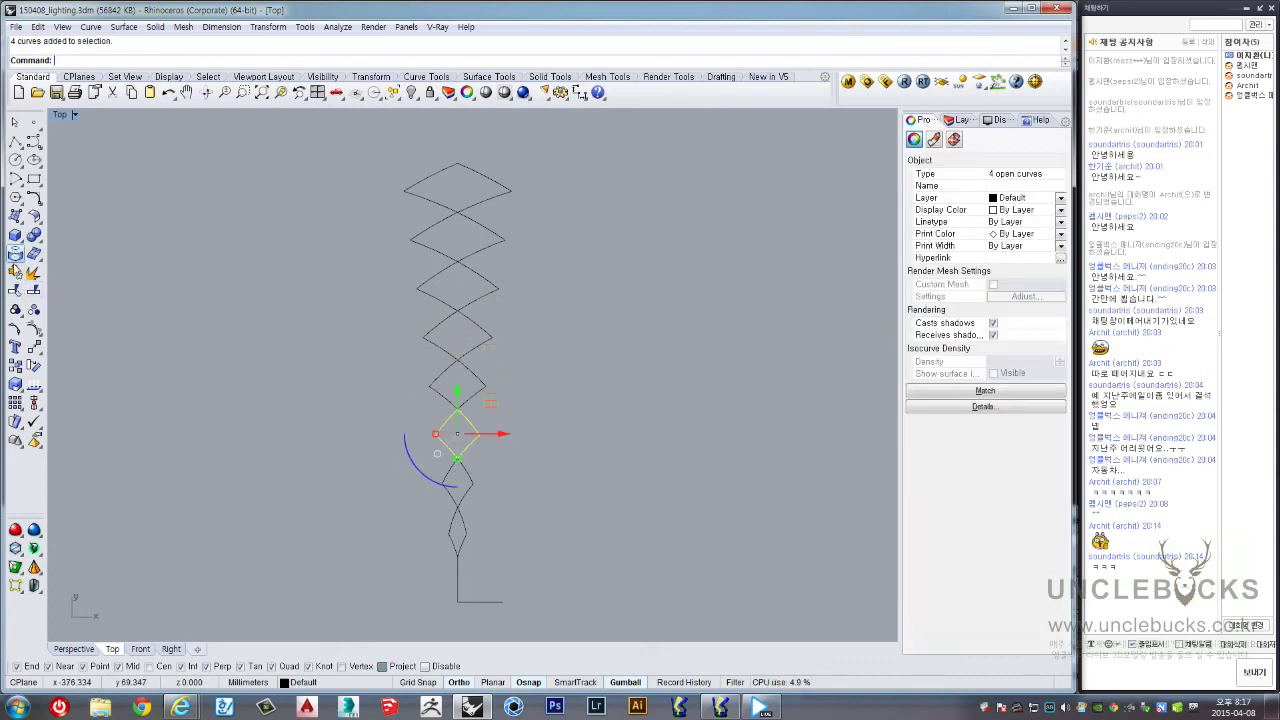
{"action": "left_click", "coordinate": [15, 290]}
{"action": "scroll", "coordinate": [440, 440], "scroll_direction": "up", "scroll_amount": 2}
{"action": "left_click_drag", "start_coordinate": [295, 410], "coordinate": [344, 431]}
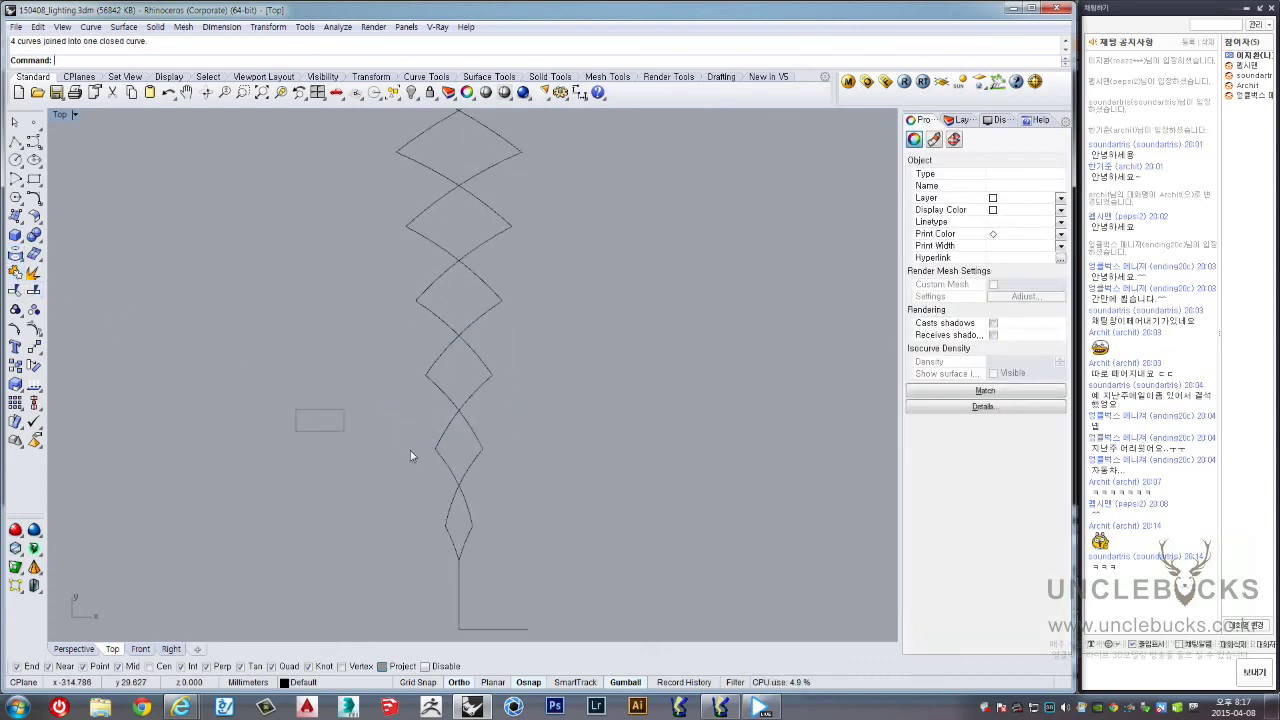
{"action": "left_click_drag", "start_coordinate": [410, 456], "coordinate": [525, 501]}
{"action": "left_click_drag", "start_coordinate": [330, 401], "coordinate": [500, 500]}
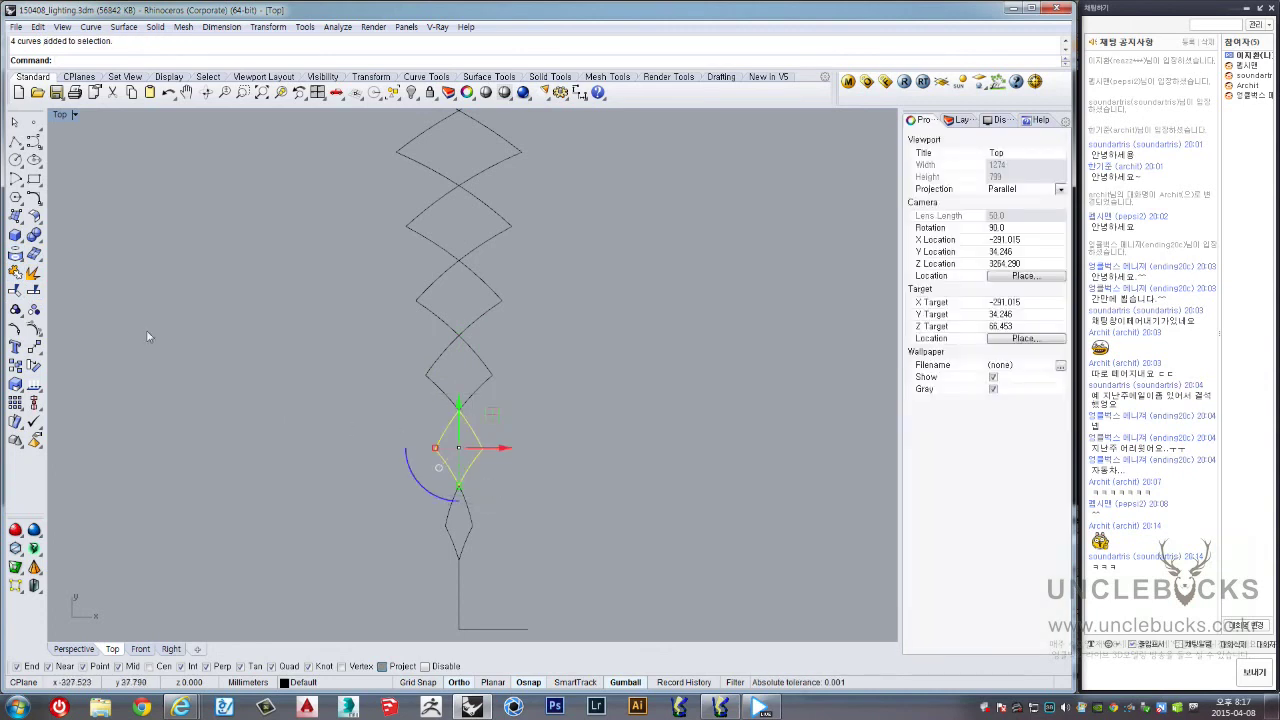
{"action": "left_click", "coordinate": [16, 274]}
{"action": "left_click_drag", "start_coordinate": [314, 451], "coordinate": [498, 577]}
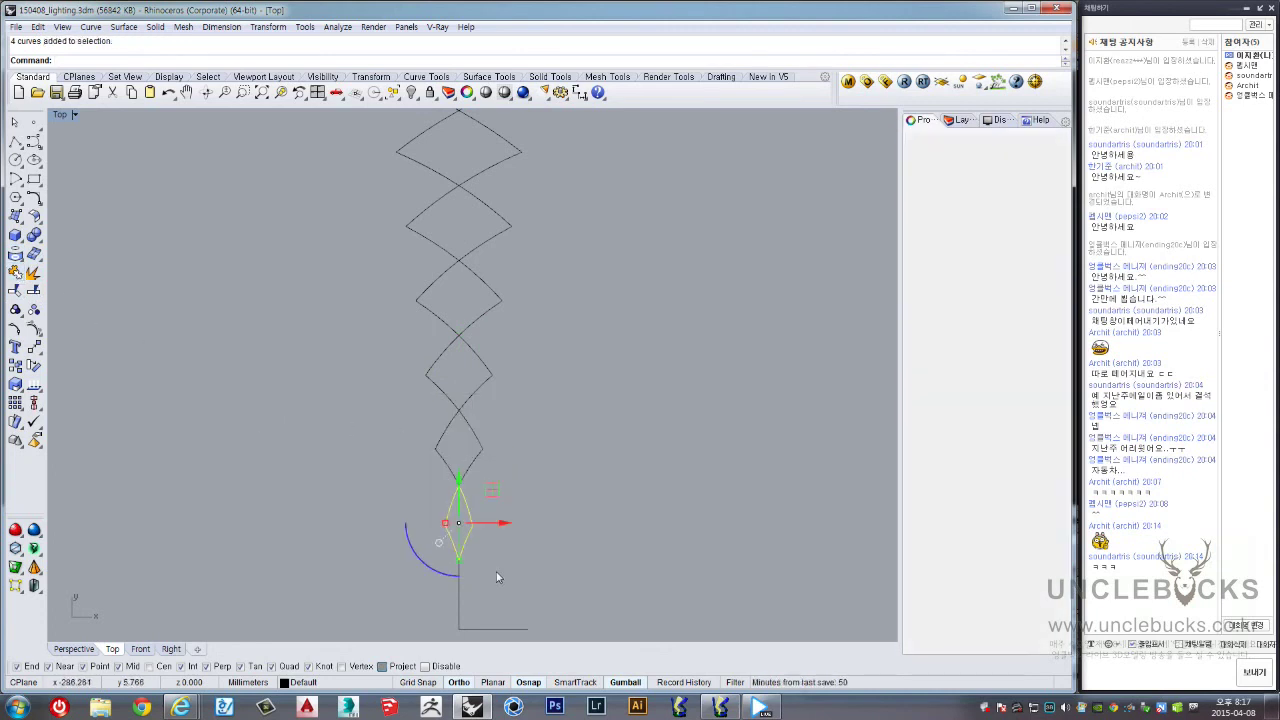
{"action": "left_click", "coordinate": [16, 274]}
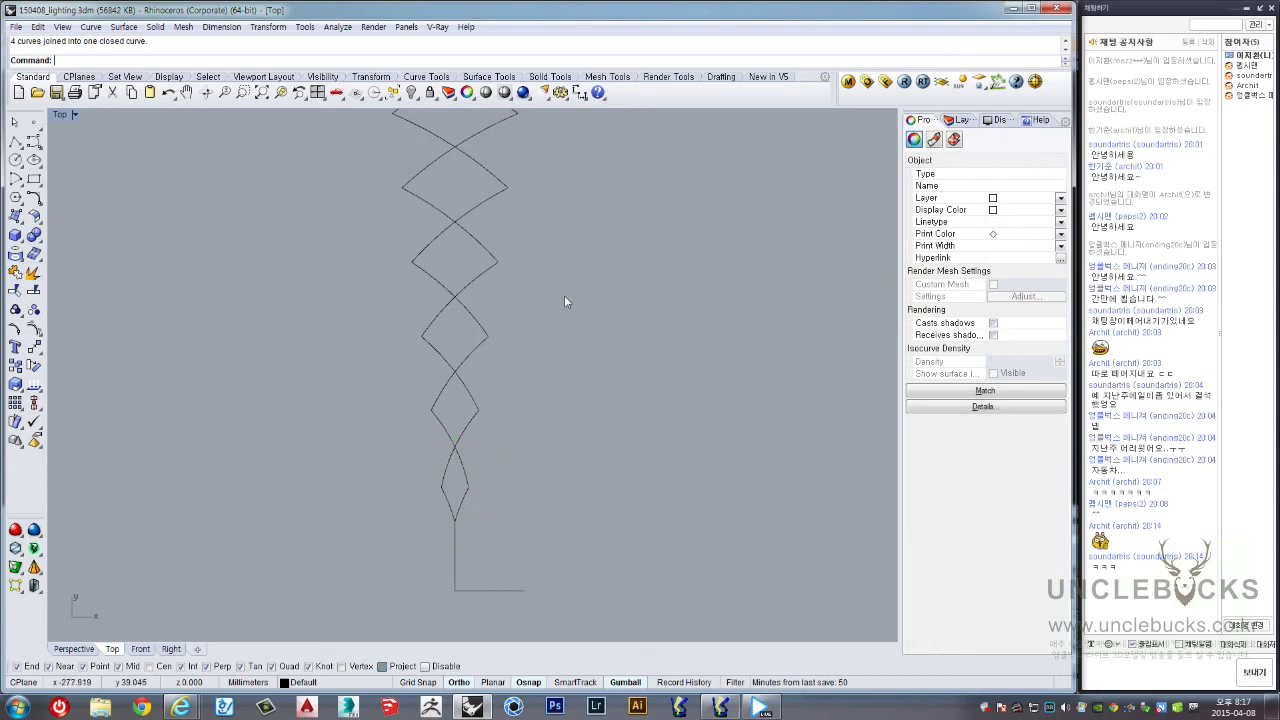
Recentre the view on the joined diamond chain and clear the selection.
{"action": "scroll", "coordinate": [526, 403], "scroll_direction": "down", "scroll_amount": 2}
{"action": "scroll", "coordinate": [475, 380], "scroll_direction": "down", "scroll_amount": 1}
{"action": "scroll", "coordinate": [484, 346], "scroll_direction": "up", "scroll_amount": 1}
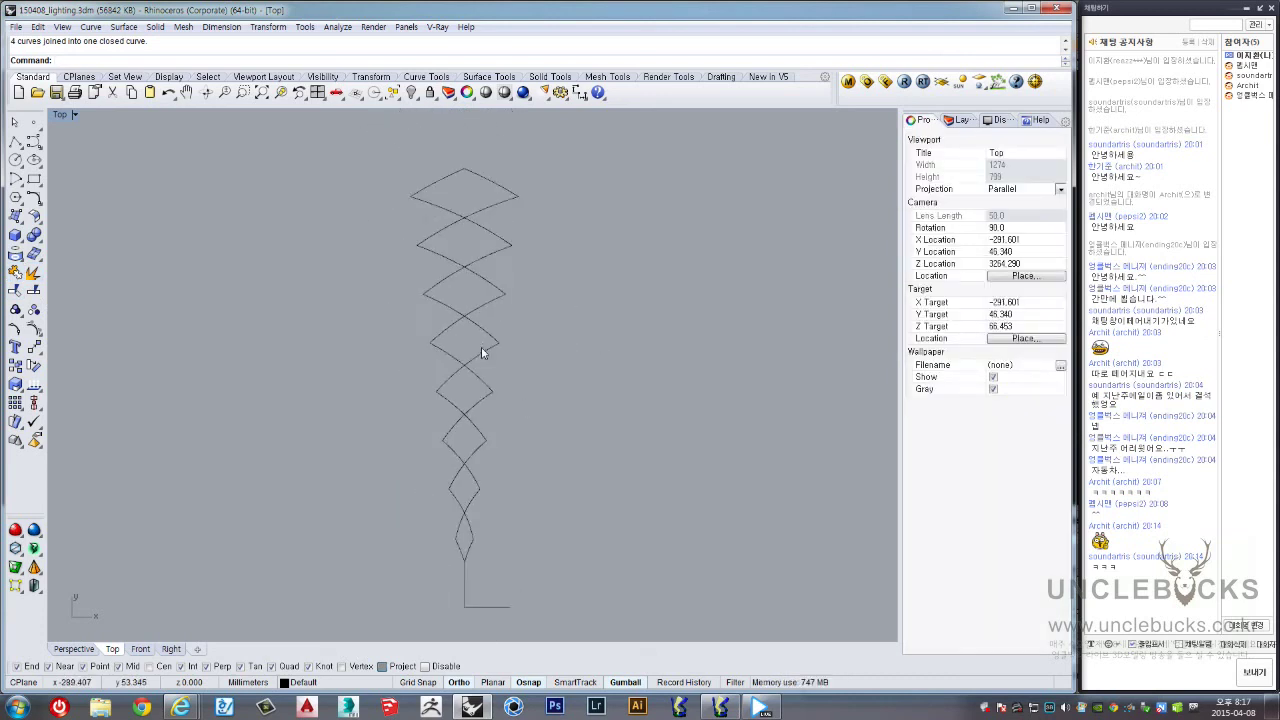
{"action": "scroll", "coordinate": [484, 346], "scroll_direction": "down", "scroll_amount": 1}
{"action": "mouse_move", "coordinate": [484, 344]}
{"action": "right_mouse_down"}
{"action": "mouse_move", "coordinate": [435, 305]}
{"action": "mouse_move", "coordinate": [533, 318]}
{"action": "right_mouse_up"}
{"action": "scroll", "coordinate": [443, 312], "scroll_direction": "up", "scroll_amount": 1}
{"action": "scroll", "coordinate": [443, 312], "scroll_direction": "up", "scroll_amount": 1}
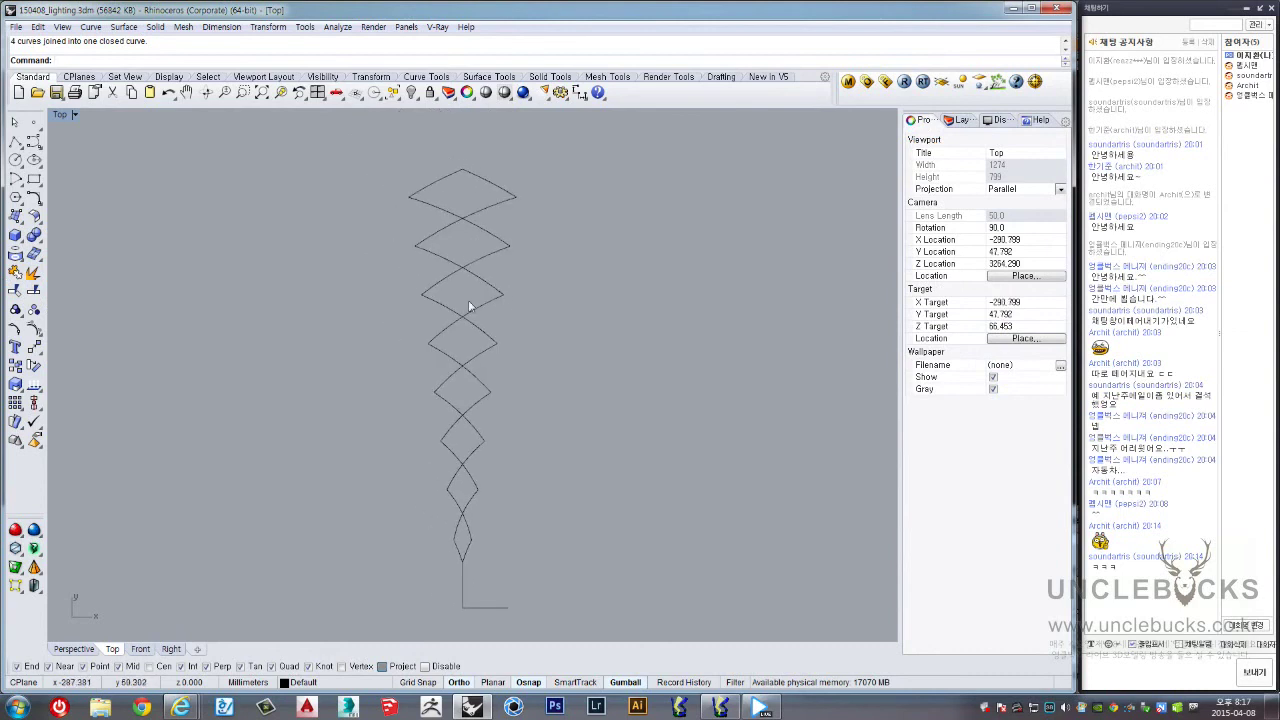
{"action": "left_click_drag", "start_coordinate": [341, 153], "coordinate": [552, 233]}
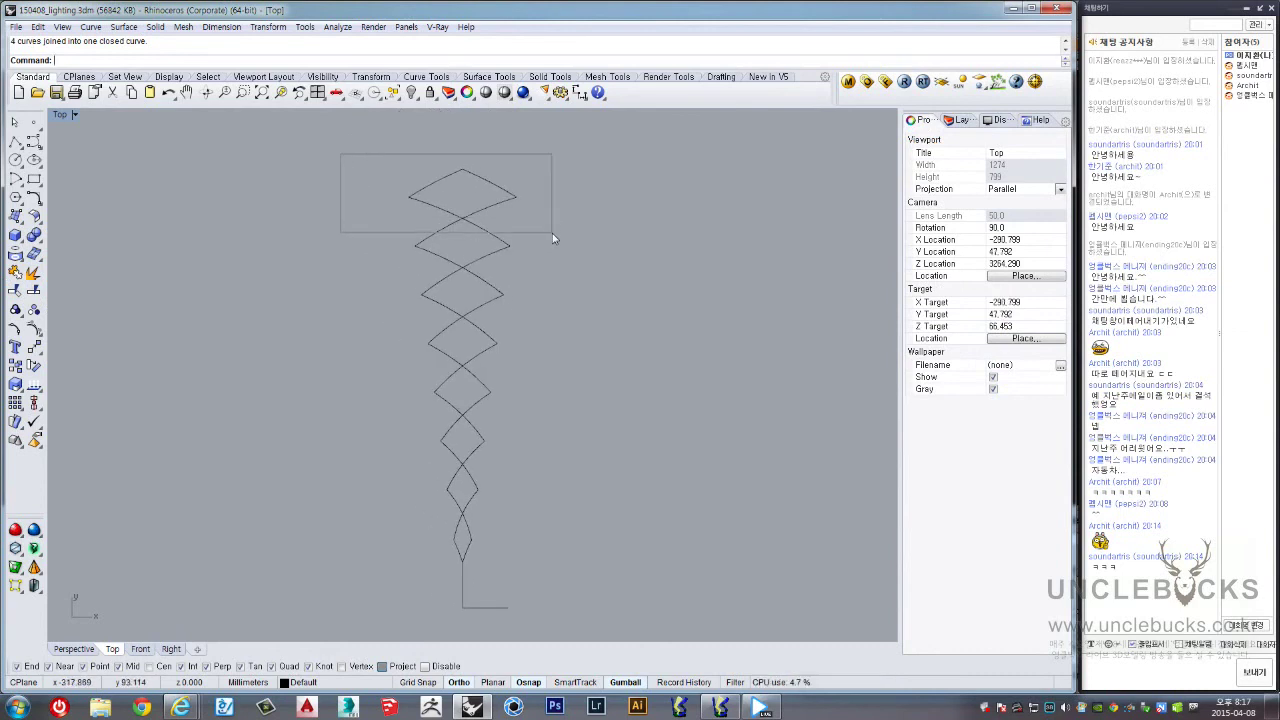
{"action": "key", "text": "Escape"}
Start the Offset command and zoom in on the top diamond curves.
{"action": "scroll", "coordinate": [479, 243], "scroll_direction": "up", "scroll_amount": 3}
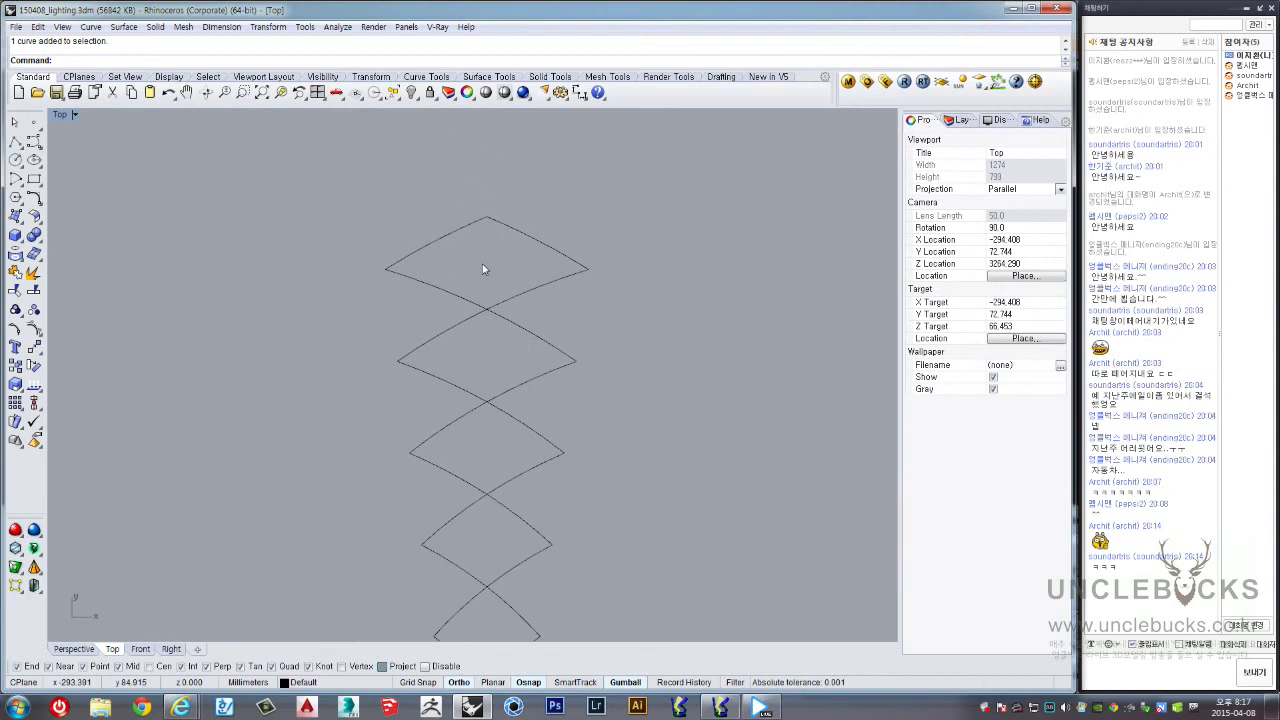
{"action": "type", "text": "Offset"}
{"action": "key", "text": "Return"}
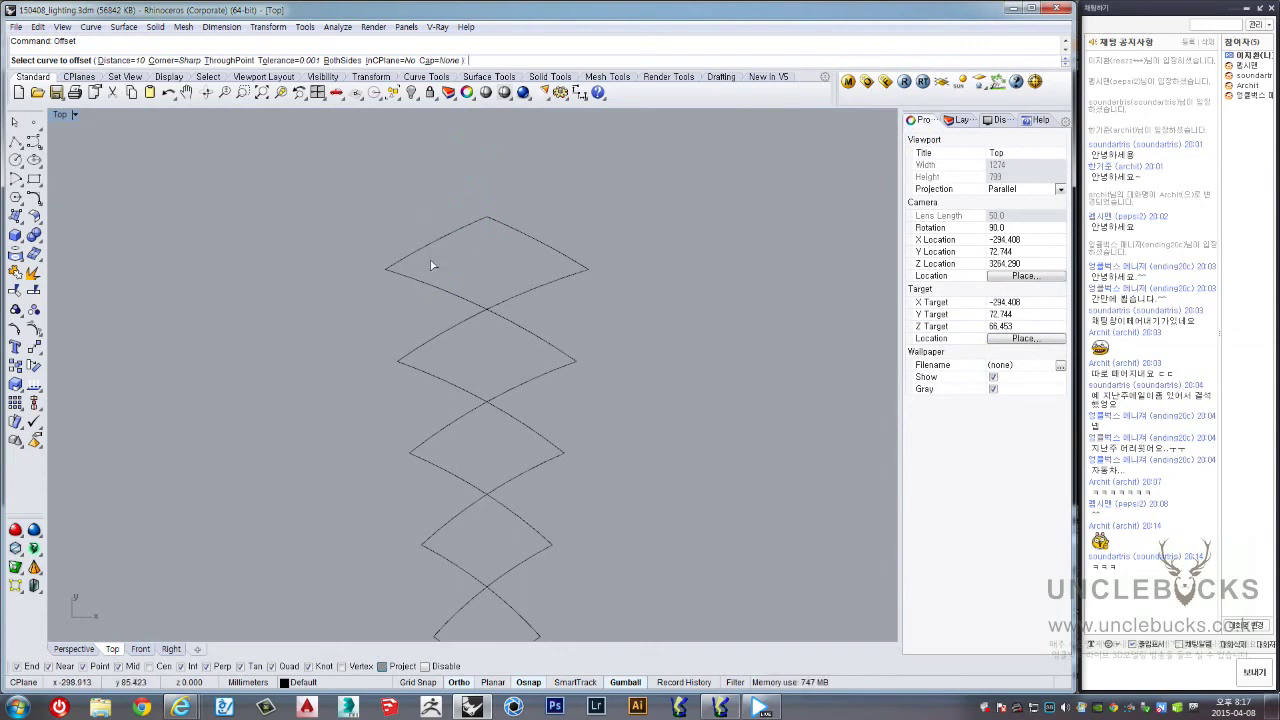
{"action": "scroll", "coordinate": [451, 297], "scroll_direction": "up", "scroll_amount": 3}
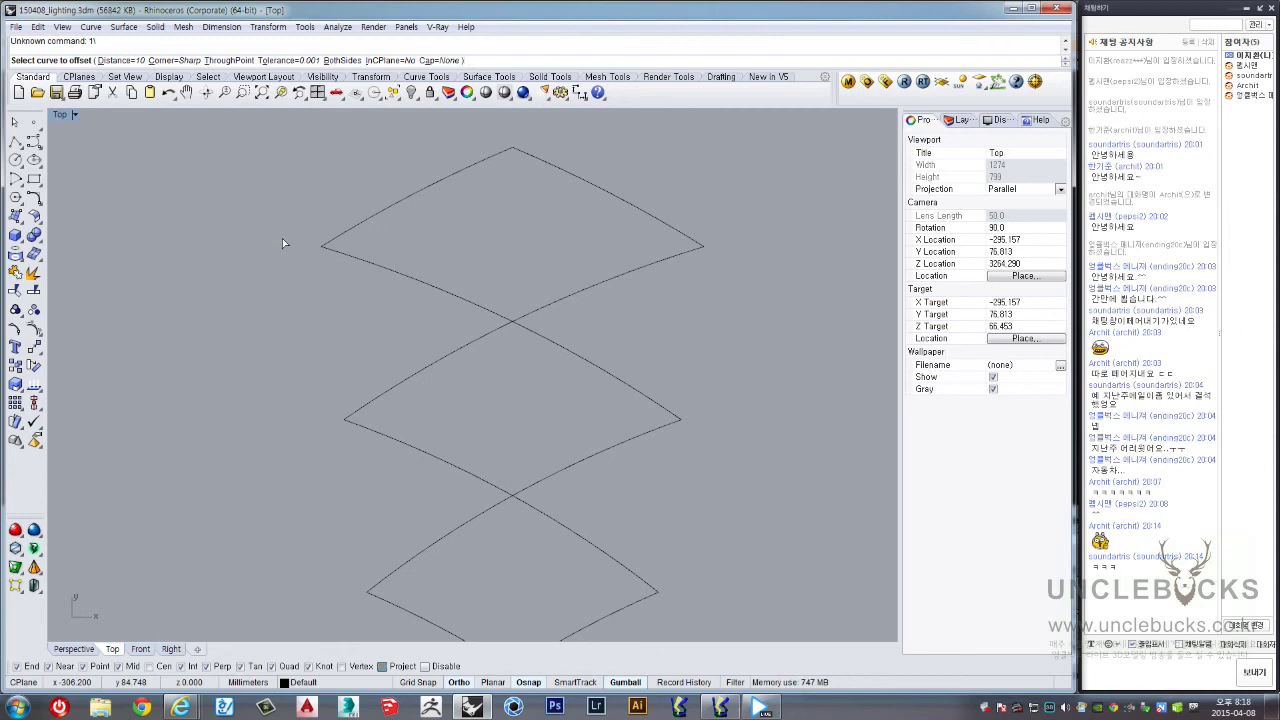
Try a both-sides offset of 1 on the top diamond, then undo it.
{"action": "type", "text": "1"}
{"action": "key", "text": "Return"}
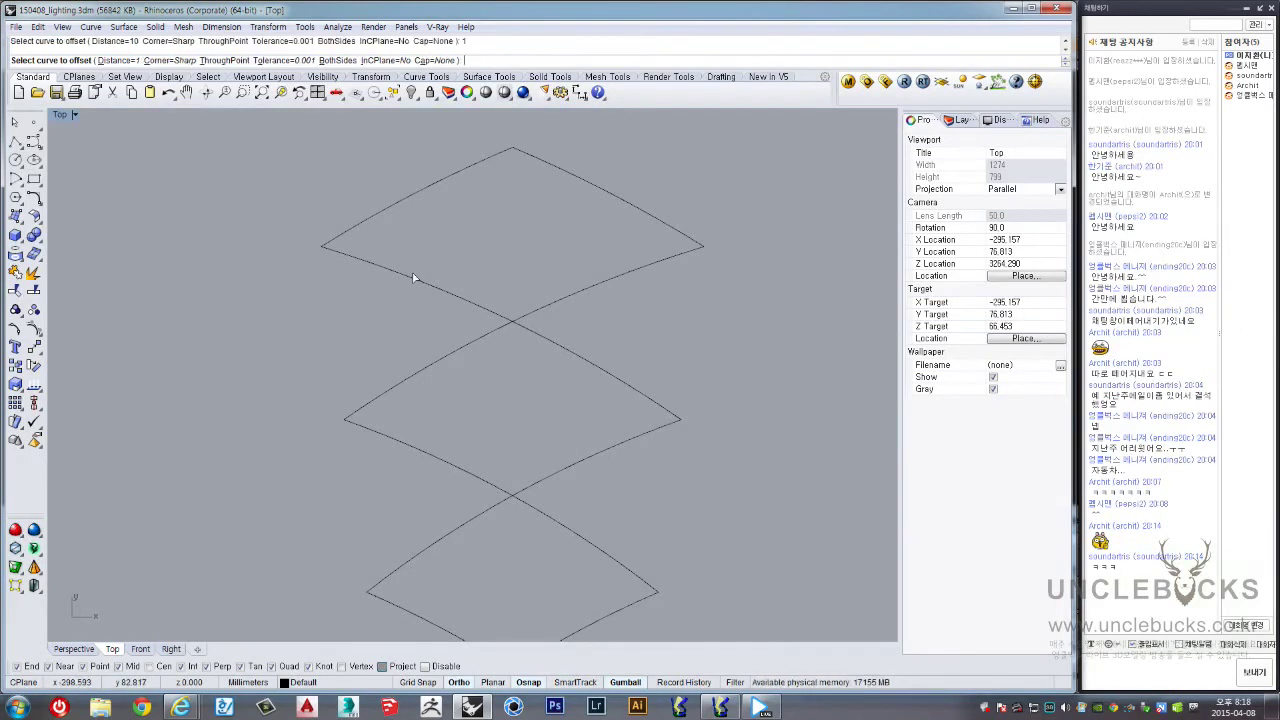
{"action": "left_click", "coordinate": [337, 60]}
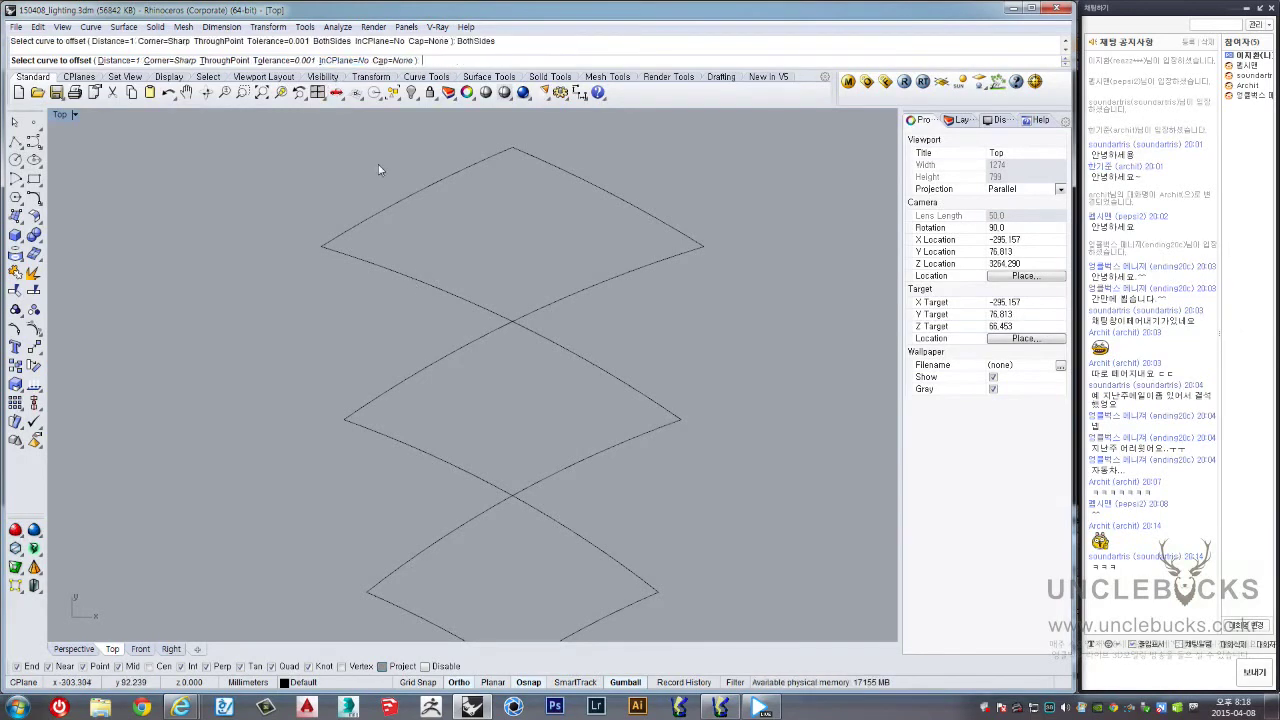
{"action": "left_click", "coordinate": [427, 289]}
{"action": "left_click", "coordinate": [462, 258]}
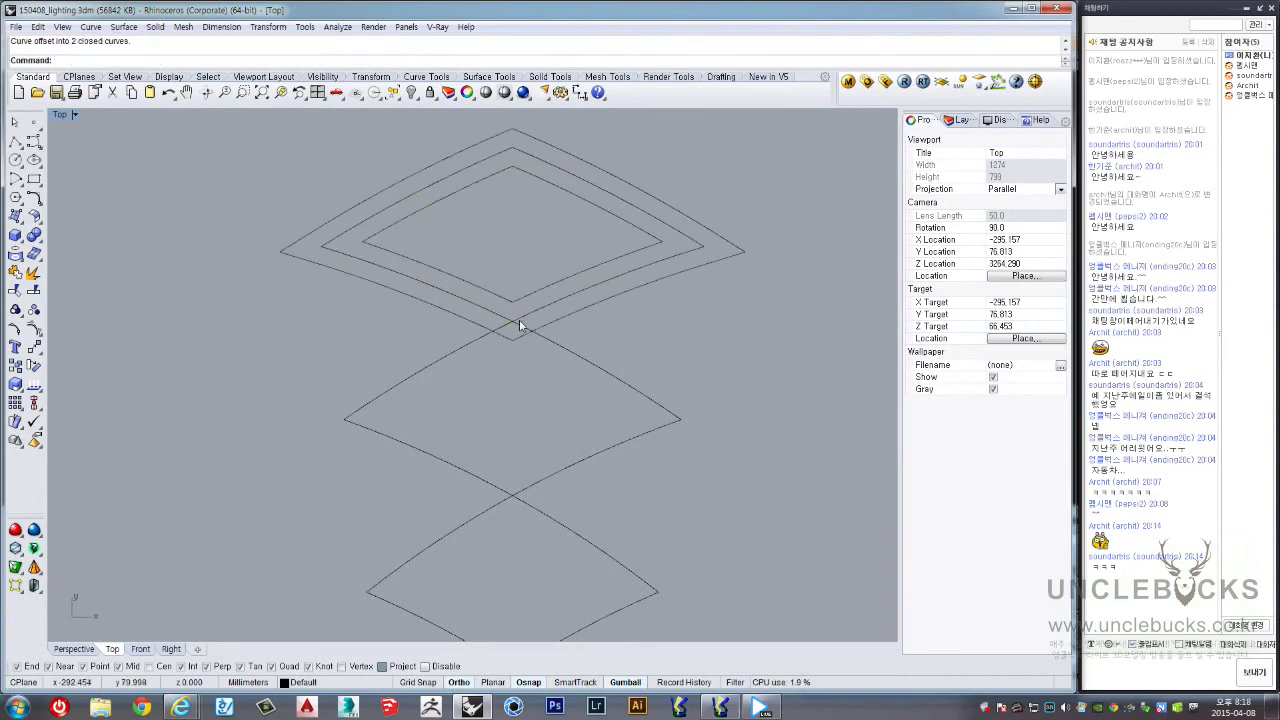
{"action": "scroll", "coordinate": [531, 269], "scroll_direction": "down", "scroll_amount": 2}
{"action": "scroll", "coordinate": [528, 266], "scroll_direction": "down", "scroll_amount": 2}
{"action": "key", "text": "ctrl+z"}
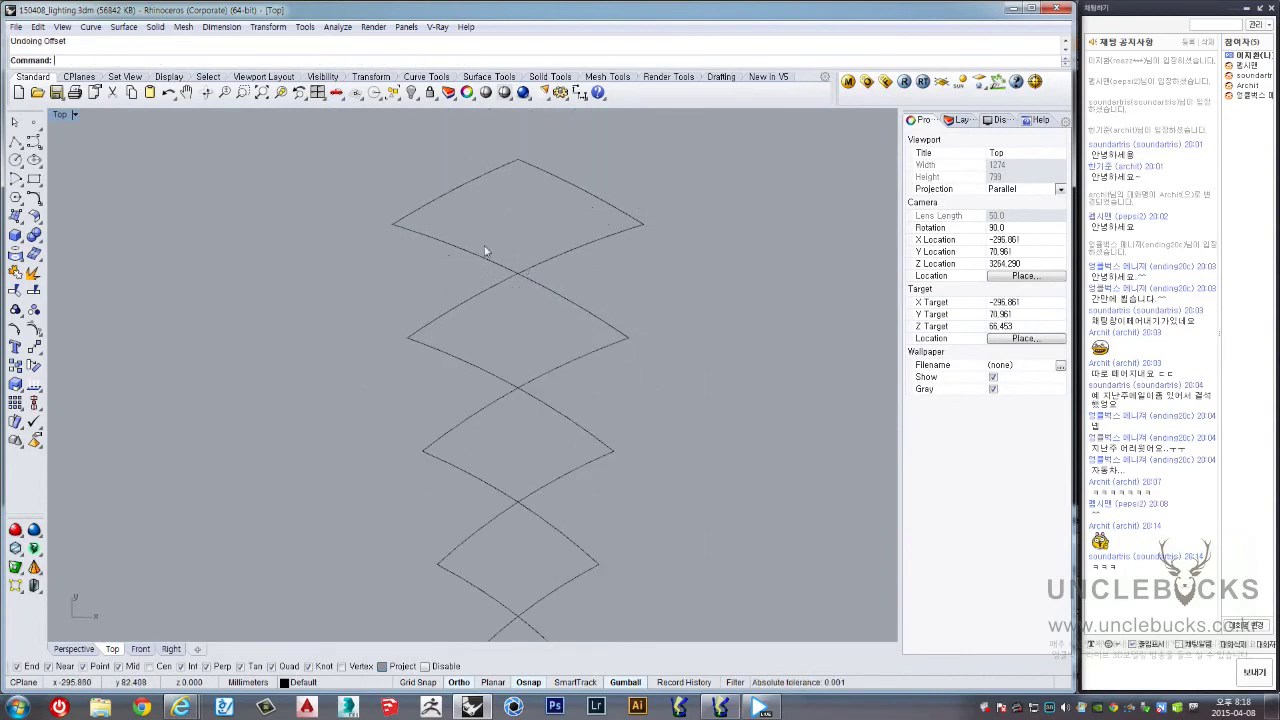
{"action": "right_click_drag", "start_coordinate": [485, 250], "coordinate": [472, 297]}
Offset the top diamond to both sides at distance 1.5.
{"action": "right_click", "coordinate": [499, 267]}
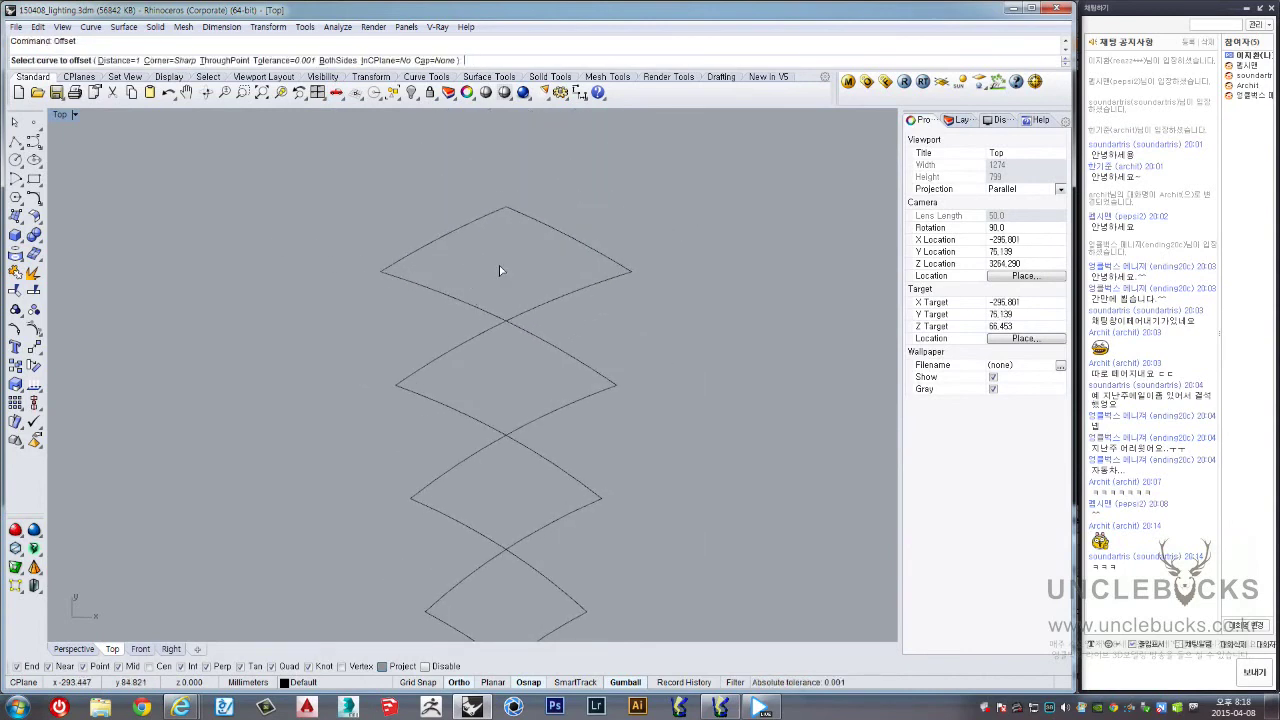
{"action": "left_click", "coordinate": [124, 61]}
{"action": "type", "text": "1"}
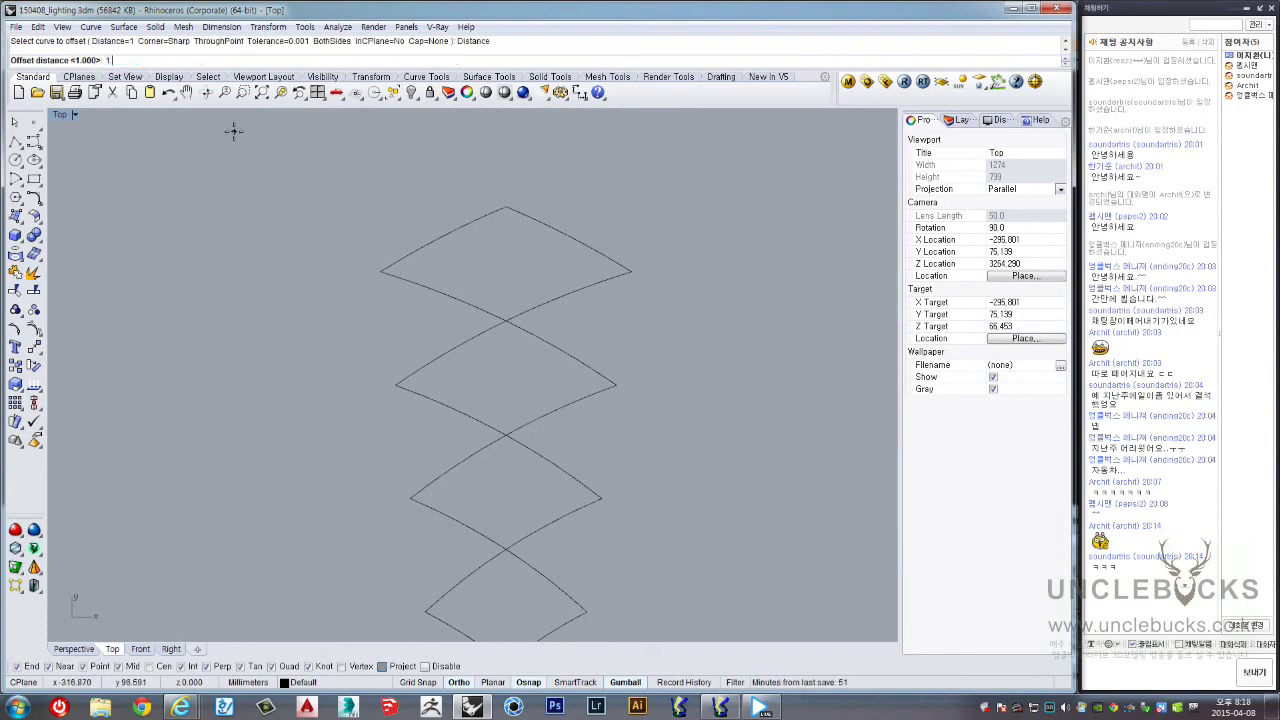
{"action": "type", "text": ".5"}
{"action": "key", "text": "Return"}
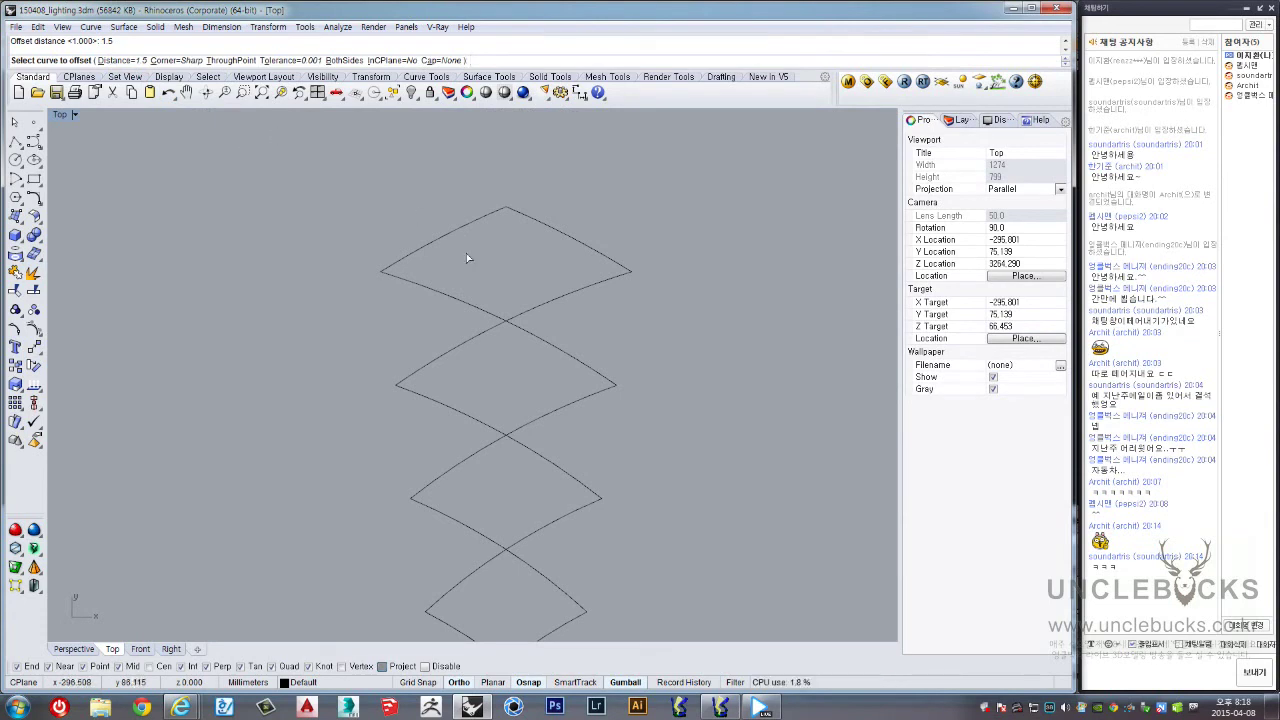
{"action": "left_click", "coordinate": [345, 60]}
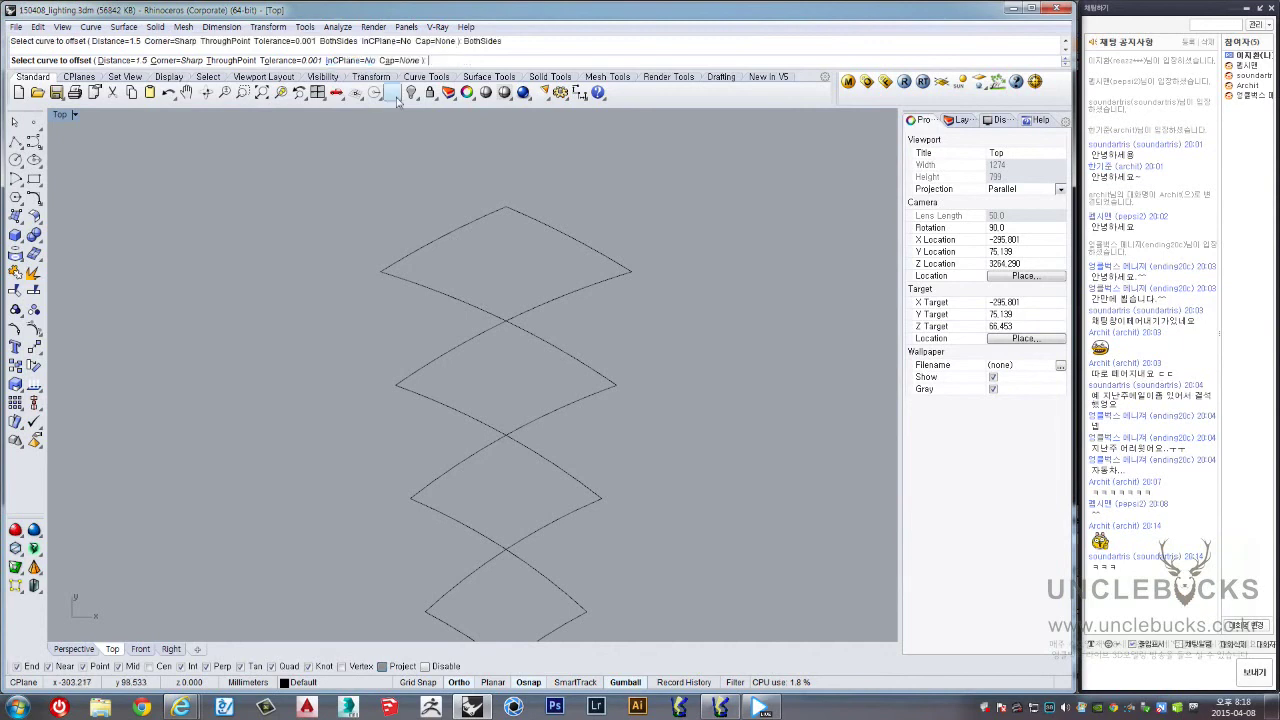
{"action": "left_click", "coordinate": [447, 300]}
{"action": "left_click", "coordinate": [475, 263]}
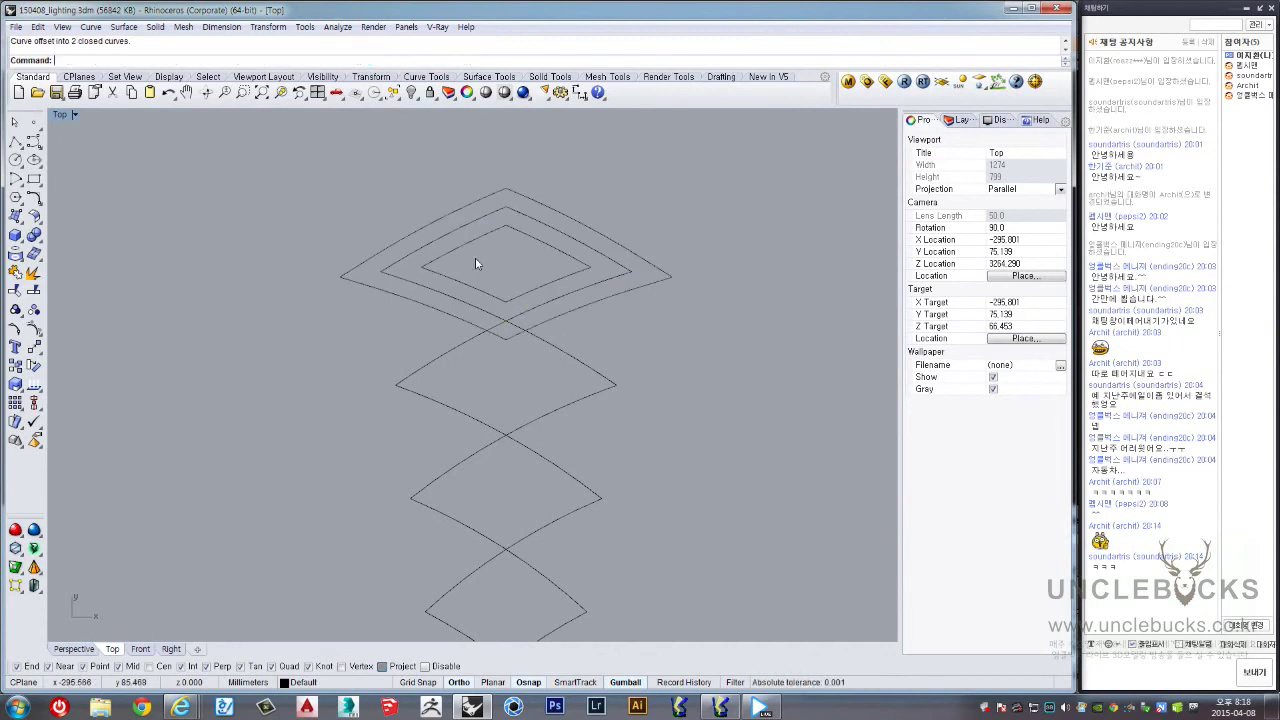
Offset the second diamond to both sides at distance 1.5.
{"action": "key", "text": "Return"}
{"action": "left_click", "coordinate": [566, 358]}
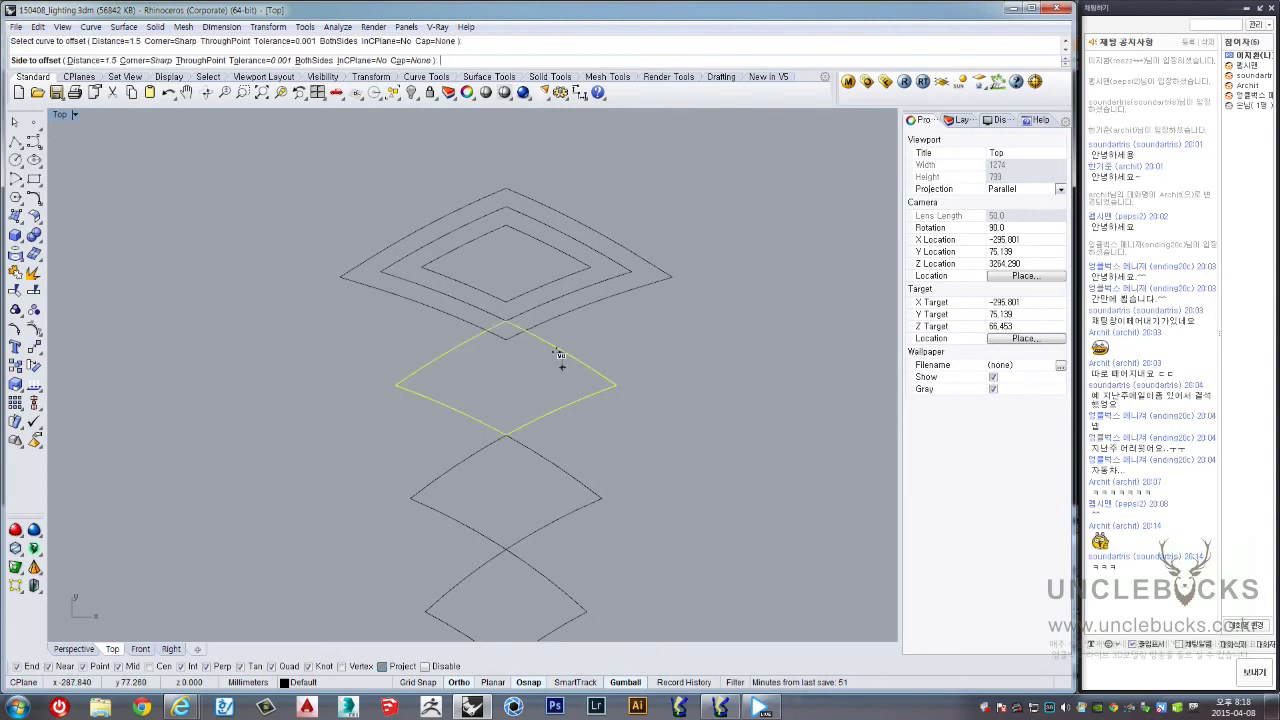
{"action": "left_click", "coordinate": [316, 60]}
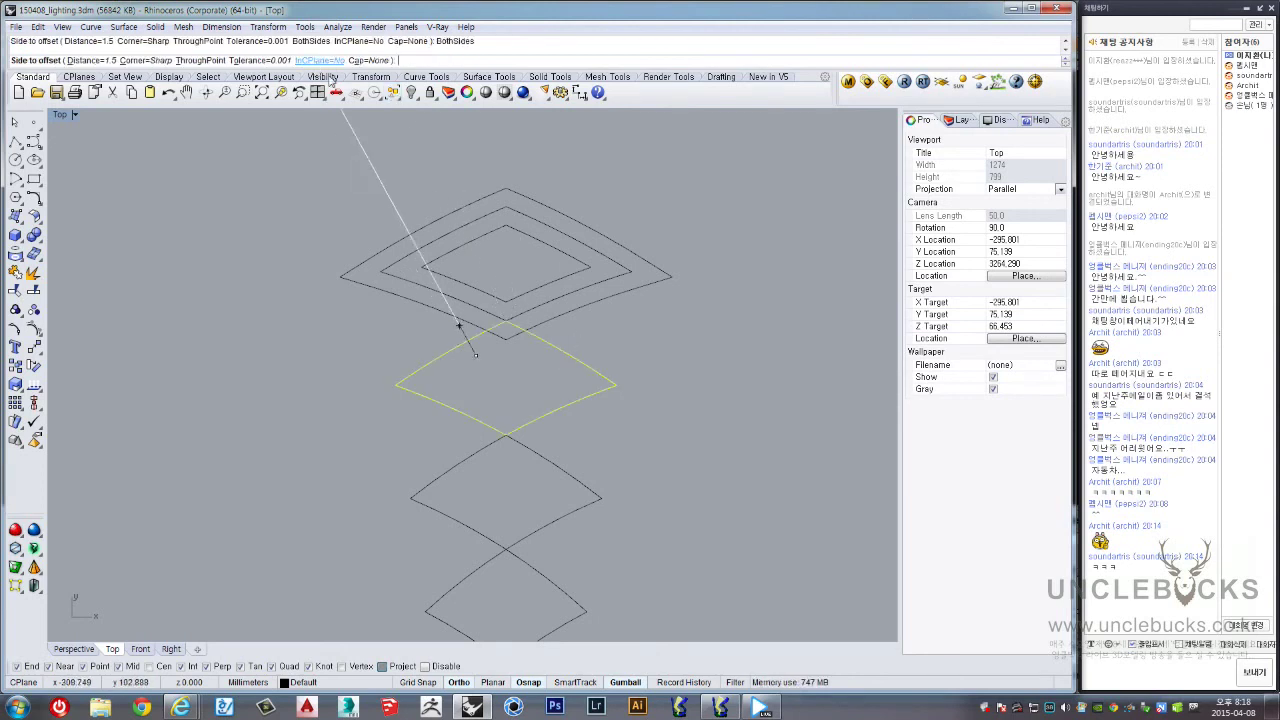
{"action": "left_click", "coordinate": [543, 357]}
{"action": "key", "text": "Down"}
{"action": "key", "text": "Down"}
{"action": "key", "text": "Down"}
{"action": "key", "text": "Down"}
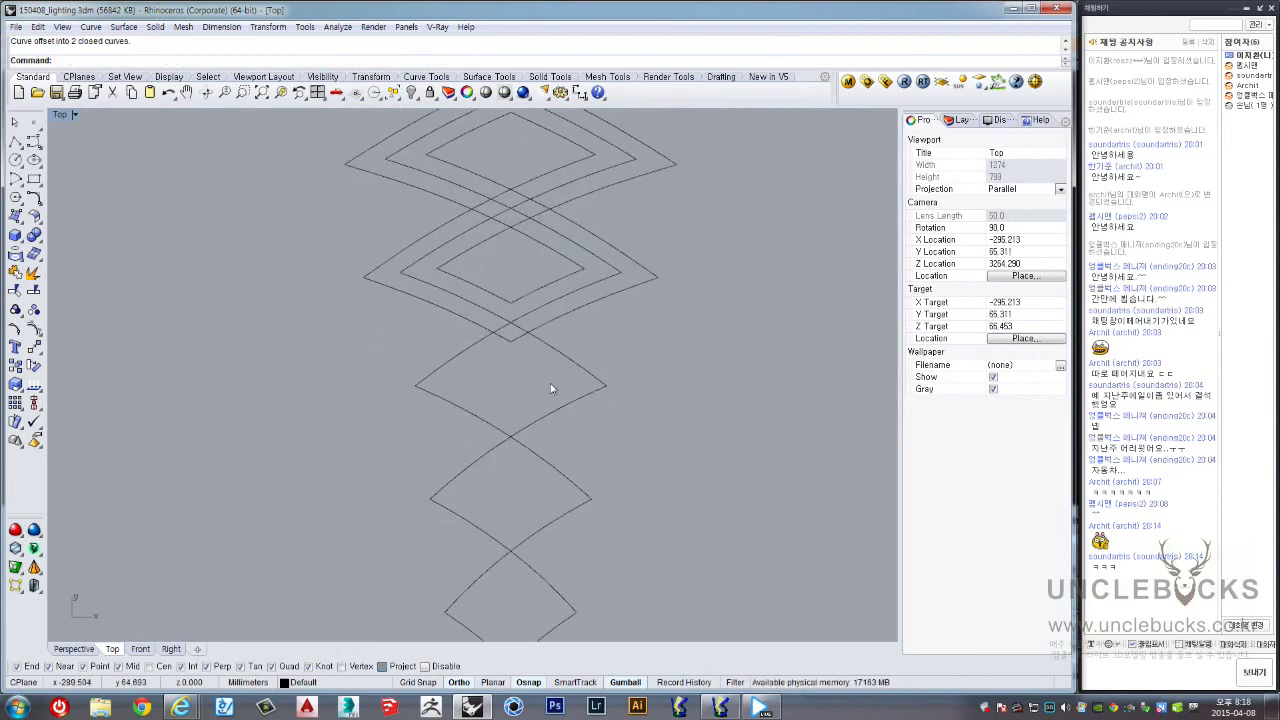
Offset the third diamond to both sides at 1.5, redoing it after an undo.
{"action": "scroll", "coordinate": [550, 388], "scroll_direction": "up", "scroll_amount": 3}
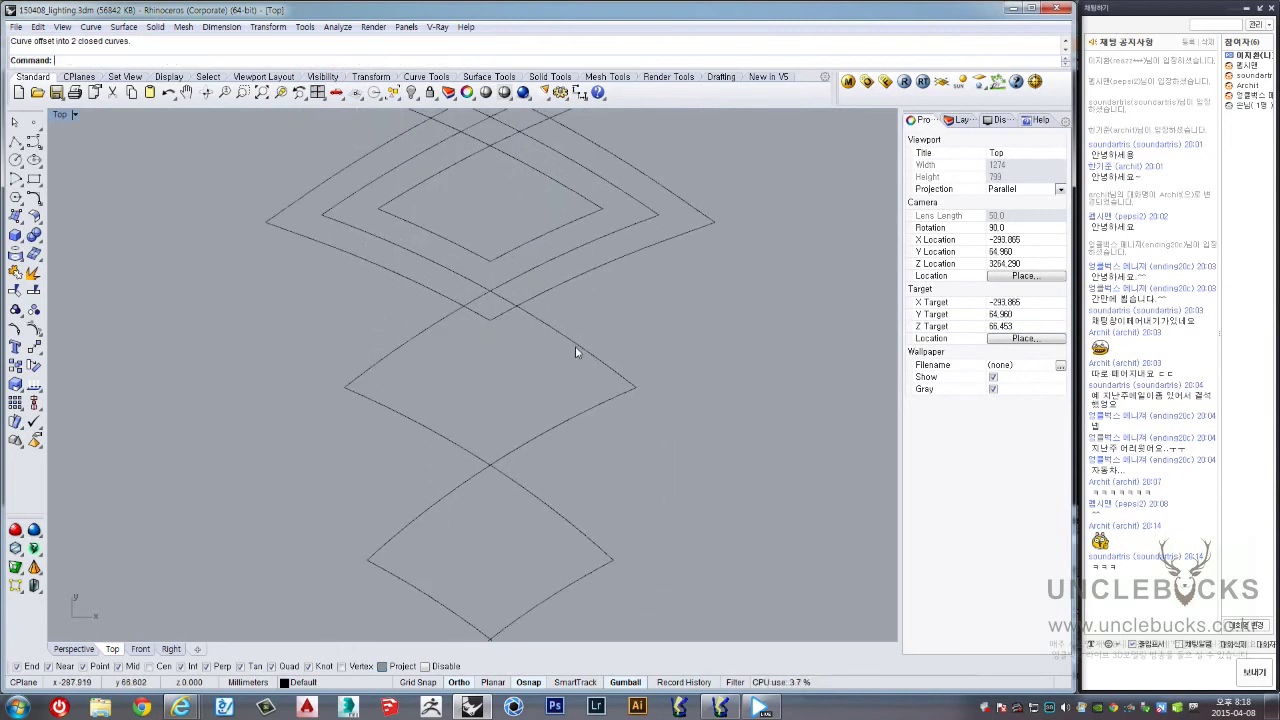
{"action": "left_click", "coordinate": [575, 348]}
{"action": "key", "text": "Return"}
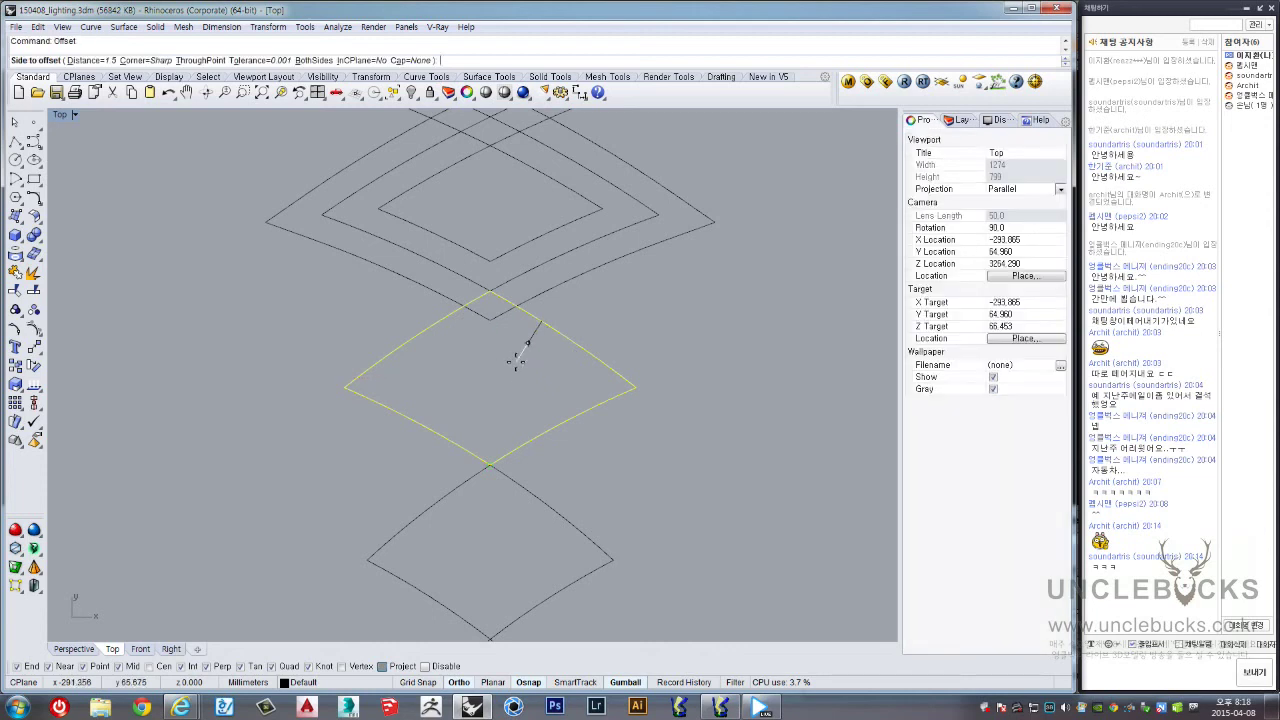
{"action": "type", "text": "b"}
{"action": "key", "text": "Return"}
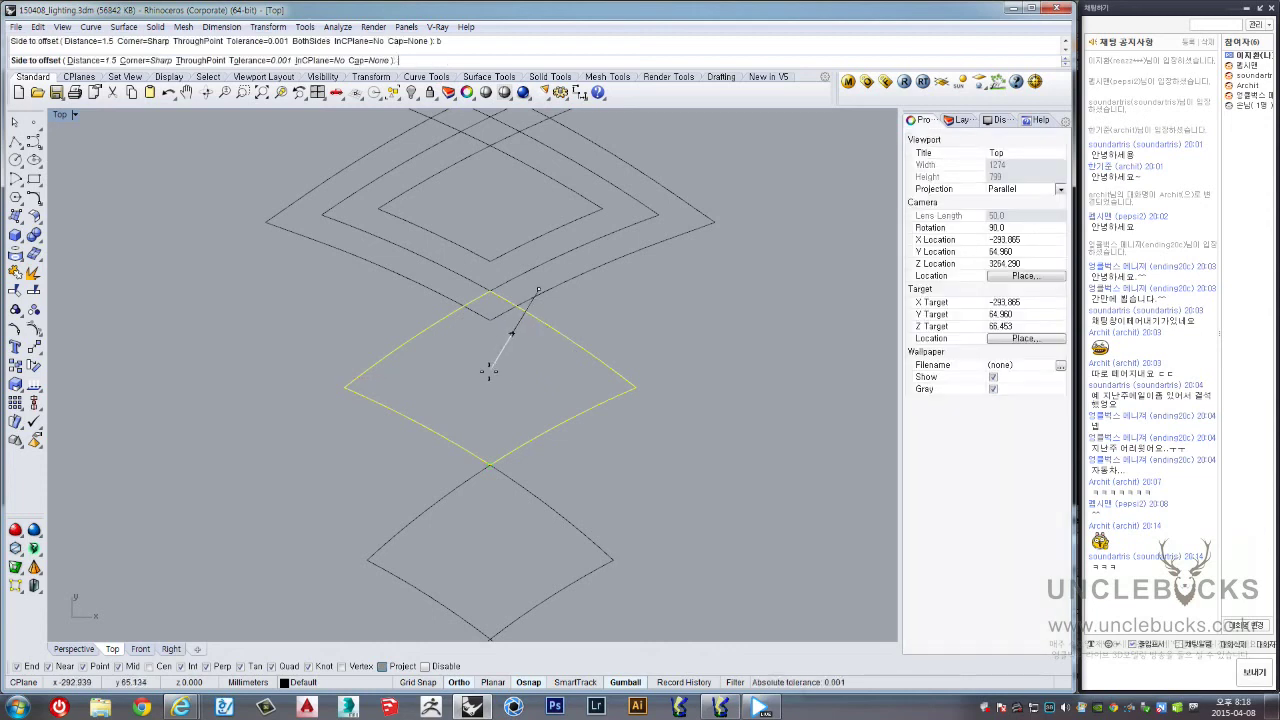
{"action": "left_click", "coordinate": [545, 395]}
{"action": "scroll", "coordinate": [551, 411], "scroll_direction": "down", "scroll_amount": 1}
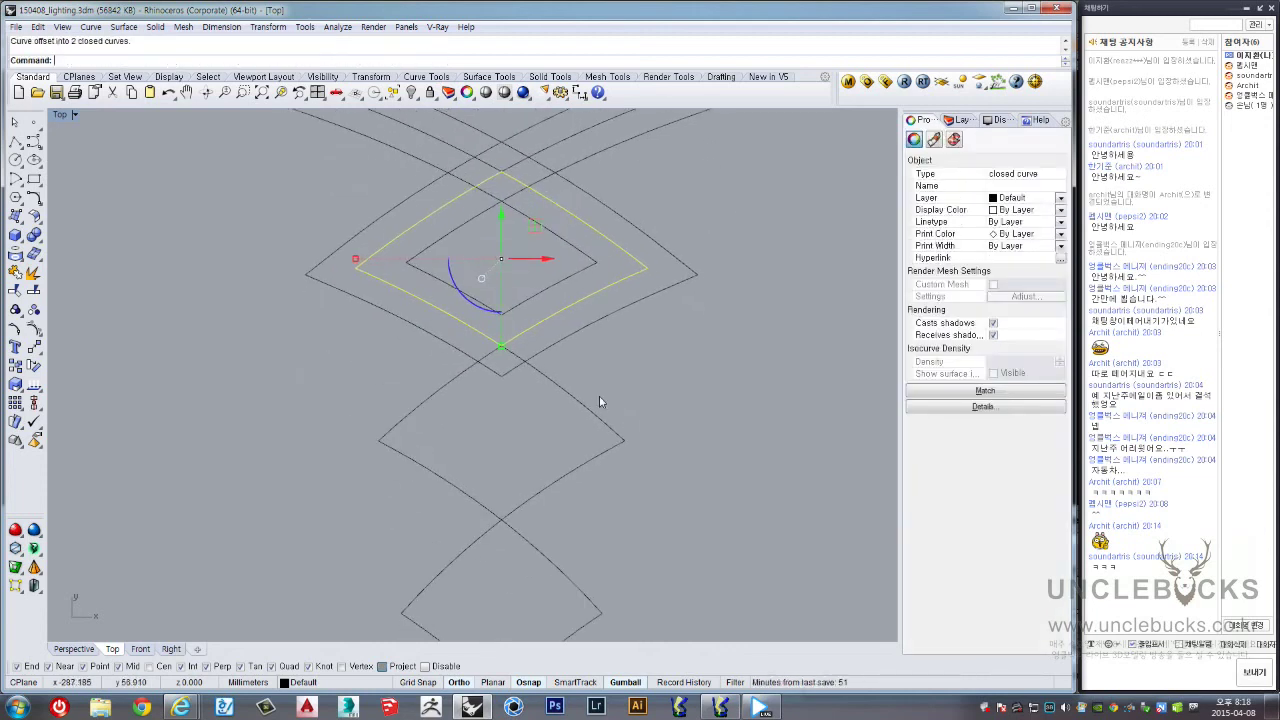
{"action": "key", "text": "ctrl+z"}
{"action": "scroll", "coordinate": [576, 423], "scroll_direction": "down", "scroll_amount": 1}
{"action": "key", "text": "Return"}
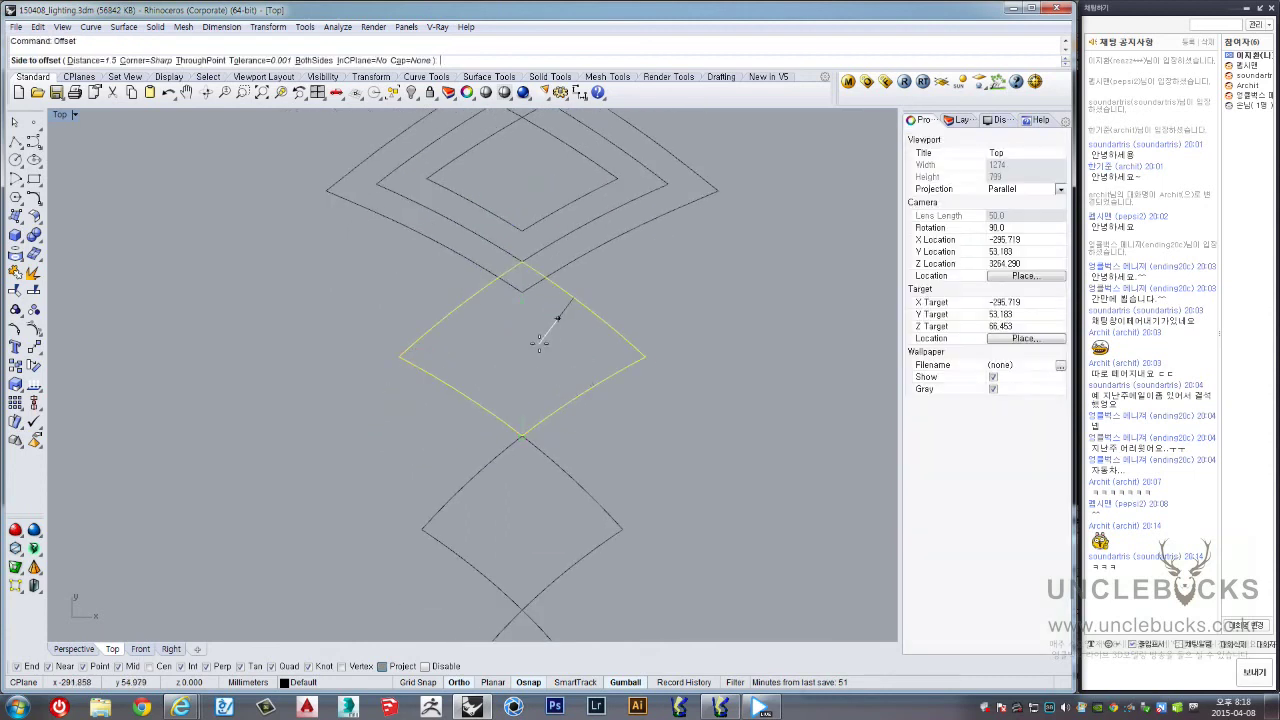
{"action": "type", "text": "b"}
{"action": "key", "text": "Return"}
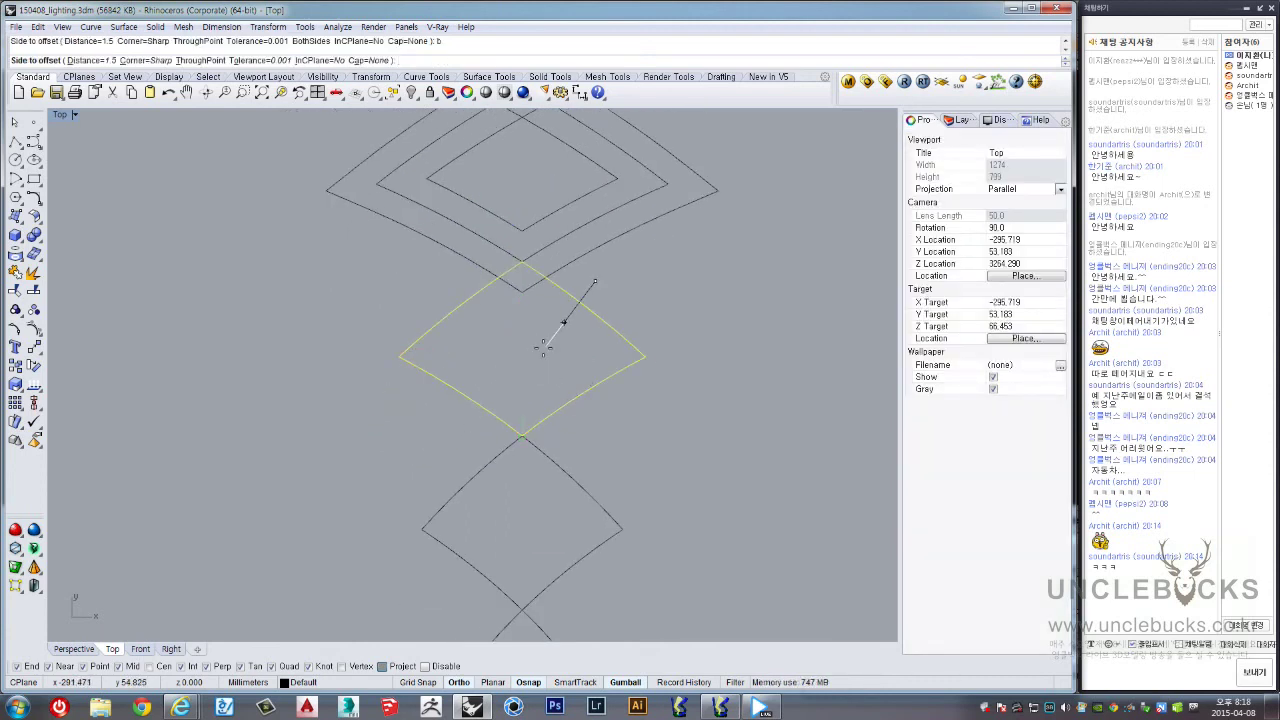
{"action": "left_click", "coordinate": [560, 310]}
Offset the fourth diamond down the chain to both sides at 1.5.
{"action": "right_click_drag", "start_coordinate": [611, 472], "coordinate": [626, 332]}
{"action": "left_click", "coordinate": [610, 365]}
{"action": "right_click_drag", "start_coordinate": [600, 400], "coordinate": [604, 340]}
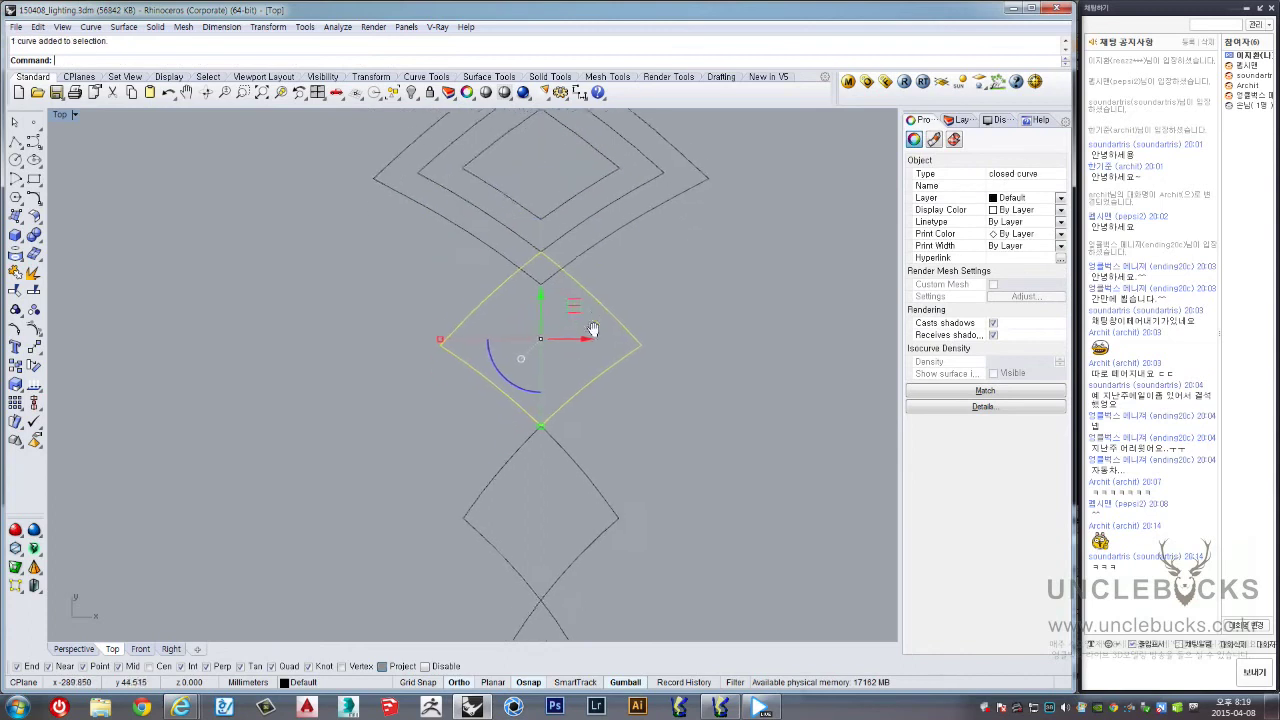
{"action": "key", "text": "Return"}
{"action": "type", "text": "b"}
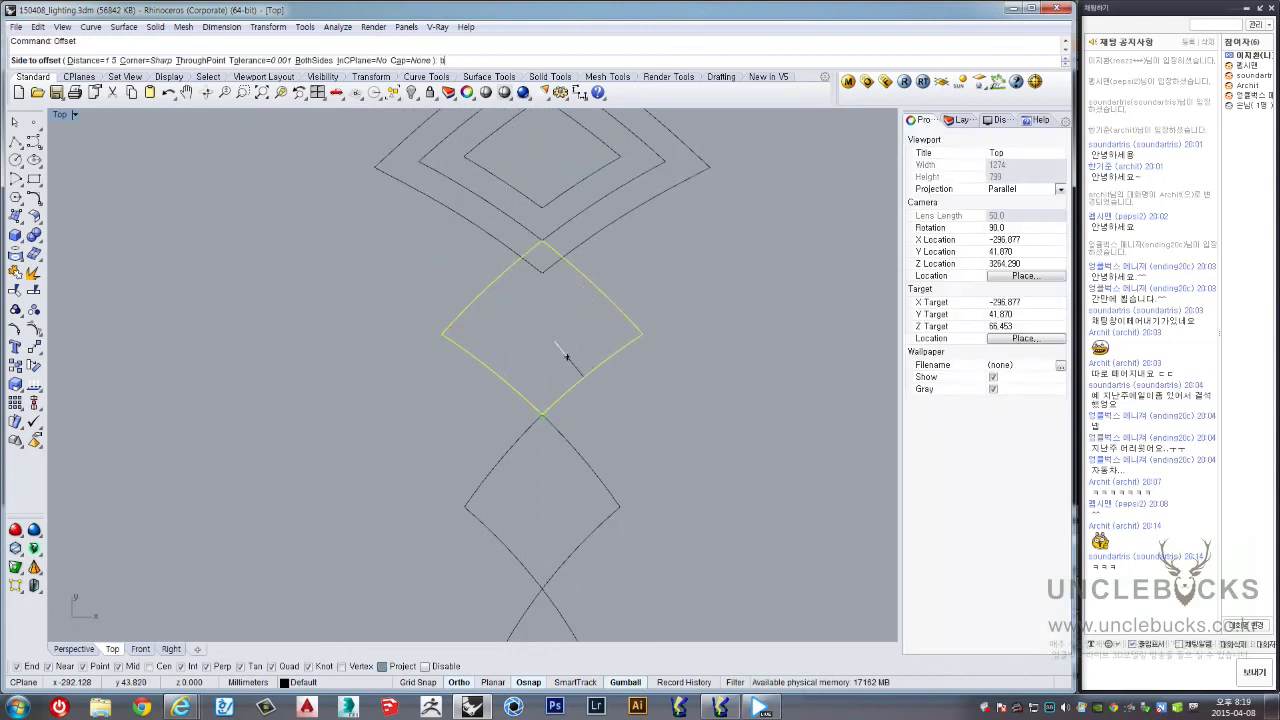
{"action": "key", "text": "Return"}
{"action": "left_click", "coordinate": [565, 356]}
Offset the next two diamonds down the chain to both sides at 1.5.
{"action": "right_click_drag", "start_coordinate": [617, 429], "coordinate": [626, 371]}
{"action": "left_click", "coordinate": [611, 381]}
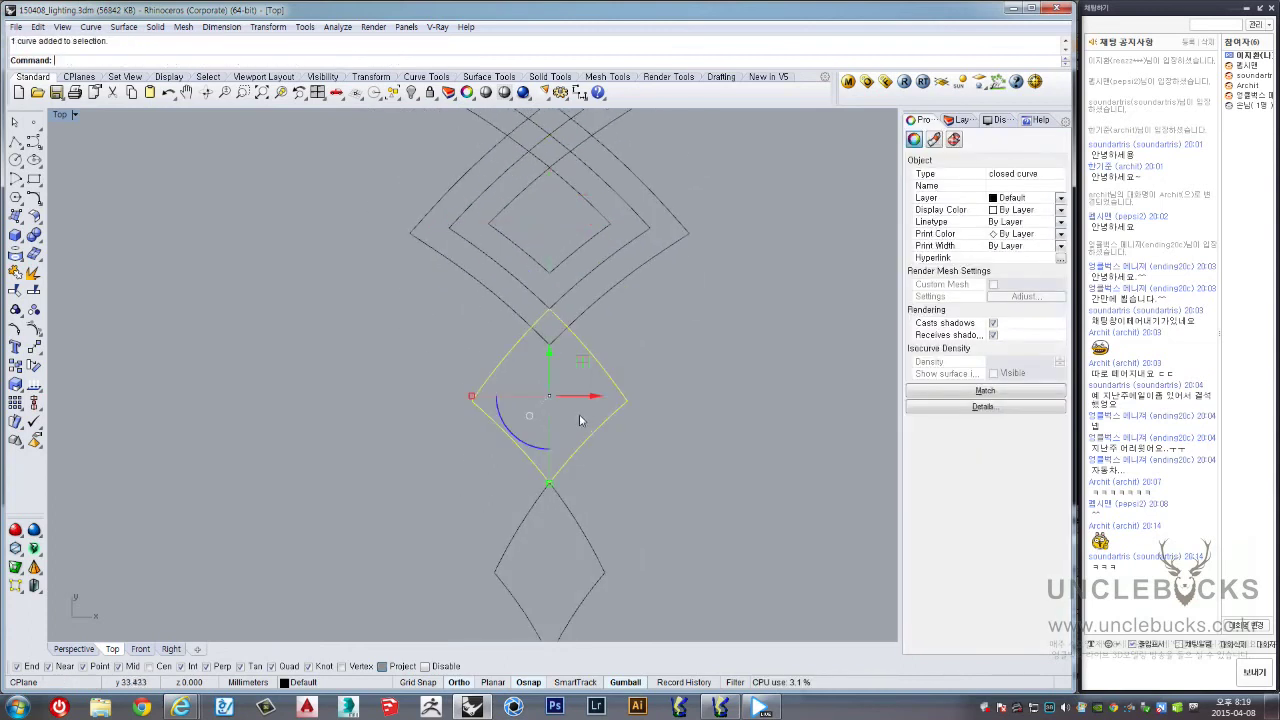
{"action": "key", "text": "Return"}
{"action": "left_click", "coordinate": [553, 398]}
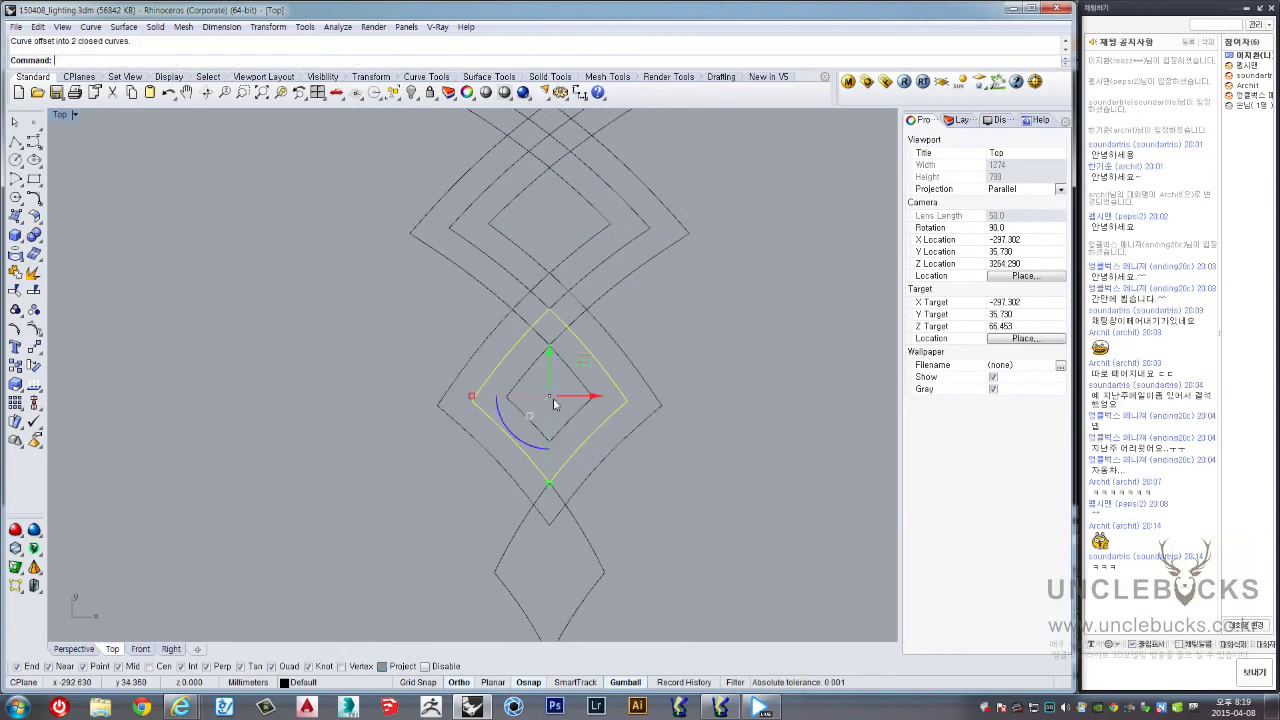
{"action": "right_click_drag", "start_coordinate": [553, 398], "coordinate": [575, 228]}
{"action": "left_click", "coordinate": [602, 405]}
{"action": "key", "text": "Return"}
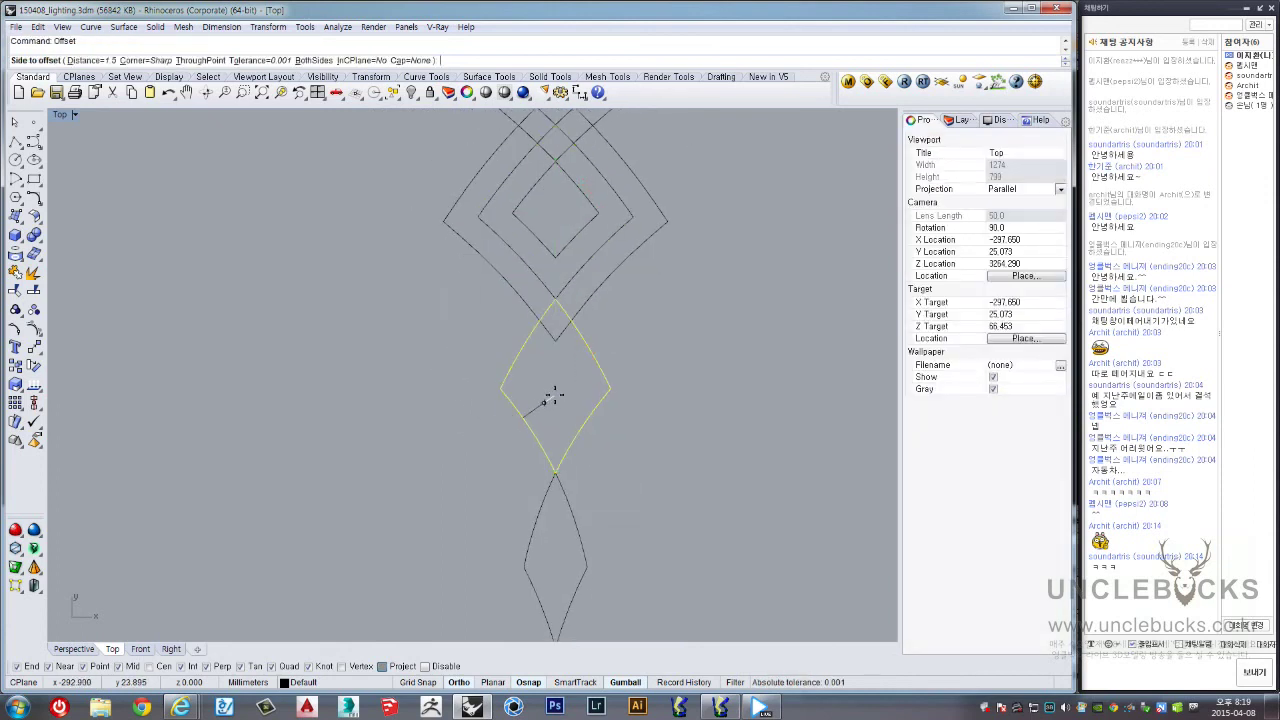
{"action": "left_click", "coordinate": [550, 396]}
Offset the small bottom diamond to both sides at 1.5 and select its three nested curves.
{"action": "right_click_drag", "start_coordinate": [605, 499], "coordinate": [617, 349]}
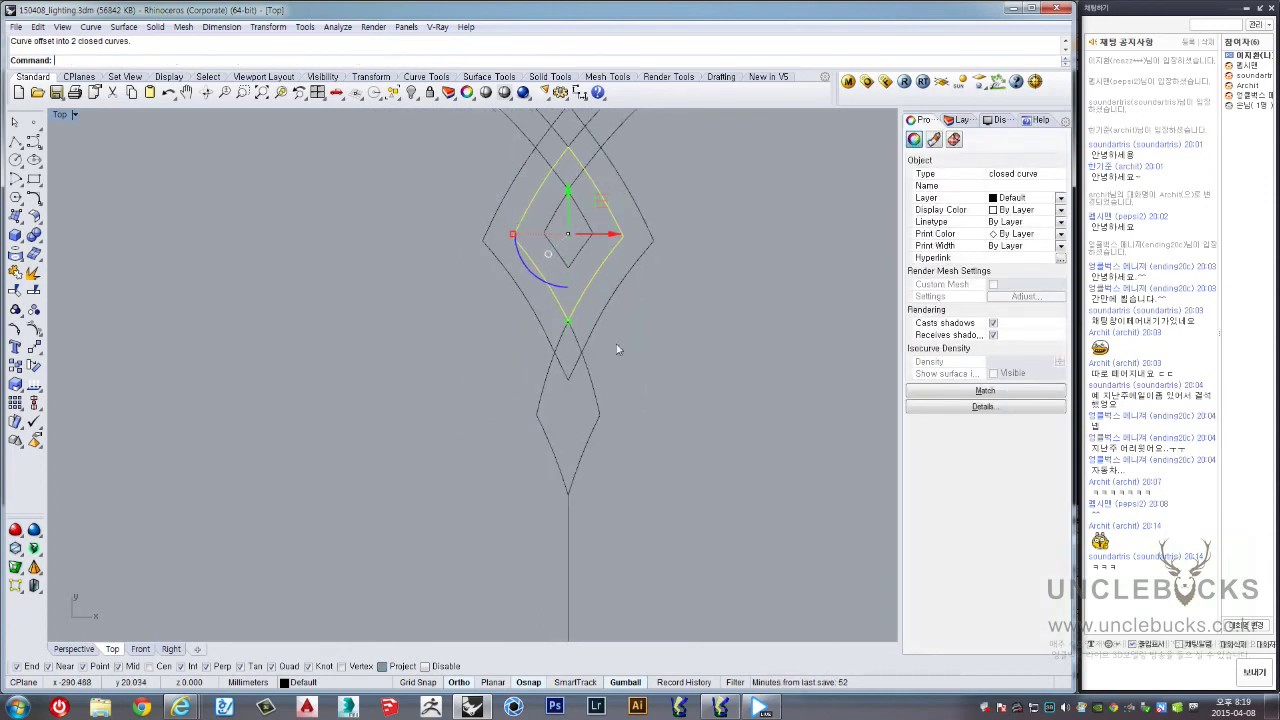
{"action": "key", "text": "Escape"}
{"action": "left_click", "coordinate": [606, 368]}
{"action": "scroll", "coordinate": [610, 345], "scroll_direction": "down", "scroll_amount": 3}
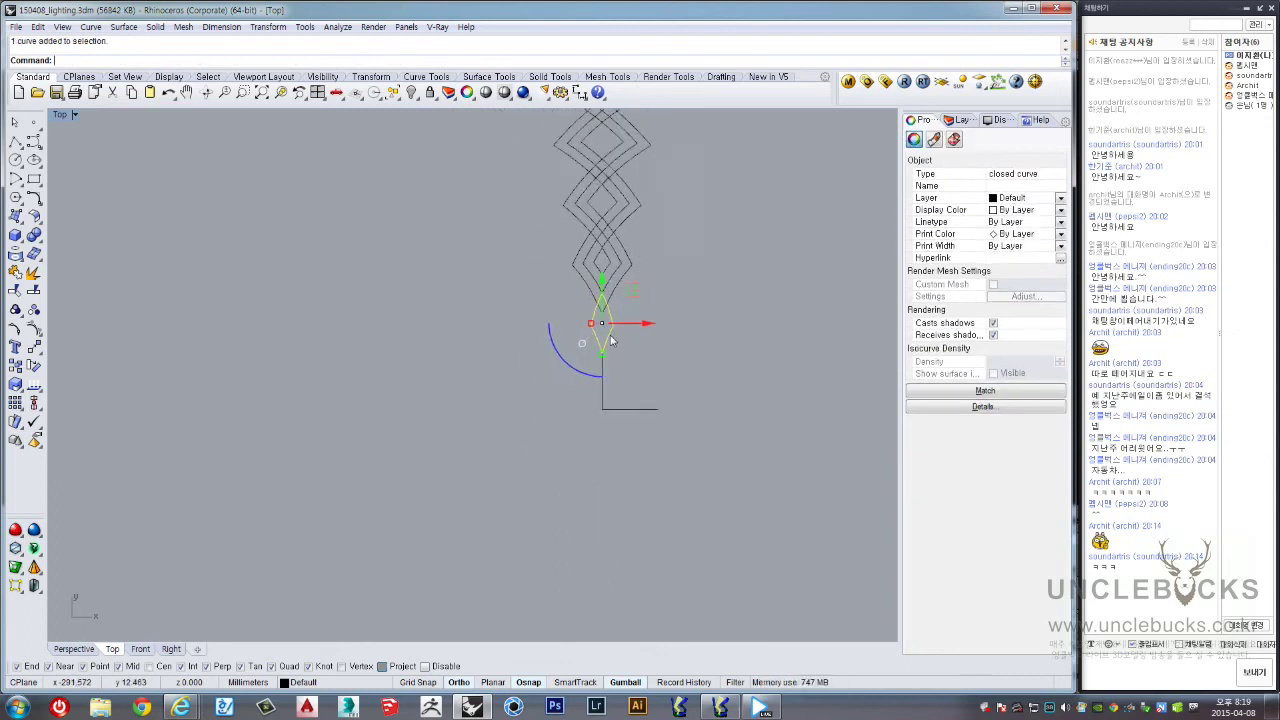
{"action": "scroll", "coordinate": [610, 341], "scroll_direction": "up", "scroll_amount": 4}
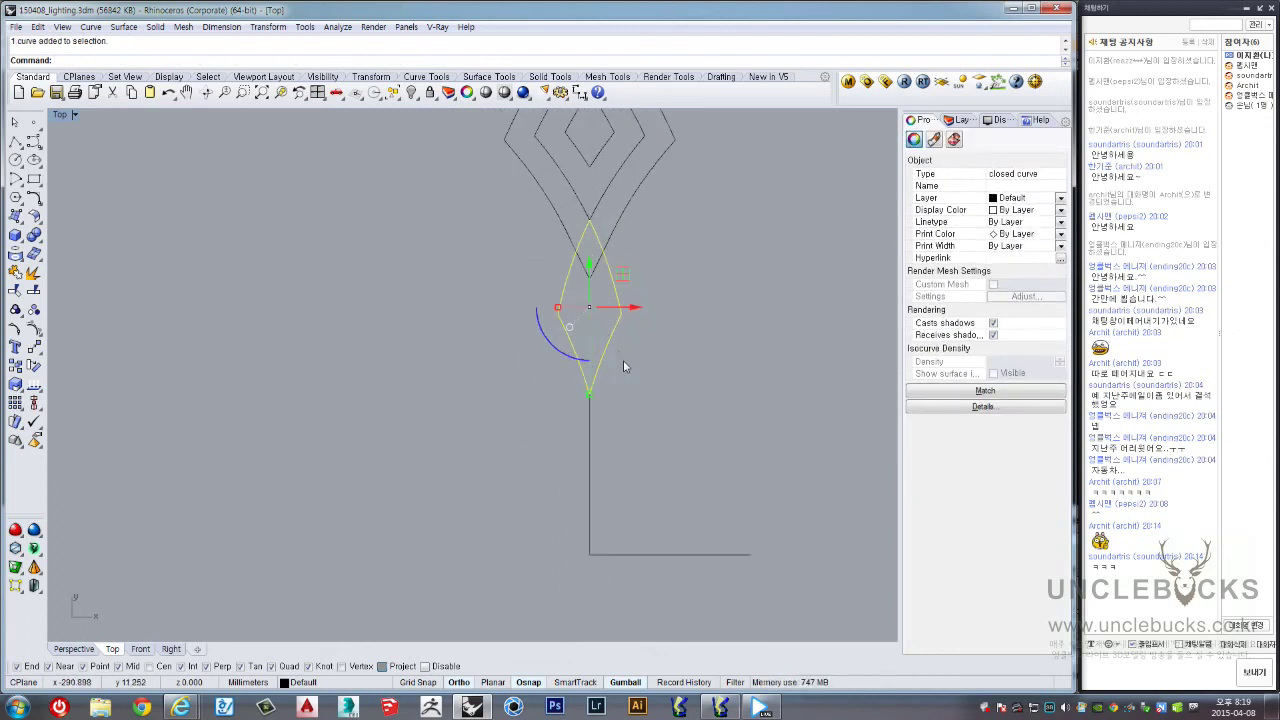
{"action": "right_click", "coordinate": [623, 358]}
{"action": "key", "text": "Return"}
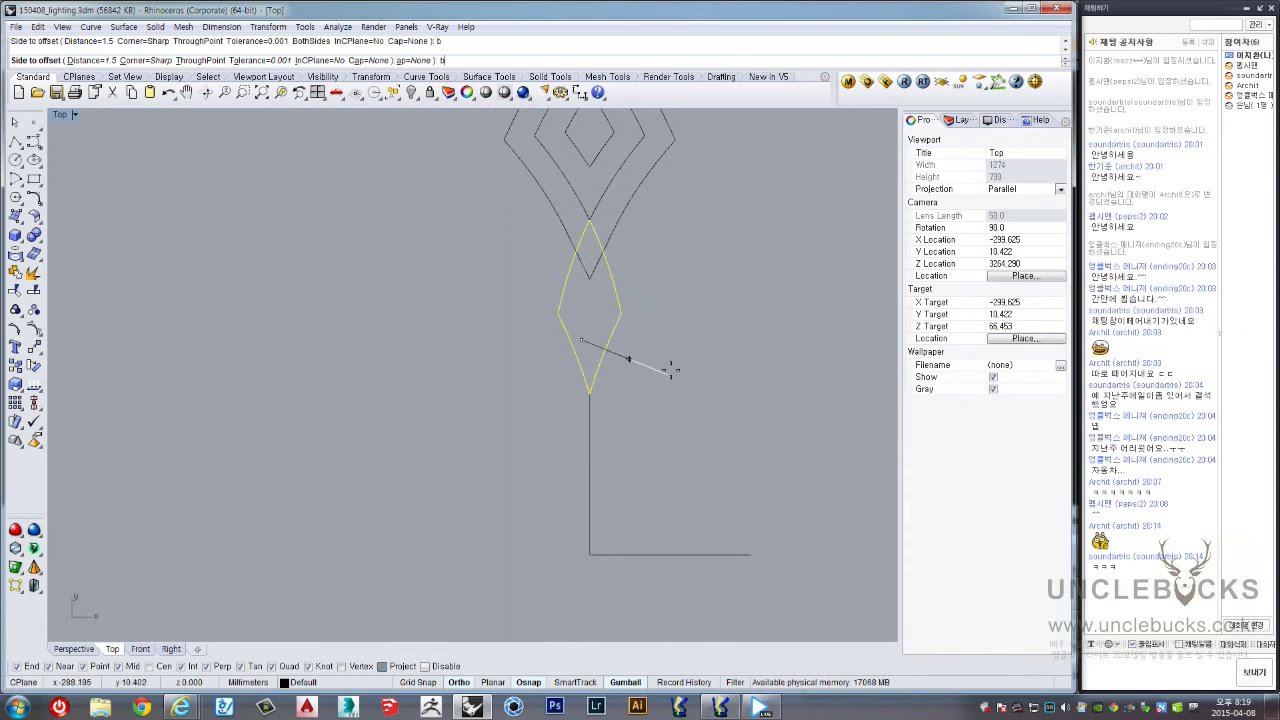
{"action": "left_click", "coordinate": [680, 355]}
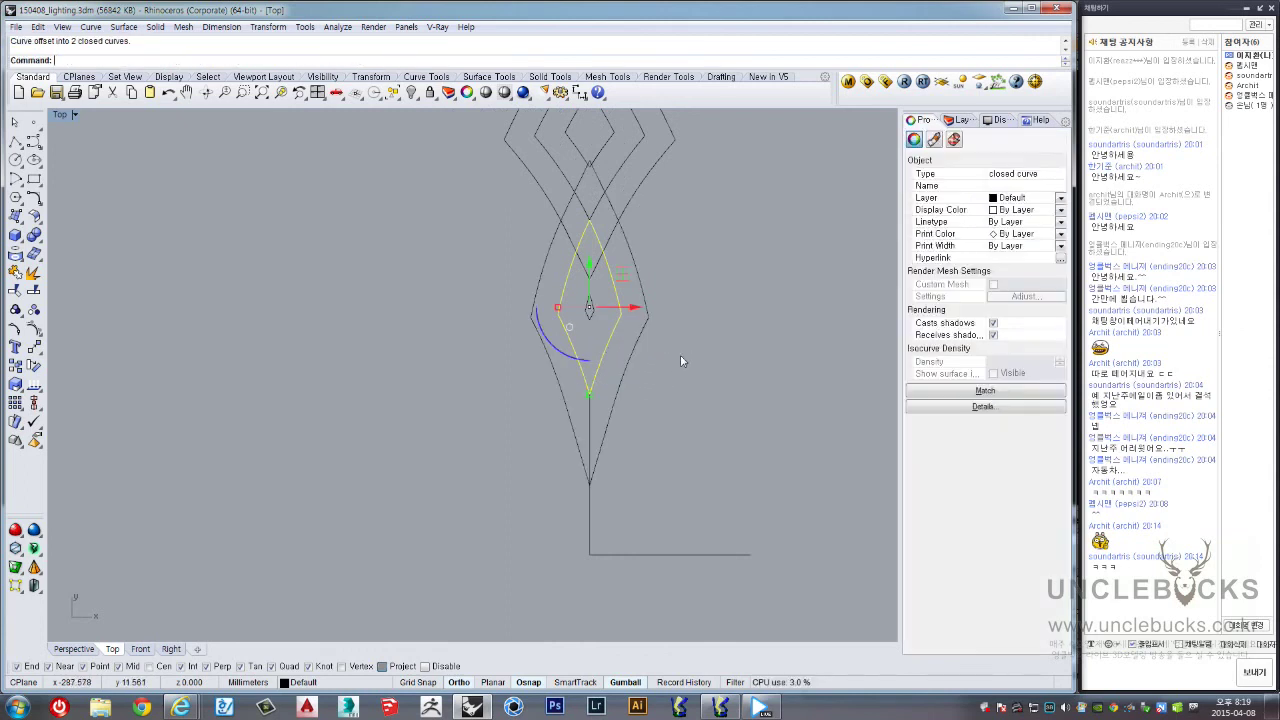
{"action": "right_click_drag", "start_coordinate": [657, 334], "coordinate": [635, 371]}
{"action": "key", "text": "Escape"}
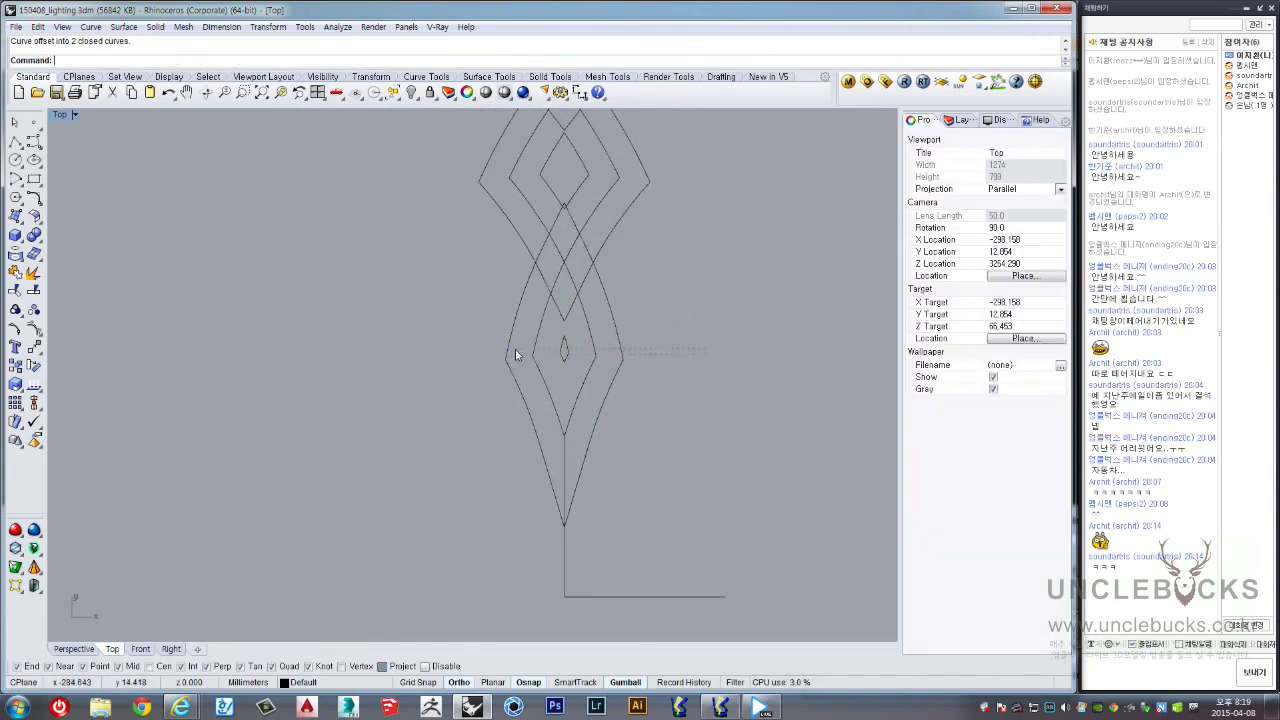
{"action": "left_click_drag", "start_coordinate": [515, 354], "coordinate": [484, 352]}
Delete the small bottom diamond and its two offset curves.
{"action": "scroll", "coordinate": [628, 352], "scroll_direction": "down", "scroll_amount": 2}
{"action": "mouse_move", "coordinate": [607, 366]}
{"action": "right_mouse_down"}
{"action": "mouse_move", "coordinate": [565, 405]}
{"action": "mouse_move", "coordinate": [594, 293]}
{"action": "mouse_move", "coordinate": [542, 383]}
{"action": "right_mouse_up"}
{"action": "key", "text": "Delete"}
{"action": "scroll", "coordinate": [516, 398], "scroll_direction": "up", "scroll_amount": 3}
{"action": "scroll", "coordinate": [525, 365], "scroll_direction": "up", "scroll_amount": 3}
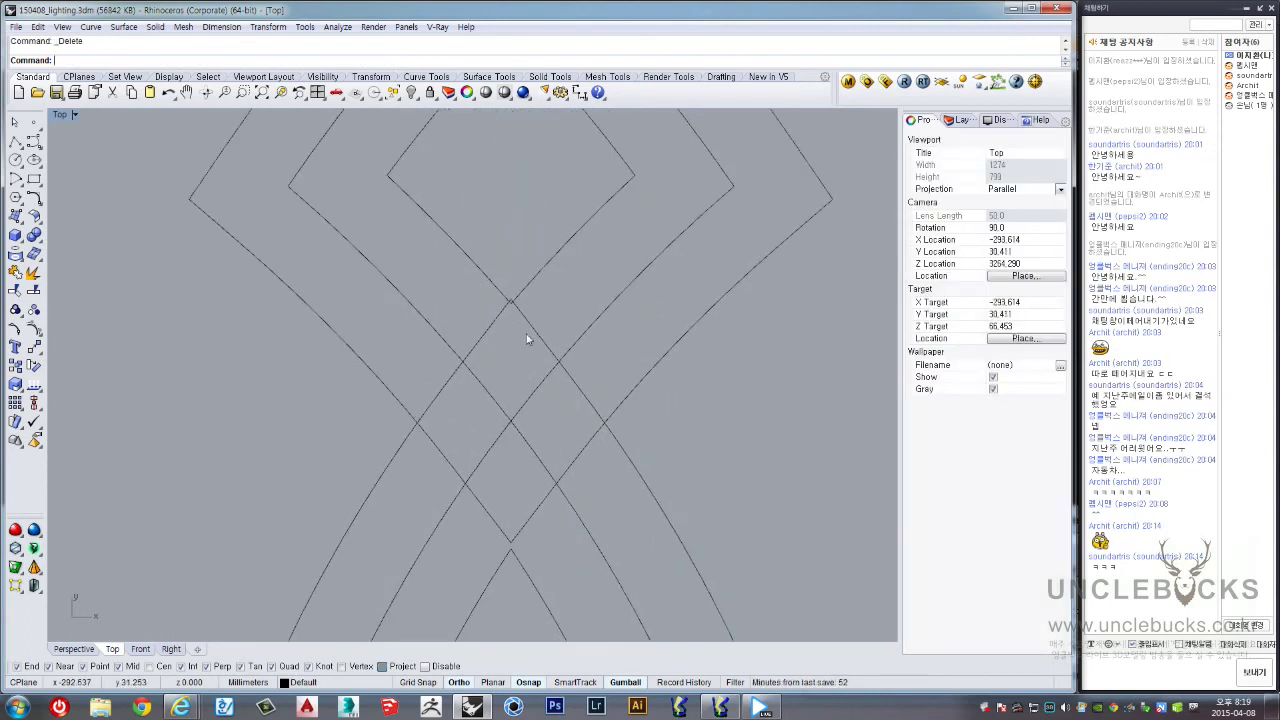
{"action": "scroll", "coordinate": [527, 339], "scroll_direction": "down", "scroll_amount": 2}
{"action": "scroll", "coordinate": [526, 337], "scroll_direction": "down", "scroll_amount": 2}
{"action": "scroll", "coordinate": [527, 320], "scroll_direction": "down", "scroll_amount": 2}
{"action": "scroll", "coordinate": [571, 497], "scroll_direction": "up", "scroll_amount": 2}
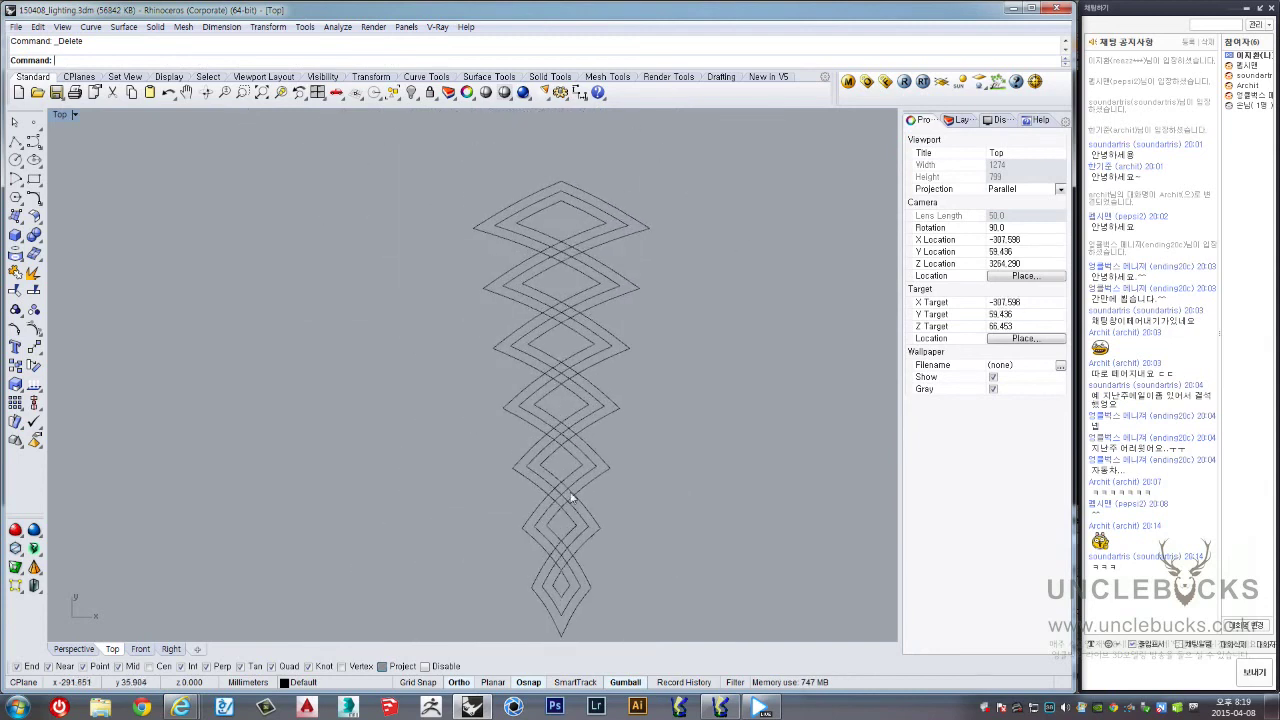
{"action": "scroll", "coordinate": [552, 364], "scroll_direction": "up", "scroll_amount": 2}
{"action": "scroll", "coordinate": [552, 364], "scroll_direction": "up", "scroll_amount": 2}
{"action": "scroll", "coordinate": [552, 364], "scroll_direction": "up", "scroll_amount": 2}
{"action": "scroll", "coordinate": [549, 341], "scroll_direction": "up", "scroll_amount": 2}
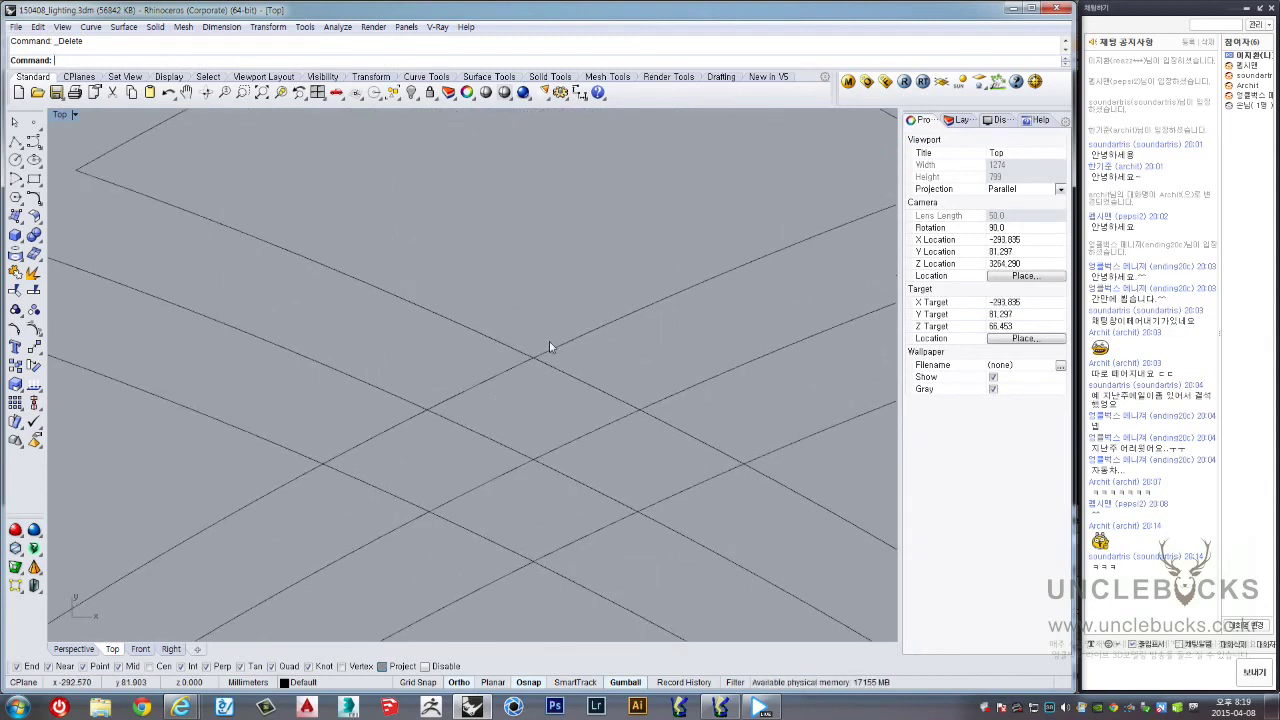
Select a few curves in the upper part of the diamond stack.
{"action": "left_click", "coordinate": [543, 368]}
{"action": "scroll", "coordinate": [534, 362], "scroll_direction": "up", "scroll_amount": 2}
{"action": "scroll", "coordinate": [551, 372], "scroll_direction": "up", "scroll_amount": 1}
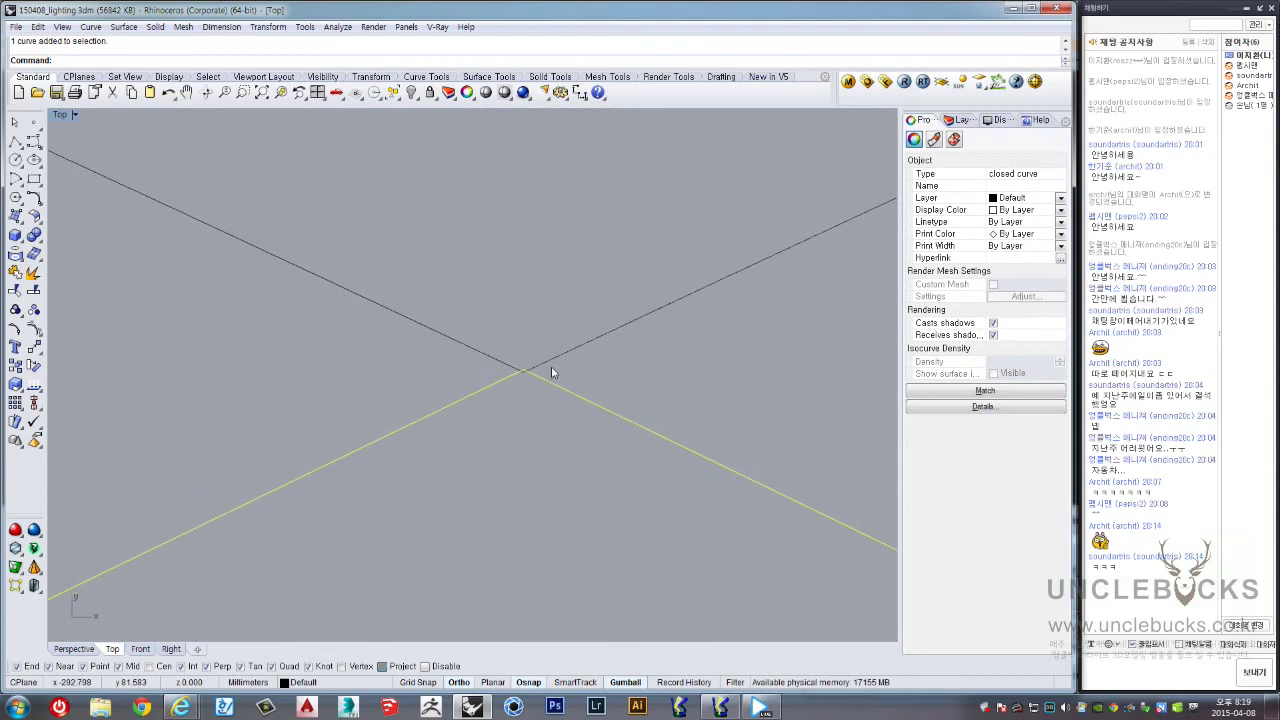
{"action": "scroll", "coordinate": [509, 377], "scroll_direction": "down", "scroll_amount": 1}
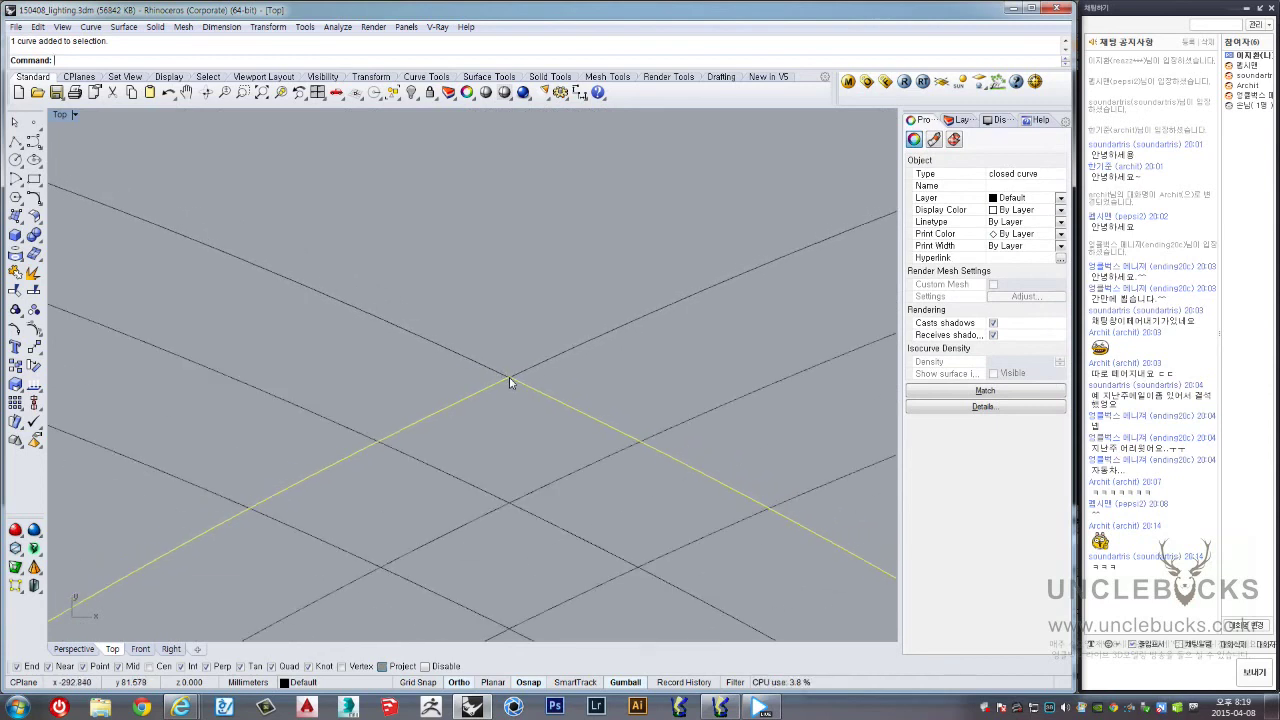
{"action": "scroll", "coordinate": [480, 395], "scroll_direction": "down", "scroll_amount": 2}
{"action": "scroll", "coordinate": [466, 415], "scroll_direction": "down", "scroll_amount": 1}
{"action": "scroll", "coordinate": [498, 331], "scroll_direction": "up", "scroll_amount": 2}
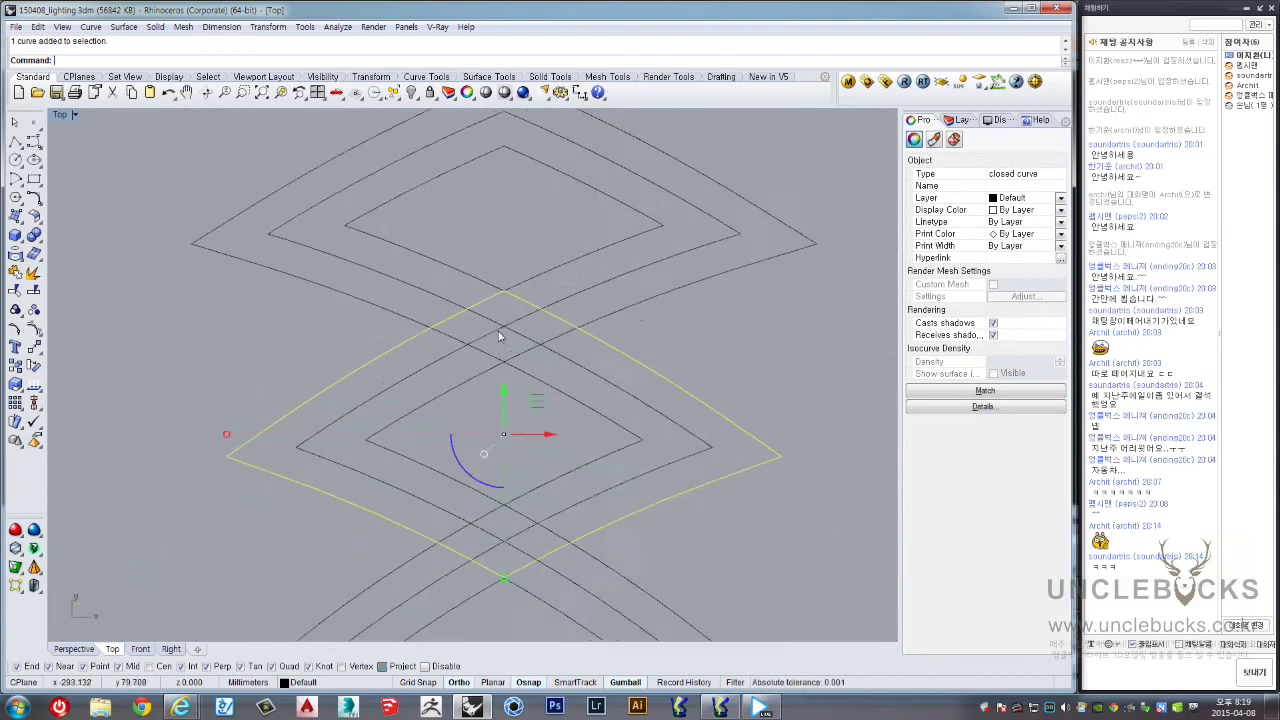
{"action": "left_click", "coordinate": [383, 318], "text": "shift"}
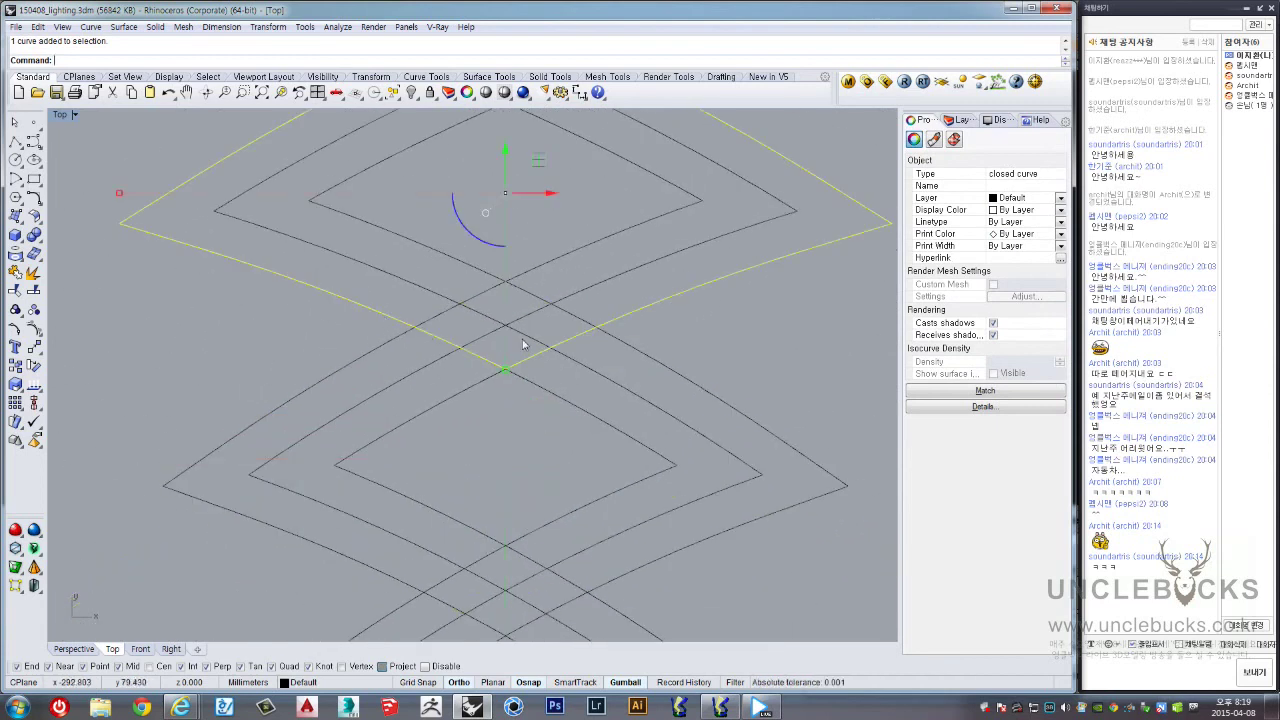
{"action": "left_click", "coordinate": [539, 271], "text": "shift"}
{"action": "scroll", "coordinate": [555, 395], "scroll_direction": "down", "scroll_amount": 3}
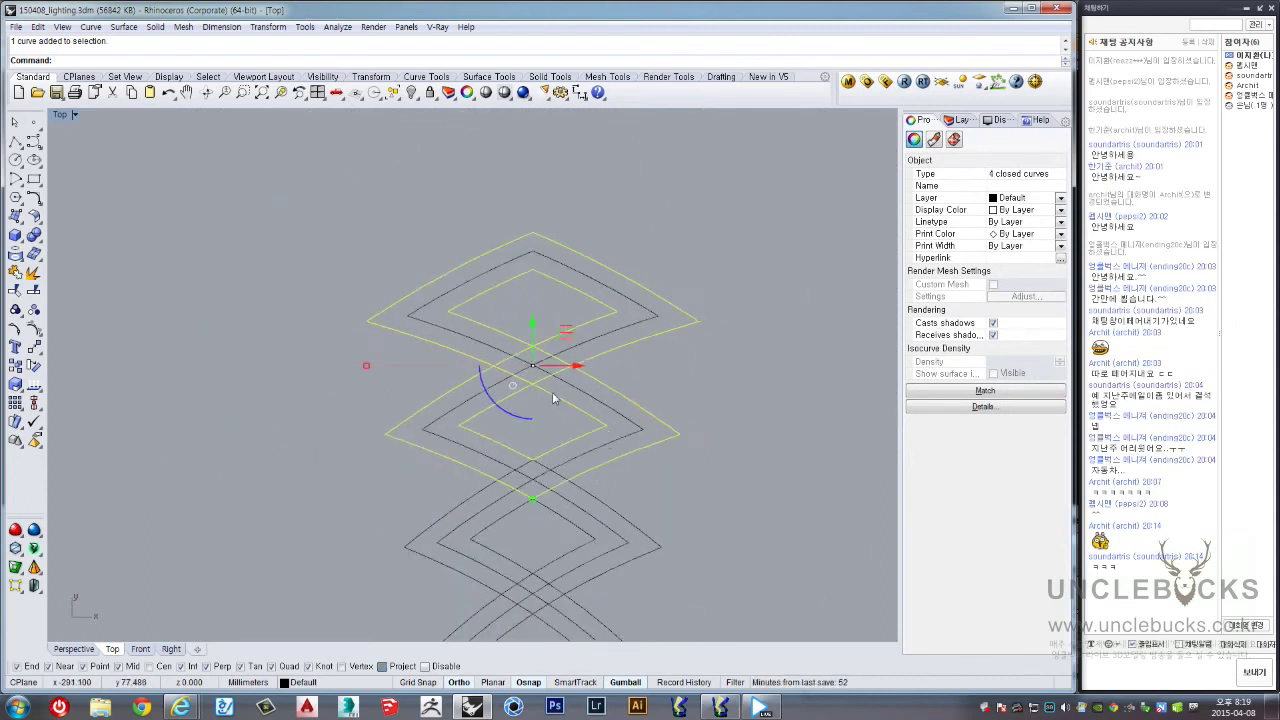
{"action": "scroll", "coordinate": [590, 370], "scroll_direction": "down", "scroll_amount": 3}
Clear the selection and reselect the outer diamond outlines along the whole chain.
{"action": "left_click", "coordinate": [638, 332]}
{"action": "scroll", "coordinate": [495, 308], "scroll_direction": "up", "scroll_amount": 3}
{"action": "scroll", "coordinate": [520, 312], "scroll_direction": "up", "scroll_amount": 3}
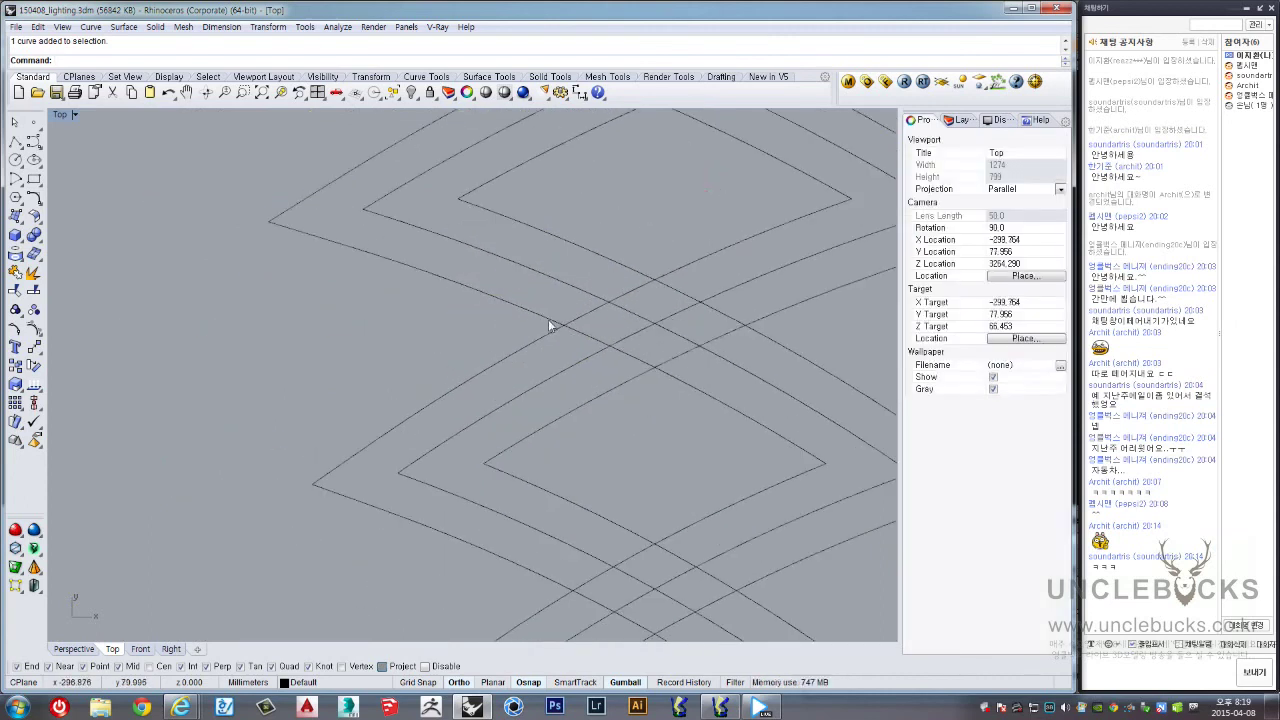
{"action": "left_click", "coordinate": [532, 343]}
{"action": "scroll", "coordinate": [532, 349], "scroll_direction": "down", "scroll_amount": 3}
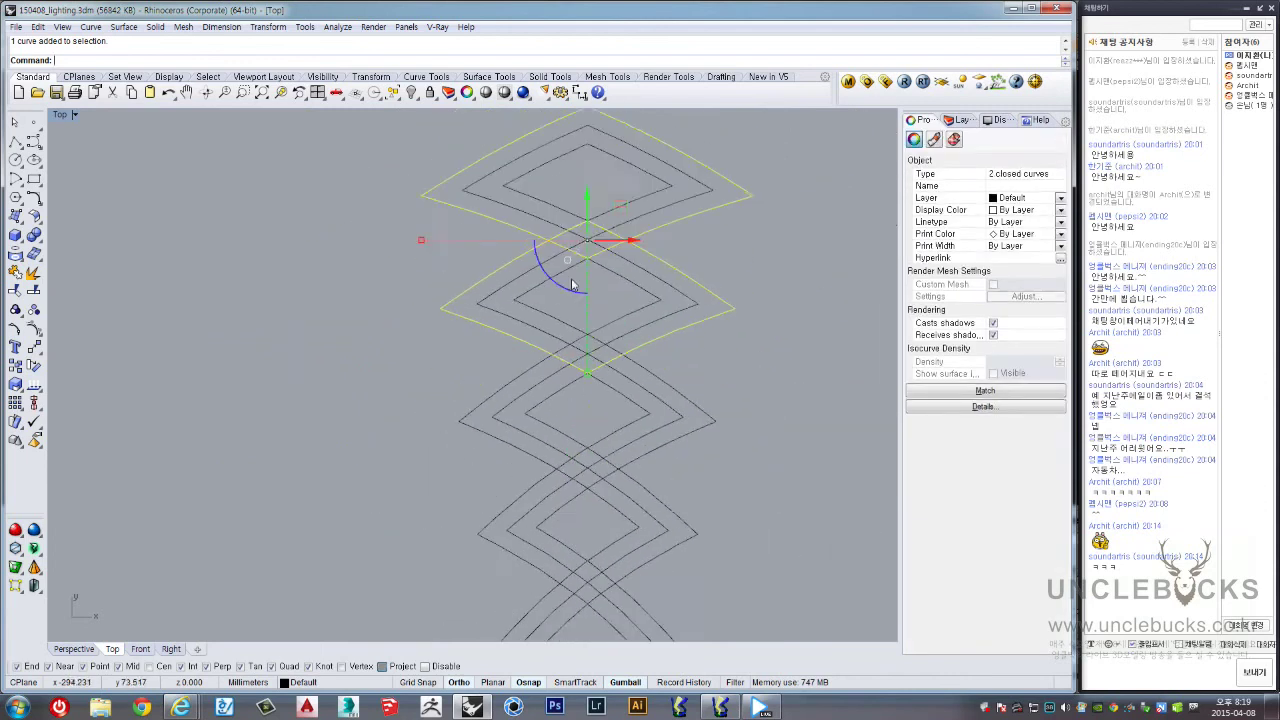
{"action": "left_click", "coordinate": [662, 365], "text": "shift"}
{"action": "right_click_drag", "start_coordinate": [667, 367], "coordinate": [603, 375]}
{"action": "scroll", "coordinate": [603, 375], "scroll_direction": "down", "scroll_amount": 2}
{"action": "scroll", "coordinate": [590, 400], "scroll_direction": "down", "scroll_amount": 1}
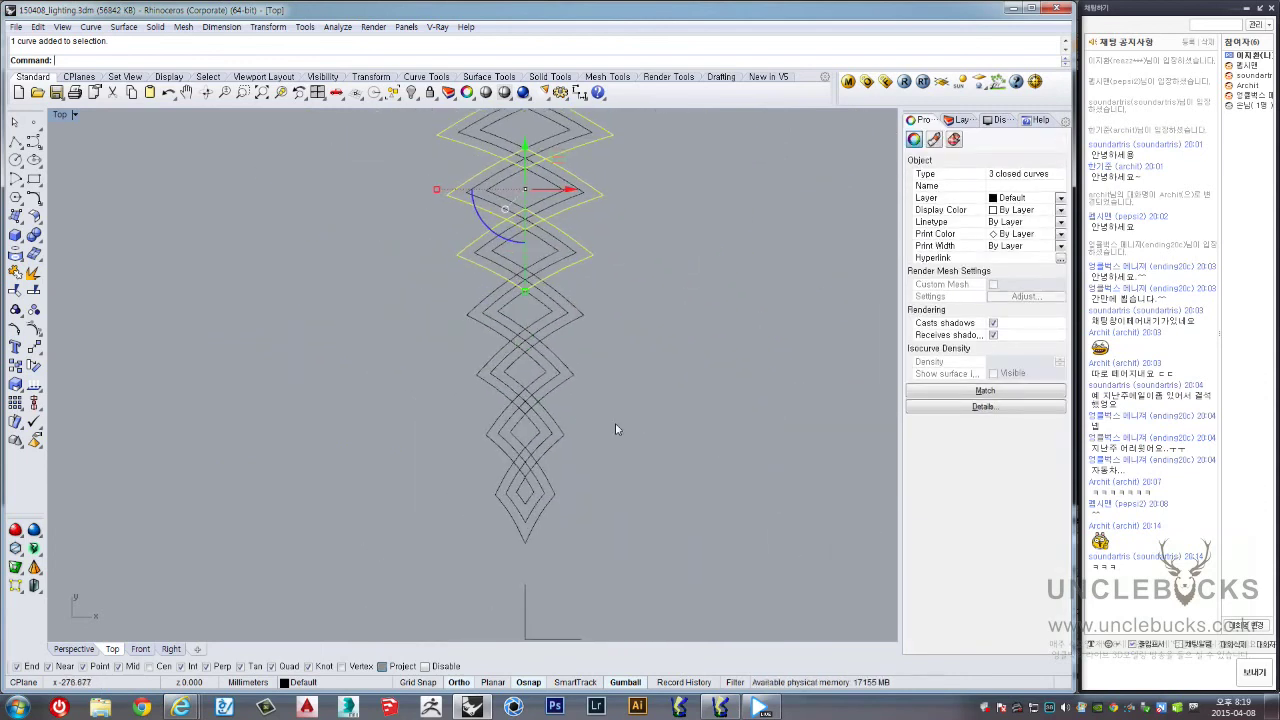
{"action": "left_click_drag", "start_coordinate": [600, 535], "coordinate": [556, 415]}
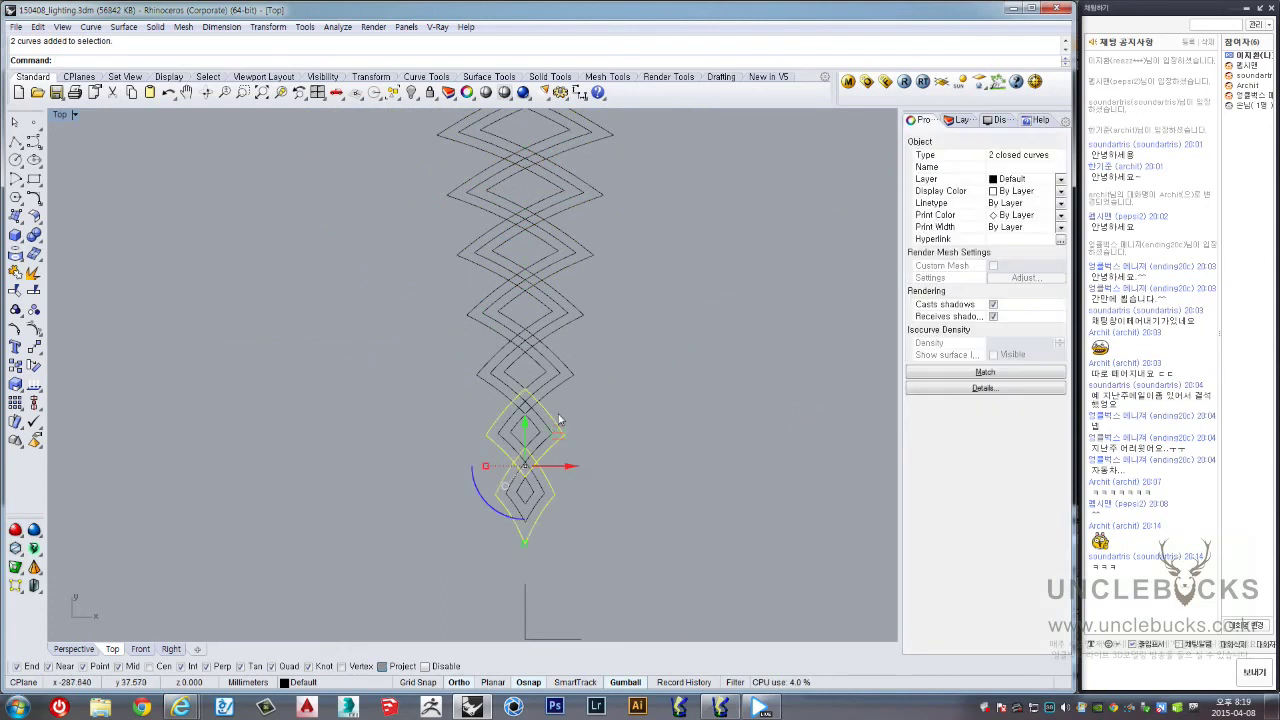
{"action": "left_click", "coordinate": [584, 277], "text": "shift"}
{"action": "left_click", "coordinate": [588, 231], "text": "shift"}
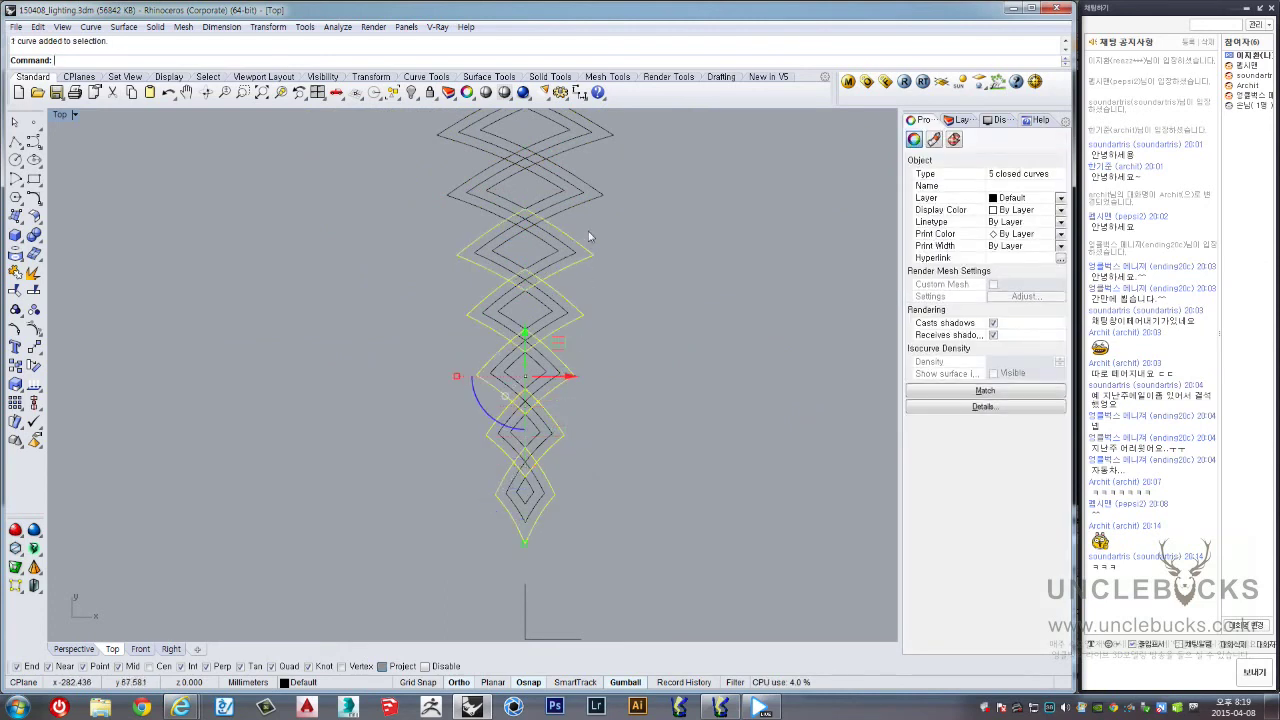
{"action": "left_click", "coordinate": [604, 178], "text": "shift"}
{"action": "left_click", "coordinate": [611, 136], "text": "shift"}
{"action": "right_click_drag", "start_coordinate": [611, 134], "coordinate": [622, 221]}
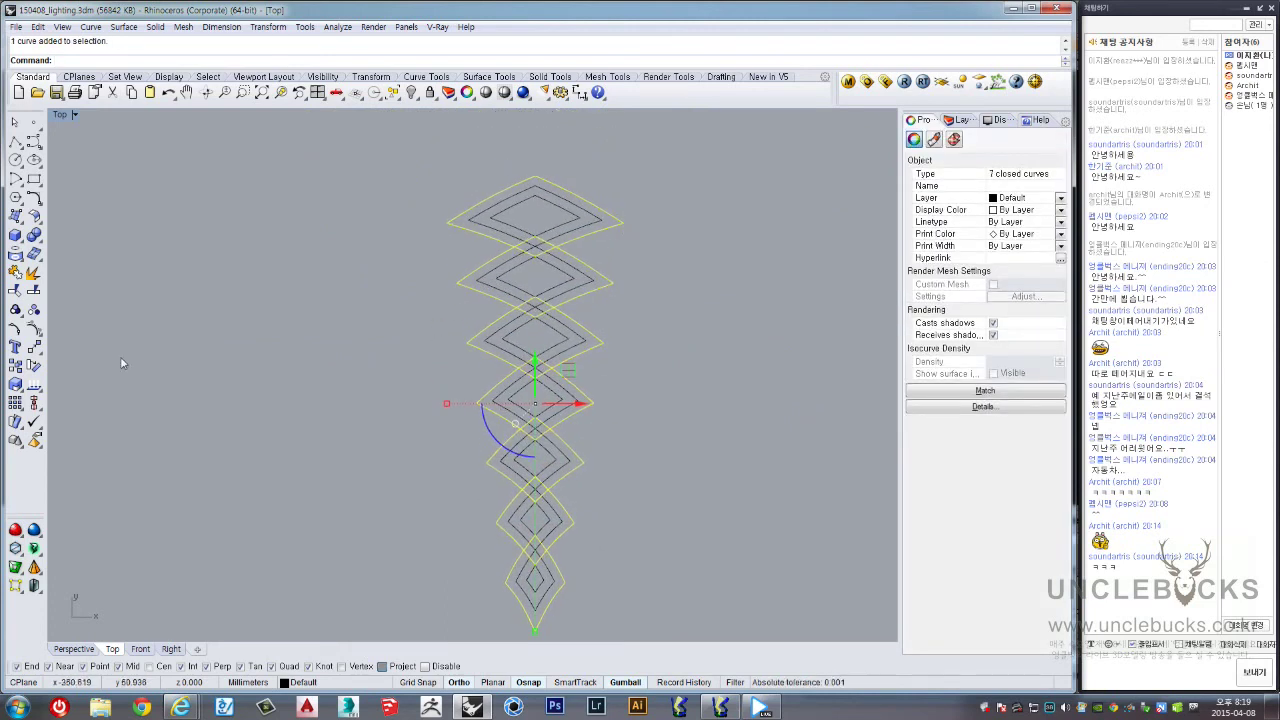
Trim away the overlapping outline segments at each crossing along the chain.
{"action": "left_click", "coordinate": [14, 291]}
{"action": "scroll", "coordinate": [498, 231], "scroll_direction": "up", "scroll_amount": 3}
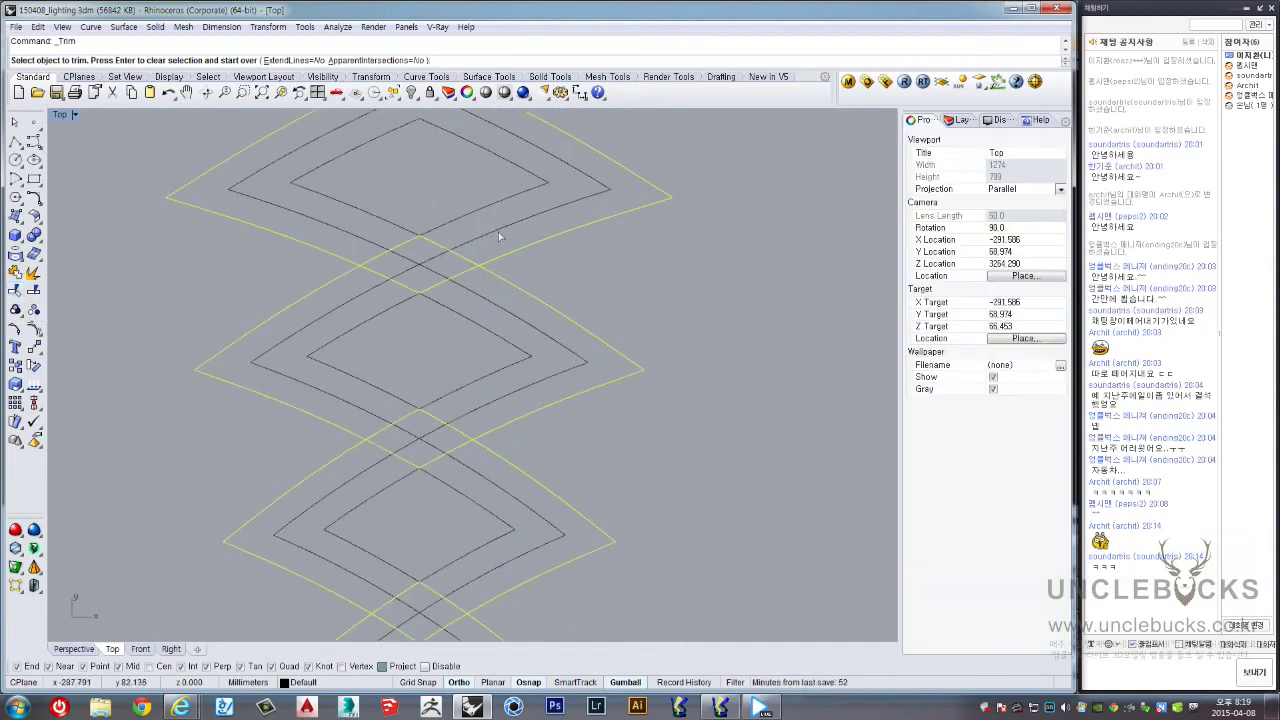
{"action": "scroll", "coordinate": [450, 260], "scroll_direction": "up", "scroll_amount": 2}
{"action": "left_click", "coordinate": [463, 276]}
{"action": "scroll", "coordinate": [469, 289], "scroll_direction": "down", "scroll_amount": 2}
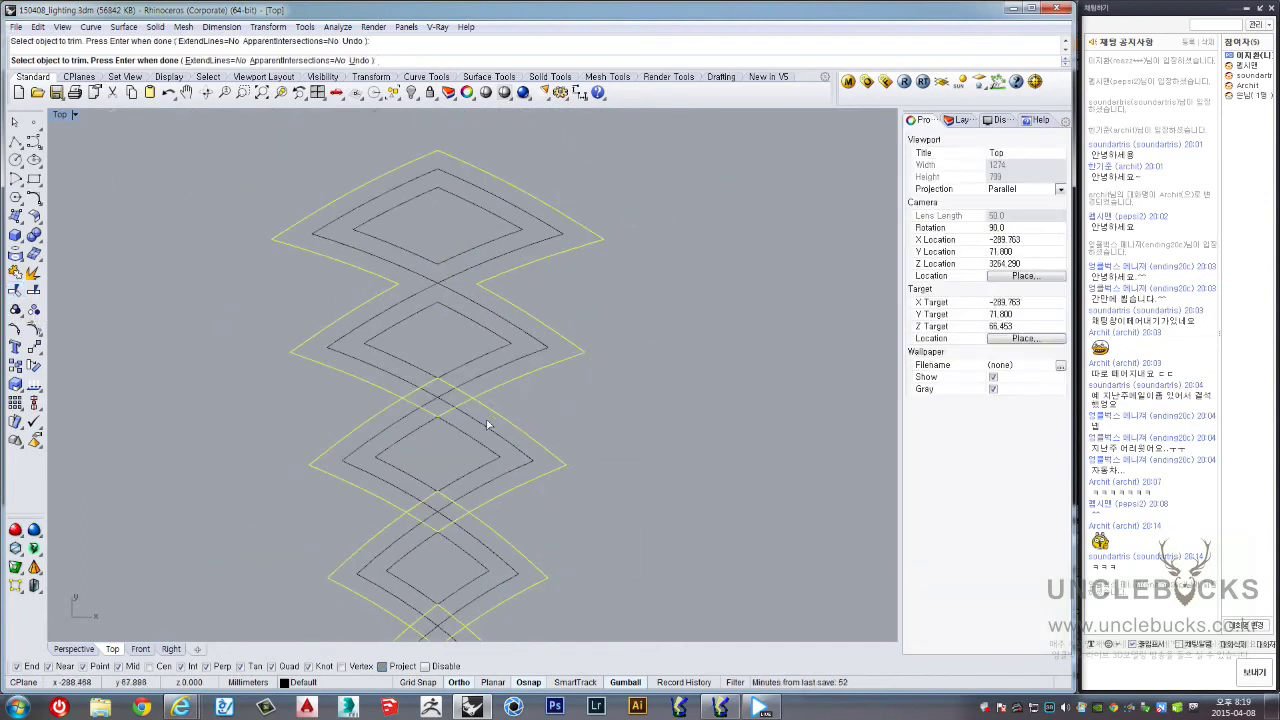
{"action": "scroll", "coordinate": [467, 310], "scroll_direction": "up", "scroll_amount": 2}
{"action": "scroll", "coordinate": [467, 321], "scroll_direction": "up", "scroll_amount": 1}
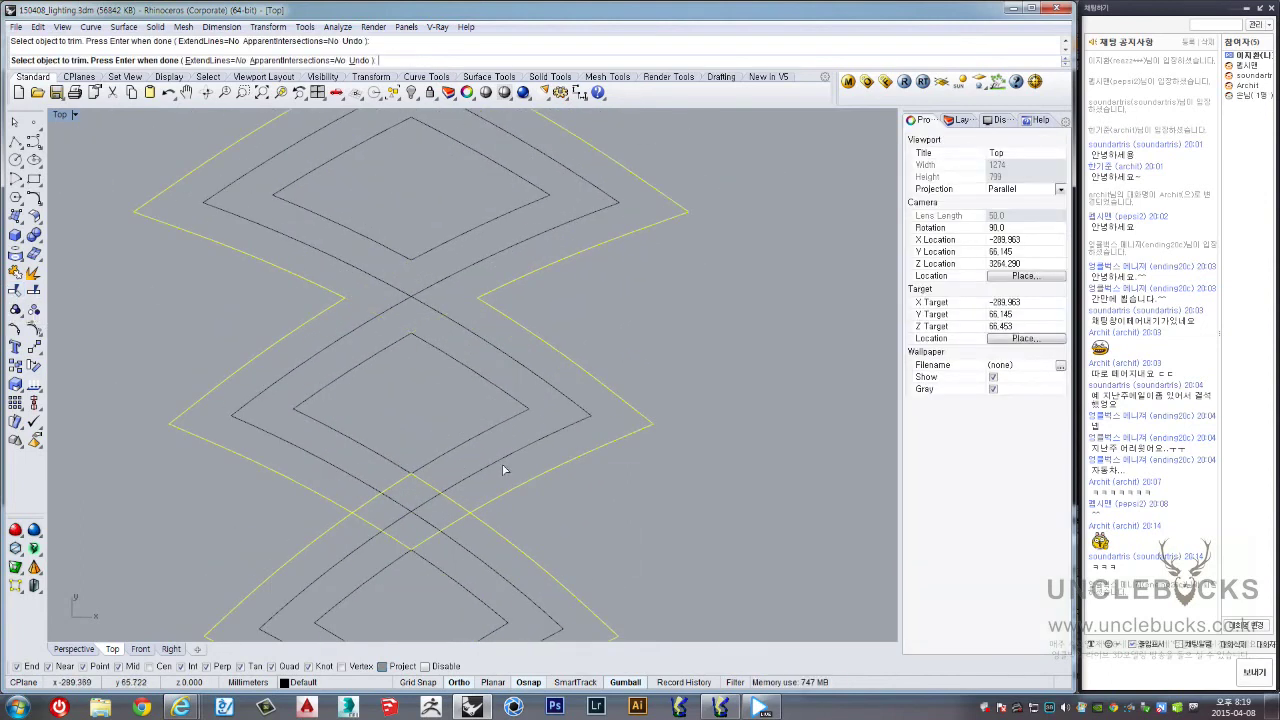
{"action": "right_click_drag", "start_coordinate": [504, 470], "coordinate": [500, 336]}
{"action": "right_click_drag", "start_coordinate": [529, 391], "coordinate": [605, 295]}
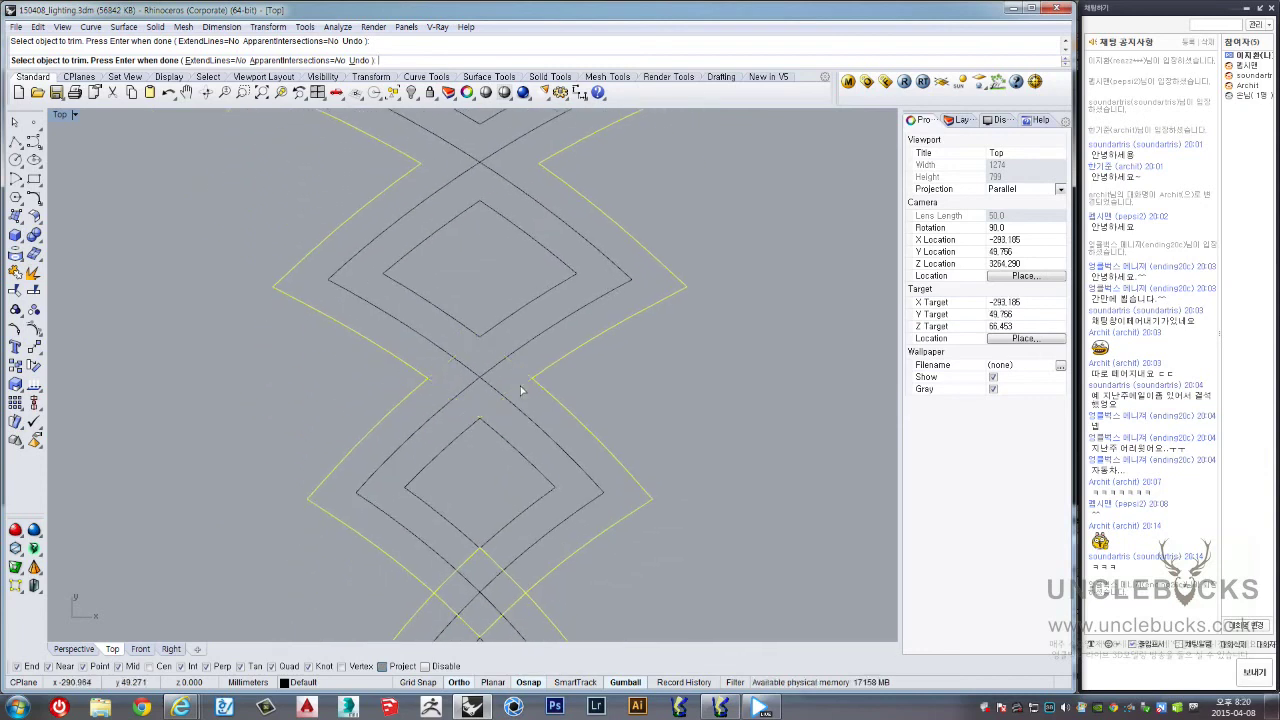
{"action": "right_click_drag", "start_coordinate": [543, 471], "coordinate": [587, 295]}
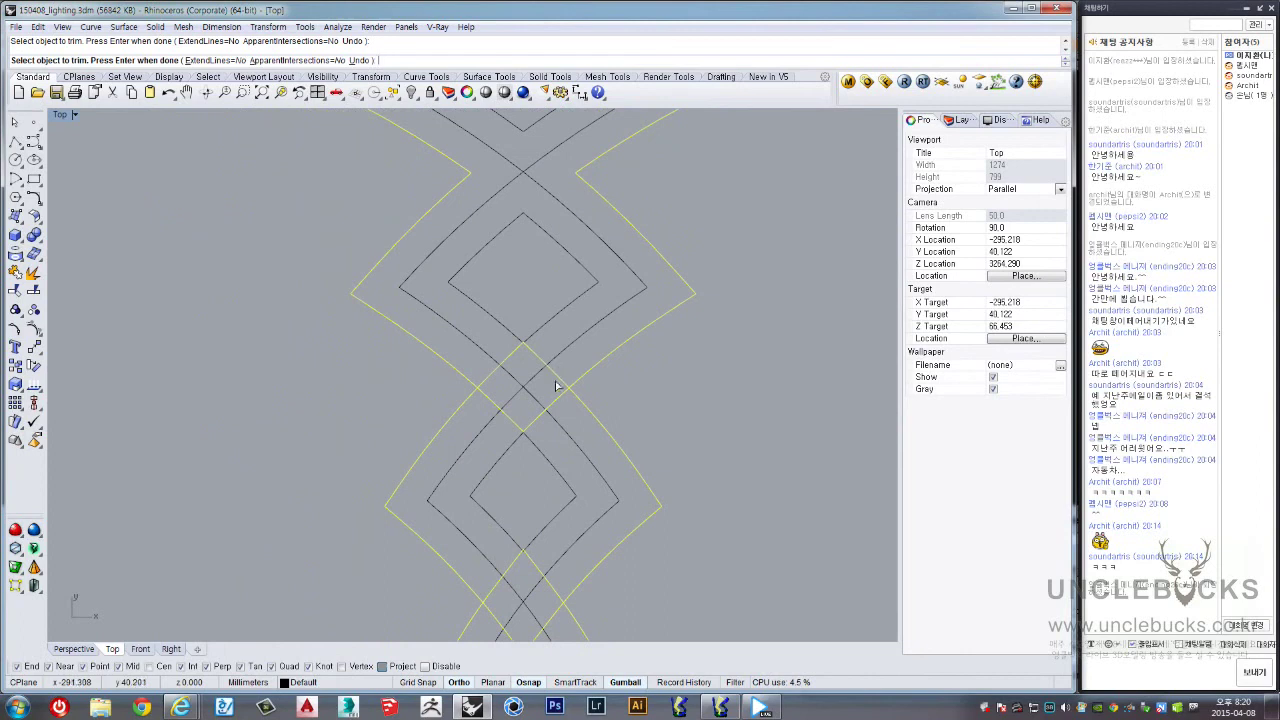
{"action": "scroll", "coordinate": [588, 376], "scroll_direction": "up", "scroll_amount": 2}
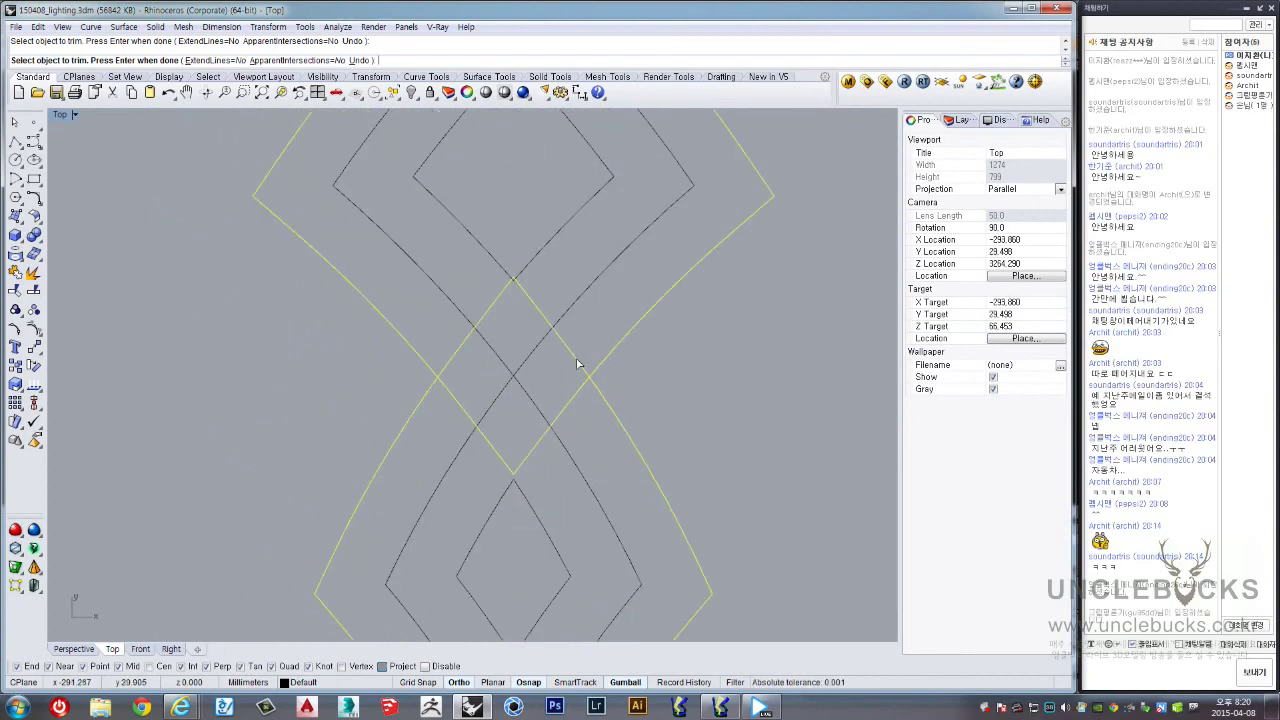
{"action": "scroll", "coordinate": [577, 397], "scroll_direction": "down", "scroll_amount": 4}
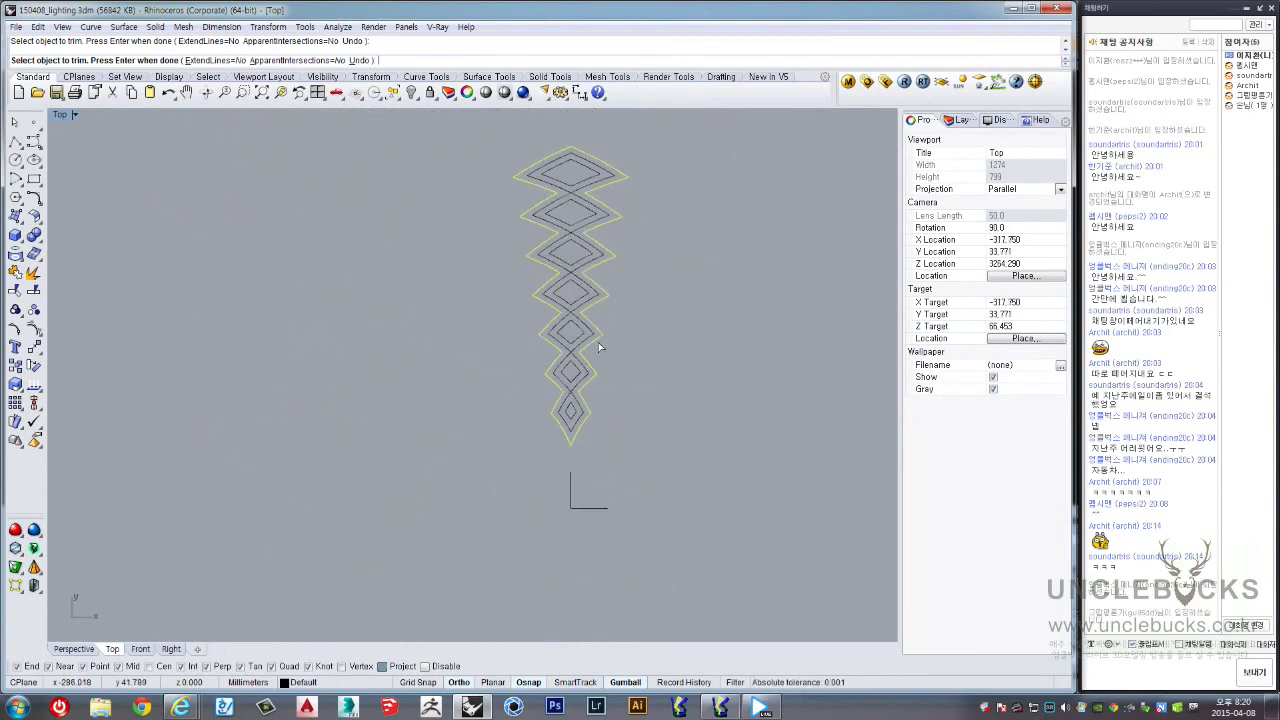
{"action": "scroll", "coordinate": [556, 208], "scroll_direction": "up", "scroll_amount": 3}
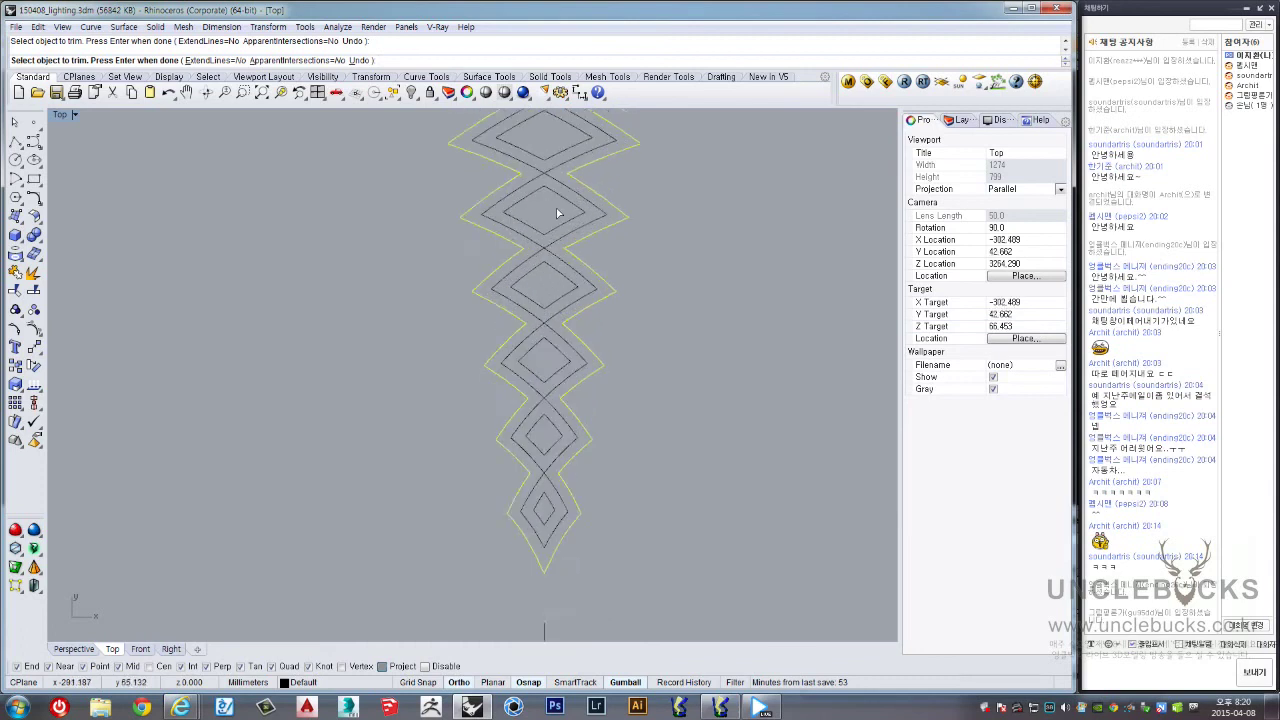
{"action": "scroll", "coordinate": [556, 230], "scroll_direction": "up", "scroll_amount": 1}
{"action": "scroll", "coordinate": [543, 345], "scroll_direction": "up", "scroll_amount": 1}
{"action": "scroll", "coordinate": [540, 300], "scroll_direction": "down", "scroll_amount": 2}
{"action": "scroll", "coordinate": [515, 245], "scroll_direction": "down", "scroll_amount": 2}
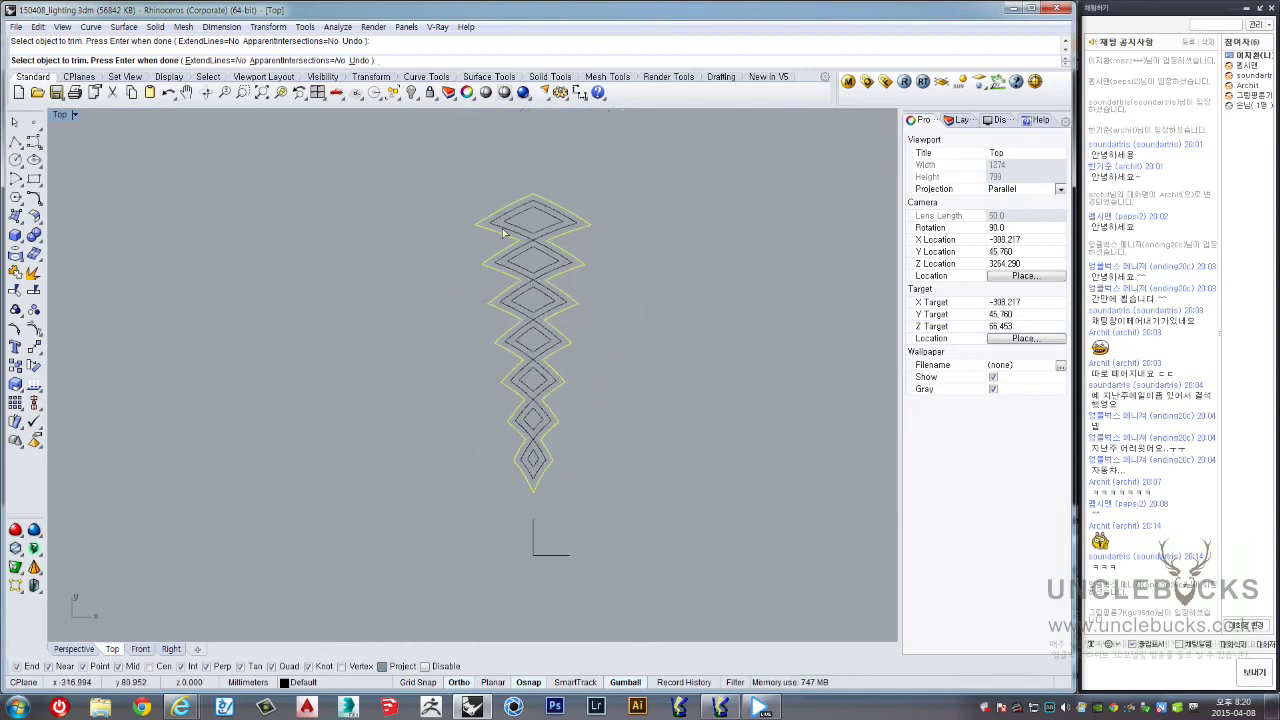
{"action": "scroll", "coordinate": [526, 213], "scroll_direction": "up", "scroll_amount": 2}
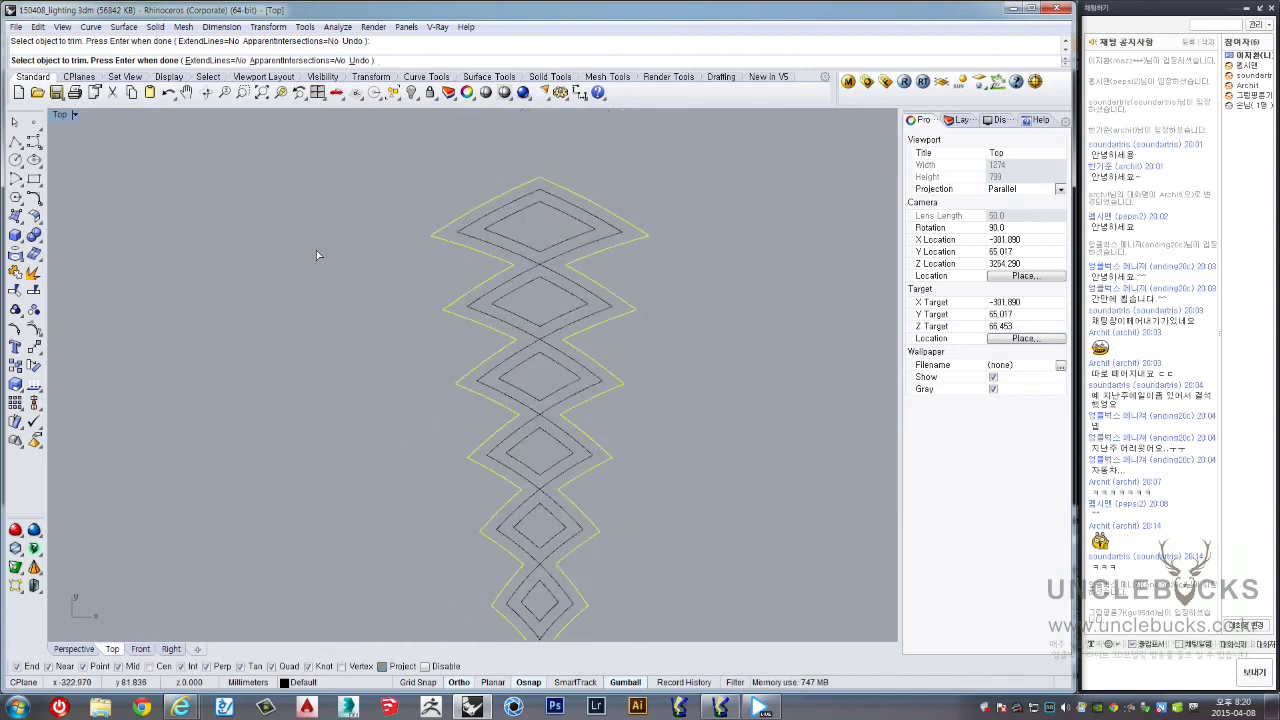
{"action": "key", "text": "Return"}
Join the trimmed outer curves into one closed zigzag outline.
{"action": "left_click", "coordinate": [24, 272]}
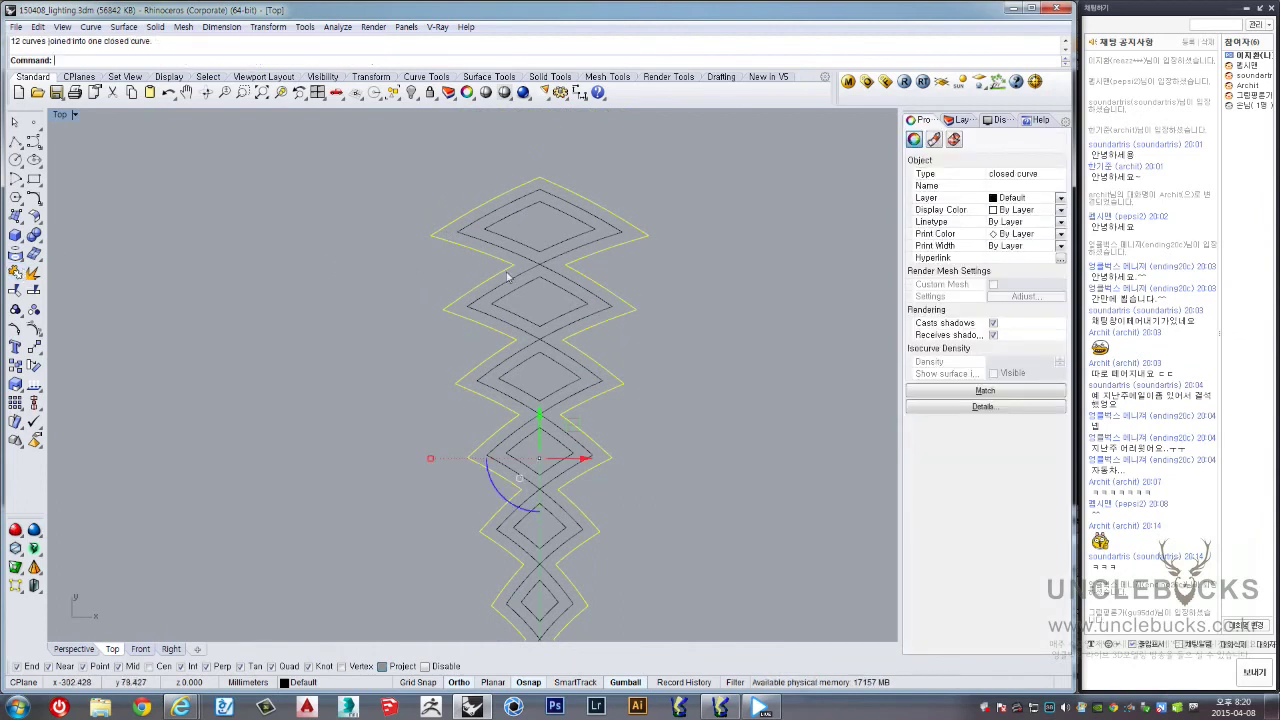
{"action": "scroll", "coordinate": [530, 260], "scroll_direction": "up", "scroll_amount": 2}
{"action": "scroll", "coordinate": [530, 338], "scroll_direction": "down", "scroll_amount": 1}
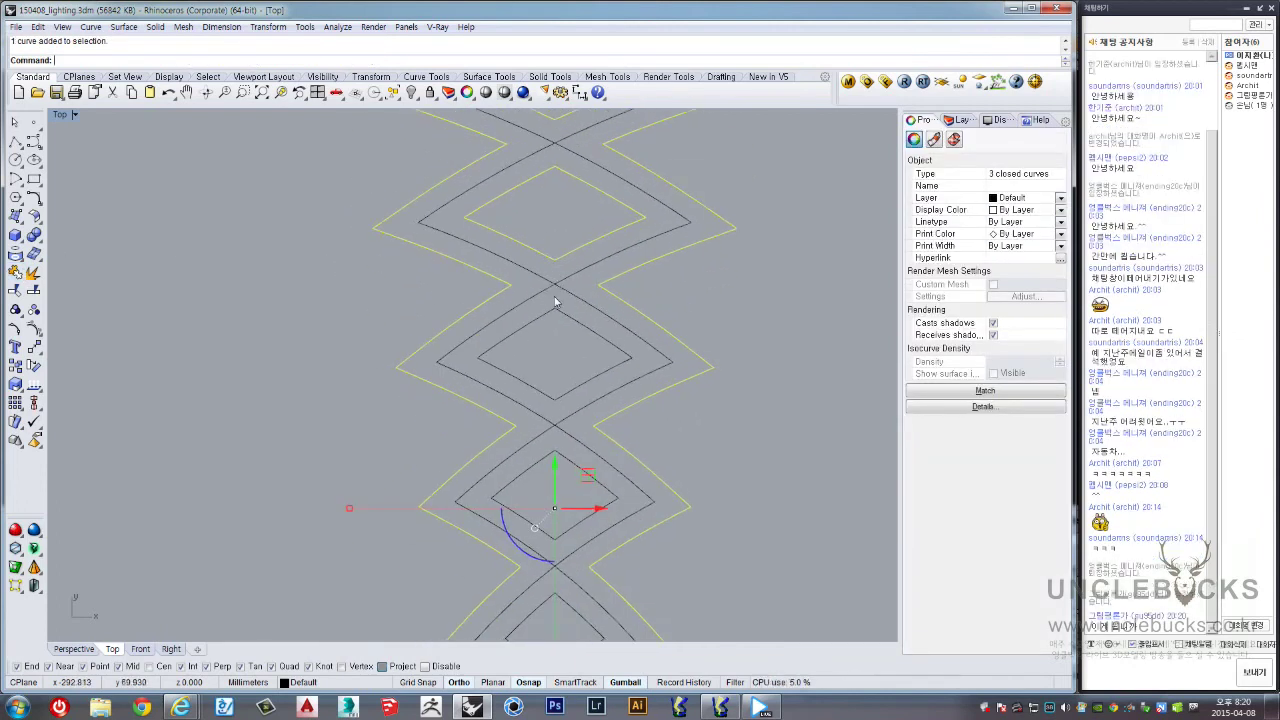
Select the inner diamond curves, then maximize the Perspective view of the lattice dome.
{"action": "left_click", "coordinate": [548, 315], "text": "shift"}
{"action": "scroll", "coordinate": [565, 305], "scroll_direction": "down", "scroll_amount": 1}
{"action": "left_click", "coordinate": [555, 318], "text": "shift"}
{"action": "key", "text": "Down"}
{"action": "key", "text": "Down"}
{"action": "key", "text": "Down"}
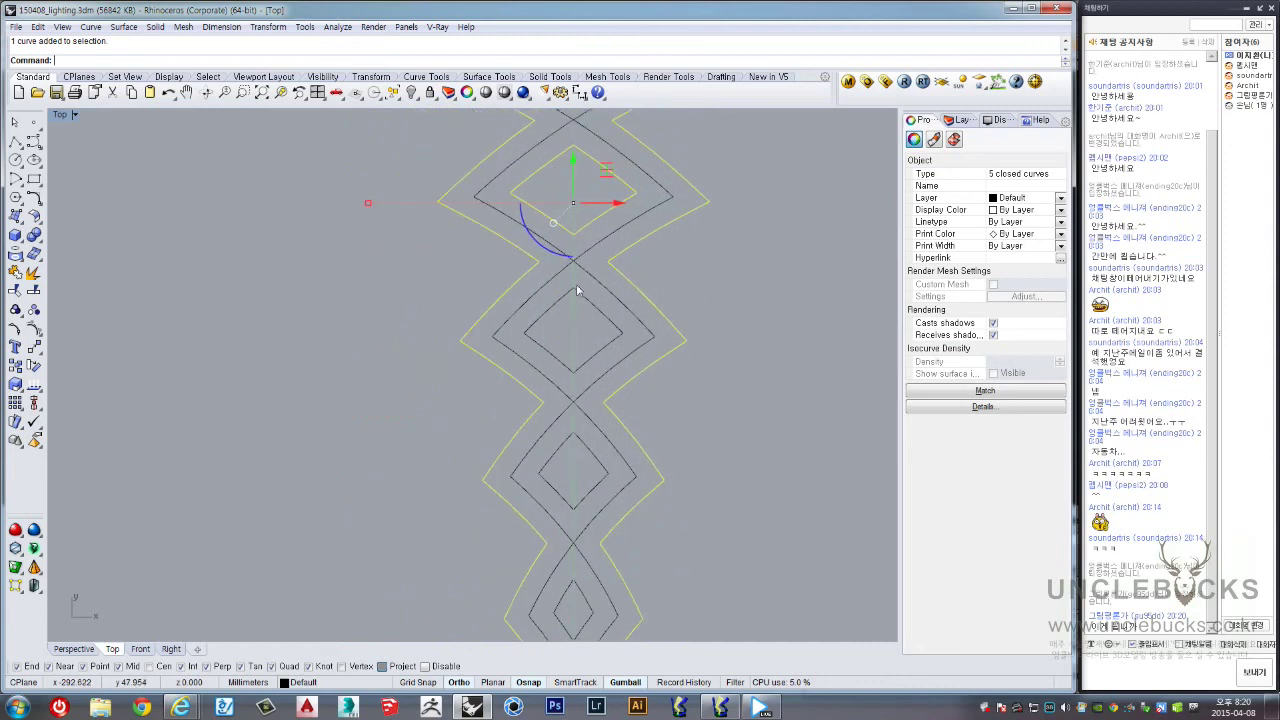
{"action": "key", "text": "Down"}
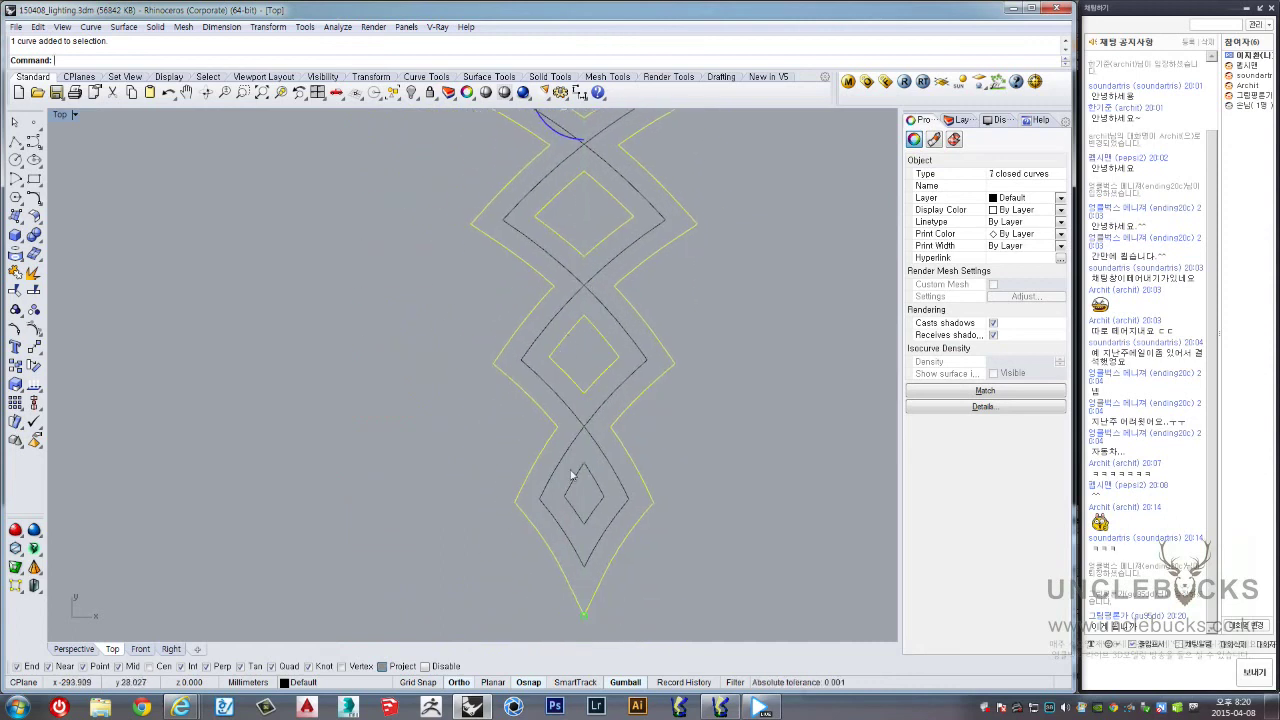
{"action": "left_click", "coordinate": [586, 415], "text": "shift"}
{"action": "scroll", "coordinate": [586, 423], "scroll_direction": "down", "scroll_amount": 1}
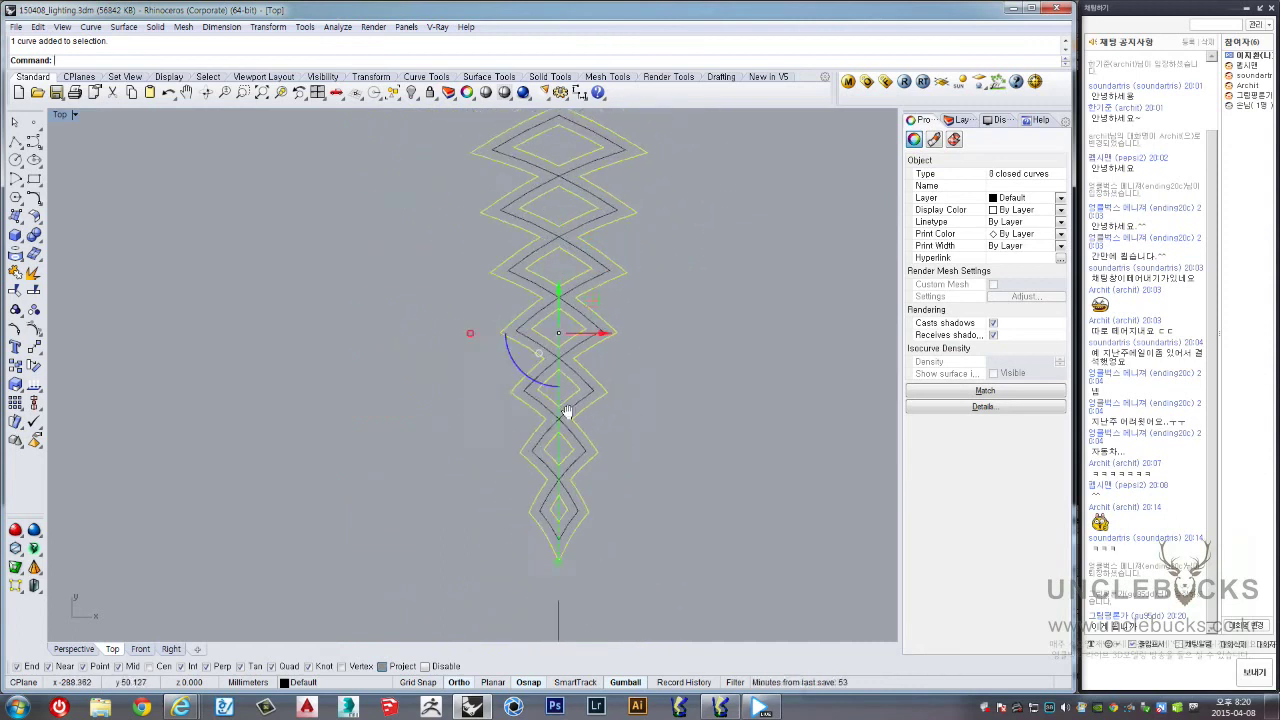
{"action": "right_click_drag", "start_coordinate": [567, 411], "coordinate": [521, 255]}
{"action": "mouse_move", "coordinate": [518, 284]}
{"action": "right_mouse_down"}
{"action": "mouse_move", "coordinate": [543, 297]}
{"action": "mouse_move", "coordinate": [535, 338]}
{"action": "right_mouse_up"}
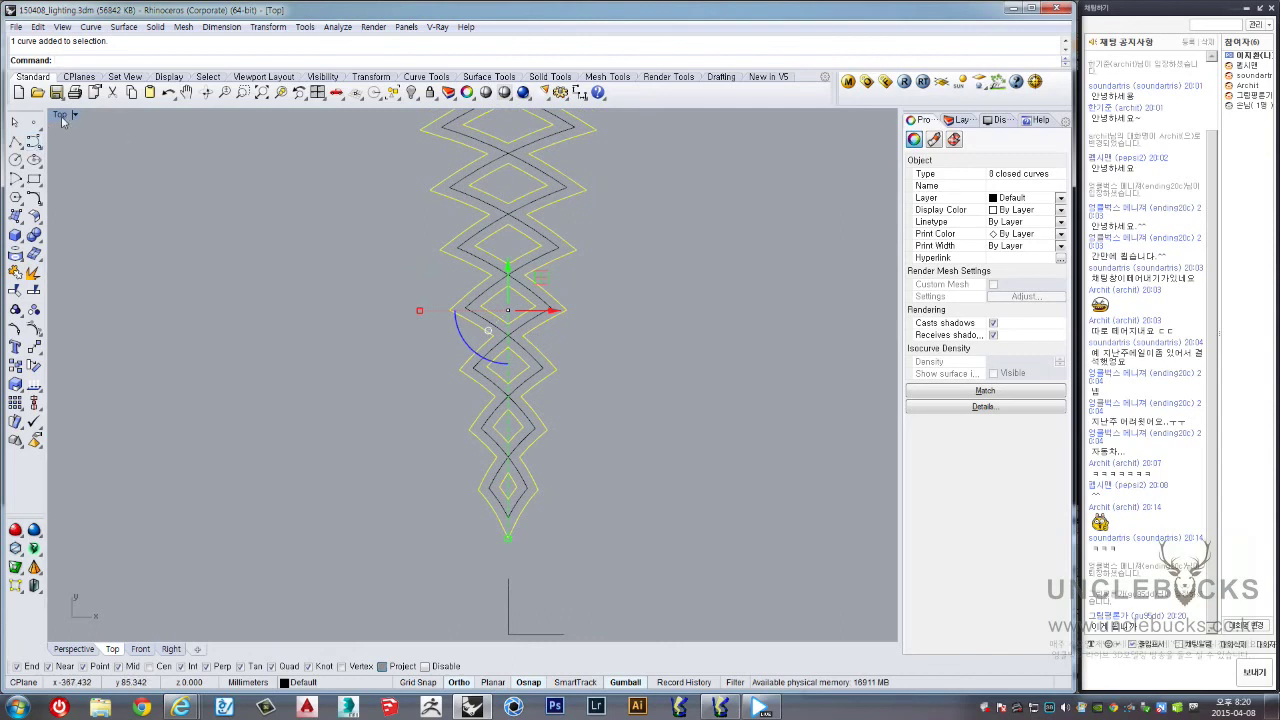
{"action": "double_click", "coordinate": [62, 117]}
{"action": "double_click", "coordinate": [498, 118]}
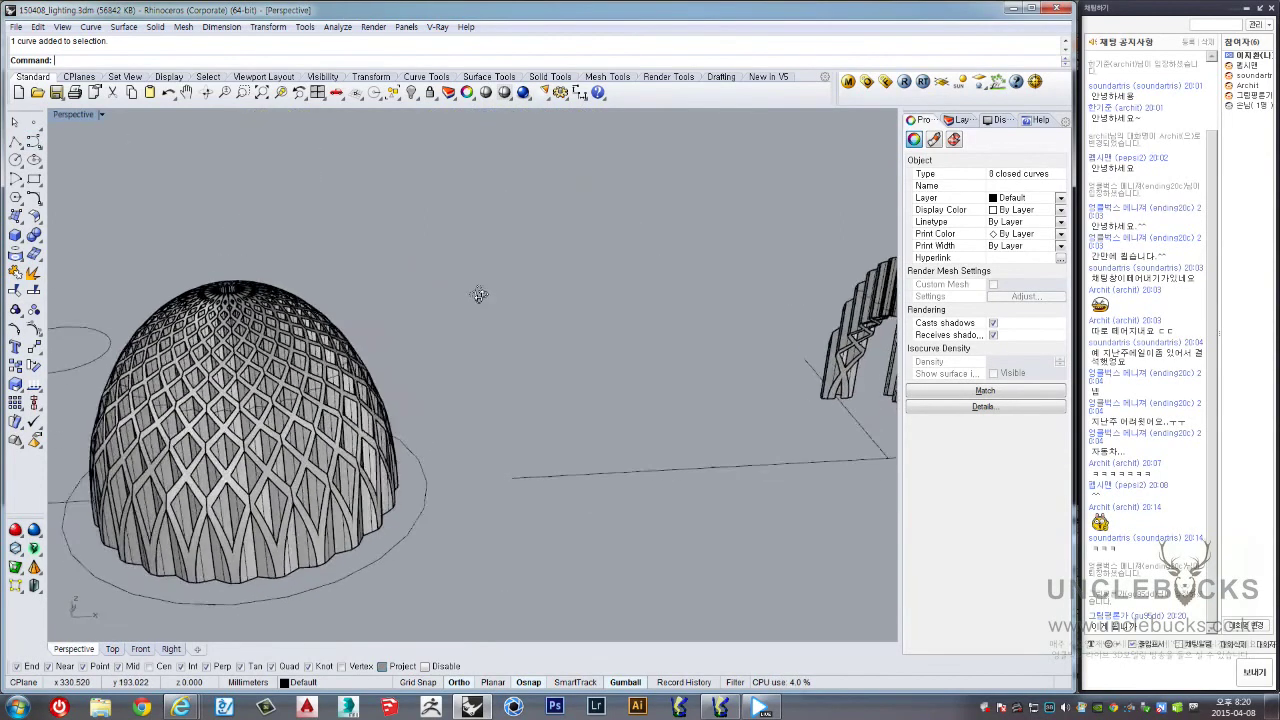
{"action": "mouse_move", "coordinate": [479, 294]}
{"action": "right_mouse_down"}
{"action": "mouse_move", "coordinate": [289, 386]}
{"action": "mouse_move", "coordinate": [408, 369]}
{"action": "mouse_move", "coordinate": [370, 365]}
{"action": "right_mouse_up"}
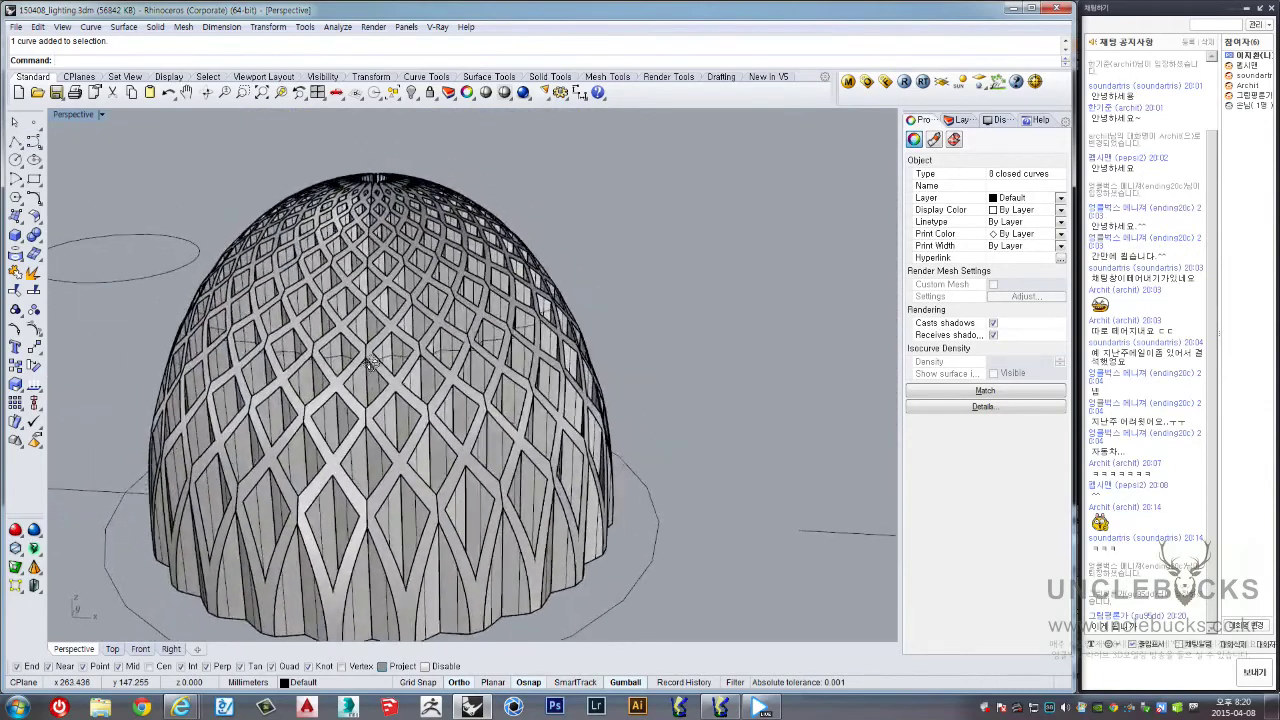
{"action": "right_click_drag", "start_coordinate": [370, 365], "coordinate": [701, 321], "text": "shift"}
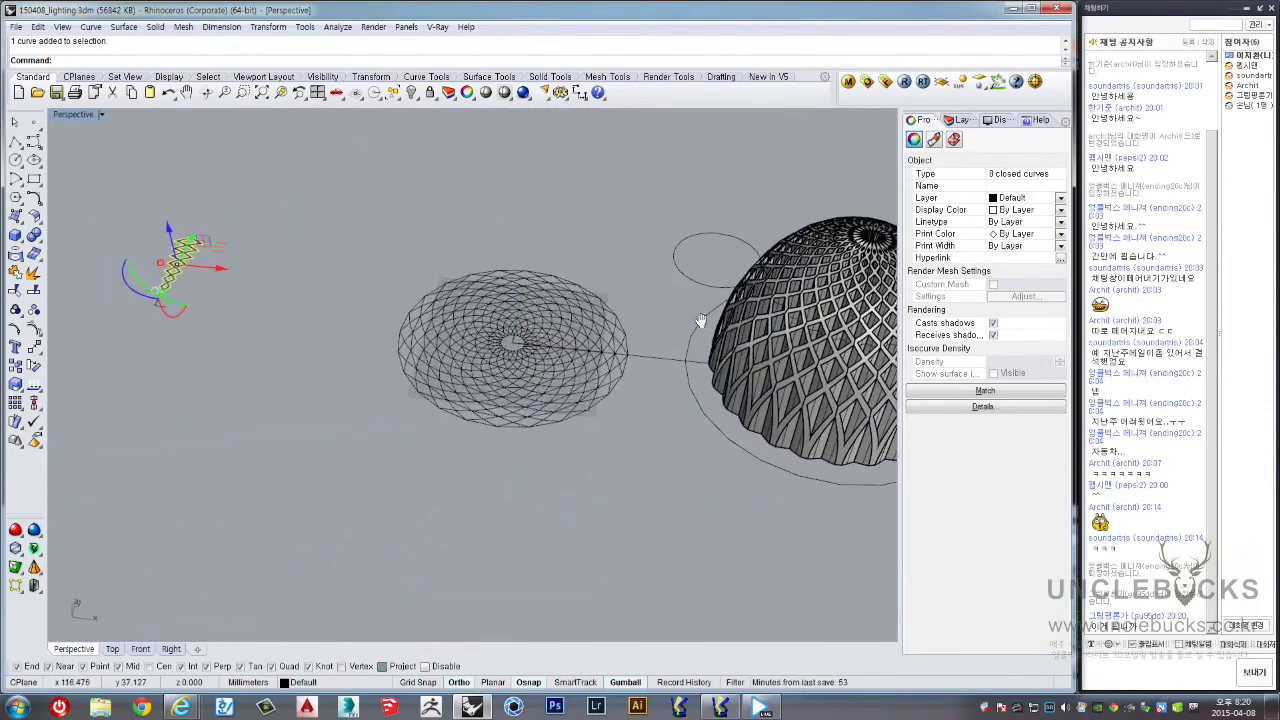
{"action": "right_click_drag", "start_coordinate": [500, 330], "coordinate": [630, 345], "text": "shift"}
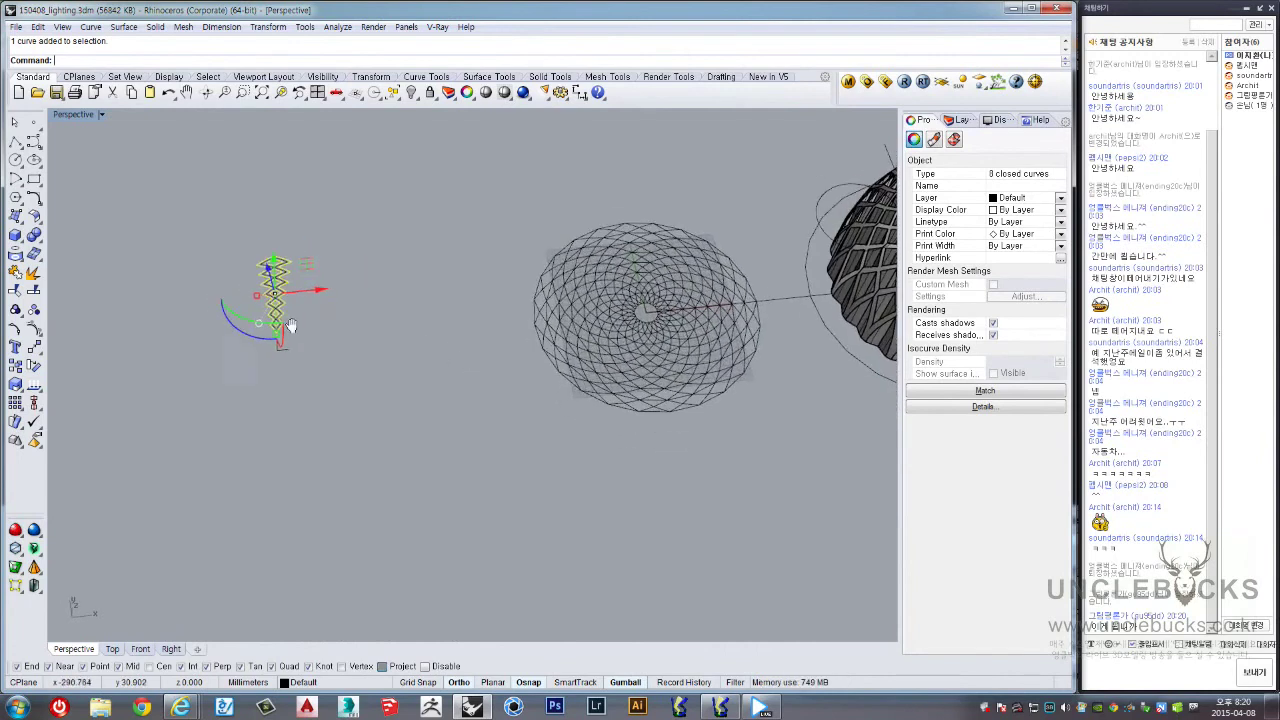
{"action": "mouse_move", "coordinate": [286, 323]}
{"action": "right_mouse_down", "text": "shift"}
{"action": "mouse_move", "coordinate": [478, 417]}
{"action": "mouse_move", "coordinate": [426, 398]}
{"action": "right_mouse_up", "text": "shift"}
{"action": "scroll", "coordinate": [375, 368], "scroll_direction": "up", "scroll_amount": 2}
{"action": "scroll", "coordinate": [345, 323], "scroll_direction": "up", "scroll_amount": 2}
{"action": "scroll", "coordinate": [344, 326], "scroll_direction": "up", "scroll_amount": 2}
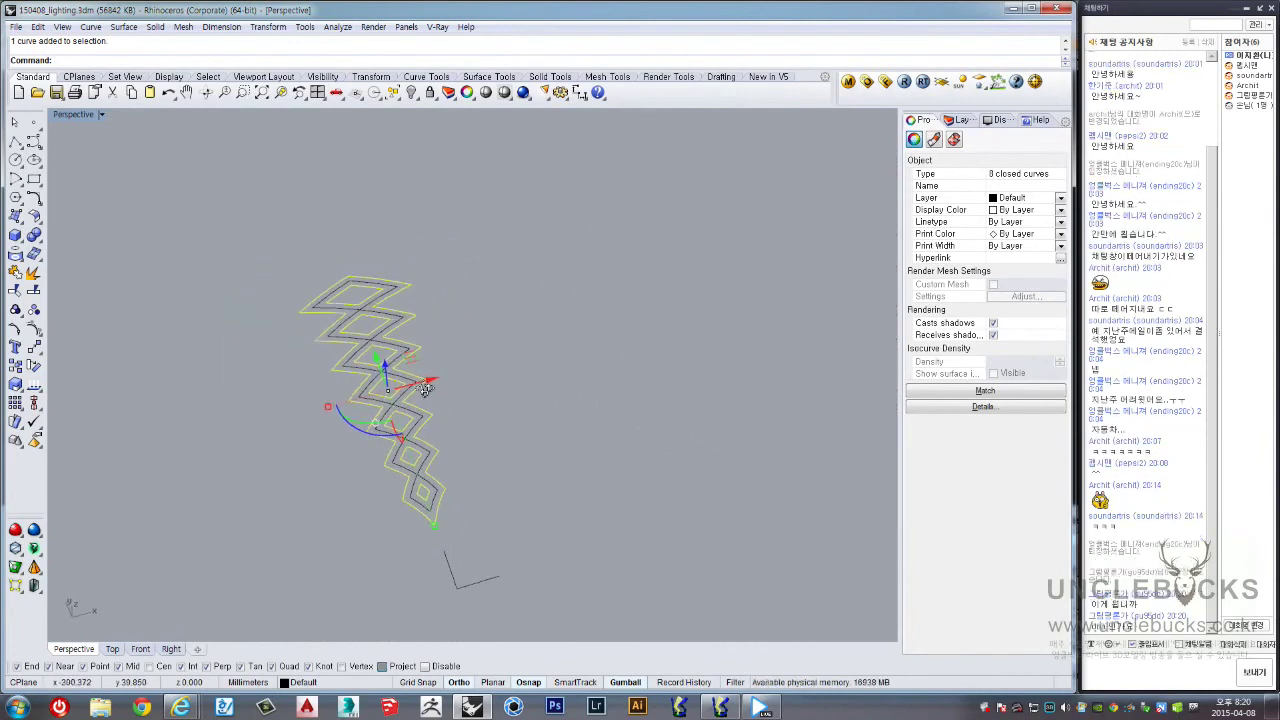
{"action": "scroll", "coordinate": [426, 398], "scroll_direction": "down", "scroll_amount": 2}
{"action": "scroll", "coordinate": [423, 405], "scroll_direction": "down", "scroll_amount": 1}
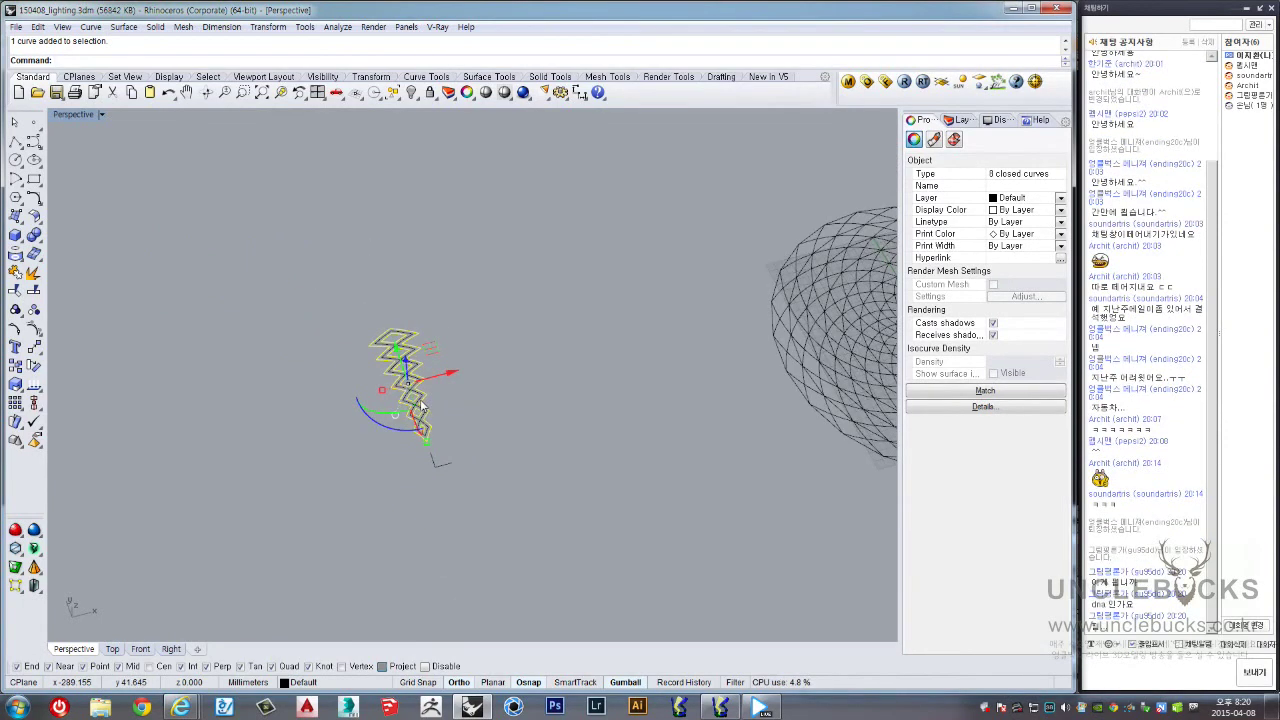
{"action": "scroll", "coordinate": [425, 410], "scroll_direction": "up", "scroll_amount": 2}
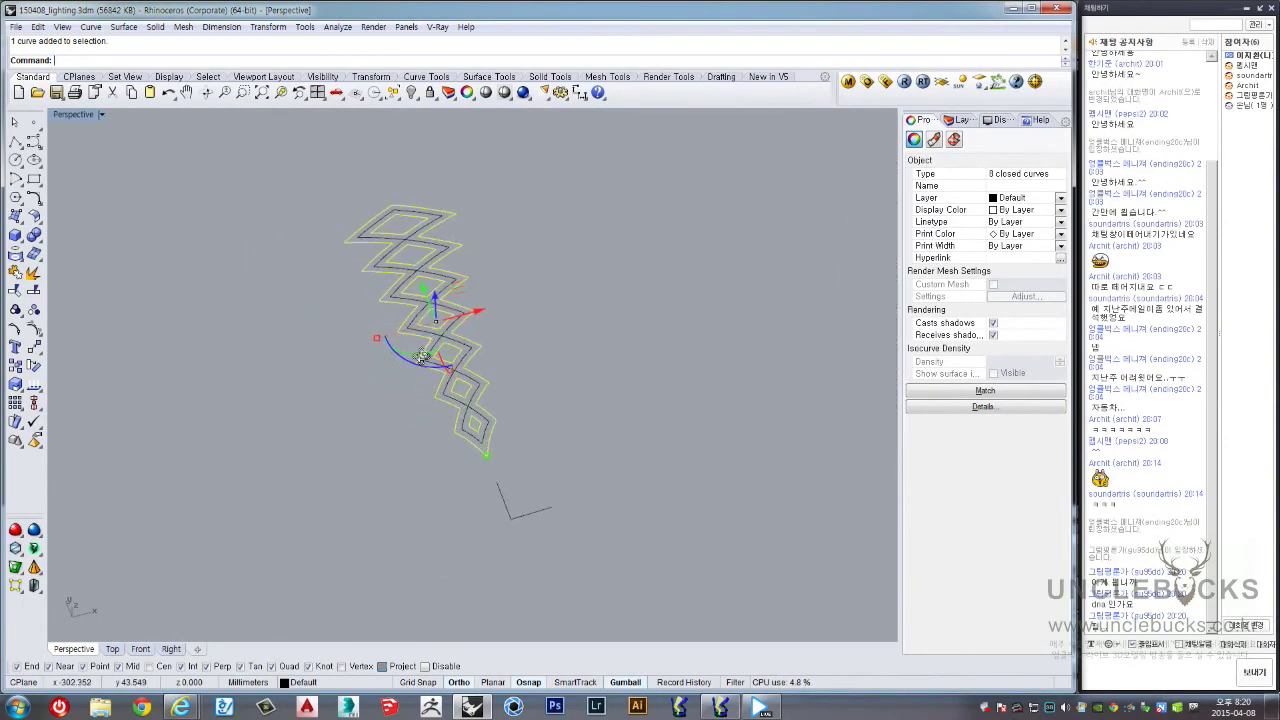
{"action": "scroll", "coordinate": [450, 427], "scroll_direction": "up", "scroll_amount": 1}
{"action": "mouse_move", "coordinate": [451, 427]}
{"action": "right_mouse_down"}
{"action": "mouse_move", "coordinate": [434, 353]}
{"action": "mouse_move", "coordinate": [447, 390]}
{"action": "mouse_move", "coordinate": [473, 352]}
{"action": "right_mouse_up"}
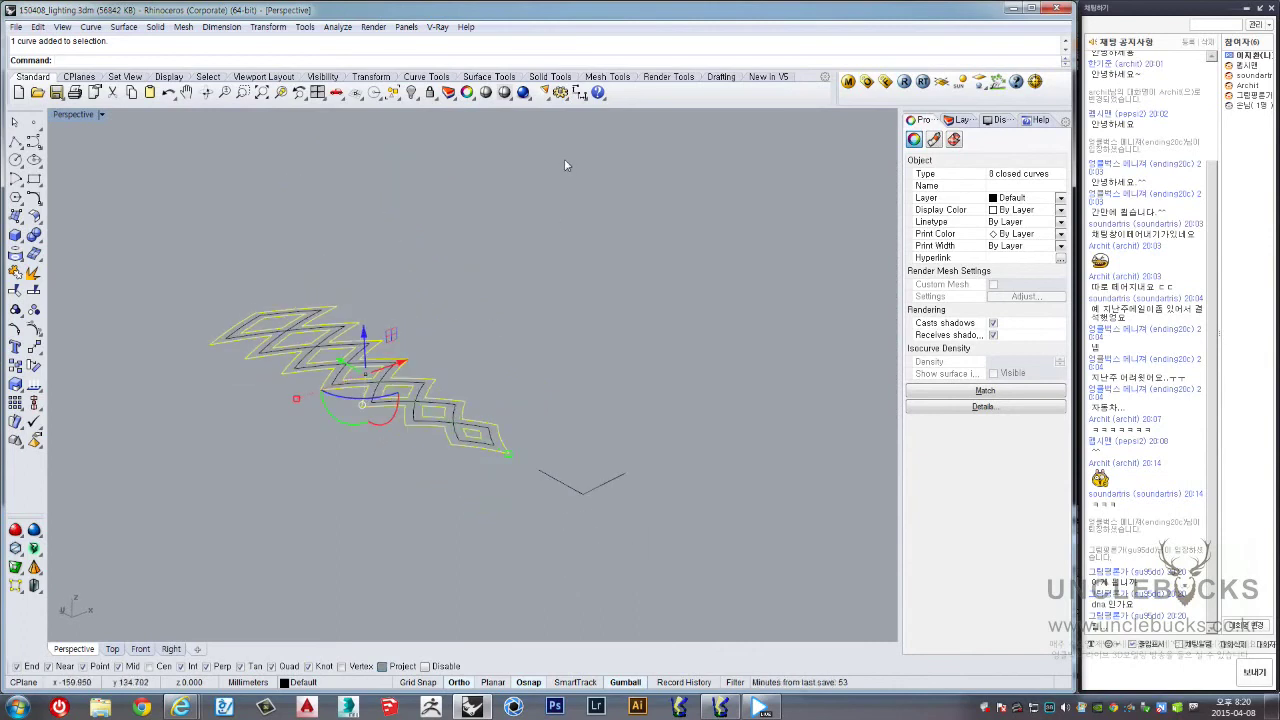
{"action": "right_click_drag", "start_coordinate": [564, 165], "coordinate": [454, 386]}
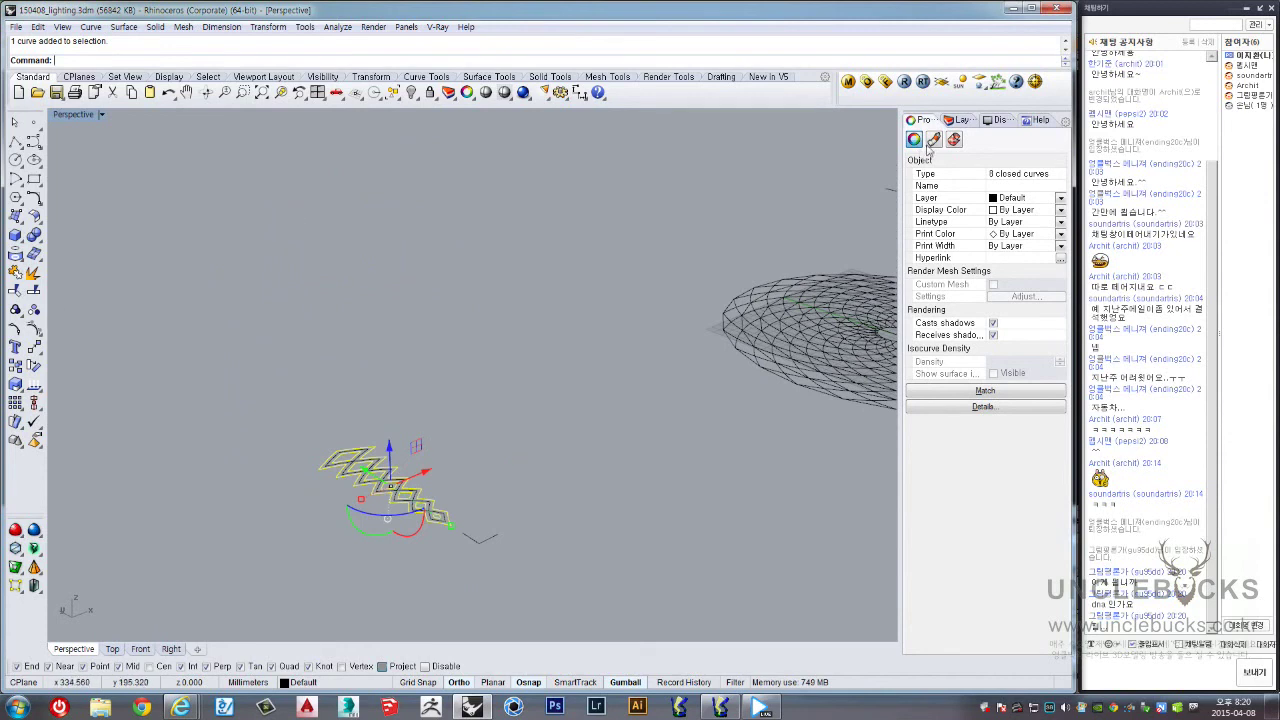
{"action": "right_click_drag", "start_coordinate": [372, 474], "coordinate": [401, 236]}
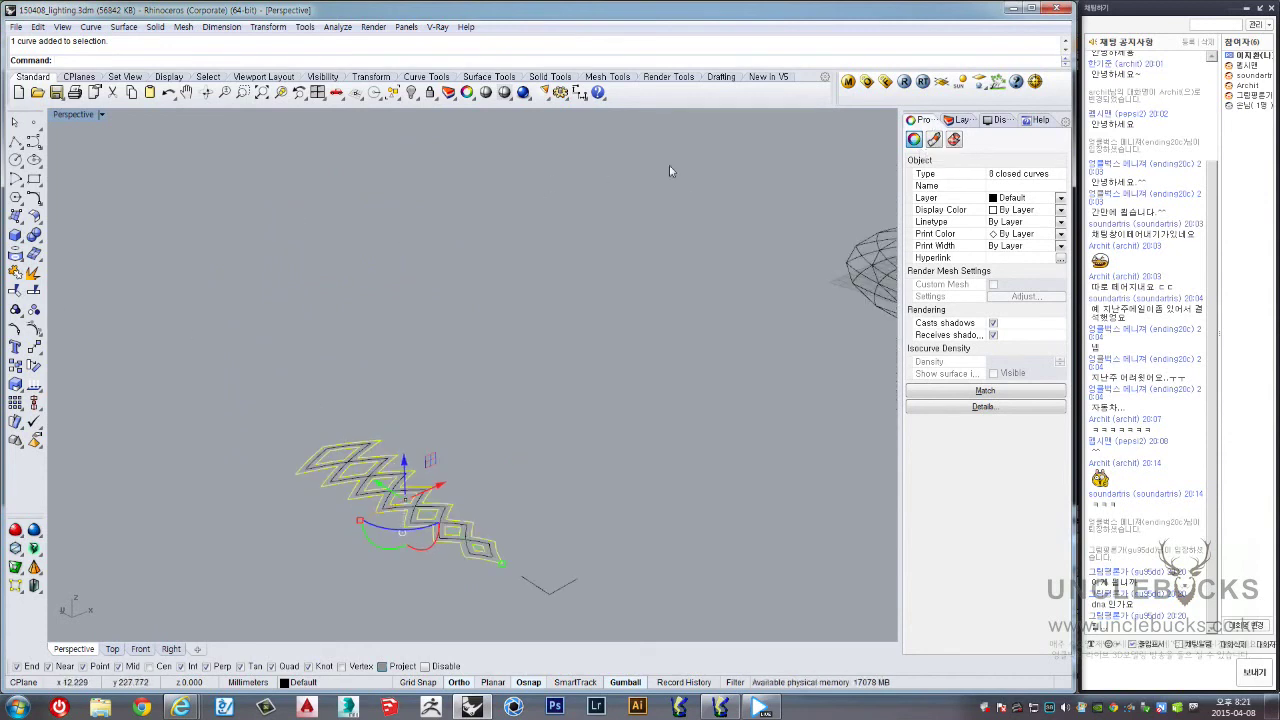
{"action": "mouse_move", "coordinate": [714, 198]}
{"action": "right_mouse_down"}
{"action": "mouse_move", "coordinate": [661, 257]}
{"action": "mouse_move", "coordinate": [673, 206]}
{"action": "mouse_move", "coordinate": [737, 143]}
{"action": "right_mouse_up"}
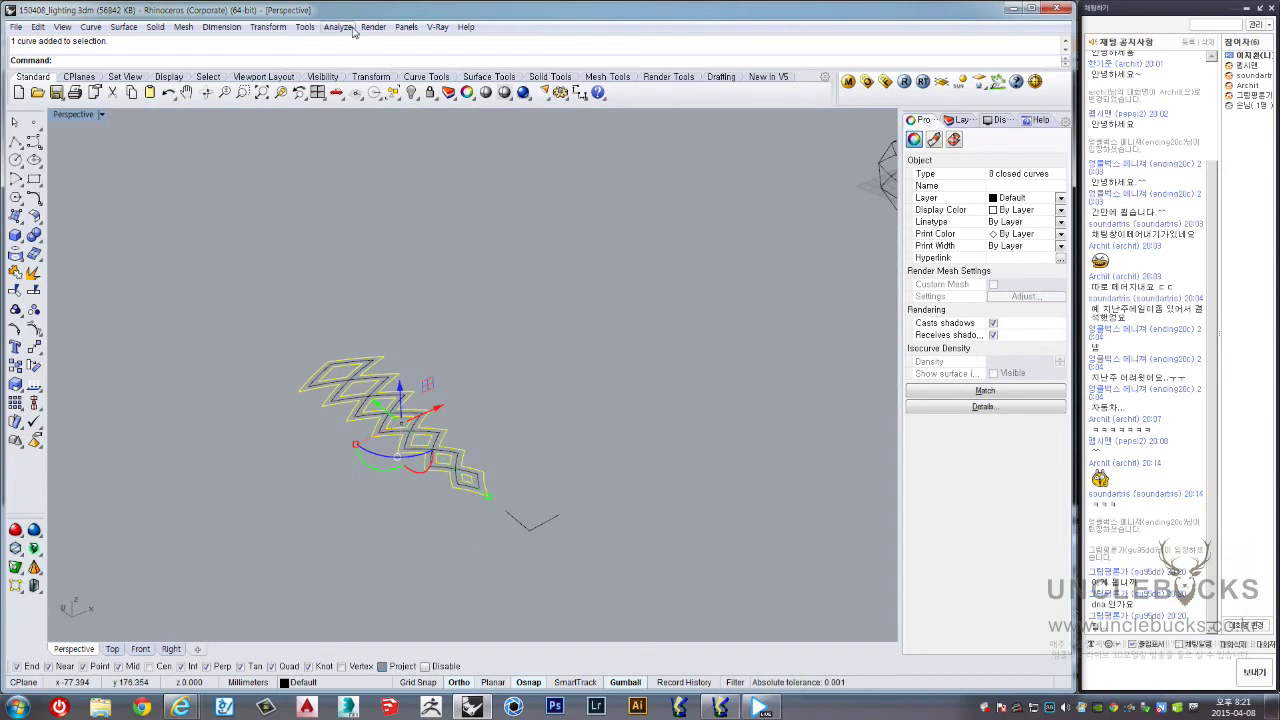
{"action": "left_click", "coordinate": [305, 28]}
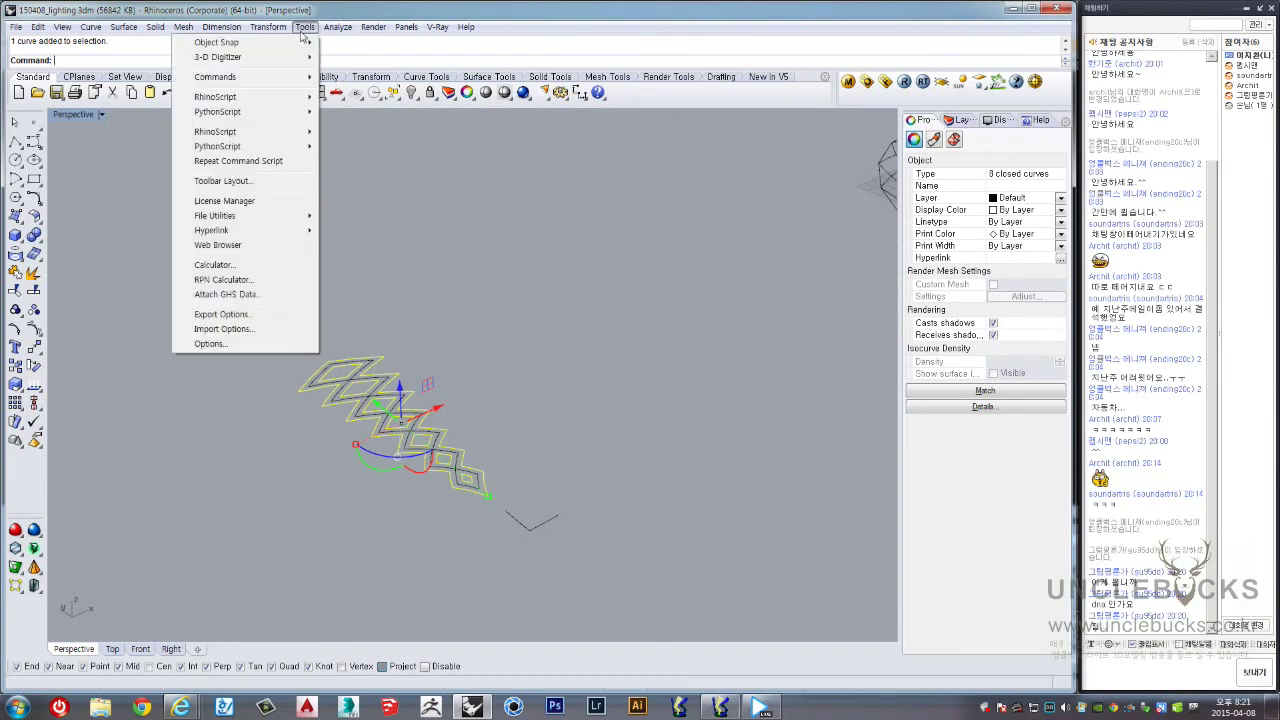
{"action": "left_click", "coordinate": [222, 181]}
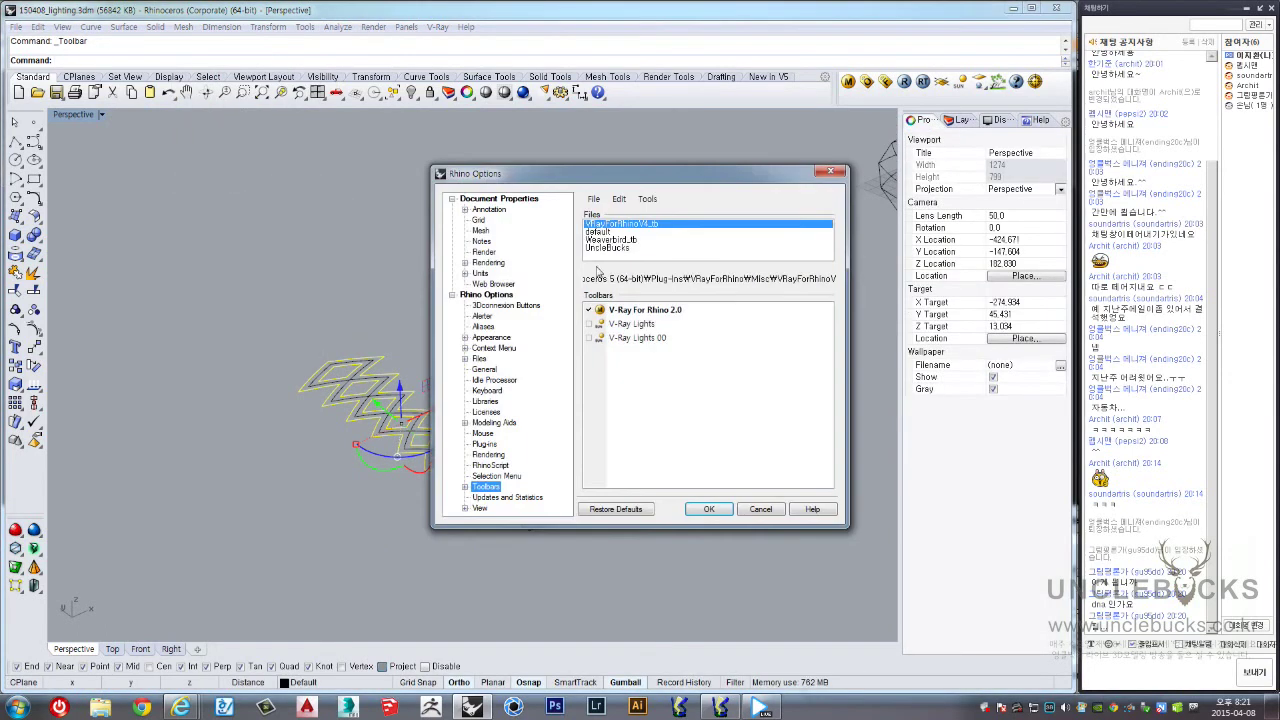
{"action": "left_click", "coordinate": [600, 249]}
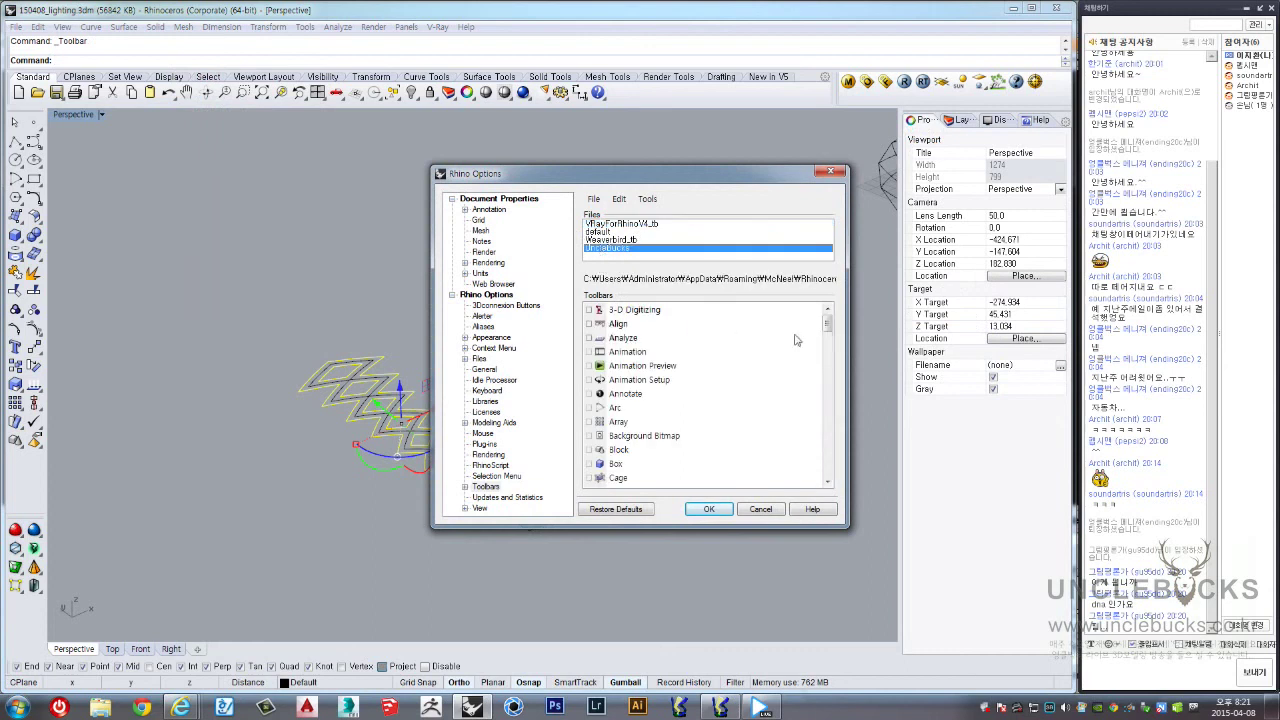
{"action": "left_click_drag", "start_coordinate": [827, 326], "coordinate": [826, 482]}
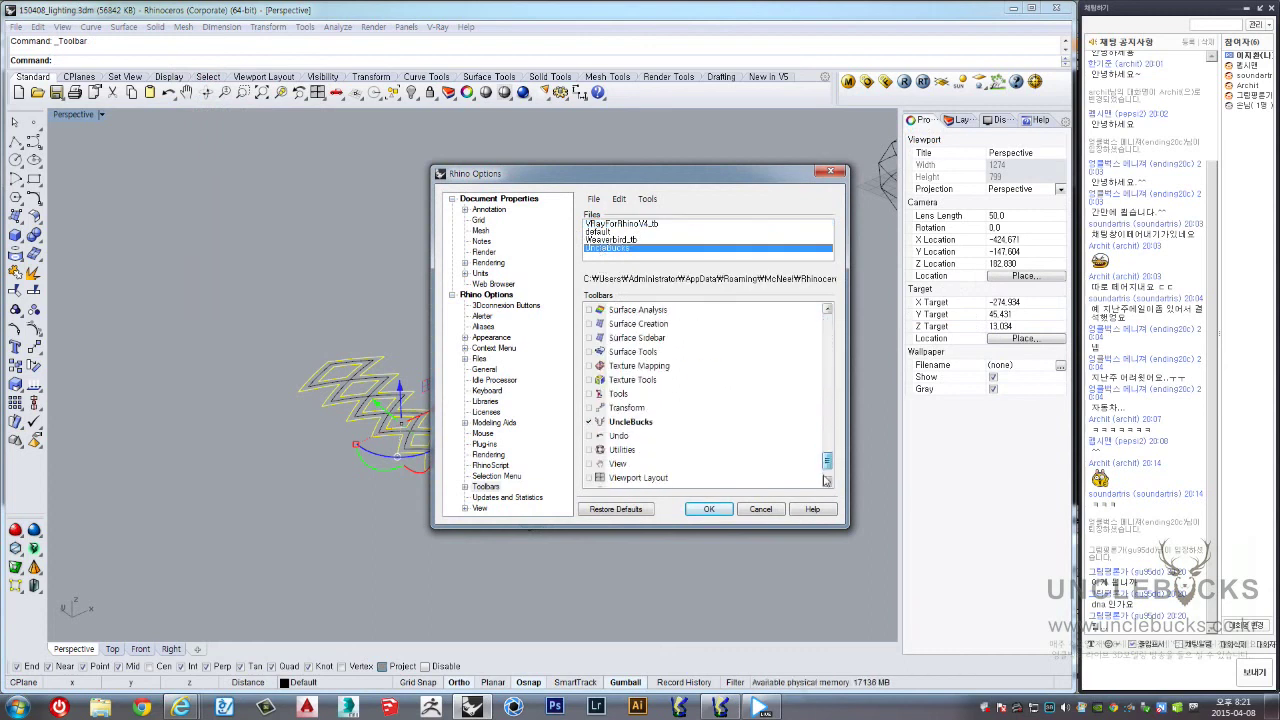
{"action": "left_click", "coordinate": [708, 509]}
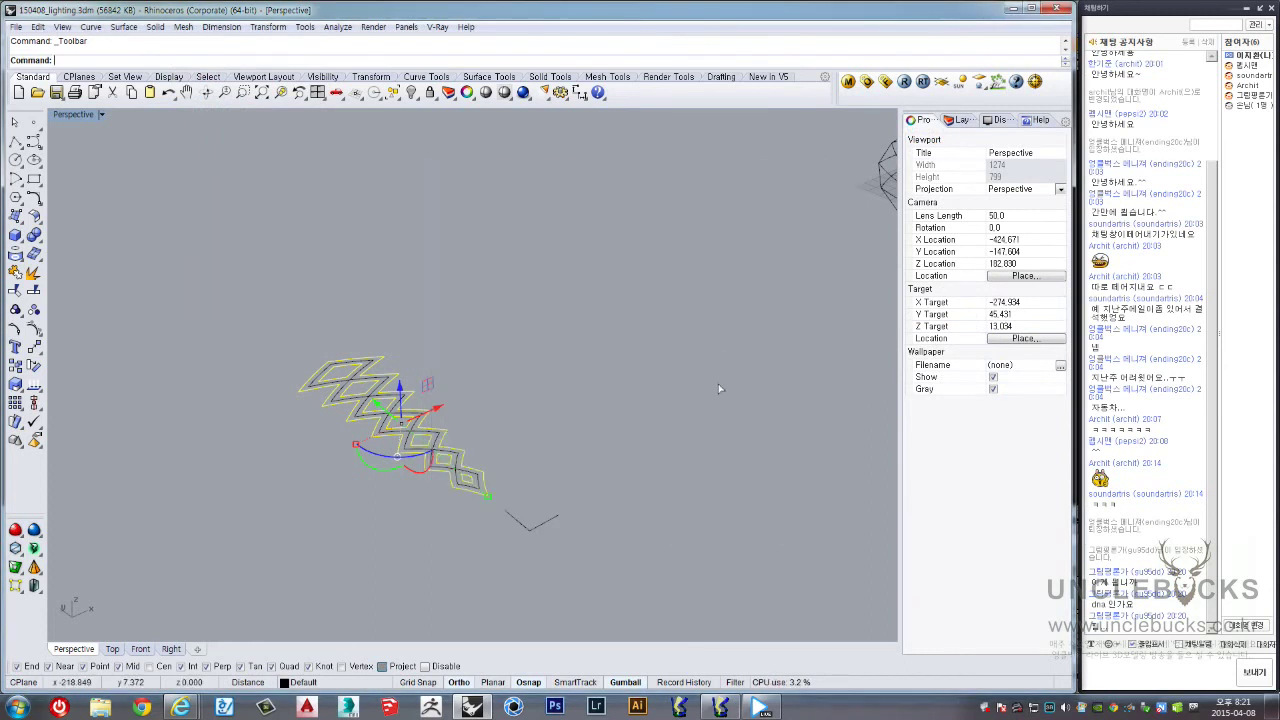
Extrude the closed zigzag curves upward with Extrude Planar Curve to a tall height.
{"action": "mouse_move", "coordinate": [729, 234]}
{"action": "right_mouse_down"}
{"action": "mouse_move", "coordinate": [686, 234]}
{"action": "mouse_move", "coordinate": [678, 220]}
{"action": "right_mouse_up"}
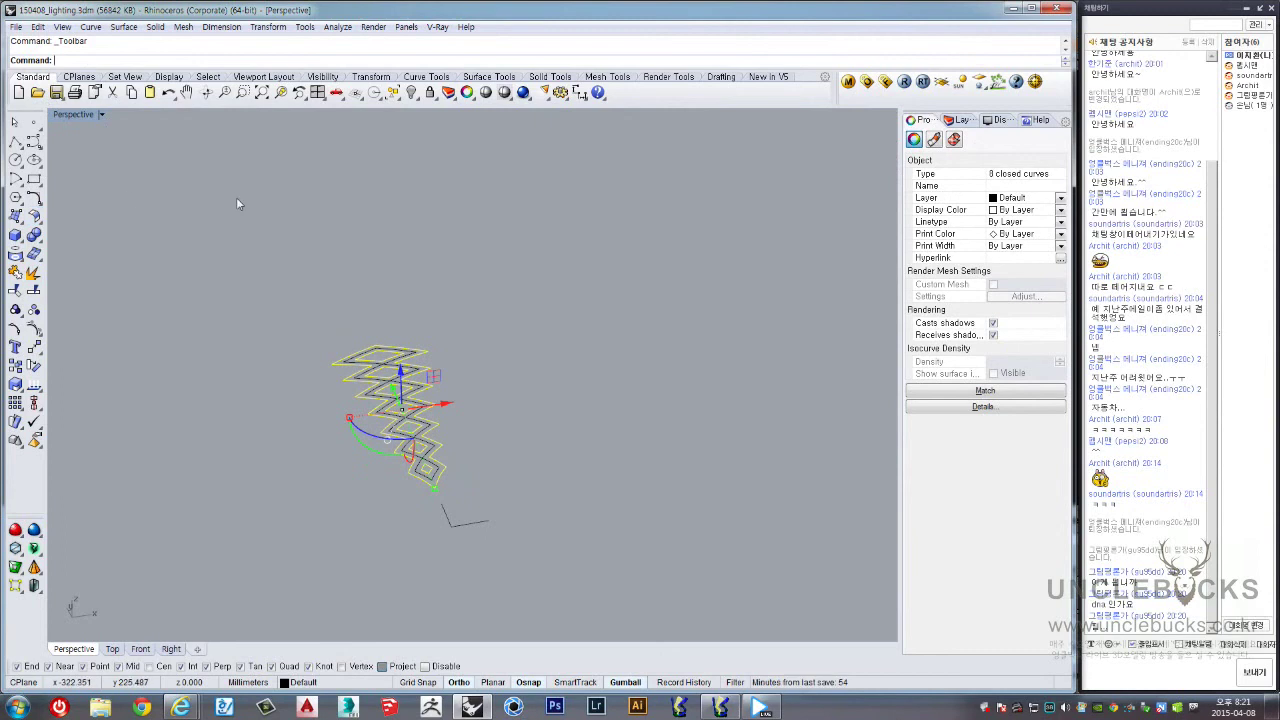
{"action": "left_click", "coordinate": [19, 240]}
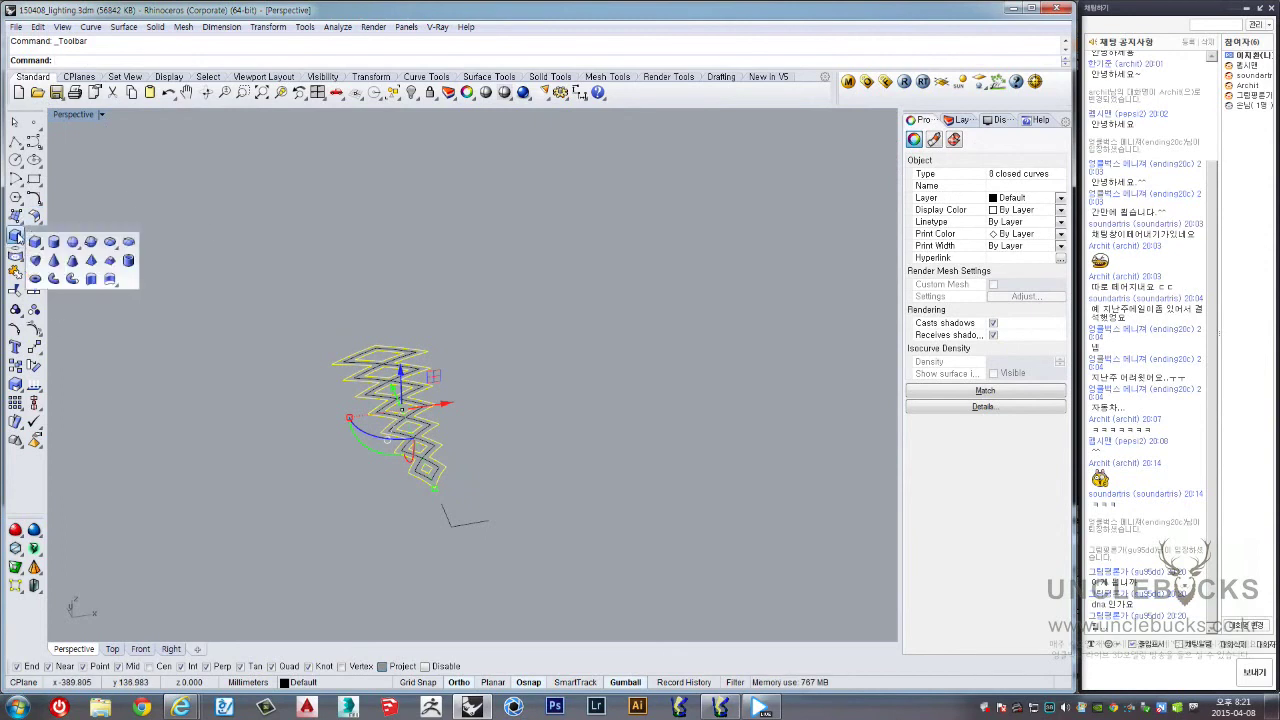
{"action": "left_click", "coordinate": [91, 279]}
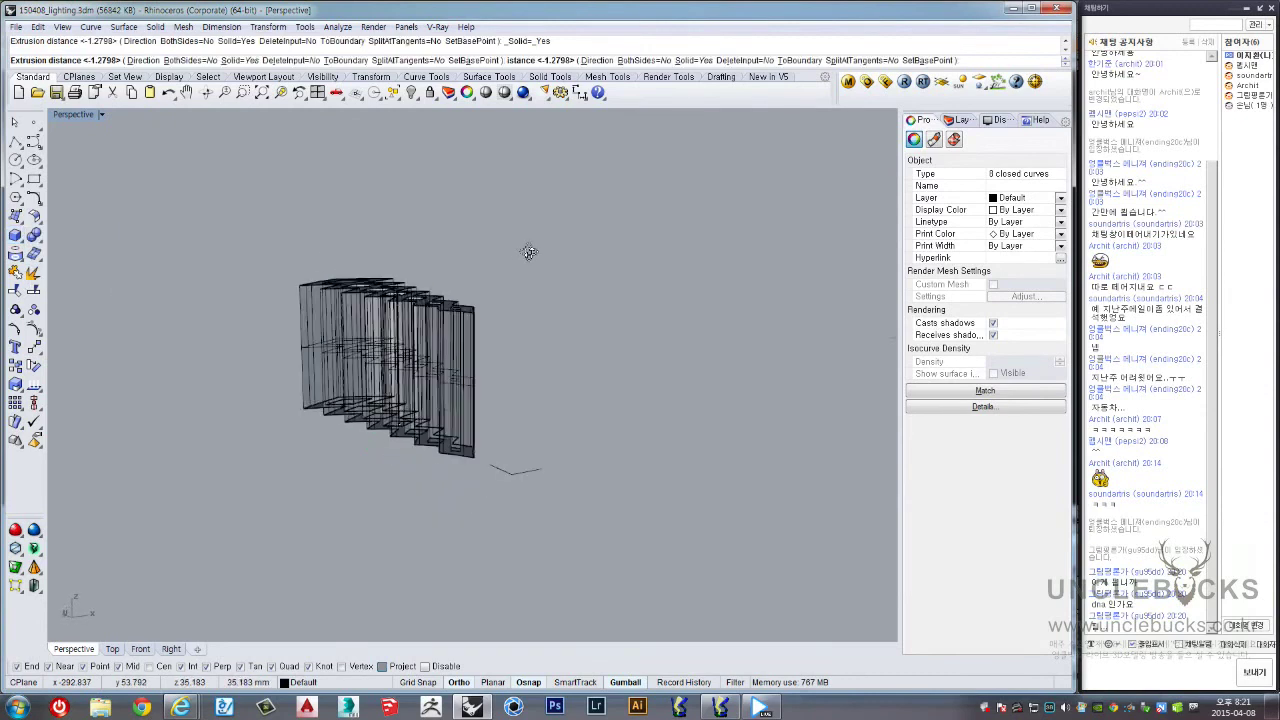
{"action": "mouse_move", "coordinate": [534, 300]}
{"action": "right_mouse_down", "text": "shift"}
{"action": "mouse_move", "coordinate": [534, 403]}
{"action": "mouse_move", "coordinate": [511, 222]}
{"action": "right_mouse_up", "text": "shift"}
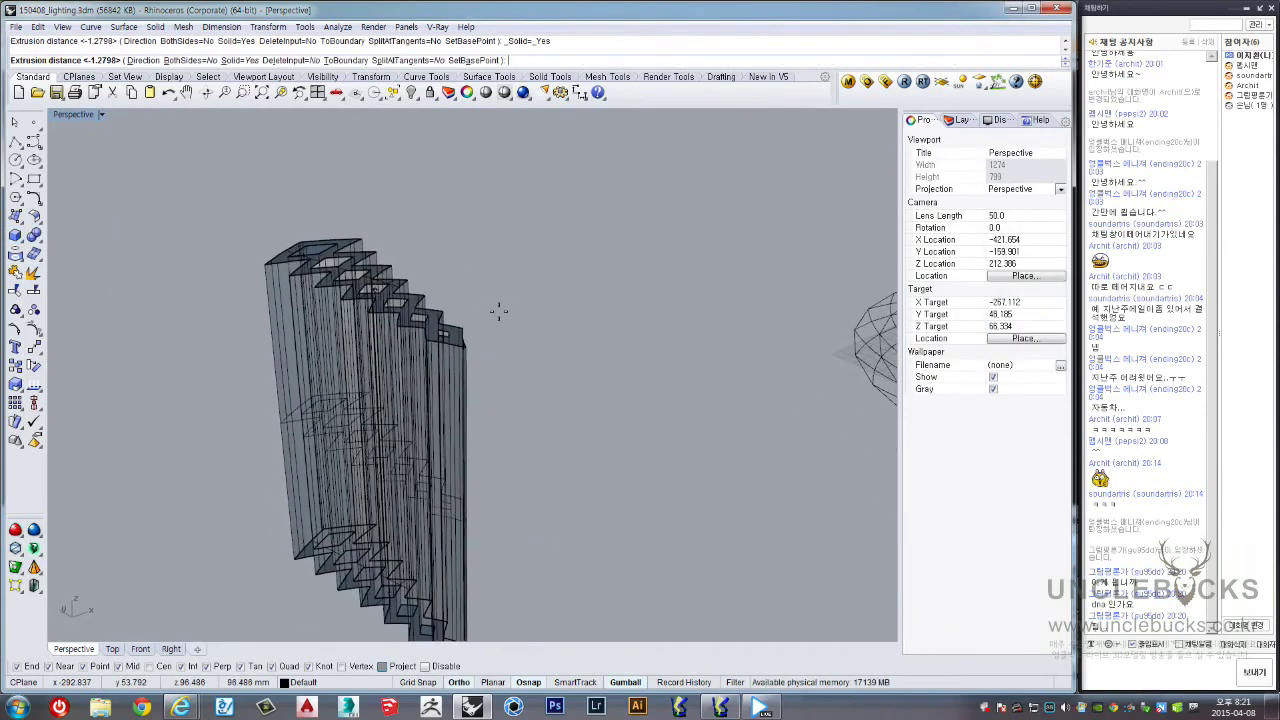
{"action": "right_click", "coordinate": [510, 222]}
Select the corrugated extrusion and check it in four viewports, then return to Perspective.
{"action": "mouse_move", "coordinate": [482, 283]}
{"action": "right_mouse_down"}
{"action": "mouse_move", "coordinate": [437, 400]}
{"action": "mouse_move", "coordinate": [597, 383]}
{"action": "mouse_move", "coordinate": [596, 260]}
{"action": "right_mouse_up"}
{"action": "key", "text": "Escape"}
{"action": "left_click", "coordinate": [420, 420]}
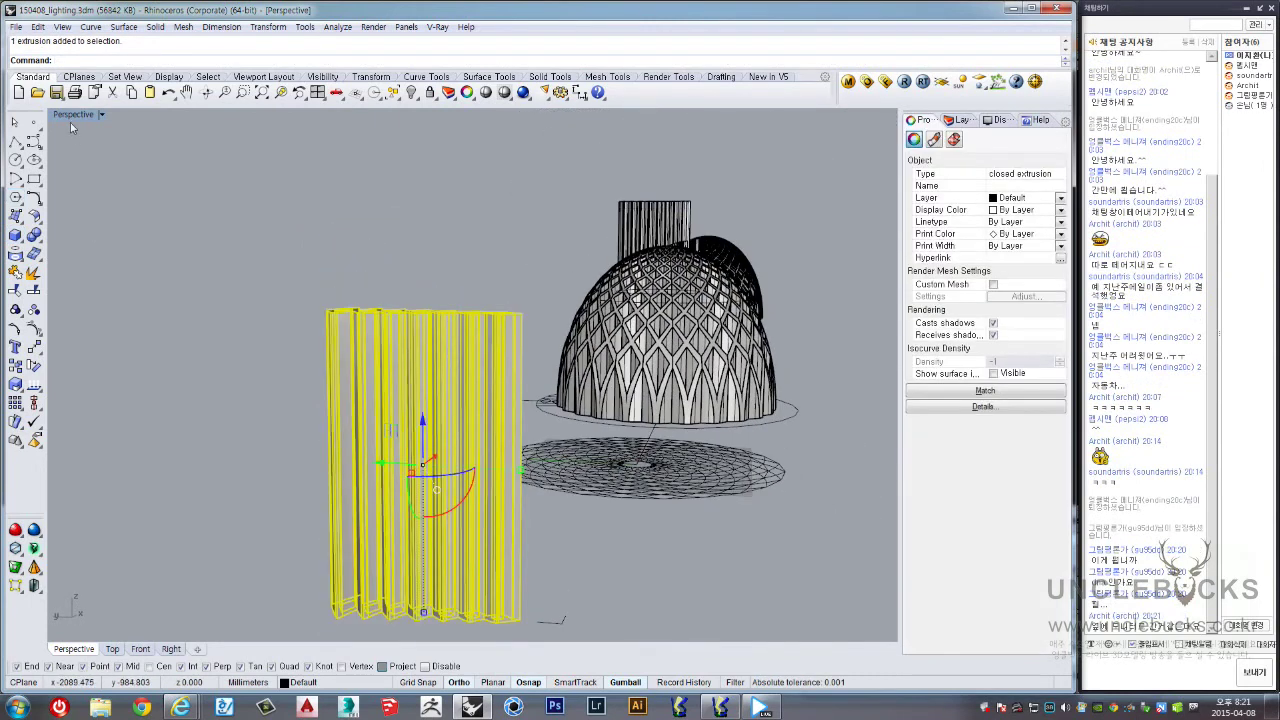
{"action": "double_click", "coordinate": [73, 114]}
{"action": "scroll", "coordinate": [294, 458], "scroll_direction": "down", "scroll_amount": 2}
{"action": "scroll", "coordinate": [294, 458], "scroll_direction": "down", "scroll_amount": 3}
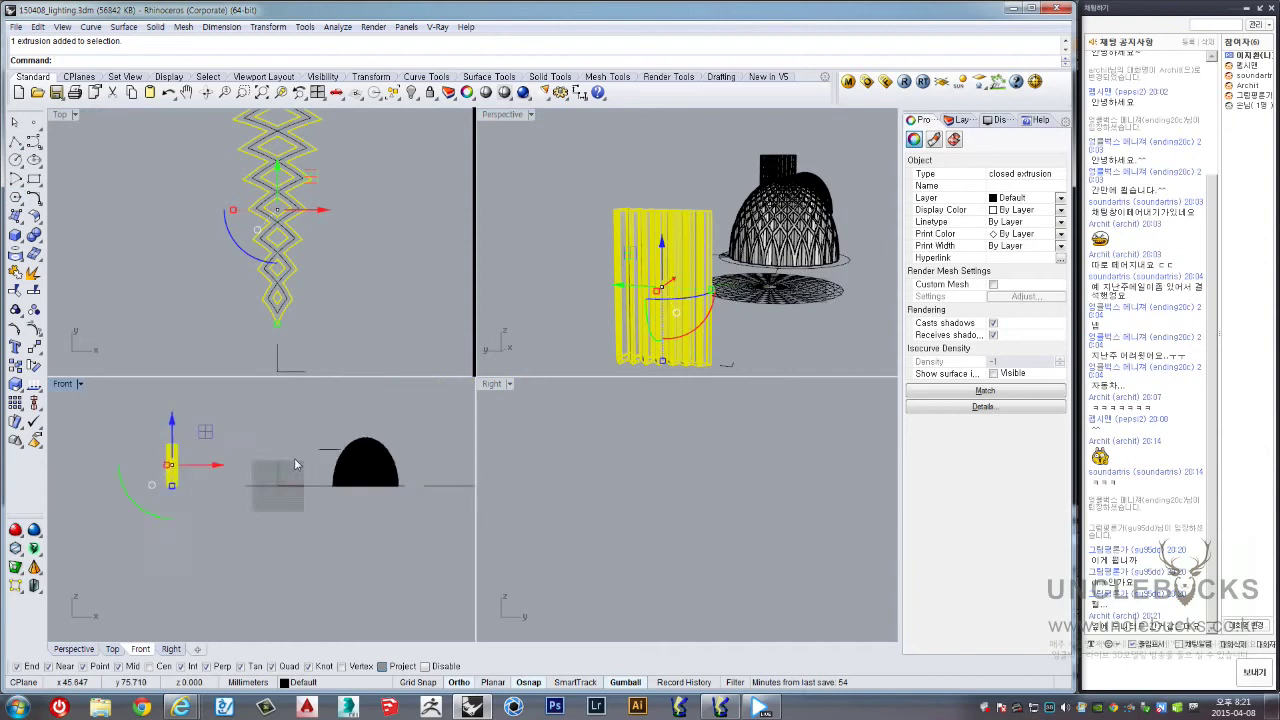
{"action": "double_click", "coordinate": [505, 118]}
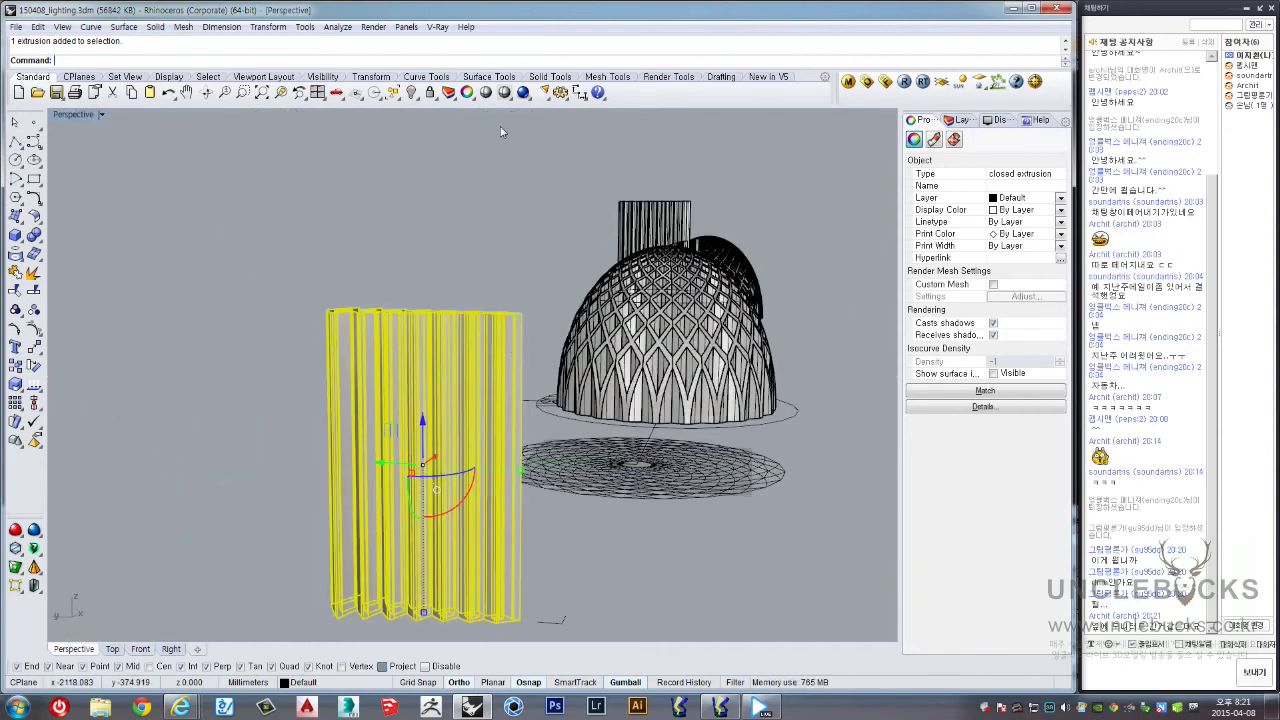
{"action": "right_click_drag", "start_coordinate": [500, 126], "coordinate": [865, 228]}
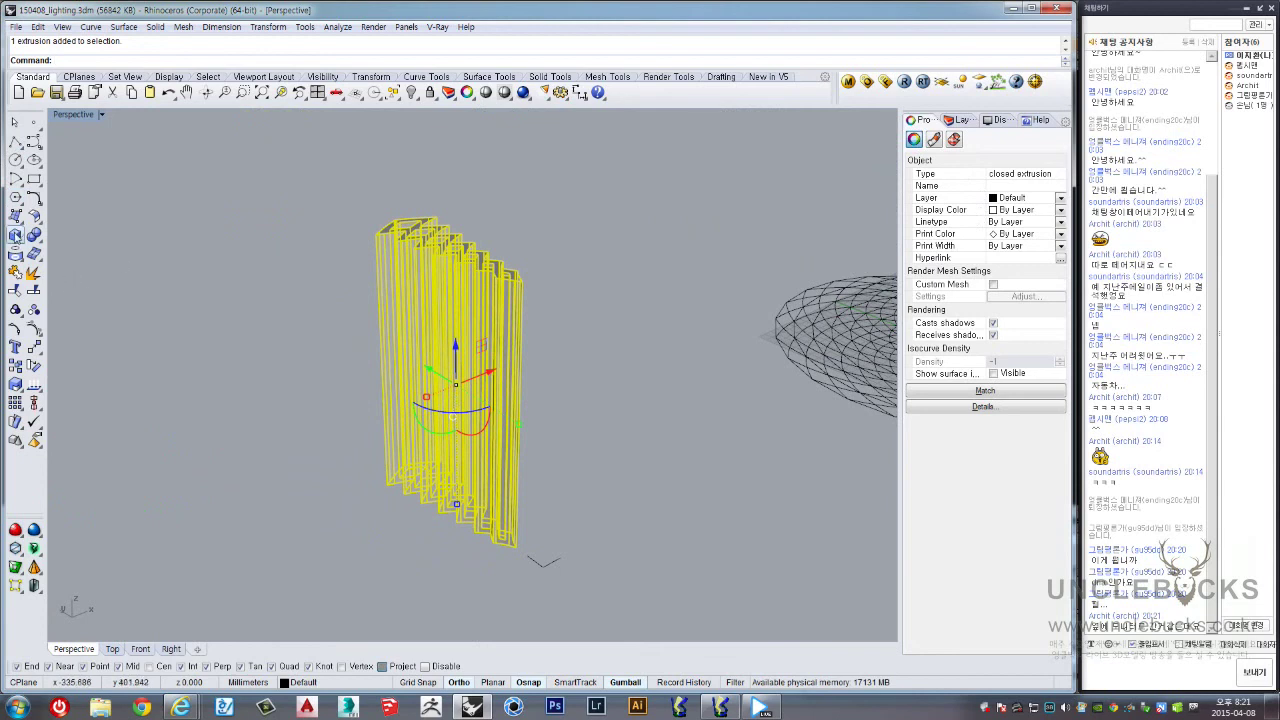
{"action": "left_click", "coordinate": [17, 385]}
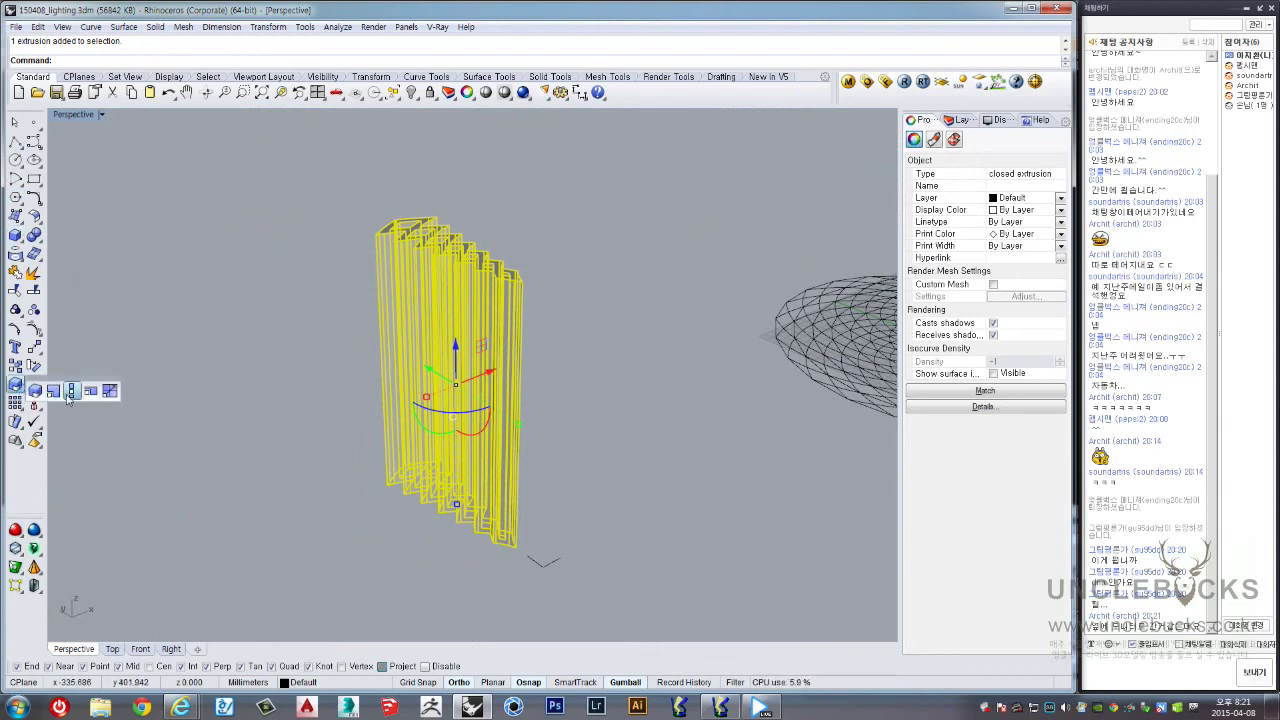
Start Scale1D on the extrusion with the origin at its base corner.
{"action": "left_click", "coordinate": [71, 392]}
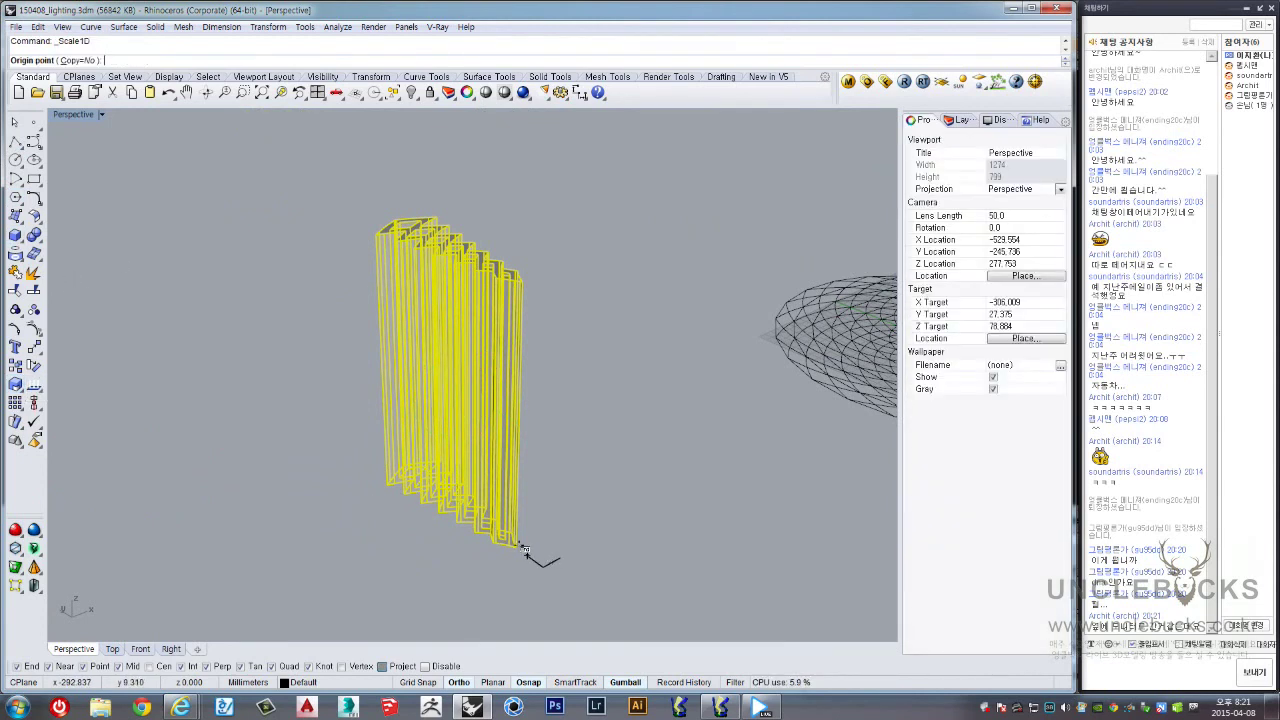
{"action": "left_click", "coordinate": [515, 547]}
{"action": "right_click_drag", "start_coordinate": [560, 470], "coordinate": [541, 377]}
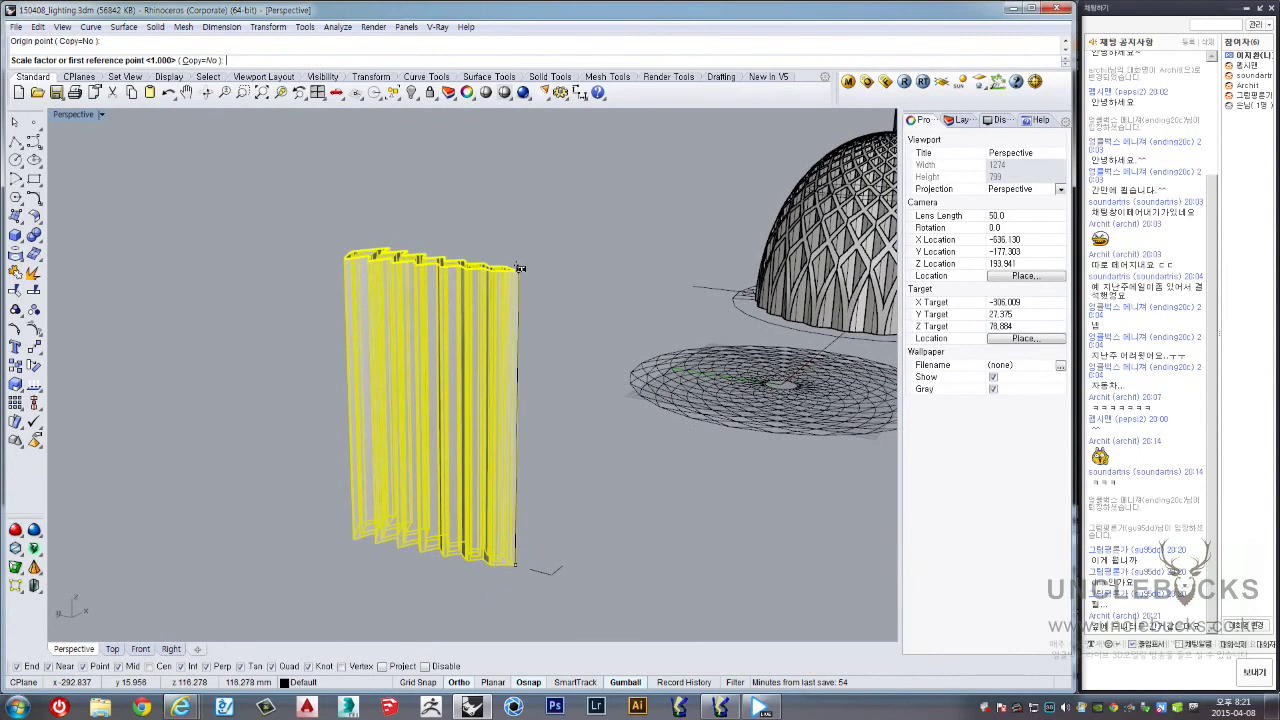
{"action": "scroll", "coordinate": [520, 268], "scroll_direction": "up", "scroll_amount": 1}
{"action": "scroll", "coordinate": [520, 268], "scroll_direction": "up", "scroll_amount": 2}
{"action": "scroll", "coordinate": [520, 268], "scroll_direction": "up", "scroll_amount": 1}
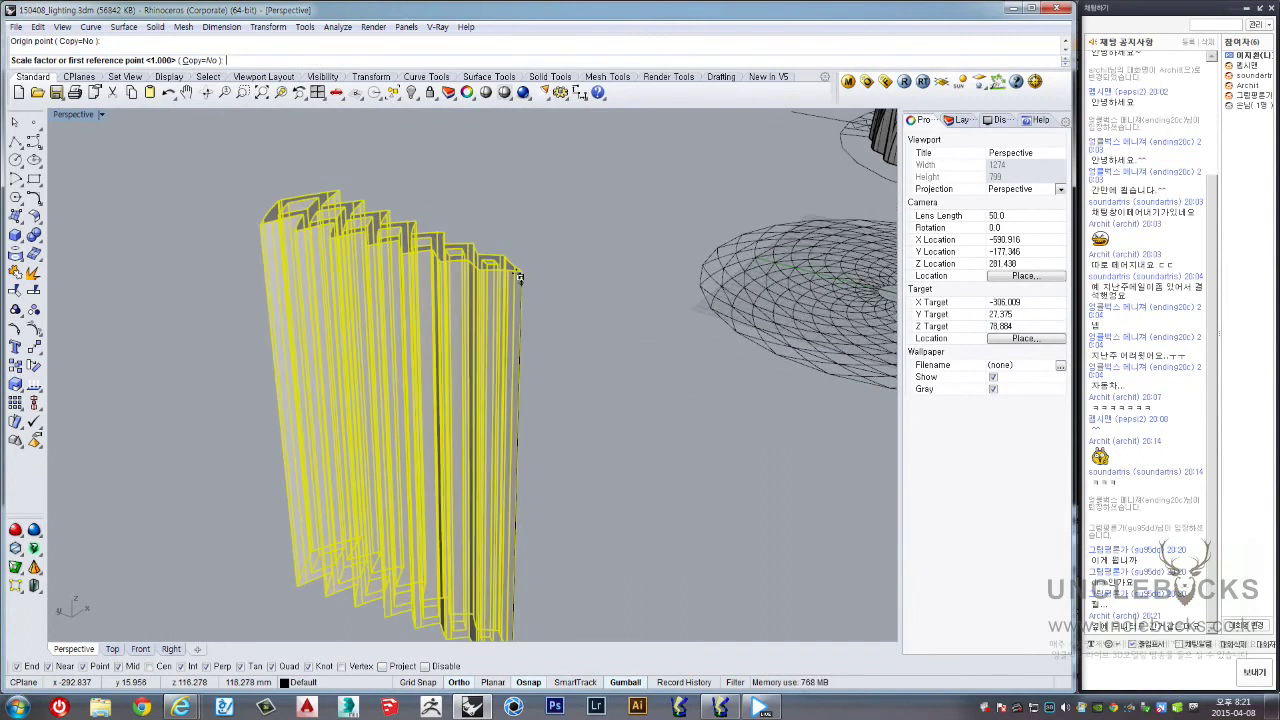
{"action": "scroll", "coordinate": [520, 268], "scroll_direction": "up", "scroll_amount": 2}
Pick two reference points along the height to finish the scale, then minimize Rhinoceros.
{"action": "left_click", "coordinate": [520, 268]}
{"action": "scroll", "coordinate": [517, 254], "scroll_direction": "down", "scroll_amount": 3}
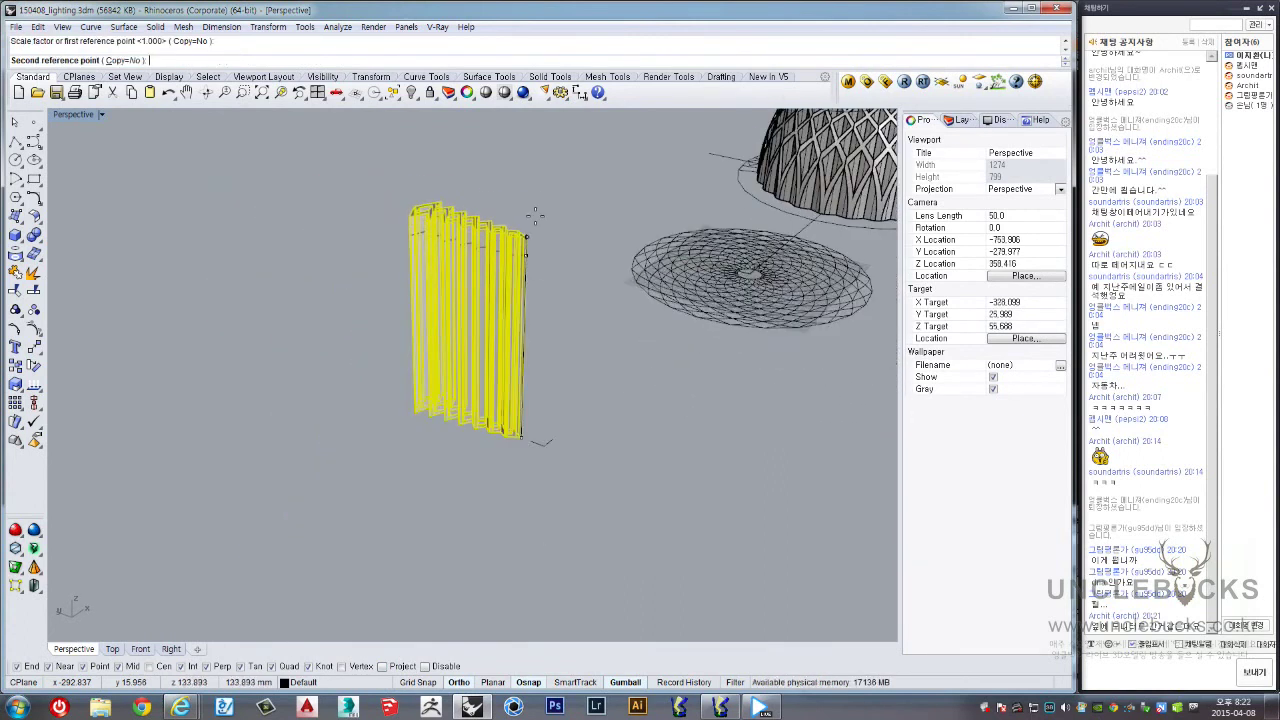
{"action": "mouse_move", "coordinate": [537, 208]}
{"action": "right_mouse_down", "text": "shift"}
{"action": "mouse_move", "coordinate": [530, 340]}
{"action": "mouse_move", "coordinate": [537, 289]}
{"action": "right_mouse_up", "text": "shift"}
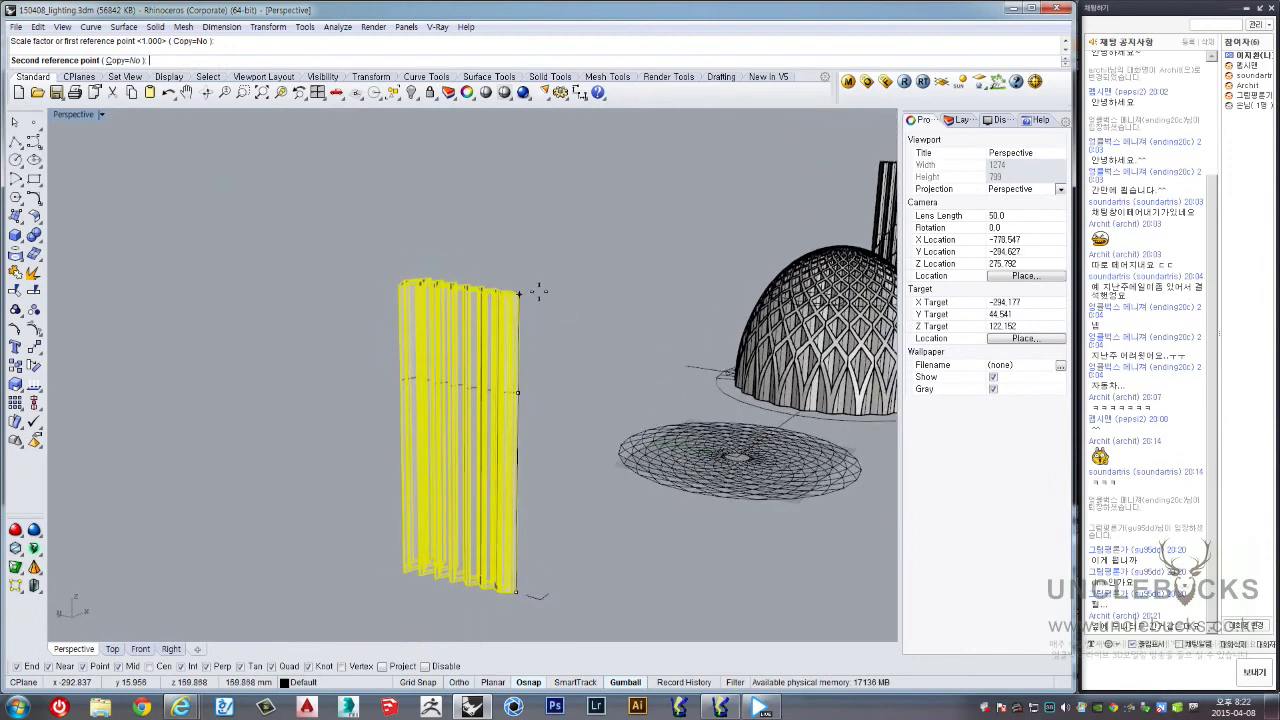
{"action": "left_click", "coordinate": [542, 235]}
{"action": "mouse_move", "coordinate": [542, 239]}
{"action": "right_mouse_down"}
{"action": "mouse_move", "coordinate": [466, 284]}
{"action": "mouse_move", "coordinate": [588, 322]}
{"action": "mouse_move", "coordinate": [548, 314]}
{"action": "right_mouse_up"}
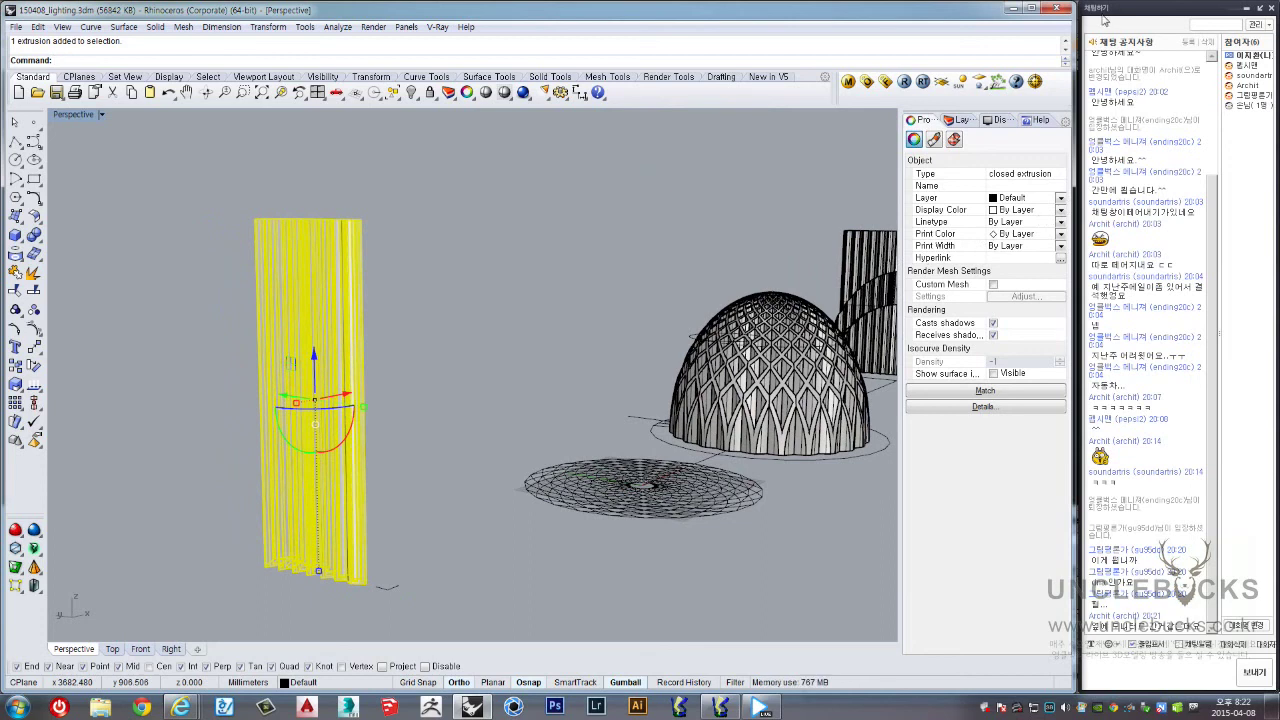
{"action": "mouse_move", "coordinate": [1140, 16]}
{"action": "left_mouse_down"}
{"action": "mouse_move", "coordinate": [1113, 30]}
{"action": "mouse_move", "coordinate": [1135, 26]}
{"action": "left_mouse_up"}
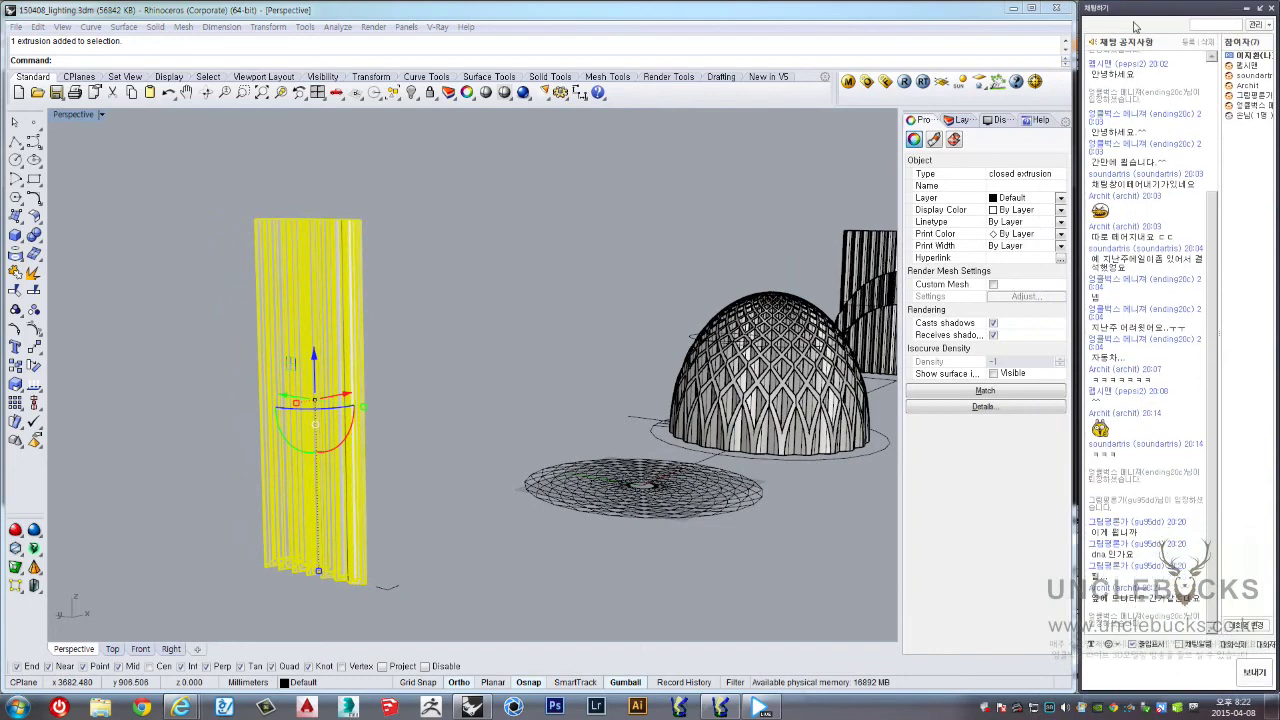
{"action": "left_click", "coordinate": [1014, 9]}
Minimize KISSlicer and the reference-photo browser, then restore Rhinoceros from the taskbar.
{"action": "left_click", "coordinate": [1020, 20]}
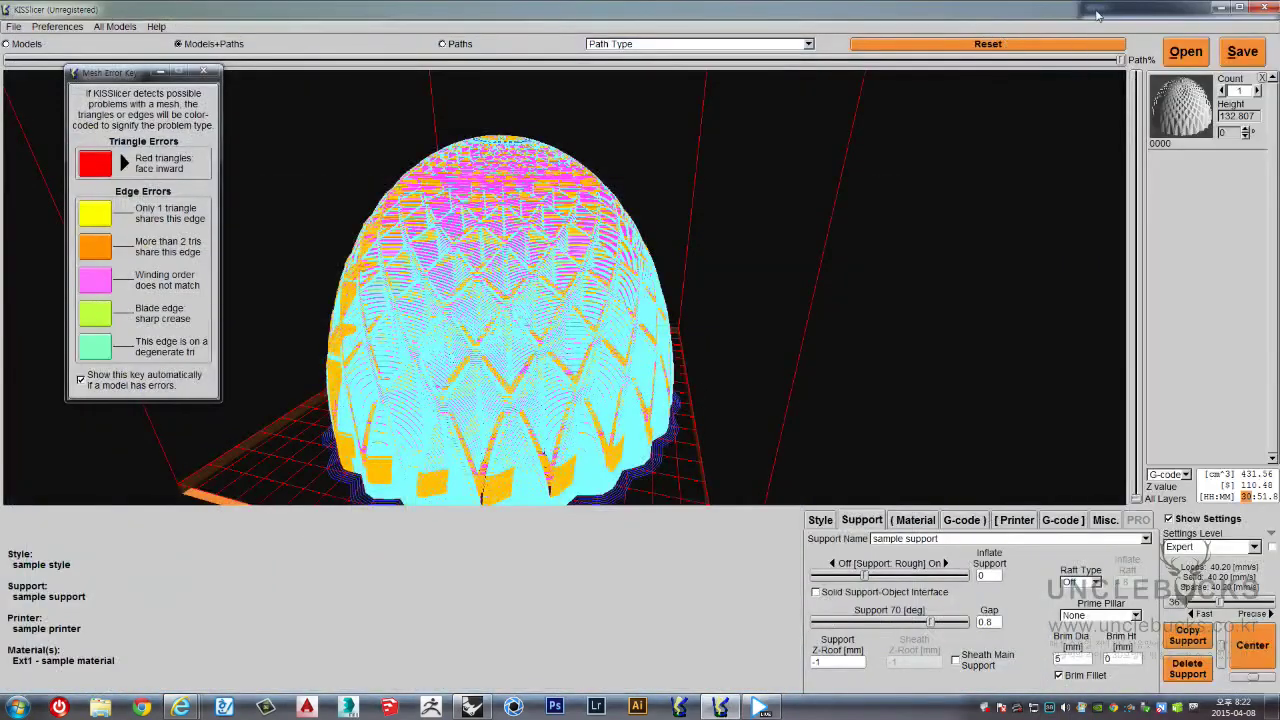
{"action": "left_click", "coordinate": [1216, 9]}
{"action": "left_click_drag", "start_coordinate": [1010, 57], "coordinate": [1050, 87]}
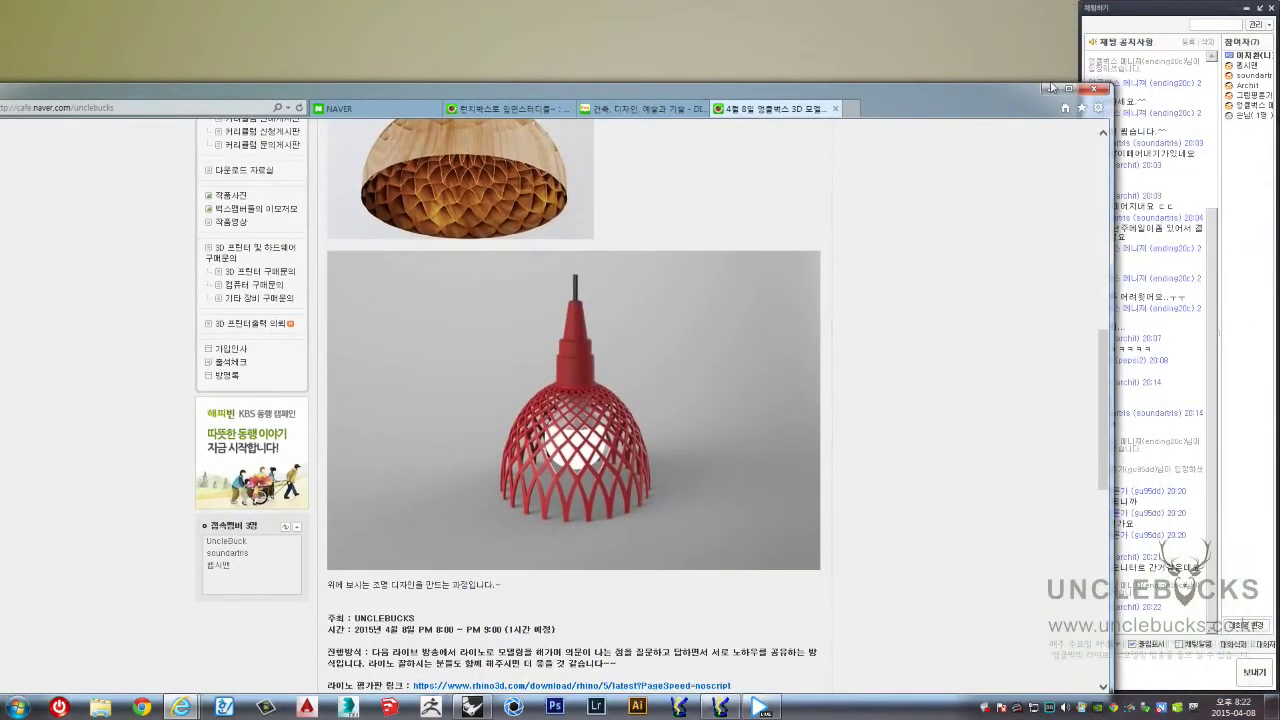
{"action": "left_click", "coordinate": [1047, 90]}
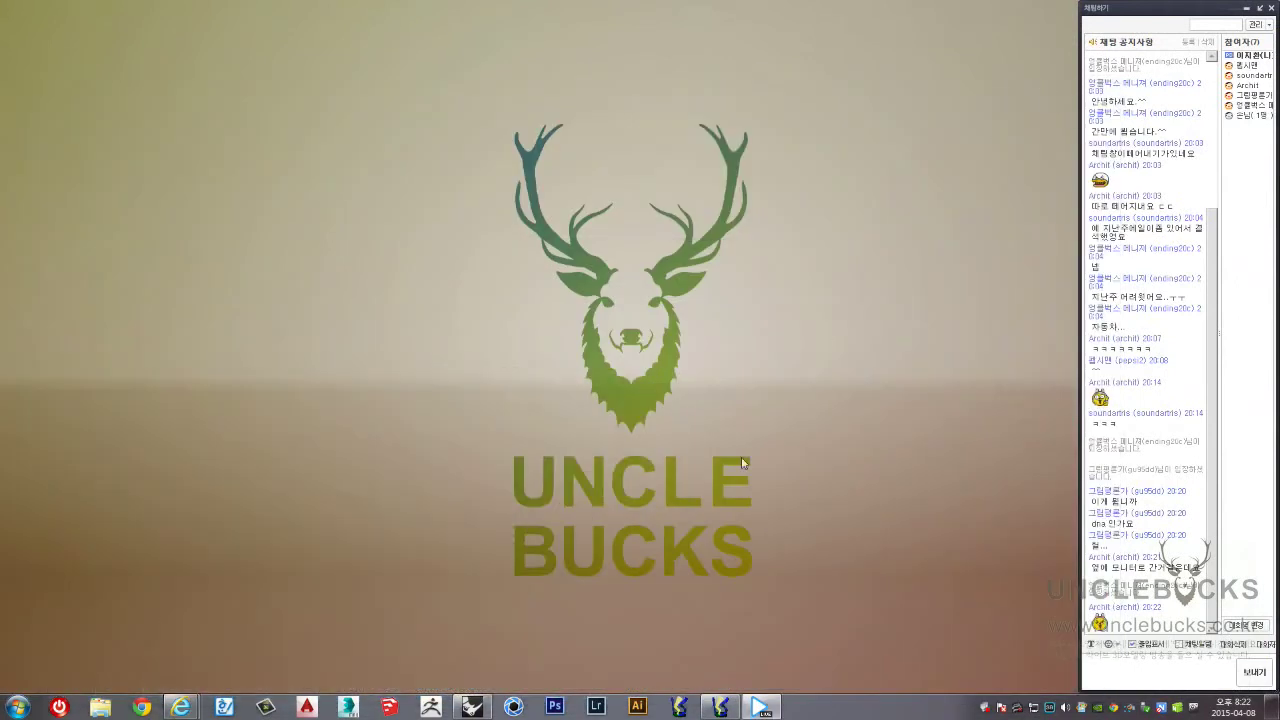
{"action": "left_click", "coordinate": [472, 707]}
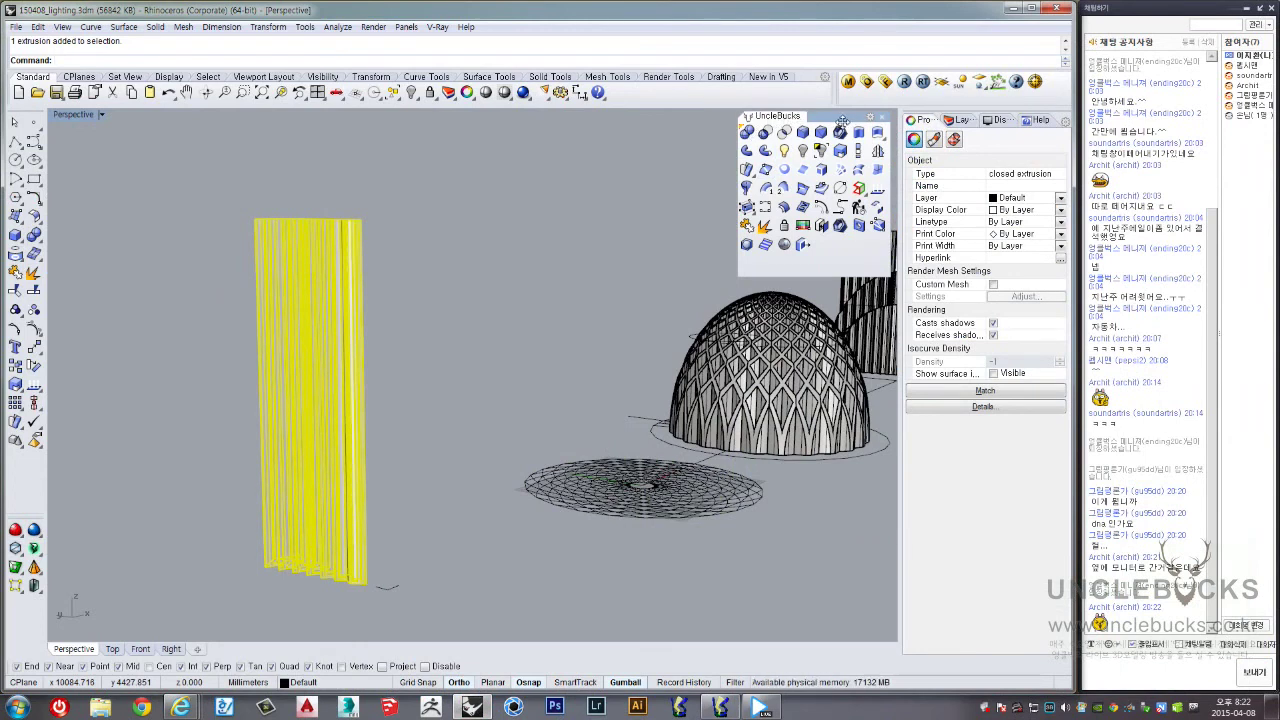
Orbit around the extrusion and dome, ending with the tall zigzag panel selected.
{"action": "left_click_drag", "start_coordinate": [843, 121], "coordinate": [816, 133]}
{"action": "mouse_move", "coordinate": [530, 336]}
{"action": "right_mouse_down"}
{"action": "mouse_move", "coordinate": [431, 356]}
{"action": "mouse_move", "coordinate": [490, 391]}
{"action": "mouse_move", "coordinate": [616, 407]}
{"action": "mouse_move", "coordinate": [660, 441]}
{"action": "right_mouse_up"}
{"action": "left_click", "coordinate": [431, 356]}
{"action": "left_click", "coordinate": [440, 390]}
{"action": "left_click", "coordinate": [591, 488]}
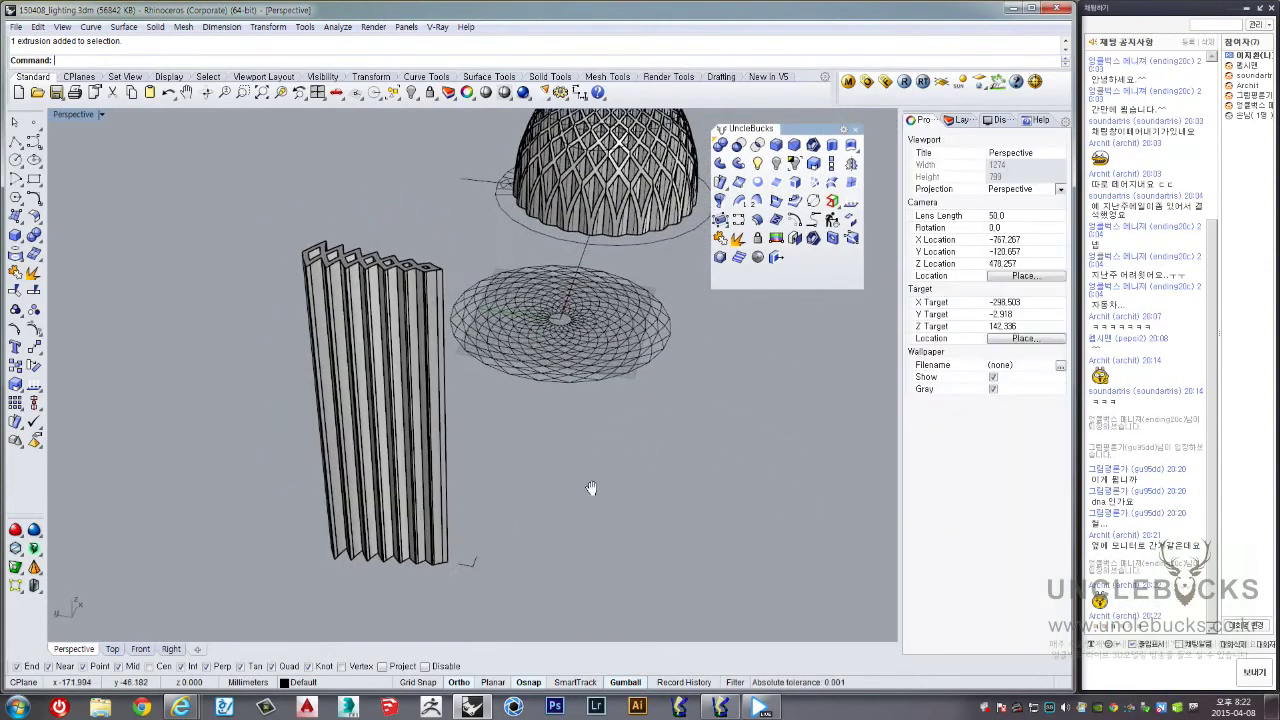
{"action": "mouse_move", "coordinate": [591, 488]}
{"action": "right_mouse_down"}
{"action": "mouse_move", "coordinate": [606, 443]}
{"action": "mouse_move", "coordinate": [578, 350]}
{"action": "right_mouse_up"}
{"action": "left_click", "coordinate": [578, 267]}
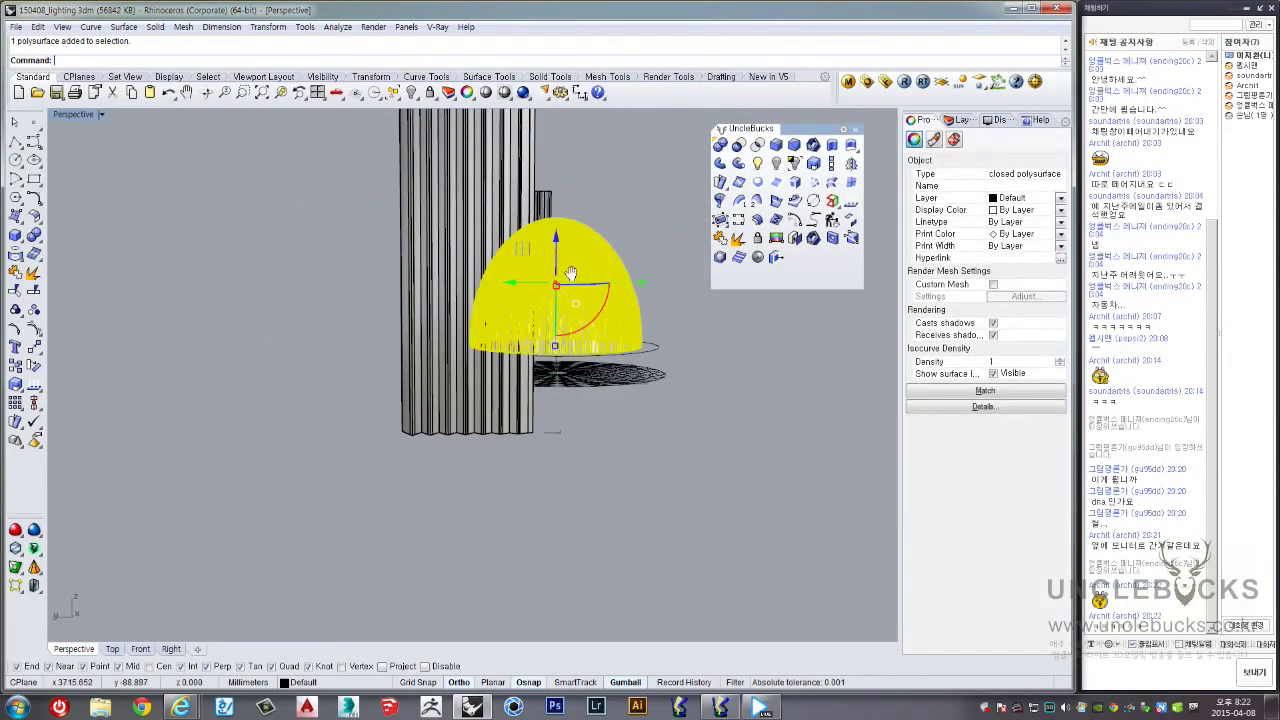
{"action": "right_click_drag", "start_coordinate": [578, 267], "coordinate": [457, 516]}
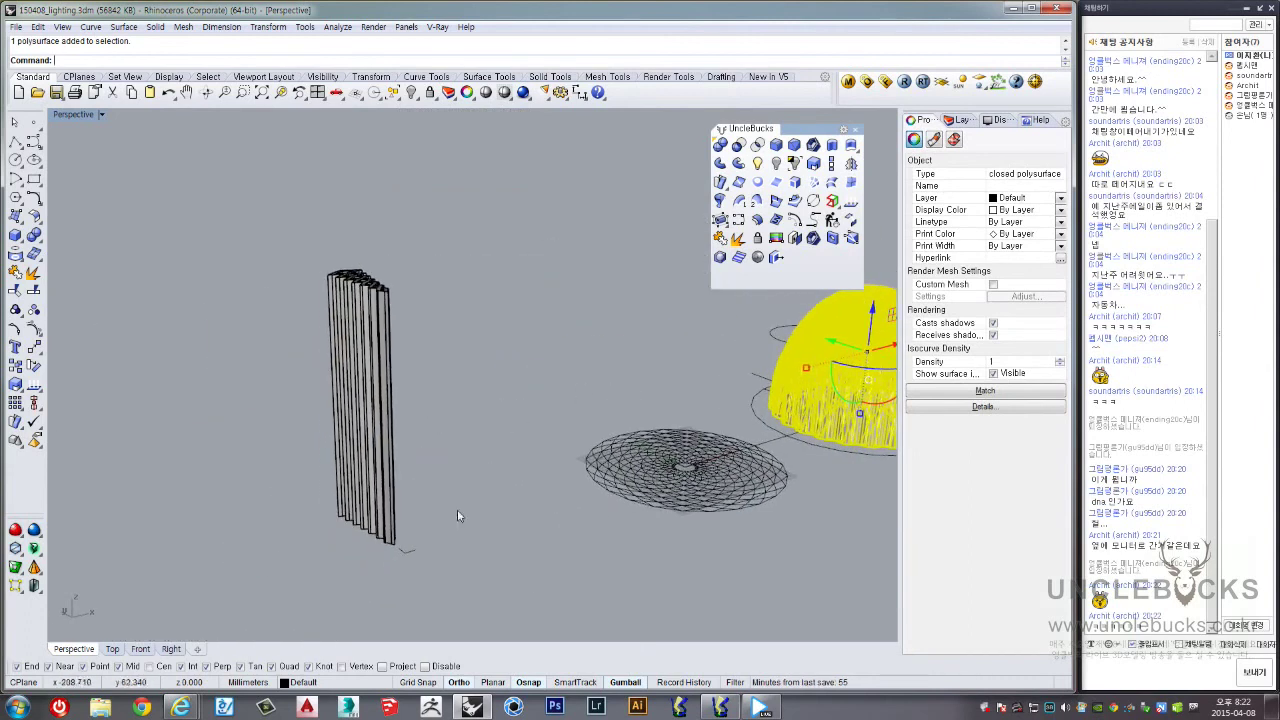
{"action": "left_click", "coordinate": [330, 300]}
{"action": "right_click_drag", "start_coordinate": [465, 260], "coordinate": [566, 286]}
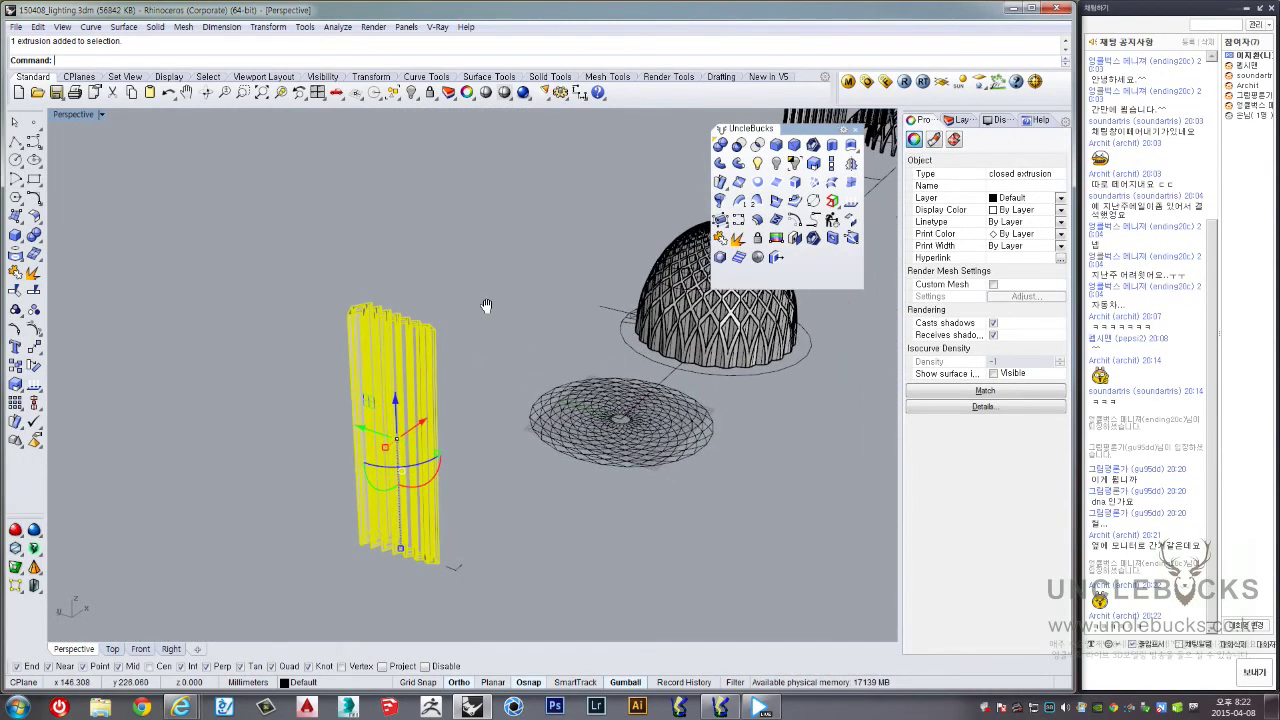
{"action": "right_click_drag", "start_coordinate": [486, 300], "coordinate": [796, 190]}
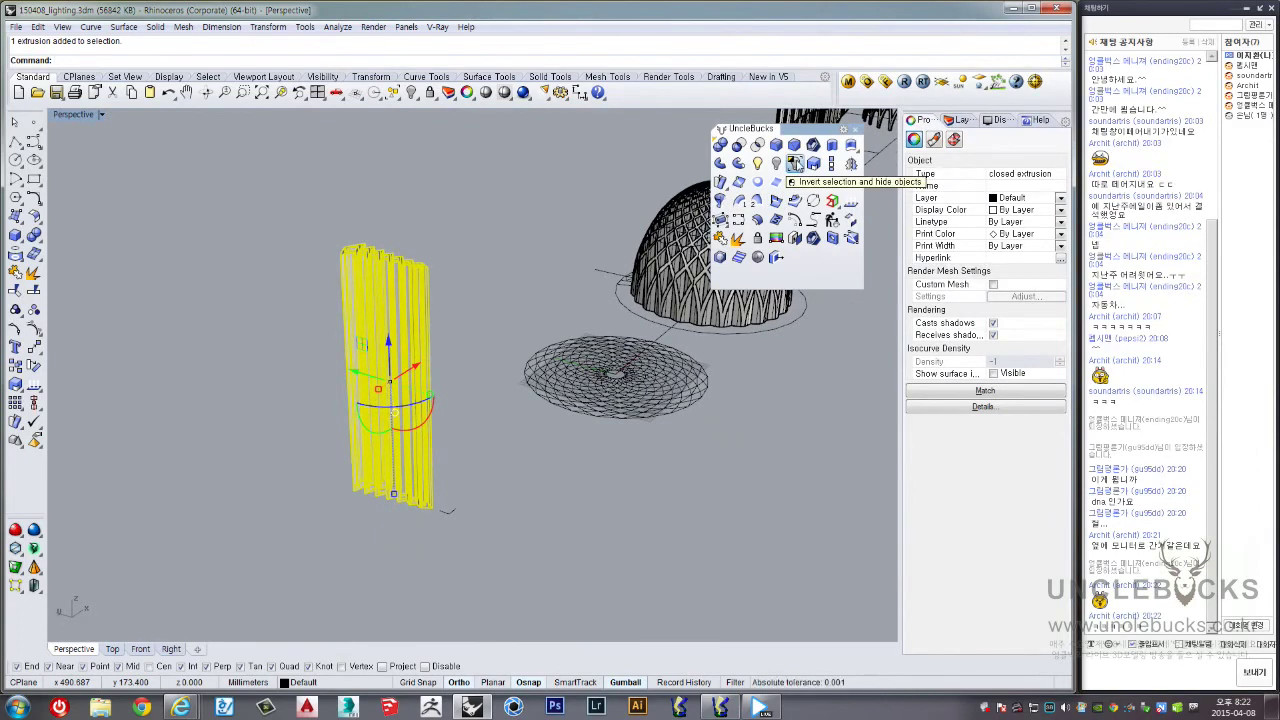
Hide everything but the panel and inspect it in the four-view and side views.
{"action": "key", "text": "ctrl+h"}
{"action": "scroll", "coordinate": [464, 387], "scroll_direction": "up", "scroll_amount": 3}
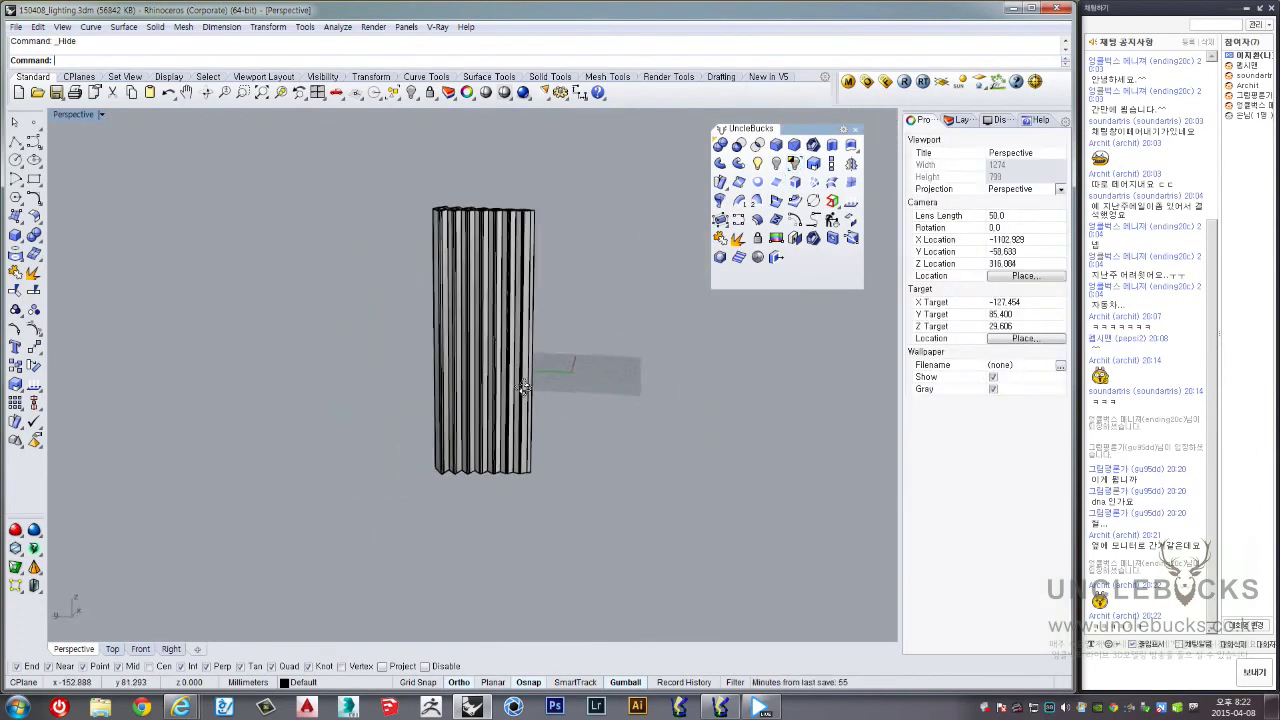
{"action": "left_click", "coordinate": [470, 290]}
{"action": "double_click", "coordinate": [77, 118]}
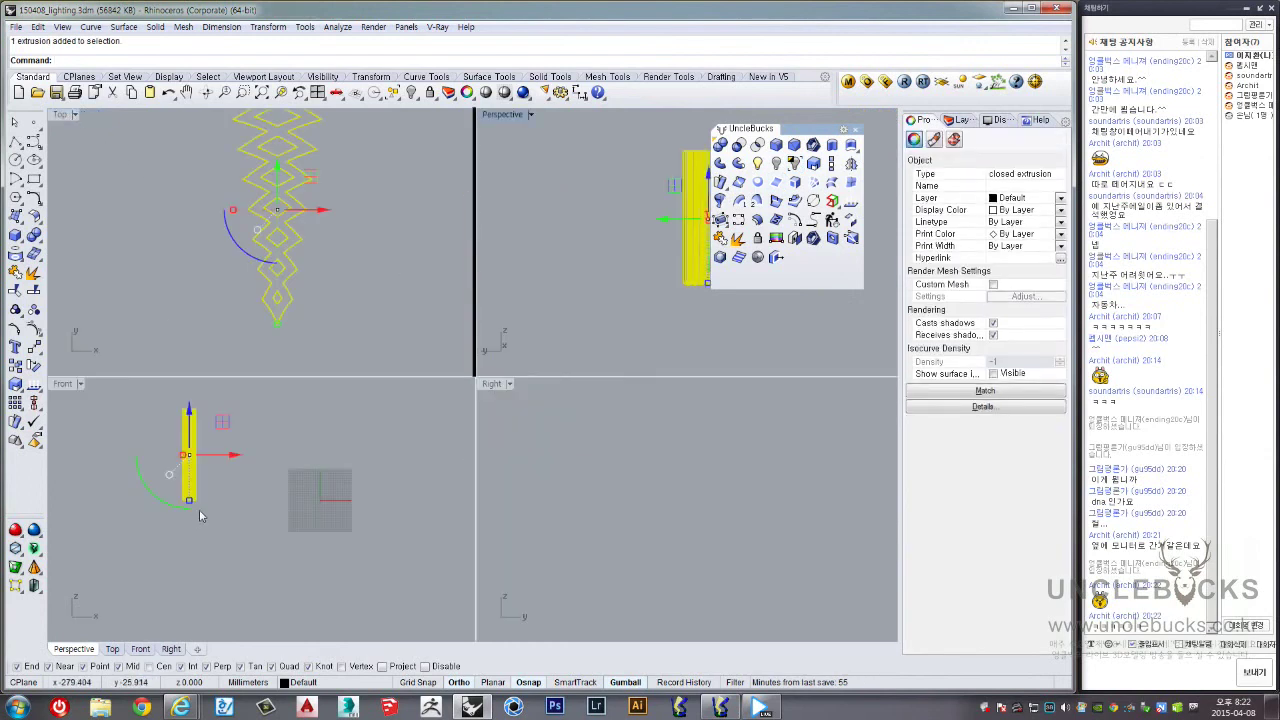
{"action": "right_click_drag", "start_coordinate": [510, 470], "coordinate": [576, 457]}
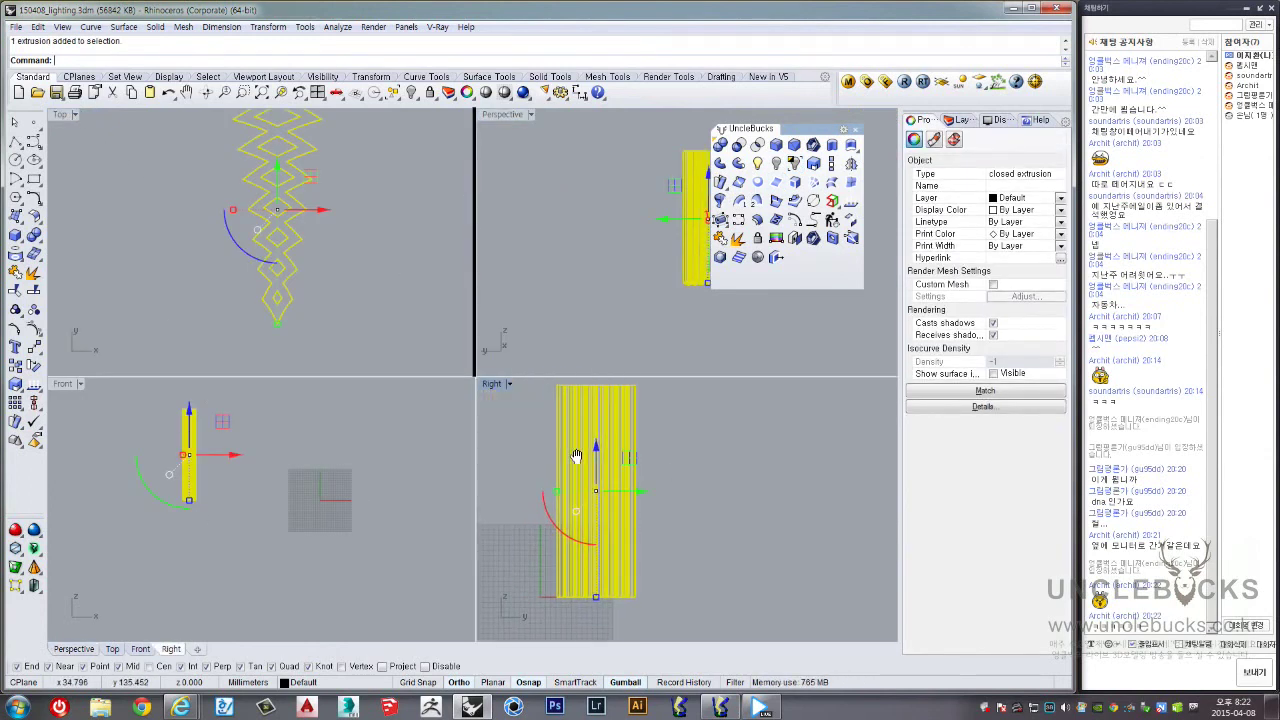
{"action": "double_click", "coordinate": [491, 384]}
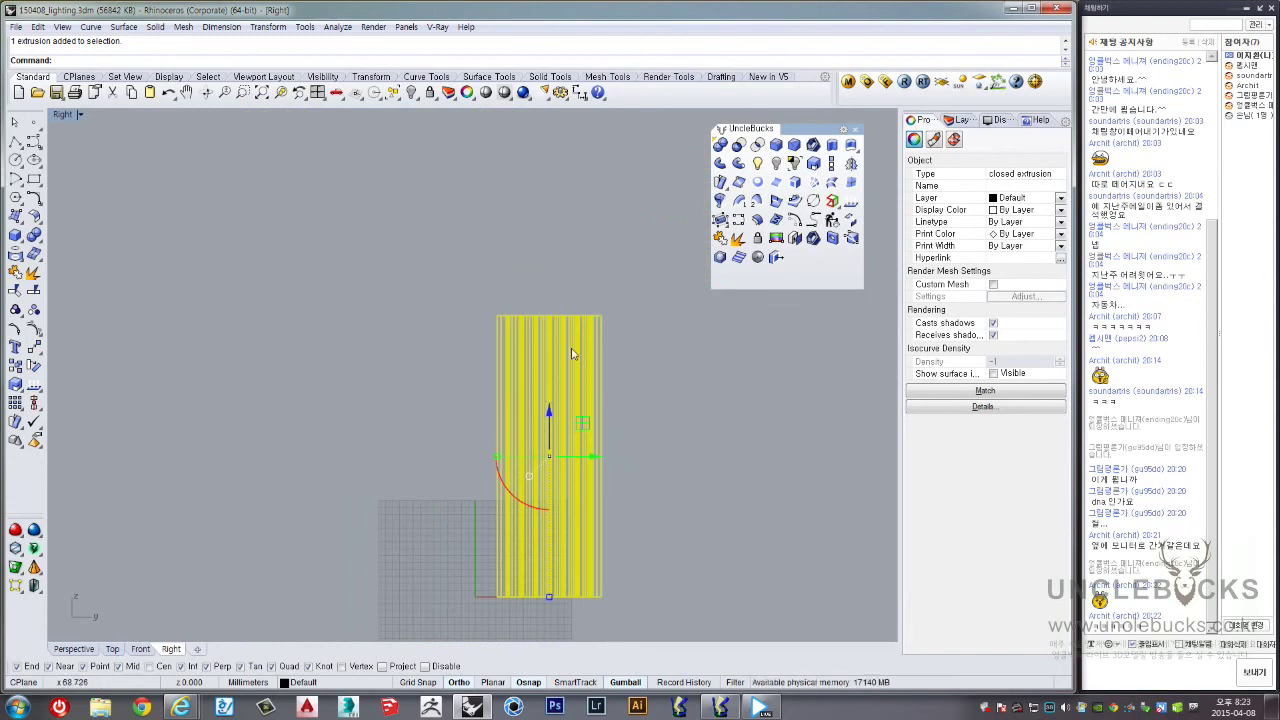
{"action": "double_click", "coordinate": [62, 115]}
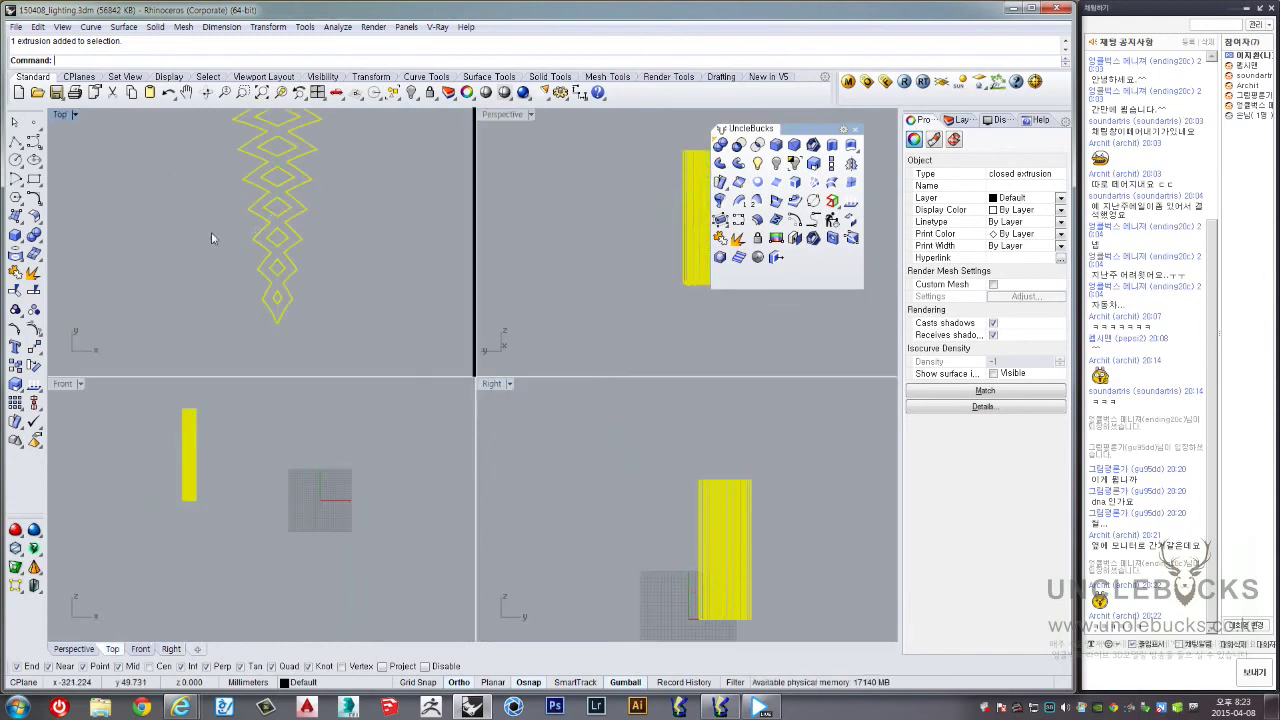
{"action": "double_click", "coordinate": [502, 114]}
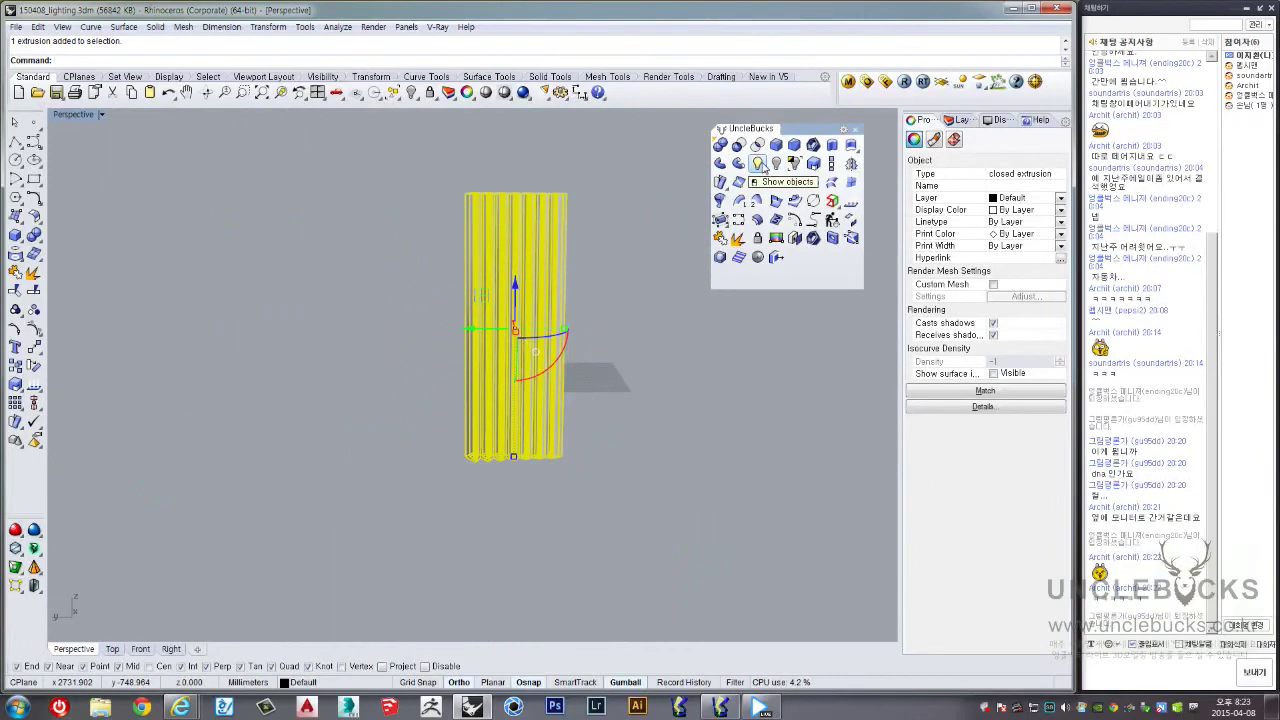
Show the 306 hidden objects again and view the panel beside the green dome.
{"action": "left_click", "coordinate": [765, 168]}
{"action": "mouse_move", "coordinate": [560, 520]}
{"action": "right_mouse_down"}
{"action": "mouse_move", "coordinate": [412, 601]}
{"action": "mouse_move", "coordinate": [280, 357]}
{"action": "right_mouse_up"}
{"action": "left_click", "coordinate": [407, 575], "text": "shift"}
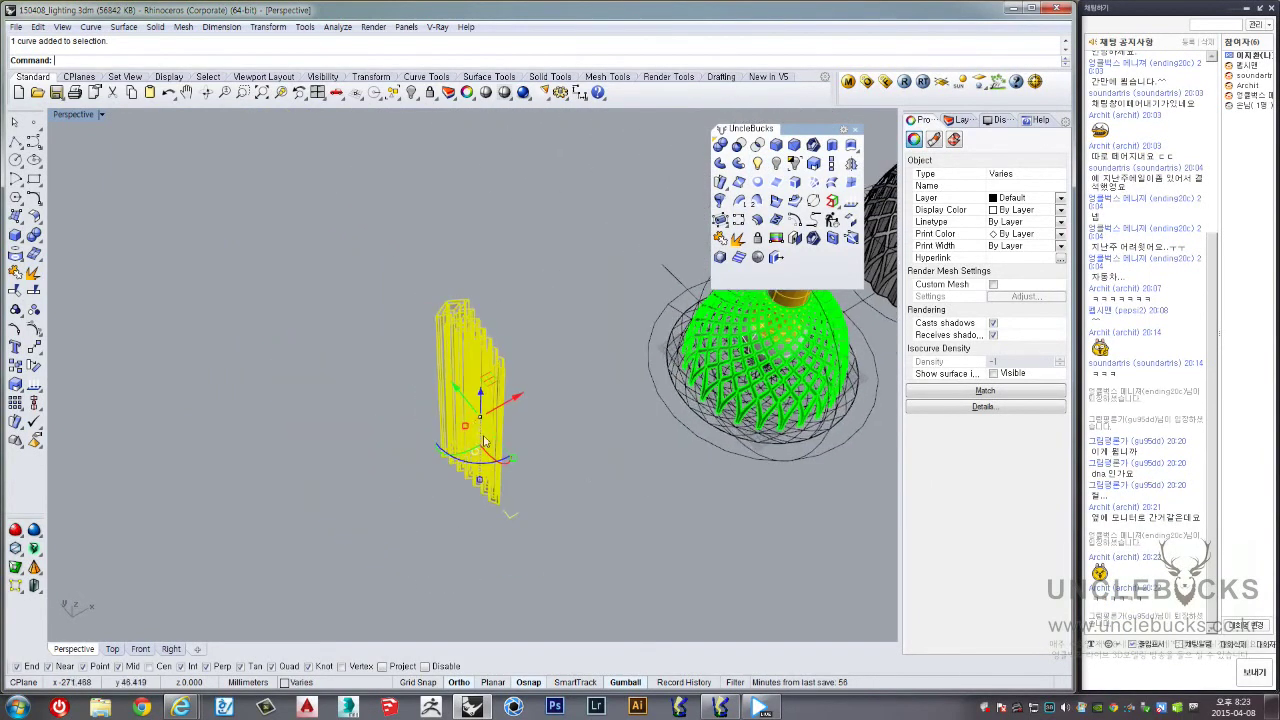
Draw a vertical polyline beside the panel, rising from its base.
{"action": "left_click", "coordinate": [15, 142]}
{"action": "right_click_drag", "start_coordinate": [520, 543], "coordinate": [568, 545]}
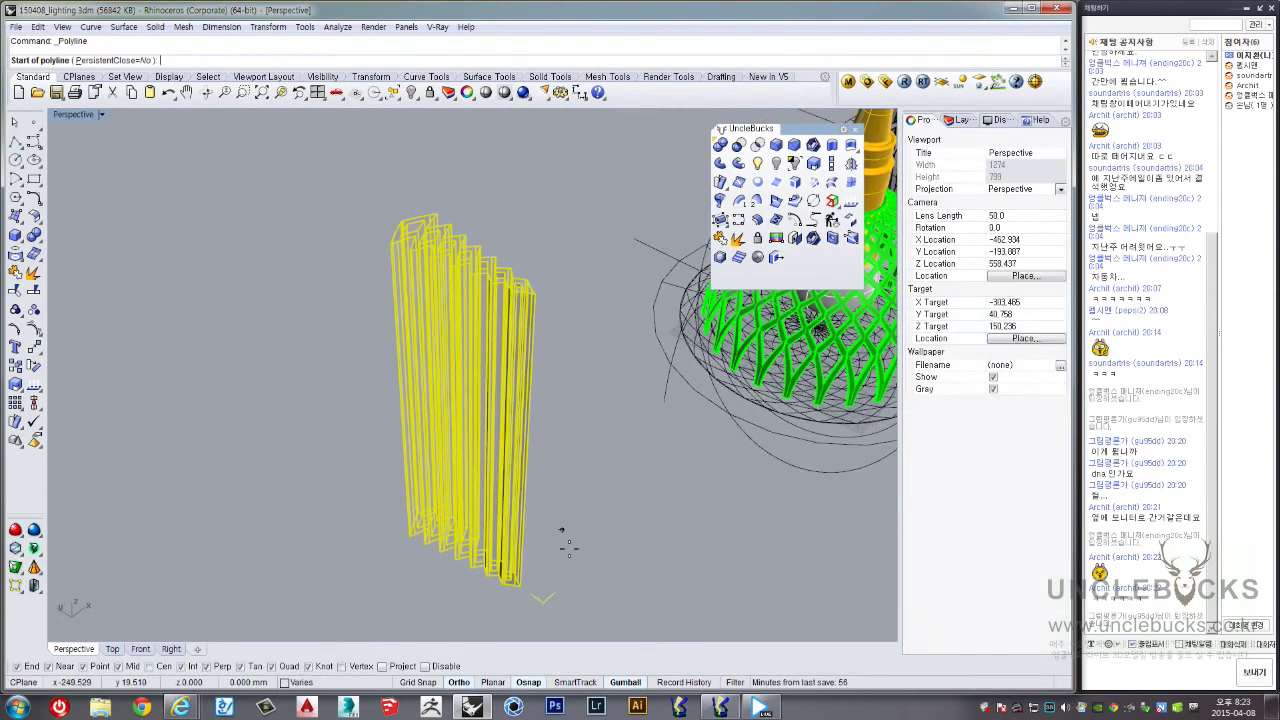
{"action": "left_click", "coordinate": [542, 603]}
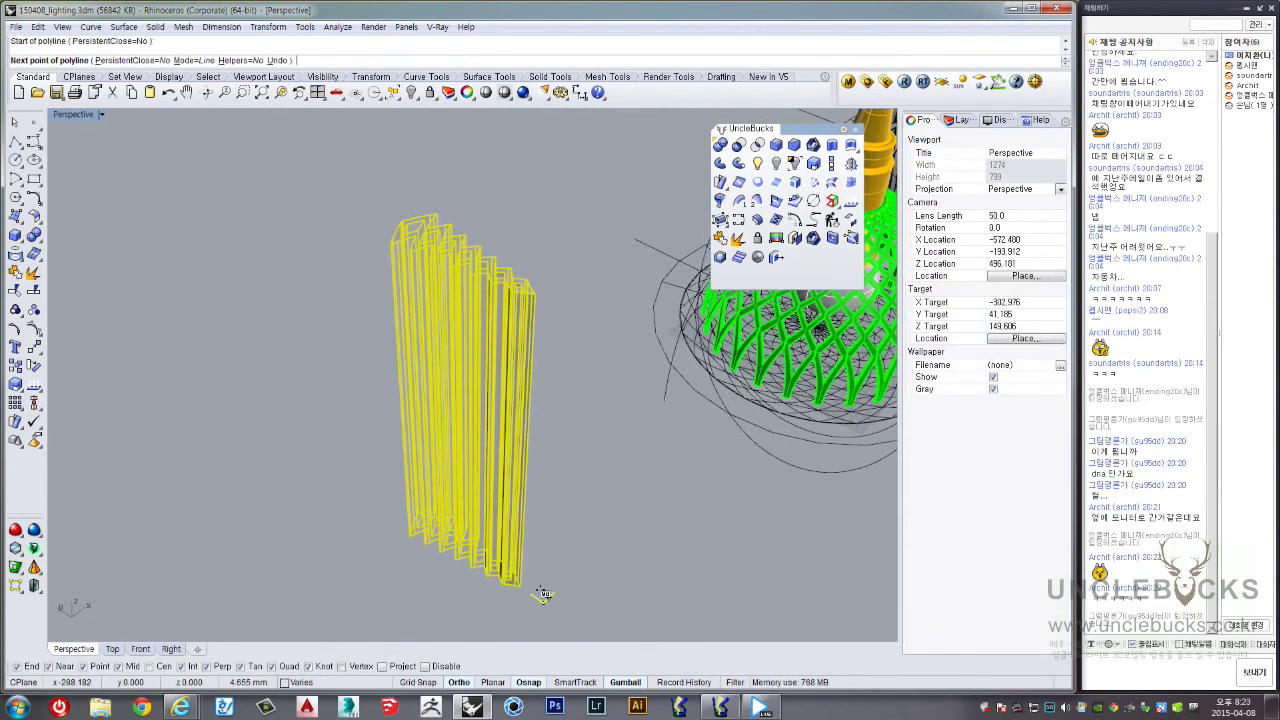
{"action": "left_click", "coordinate": [540, 599]}
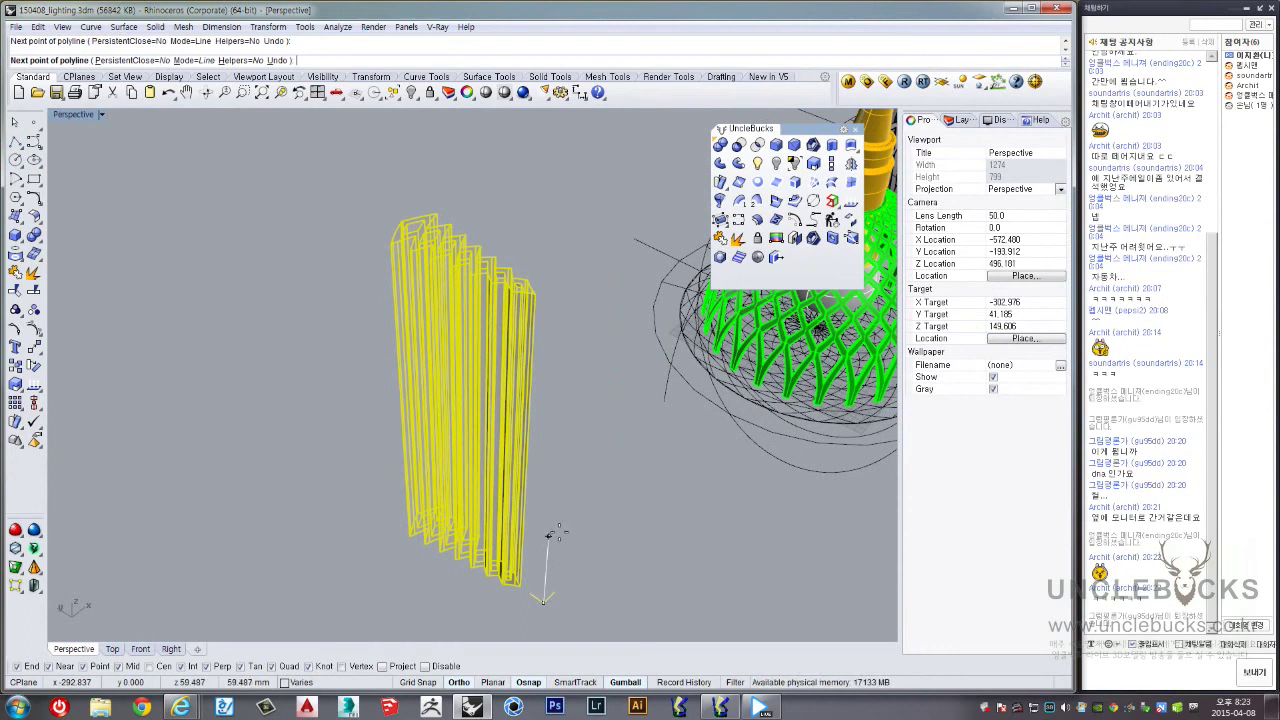
{"action": "right_click_drag", "start_coordinate": [555, 533], "coordinate": [565, 452]}
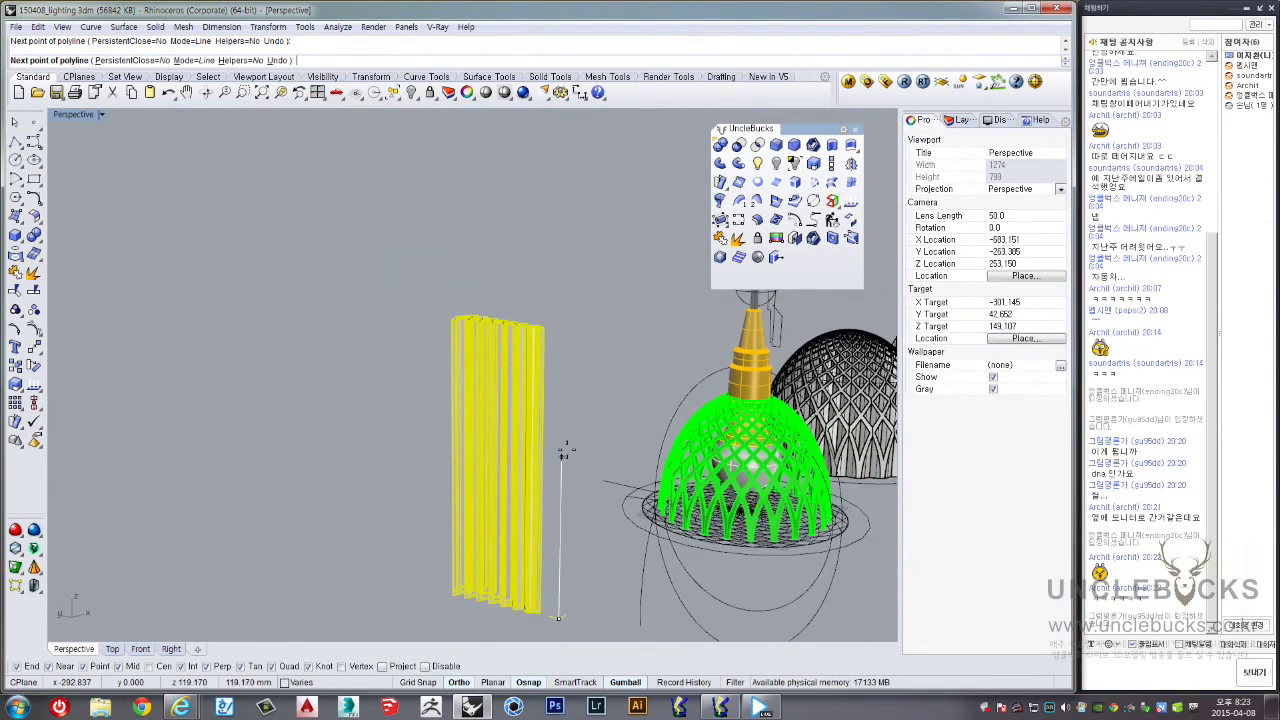
{"action": "left_click", "coordinate": [541, 328]}
{"action": "key", "text": "Return"}
{"action": "left_click", "coordinate": [565, 377]}
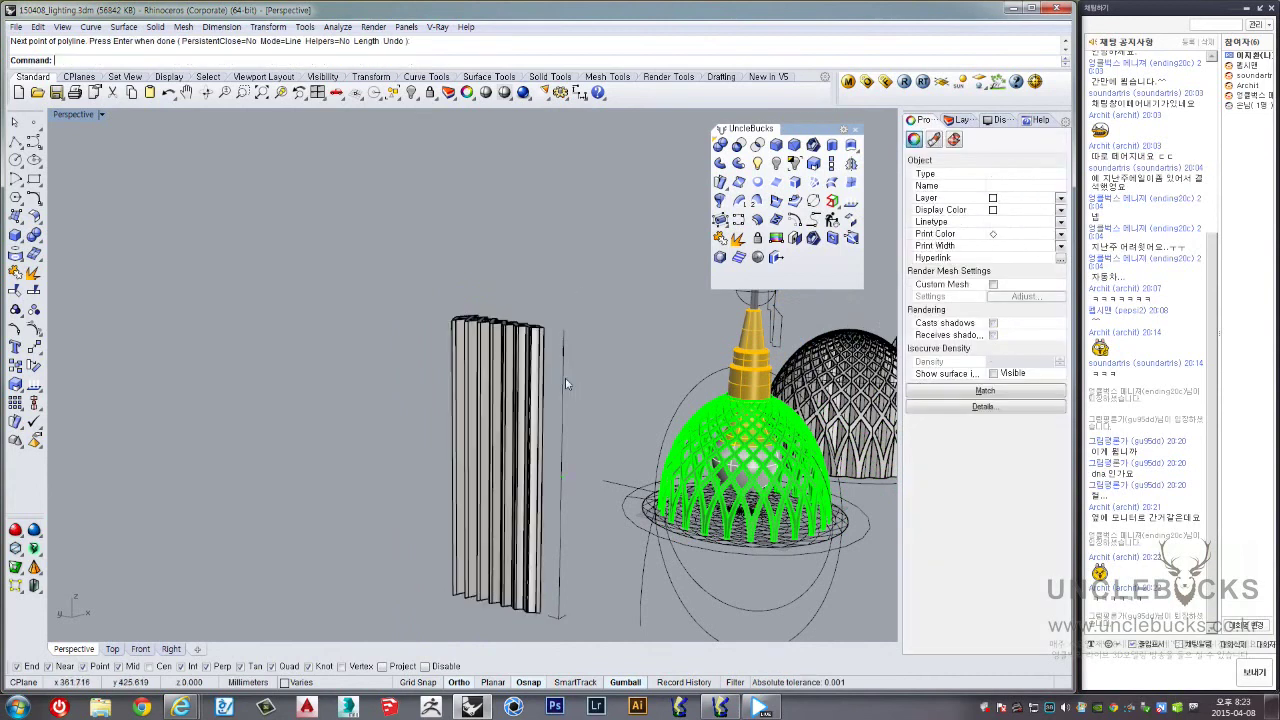
Hide everything except the fin panel and line, then maximize the Top view with the panel selected.
{"action": "mouse_move", "coordinate": [565, 380]}
{"action": "right_mouse_down"}
{"action": "mouse_move", "coordinate": [627, 486]}
{"action": "mouse_move", "coordinate": [640, 543]}
{"action": "right_mouse_up"}
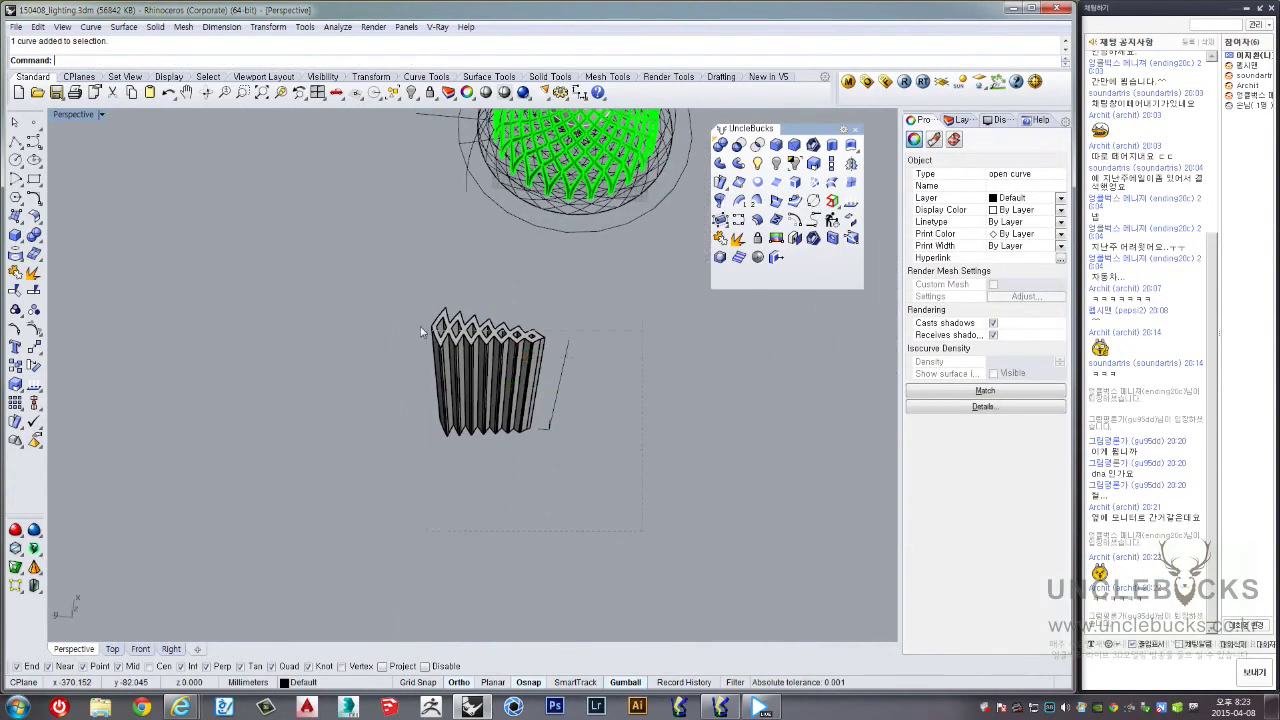
{"action": "left_click_drag", "start_coordinate": [560, 450], "coordinate": [423, 314]}
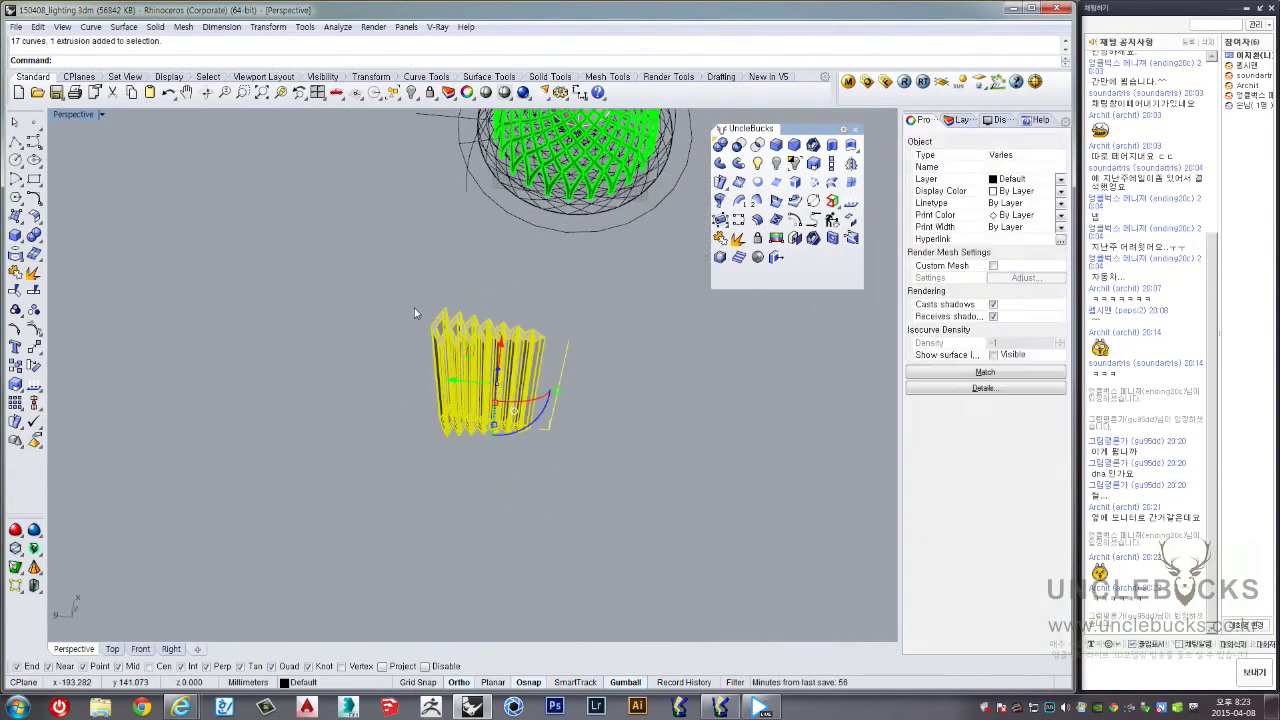
{"action": "left_click", "coordinate": [794, 163]}
{"action": "right_click_drag", "start_coordinate": [580, 280], "coordinate": [234, 251]}
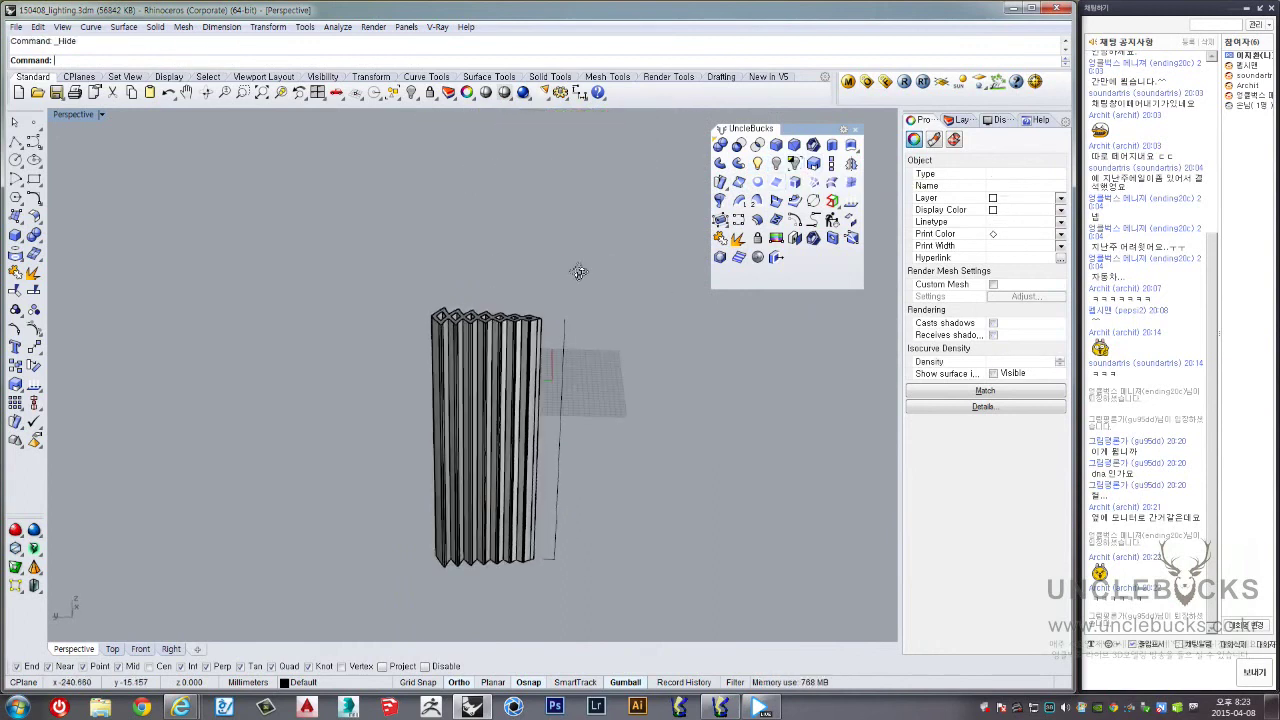
{"action": "double_click", "coordinate": [73, 115]}
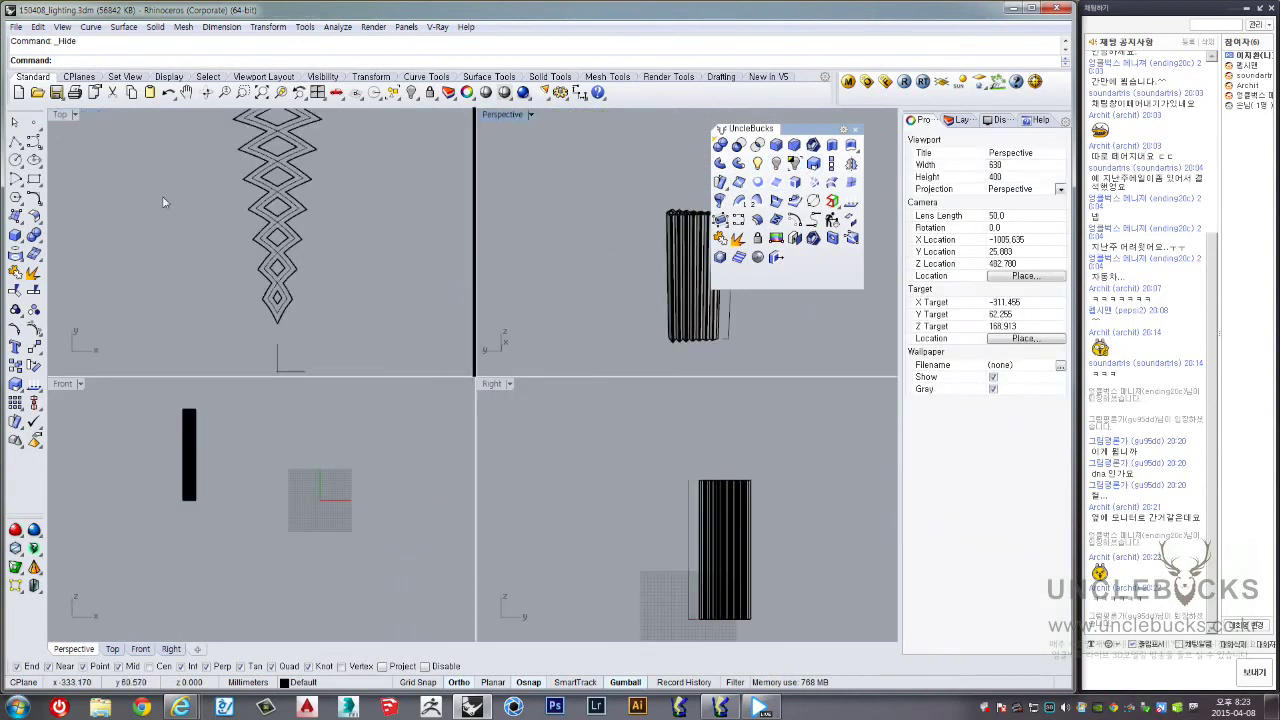
{"action": "scroll", "coordinate": [219, 238], "scroll_direction": "down", "scroll_amount": 3}
{"action": "left_click_drag", "start_coordinate": [318, 314], "coordinate": [117, 169]}
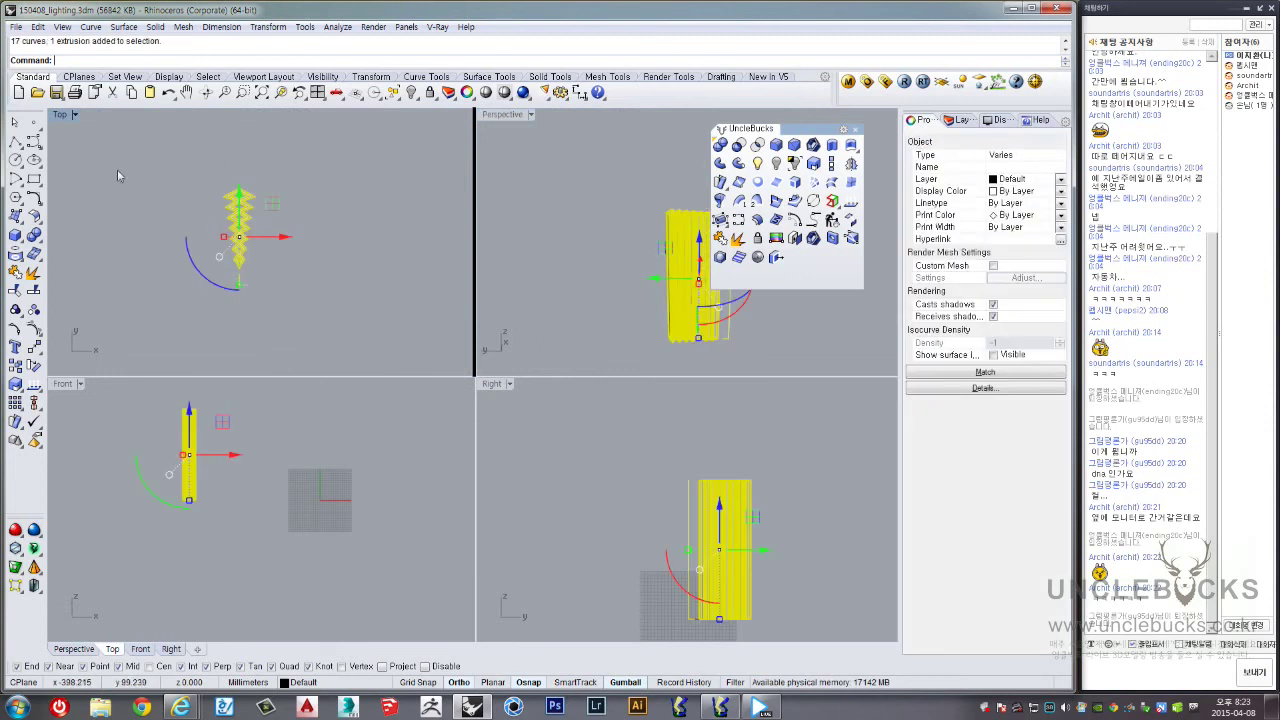
{"action": "double_click", "coordinate": [60, 115]}
Move the fin panel with M from its base point onto the world origin.
{"action": "scroll", "coordinate": [369, 360], "scroll_direction": "up", "scroll_amount": 2}
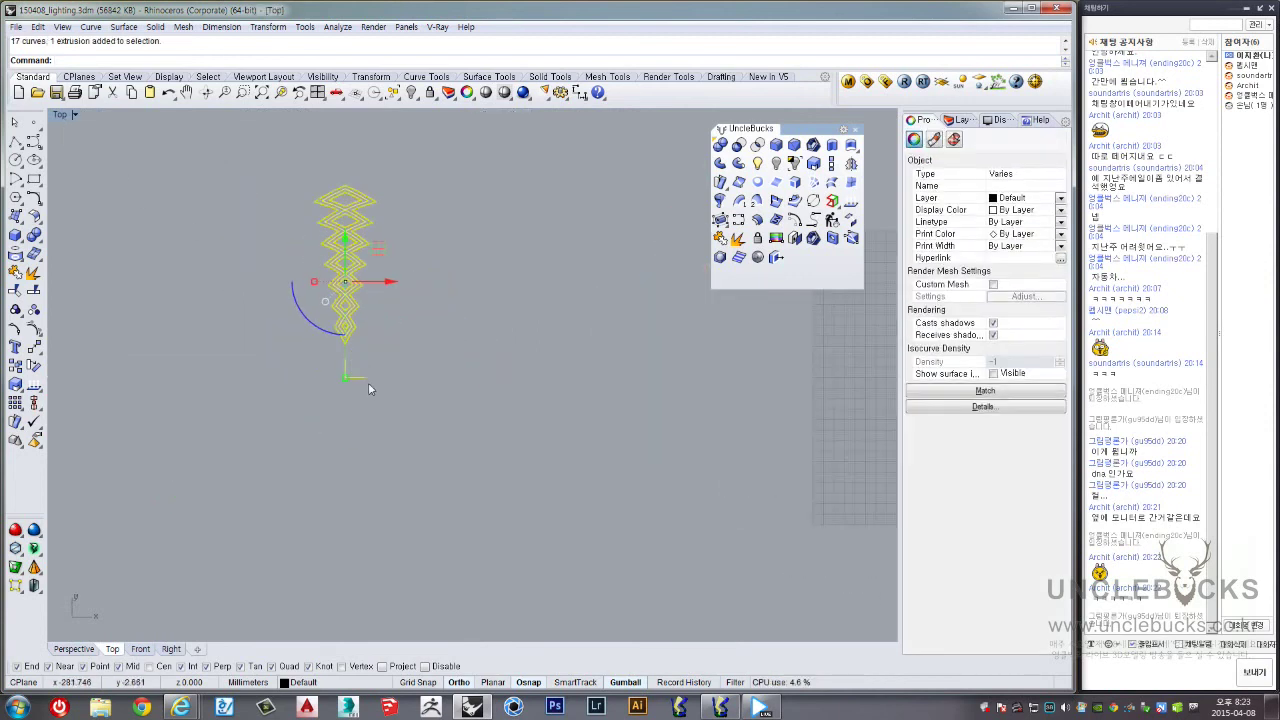
{"action": "type", "text": "m"}
{"action": "key", "text": "Return"}
{"action": "left_click", "coordinate": [345, 378]}
{"action": "scroll", "coordinate": [663, 377], "scroll_direction": "down", "scroll_amount": 2}
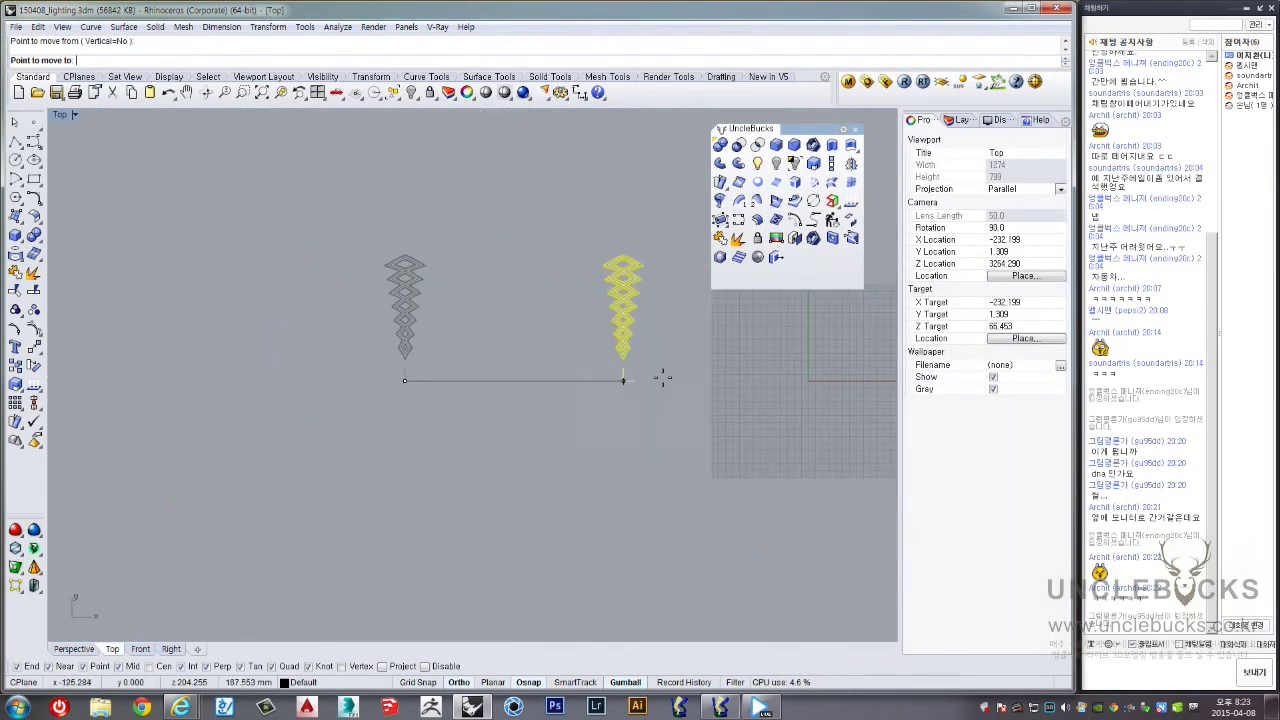
{"action": "mouse_move", "coordinate": [663, 377]}
{"action": "right_mouse_down"}
{"action": "mouse_move", "coordinate": [560, 360]}
{"action": "mouse_move", "coordinate": [320, 362]}
{"action": "right_mouse_up"}
{"action": "scroll", "coordinate": [540, 374], "scroll_direction": "up", "scroll_amount": 3}
{"action": "scroll", "coordinate": [535, 374], "scroll_direction": "up", "scroll_amount": 2}
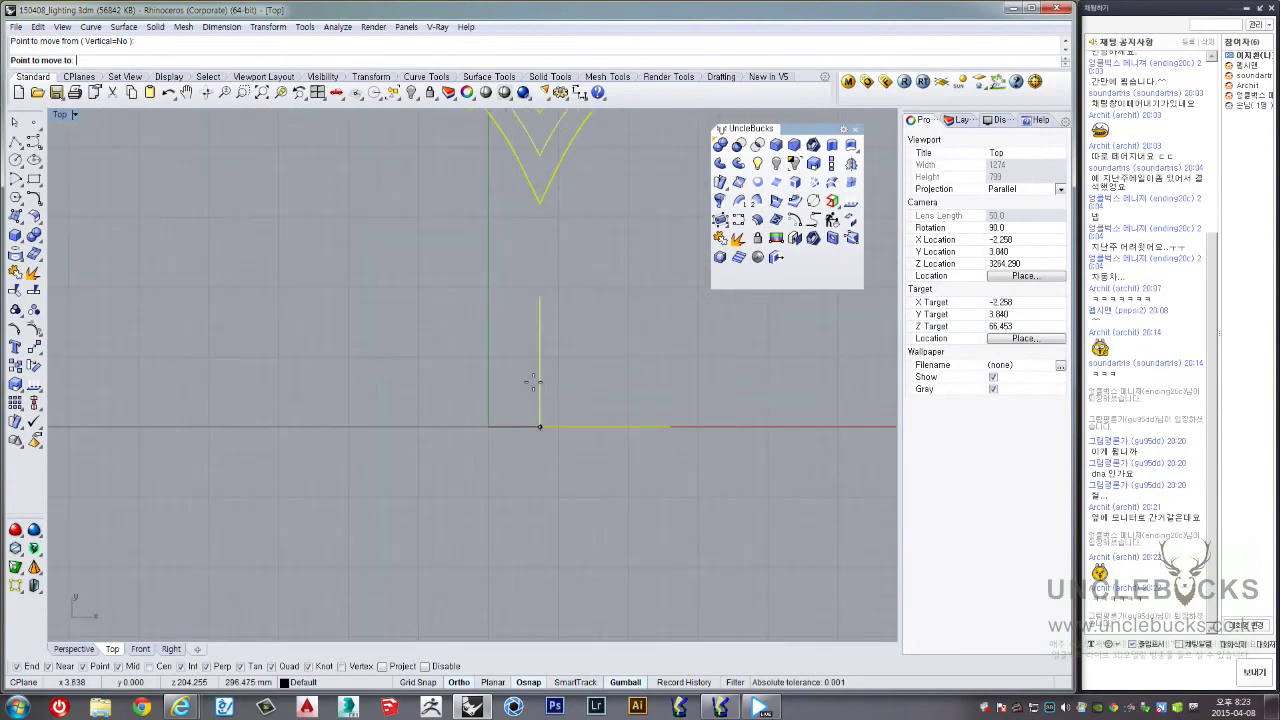
{"action": "left_click", "coordinate": [490, 425]}
{"action": "scroll", "coordinate": [505, 421], "scroll_direction": "down", "scroll_amount": 5}
{"action": "key", "text": "Escape"}
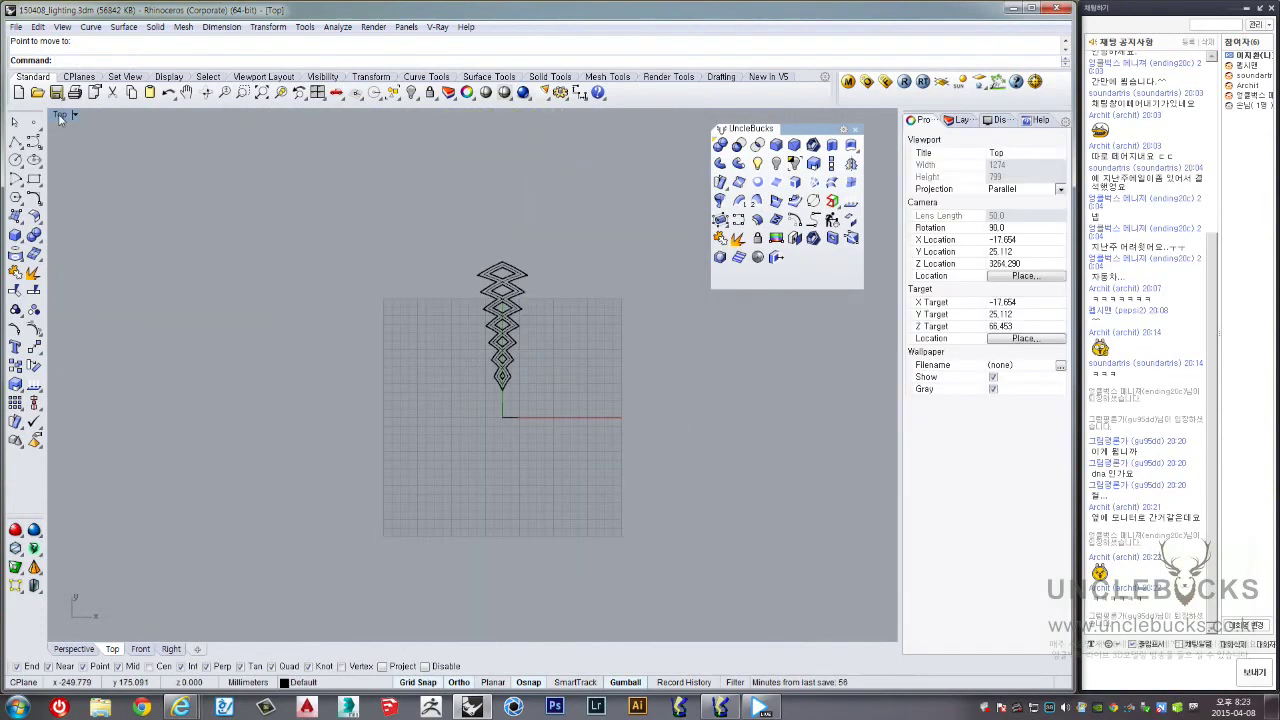
Return to four viewports and pan the Front and Right views to frame the panel.
{"action": "double_click", "coordinate": [60, 114]}
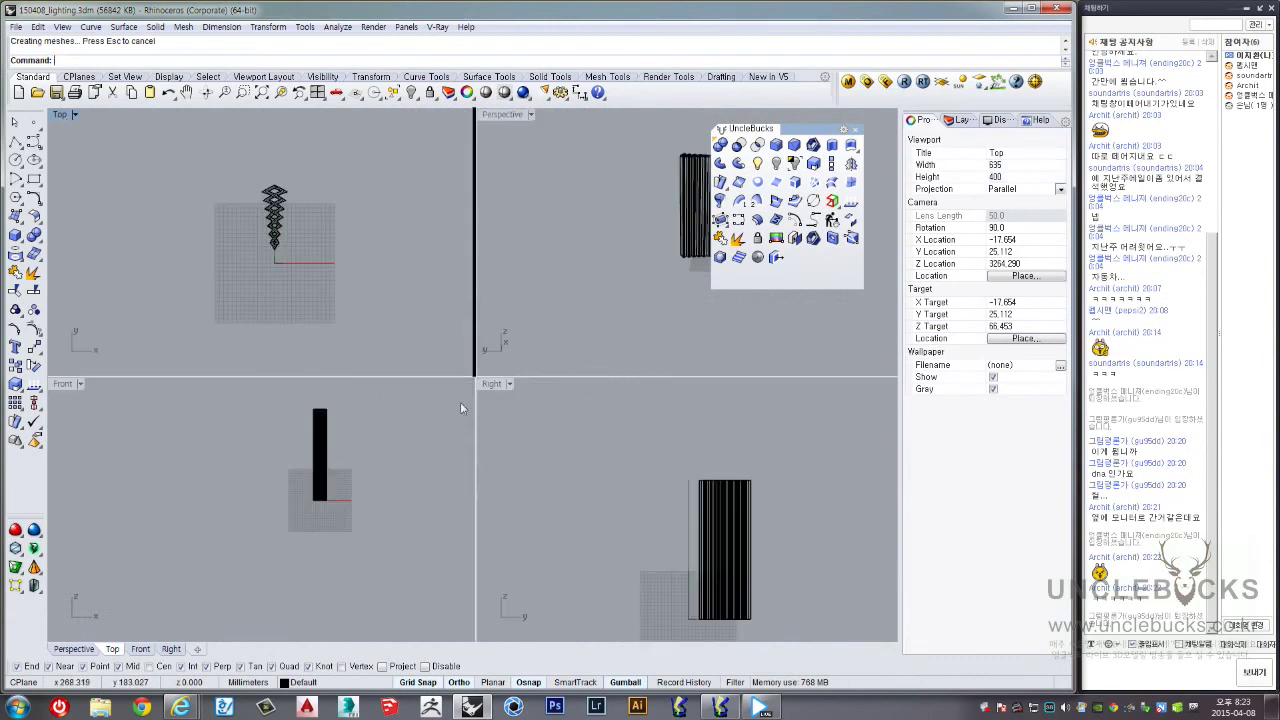
{"action": "scroll", "coordinate": [275, 262], "scroll_direction": "up", "scroll_amount": 4}
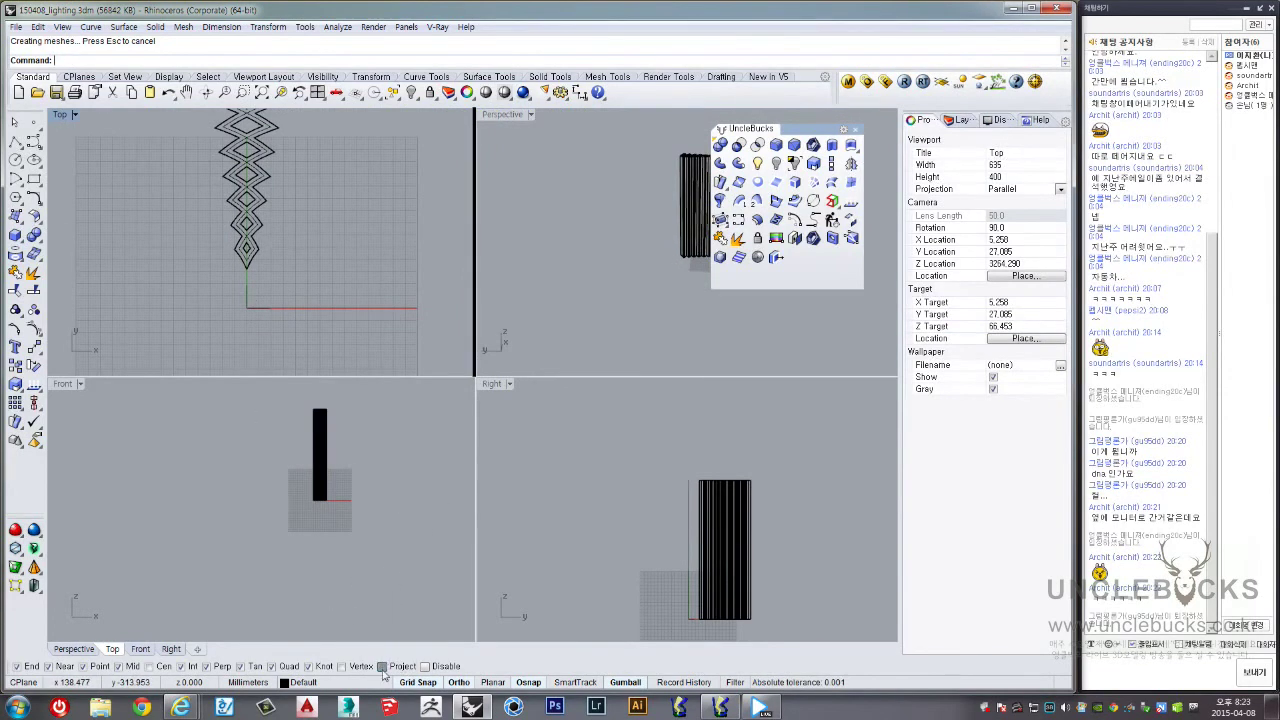
{"action": "right_click_drag", "start_coordinate": [376, 505], "coordinate": [323, 527]}
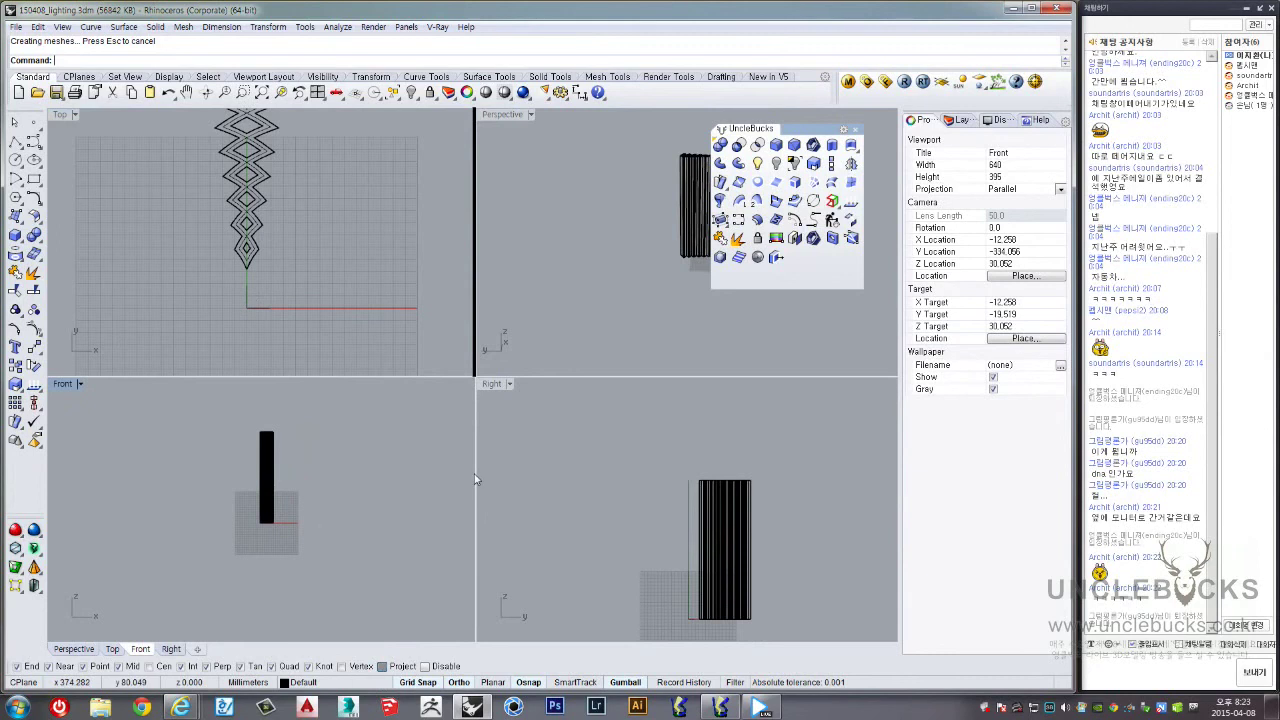
{"action": "double_click", "coordinate": [491, 384]}
{"action": "right_click_drag", "start_coordinate": [485, 385], "coordinate": [501, 422]}
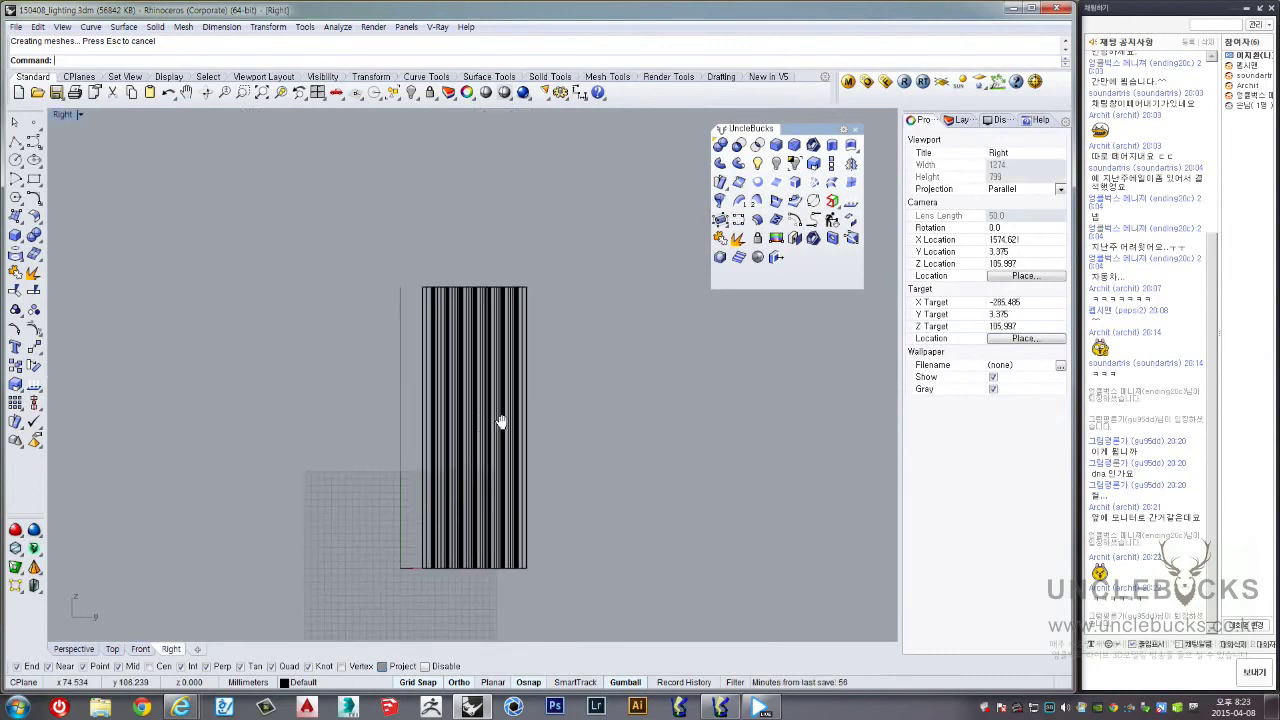
{"action": "right_click_drag", "start_coordinate": [543, 366], "coordinate": [479, 311]}
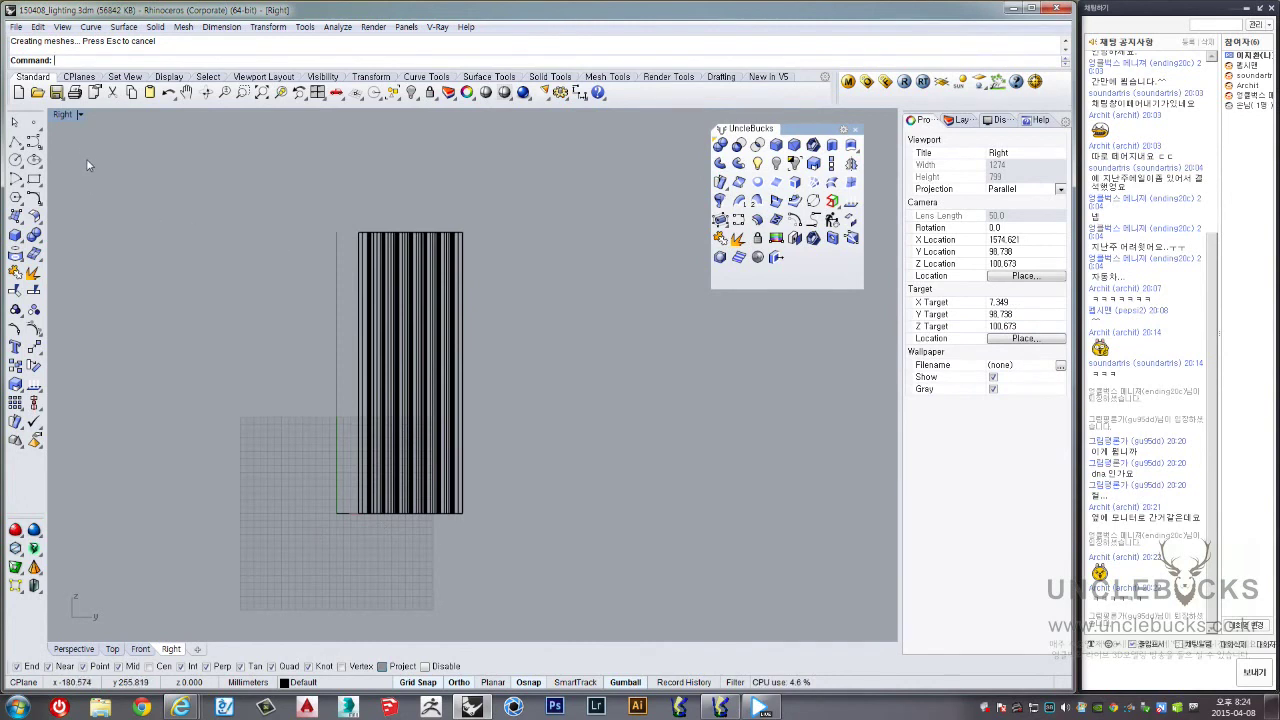
Draw a horizontal base line running leftward from the origin.
{"action": "left_click", "coordinate": [34, 141]}
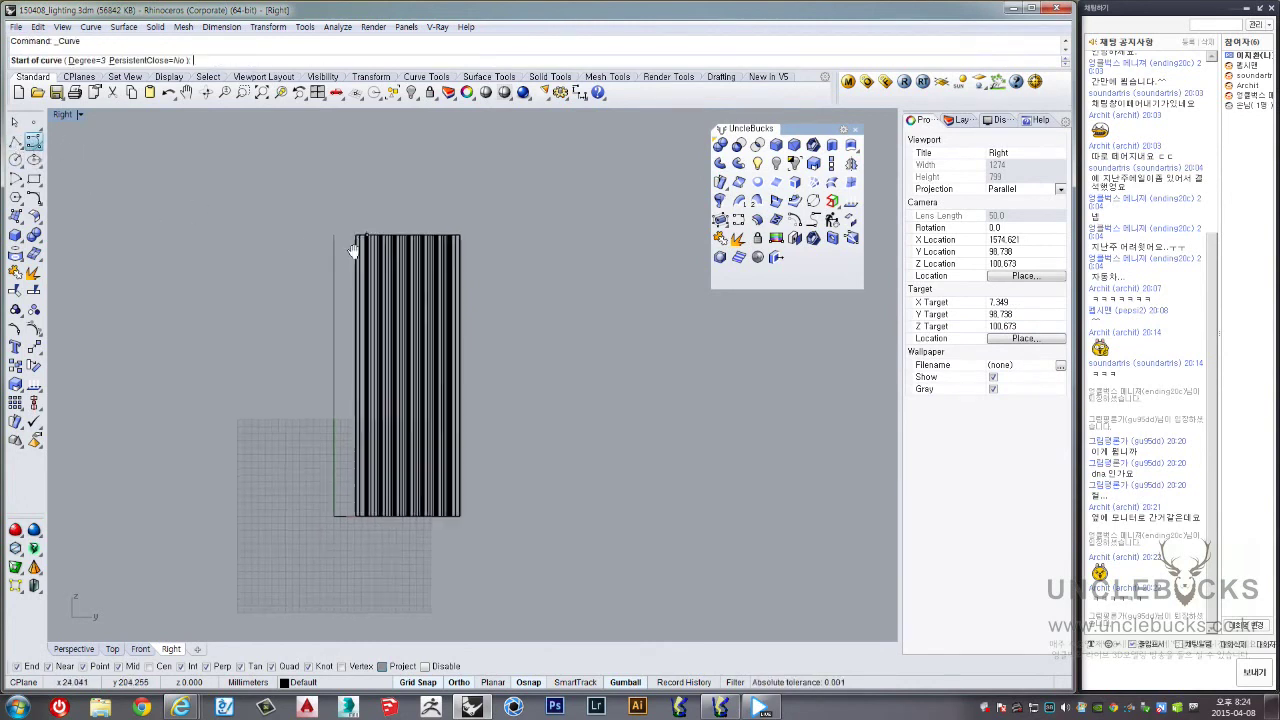
{"action": "right_click_drag", "start_coordinate": [353, 251], "coordinate": [314, 210]}
{"action": "scroll", "coordinate": [300, 205], "scroll_direction": "up", "scroll_amount": 2}
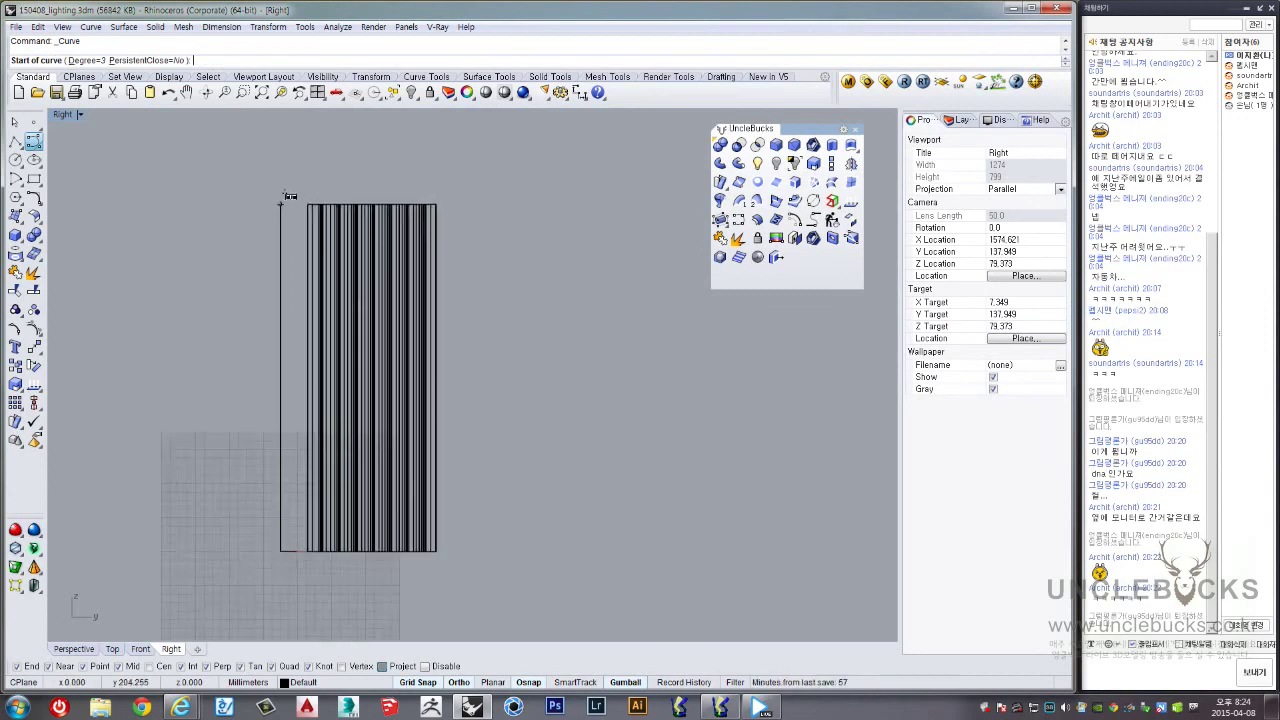
{"action": "scroll", "coordinate": [295, 200], "scroll_direction": "up", "scroll_amount": 2}
{"action": "scroll", "coordinate": [303, 172], "scroll_direction": "down", "scroll_amount": 2}
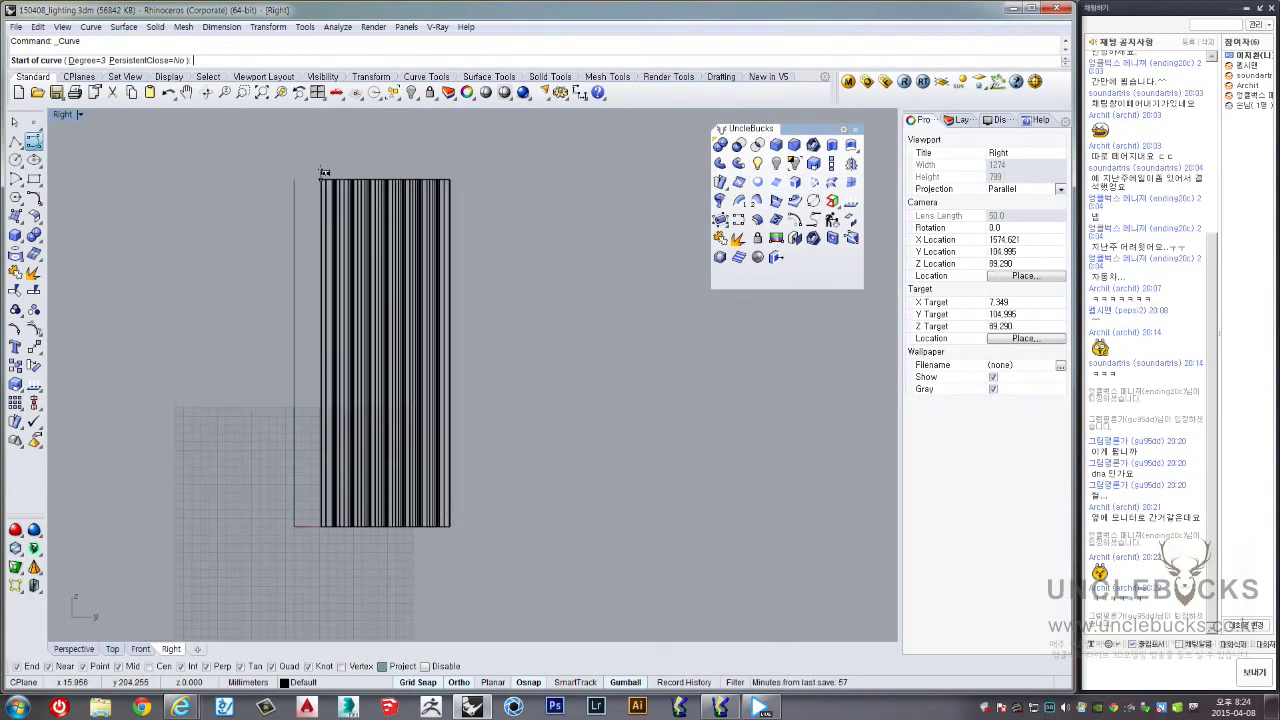
{"action": "mouse_move", "coordinate": [297, 172]}
{"action": "right_mouse_down"}
{"action": "mouse_move", "coordinate": [289, 226]}
{"action": "mouse_move", "coordinate": [288, 200]}
{"action": "right_mouse_up"}
{"action": "left_click", "coordinate": [15, 141]}
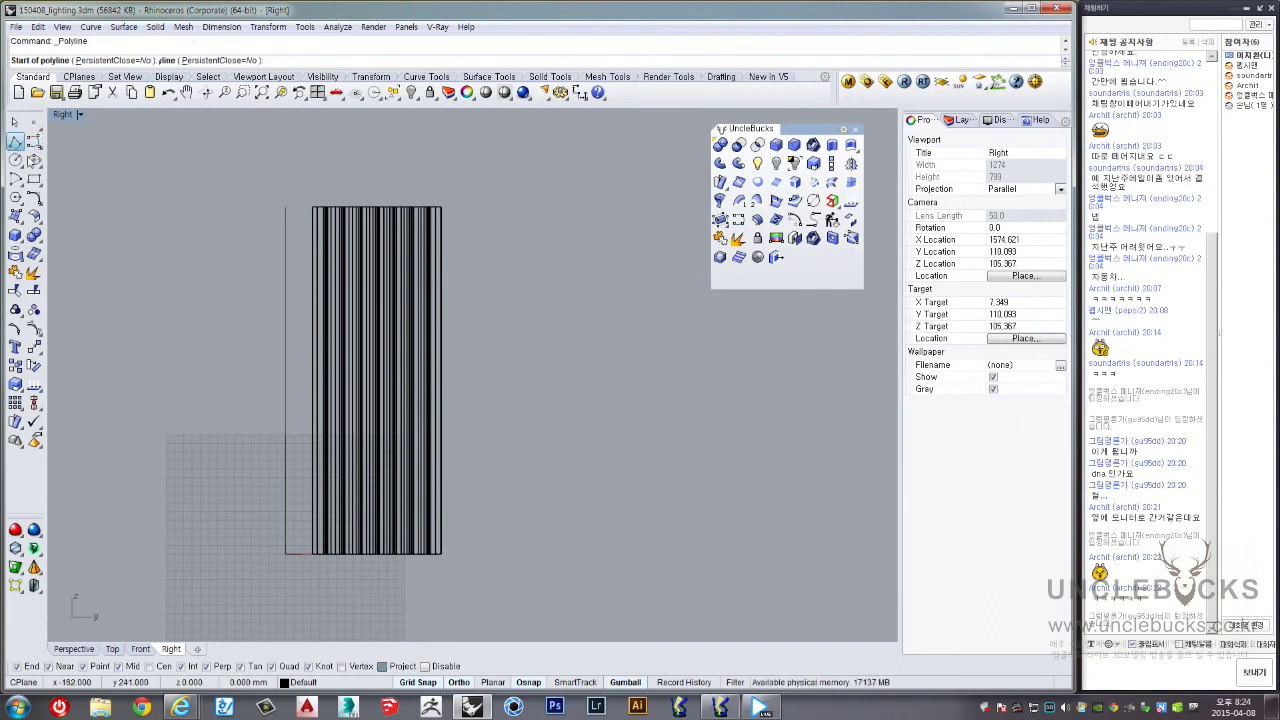
{"action": "left_click", "coordinate": [285, 553]}
{"action": "right_click_drag", "start_coordinate": [177, 561], "coordinate": [398, 558]}
{"action": "left_click", "coordinate": [214, 530]}
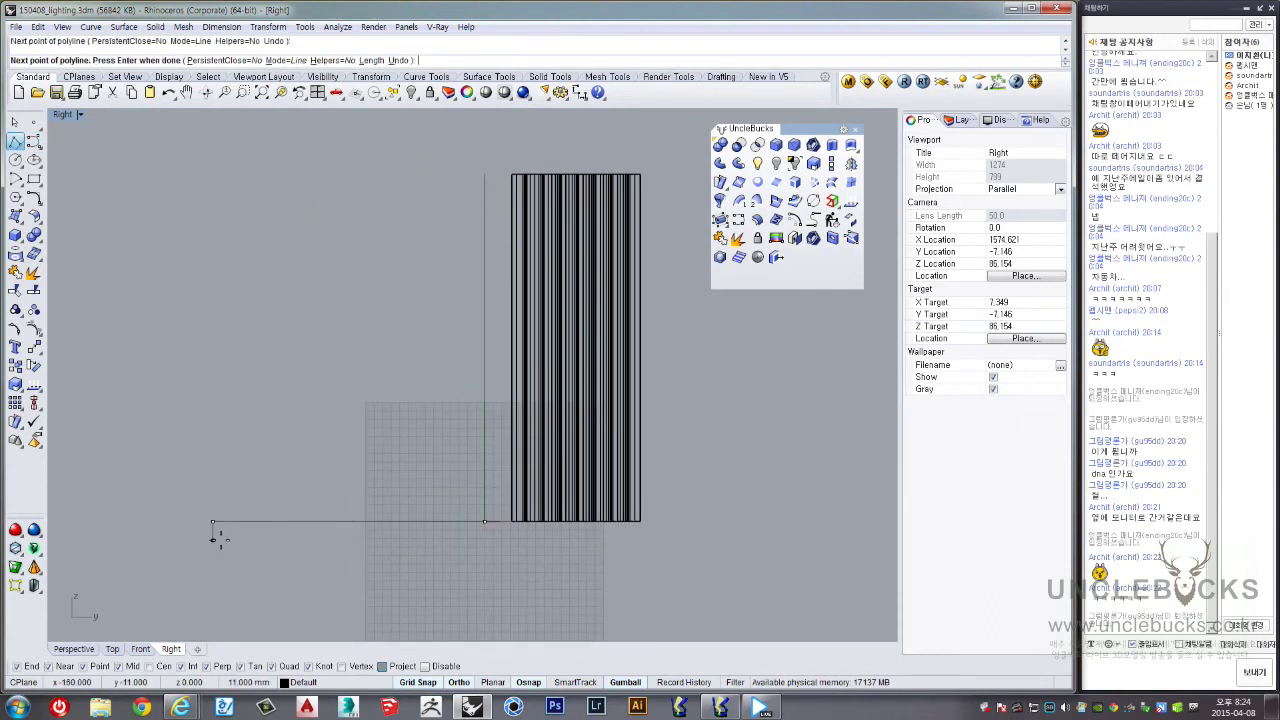
{"action": "key", "text": "Return"}
{"action": "left_click", "coordinate": [365, 531]}
{"action": "right_click_drag", "start_coordinate": [365, 446], "coordinate": [386, 465]}
{"action": "type", "text": "Of"}
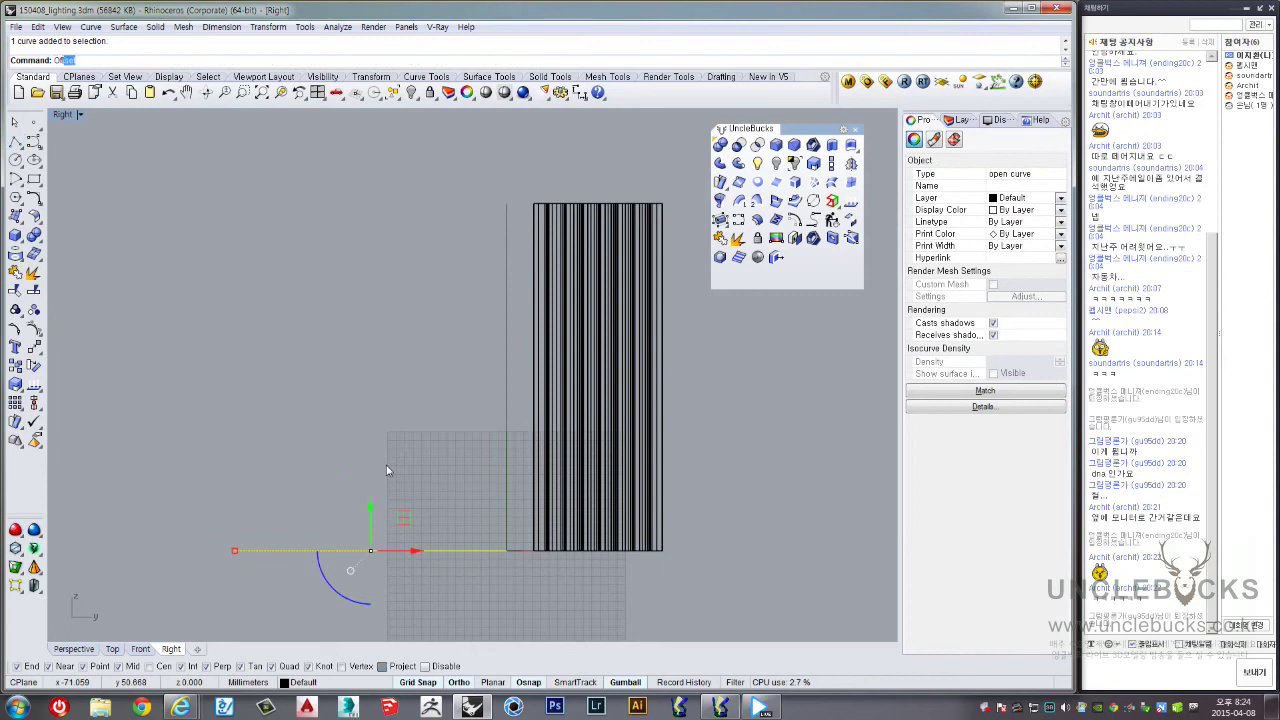
Offset the base line 200 units upward.
{"action": "key", "text": "Return"}
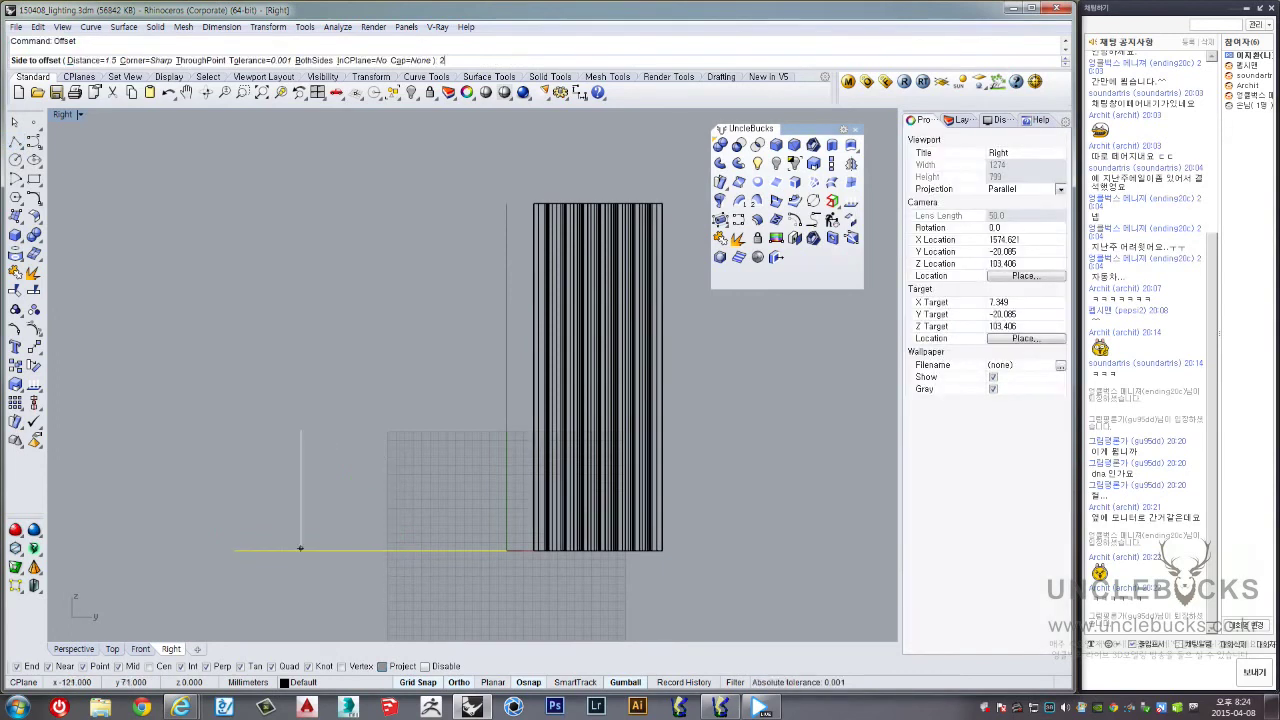
{"action": "key", "text": "Return"}
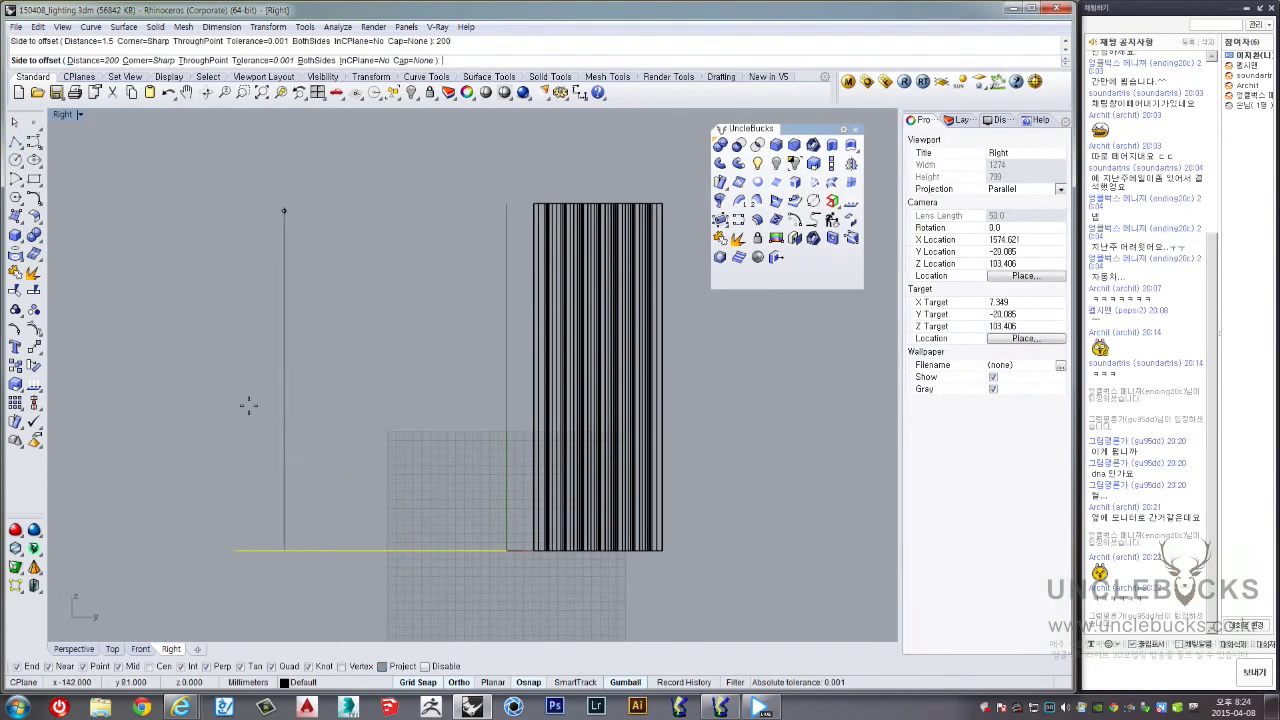
{"action": "left_click", "coordinate": [365, 378]}
{"action": "right_click_drag", "start_coordinate": [431, 357], "coordinate": [334, 344]}
Set the display colour of both the offset line and the base line to Red.
{"action": "left_click", "coordinate": [360, 253]}
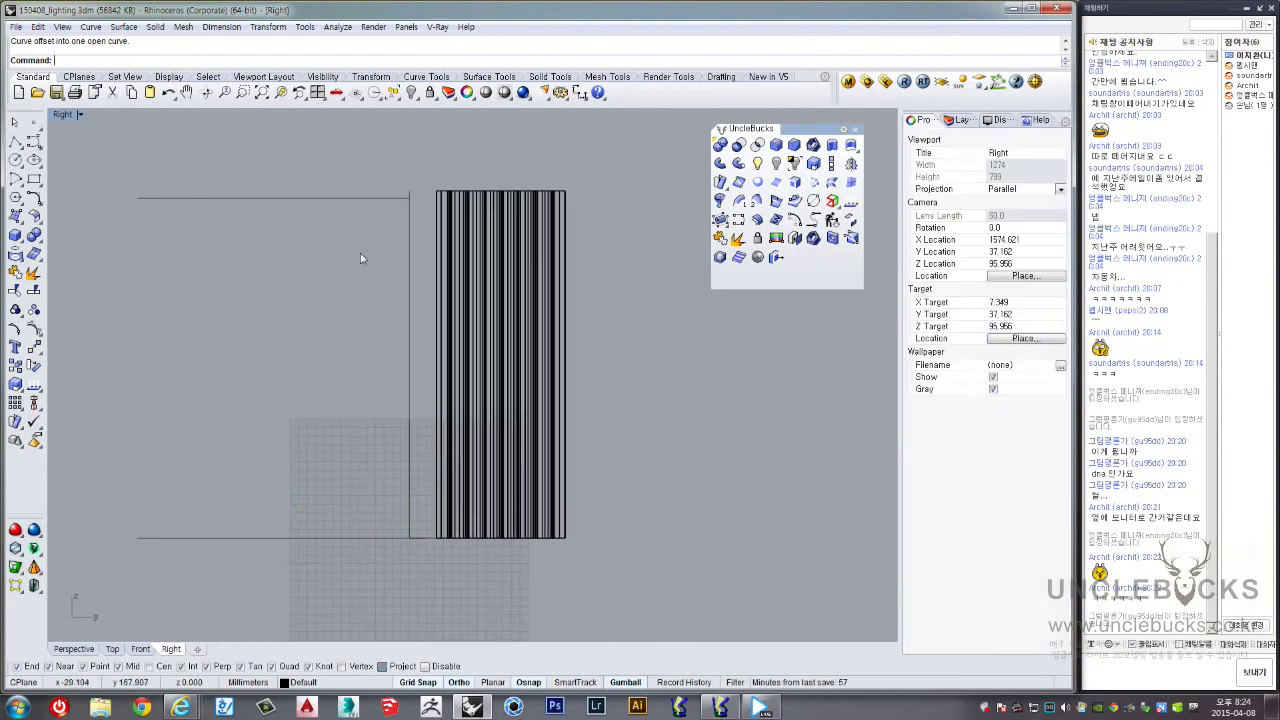
{"action": "left_click", "coordinate": [360, 197]}
{"action": "left_click", "coordinate": [1020, 210]}
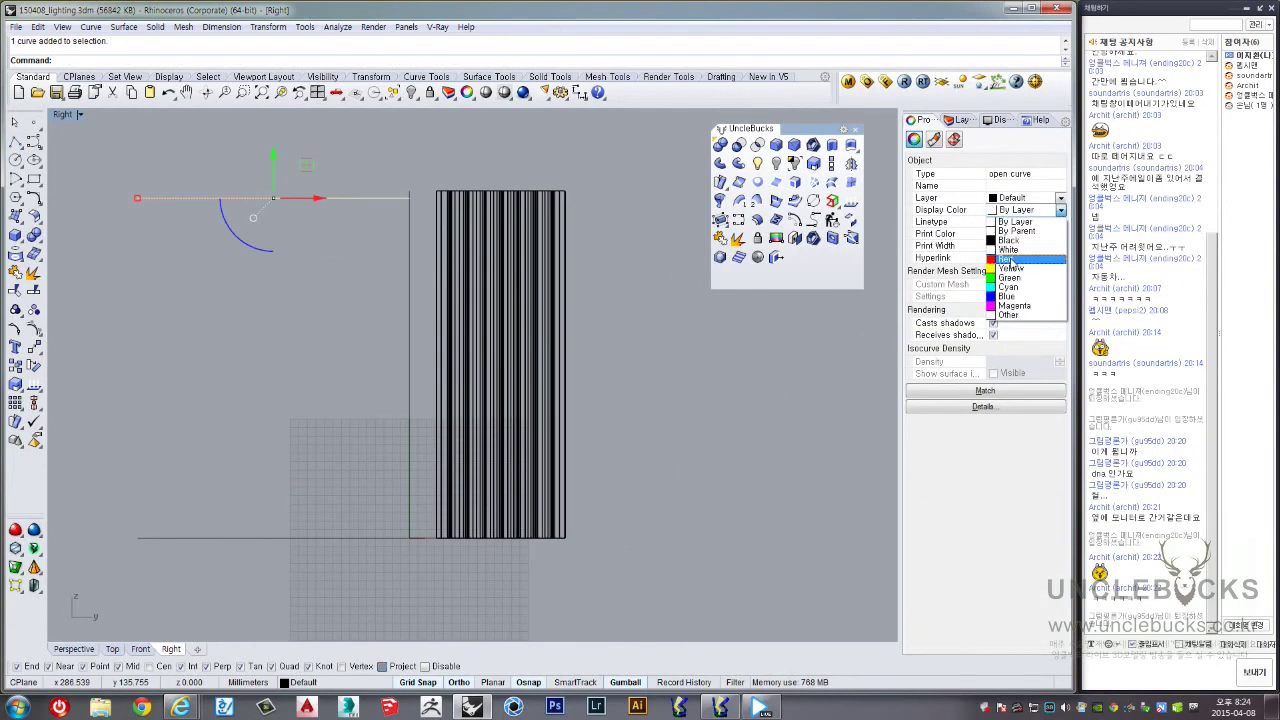
{"action": "left_click", "coordinate": [1010, 258]}
{"action": "left_click", "coordinate": [293, 579]}
{"action": "left_click", "coordinate": [290, 538]}
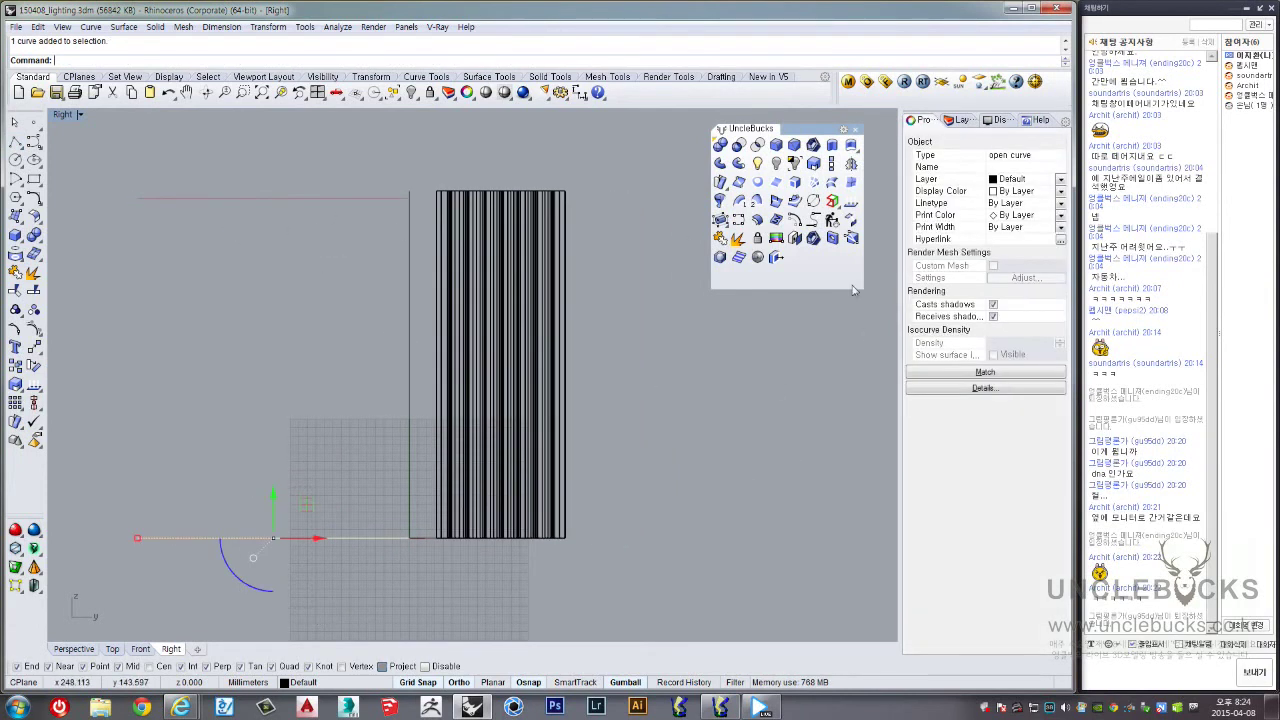
{"action": "left_click", "coordinate": [1016, 212]}
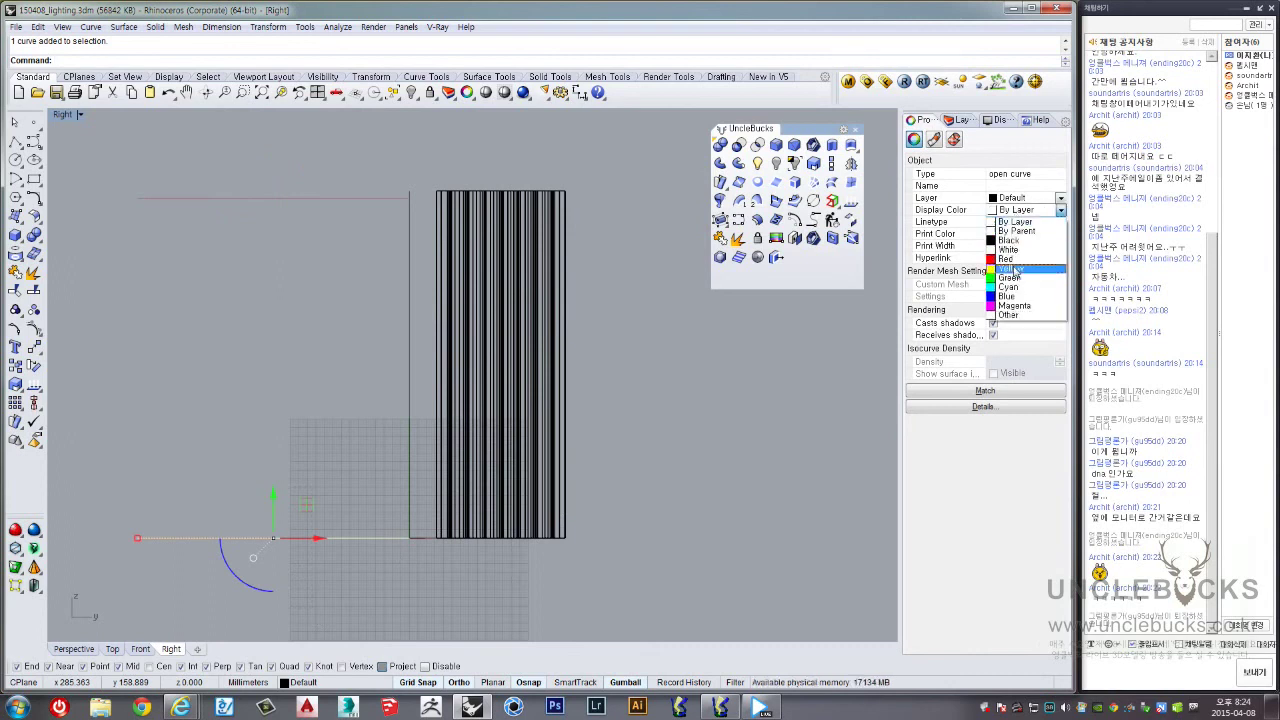
{"action": "left_click", "coordinate": [1012, 260]}
{"action": "left_click", "coordinate": [710, 437]}
{"action": "right_click_drag", "start_coordinate": [682, 435], "coordinate": [612, 426]}
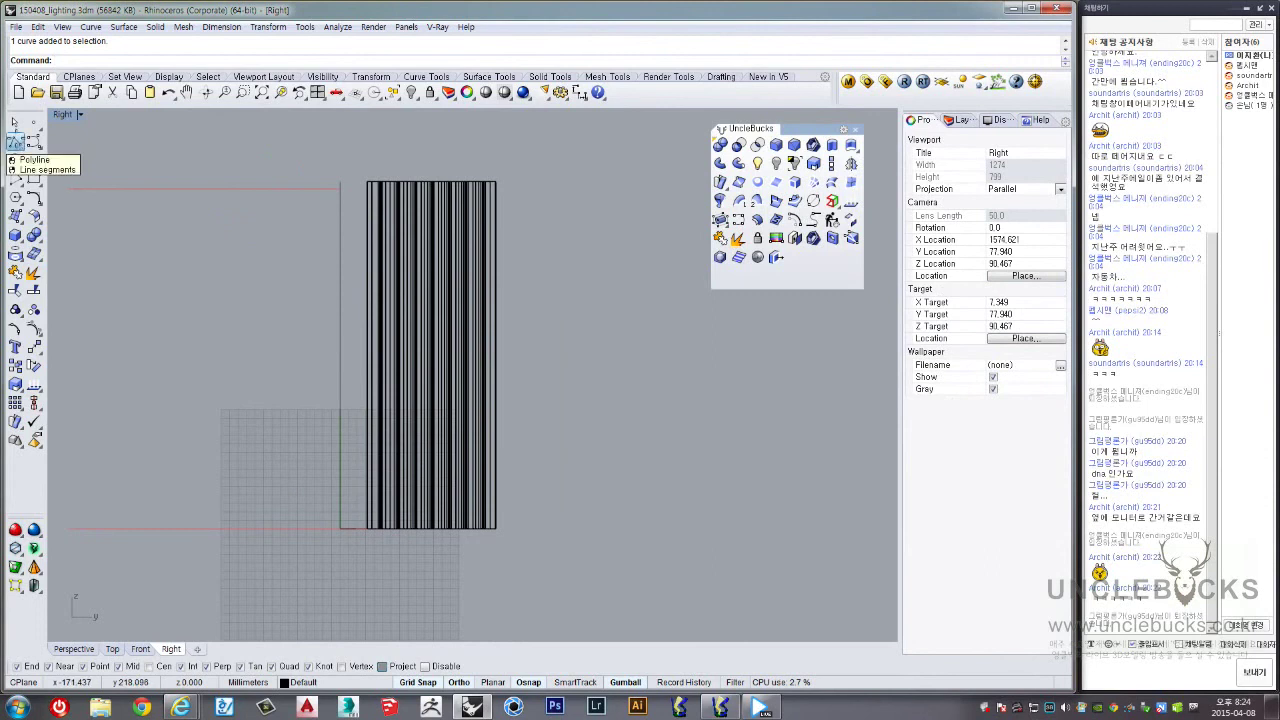
{"action": "left_click", "coordinate": [16, 143]}
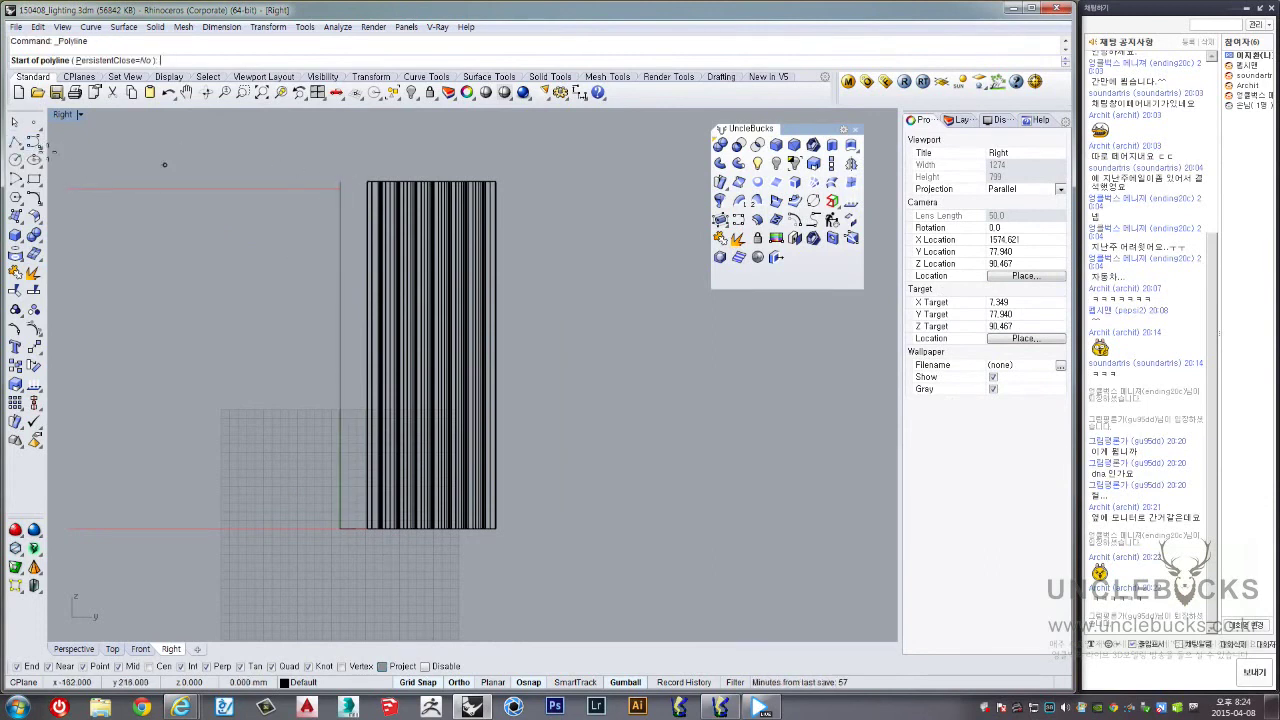
Draw a freeform curve from the top red line's end through two interior points to the panel's bottom-right corner.
{"action": "left_click", "coordinate": [34, 145]}
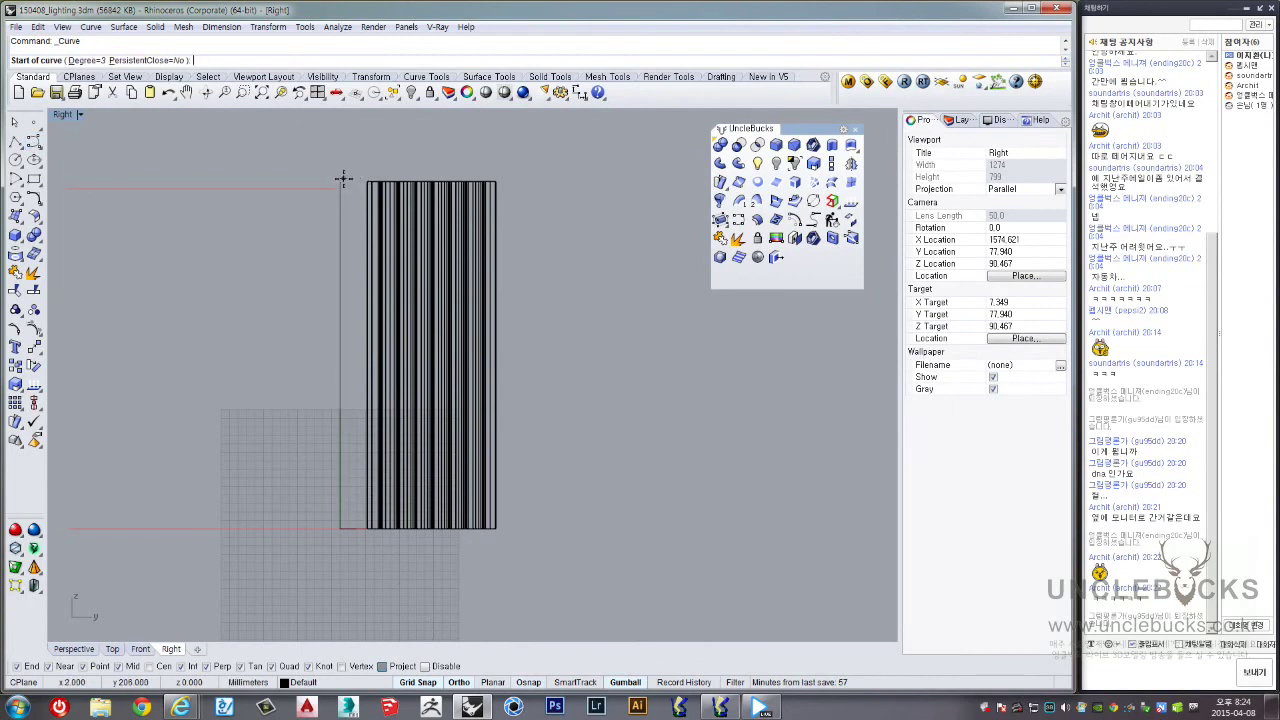
{"action": "left_click", "coordinate": [340, 181]}
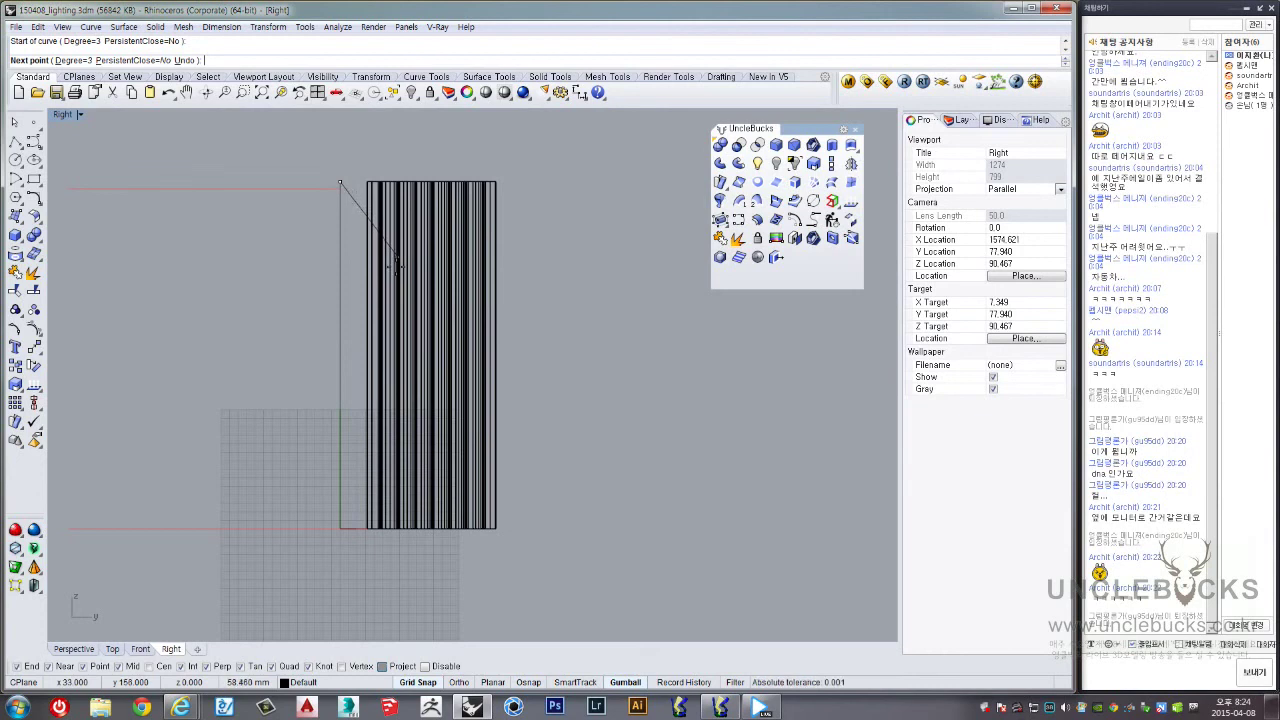
{"action": "left_click", "coordinate": [388, 322]}
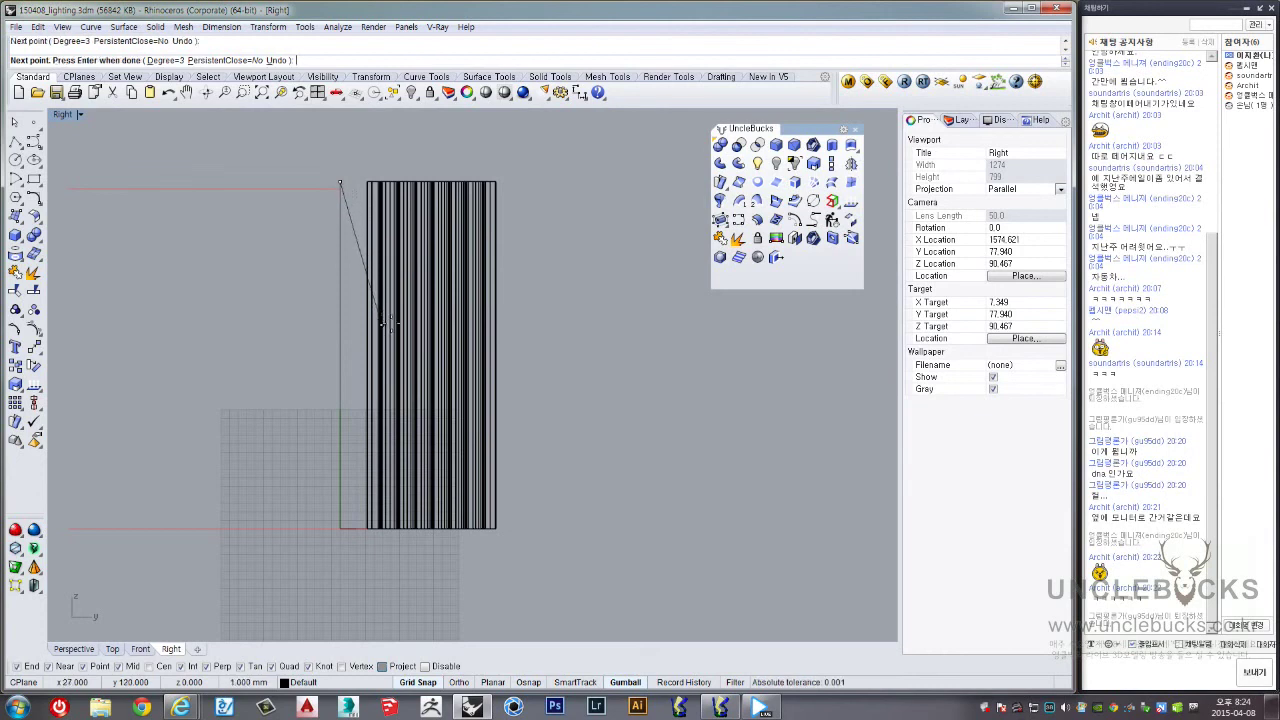
{"action": "left_click", "coordinate": [485, 288]}
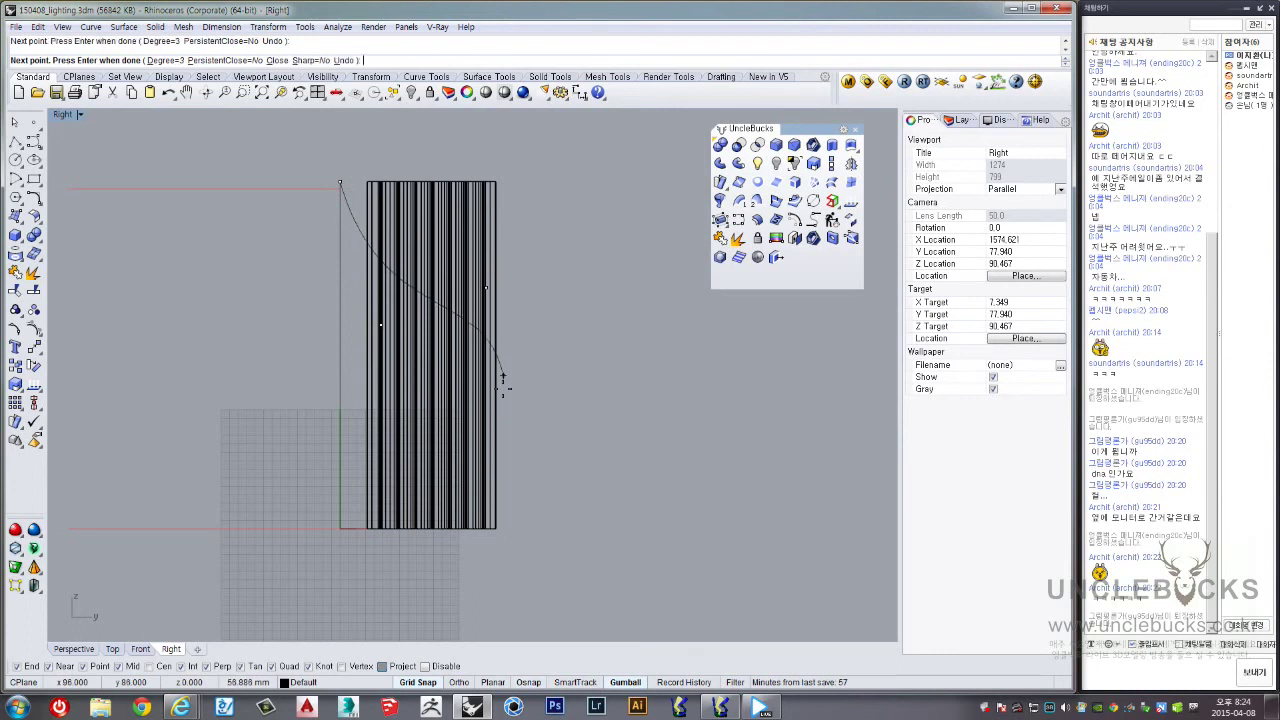
{"action": "left_click", "coordinate": [503, 526]}
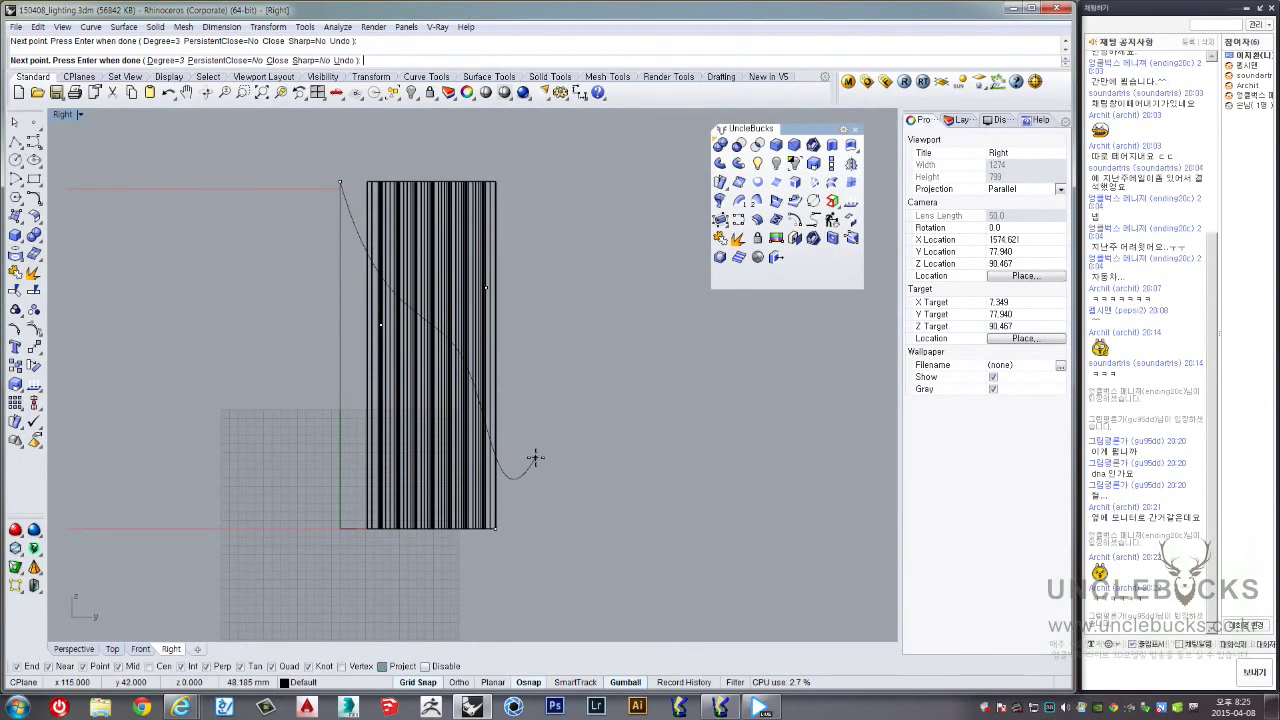
{"action": "key", "text": "Return"}
{"action": "left_click", "coordinate": [355, 229]}
Turn on the curve's control points and move its bottom point onto the panel's corner.
{"action": "right_click_drag", "start_coordinate": [536, 385], "coordinate": [530, 329]}
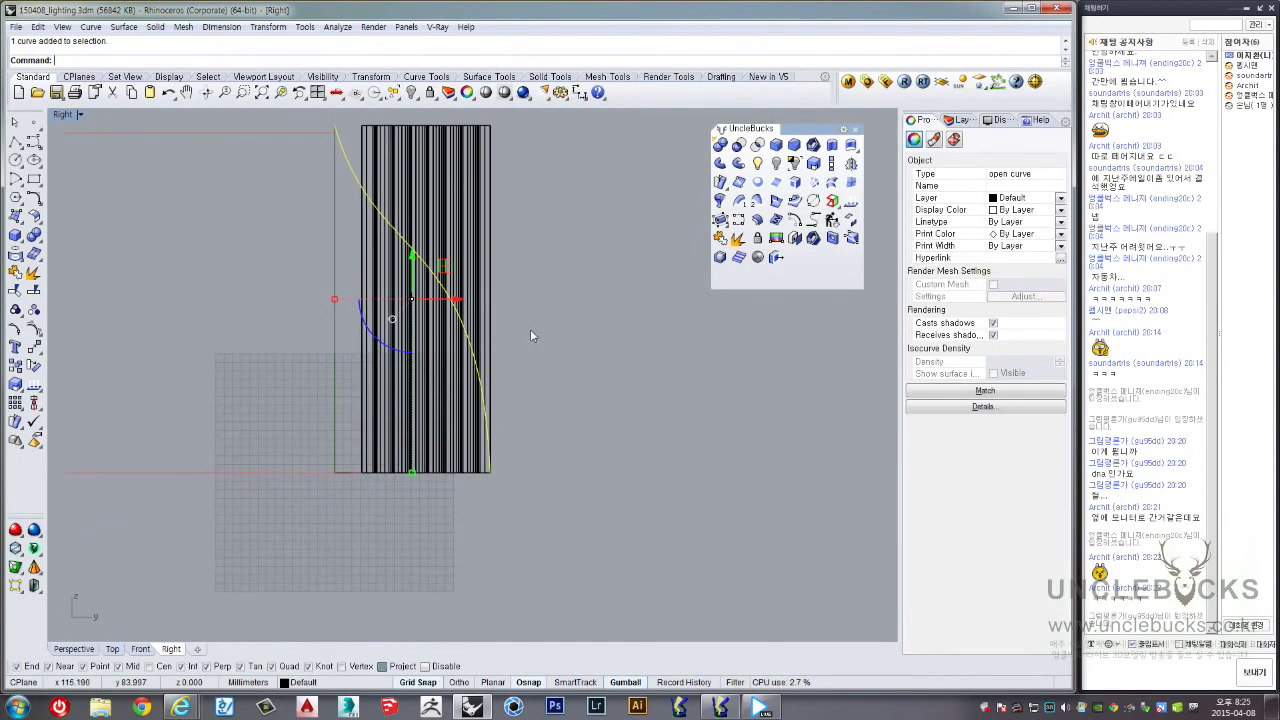
{"action": "scroll", "coordinate": [463, 272], "scroll_direction": "up", "scroll_amount": 1}
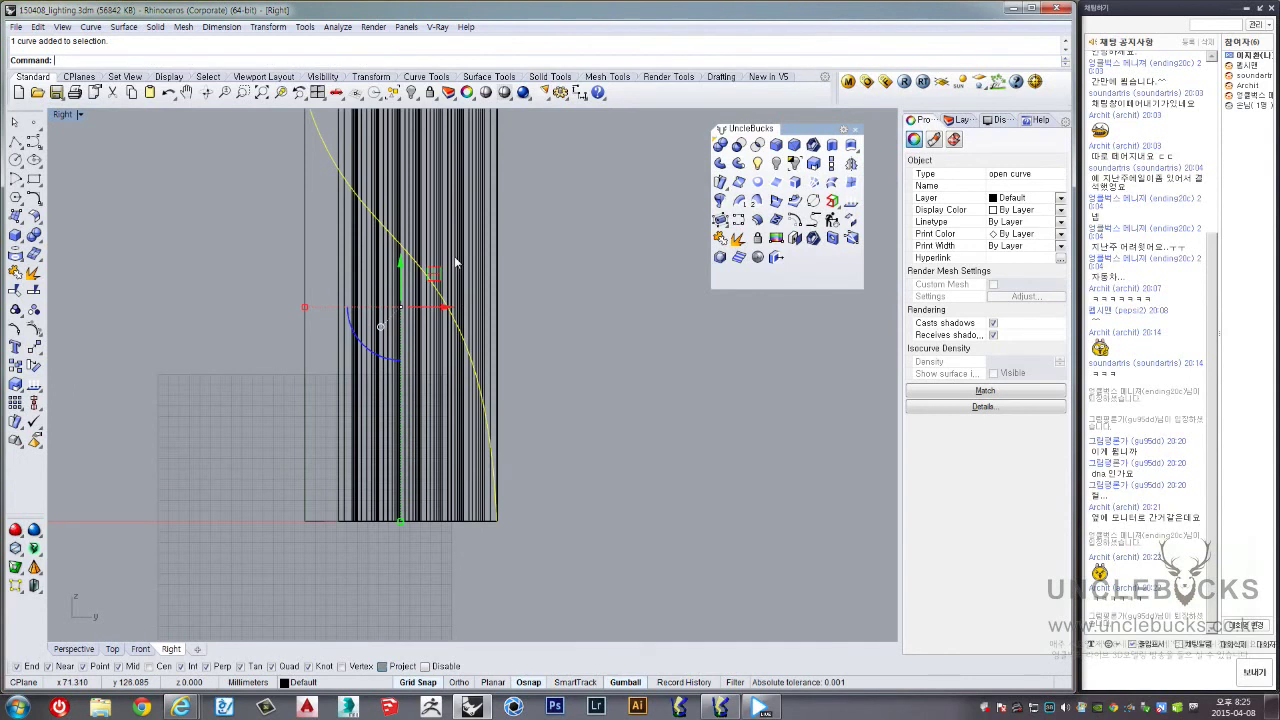
{"action": "scroll", "coordinate": [437, 294], "scroll_direction": "down", "scroll_amount": 1}
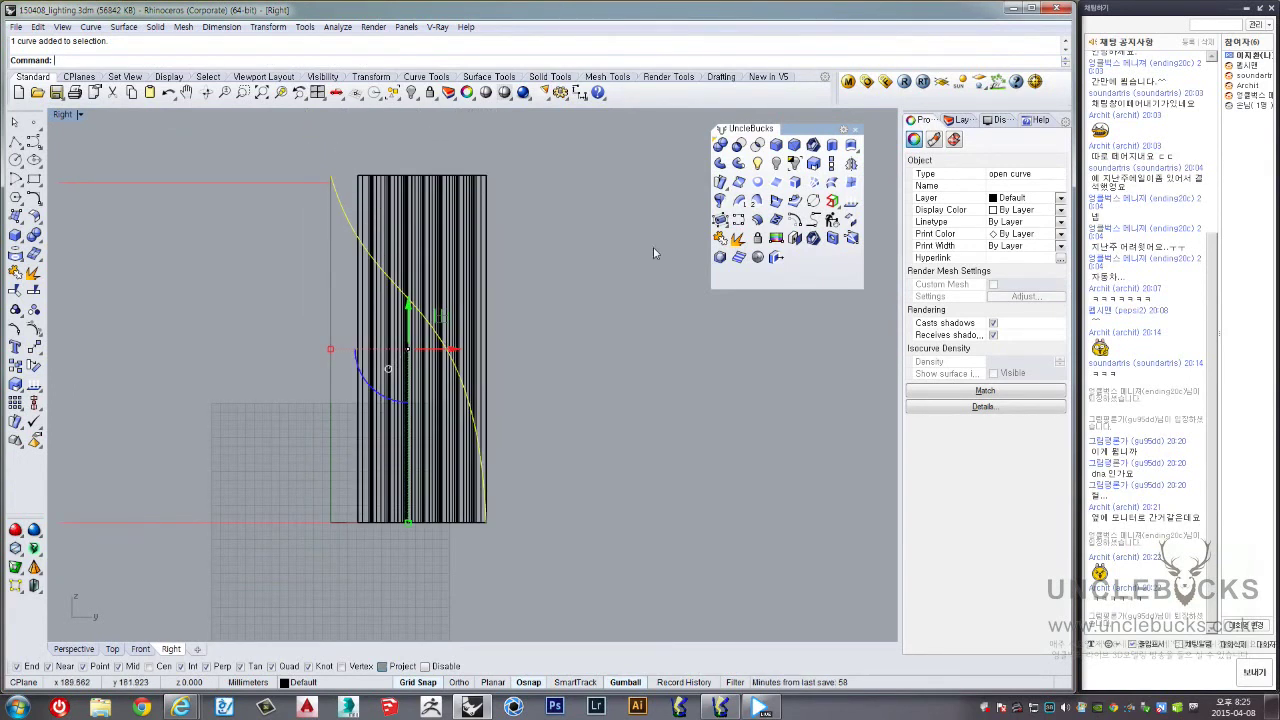
{"action": "scroll", "coordinate": [510, 530], "scroll_direction": "up", "scroll_amount": 1}
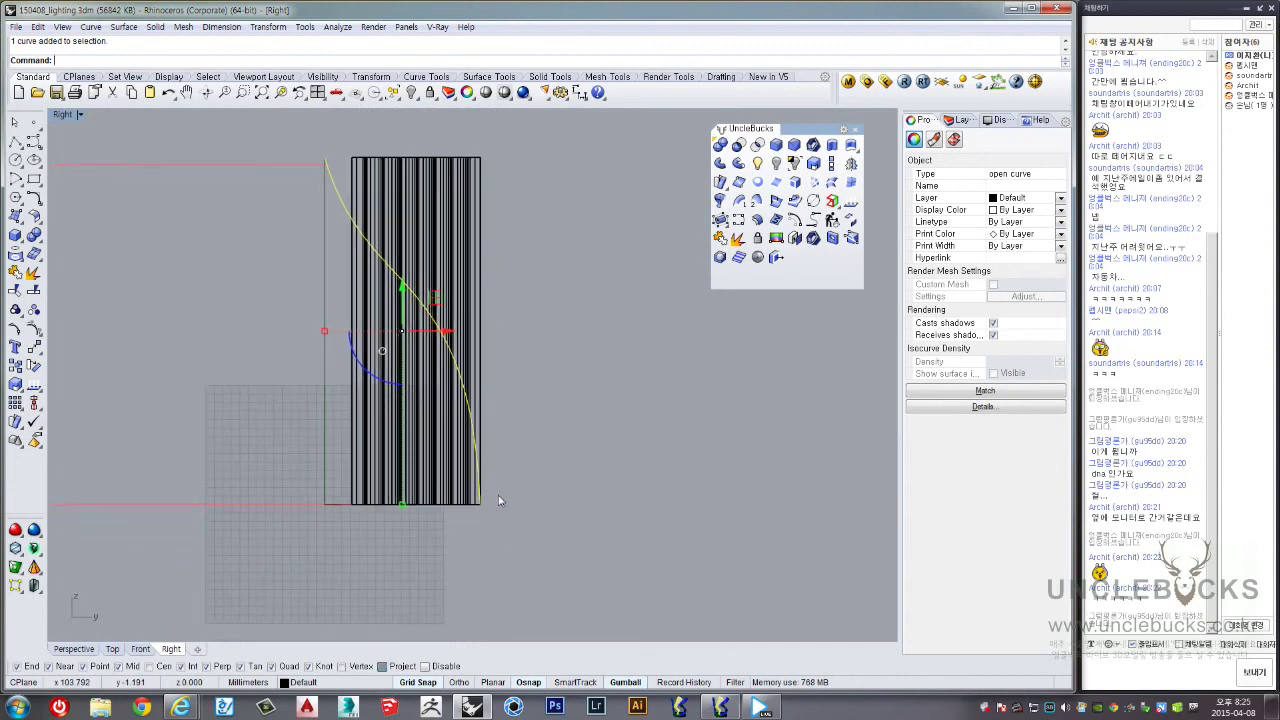
{"action": "scroll", "coordinate": [475, 507], "scroll_direction": "up", "scroll_amount": 2}
{"action": "right_click_drag", "start_coordinate": [519, 502], "coordinate": [472, 510]}
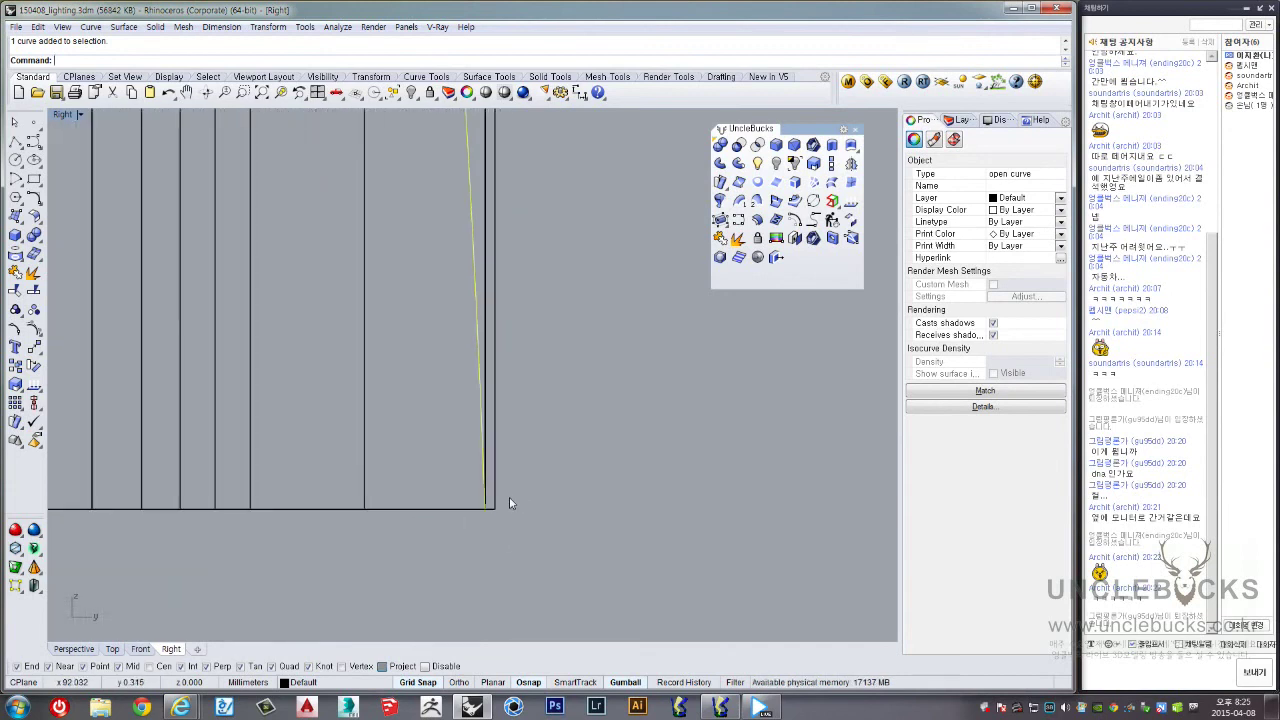
{"action": "scroll", "coordinate": [466, 440], "scroll_direction": "up", "scroll_amount": 1}
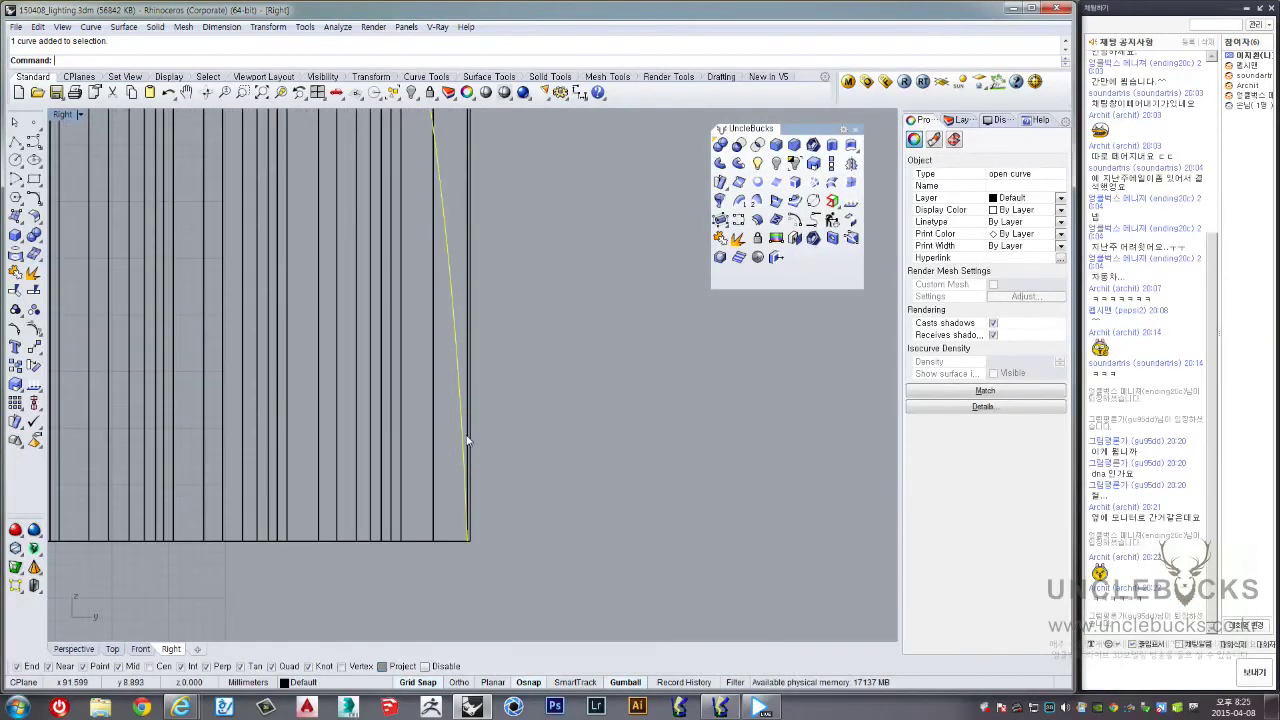
{"action": "left_click", "coordinate": [34, 328]}
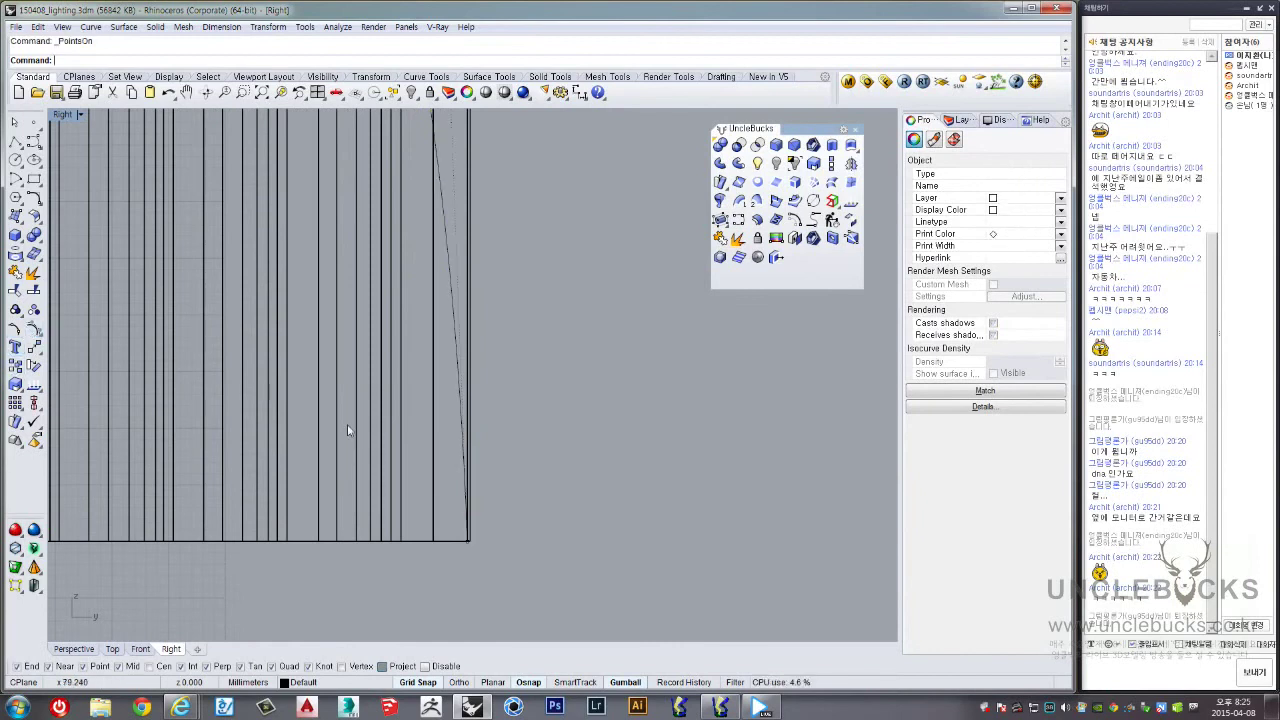
{"action": "left_click_drag", "start_coordinate": [426, 530], "coordinate": [504, 588]}
{"action": "scroll", "coordinate": [470, 450], "scroll_direction": "up", "scroll_amount": 3}
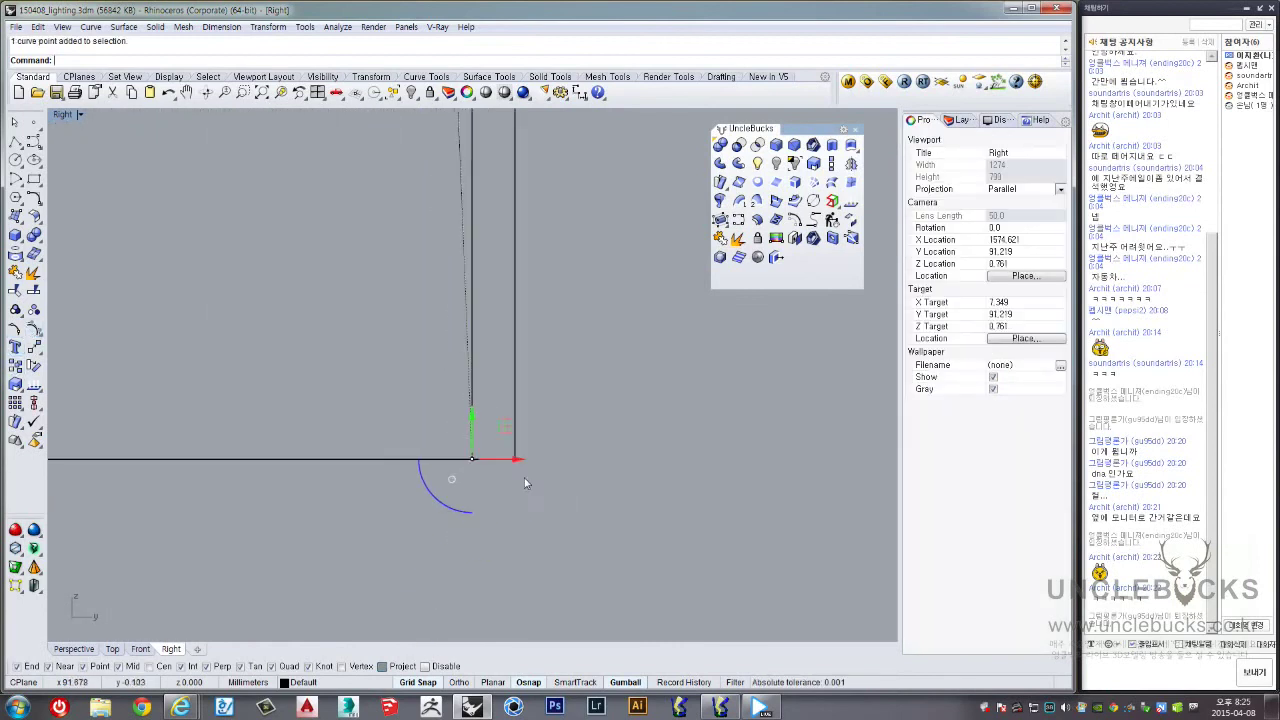
{"action": "right_click_drag", "start_coordinate": [470, 450], "coordinate": [455, 474]}
{"action": "type", "text": "m"}
{"action": "key", "text": "Return"}
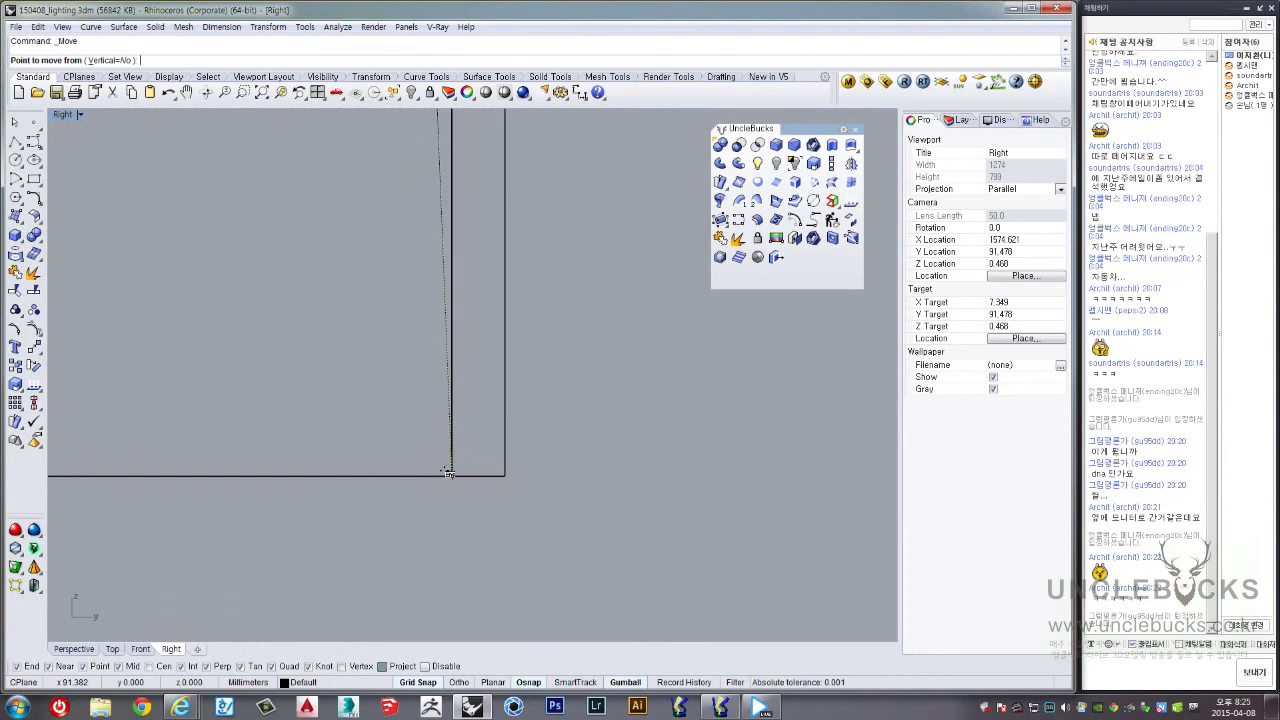
{"action": "left_click", "coordinate": [449, 472]}
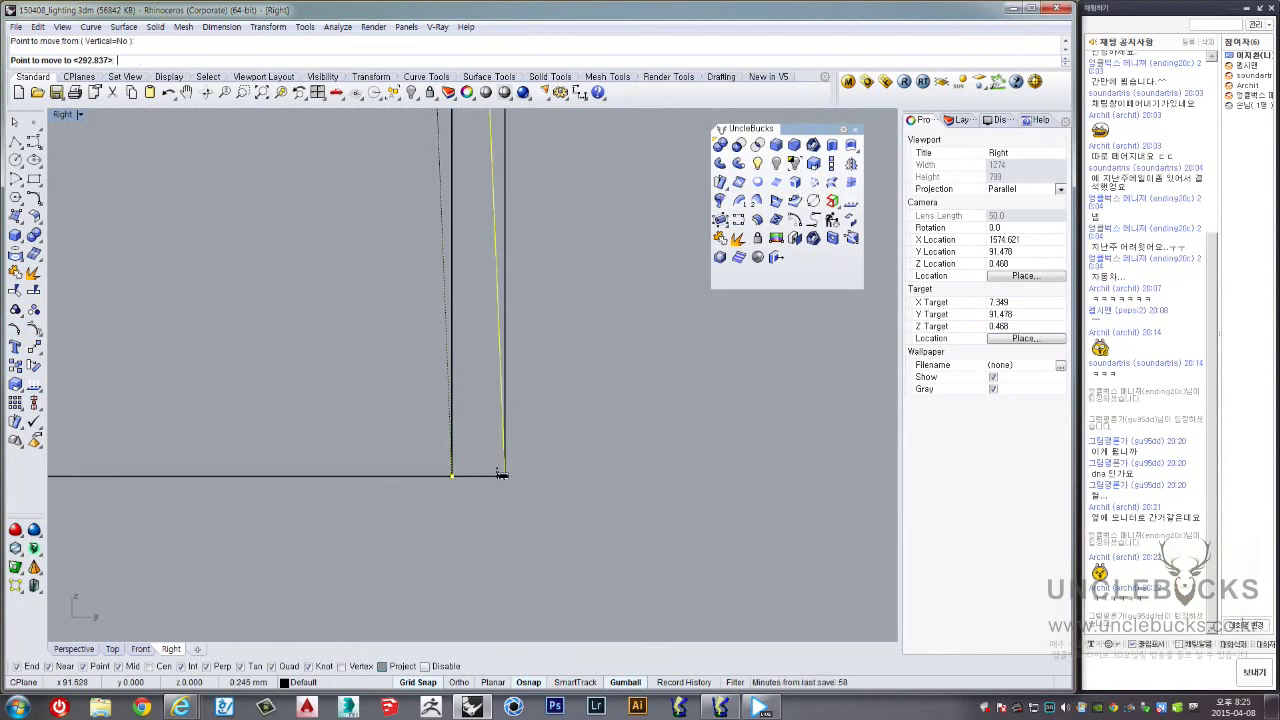
{"action": "left_click", "coordinate": [503, 474]}
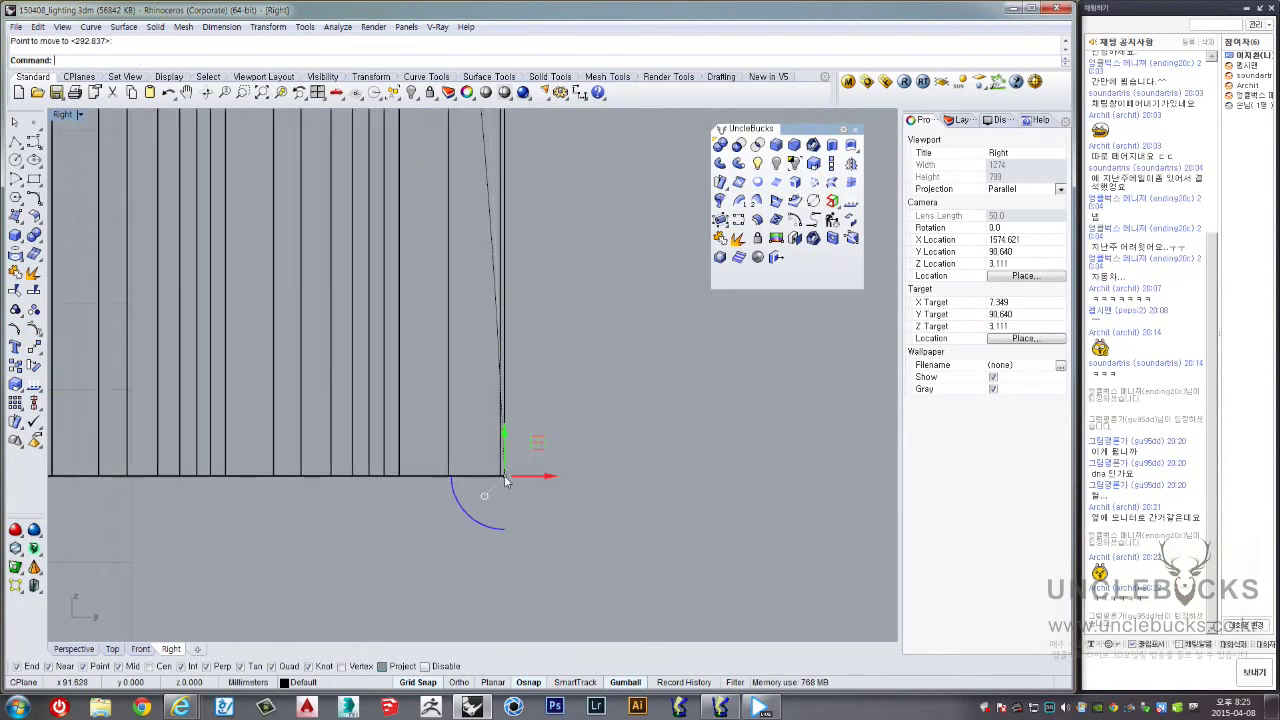
Select the slanted profile curve and zoom in on its bottom corner.
{"action": "right_click_drag", "start_coordinate": [515, 324], "coordinate": [520, 390]}
{"action": "right_click_drag", "start_coordinate": [509, 571], "coordinate": [547, 378]}
{"action": "scroll", "coordinate": [548, 349], "scroll_direction": "up", "scroll_amount": 3}
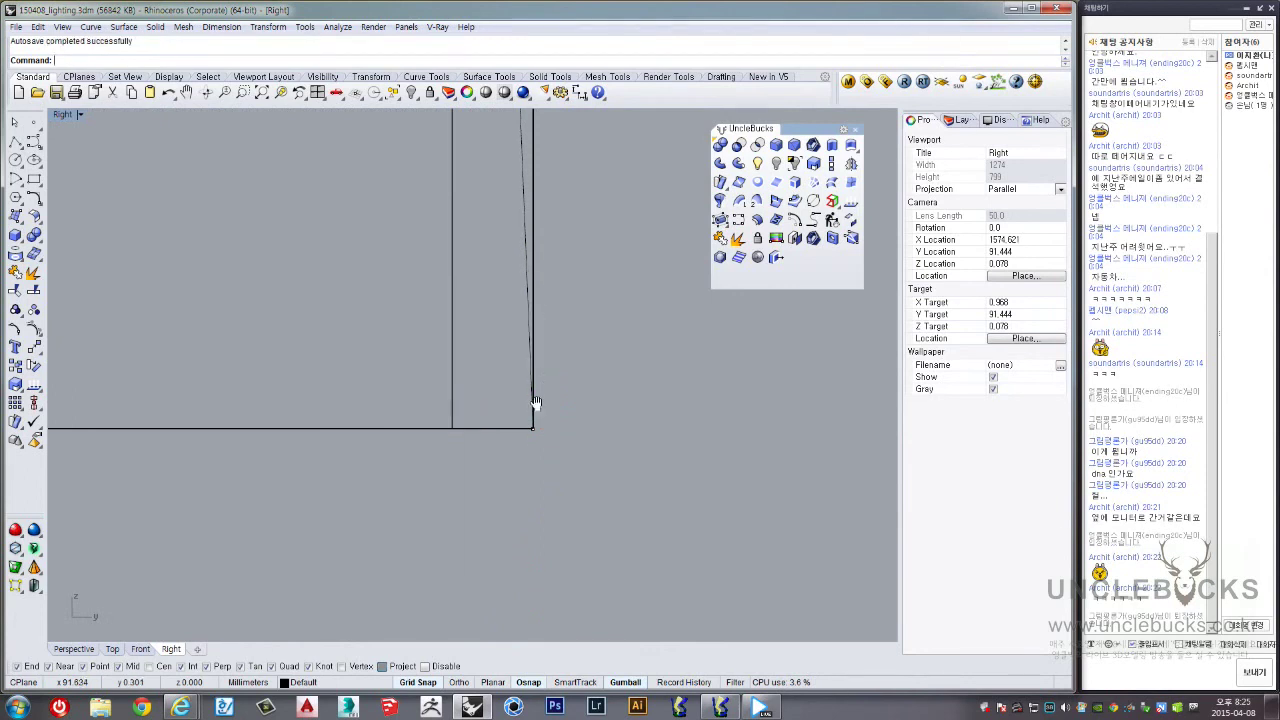
{"action": "left_click", "coordinate": [527, 347]}
{"action": "scroll", "coordinate": [534, 452], "scroll_direction": "up", "scroll_amount": 5}
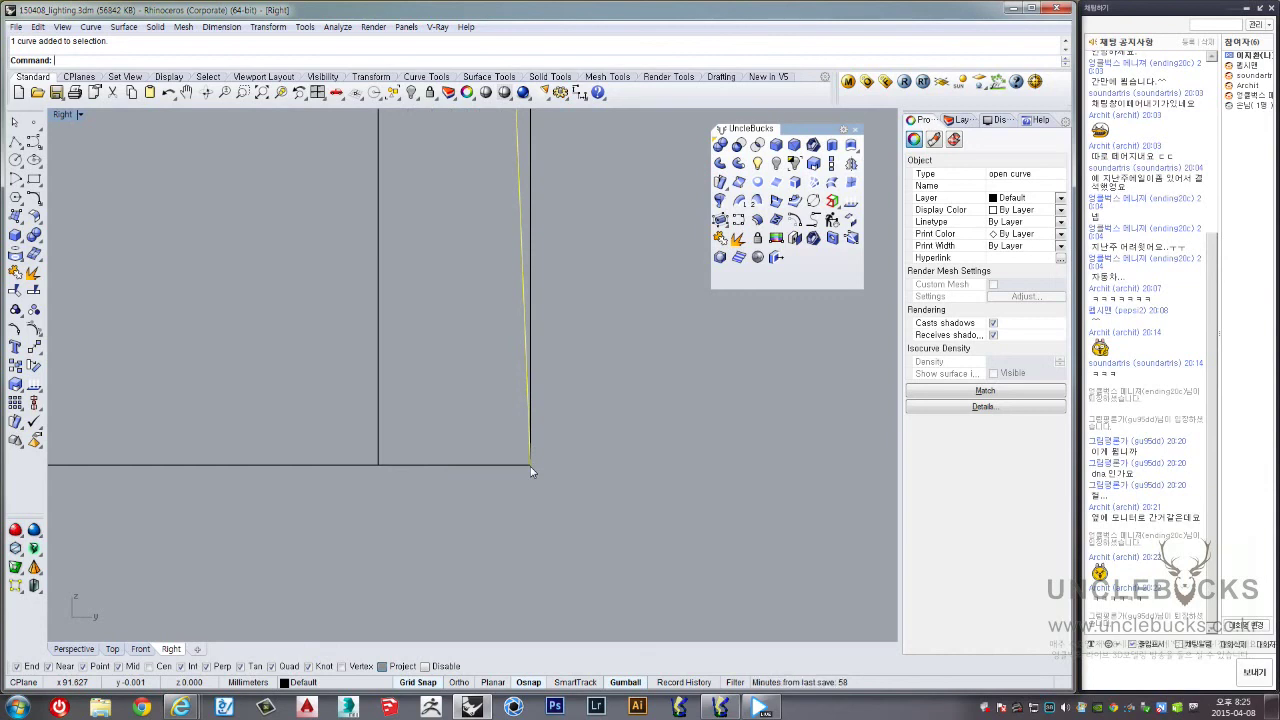
{"action": "scroll", "coordinate": [531, 465], "scroll_direction": "up", "scroll_amount": 2}
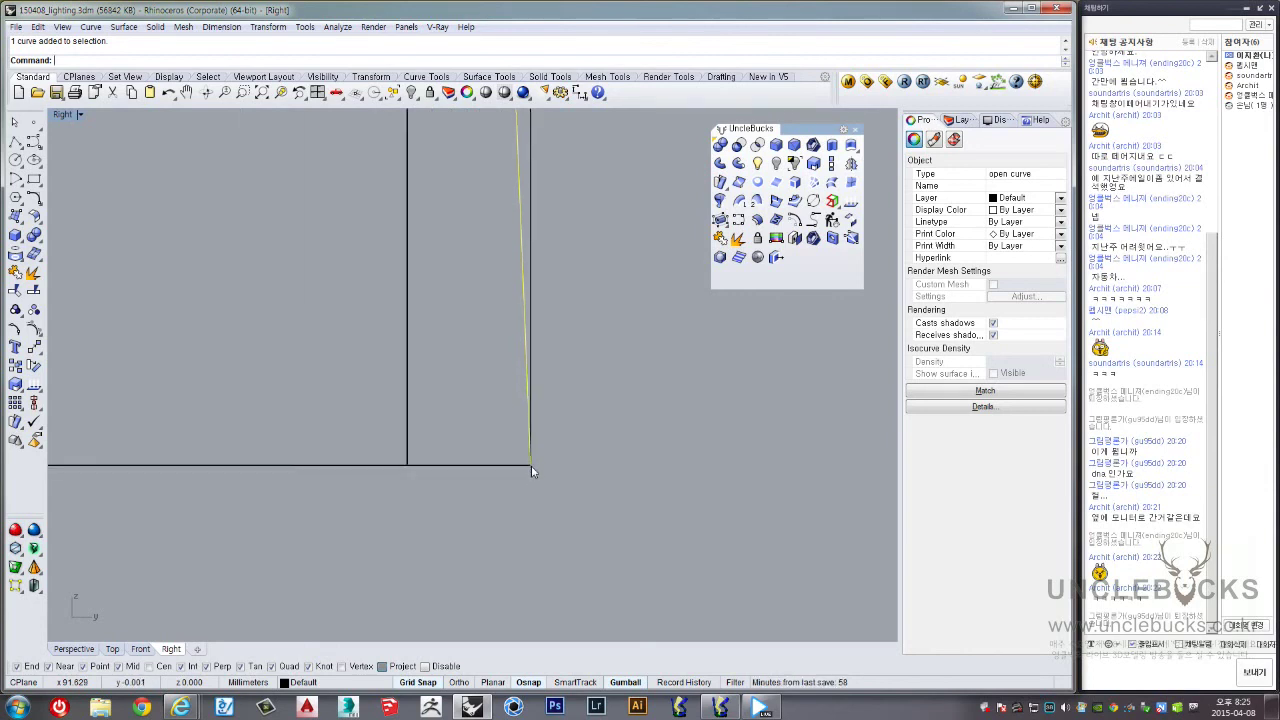
{"action": "scroll", "coordinate": [531, 465], "scroll_direction": "up", "scroll_amount": 2}
{"action": "scroll", "coordinate": [531, 468], "scroll_direction": "up", "scroll_amount": 1}
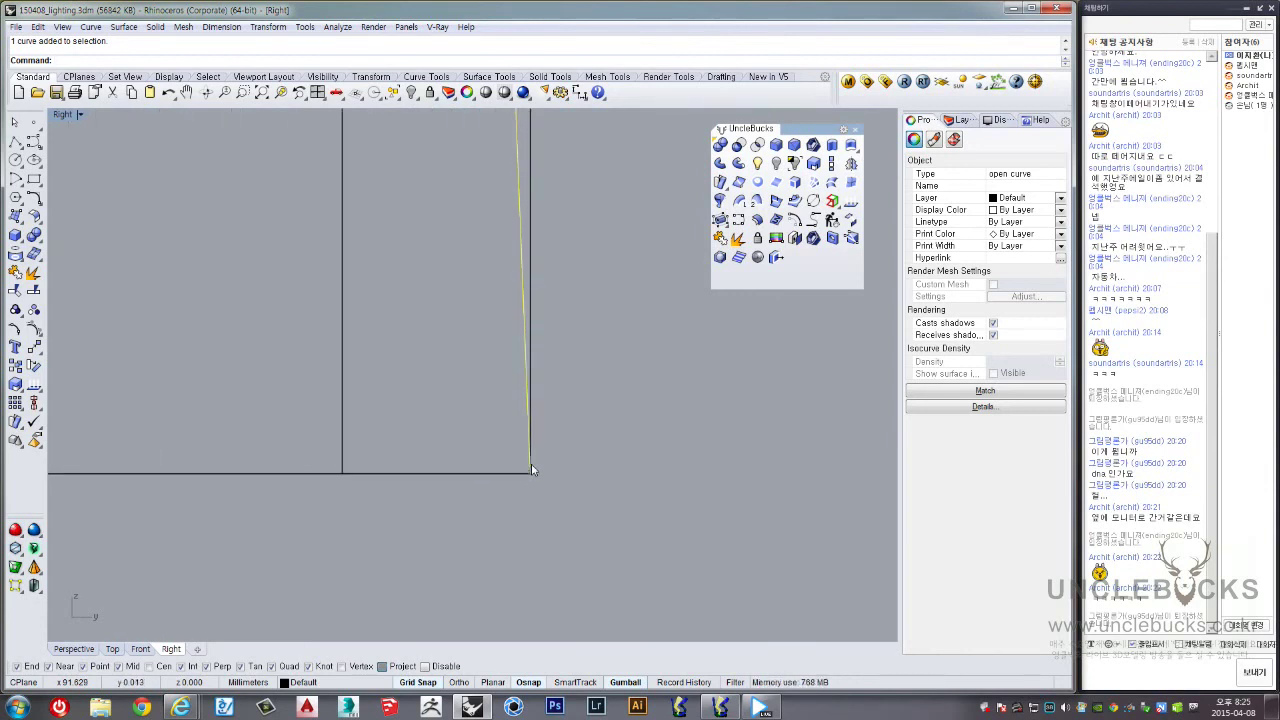
{"action": "scroll", "coordinate": [530, 475], "scroll_direction": "up", "scroll_amount": 1}
{"action": "right_click_drag", "start_coordinate": [530, 480], "coordinate": [540, 390]}
{"action": "scroll", "coordinate": [541, 390], "scroll_direction": "up", "scroll_amount": 1}
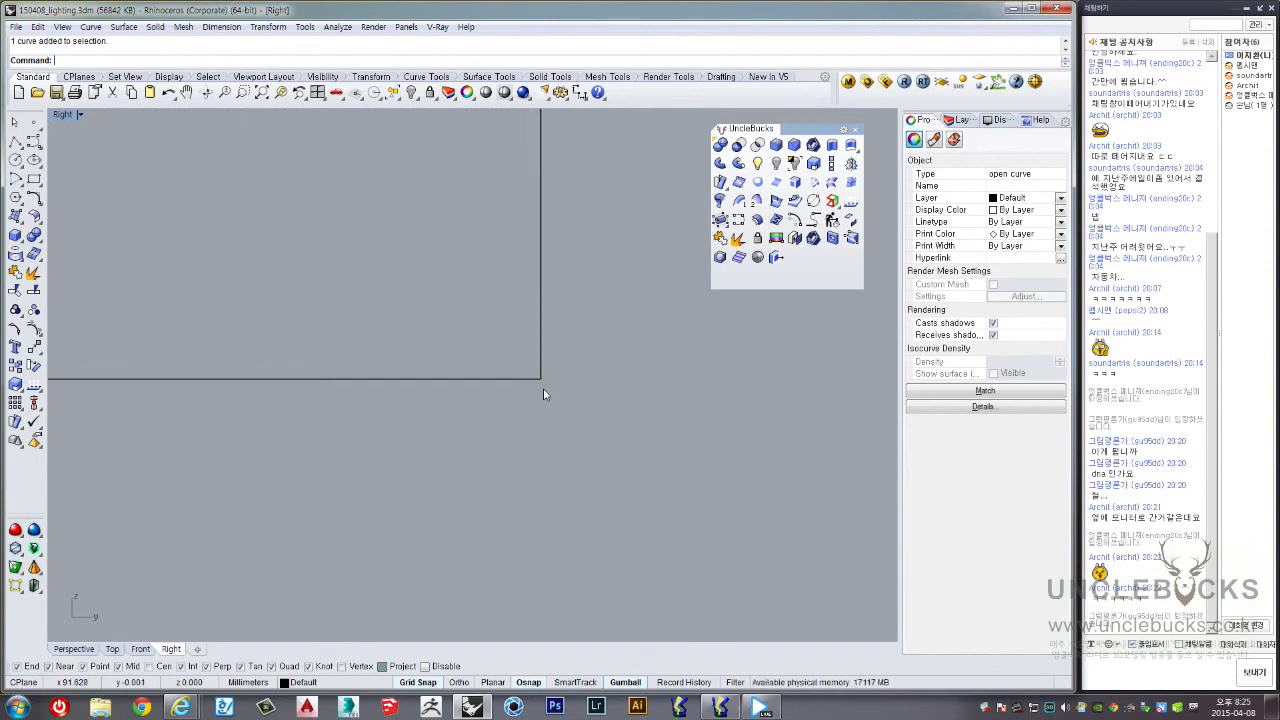
{"action": "scroll", "coordinate": [545, 389], "scroll_direction": "down", "scroll_amount": 2}
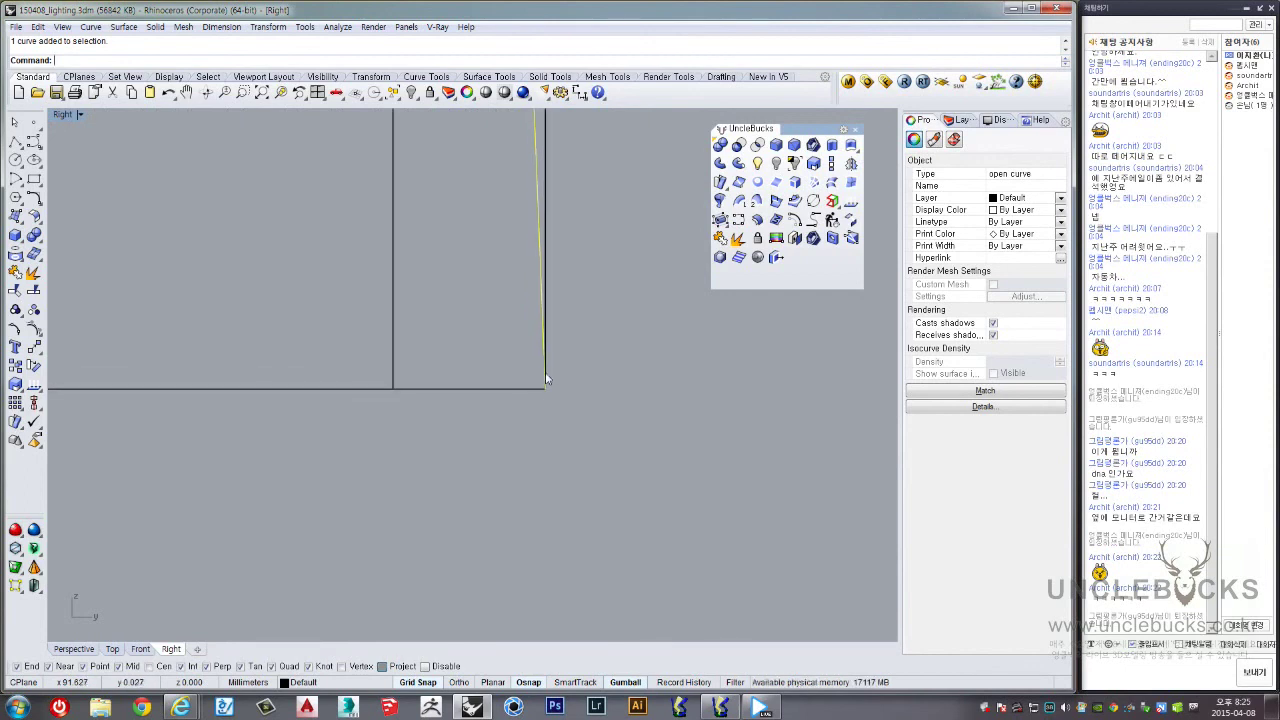
{"action": "scroll", "coordinate": [545, 394], "scroll_direction": "up", "scroll_amount": 1}
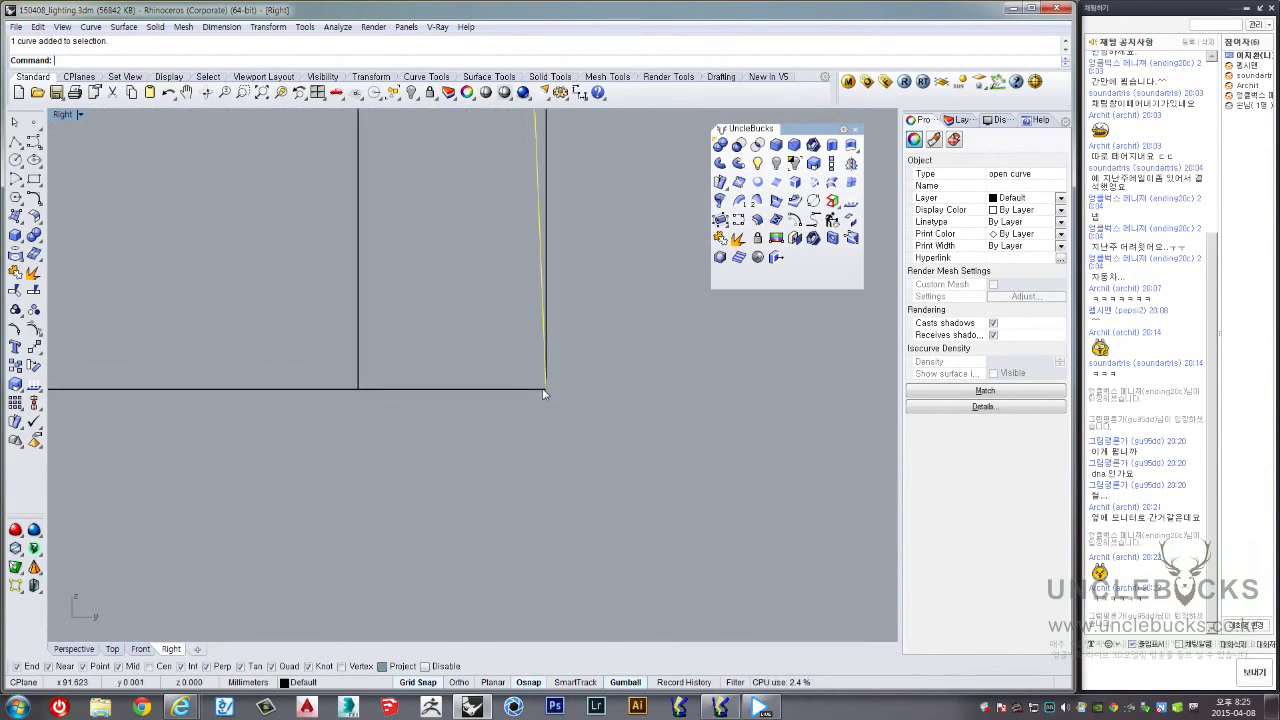
{"action": "scroll", "coordinate": [545, 394], "scroll_direction": "up", "scroll_amount": 2}
{"action": "scroll", "coordinate": [545, 393], "scroll_direction": "up", "scroll_amount": 1}
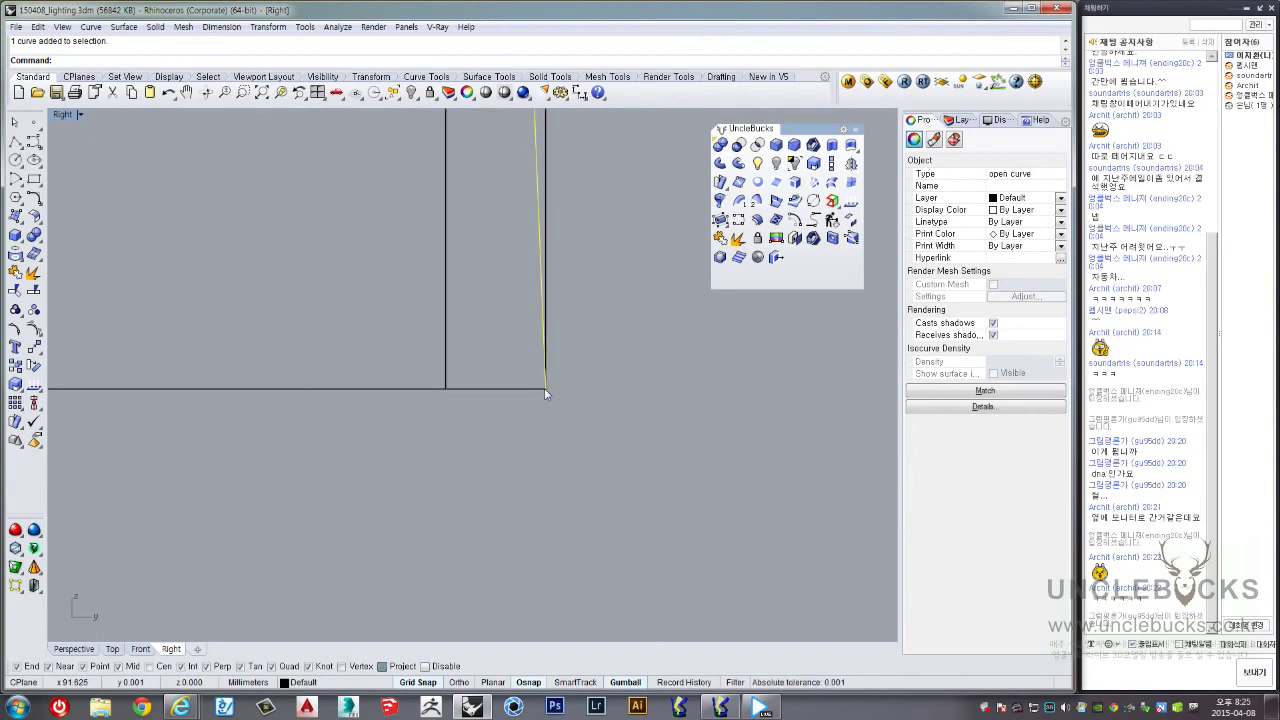
{"action": "scroll", "coordinate": [544, 388], "scroll_direction": "down", "scroll_amount": 1}
{"action": "scroll", "coordinate": [544, 388], "scroll_direction": "down", "scroll_amount": 1}
{"action": "scroll", "coordinate": [544, 388], "scroll_direction": "down", "scroll_amount": 1}
{"action": "scroll", "coordinate": [542, 388], "scroll_direction": "down", "scroll_amount": 1}
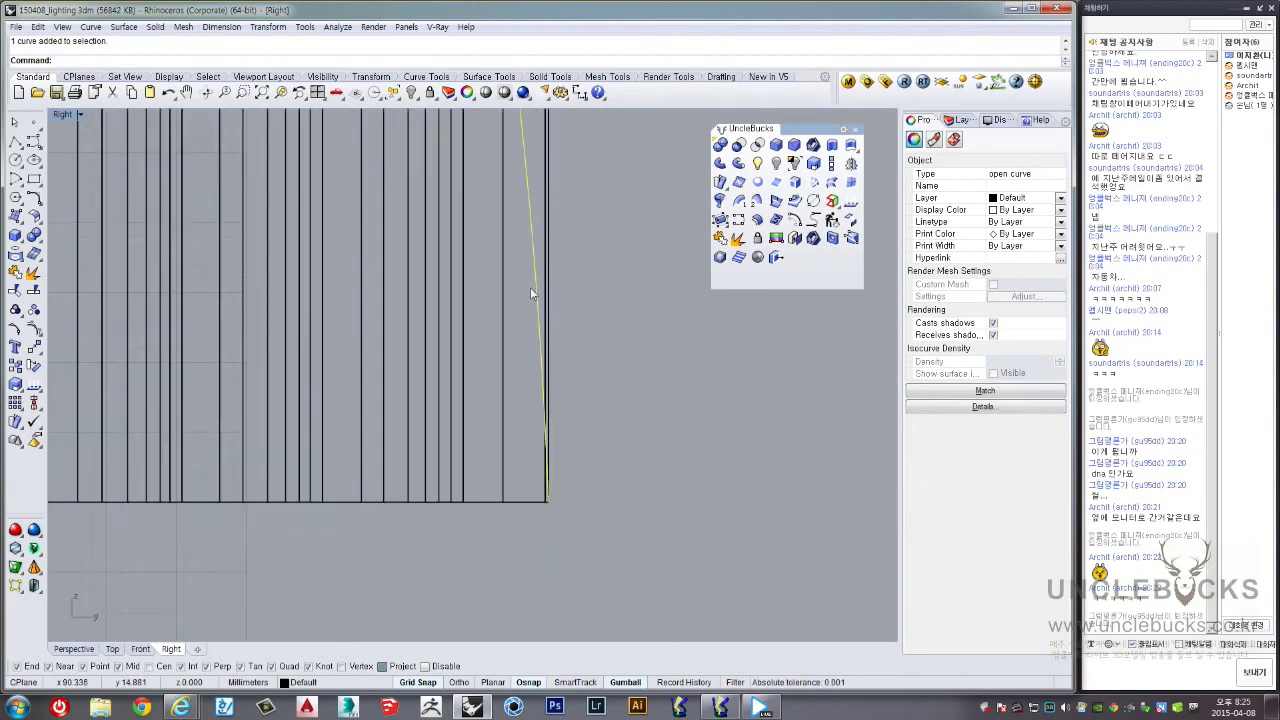
{"action": "scroll", "coordinate": [540, 390], "scroll_direction": "down", "scroll_amount": 1}
{"action": "scroll", "coordinate": [537, 400], "scroll_direction": "down", "scroll_amount": 2}
{"action": "scroll", "coordinate": [512, 350], "scroll_direction": "down", "scroll_amount": 1}
{"action": "right_click_drag", "start_coordinate": [512, 350], "coordinate": [520, 485]}
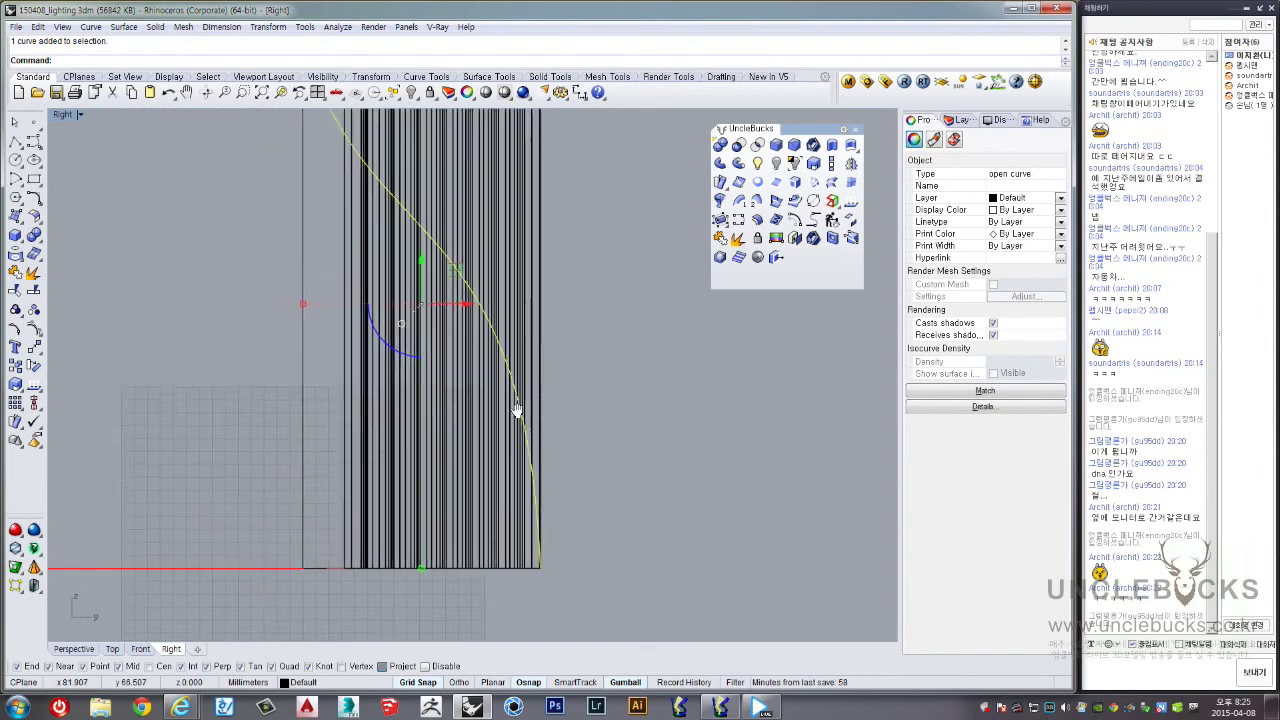
{"action": "right_click_drag", "start_coordinate": [400, 343], "coordinate": [403, 303]}
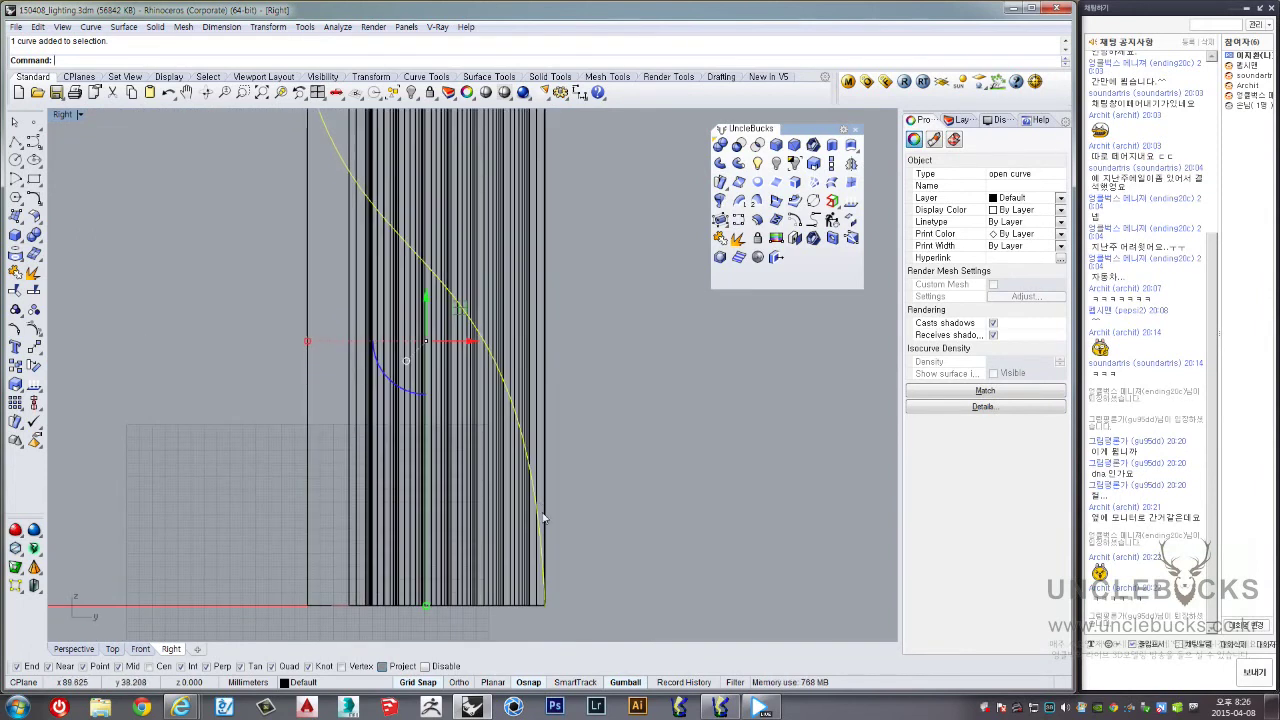
{"action": "right_click_drag", "start_coordinate": [543, 517], "coordinate": [540, 270]}
{"action": "scroll", "coordinate": [533, 400], "scroll_direction": "up", "scroll_amount": 1}
{"action": "scroll", "coordinate": [532, 441], "scroll_direction": "up", "scroll_amount": 1}
{"action": "scroll", "coordinate": [534, 449], "scroll_direction": "up", "scroll_amount": 1}
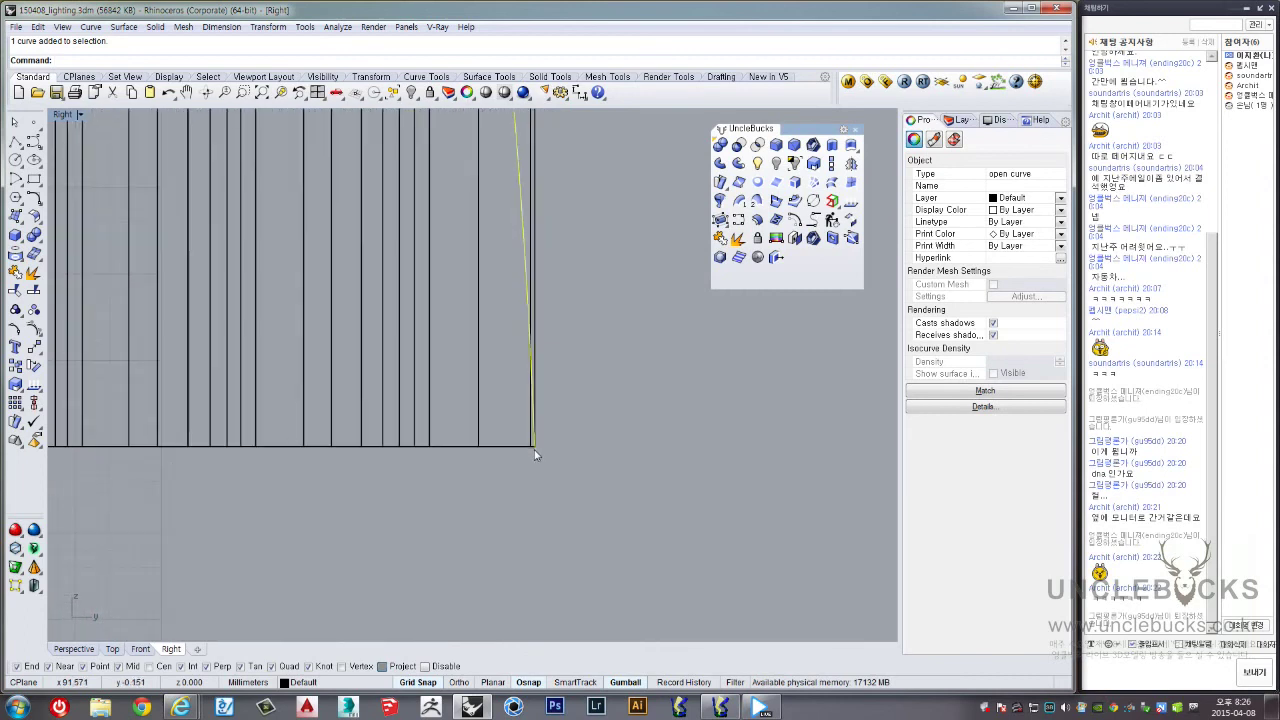
{"action": "scroll", "coordinate": [535, 448], "scroll_direction": "up", "scroll_amount": 1}
{"action": "scroll", "coordinate": [536, 446], "scroll_direction": "up", "scroll_amount": 2}
{"action": "scroll", "coordinate": [536, 446], "scroll_direction": "up", "scroll_amount": 1}
{"action": "scroll", "coordinate": [541, 437], "scroll_direction": "down", "scroll_amount": 4}
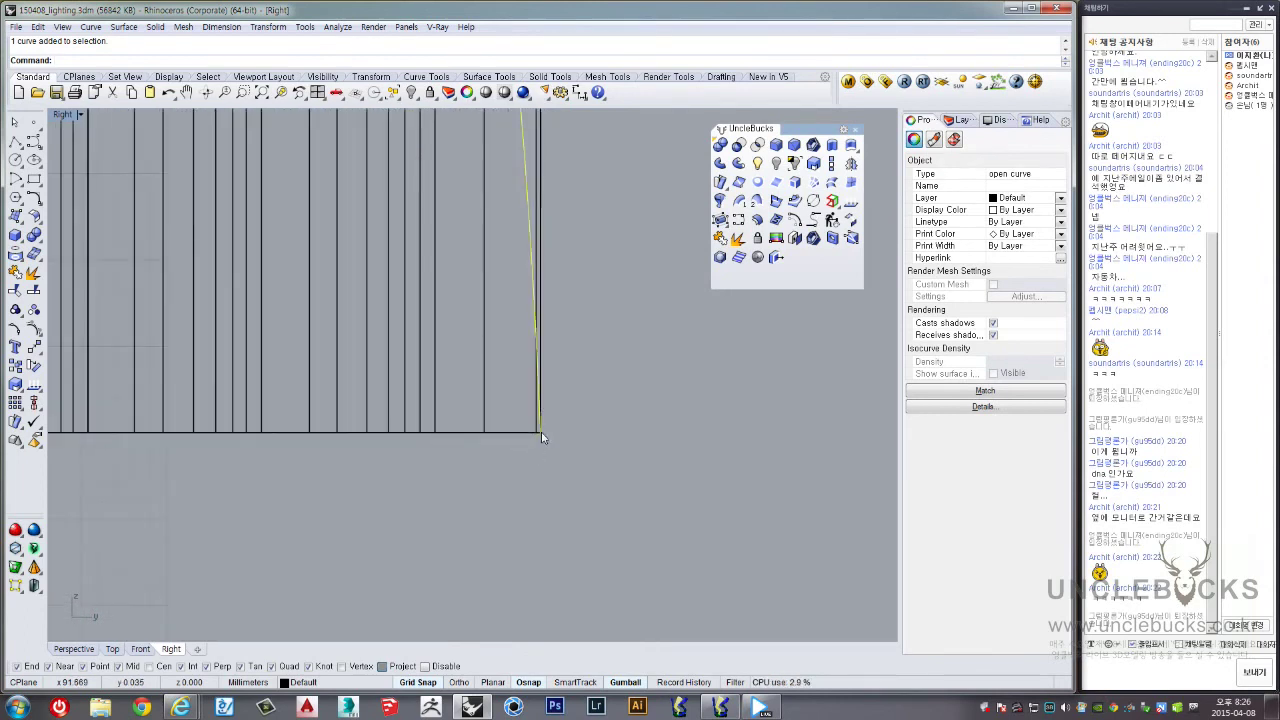
{"action": "scroll", "coordinate": [541, 437], "scroll_direction": "down", "scroll_amount": 2}
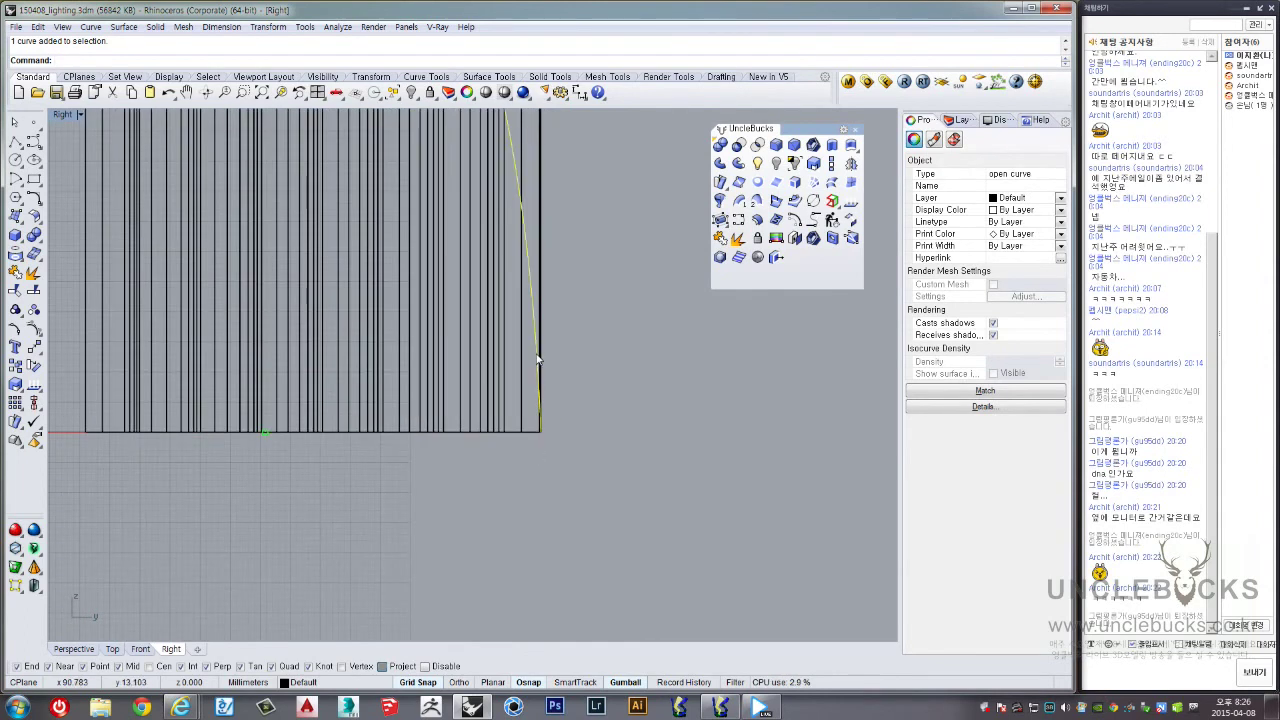
With control points shown, slide the curve's bottom point sideways to the panel corner.
{"action": "left_click", "coordinate": [31, 332]}
{"action": "left_click", "coordinate": [540, 432]}
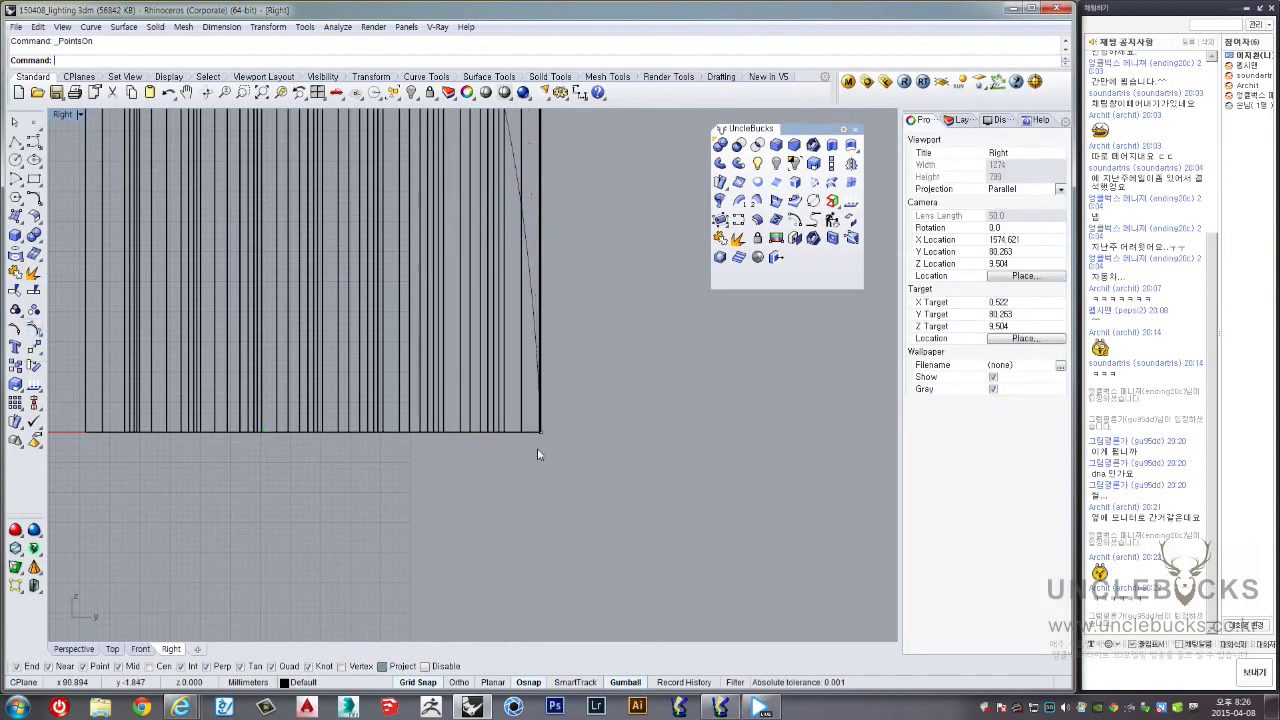
{"action": "scroll", "coordinate": [585, 400], "scroll_direction": "up", "scroll_amount": 2}
{"action": "scroll", "coordinate": [540, 420], "scroll_direction": "up", "scroll_amount": 2}
{"action": "scroll", "coordinate": [500, 435], "scroll_direction": "up", "scroll_amount": 2}
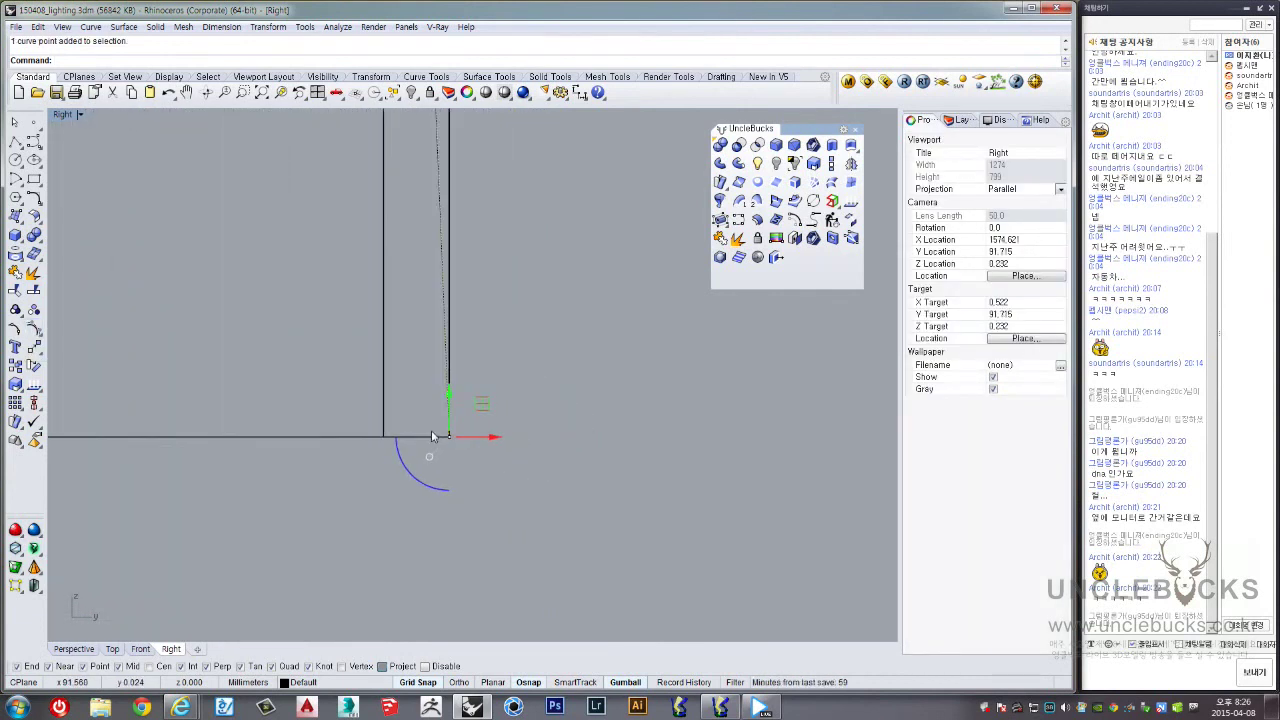
{"action": "scroll", "coordinate": [463, 445], "scroll_direction": "up", "scroll_amount": 1}
{"action": "right_click_drag", "start_coordinate": [505, 456], "coordinate": [411, 440]}
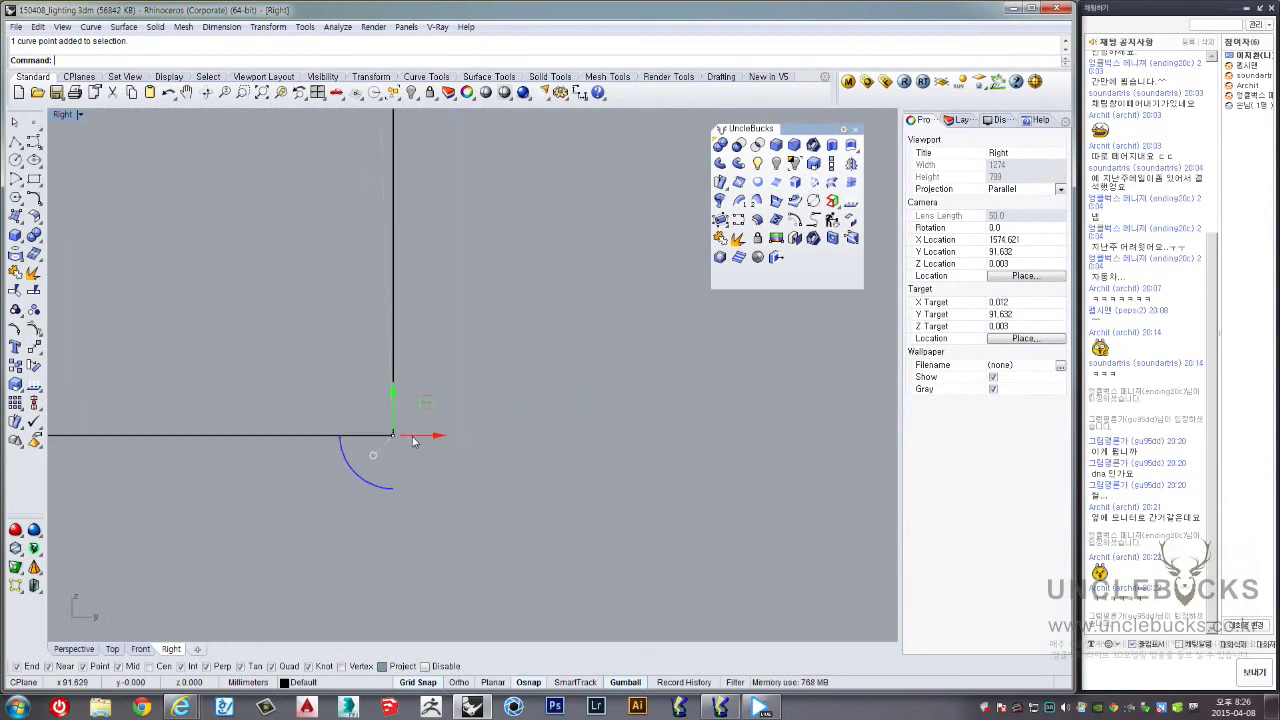
{"action": "mouse_move", "coordinate": [413, 441]}
{"action": "left_mouse_down"}
{"action": "mouse_move", "coordinate": [440, 443]}
{"action": "mouse_move", "coordinate": [428, 441]}
{"action": "left_mouse_up"}
{"action": "left_click", "coordinate": [421, 483]}
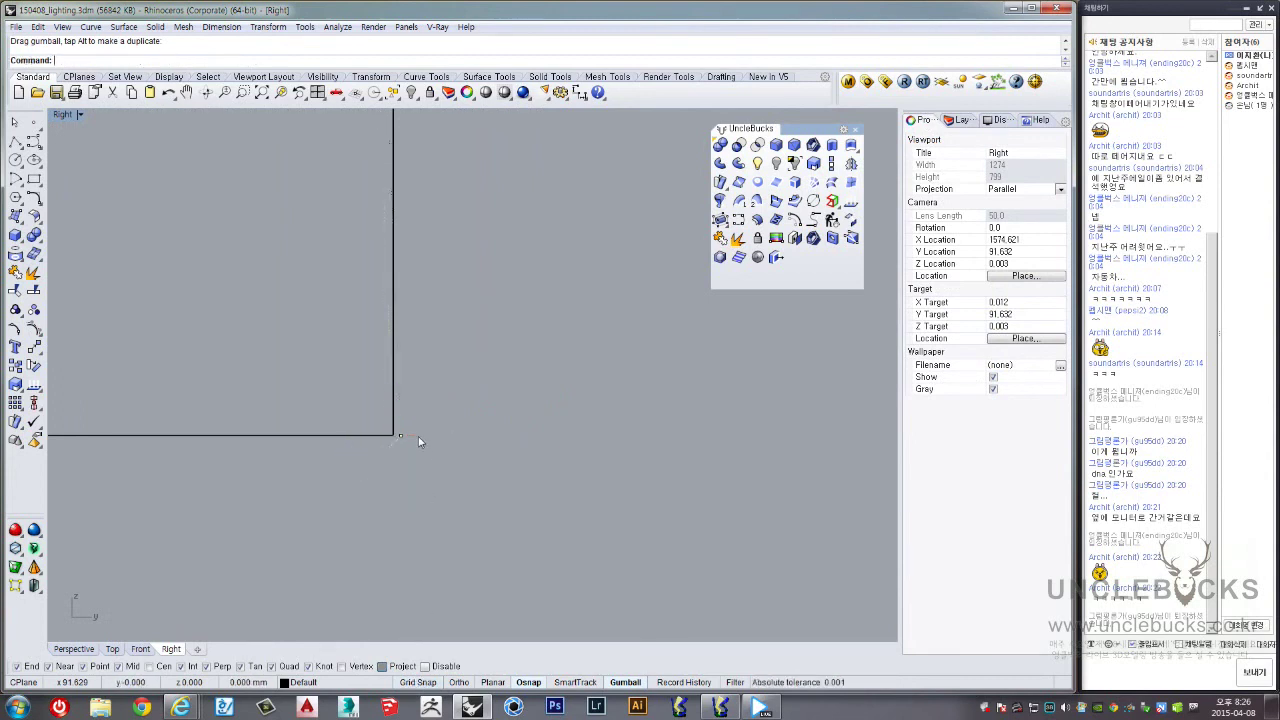
Reselect the slanted profile curve and undo the last point move.
{"action": "left_click", "coordinate": [396, 432]}
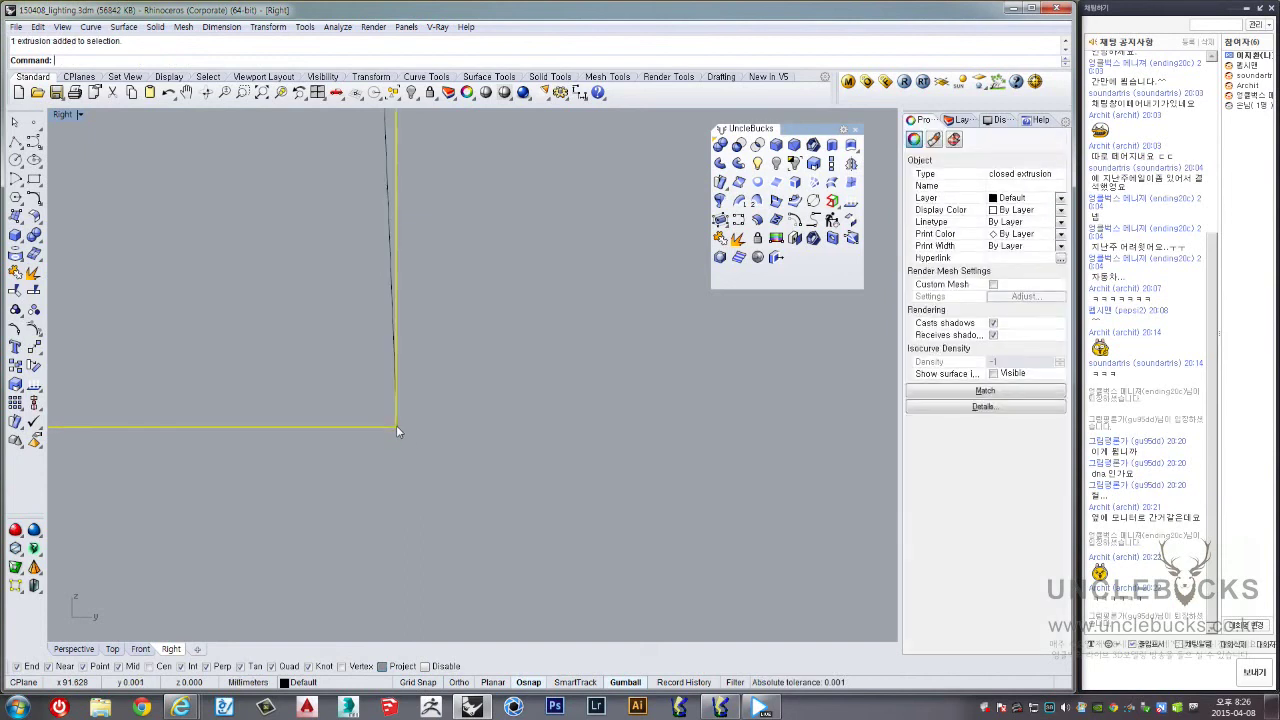
{"action": "left_click", "coordinate": [364, 405]}
{"action": "scroll", "coordinate": [391, 412], "scroll_direction": "up", "scroll_amount": 2}
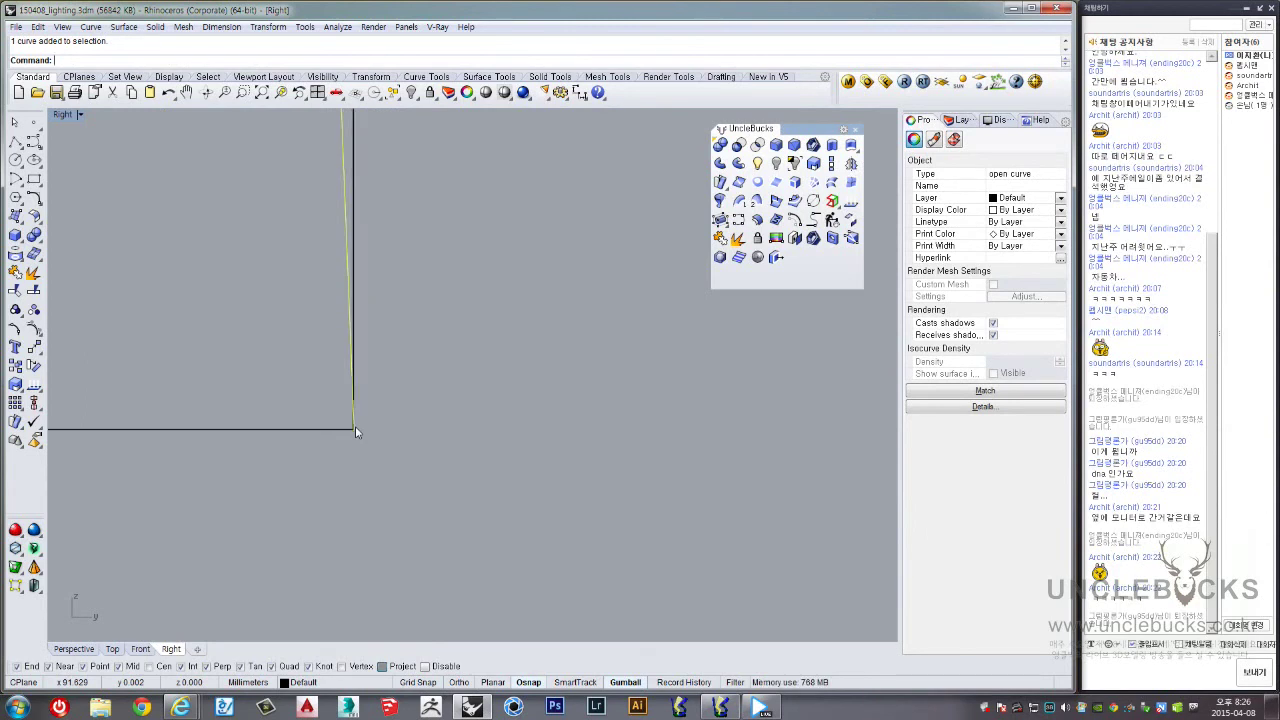
{"action": "mouse_move", "coordinate": [355, 432]}
{"action": "right_mouse_down"}
{"action": "mouse_move", "coordinate": [458, 482]}
{"action": "mouse_move", "coordinate": [452, 508]}
{"action": "mouse_move", "coordinate": [443, 443]}
{"action": "mouse_move", "coordinate": [428, 462]}
{"action": "right_mouse_up"}
{"action": "key", "text": "ctrl+z"}
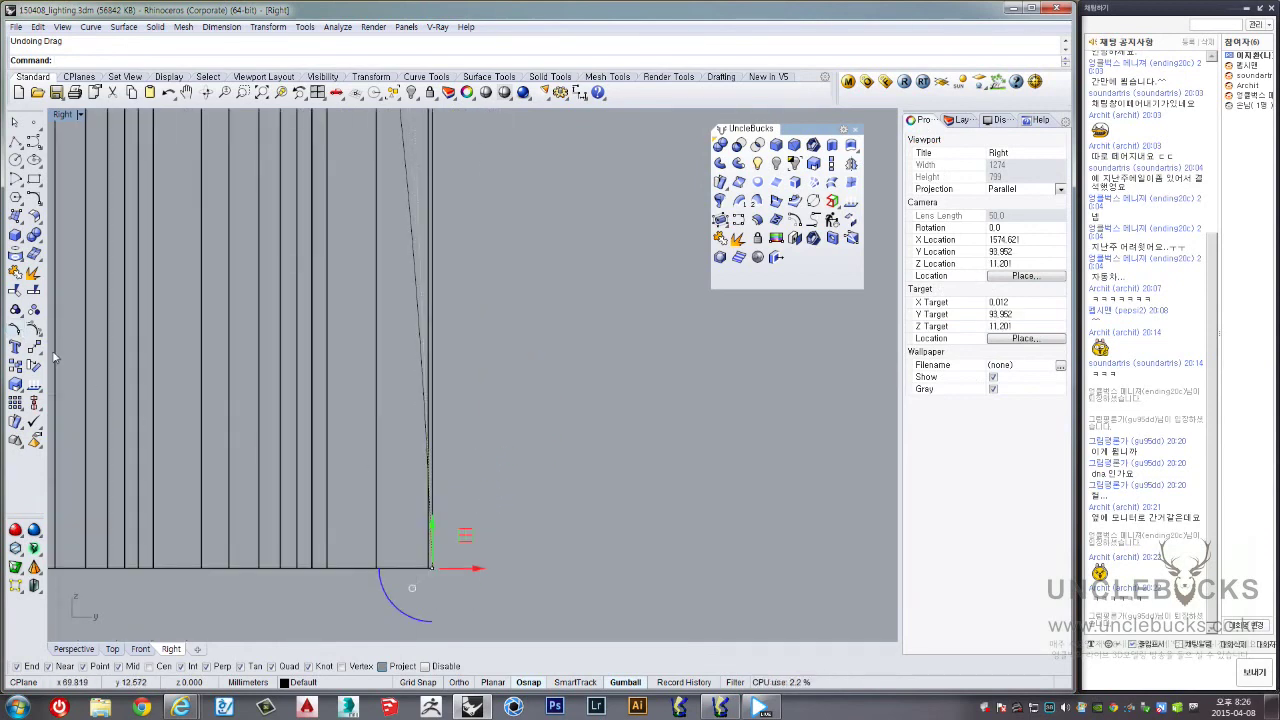
Show the slanted curve's edit points and nudge the bottom one onto the corner.
{"action": "left_click", "coordinate": [15, 330]}
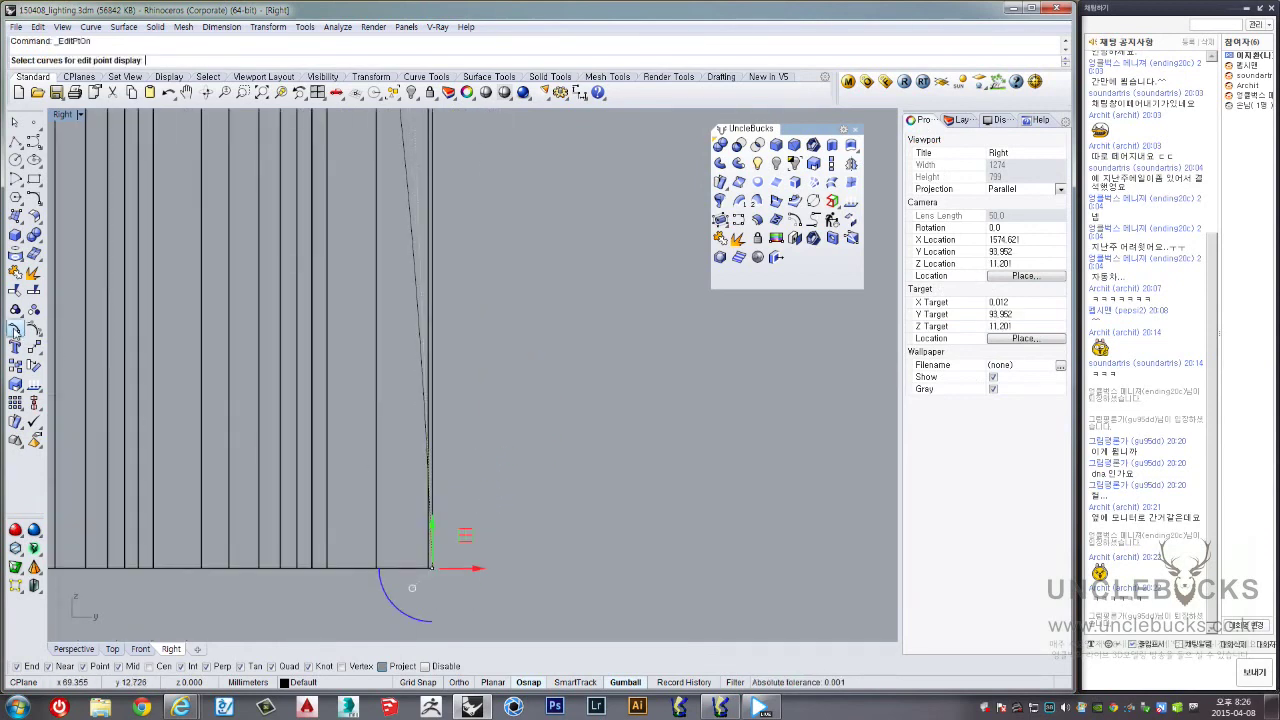
{"action": "left_click", "coordinate": [413, 243]}
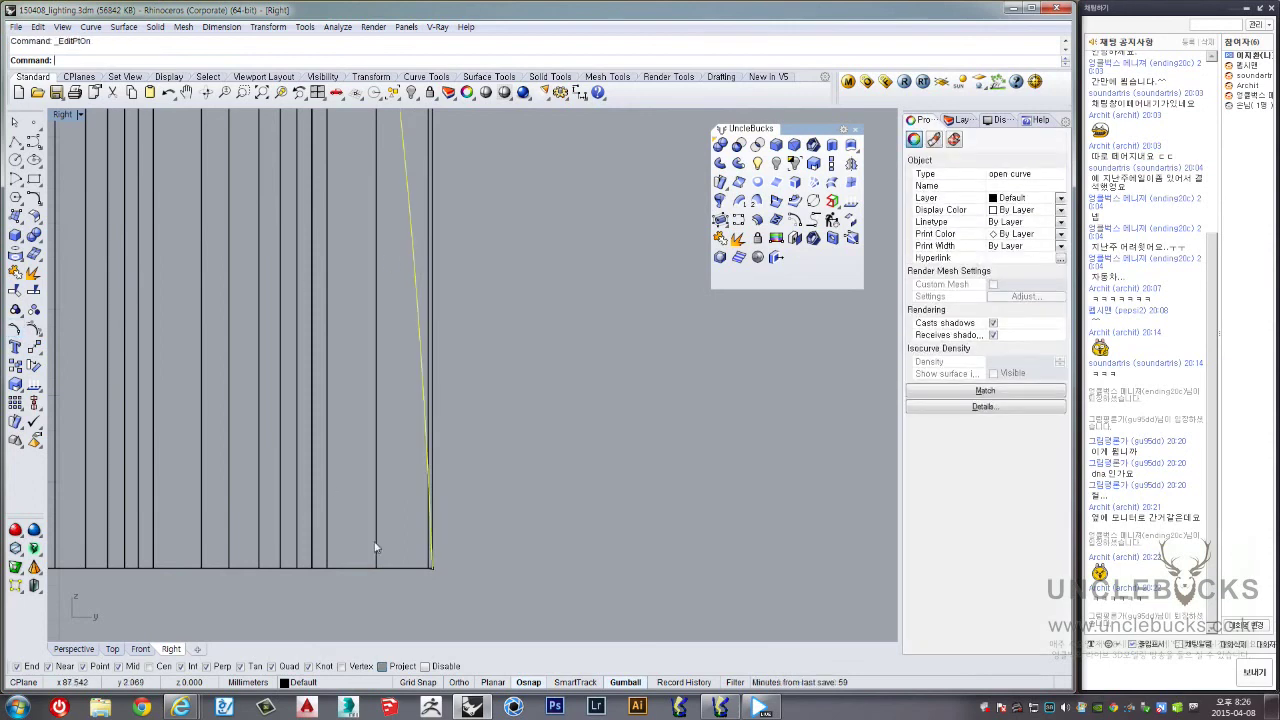
{"action": "key", "text": "Return"}
{"action": "right_click_drag", "start_coordinate": [466, 549], "coordinate": [459, 472]}
{"action": "left_click", "coordinate": [424, 491]}
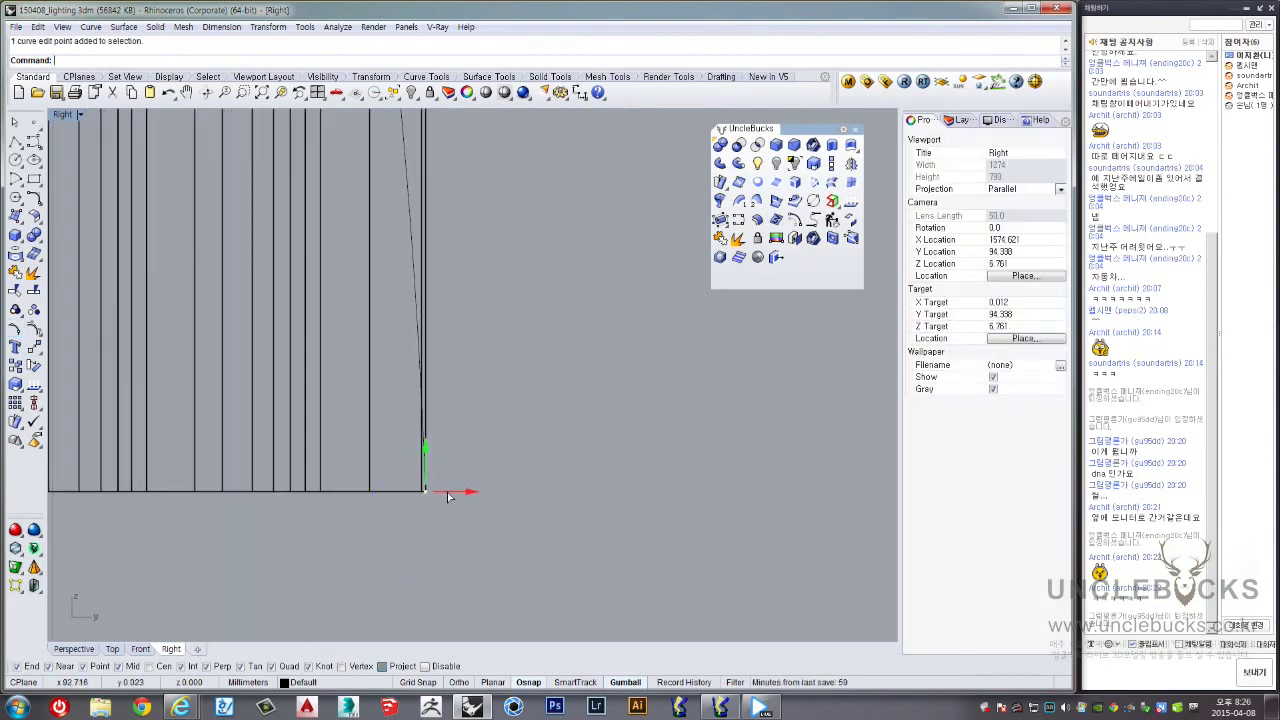
{"action": "left_click_drag", "start_coordinate": [448, 496], "coordinate": [448, 499]}
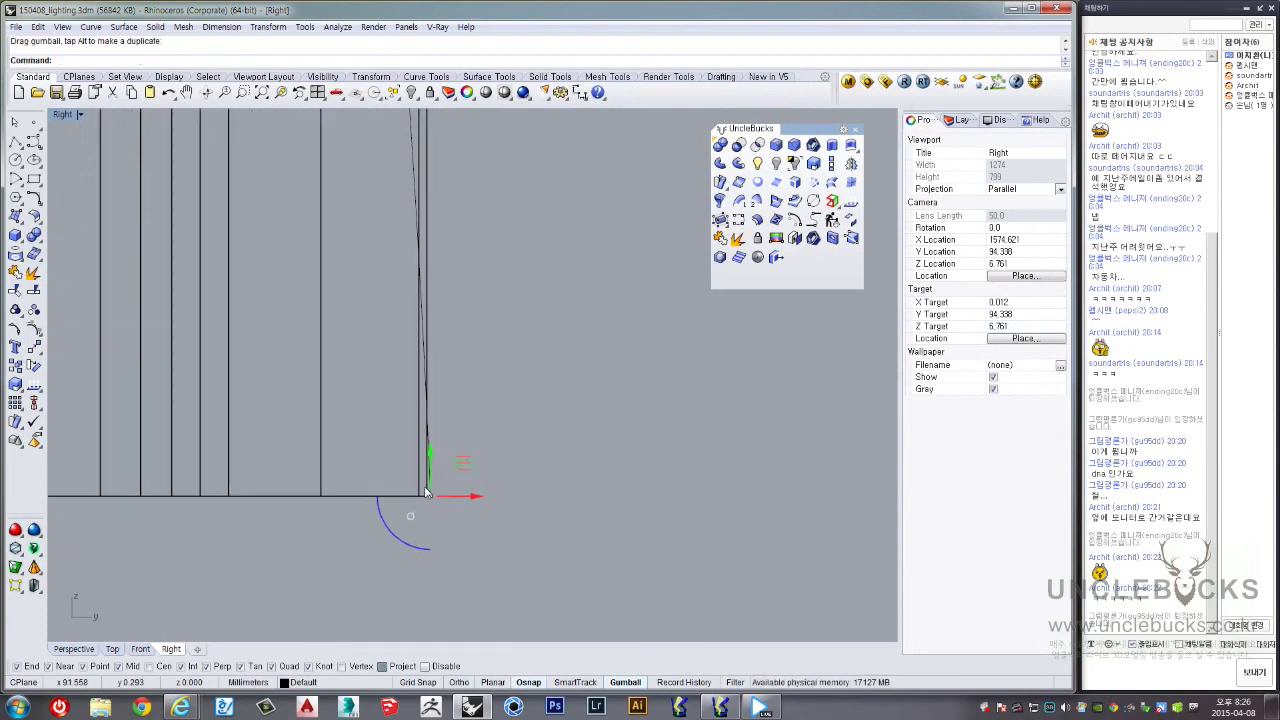
Deselect the point and zoom out to frame the whole panel and profile curve.
{"action": "right_click_drag", "start_coordinate": [466, 397], "coordinate": [466, 458]}
{"action": "scroll", "coordinate": [466, 451], "scroll_direction": "down", "scroll_amount": 3}
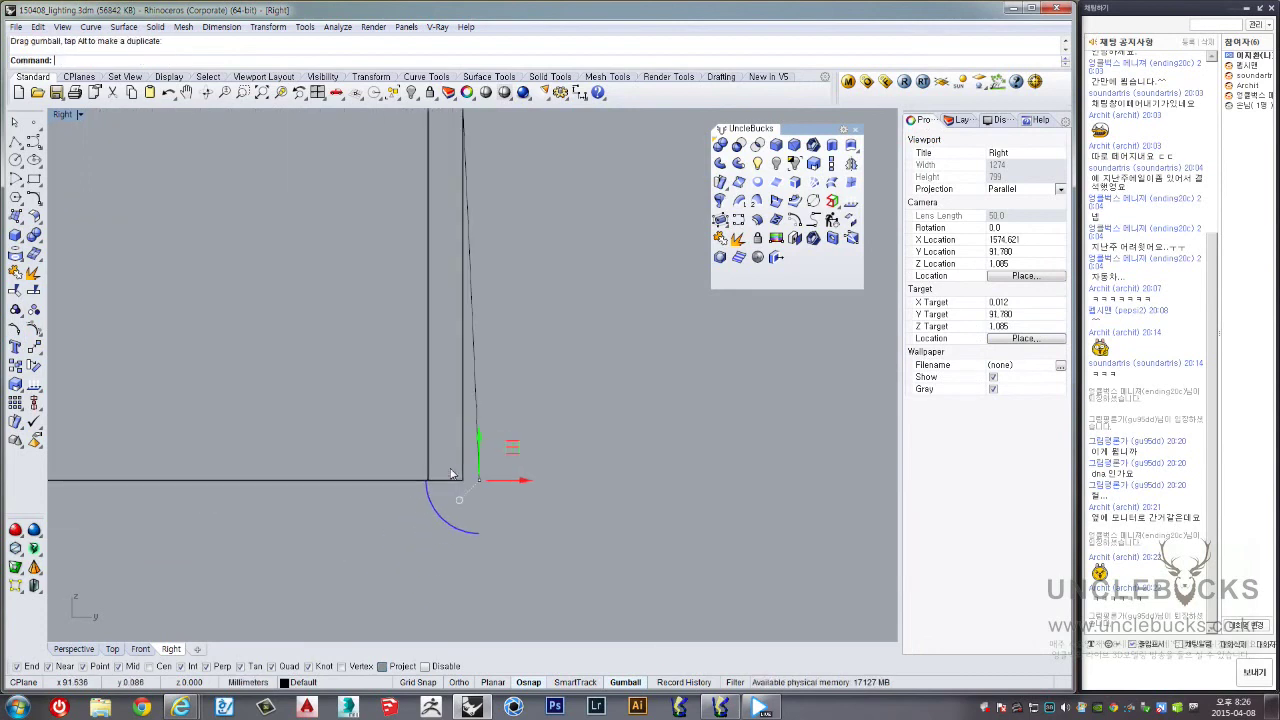
{"action": "scroll", "coordinate": [466, 451], "scroll_direction": "up", "scroll_amount": 5}
{"action": "key", "text": "Escape"}
{"action": "scroll", "coordinate": [520, 403], "scroll_direction": "down", "scroll_amount": 1}
{"action": "scroll", "coordinate": [520, 403], "scroll_direction": "down", "scroll_amount": 2}
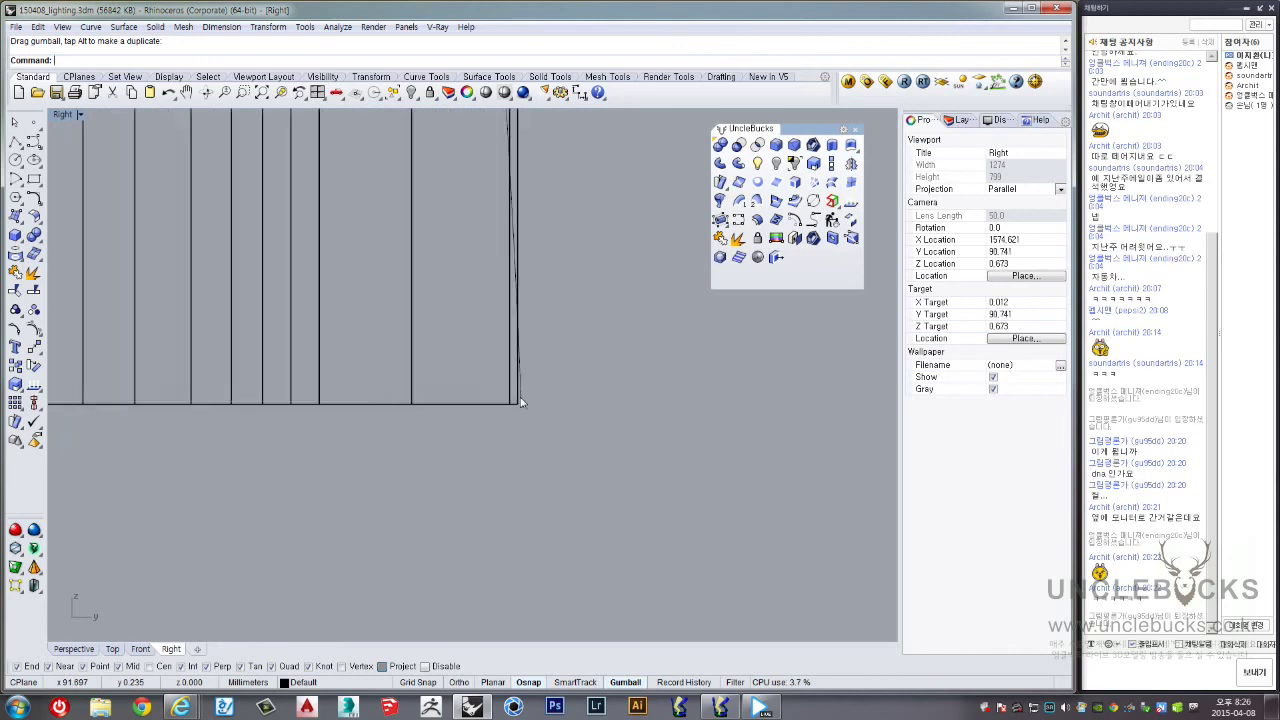
{"action": "scroll", "coordinate": [520, 403], "scroll_direction": "down", "scroll_amount": 2}
{"action": "right_click_drag", "start_coordinate": [520, 403], "coordinate": [538, 537]}
{"action": "scroll", "coordinate": [538, 537], "scroll_direction": "down", "scroll_amount": 1}
{"action": "scroll", "coordinate": [426, 386], "scroll_direction": "down", "scroll_amount": 1}
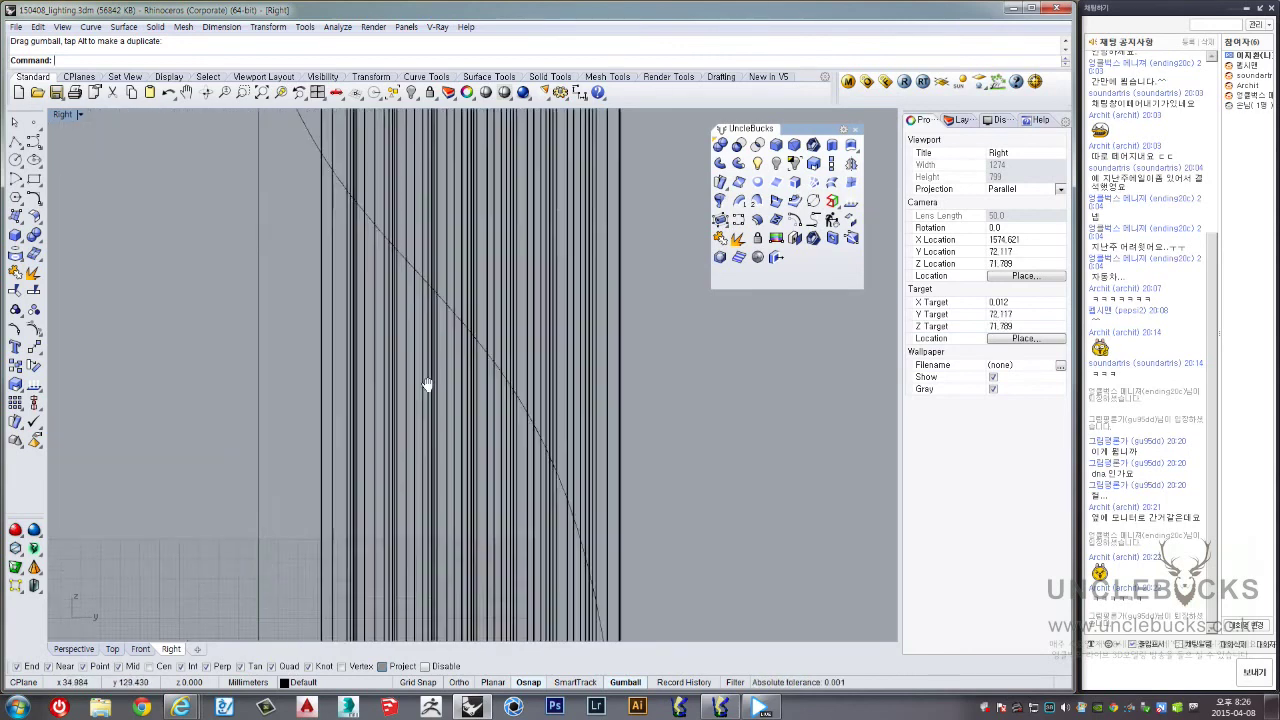
{"action": "scroll", "coordinate": [426, 386], "scroll_direction": "down", "scroll_amount": 1}
{"action": "scroll", "coordinate": [371, 246], "scroll_direction": "down", "scroll_amount": 1}
{"action": "right_click_drag", "start_coordinate": [371, 268], "coordinate": [312, 204]}
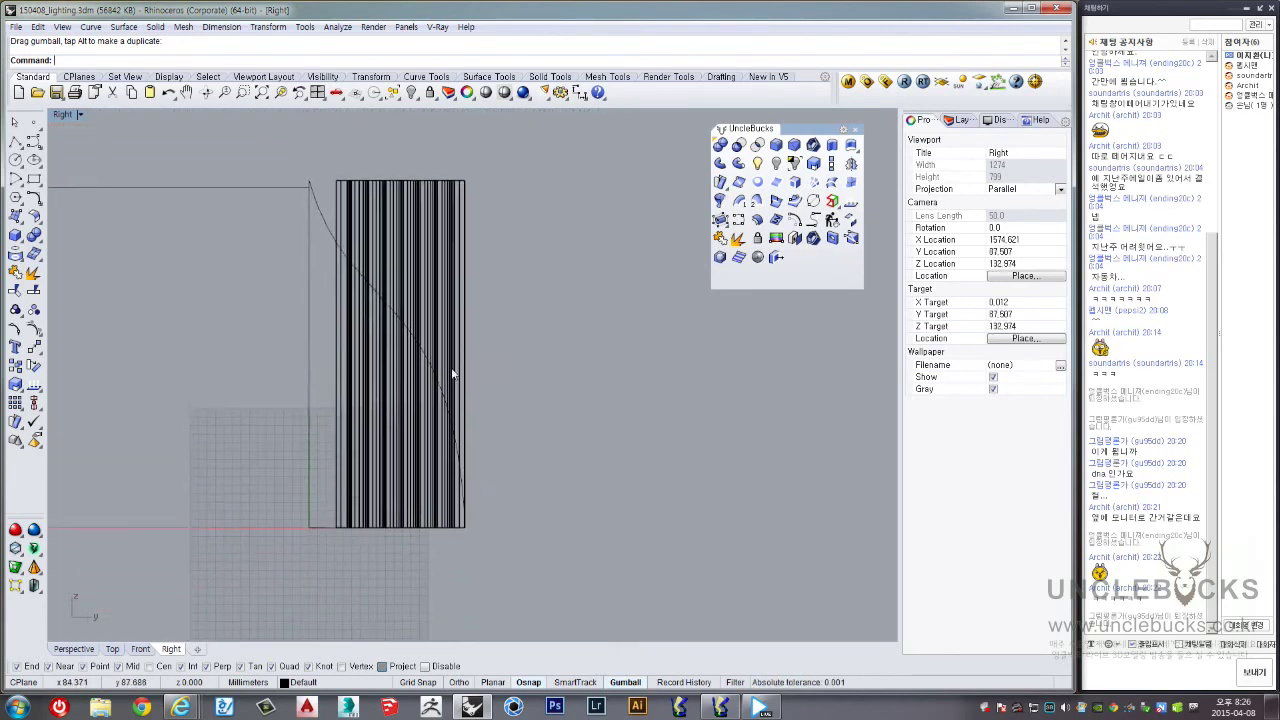
Draw a curve from the profile's top endpoint down the left edge, ending at the panel's bottom corner.
{"action": "left_click", "coordinate": [313, 205]}
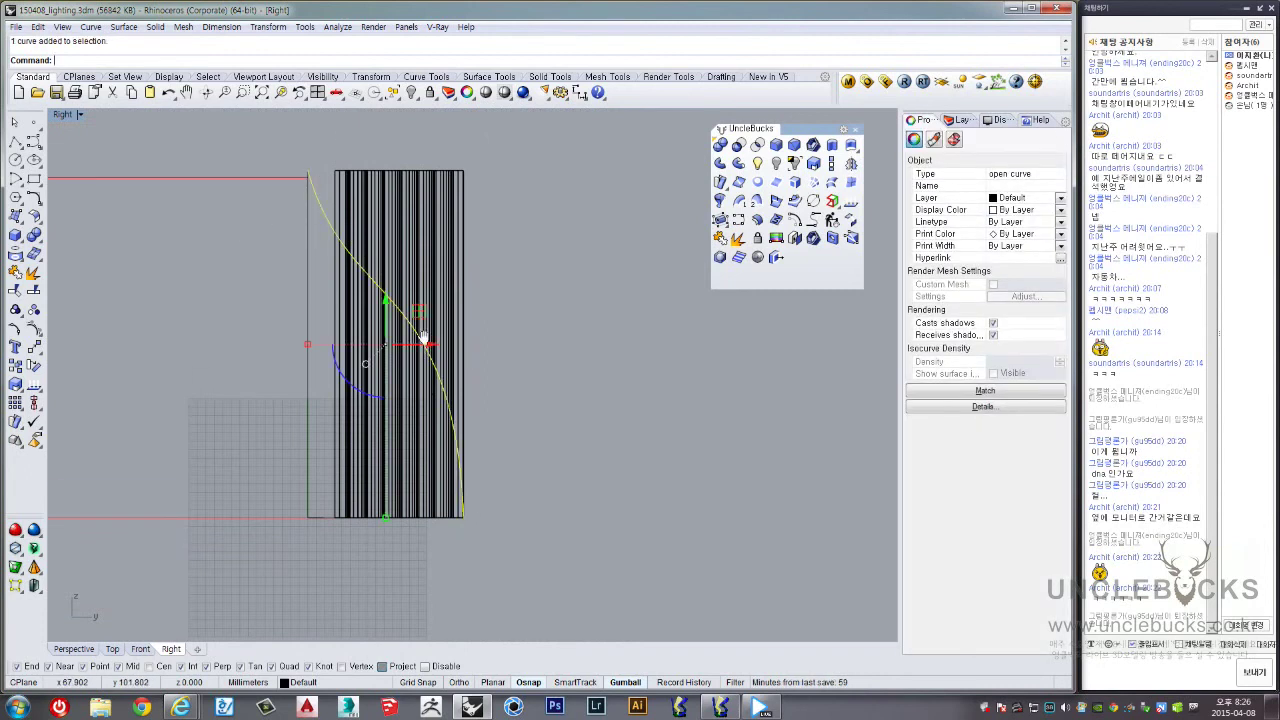
{"action": "scroll", "coordinate": [430, 335], "scroll_direction": "up", "scroll_amount": 1}
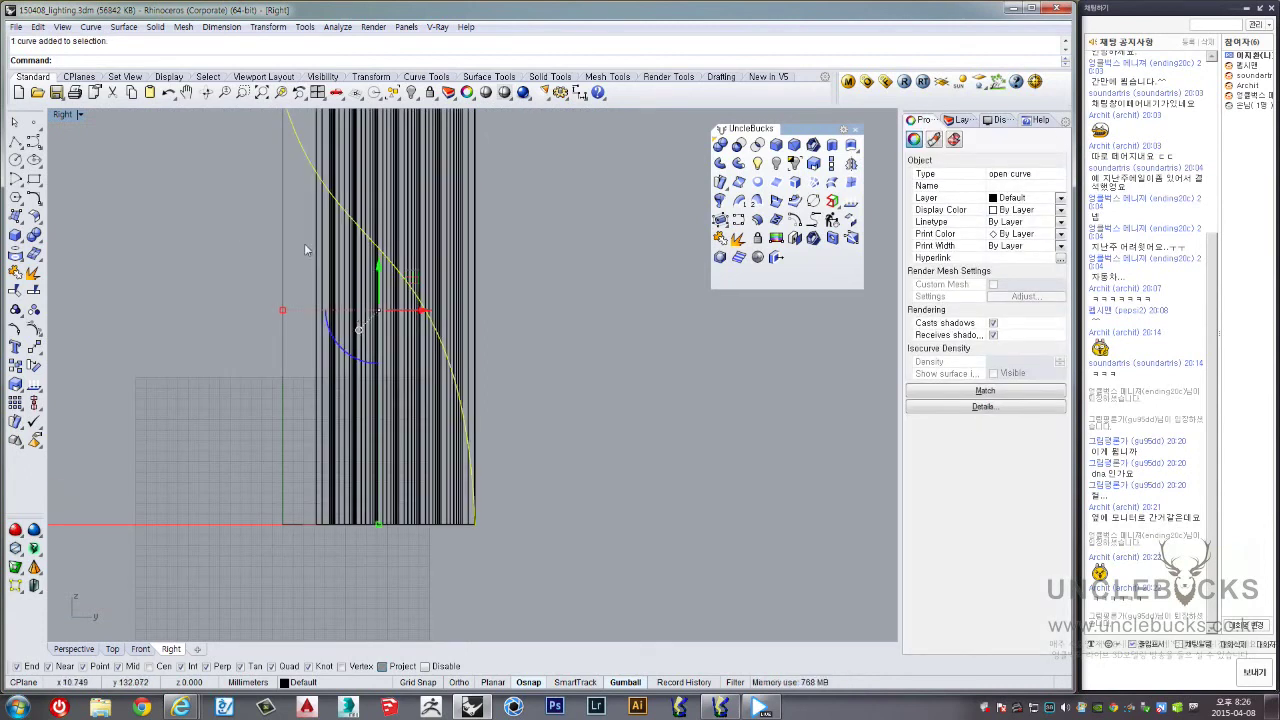
{"action": "left_click", "coordinate": [33, 141]}
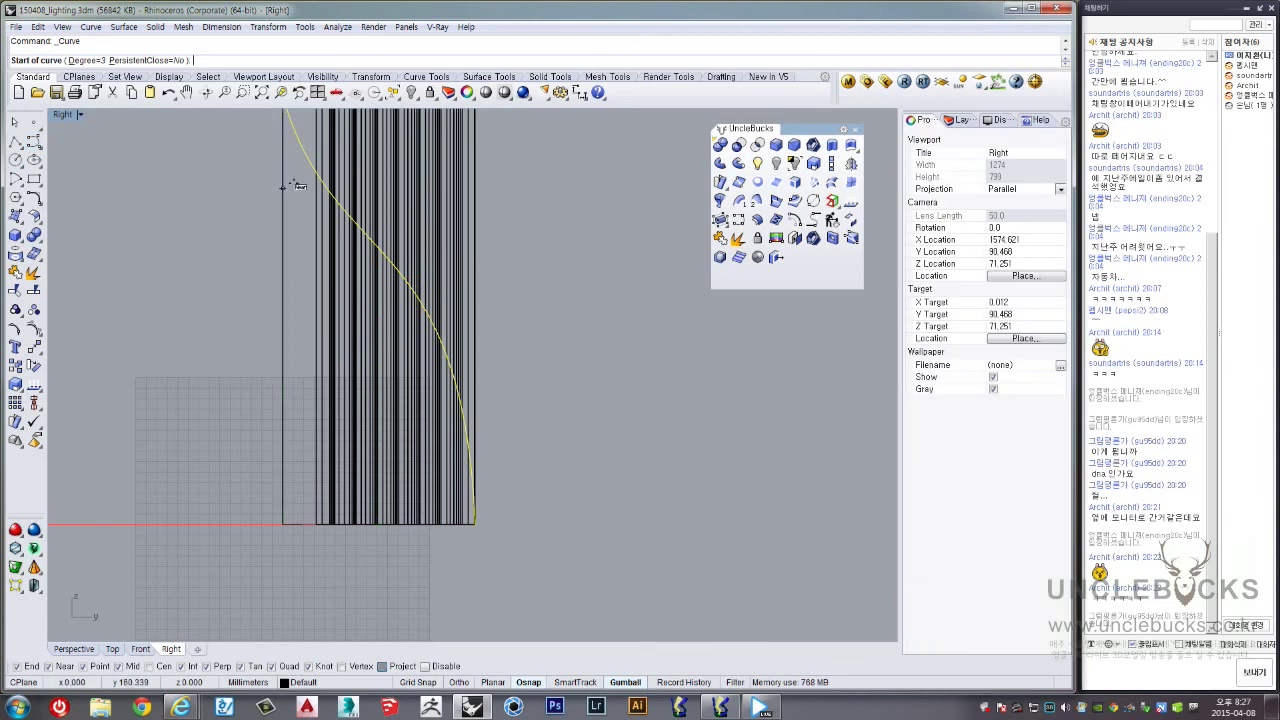
{"action": "right_click_drag", "start_coordinate": [277, 147], "coordinate": [288, 221]}
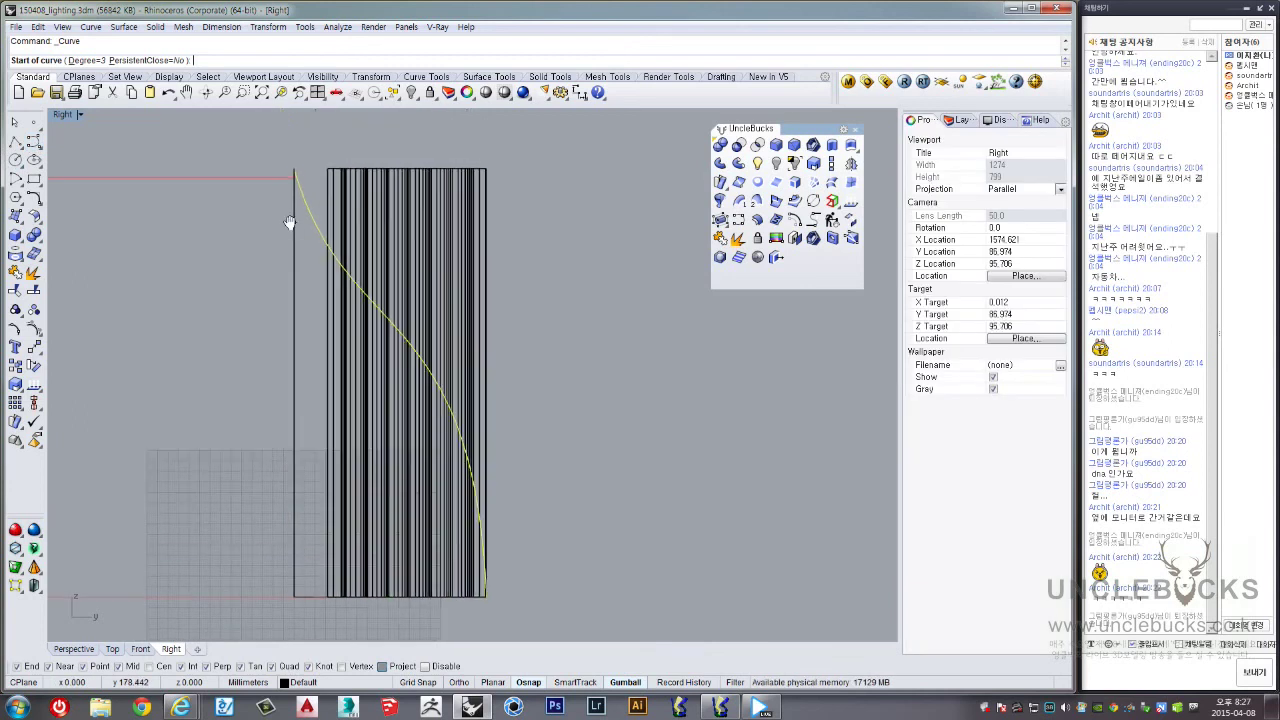
{"action": "left_click", "coordinate": [294, 169]}
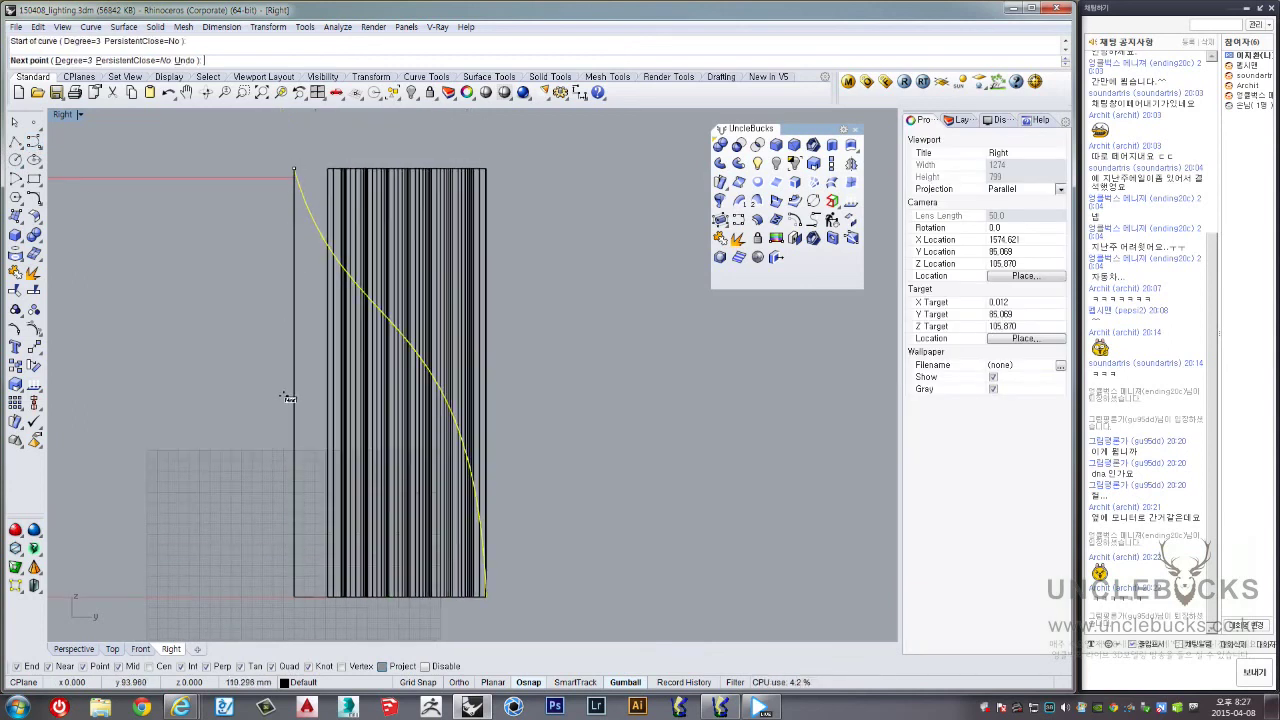
{"action": "left_click", "coordinate": [294, 399]}
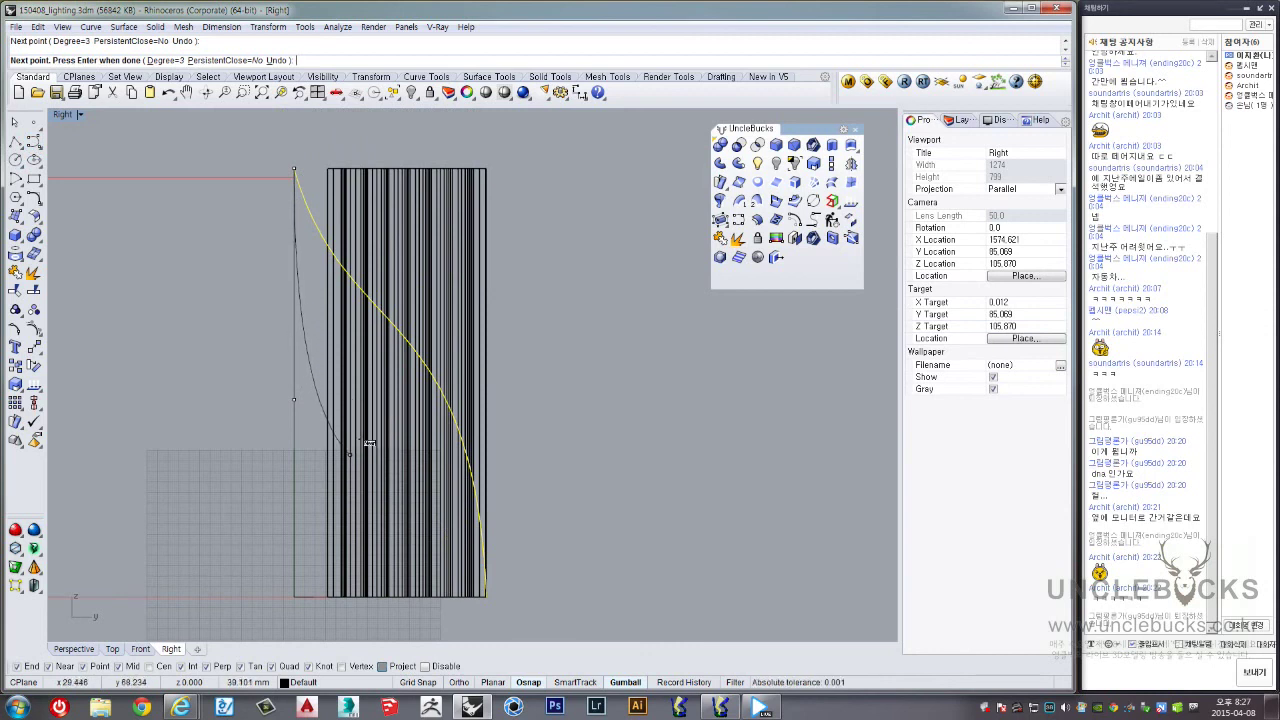
{"action": "left_click", "coordinate": [398, 417]}
{"action": "left_click", "coordinate": [423, 418]}
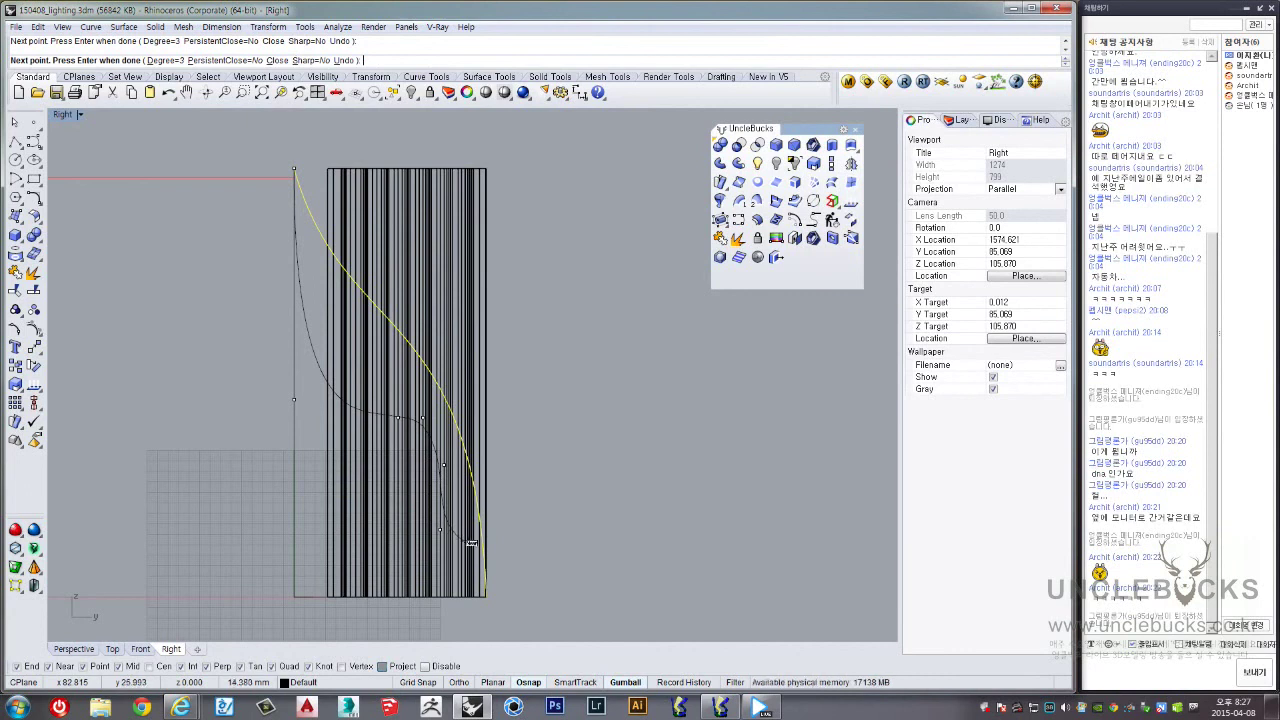
{"action": "scroll", "coordinate": [474, 588], "scroll_direction": "up", "scroll_amount": 2}
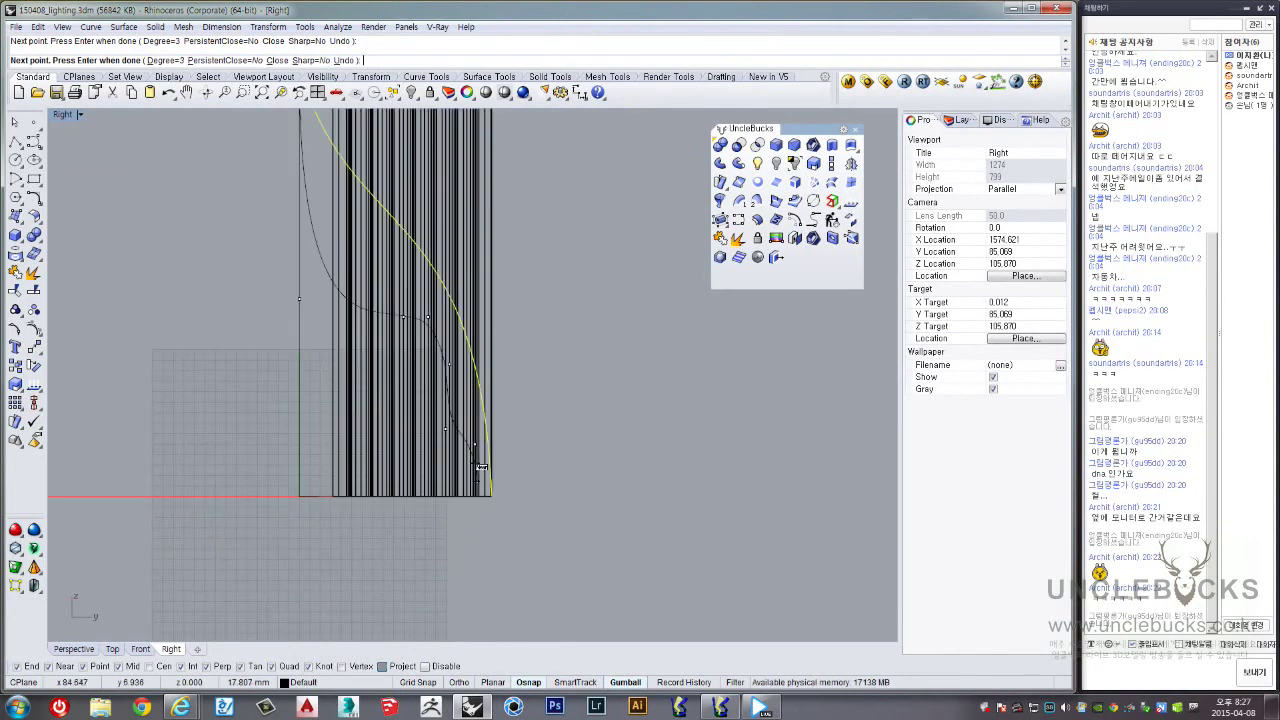
{"action": "scroll", "coordinate": [480, 560], "scroll_direction": "up", "scroll_amount": 2}
{"action": "scroll", "coordinate": [488, 535], "scroll_direction": "up", "scroll_amount": 2}
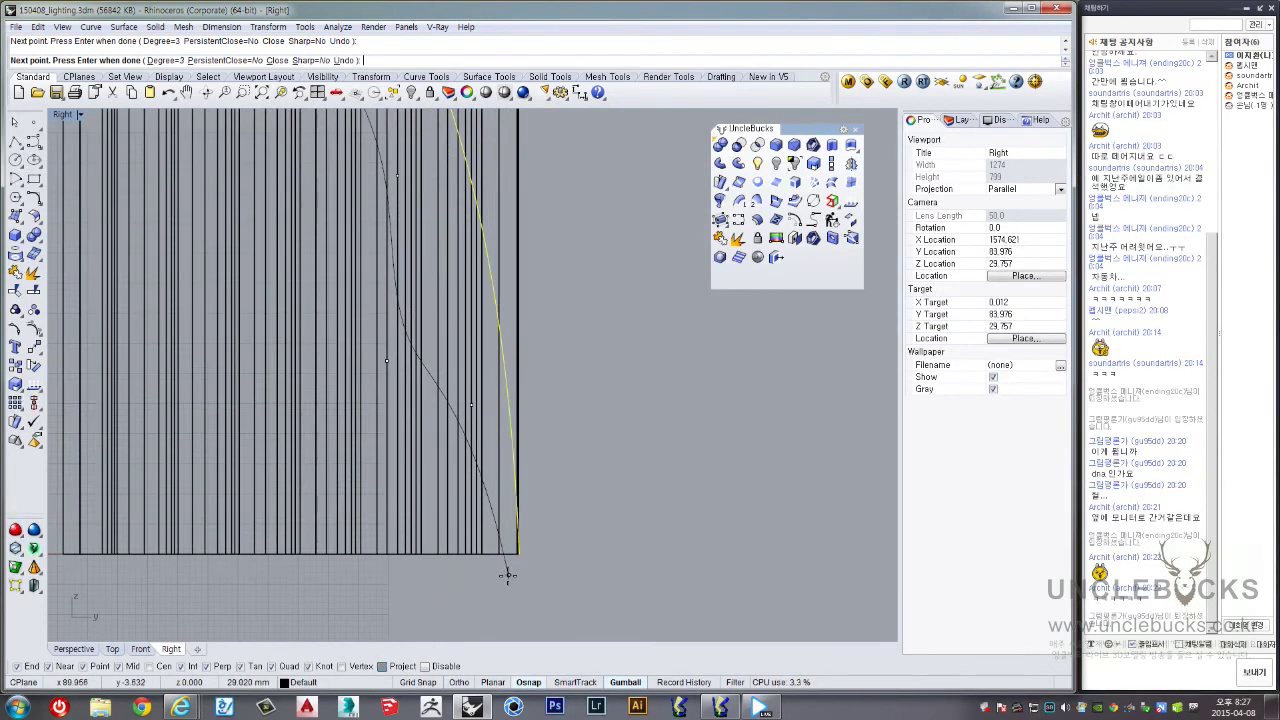
{"action": "left_click", "coordinate": [507, 575]}
{"action": "key", "text": "Return"}
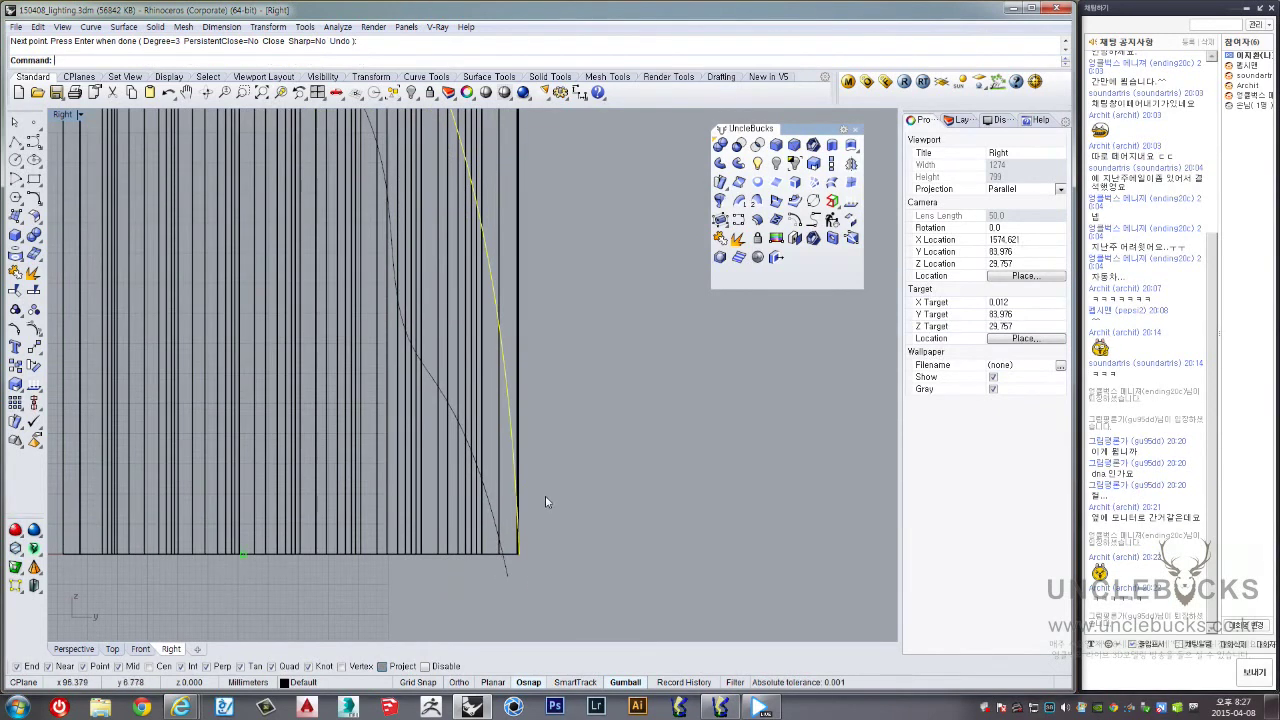
{"action": "scroll", "coordinate": [432, 381], "scroll_direction": "down", "scroll_amount": 2}
Show the new curve's control points and raise one to reshape its upper part.
{"action": "scroll", "coordinate": [390, 278], "scroll_direction": "down", "scroll_amount": 1}
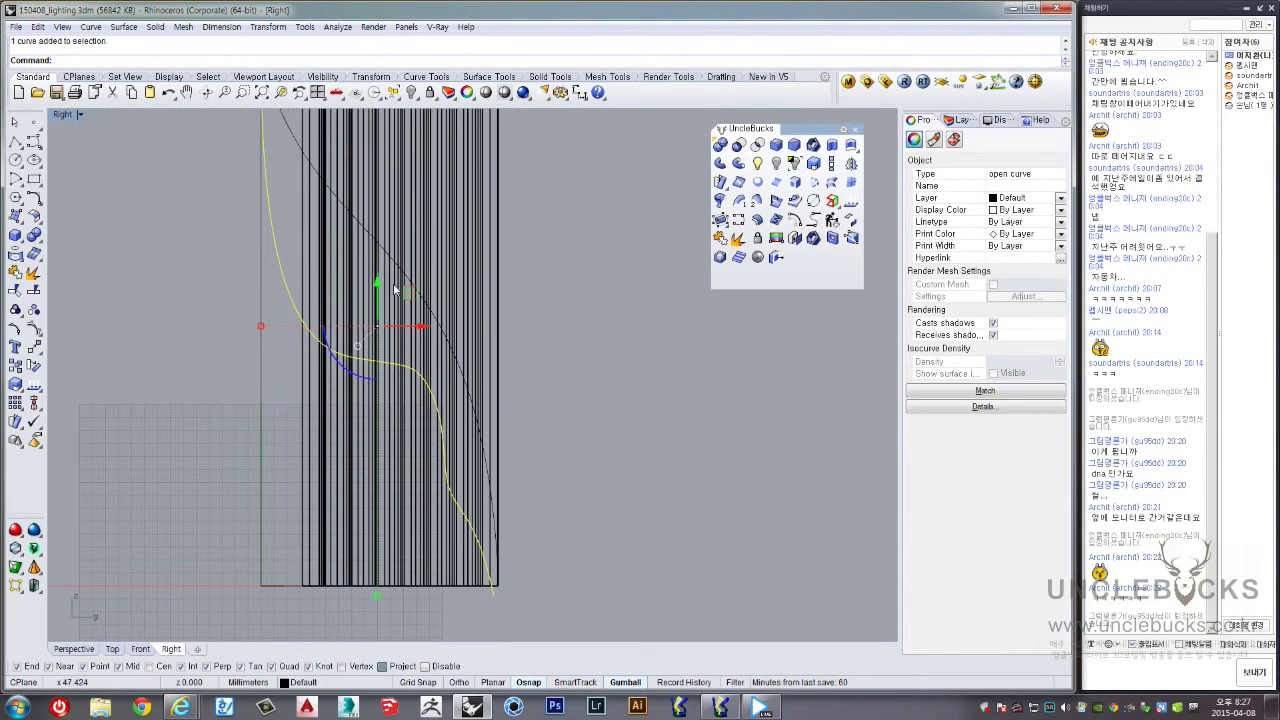
{"action": "left_click", "coordinate": [33, 330]}
{"action": "left_click", "coordinate": [260, 341]}
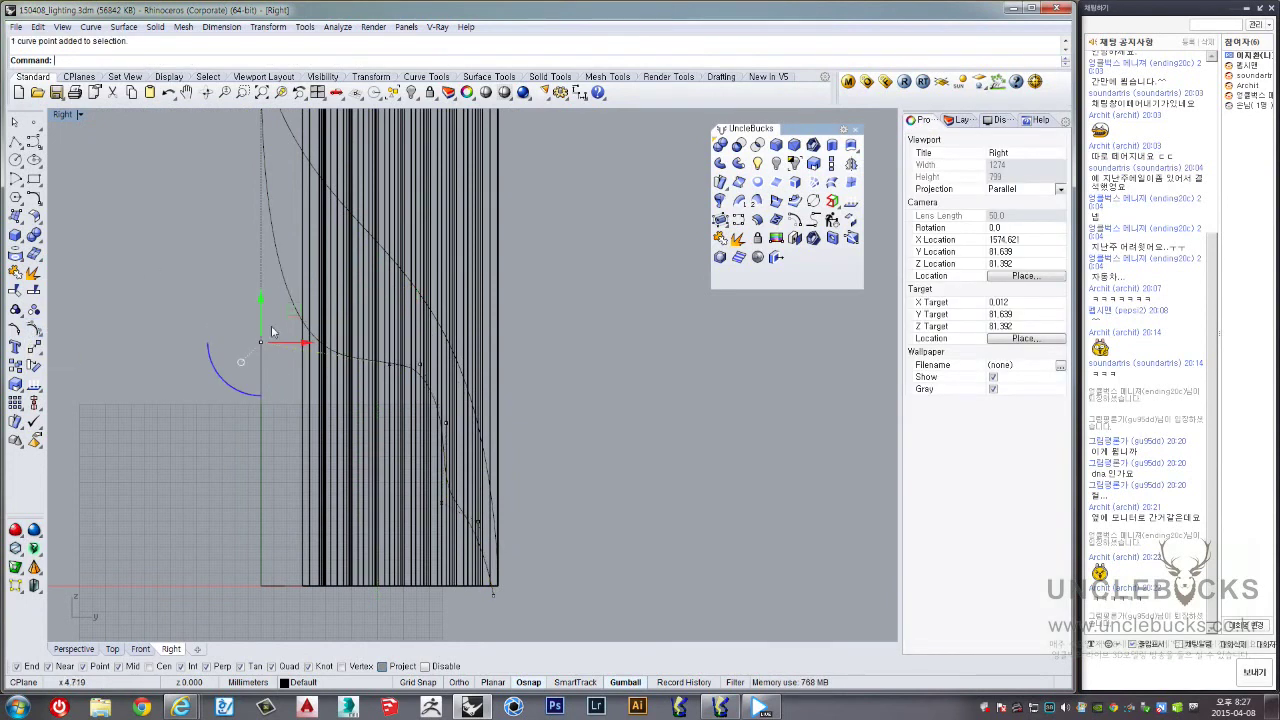
{"action": "right_click_drag", "start_coordinate": [291, 318], "coordinate": [386, 432]}
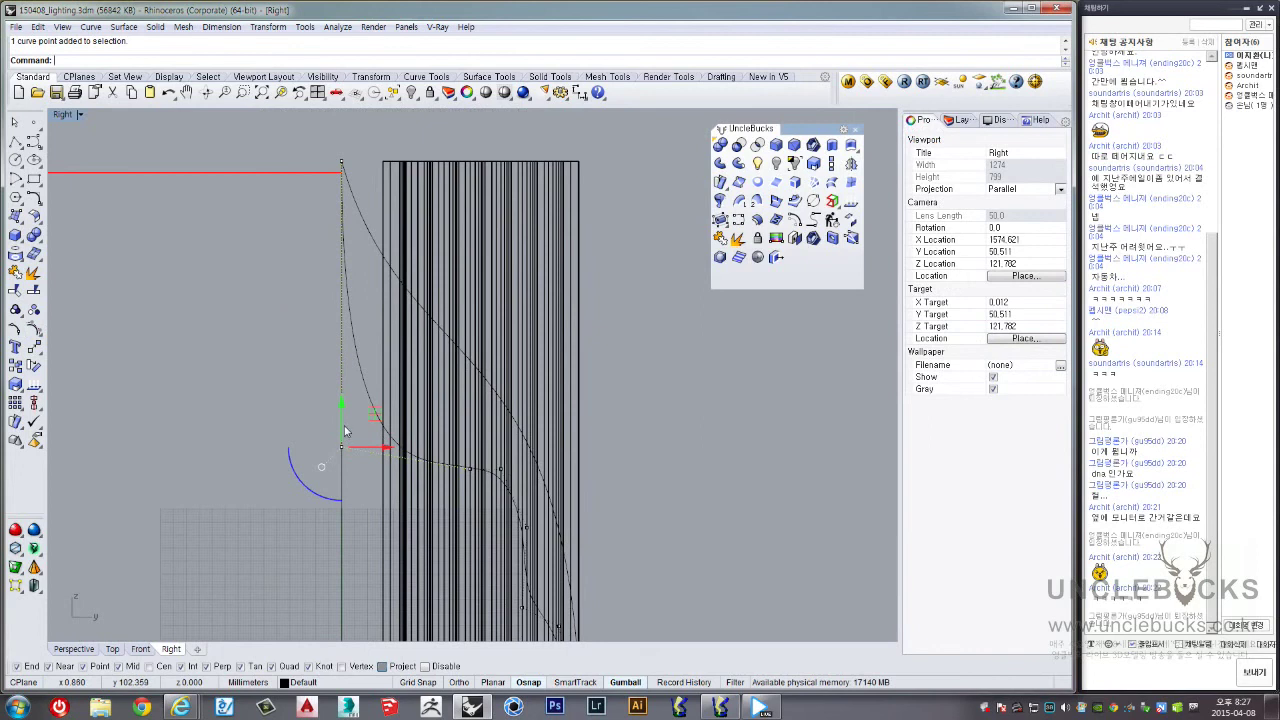
{"action": "left_click_drag", "start_coordinate": [343, 432], "coordinate": [365, 355]}
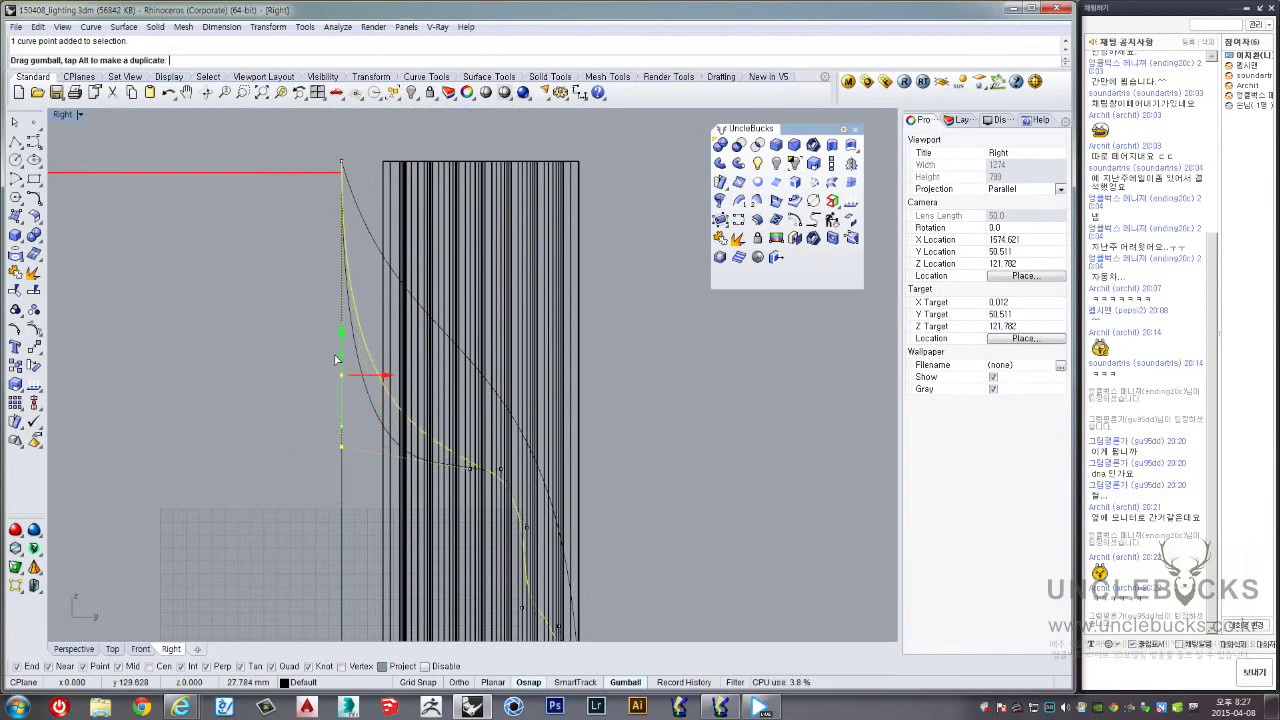
{"action": "right_click_drag", "start_coordinate": [396, 298], "coordinate": [366, 282]}
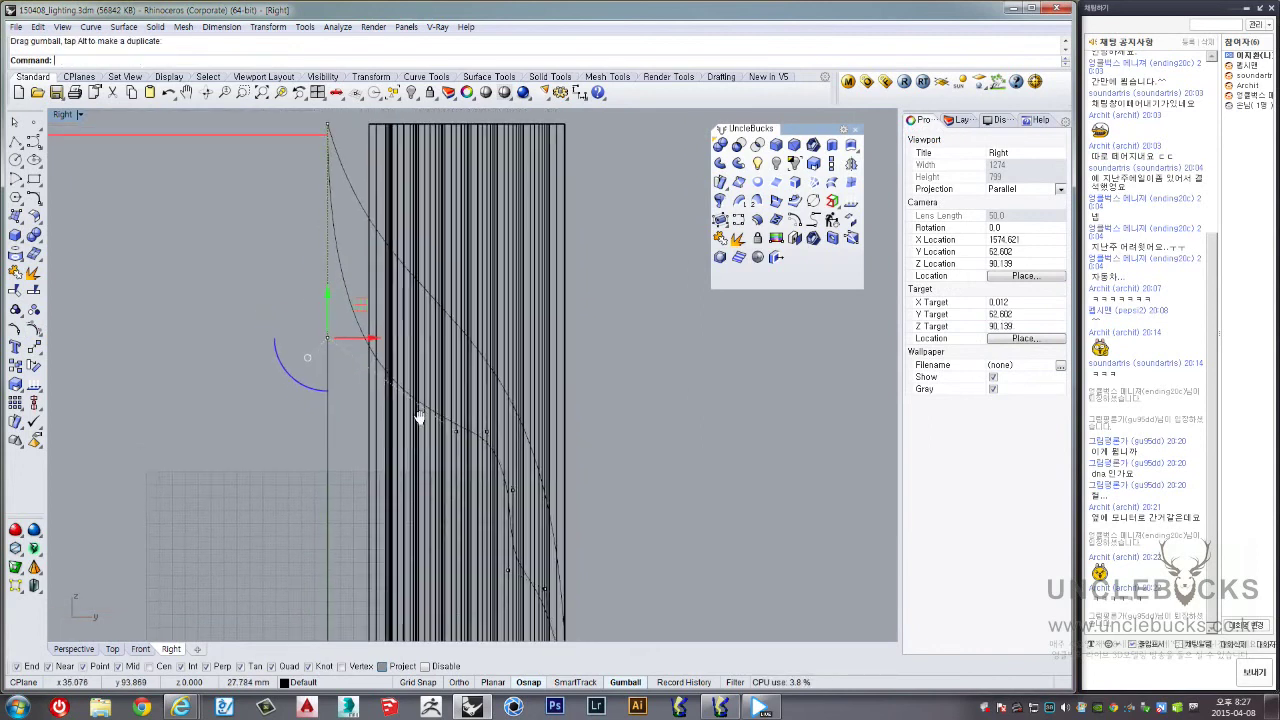
{"action": "right_click_drag", "start_coordinate": [420, 428], "coordinate": [471, 400]}
{"action": "key", "text": "Escape"}
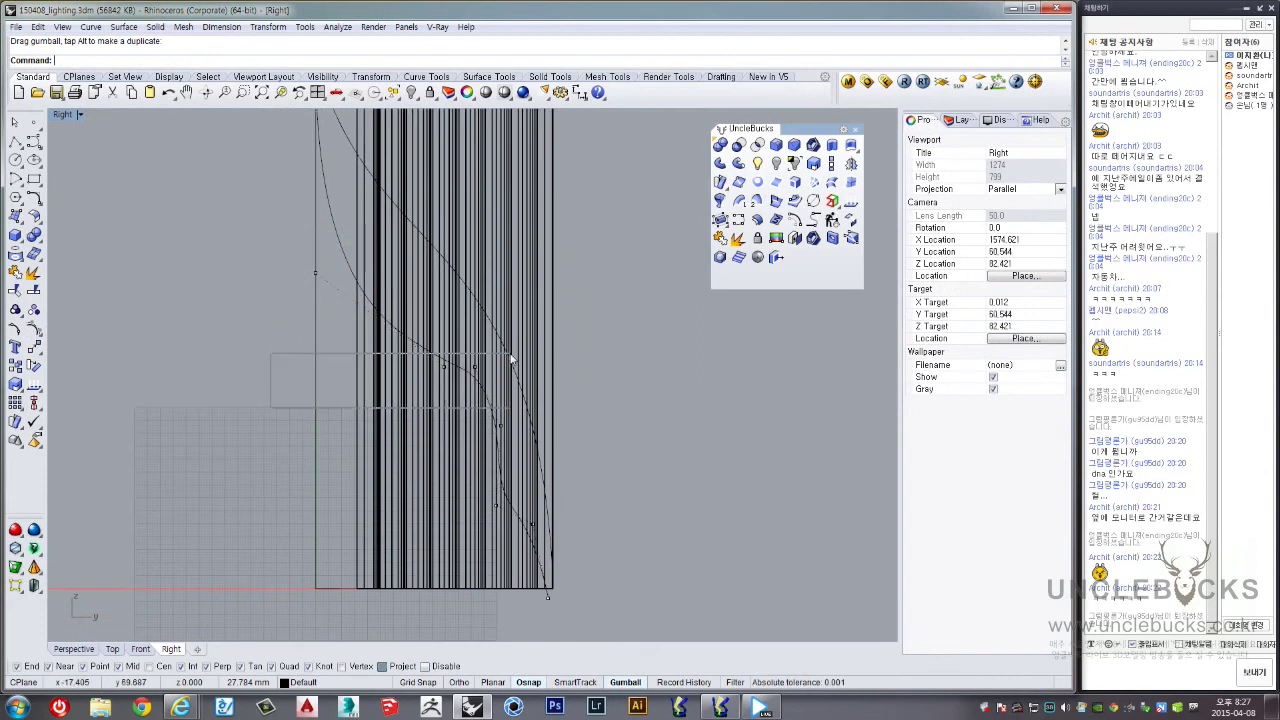
Raise a middle control point and shift a lower one to reshape the lower curve.
{"action": "mouse_move", "coordinate": [390, 398]}
{"action": "left_mouse_down"}
{"action": "mouse_move", "coordinate": [508, 360]}
{"action": "mouse_move", "coordinate": [483, 374]}
{"action": "left_mouse_up"}
{"action": "left_click", "coordinate": [500, 425]}
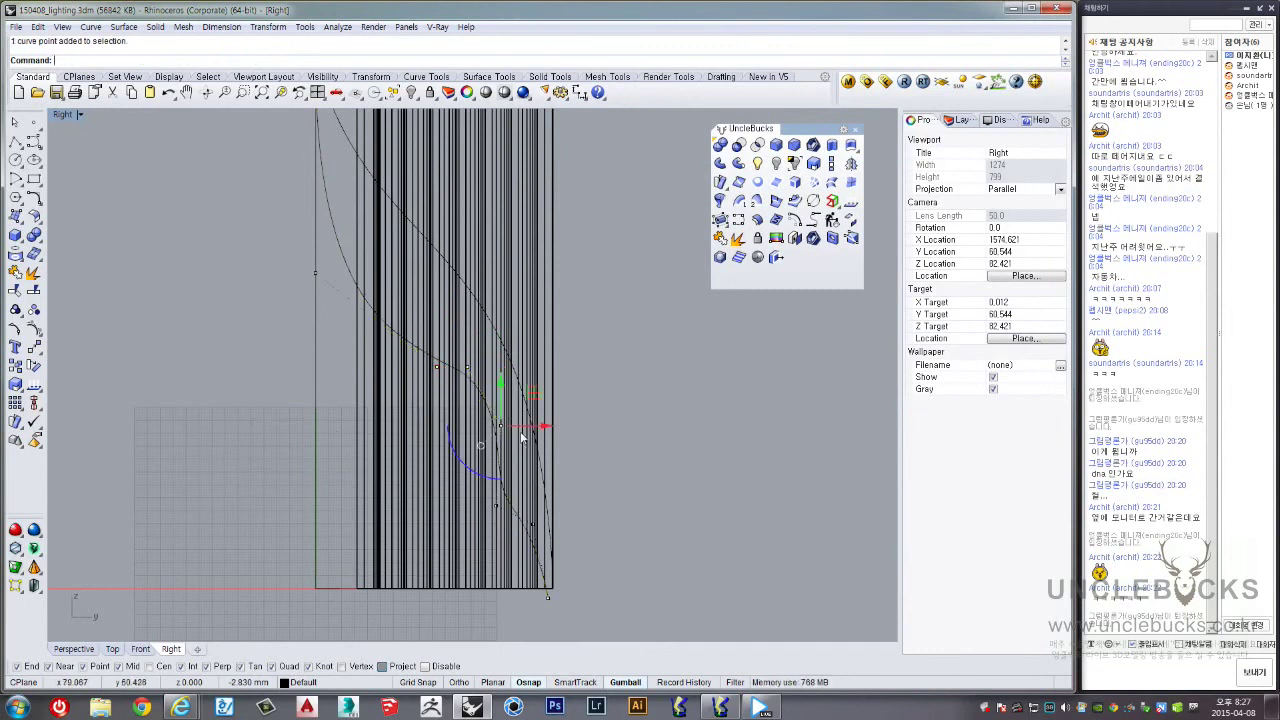
{"action": "scroll", "coordinate": [505, 430], "scroll_direction": "up", "scroll_amount": 1}
{"action": "scroll", "coordinate": [515, 420], "scroll_direction": "up", "scroll_amount": 1}
{"action": "left_click_drag", "start_coordinate": [524, 368], "coordinate": [425, 525]}
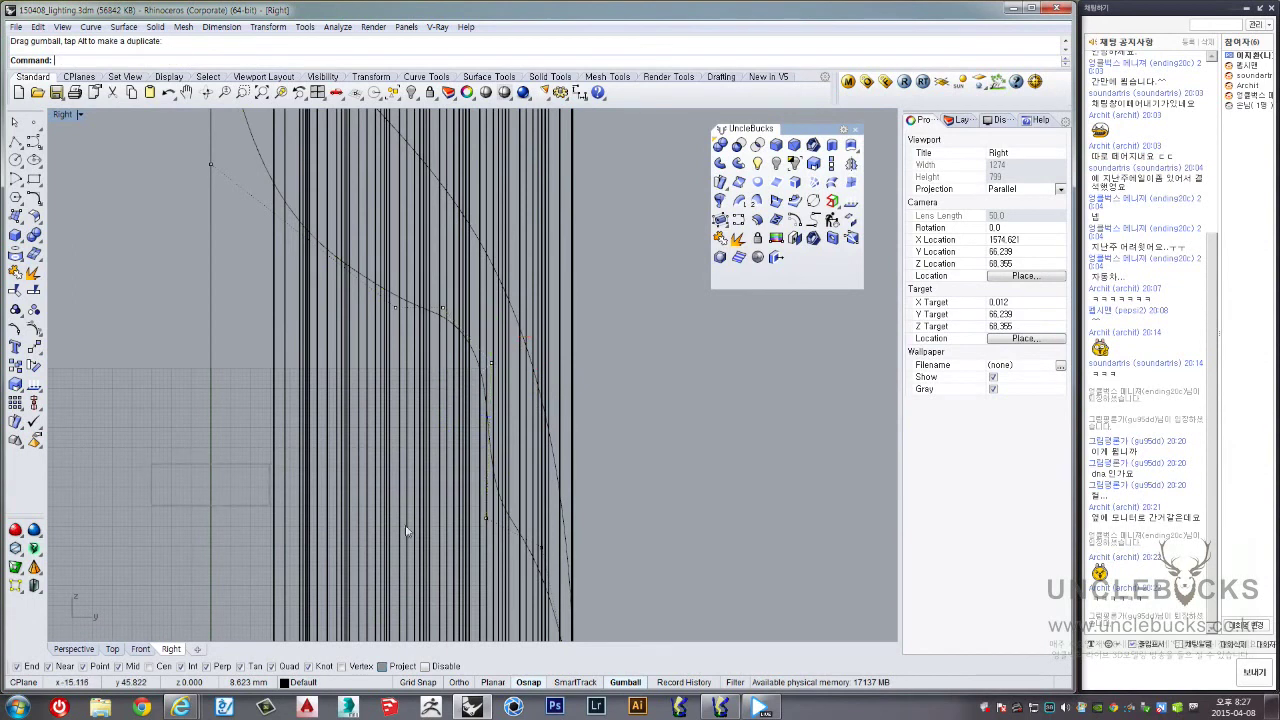
{"action": "left_click", "coordinate": [485, 517]}
{"action": "right_click_drag", "start_coordinate": [485, 517], "coordinate": [495, 399]}
{"action": "mouse_move", "coordinate": [495, 399]}
{"action": "left_mouse_down"}
{"action": "mouse_move", "coordinate": [491, 446]}
{"action": "mouse_move", "coordinate": [531, 405]}
{"action": "left_mouse_up"}
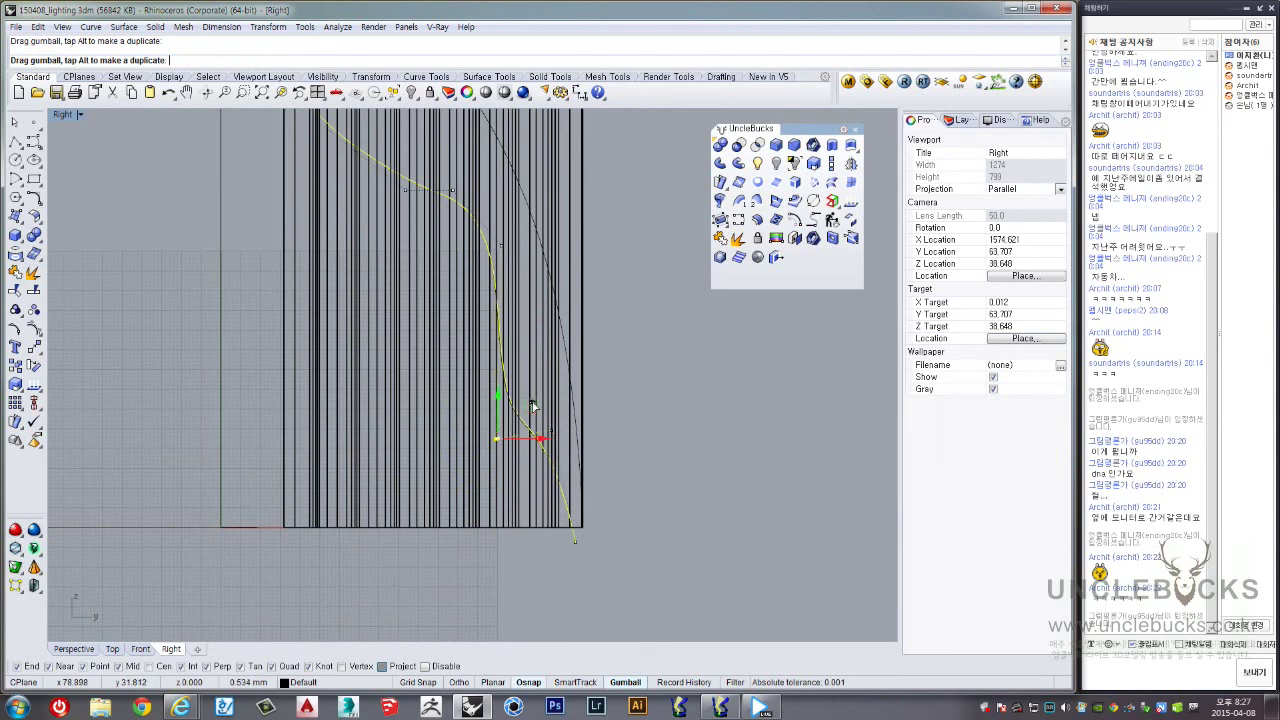
{"action": "left_click_drag", "start_coordinate": [535, 405], "coordinate": [535, 405]}
Adjust the lower bend by moving a control point near it up and right.
{"action": "right_click_drag", "start_coordinate": [296, 236], "coordinate": [323, 343]}
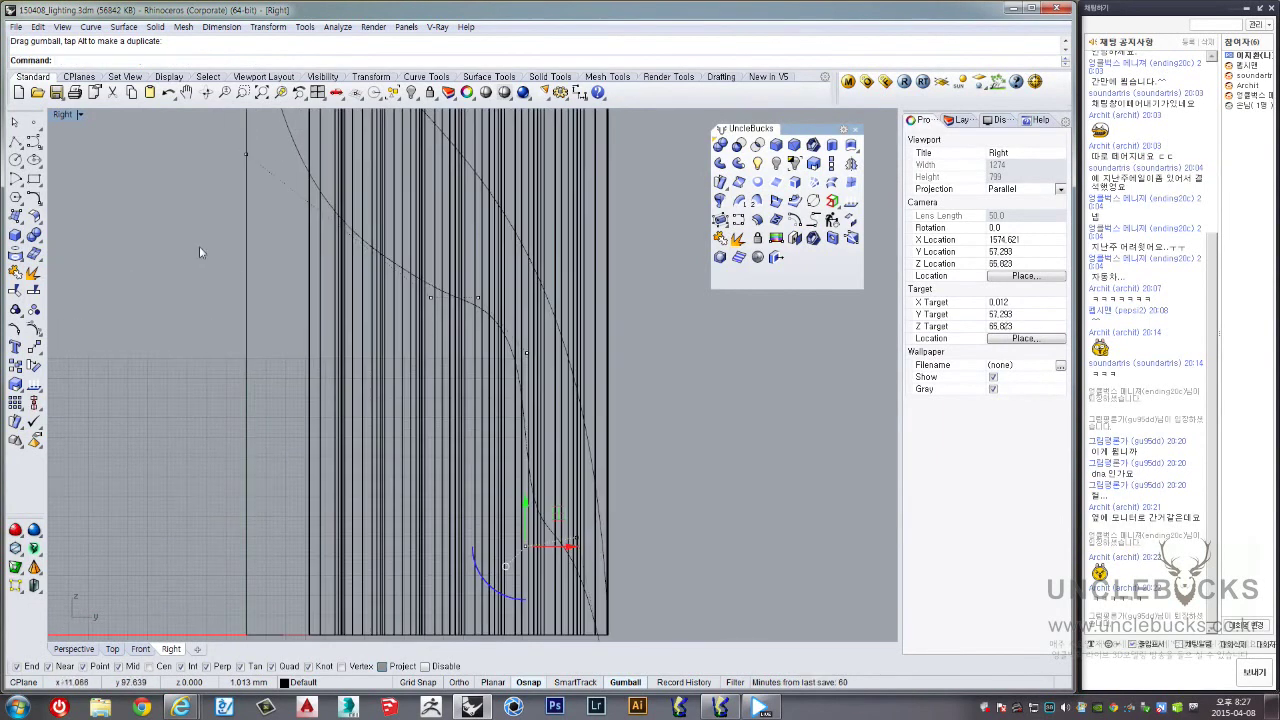
{"action": "mouse_move", "coordinate": [164, 232]}
{"action": "left_mouse_down"}
{"action": "mouse_move", "coordinate": [545, 383]}
{"action": "mouse_move", "coordinate": [546, 338]}
{"action": "mouse_move", "coordinate": [503, 335]}
{"action": "left_mouse_up"}
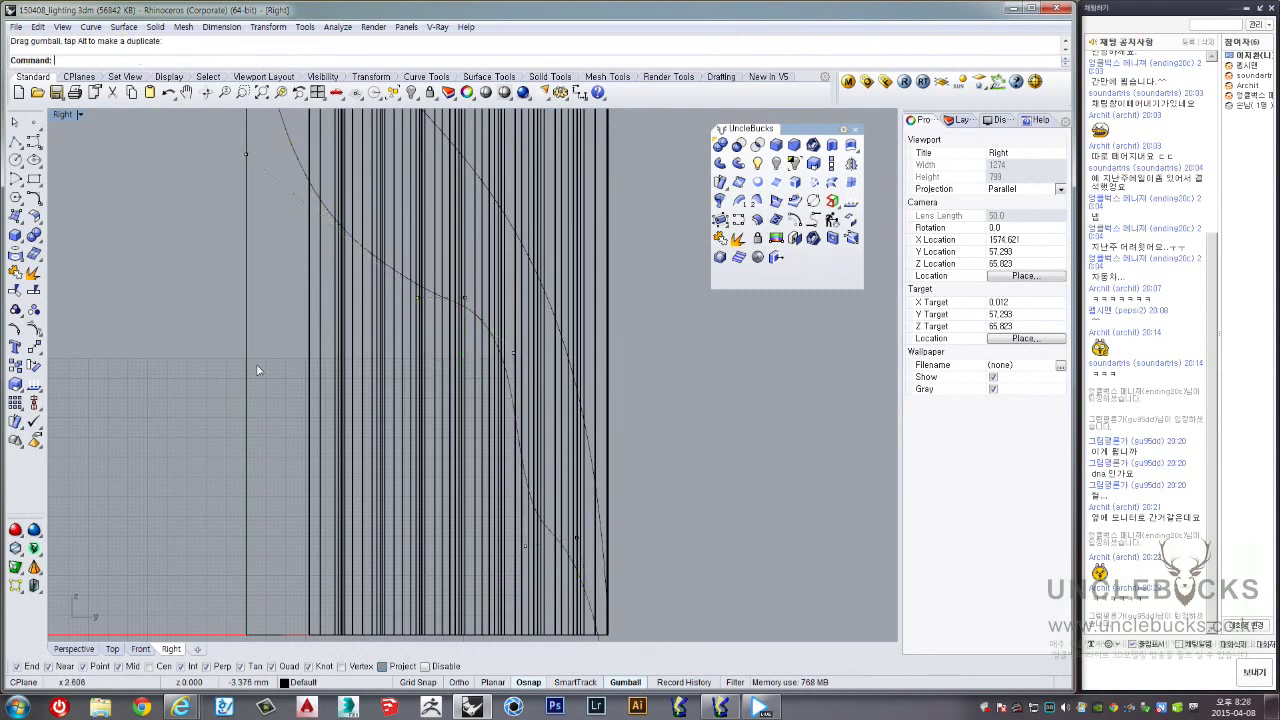
{"action": "left_click", "coordinate": [524, 545]}
{"action": "mouse_move", "coordinate": [553, 510]}
{"action": "left_mouse_down"}
{"action": "mouse_move", "coordinate": [470, 465]}
{"action": "mouse_move", "coordinate": [481, 458]}
{"action": "left_mouse_up"}
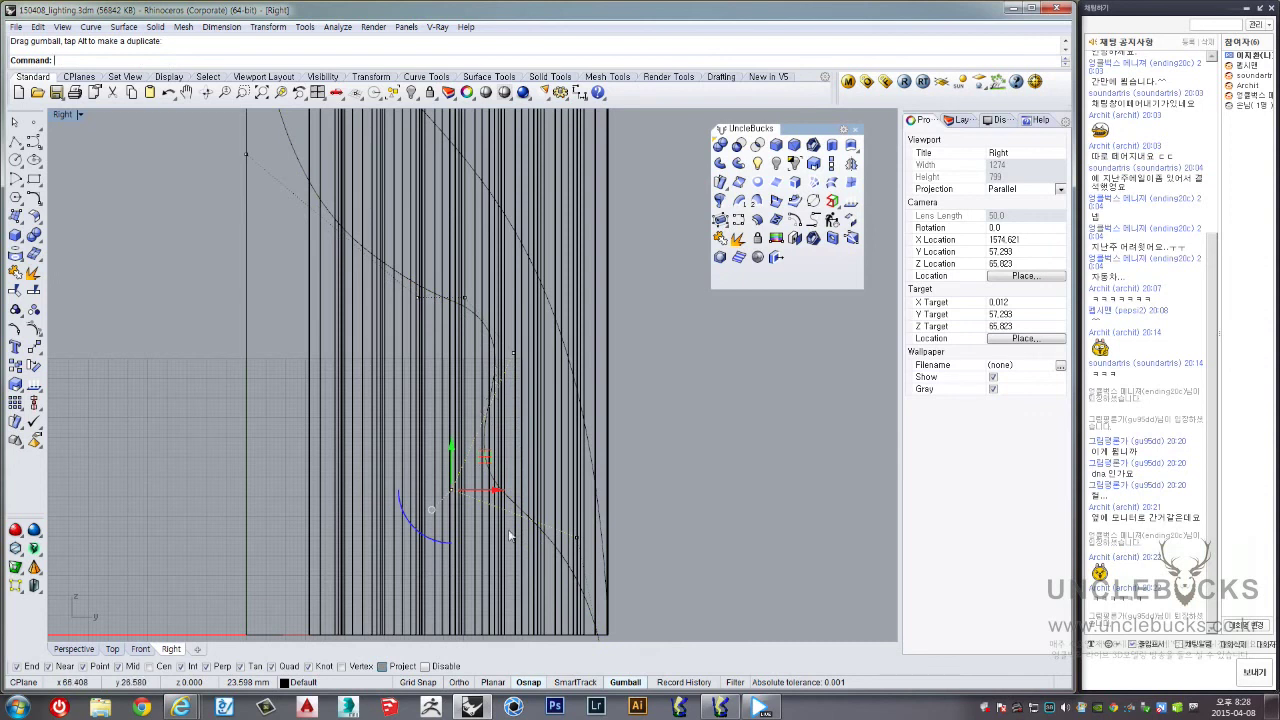
{"action": "right_click_drag", "start_coordinate": [496, 470], "coordinate": [494, 438]}
{"action": "scroll", "coordinate": [487, 385], "scroll_direction": "down", "scroll_amount": 1}
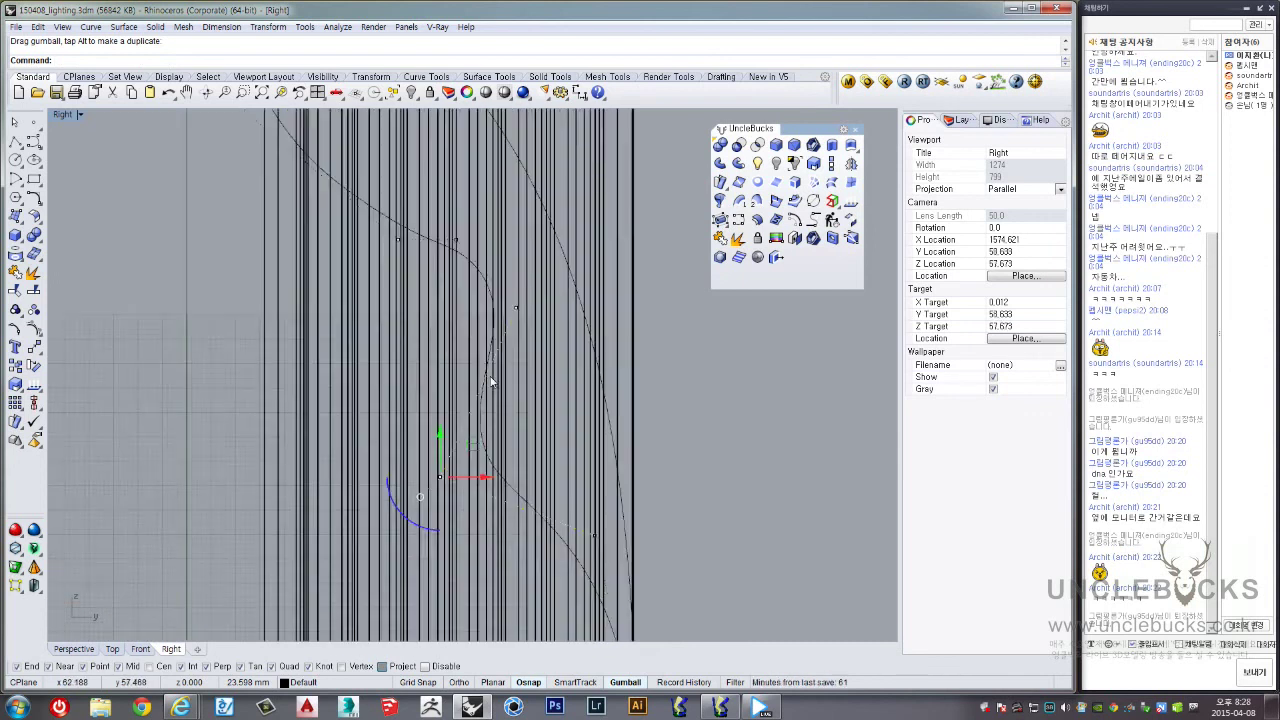
{"action": "scroll", "coordinate": [494, 420], "scroll_direction": "down", "scroll_amount": 1}
{"action": "left_click_drag", "start_coordinate": [491, 418], "coordinate": [536, 404]}
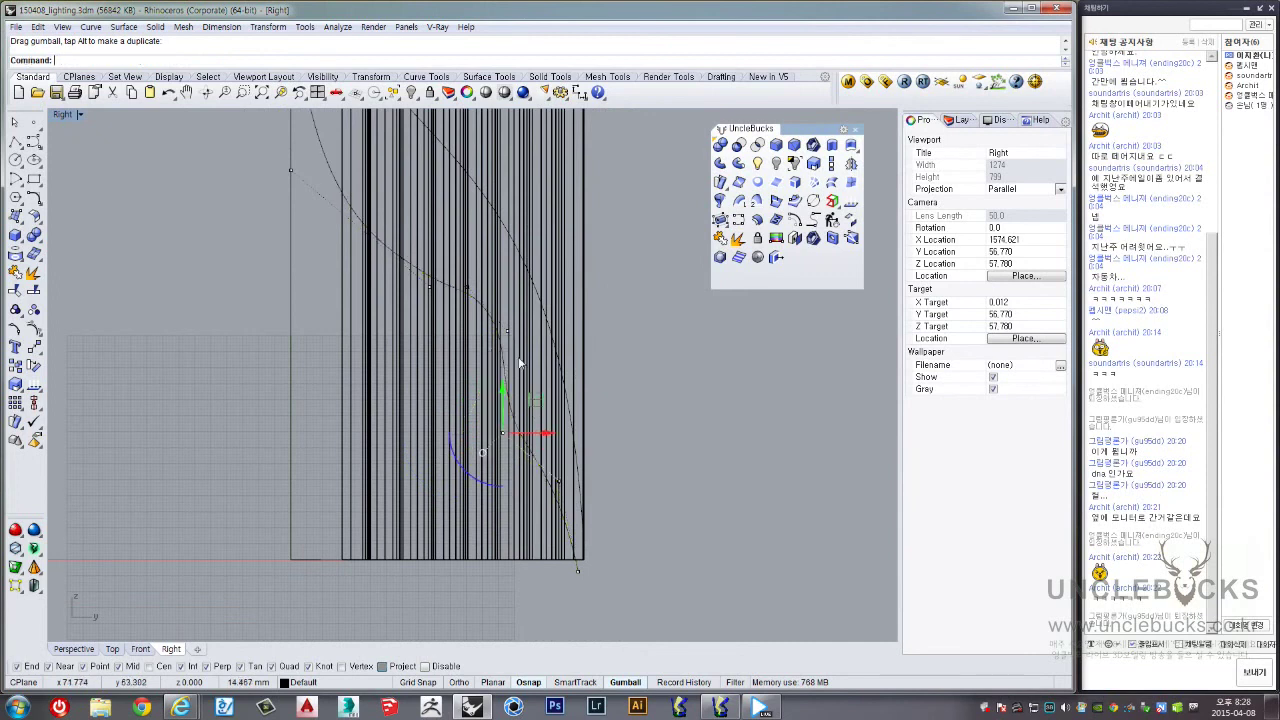
Move an upper control point left to smooth the upper bend, then hide control points.
{"action": "left_click", "coordinate": [432, 292]}
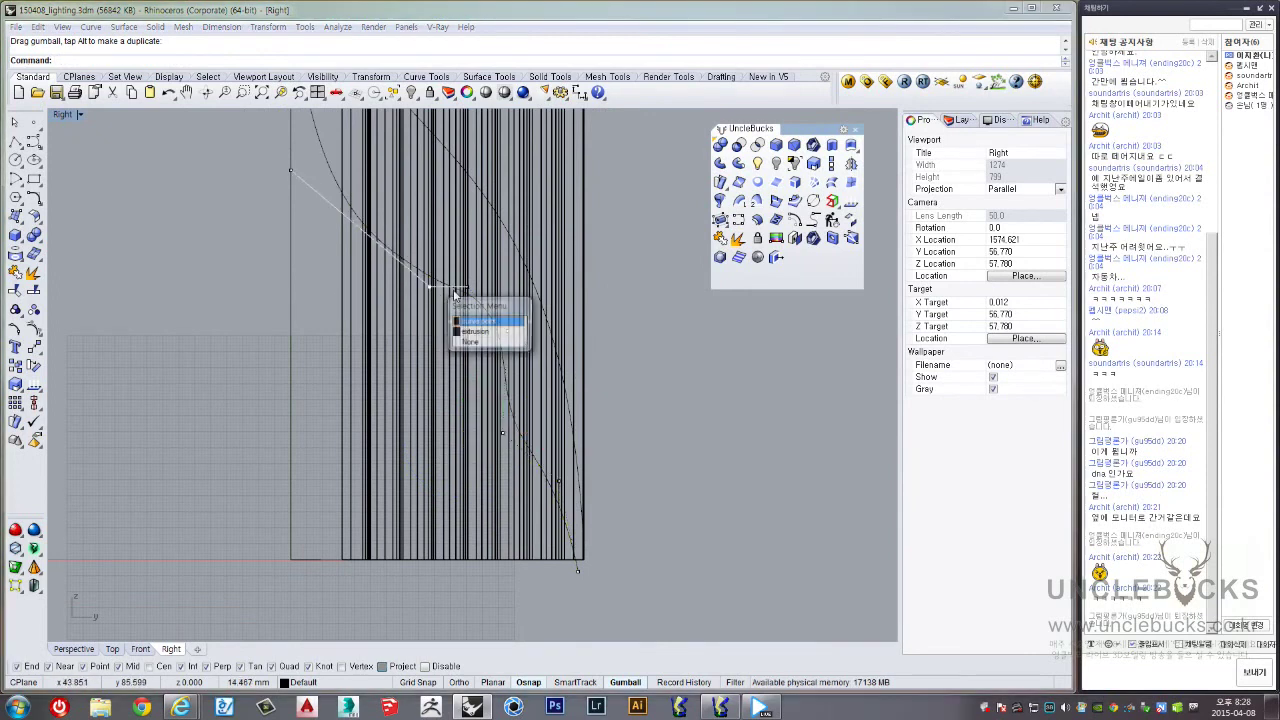
{"action": "left_click", "coordinate": [467, 322]}
{"action": "left_click_drag", "start_coordinate": [463, 292], "coordinate": [410, 280]}
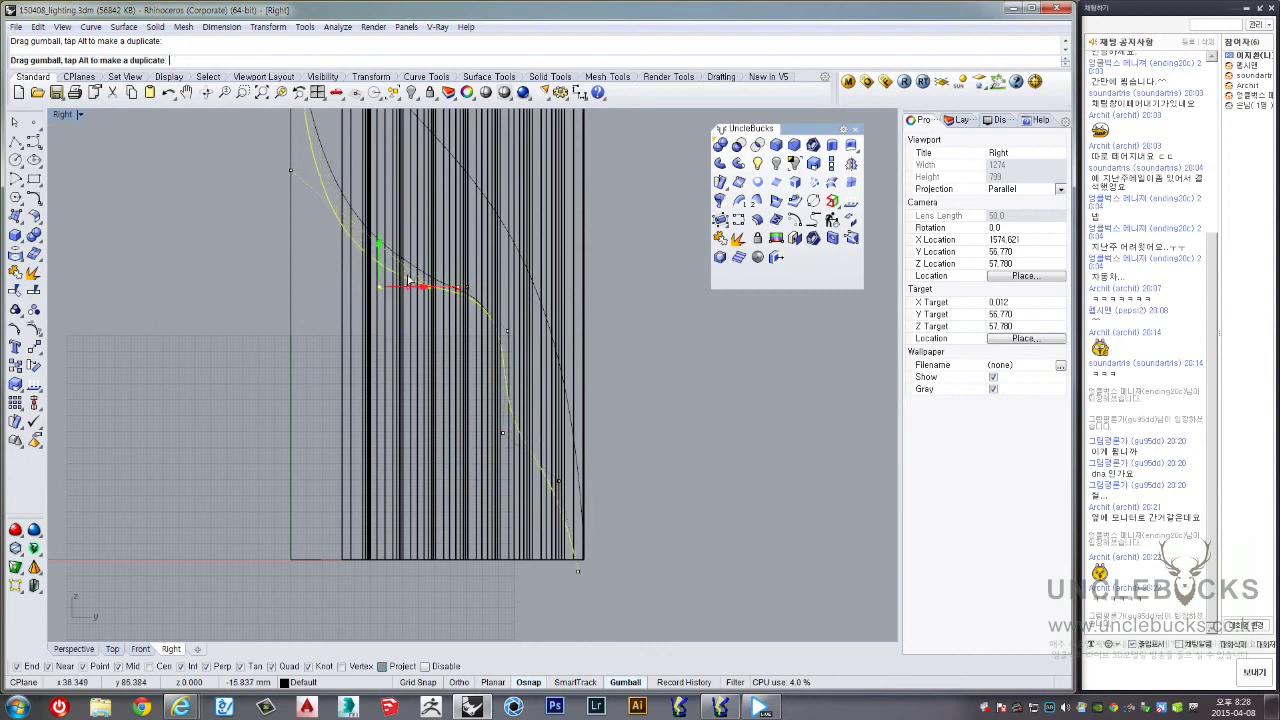
{"action": "left_click", "coordinate": [507, 331]}
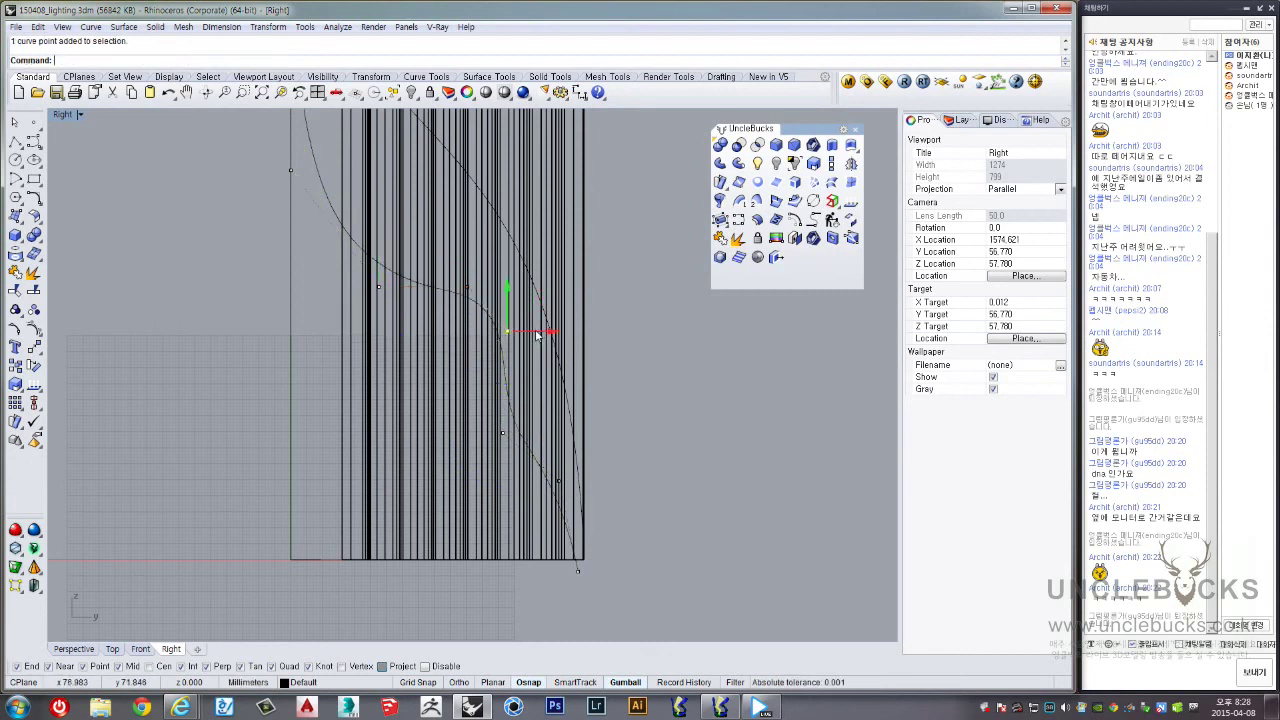
{"action": "key", "text": "Escape"}
{"action": "key", "text": "Escape"}
Select both profile curves and restore the four-viewport layout.
{"action": "right_click_drag", "start_coordinate": [659, 503], "coordinate": [630, 553]}
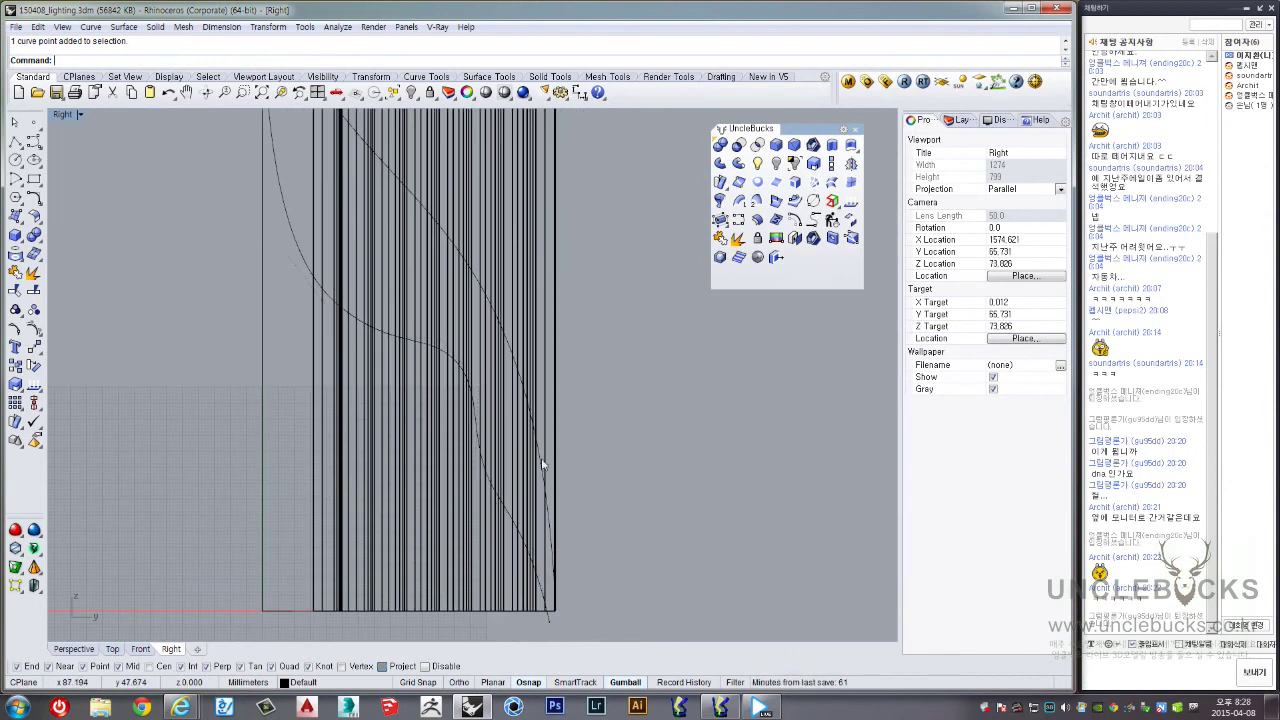
{"action": "left_click", "coordinate": [541, 463]}
{"action": "scroll", "coordinate": [400, 318], "scroll_direction": "down", "scroll_amount": 3}
{"action": "left_click", "coordinate": [400, 318], "text": "shift"}
{"action": "scroll", "coordinate": [530, 402], "scroll_direction": "up", "scroll_amount": 1}
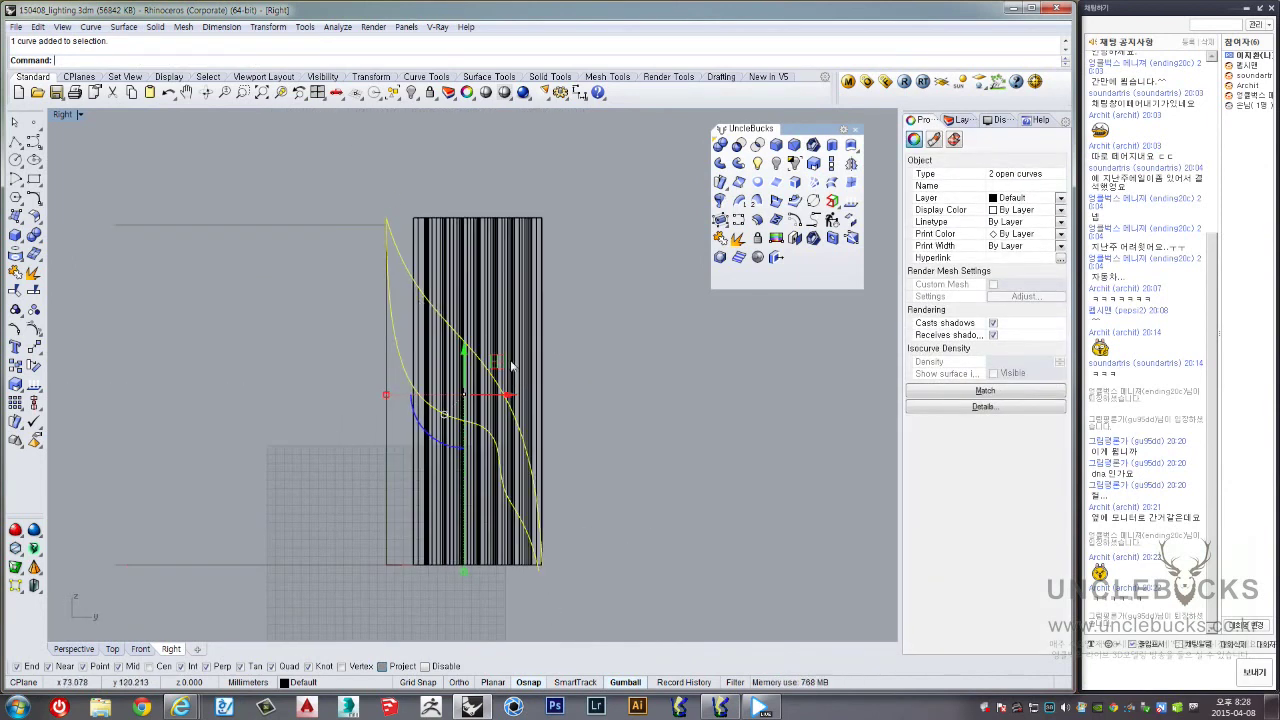
{"action": "right_click_drag", "start_coordinate": [511, 367], "coordinate": [491, 305]}
{"action": "double_click", "coordinate": [71, 117]}
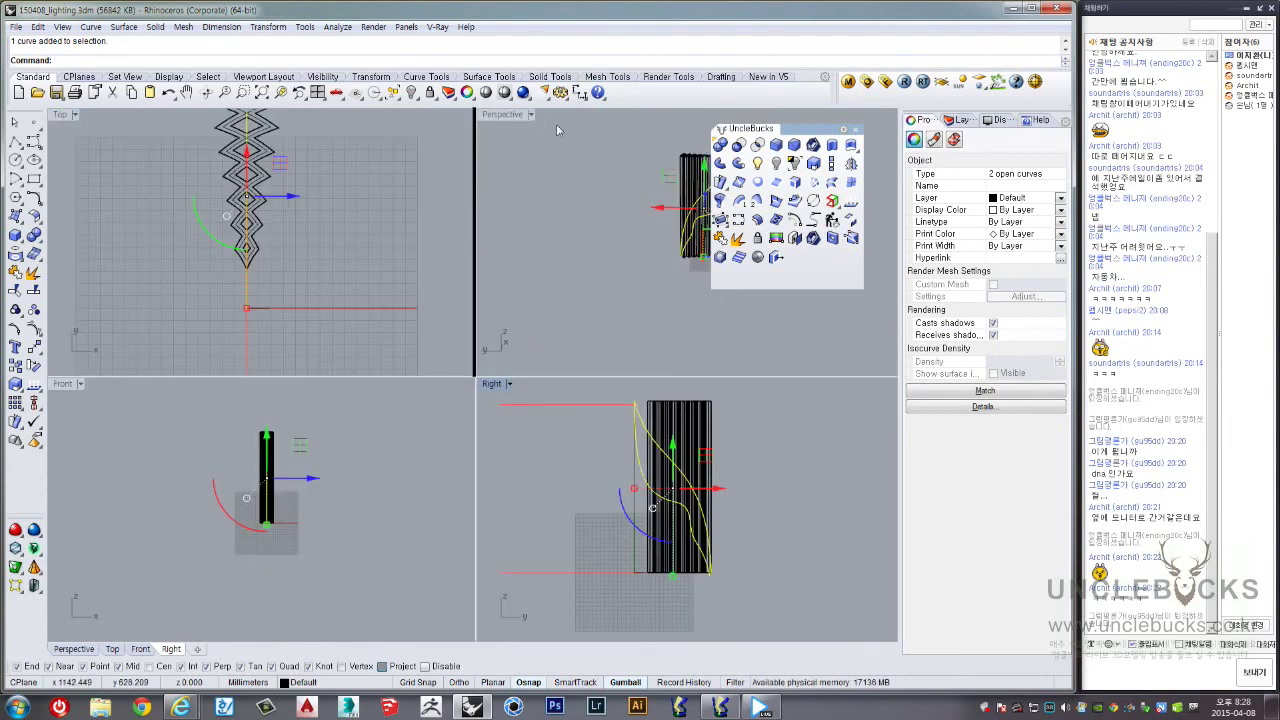
Maximize the Perspective view and orbit until the two profile curves face front.
{"action": "double_click", "coordinate": [502, 114]}
{"action": "mouse_move", "coordinate": [520, 300]}
{"action": "right_mouse_down"}
{"action": "mouse_move", "coordinate": [548, 448]}
{"action": "mouse_move", "coordinate": [457, 471]}
{"action": "mouse_move", "coordinate": [465, 427]}
{"action": "right_mouse_up"}
{"action": "left_click_drag", "start_coordinate": [465, 425], "coordinate": [600, 394]}
{"action": "mouse_move", "coordinate": [600, 394]}
{"action": "right_mouse_down"}
{"action": "mouse_move", "coordinate": [620, 396]}
{"action": "mouse_move", "coordinate": [628, 338]}
{"action": "right_mouse_up"}
{"action": "key", "text": "Escape"}
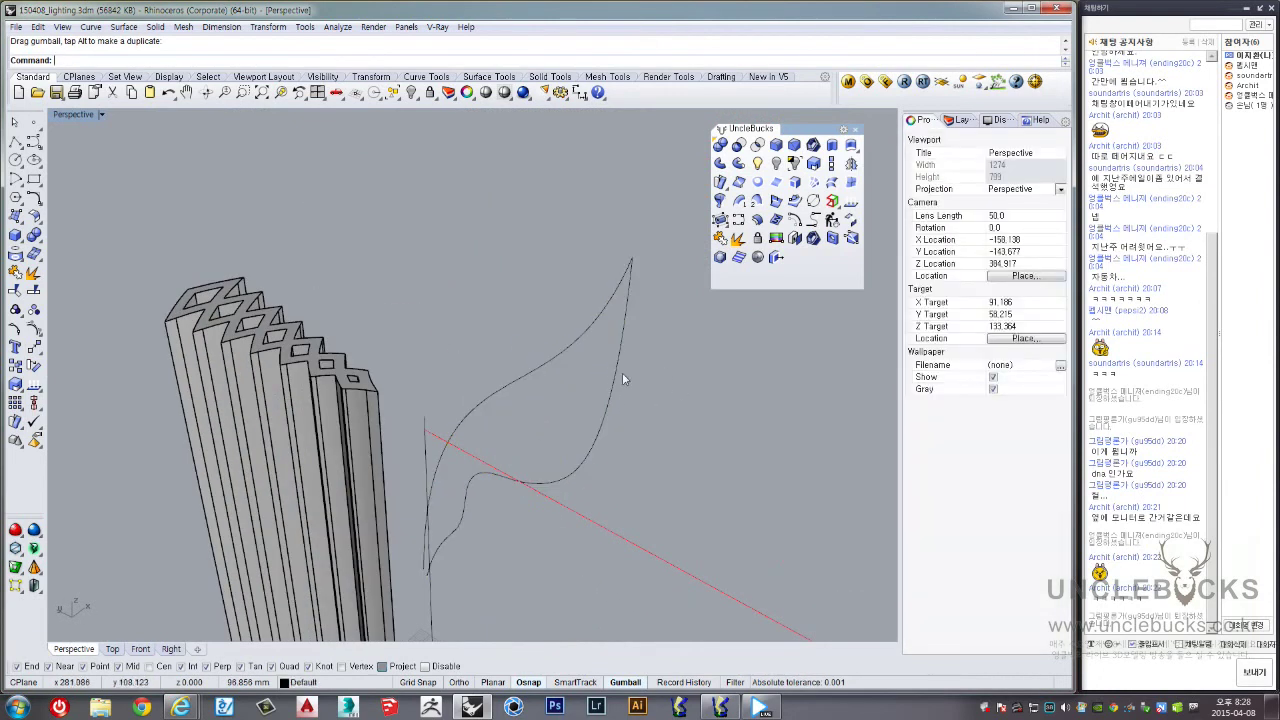
{"action": "left_click_drag", "start_coordinate": [622, 372], "coordinate": [522, 322]}
{"action": "mouse_move", "coordinate": [522, 322]}
{"action": "right_mouse_down"}
{"action": "mouse_move", "coordinate": [656, 376]}
{"action": "mouse_move", "coordinate": [469, 487]}
{"action": "mouse_move", "coordinate": [483, 336]}
{"action": "right_mouse_up"}
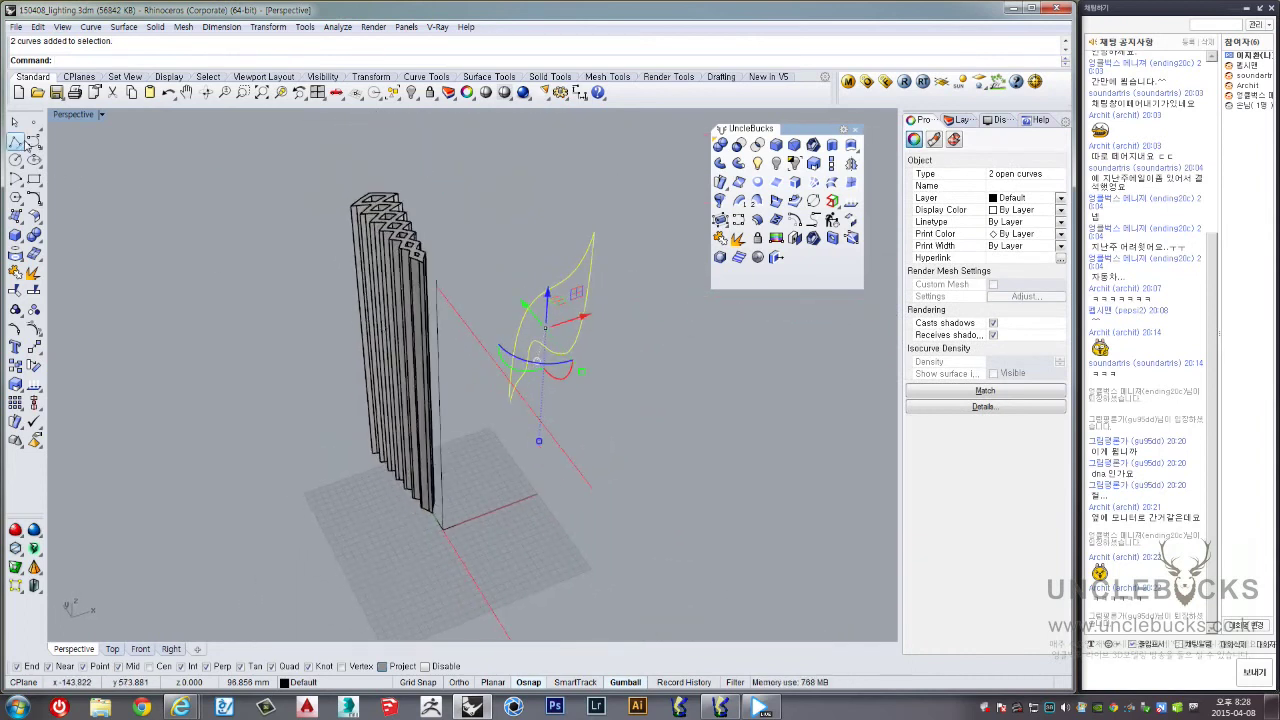
Draw a short line bridging the lower ends of the two profile curves.
{"action": "left_click", "coordinate": [15, 142]}
{"action": "scroll", "coordinate": [457, 380], "scroll_direction": "up", "scroll_amount": 3}
{"action": "scroll", "coordinate": [603, 443], "scroll_direction": "up", "scroll_amount": 3}
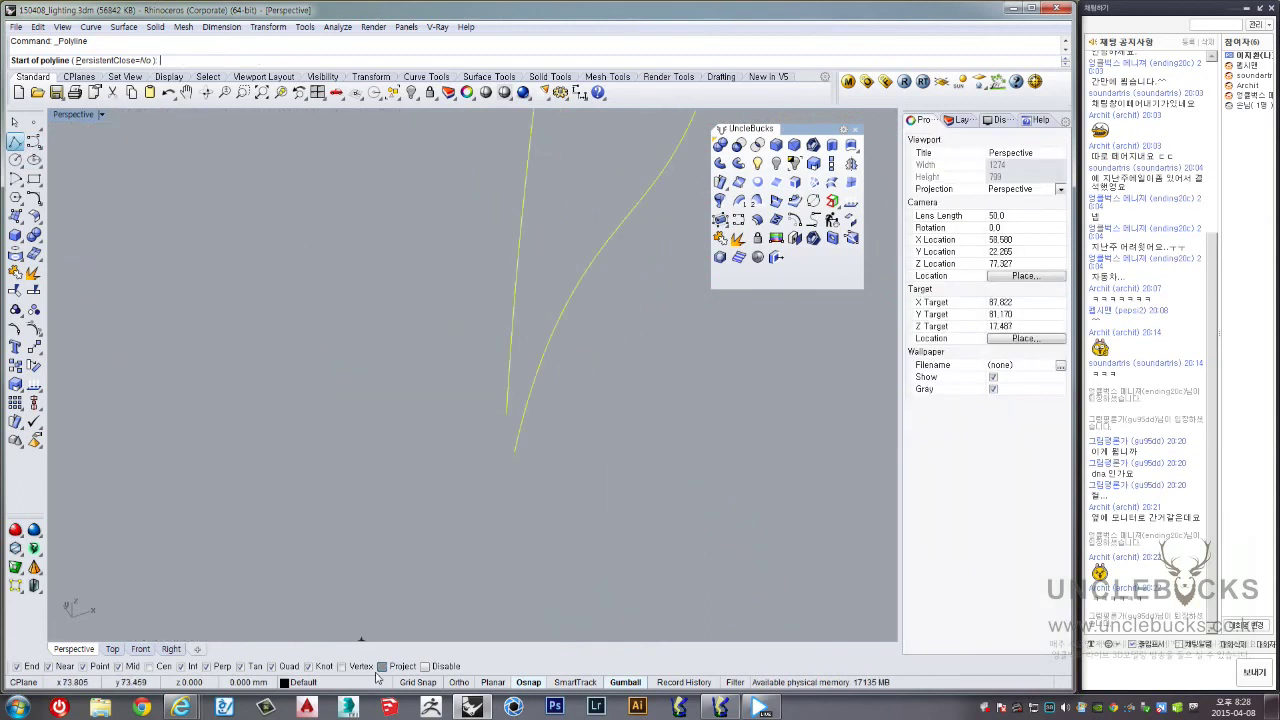
{"action": "left_click", "coordinate": [509, 411]}
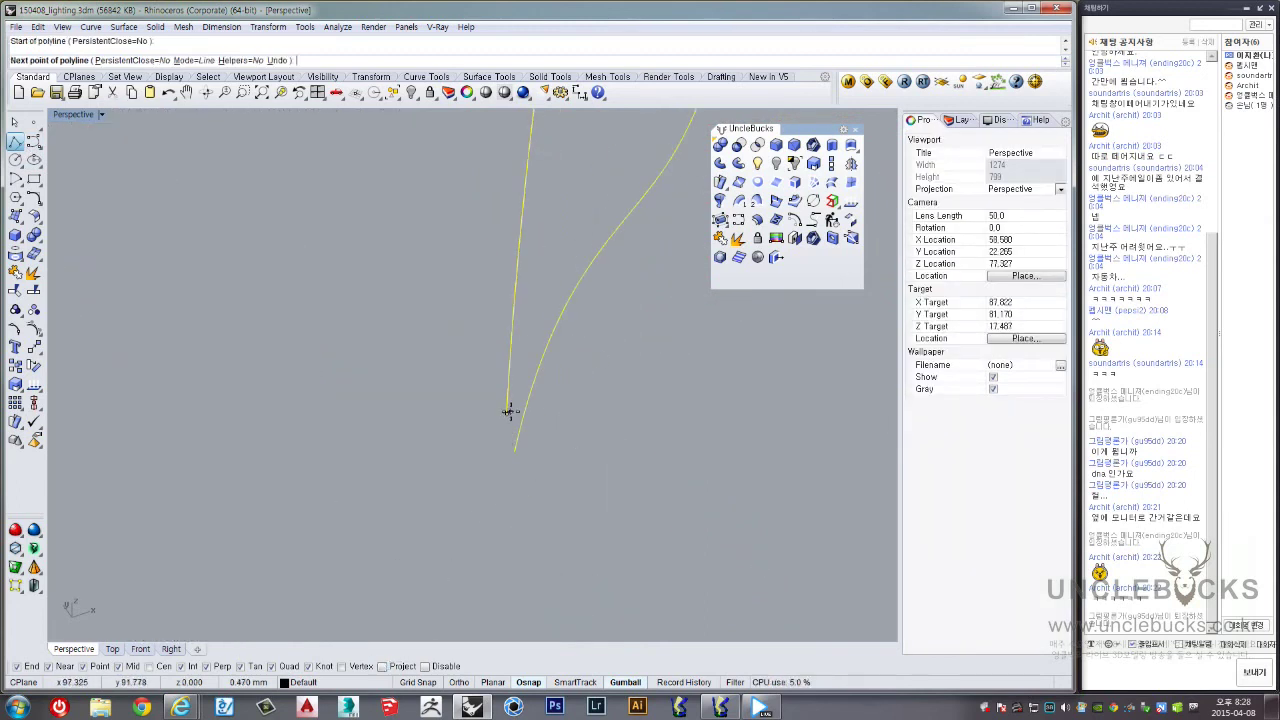
{"action": "left_click", "coordinate": [514, 455]}
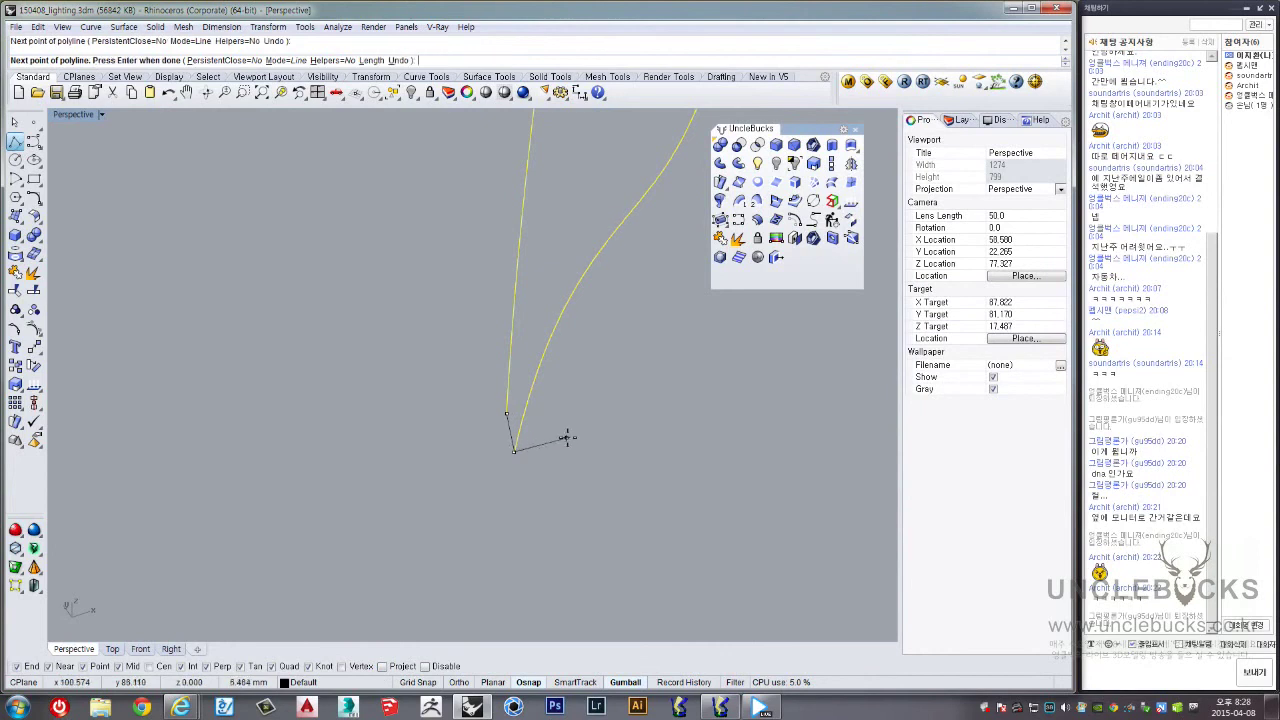
{"action": "right_click_drag", "start_coordinate": [526, 449], "coordinate": [558, 482]}
{"action": "key", "text": "Return"}
{"action": "scroll", "coordinate": [453, 332], "scroll_direction": "down", "scroll_amount": 4}
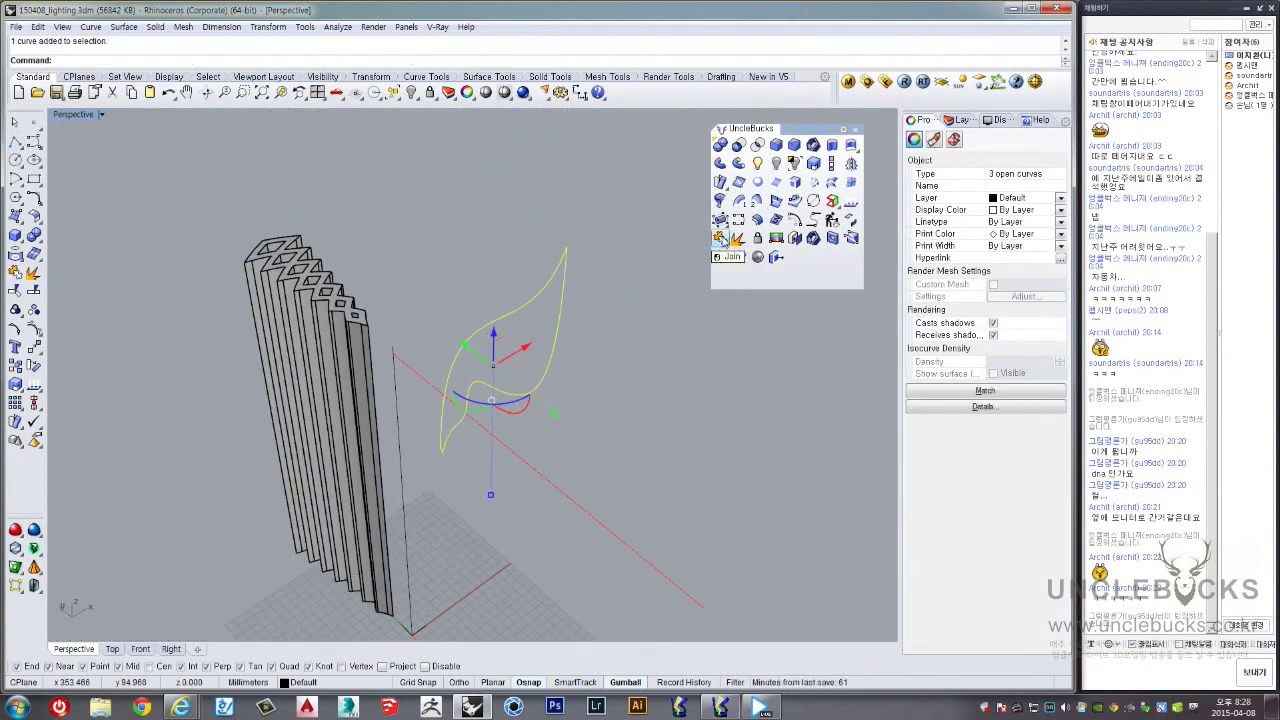
{"action": "mouse_move", "coordinate": [690, 260]}
{"action": "right_mouse_down"}
{"action": "mouse_move", "coordinate": [584, 296]}
{"action": "mouse_move", "coordinate": [635, 265]}
{"action": "right_mouse_up"}
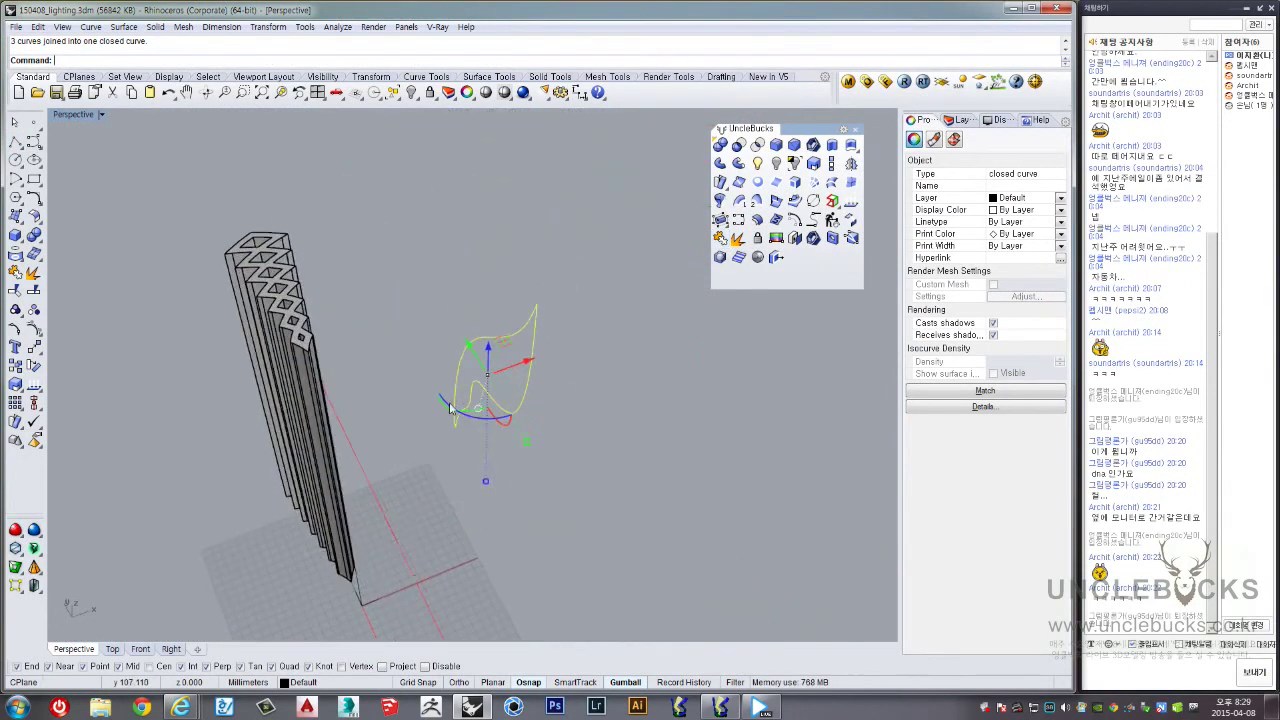
{"action": "scroll", "coordinate": [635, 265], "scroll_direction": "down", "scroll_amount": 3}
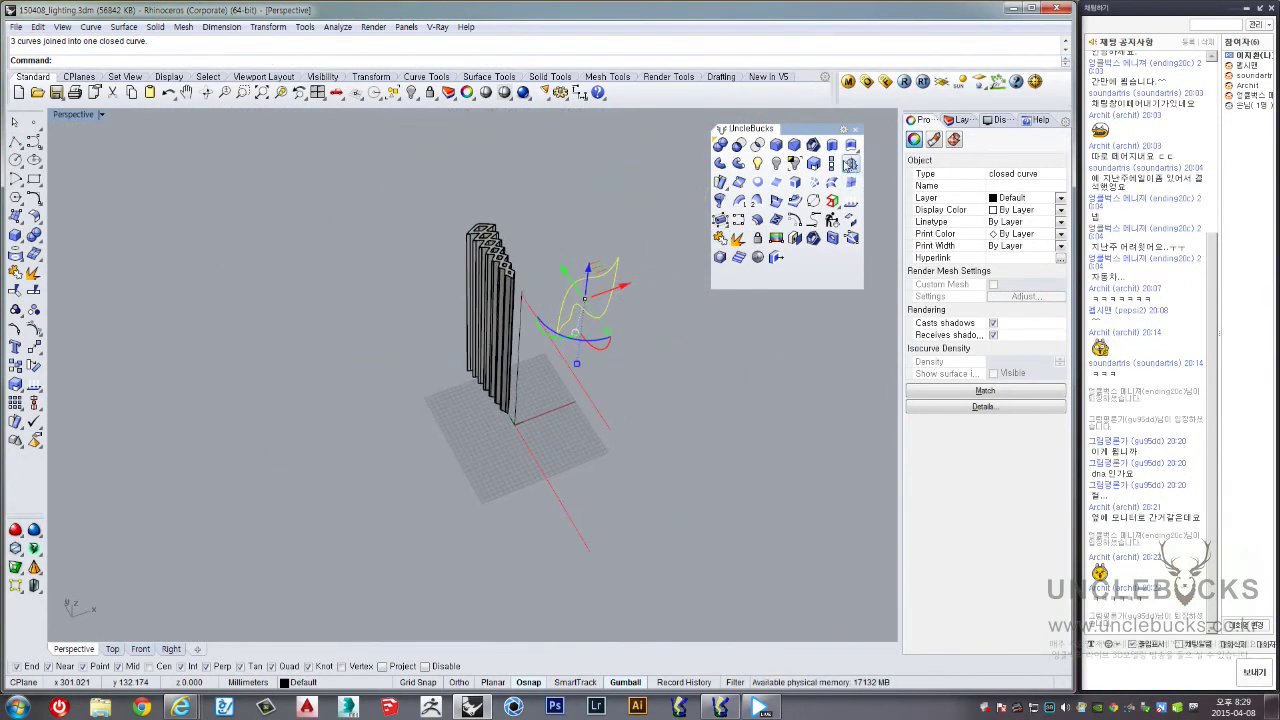
Extrude the leaf-shaped closed curve into a broad curved solid through the corrugated panel.
{"action": "left_click", "coordinate": [832, 146]}
{"action": "mouse_move", "coordinate": [520, 330]}
{"action": "right_mouse_down"}
{"action": "mouse_move", "coordinate": [349, 424]}
{"action": "mouse_move", "coordinate": [516, 350]}
{"action": "right_mouse_up"}
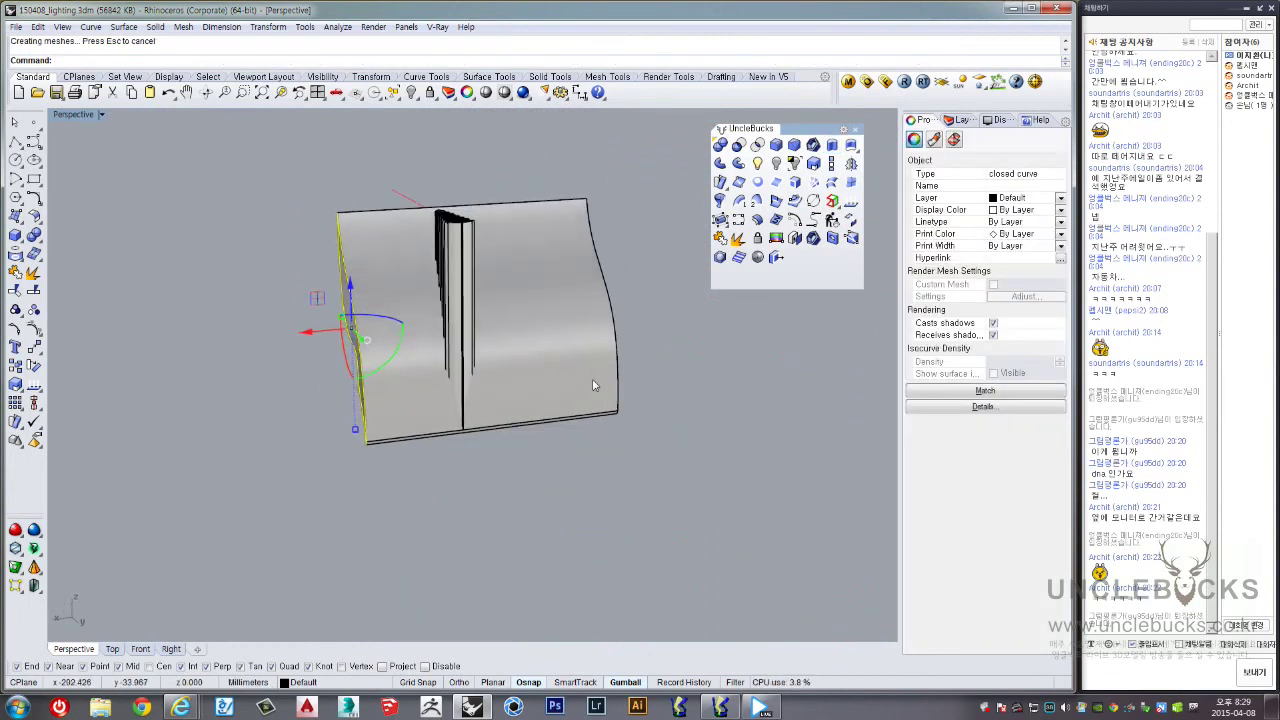
{"action": "scroll", "coordinate": [516, 350], "scroll_direction": "up", "scroll_amount": 4}
Select the curved solid together with the vertical fin extrusion.
{"action": "left_click", "coordinate": [486, 346]}
{"action": "mouse_move", "coordinate": [486, 346]}
{"action": "right_mouse_down"}
{"action": "mouse_move", "coordinate": [585, 352]}
{"action": "mouse_move", "coordinate": [418, 456]}
{"action": "mouse_move", "coordinate": [539, 400]}
{"action": "right_mouse_up"}
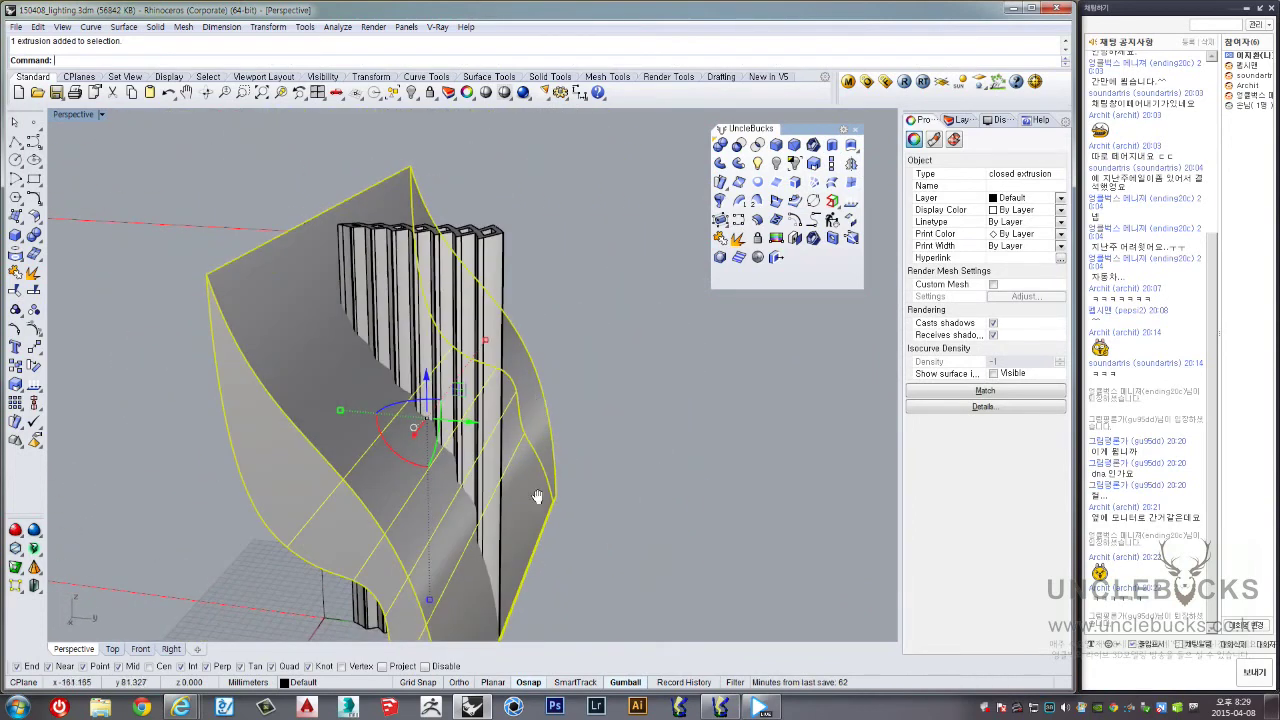
{"action": "right_click_drag", "start_coordinate": [537, 497], "coordinate": [547, 428]}
{"action": "left_click", "coordinate": [496, 184], "text": "shift"}
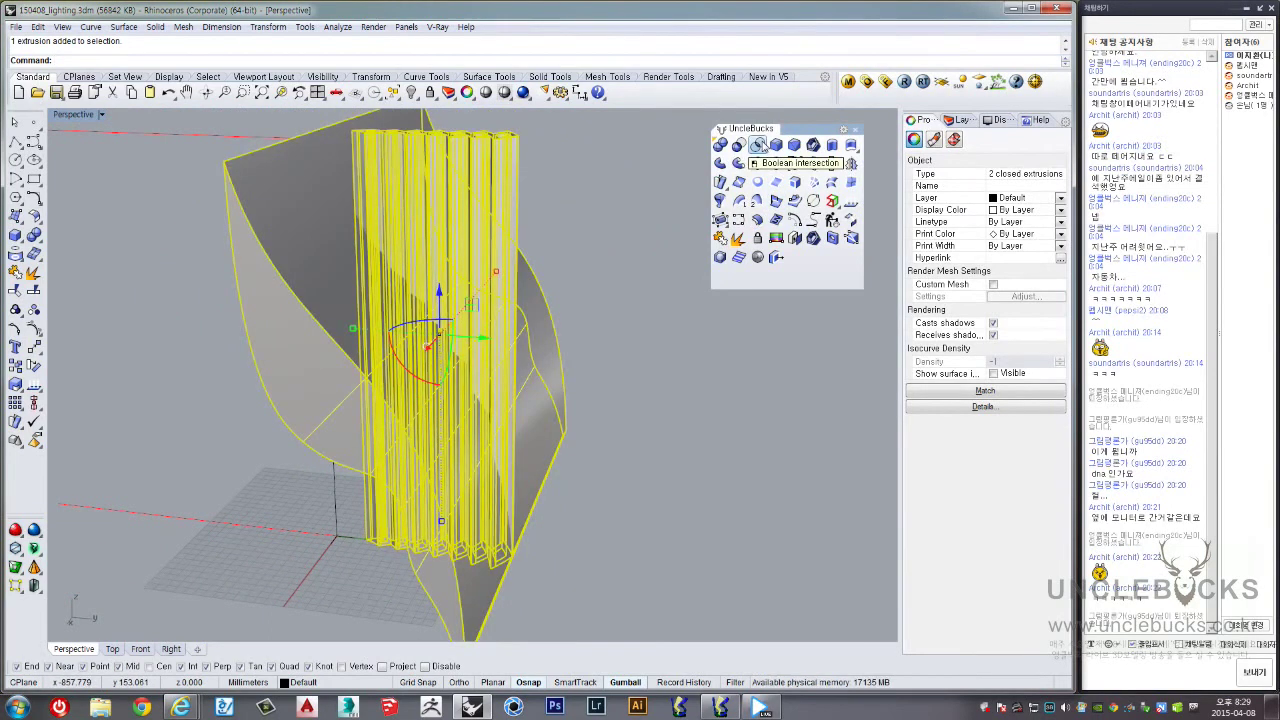
Boolean-intersect the vertical fin extrusion with the curved solid.
{"action": "left_click", "coordinate": [759, 146]}
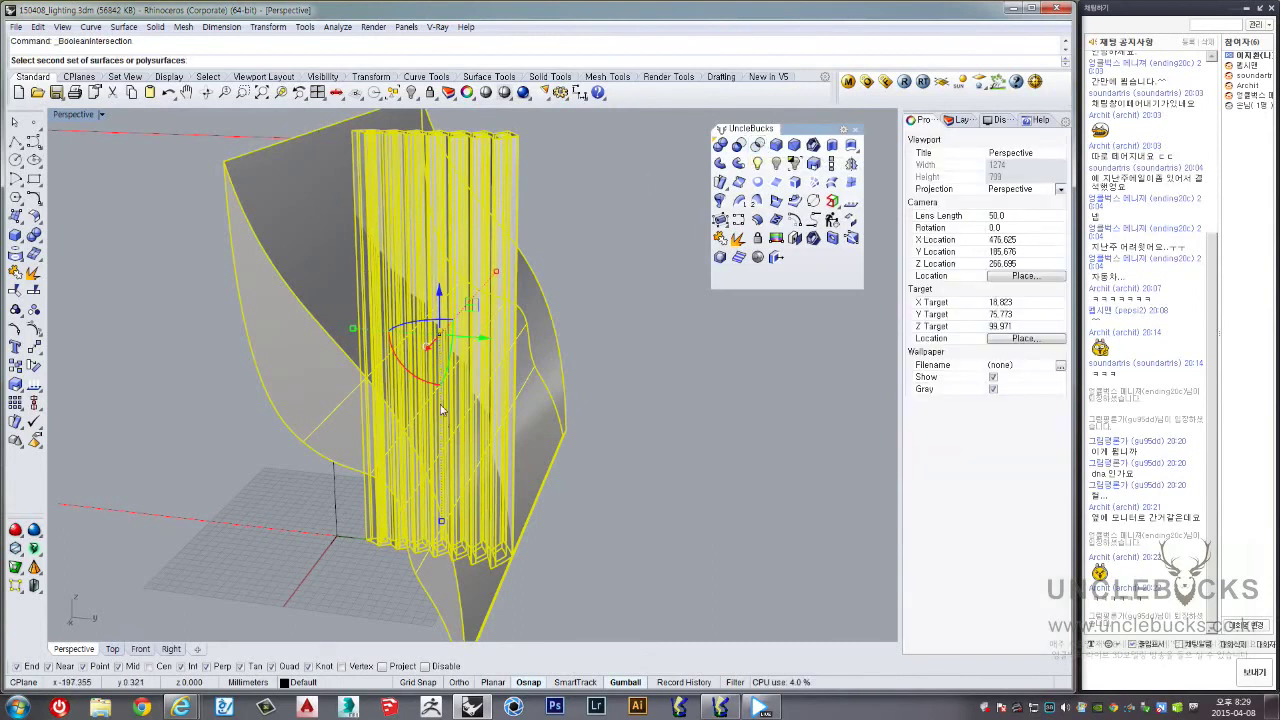
{"action": "key", "text": "Escape"}
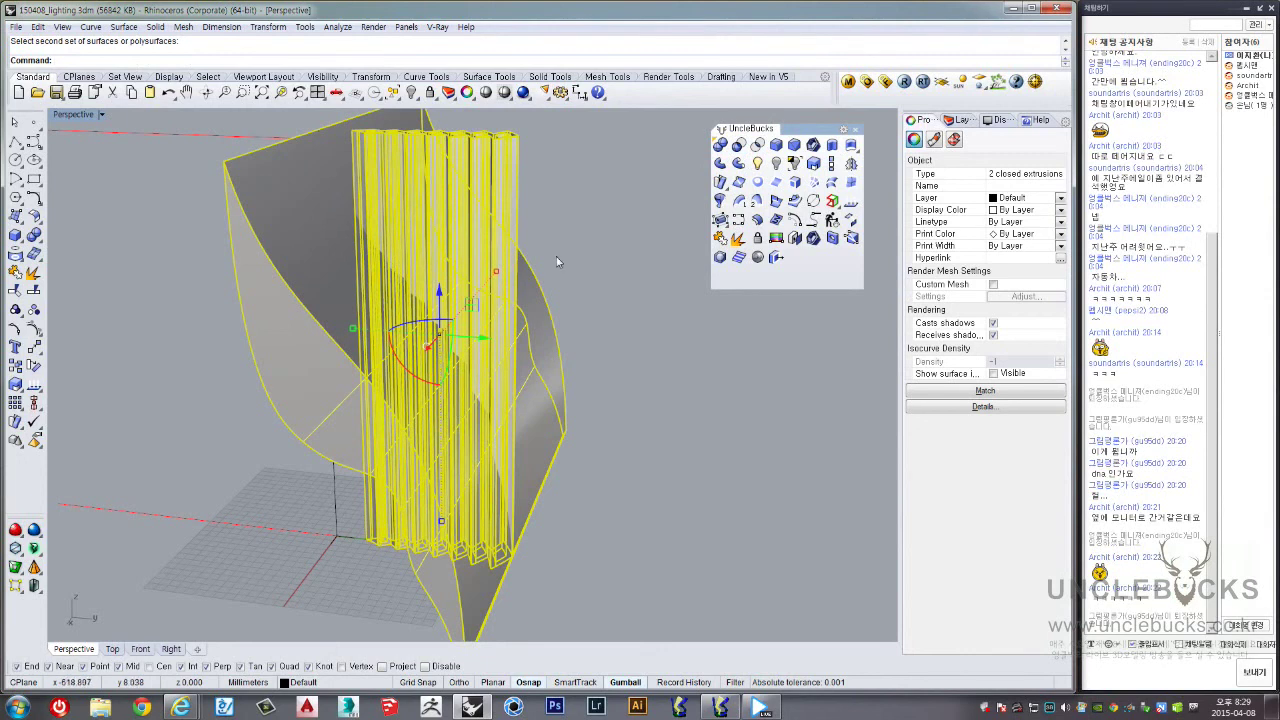
{"action": "key", "text": "Escape"}
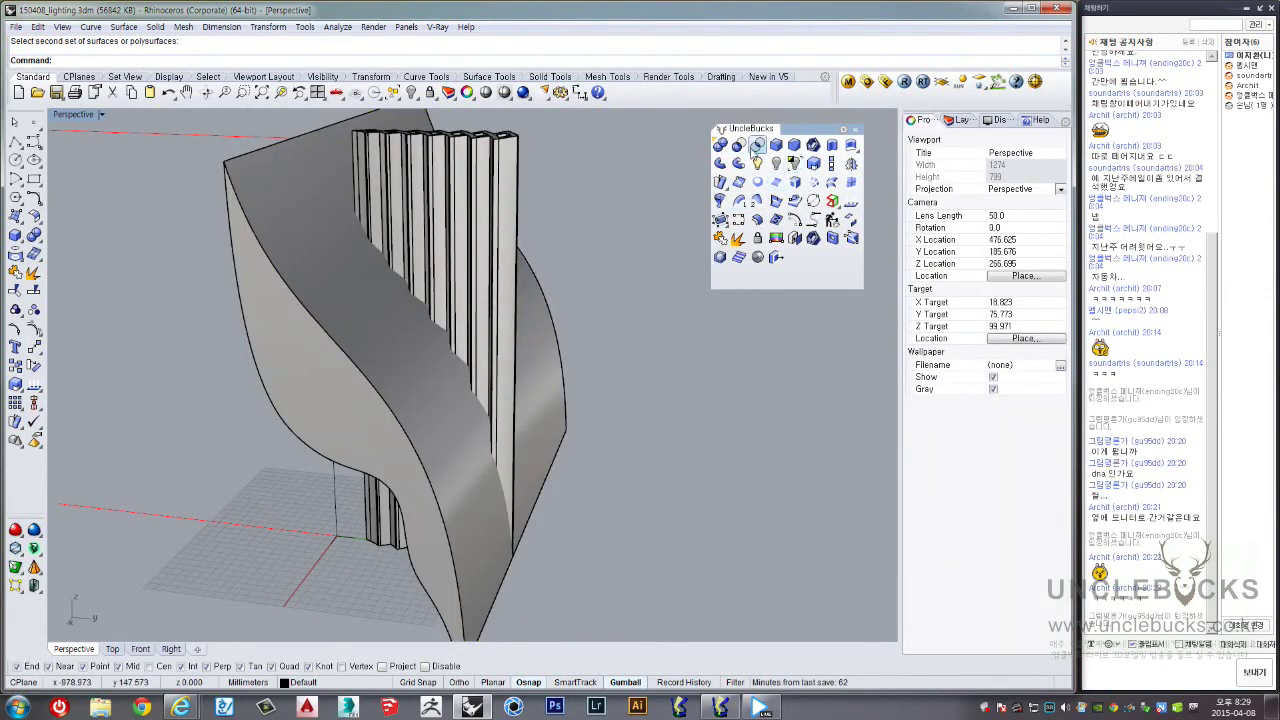
{"action": "left_click", "coordinate": [512, 210]}
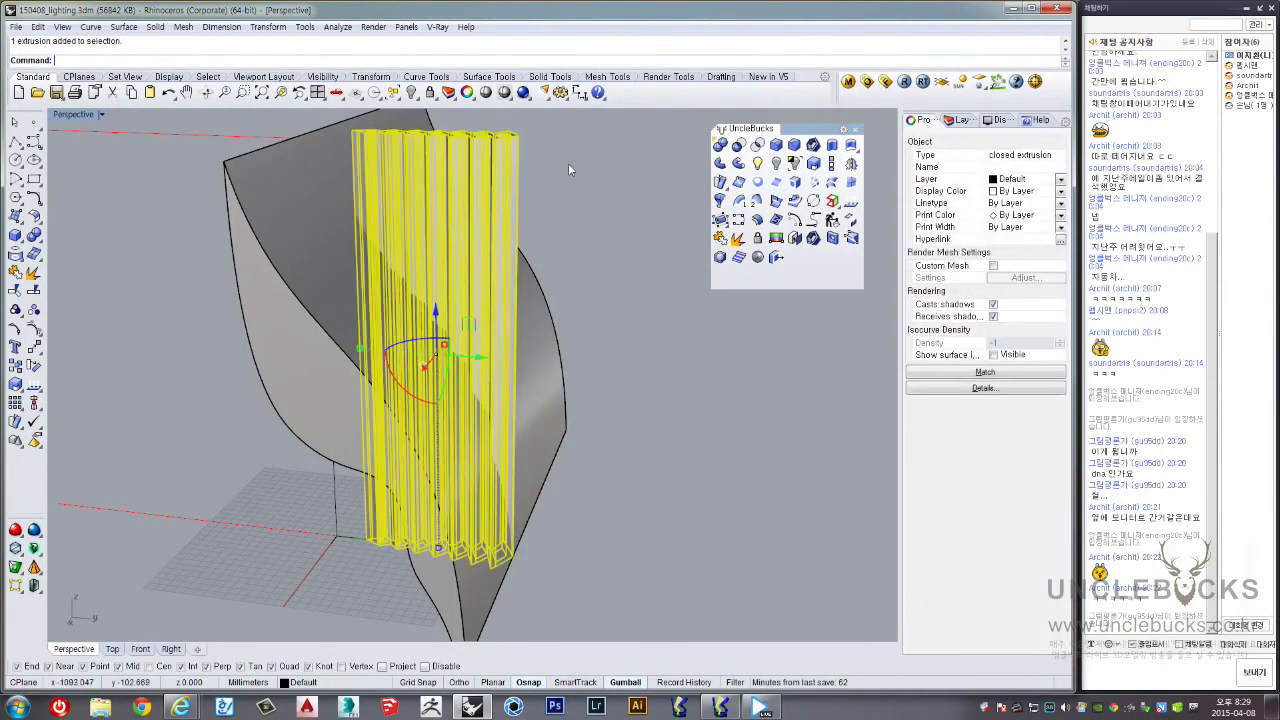
{"action": "left_click", "coordinate": [758, 146]}
{"action": "left_click", "coordinate": [315, 192]}
{"action": "key", "text": "Return"}
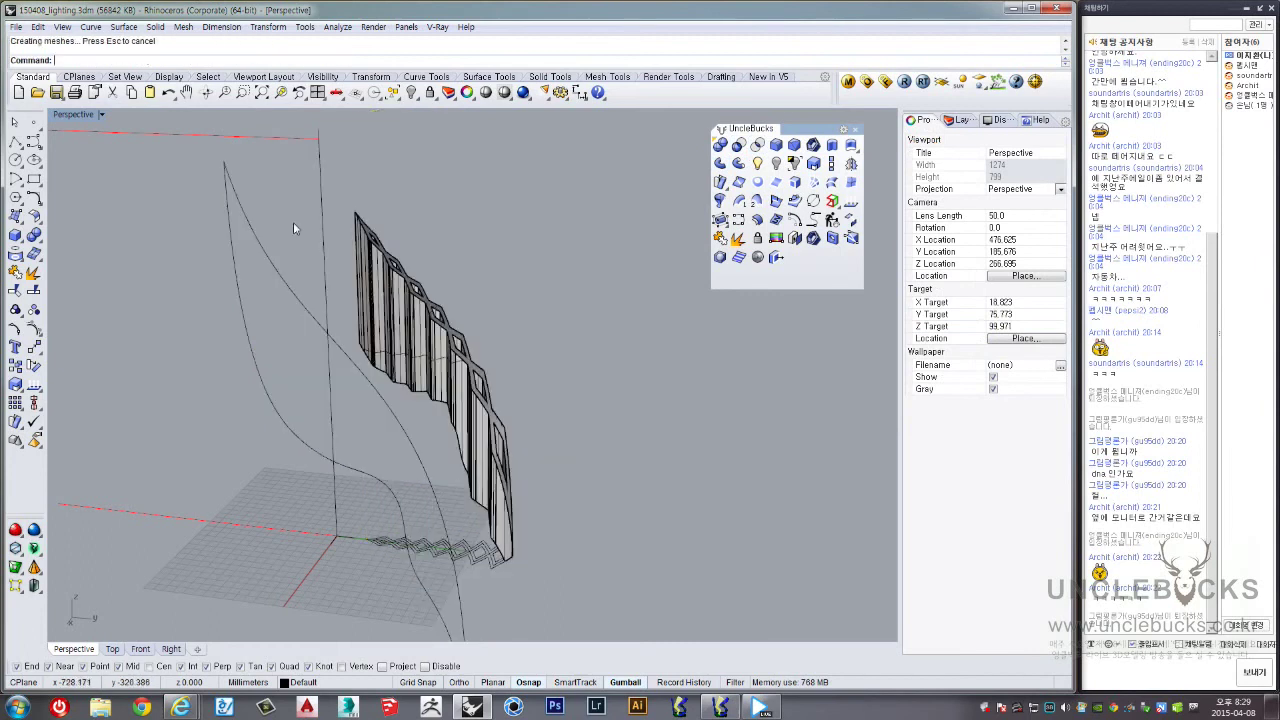
Orbit to inspect the resulting curved zigzag lattice panel and select it.
{"action": "mouse_move", "coordinate": [306, 234]}
{"action": "right_mouse_down"}
{"action": "mouse_move", "coordinate": [274, 326]}
{"action": "mouse_move", "coordinate": [223, 329]}
{"action": "right_mouse_up"}
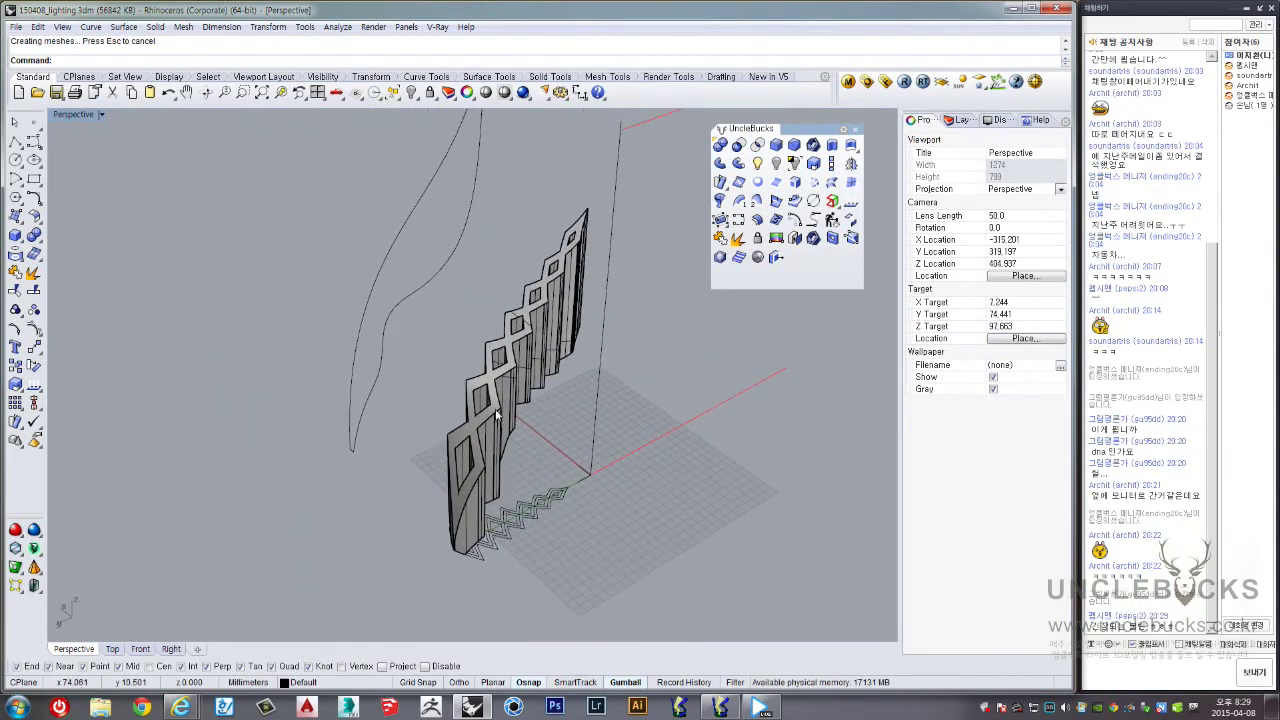
{"action": "mouse_move", "coordinate": [497, 415]}
{"action": "right_mouse_down"}
{"action": "mouse_move", "coordinate": [500, 313]}
{"action": "mouse_move", "coordinate": [638, 290]}
{"action": "mouse_move", "coordinate": [431, 362]}
{"action": "mouse_move", "coordinate": [476, 310]}
{"action": "mouse_move", "coordinate": [770, 362]}
{"action": "mouse_move", "coordinate": [598, 326]}
{"action": "mouse_move", "coordinate": [68, 120]}
{"action": "right_mouse_up"}
{"action": "left_click", "coordinate": [476, 310]}
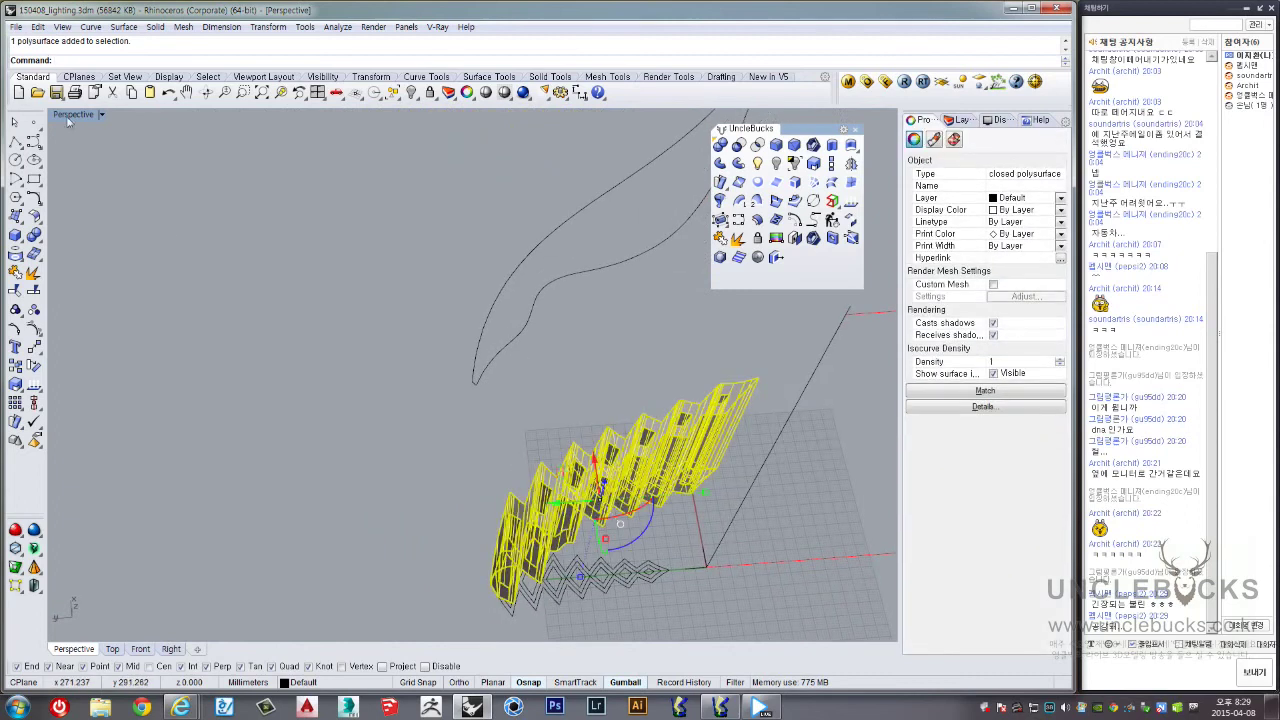
Switch from Perspective to a maximized Top view, zoomed to frame the panel.
{"action": "double_click", "coordinate": [68, 120]}
{"action": "double_click", "coordinate": [60, 114]}
{"action": "scroll", "coordinate": [336, 352], "scroll_direction": "down", "scroll_amount": 2}
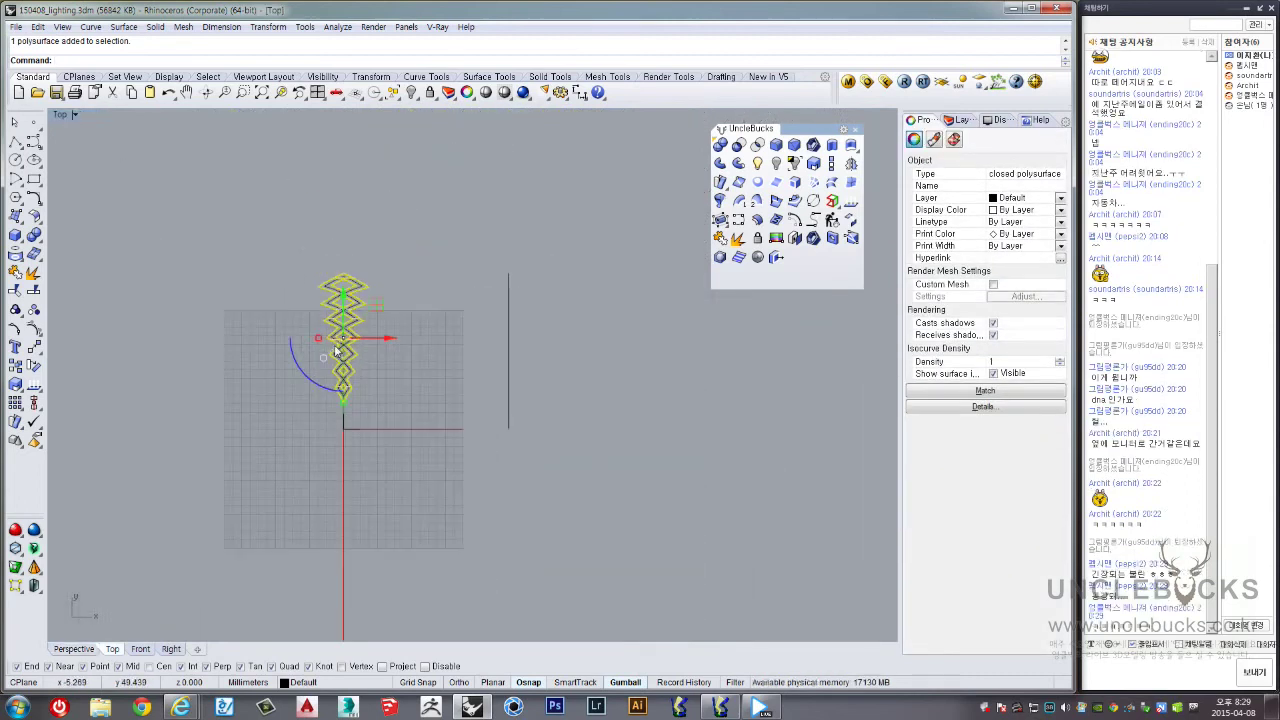
{"action": "scroll", "coordinate": [360, 361], "scroll_direction": "up", "scroll_amount": 3}
{"action": "scroll", "coordinate": [360, 361], "scroll_direction": "up", "scroll_amount": 2}
{"action": "scroll", "coordinate": [366, 449], "scroll_direction": "down", "scroll_amount": 3}
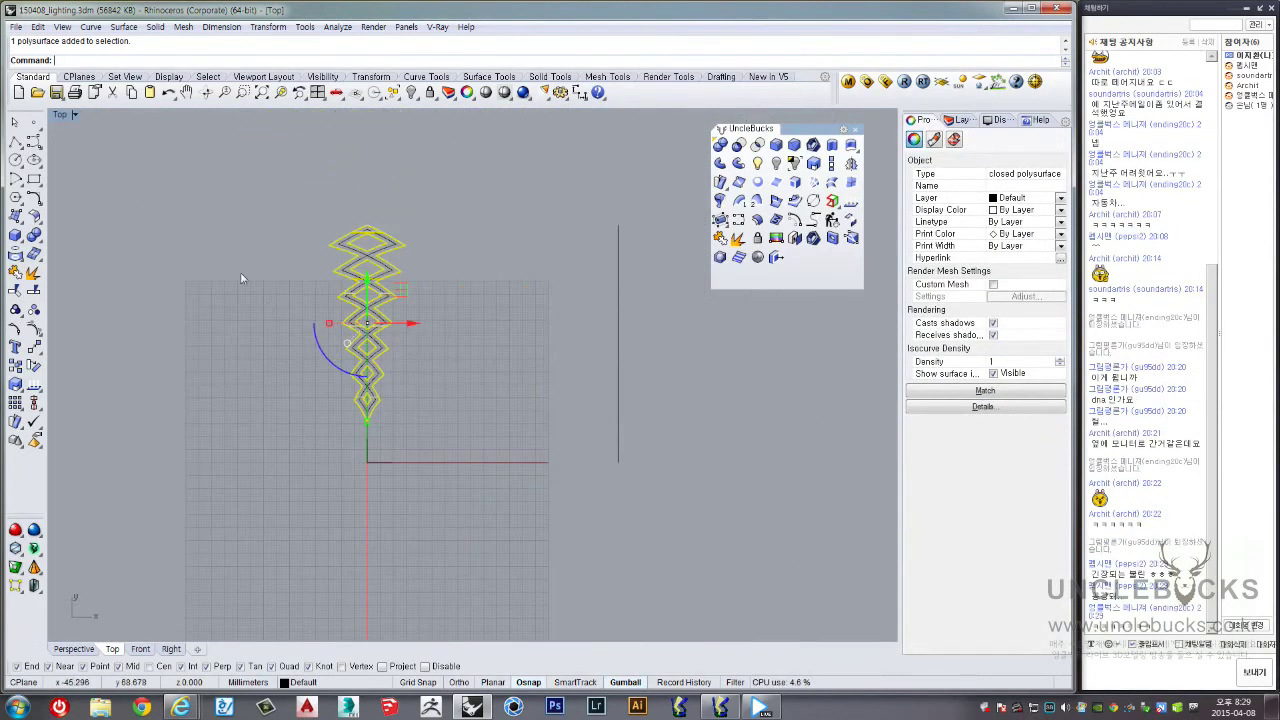
{"action": "scroll", "coordinate": [250, 237], "scroll_direction": "up", "scroll_amount": 2}
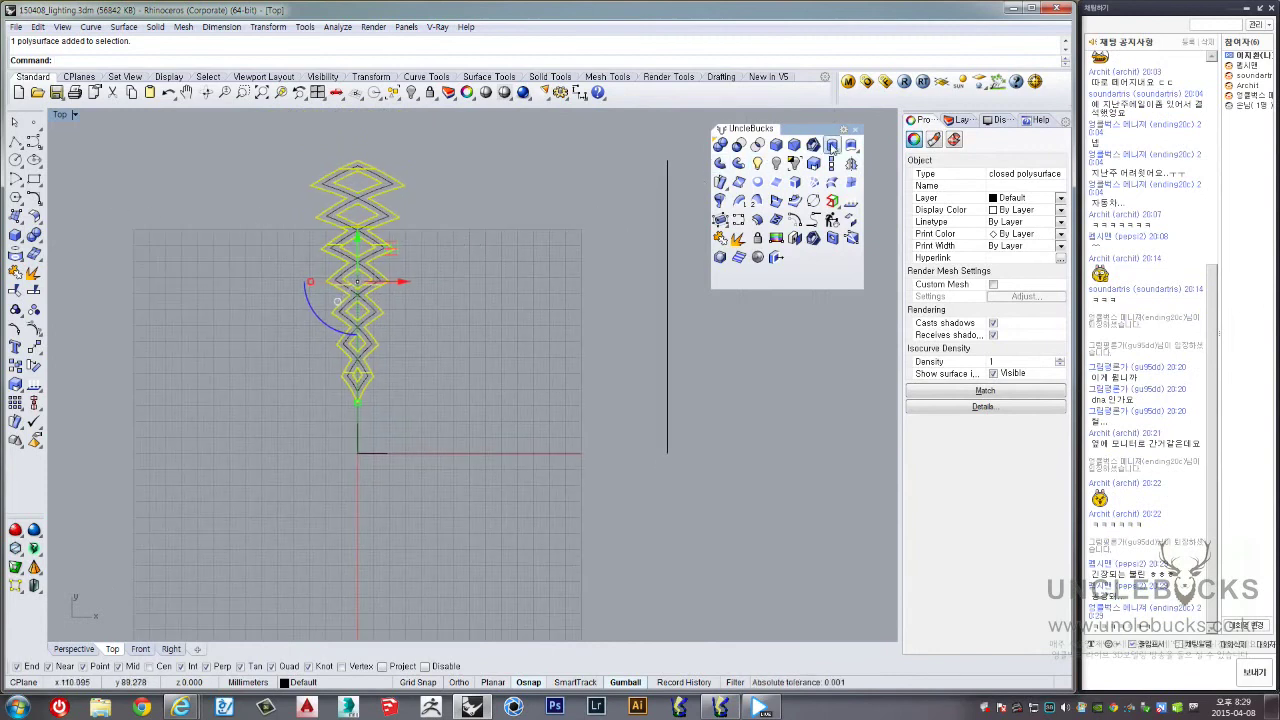
Polar-array the panel 24 times through 360° around the origin.
{"action": "left_click", "coordinate": [16, 403]}
{"action": "left_click", "coordinate": [55, 410]}
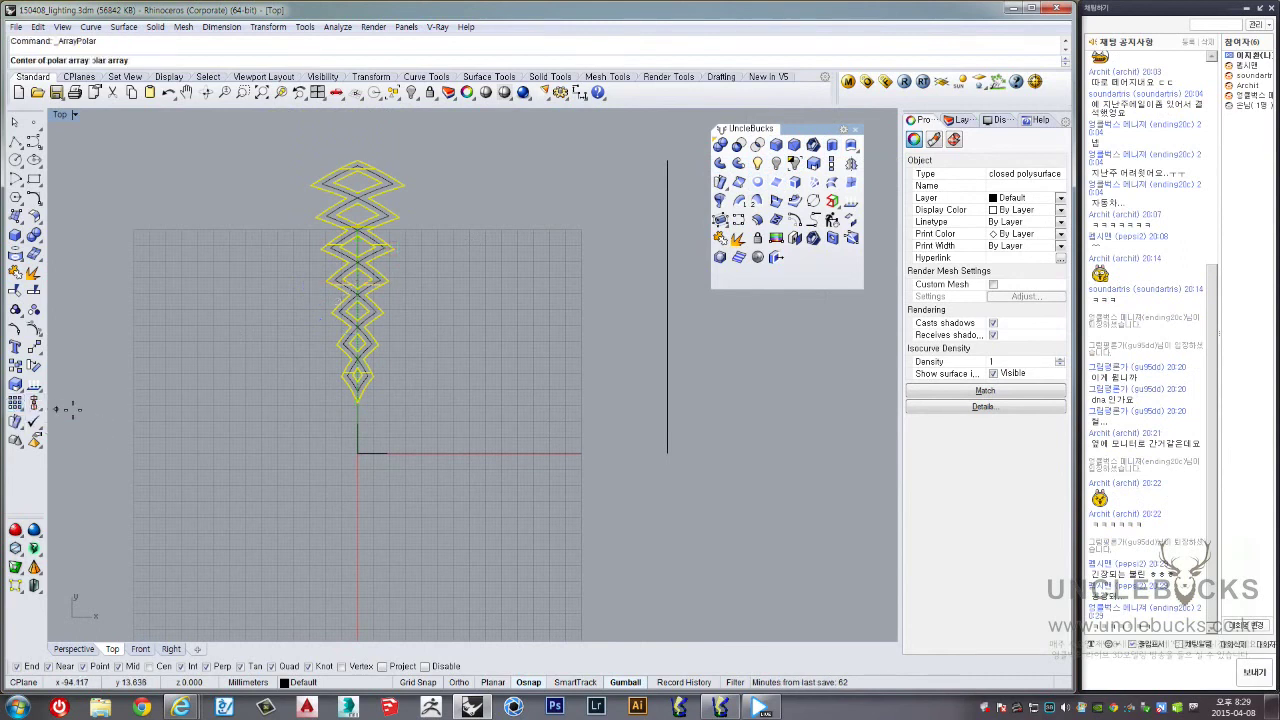
{"action": "scroll", "coordinate": [320, 443], "scroll_direction": "up", "scroll_amount": 2}
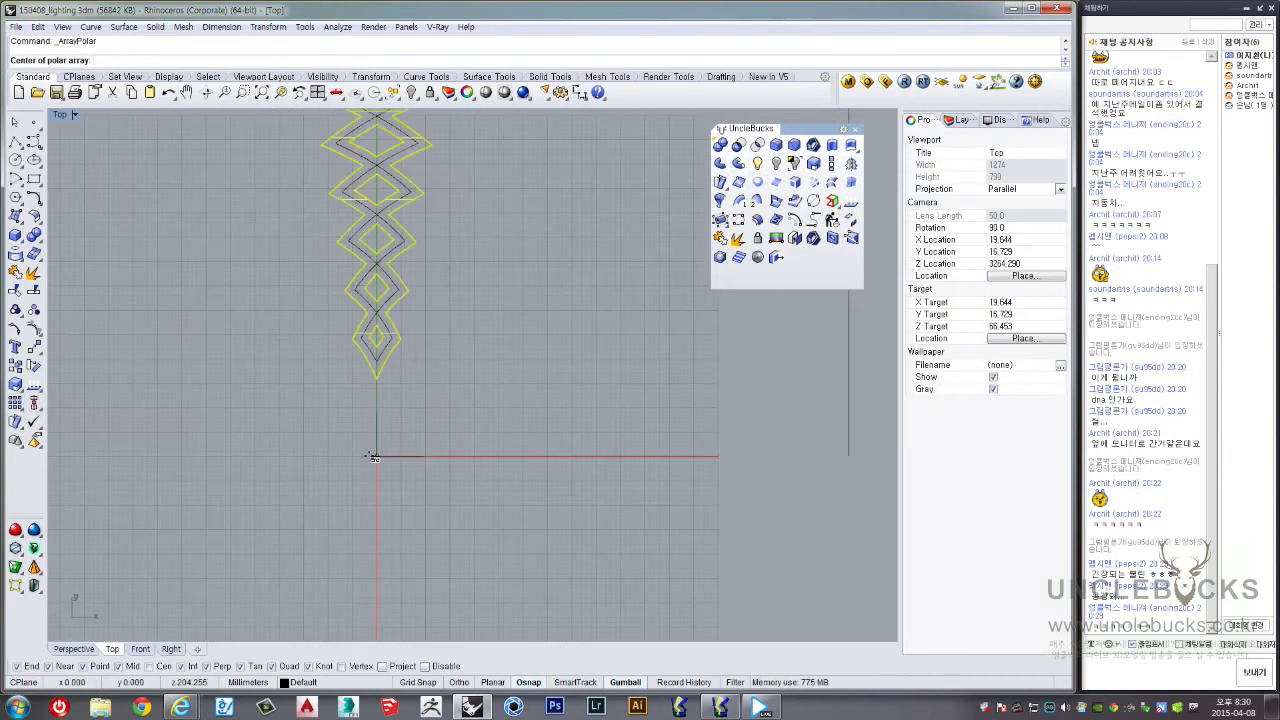
{"action": "left_click", "coordinate": [376, 456]}
{"action": "key", "text": "Return"}
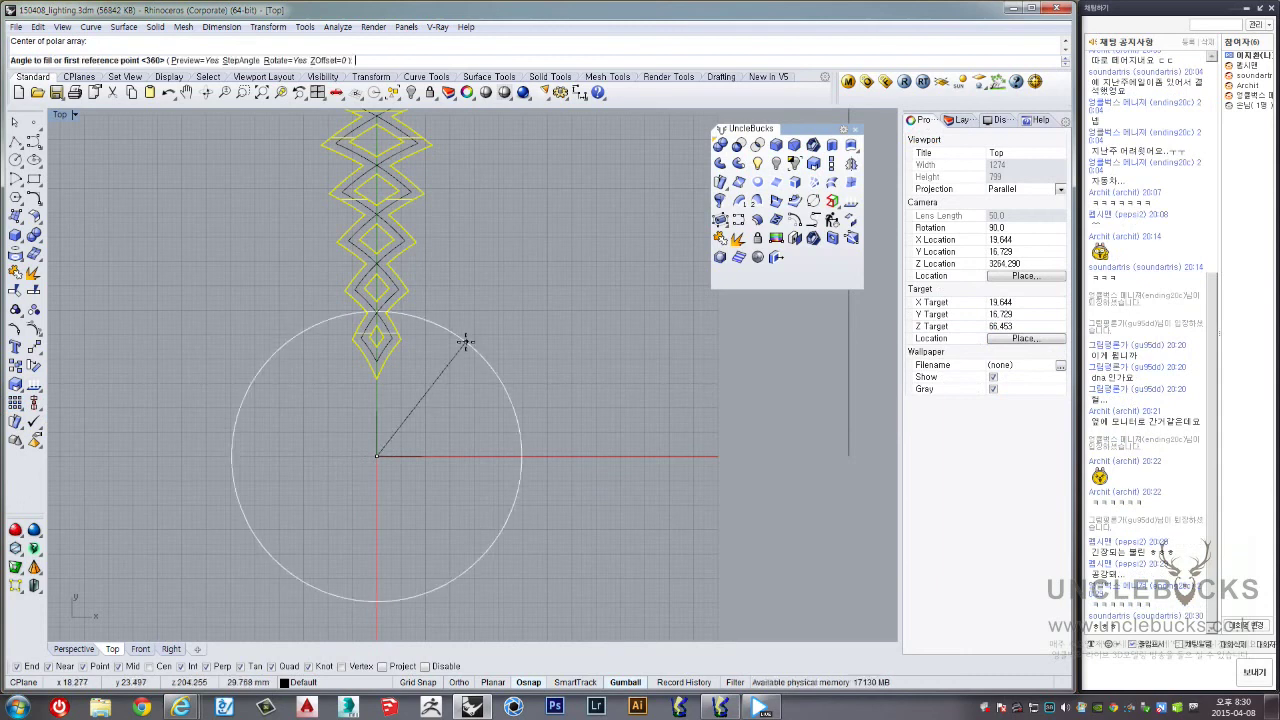
{"action": "key", "text": "Return"}
{"action": "key", "text": "Return"}
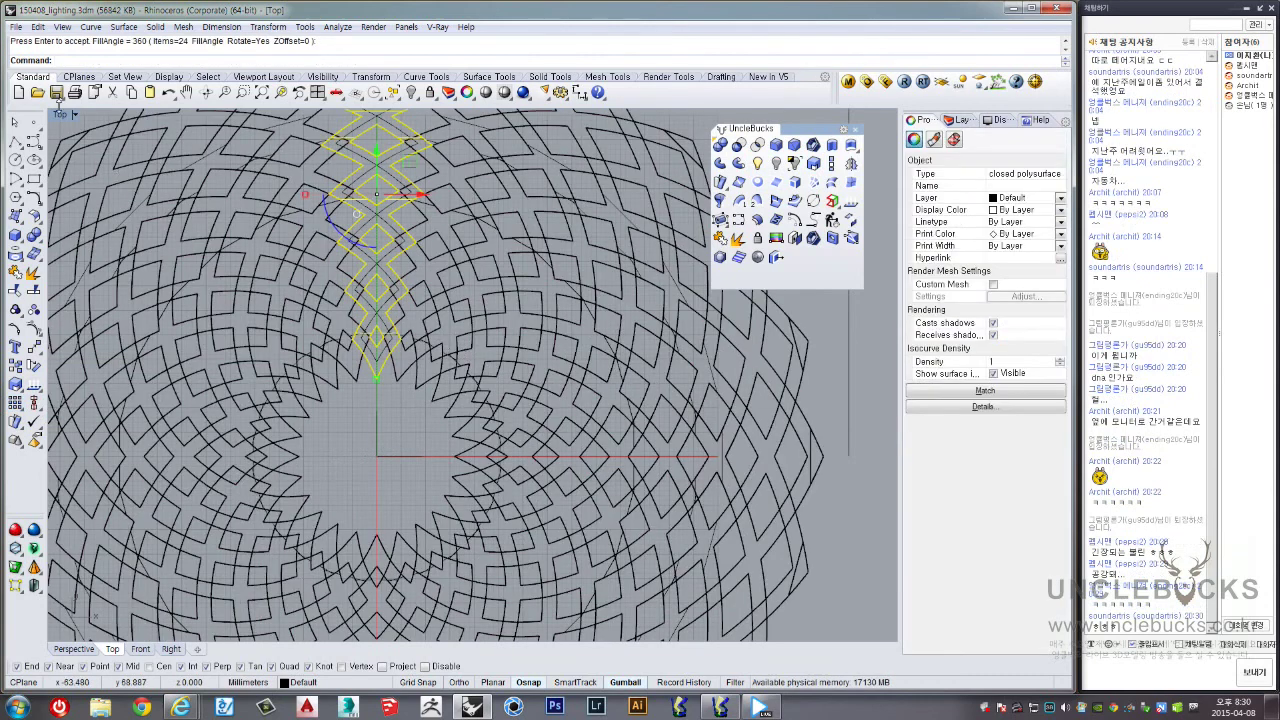
Maximize Perspective and orbit to view the domed lattice shade from below.
{"action": "double_click", "coordinate": [60, 115]}
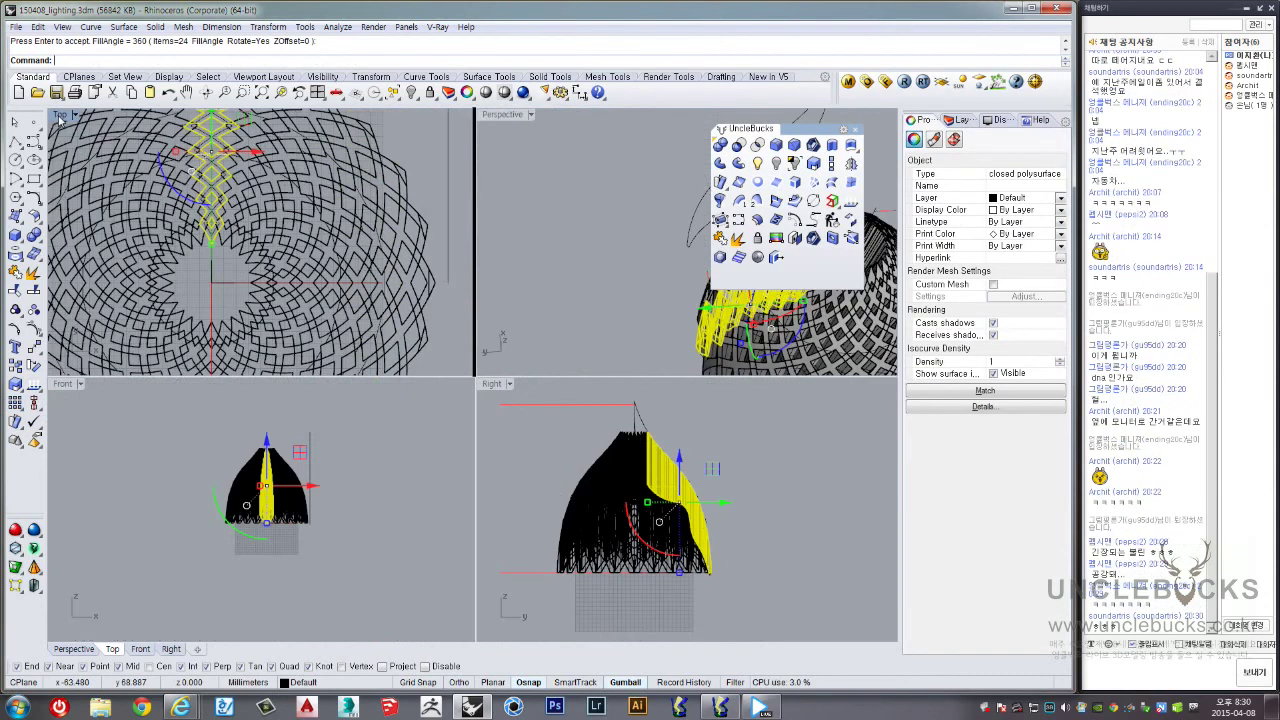
{"action": "double_click", "coordinate": [500, 116]}
{"action": "mouse_move", "coordinate": [498, 133]}
{"action": "right_mouse_down"}
{"action": "mouse_move", "coordinate": [399, 297]}
{"action": "mouse_move", "coordinate": [370, 252]}
{"action": "right_mouse_up"}
{"action": "key", "text": "Escape"}
{"action": "mouse_move", "coordinate": [565, 353]}
{"action": "right_mouse_down"}
{"action": "mouse_move", "coordinate": [528, 352]}
{"action": "mouse_move", "coordinate": [557, 325]}
{"action": "mouse_move", "coordinate": [596, 558]}
{"action": "right_mouse_up"}
{"action": "scroll", "coordinate": [530, 352], "scroll_direction": "up", "scroll_amount": 5}
Bring up the Naver Cafe post '조명디자인하기2' and scroll to the wooden pendant lamp photos.
{"action": "left_click", "coordinate": [472, 708]}
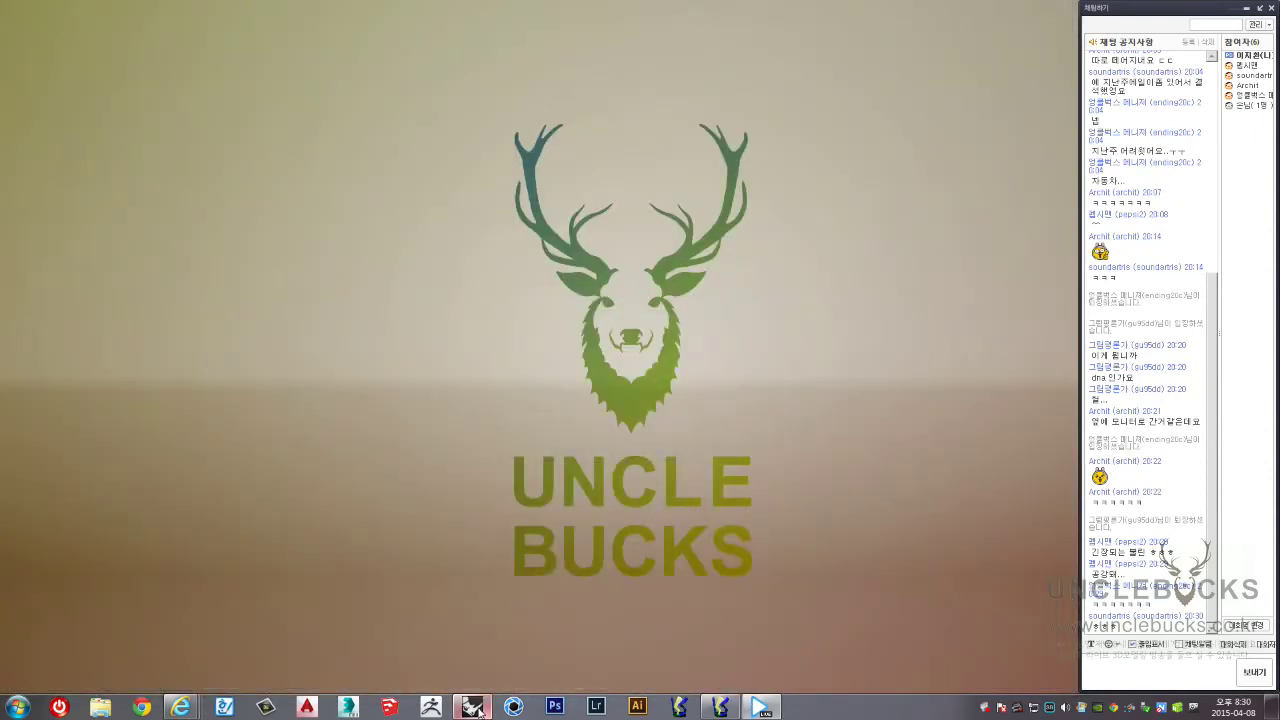
{"action": "left_click", "coordinate": [472, 708]}
{"action": "mouse_move", "coordinate": [180, 707]}
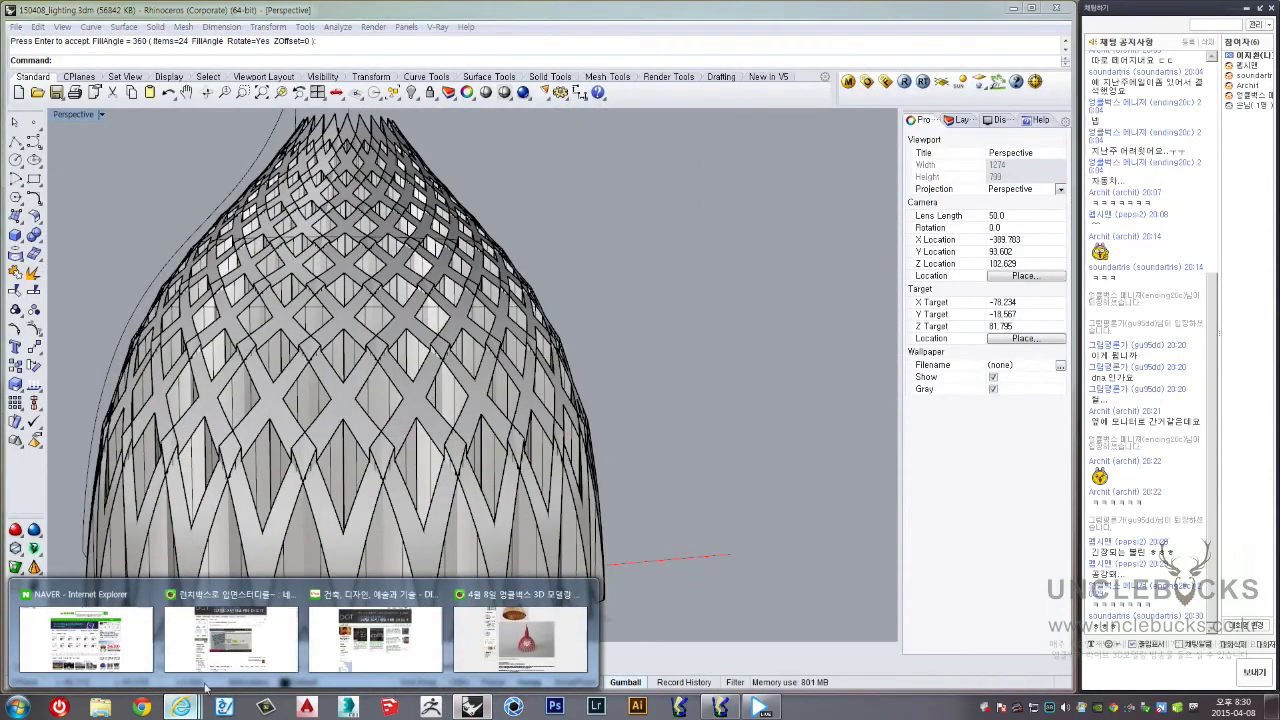
{"action": "left_click", "coordinate": [521, 640]}
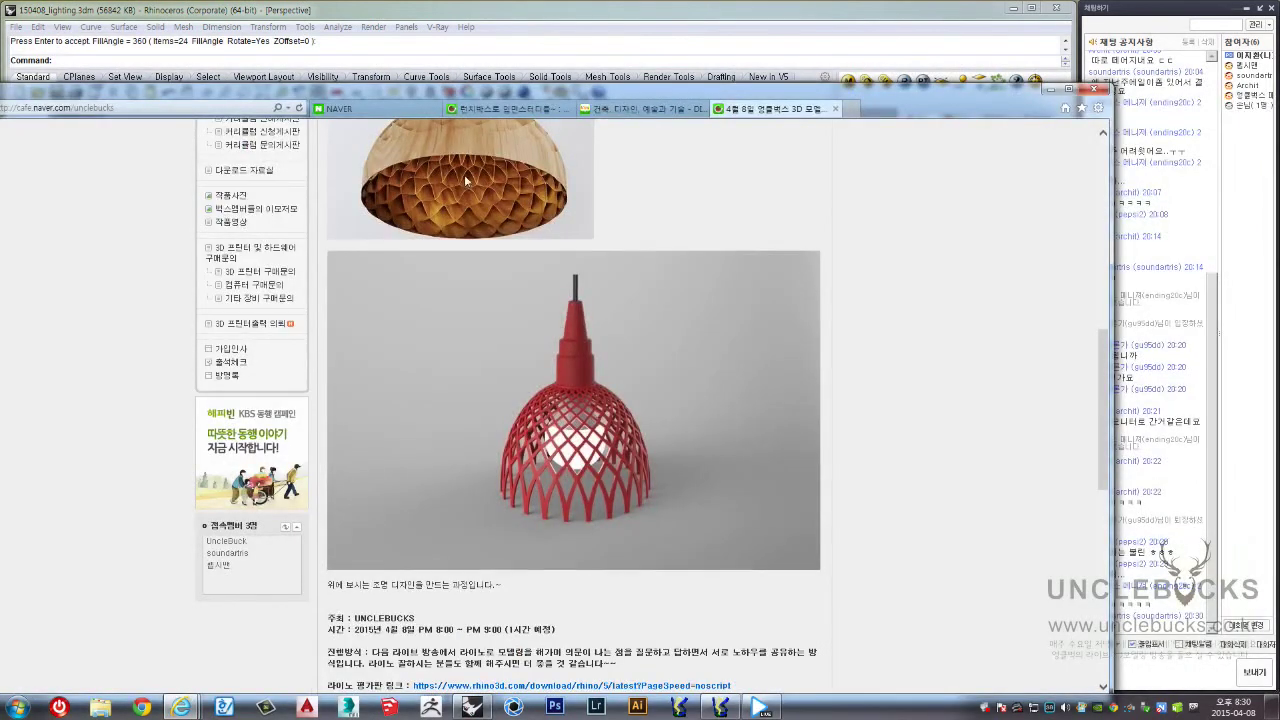
{"action": "scroll", "coordinate": [133, 283], "scroll_direction": "up", "scroll_amount": 3}
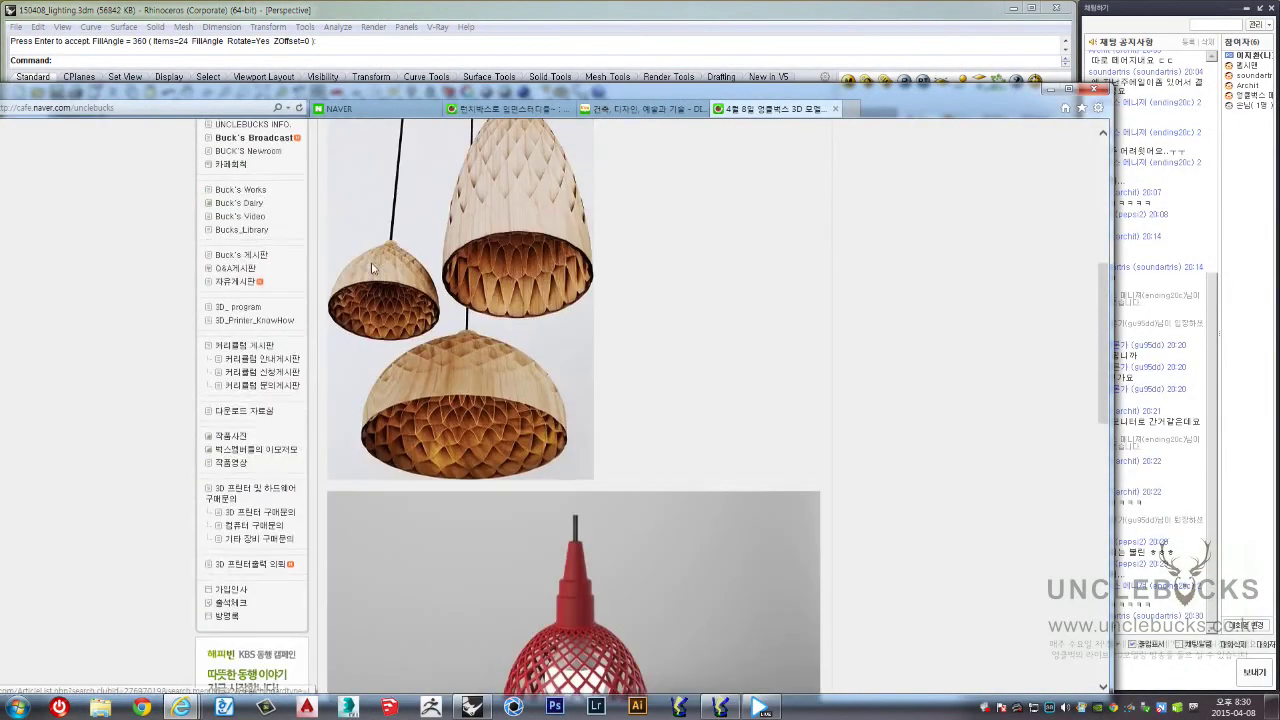
{"action": "scroll", "coordinate": [463, 316], "scroll_direction": "up", "scroll_amount": 2}
{"action": "scroll", "coordinate": [477, 327], "scroll_direction": "down", "scroll_amount": 1}
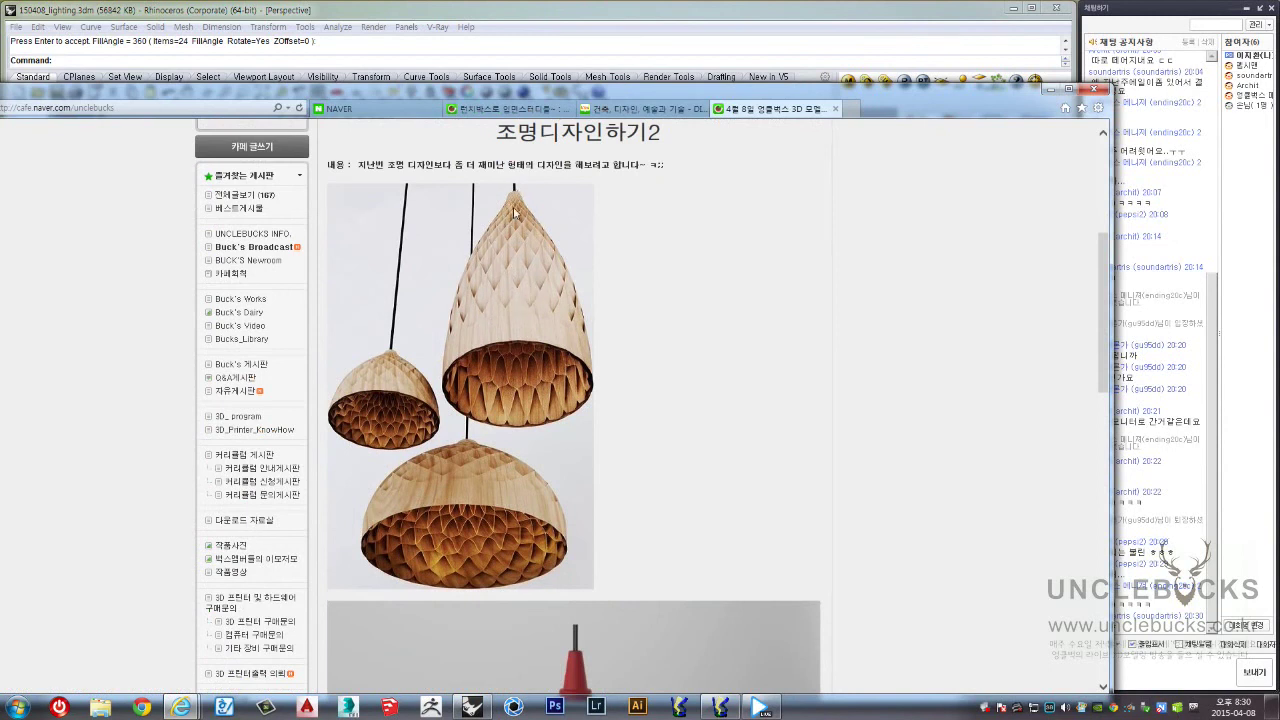
{"action": "scroll", "coordinate": [430, 520], "scroll_direction": "down", "scroll_amount": 2}
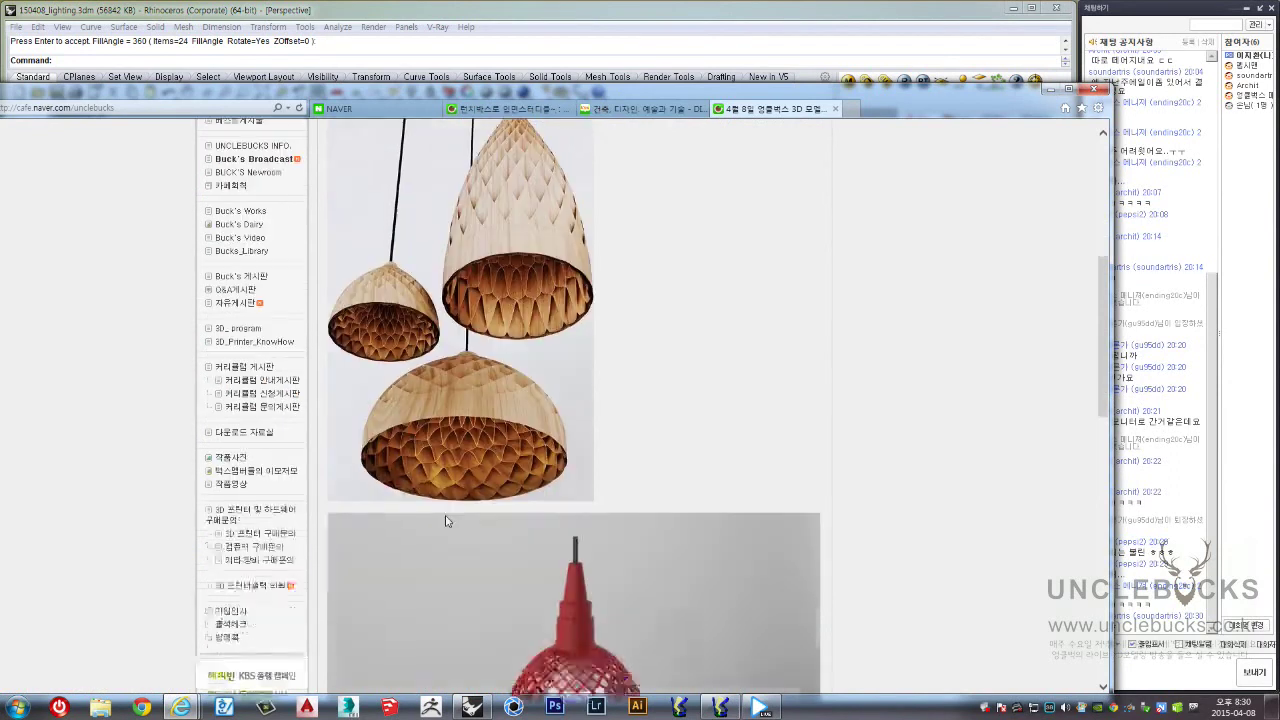
{"action": "scroll", "coordinate": [448, 514], "scroll_direction": "down", "scroll_amount": 2}
{"action": "scroll", "coordinate": [500, 260], "scroll_direction": "up", "scroll_amount": 2}
{"action": "scroll", "coordinate": [506, 225], "scroll_direction": "up", "scroll_amount": 2}
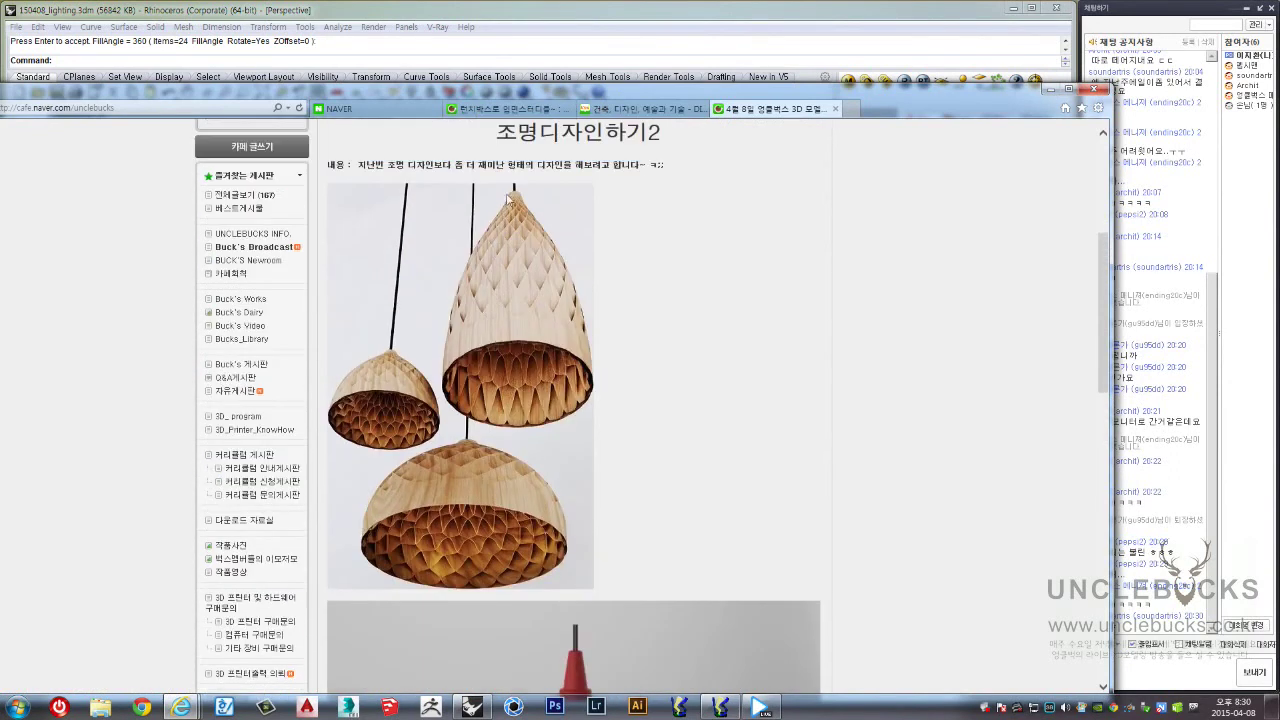
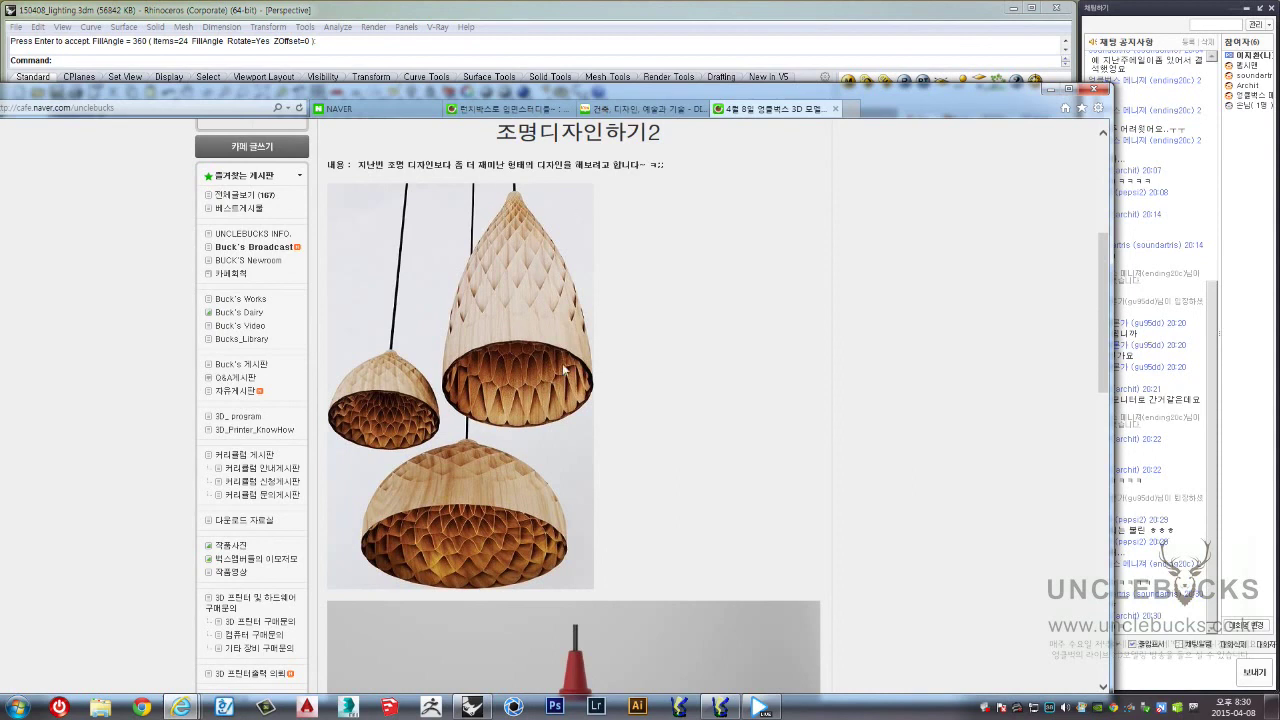
Scroll the cafe post down to the red lattice lamp photo and make the browser window narrower.
{"action": "scroll", "coordinate": [520, 435], "scroll_direction": "down", "scroll_amount": 3}
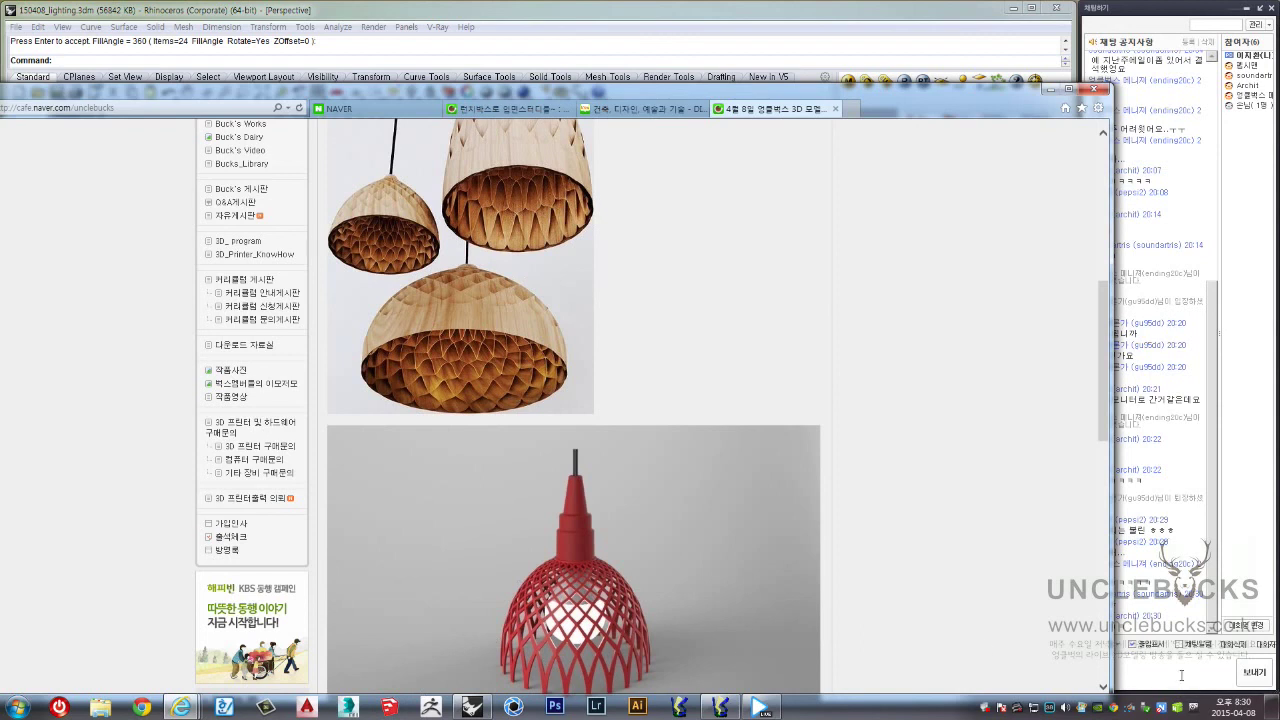
{"action": "left_click_drag", "start_coordinate": [1112, 244], "coordinate": [1038, 252]}
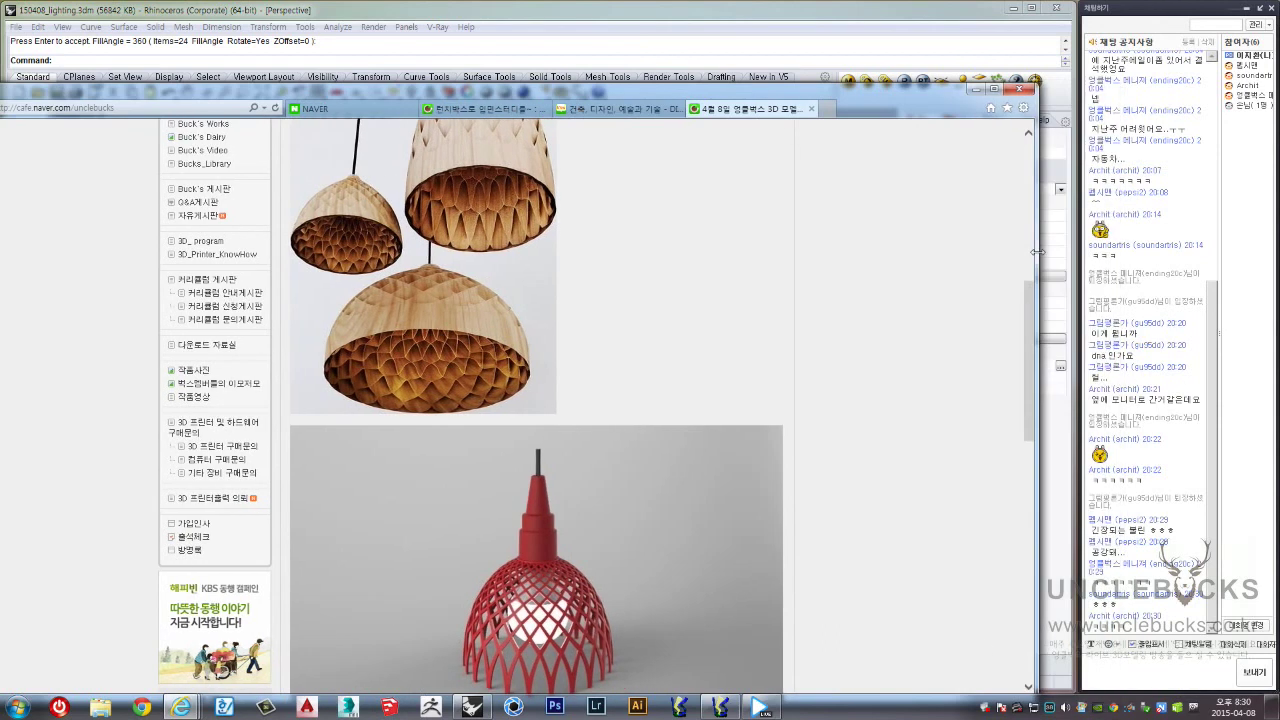
Return to the Rhino lamp model, orbit the dome and toggle the maximized Top view.
{"action": "left_click", "coordinate": [415, 22]}
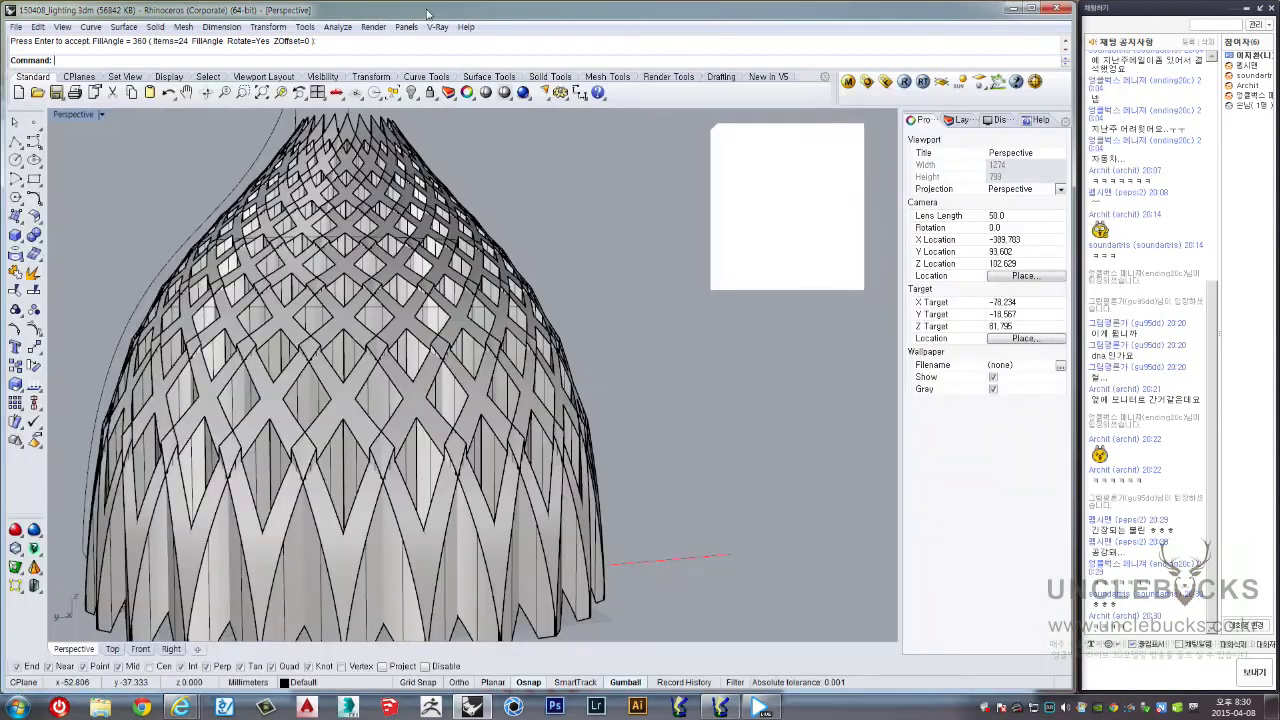
{"action": "mouse_move", "coordinate": [606, 306]}
{"action": "right_mouse_down"}
{"action": "mouse_move", "coordinate": [604, 325]}
{"action": "mouse_move", "coordinate": [540, 370]}
{"action": "mouse_move", "coordinate": [530, 360]}
{"action": "right_mouse_up"}
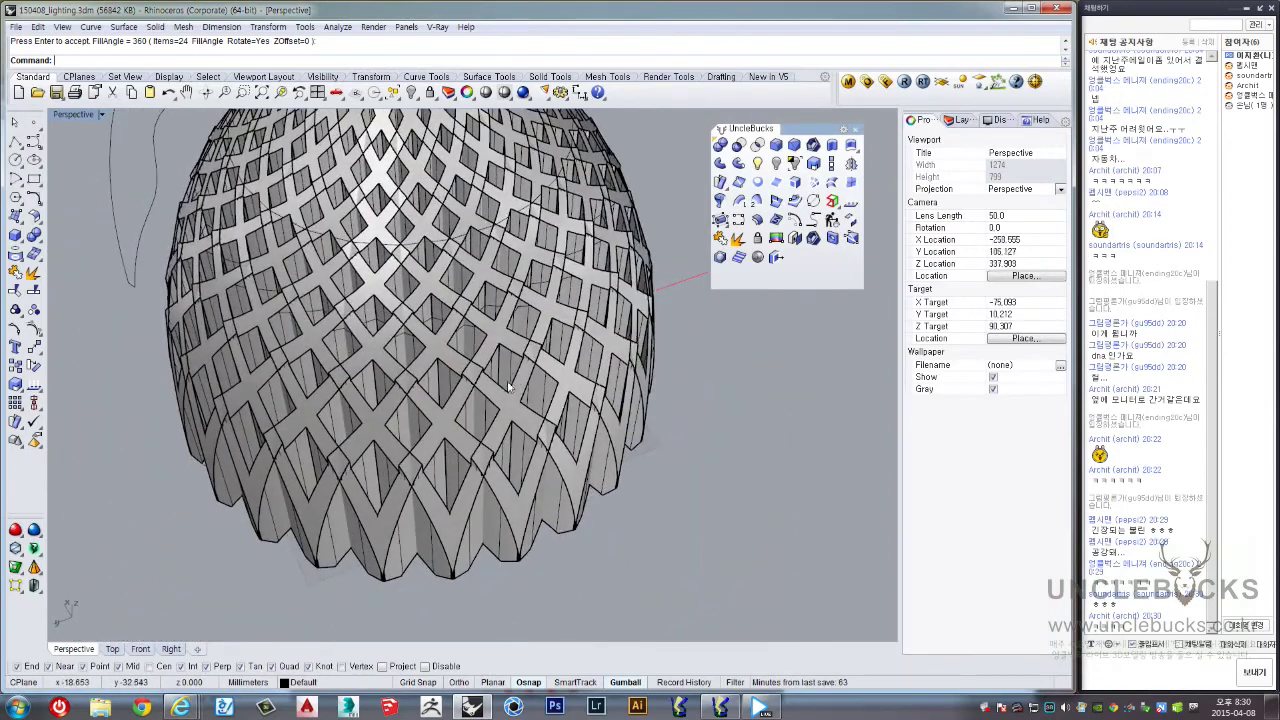
{"action": "double_click", "coordinate": [62, 115]}
{"action": "double_click", "coordinate": [62, 115]}
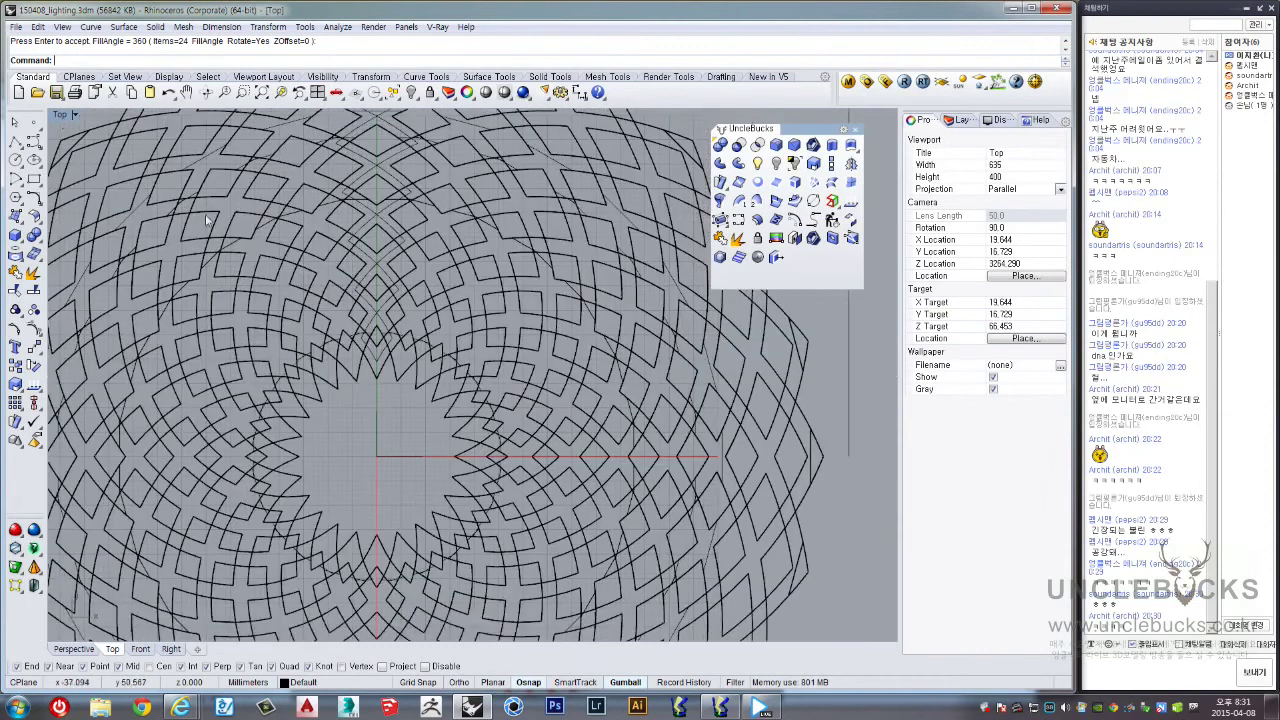
{"action": "scroll", "coordinate": [440, 215], "scroll_direction": "down", "scroll_amount": 2}
{"action": "scroll", "coordinate": [440, 215], "scroll_direction": "down", "scroll_amount": 2}
{"action": "scroll", "coordinate": [440, 215], "scroll_direction": "down", "scroll_amount": 2}
Undo the polar array to inspect the single lattice column, then redo it.
{"action": "key", "text": "ctrl+z"}
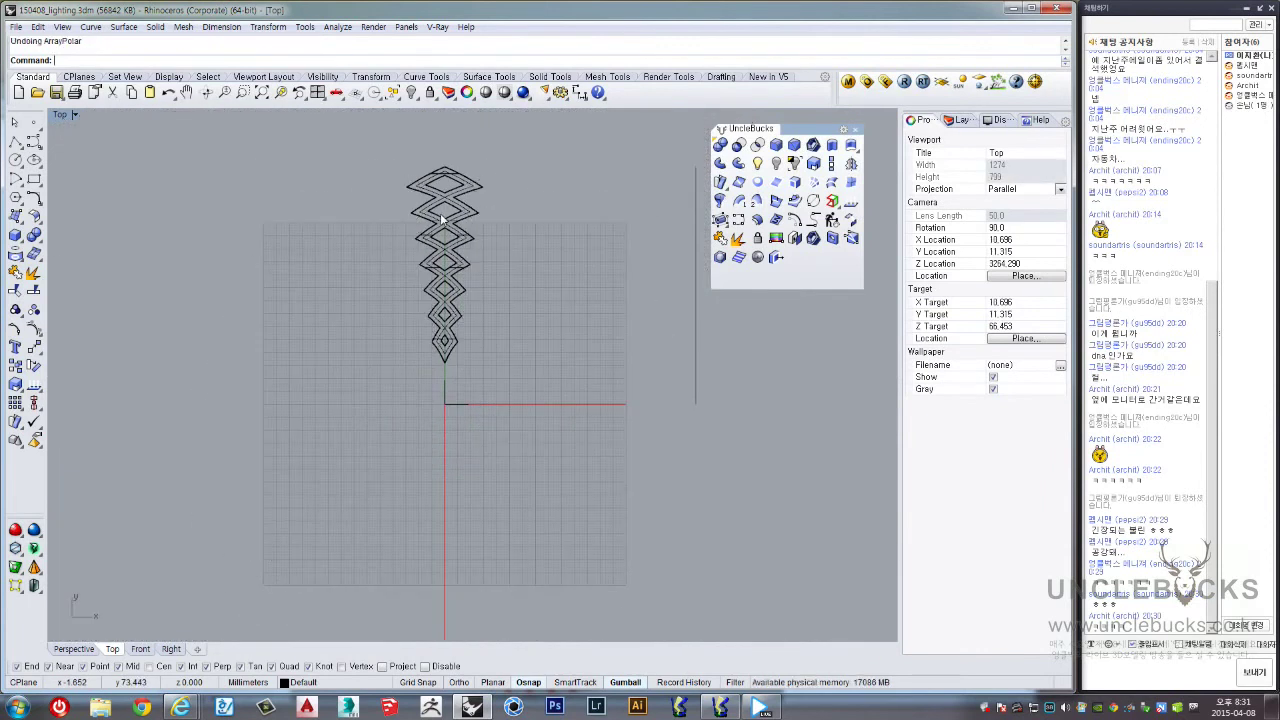
{"action": "scroll", "coordinate": [441, 218], "scroll_direction": "up", "scroll_amount": 2}
{"action": "scroll", "coordinate": [441, 218], "scroll_direction": "up", "scroll_amount": 2}
{"action": "mouse_move", "coordinate": [492, 227]}
{"action": "right_mouse_down"}
{"action": "mouse_move", "coordinate": [480, 283]}
{"action": "mouse_move", "coordinate": [470, 255]}
{"action": "right_mouse_up"}
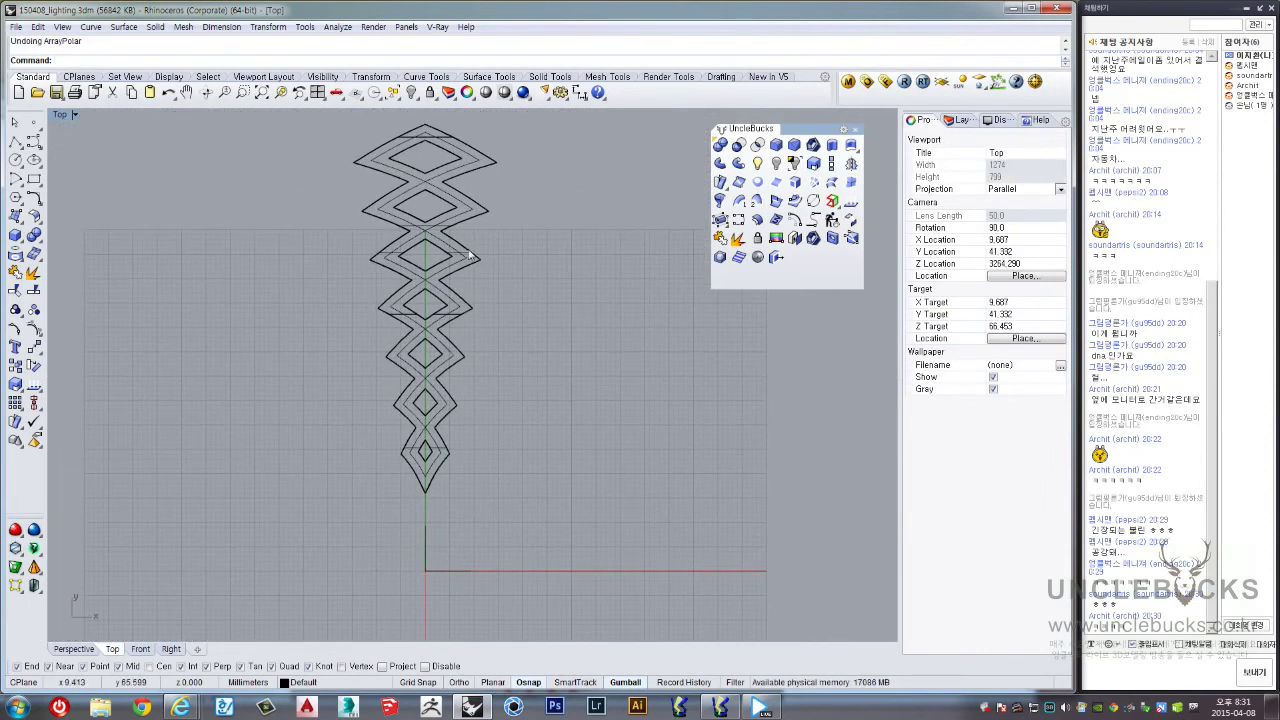
{"action": "key", "text": "ctrl+y"}
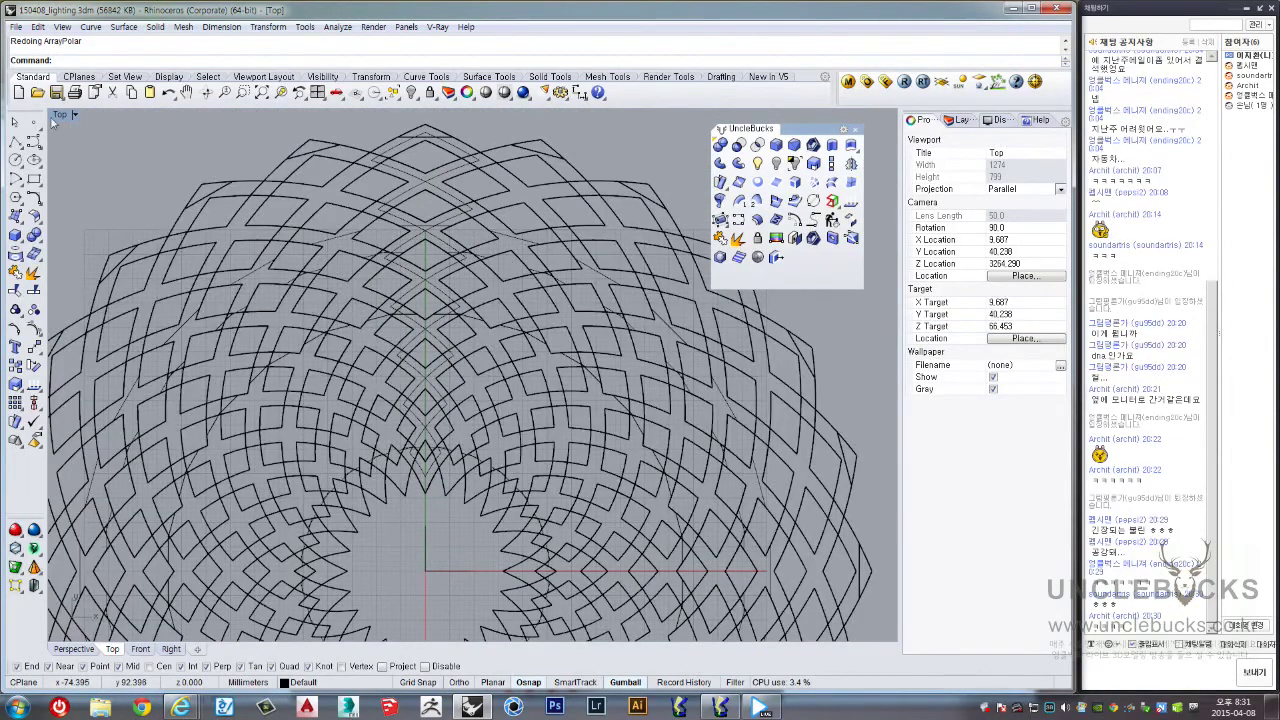
Maximize Perspective, orbit to a low side view and crossing-select the dome's lattice pieces.
{"action": "double_click", "coordinate": [59, 116]}
{"action": "double_click", "coordinate": [497, 119]}
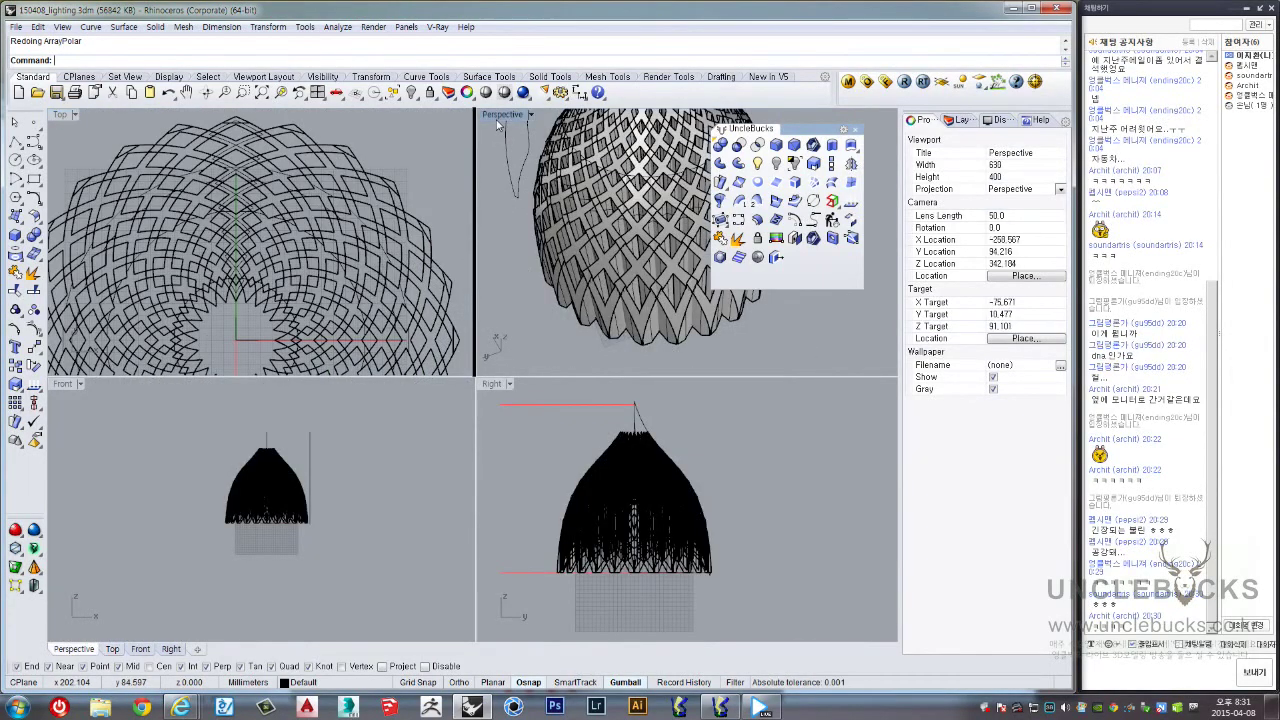
{"action": "right_click_drag", "start_coordinate": [497, 122], "coordinate": [527, 386]}
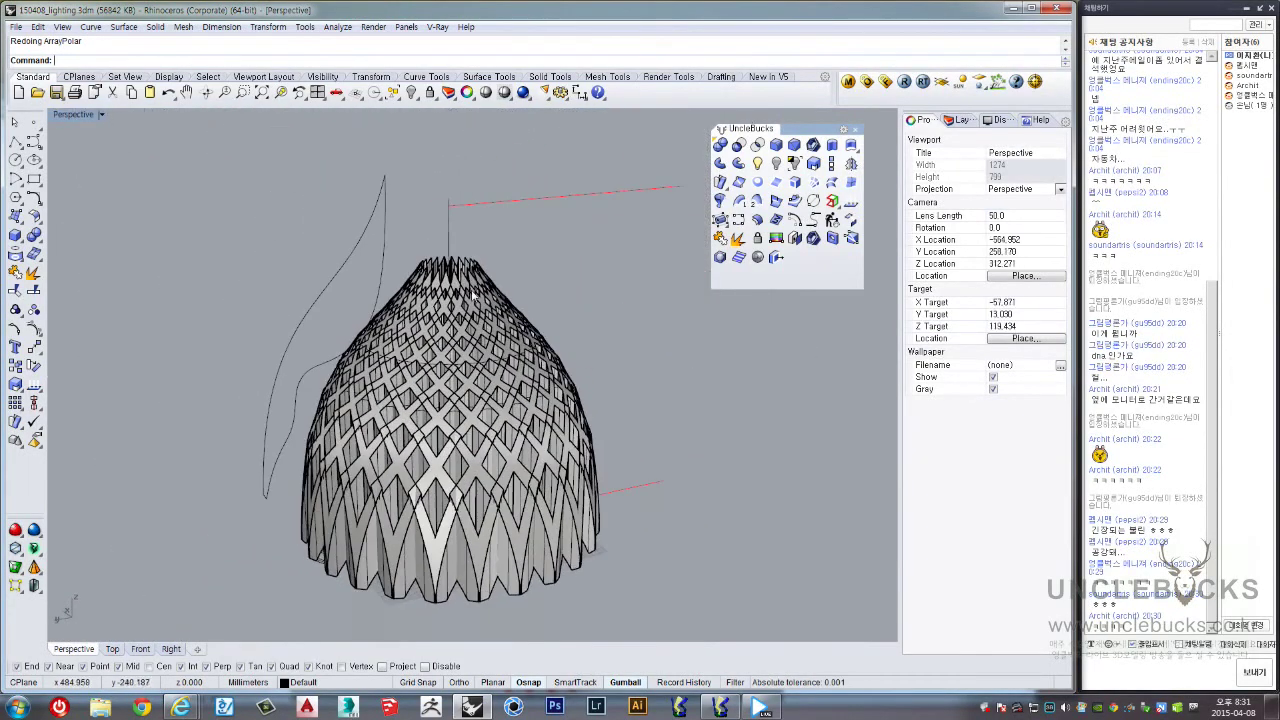
{"action": "scroll", "coordinate": [519, 257], "scroll_direction": "up", "scroll_amount": 5}
{"action": "right_click_drag", "start_coordinate": [519, 300], "coordinate": [519, 257]}
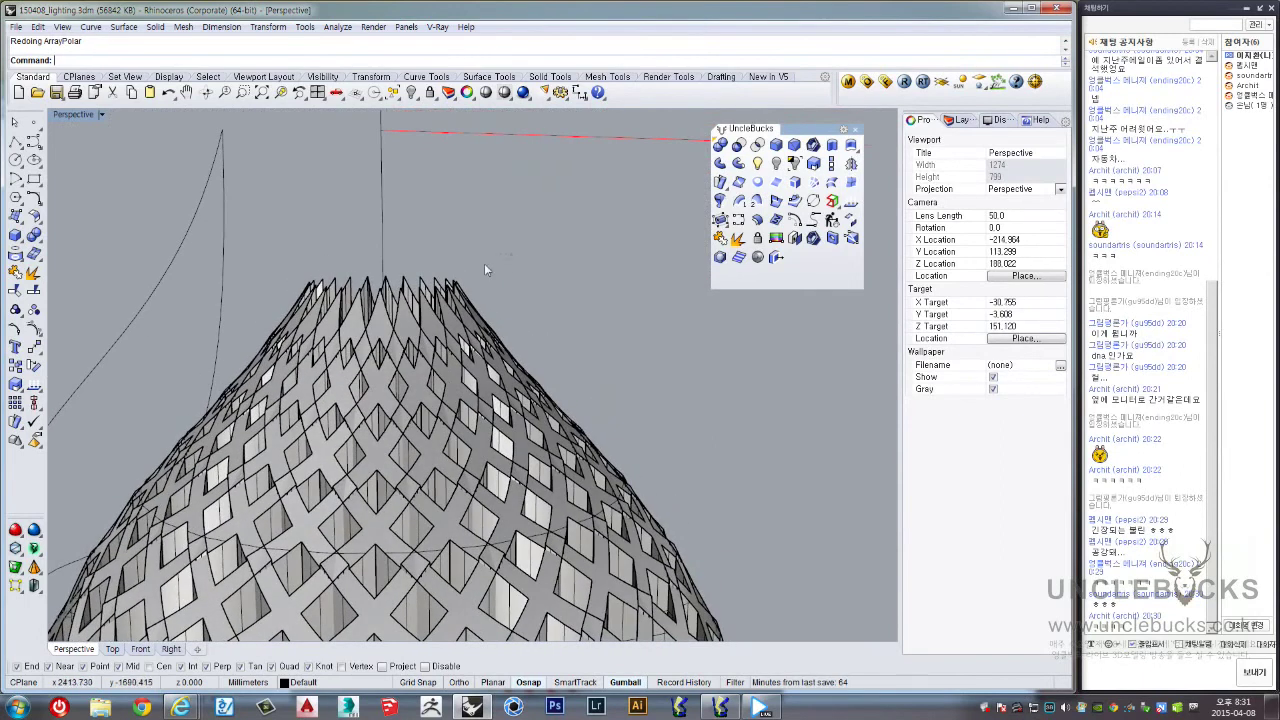
{"action": "left_click_drag", "start_coordinate": [512, 254], "coordinate": [260, 340]}
{"action": "scroll", "coordinate": [372, 252], "scroll_direction": "up", "scroll_amount": 3}
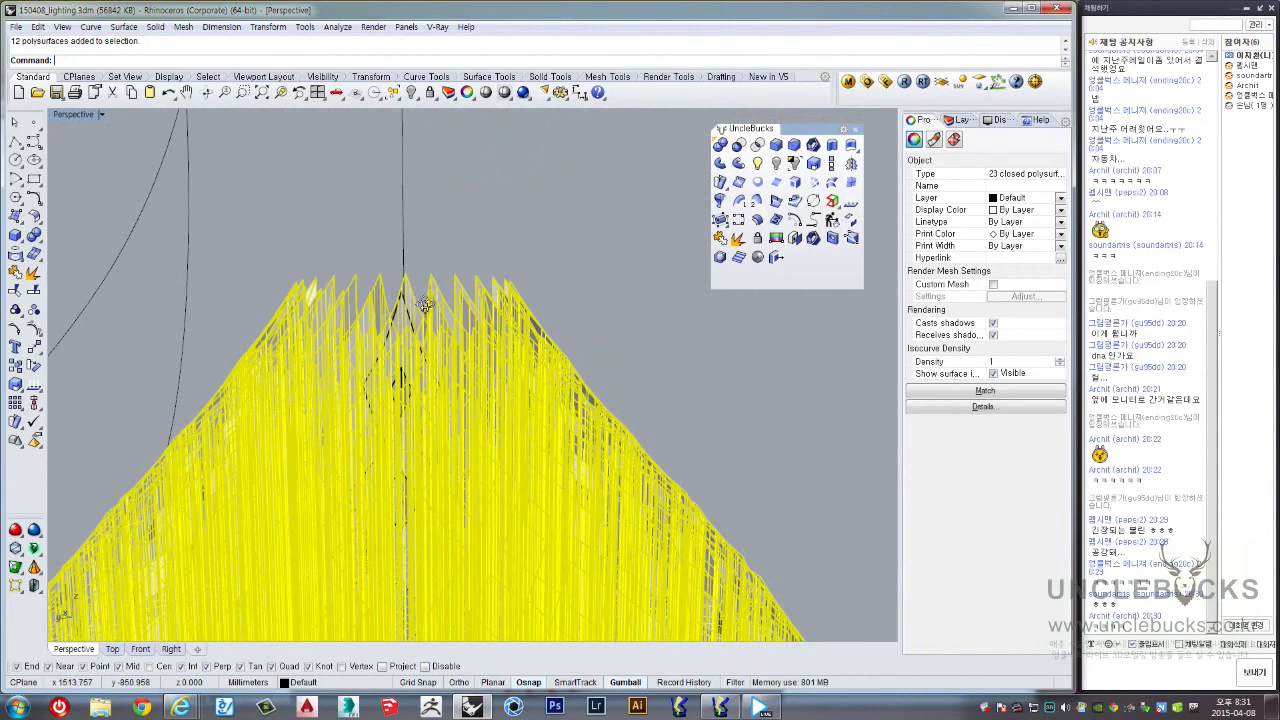
Add the remaining lattice pieces and try BooleanUnion on all 24, which fails.
{"action": "mouse_move", "coordinate": [424, 305]}
{"action": "right_mouse_down"}
{"action": "mouse_move", "coordinate": [449, 327]}
{"action": "mouse_move", "coordinate": [362, 418]}
{"action": "mouse_move", "coordinate": [580, 260]}
{"action": "right_mouse_up"}
{"action": "left_click", "coordinate": [396, 322], "text": "shift"}
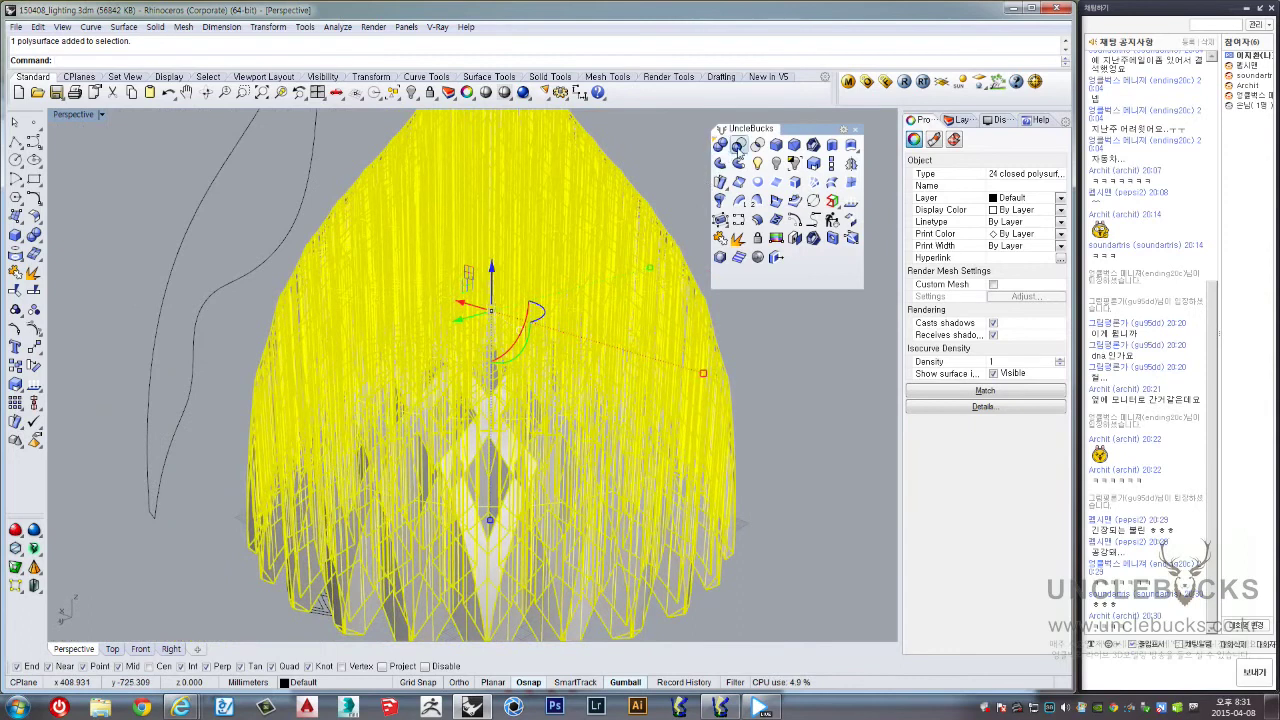
{"action": "left_click", "coordinate": [34, 234]}
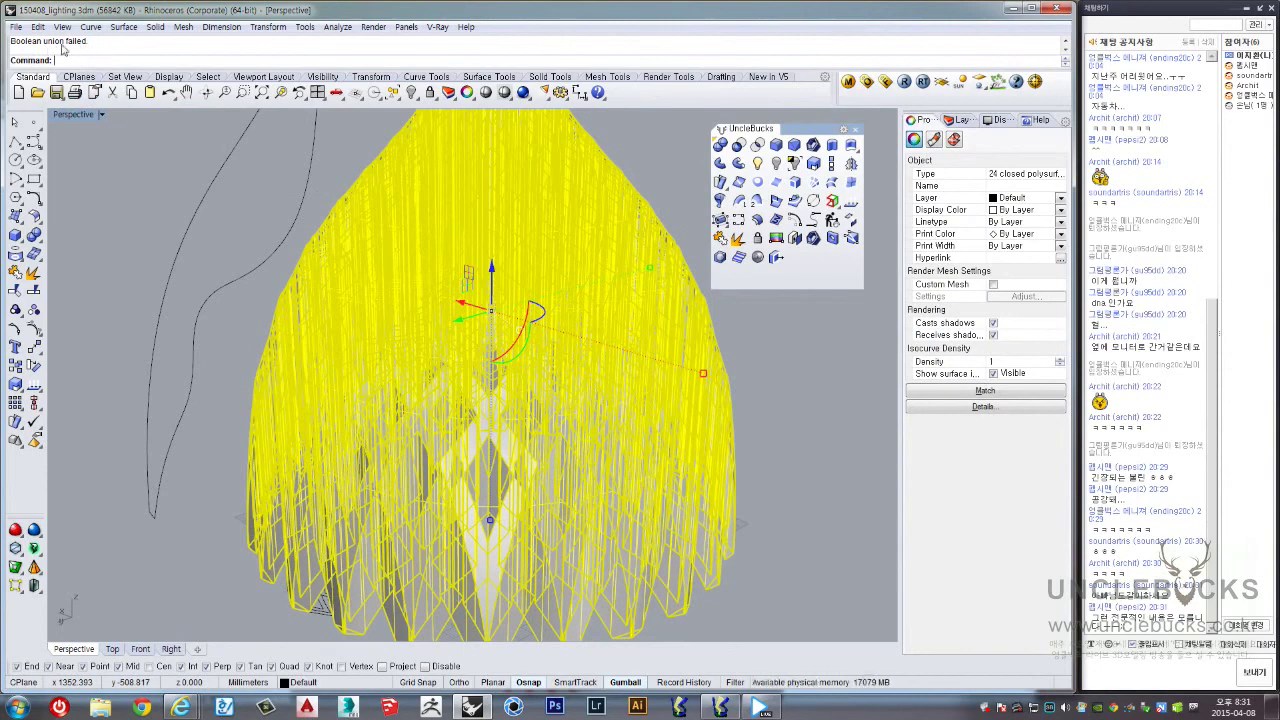
Clear the selection and orbit to look down on the dome.
{"action": "right_click_drag", "start_coordinate": [300, 200], "coordinate": [358, 171]}
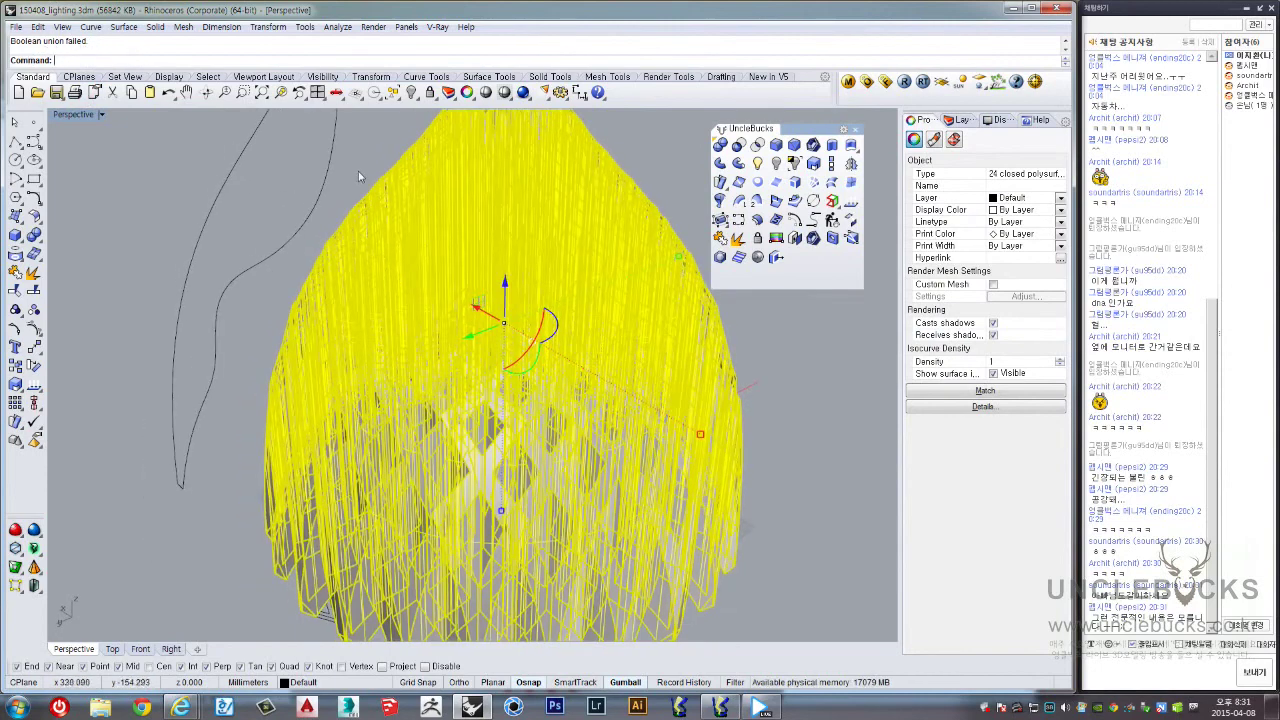
{"action": "key", "text": "Escape"}
{"action": "right_click_drag", "start_coordinate": [432, 196], "coordinate": [490, 312]}
{"action": "scroll", "coordinate": [490, 312], "scroll_direction": "up", "scroll_amount": 3}
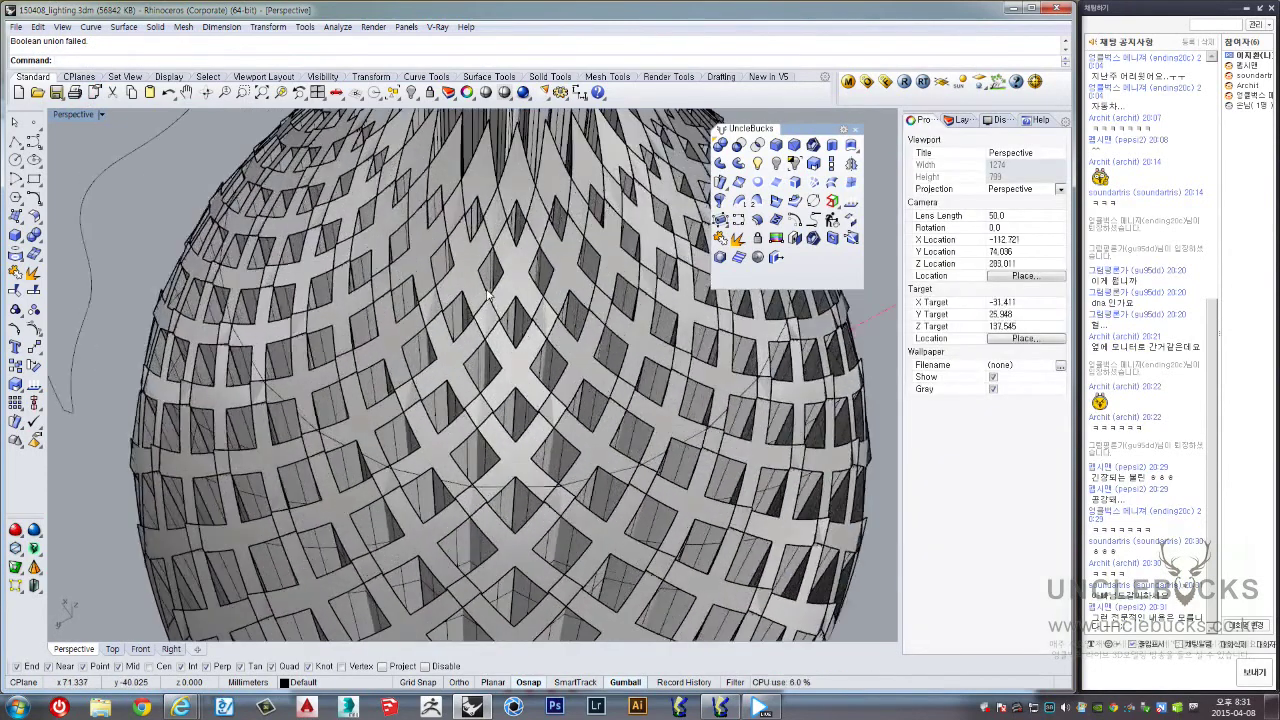
{"action": "scroll", "coordinate": [490, 312], "scroll_direction": "down", "scroll_amount": 4}
Undo the polar array, select the lone strip, view it in Top, then redo the array.
{"action": "key", "text": "ctrl+z"}
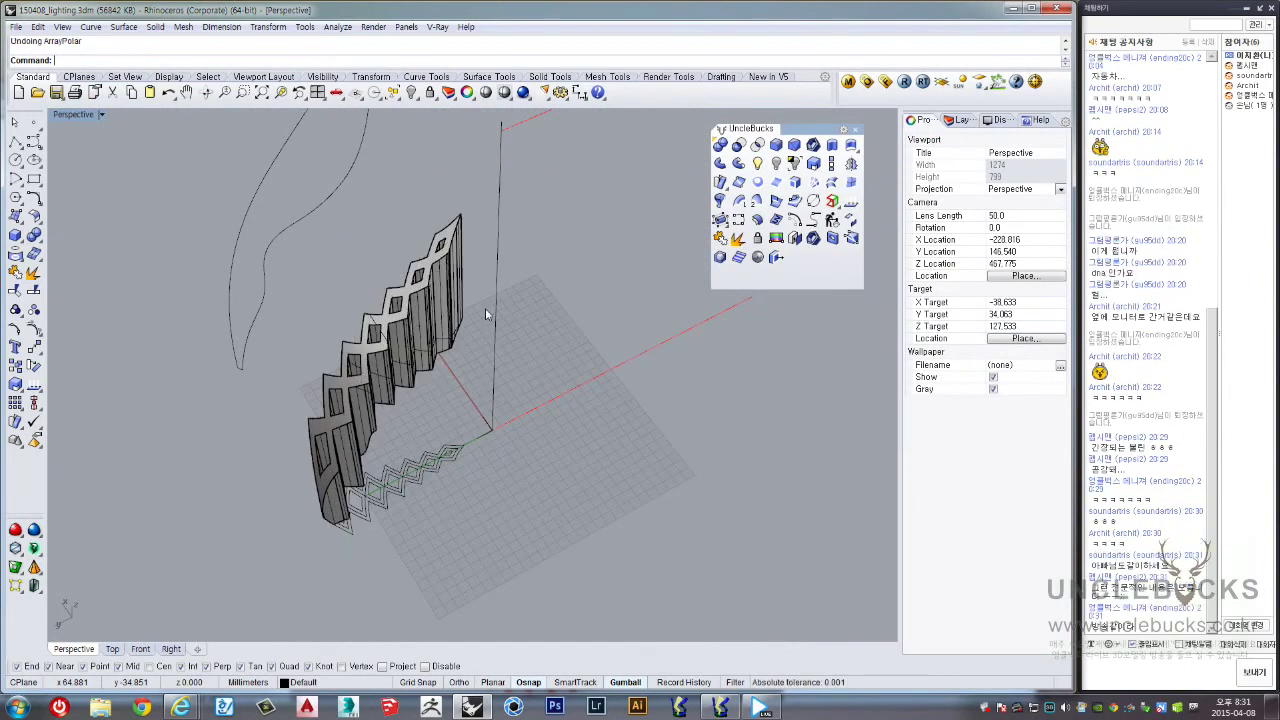
{"action": "right_click_drag", "start_coordinate": [485, 308], "coordinate": [322, 302]}
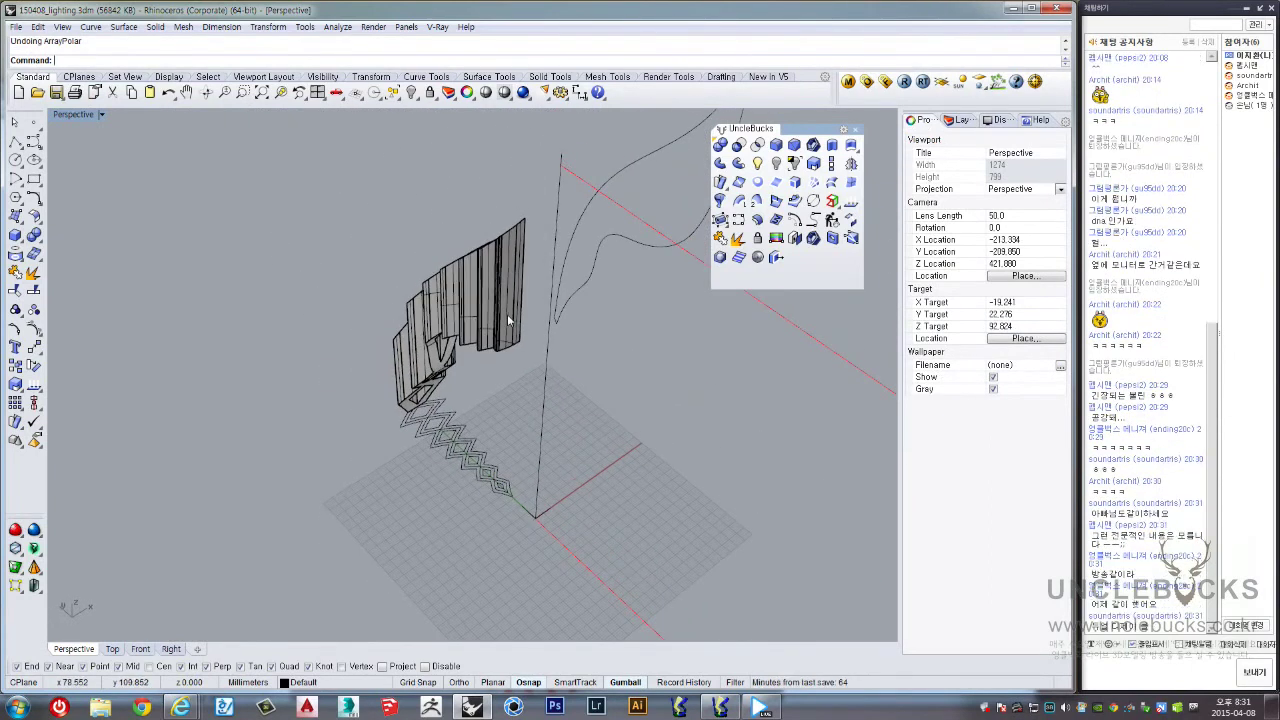
{"action": "mouse_move", "coordinate": [508, 320]}
{"action": "right_mouse_down"}
{"action": "mouse_move", "coordinate": [487, 251]}
{"action": "mouse_move", "coordinate": [496, 358]}
{"action": "mouse_move", "coordinate": [580, 314]}
{"action": "mouse_move", "coordinate": [603, 249]}
{"action": "mouse_move", "coordinate": [674, 214]}
{"action": "mouse_move", "coordinate": [508, 338]}
{"action": "mouse_move", "coordinate": [380, 338]}
{"action": "right_mouse_up"}
{"action": "left_click", "coordinate": [487, 251]}
{"action": "double_click", "coordinate": [60, 115]}
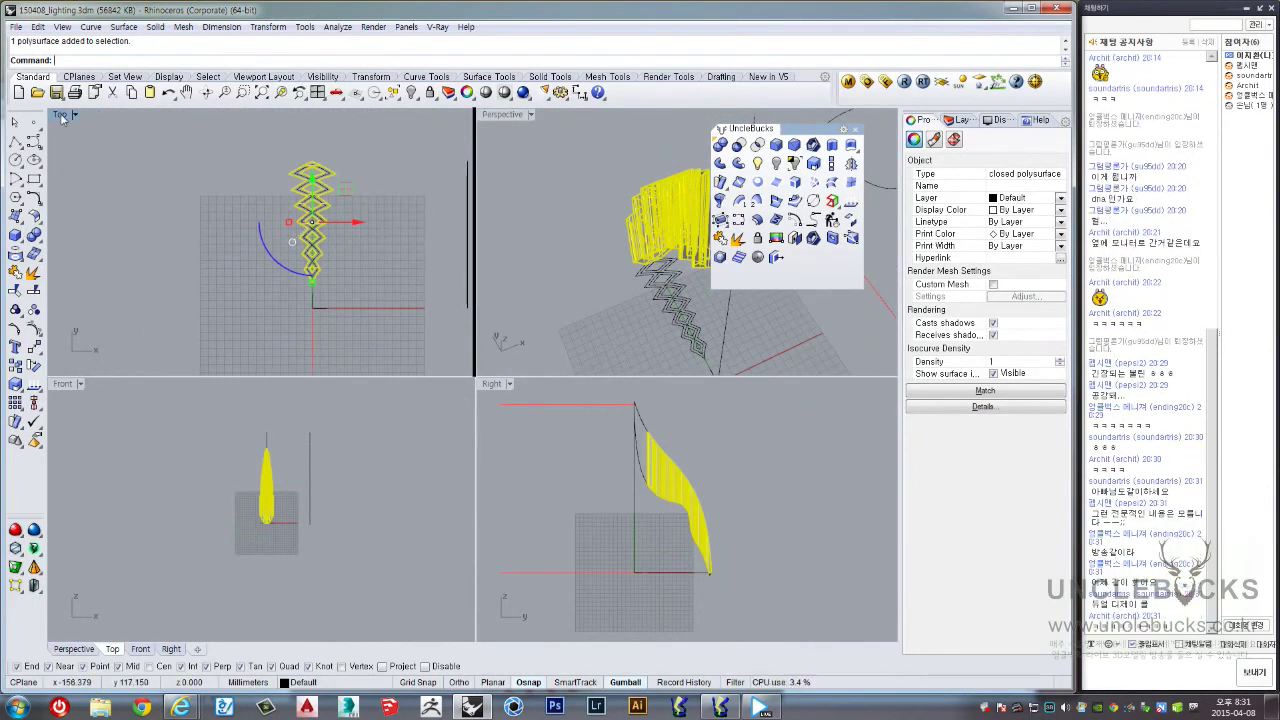
{"action": "double_click", "coordinate": [60, 115]}
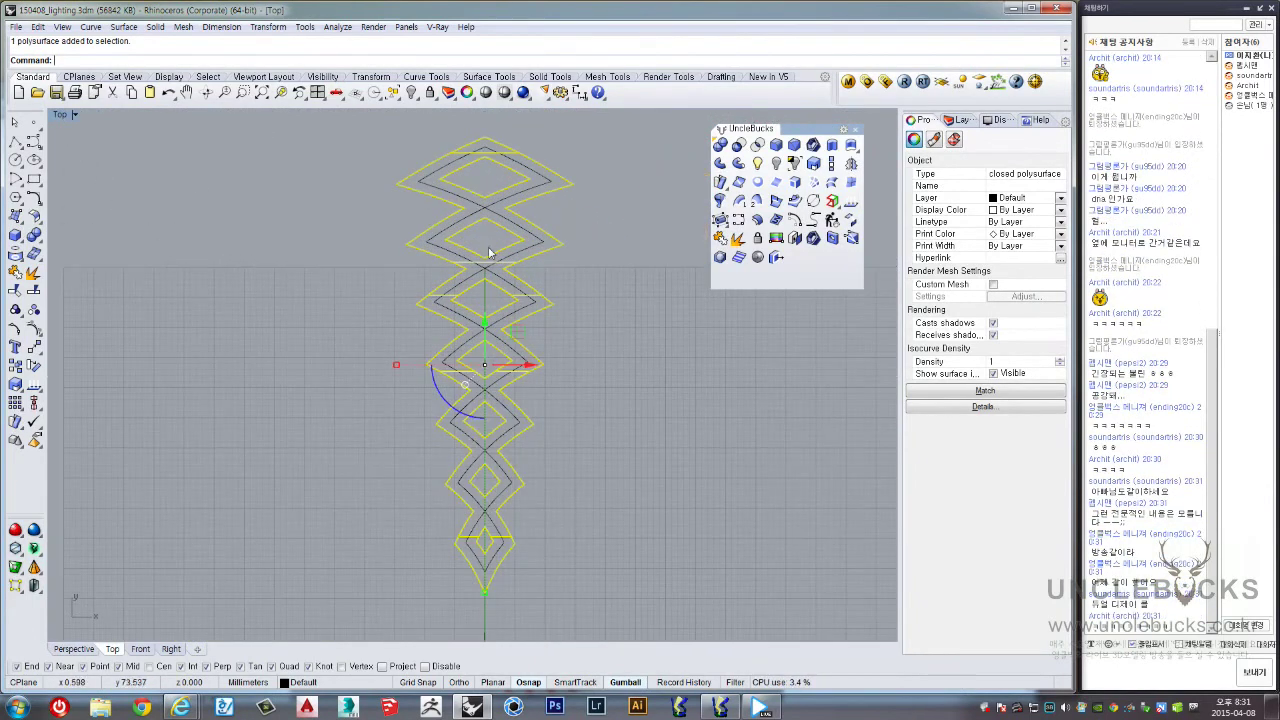
{"action": "key", "text": "ctrl+y"}
{"action": "double_click", "coordinate": [63, 114]}
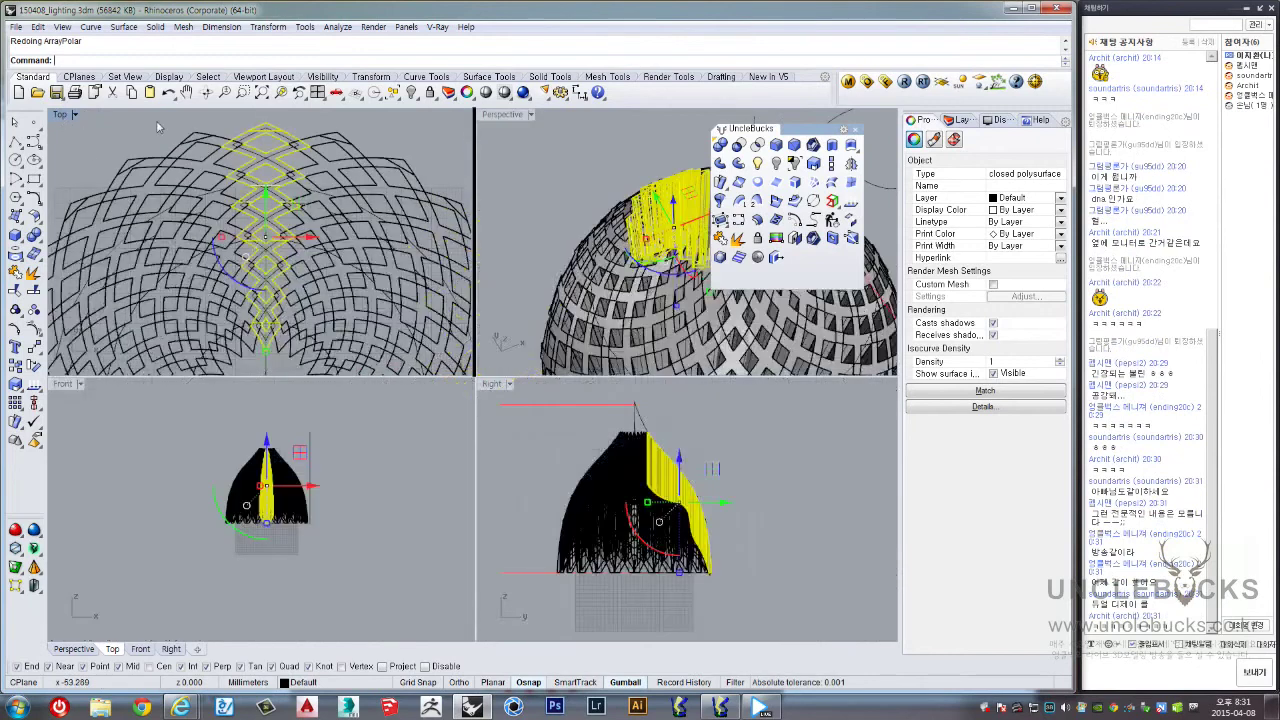
{"action": "double_click", "coordinate": [518, 116]}
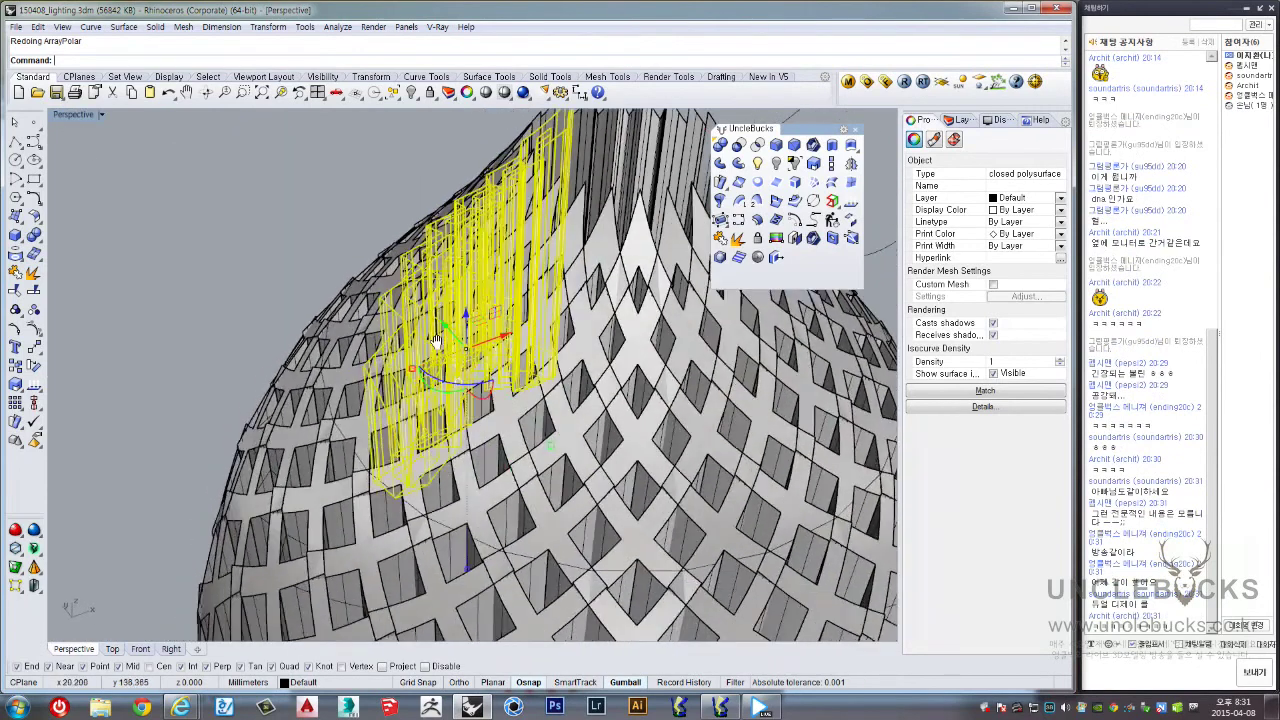
Orbit around the complete dome to inspect its diamond panels up close.
{"action": "left_click", "coordinate": [198, 290]}
{"action": "right_click_drag", "start_coordinate": [198, 290], "coordinate": [357, 353]}
{"action": "scroll", "coordinate": [455, 317], "scroll_direction": "up", "scroll_amount": 5}
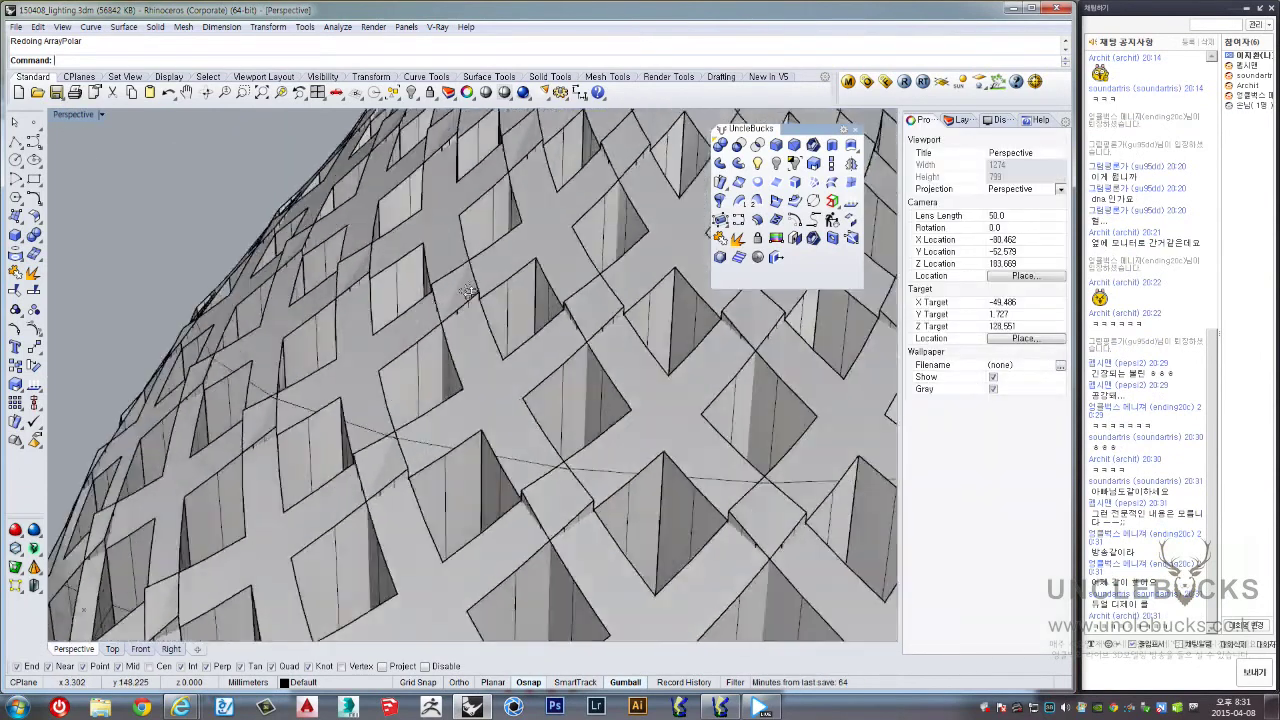
{"action": "scroll", "coordinate": [455, 317], "scroll_direction": "down", "scroll_amount": 5}
{"action": "mouse_move", "coordinate": [455, 317]}
{"action": "right_mouse_down"}
{"action": "mouse_move", "coordinate": [384, 316]}
{"action": "mouse_move", "coordinate": [386, 342]}
{"action": "mouse_move", "coordinate": [506, 296]}
{"action": "right_mouse_up"}
{"action": "scroll", "coordinate": [476, 318], "scroll_direction": "up", "scroll_amount": 5}
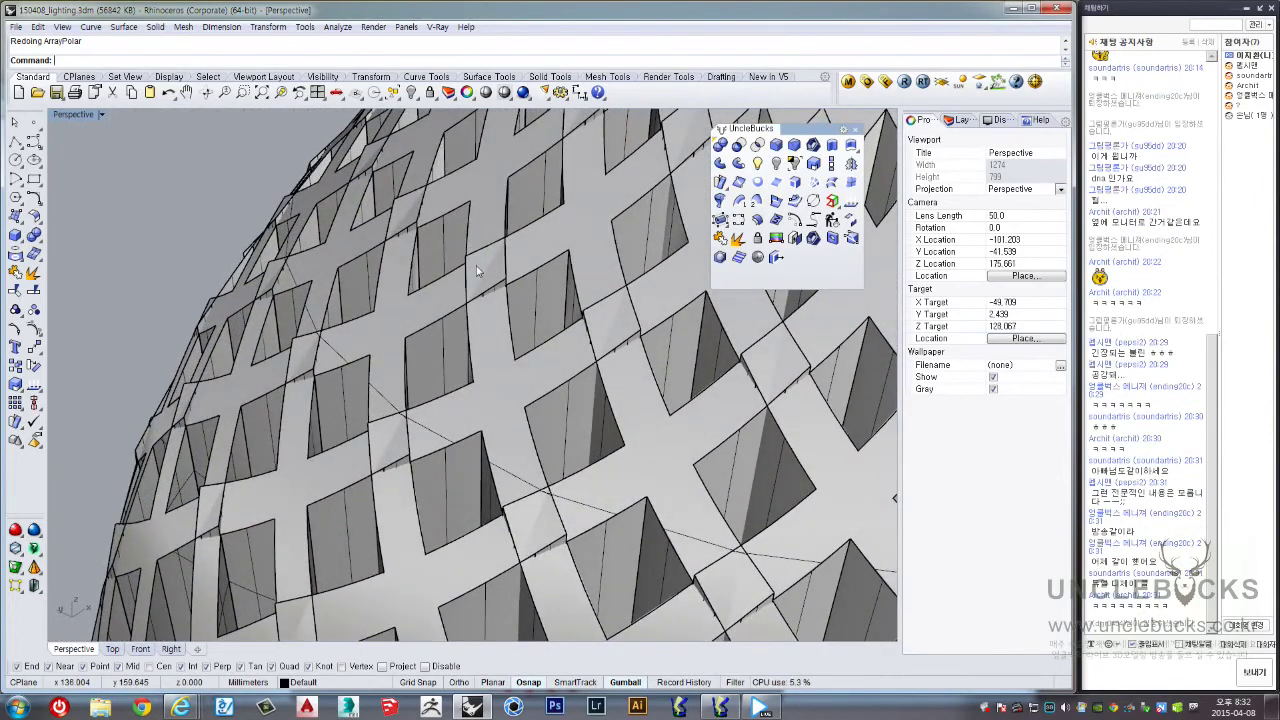
{"action": "right_click_drag", "start_coordinate": [478, 270], "coordinate": [629, 331]}
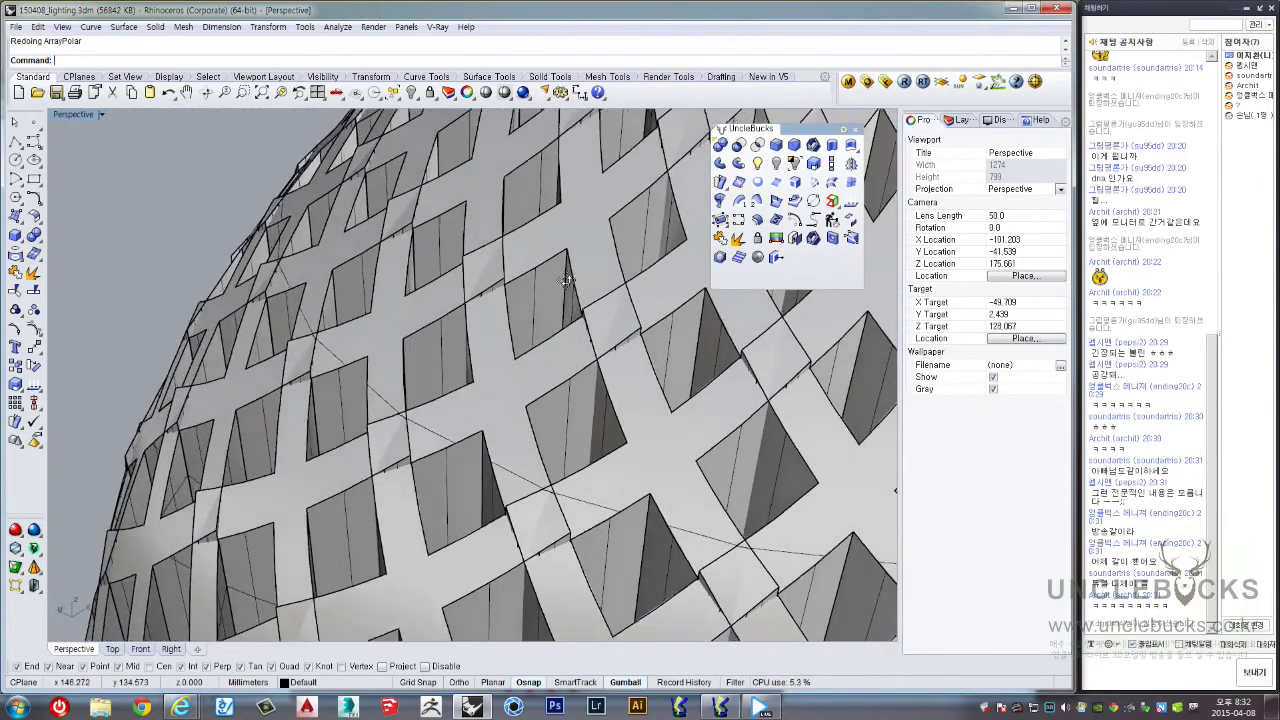
{"action": "right_click_drag", "start_coordinate": [452, 233], "coordinate": [375, 292]}
{"action": "scroll", "coordinate": [400, 305], "scroll_direction": "down", "scroll_amount": 3}
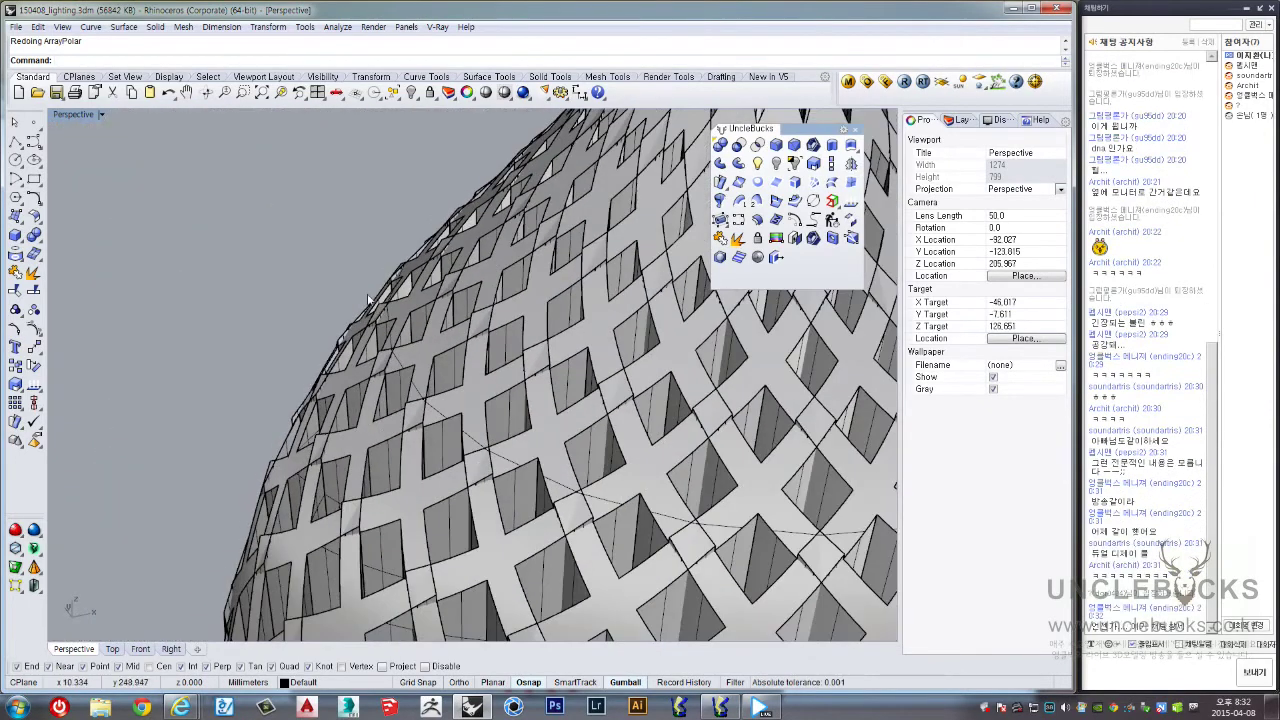
{"action": "mouse_move", "coordinate": [440, 324]}
{"action": "right_mouse_down"}
{"action": "mouse_move", "coordinate": [483, 360]}
{"action": "mouse_move", "coordinate": [538, 300]}
{"action": "mouse_move", "coordinate": [483, 365]}
{"action": "mouse_move", "coordinate": [93, 146]}
{"action": "right_mouse_up"}
{"action": "scroll", "coordinate": [483, 358], "scroll_direction": "down", "scroll_amount": 3}
Undo the polar array again and select the lone strip in a maximized Top view.
{"action": "key", "text": "ctrl+z"}
{"action": "scroll", "coordinate": [538, 300], "scroll_direction": "up", "scroll_amount": 3}
{"action": "left_click", "coordinate": [483, 365]}
{"action": "double_click", "coordinate": [68, 116]}
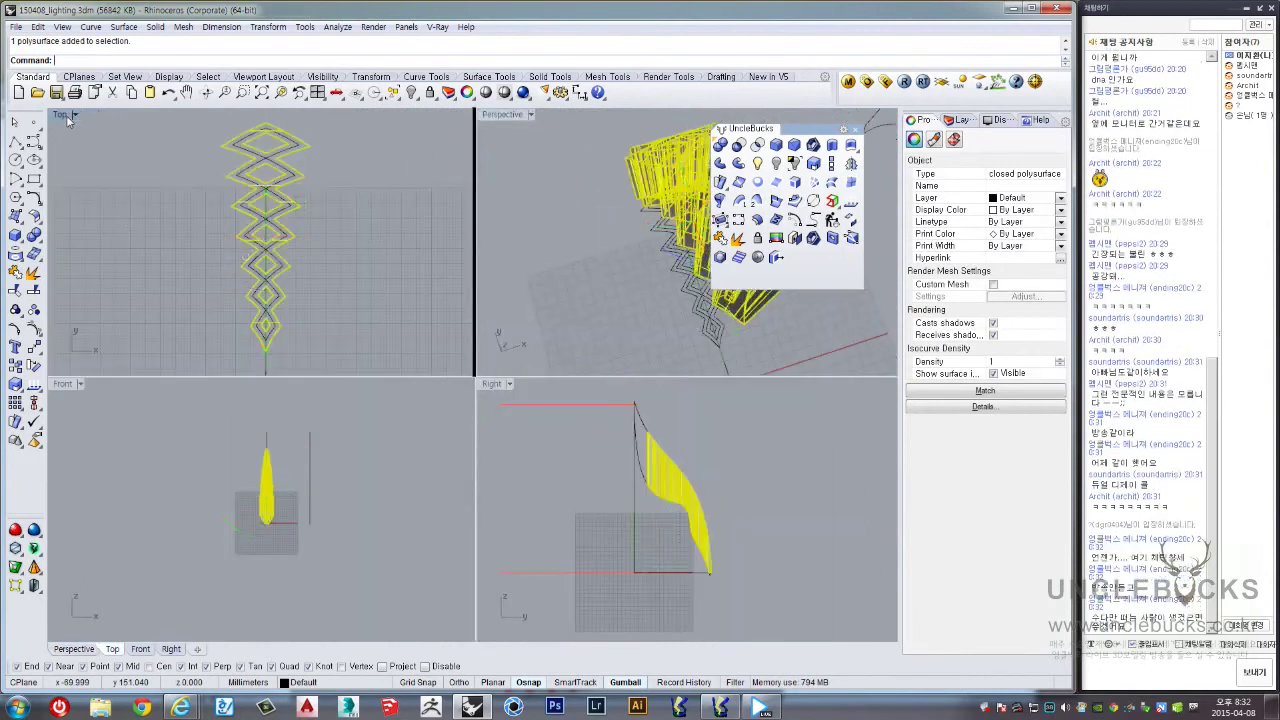
{"action": "double_click", "coordinate": [57, 116]}
Zoom and pan the Top view to frame the strip, then start a polyline.
{"action": "scroll", "coordinate": [289, 211], "scroll_direction": "down", "scroll_amount": 2}
{"action": "scroll", "coordinate": [325, 203], "scroll_direction": "up", "scroll_amount": 3}
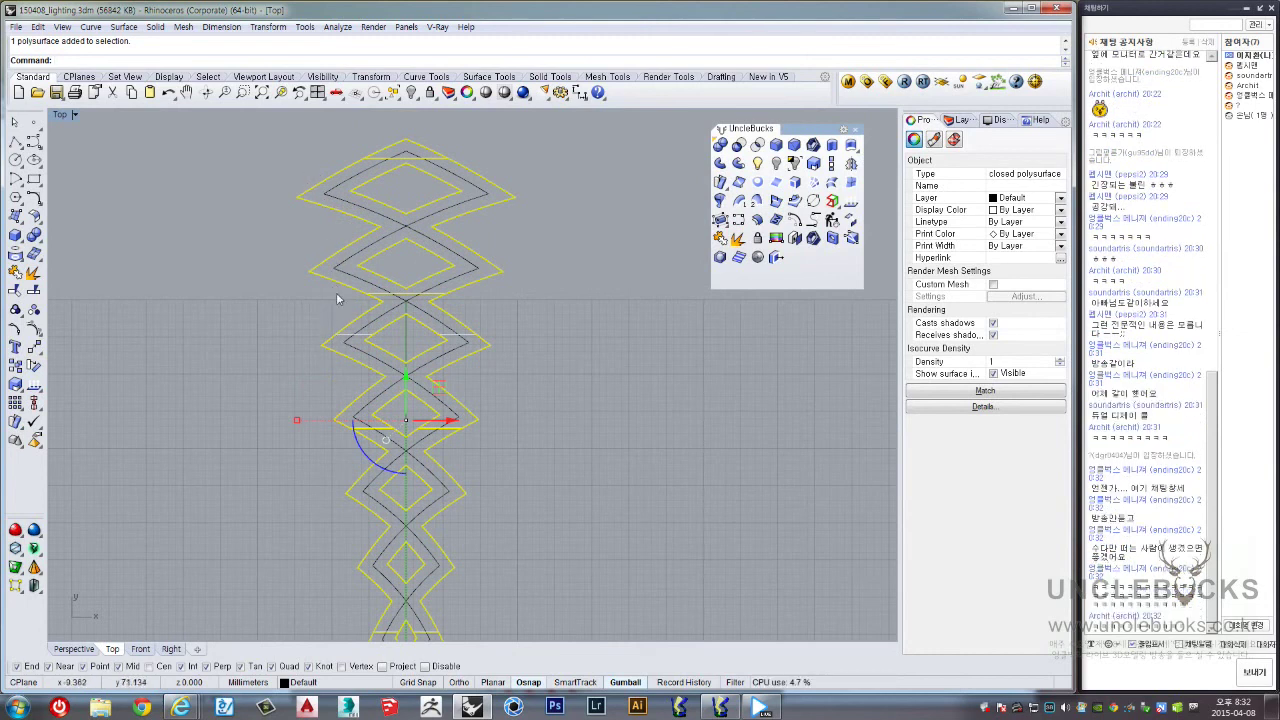
{"action": "scroll", "coordinate": [340, 297], "scroll_direction": "down", "scroll_amount": 2}
{"action": "scroll", "coordinate": [360, 295], "scroll_direction": "down", "scroll_amount": 1}
{"action": "scroll", "coordinate": [375, 293], "scroll_direction": "down", "scroll_amount": 1}
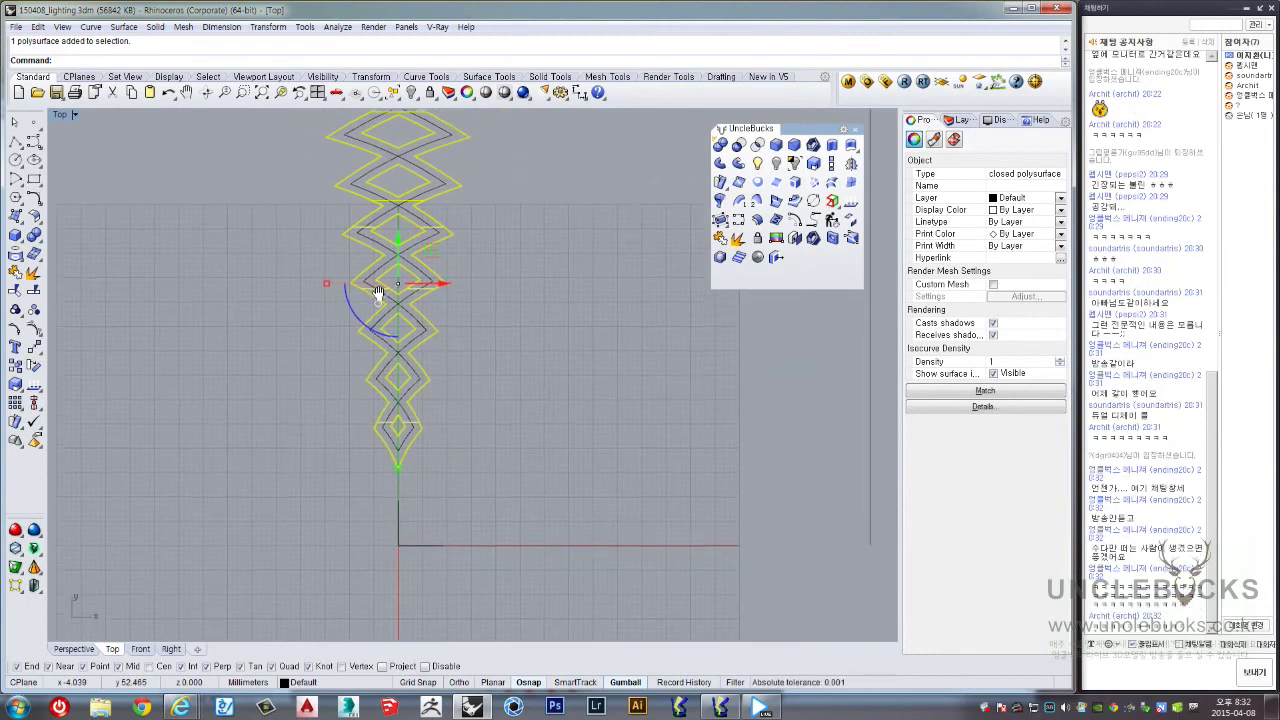
{"action": "right_click_drag", "start_coordinate": [378, 292], "coordinate": [380, 296]}
{"action": "right_click_drag", "start_coordinate": [350, 146], "coordinate": [350, 181]}
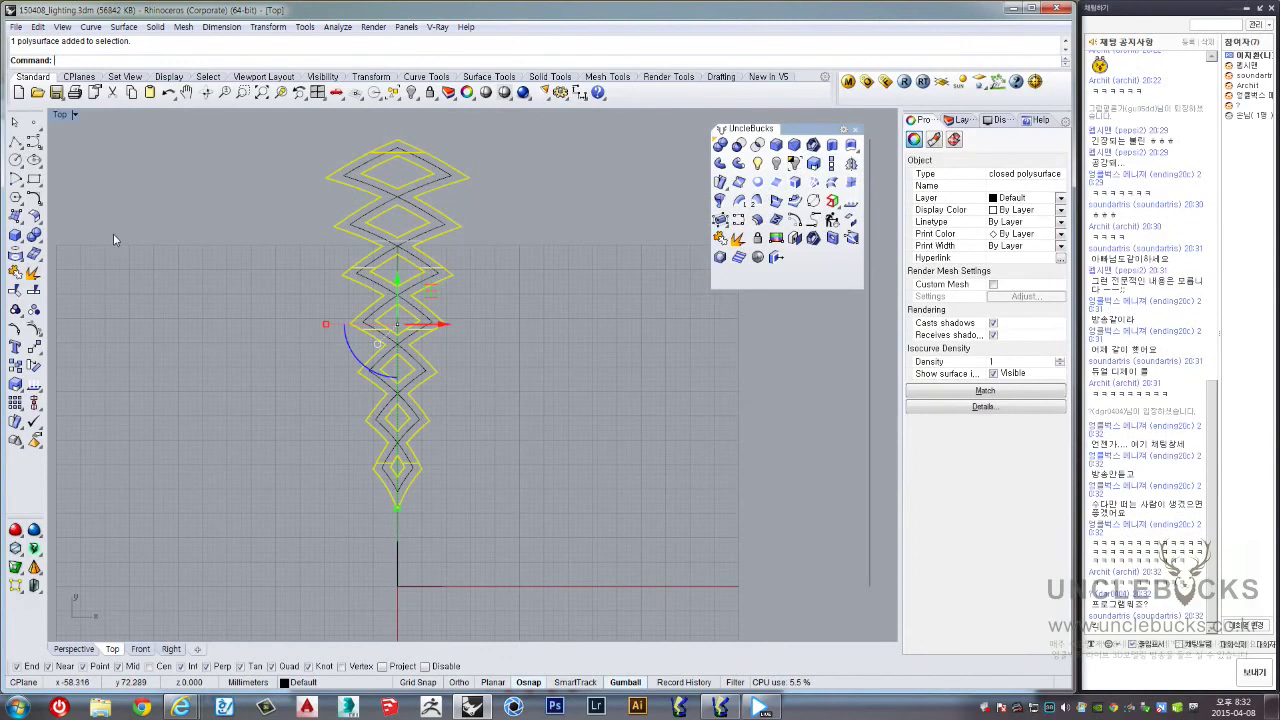
{"action": "left_click", "coordinate": [15, 141]}
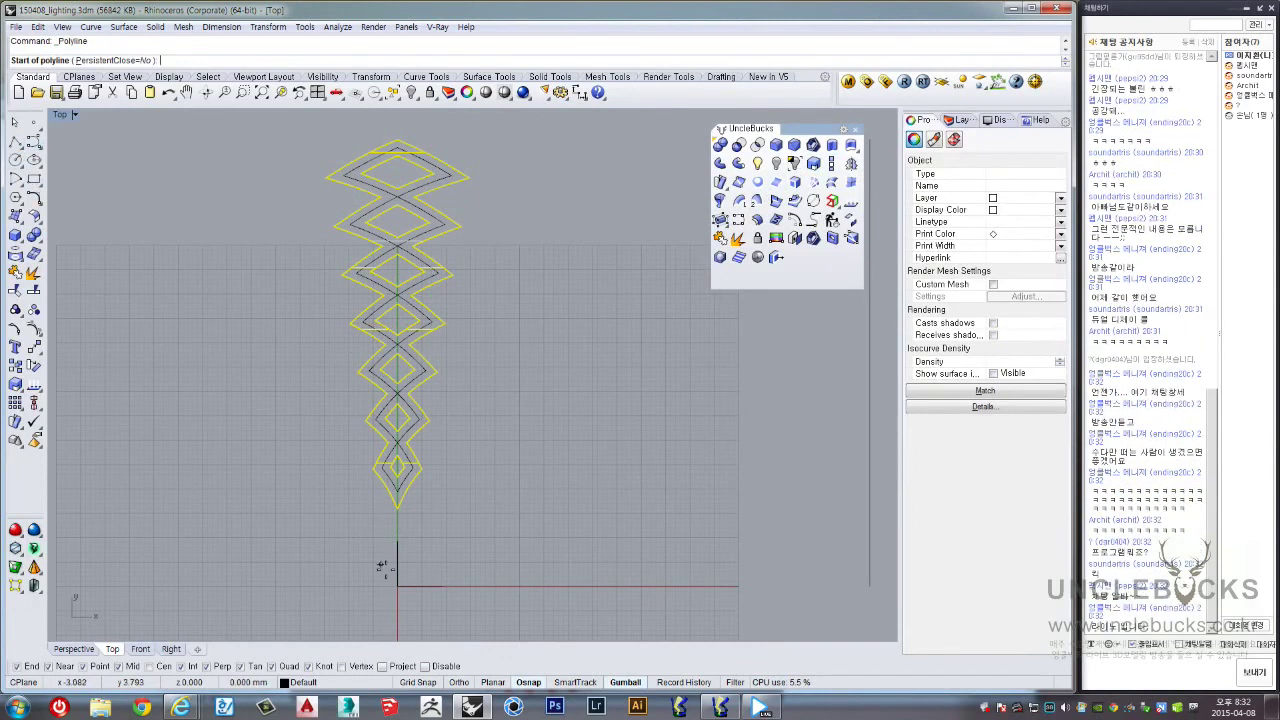
Cancel the unfinished polyline and reset the selection.
{"action": "key", "text": "Escape"}
{"action": "scroll", "coordinate": [493, 396], "scroll_direction": "down", "scroll_amount": 3}
{"action": "key", "text": "Escape"}
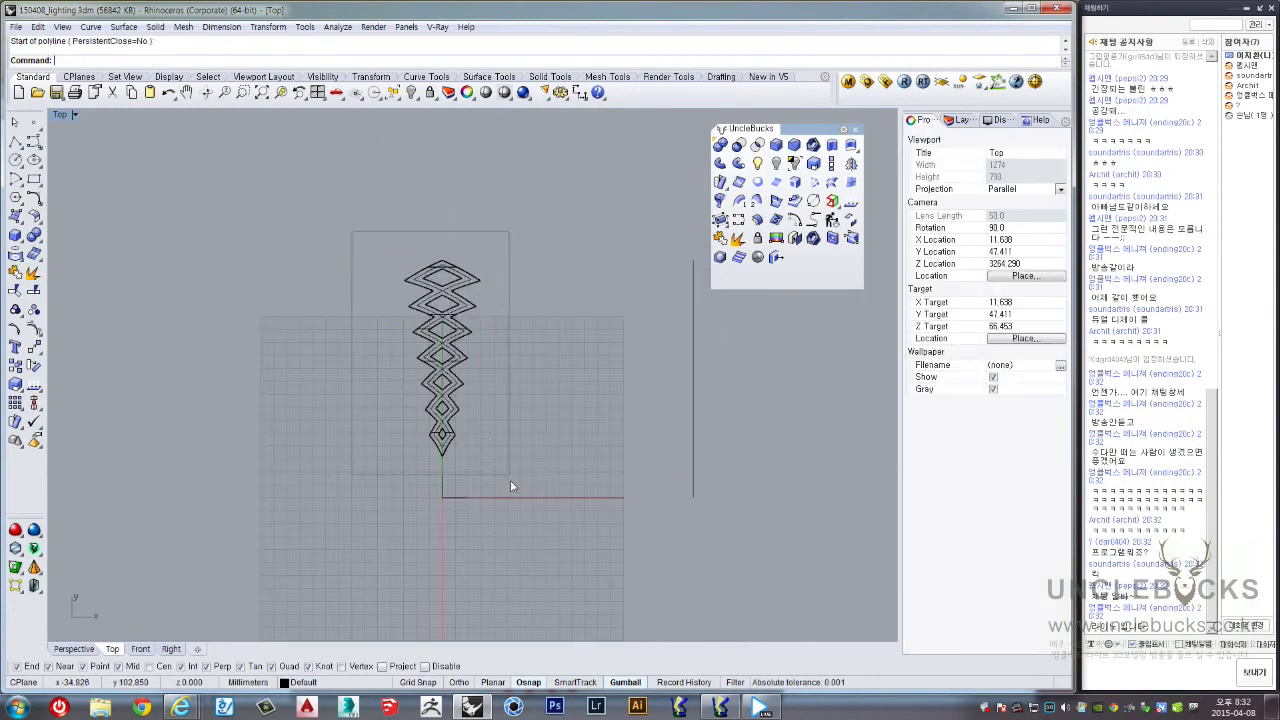
{"action": "left_click_drag", "start_coordinate": [505, 472], "coordinate": [505, 472]}
{"action": "scroll", "coordinate": [507, 309], "scroll_direction": "up", "scroll_amount": 3}
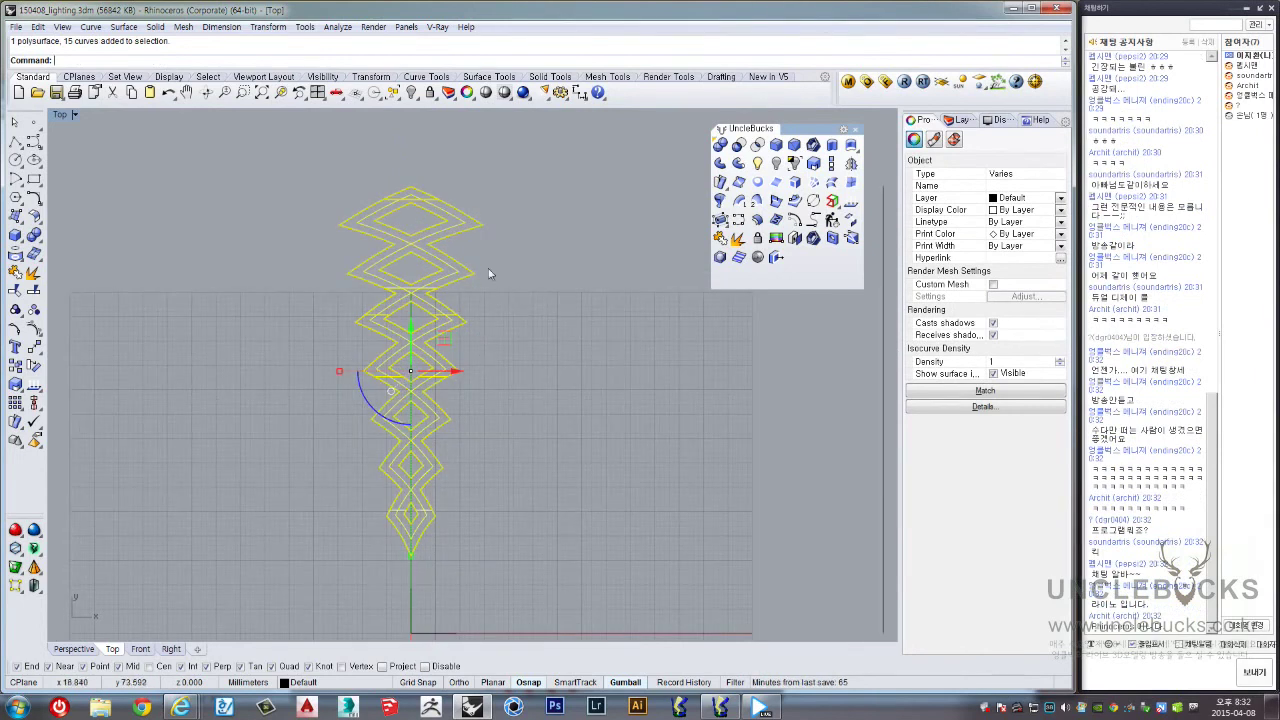
Try a first line from the lattice downward, abandon it and pan to the lower lattice.
{"action": "left_click", "coordinate": [15, 141]}
{"action": "scroll", "coordinate": [442, 240], "scroll_direction": "up", "scroll_amount": 3}
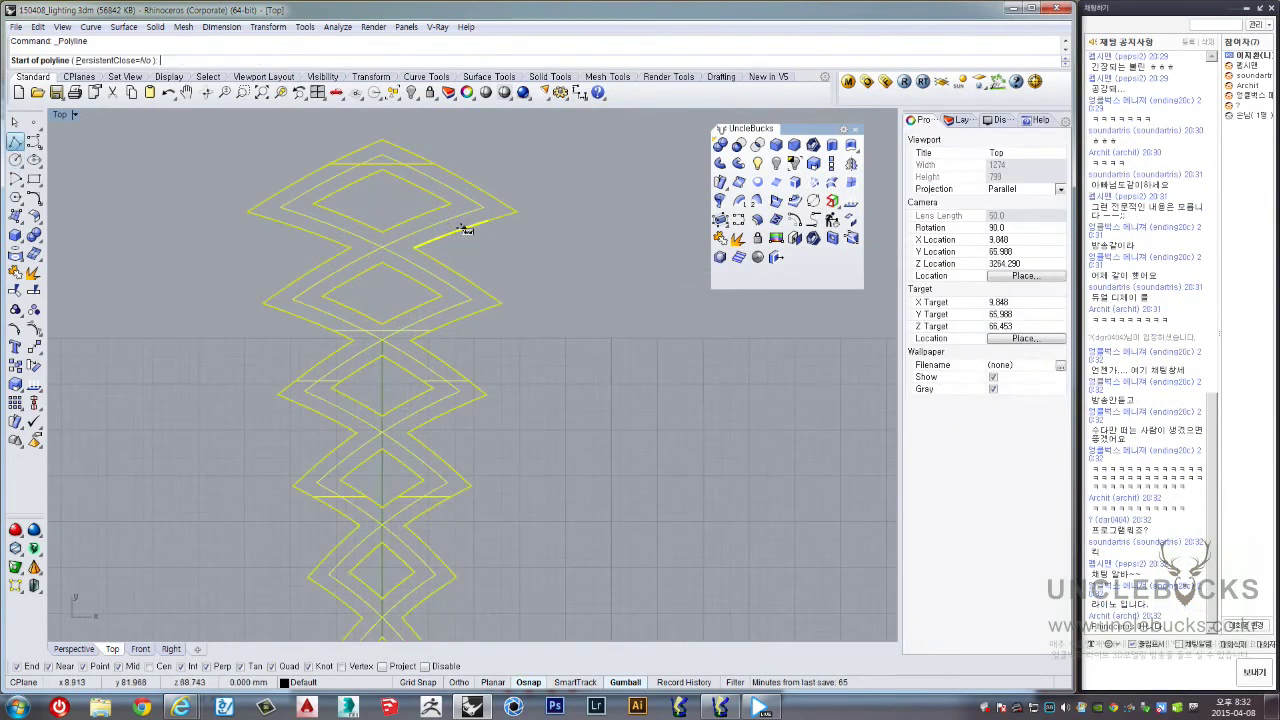
{"action": "left_click", "coordinate": [476, 205]}
{"action": "scroll", "coordinate": [486, 286], "scroll_direction": "down", "scroll_amount": 2}
{"action": "scroll", "coordinate": [470, 420], "scroll_direction": "up", "scroll_amount": 2}
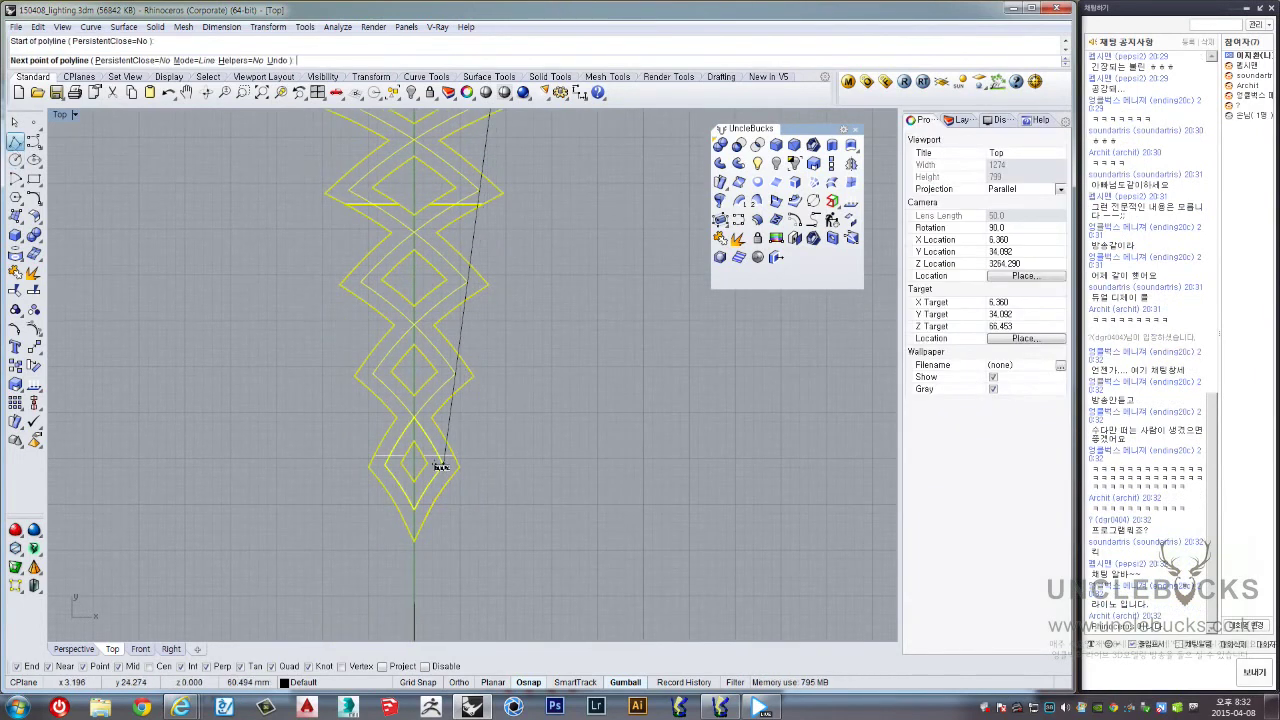
{"action": "left_click", "coordinate": [441, 465]}
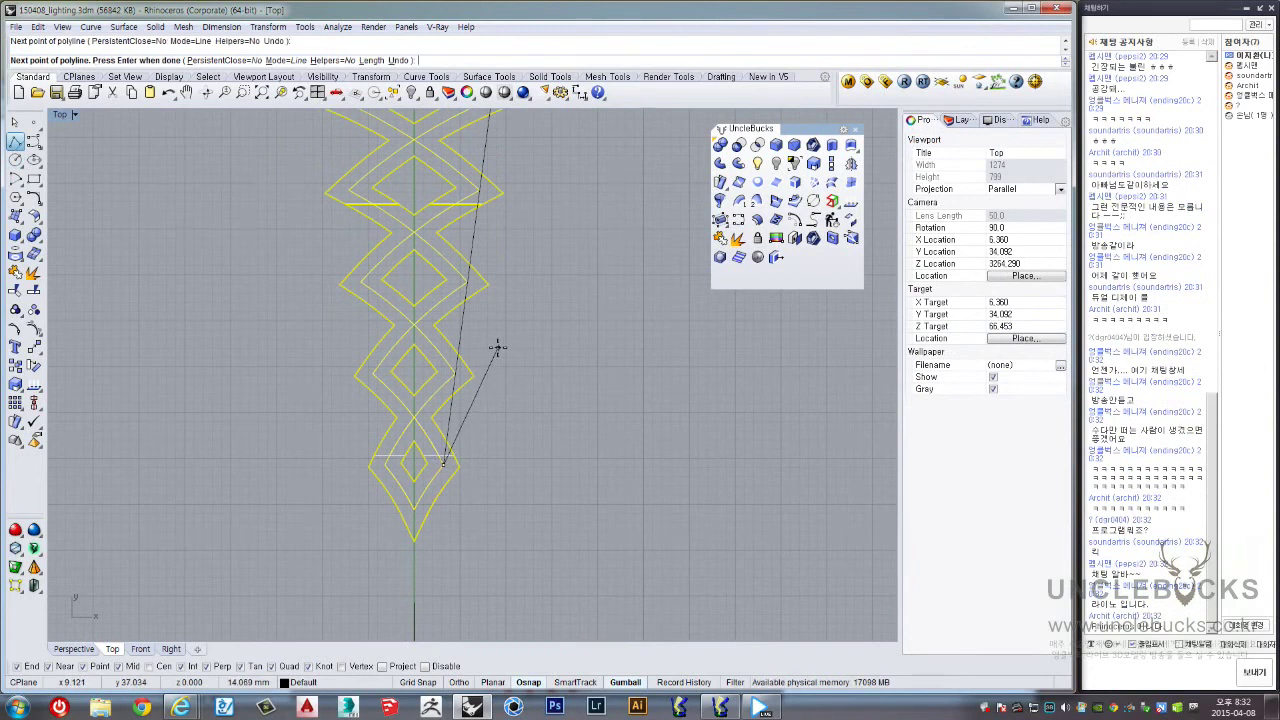
{"action": "key", "text": "Escape"}
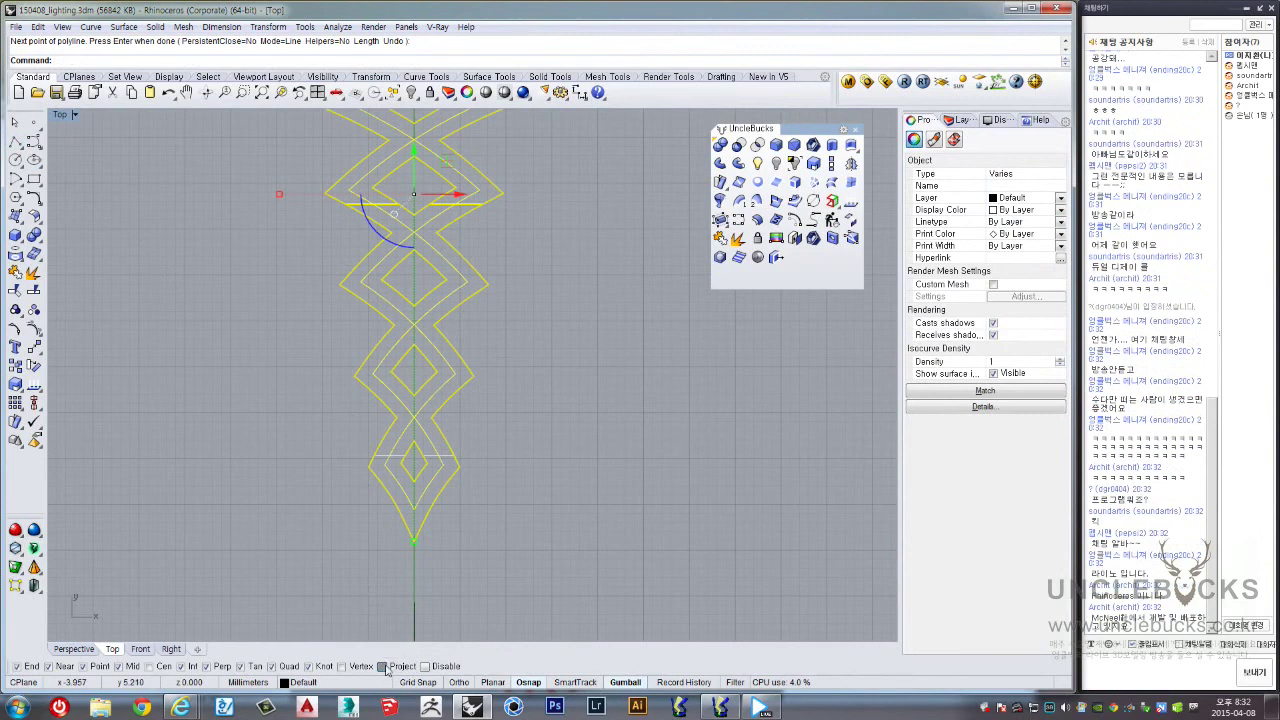
{"action": "right_click_drag", "start_coordinate": [397, 580], "coordinate": [397, 480]}
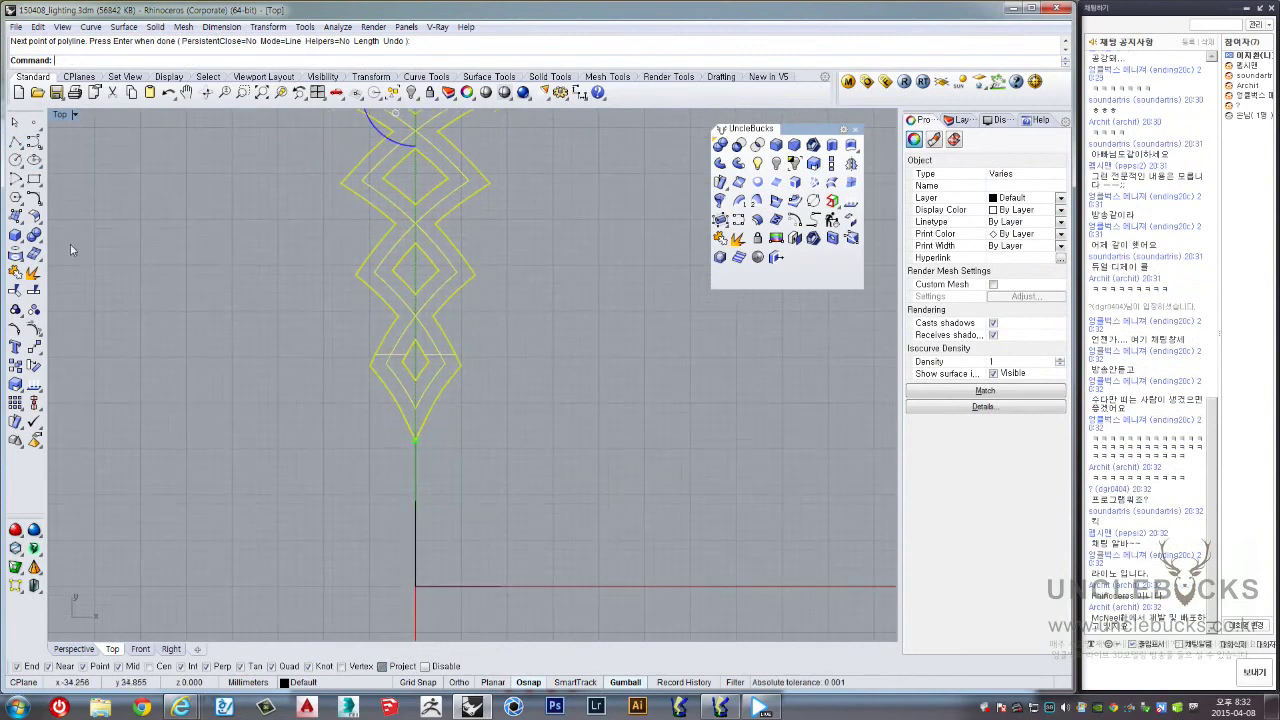
Draw a slanted line from the lattice bottom to its upper right and move it down to the base.
{"action": "left_click", "coordinate": [14, 143]}
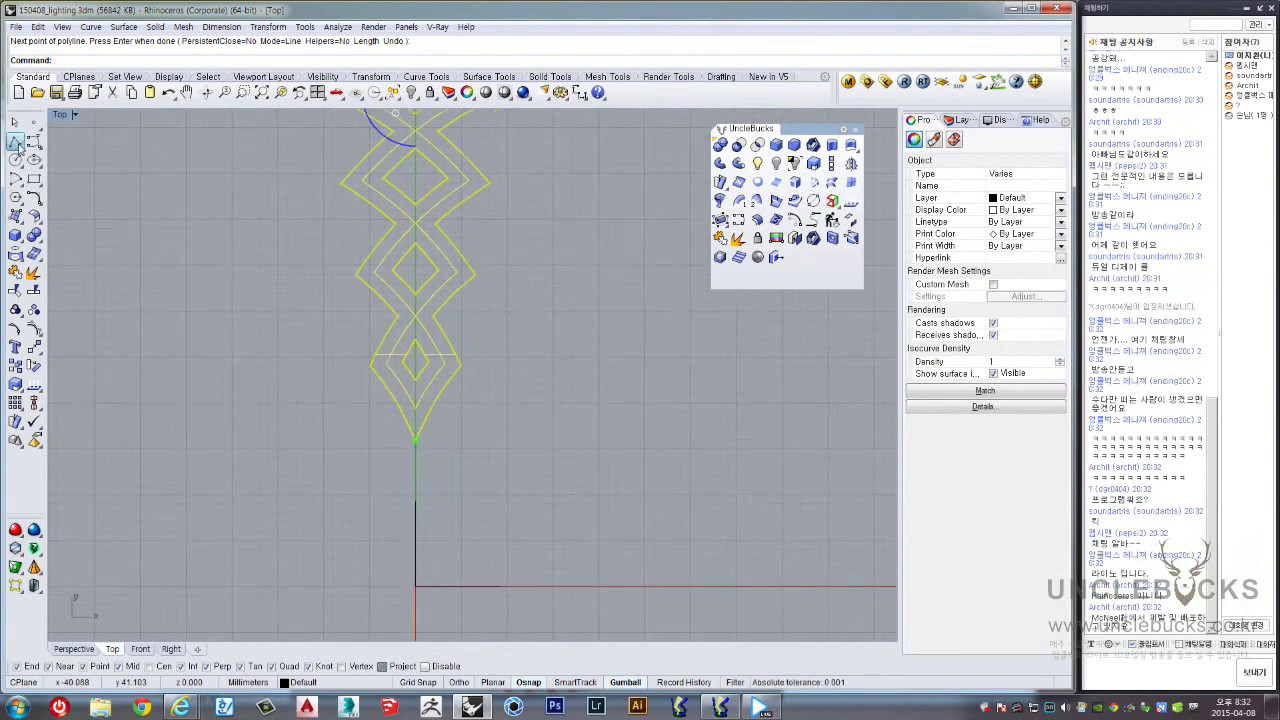
{"action": "left_click", "coordinate": [444, 362]}
{"action": "right_click_drag", "start_coordinate": [465, 368], "coordinate": [474, 302]}
{"action": "left_click", "coordinate": [474, 298]}
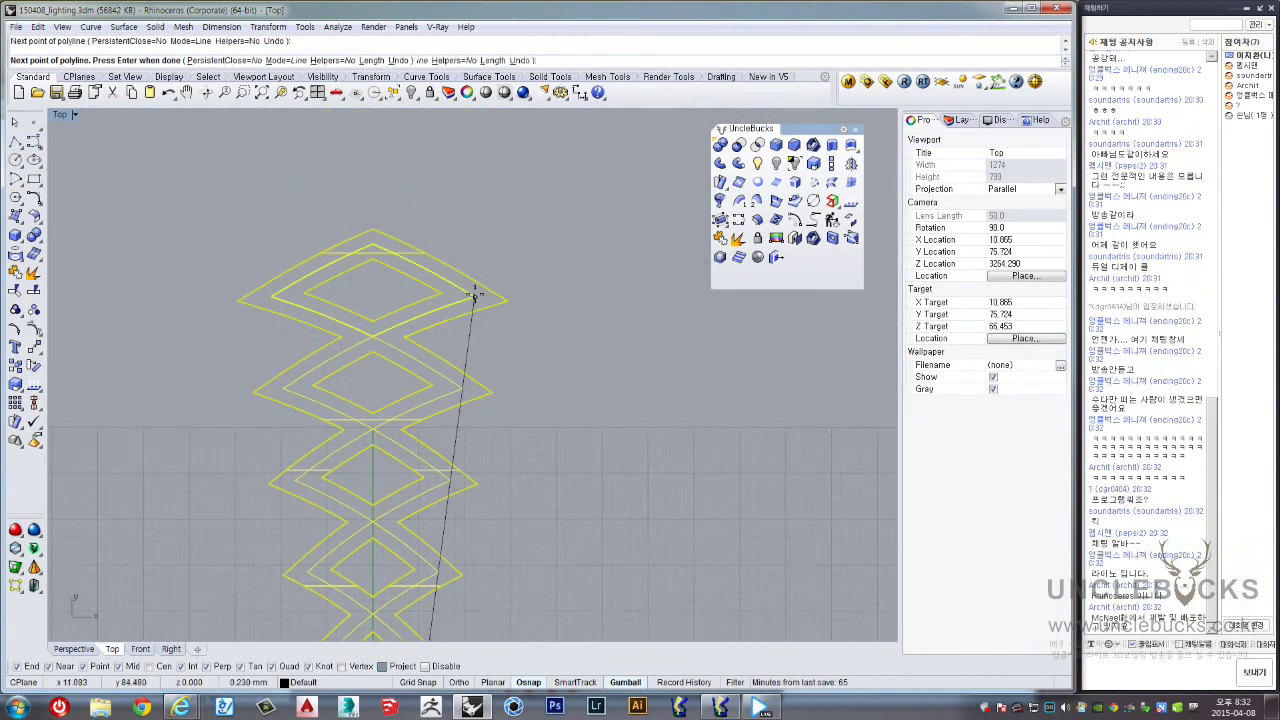
{"action": "key", "text": "Return"}
{"action": "left_click", "coordinate": [470, 336]}
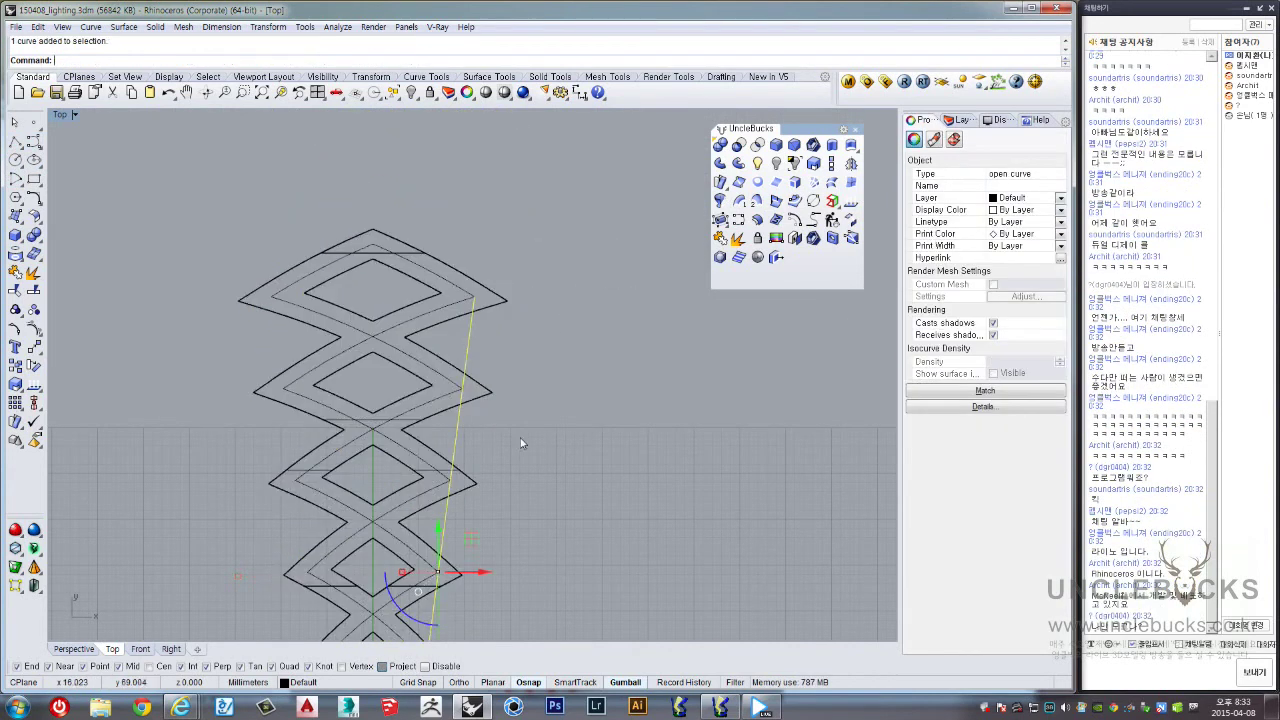
{"action": "scroll", "coordinate": [584, 271], "scroll_direction": "down", "scroll_amount": 3}
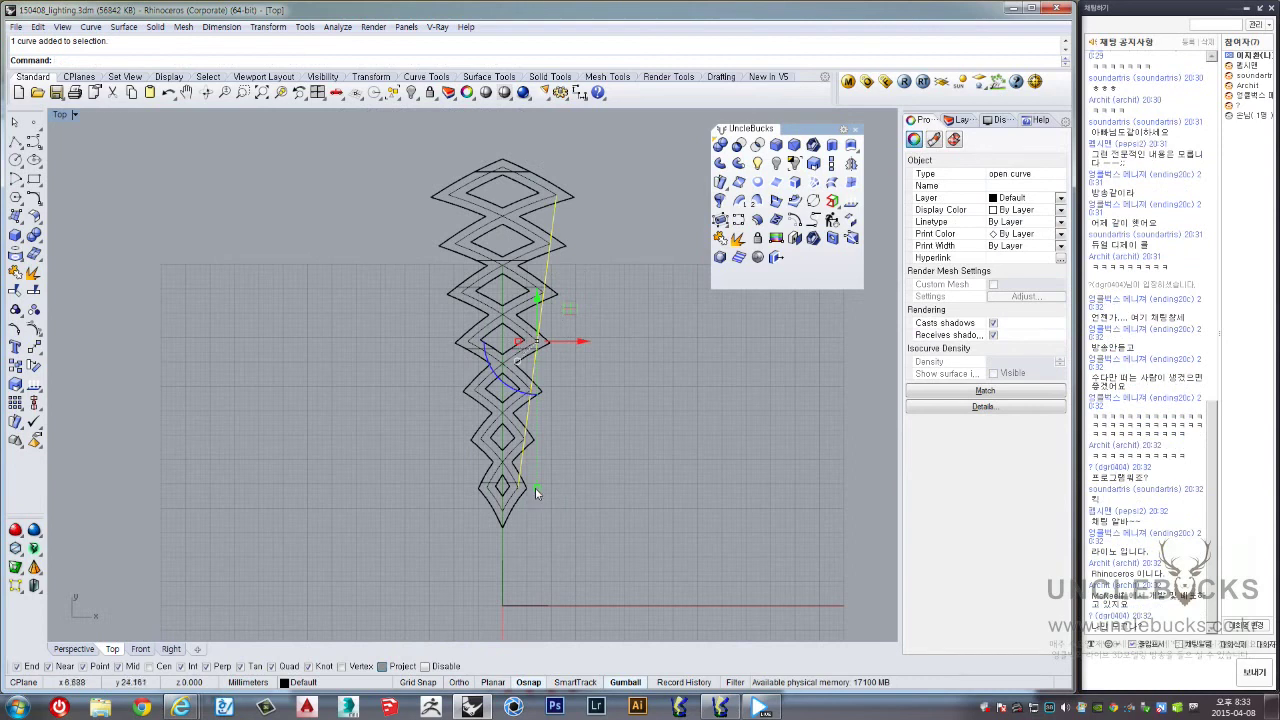
{"action": "mouse_move", "coordinate": [535, 487]}
{"action": "left_mouse_down"}
{"action": "mouse_move", "coordinate": [543, 651]}
{"action": "mouse_move", "coordinate": [576, 336]}
{"action": "mouse_move", "coordinate": [523, 625]}
{"action": "mouse_move", "coordinate": [528, 612]}
{"action": "left_mouse_up"}
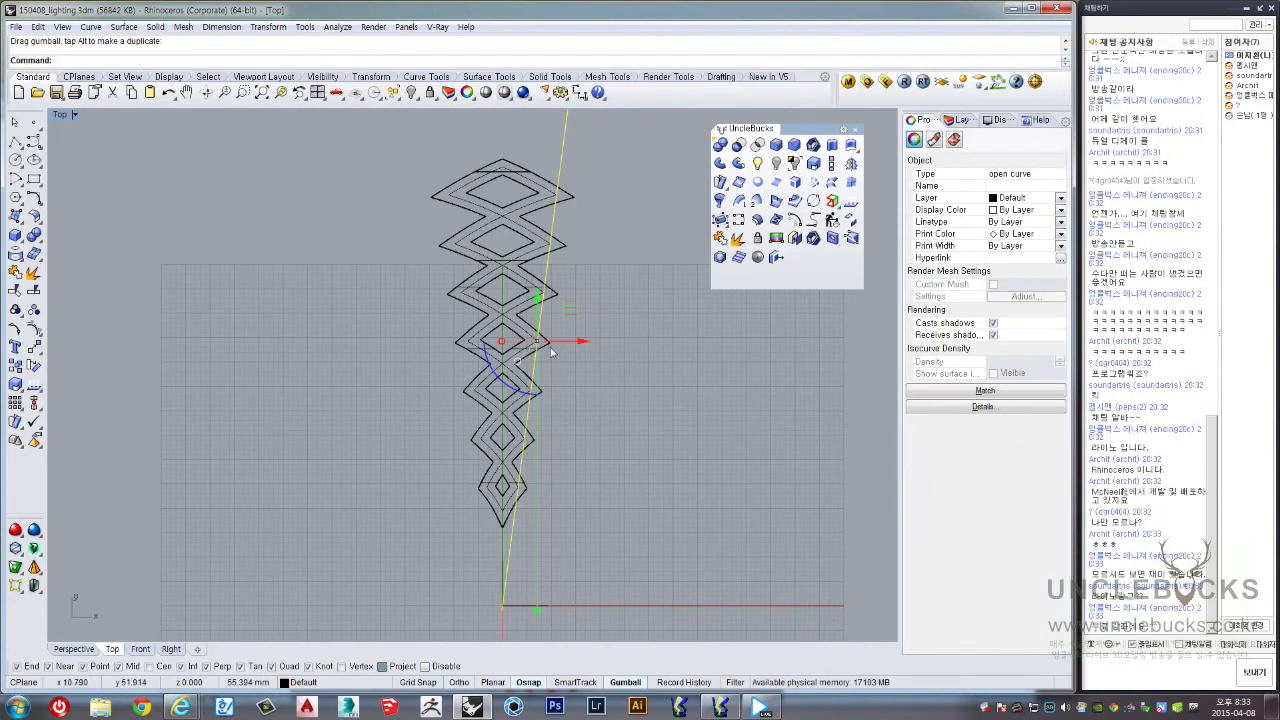
Zoom on the slanted line and start the Mirror command on it.
{"action": "scroll", "coordinate": [331, 351], "scroll_direction": "up", "scroll_amount": 2}
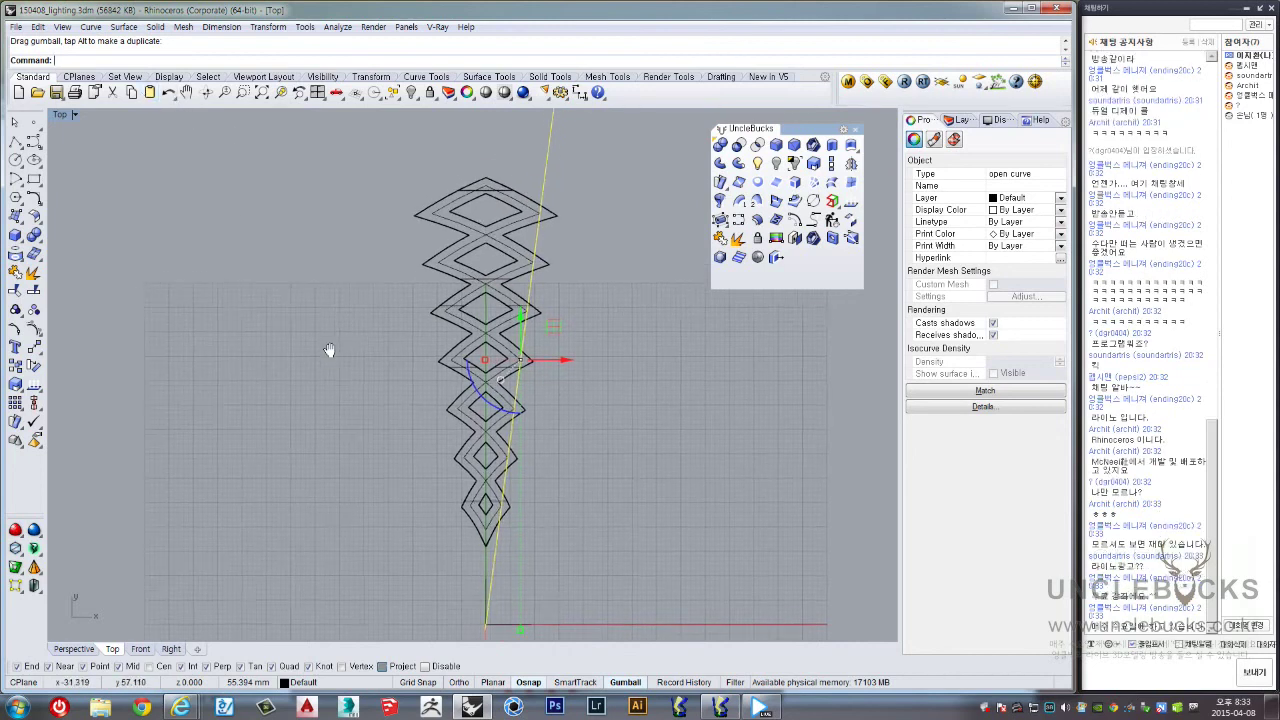
{"action": "scroll", "coordinate": [343, 309], "scroll_direction": "down", "scroll_amount": 2}
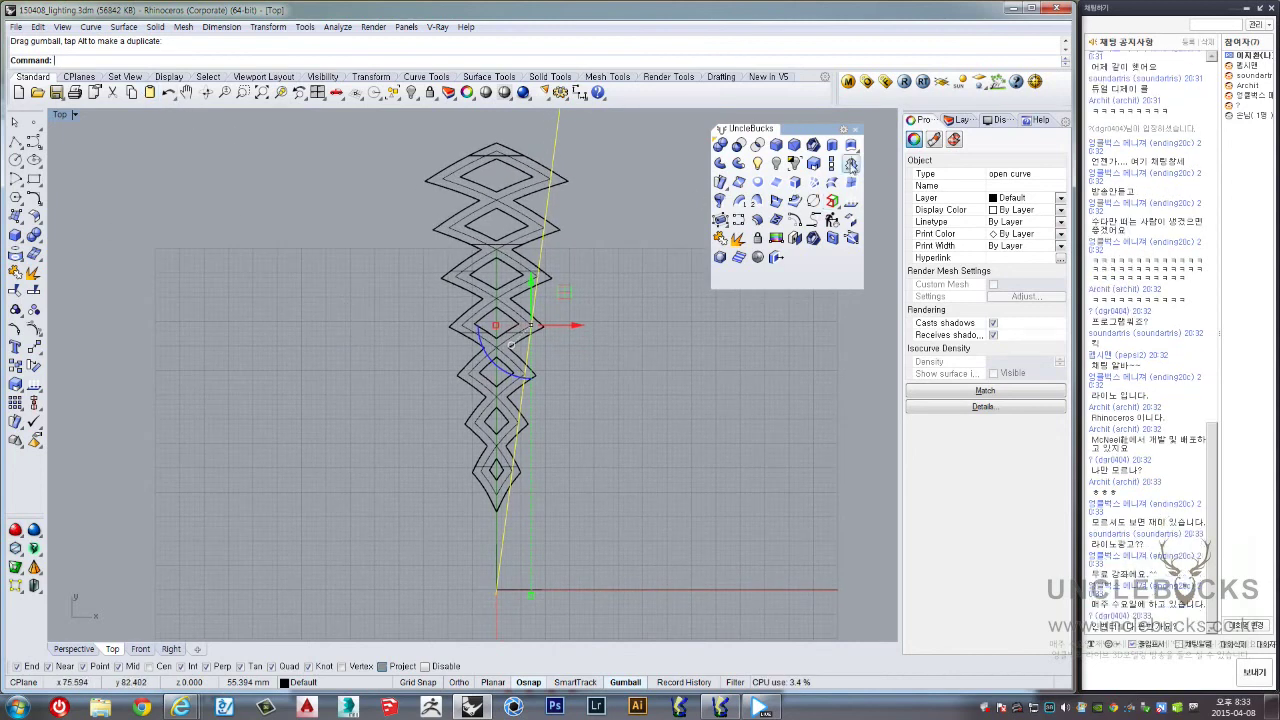
{"action": "left_click", "coordinate": [851, 163]}
{"action": "scroll", "coordinate": [494, 235], "scroll_direction": "up", "scroll_amount": 3}
{"action": "scroll", "coordinate": [494, 235], "scroll_direction": "up", "scroll_amount": 2}
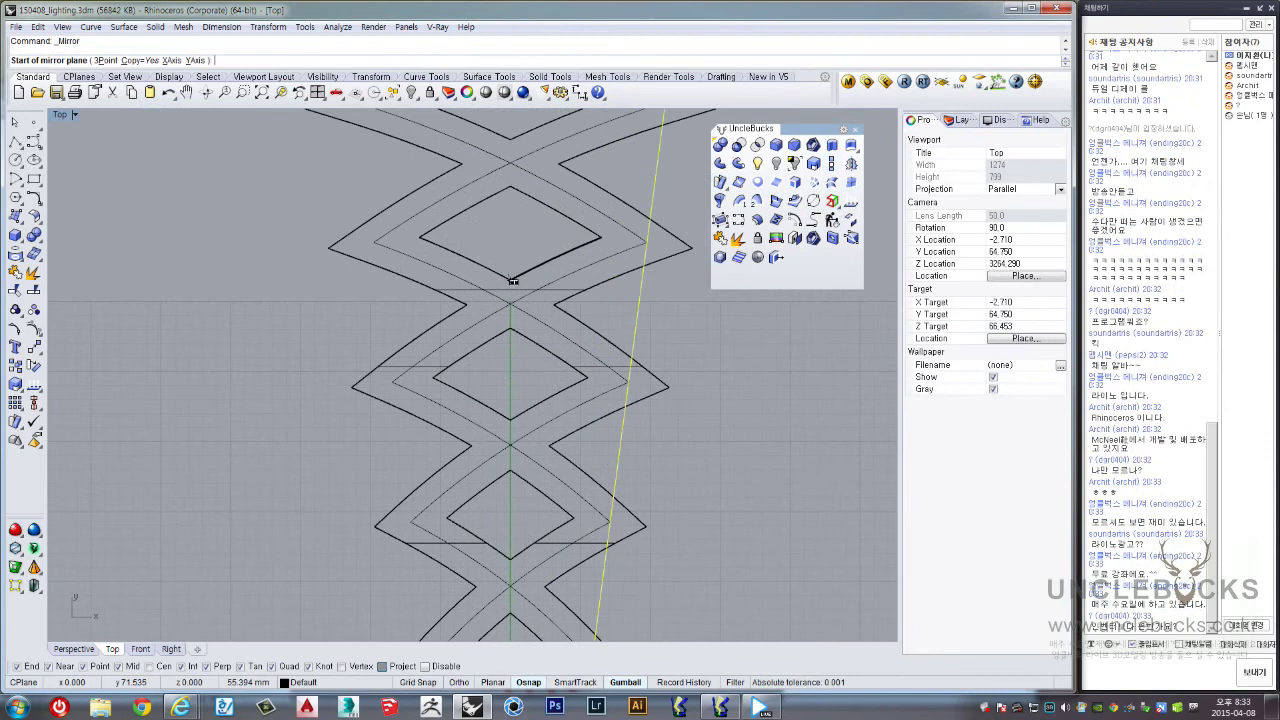
Mirror the slanted line across the strip's vertical centre axis.
{"action": "left_click", "coordinate": [508, 283]}
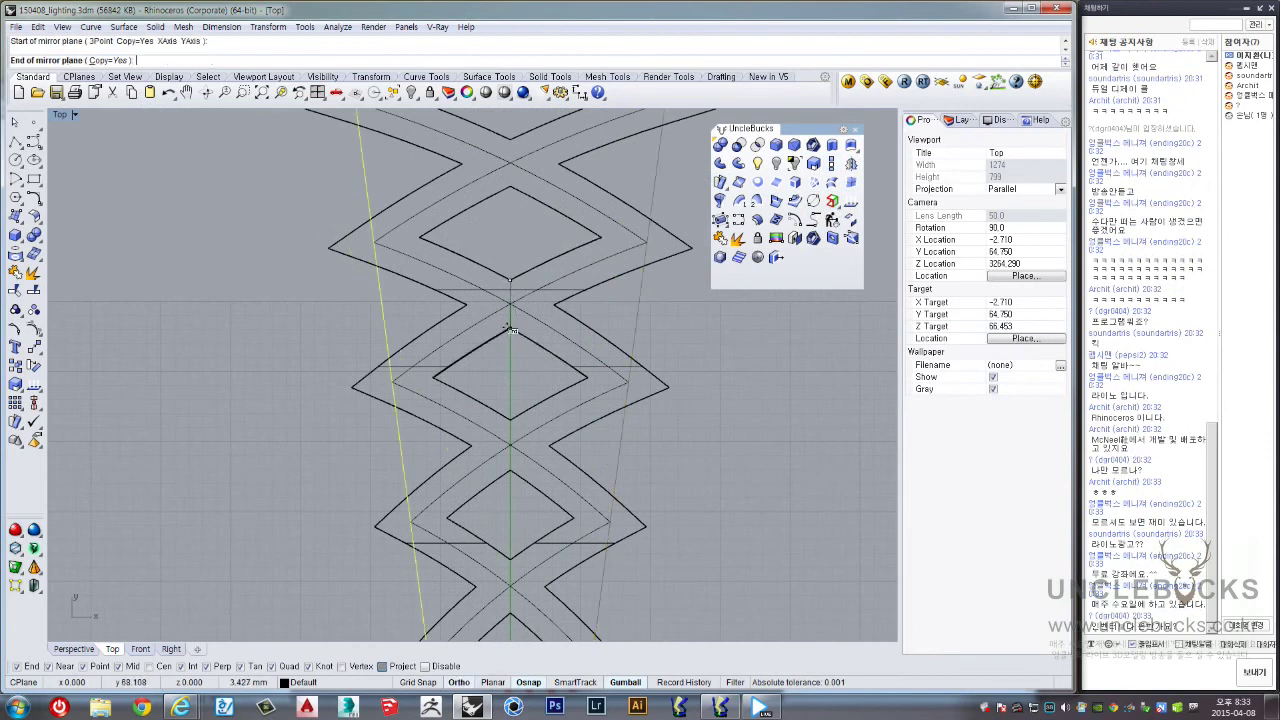
{"action": "left_click", "coordinate": [511, 331]}
{"action": "scroll", "coordinate": [511, 331], "scroll_direction": "down", "scroll_amount": 3}
Clear the selection, zoom to check the pair, then window-select both slanted lines.
{"action": "key", "text": "Escape"}
{"action": "scroll", "coordinate": [453, 290], "scroll_direction": "up", "scroll_amount": 4}
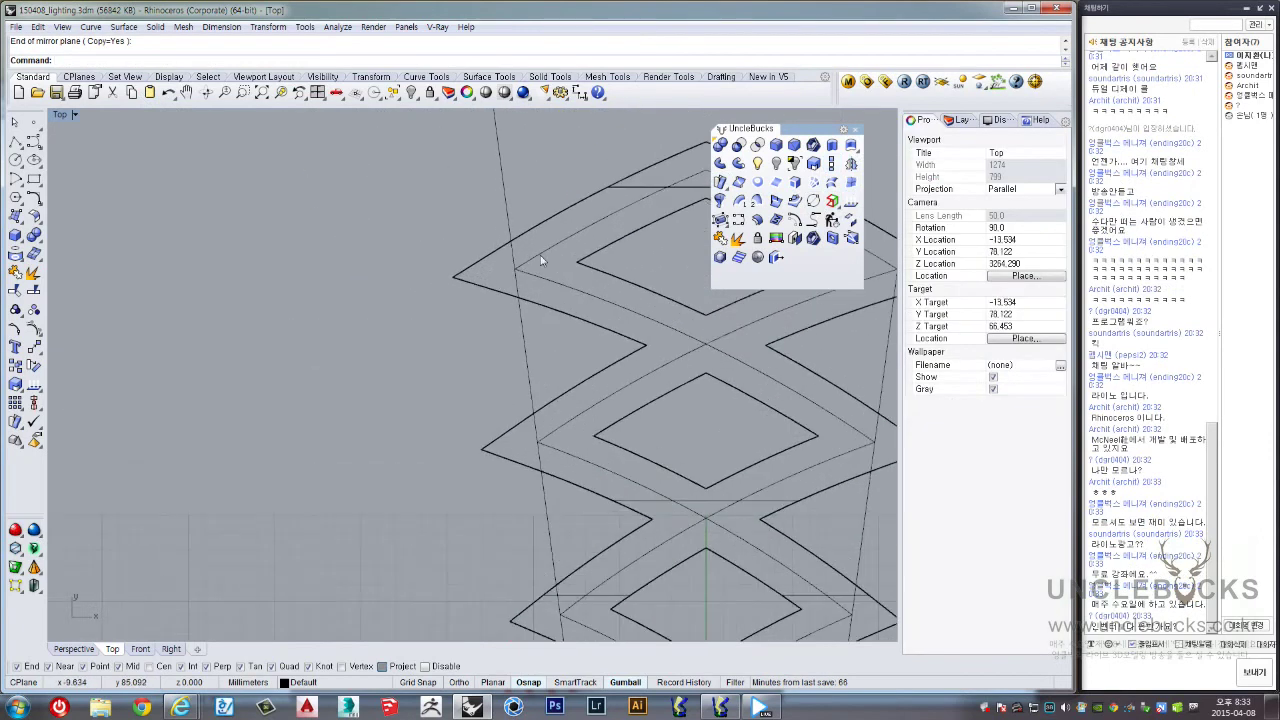
{"action": "scroll", "coordinate": [540, 255], "scroll_direction": "up", "scroll_amount": 2}
{"action": "scroll", "coordinate": [475, 338], "scroll_direction": "down", "scroll_amount": 2}
{"action": "scroll", "coordinate": [475, 338], "scroll_direction": "down", "scroll_amount": 4}
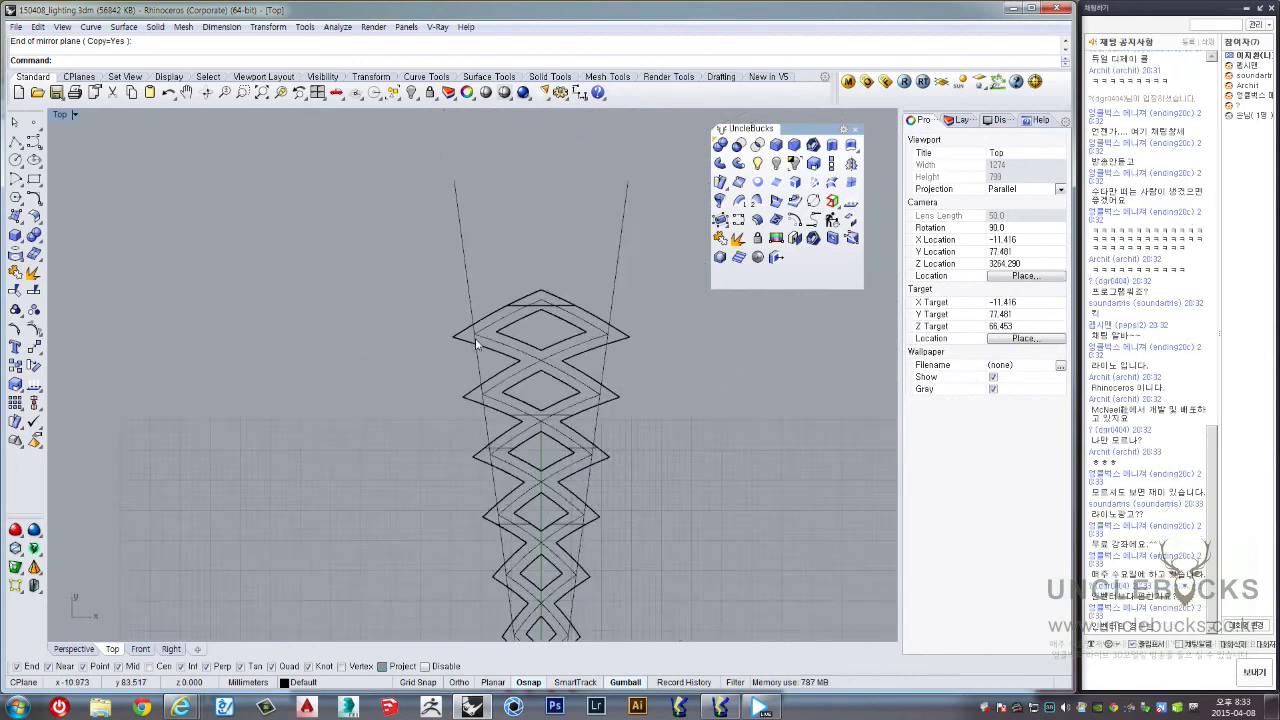
{"action": "scroll", "coordinate": [512, 328], "scroll_direction": "down", "scroll_amount": 1}
{"action": "scroll", "coordinate": [512, 328], "scroll_direction": "up", "scroll_amount": 3}
{"action": "scroll", "coordinate": [576, 245], "scroll_direction": "up", "scroll_amount": 1}
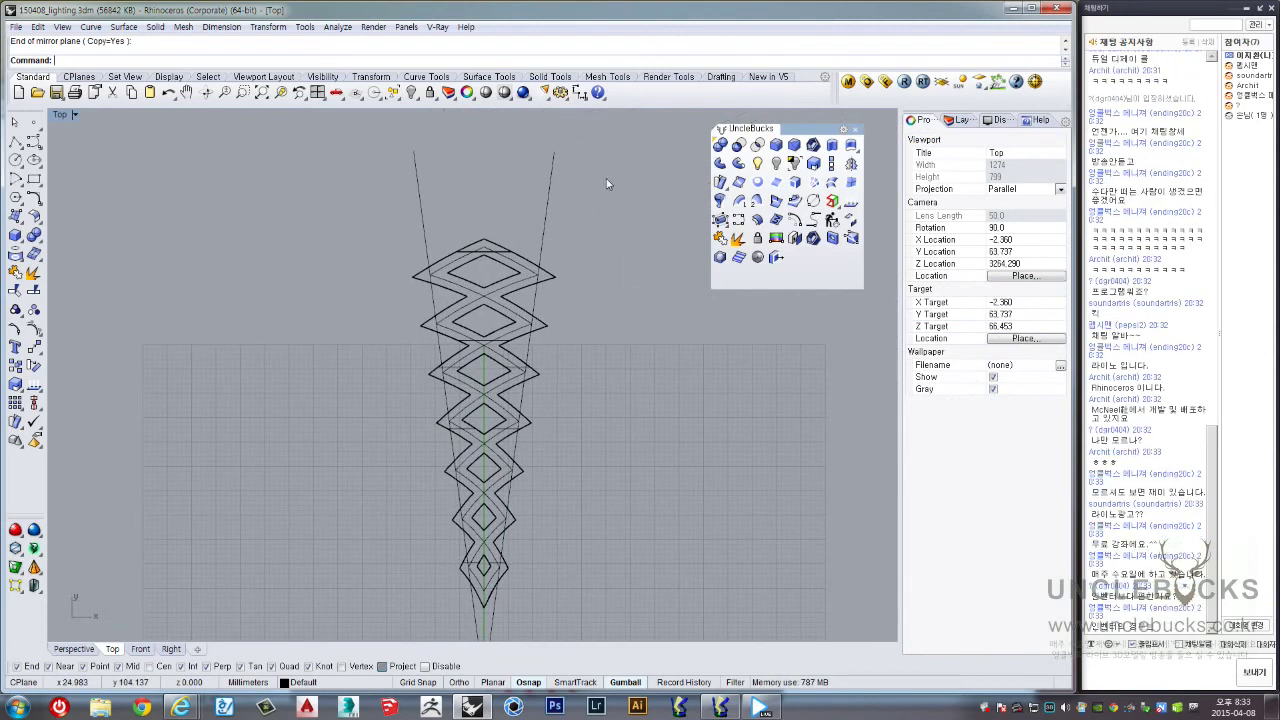
{"action": "left_click_drag", "start_coordinate": [606, 178], "coordinate": [340, 152]}
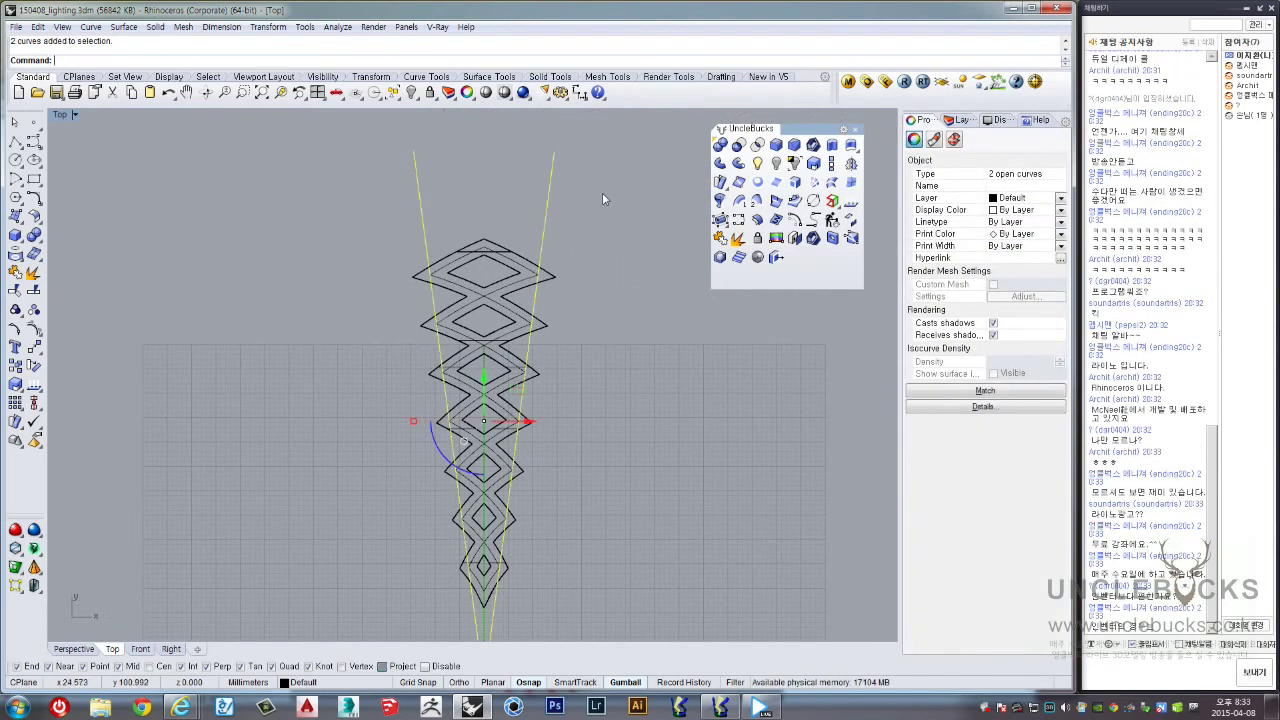
{"action": "left_click_drag", "start_coordinate": [602, 192], "coordinate": [322, 157]}
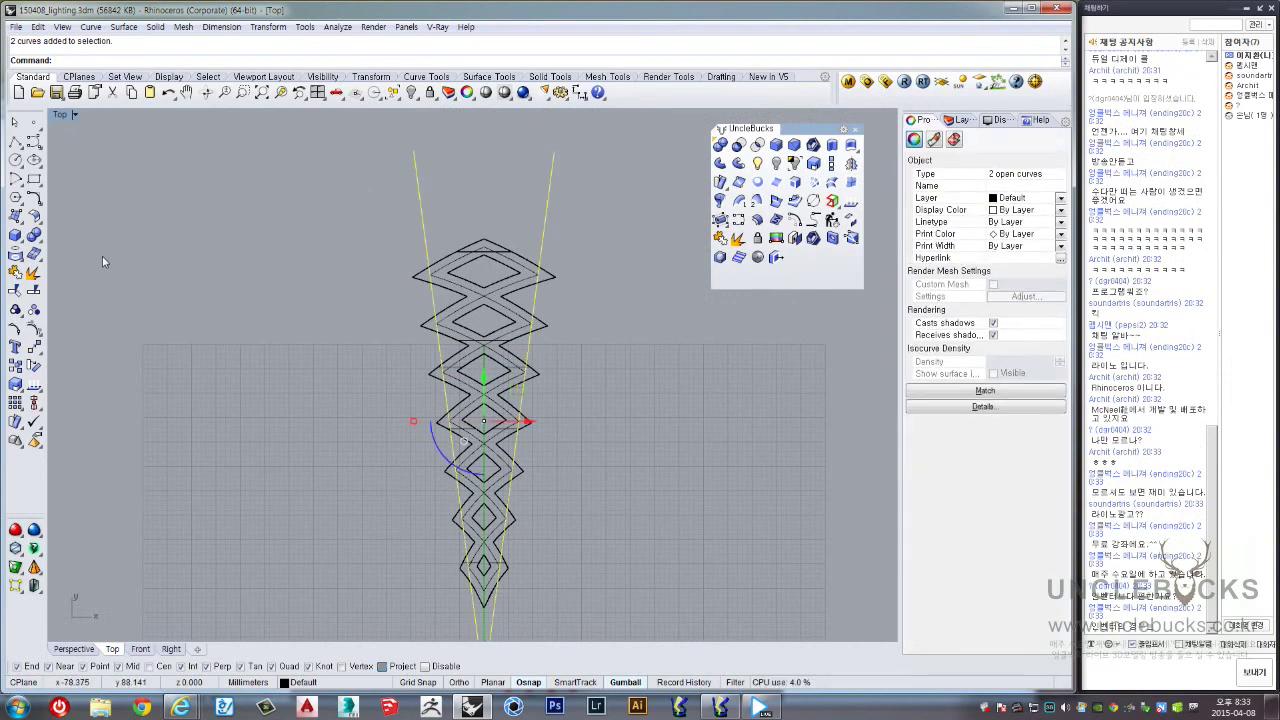
Trim the lattice curves lying outside the two slanted cutter lines.
{"action": "left_click", "coordinate": [18, 292]}
{"action": "scroll", "coordinate": [562, 281], "scroll_direction": "up", "scroll_amount": 5}
{"action": "scroll", "coordinate": [562, 281], "scroll_direction": "up", "scroll_amount": 5}
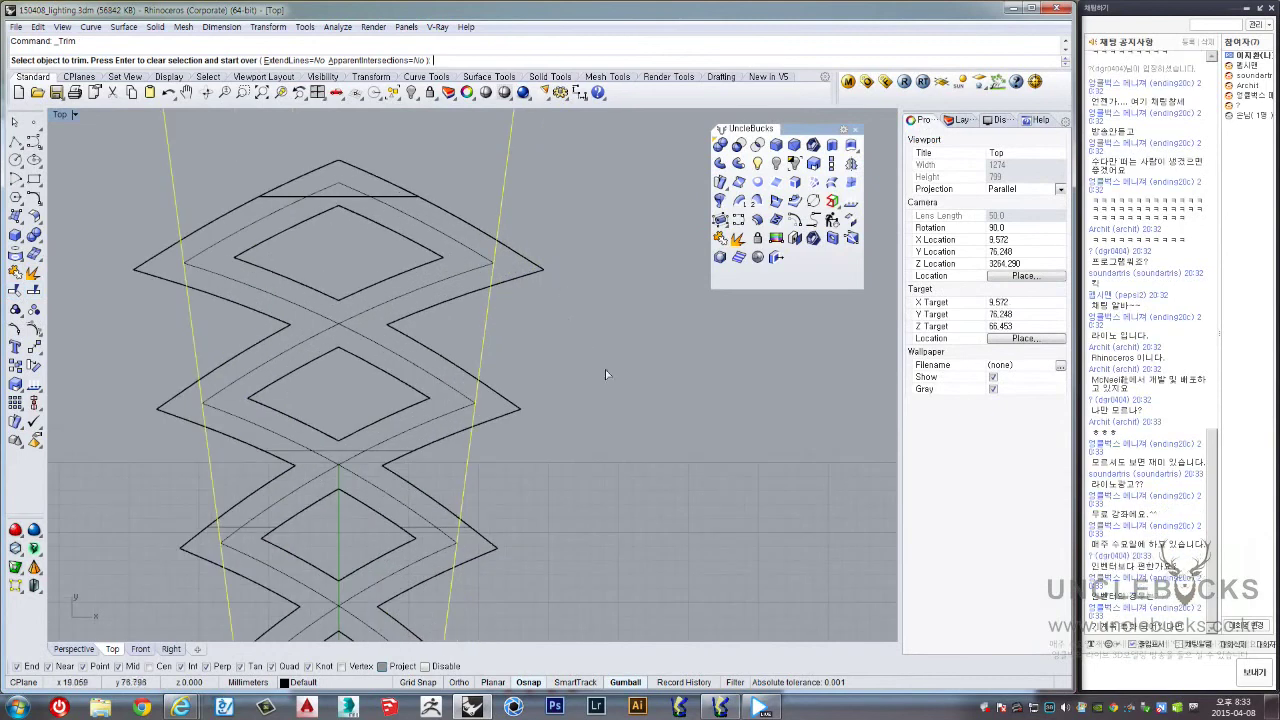
{"action": "mouse_move", "coordinate": [605, 370]}
{"action": "left_mouse_down"}
{"action": "mouse_move", "coordinate": [511, 229]}
{"action": "mouse_move", "coordinate": [523, 226]}
{"action": "left_mouse_up"}
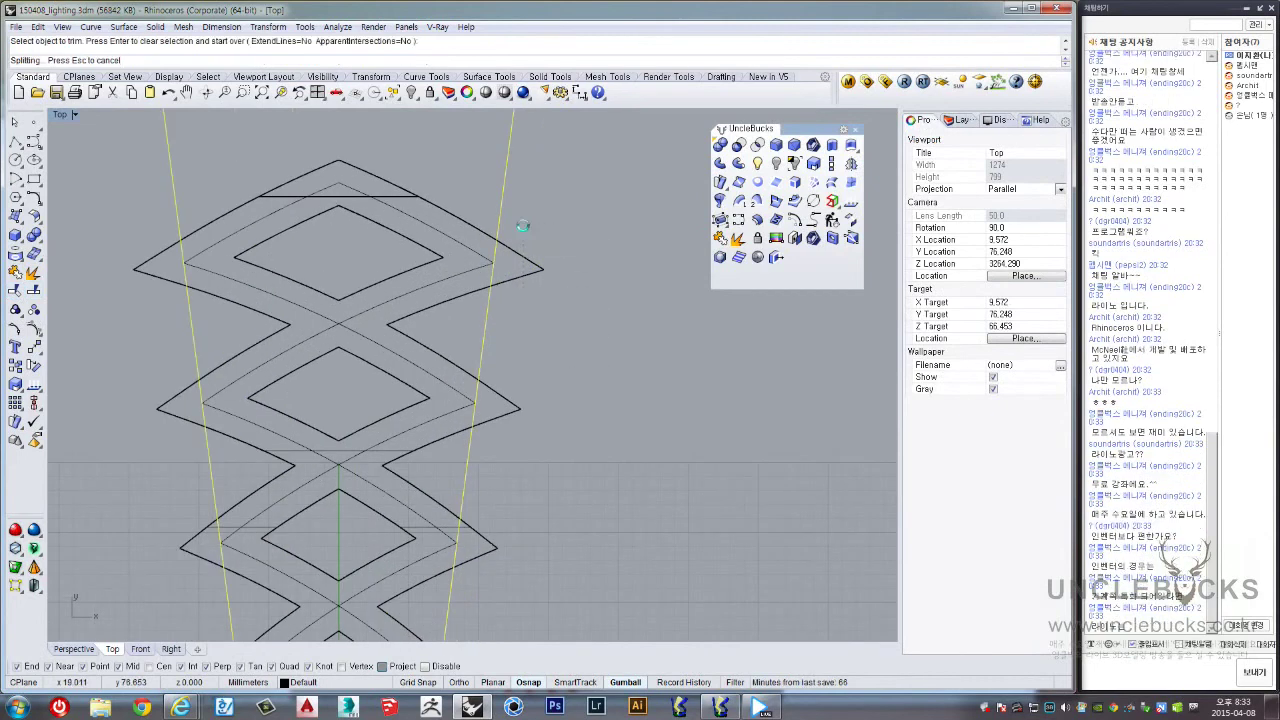
{"action": "mouse_move", "coordinate": [549, 458]}
{"action": "right_mouse_down"}
{"action": "mouse_move", "coordinate": [576, 343]}
{"action": "mouse_move", "coordinate": [600, 337]}
{"action": "right_mouse_up"}
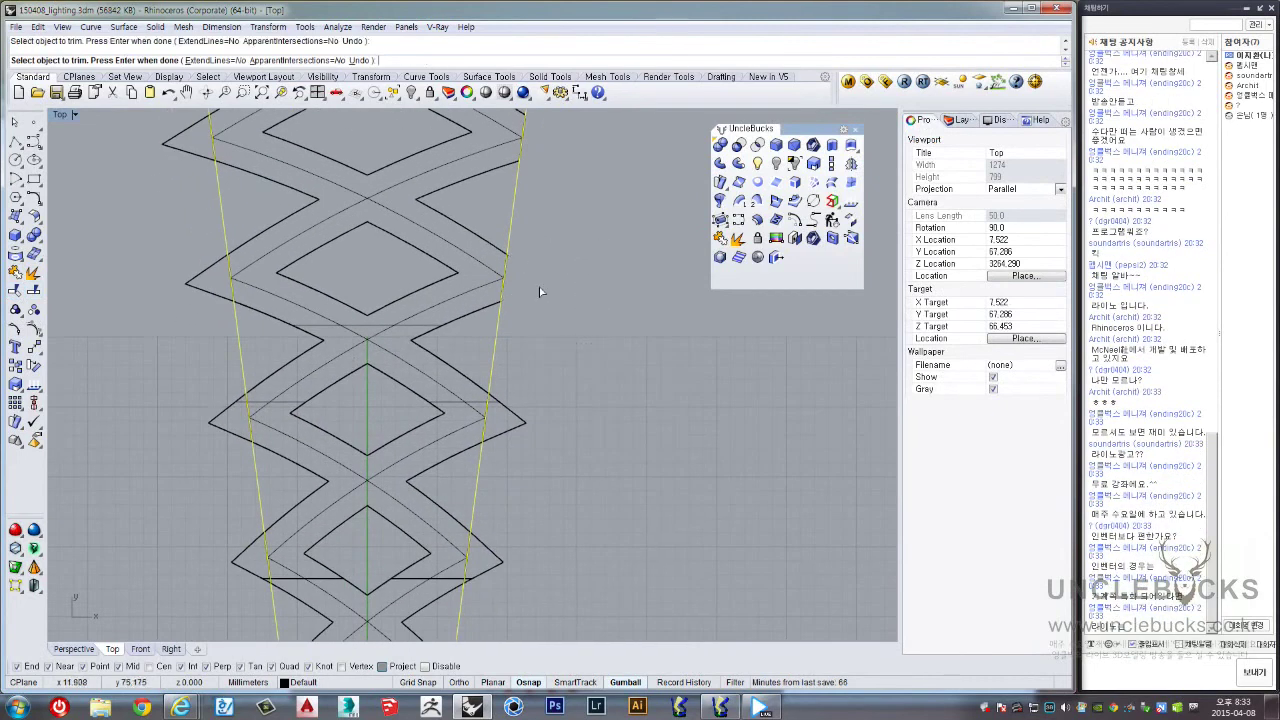
Pan along the lattice to its lower end and right side to review the trimmed V.
{"action": "scroll", "coordinate": [539, 287], "scroll_direction": "down", "scroll_amount": 1}
{"action": "scroll", "coordinate": [560, 286], "scroll_direction": "down", "scroll_amount": 1}
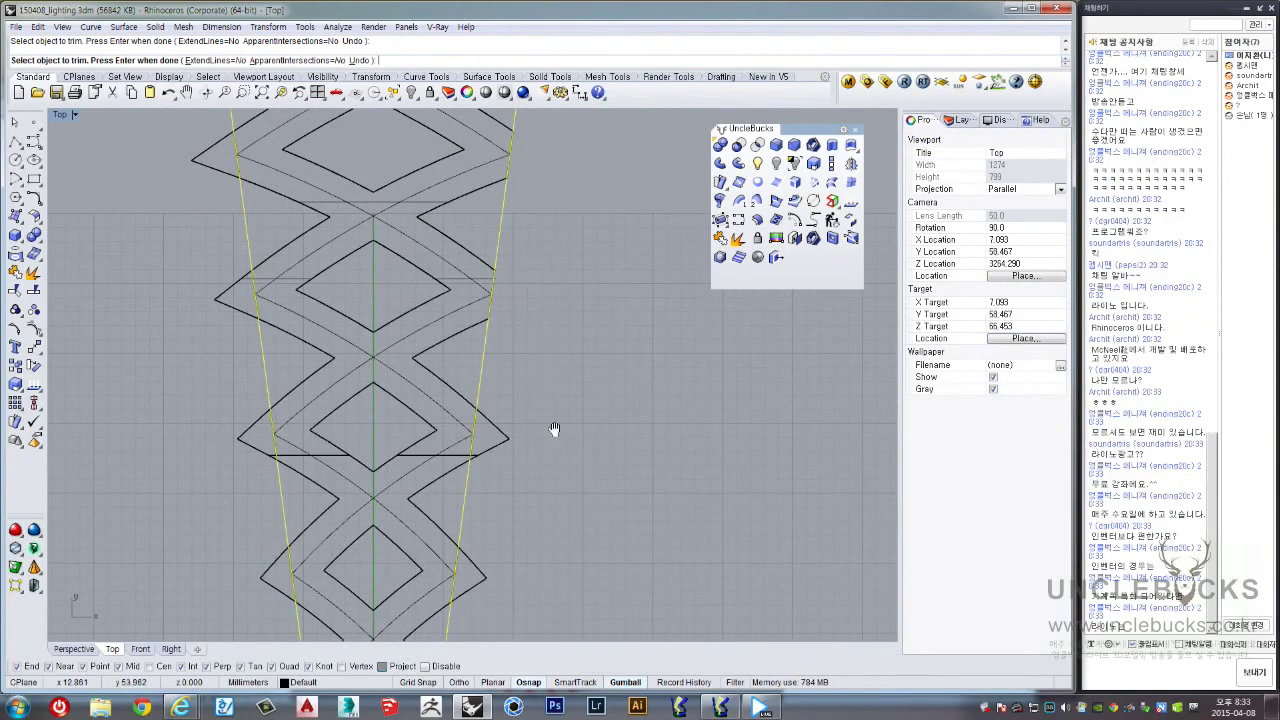
{"action": "right_click_drag", "start_coordinate": [553, 430], "coordinate": [573, 333]}
{"action": "key", "text": "Down"}
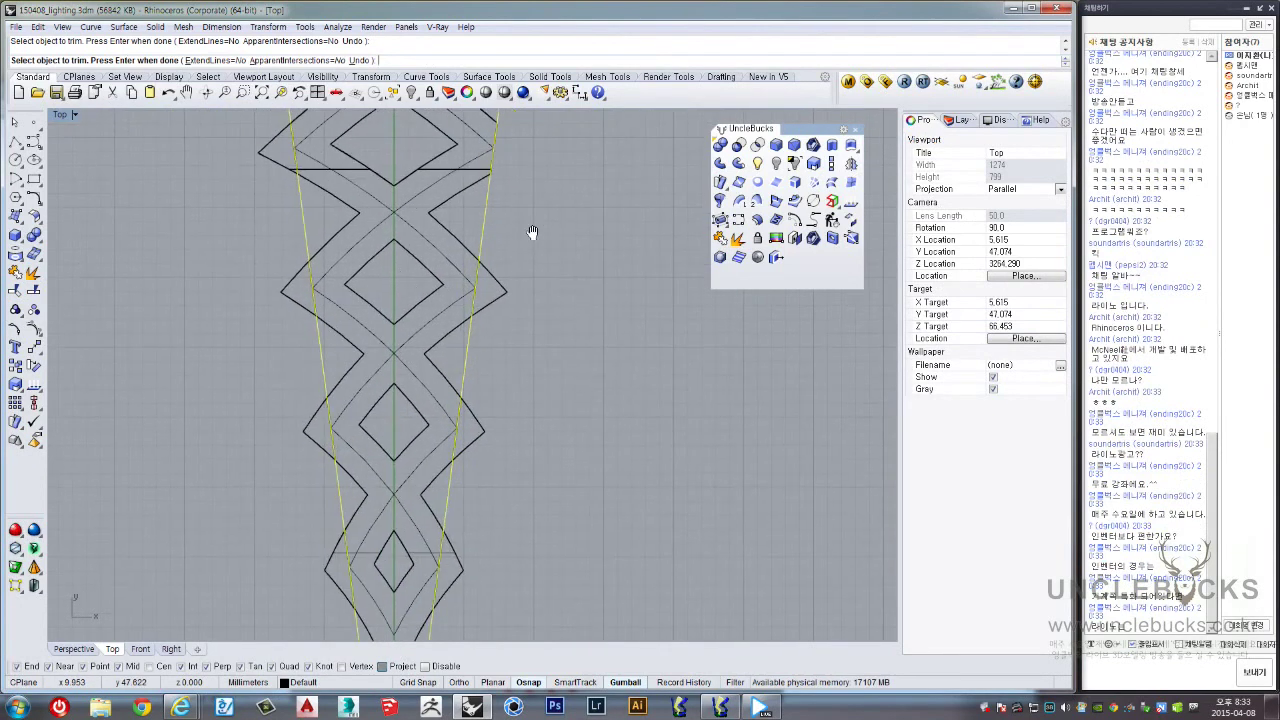
{"action": "key", "text": "Down"}
{"action": "right_click_drag", "start_coordinate": [511, 382], "coordinate": [525, 288]}
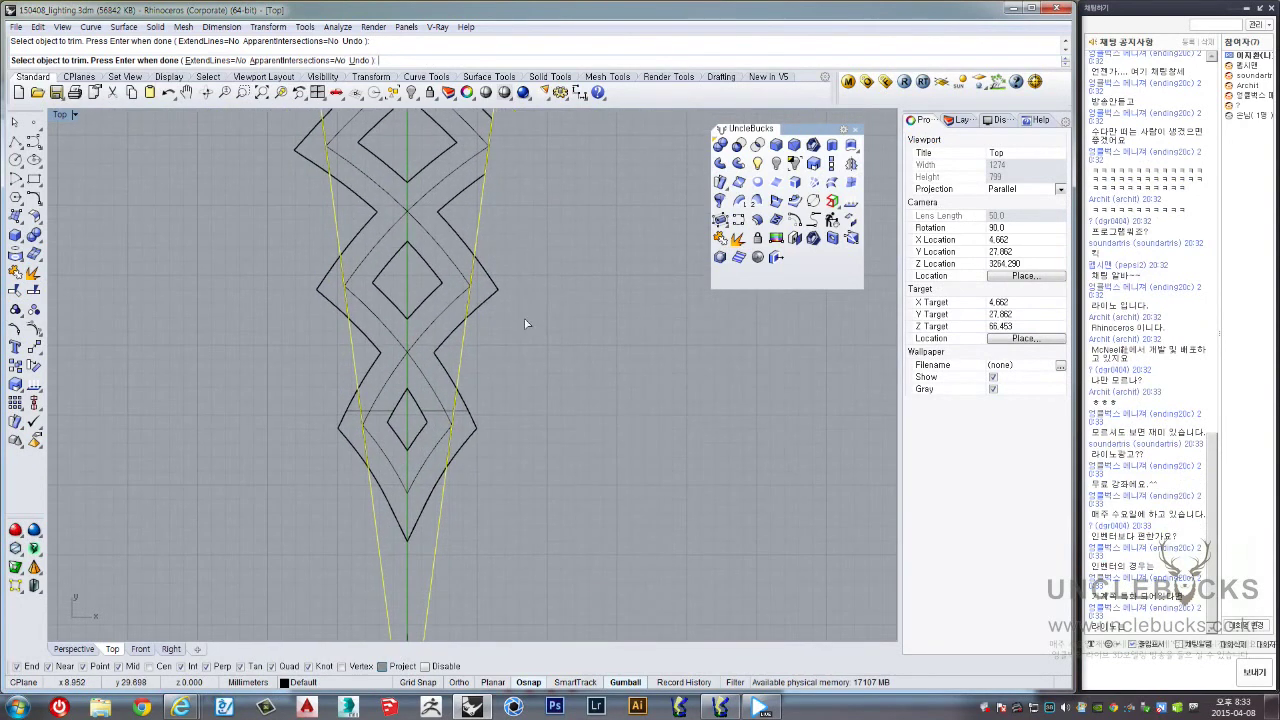
{"action": "scroll", "coordinate": [507, 373], "scroll_direction": "up", "scroll_amount": 3}
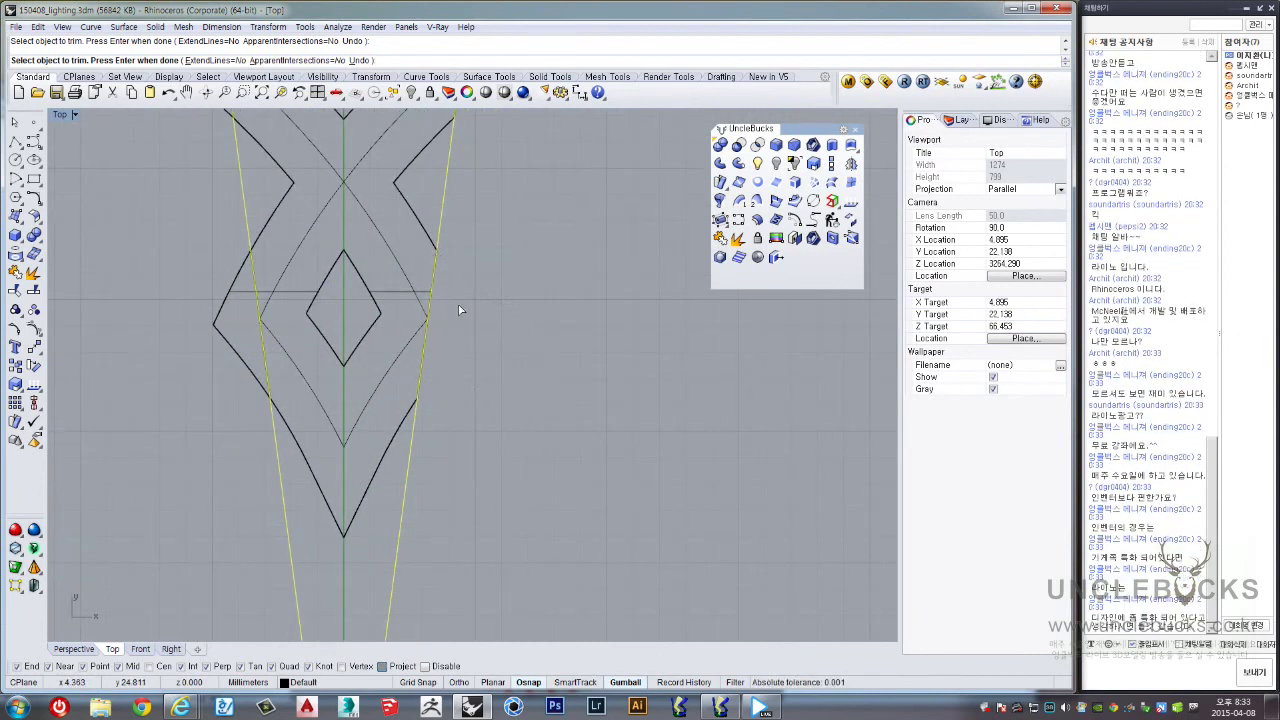
{"action": "right_click_drag", "start_coordinate": [346, 403], "coordinate": [485, 427]}
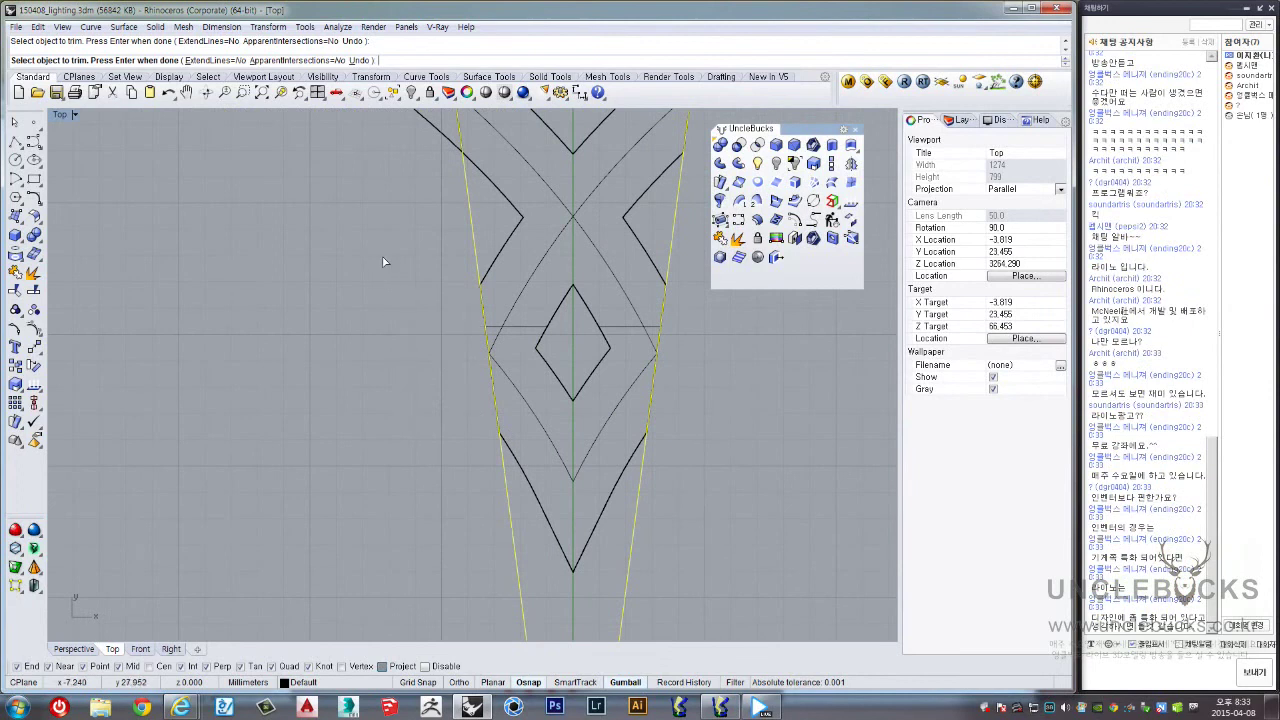
{"action": "right_click_drag", "start_coordinate": [389, 263], "coordinate": [457, 457]}
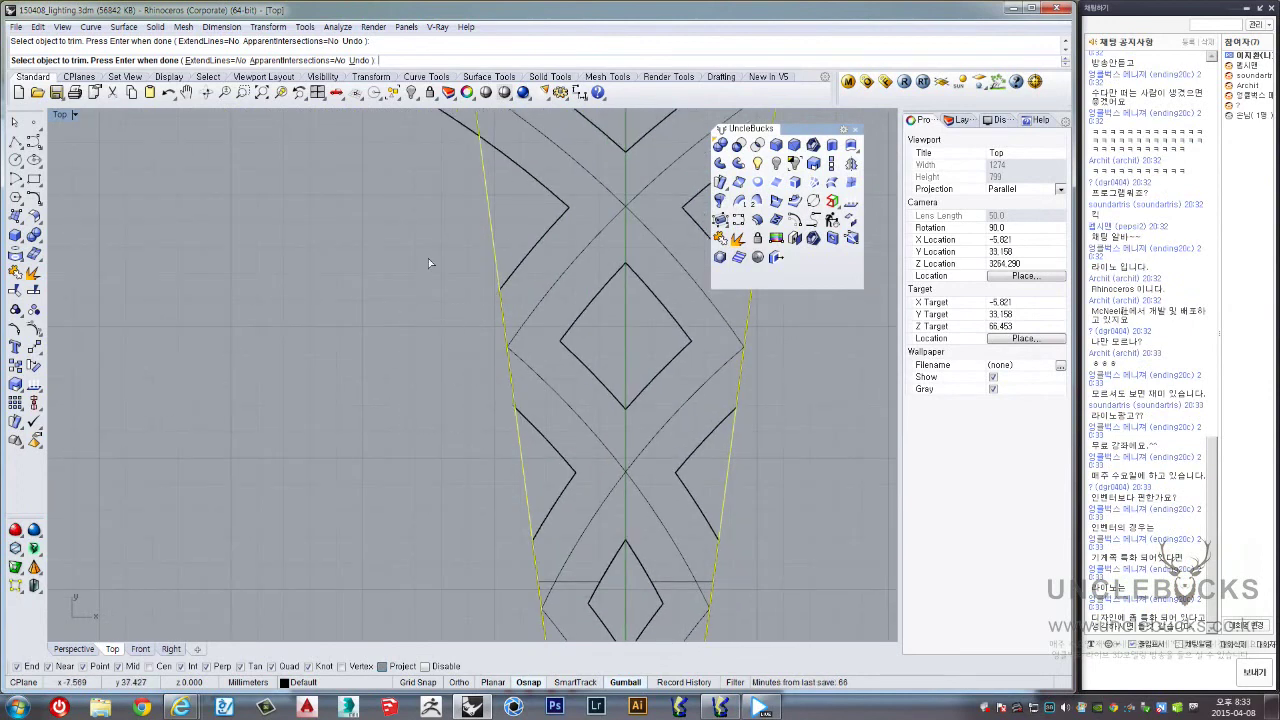
{"action": "right_click_drag", "start_coordinate": [428, 258], "coordinate": [466, 370]}
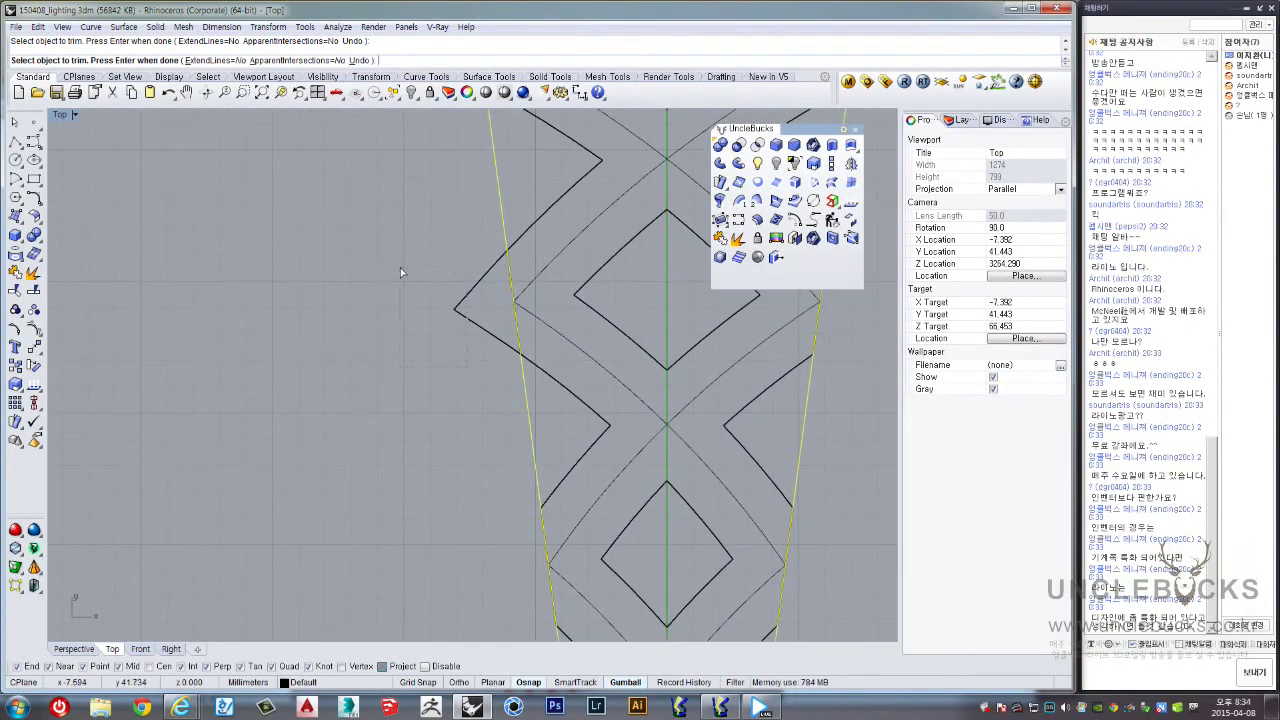
Zoom the Top view in and out, then restore the four-viewport layout.
{"action": "scroll", "coordinate": [402, 270], "scroll_direction": "down", "scroll_amount": 5}
{"action": "scroll", "coordinate": [440, 300], "scroll_direction": "up", "scroll_amount": 3}
{"action": "scroll", "coordinate": [471, 359], "scroll_direction": "up", "scroll_amount": 2}
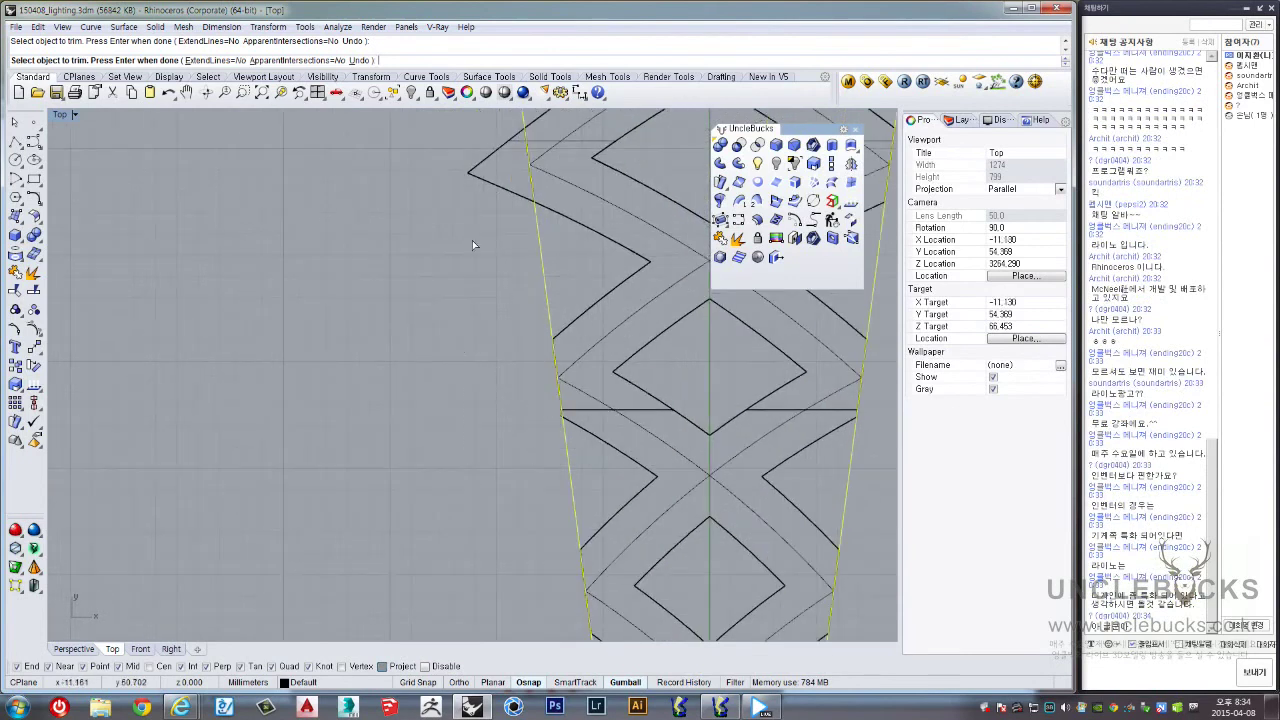
{"action": "scroll", "coordinate": [485, 350], "scroll_direction": "up", "scroll_amount": 1}
{"action": "scroll", "coordinate": [437, 348], "scroll_direction": "up", "scroll_amount": 1}
{"action": "scroll", "coordinate": [463, 429], "scroll_direction": "up", "scroll_amount": 1}
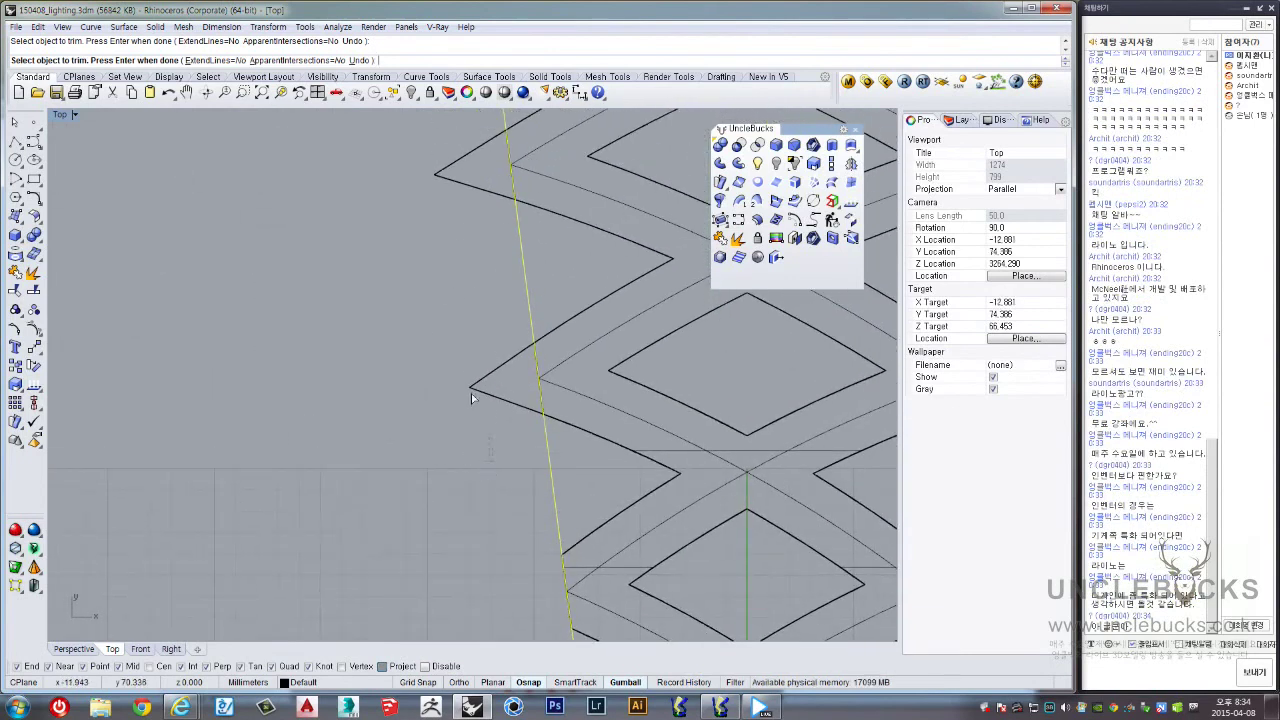
{"action": "scroll", "coordinate": [489, 513], "scroll_direction": "up", "scroll_amount": 1}
{"action": "scroll", "coordinate": [406, 338], "scroll_direction": "down", "scroll_amount": 3}
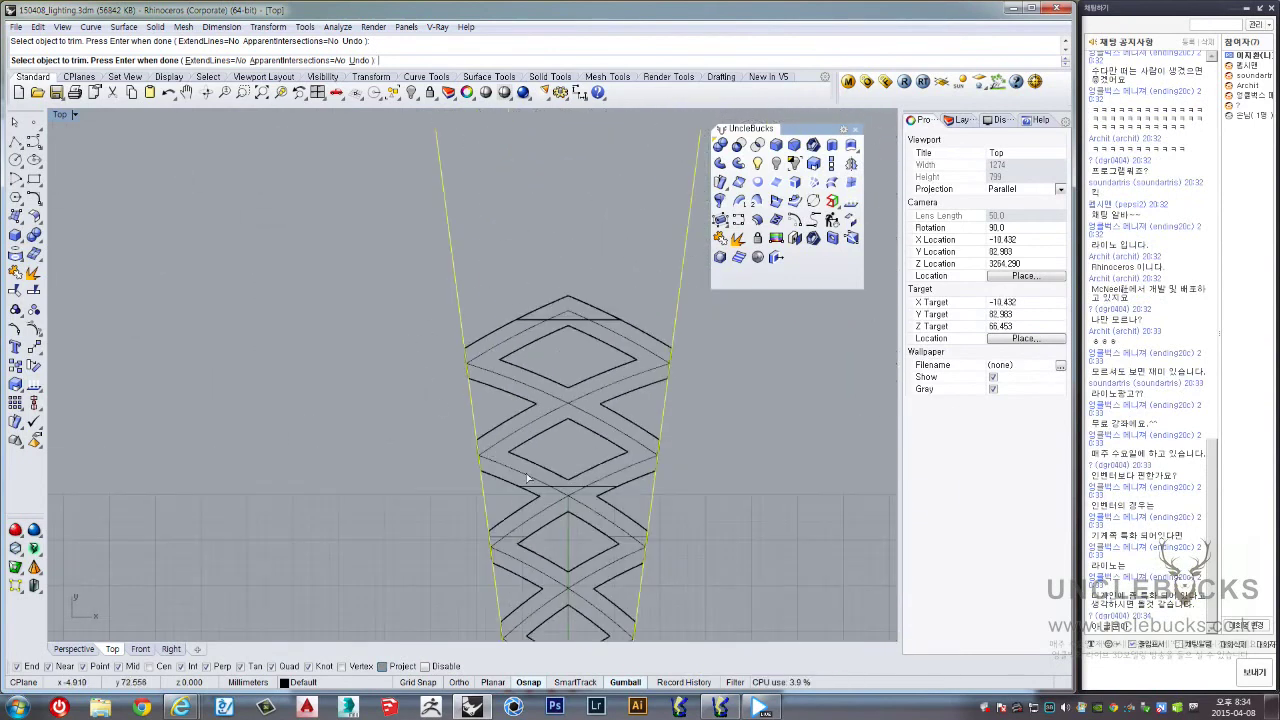
{"action": "scroll", "coordinate": [470, 290], "scroll_direction": "down", "scroll_amount": 3}
{"action": "scroll", "coordinate": [520, 230], "scroll_direction": "down", "scroll_amount": 2}
{"action": "scroll", "coordinate": [540, 199], "scroll_direction": "down", "scroll_amount": 1}
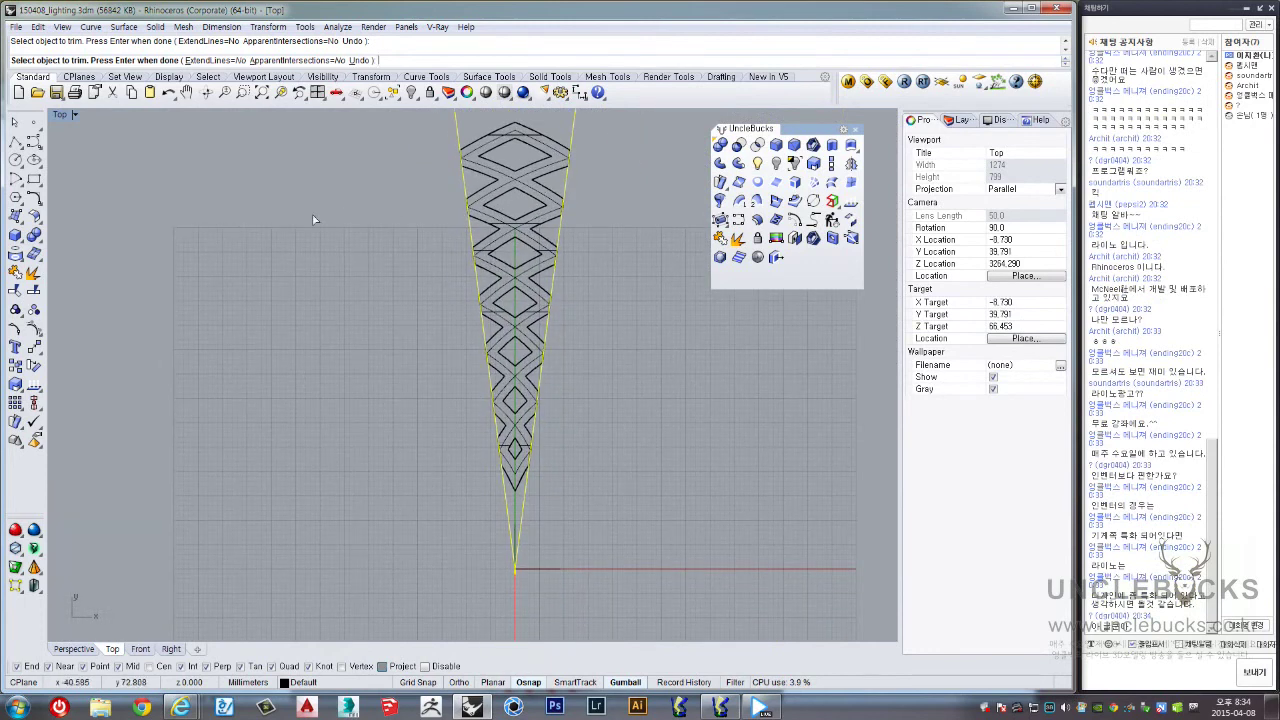
{"action": "double_click", "coordinate": [58, 116]}
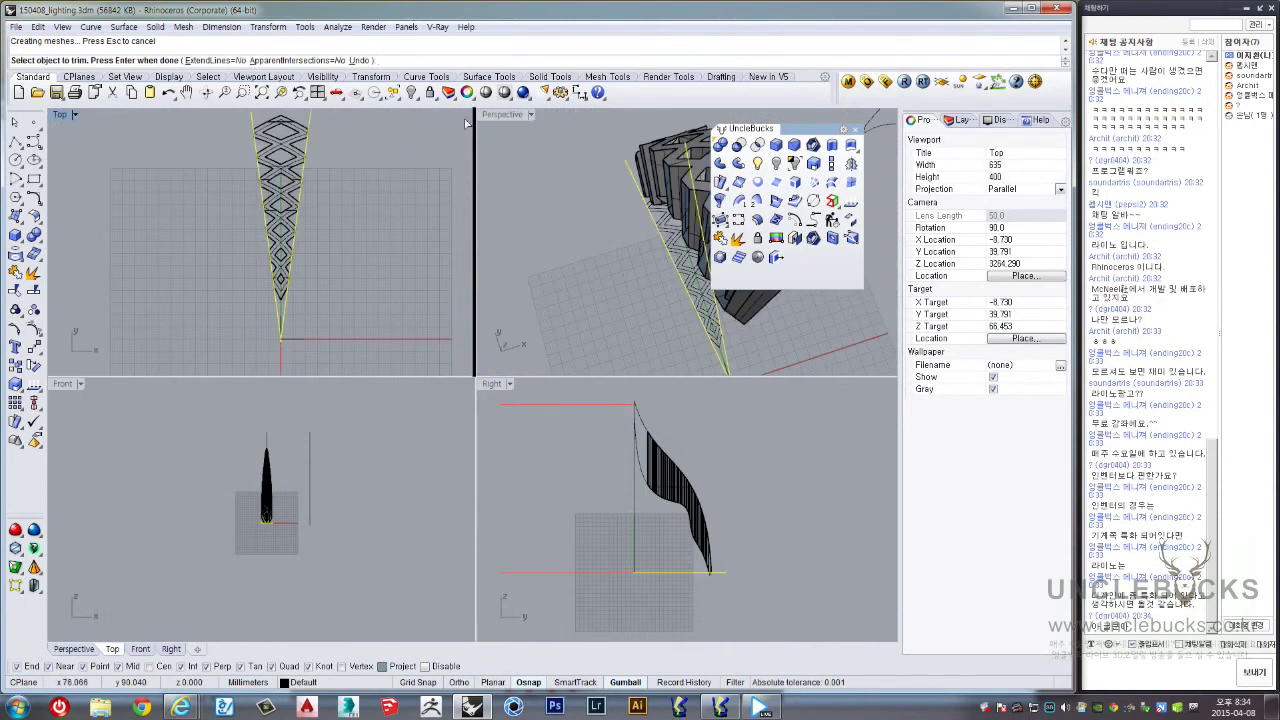
Maximize the Perspective view, cancel the pending trim, and orbit around the thickened strip.
{"action": "double_click", "coordinate": [505, 113]}
{"action": "right_click_drag", "start_coordinate": [560, 400], "coordinate": [676, 521]}
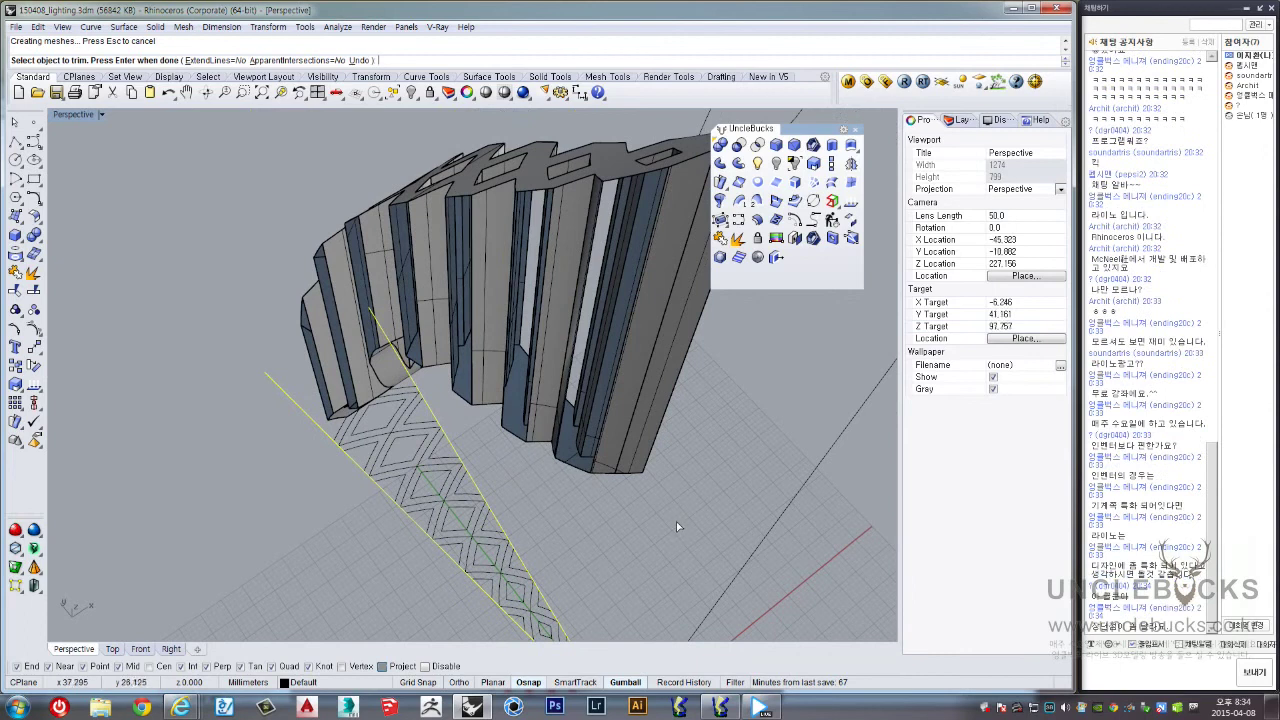
{"action": "key", "text": "Escape"}
{"action": "left_click", "coordinate": [649, 436]}
{"action": "mouse_move", "coordinate": [649, 436]}
{"action": "right_mouse_down"}
{"action": "mouse_move", "coordinate": [688, 475]}
{"action": "mouse_move", "coordinate": [663, 410]}
{"action": "right_mouse_up"}
{"action": "key", "text": "Escape"}
Orbit the thickened lattice strip from several more angles, then restore the four-viewport layout.
{"action": "mouse_move", "coordinate": [602, 364]}
{"action": "right_mouse_down"}
{"action": "mouse_move", "coordinate": [609, 233]}
{"action": "mouse_move", "coordinate": [460, 402]}
{"action": "right_mouse_up"}
{"action": "mouse_move", "coordinate": [439, 506]}
{"action": "right_mouse_down"}
{"action": "mouse_move", "coordinate": [667, 353]}
{"action": "mouse_move", "coordinate": [623, 423]}
{"action": "mouse_move", "coordinate": [595, 441]}
{"action": "mouse_move", "coordinate": [657, 360]}
{"action": "right_mouse_up"}
{"action": "left_click", "coordinate": [598, 395]}
{"action": "mouse_move", "coordinate": [598, 395]}
{"action": "right_mouse_down"}
{"action": "mouse_move", "coordinate": [551, 369]}
{"action": "mouse_move", "coordinate": [558, 387]}
{"action": "right_mouse_up"}
{"action": "left_click", "coordinate": [628, 306]}
{"action": "right_click_drag", "start_coordinate": [628, 306], "coordinate": [547, 299]}
{"action": "mouse_move", "coordinate": [482, 342]}
{"action": "right_mouse_down"}
{"action": "mouse_move", "coordinate": [488, 302]}
{"action": "mouse_move", "coordinate": [495, 410]}
{"action": "right_mouse_up"}
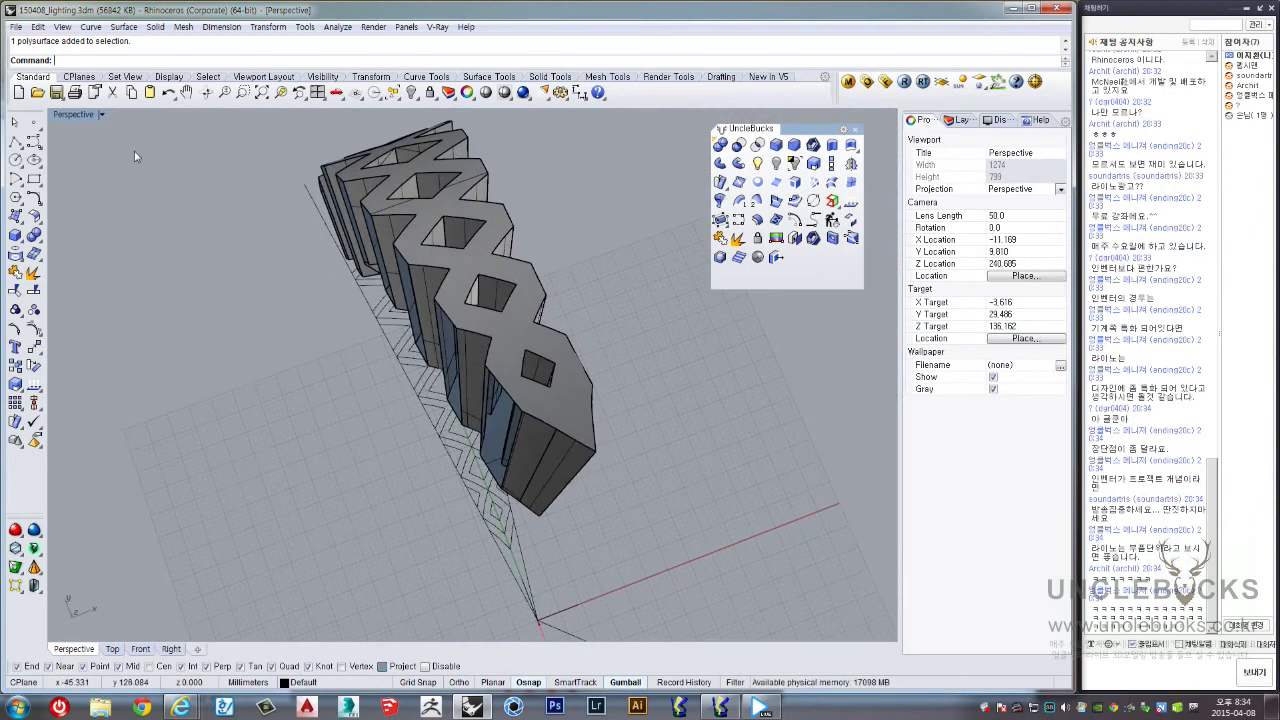
{"action": "double_click", "coordinate": [64, 117]}
In a maximized Top view, select the thickened strip polysurface from the overlapping objects.
{"action": "double_click", "coordinate": [64, 117]}
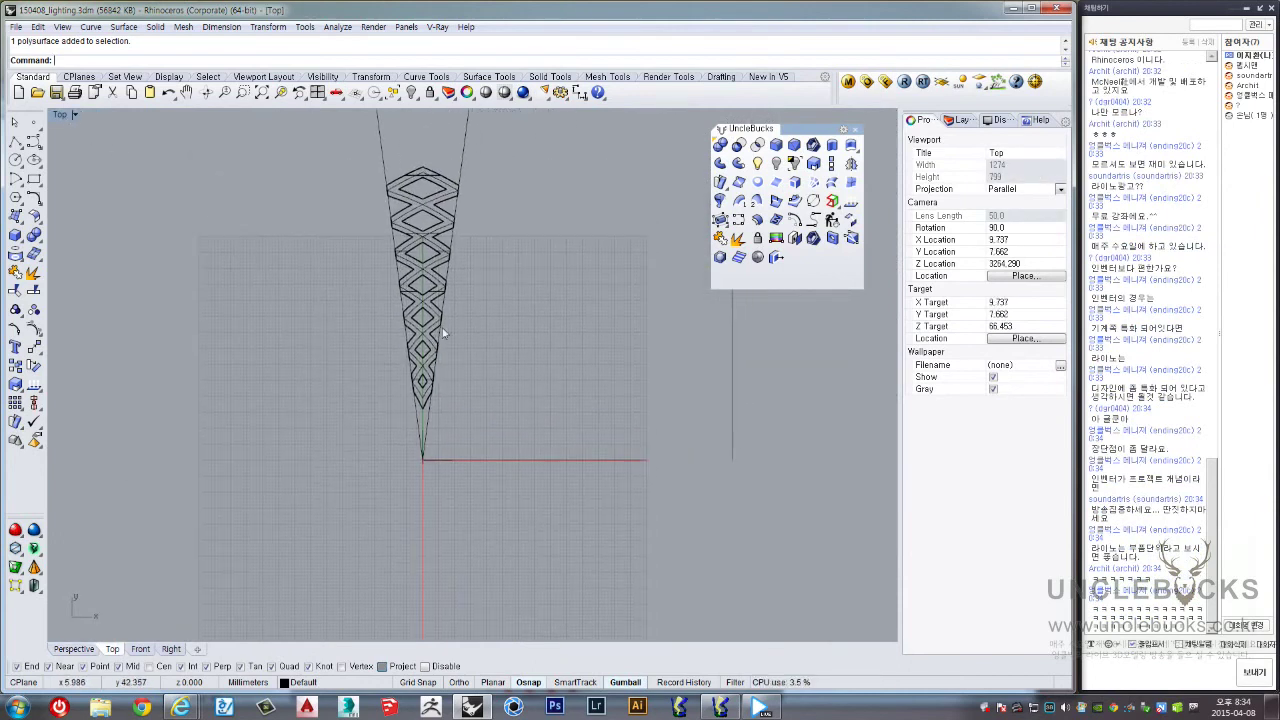
{"action": "scroll", "coordinate": [436, 260], "scroll_direction": "up", "scroll_amount": 2}
{"action": "scroll", "coordinate": [430, 210], "scroll_direction": "up", "scroll_amount": 1}
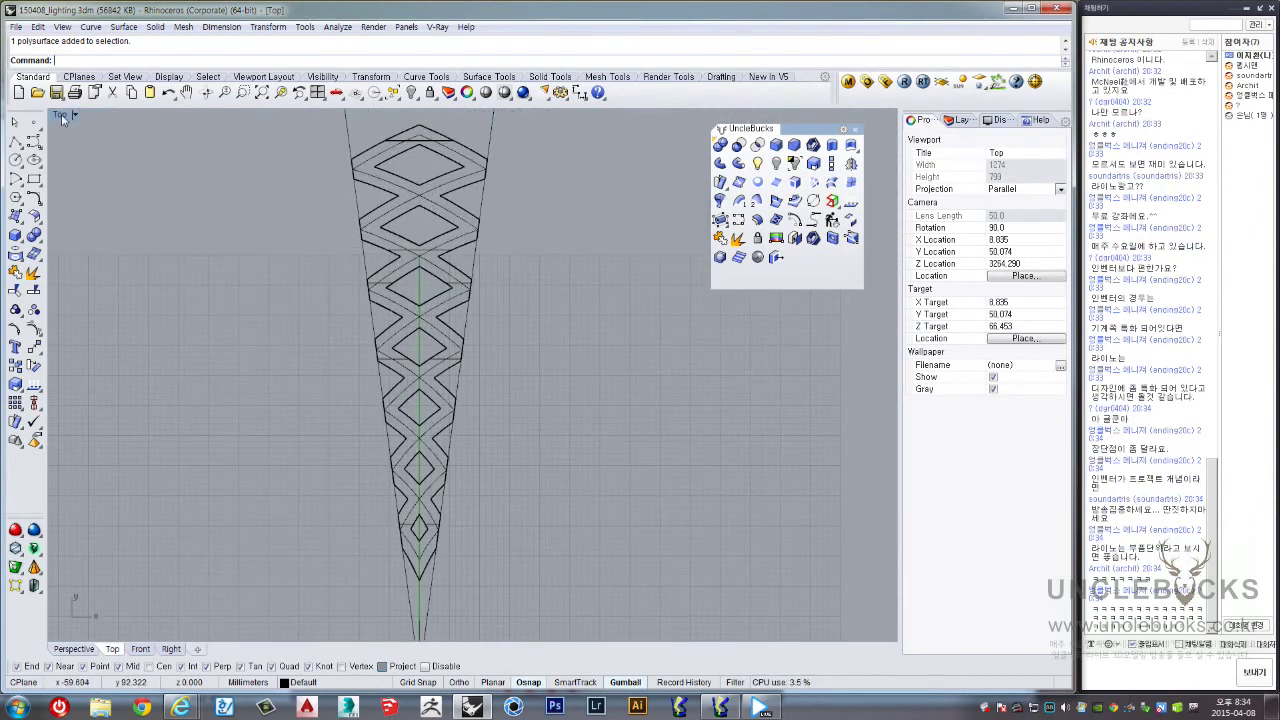
{"action": "scroll", "coordinate": [409, 351], "scroll_direction": "down", "scroll_amount": 2}
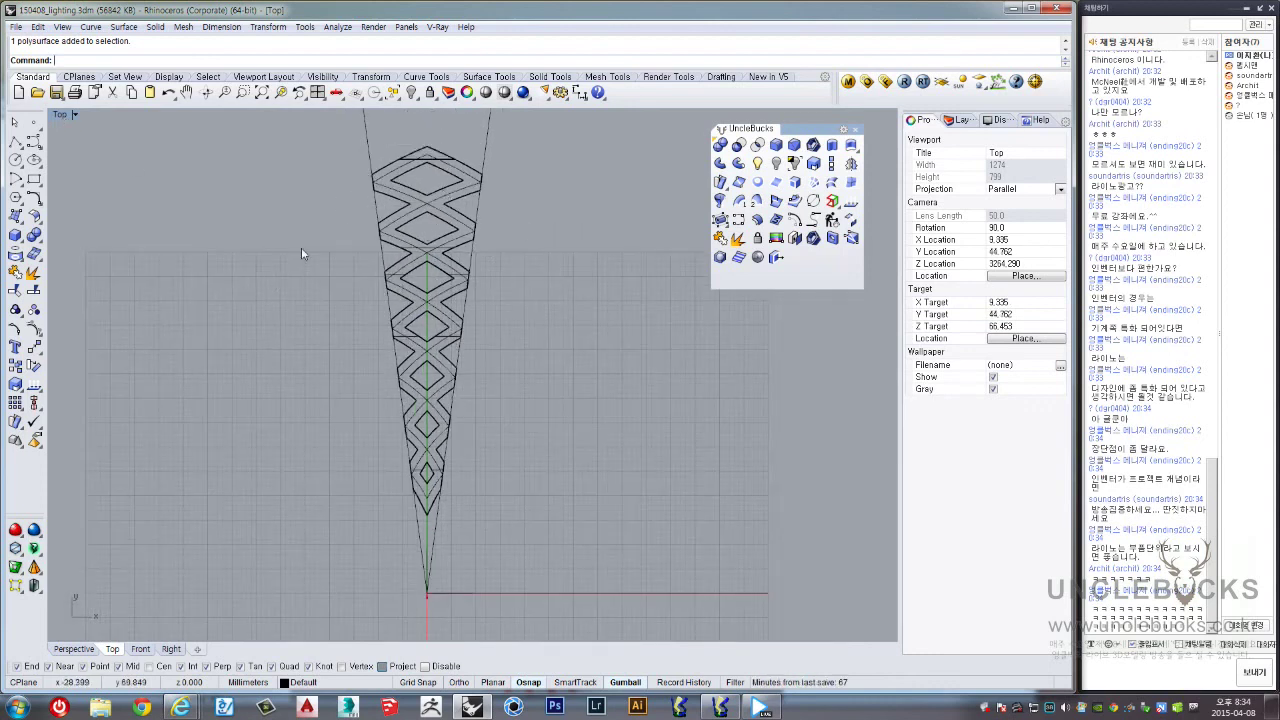
{"action": "left_click", "coordinate": [433, 212]}
{"action": "left_click", "coordinate": [470, 244]}
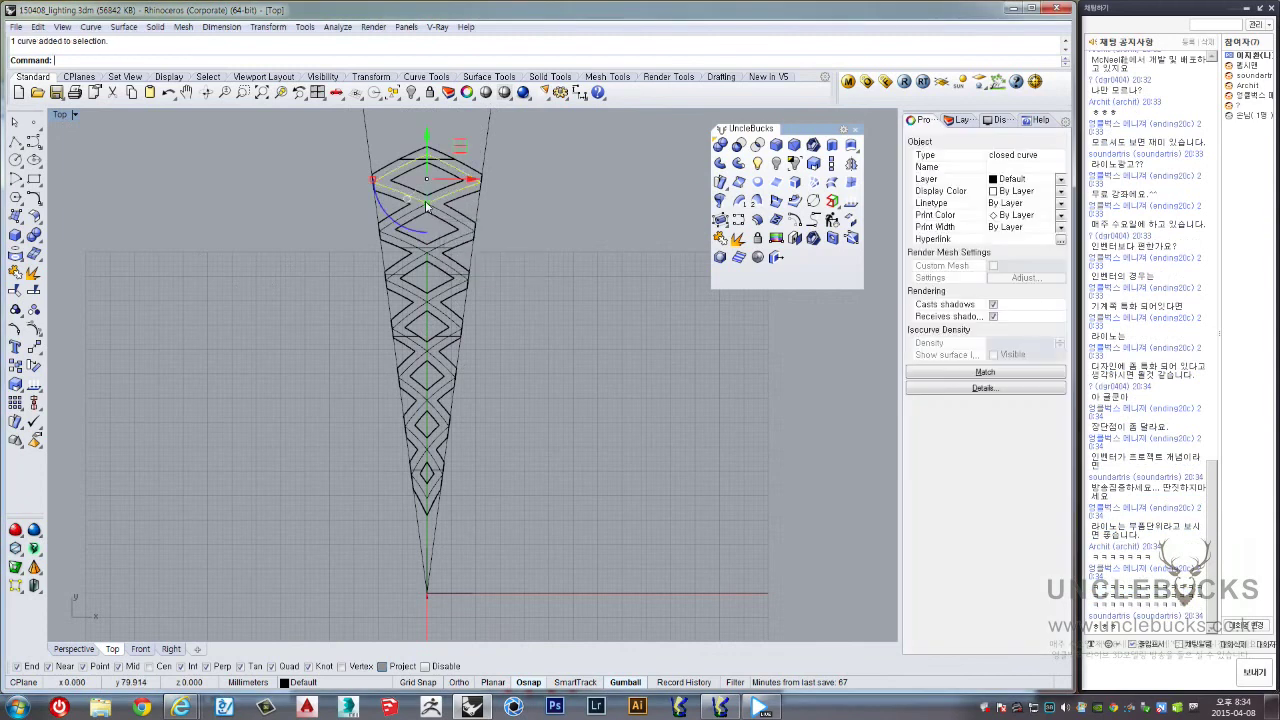
{"action": "left_click", "coordinate": [470, 180]}
{"action": "left_click", "coordinate": [467, 171]}
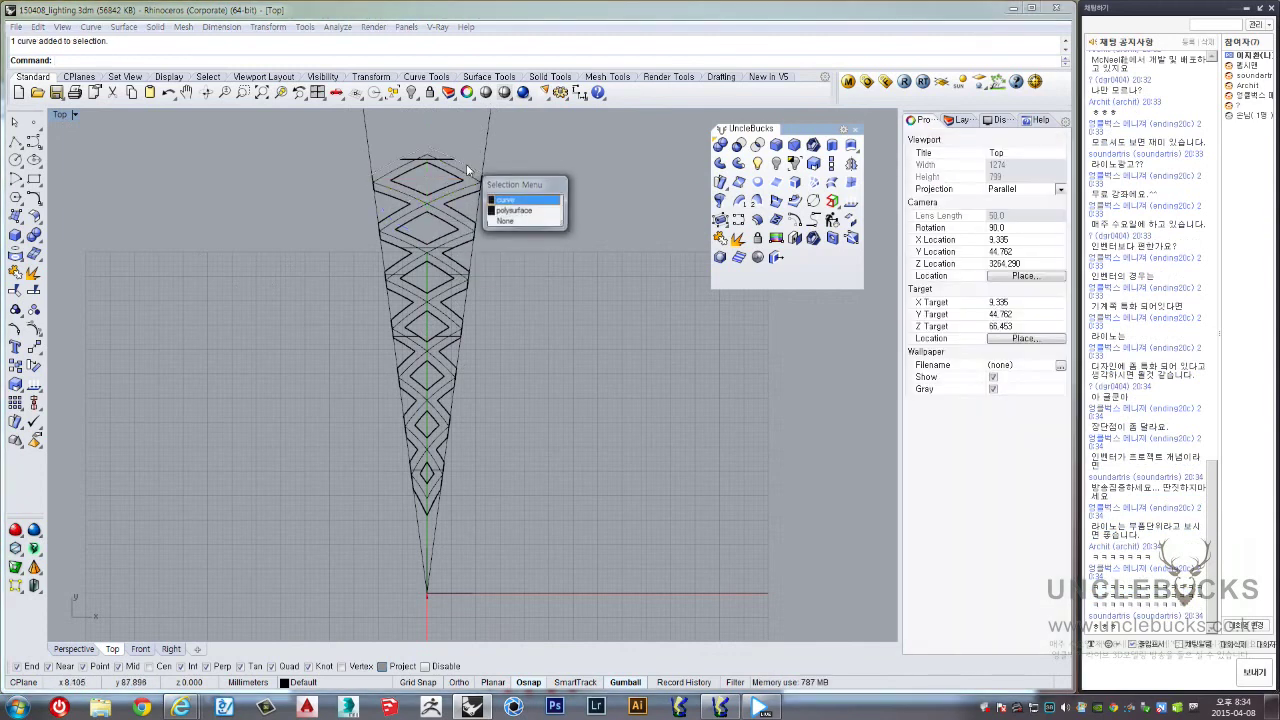
{"action": "left_click", "coordinate": [516, 214]}
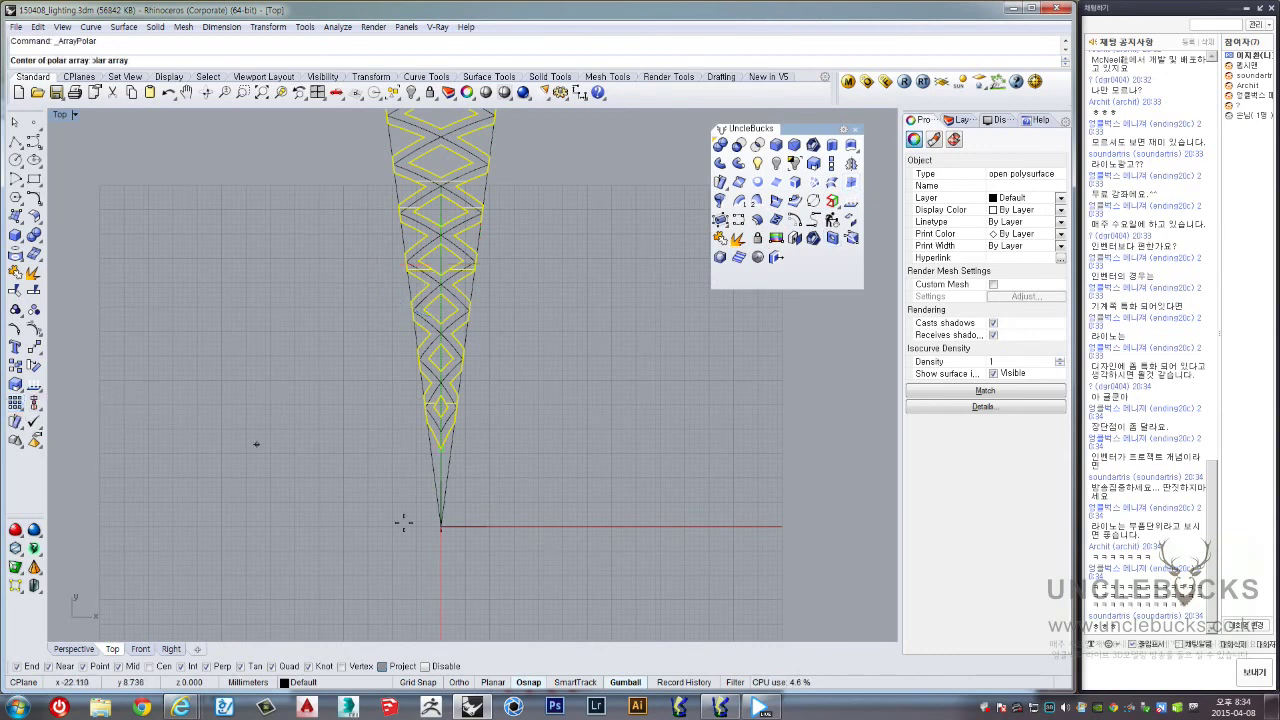
Polar-array the strip about the origin with 24 items over 360 degrees.
{"action": "scroll", "coordinate": [441, 528], "scroll_direction": "up", "scroll_amount": 3}
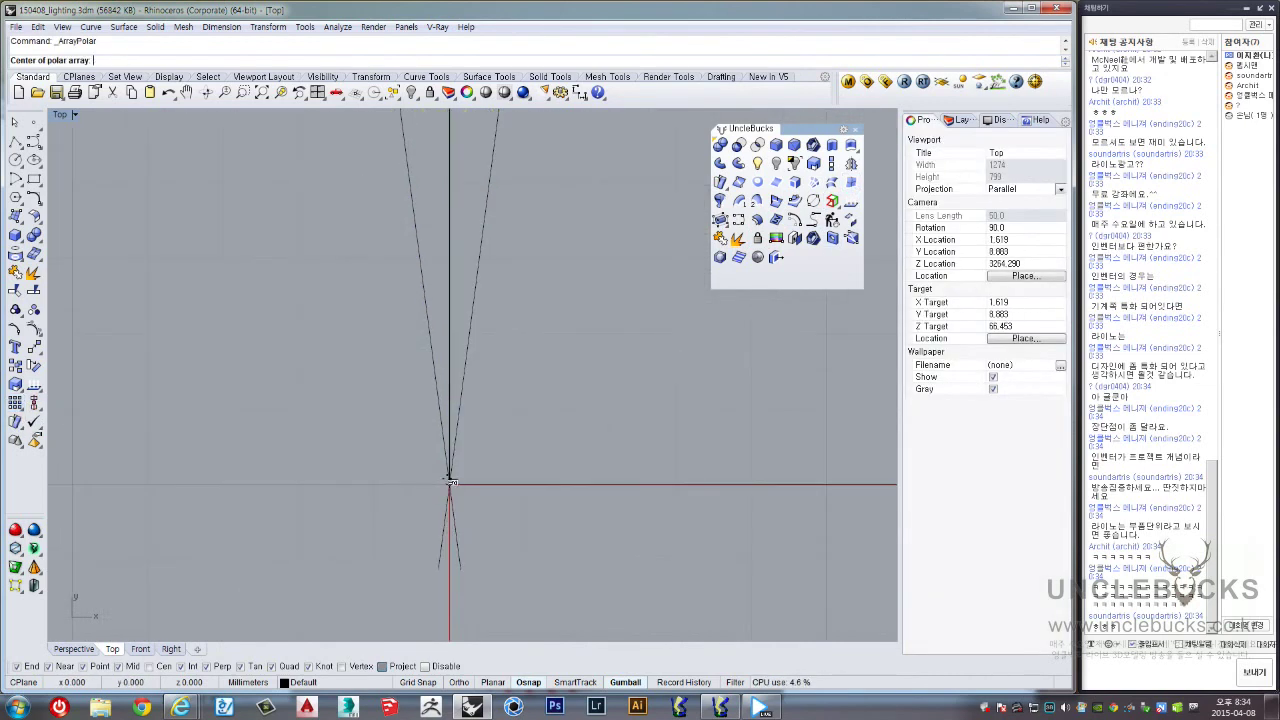
{"action": "scroll", "coordinate": [466, 464], "scroll_direction": "down", "scroll_amount": 2}
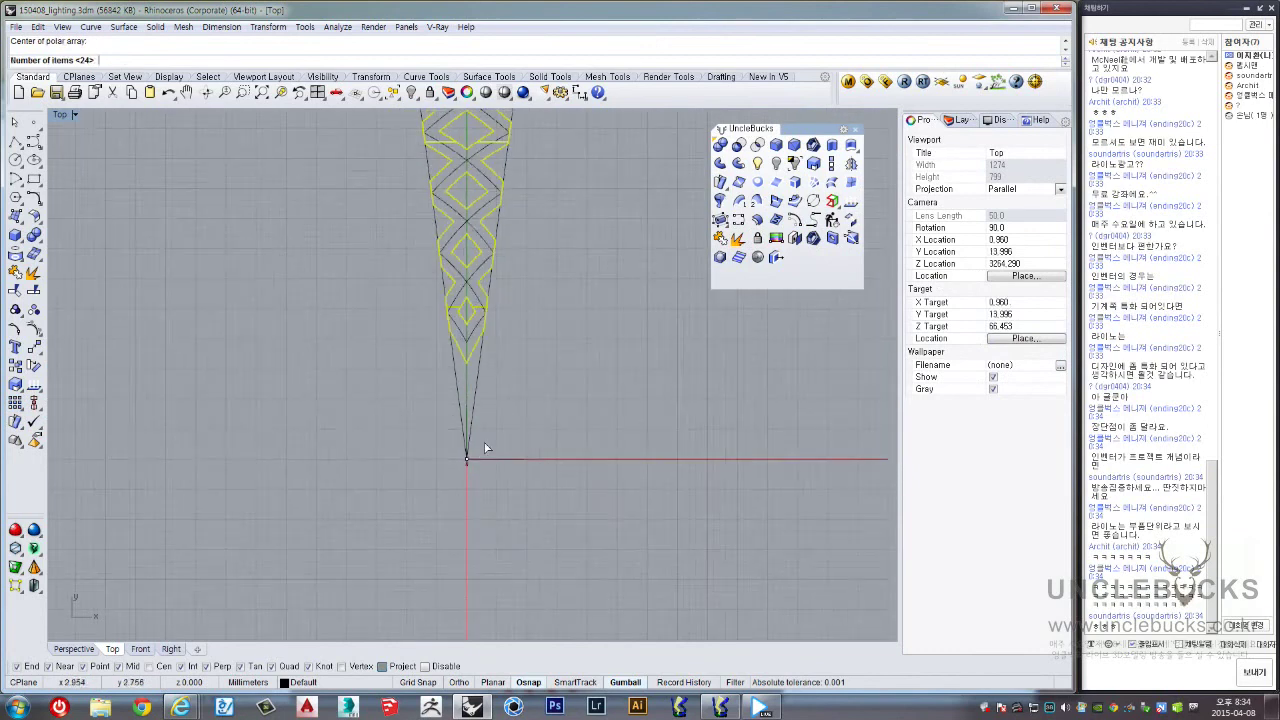
{"action": "scroll", "coordinate": [508, 334], "scroll_direction": "down", "scroll_amount": 1}
{"action": "scroll", "coordinate": [508, 334], "scroll_direction": "down", "scroll_amount": 2}
{"action": "type", "text": "0"}
{"action": "key", "text": "Return"}
{"action": "key", "text": "Return"}
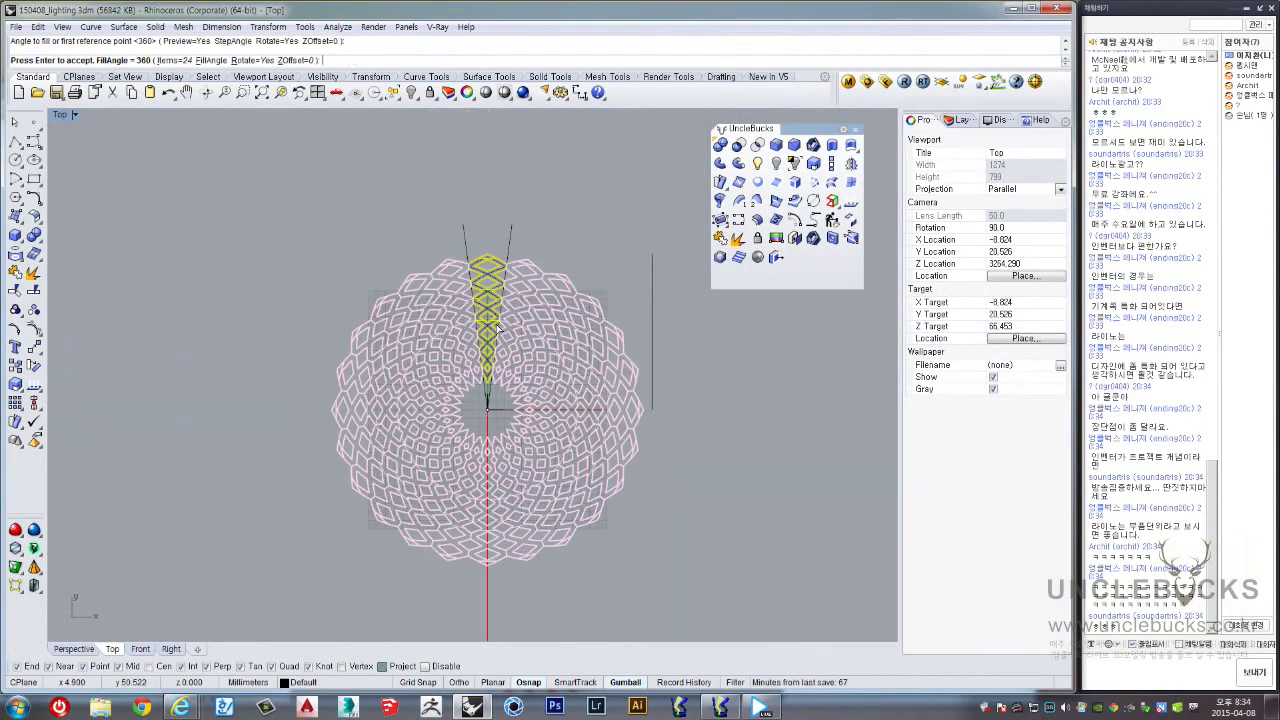
{"action": "key", "text": "Return"}
Orbit the full 24-strip shell in a maximized Perspective view and select all strips.
{"action": "double_click", "coordinate": [61, 116]}
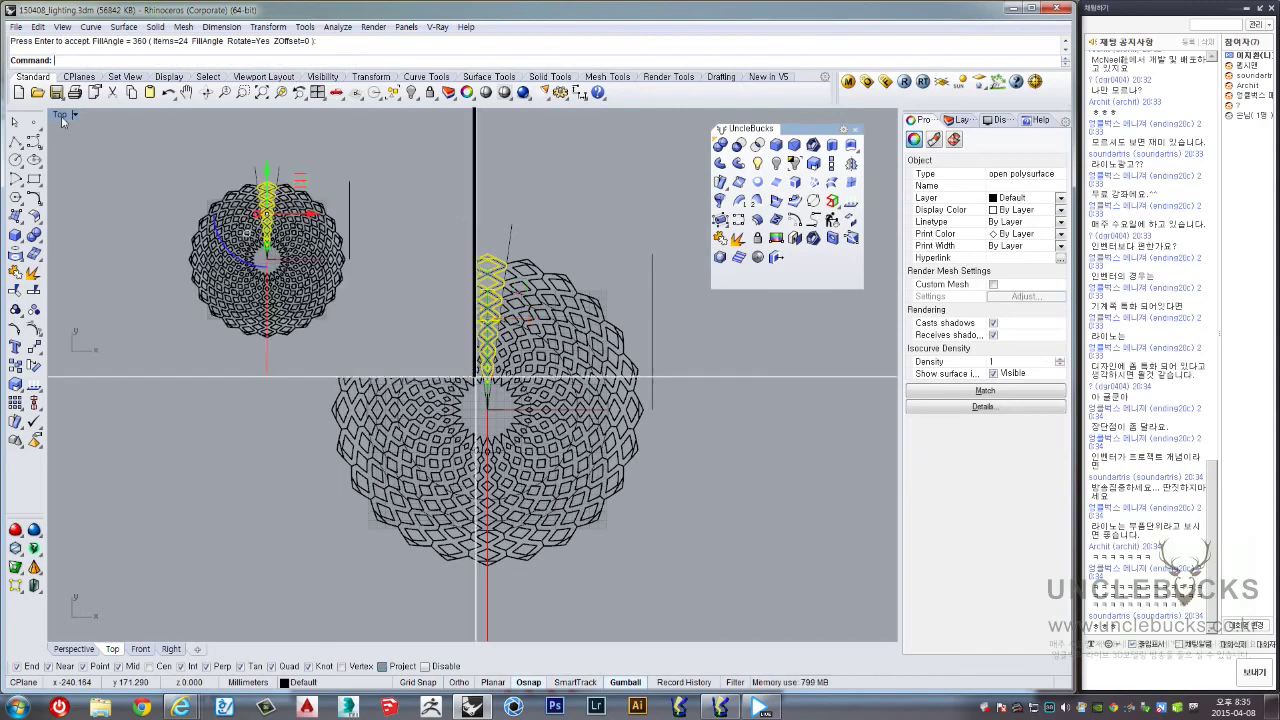
{"action": "double_click", "coordinate": [503, 114]}
{"action": "mouse_move", "coordinate": [500, 300]}
{"action": "right_mouse_down"}
{"action": "mouse_move", "coordinate": [480, 322]}
{"action": "mouse_move", "coordinate": [568, 303]}
{"action": "mouse_move", "coordinate": [320, 326]}
{"action": "mouse_move", "coordinate": [560, 320]}
{"action": "right_mouse_up"}
{"action": "scroll", "coordinate": [480, 322], "scroll_direction": "down", "scroll_amount": 3}
{"action": "key", "text": "Escape"}
{"action": "key", "text": "ctrl+a"}
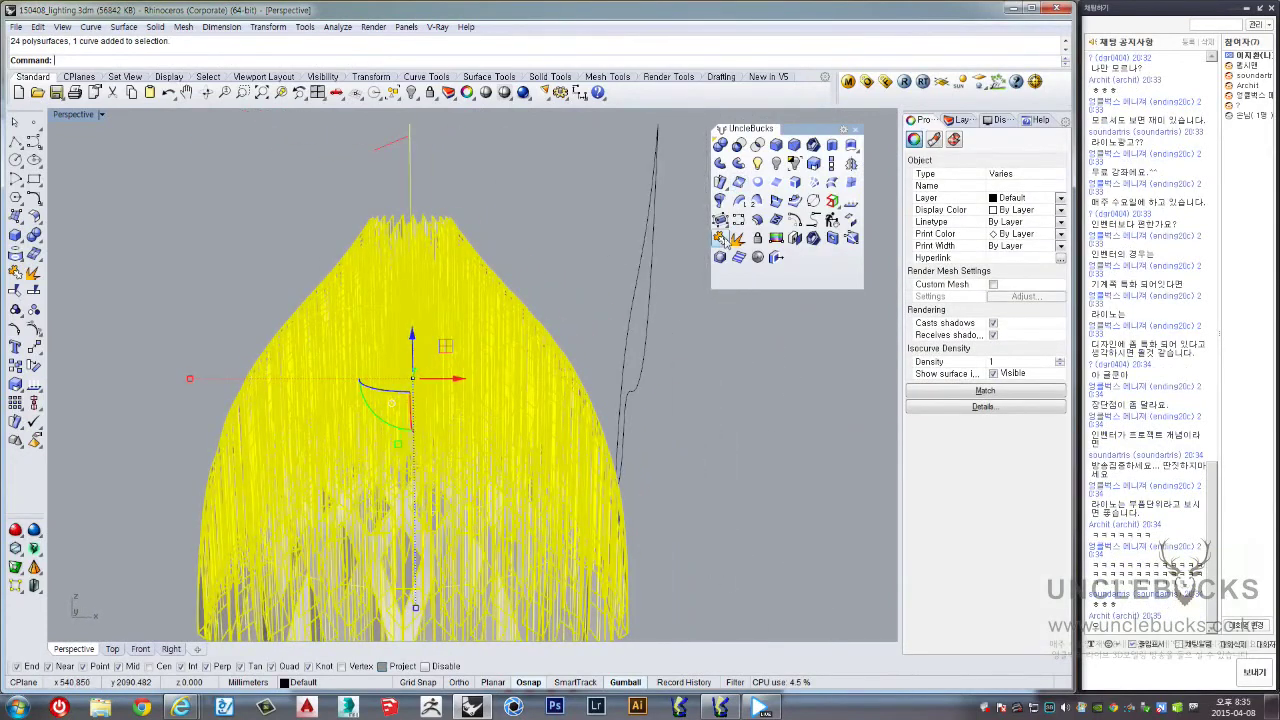
Join the 24 lattice strips into one shell and orbit to check it from above.
{"action": "left_click", "coordinate": [720, 239]}
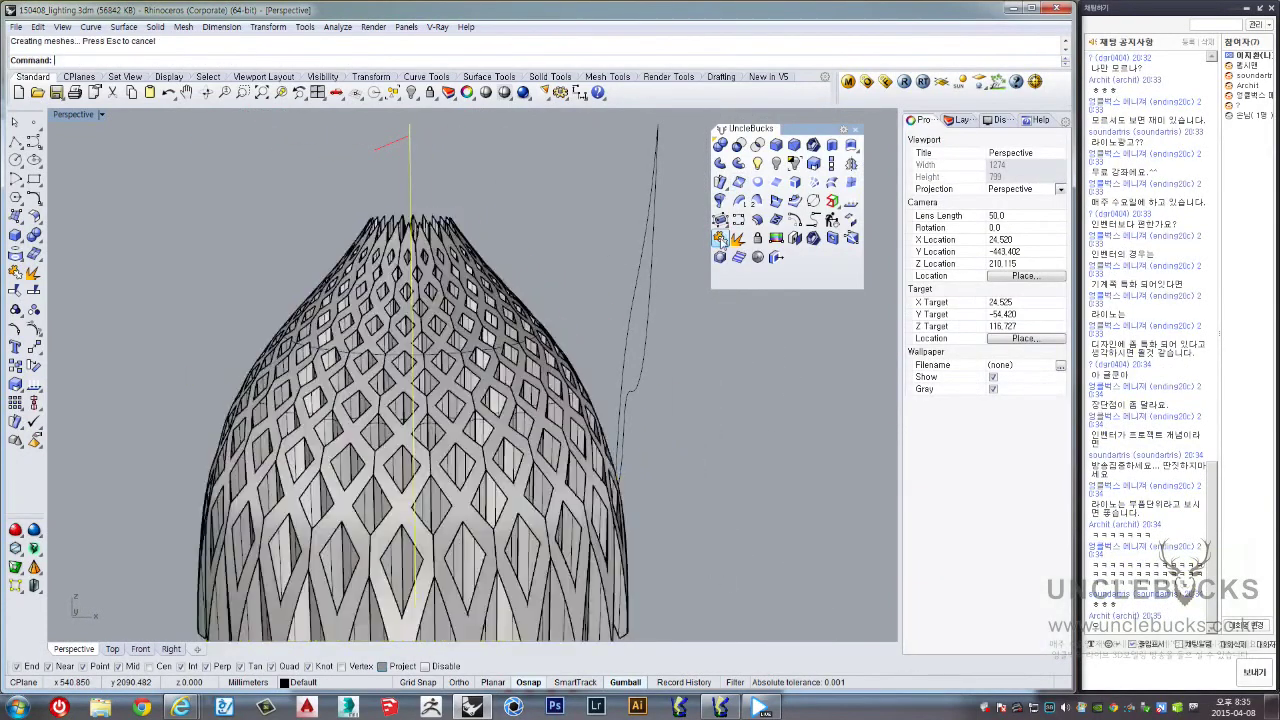
{"action": "left_click", "coordinate": [486, 211]}
{"action": "left_click", "coordinate": [453, 234]}
{"action": "mouse_move", "coordinate": [453, 234]}
{"action": "right_mouse_down"}
{"action": "mouse_move", "coordinate": [611, 371]}
{"action": "mouse_move", "coordinate": [441, 297]}
{"action": "right_mouse_up"}
{"action": "key", "text": "Escape"}
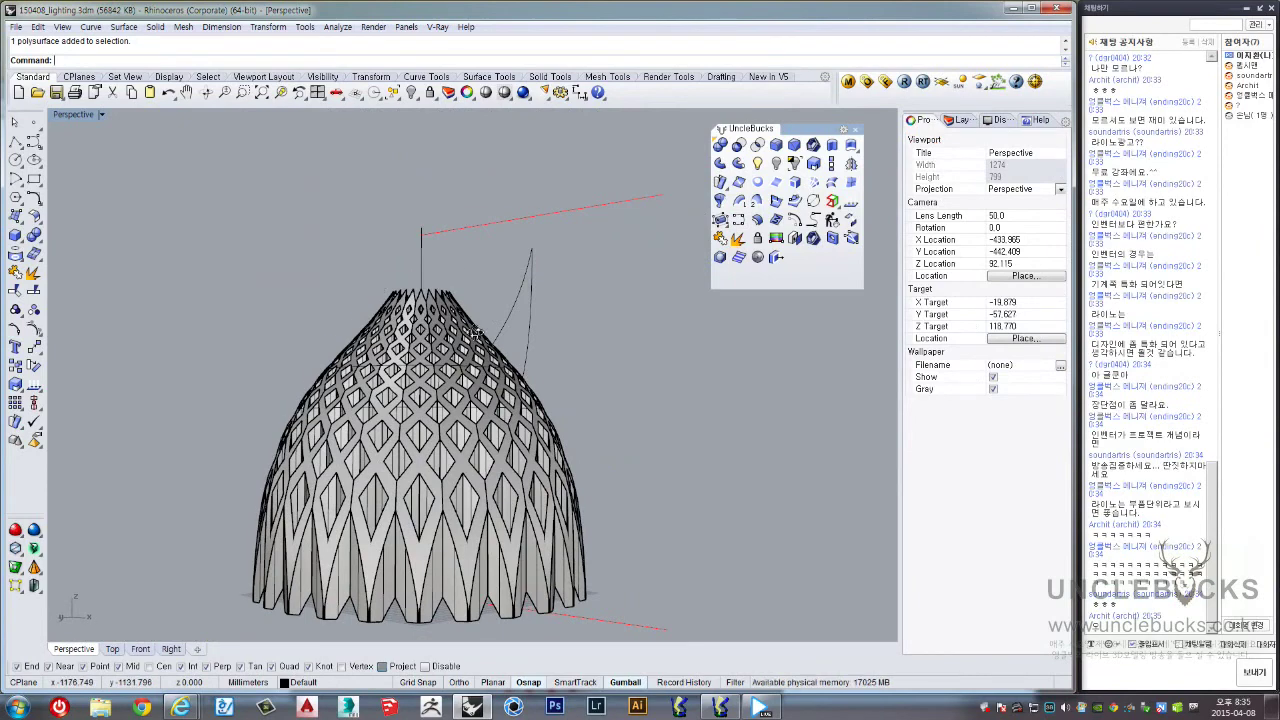
{"action": "right_click_drag", "start_coordinate": [438, 314], "coordinate": [418, 440]}
{"action": "scroll", "coordinate": [418, 440], "scroll_direction": "up", "scroll_amount": 5}
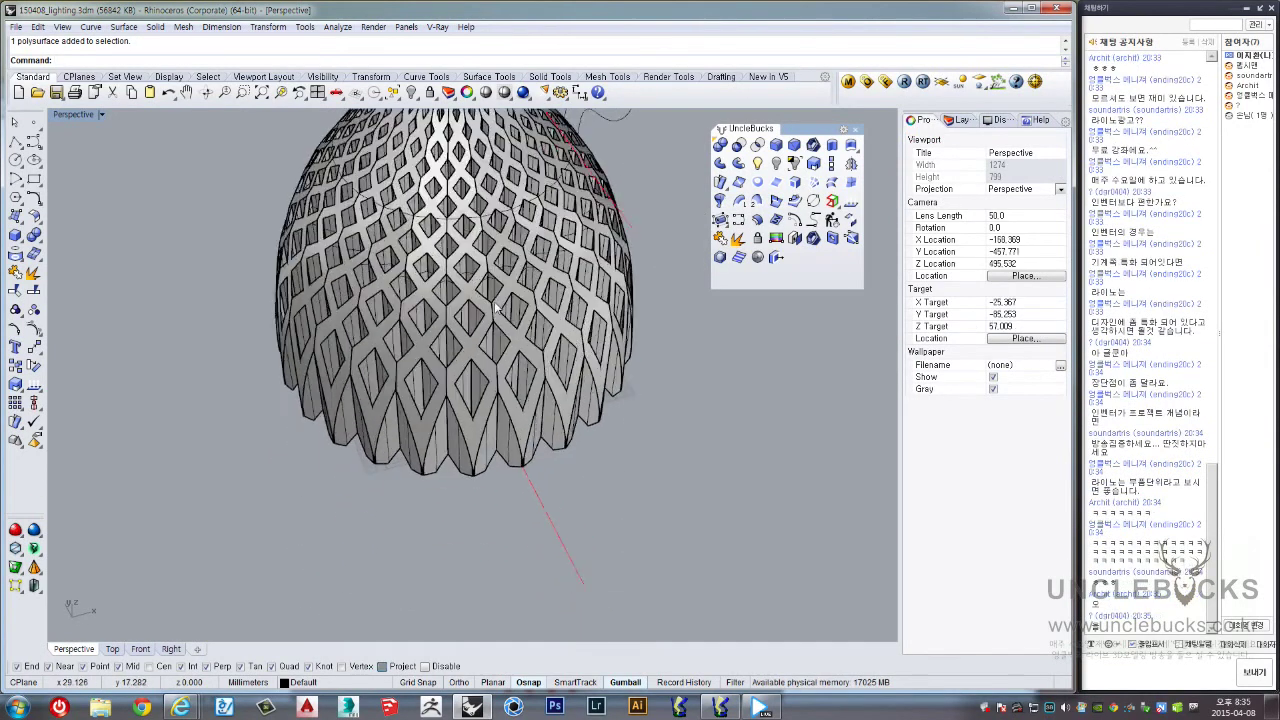
{"action": "scroll", "coordinate": [471, 438], "scroll_direction": "down", "scroll_amount": 8}
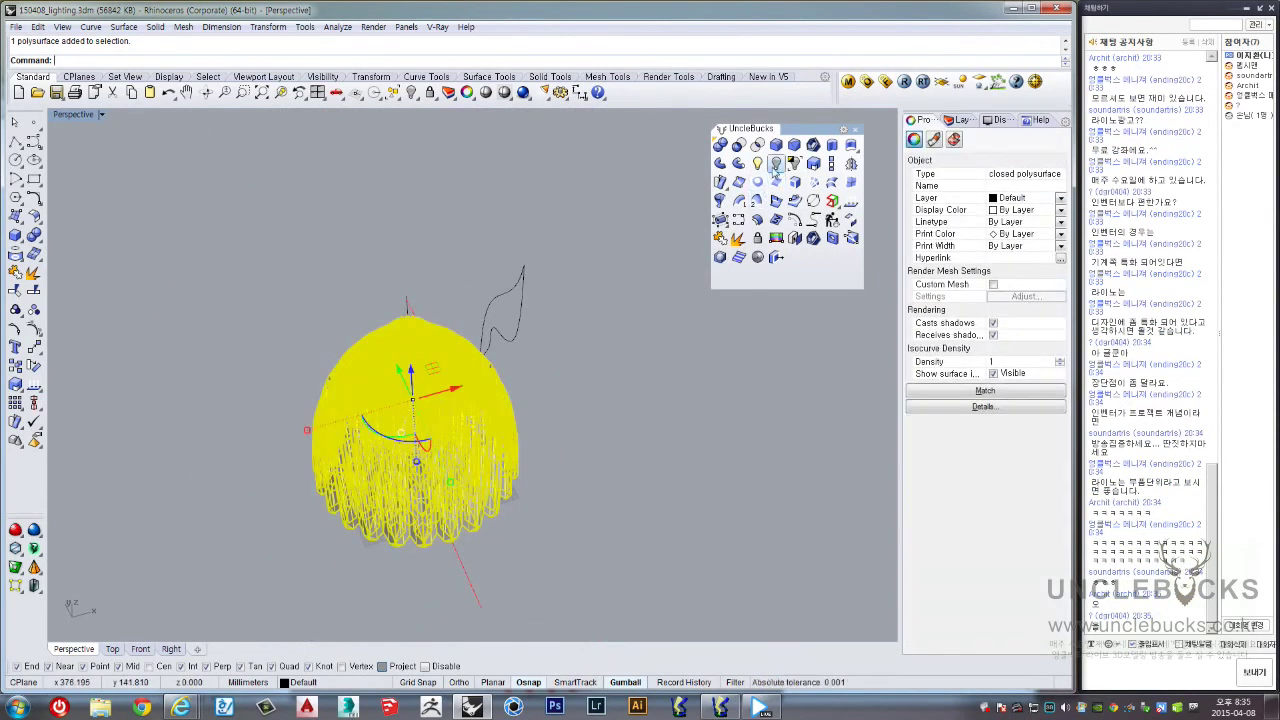
Show the hidden objects and select the lamp socket fixture at the dome's crown.
{"action": "left_click", "coordinate": [758, 163]}
{"action": "right_click_drag", "start_coordinate": [560, 300], "coordinate": [432, 297]}
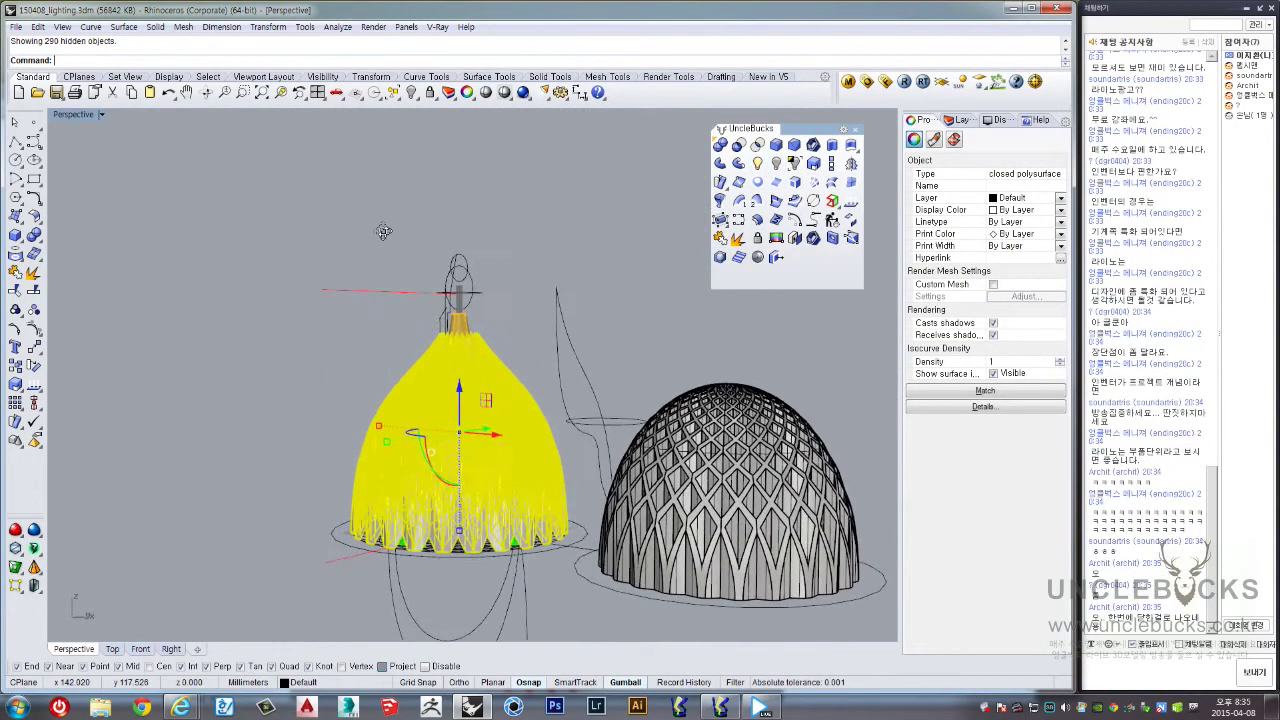
{"action": "left_click", "coordinate": [524, 286]}
{"action": "scroll", "coordinate": [445, 300], "scroll_direction": "up", "scroll_amount": 3}
{"action": "scroll", "coordinate": [440, 298], "scroll_direction": "up", "scroll_amount": 3}
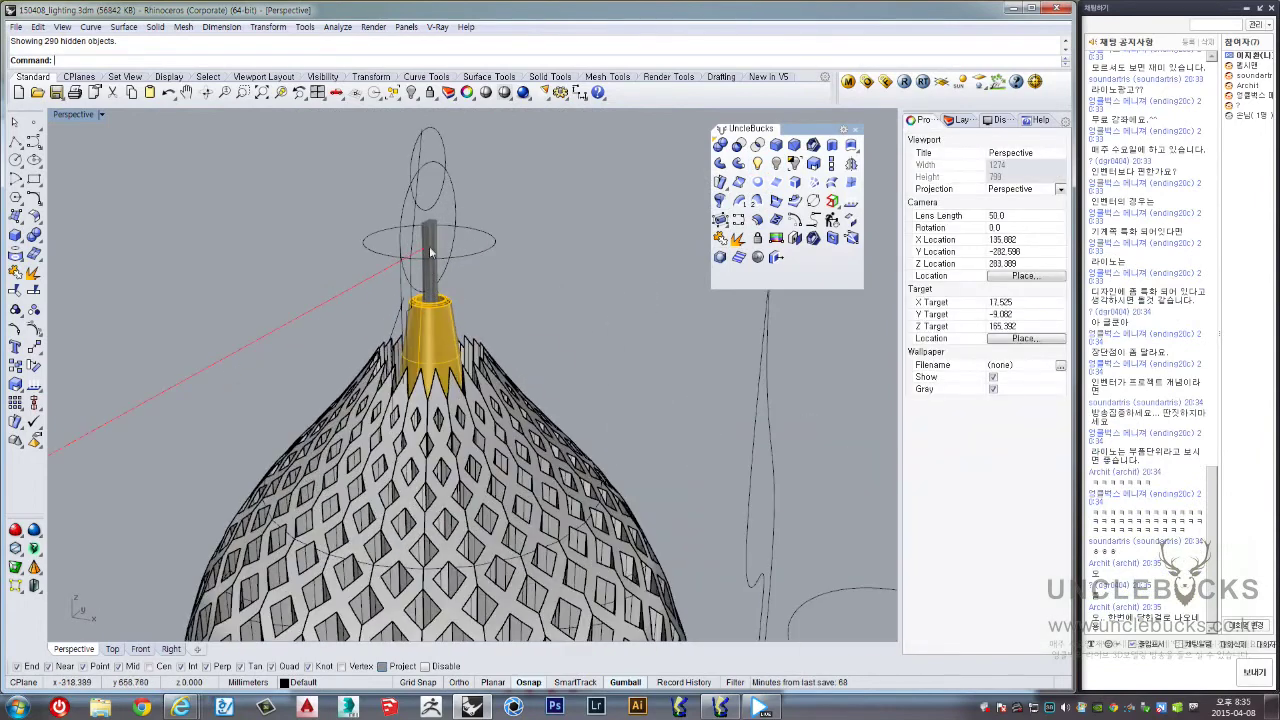
{"action": "left_click", "coordinate": [455, 303]}
{"action": "scroll", "coordinate": [455, 303], "scroll_direction": "down", "scroll_amount": 2}
{"action": "scroll", "coordinate": [470, 310], "scroll_direction": "down", "scroll_amount": 2}
{"action": "scroll", "coordinate": [490, 318], "scroll_direction": "down", "scroll_amount": 2}
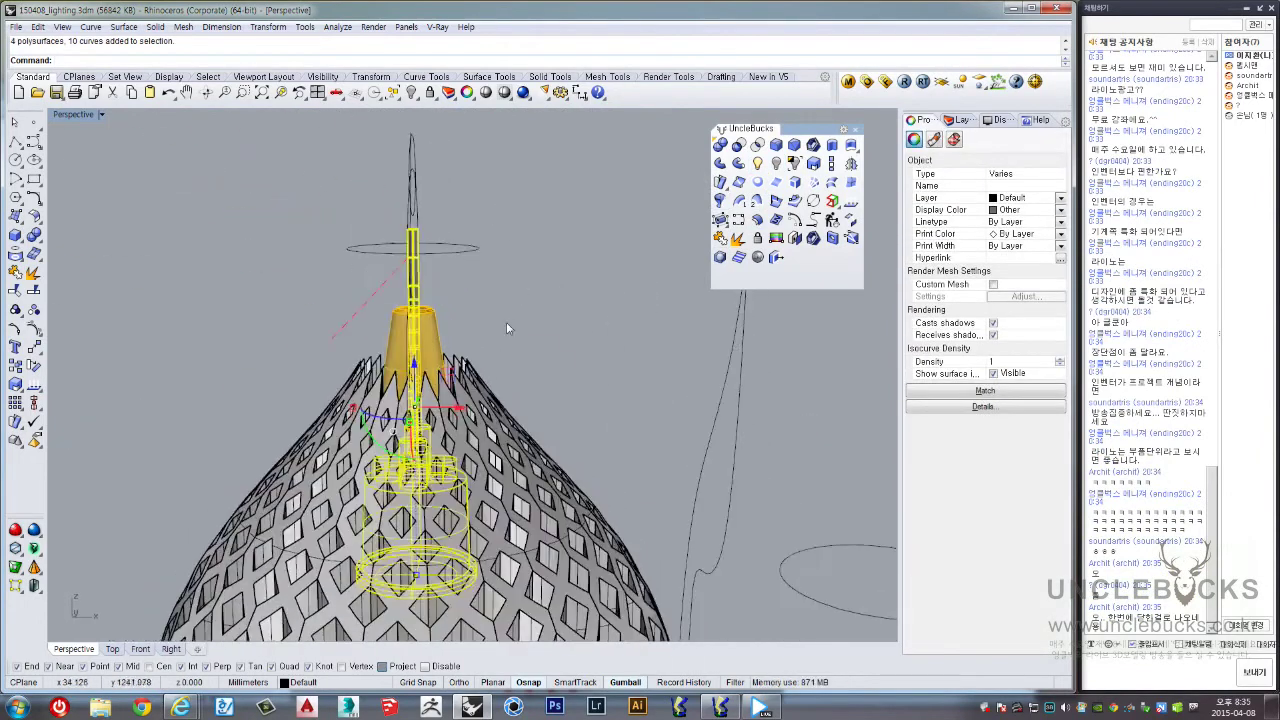
{"action": "scroll", "coordinate": [506, 322], "scroll_direction": "down", "scroll_amount": 2}
{"action": "scroll", "coordinate": [500, 327], "scroll_direction": "up", "scroll_amount": 3}
{"action": "scroll", "coordinate": [450, 340], "scroll_direction": "up", "scroll_amount": 2}
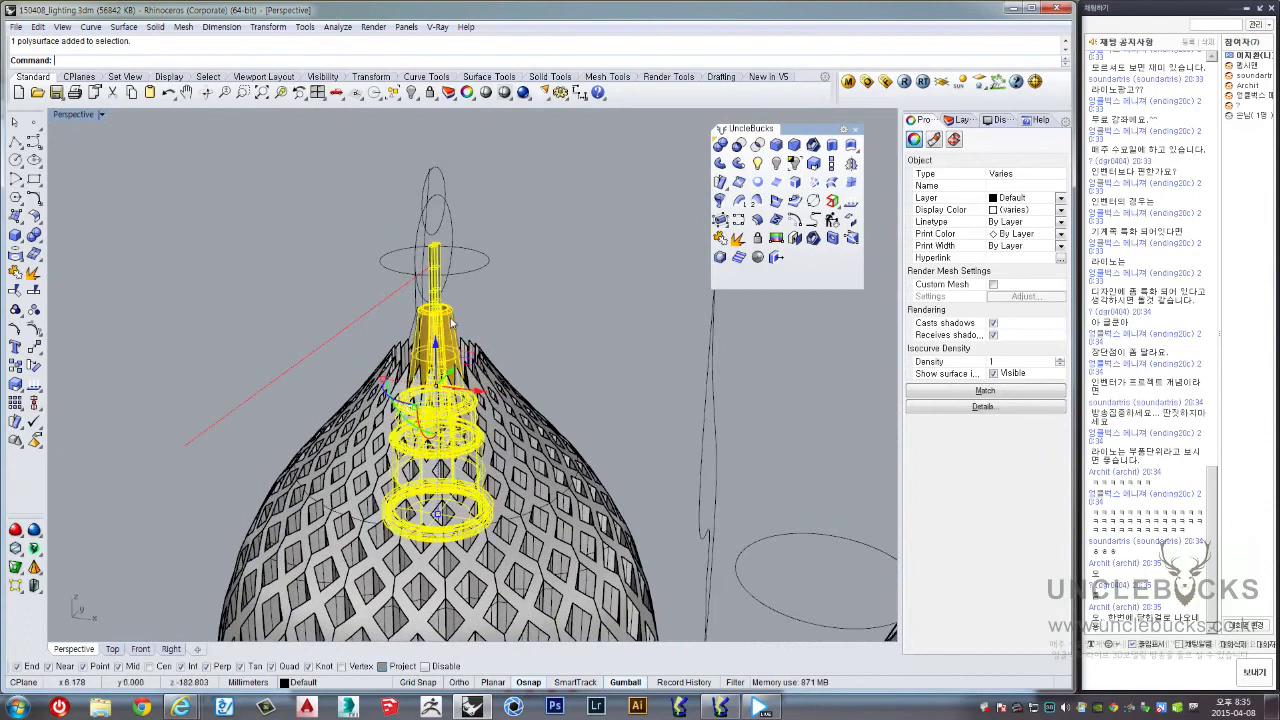
{"action": "scroll", "coordinate": [507, 409], "scroll_direction": "down", "scroll_amount": 3}
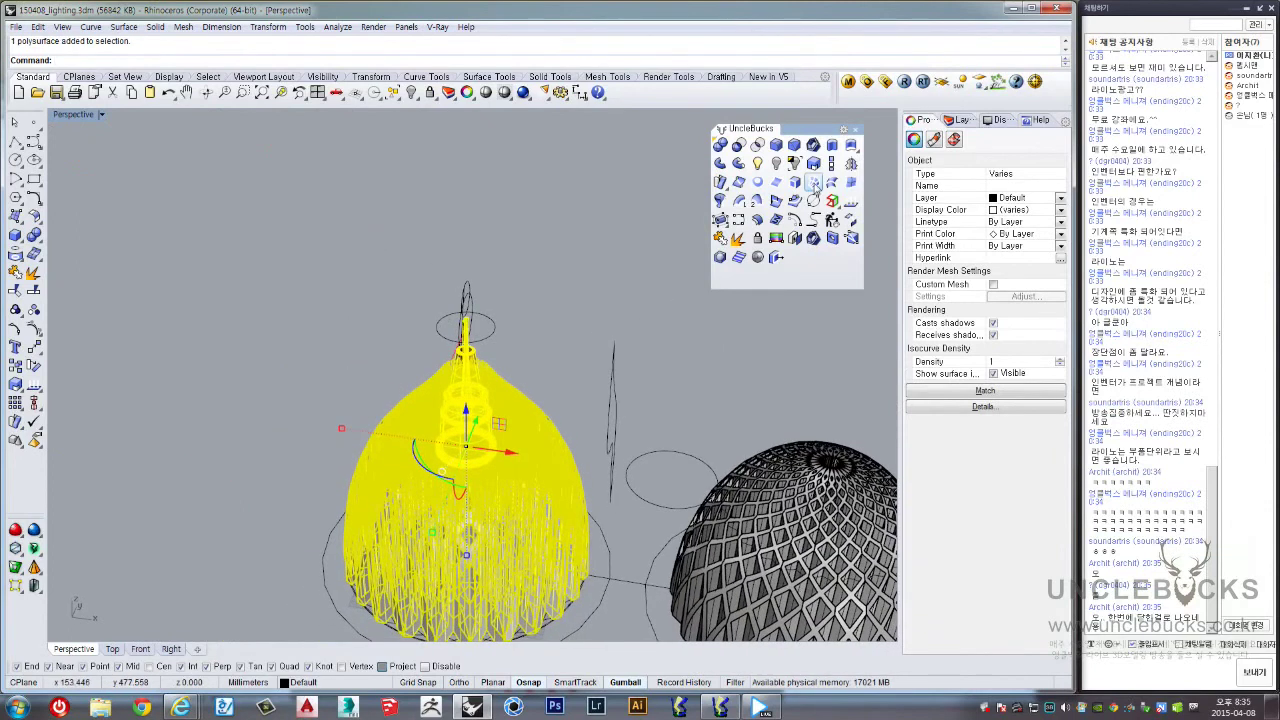
Pick the extra socket parts among the overlapping objects and hide them.
{"action": "key", "text": "Escape"}
{"action": "scroll", "coordinate": [490, 345], "scroll_direction": "up", "scroll_amount": 3}
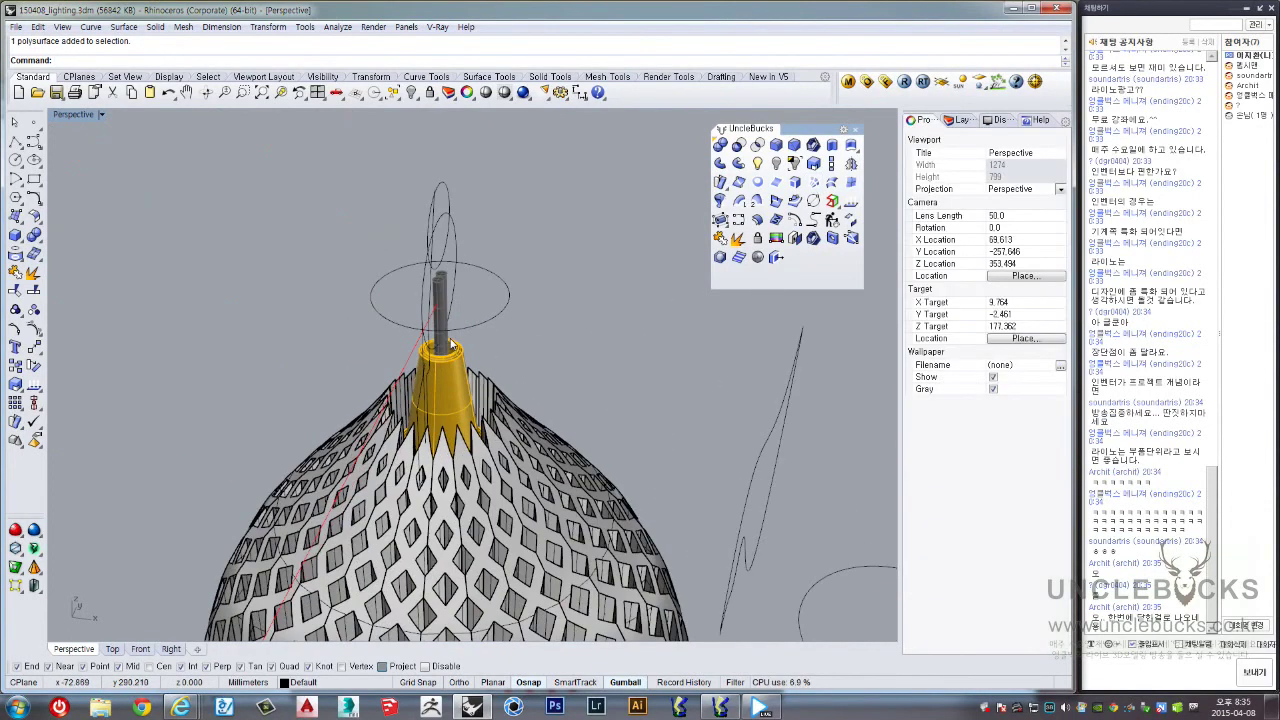
{"action": "left_click", "coordinate": [456, 350]}
{"action": "left_click", "coordinate": [492, 380]}
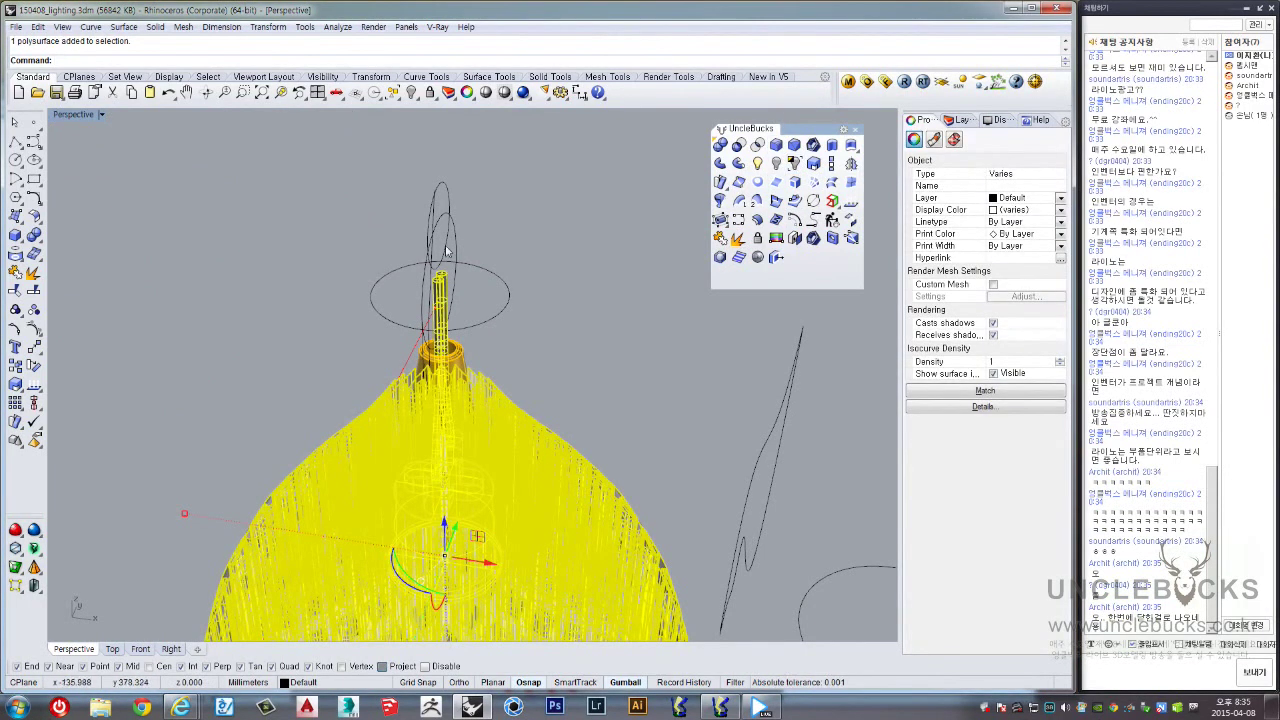
{"action": "left_click", "coordinate": [793, 163]}
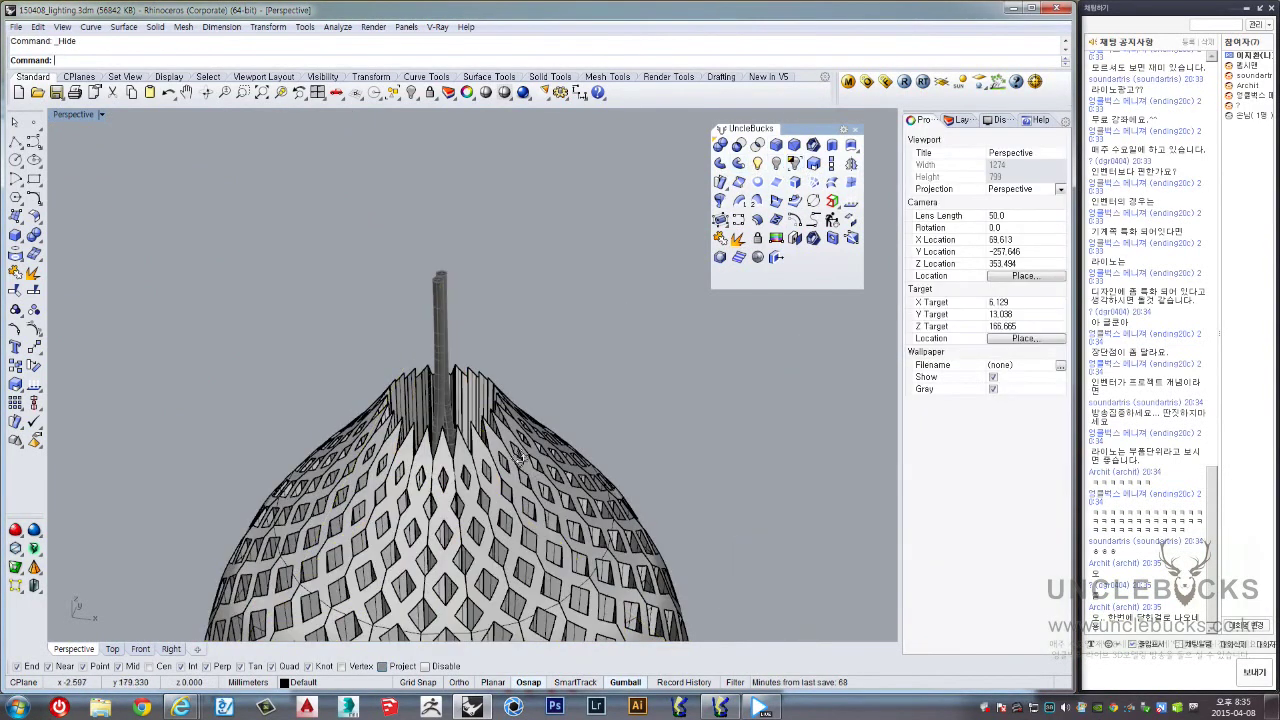
{"action": "scroll", "coordinate": [500, 352], "scroll_direction": "down", "scroll_amount": 2}
{"action": "scroll", "coordinate": [500, 352], "scroll_direction": "down", "scroll_amount": 2}
Orbit under and beside the dome to check how the fixture sits in the crown.
{"action": "mouse_move", "coordinate": [500, 352]}
{"action": "right_mouse_down", "text": "shift"}
{"action": "mouse_move", "coordinate": [497, 277]}
{"action": "mouse_move", "coordinate": [566, 251]}
{"action": "mouse_move", "coordinate": [588, 219]}
{"action": "right_mouse_up", "text": "shift"}
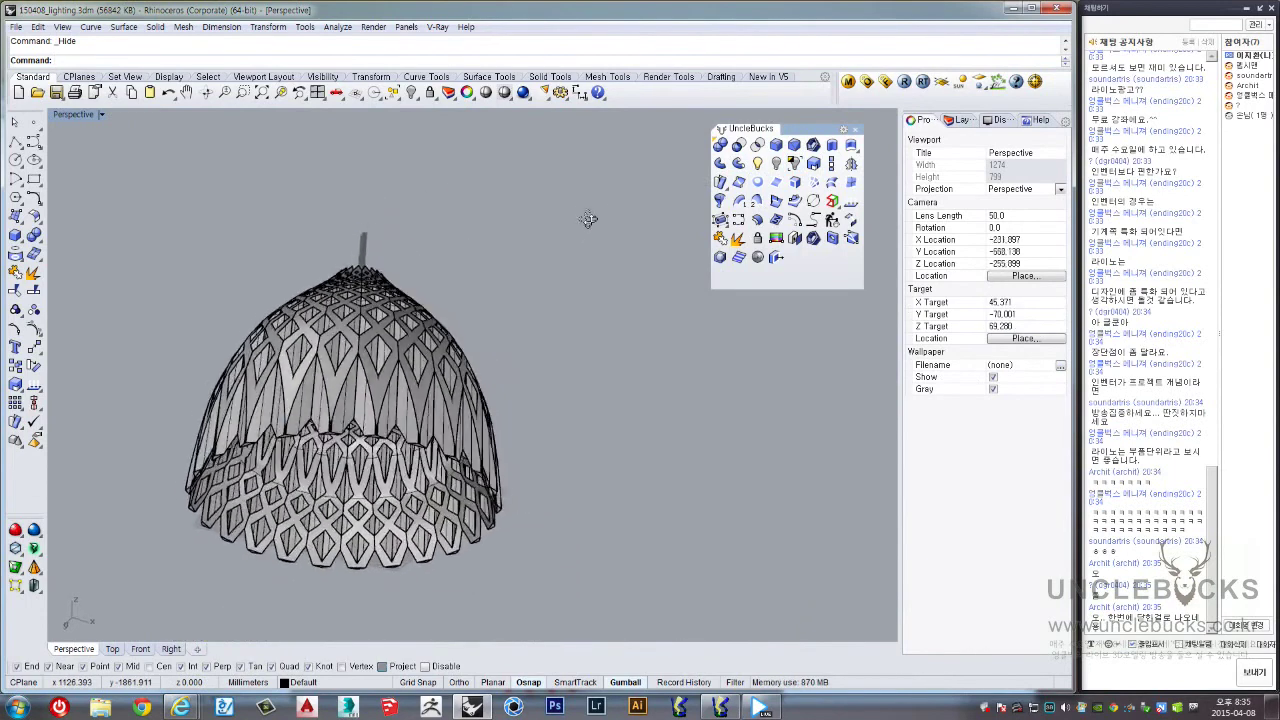
{"action": "scroll", "coordinate": [596, 205], "scroll_direction": "up", "scroll_amount": 2}
{"action": "scroll", "coordinate": [423, 319], "scroll_direction": "up", "scroll_amount": 3}
{"action": "left_click", "coordinate": [423, 319]}
{"action": "scroll", "coordinate": [600, 294], "scroll_direction": "down", "scroll_amount": 1}
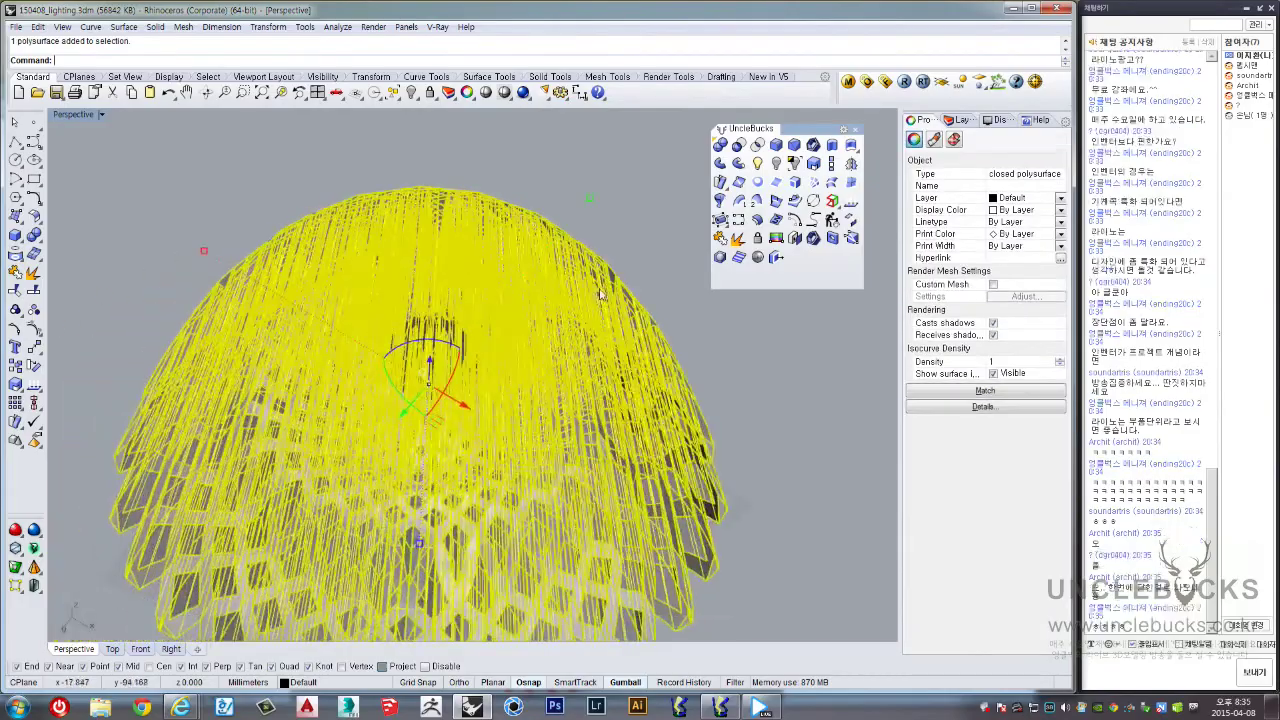
{"action": "key", "text": "Escape"}
{"action": "right_click_drag", "start_coordinate": [635, 211], "coordinate": [441, 355]}
{"action": "scroll", "coordinate": [441, 355], "scroll_direction": "up", "scroll_amount": 5}
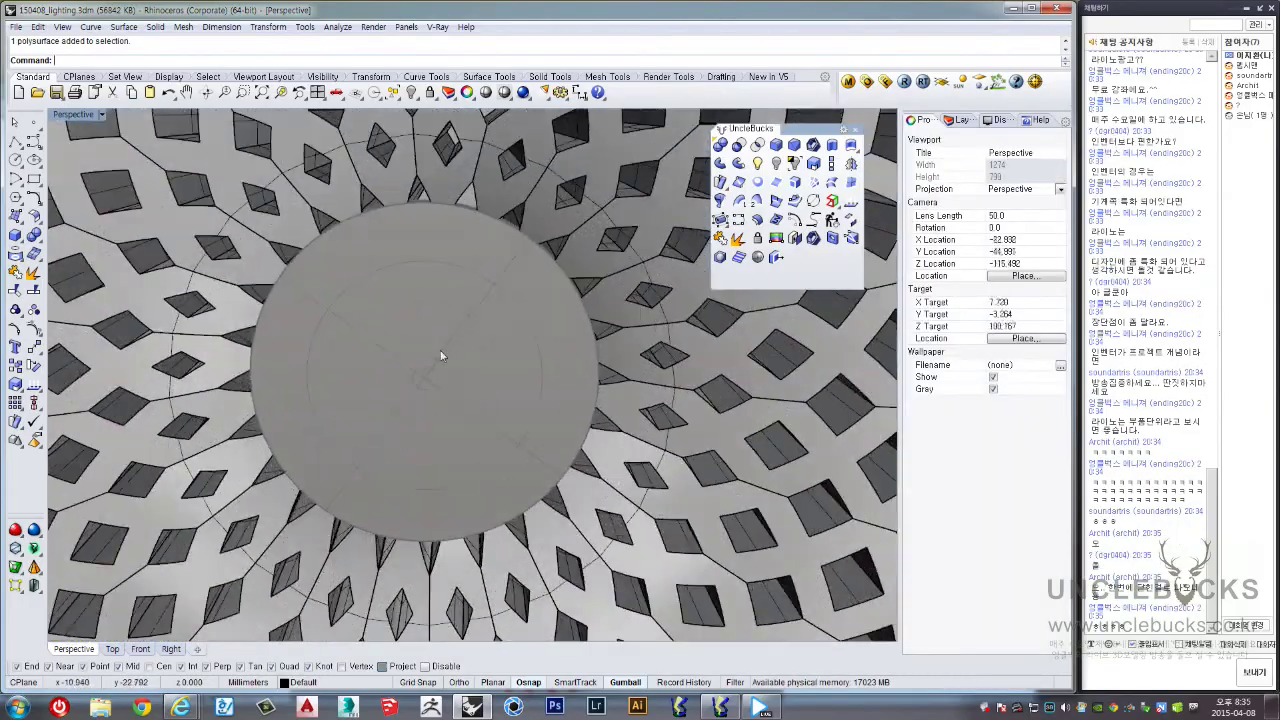
{"action": "scroll", "coordinate": [441, 355], "scroll_direction": "down", "scroll_amount": 3}
{"action": "left_click", "coordinate": [443, 357]}
{"action": "mouse_move", "coordinate": [443, 357]}
{"action": "right_mouse_down"}
{"action": "mouse_move", "coordinate": [428, 357]}
{"action": "mouse_move", "coordinate": [440, 330]}
{"action": "mouse_move", "coordinate": [458, 355]}
{"action": "mouse_move", "coordinate": [381, 340]}
{"action": "right_mouse_up"}
{"action": "scroll", "coordinate": [440, 330], "scroll_direction": "down", "scroll_amount": 3}
In a maximized Front view, drag the light fixture slightly upward in the dome's crown.
{"action": "double_click", "coordinate": [63, 115]}
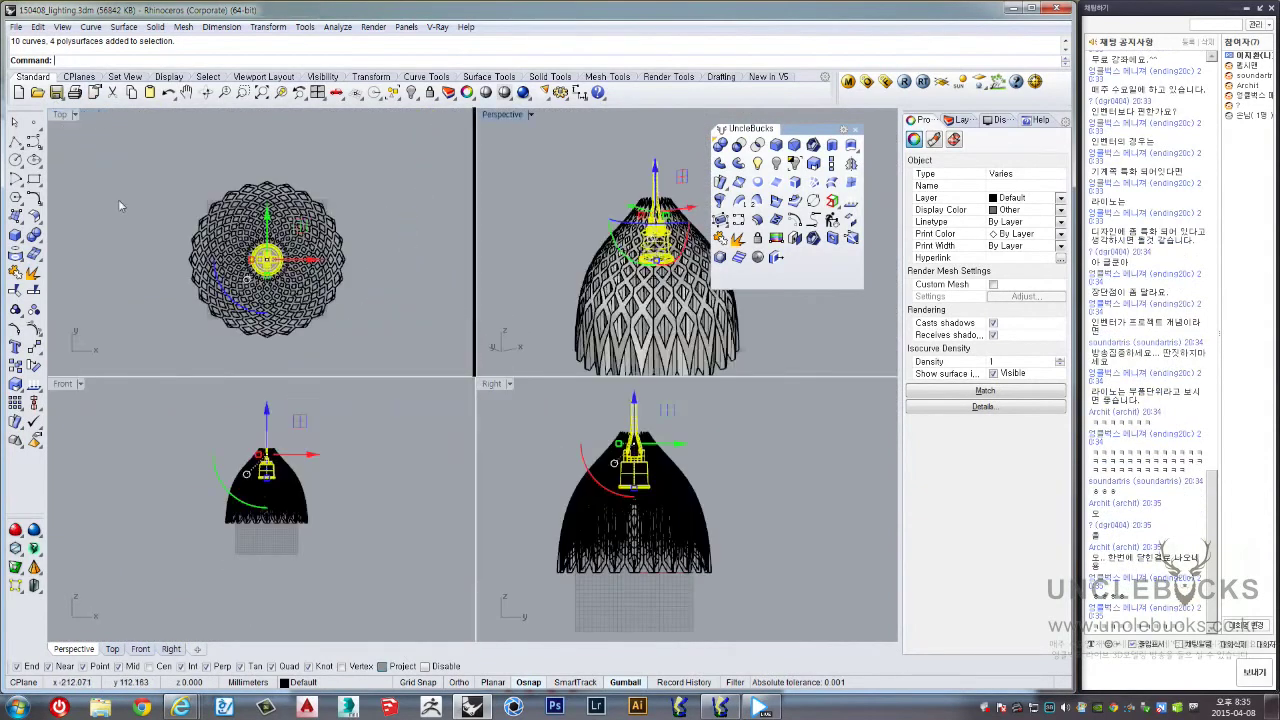
{"action": "double_click", "coordinate": [62, 384]}
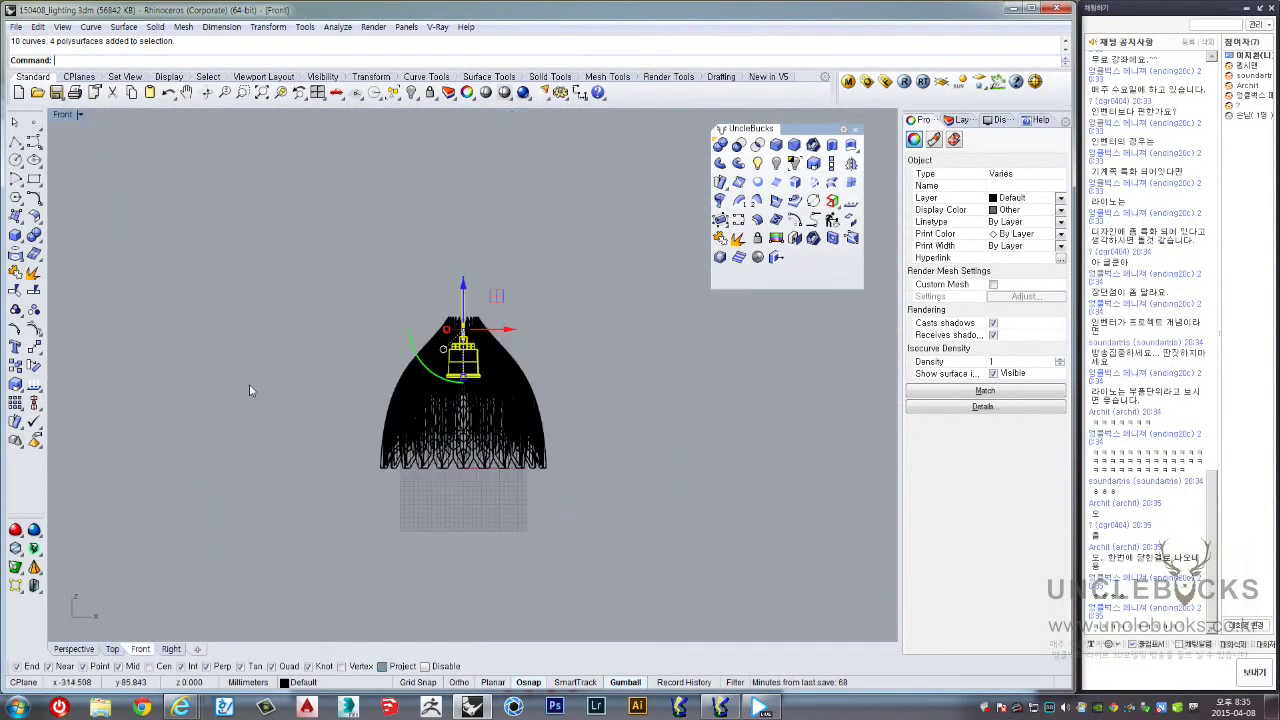
{"action": "scroll", "coordinate": [482, 373], "scroll_direction": "up", "scroll_amount": 2}
{"action": "scroll", "coordinate": [440, 350], "scroll_direction": "up", "scroll_amount": 3}
{"action": "scroll", "coordinate": [427, 343], "scroll_direction": "up", "scroll_amount": 3}
{"action": "scroll", "coordinate": [425, 339], "scroll_direction": "down", "scroll_amount": 3}
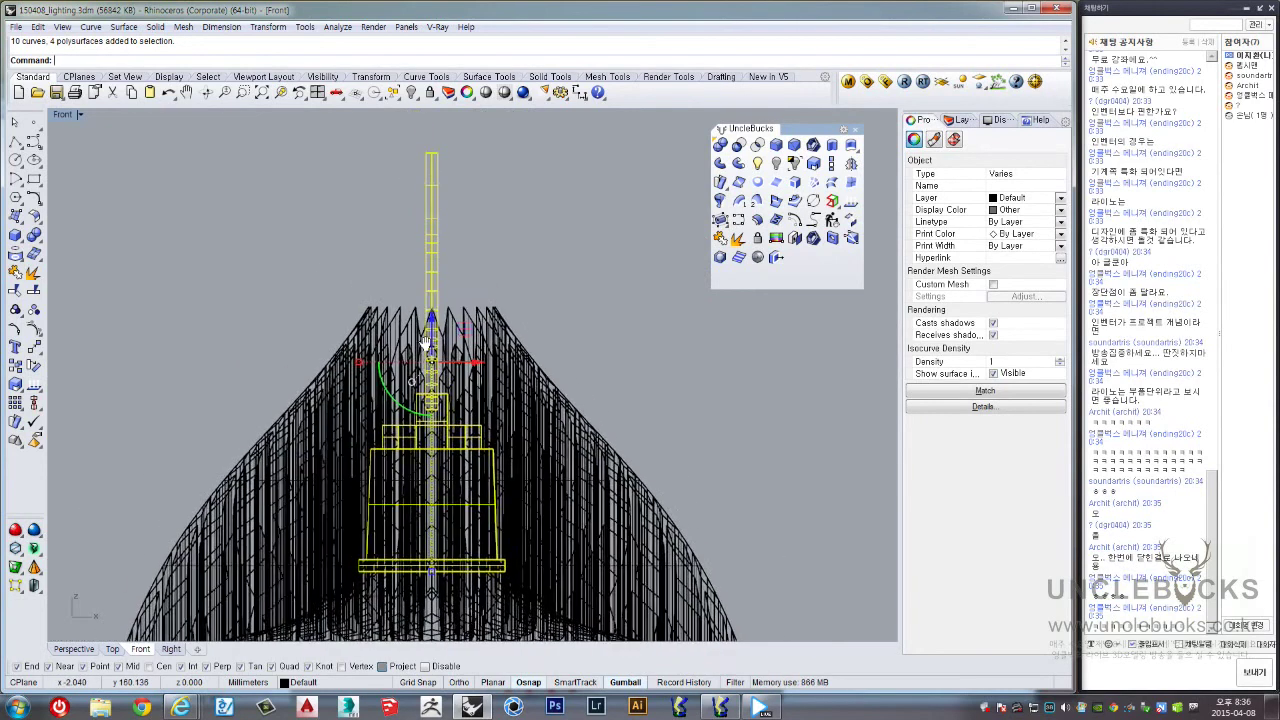
{"action": "scroll", "coordinate": [433, 347], "scroll_direction": "down", "scroll_amount": 1}
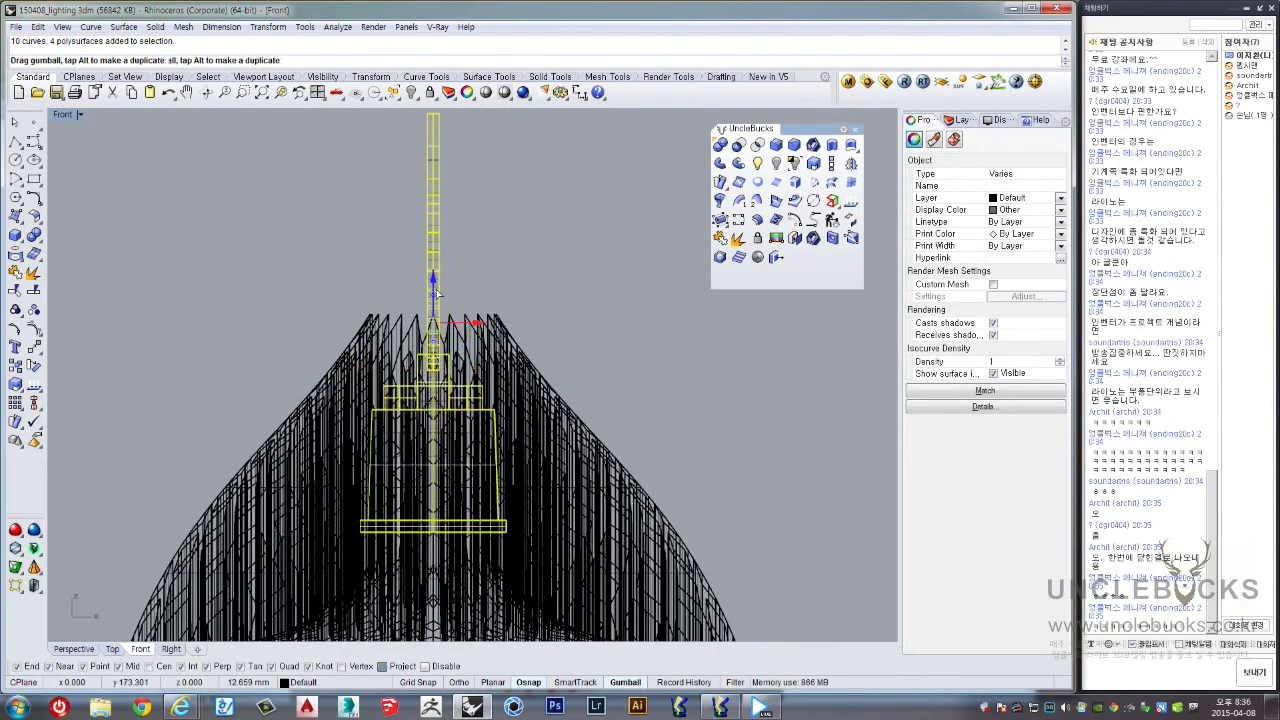
{"action": "left_click_drag", "start_coordinate": [436, 292], "coordinate": [432, 318]}
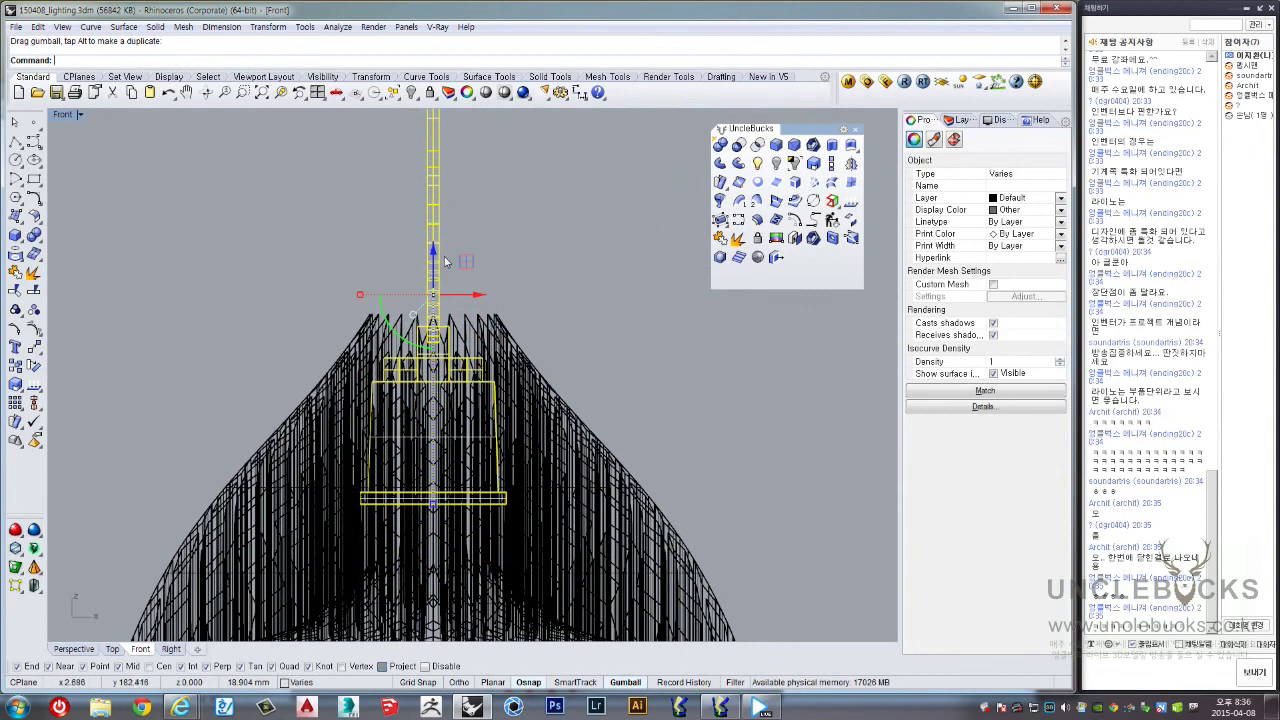
Orbit beneath the dome in a maximized Perspective view to inspect the lattice interior.
{"action": "double_click", "coordinate": [62, 115]}
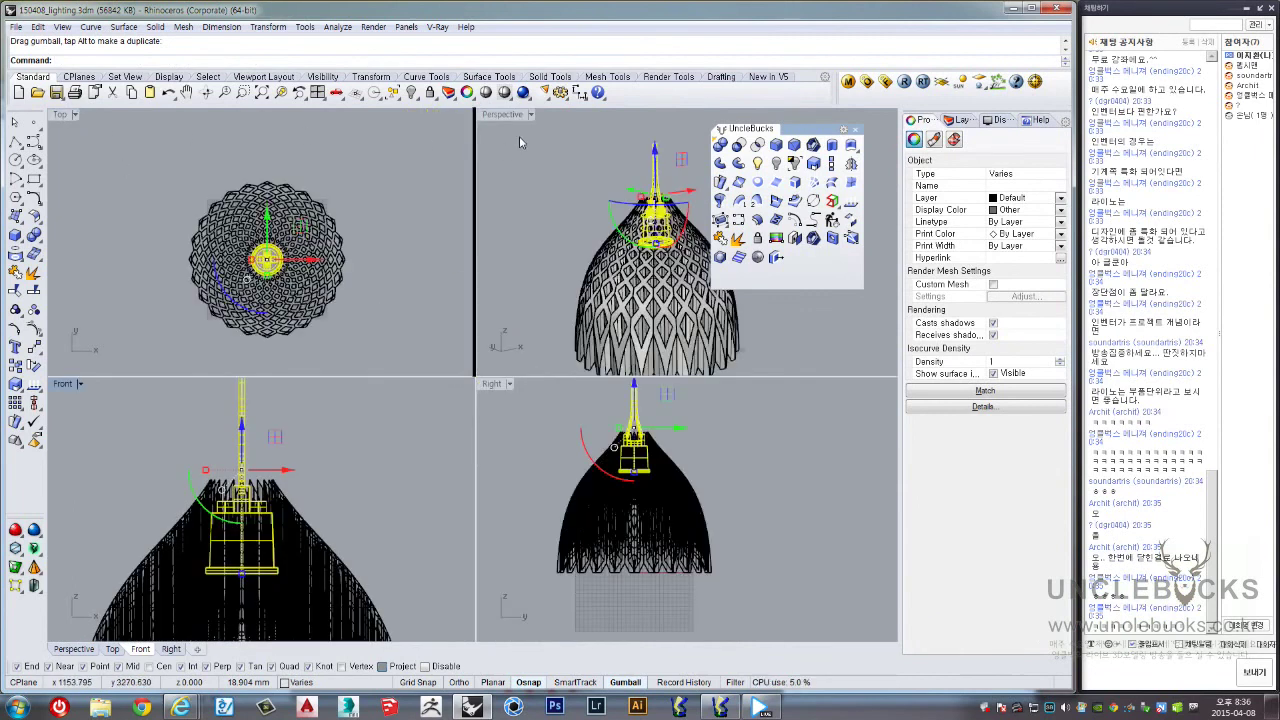
{"action": "double_click", "coordinate": [499, 115]}
{"action": "right_click_drag", "start_coordinate": [496, 174], "coordinate": [546, 287]}
{"action": "key", "text": "Escape"}
{"action": "scroll", "coordinate": [413, 355], "scroll_direction": "up", "scroll_amount": 5}
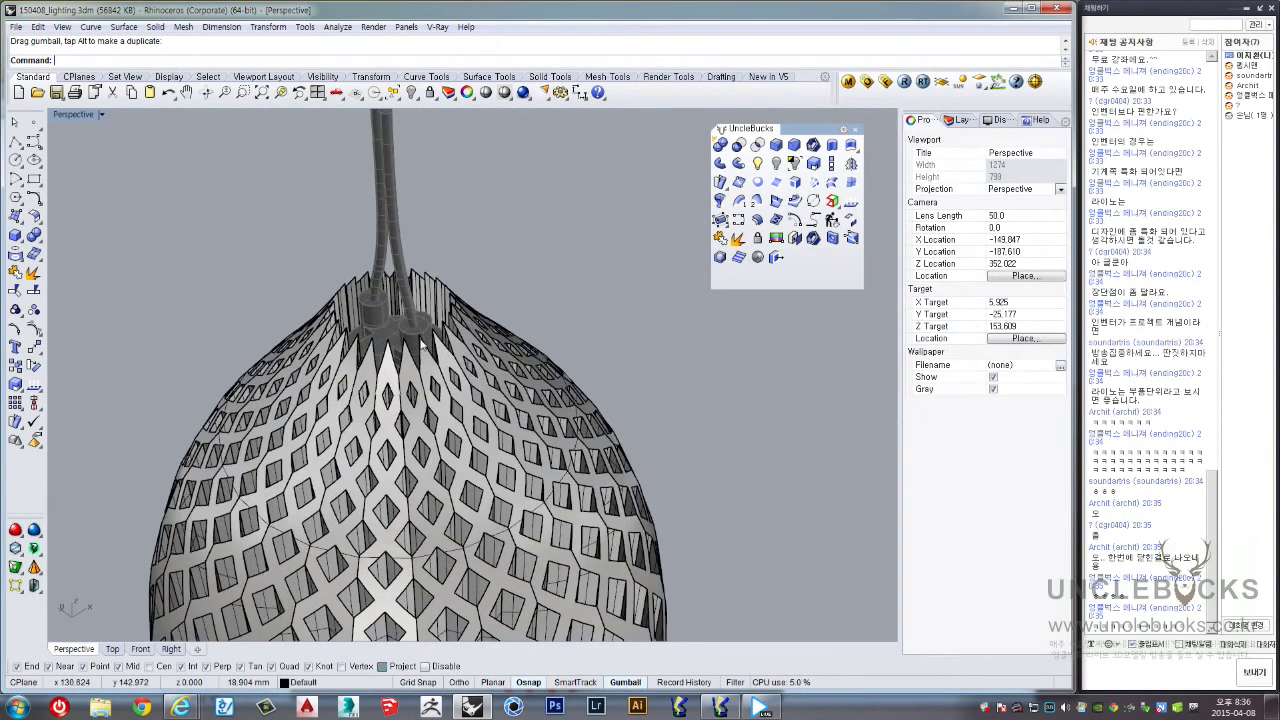
{"action": "scroll", "coordinate": [413, 355], "scroll_direction": "up", "scroll_amount": 3}
{"action": "mouse_move", "coordinate": [413, 355]}
{"action": "right_mouse_down"}
{"action": "mouse_move", "coordinate": [440, 493]}
{"action": "mouse_move", "coordinate": [395, 370]}
{"action": "mouse_move", "coordinate": [513, 314]}
{"action": "mouse_move", "coordinate": [488, 274]}
{"action": "right_mouse_up"}
{"action": "left_click", "coordinate": [535, 292]}
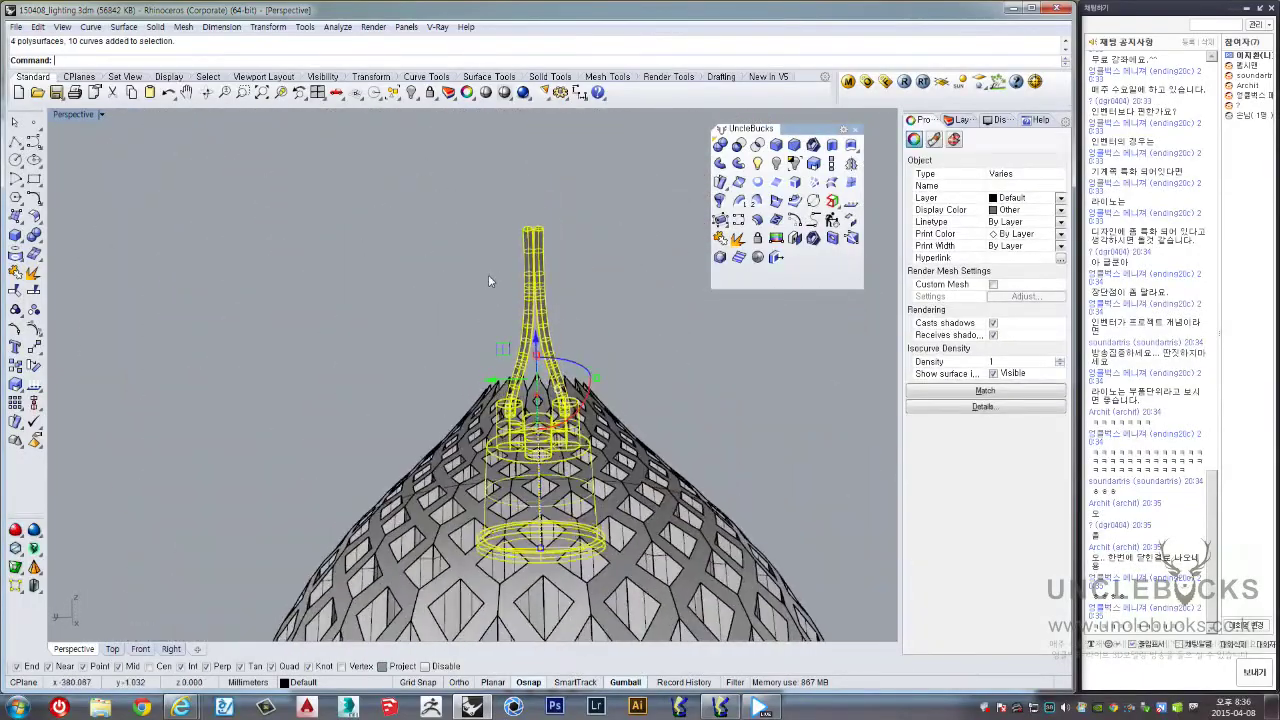
{"action": "right_click_drag", "start_coordinate": [550, 335], "coordinate": [548, 345]}
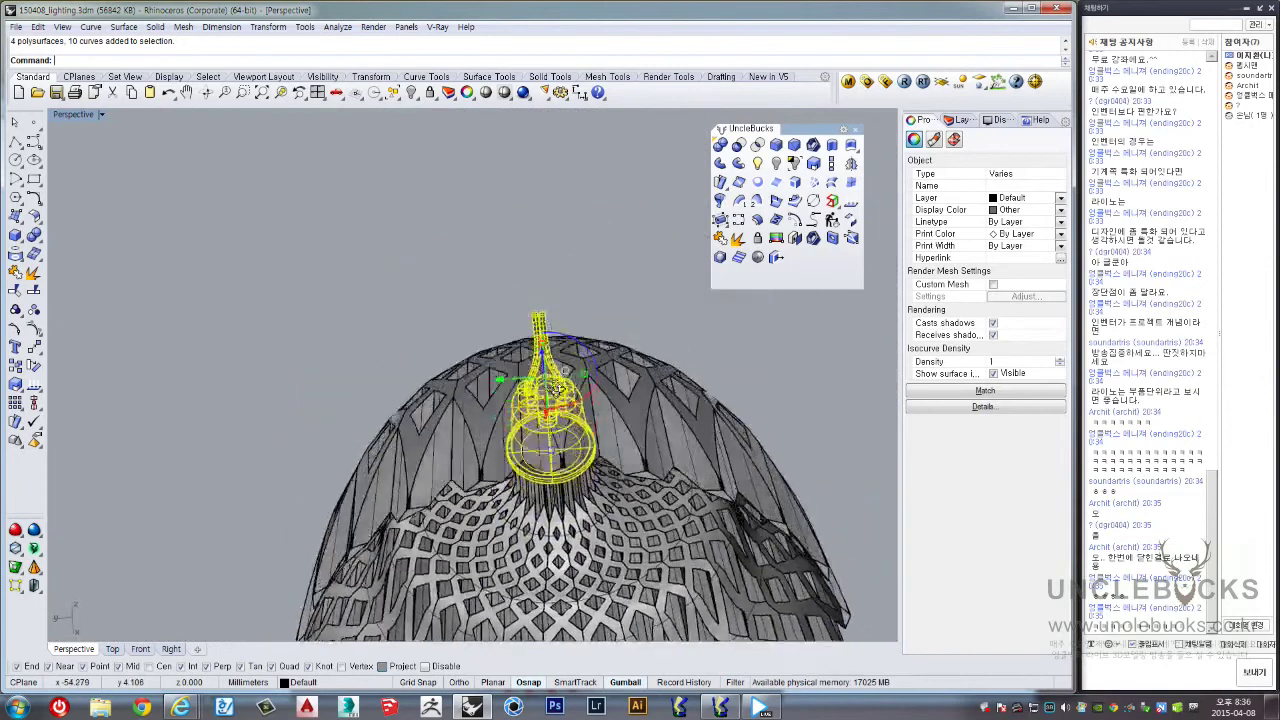
{"action": "mouse_move", "coordinate": [545, 368]}
{"action": "right_mouse_down"}
{"action": "mouse_move", "coordinate": [553, 397]}
{"action": "mouse_move", "coordinate": [580, 308]}
{"action": "mouse_move", "coordinate": [507, 307]}
{"action": "mouse_move", "coordinate": [441, 378]}
{"action": "right_mouse_up"}
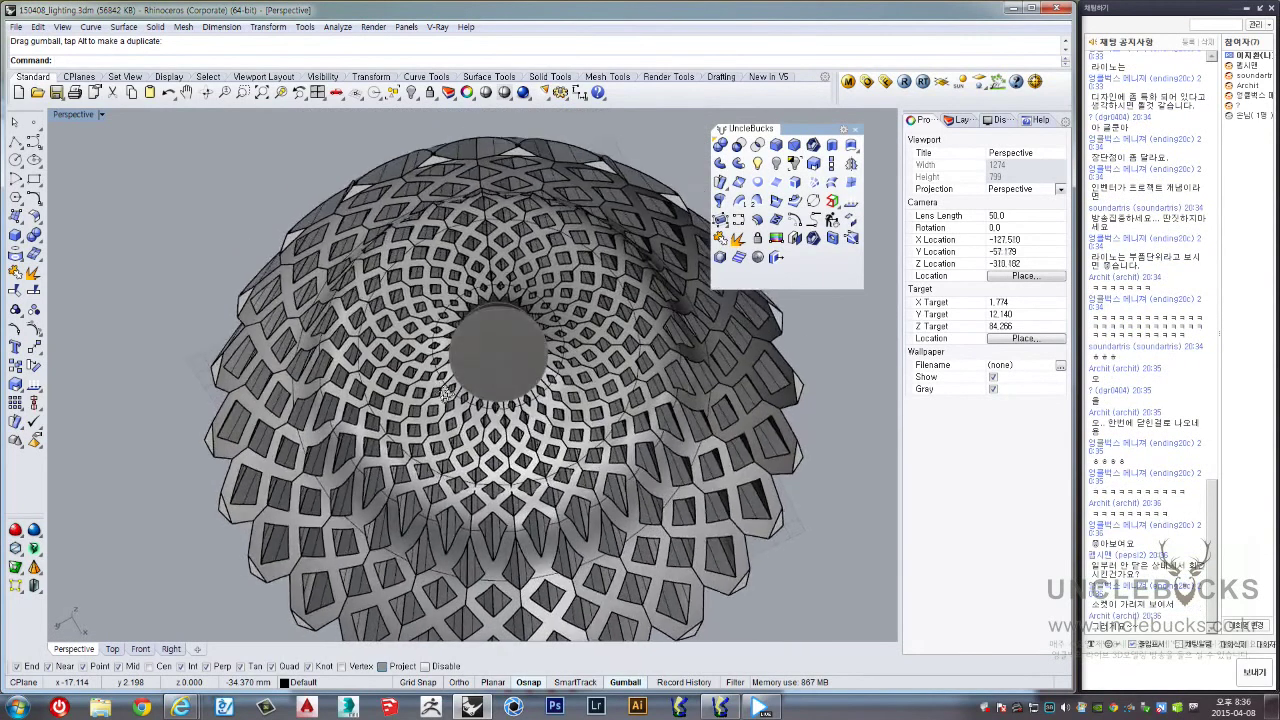
Orbit and zoom around the inside of the lattice bowl.
{"action": "right_click_drag", "start_coordinate": [441, 378], "coordinate": [492, 356]}
{"action": "scroll", "coordinate": [500, 310], "scroll_direction": "up", "scroll_amount": 5}
{"action": "scroll", "coordinate": [500, 310], "scroll_direction": "up", "scroll_amount": 3}
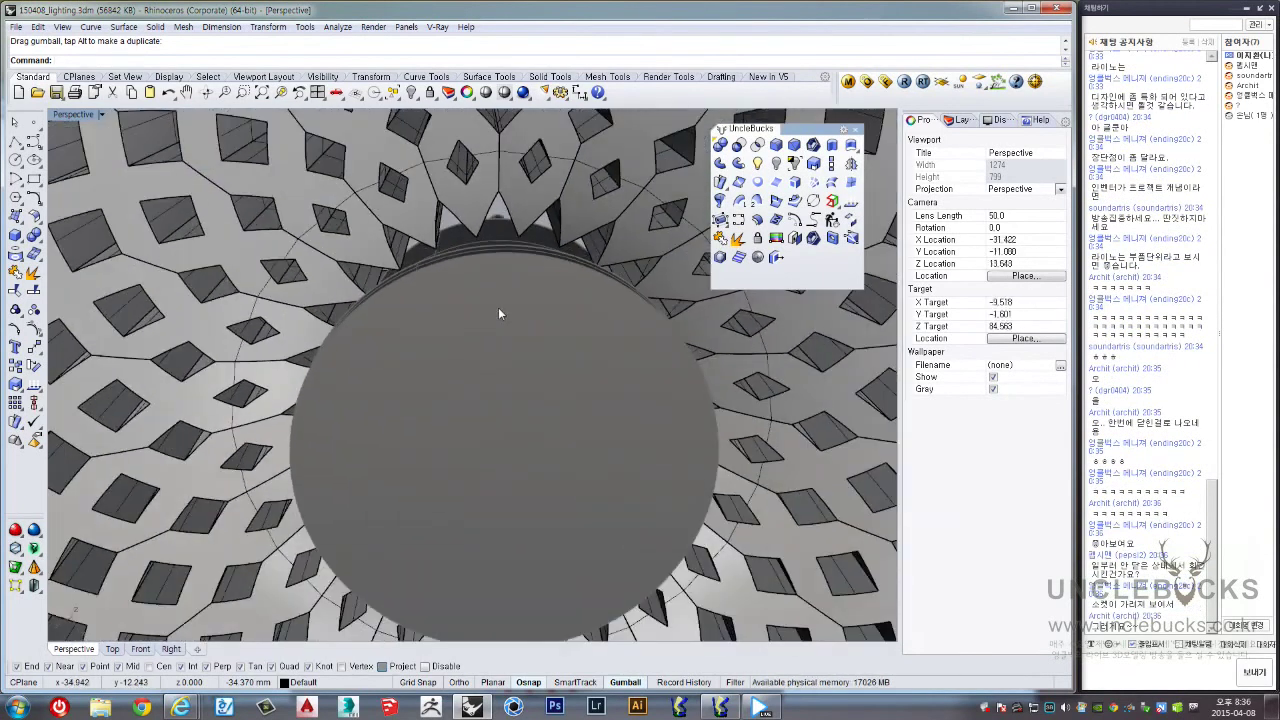
{"action": "scroll", "coordinate": [498, 307], "scroll_direction": "down", "scroll_amount": 4}
{"action": "scroll", "coordinate": [481, 256], "scroll_direction": "up", "scroll_amount": 2}
{"action": "right_click_drag", "start_coordinate": [481, 256], "coordinate": [506, 231]}
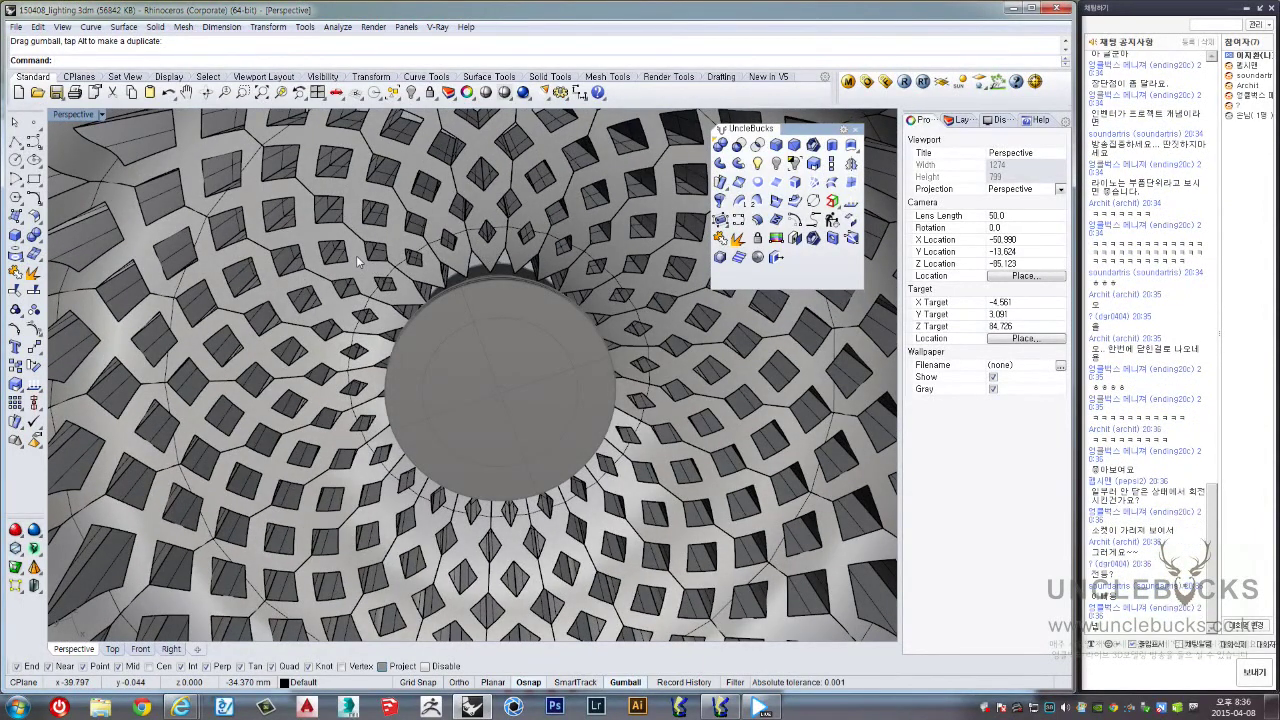
{"action": "mouse_move", "coordinate": [357, 258]}
{"action": "right_mouse_down"}
{"action": "mouse_move", "coordinate": [515, 285]}
{"action": "mouse_move", "coordinate": [521, 262]}
{"action": "mouse_move", "coordinate": [517, 273]}
{"action": "right_mouse_up"}
Swing to a side view of the whole dome, with the fixture's stem at the crown.
{"action": "left_click", "coordinate": [474, 346]}
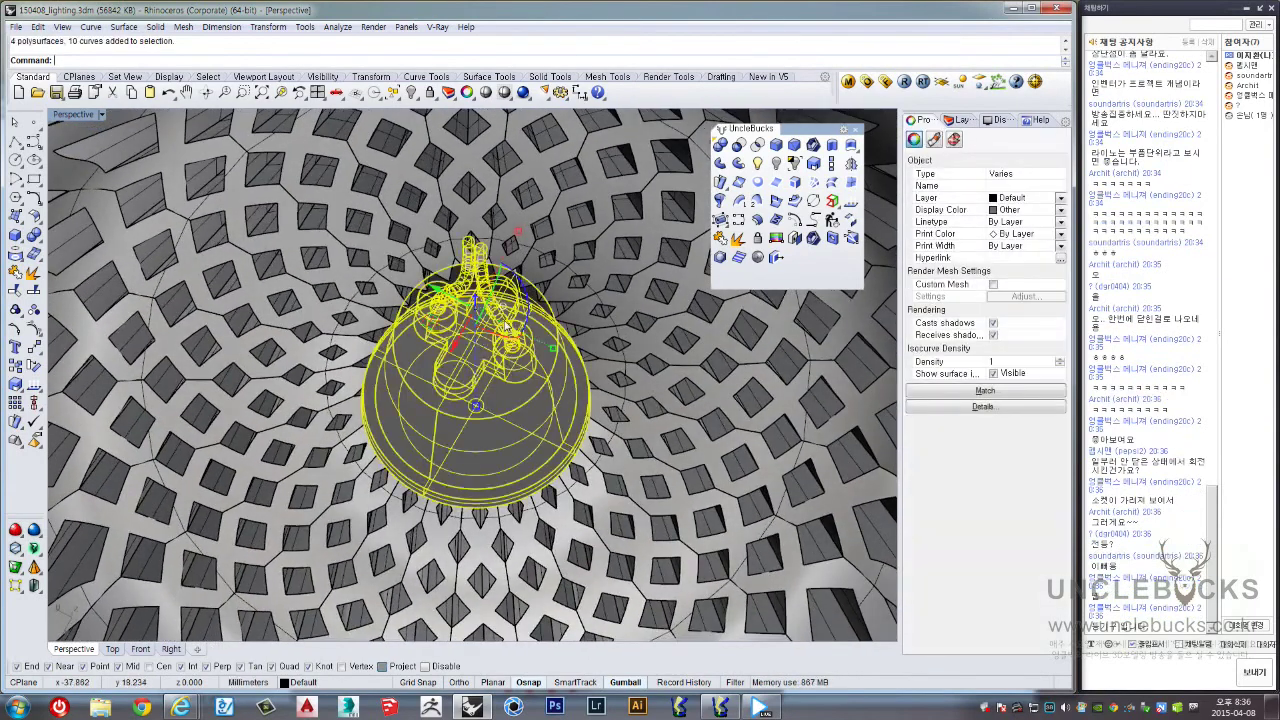
{"action": "mouse_move", "coordinate": [474, 346]}
{"action": "right_mouse_down"}
{"action": "mouse_move", "coordinate": [456, 460]}
{"action": "mouse_move", "coordinate": [572, 233]}
{"action": "mouse_move", "coordinate": [370, 255]}
{"action": "mouse_move", "coordinate": [480, 253]}
{"action": "mouse_move", "coordinate": [458, 232]}
{"action": "mouse_move", "coordinate": [556, 200]}
{"action": "right_mouse_up"}
{"action": "left_click", "coordinate": [572, 234]}
{"action": "scroll", "coordinate": [400, 272], "scroll_direction": "down", "scroll_amount": 3}
{"action": "left_click", "coordinate": [455, 235]}
{"action": "key", "text": "Escape"}
{"action": "scroll", "coordinate": [466, 239], "scroll_direction": "up", "scroll_amount": 2}
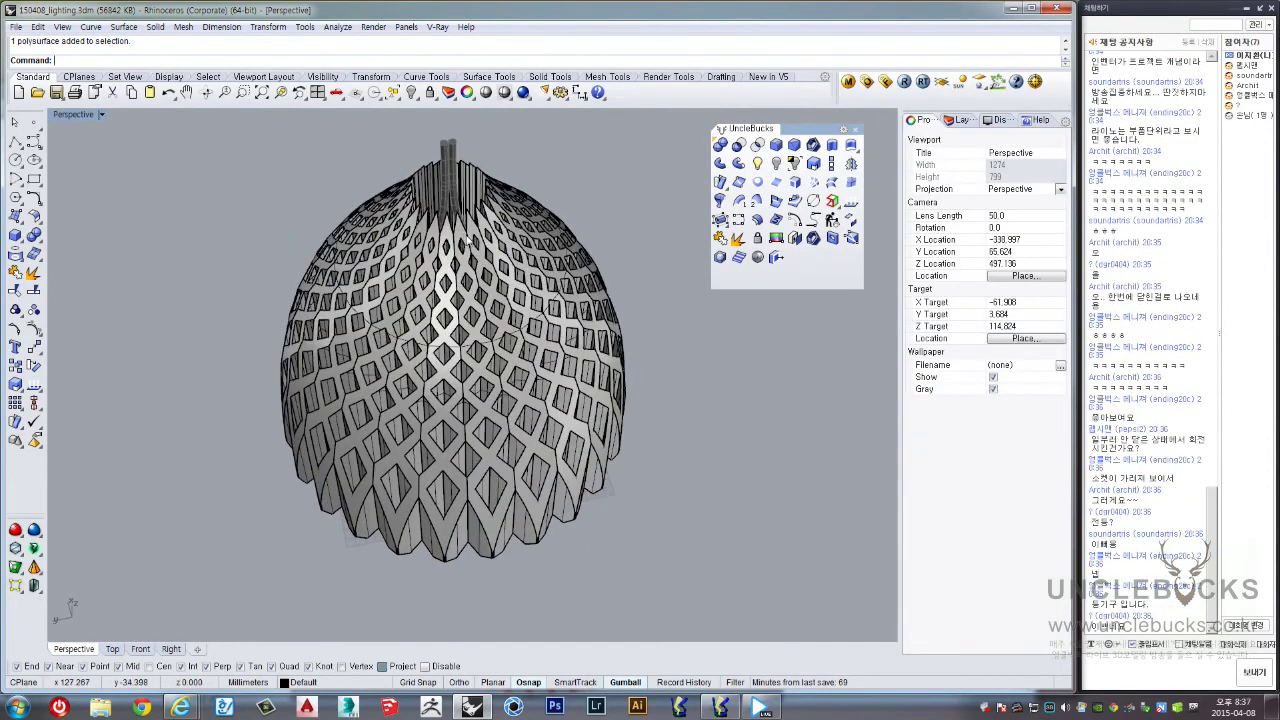
{"action": "scroll", "coordinate": [467, 240], "scroll_direction": "down", "scroll_amount": 2}
{"action": "left_click", "coordinate": [488, 256]}
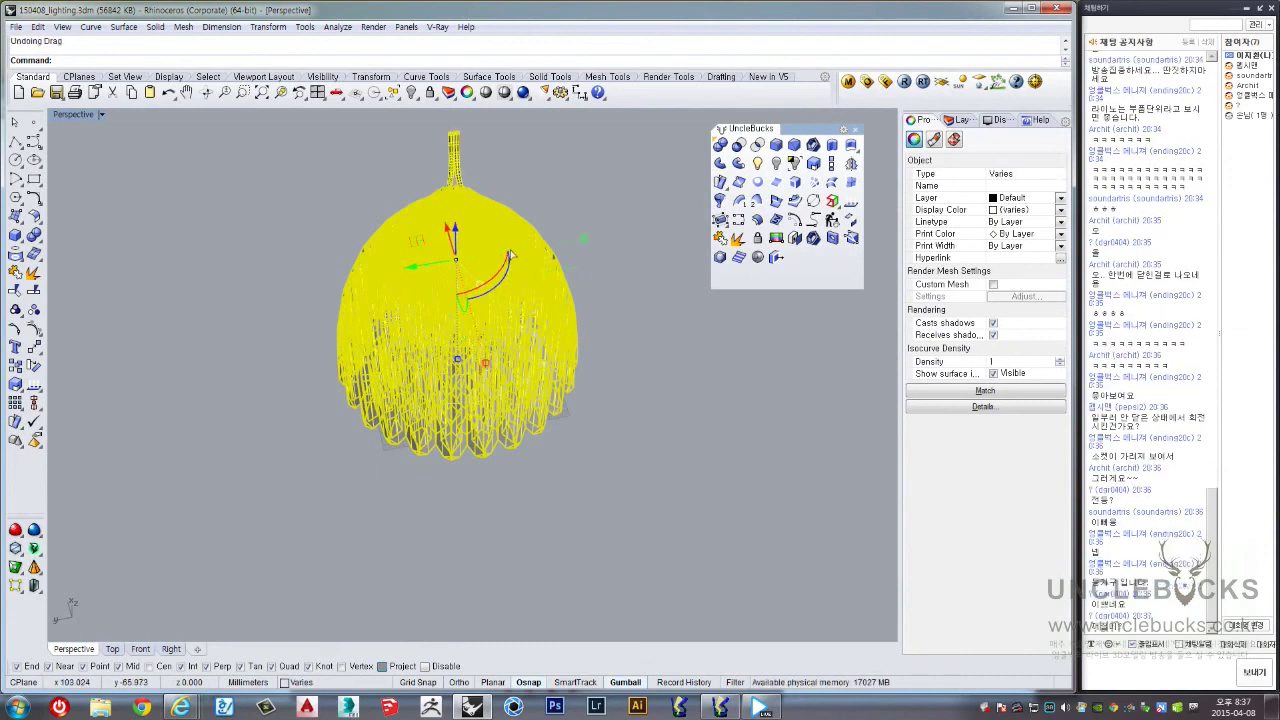
Undo the Show, Join and Polar Array operations to get back to one strip.
{"action": "key", "text": "ctrl+z"}
{"action": "key", "text": "ctrl+z"}
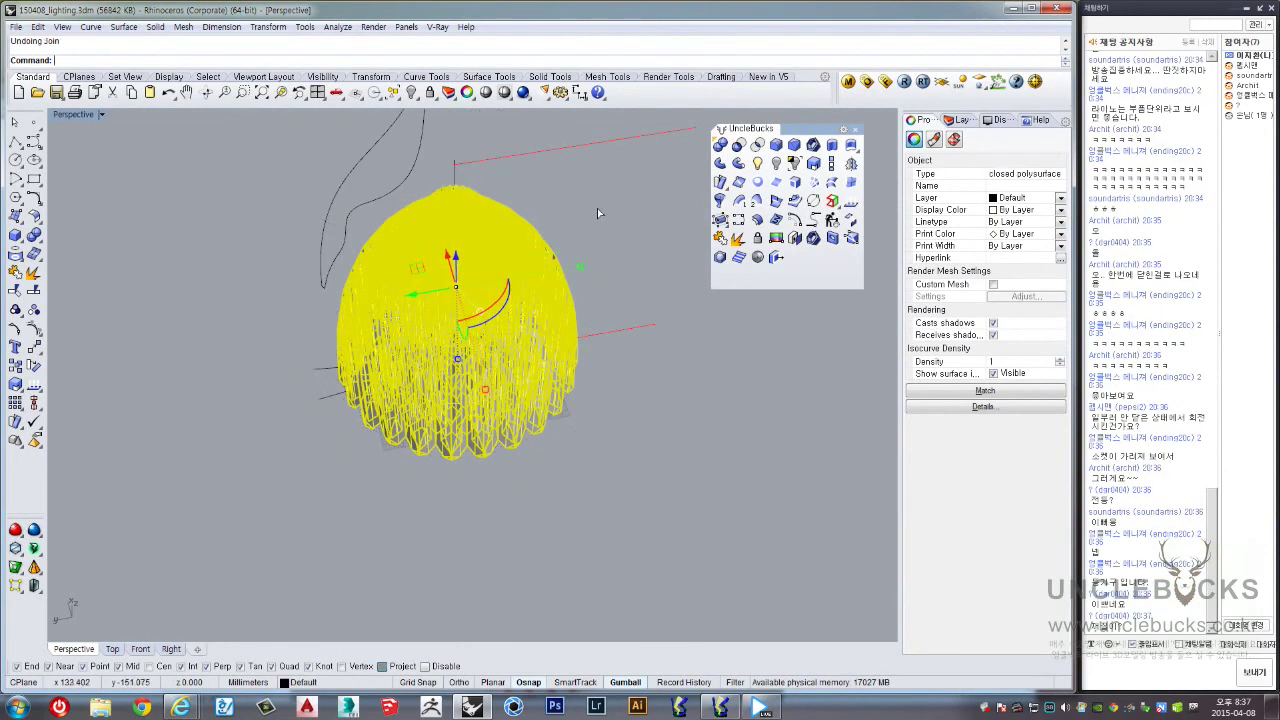
{"action": "right_click_drag", "start_coordinate": [598, 213], "coordinate": [587, 221]}
{"action": "right_click_drag", "start_coordinate": [588, 229], "coordinate": [520, 262]}
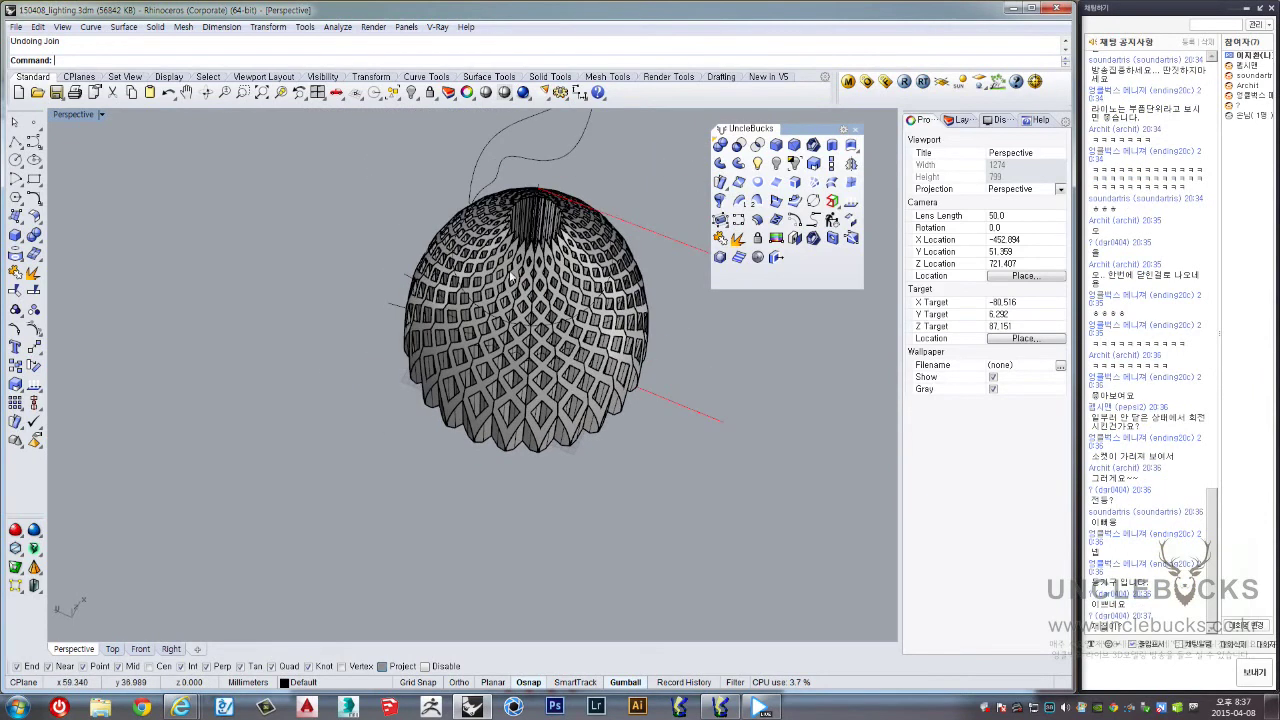
{"action": "left_click", "coordinate": [513, 280]}
{"action": "key", "text": "Return"}
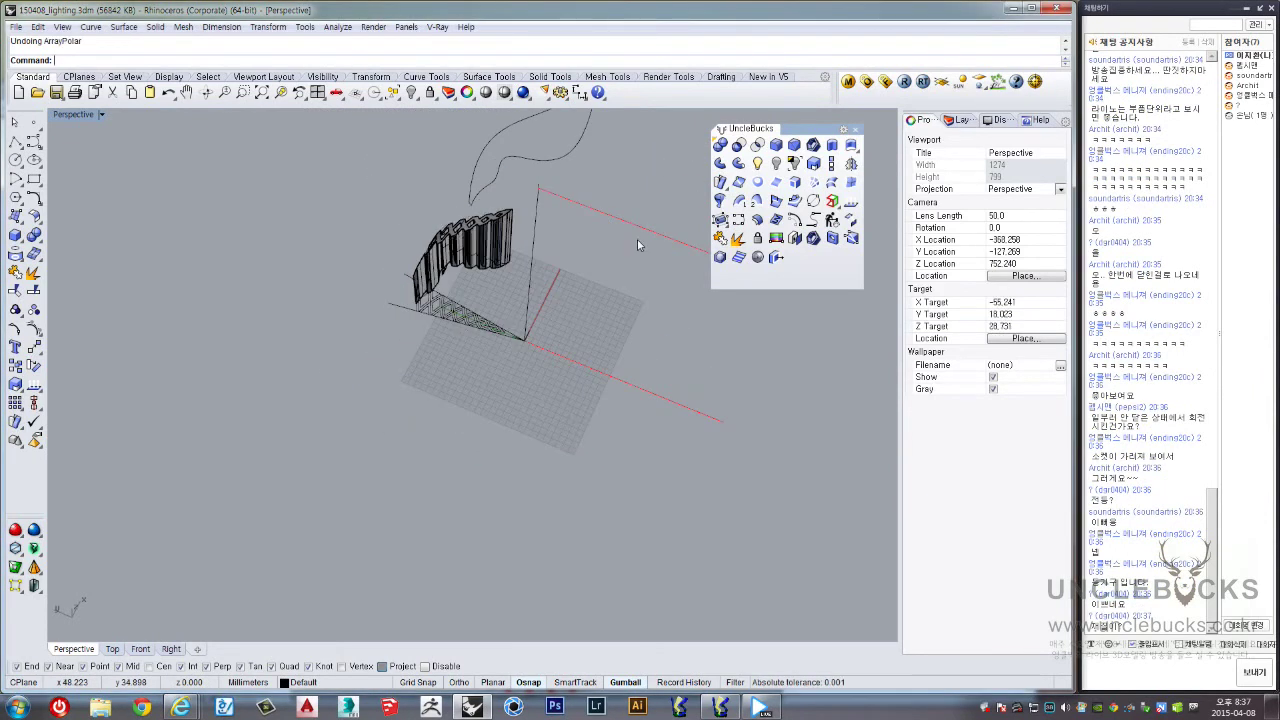
Move the leftover boxy piece off to the left and select the thickened lattice wedge.
{"action": "mouse_move", "coordinate": [637, 239]}
{"action": "right_mouse_down"}
{"action": "mouse_move", "coordinate": [526, 274]}
{"action": "mouse_move", "coordinate": [567, 275]}
{"action": "right_mouse_up"}
{"action": "left_click", "coordinate": [526, 272]}
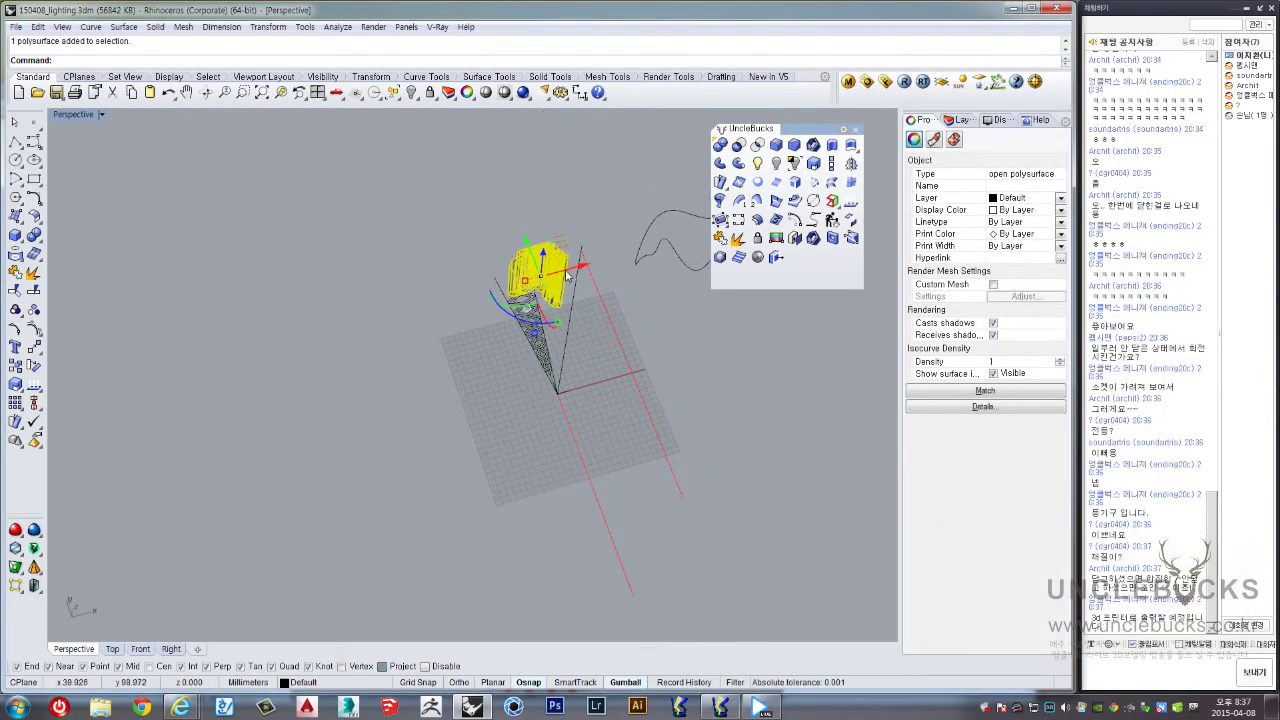
{"action": "left_click_drag", "start_coordinate": [568, 273], "coordinate": [387, 324]}
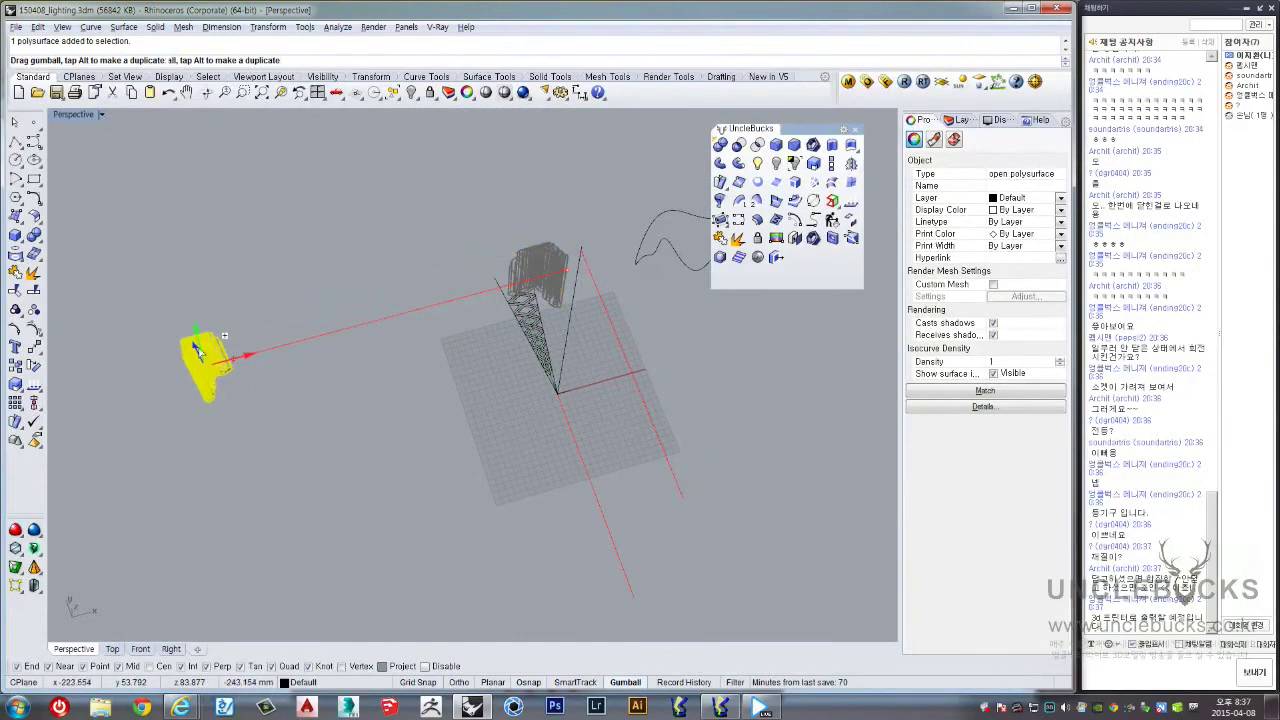
{"action": "mouse_move", "coordinate": [387, 324]}
{"action": "right_mouse_down"}
{"action": "mouse_move", "coordinate": [488, 361]}
{"action": "mouse_move", "coordinate": [547, 242]}
{"action": "mouse_move", "coordinate": [480, 280]}
{"action": "right_mouse_up"}
{"action": "left_click", "coordinate": [530, 310]}
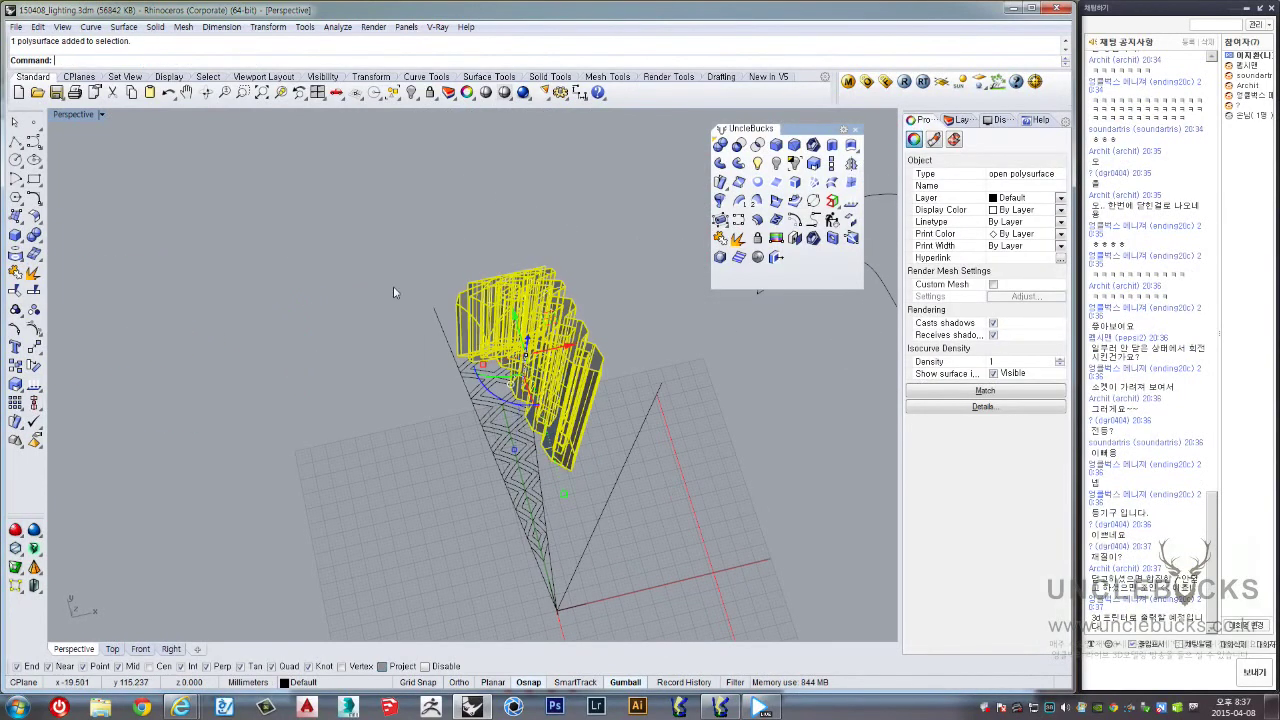
Center the wedge in a maximized Top view and start a new polar array.
{"action": "double_click", "coordinate": [72, 115]}
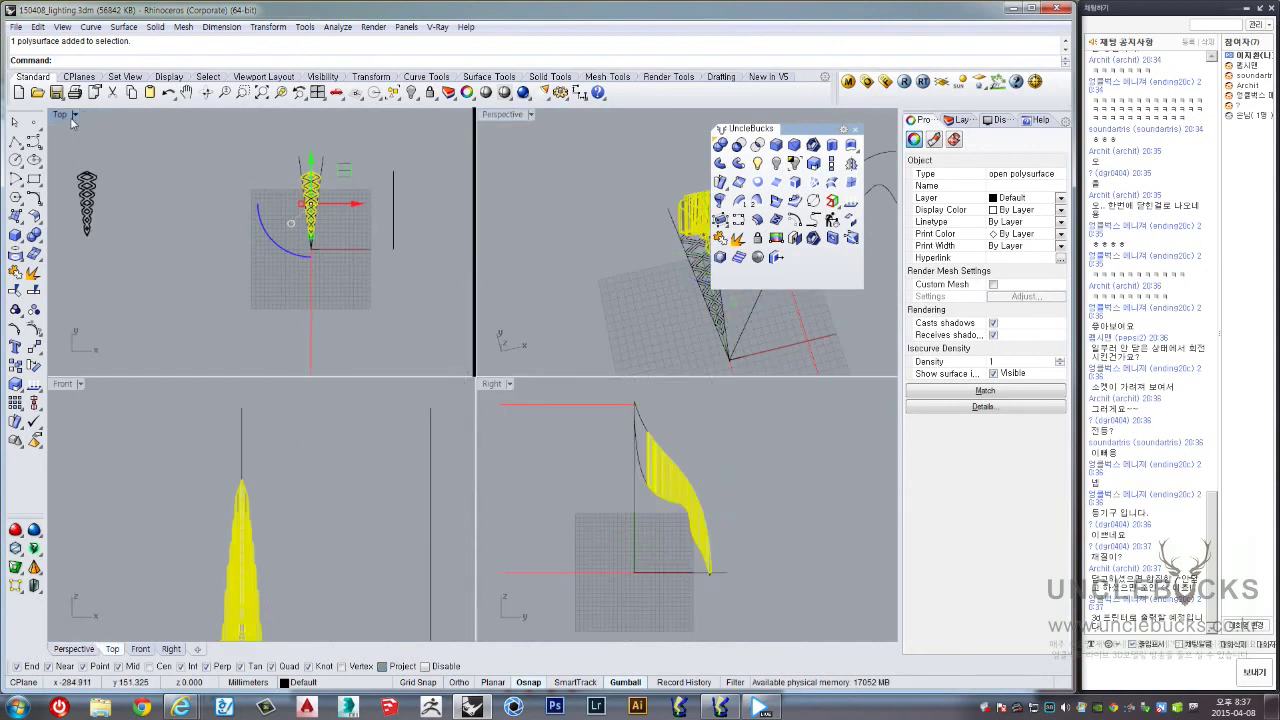
{"action": "double_click", "coordinate": [72, 115]}
{"action": "right_click_drag", "start_coordinate": [540, 314], "coordinate": [371, 314]}
{"action": "scroll", "coordinate": [371, 314], "scroll_direction": "up", "scroll_amount": 5}
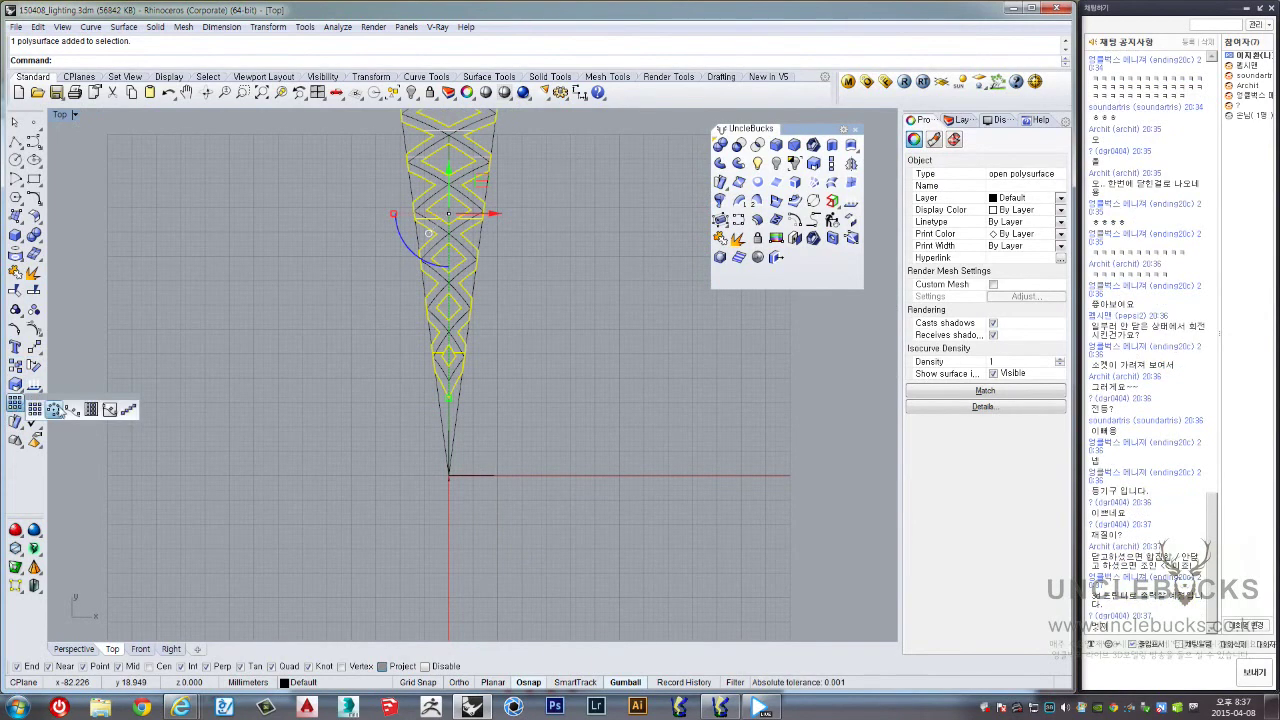
{"action": "left_click", "coordinate": [55, 410]}
Finish the polar array of the wedge with 24 copies over a full 360°.
{"action": "scroll", "coordinate": [443, 470], "scroll_direction": "up", "scroll_amount": 3}
{"action": "scroll", "coordinate": [441, 494], "scroll_direction": "up", "scroll_amount": 2}
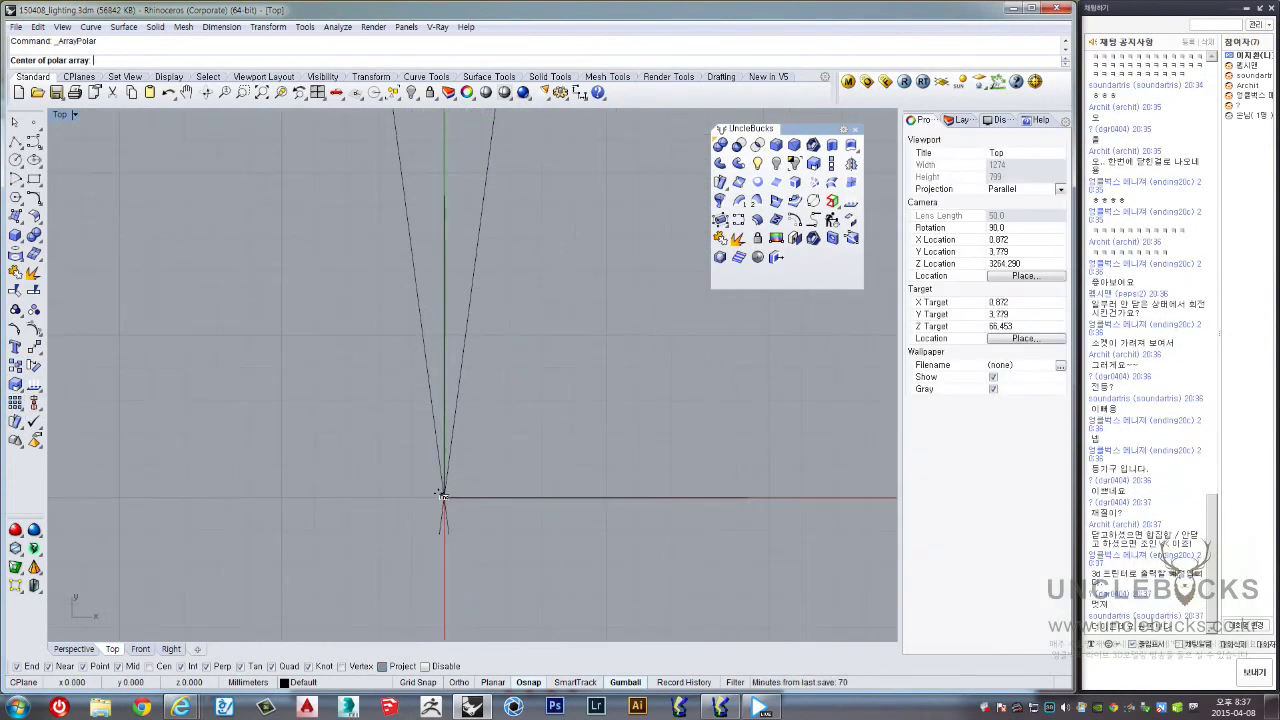
{"action": "scroll", "coordinate": [502, 414], "scroll_direction": "down", "scroll_amount": 5}
{"action": "key", "text": "Return"}
{"action": "key", "text": "Return"}
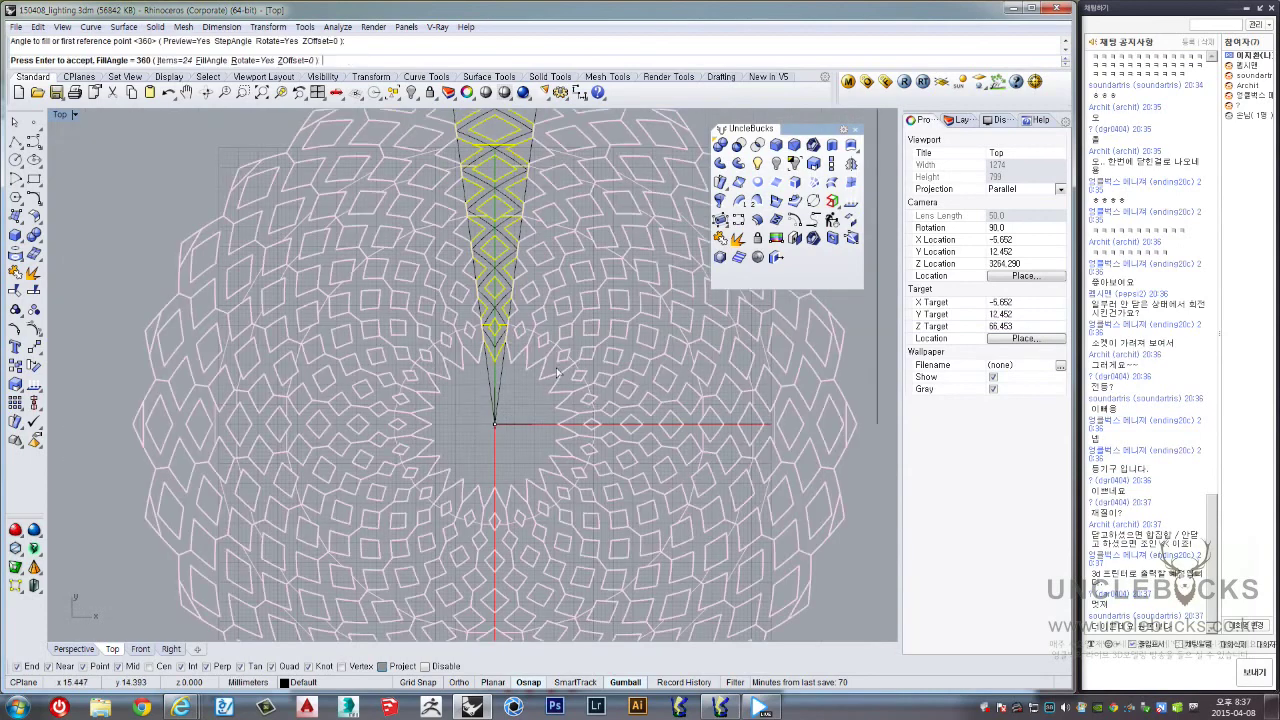
{"action": "key", "text": "Return"}
In the maximized Perspective view, window-select all 24 wedges and Join them into one shade.
{"action": "double_click", "coordinate": [60, 114]}
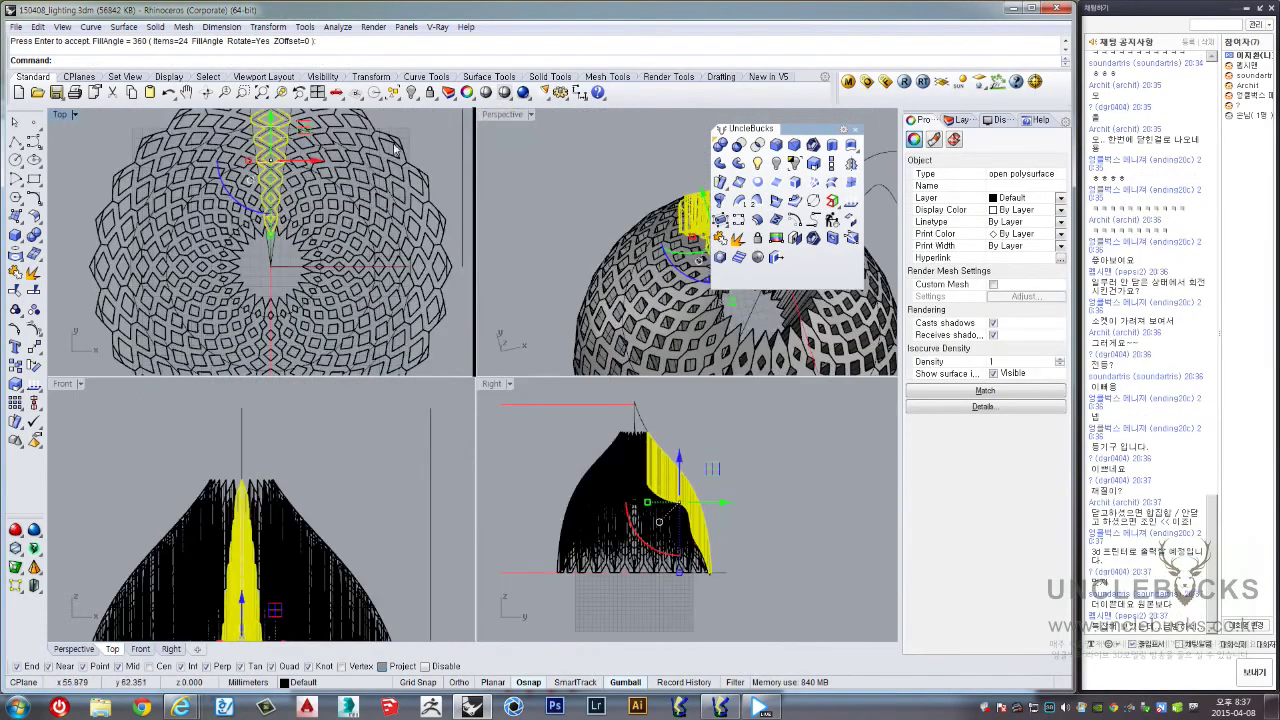
{"action": "double_click", "coordinate": [504, 114]}
{"action": "right_click_drag", "start_coordinate": [461, 201], "coordinate": [324, 174]}
{"action": "left_click", "coordinate": [294, 186]}
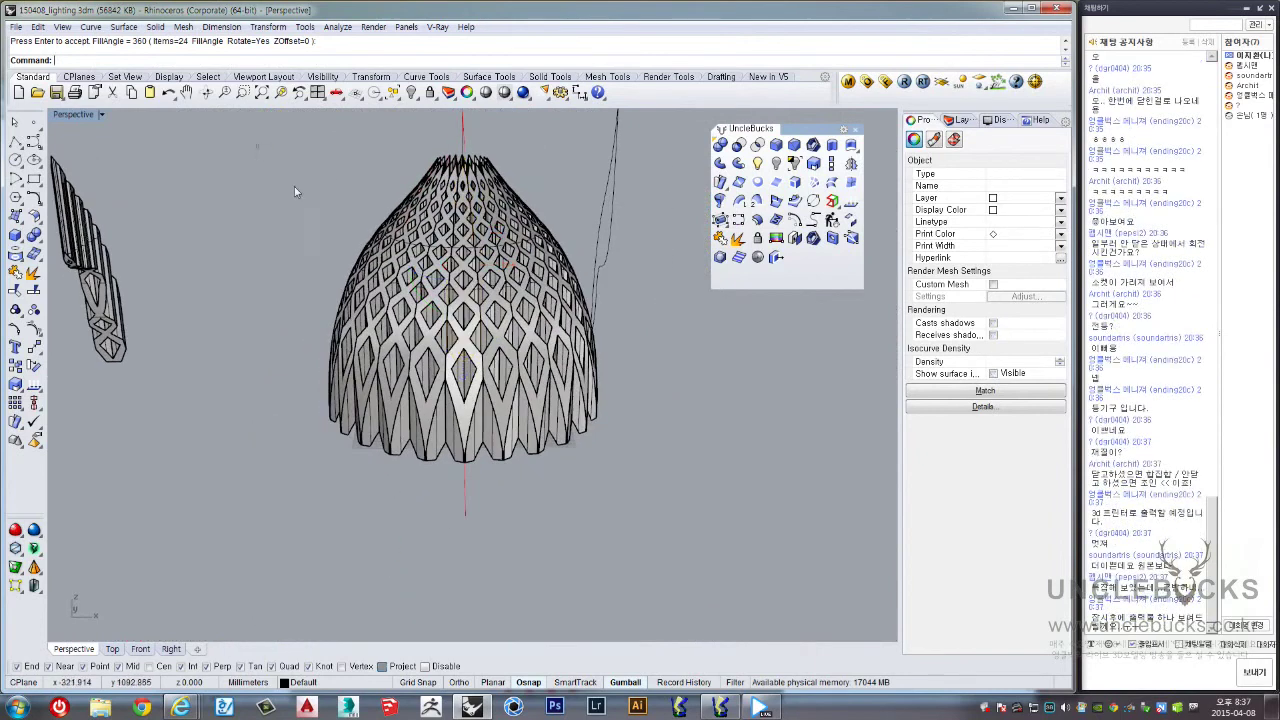
{"action": "left_click_drag", "start_coordinate": [646, 509], "coordinate": [647, 510]}
{"action": "mouse_move", "coordinate": [600, 470]}
{"action": "right_mouse_down"}
{"action": "mouse_move", "coordinate": [290, 333]}
{"action": "mouse_move", "coordinate": [134, 383]}
{"action": "right_mouse_up"}
{"action": "scroll", "coordinate": [472, 398], "scroll_direction": "up", "scroll_amount": 3}
{"action": "scroll", "coordinate": [472, 398], "scroll_direction": "up", "scroll_amount": 2}
{"action": "scroll", "coordinate": [290, 333], "scroll_direction": "down", "scroll_amount": 3}
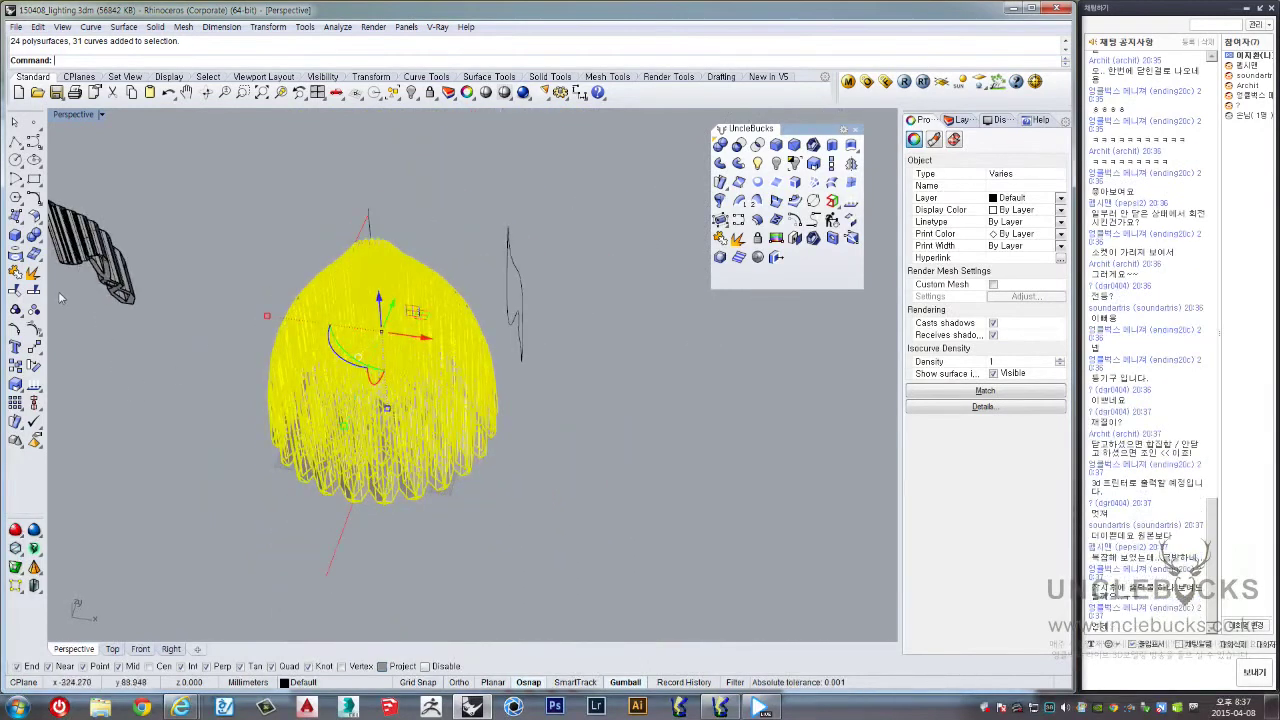
{"action": "left_click", "coordinate": [17, 272]}
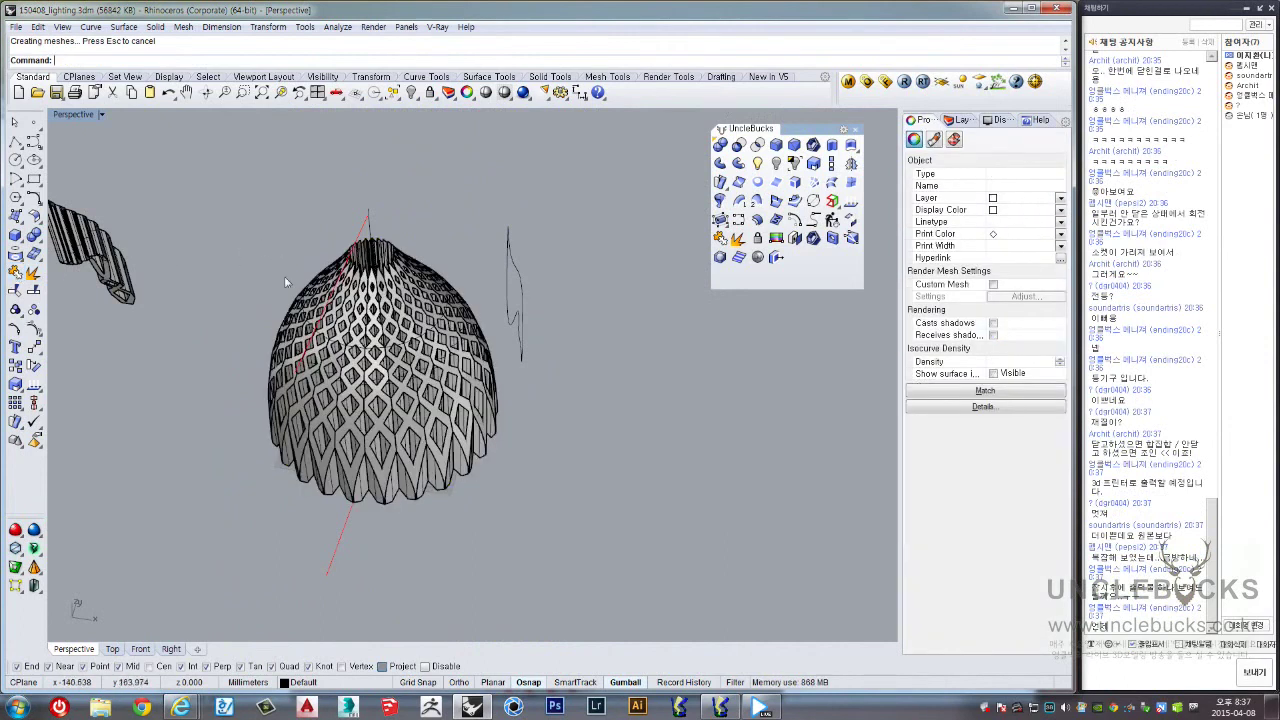
Select the joined lamp shell to confirm it is one closed polysurface, then deselect it.
{"action": "scroll", "coordinate": [404, 322], "scroll_direction": "up", "scroll_amount": 3}
{"action": "left_click", "coordinate": [409, 355]}
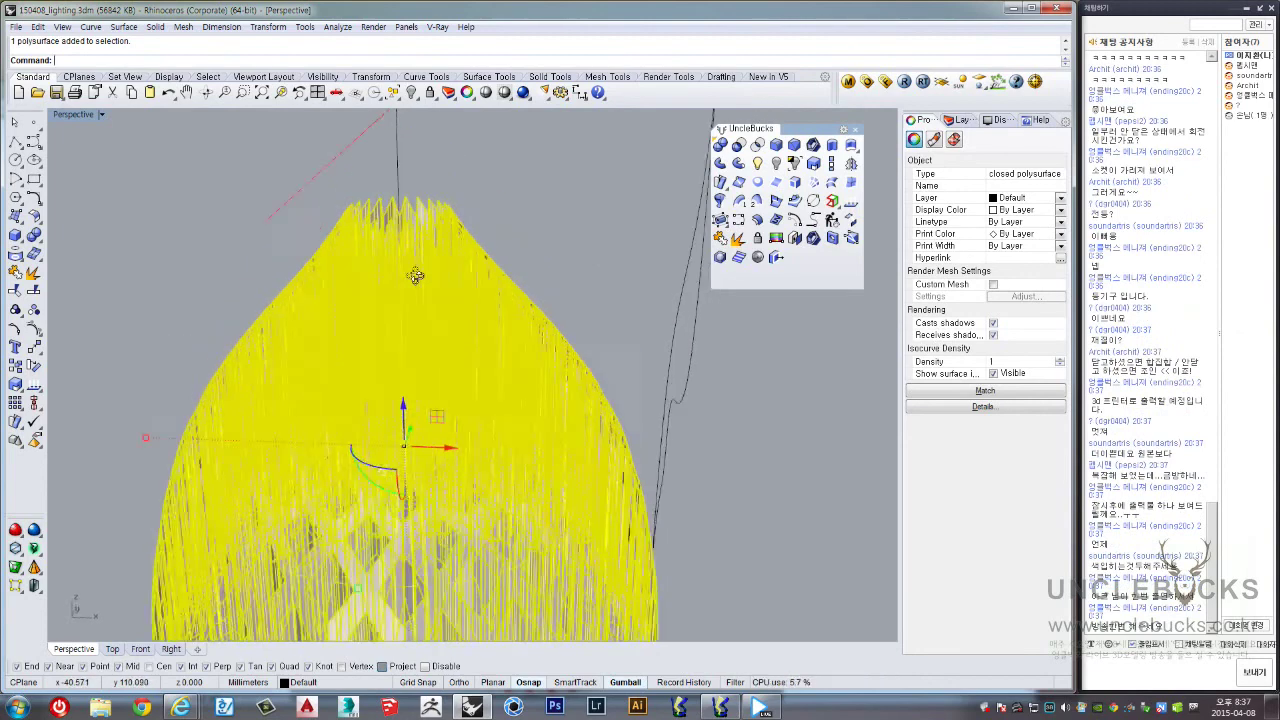
{"action": "key", "text": "Escape"}
{"action": "scroll", "coordinate": [476, 290], "scroll_direction": "down", "scroll_amount": 3}
{"action": "right_click_drag", "start_coordinate": [340, 290], "coordinate": [525, 337]}
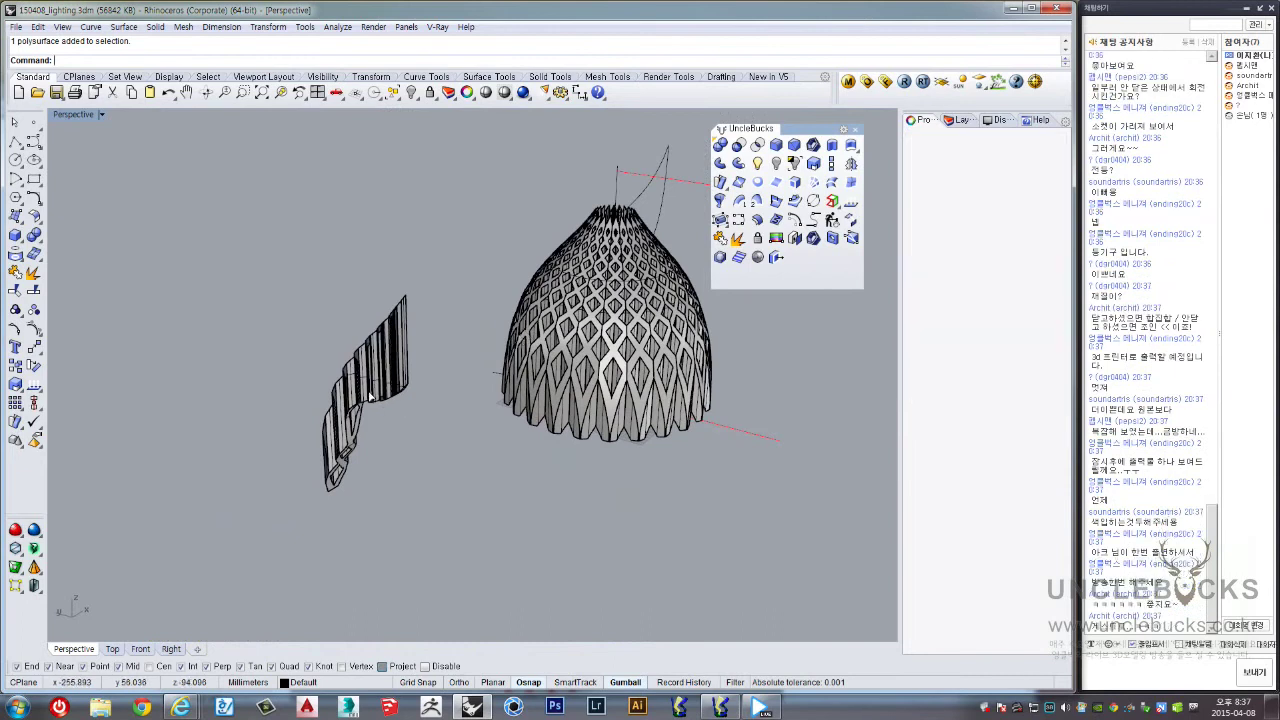
{"action": "left_click", "coordinate": [369, 399]}
{"action": "mouse_move", "coordinate": [367, 402]}
{"action": "right_mouse_down"}
{"action": "mouse_move", "coordinate": [582, 386]}
{"action": "mouse_move", "coordinate": [534, 375]}
{"action": "mouse_move", "coordinate": [552, 396]}
{"action": "right_mouse_up"}
{"action": "left_click", "coordinate": [552, 396]}
{"action": "scroll", "coordinate": [527, 394], "scroll_direction": "up", "scroll_amount": 3}
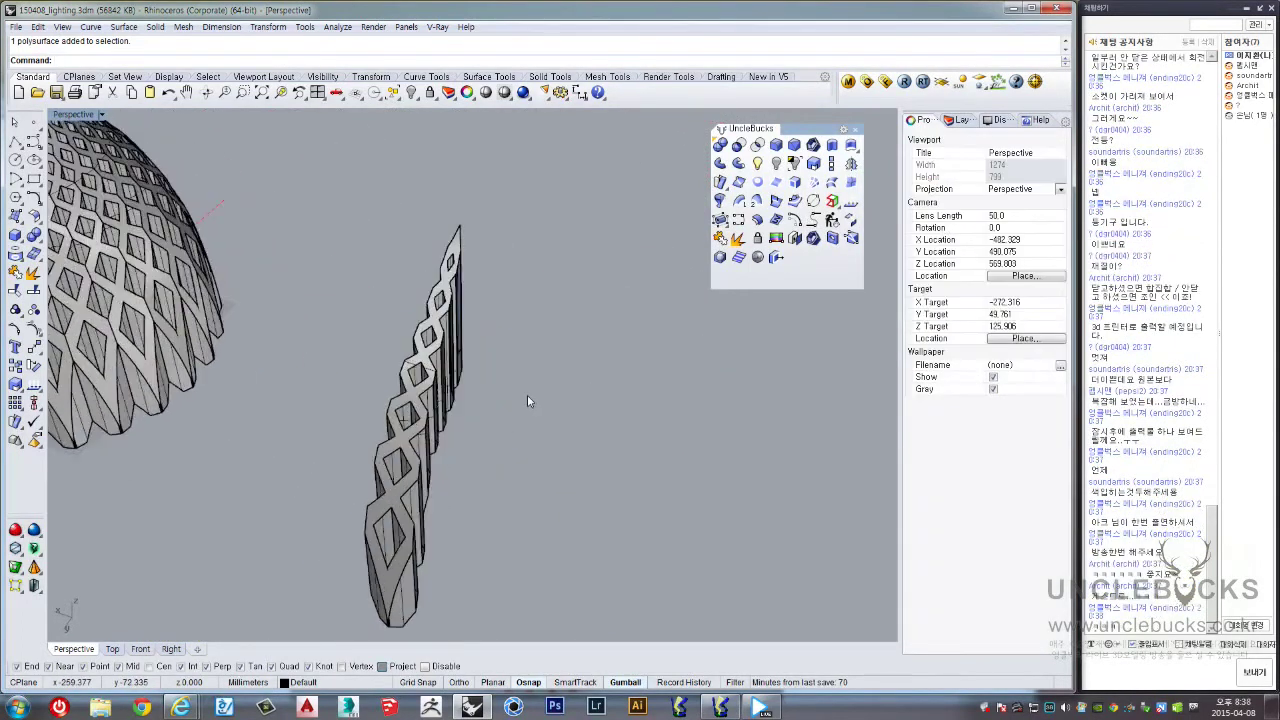
{"action": "scroll", "coordinate": [527, 394], "scroll_direction": "up", "scroll_amount": 3}
{"action": "right_click_drag", "start_coordinate": [429, 362], "coordinate": [470, 360]}
{"action": "left_click", "coordinate": [470, 360]}
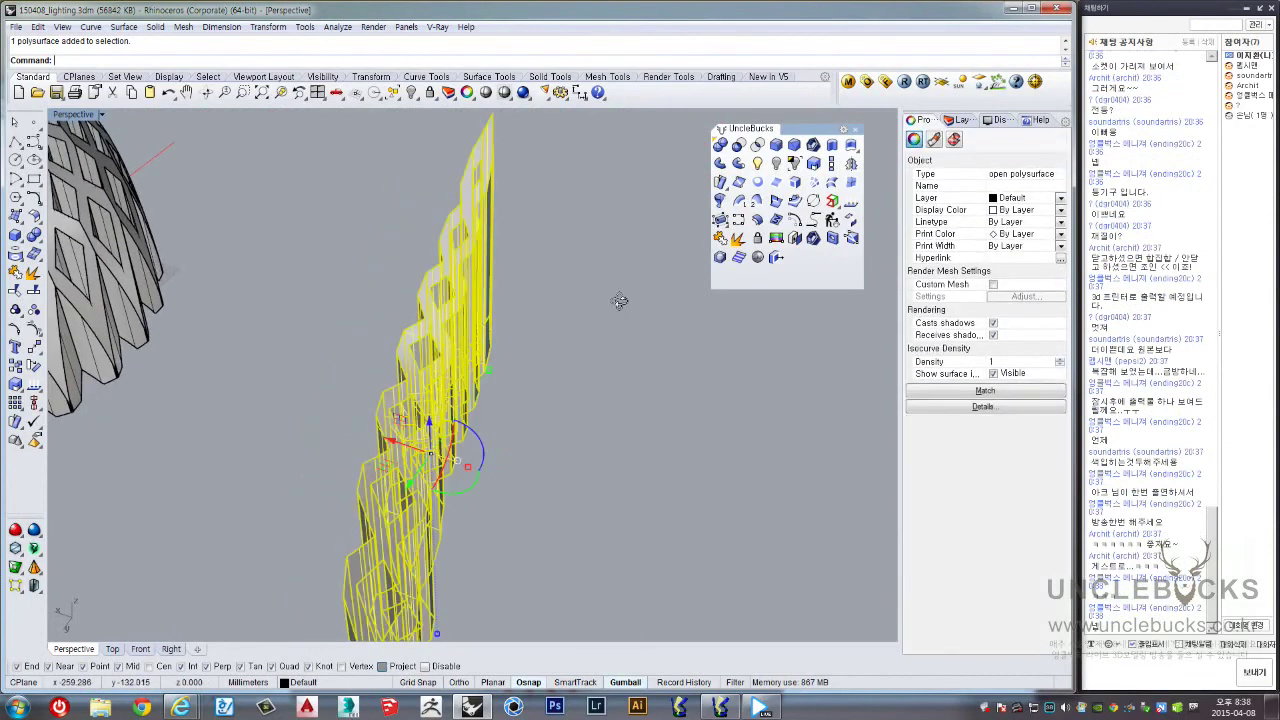
{"action": "right_click_drag", "start_coordinate": [620, 297], "coordinate": [703, 220]}
{"action": "left_click", "coordinate": [549, 243]}
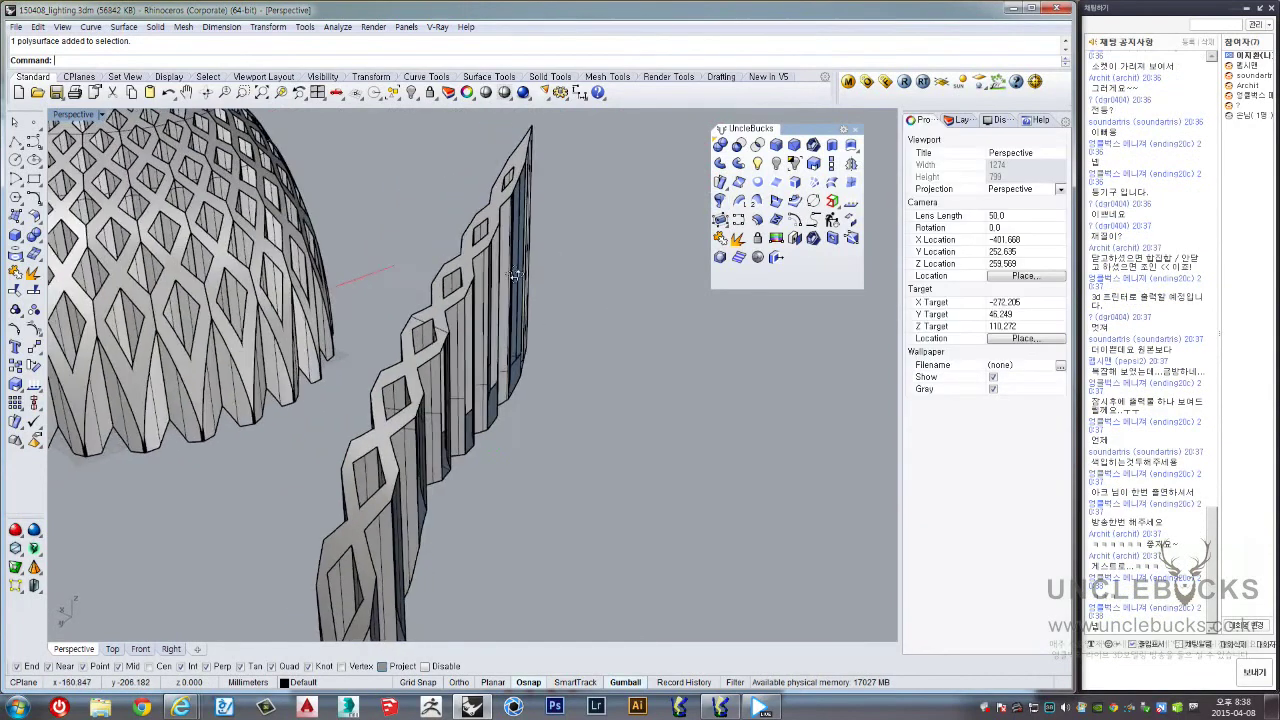
{"action": "mouse_move", "coordinate": [549, 243]}
{"action": "right_mouse_down"}
{"action": "mouse_move", "coordinate": [548, 336]}
{"action": "mouse_move", "coordinate": [510, 266]}
{"action": "mouse_move", "coordinate": [546, 242]}
{"action": "right_mouse_up"}
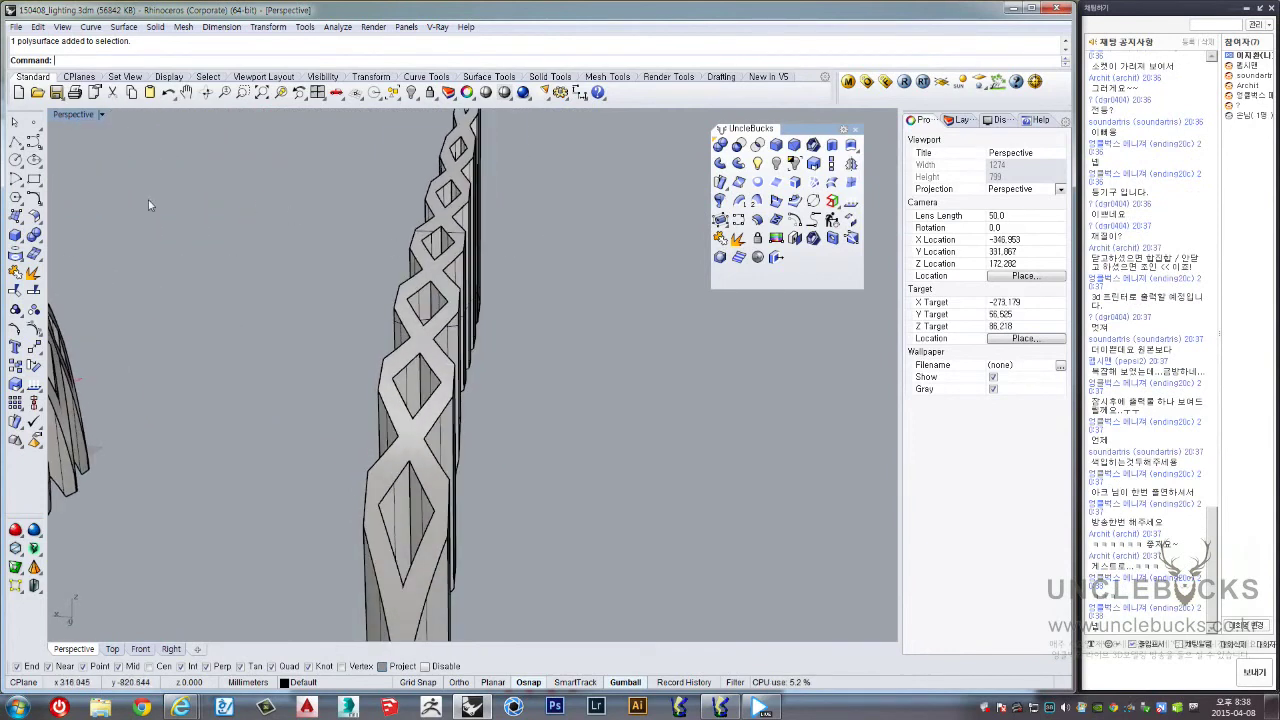
{"action": "left_click", "coordinate": [433, 276]}
Explode the strip into surfaces and Alt-drag a copy of one surface out to the right.
{"action": "left_click", "coordinate": [33, 273]}
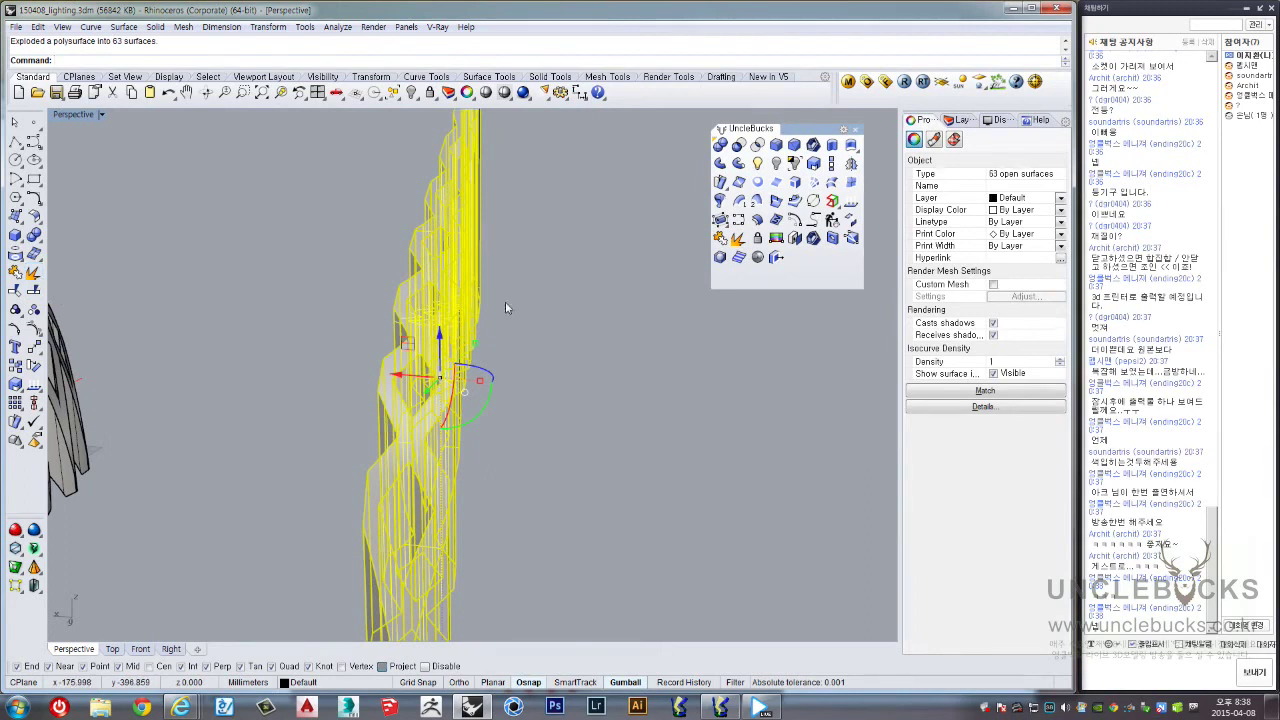
{"action": "right_click_drag", "start_coordinate": [505, 301], "coordinate": [410, 370]}
{"action": "left_click", "coordinate": [408, 369]}
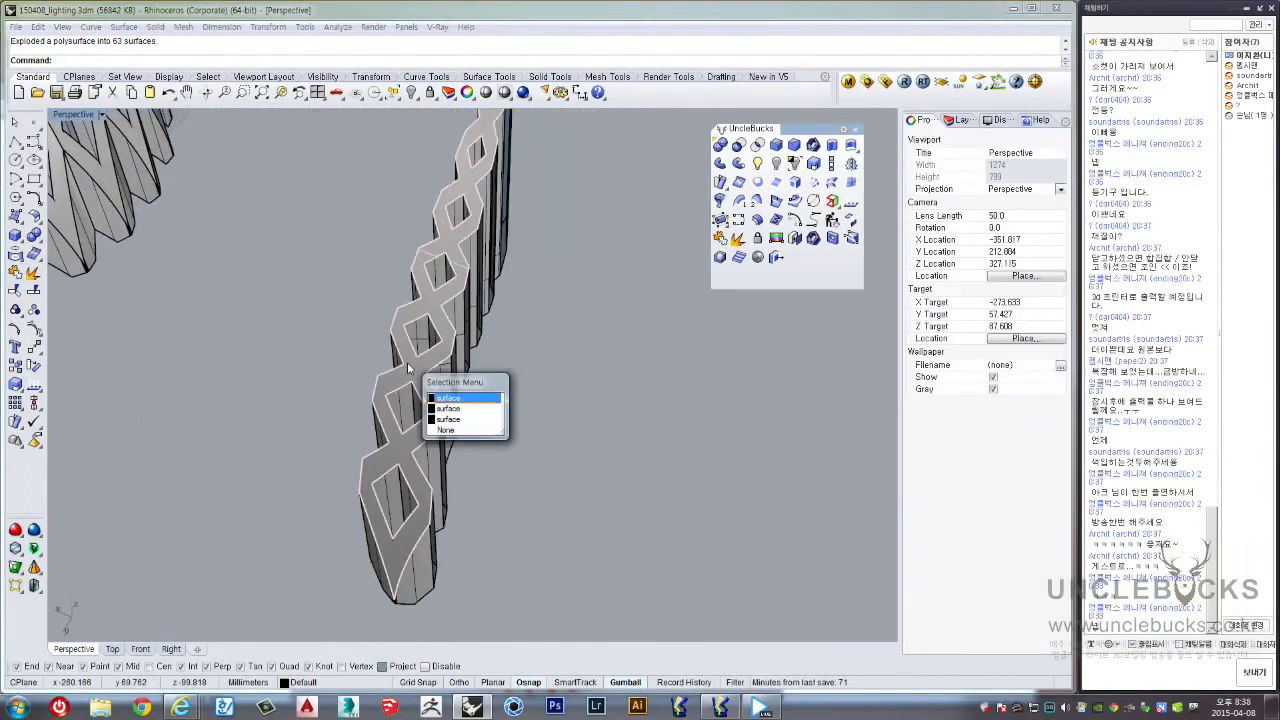
{"action": "left_click", "coordinate": [450, 398]}
{"action": "mouse_move", "coordinate": [450, 398]}
{"action": "right_mouse_down"}
{"action": "mouse_move", "coordinate": [505, 394]}
{"action": "mouse_move", "coordinate": [512, 413]}
{"action": "right_mouse_up"}
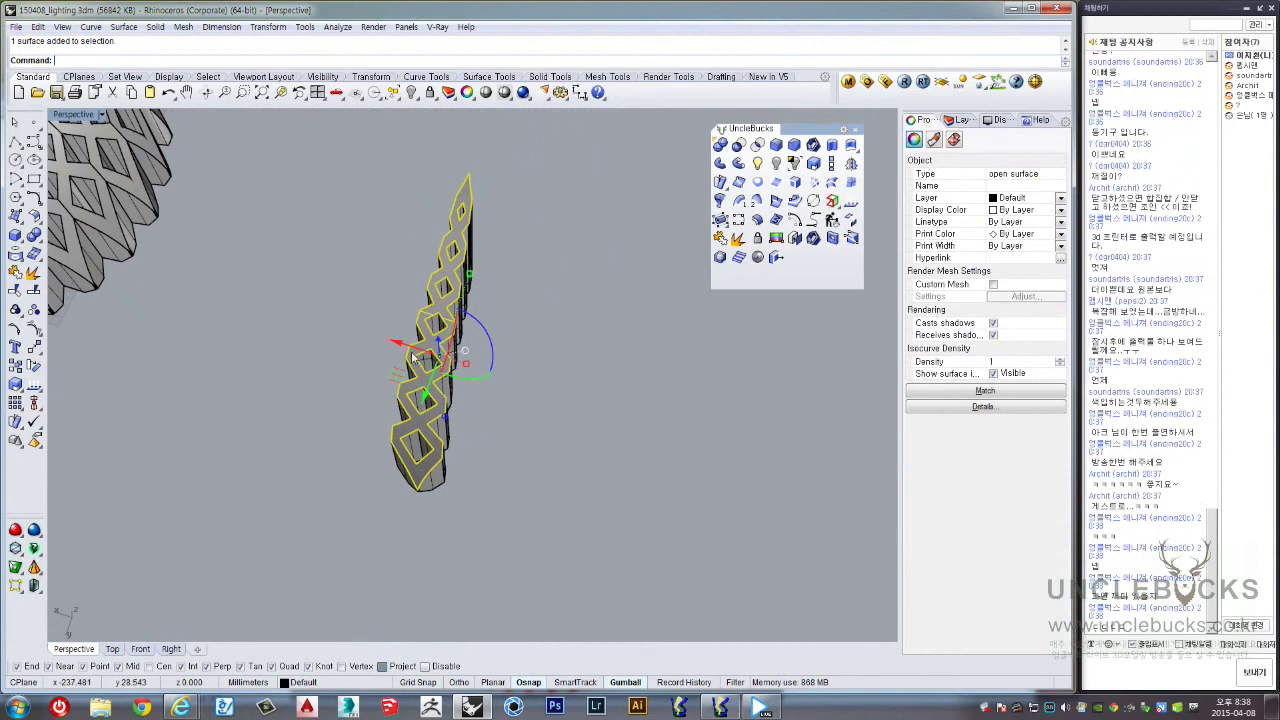
{"action": "key", "text": "alt"}
{"action": "left_click_drag", "start_coordinate": [411, 352], "coordinate": [760, 420]}
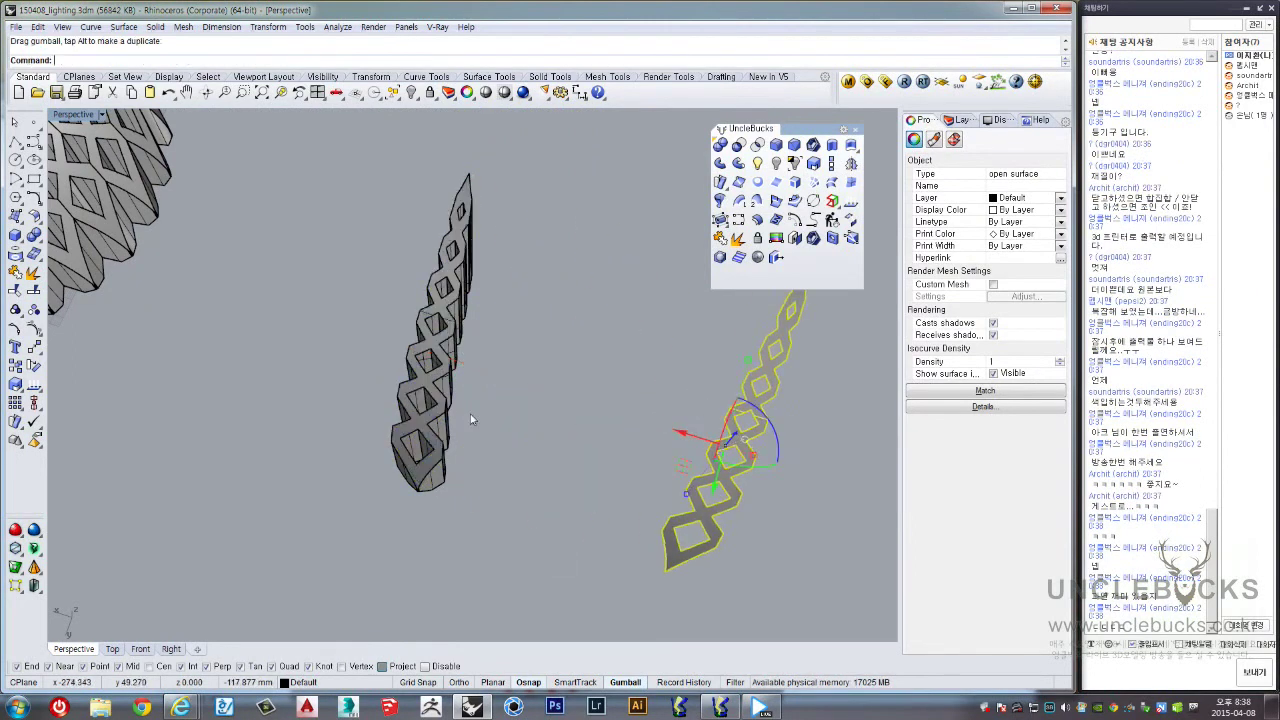
{"action": "mouse_move", "coordinate": [760, 420]}
{"action": "right_mouse_down"}
{"action": "mouse_move", "coordinate": [490, 368]}
{"action": "mouse_move", "coordinate": [420, 245]}
{"action": "right_mouse_up"}
Select the whole left strip and frame it in the maximized Top view.
{"action": "left_click_drag", "start_coordinate": [410, 232], "coordinate": [556, 582]}
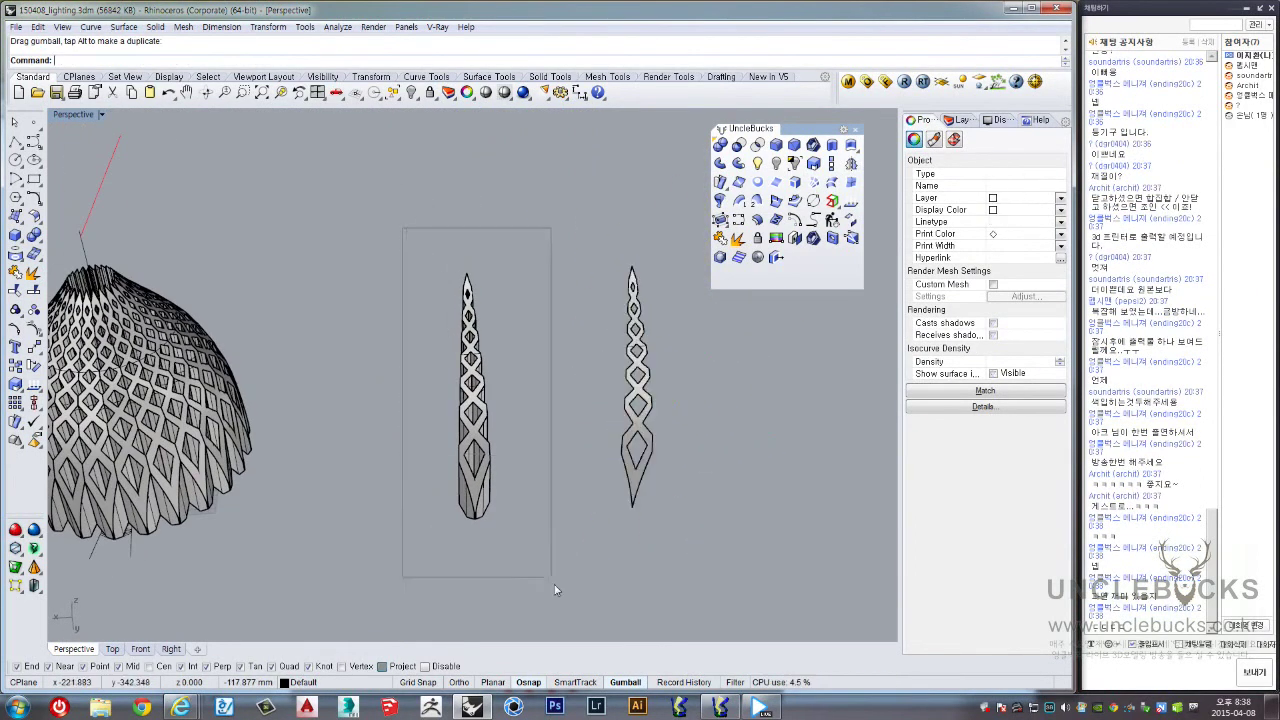
{"action": "double_click", "coordinate": [62, 118]}
{"action": "double_click", "coordinate": [60, 115]}
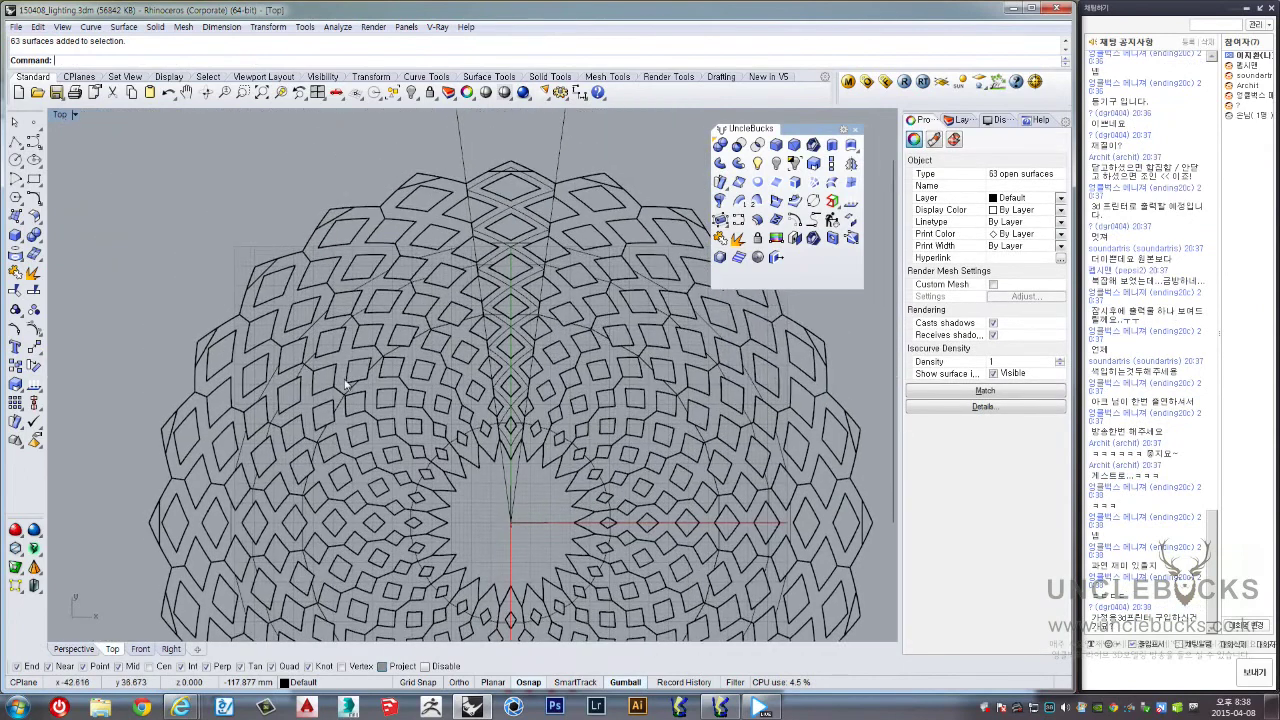
{"action": "scroll", "coordinate": [139, 347], "scroll_direction": "down", "scroll_amount": 5}
{"action": "right_click_drag", "start_coordinate": [139, 347], "coordinate": [284, 335]}
{"action": "scroll", "coordinate": [284, 328], "scroll_direction": "up", "scroll_amount": 2}
{"action": "scroll", "coordinate": [376, 406], "scroll_direction": "up", "scroll_amount": 3}
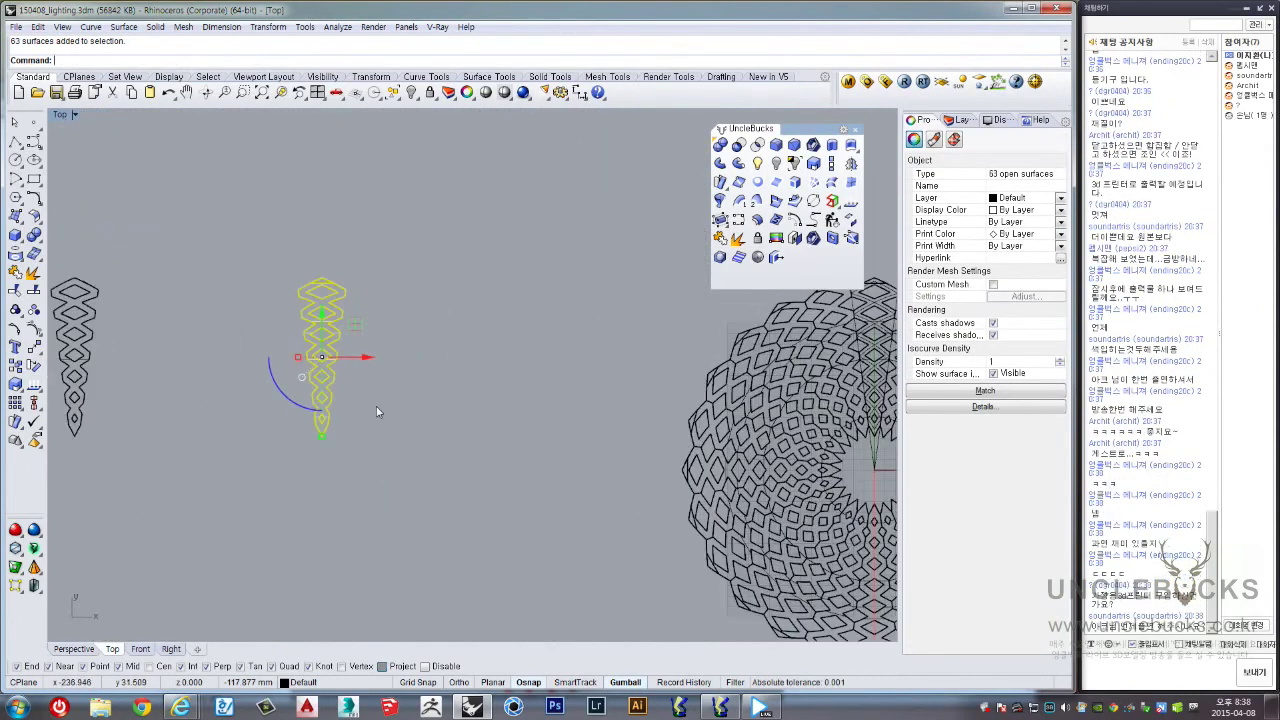
{"action": "right_click_drag", "start_coordinate": [350, 442], "coordinate": [378, 391]}
{"action": "scroll", "coordinate": [378, 397], "scroll_direction": "up", "scroll_amount": 4}
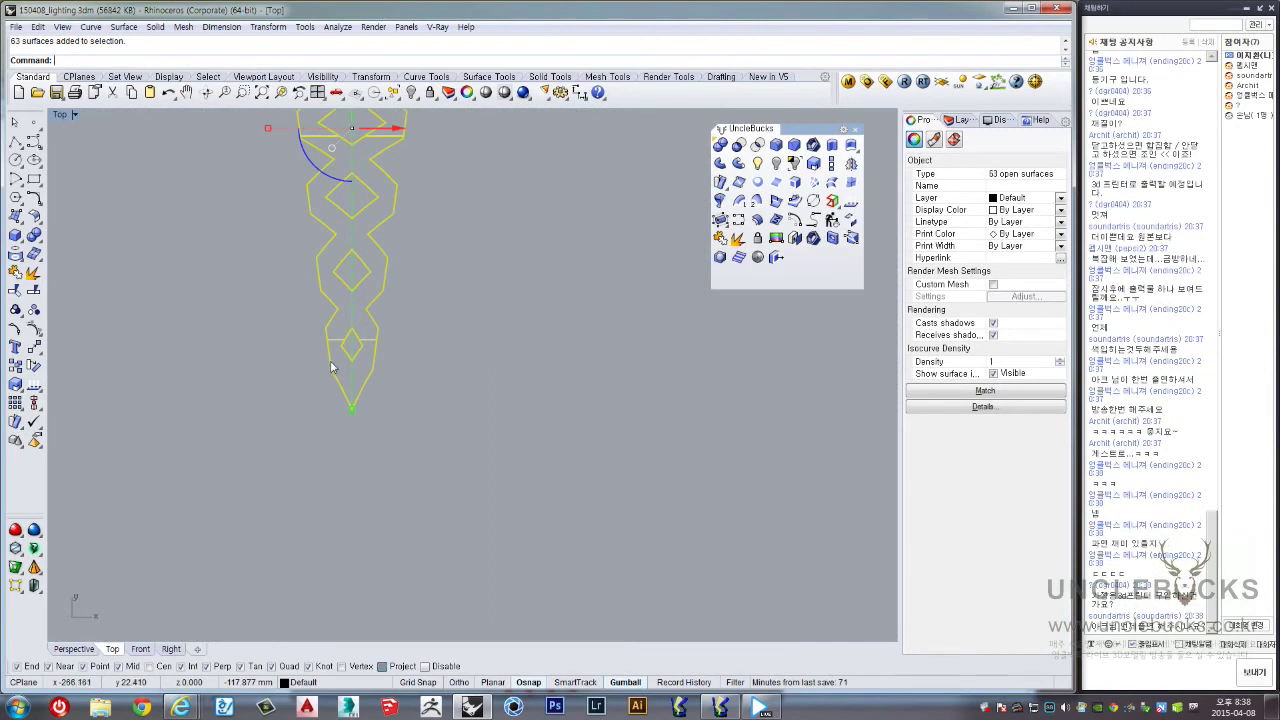
Move the strip with M from its tip to the rosette centre.
{"action": "type", "text": "m"}
{"action": "key", "text": "Return"}
{"action": "left_click", "coordinate": [355, 410]}
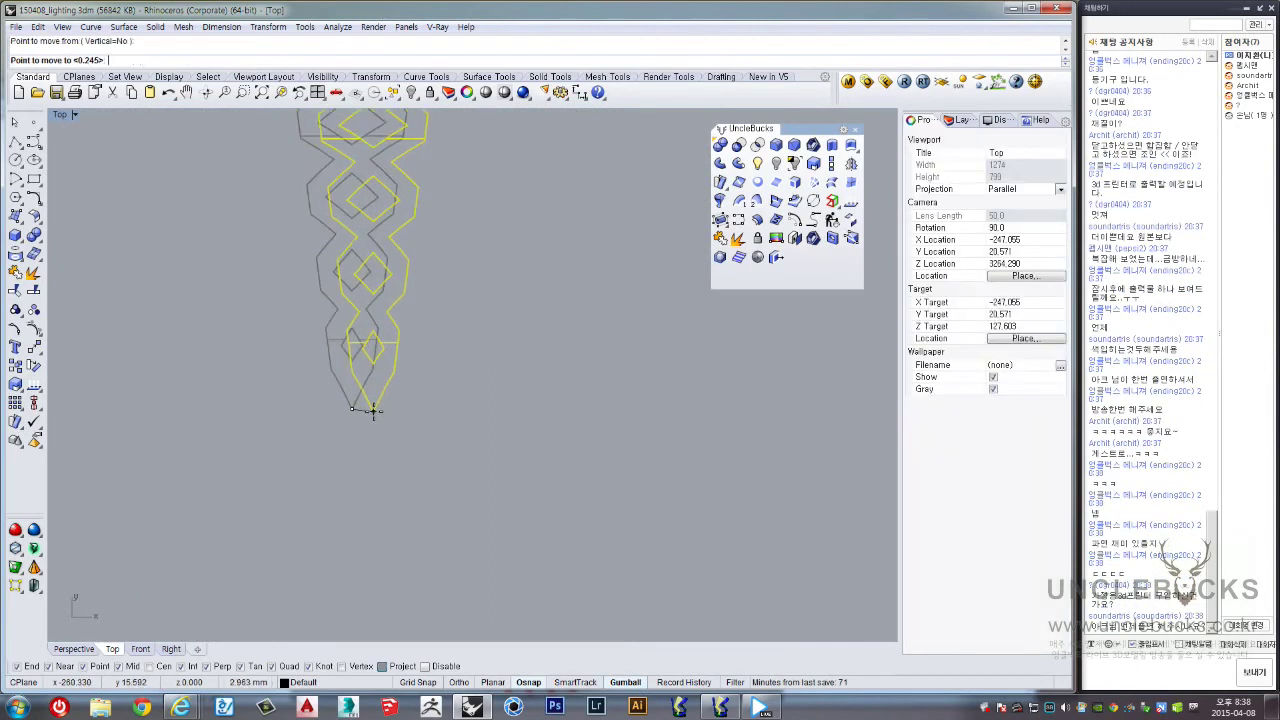
{"action": "scroll", "coordinate": [366, 408], "scroll_direction": "down", "scroll_amount": 2}
{"action": "scroll", "coordinate": [366, 408], "scroll_direction": "down", "scroll_amount": 3}
{"action": "right_click_drag", "start_coordinate": [349, 402], "coordinate": [268, 402]}
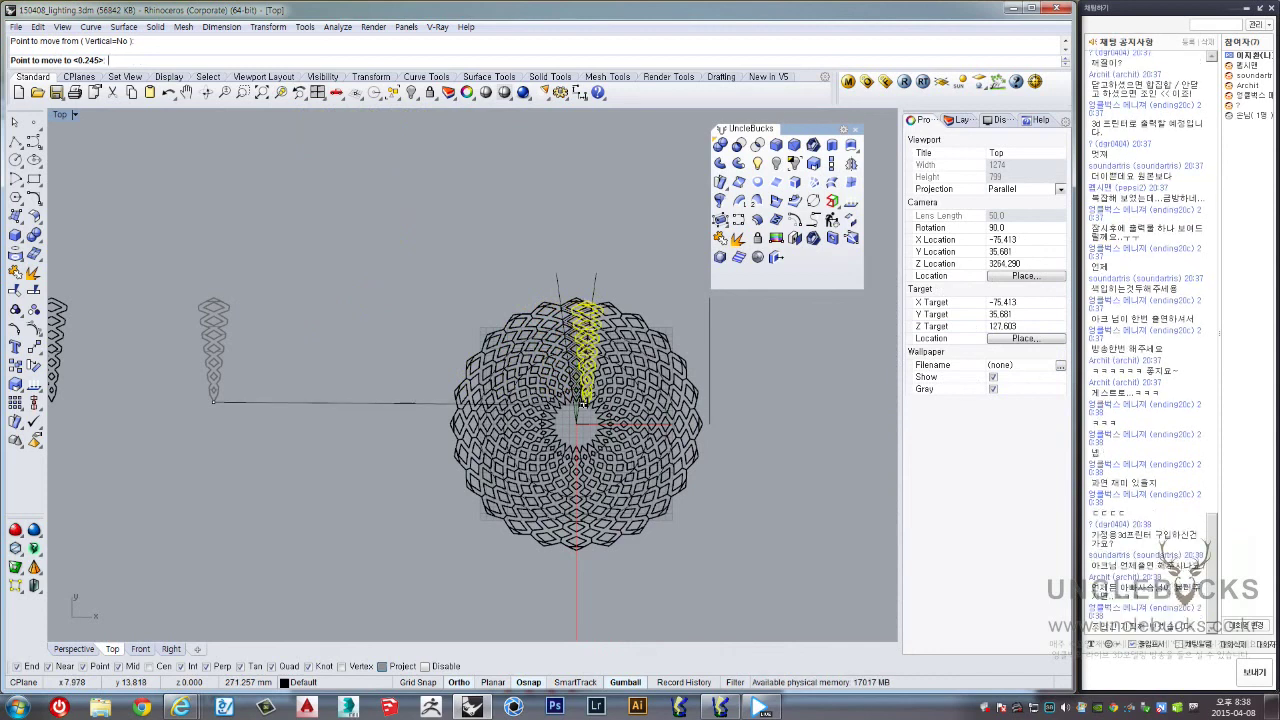
{"action": "scroll", "coordinate": [580, 404], "scroll_direction": "up", "scroll_amount": 2}
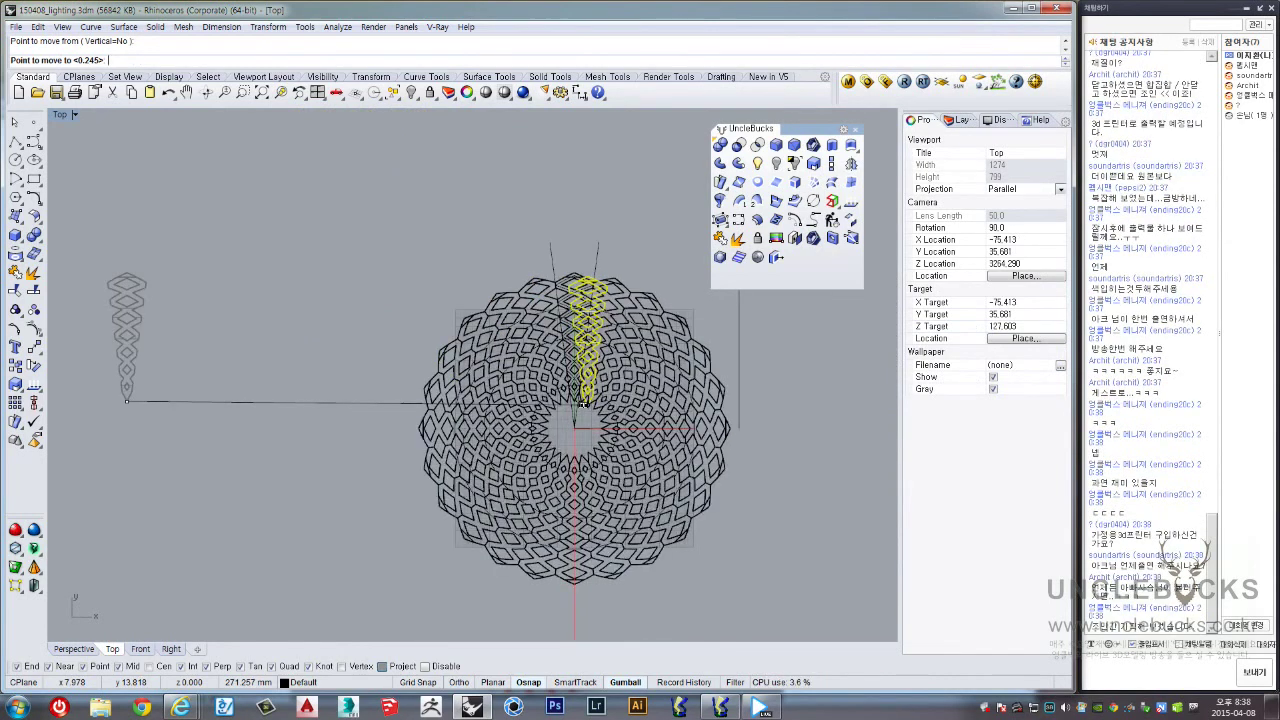
{"action": "scroll", "coordinate": [570, 405], "scroll_direction": "up", "scroll_amount": 3}
{"action": "scroll", "coordinate": [555, 406], "scroll_direction": "up", "scroll_amount": 3}
{"action": "scroll", "coordinate": [540, 407], "scroll_direction": "up", "scroll_amount": 2}
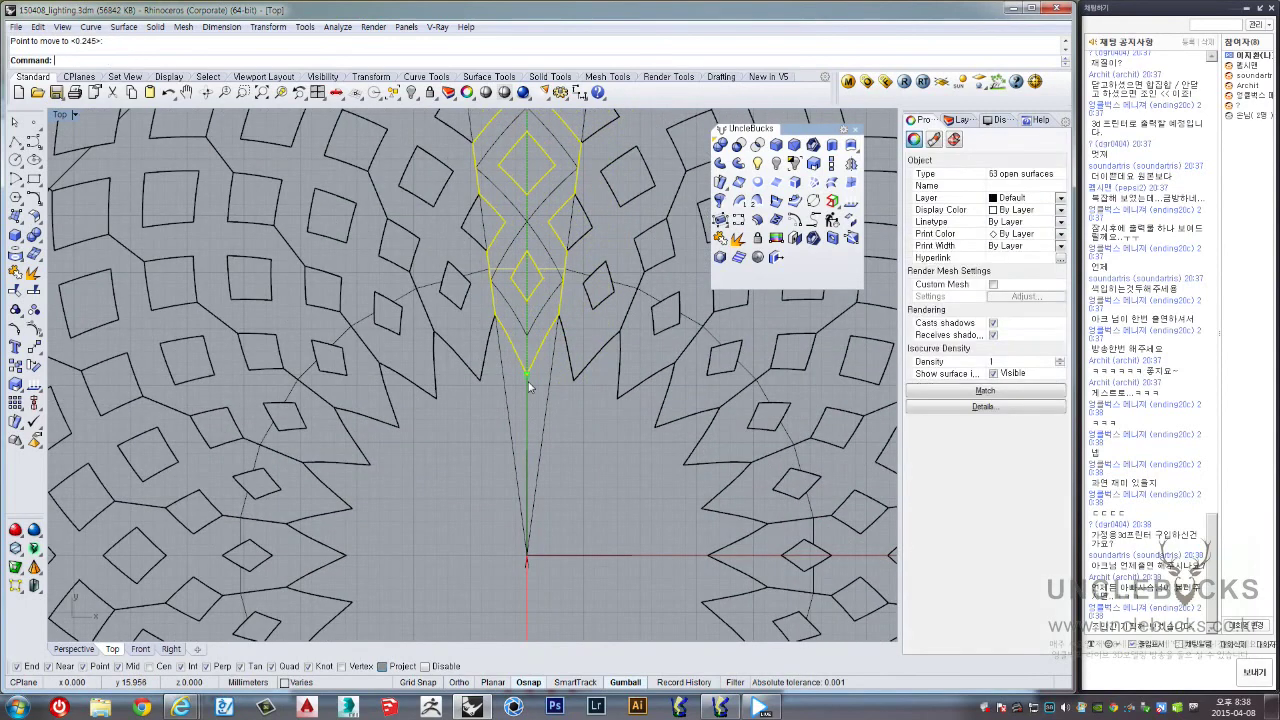
{"action": "scroll", "coordinate": [528, 420], "scroll_direction": "down", "scroll_amount": 2}
{"action": "scroll", "coordinate": [525, 480], "scroll_direction": "up", "scroll_amount": 3}
{"action": "scroll", "coordinate": [532, 517], "scroll_direction": "up", "scroll_amount": 3}
{"action": "left_click", "coordinate": [536, 515]}
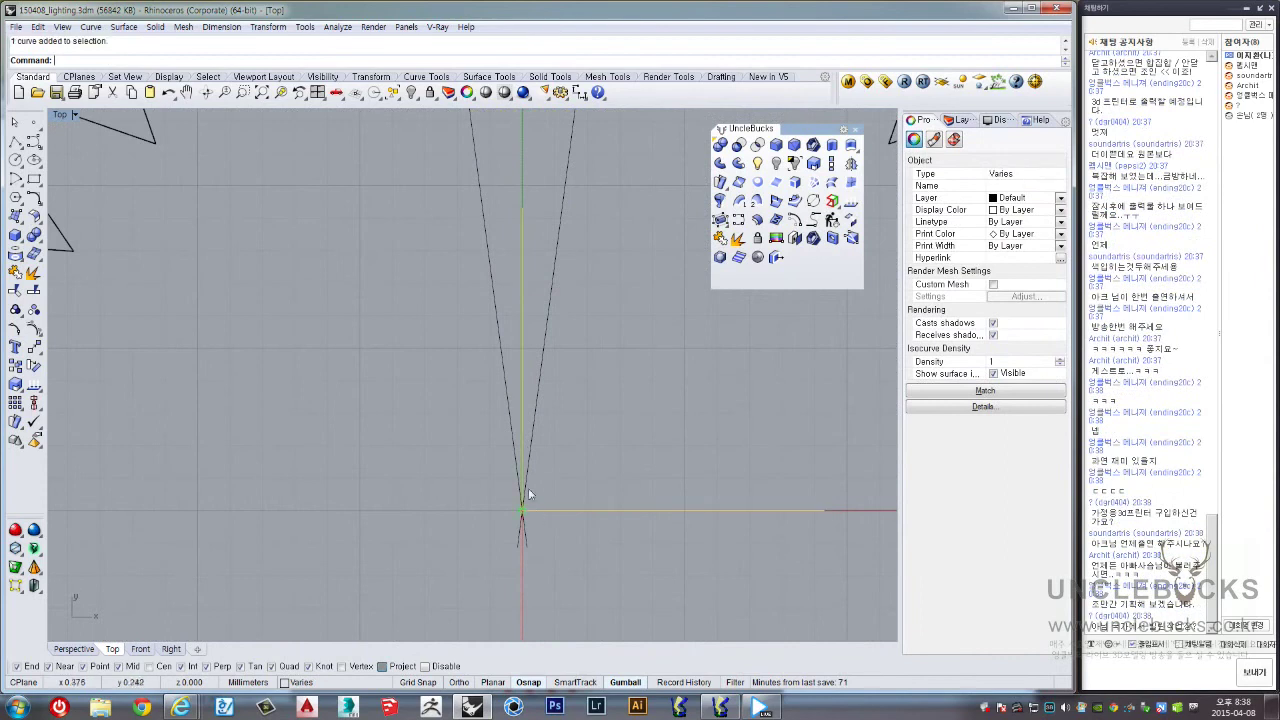
{"action": "scroll", "coordinate": [522, 448], "scroll_direction": "down", "scroll_amount": 3}
{"action": "scroll", "coordinate": [520, 440], "scroll_direction": "down", "scroll_amount": 3}
Slide the selected piece left out of the rosette and clear the selection.
{"action": "right_click_drag", "start_coordinate": [519, 432], "coordinate": [624, 348]}
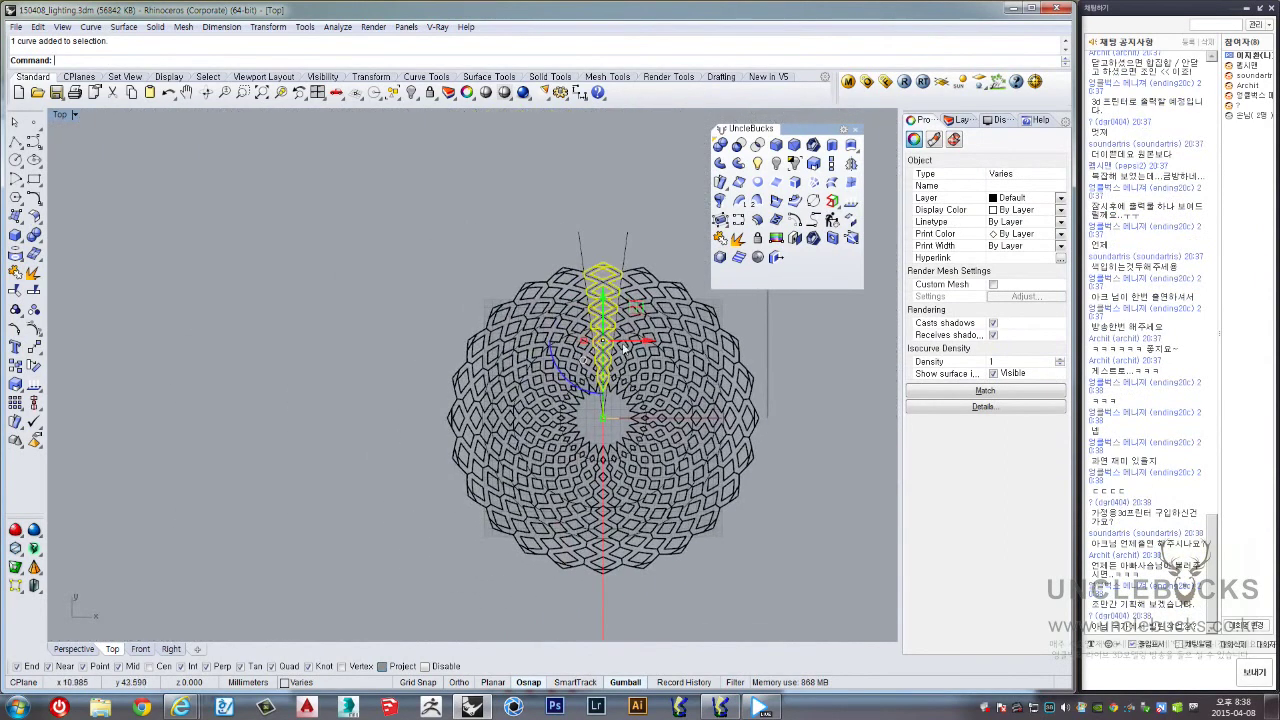
{"action": "left_click_drag", "start_coordinate": [628, 345], "coordinate": [224, 372]}
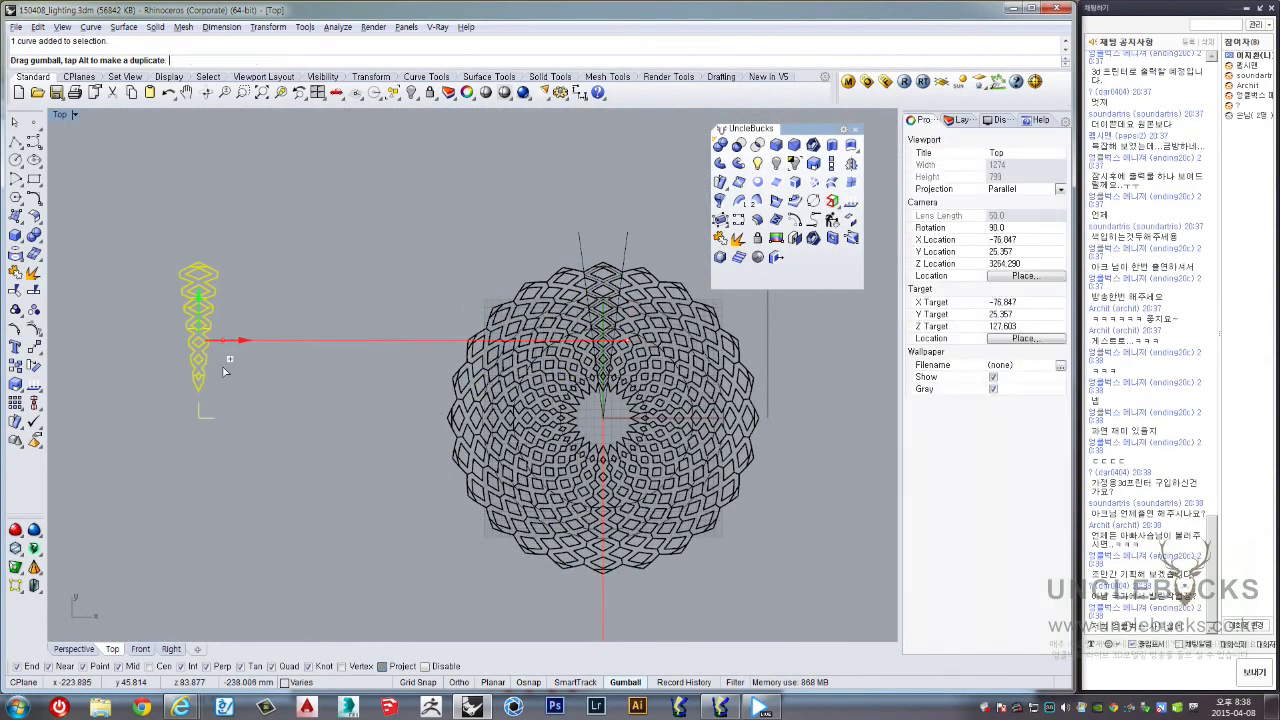
{"action": "right_click_drag", "start_coordinate": [329, 403], "coordinate": [474, 443]}
{"action": "key", "text": "Escape"}
{"action": "scroll", "coordinate": [393, 363], "scroll_direction": "up", "scroll_amount": 4}
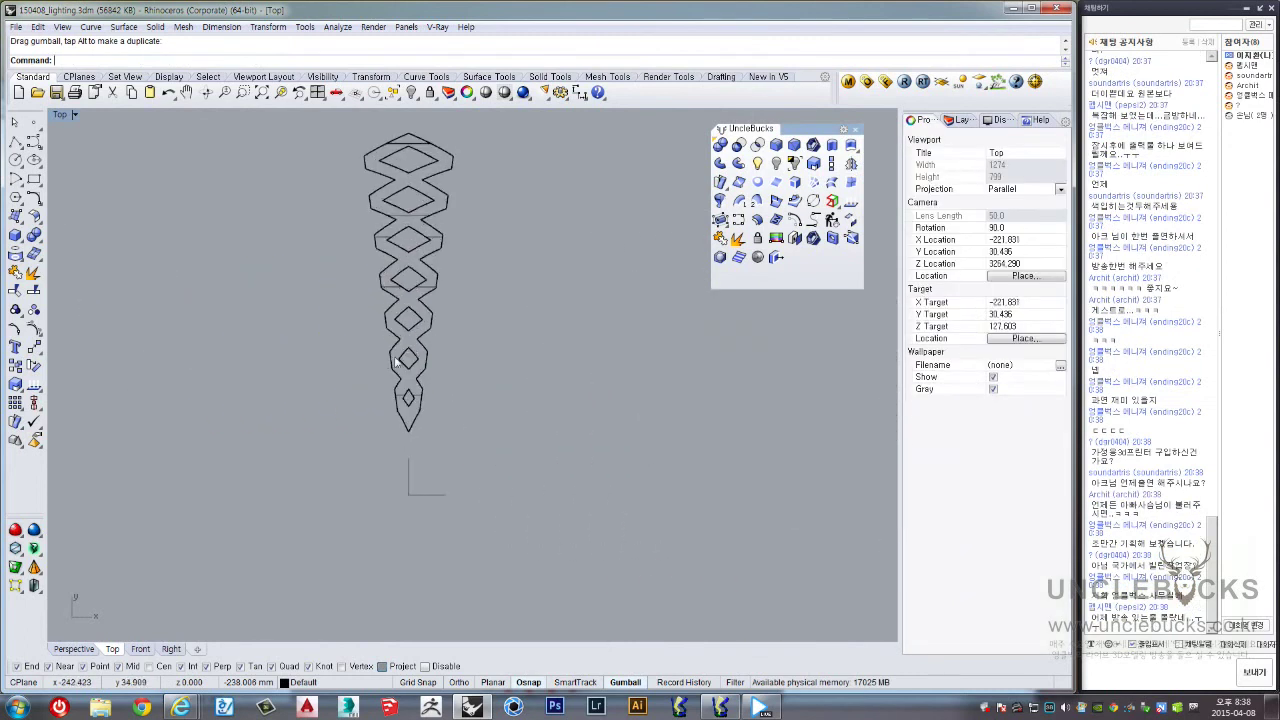
Window-select all 63 surfaces of the exploded strip.
{"action": "left_click", "coordinate": [431, 341]}
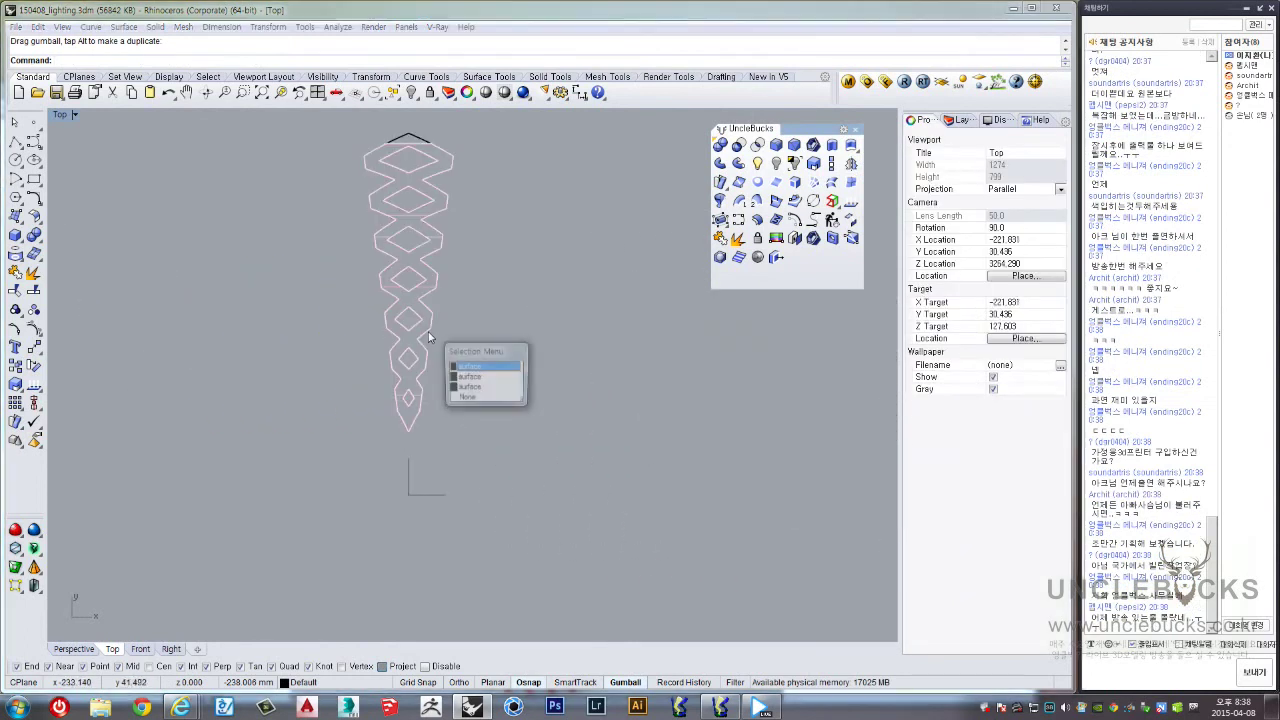
{"action": "left_click", "coordinate": [510, 303]}
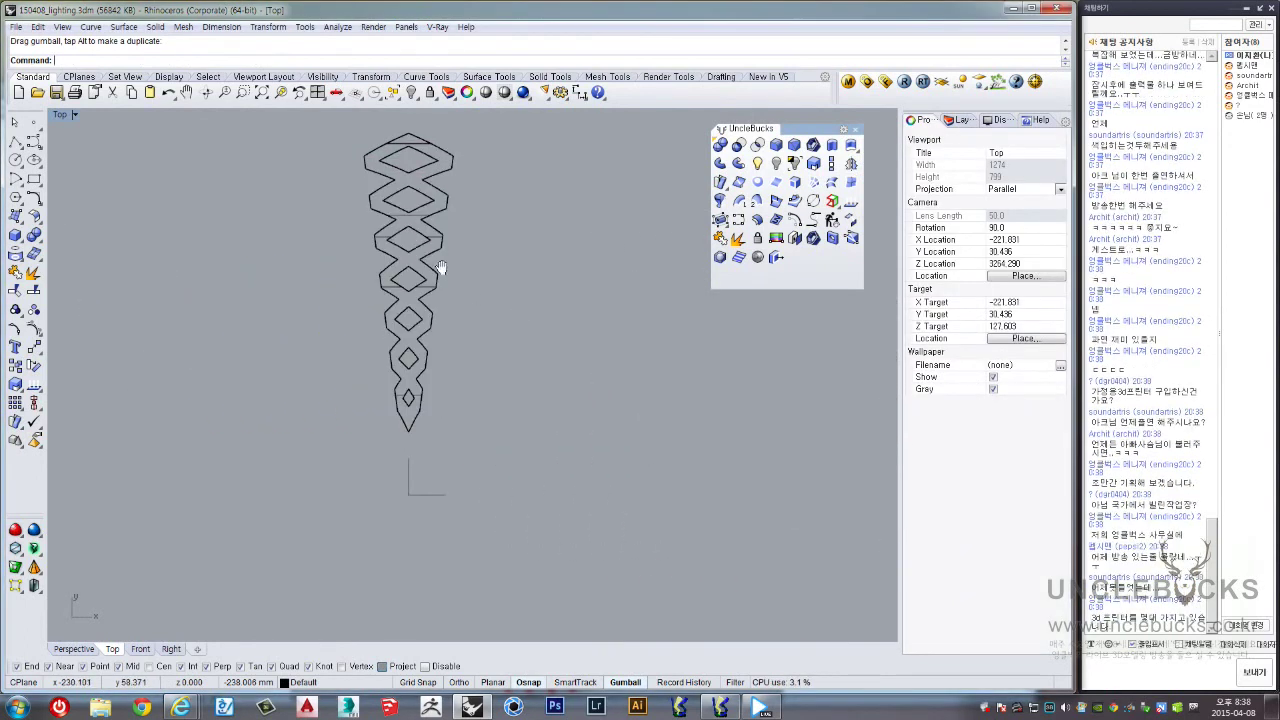
{"action": "right_click_drag", "start_coordinate": [440, 267], "coordinate": [479, 345]}
{"action": "left_click", "coordinate": [460, 312]}
{"action": "left_click", "coordinate": [505, 299]}
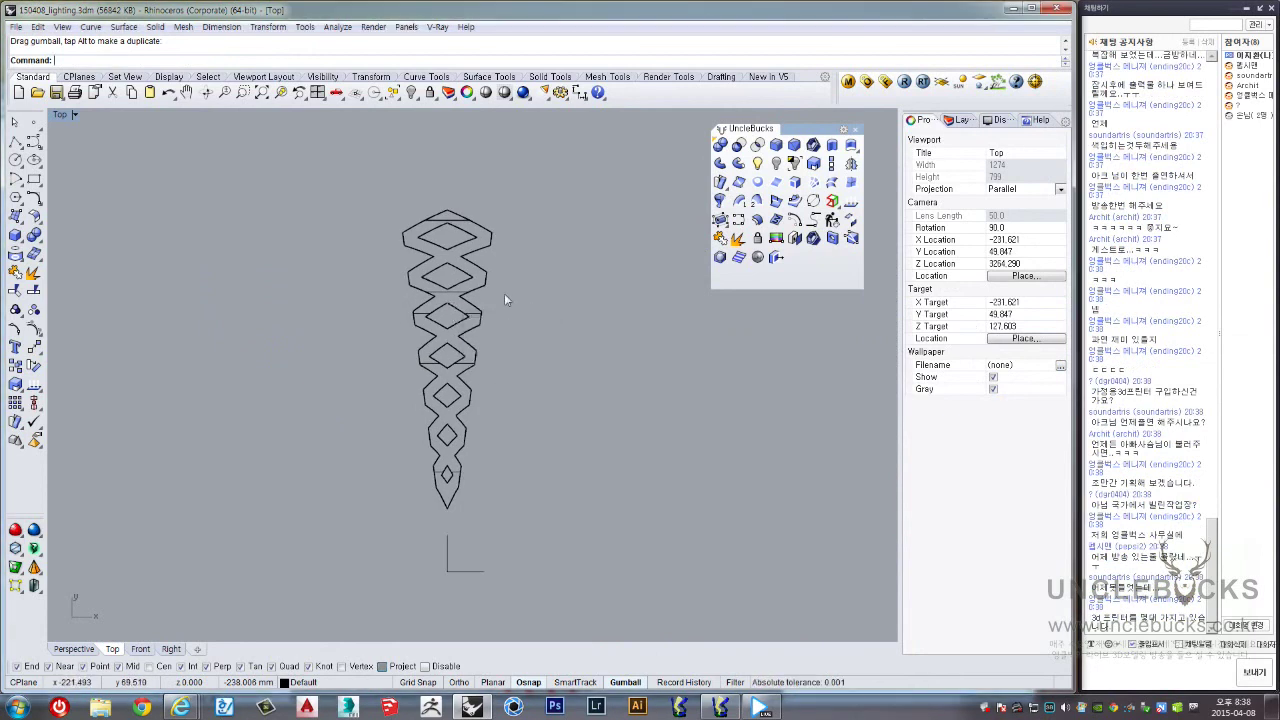
{"action": "left_click", "coordinate": [483, 285]}
{"action": "left_click", "coordinate": [481, 262]}
{"action": "left_click", "coordinate": [480, 243]}
{"action": "key", "text": "Escape"}
{"action": "left_click_drag", "start_coordinate": [352, 176], "coordinate": [538, 555]}
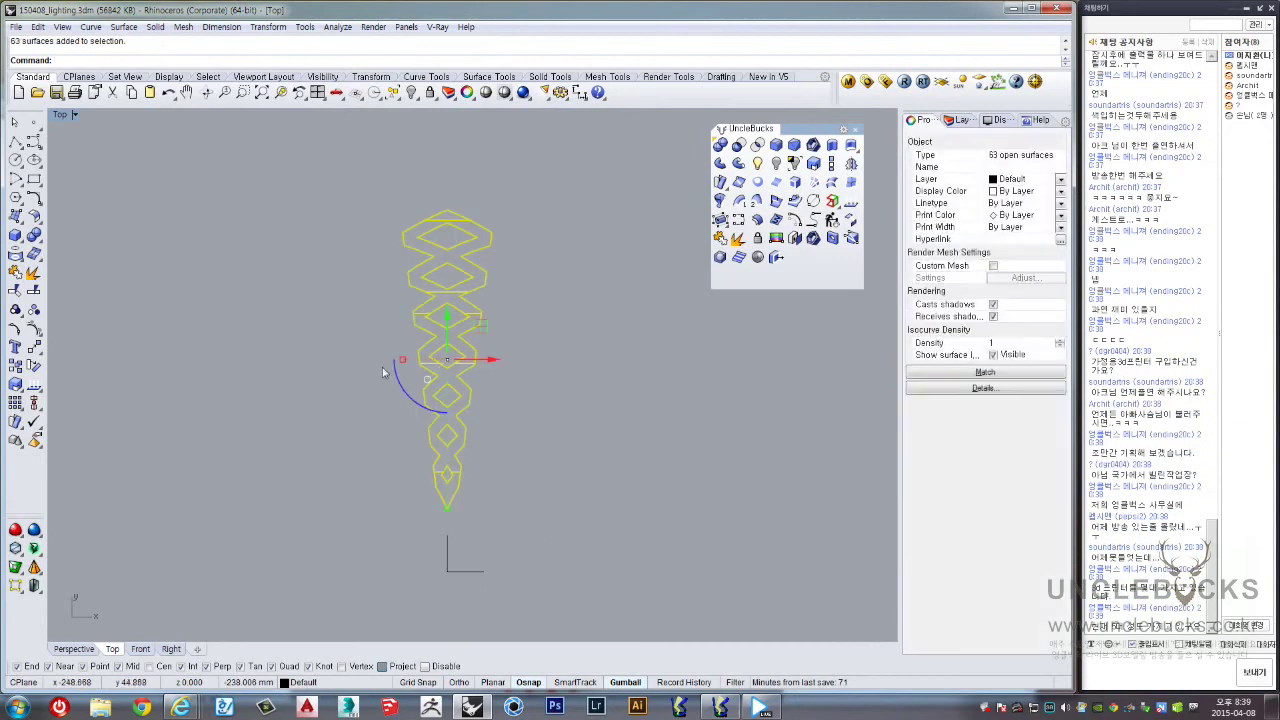
In the maximized Perspective view, pick a single strip surface and orbit out over all pieces.
{"action": "double_click", "coordinate": [59, 116]}
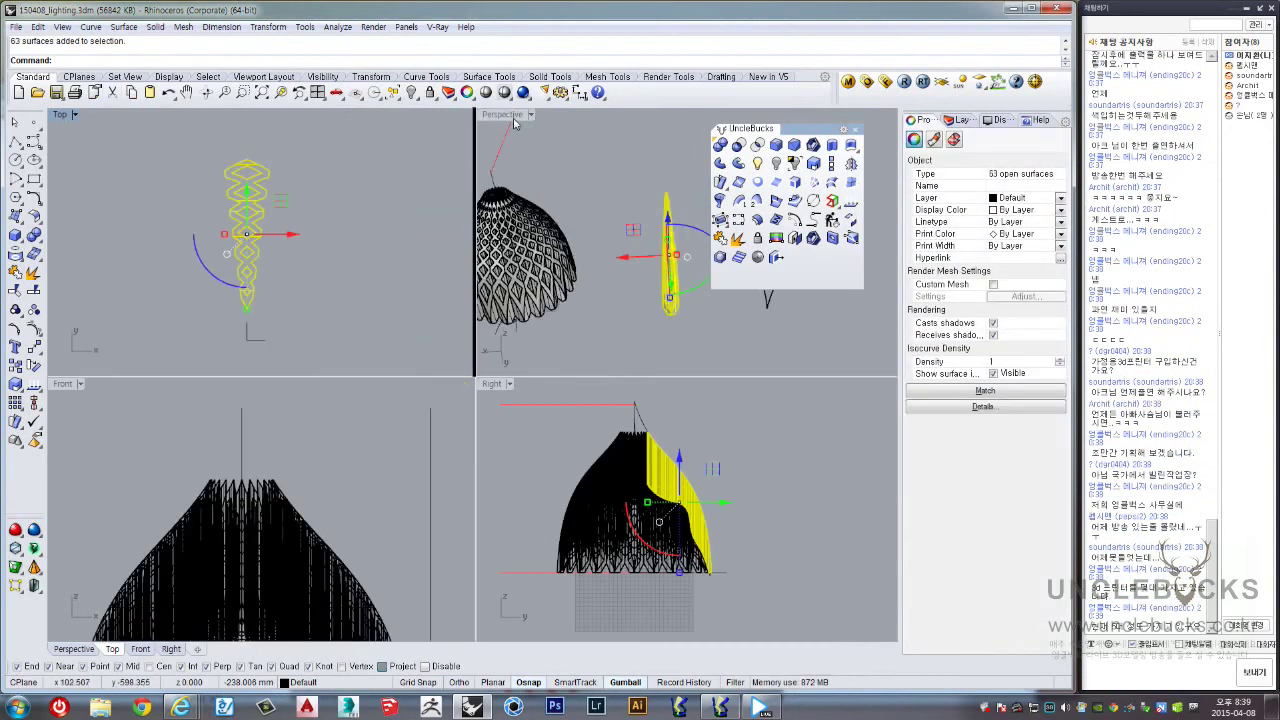
{"action": "double_click", "coordinate": [503, 115]}
{"action": "mouse_move", "coordinate": [489, 257]}
{"action": "right_mouse_down"}
{"action": "mouse_move", "coordinate": [619, 290]}
{"action": "mouse_move", "coordinate": [240, 326]}
{"action": "mouse_move", "coordinate": [668, 362]}
{"action": "right_mouse_up"}
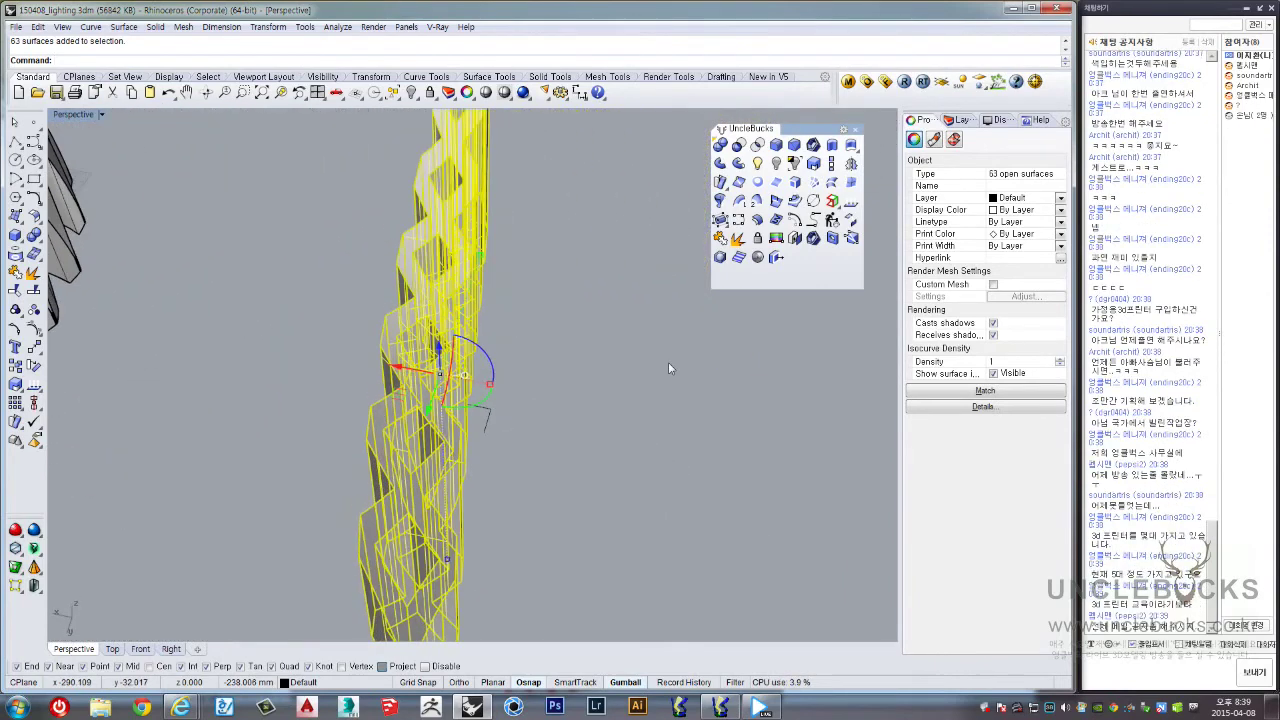
{"action": "left_click", "coordinate": [668, 362]}
{"action": "left_click", "coordinate": [436, 404]}
{"action": "right_click_drag", "start_coordinate": [561, 384], "coordinate": [424, 395]}
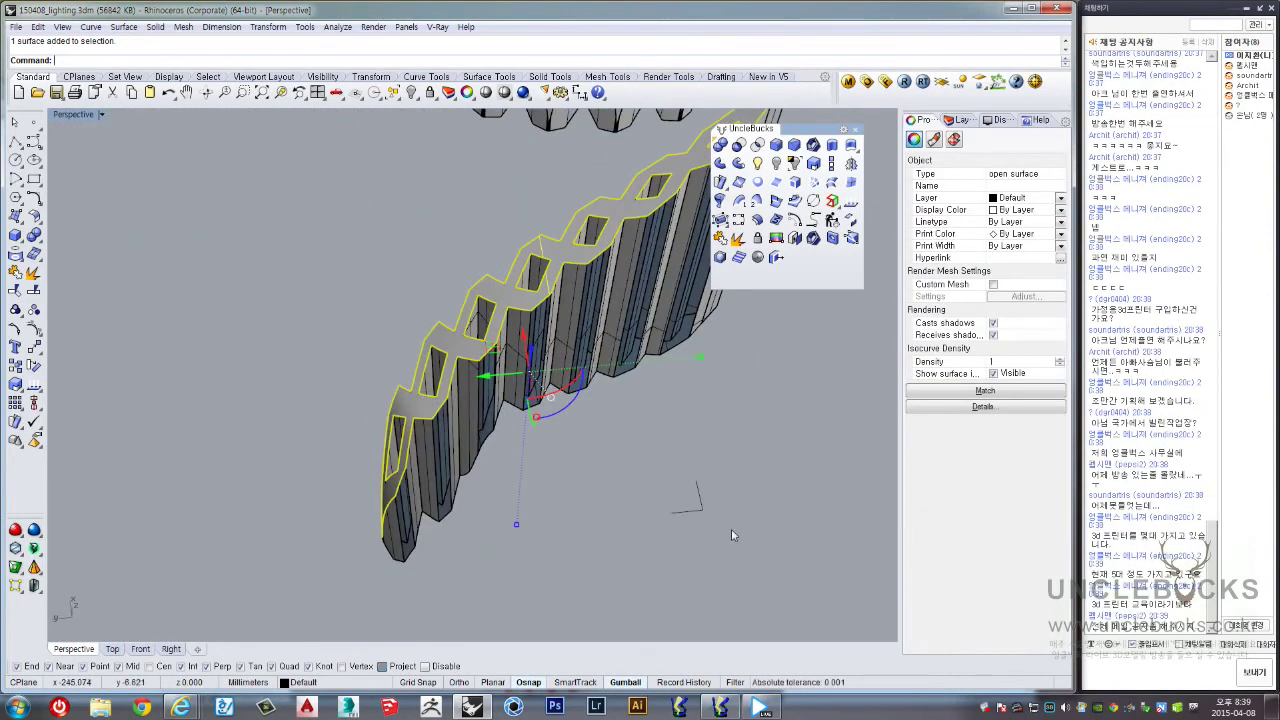
{"action": "mouse_move", "coordinate": [731, 535]}
{"action": "right_mouse_down"}
{"action": "mouse_move", "coordinate": [560, 400]}
{"action": "mouse_move", "coordinate": [664, 337]}
{"action": "right_mouse_up"}
{"action": "scroll", "coordinate": [560, 400], "scroll_direction": "down", "scroll_amount": 5}
Drag the piece lying near the dome to the far left.
{"action": "left_click", "coordinate": [601, 370], "text": "shift"}
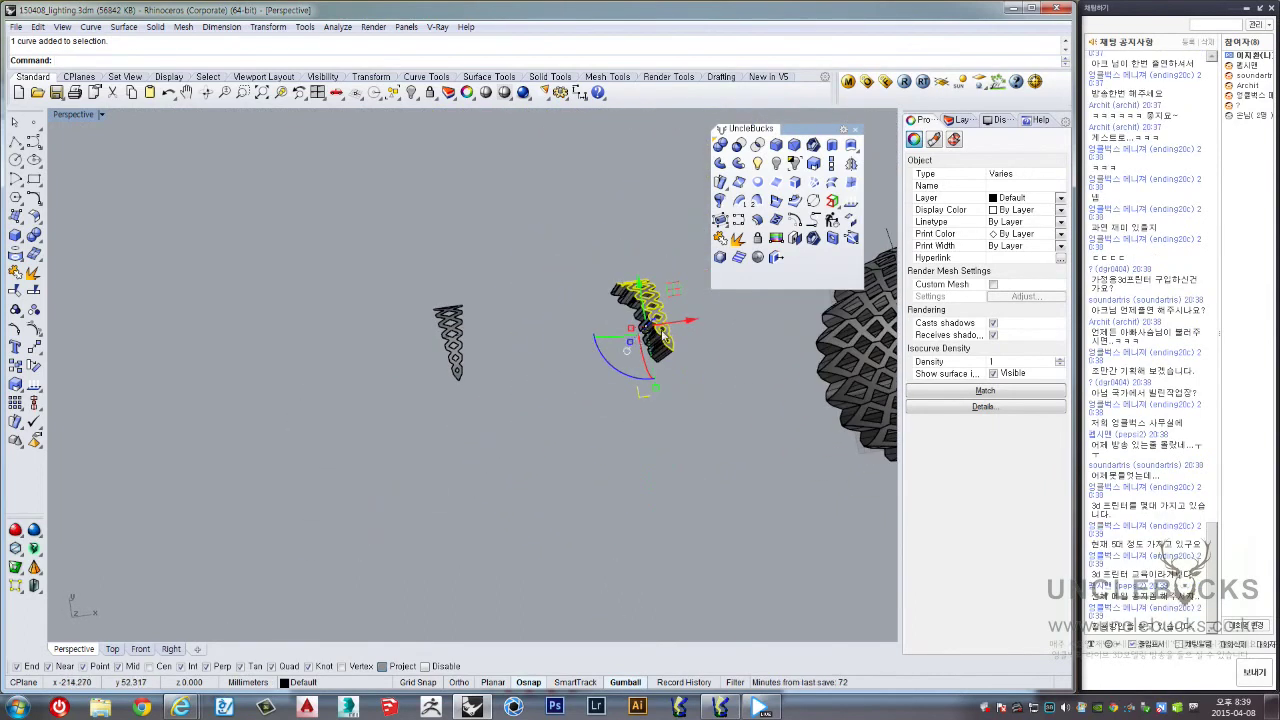
{"action": "left_click_drag", "start_coordinate": [676, 328], "coordinate": [280, 386]}
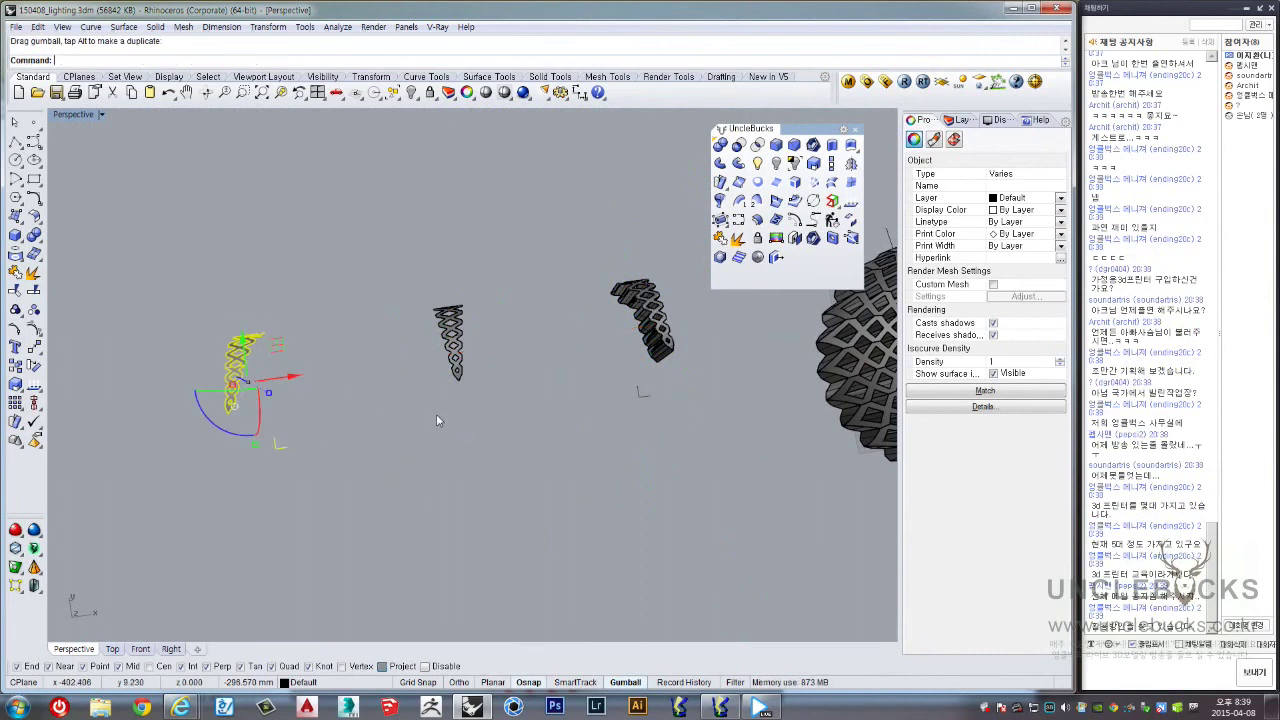
{"action": "mouse_move", "coordinate": [436, 414]}
{"action": "right_mouse_down"}
{"action": "mouse_move", "coordinate": [411, 398]}
{"action": "mouse_move", "coordinate": [371, 322]}
{"action": "mouse_move", "coordinate": [548, 272]}
{"action": "mouse_move", "coordinate": [510, 265]}
{"action": "right_mouse_up"}
{"action": "left_click", "coordinate": [380, 330]}
Select the single zig-zag surface, view it from the Top, and start ArrayPolar on it.
{"action": "left_click", "coordinate": [343, 290]}
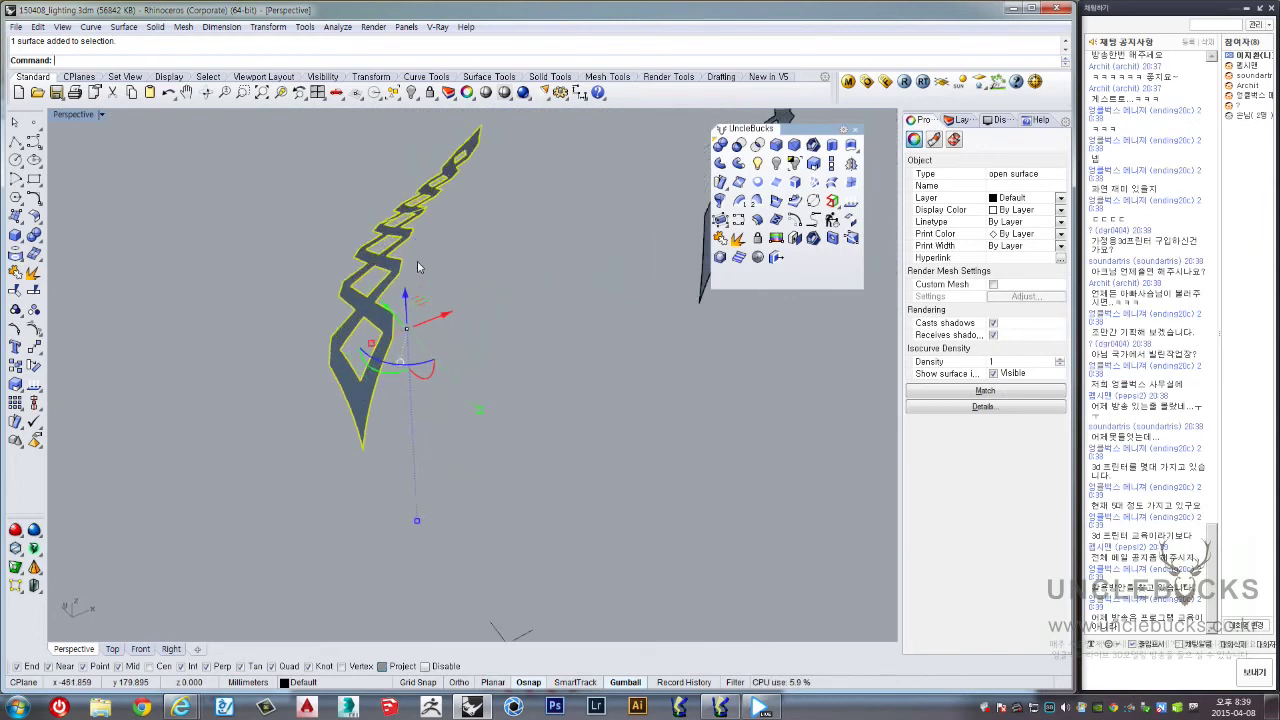
{"action": "right_click_drag", "start_coordinate": [431, 263], "coordinate": [70, 118]}
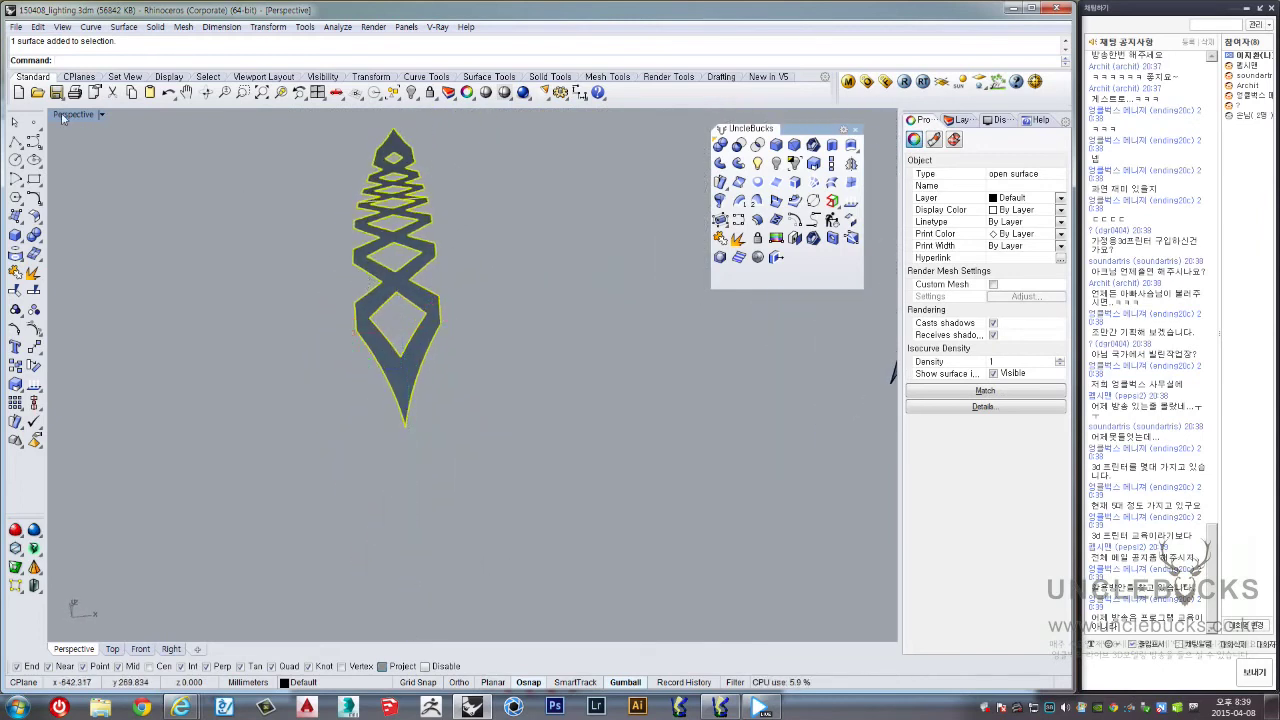
{"action": "key", "text": "ctrl+F1"}
{"action": "scroll", "coordinate": [334, 200], "scroll_direction": "up", "scroll_amount": 3}
{"action": "scroll", "coordinate": [309, 253], "scroll_direction": "up", "scroll_amount": 2}
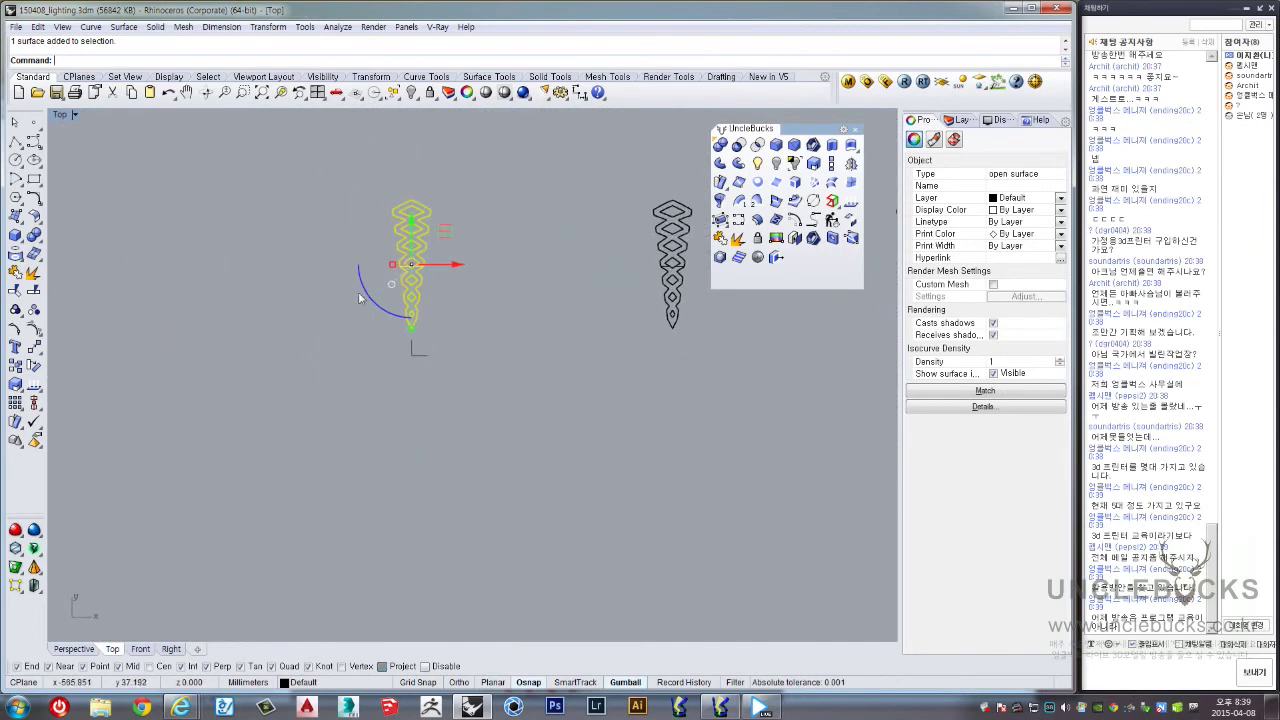
{"action": "scroll", "coordinate": [430, 215], "scroll_direction": "up", "scroll_amount": 3}
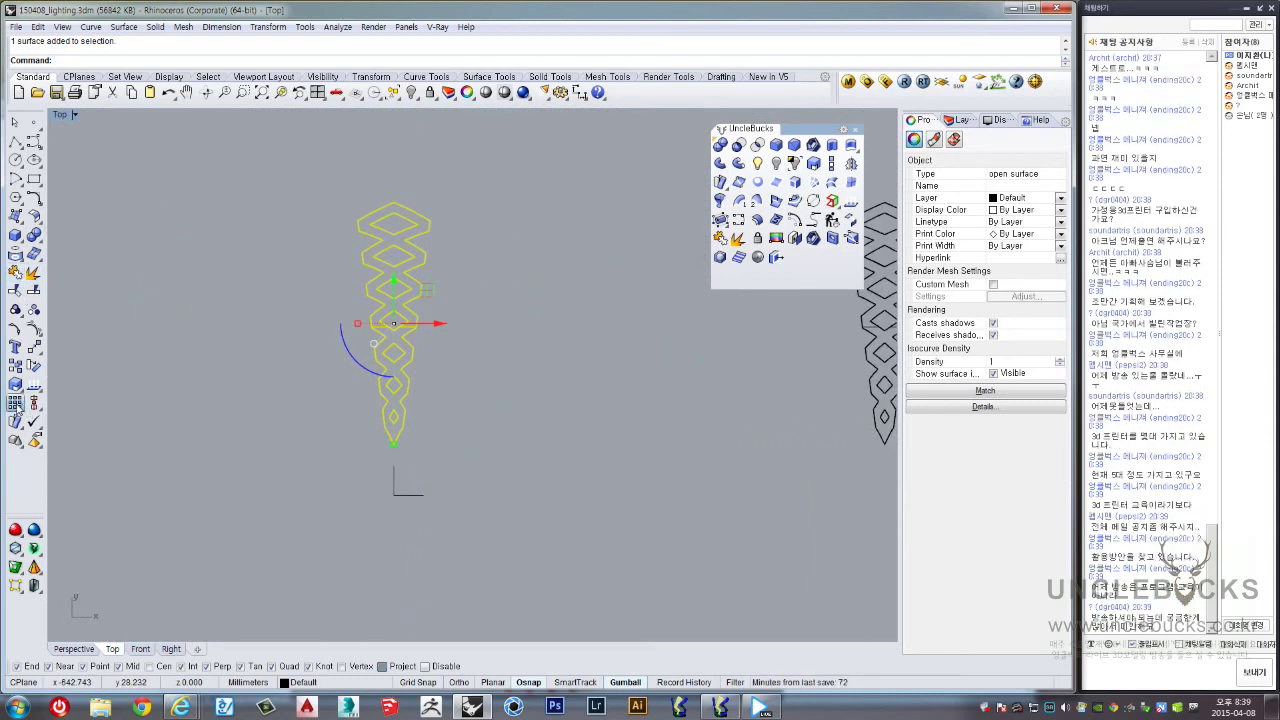
{"action": "left_click", "coordinate": [53, 410]}
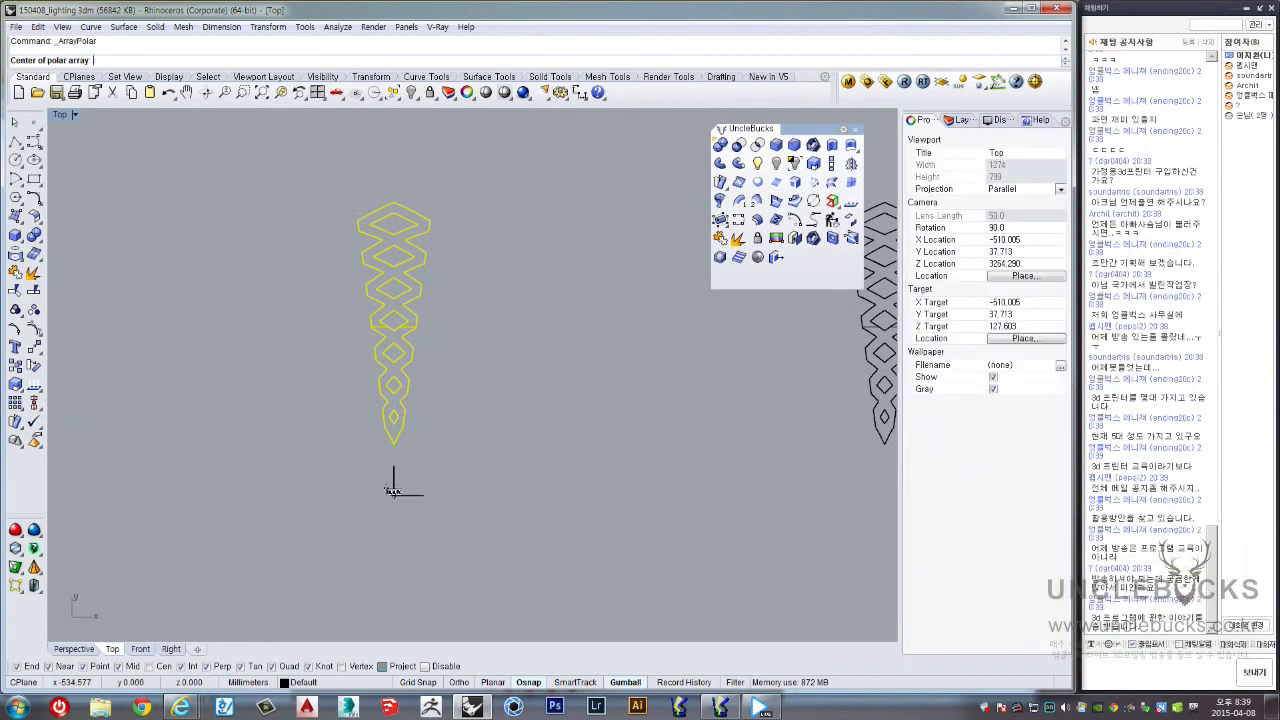
Complete the polar array of the strip with 24 items over 360°.
{"action": "key", "text": "Return"}
{"action": "key", "text": "Return"}
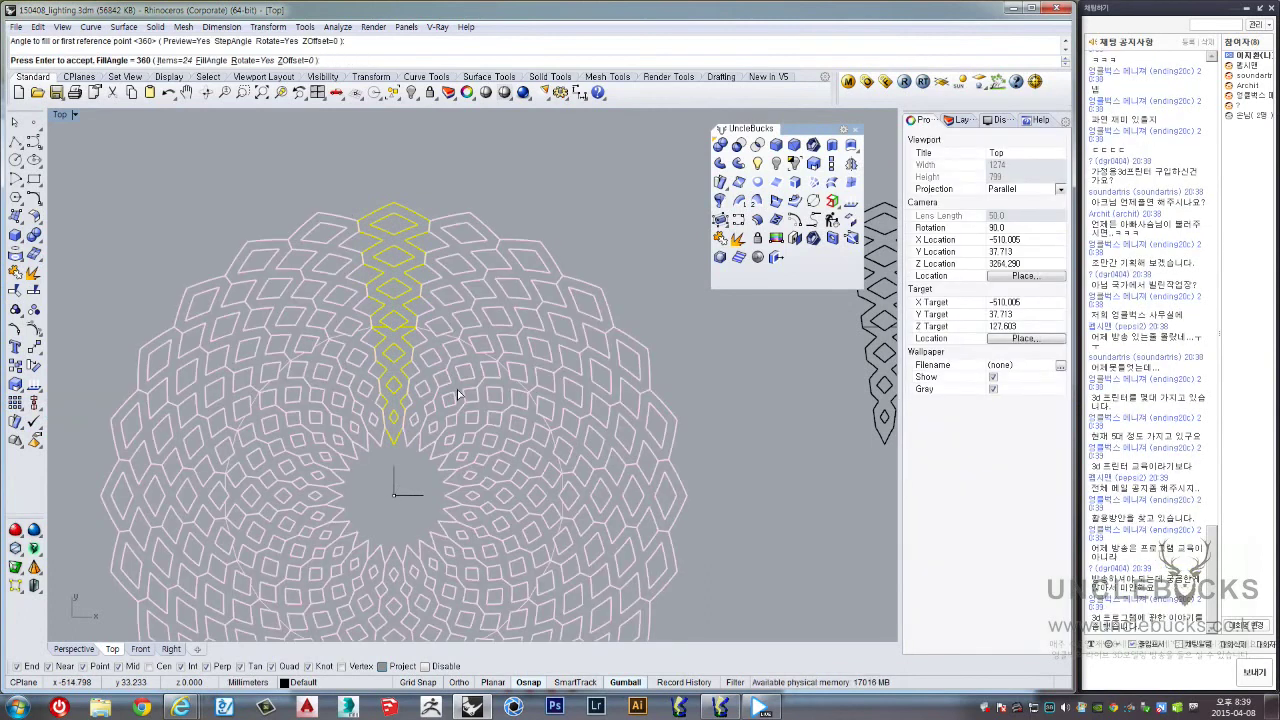
{"action": "key", "text": "Return"}
{"action": "key", "text": "ctrl+m"}
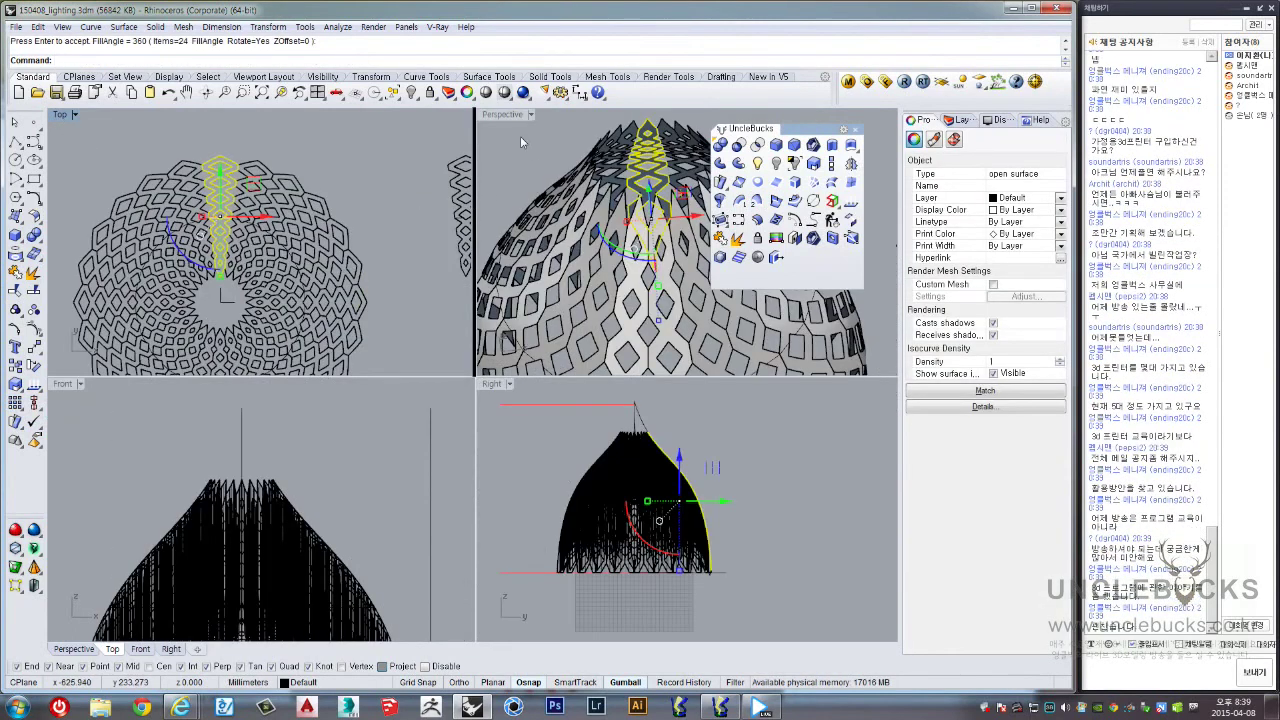
{"action": "double_click", "coordinate": [500, 114]}
{"action": "scroll", "coordinate": [411, 239], "scroll_direction": "down", "scroll_amount": 5}
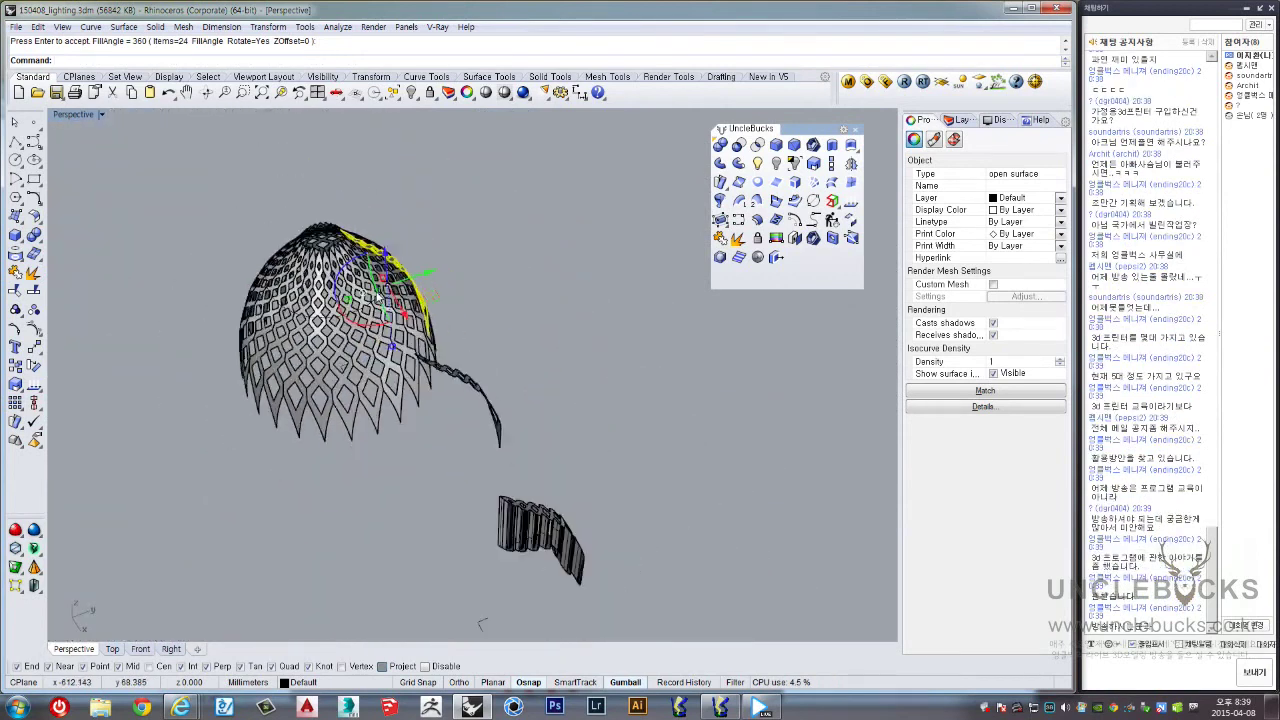
{"action": "right_click_drag", "start_coordinate": [411, 239], "coordinate": [489, 314]}
Window-select all 24 arrayed strips and Join them into one lattice shell.
{"action": "key", "text": "Escape"}
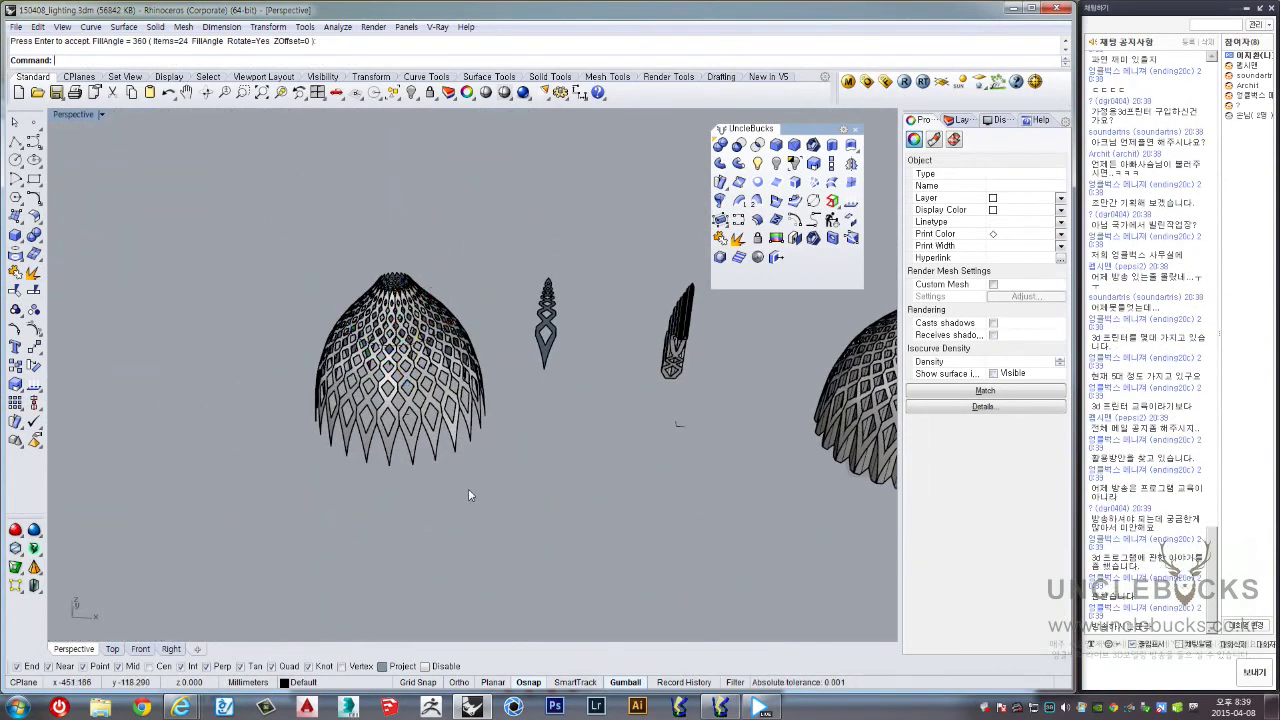
{"action": "left_click_drag", "start_coordinate": [296, 229], "coordinate": [490, 520]}
{"action": "scroll", "coordinate": [398, 338], "scroll_direction": "up", "scroll_amount": 2}
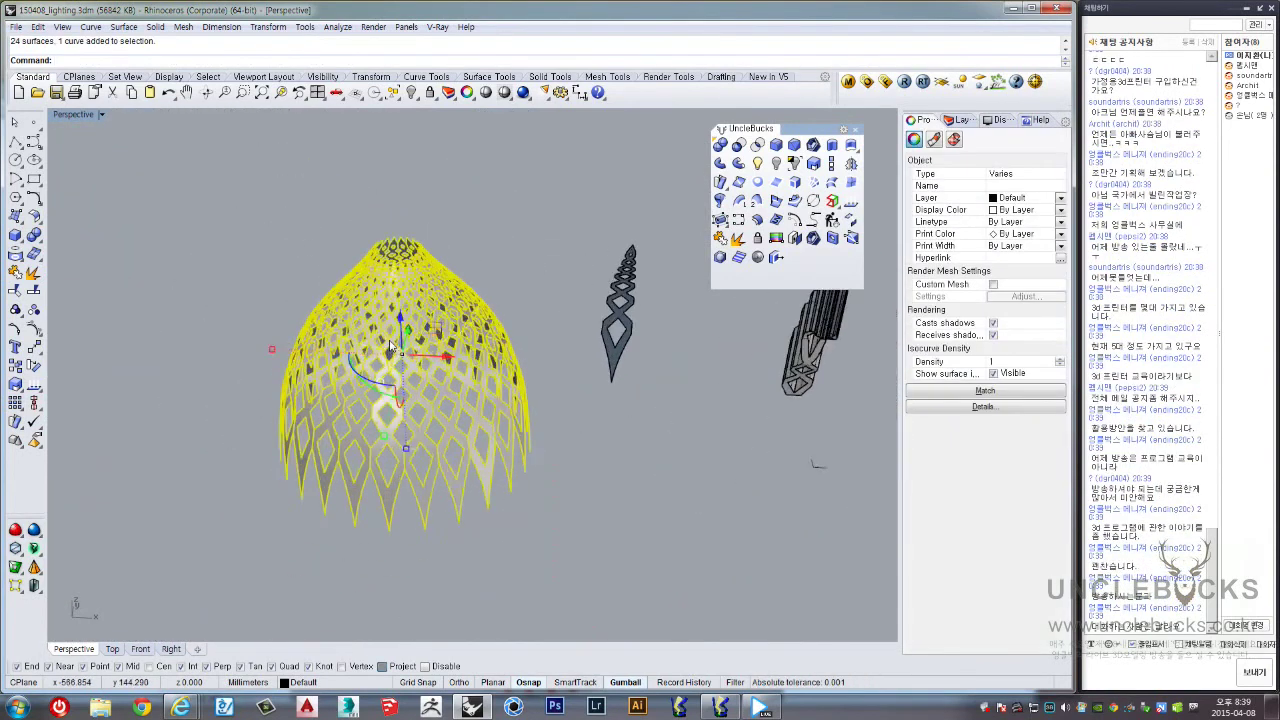
{"action": "scroll", "coordinate": [398, 338], "scroll_direction": "up", "scroll_amount": 3}
{"action": "right_click_drag", "start_coordinate": [398, 338], "coordinate": [470, 300]}
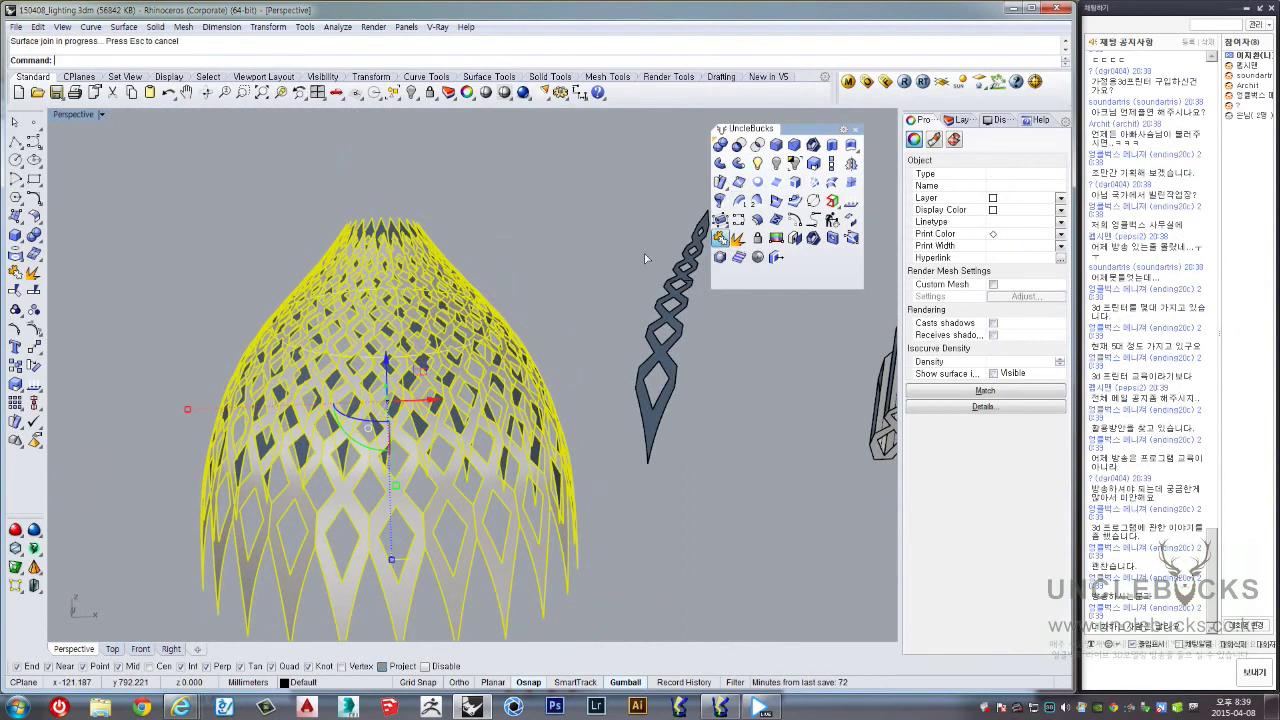
Select the joined lattice dome and start OffsetSrf on it.
{"action": "left_click", "coordinate": [447, 224]}
{"action": "mouse_move", "coordinate": [447, 224]}
{"action": "right_mouse_down"}
{"action": "mouse_move", "coordinate": [410, 251]}
{"action": "mouse_move", "coordinate": [545, 193]}
{"action": "mouse_move", "coordinate": [740, 243]}
{"action": "right_mouse_up"}
{"action": "left_click", "coordinate": [410, 251]}
{"action": "scroll", "coordinate": [410, 251], "scroll_direction": "up", "scroll_amount": 2}
{"action": "scroll", "coordinate": [410, 251], "scroll_direction": "up", "scroll_amount": 2}
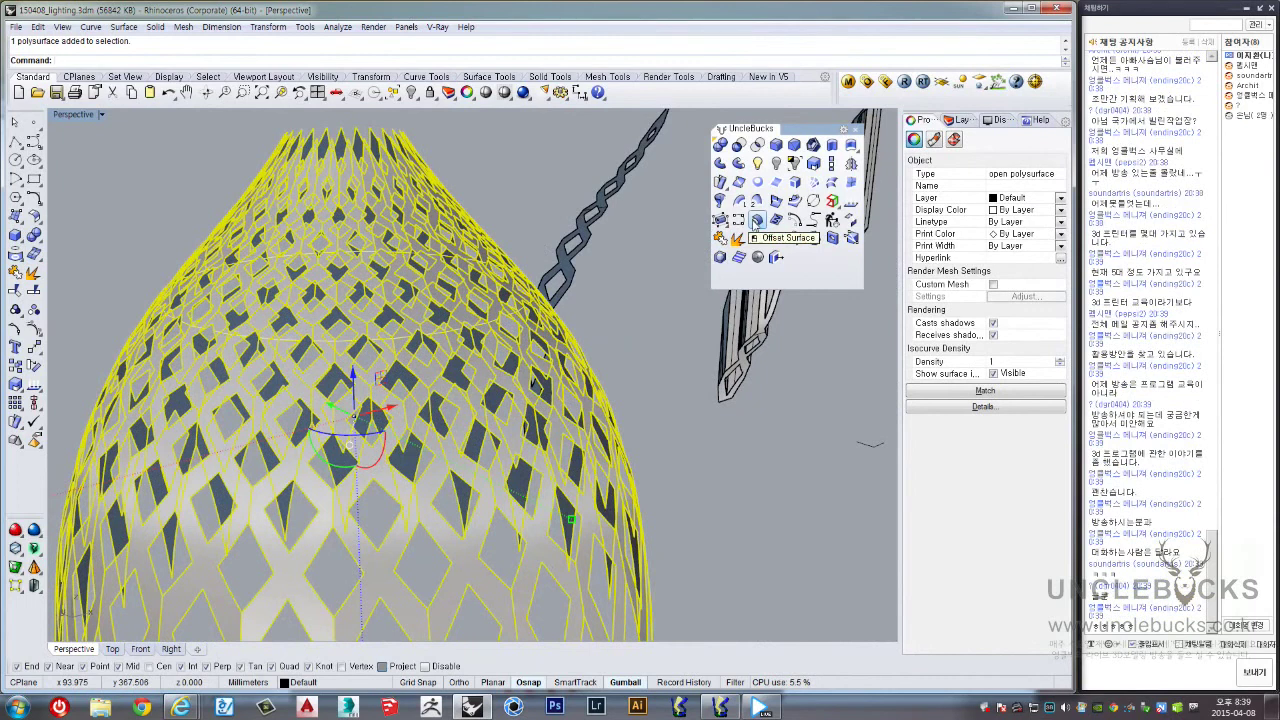
{"action": "left_click", "coordinate": [757, 221]}
Check the OffsetSrf normals and flip the direction inward and back outward for the solid offset.
{"action": "scroll", "coordinate": [417, 273], "scroll_direction": "down", "scroll_amount": 3}
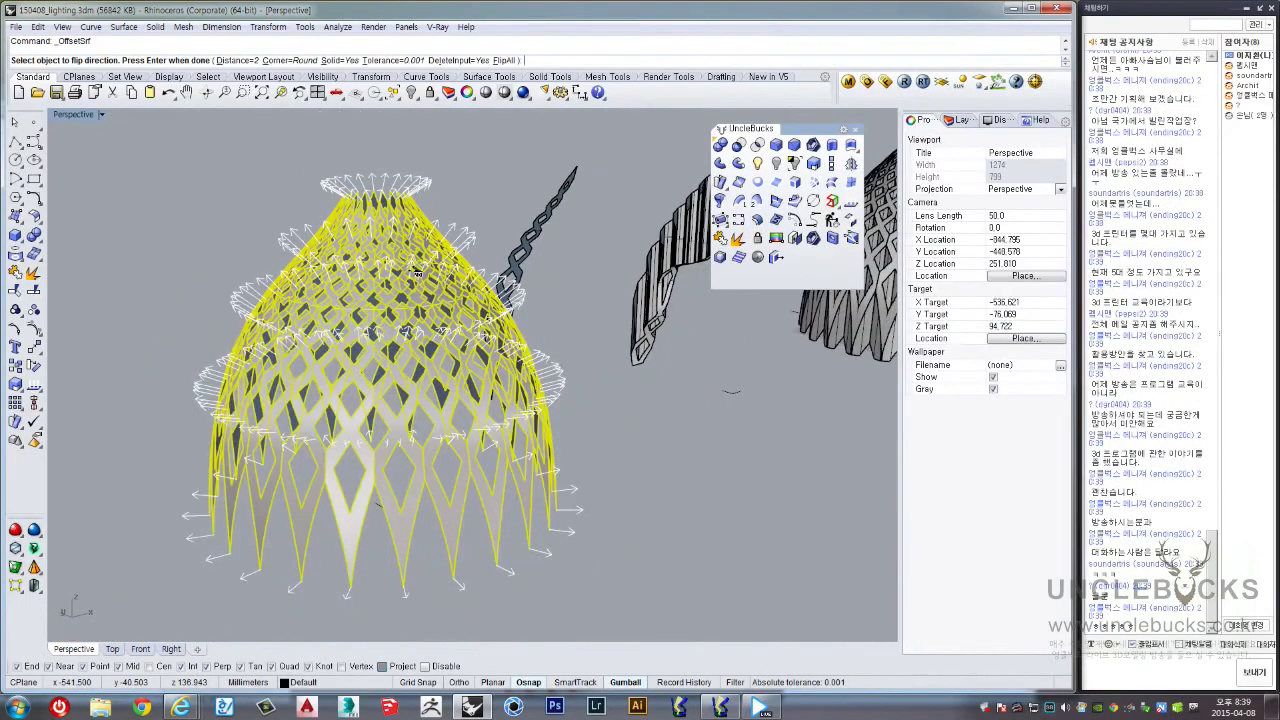
{"action": "right_click_drag", "start_coordinate": [516, 417], "coordinate": [577, 524]}
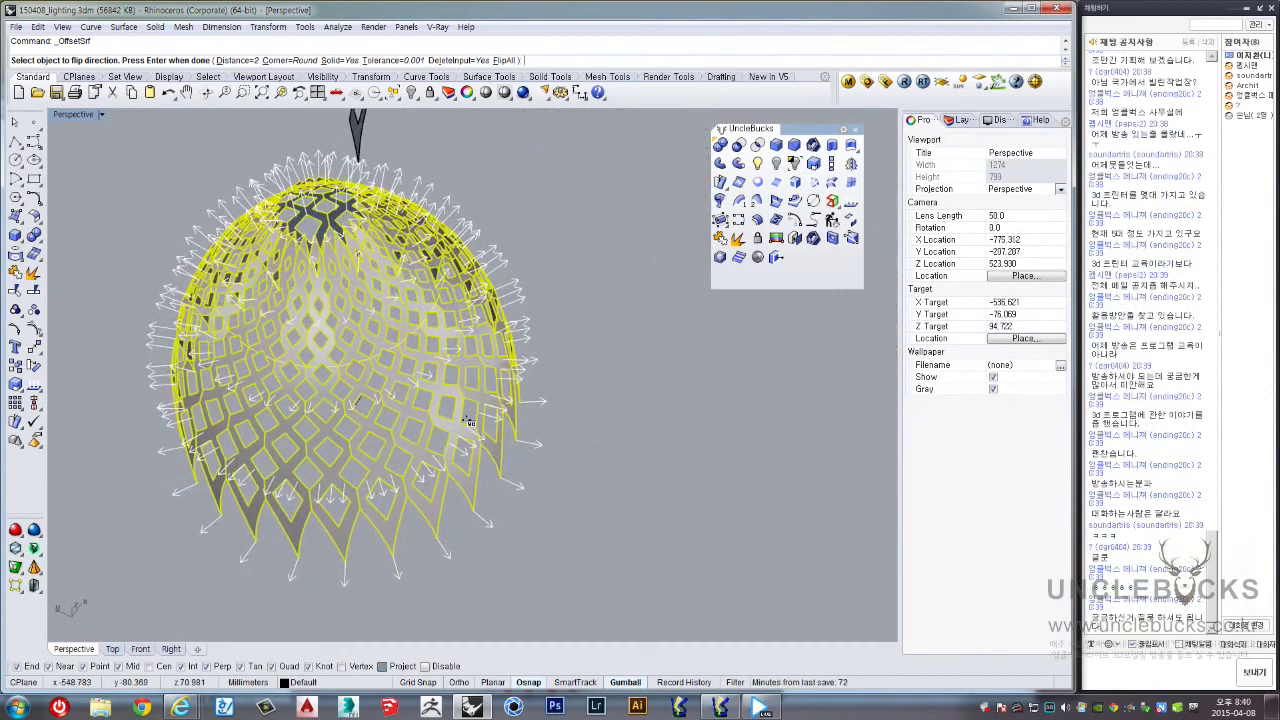
{"action": "mouse_move", "coordinate": [467, 416]}
{"action": "right_mouse_down"}
{"action": "mouse_move", "coordinate": [500, 416]}
{"action": "mouse_move", "coordinate": [490, 375]}
{"action": "mouse_move", "coordinate": [455, 378]}
{"action": "right_mouse_up"}
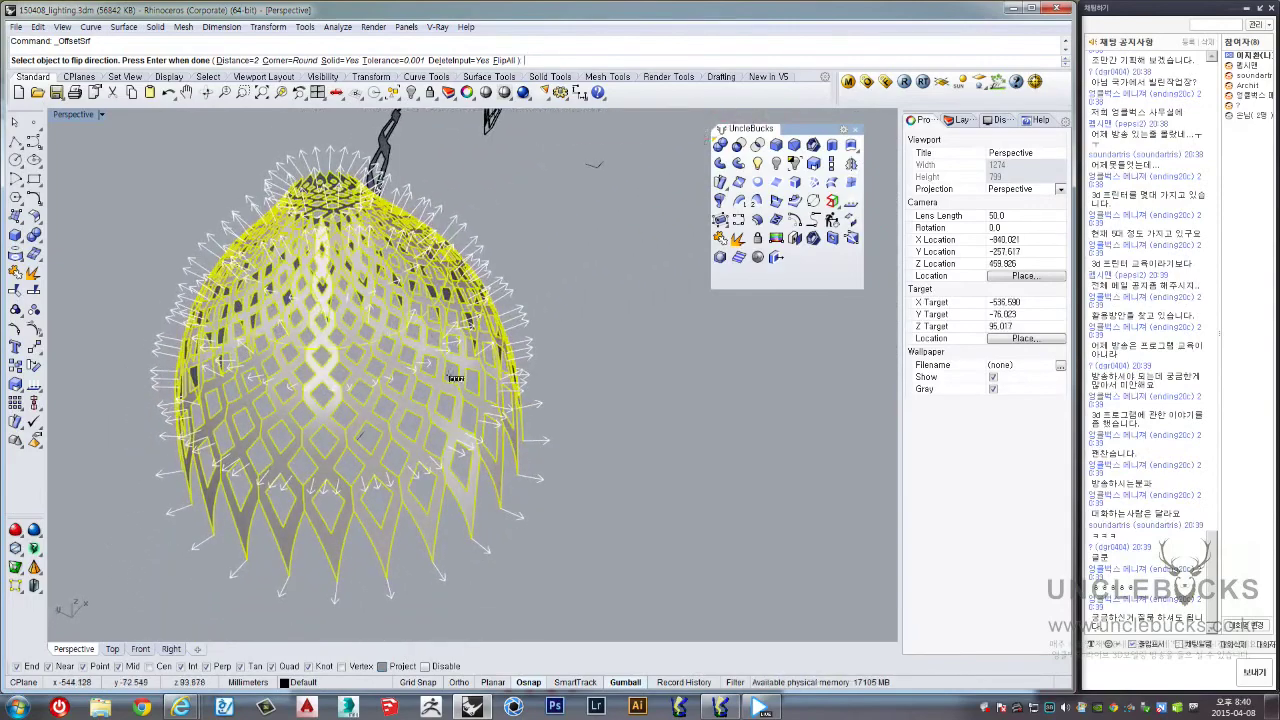
{"action": "scroll", "coordinate": [418, 354], "scroll_direction": "up", "scroll_amount": 2}
{"action": "scroll", "coordinate": [425, 362], "scroll_direction": "up", "scroll_amount": 3}
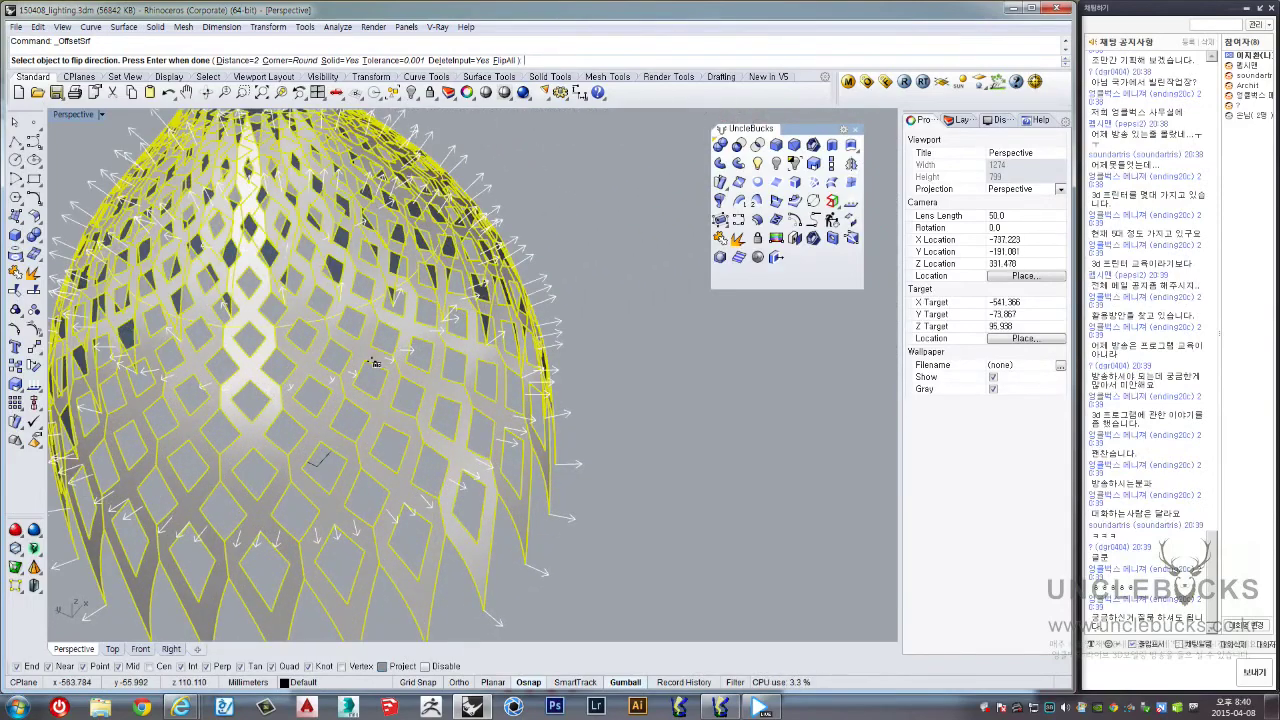
{"action": "mouse_move", "coordinate": [375, 363]}
{"action": "right_mouse_down"}
{"action": "mouse_move", "coordinate": [331, 326]}
{"action": "mouse_move", "coordinate": [443, 297]}
{"action": "right_mouse_up"}
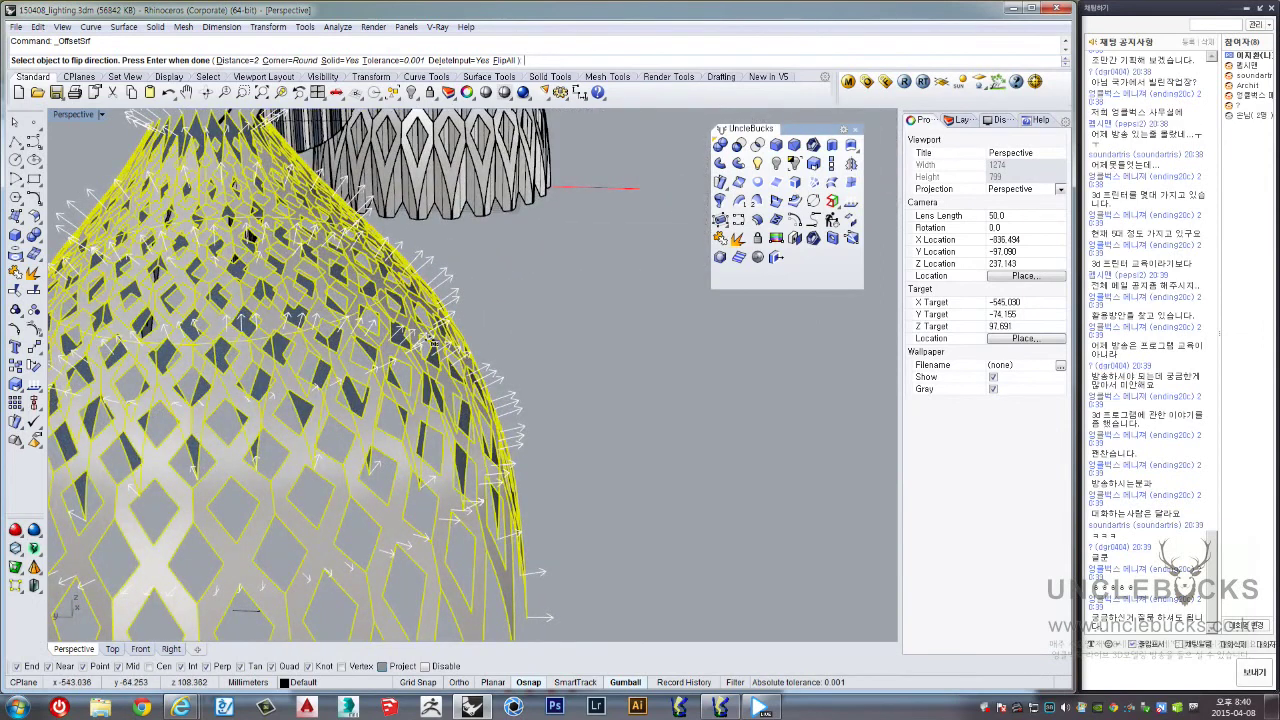
{"action": "left_click", "coordinate": [410, 357]}
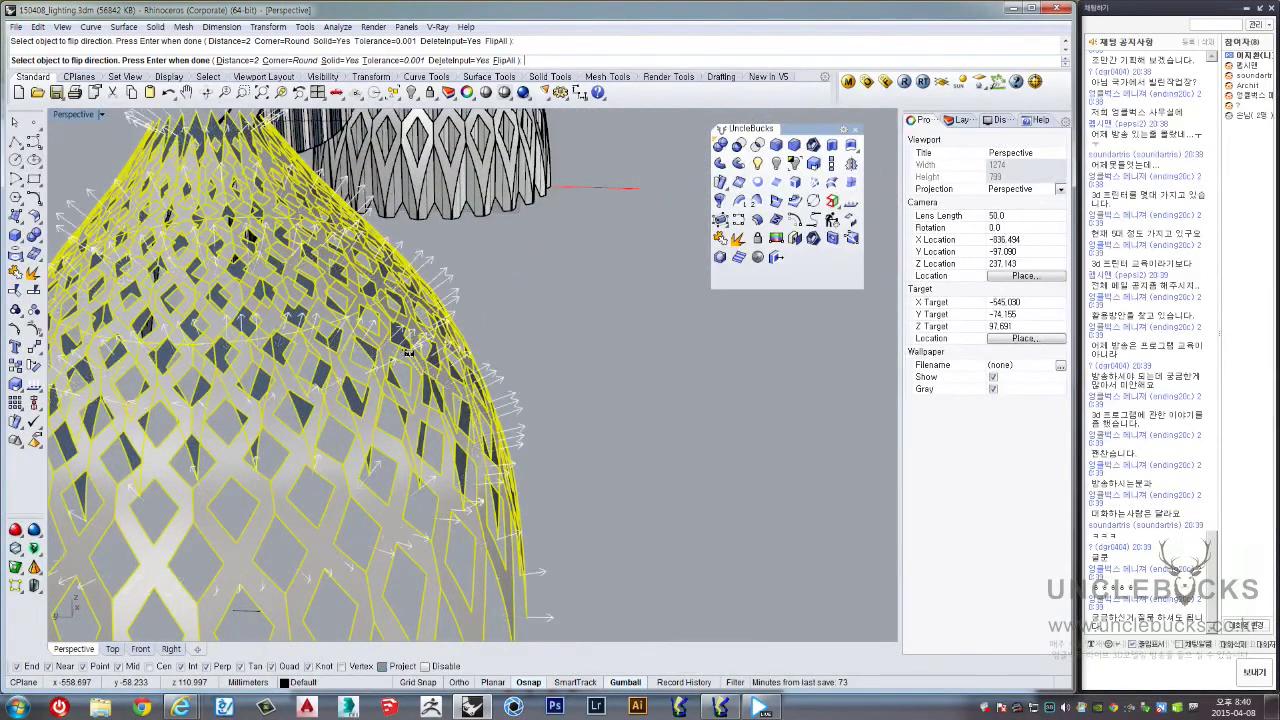
{"action": "left_click", "coordinate": [409, 353]}
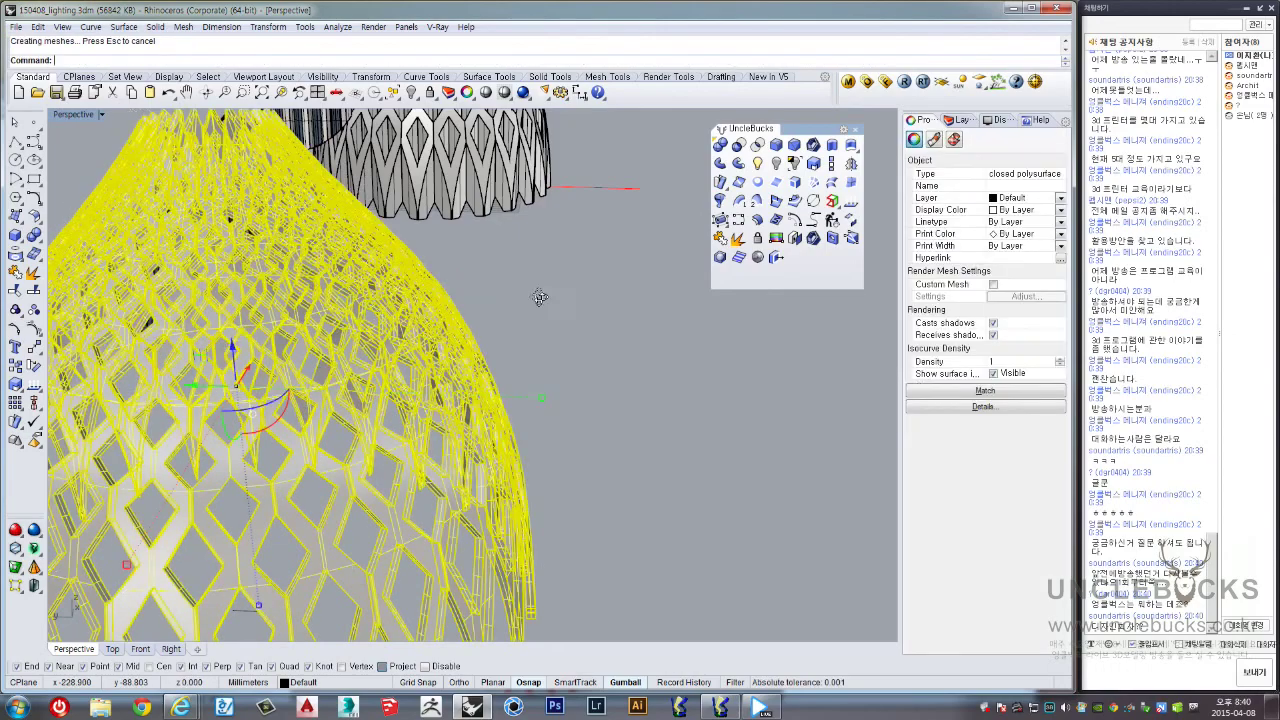
Orbit under the thickened lamp shade to inspect it from below.
{"action": "scroll", "coordinate": [476, 290], "scroll_direction": "down", "scroll_amount": 3}
{"action": "scroll", "coordinate": [472, 323], "scroll_direction": "down", "scroll_amount": 3}
{"action": "right_click_drag", "start_coordinate": [471, 323], "coordinate": [658, 438]}
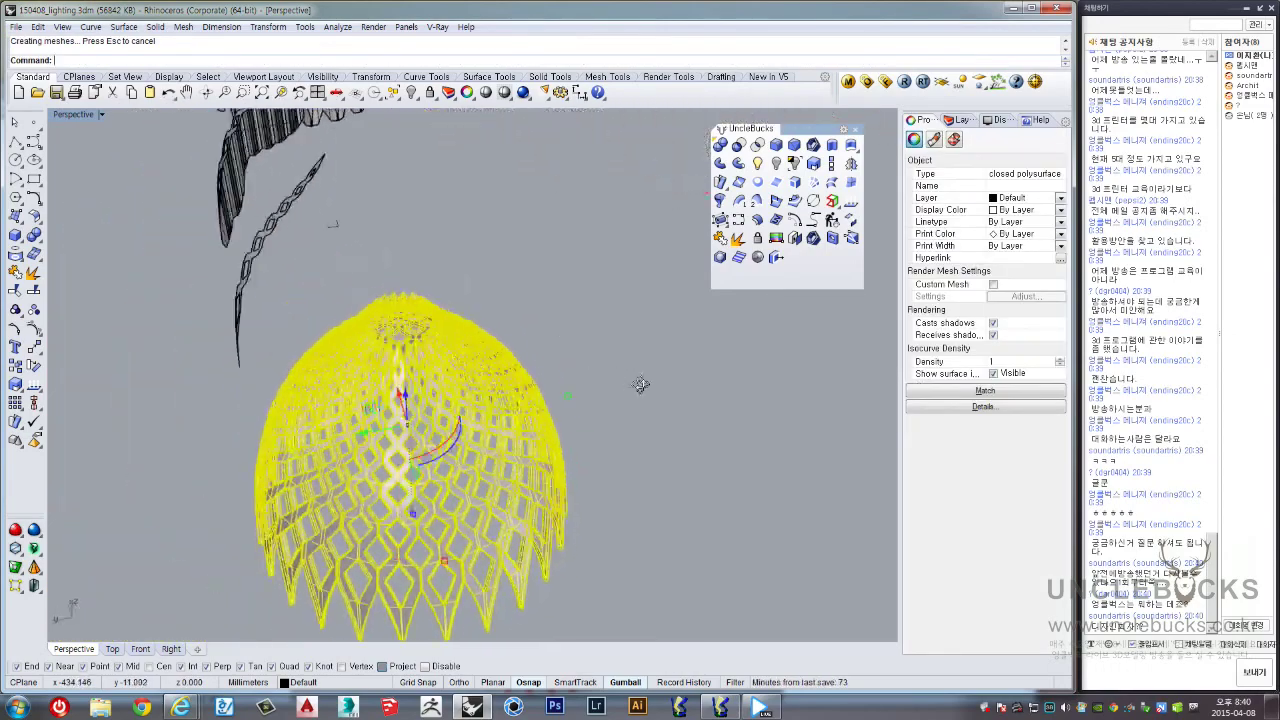
{"action": "key", "text": "Escape"}
{"action": "right_click_drag", "start_coordinate": [493, 389], "coordinate": [517, 380]}
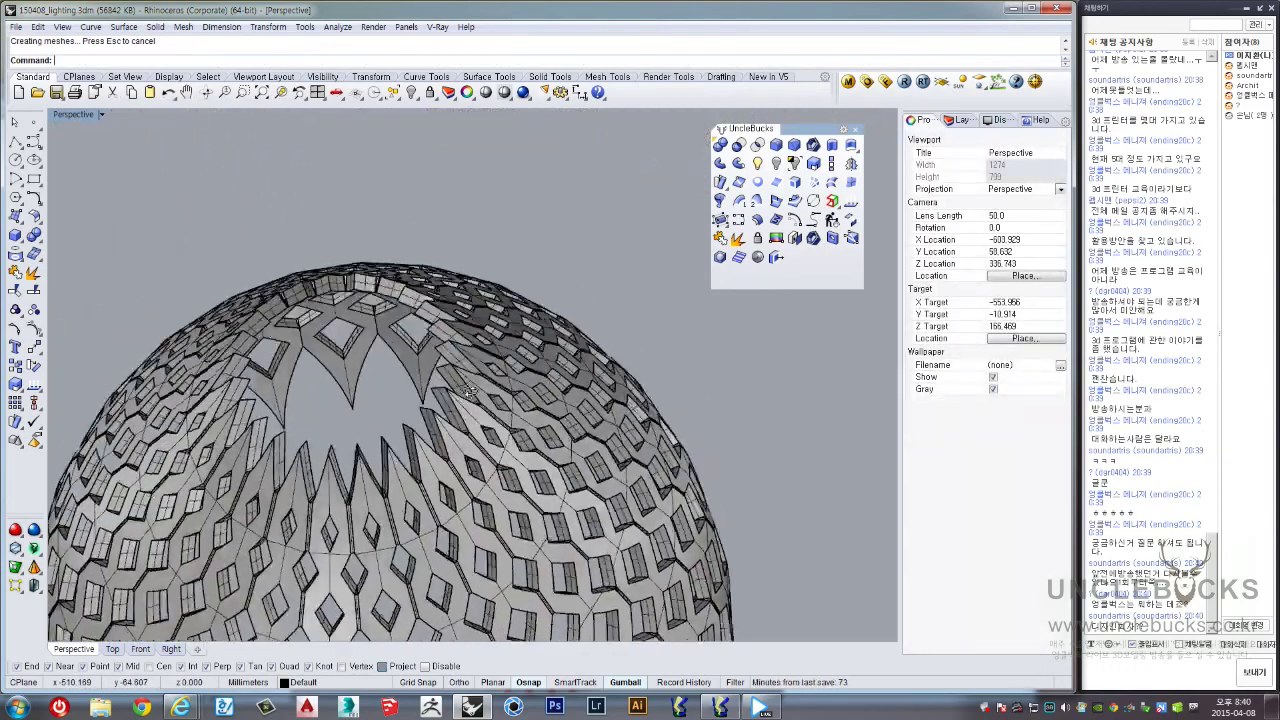
{"action": "scroll", "coordinate": [517, 380], "scroll_direction": "up", "scroll_amount": 2}
{"action": "scroll", "coordinate": [517, 380], "scroll_direction": "up", "scroll_amount": 2}
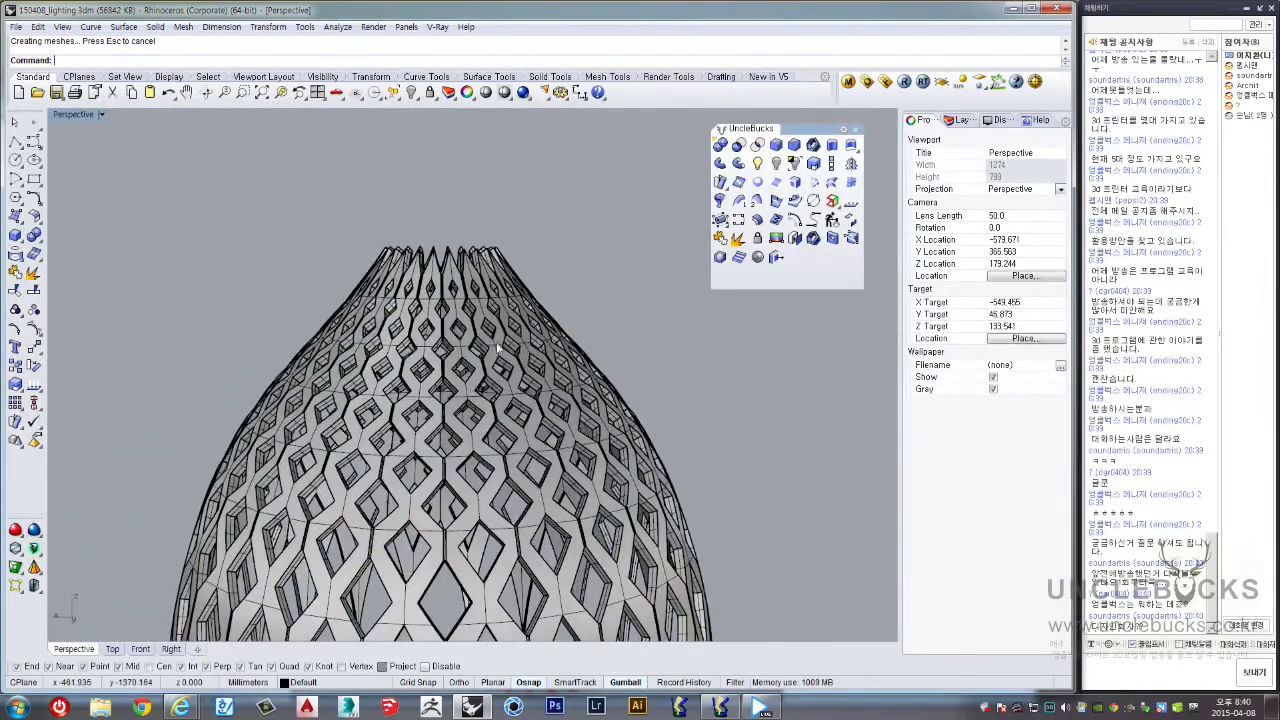
{"action": "scroll", "coordinate": [515, 385], "scroll_direction": "up", "scroll_amount": 3}
{"action": "left_click", "coordinate": [509, 397]}
{"action": "scroll", "coordinate": [509, 397], "scroll_direction": "down", "scroll_amount": 5}
{"action": "key", "text": "Escape"}
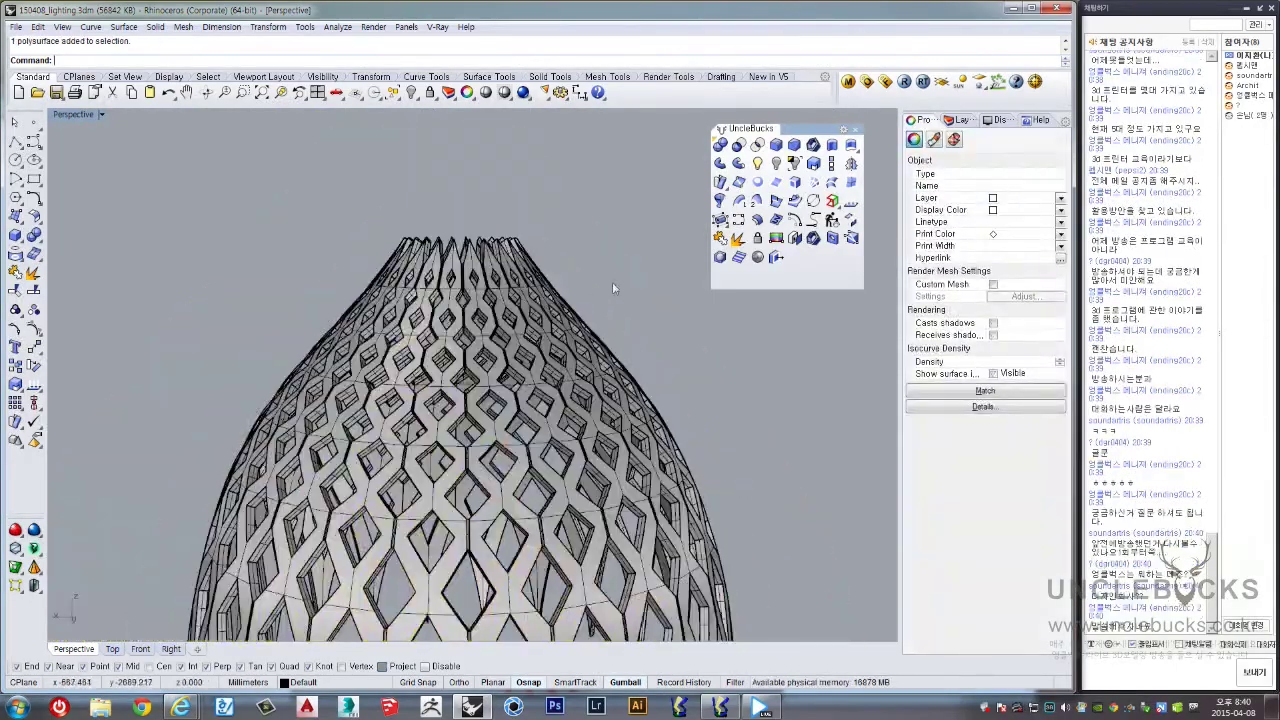
Orbit to a side view of the lamp and zoom in and out on it.
{"action": "mouse_move", "coordinate": [612, 282]}
{"action": "right_mouse_down"}
{"action": "mouse_move", "coordinate": [541, 405]}
{"action": "mouse_move", "coordinate": [581, 260]}
{"action": "mouse_move", "coordinate": [561, 400]}
{"action": "mouse_move", "coordinate": [583, 395]}
{"action": "right_mouse_up"}
{"action": "scroll", "coordinate": [580, 393], "scroll_direction": "up", "scroll_amount": 2}
{"action": "scroll", "coordinate": [575, 390], "scroll_direction": "up", "scroll_amount": 2}
{"action": "scroll", "coordinate": [568, 386], "scroll_direction": "up", "scroll_amount": 2}
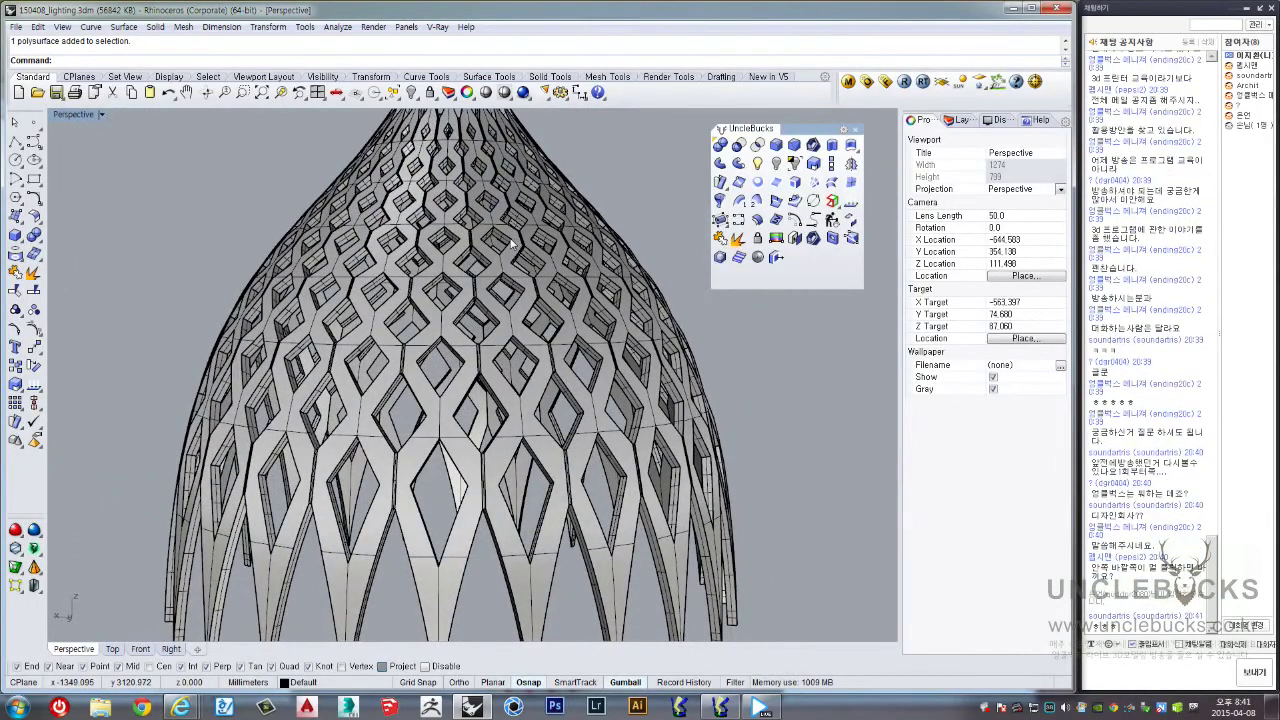
{"action": "scroll", "coordinate": [512, 242], "scroll_direction": "down", "scroll_amount": 3}
{"action": "scroll", "coordinate": [515, 280], "scroll_direction": "down", "scroll_amount": 3}
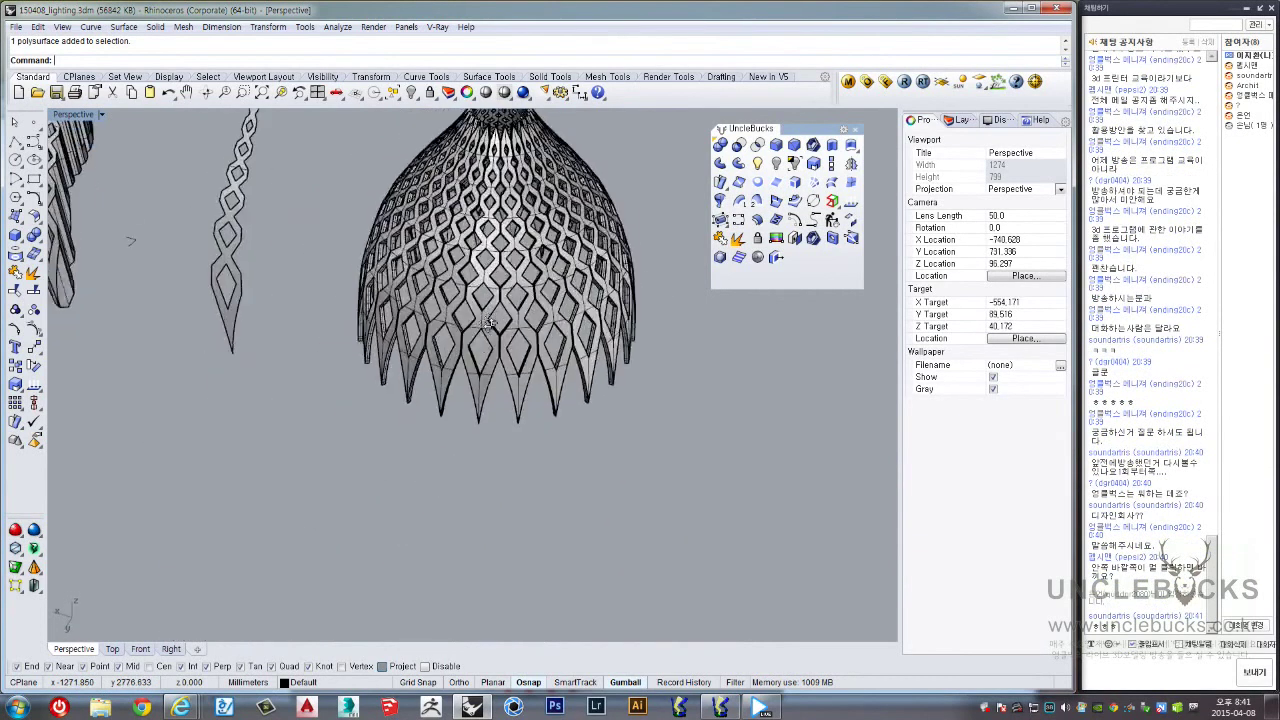
{"action": "scroll", "coordinate": [520, 320], "scroll_direction": "down", "scroll_amount": 2}
Select the twisted braided piece, zoom in around it, then deselect it.
{"action": "left_click", "coordinate": [530, 383]}
{"action": "right_click_drag", "start_coordinate": [530, 383], "coordinate": [423, 310], "text": "shift"}
{"action": "right_click_drag", "start_coordinate": [757, 434], "coordinate": [666, 335]}
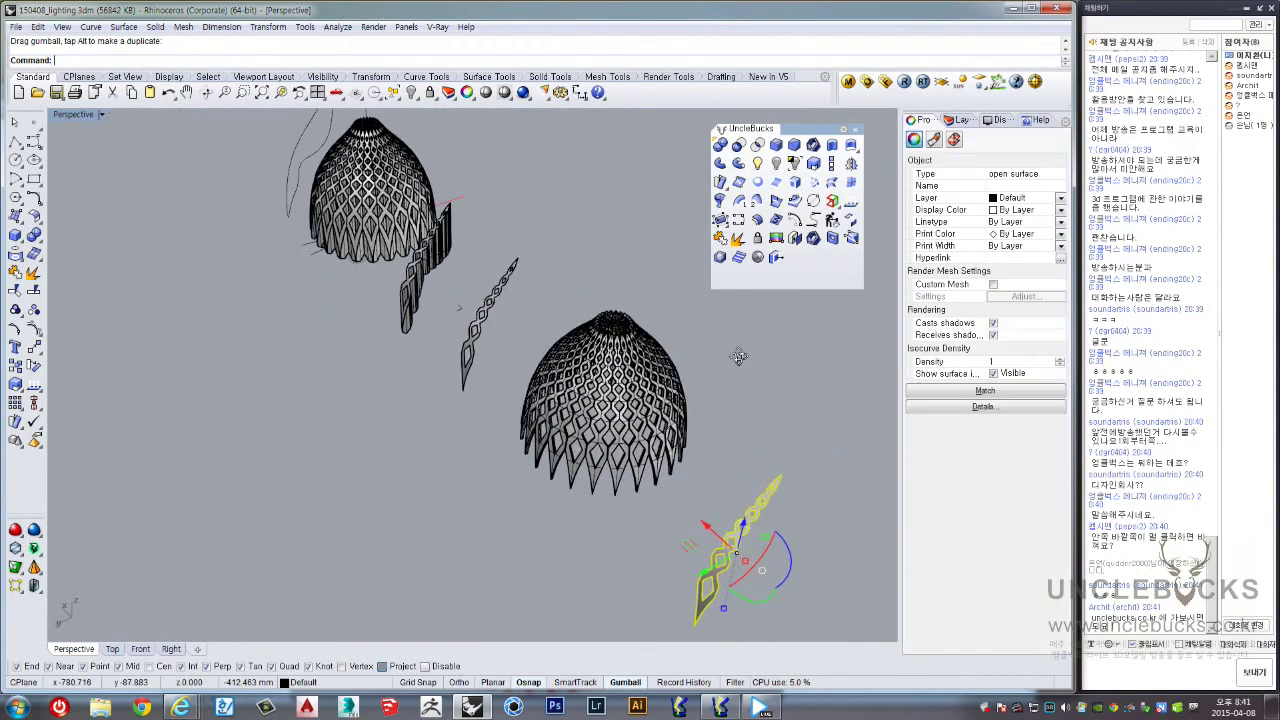
{"action": "scroll", "coordinate": [571, 280], "scroll_direction": "up", "scroll_amount": 3}
{"action": "mouse_move", "coordinate": [571, 280]}
{"action": "right_mouse_down"}
{"action": "mouse_move", "coordinate": [571, 331]}
{"action": "mouse_move", "coordinate": [609, 334]}
{"action": "mouse_move", "coordinate": [524, 270]}
{"action": "right_mouse_up"}
{"action": "key", "text": "Escape"}
{"action": "scroll", "coordinate": [544, 309], "scroll_direction": "up", "scroll_amount": 3}
{"action": "scroll", "coordinate": [556, 272], "scroll_direction": "up", "scroll_amount": 2}
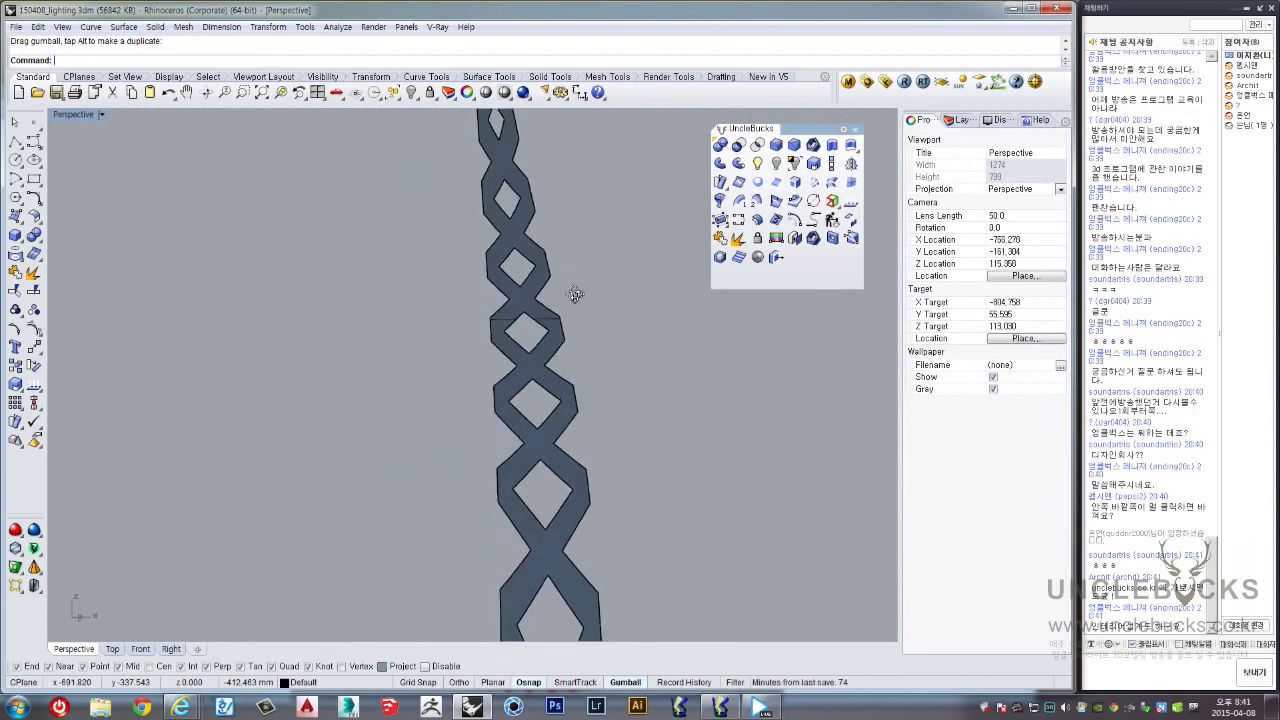
Bring the Lunchbox tutorial post to the front and move and narrow its browser window.
{"action": "left_click", "coordinate": [190, 710]}
{"action": "left_click", "coordinate": [285, 680]}
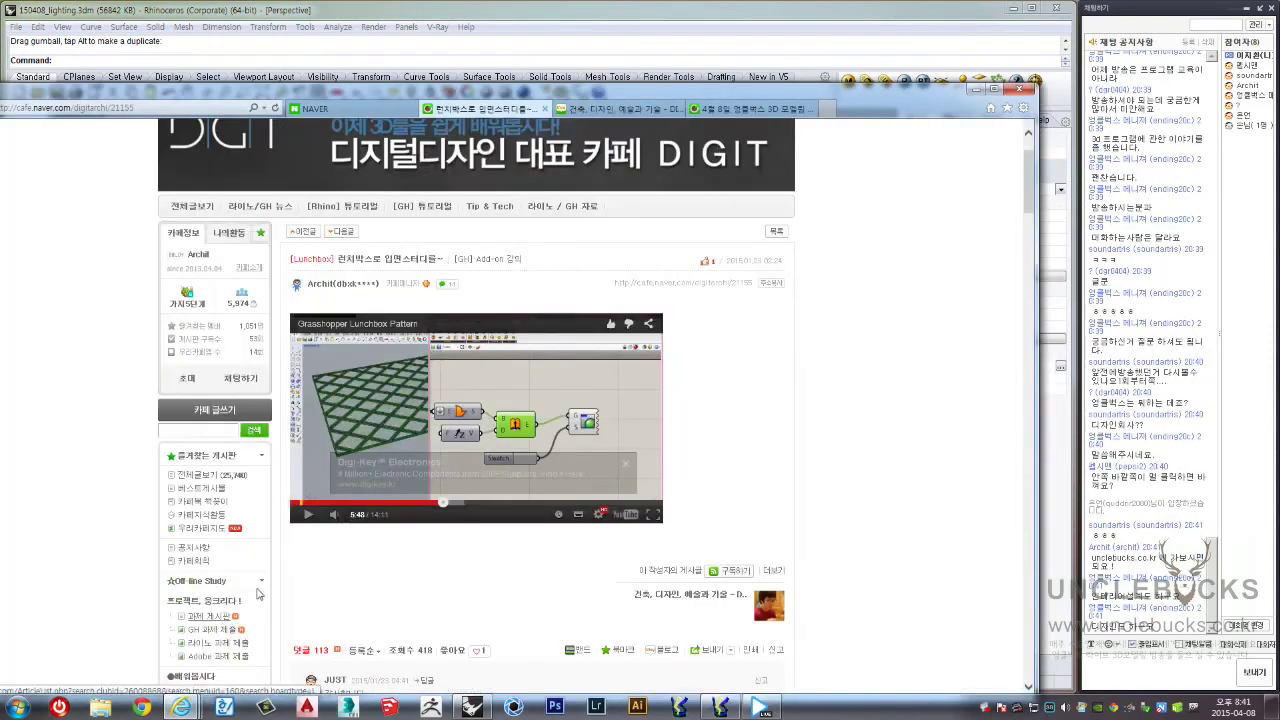
{"action": "scroll", "coordinate": [211, 357], "scroll_direction": "up", "scroll_amount": 2}
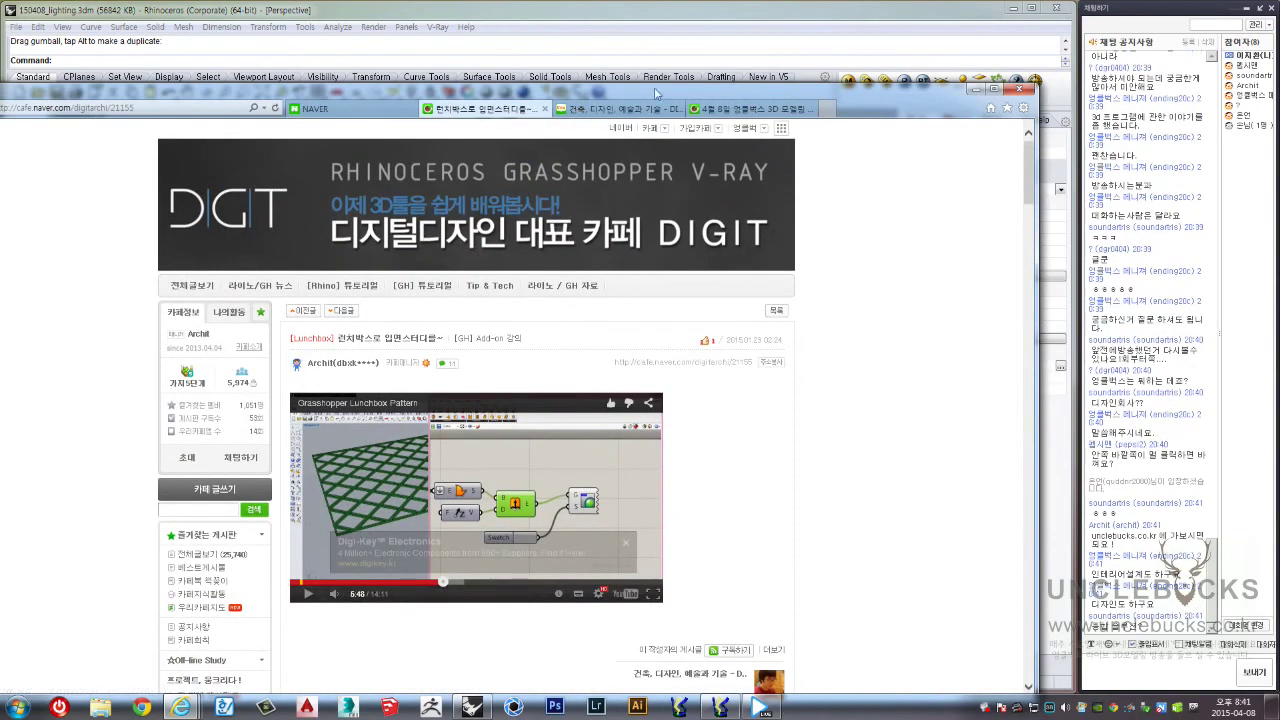
{"action": "left_click_drag", "start_coordinate": [656, 95], "coordinate": [694, 62]}
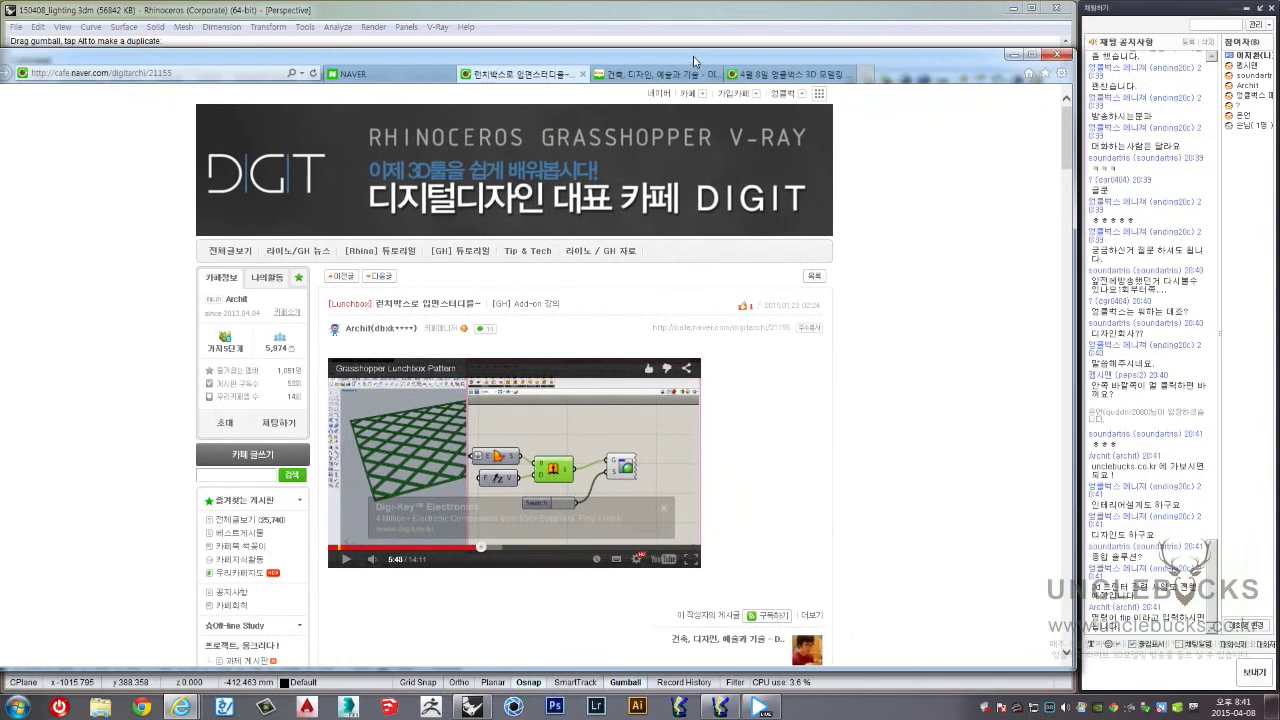
{"action": "left_click_drag", "start_coordinate": [1072, 242], "coordinate": [1000, 241]}
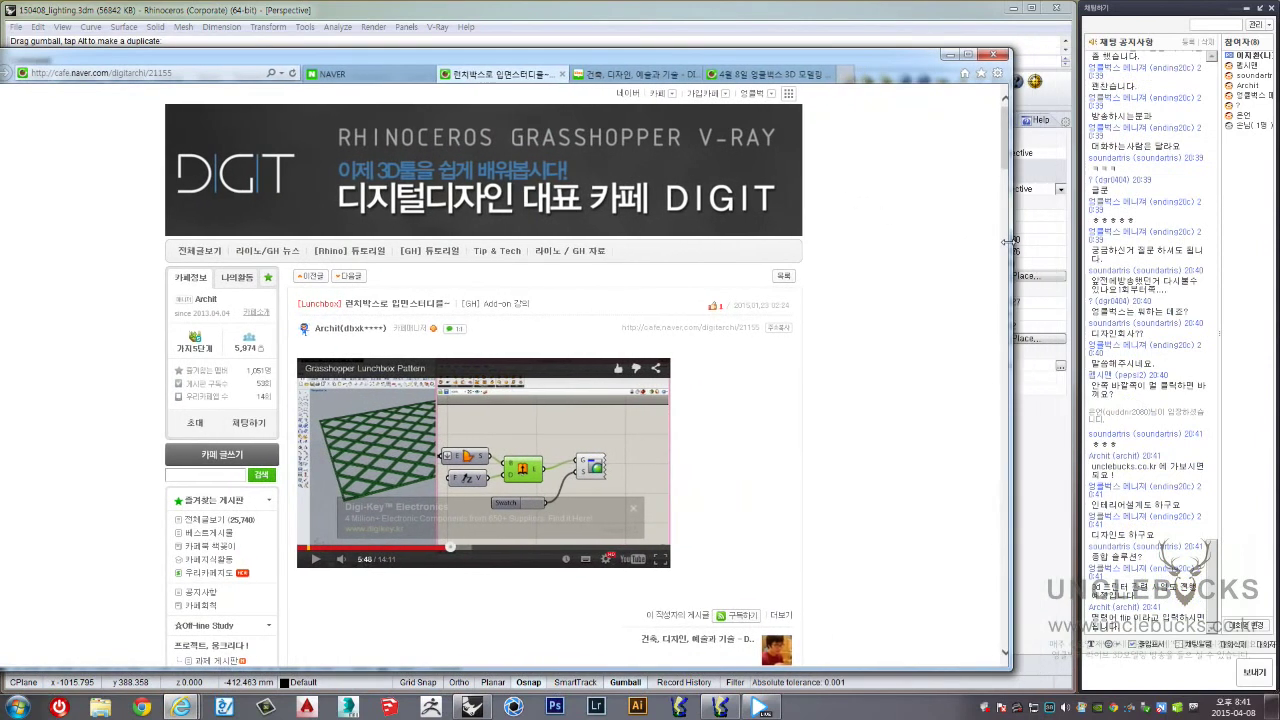
{"action": "left_click_drag", "start_coordinate": [717, 66], "coordinate": [803, 38]}
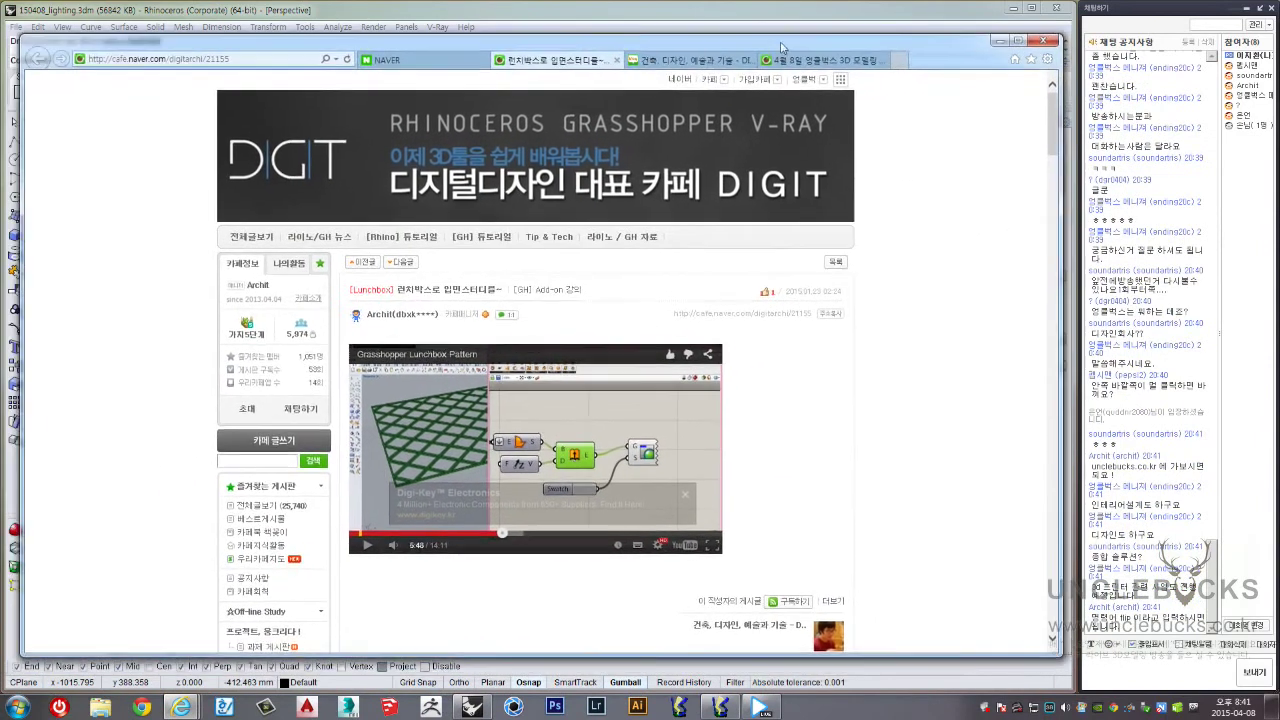
Scroll down through the post's comments, then minimize the browser.
{"action": "scroll", "coordinate": [163, 427], "scroll_direction": "down", "scroll_amount": 3}
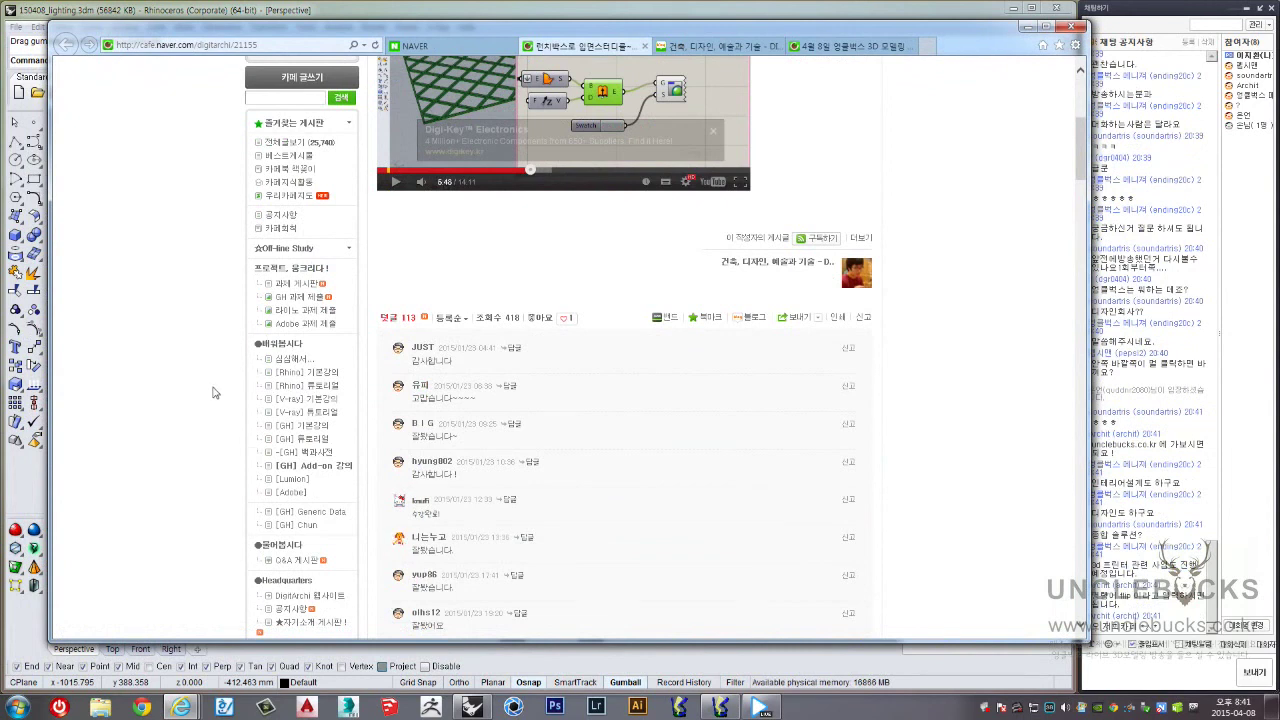
{"action": "scroll", "coordinate": [213, 393], "scroll_direction": "down", "scroll_amount": 1}
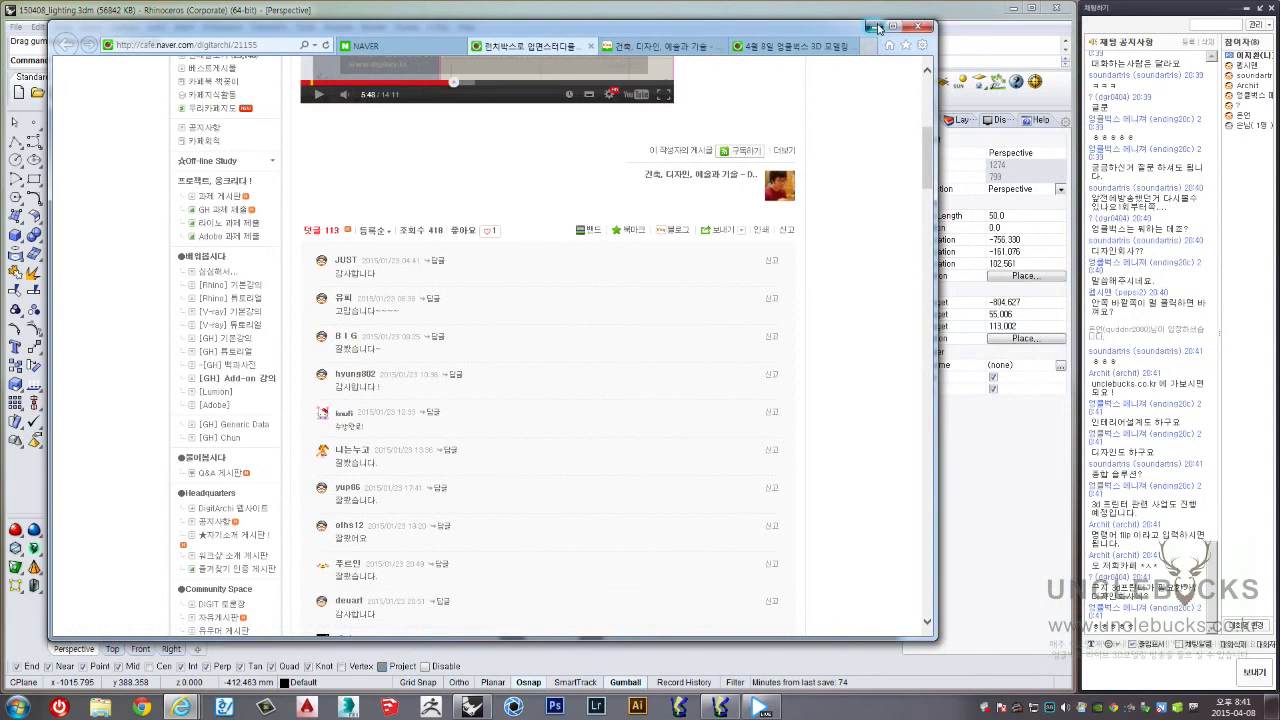
{"action": "left_click", "coordinate": [874, 27]}
{"action": "right_click_drag", "start_coordinate": [419, 326], "coordinate": [495, 276]}
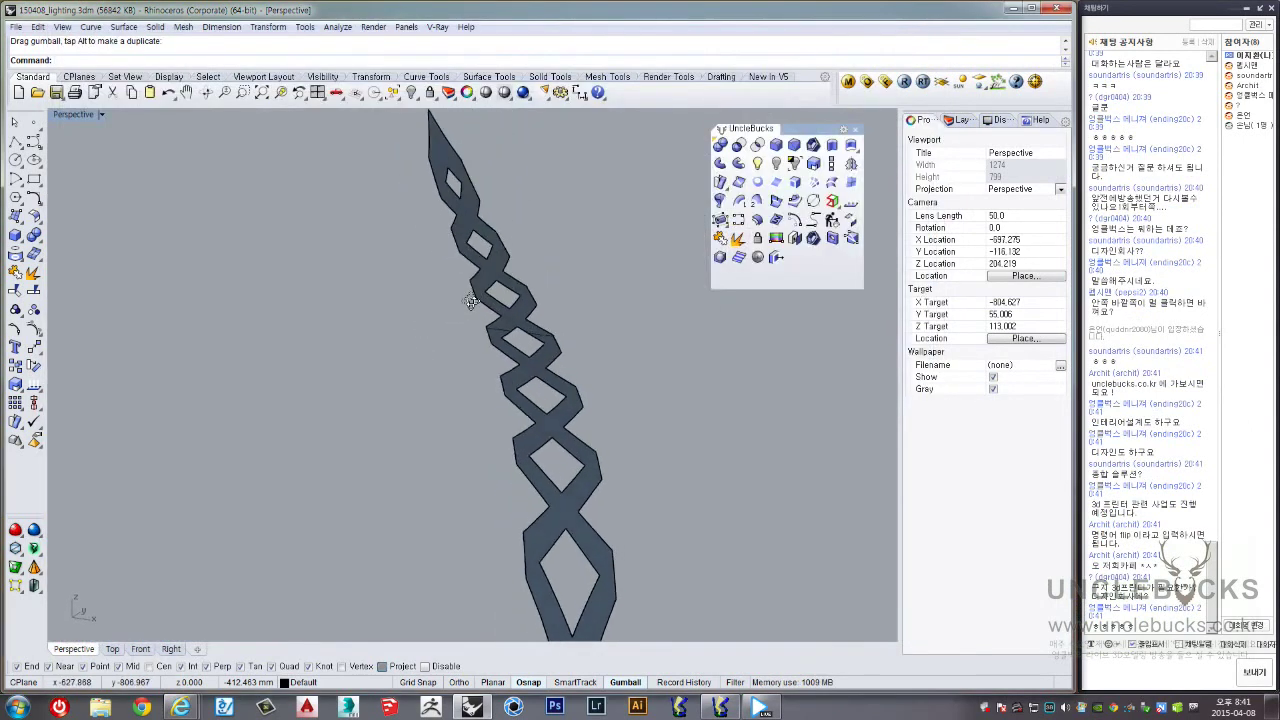
{"action": "mouse_move", "coordinate": [601, 226]}
{"action": "right_mouse_down"}
{"action": "mouse_move", "coordinate": [451, 280]}
{"action": "mouse_move", "coordinate": [329, 289]}
{"action": "mouse_move", "coordinate": [368, 243]}
{"action": "mouse_move", "coordinate": [609, 171]}
{"action": "mouse_move", "coordinate": [635, 186]}
{"action": "mouse_move", "coordinate": [263, 331]}
{"action": "mouse_move", "coordinate": [643, 209]}
{"action": "mouse_move", "coordinate": [616, 237]}
{"action": "mouse_move", "coordinate": [486, 297]}
{"action": "mouse_move", "coordinate": [368, 273]}
{"action": "mouse_move", "coordinate": [385, 202]}
{"action": "right_mouse_up"}
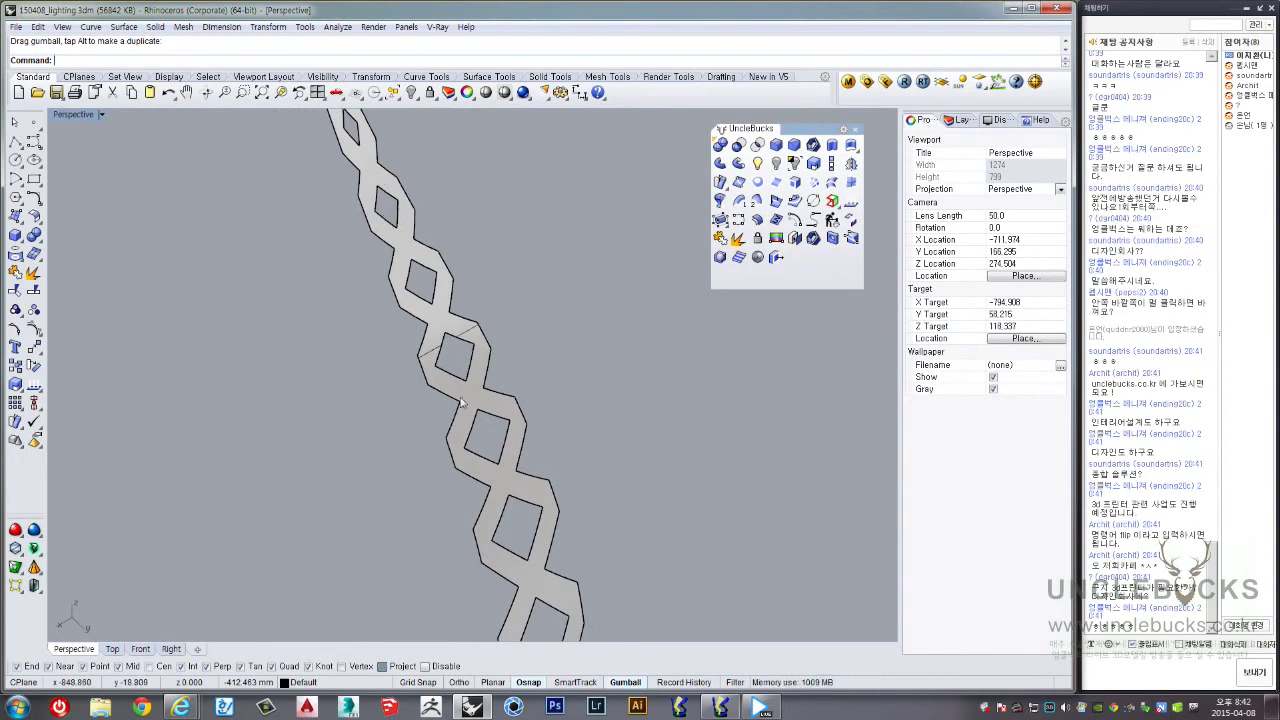
{"action": "mouse_move", "coordinate": [460, 403]}
{"action": "right_mouse_down"}
{"action": "mouse_move", "coordinate": [480, 329]}
{"action": "mouse_move", "coordinate": [457, 251]}
{"action": "mouse_move", "coordinate": [425, 241]}
{"action": "right_mouse_up"}
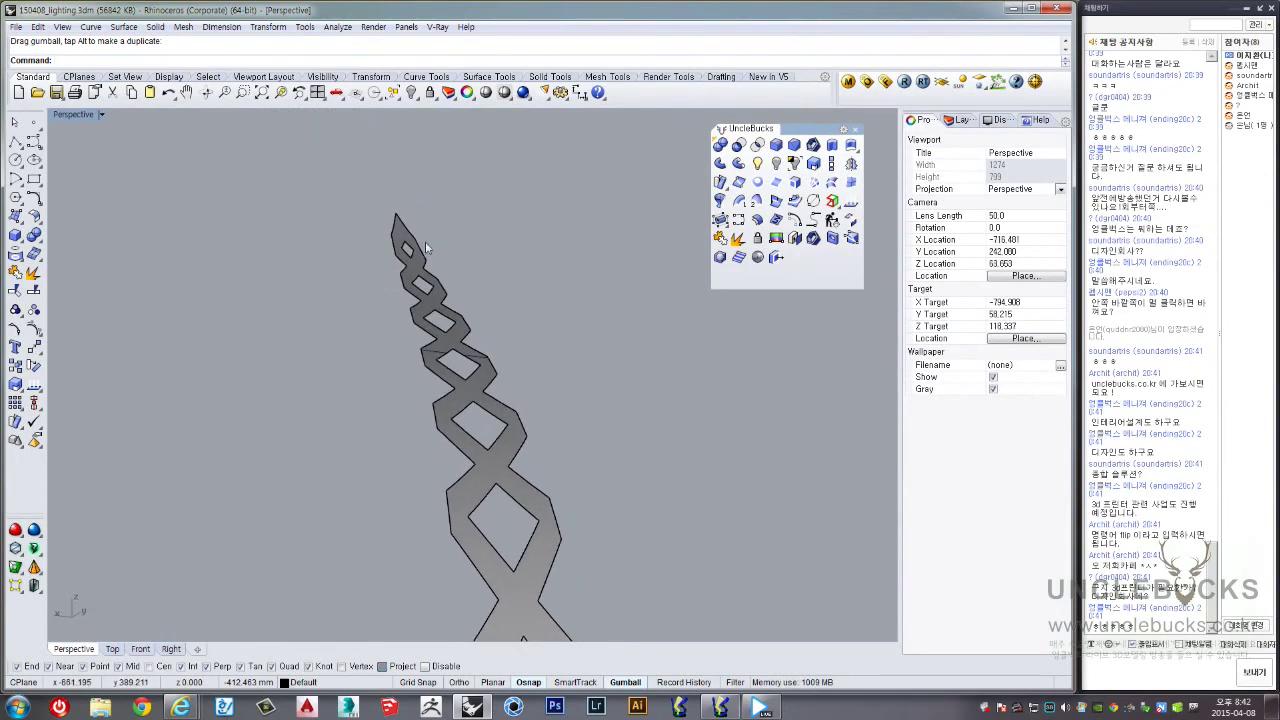
{"action": "mouse_move", "coordinate": [436, 318]}
{"action": "right_mouse_down"}
{"action": "mouse_move", "coordinate": [503, 363]}
{"action": "mouse_move", "coordinate": [586, 340]}
{"action": "mouse_move", "coordinate": [592, 366]}
{"action": "mouse_move", "coordinate": [563, 423]}
{"action": "mouse_move", "coordinate": [719, 386]}
{"action": "right_mouse_up"}
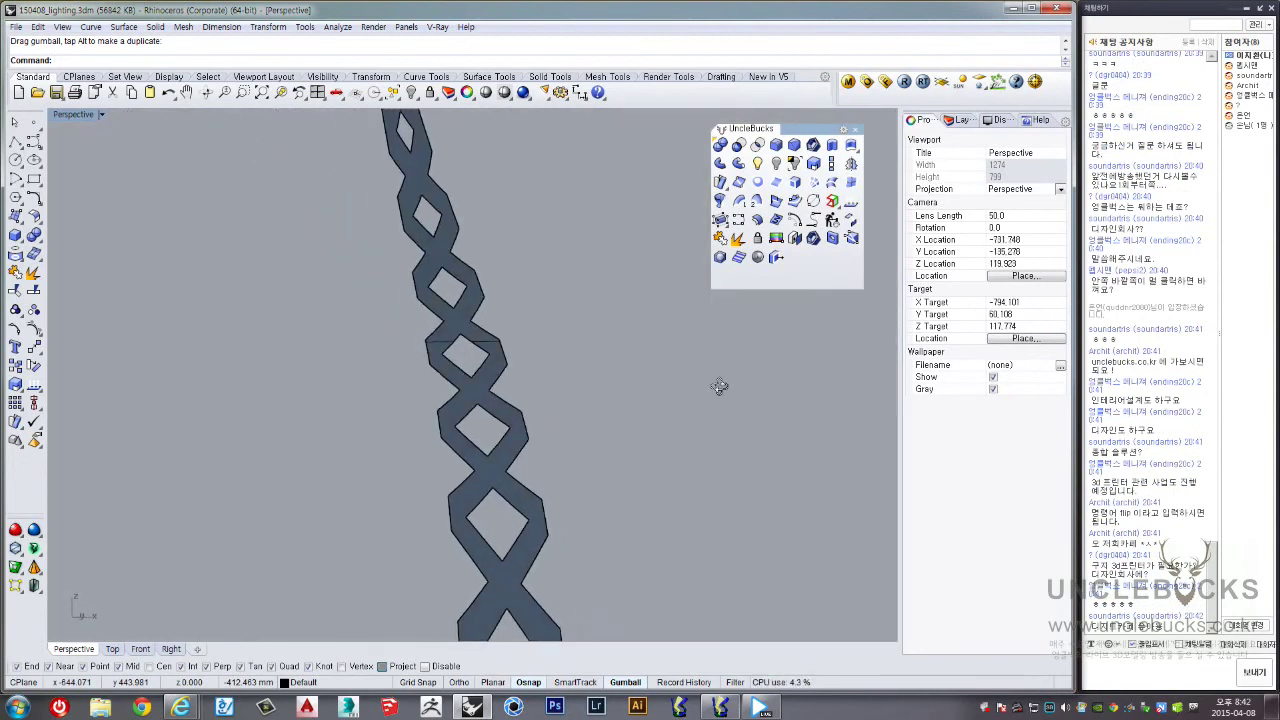
{"action": "mouse_move", "coordinate": [446, 163]}
{"action": "right_mouse_down"}
{"action": "mouse_move", "coordinate": [474, 214]}
{"action": "mouse_move", "coordinate": [458, 242]}
{"action": "right_mouse_up"}
{"action": "right_click_drag", "start_coordinate": [487, 293], "coordinate": [472, 263]}
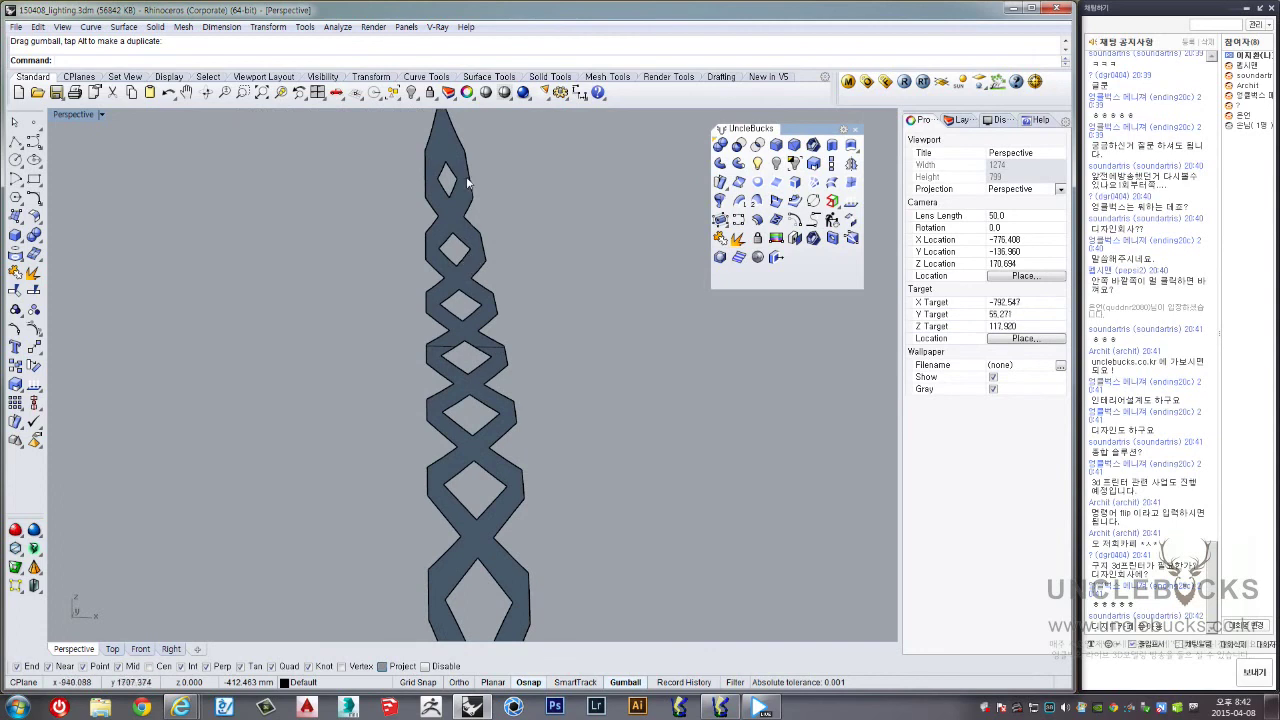
{"action": "mouse_move", "coordinate": [467, 182]}
{"action": "right_mouse_down"}
{"action": "mouse_move", "coordinate": [449, 246]}
{"action": "mouse_move", "coordinate": [509, 260]}
{"action": "mouse_move", "coordinate": [394, 347]}
{"action": "mouse_move", "coordinate": [562, 192]}
{"action": "mouse_move", "coordinate": [300, 300]}
{"action": "mouse_move", "coordinate": [234, 306]}
{"action": "mouse_move", "coordinate": [257, 284]}
{"action": "mouse_move", "coordinate": [363, 251]}
{"action": "mouse_move", "coordinate": [257, 329]}
{"action": "mouse_move", "coordinate": [338, 332]}
{"action": "mouse_move", "coordinate": [531, 293]}
{"action": "mouse_move", "coordinate": [525, 283]}
{"action": "mouse_move", "coordinate": [477, 305]}
{"action": "mouse_move", "coordinate": [548, 268]}
{"action": "mouse_move", "coordinate": [744, 217]}
{"action": "right_mouse_up"}
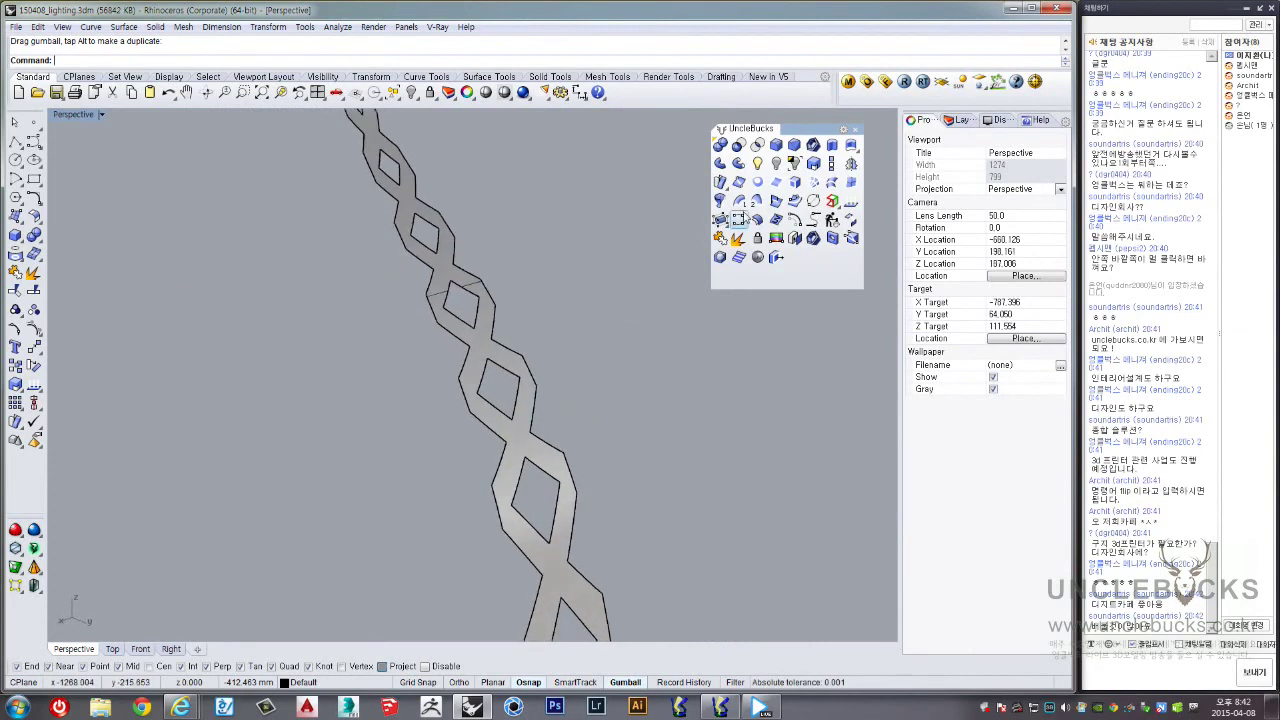
Offset the selected braid surface 3 mm as a solid, checking the direction from several angles.
{"action": "key", "text": "ctrl+a"}
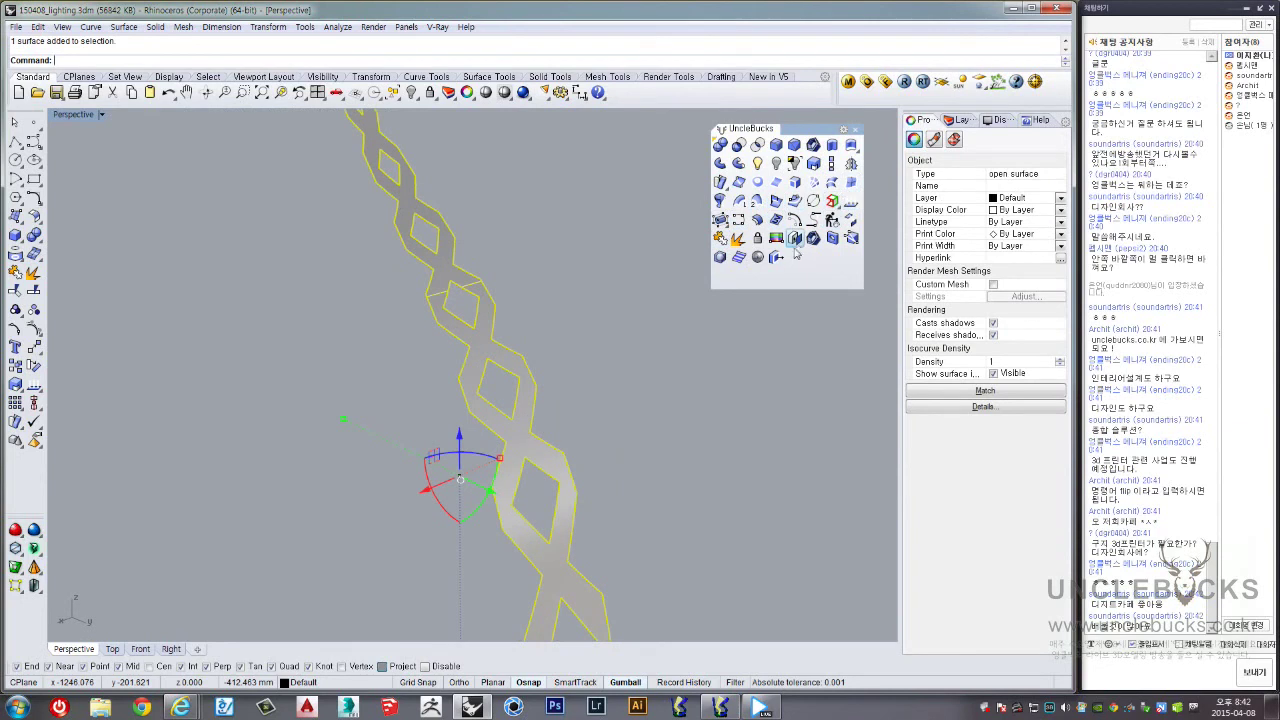
{"action": "right_click_drag", "start_coordinate": [671, 235], "coordinate": [541, 243]}
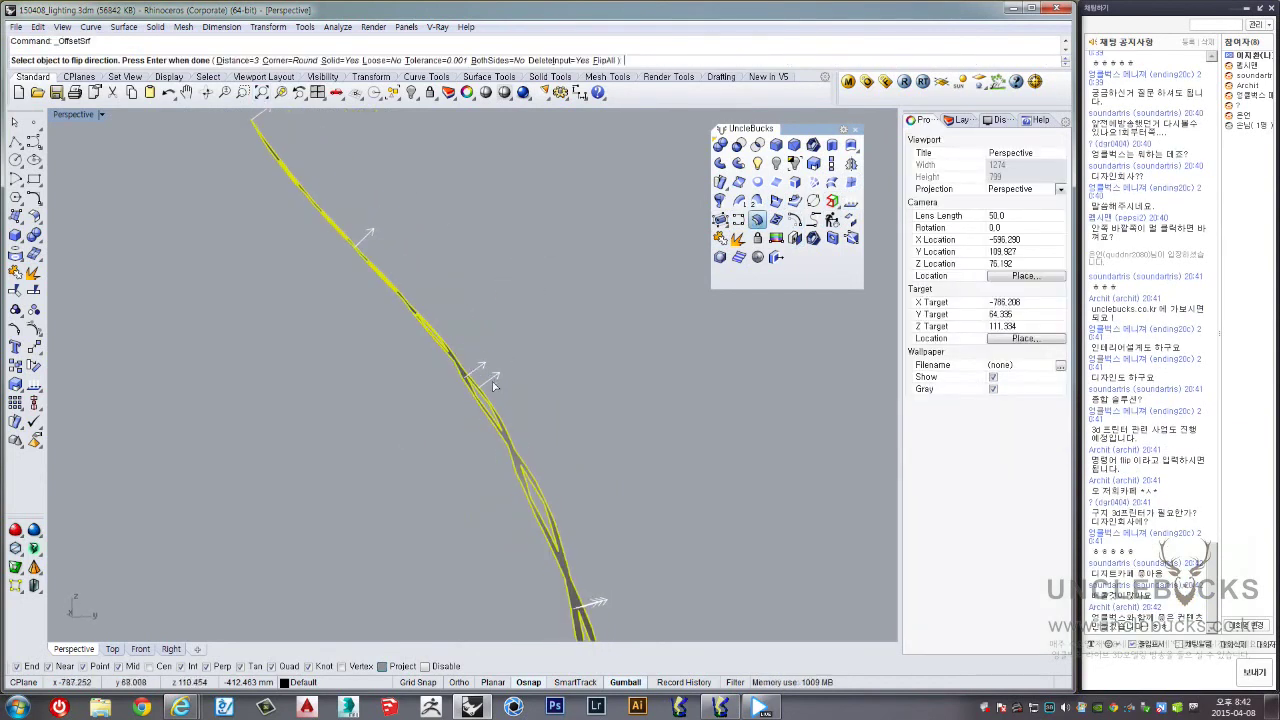
{"action": "right_click_drag", "start_coordinate": [492, 381], "coordinate": [479, 379]}
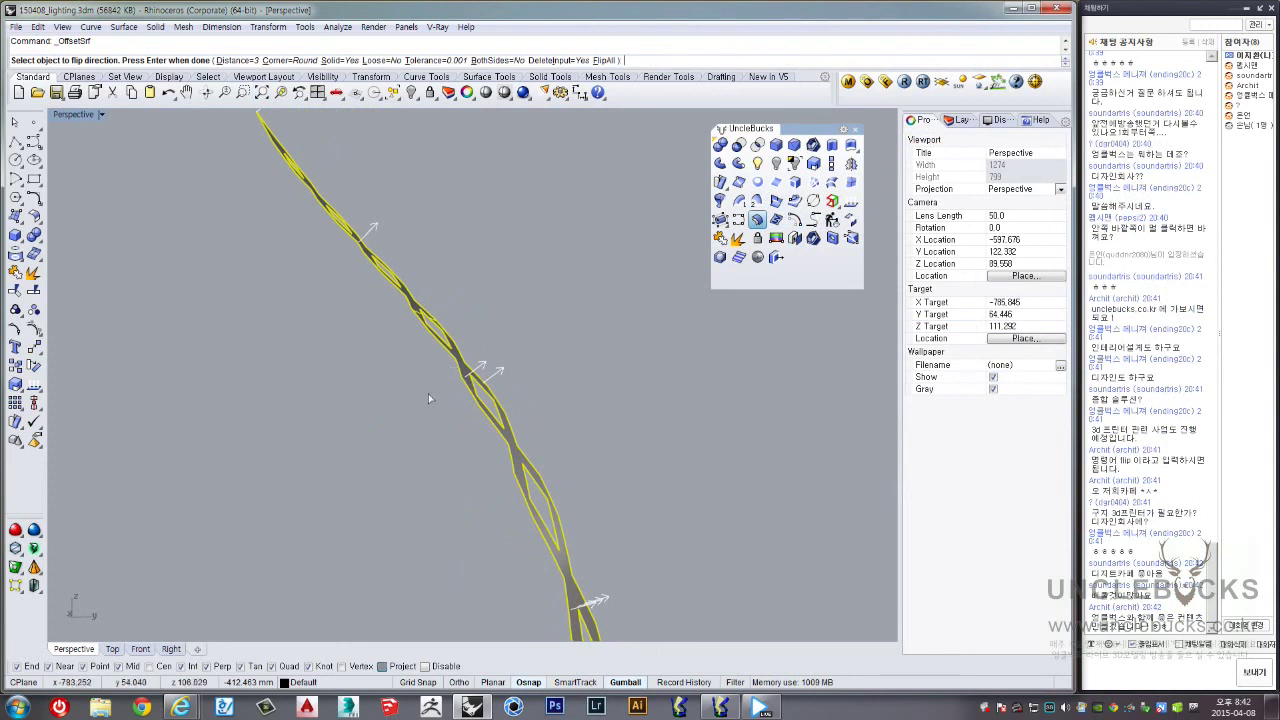
{"action": "right_click_drag", "start_coordinate": [538, 305], "coordinate": [471, 371]}
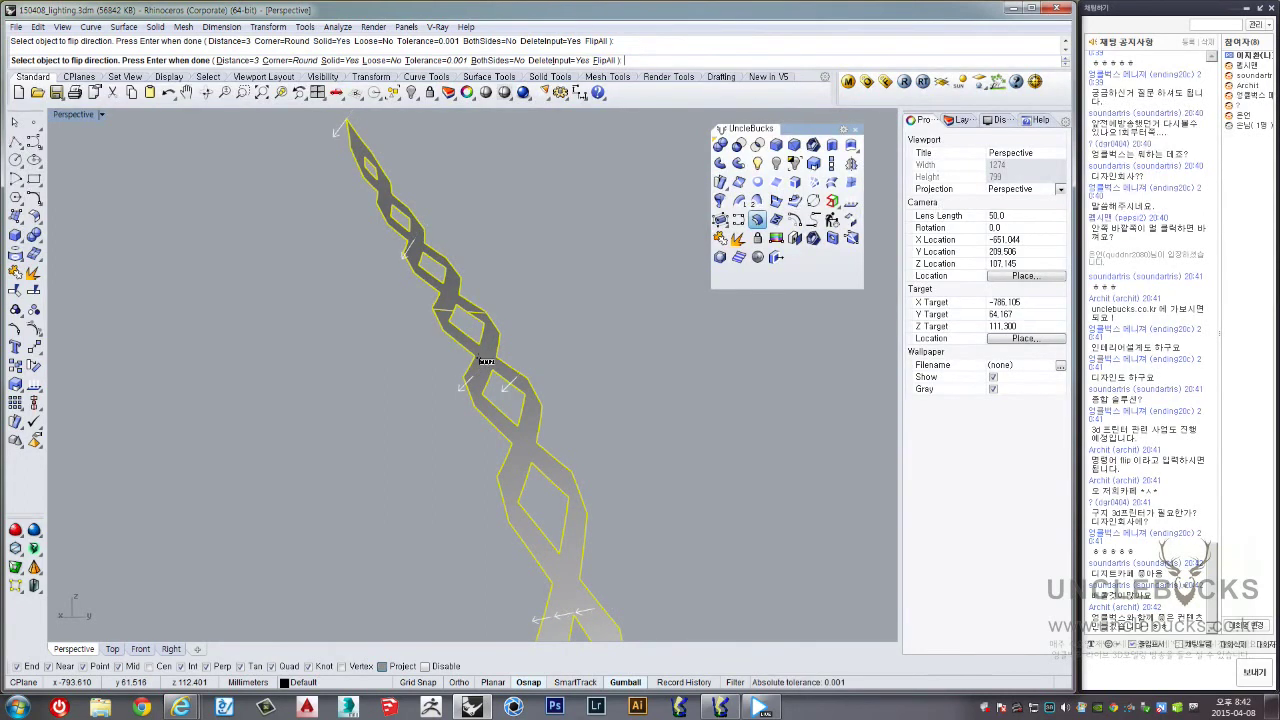
{"action": "right_click_drag", "start_coordinate": [485, 360], "coordinate": [550, 366]}
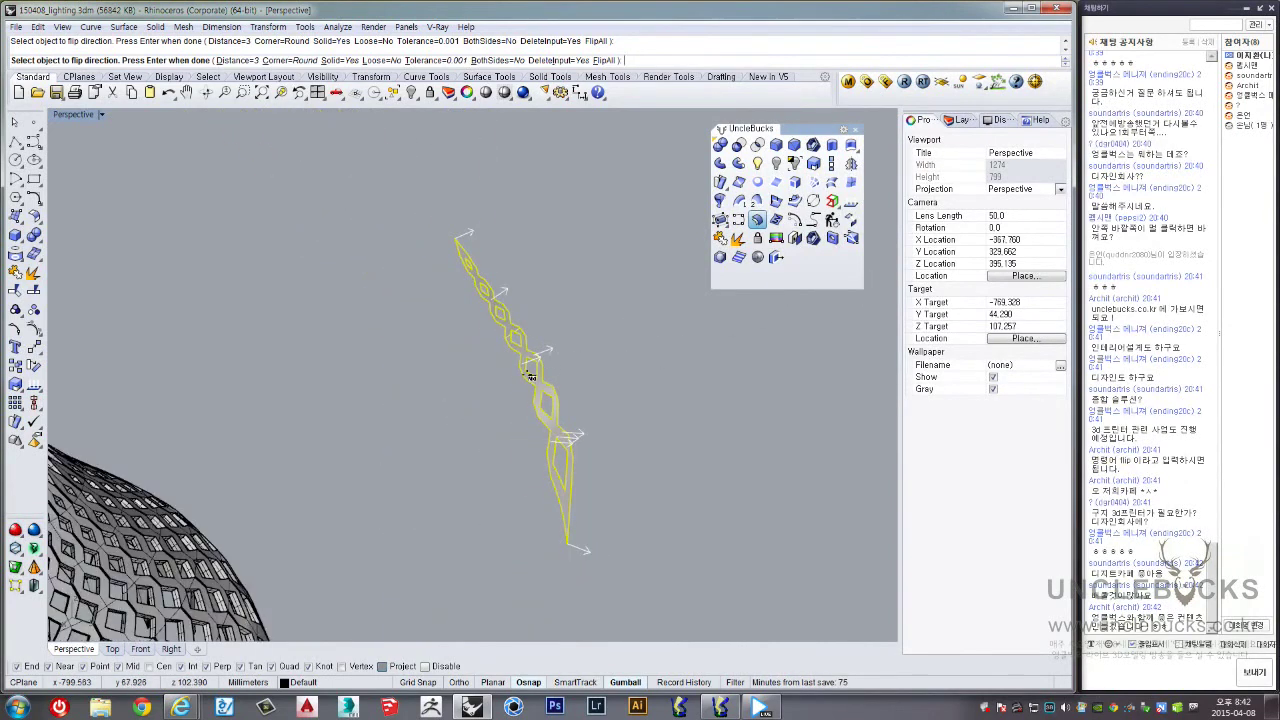
{"action": "right_click_drag", "start_coordinate": [550, 366], "coordinate": [600, 284]}
{"action": "scroll", "coordinate": [600, 284], "scroll_direction": "down", "scroll_amount": 3}
{"action": "scroll", "coordinate": [580, 289], "scroll_direction": "down", "scroll_amount": 2}
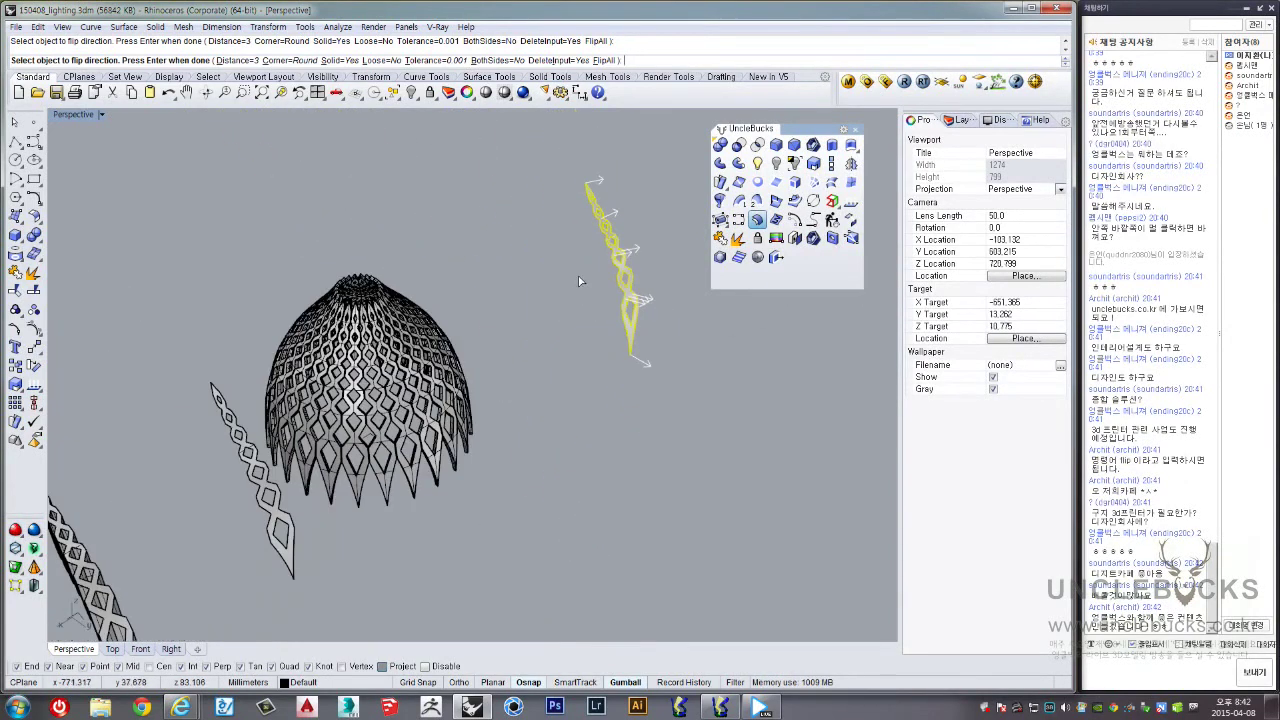
{"action": "key", "text": "Return"}
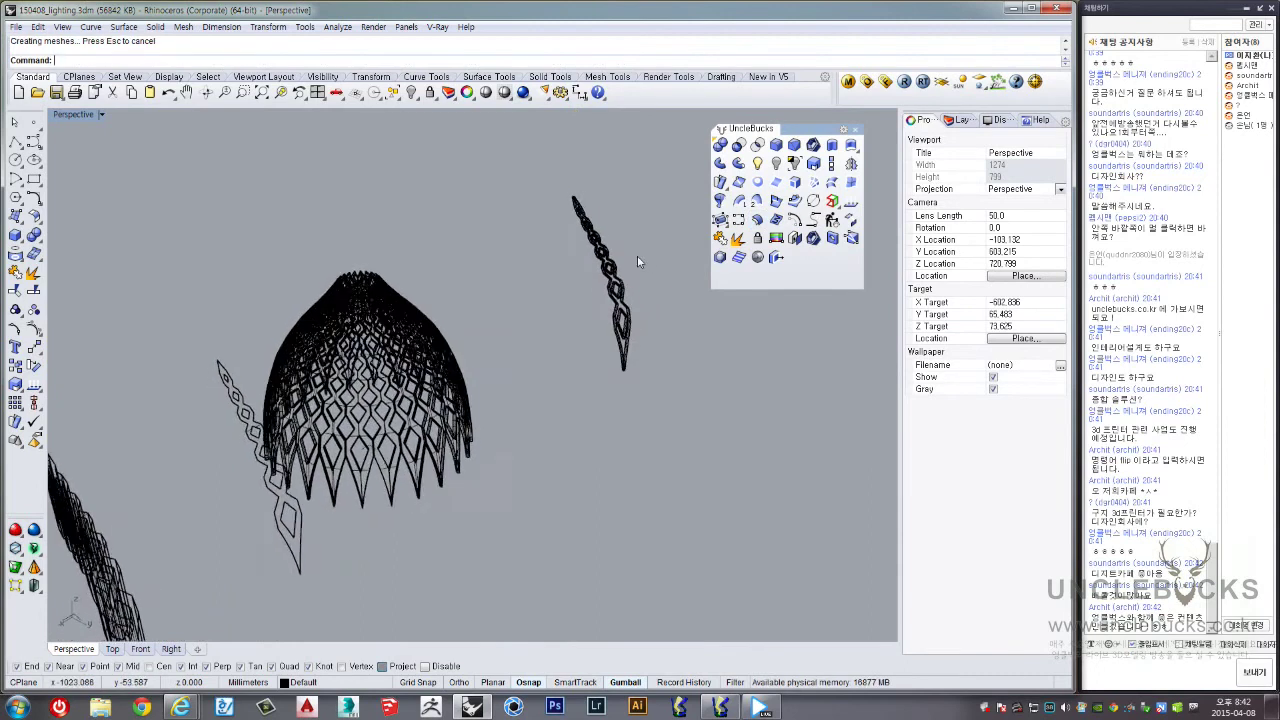
View the thickened braid upright and select it.
{"action": "scroll", "coordinate": [637, 255], "scroll_direction": "up", "scroll_amount": 5}
{"action": "right_click_drag", "start_coordinate": [549, 203], "coordinate": [620, 300]}
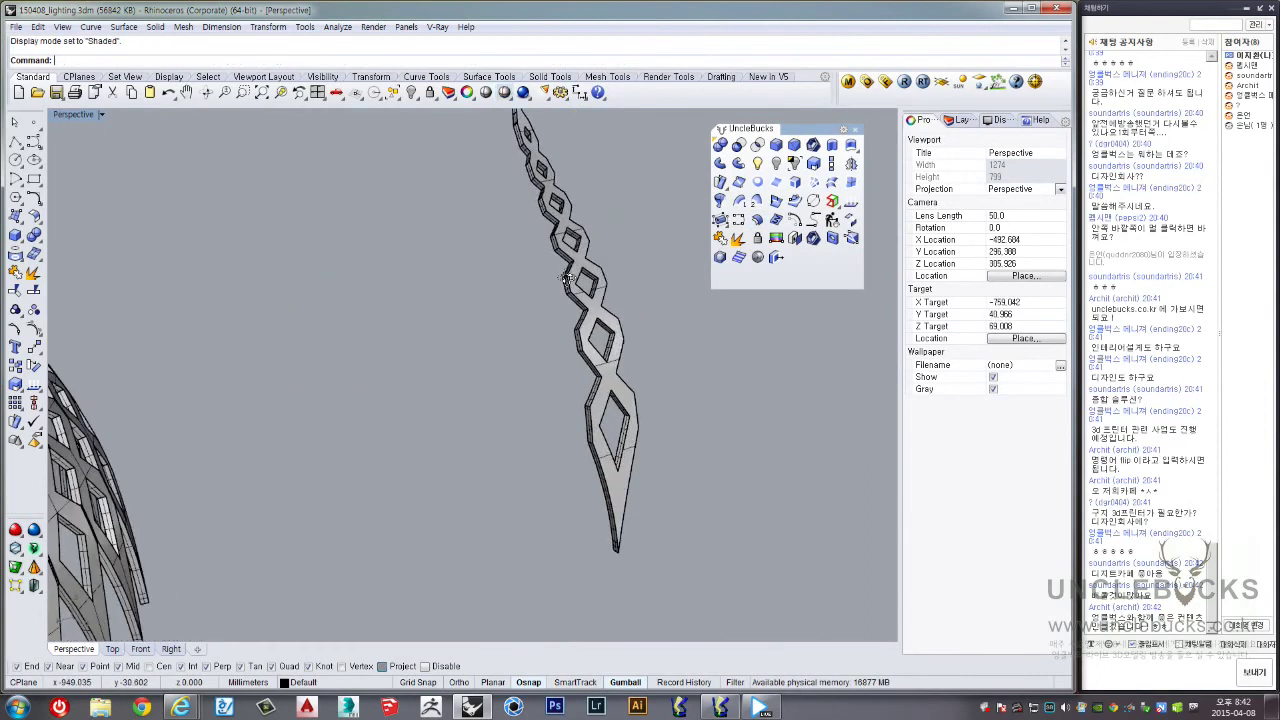
{"action": "left_click", "coordinate": [600, 318]}
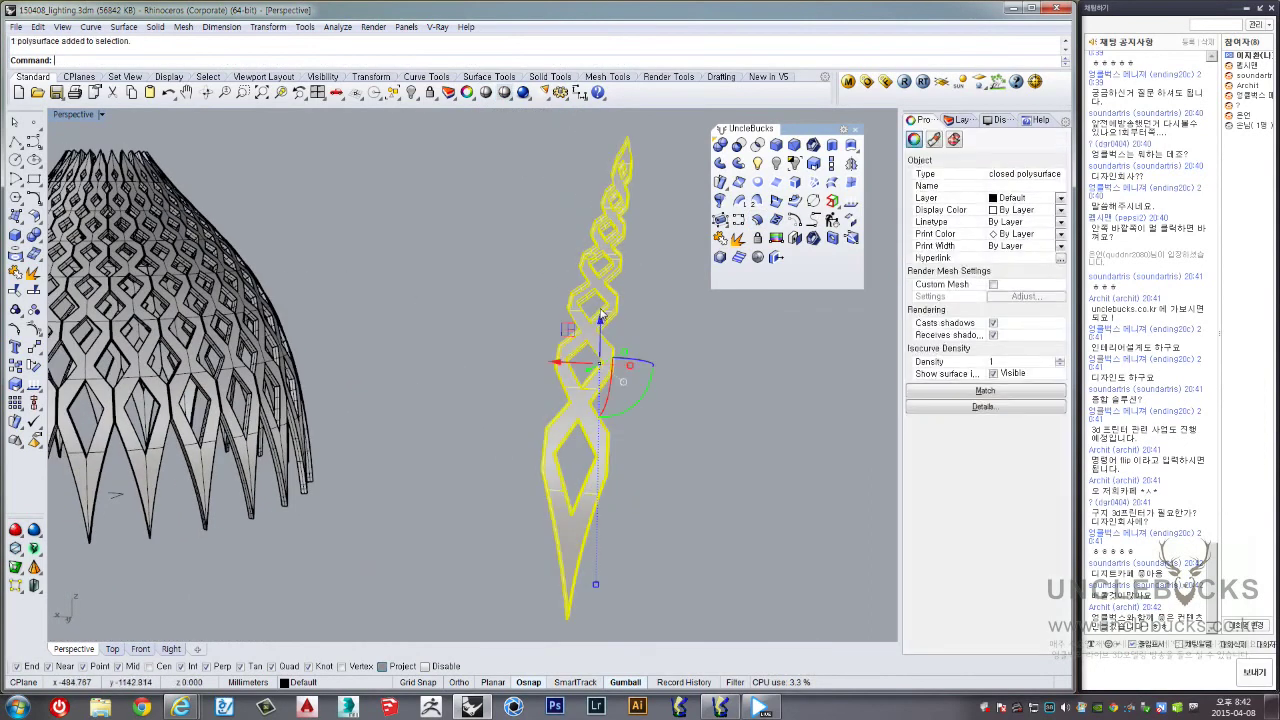
Delete the thickened braid test piece and orbit around the lattice dome.
{"action": "key", "text": "Delete"}
{"action": "mouse_move", "coordinate": [451, 265]}
{"action": "right_mouse_down"}
{"action": "mouse_move", "coordinate": [500, 283]}
{"action": "mouse_move", "coordinate": [500, 325]}
{"action": "mouse_move", "coordinate": [428, 314]}
{"action": "mouse_move", "coordinate": [714, 463]}
{"action": "mouse_move", "coordinate": [458, 314]}
{"action": "mouse_move", "coordinate": [507, 204]}
{"action": "mouse_move", "coordinate": [543, 200]}
{"action": "mouse_move", "coordinate": [586, 257]}
{"action": "mouse_move", "coordinate": [566, 314]}
{"action": "mouse_move", "coordinate": [470, 330]}
{"action": "mouse_move", "coordinate": [440, 316]}
{"action": "mouse_move", "coordinate": [540, 326]}
{"action": "mouse_move", "coordinate": [556, 279]}
{"action": "mouse_move", "coordinate": [646, 257]}
{"action": "mouse_move", "coordinate": [609, 340]}
{"action": "mouse_move", "coordinate": [416, 300]}
{"action": "right_mouse_up"}
{"action": "scroll", "coordinate": [507, 204], "scroll_direction": "up", "scroll_amount": 5}
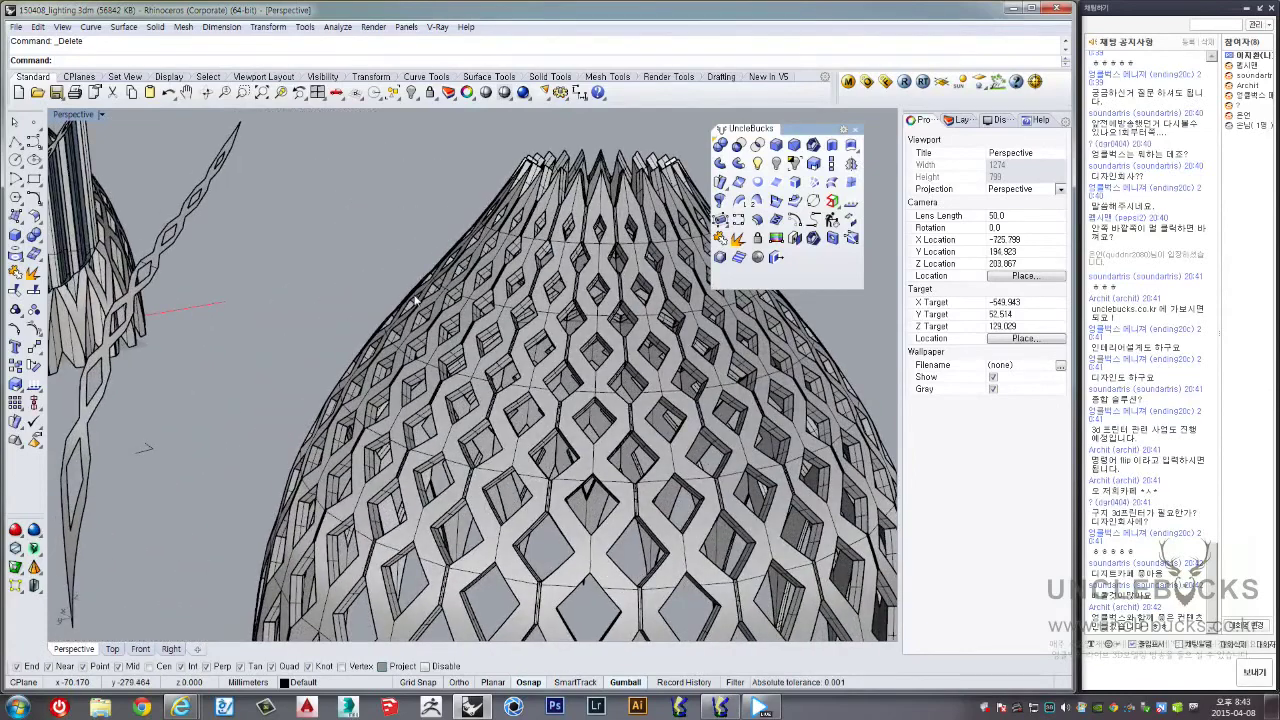
{"action": "right_click_drag", "start_coordinate": [517, 374], "coordinate": [501, 340]}
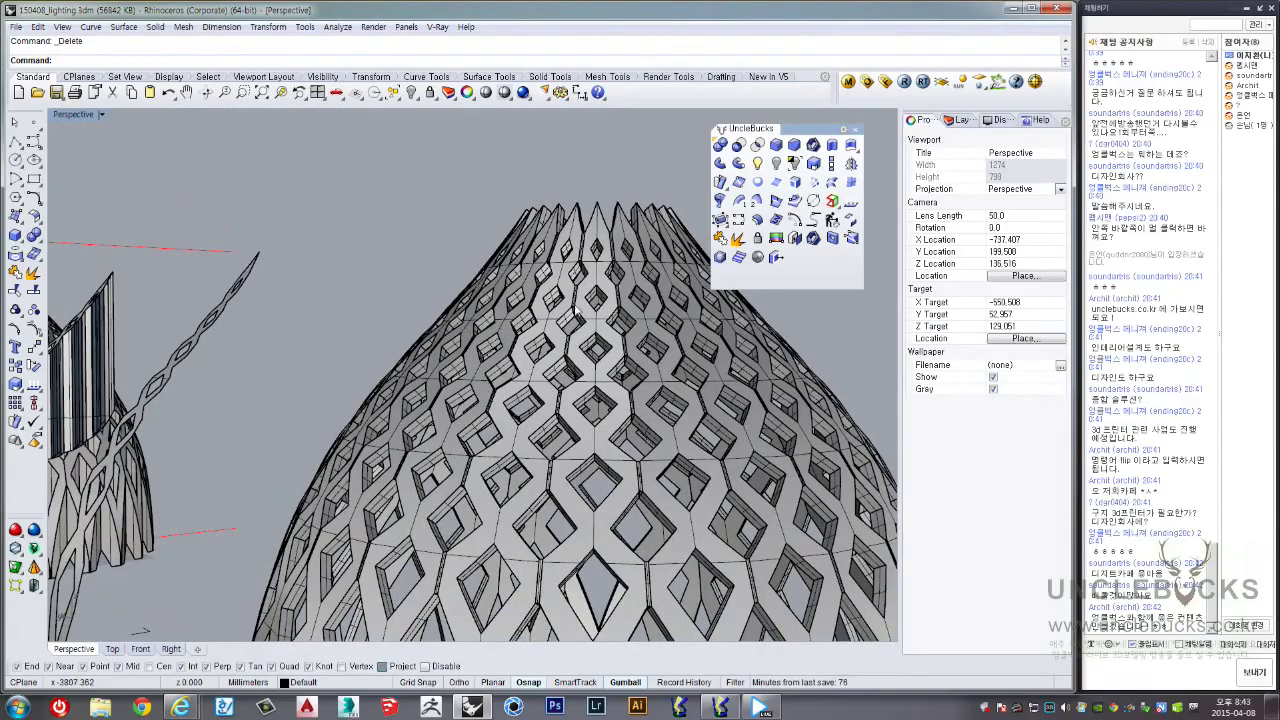
{"action": "mouse_move", "coordinate": [506, 315]}
{"action": "right_mouse_down"}
{"action": "mouse_move", "coordinate": [623, 340]}
{"action": "mouse_move", "coordinate": [577, 428]}
{"action": "mouse_move", "coordinate": [550, 258]}
{"action": "mouse_move", "coordinate": [541, 312]}
{"action": "right_mouse_up"}
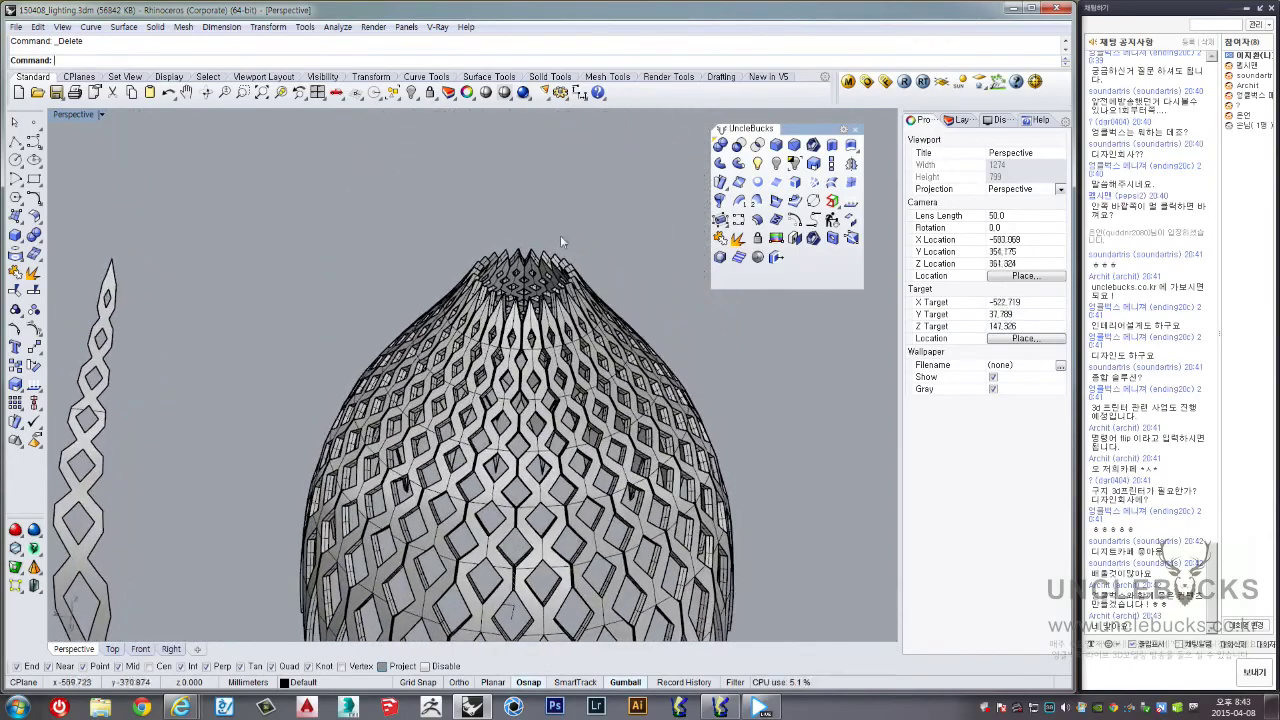
{"action": "scroll", "coordinate": [541, 312], "scroll_direction": "up", "scroll_amount": 3}
{"action": "scroll", "coordinate": [541, 312], "scroll_direction": "up", "scroll_amount": 3}
{"action": "scroll", "coordinate": [540, 313], "scroll_direction": "up", "scroll_amount": 3}
{"action": "scroll", "coordinate": [535, 316], "scroll_direction": "up", "scroll_amount": 3}
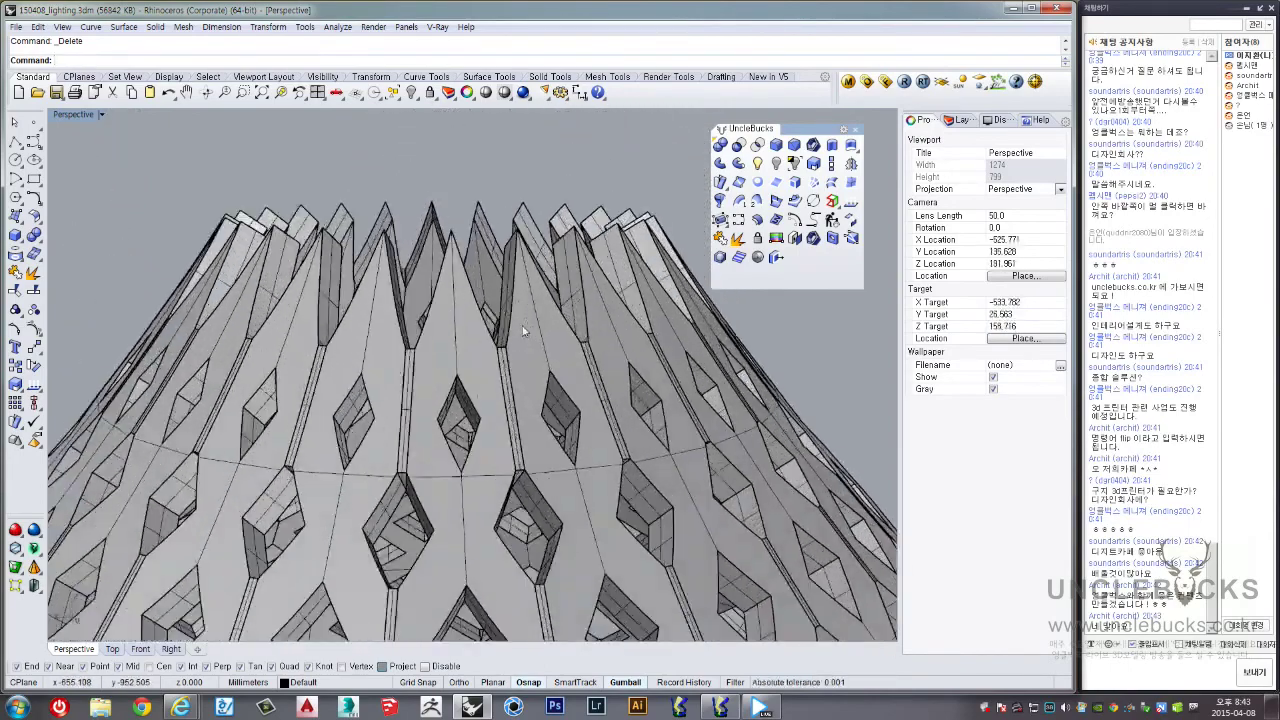
{"action": "scroll", "coordinate": [523, 323], "scroll_direction": "up", "scroll_amount": 3}
{"action": "scroll", "coordinate": [589, 289], "scroll_direction": "up", "scroll_amount": 3}
Inspect the dome's thickness from front, side and lower angles.
{"action": "right_click_drag", "start_coordinate": [589, 289], "coordinate": [553, 311]}
{"action": "scroll", "coordinate": [553, 311], "scroll_direction": "down", "scroll_amount": 3}
{"action": "scroll", "coordinate": [530, 340], "scroll_direction": "down", "scroll_amount": 3}
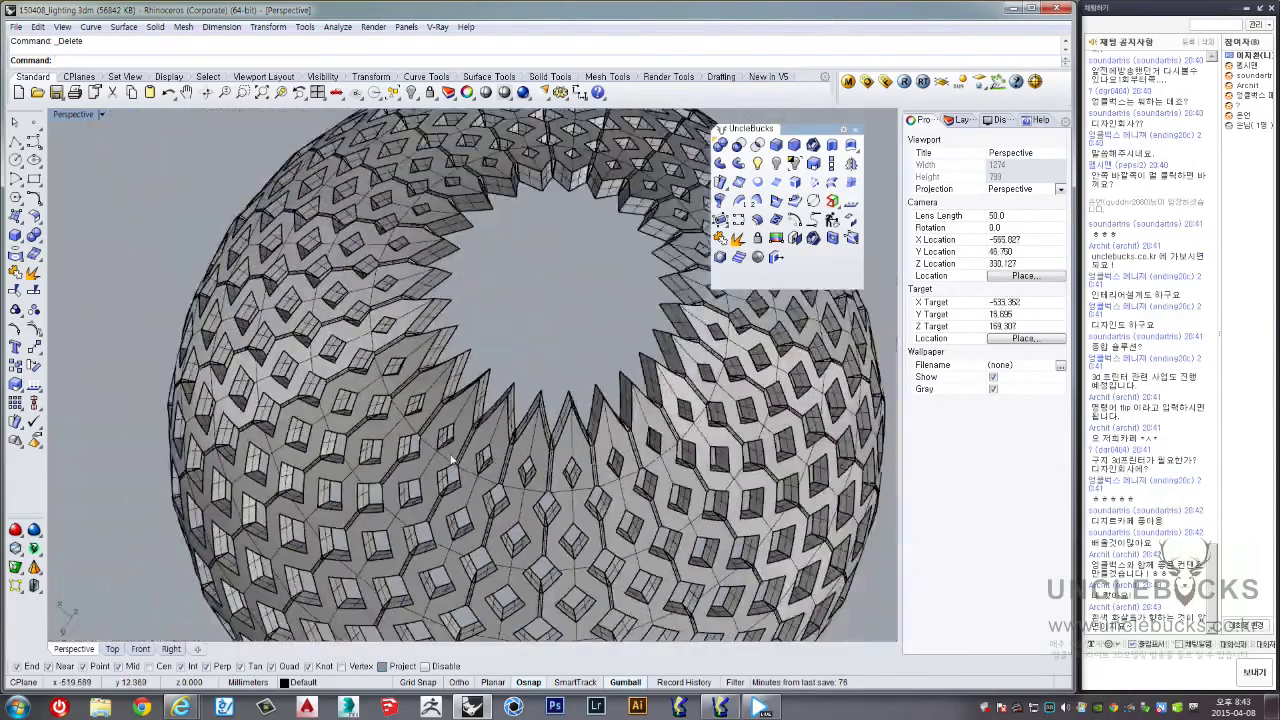
{"action": "scroll", "coordinate": [500, 370], "scroll_direction": "down", "scroll_amount": 3}
{"action": "mouse_move", "coordinate": [471, 396]}
{"action": "right_mouse_down"}
{"action": "mouse_move", "coordinate": [555, 355]}
{"action": "mouse_move", "coordinate": [529, 383]}
{"action": "mouse_move", "coordinate": [291, 386]}
{"action": "mouse_move", "coordinate": [310, 376]}
{"action": "right_mouse_up"}
{"action": "scroll", "coordinate": [480, 384], "scroll_direction": "down", "scroll_amount": 3}
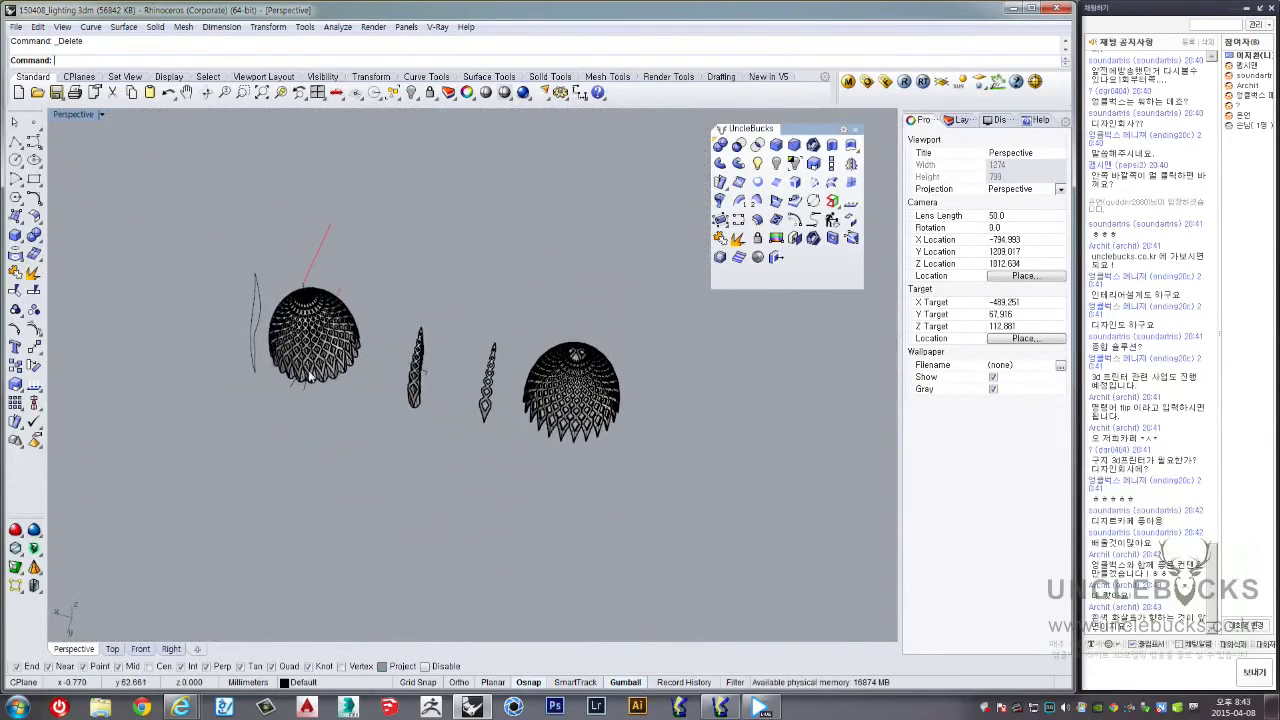
{"action": "scroll", "coordinate": [578, 386], "scroll_direction": "up", "scroll_amount": 3}
{"action": "scroll", "coordinate": [578, 386], "scroll_direction": "up", "scroll_amount": 2}
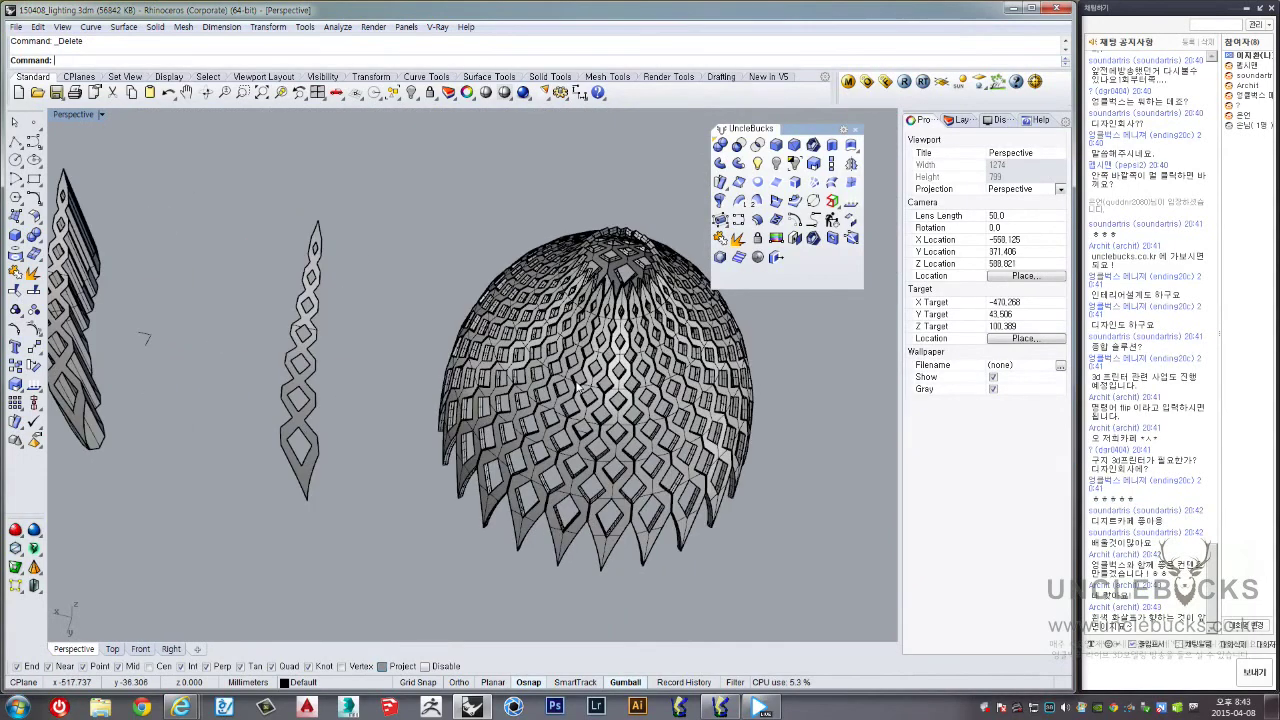
{"action": "mouse_move", "coordinate": [578, 386]}
{"action": "right_mouse_down"}
{"action": "mouse_move", "coordinate": [624, 282]}
{"action": "mouse_move", "coordinate": [577, 308]}
{"action": "mouse_move", "coordinate": [587, 323]}
{"action": "right_mouse_up"}
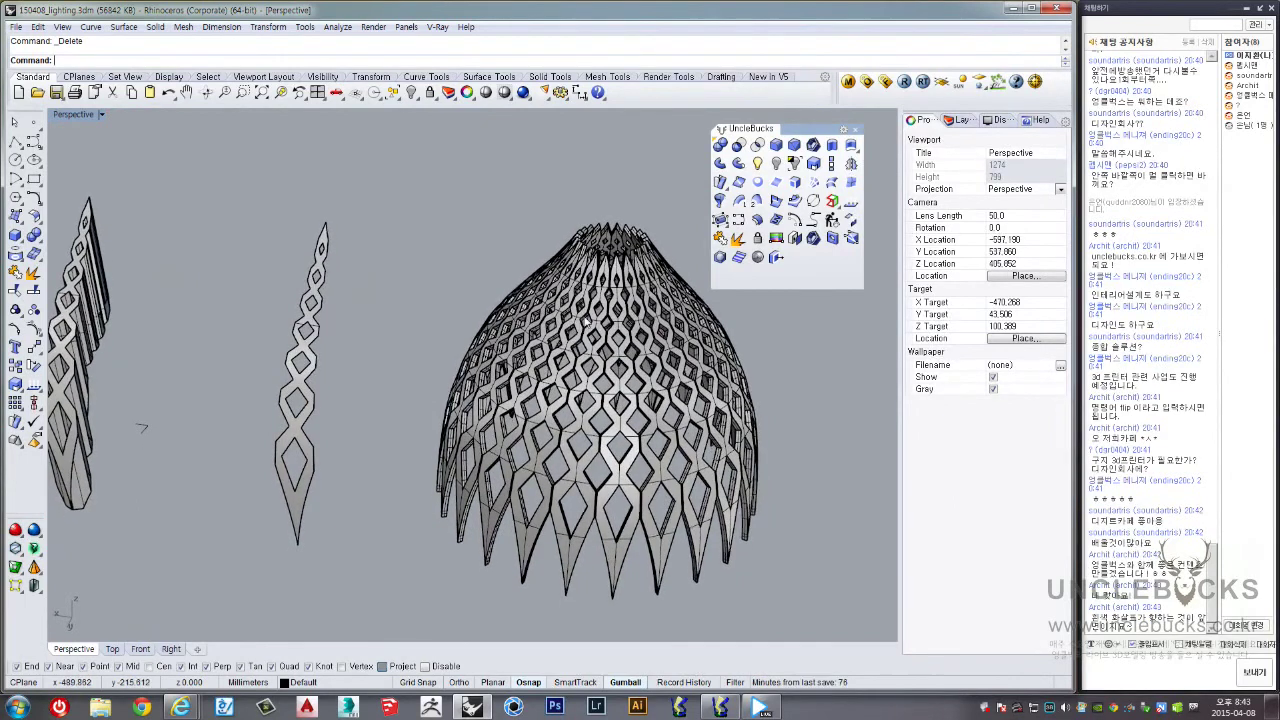
{"action": "scroll", "coordinate": [586, 322], "scroll_direction": "up", "scroll_amount": 3}
{"action": "scroll", "coordinate": [586, 322], "scroll_direction": "up", "scroll_amount": 2}
{"action": "scroll", "coordinate": [575, 322], "scroll_direction": "down", "scroll_amount": 6}
{"action": "scroll", "coordinate": [569, 321], "scroll_direction": "down", "scroll_amount": 3}
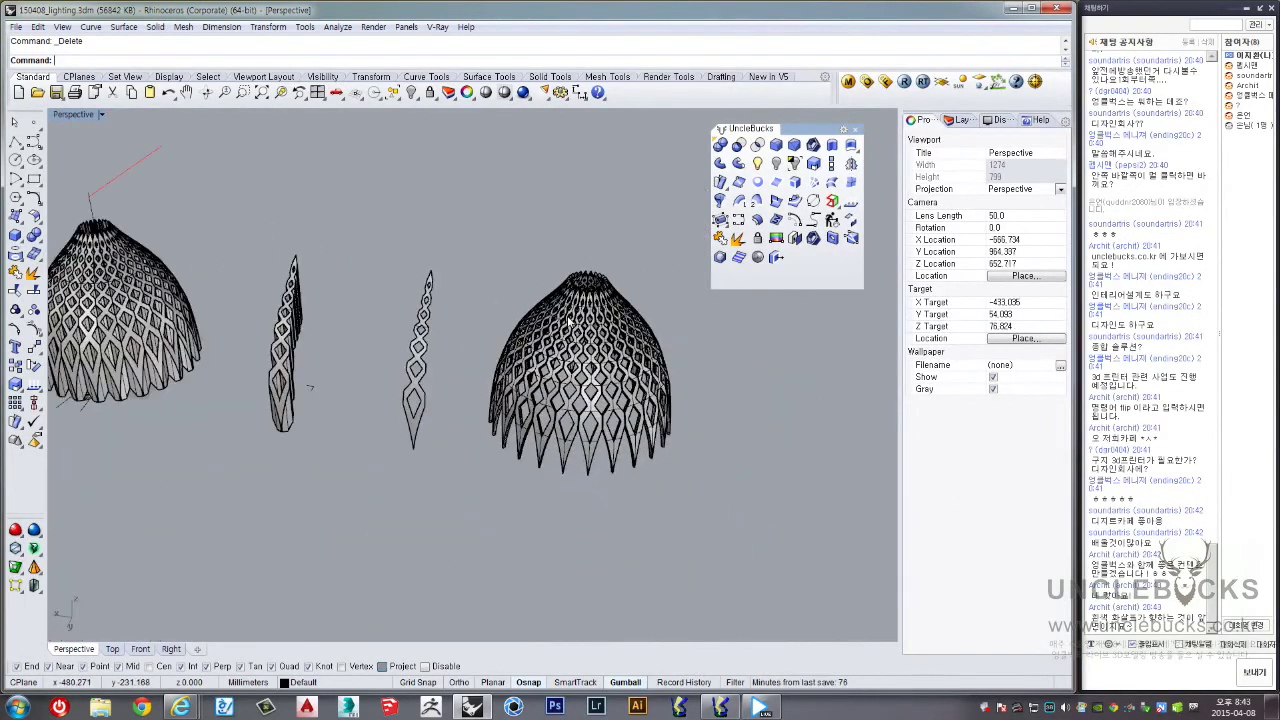
{"action": "scroll", "coordinate": [387, 366], "scroll_direction": "down", "scroll_amount": 3}
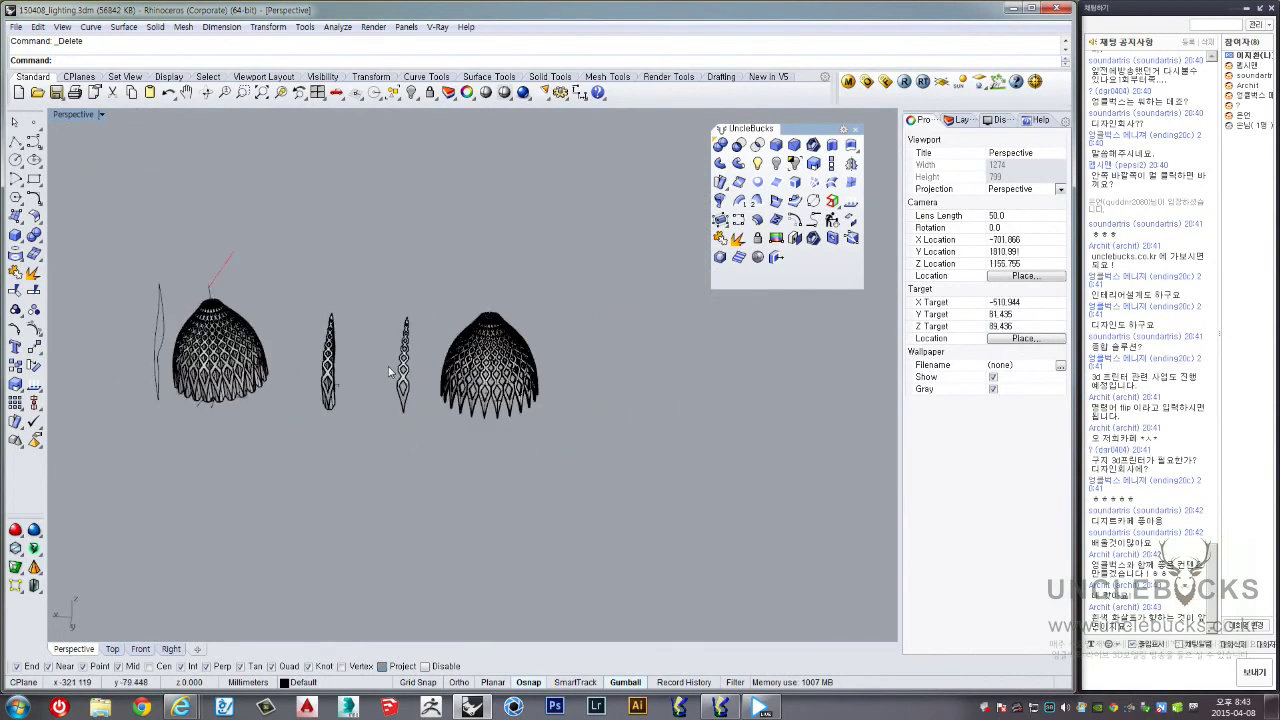
{"action": "scroll", "coordinate": [525, 405], "scroll_direction": "down", "scroll_amount": 3}
{"action": "scroll", "coordinate": [472, 362], "scroll_direction": "up", "scroll_amount": 3}
{"action": "scroll", "coordinate": [485, 405], "scroll_direction": "up", "scroll_amount": 3}
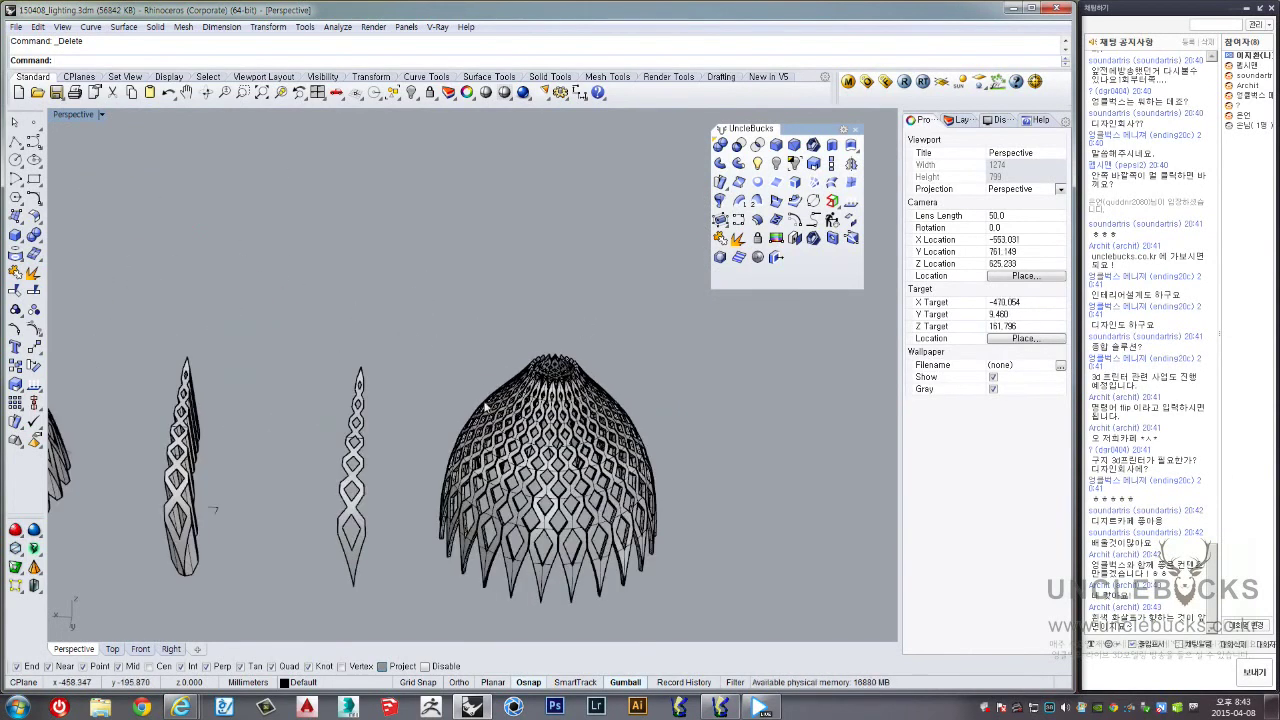
Examine the dome lattice close up, then zoom out to show the whole dome and strips.
{"action": "mouse_move", "coordinate": [487, 398]}
{"action": "right_mouse_down"}
{"action": "mouse_move", "coordinate": [463, 356]}
{"action": "mouse_move", "coordinate": [286, 357]}
{"action": "mouse_move", "coordinate": [357, 358]}
{"action": "right_mouse_up"}
{"action": "scroll", "coordinate": [357, 352], "scroll_direction": "up", "scroll_amount": 3}
{"action": "scroll", "coordinate": [375, 358], "scroll_direction": "up", "scroll_amount": 3}
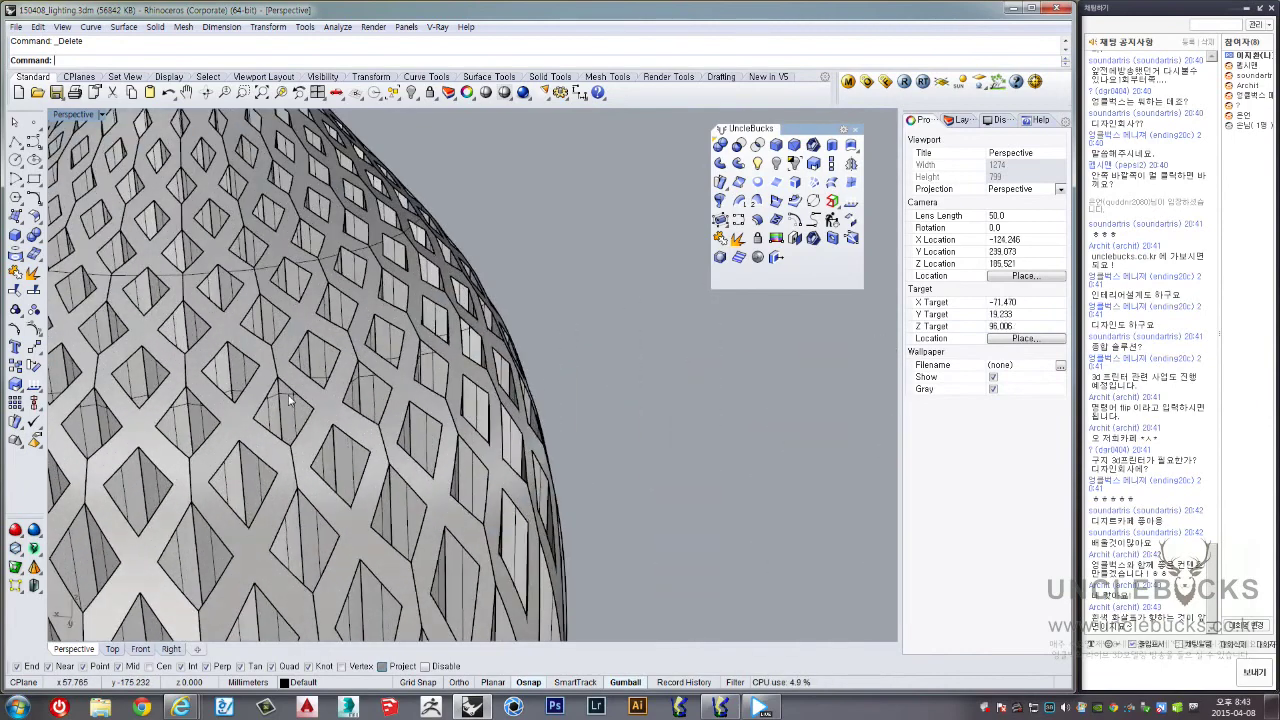
{"action": "scroll", "coordinate": [400, 366], "scroll_direction": "up", "scroll_amount": 3}
{"action": "scroll", "coordinate": [423, 374], "scroll_direction": "up", "scroll_amount": 2}
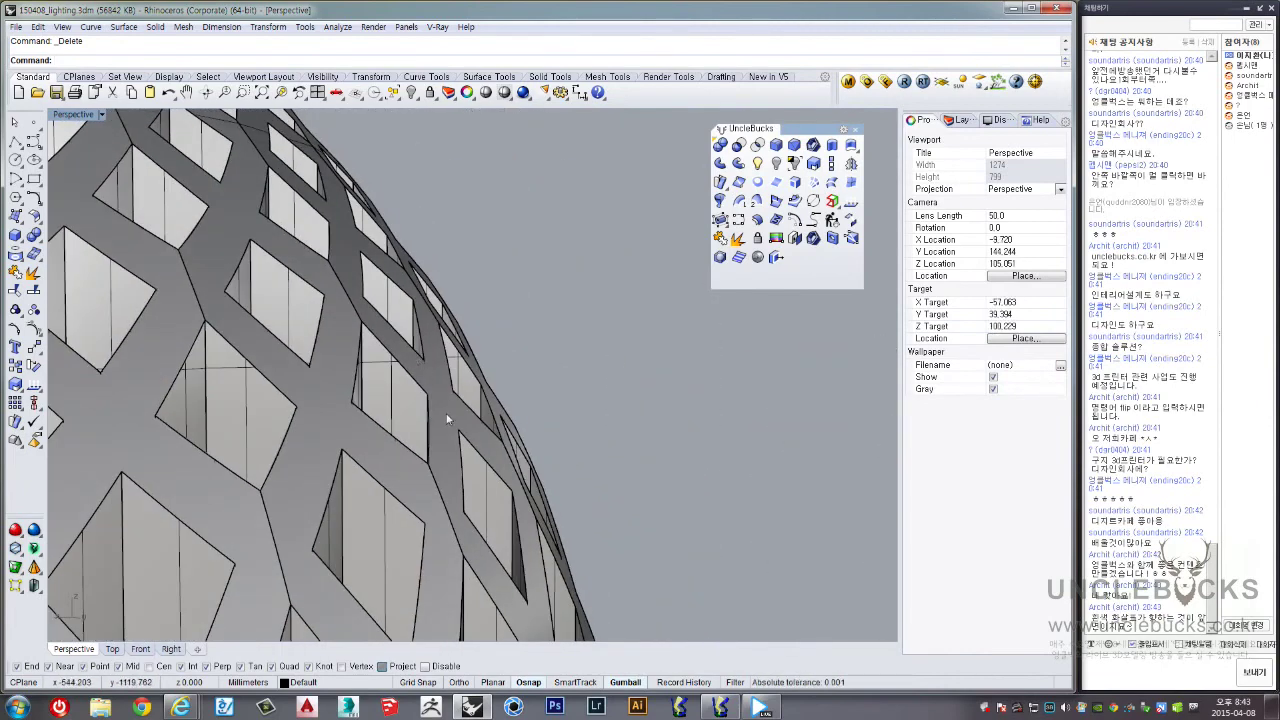
{"action": "mouse_move", "coordinate": [438, 381]}
{"action": "right_mouse_down"}
{"action": "mouse_move", "coordinate": [337, 376]}
{"action": "mouse_move", "coordinate": [371, 374]}
{"action": "mouse_move", "coordinate": [317, 429]}
{"action": "mouse_move", "coordinate": [320, 365]}
{"action": "mouse_move", "coordinate": [366, 386]}
{"action": "mouse_move", "coordinate": [357, 414]}
{"action": "mouse_move", "coordinate": [487, 352]}
{"action": "mouse_move", "coordinate": [457, 364]}
{"action": "right_mouse_up"}
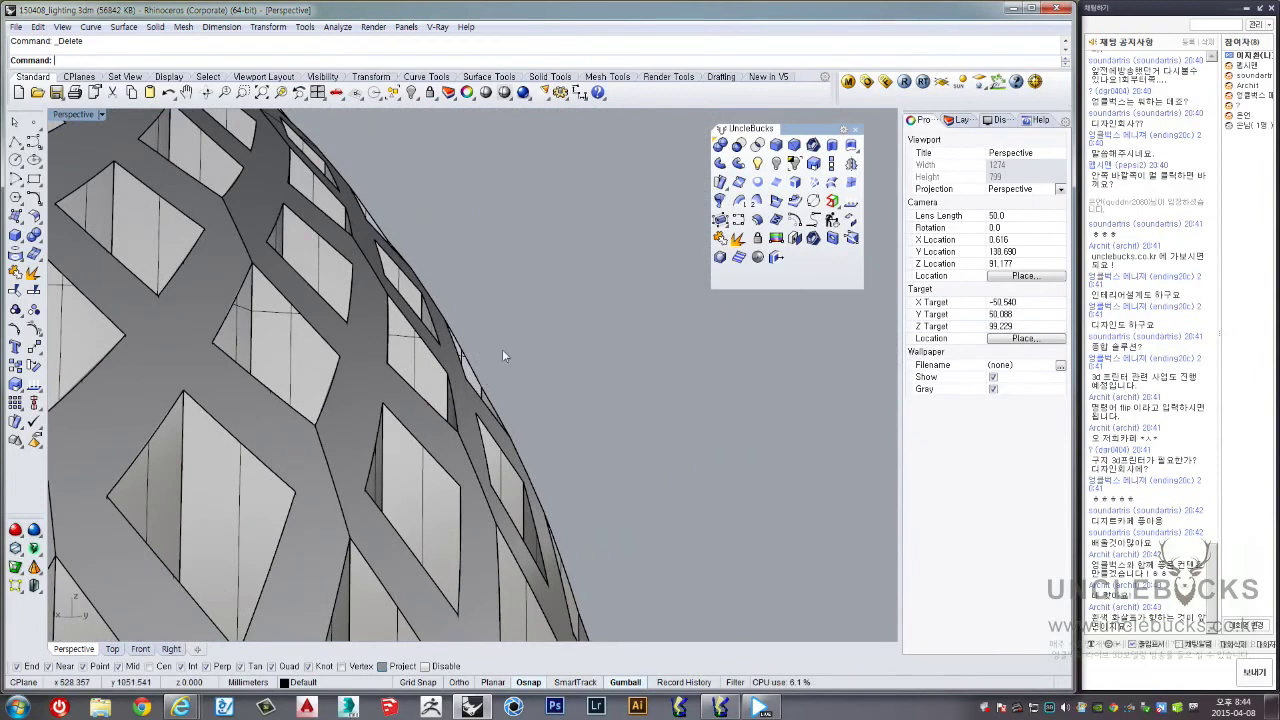
{"action": "mouse_move", "coordinate": [512, 344]}
{"action": "right_mouse_down"}
{"action": "mouse_move", "coordinate": [463, 391]}
{"action": "mouse_move", "coordinate": [437, 358]}
{"action": "mouse_move", "coordinate": [449, 389]}
{"action": "right_mouse_up"}
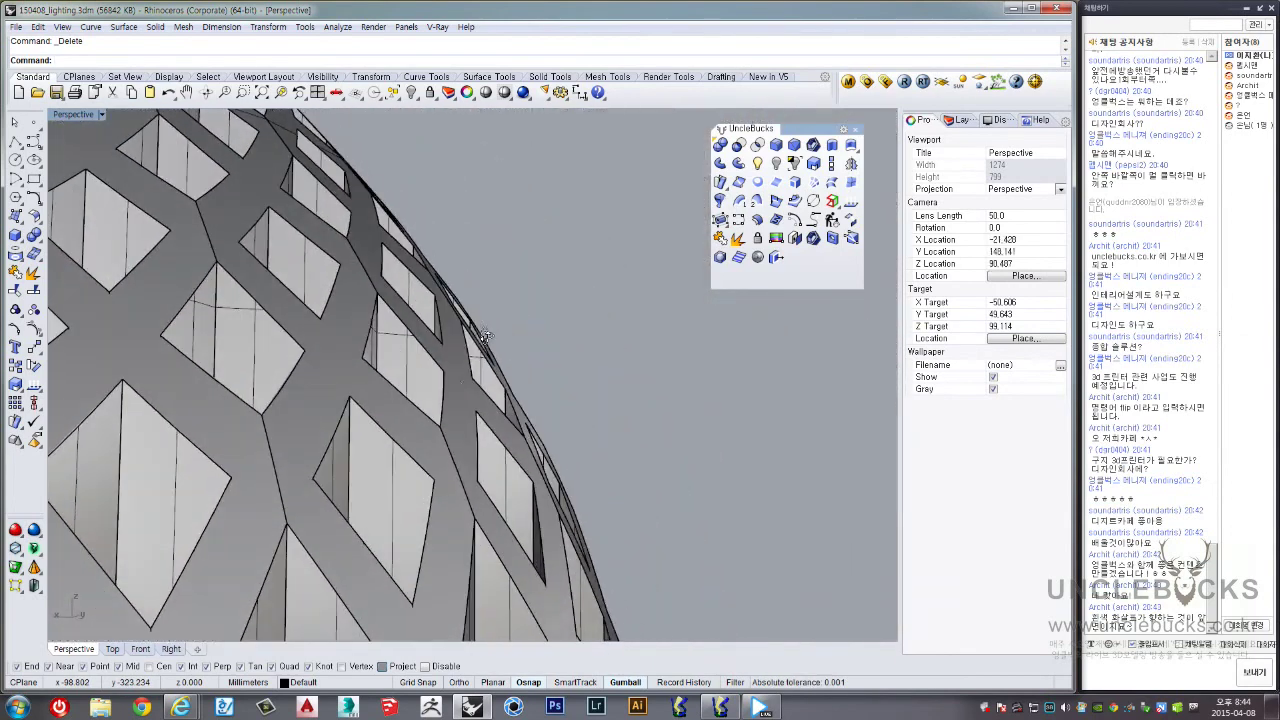
{"action": "scroll", "coordinate": [464, 388], "scroll_direction": "down", "scroll_amount": 3}
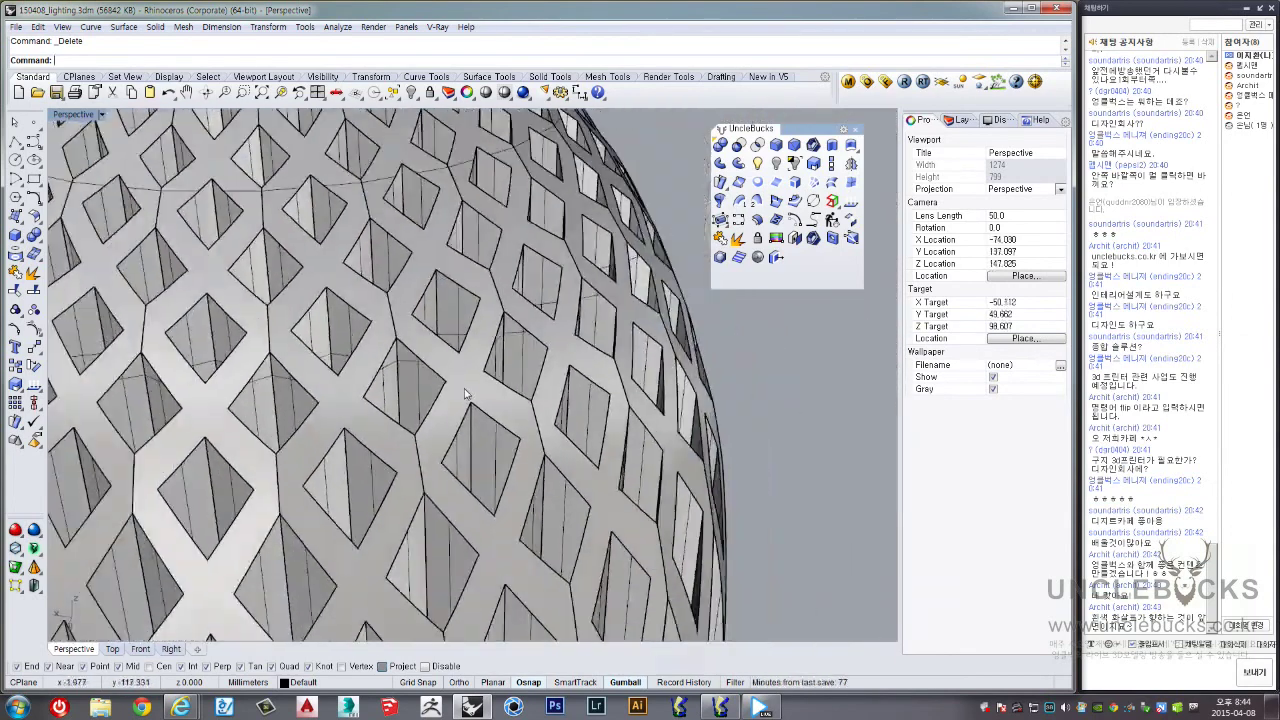
{"action": "scroll", "coordinate": [464, 388], "scroll_direction": "down", "scroll_amount": 4}
{"action": "scroll", "coordinate": [519, 410], "scroll_direction": "down", "scroll_amount": 3}
{"action": "scroll", "coordinate": [519, 410], "scroll_direction": "up", "scroll_amount": 3}
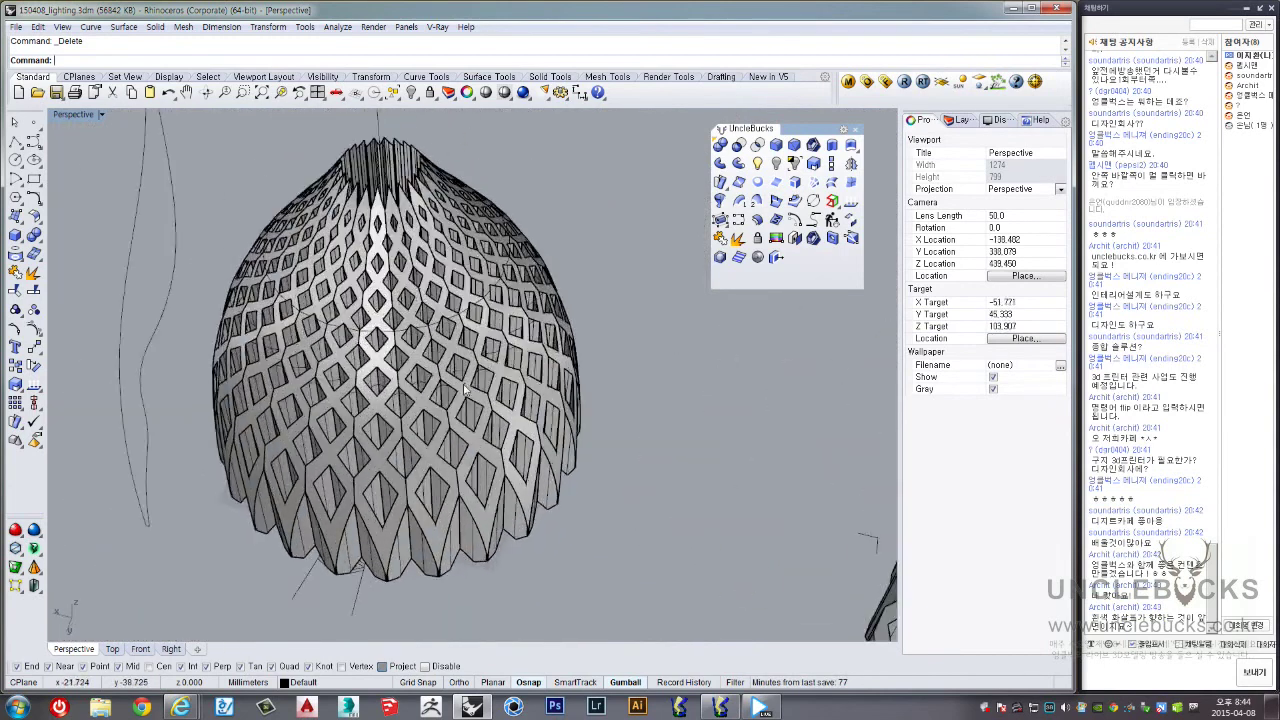
{"action": "scroll", "coordinate": [500, 400], "scroll_direction": "up", "scroll_amount": 3}
{"action": "mouse_move", "coordinate": [482, 385]}
{"action": "right_mouse_down"}
{"action": "mouse_move", "coordinate": [534, 340]}
{"action": "mouse_move", "coordinate": [571, 243]}
{"action": "mouse_move", "coordinate": [594, 286]}
{"action": "mouse_move", "coordinate": [616, 237]}
{"action": "mouse_move", "coordinate": [553, 245]}
{"action": "mouse_move", "coordinate": [463, 338]}
{"action": "mouse_move", "coordinate": [494, 520]}
{"action": "mouse_move", "coordinate": [527, 406]}
{"action": "mouse_move", "coordinate": [524, 450]}
{"action": "mouse_move", "coordinate": [523, 428]}
{"action": "right_mouse_up"}
{"action": "scroll", "coordinate": [463, 338], "scroll_direction": "up", "scroll_amount": 3}
{"action": "scroll", "coordinate": [463, 338], "scroll_direction": "up", "scroll_amount": 3}
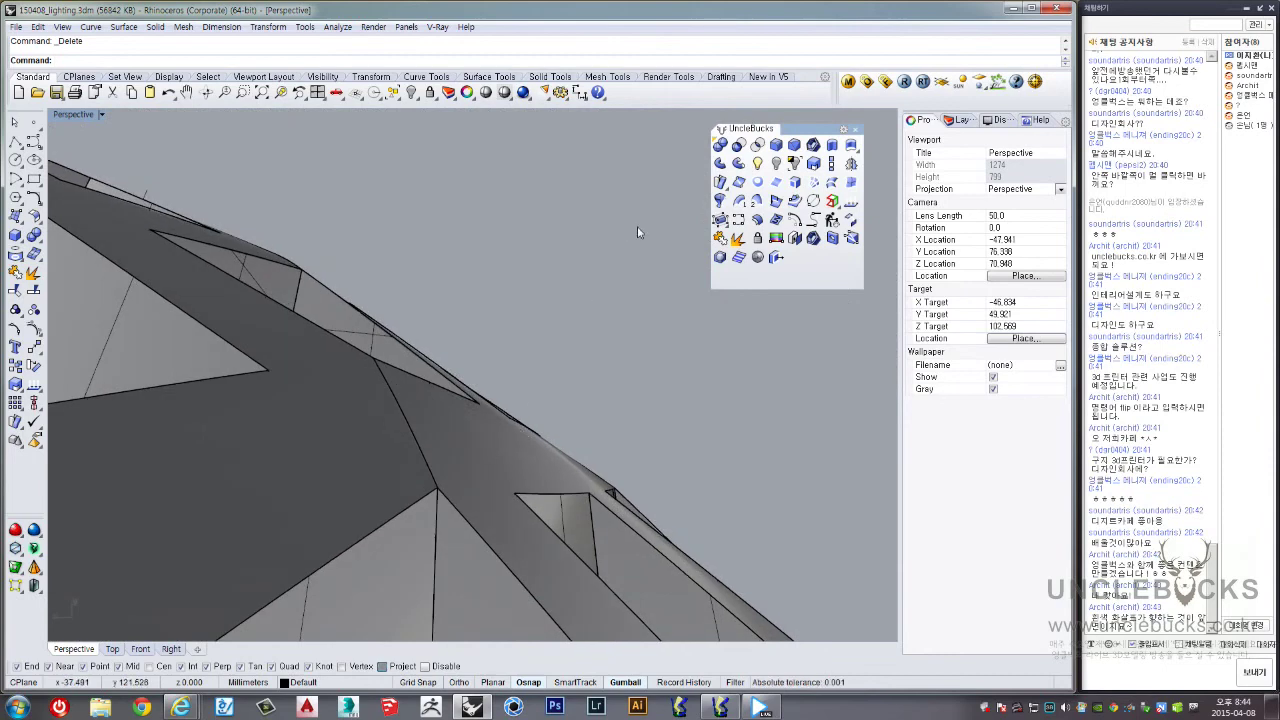
{"action": "scroll", "coordinate": [530, 404], "scroll_direction": "down", "scroll_amount": 3}
{"action": "scroll", "coordinate": [634, 214], "scroll_direction": "down", "scroll_amount": 3}
{"action": "scroll", "coordinate": [571, 371], "scroll_direction": "down", "scroll_amount": 2}
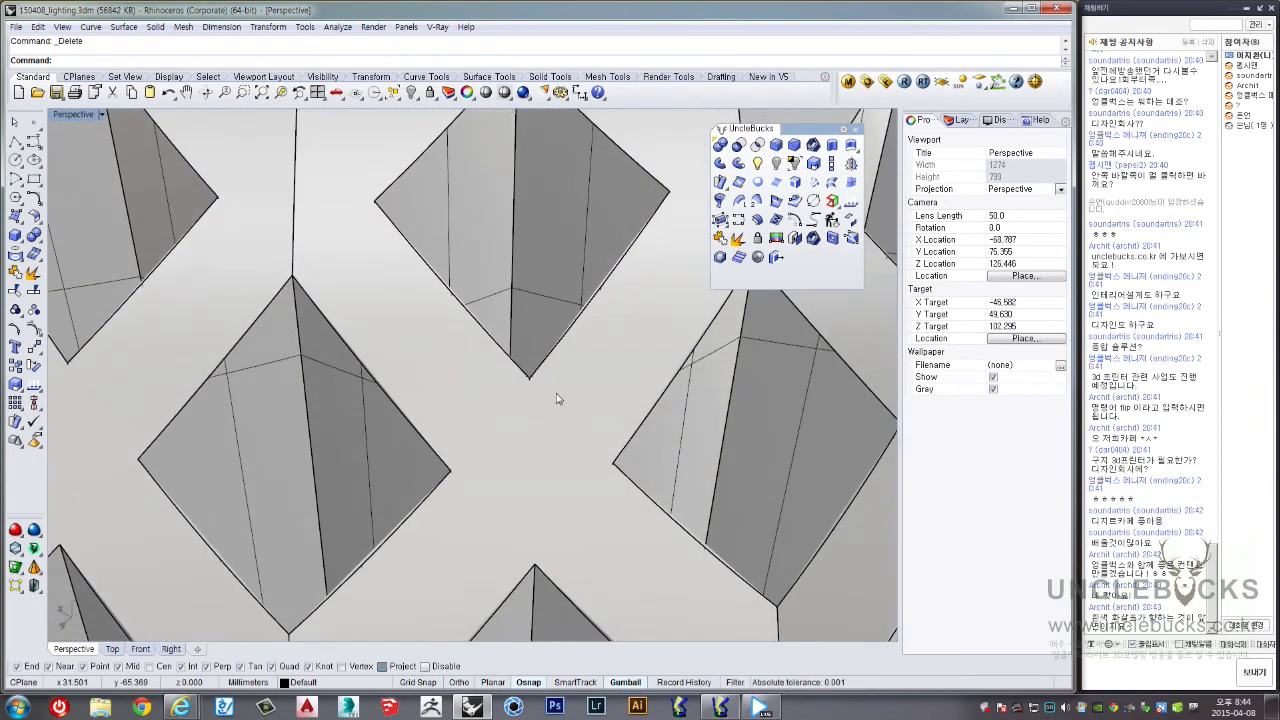
{"action": "scroll", "coordinate": [560, 394], "scroll_direction": "down", "scroll_amount": 2}
{"action": "scroll", "coordinate": [551, 368], "scroll_direction": "down", "scroll_amount": 3}
{"action": "scroll", "coordinate": [551, 368], "scroll_direction": "down", "scroll_amount": 2}
{"action": "mouse_move", "coordinate": [551, 368]}
{"action": "right_mouse_down"}
{"action": "mouse_move", "coordinate": [717, 380]}
{"action": "mouse_move", "coordinate": [615, 368]}
{"action": "mouse_move", "coordinate": [700, 329]}
{"action": "mouse_move", "coordinate": [626, 394]}
{"action": "right_mouse_up"}
{"action": "scroll", "coordinate": [620, 378], "scroll_direction": "up", "scroll_amount": 5}
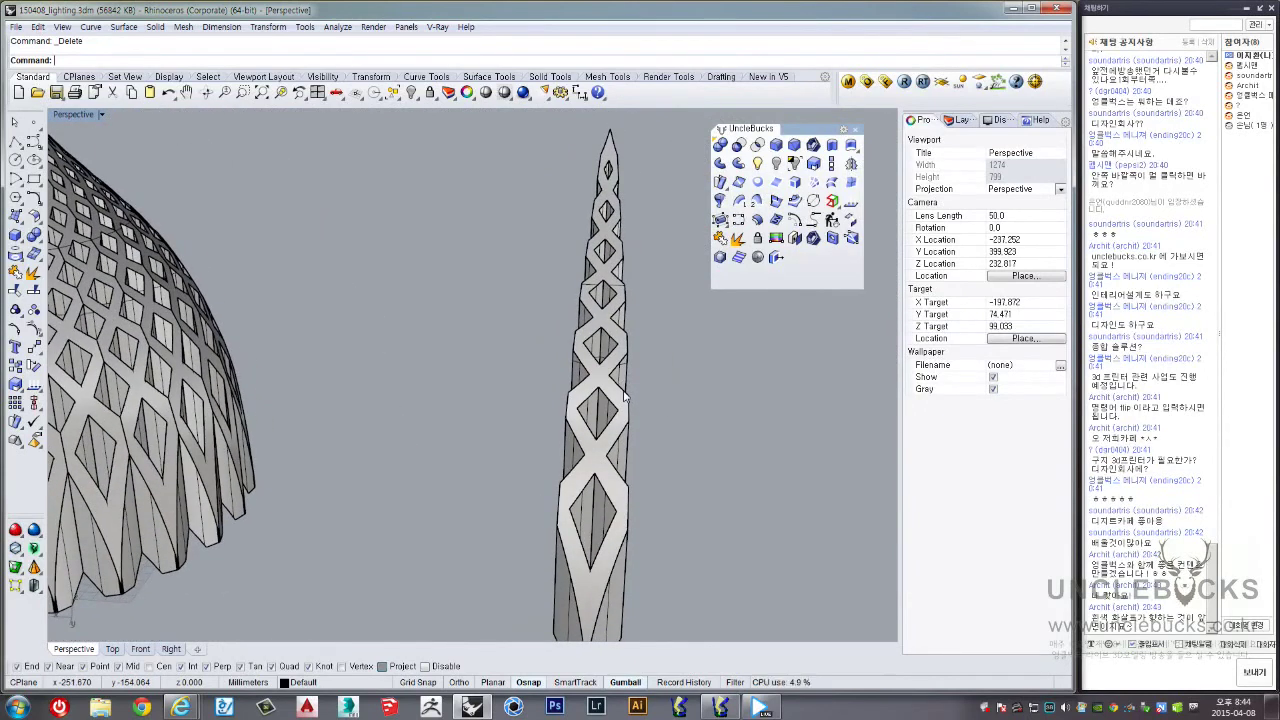
{"action": "mouse_move", "coordinate": [525, 390]}
{"action": "right_mouse_down"}
{"action": "mouse_move", "coordinate": [543, 451]}
{"action": "mouse_move", "coordinate": [634, 351]}
{"action": "right_mouse_up"}
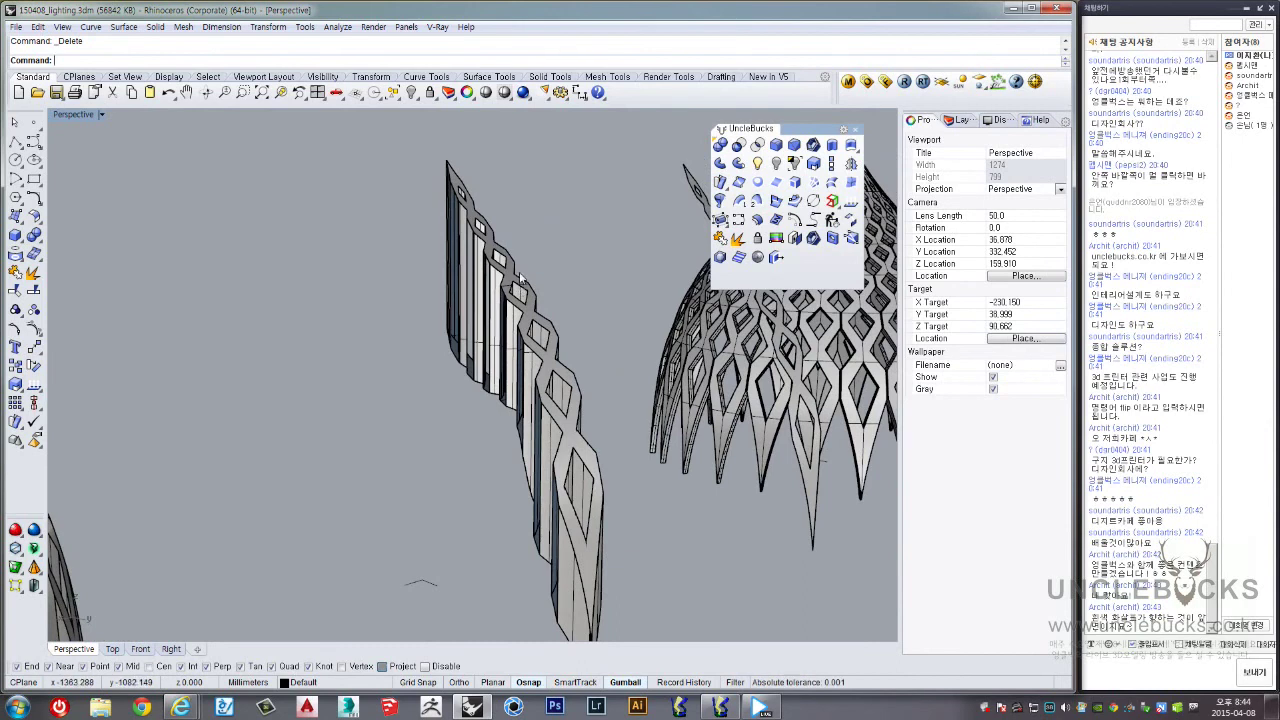
{"action": "mouse_move", "coordinate": [520, 278]}
{"action": "right_mouse_down"}
{"action": "mouse_move", "coordinate": [500, 305]}
{"action": "mouse_move", "coordinate": [540, 298]}
{"action": "mouse_move", "coordinate": [538, 320]}
{"action": "mouse_move", "coordinate": [413, 306]}
{"action": "mouse_move", "coordinate": [395, 316]}
{"action": "right_mouse_up"}
{"action": "scroll", "coordinate": [515, 292], "scroll_direction": "down", "scroll_amount": 2}
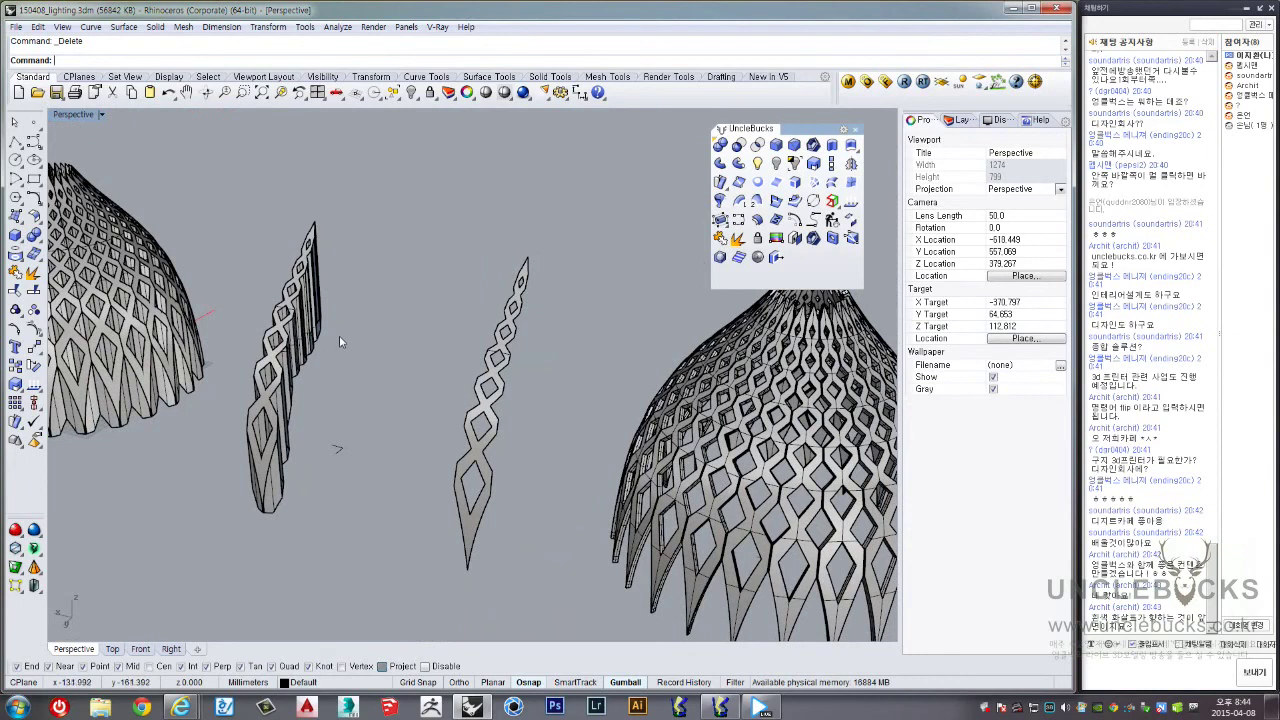
{"action": "mouse_move", "coordinate": [344, 322]}
{"action": "right_mouse_down"}
{"action": "mouse_move", "coordinate": [404, 336]}
{"action": "mouse_move", "coordinate": [467, 327]}
{"action": "mouse_move", "coordinate": [431, 353]}
{"action": "mouse_move", "coordinate": [437, 440]}
{"action": "mouse_move", "coordinate": [482, 380]}
{"action": "right_mouse_up"}
{"action": "scroll", "coordinate": [437, 454], "scroll_direction": "down", "scroll_amount": 3}
{"action": "scroll", "coordinate": [482, 380], "scroll_direction": "up", "scroll_amount": 5}
{"action": "scroll", "coordinate": [520, 340], "scroll_direction": "up", "scroll_amount": 3}
{"action": "scroll", "coordinate": [548, 316], "scroll_direction": "up", "scroll_amount": 3}
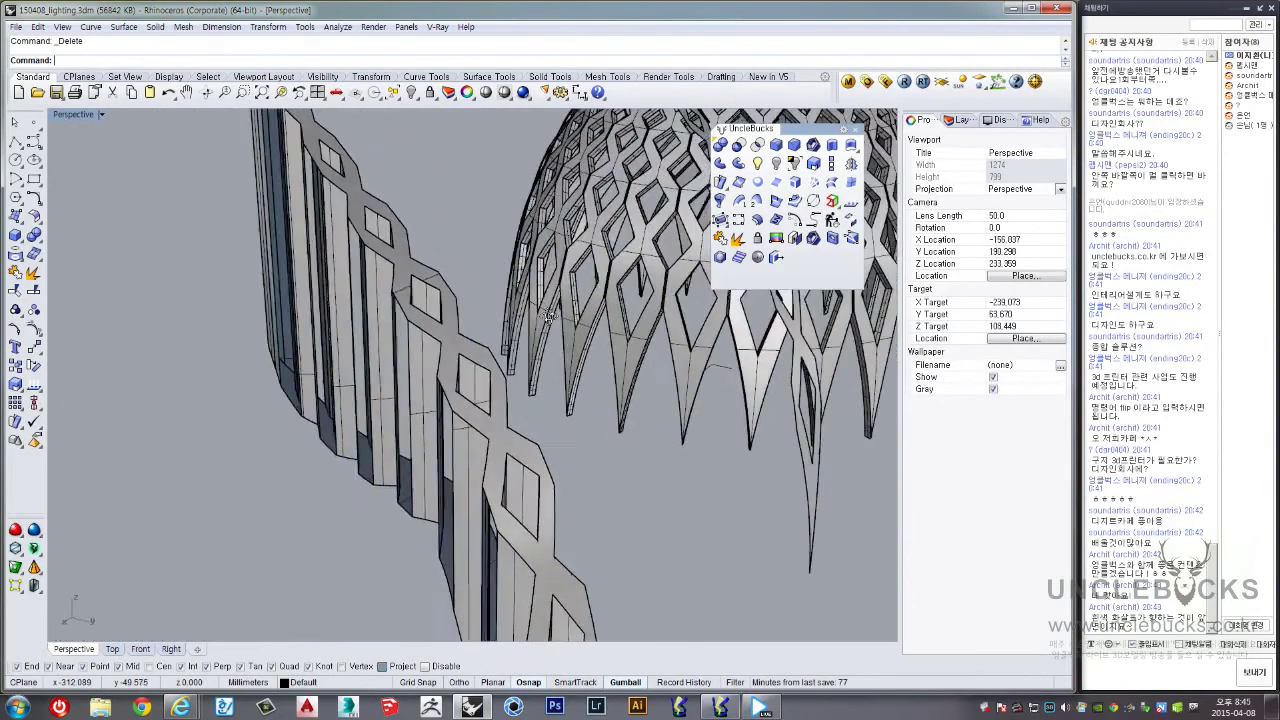
{"action": "right_click_drag", "start_coordinate": [548, 316], "coordinate": [462, 352]}
{"action": "right_click_drag", "start_coordinate": [571, 262], "coordinate": [462, 324]}
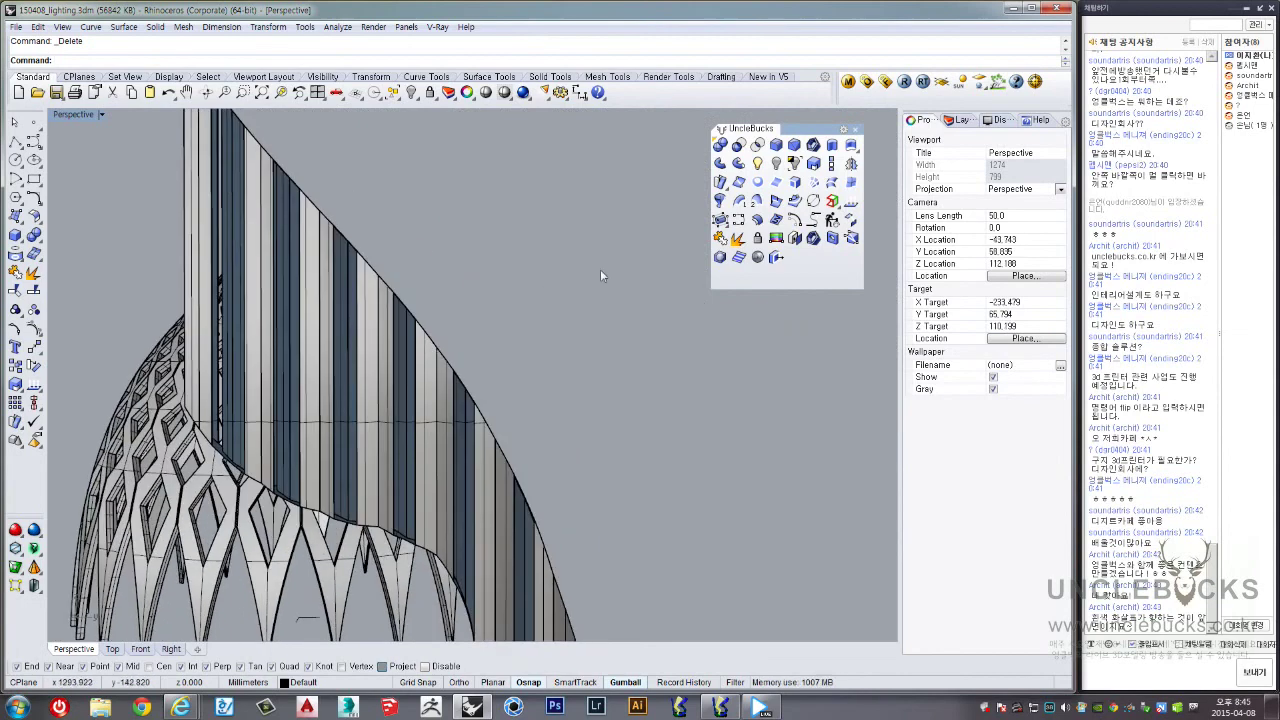
{"action": "right_click_drag", "start_coordinate": [600, 276], "coordinate": [385, 359]}
{"action": "scroll", "coordinate": [385, 359], "scroll_direction": "down", "scroll_amount": 2}
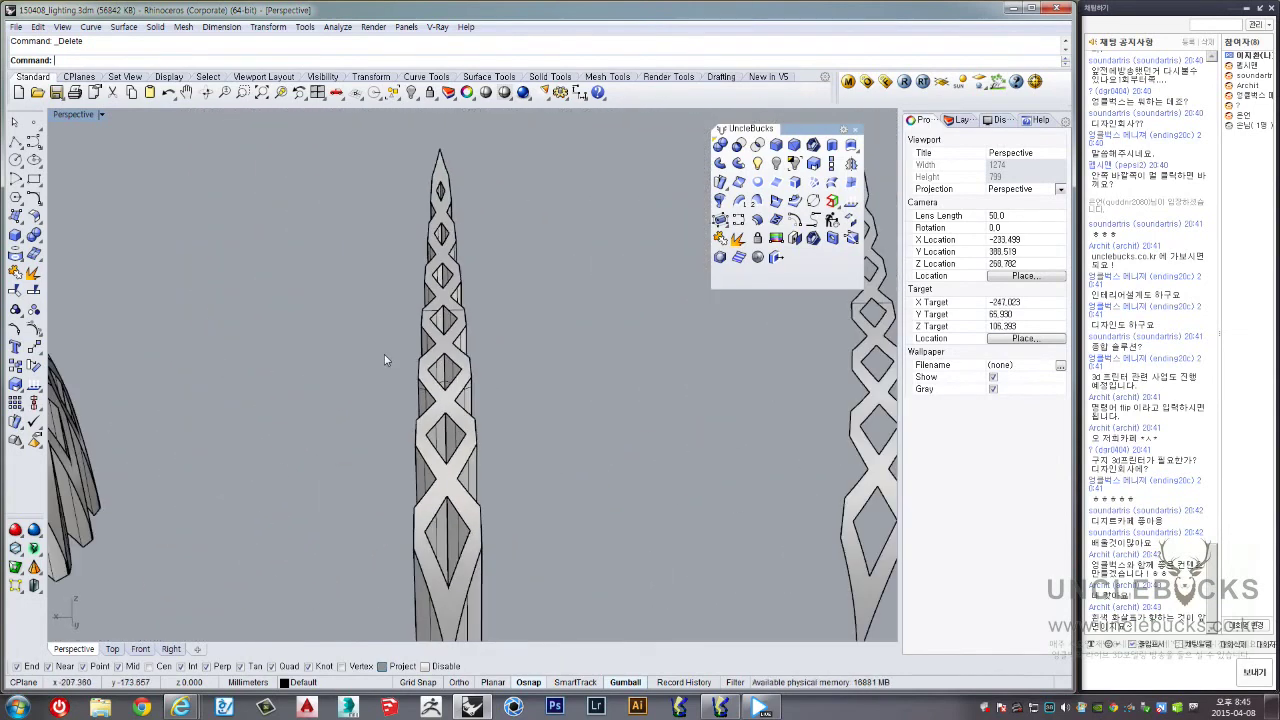
{"action": "scroll", "coordinate": [385, 359], "scroll_direction": "up", "scroll_amount": 4}
{"action": "mouse_move", "coordinate": [430, 342]}
{"action": "right_mouse_down"}
{"action": "mouse_move", "coordinate": [663, 288]}
{"action": "mouse_move", "coordinate": [418, 358]}
{"action": "mouse_move", "coordinate": [427, 308]}
{"action": "mouse_move", "coordinate": [517, 289]}
{"action": "mouse_move", "coordinate": [515, 303]}
{"action": "mouse_move", "coordinate": [503, 289]}
{"action": "right_mouse_up"}
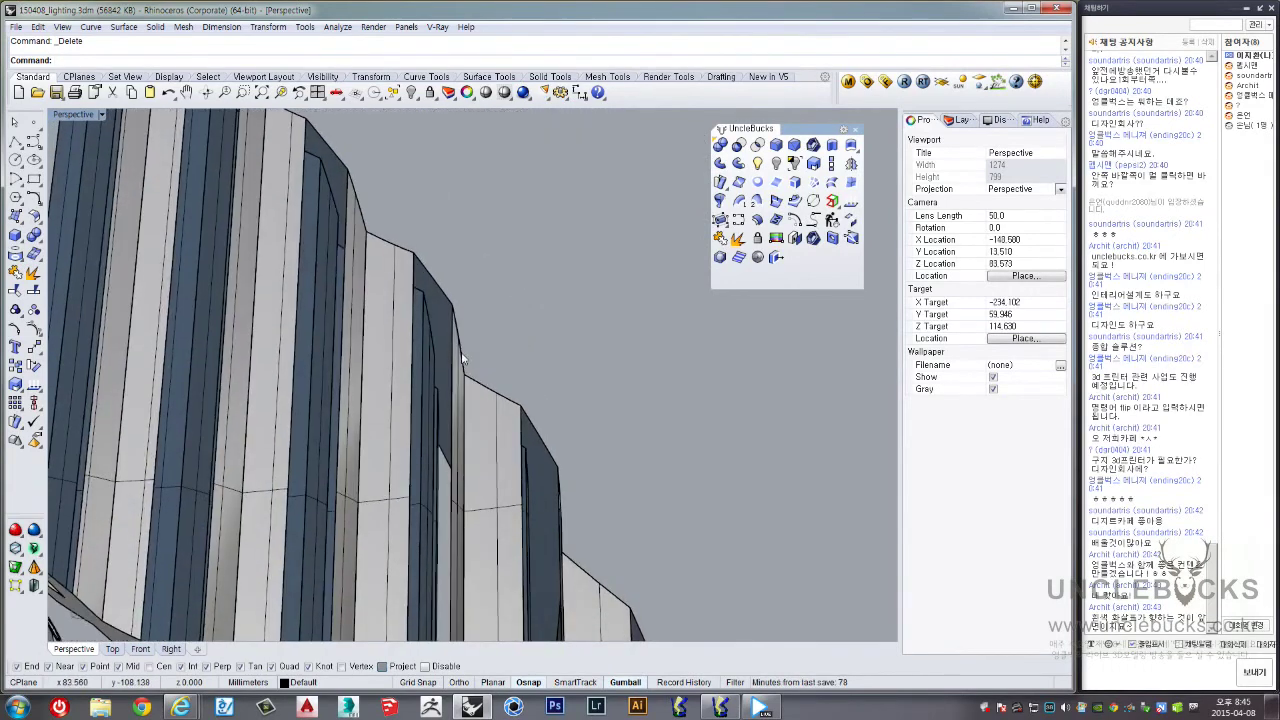
{"action": "mouse_move", "coordinate": [603, 194]}
{"action": "right_mouse_down"}
{"action": "mouse_move", "coordinate": [513, 283]}
{"action": "mouse_move", "coordinate": [402, 296]}
{"action": "right_mouse_up"}
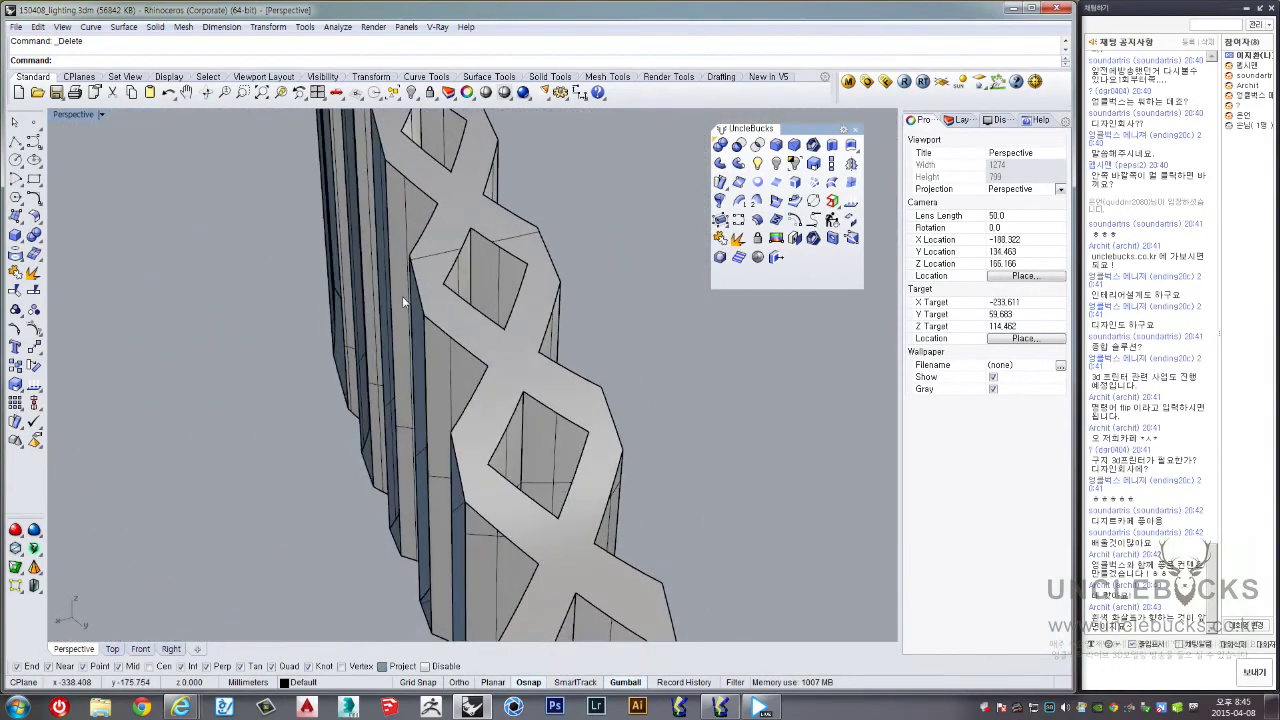
{"action": "scroll", "coordinate": [402, 296], "scroll_direction": "down", "scroll_amount": 3}
{"action": "scroll", "coordinate": [405, 297], "scroll_direction": "down", "scroll_amount": 2}
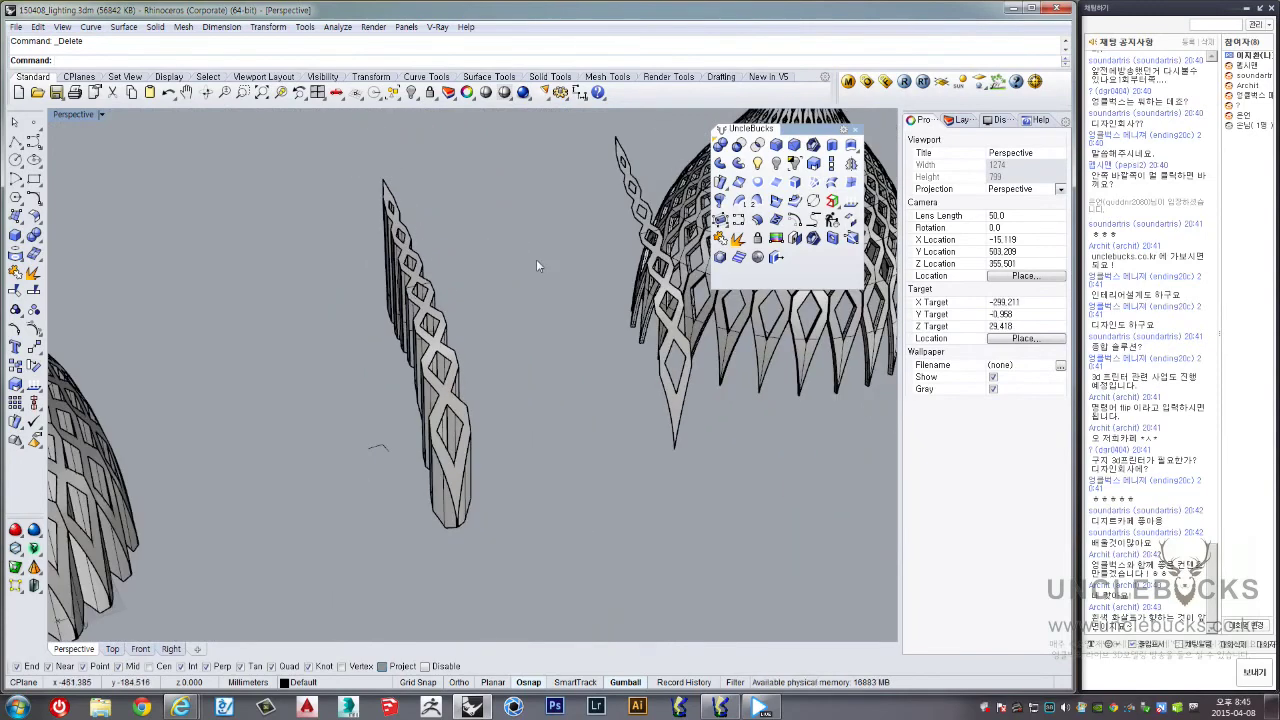
{"action": "right_click_drag", "start_coordinate": [536, 259], "coordinate": [509, 352]}
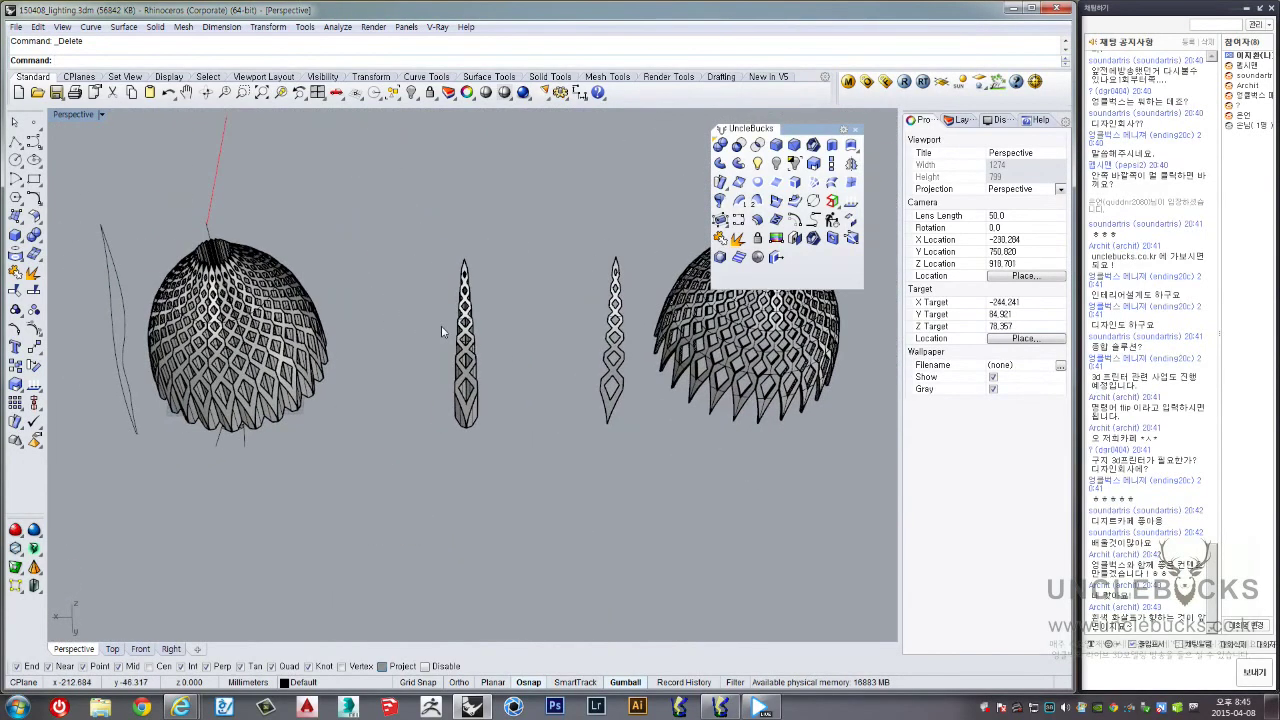
{"action": "scroll", "coordinate": [441, 325], "scroll_direction": "up", "scroll_amount": 3}
{"action": "scroll", "coordinate": [452, 328], "scroll_direction": "up", "scroll_amount": 2}
{"action": "scroll", "coordinate": [470, 262], "scroll_direction": "up", "scroll_amount": 1}
{"action": "mouse_move", "coordinate": [470, 262]}
{"action": "right_mouse_down"}
{"action": "mouse_move", "coordinate": [432, 271]}
{"action": "mouse_move", "coordinate": [426, 303]}
{"action": "mouse_move", "coordinate": [486, 276]}
{"action": "right_mouse_up"}
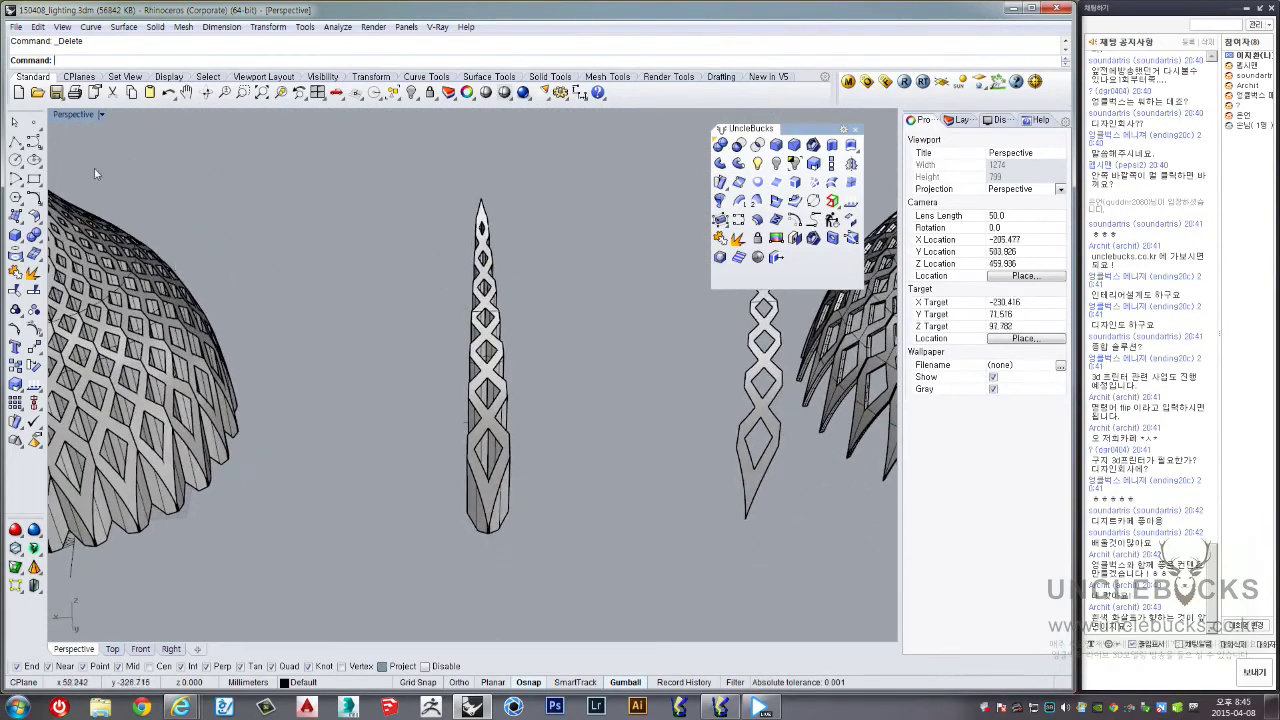
{"action": "double_click", "coordinate": [62, 115]}
{"action": "scroll", "coordinate": [378, 172], "scroll_direction": "down", "scroll_amount": 2}
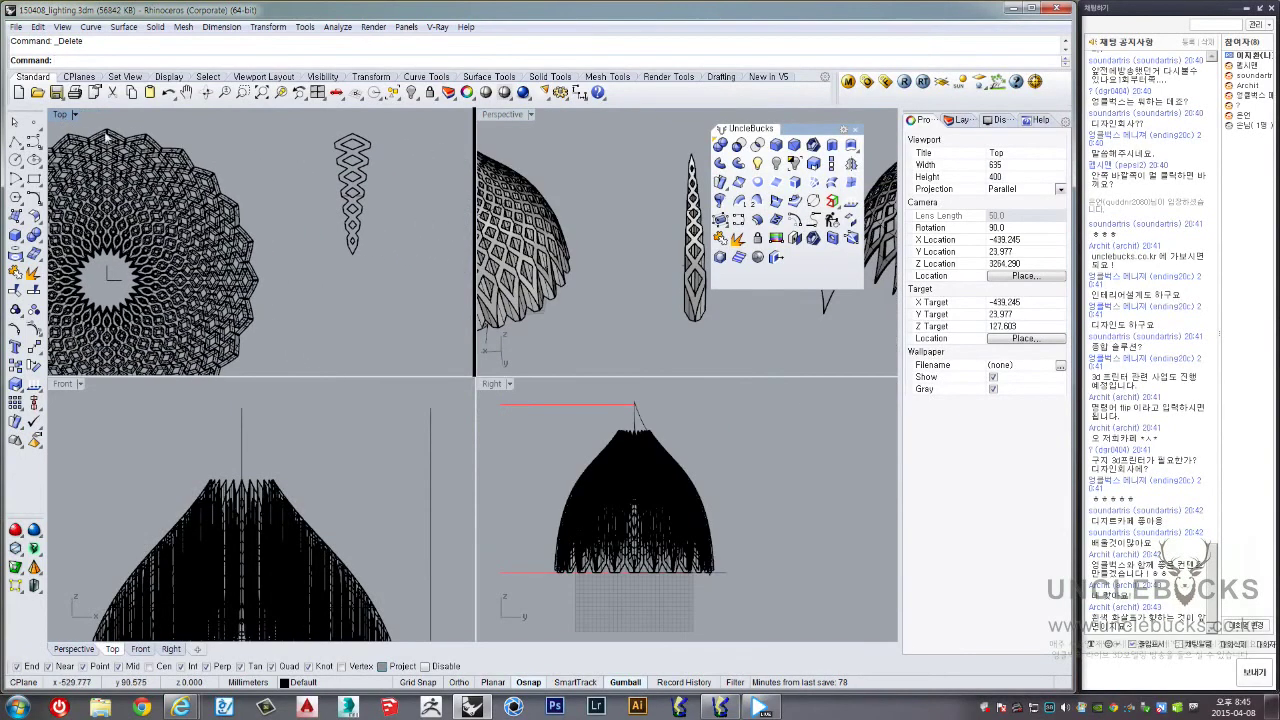
{"action": "double_click", "coordinate": [62, 115]}
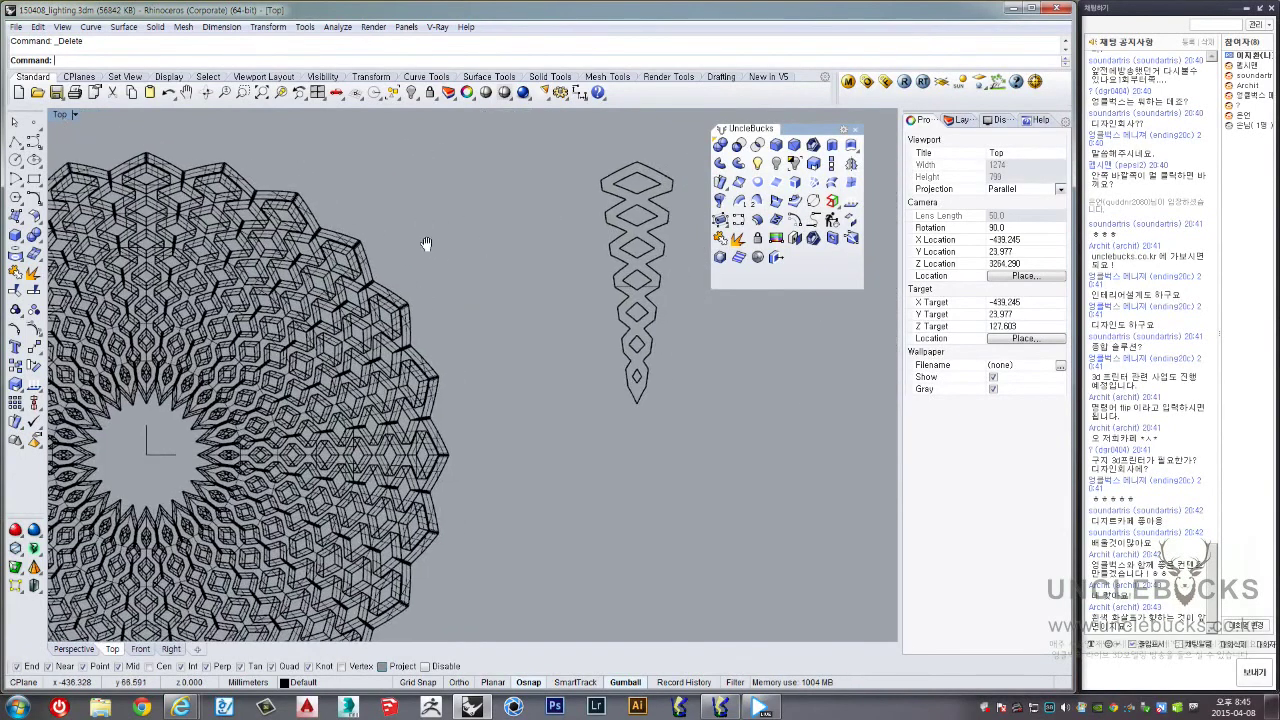
{"action": "right_click_drag", "start_coordinate": [423, 243], "coordinate": [299, 259]}
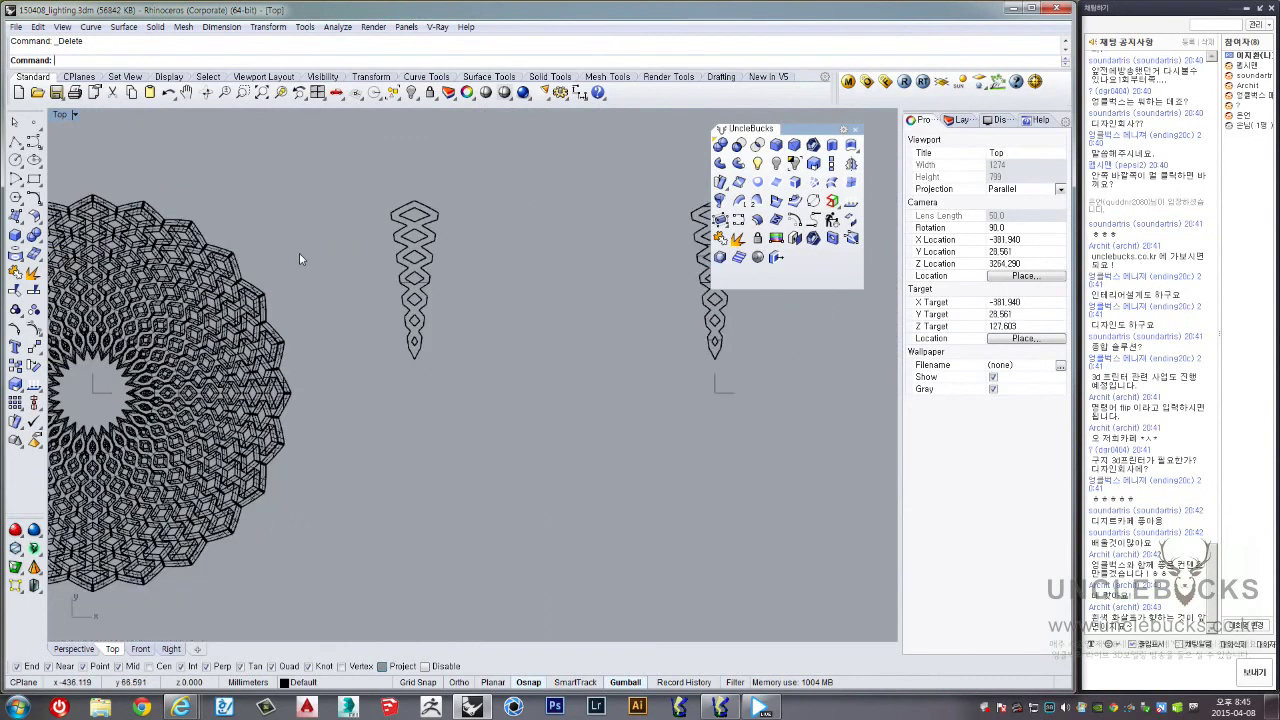
{"action": "double_click", "coordinate": [60, 116]}
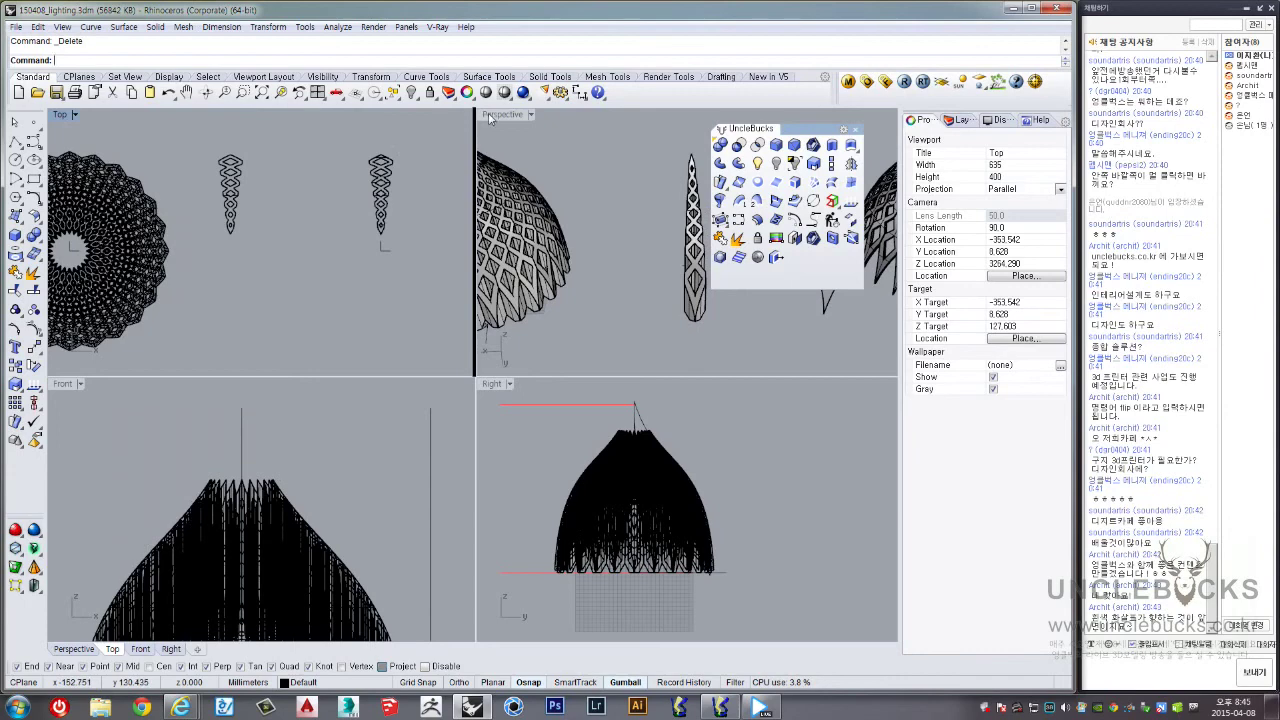
{"action": "double_click", "coordinate": [490, 116]}
{"action": "mouse_move", "coordinate": [440, 230]}
{"action": "right_mouse_down"}
{"action": "mouse_move", "coordinate": [545, 328]}
{"action": "mouse_move", "coordinate": [471, 337]}
{"action": "mouse_move", "coordinate": [524, 360]}
{"action": "mouse_move", "coordinate": [640, 320]}
{"action": "mouse_move", "coordinate": [670, 280]}
{"action": "mouse_move", "coordinate": [750, 265]}
{"action": "right_mouse_up"}
{"action": "scroll", "coordinate": [453, 360], "scroll_direction": "up", "scroll_amount": 5}
{"action": "left_click", "coordinate": [400, 360]}
{"action": "key", "text": "Escape"}
{"action": "scroll", "coordinate": [511, 332], "scroll_direction": "up", "scroll_amount": 4}
{"action": "scroll", "coordinate": [580, 356], "scroll_direction": "down", "scroll_amount": 3}
{"action": "scroll", "coordinate": [606, 355], "scroll_direction": "down", "scroll_amount": 3}
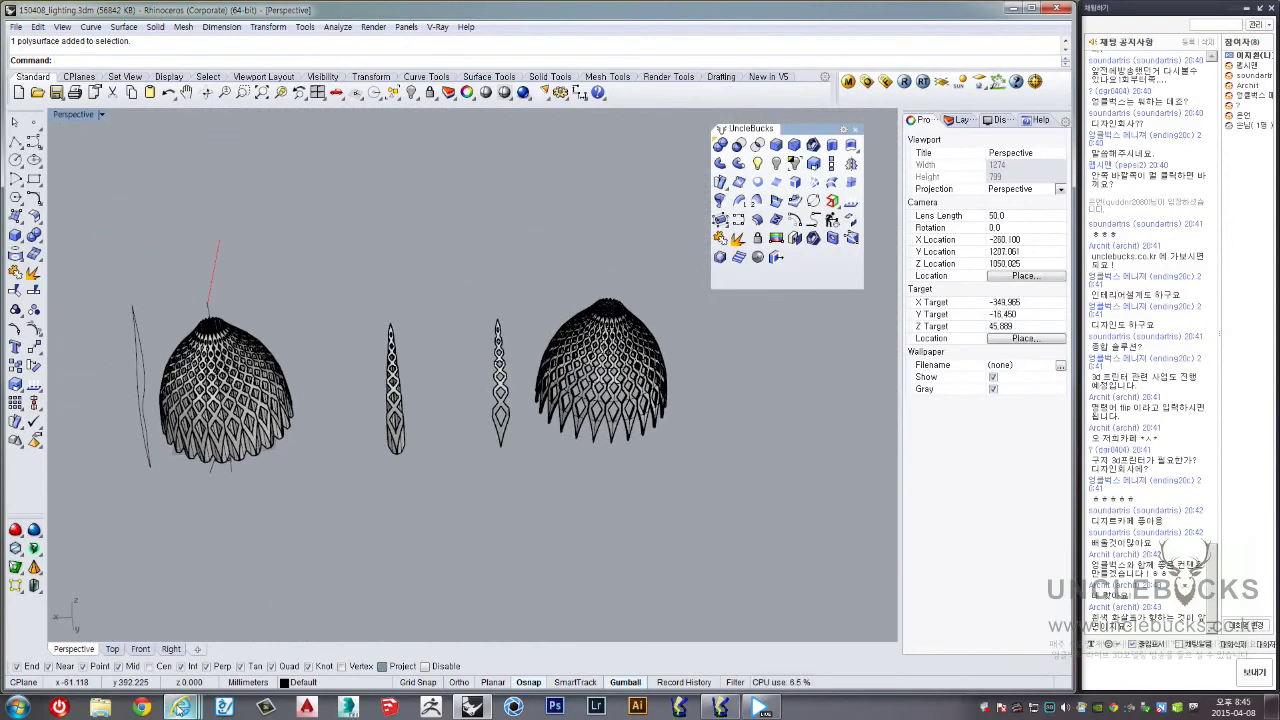
{"action": "mouse_move", "coordinate": [180, 707]}
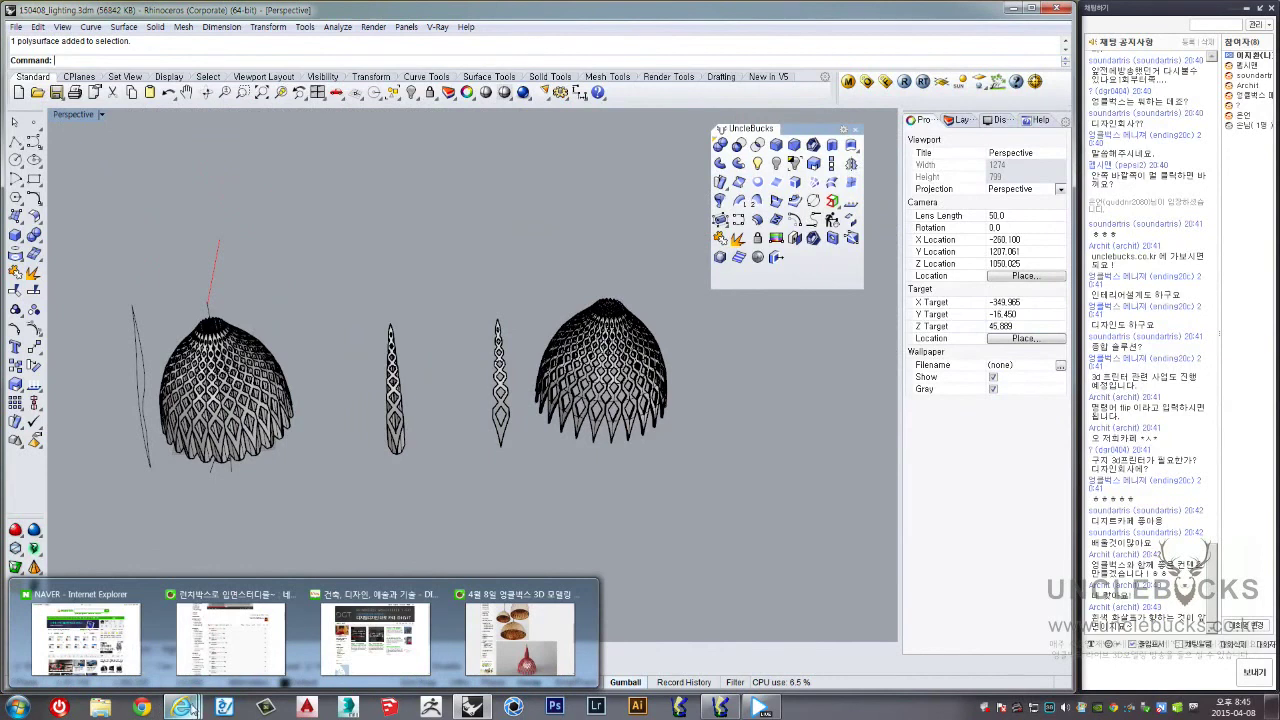
{"action": "left_click", "coordinate": [85, 630]}
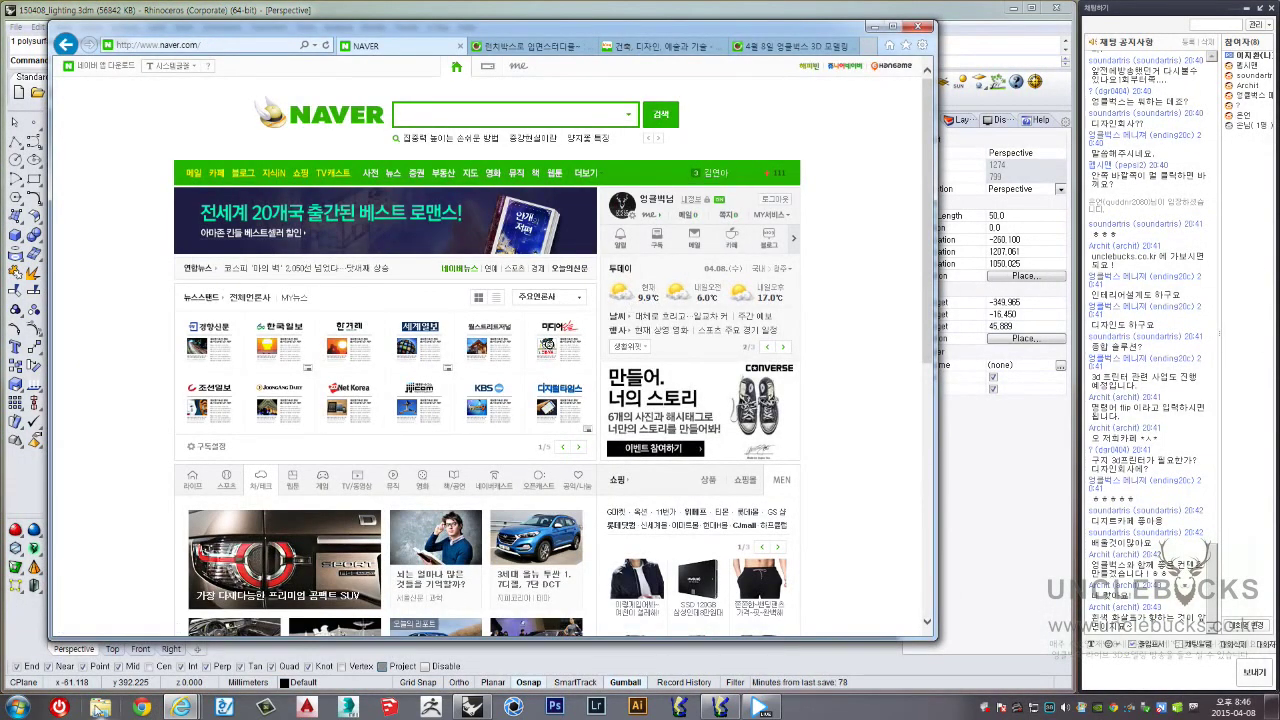
{"action": "left_click", "coordinate": [873, 28]}
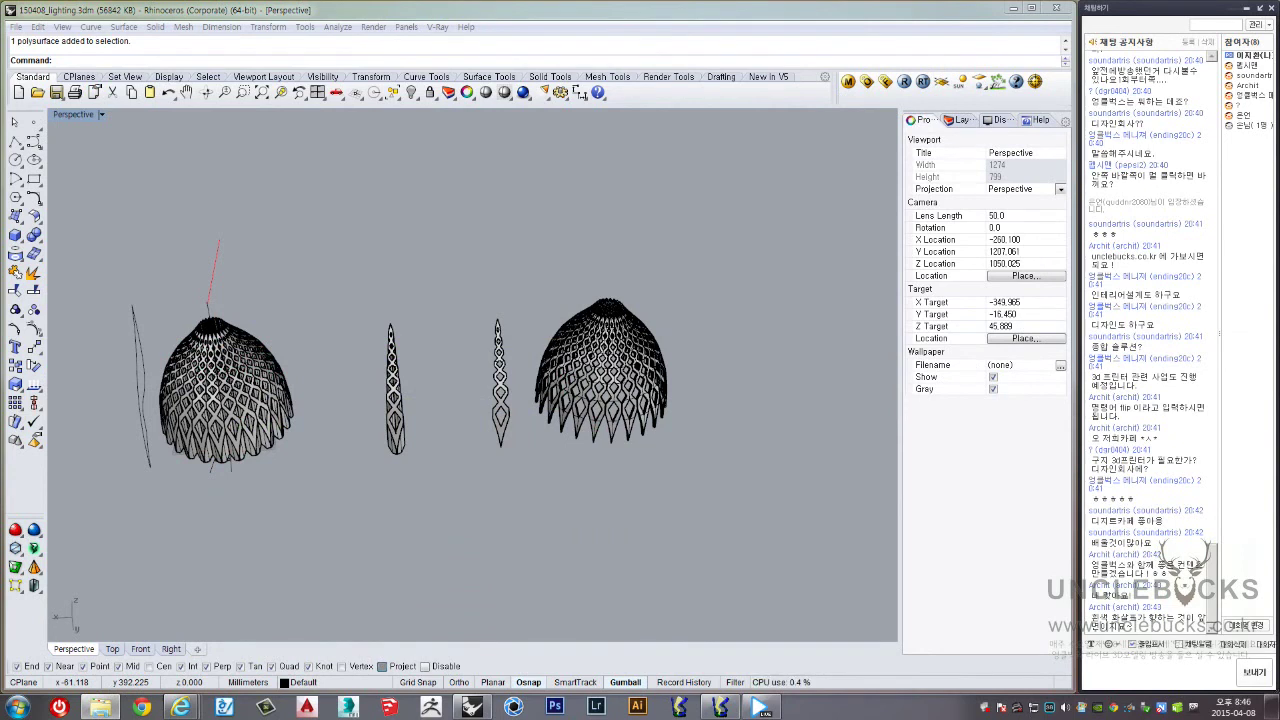
Show the 조명 사진 folder maximized as large icons and open 조명_20150408_01.JPG.
{"action": "key", "text": "alt+Tab"}
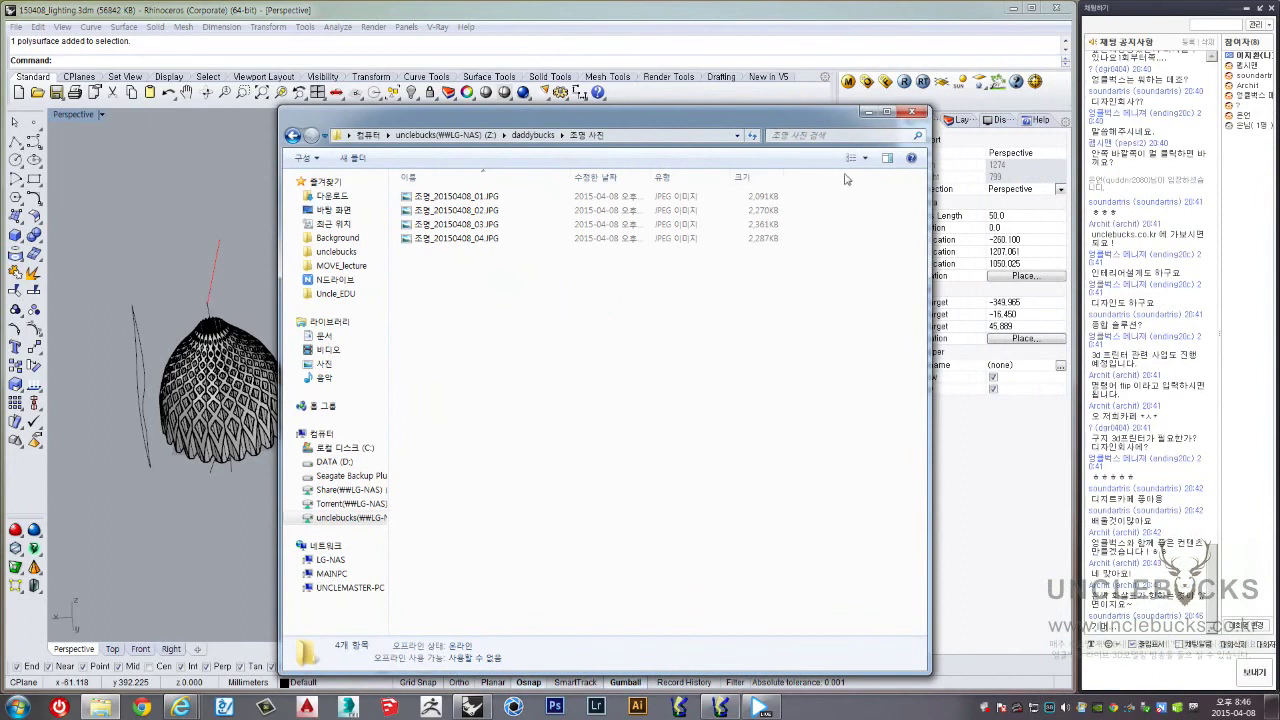
{"action": "left_click", "coordinate": [864, 158]}
{"action": "left_click", "coordinate": [910, 47]}
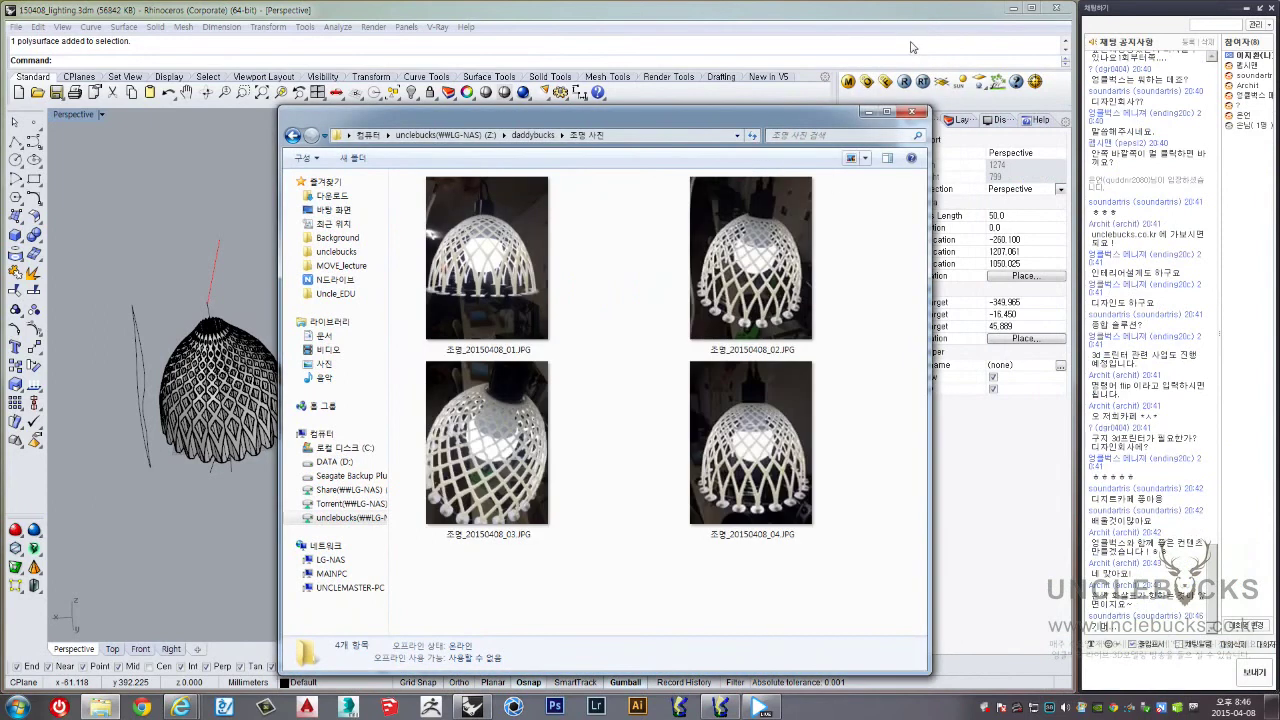
{"action": "double_click", "coordinate": [698, 113]}
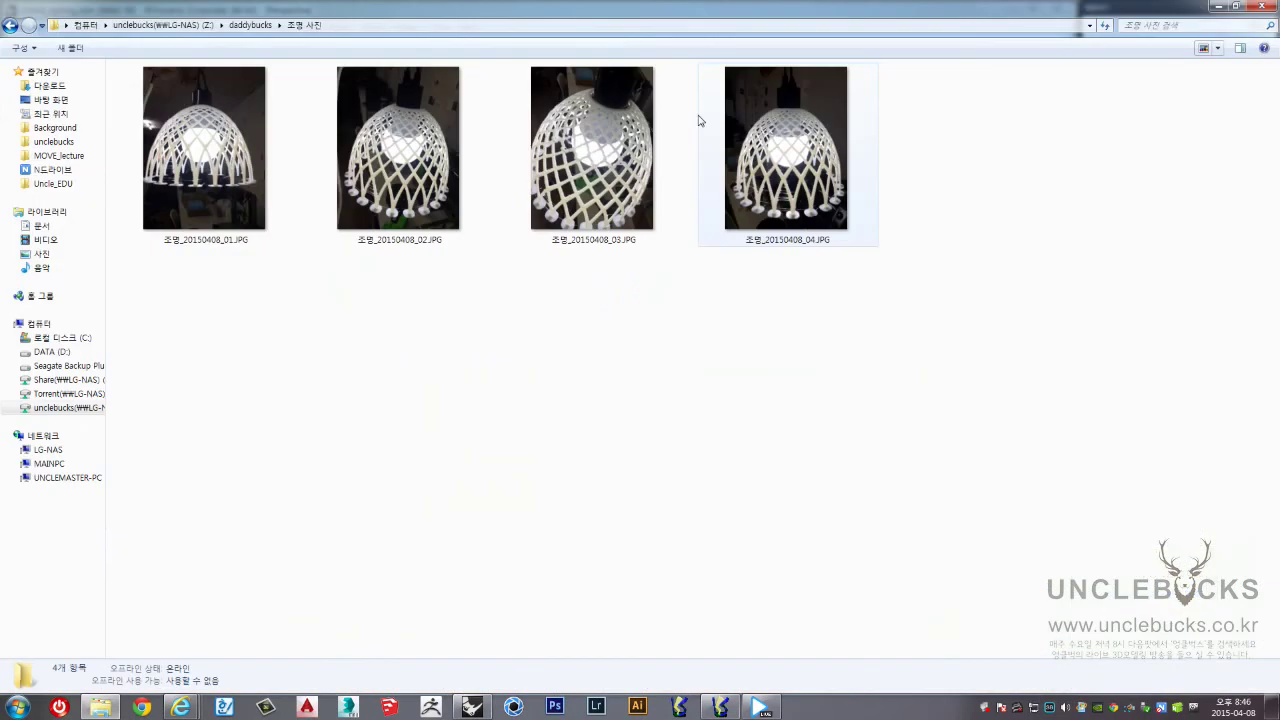
{"action": "left_click", "coordinate": [290, 209]}
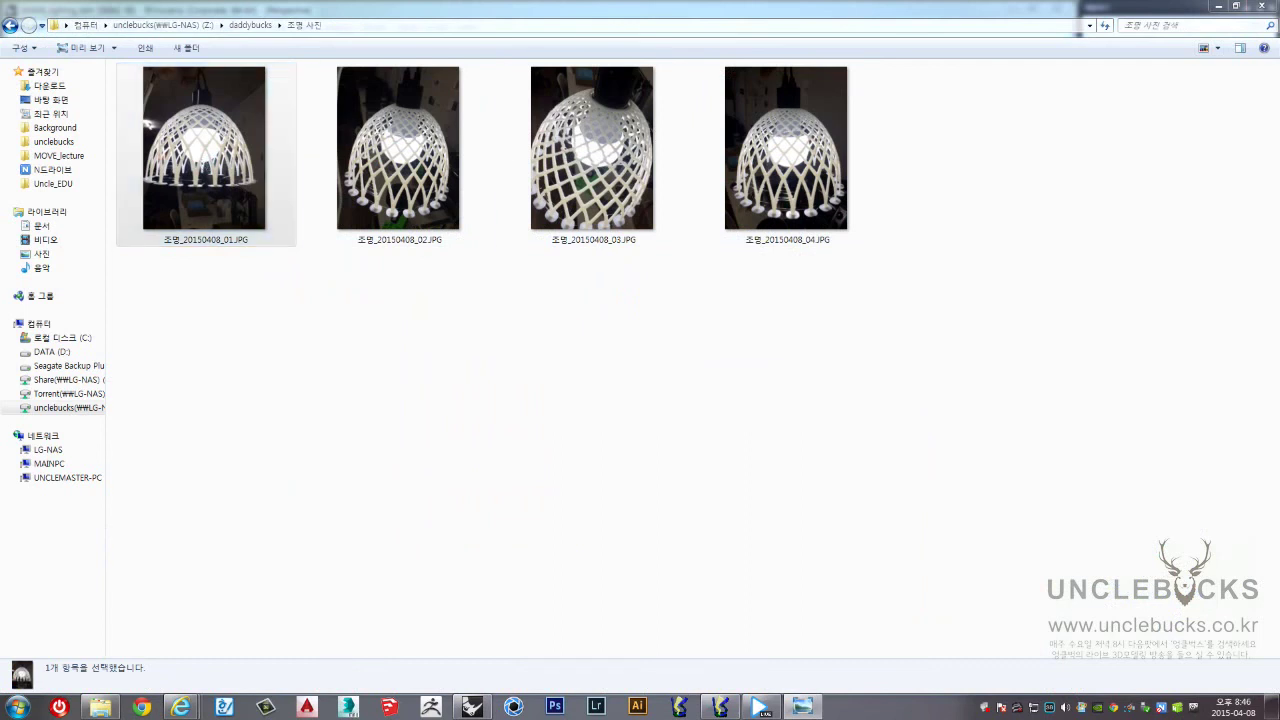
{"action": "key", "text": "Return"}
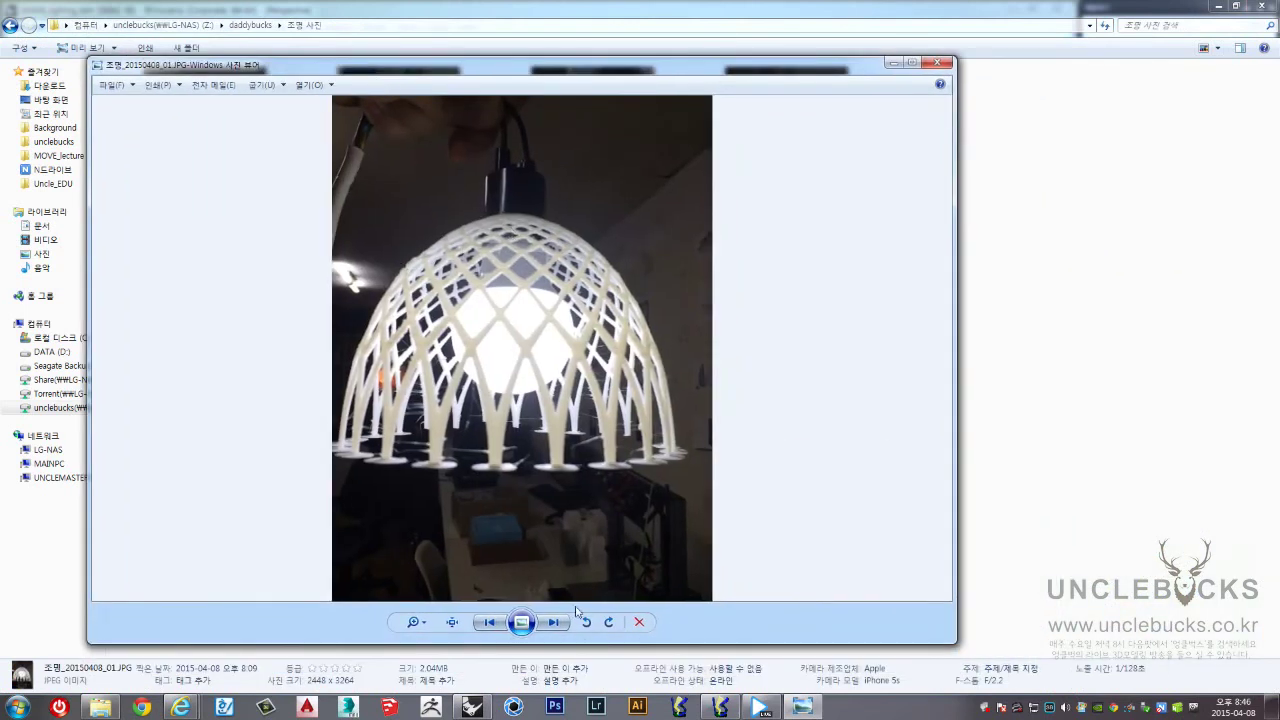
Maximize Windows Photo Viewer and advance to the next lamp photo.
{"action": "double_click", "coordinate": [622, 70]}
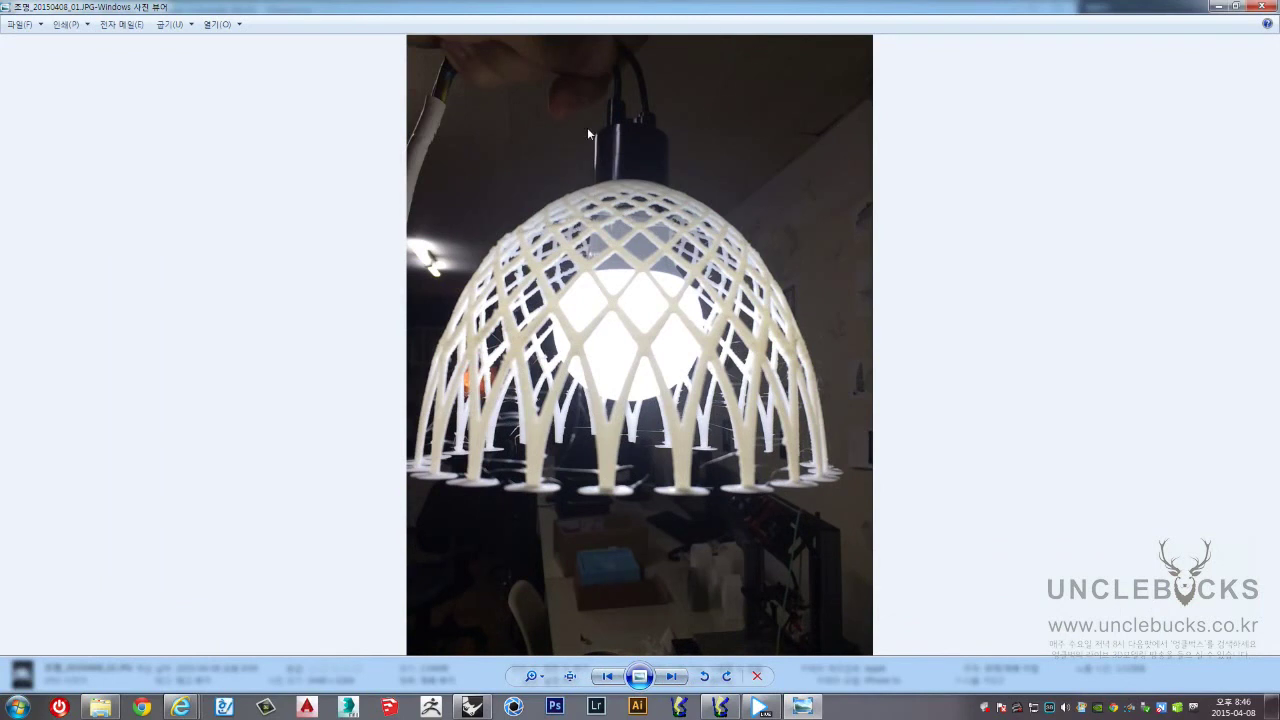
{"action": "left_click", "coordinate": [670, 677]}
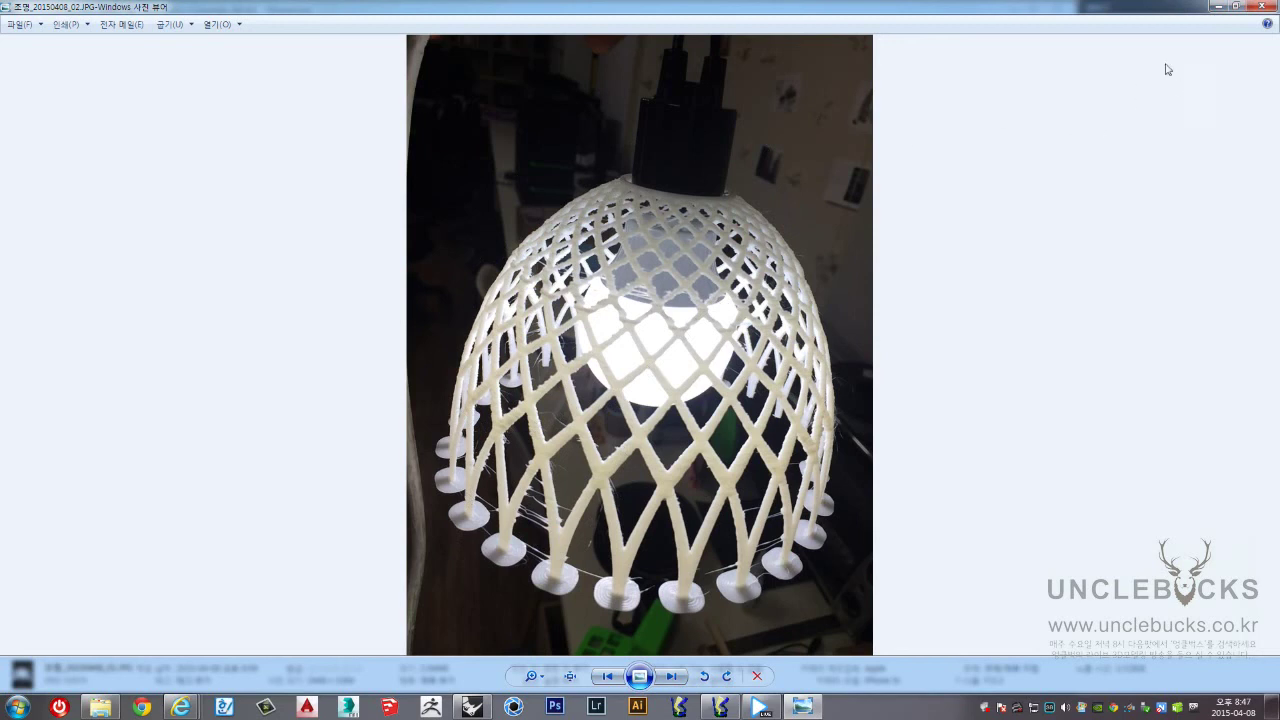
Restore, narrow and shift the lamp photo window, then close it to show the 조명 사진 folder.
{"action": "left_click", "coordinate": [1236, 7]}
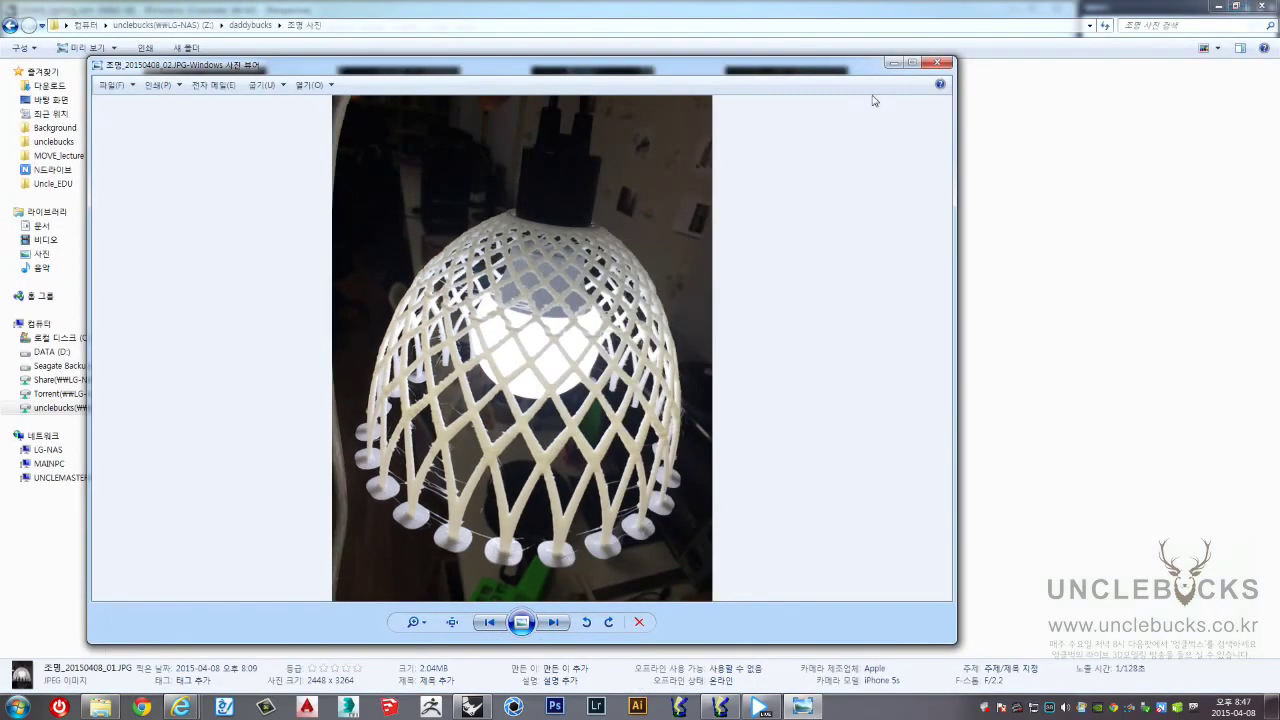
{"action": "left_click_drag", "start_coordinate": [955, 107], "coordinate": [496, 157]}
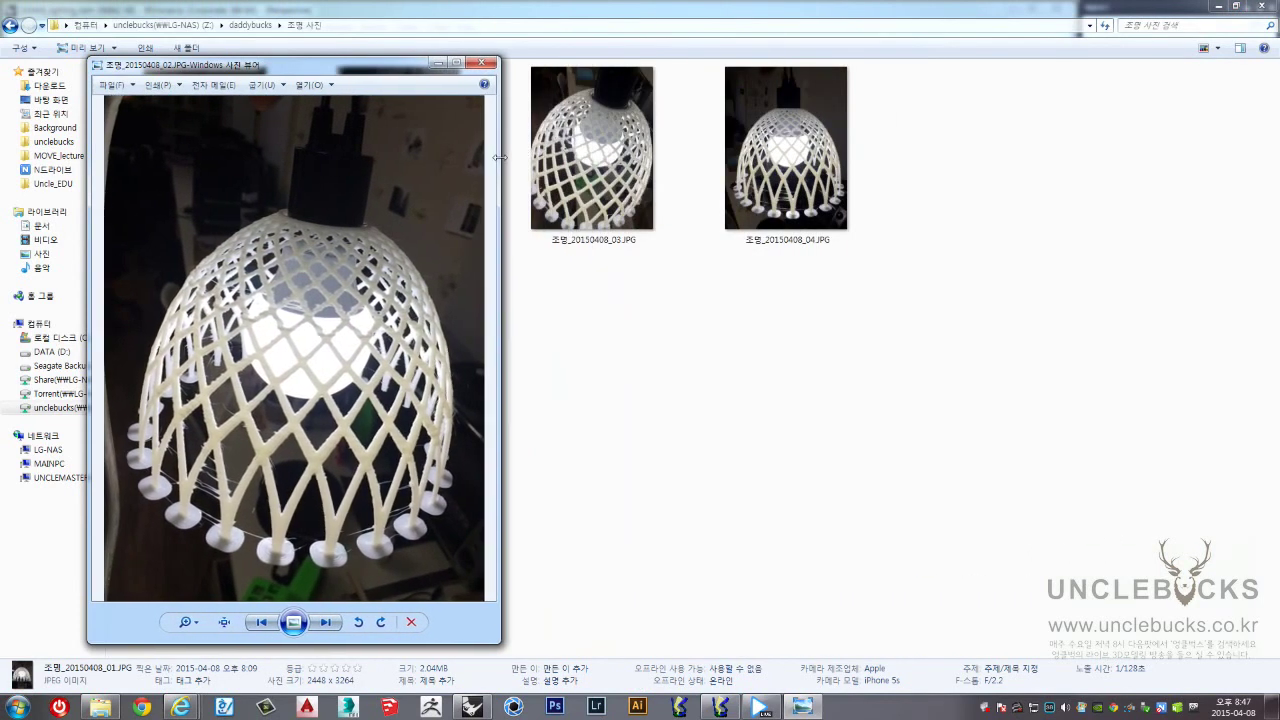
{"action": "left_click_drag", "start_coordinate": [387, 70], "coordinate": [787, 38]}
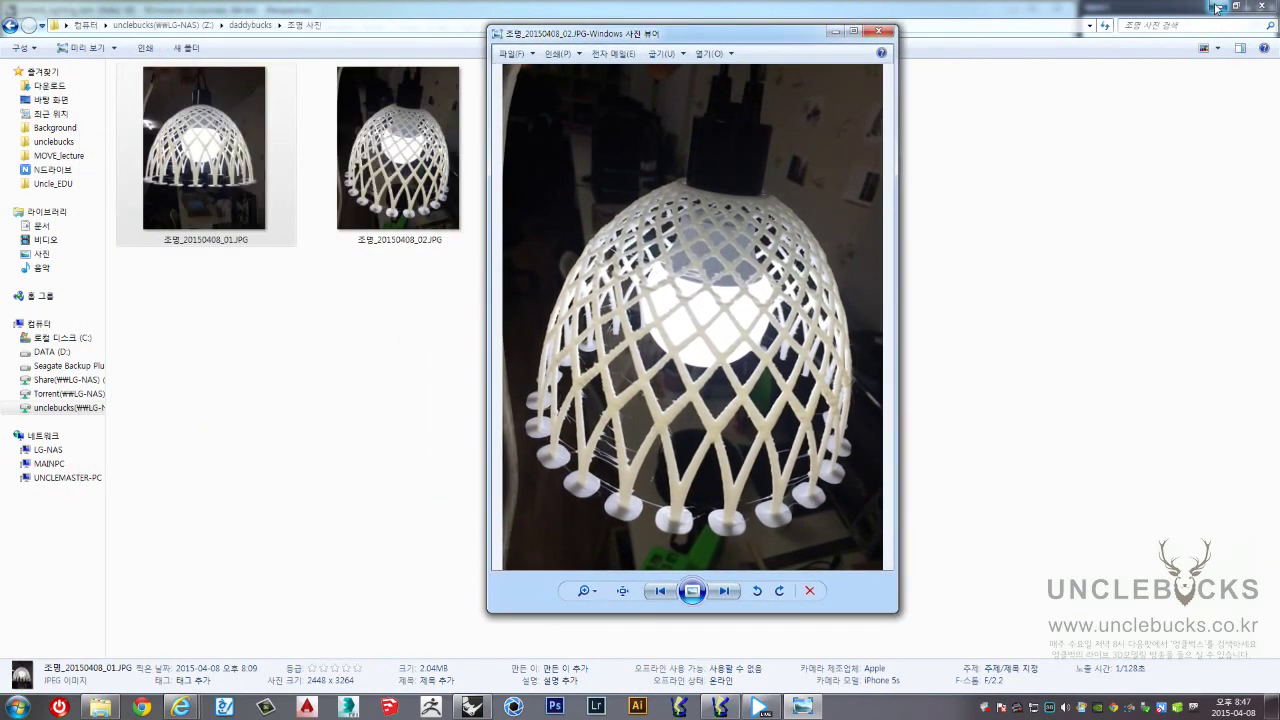
{"action": "key", "text": "alt+F4"}
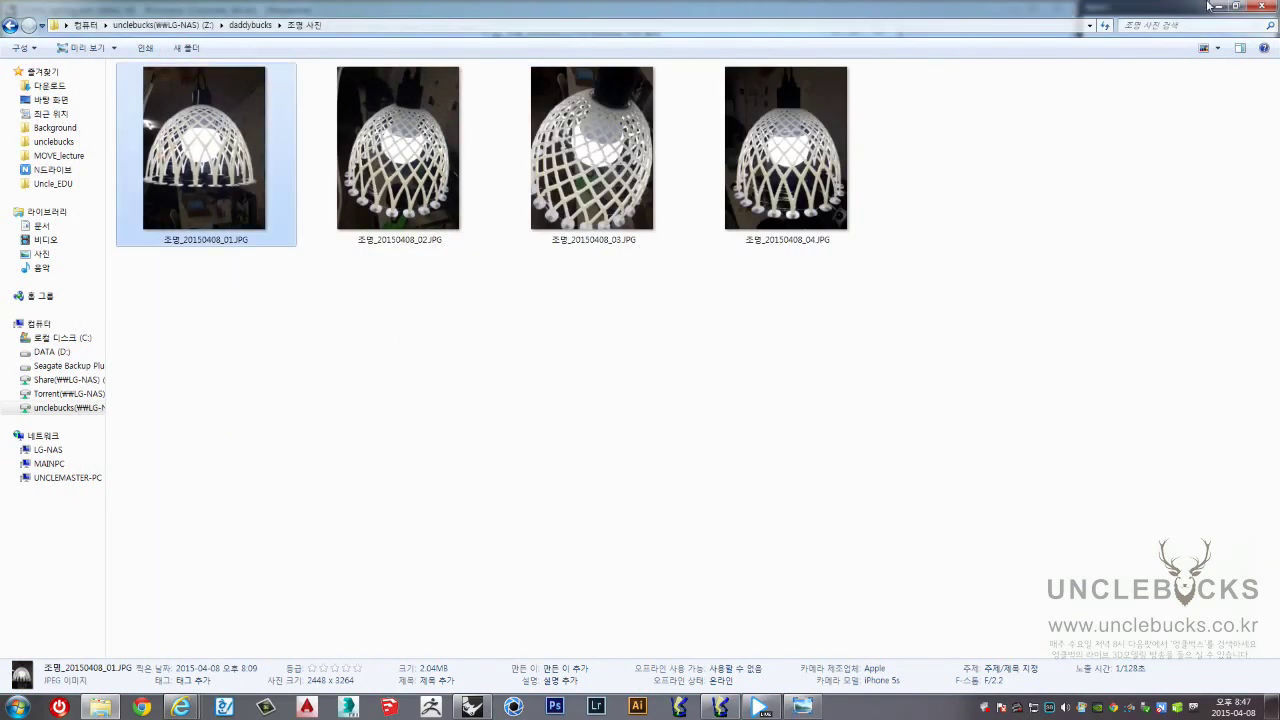
Hide the photo folder, then zoom and orbit Rhino's Perspective view onto the lattice lamp model.
{"action": "left_click", "coordinate": [1214, 8]}
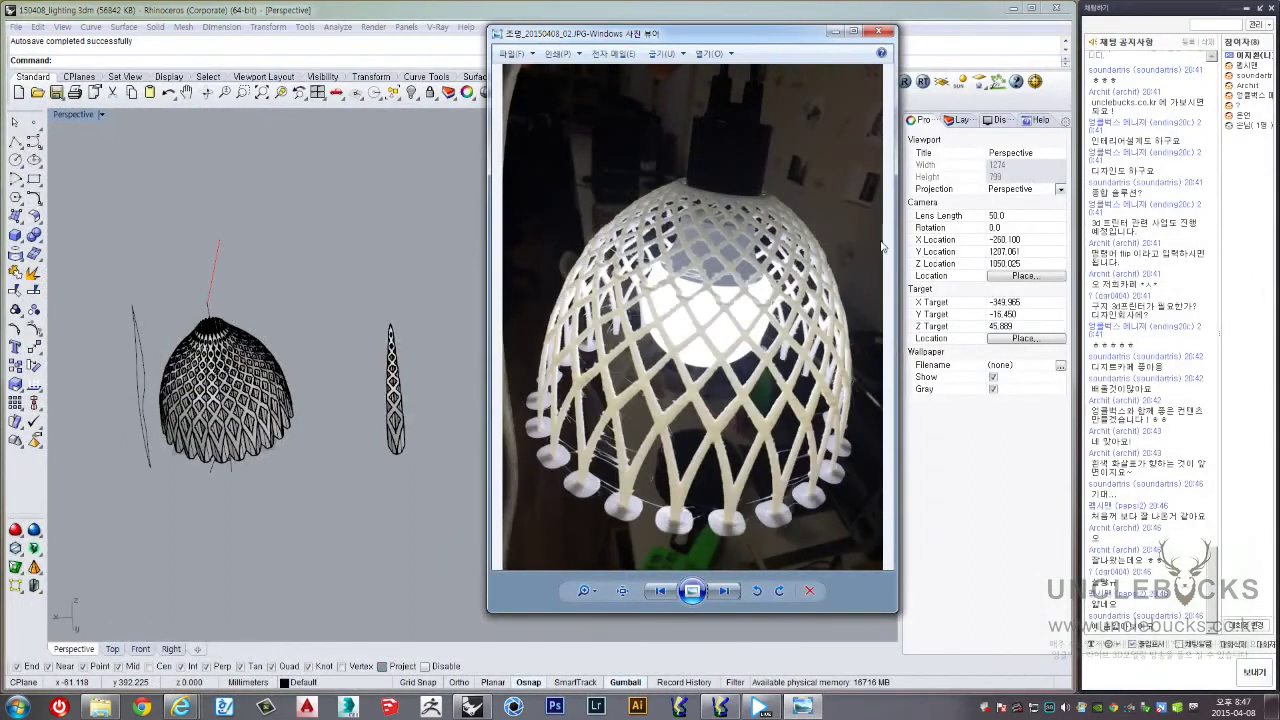
{"action": "left_click_drag", "start_coordinate": [670, 33], "coordinate": [635, 36]}
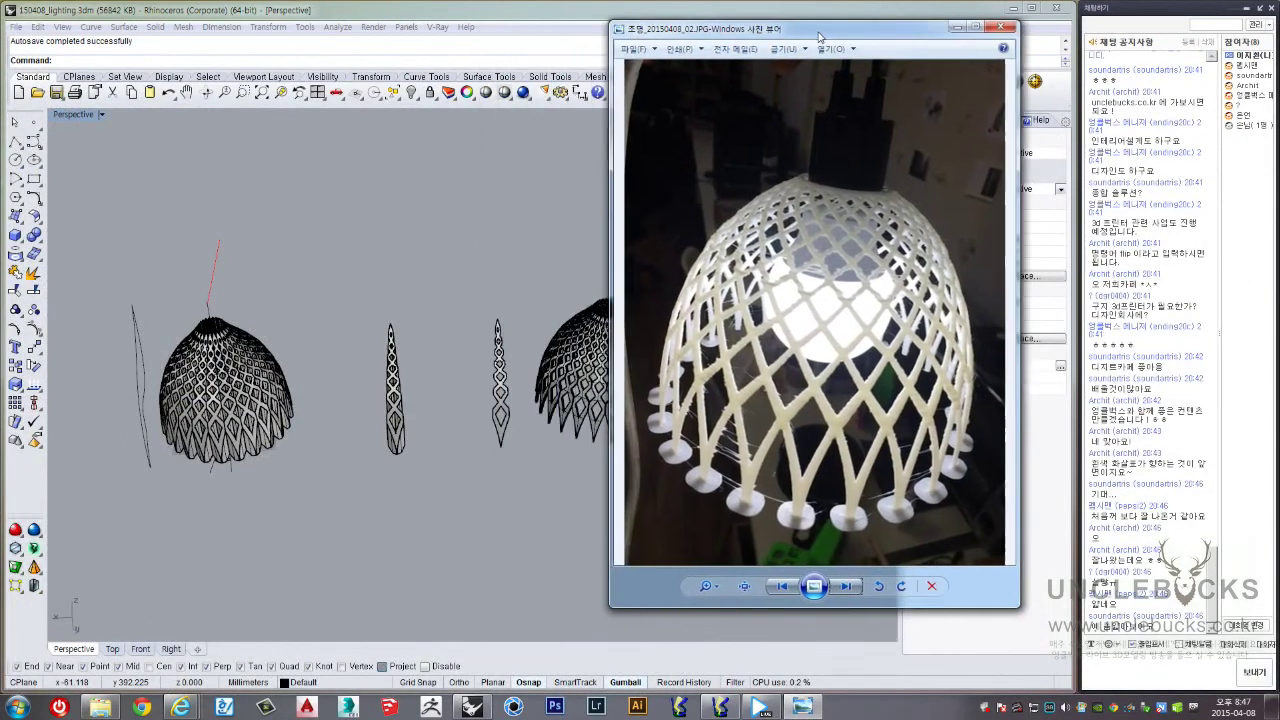
{"action": "left_click", "coordinate": [311, 397]}
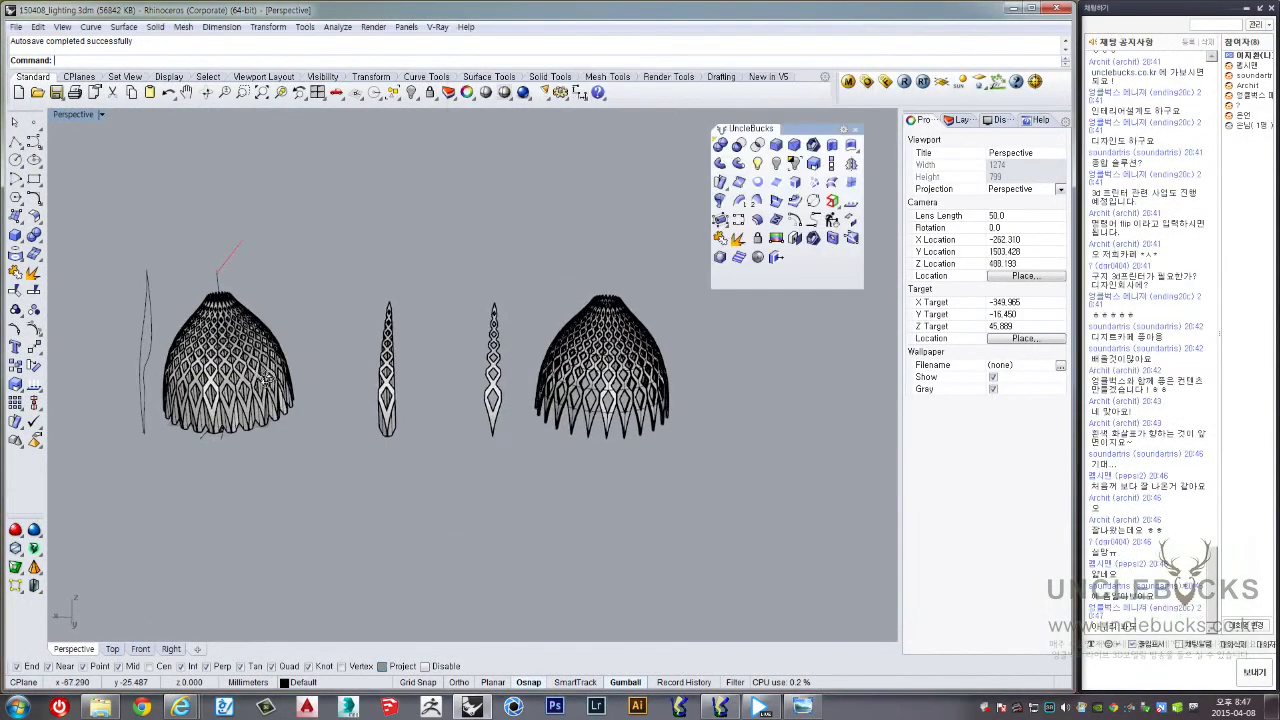
{"action": "scroll", "coordinate": [502, 578], "scroll_direction": "up", "scroll_amount": 3}
{"action": "scroll", "coordinate": [502, 578], "scroll_direction": "up", "scroll_amount": 3}
{"action": "scroll", "coordinate": [502, 578], "scroll_direction": "up", "scroll_amount": 2}
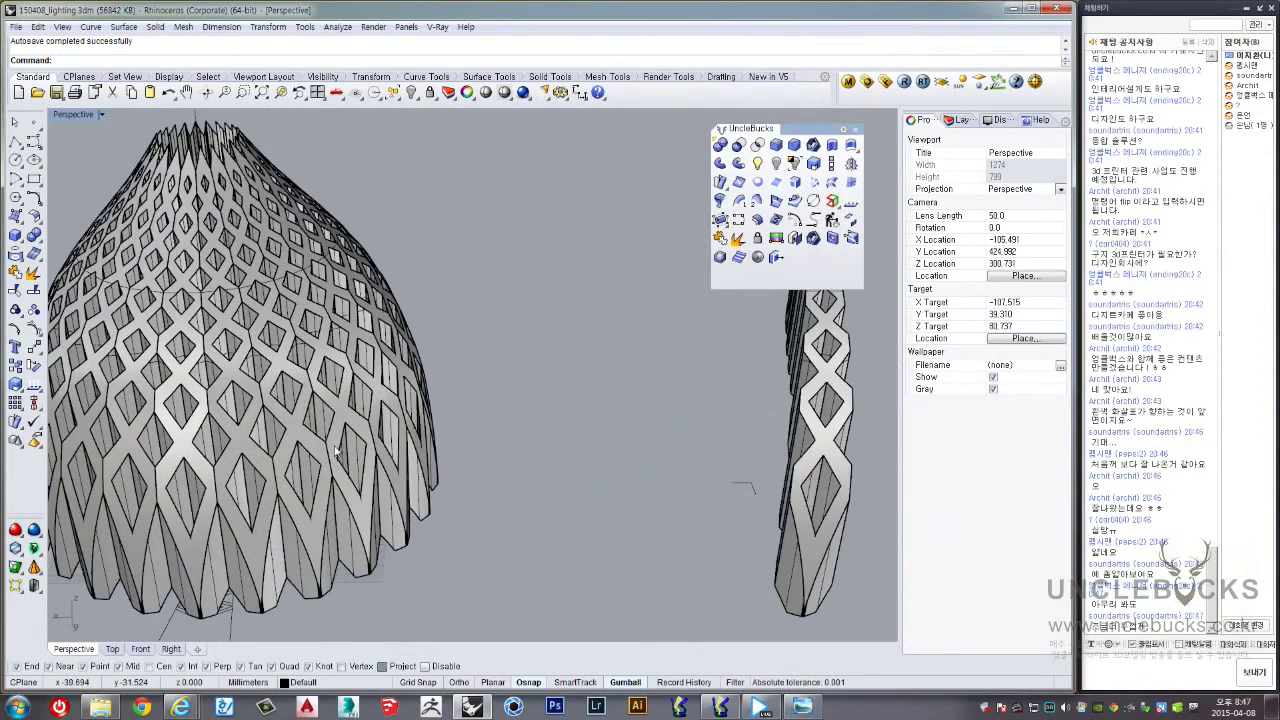
{"action": "right_click_drag", "start_coordinate": [502, 578], "coordinate": [413, 388]}
{"action": "left_click", "coordinate": [413, 388]}
{"action": "left_click", "coordinate": [678, 518]}
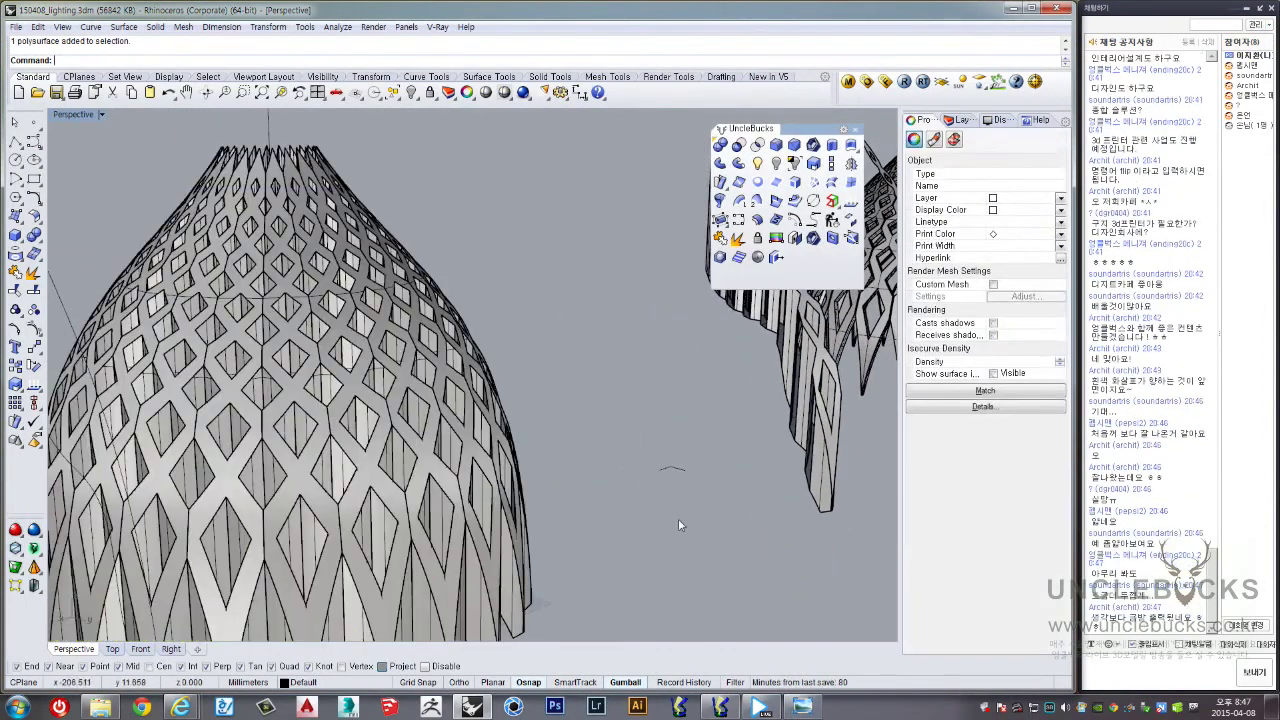
Bring the printed-lamp photo 조명_20150408_02.JPG forward and enlarge its window.
{"action": "left_click", "coordinate": [802, 706]}
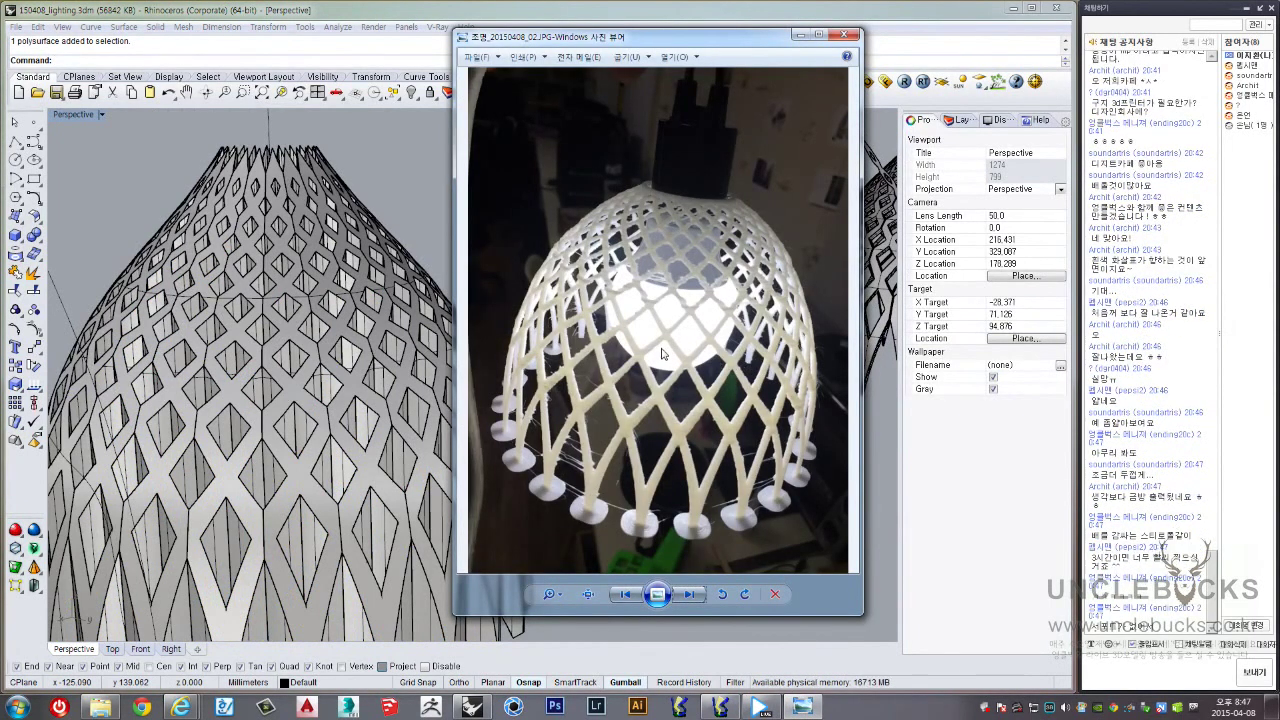
{"action": "mouse_move", "coordinate": [455, 155]}
{"action": "left_mouse_down"}
{"action": "mouse_move", "coordinate": [440, 152]}
{"action": "mouse_move", "coordinate": [466, 155]}
{"action": "mouse_move", "coordinate": [449, 155]}
{"action": "left_mouse_up"}
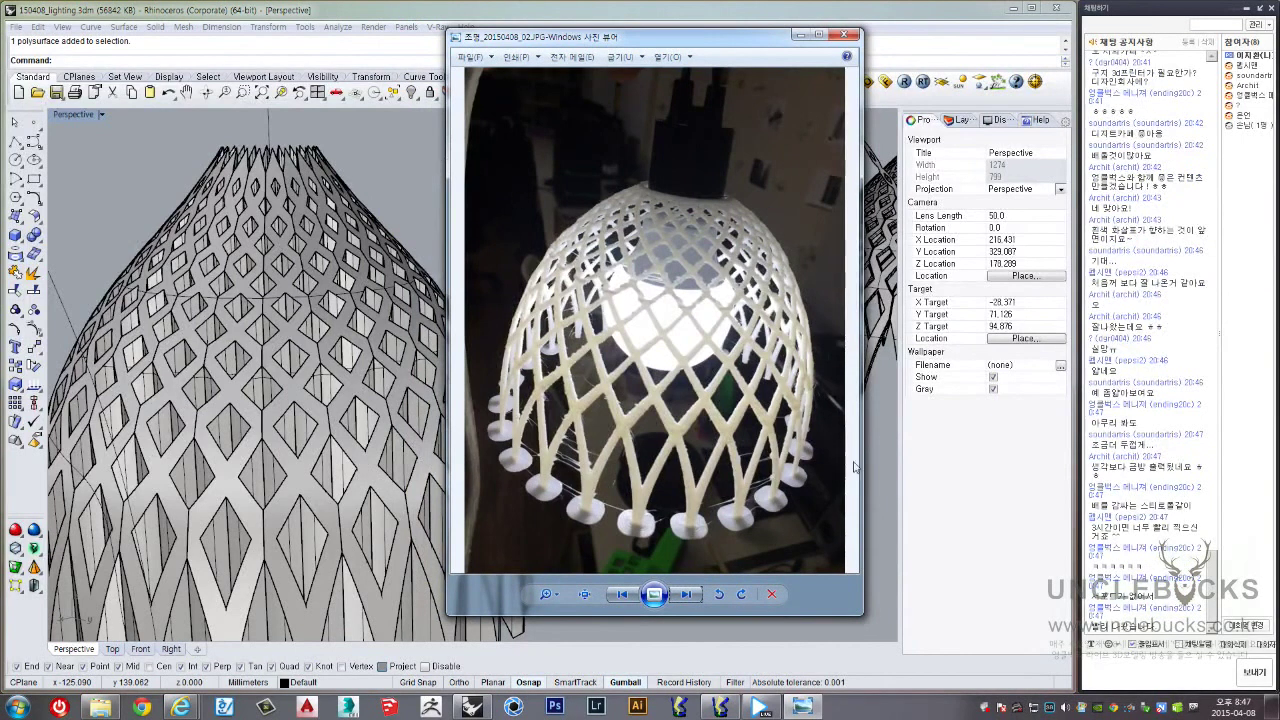
{"action": "mouse_move", "coordinate": [862, 614]}
{"action": "left_mouse_down"}
{"action": "mouse_move", "coordinate": [880, 628]}
{"action": "mouse_move", "coordinate": [812, 623]}
{"action": "mouse_move", "coordinate": [868, 660]}
{"action": "left_mouse_up"}
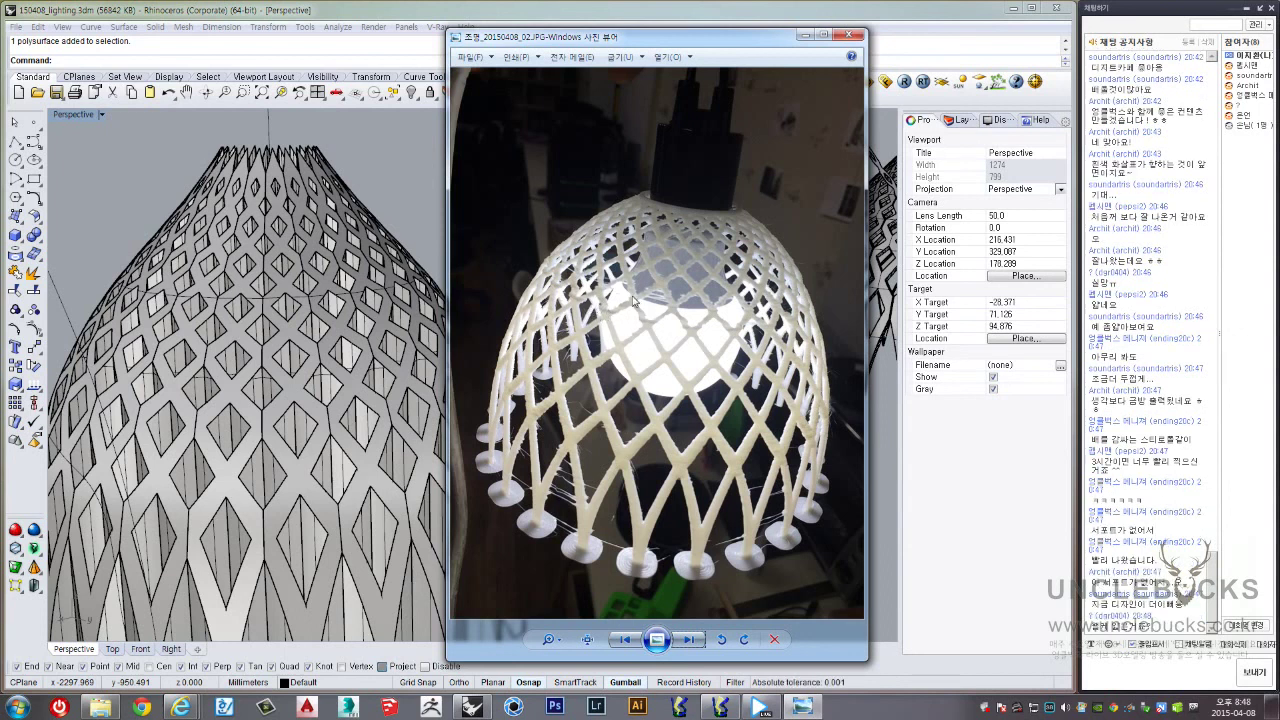
Minimize the photo and use Show Objects to reveal the 290 hidden objects.
{"action": "left_click", "coordinate": [803, 40]}
{"action": "scroll", "coordinate": [609, 223], "scroll_direction": "down", "scroll_amount": 5}
{"action": "scroll", "coordinate": [630, 215], "scroll_direction": "down", "scroll_amount": 2}
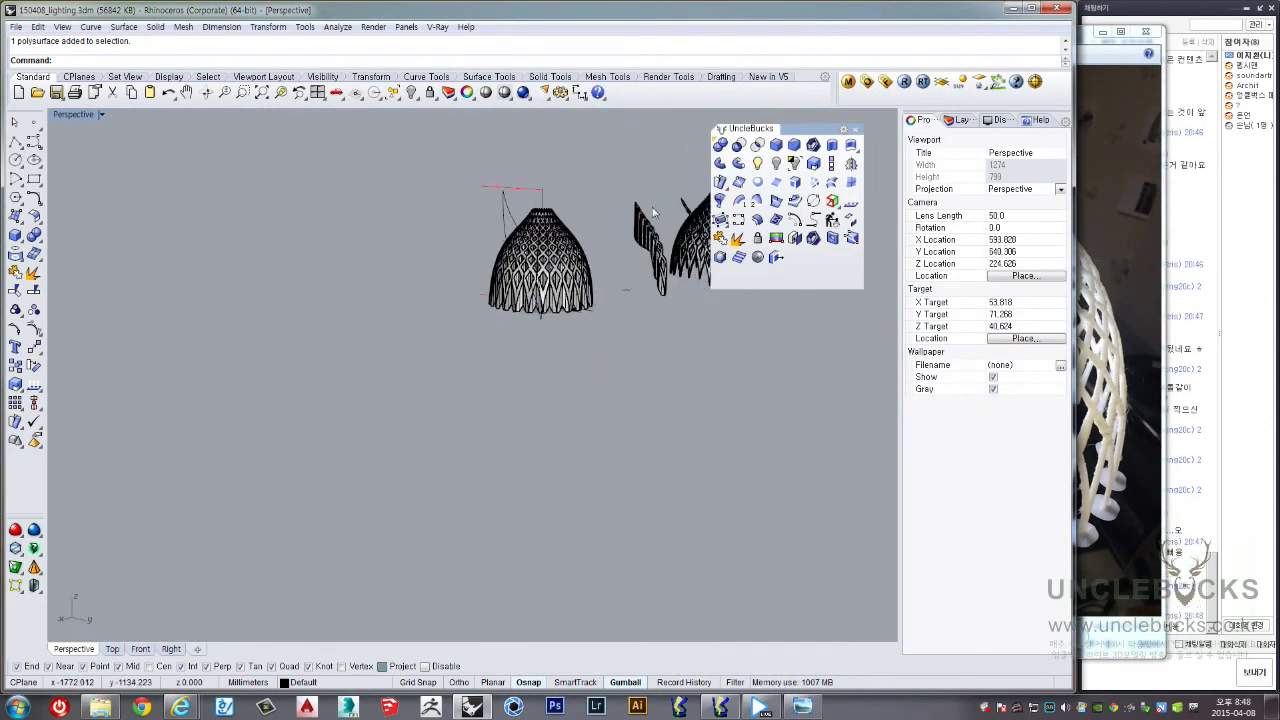
{"action": "right_click_drag", "start_coordinate": [652, 207], "coordinate": [578, 272]}
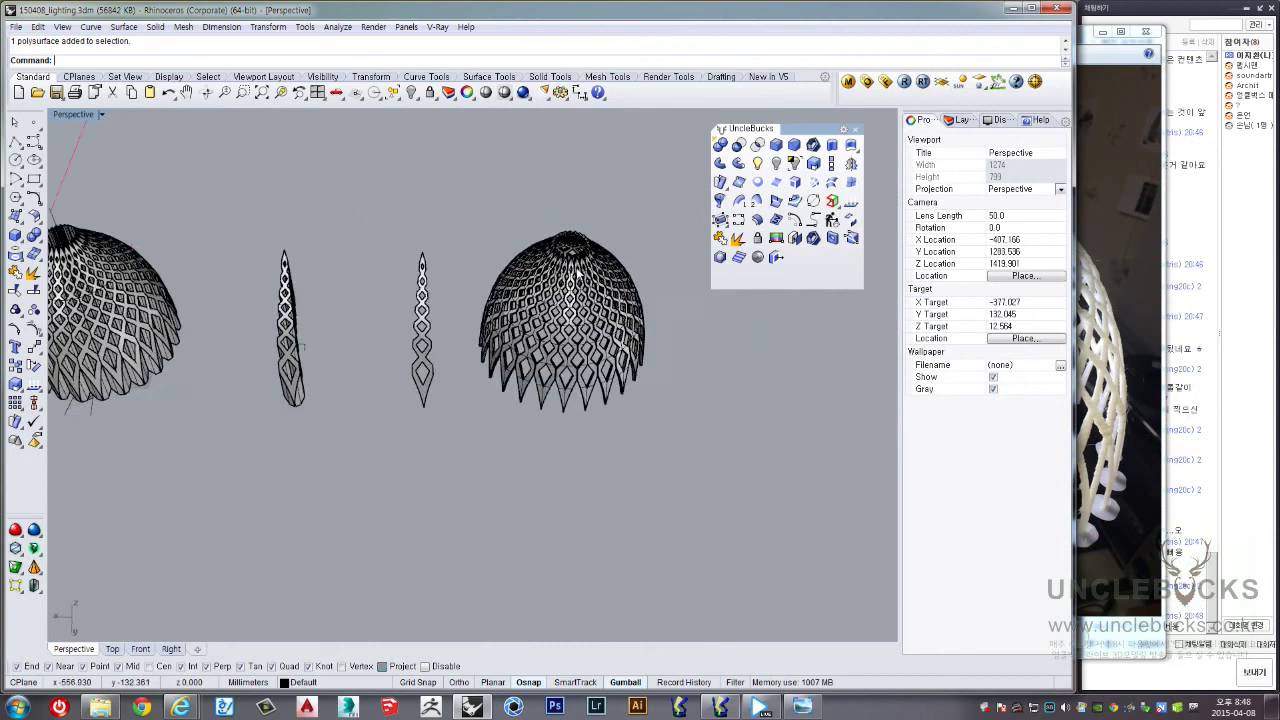
{"action": "scroll", "coordinate": [578, 272], "scroll_direction": "up", "scroll_amount": 5}
{"action": "right_click", "coordinate": [757, 162]}
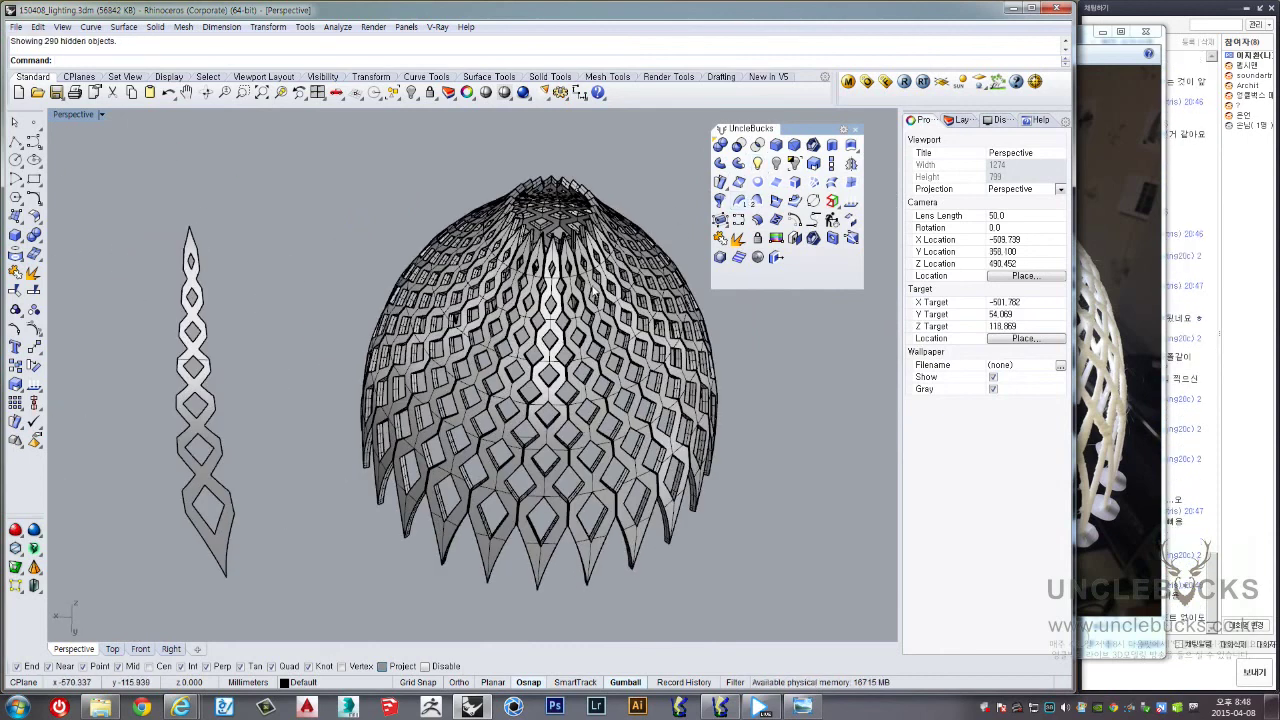
Orbit and zoom out over all the lamps, then centre the view on one lattice dome.
{"action": "scroll", "coordinate": [540, 265], "scroll_direction": "down", "scroll_amount": 3}
{"action": "scroll", "coordinate": [540, 265], "scroll_direction": "down", "scroll_amount": 3}
{"action": "mouse_move", "coordinate": [540, 265]}
{"action": "right_mouse_down"}
{"action": "mouse_move", "coordinate": [515, 304]}
{"action": "mouse_move", "coordinate": [291, 359]}
{"action": "mouse_move", "coordinate": [598, 352]}
{"action": "right_mouse_up"}
{"action": "scroll", "coordinate": [598, 352], "scroll_direction": "up", "scroll_amount": 3}
{"action": "scroll", "coordinate": [598, 352], "scroll_direction": "up", "scroll_amount": 3}
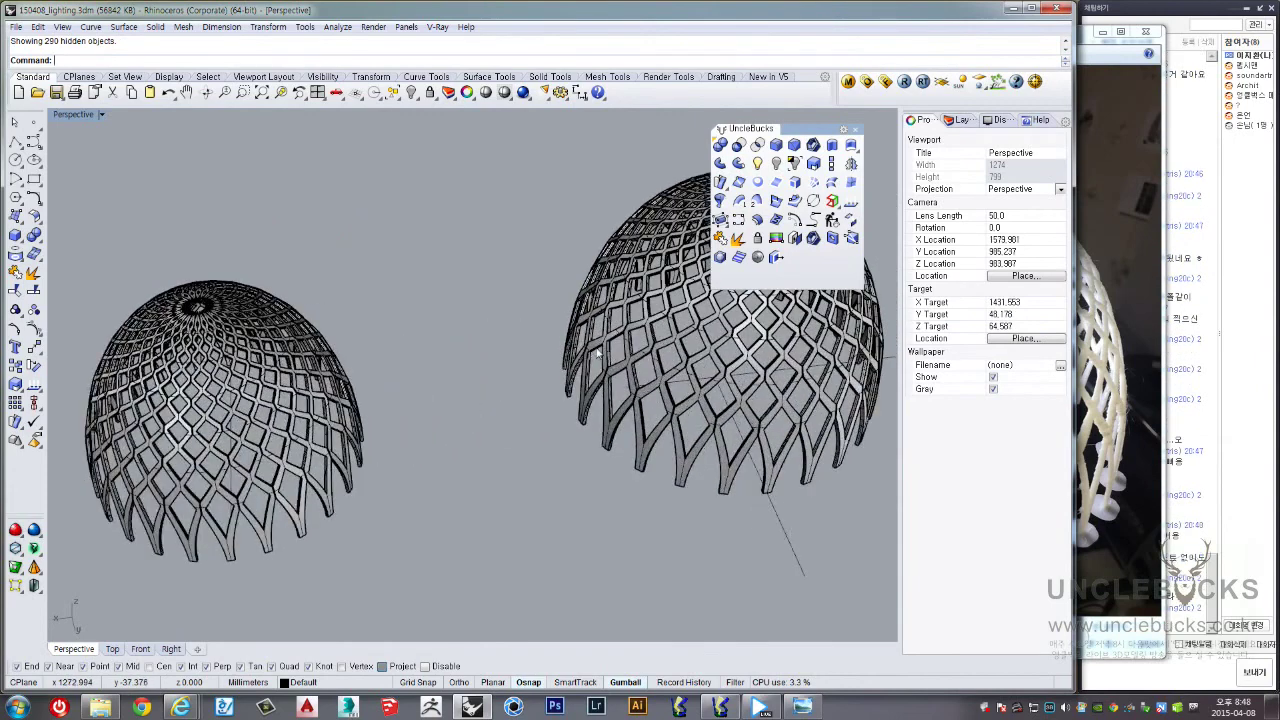
{"action": "scroll", "coordinate": [598, 352], "scroll_direction": "up", "scroll_amount": 3}
{"action": "scroll", "coordinate": [598, 352], "scroll_direction": "down", "scroll_amount": 3}
{"action": "right_click_drag", "start_coordinate": [330, 370], "coordinate": [470, 373], "text": "shift"}
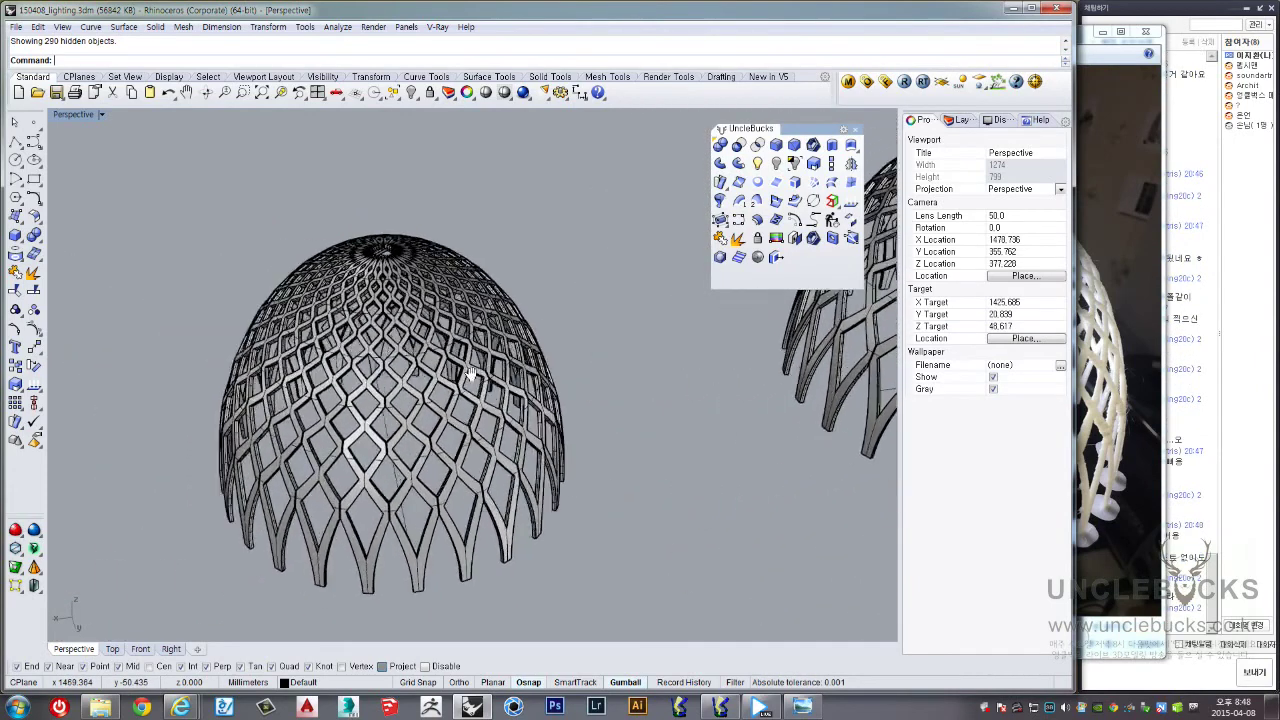
{"action": "left_click", "coordinate": [456, 376]}
{"action": "scroll", "coordinate": [456, 376], "scroll_direction": "up", "scroll_amount": 2}
{"action": "scroll", "coordinate": [456, 376], "scroll_direction": "up", "scroll_amount": 2}
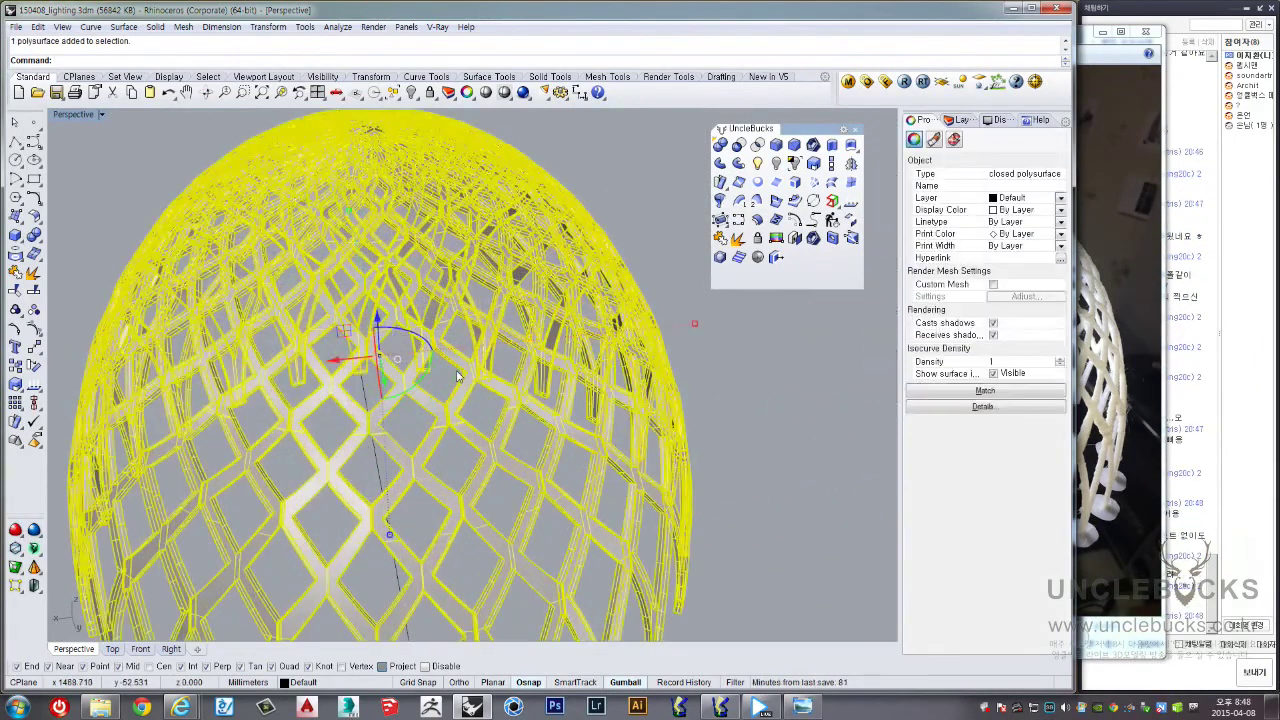
{"action": "scroll", "coordinate": [456, 376], "scroll_direction": "down", "scroll_amount": 3}
{"action": "left_click", "coordinate": [649, 362]}
Narrow the Rhino window beside the lamp photo and orbit the dome to a top-down angle.
{"action": "left_click", "coordinate": [760, 706]}
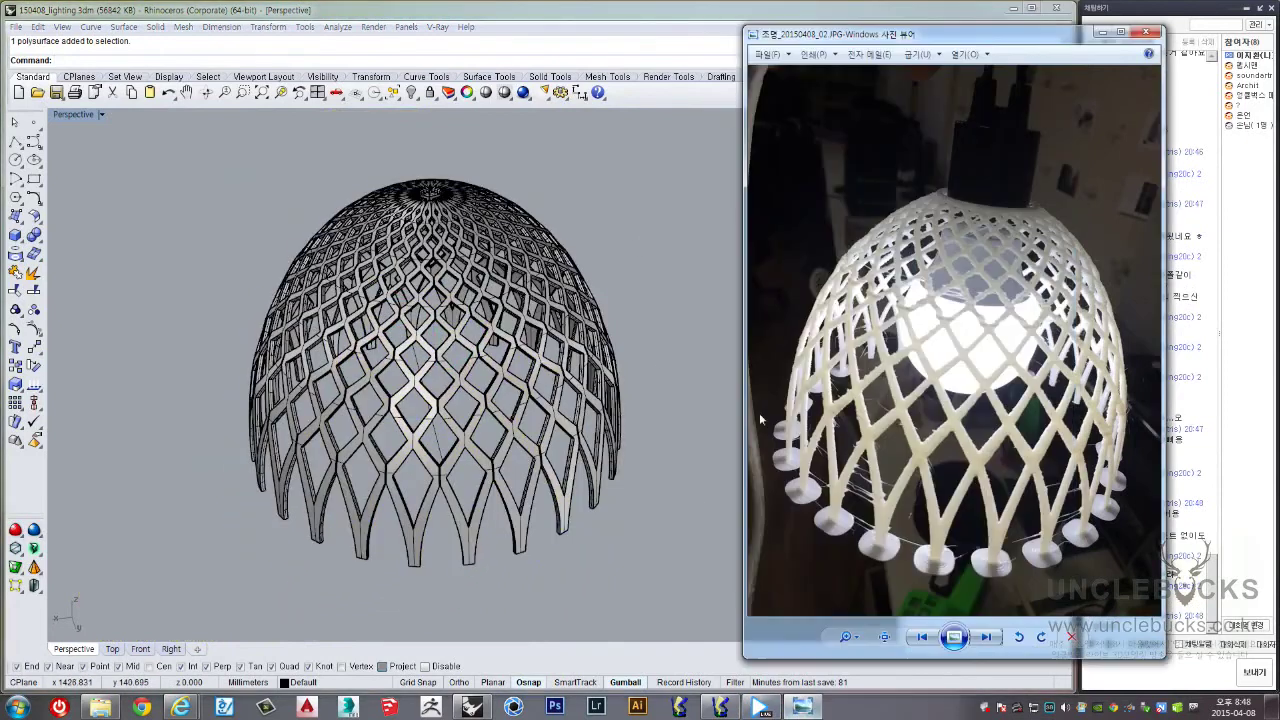
{"action": "left_click", "coordinate": [1030, 15]}
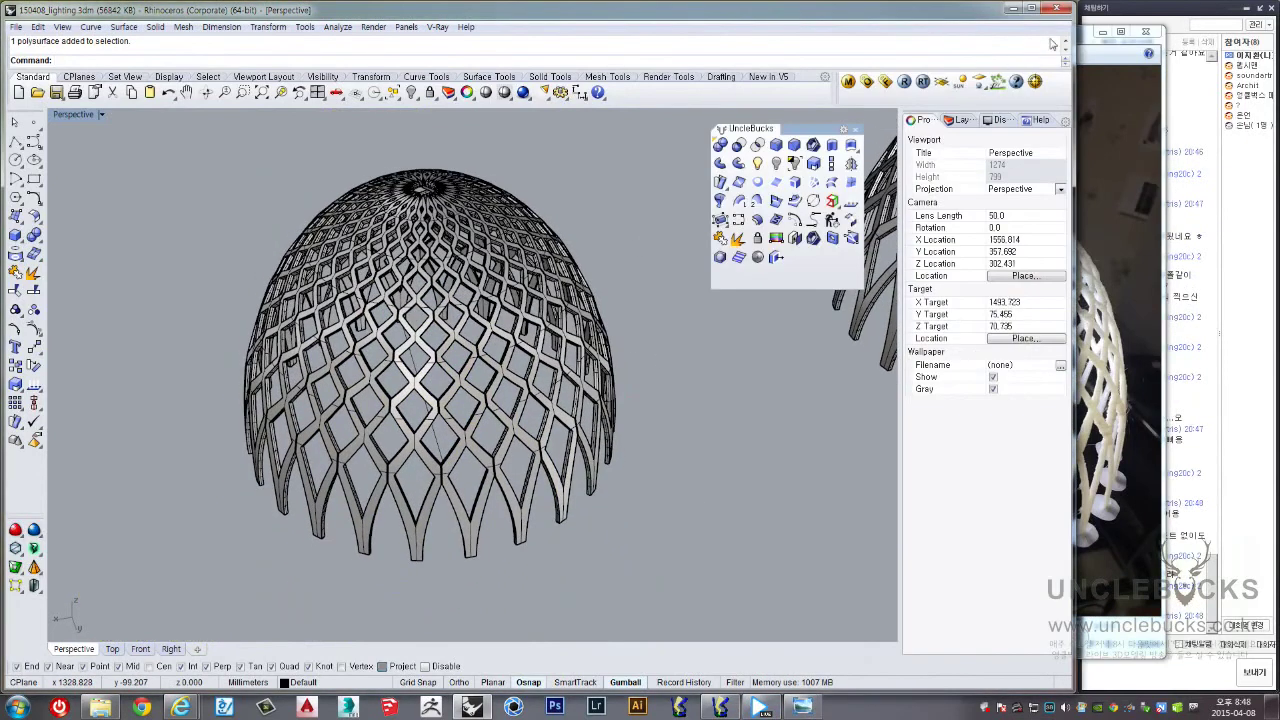
{"action": "left_click_drag", "start_coordinate": [1074, 46], "coordinate": [846, 310]}
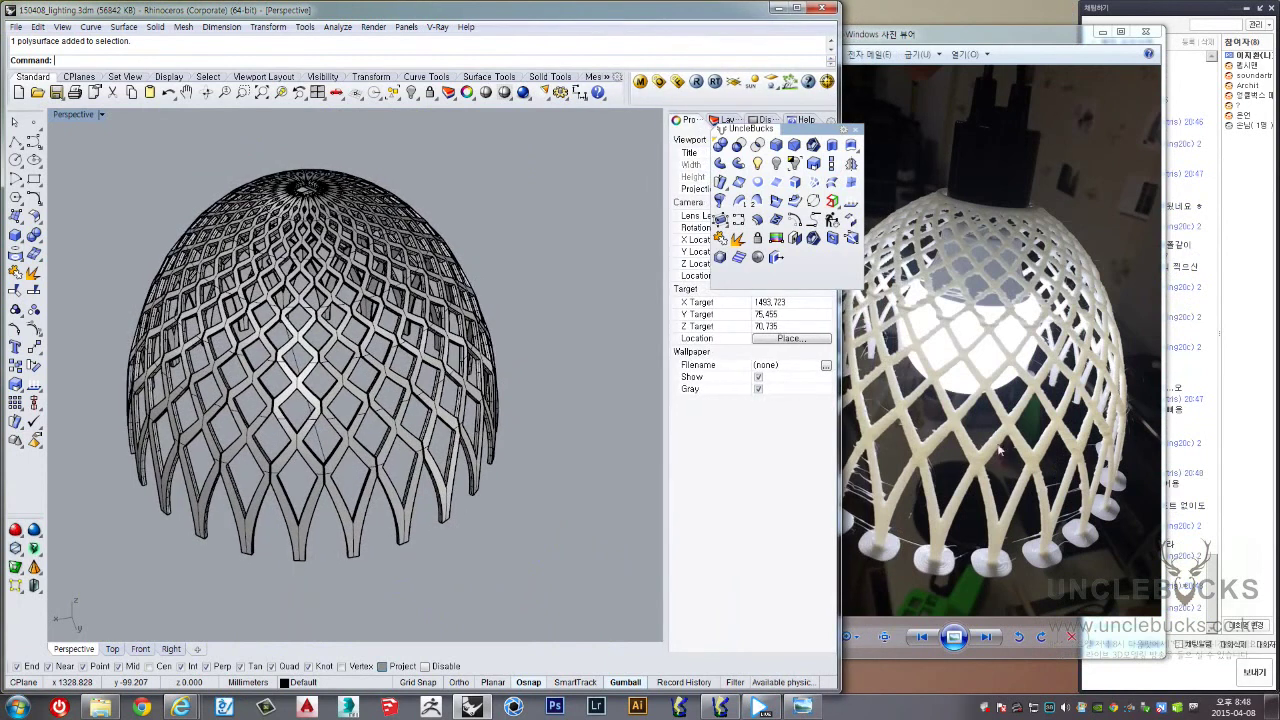
{"action": "right_click", "coordinate": [548, 410]}
{"action": "left_click_drag", "start_coordinate": [963, 44], "coordinate": [983, 40]}
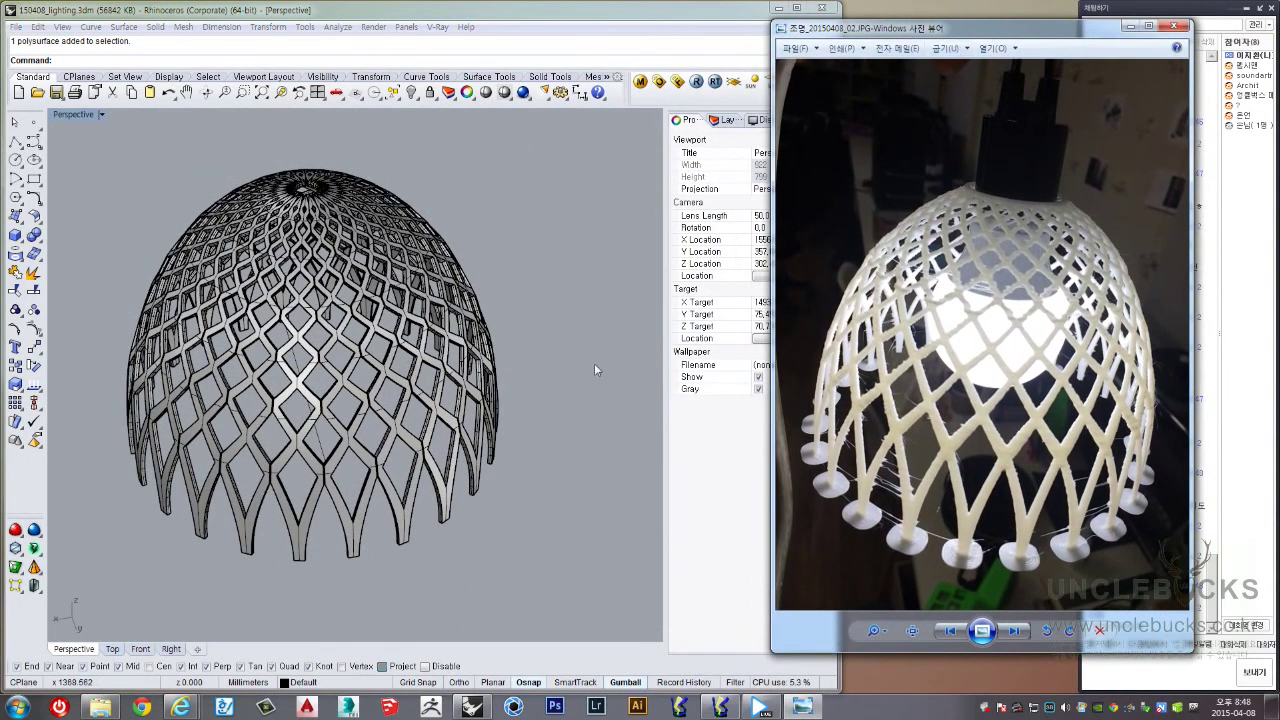
{"action": "mouse_move", "coordinate": [594, 363]}
{"action": "right_mouse_down"}
{"action": "mouse_move", "coordinate": [576, 383]}
{"action": "mouse_move", "coordinate": [514, 369]}
{"action": "mouse_move", "coordinate": [530, 392]}
{"action": "right_mouse_up"}
{"action": "left_click", "coordinate": [906, 46]}
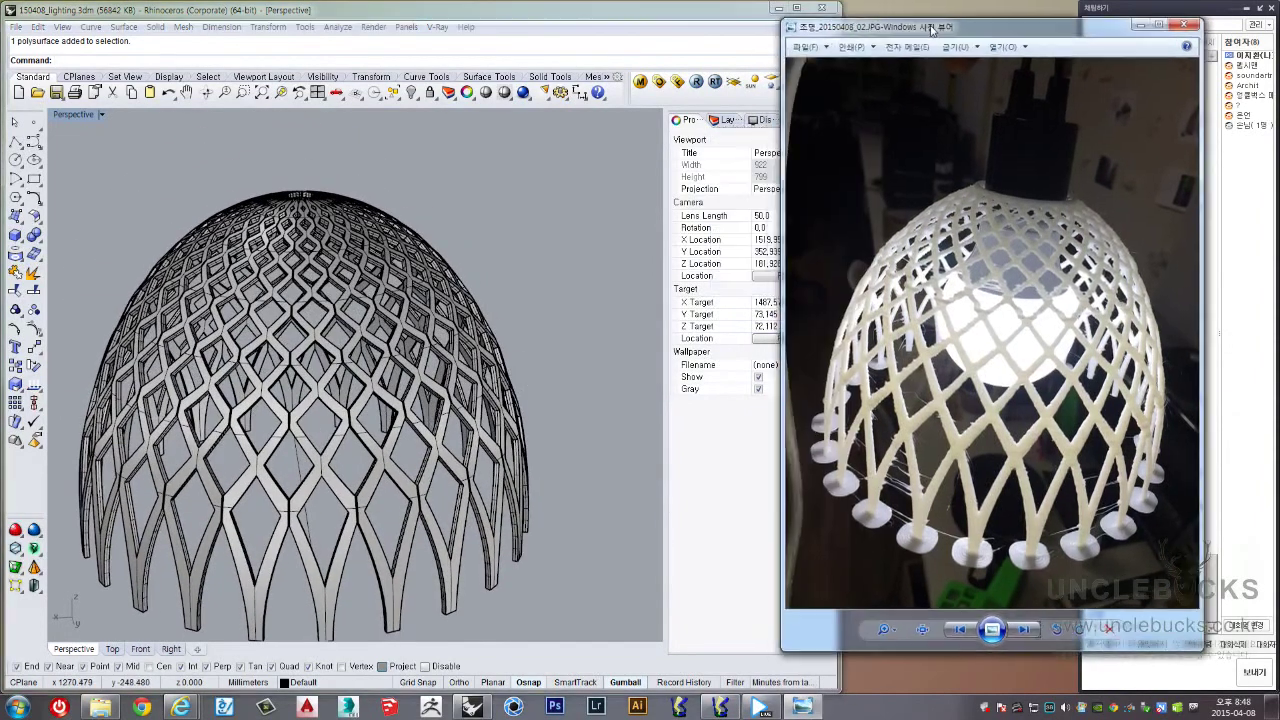
{"action": "left_click", "coordinate": [335, 282]}
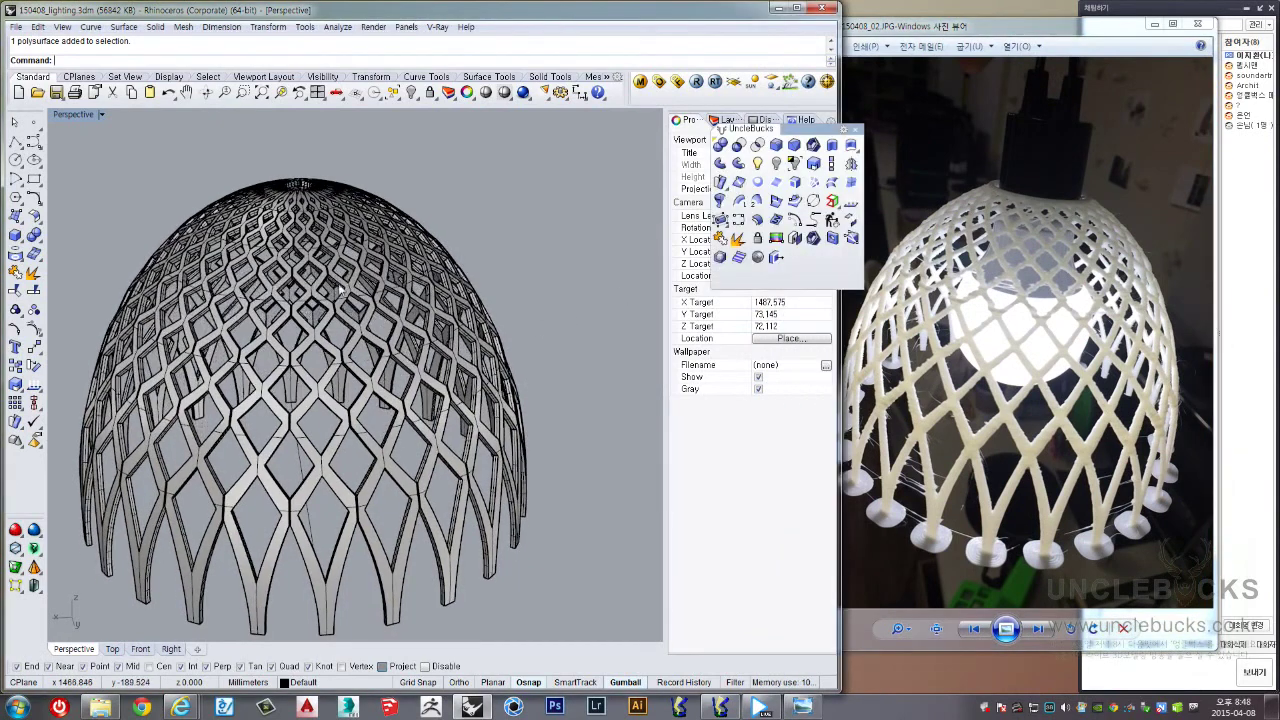
{"action": "scroll", "coordinate": [340, 288], "scroll_direction": "up", "scroll_amount": 3}
{"action": "scroll", "coordinate": [353, 290], "scroll_direction": "up", "scroll_amount": 3}
{"action": "scroll", "coordinate": [353, 290], "scroll_direction": "down", "scroll_amount": 3}
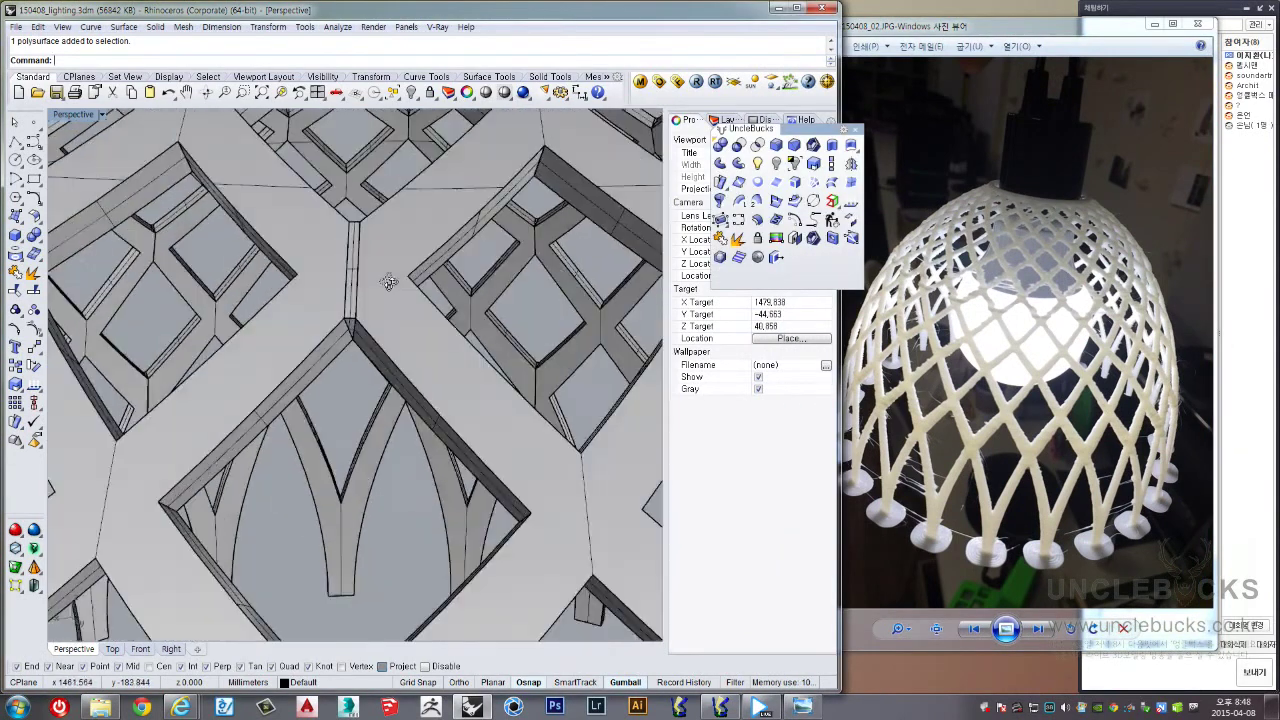
{"action": "scroll", "coordinate": [434, 294], "scroll_direction": "down", "scroll_amount": 3}
Zoom in on the lattice dome, then switch to KISSlicer with the dome loaded.
{"action": "left_click", "coordinate": [558, 270]}
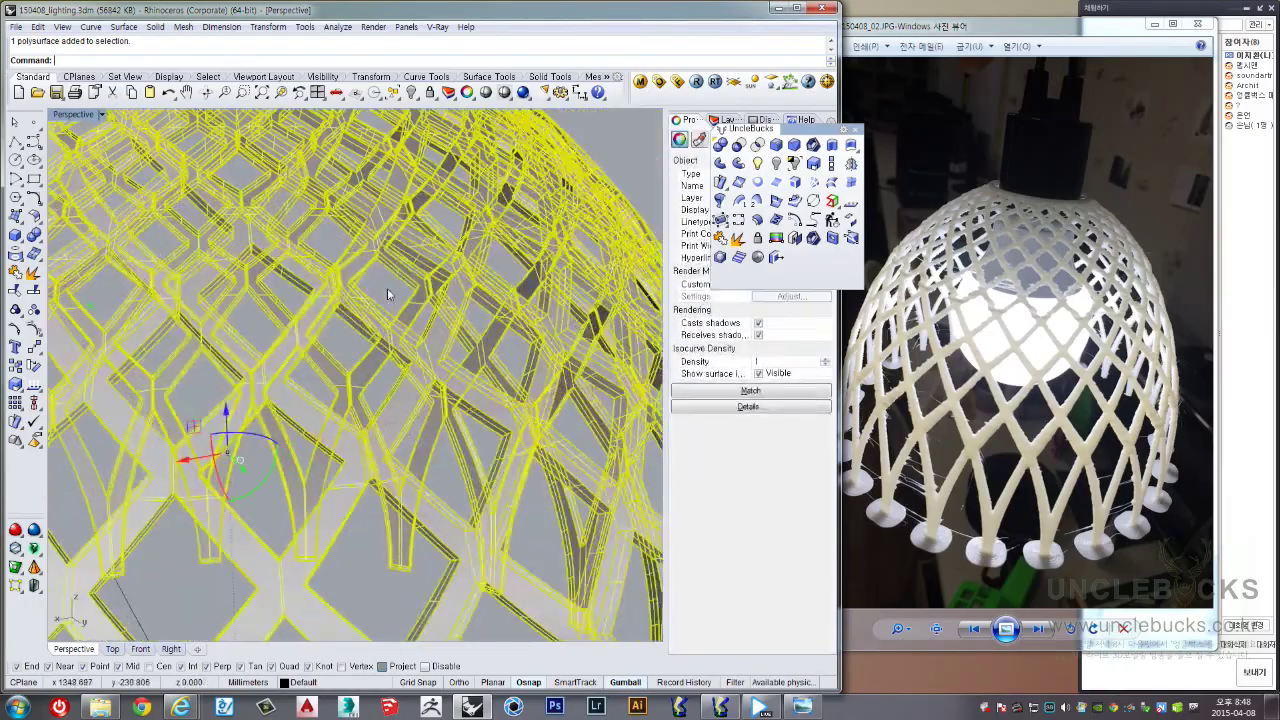
{"action": "scroll", "coordinate": [387, 288], "scroll_direction": "down", "scroll_amount": 3}
{"action": "scroll", "coordinate": [387, 288], "scroll_direction": "down", "scroll_amount": 3}
{"action": "scroll", "coordinate": [492, 377], "scroll_direction": "up", "scroll_amount": 2}
{"action": "left_click", "coordinate": [492, 377]}
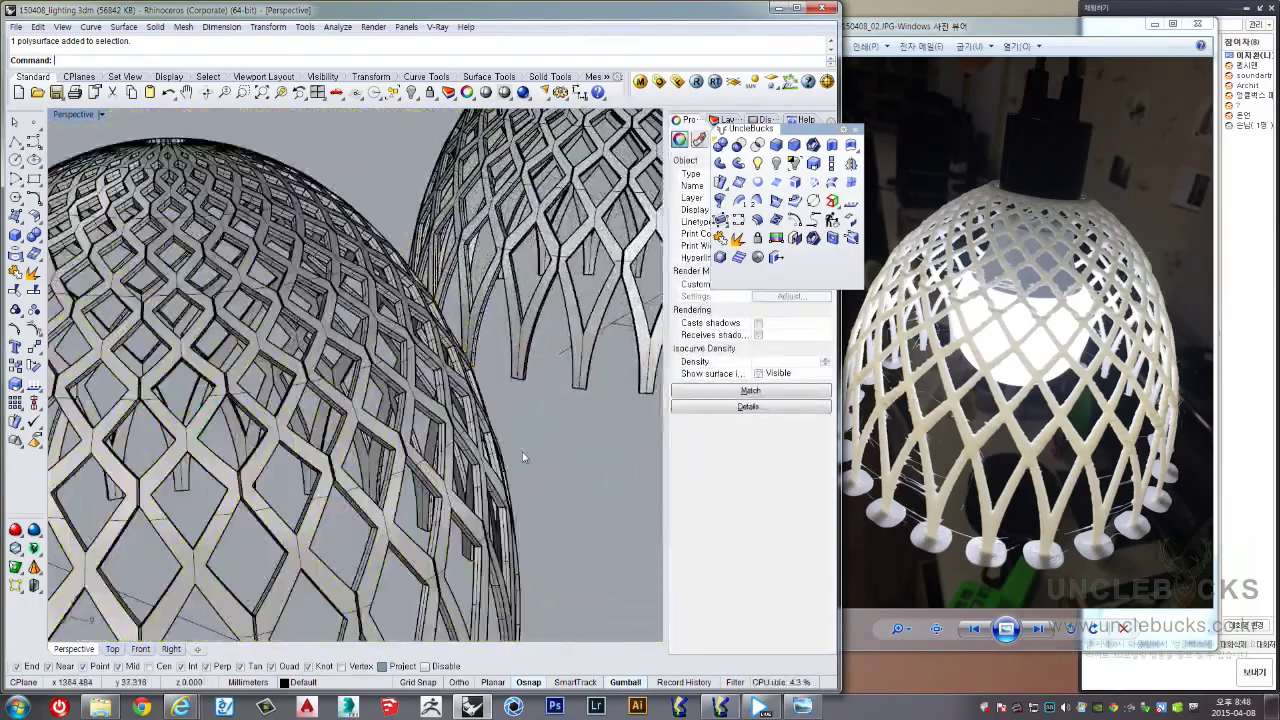
{"action": "scroll", "coordinate": [470, 400], "scroll_direction": "up", "scroll_amount": 3}
{"action": "scroll", "coordinate": [420, 428], "scroll_direction": "up", "scroll_amount": 2}
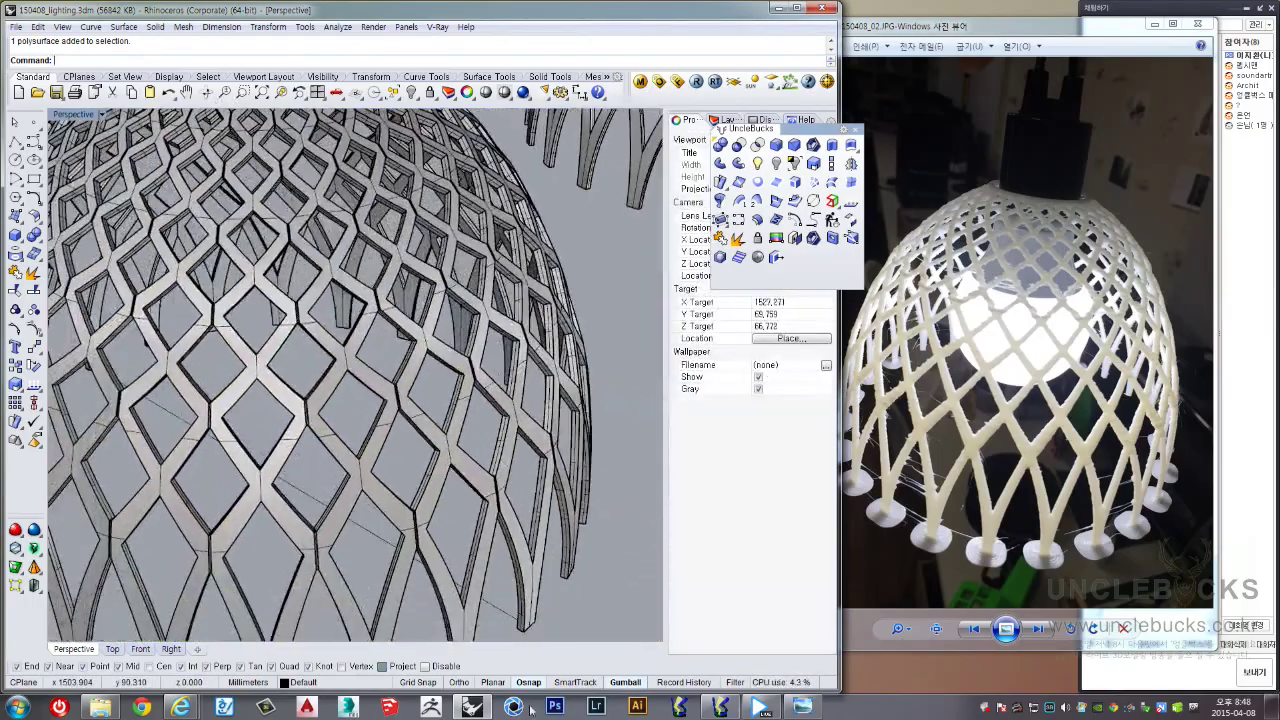
{"action": "left_click", "coordinate": [712, 707]}
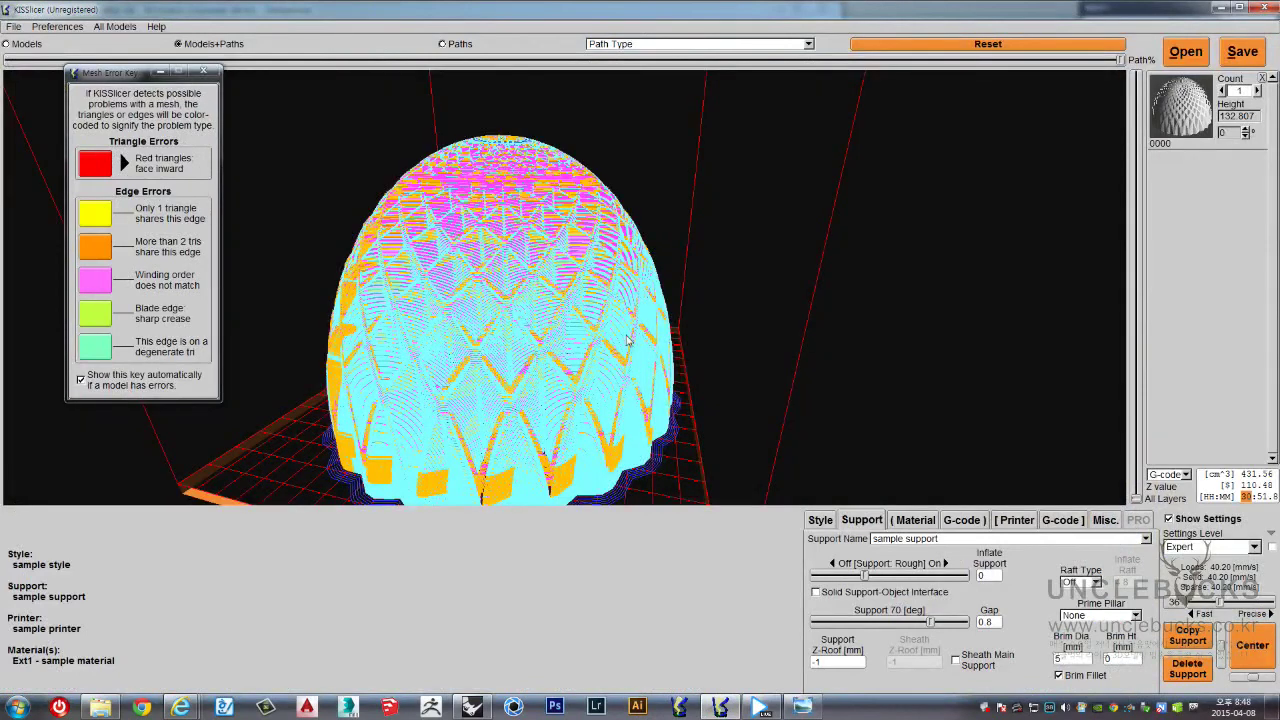
Tilt the sliced dome, close the mesh error legend, and step layers from Z 16.400 to 77.900.
{"action": "left_click_drag", "start_coordinate": [616, 416], "coordinate": [204, 73]}
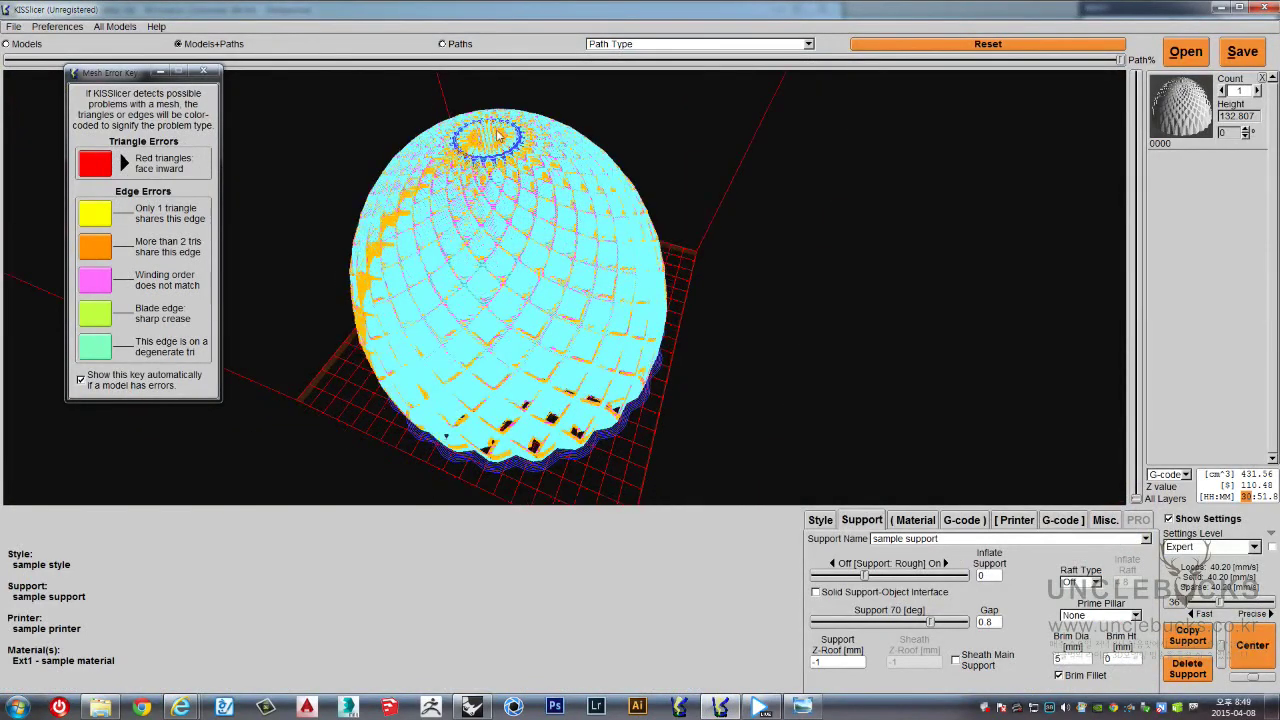
{"action": "left_click", "coordinate": [204, 73]}
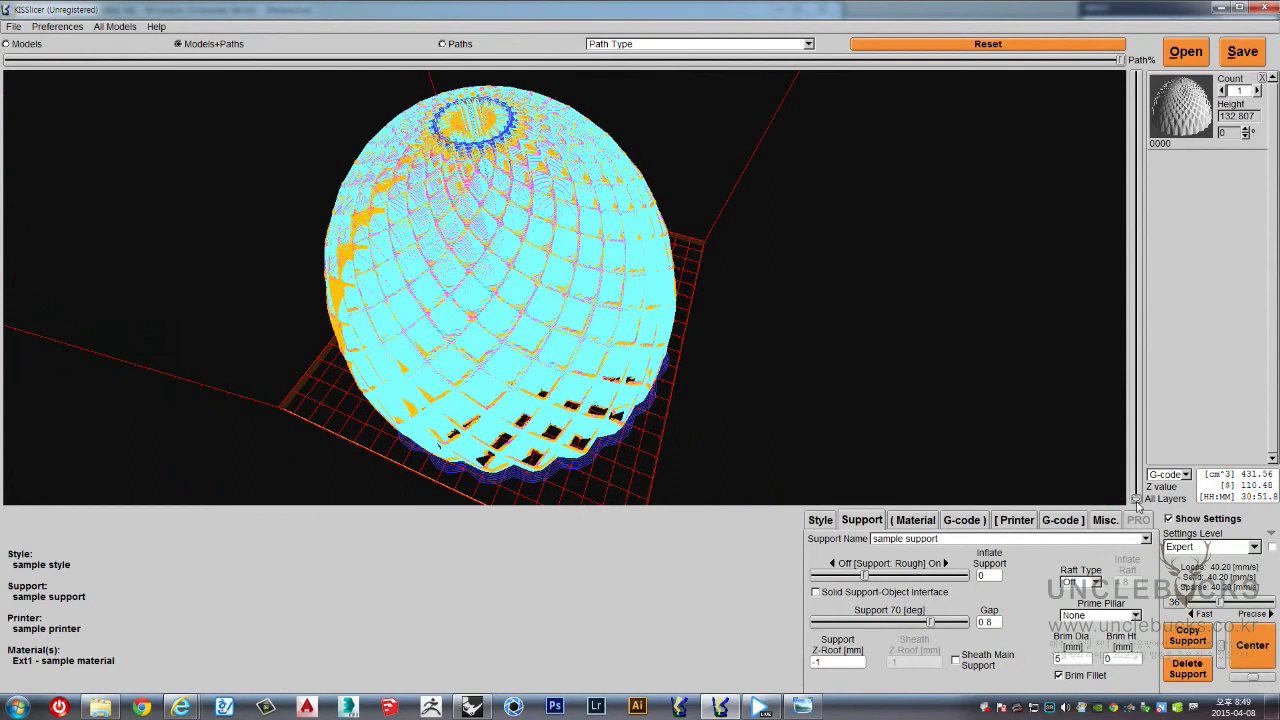
{"action": "left_click_drag", "start_coordinate": [1136, 503], "coordinate": [1116, 448]}
{"action": "left_click_drag", "start_coordinate": [1090, 376], "coordinate": [1078, 252]}
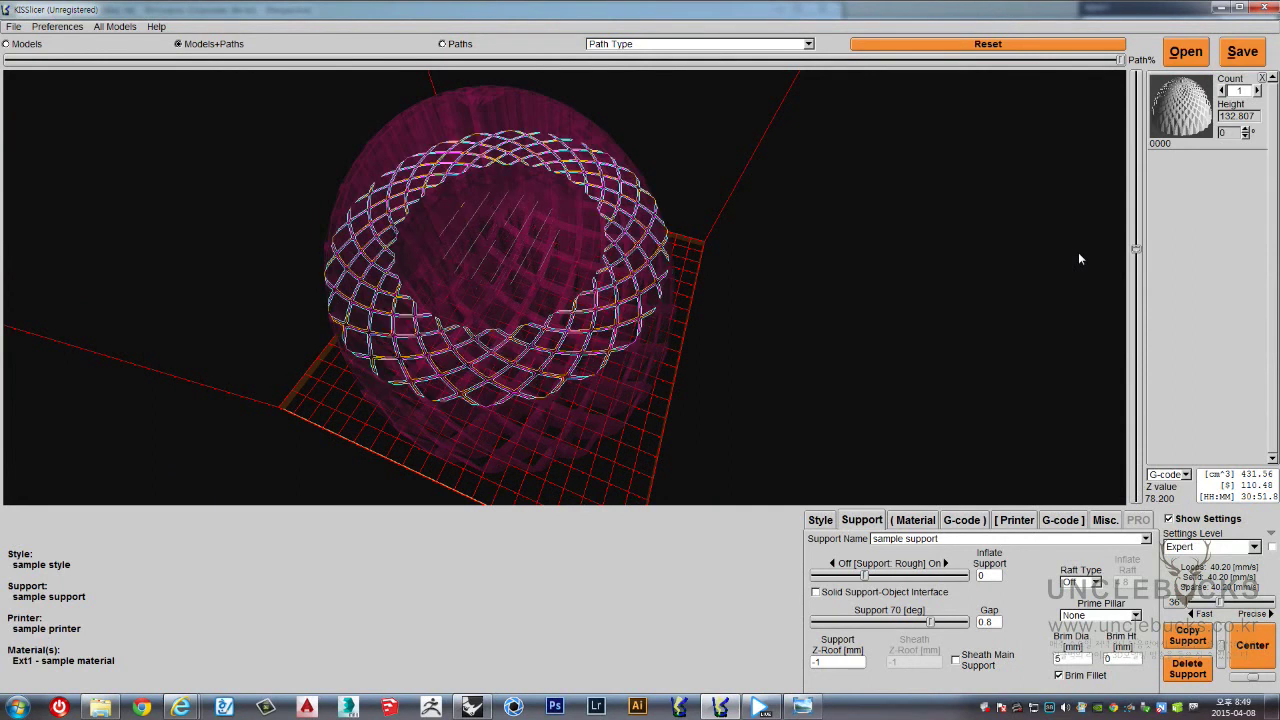
Zoom into the toolpaths and rotate the preview across the lattice rim.
{"action": "scroll", "coordinate": [610, 290], "scroll_direction": "up", "scroll_amount": 1}
{"action": "scroll", "coordinate": [608, 292], "scroll_direction": "up", "scroll_amount": 1}
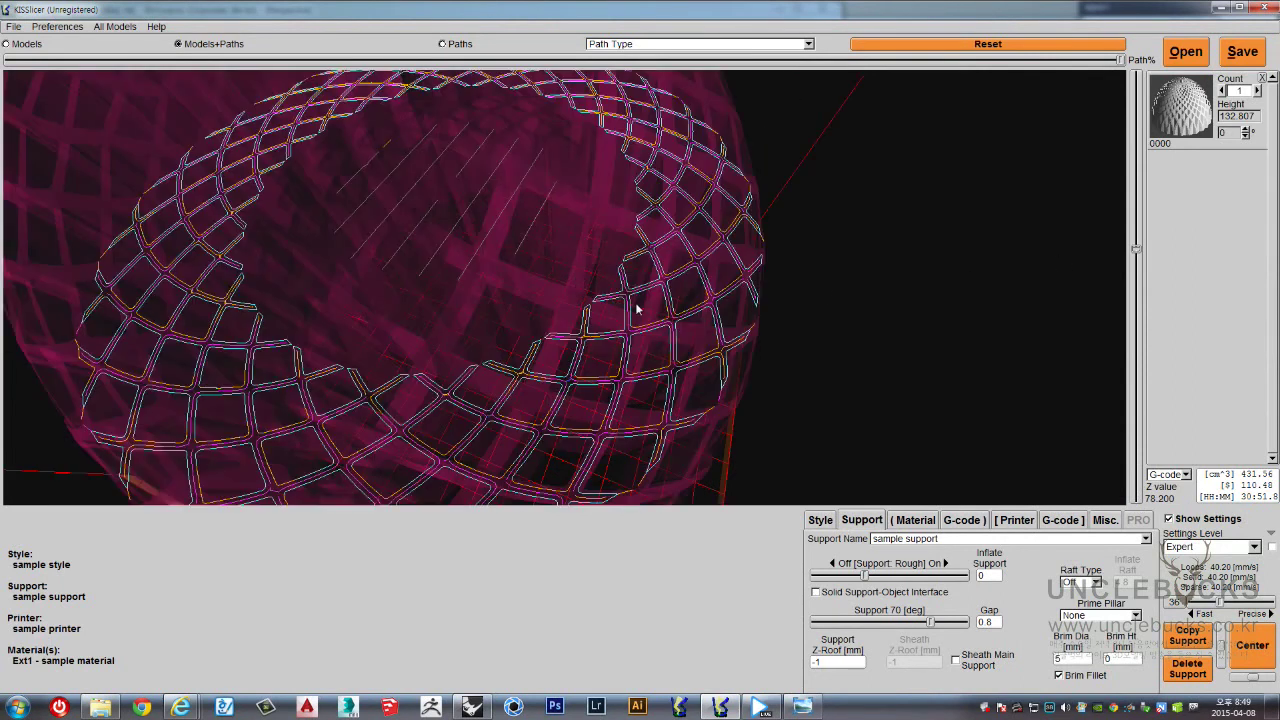
{"action": "scroll", "coordinate": [640, 303], "scroll_direction": "up", "scroll_amount": 1}
{"action": "scroll", "coordinate": [654, 323], "scroll_direction": "up", "scroll_amount": 1}
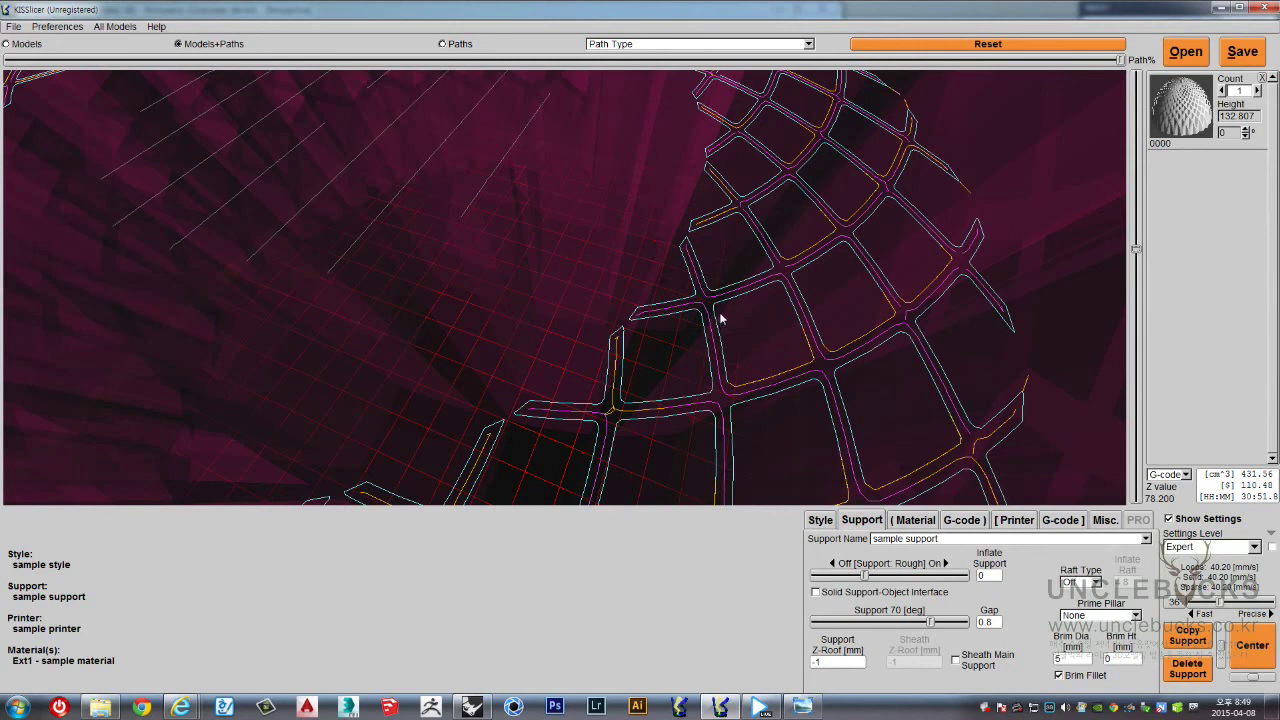
{"action": "mouse_move", "coordinate": [720, 318]}
{"action": "left_mouse_down"}
{"action": "mouse_move", "coordinate": [770, 306]}
{"action": "mouse_move", "coordinate": [769, 291]}
{"action": "mouse_move", "coordinate": [742, 335]}
{"action": "left_mouse_up"}
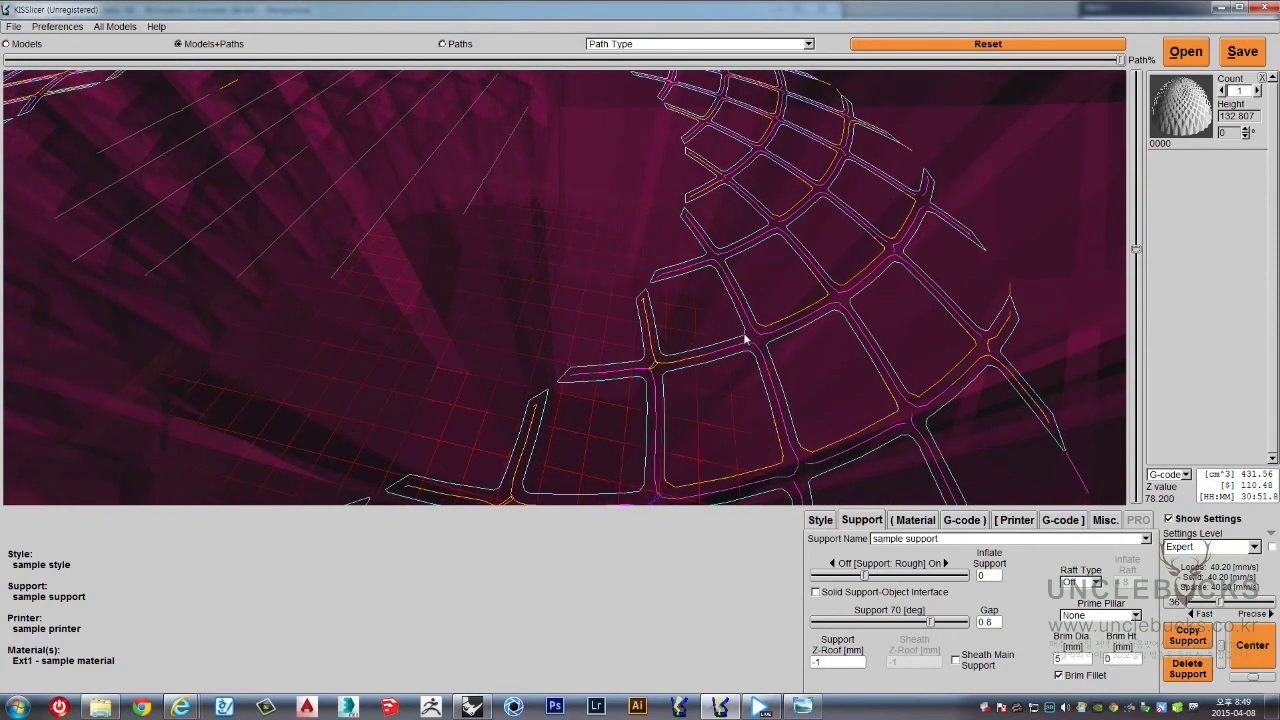
{"action": "left_click_drag", "start_coordinate": [716, 284], "coordinate": [634, 403]}
Zoom in on the Rhino lattice model and orbit it beside the printed-lamp photo.
{"action": "left_click", "coordinate": [471, 707]}
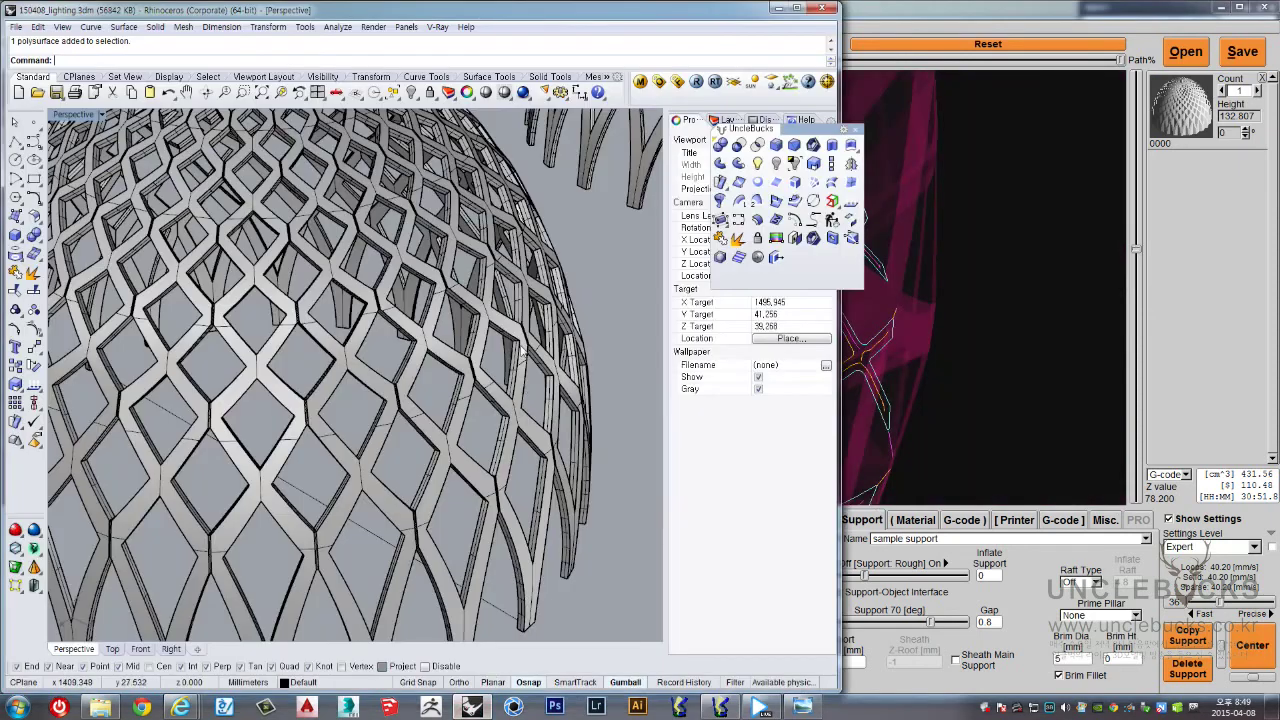
{"action": "scroll", "coordinate": [483, 368], "scroll_direction": "up", "scroll_amount": 2}
{"action": "scroll", "coordinate": [483, 368], "scroll_direction": "up", "scroll_amount": 2}
{"action": "scroll", "coordinate": [483, 368], "scroll_direction": "up", "scroll_amount": 3}
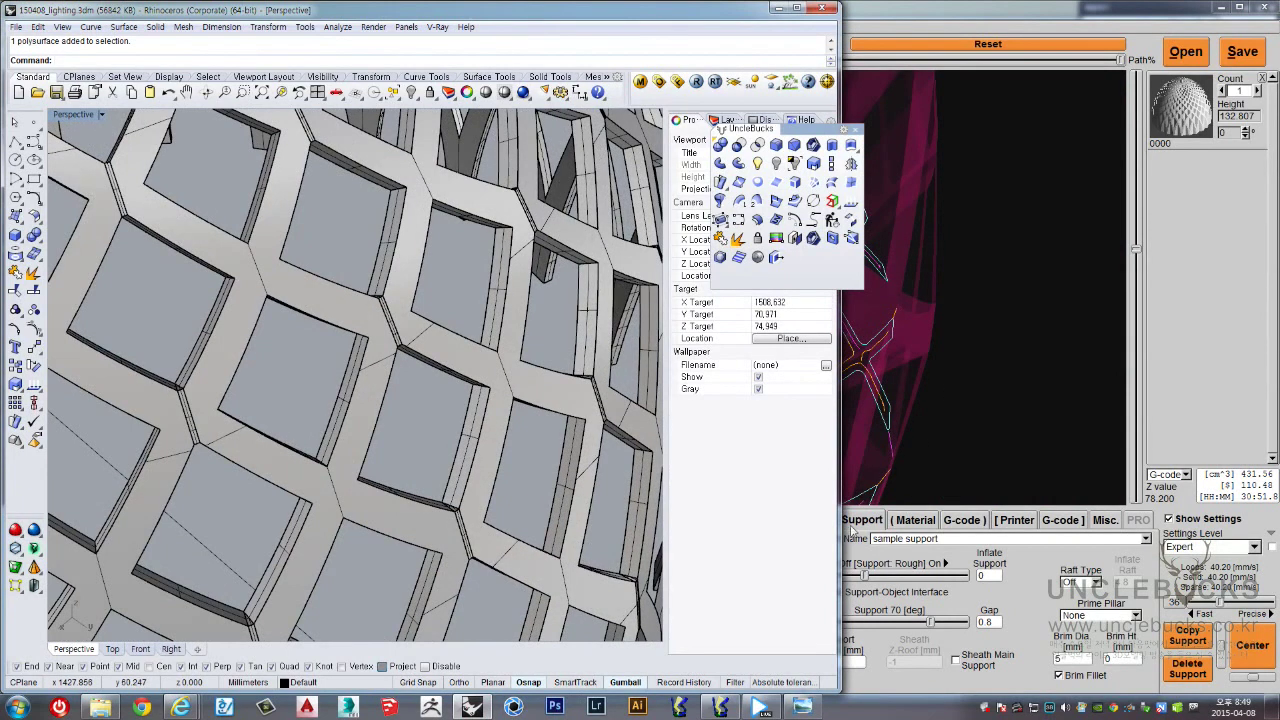
{"action": "left_click", "coordinate": [801, 707]}
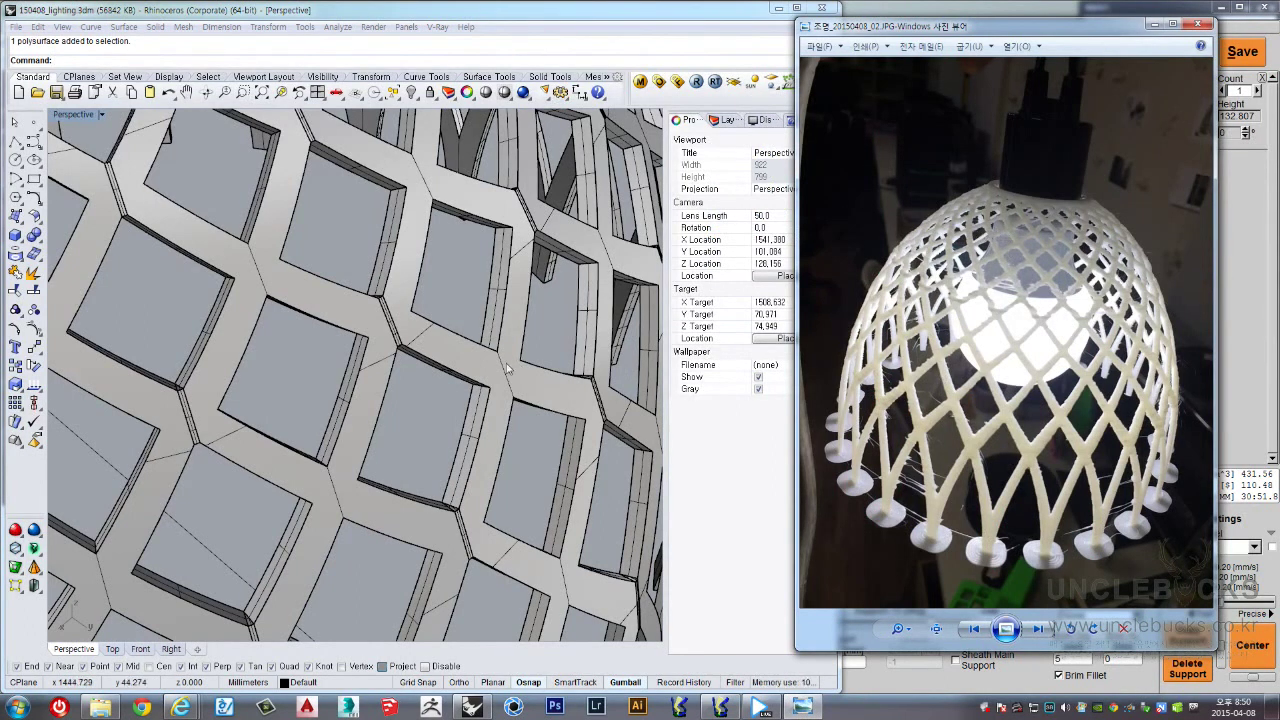
{"action": "right_click_drag", "start_coordinate": [470, 340], "coordinate": [523, 335]}
{"action": "scroll", "coordinate": [523, 335], "scroll_direction": "up", "scroll_amount": 2}
{"action": "scroll", "coordinate": [523, 335], "scroll_direction": "up", "scroll_amount": 2}
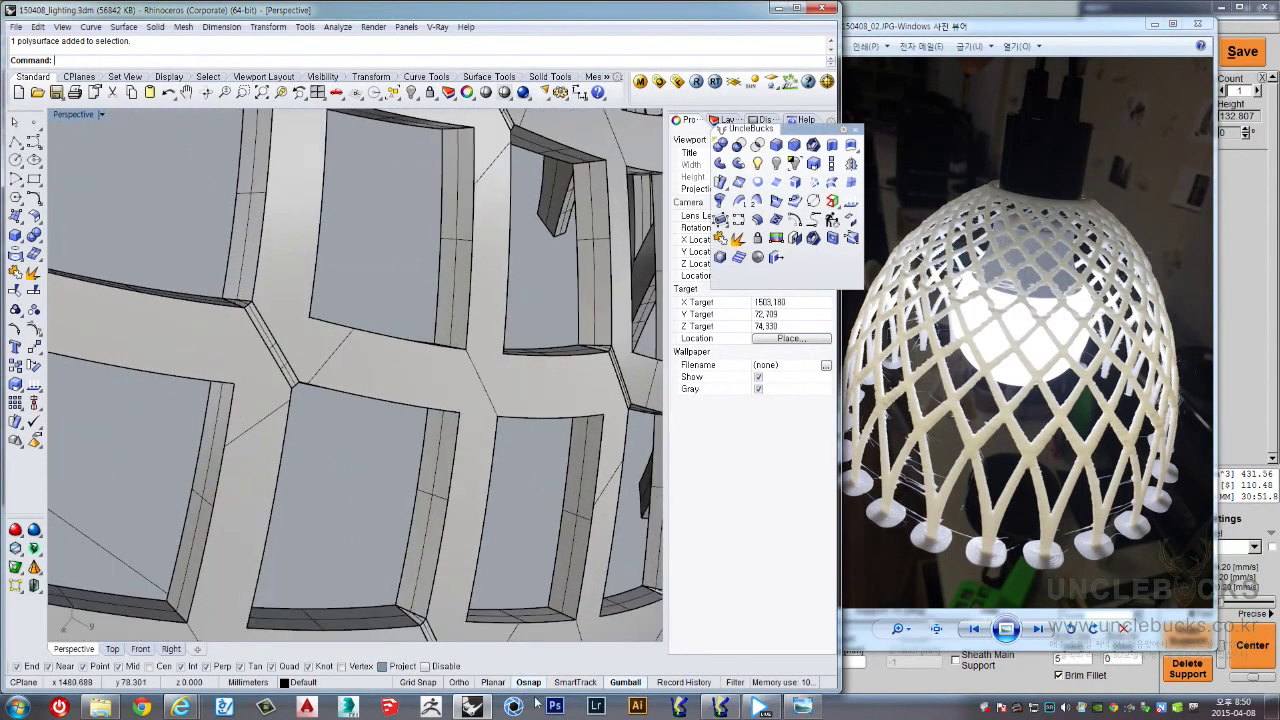
Zoom the KISSlicer toolpath preview, then return to the Rhino model beside the photo.
{"action": "left_click", "coordinate": [731, 708]}
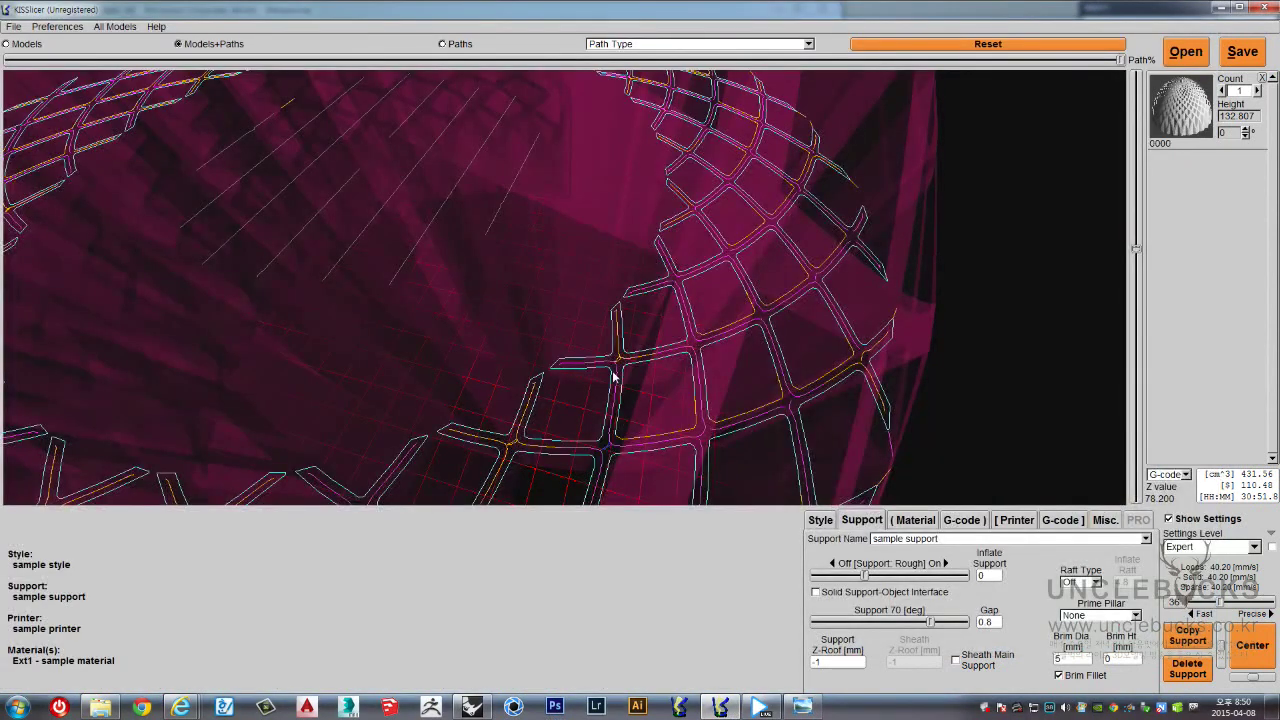
{"action": "scroll", "coordinate": [614, 376], "scroll_direction": "up", "scroll_amount": 2}
{"action": "scroll", "coordinate": [620, 395], "scroll_direction": "up", "scroll_amount": 1}
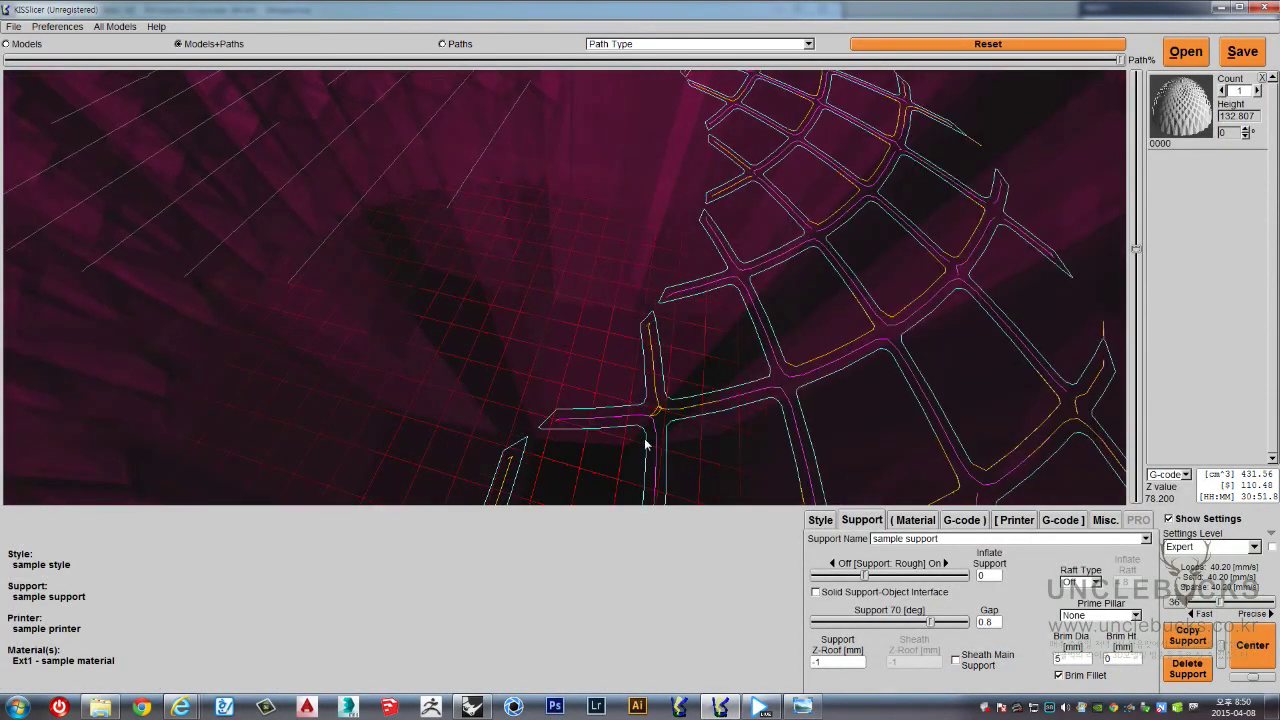
{"action": "left_click", "coordinate": [722, 706]}
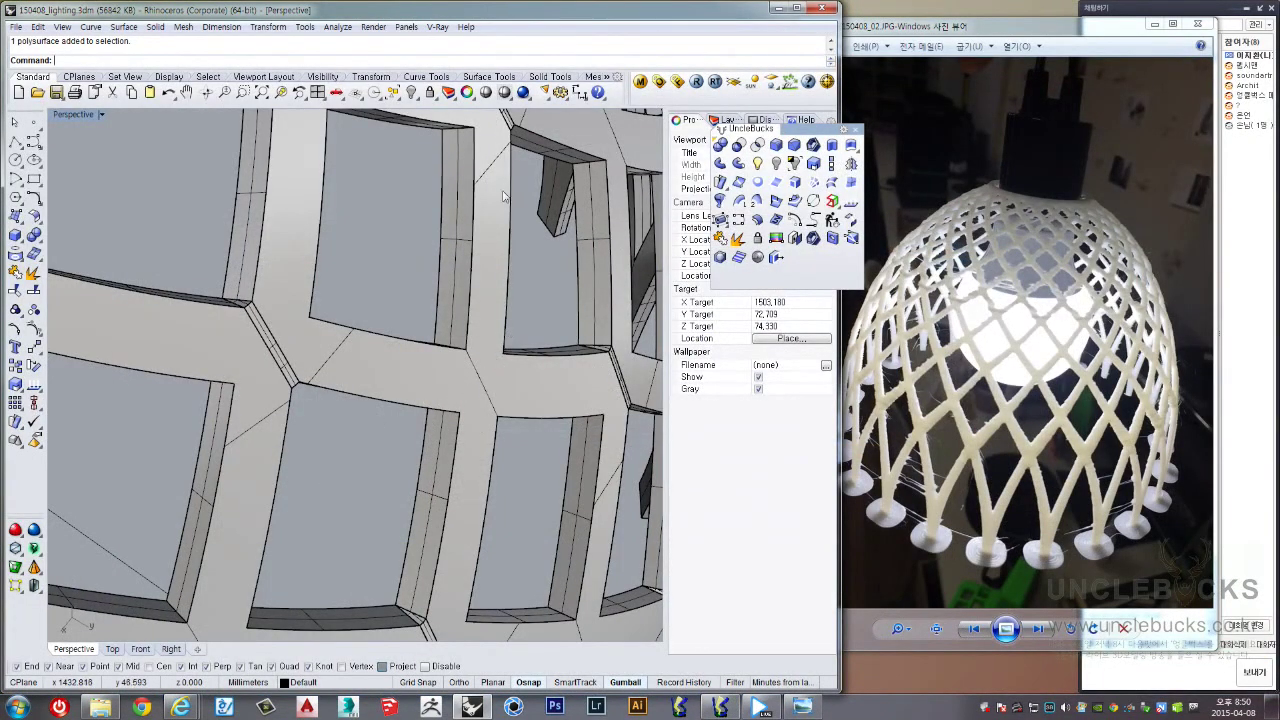
Orbit the dome so its lattice cells face the camera, reposition the photo window, and zoom Rhino out.
{"action": "right_click_drag", "start_coordinate": [504, 196], "coordinate": [380, 290]}
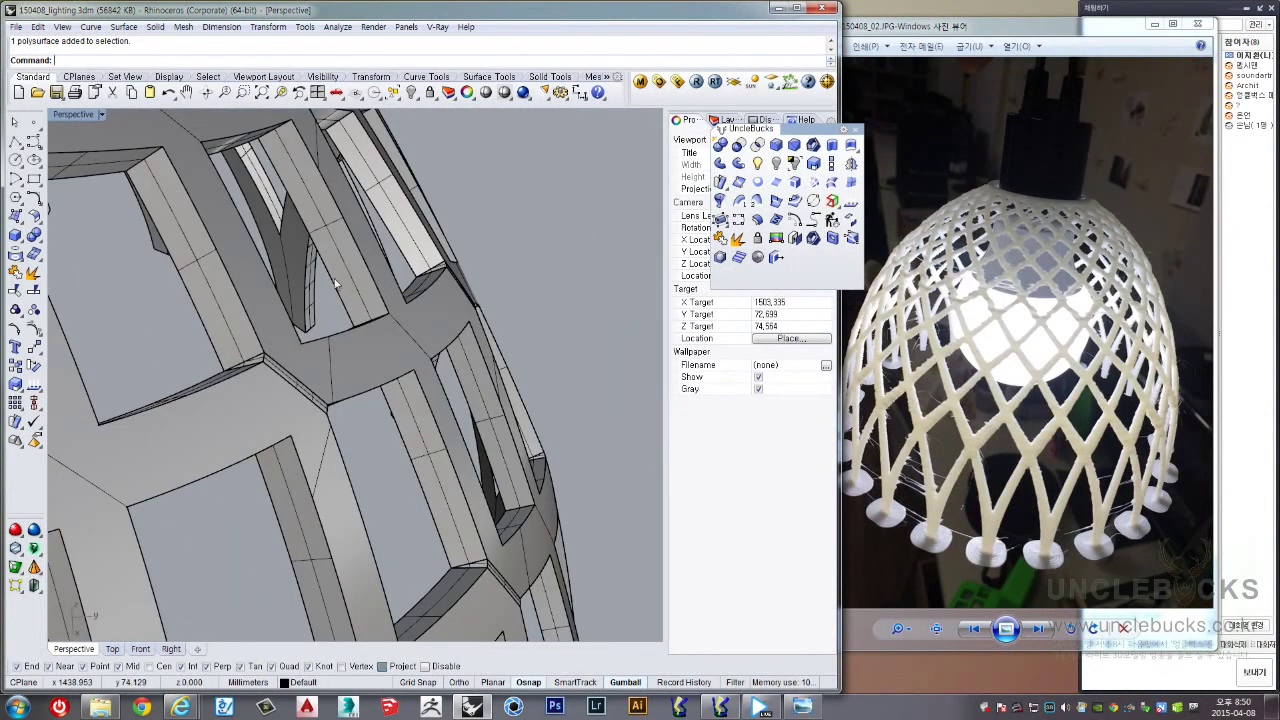
{"action": "right_click_drag", "start_coordinate": [489, 303], "coordinate": [893, 340]}
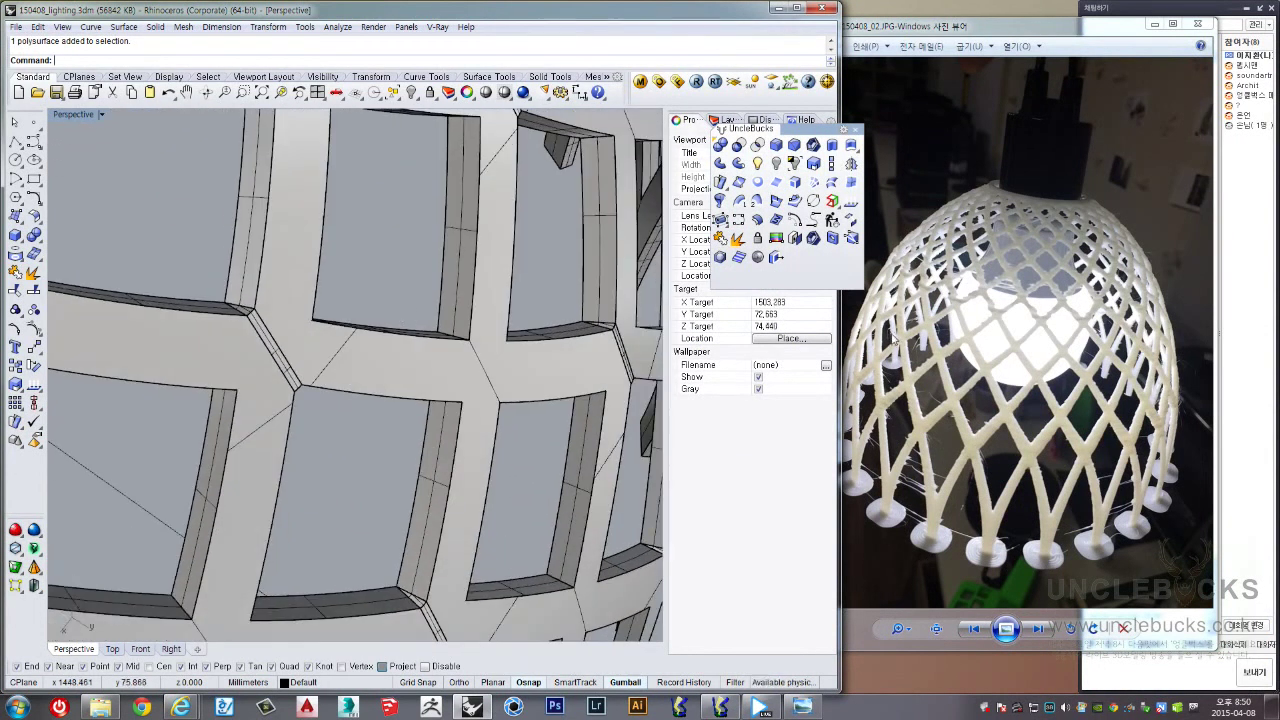
{"action": "left_click_drag", "start_coordinate": [1105, 38], "coordinate": [790, 43]}
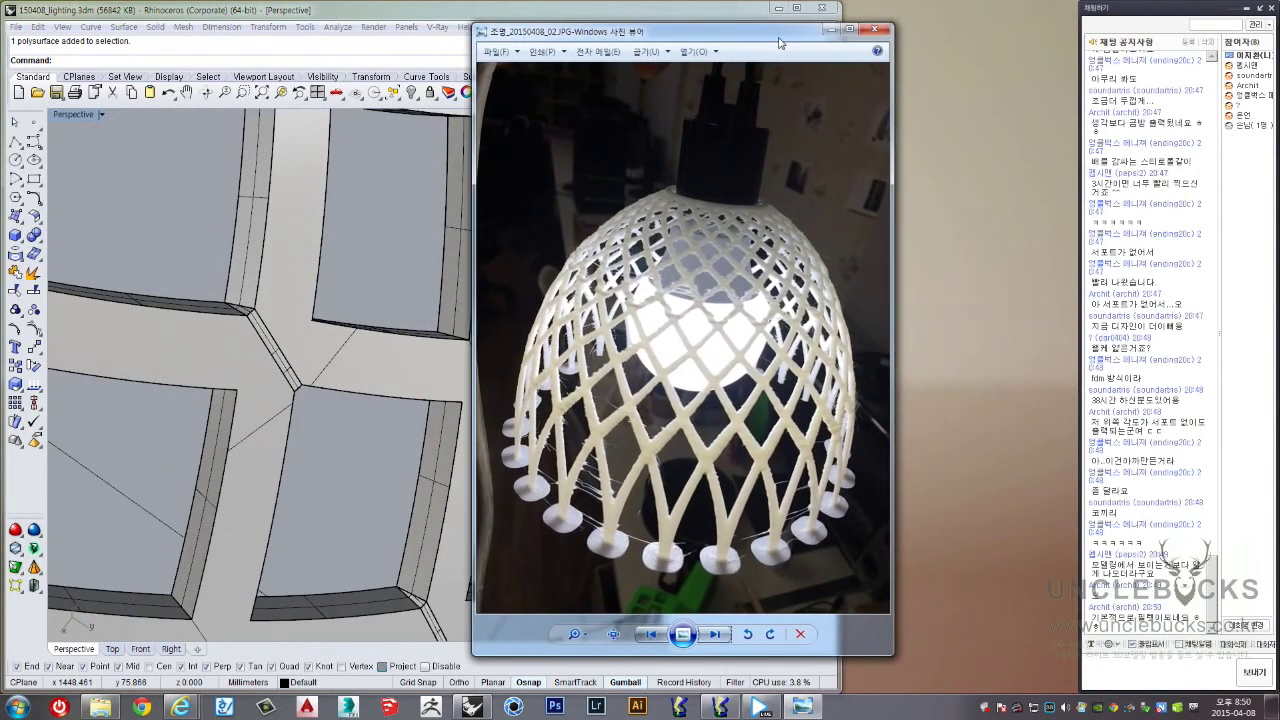
{"action": "left_click_drag", "start_coordinate": [806, 42], "coordinate": [859, 40]}
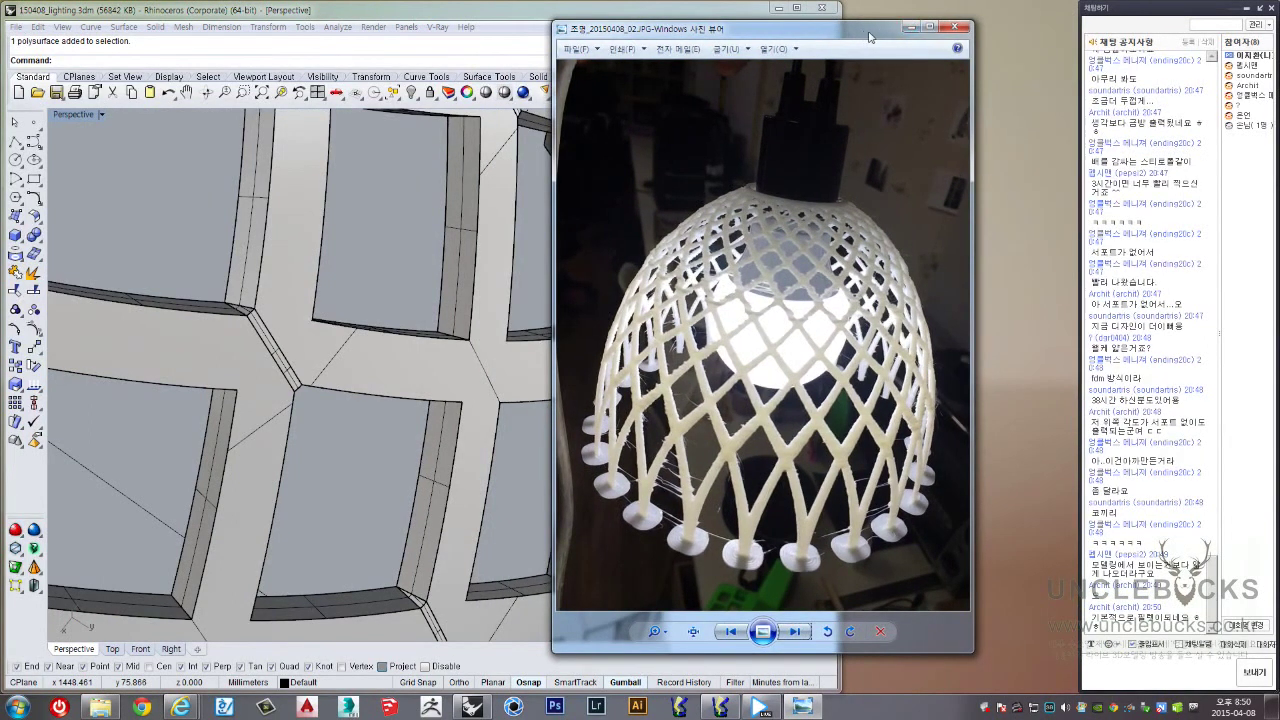
{"action": "left_click_drag", "start_coordinate": [864, 37], "coordinate": [933, 36]}
{"action": "left_click", "coordinate": [500, 228]}
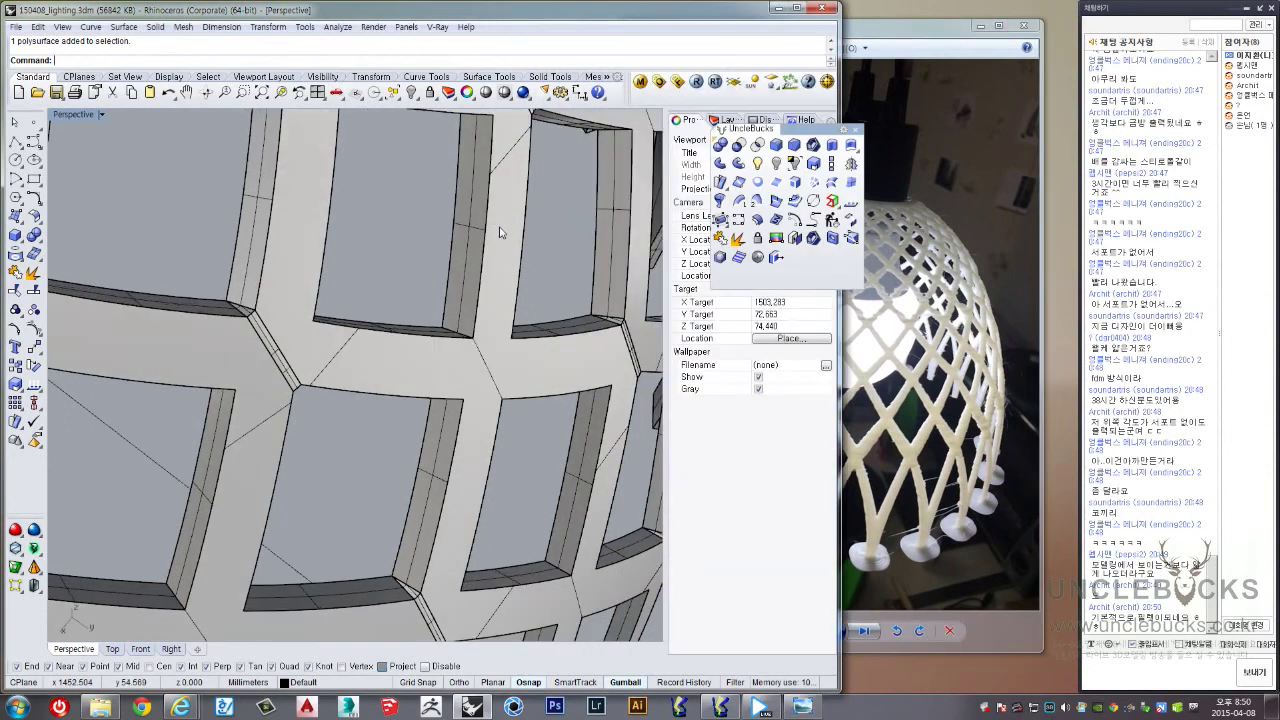
{"action": "scroll", "coordinate": [500, 228], "scroll_direction": "down", "scroll_amount": 3}
{"action": "scroll", "coordinate": [500, 228], "scroll_direction": "down", "scroll_amount": 5}
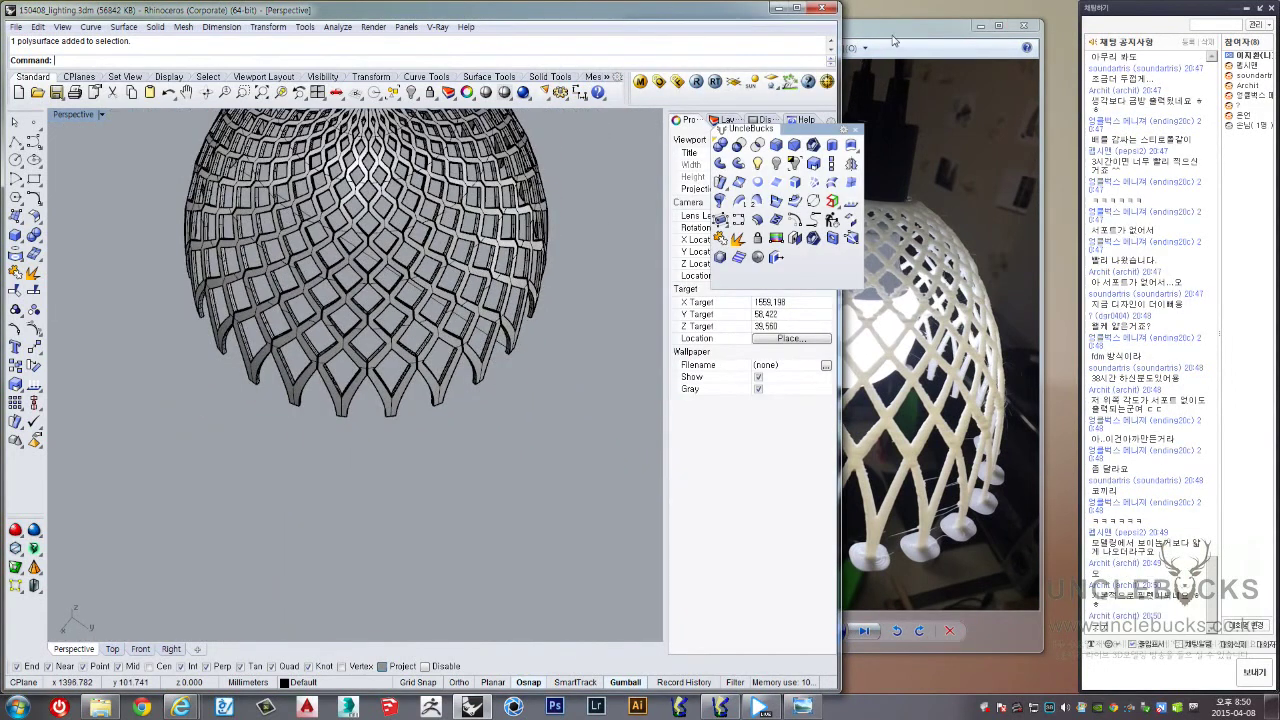
{"action": "left_click_drag", "start_coordinate": [894, 37], "coordinate": [870, 43]}
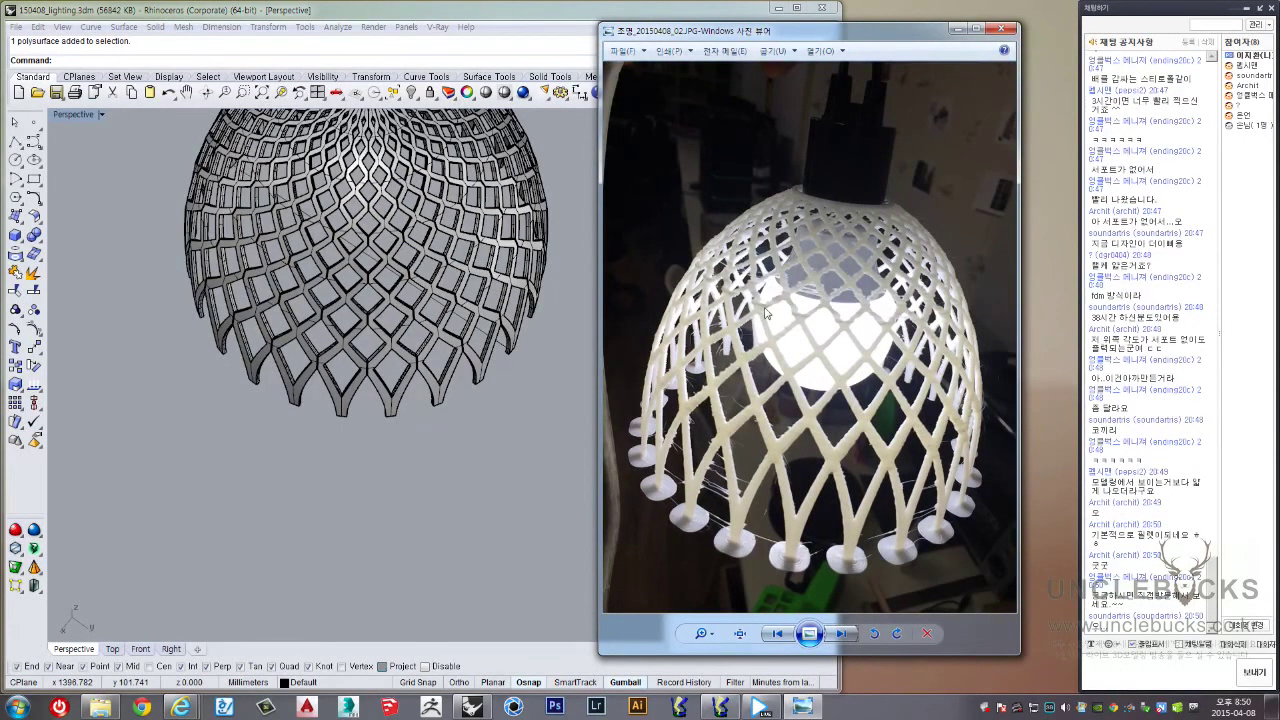
Zoom deep into the lamp photo and pan across the printed lattice strands.
{"action": "scroll", "coordinate": [765, 313], "scroll_direction": "up", "scroll_amount": 1}
{"action": "scroll", "coordinate": [764, 340], "scroll_direction": "up", "scroll_amount": 2}
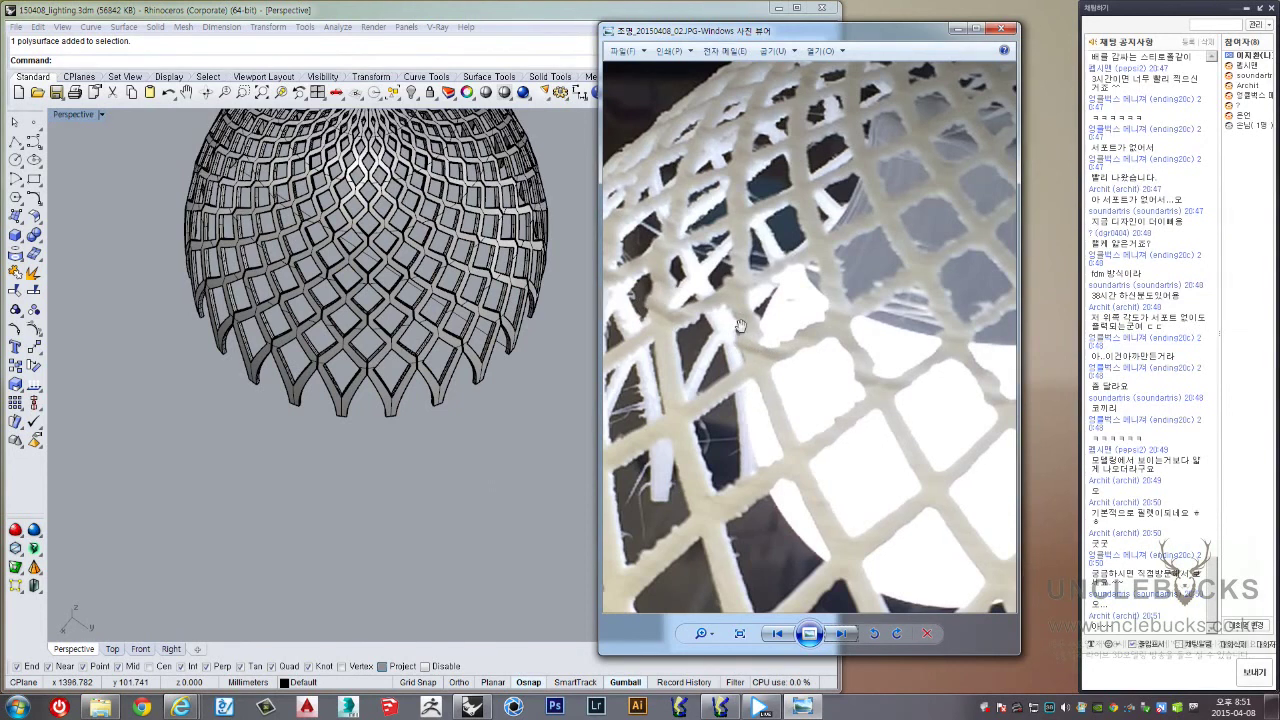
{"action": "scroll", "coordinate": [786, 364], "scroll_direction": "up", "scroll_amount": 1}
{"action": "scroll", "coordinate": [770, 440], "scroll_direction": "up", "scroll_amount": 1}
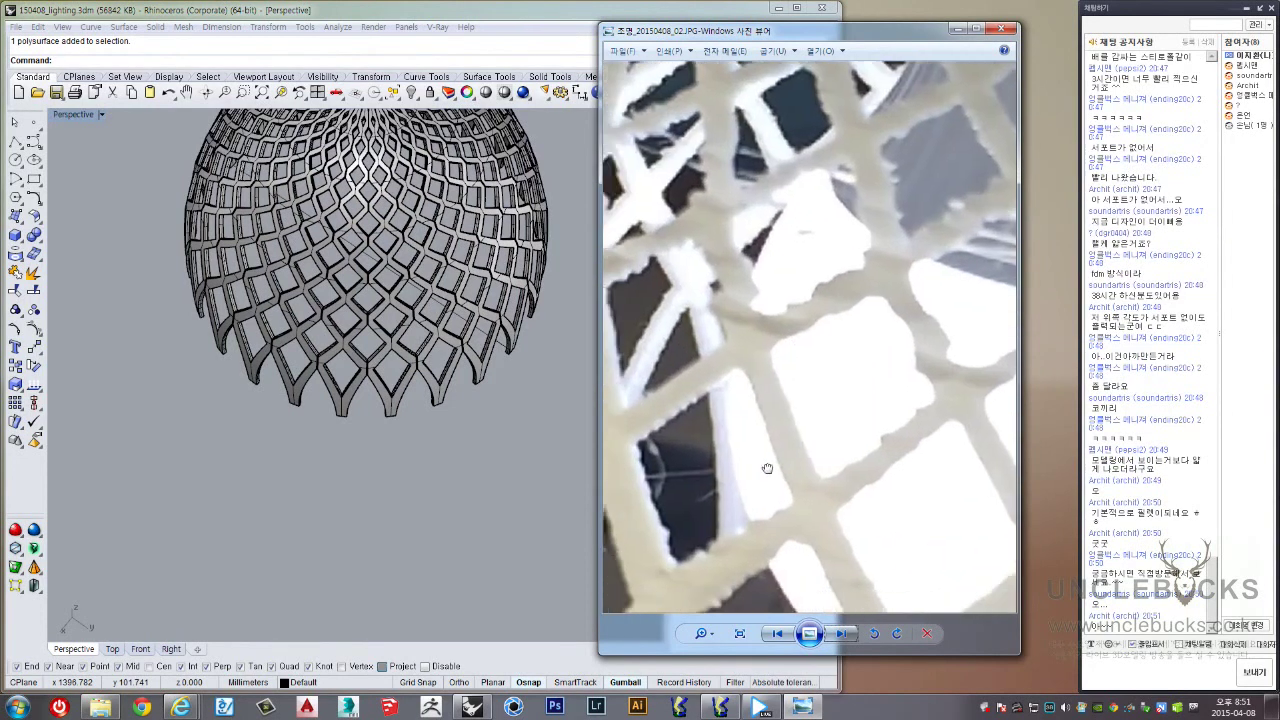
{"action": "scroll", "coordinate": [758, 410], "scroll_direction": "up", "scroll_amount": 1}
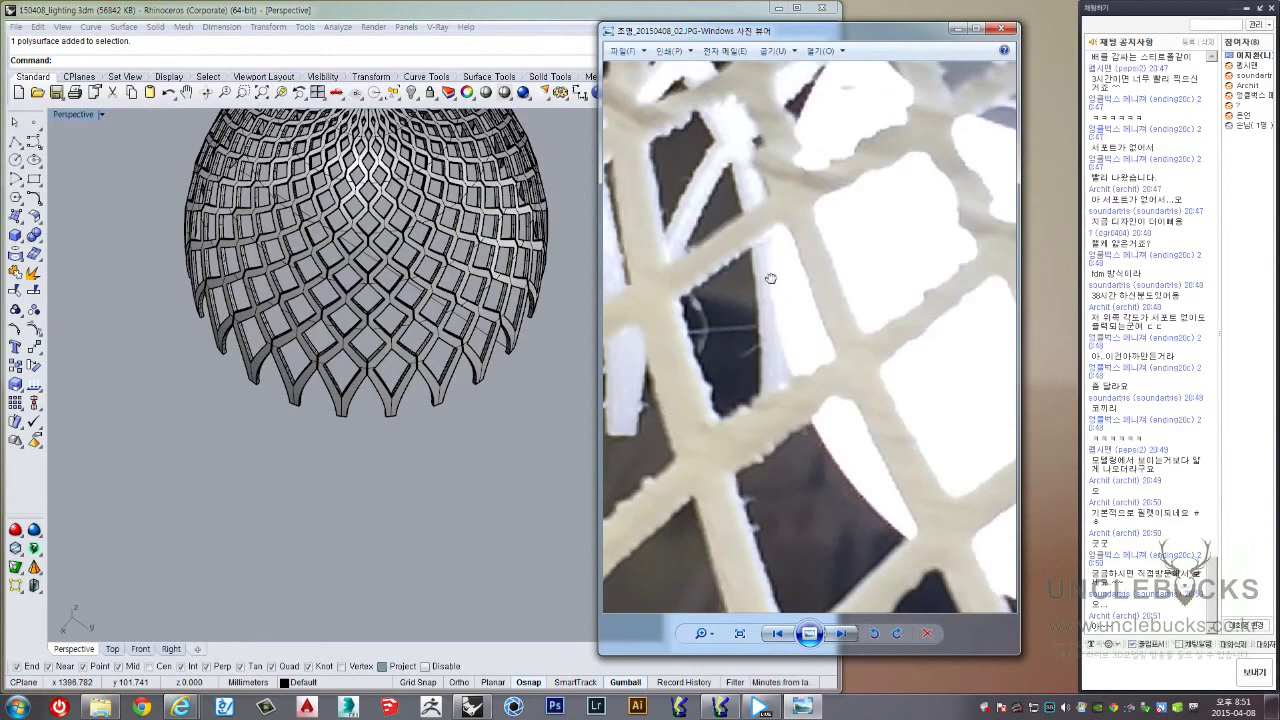
{"action": "mouse_move", "coordinate": [770, 278]}
{"action": "left_mouse_down"}
{"action": "mouse_move", "coordinate": [734, 429]}
{"action": "mouse_move", "coordinate": [729, 391]}
{"action": "left_mouse_up"}
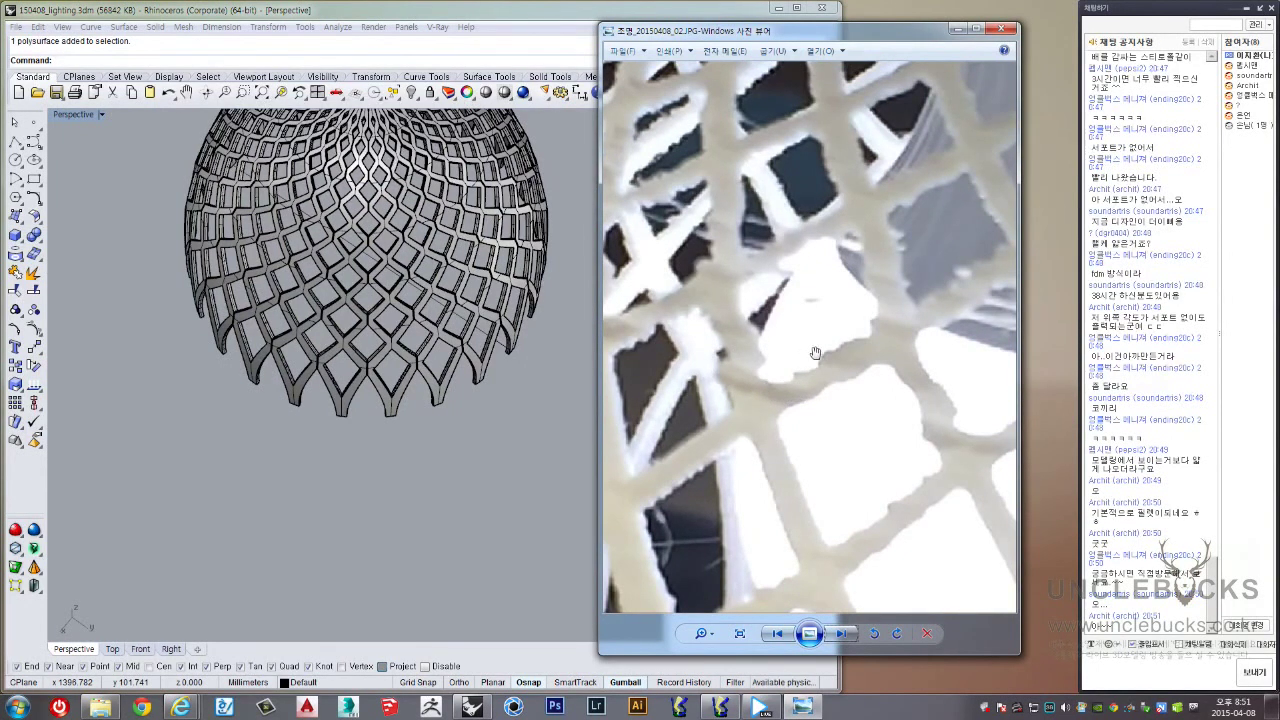
{"action": "scroll", "coordinate": [816, 352], "scroll_direction": "down", "scroll_amount": 2}
{"action": "scroll", "coordinate": [818, 370], "scroll_direction": "down", "scroll_amount": 2}
{"action": "scroll", "coordinate": [820, 385], "scroll_direction": "down", "scroll_amount": 1}
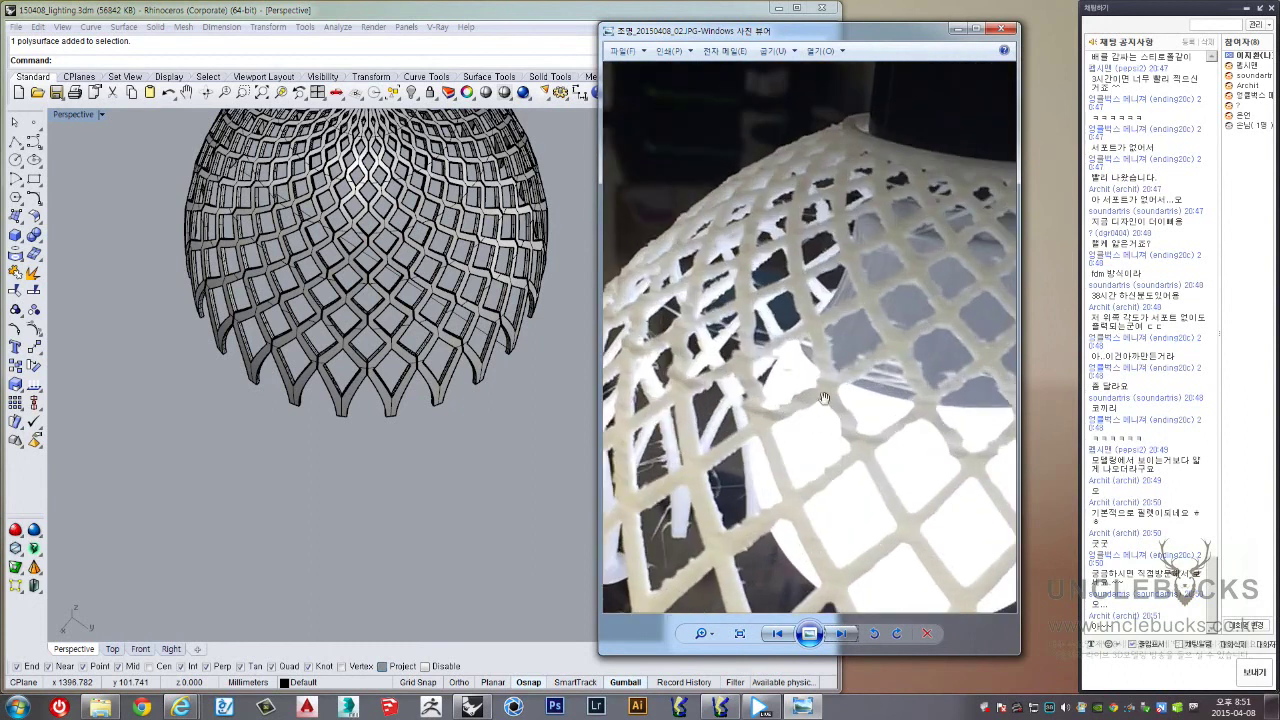
Pan the close-up across the lampshade to the lattice over the bulb, then return to KISSlicer.
{"action": "left_click_drag", "start_coordinate": [753, 405], "coordinate": [856, 436]}
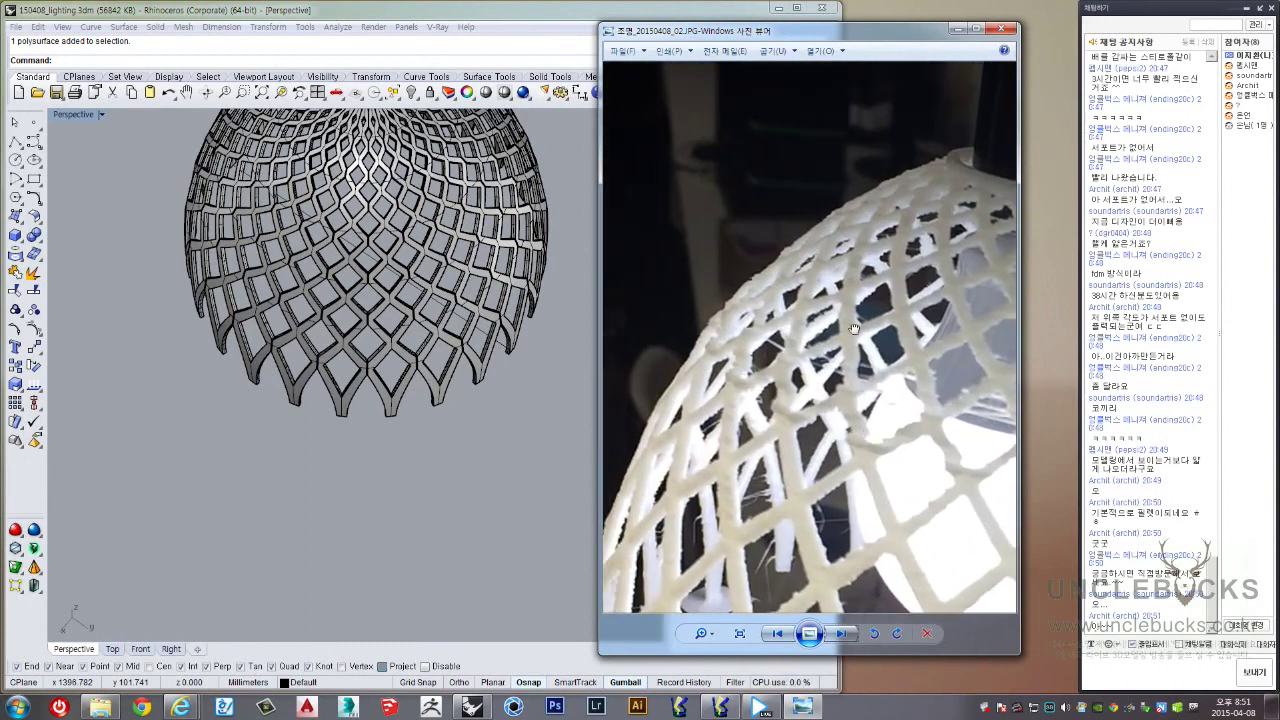
{"action": "scroll", "coordinate": [855, 328], "scroll_direction": "down", "scroll_amount": 1}
{"action": "scroll", "coordinate": [855, 328], "scroll_direction": "down", "scroll_amount": 1}
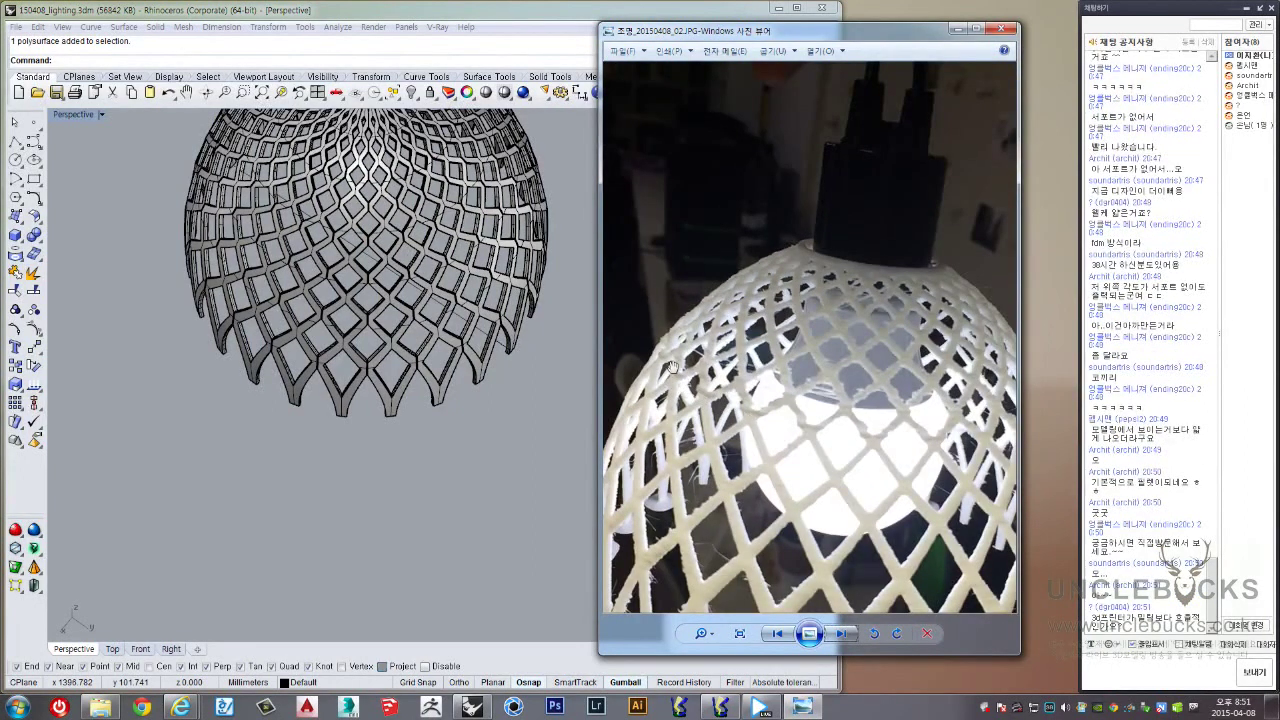
{"action": "left_click_drag", "start_coordinate": [940, 419], "coordinate": [844, 409]}
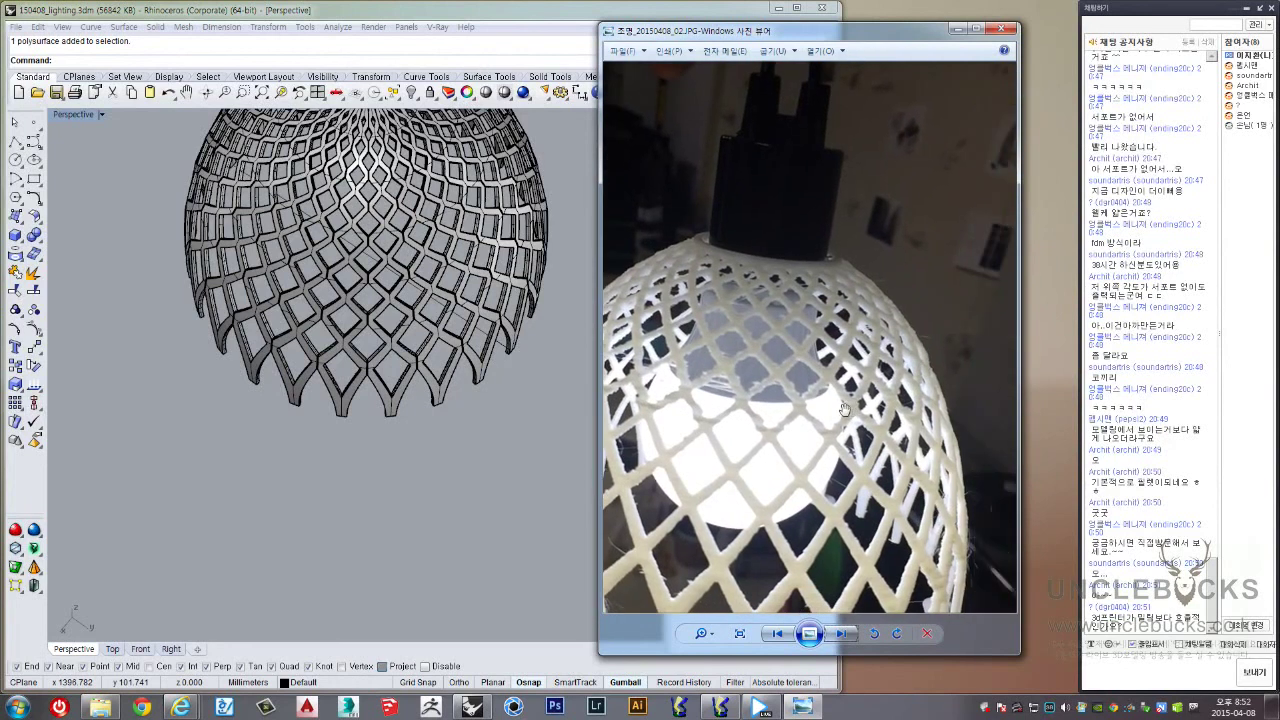
{"action": "scroll", "coordinate": [720, 421], "scroll_direction": "up", "scroll_amount": 2}
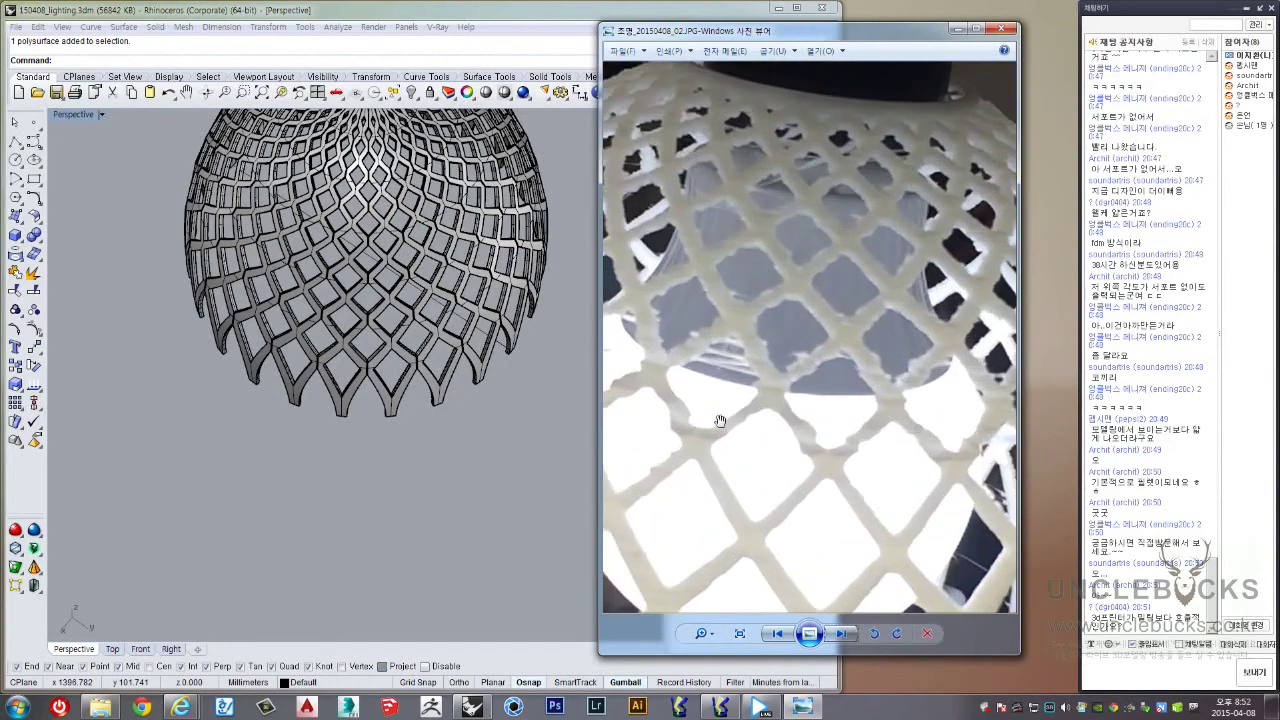
{"action": "scroll", "coordinate": [720, 421], "scroll_direction": "up", "scroll_amount": 2}
{"action": "left_click_drag", "start_coordinate": [716, 425], "coordinate": [750, 410]}
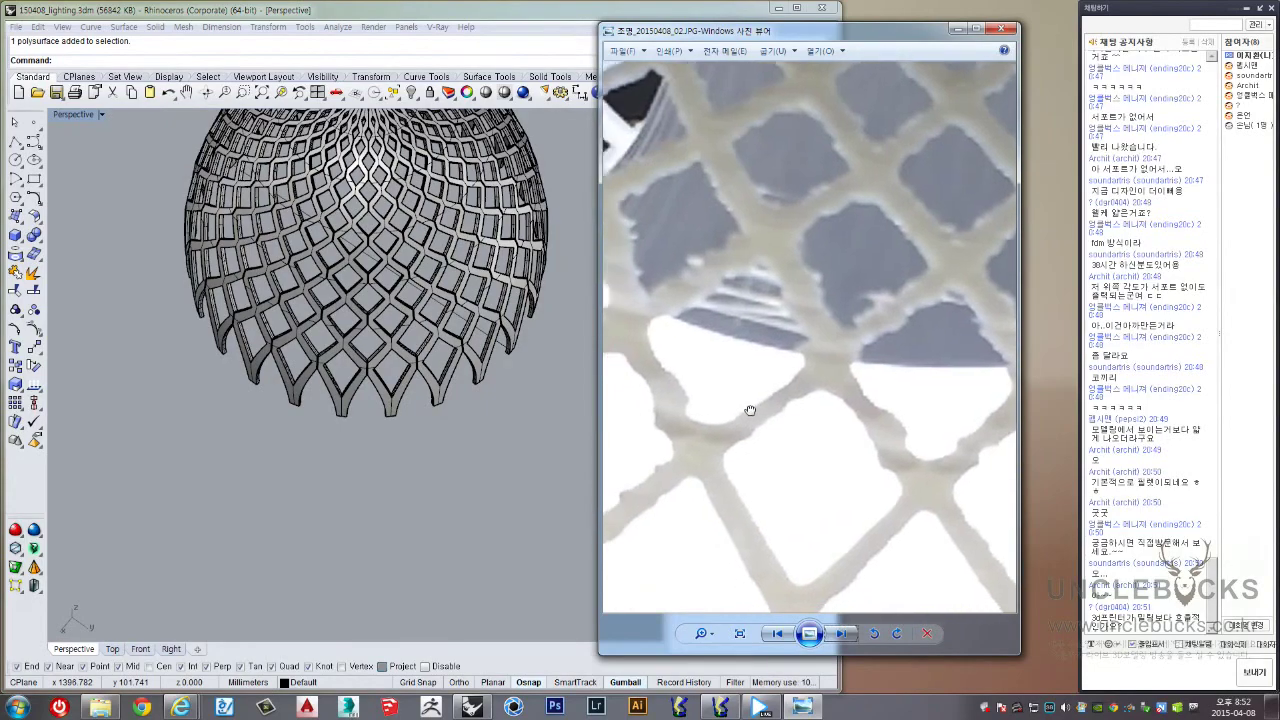
{"action": "key", "text": "alt+Tab"}
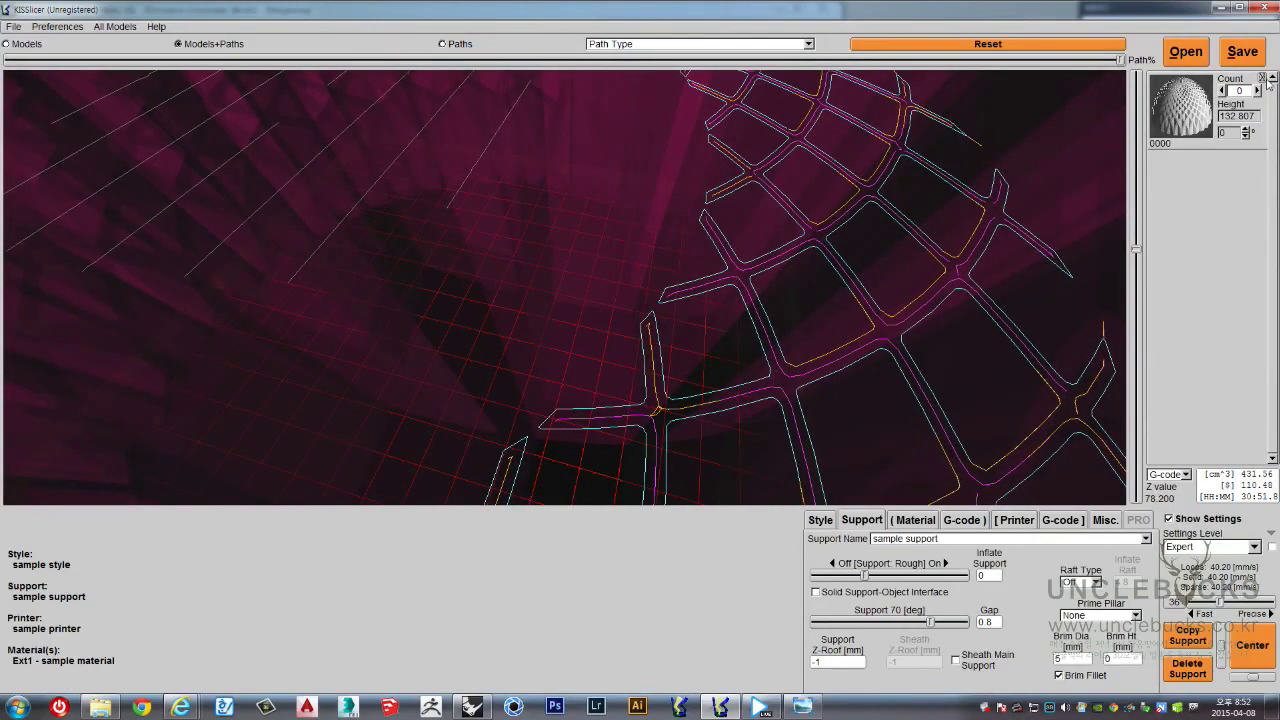
Delete the lattice dome from KISSlicer's build plate and switch back to Rhinoceros.
{"action": "left_click", "coordinate": [1262, 78]}
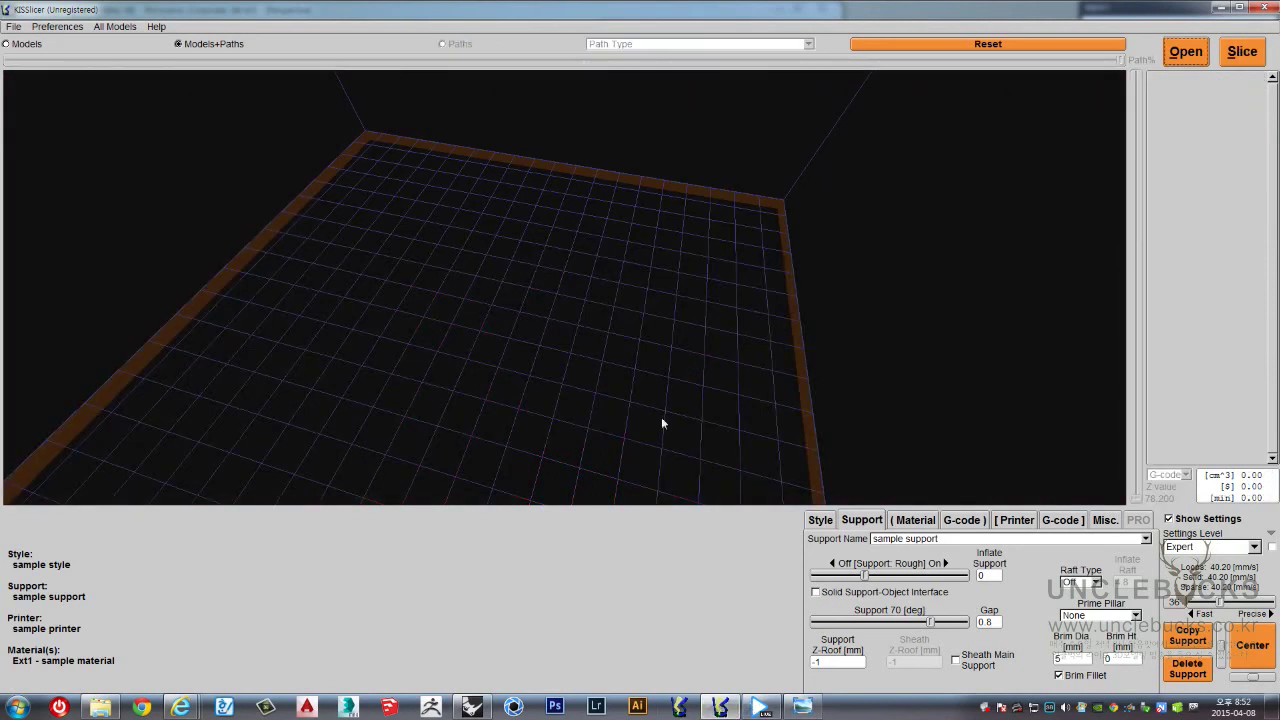
{"action": "left_click", "coordinate": [473, 707]}
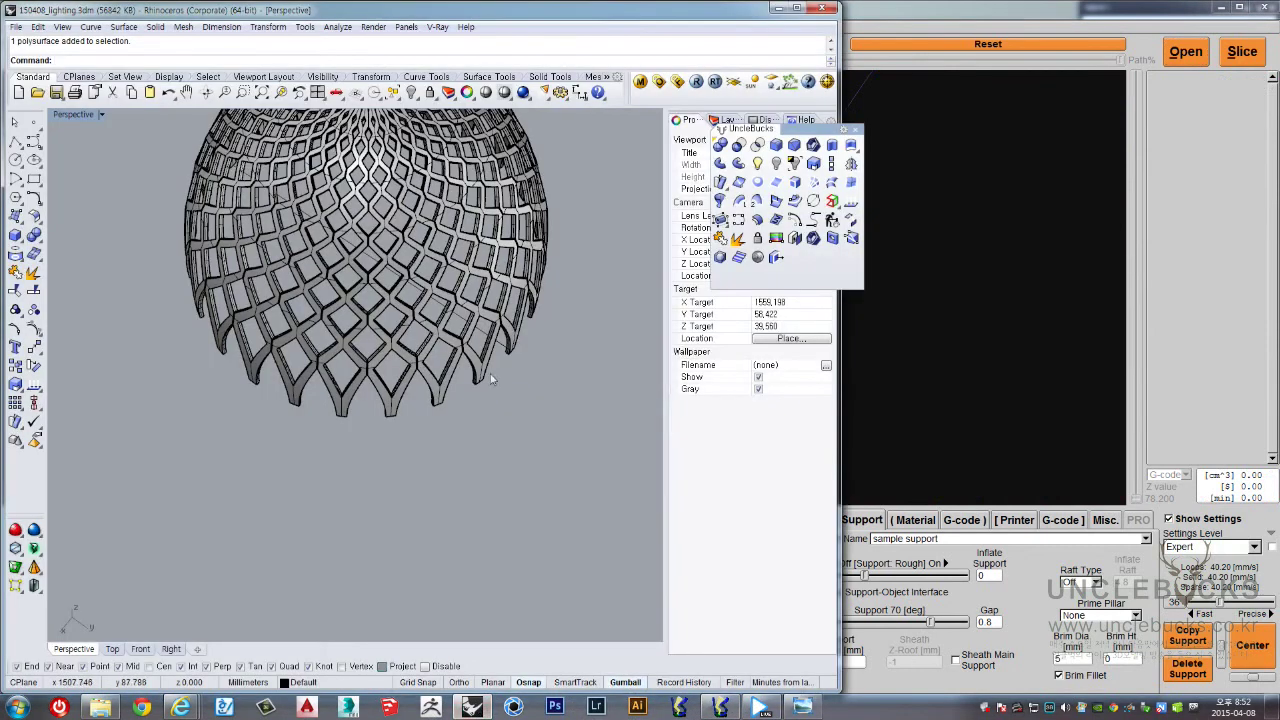
Orbit and pan among the lampshades, then select the tall lattice dome lampshade.
{"action": "scroll", "coordinate": [545, 450], "scroll_direction": "down", "scroll_amount": 5}
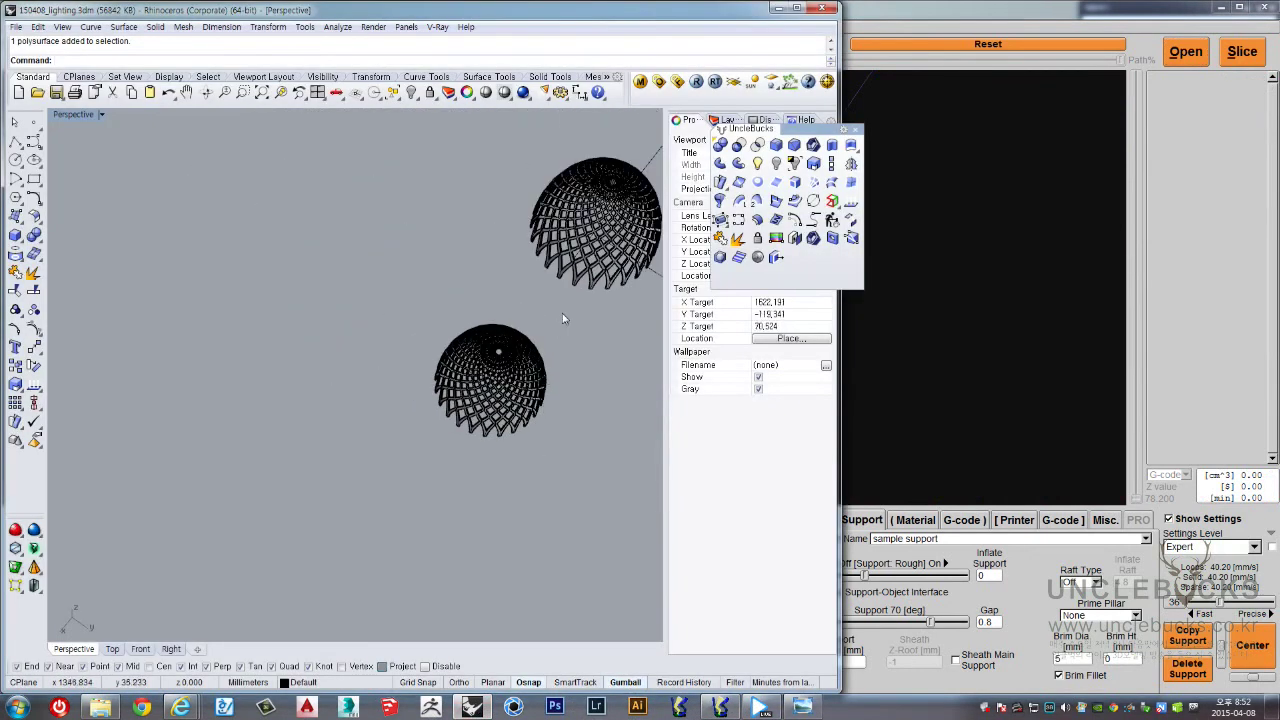
{"action": "right_click_drag", "start_coordinate": [589, 291], "coordinate": [362, 357]}
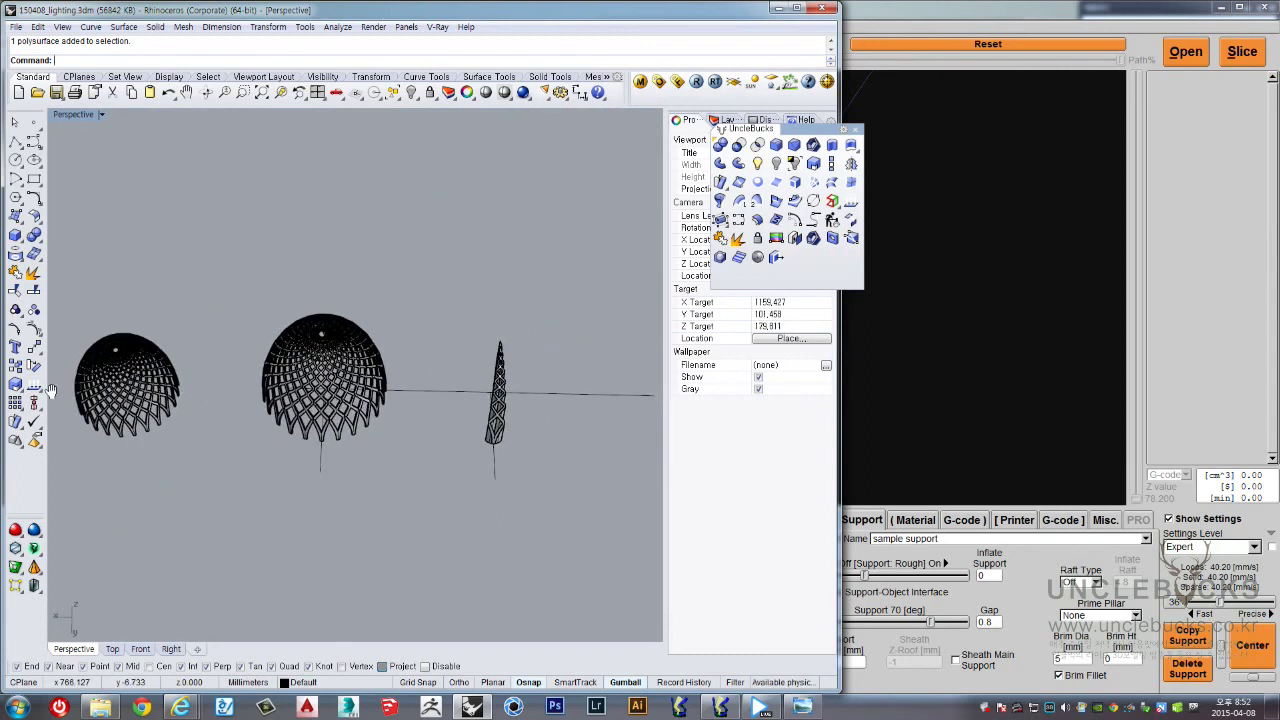
{"action": "mouse_move", "coordinate": [362, 357]}
{"action": "right_mouse_down", "text": "shift"}
{"action": "mouse_move", "coordinate": [474, 402]}
{"action": "mouse_move", "coordinate": [363, 411]}
{"action": "right_mouse_up", "text": "shift"}
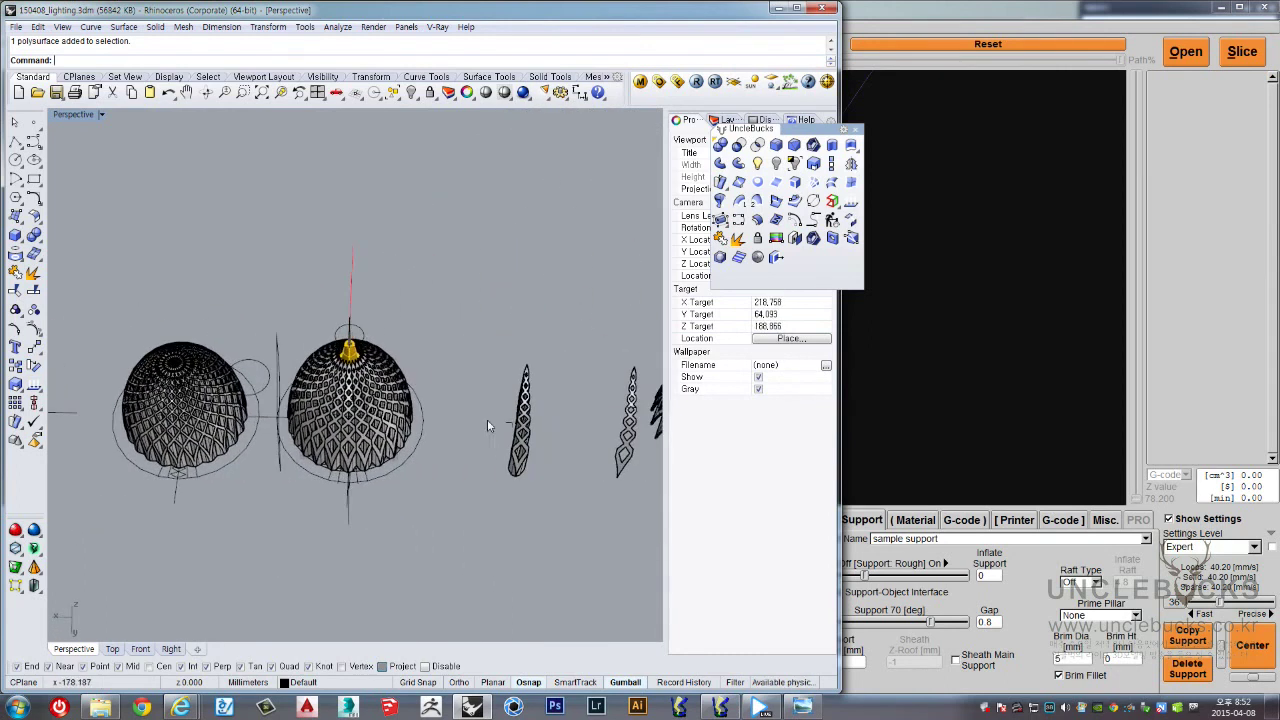
{"action": "scroll", "coordinate": [362, 411], "scroll_direction": "up", "scroll_amount": 5}
{"action": "left_click", "coordinate": [365, 420]}
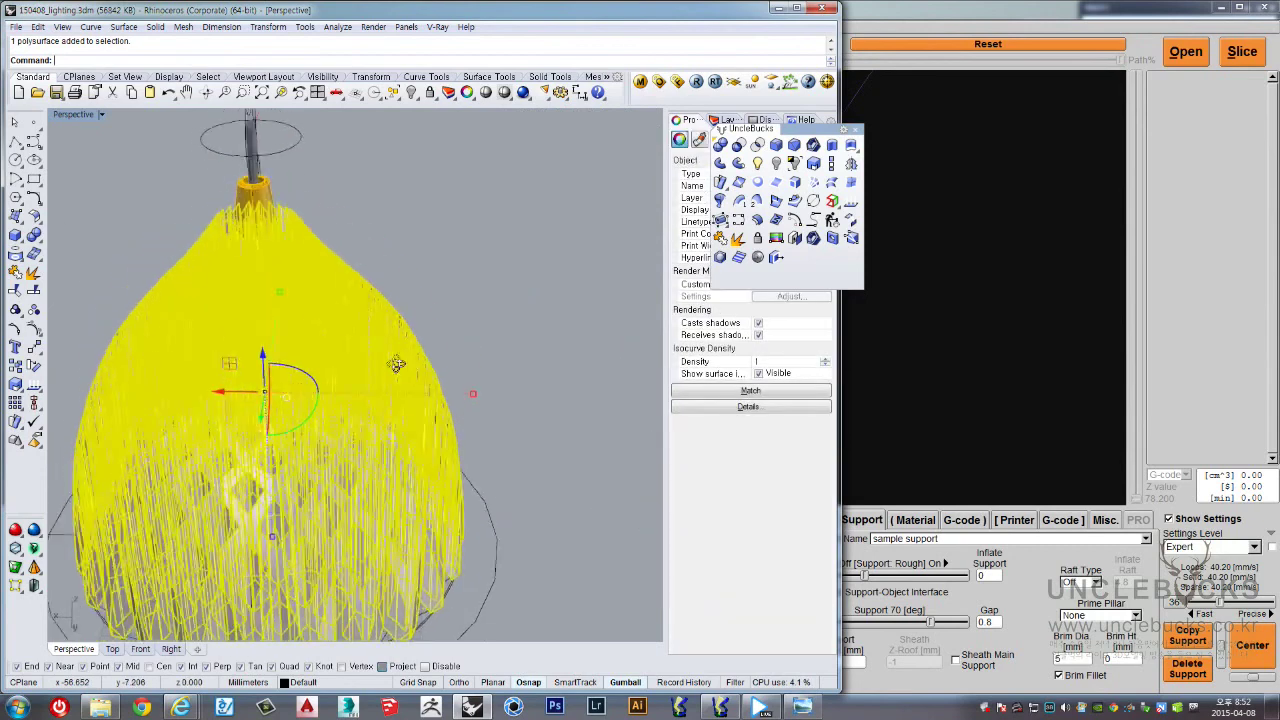
{"action": "scroll", "coordinate": [372, 458], "scroll_direction": "down", "scroll_amount": 5}
{"action": "mouse_move", "coordinate": [372, 458]}
{"action": "right_mouse_down"}
{"action": "mouse_move", "coordinate": [365, 402]}
{"action": "mouse_move", "coordinate": [439, 395]}
{"action": "right_mouse_up"}
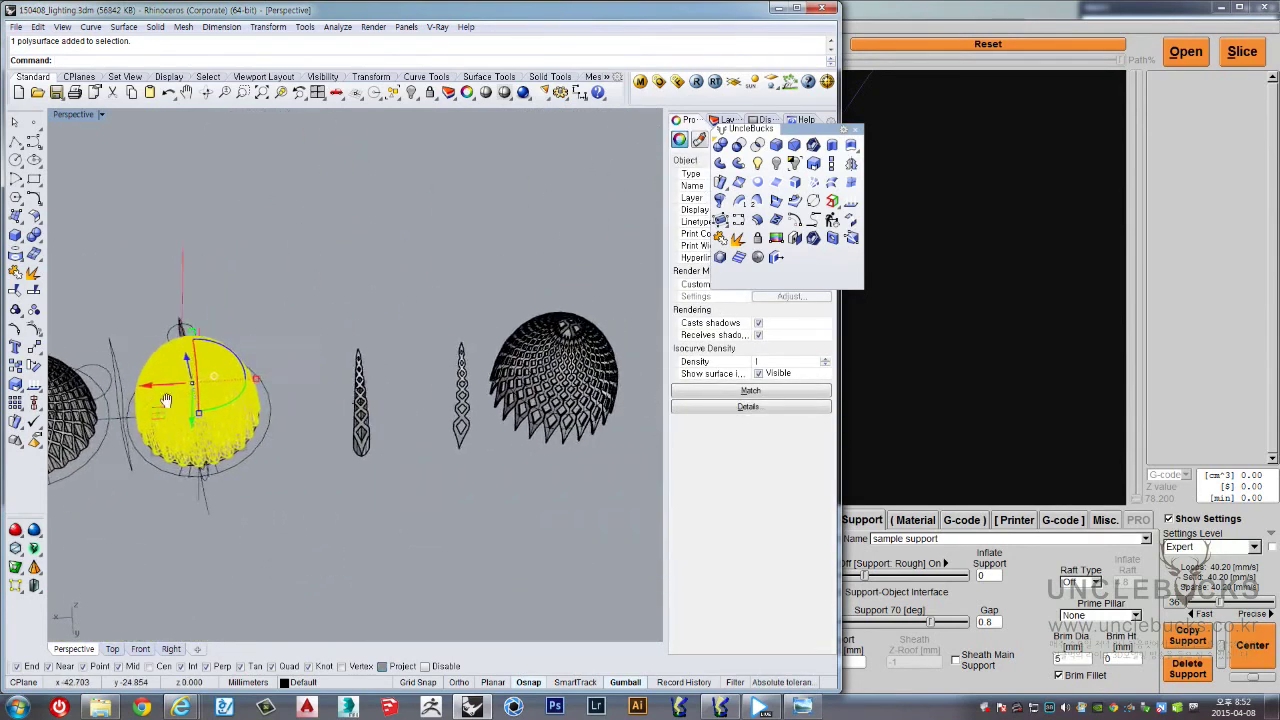
{"action": "scroll", "coordinate": [597, 365], "scroll_direction": "up", "scroll_amount": 5}
{"action": "left_click", "coordinate": [470, 444]}
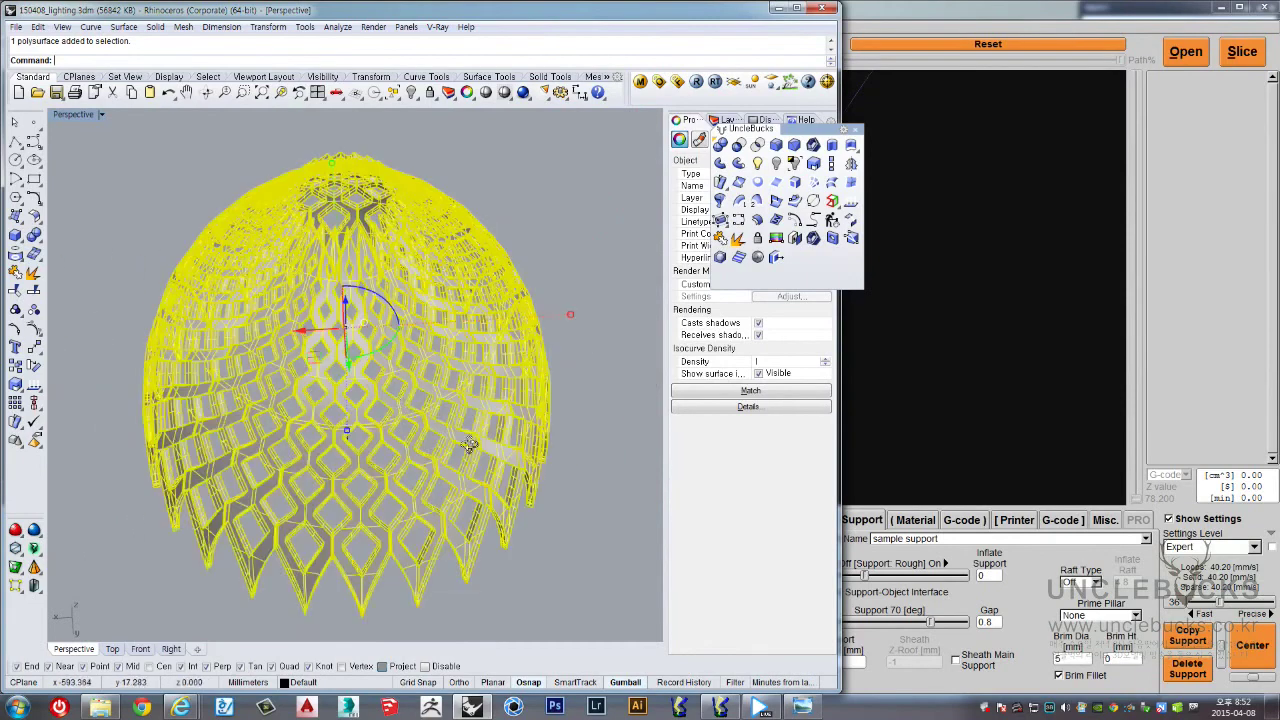
{"action": "mouse_move", "coordinate": [470, 444]}
{"action": "right_mouse_down"}
{"action": "mouse_move", "coordinate": [507, 480]}
{"action": "mouse_move", "coordinate": [495, 445]}
{"action": "right_mouse_up"}
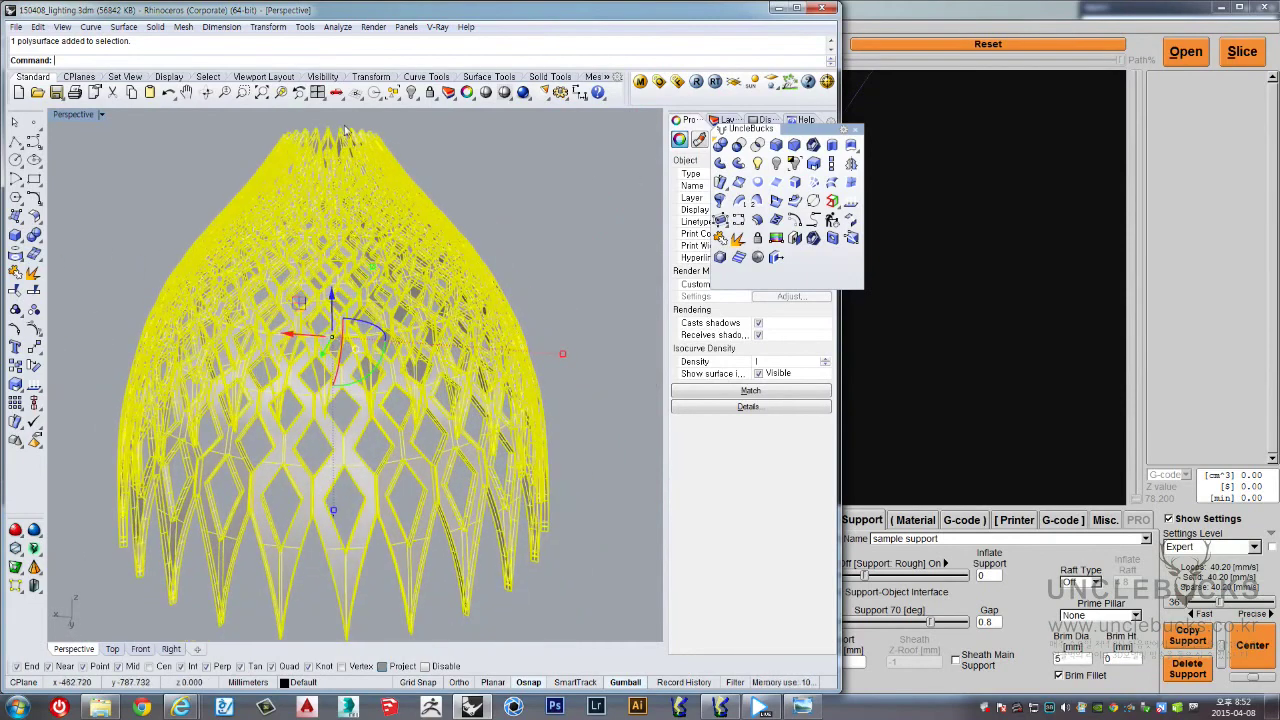
{"action": "left_click", "coordinate": [16, 27]}
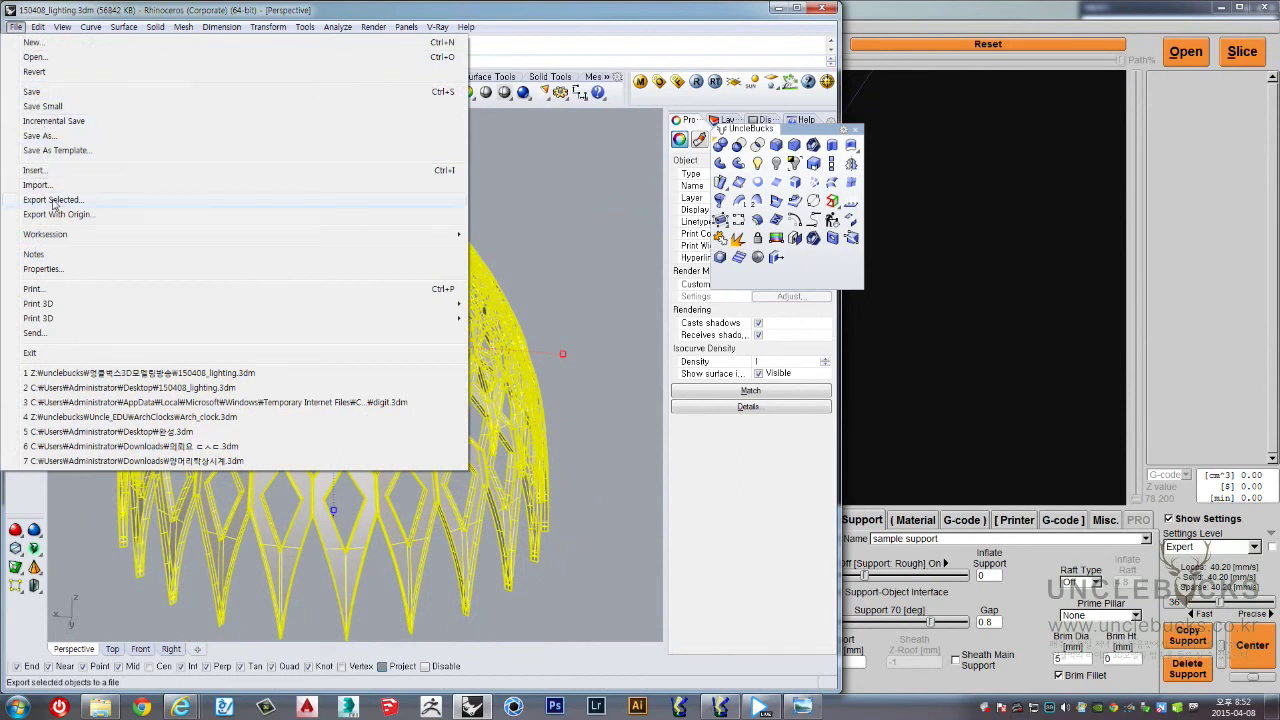
Export Selected the dome as a binary STL, 99999.stl on the Desktop, at 0.01 mm tolerance.
{"action": "left_click", "coordinate": [54, 200]}
{"action": "type", "text": "99999"}
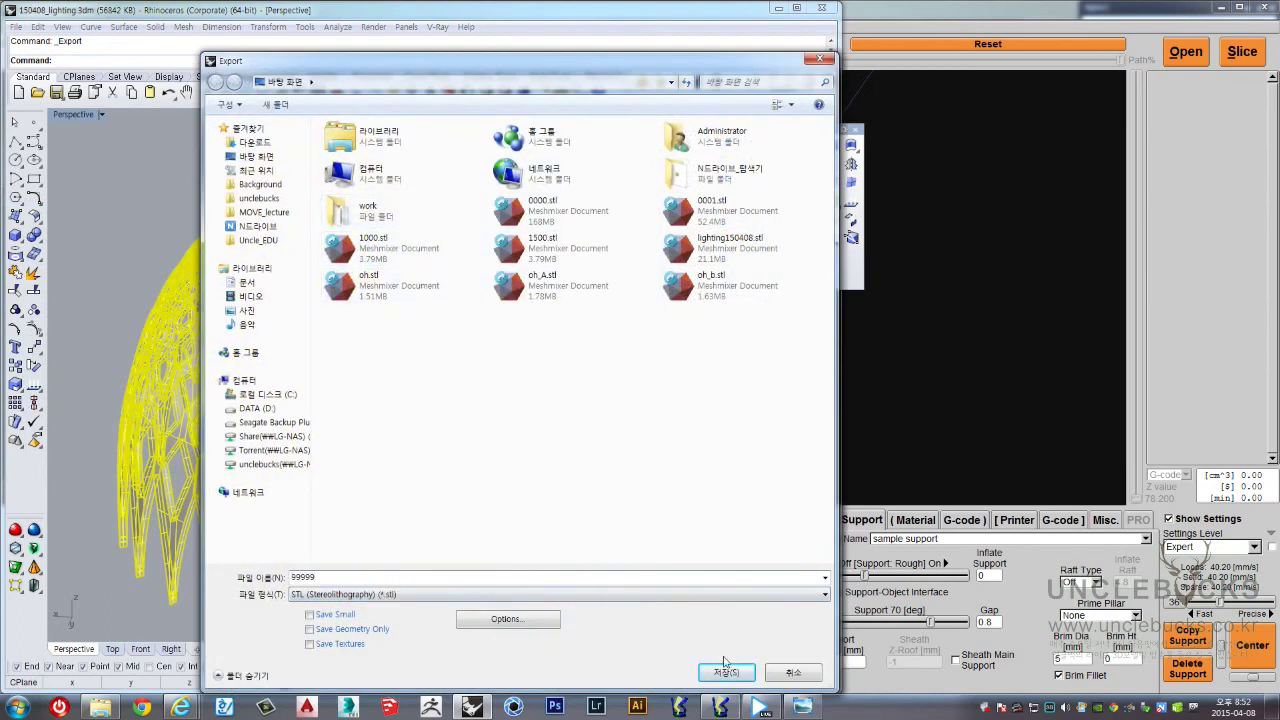
{"action": "left_click", "coordinate": [725, 668]}
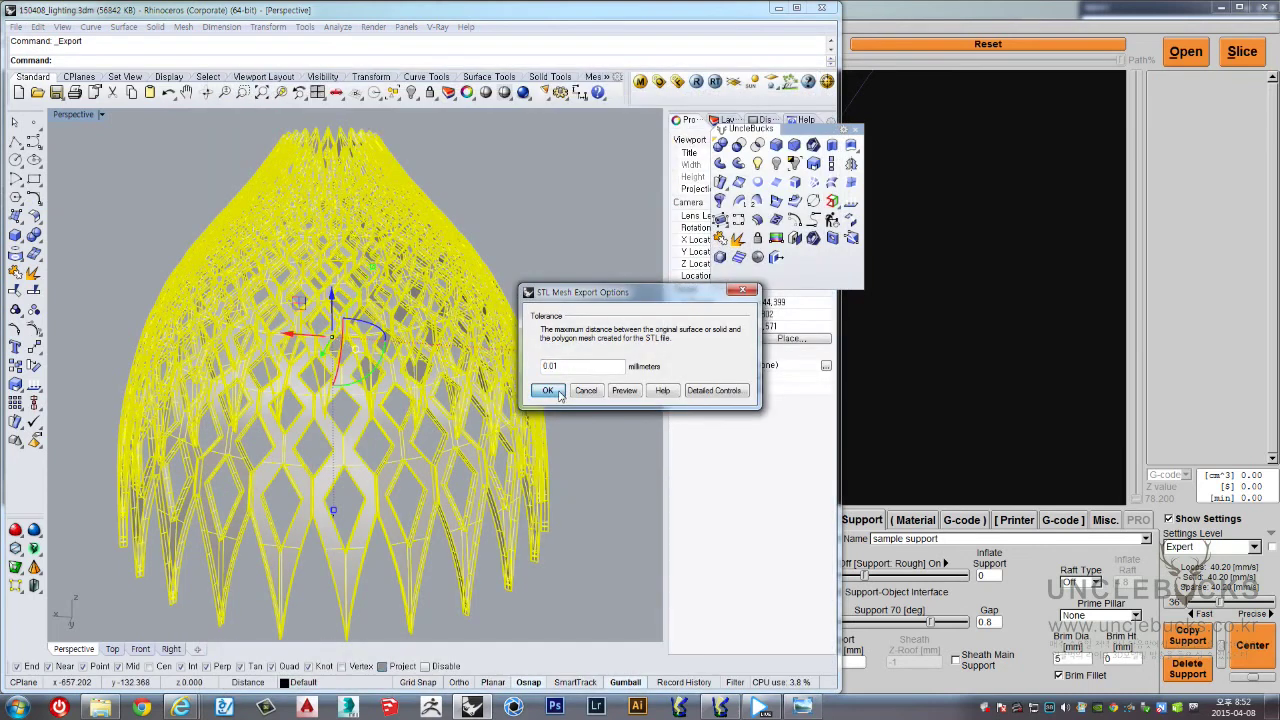
{"action": "left_click", "coordinate": [559, 393]}
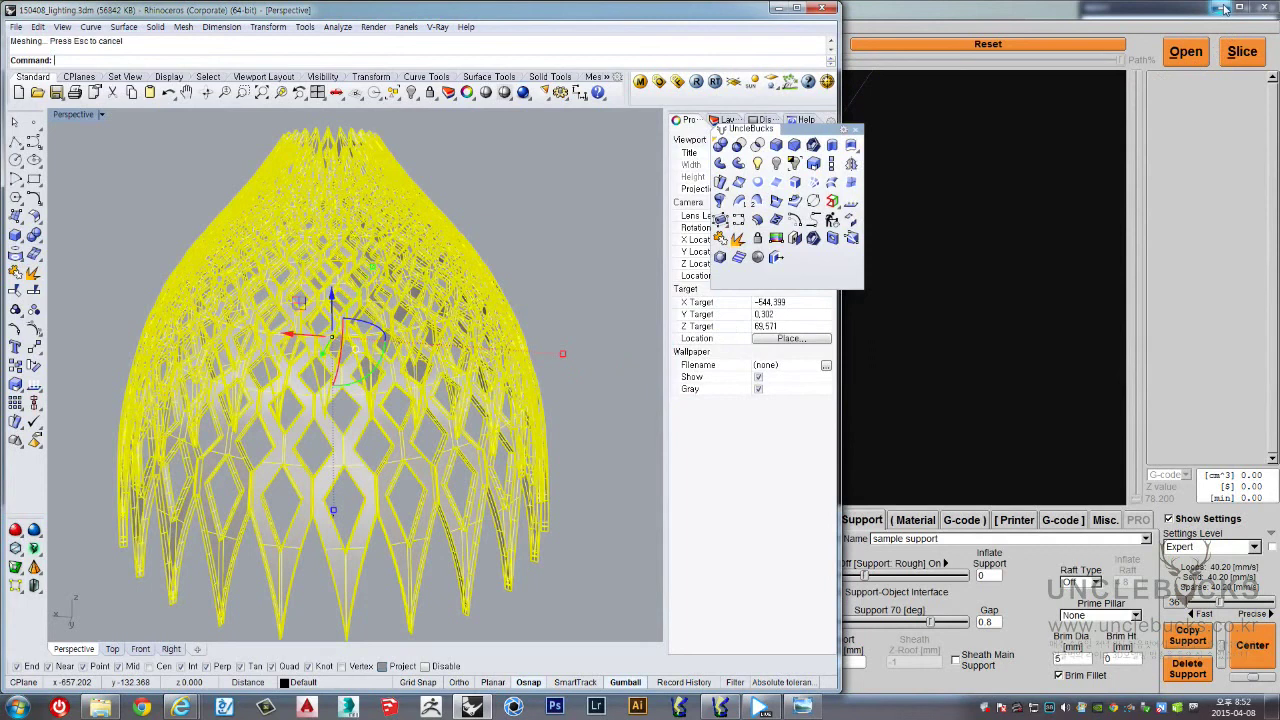
{"action": "left_click", "coordinate": [1170, 12]}
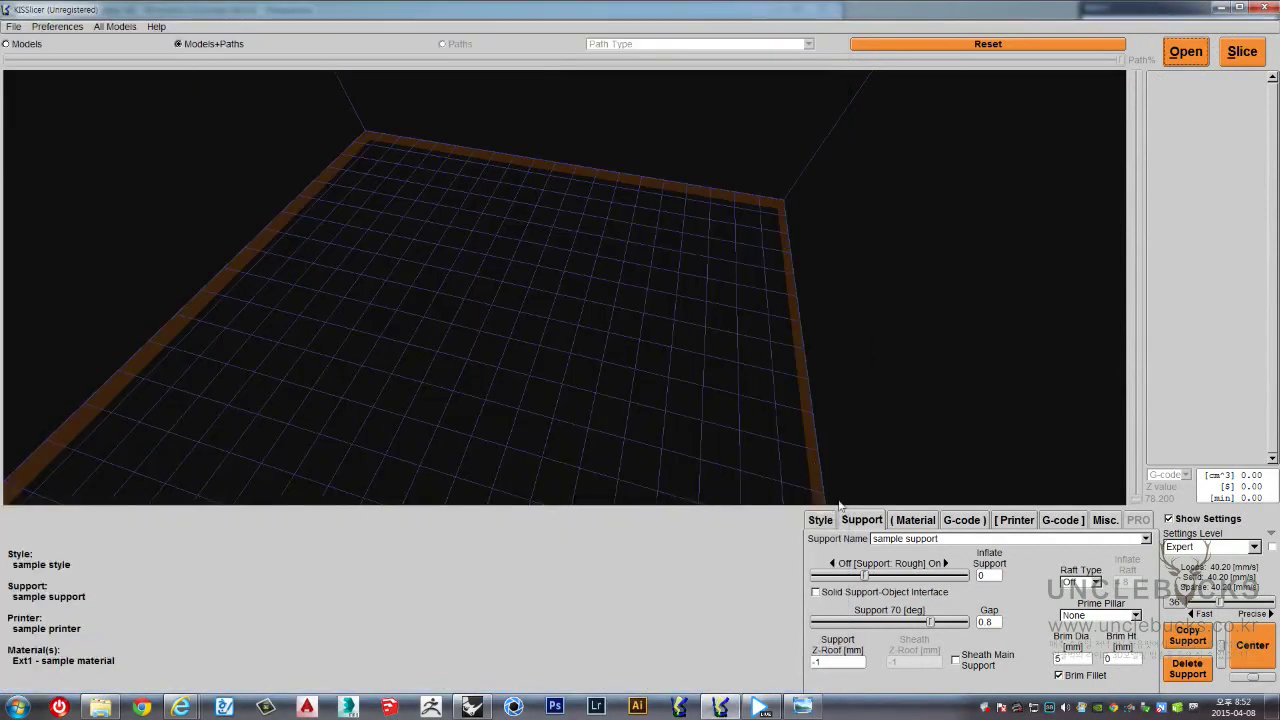
{"action": "left_click", "coordinate": [472, 707]}
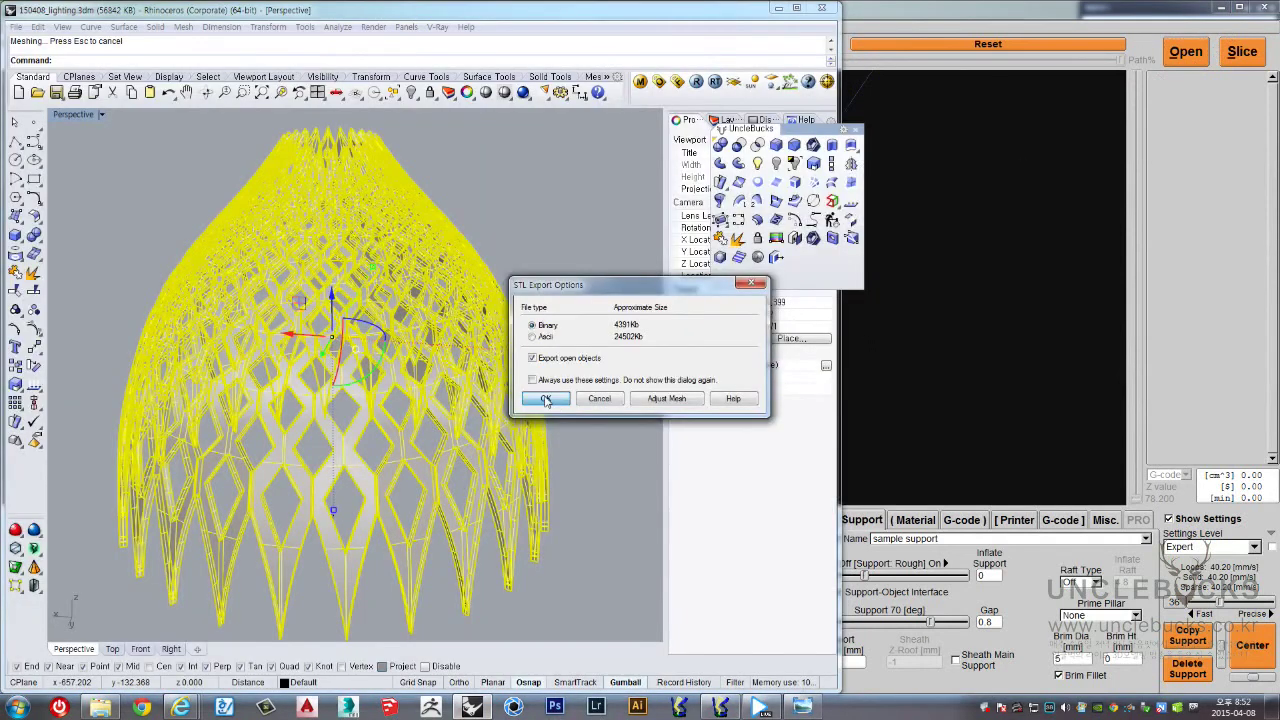
{"action": "left_click", "coordinate": [546, 399]}
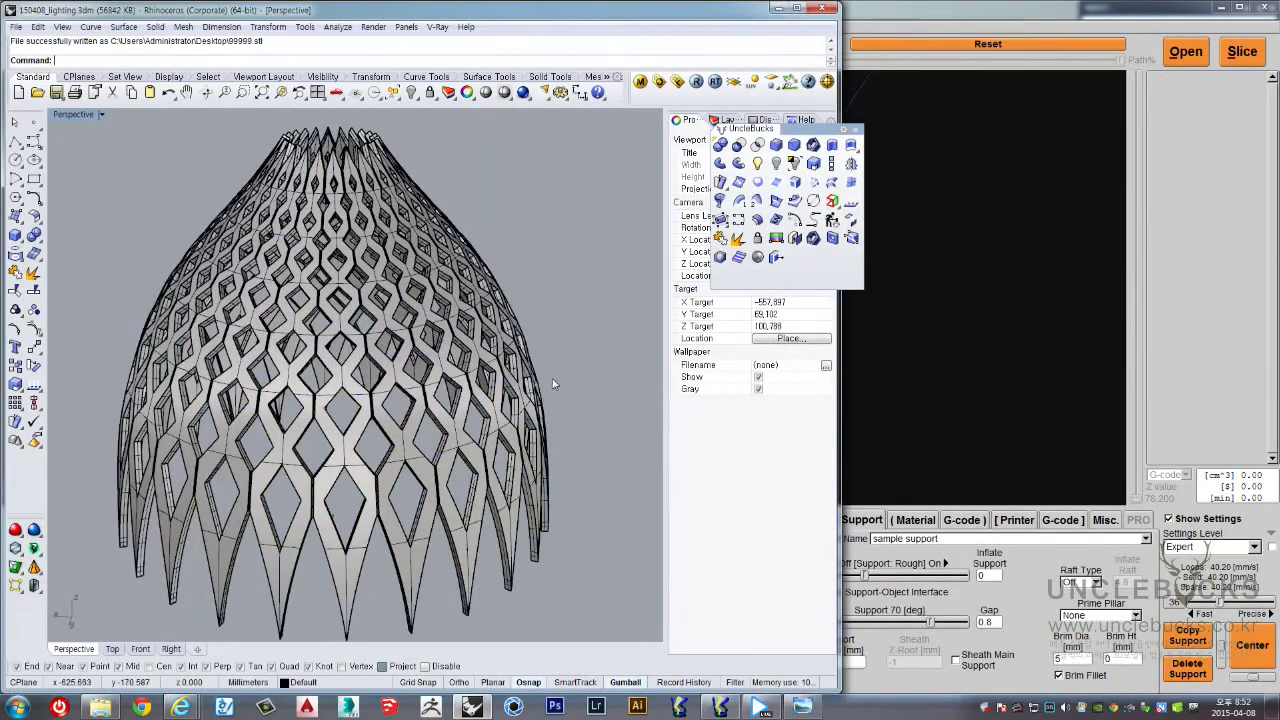
Load the 99999.stl lattice dome model onto KISSlicer's build plate.
{"action": "left_click", "coordinate": [1186, 52]}
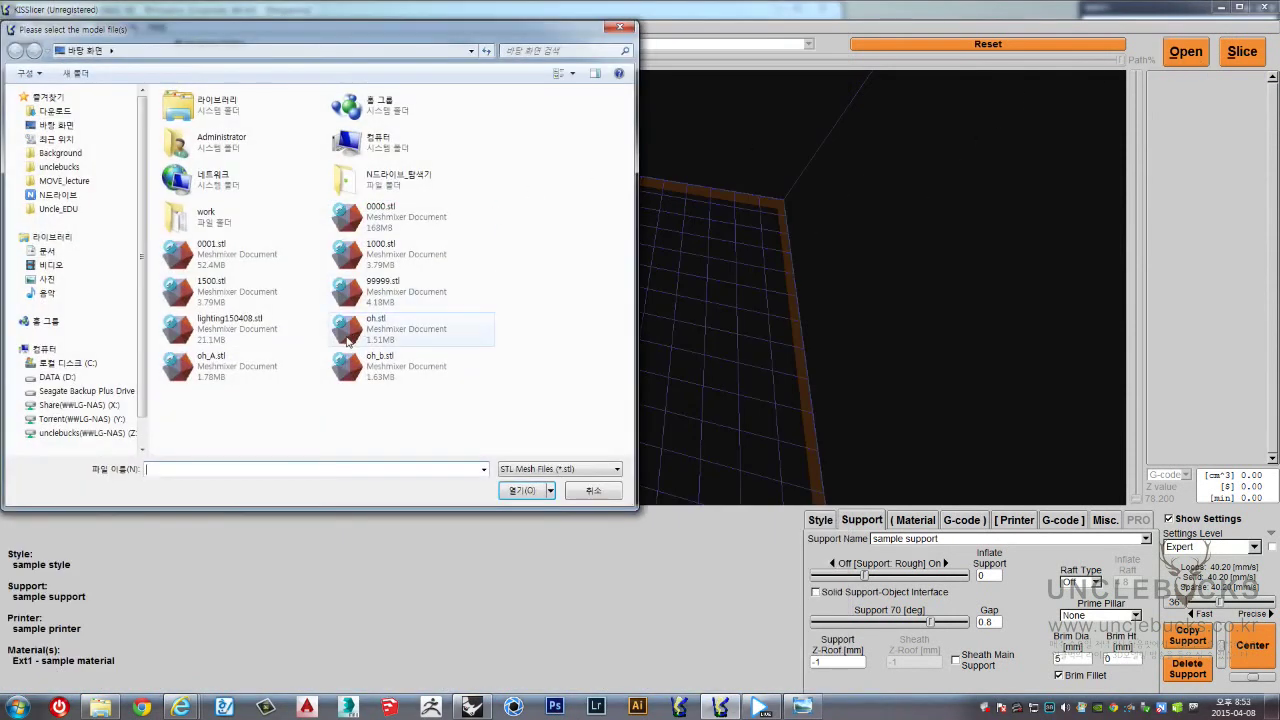
{"action": "left_click", "coordinate": [360, 292]}
{"action": "left_click", "coordinate": [518, 489]}
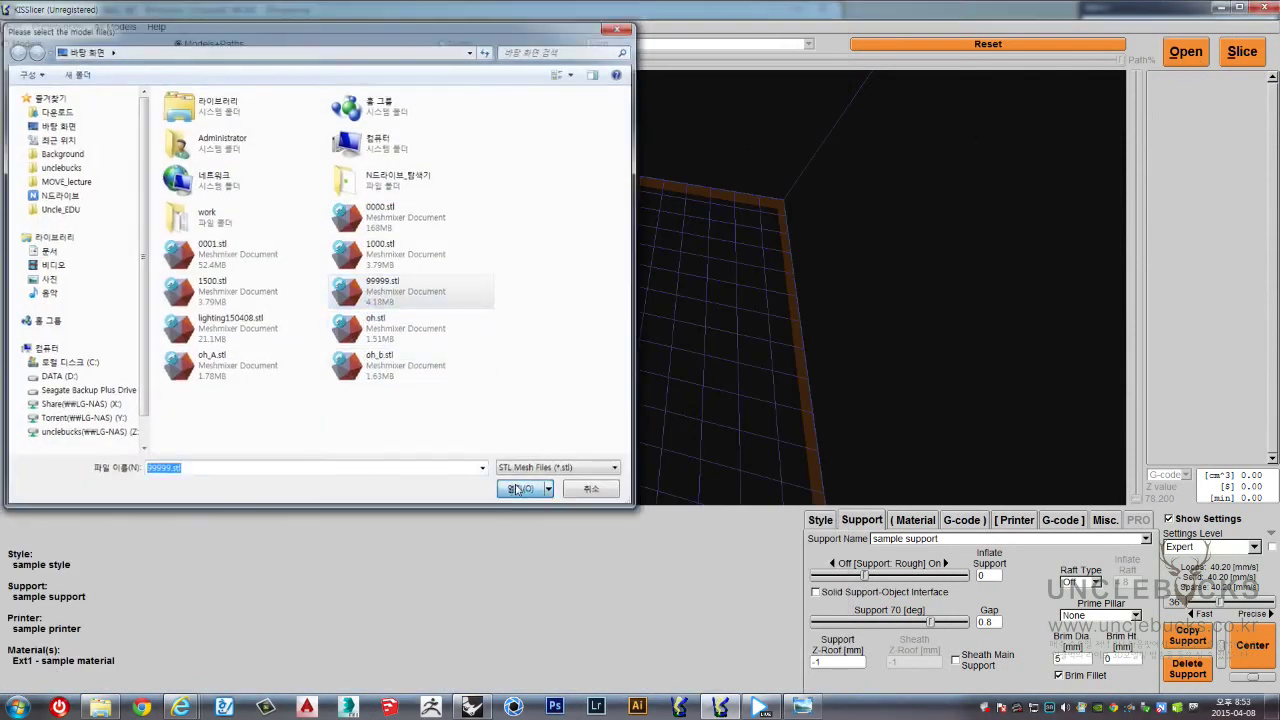
{"action": "mouse_move", "coordinate": [602, 294]}
{"action": "left_mouse_down"}
{"action": "mouse_move", "coordinate": [546, 331]}
{"action": "mouse_move", "coordinate": [591, 340]}
{"action": "mouse_move", "coordinate": [548, 254]}
{"action": "mouse_move", "coordinate": [503, 231]}
{"action": "mouse_move", "coordinate": [515, 363]}
{"action": "mouse_move", "coordinate": [593, 360]}
{"action": "mouse_move", "coordinate": [553, 258]}
{"action": "mouse_move", "coordinate": [635, 192]}
{"action": "mouse_move", "coordinate": [737, 189]}
{"action": "mouse_move", "coordinate": [609, 274]}
{"action": "left_mouse_up"}
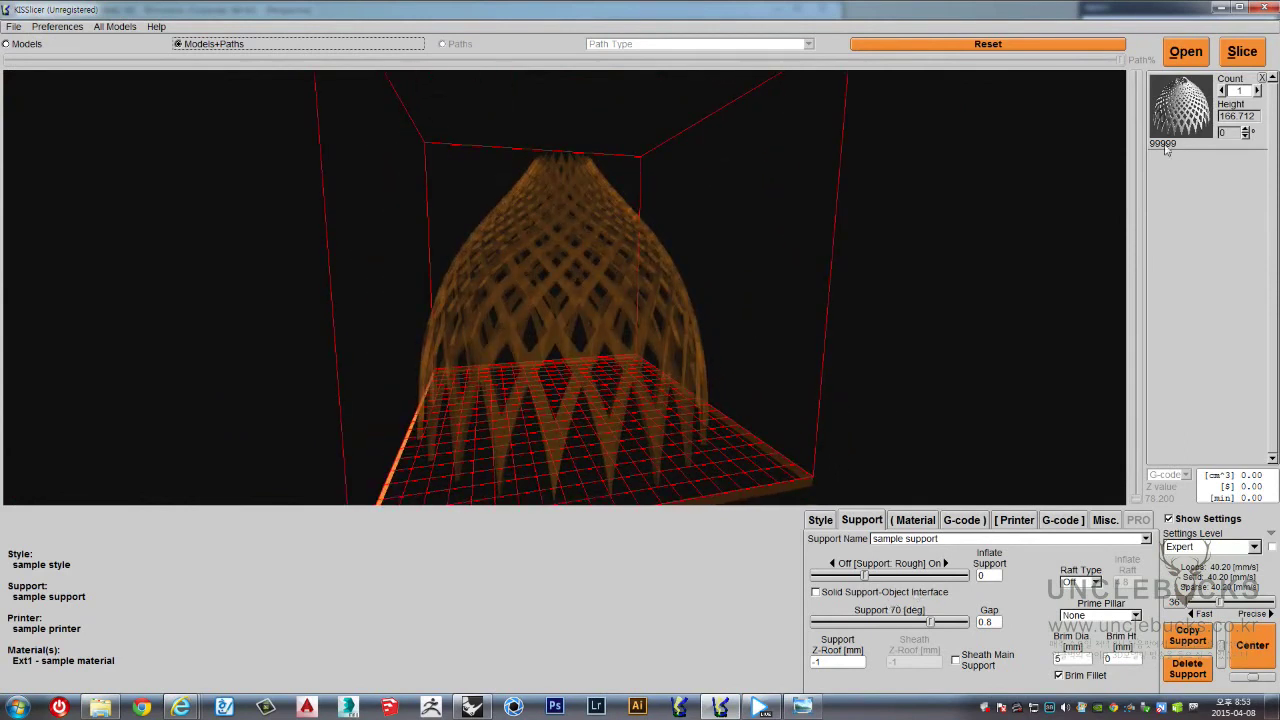
Scale the model to a height of 150 (90%) and show the Style settings.
{"action": "left_click", "coordinate": [1181, 106]}
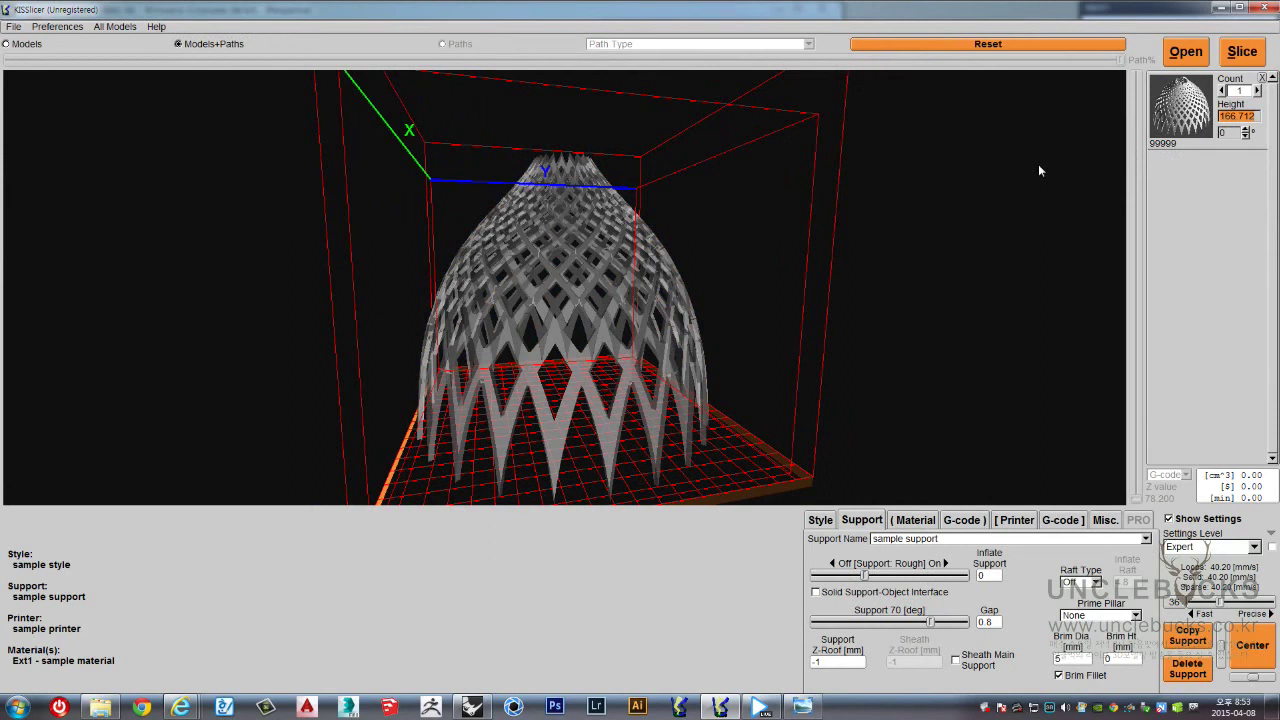
{"action": "type", "text": "150"}
{"action": "key", "text": "Tab"}
{"action": "left_click_drag", "start_coordinate": [792, 311], "coordinate": [612, 373]}
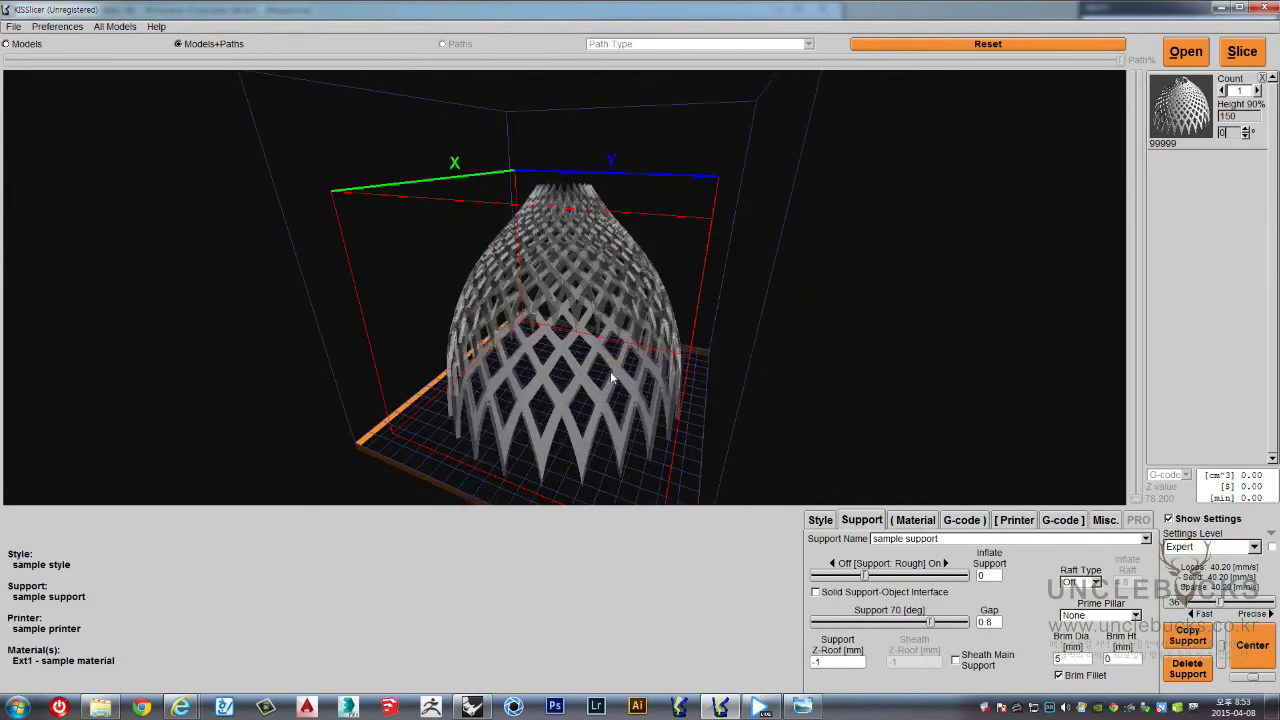
{"action": "left_click_drag", "start_coordinate": [620, 313], "coordinate": [837, 281]}
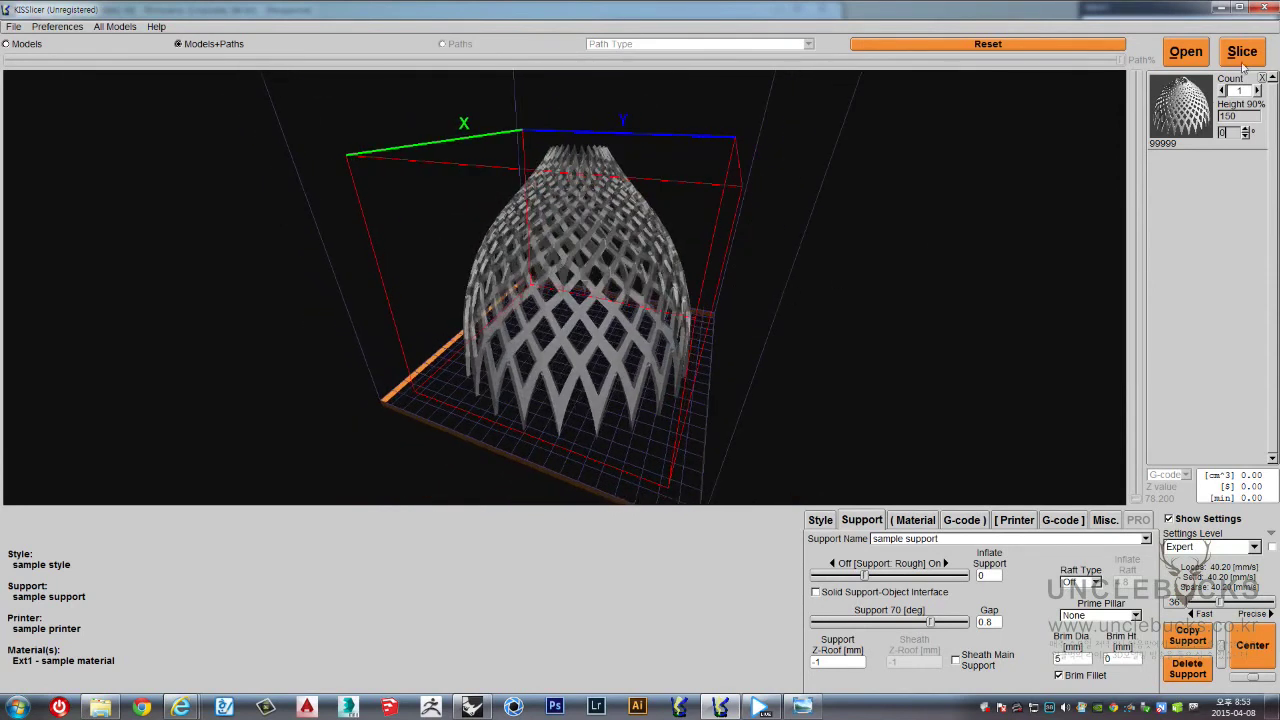
{"action": "left_click", "coordinate": [821, 519]}
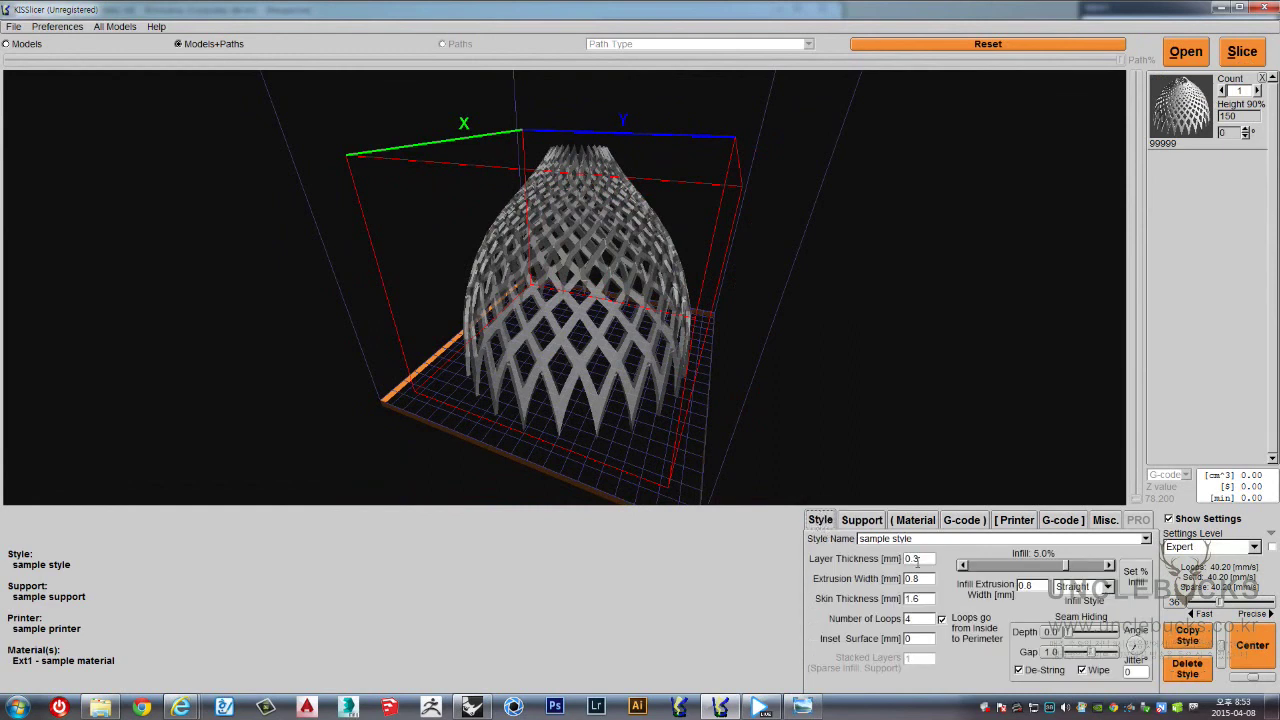
{"action": "mouse_move", "coordinate": [602, 446]}
{"action": "left_mouse_down"}
{"action": "mouse_move", "coordinate": [625, 380]}
{"action": "mouse_move", "coordinate": [615, 425]}
{"action": "left_mouse_up"}
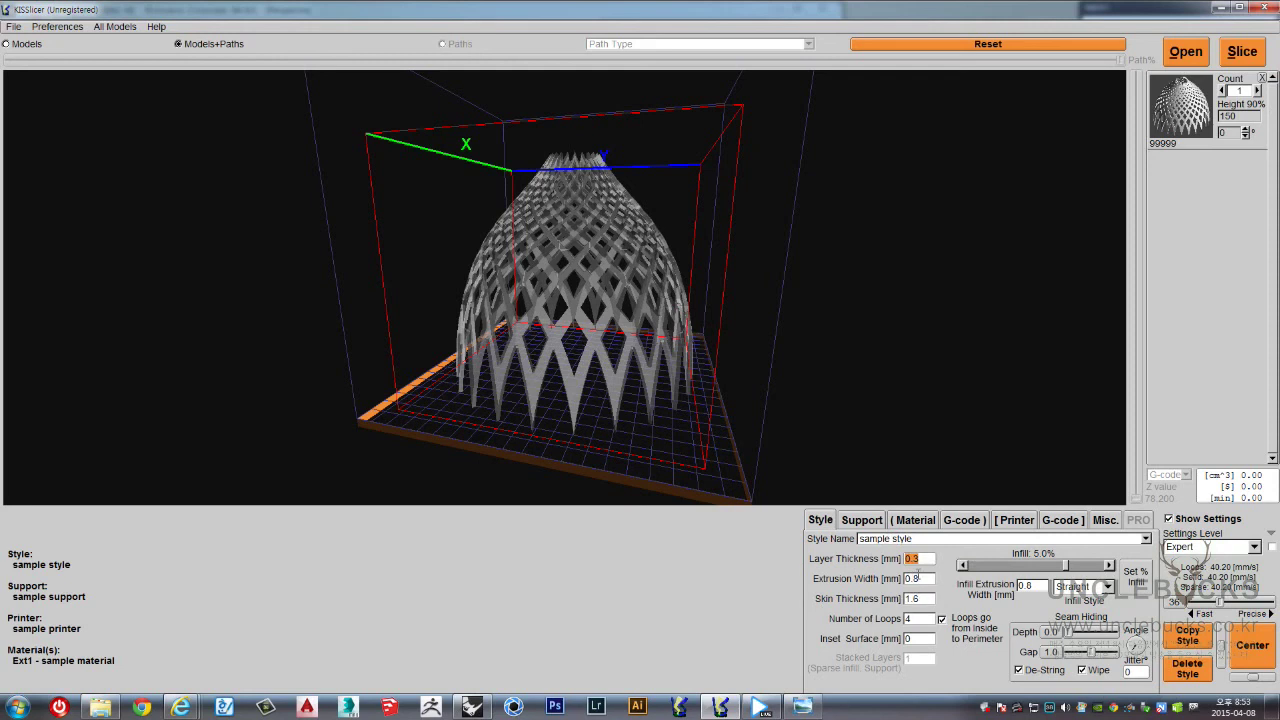
Review layer thickness, extrusion width and number of loops, then show the Support settings.
{"action": "key", "text": "Tab"}
{"action": "left_click", "coordinate": [923, 619]}
{"action": "mouse_move", "coordinate": [650, 425]}
{"action": "left_mouse_down"}
{"action": "mouse_move", "coordinate": [663, 449]}
{"action": "mouse_move", "coordinate": [663, 383]}
{"action": "left_mouse_up"}
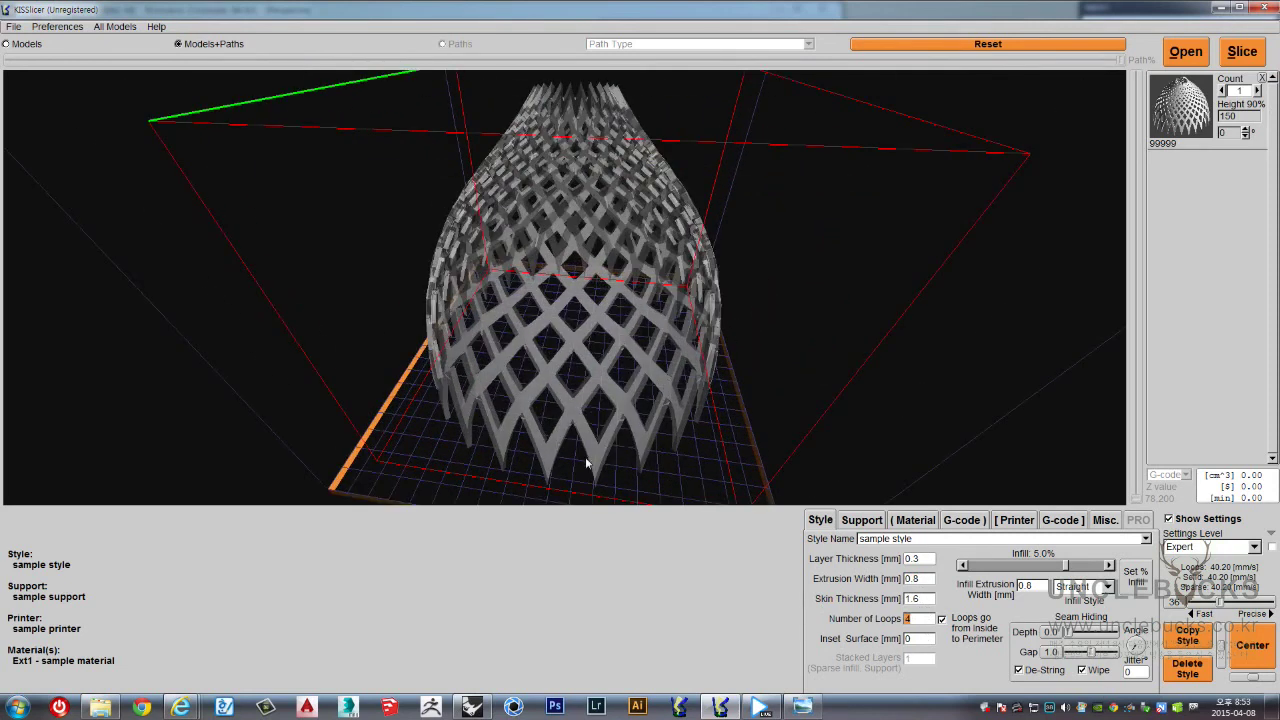
{"action": "left_click_drag", "start_coordinate": [635, 440], "coordinate": [666, 443]}
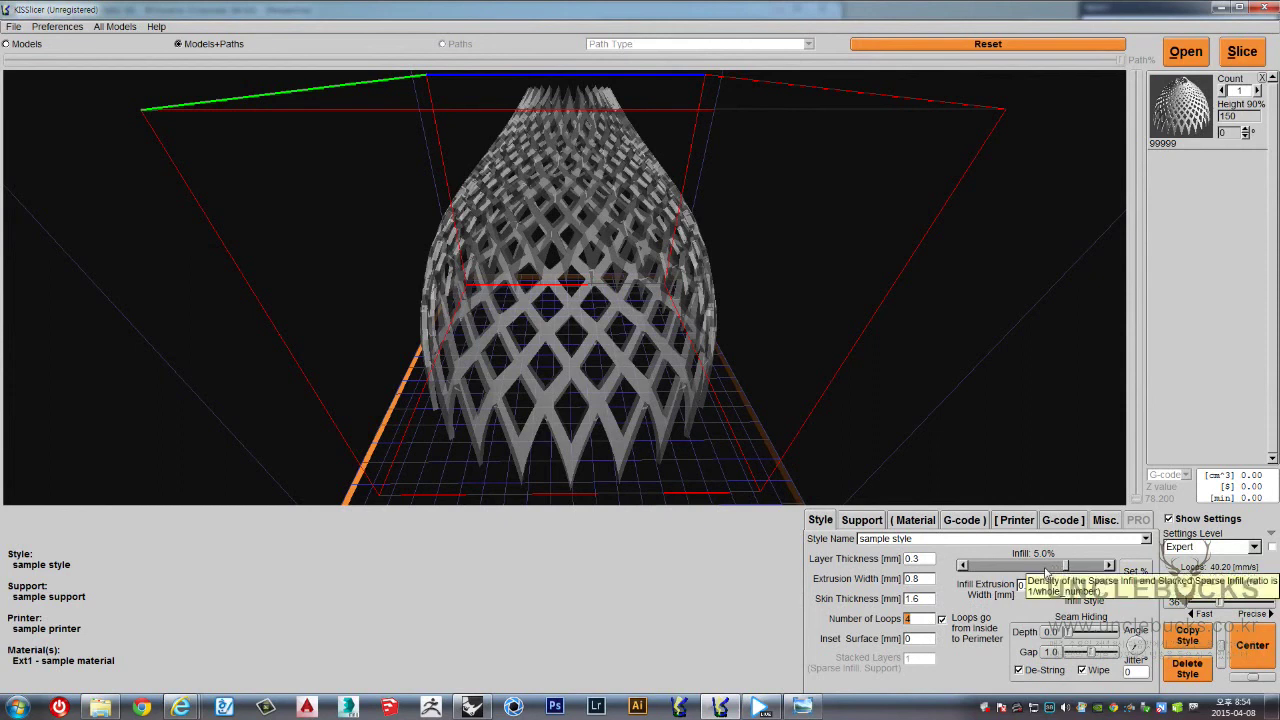
{"action": "left_click_drag", "start_coordinate": [655, 472], "coordinate": [667, 438]}
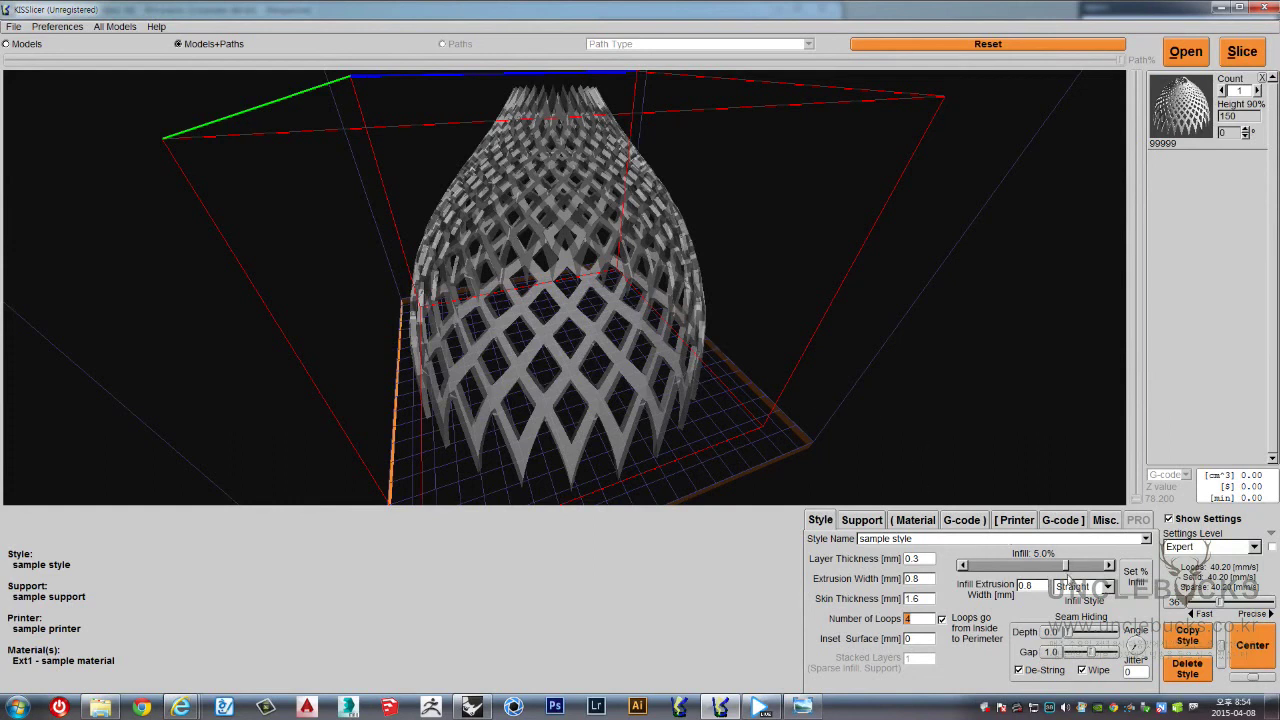
{"action": "left_click", "coordinate": [862, 520]}
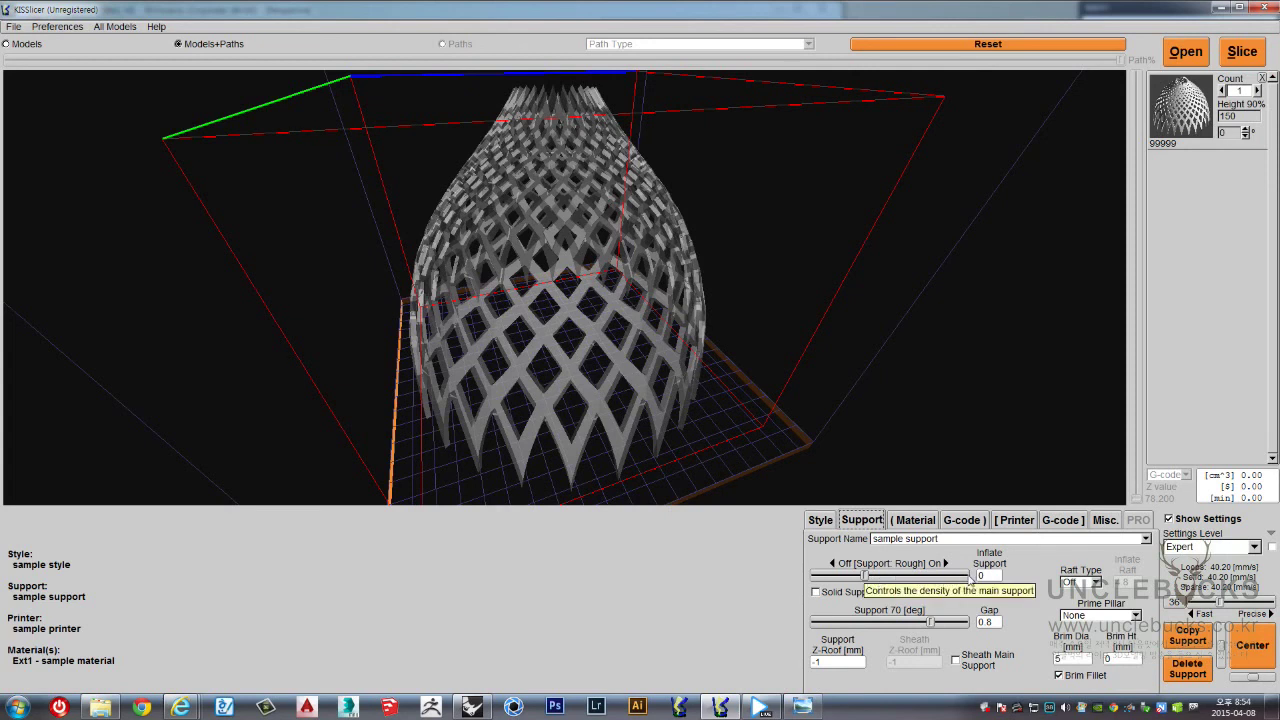
Show the Material settings and check the 1.75 filament diameter.
{"action": "left_click", "coordinate": [914, 520]}
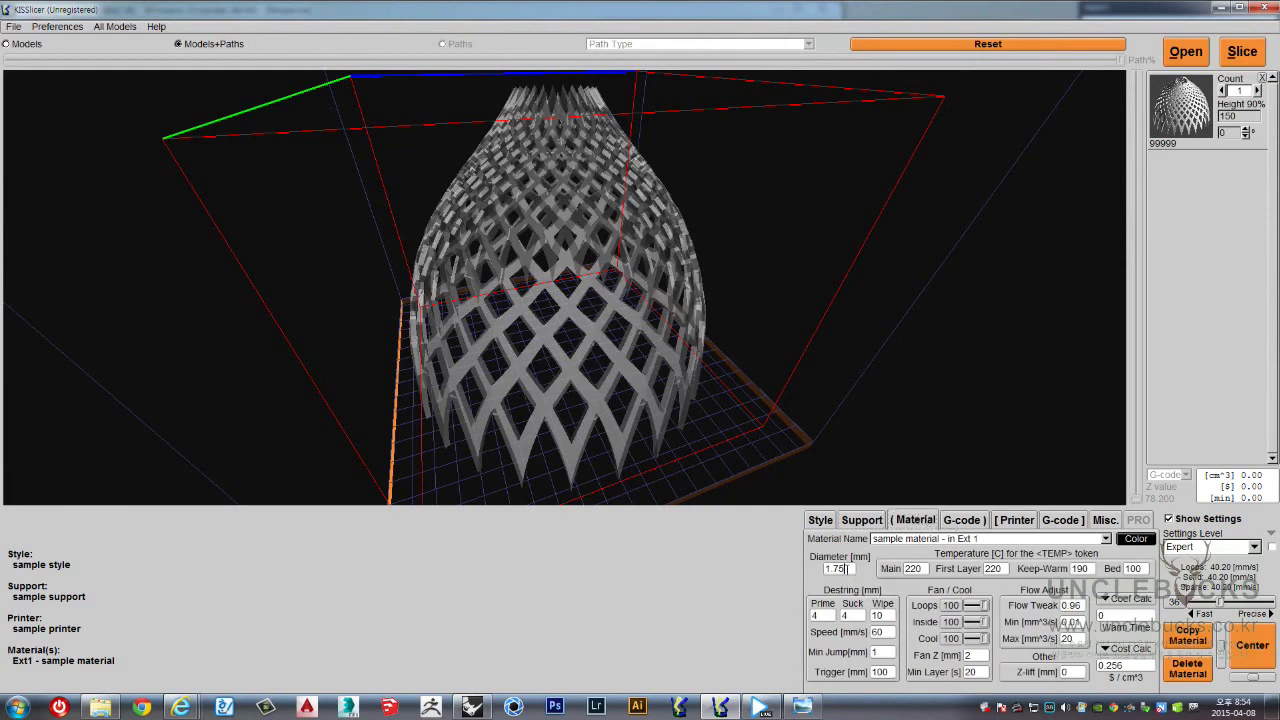
{"action": "left_click_drag", "start_coordinate": [848, 569], "coordinate": [798, 570]}
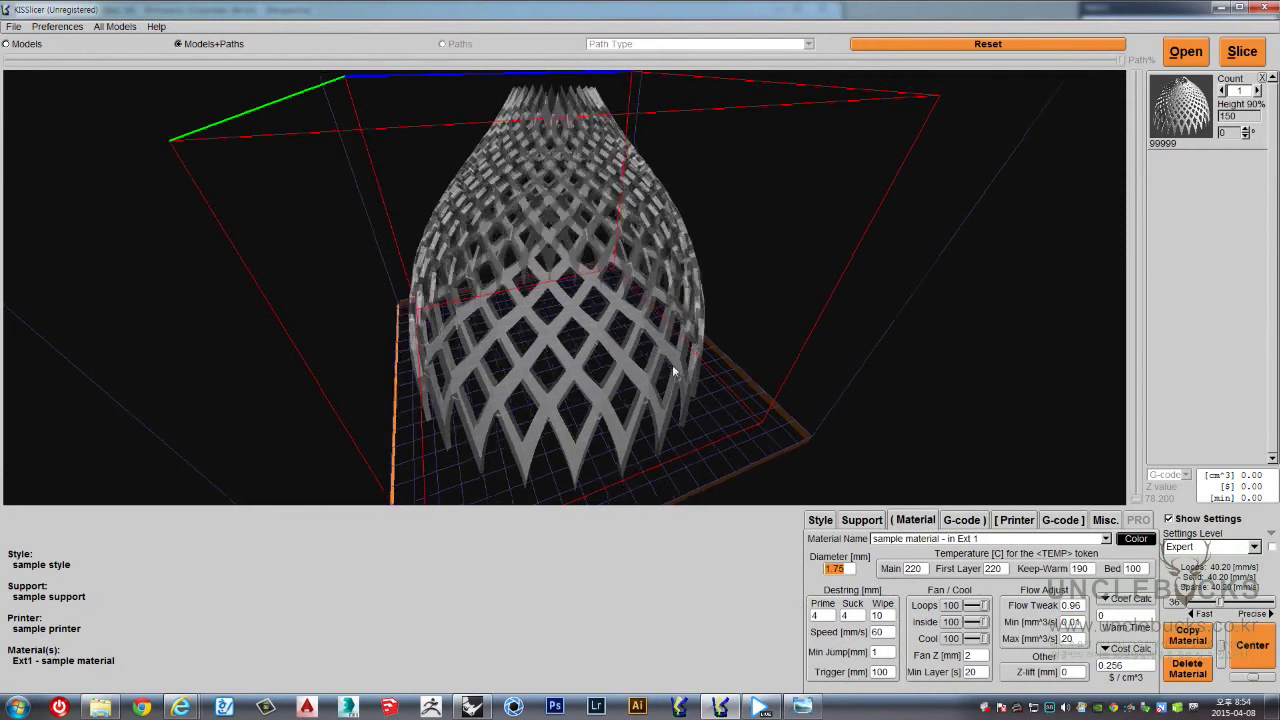
{"action": "left_click_drag", "start_coordinate": [672, 364], "coordinate": [644, 372]}
{"action": "scroll", "coordinate": [644, 374], "scroll_direction": "up", "scroll_amount": 3}
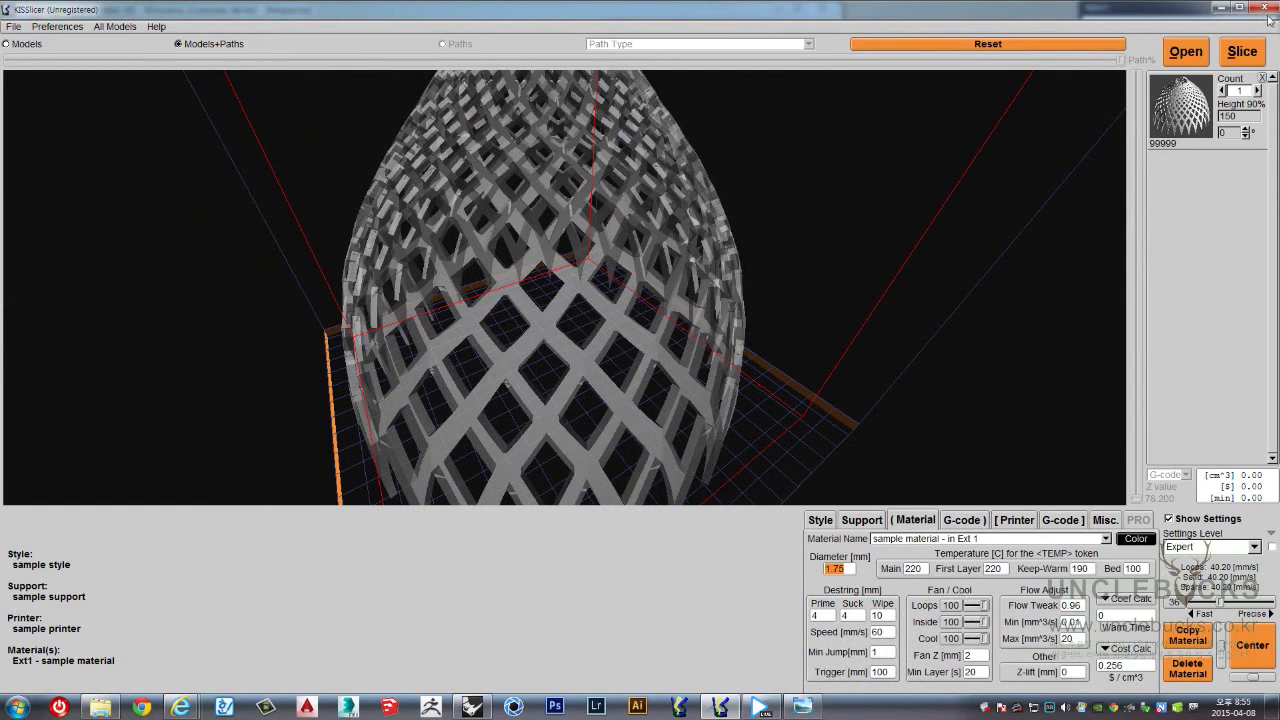
Reposition and narrow the KISSlicer window so it sits fully onscreen.
{"action": "left_click_drag", "start_coordinate": [1165, 10], "coordinate": [1128, 10]}
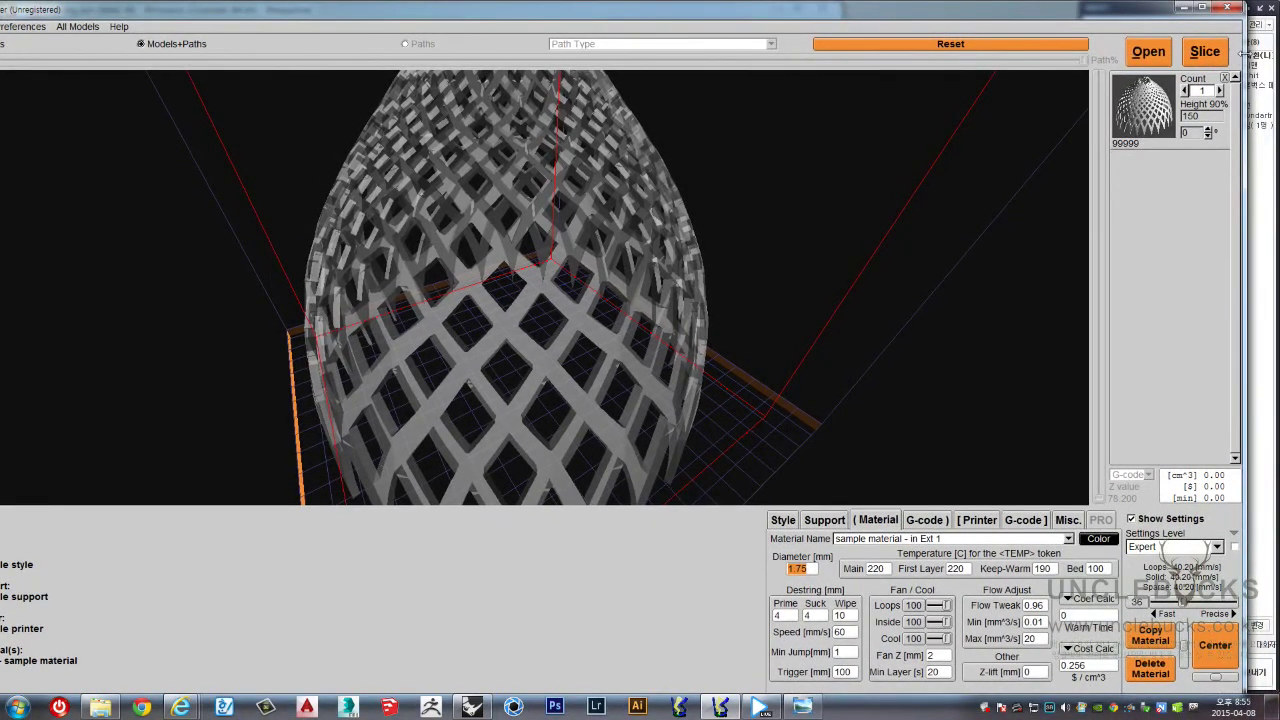
{"action": "left_click_drag", "start_coordinate": [1243, 52], "coordinate": [955, 52]}
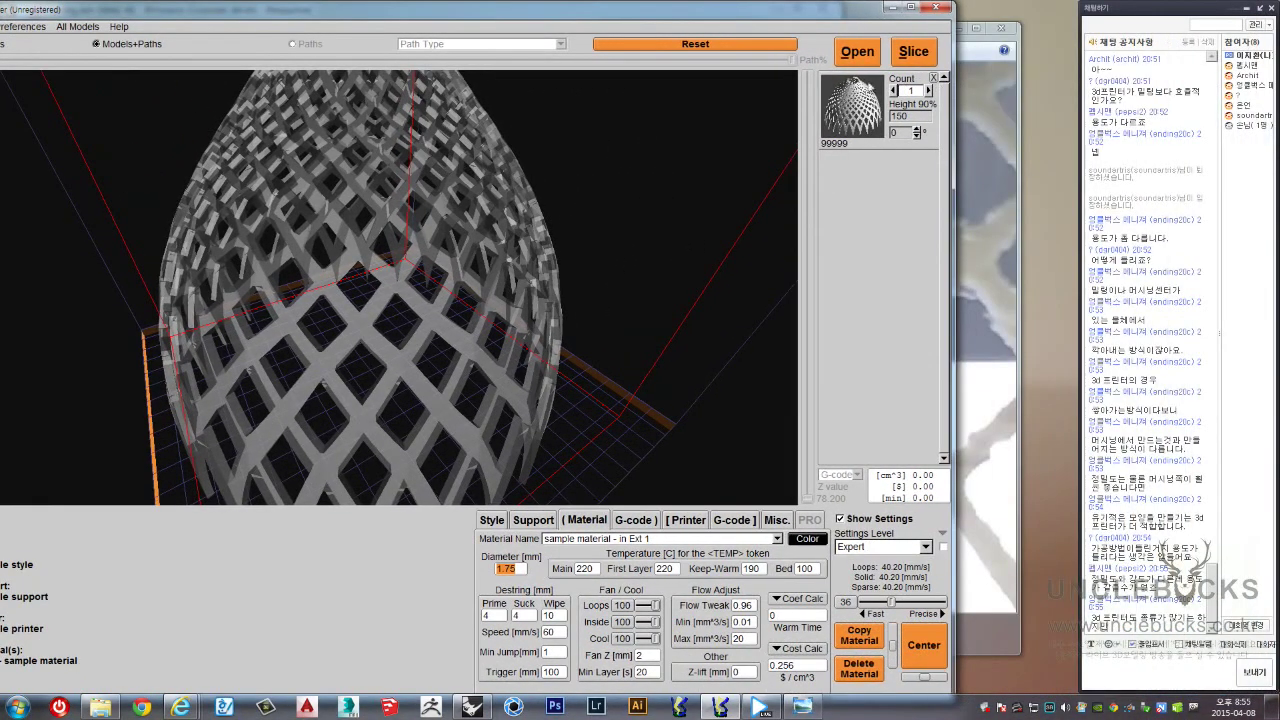
{"action": "left_click_drag", "start_coordinate": [790, 14], "coordinate": [893, 17]}
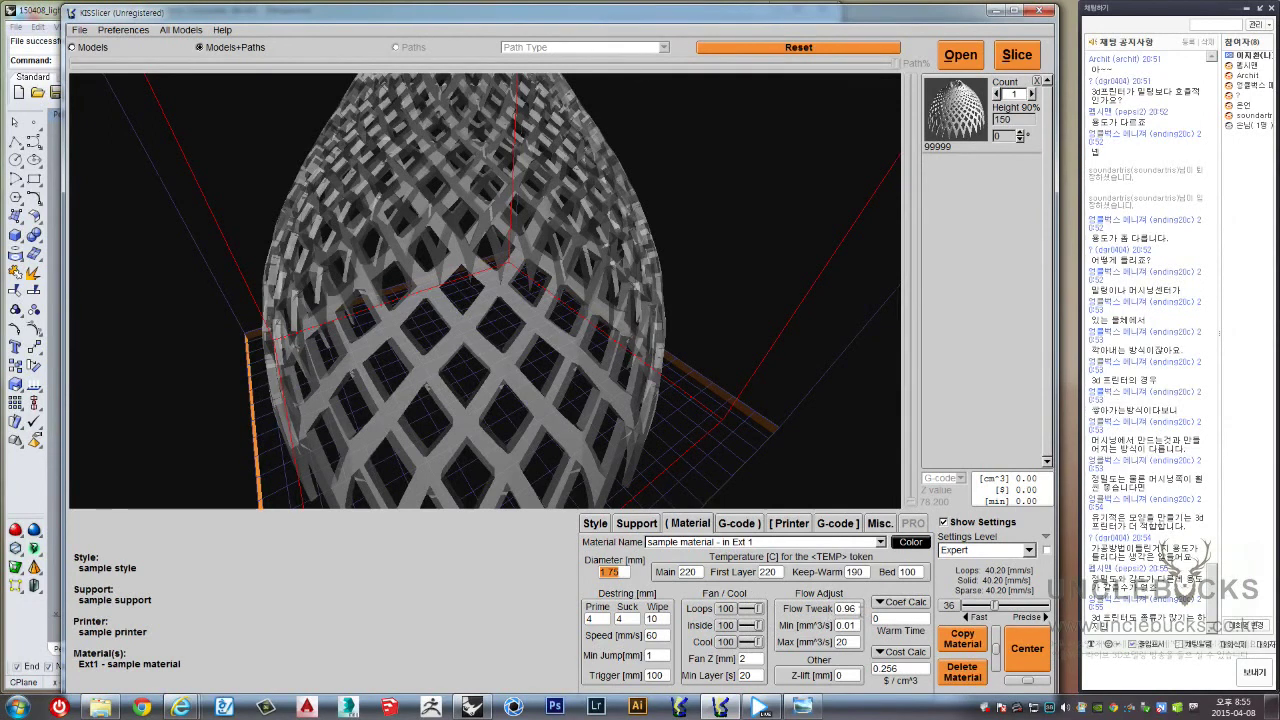
Check Flow Tweak 0.96 and print temperature, then show the printer hardware settings.
{"action": "left_click_drag", "start_coordinate": [858, 609], "coordinate": [846, 609]}
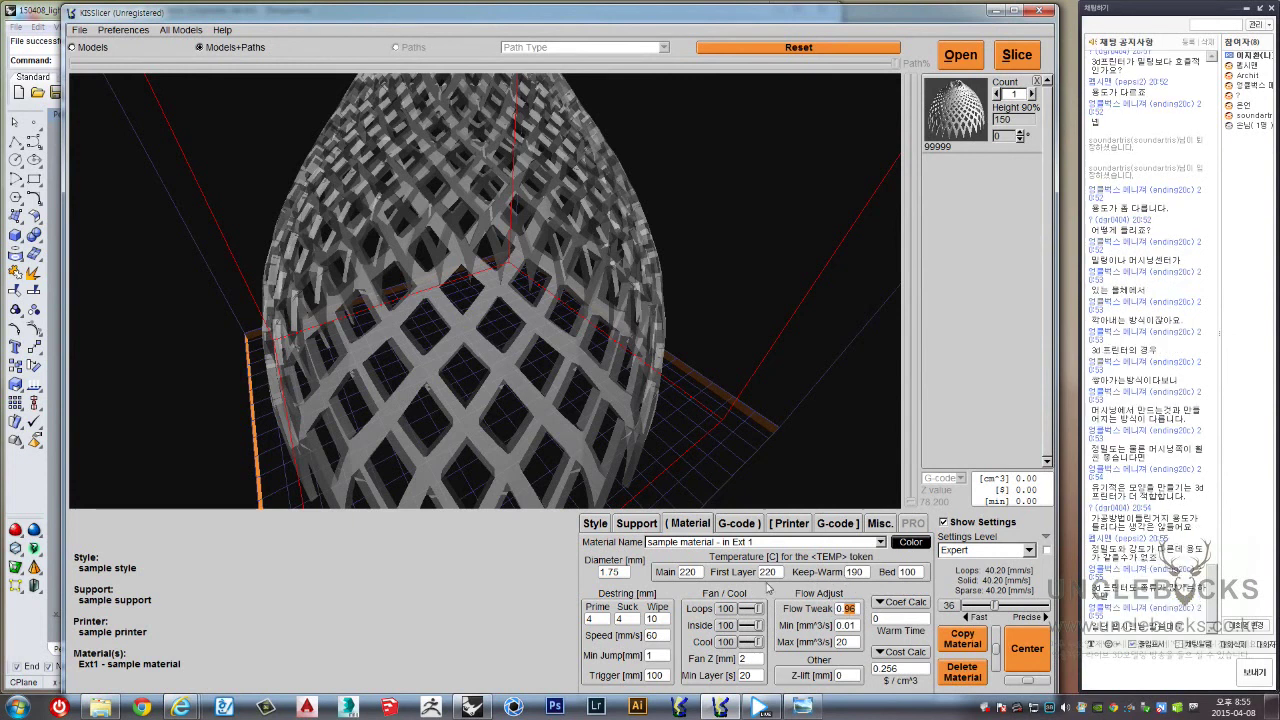
{"action": "left_click", "coordinate": [689, 572]}
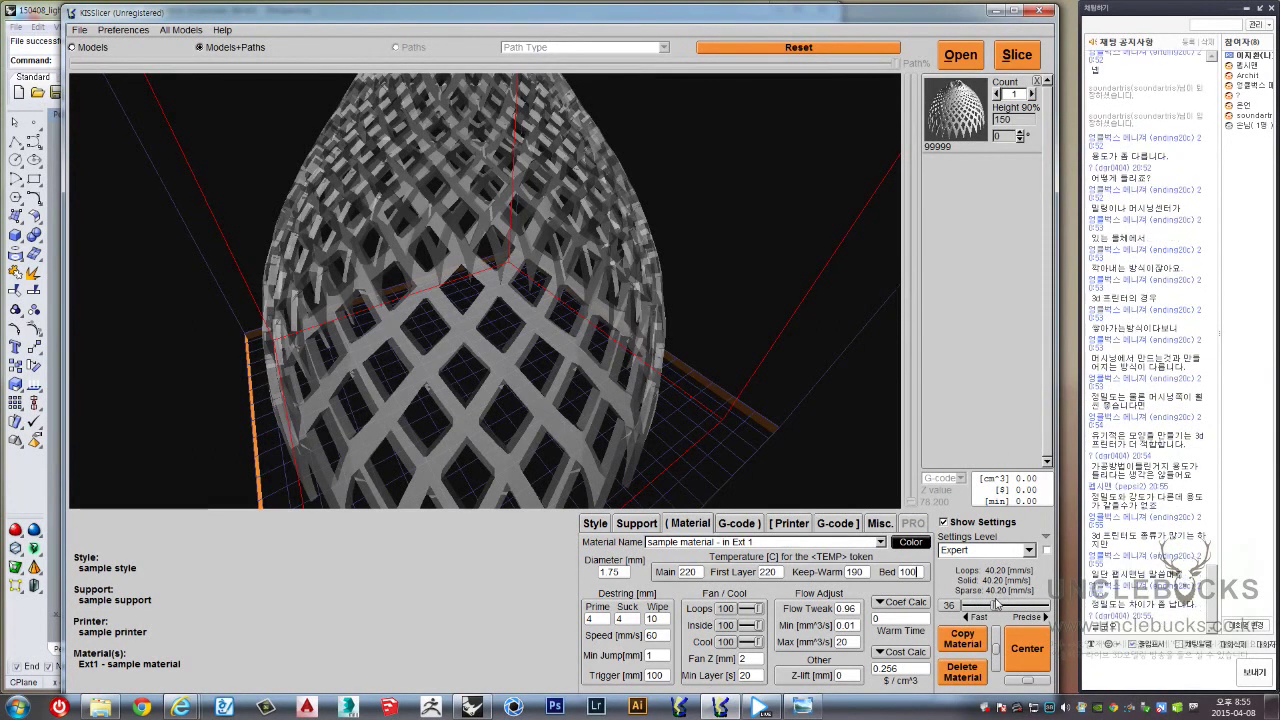
{"action": "left_click", "coordinate": [742, 525]}
{"action": "left_click", "coordinate": [787, 525]}
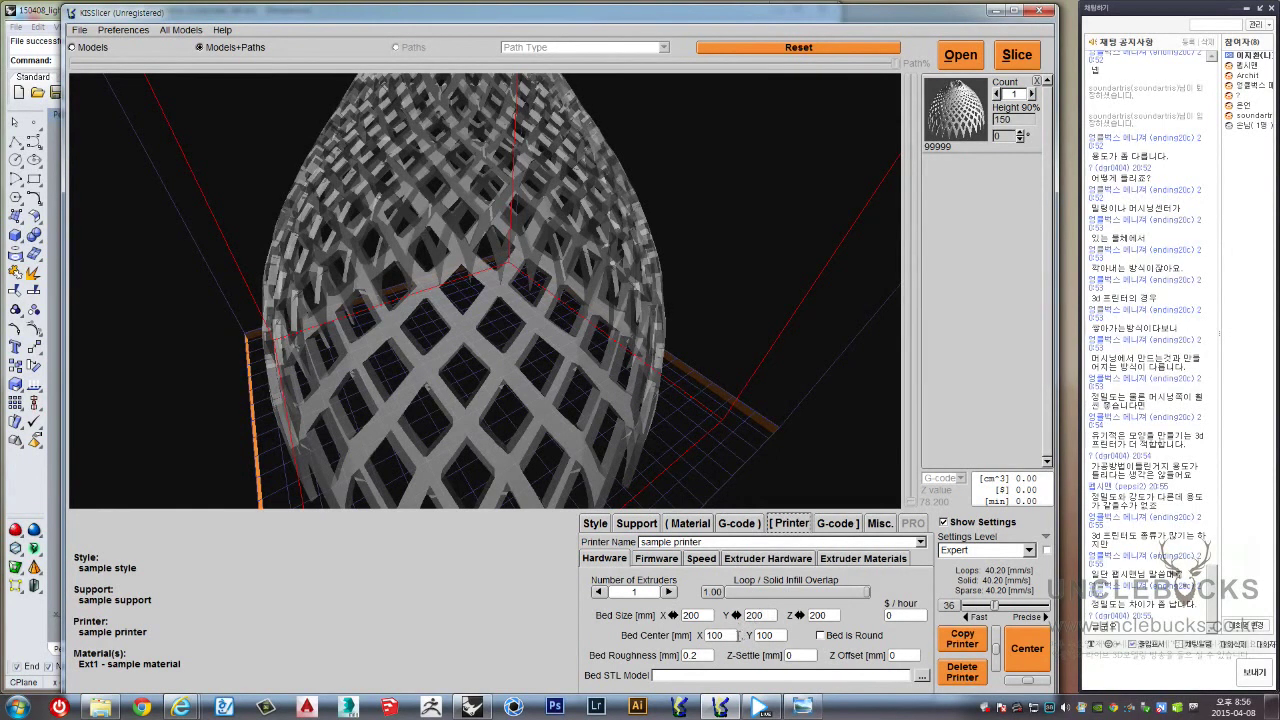
{"action": "left_click_drag", "start_coordinate": [710, 657], "coordinate": [678, 659]}
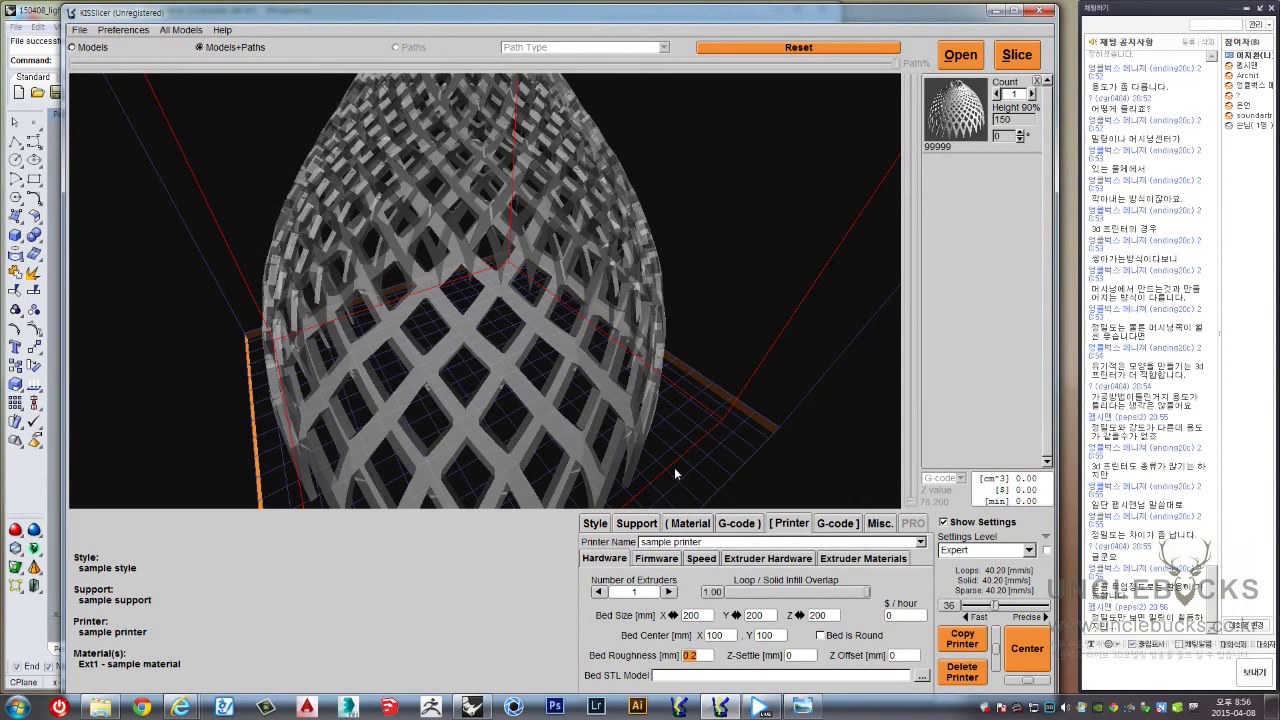
{"action": "left_click", "coordinate": [690, 656]}
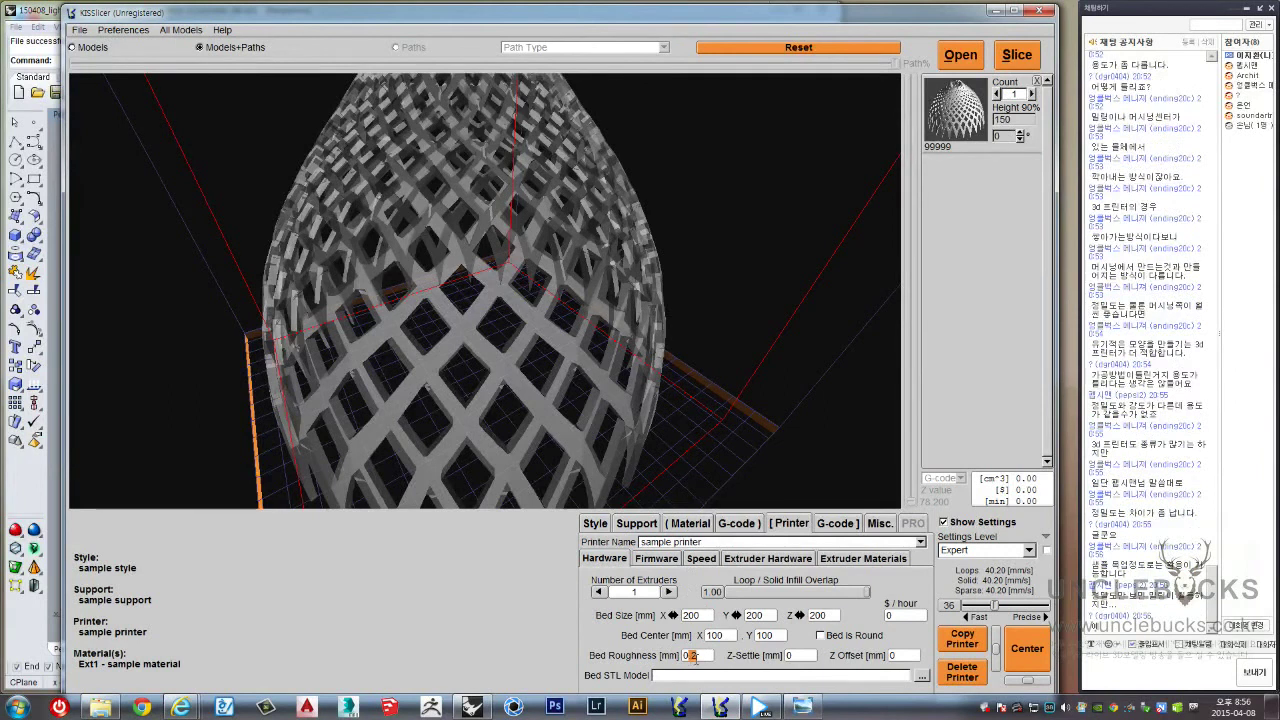
{"action": "double_click", "coordinate": [690, 656]}
{"action": "left_click", "coordinate": [690, 656]}
{"action": "double_click", "coordinate": [691, 655]}
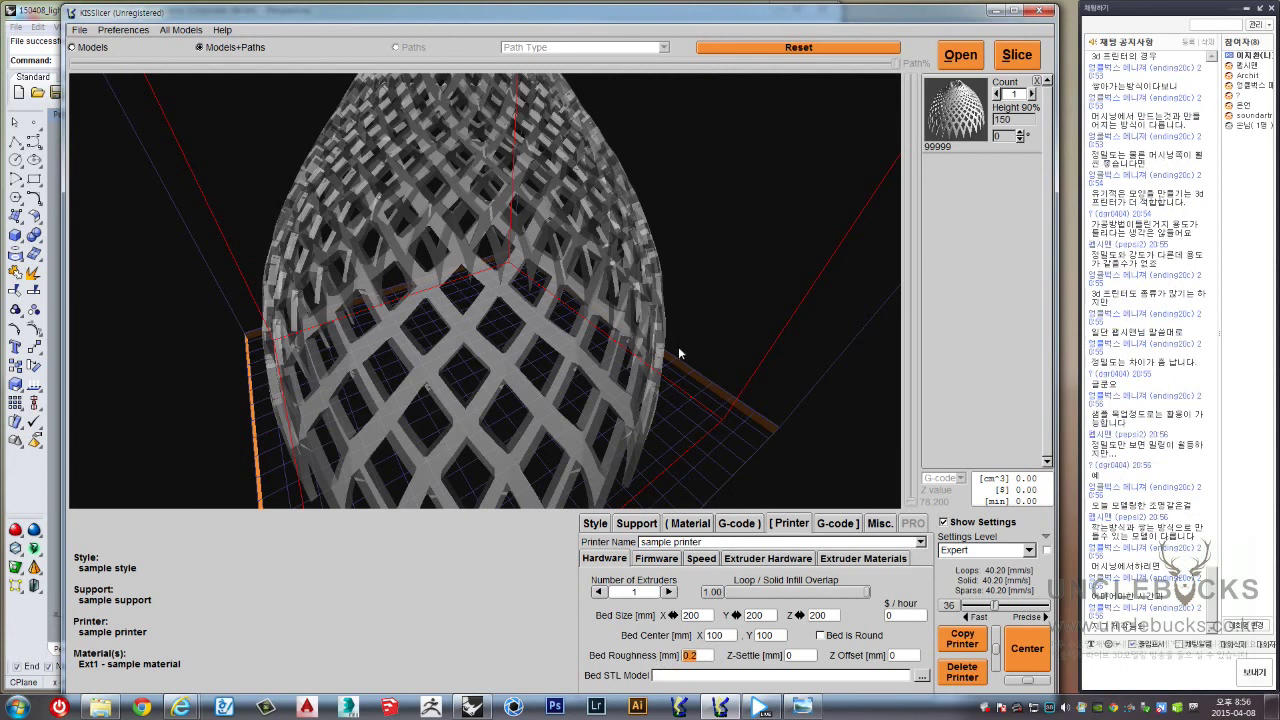
{"action": "mouse_move", "coordinate": [682, 354]}
{"action": "left_mouse_down"}
{"action": "mouse_move", "coordinate": [697, 332]}
{"action": "mouse_move", "coordinate": [767, 310]}
{"action": "mouse_move", "coordinate": [526, 448]}
{"action": "mouse_move", "coordinate": [767, 228]}
{"action": "mouse_move", "coordinate": [686, 271]}
{"action": "mouse_move", "coordinate": [698, 263]}
{"action": "left_mouse_up"}
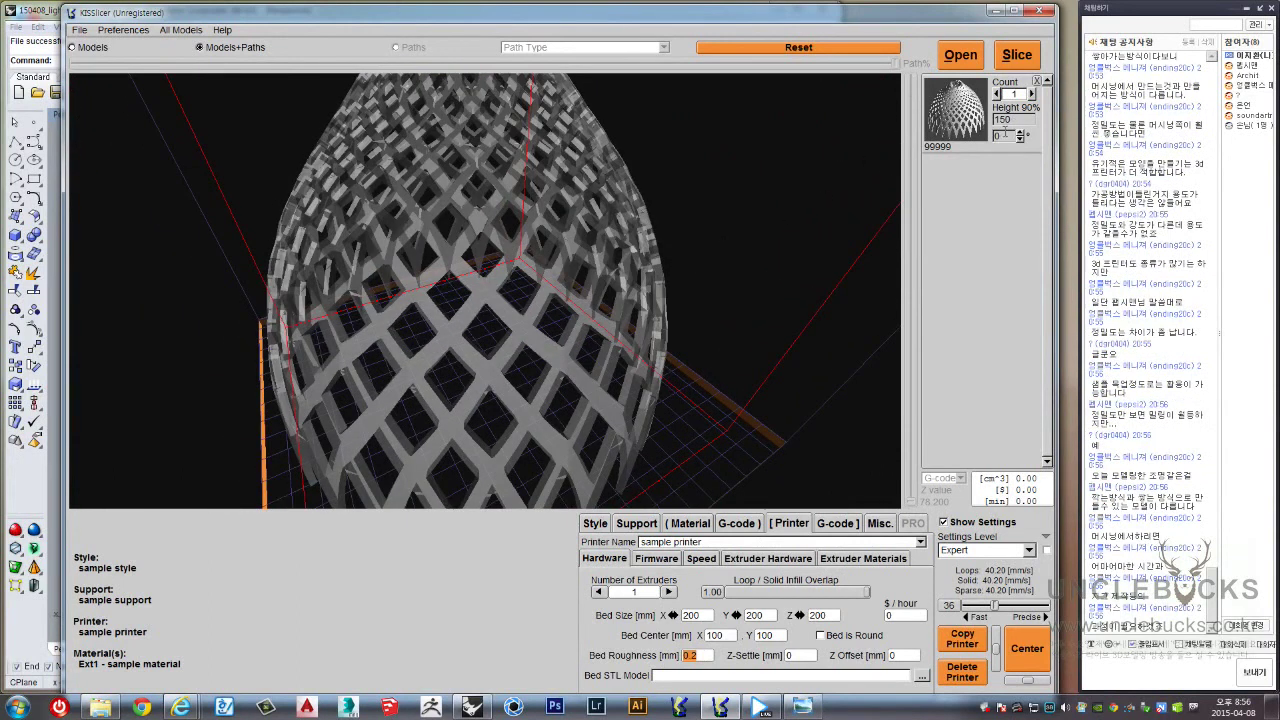
{"action": "left_click", "coordinate": [1008, 119]}
{"action": "left_click", "coordinate": [1003, 136]}
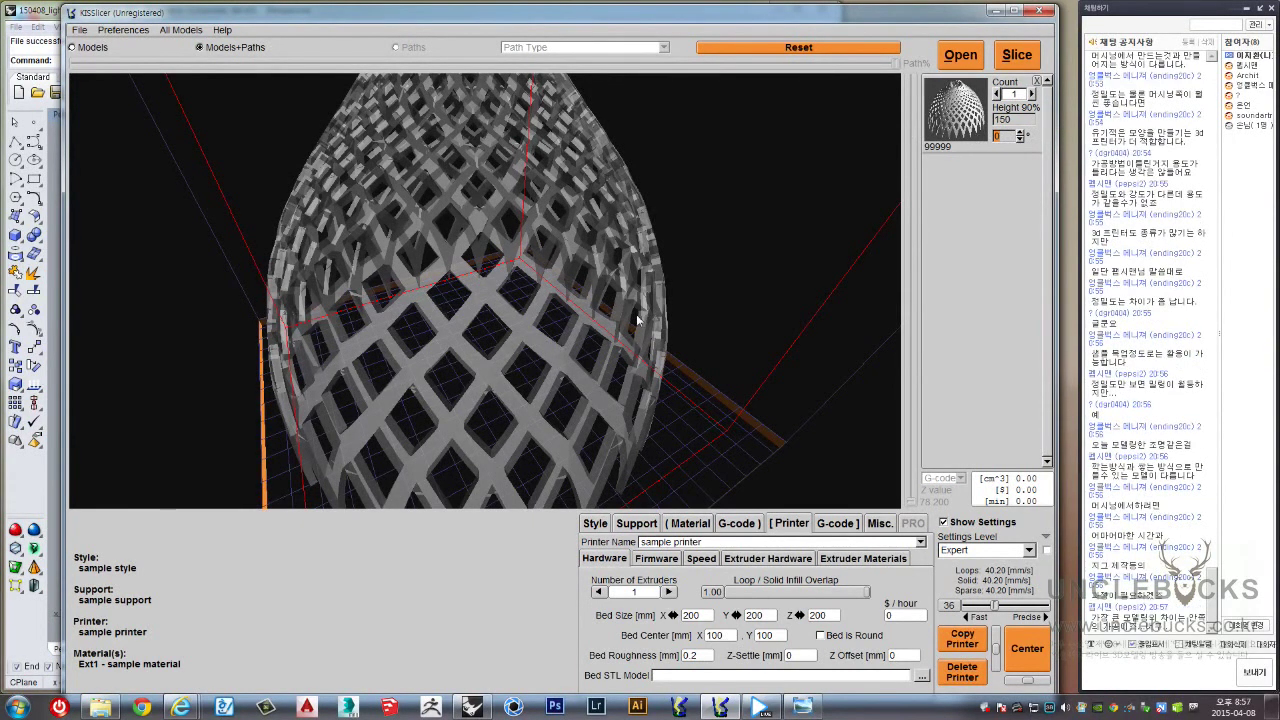
{"action": "mouse_move", "coordinate": [637, 320]}
{"action": "left_mouse_down"}
{"action": "mouse_move", "coordinate": [593, 283]}
{"action": "mouse_move", "coordinate": [760, 171]}
{"action": "mouse_move", "coordinate": [565, 252]}
{"action": "mouse_move", "coordinate": [625, 252]}
{"action": "mouse_move", "coordinate": [537, 291]}
{"action": "left_mouse_up"}
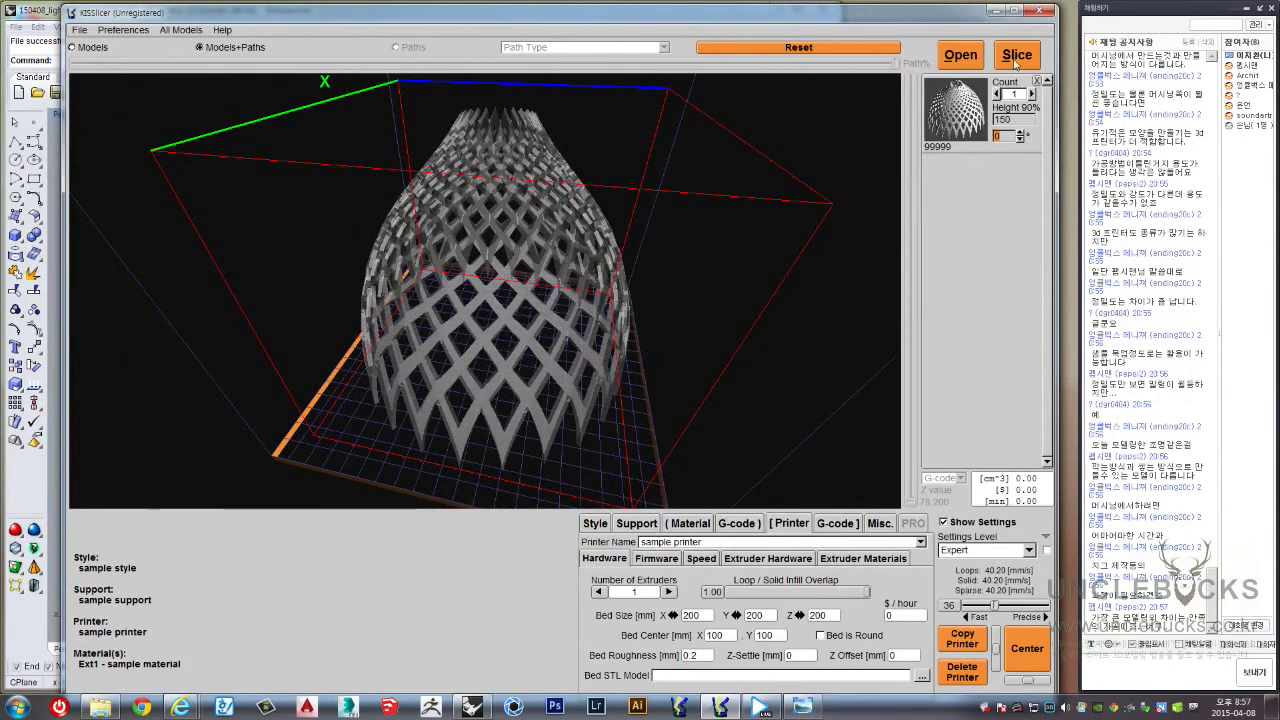
Slice the 99999 lattice dome into print paths (83.59 cm³, 7:25.1 print time).
{"action": "left_click", "coordinate": [1015, 60]}
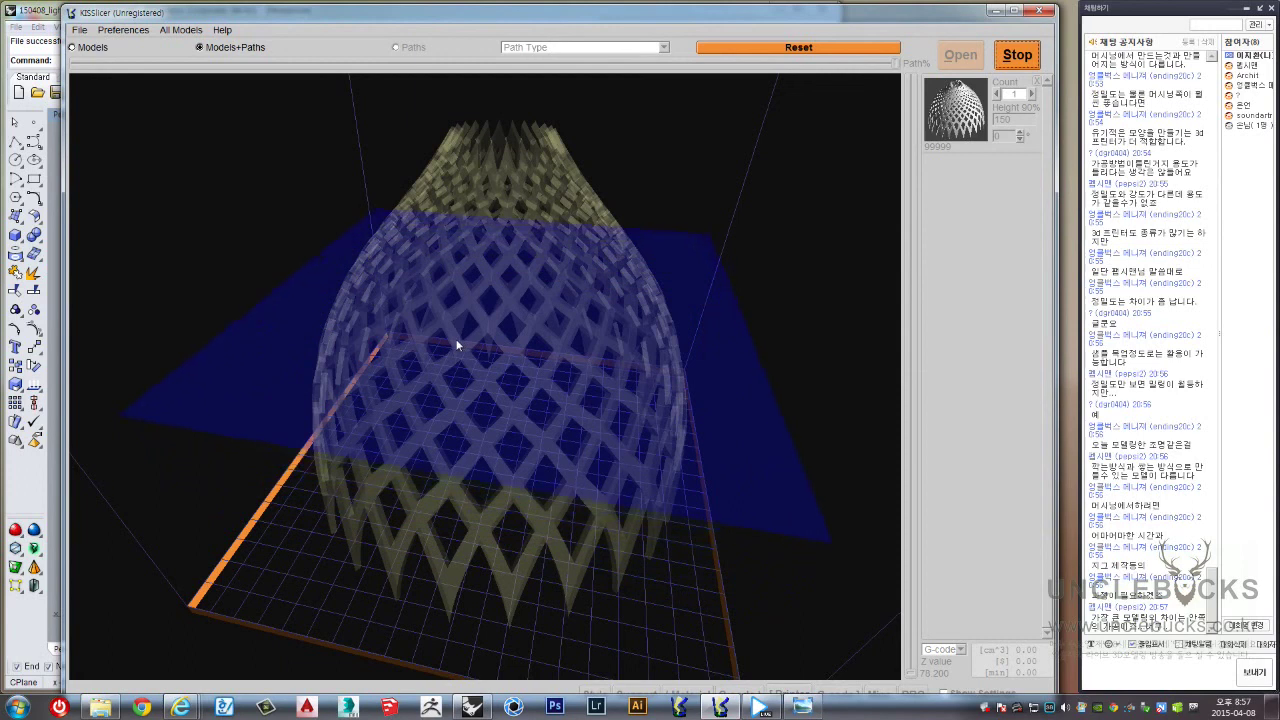
{"action": "left_click_drag", "start_coordinate": [543, 569], "coordinate": [662, 432]}
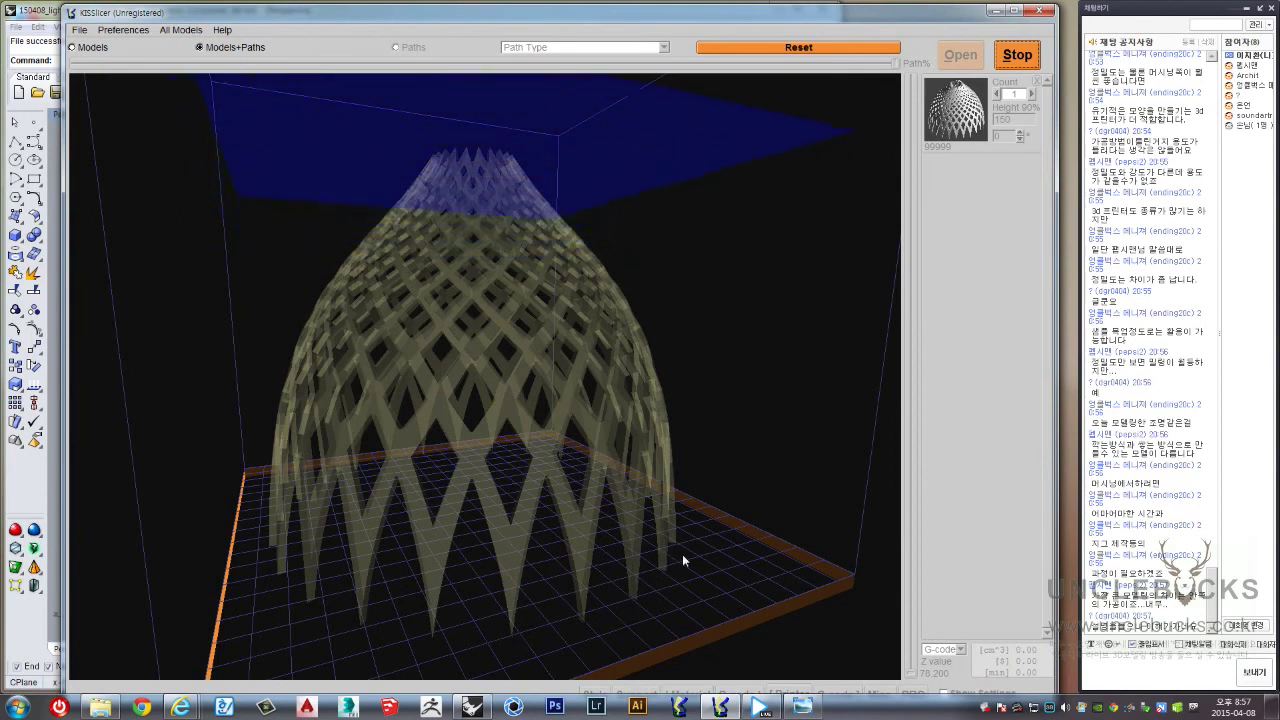
{"action": "mouse_move", "coordinate": [344, 546]}
{"action": "left_mouse_down"}
{"action": "mouse_move", "coordinate": [358, 482]}
{"action": "mouse_move", "coordinate": [634, 572]}
{"action": "mouse_move", "coordinate": [643, 531]}
{"action": "mouse_move", "coordinate": [658, 541]}
{"action": "left_mouse_up"}
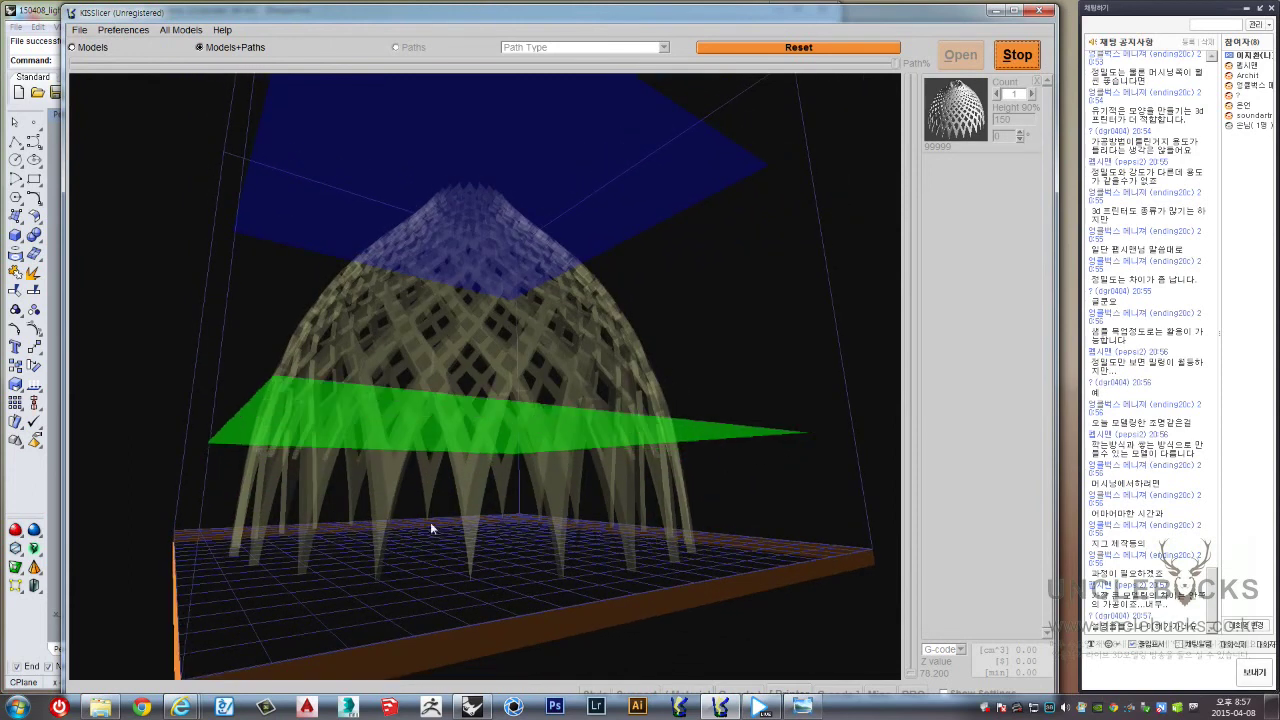
{"action": "mouse_move", "coordinate": [749, 520]}
{"action": "left_mouse_down"}
{"action": "mouse_move", "coordinate": [683, 448]}
{"action": "mouse_move", "coordinate": [663, 488]}
{"action": "left_mouse_up"}
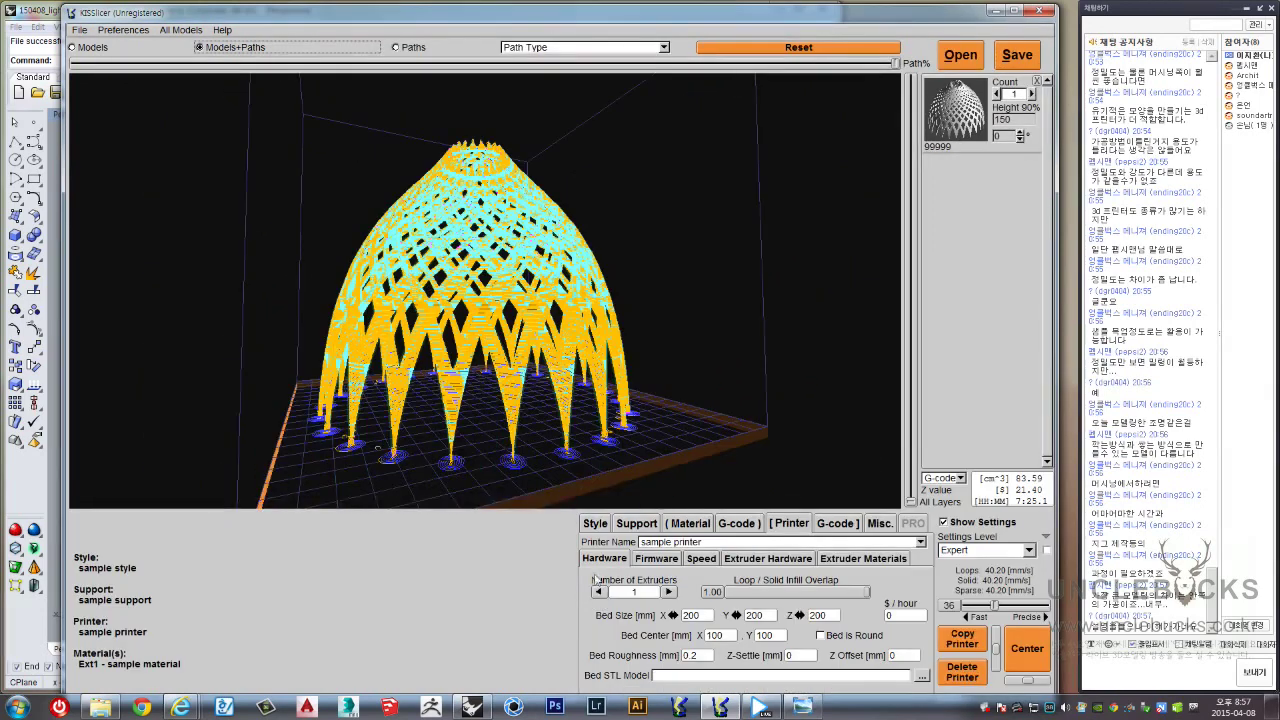
{"action": "scroll", "coordinate": [565, 466], "scroll_direction": "up", "scroll_amount": 3}
{"action": "scroll", "coordinate": [602, 453], "scroll_direction": "up", "scroll_amount": 2}
{"action": "scroll", "coordinate": [590, 450], "scroll_direction": "down", "scroll_amount": 5}
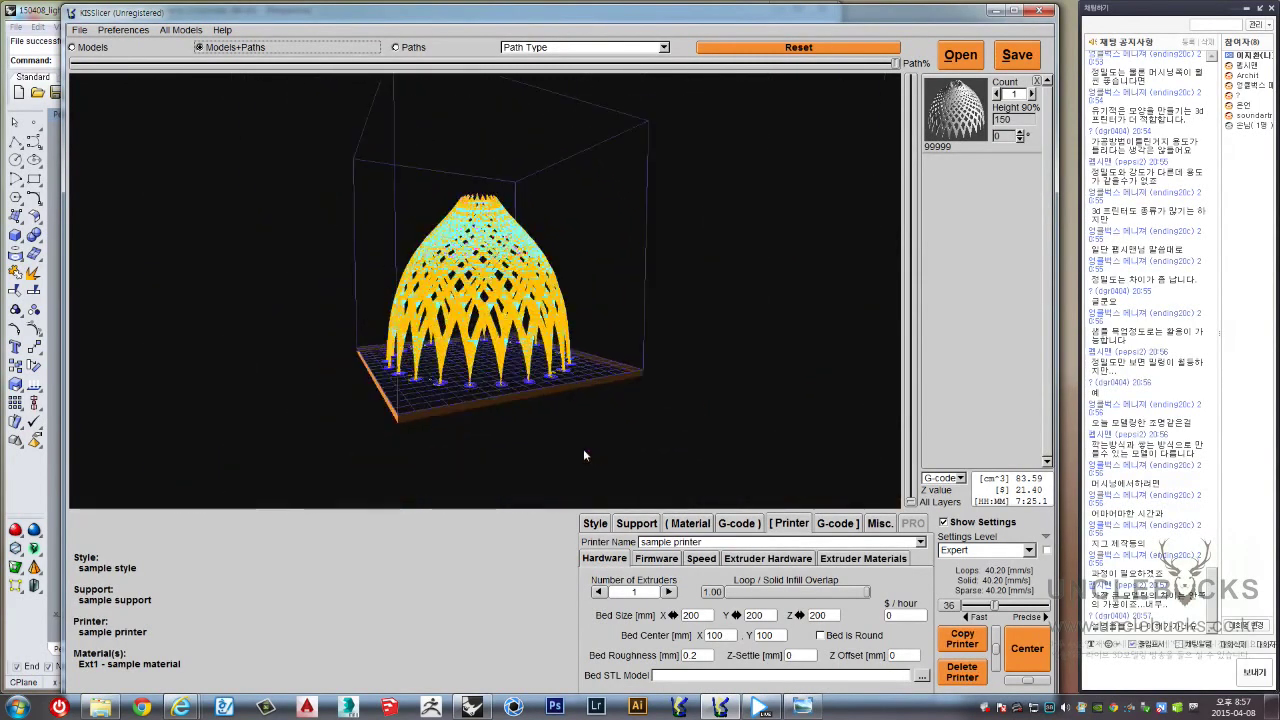
{"action": "scroll", "coordinate": [564, 461], "scroll_direction": "up", "scroll_amount": 3}
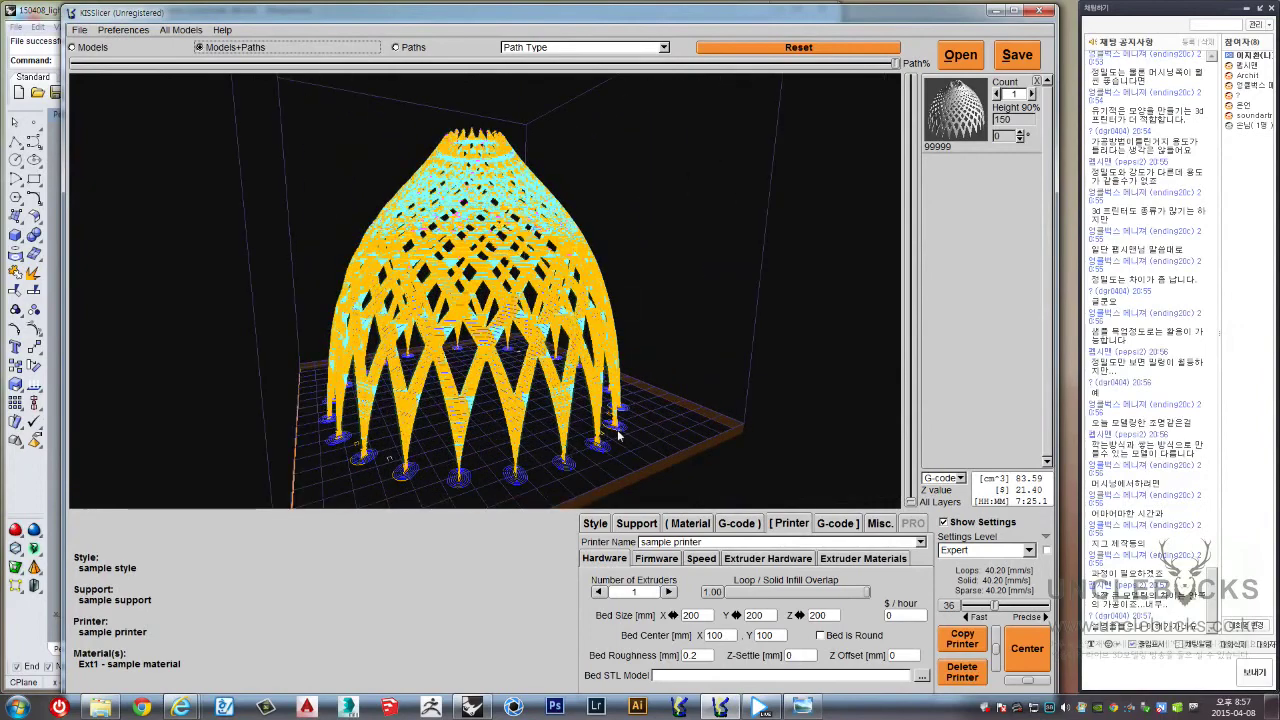
{"action": "left_click_drag", "start_coordinate": [618, 435], "coordinate": [545, 312]}
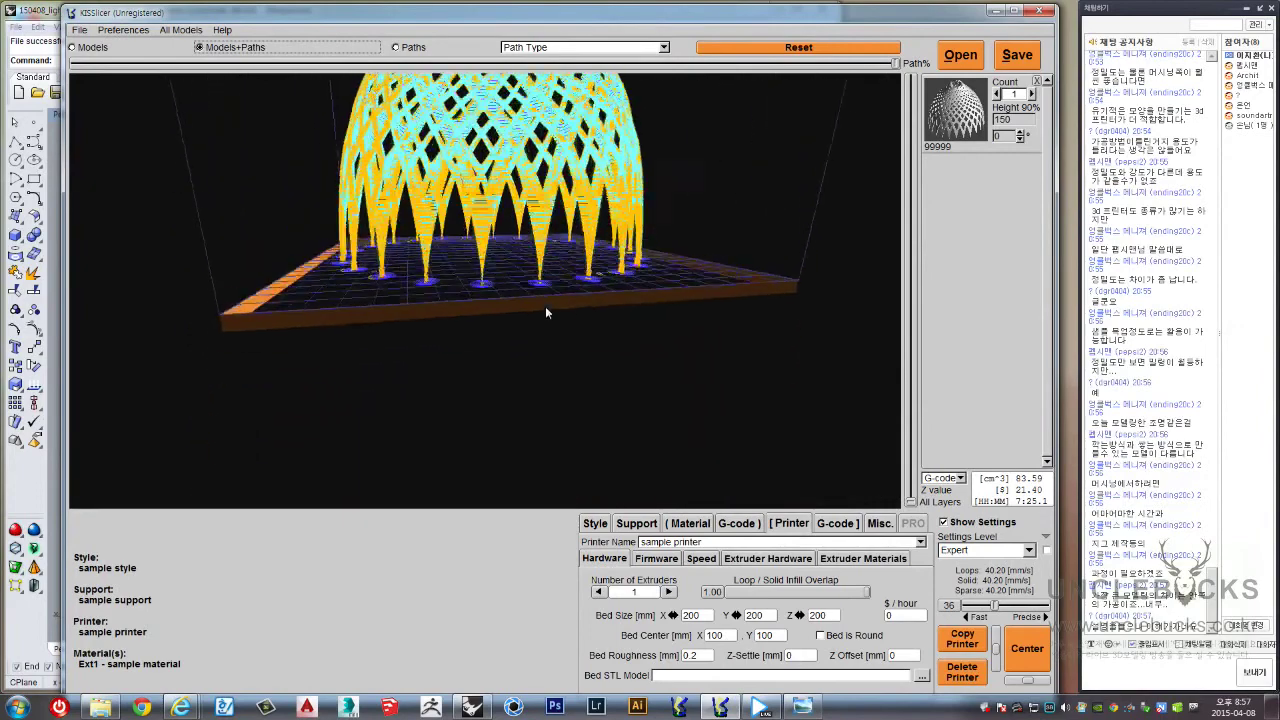
{"action": "scroll", "coordinate": [545, 306], "scroll_direction": "up", "scroll_amount": 2}
{"action": "scroll", "coordinate": [544, 294], "scroll_direction": "up", "scroll_amount": 2}
{"action": "scroll", "coordinate": [500, 296], "scroll_direction": "up", "scroll_amount": 2}
{"action": "scroll", "coordinate": [495, 294], "scroll_direction": "up", "scroll_amount": 2}
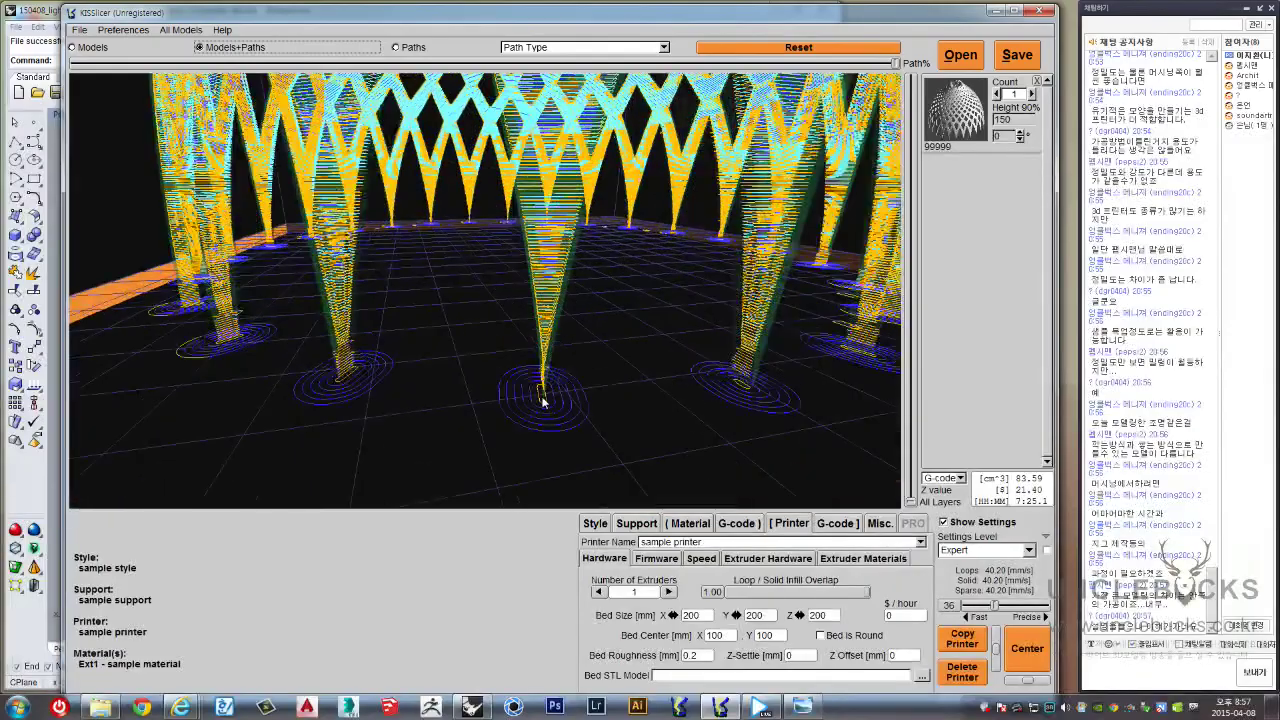
{"action": "scroll", "coordinate": [539, 396], "scroll_direction": "up", "scroll_amount": 2}
{"action": "scroll", "coordinate": [540, 397], "scroll_direction": "up", "scroll_amount": 2}
{"action": "mouse_move", "coordinate": [549, 397]}
{"action": "left_mouse_down"}
{"action": "mouse_move", "coordinate": [443, 402]}
{"action": "mouse_move", "coordinate": [587, 429]}
{"action": "mouse_move", "coordinate": [519, 408]}
{"action": "mouse_move", "coordinate": [486, 414]}
{"action": "mouse_move", "coordinate": [534, 346]}
{"action": "mouse_move", "coordinate": [560, 222]}
{"action": "mouse_move", "coordinate": [560, 340]}
{"action": "mouse_move", "coordinate": [560, 234]}
{"action": "left_mouse_up"}
{"action": "scroll", "coordinate": [553, 427], "scroll_direction": "up", "scroll_amount": 3}
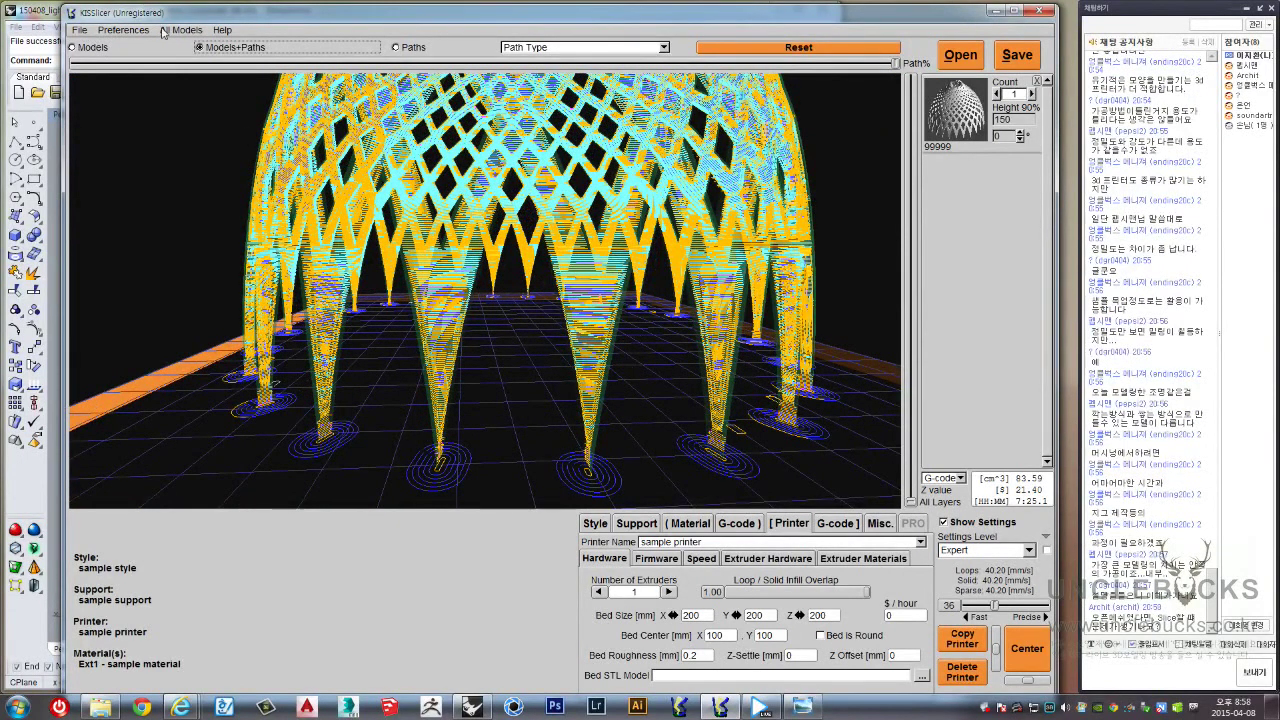
{"action": "mouse_move", "coordinate": [524, 456]}
{"action": "left_mouse_down"}
{"action": "mouse_move", "coordinate": [561, 442]}
{"action": "mouse_move", "coordinate": [472, 386]}
{"action": "mouse_move", "coordinate": [496, 400]}
{"action": "mouse_move", "coordinate": [546, 396]}
{"action": "mouse_move", "coordinate": [545, 356]}
{"action": "left_mouse_up"}
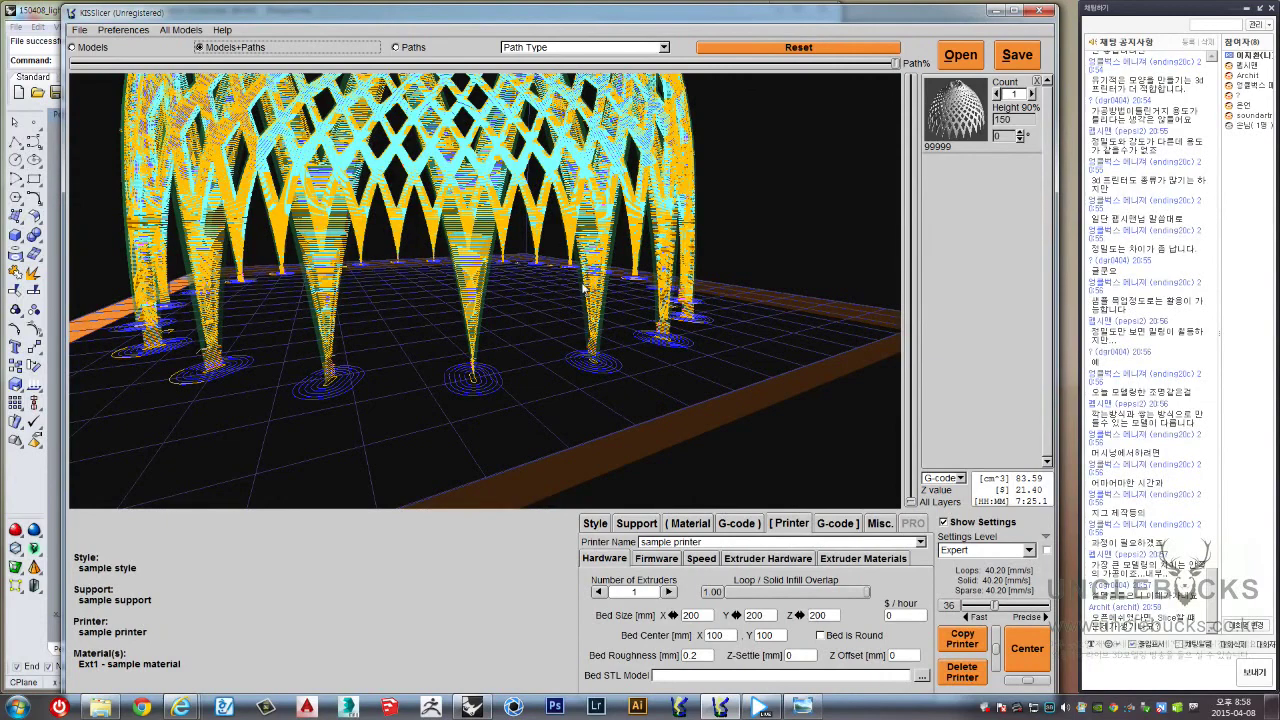
{"action": "mouse_move", "coordinate": [570, 293]}
{"action": "left_mouse_down"}
{"action": "mouse_move", "coordinate": [627, 306]}
{"action": "mouse_move", "coordinate": [562, 343]}
{"action": "mouse_move", "coordinate": [590, 384]}
{"action": "mouse_move", "coordinate": [663, 337]}
{"action": "mouse_move", "coordinate": [613, 350]}
{"action": "mouse_move", "coordinate": [514, 343]}
{"action": "mouse_move", "coordinate": [600, 327]}
{"action": "left_mouse_up"}
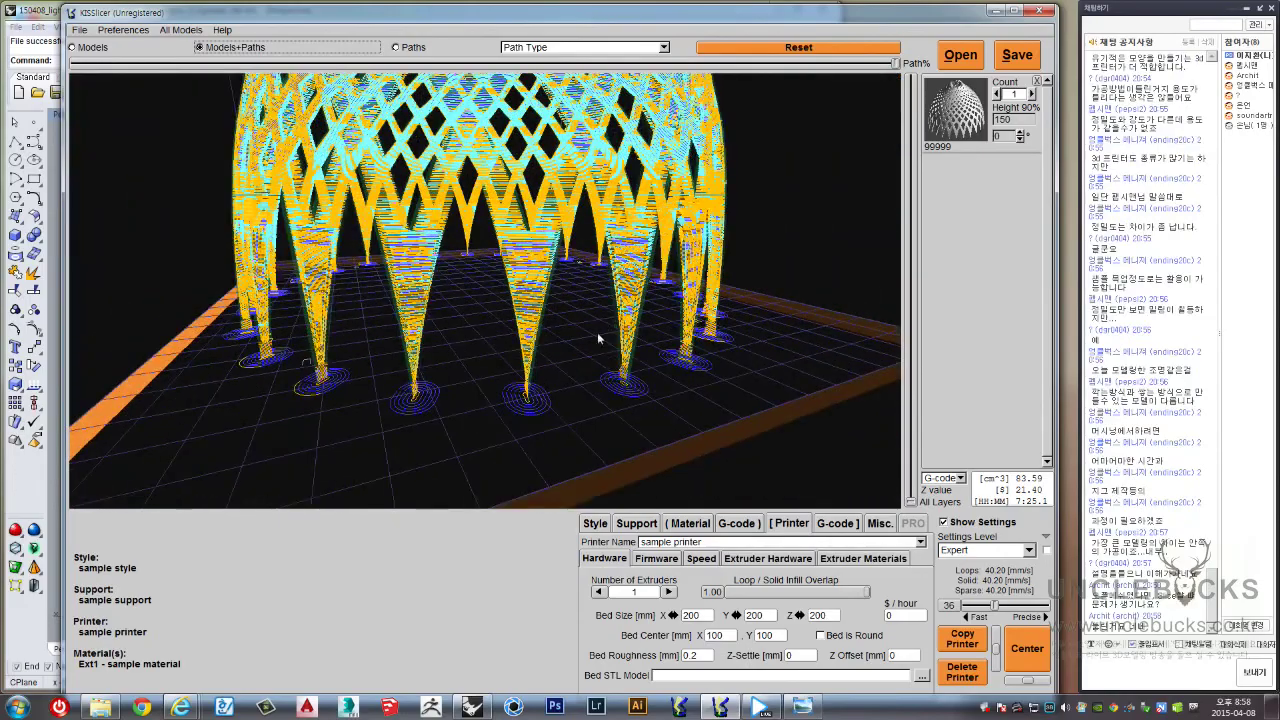
{"action": "mouse_move", "coordinate": [597, 371]}
{"action": "left_mouse_down"}
{"action": "mouse_move", "coordinate": [571, 289]}
{"action": "mouse_move", "coordinate": [578, 260]}
{"action": "left_mouse_up"}
{"action": "scroll", "coordinate": [578, 260], "scroll_direction": "up", "scroll_amount": 3}
{"action": "scroll", "coordinate": [556, 285], "scroll_direction": "up", "scroll_amount": 3}
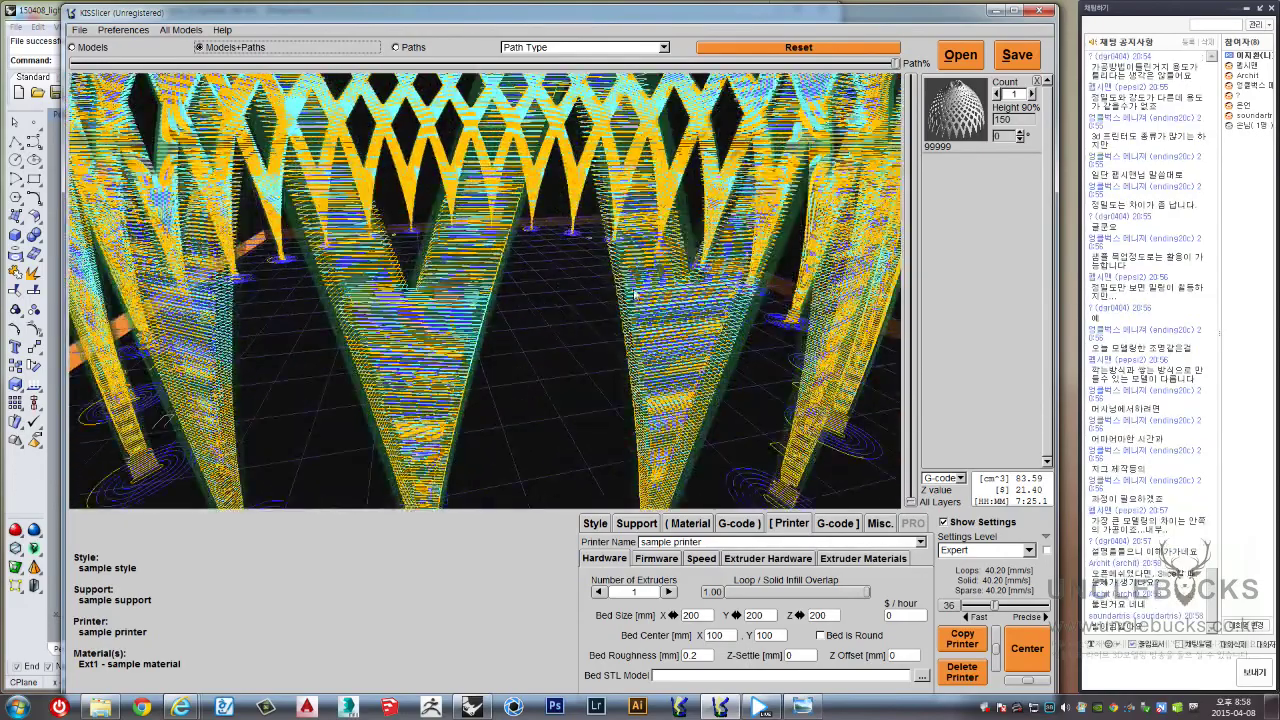
In Rhino, explode the lamp-shade polysurface and pick out a thin strip surface.
{"action": "left_click", "coordinate": [471, 706]}
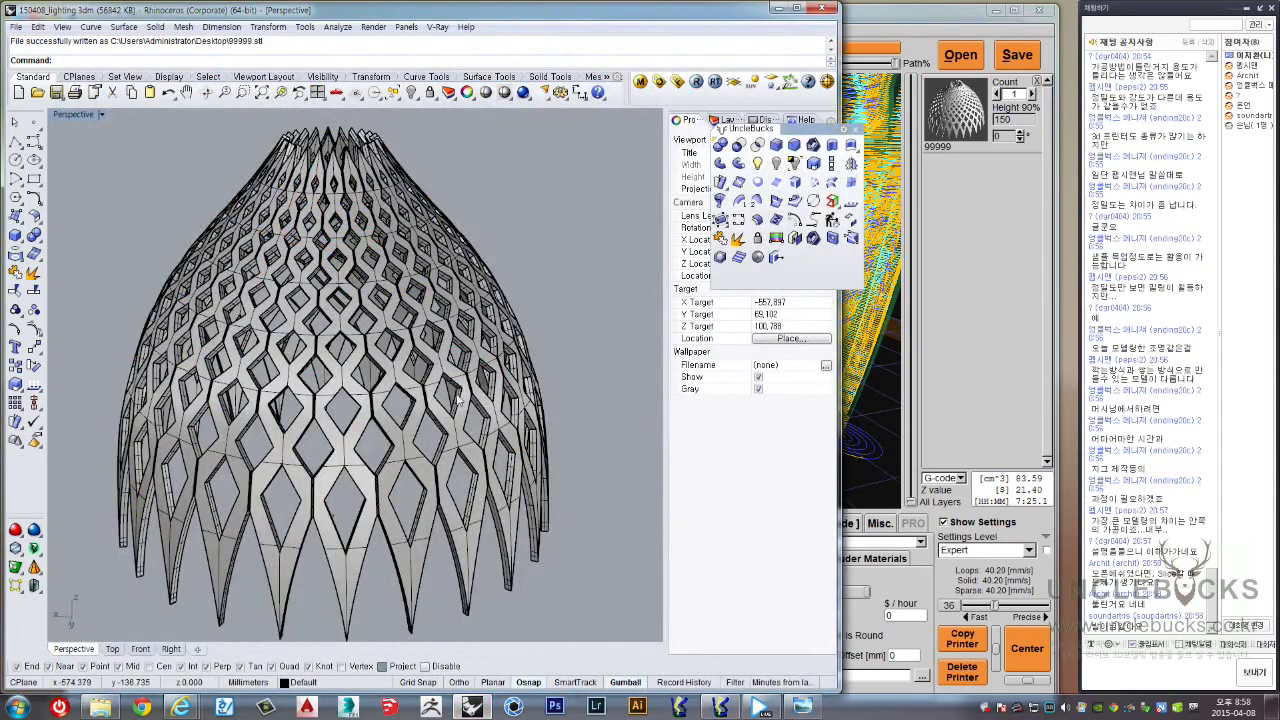
{"action": "scroll", "coordinate": [443, 386], "scroll_direction": "up", "scroll_amount": 3}
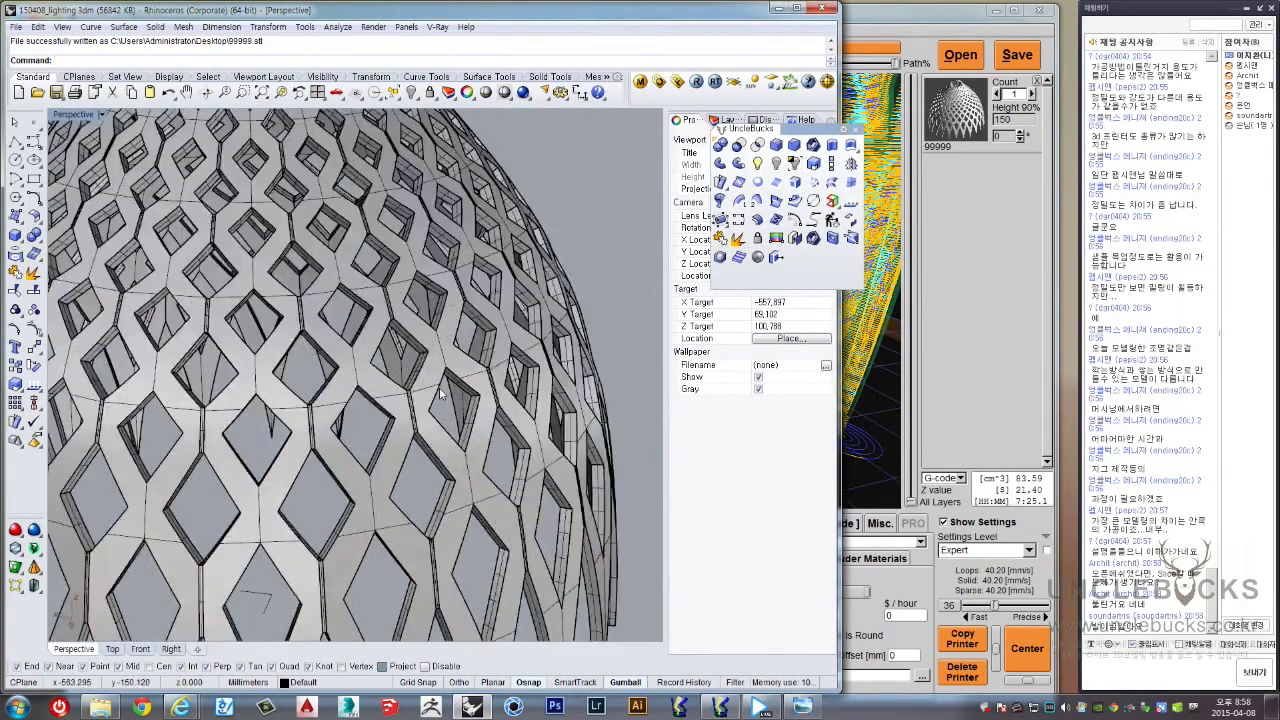
{"action": "scroll", "coordinate": [397, 413], "scroll_direction": "up", "scroll_amount": 5}
{"action": "scroll", "coordinate": [397, 413], "scroll_direction": "up", "scroll_amount": 2}
{"action": "left_click", "coordinate": [375, 400]}
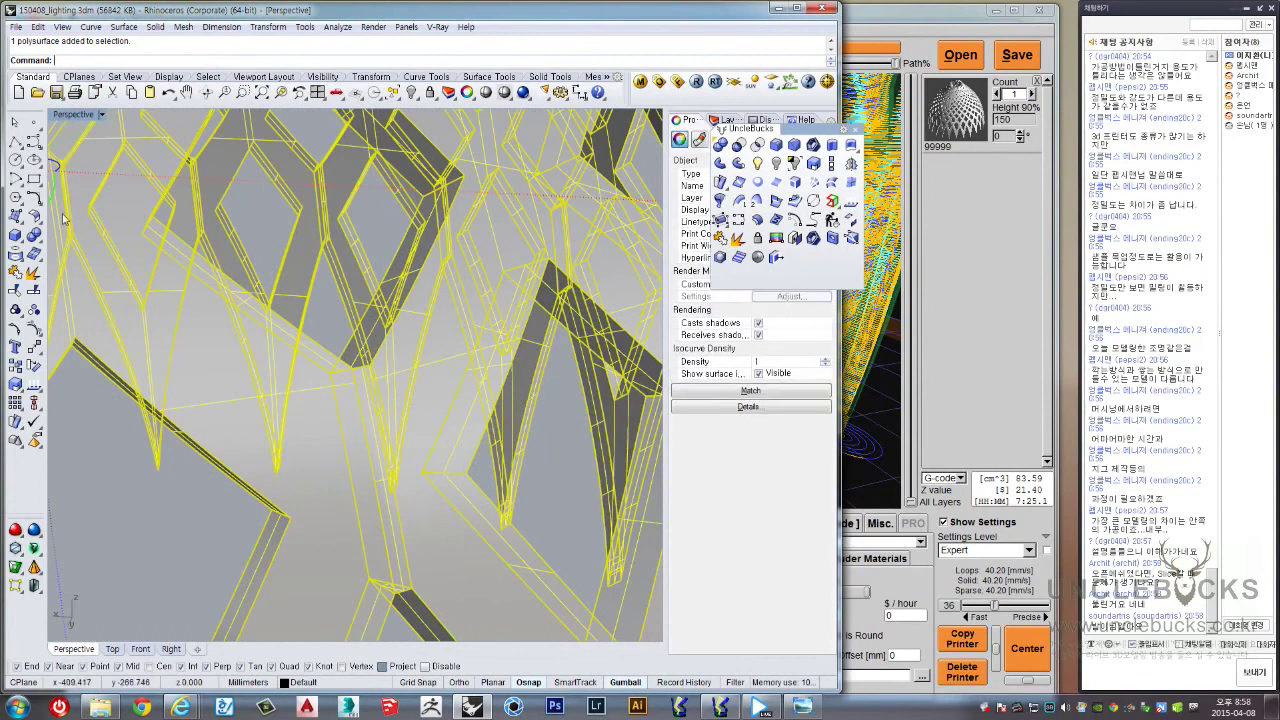
{"action": "left_click", "coordinate": [36, 271]}
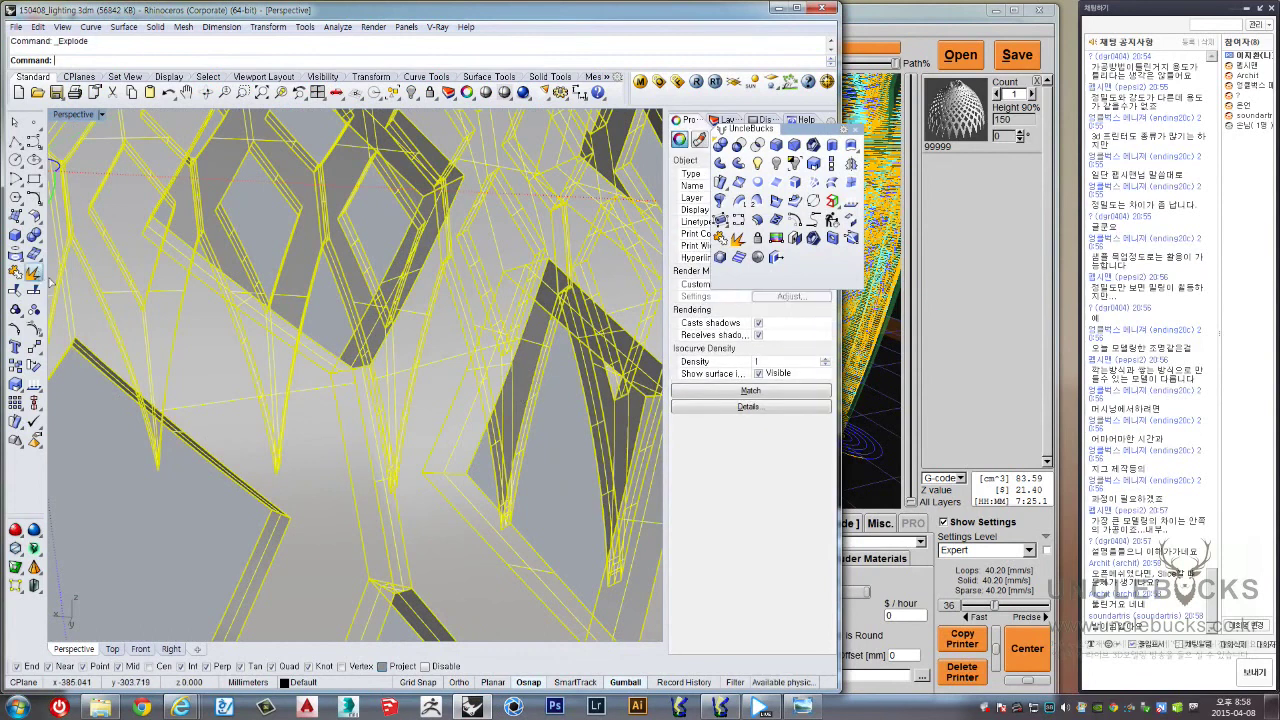
{"action": "left_click", "coordinate": [379, 455]}
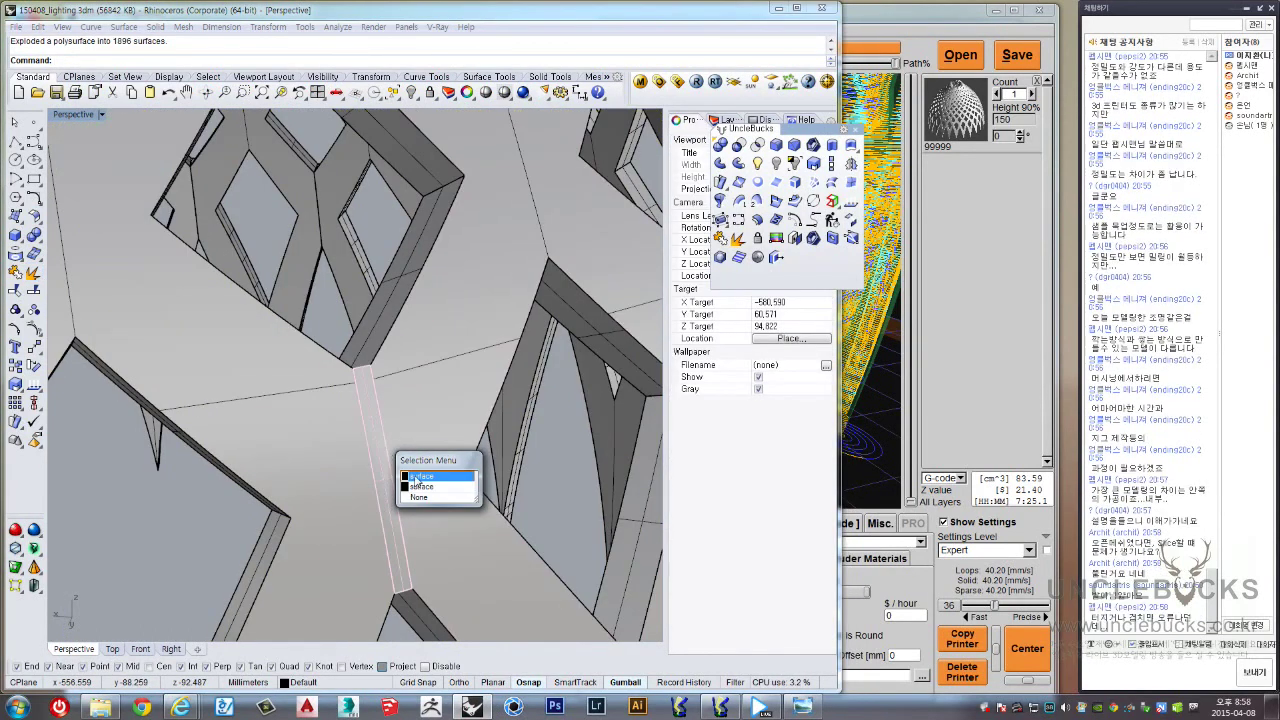
{"action": "left_click", "coordinate": [412, 479]}
Select every object, join the surfaces, and inspect the lattice panels.
{"action": "scroll", "coordinate": [400, 470], "scroll_direction": "down", "scroll_amount": 3}
{"action": "scroll", "coordinate": [400, 470], "scroll_direction": "down", "scroll_amount": 3}
{"action": "key", "text": "ctrl+a"}
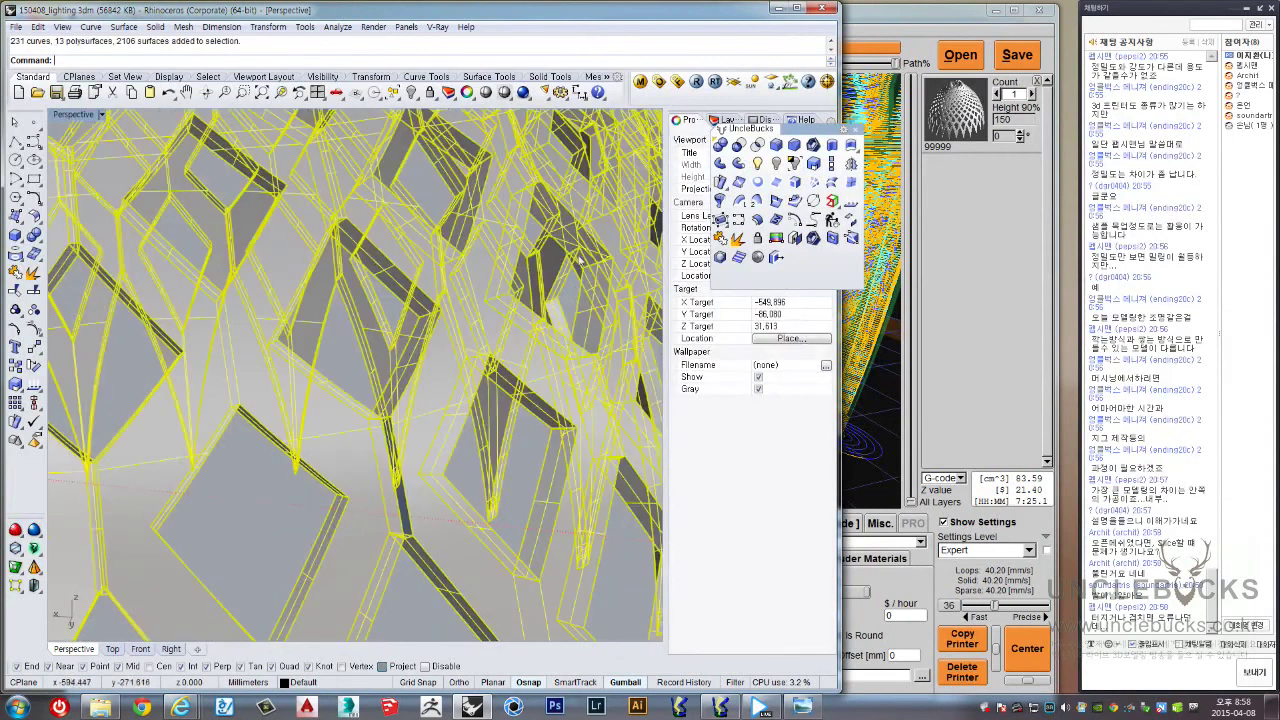
{"action": "left_click", "coordinate": [719, 237]}
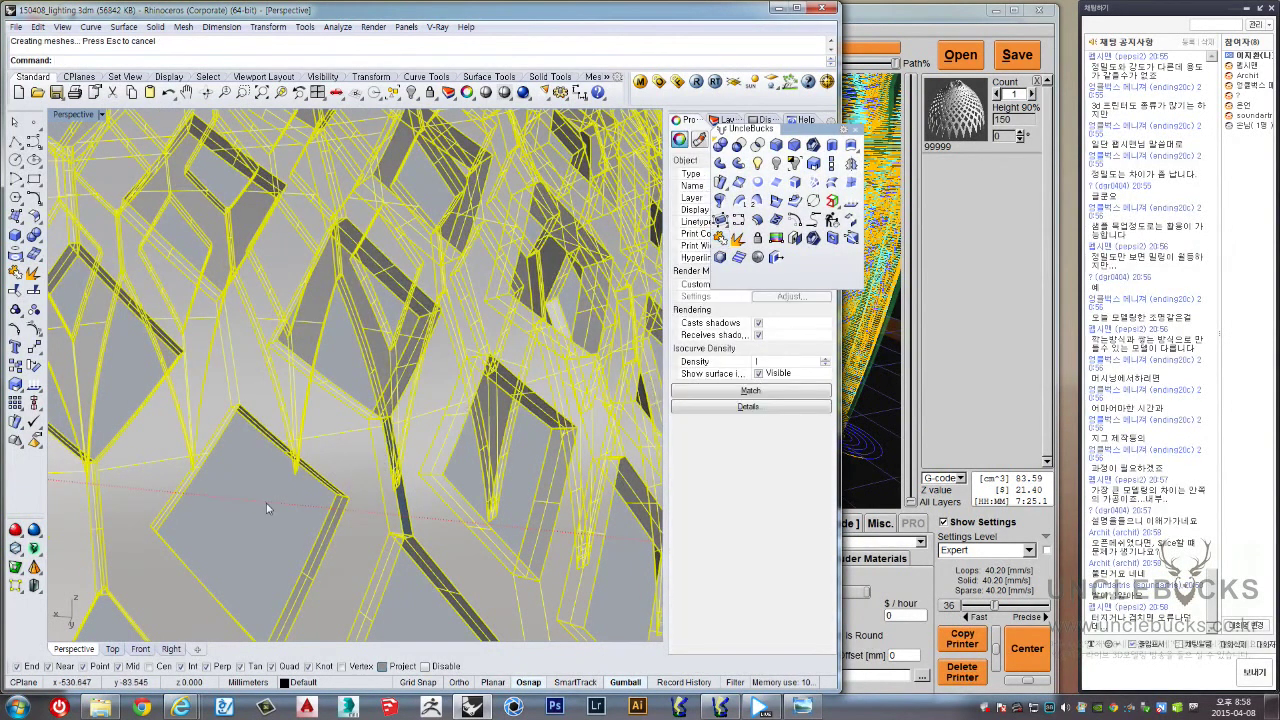
{"action": "key", "text": "Escape"}
{"action": "mouse_move", "coordinate": [222, 541]}
{"action": "right_mouse_down"}
{"action": "mouse_move", "coordinate": [251, 427]}
{"action": "mouse_move", "coordinate": [325, 392]}
{"action": "right_mouse_up"}
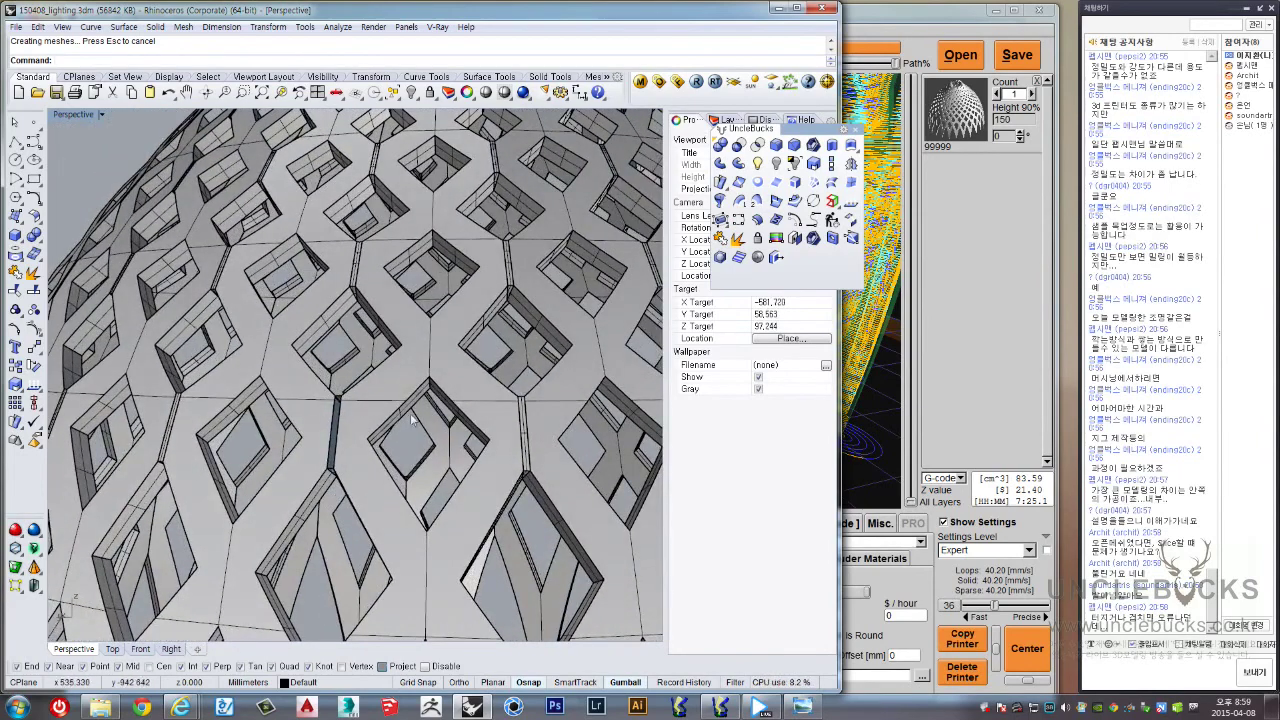
{"action": "mouse_move", "coordinate": [350, 424]}
{"action": "right_mouse_down"}
{"action": "mouse_move", "coordinate": [346, 385]}
{"action": "mouse_move", "coordinate": [368, 392]}
{"action": "right_mouse_up"}
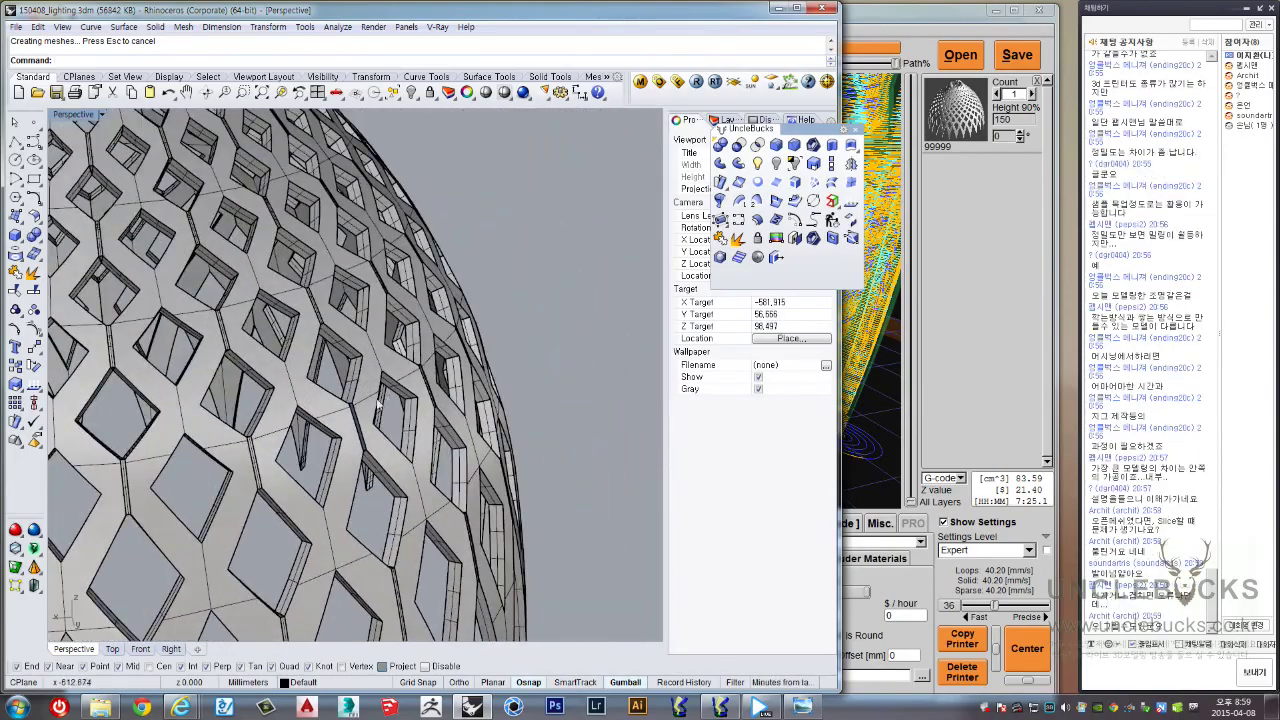
{"action": "scroll", "coordinate": [408, 397], "scroll_direction": "up", "scroll_amount": 5}
{"action": "scroll", "coordinate": [326, 422], "scroll_direction": "up", "scroll_amount": 5}
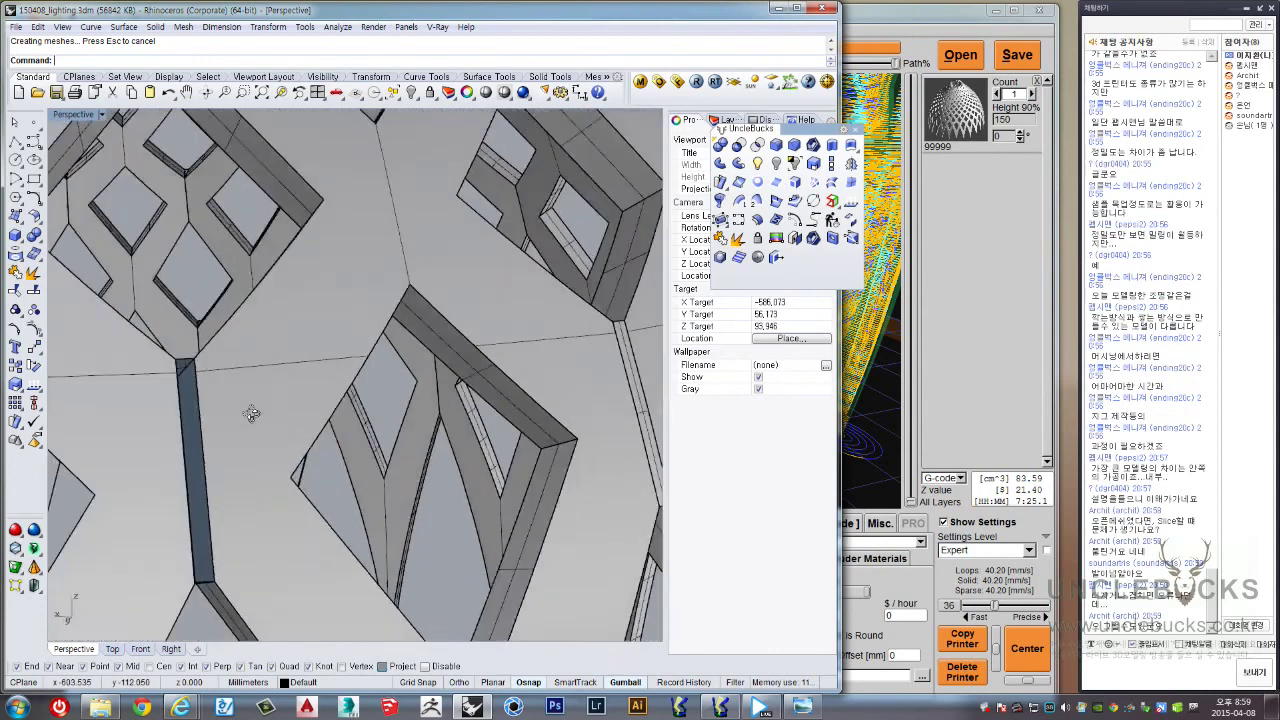
Undo that join, rejoin all curves and surfaces twice, then launch 3ds Max.
{"action": "key", "text": "ctrl+z"}
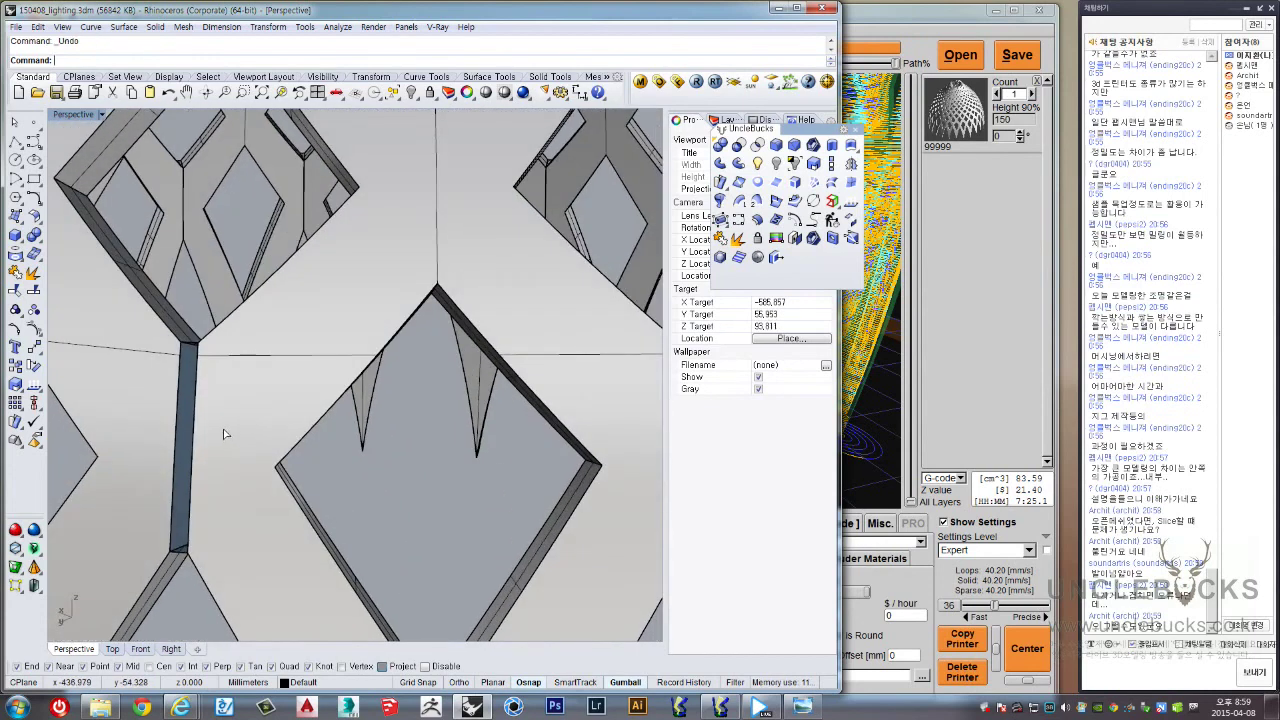
{"action": "scroll", "coordinate": [306, 411], "scroll_direction": "up", "scroll_amount": 5}
{"action": "left_click", "coordinate": [366, 440]}
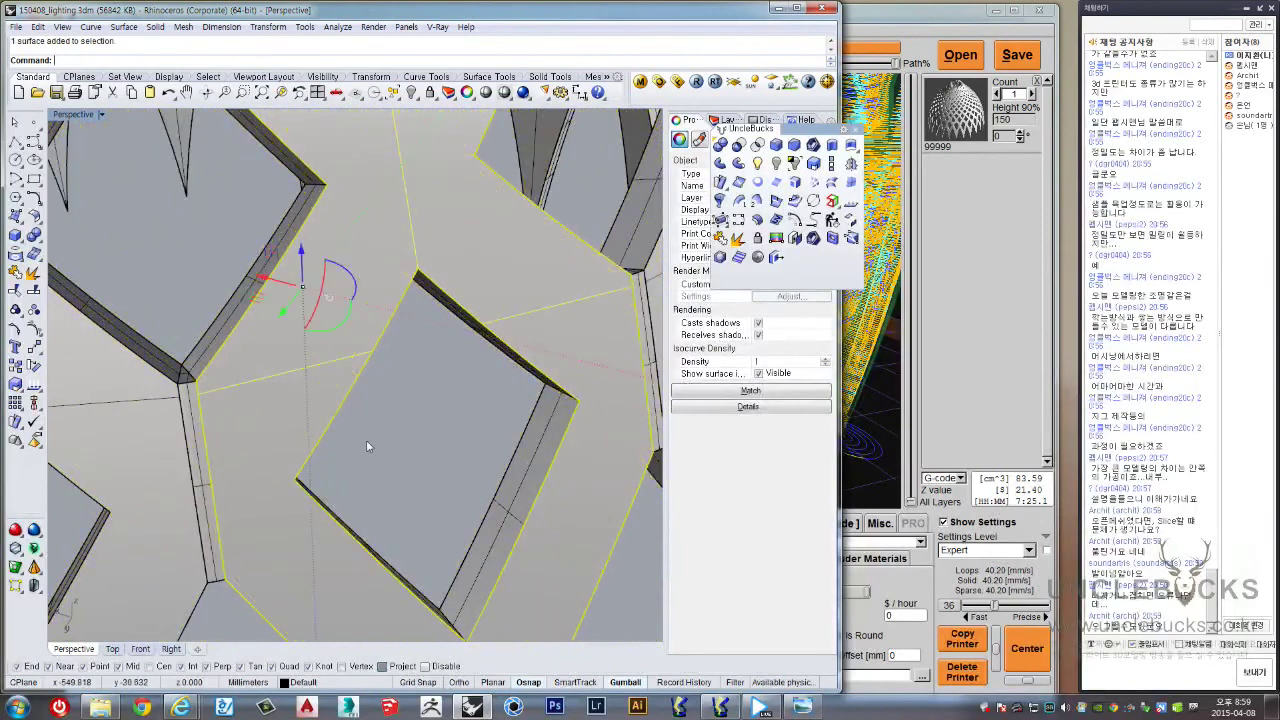
{"action": "key", "text": "Escape"}
{"action": "scroll", "coordinate": [337, 433], "scroll_direction": "down", "scroll_amount": 5}
{"action": "key", "text": "ctrl+a"}
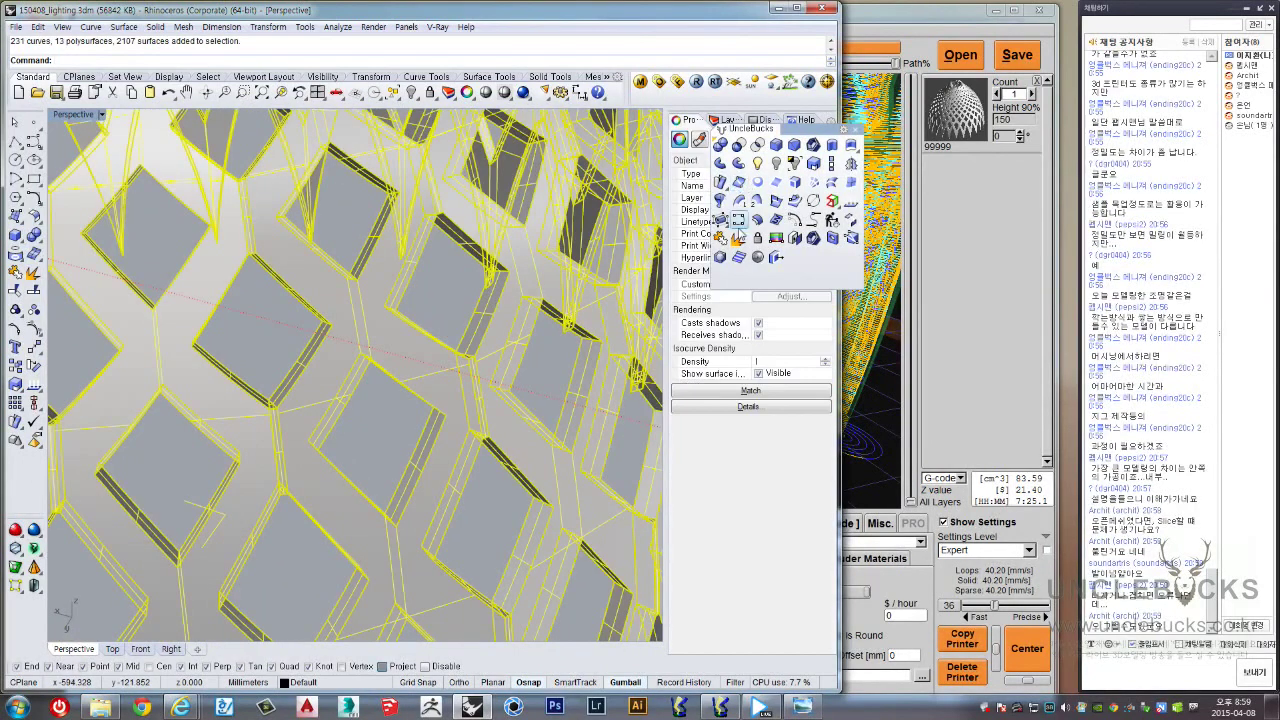
{"action": "left_click", "coordinate": [720, 237]}
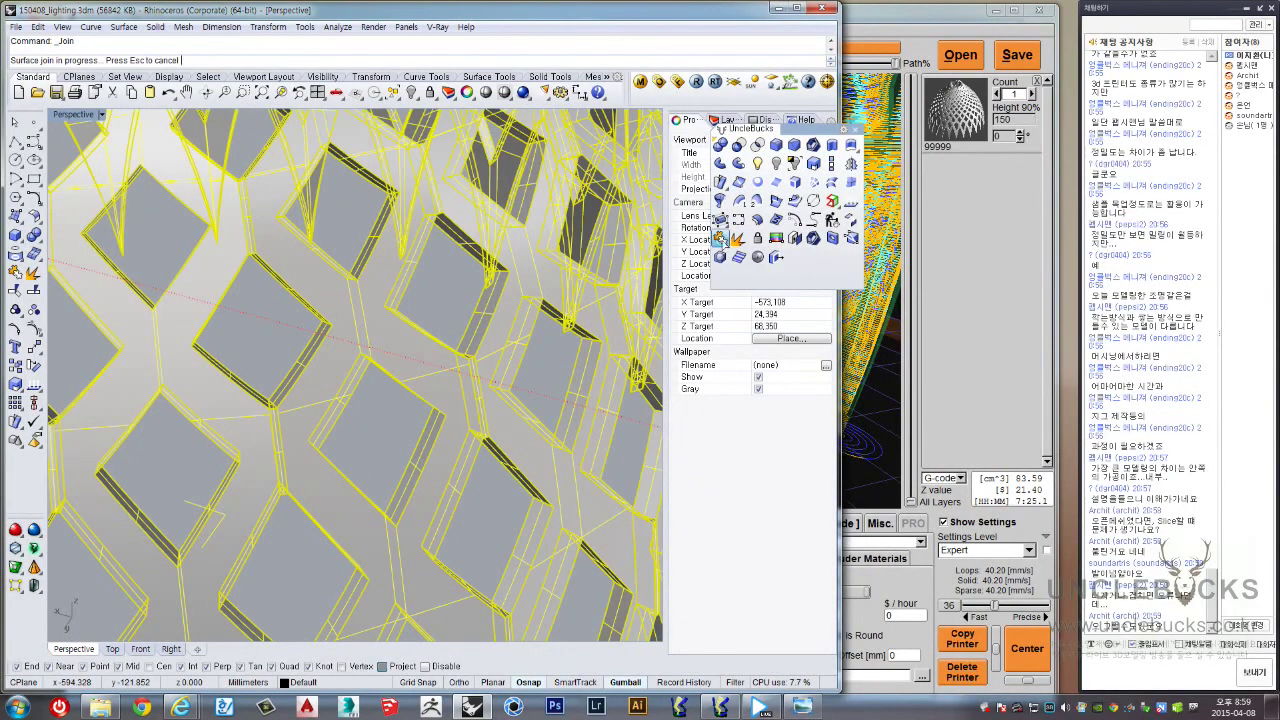
{"action": "right_click", "coordinate": [385, 432]}
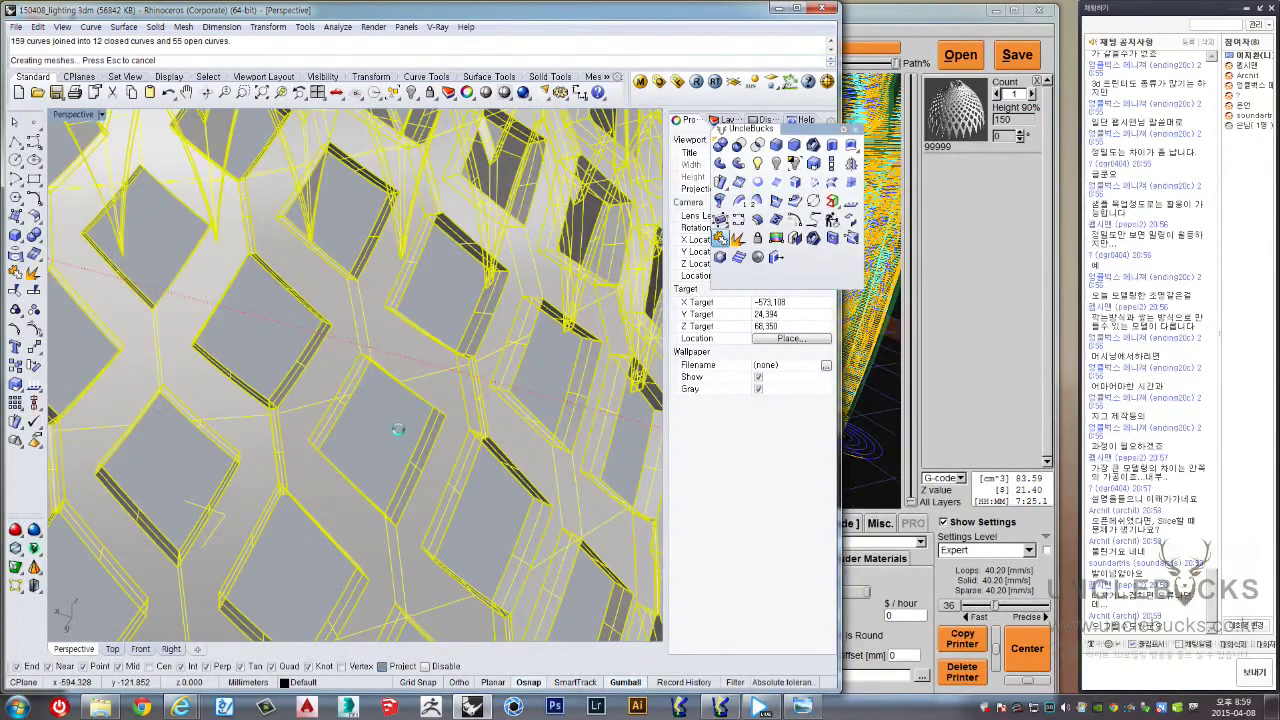
{"action": "left_click", "coordinate": [350, 706]}
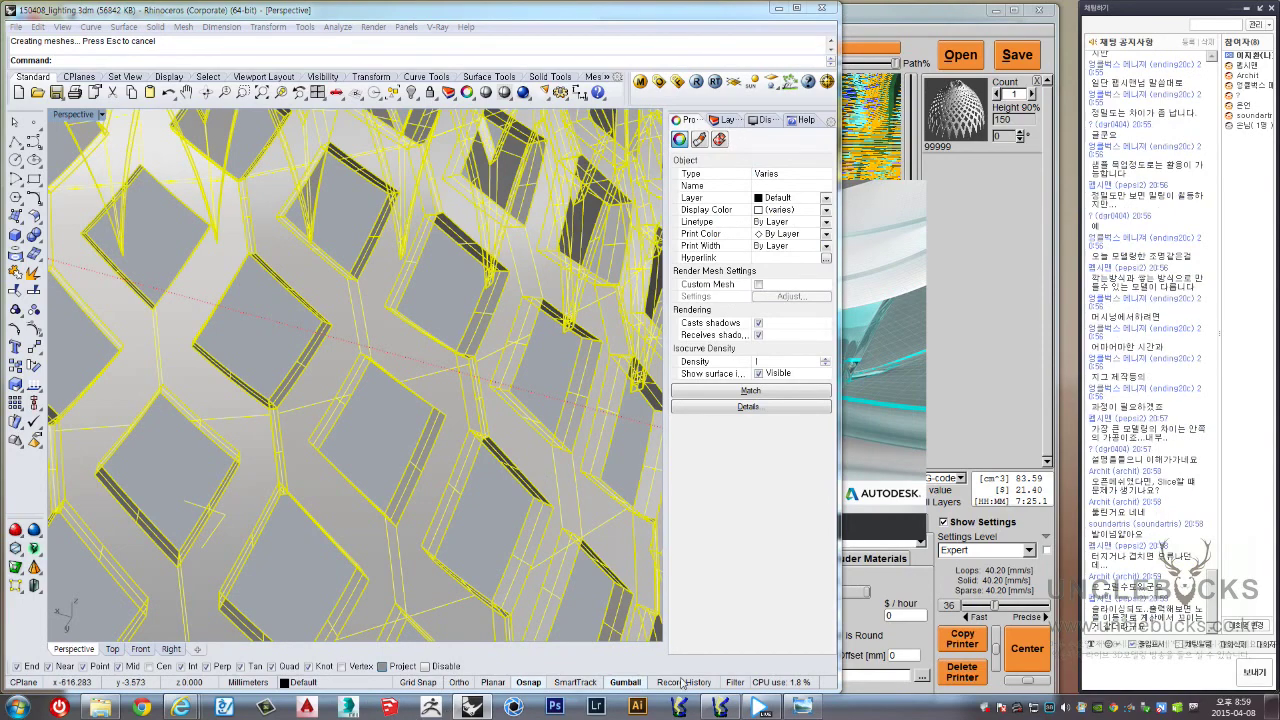
{"action": "left_click", "coordinate": [720, 707]}
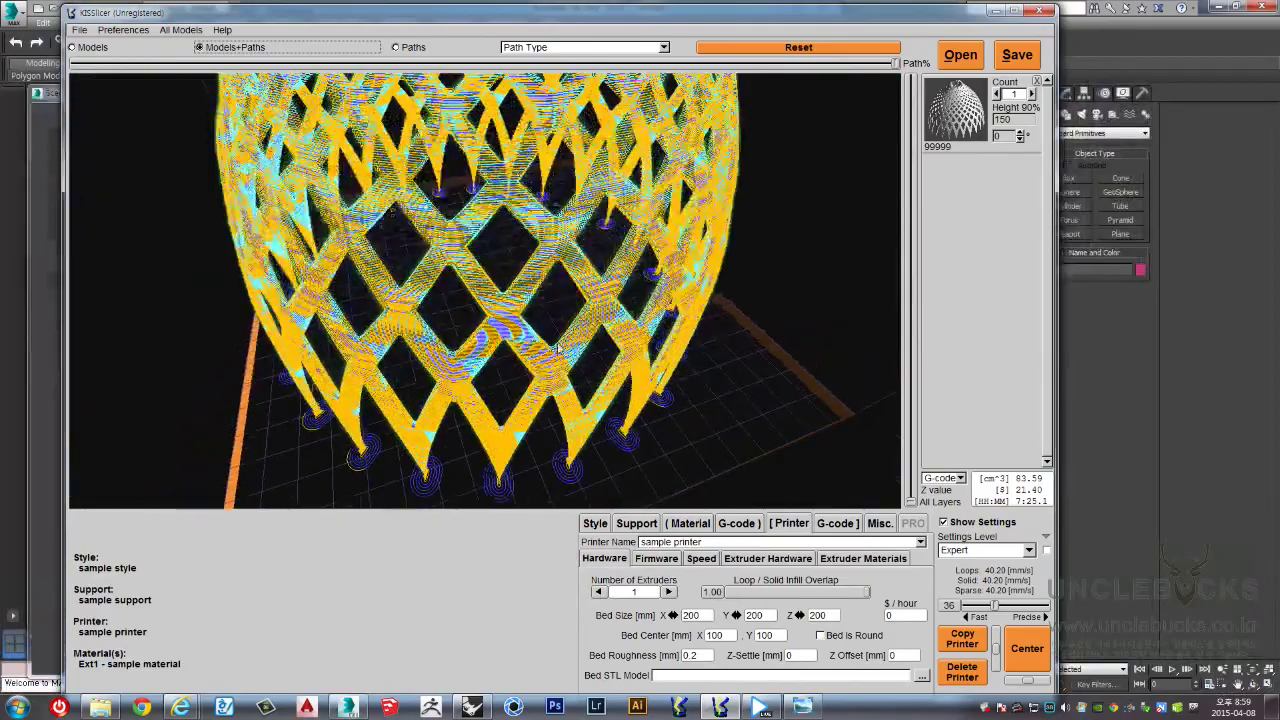
Zoom in on the sliced lattice toolpaths and glance at the Support and Style settings.
{"action": "left_click_drag", "start_coordinate": [558, 349], "coordinate": [560, 300]}
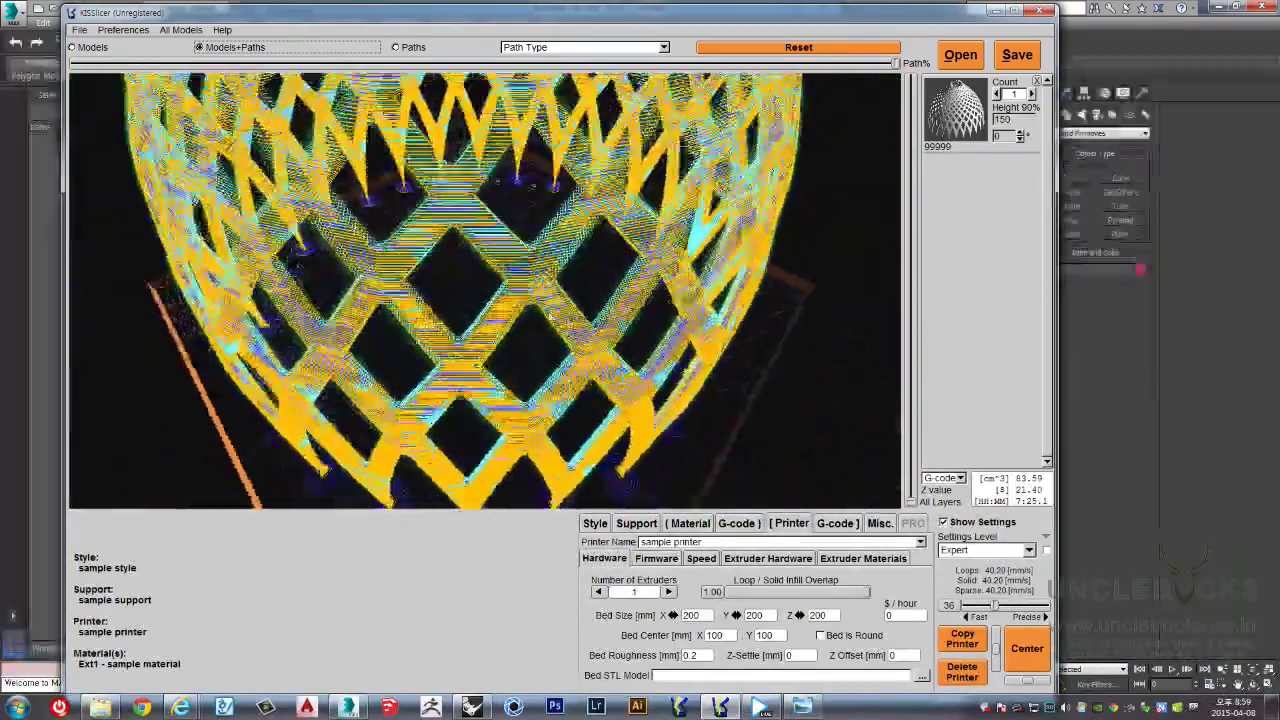
{"action": "scroll", "coordinate": [516, 314], "scroll_direction": "up", "scroll_amount": 5}
{"action": "left_click", "coordinate": [630, 523]}
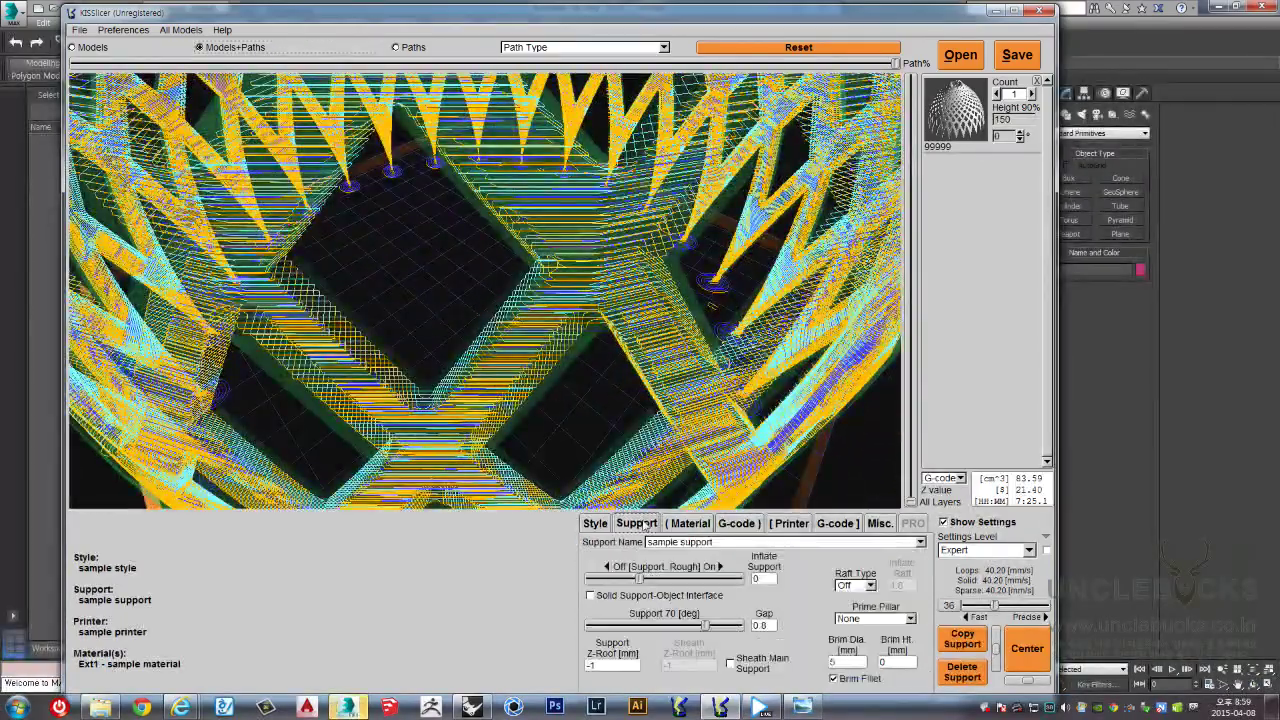
{"action": "left_click", "coordinate": [600, 524]}
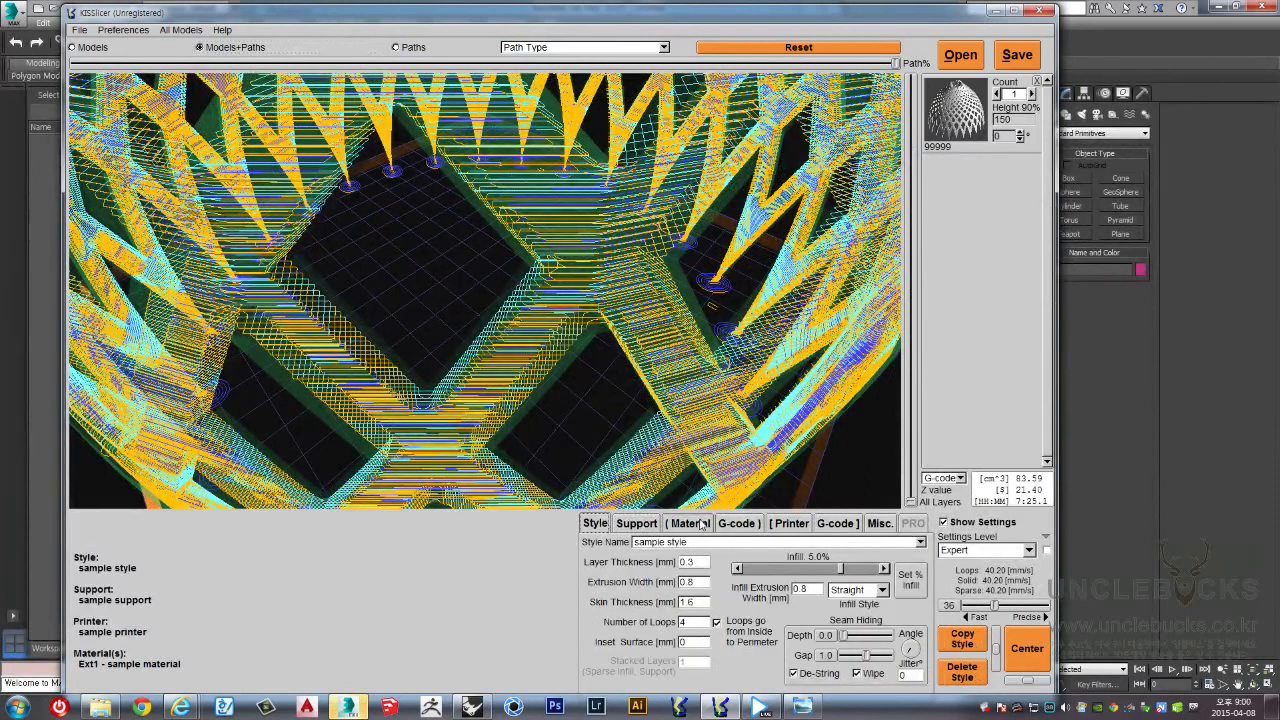
Show the Material settings and select the Prime and Suck destring values.
{"action": "left_click", "coordinate": [690, 522]}
{"action": "left_click_drag", "start_coordinate": [603, 619], "coordinate": [573, 619]}
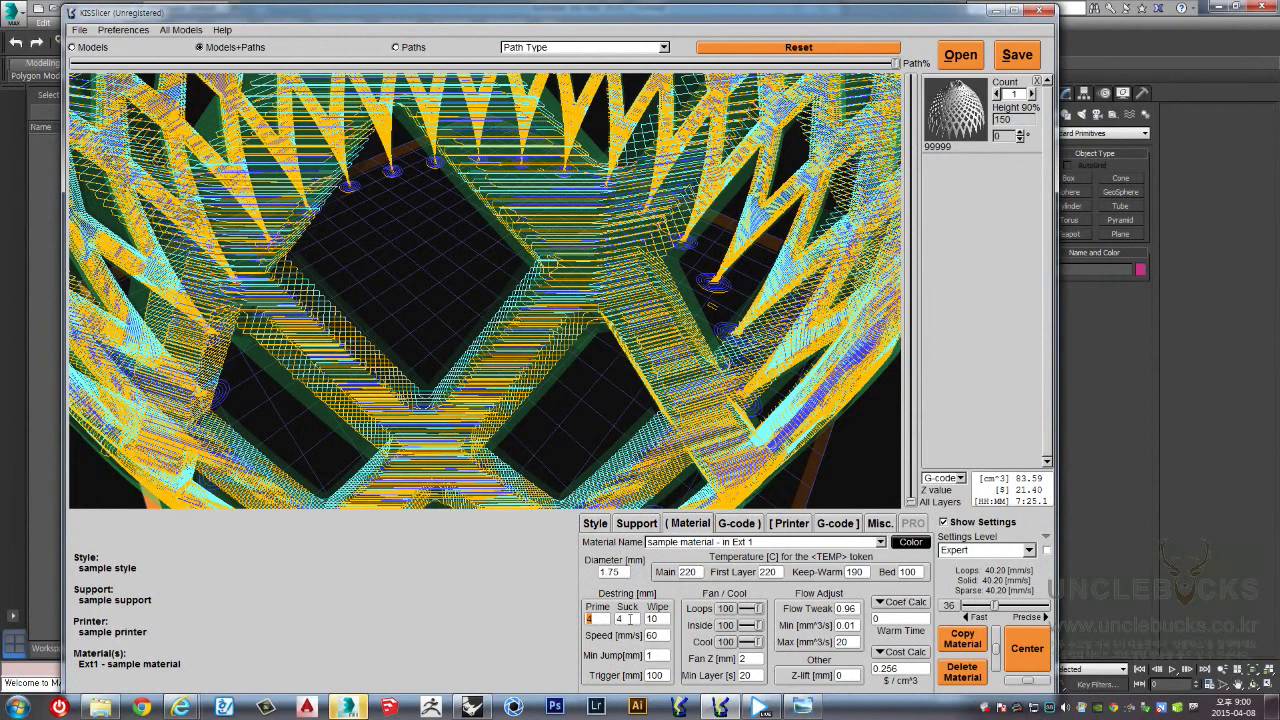
{"action": "left_click_drag", "start_coordinate": [629, 619], "coordinate": [609, 619]}
{"action": "left_click", "coordinate": [600, 619]}
{"action": "scroll", "coordinate": [715, 362], "scroll_direction": "down", "scroll_amount": 5}
Preview only the single layer at Z 90.200, then bring up the printed lampshade photo.
{"action": "mouse_move", "coordinate": [910, 76]}
{"action": "left_mouse_down"}
{"action": "mouse_move", "coordinate": [912, 487]}
{"action": "mouse_move", "coordinate": [891, 272]}
{"action": "left_mouse_up"}
{"action": "scroll", "coordinate": [890, 251], "scroll_direction": "up", "scroll_amount": 10}
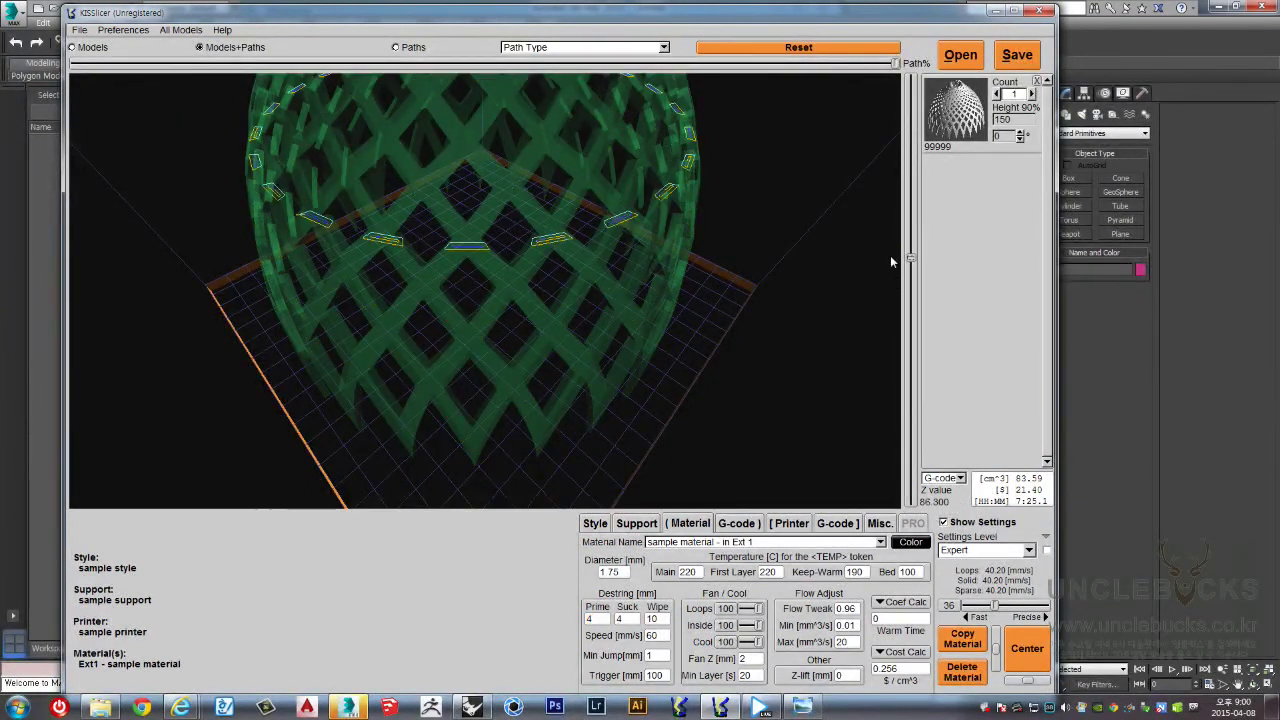
{"action": "scroll", "coordinate": [574, 230], "scroll_direction": "up", "scroll_amount": 2}
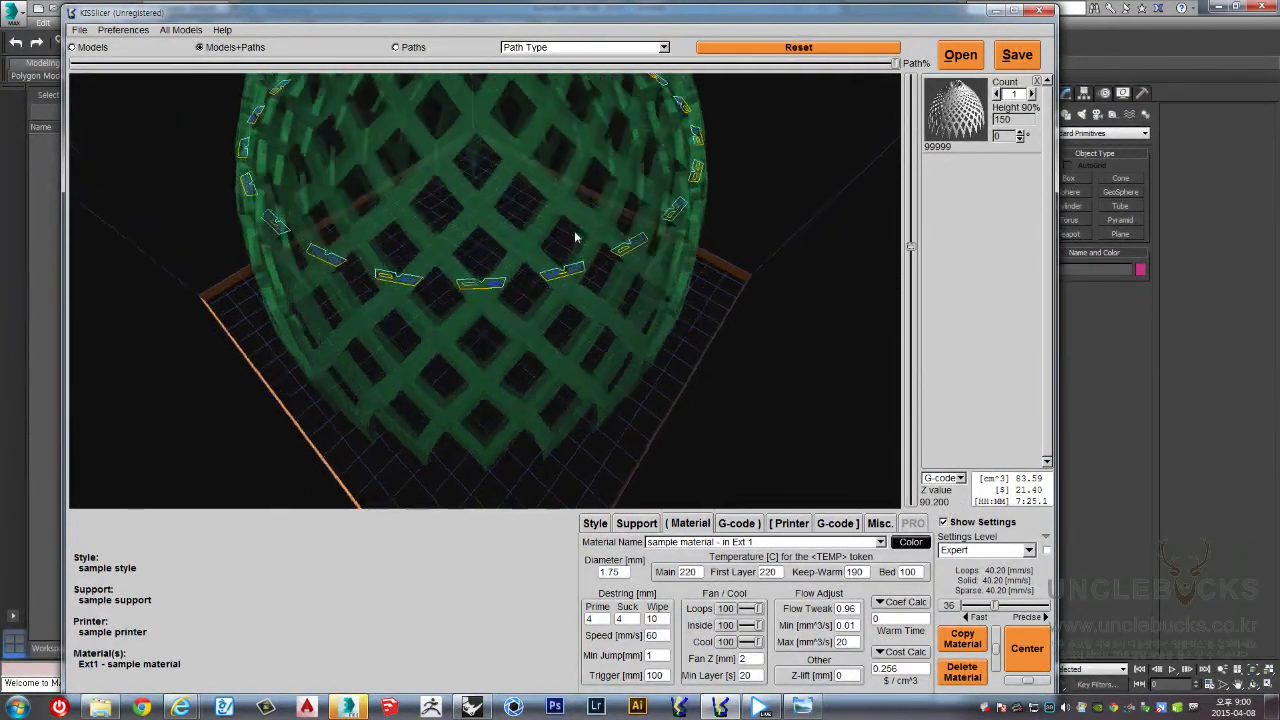
{"action": "scroll", "coordinate": [509, 286], "scroll_direction": "up", "scroll_amount": 3}
{"action": "scroll", "coordinate": [490, 293], "scroll_direction": "up", "scroll_amount": 3}
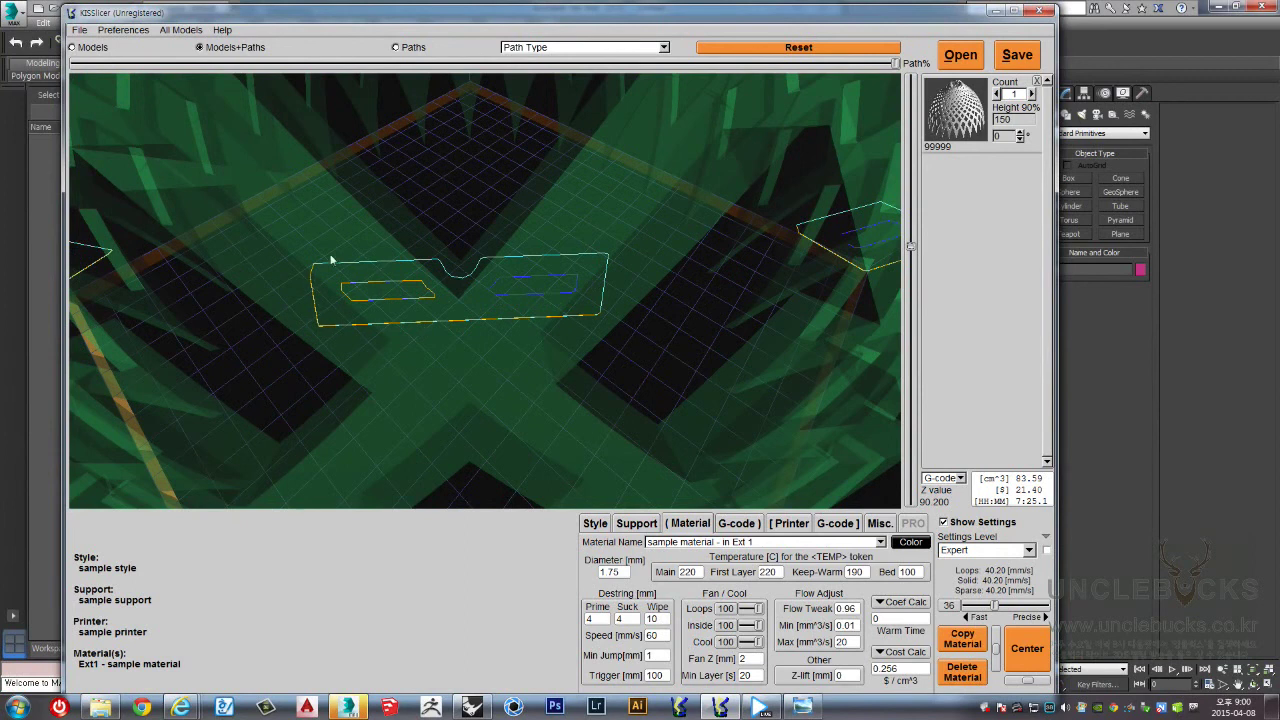
{"action": "scroll", "coordinate": [430, 290], "scroll_direction": "down", "scroll_amount": 3}
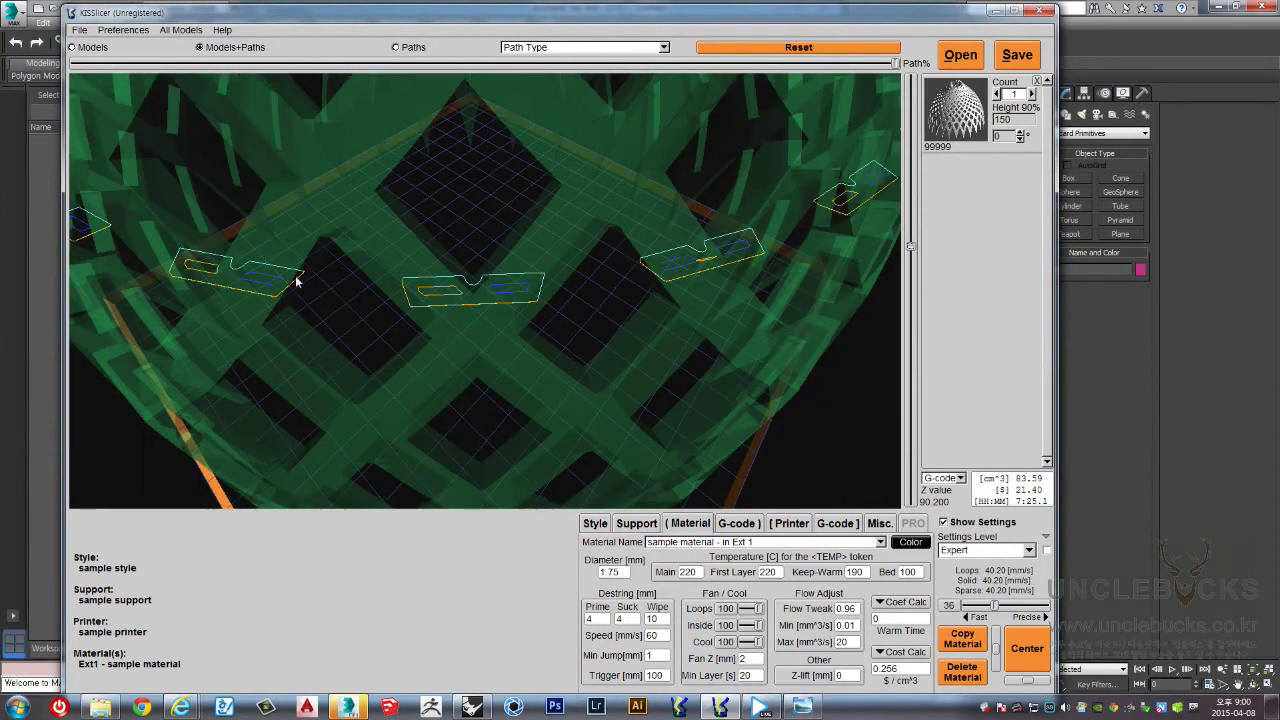
{"action": "scroll", "coordinate": [317, 283], "scroll_direction": "up", "scroll_amount": 1}
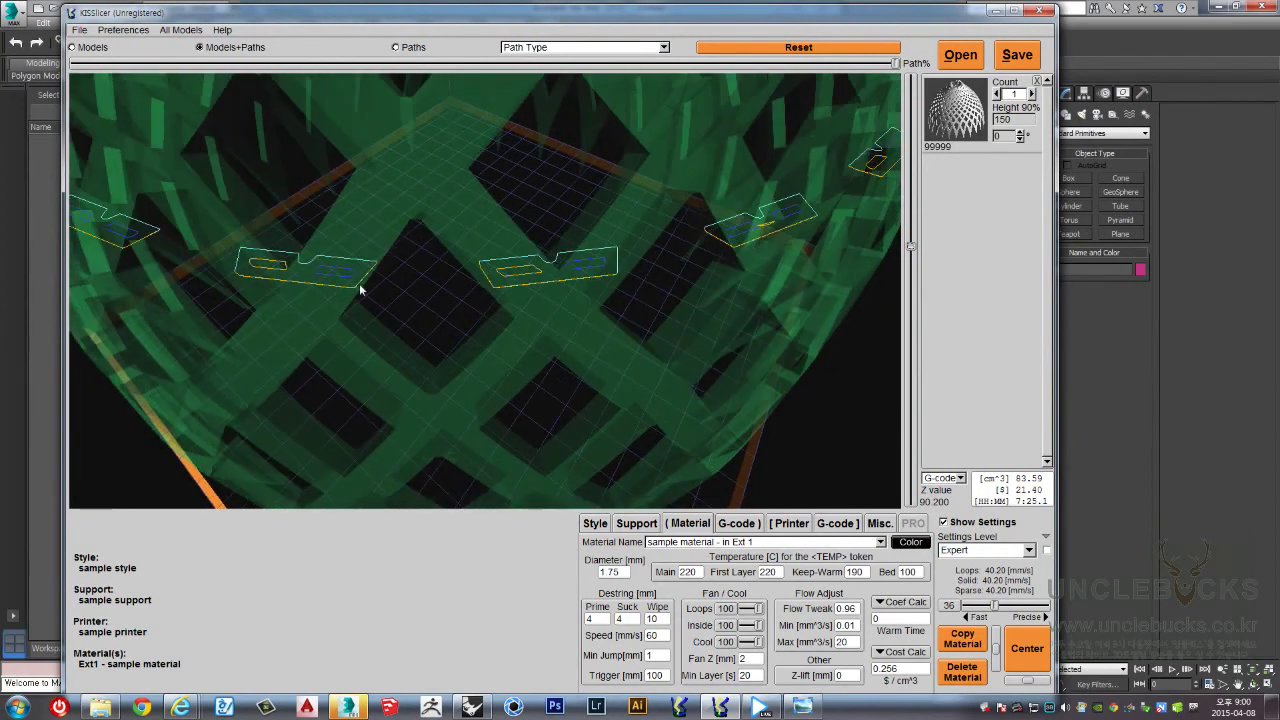
{"action": "scroll", "coordinate": [420, 283], "scroll_direction": "up", "scroll_amount": 2}
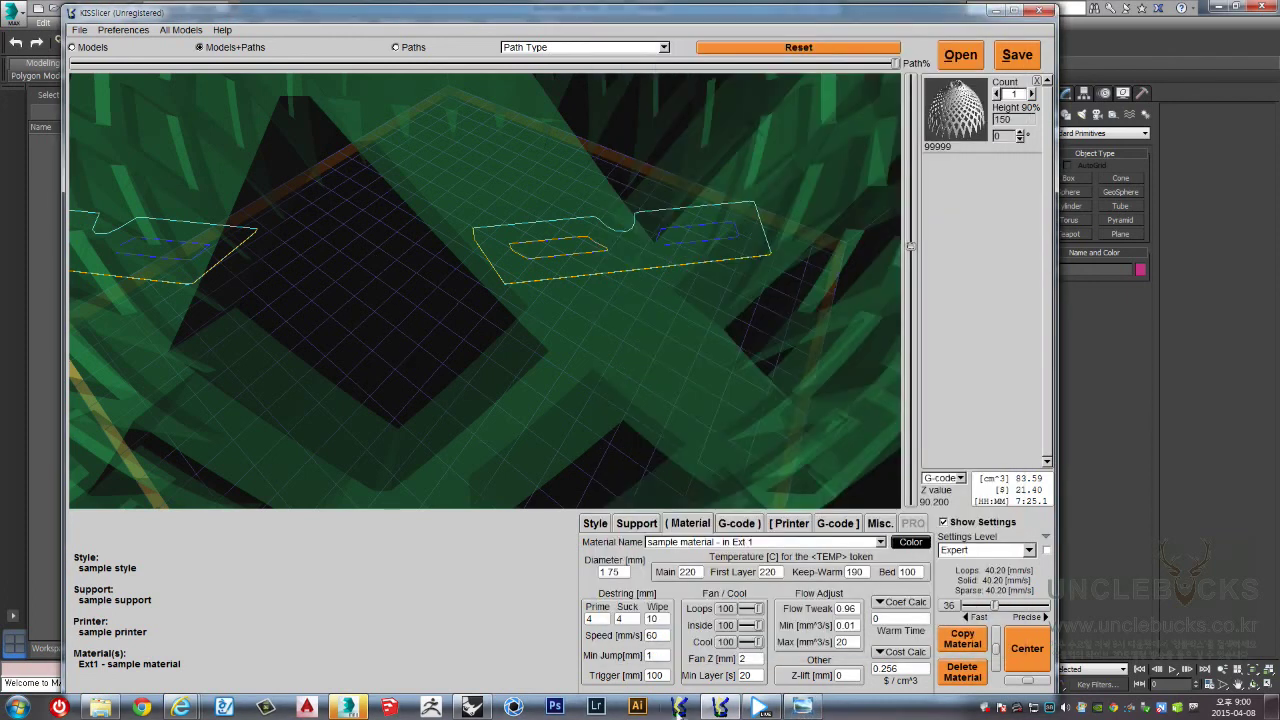
{"action": "left_click", "coordinate": [802, 707]}
Browse the printed white lattice lampshade photos, then bring KISSlicer back to the front.
{"action": "scroll", "coordinate": [788, 390], "scroll_direction": "down", "scroll_amount": 3}
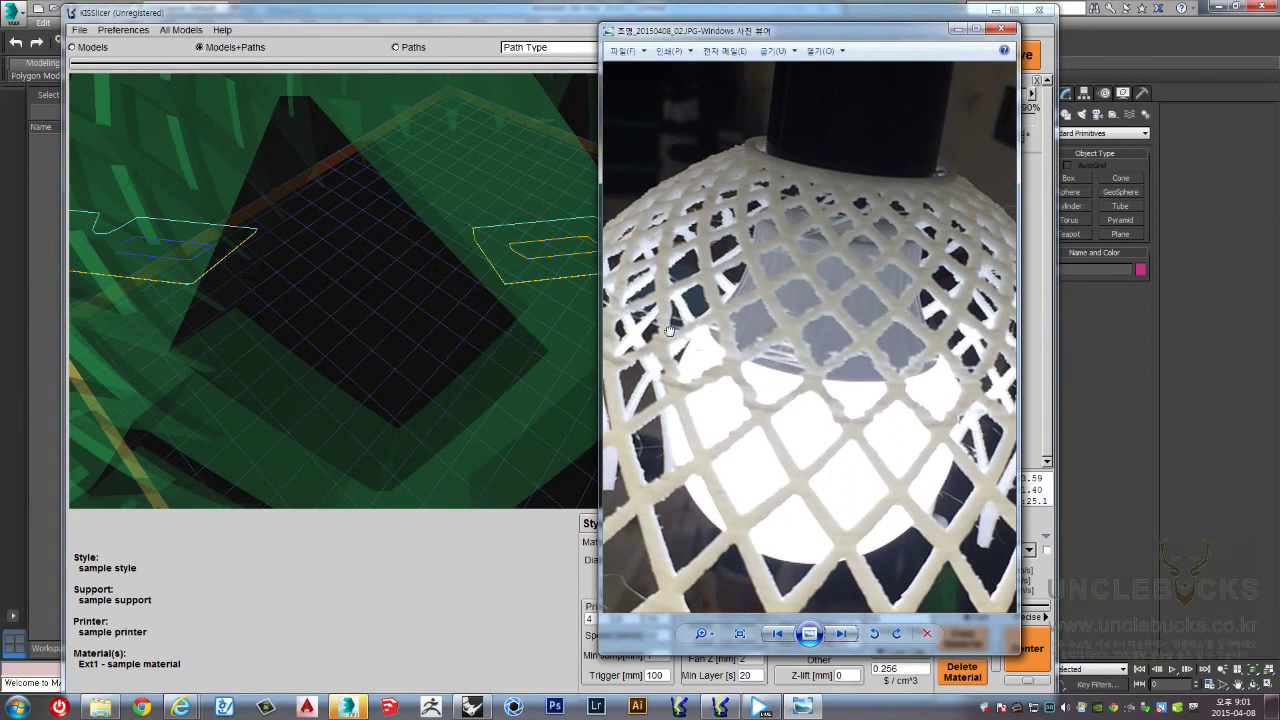
{"action": "scroll", "coordinate": [692, 330], "scroll_direction": "down", "scroll_amount": 1}
{"action": "scroll", "coordinate": [727, 397], "scroll_direction": "down", "scroll_amount": 1}
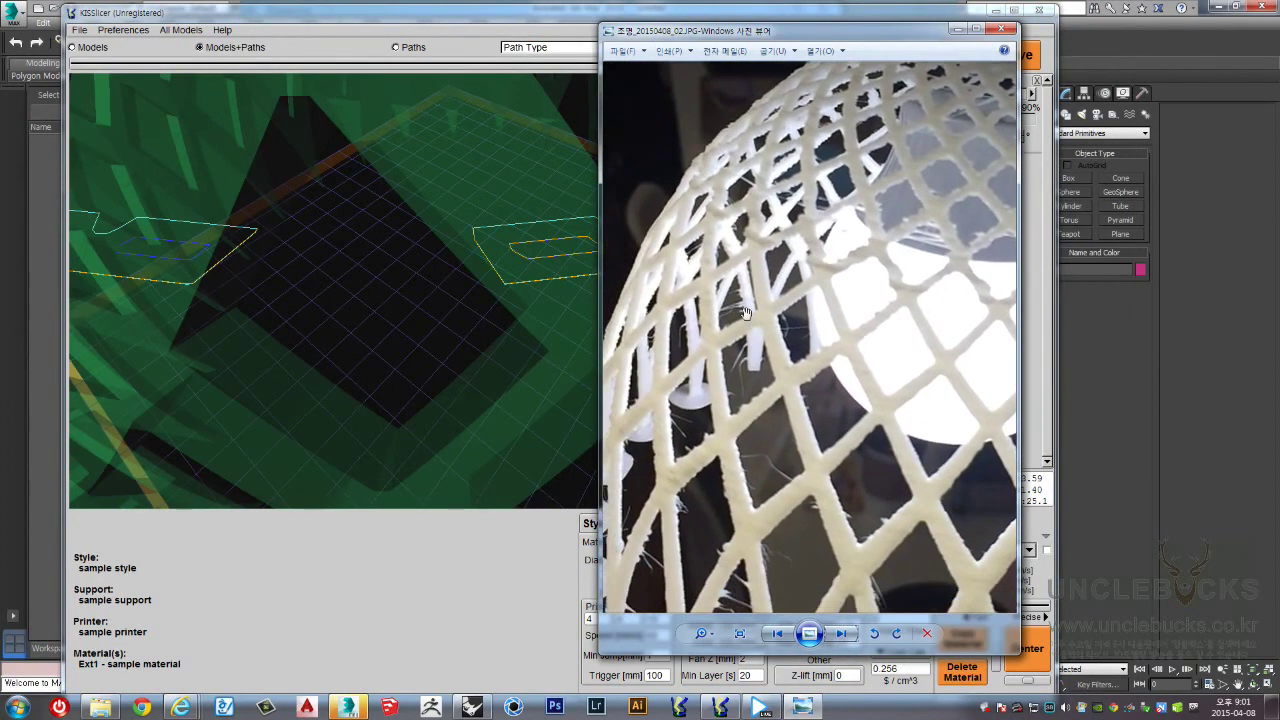
{"action": "scroll", "coordinate": [731, 481], "scroll_direction": "down", "scroll_amount": 1}
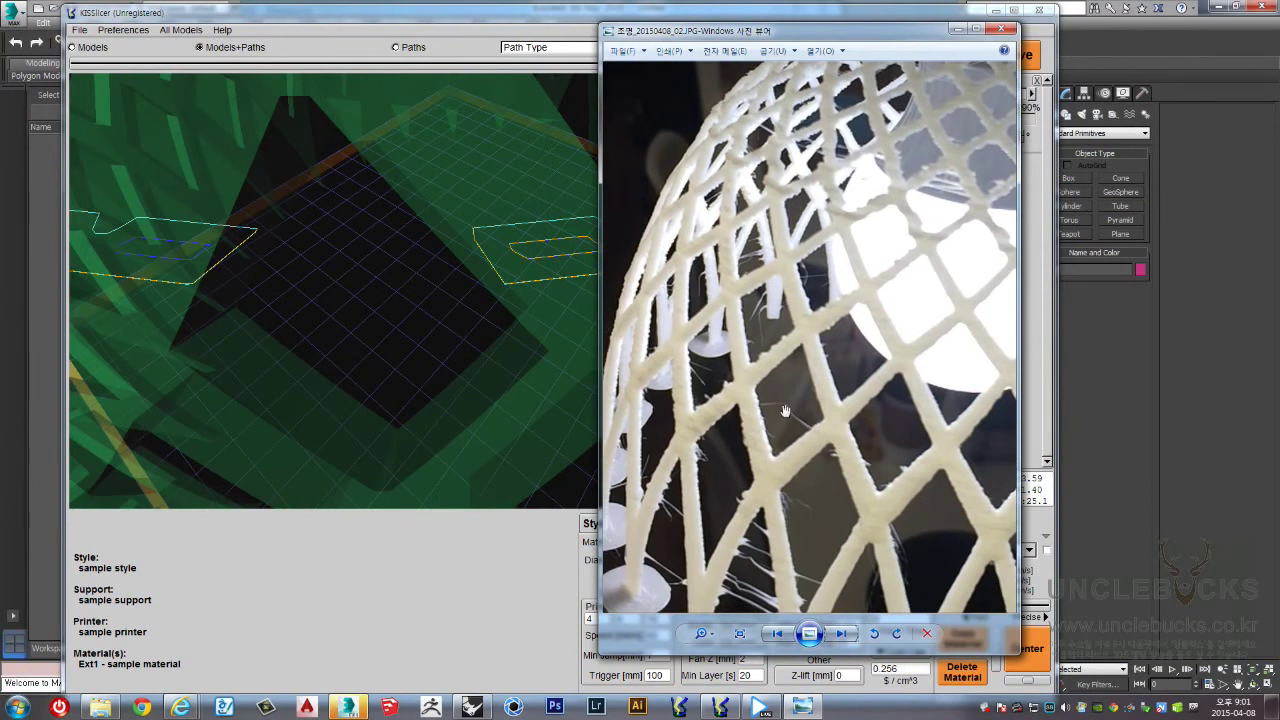
{"action": "left_click", "coordinate": [492, 20]}
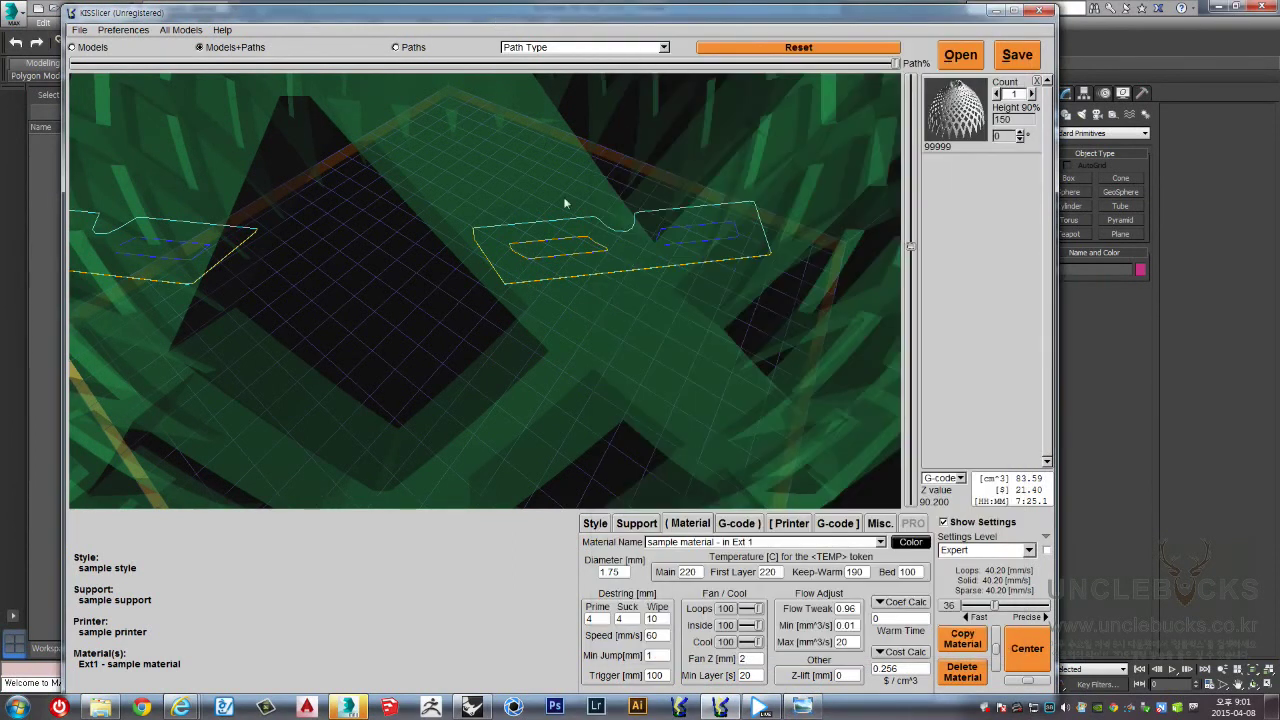
{"action": "double_click", "coordinate": [629, 619]}
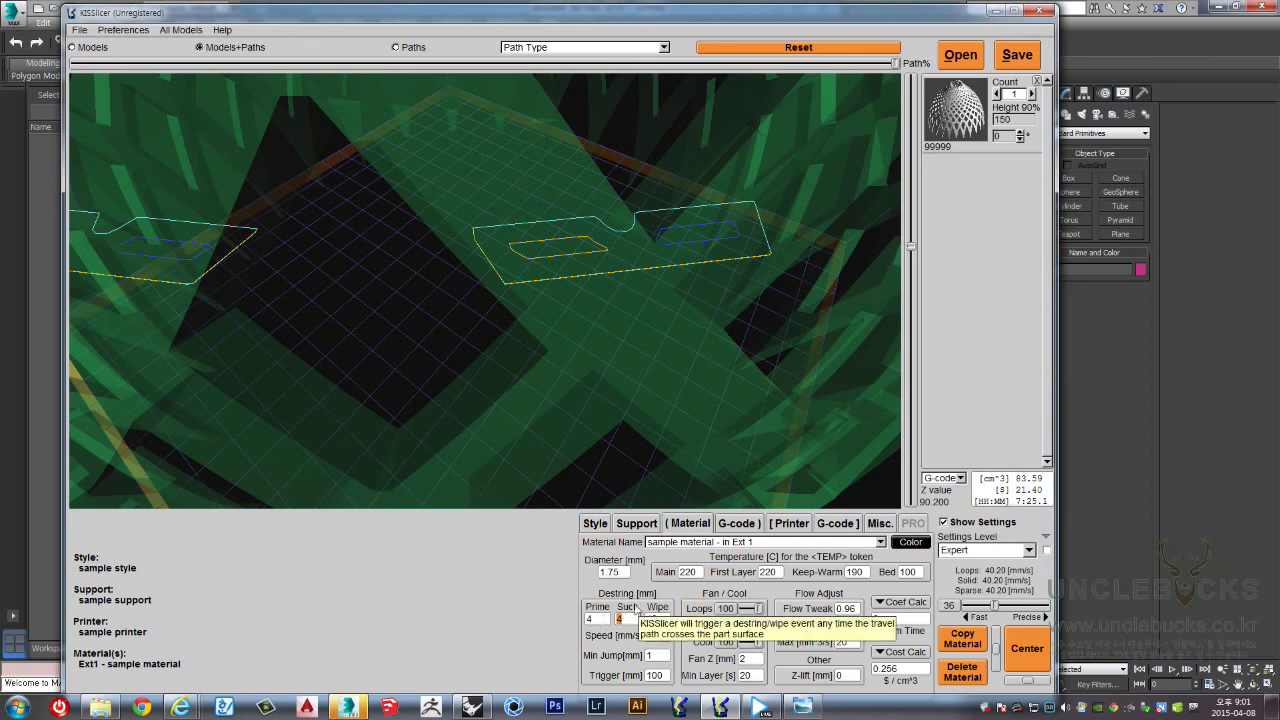
{"action": "left_click", "coordinate": [630, 619]}
{"action": "double_click", "coordinate": [630, 619]}
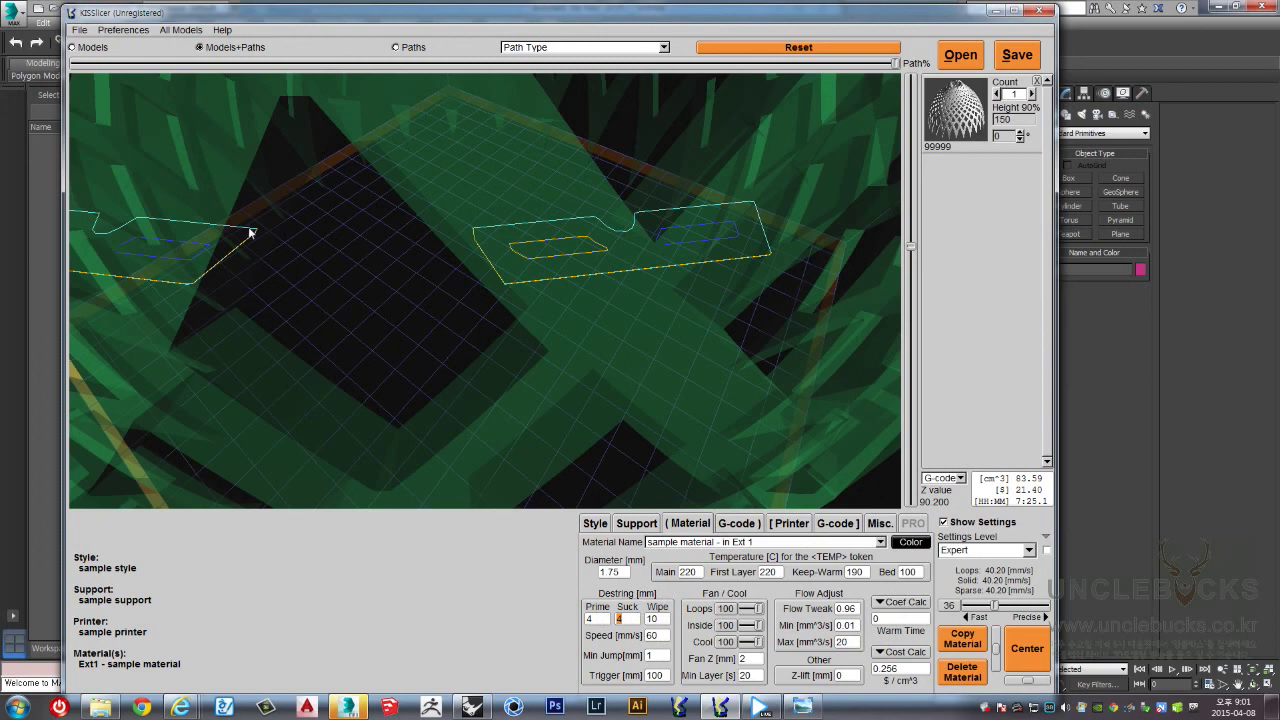
{"action": "left_click", "coordinate": [599, 619]}
{"action": "left_click_drag", "start_coordinate": [256, 252], "coordinate": [289, 250]}
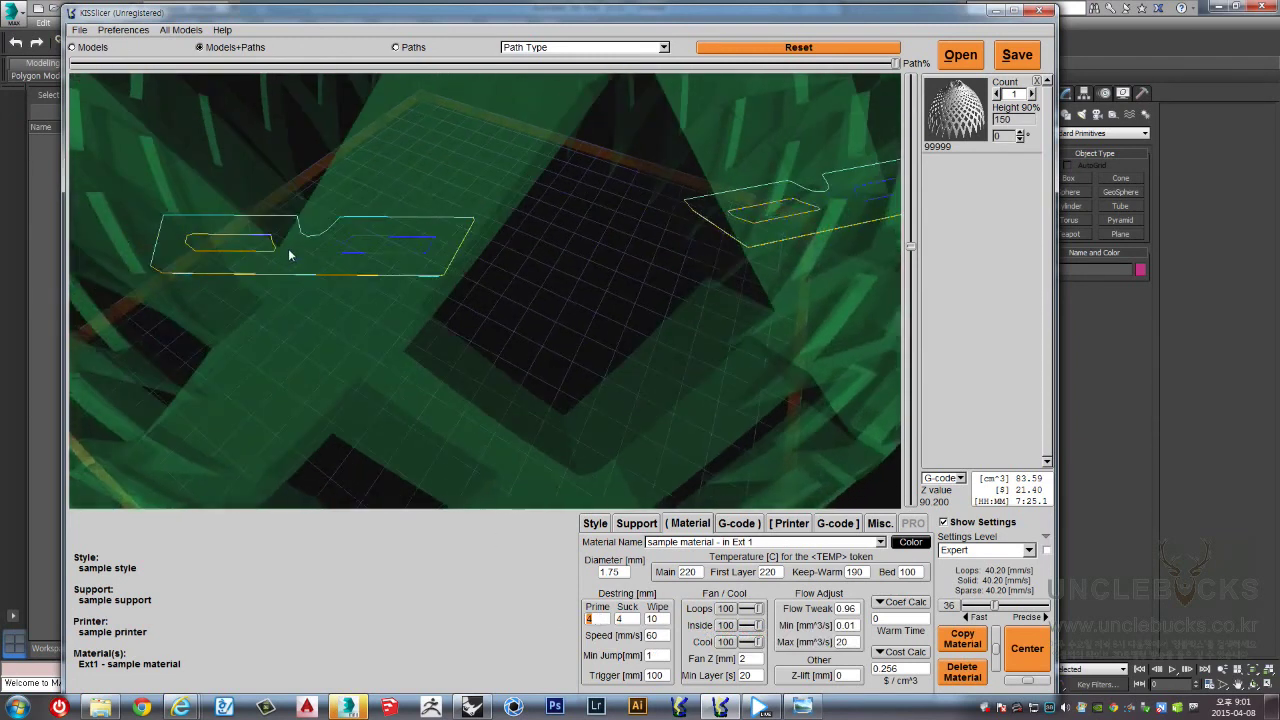
{"action": "left_click_drag", "start_coordinate": [432, 341], "coordinate": [436, 270]}
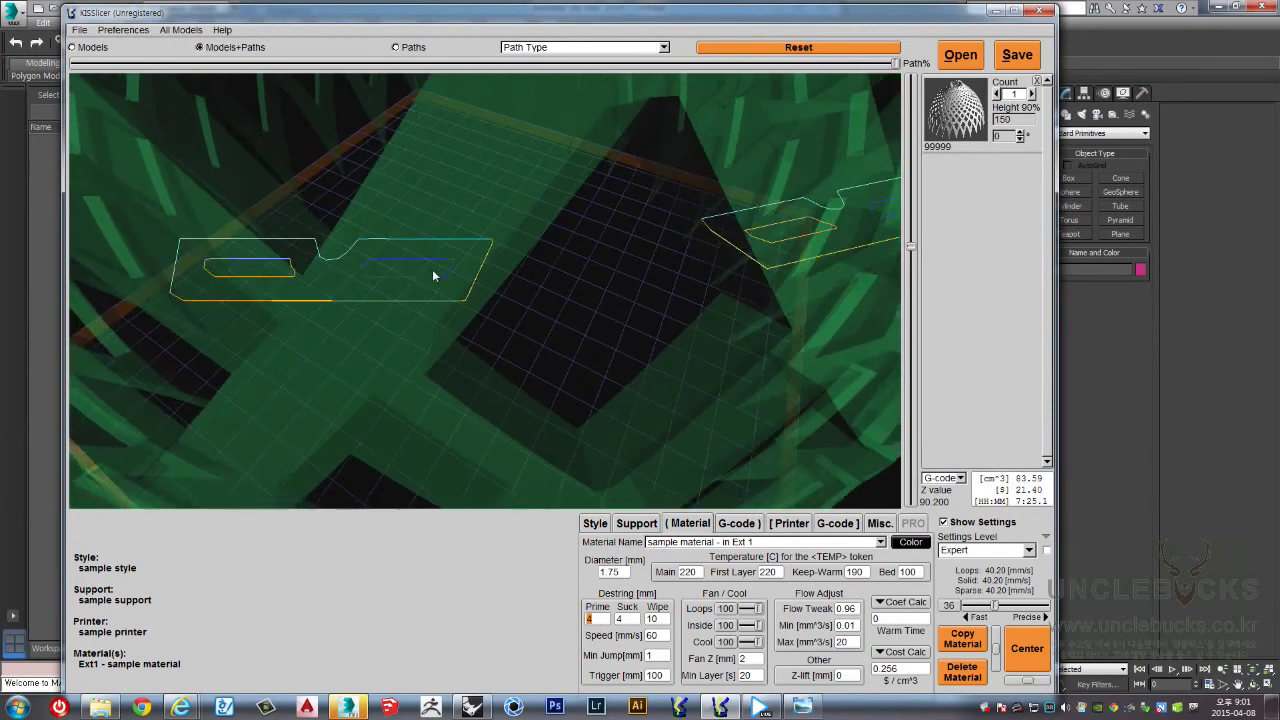
{"action": "double_click", "coordinate": [618, 618]}
{"action": "double_click", "coordinate": [588, 618]}
{"action": "double_click", "coordinate": [619, 619]}
{"action": "double_click", "coordinate": [589, 619]}
{"action": "double_click", "coordinate": [627, 619]}
{"action": "mouse_move", "coordinate": [582, 328]}
{"action": "left_mouse_down"}
{"action": "mouse_move", "coordinate": [565, 319]}
{"action": "mouse_move", "coordinate": [580, 400]}
{"action": "mouse_move", "coordinate": [643, 385]}
{"action": "left_mouse_up"}
{"action": "double_click", "coordinate": [652, 619]}
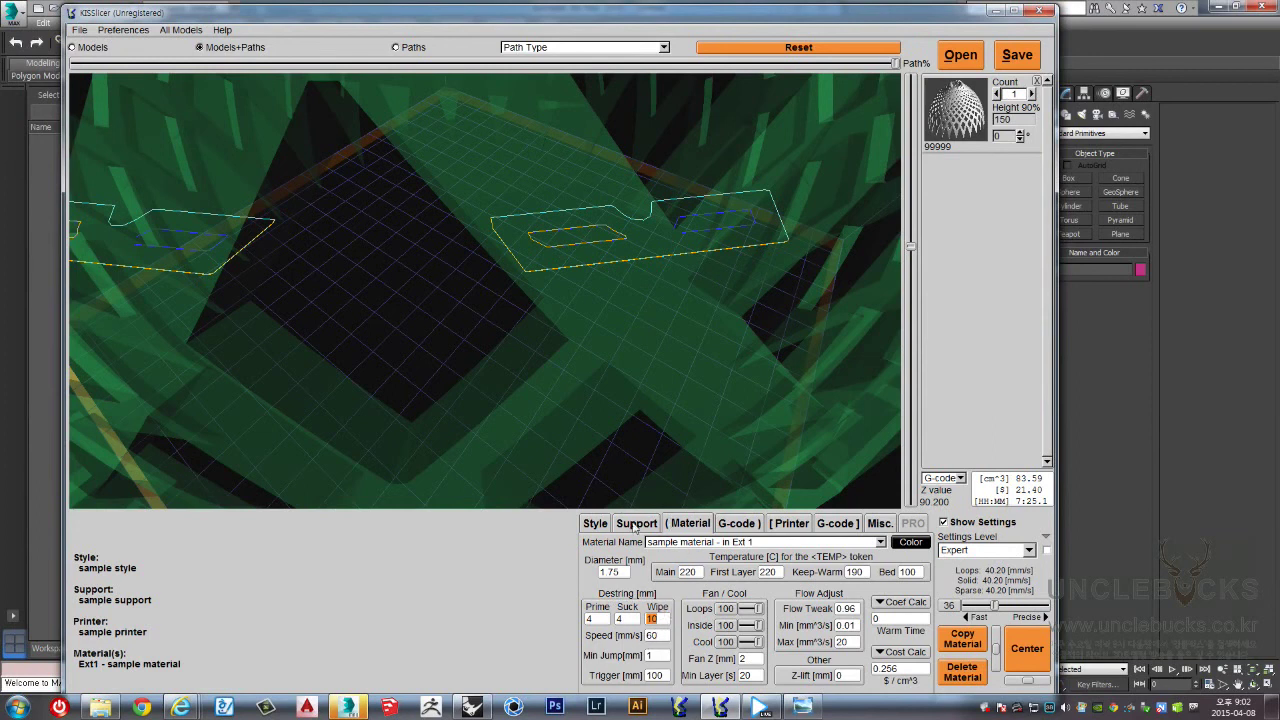
Review the Support, Style and Material settings while rotating the sliced path preview.
{"action": "left_click", "coordinate": [634, 524]}
{"action": "left_click", "coordinate": [595, 524]}
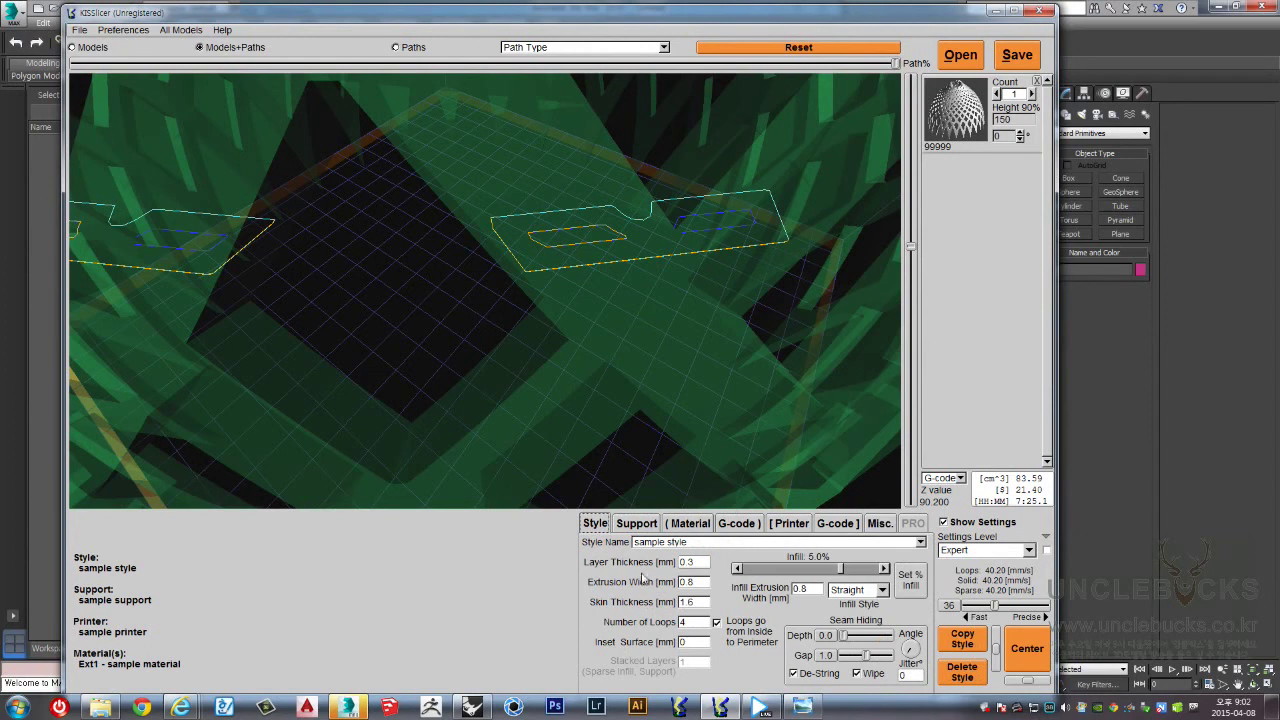
{"action": "left_click", "coordinate": [694, 526]}
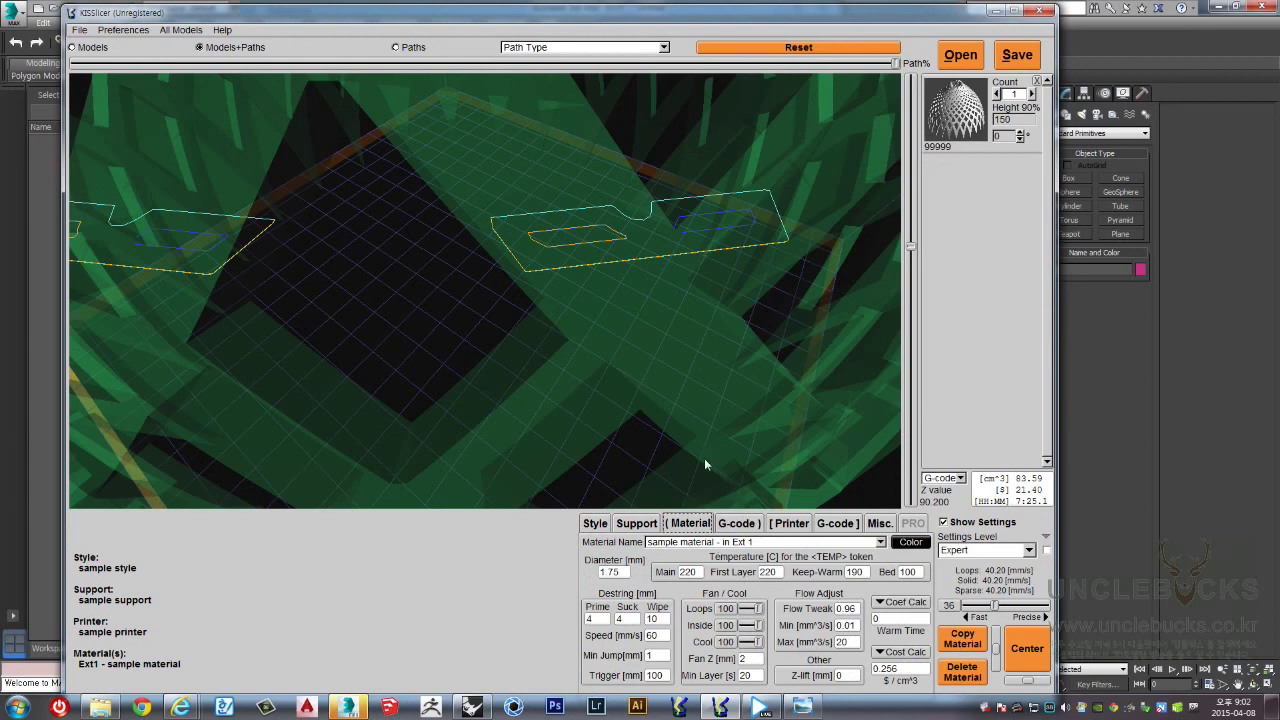
{"action": "left_click_drag", "start_coordinate": [528, 268], "coordinate": [549, 266]}
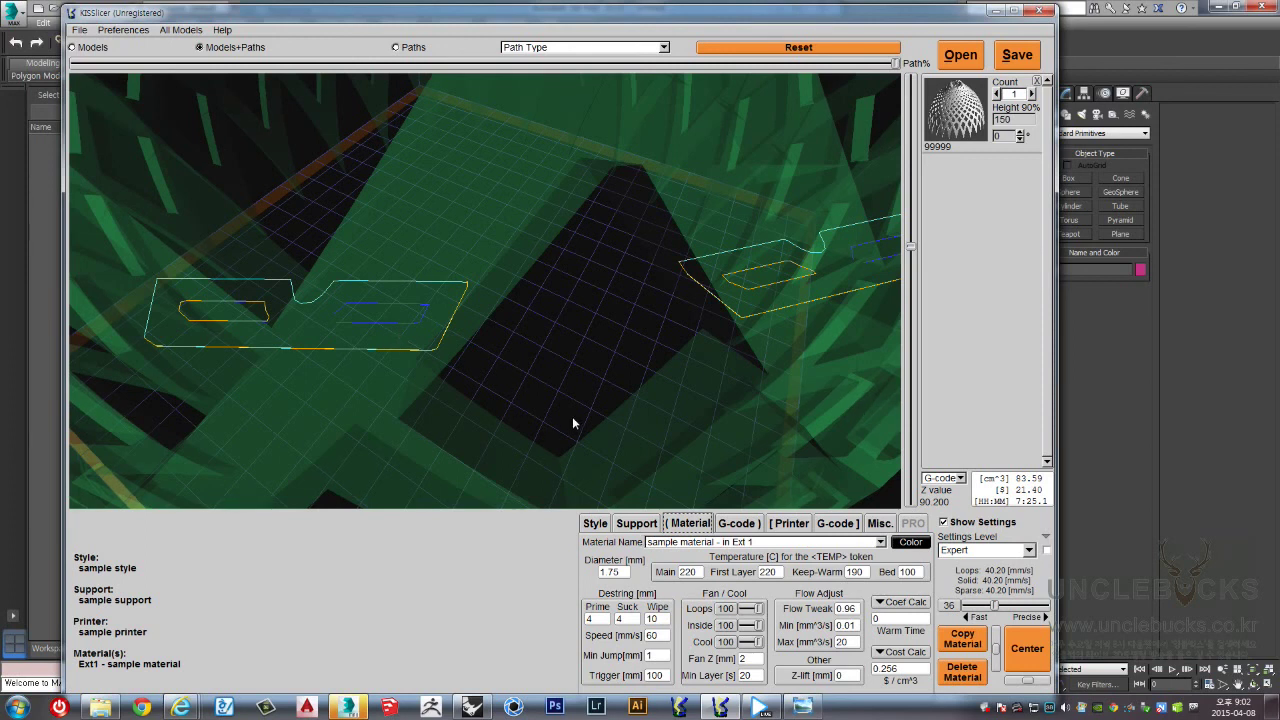
{"action": "scroll", "coordinate": [575, 416], "scroll_direction": "down", "scroll_amount": 3}
{"action": "scroll", "coordinate": [582, 420], "scroll_direction": "down", "scroll_amount": 3}
{"action": "scroll", "coordinate": [590, 425], "scroll_direction": "down", "scroll_amount": 2}
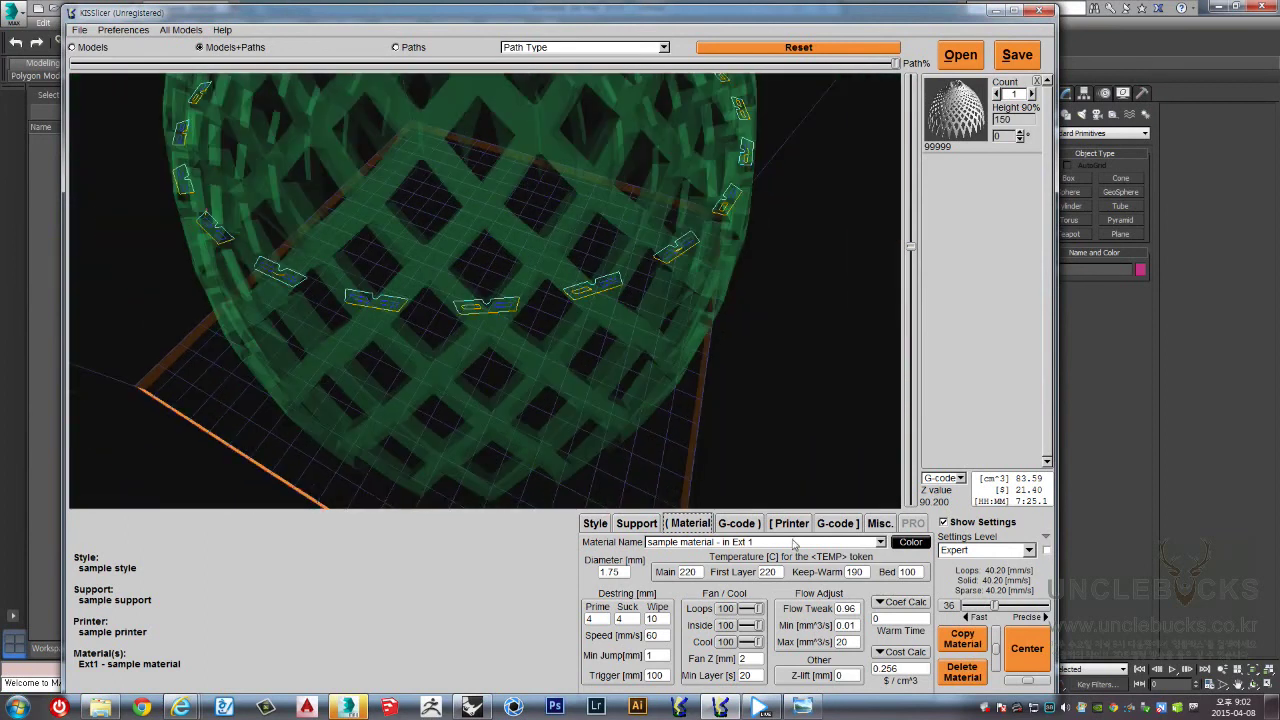
Check the printer hardware and G-code settings, return to Style, then minimize KISSlicer.
{"action": "left_click", "coordinate": [790, 524]}
{"action": "left_click", "coordinate": [747, 525]}
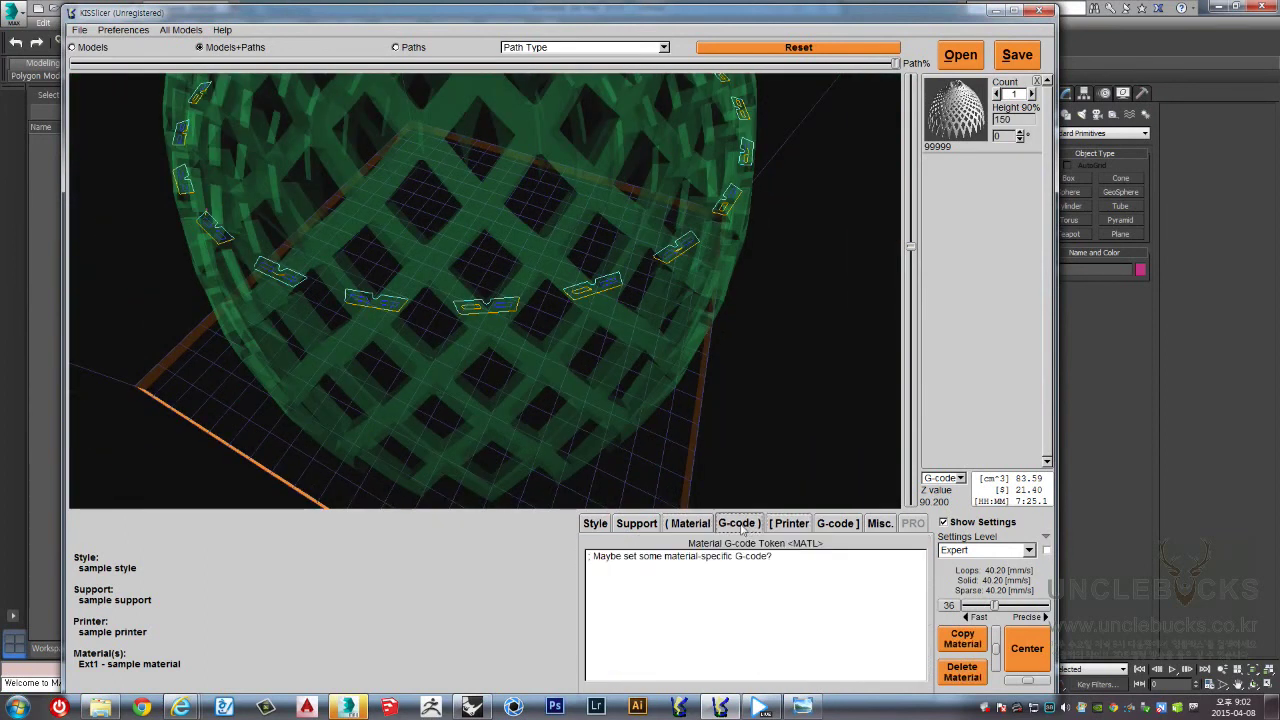
{"action": "left_click", "coordinate": [687, 525]}
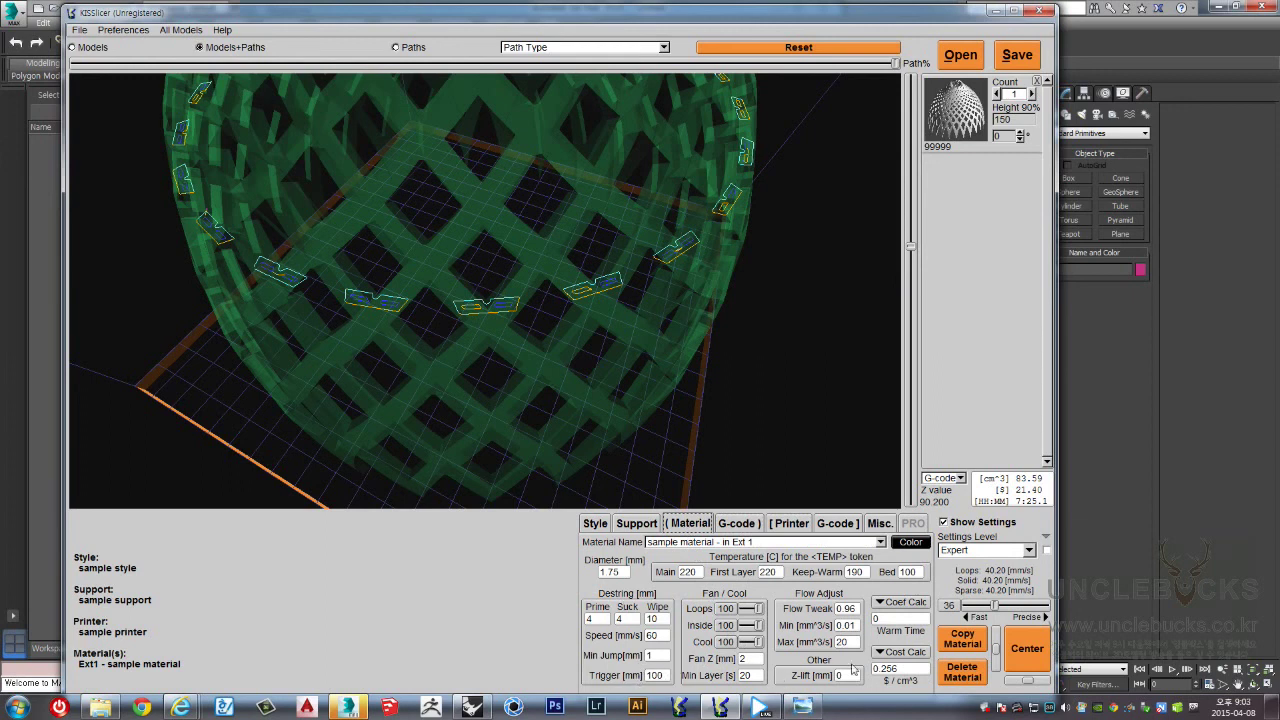
{"action": "left_click", "coordinate": [597, 524]}
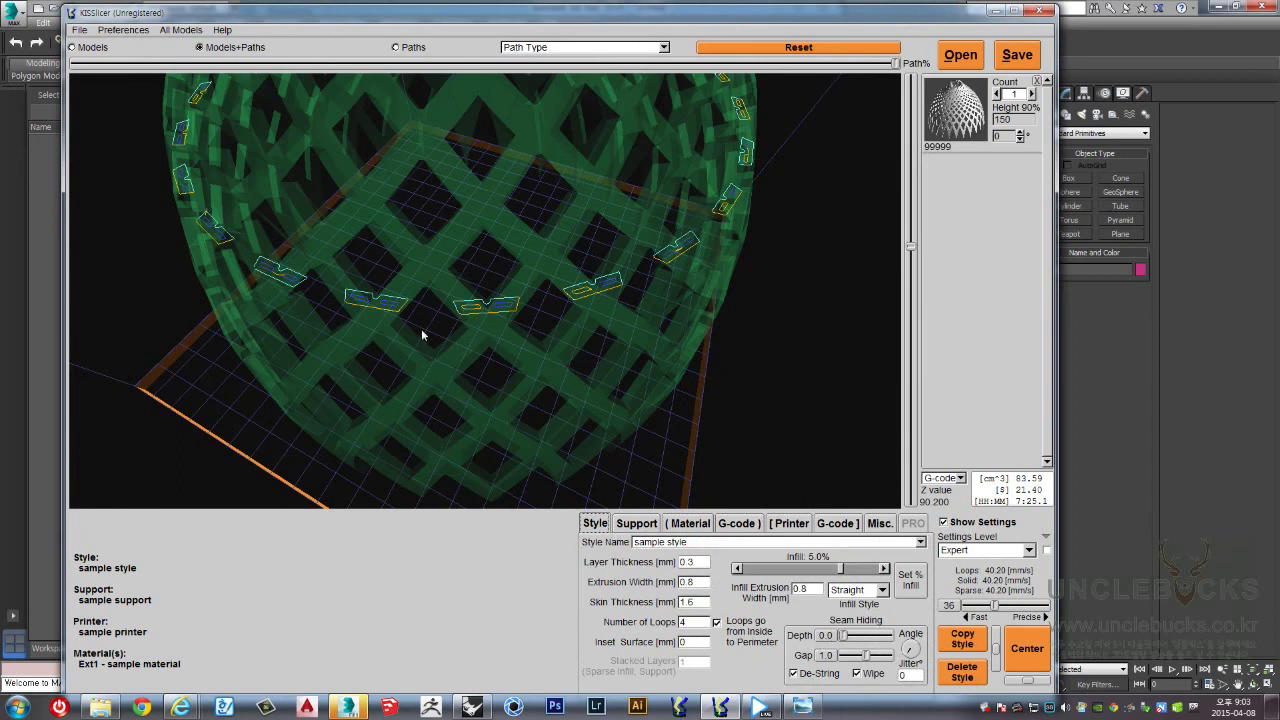
{"action": "scroll", "coordinate": [422, 335], "scroll_direction": "up", "scroll_amount": 3}
{"action": "scroll", "coordinate": [437, 343], "scroll_direction": "up", "scroll_amount": 1}
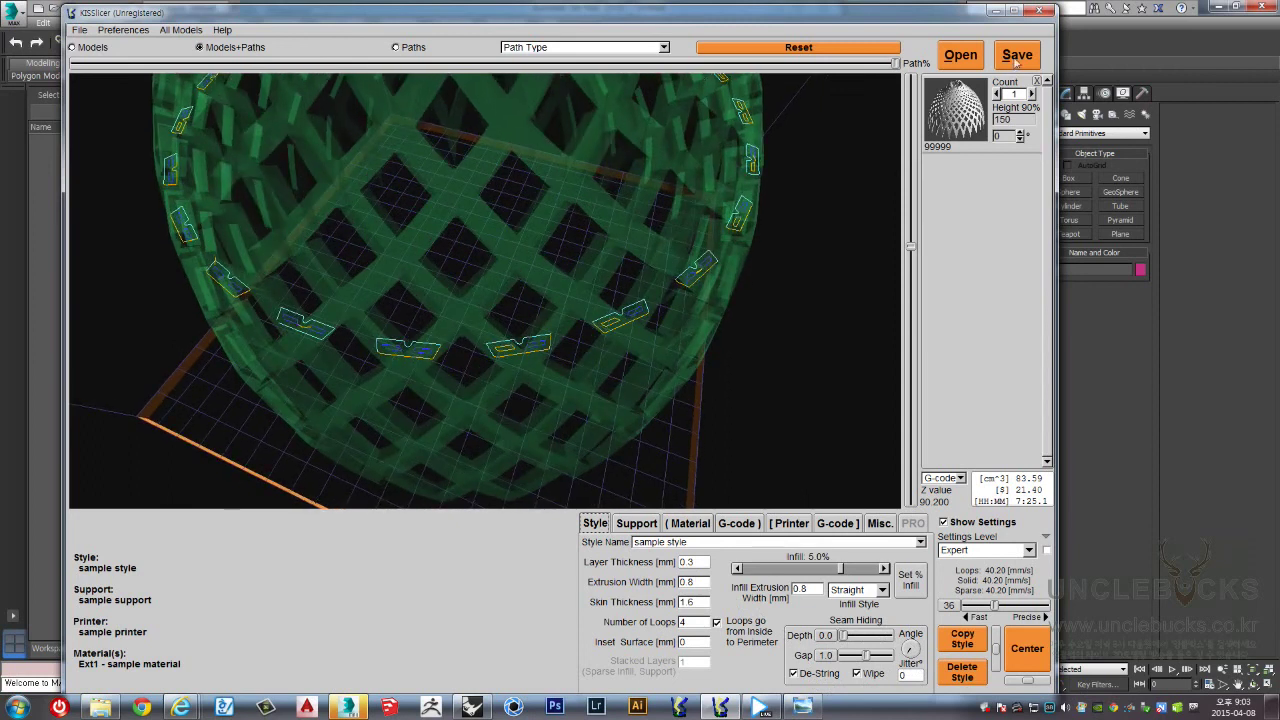
{"action": "left_click_drag", "start_coordinate": [514, 21], "coordinate": [484, 20]}
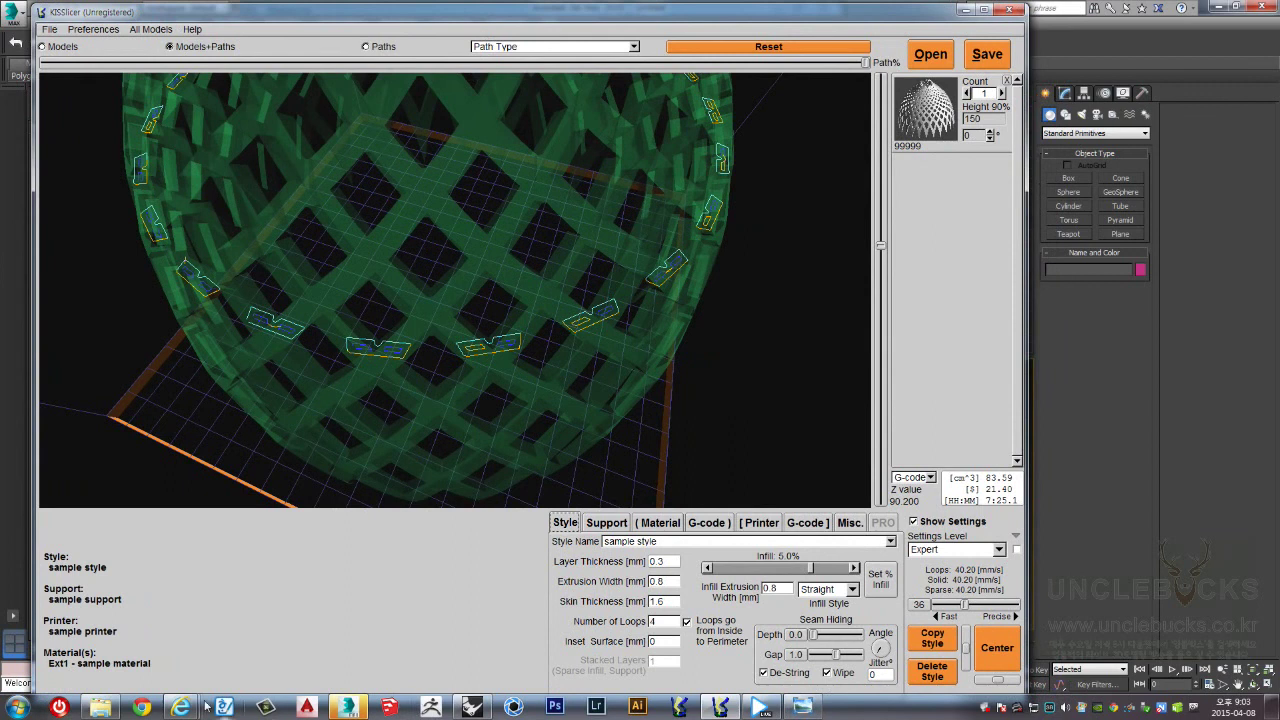
{"action": "left_click", "coordinate": [964, 10]}
Open NG_3D_05.max from recent documents, accepting the gamma and missing-files dialogs.
{"action": "left_click", "coordinate": [958, 28]}
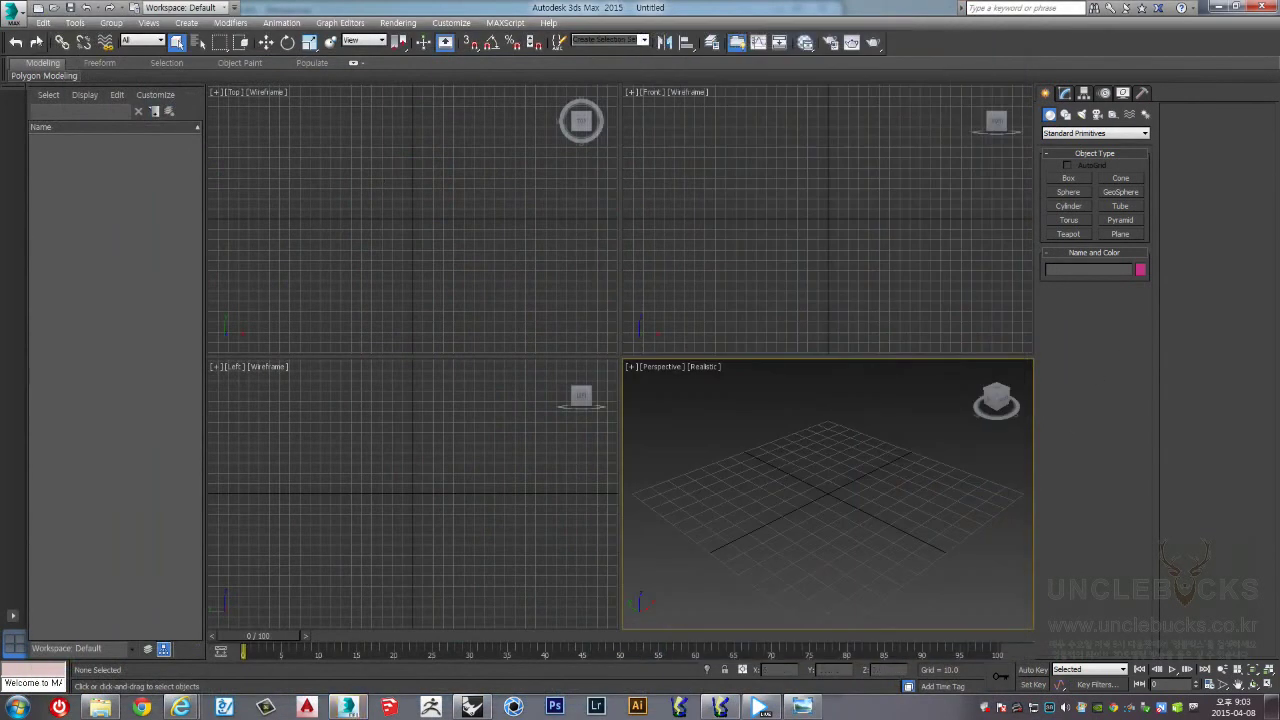
{"action": "left_click", "coordinate": [12, 22]}
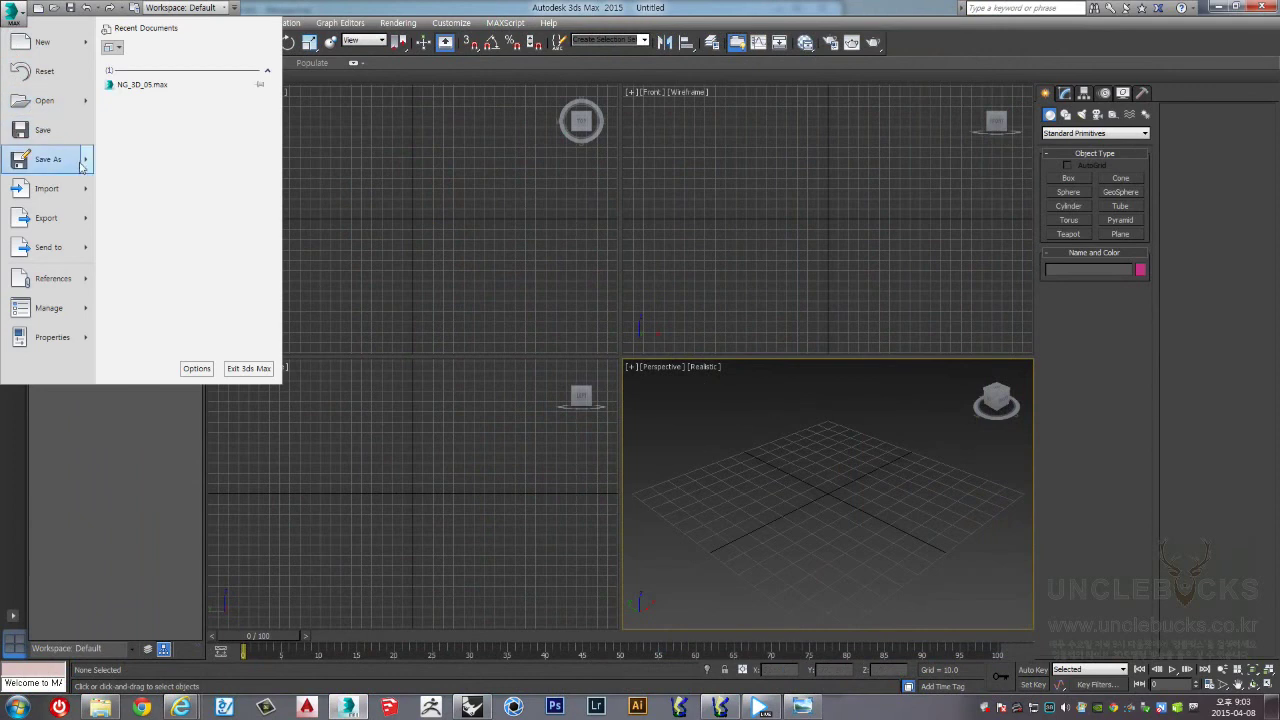
{"action": "left_click", "coordinate": [129, 88]}
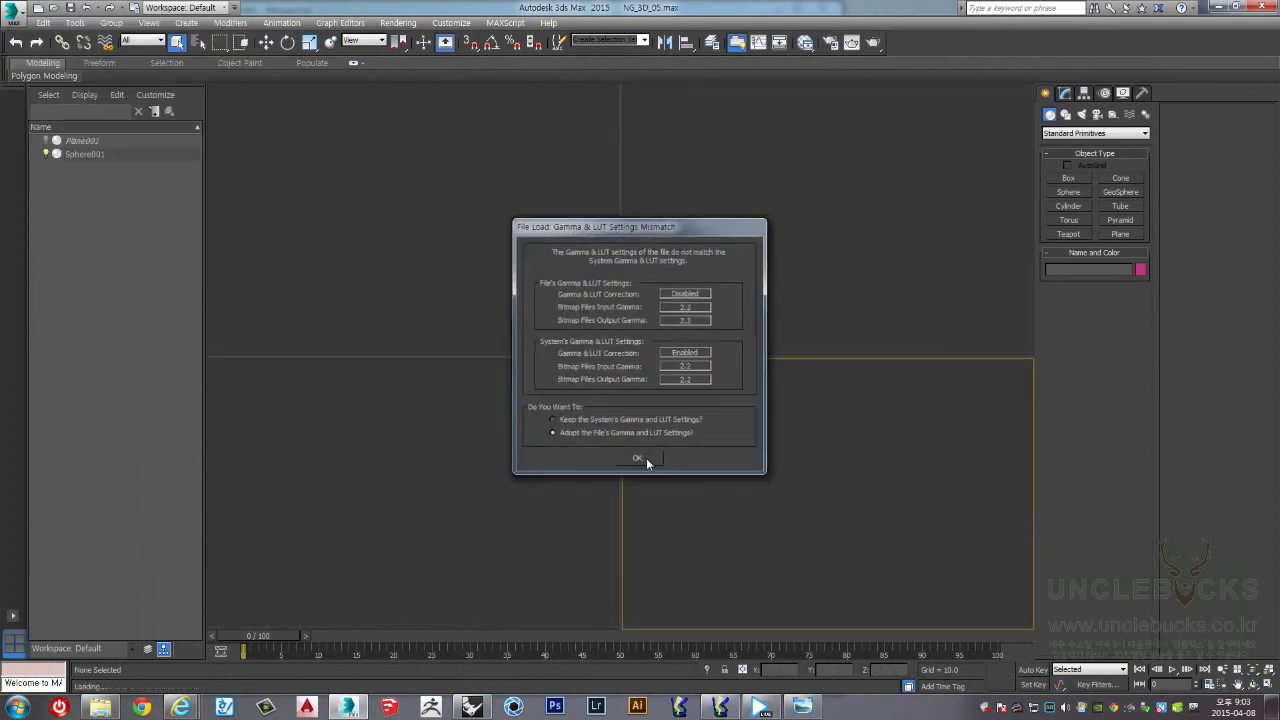
{"action": "left_click", "coordinate": [646, 458]}
{"action": "left_click", "coordinate": [805, 473]}
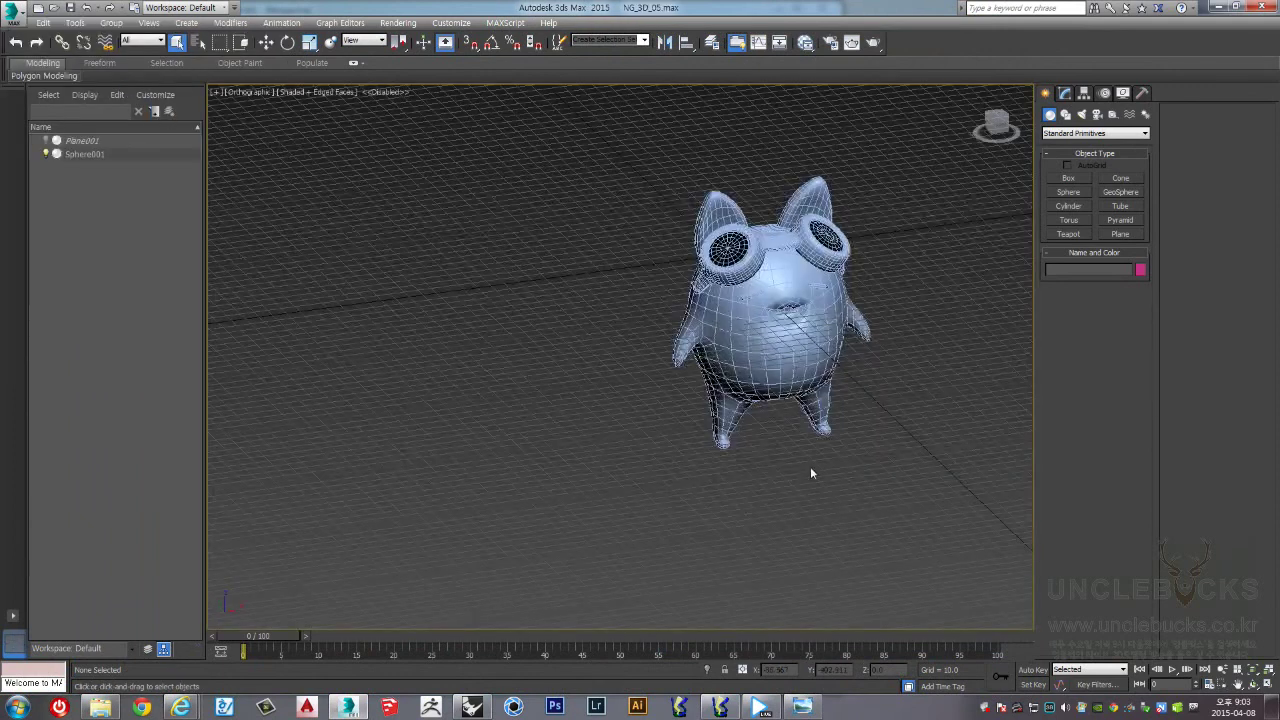
Clear the selection, switch to perspective view and orbit beneath the character.
{"action": "right_click", "coordinate": [662, 298]}
{"action": "left_click", "coordinate": [575, 380]}
{"action": "left_click_drag", "start_coordinate": [626, 404], "coordinate": [567, 263]}
{"action": "key", "text": "p"}
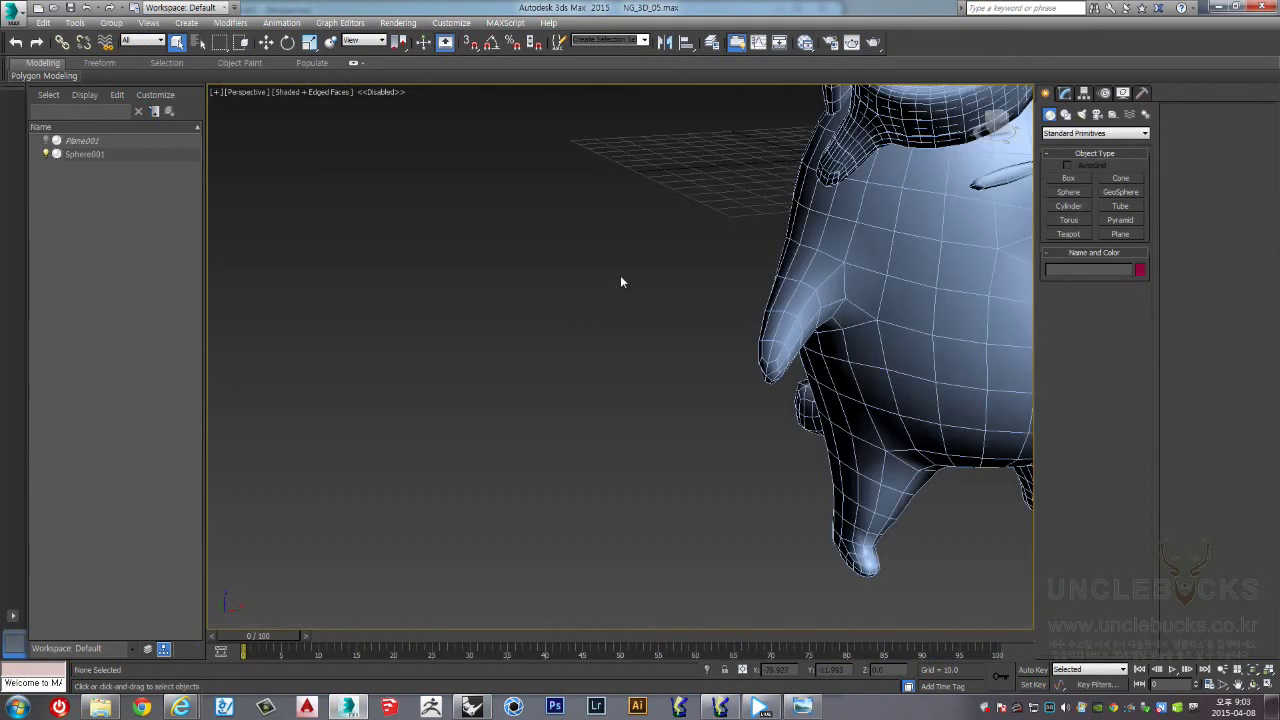
{"action": "right_click", "coordinate": [748, 229], "text": "shift"}
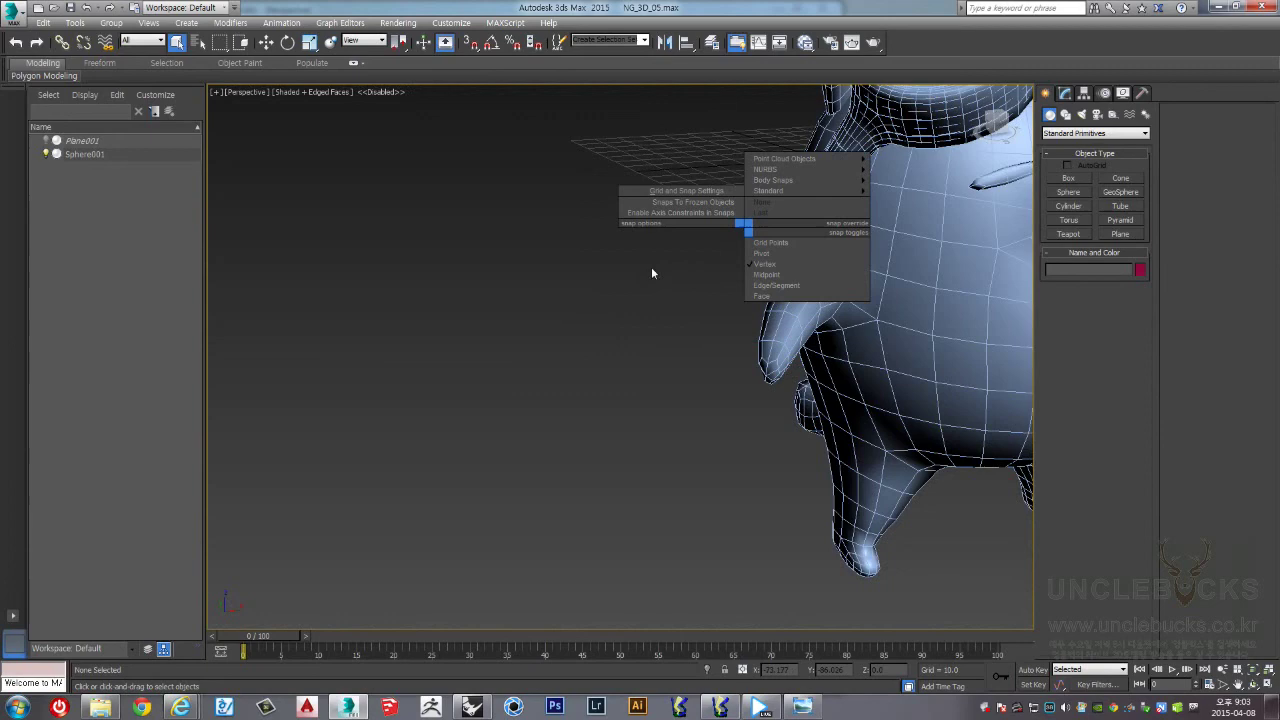
{"action": "left_click", "coordinate": [717, 272]}
{"action": "mouse_move", "coordinate": [715, 219]}
{"action": "middle_mouse_down", "text": "alt"}
{"action": "mouse_move", "coordinate": [645, 344]}
{"action": "mouse_move", "coordinate": [690, 220]}
{"action": "mouse_move", "coordinate": [775, 188]}
{"action": "mouse_move", "coordinate": [777, 357]}
{"action": "mouse_move", "coordinate": [831, 289]}
{"action": "mouse_move", "coordinate": [840, 214]}
{"action": "middle_mouse_up", "text": "alt"}
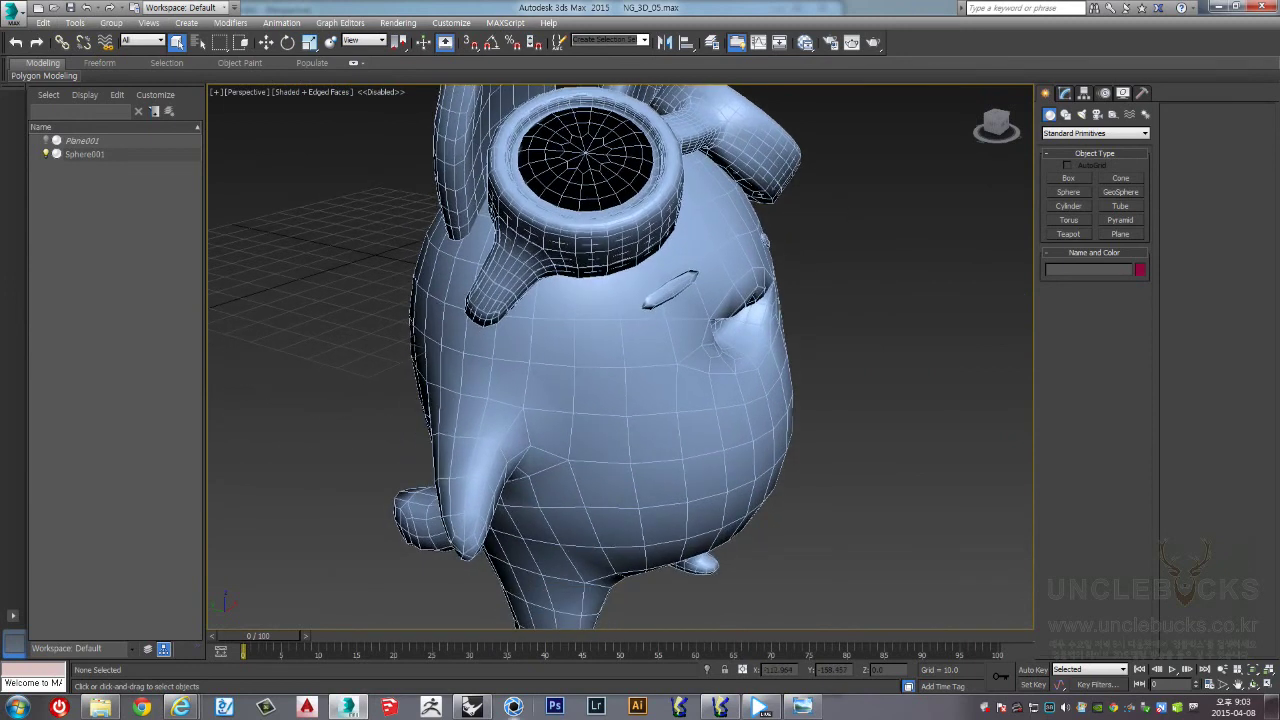
Make 3ds Max a floating window enlarged to cover most of the screen.
{"action": "left_click", "coordinate": [1237, 8]}
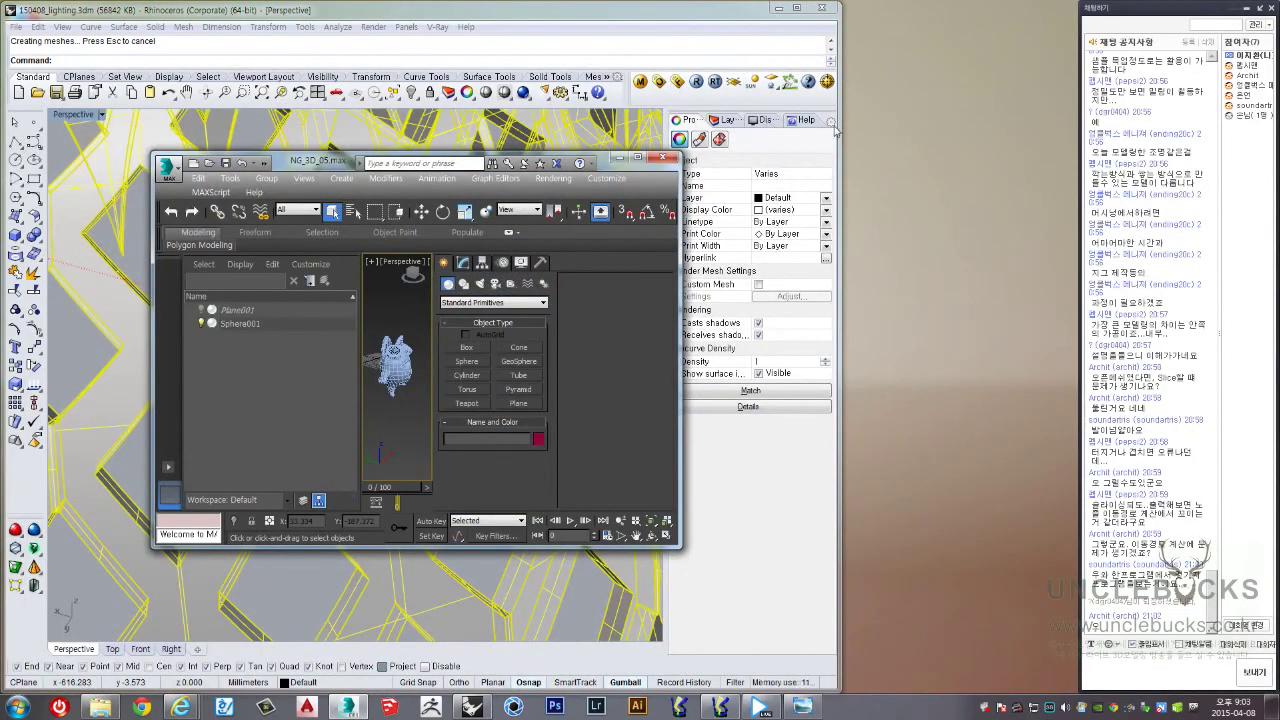
{"action": "left_click_drag", "start_coordinate": [836, 121], "coordinate": [946, 121]}
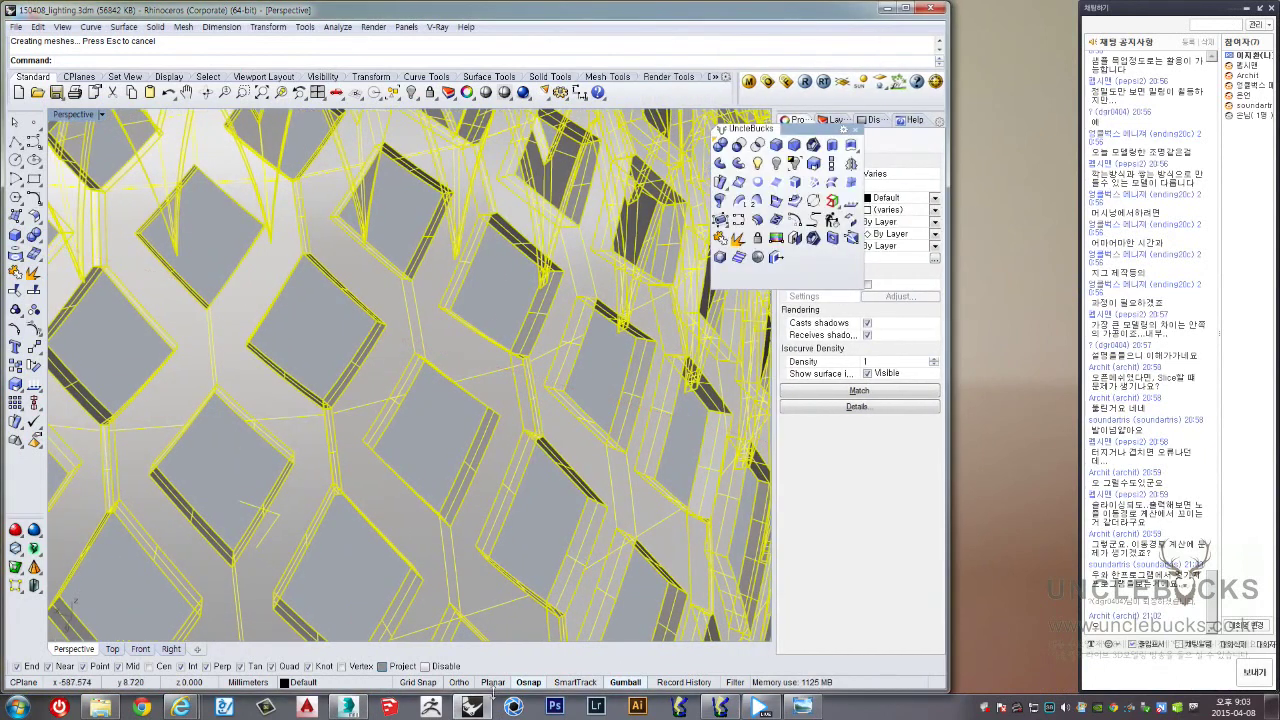
{"action": "left_click", "coordinate": [348, 706]}
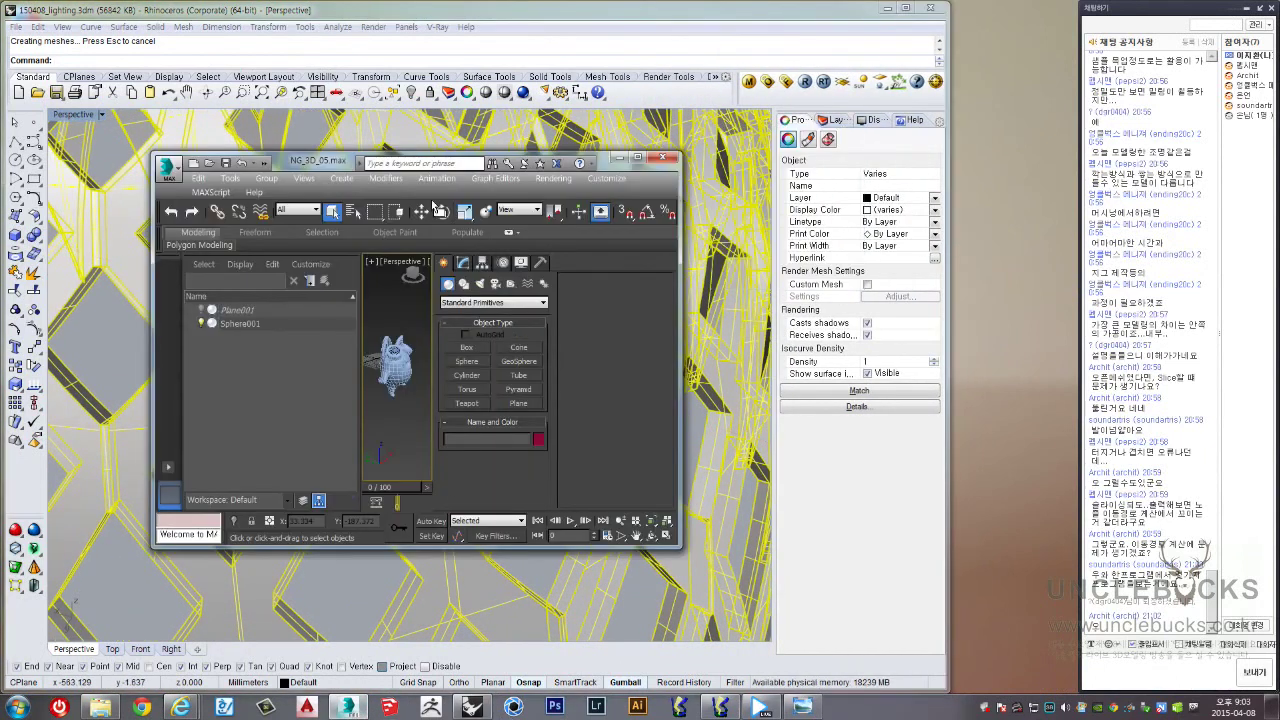
{"action": "left_click_drag", "start_coordinate": [314, 158], "coordinate": [220, 90]}
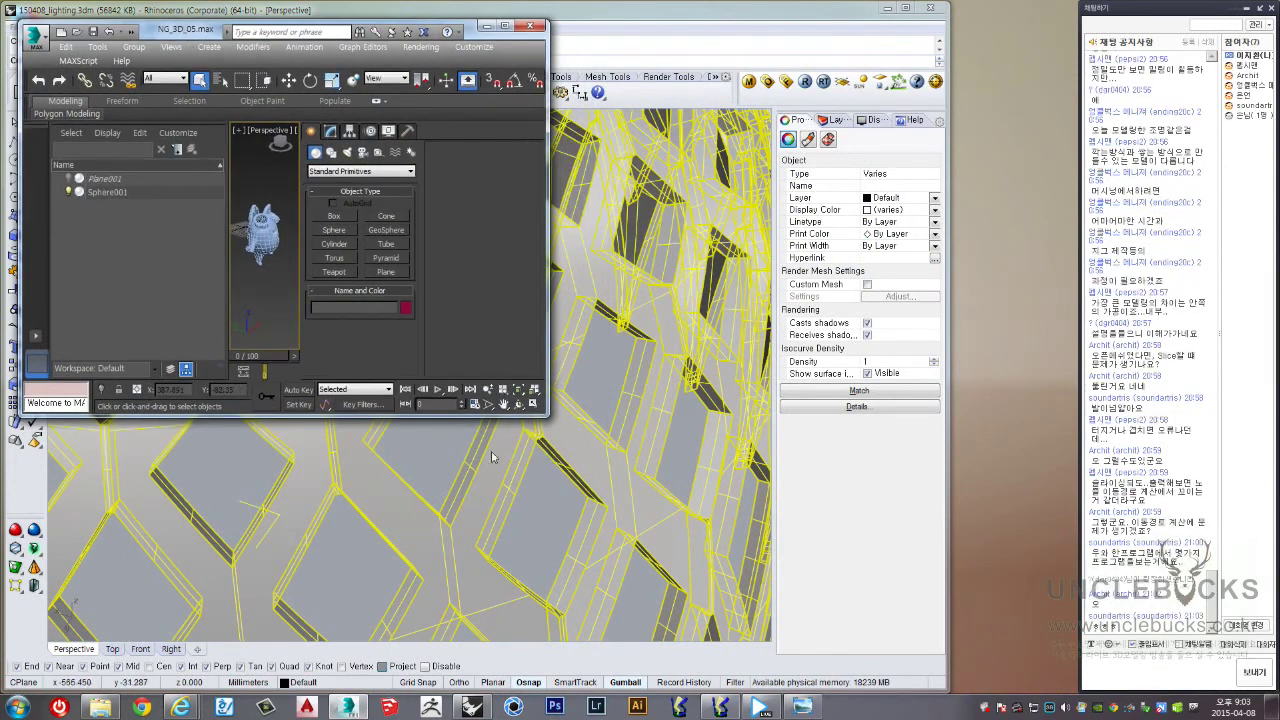
{"action": "left_click_drag", "start_coordinate": [548, 418], "coordinate": [1046, 685]}
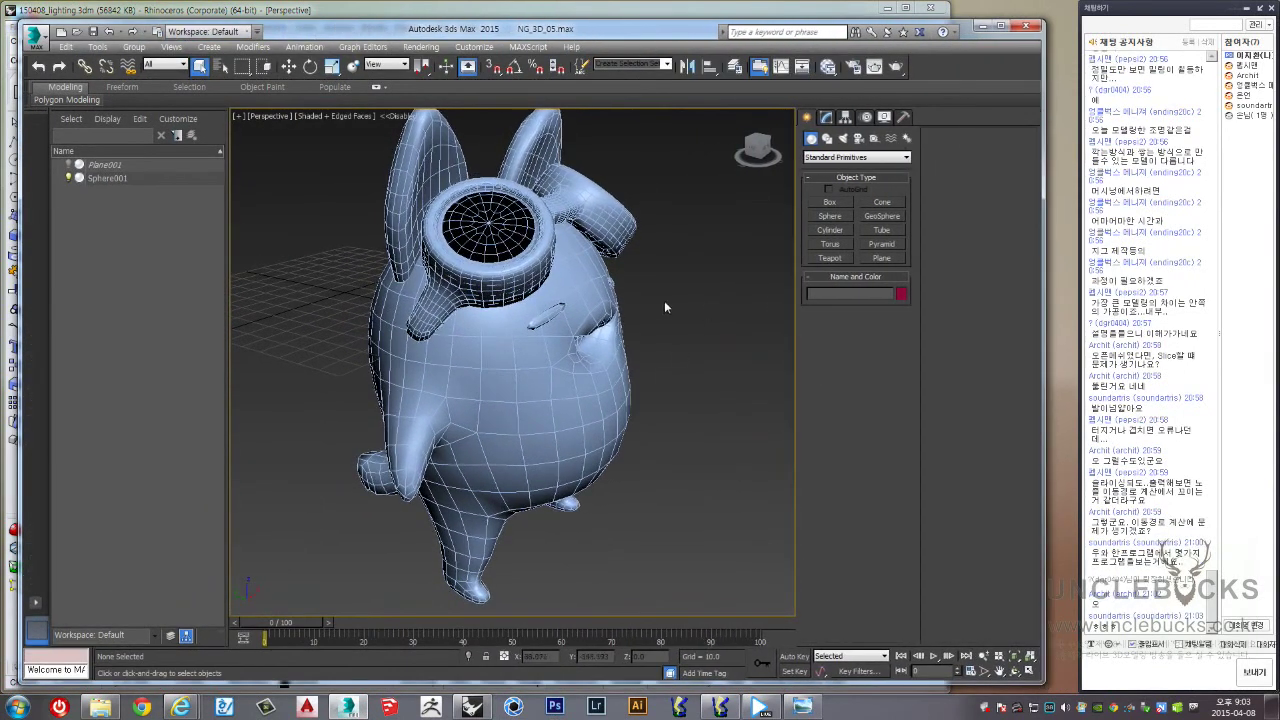
Select Sphere001 and show its TurboSmooth, Symmetry and Editable Poly modifier stack.
{"action": "middle_click_drag", "start_coordinate": [493, 298], "coordinate": [514, 307], "text": "alt"}
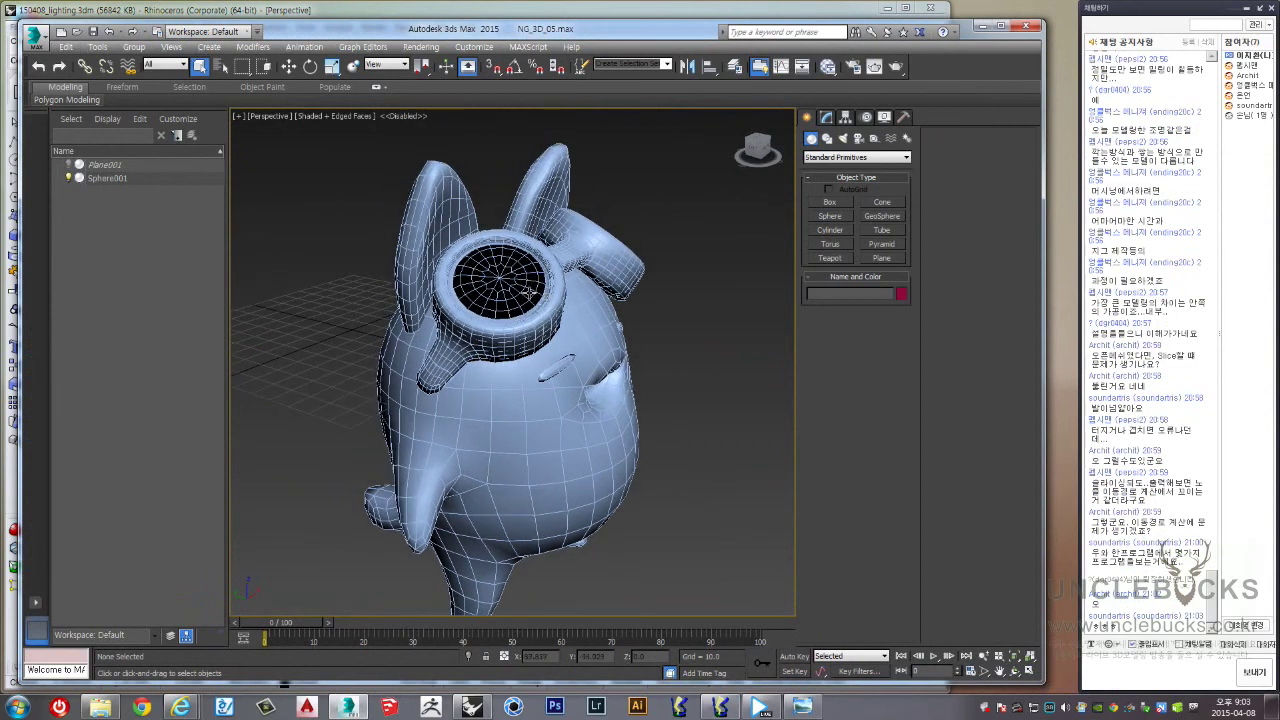
{"action": "scroll", "coordinate": [514, 307], "scroll_direction": "up", "scroll_amount": 5}
{"action": "left_click", "coordinate": [537, 252]}
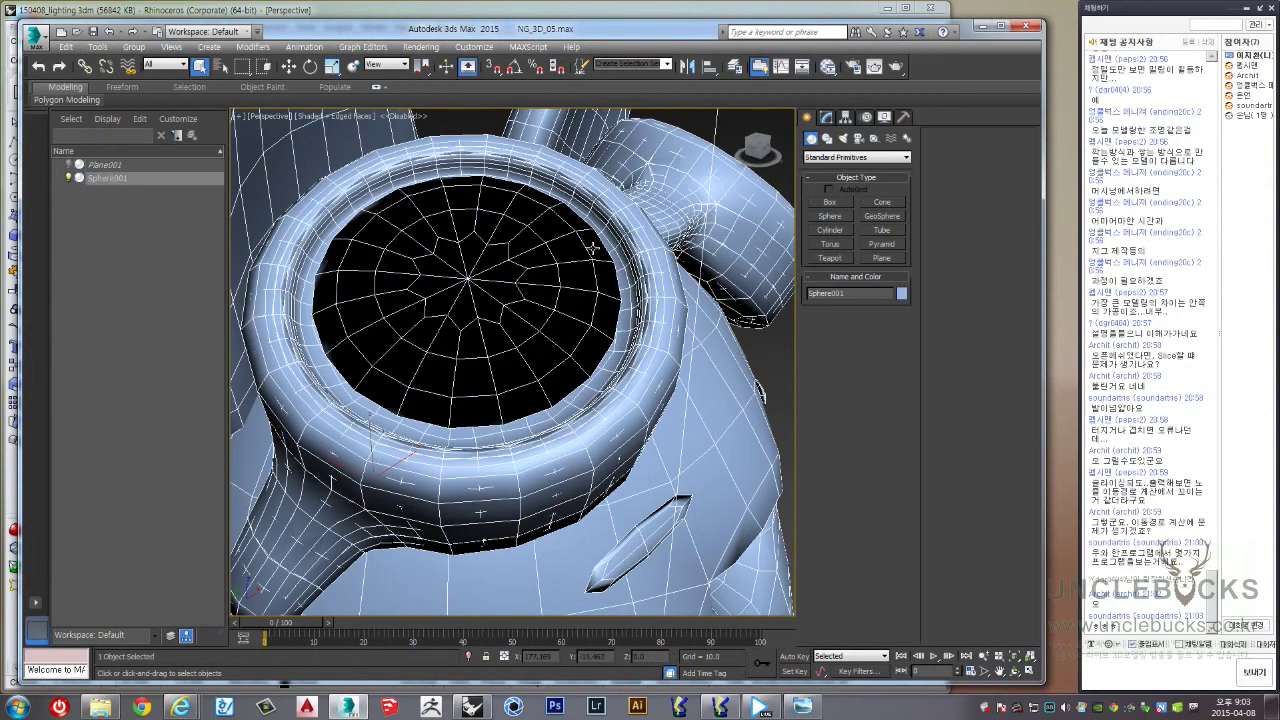
{"action": "left_click", "coordinate": [826, 117]}
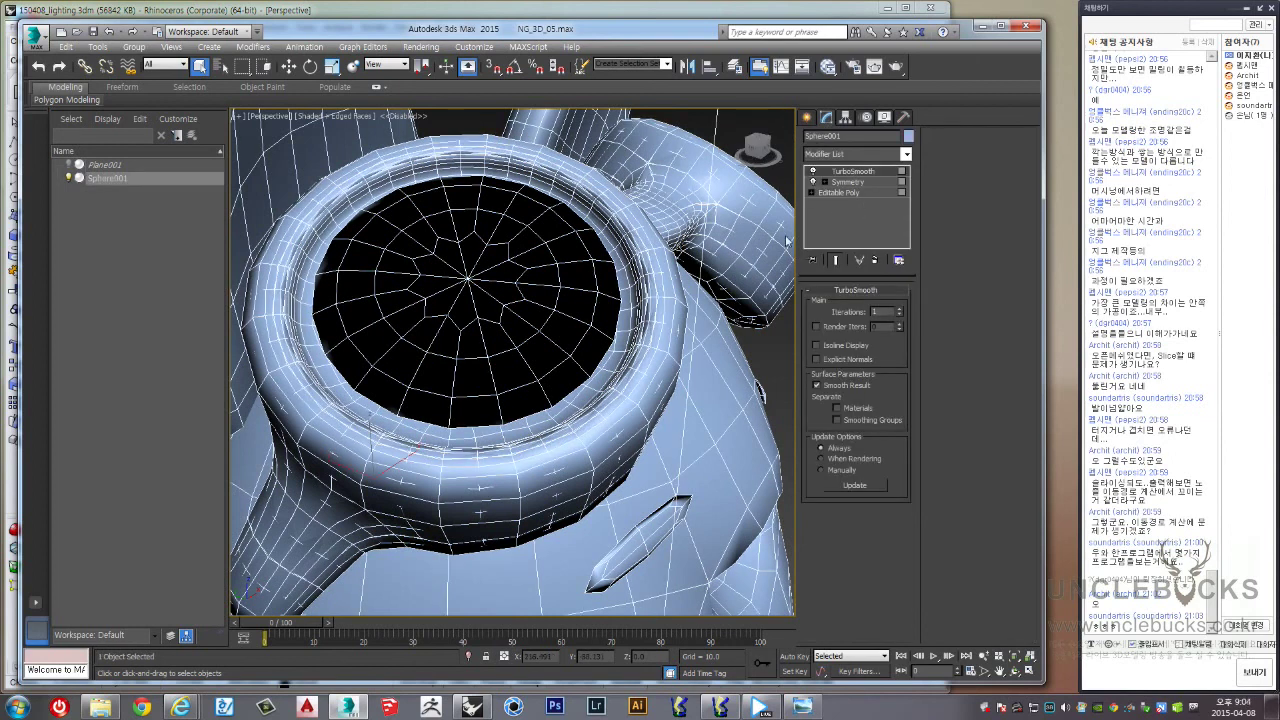
{"action": "scroll", "coordinate": [586, 258], "scroll_direction": "down", "scroll_amount": 5}
{"action": "scroll", "coordinate": [583, 262], "scroll_direction": "up", "scroll_amount": 5}
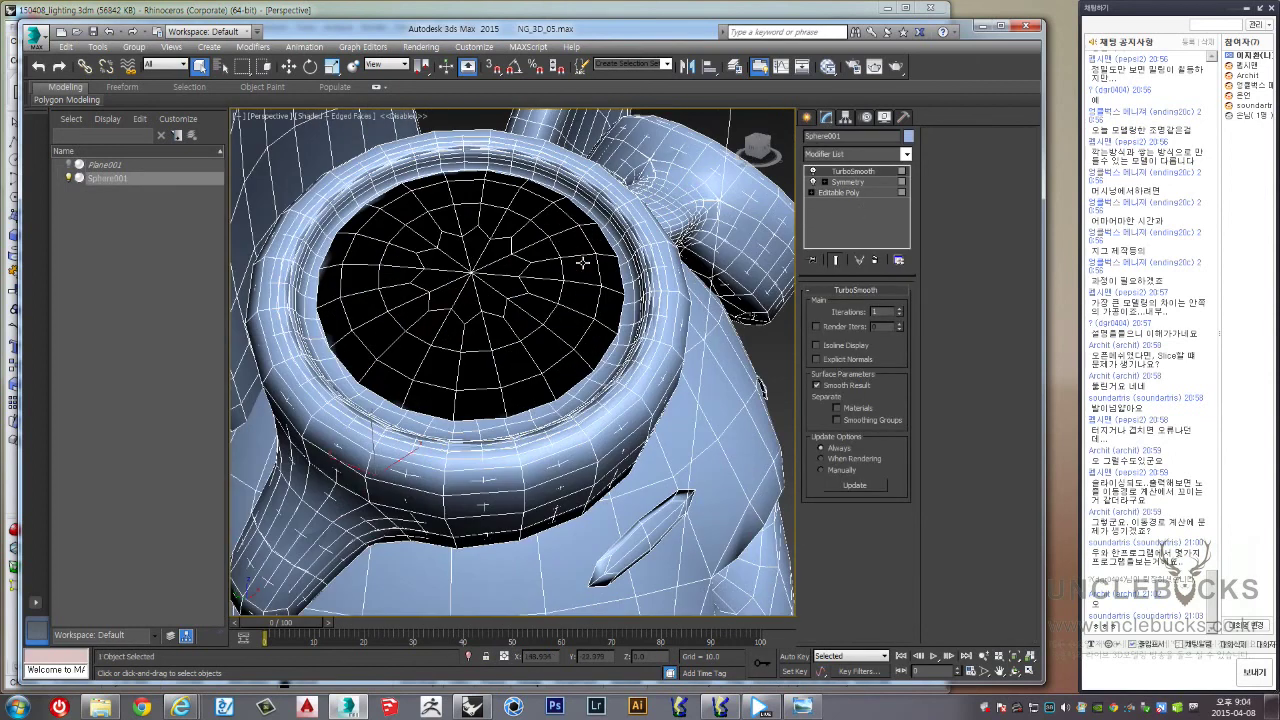
{"action": "scroll", "coordinate": [583, 262], "scroll_direction": "down", "scroll_amount": 2}
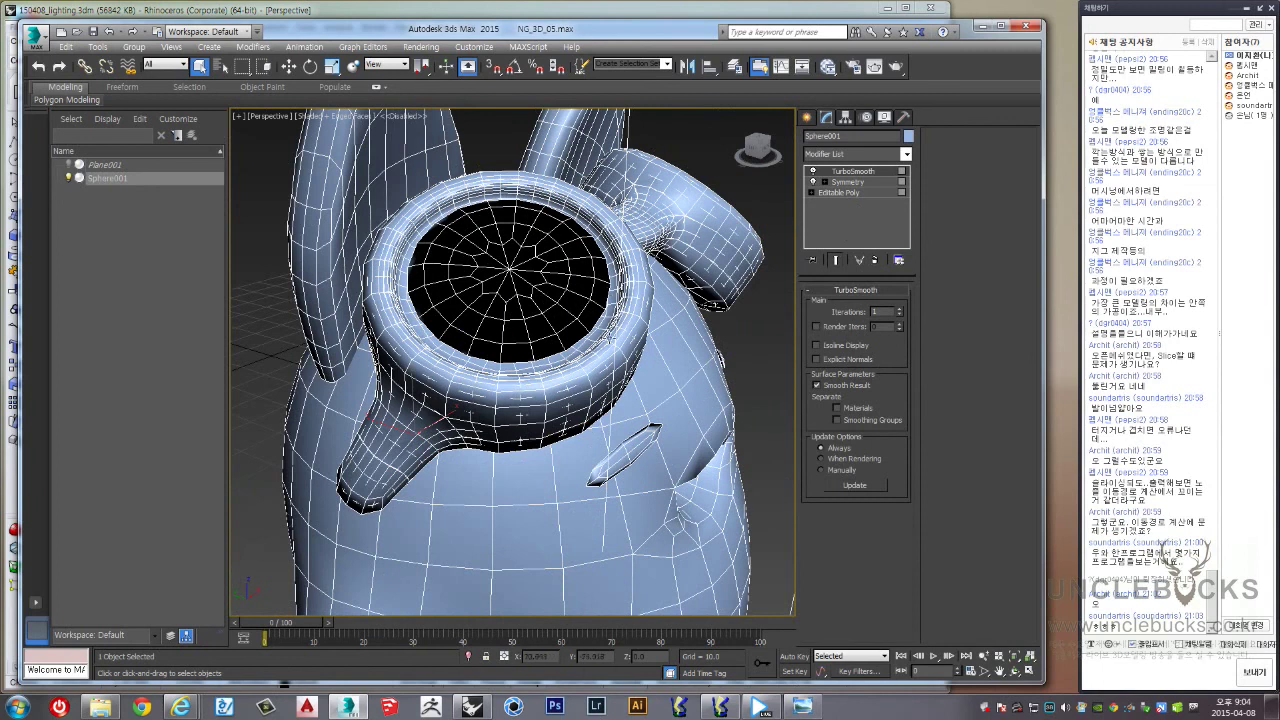
{"action": "middle_click_drag", "start_coordinate": [583, 262], "coordinate": [585, 230], "text": "alt"}
Convert the character to an Editable Poly and select the goggle ring as an element.
{"action": "right_click", "coordinate": [585, 230]}
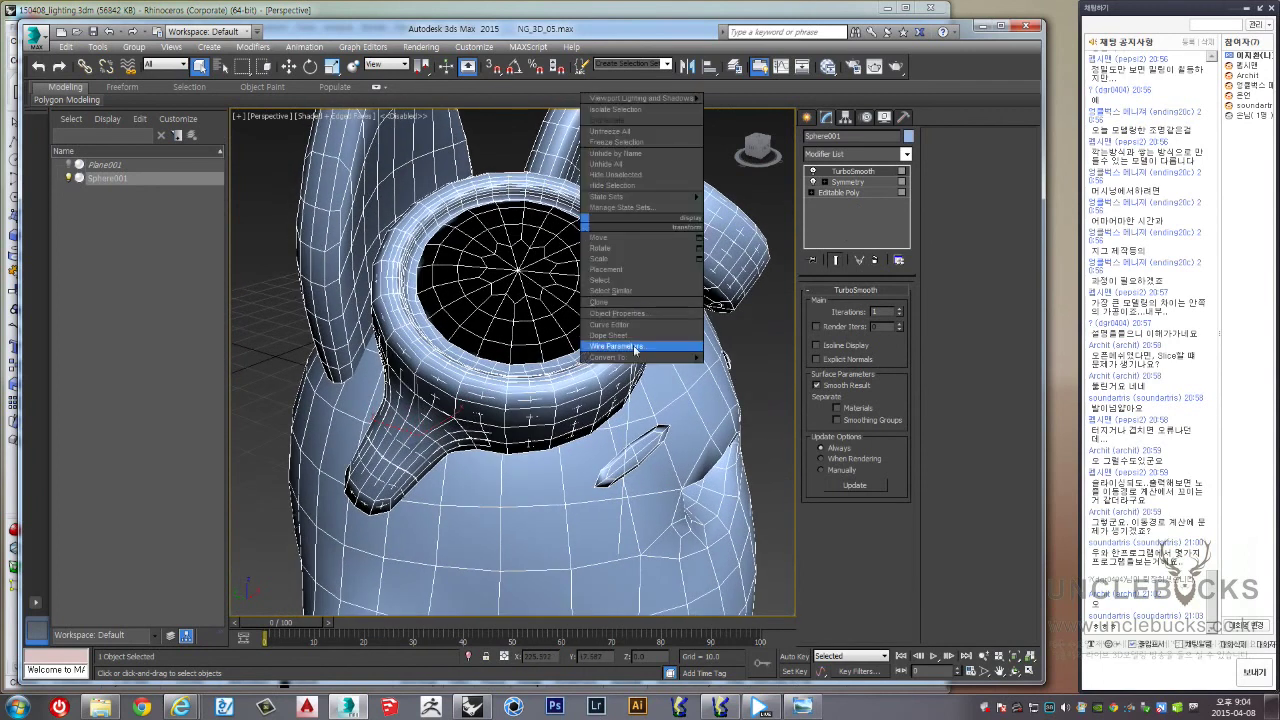
{"action": "mouse_move", "coordinate": [640, 357]}
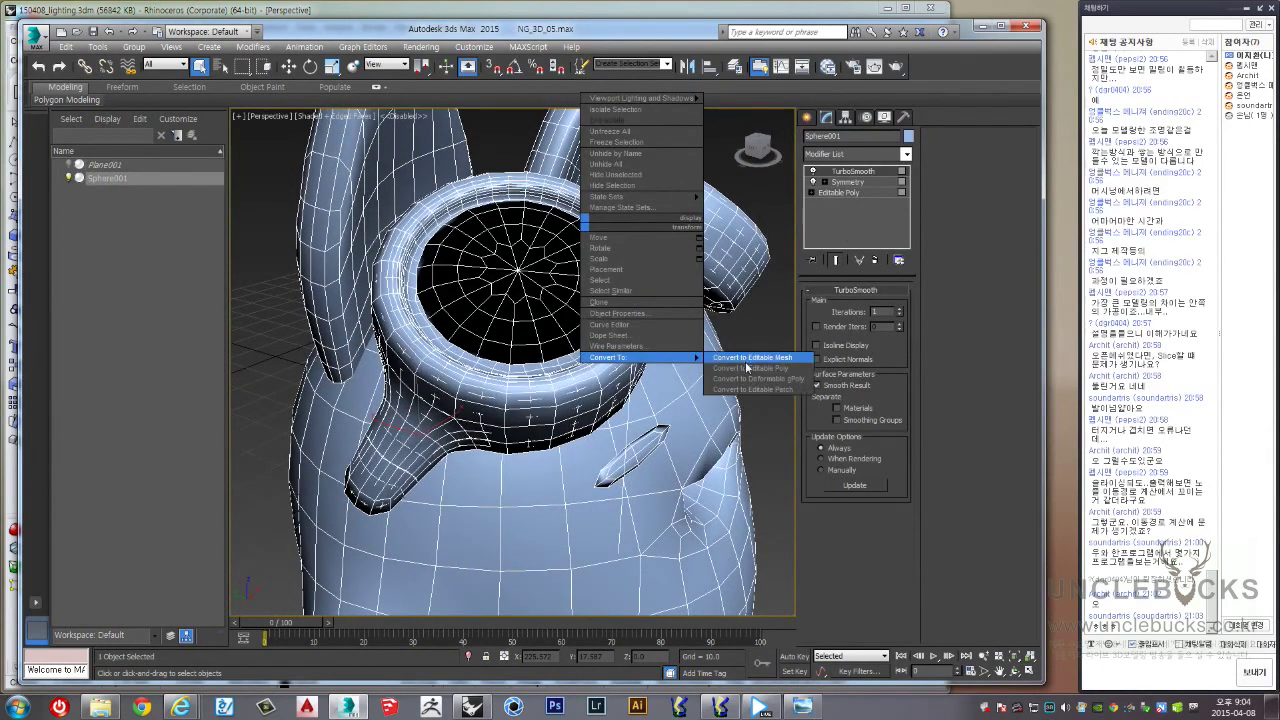
{"action": "left_click", "coordinate": [746, 368]}
{"action": "left_click", "coordinate": [886, 305]}
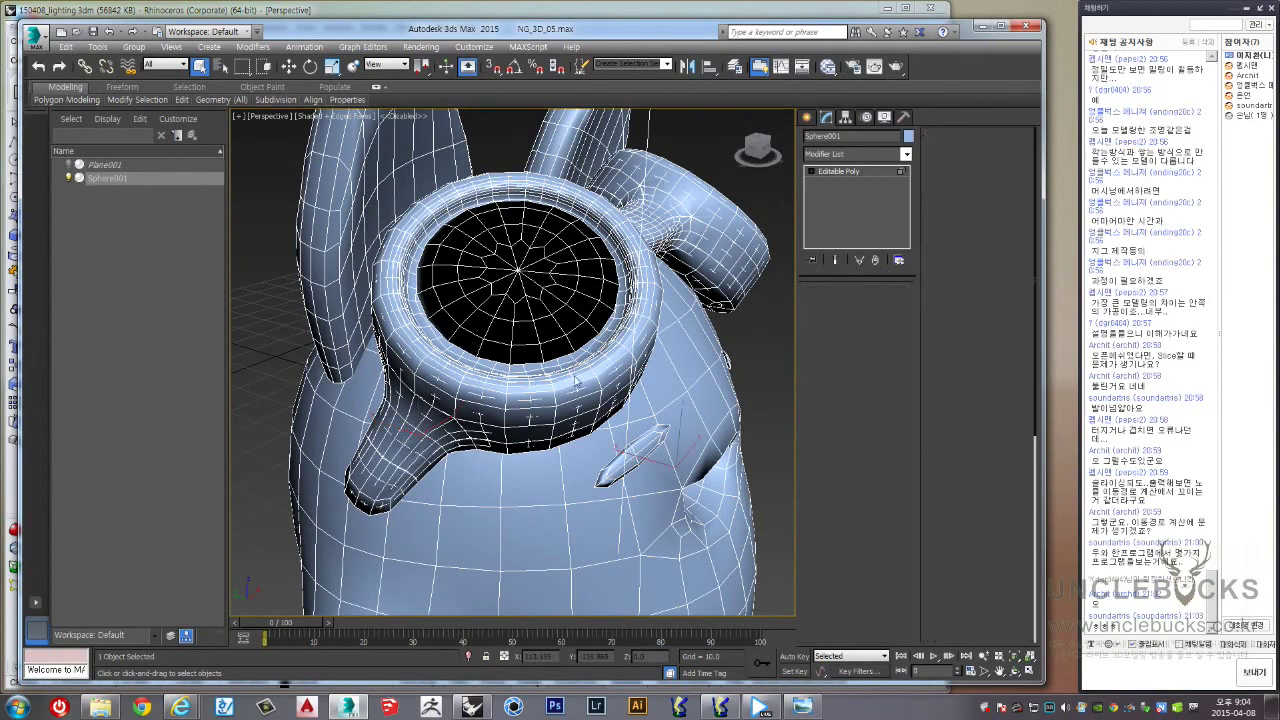
{"action": "left_click", "coordinate": [600, 375]}
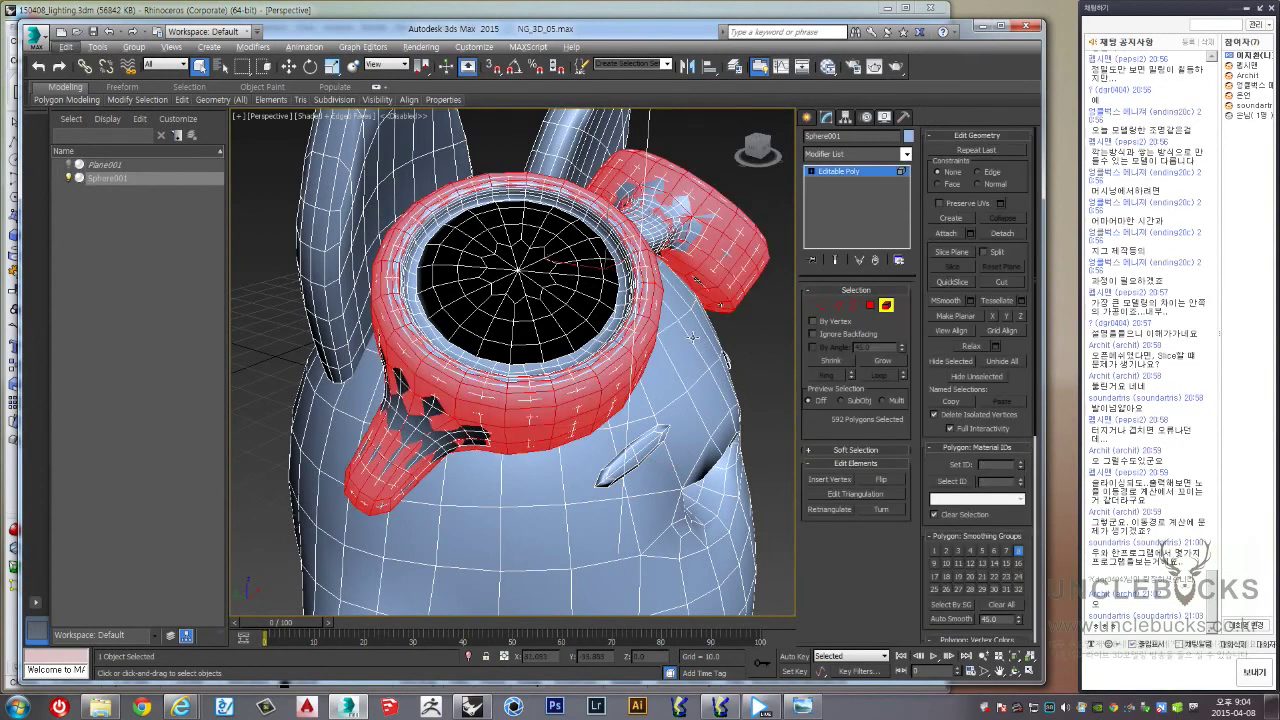
{"action": "scroll", "coordinate": [693, 337], "scroll_direction": "down", "scroll_amount": 3}
{"action": "scroll", "coordinate": [693, 337], "scroll_direction": "down", "scroll_amount": 3}
{"action": "scroll", "coordinate": [604, 360], "scroll_direction": "up", "scroll_amount": 3}
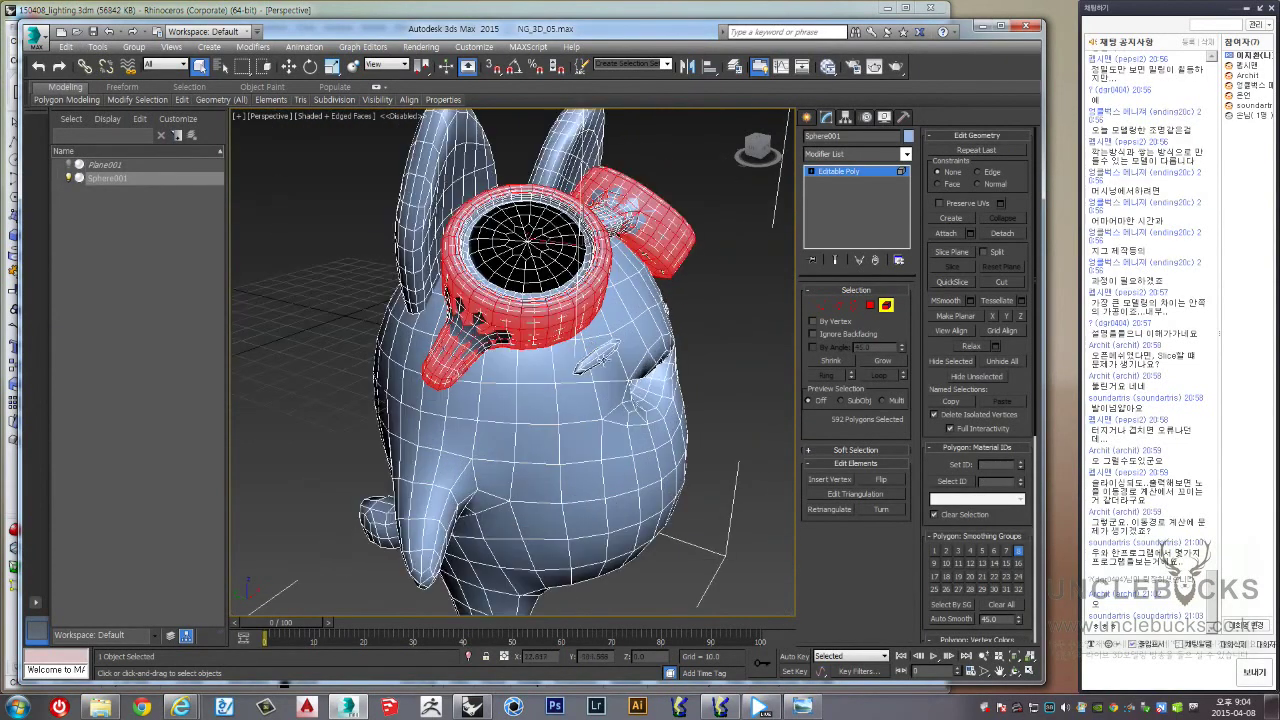
Click through the body, capsule, goggle ring, disc and left ear elements, keeping the left ear selected.
{"action": "key", "text": "5"}
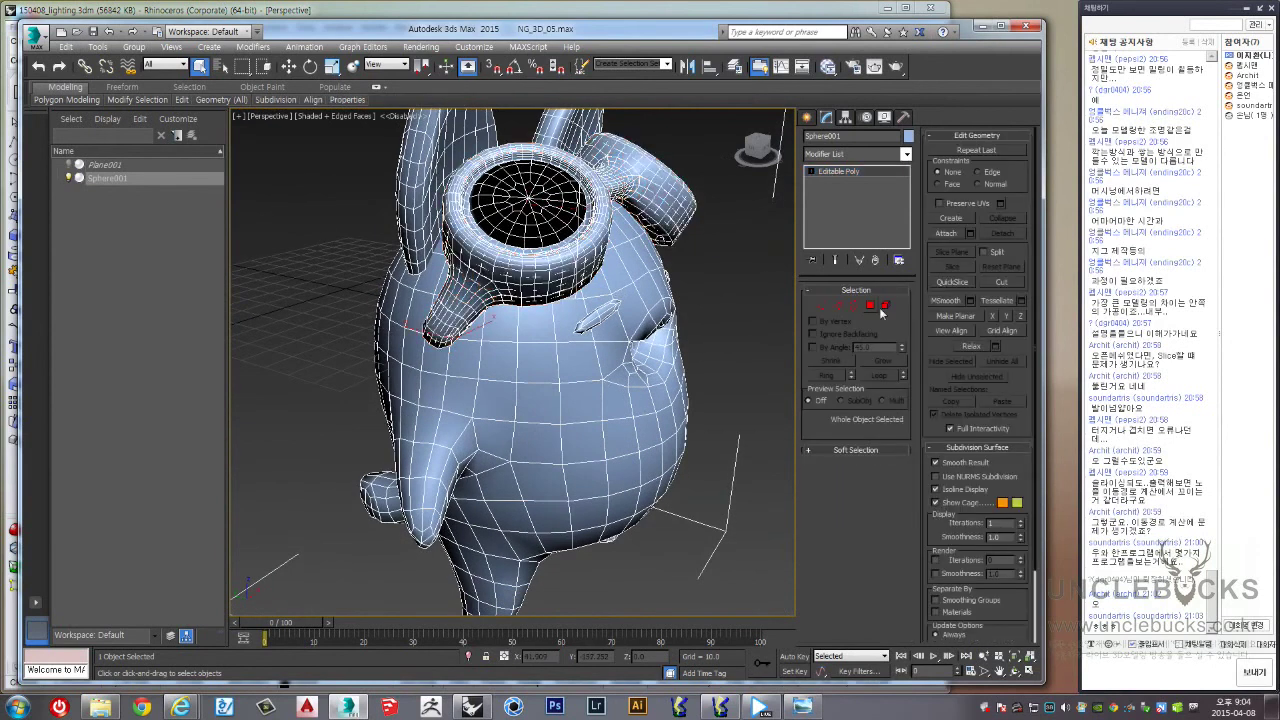
{"action": "left_click", "coordinate": [886, 305]}
{"action": "left_click", "coordinate": [537, 378]}
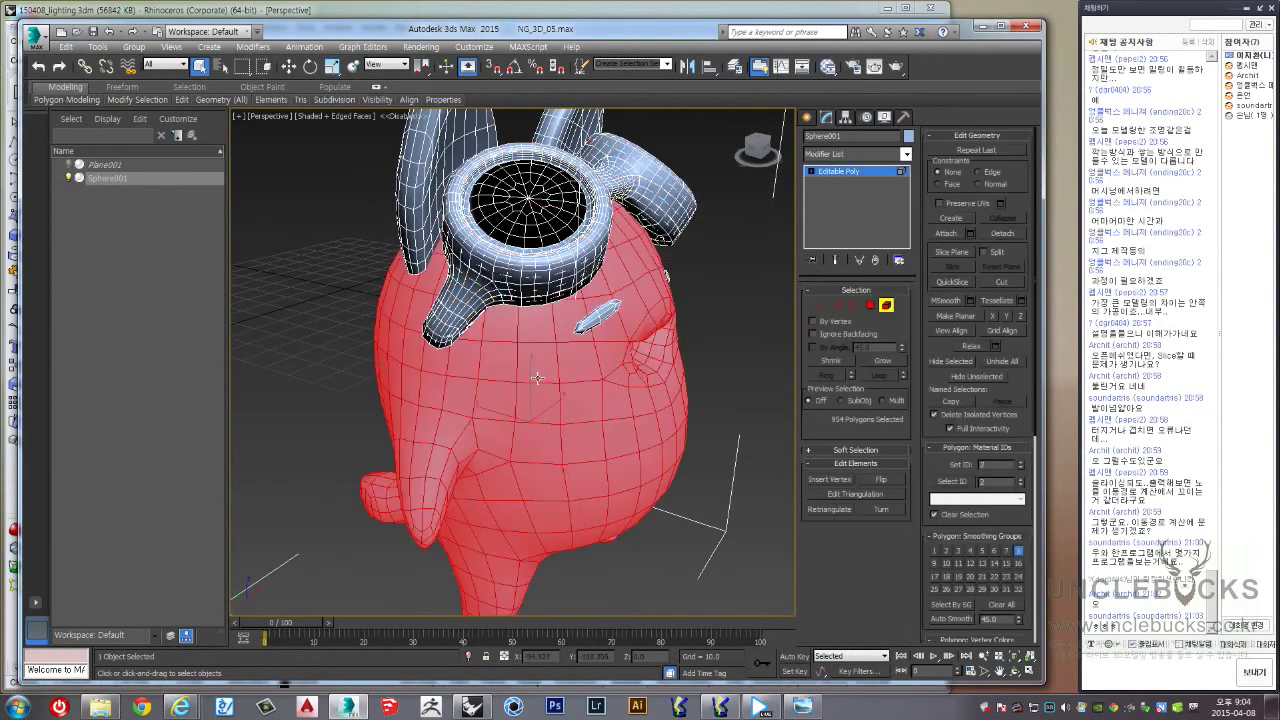
{"action": "left_click", "coordinate": [596, 318]}
{"action": "left_click", "coordinate": [560, 210]}
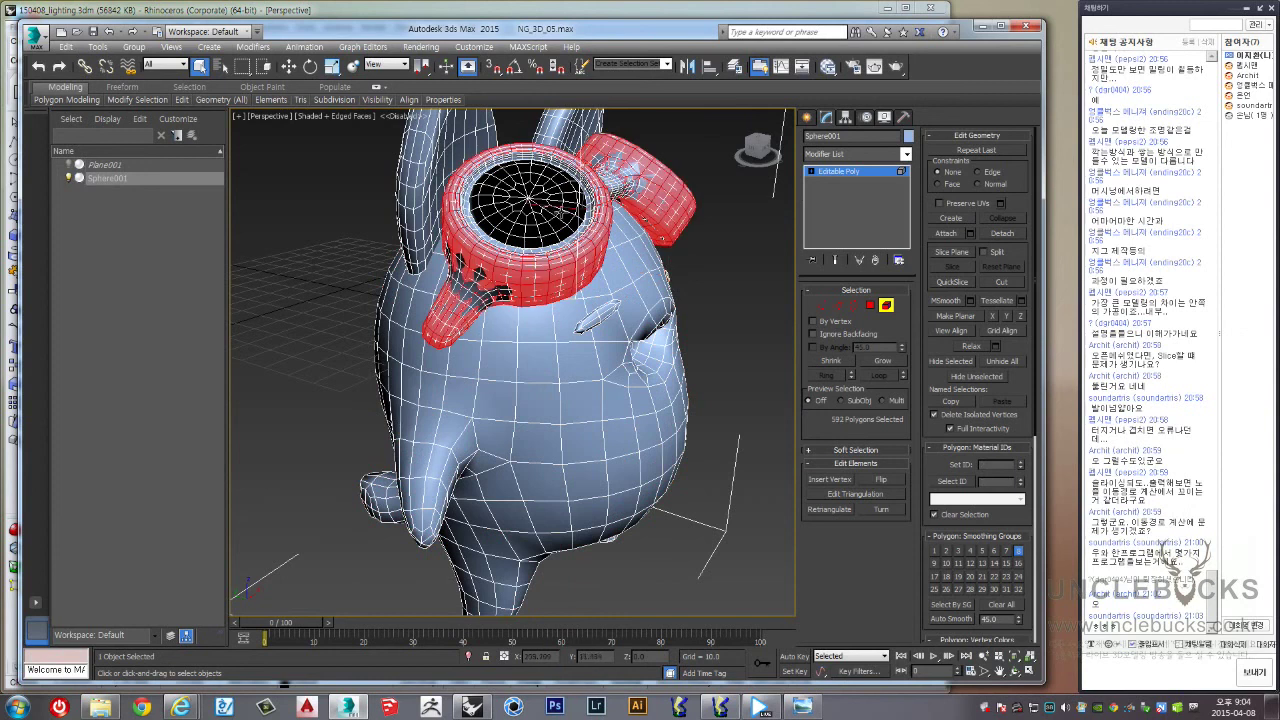
{"action": "left_click", "coordinate": [505, 201]}
{"action": "left_click", "coordinate": [422, 155]}
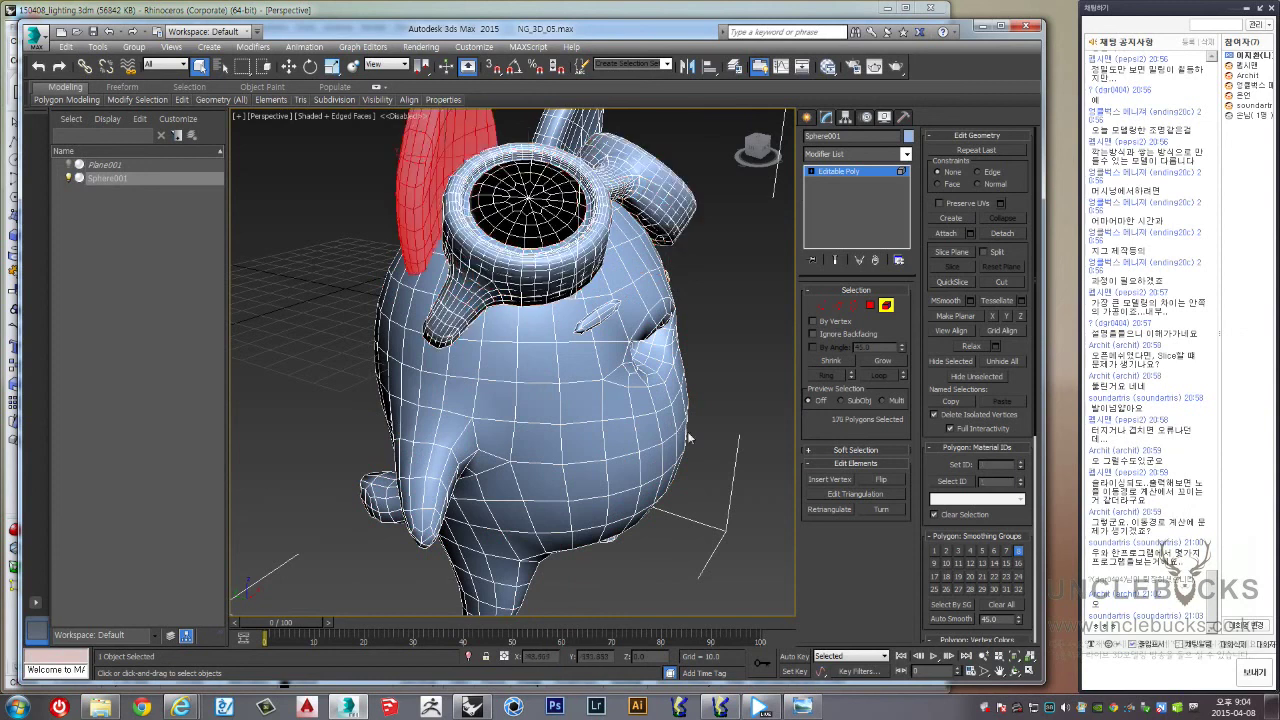
{"action": "middle_click_drag", "start_coordinate": [687, 437], "coordinate": [684, 437], "text": "alt"}
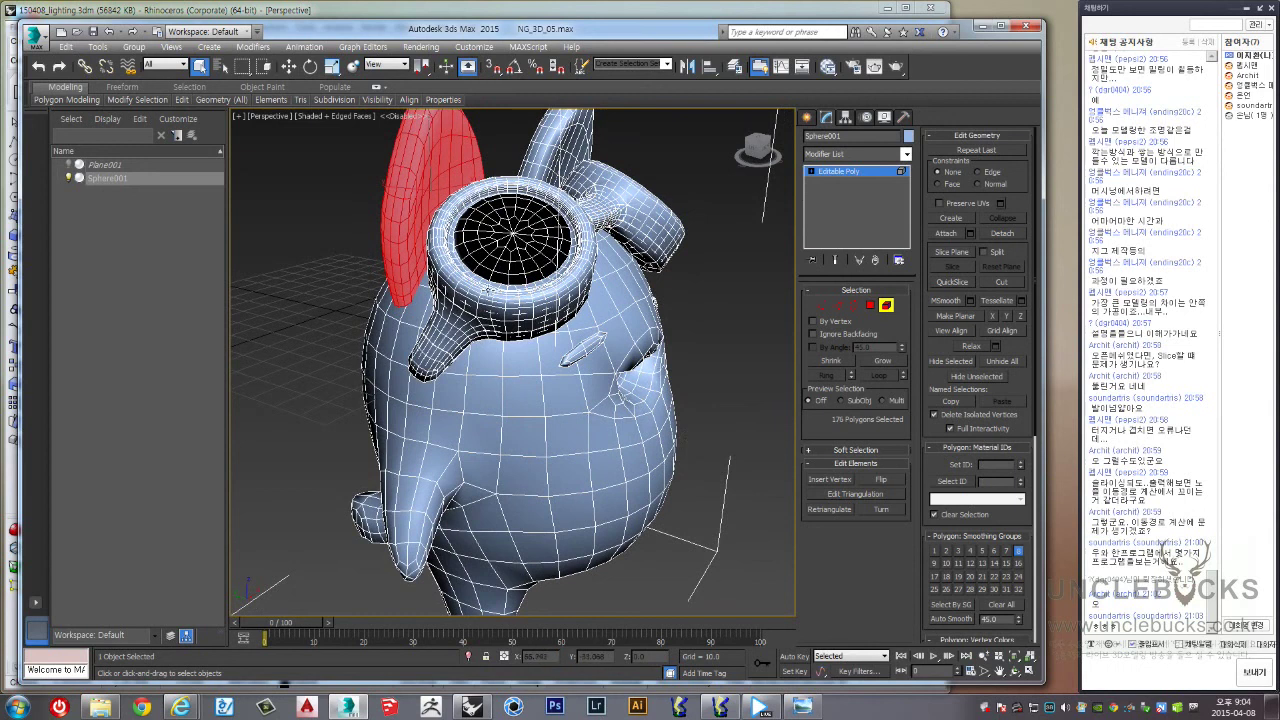
{"action": "middle_click_drag", "start_coordinate": [578, 408], "coordinate": [566, 410], "text": "alt"}
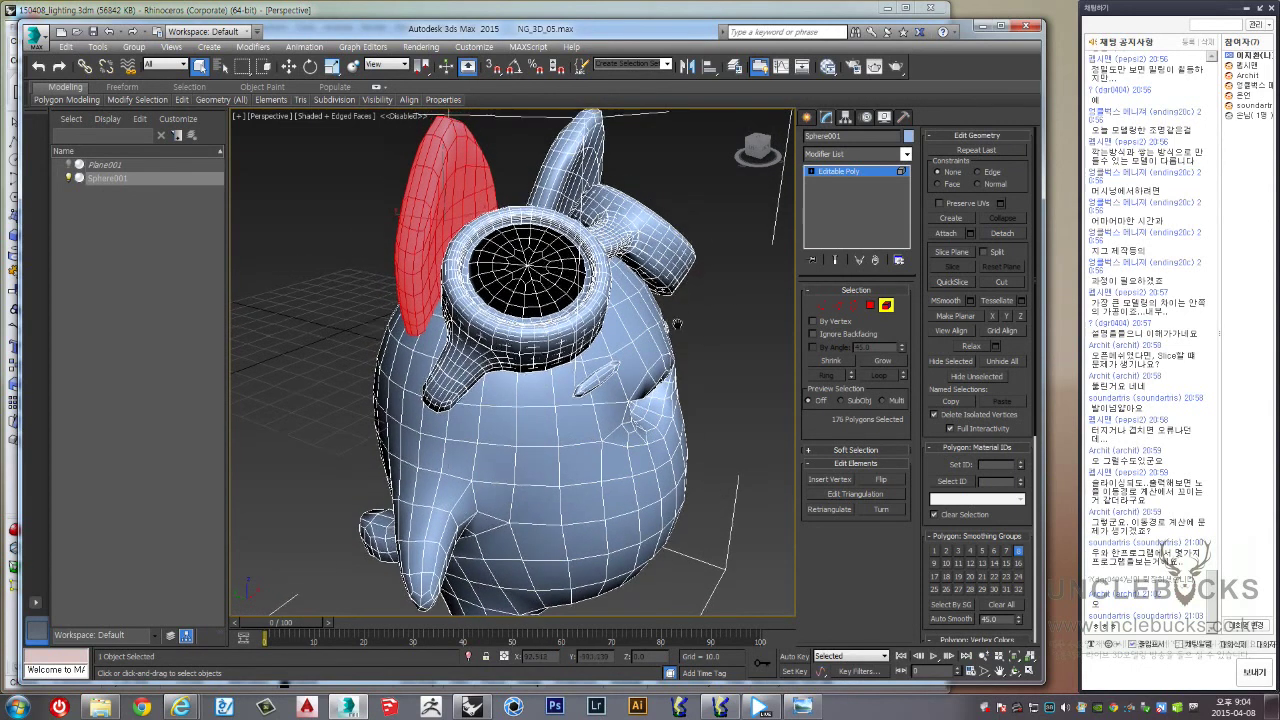
{"action": "middle_click_drag", "start_coordinate": [622, 270], "coordinate": [414, 370], "text": "alt"}
{"action": "left_click", "coordinate": [414, 370], "text": "alt"}
{"action": "key", "text": "ctrl+z"}
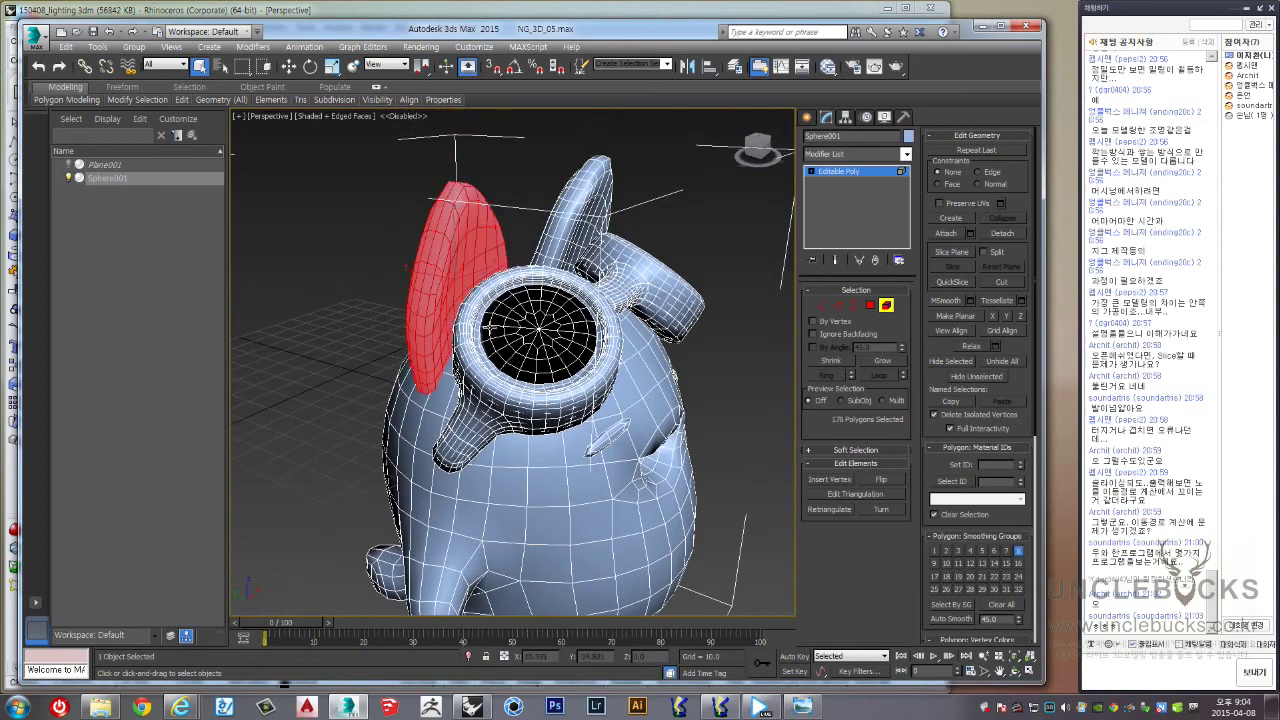
{"action": "mouse_move", "coordinate": [406, 268]}
{"action": "middle_mouse_down", "text": "alt"}
{"action": "mouse_move", "coordinate": [487, 346]}
{"action": "mouse_move", "coordinate": [480, 295]}
{"action": "mouse_move", "coordinate": [608, 251]}
{"action": "mouse_move", "coordinate": [478, 254]}
{"action": "mouse_move", "coordinate": [586, 249]}
{"action": "mouse_move", "coordinate": [619, 268]}
{"action": "middle_mouse_up", "text": "alt"}
Switch to the Move tool and select the disc filling the head opening.
{"action": "key", "text": "w"}
{"action": "scroll", "coordinate": [478, 254], "scroll_direction": "up", "scroll_amount": 5}
{"action": "scroll", "coordinate": [586, 249], "scroll_direction": "down", "scroll_amount": 5}
{"action": "mouse_move", "coordinate": [580, 324]}
{"action": "middle_mouse_down", "text": "alt"}
{"action": "mouse_move", "coordinate": [590, 446]}
{"action": "mouse_move", "coordinate": [419, 402]}
{"action": "mouse_move", "coordinate": [313, 311]}
{"action": "middle_mouse_up", "text": "alt"}
{"action": "left_click", "coordinate": [446, 384]}
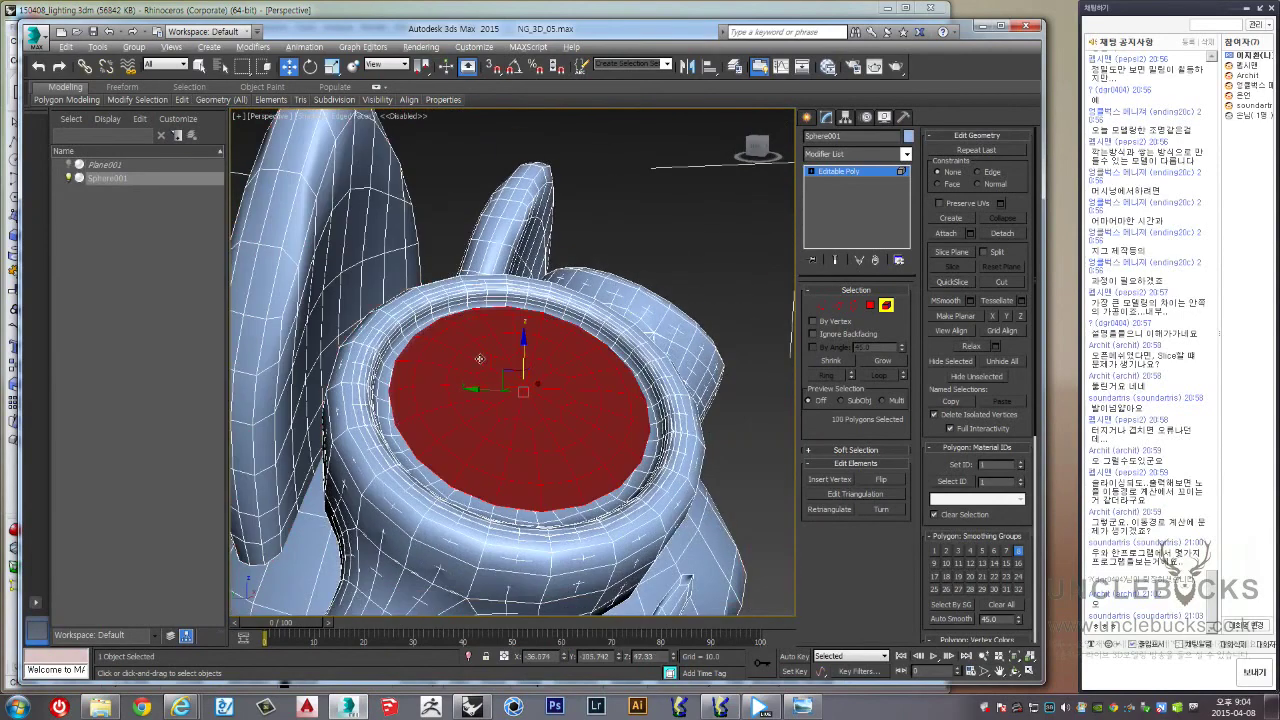
Test-lift the red disc out of the opening, cancel the move, and zoom in to inspect it edge-on.
{"action": "middle_click_drag", "start_coordinate": [479, 358], "coordinate": [442, 326], "text": "alt"}
{"action": "left_click_drag", "start_coordinate": [521, 361], "coordinate": [499, 278]}
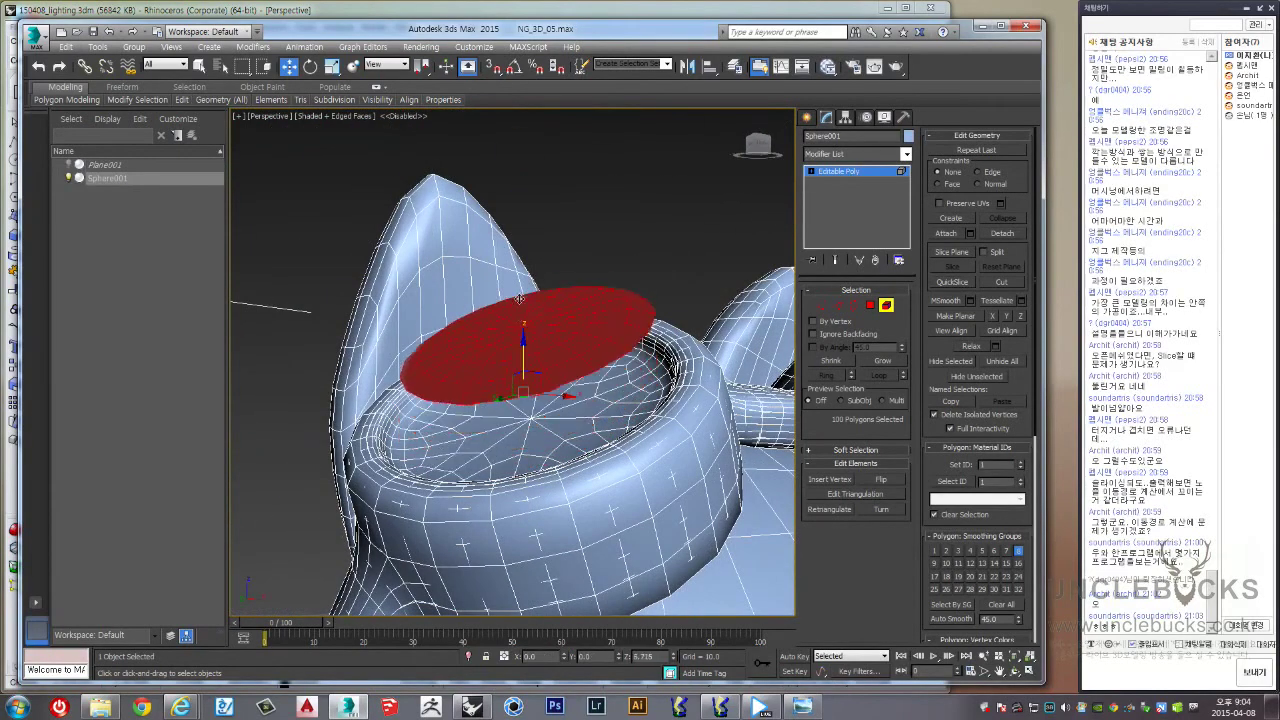
{"action": "right_click", "coordinate": [499, 278]}
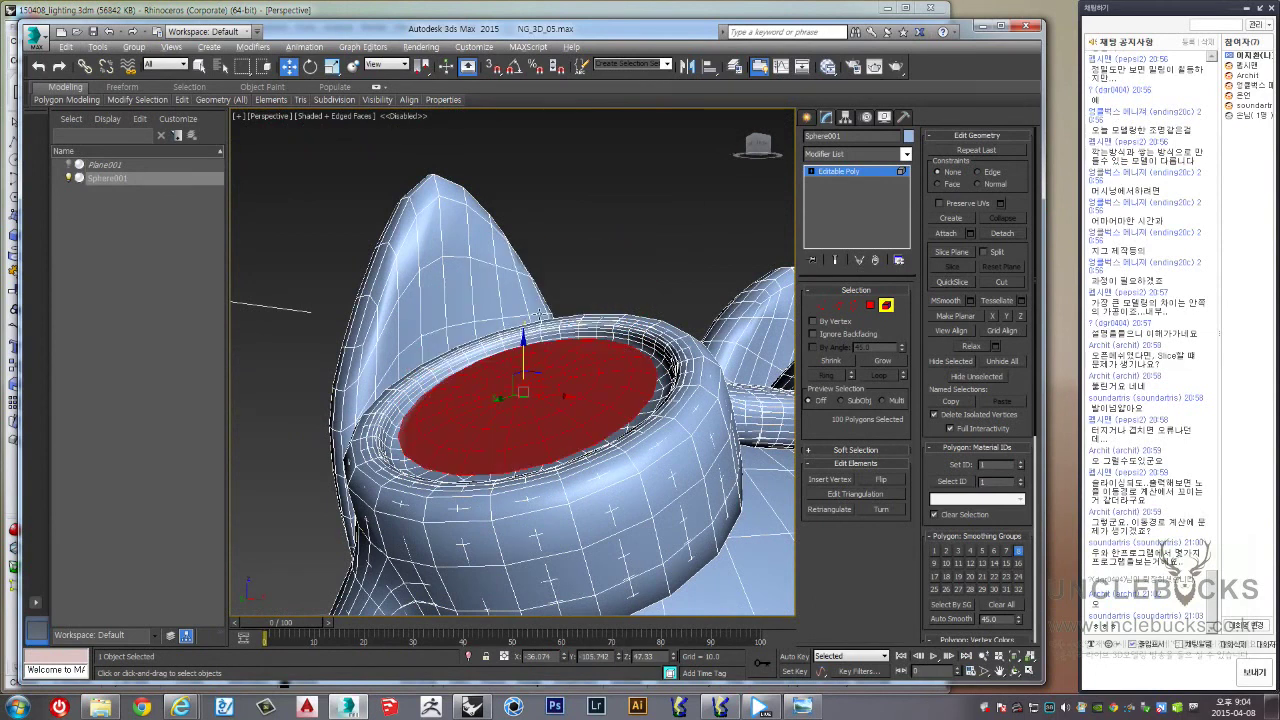
{"action": "middle_click_drag", "start_coordinate": [540, 315], "coordinate": [618, 319], "text": "alt"}
{"action": "scroll", "coordinate": [559, 397], "scroll_direction": "up", "scroll_amount": 2}
{"action": "scroll", "coordinate": [559, 397], "scroll_direction": "up", "scroll_amount": 2}
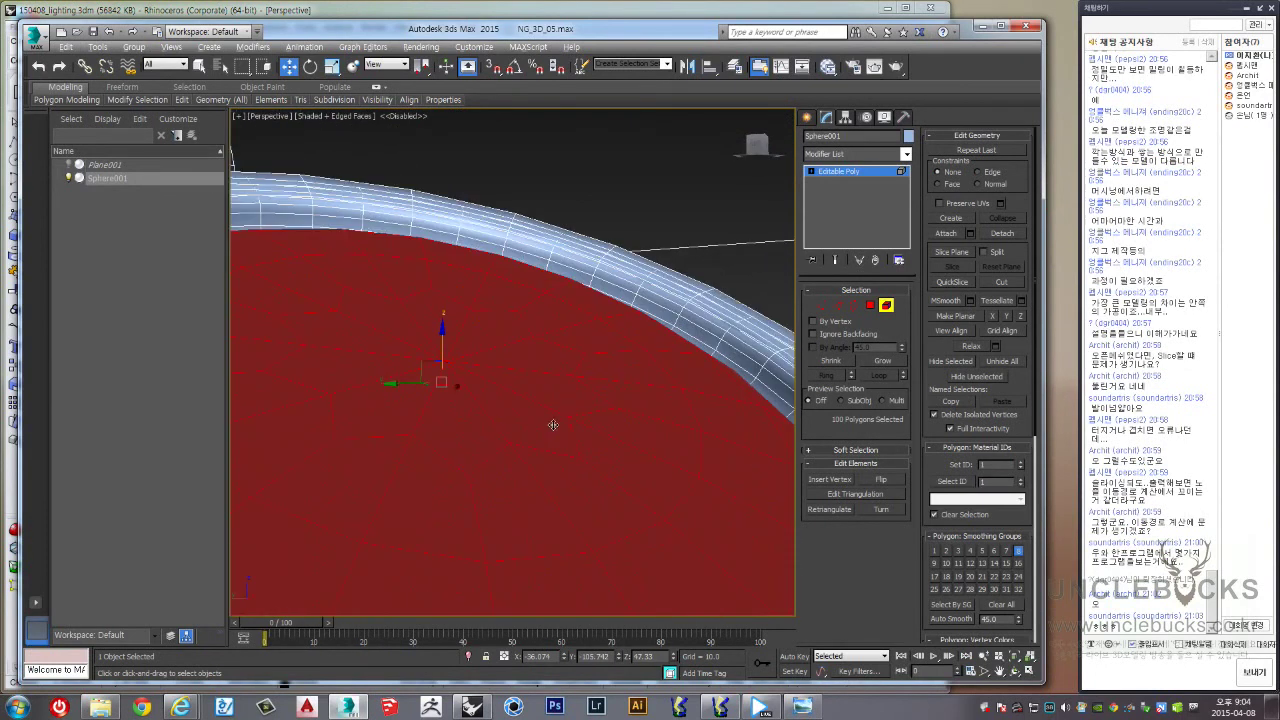
{"action": "mouse_move", "coordinate": [553, 425]}
{"action": "middle_mouse_down", "text": "alt"}
{"action": "mouse_move", "coordinate": [734, 349]}
{"action": "mouse_move", "coordinate": [720, 357]}
{"action": "middle_mouse_up", "text": "alt"}
{"action": "scroll", "coordinate": [493, 402], "scroll_direction": "up", "scroll_amount": 1}
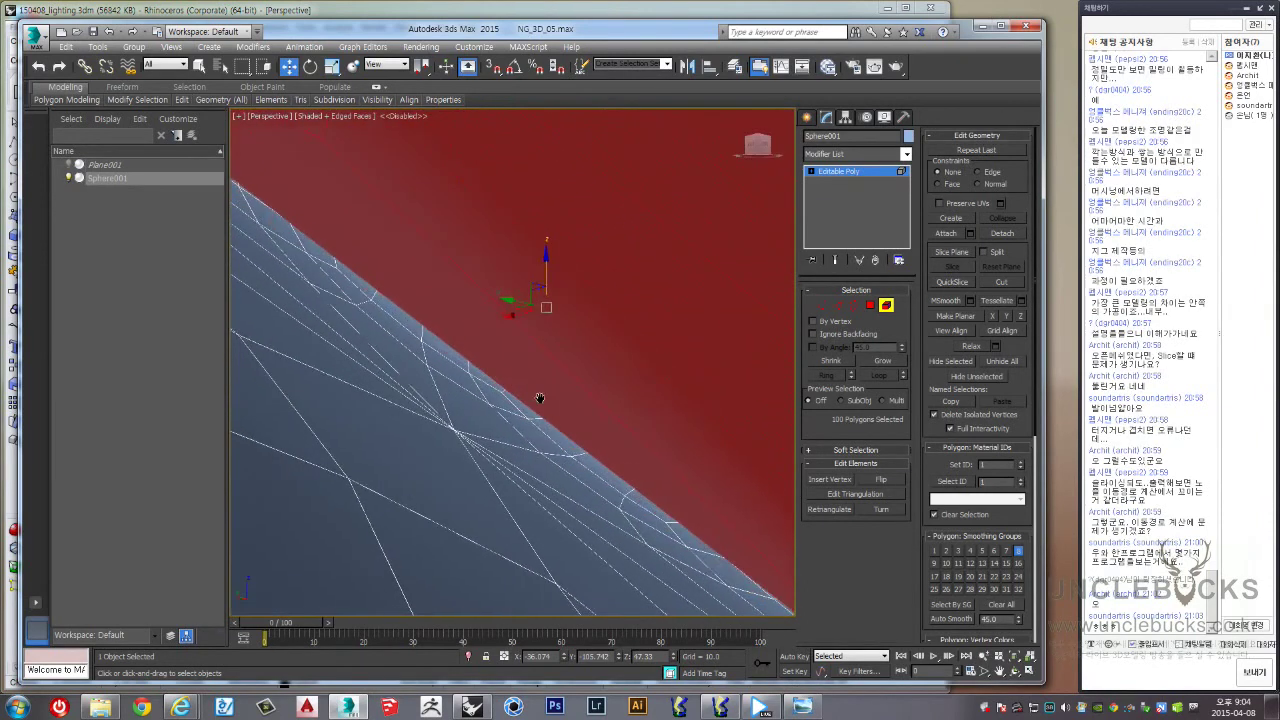
{"action": "mouse_move", "coordinate": [493, 402]}
{"action": "middle_mouse_down", "text": "alt"}
{"action": "mouse_move", "coordinate": [529, 402]}
{"action": "mouse_move", "coordinate": [563, 374]}
{"action": "mouse_move", "coordinate": [480, 423]}
{"action": "middle_mouse_up", "text": "alt"}
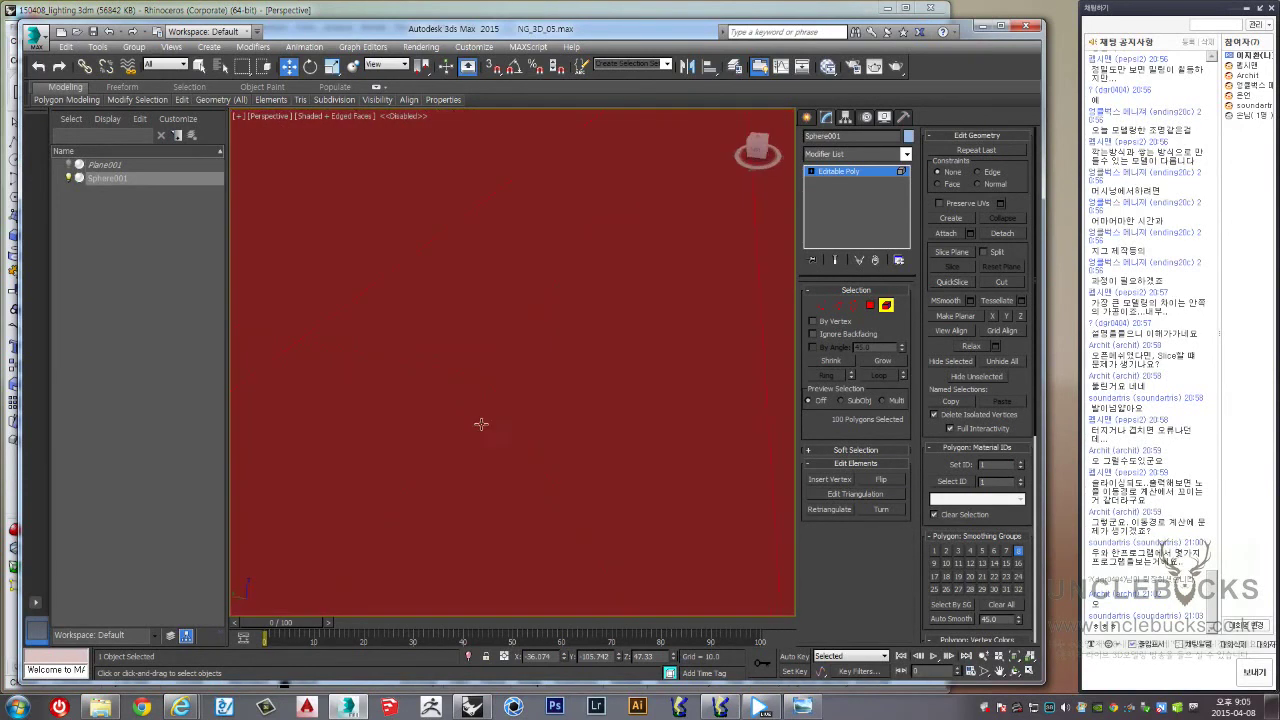
{"action": "scroll", "coordinate": [437, 417], "scroll_direction": "down", "scroll_amount": 2}
{"action": "scroll", "coordinate": [437, 417], "scroll_direction": "down", "scroll_amount": 3}
{"action": "scroll", "coordinate": [390, 448], "scroll_direction": "down", "scroll_amount": 2}
{"action": "scroll", "coordinate": [390, 448], "scroll_direction": "up", "scroll_amount": 3}
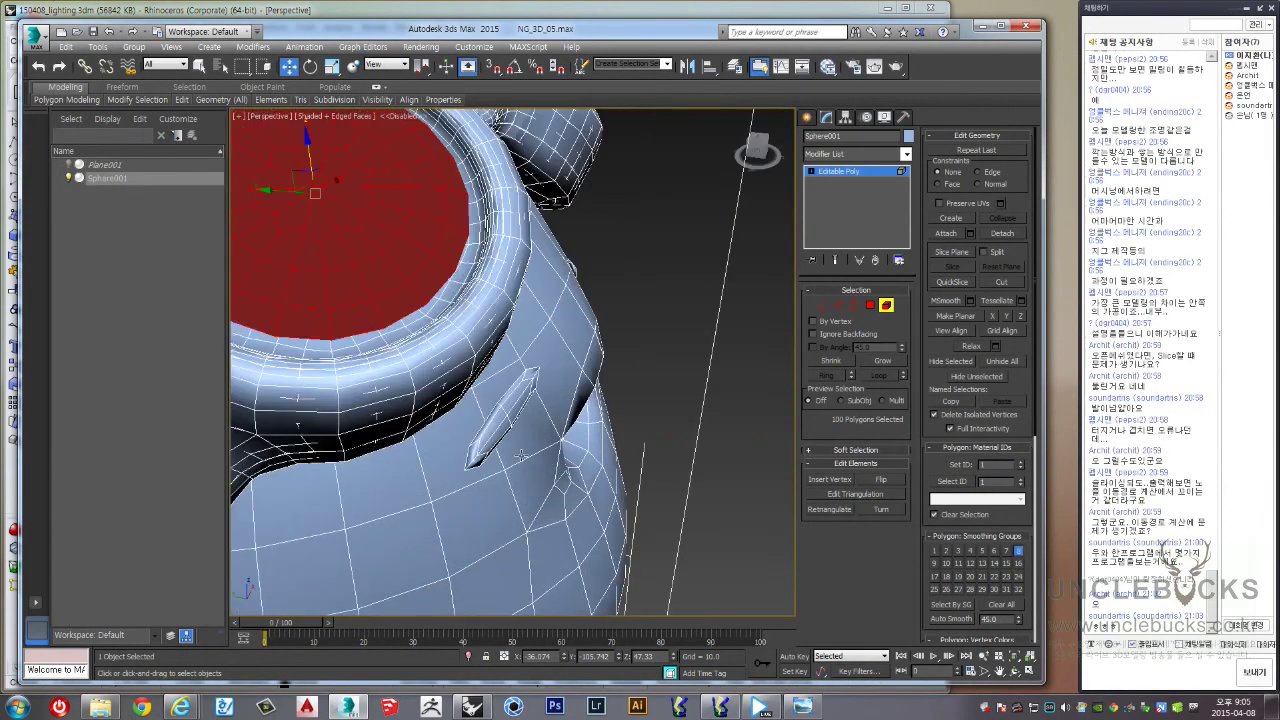
Select the 24 polygons of the small bump on the head's side and orbit around it.
{"action": "left_click", "coordinate": [520, 440]}
{"action": "scroll", "coordinate": [520, 420], "scroll_direction": "up", "scroll_amount": 3}
{"action": "mouse_move", "coordinate": [520, 420]}
{"action": "middle_mouse_down", "text": "alt"}
{"action": "mouse_move", "coordinate": [542, 398]}
{"action": "mouse_move", "coordinate": [486, 371]}
{"action": "mouse_move", "coordinate": [571, 357]}
{"action": "mouse_move", "coordinate": [346, 434]}
{"action": "mouse_move", "coordinate": [362, 330]}
{"action": "mouse_move", "coordinate": [481, 383]}
{"action": "mouse_move", "coordinate": [278, 432]}
{"action": "middle_mouse_up", "text": "alt"}
{"action": "scroll", "coordinate": [346, 434], "scroll_direction": "down", "scroll_amount": 10}
{"action": "scroll", "coordinate": [392, 343], "scroll_direction": "up", "scroll_amount": 5}
{"action": "mouse_move", "coordinate": [627, 401]}
{"action": "middle_mouse_down", "text": "alt"}
{"action": "mouse_move", "coordinate": [580, 409]}
{"action": "mouse_move", "coordinate": [509, 337]}
{"action": "mouse_move", "coordinate": [519, 318]}
{"action": "mouse_move", "coordinate": [669, 402]}
{"action": "middle_mouse_up", "text": "alt"}
{"action": "scroll", "coordinate": [650, 390], "scroll_direction": "down", "scroll_amount": 5}
{"action": "scroll", "coordinate": [650, 390], "scroll_direction": "up", "scroll_amount": 3}
Select the goggles as an element and inspect the ring from above and the front.
{"action": "scroll", "coordinate": [669, 402], "scroll_direction": "down", "scroll_amount": 3}
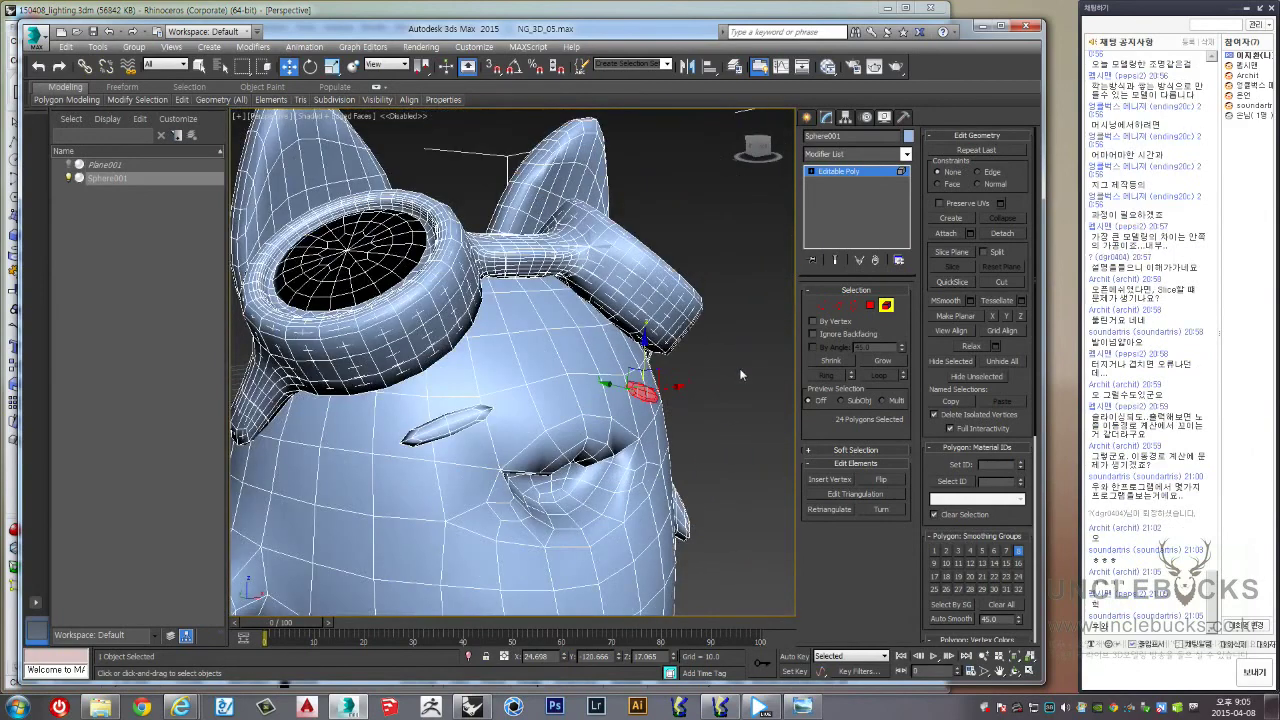
{"action": "left_click", "coordinate": [886, 305]}
{"action": "middle_click_drag", "start_coordinate": [520, 350], "coordinate": [439, 349], "text": "alt"}
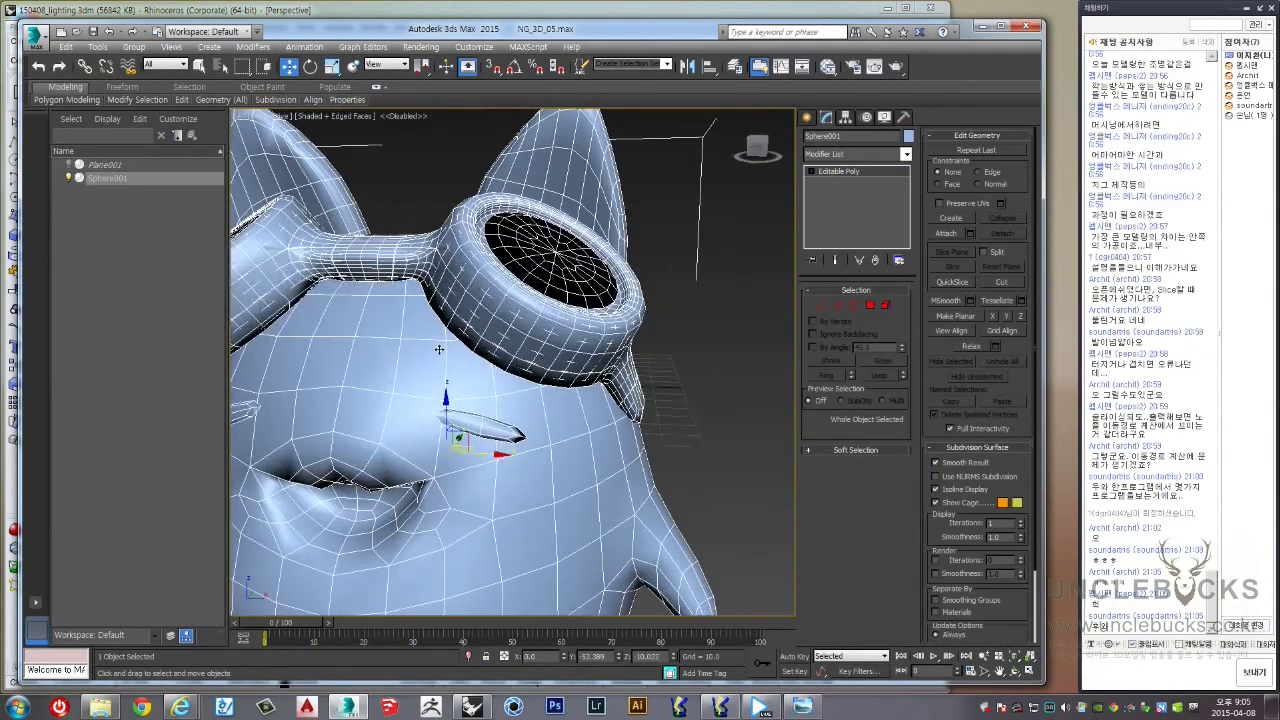
{"action": "left_click", "coordinate": [885, 305]}
{"action": "left_click", "coordinate": [551, 330]}
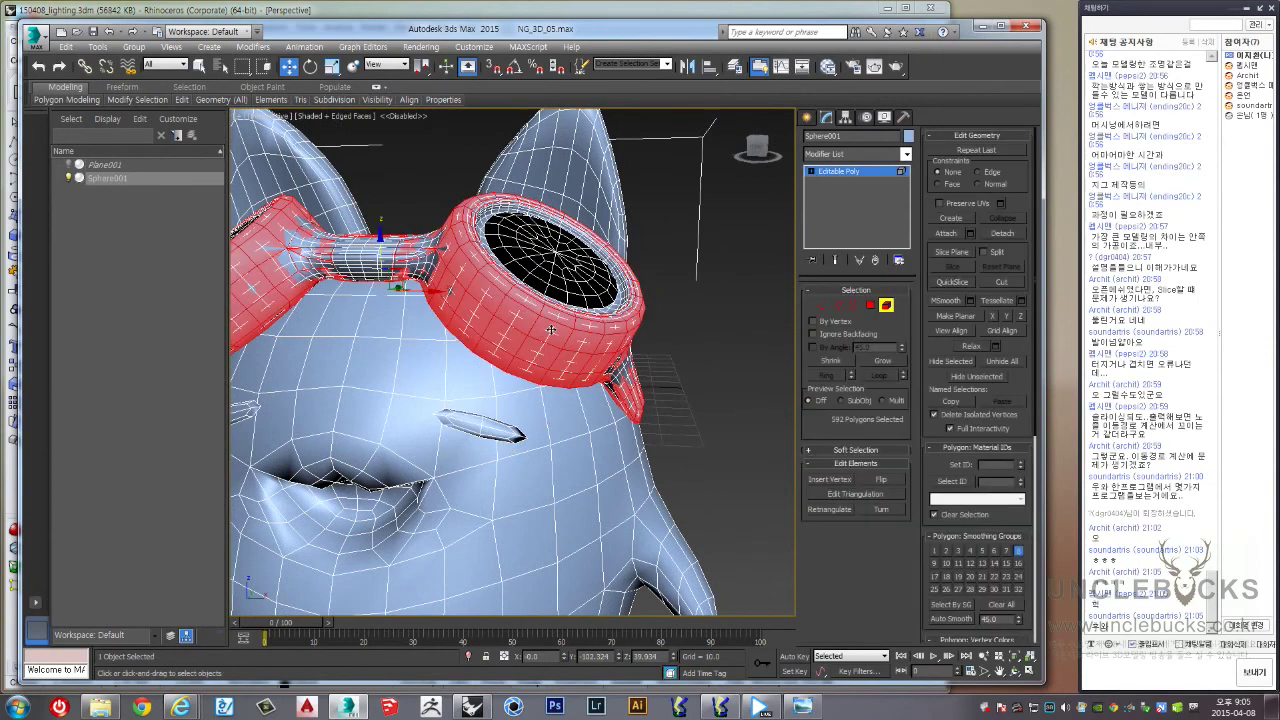
{"action": "mouse_move", "coordinate": [478, 321]}
{"action": "middle_mouse_down", "text": "alt"}
{"action": "mouse_move", "coordinate": [440, 330]}
{"action": "mouse_move", "coordinate": [464, 289]}
{"action": "mouse_move", "coordinate": [410, 340]}
{"action": "mouse_move", "coordinate": [530, 292]}
{"action": "mouse_move", "coordinate": [470, 285]}
{"action": "middle_mouse_up", "text": "alt"}
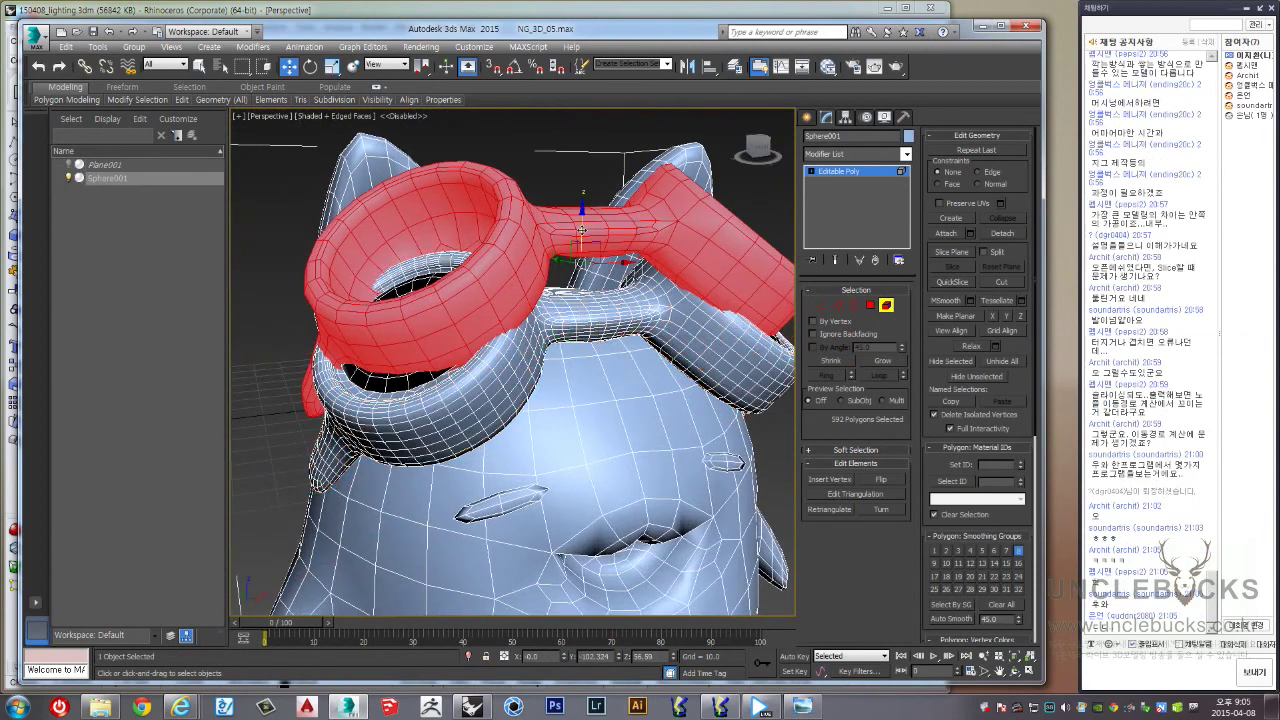
{"action": "scroll", "coordinate": [465, 283], "scroll_direction": "up", "scroll_amount": 3}
{"action": "scroll", "coordinate": [461, 281], "scroll_direction": "up", "scroll_amount": 3}
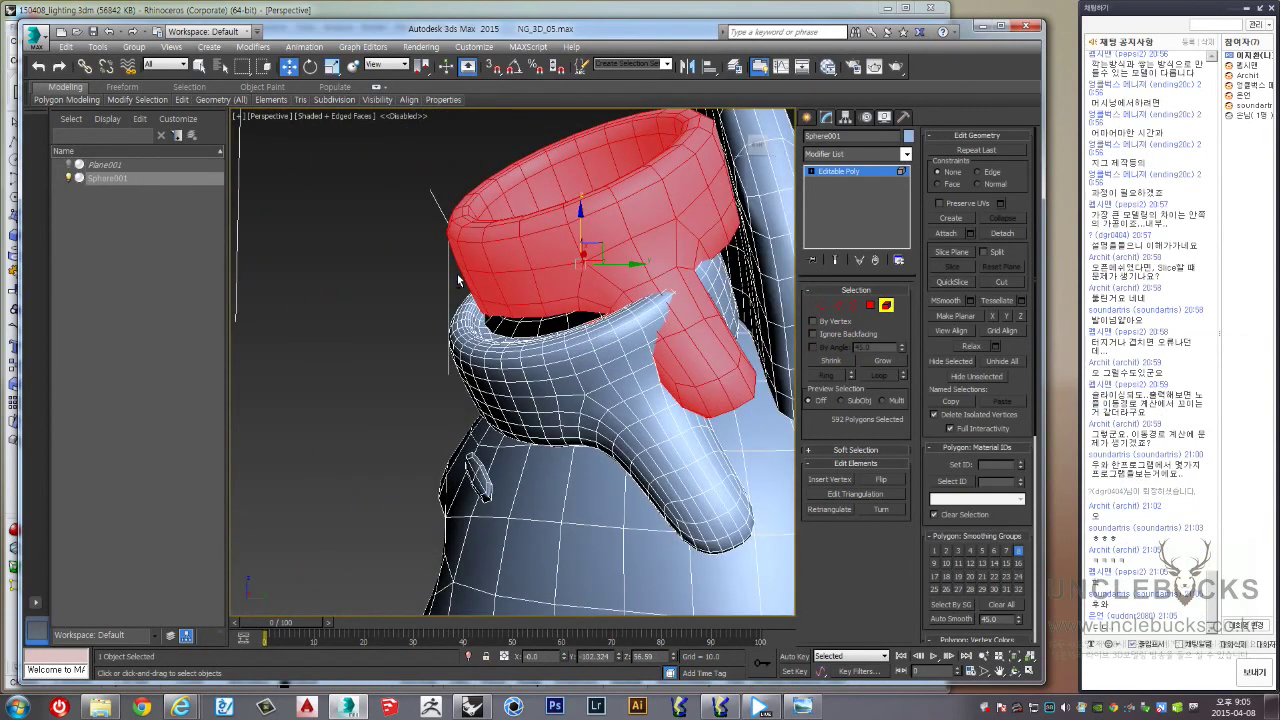
{"action": "scroll", "coordinate": [457, 274], "scroll_direction": "down", "scroll_amount": 3}
{"action": "mouse_move", "coordinate": [457, 273]}
{"action": "middle_mouse_down", "text": "alt"}
{"action": "mouse_move", "coordinate": [610, 320]}
{"action": "mouse_move", "coordinate": [683, 314]}
{"action": "mouse_move", "coordinate": [631, 274]}
{"action": "middle_mouse_up", "text": "alt"}
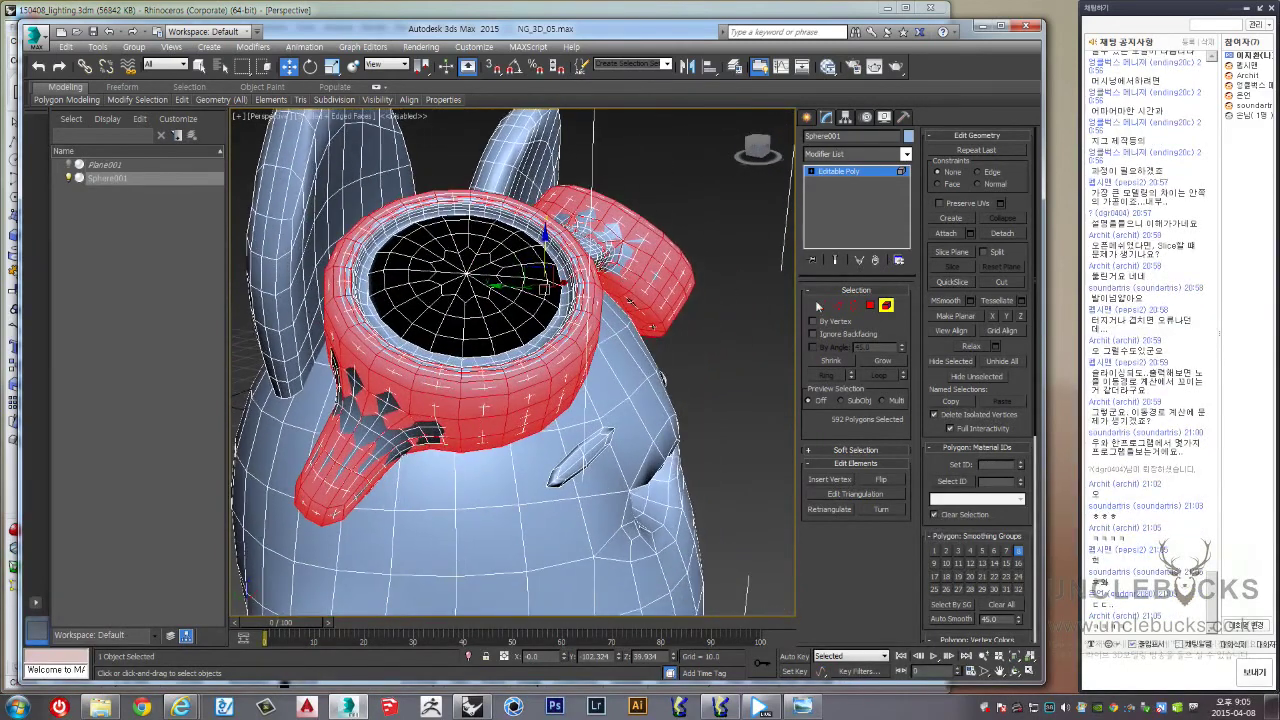
Clear the element selection, leave sub-object mode and open the application menu.
{"action": "left_click", "coordinate": [886, 307]}
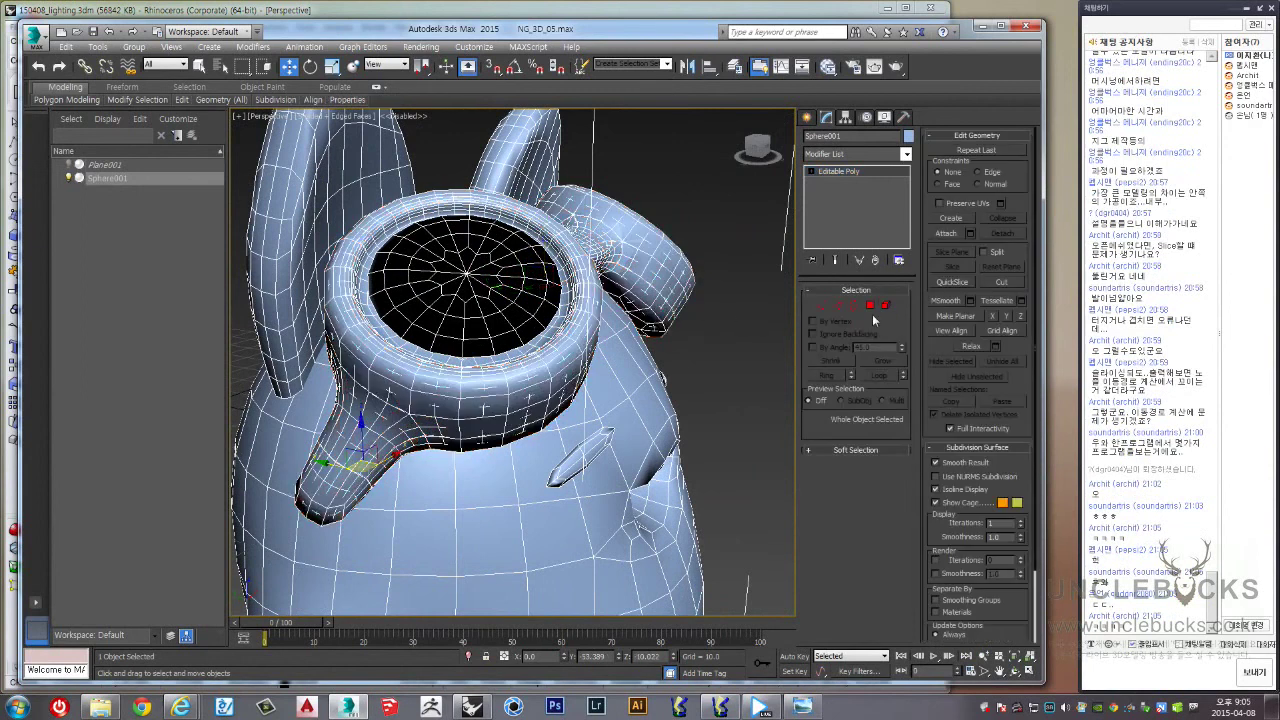
{"action": "left_click", "coordinate": [886, 305]}
{"action": "key", "text": "ctrl+d"}
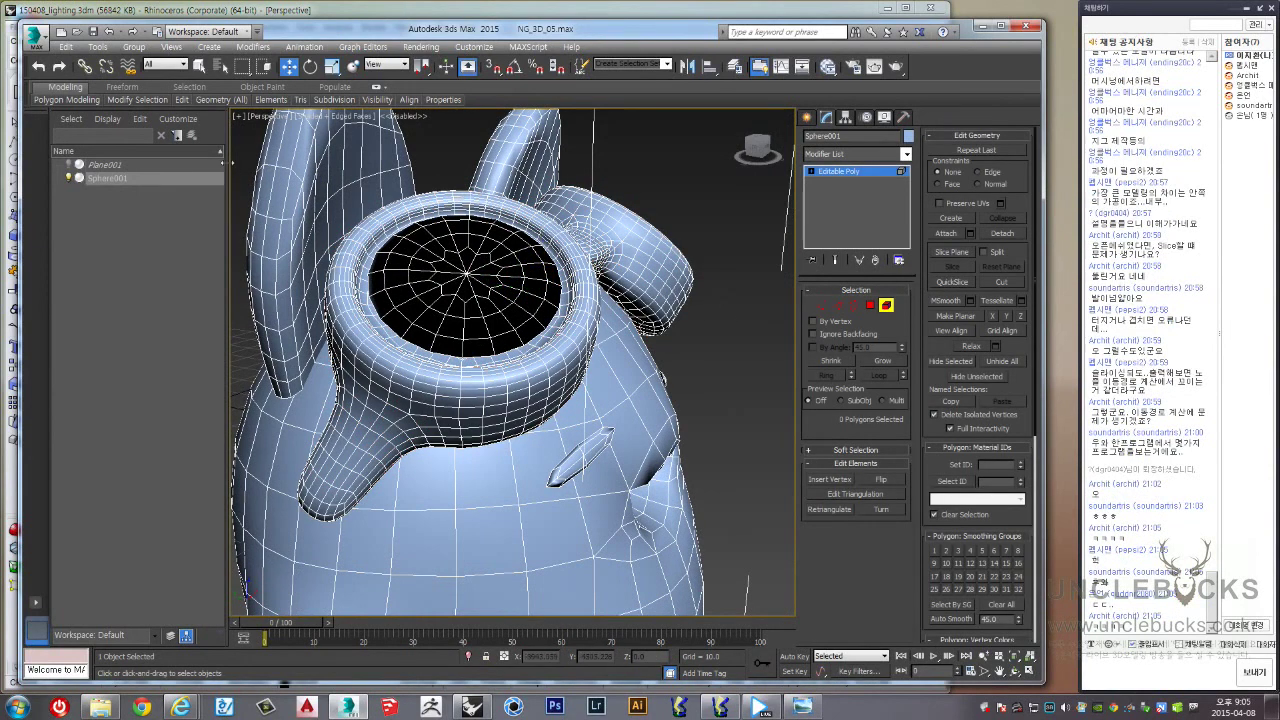
{"action": "left_click", "coordinate": [886, 306]}
{"action": "left_click", "coordinate": [36, 38]}
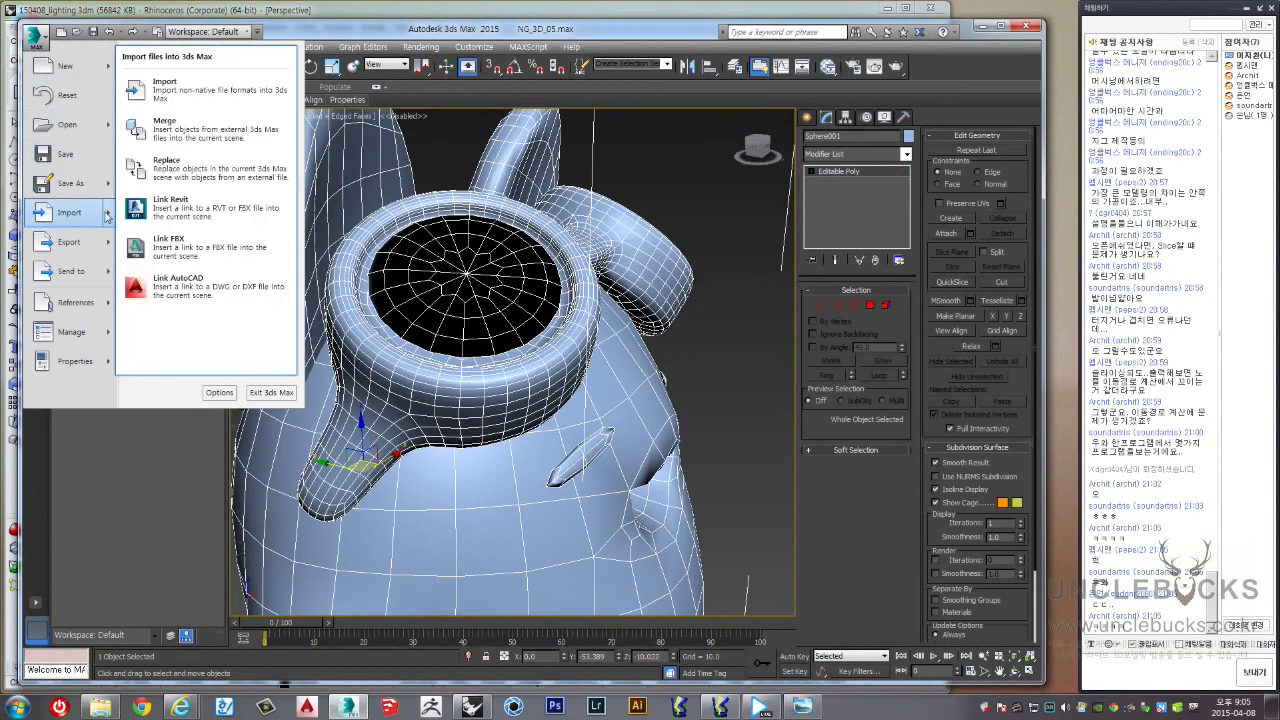
Close the menu and select the whole Sphere001 character from a front view.
{"action": "left_click", "coordinate": [577, 251]}
{"action": "left_click", "coordinate": [643, 197]}
{"action": "scroll", "coordinate": [643, 197], "scroll_direction": "down", "scroll_amount": 2}
{"action": "middle_click_drag", "start_coordinate": [643, 197], "coordinate": [540, 401], "text": "alt"}
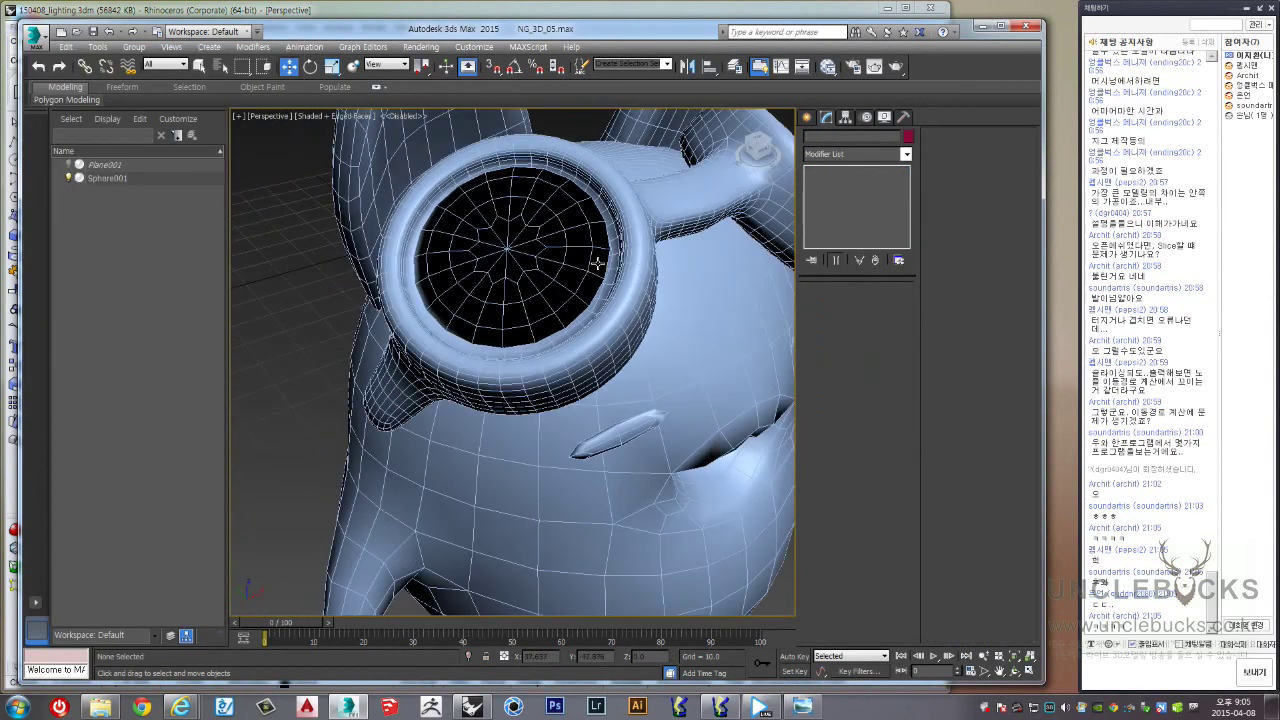
{"action": "scroll", "coordinate": [540, 401], "scroll_direction": "down", "scroll_amount": 3}
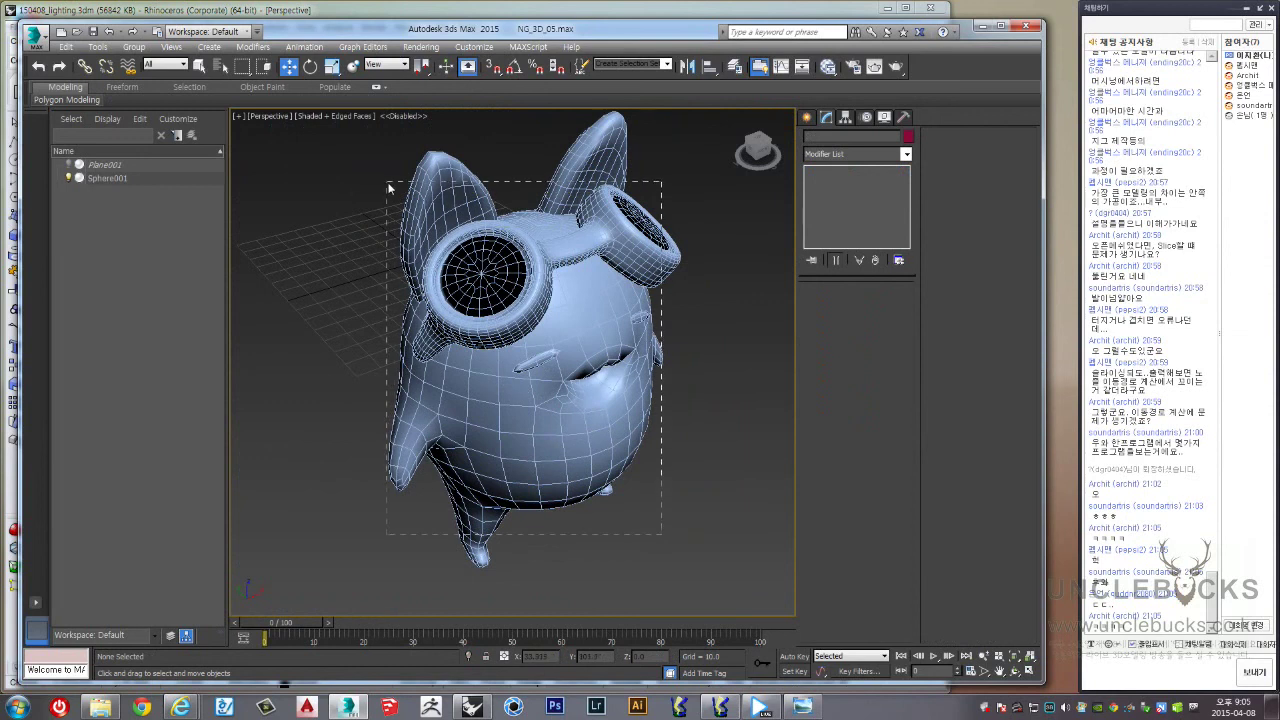
{"action": "left_click_drag", "start_coordinate": [389, 188], "coordinate": [389, 188]}
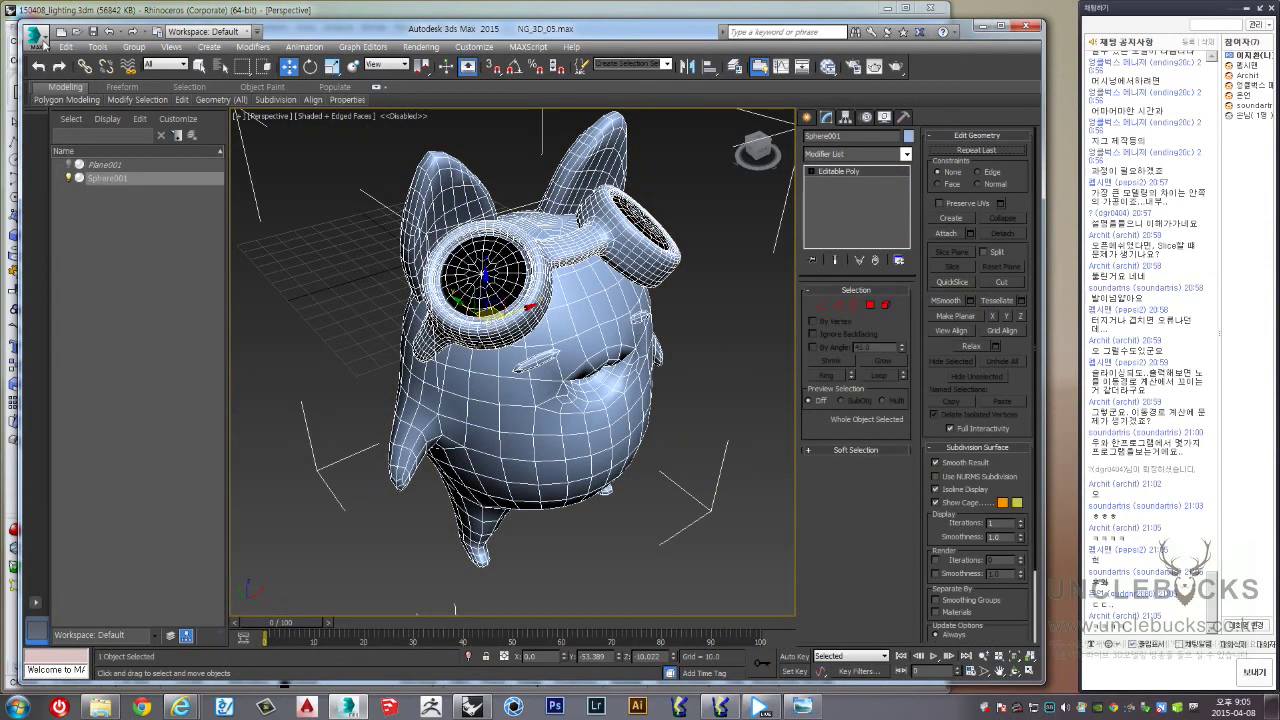
{"action": "left_click", "coordinate": [44, 43]}
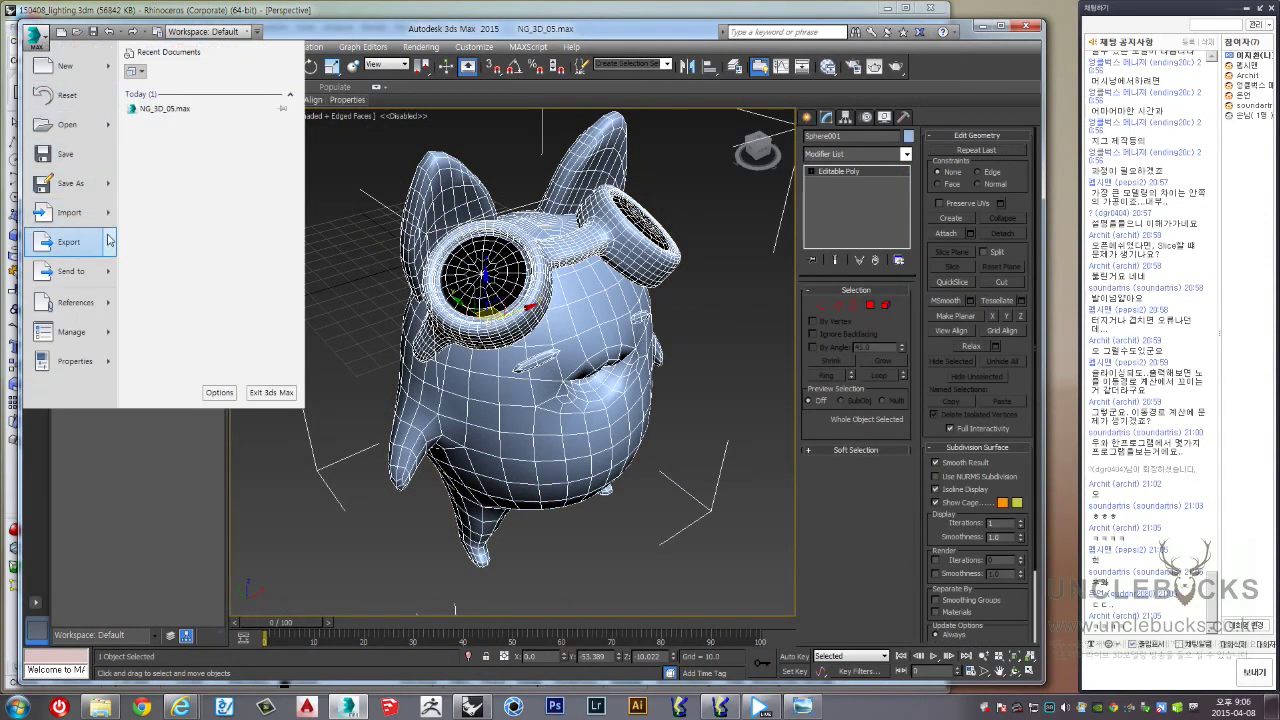
{"action": "mouse_move", "coordinate": [68, 241]}
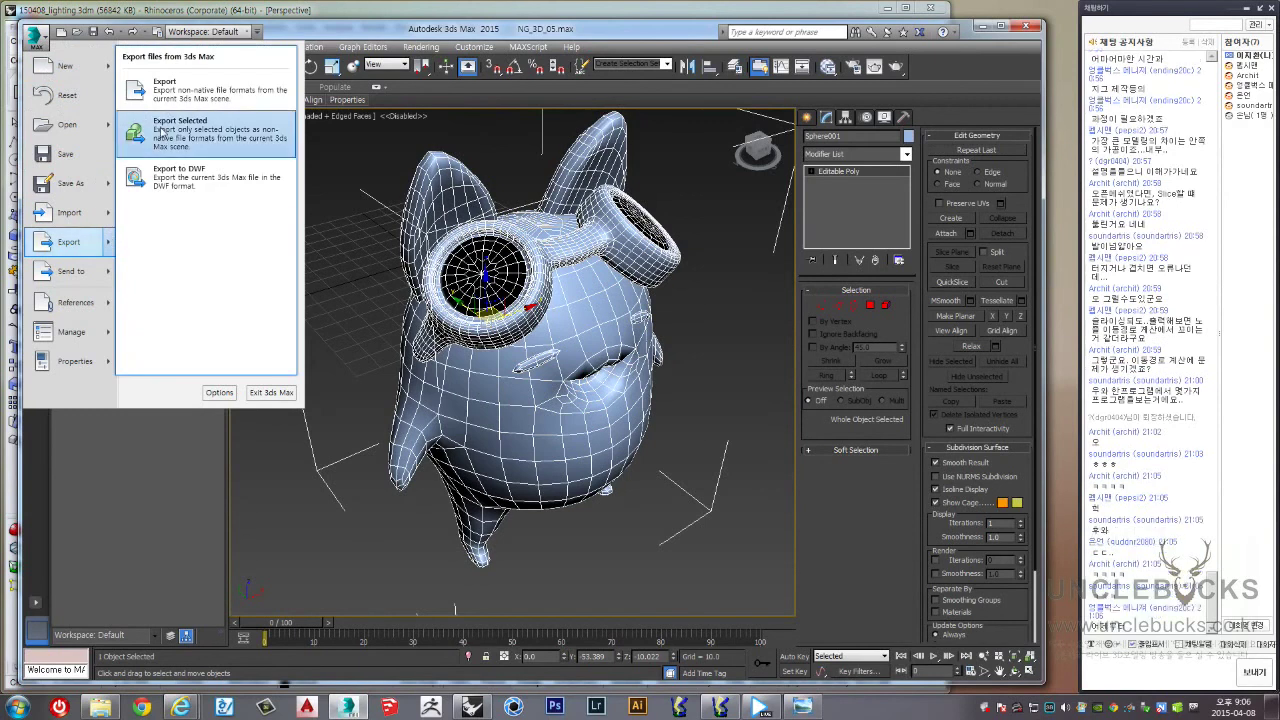
{"action": "left_click", "coordinate": [164, 132]}
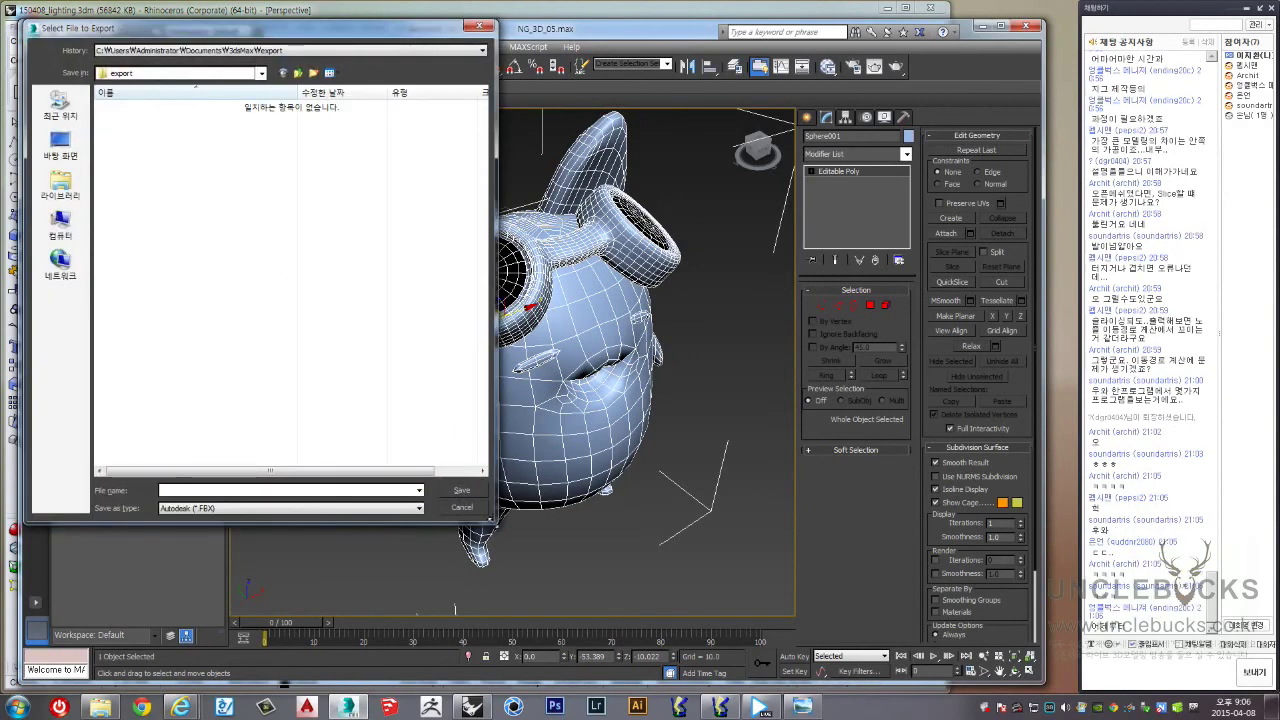
{"action": "left_click_drag", "start_coordinate": [492, 520], "coordinate": [826, 546]}
{"action": "left_click", "coordinate": [694, 534]}
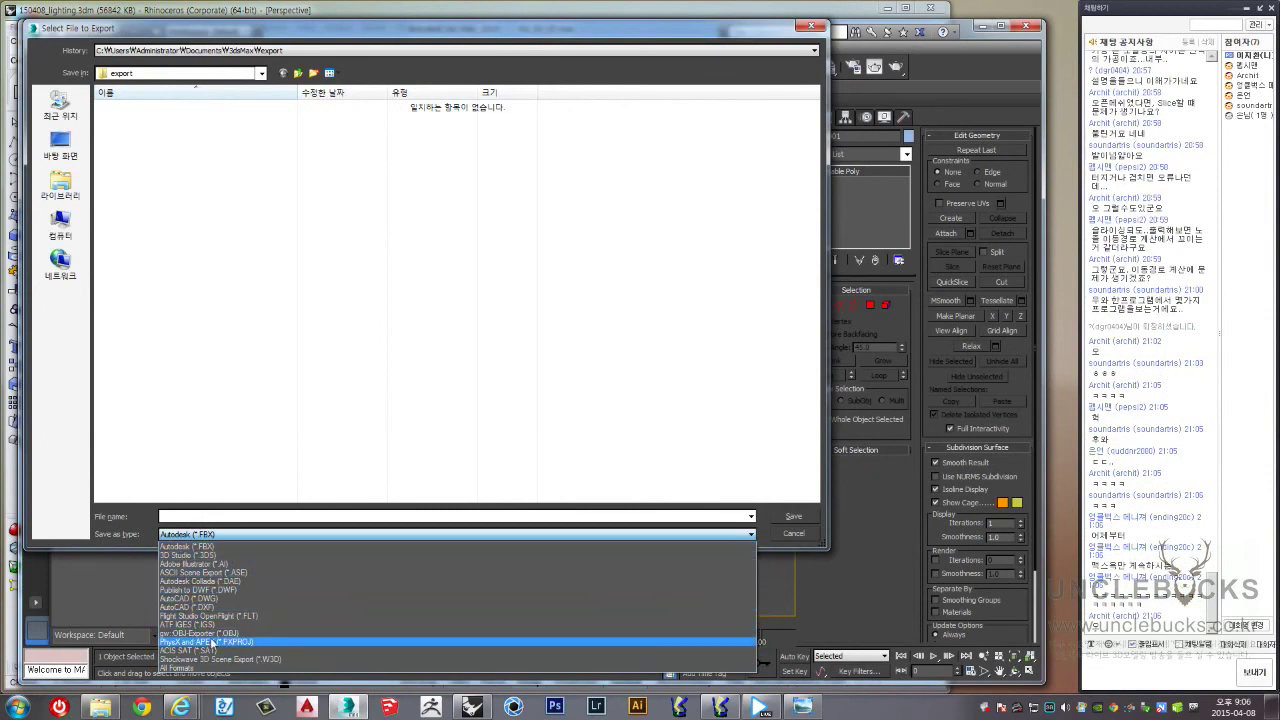
{"action": "left_click", "coordinate": [215, 633]}
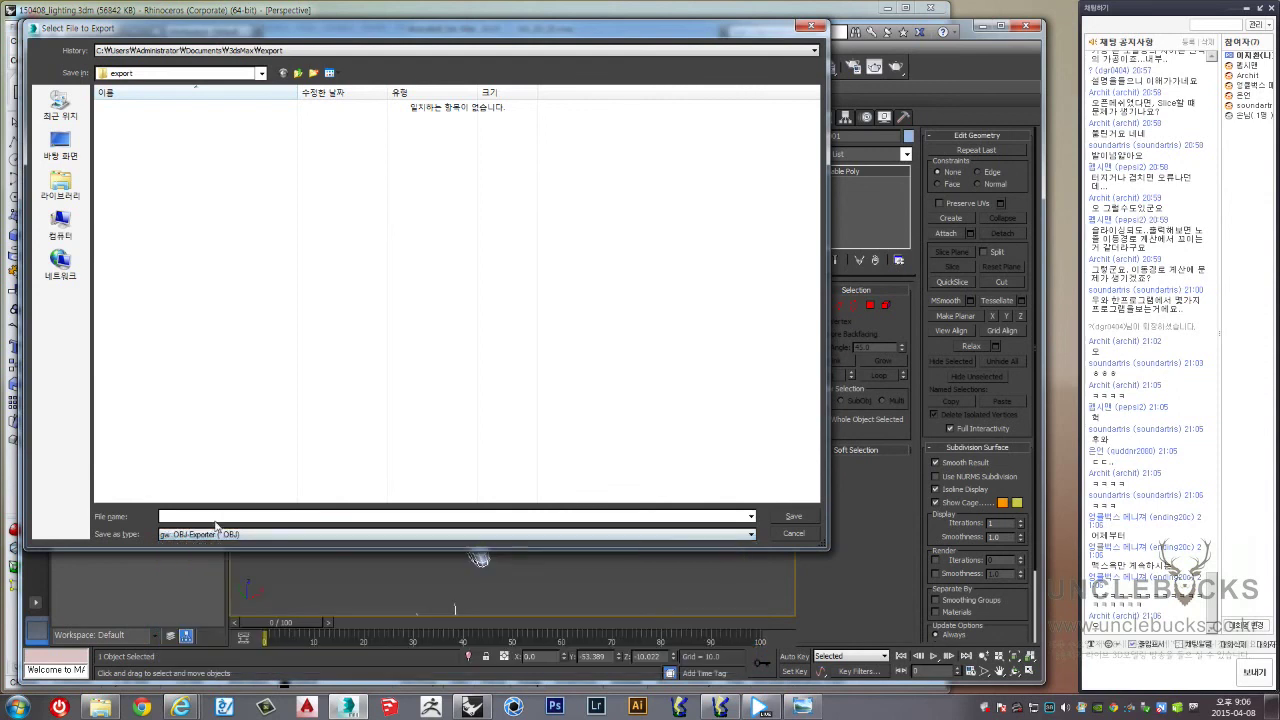
{"action": "left_click", "coordinate": [63, 145]}
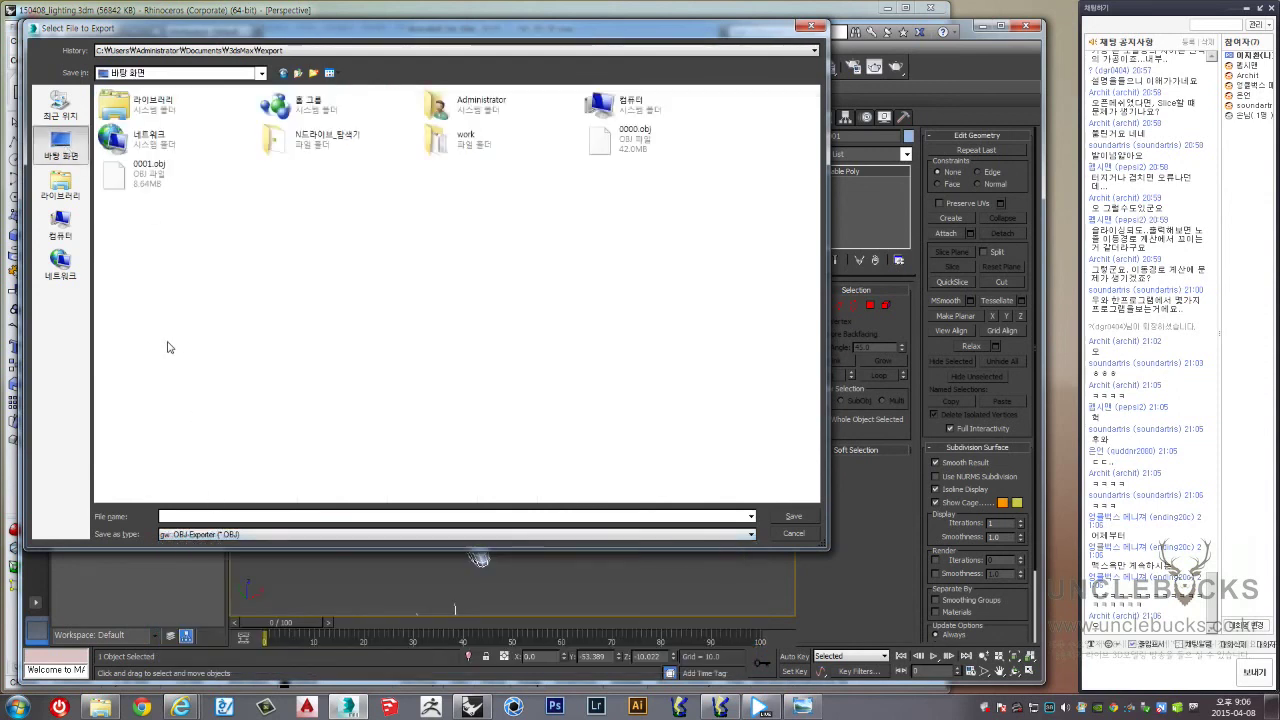
{"action": "left_click", "coordinate": [136, 176]}
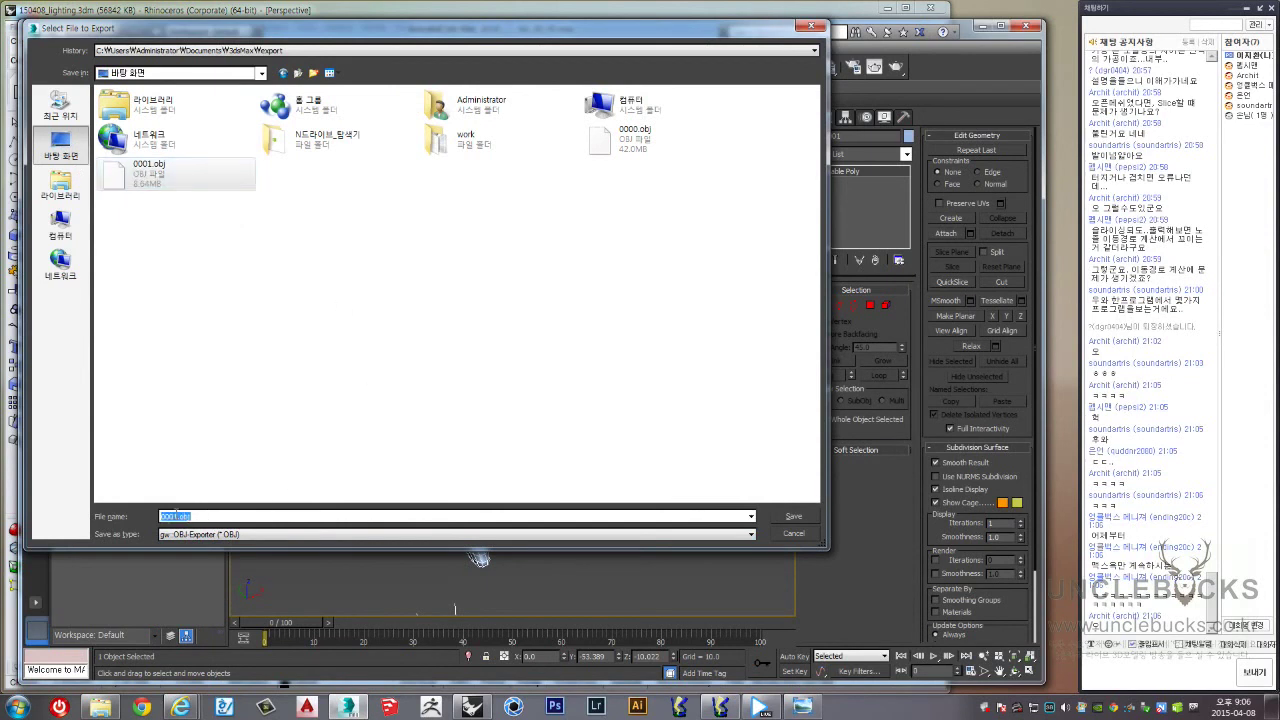
{"action": "type", "text": "121212121212"}
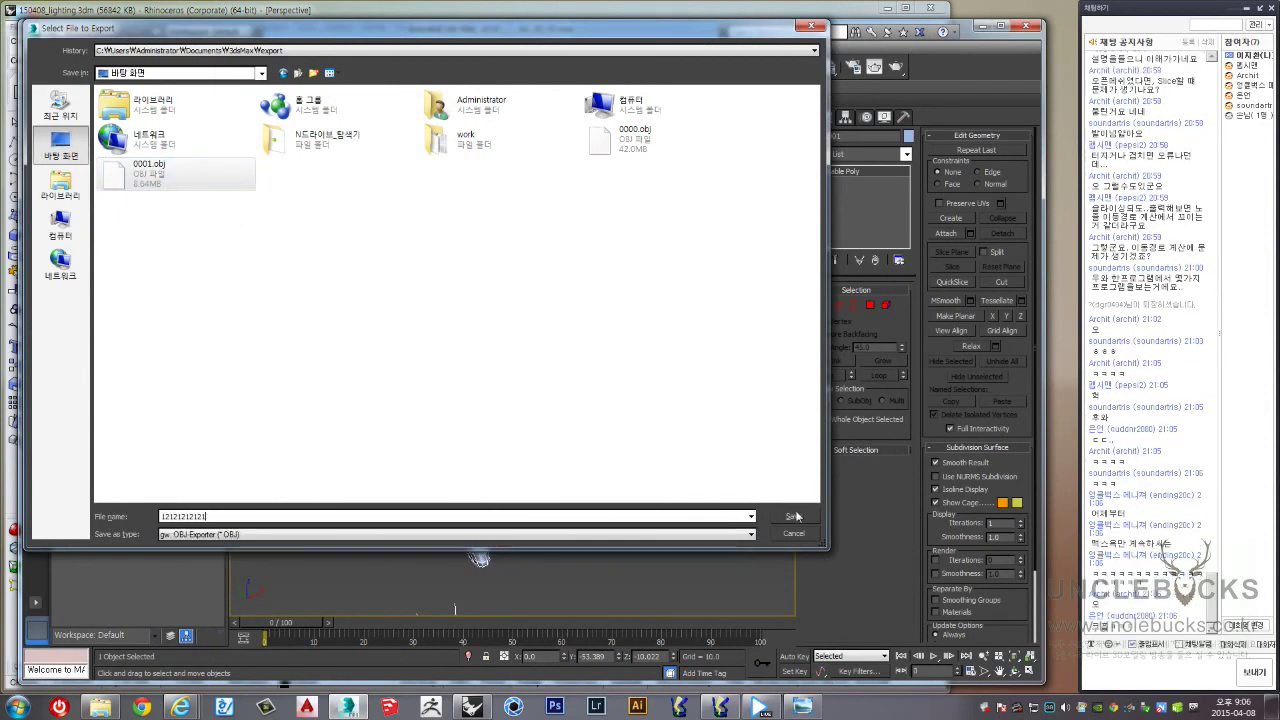
{"action": "left_click", "coordinate": [794, 516]}
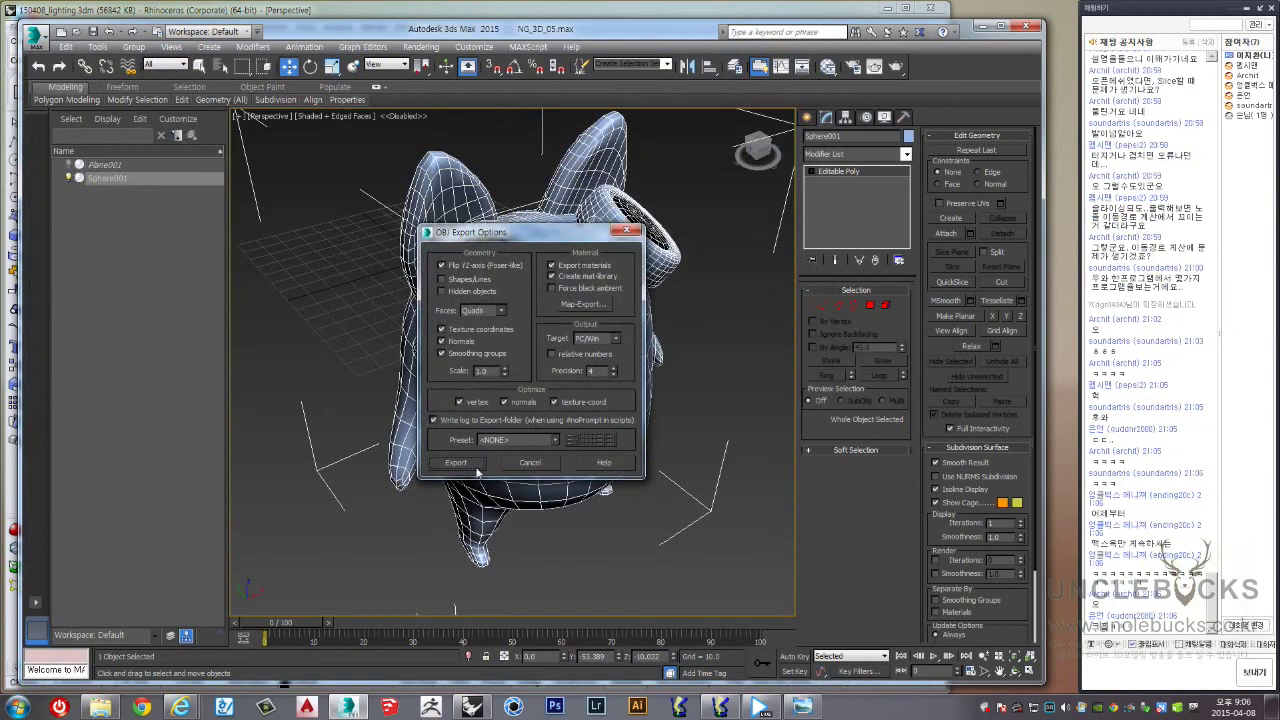
{"action": "left_click", "coordinate": [457, 463]}
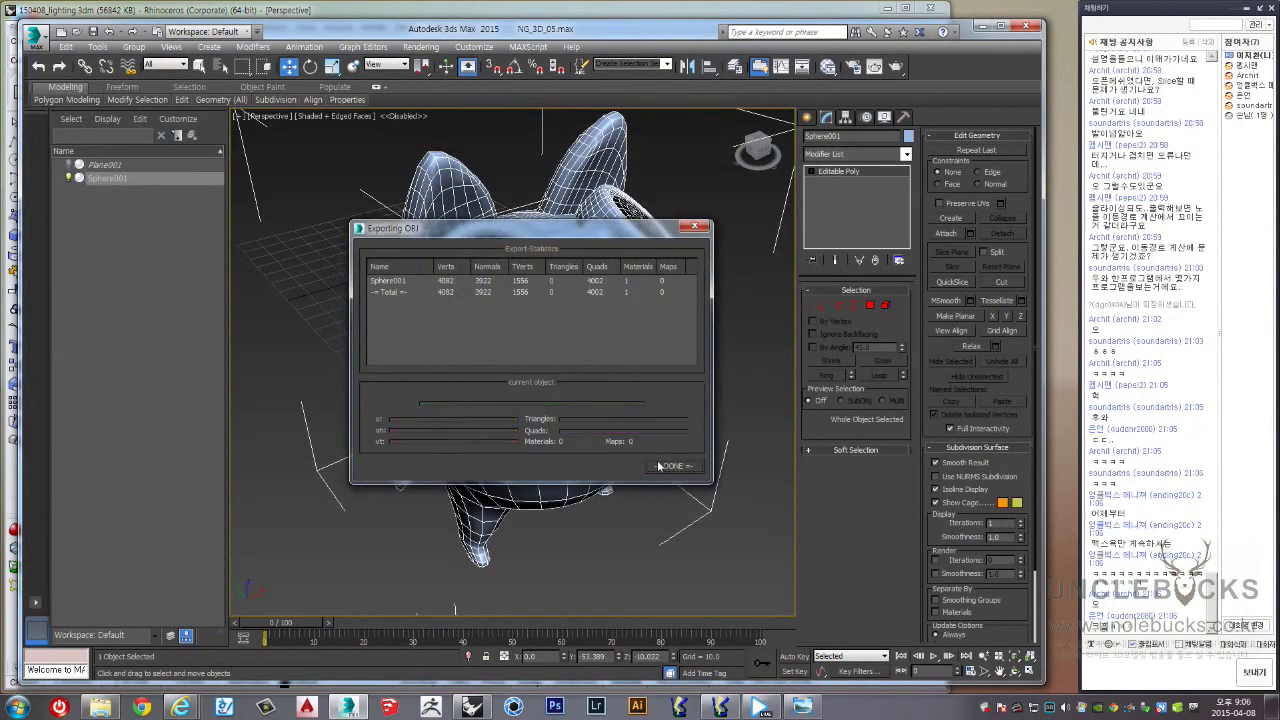
{"action": "left_click", "coordinate": [660, 465]}
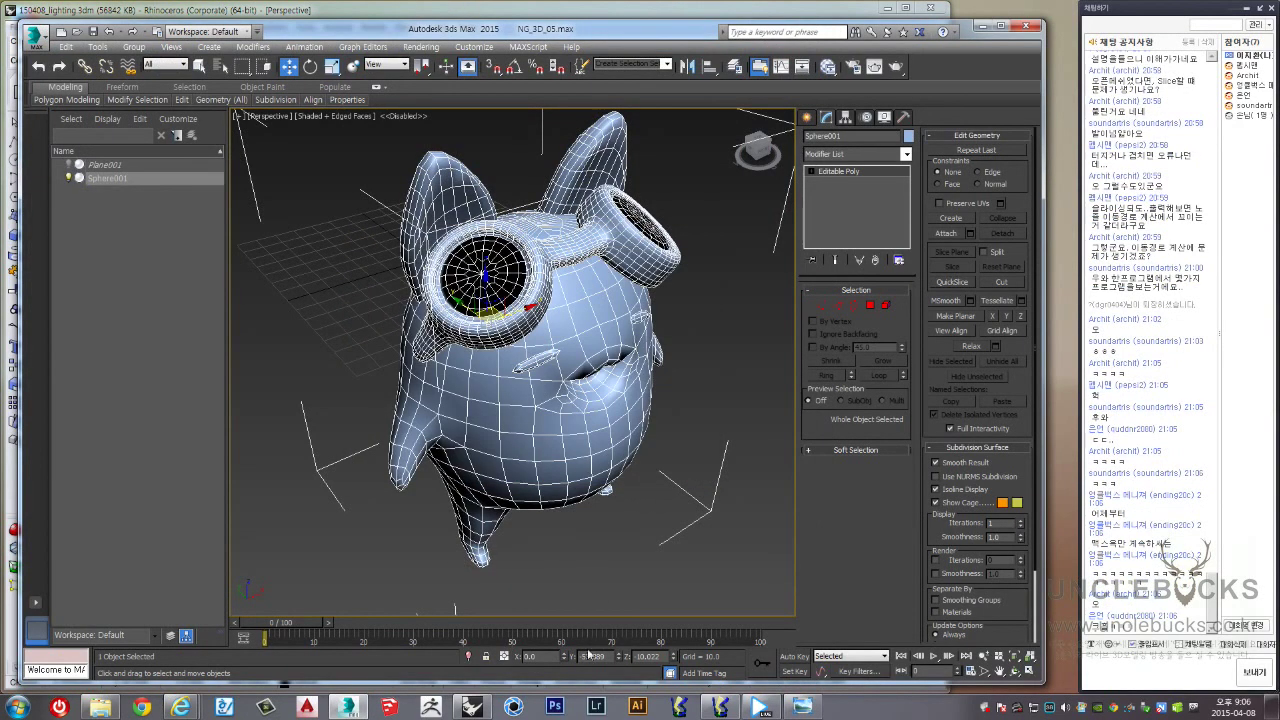
Switch to Rhino, clear the selection and orbit to a lower side view of the lamps.
{"action": "left_click", "coordinate": [468, 706]}
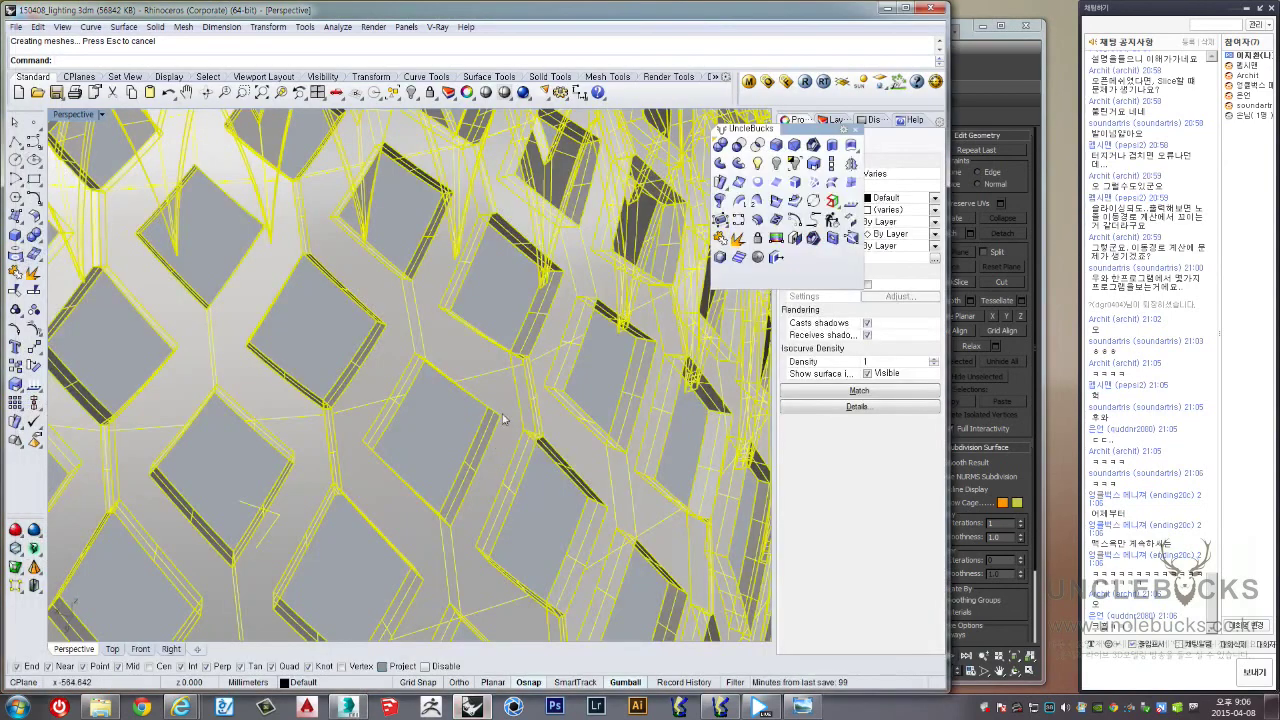
{"action": "middle_click", "coordinate": [452, 394]}
{"action": "key", "text": "Escape"}
{"action": "scroll", "coordinate": [449, 416], "scroll_direction": "down", "scroll_amount": 6}
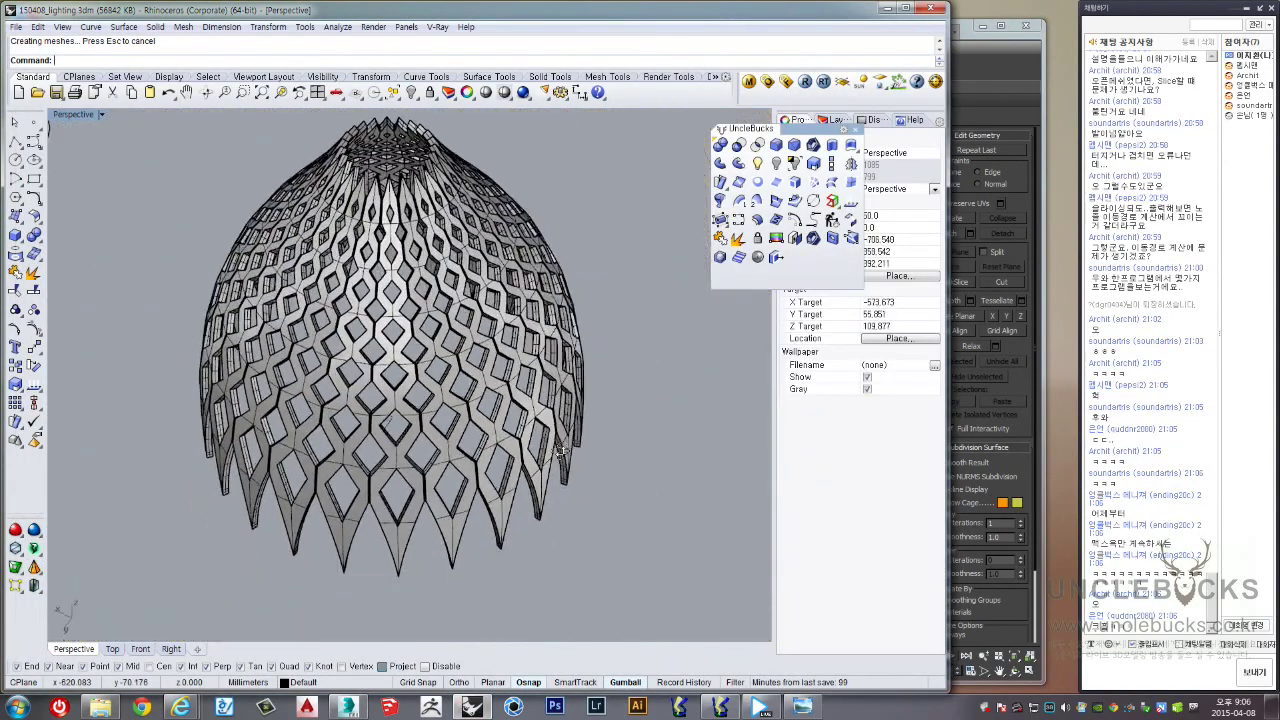
{"action": "scroll", "coordinate": [640, 440], "scroll_direction": "up", "scroll_amount": 2}
{"action": "scroll", "coordinate": [649, 437], "scroll_direction": "up", "scroll_amount": 2}
{"action": "scroll", "coordinate": [630, 456], "scroll_direction": "up", "scroll_amount": 2}
{"action": "scroll", "coordinate": [652, 422], "scroll_direction": "up", "scroll_amount": 4}
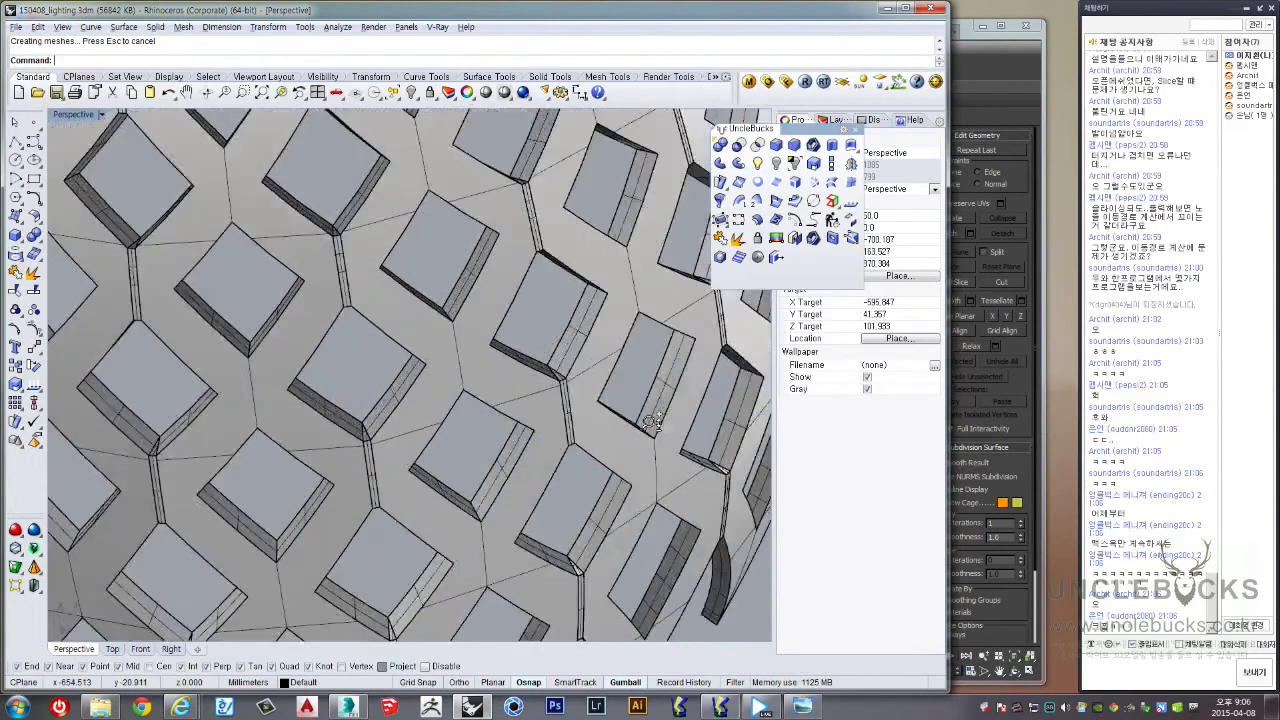
{"action": "scroll", "coordinate": [652, 422], "scroll_direction": "down", "scroll_amount": 3}
{"action": "scroll", "coordinate": [652, 422], "scroll_direction": "down", "scroll_amount": 3}
{"action": "scroll", "coordinate": [600, 400], "scroll_direction": "down", "scroll_amount": 3}
{"action": "scroll", "coordinate": [330, 358], "scroll_direction": "up", "scroll_amount": 1}
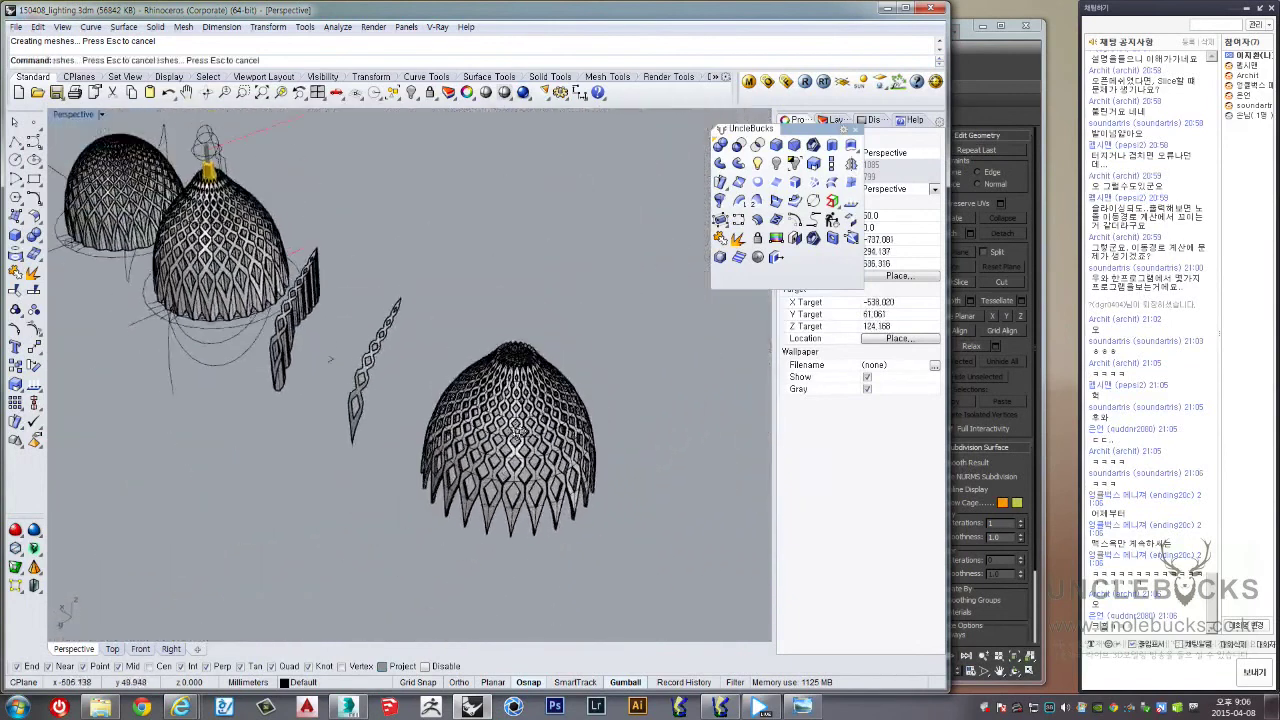
{"action": "mouse_move", "coordinate": [330, 358]}
{"action": "right_mouse_down"}
{"action": "mouse_move", "coordinate": [343, 463]}
{"action": "mouse_move", "coordinate": [608, 449]}
{"action": "mouse_move", "coordinate": [466, 449]}
{"action": "mouse_move", "coordinate": [420, 430]}
{"action": "right_mouse_up"}
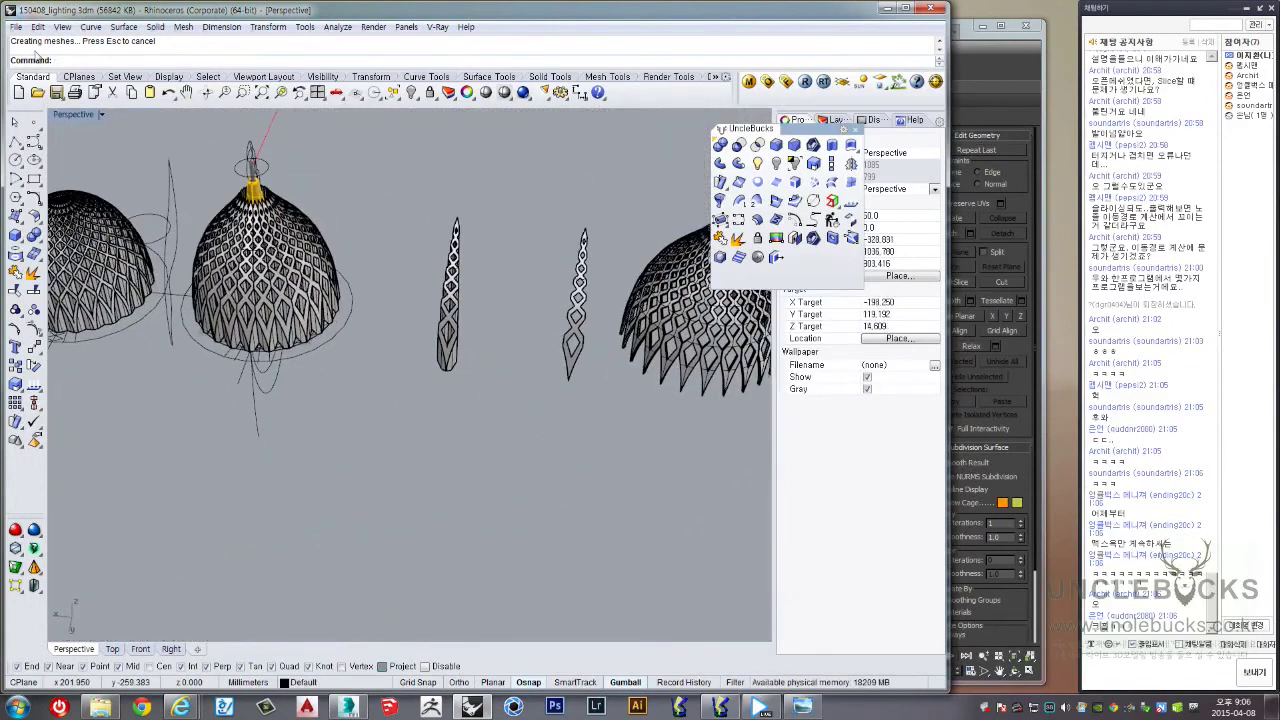
Import 12121212121.obj from the Desktop.
{"action": "left_click", "coordinate": [16, 27]}
{"action": "left_click", "coordinate": [60, 177]}
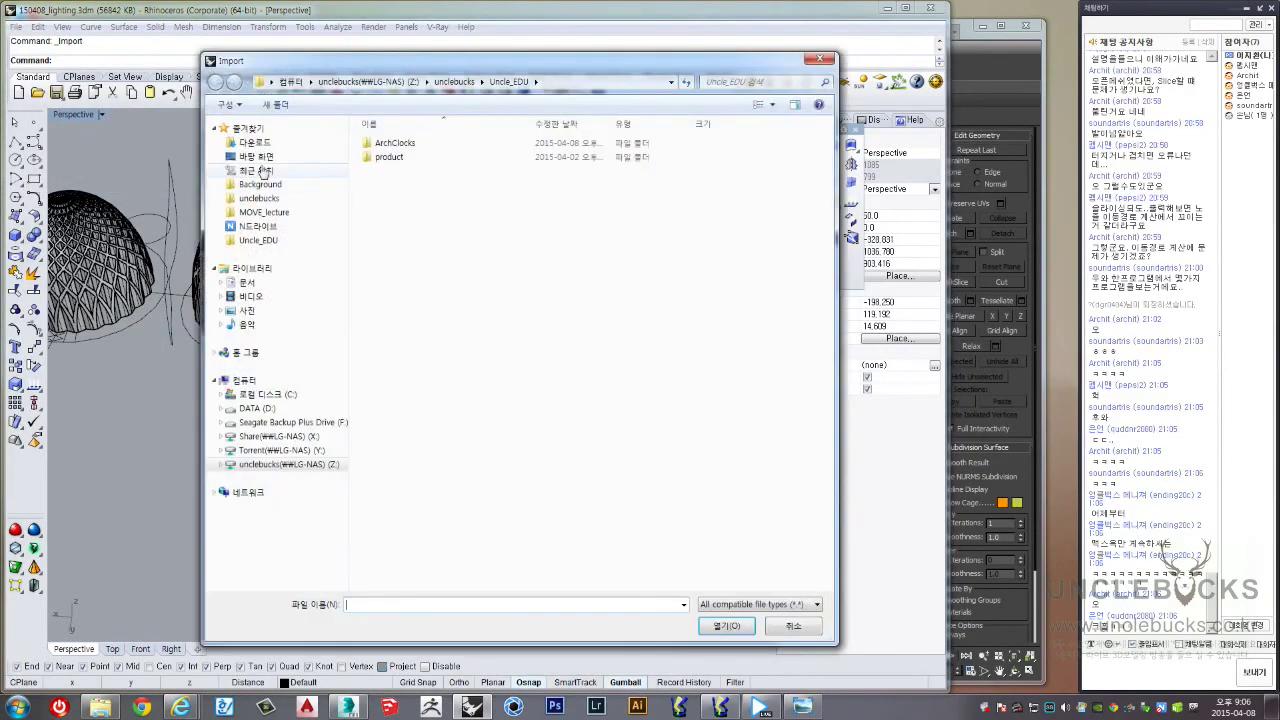
{"action": "left_click", "coordinate": [256, 157]}
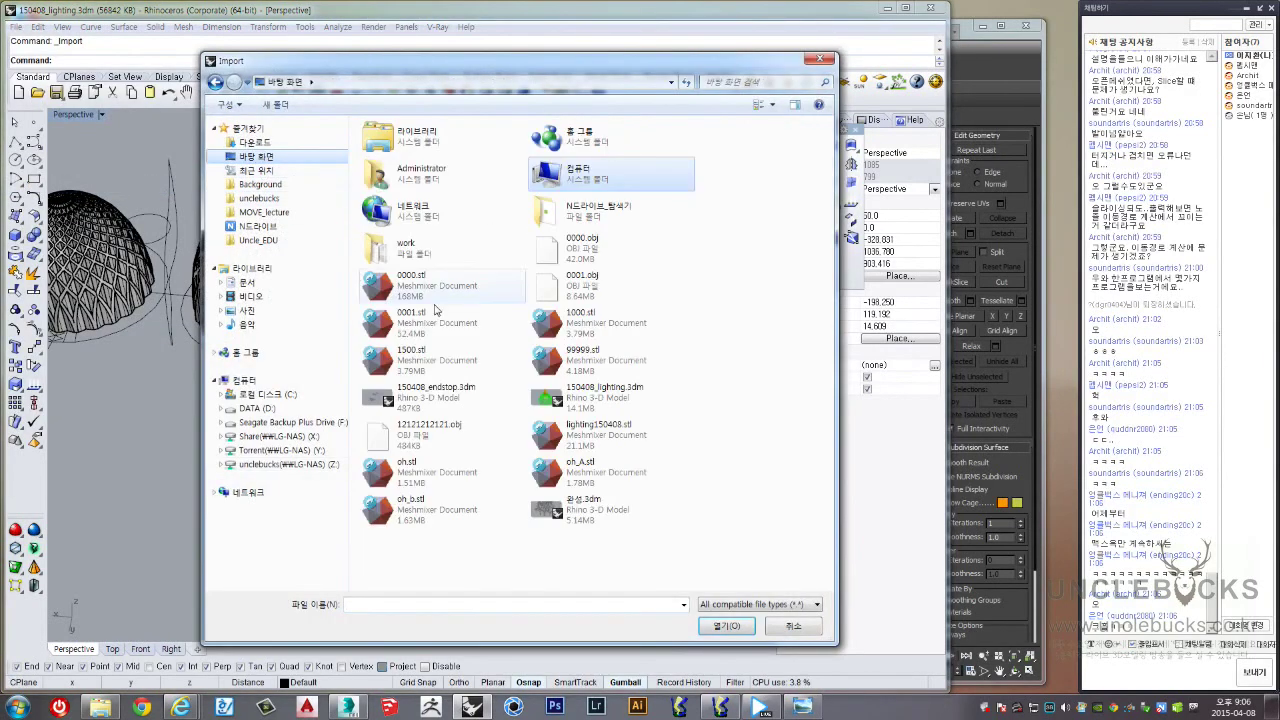
{"action": "left_click", "coordinate": [412, 446]}
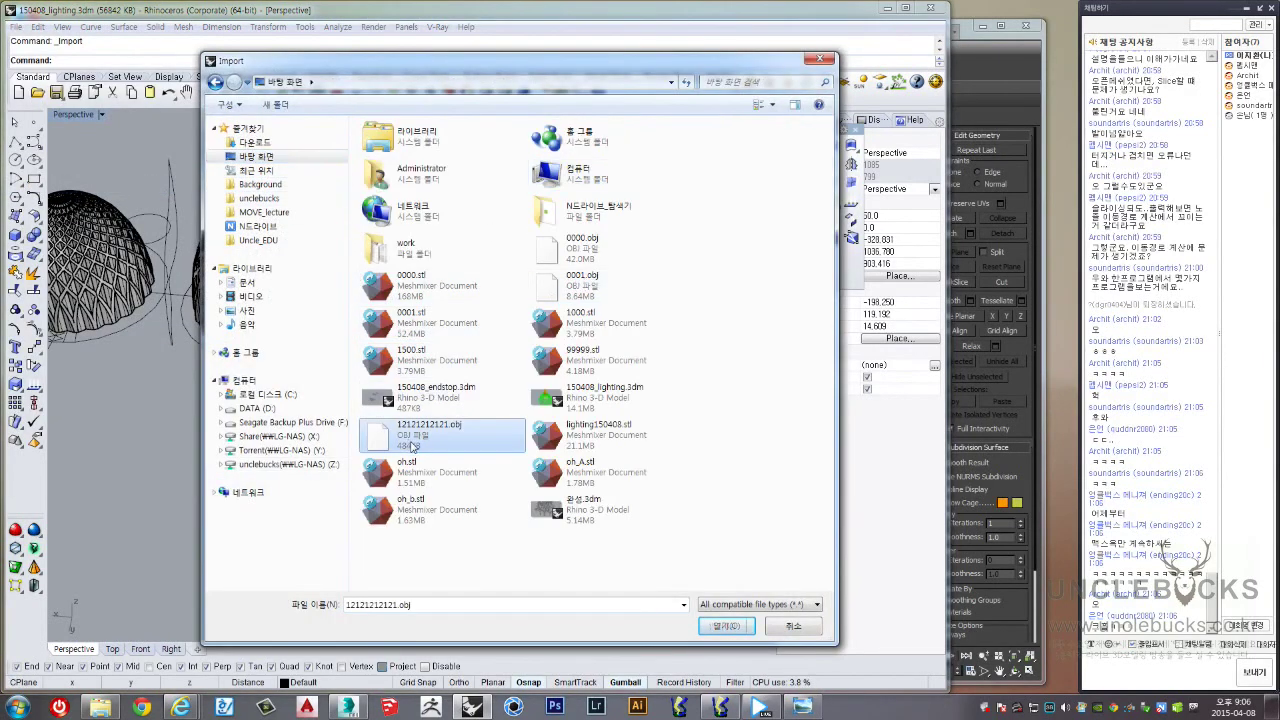
{"action": "left_click", "coordinate": [728, 633]}
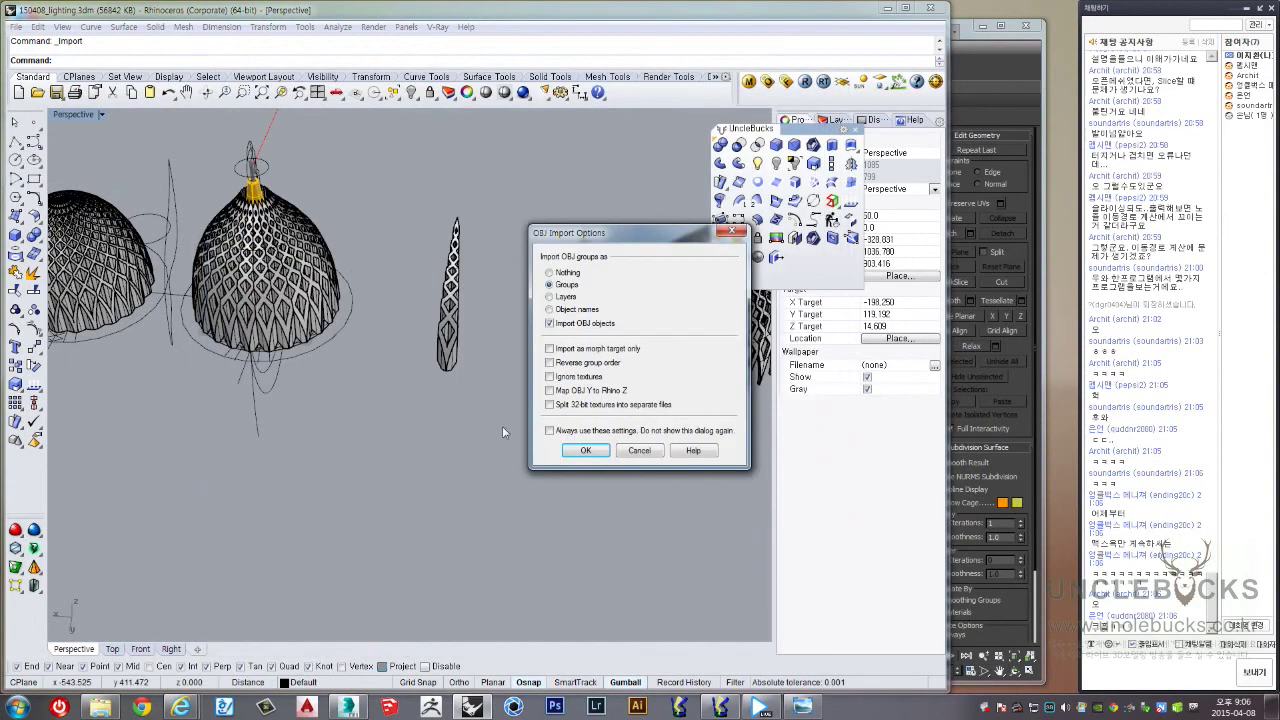
Accept the OBJ import options and drag the character clear of the lamp domes.
{"action": "left_click", "coordinate": [587, 452]}
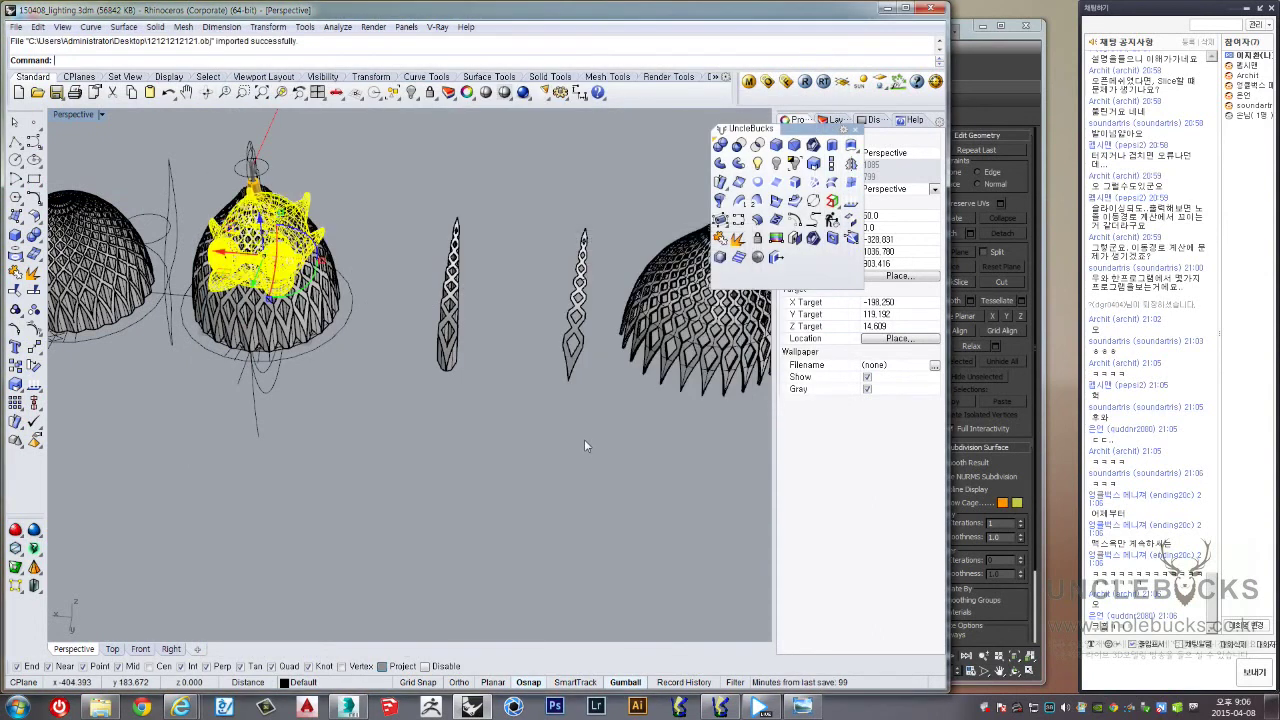
{"action": "right_click_drag", "start_coordinate": [407, 385], "coordinate": [354, 410]}
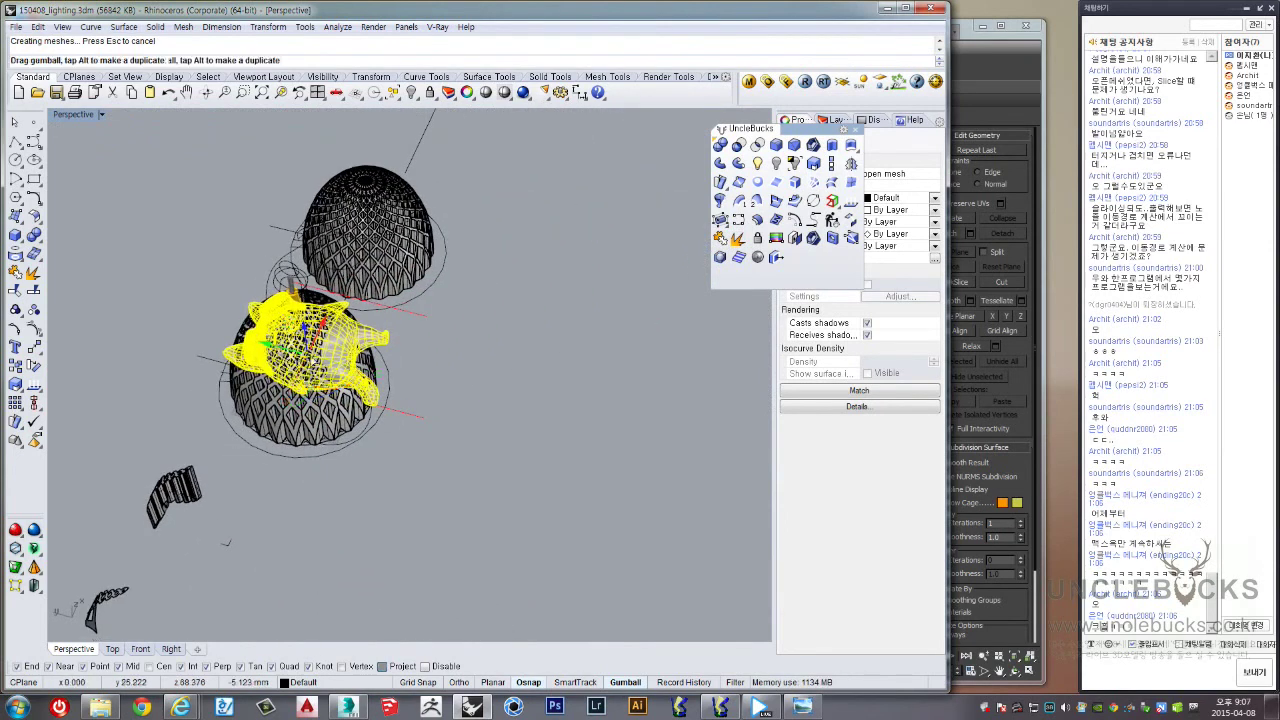
{"action": "left_click_drag", "start_coordinate": [290, 352], "coordinate": [528, 422]}
{"action": "right_click_drag", "start_coordinate": [528, 422], "coordinate": [603, 438]}
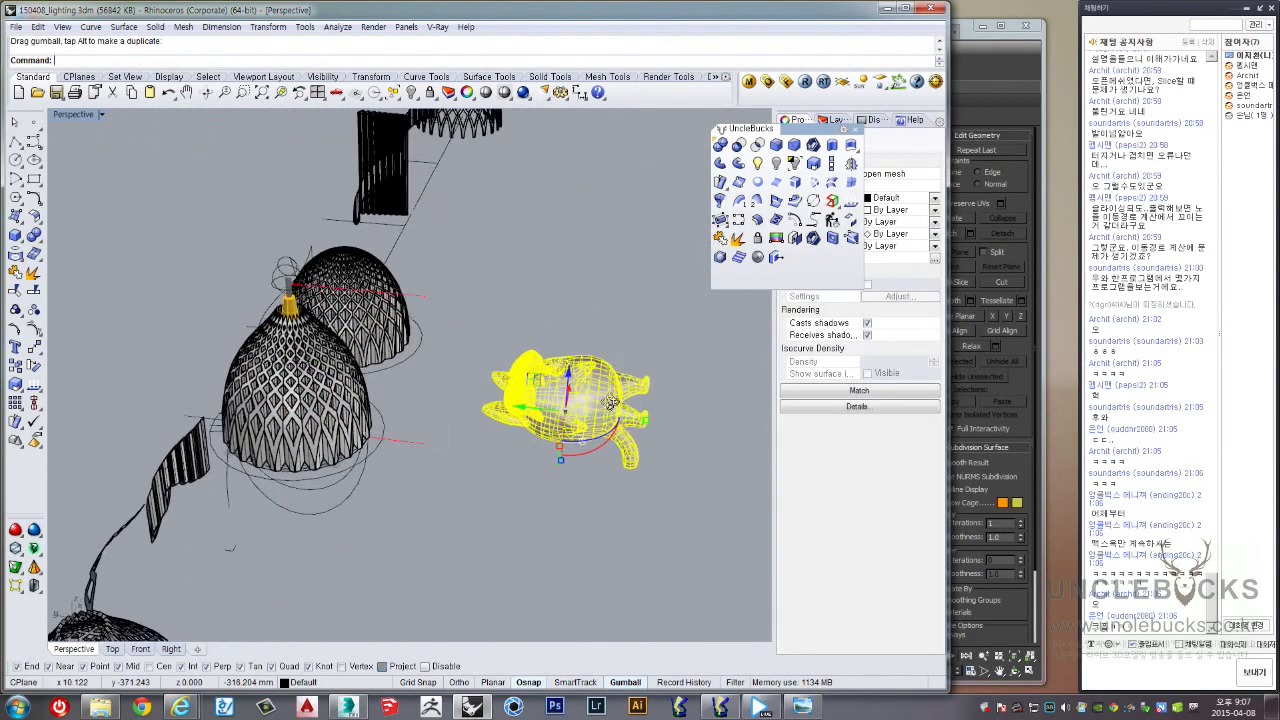
Rotate the character upright with the gumball arcs and orbit in closer.
{"action": "left_click_drag", "start_coordinate": [603, 438], "coordinate": [505, 498]}
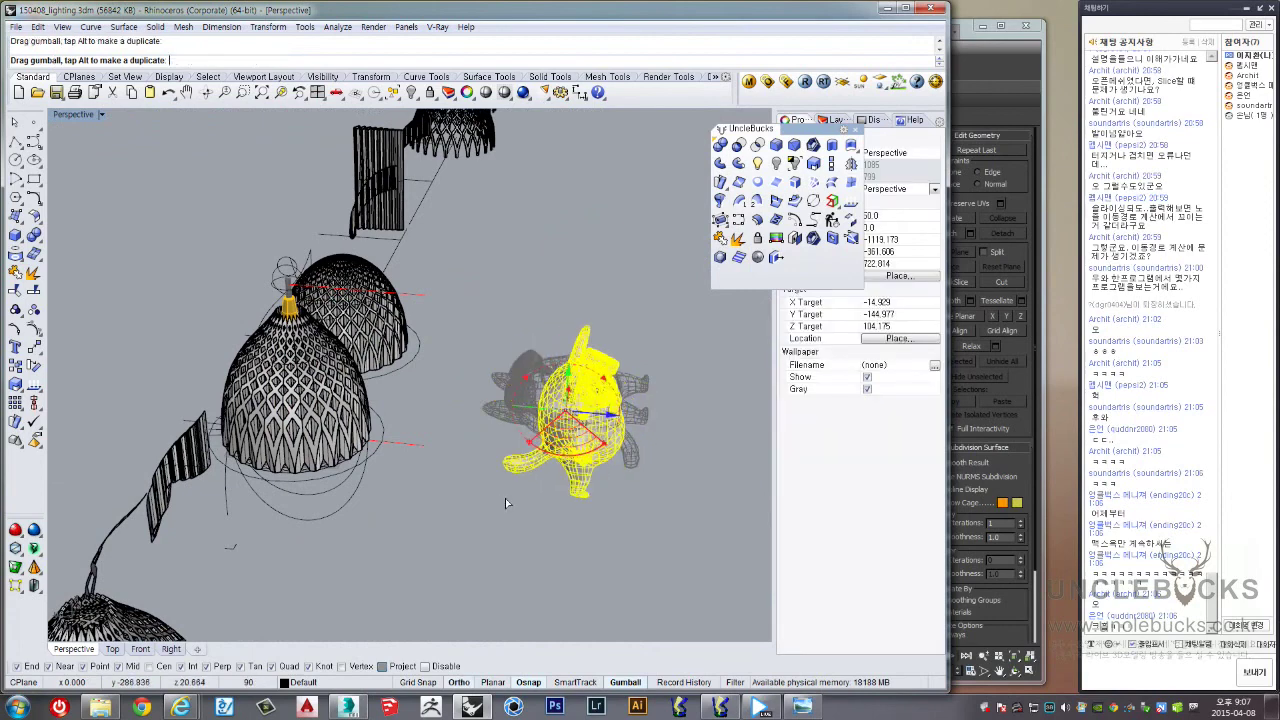
{"action": "right_click_drag", "start_coordinate": [505, 498], "coordinate": [585, 485]}
{"action": "scroll", "coordinate": [590, 485], "scroll_direction": "up", "scroll_amount": 3}
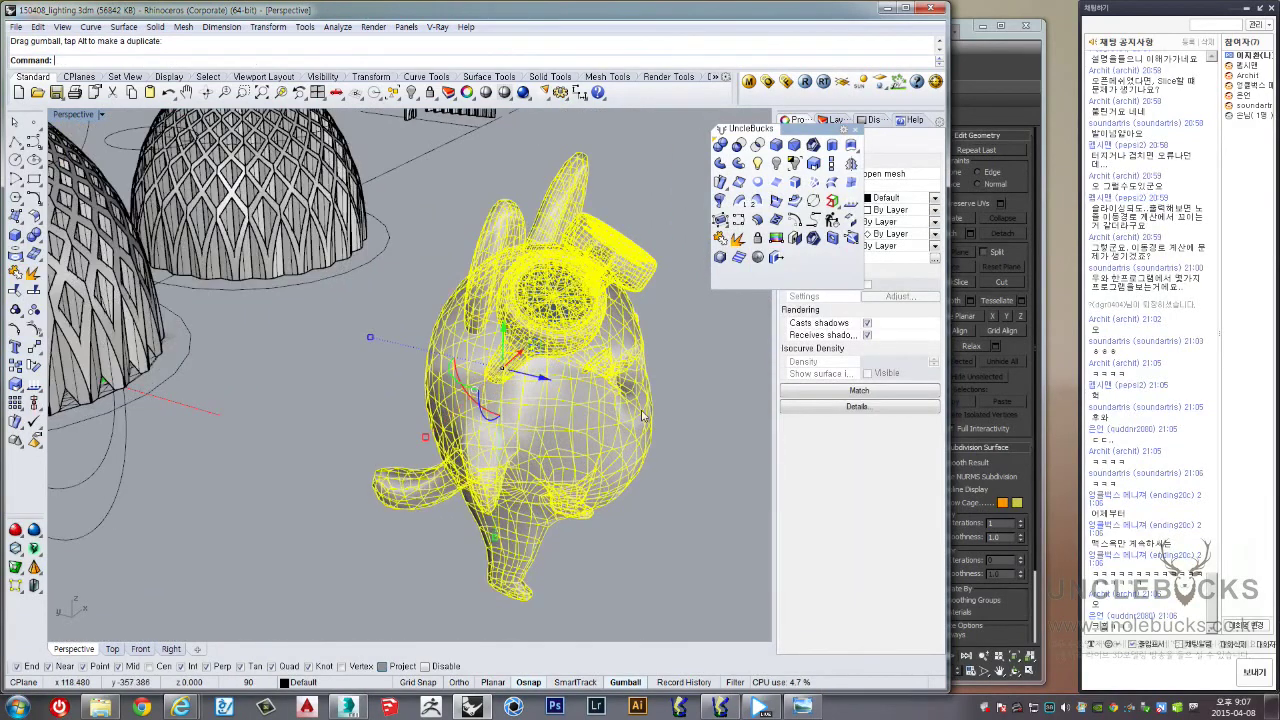
{"action": "right_click_drag", "start_coordinate": [643, 416], "coordinate": [560, 400]}
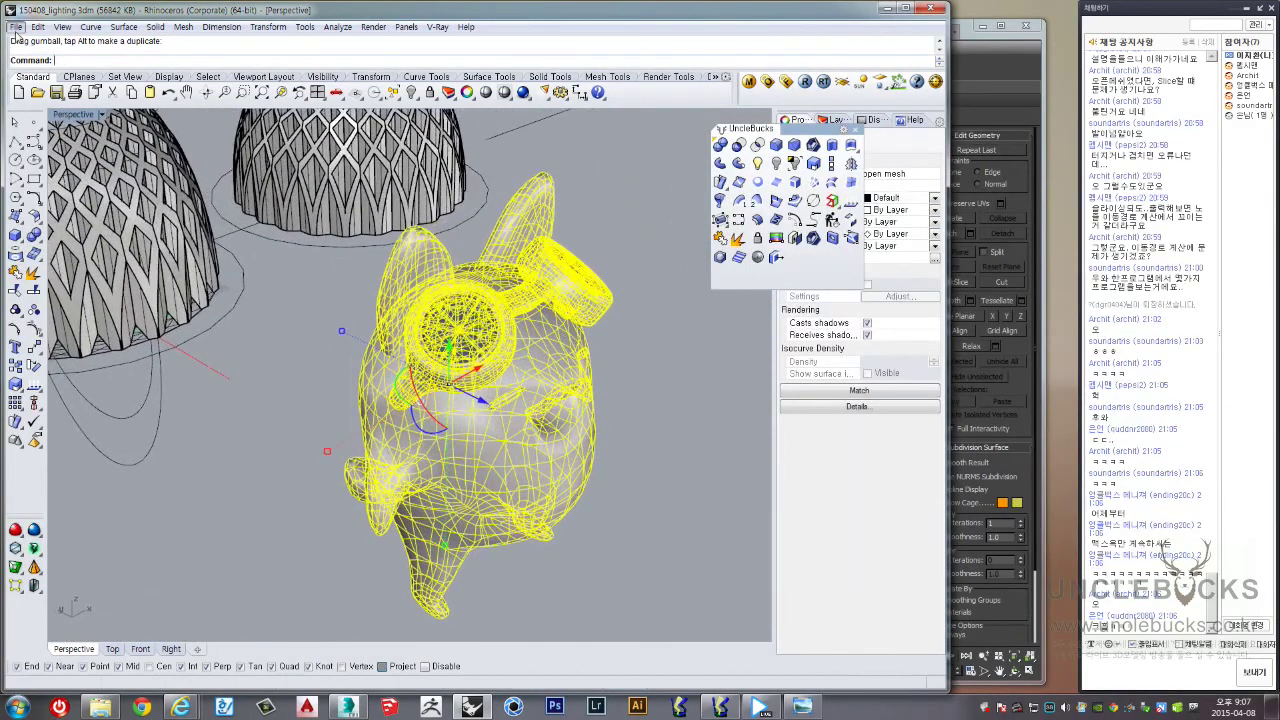
Export only the character as binary STL 123123.stl on the Desktop, then zoom around it.
{"action": "left_click", "coordinate": [16, 27]}
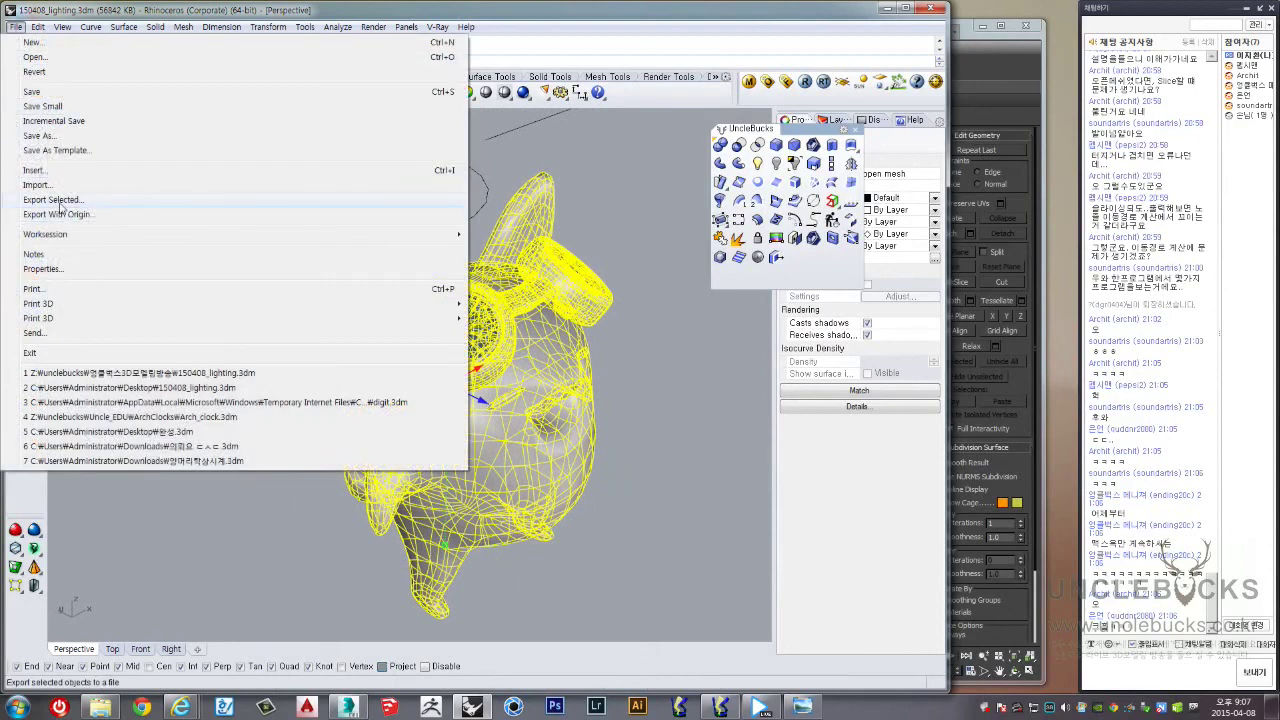
{"action": "left_click", "coordinate": [59, 202]}
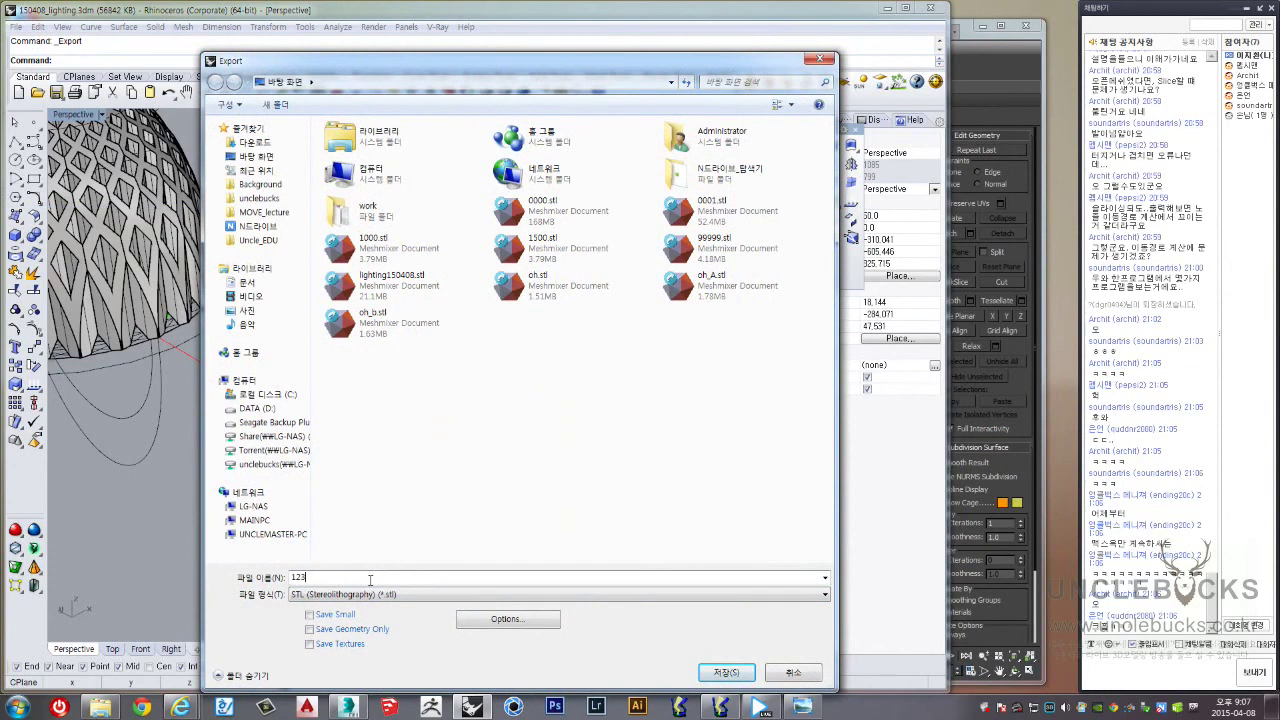
{"action": "left_click", "coordinate": [740, 673]}
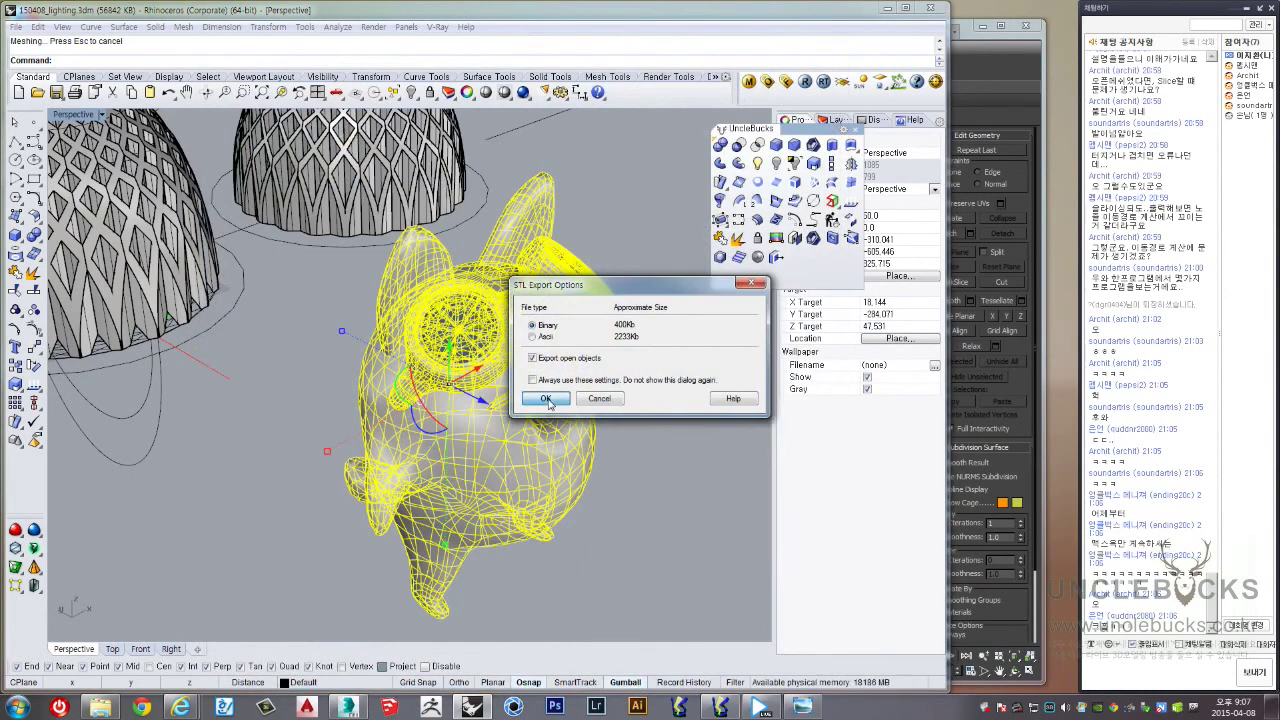
{"action": "left_click", "coordinate": [546, 399]}
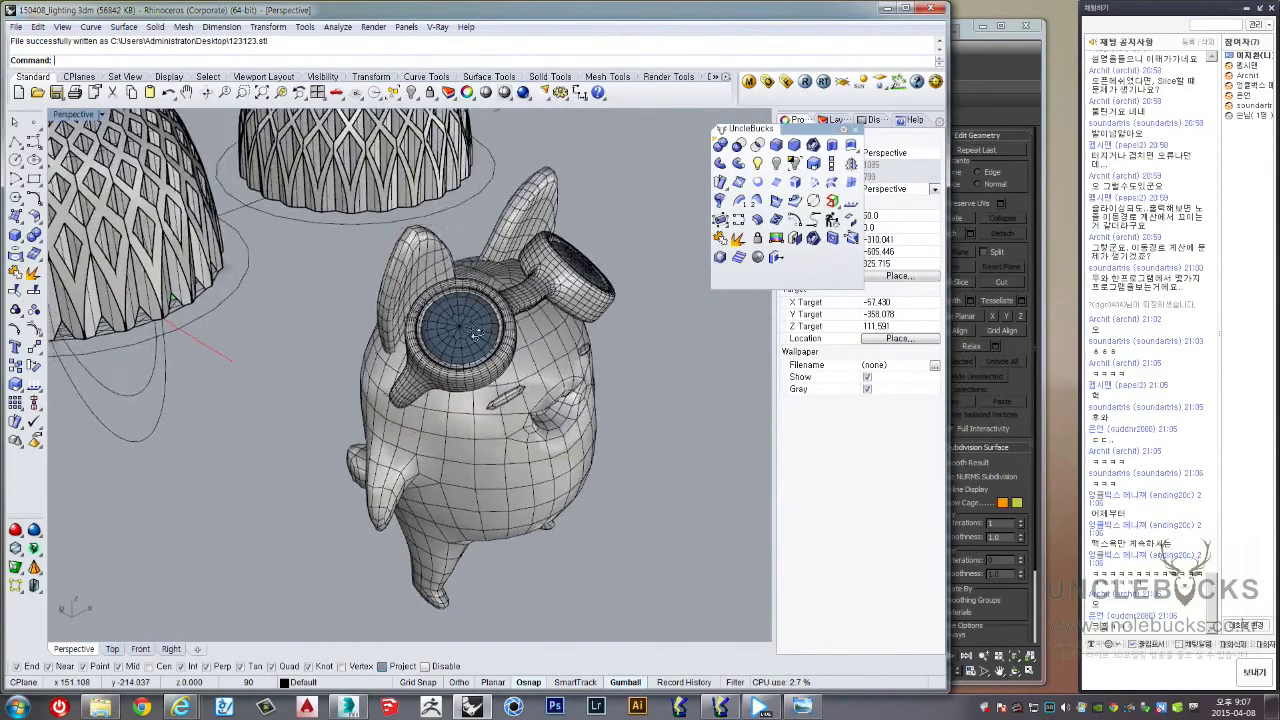
{"action": "mouse_move", "coordinate": [481, 327]}
{"action": "right_mouse_down"}
{"action": "mouse_move", "coordinate": [462, 308]}
{"action": "mouse_move", "coordinate": [404, 406]}
{"action": "right_mouse_up"}
{"action": "scroll", "coordinate": [462, 308], "scroll_direction": "up", "scroll_amount": 6}
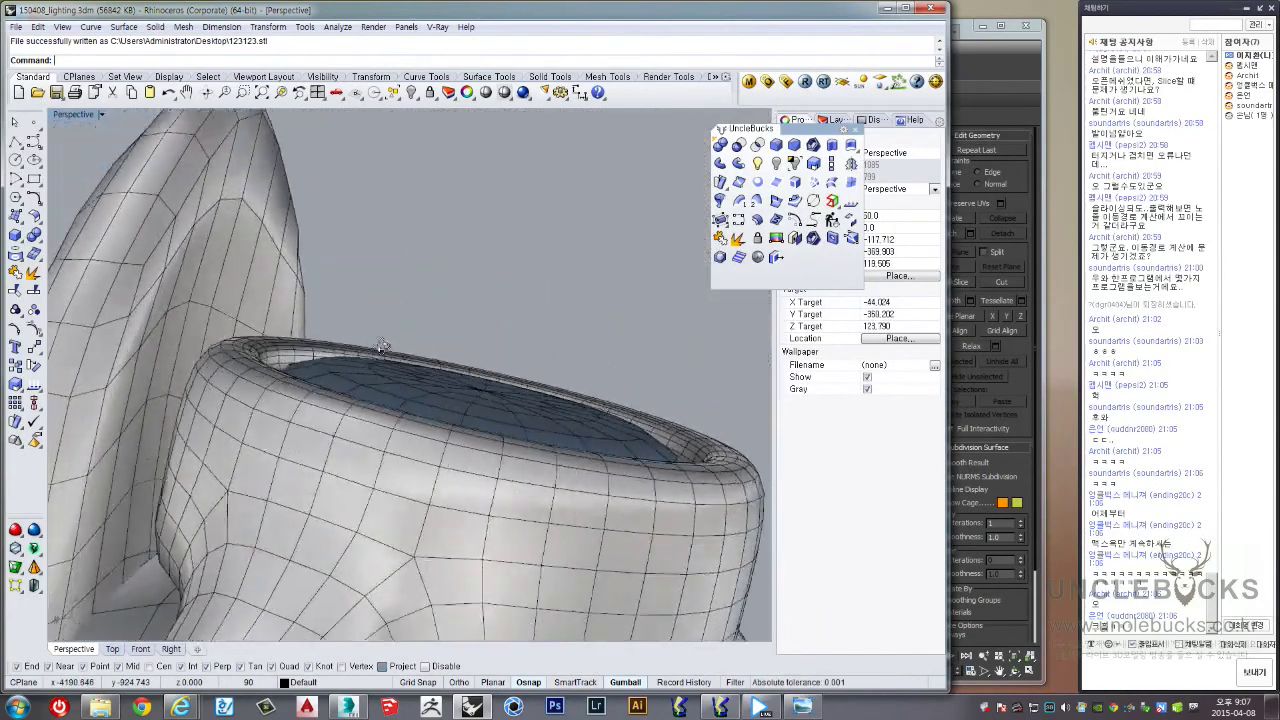
{"action": "scroll", "coordinate": [404, 406], "scroll_direction": "down", "scroll_amount": 10}
{"action": "right_click_drag", "start_coordinate": [404, 406], "coordinate": [420, 290]}
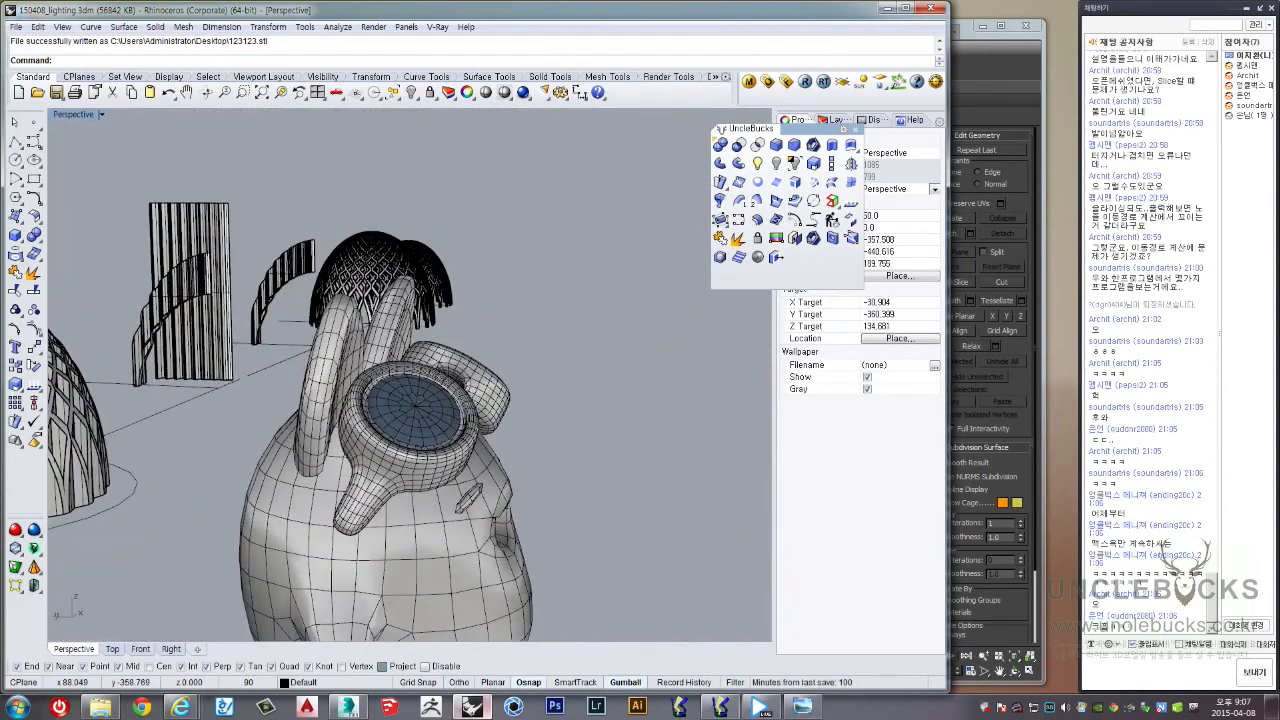
In KISSlicer, delete the lattice model and load 123123.stl, moving the inside-out warning aside.
{"action": "left_click", "coordinate": [720, 706]}
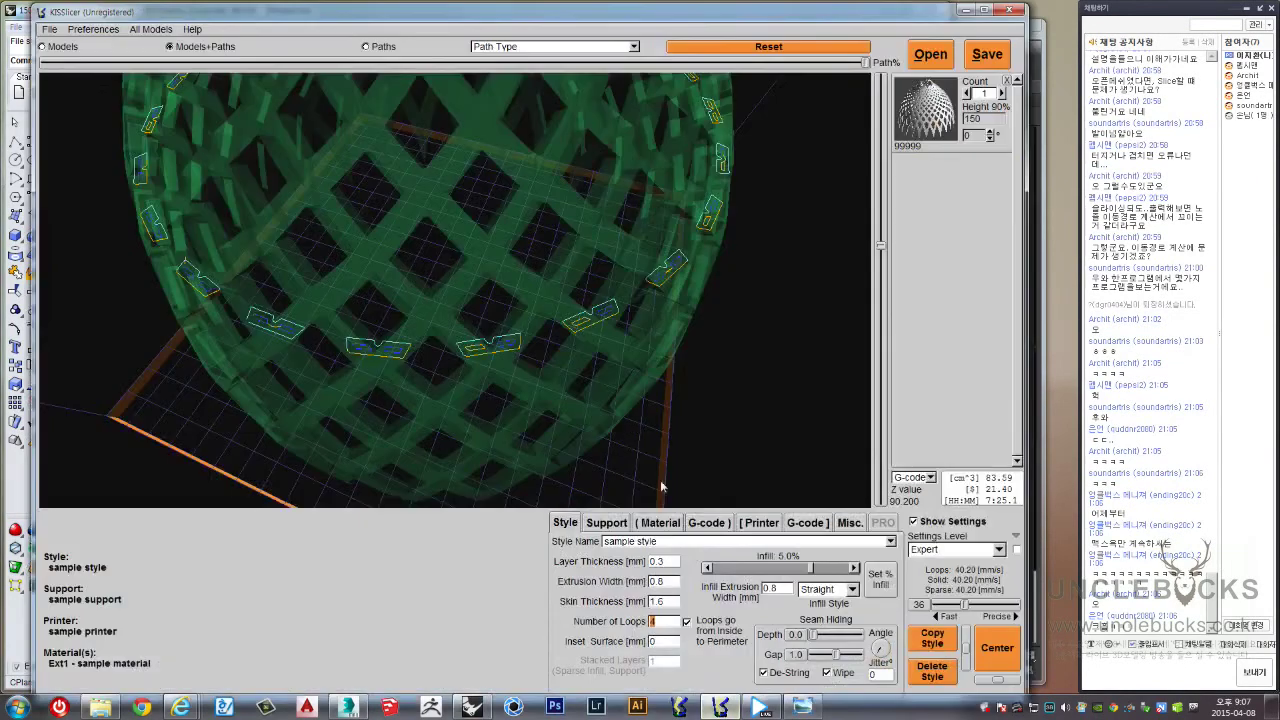
{"action": "scroll", "coordinate": [715, 290], "scroll_direction": "down", "scroll_amount": 5}
{"action": "scroll", "coordinate": [760, 200], "scroll_direction": "down", "scroll_amount": 3}
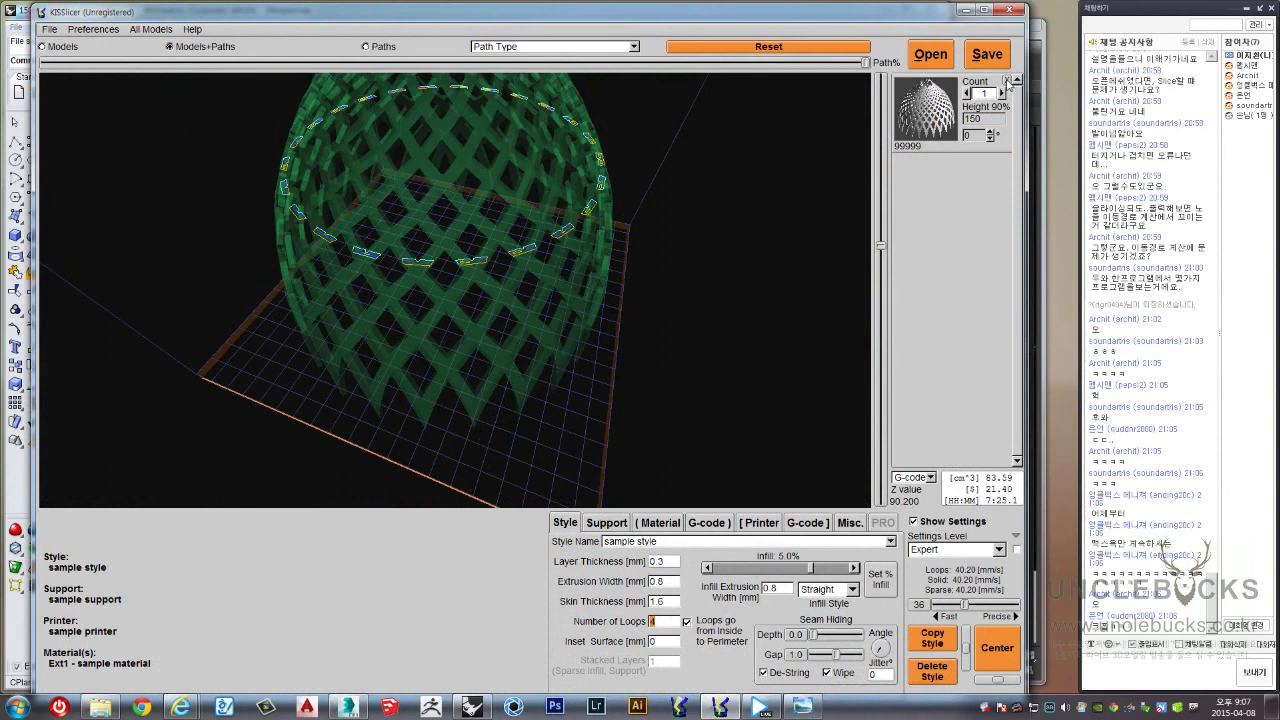
{"action": "left_click", "coordinate": [1006, 81]}
{"action": "left_click", "coordinate": [930, 54]}
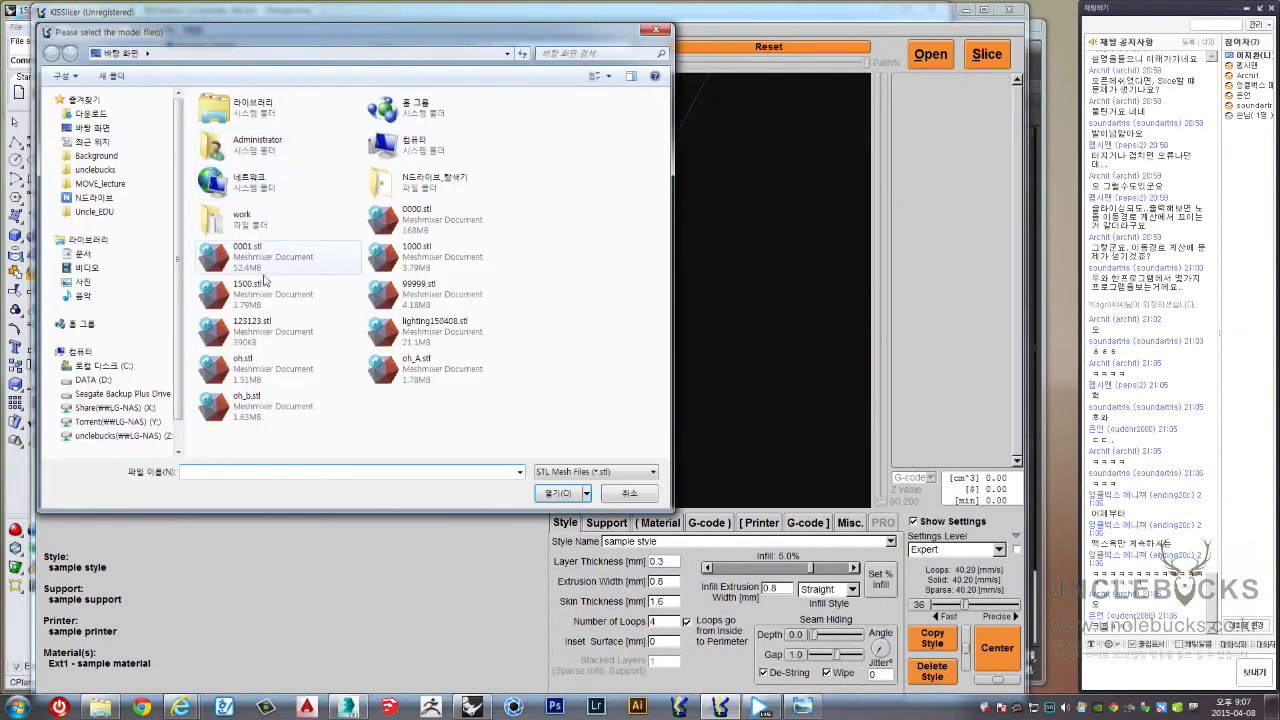
{"action": "left_click", "coordinate": [248, 325]}
{"action": "left_click", "coordinate": [538, 492]}
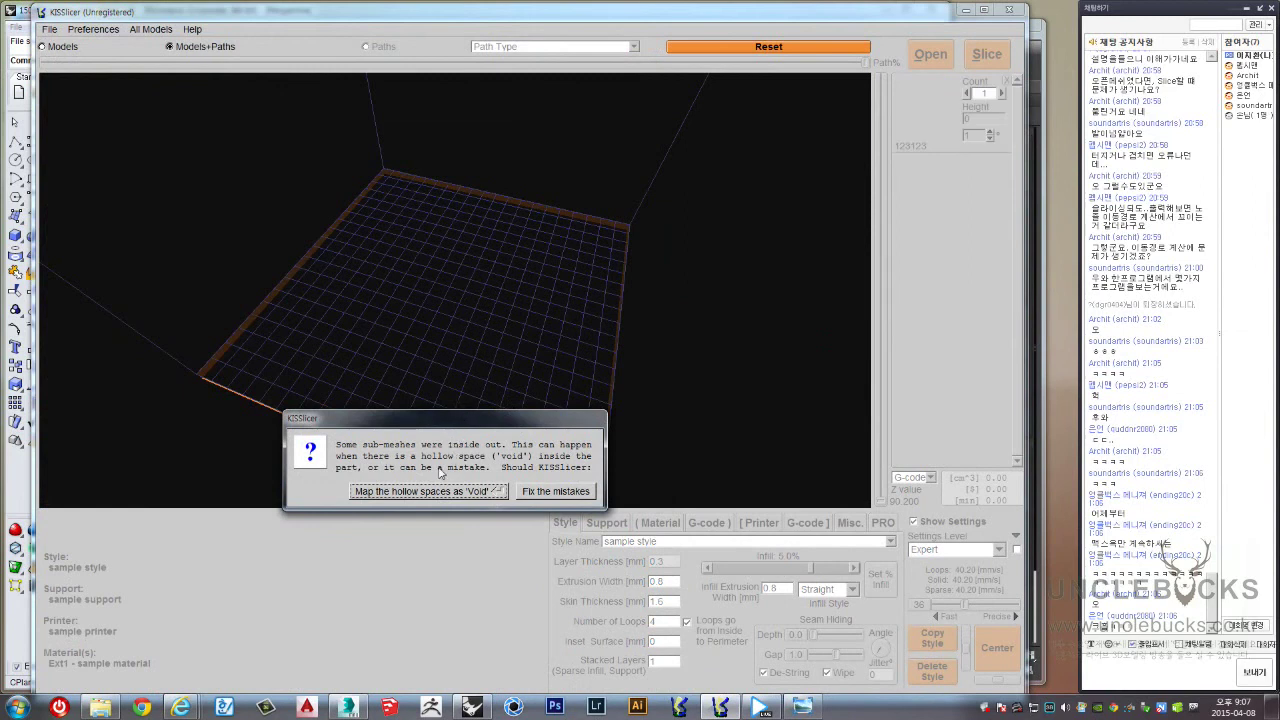
{"action": "left_click_drag", "start_coordinate": [431, 419], "coordinate": [540, 313]}
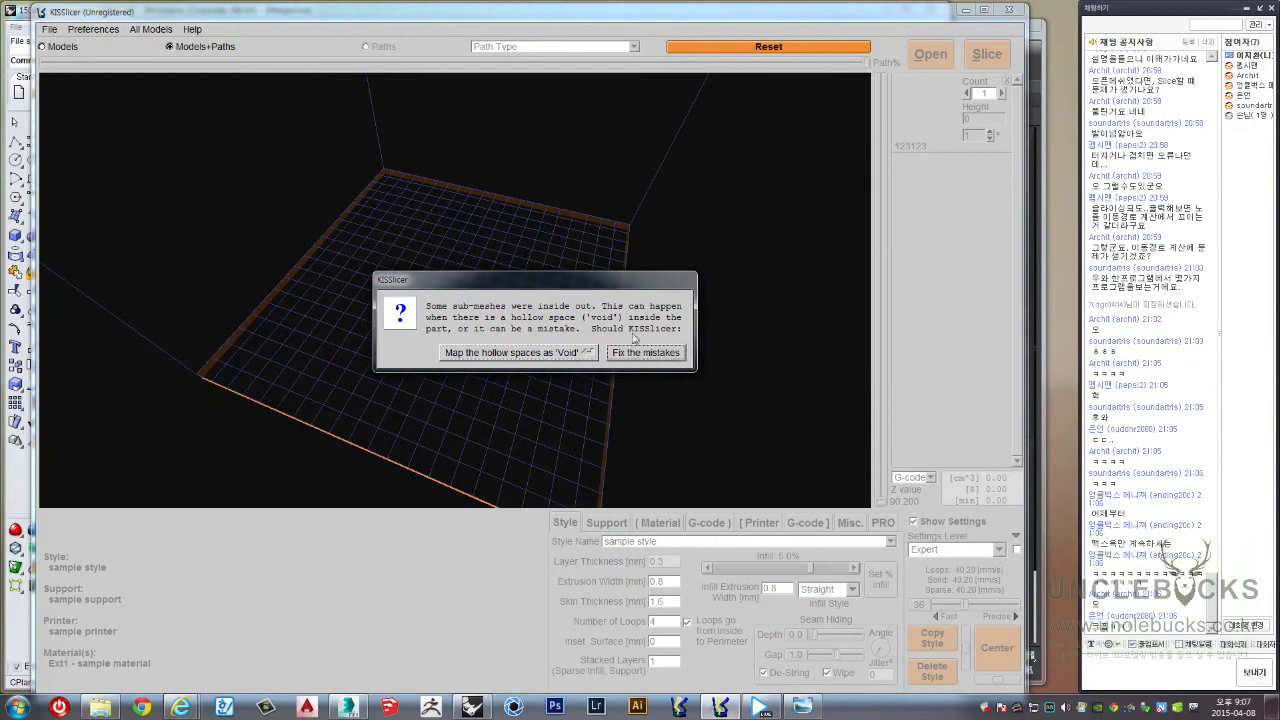
{"action": "left_click_drag", "start_coordinate": [619, 281], "coordinate": [619, 263]}
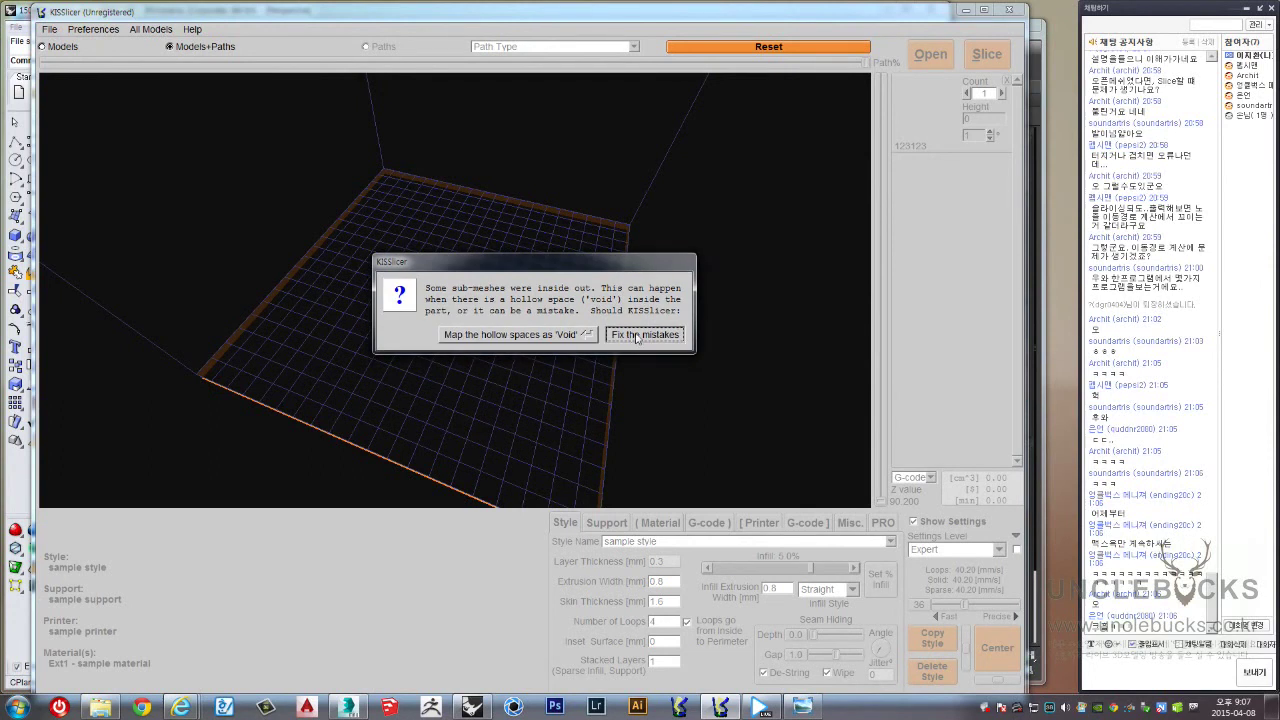
Choose 'Fix the mistakes' for the inside-out sub-meshes and orbit around the loaded character.
{"action": "left_click", "coordinate": [636, 335]}
{"action": "mouse_move", "coordinate": [518, 342]}
{"action": "left_mouse_down"}
{"action": "mouse_move", "coordinate": [609, 300]}
{"action": "mouse_move", "coordinate": [447, 256]}
{"action": "mouse_move", "coordinate": [478, 176]}
{"action": "mouse_move", "coordinate": [591, 183]}
{"action": "left_mouse_up"}
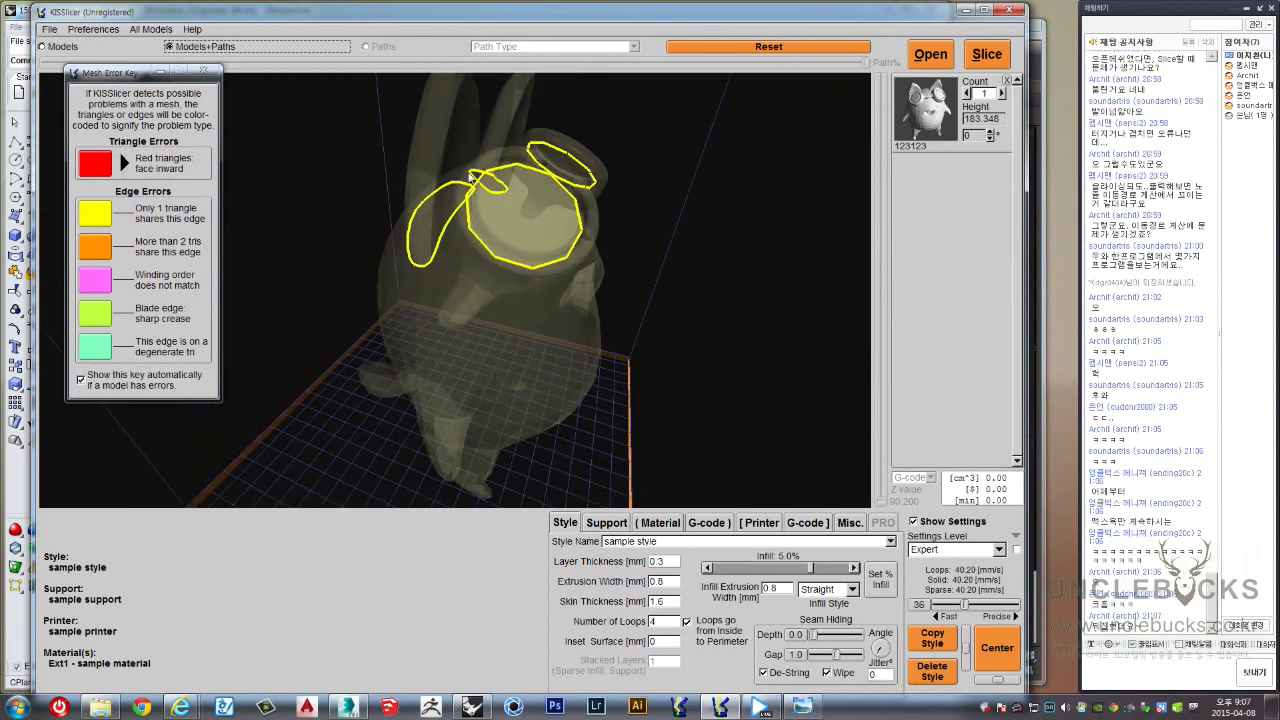
{"action": "scroll", "coordinate": [470, 177], "scroll_direction": "up", "scroll_amount": 2}
{"action": "scroll", "coordinate": [516, 175], "scroll_direction": "up", "scroll_amount": 2}
{"action": "mouse_move", "coordinate": [583, 137]}
{"action": "left_mouse_down"}
{"action": "mouse_move", "coordinate": [556, 178]}
{"action": "mouse_move", "coordinate": [437, 214]}
{"action": "mouse_move", "coordinate": [486, 202]}
{"action": "left_mouse_up"}
{"action": "scroll", "coordinate": [490, 200], "scroll_direction": "down", "scroll_amount": 3}
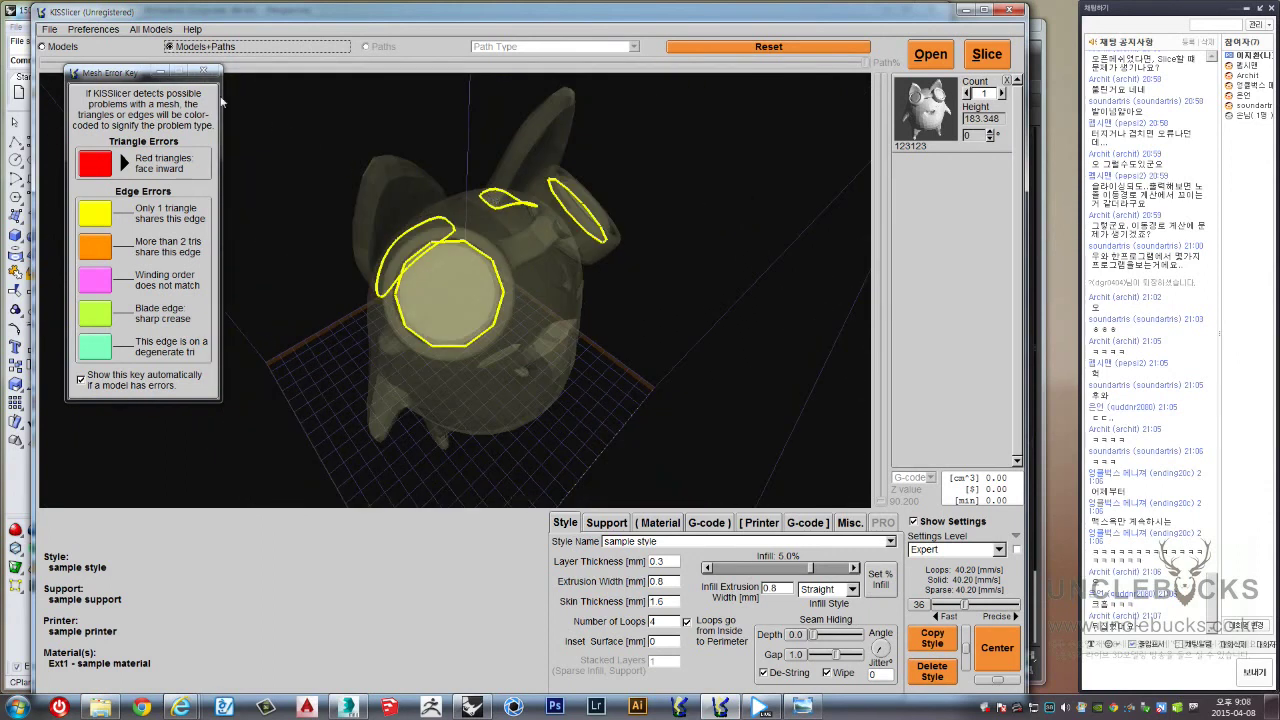
Close the Mesh Error Key, orbit to a front view and start slicing.
{"action": "left_click", "coordinate": [203, 71]}
{"action": "mouse_move", "coordinate": [380, 280]}
{"action": "left_mouse_down"}
{"action": "mouse_move", "coordinate": [600, 280]}
{"action": "mouse_move", "coordinate": [615, 296]}
{"action": "left_mouse_up"}
{"action": "scroll", "coordinate": [624, 286], "scroll_direction": "down", "scroll_amount": 2}
{"action": "mouse_move", "coordinate": [684, 377]}
{"action": "left_mouse_down"}
{"action": "mouse_move", "coordinate": [643, 378]}
{"action": "mouse_move", "coordinate": [632, 415]}
{"action": "left_mouse_up"}
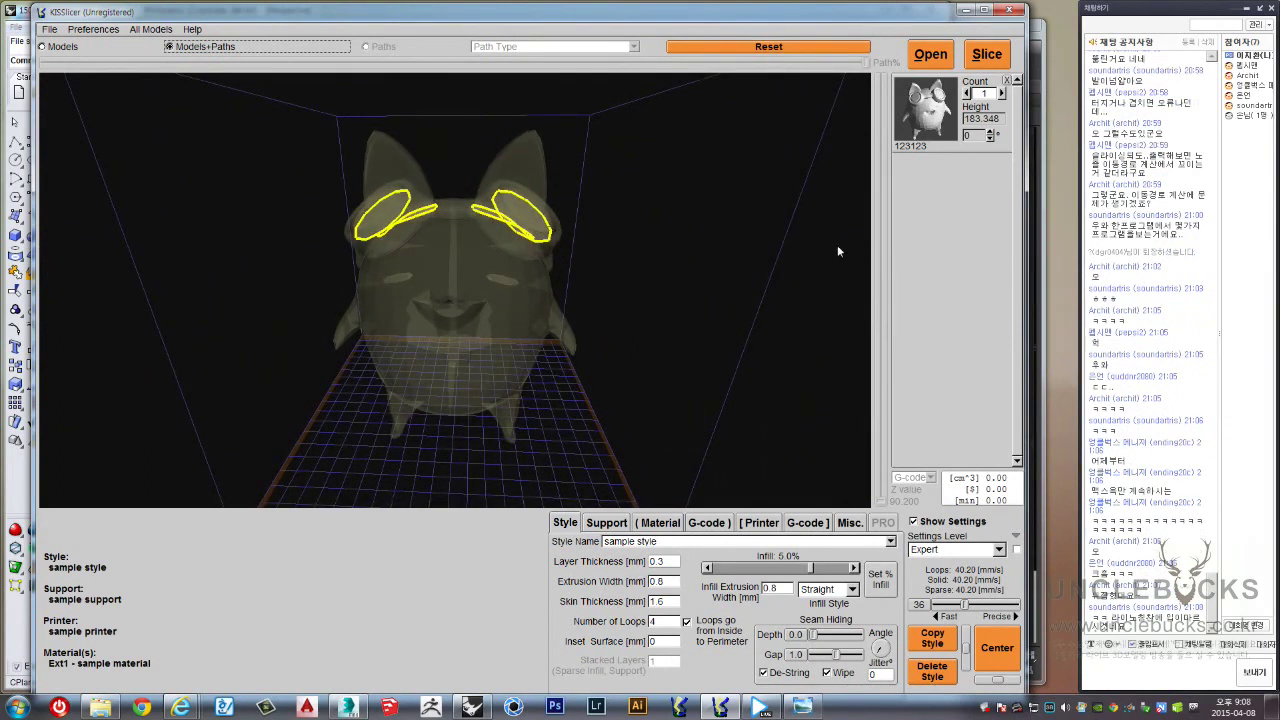
{"action": "left_click", "coordinate": [990, 60]}
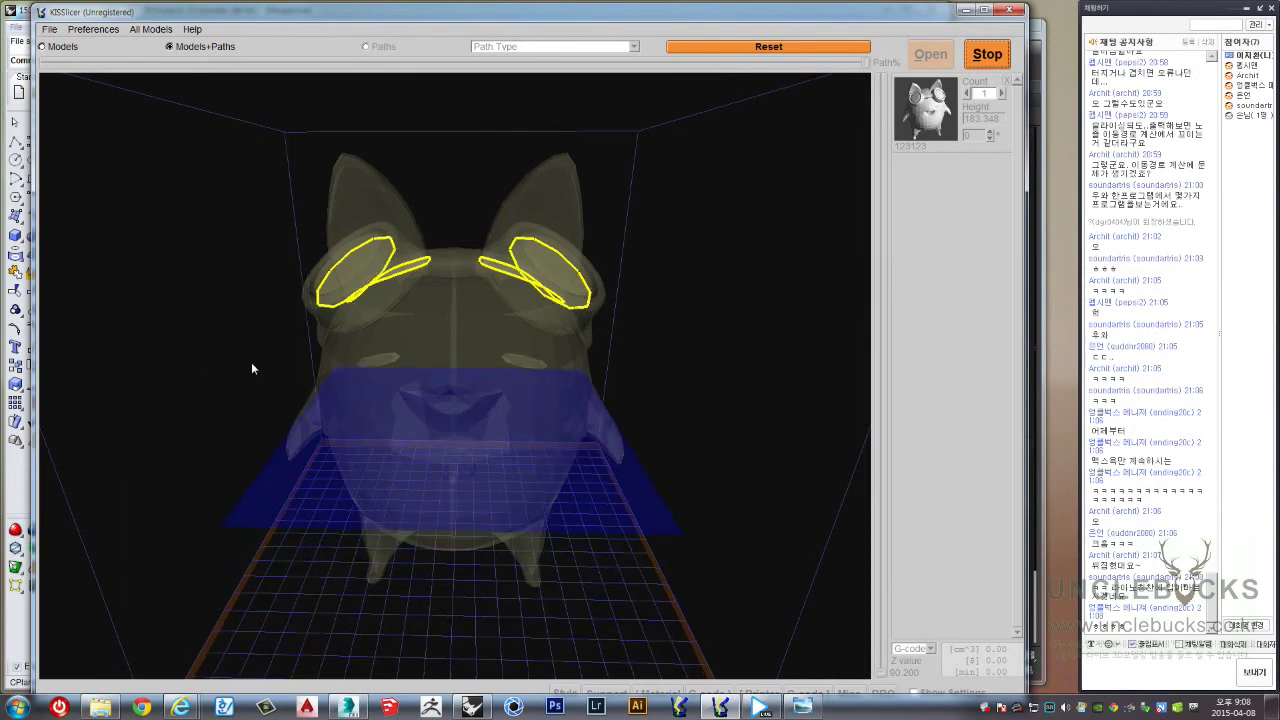
{"action": "mouse_move", "coordinate": [254, 369]}
{"action": "left_mouse_down"}
{"action": "mouse_move", "coordinate": [531, 354]}
{"action": "mouse_move", "coordinate": [316, 393]}
{"action": "left_mouse_up"}
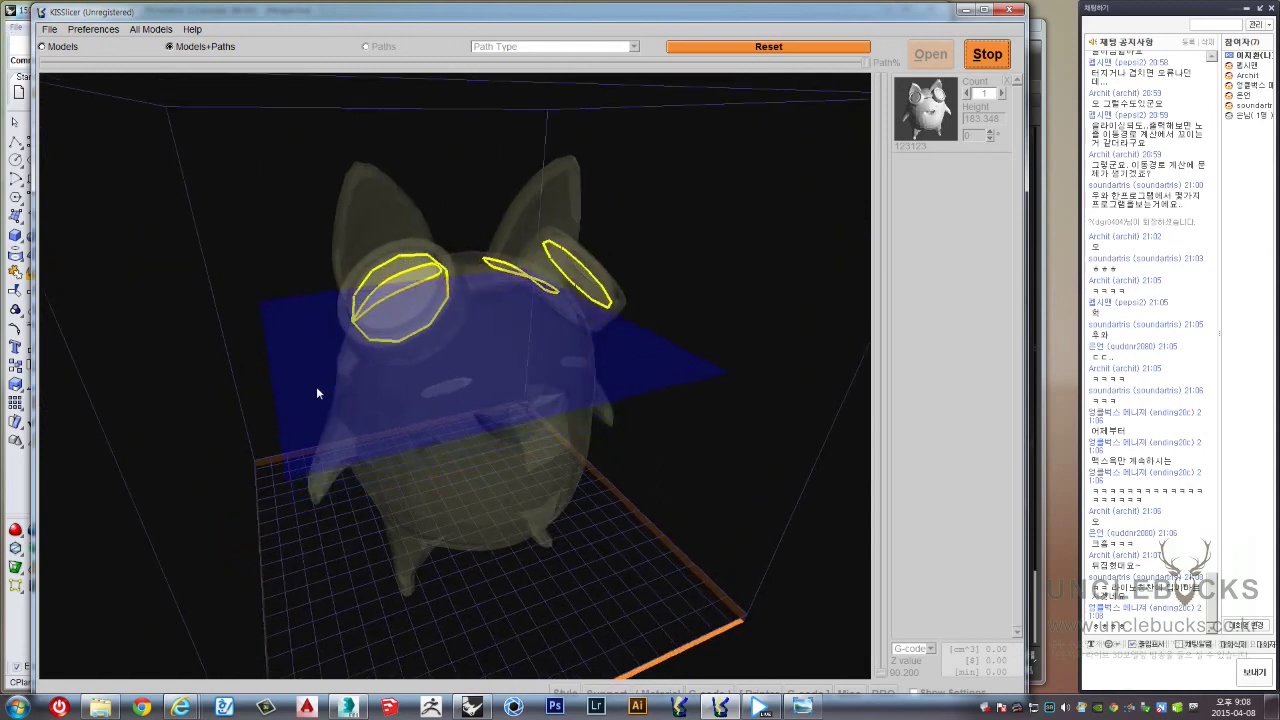
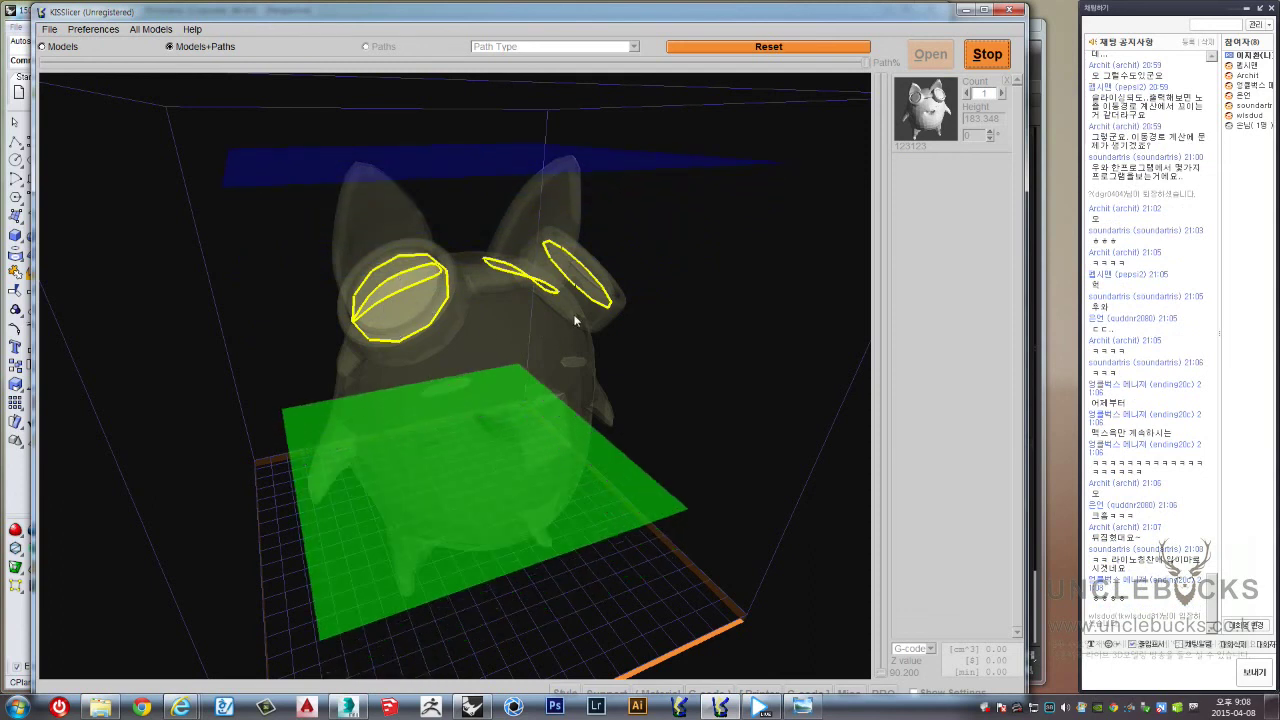
Orbit around the freshly sliced creature to inspect its cyan and orange toolpaths.
{"action": "left_click_drag", "start_coordinate": [610, 326], "coordinate": [639, 316]}
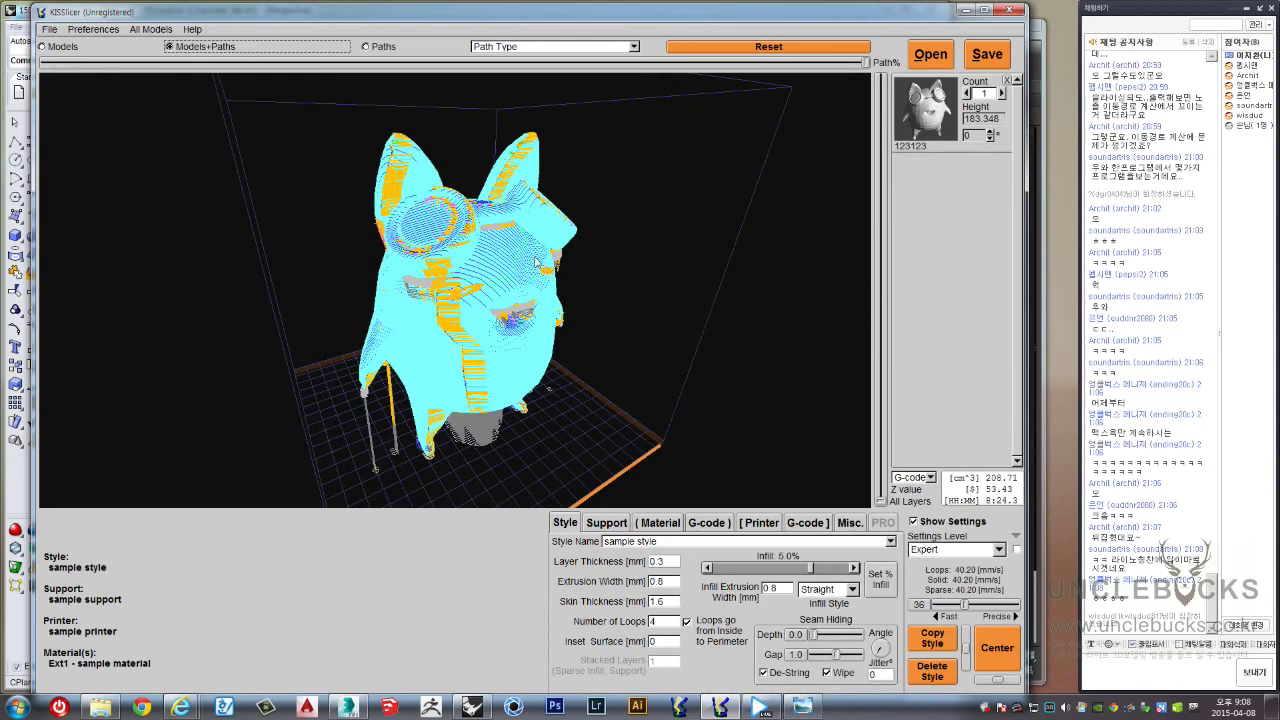
{"action": "mouse_move", "coordinate": [545, 265]}
{"action": "left_mouse_down"}
{"action": "mouse_move", "coordinate": [512, 272]}
{"action": "mouse_move", "coordinate": [594, 286]}
{"action": "mouse_move", "coordinate": [826, 274]}
{"action": "mouse_move", "coordinate": [638, 319]}
{"action": "mouse_move", "coordinate": [398, 322]}
{"action": "mouse_move", "coordinate": [728, 259]}
{"action": "mouse_move", "coordinate": [462, 256]}
{"action": "mouse_move", "coordinate": [534, 241]}
{"action": "left_mouse_up"}
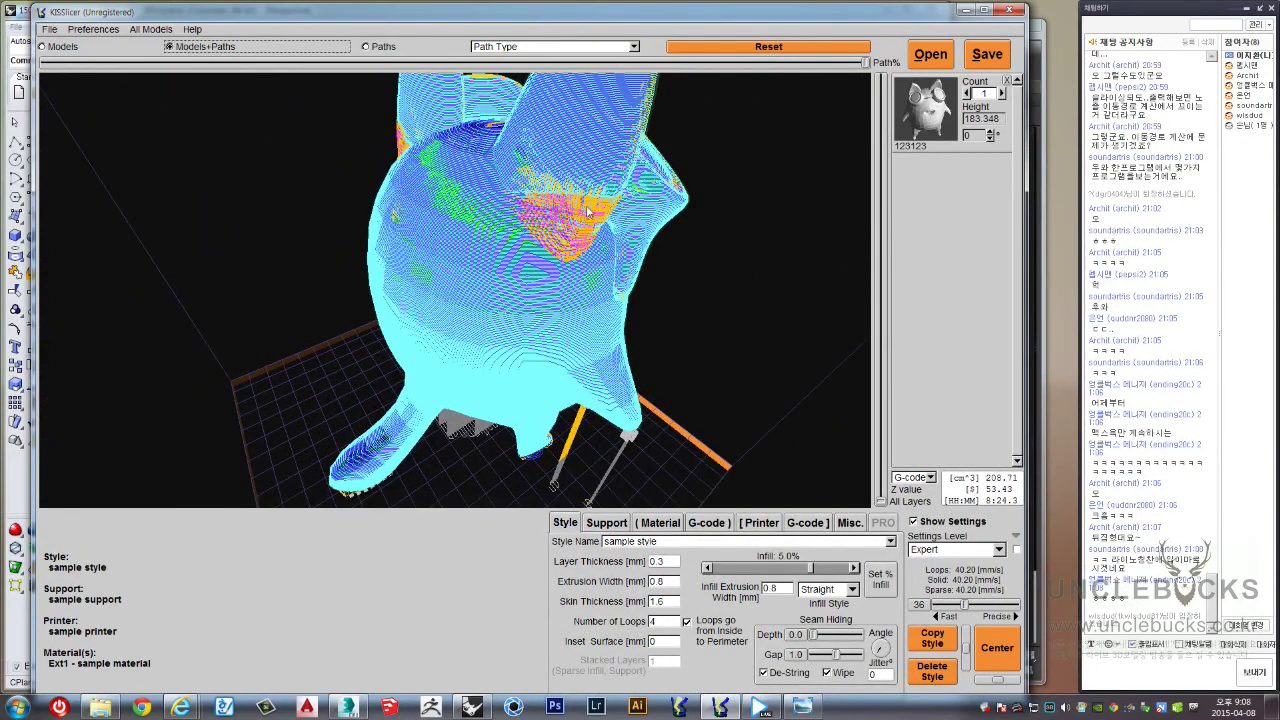
Preview a single layer at Z 25.100, then drop to the bottom layer's foot outlines.
{"action": "mouse_move", "coordinate": [594, 196]}
{"action": "left_mouse_down"}
{"action": "mouse_move", "coordinate": [496, 263]}
{"action": "mouse_move", "coordinate": [675, 333]}
{"action": "mouse_move", "coordinate": [319, 226]}
{"action": "mouse_move", "coordinate": [587, 343]}
{"action": "left_mouse_up"}
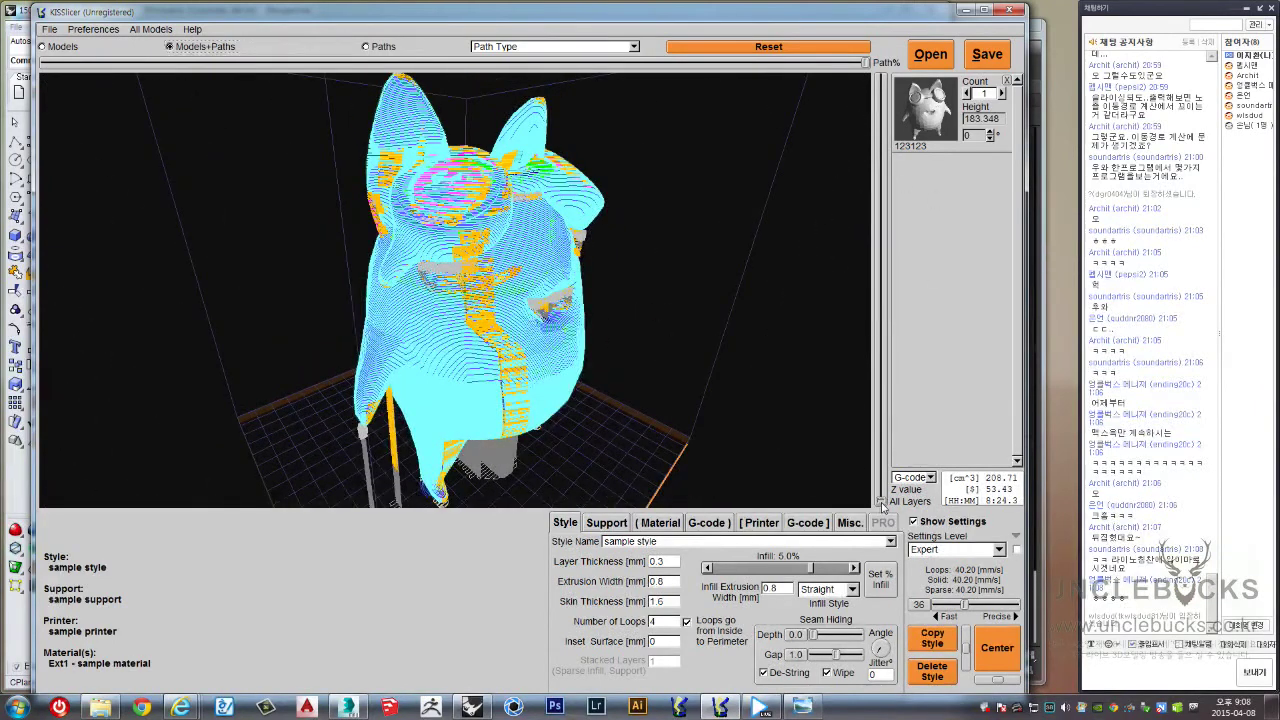
{"action": "left_click_drag", "start_coordinate": [882, 508], "coordinate": [881, 369]}
{"action": "mouse_move", "coordinate": [507, 406]}
{"action": "left_mouse_down"}
{"action": "mouse_move", "coordinate": [391, 360]}
{"action": "mouse_move", "coordinate": [428, 406]}
{"action": "mouse_move", "coordinate": [532, 325]}
{"action": "mouse_move", "coordinate": [585, 352]}
{"action": "mouse_move", "coordinate": [660, 320]}
{"action": "left_mouse_up"}
{"action": "mouse_move", "coordinate": [881, 369]}
{"action": "left_mouse_down"}
{"action": "mouse_move", "coordinate": [878, 505]}
{"action": "mouse_move", "coordinate": [876, 493]}
{"action": "left_mouse_up"}
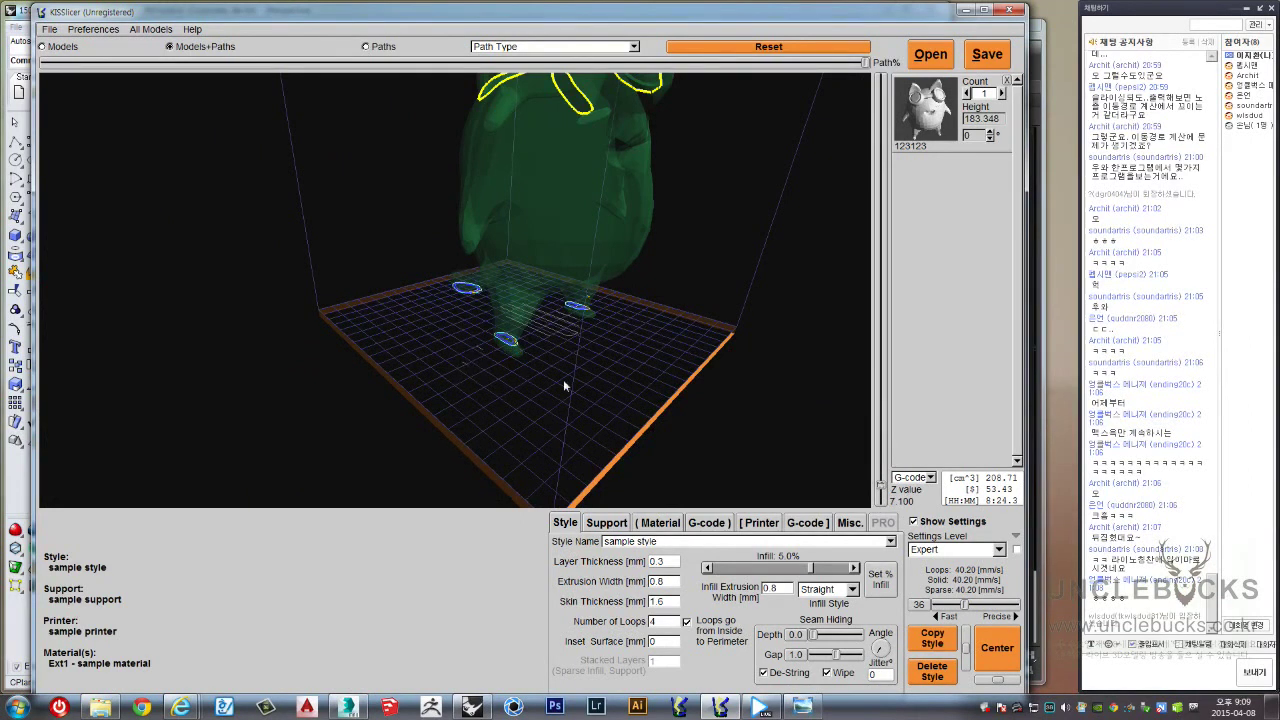
Raise the layer preview through Z 18.5, 33.2 and 44.0, viewing it from the side.
{"action": "left_click_drag", "start_coordinate": [879, 490], "coordinate": [880, 459]}
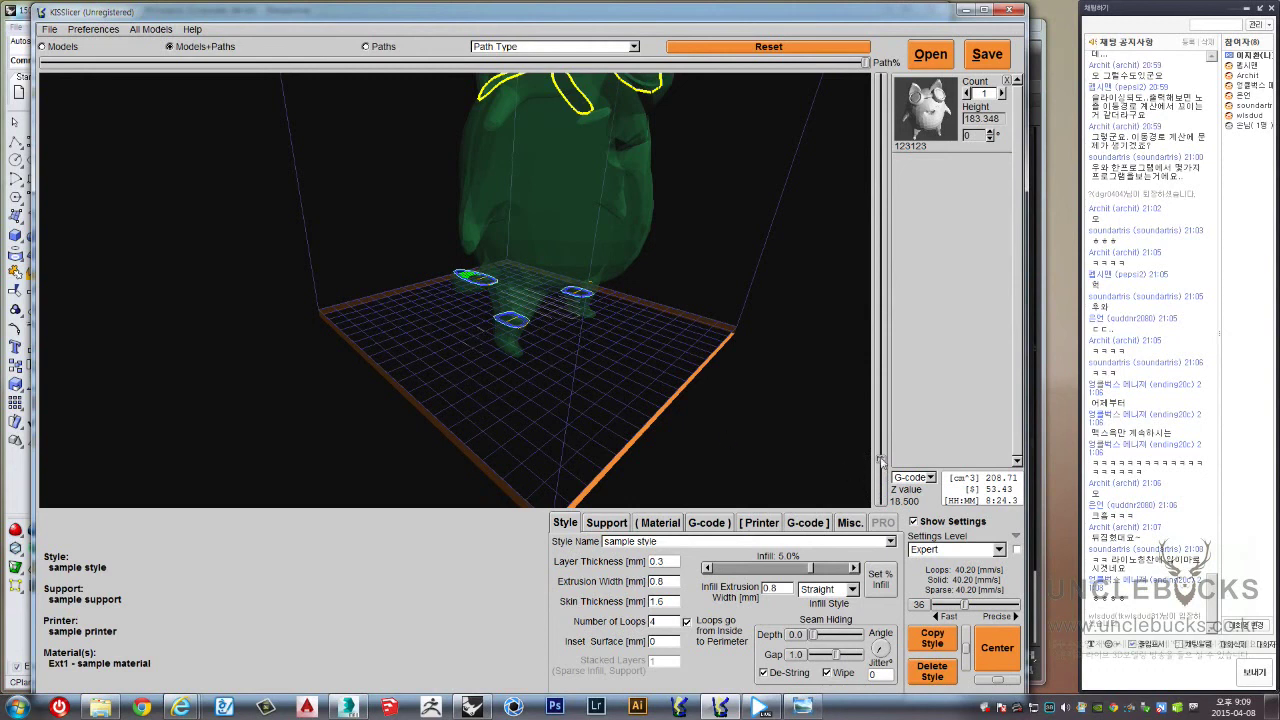
{"action": "left_click_drag", "start_coordinate": [881, 457], "coordinate": [881, 428]}
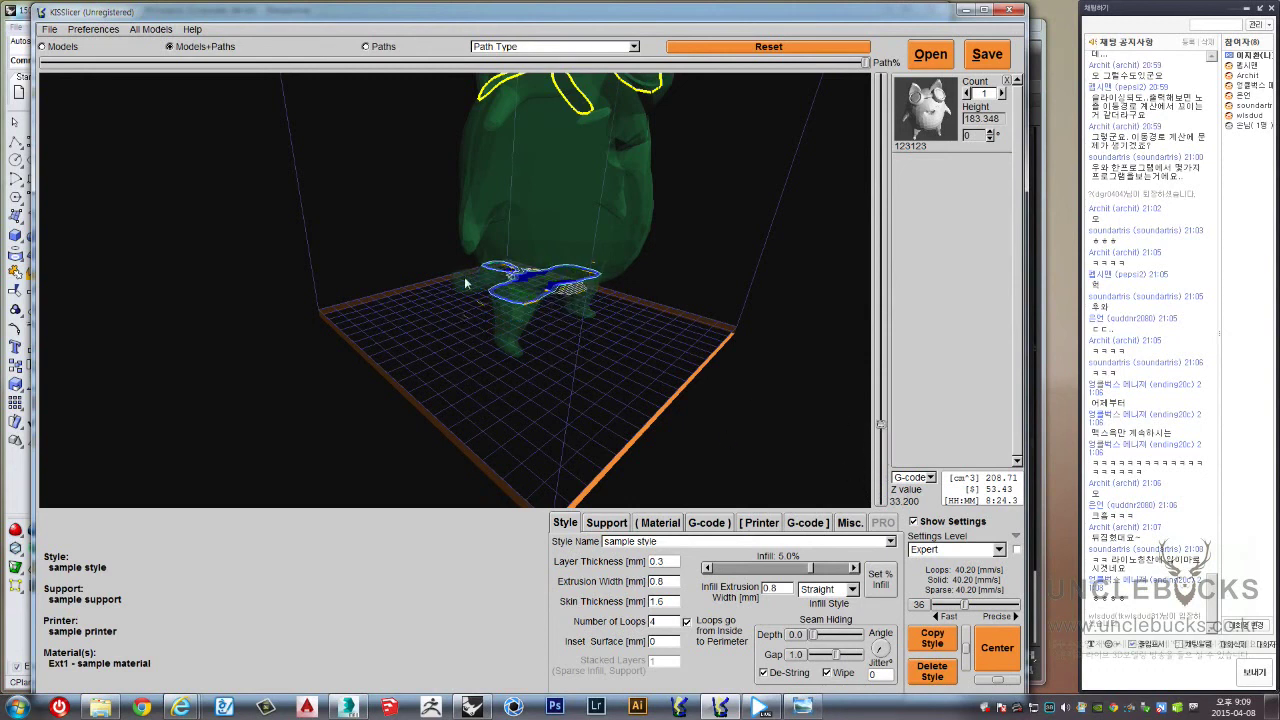
{"action": "mouse_move", "coordinate": [881, 428]}
{"action": "left_mouse_down"}
{"action": "mouse_move", "coordinate": [894, 353]}
{"action": "mouse_move", "coordinate": [894, 367]}
{"action": "left_mouse_up"}
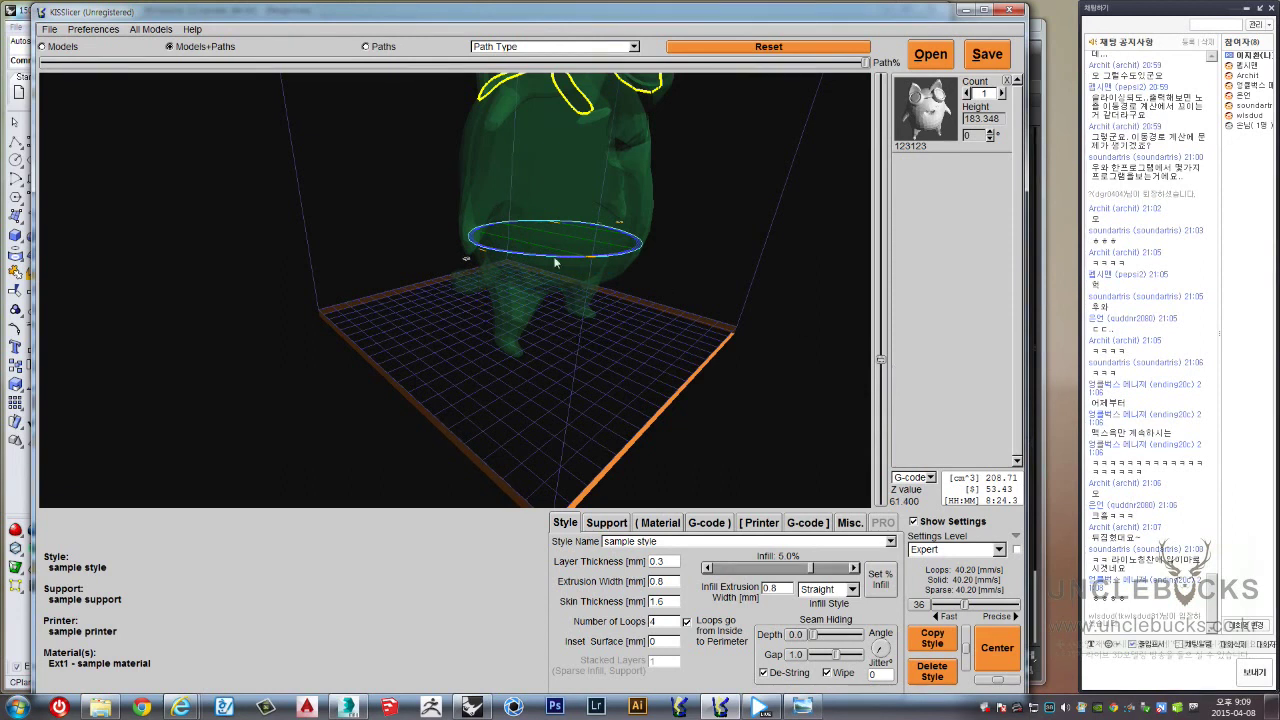
{"action": "scroll", "coordinate": [480, 228], "scroll_direction": "up", "scroll_amount": 5}
{"action": "left_click_drag", "start_coordinate": [491, 200], "coordinate": [917, 465]}
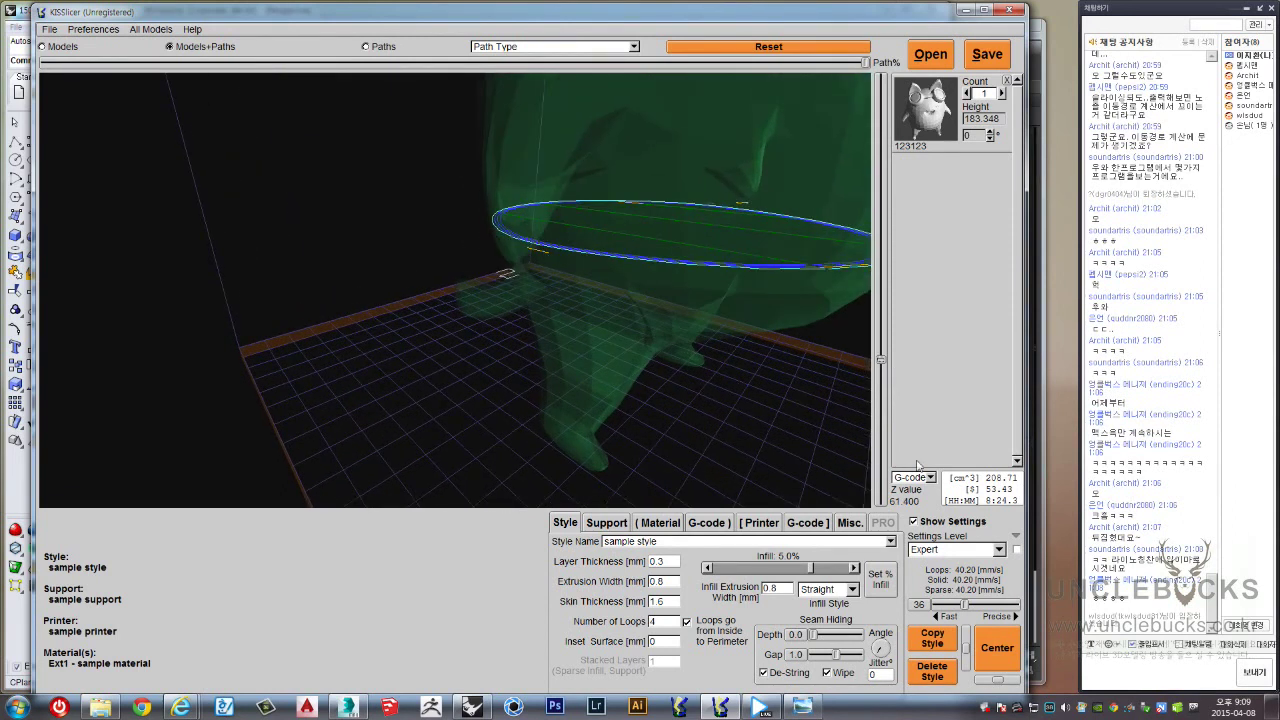
Step the preview up through Z 60.2, 82.4 and 104.3 to 122.0, zooming onto the ring.
{"action": "left_click_drag", "start_coordinate": [884, 375], "coordinate": [881, 311]}
{"action": "mouse_move", "coordinate": [704, 274]}
{"action": "left_mouse_down"}
{"action": "mouse_move", "coordinate": [663, 201]}
{"action": "mouse_move", "coordinate": [694, 226]}
{"action": "left_mouse_up"}
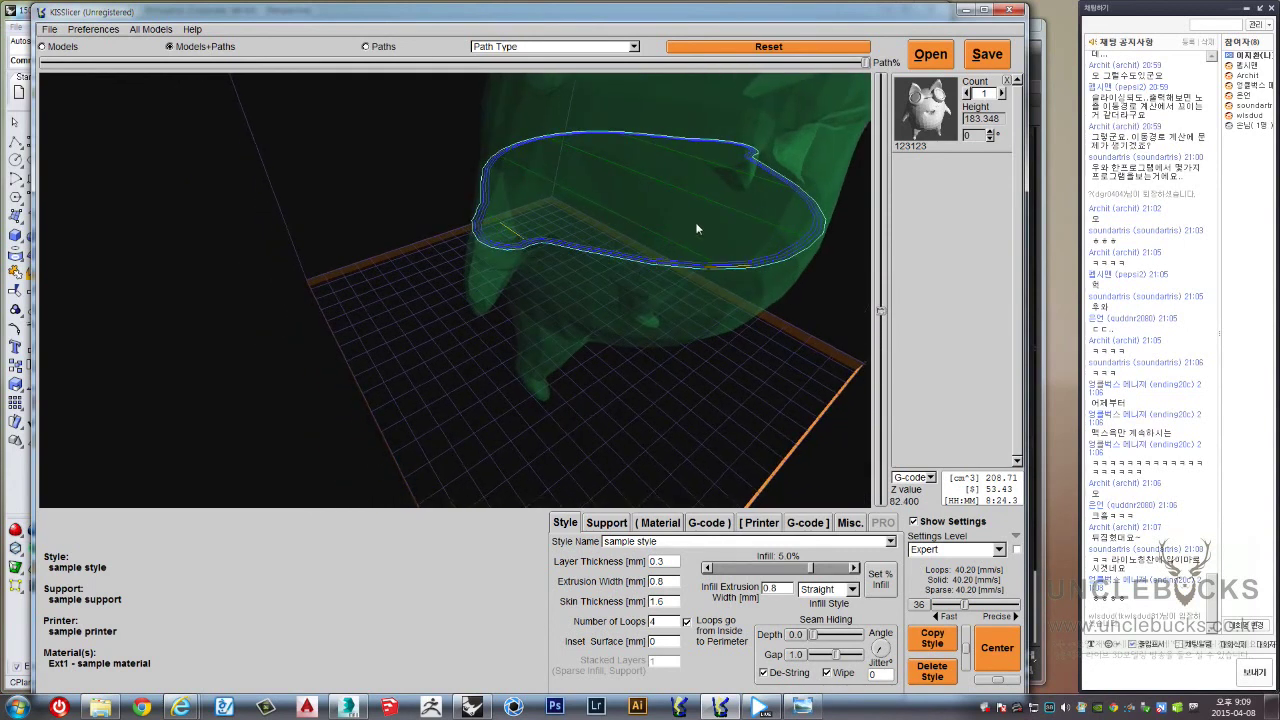
{"action": "left_click_drag", "start_coordinate": [883, 311], "coordinate": [884, 266]}
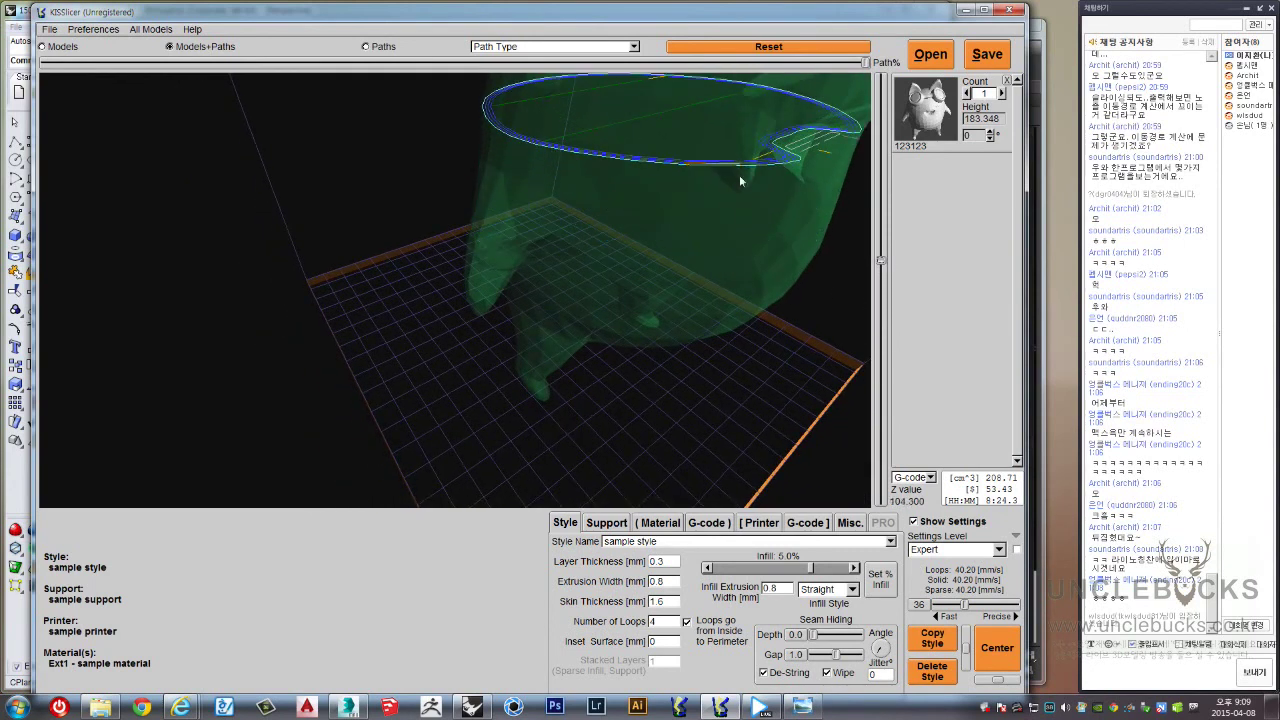
{"action": "left_click_drag", "start_coordinate": [712, 141], "coordinate": [824, 390]}
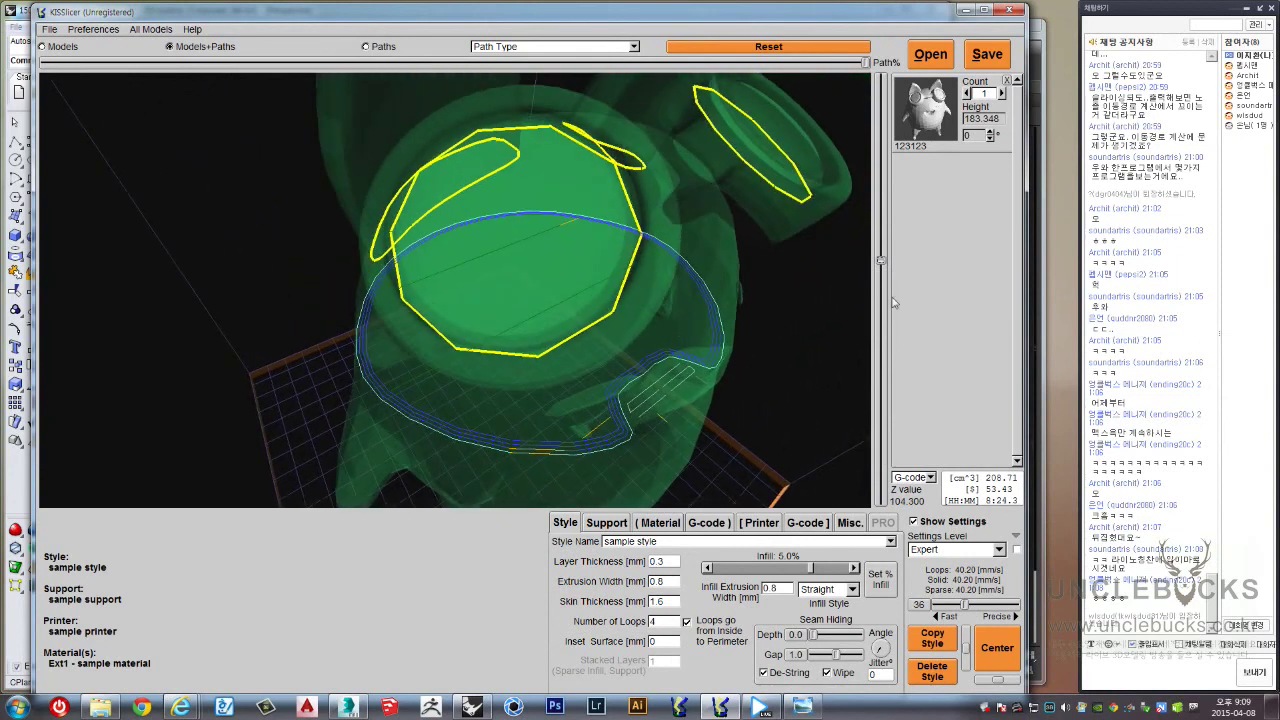
{"action": "left_click_drag", "start_coordinate": [883, 263], "coordinate": [875, 229]}
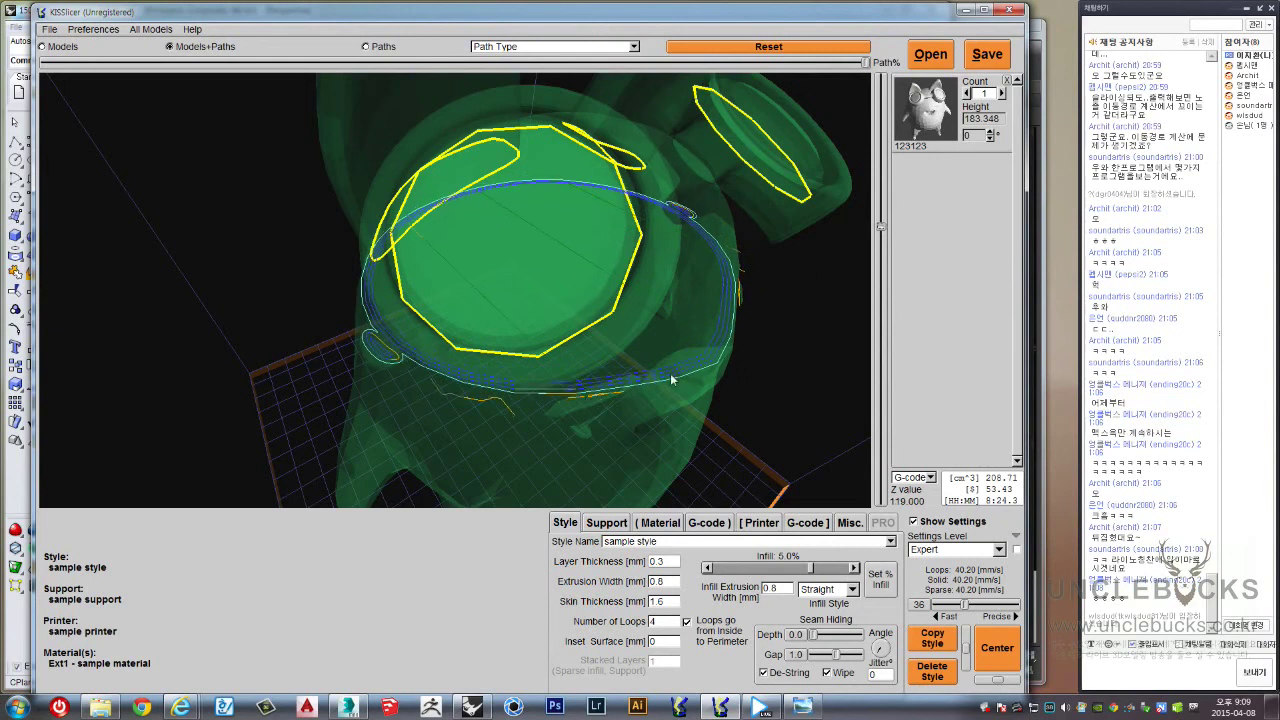
{"action": "mouse_move", "coordinate": [670, 373]}
{"action": "left_mouse_down"}
{"action": "mouse_move", "coordinate": [669, 348]}
{"action": "mouse_move", "coordinate": [626, 335]}
{"action": "mouse_move", "coordinate": [562, 230]}
{"action": "left_mouse_up"}
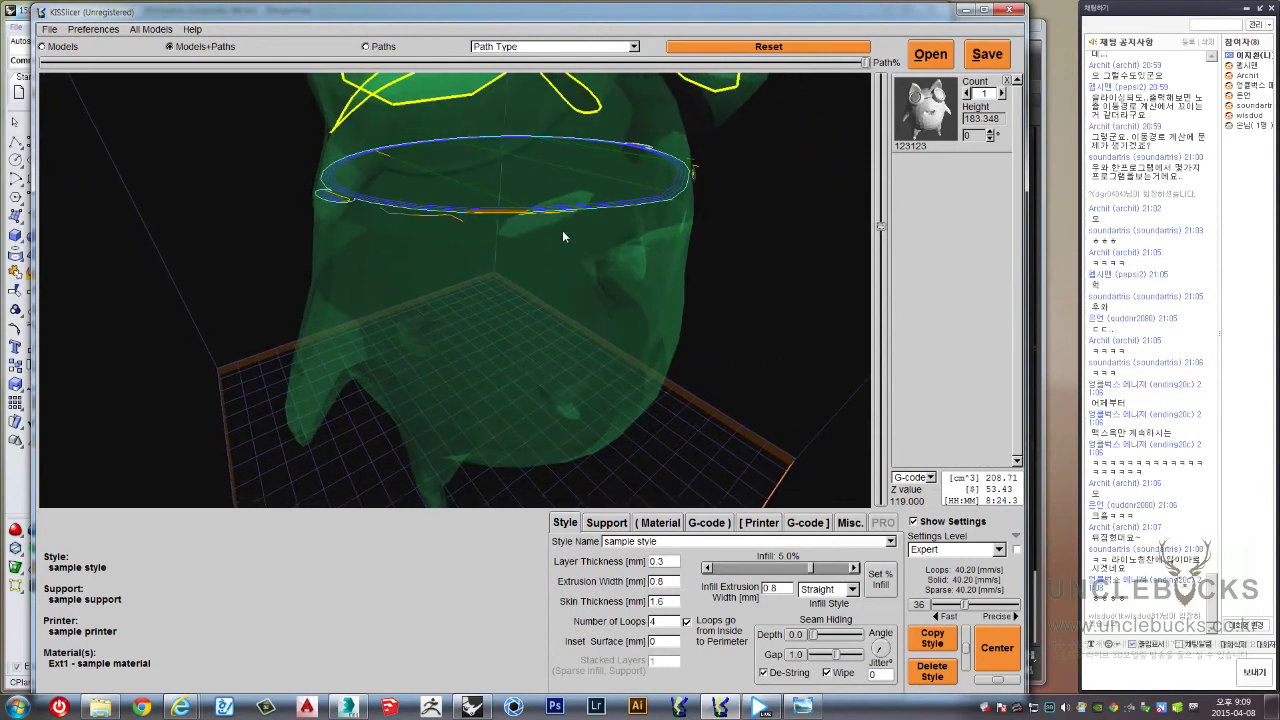
{"action": "scroll", "coordinate": [562, 236], "scroll_direction": "up", "scroll_amount": 2}
{"action": "scroll", "coordinate": [573, 218], "scroll_direction": "up", "scroll_amount": 2}
{"action": "scroll", "coordinate": [543, 302], "scroll_direction": "up", "scroll_amount": 2}
{"action": "scroll", "coordinate": [537, 300], "scroll_direction": "up", "scroll_amount": 2}
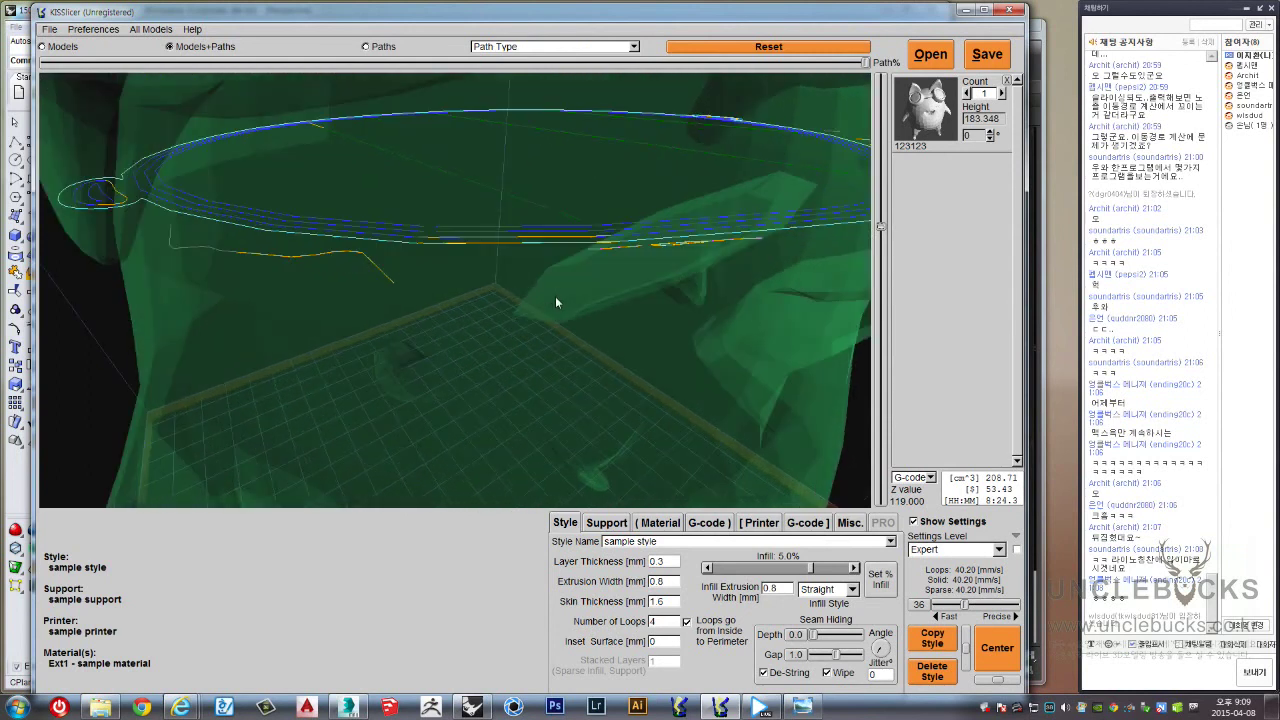
{"action": "mouse_move", "coordinate": [555, 296]}
{"action": "left_mouse_down"}
{"action": "mouse_move", "coordinate": [583, 308]}
{"action": "mouse_move", "coordinate": [501, 341]}
{"action": "mouse_move", "coordinate": [527, 337]}
{"action": "left_mouse_up"}
Pull back around the body and lower the preview to Z 116.300 at the head ring.
{"action": "scroll", "coordinate": [723, 360], "scroll_direction": "down", "scroll_amount": 2}
{"action": "left_click_drag", "start_coordinate": [733, 358], "coordinate": [711, 345]}
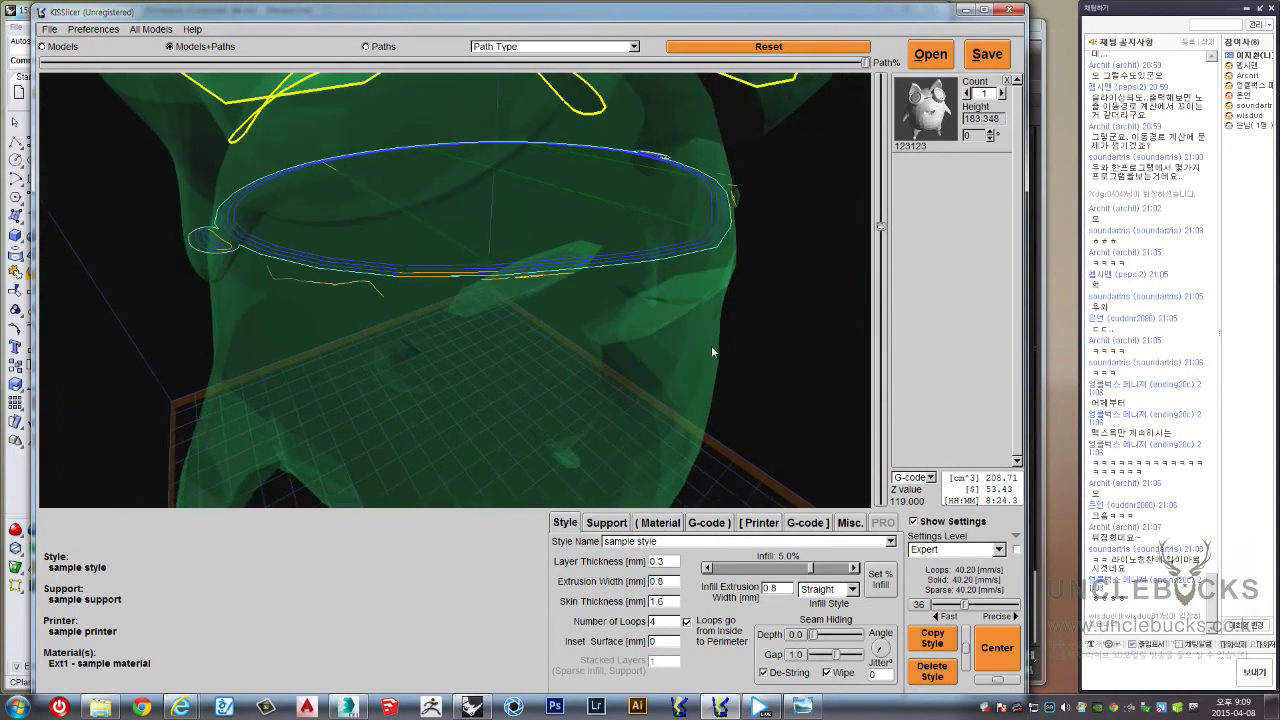
{"action": "scroll", "coordinate": [491, 332], "scroll_direction": "up", "scroll_amount": 2}
{"action": "scroll", "coordinate": [500, 277], "scroll_direction": "up", "scroll_amount": 2}
{"action": "scroll", "coordinate": [500, 277], "scroll_direction": "up", "scroll_amount": 2}
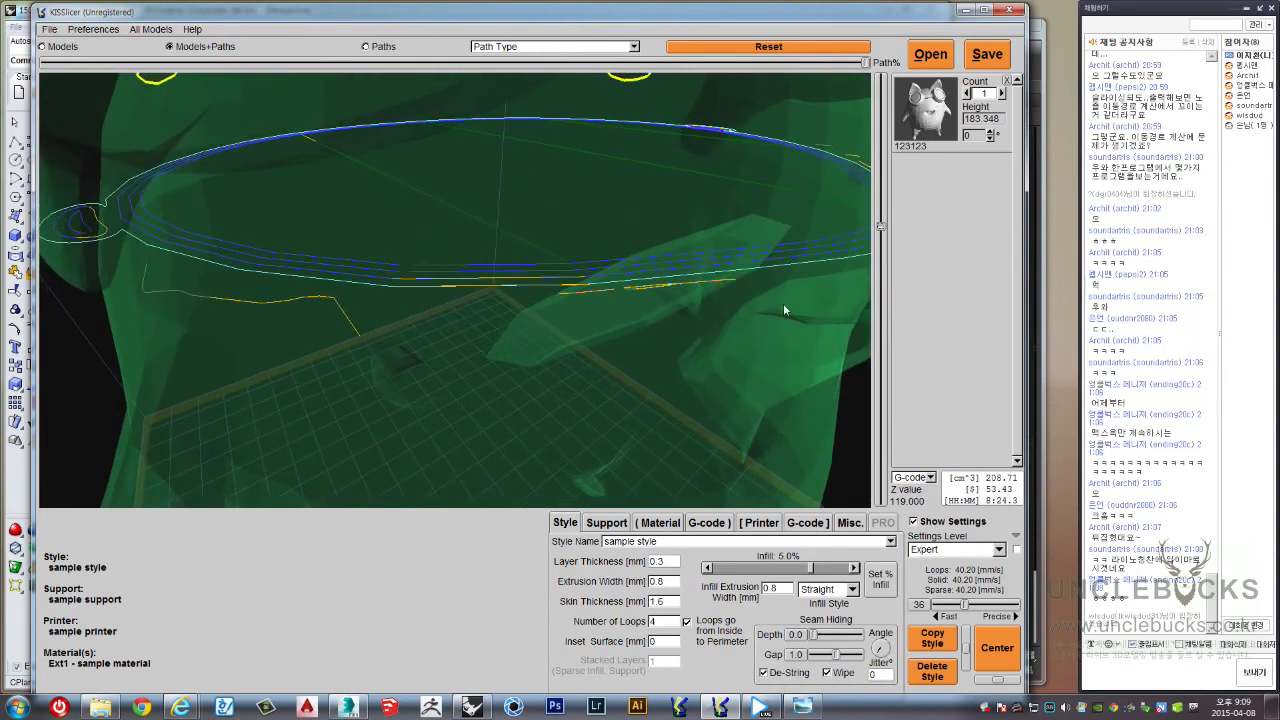
{"action": "left_click_drag", "start_coordinate": [881, 228], "coordinate": [880, 222]}
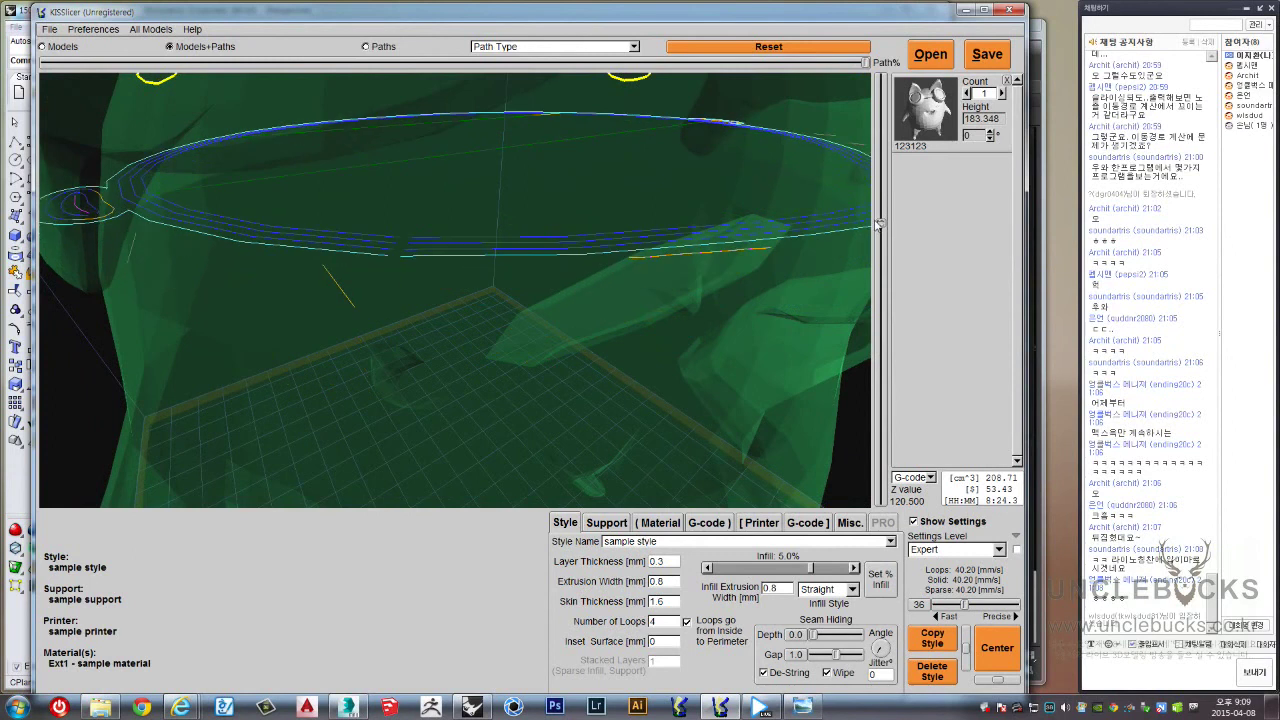
{"action": "scroll", "coordinate": [550, 230], "scroll_direction": "down", "scroll_amount": 3}
Check the upper layers at Z 129.801, return to about Z 116.3, then switch to 3ds Max.
{"action": "left_click_drag", "start_coordinate": [550, 230], "coordinate": [543, 260]}
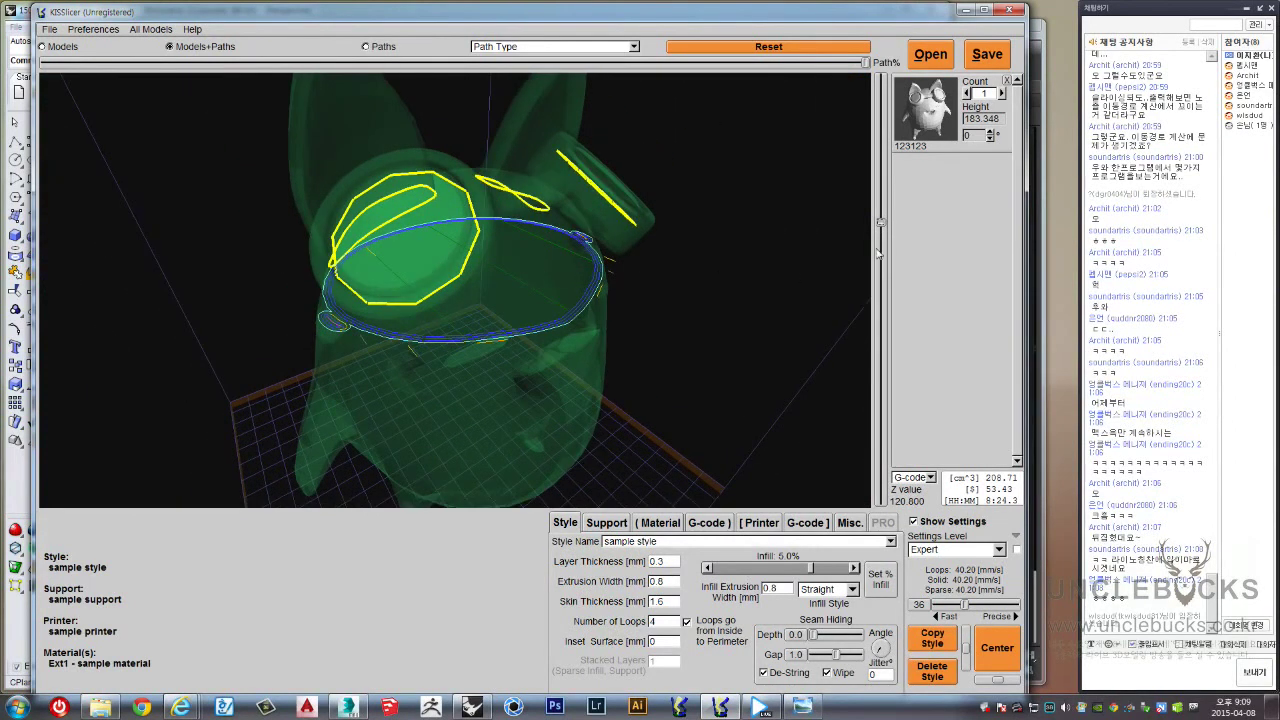
{"action": "left_click_drag", "start_coordinate": [881, 226], "coordinate": [881, 202]}
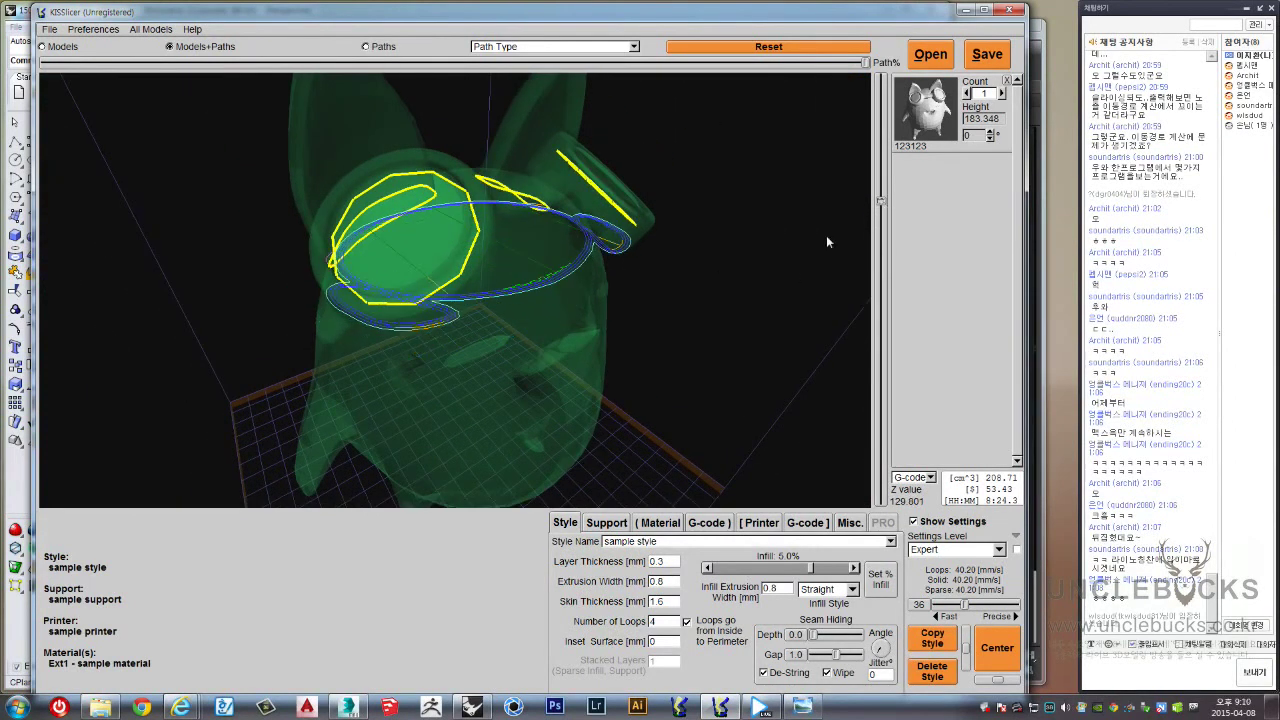
{"action": "left_click_drag", "start_coordinate": [826, 235], "coordinate": [621, 366]}
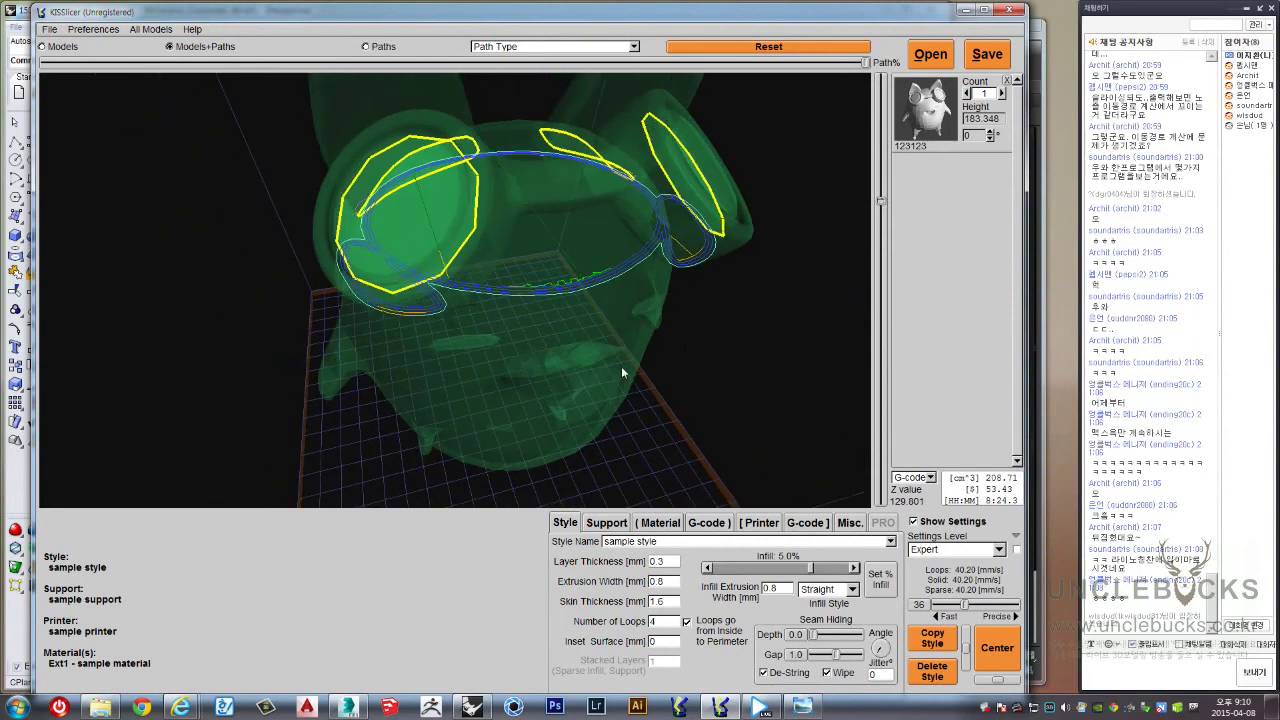
{"action": "left_click_drag", "start_coordinate": [884, 207], "coordinate": [884, 205]}
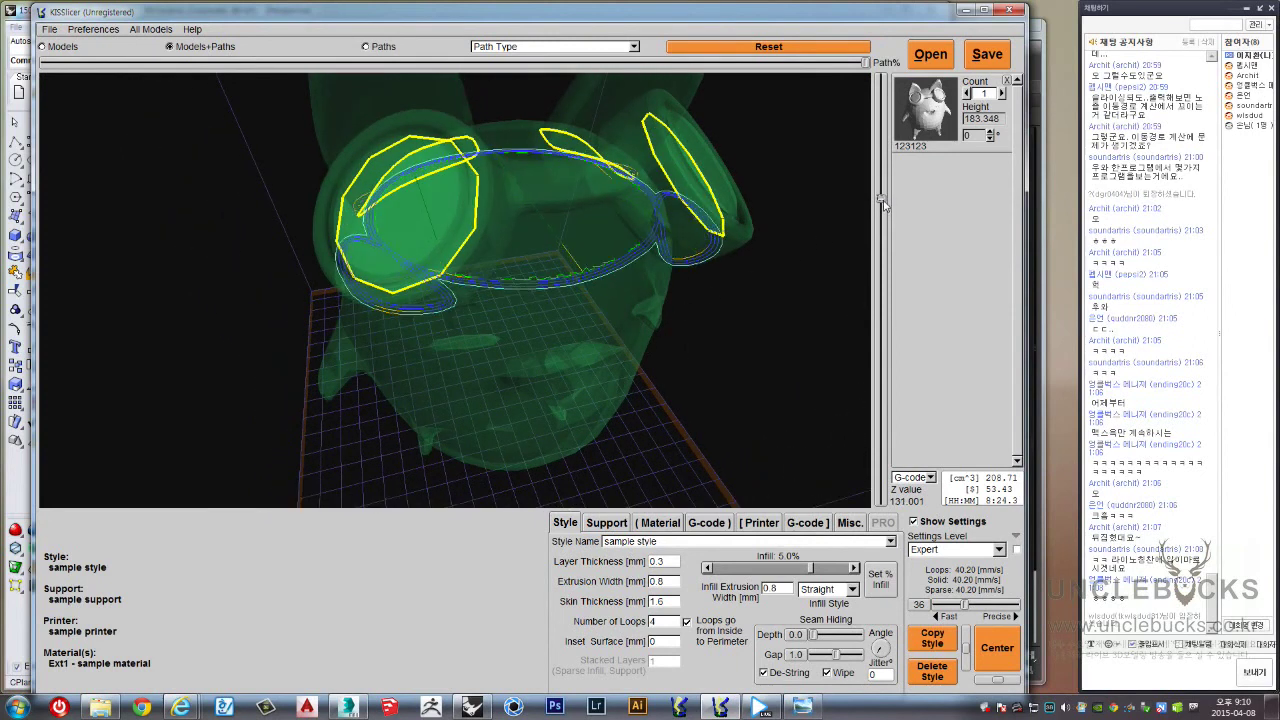
{"action": "mouse_move", "coordinate": [509, 333]}
{"action": "left_mouse_down"}
{"action": "mouse_move", "coordinate": [634, 314]}
{"action": "mouse_move", "coordinate": [843, 251]}
{"action": "left_mouse_up"}
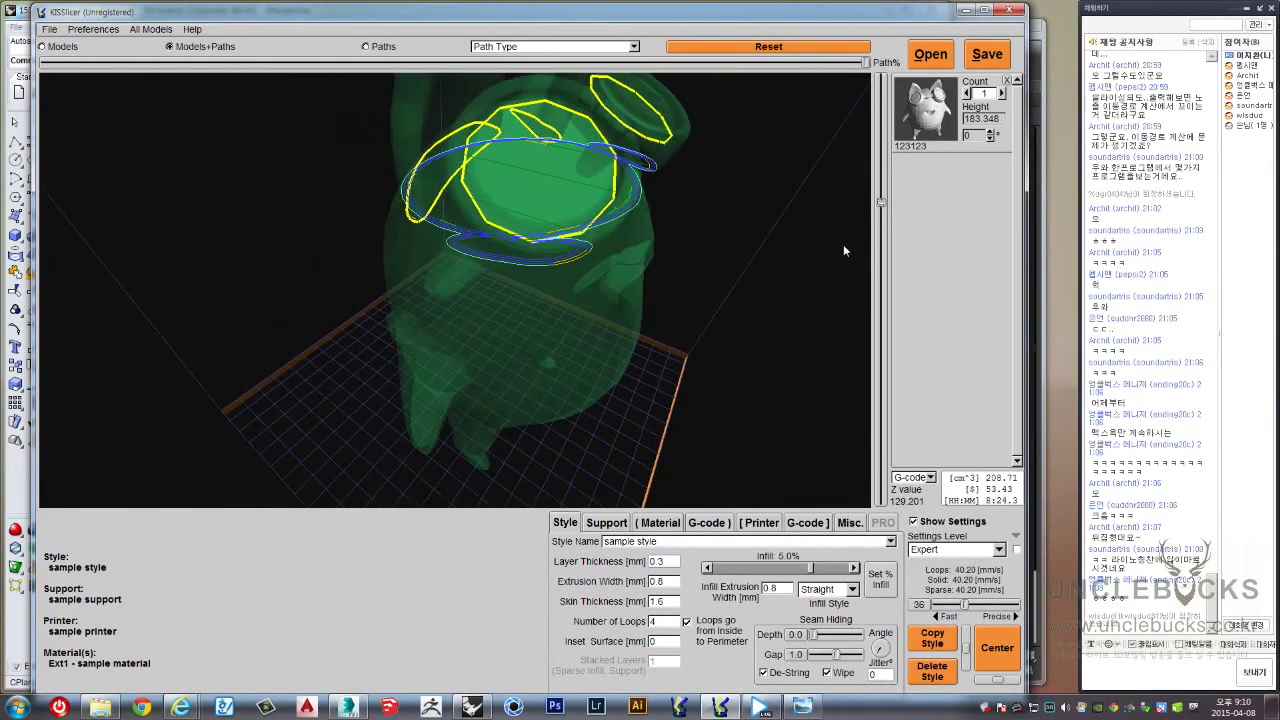
{"action": "left_click_drag", "start_coordinate": [882, 204], "coordinate": [880, 232]}
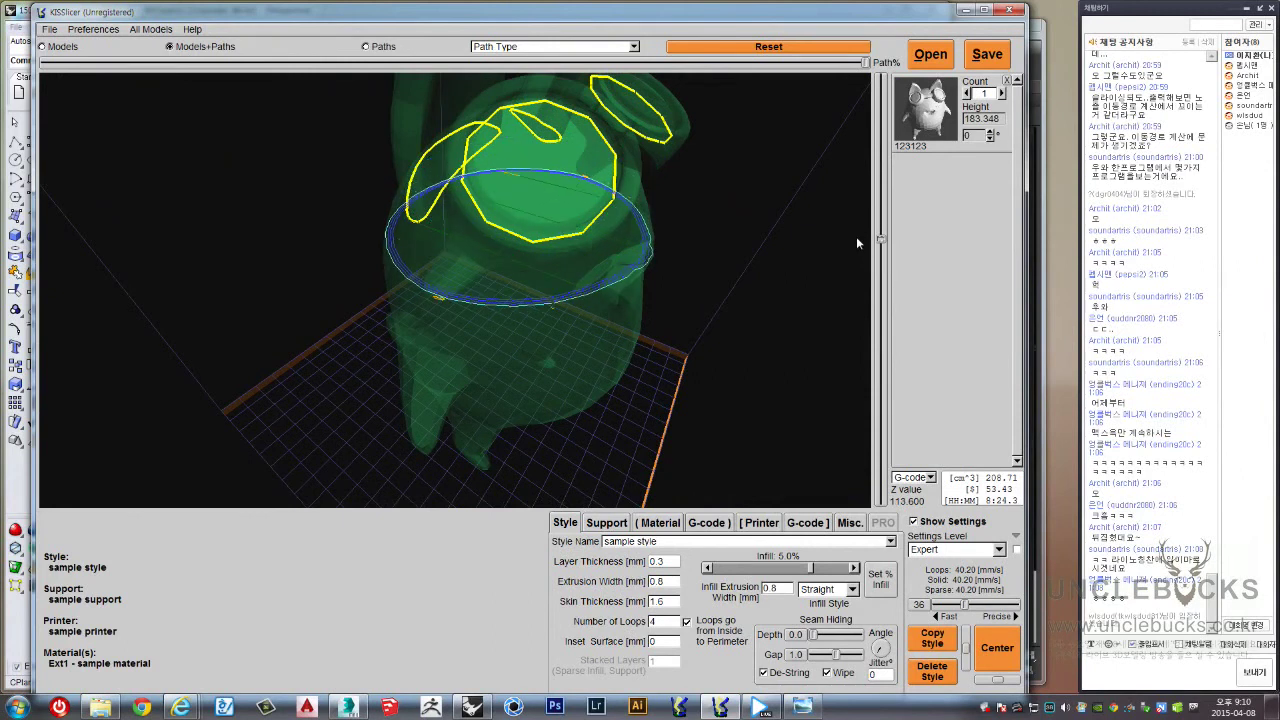
{"action": "scroll", "coordinate": [365, 238], "scroll_direction": "up", "scroll_amount": 5}
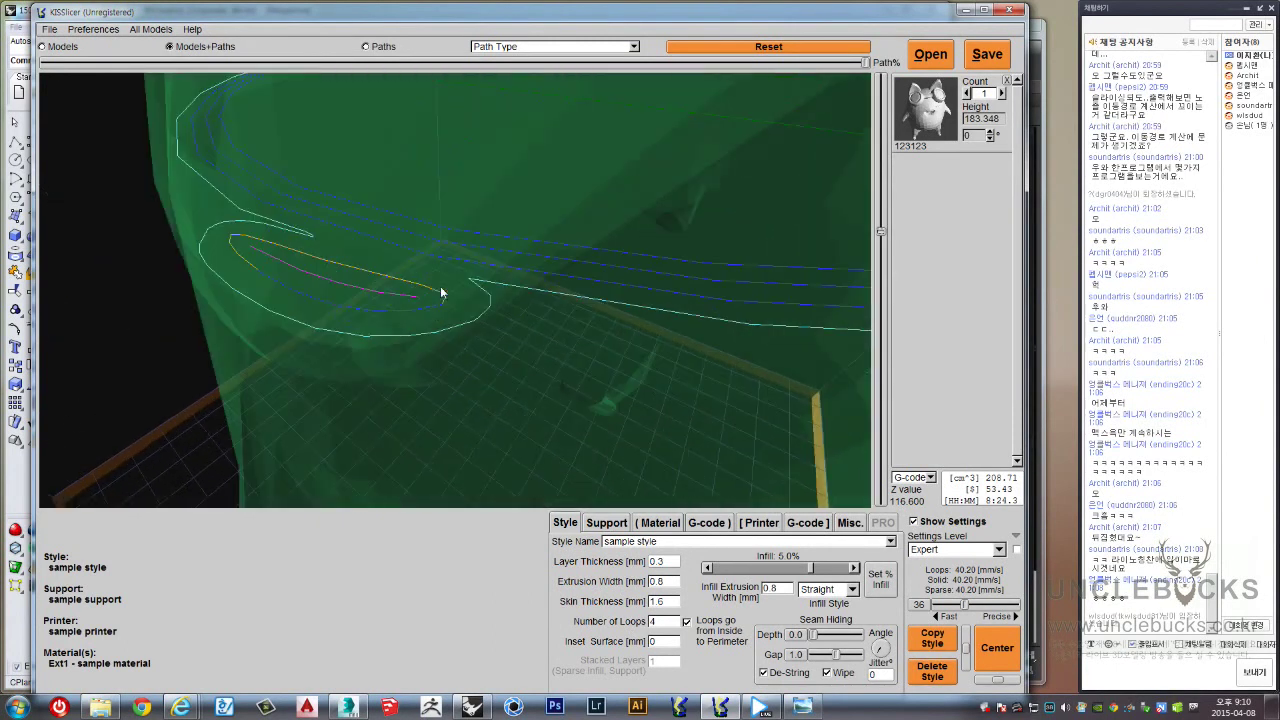
{"action": "scroll", "coordinate": [443, 289], "scroll_direction": "down", "scroll_amount": 2}
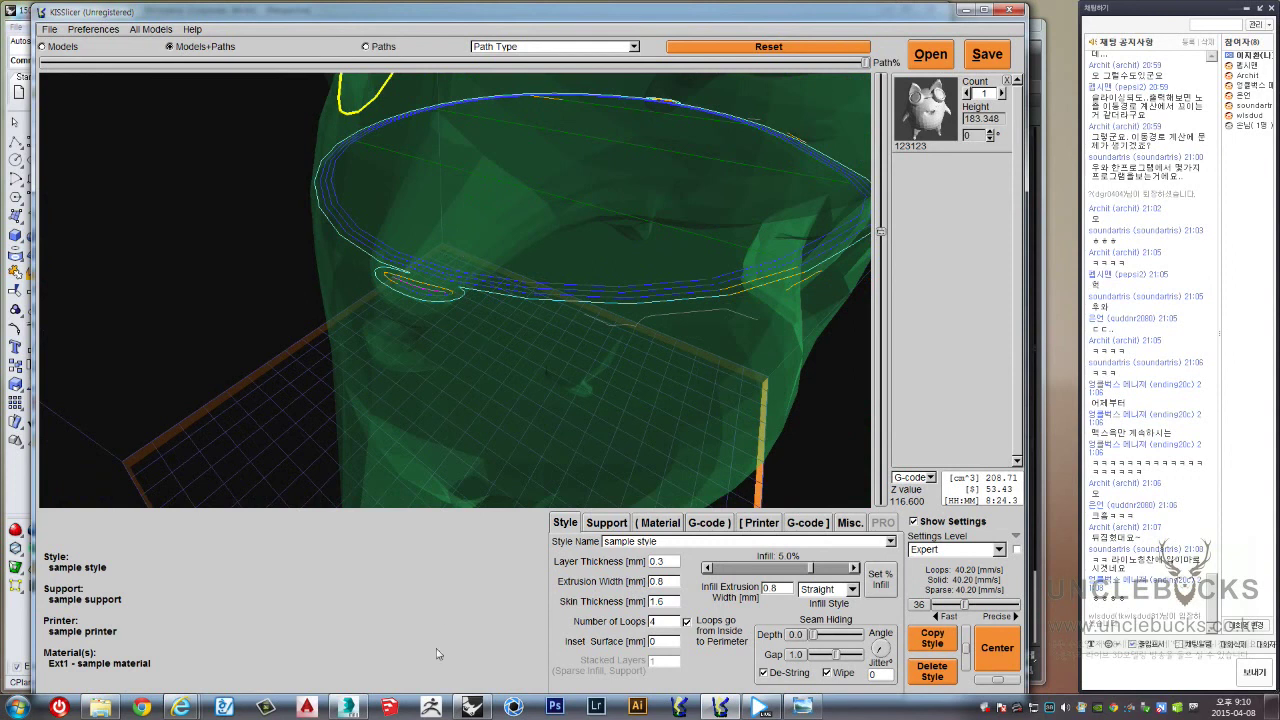
{"action": "left_click", "coordinate": [348, 706]}
Deselect Sphere001 and switch to the Scale tool from the quad menu.
{"action": "left_click", "coordinate": [368, 358]}
{"action": "right_click", "coordinate": [370, 372]}
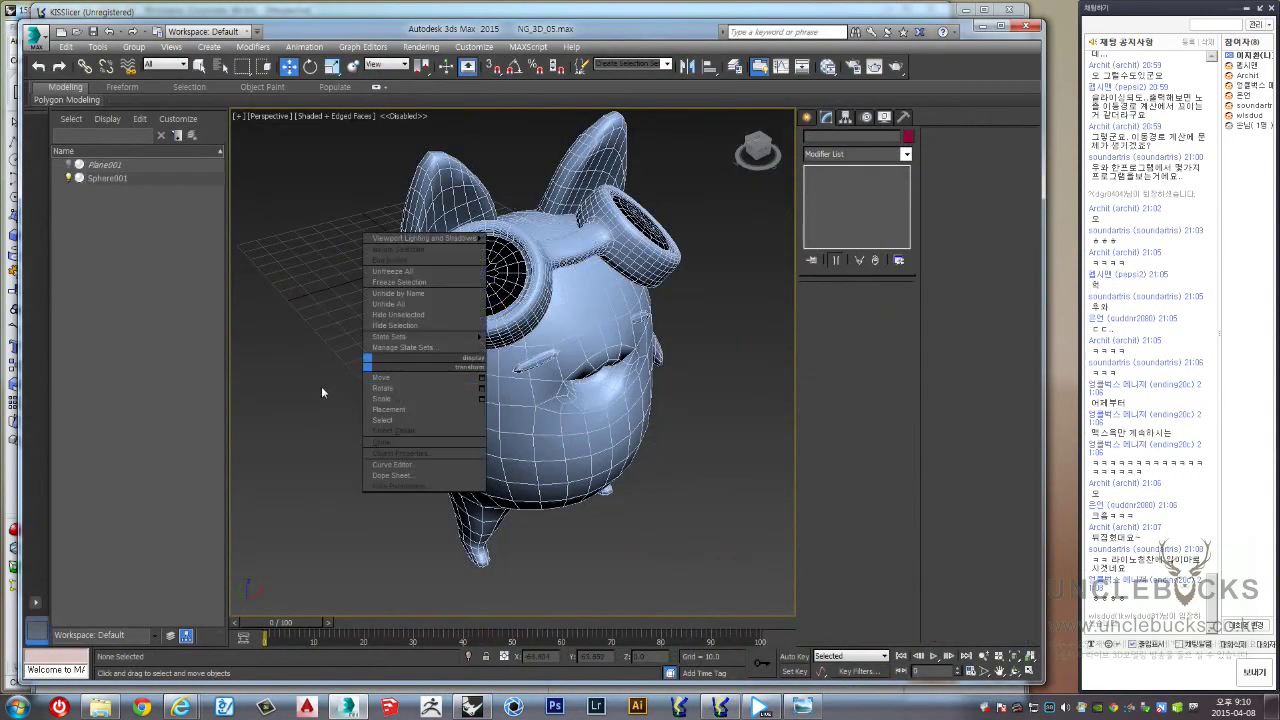
{"action": "left_click", "coordinate": [323, 412]}
{"action": "right_click", "coordinate": [307, 322]}
{"action": "left_click", "coordinate": [330, 299]}
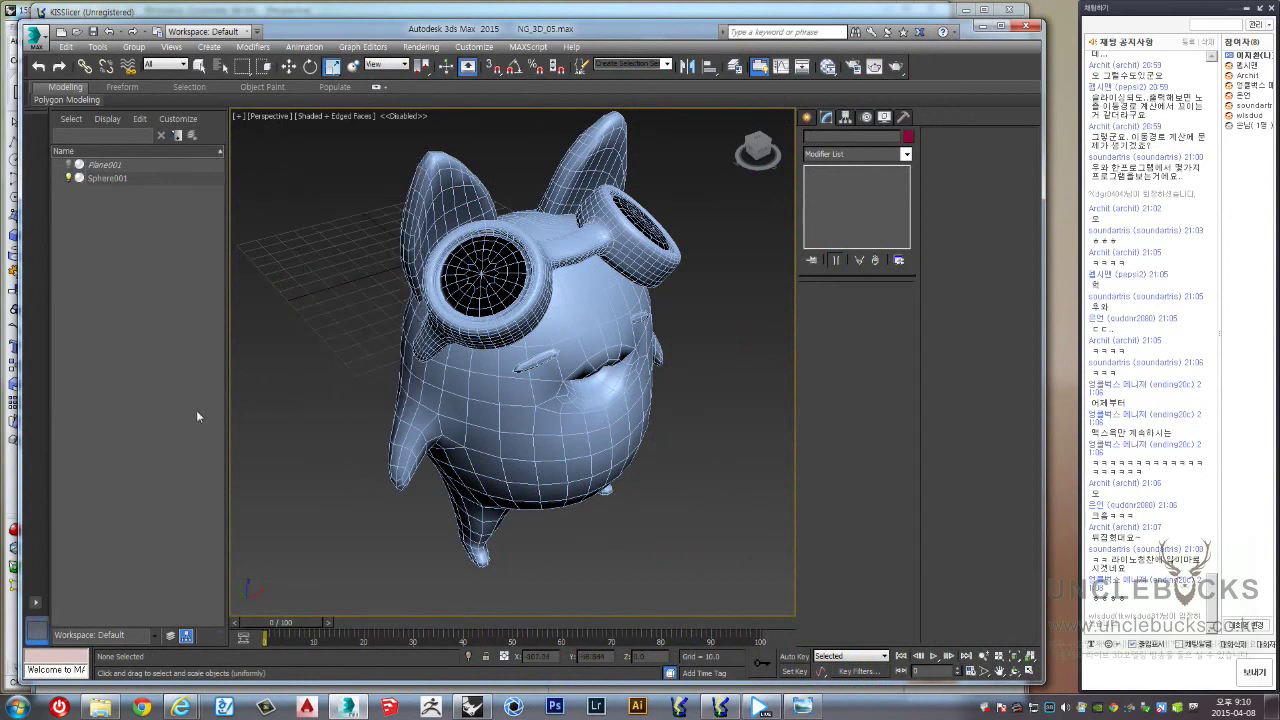
Pan, zoom and orbit onto the creature's lower horn and goggle wireframe, then return to KISSlicer.
{"action": "middle_click_drag", "start_coordinate": [300, 405], "coordinate": [349, 399]}
{"action": "scroll", "coordinate": [349, 399], "scroll_direction": "up", "scroll_amount": 3}
{"action": "scroll", "coordinate": [420, 420], "scroll_direction": "up", "scroll_amount": 3}
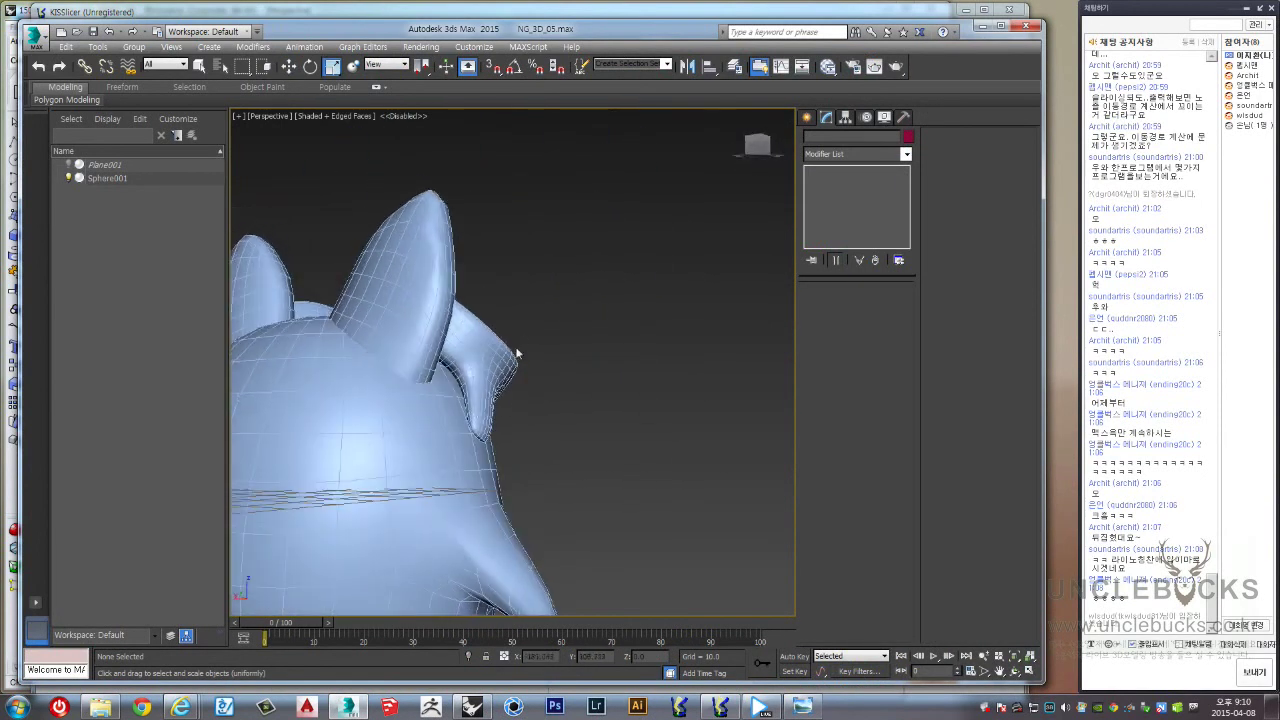
{"action": "scroll", "coordinate": [480, 420], "scroll_direction": "up", "scroll_amount": 3}
{"action": "mouse_move", "coordinate": [500, 420]}
{"action": "middle_mouse_down"}
{"action": "mouse_move", "coordinate": [569, 423]}
{"action": "mouse_move", "coordinate": [618, 398]}
{"action": "mouse_move", "coordinate": [503, 389]}
{"action": "mouse_move", "coordinate": [463, 334]}
{"action": "mouse_move", "coordinate": [589, 411]}
{"action": "middle_mouse_up"}
{"action": "middle_click_drag", "start_coordinate": [595, 349], "coordinate": [483, 276], "text": "alt"}
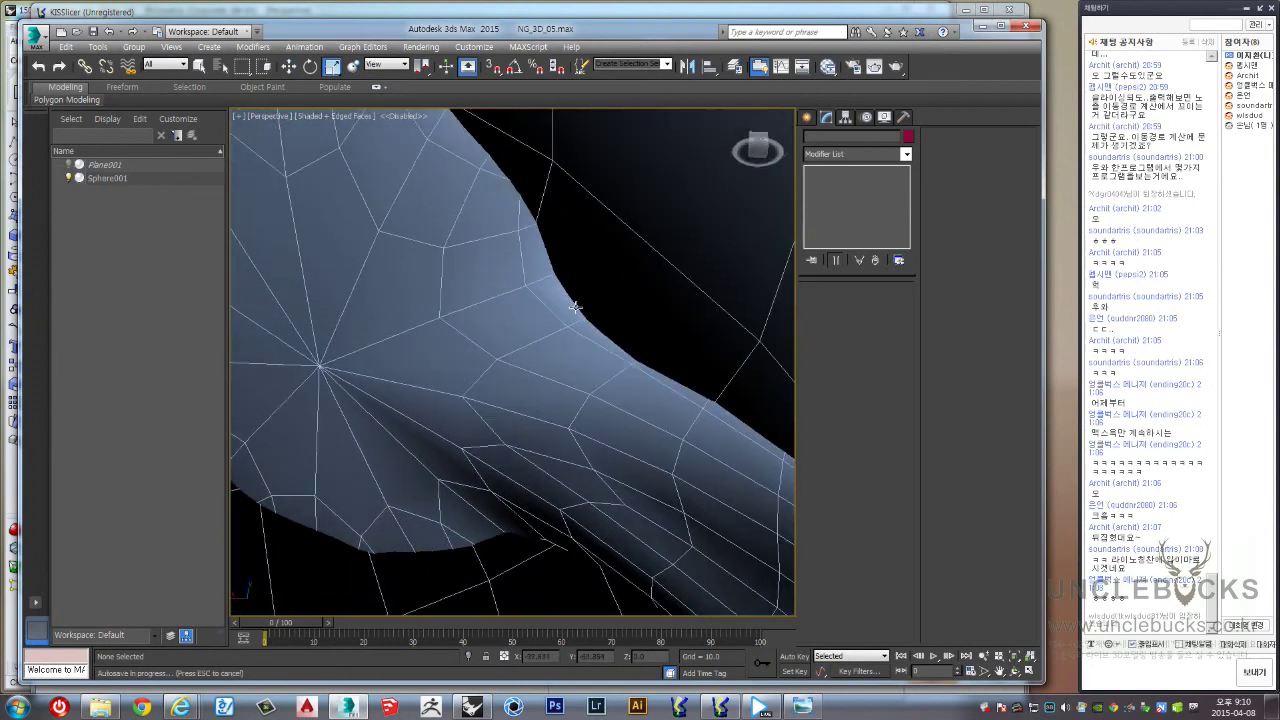
{"action": "middle_click_drag", "start_coordinate": [575, 307], "coordinate": [470, 360], "text": "alt"}
{"action": "scroll", "coordinate": [456, 381], "scroll_direction": "down", "scroll_amount": 5}
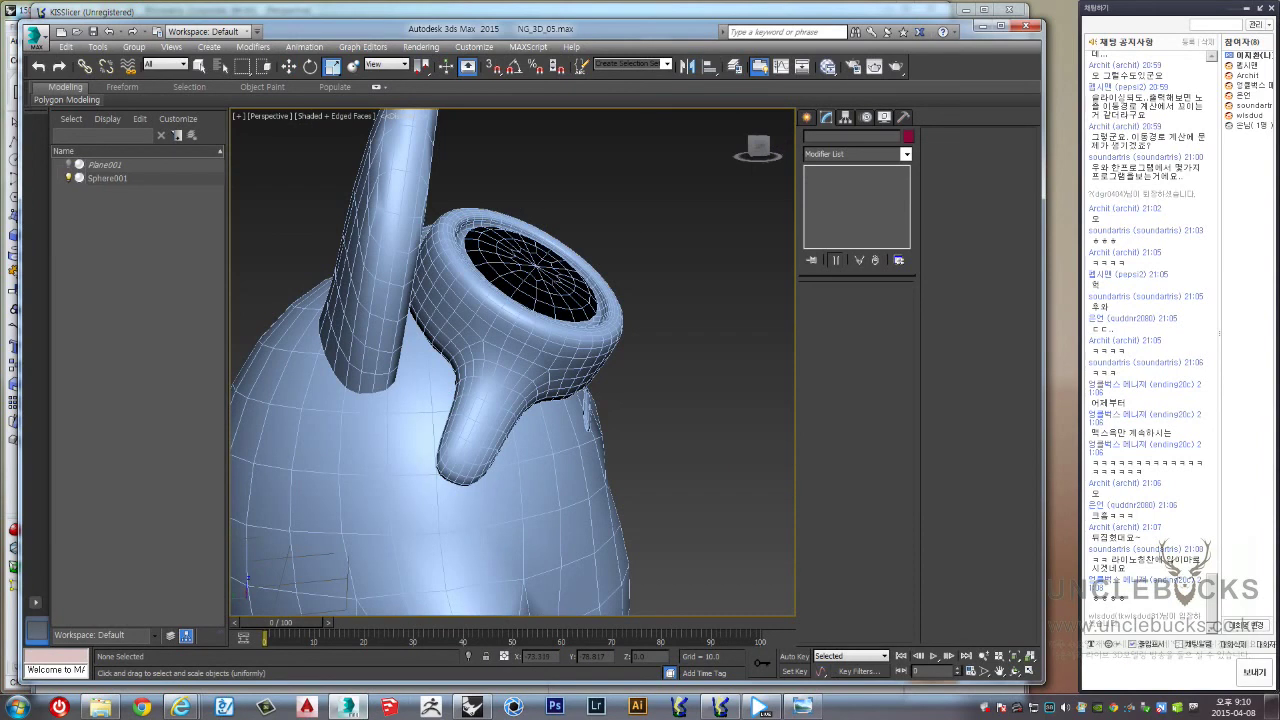
{"action": "key", "text": "alt+Tab"}
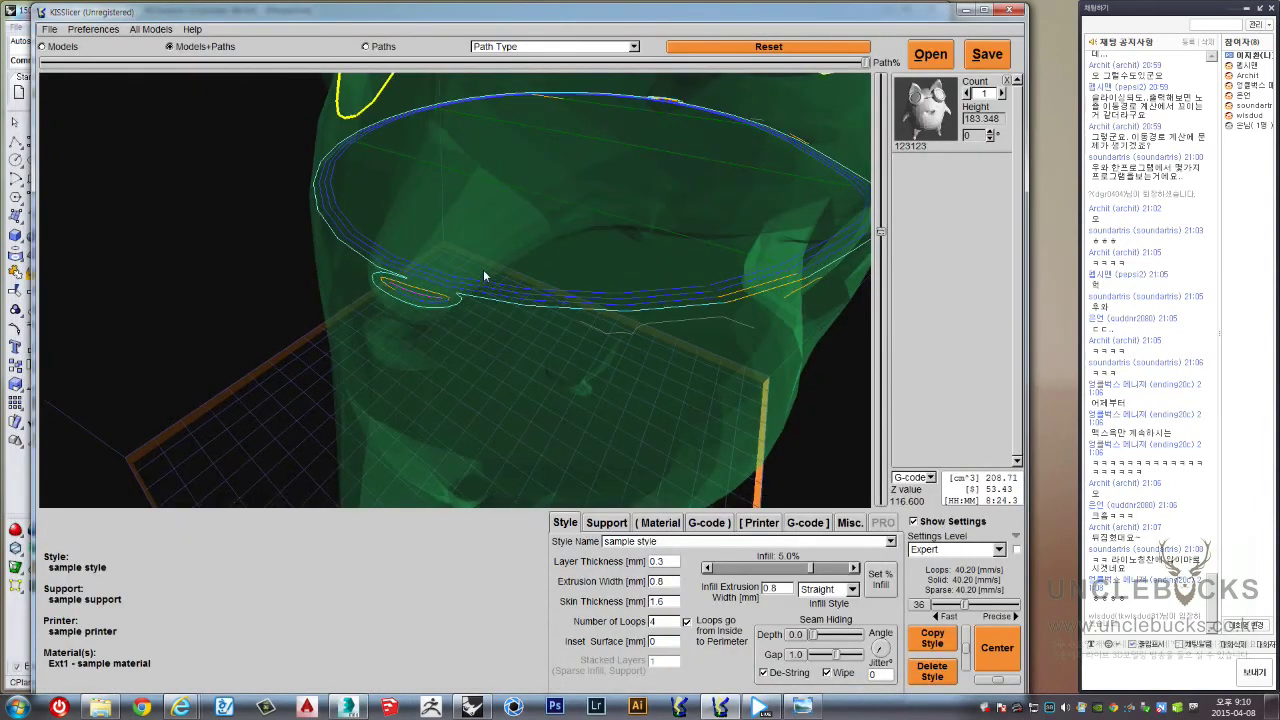
Raise the layer preview to Z 127.101 and turn to a side-on view.
{"action": "left_click_drag", "start_coordinate": [483, 269], "coordinate": [471, 330]}
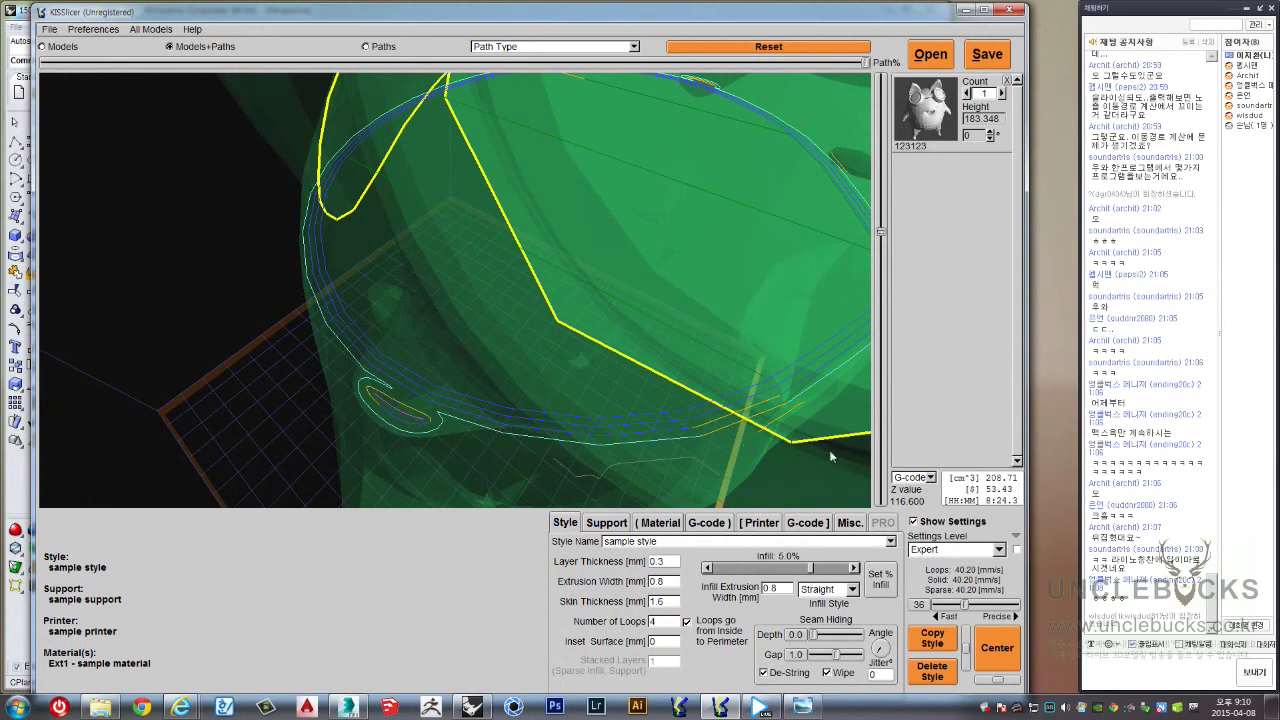
{"action": "scroll", "coordinate": [611, 288], "scroll_direction": "down", "scroll_amount": 3}
{"action": "left_click_drag", "start_coordinate": [613, 285], "coordinate": [440, 345]}
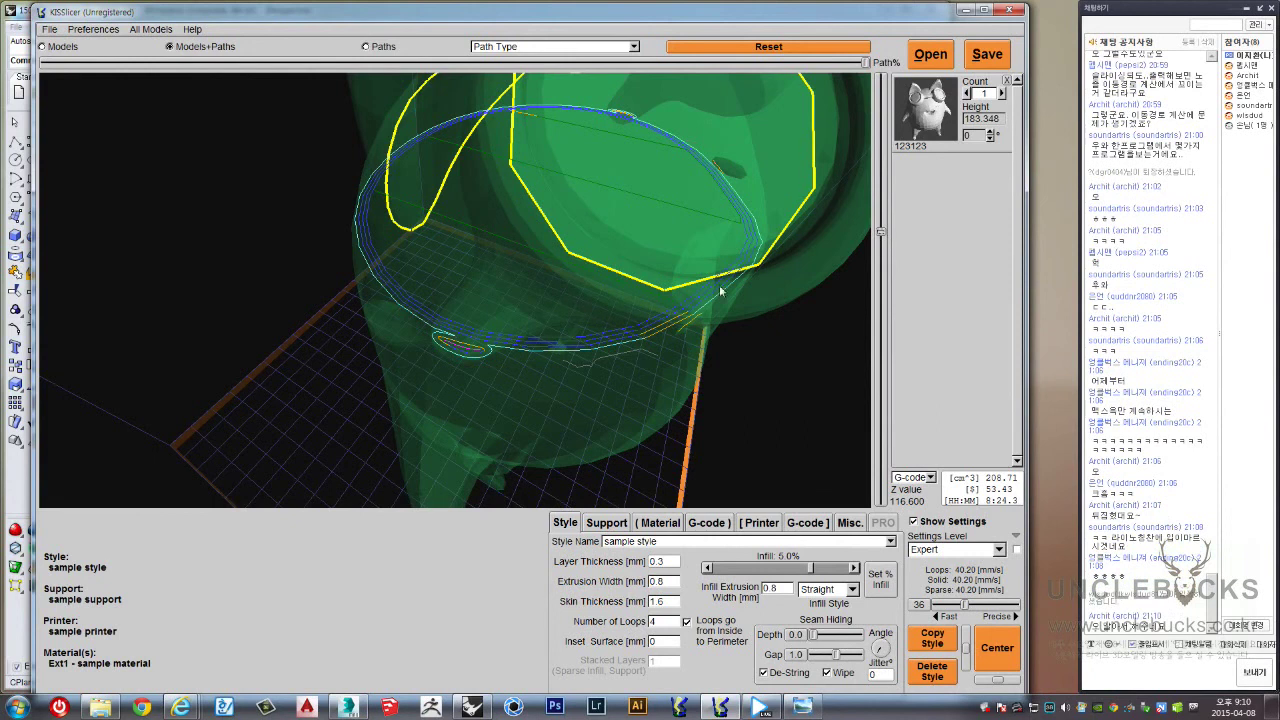
{"action": "left_click_drag", "start_coordinate": [881, 233], "coordinate": [884, 210]}
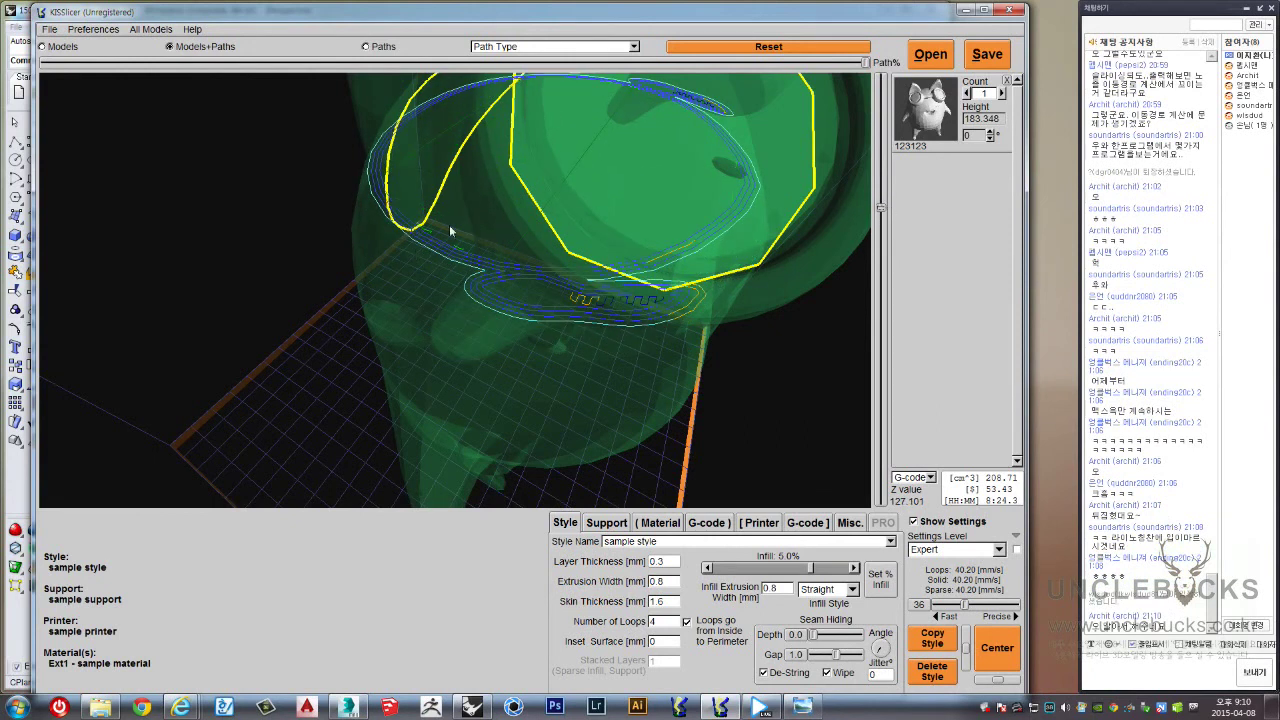
{"action": "mouse_move", "coordinate": [449, 225]}
{"action": "left_mouse_down"}
{"action": "mouse_move", "coordinate": [587, 181]}
{"action": "mouse_move", "coordinate": [571, 300]}
{"action": "mouse_move", "coordinate": [581, 284]}
{"action": "mouse_move", "coordinate": [881, 197]}
{"action": "left_mouse_up"}
Step up to Z 131.301 and look closely at the toolpath rings.
{"action": "left_click_drag", "start_coordinate": [648, 362], "coordinate": [730, 327]}
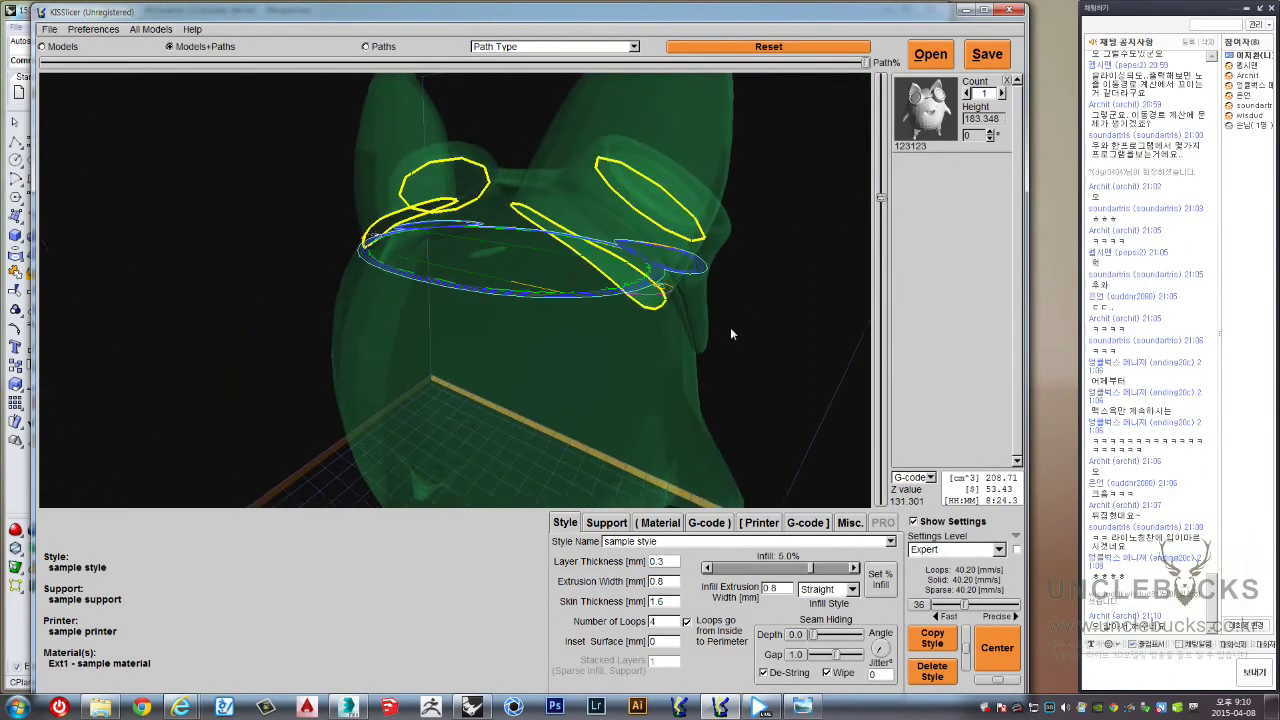
{"action": "left_click_drag", "start_coordinate": [644, 297], "coordinate": [731, 288]}
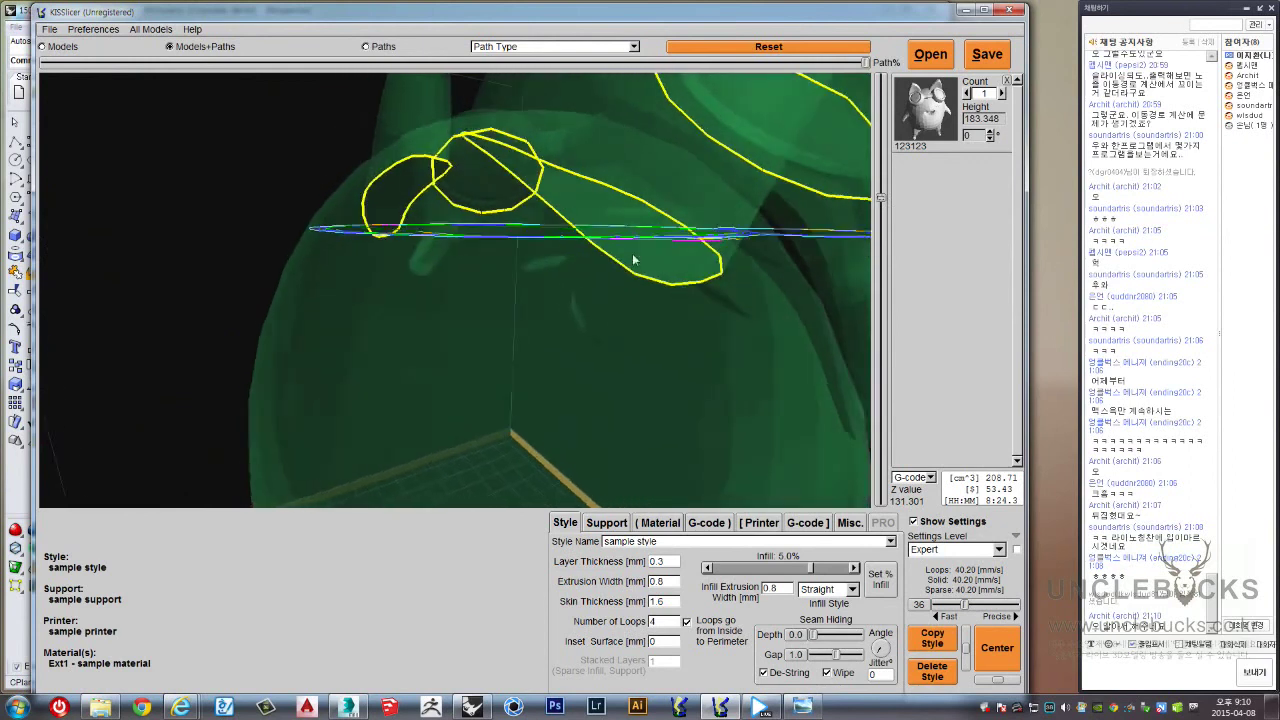
{"action": "scroll", "coordinate": [598, 241], "scroll_direction": "up", "scroll_amount": 5}
{"action": "mouse_move", "coordinate": [597, 240]}
{"action": "left_mouse_down"}
{"action": "mouse_move", "coordinate": [771, 254]}
{"action": "mouse_move", "coordinate": [797, 320]}
{"action": "mouse_move", "coordinate": [584, 240]}
{"action": "mouse_move", "coordinate": [471, 277]}
{"action": "mouse_move", "coordinate": [354, 344]}
{"action": "left_mouse_up"}
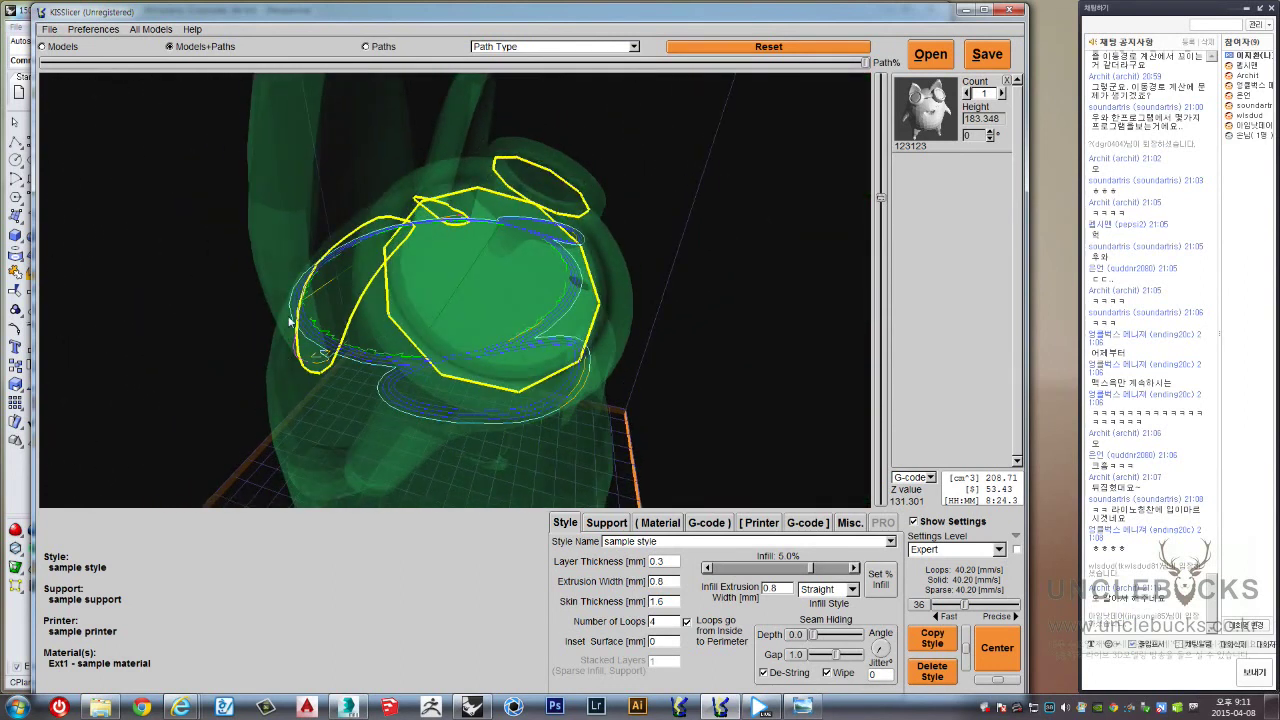
Orbit and zoom around the head to inspect its toolpath rings from overhead and low angles.
{"action": "left_click_drag", "start_coordinate": [294, 354], "coordinate": [503, 397]}
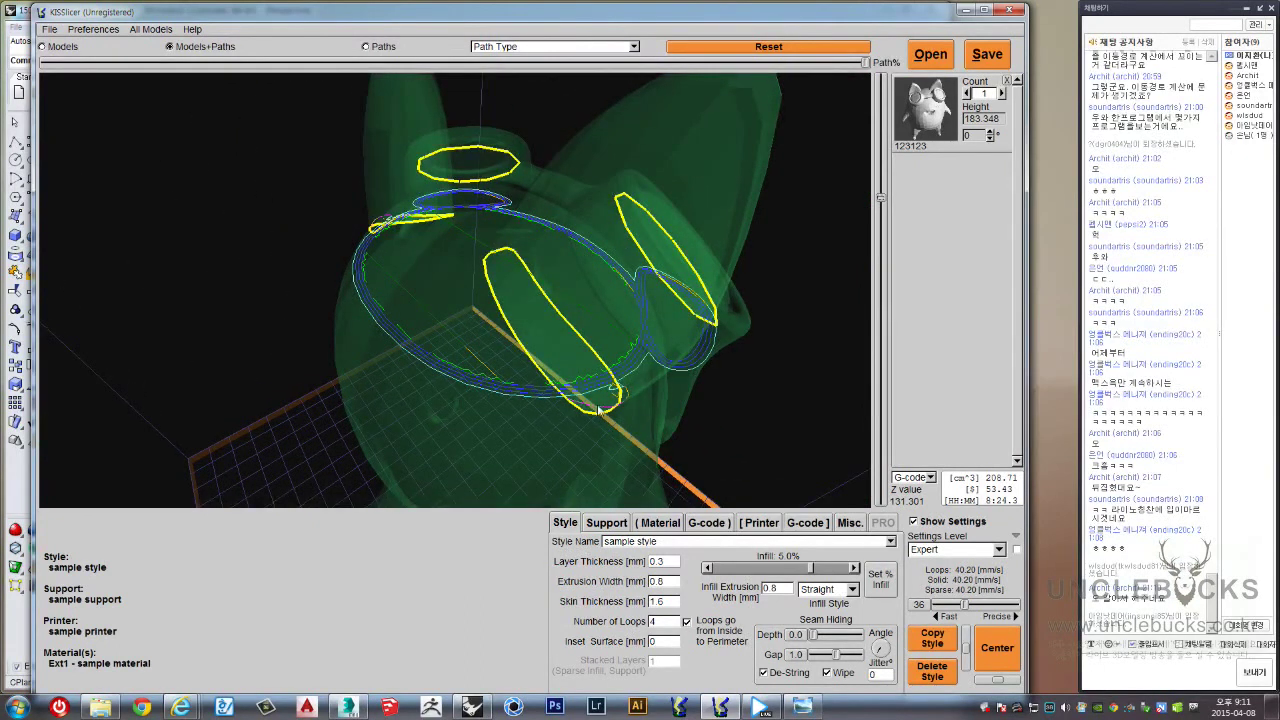
{"action": "mouse_move", "coordinate": [628, 385]}
{"action": "left_mouse_down"}
{"action": "mouse_move", "coordinate": [369, 334]}
{"action": "mouse_move", "coordinate": [447, 235]}
{"action": "mouse_move", "coordinate": [309, 200]}
{"action": "left_mouse_up"}
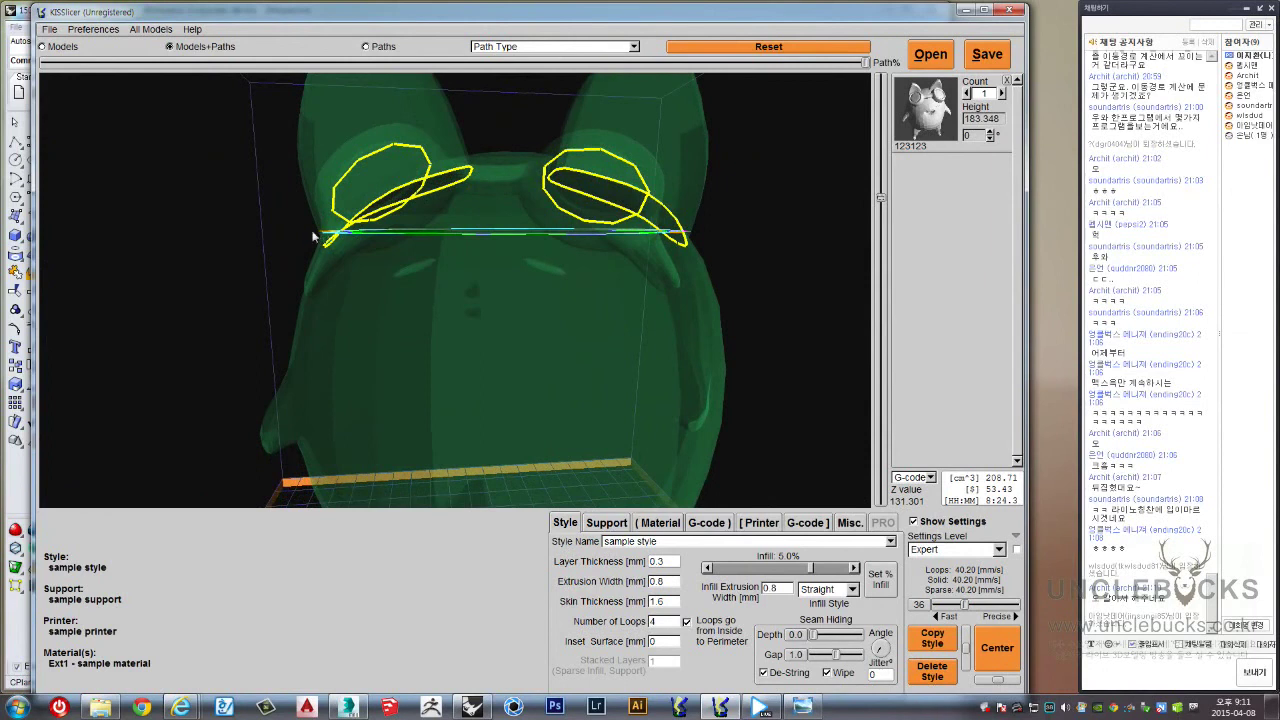
{"action": "mouse_move", "coordinate": [347, 234]}
{"action": "left_mouse_down"}
{"action": "mouse_move", "coordinate": [380, 323]}
{"action": "mouse_move", "coordinate": [447, 355]}
{"action": "left_mouse_up"}
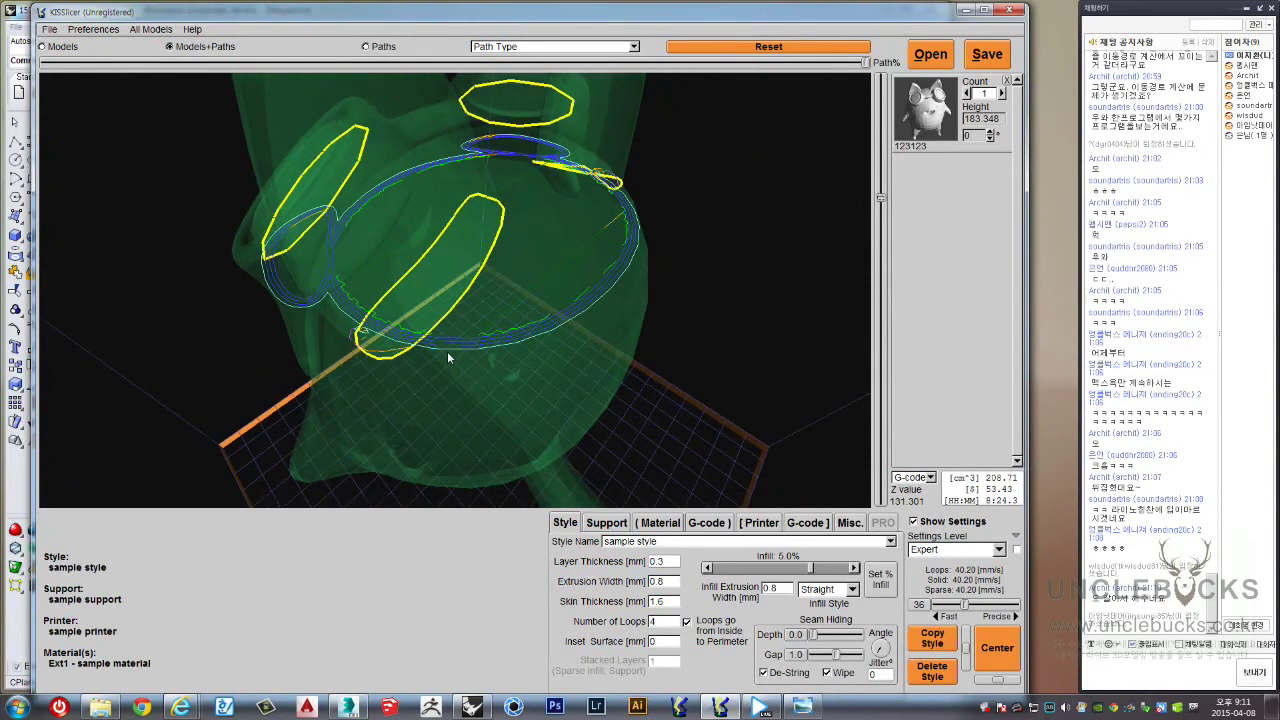
{"action": "scroll", "coordinate": [455, 338], "scroll_direction": "up", "scroll_amount": 2}
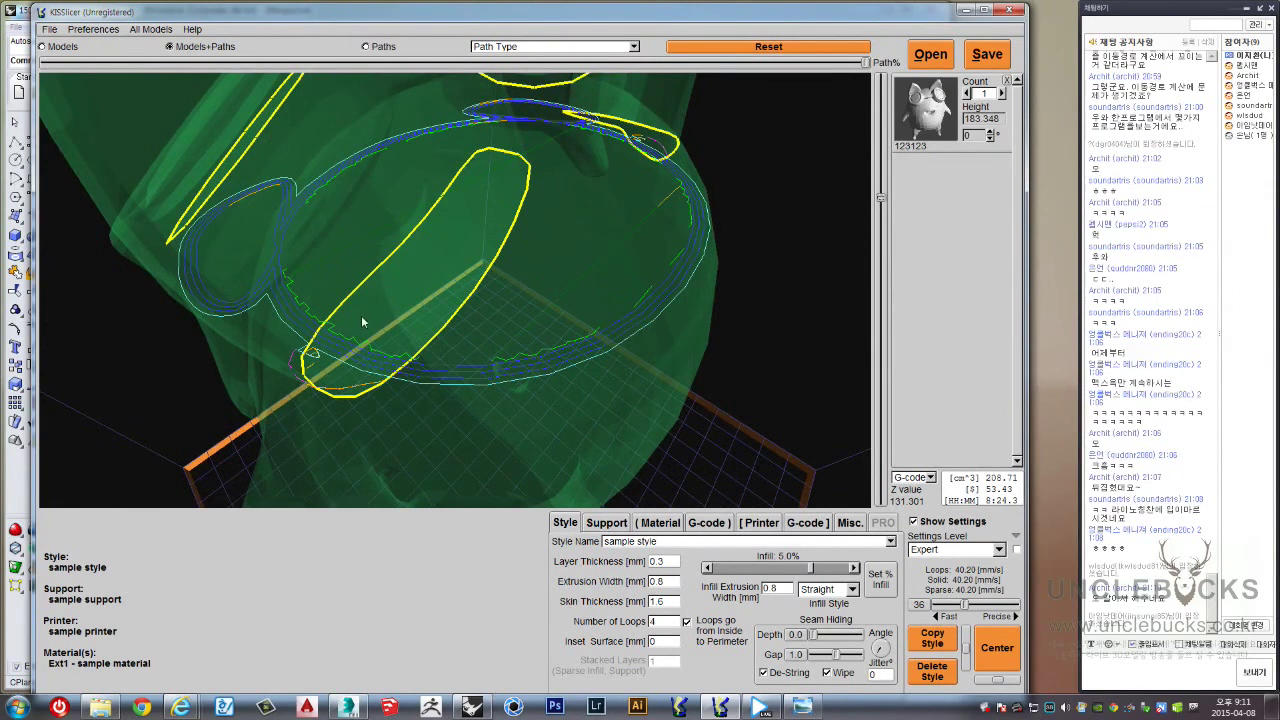
{"action": "left_click_drag", "start_coordinate": [362, 321], "coordinate": [650, 321]}
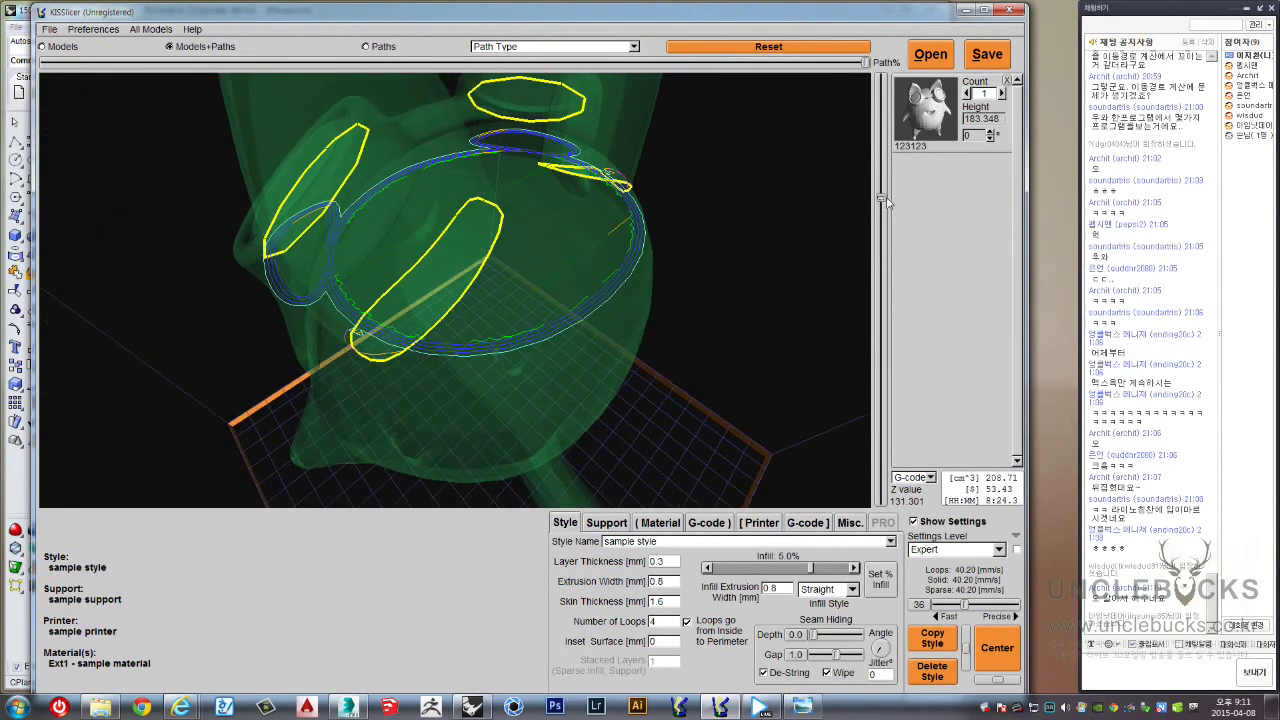
{"action": "left_click_drag", "start_coordinate": [407, 369], "coordinate": [571, 329]}
{"action": "scroll", "coordinate": [491, 343], "scroll_direction": "up", "scroll_amount": 2}
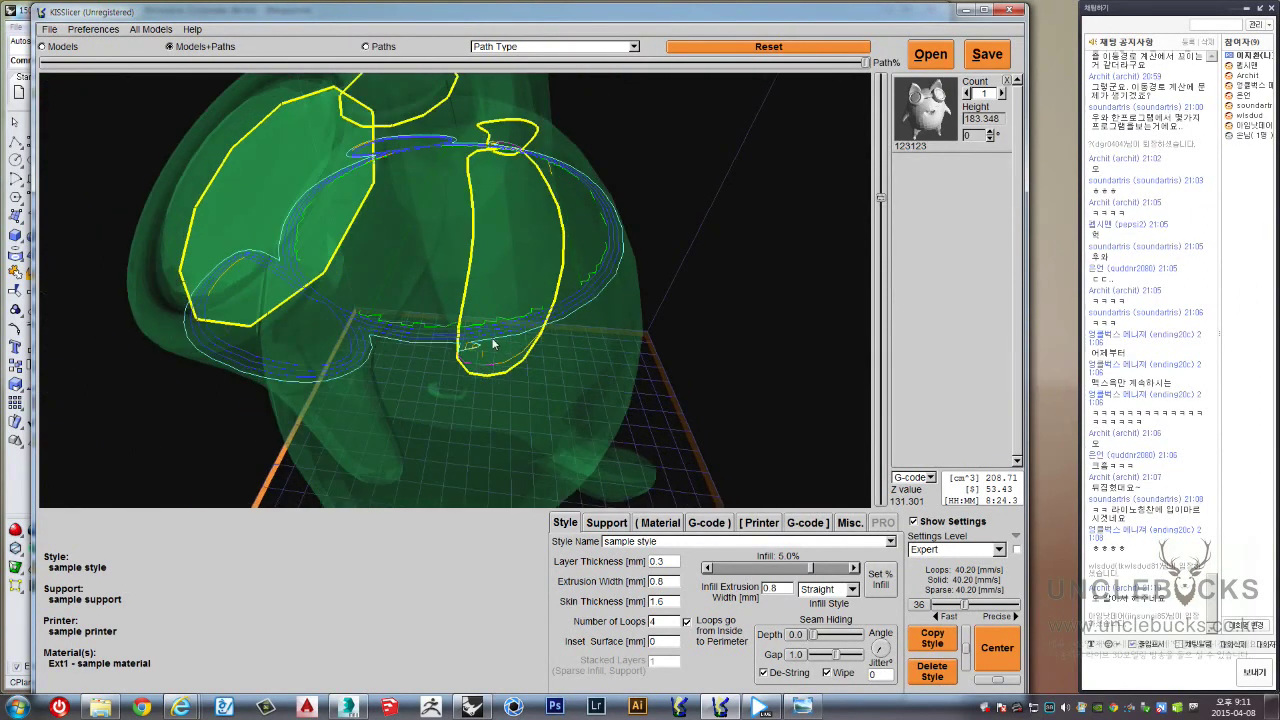
{"action": "scroll", "coordinate": [486, 349], "scroll_direction": "up", "scroll_amount": 2}
{"action": "scroll", "coordinate": [517, 337], "scroll_direction": "up", "scroll_amount": 1}
{"action": "scroll", "coordinate": [507, 332], "scroll_direction": "up", "scroll_amount": 1}
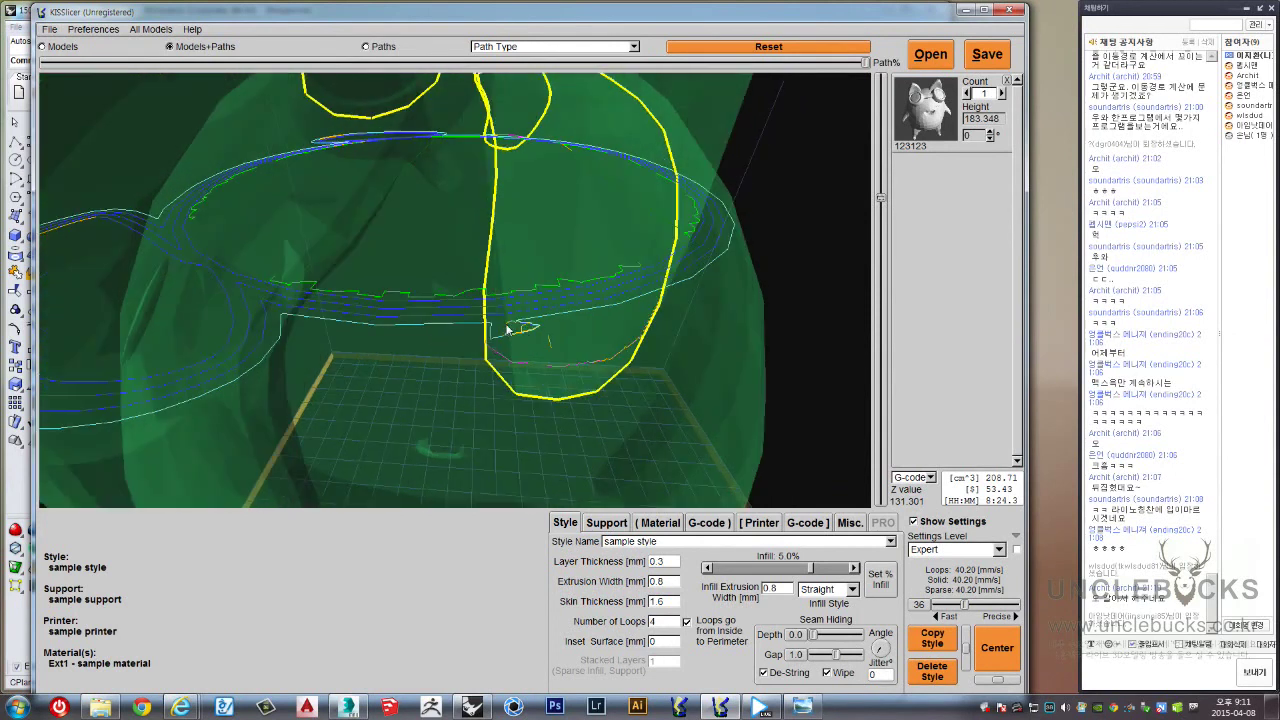
{"action": "scroll", "coordinate": [881, 199], "scroll_direction": "up", "scroll_amount": 2}
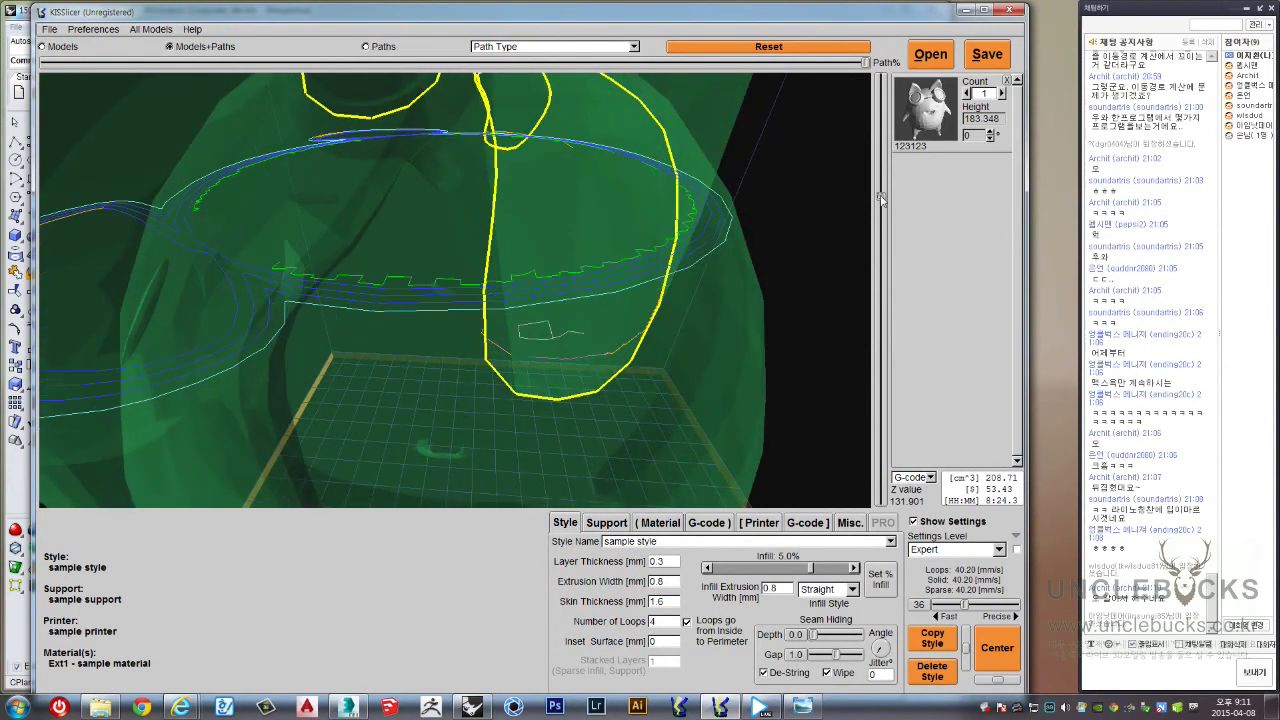
{"action": "scroll", "coordinate": [881, 199], "scroll_direction": "down", "scroll_amount": 2}
{"action": "scroll", "coordinate": [881, 199], "scroll_direction": "down", "scroll_amount": 1}
{"action": "scroll", "coordinate": [881, 199], "scroll_direction": "up", "scroll_amount": 1}
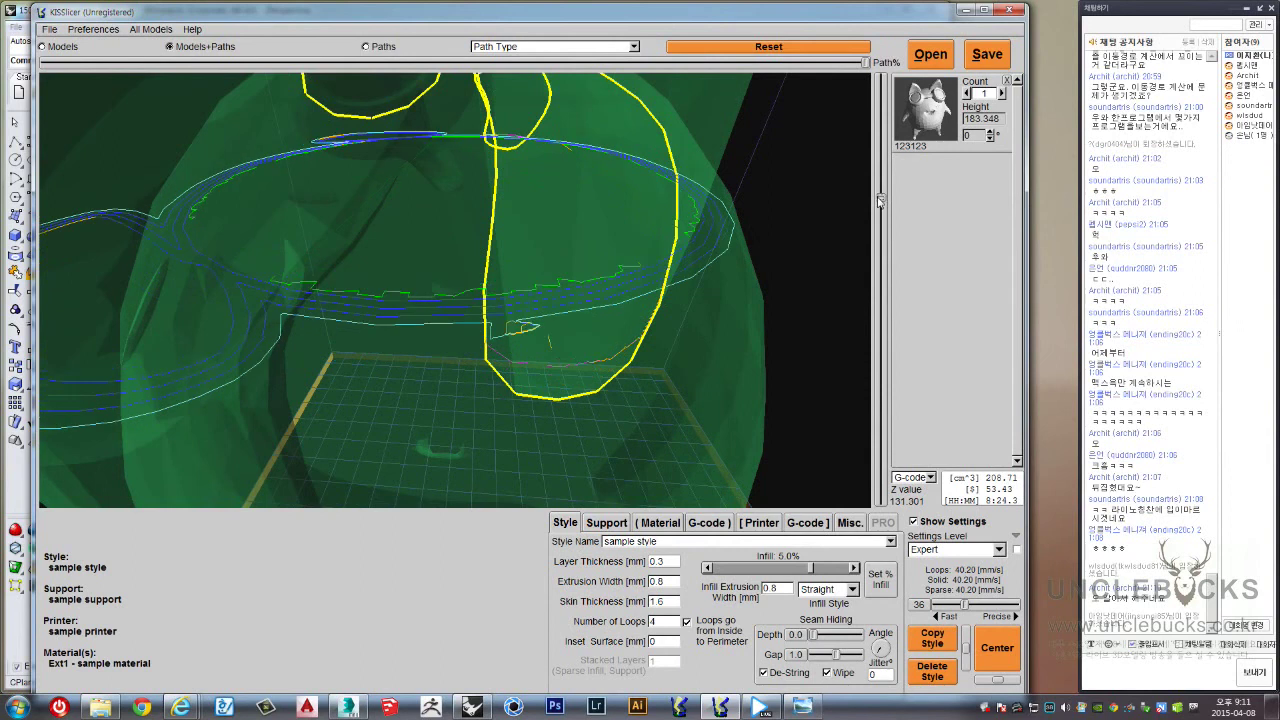
{"action": "scroll", "coordinate": [881, 199], "scroll_direction": "up", "scroll_amount": 3}
{"action": "scroll", "coordinate": [881, 199], "scroll_direction": "up", "scroll_amount": 2}
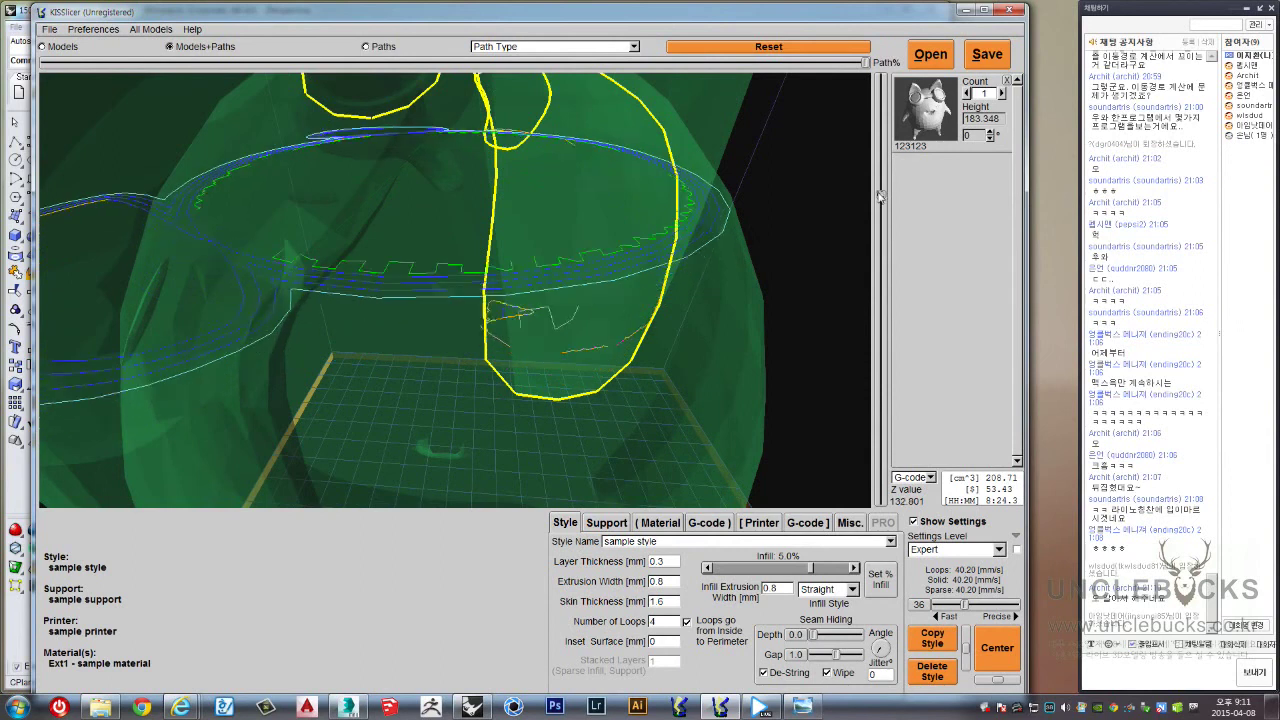
{"action": "scroll", "coordinate": [881, 199], "scroll_direction": "up", "scroll_amount": 2}
{"action": "scroll", "coordinate": [881, 197], "scroll_direction": "up", "scroll_amount": 3}
{"action": "scroll", "coordinate": [881, 197], "scroll_direction": "up", "scroll_amount": 3}
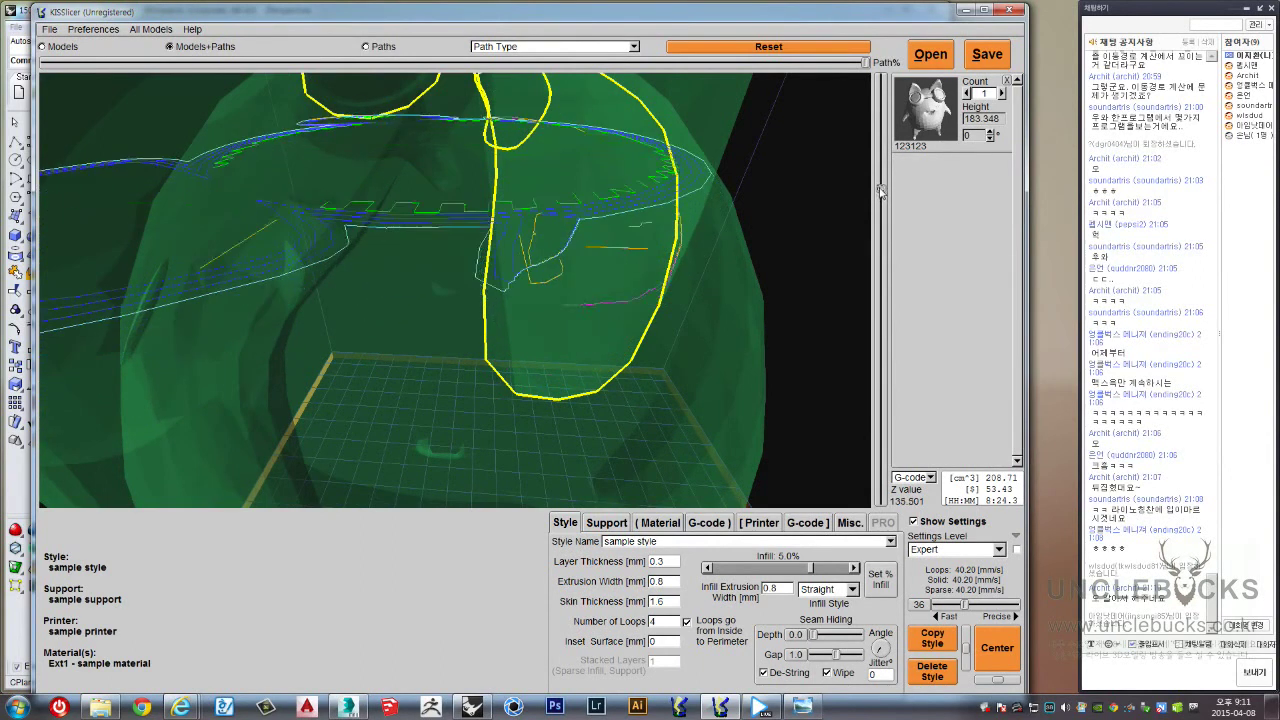
{"action": "scroll", "coordinate": [881, 197], "scroll_direction": "up", "scroll_amount": 3}
{"action": "scroll", "coordinate": [881, 197], "scroll_direction": "up", "scroll_amount": 3}
Check the toolpaths from other sides, then step the preview up to Z 147.501.
{"action": "left_click_drag", "start_coordinate": [659, 265], "coordinate": [371, 346]}
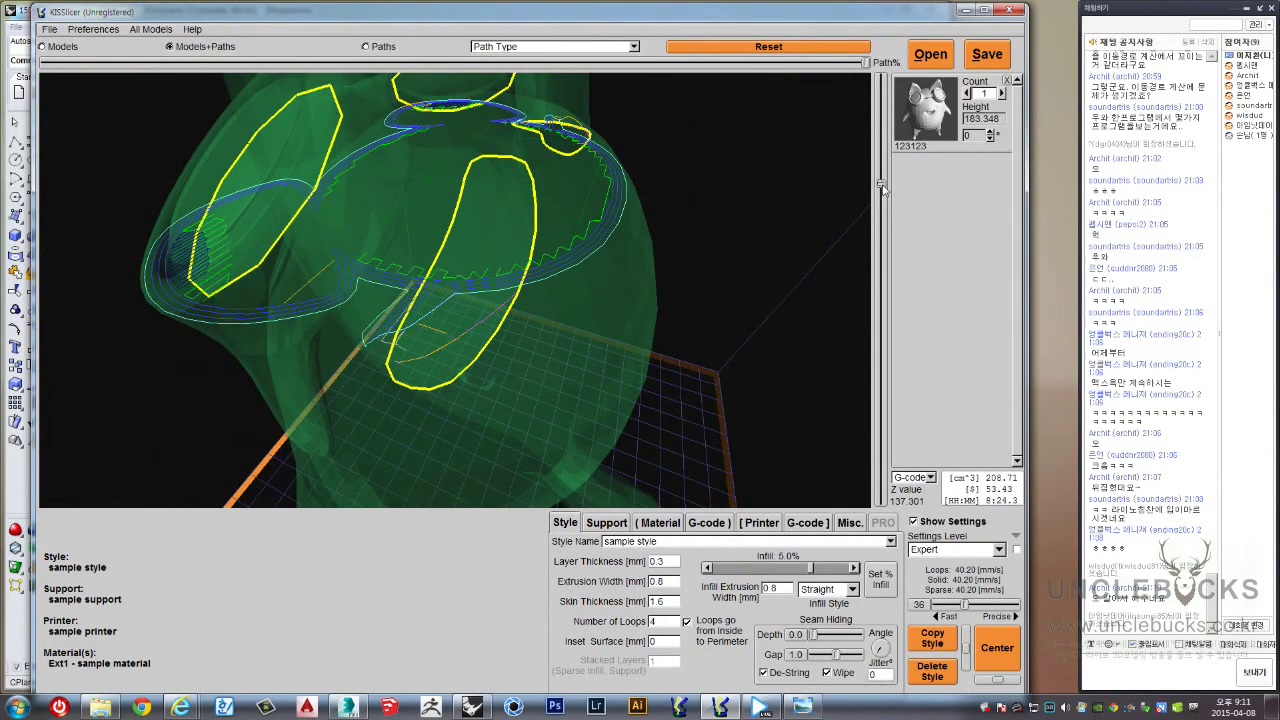
{"action": "scroll", "coordinate": [883, 189], "scroll_direction": "up", "scroll_amount": 3}
{"action": "scroll", "coordinate": [883, 189], "scroll_direction": "up", "scroll_amount": 3}
{"action": "scroll", "coordinate": [883, 189], "scroll_direction": "up", "scroll_amount": 2}
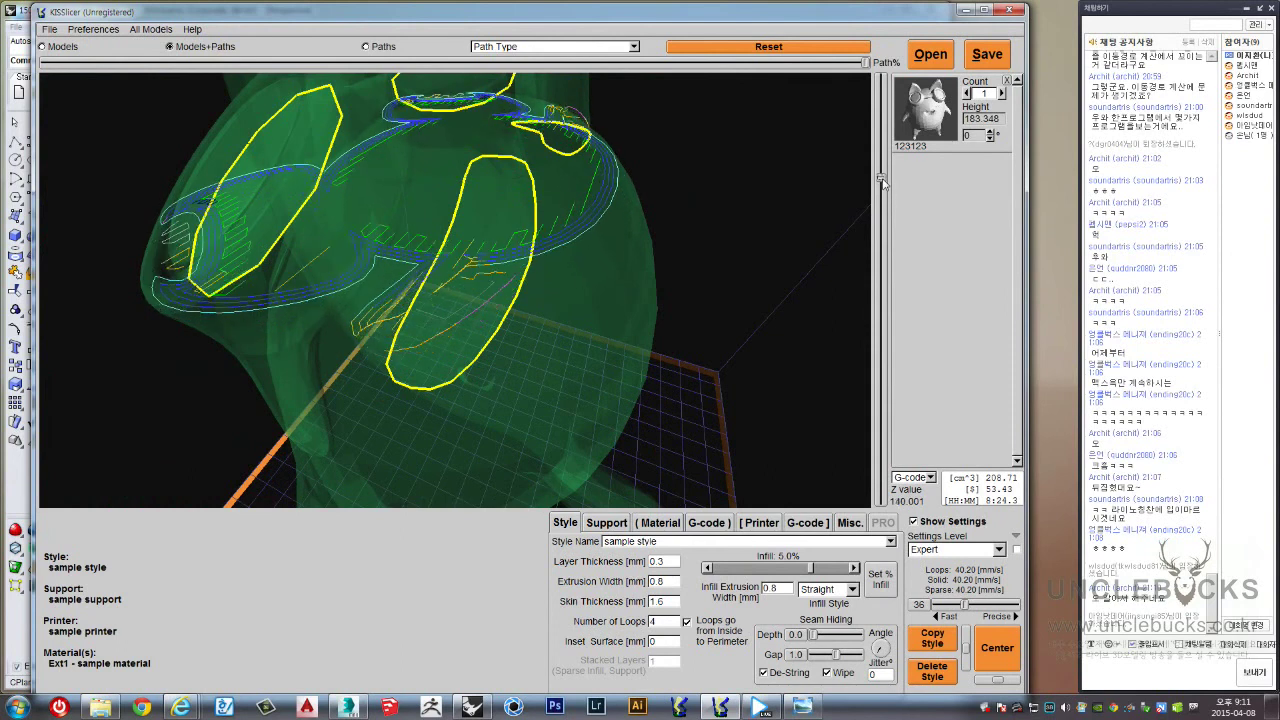
{"action": "scroll", "coordinate": [883, 189], "scroll_direction": "up", "scroll_amount": 2}
{"action": "scroll", "coordinate": [418, 261], "scroll_direction": "up", "scroll_amount": 2}
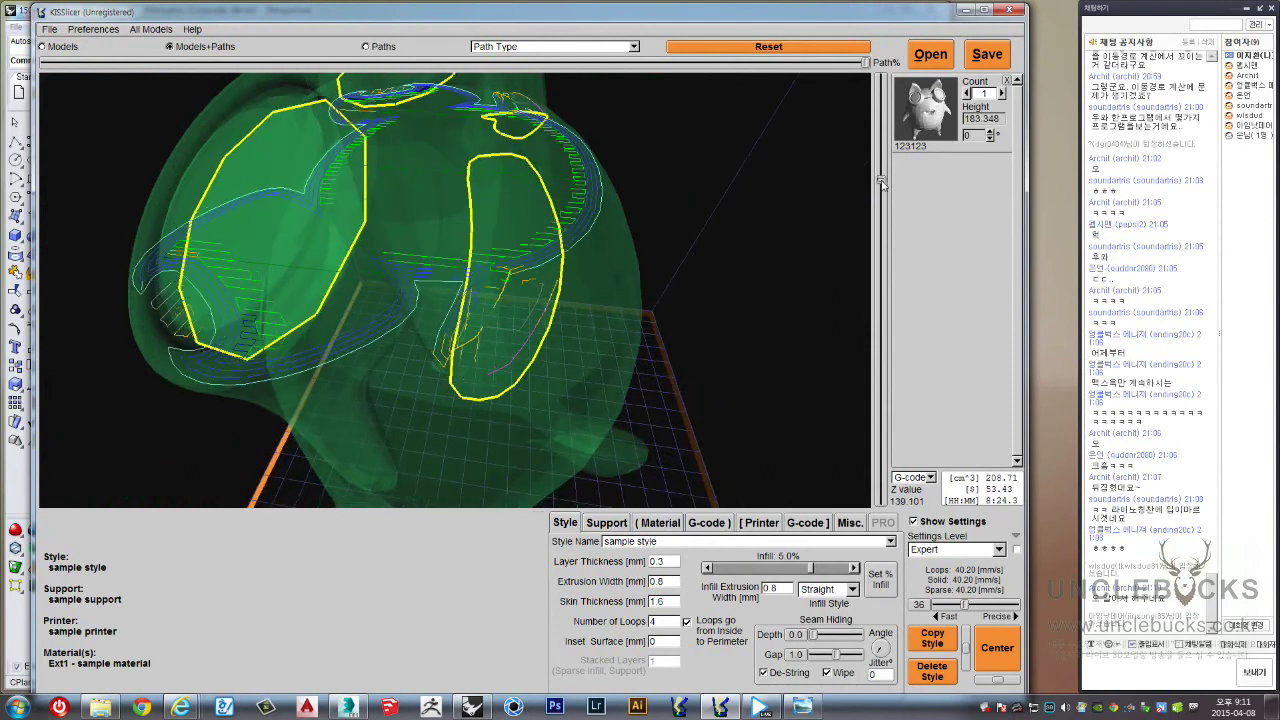
{"action": "scroll", "coordinate": [881, 186], "scroll_direction": "down", "scroll_amount": 3}
{"action": "scroll", "coordinate": [881, 186], "scroll_direction": "up", "scroll_amount": 4}
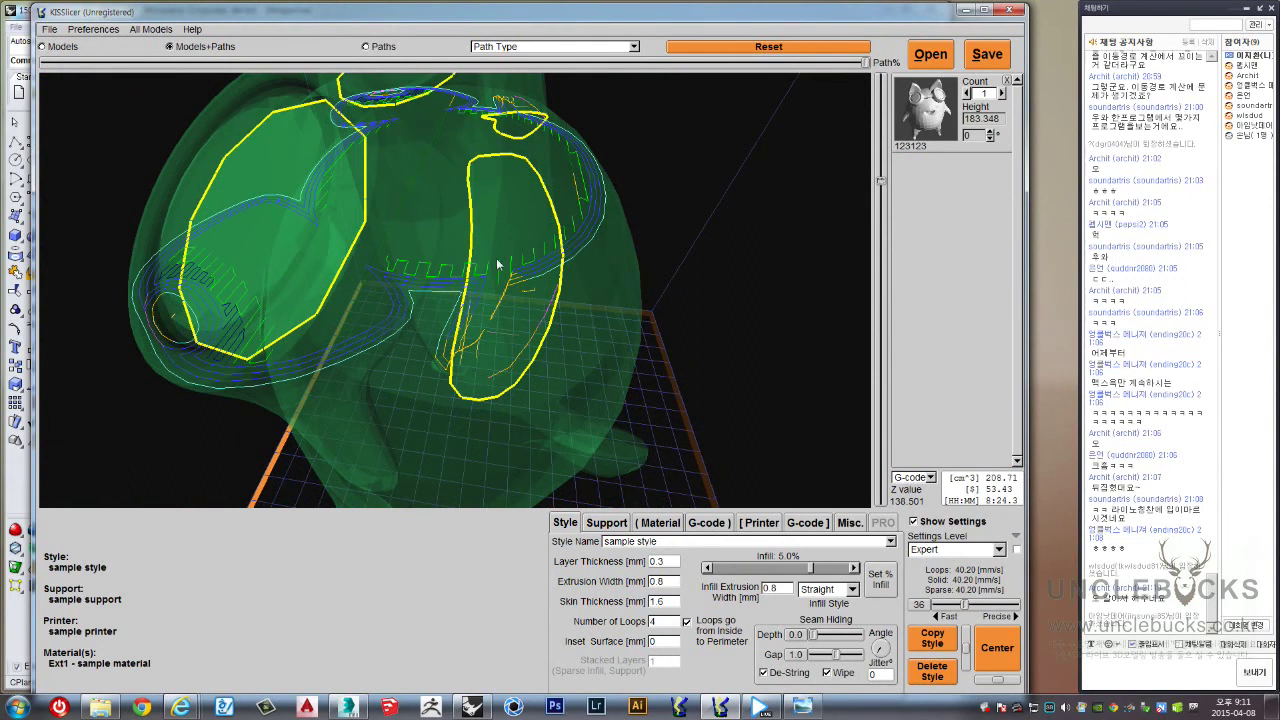
{"action": "scroll", "coordinate": [497, 264], "scroll_direction": "up", "scroll_amount": 2}
{"action": "scroll", "coordinate": [557, 286], "scroll_direction": "up", "scroll_amount": 2}
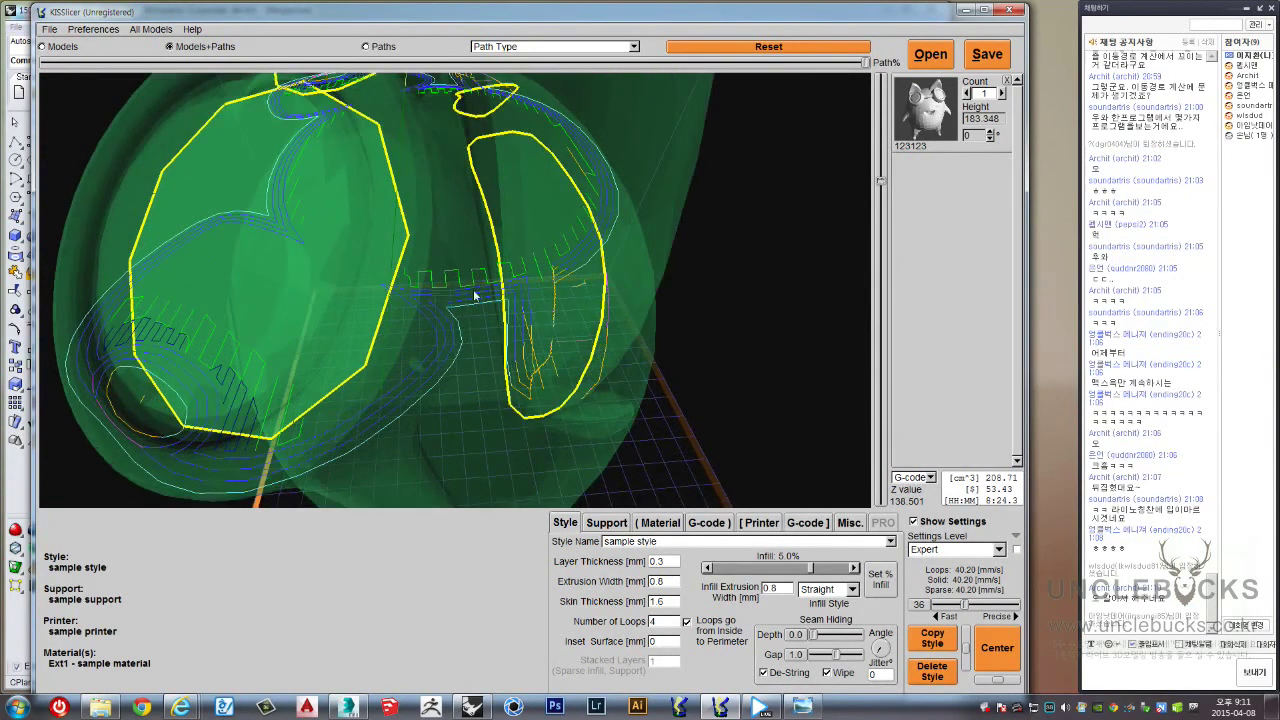
{"action": "left_click_drag", "start_coordinate": [539, 301], "coordinate": [380, 371]}
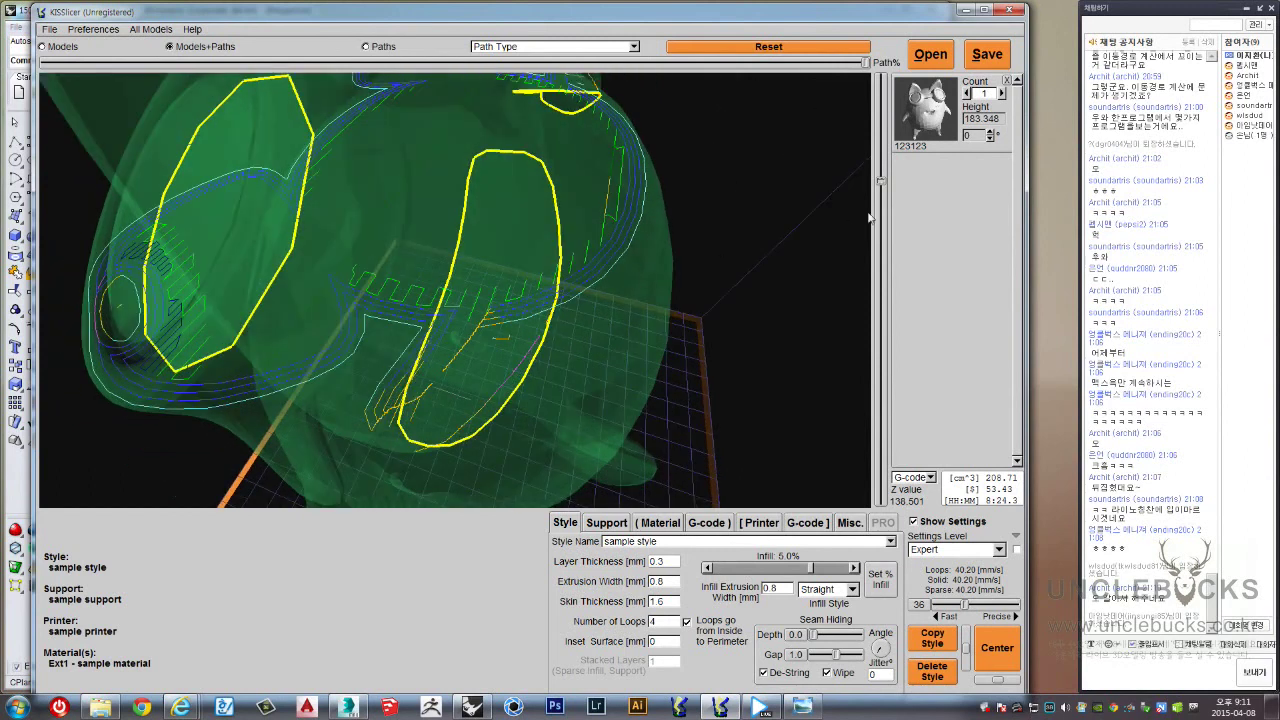
{"action": "scroll", "coordinate": [884, 183], "scroll_direction": "down", "scroll_amount": 1}
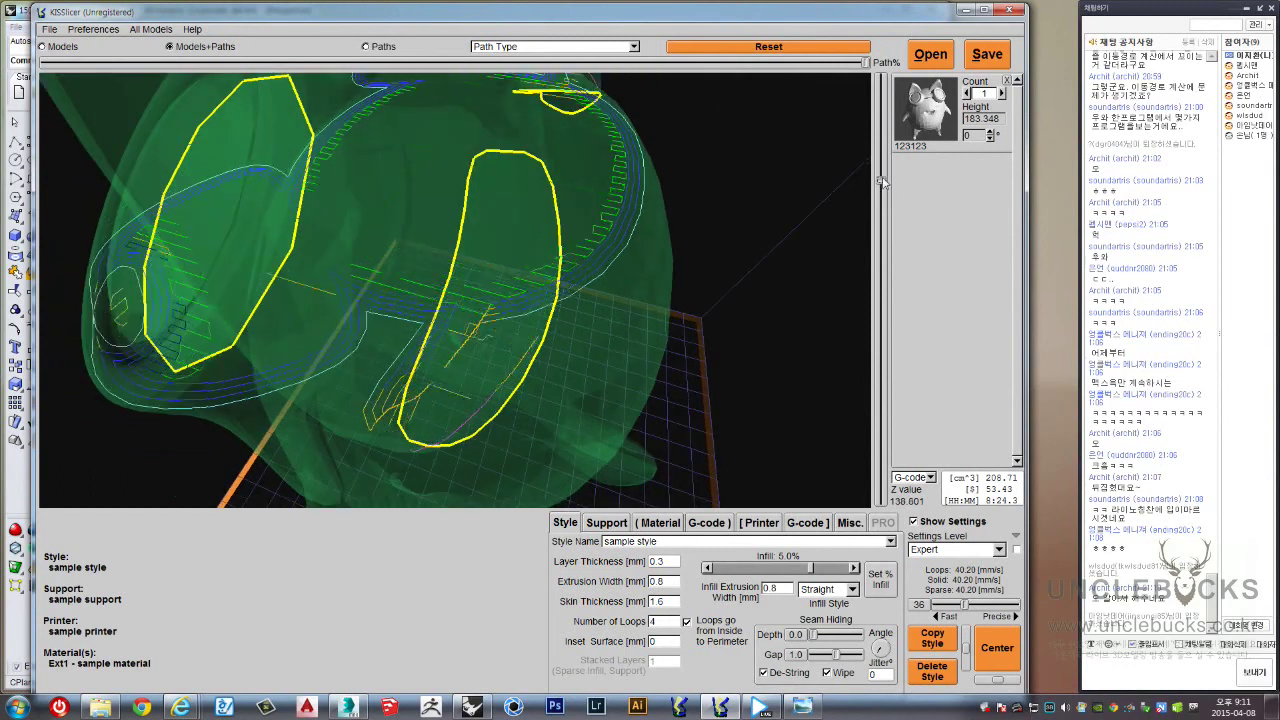
{"action": "left_click_drag", "start_coordinate": [432, 391], "coordinate": [599, 291]}
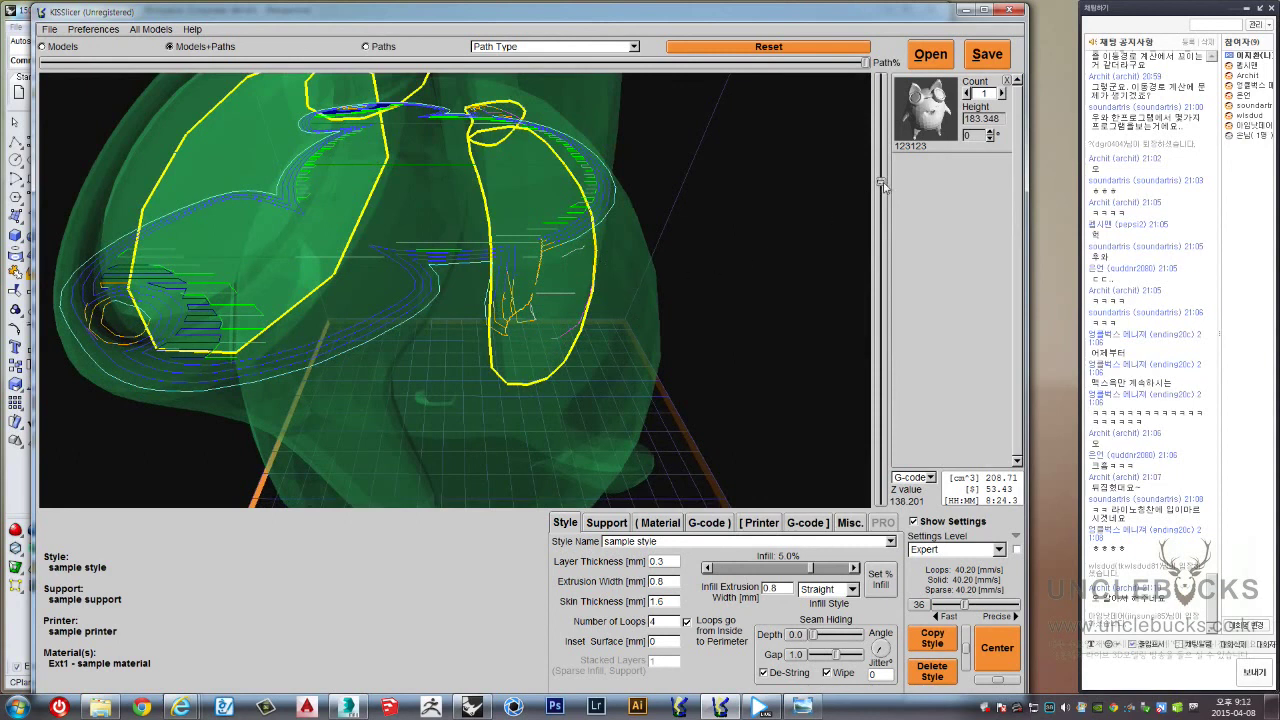
{"action": "scroll", "coordinate": [882, 183], "scroll_direction": "up", "scroll_amount": 5}
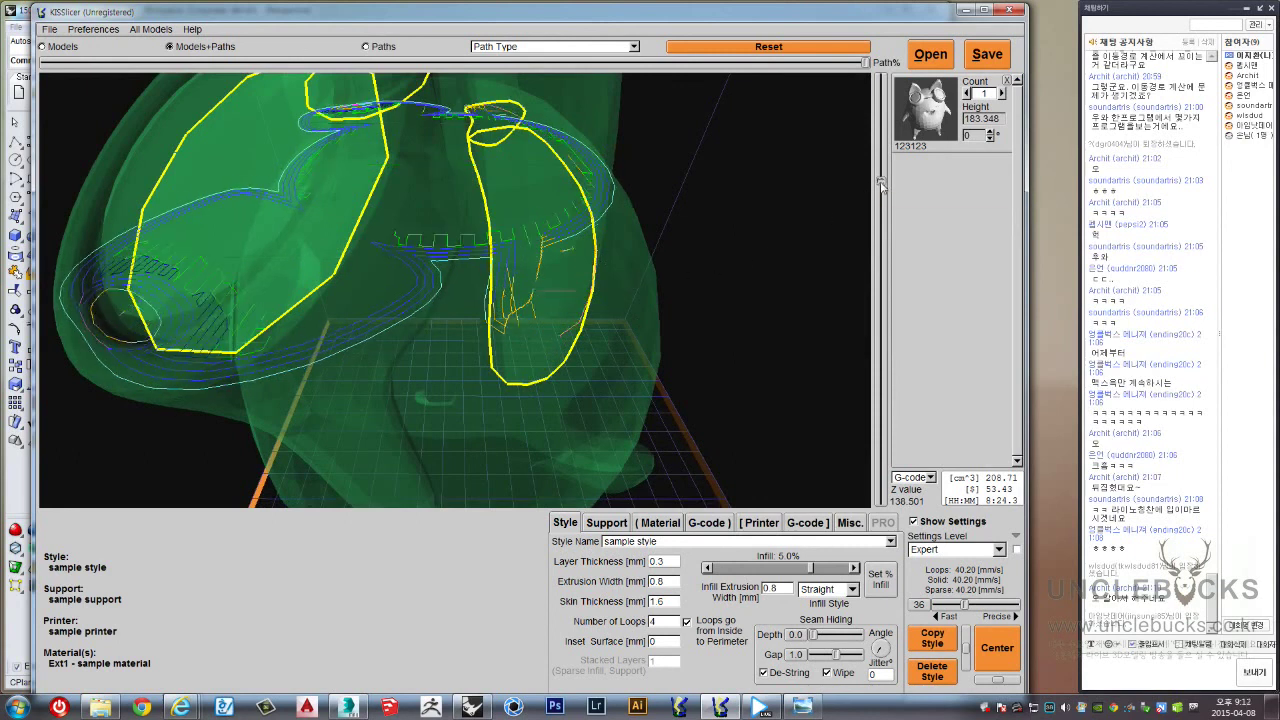
{"action": "scroll", "coordinate": [882, 183], "scroll_direction": "up", "scroll_amount": 5}
{"action": "scroll", "coordinate": [882, 183], "scroll_direction": "up", "scroll_amount": 6}
{"action": "scroll", "coordinate": [882, 183], "scroll_direction": "up", "scroll_amount": 5}
{"action": "mouse_move", "coordinate": [597, 206]}
{"action": "left_mouse_down"}
{"action": "mouse_move", "coordinate": [503, 277]}
{"action": "mouse_move", "coordinate": [737, 271]}
{"action": "left_mouse_up"}
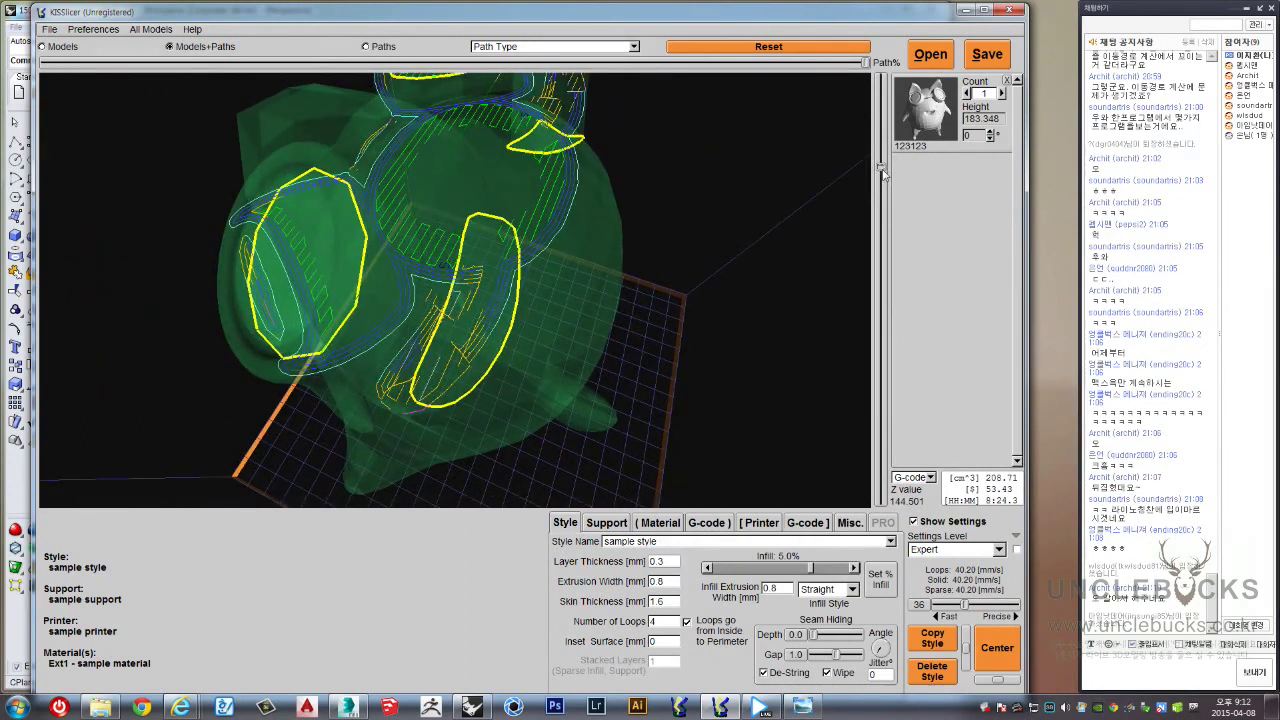
{"action": "left_click_drag", "start_coordinate": [882, 175], "coordinate": [882, 155]}
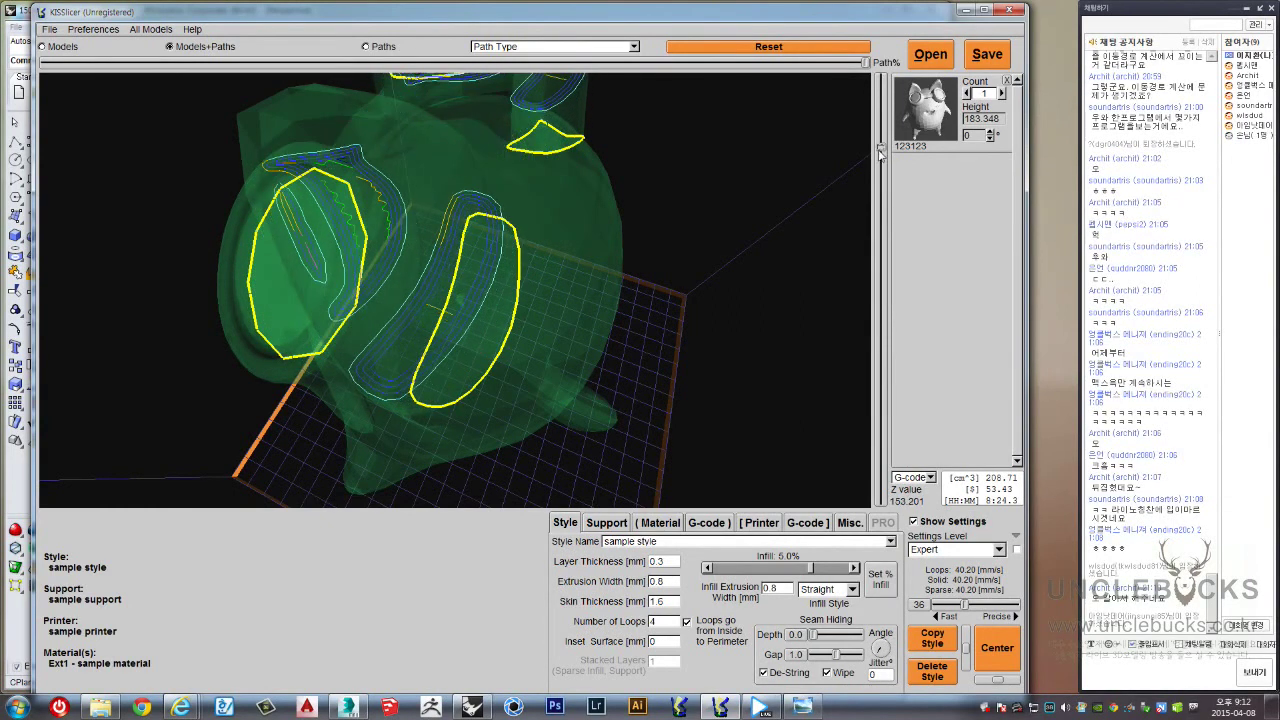
Move the preview past Z 155.001 and 150.501 to the top layer Z 183.201, creature facing front.
{"action": "left_click_drag", "start_coordinate": [881, 155], "coordinate": [881, 143]}
{"action": "scroll", "coordinate": [658, 223], "scroll_direction": "down", "scroll_amount": 2}
{"action": "mouse_move", "coordinate": [657, 223]}
{"action": "left_mouse_down"}
{"action": "mouse_move", "coordinate": [450, 262]}
{"action": "mouse_move", "coordinate": [699, 265]}
{"action": "left_mouse_up"}
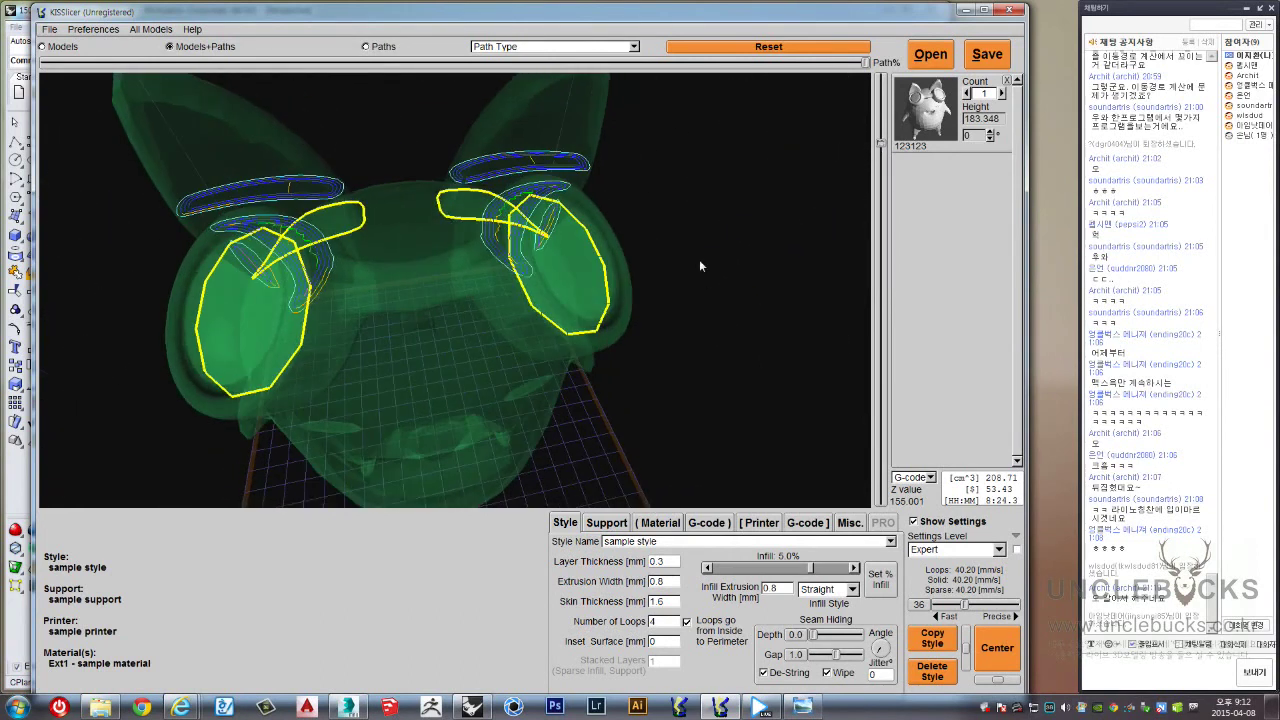
{"action": "left_click_drag", "start_coordinate": [881, 143], "coordinate": [881, 156]}
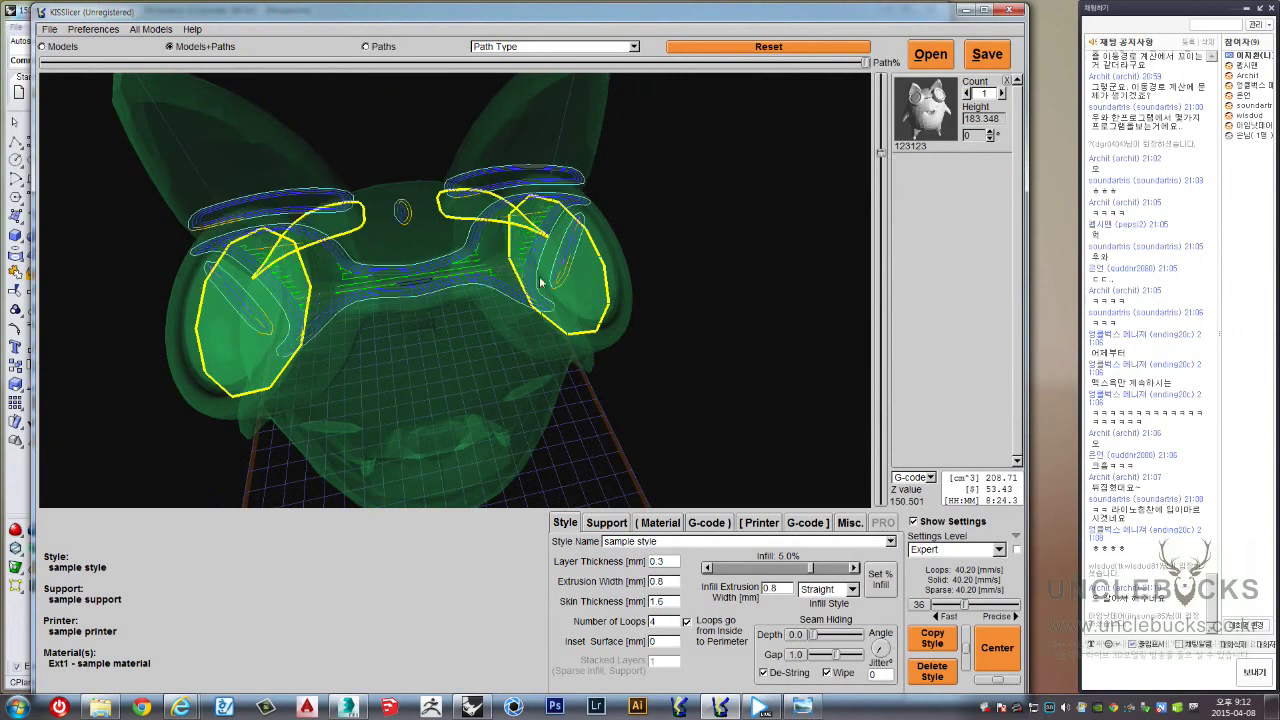
{"action": "scroll", "coordinate": [571, 222], "scroll_direction": "up", "scroll_amount": 3}
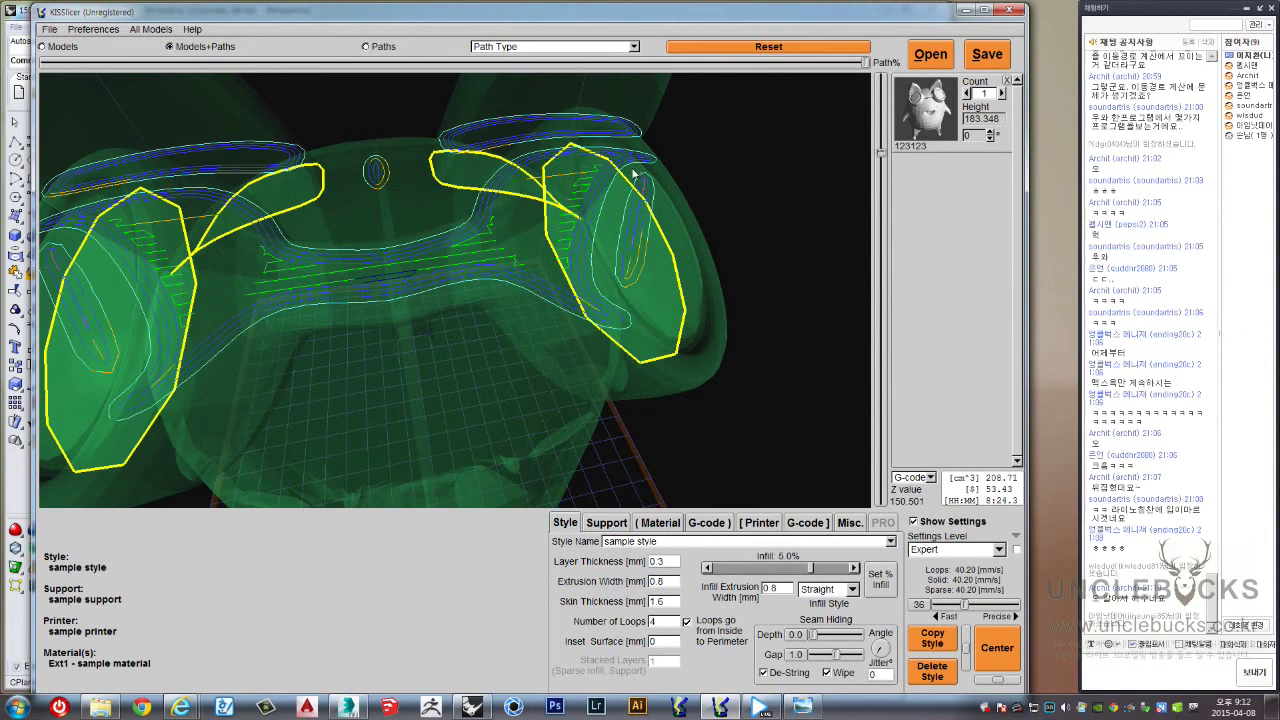
{"action": "mouse_move", "coordinate": [881, 152]}
{"action": "left_mouse_down"}
{"action": "mouse_move", "coordinate": [861, 141]}
{"action": "mouse_move", "coordinate": [761, 220]}
{"action": "mouse_move", "coordinate": [815, 151]}
{"action": "left_mouse_up"}
{"action": "left_click_drag", "start_coordinate": [889, 133], "coordinate": [888, 79]}
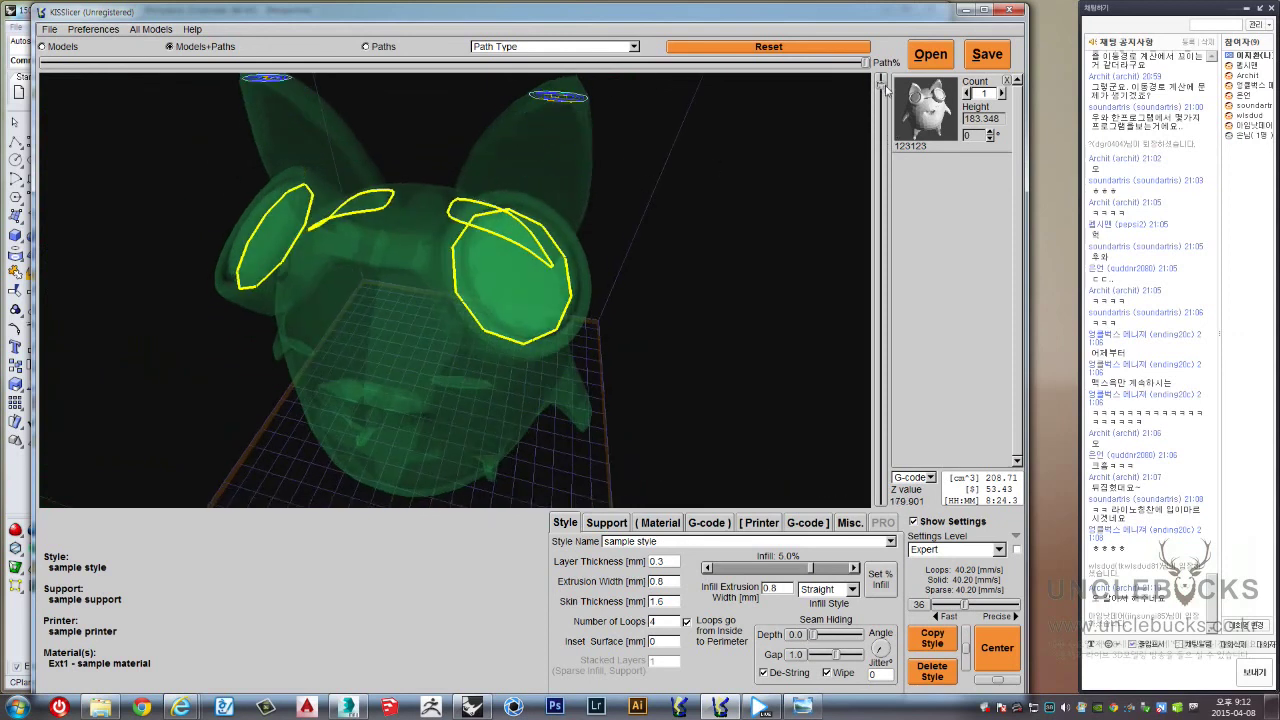
{"action": "mouse_move", "coordinate": [597, 286]}
{"action": "left_mouse_down"}
{"action": "mouse_move", "coordinate": [475, 172]}
{"action": "mouse_move", "coordinate": [609, 166]}
{"action": "mouse_move", "coordinate": [693, 287]}
{"action": "left_mouse_up"}
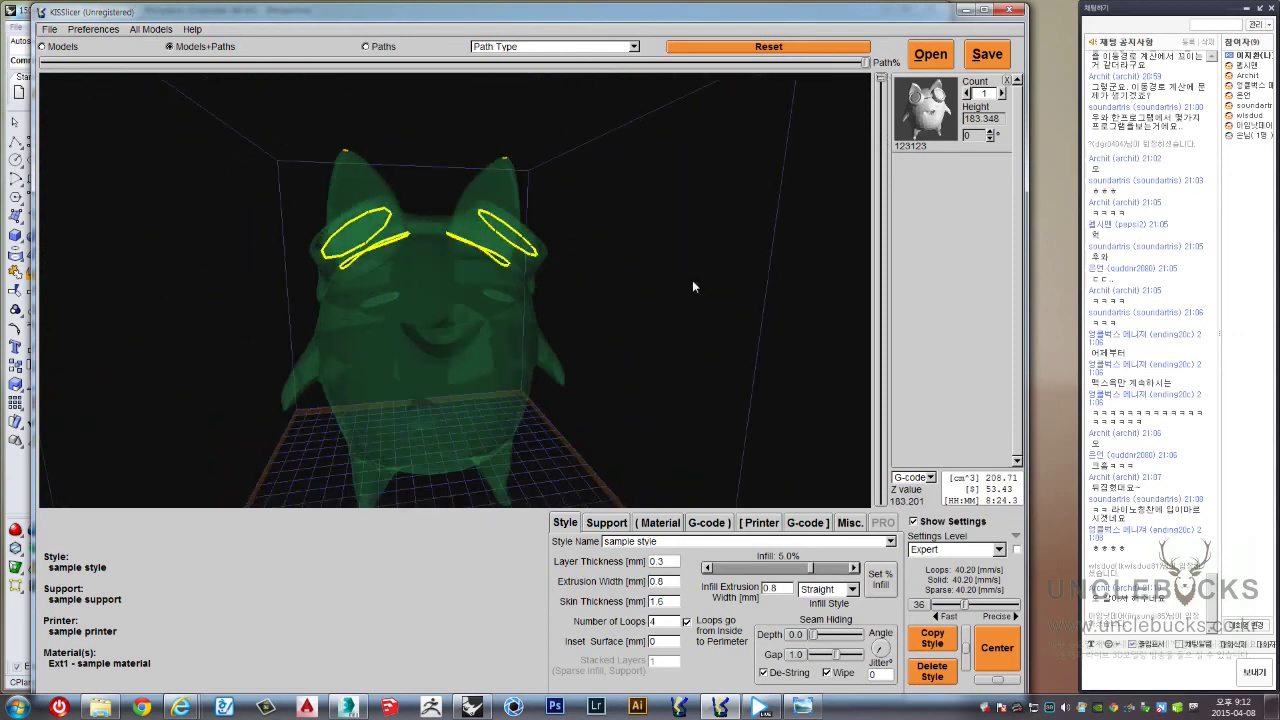
Minimize KISSlicer and inspect the left lattice dome in Rhino's Perspective viewport.
{"action": "left_click", "coordinate": [966, 9]}
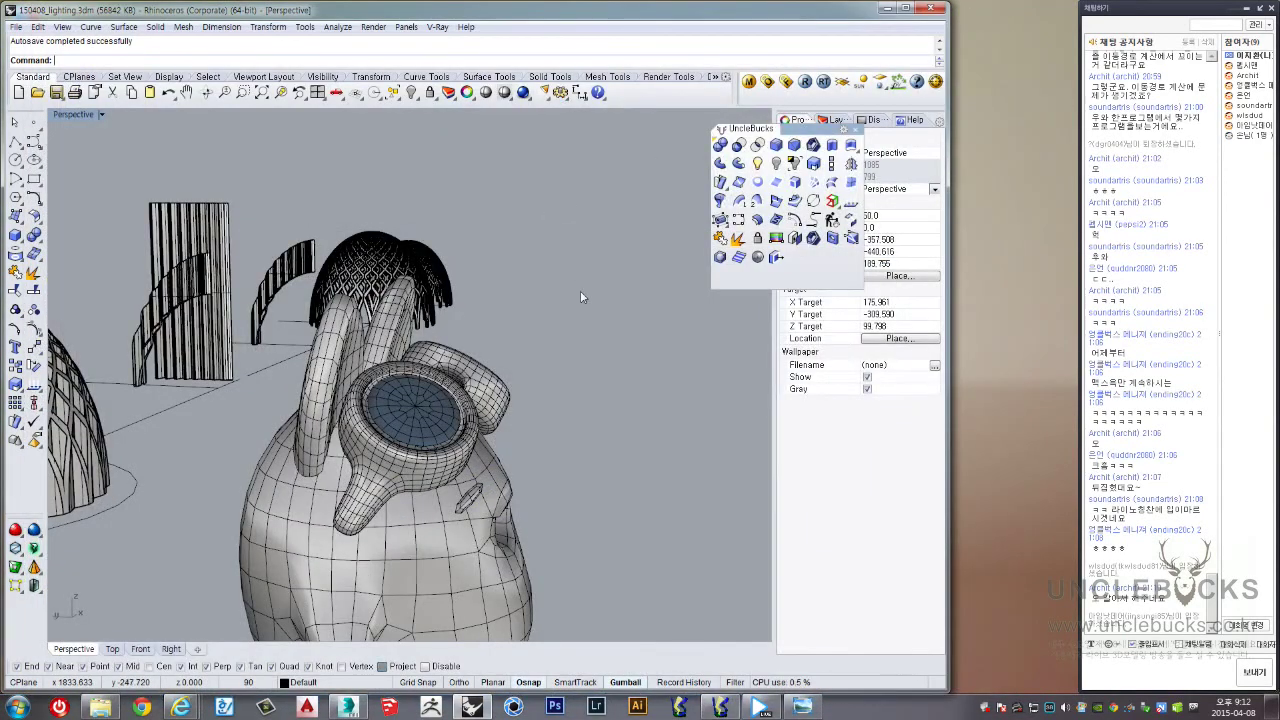
{"action": "mouse_move", "coordinate": [574, 293]}
{"action": "right_mouse_down"}
{"action": "mouse_move", "coordinate": [272, 410]}
{"action": "mouse_move", "coordinate": [412, 408]}
{"action": "mouse_move", "coordinate": [276, 360]}
{"action": "right_mouse_up"}
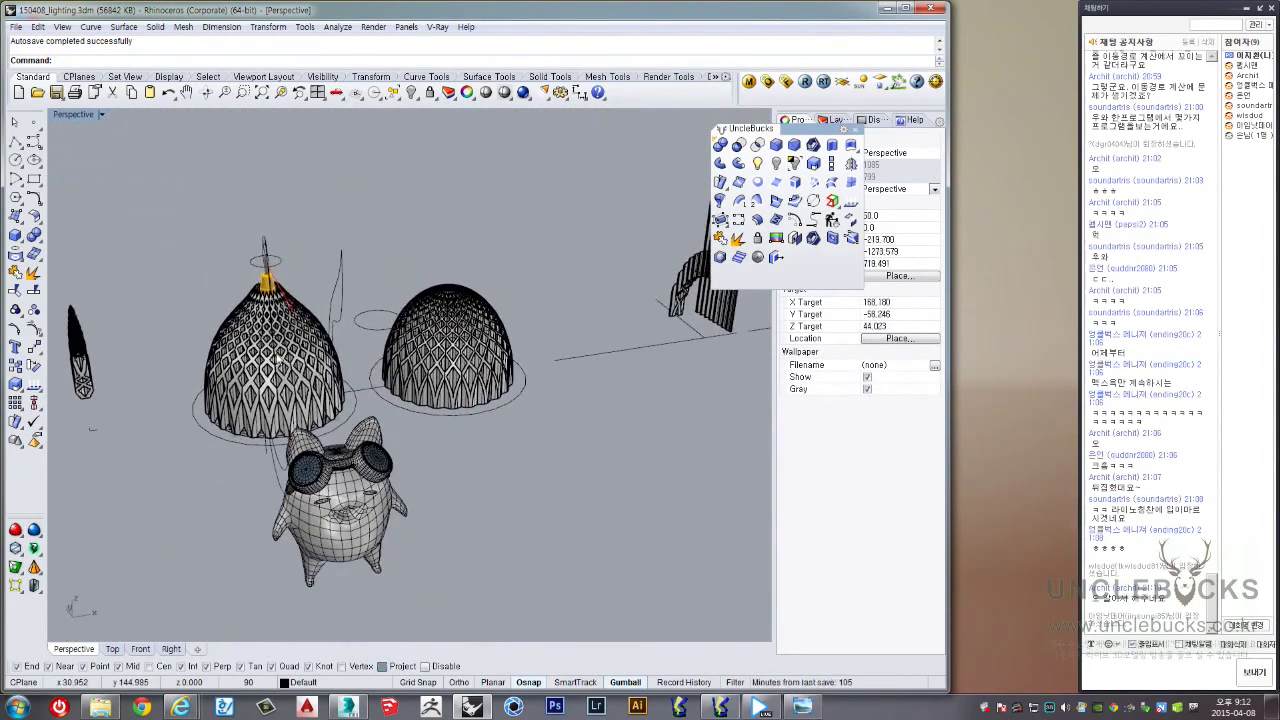
{"action": "scroll", "coordinate": [384, 378], "scroll_direction": "up", "scroll_amount": 6}
{"action": "left_click", "coordinate": [384, 378]}
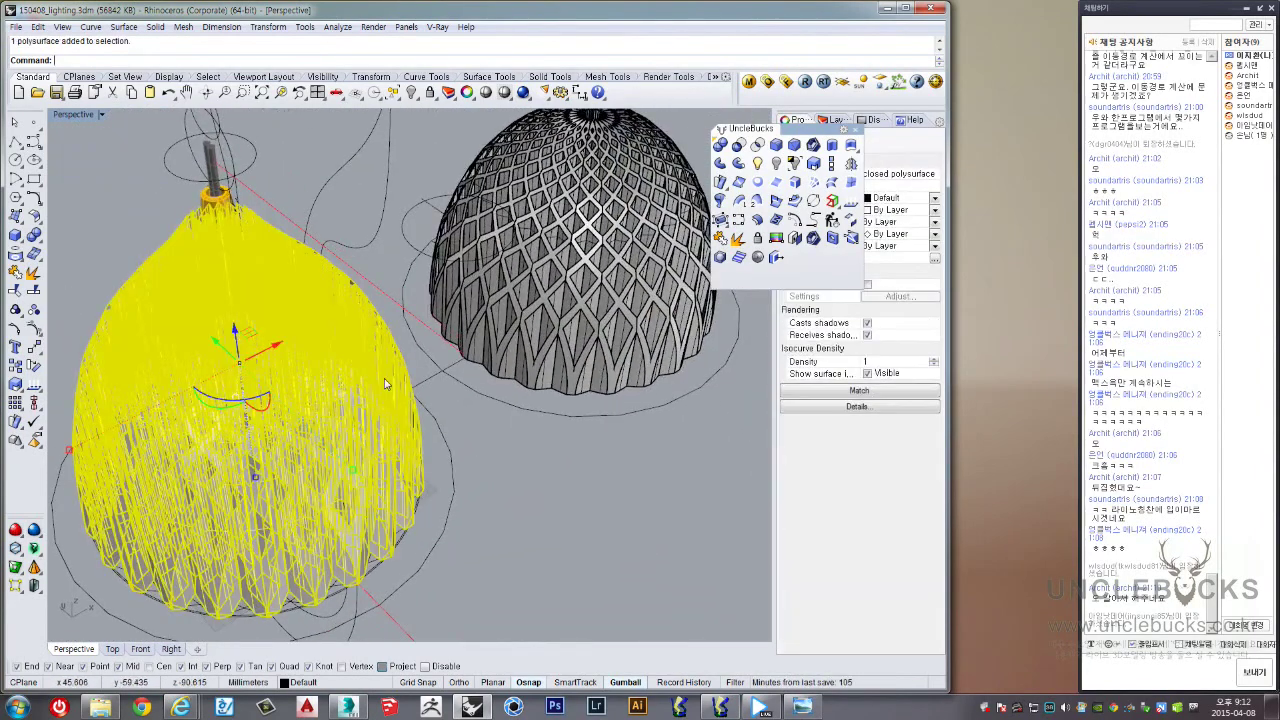
{"action": "mouse_move", "coordinate": [384, 378]}
{"action": "right_mouse_down"}
{"action": "mouse_move", "coordinate": [526, 390]}
{"action": "mouse_move", "coordinate": [430, 334]}
{"action": "right_mouse_up"}
{"action": "key", "text": "Escape"}
{"action": "scroll", "coordinate": [309, 297], "scroll_direction": "up", "scroll_amount": 2}
{"action": "scroll", "coordinate": [309, 297], "scroll_direction": "up", "scroll_amount": 3}
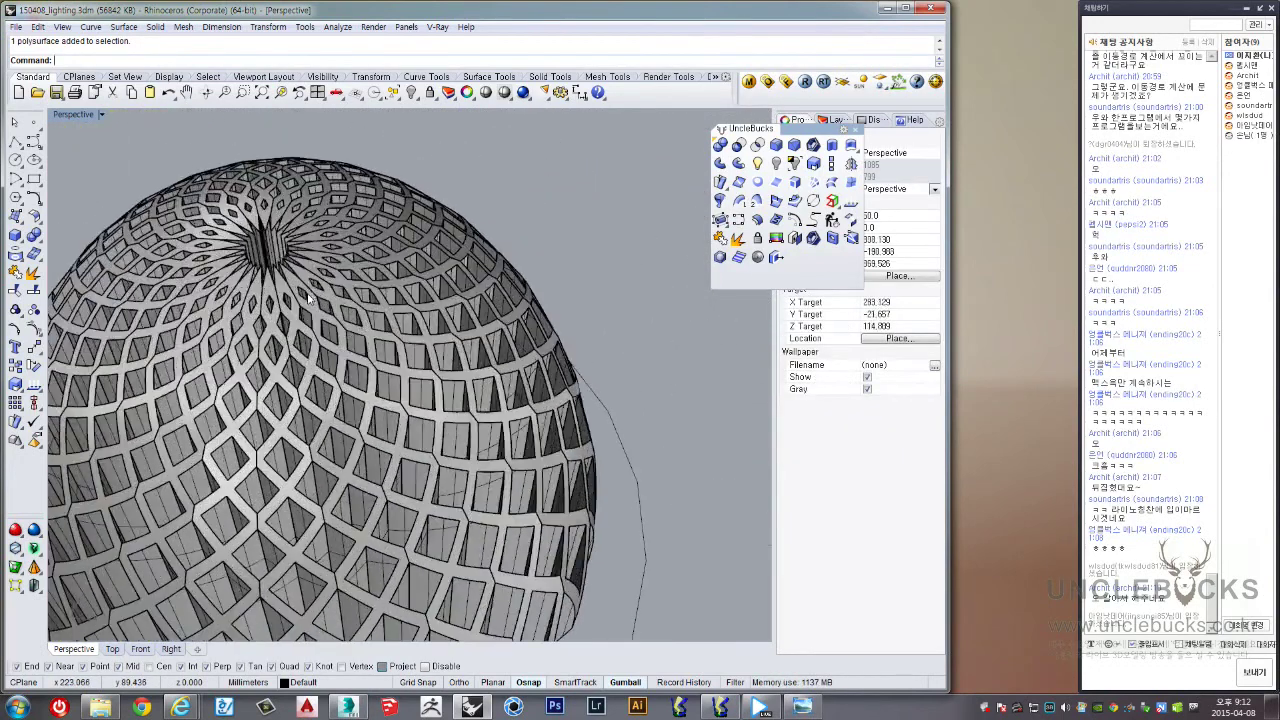
Select the right lattice dome, then tilt to view its top and back out over the scene.
{"action": "left_click", "coordinate": [309, 297]}
{"action": "scroll", "coordinate": [408, 271], "scroll_direction": "down", "scroll_amount": 3}
{"action": "key", "text": "Escape"}
{"action": "scroll", "coordinate": [540, 228], "scroll_direction": "down", "scroll_amount": 3}
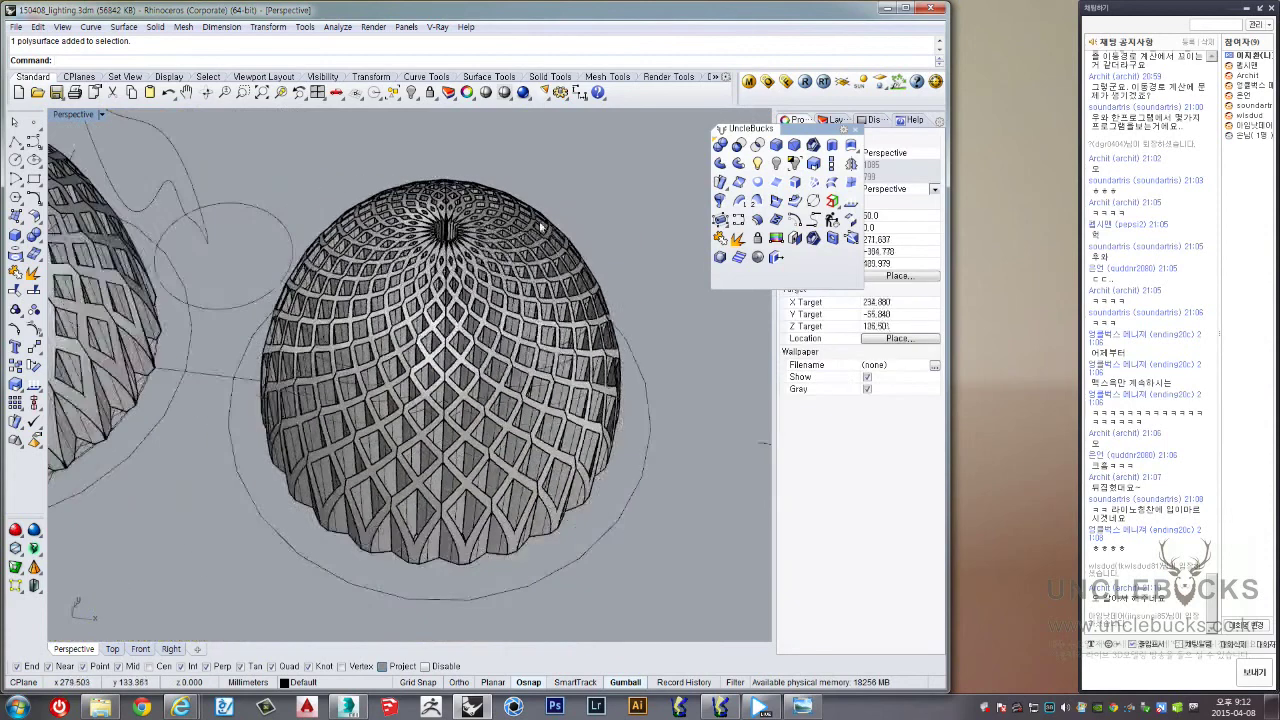
{"action": "mouse_move", "coordinate": [540, 228]}
{"action": "right_mouse_down"}
{"action": "mouse_move", "coordinate": [403, 272]}
{"action": "mouse_move", "coordinate": [387, 302]}
{"action": "right_mouse_up"}
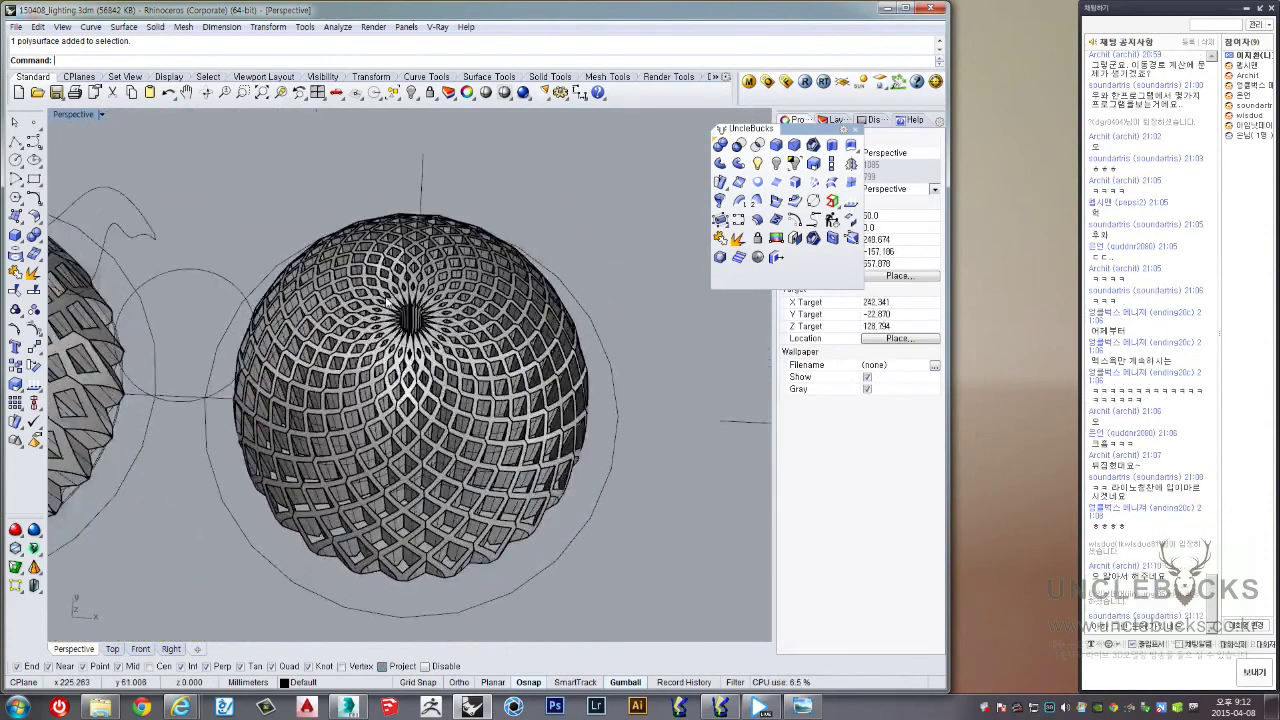
{"action": "scroll", "coordinate": [387, 302], "scroll_direction": "down", "scroll_amount": 5}
{"action": "mouse_move", "coordinate": [387, 302]}
{"action": "right_mouse_down", "text": "shift"}
{"action": "mouse_move", "coordinate": [319, 361]}
{"action": "mouse_move", "coordinate": [548, 229]}
{"action": "right_mouse_up", "text": "shift"}
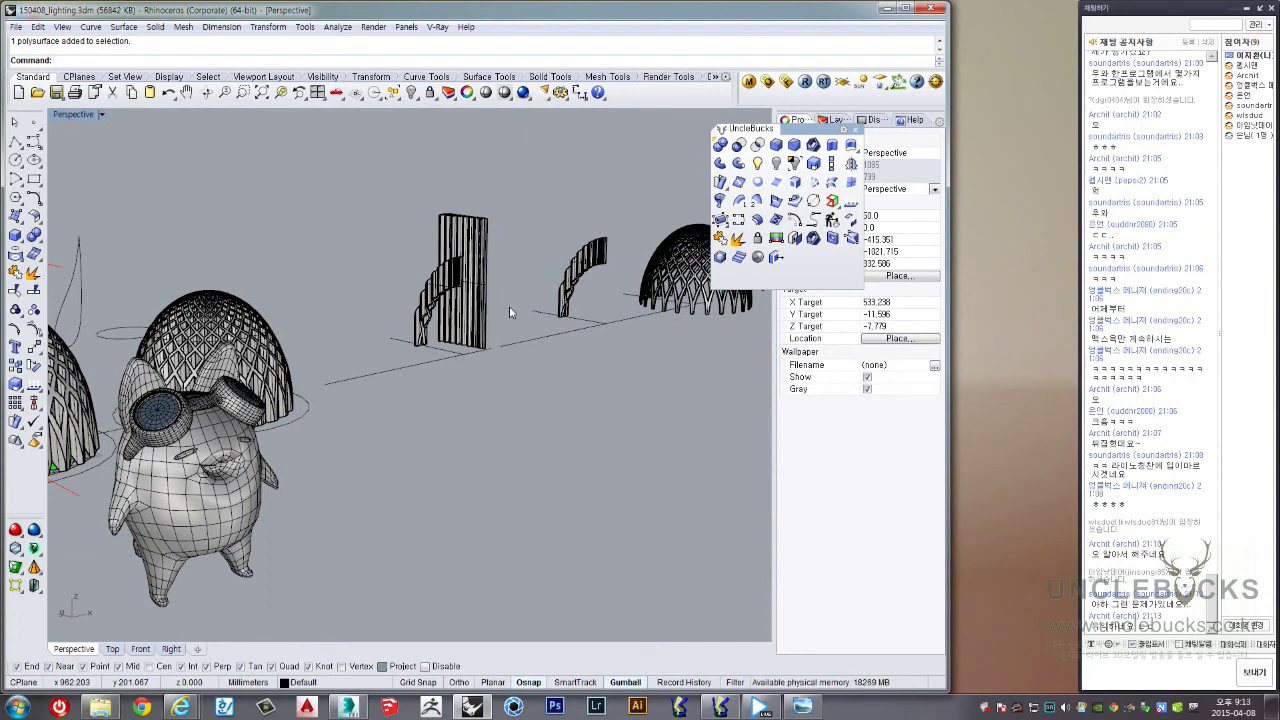
Drag the Rhino window's right edge wider and orbit the lighting scene from another angle.
{"action": "mouse_move", "coordinate": [520, 303]}
{"action": "right_mouse_down"}
{"action": "mouse_move", "coordinate": [502, 365]}
{"action": "mouse_move", "coordinate": [473, 372]}
{"action": "right_mouse_up"}
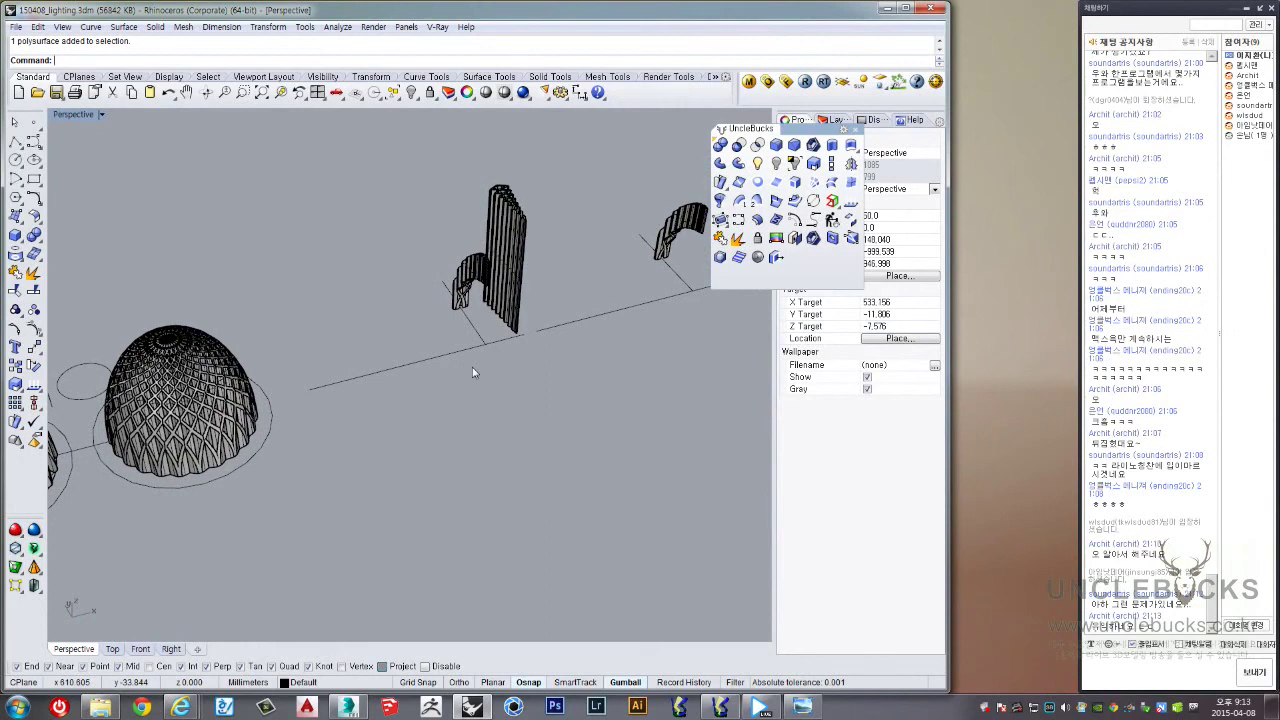
{"action": "left_click_drag", "start_coordinate": [946, 417], "coordinate": [1025, 419]}
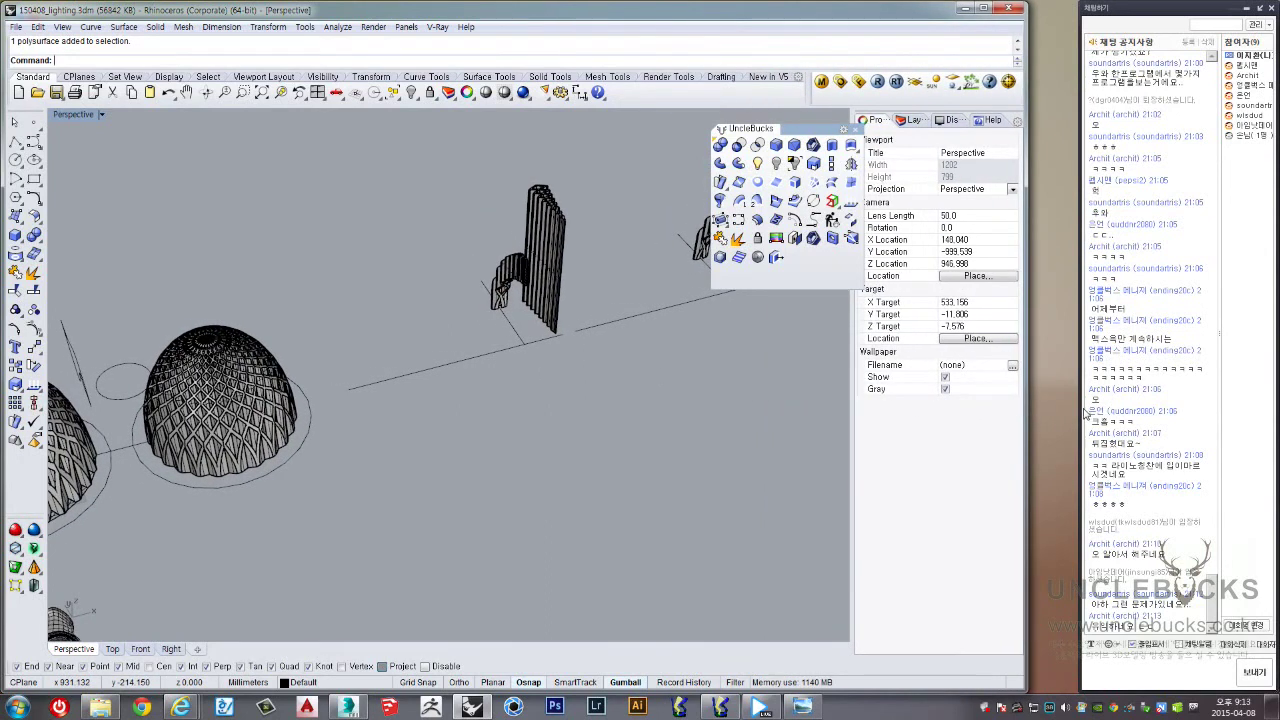
{"action": "left_click_drag", "start_coordinate": [1082, 408], "coordinate": [1038, 408]}
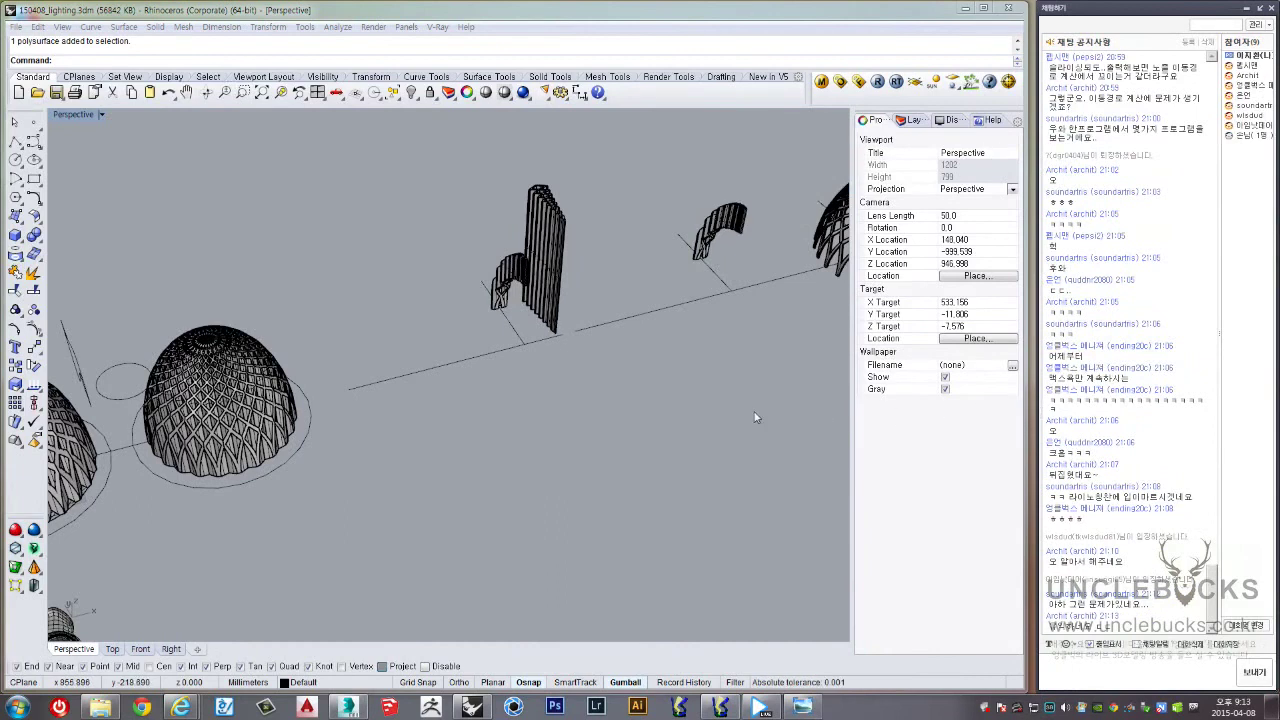
{"action": "middle_click", "coordinate": [640, 370]}
{"action": "mouse_move", "coordinate": [640, 370]}
{"action": "right_mouse_down"}
{"action": "mouse_move", "coordinate": [506, 336]}
{"action": "mouse_move", "coordinate": [524, 292]}
{"action": "mouse_move", "coordinate": [575, 357]}
{"action": "right_mouse_up"}
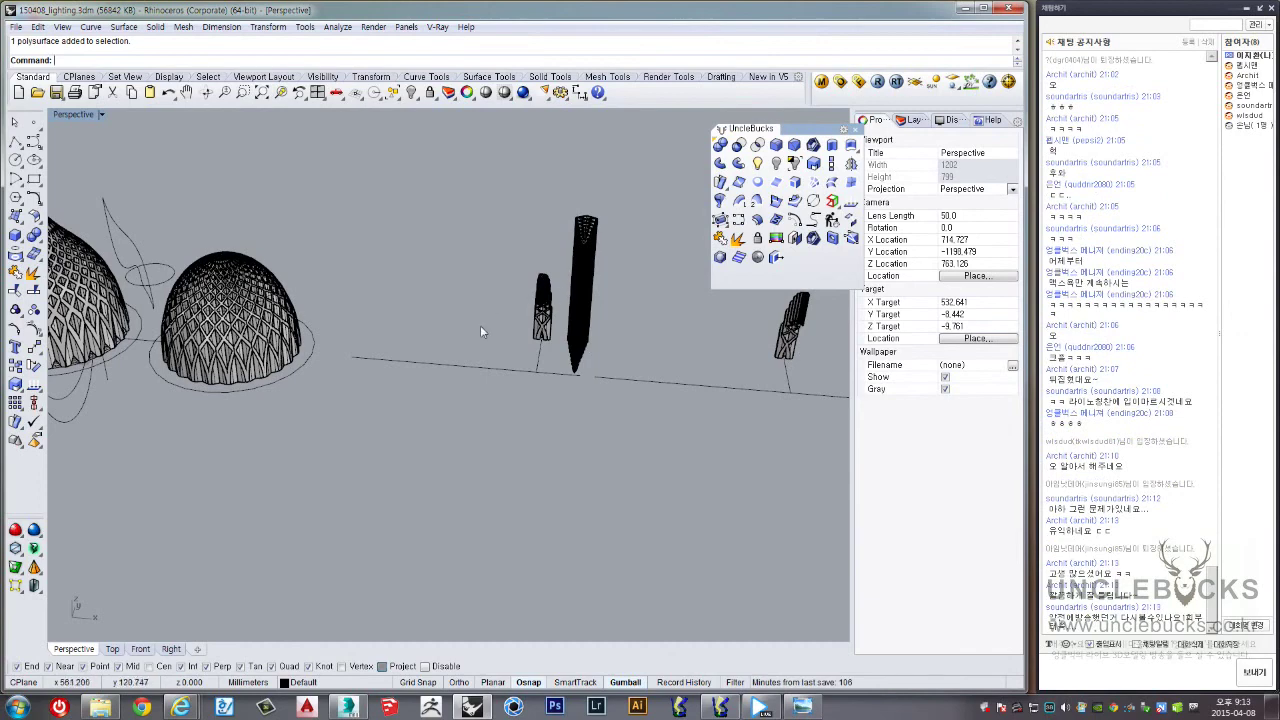
Zoom onto the right lattice dome, confirm it is a closed polysurface, then view its top.
{"action": "right_click_drag", "start_coordinate": [302, 319], "coordinate": [466, 292]}
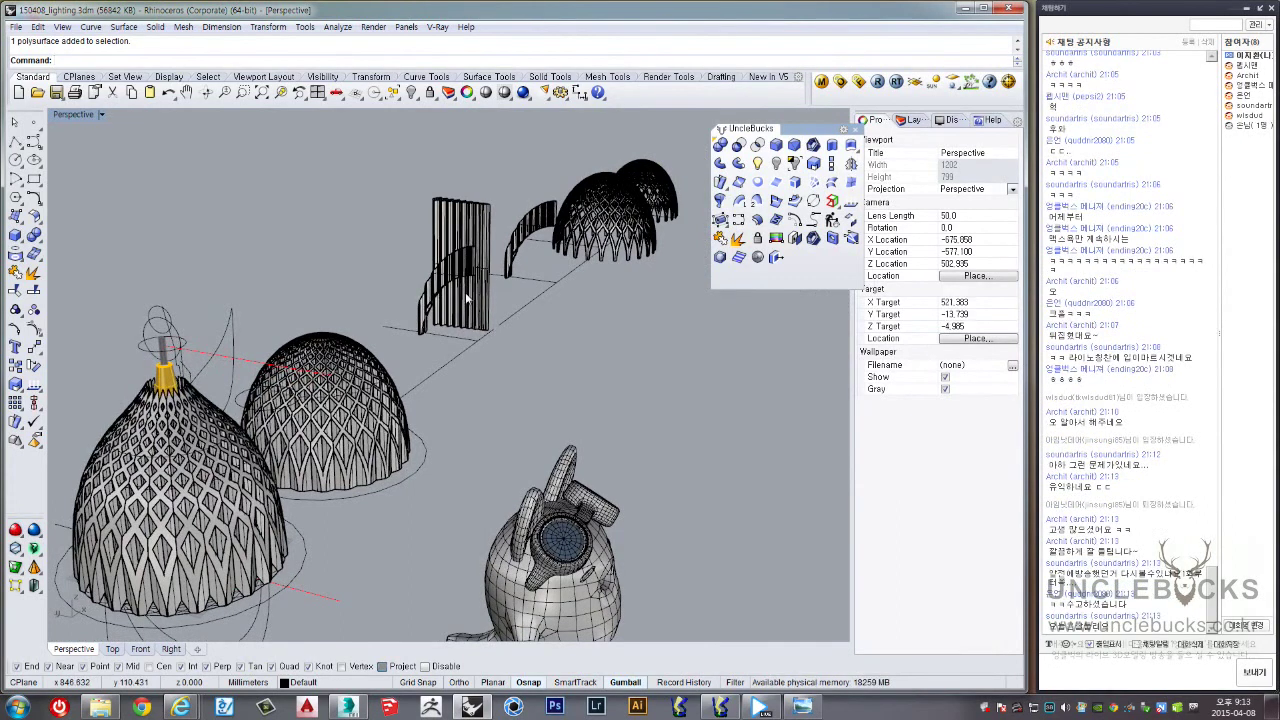
{"action": "right_click_drag", "start_coordinate": [428, 318], "coordinate": [394, 334]}
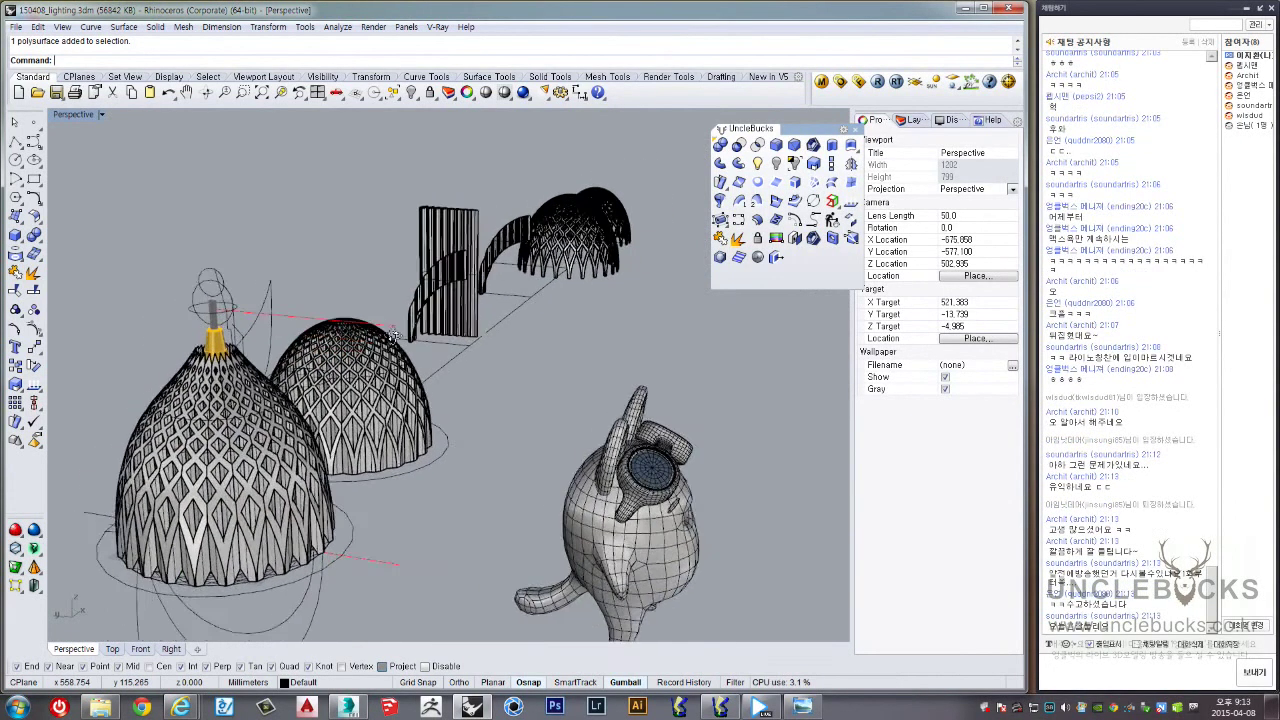
{"action": "scroll", "coordinate": [394, 334], "scroll_direction": "up", "scroll_amount": 1}
{"action": "scroll", "coordinate": [300, 320], "scroll_direction": "up", "scroll_amount": 3}
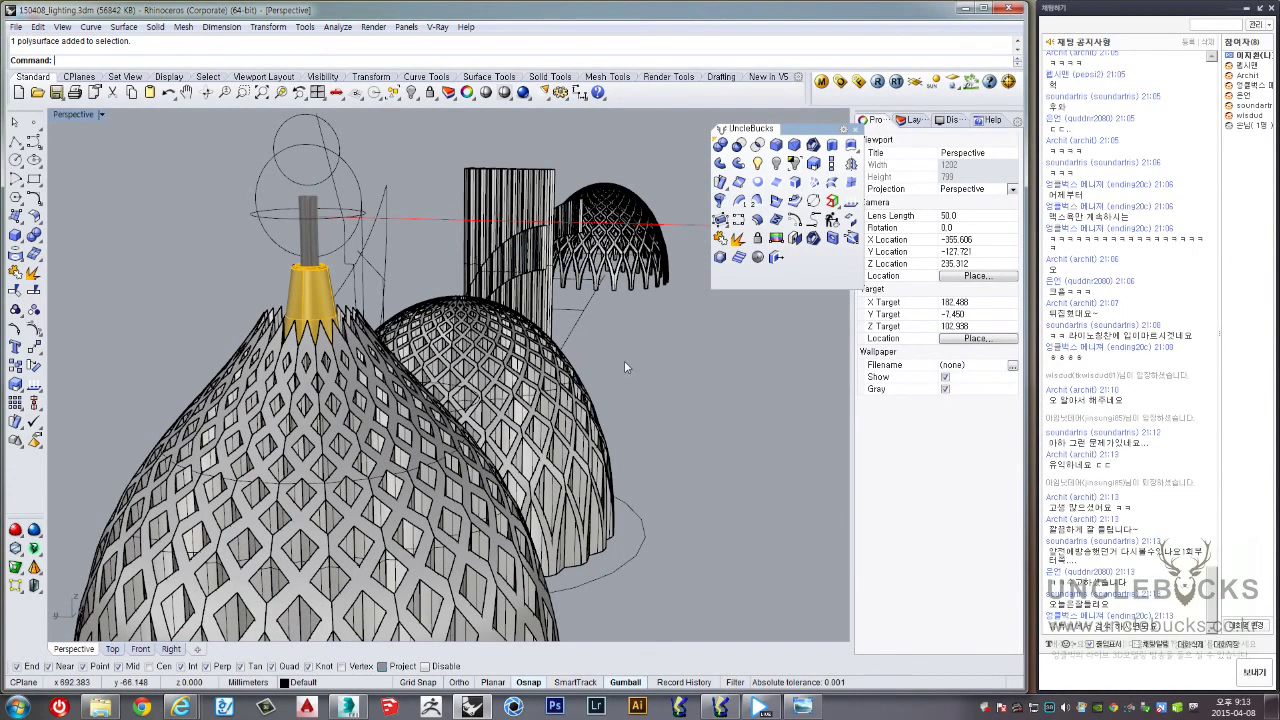
{"action": "mouse_move", "coordinate": [625, 368]}
{"action": "right_mouse_down"}
{"action": "mouse_move", "coordinate": [497, 423]}
{"action": "mouse_move", "coordinate": [543, 348]}
{"action": "right_mouse_up"}
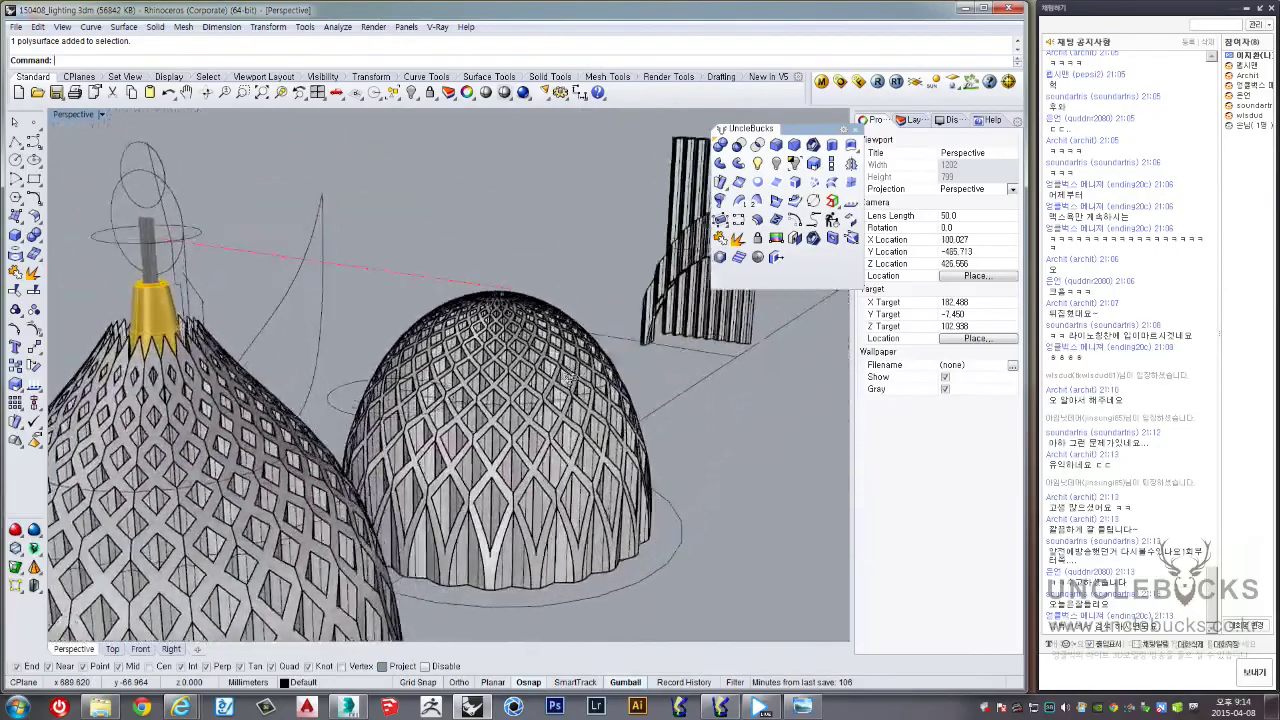
{"action": "right_click_drag", "start_coordinate": [542, 350], "coordinate": [534, 328]}
{"action": "left_click", "coordinate": [533, 326]}
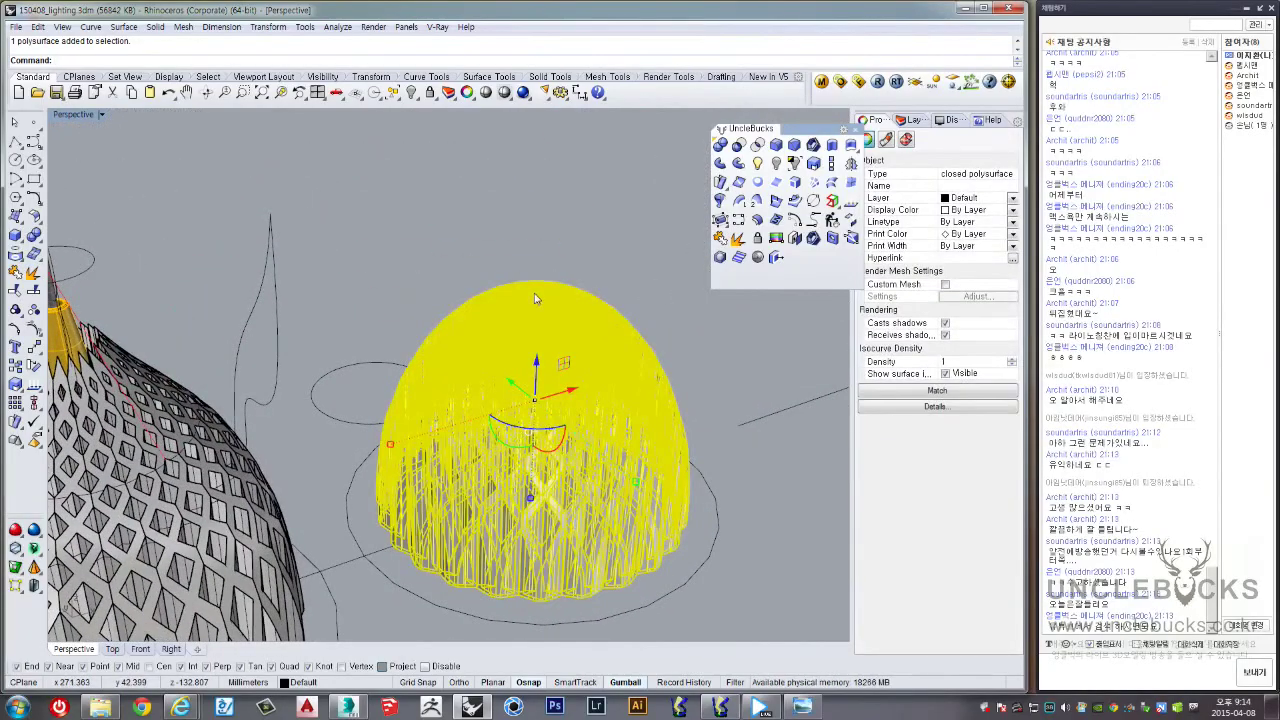
{"action": "left_click", "coordinate": [512, 260]}
{"action": "mouse_move", "coordinate": [516, 265]}
{"action": "right_mouse_down"}
{"action": "mouse_move", "coordinate": [487, 335]}
{"action": "mouse_move", "coordinate": [421, 284]}
{"action": "right_mouse_up"}
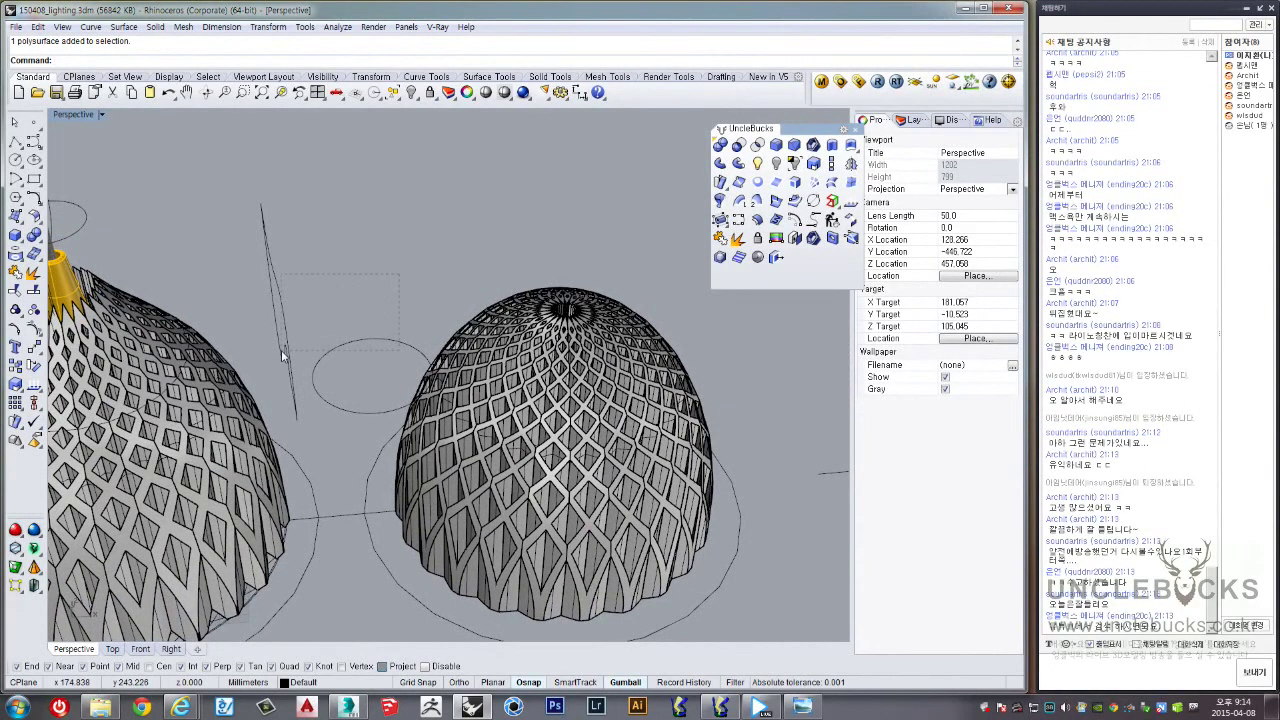
{"action": "left_click_drag", "start_coordinate": [400, 274], "coordinate": [281, 350]}
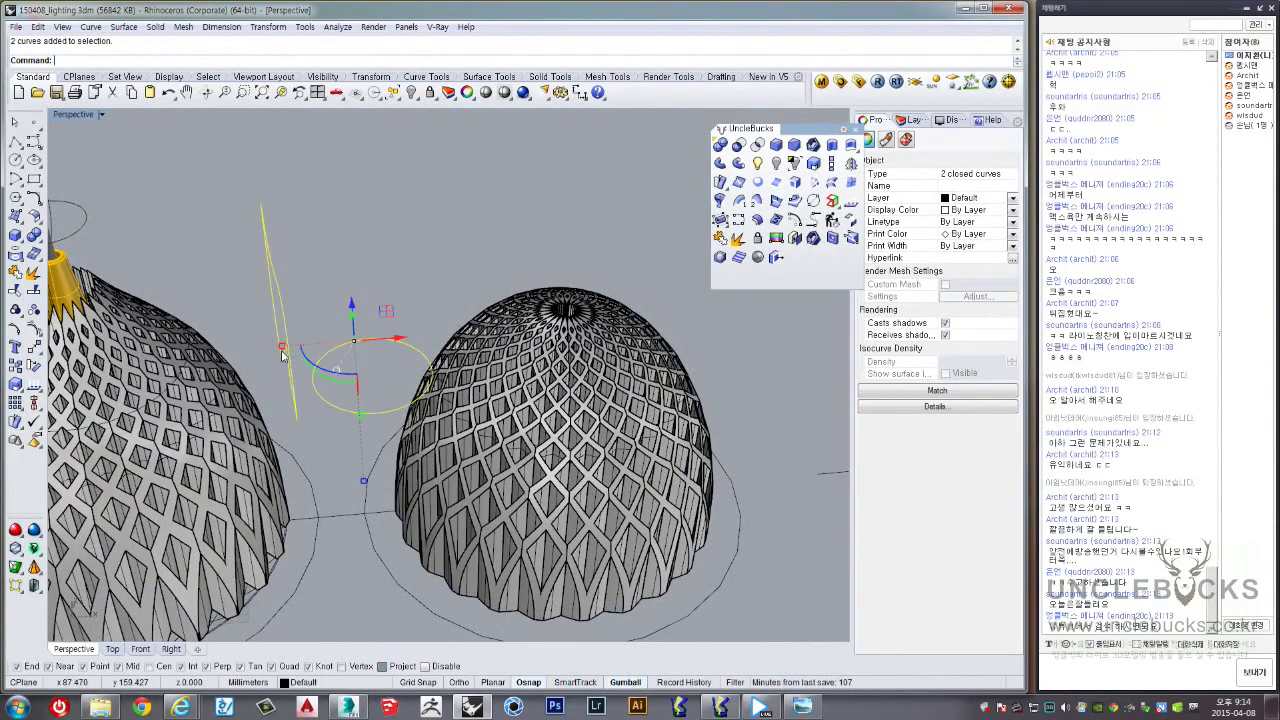
{"action": "left_click", "coordinate": [404, 278]}
{"action": "mouse_move", "coordinate": [404, 278]}
{"action": "right_mouse_down"}
{"action": "mouse_move", "coordinate": [352, 320]}
{"action": "mouse_move", "coordinate": [370, 276]}
{"action": "right_mouse_up"}
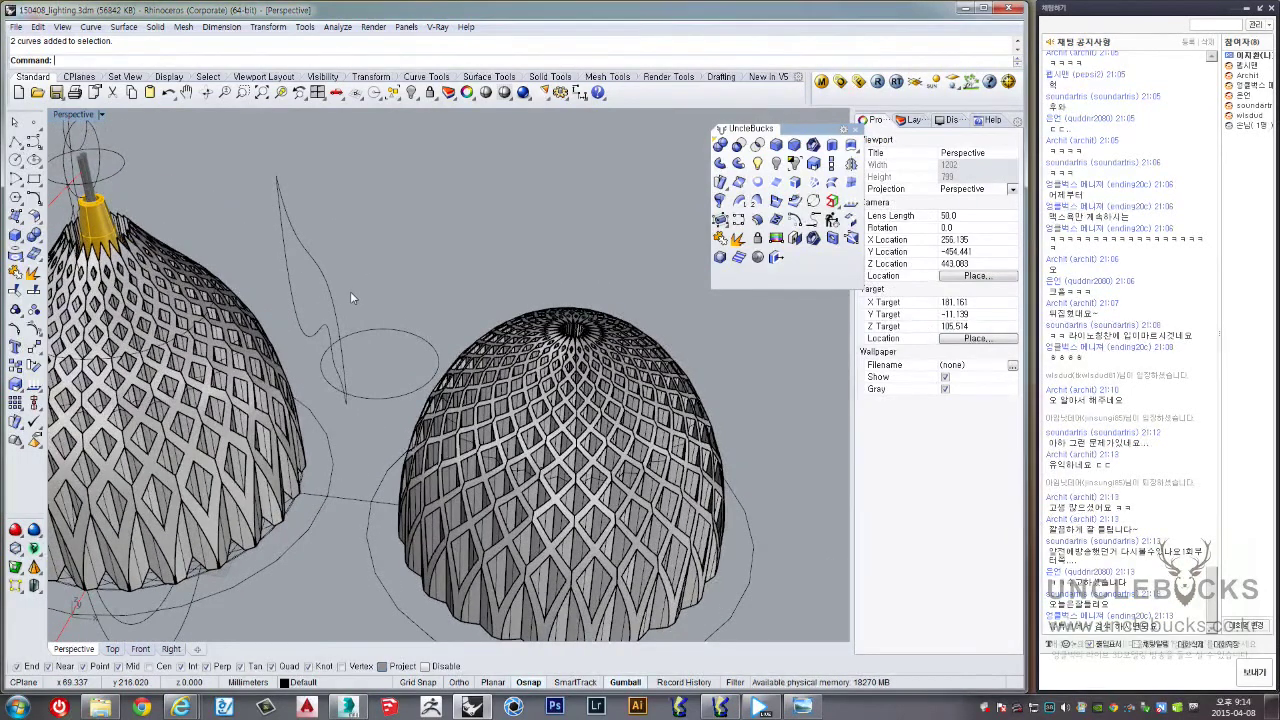
{"action": "scroll", "coordinate": [351, 295], "scroll_direction": "down", "scroll_amount": 3}
{"action": "scroll", "coordinate": [351, 295], "scroll_direction": "up", "scroll_amount": 5}
{"action": "right_click_drag", "start_coordinate": [350, 291], "coordinate": [491, 218]}
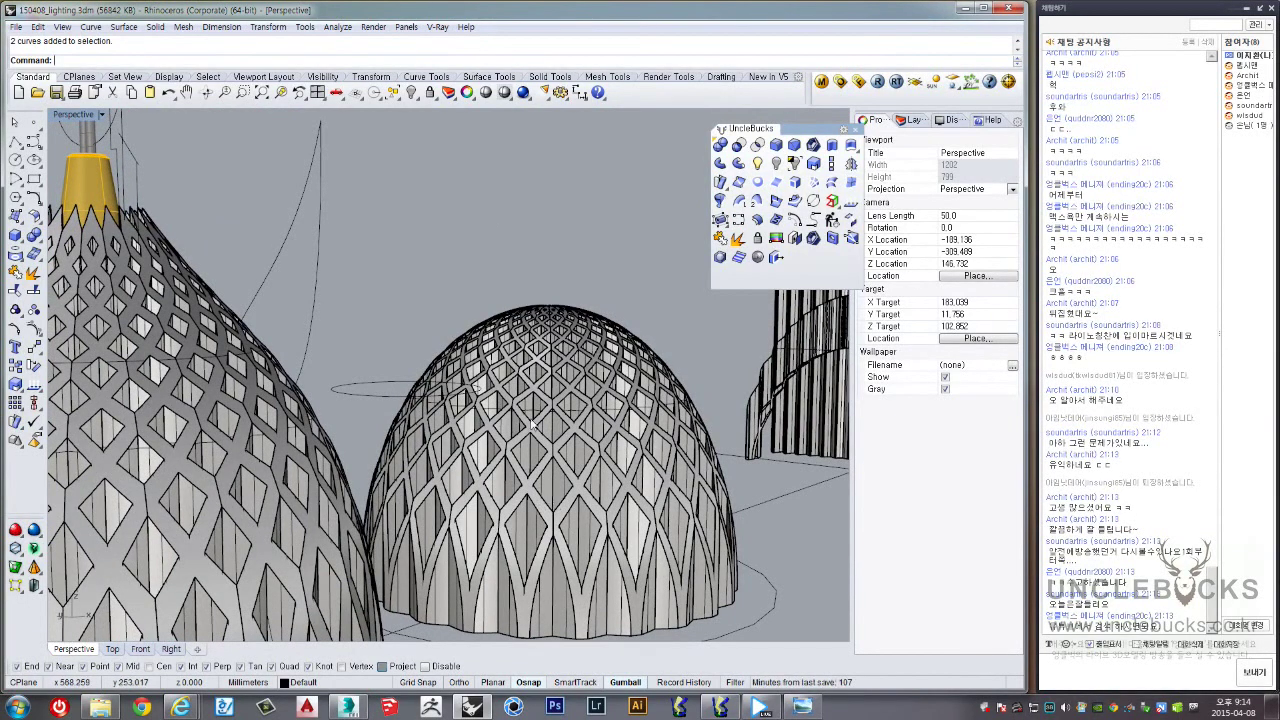
{"action": "mouse_move", "coordinate": [499, 247]}
{"action": "right_mouse_down"}
{"action": "mouse_move", "coordinate": [489, 270]}
{"action": "mouse_move", "coordinate": [424, 289]}
{"action": "right_mouse_up"}
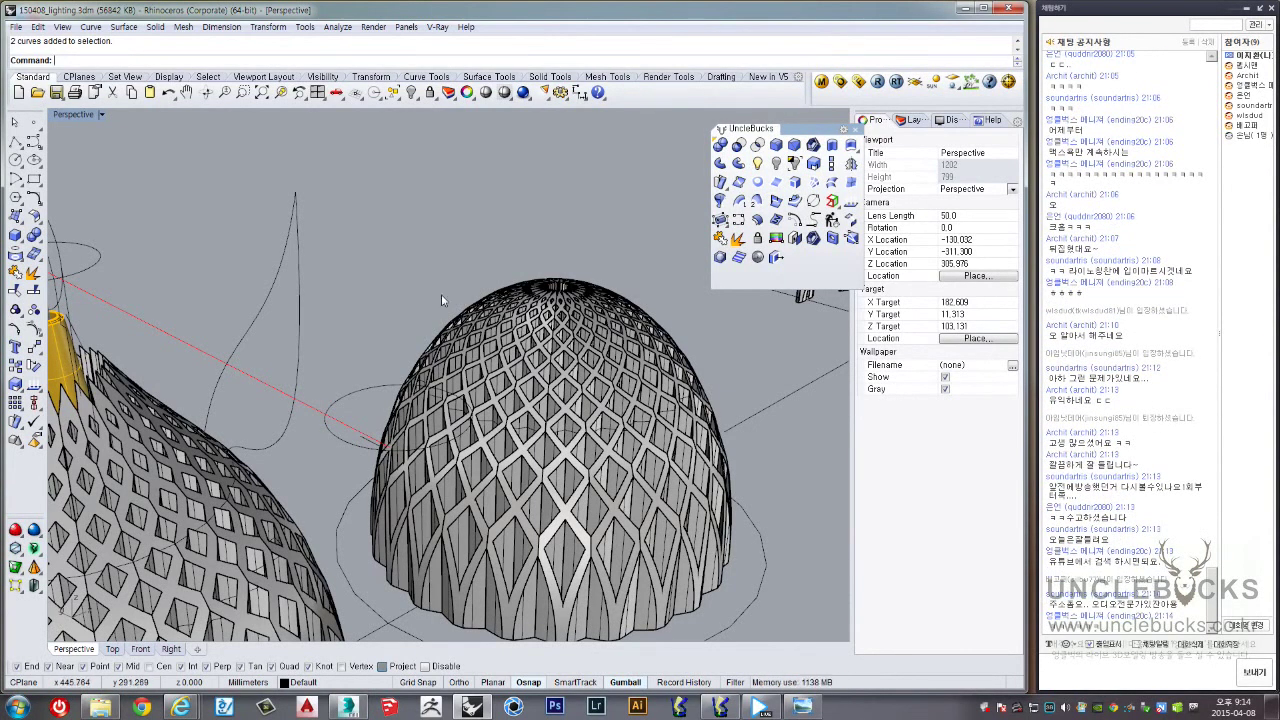
Orbit the Perspective view slightly and zoom in and out on the two lattice domes.
{"action": "right_click_drag", "start_coordinate": [509, 298], "coordinate": [489, 309]}
{"action": "scroll", "coordinate": [488, 308], "scroll_direction": "down", "scroll_amount": 2}
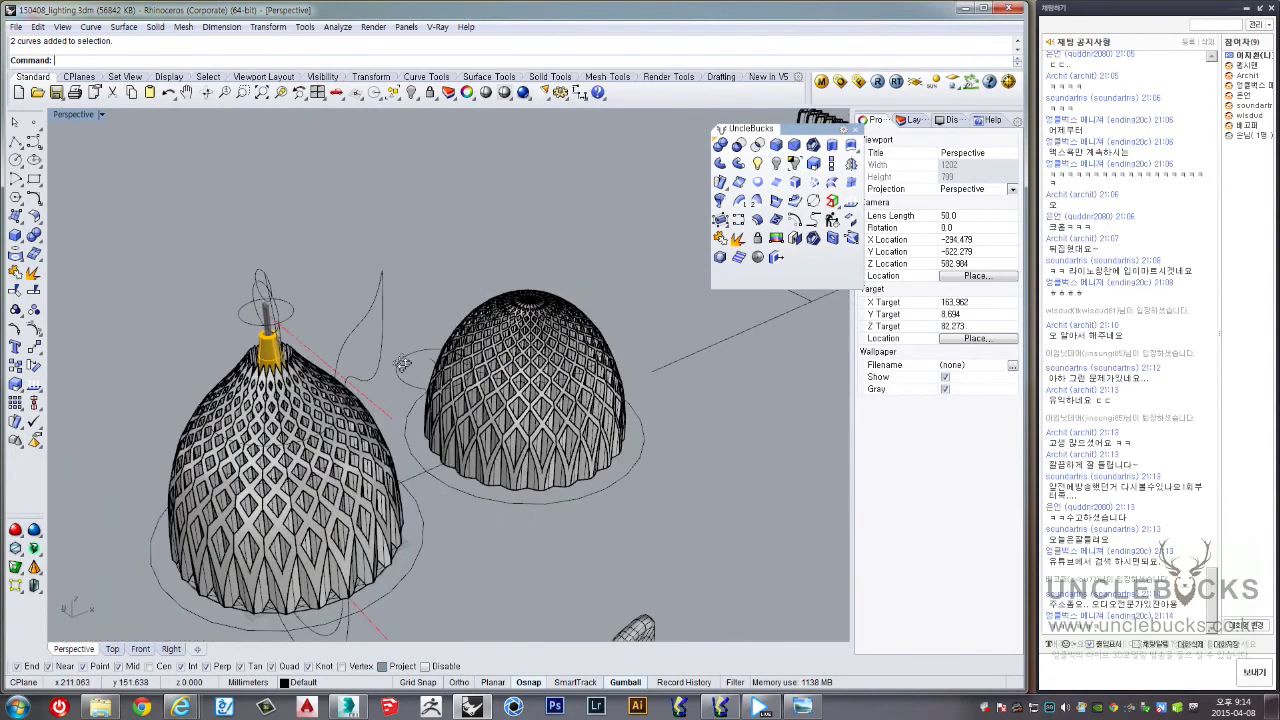
{"action": "scroll", "coordinate": [440, 340], "scroll_direction": "down", "scroll_amount": 2}
{"action": "scroll", "coordinate": [425, 357], "scroll_direction": "down", "scroll_amount": 1}
{"action": "scroll", "coordinate": [484, 368], "scroll_direction": "down", "scroll_amount": 2}
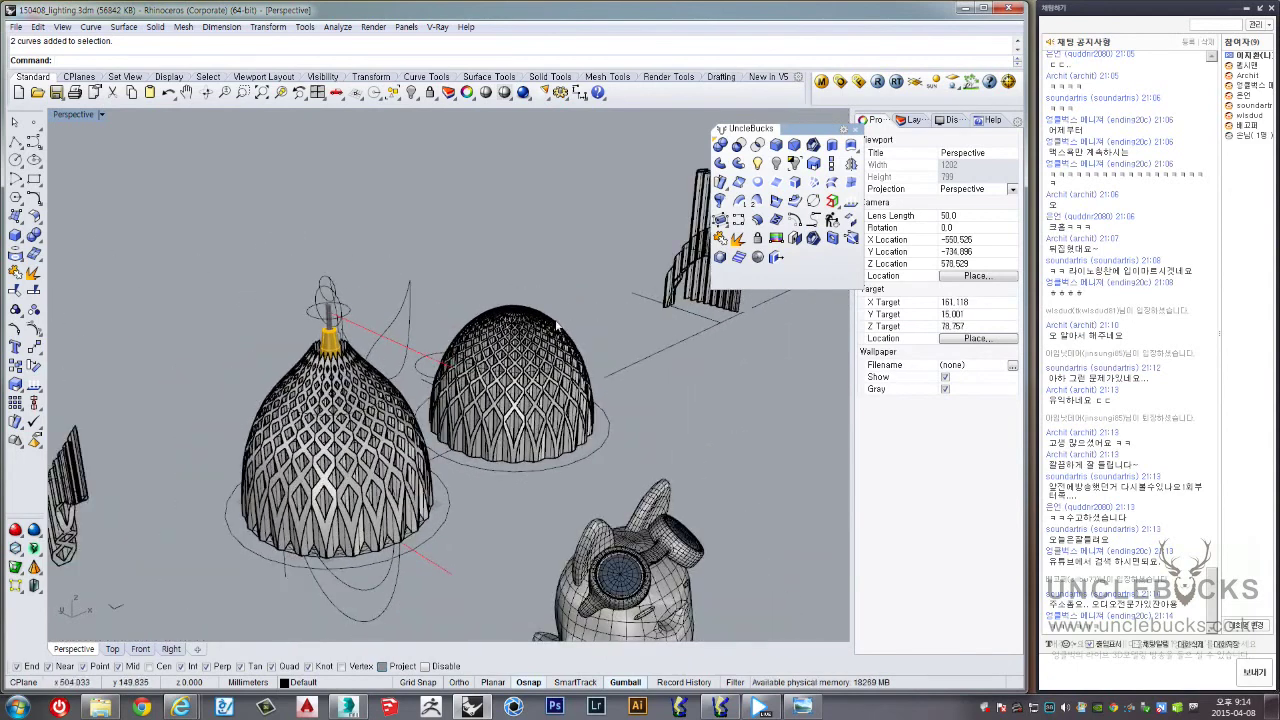
{"action": "scroll", "coordinate": [491, 303], "scroll_direction": "up", "scroll_amount": 2}
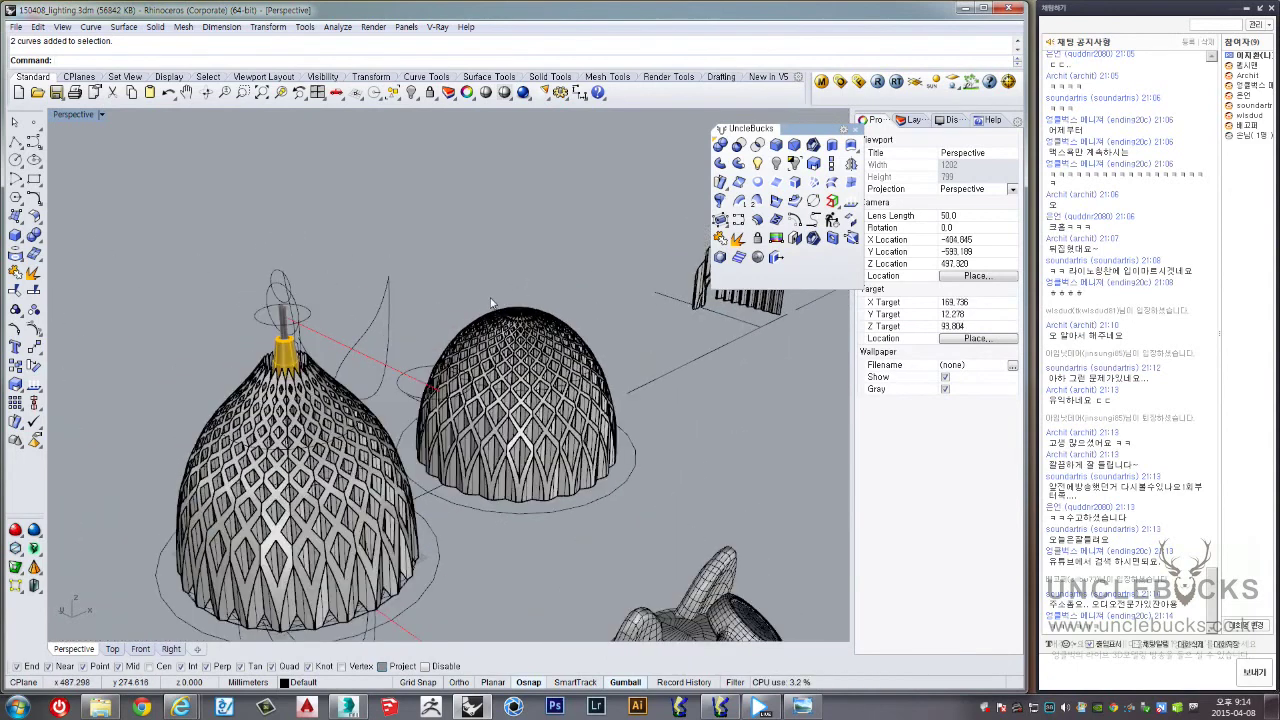
{"action": "scroll", "coordinate": [491, 303], "scroll_direction": "up", "scroll_amount": 3}
{"action": "mouse_move", "coordinate": [491, 303]}
{"action": "right_mouse_down"}
{"action": "mouse_move", "coordinate": [530, 283]}
{"action": "mouse_move", "coordinate": [488, 303]}
{"action": "mouse_move", "coordinate": [550, 292]}
{"action": "right_mouse_up"}
{"action": "scroll", "coordinate": [488, 303], "scroll_direction": "down", "scroll_amount": 3}
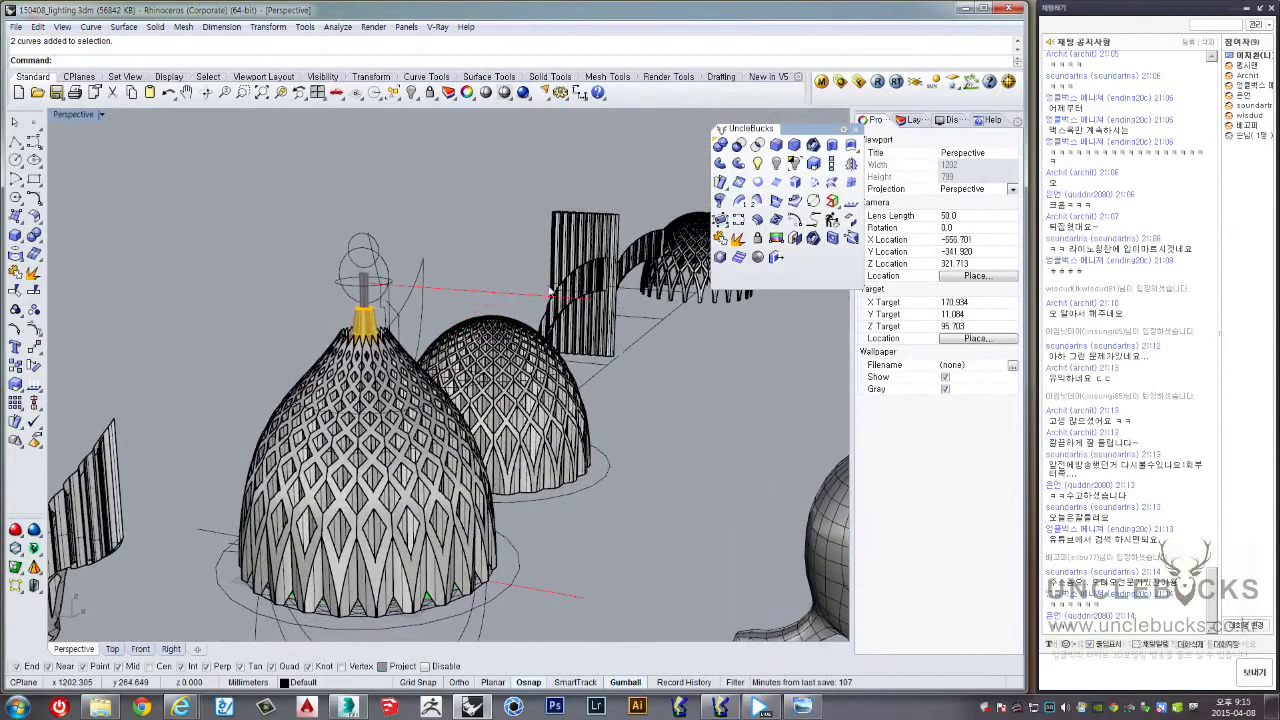
{"action": "scroll", "coordinate": [556, 296], "scroll_direction": "up", "scroll_amount": 2}
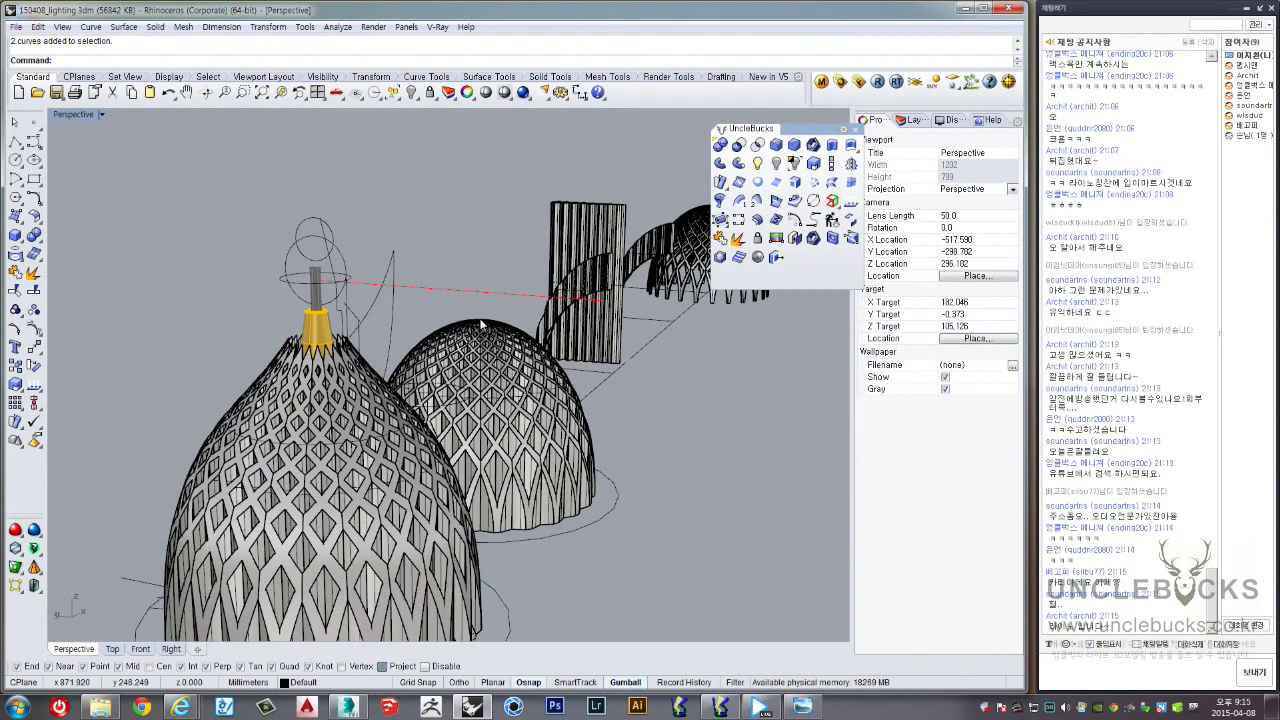
Orbit around both domes, then zoom onto the right dome until its diamond pattern fills the view.
{"action": "right_click_drag", "start_coordinate": [470, 322], "coordinate": [523, 302]}
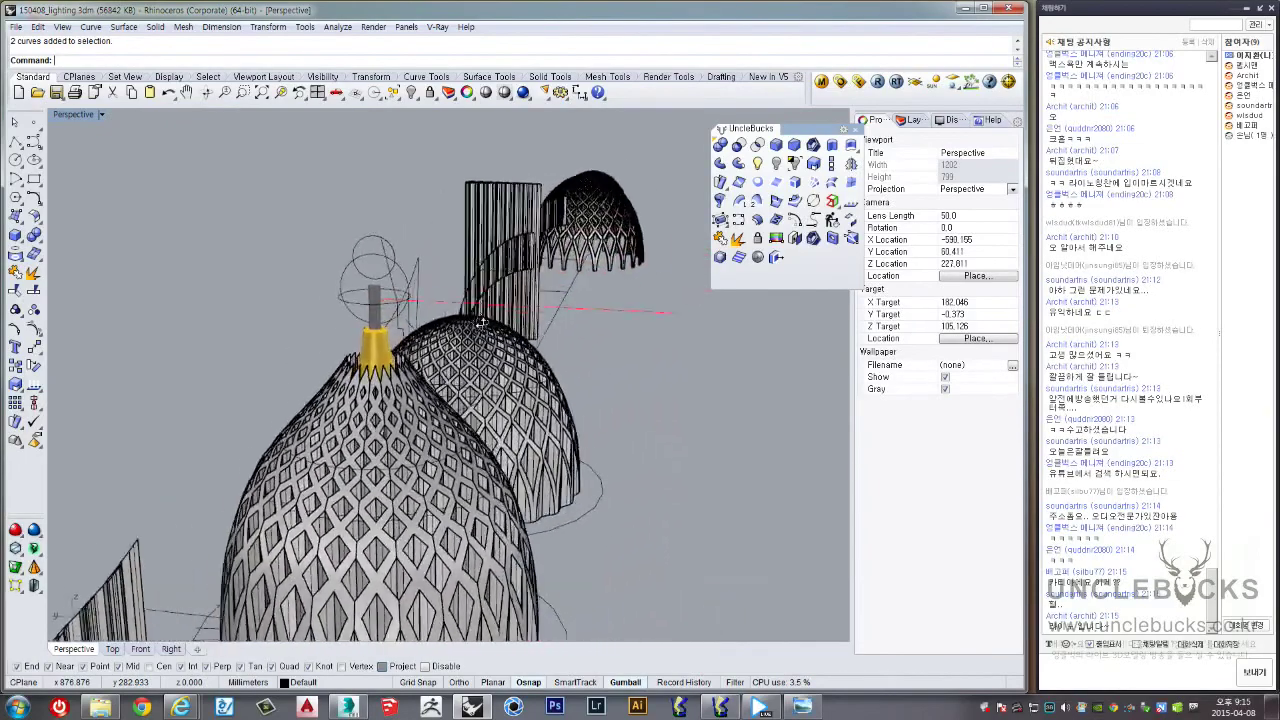
{"action": "right_click_drag", "start_coordinate": [523, 302], "coordinate": [358, 364]}
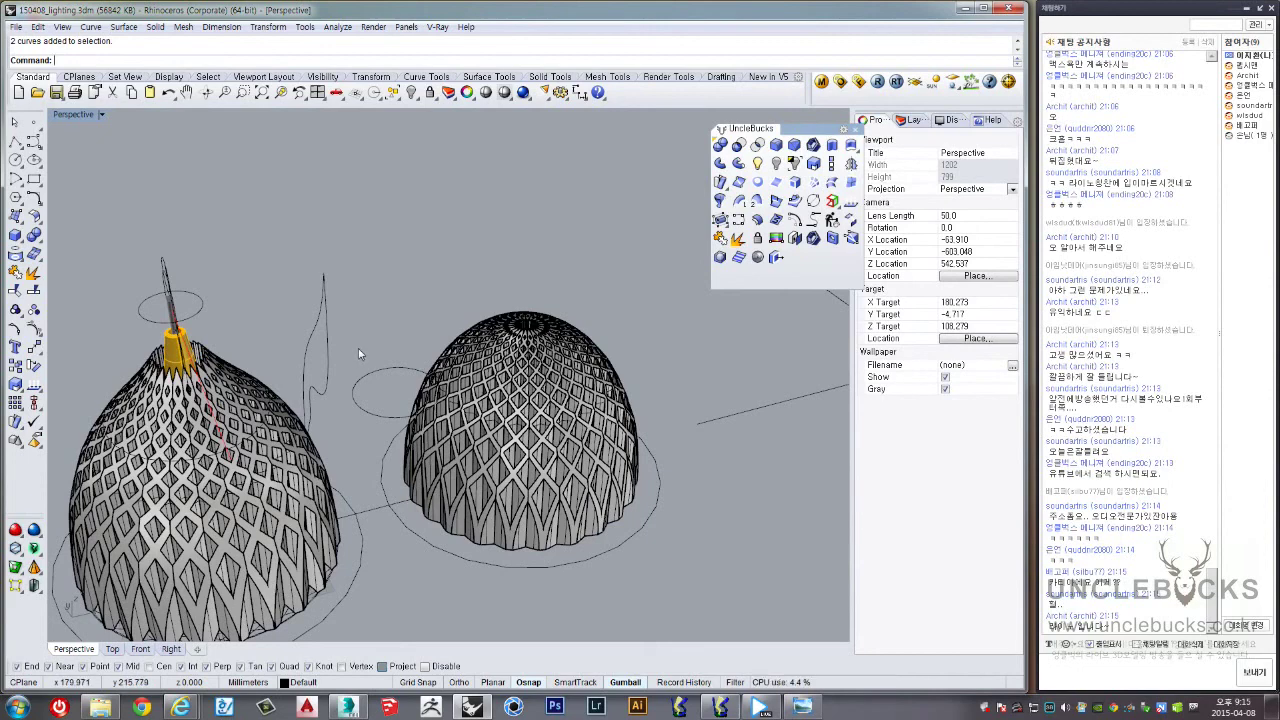
{"action": "mouse_move", "coordinate": [358, 355]}
{"action": "right_mouse_down"}
{"action": "mouse_move", "coordinate": [468, 312]}
{"action": "mouse_move", "coordinate": [437, 322]}
{"action": "right_mouse_up"}
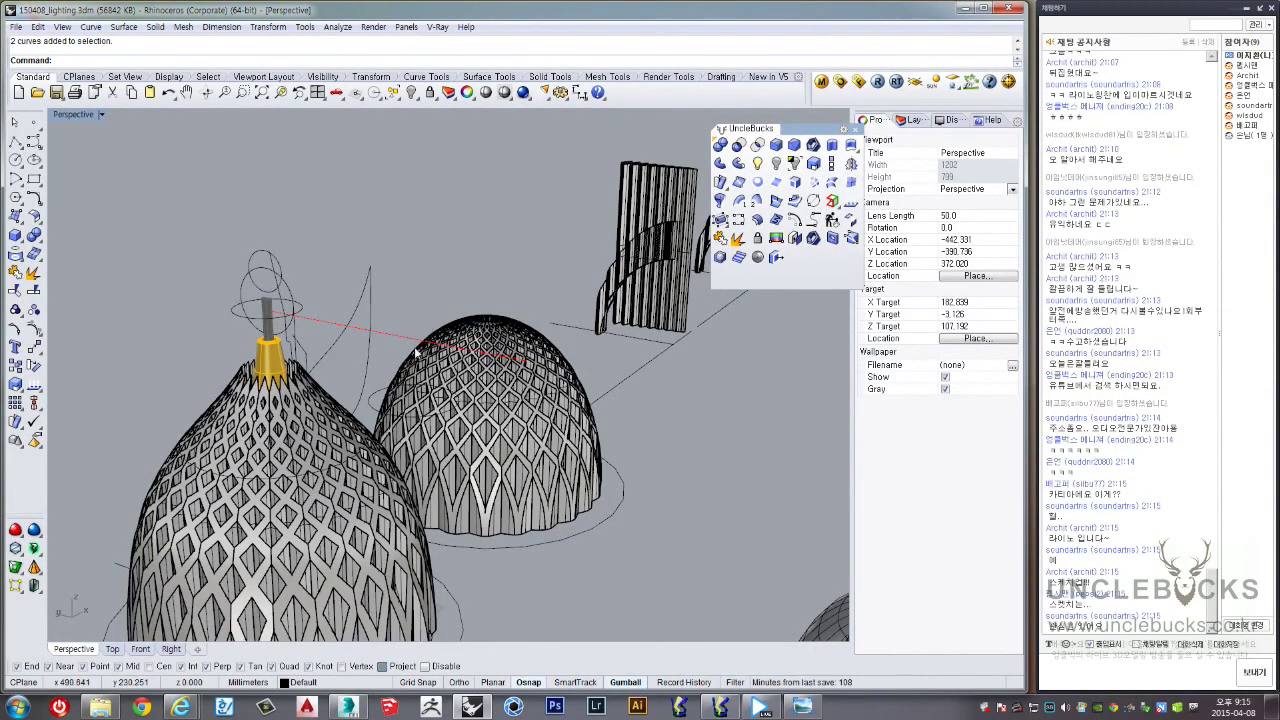
{"action": "right_click_drag", "start_coordinate": [507, 333], "coordinate": [474, 377]}
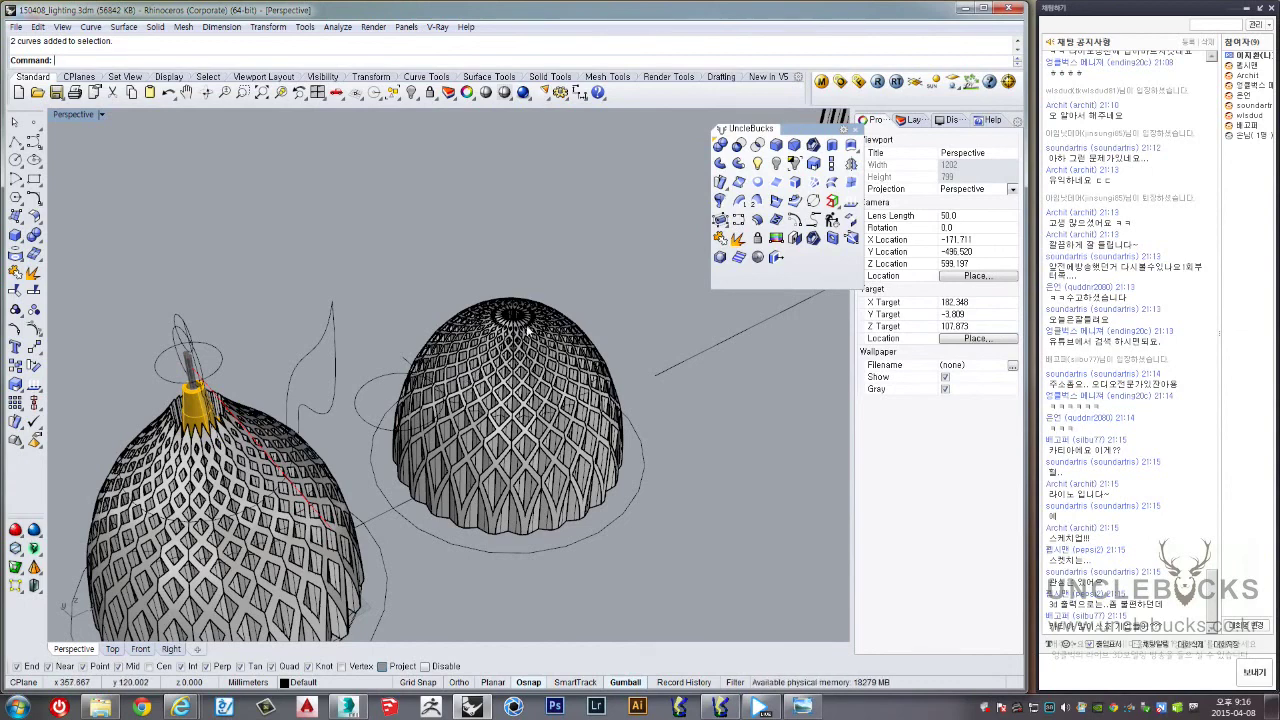
{"action": "mouse_move", "coordinate": [476, 372]}
{"action": "right_mouse_down"}
{"action": "mouse_move", "coordinate": [494, 366]}
{"action": "mouse_move", "coordinate": [476, 404]}
{"action": "mouse_move", "coordinate": [550, 342]}
{"action": "right_mouse_up"}
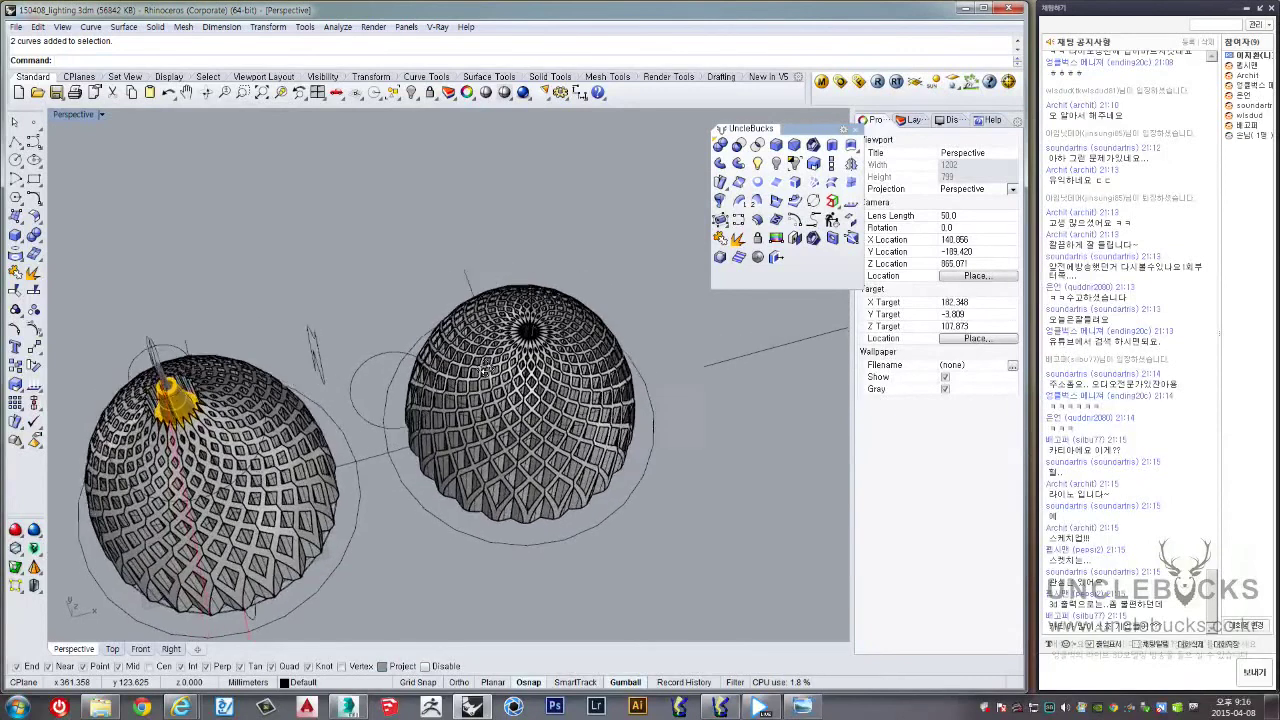
{"action": "scroll", "coordinate": [551, 341], "scroll_direction": "up", "scroll_amount": 2}
{"action": "scroll", "coordinate": [551, 341], "scroll_direction": "up", "scroll_amount": 3}
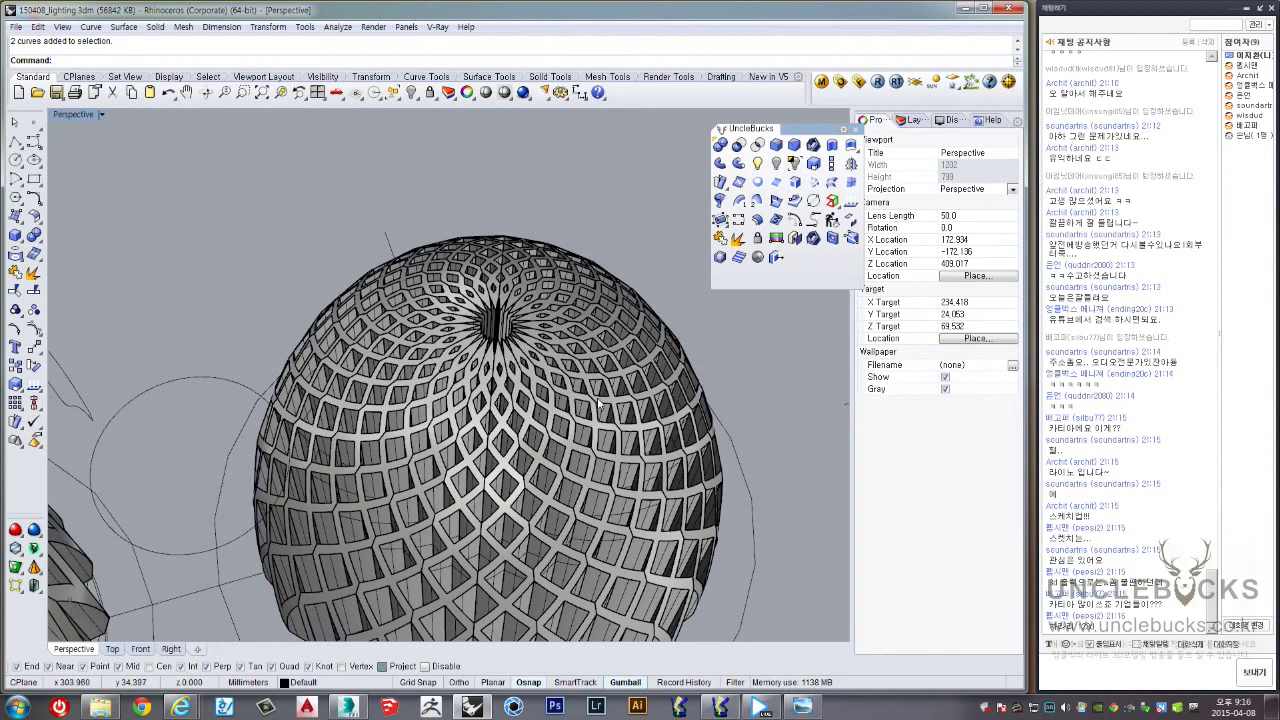
{"action": "left_click", "coordinate": [513, 295]}
{"action": "key", "text": "Escape"}
{"action": "mouse_move", "coordinate": [362, 297]}
{"action": "right_mouse_down"}
{"action": "mouse_move", "coordinate": [289, 323]}
{"action": "mouse_move", "coordinate": [298, 369]}
{"action": "mouse_move", "coordinate": [337, 328]}
{"action": "right_mouse_up"}
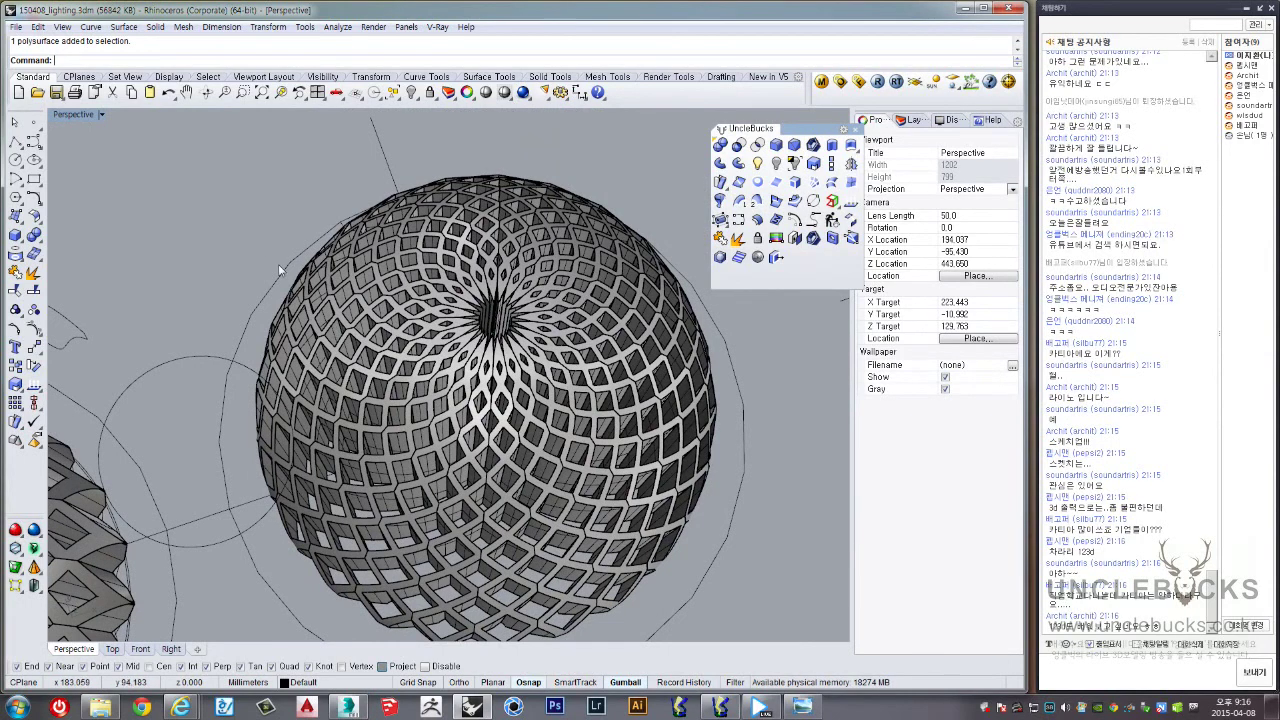
{"action": "right_click_drag", "start_coordinate": [278, 264], "coordinate": [248, 242]}
{"action": "scroll", "coordinate": [248, 242], "scroll_direction": "down", "scroll_amount": 2}
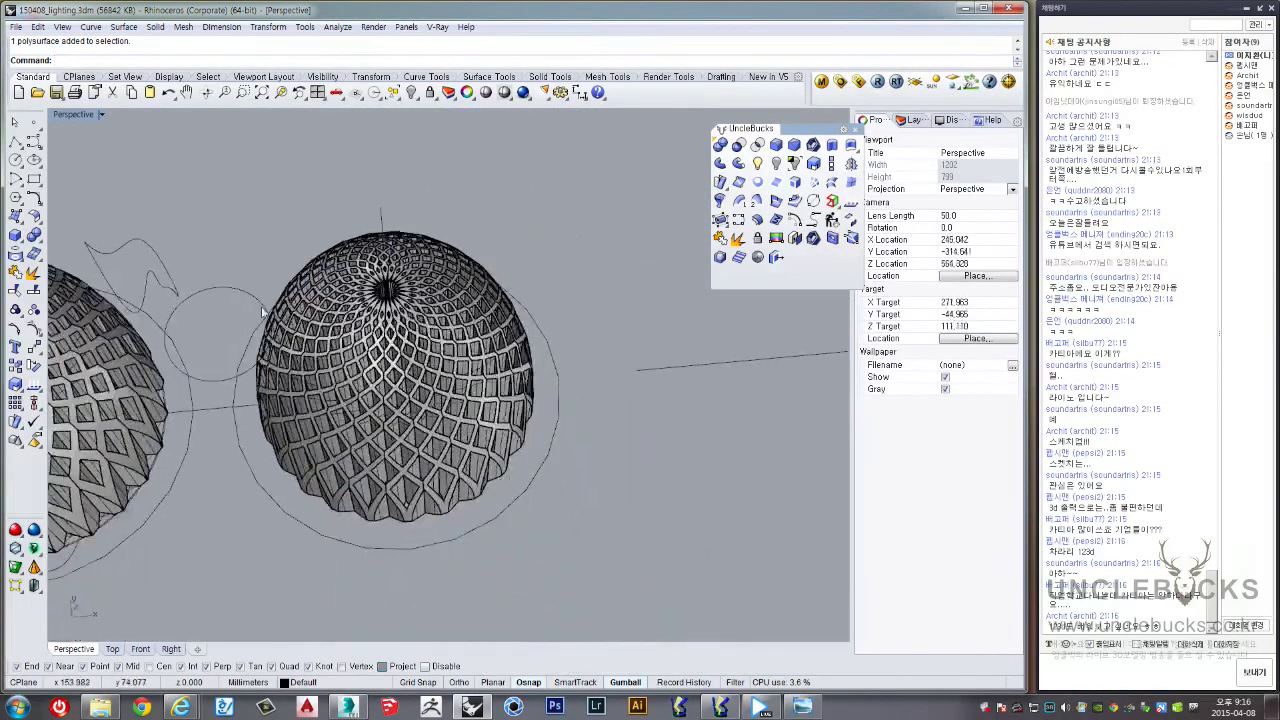
{"action": "scroll", "coordinate": [261, 308], "scroll_direction": "up", "scroll_amount": 2}
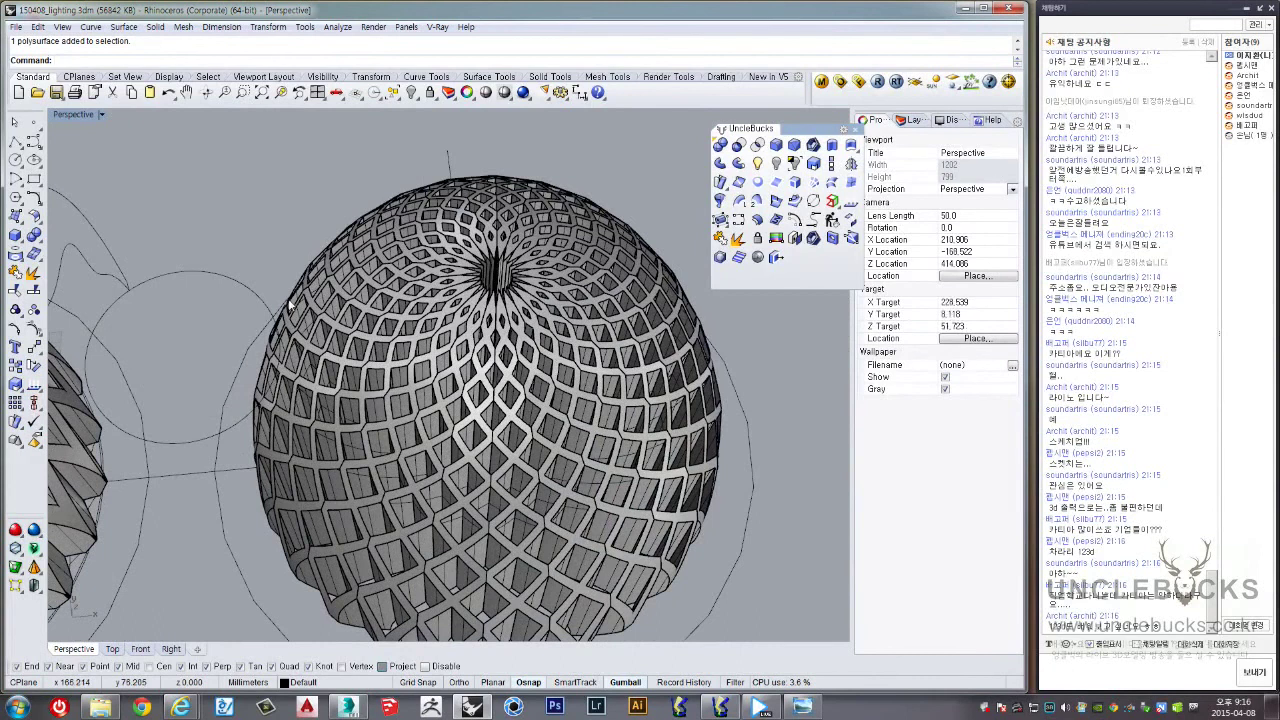
{"action": "scroll", "coordinate": [330, 290], "scroll_direction": "up", "scroll_amount": 2}
{"action": "scroll", "coordinate": [380, 270], "scroll_direction": "up", "scroll_amount": 3}
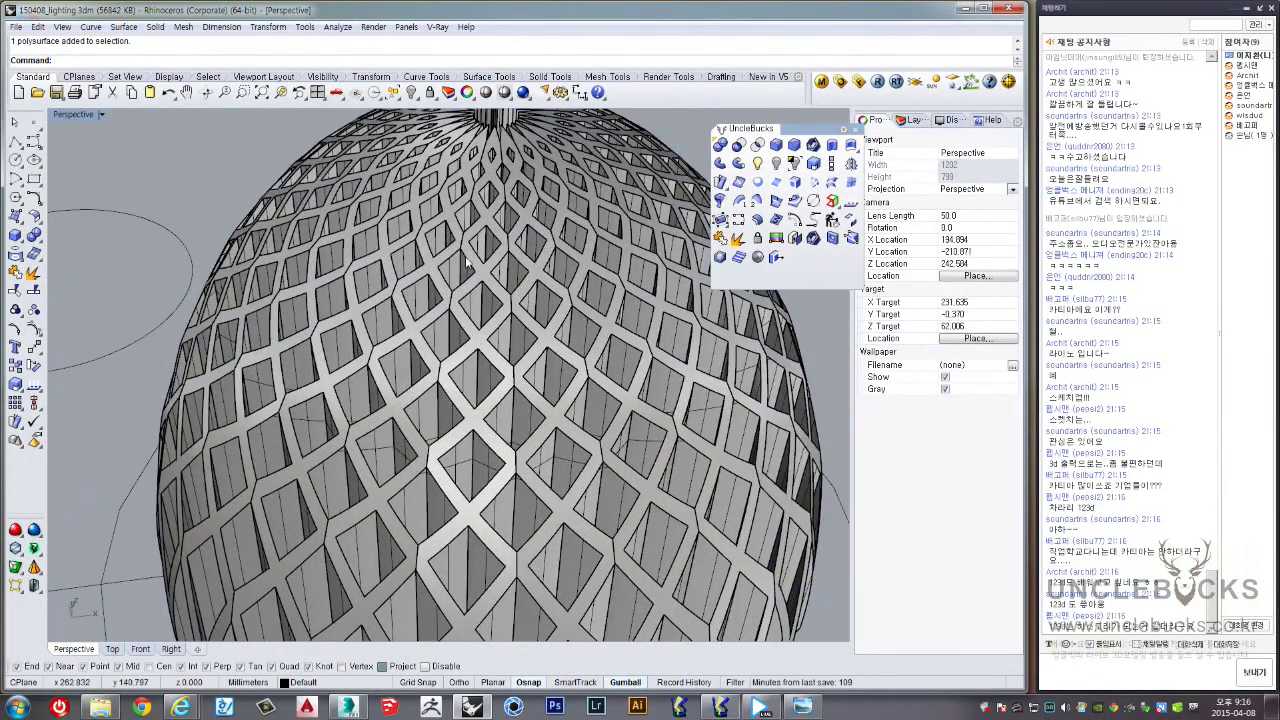
{"action": "right_click_drag", "start_coordinate": [426, 246], "coordinate": [482, 305]}
{"action": "scroll", "coordinate": [481, 305], "scroll_direction": "up", "scroll_amount": 2}
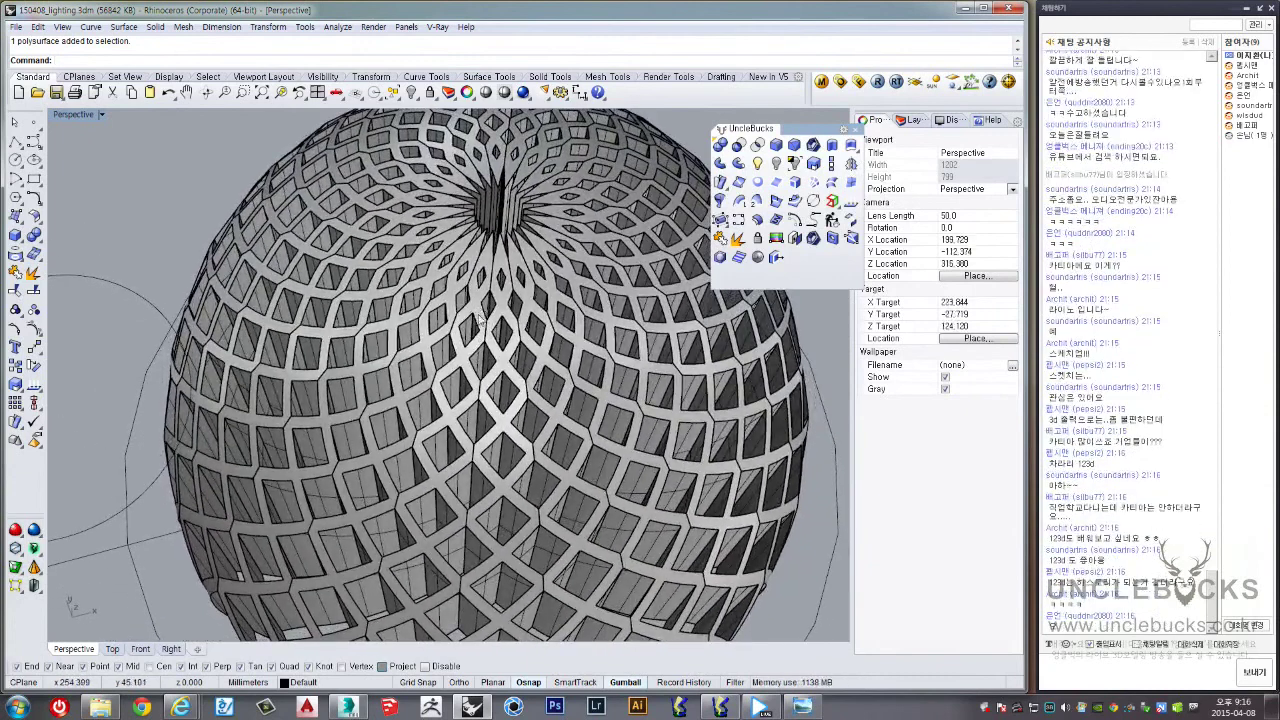
{"action": "scroll", "coordinate": [474, 319], "scroll_direction": "down", "scroll_amount": 2}
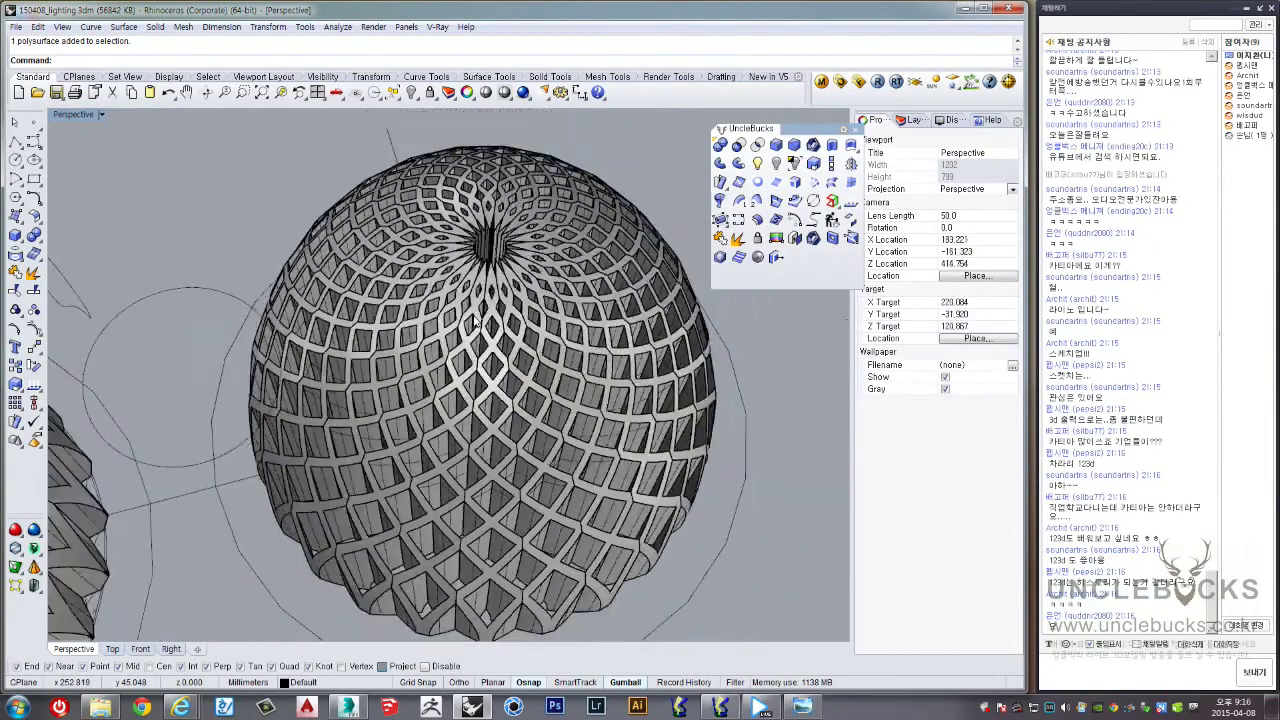
{"action": "scroll", "coordinate": [477, 322], "scroll_direction": "down", "scroll_amount": 1}
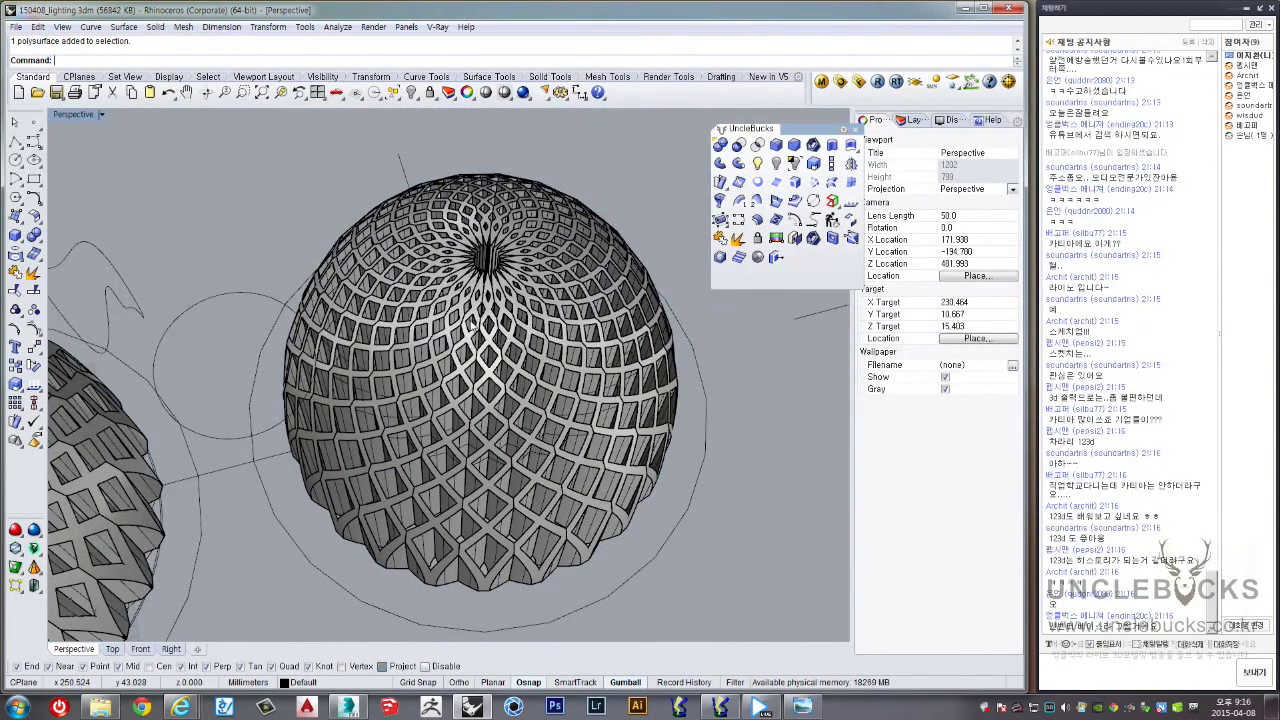
{"action": "right_click_drag", "start_coordinate": [477, 380], "coordinate": [476, 354]}
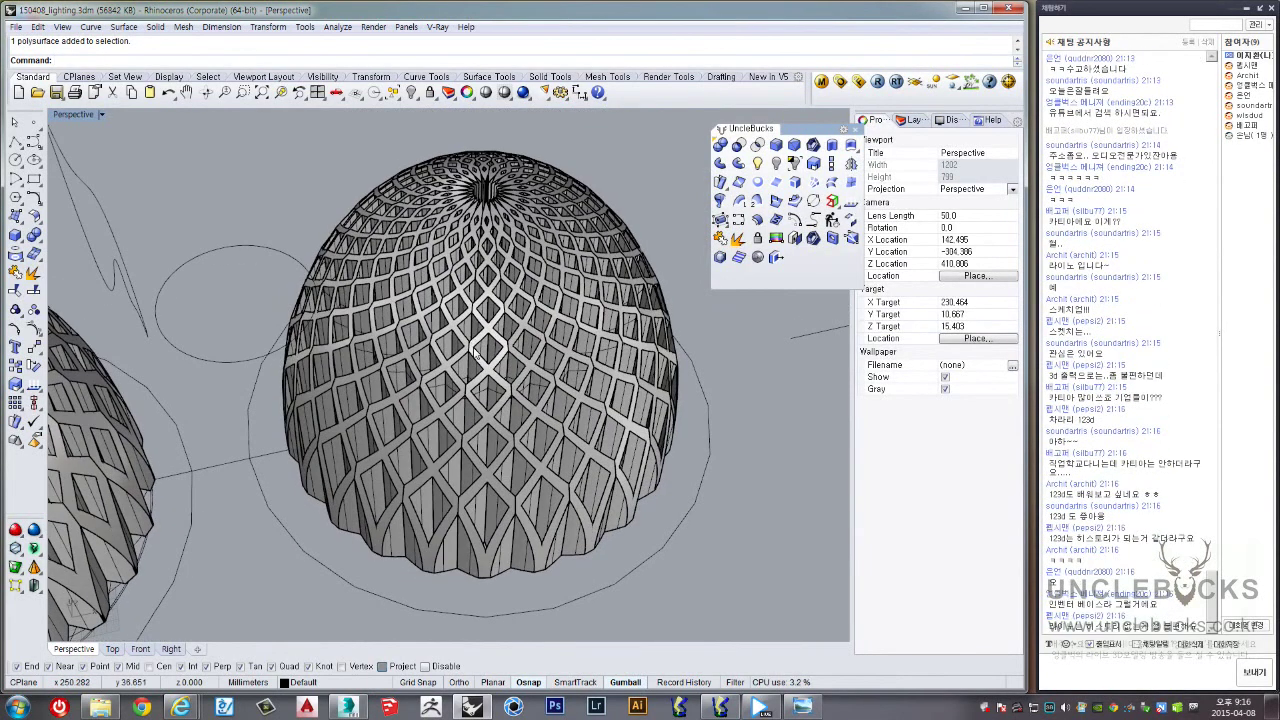
{"action": "scroll", "coordinate": [476, 354], "scroll_direction": "up", "scroll_amount": 2}
{"action": "scroll", "coordinate": [475, 350], "scroll_direction": "up", "scroll_amount": 3}
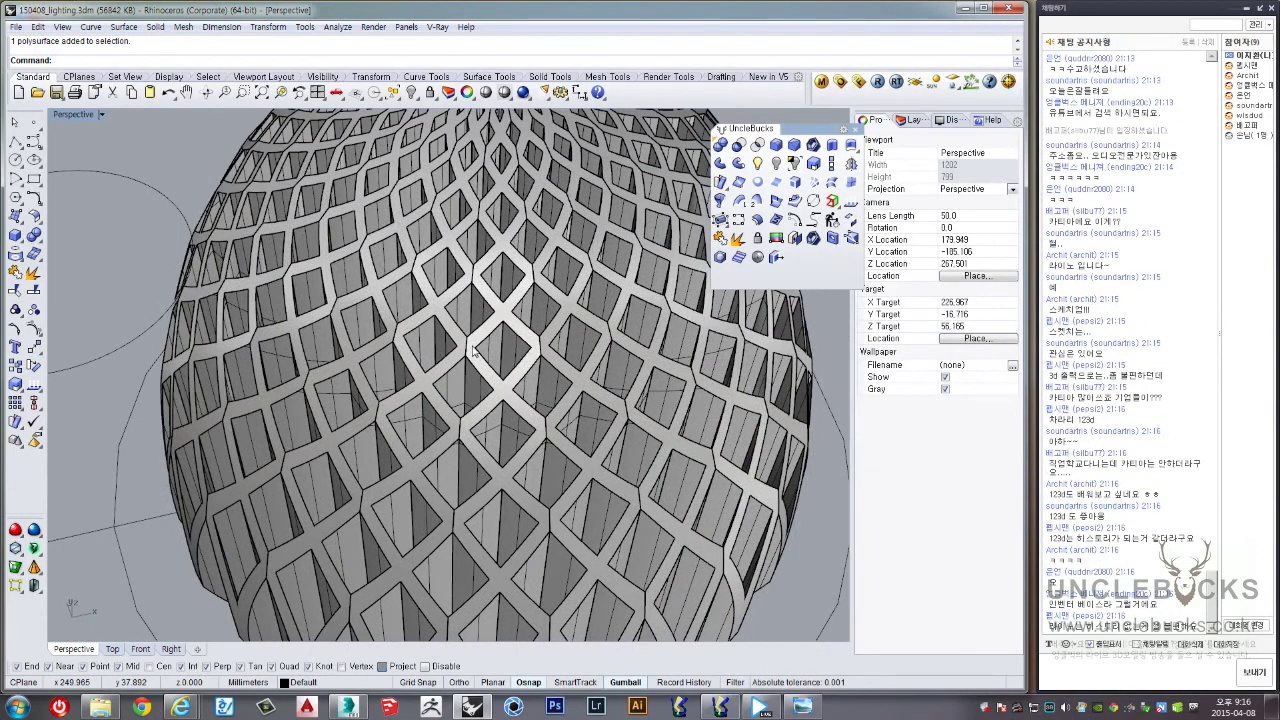
{"action": "scroll", "coordinate": [470, 347], "scroll_direction": "down", "scroll_amount": 3}
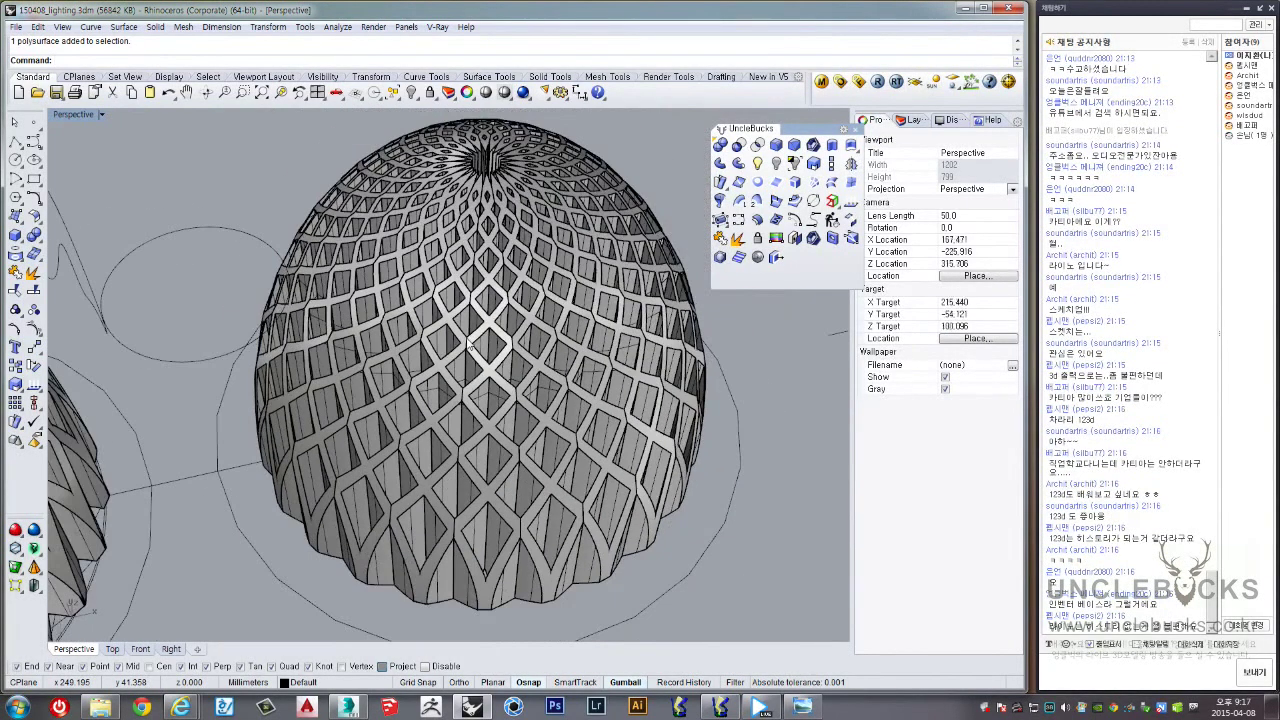
{"action": "scroll", "coordinate": [450, 320], "scroll_direction": "down", "scroll_amount": 2}
{"action": "scroll", "coordinate": [435, 302], "scroll_direction": "down", "scroll_amount": 2}
{"action": "right_click_drag", "start_coordinate": [435, 301], "coordinate": [339, 186]}
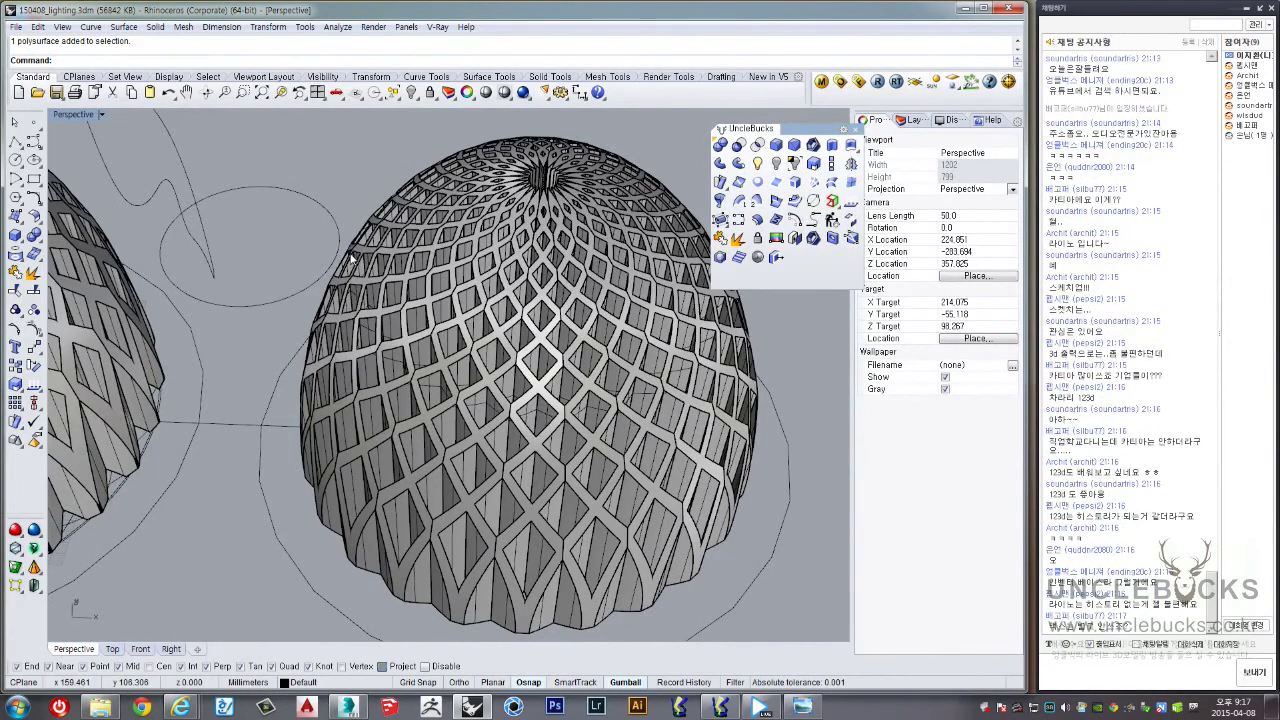
{"action": "mouse_move", "coordinate": [351, 264]}
{"action": "right_mouse_down"}
{"action": "mouse_move", "coordinate": [372, 328]}
{"action": "mouse_move", "coordinate": [396, 333]}
{"action": "mouse_move", "coordinate": [420, 305]}
{"action": "right_mouse_up"}
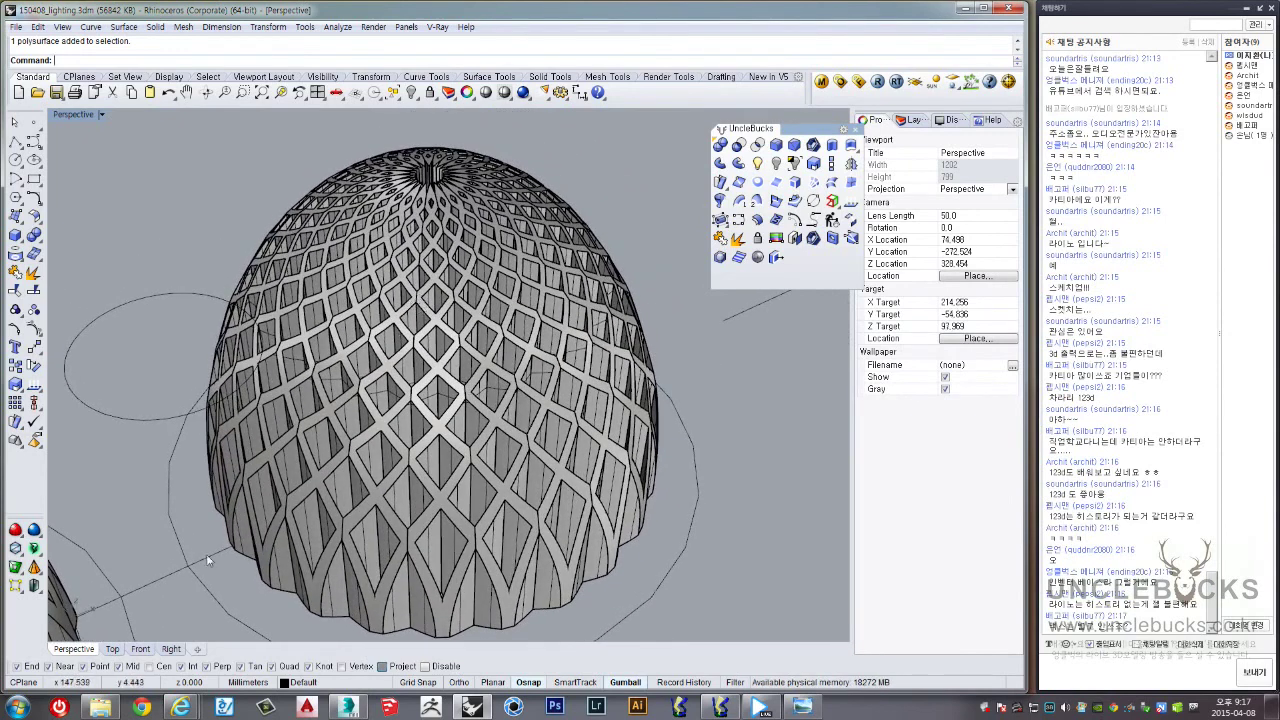
Load DynaMesh016 in ZBrush, restore it to a smaller top-left window, and hide the Tool tray.
{"action": "left_click", "coordinate": [432, 707]}
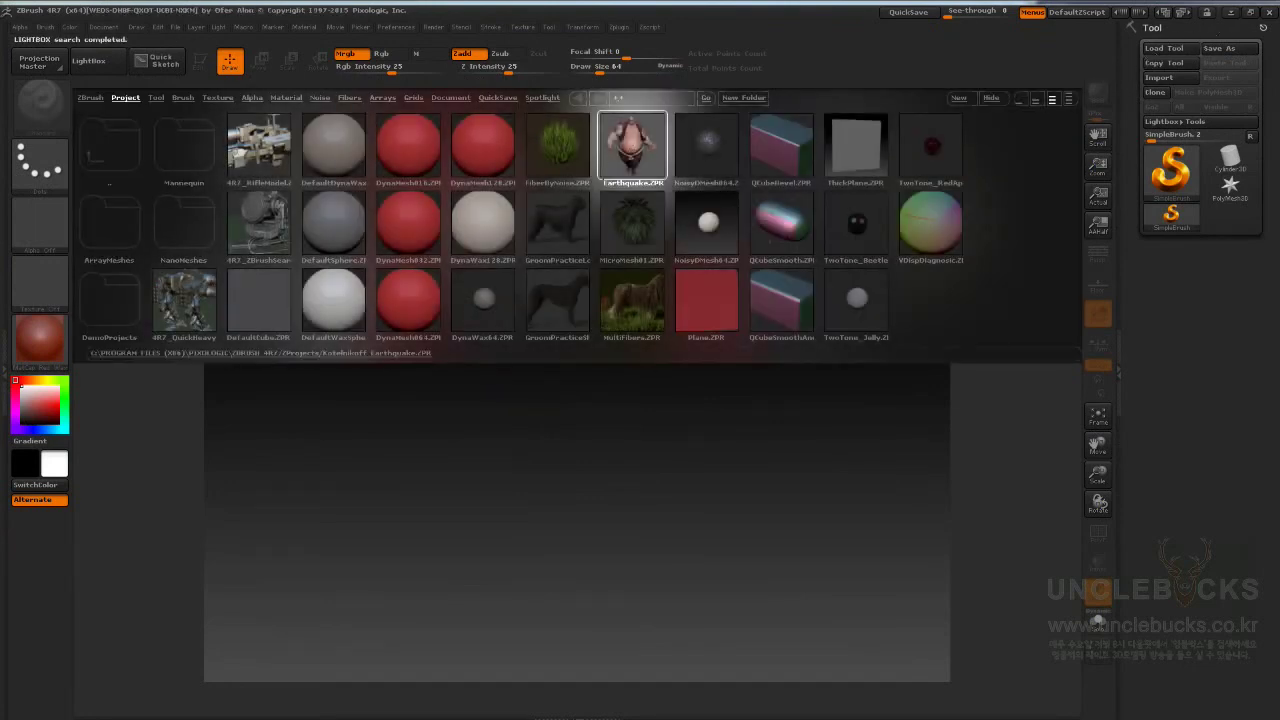
{"action": "double_click", "coordinate": [405, 148]}
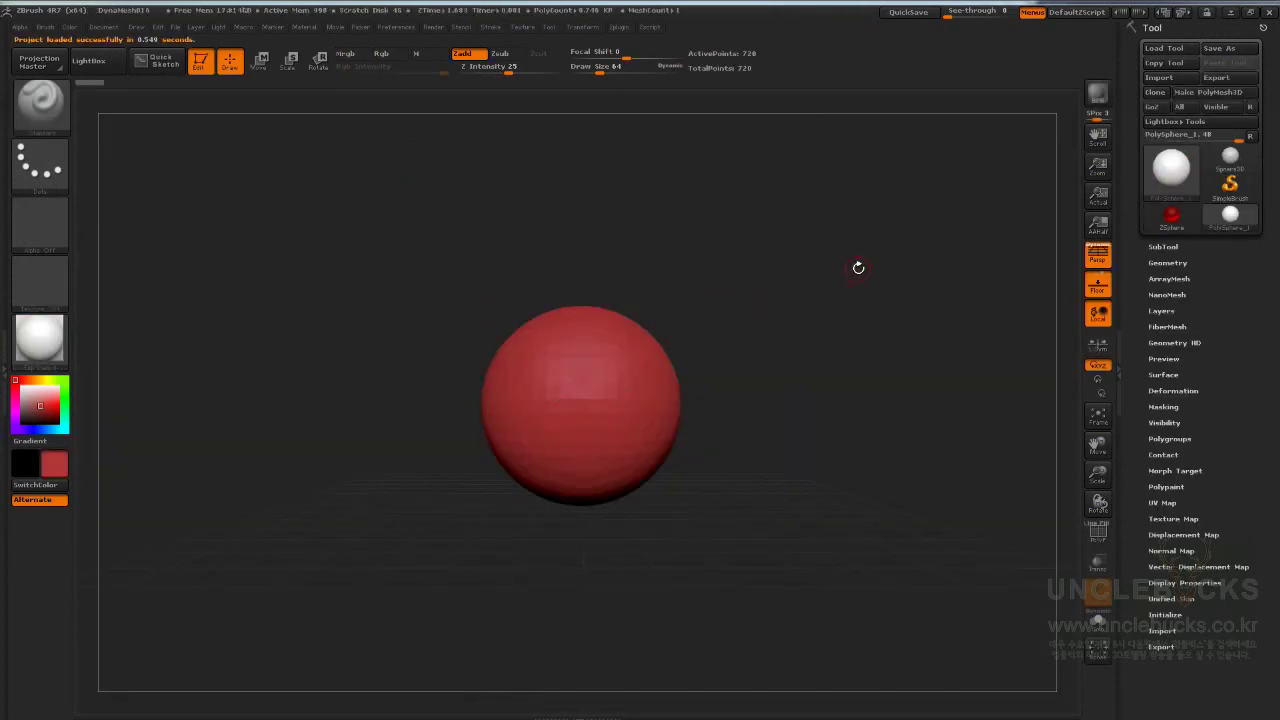
{"action": "left_click", "coordinate": [1249, 12]}
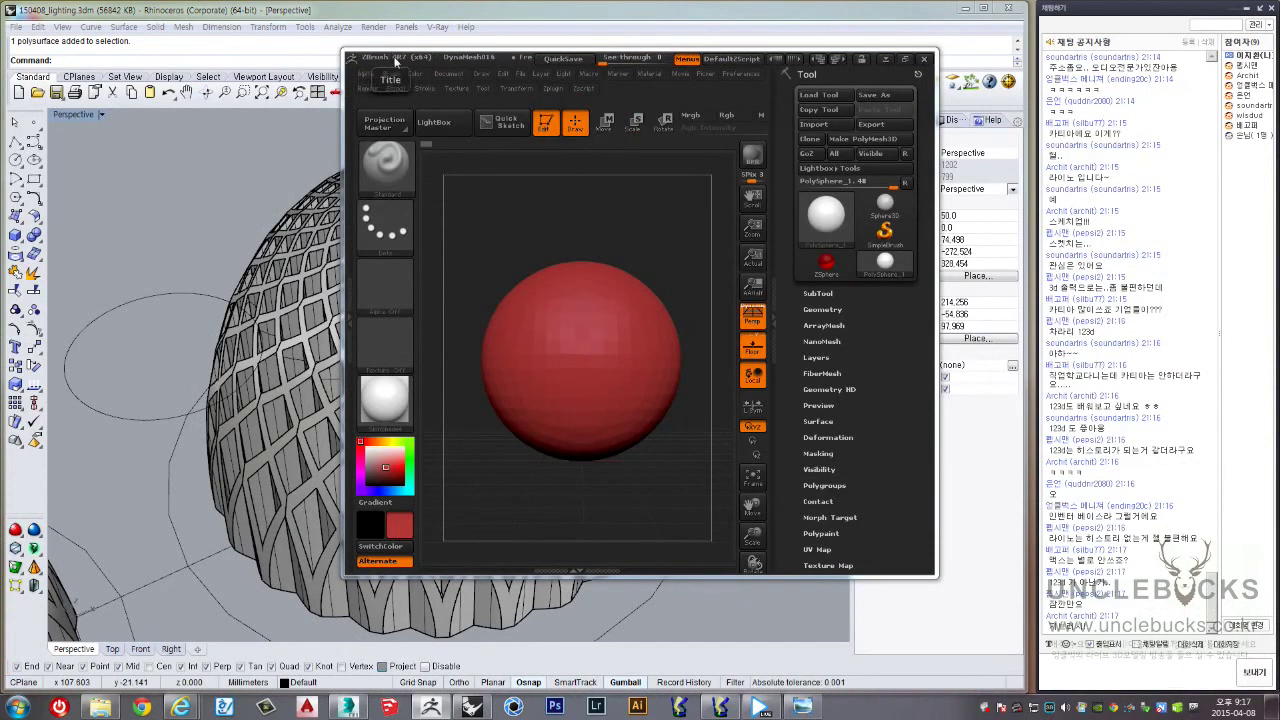
{"action": "left_click_drag", "start_coordinate": [395, 62], "coordinate": [55, 20]}
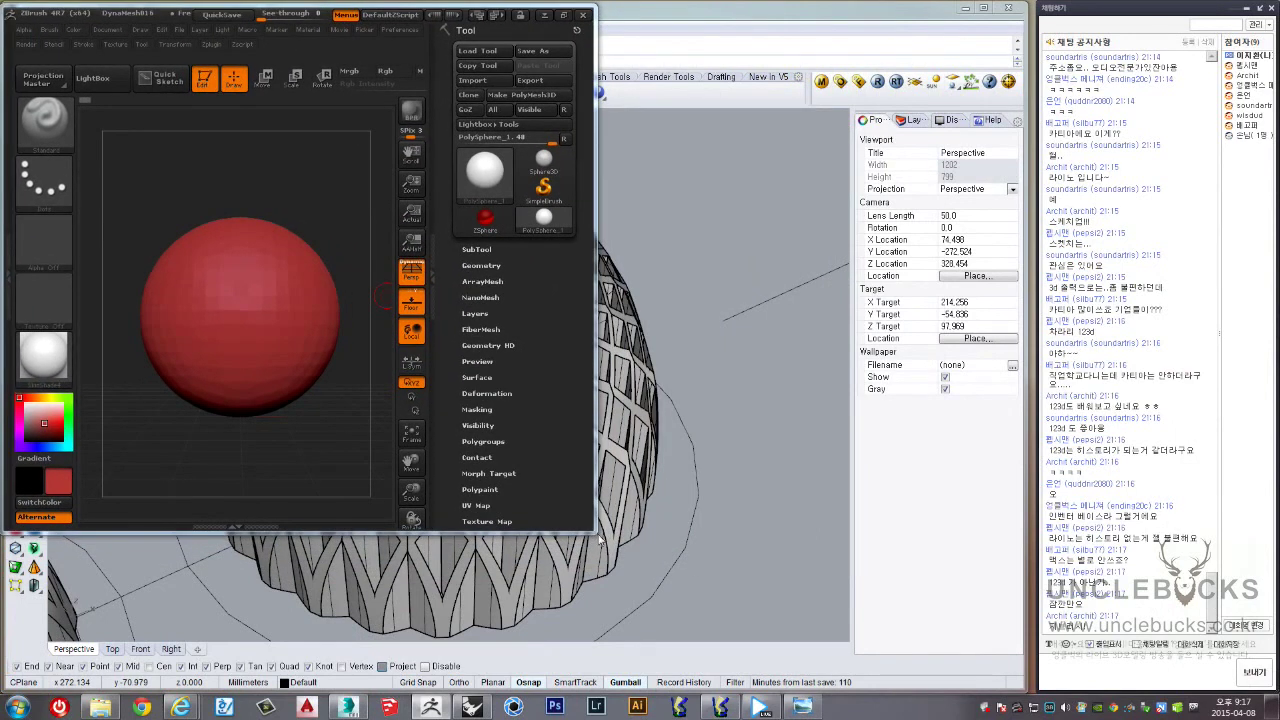
{"action": "left_click", "coordinate": [563, 15]}
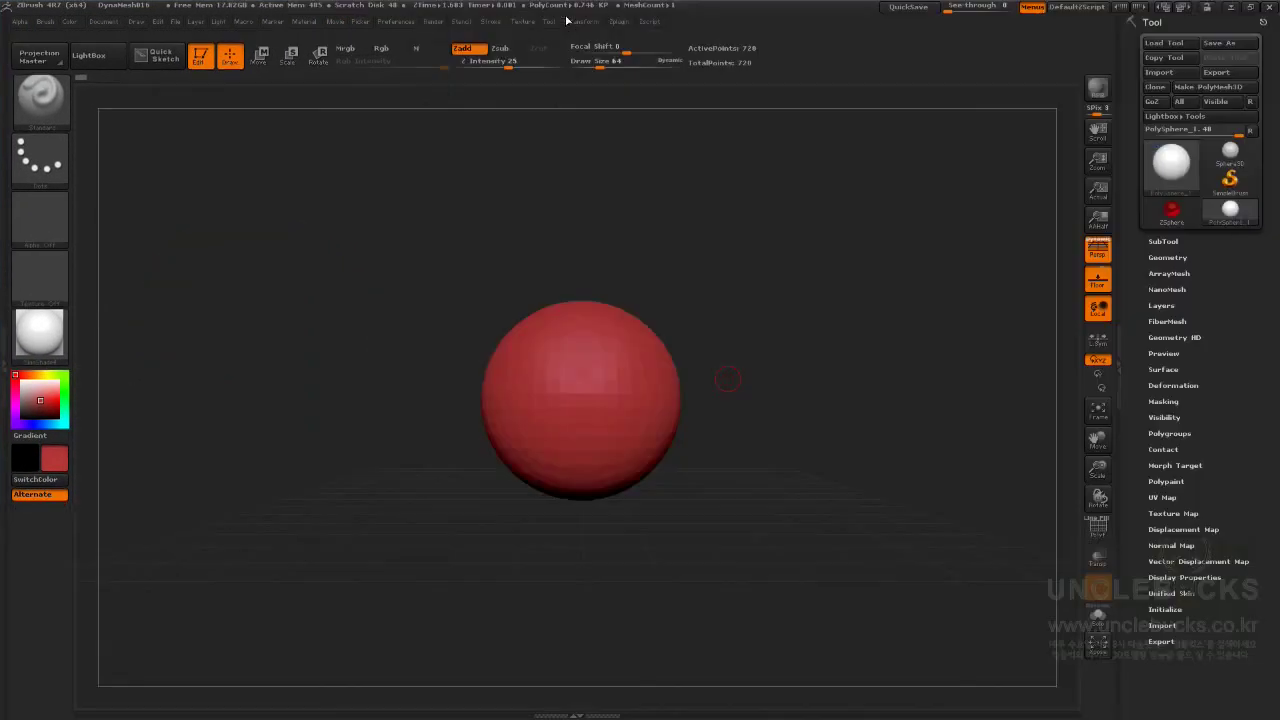
{"action": "left_click", "coordinate": [1249, 7]}
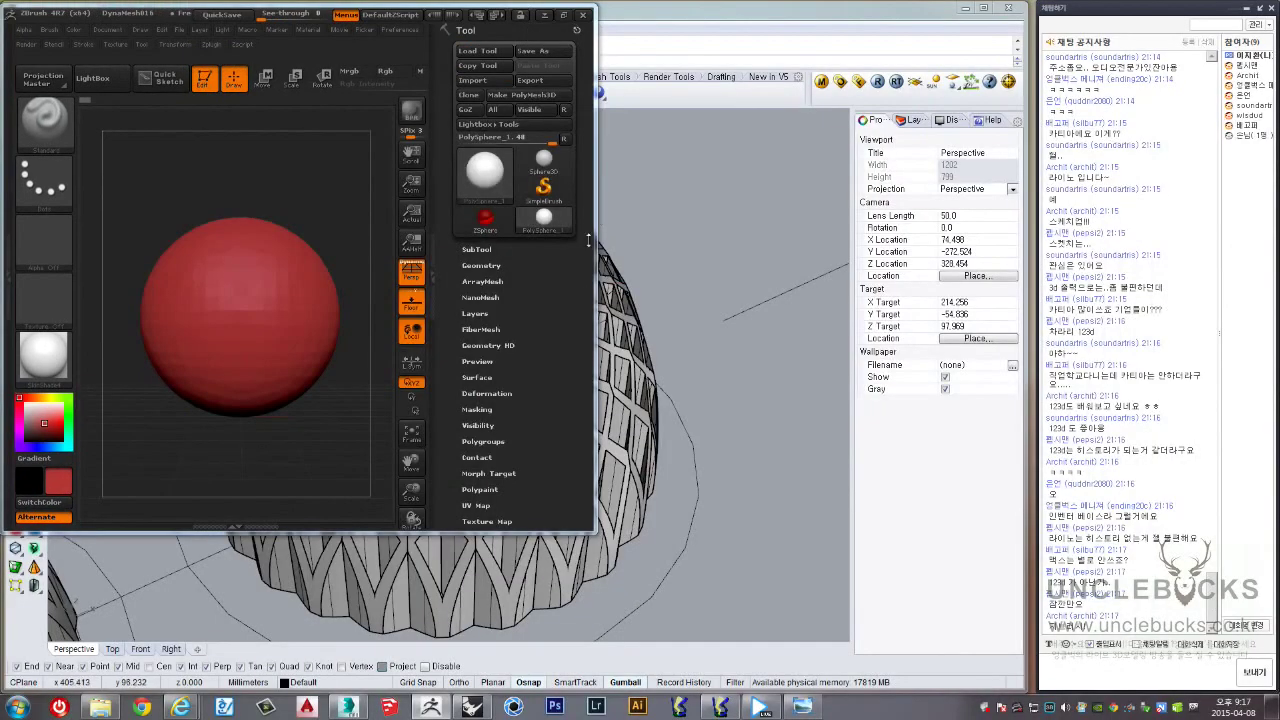
{"action": "left_click", "coordinate": [445, 335]}
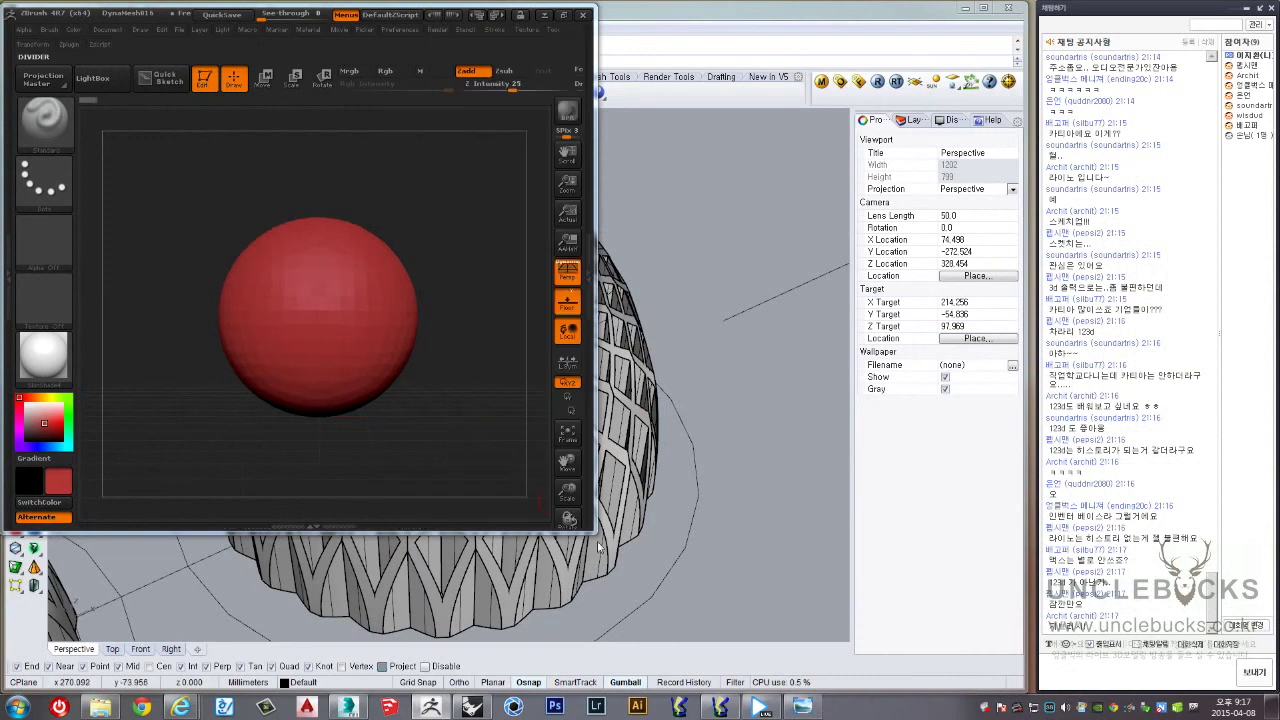
Enlarge the ZBrush window, turn the sphere, and set the brush size to 72.
{"action": "left_click_drag", "start_coordinate": [594, 537], "coordinate": [1029, 690]}
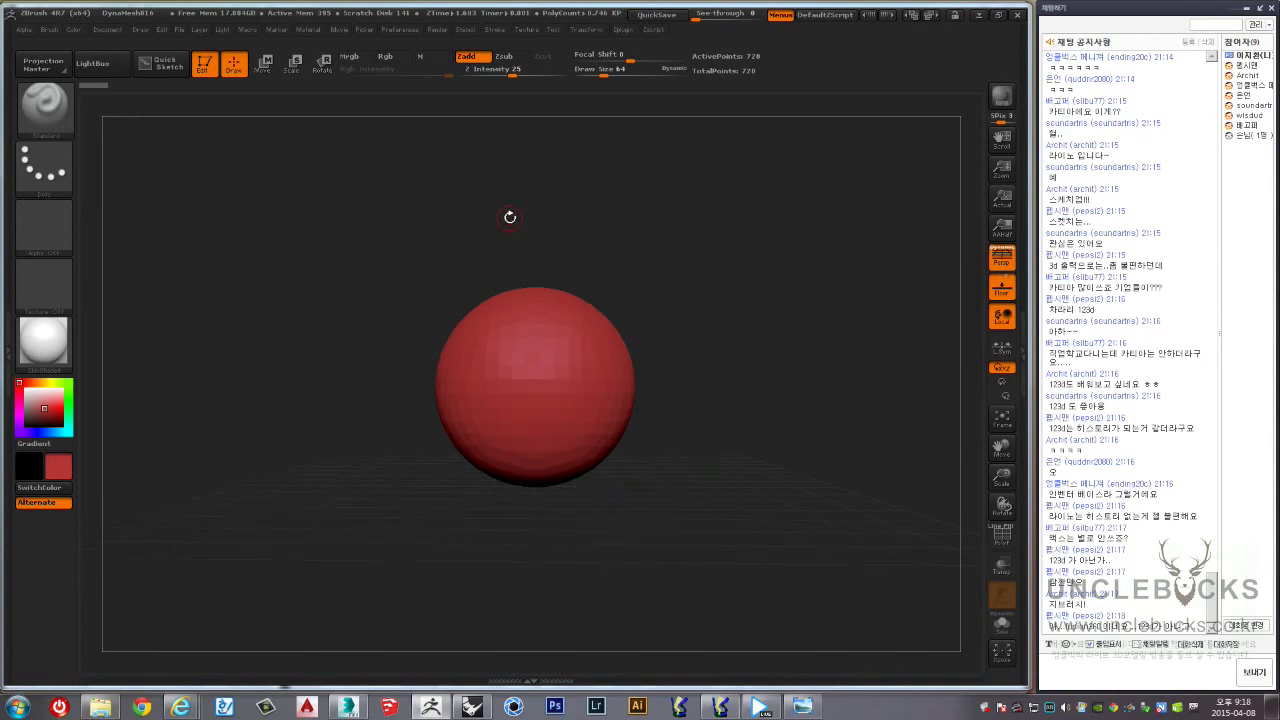
{"action": "left_click_drag", "start_coordinate": [511, 268], "coordinate": [508, 265]}
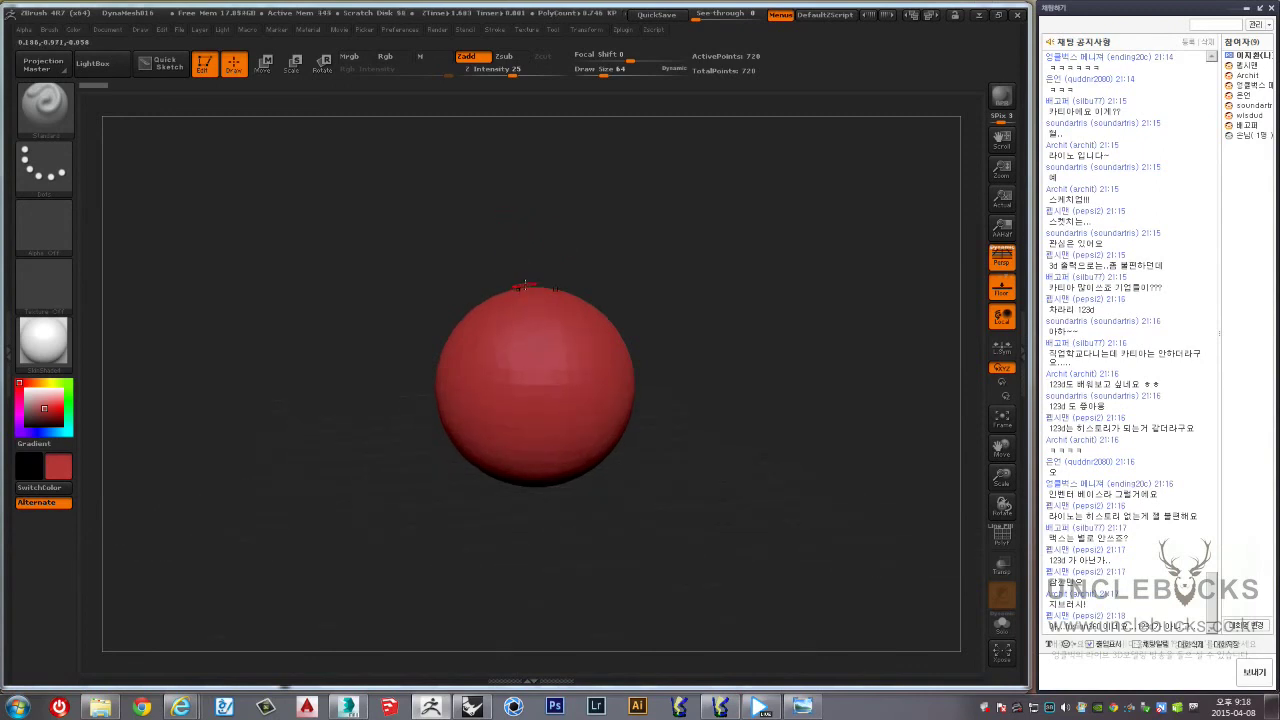
{"action": "left_click_drag", "start_coordinate": [535, 273], "coordinate": [539, 260]}
{"action": "key", "text": "bracketright"}
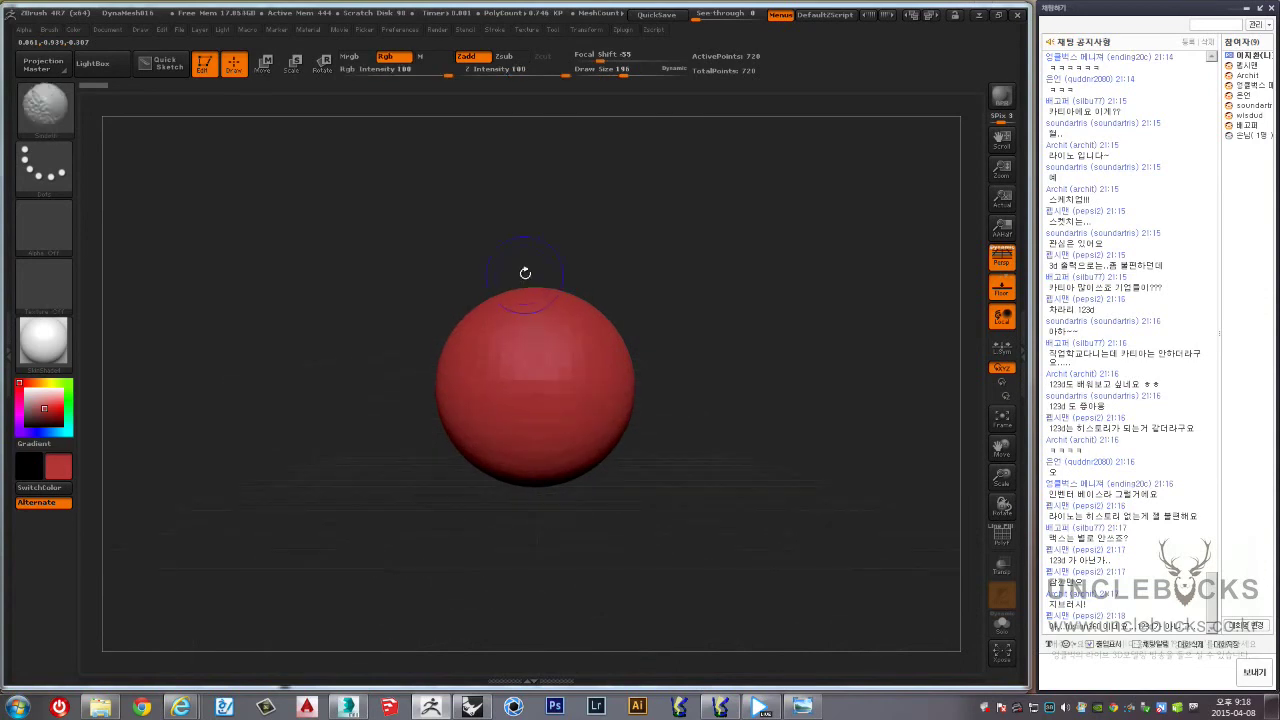
{"action": "mouse_move", "coordinate": [523, 271]}
{"action": "left_mouse_down"}
{"action": "mouse_move", "coordinate": [547, 313]}
{"action": "mouse_move", "coordinate": [579, 322]}
{"action": "mouse_move", "coordinate": [572, 358]}
{"action": "mouse_move", "coordinate": [540, 380]}
{"action": "mouse_move", "coordinate": [555, 430]}
{"action": "left_mouse_up"}
Carve mirrored eye and mouth dents and reshape the lower jaw of the sphere.
{"action": "mouse_move", "coordinate": [700, 420]}
{"action": "left_mouse_down"}
{"action": "mouse_move", "coordinate": [597, 393]}
{"action": "mouse_move", "coordinate": [600, 370]}
{"action": "mouse_move", "coordinate": [660, 378]}
{"action": "left_mouse_up"}
{"action": "key", "text": "space"}
{"action": "mouse_move", "coordinate": [620, 340]}
{"action": "left_mouse_down"}
{"action": "mouse_move", "coordinate": [592, 358]}
{"action": "mouse_move", "coordinate": [619, 317]}
{"action": "mouse_move", "coordinate": [560, 480]}
{"action": "left_mouse_up"}
{"action": "key", "text": "space"}
{"action": "mouse_move", "coordinate": [380, 480]}
{"action": "left_mouse_down"}
{"action": "mouse_move", "coordinate": [600, 500]}
{"action": "mouse_move", "coordinate": [553, 460]}
{"action": "mouse_move", "coordinate": [674, 403]}
{"action": "left_mouse_up"}
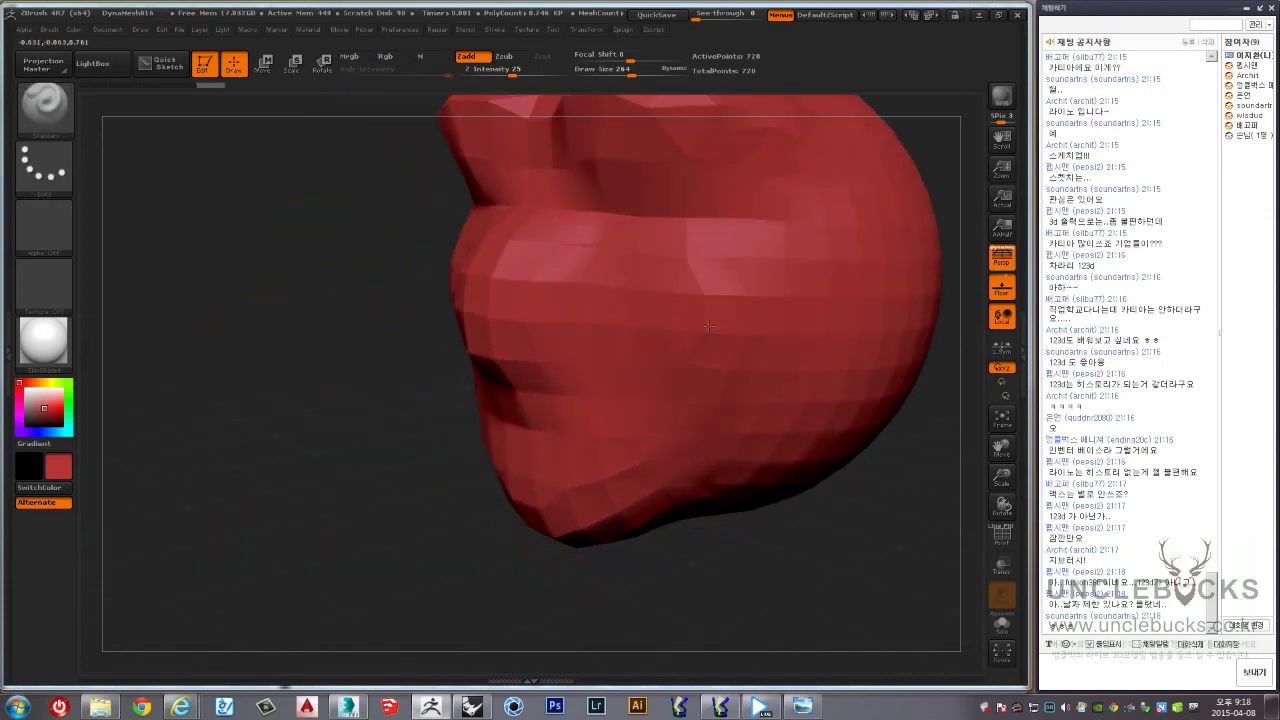
{"action": "left_click_drag", "start_coordinate": [712, 356], "coordinate": [794, 306]}
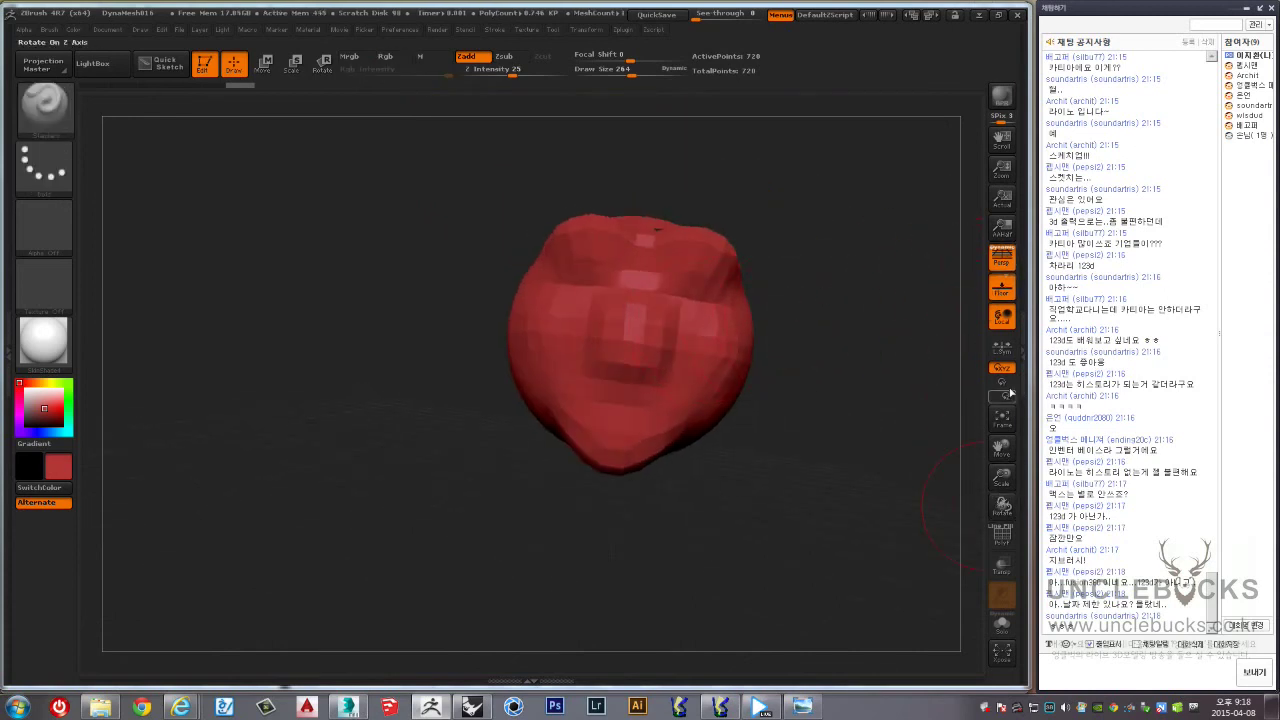
Divide the head mesh twice in Tool > Geometry to reach SDiv 3 with 11,714 points.
{"action": "left_click", "coordinate": [1022, 340]}
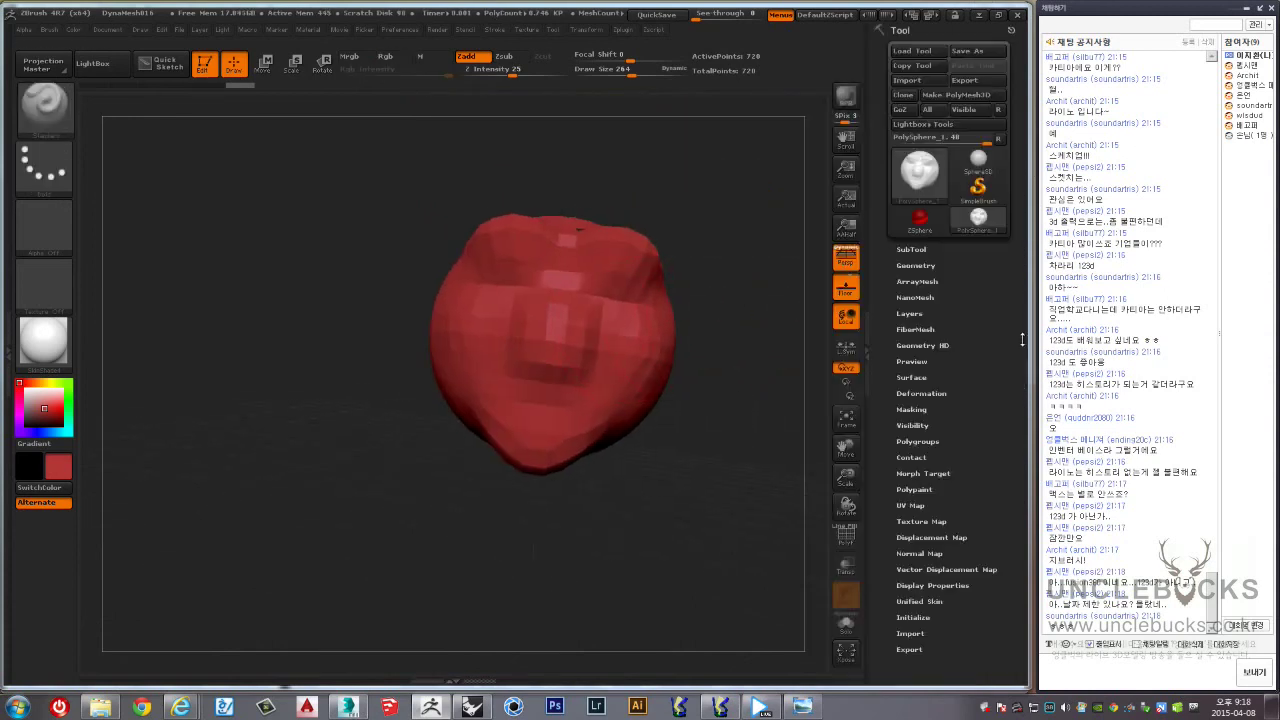
{"action": "left_click", "coordinate": [925, 265]}
{"action": "left_click", "coordinate": [925, 265]}
{"action": "mouse_move", "coordinate": [684, 296]}
{"action": "left_mouse_down"}
{"action": "mouse_move", "coordinate": [633, 277]}
{"action": "mouse_move", "coordinate": [720, 263]}
{"action": "mouse_move", "coordinate": [720, 220]}
{"action": "mouse_move", "coordinate": [782, 305]}
{"action": "left_mouse_up"}
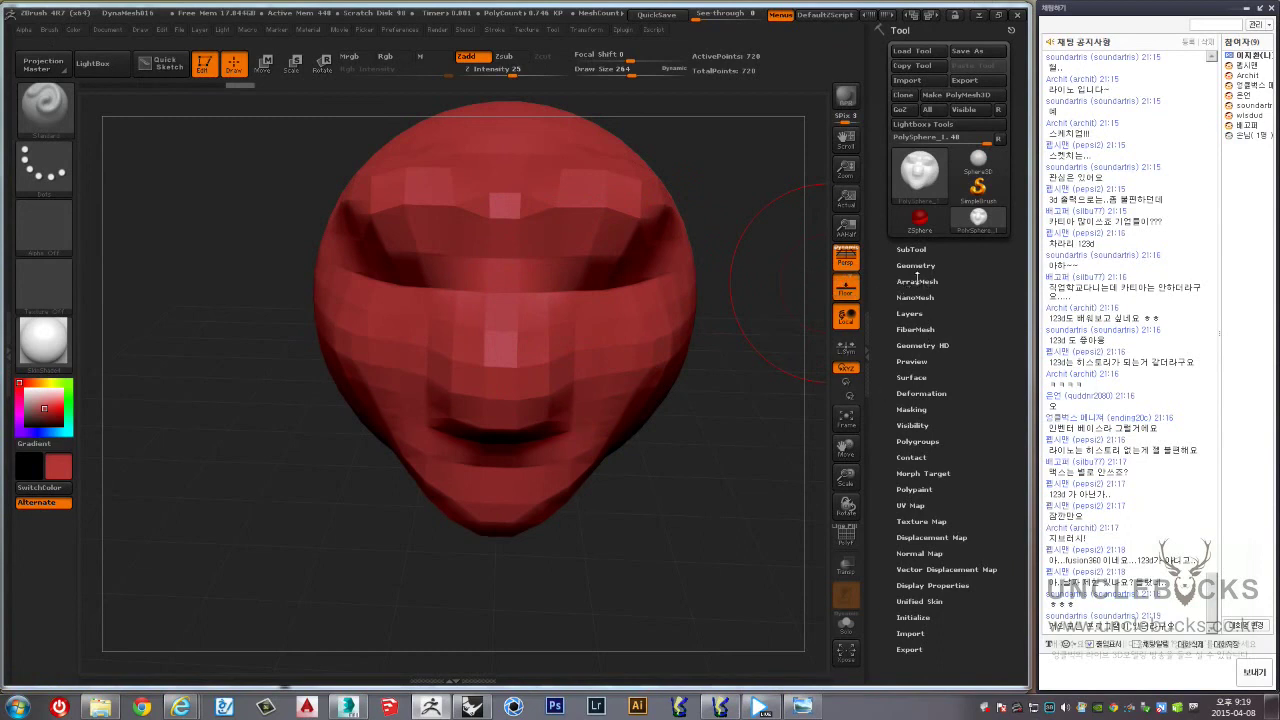
{"action": "left_click", "coordinate": [916, 265]}
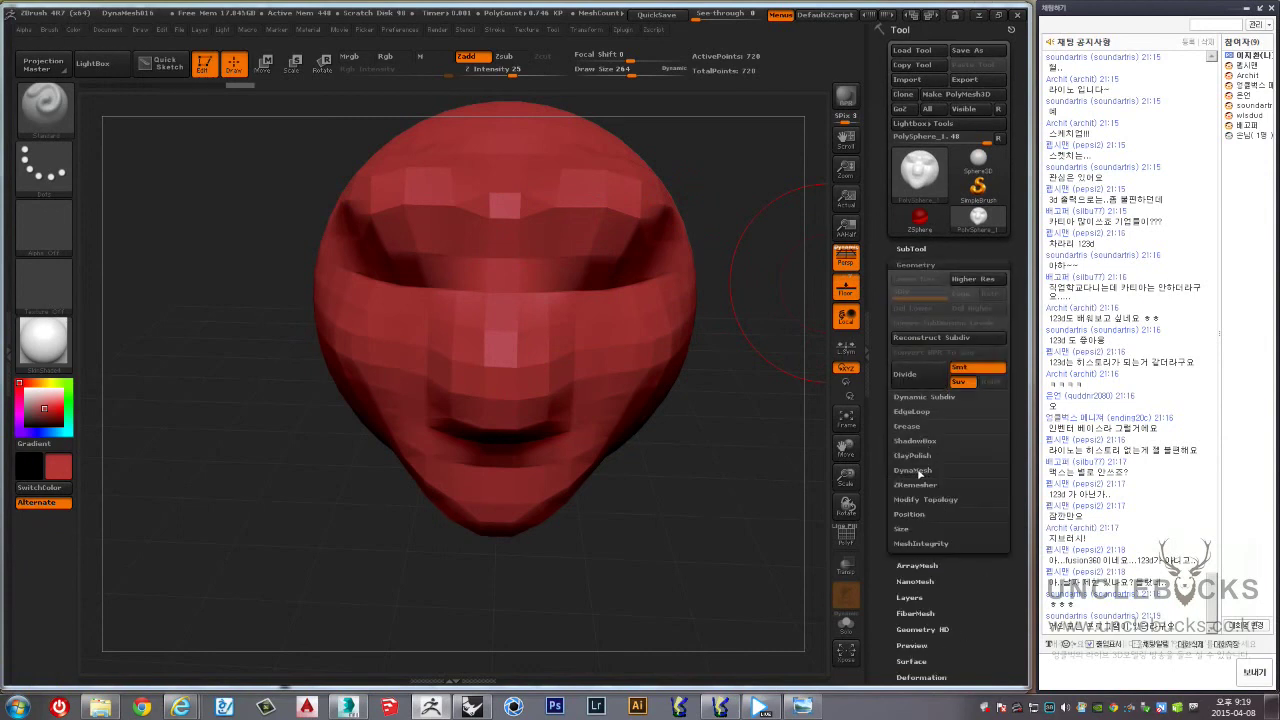
{"action": "left_click", "coordinate": [910, 374]}
{"action": "left_click", "coordinate": [910, 374]}
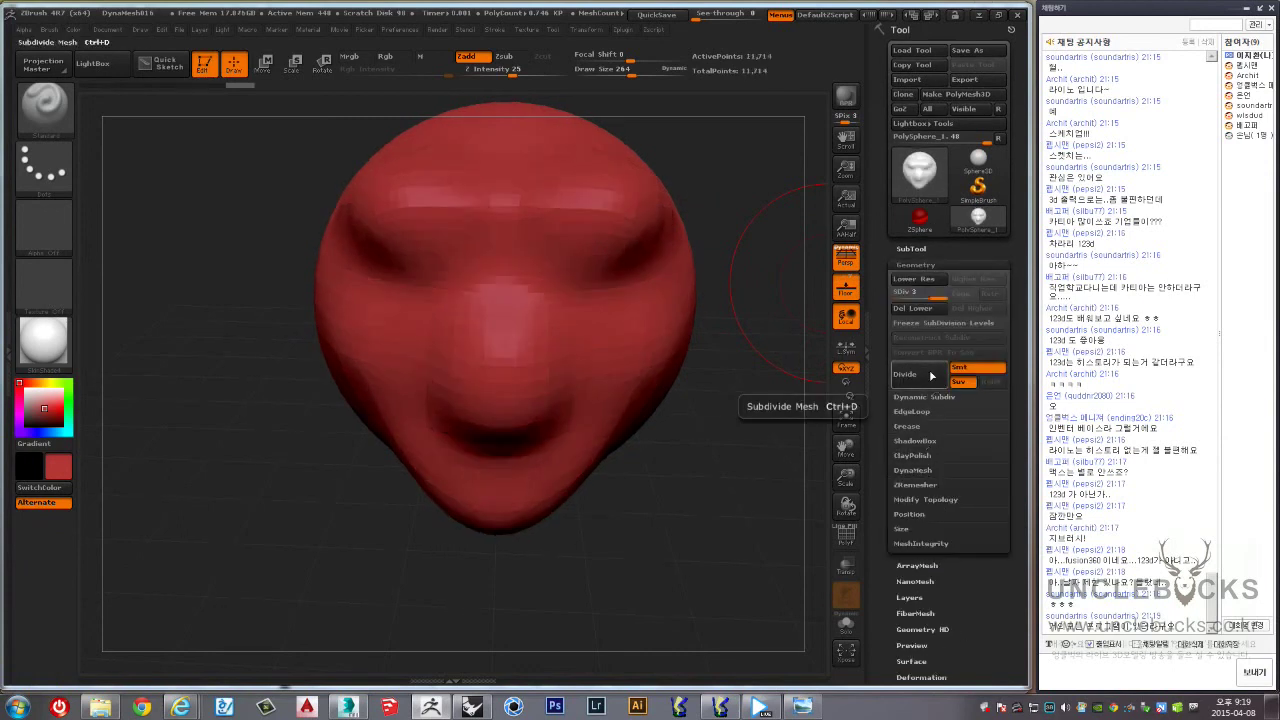
{"action": "left_click_drag", "start_coordinate": [770, 420], "coordinate": [610, 286]}
Carve and deepen mirrored eye sockets into the face.
{"action": "key", "text": "space"}
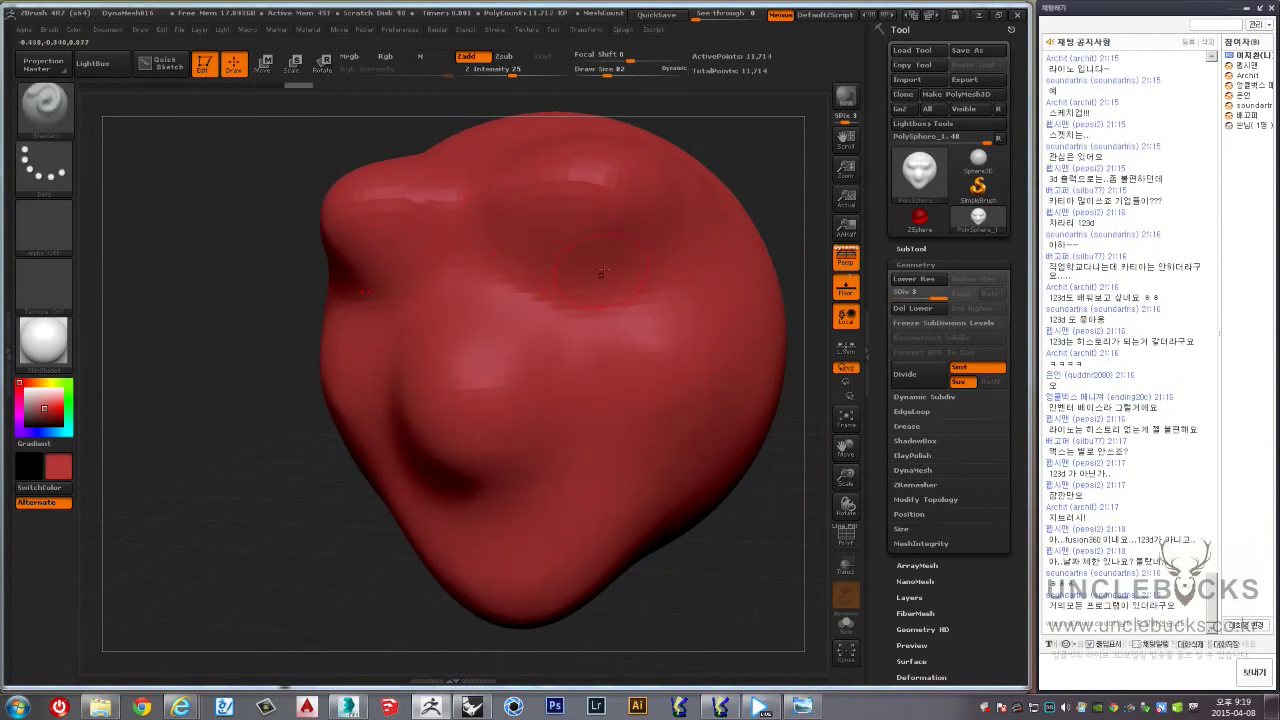
{"action": "left_click_drag", "start_coordinate": [587, 270], "coordinate": [628, 302]}
{"action": "left_click_drag", "start_coordinate": [585, 258], "coordinate": [625, 295]}
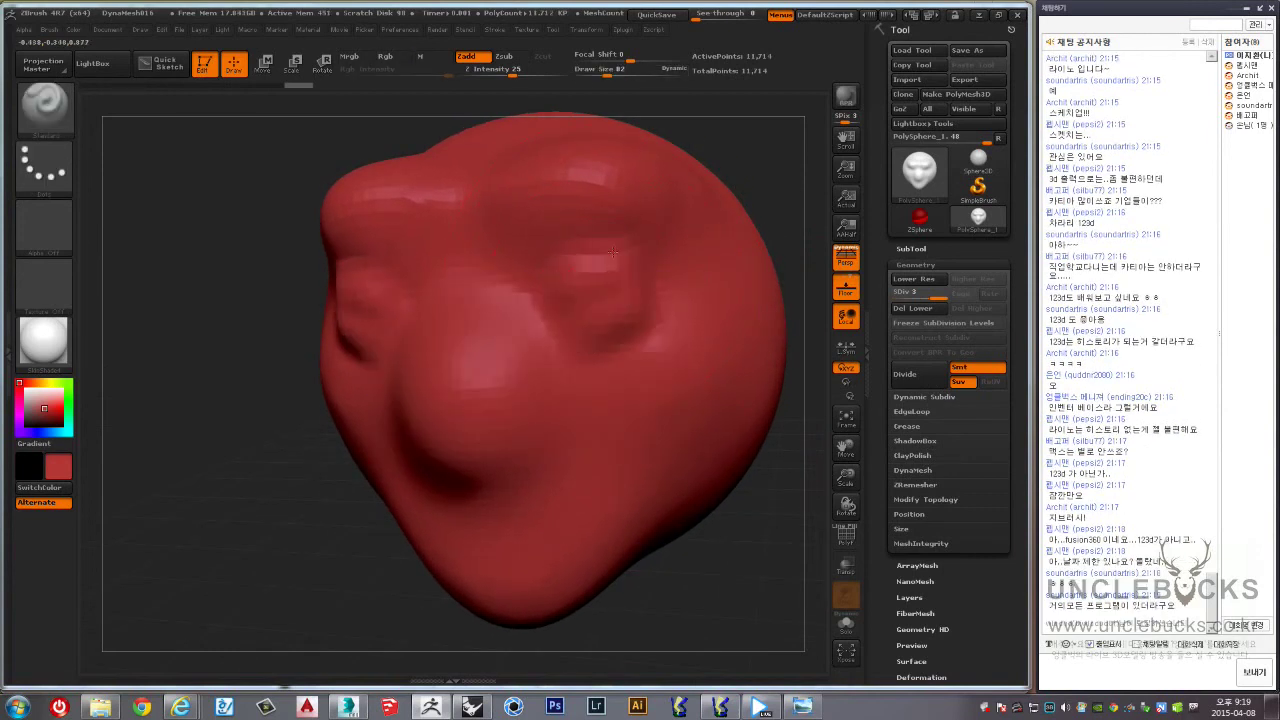
{"action": "left_click_drag", "start_coordinate": [590, 350], "coordinate": [641, 292]}
Shape the nose bridge, tip and nostrils with the groove under the nose.
{"action": "mouse_move", "coordinate": [494, 370]}
{"action": "left_mouse_down"}
{"action": "mouse_move", "coordinate": [462, 388]}
{"action": "mouse_move", "coordinate": [494, 440]}
{"action": "left_mouse_up"}
{"action": "left_click_drag", "start_coordinate": [408, 380], "coordinate": [500, 455]}
{"action": "mouse_move", "coordinate": [540, 370]}
{"action": "left_mouse_down"}
{"action": "mouse_move", "coordinate": [527, 391]}
{"action": "mouse_move", "coordinate": [540, 420]}
{"action": "left_mouse_up"}
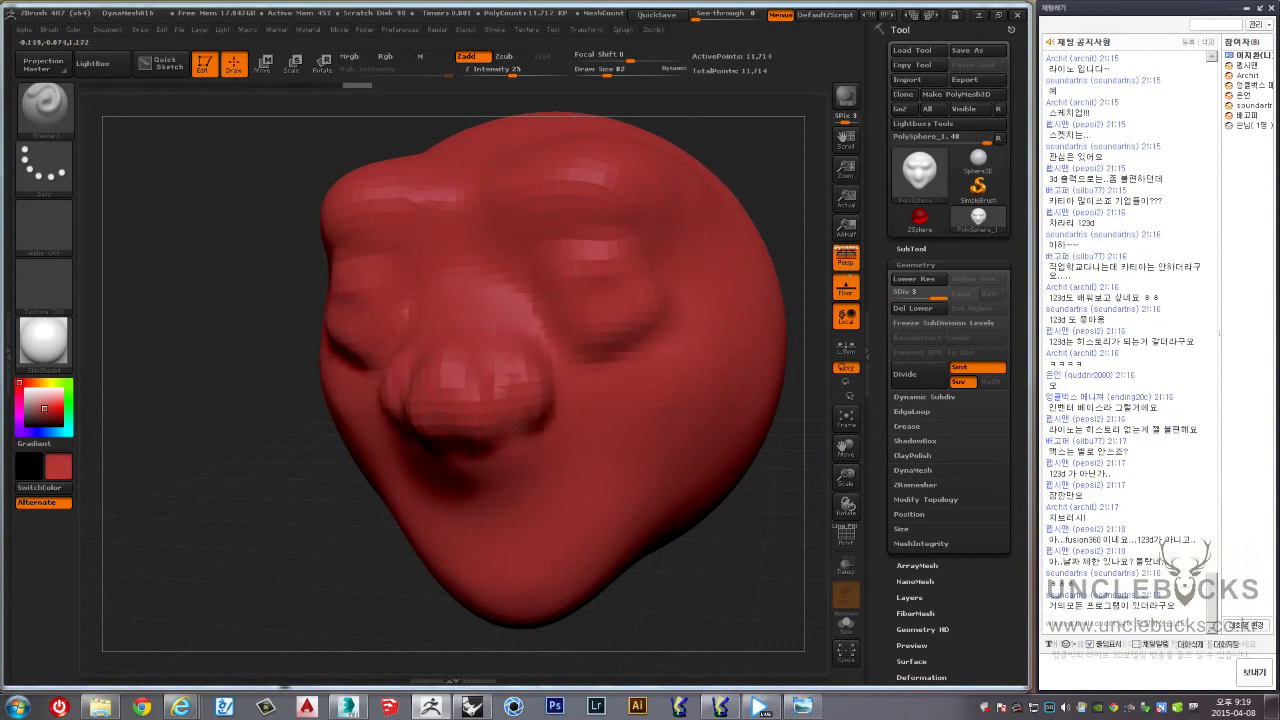
{"action": "mouse_move", "coordinate": [447, 365]}
{"action": "left_mouse_down"}
{"action": "mouse_move", "coordinate": [460, 295]}
{"action": "mouse_move", "coordinate": [435, 389]}
{"action": "left_mouse_up"}
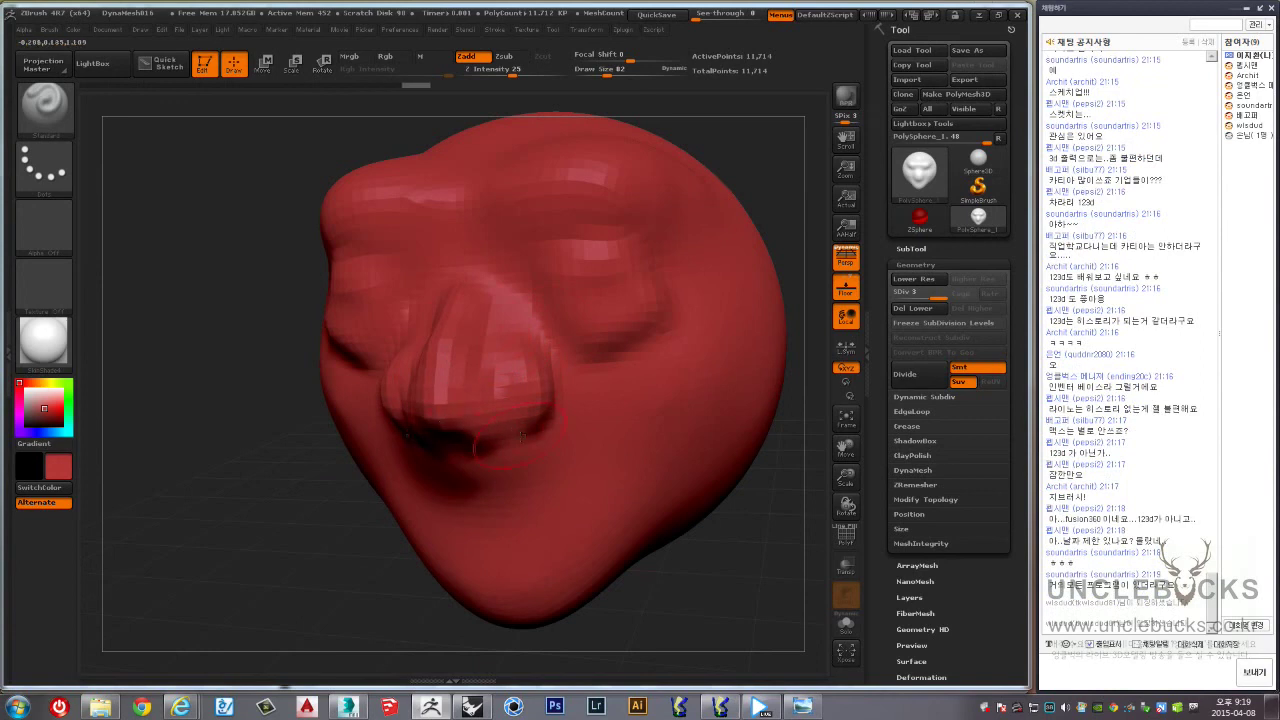
{"action": "right_click_drag", "start_coordinate": [435, 389], "coordinate": [450, 402]}
Carve the mouth groove and lower-lip groove, and soften the face's left contour.
{"action": "left_click_drag", "start_coordinate": [449, 403], "coordinate": [580, 398]}
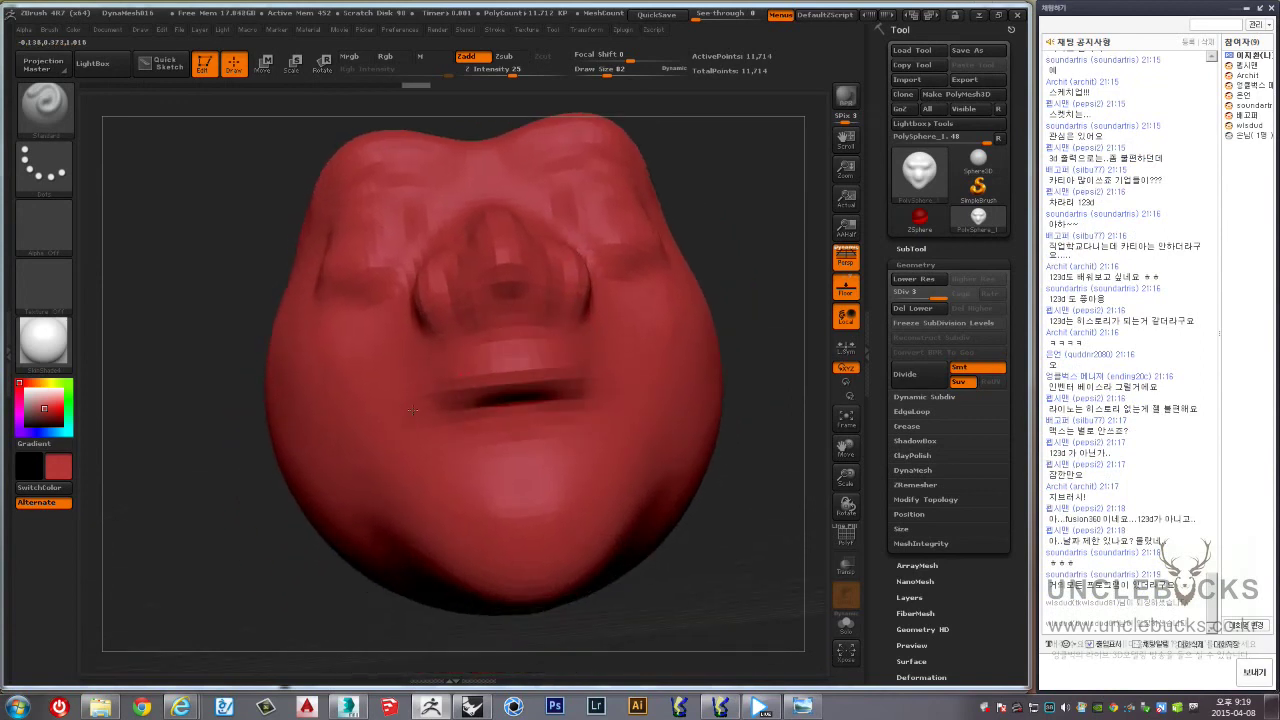
{"action": "left_click_drag", "start_coordinate": [600, 450], "coordinate": [446, 454]}
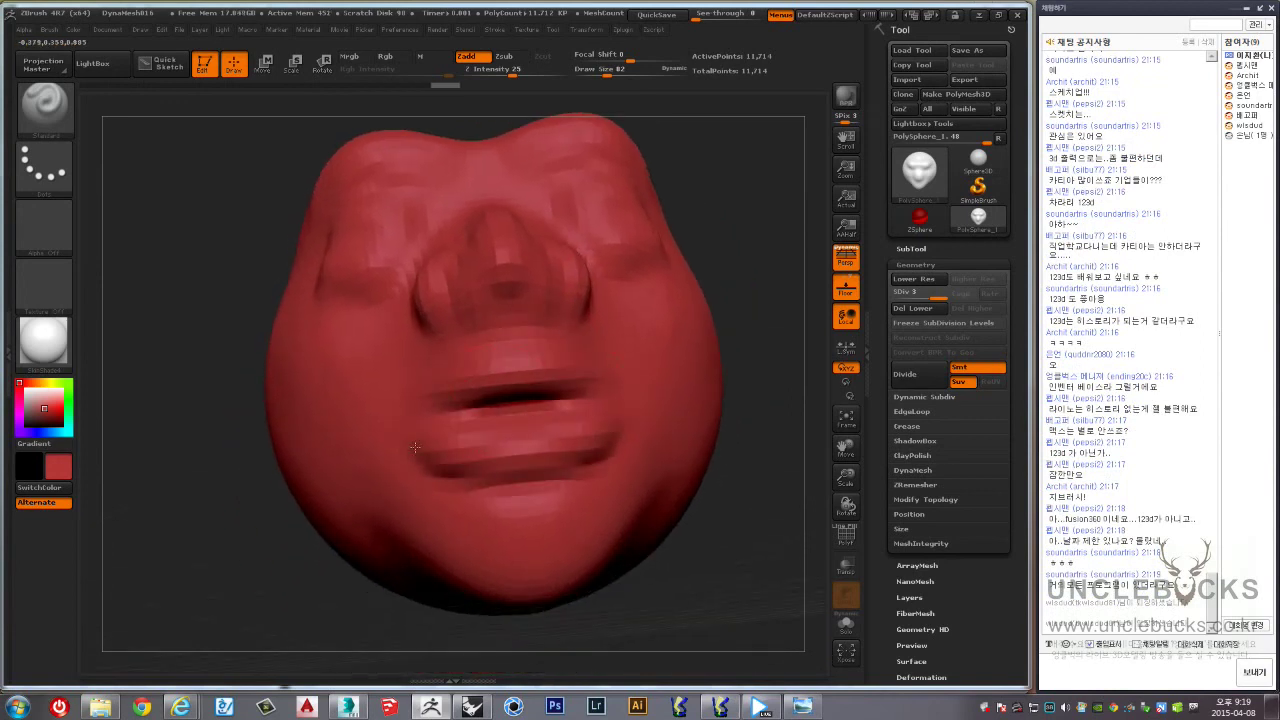
{"action": "right_click_drag", "start_coordinate": [446, 454], "coordinate": [662, 351]}
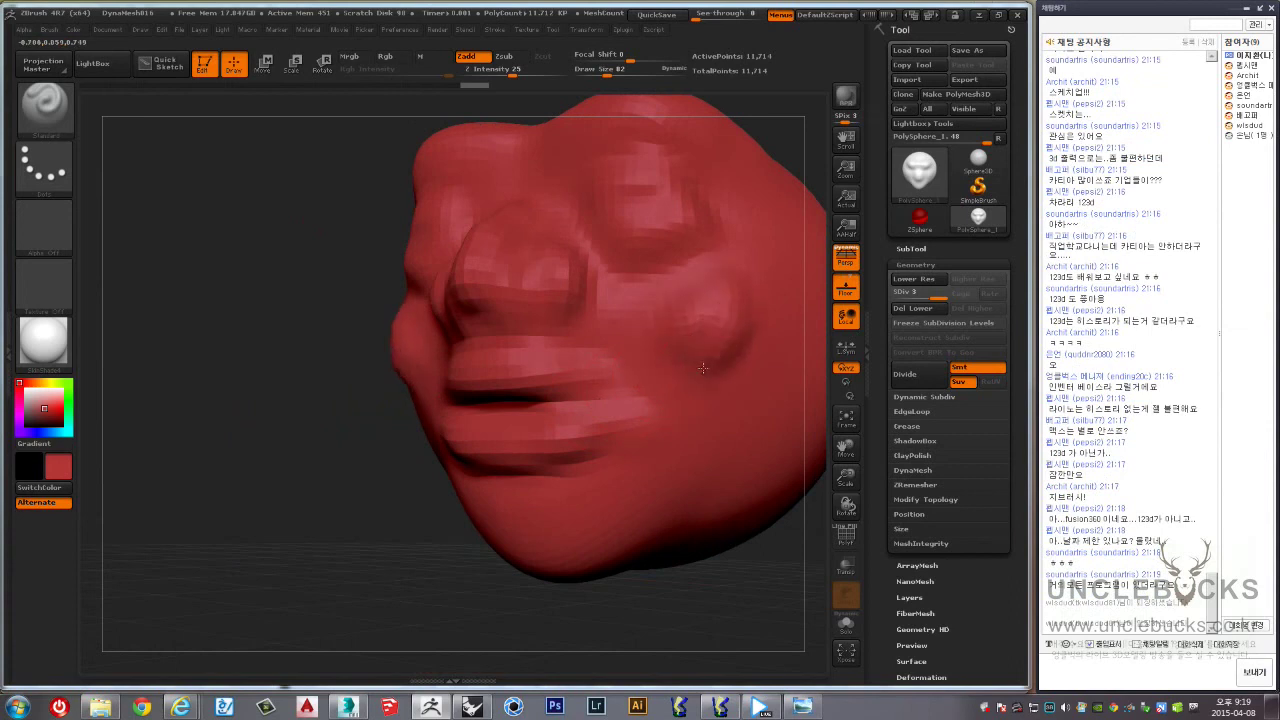
{"action": "left_click_drag", "start_coordinate": [662, 351], "coordinate": [695, 332], "text": "shift"}
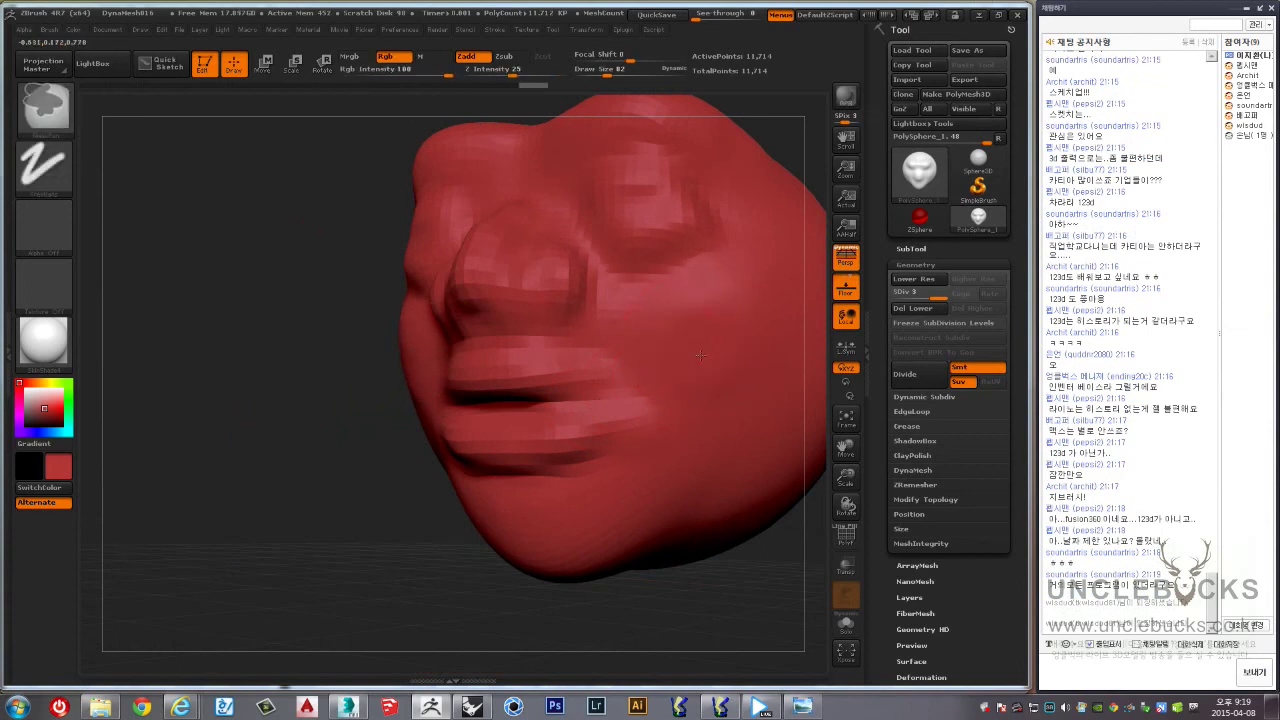
{"action": "right_click_drag", "start_coordinate": [695, 332], "coordinate": [736, 311]}
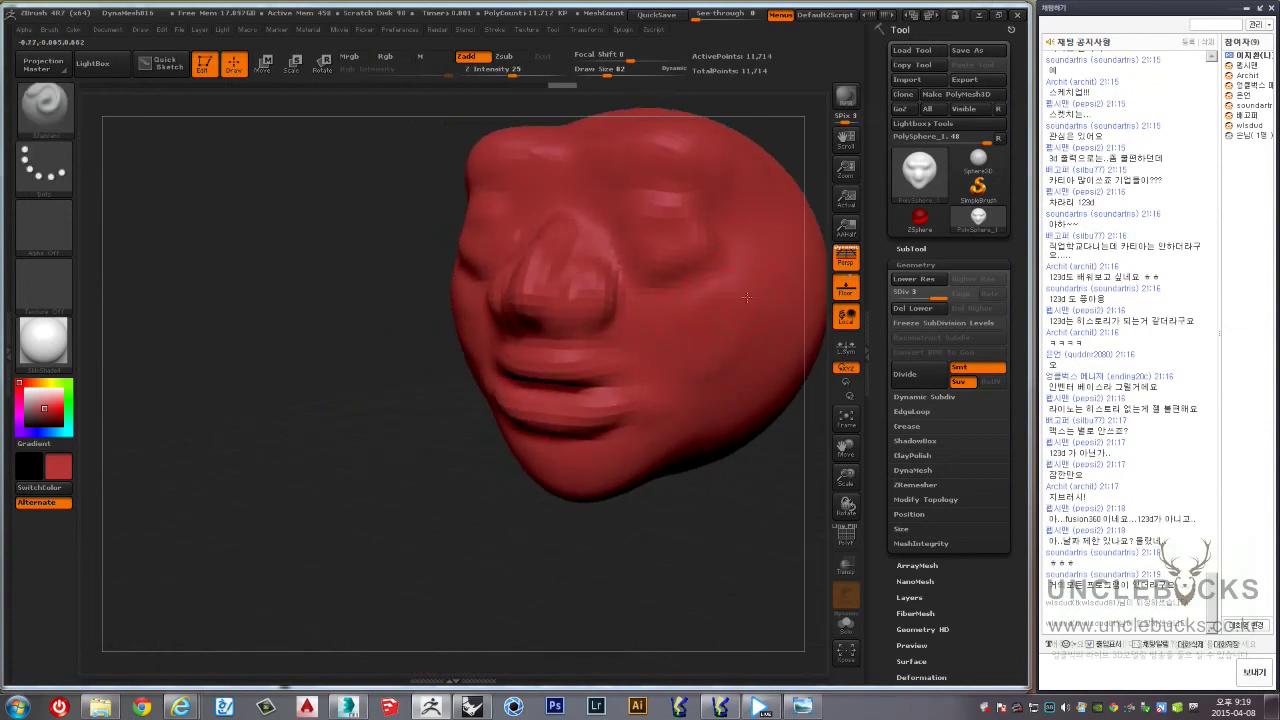
{"action": "mouse_move", "coordinate": [730, 365]}
{"action": "right_mouse_down"}
{"action": "mouse_move", "coordinate": [614, 444]}
{"action": "mouse_move", "coordinate": [696, 425]}
{"action": "mouse_move", "coordinate": [662, 372]}
{"action": "mouse_move", "coordinate": [640, 410]}
{"action": "mouse_move", "coordinate": [681, 333]}
{"action": "right_mouse_up"}
{"action": "key", "text": "space"}
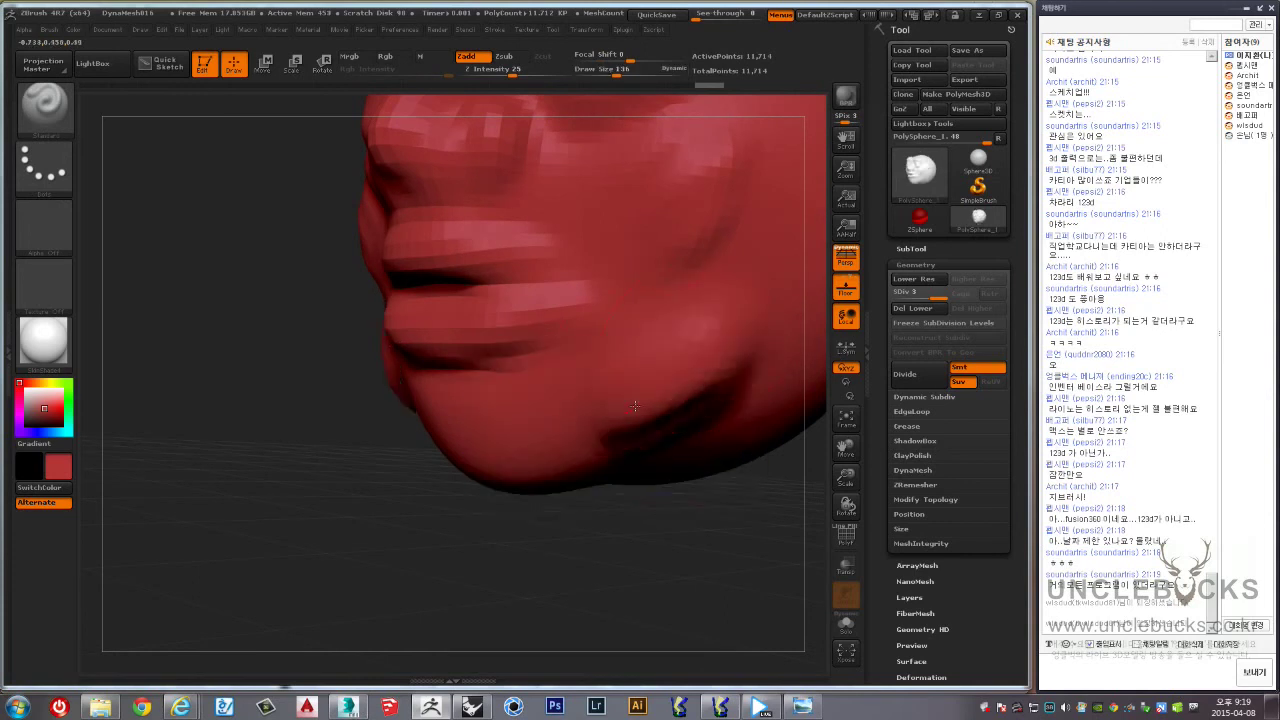
{"action": "mouse_move", "coordinate": [621, 444]}
{"action": "right_mouse_down", "text": "alt"}
{"action": "mouse_move", "coordinate": [640, 400]}
{"action": "mouse_move", "coordinate": [716, 345]}
{"action": "right_mouse_up", "text": "alt"}
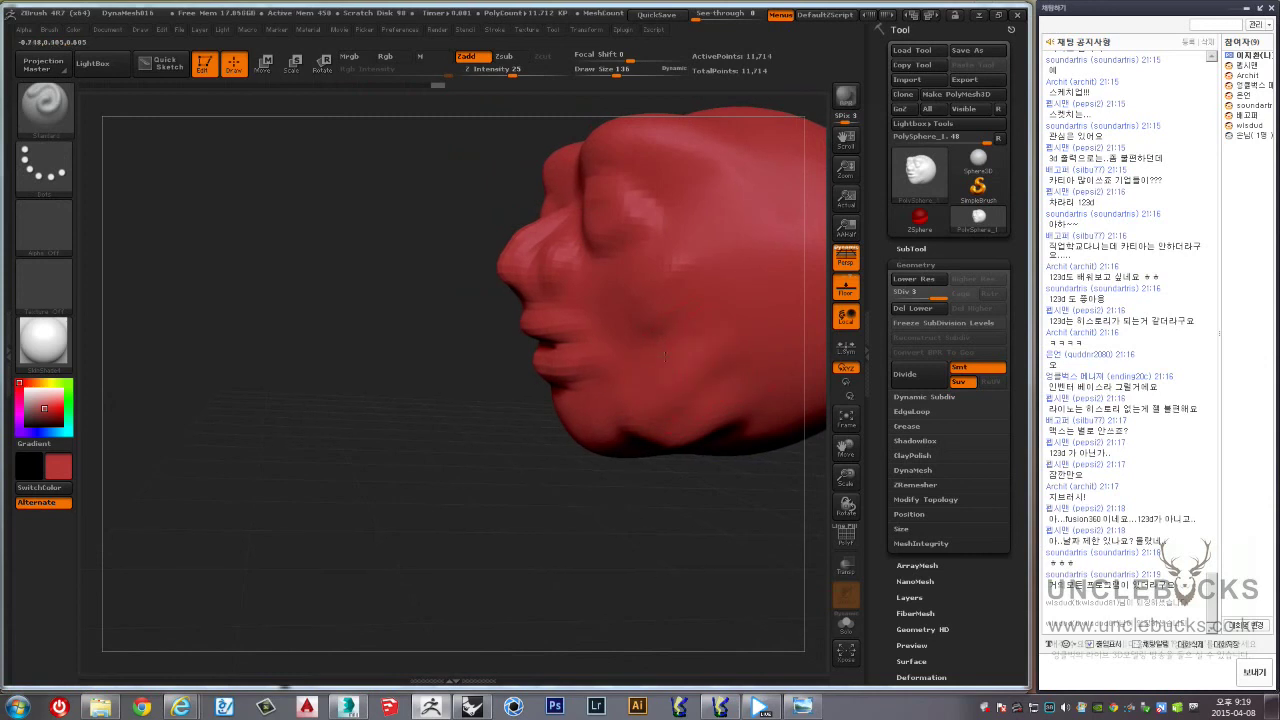
{"action": "right_click_drag", "start_coordinate": [614, 402], "coordinate": [527, 249]}
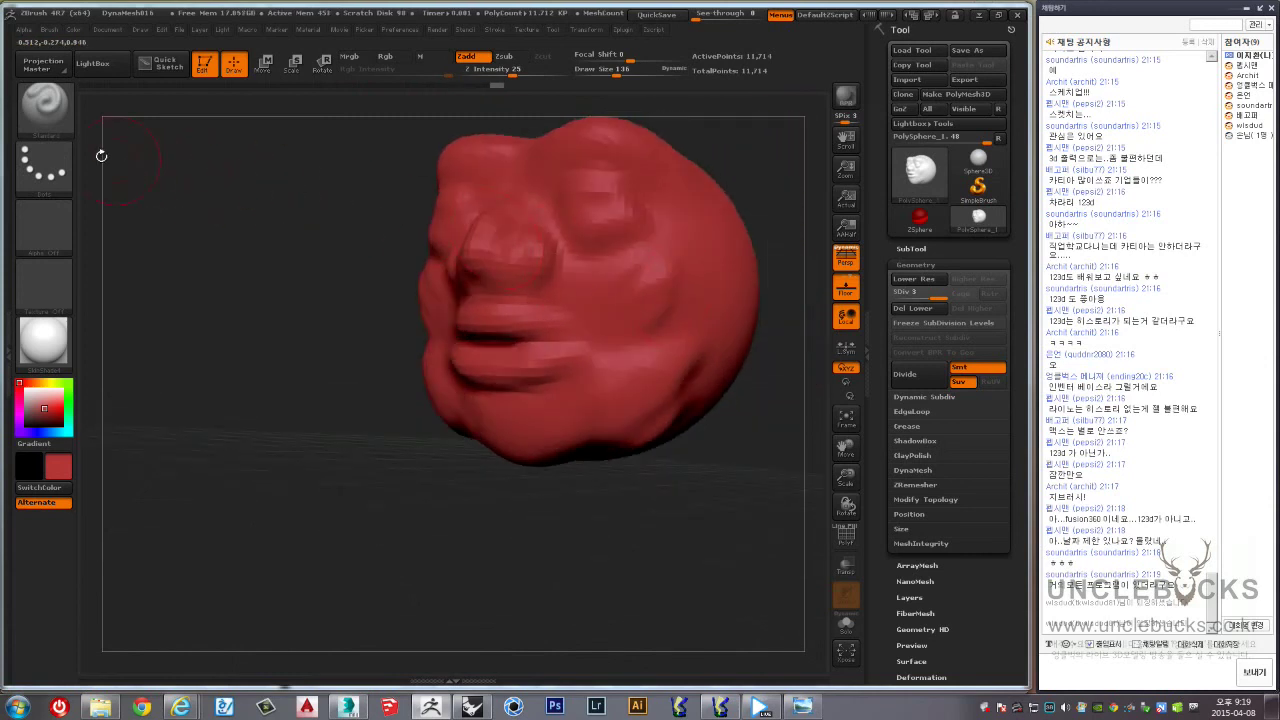
Switch sculpting brushes, cut a line across the lips, and add forehead bumps at size 105.
{"action": "left_click", "coordinate": [44, 100]}
{"action": "left_click", "coordinate": [452, 326]}
{"action": "left_click_drag", "start_coordinate": [466, 348], "coordinate": [538, 352]}
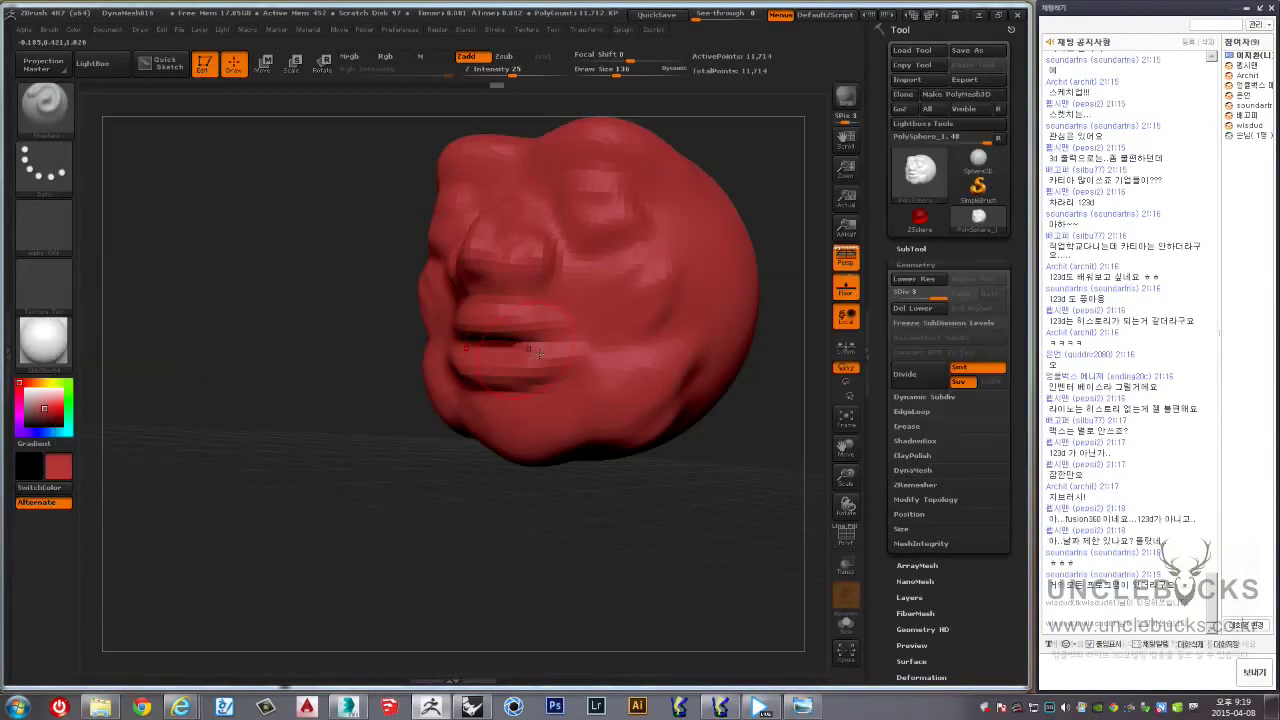
{"action": "key", "text": "b"}
{"action": "key", "text": "t"}
{"action": "key", "text": "d"}
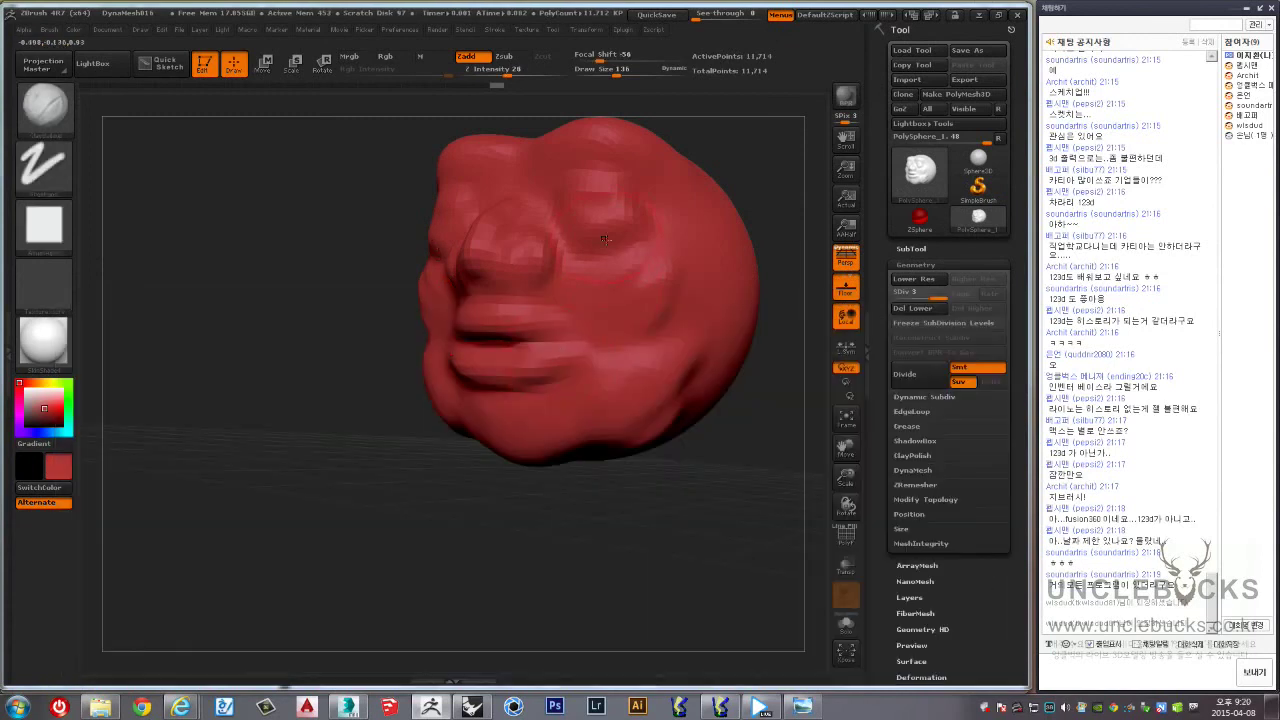
{"action": "right_click_drag", "start_coordinate": [605, 238], "coordinate": [590, 240]}
{"action": "key", "text": "space"}
{"action": "left_click_drag", "start_coordinate": [600, 246], "coordinate": [580, 246]}
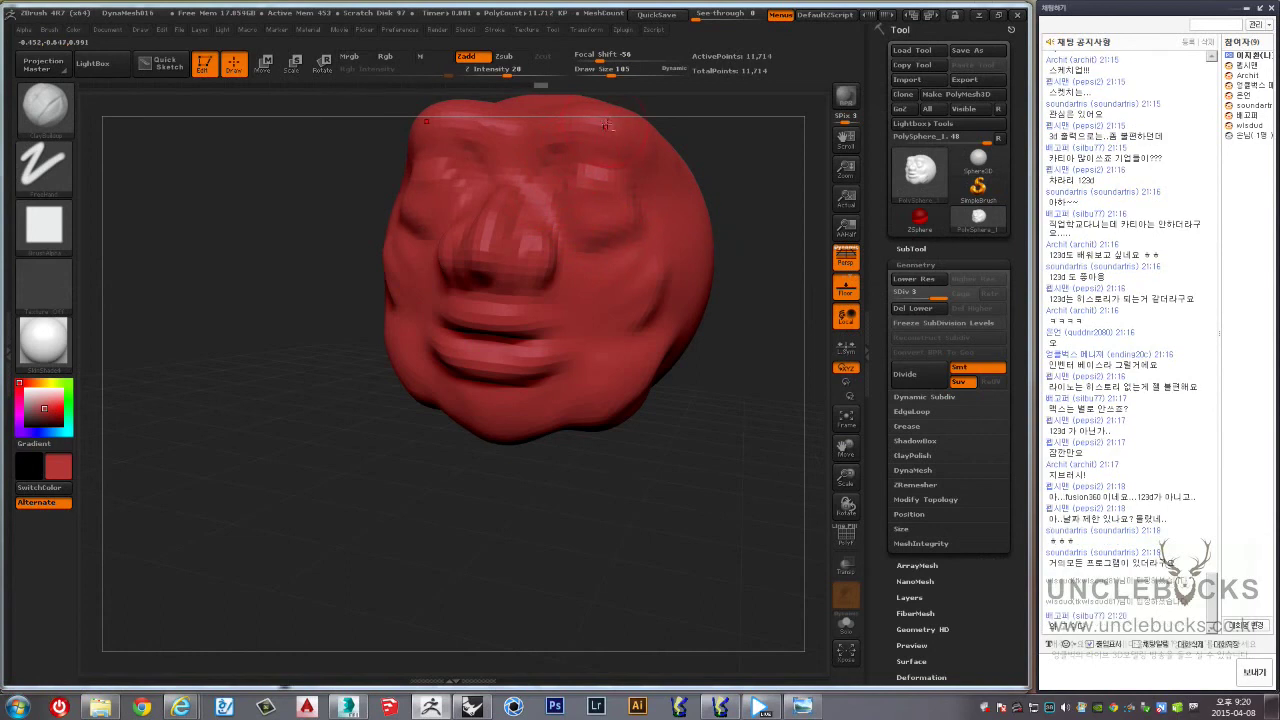
{"action": "mouse_move", "coordinate": [600, 148]}
{"action": "left_mouse_down"}
{"action": "mouse_move", "coordinate": [549, 167]}
{"action": "mouse_move", "coordinate": [558, 190]}
{"action": "left_mouse_up"}
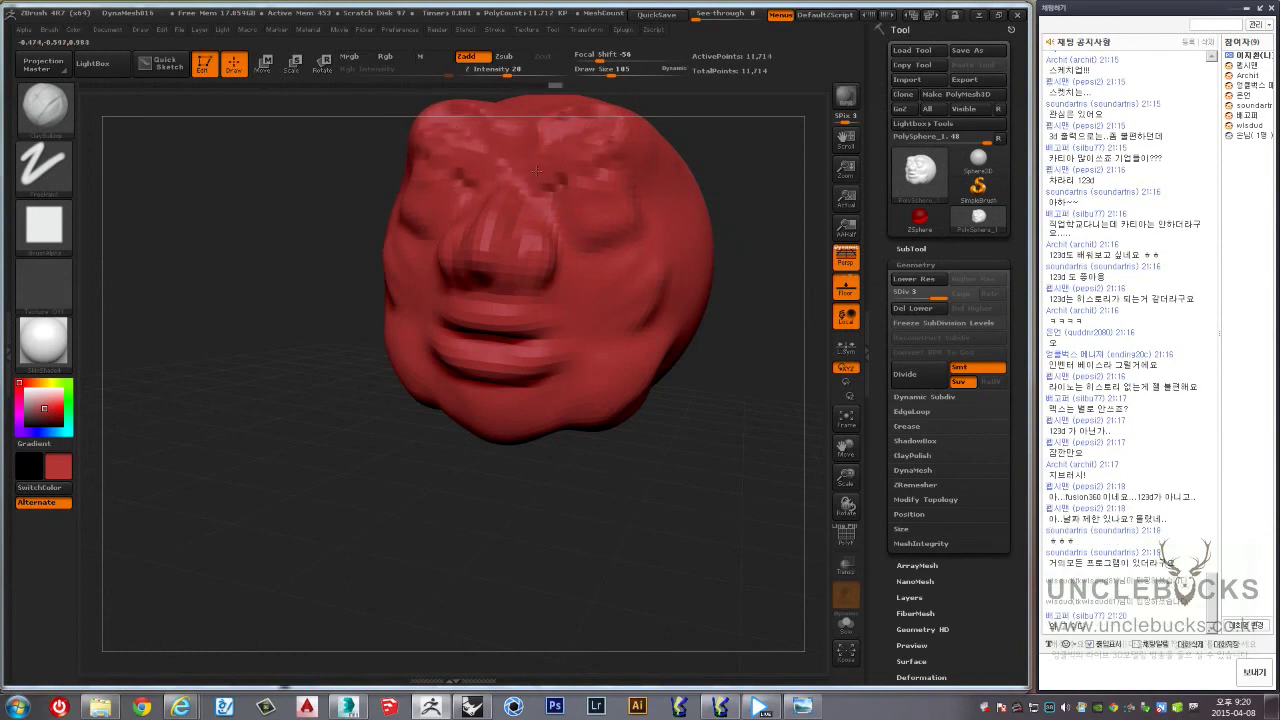
Subdivide to level 4, then groove the nose, deepen the mouth slit, and crease below the lip.
{"action": "key", "text": "ctrl+d"}
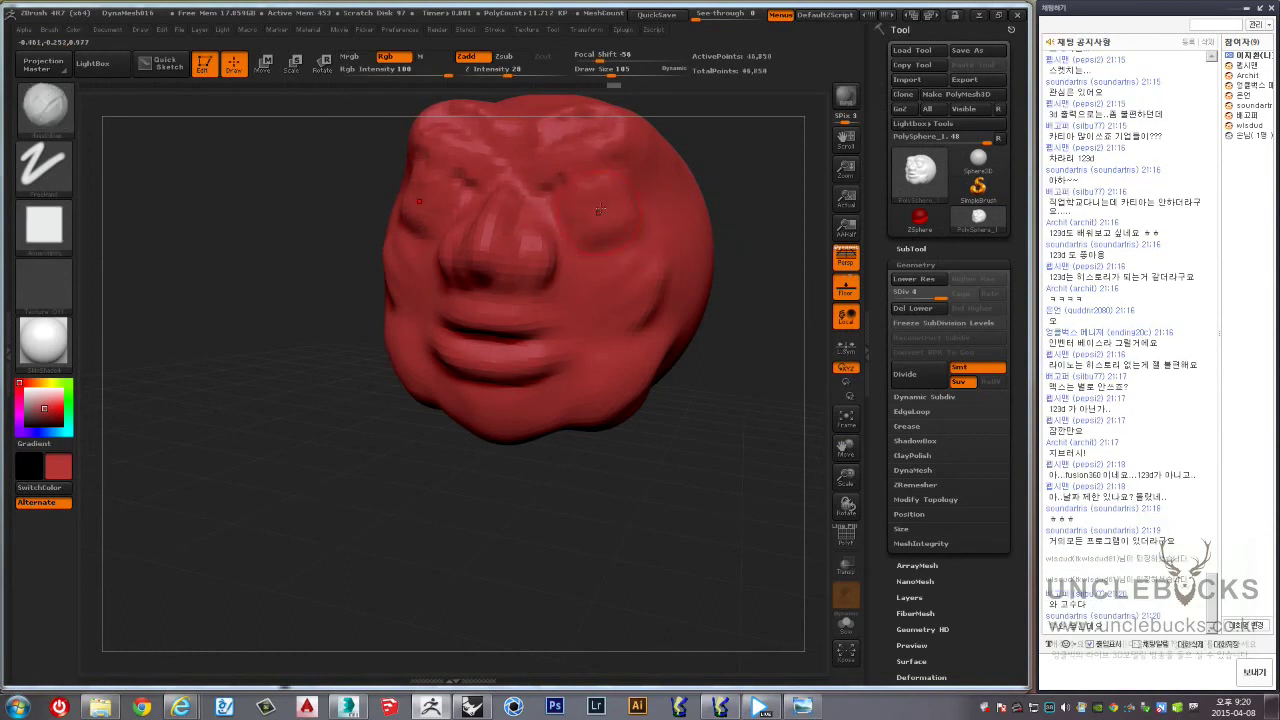
{"action": "left_click_drag", "start_coordinate": [600, 130], "coordinate": [555, 188]}
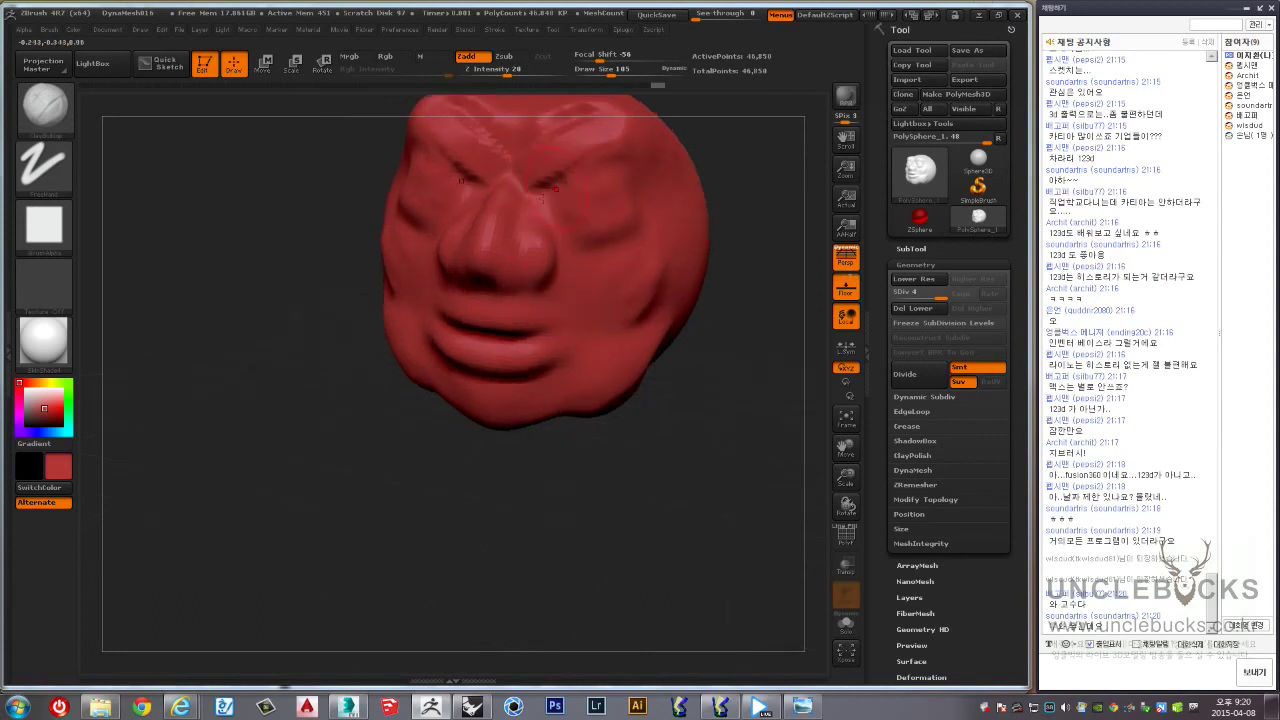
{"action": "mouse_move", "coordinate": [492, 246]}
{"action": "left_mouse_down"}
{"action": "mouse_move", "coordinate": [502, 265]}
{"action": "mouse_move", "coordinate": [540, 250]}
{"action": "left_mouse_up"}
{"action": "left_click_drag", "start_coordinate": [499, 317], "coordinate": [487, 329]}
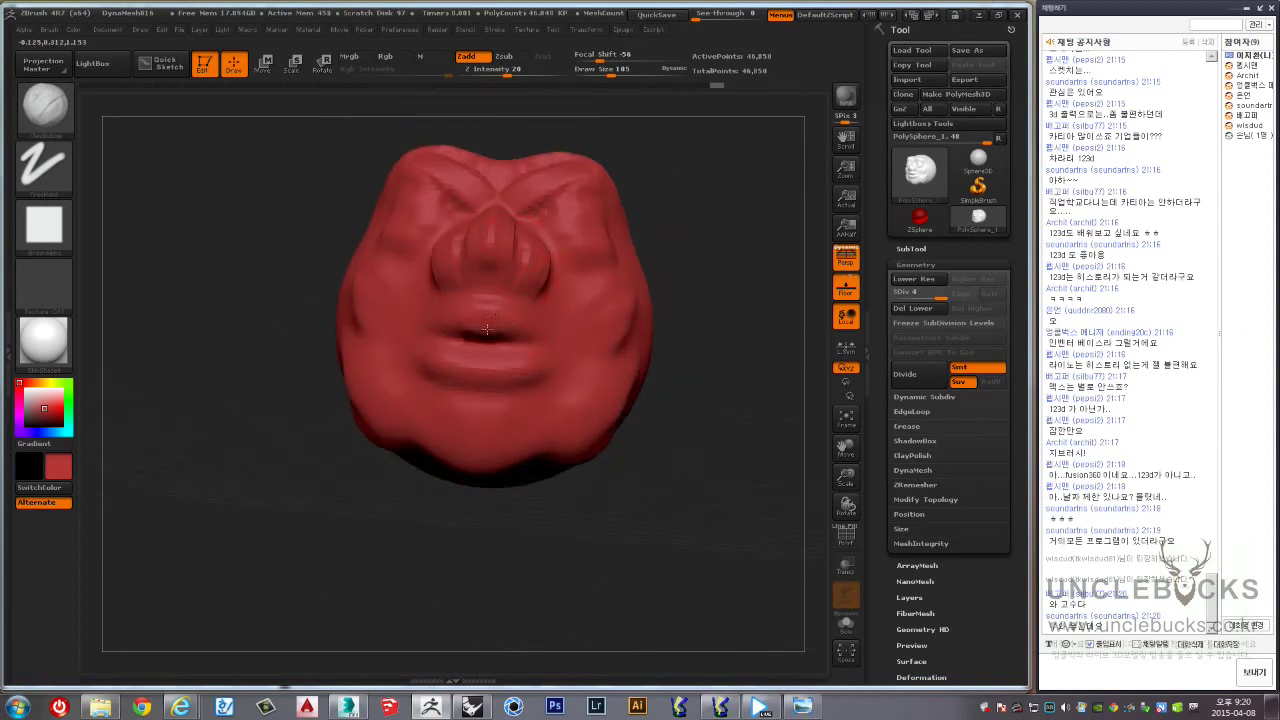
{"action": "mouse_move", "coordinate": [540, 365]}
{"action": "left_mouse_down"}
{"action": "mouse_move", "coordinate": [470, 380]}
{"action": "mouse_move", "coordinate": [615, 277]}
{"action": "left_mouse_up"}
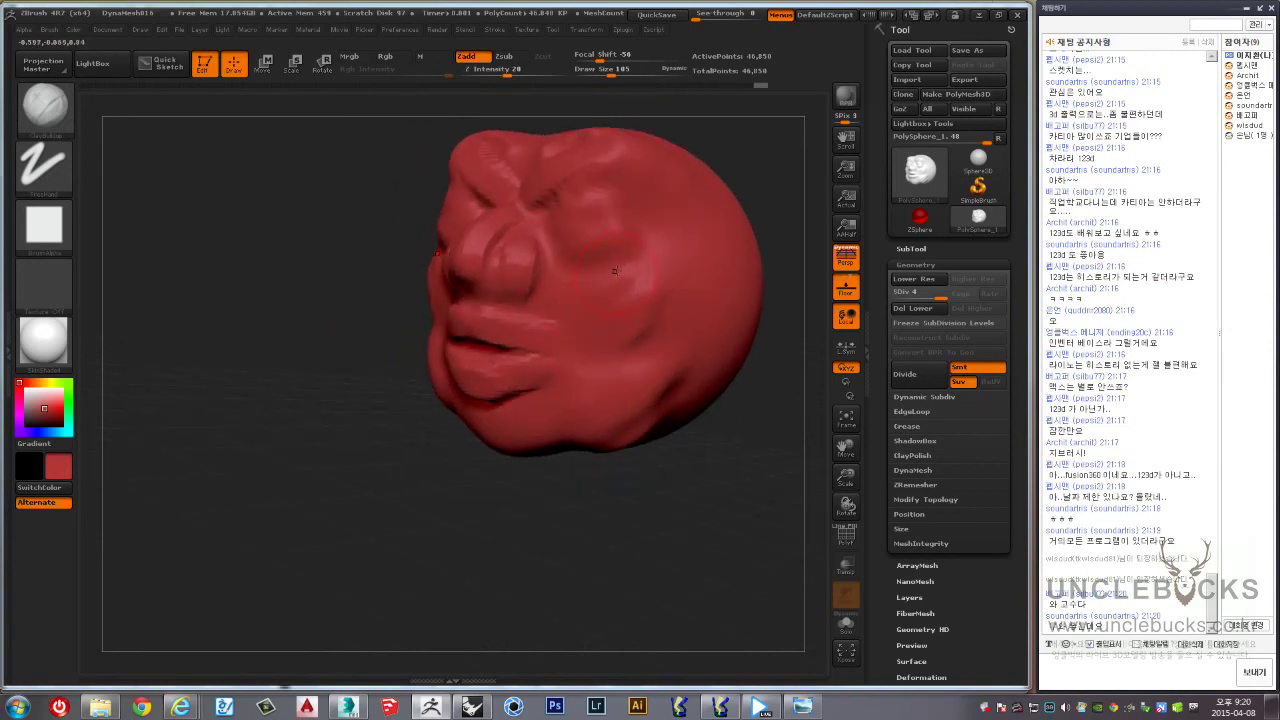
Subdivide to level 5 and carve parallel mirrored creases on both cheeks.
{"action": "key", "text": "ctrl+d"}
{"action": "mouse_move", "coordinate": [600, 330]}
{"action": "left_mouse_down"}
{"action": "mouse_move", "coordinate": [660, 276]}
{"action": "mouse_move", "coordinate": [600, 332]}
{"action": "left_mouse_up"}
{"action": "mouse_move", "coordinate": [658, 300]}
{"action": "left_mouse_down"}
{"action": "mouse_move", "coordinate": [505, 413]}
{"action": "mouse_move", "coordinate": [526, 381]}
{"action": "left_mouse_up"}
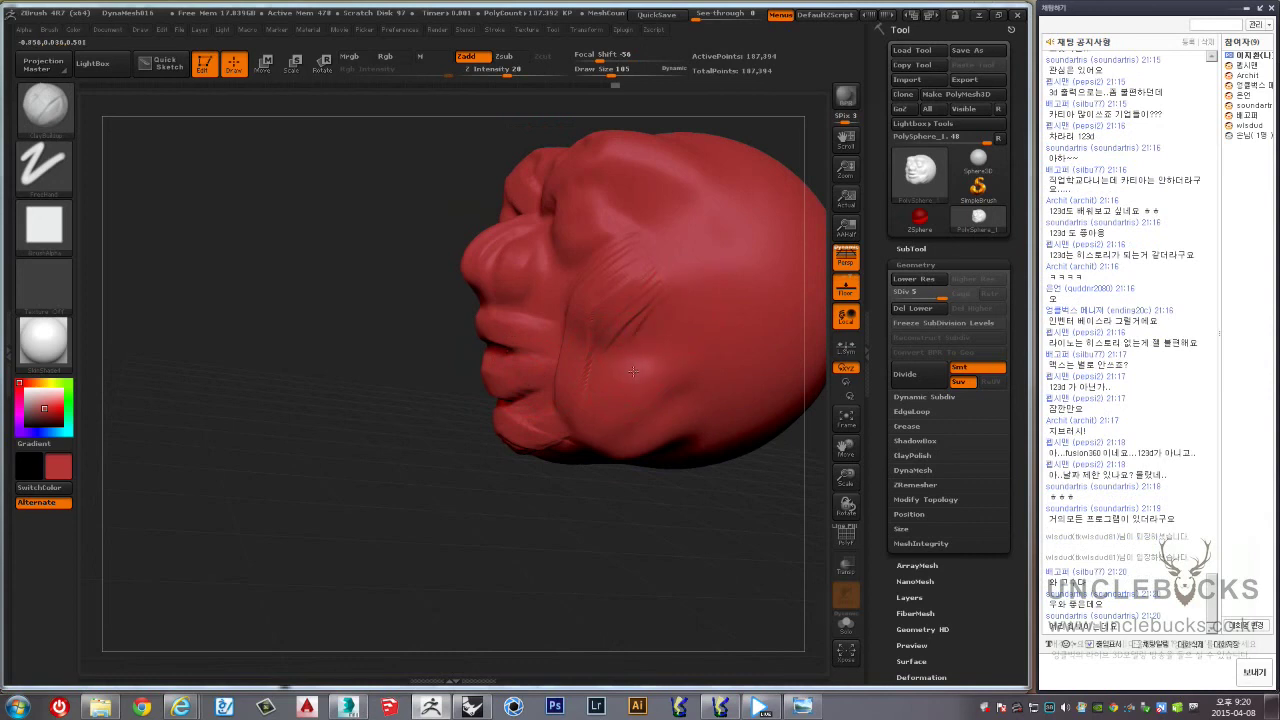
Add a crease on the lower cheek and turn the head to face front.
{"action": "left_click_drag", "start_coordinate": [668, 368], "coordinate": [631, 418]}
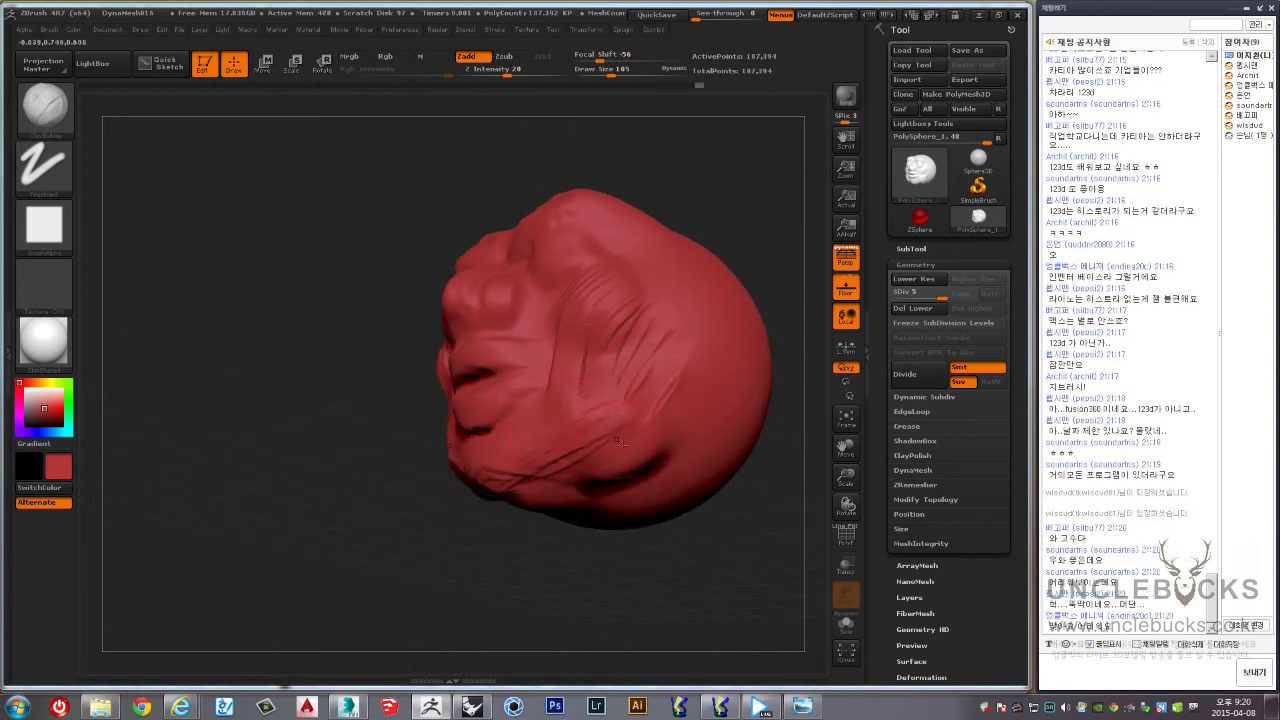
{"action": "mouse_move", "coordinate": [590, 560]}
{"action": "left_mouse_down"}
{"action": "mouse_move", "coordinate": [565, 312]}
{"action": "mouse_move", "coordinate": [573, 343]}
{"action": "mouse_move", "coordinate": [594, 333]}
{"action": "mouse_move", "coordinate": [563, 334]}
{"action": "left_mouse_up"}
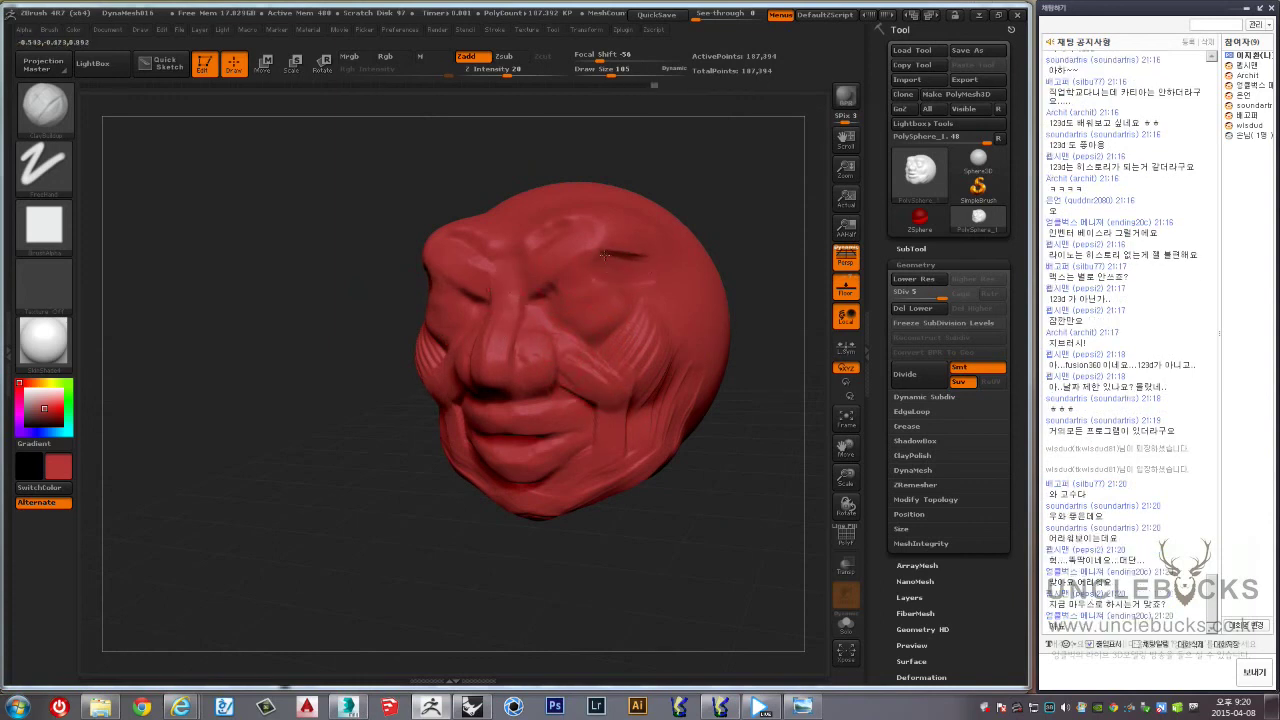
{"action": "left_click_drag", "start_coordinate": [462, 284], "coordinate": [553, 301]}
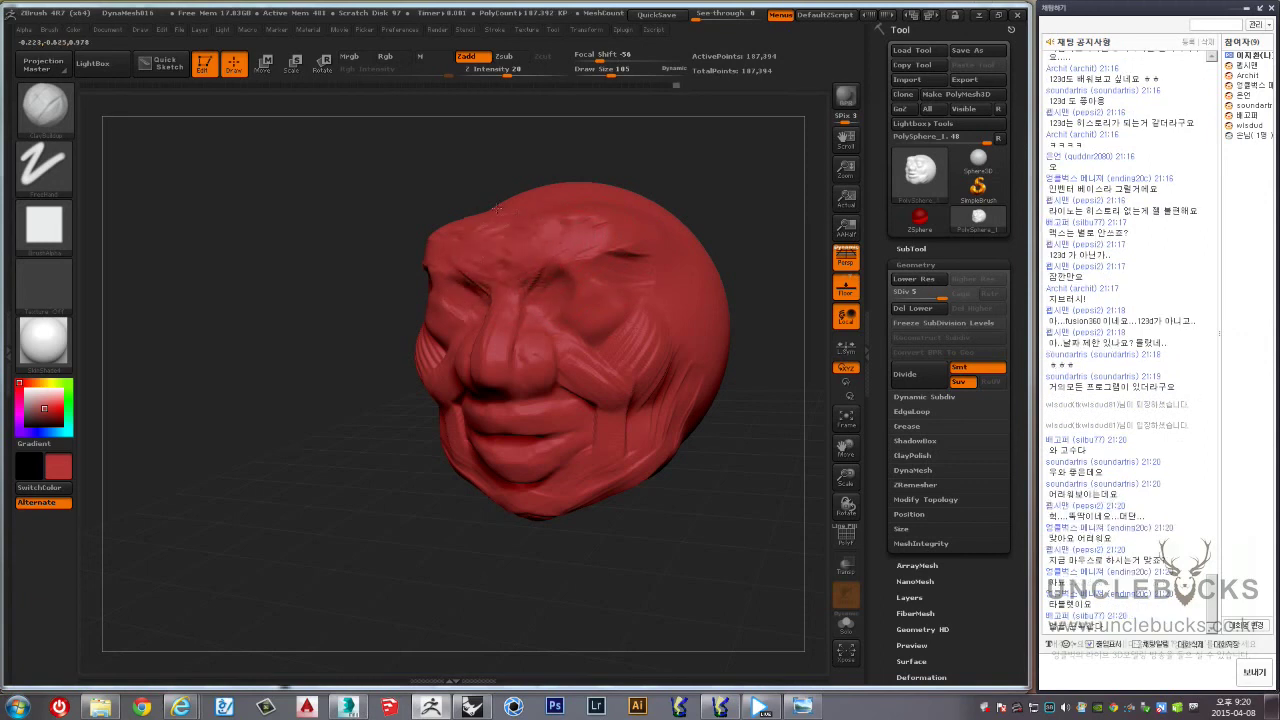
{"action": "left_click_drag", "start_coordinate": [497, 208], "coordinate": [512, 204]}
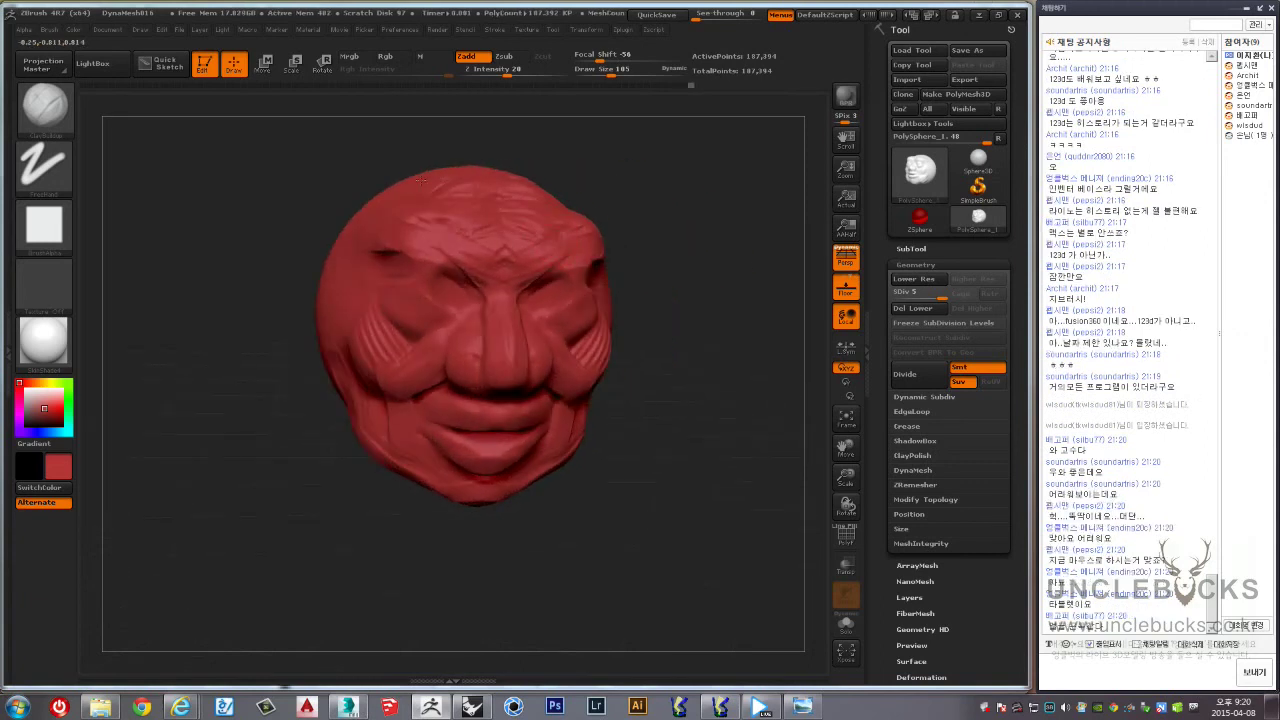
Carve forehead and brow wrinkles, reshape both cheek edges, and sculpt beside the nostril.
{"action": "mouse_move", "coordinate": [440, 210]}
{"action": "left_mouse_down"}
{"action": "mouse_move", "coordinate": [513, 213]}
{"action": "mouse_move", "coordinate": [484, 253]}
{"action": "left_mouse_up"}
{"action": "mouse_move", "coordinate": [405, 258]}
{"action": "left_mouse_down"}
{"action": "mouse_move", "coordinate": [369, 290]}
{"action": "mouse_move", "coordinate": [397, 417]}
{"action": "left_mouse_up"}
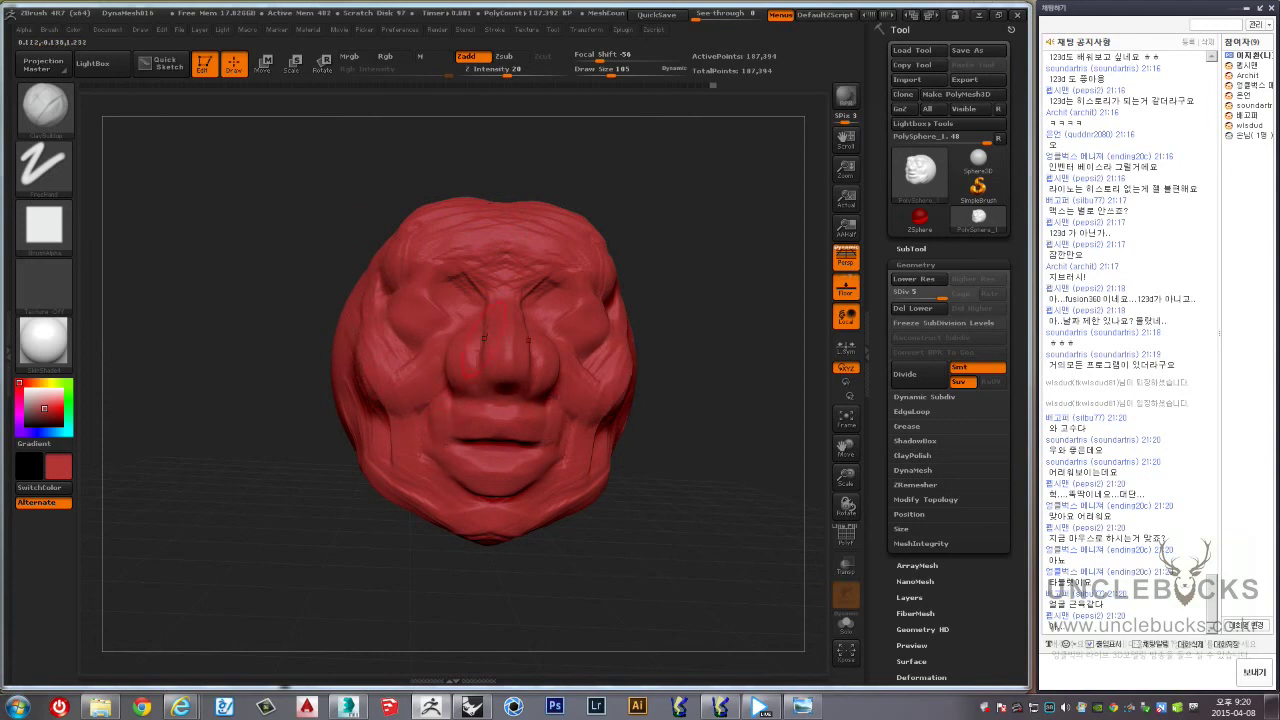
{"action": "left_click_drag", "start_coordinate": [484, 337], "coordinate": [492, 343]}
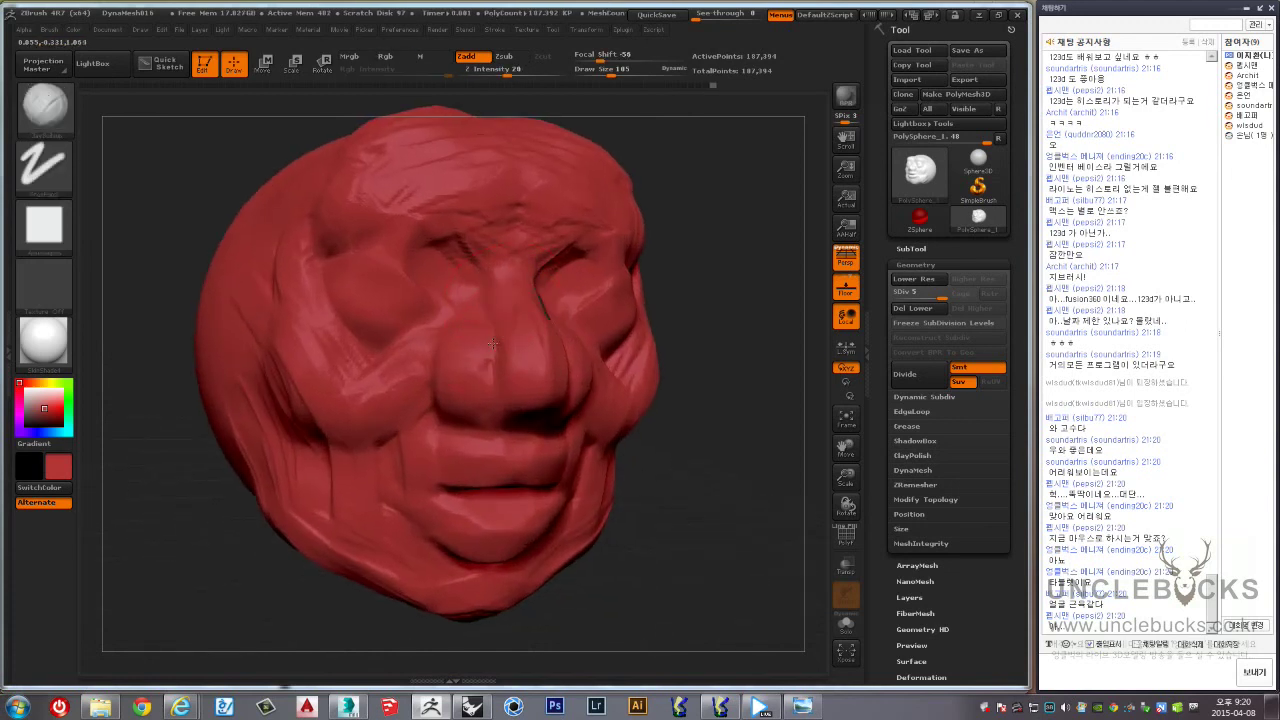
{"action": "left_click_drag", "start_coordinate": [500, 340], "coordinate": [470, 353], "text": "shift"}
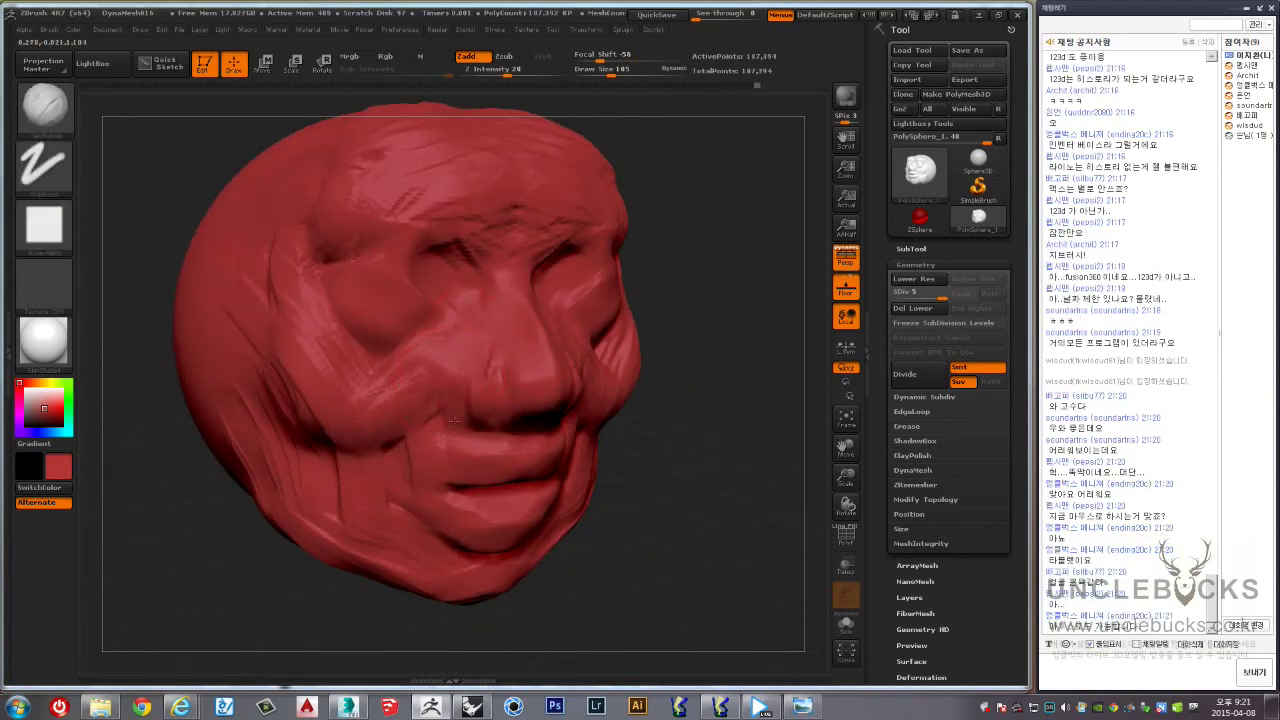
{"action": "left_click_drag", "start_coordinate": [455, 418], "coordinate": [472, 401]}
{"action": "mouse_move", "coordinate": [533, 369]}
{"action": "left_mouse_down"}
{"action": "mouse_move", "coordinate": [525, 446]}
{"action": "mouse_move", "coordinate": [567, 455]}
{"action": "mouse_move", "coordinate": [528, 458]}
{"action": "mouse_move", "coordinate": [554, 462]}
{"action": "mouse_move", "coordinate": [537, 471]}
{"action": "left_mouse_up"}
{"action": "key", "text": "space"}
Carve and deepen the nostril grooves under the nose.
{"action": "left_click_drag", "start_coordinate": [587, 430], "coordinate": [648, 590]}
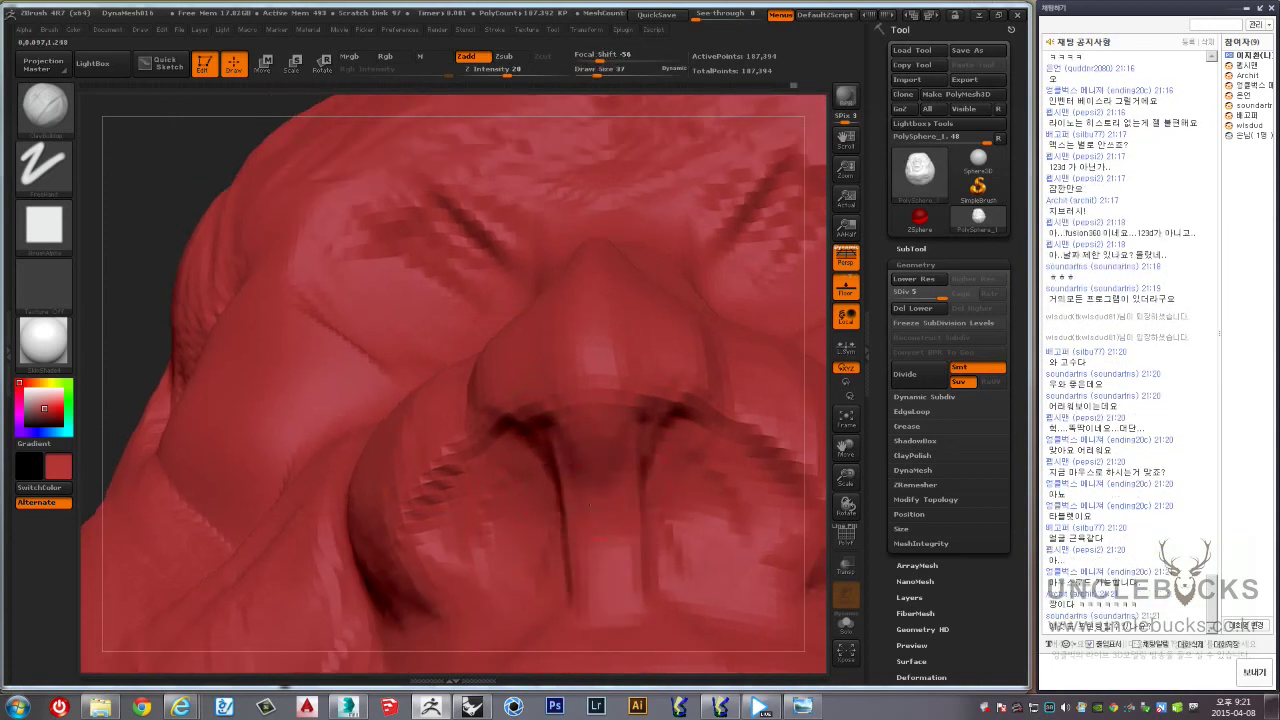
{"action": "left_click_drag", "start_coordinate": [600, 470], "coordinate": [610, 600]}
{"action": "mouse_move", "coordinate": [545, 420]}
{"action": "left_mouse_down"}
{"action": "mouse_move", "coordinate": [525, 528]}
{"action": "mouse_move", "coordinate": [510, 450]}
{"action": "left_mouse_up"}
{"action": "mouse_move", "coordinate": [790, 300]}
{"action": "left_mouse_down"}
{"action": "mouse_move", "coordinate": [649, 424]}
{"action": "mouse_move", "coordinate": [634, 322]}
{"action": "left_mouse_up"}
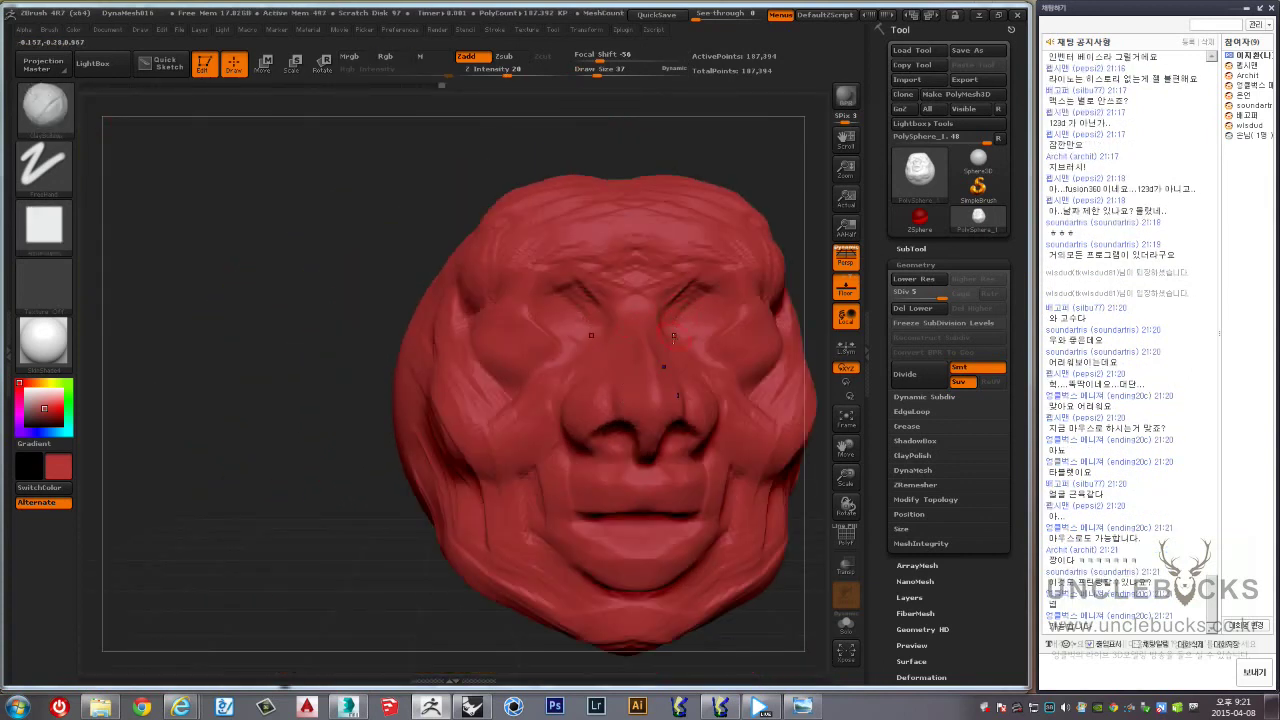
{"action": "mouse_move", "coordinate": [637, 355]}
{"action": "right_mouse_down"}
{"action": "mouse_move", "coordinate": [480, 291]}
{"action": "mouse_move", "coordinate": [528, 298]}
{"action": "right_mouse_up"}
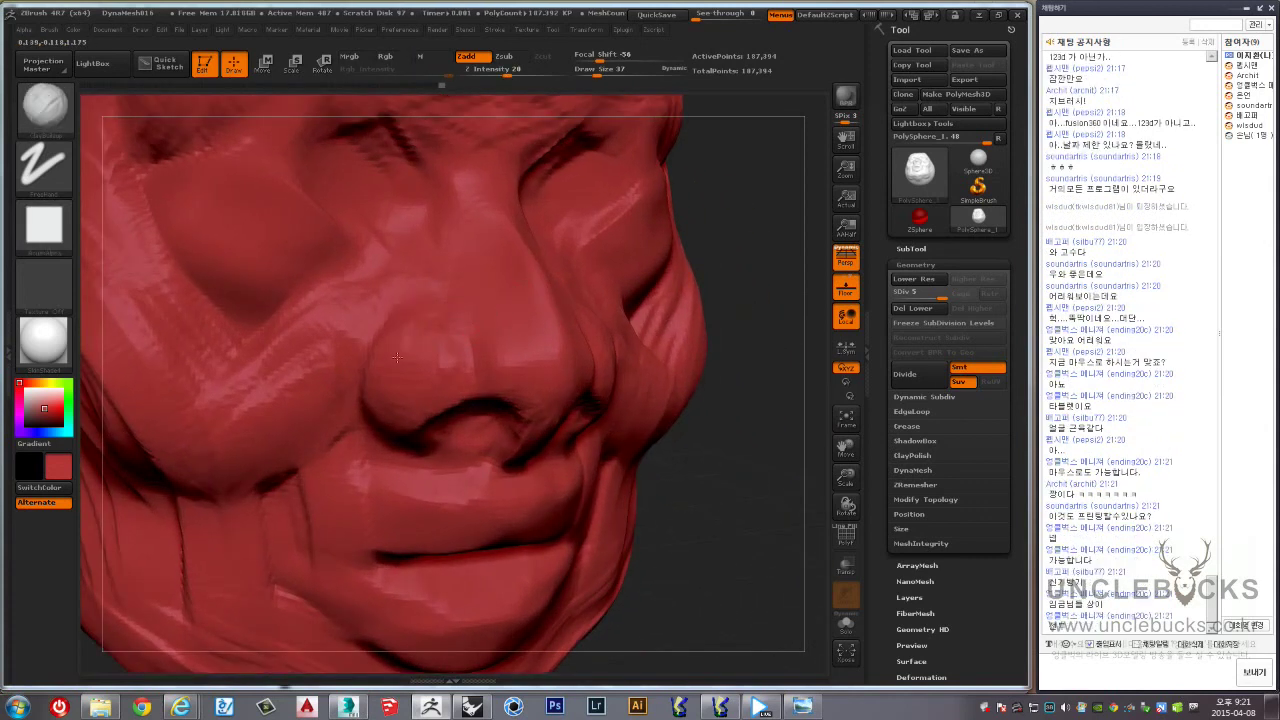
Inflate the nose tip into a rounder bulb and smooth the area below it.
{"action": "mouse_move", "coordinate": [396, 357]}
{"action": "left_mouse_down"}
{"action": "mouse_move", "coordinate": [441, 319]}
{"action": "mouse_move", "coordinate": [425, 366]}
{"action": "left_mouse_up"}
{"action": "mouse_move", "coordinate": [499, 354]}
{"action": "right_mouse_down"}
{"action": "mouse_move", "coordinate": [527, 400]}
{"action": "mouse_move", "coordinate": [473, 355]}
{"action": "right_mouse_up"}
{"action": "left_click_drag", "start_coordinate": [473, 355], "coordinate": [556, 354]}
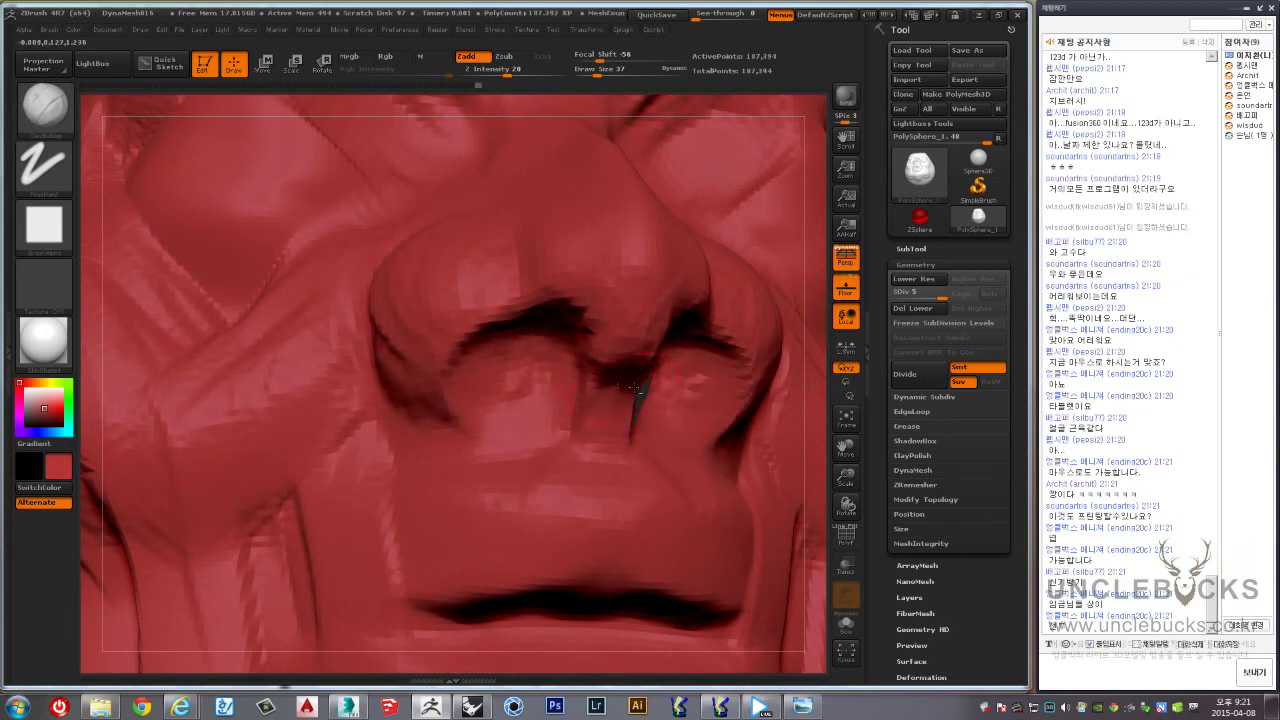
{"action": "mouse_move", "coordinate": [612, 390]}
{"action": "right_mouse_down"}
{"action": "mouse_move", "coordinate": [643, 408]}
{"action": "mouse_move", "coordinate": [619, 503]}
{"action": "mouse_move", "coordinate": [575, 353]}
{"action": "mouse_move", "coordinate": [651, 363]}
{"action": "mouse_move", "coordinate": [643, 335]}
{"action": "right_mouse_up"}
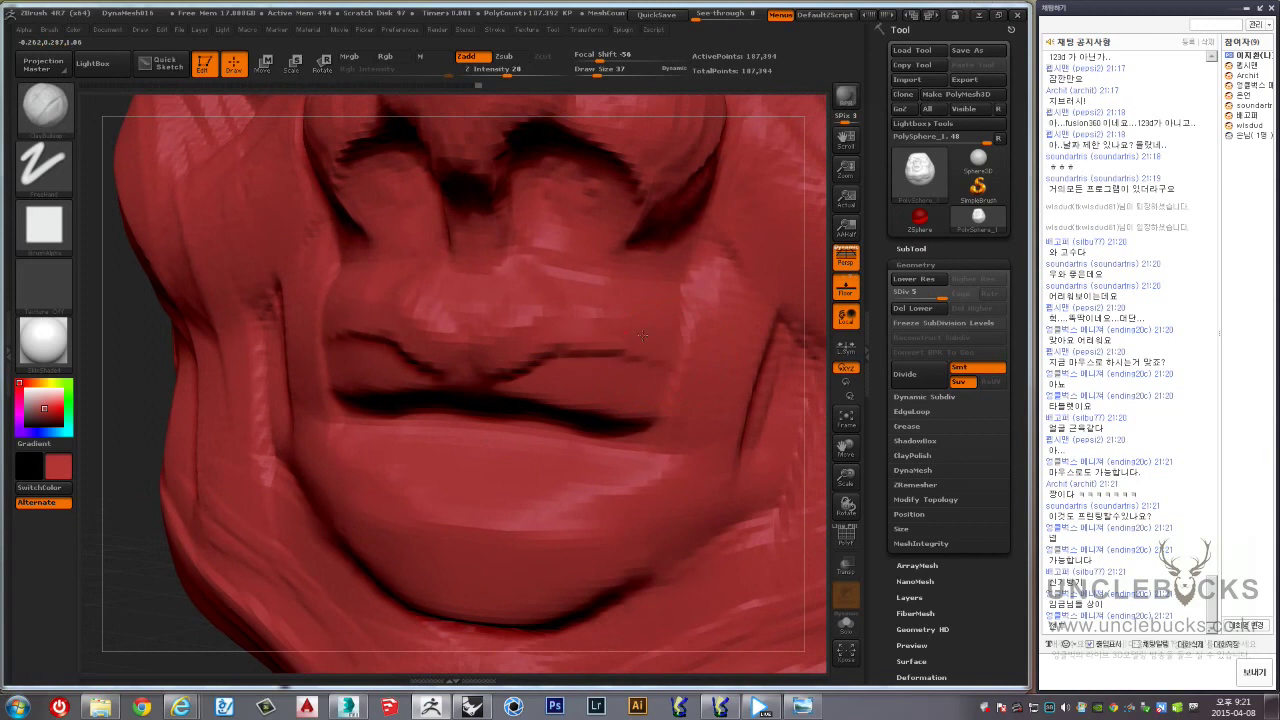
Build a fuller upper lip and smooth the lip line across the mouth.
{"action": "left_click_drag", "start_coordinate": [538, 349], "coordinate": [453, 378], "text": "shift"}
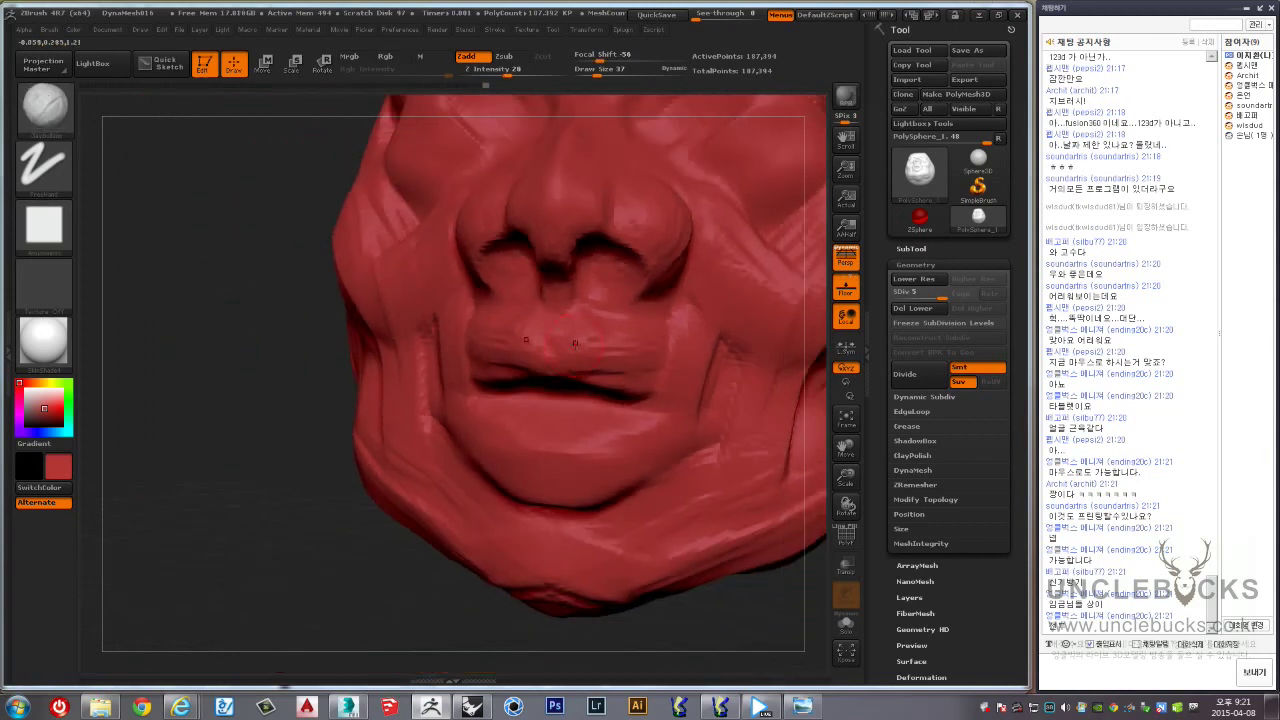
{"action": "mouse_move", "coordinate": [472, 362]}
{"action": "right_mouse_down"}
{"action": "mouse_move", "coordinate": [575, 354]}
{"action": "mouse_move", "coordinate": [653, 388]}
{"action": "right_mouse_up"}
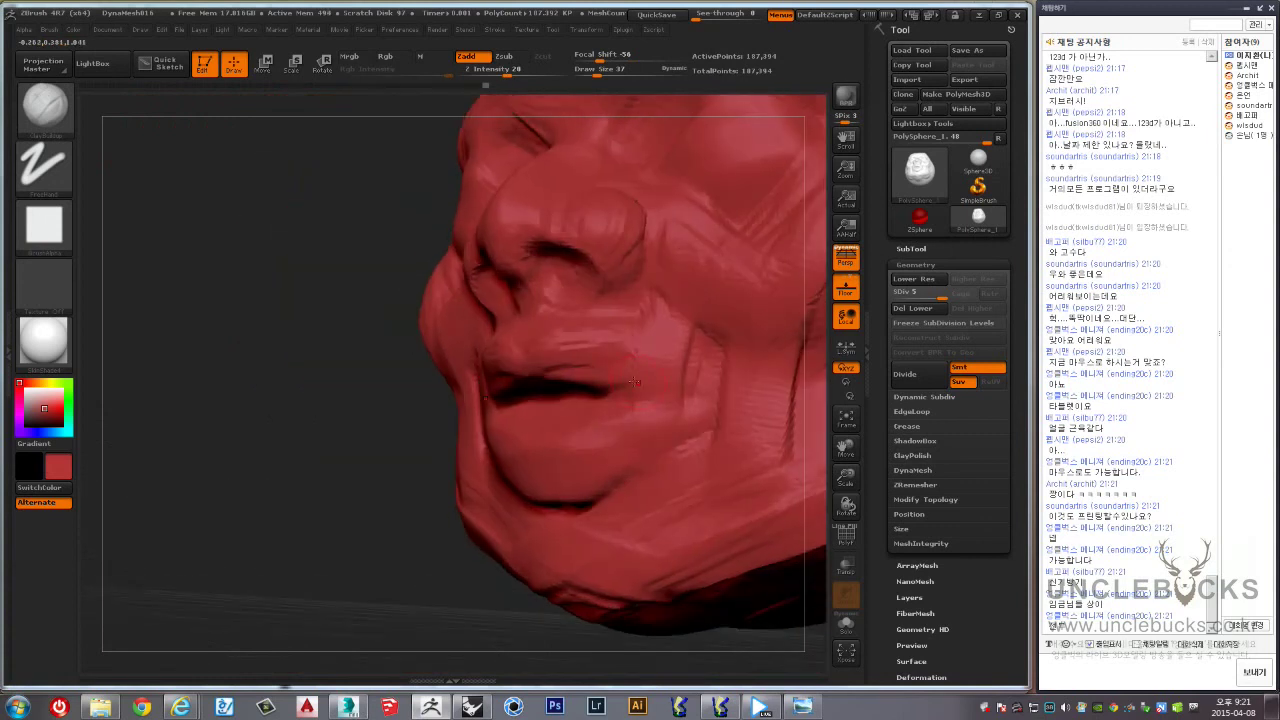
{"action": "mouse_move", "coordinate": [445, 388]}
{"action": "left_mouse_down", "text": "shift"}
{"action": "mouse_move", "coordinate": [666, 403]}
{"action": "mouse_move", "coordinate": [603, 377]}
{"action": "left_mouse_up", "text": "shift"}
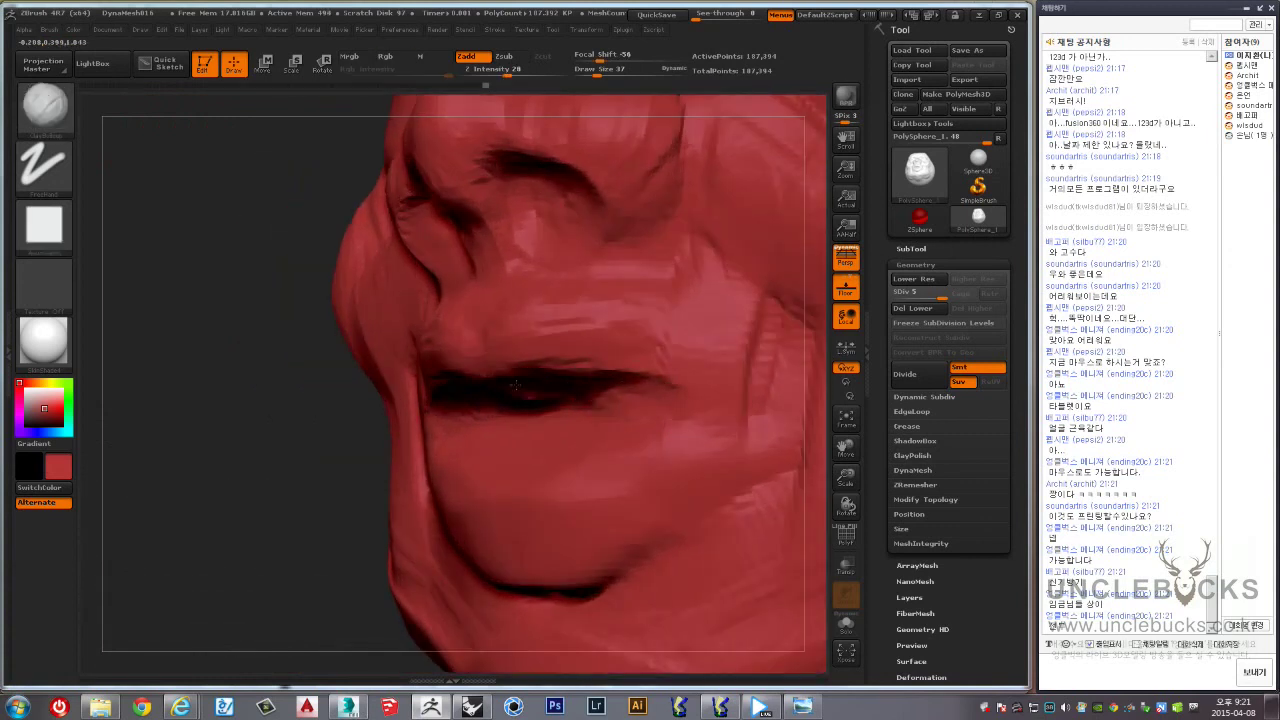
{"action": "right_click_drag", "start_coordinate": [515, 385], "coordinate": [532, 492]}
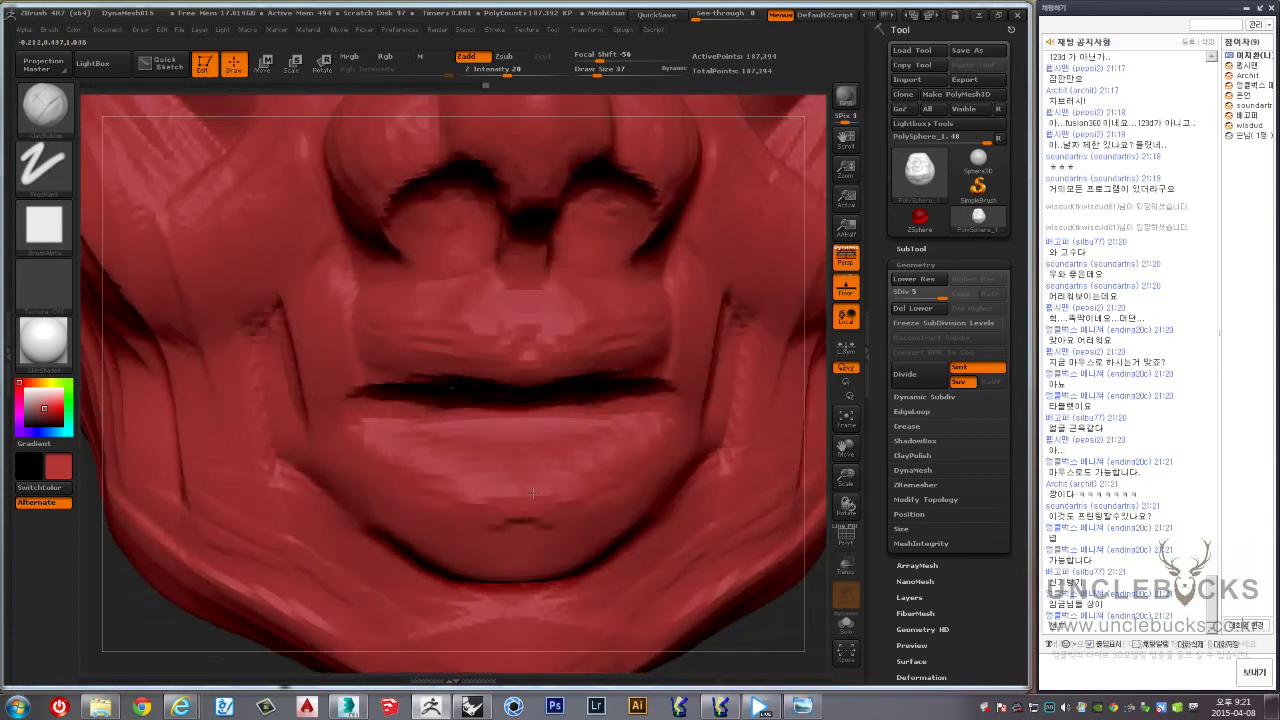
{"action": "right_click_drag", "start_coordinate": [532, 492], "coordinate": [578, 479]}
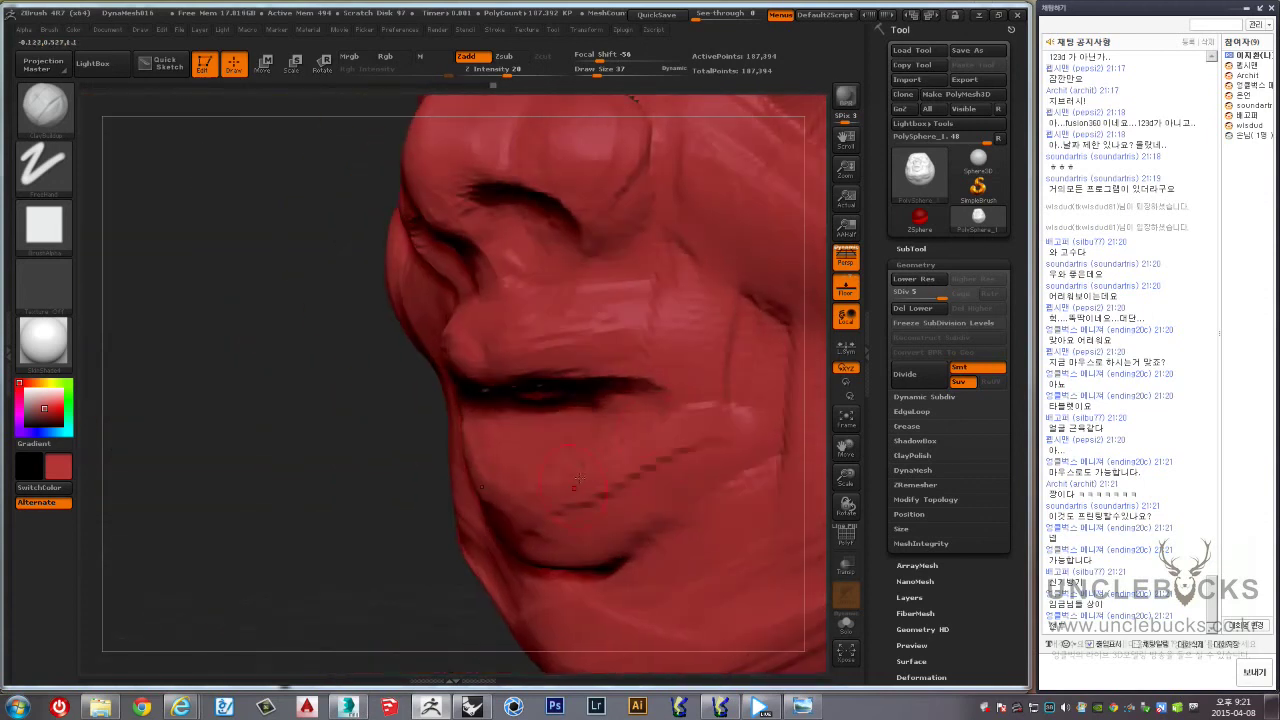
{"action": "right_click_drag", "start_coordinate": [695, 403], "coordinate": [560, 404]}
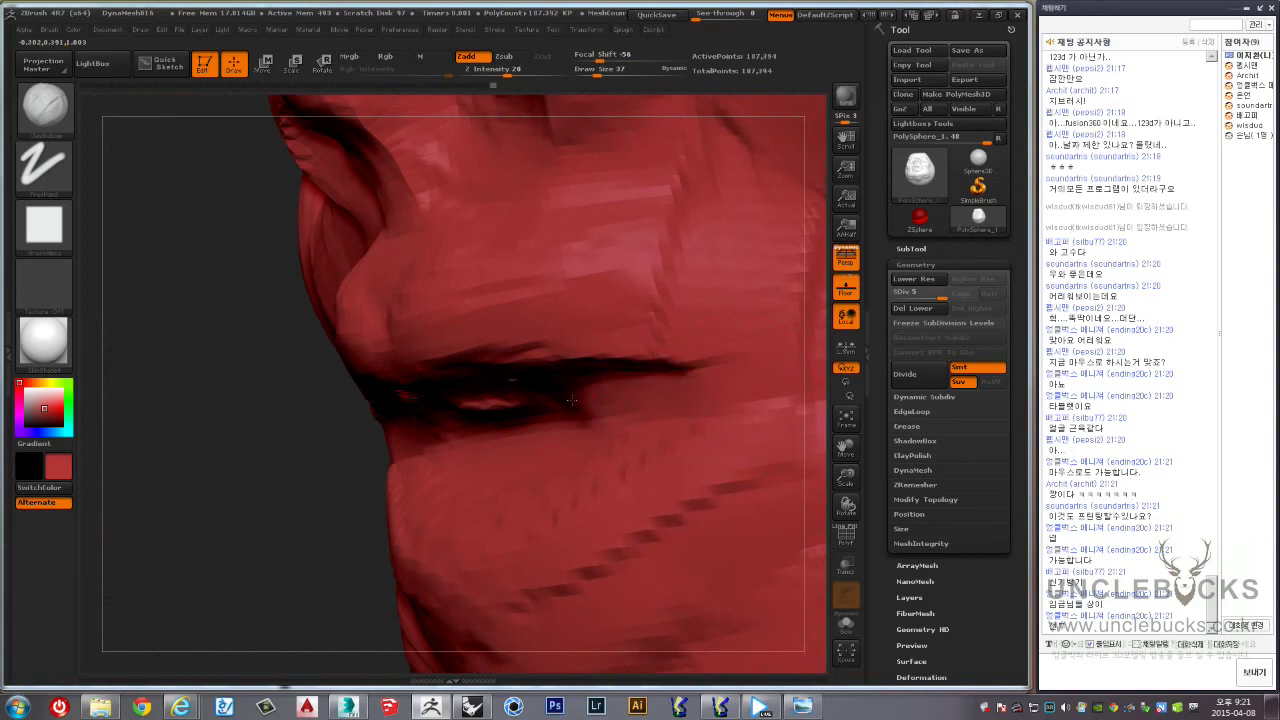
Mask the upper-lip crease, smooth it from the mouth corner, and enable X symmetry.
{"action": "left_click_drag", "start_coordinate": [615, 368], "coordinate": [770, 358], "text": "ctrl"}
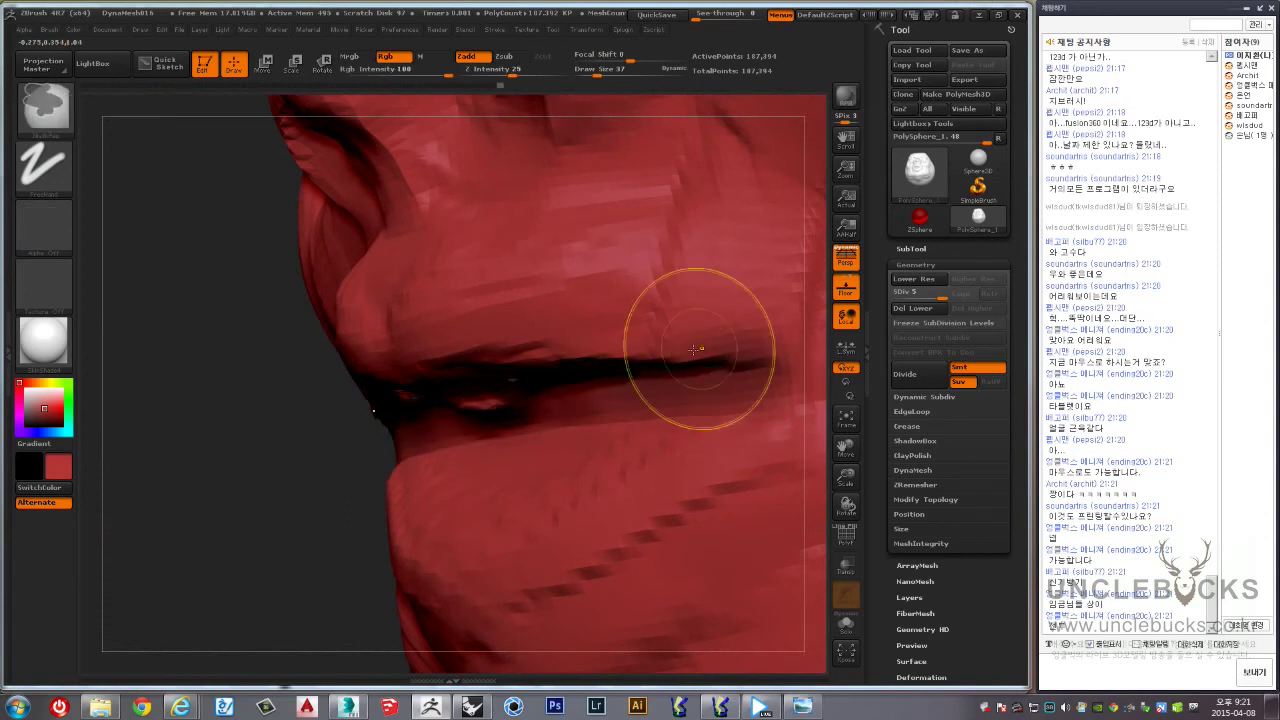
{"action": "mouse_move", "coordinate": [665, 365]}
{"action": "right_mouse_down"}
{"action": "mouse_move", "coordinate": [573, 365]}
{"action": "mouse_move", "coordinate": [629, 353]}
{"action": "right_mouse_up"}
{"action": "mouse_move", "coordinate": [717, 350]}
{"action": "left_mouse_down", "text": "shift"}
{"action": "mouse_move", "coordinate": [547, 354]}
{"action": "mouse_move", "coordinate": [538, 374]}
{"action": "left_mouse_up", "text": "shift"}
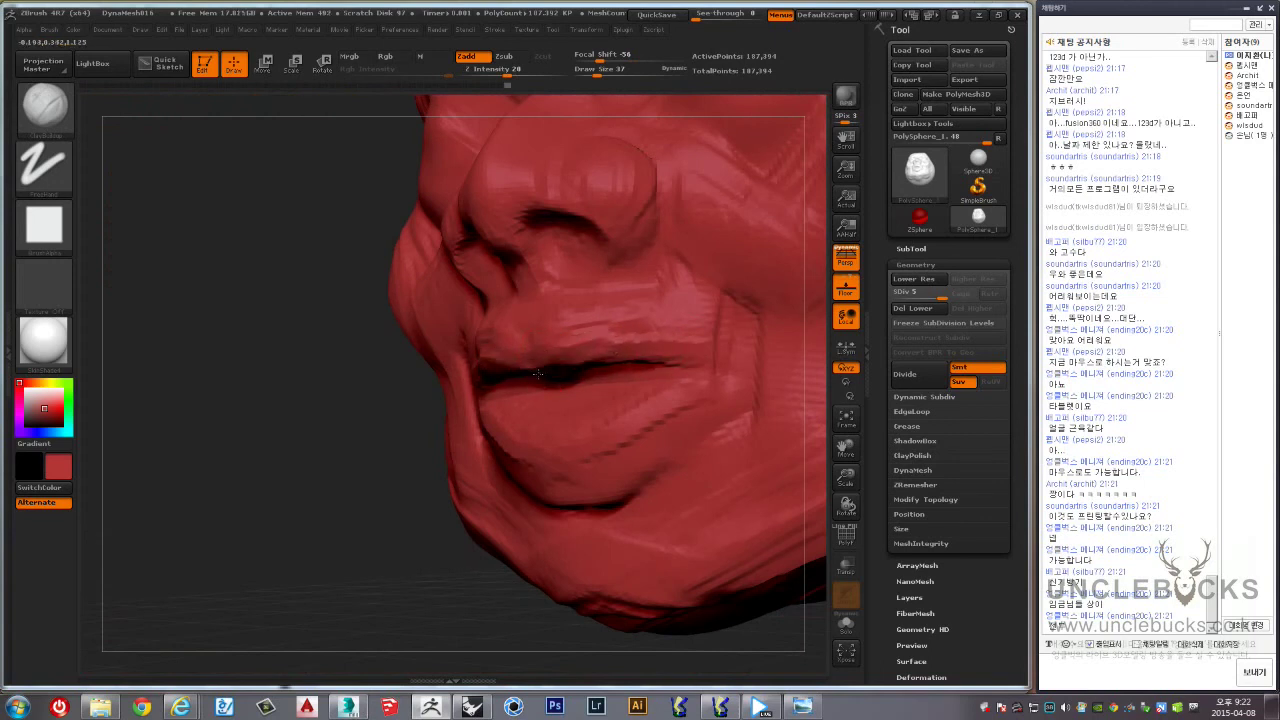
{"action": "mouse_move", "coordinate": [551, 362]}
{"action": "right_mouse_down"}
{"action": "mouse_move", "coordinate": [593, 321]}
{"action": "mouse_move", "coordinate": [633, 320]}
{"action": "mouse_move", "coordinate": [644, 346]}
{"action": "mouse_move", "coordinate": [646, 323]}
{"action": "mouse_move", "coordinate": [581, 345]}
{"action": "right_mouse_up"}
{"action": "key", "text": "x"}
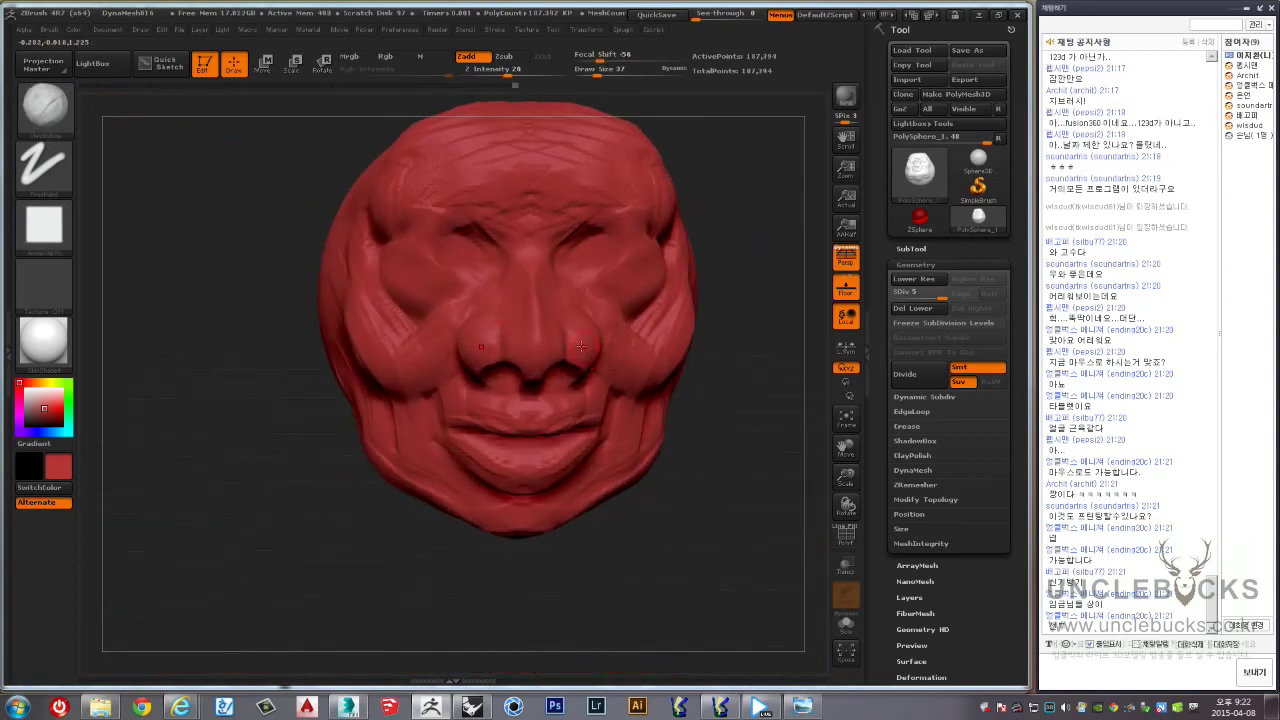
Sculpt rounder eyes with deeper lid creases, smoothed lower lids and under-eye creases.
{"action": "mouse_move", "coordinate": [525, 261]}
{"action": "right_mouse_down"}
{"action": "mouse_move", "coordinate": [587, 263]}
{"action": "mouse_move", "coordinate": [596, 315]}
{"action": "mouse_move", "coordinate": [573, 268]}
{"action": "mouse_move", "coordinate": [557, 326]}
{"action": "mouse_move", "coordinate": [587, 237]}
{"action": "right_mouse_up"}
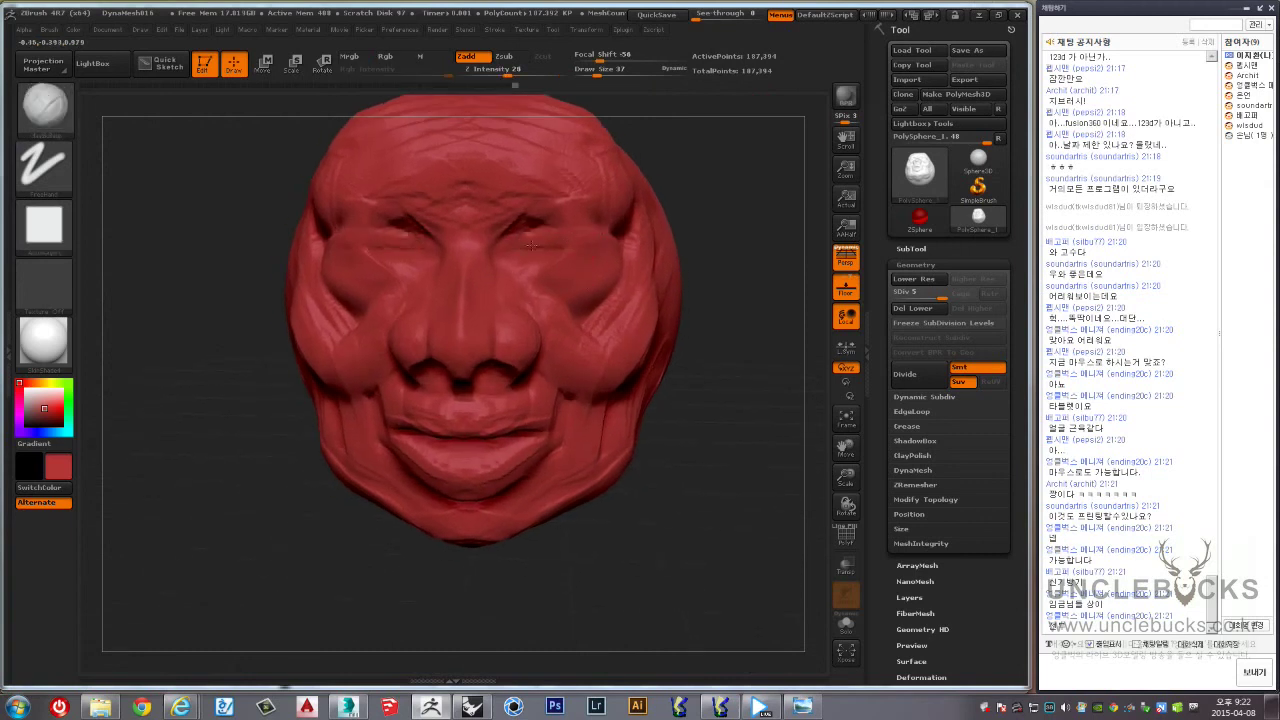
{"action": "mouse_move", "coordinate": [550, 255]}
{"action": "left_mouse_down"}
{"action": "mouse_move", "coordinate": [520, 257]}
{"action": "mouse_move", "coordinate": [572, 262]}
{"action": "mouse_move", "coordinate": [577, 279]}
{"action": "left_mouse_up"}
{"action": "scroll", "coordinate": [585, 287], "scroll_direction": "up", "scroll_amount": 1}
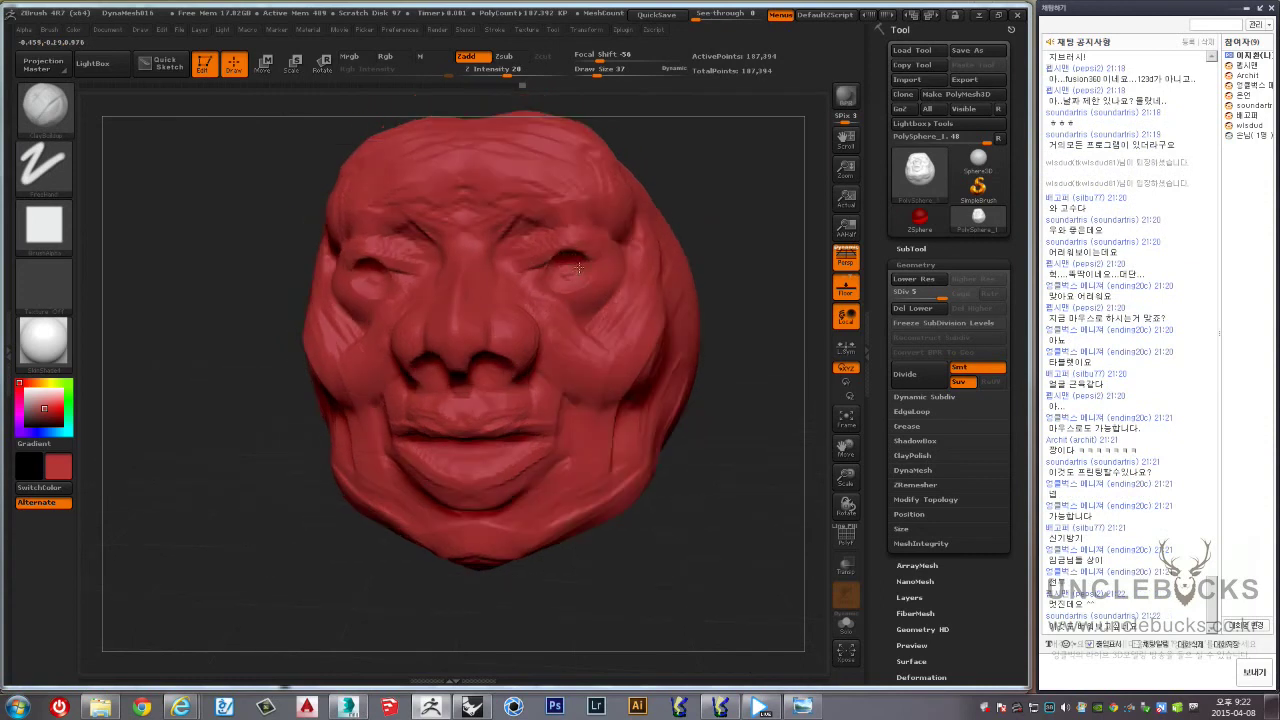
{"action": "scroll", "coordinate": [587, 275], "scroll_direction": "up", "scroll_amount": 2}
{"action": "scroll", "coordinate": [590, 263], "scroll_direction": "up", "scroll_amount": 2}
{"action": "mouse_move", "coordinate": [583, 273]}
{"action": "left_mouse_down"}
{"action": "mouse_move", "coordinate": [566, 288]}
{"action": "mouse_move", "coordinate": [578, 218]}
{"action": "mouse_move", "coordinate": [545, 250]}
{"action": "left_mouse_up"}
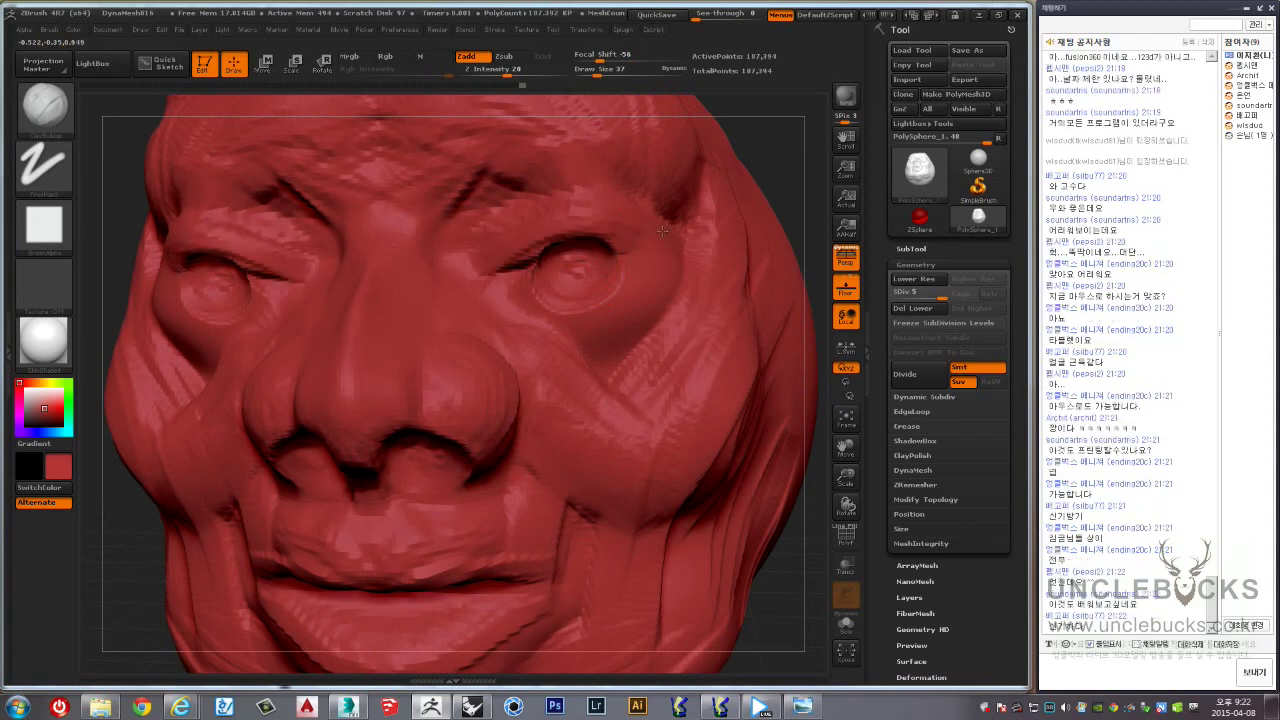
{"action": "mouse_move", "coordinate": [660, 265]}
{"action": "left_mouse_down"}
{"action": "mouse_move", "coordinate": [560, 312]}
{"action": "mouse_move", "coordinate": [527, 282]}
{"action": "left_mouse_up"}
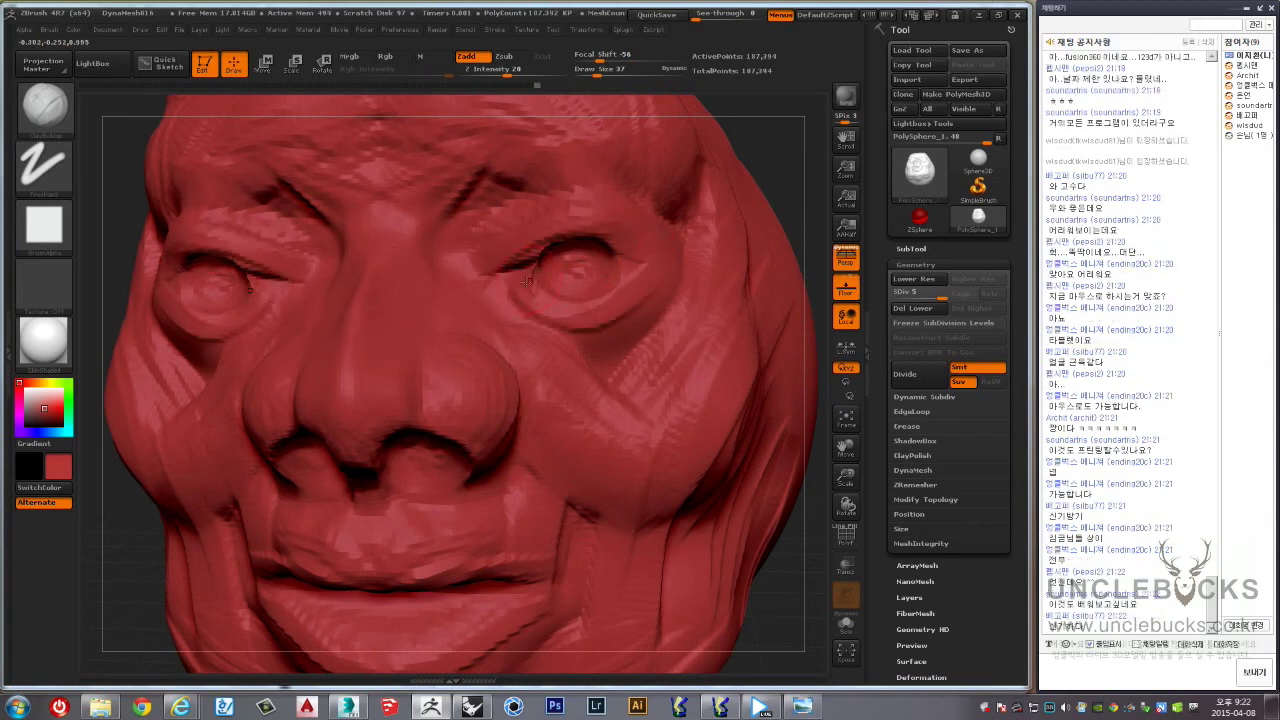
{"action": "left_click_drag", "start_coordinate": [660, 305], "coordinate": [590, 352], "text": "shift"}
{"action": "mouse_move", "coordinate": [662, 330]}
{"action": "left_mouse_down", "text": "shift"}
{"action": "mouse_move", "coordinate": [625, 350]}
{"action": "mouse_move", "coordinate": [586, 312]}
{"action": "left_mouse_up", "text": "shift"}
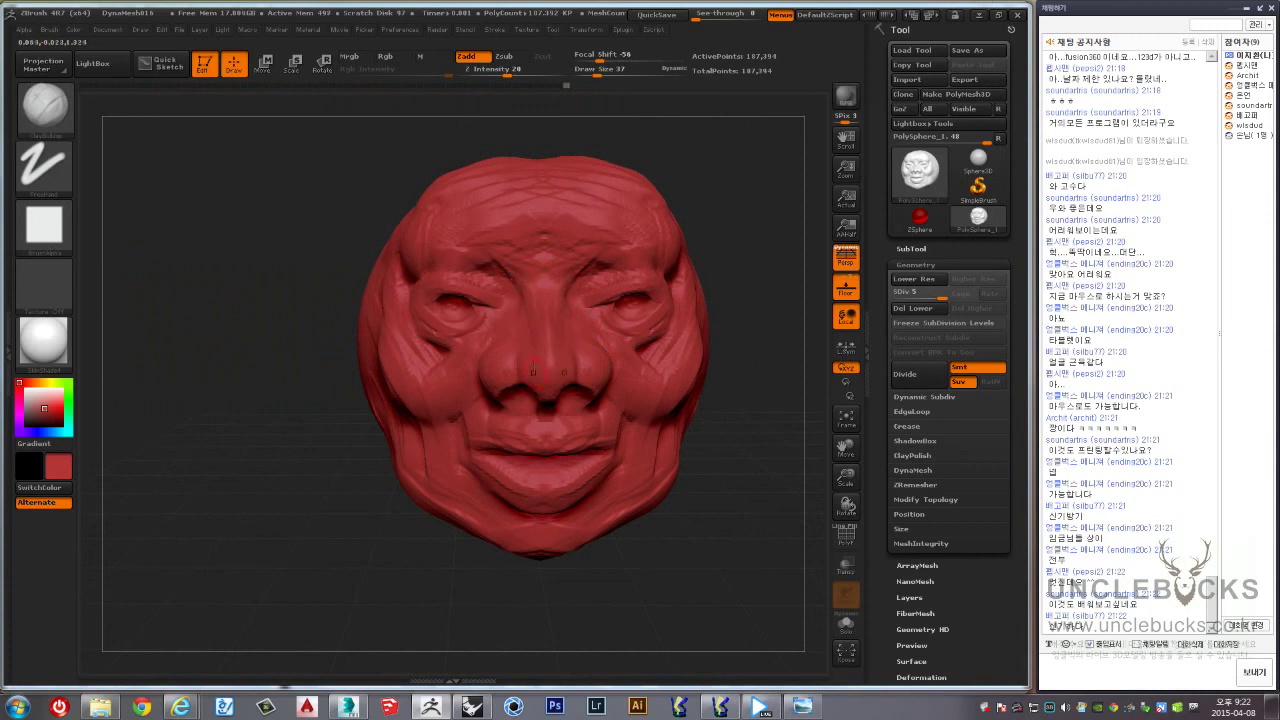
Zoom in and refine the nose and right nostril, then turn the head to the camera.
{"action": "left_click_drag", "start_coordinate": [513, 372], "coordinate": [502, 418], "text": "alt"}
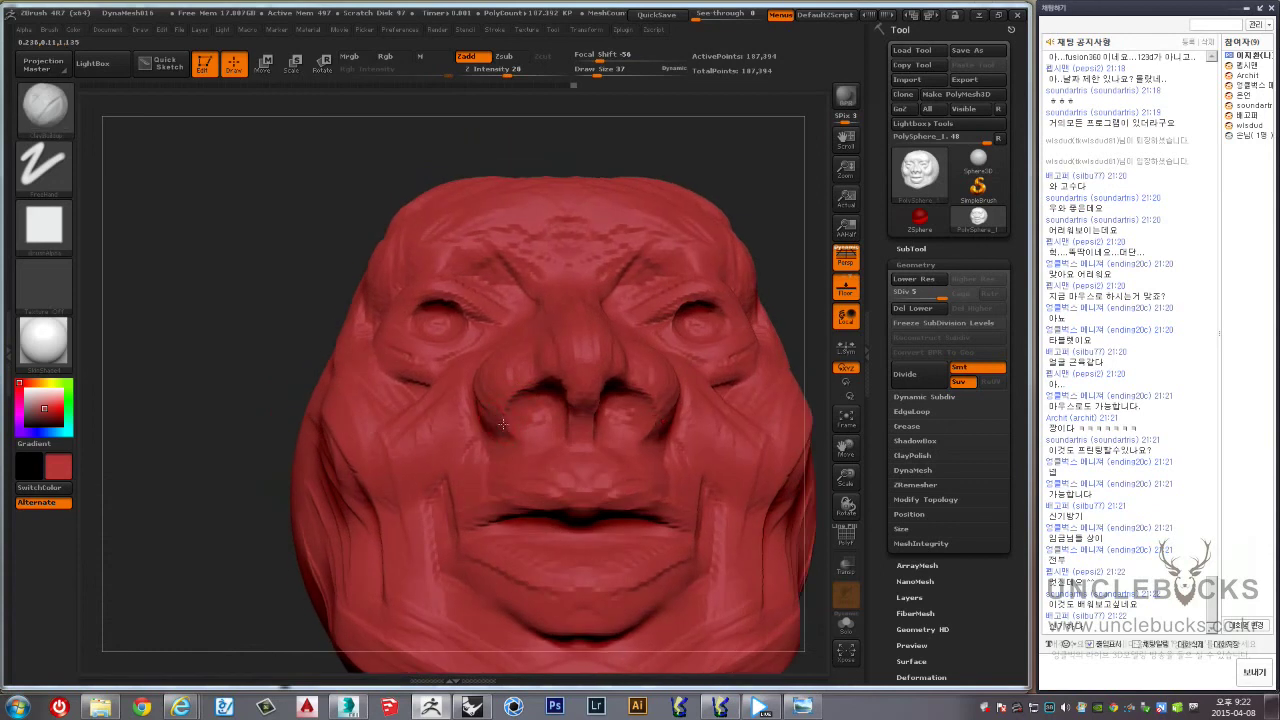
{"action": "mouse_move", "coordinate": [502, 424]}
{"action": "right_mouse_down"}
{"action": "mouse_move", "coordinate": [475, 385]}
{"action": "mouse_move", "coordinate": [549, 360]}
{"action": "right_mouse_up"}
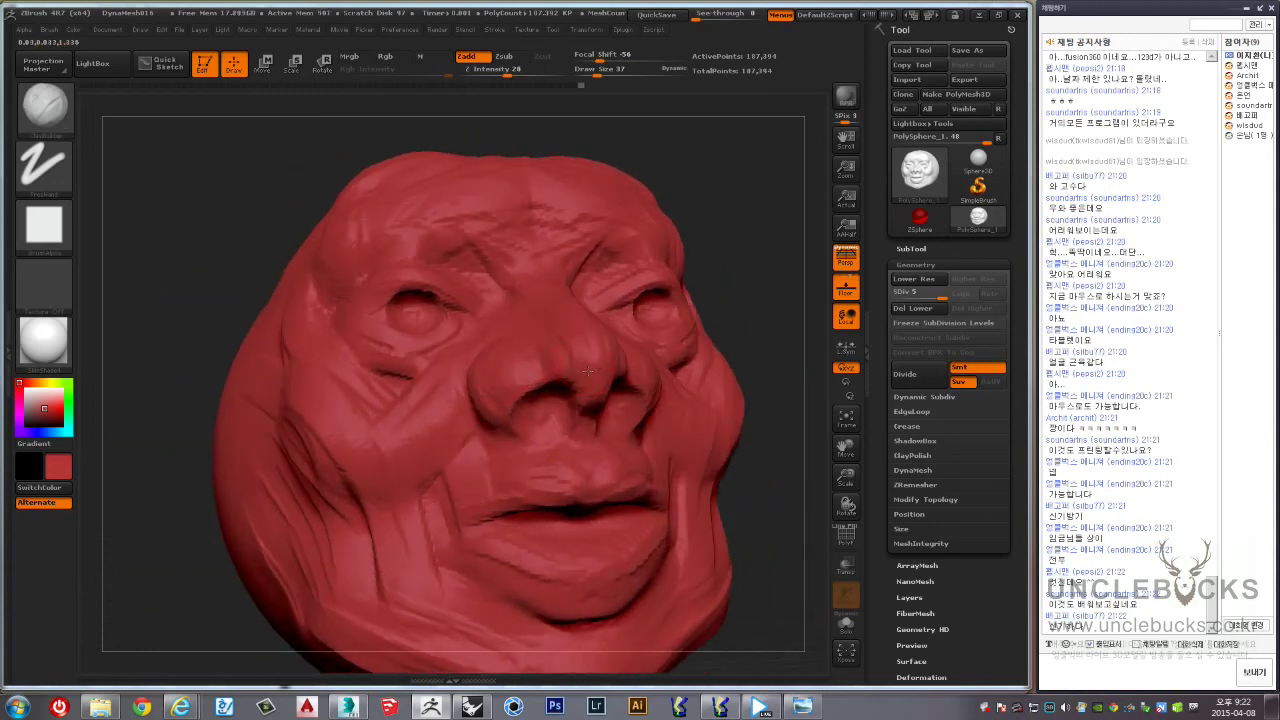
{"action": "left_click_drag", "start_coordinate": [588, 371], "coordinate": [577, 393]}
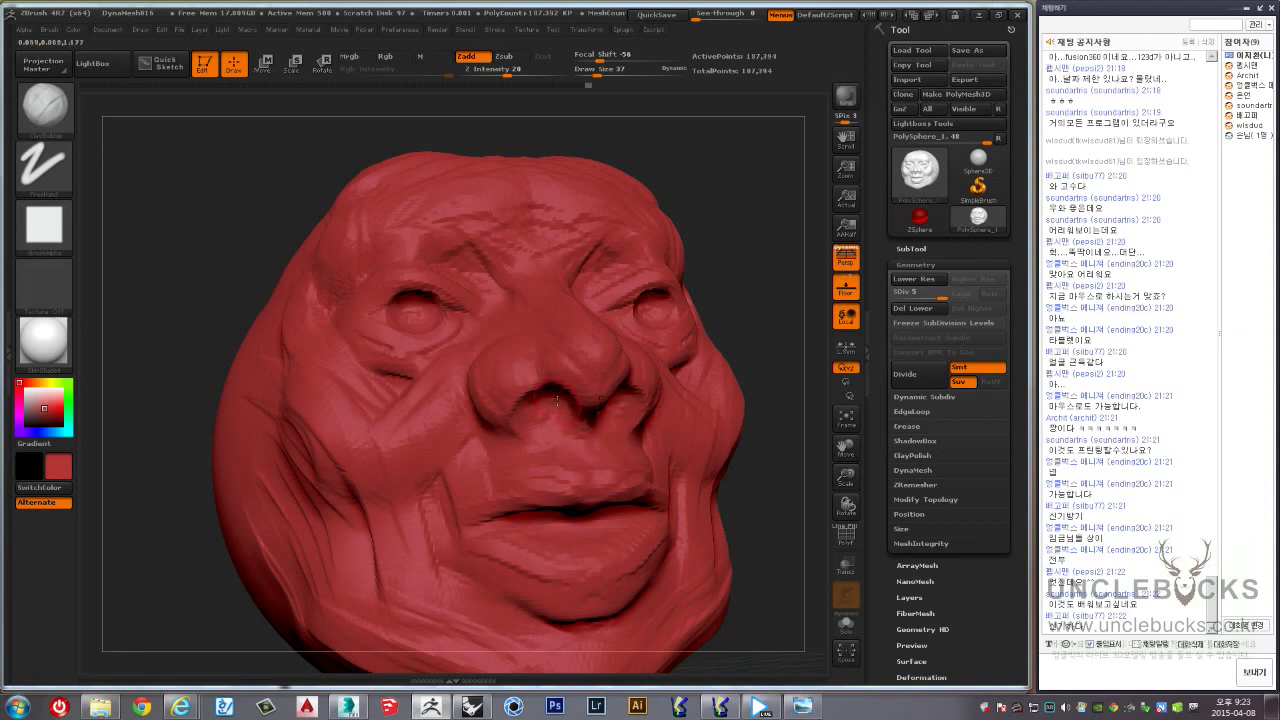
{"action": "mouse_move", "coordinate": [557, 400]}
{"action": "left_mouse_down"}
{"action": "mouse_move", "coordinate": [551, 443]}
{"action": "mouse_move", "coordinate": [540, 390]}
{"action": "mouse_move", "coordinate": [540, 436]}
{"action": "mouse_move", "coordinate": [547, 372]}
{"action": "mouse_move", "coordinate": [535, 430]}
{"action": "left_mouse_up"}
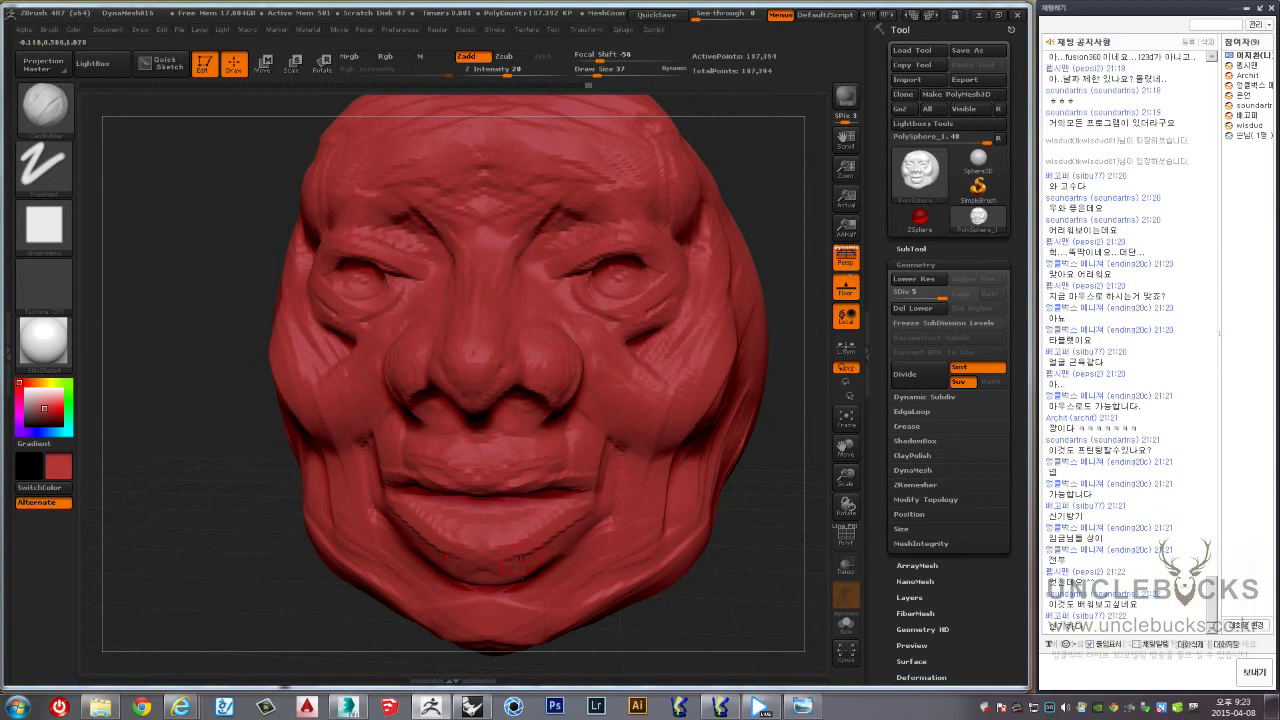
Return to Rhino and orbit, zoom and pan to re-centre the lattice dome lampshade.
{"action": "left_click", "coordinate": [474, 710]}
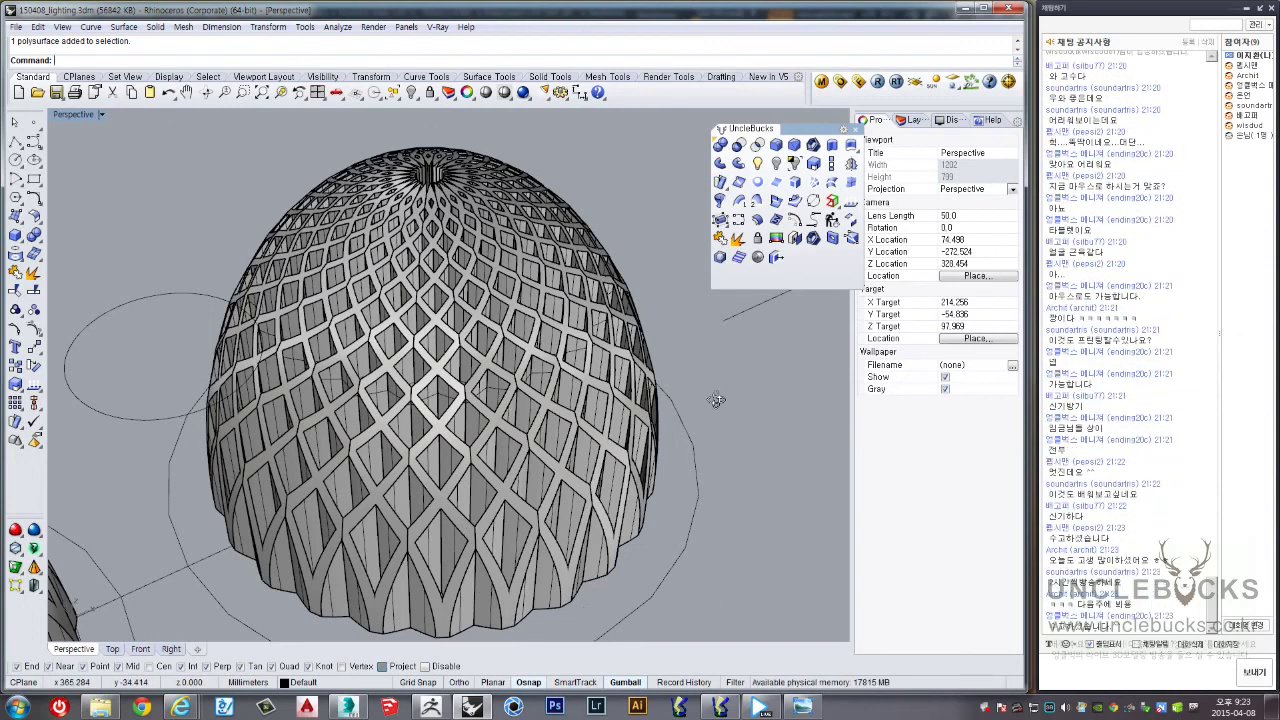
{"action": "mouse_move", "coordinate": [712, 373]}
{"action": "right_mouse_down"}
{"action": "mouse_move", "coordinate": [708, 421]}
{"action": "mouse_move", "coordinate": [562, 408]}
{"action": "mouse_move", "coordinate": [507, 367]}
{"action": "right_mouse_up"}
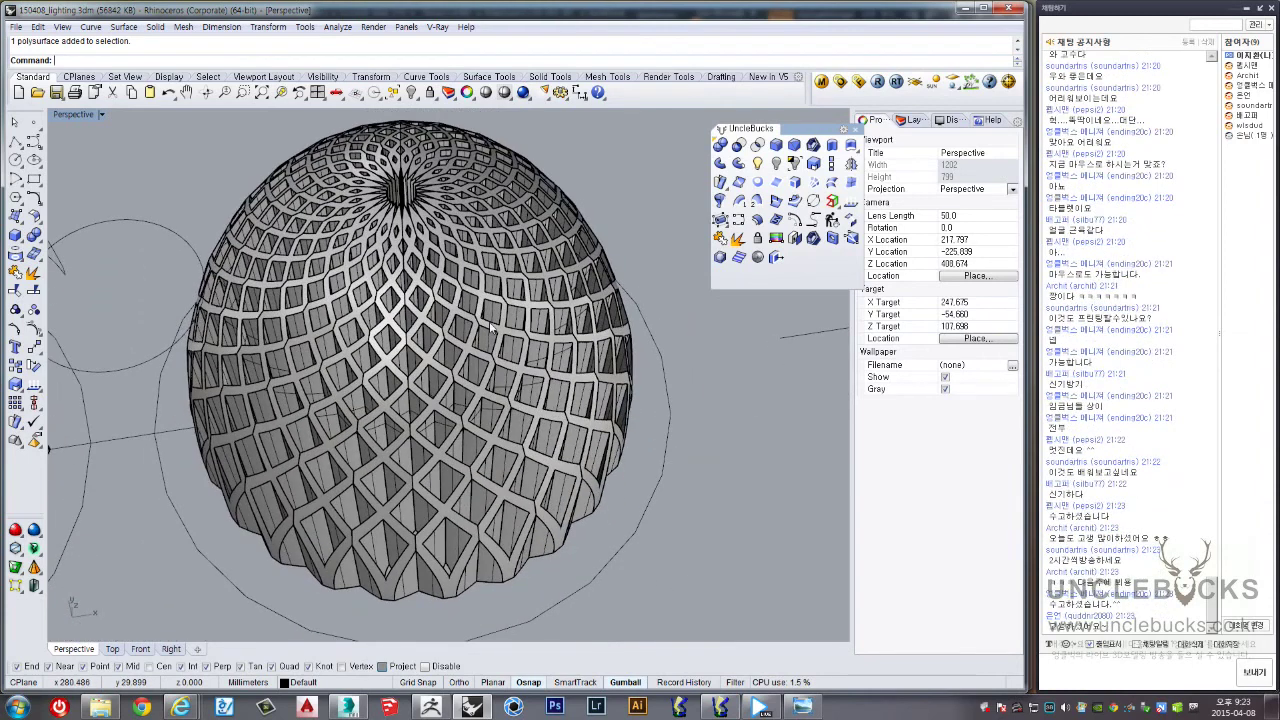
{"action": "scroll", "coordinate": [485, 327], "scroll_direction": "down", "scroll_amount": 1}
{"action": "scroll", "coordinate": [475, 324], "scroll_direction": "down", "scroll_amount": 1}
{"action": "scroll", "coordinate": [463, 320], "scroll_direction": "down", "scroll_amount": 2}
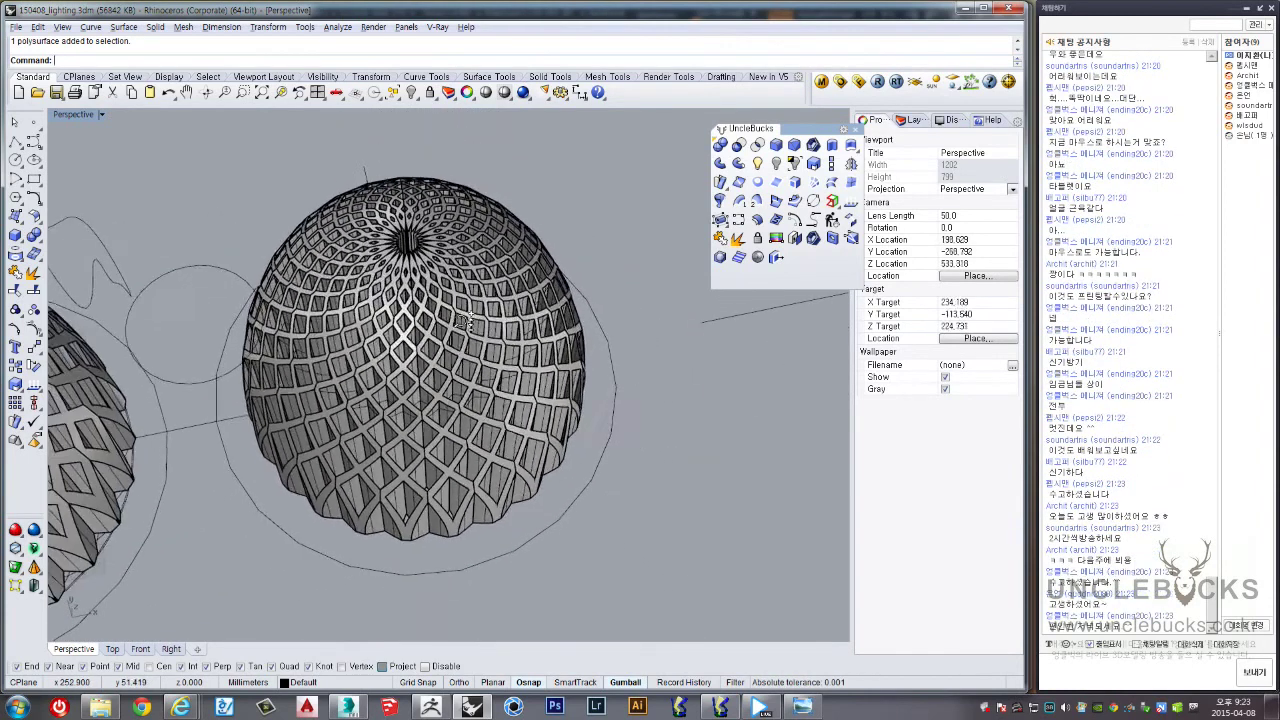
{"action": "scroll", "coordinate": [460, 321], "scroll_direction": "up", "scroll_amount": 1}
{"action": "scroll", "coordinate": [440, 323], "scroll_direction": "up", "scroll_amount": 2}
{"action": "scroll", "coordinate": [420, 325], "scroll_direction": "up", "scroll_amount": 1}
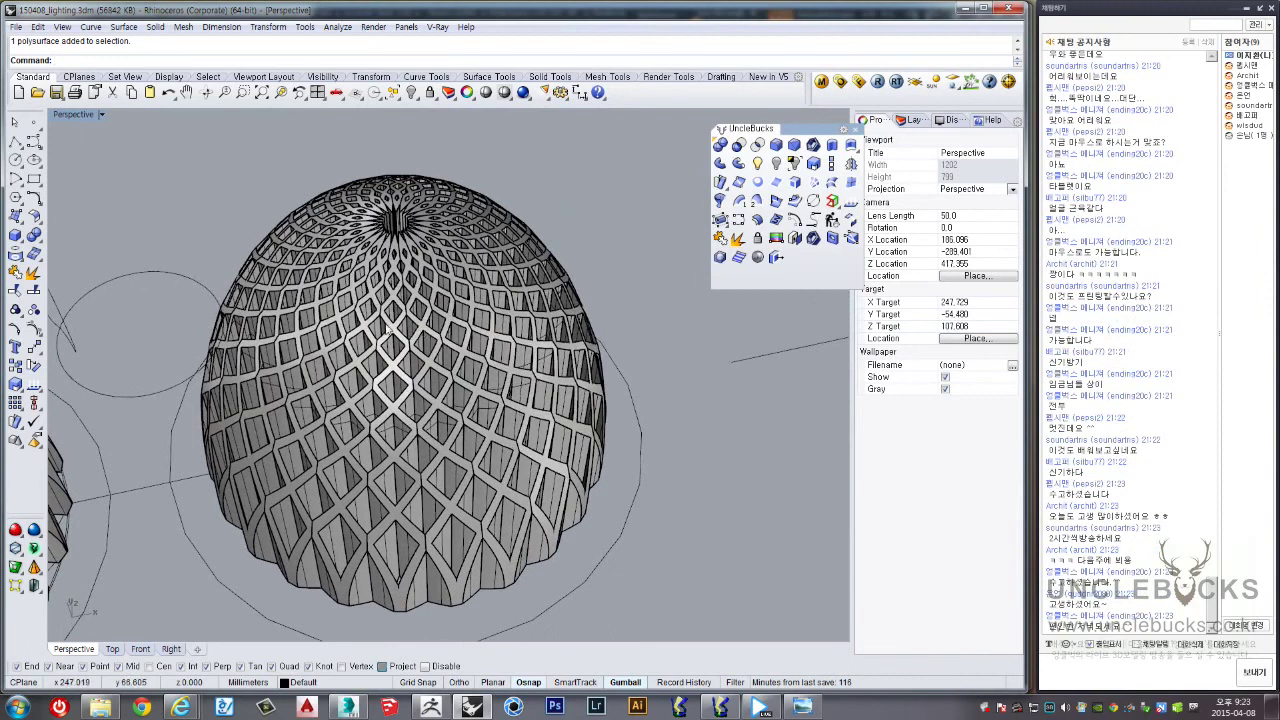
{"action": "right_click_drag", "start_coordinate": [387, 329], "coordinate": [502, 342], "text": "shift"}
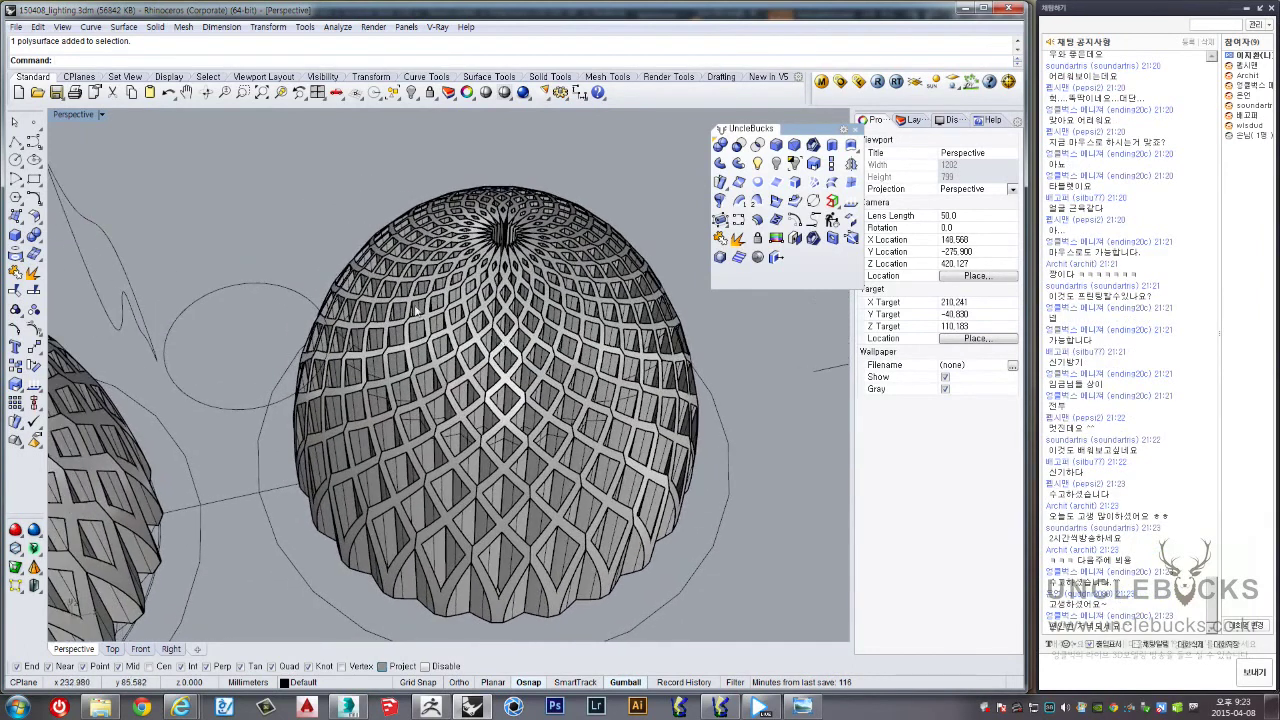